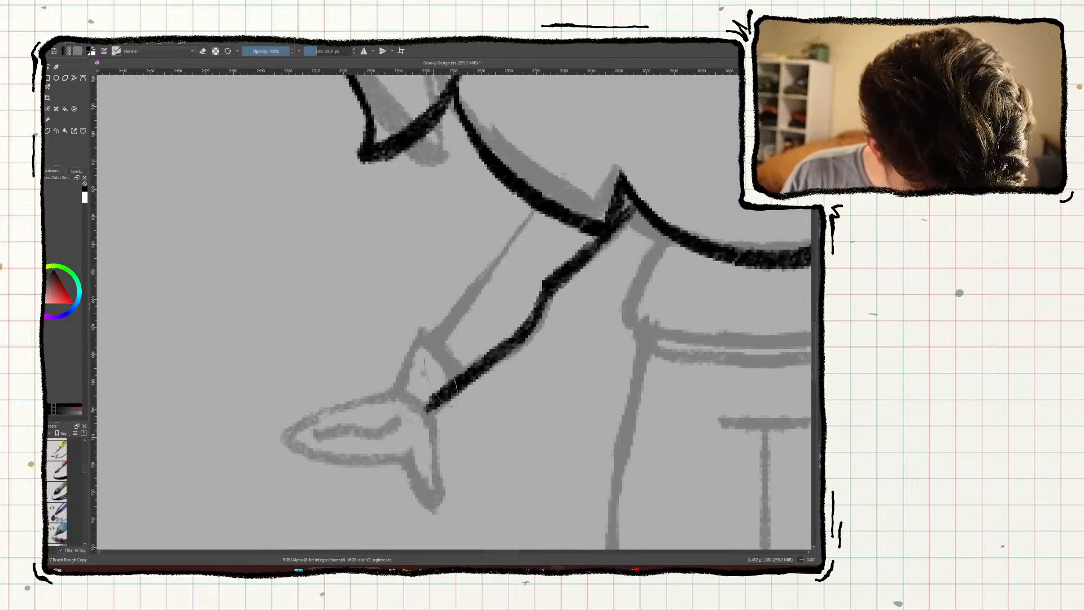
# Ink the wrist cuff and the upper forearm line of the back-view figure's left arm over the grey sketch.
pyautogui.moveTo(457, 380)
pyautogui.mouseDown()
pyautogui.moveTo(423, 332)
pyautogui.moveTo(399, 387)
pyautogui.moveTo(428, 413)
pyautogui.mouseUp()
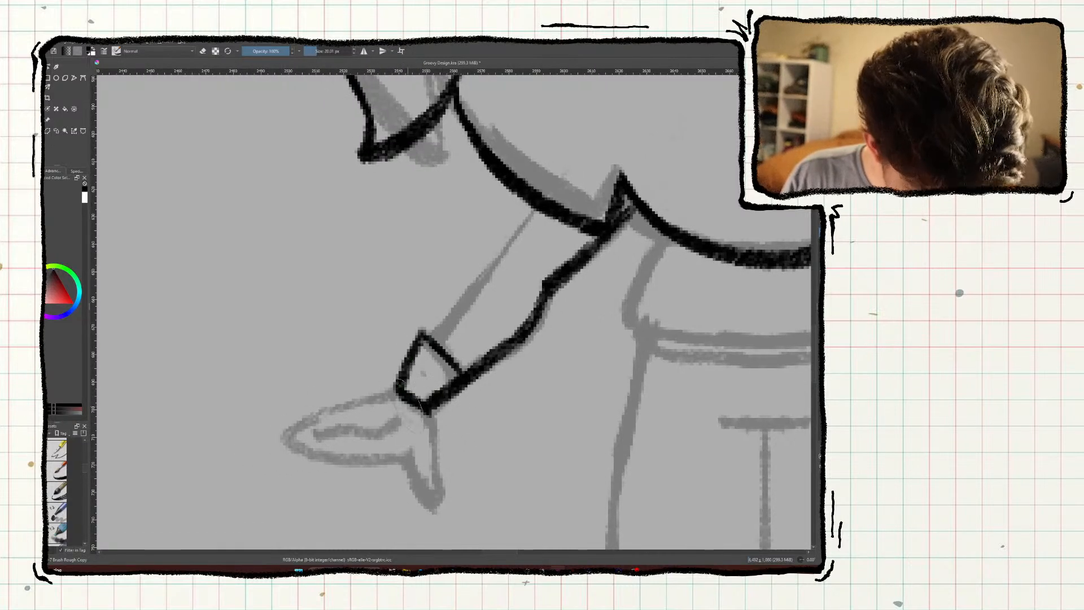
pyautogui.moveTo(398, 388); pyautogui.dragTo(347, 445, button='middle')
pyautogui.moveTo(381, 398)
pyautogui.mouseDown()
pyautogui.moveTo(479, 259)
pyautogui.moveTo(386, 409)
pyautogui.mouseUp()
pyautogui.hotkey('ctrl', 'z')
pyautogui.hotkey('ctrl', 'z')
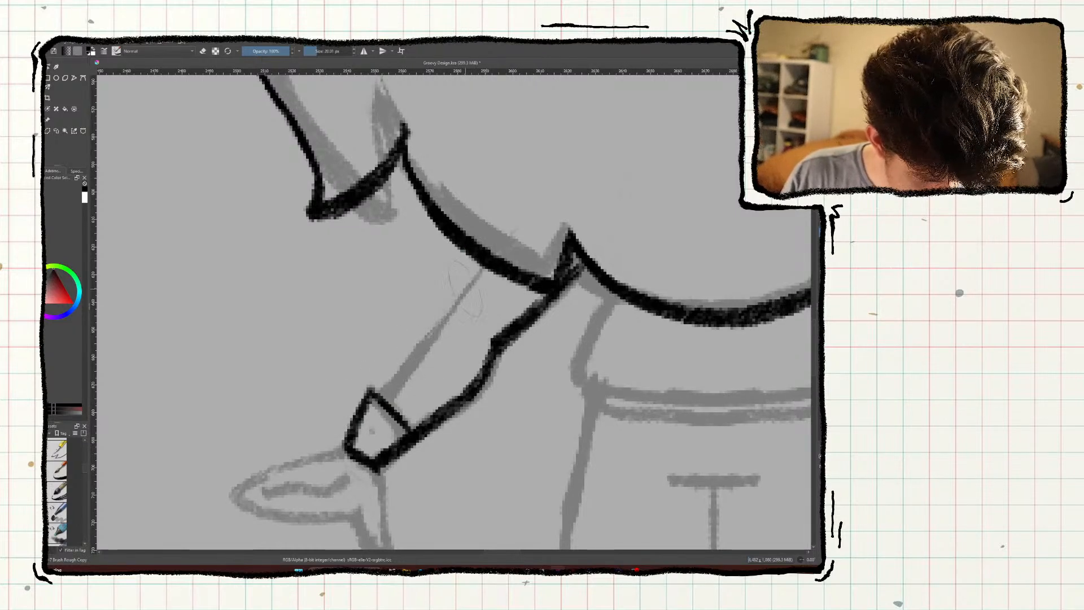
pyautogui.moveTo(484, 264); pyautogui.dragTo(380, 399)
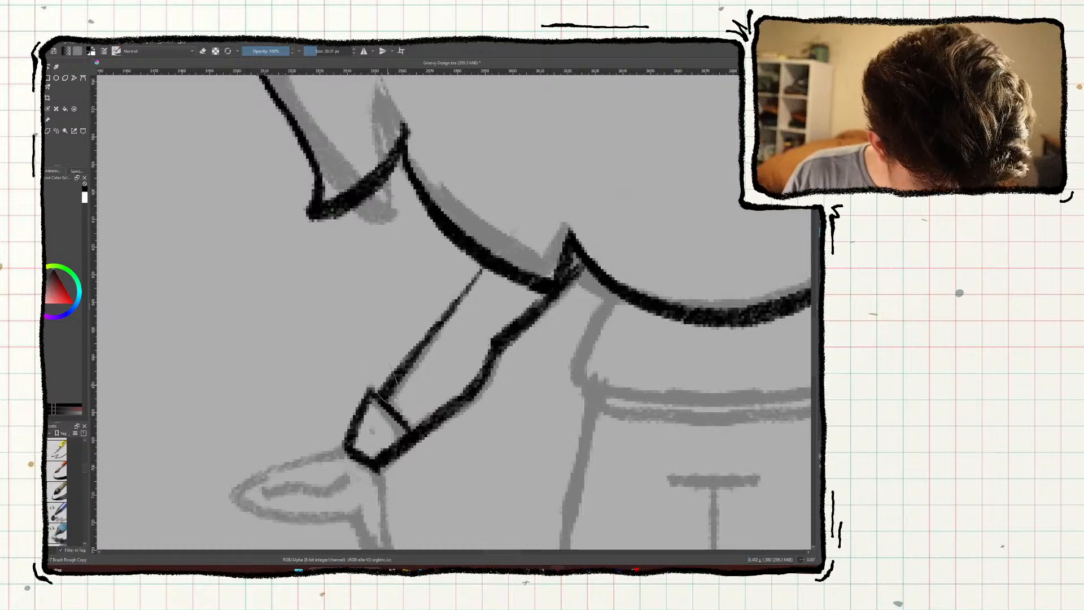
pyautogui.moveTo(271, 413); pyautogui.dragTo(277, 409, button='middle')
pyautogui.moveTo(417, 350); pyautogui.dragTo(490, 255)
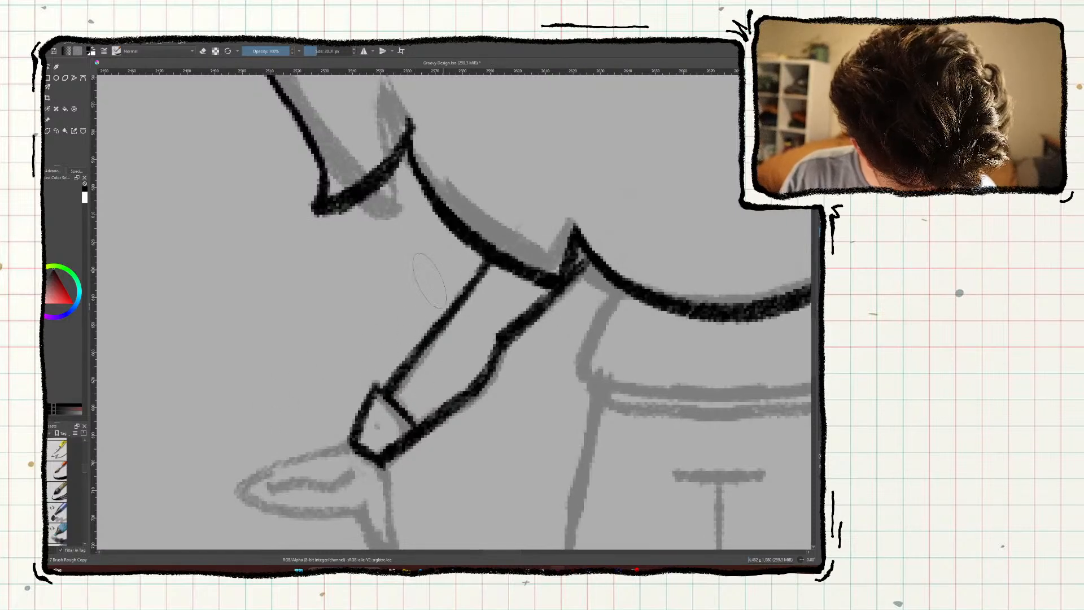
# Ink the left hand's outline with its pointed fingers and thumb, and add the crease line inside it.
pyautogui.moveTo(302, 418)
pyautogui.mouseDown(button='middle')
pyautogui.moveTo(331, 358)
pyautogui.moveTo(421, 262)
pyautogui.mouseUp(button='middle')
pyautogui.moveTo(474, 270)
pyautogui.mouseDown()
pyautogui.moveTo(359, 314)
pyautogui.moveTo(395, 334)
pyautogui.moveTo(472, 337)
pyautogui.mouseUp()
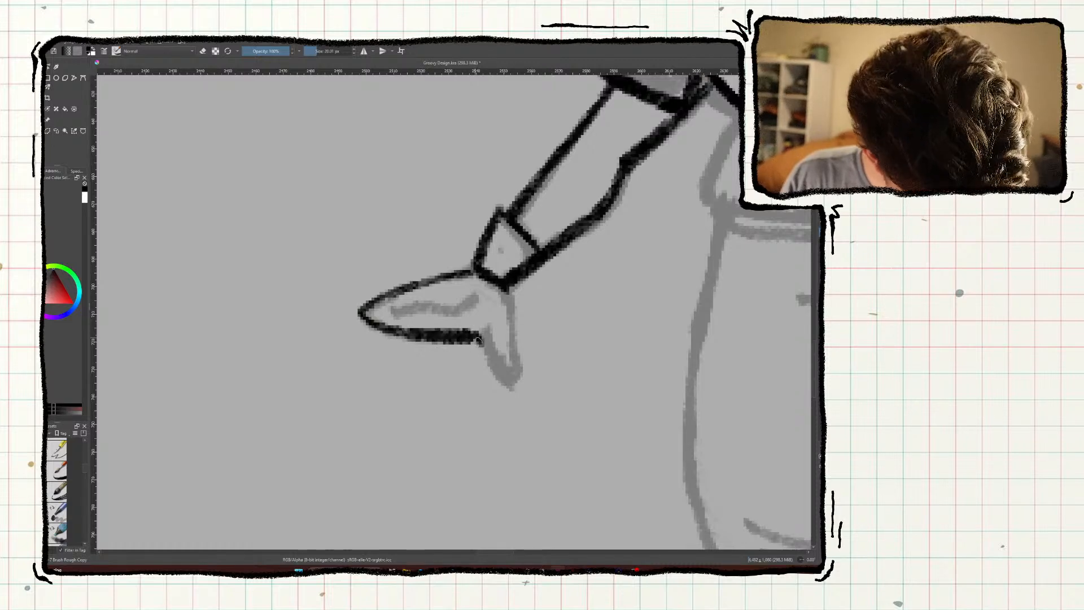
pyautogui.moveTo(503, 373)
pyautogui.mouseDown()
pyautogui.moveTo(512, 301)
pyautogui.moveTo(418, 309)
pyautogui.mouseUp()
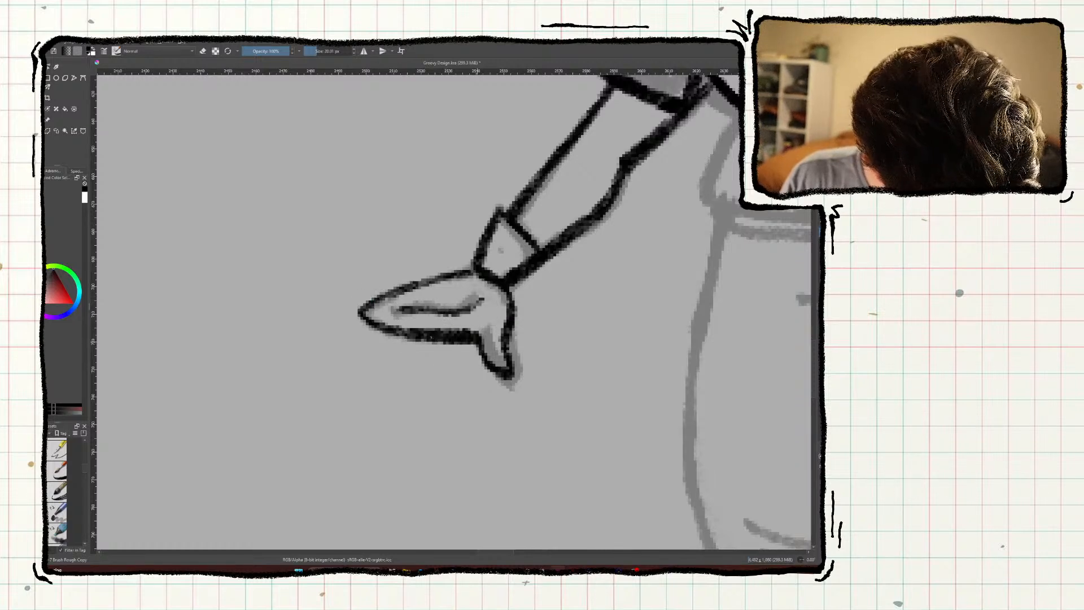
pyautogui.moveTo(390, 331); pyautogui.dragTo(363, 317)
pyautogui.moveTo(439, 398); pyautogui.dragTo(242, 435, button='middle')
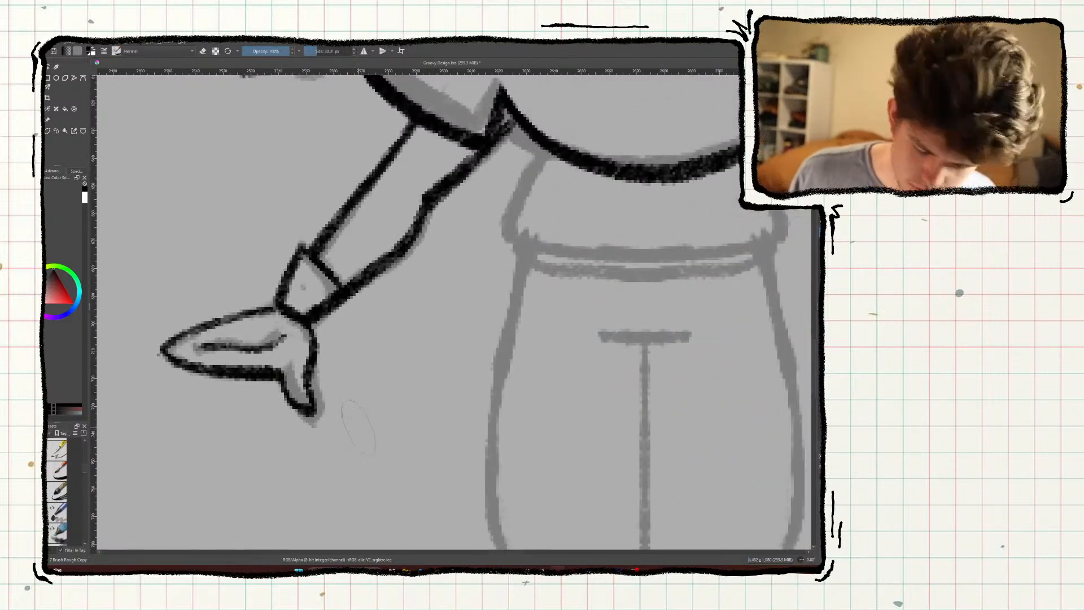
# Examine the inked arms and hands at full-figure scale beside the finished side view.
pyautogui.hotkey('ctrl', '-')
pyautogui.hotkey('ctrl', '-')
pyautogui.hotkey('ctrl', '-')
pyautogui.hotkey('ctrl', '-')
pyautogui.hotkey('ctrl', '-')
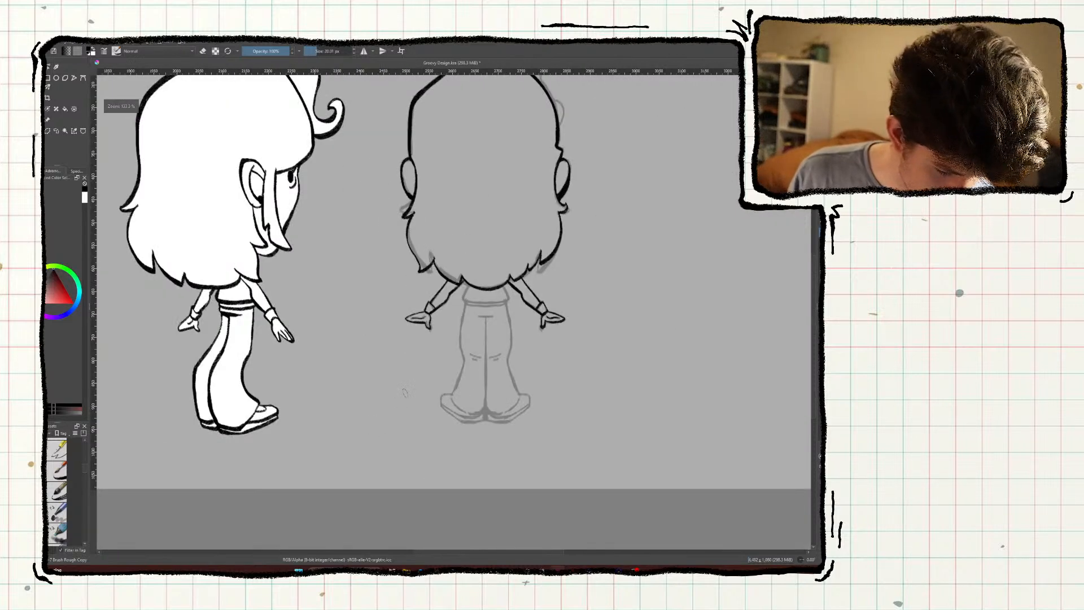
pyautogui.hotkey('ctrl', '+')
pyautogui.hotkey('ctrl', '+')
pyautogui.hotkey('ctrl', '+')
pyautogui.hotkey('ctrl', '+')
pyautogui.hotkey('ctrl', '+')
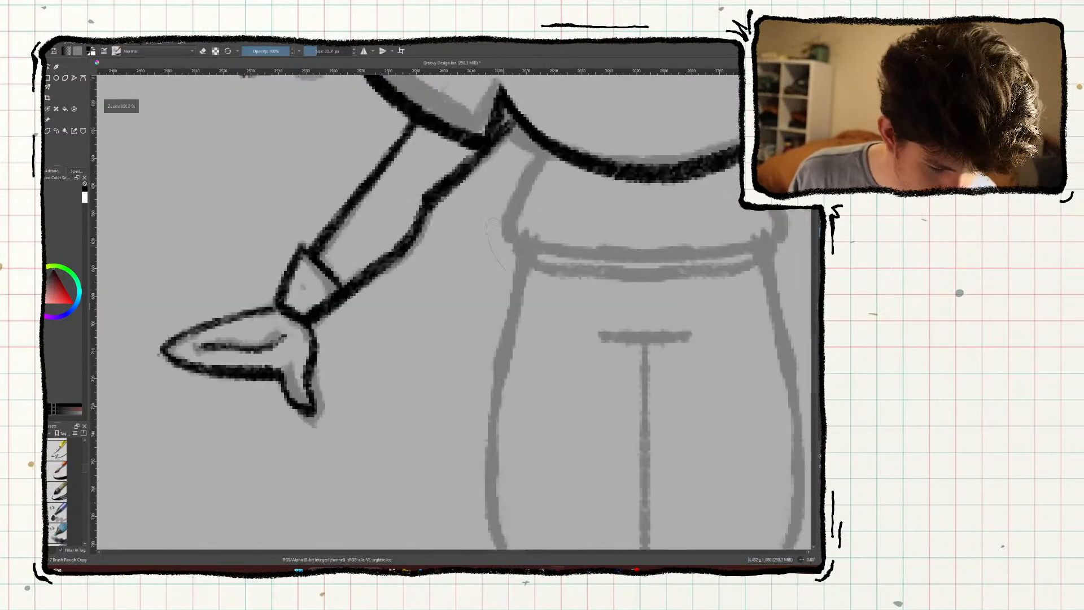
# Ink the shirt's side edges and curved hem below the hair, thickening the hem's left corner.
pyautogui.moveTo(544, 147)
pyautogui.mouseDown()
pyautogui.moveTo(510, 219)
pyautogui.moveTo(644, 246)
pyautogui.moveTo(778, 219)
pyautogui.mouseUp()
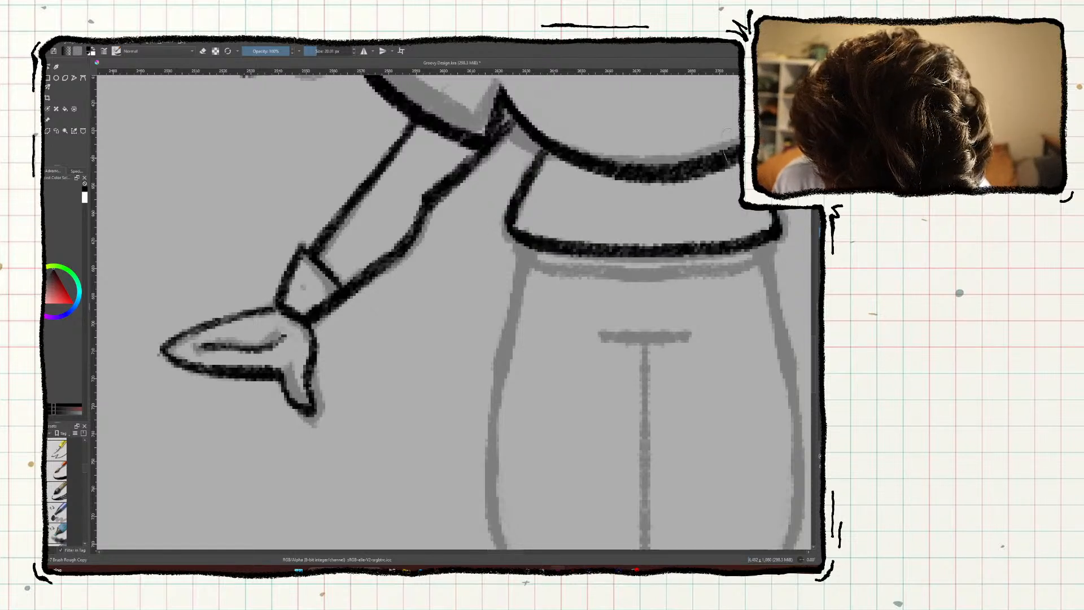
pyautogui.moveTo(511, 221)
pyautogui.mouseDown()
pyautogui.moveTo(529, 240)
pyautogui.moveTo(775, 224)
pyautogui.mouseUp()
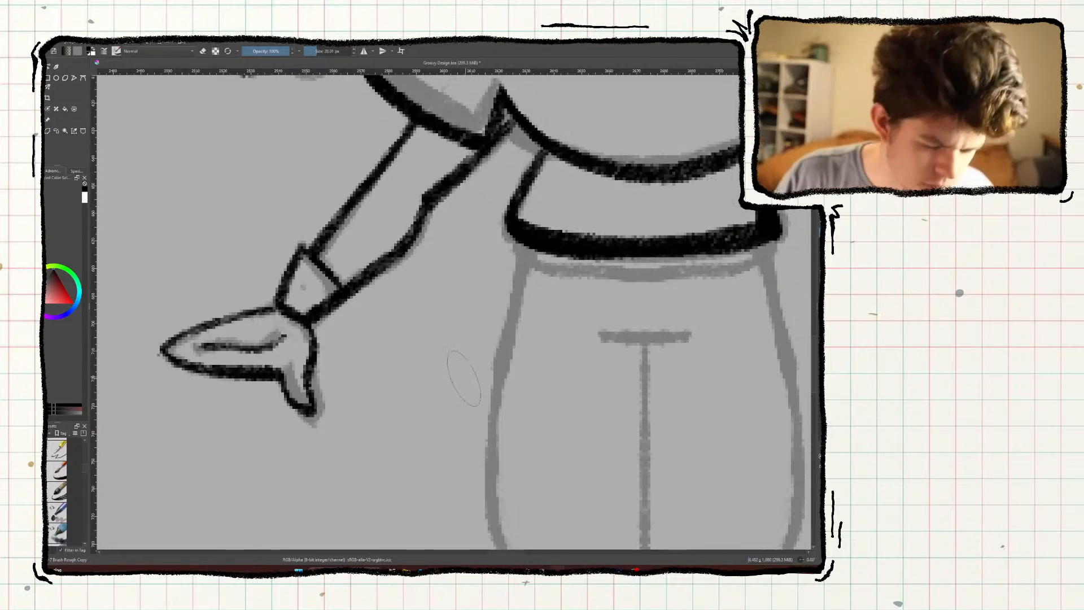
pyautogui.hotkey('ctrl', 'z')
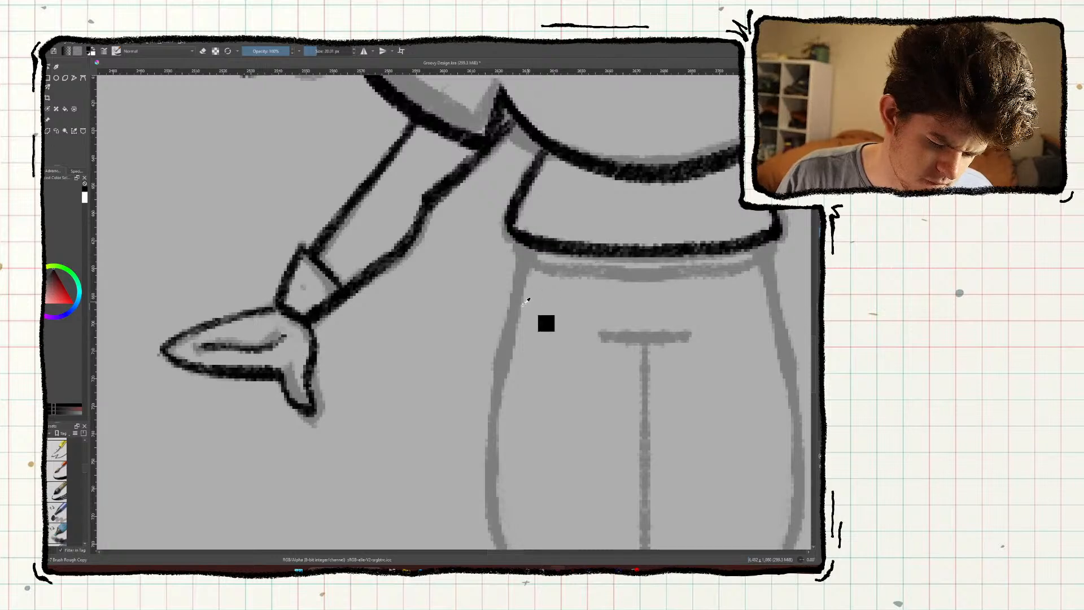
pyautogui.moveTo(528, 298); pyautogui.dragTo(435, 349, button='middle')
pyautogui.moveTo(455, 261); pyautogui.dragTo(480, 272)
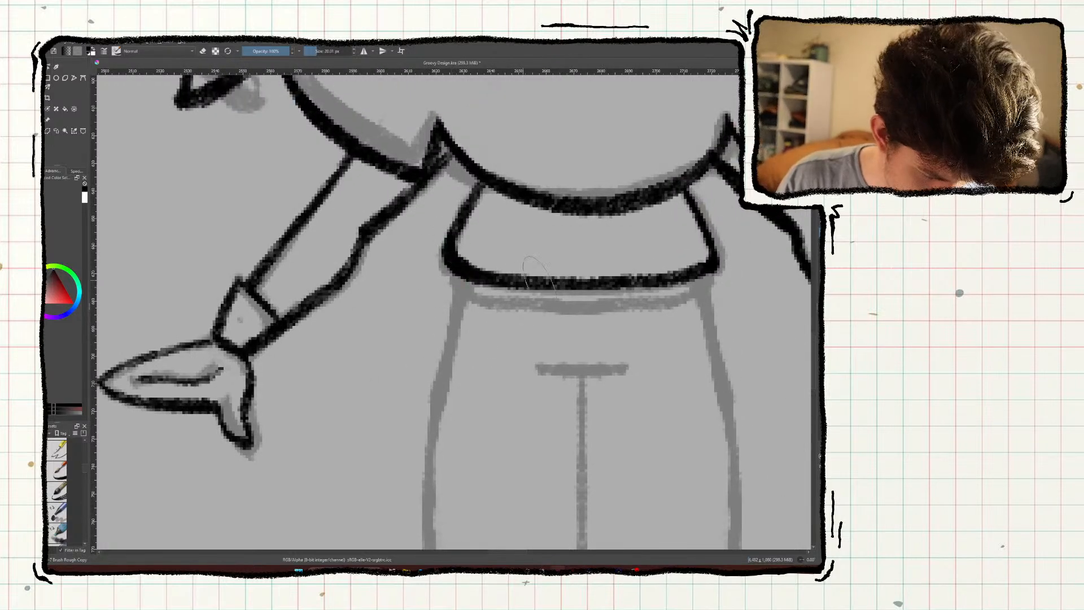
# Ink the waistband curve beneath the shirt hem and the short dark tapered mark at the top of the trouser seam.
pyautogui.moveTo(440, 293); pyautogui.dragTo(430, 291, button='middle')
pyautogui.moveTo(460, 268)
pyautogui.mouseDown()
pyautogui.moveTo(450, 264)
pyautogui.moveTo(562, 298)
pyautogui.moveTo(697, 272)
pyautogui.moveTo(690, 285)
pyautogui.mouseUp()
pyautogui.moveTo(407, 357); pyautogui.dragTo(411, 203, button='middle')
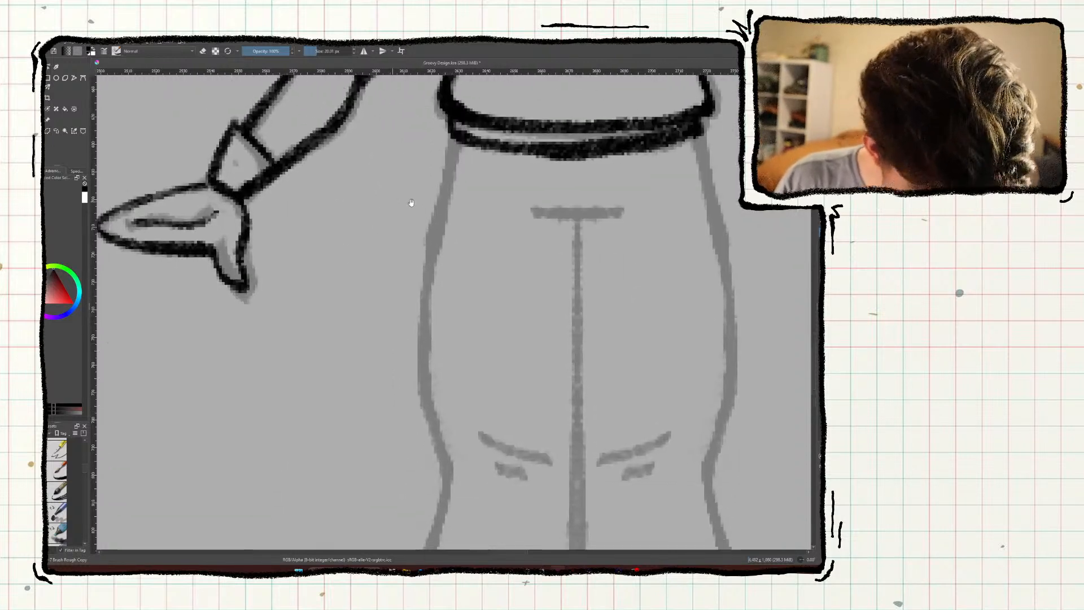
pyautogui.moveTo(623, 213); pyautogui.dragTo(534, 213)
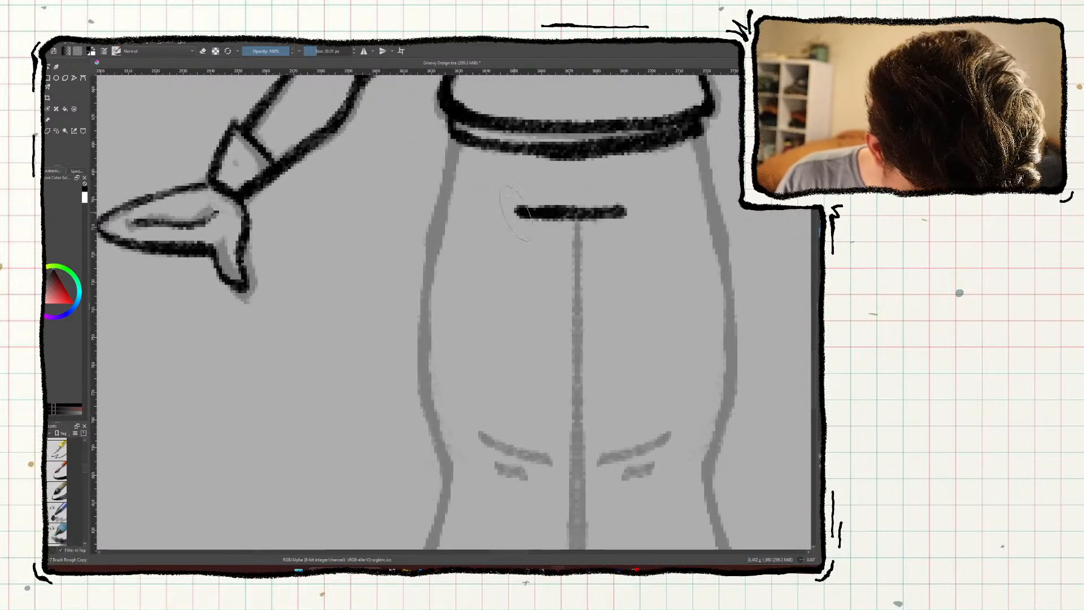
pyautogui.hotkey('ctrl', 'z')
pyautogui.moveTo(626, 211)
pyautogui.mouseDown()
pyautogui.moveTo(522, 210)
pyautogui.moveTo(616, 213)
pyautogui.mouseUp()
# Ink the left trouser leg's outer edge down to the flare and its rounded hem, undoing the last stroke.
pyautogui.moveTo(423, 307)
pyautogui.mouseDown(button='middle')
pyautogui.moveTo(408, 334)
pyautogui.moveTo(377, 317)
pyautogui.moveTo(384, 293)
pyautogui.mouseUp(button='middle')
pyautogui.hotkey('ctrl', '-')
pyautogui.hotkey('ctrl', '-')
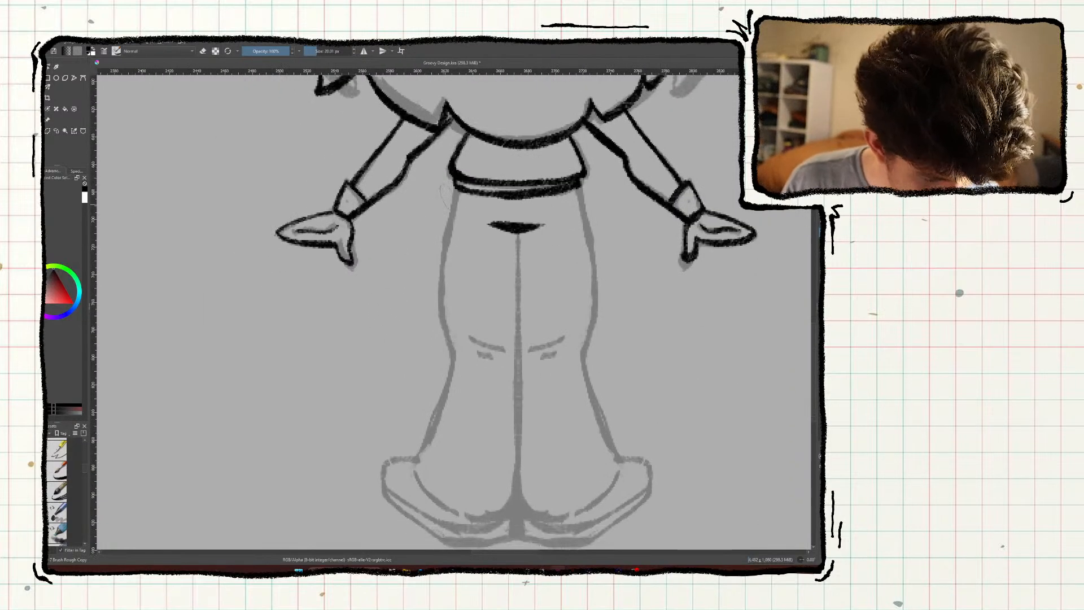
pyautogui.moveTo(458, 189)
pyautogui.mouseDown()
pyautogui.moveTo(436, 282)
pyautogui.moveTo(453, 395)
pyautogui.moveTo(418, 448)
pyautogui.mouseUp()
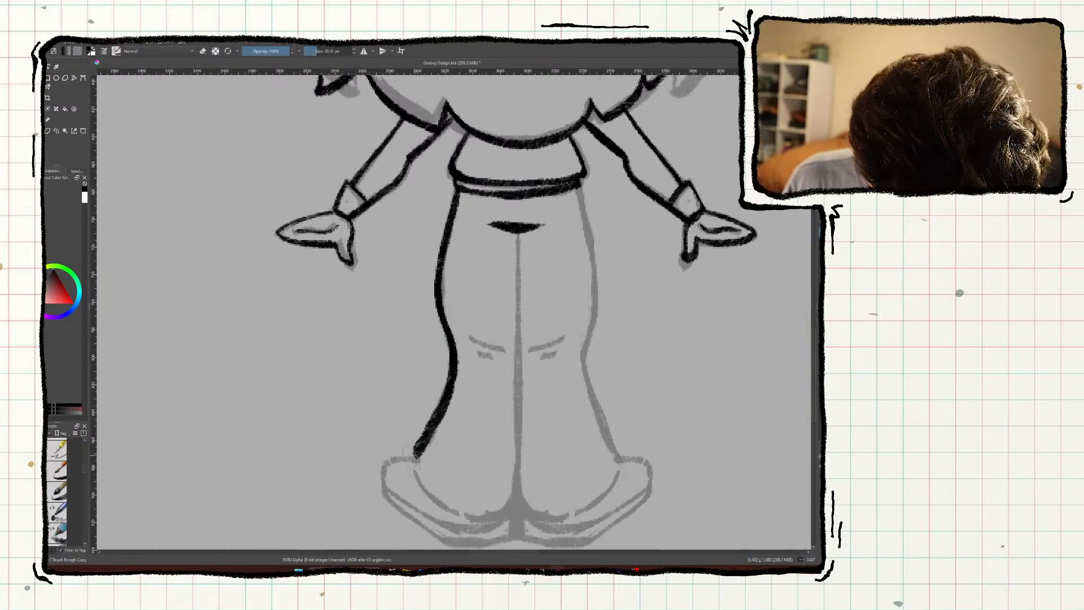
pyautogui.moveTo(414, 453); pyautogui.dragTo(427, 308, button='middle')
pyautogui.moveTo(423, 321)
pyautogui.mouseDown()
pyautogui.moveTo(452, 370)
pyautogui.moveTo(515, 373)
pyautogui.moveTo(526, 330)
pyautogui.mouseUp()
pyautogui.moveTo(525, 290); pyautogui.dragTo(520, 343, button='middle')
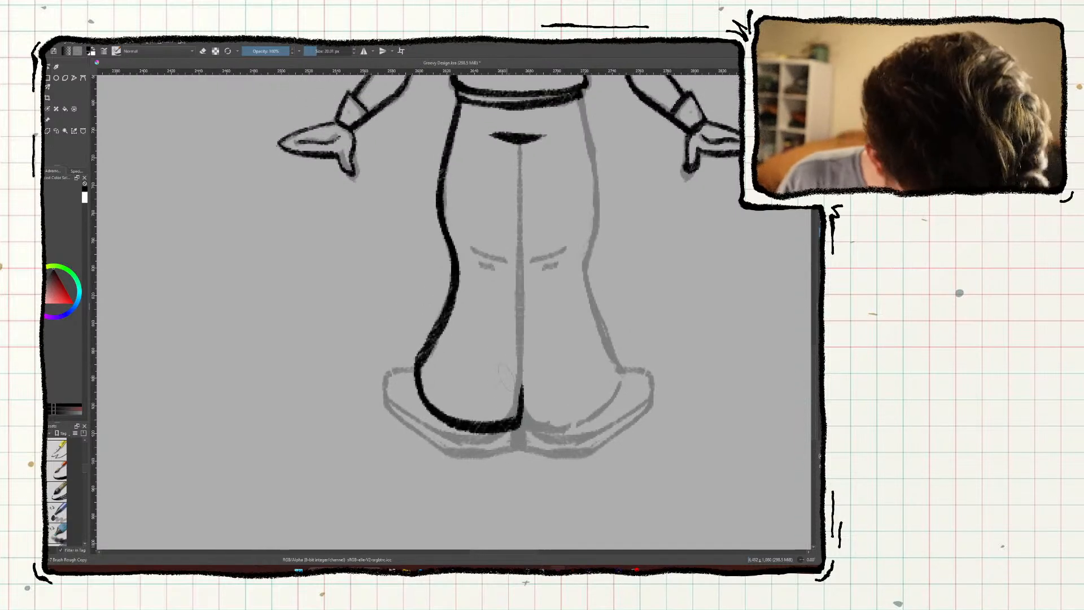
pyautogui.hotkey('ctrl', 'z')
# Ink the vertical centre seam between the trouser legs down to the hem and save the drawing.
pyautogui.moveTo(519, 141); pyautogui.dragTo(516, 419)
pyautogui.moveTo(420, 401); pyautogui.dragTo(435, 408, button='middle')
pyautogui.hotkey('ctrl', 's')
# Ink the right trouser leg's outer edge and its rounded hem, joining it to the centre seam.
pyautogui.moveTo(588, 133); pyautogui.dragTo(526, 192, button='middle')
pyautogui.moveTo(531, 159)
pyautogui.mouseDown()
pyautogui.moveTo(548, 288)
pyautogui.moveTo(534, 340)
pyautogui.mouseUp()
pyautogui.moveTo(522, 339); pyautogui.dragTo(519, 274, button='middle')
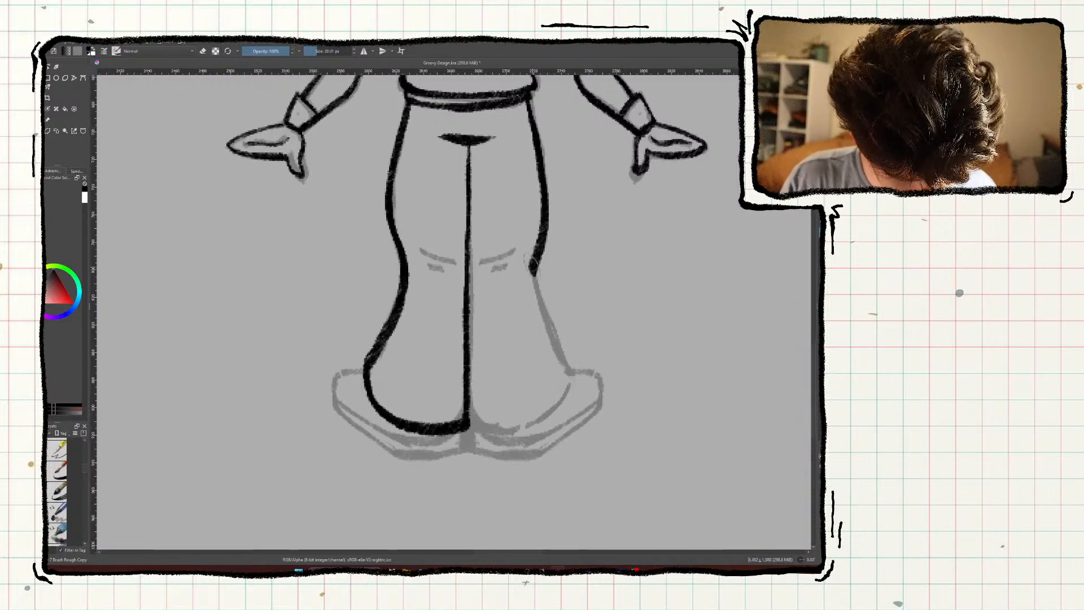
pyautogui.moveTo(530, 271)
pyautogui.mouseDown()
pyautogui.moveTo(571, 383)
pyautogui.moveTo(498, 433)
pyautogui.moveTo(464, 420)
pyautogui.mouseUp()
# Ink the short crease lines at the knees of both trouser legs.
pyautogui.moveTo(289, 381); pyautogui.dragTo(292, 409, button='middle')
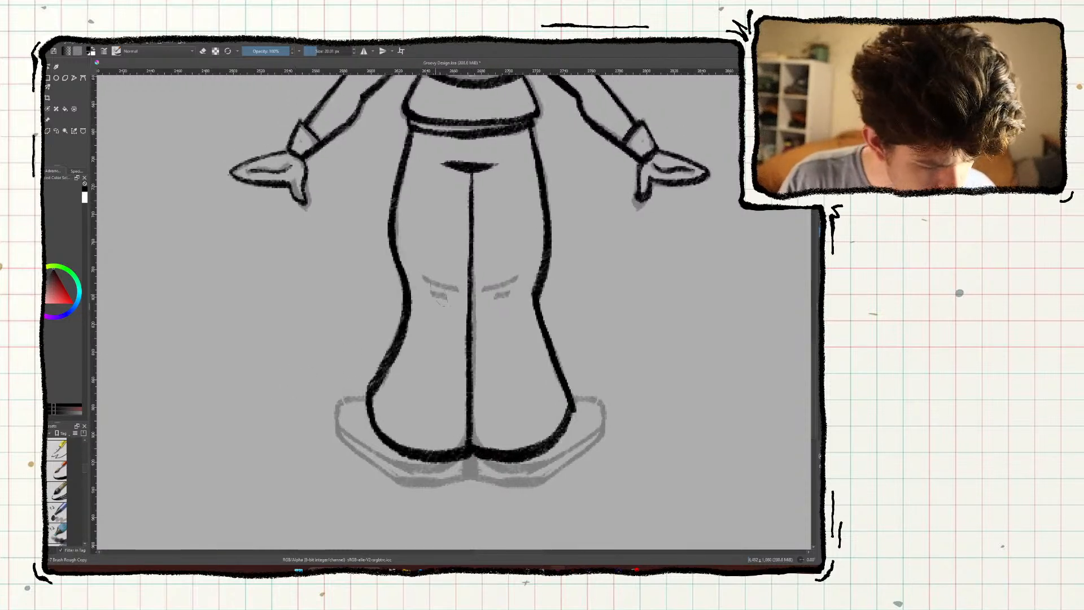
pyautogui.moveTo(424, 277); pyautogui.dragTo(457, 289)
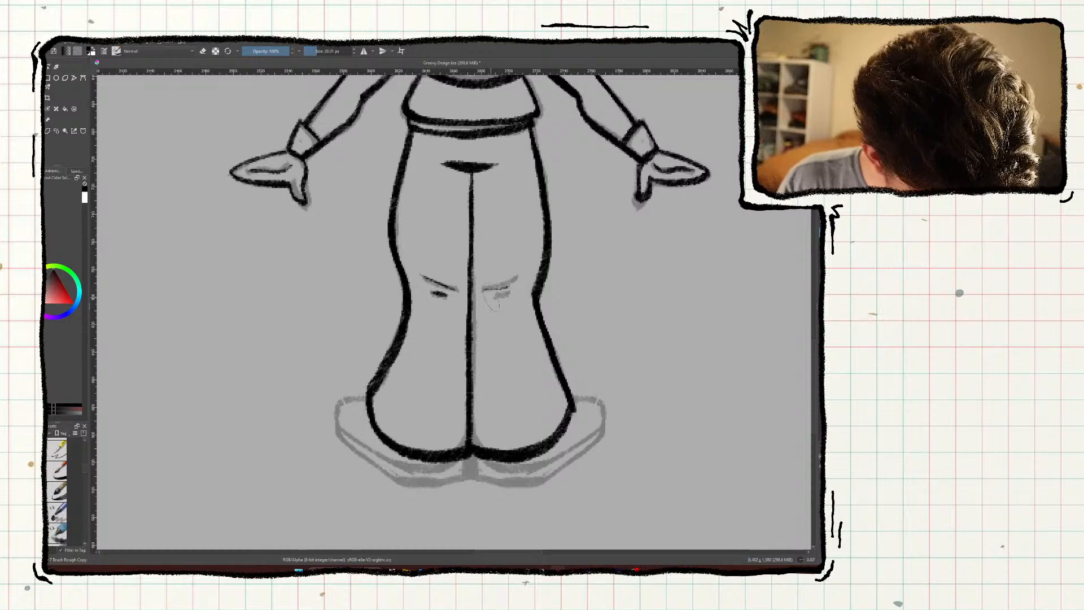
pyautogui.moveTo(484, 291); pyautogui.dragTo(515, 278)
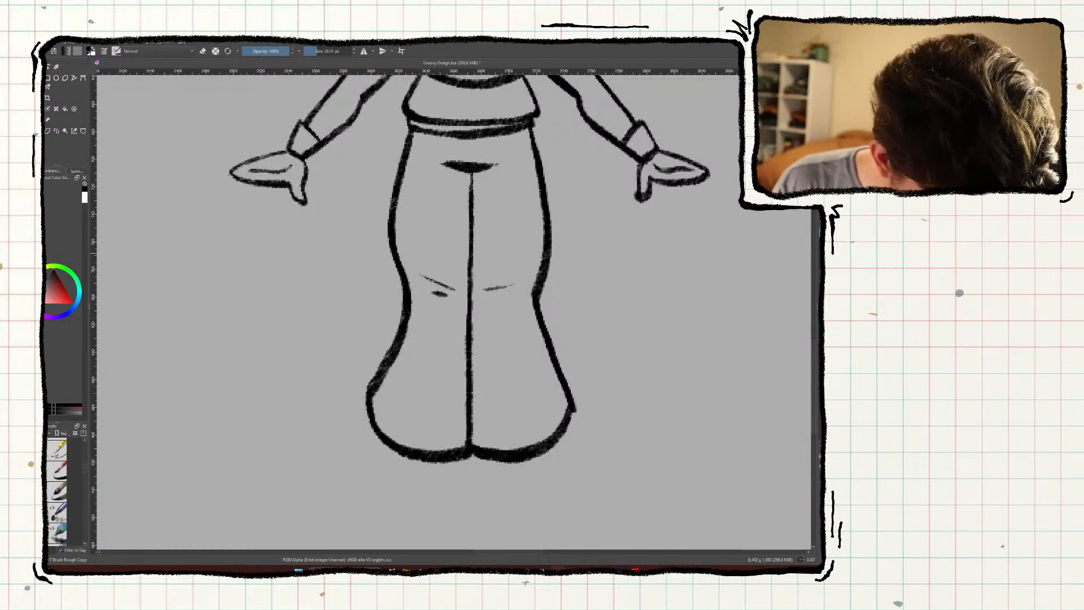
# Examine the inked trousers and body at full-figure scale against the neighbouring side view.
pyautogui.moveTo(283, 383); pyautogui.dragTo(275, 458, button='middle')
pyautogui.press('-')
pyautogui.press('-')
pyautogui.press('-')
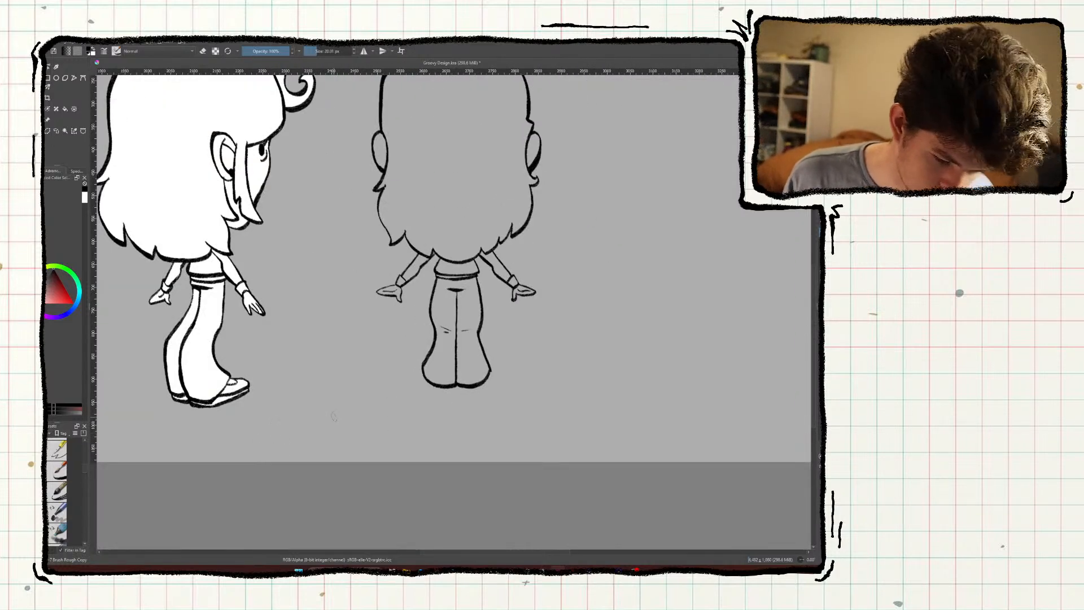
pyautogui.press('+')
pyautogui.press('+')
pyautogui.press('+')
pyautogui.press('+')
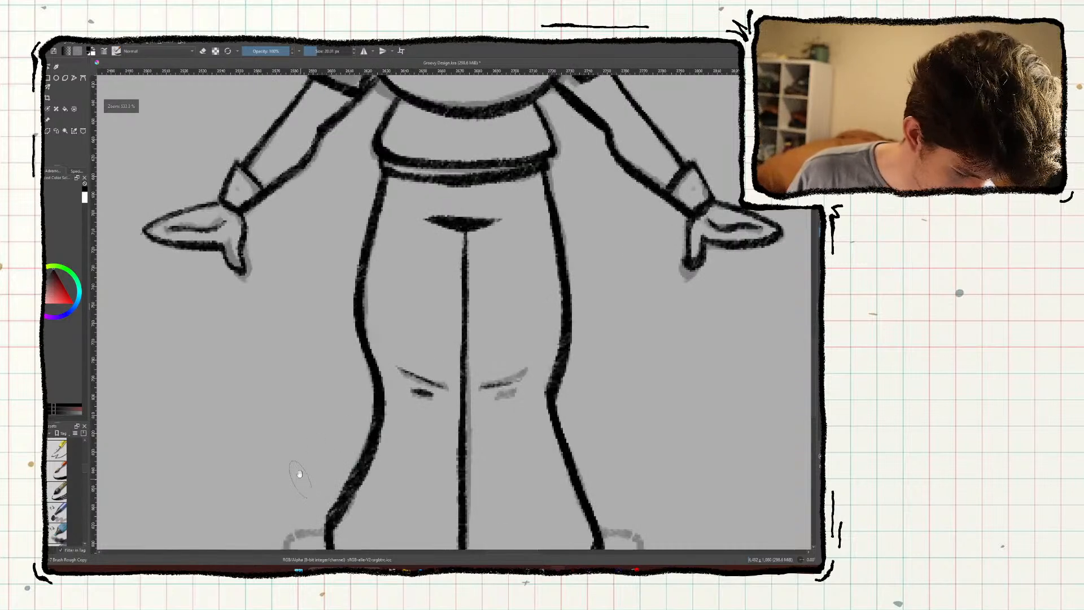
# Ink the left shoe's inner edge and sole, redrawing the strokes that do not follow the sketch.
pyautogui.moveTo(298, 474); pyautogui.dragTo(401, 149, button='middle')
pyautogui.press('+')
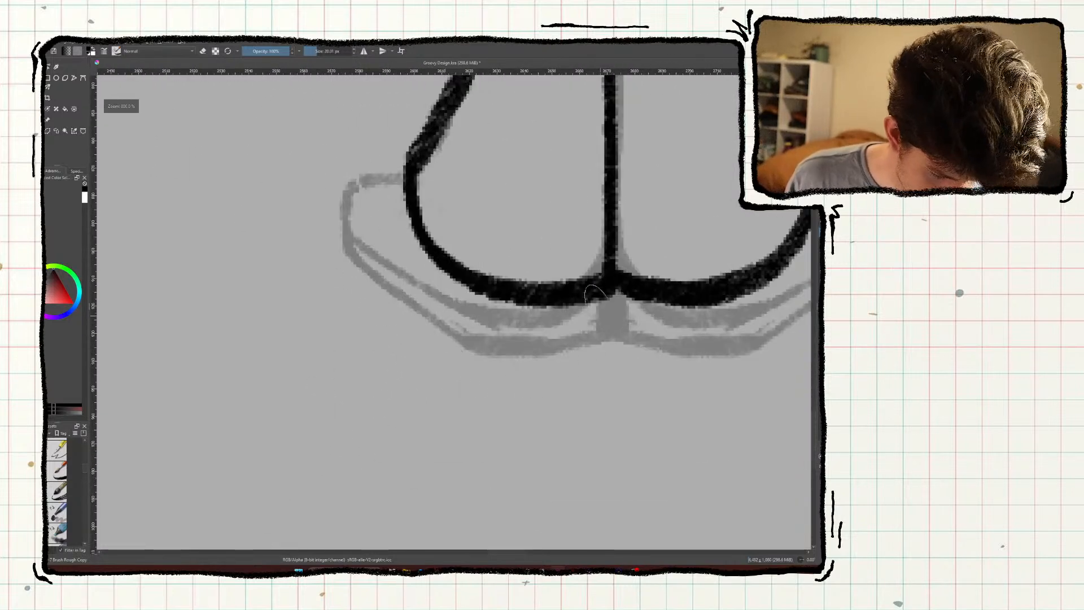
pyautogui.moveTo(593, 293)
pyautogui.mouseDown()
pyautogui.moveTo(612, 299)
pyautogui.moveTo(612, 338)
pyautogui.moveTo(519, 353)
pyautogui.moveTo(469, 348)
pyautogui.mouseUp()
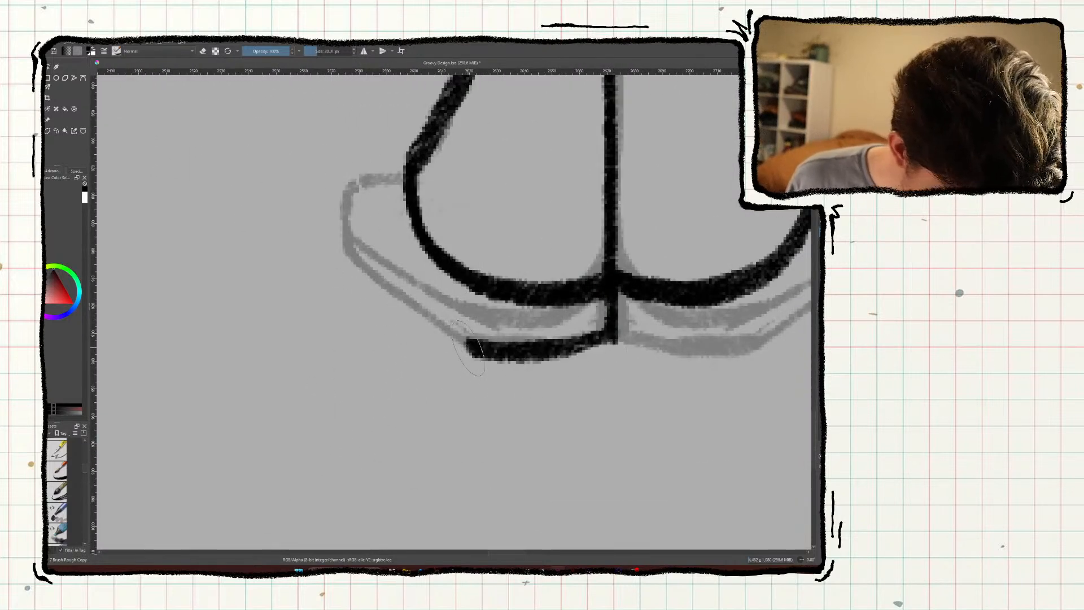
pyautogui.hotkey('ctrl', 'z')
pyautogui.moveTo(611, 319)
pyautogui.mouseDown()
pyautogui.moveTo(511, 353)
pyautogui.moveTo(466, 341)
pyautogui.mouseUp()
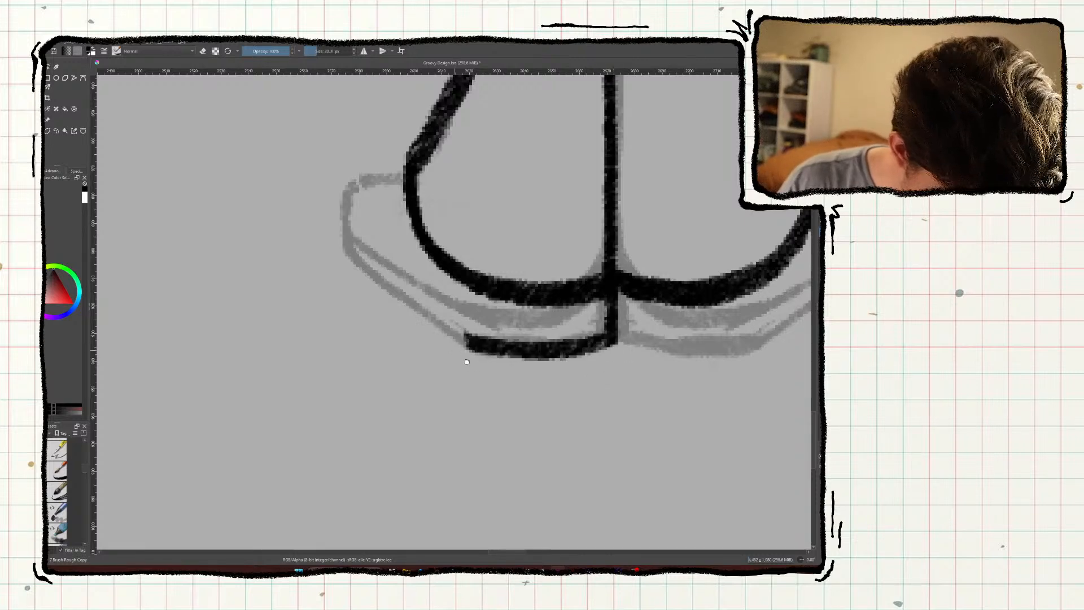
pyautogui.moveTo(467, 362); pyautogui.dragTo(557, 424, button='middle')
pyautogui.moveTo(559, 405); pyautogui.dragTo(431, 306)
pyautogui.hotkey('ctrl', 'z')
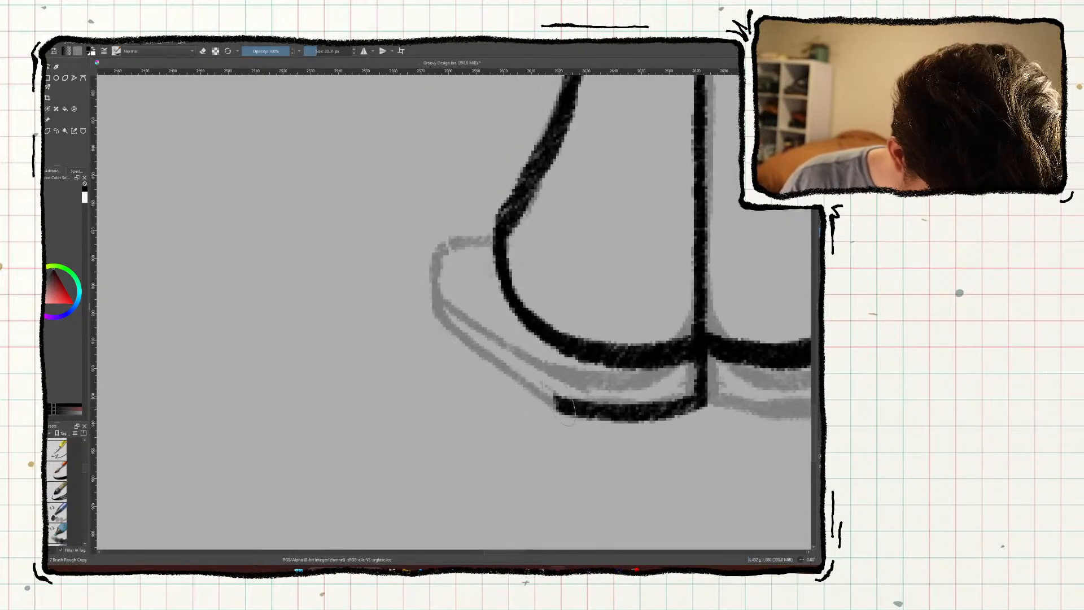
pyautogui.moveTo(568, 410)
pyautogui.mouseDown()
pyautogui.moveTo(431, 307)
pyautogui.moveTo(536, 333)
pyautogui.mouseUp()
pyautogui.hotkey('ctrl', 'z')
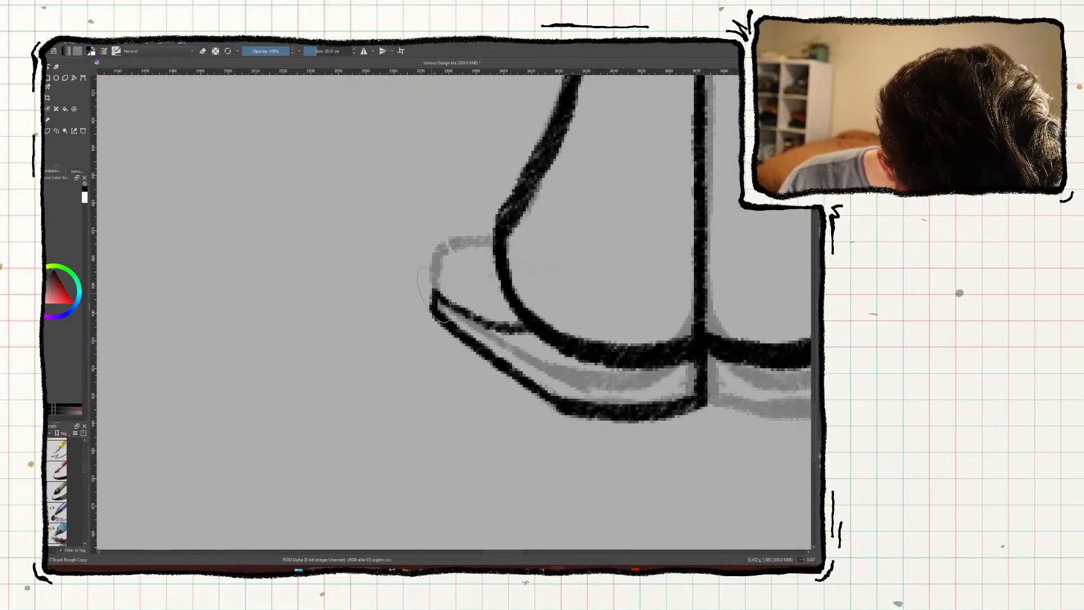
# Ink the left shoe's upper outline and the matching outline and sole of the right shoe.
pyautogui.moveTo(434, 285)
pyautogui.mouseDown()
pyautogui.moveTo(438, 266)
pyautogui.moveTo(494, 252)
pyautogui.moveTo(471, 272)
pyautogui.moveTo(499, 284)
pyautogui.mouseUp()
pyautogui.hotkey('ctrl', 'z')
pyautogui.hotkey('ctrl', 'z')
pyautogui.moveTo(576, 345); pyautogui.dragTo(289, 345)
pyautogui.moveTo(416, 393)
pyautogui.mouseDown()
pyautogui.moveTo(549, 413)
pyautogui.moveTo(685, 302)
pyautogui.moveTo(551, 373)
pyautogui.moveTo(582, 338)
pyautogui.moveTo(685, 289)
pyautogui.moveTo(659, 297)
pyautogui.moveTo(649, 313)
pyautogui.moveTo(664, 297)
pyautogui.moveTo(600, 278)
pyautogui.mouseUp()
pyautogui.hotkey('ctrl', 'z')
pyautogui.moveTo(438, 412); pyautogui.dragTo(529, 407, button='middle')
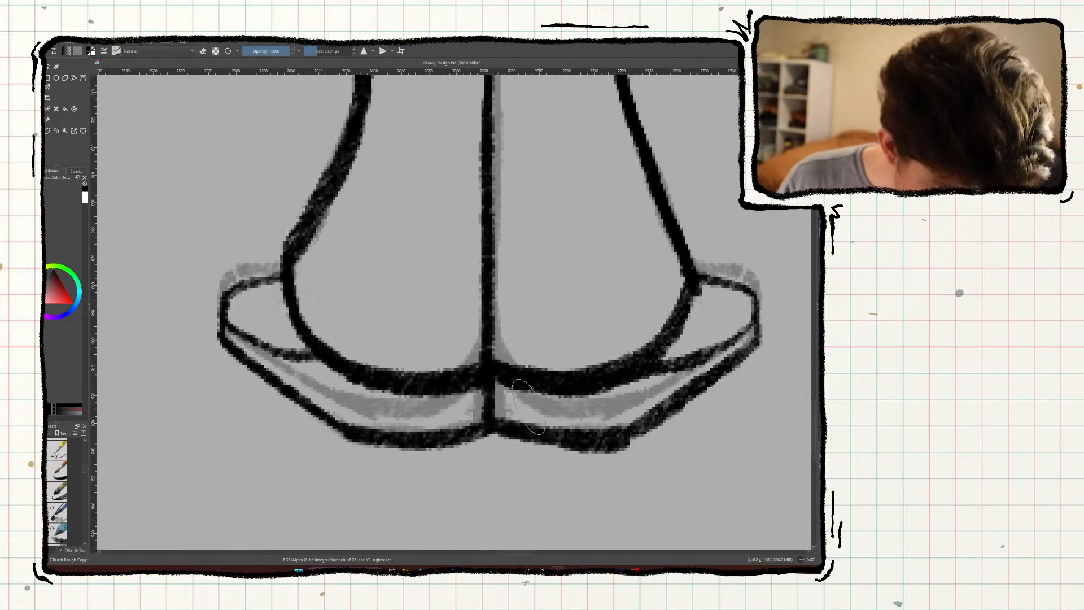
# Examine the inked back view as a whole, including the ears, side locks and the top of the hair.
pyautogui.press('-')
pyautogui.press('-')
pyautogui.press('-')
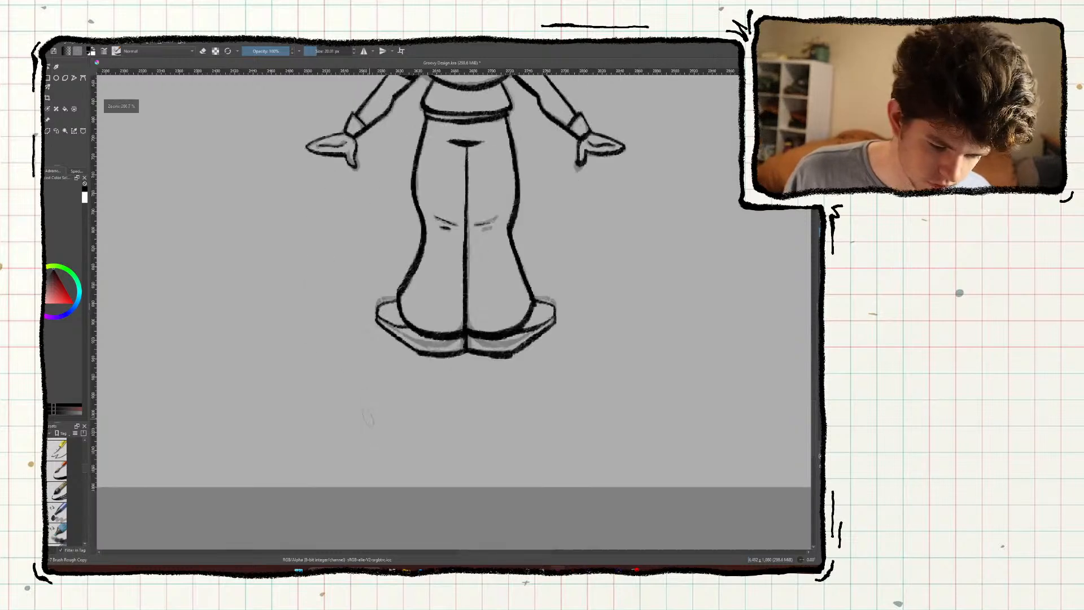
pyautogui.press('-')
pyautogui.press('-')
pyautogui.moveTo(383, 330); pyautogui.dragTo(403, 474, button='middle')
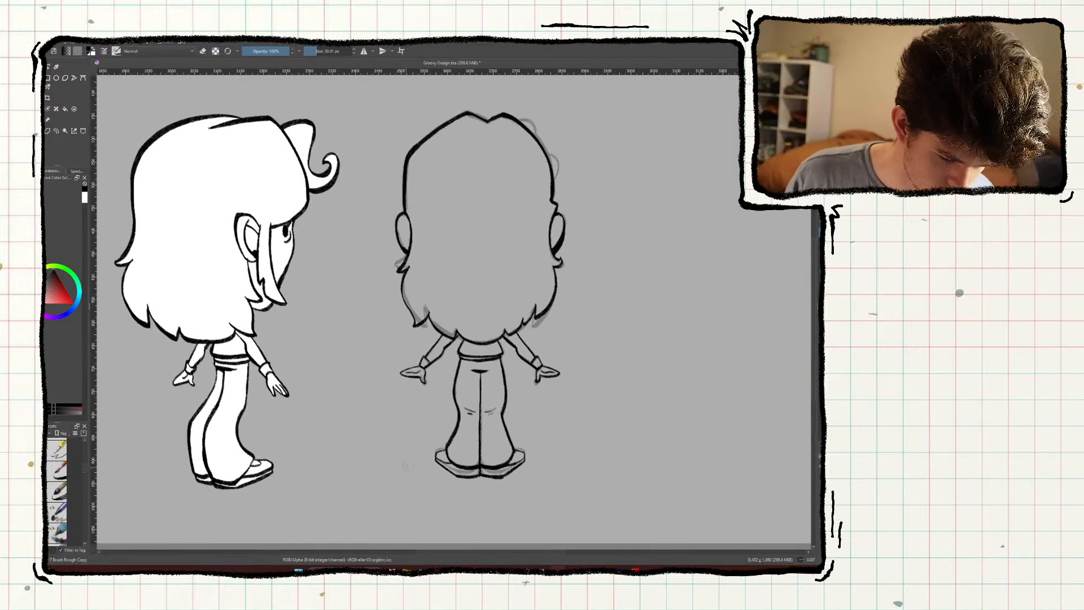
pyautogui.press('+')
pyautogui.press('+')
pyautogui.press('+')
pyautogui.moveTo(498, 206); pyautogui.dragTo(407, 480, button='middle')
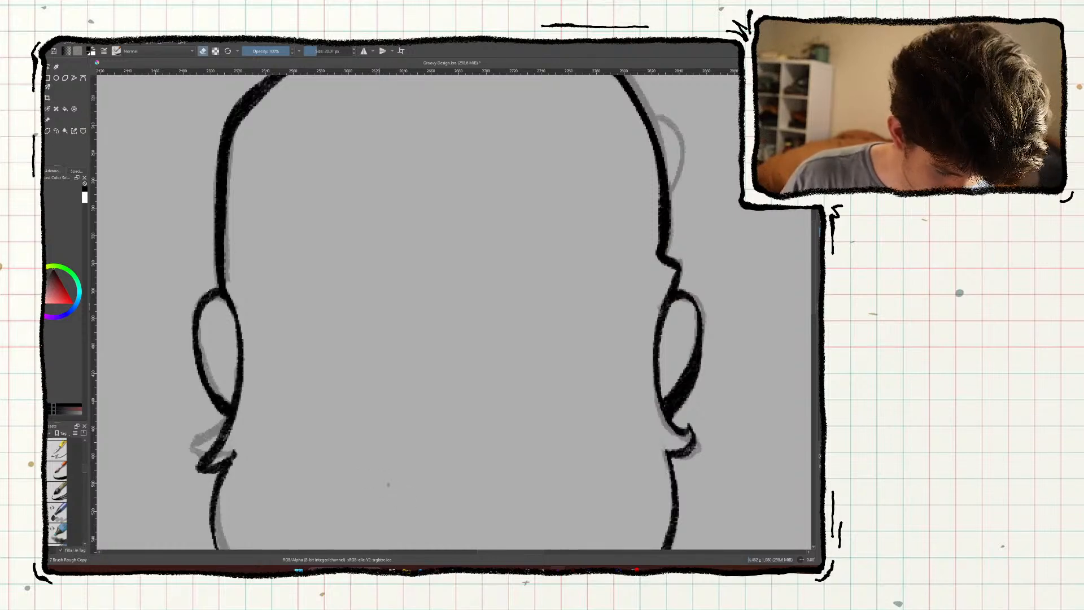
pyautogui.moveTo(388, 484); pyautogui.dragTo(394, 423, button='middle')
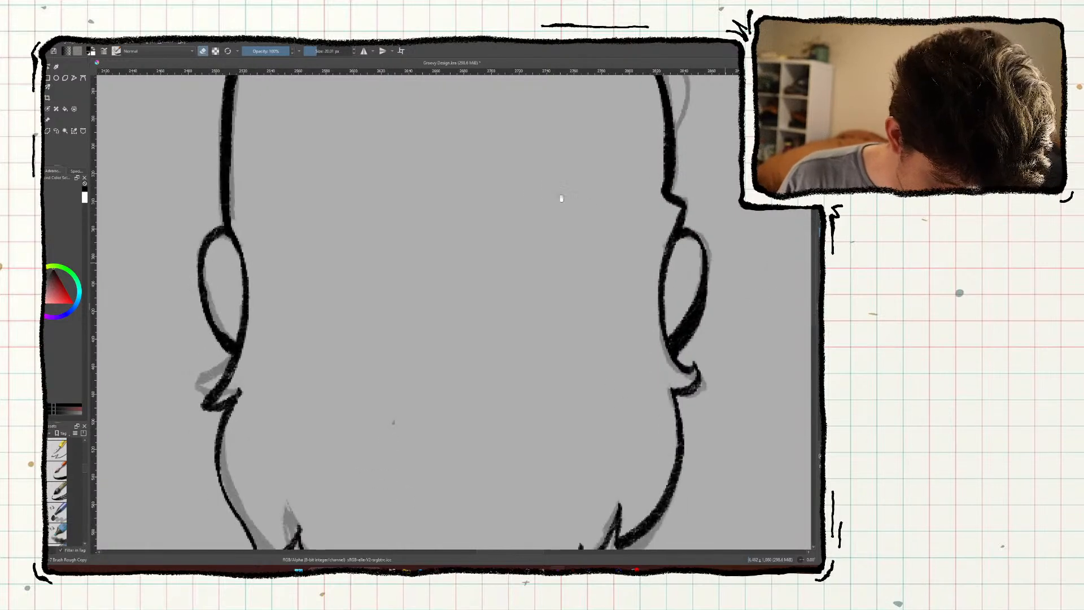
pyautogui.moveTo(526, 100); pyautogui.dragTo(479, 405, button='middle')
pyautogui.press('+')
pyautogui.press('+')
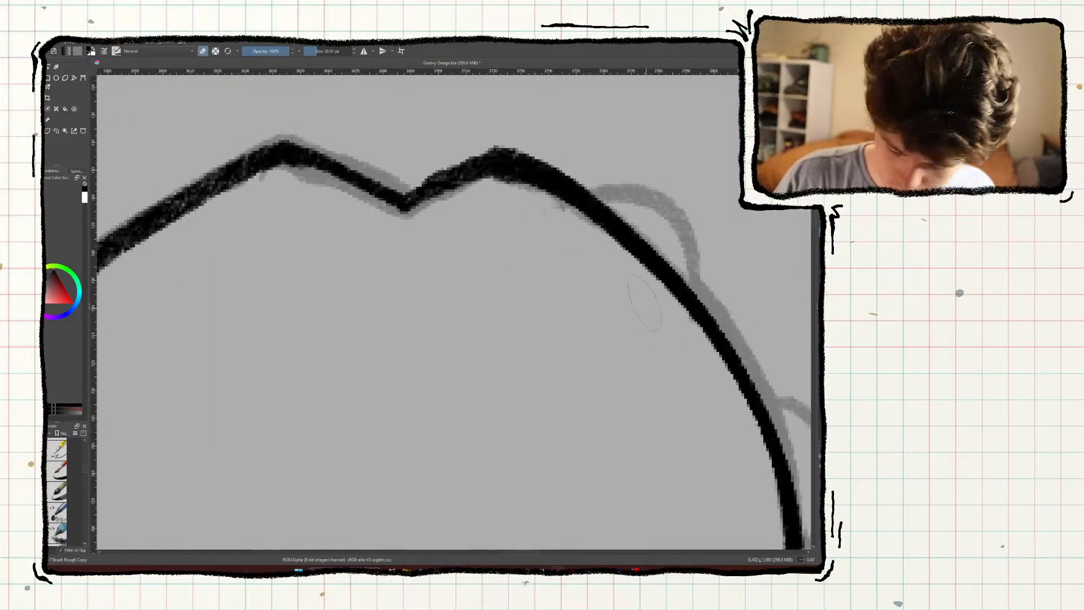
# Ink the upper hair bump on the back view's right side, redrawing the strokes that miss the sketch, and save the file.
pyautogui.moveTo(552, 294)
pyautogui.mouseDown(button='middle')
pyautogui.moveTo(406, 321)
pyautogui.moveTo(275, 308)
pyautogui.mouseUp(button='middle')
pyautogui.moveTo(312, 218)
pyautogui.mouseDown()
pyautogui.moveTo(412, 243)
pyautogui.moveTo(422, 302)
pyautogui.mouseUp()
pyautogui.hotkey('ctrl', 'z')
pyautogui.hotkey('ctrl', 's')
pyautogui.moveTo(337, 322)
pyautogui.mouseDown(button='middle')
pyautogui.moveTo(370, 351)
pyautogui.moveTo(373, 380)
pyautogui.moveTo(386, 374)
pyautogui.mouseUp(button='middle')
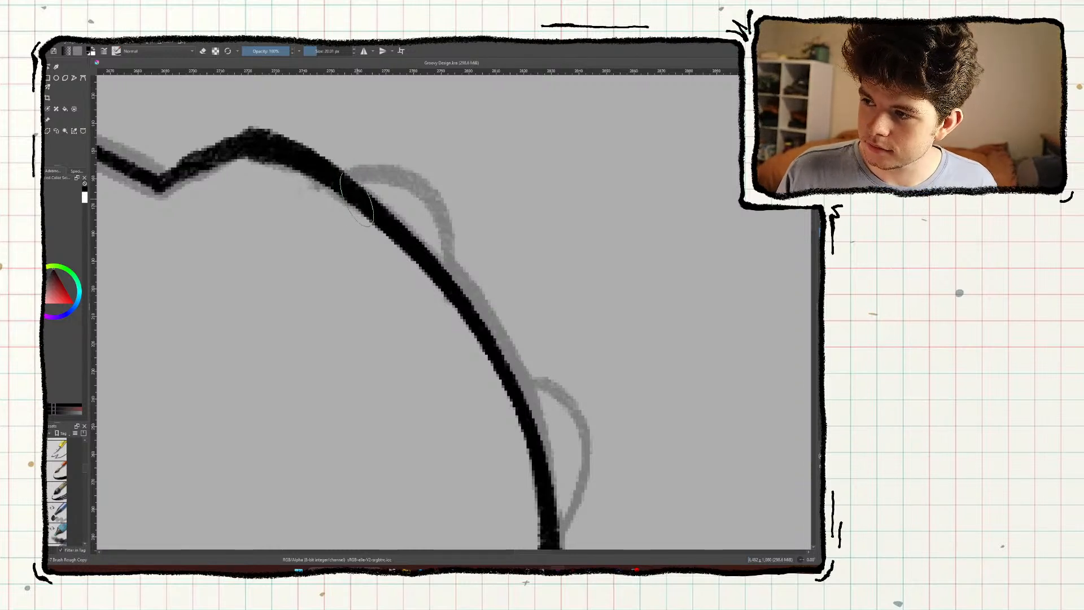
pyautogui.moveTo(336, 178)
pyautogui.mouseDown()
pyautogui.moveTo(353, 176)
pyautogui.moveTo(446, 249)
pyautogui.moveTo(443, 280)
pyautogui.mouseUp()
pyautogui.hotkey('ctrl', 'z')
pyautogui.moveTo(351, 172)
pyautogui.mouseDown()
pyautogui.moveTo(433, 205)
pyautogui.moveTo(451, 287)
pyautogui.mouseUp()
# Ink the lower hair bump above the back view's right ear and save the file.
pyautogui.moveTo(471, 360)
pyautogui.mouseDown(button='middle')
pyautogui.moveTo(380, 245)
pyautogui.moveTo(397, 193)
pyautogui.mouseUp(button='middle')
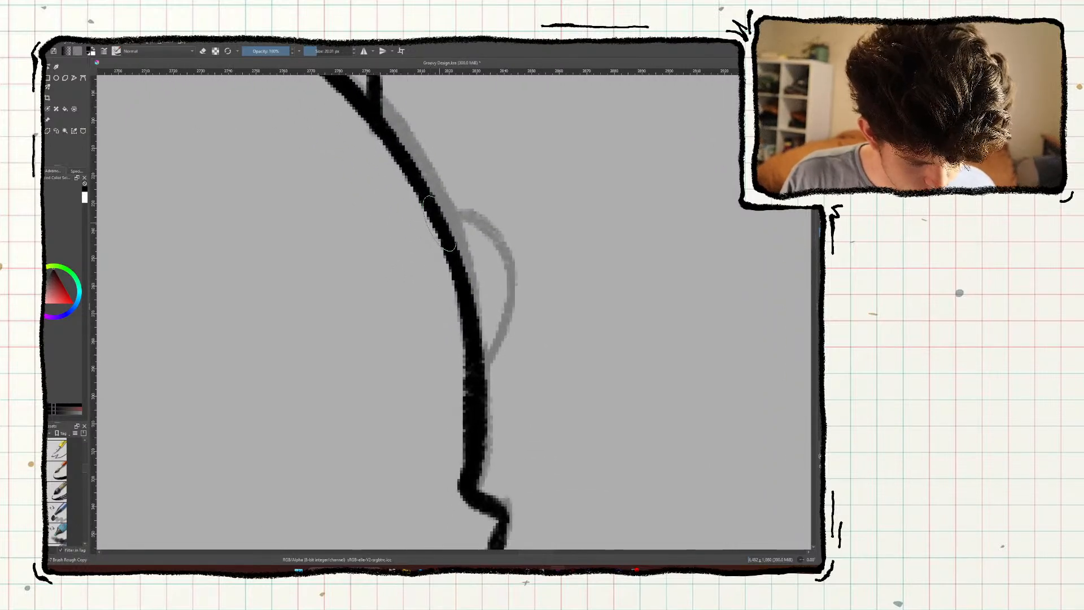
pyautogui.moveTo(443, 217)
pyautogui.mouseDown()
pyautogui.moveTo(480, 213)
pyautogui.moveTo(485, 362)
pyautogui.moveTo(475, 373)
pyautogui.mouseUp()
pyautogui.moveTo(403, 452); pyautogui.dragTo(512, 401, button='middle')
pyautogui.press('-')
pyautogui.press('-')
pyautogui.press('-')
pyautogui.press('-')
pyautogui.press('-')
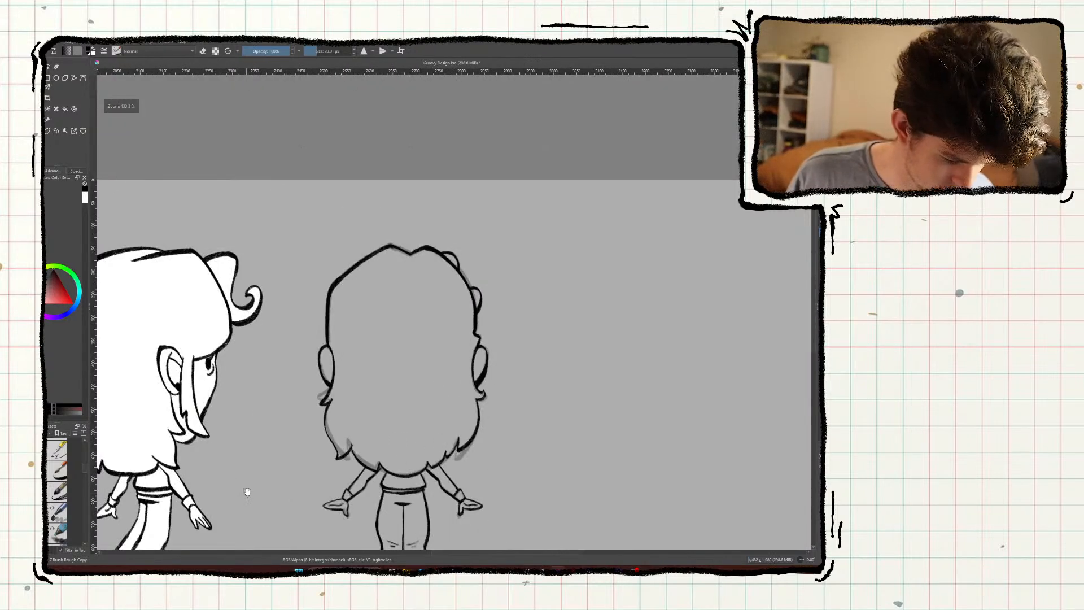
pyautogui.moveTo(246, 491); pyautogui.dragTo(333, 327, button='middle')
pyautogui.moveTo(395, 418); pyautogui.dragTo(467, 445, button='middle')
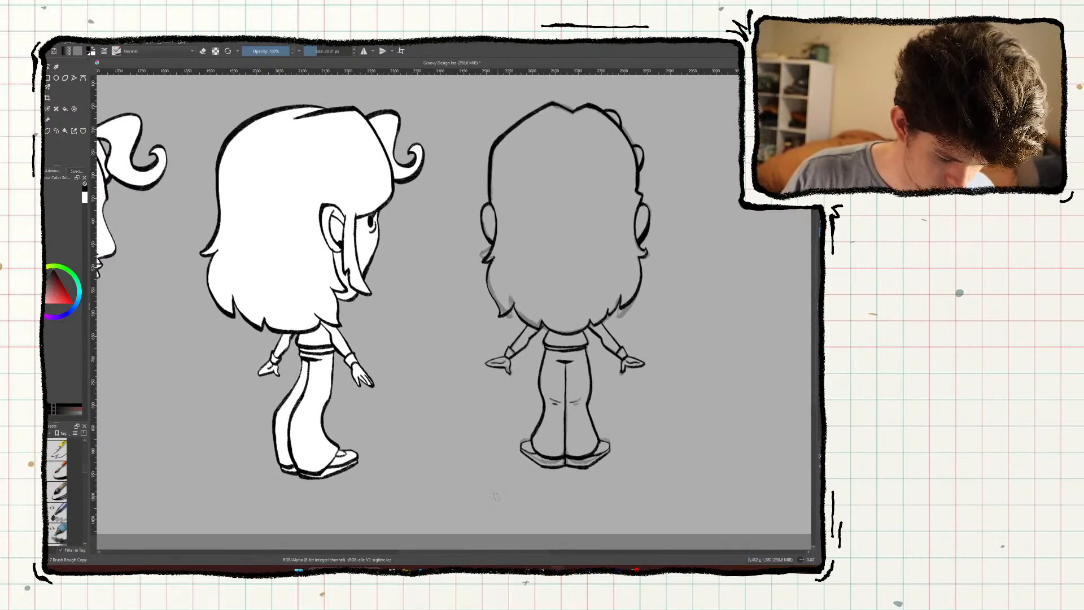
pyautogui.hotkey('ctrl', 's')
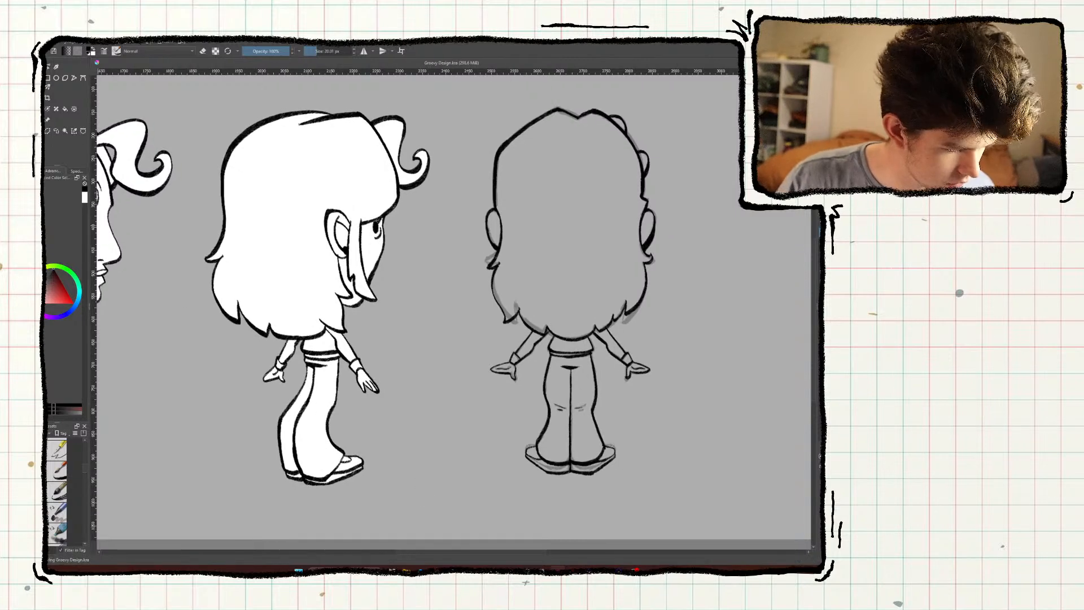
# Fill the back view's silhouette with white through an inverted selection of the surrounding area, and clear the selection.
pyautogui.click(444, 336)
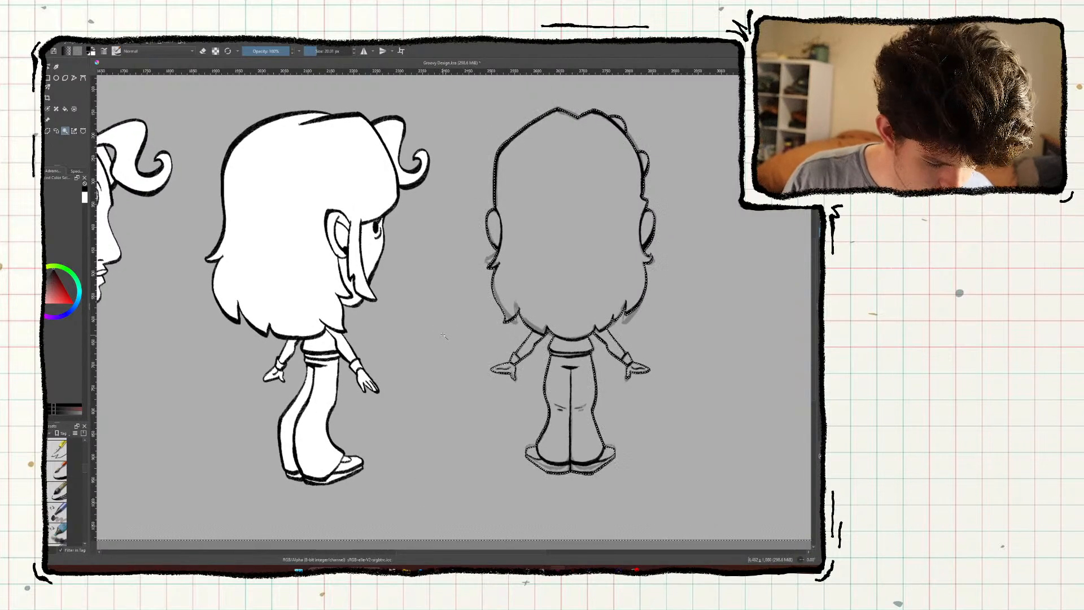
pyautogui.hotkey('ctrl', 'shift', 'i')
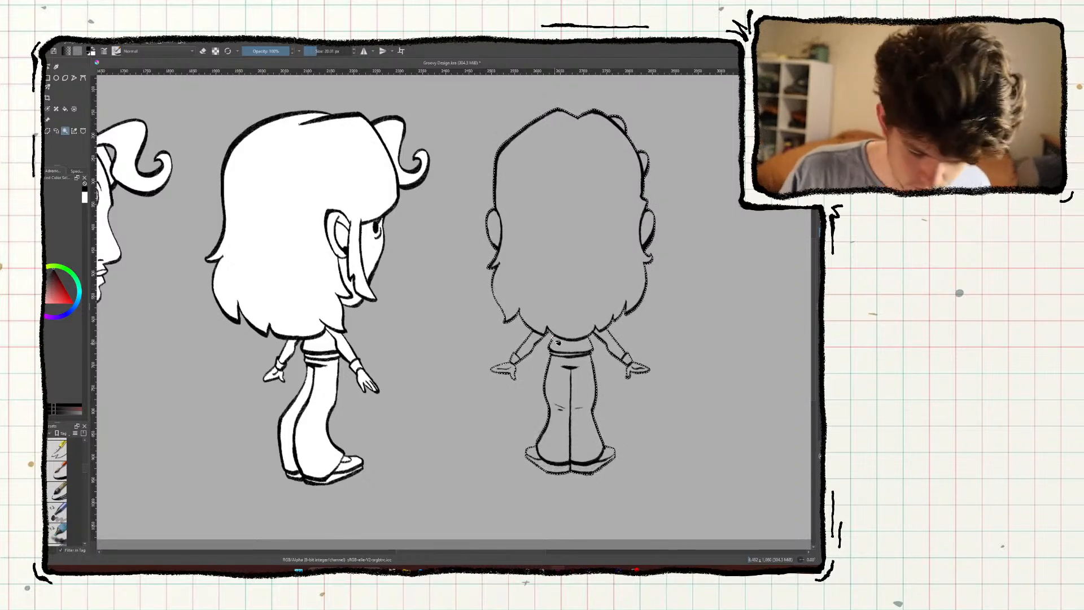
pyautogui.press('f')
pyautogui.click(466, 452)
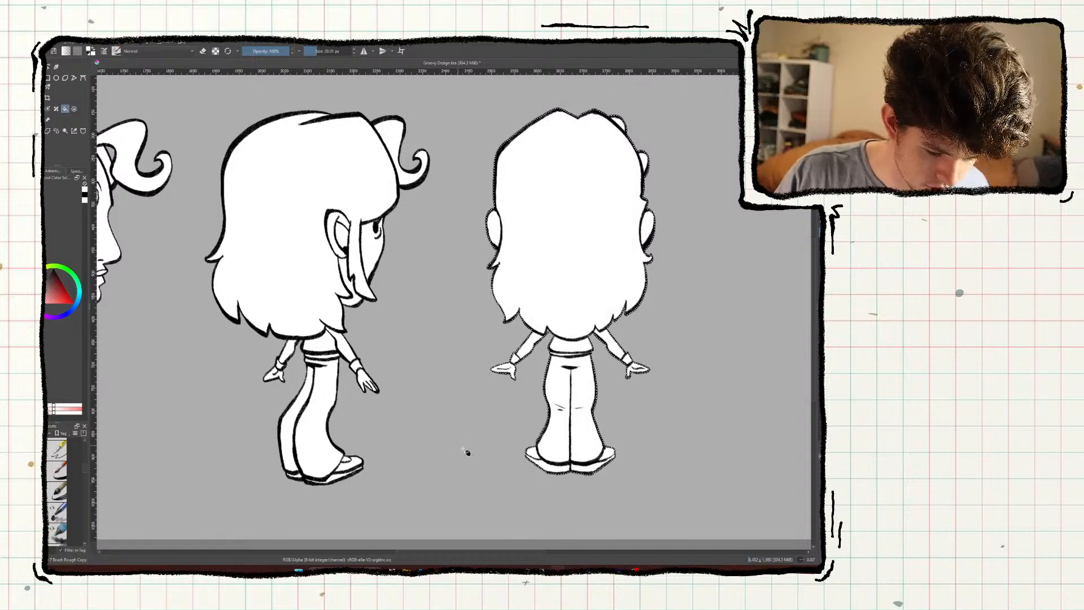
pyautogui.hotkey('ctrl', 'shift', 'a')
# Examine the five inked views side by side, comparing proportions and checking which of them have glasses.
pyautogui.moveTo(467, 472); pyautogui.dragTo(502, 477, button='middle')
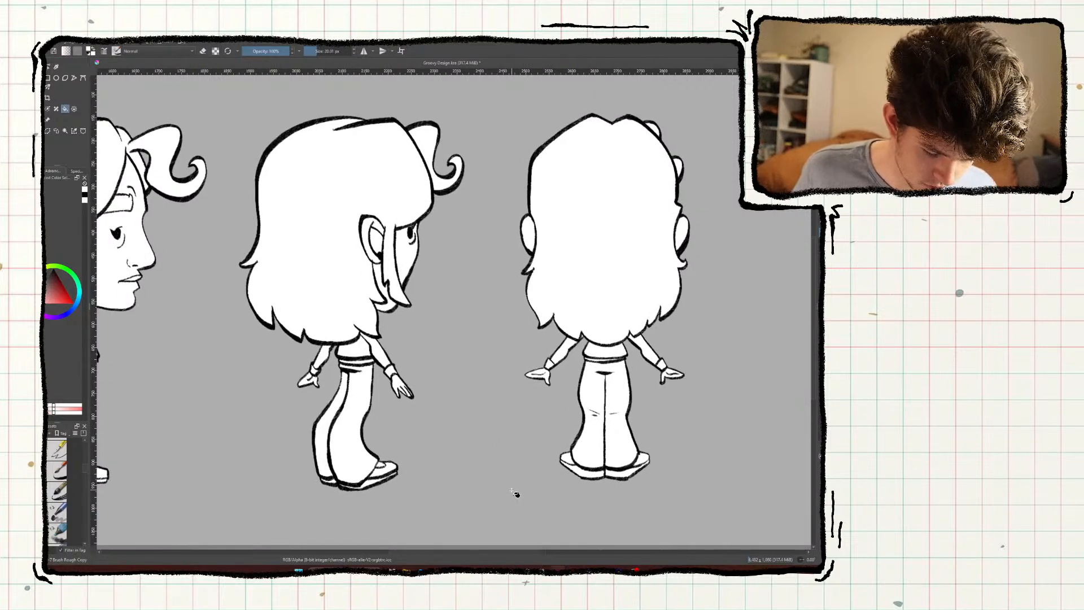
pyautogui.scroll(-3, 515, 493)
pyautogui.scroll(-1, 524, 431)
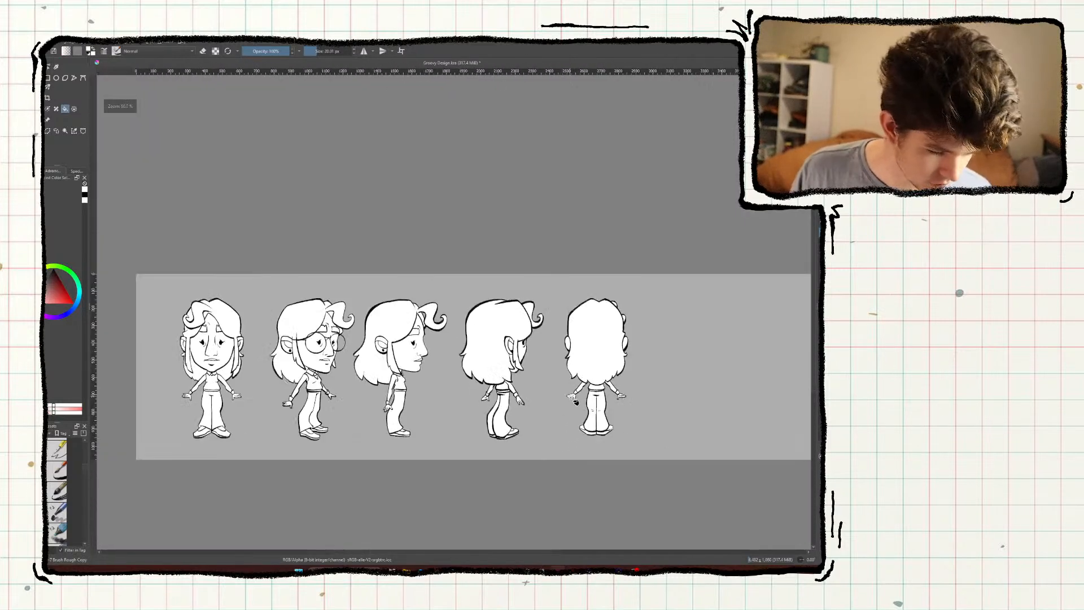
pyautogui.moveTo(504, 370); pyautogui.dragTo(543, 337, button='middle')
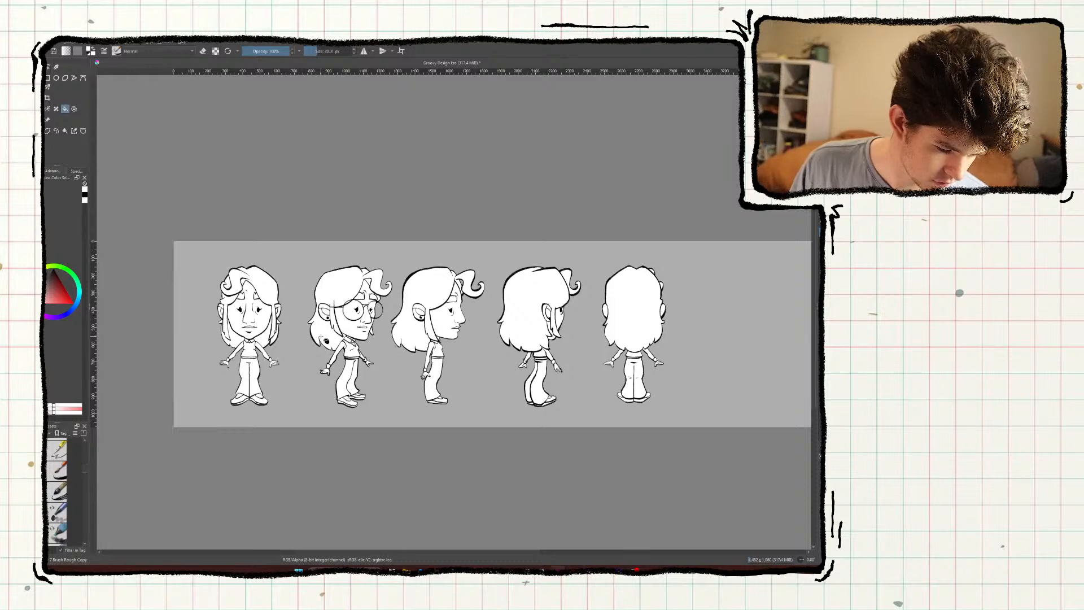
pyautogui.moveTo(385, 365); pyautogui.dragTo(389, 365, button='middle')
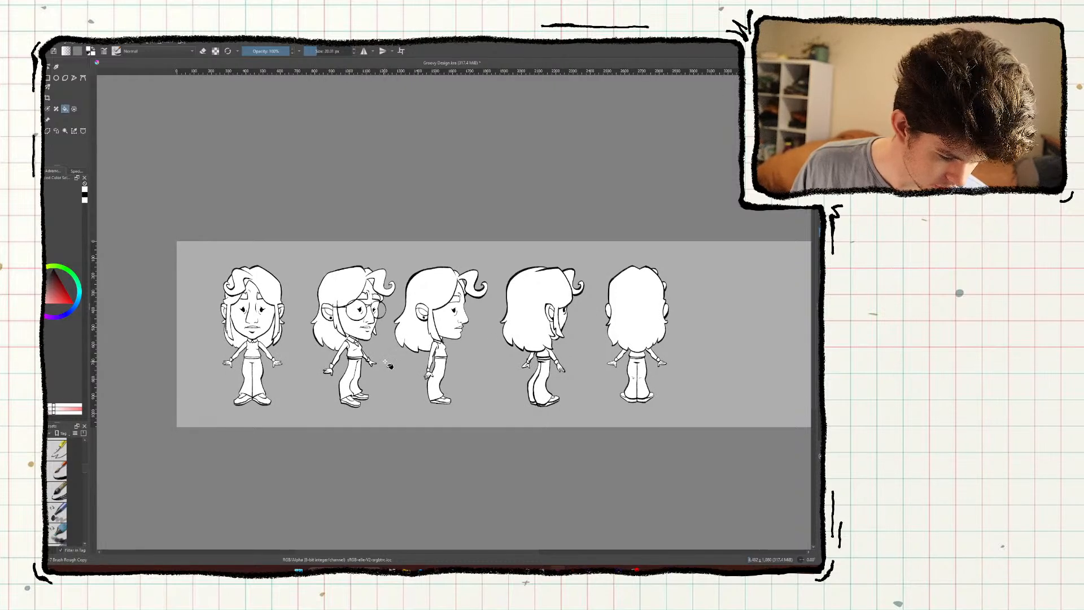
pyautogui.keyDown('ctrl'); pyautogui.scroll(1, 386, 359); pyautogui.keyUp('ctrl')
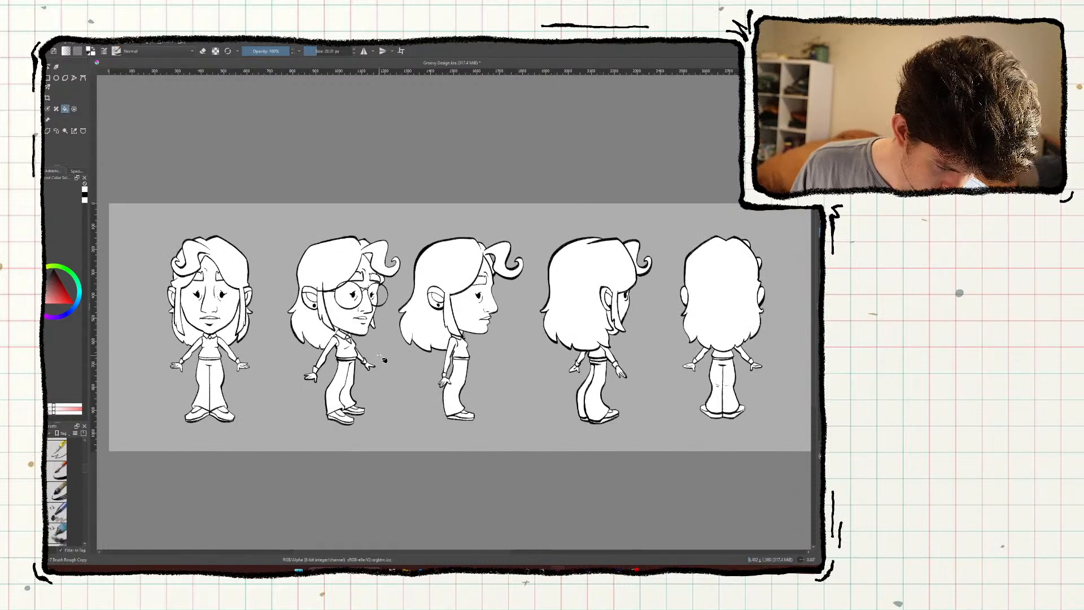
pyautogui.moveTo(430, 366); pyautogui.dragTo(412, 362, button='middle')
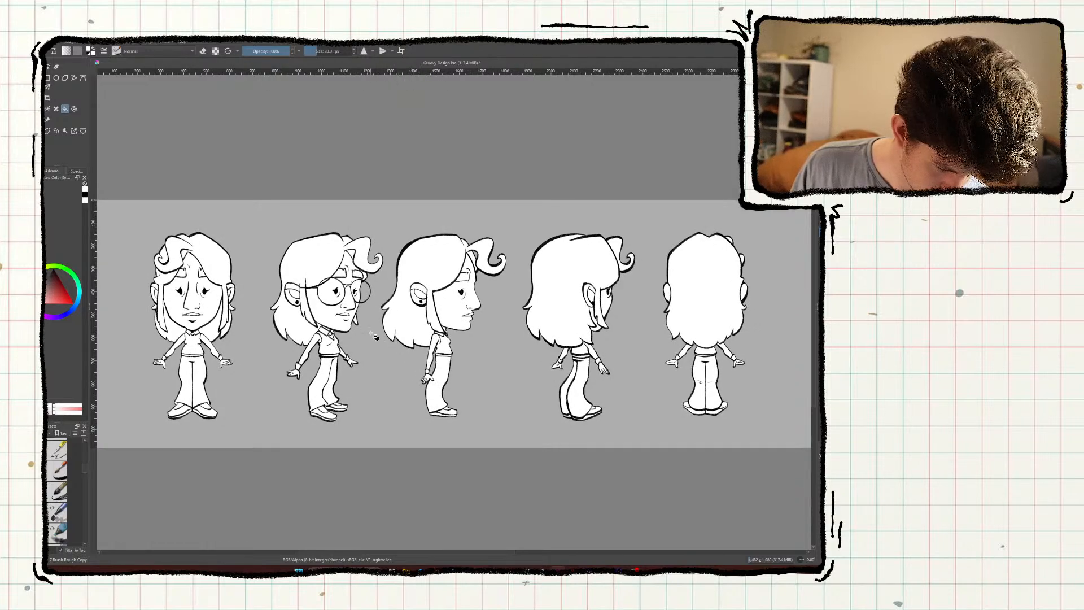
pyautogui.keyDown('ctrl'); pyautogui.scroll(1, 373, 335); pyautogui.keyUp('ctrl')
pyautogui.keyDown('ctrl'); pyautogui.scroll(-2, 373, 334); pyautogui.keyUp('ctrl')
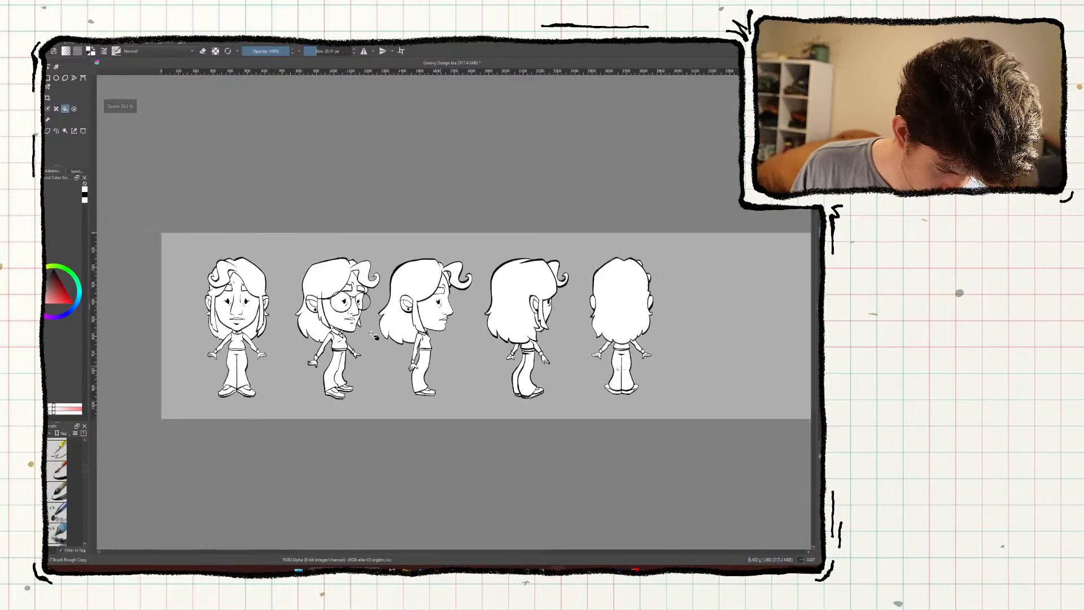
pyautogui.keyDown('ctrl'); pyautogui.scroll(1, 373, 335); pyautogui.keyUp('ctrl')
pyautogui.moveTo(375, 337); pyautogui.dragTo(435, 319, button='middle')
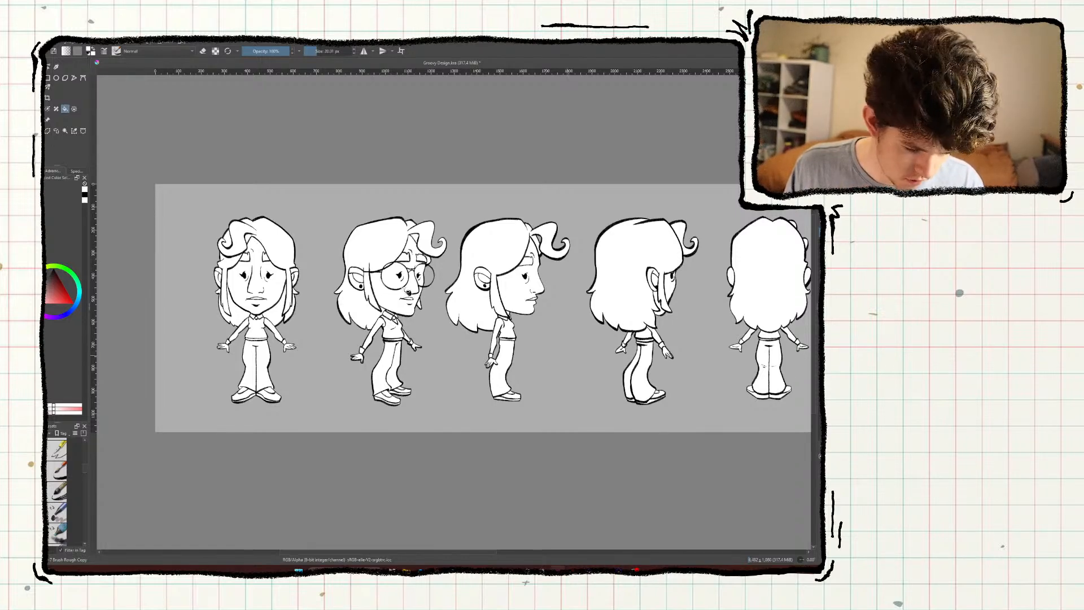
pyautogui.moveTo(393, 129); pyautogui.dragTo(432, 114, button='middle')
pyautogui.click(363, 51)
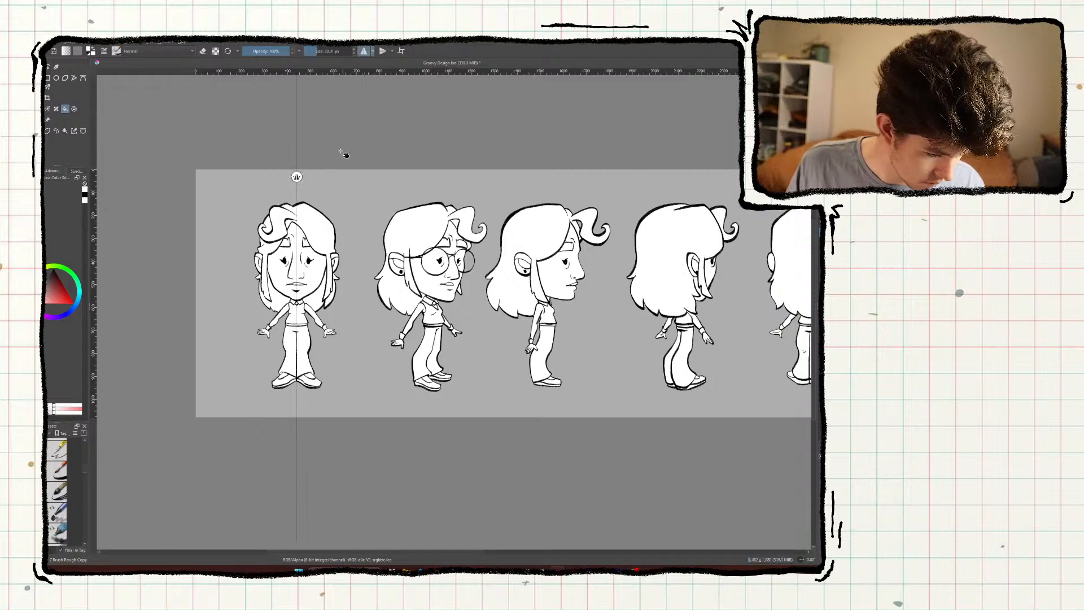
pyautogui.keyDown('ctrl'); pyautogui.scroll(5, 257, 257); pyautogui.keyUp('ctrl')
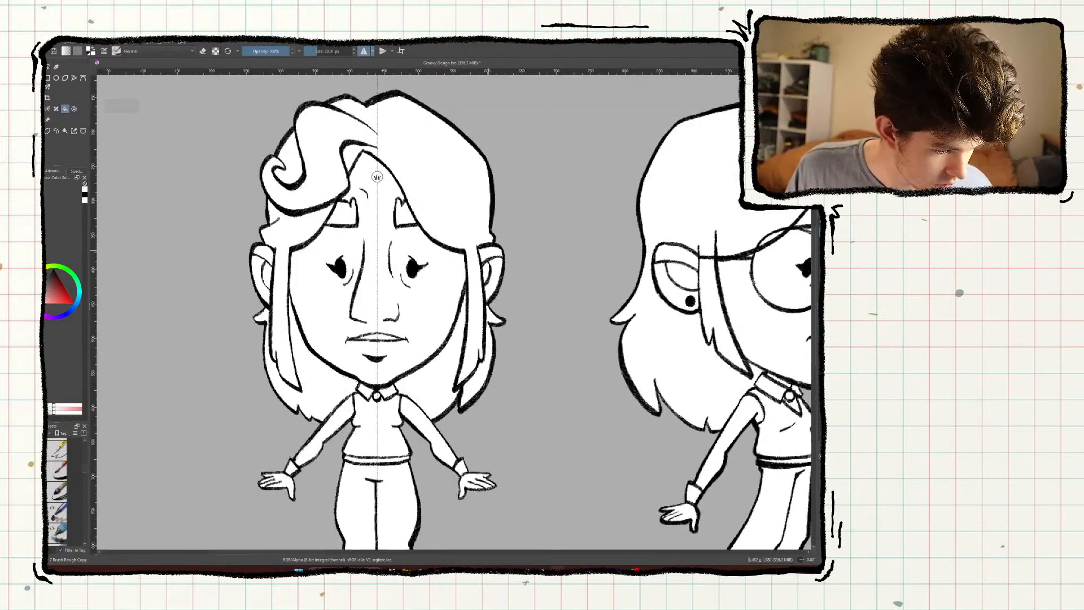
pyautogui.click(363, 51)
# Trace the near lens of the three-quarter view's glasses with a red brush as a guide circle.
pyautogui.moveTo(476, 121); pyautogui.dragTo(276, 139, button='middle')
pyautogui.scroll(2, 557, 200)
pyautogui.moveTo(561, 223); pyautogui.dragTo(456, 145, button='middle')
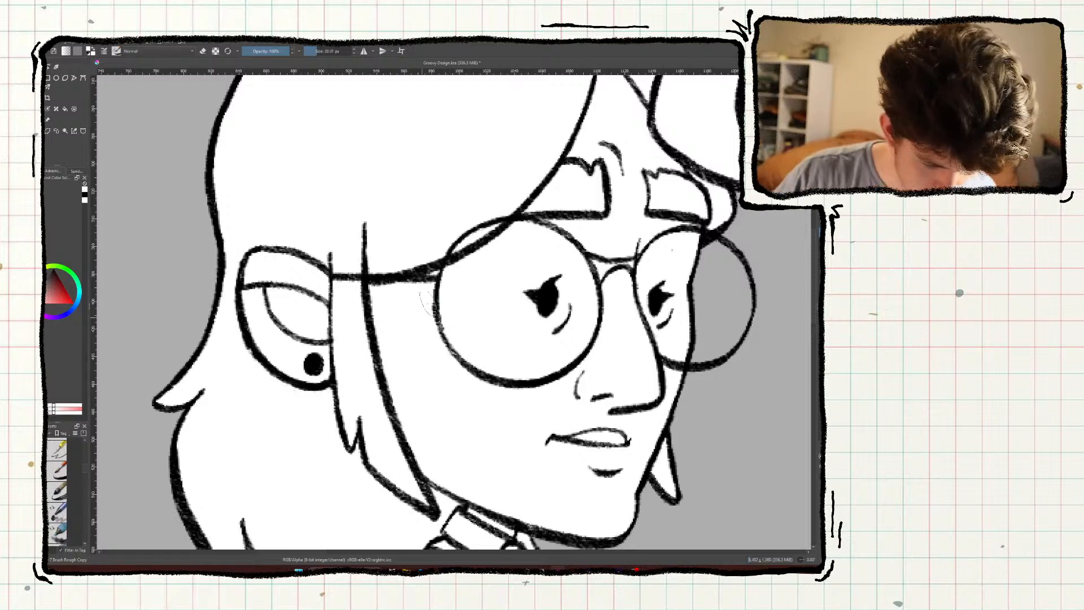
pyautogui.moveTo(443, 266)
pyautogui.mouseDown()
pyautogui.moveTo(531, 221)
pyautogui.moveTo(575, 240)
pyautogui.mouseUp()
pyautogui.hotkey('ctrl', 'z')
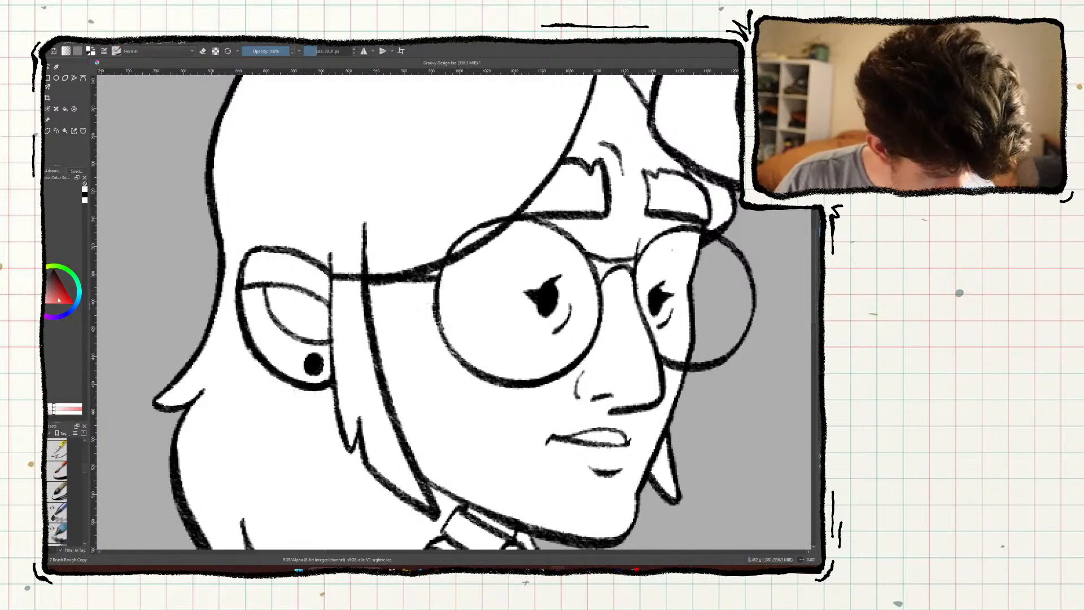
pyautogui.click(61, 299)
pyautogui.moveTo(436, 320)
pyautogui.mouseDown()
pyautogui.moveTo(469, 229)
pyautogui.moveTo(567, 232)
pyautogui.mouseUp()
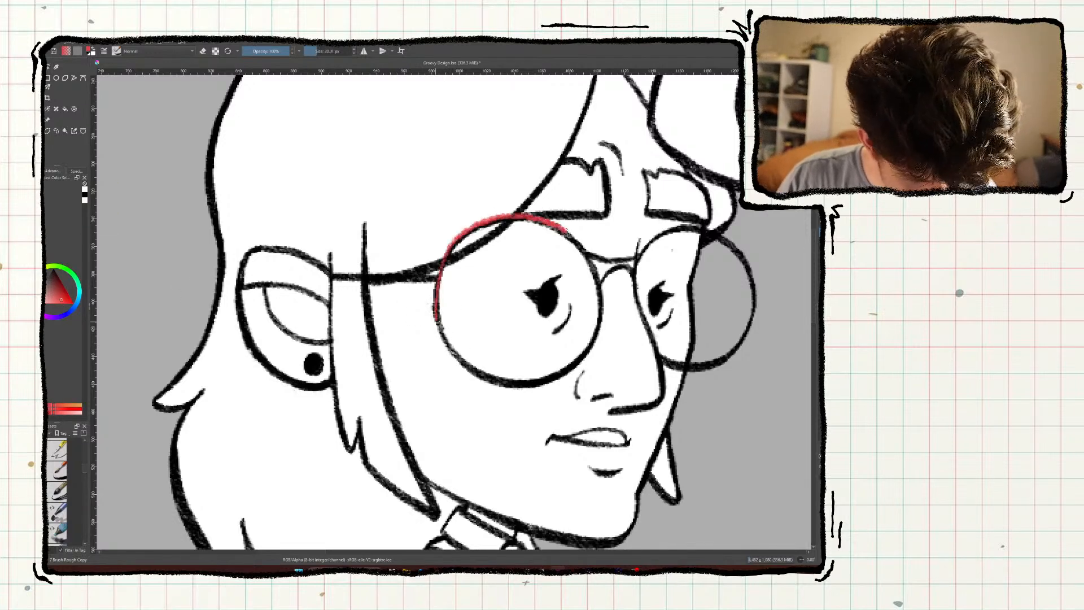
pyautogui.moveTo(563, 373); pyautogui.dragTo(500, 377)
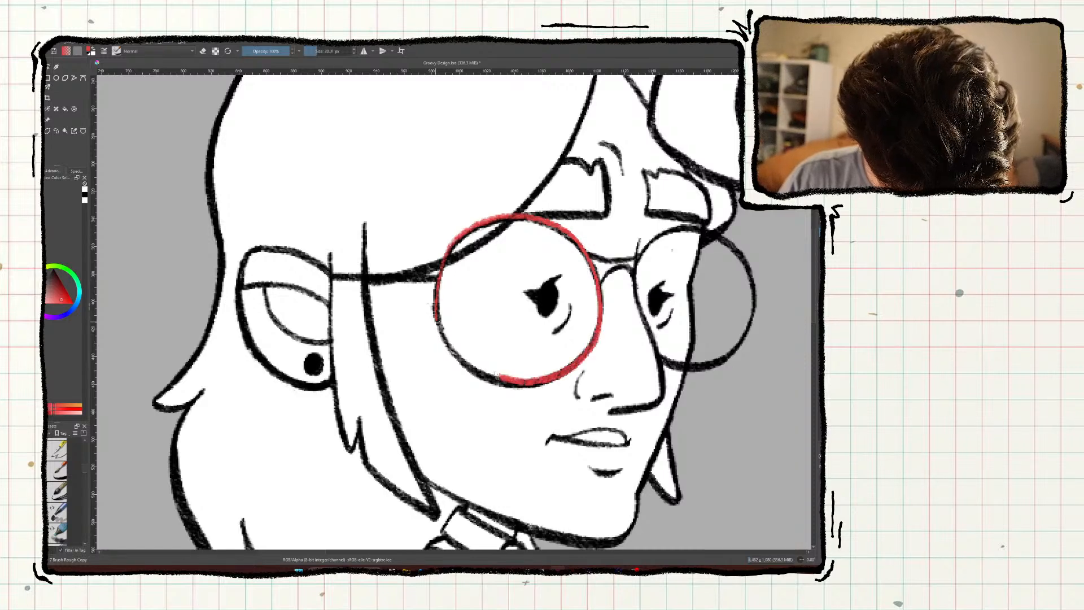
# Move the red guide circle from the three-quarter view's glasses onto the front view's right-hand eye.
pyautogui.hotkey('ctrl', 't')
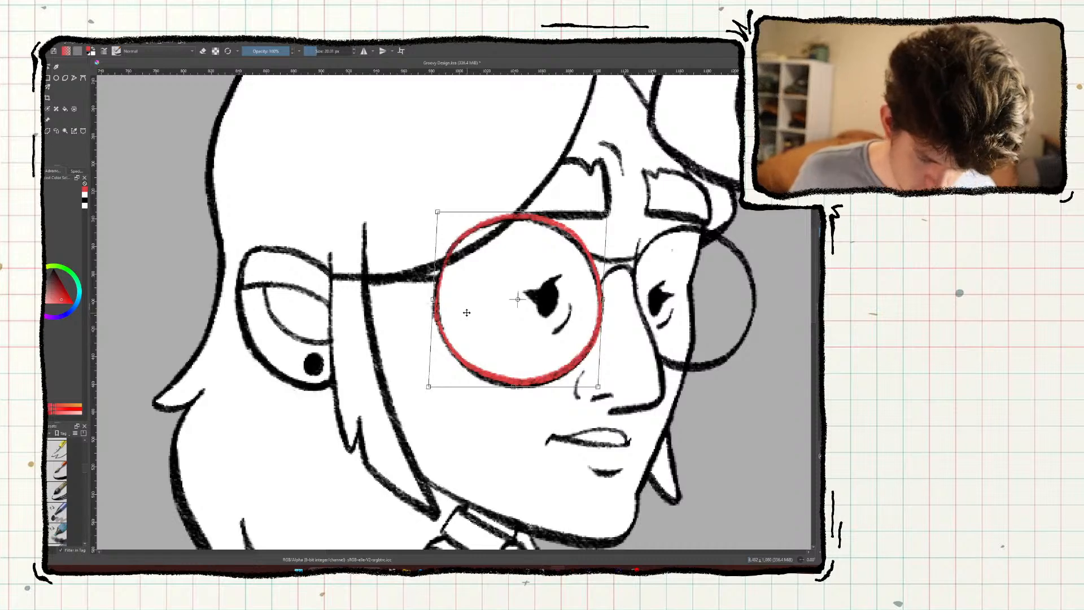
pyautogui.scroll(-3, 467, 313)
pyautogui.moveTo(467, 313); pyautogui.dragTo(511, 282, button='middle')
pyautogui.press('Return')
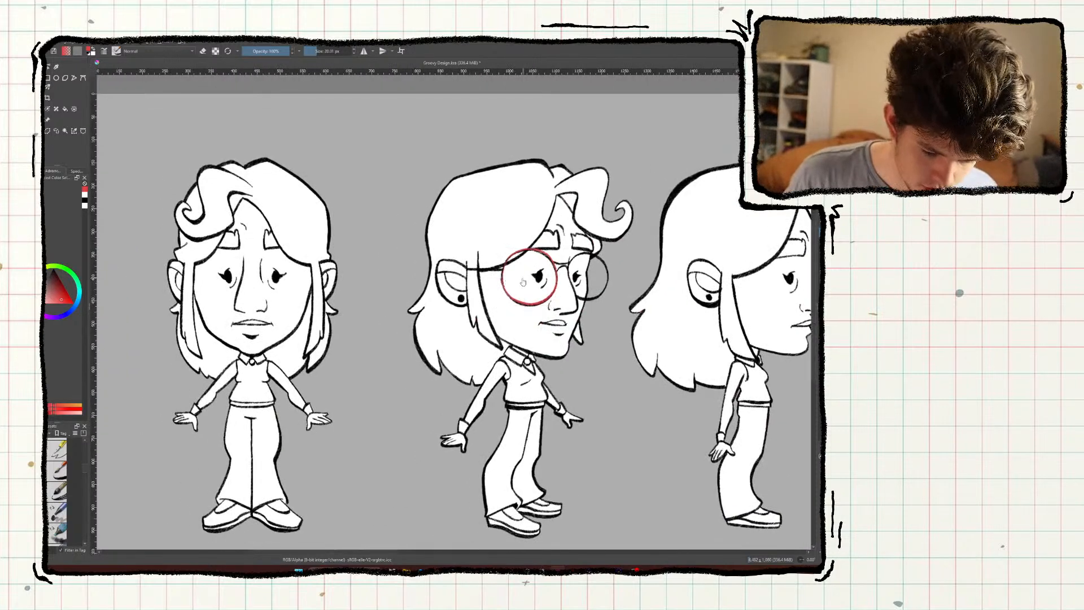
pyautogui.moveTo(515, 288); pyautogui.dragTo(269, 290)
pyautogui.press('Return')
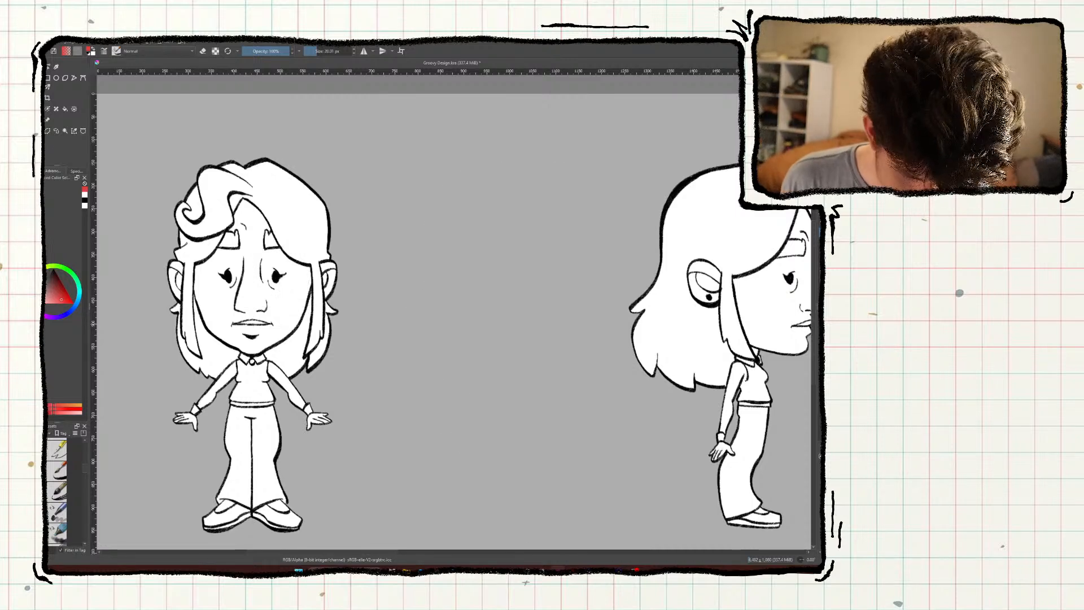
pyautogui.hotkey('ctrl', 'z')
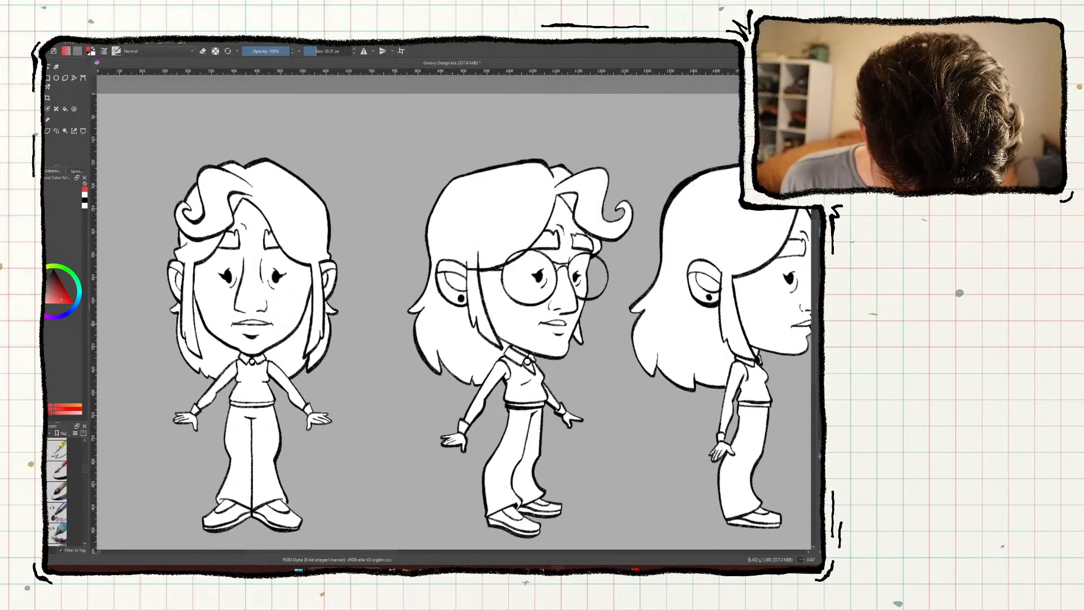
pyautogui.press('Delete')
pyautogui.hotkey('ctrl', 'z')
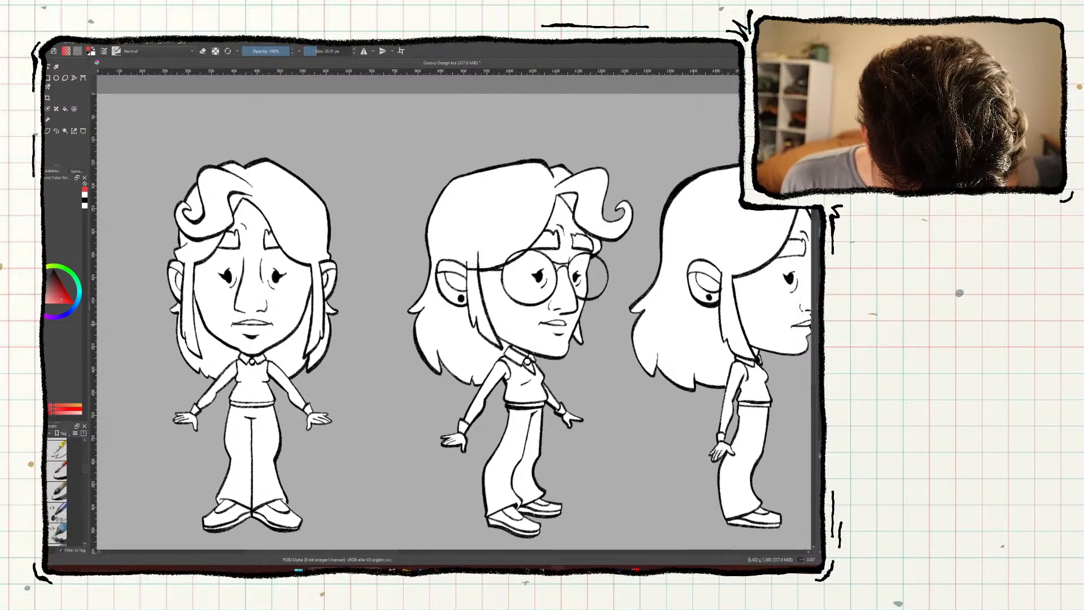
# Transform the red guide circle on the front view, shifting it slightly outward around the right-hand eye.
pyautogui.hotkey('ctrl', 'pageup')
pyautogui.hotkey('ctrl', 't')
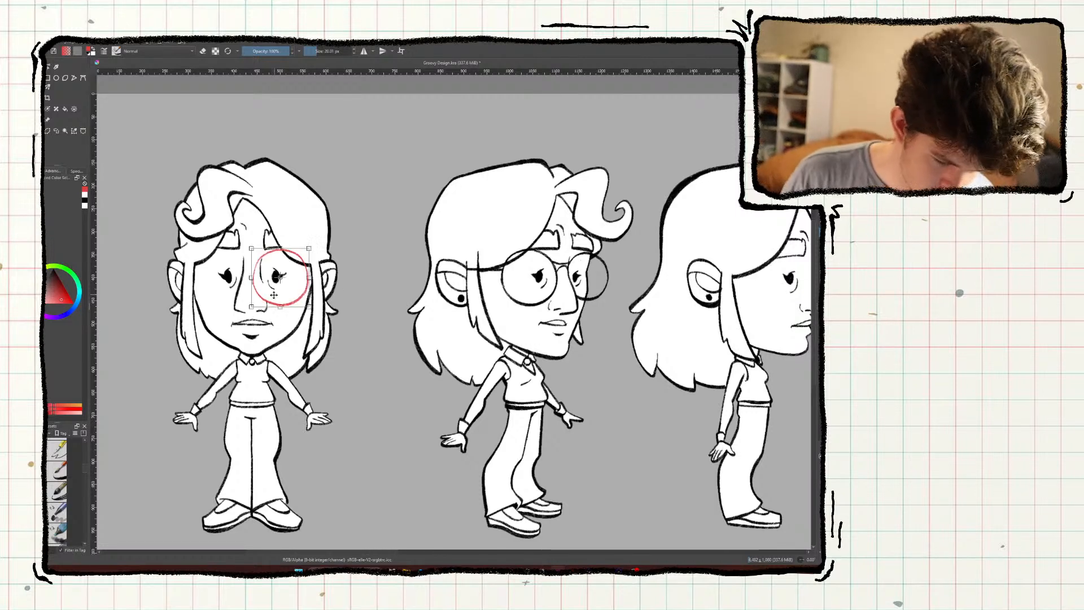
pyautogui.moveTo(275, 296)
pyautogui.mouseDown()
pyautogui.moveTo(525, 296)
pyautogui.moveTo(281, 300)
pyautogui.mouseUp()
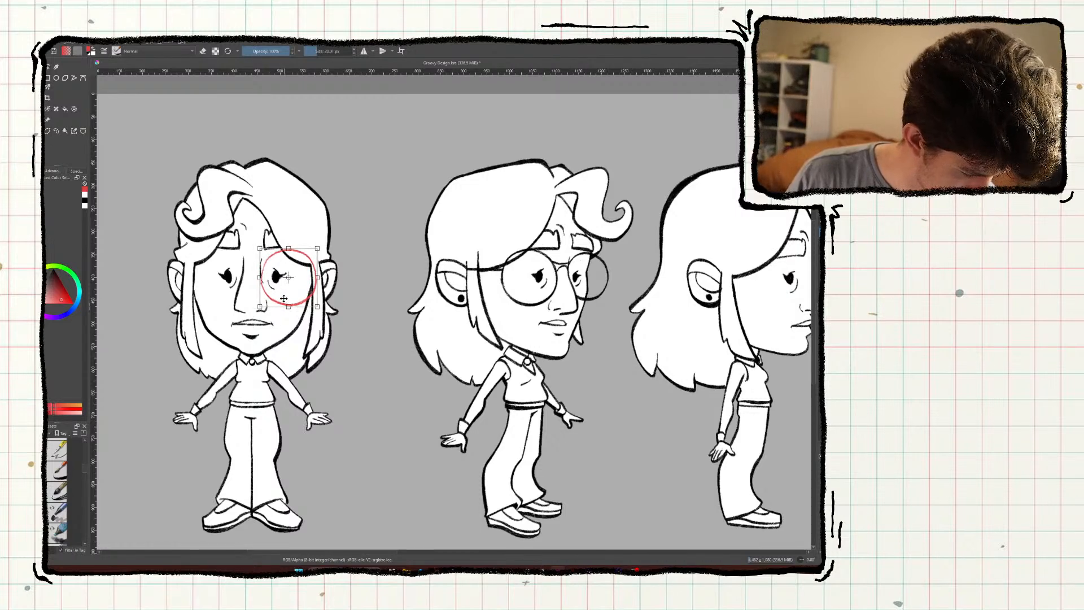
pyautogui.moveTo(314, 377); pyautogui.dragTo(408, 403, button='middle')
pyautogui.press('Return')
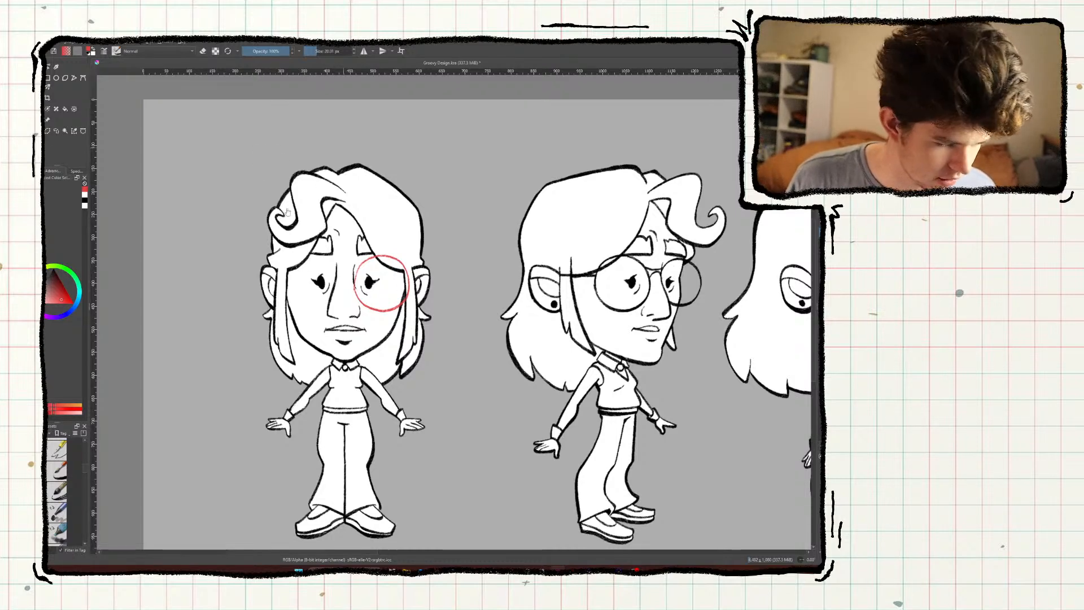
# Rough in both round lenses on the front view in black with mirrored strokes, following the red guide circle around the right-hand eye.
pyautogui.press('x')
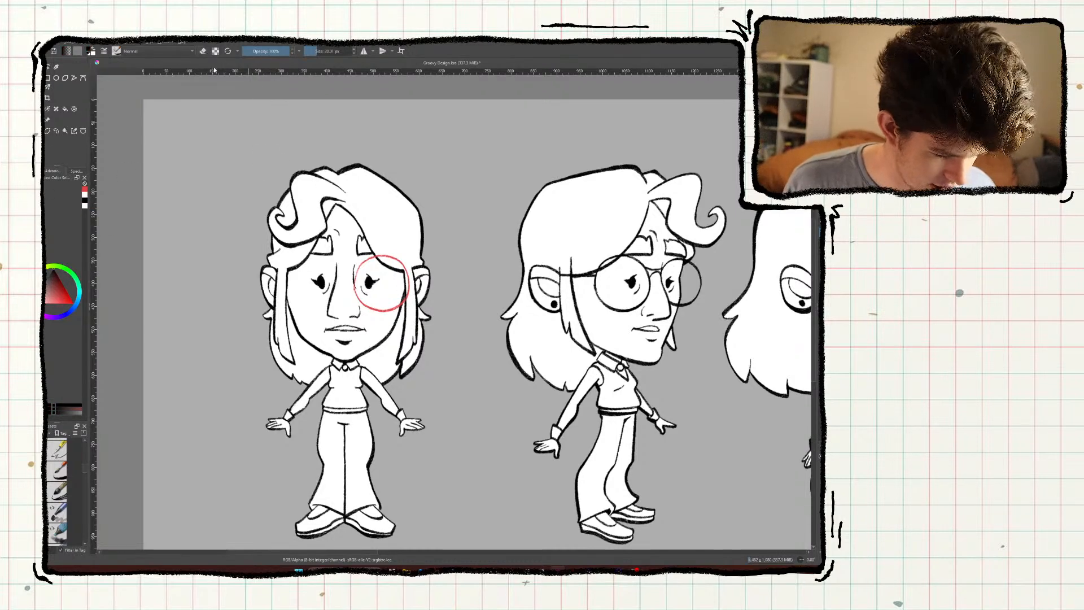
pyautogui.press('m')
pyautogui.moveTo(324, 345); pyautogui.dragTo(401, 281, button='middle')
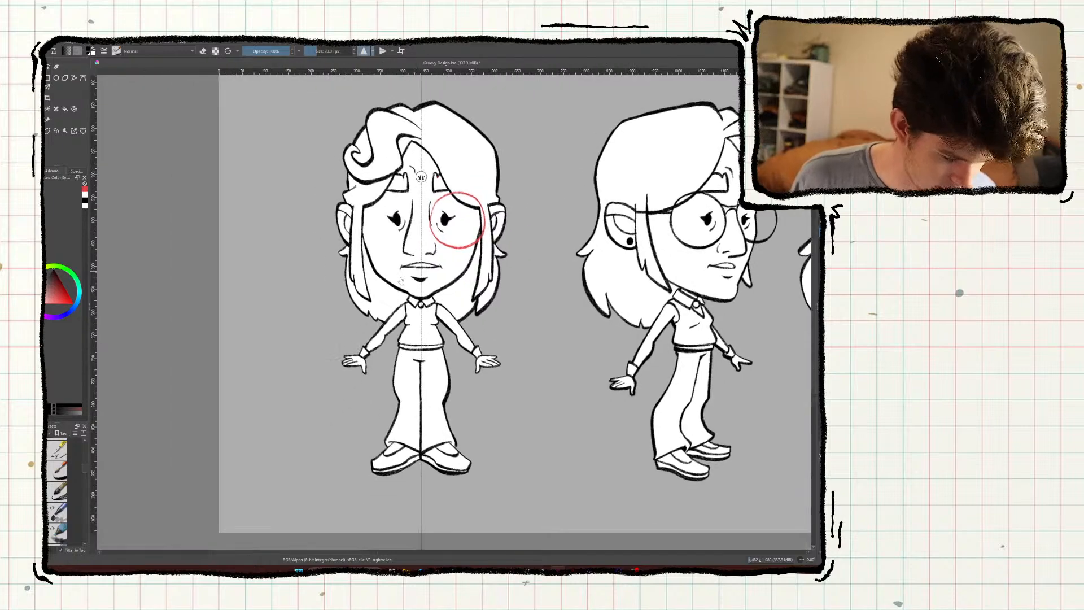
pyautogui.keyDown('ctrl'); pyautogui.moveTo(455, 310); pyautogui.dragTo(421, 184, button='middle'); pyautogui.keyUp('ctrl')
pyautogui.moveTo(369, 107); pyautogui.dragTo(353, 387, button='middle')
pyautogui.hotkey('ctrl', '+')
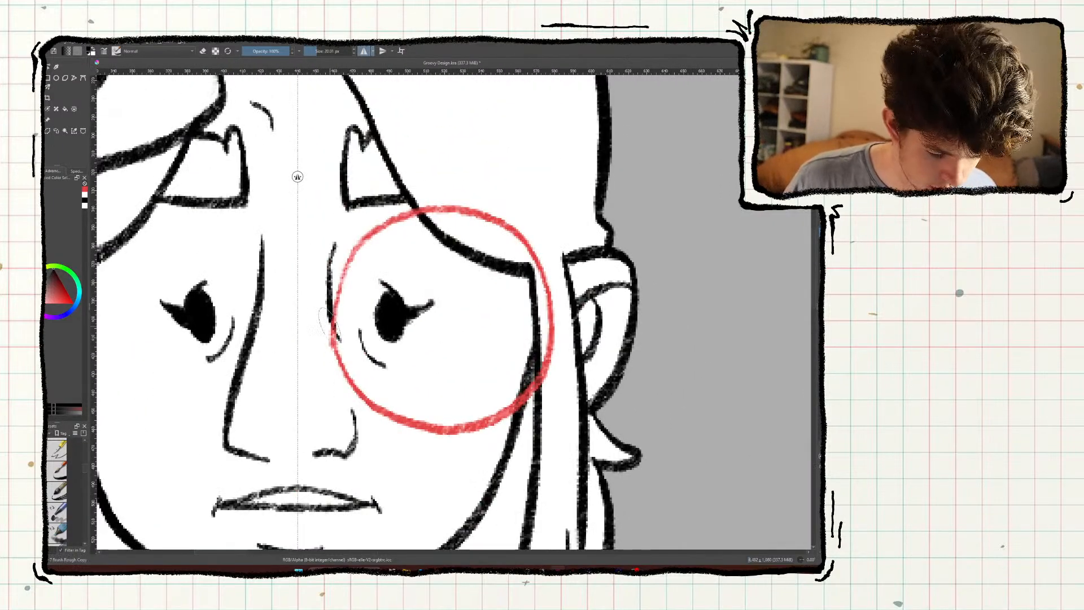
pyautogui.moveTo(336, 300)
pyautogui.mouseDown()
pyautogui.moveTo(356, 245)
pyautogui.moveTo(377, 226)
pyautogui.mouseUp()
pyautogui.hotkey('ctrl', 'z')
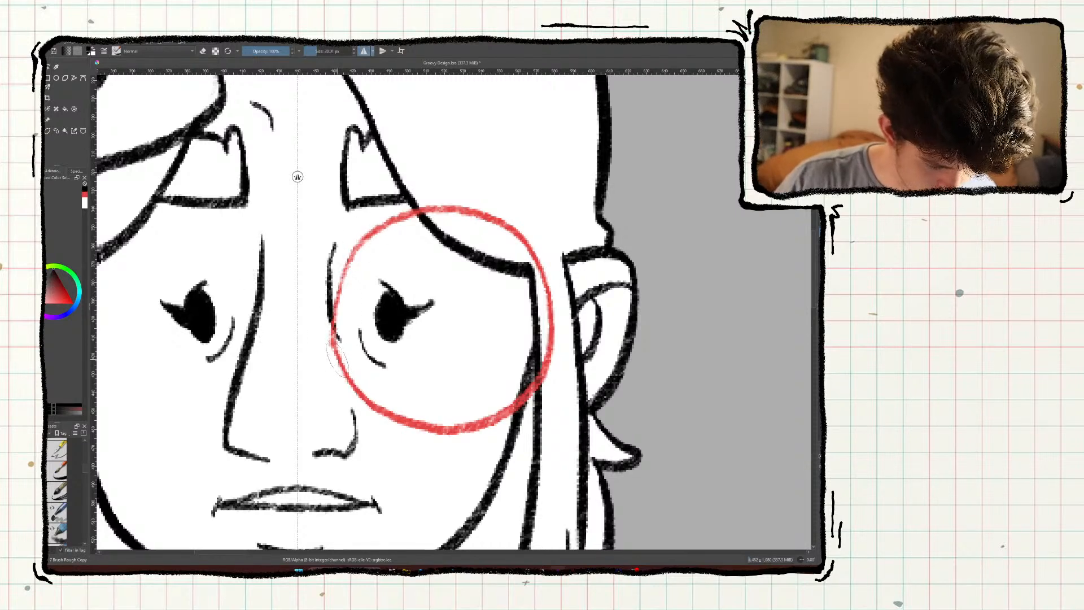
pyautogui.moveTo(335, 353)
pyautogui.mouseDown()
pyautogui.moveTo(350, 272)
pyautogui.moveTo(455, 211)
pyautogui.moveTo(550, 308)
pyautogui.moveTo(550, 337)
pyautogui.mouseUp()
pyautogui.hotkey('ctrl', 'z')
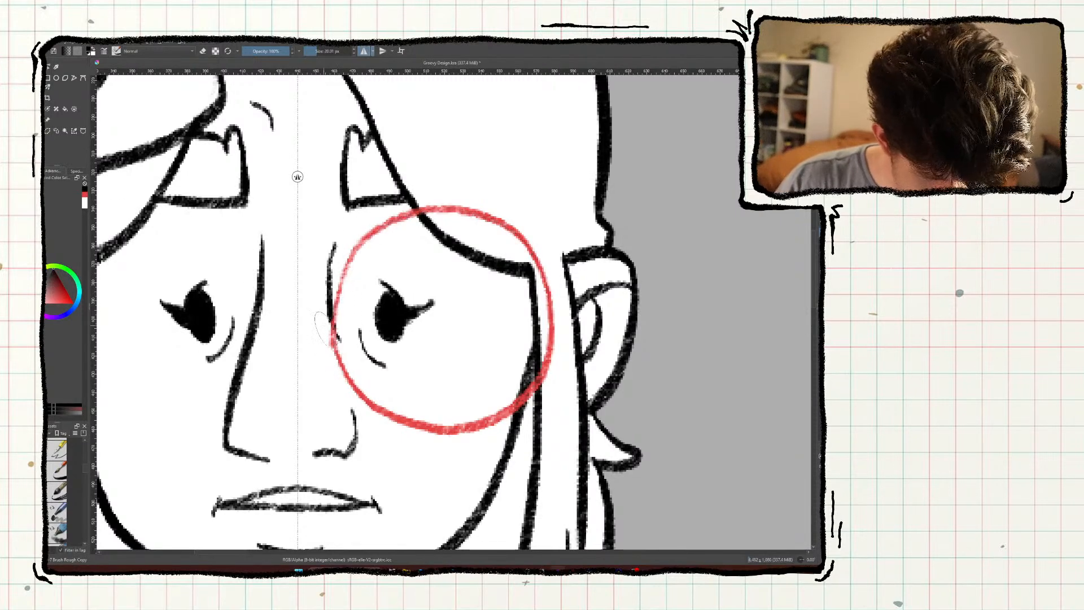
pyautogui.moveTo(334, 345)
pyautogui.mouseDown()
pyautogui.moveTo(331, 316)
pyautogui.moveTo(371, 233)
pyautogui.moveTo(409, 212)
pyautogui.mouseUp()
pyautogui.hotkey('ctrl', 'z')
pyautogui.moveTo(335, 353)
pyautogui.mouseDown()
pyautogui.moveTo(366, 242)
pyautogui.moveTo(446, 207)
pyautogui.moveTo(546, 276)
pyautogui.moveTo(553, 359)
pyautogui.moveTo(491, 426)
pyautogui.moveTo(401, 424)
pyautogui.moveTo(342, 353)
pyautogui.moveTo(346, 285)
pyautogui.moveTo(335, 364)
pyautogui.moveTo(390, 422)
pyautogui.moveTo(478, 430)
pyautogui.moveTo(542, 368)
pyautogui.moveTo(549, 270)
pyautogui.moveTo(480, 212)
pyautogui.moveTo(399, 217)
pyautogui.moveTo(361, 247)
pyautogui.moveTo(338, 294)
pyautogui.mouseUp()
pyautogui.hotkey('ctrl', 'z')
pyautogui.moveTo(305, 434); pyautogui.dragTo(497, 419, button='middle')
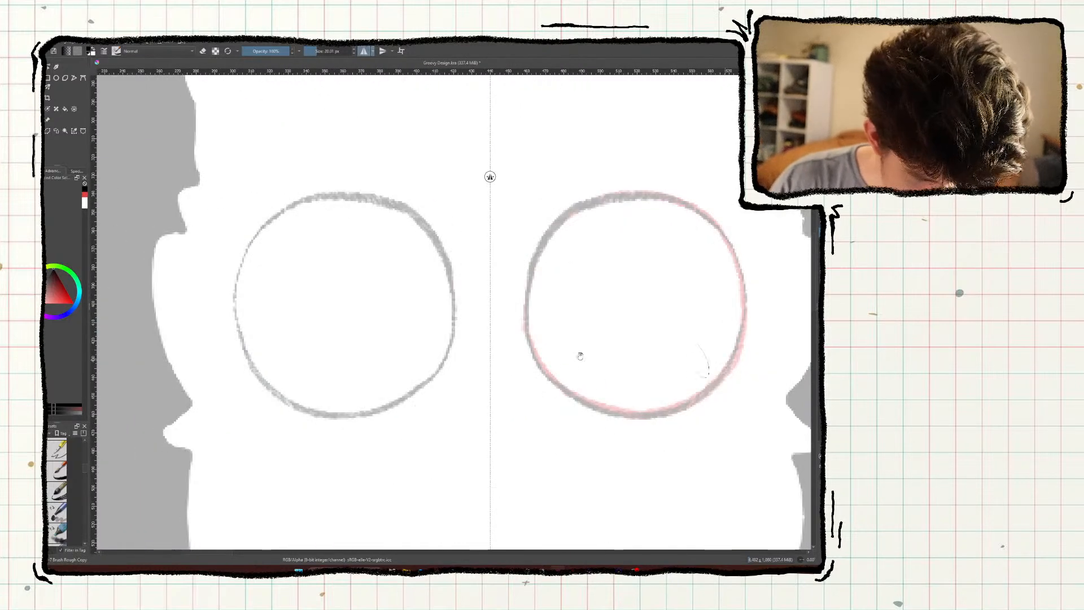
# Turn off mirrored drawing and ink the front view's right-hand lens as a clean black circle over the faded rough.
pyautogui.moveTo(581, 356); pyautogui.dragTo(467, 346, button='middle')
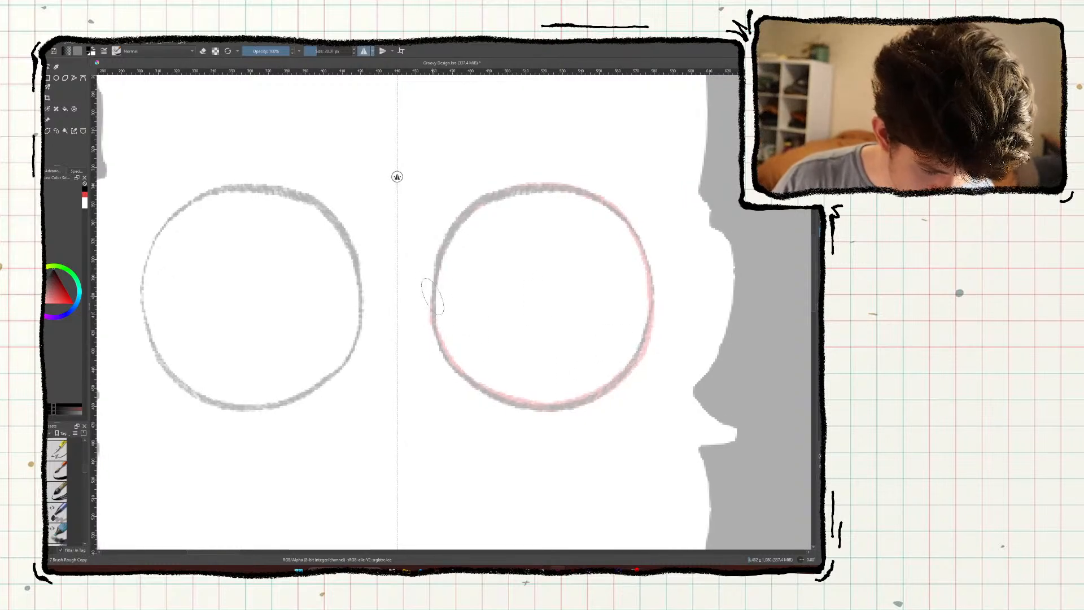
pyautogui.press('m')
pyautogui.moveTo(434, 327)
pyautogui.mouseDown()
pyautogui.moveTo(442, 255)
pyautogui.moveTo(512, 191)
pyautogui.mouseUp()
pyautogui.hotkey('ctrl', 'z')
pyautogui.moveTo(438, 346)
pyautogui.mouseDown()
pyautogui.moveTo(436, 305)
pyautogui.moveTo(511, 201)
pyautogui.moveTo(651, 267)
pyautogui.mouseUp()
pyautogui.hotkey('ctrl', 'z')
pyautogui.moveTo(433, 299)
pyautogui.mouseDown()
pyautogui.moveTo(594, 189)
pyautogui.moveTo(626, 377)
pyautogui.moveTo(429, 263)
pyautogui.mouseUp()
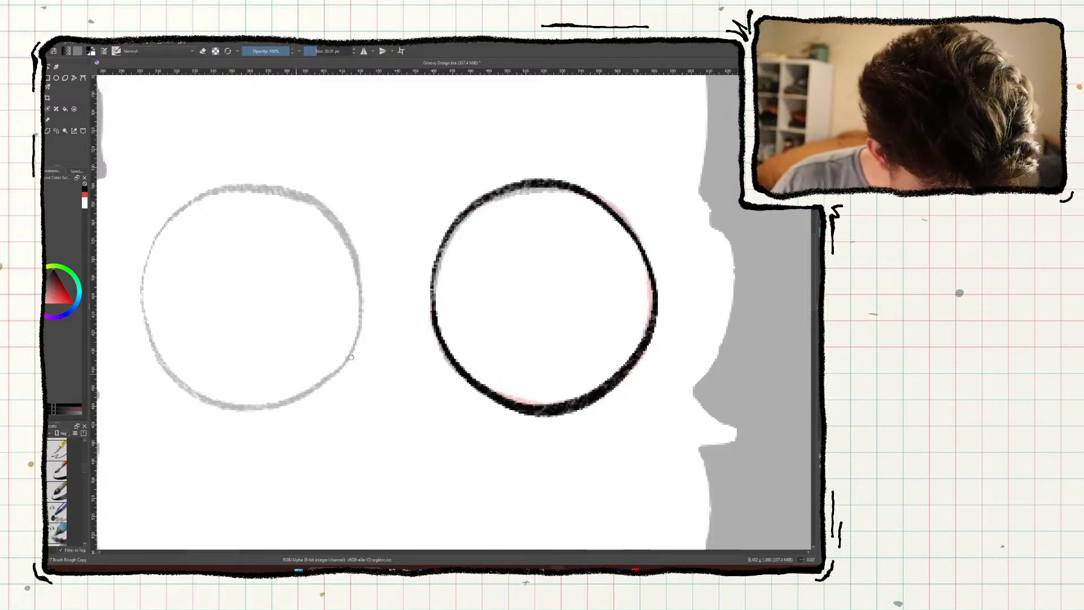
# Ink the front view's left-hand lens over the faded rough circle, redoing the stroke until it makes one clean round outline.
pyautogui.moveTo(351, 357); pyautogui.dragTo(529, 343, button='middle')
pyautogui.moveTo(533, 265)
pyautogui.mouseDown()
pyautogui.moveTo(424, 396)
pyautogui.moveTo(389, 183)
pyautogui.moveTo(511, 333)
pyautogui.mouseUp()
pyautogui.hotkey('ctrl', 'z')
pyautogui.moveTo(529, 267)
pyautogui.mouseDown()
pyautogui.moveTo(535, 331)
pyautogui.moveTo(318, 291)
pyautogui.moveTo(514, 206)
pyautogui.moveTo(539, 316)
pyautogui.mouseUp()
pyautogui.hotkey('ctrl', 'z')
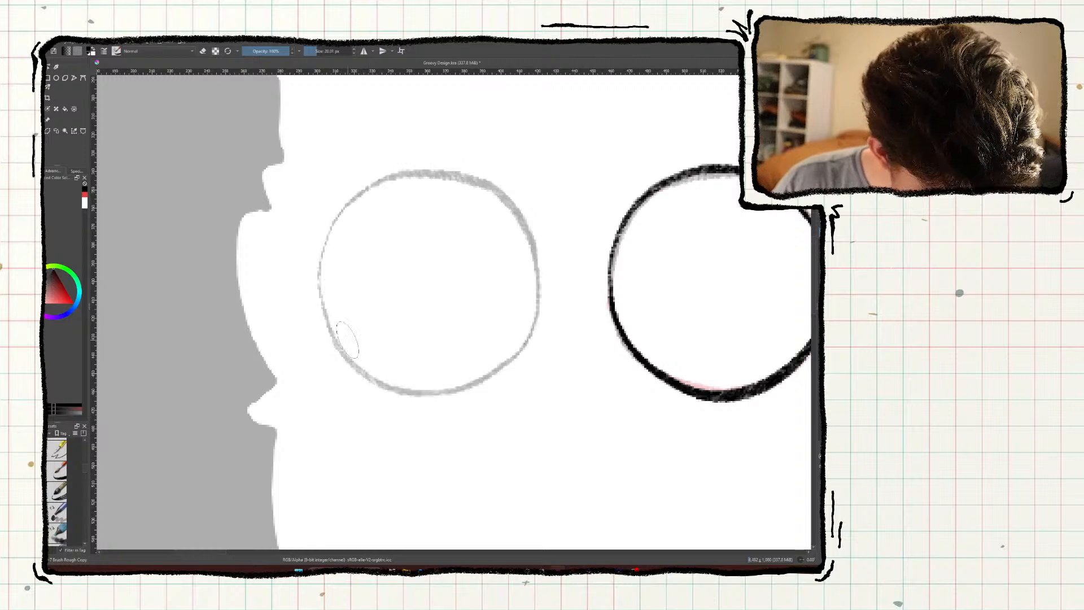
pyautogui.moveTo(533, 263)
pyautogui.mouseDown()
pyautogui.moveTo(361, 386)
pyautogui.moveTo(330, 249)
pyautogui.mouseUp()
pyautogui.hotkey('ctrl', 'z')
pyautogui.press('Tab')
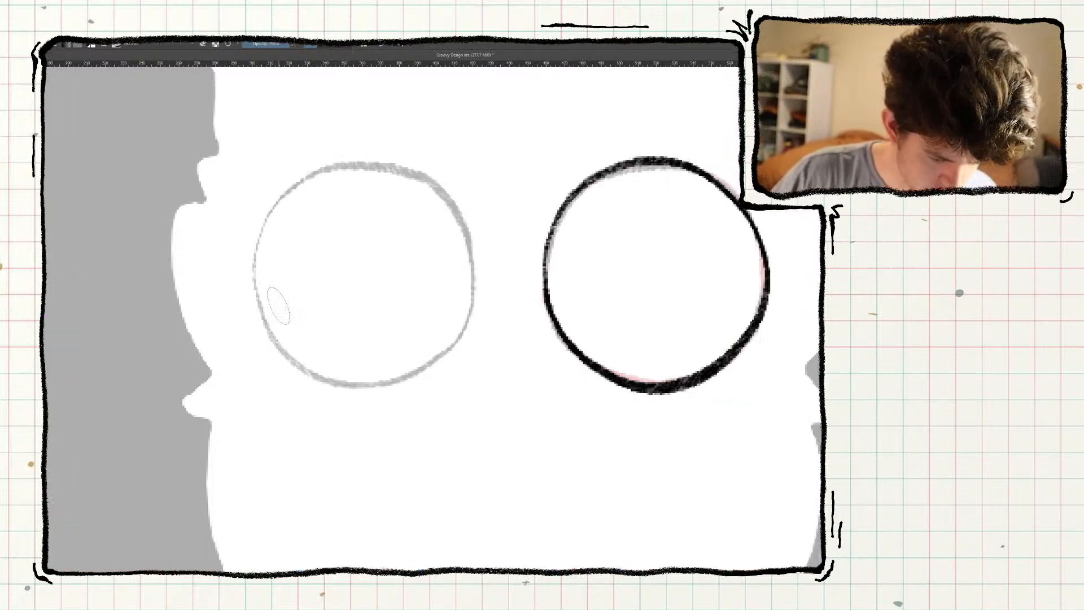
pyautogui.hotkey('ctrl', '+')
pyautogui.moveTo(244, 404); pyautogui.dragTo(445, 447, button='middle')
pyautogui.moveTo(437, 93)
pyautogui.mouseDown()
pyautogui.moveTo(499, 96)
pyautogui.moveTo(641, 435)
pyautogui.moveTo(288, 355)
pyautogui.mouseUp()
pyautogui.hotkey('ctrl', 'z')
pyautogui.moveTo(446, 90)
pyautogui.mouseDown()
pyautogui.moveTo(509, 90)
pyautogui.moveTo(654, 446)
pyautogui.moveTo(248, 291)
pyautogui.moveTo(458, 88)
pyautogui.mouseUp()
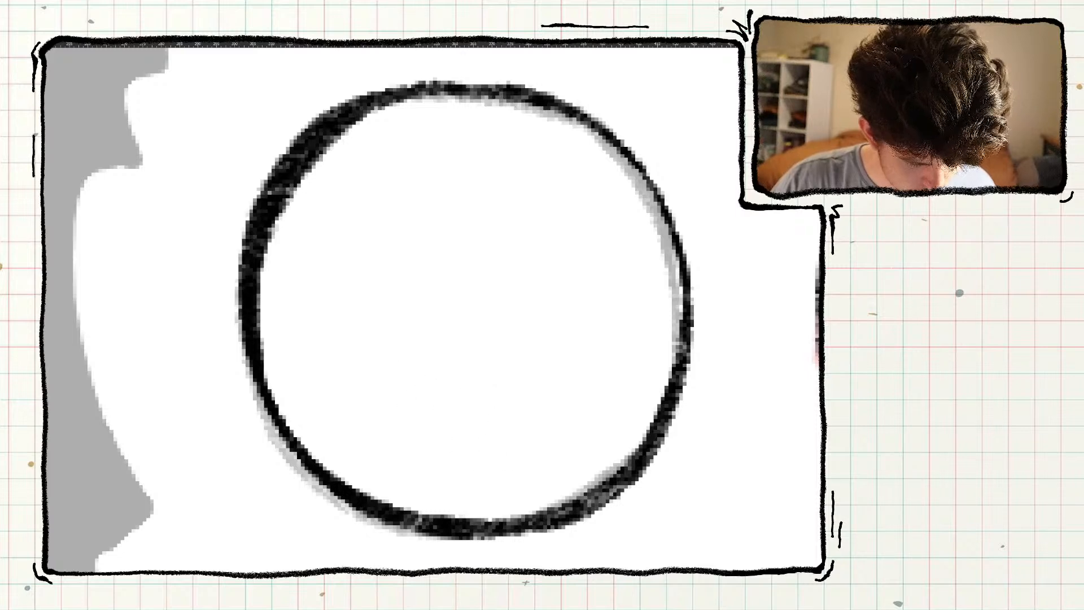
pyautogui.hotkey('ctrl', 'z')
pyautogui.moveTo(263, 236)
pyautogui.mouseDown()
pyautogui.moveTo(255, 225)
pyautogui.moveTo(582, 133)
pyautogui.moveTo(448, 520)
pyautogui.moveTo(315, 157)
pyautogui.mouseUp()
pyautogui.hotkey('ctrl', 'z')
pyautogui.moveTo(252, 266)
pyautogui.mouseDown()
pyautogui.moveTo(536, 87)
pyautogui.moveTo(522, 522)
pyautogui.moveTo(288, 166)
pyautogui.mouseUp()
pyautogui.hotkey('ctrl', 'z')
pyautogui.moveTo(253, 266)
pyautogui.mouseDown()
pyautogui.moveTo(368, 109)
pyautogui.moveTo(678, 314)
pyautogui.moveTo(317, 475)
pyautogui.moveTo(276, 191)
pyautogui.moveTo(282, 378)
pyautogui.mouseUp()
pyautogui.hotkey('ctrl', 'z')
pyautogui.moveTo(284, 223); pyautogui.dragTo(276, 358)
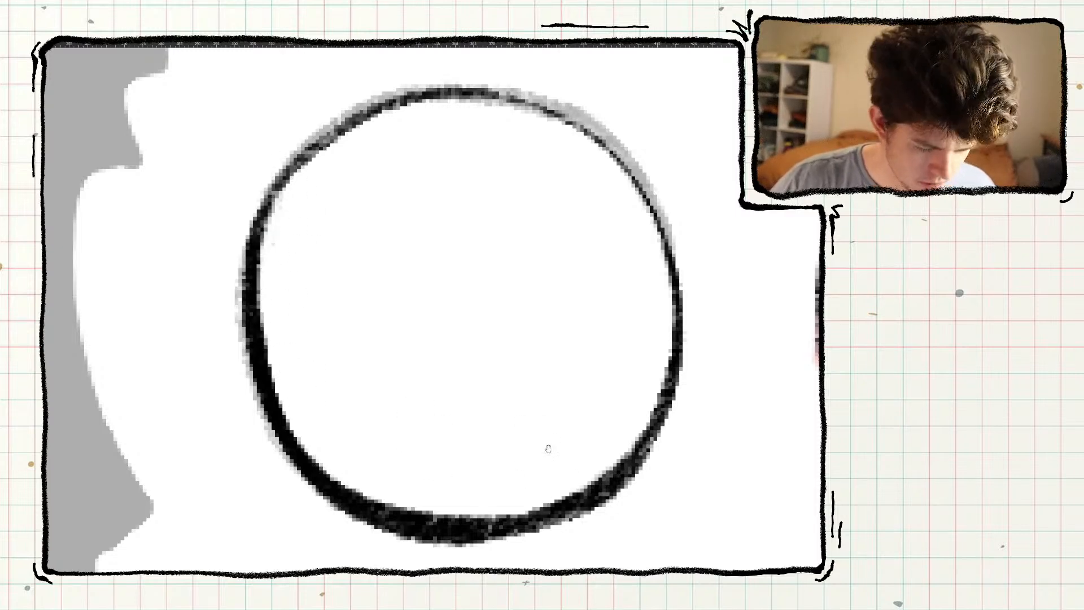
# Join the two front-view lenses with a straight top bar and a curved nose bridge beneath it.
pyautogui.moveTo(547, 448)
pyautogui.mouseDown(button='middle')
pyautogui.moveTo(255, 444)
pyautogui.moveTo(209, 465)
pyautogui.mouseUp(button='middle')
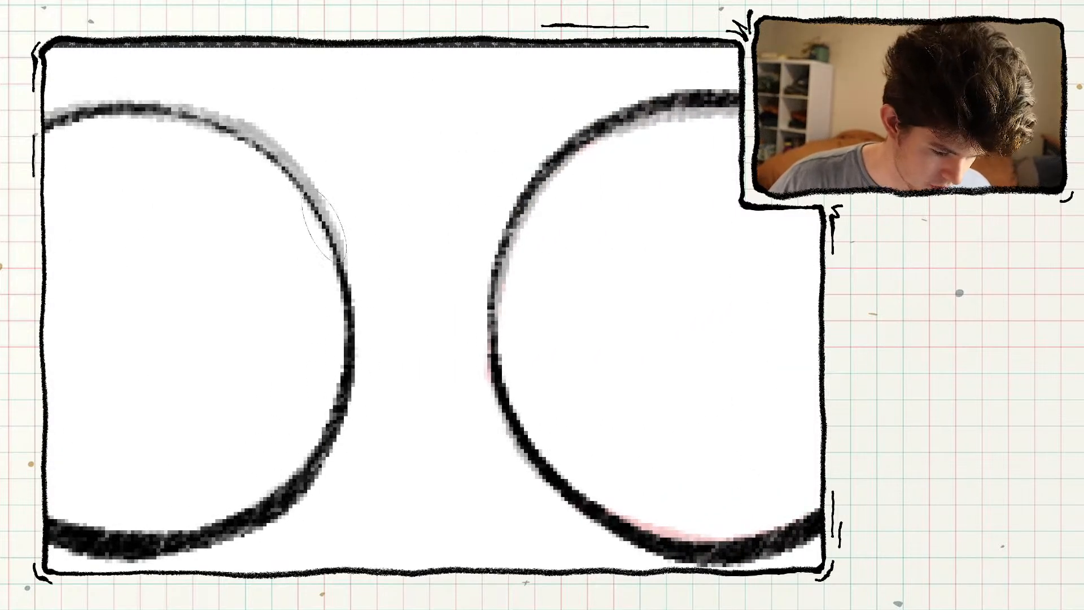
pyautogui.moveTo(327, 222); pyautogui.dragTo(501, 229)
pyautogui.moveTo(490, 304)
pyautogui.mouseDown()
pyautogui.moveTo(362, 287)
pyautogui.moveTo(349, 308)
pyautogui.mouseUp()
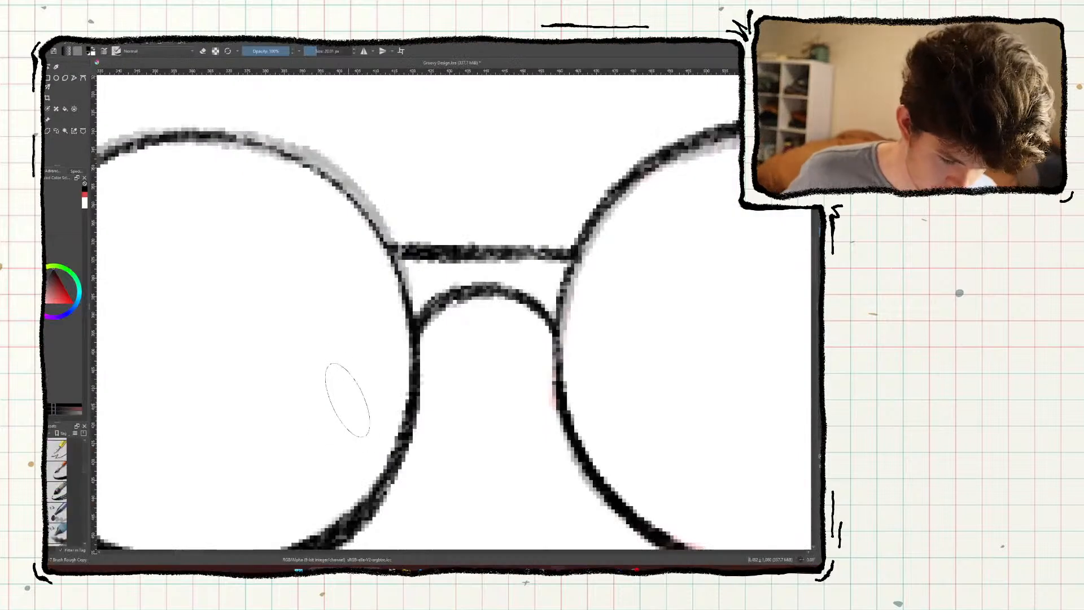
# Touch up the bridge of the front view's glasses, checking it against the three-quarter view.
pyautogui.keyDown('ctrl'); pyautogui.moveTo(740, 287); pyautogui.dragTo(492, 285, button='middle'); pyautogui.keyUp('ctrl')
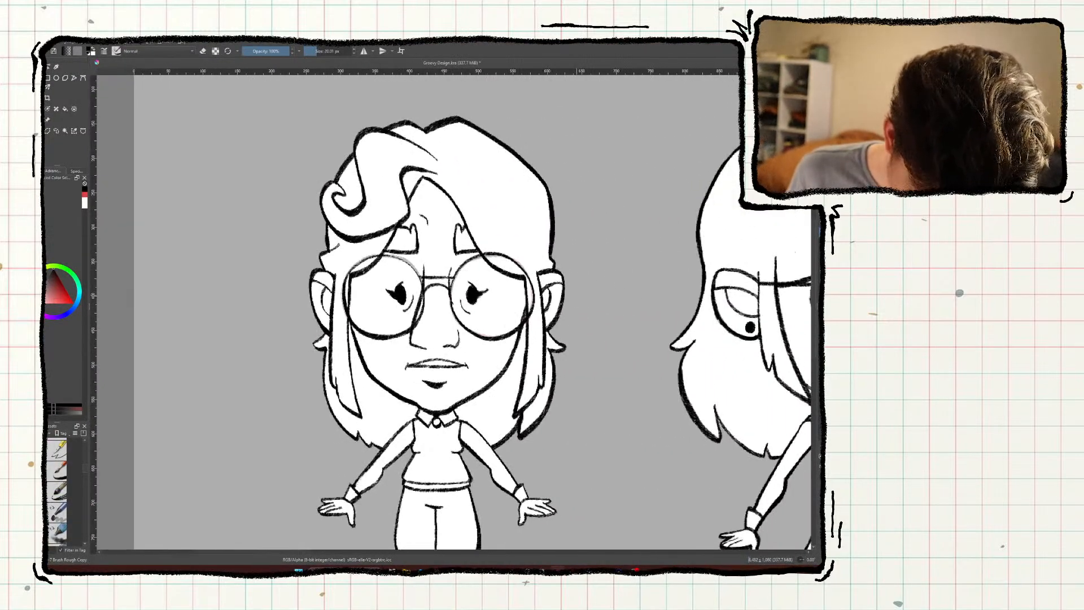
pyautogui.scroll(1, 634, 298)
pyautogui.scroll(-1, 634, 299)
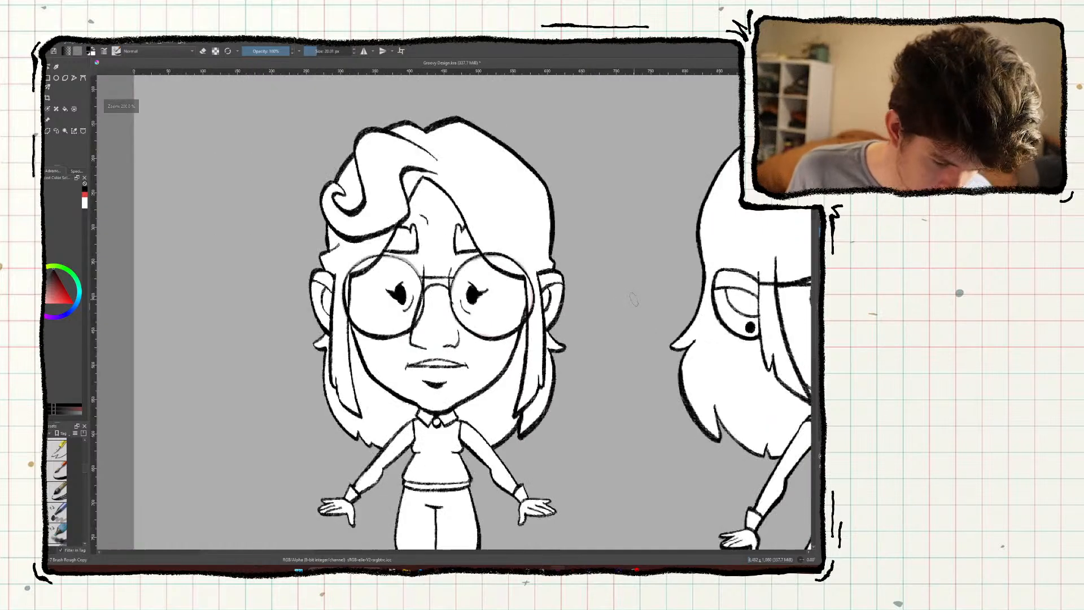
pyautogui.moveTo(612, 299); pyautogui.dragTo(467, 302, button='middle')
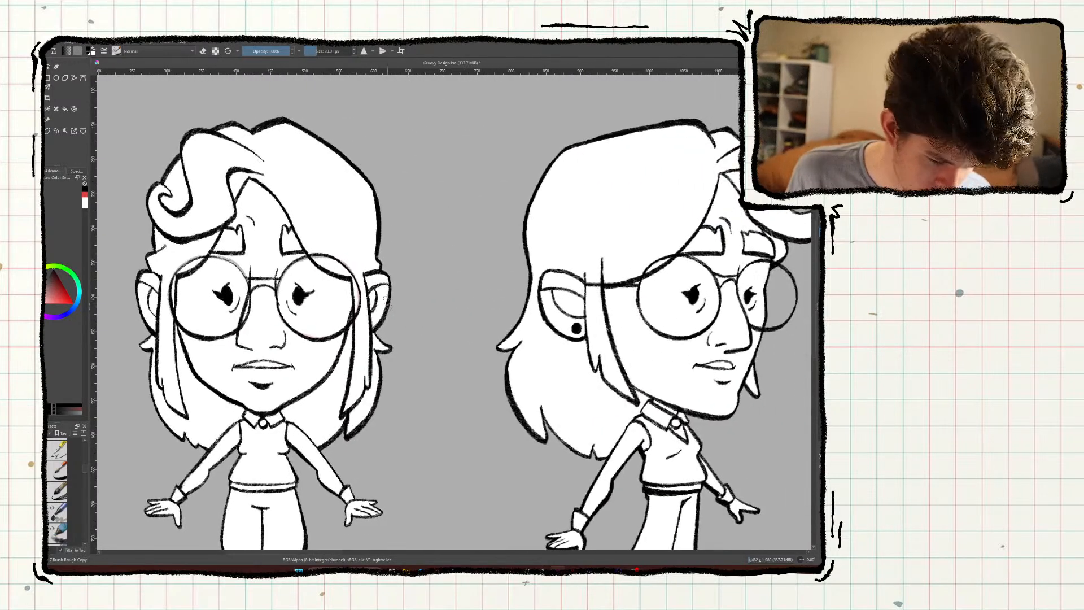
pyautogui.moveTo(297, 310); pyautogui.dragTo(313, 308, button='middle')
pyautogui.moveTo(267, 288)
pyautogui.mouseDown()
pyautogui.moveTo(293, 288)
pyautogui.moveTo(296, 276)
pyautogui.moveTo(286, 282)
pyautogui.mouseUp()
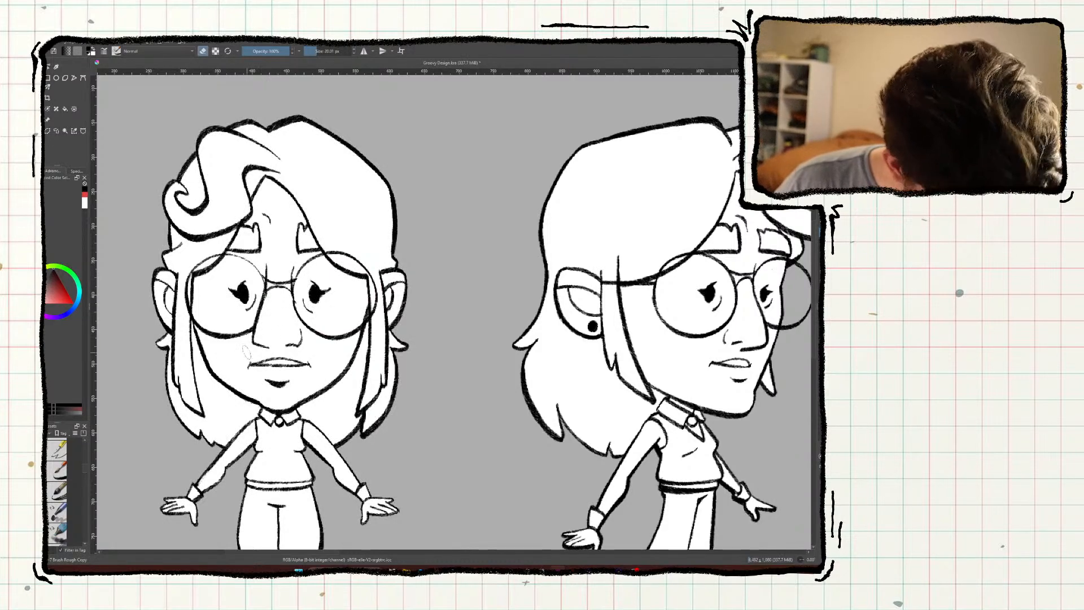
# Compare the front view's finished glasses with the three-quarter, side and back three-quarter views across the turnaround.
pyautogui.moveTo(264, 427); pyautogui.dragTo(282, 426, button='middle')
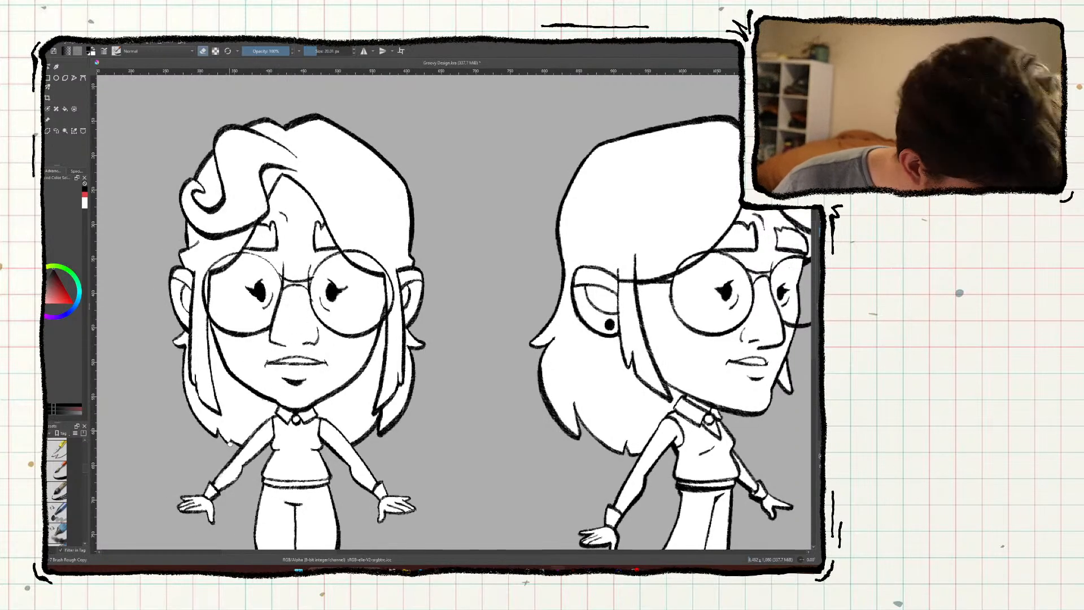
pyautogui.moveTo(227, 443); pyautogui.dragTo(254, 436, button='middle')
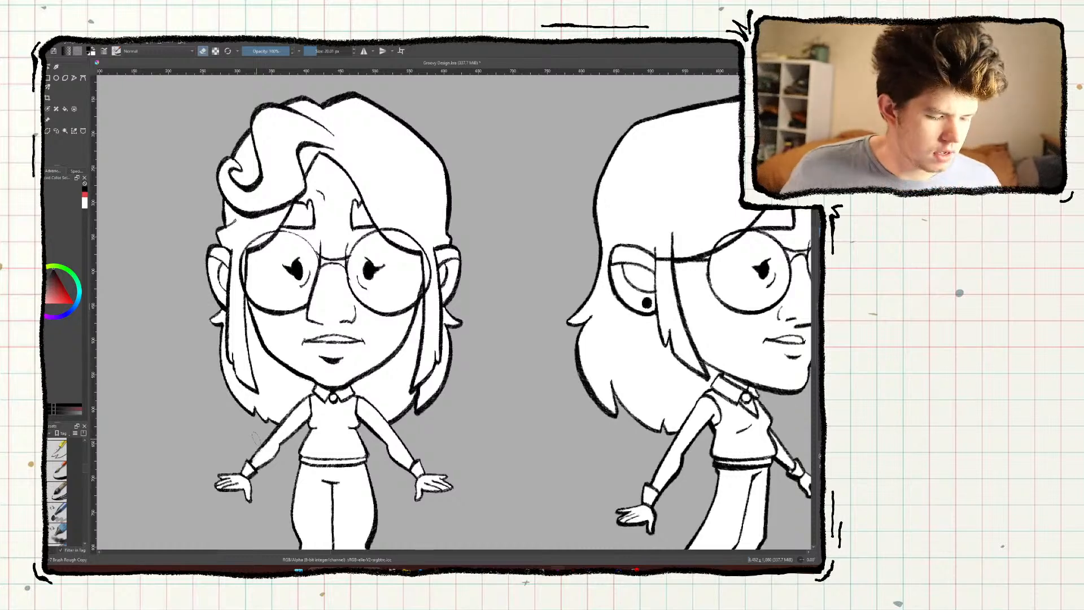
pyautogui.scroll(-1, 261, 410)
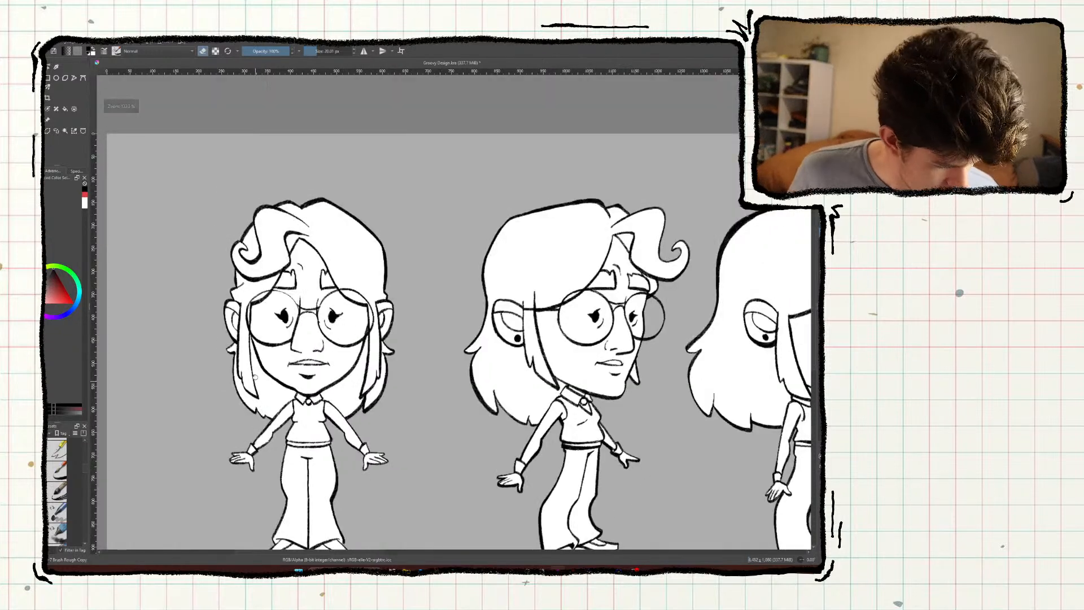
pyautogui.moveTo(255, 377); pyautogui.dragTo(281, 343, button='middle')
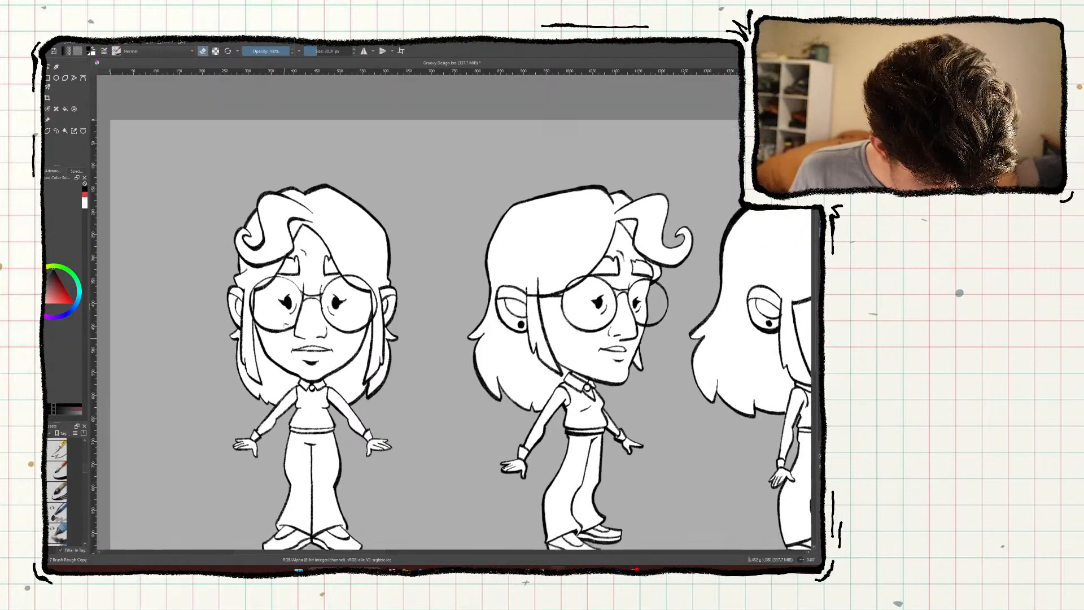
pyautogui.scroll(-1, 294, 283)
pyautogui.moveTo(372, 336); pyautogui.dragTo(328, 333, button='middle')
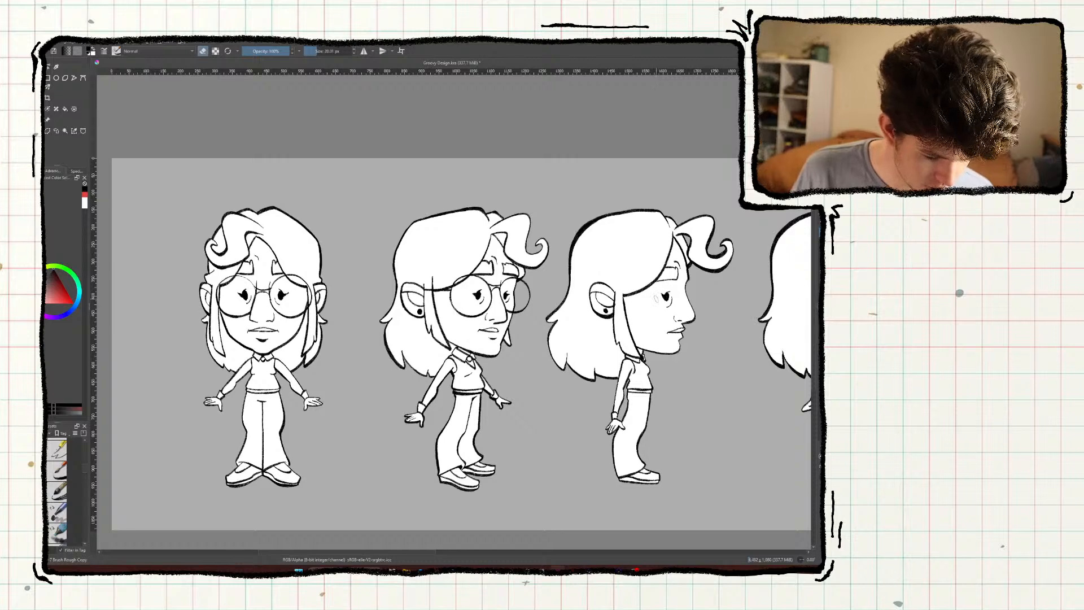
pyautogui.moveTo(656, 299); pyautogui.dragTo(598, 293, button='middle')
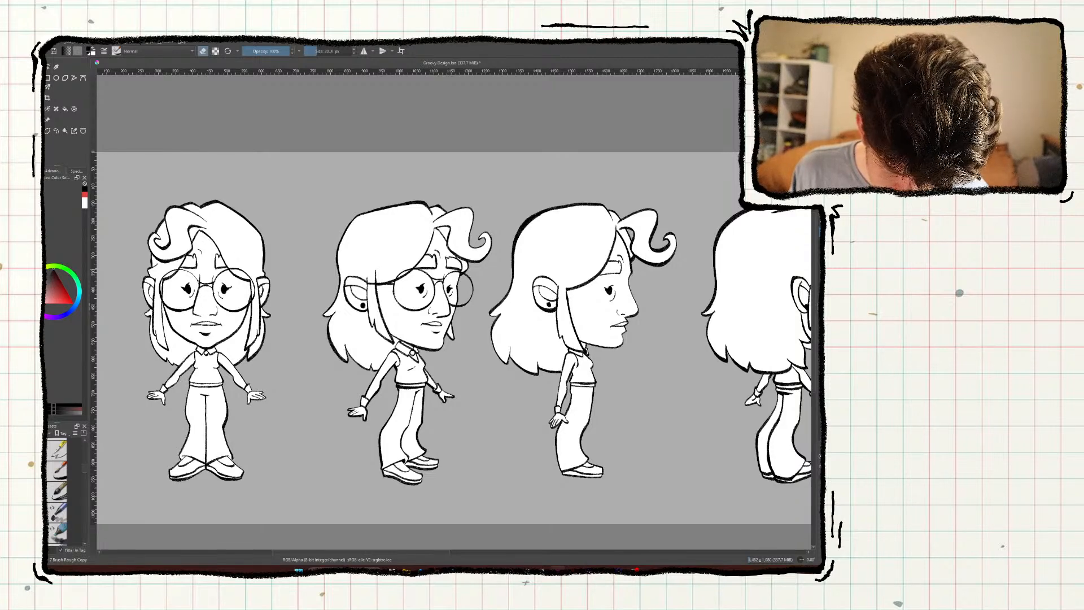
pyautogui.moveTo(771, 284); pyautogui.dragTo(737, 283, button='middle')
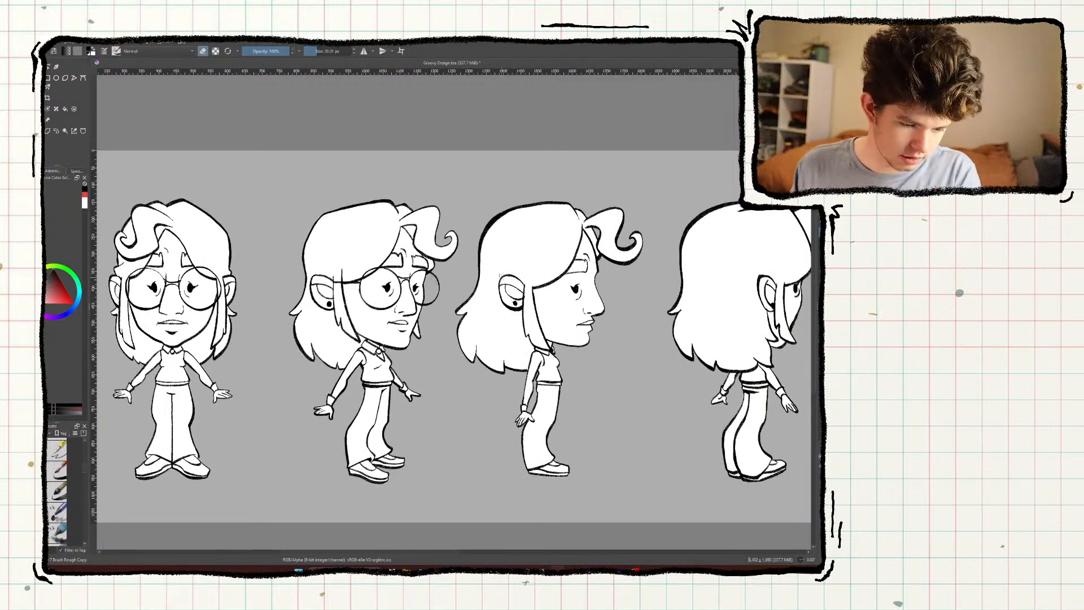
# Place a copy of the front view's glasses over the side view's nose and squeeze it into a narrow profile shape.
pyautogui.hotkey('ctrl', 't')
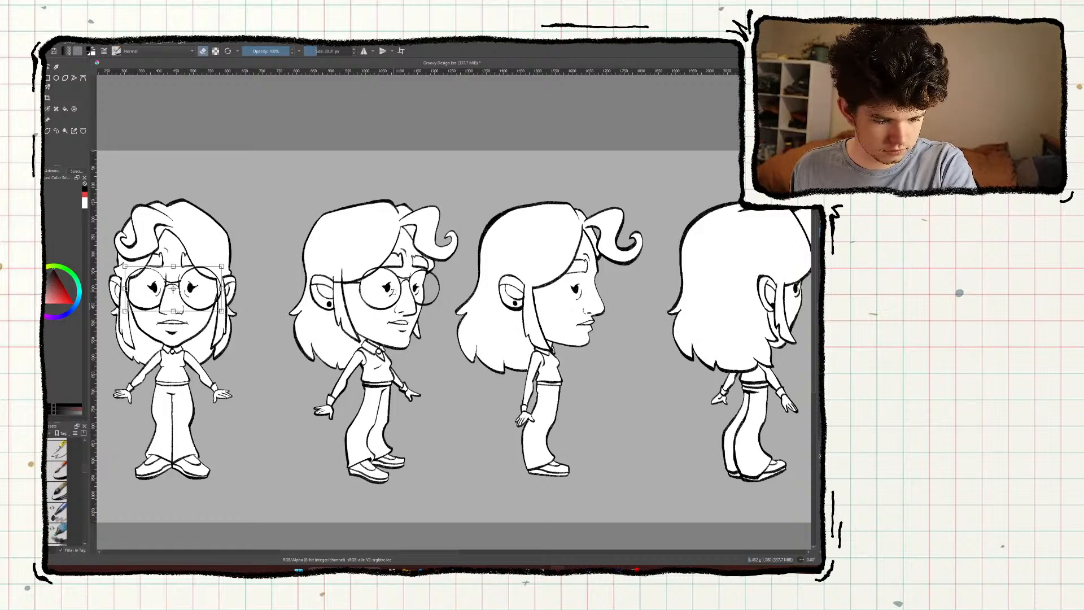
pyautogui.moveTo(175, 286); pyautogui.dragTo(645, 288)
pyautogui.moveTo(629, 290); pyautogui.dragTo(609, 292)
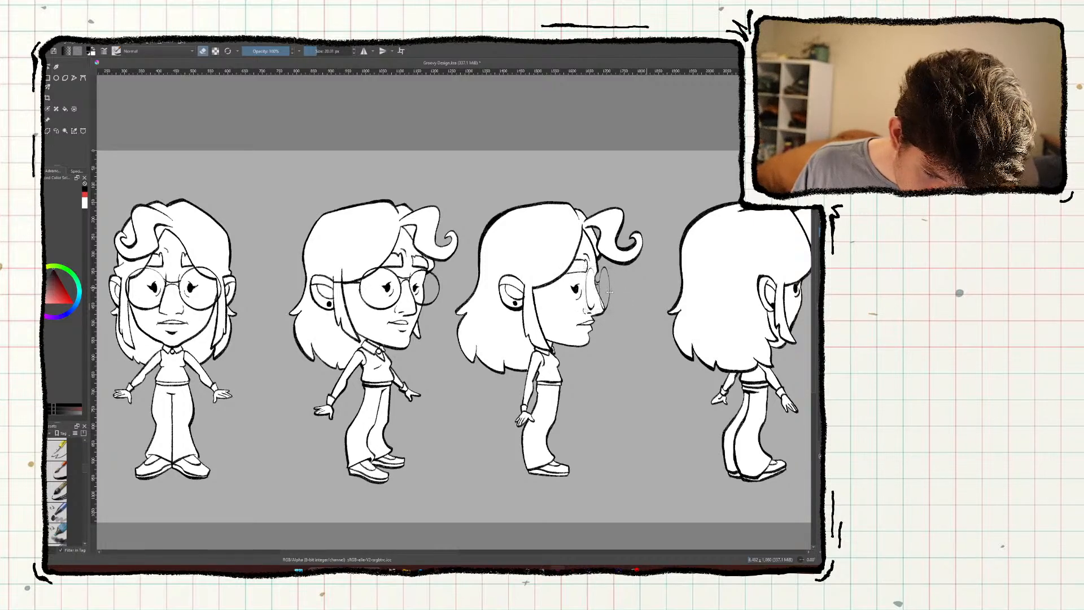
# Adjust the narrowed glasses copy against the side view's nose, undo the unwanted changes and apply the transform.
pyautogui.keyDown('ctrl'); pyautogui.scroll(4, 610, 290); pyautogui.keyUp('ctrl')
pyautogui.keyDown('ctrl'); pyautogui.scroll(-1, 615, 277); pyautogui.keyUp('ctrl')
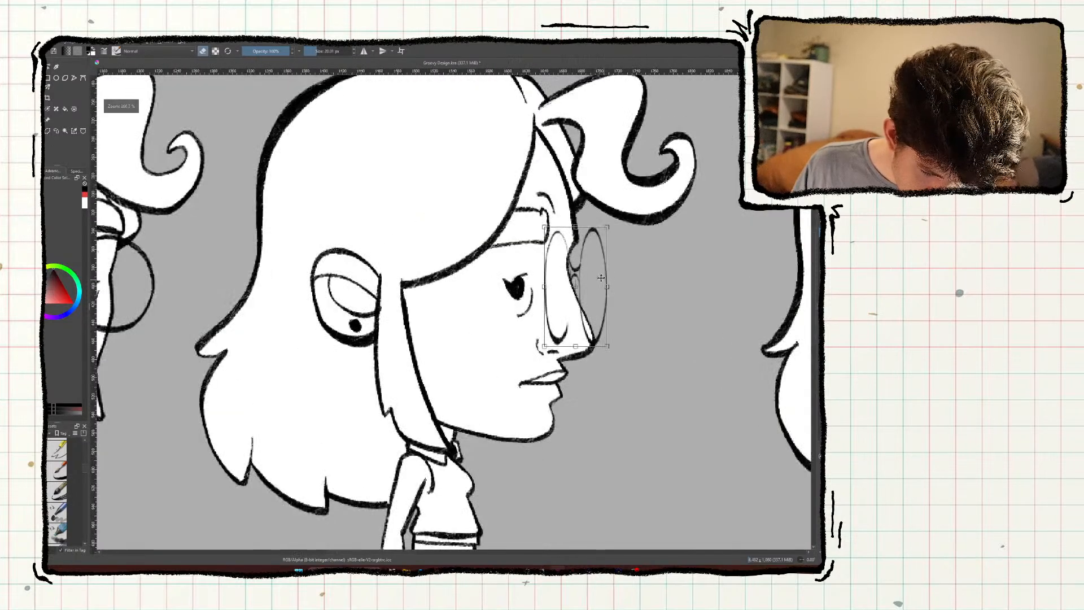
pyautogui.moveTo(617, 272); pyautogui.dragTo(665, 274)
pyautogui.hotkey('ctrl', 'z')
pyautogui.hotkey('ctrl', 'z')
pyautogui.hotkey('ctrl', 'z')
pyautogui.hotkey('ctrl', 'z')
pyautogui.hotkey('ctrl', 'z')
pyautogui.moveTo(665, 275); pyautogui.dragTo(640, 267, button='middle')
pyautogui.press('Return')
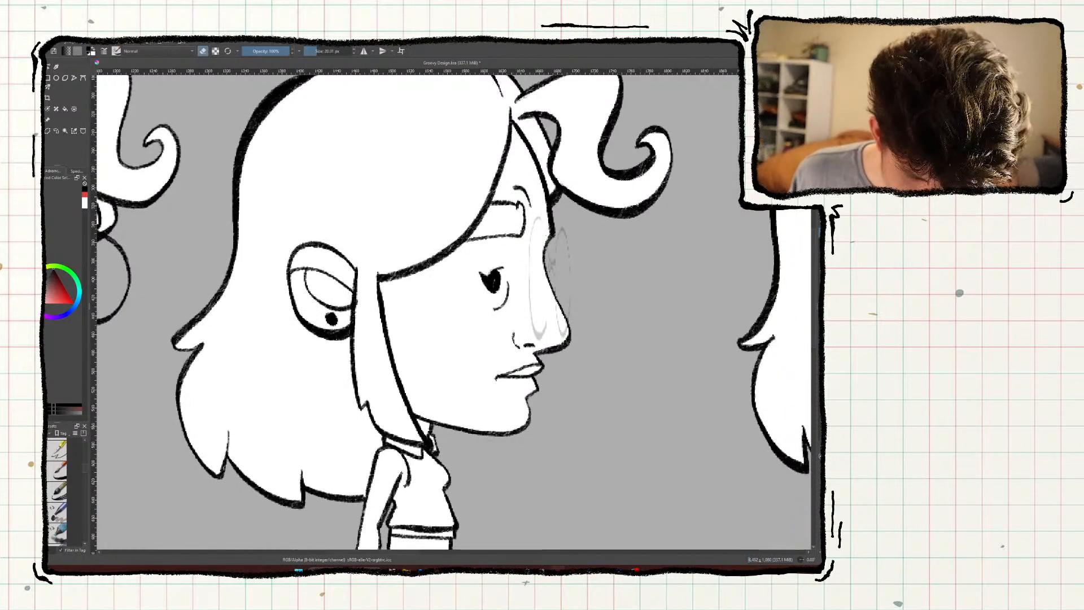
# Try a first black stroke for the side view's glasses, undo it and save the drawing.
pyautogui.scroll(3, 520, 267)
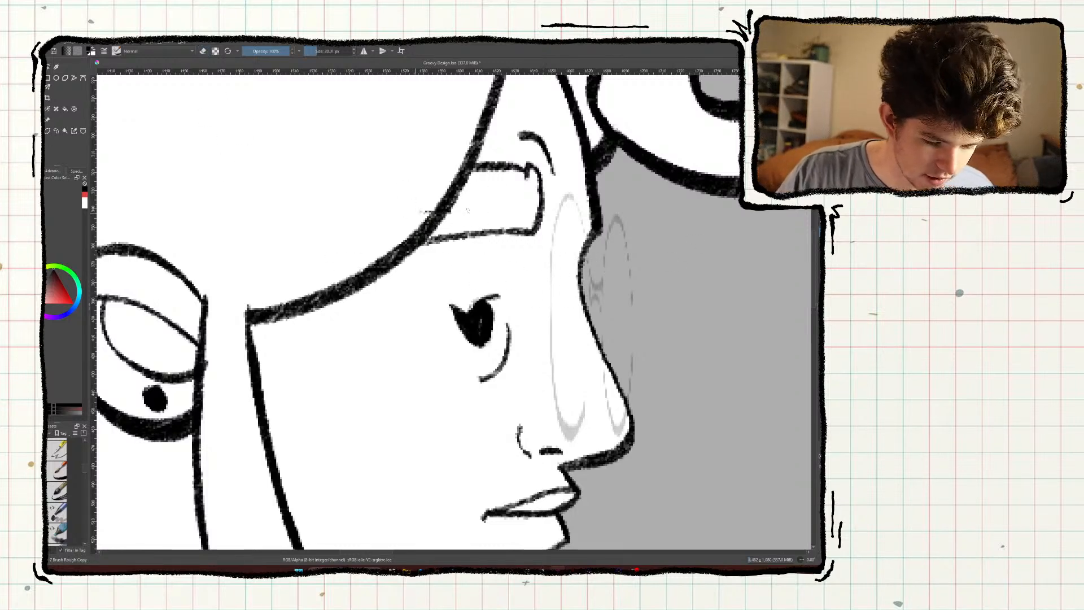
pyautogui.moveTo(468, 210); pyautogui.dragTo(594, 281)
pyautogui.hotkey('ctrl', 'z')
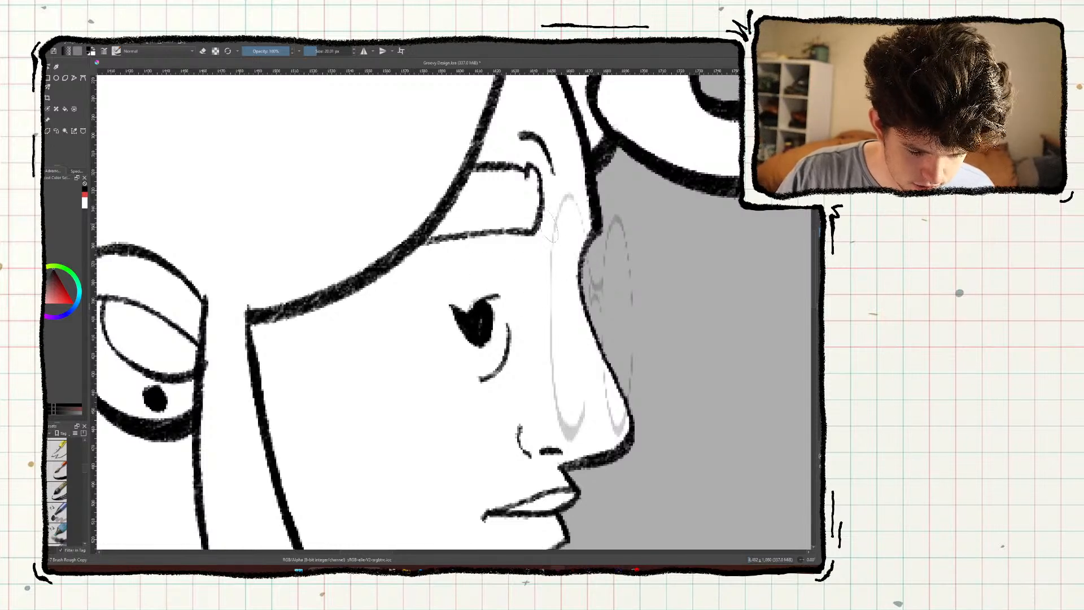
pyautogui.moveTo(568, 244); pyautogui.dragTo(461, 226, button='middle')
pyautogui.press('Tab')
pyautogui.hotkey('ctrl', 's')
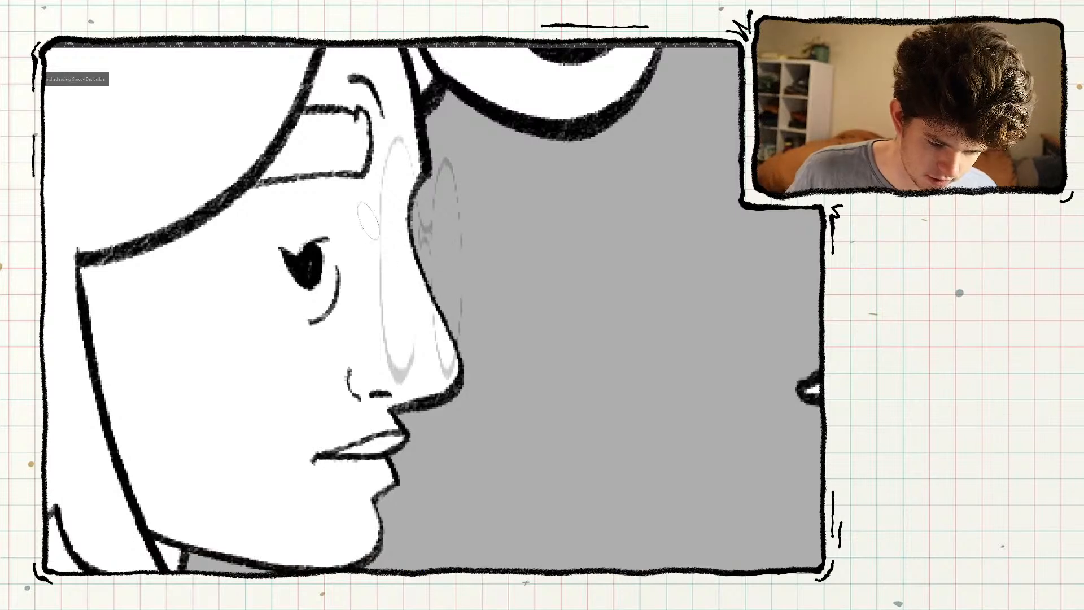
# Ink the near lens of the side view's glasses as a tall, narrow ellipse over the faint guide.
pyautogui.hotkey('ctrl', '+')
pyautogui.hotkey('ctrl', '+')
pyautogui.moveTo(302, 422); pyautogui.dragTo(439, 394, button='middle')
pyautogui.hotkey('ctrl', '-')
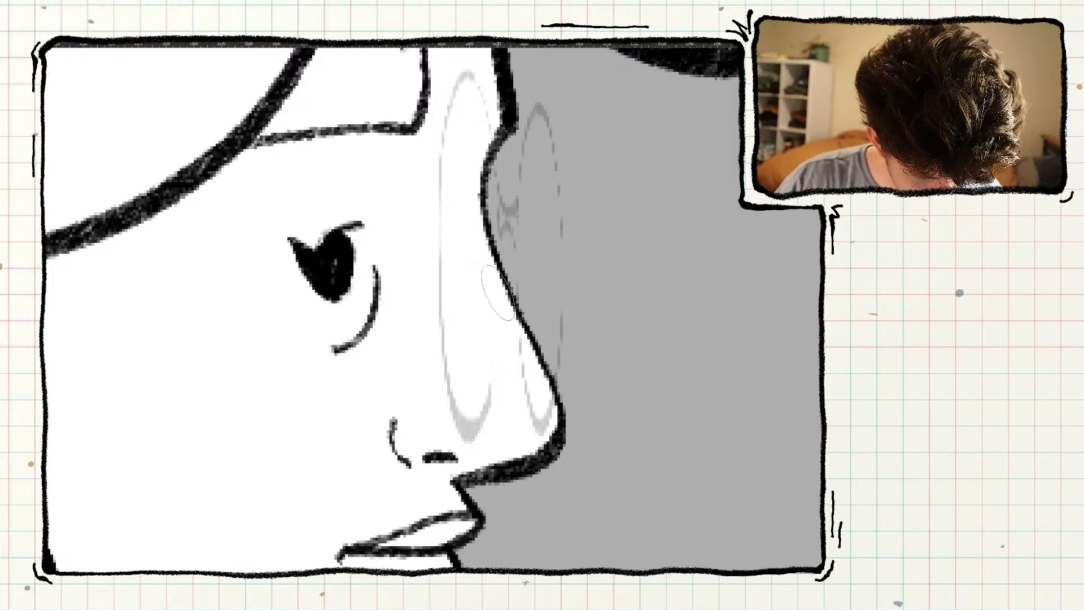
pyautogui.moveTo(498, 271)
pyautogui.mouseDown()
pyautogui.moveTo(497, 130)
pyautogui.moveTo(466, 71)
pyautogui.moveTo(438, 127)
pyautogui.moveTo(456, 419)
pyautogui.mouseUp()
pyautogui.hotkey('ctrl', 'z')
pyautogui.moveTo(503, 254)
pyautogui.mouseDown()
pyautogui.moveTo(477, 85)
pyautogui.moveTo(458, 412)
pyautogui.moveTo(499, 316)
pyautogui.moveTo(479, 189)
pyautogui.moveTo(491, 365)
pyautogui.moveTo(459, 432)
pyautogui.moveTo(498, 277)
pyautogui.moveTo(475, 425)
pyautogui.moveTo(444, 353)
pyautogui.moveTo(437, 252)
pyautogui.mouseUp()
pyautogui.hotkey('ctrl', 'z')
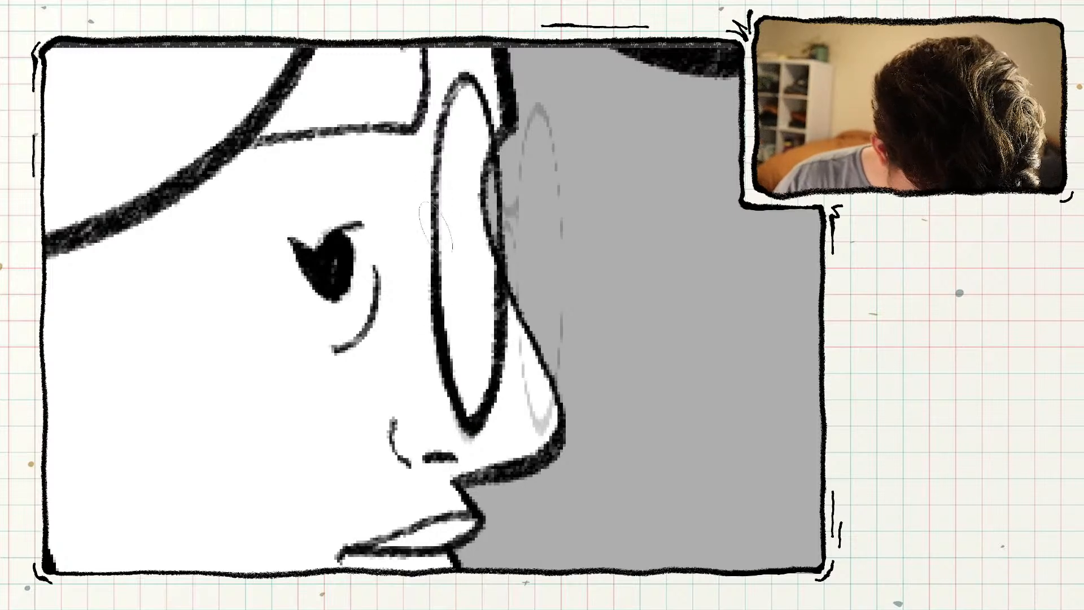
pyautogui.hotkey('ctrl', 'z')
pyautogui.moveTo(492, 402); pyautogui.dragTo(449, 386)
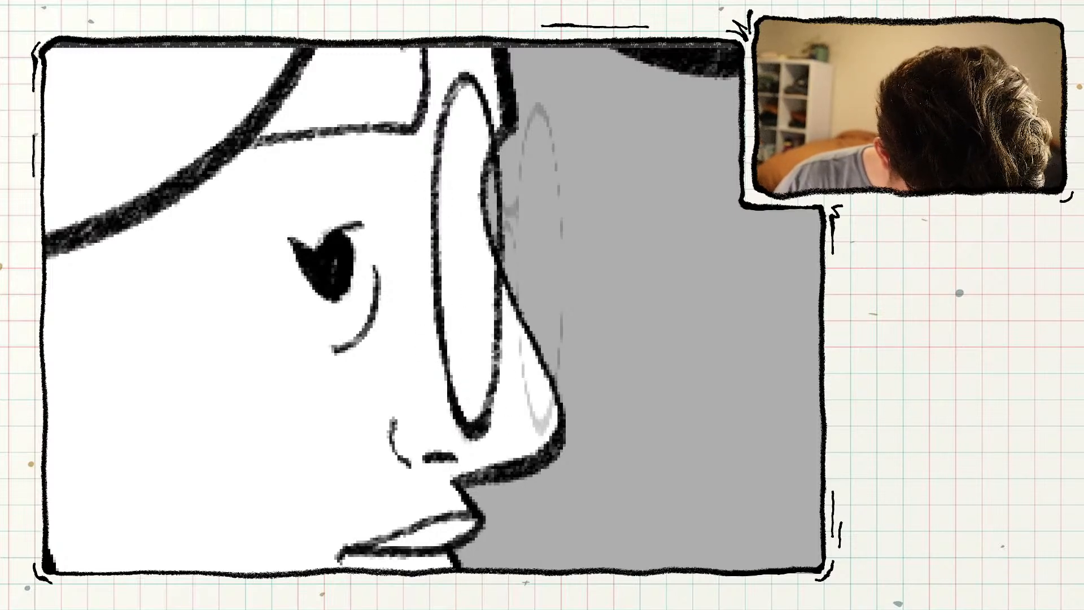
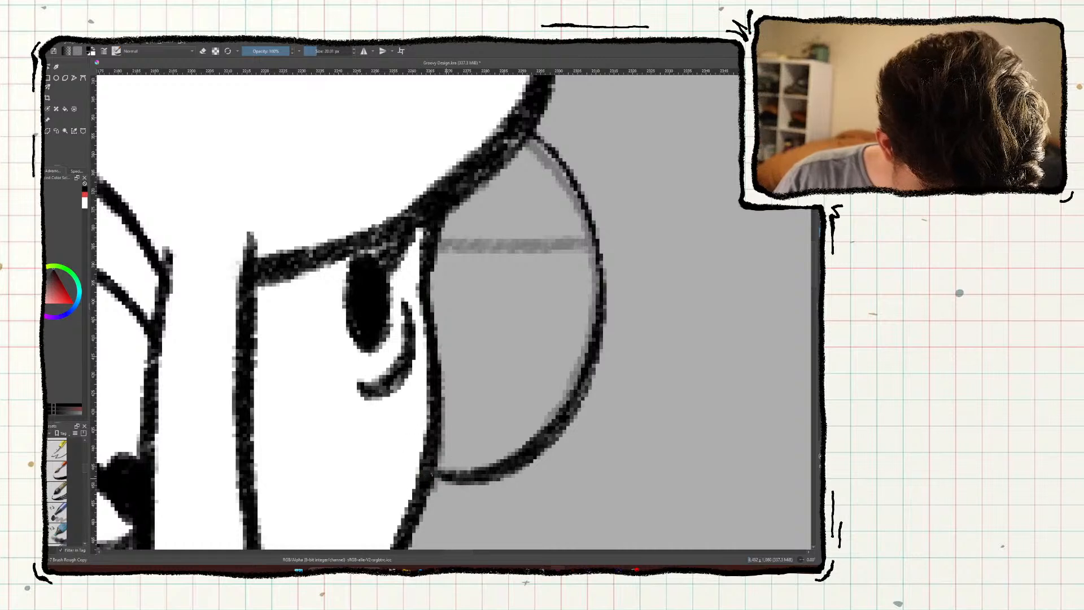
# Ink the glasses' horizontal arm from the lens edge to the face on the rear three-quarter view and save the drawing.
pyautogui.moveTo(594, 243); pyautogui.dragTo(351, 237)
pyautogui.hotkey('ctrl', 'z')
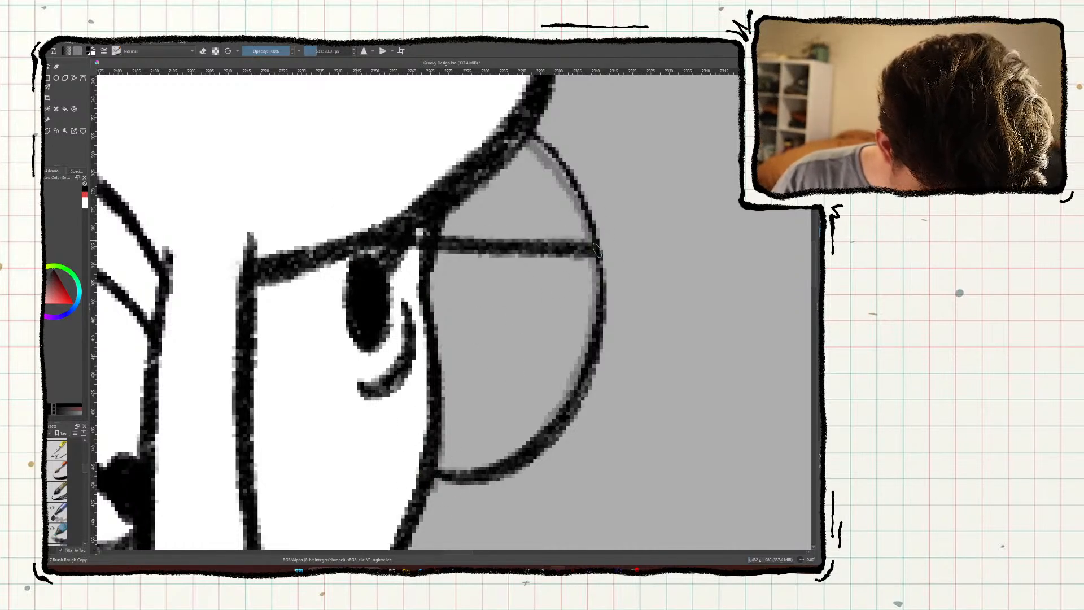
pyautogui.scroll(-2, 476, 371)
pyautogui.scroll(-6, 474, 373)
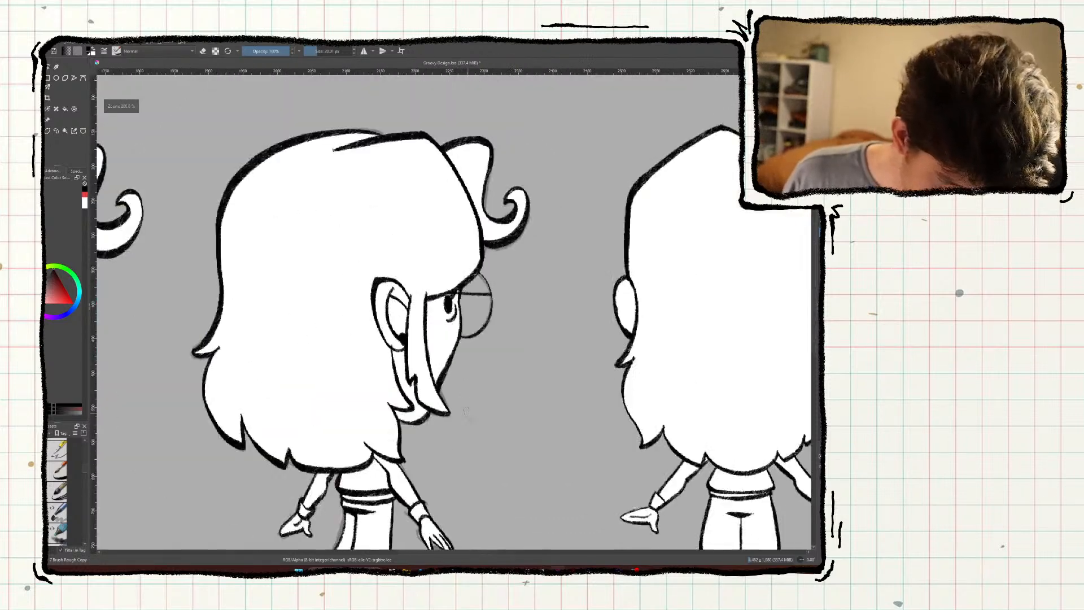
pyautogui.hotkey('ctrl', 's')
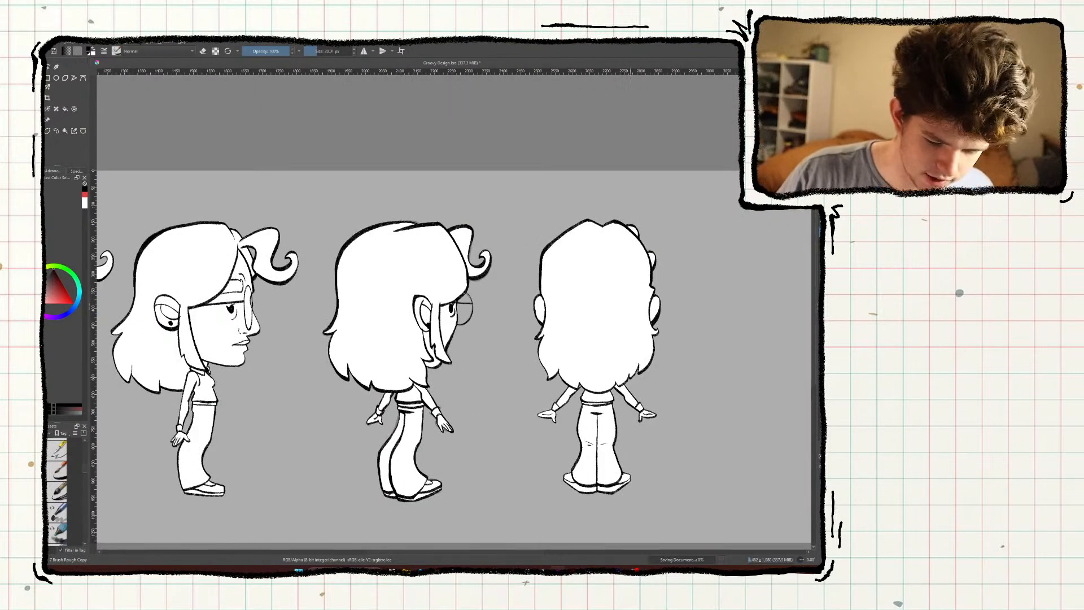
pyautogui.hotkey('ctrl', 'z')
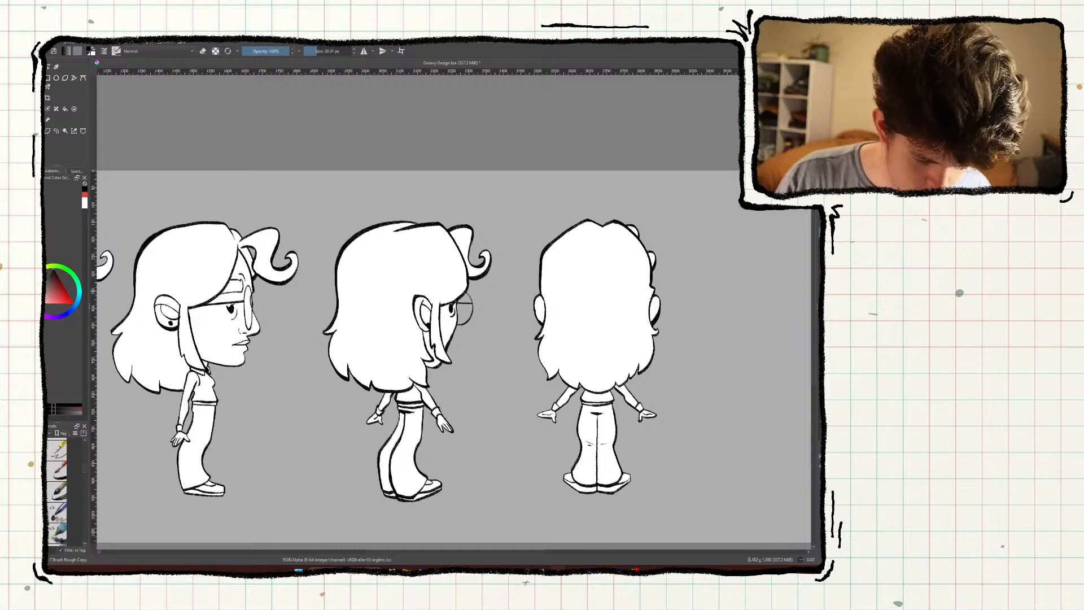
pyautogui.moveTo(423, 483); pyautogui.dragTo(532, 460, button='middle')
pyautogui.moveTo(419, 456); pyautogui.dragTo(576, 455, button='middle')
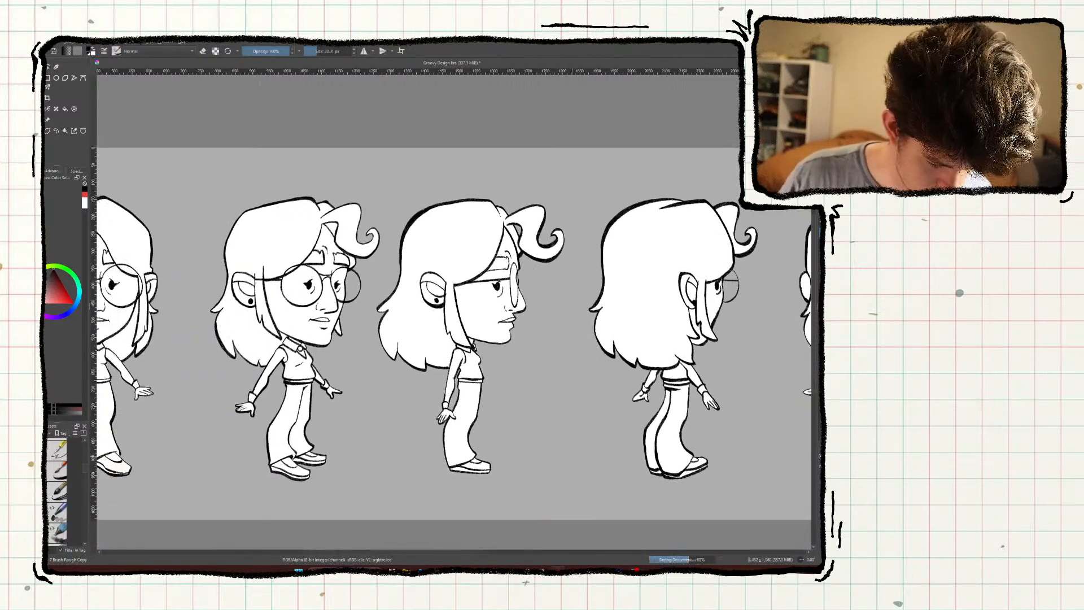
pyautogui.hotkey('ctrl', 's')
pyautogui.hotkey('ctrl', '-')
pyautogui.hotkey('ctrl', '-')
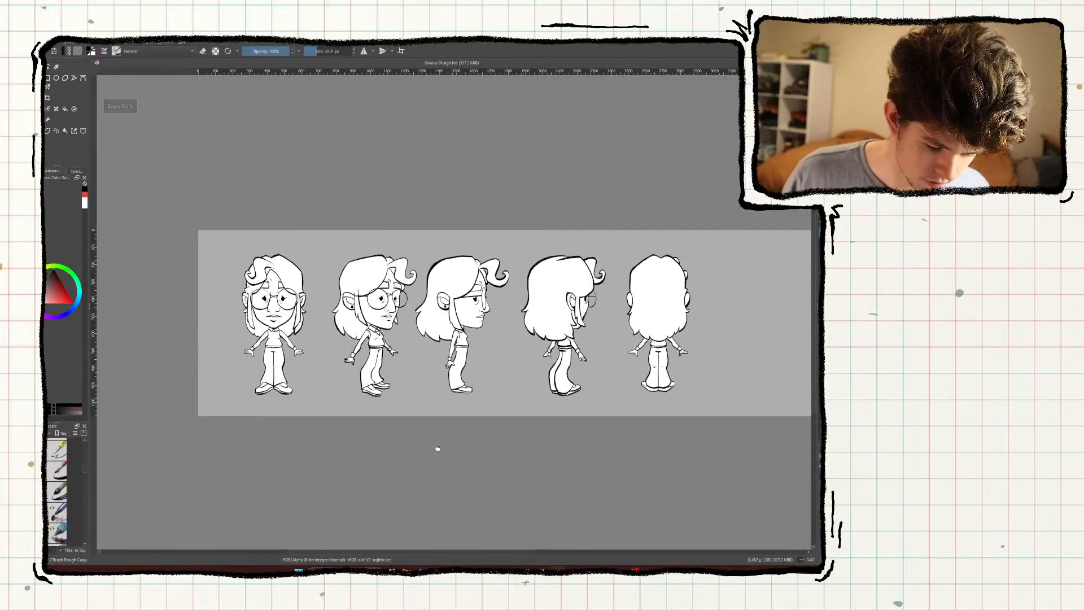
pyautogui.moveTo(438, 447); pyautogui.dragTo(396, 455, button='middle')
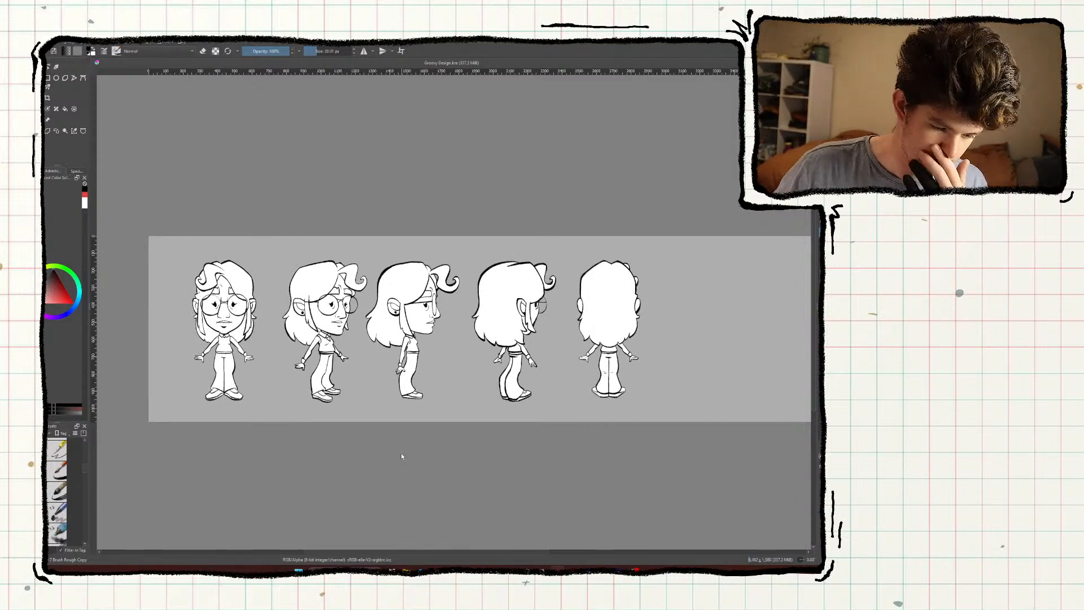
# Save a copy of the document as Groovy Design2.kra in the ConceptArt folder.
pyautogui.hotkey('ctrl', 'shift', 's')
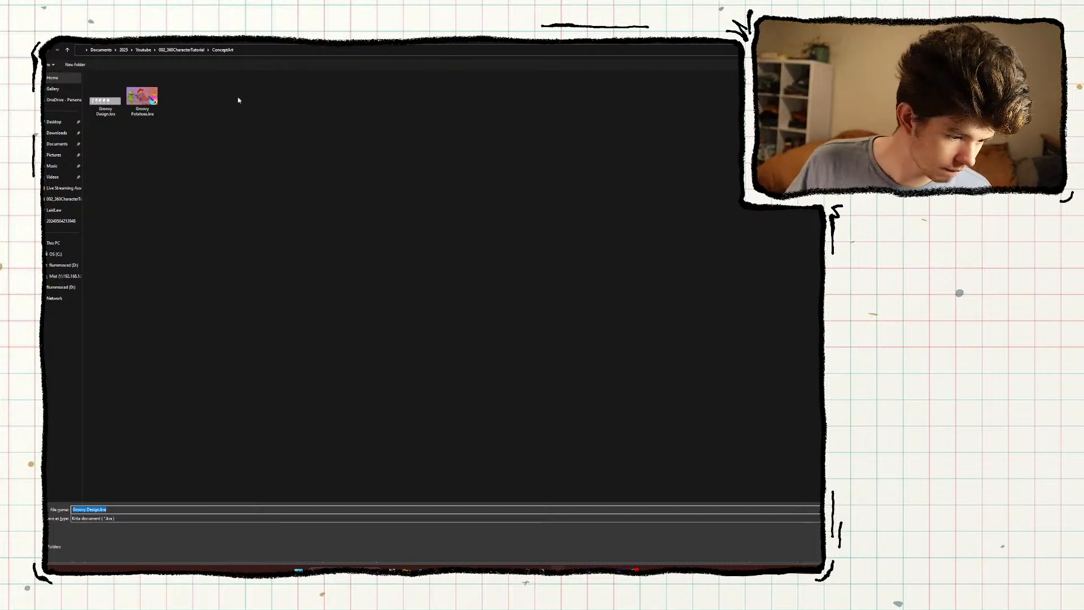
pyautogui.click(98, 509)
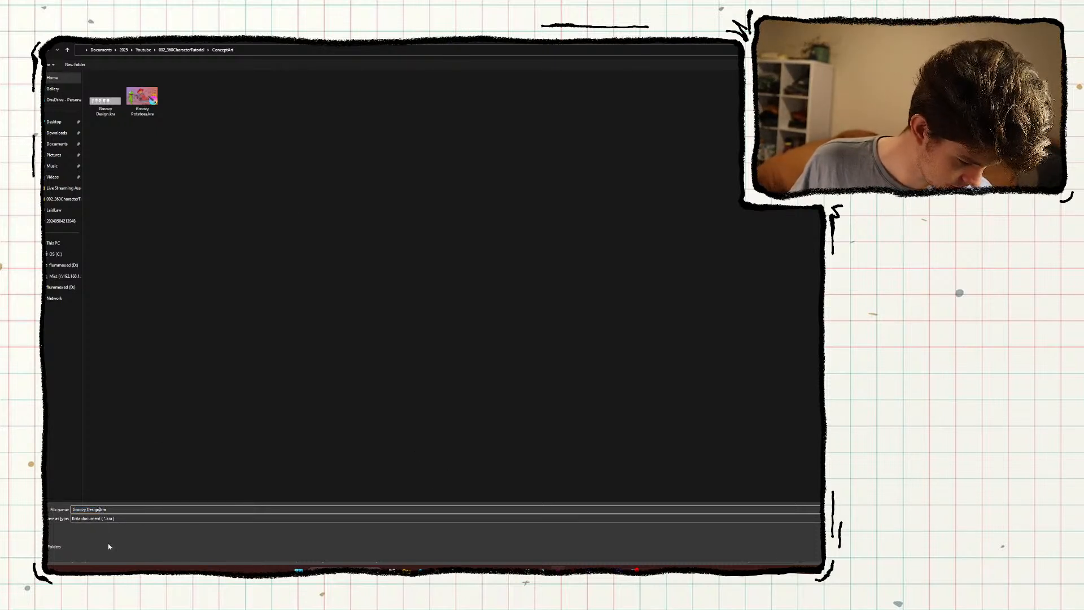
pyautogui.write('2')
pyautogui.press('Return')
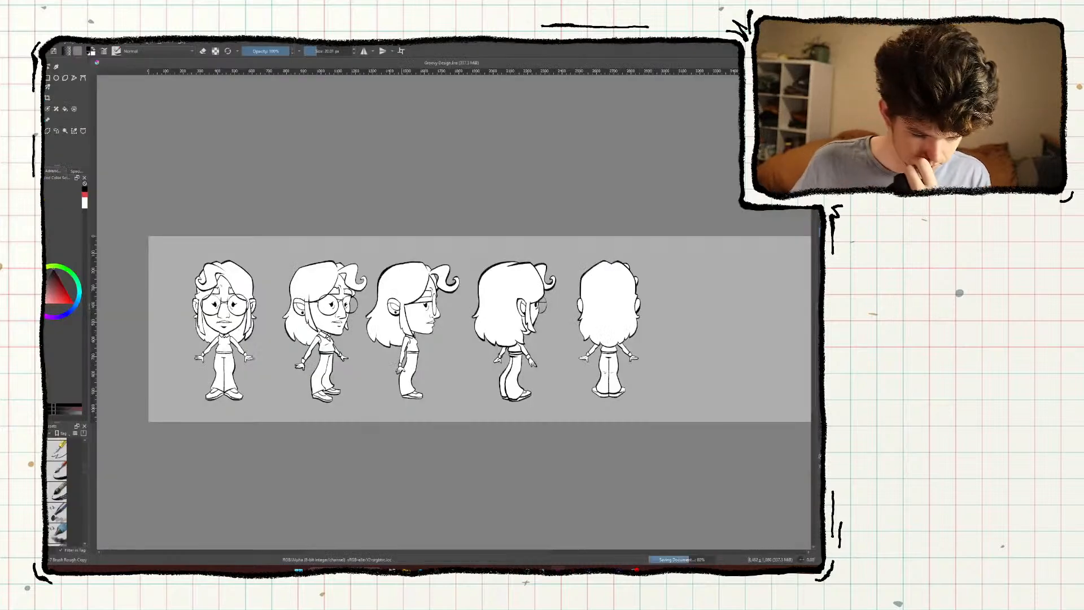
# Crop away the empty canvas beyond the back view, keeping all five views, and save the file.
pyautogui.moveTo(176, 439); pyautogui.dragTo(195, 436, button='middle')
pyautogui.scroll(-1, 195, 436)
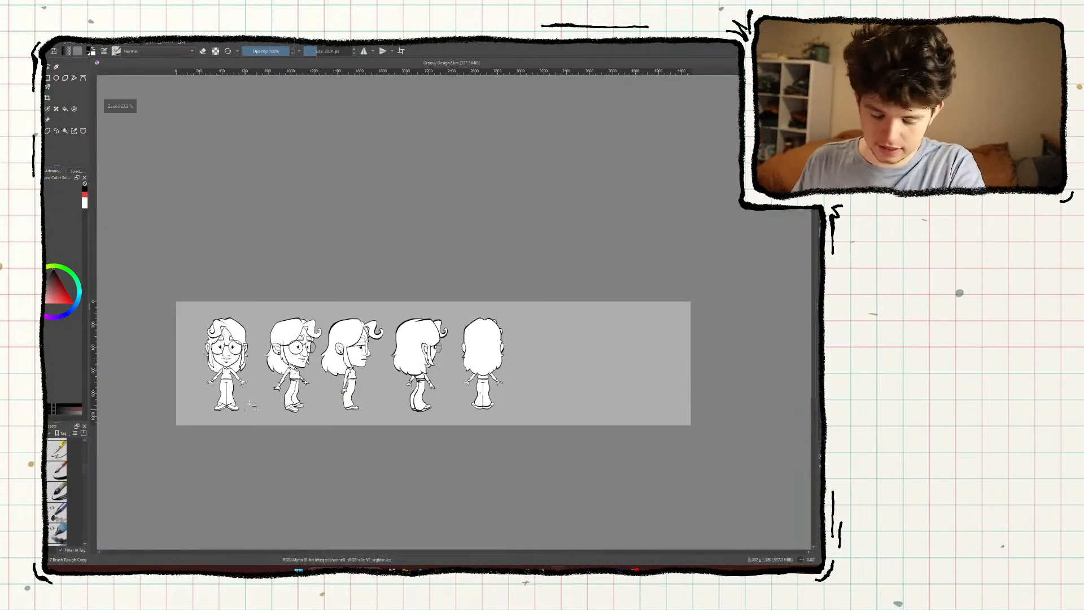
pyautogui.moveTo(315, 371); pyautogui.dragTo(339, 351, button='middle')
pyautogui.press('c')
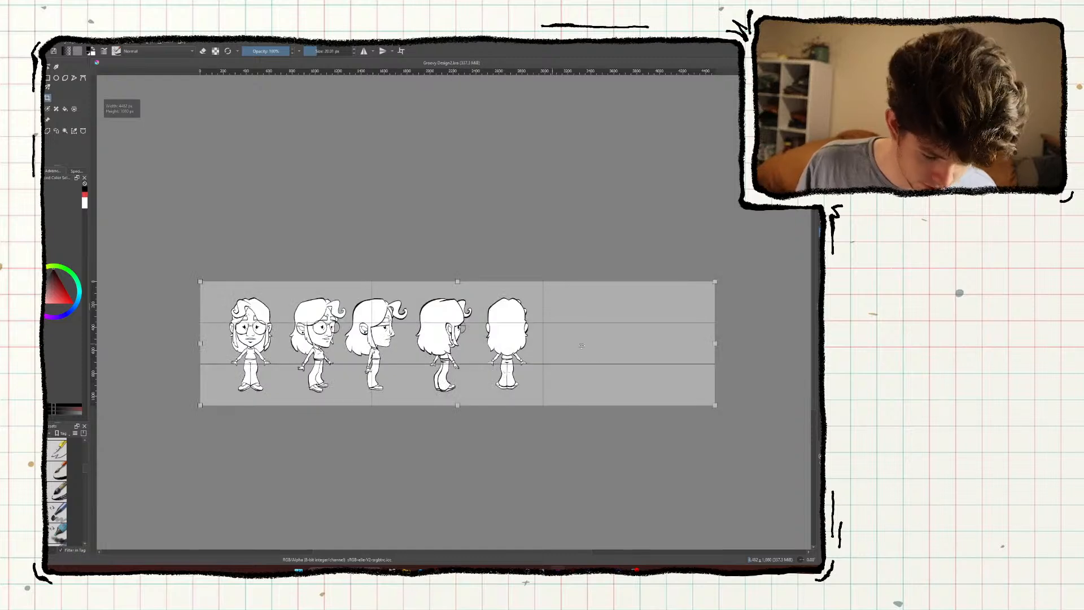
pyautogui.moveTo(714, 342); pyautogui.dragTo(559, 352)
pyautogui.moveTo(579, 351); pyautogui.dragTo(621, 348, button='middle')
pyautogui.scroll(2, 542, 350)
pyautogui.moveTo(520, 356); pyautogui.dragTo(690, 340, button='middle')
pyautogui.scroll(-1, 723, 334)
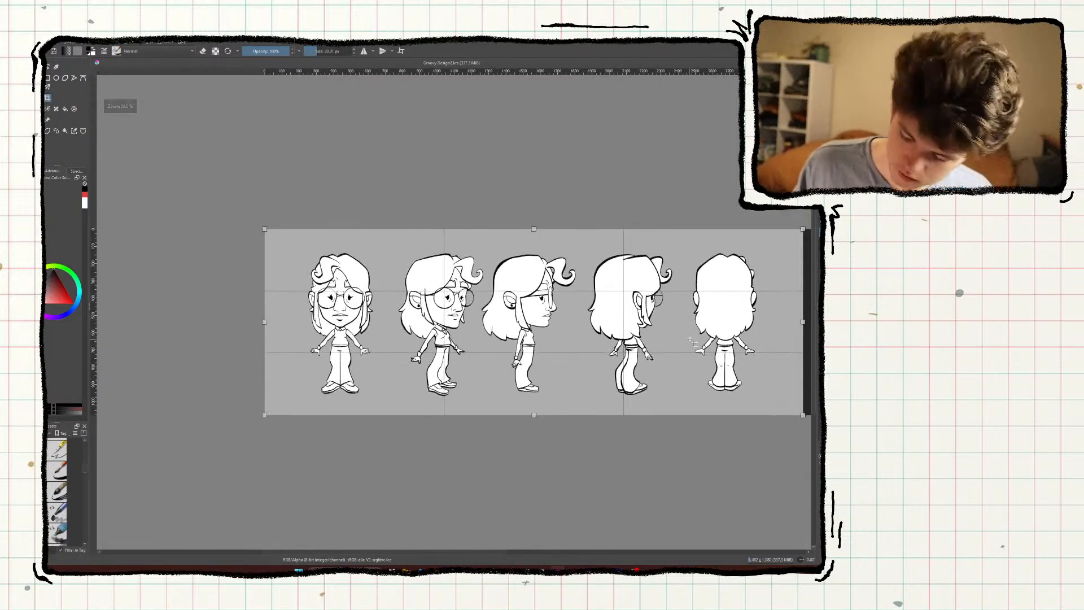
pyautogui.press('Return')
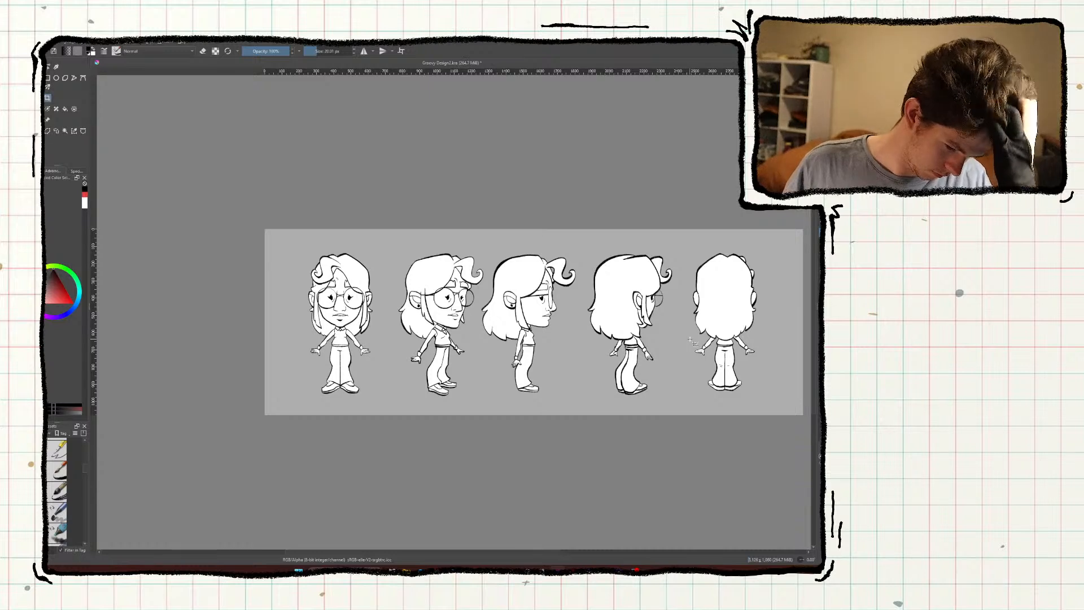
pyautogui.hotkey('ctrl', 's')
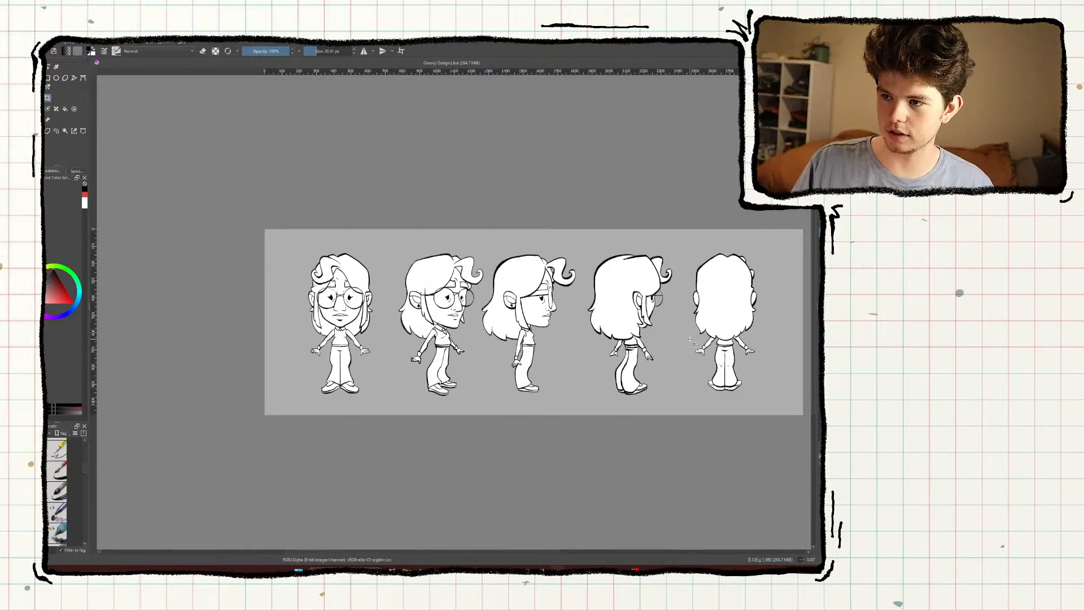
# Start exporting the turnaround as a PNG image and decline to replace the existing Groovy Design2.png.
pyautogui.moveTo(690, 340); pyautogui.dragTo(610, 300, button='middle')
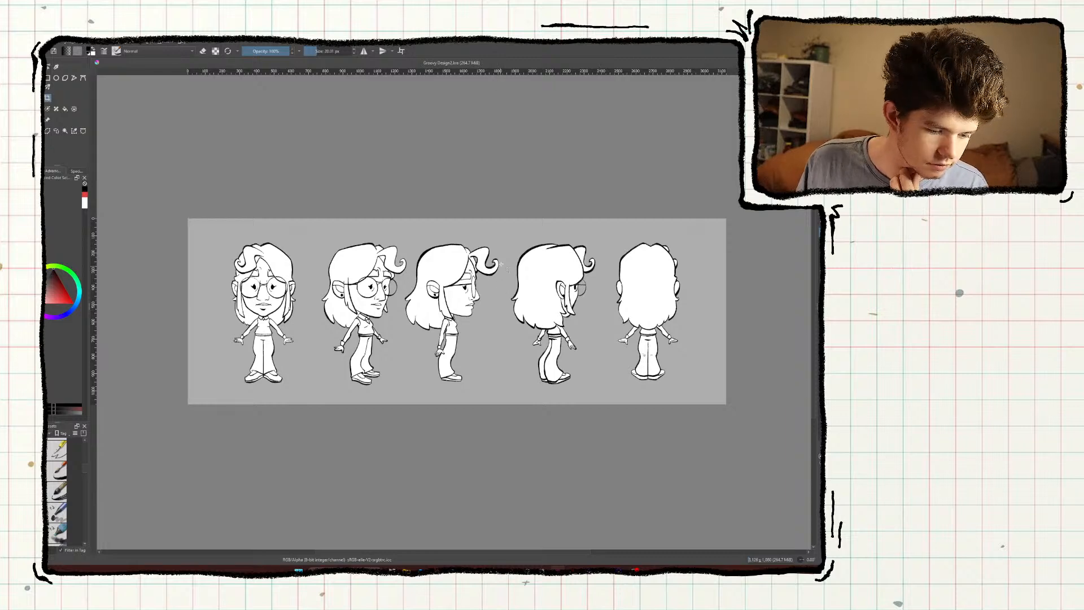
pyautogui.moveTo(501, 264); pyautogui.dragTo(494, 264, button='middle')
pyautogui.click(48, 42)
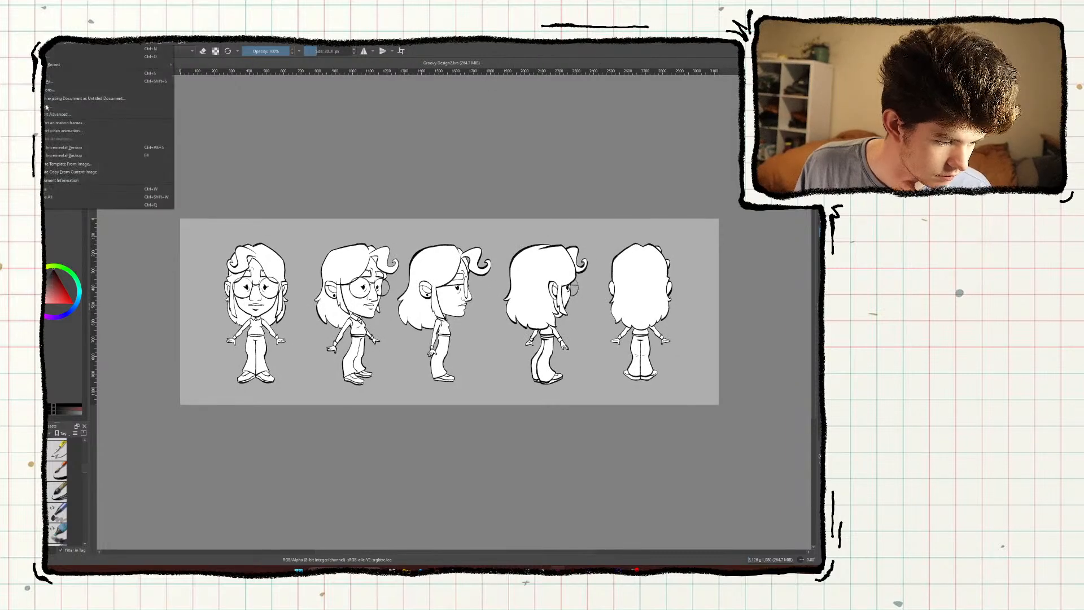
pyautogui.click(47, 110)
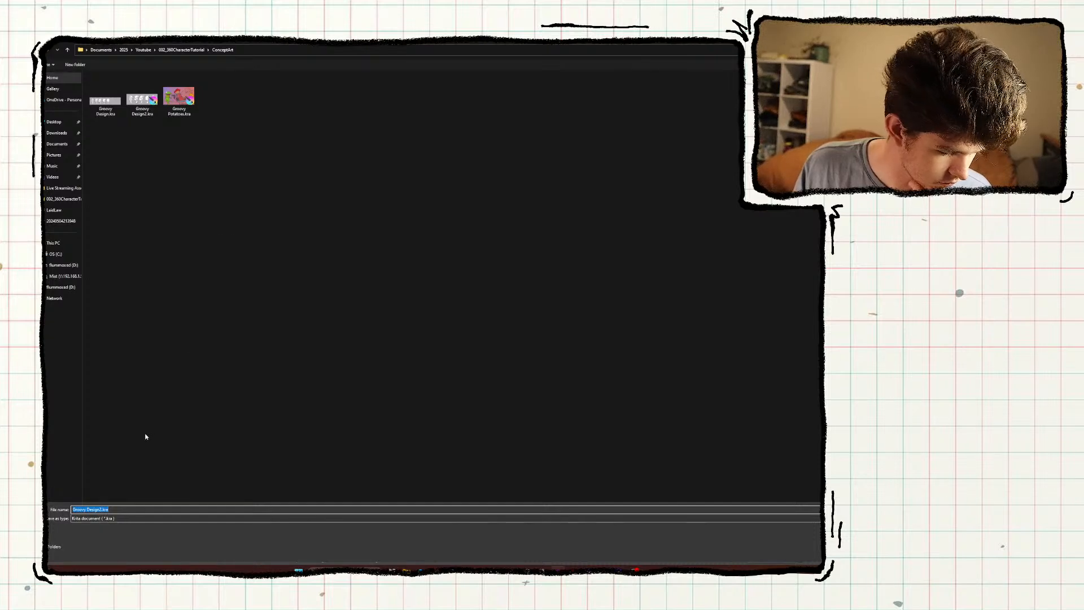
pyautogui.click(120, 519)
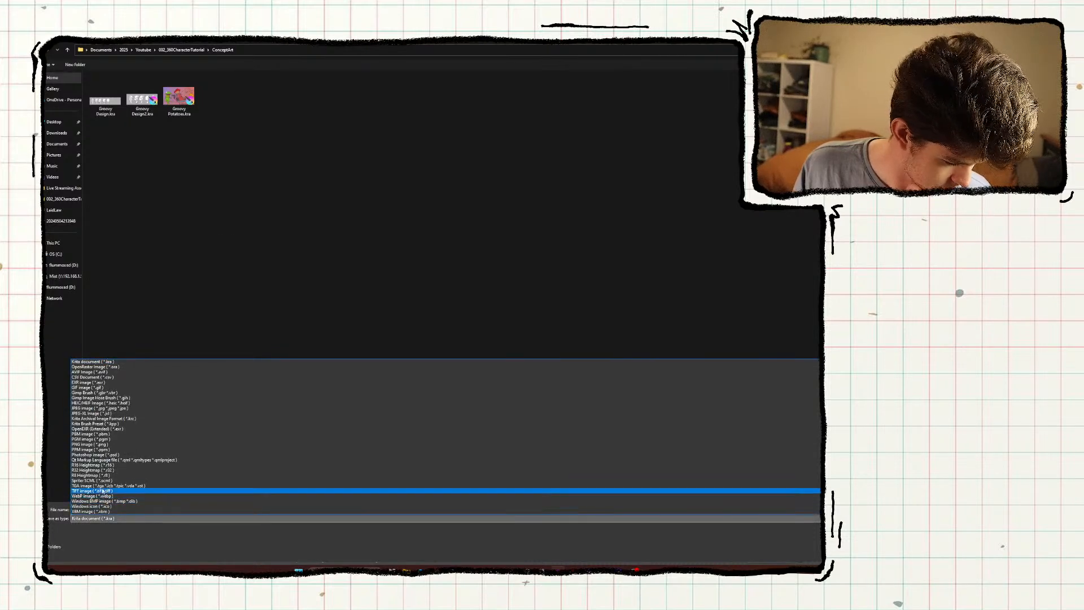
pyautogui.click(92, 445)
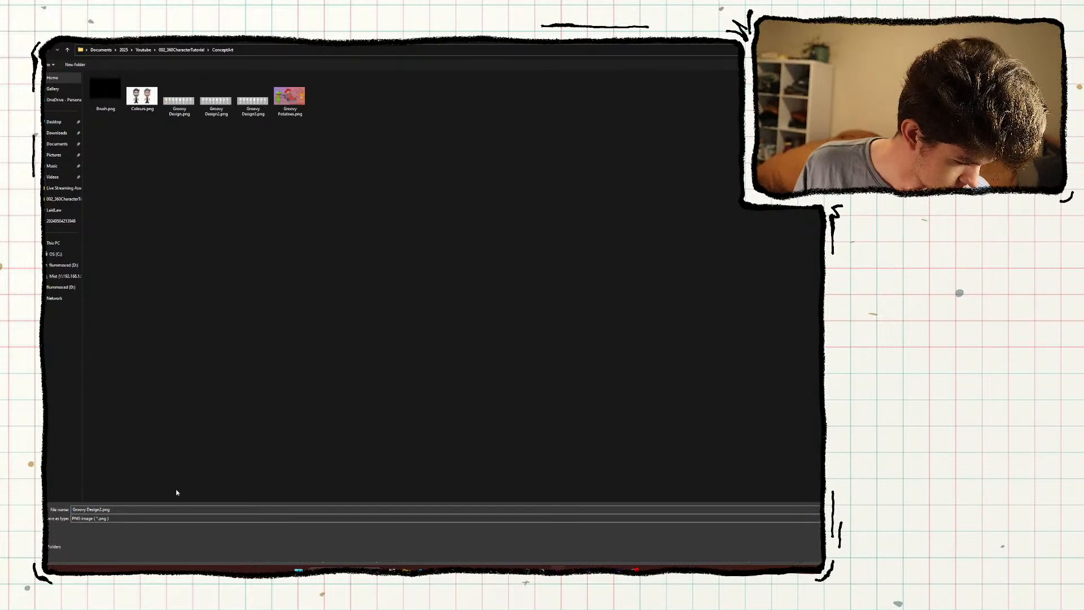
pyautogui.press('Return')
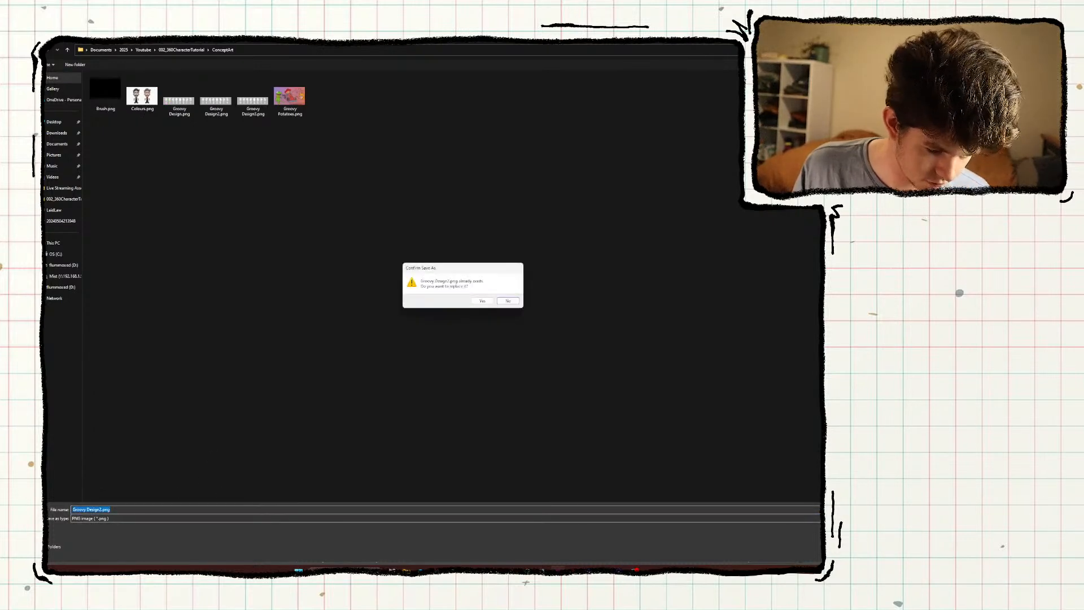
pyautogui.click(517, 301)
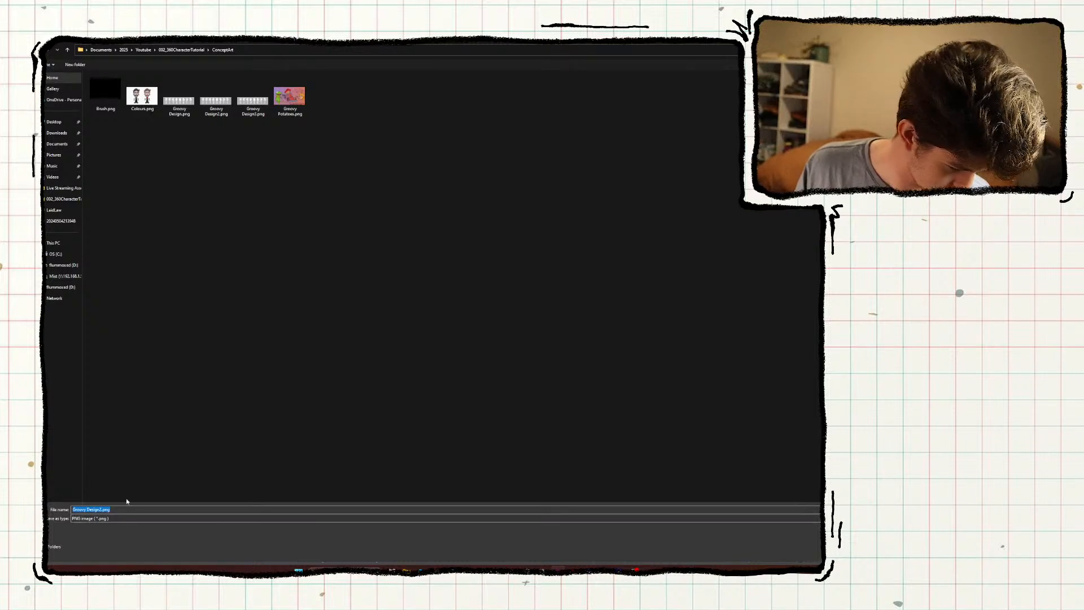
# Name the PNG "second character" and export it with the offered image options.
pyautogui.click(99, 510)
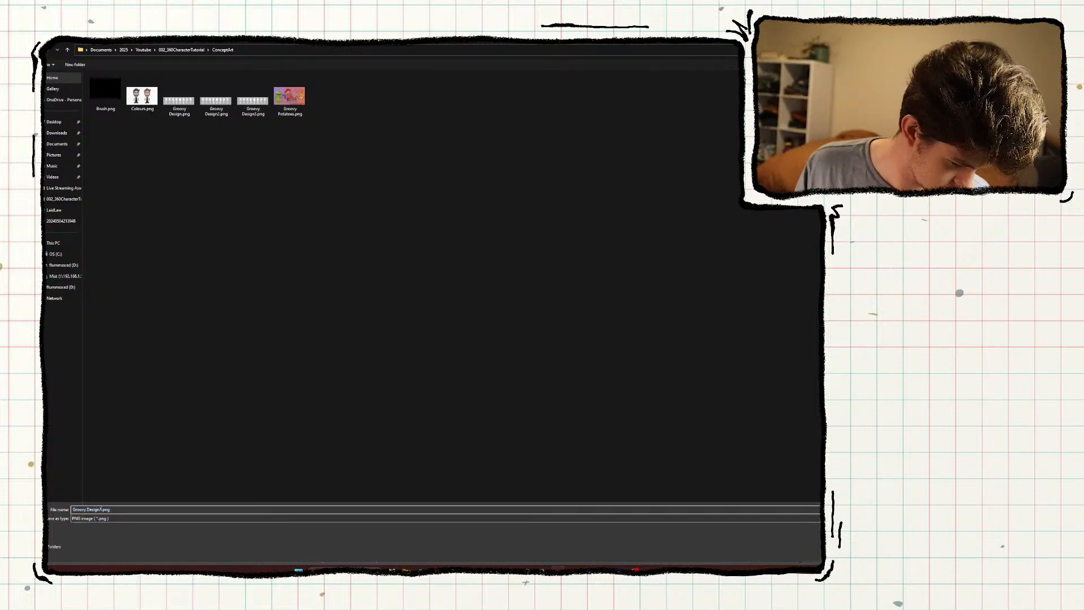
pyautogui.moveTo(99, 510); pyautogui.dragTo(66, 510)
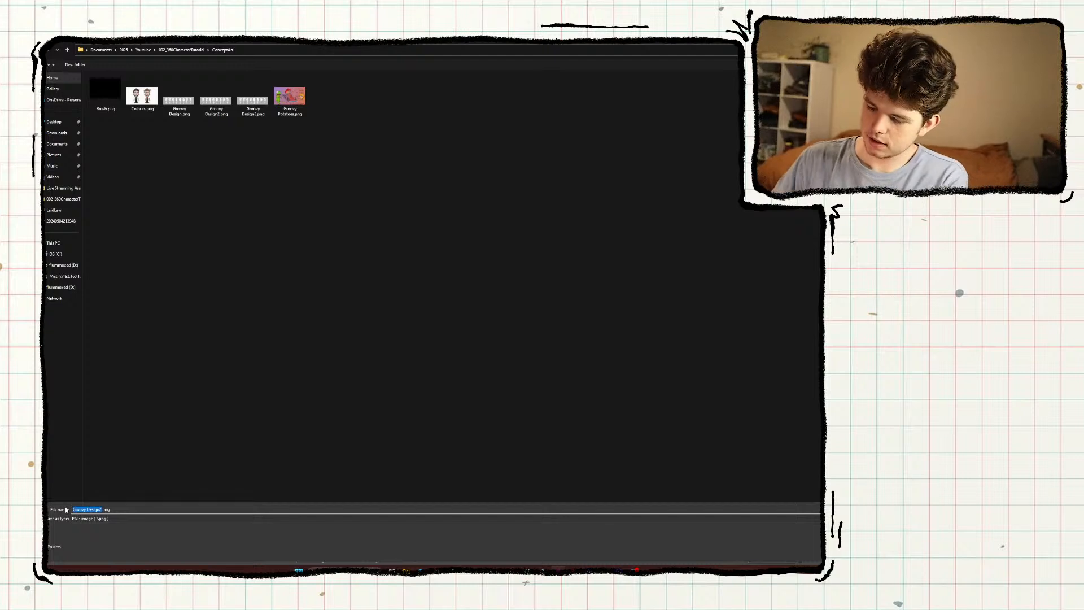
pyautogui.press('BackSpace')
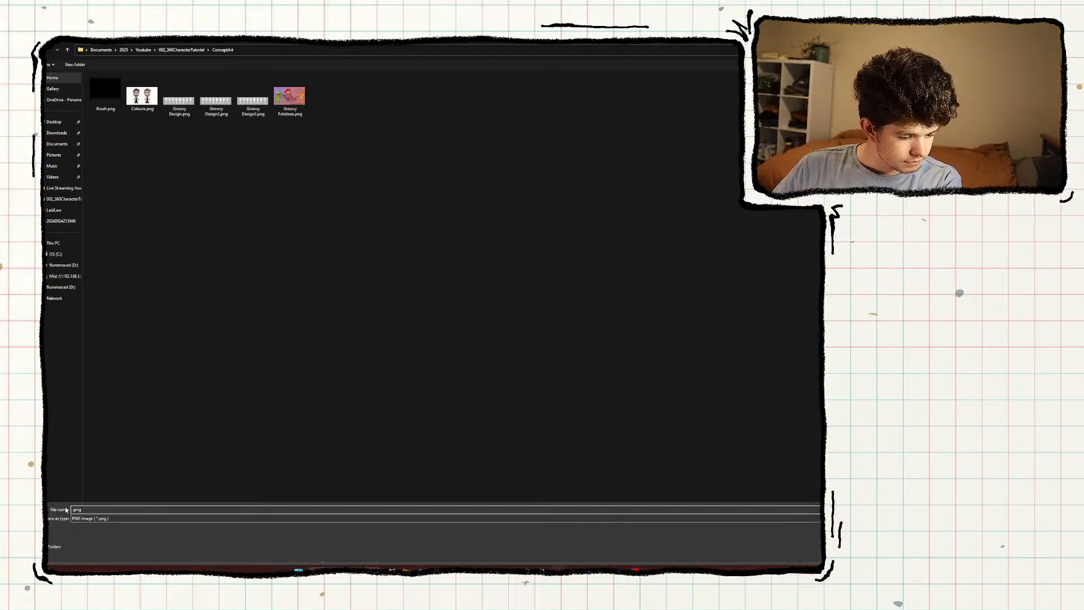
pyautogui.write('second charact')
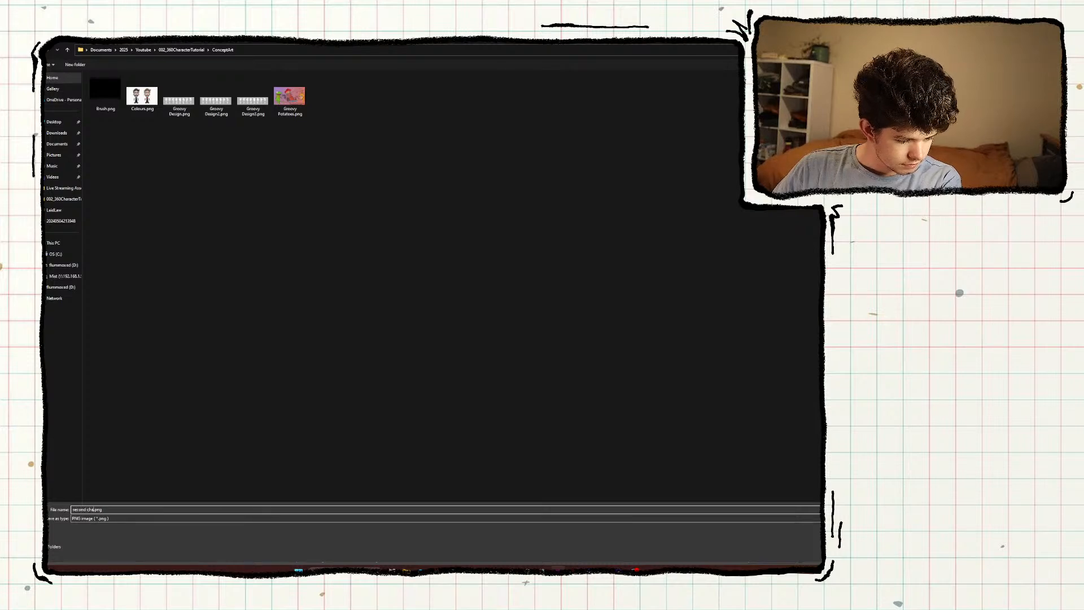
pyautogui.write('er')
pyautogui.press('Return')
pyautogui.press('Return')
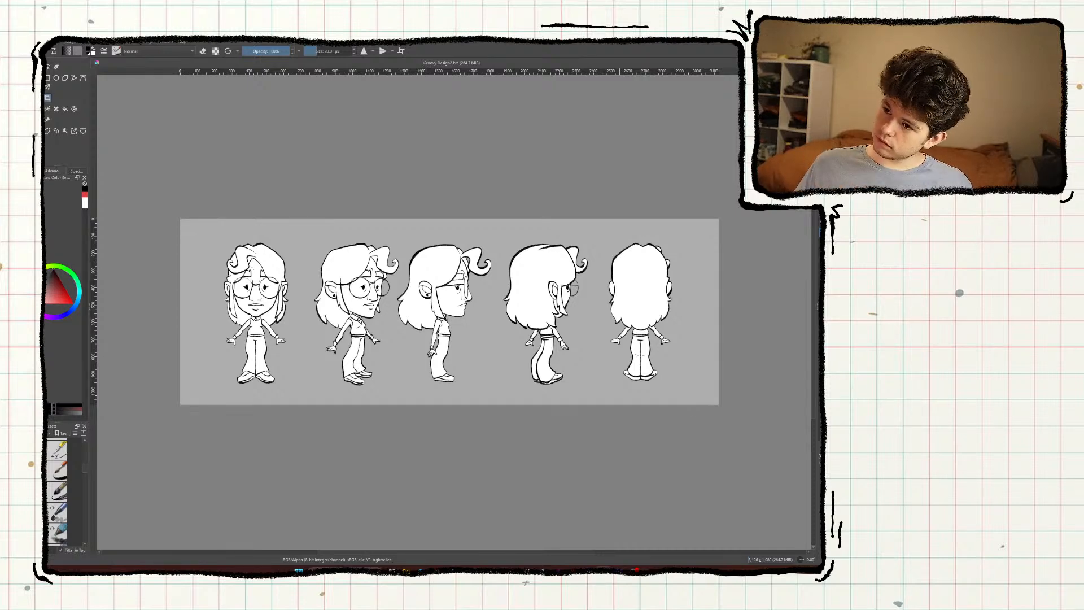
# Switch to Blender, change from Draw Mode to Object Mode and delete the existing Grease Pencil object.
pyautogui.moveTo(598, 565); pyautogui.dragTo(551, 42)
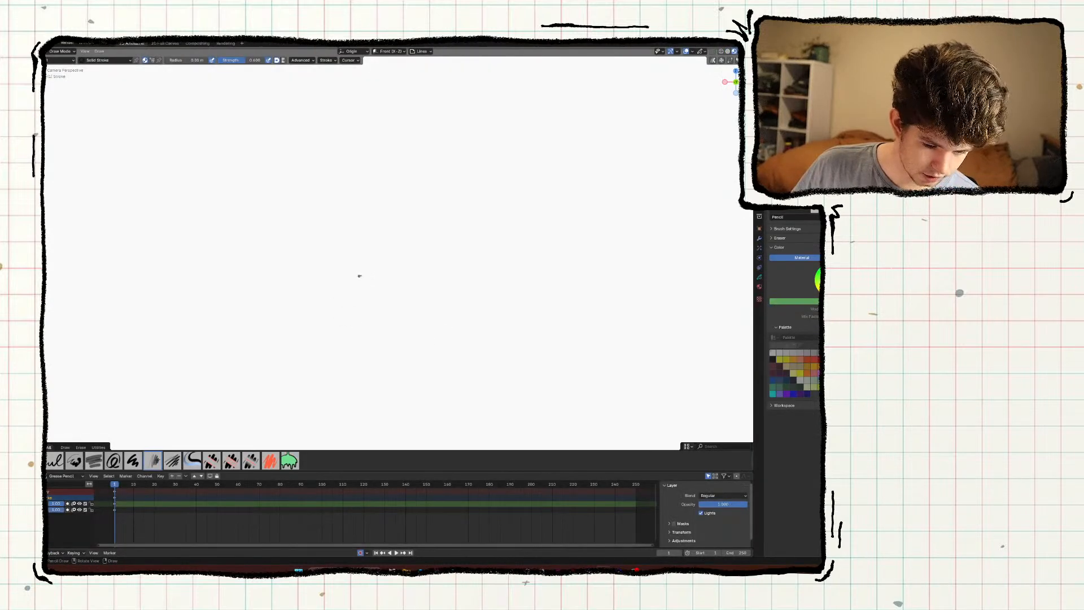
pyautogui.scroll(-1, 361, 276)
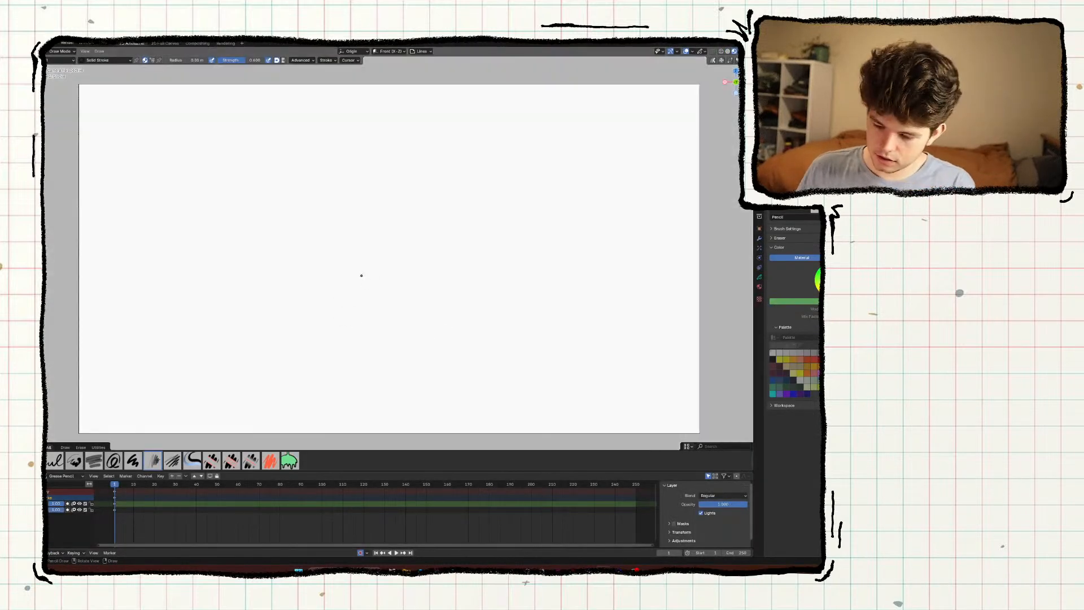
pyautogui.hotkey('ctrl', 'Tab')
pyautogui.click(307, 273)
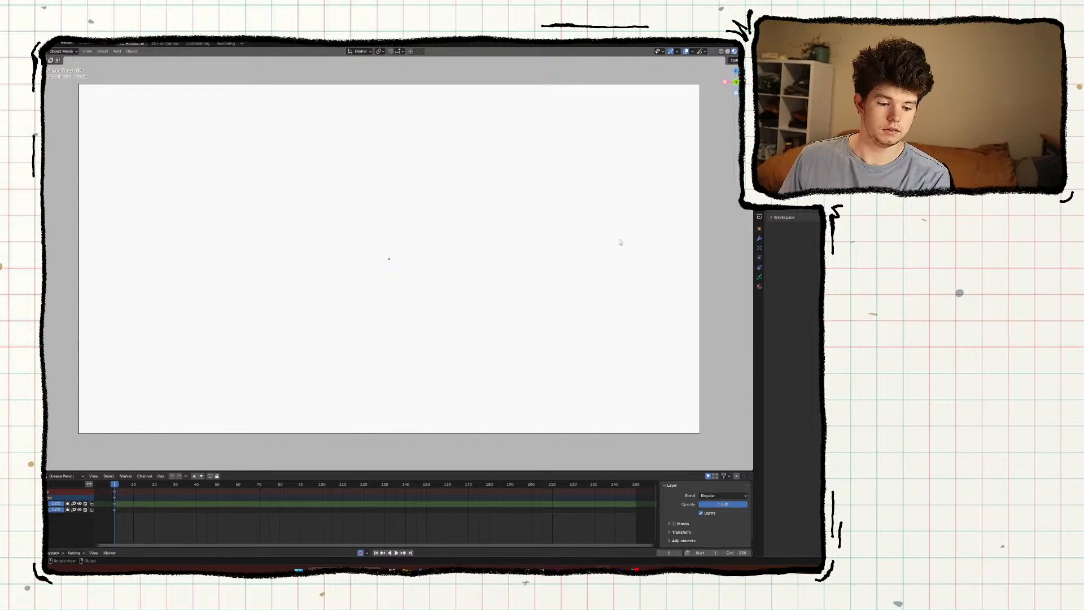
pyautogui.press('x')
pyautogui.click(598, 235)
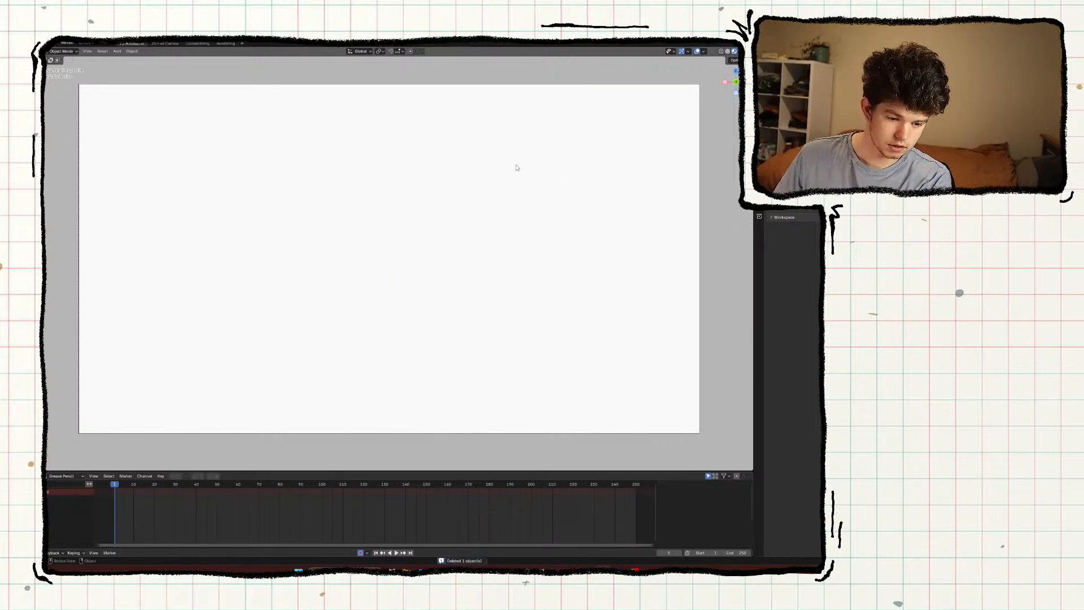
# Add the exported character turnaround PNG to the scene as a reference image.
pyautogui.hotkey('shift', 'a')
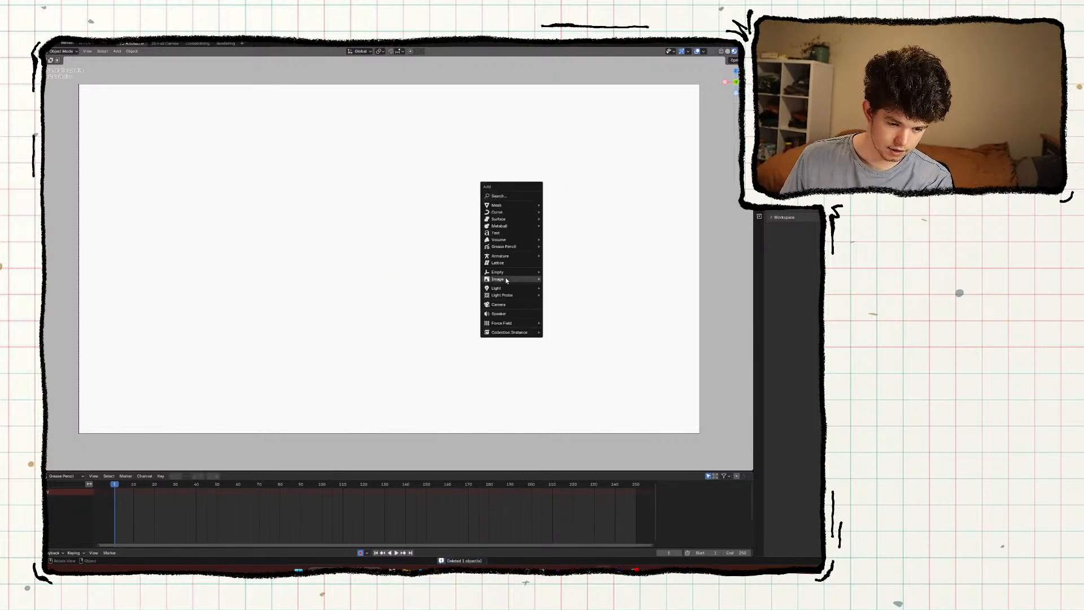
pyautogui.moveTo(506, 280)
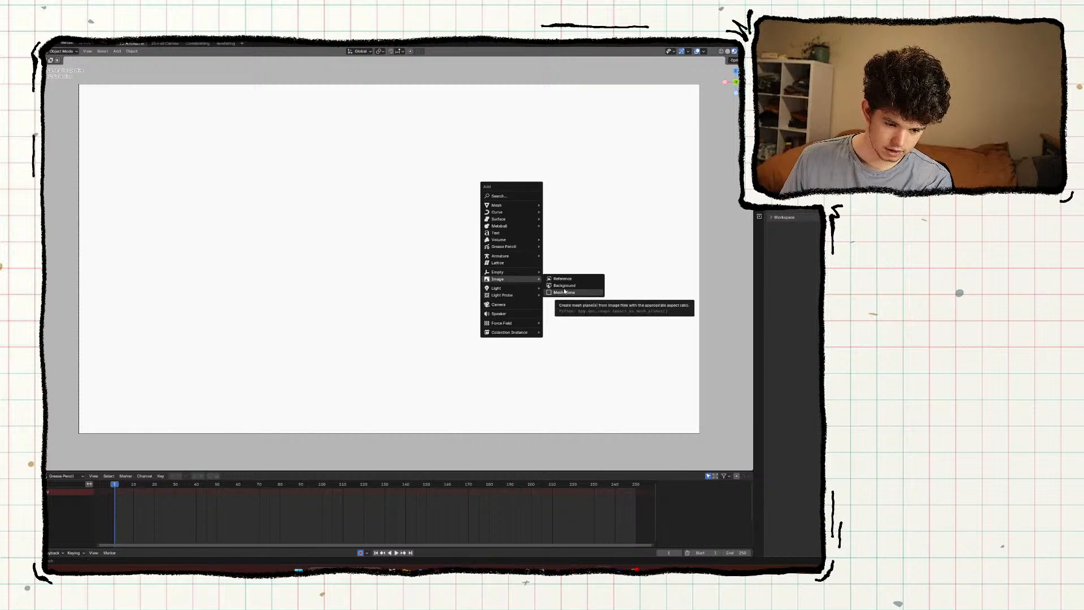
pyautogui.click(563, 279)
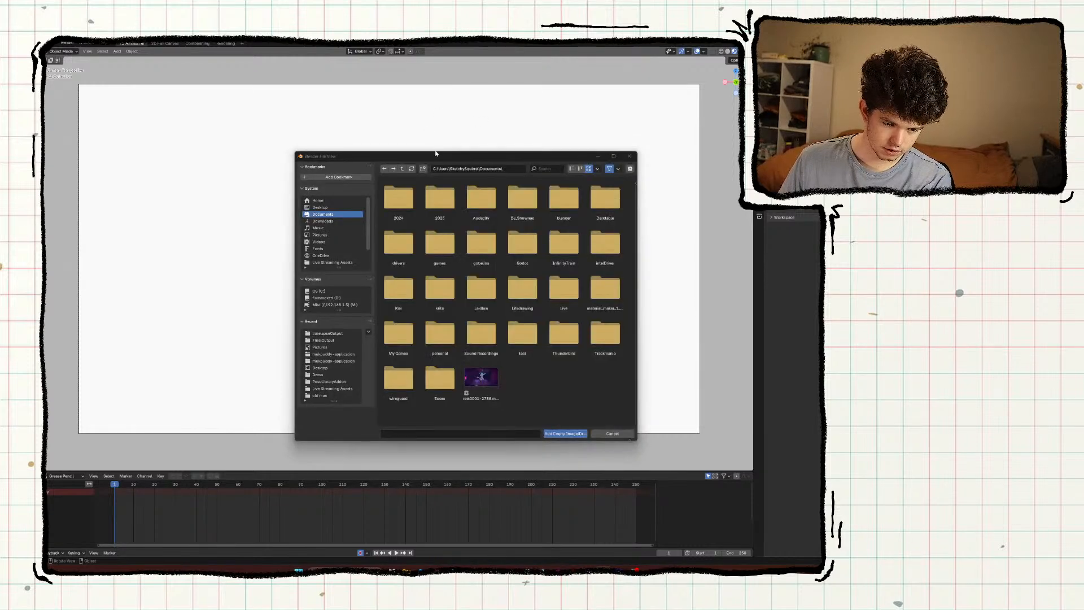
pyautogui.press('Escape')
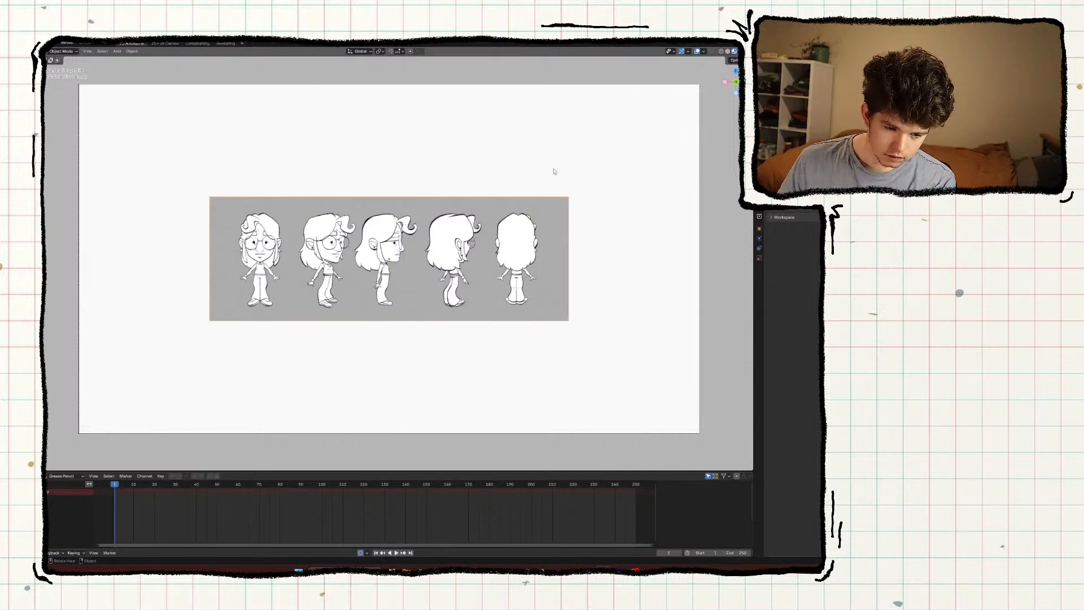
# Add an empty Grease Pencil object and turn on its canvas grid overlay.
pyautogui.hotkey('shift', 'a')
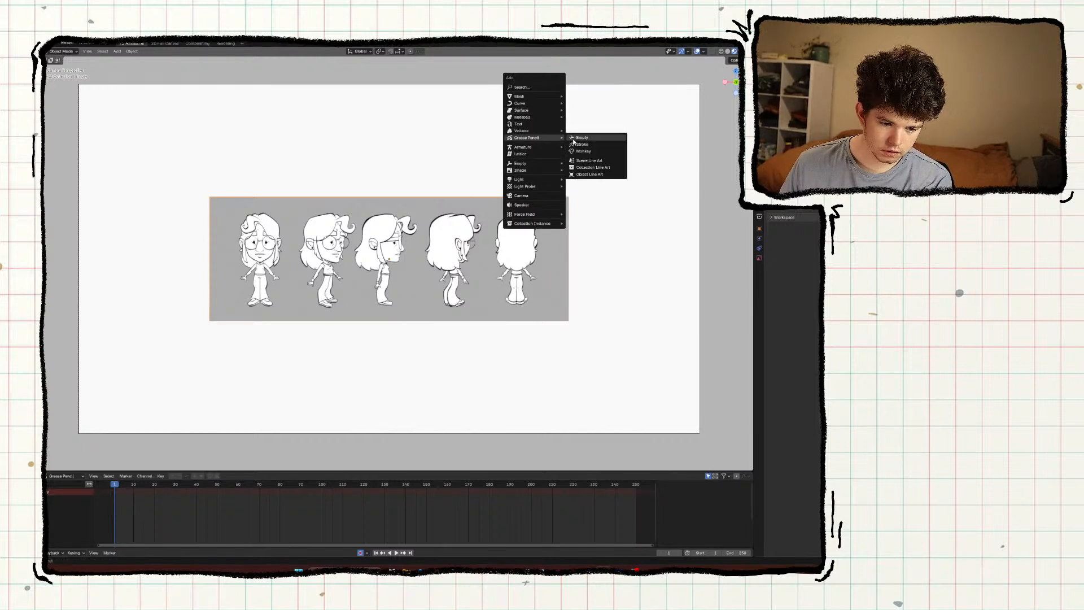
pyautogui.click(576, 139)
pyautogui.click(705, 52)
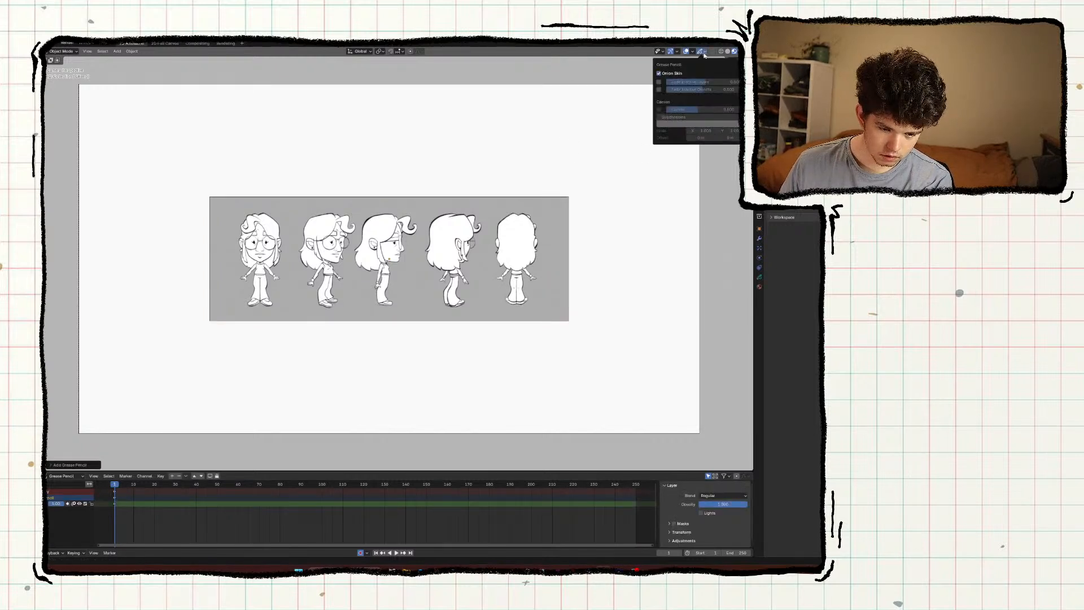
pyautogui.click(660, 109)
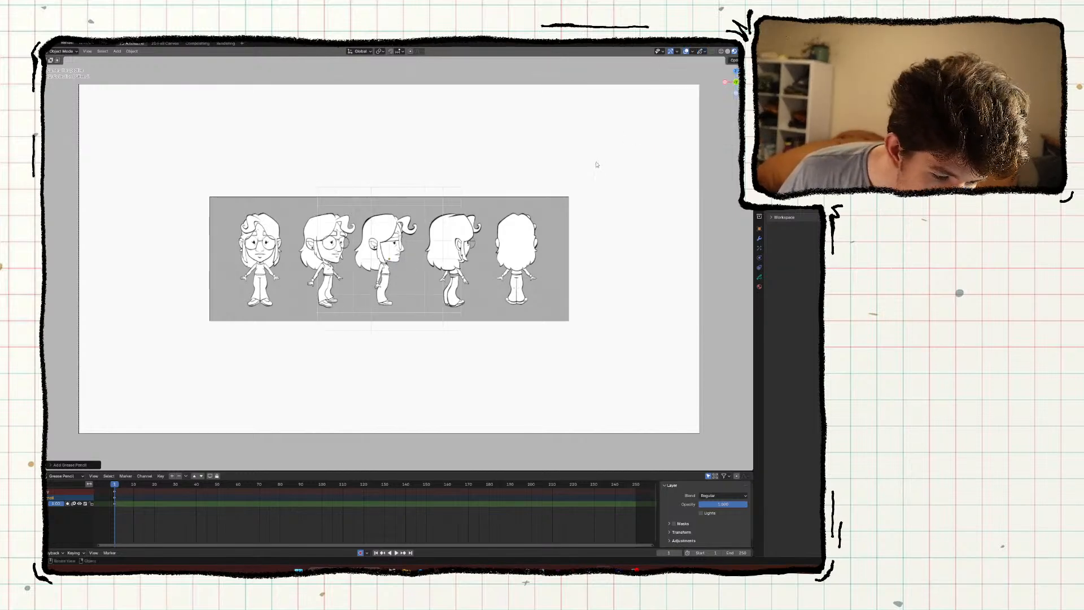
pyautogui.click(737, 51)
# Show the 3D cursor and the axis lines in the viewport, and check them from an angled view and the camera view.
pyautogui.click(690, 51)
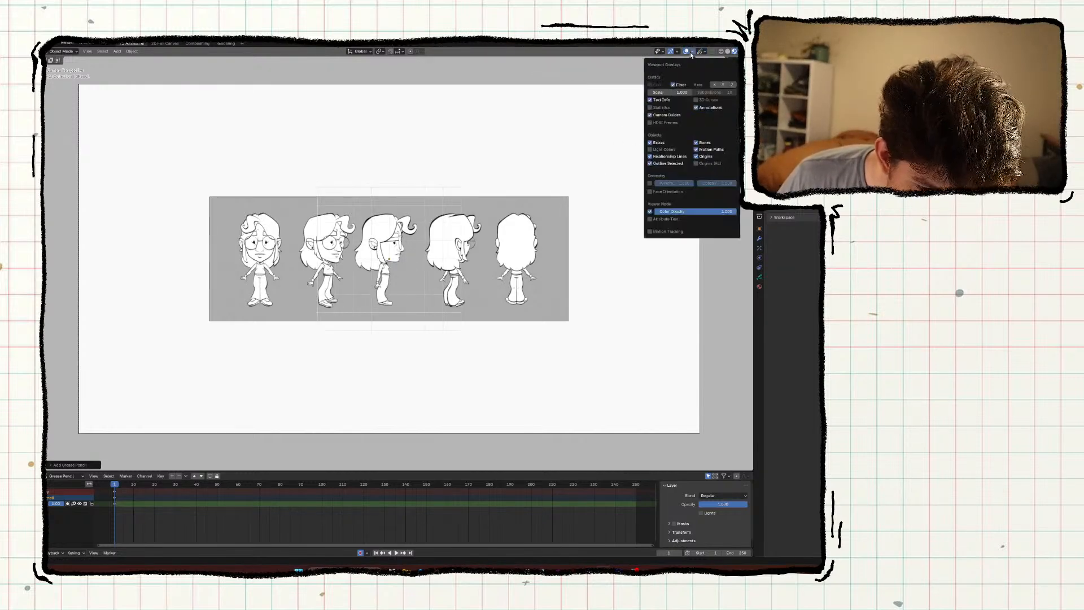
pyautogui.click(696, 99)
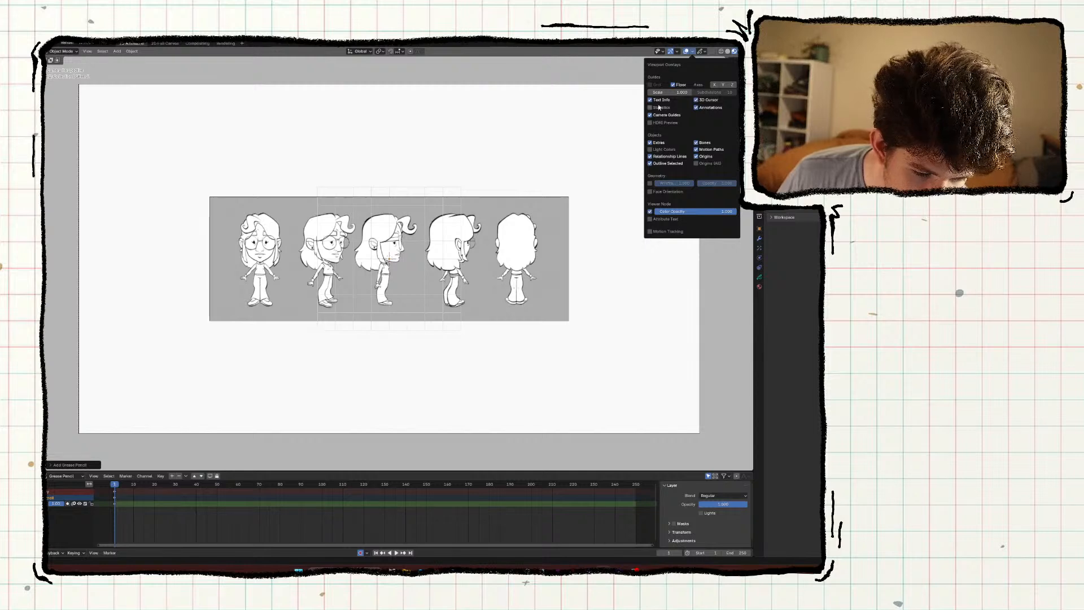
pyautogui.click(733, 85)
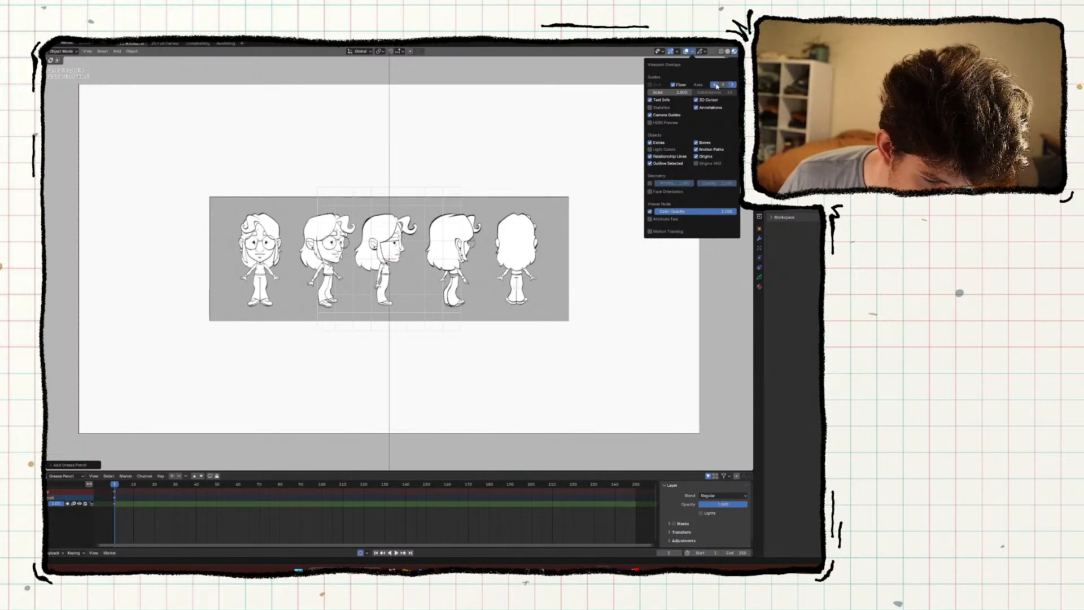
pyautogui.moveTo(547, 162); pyautogui.dragTo(527, 174, button='middle')
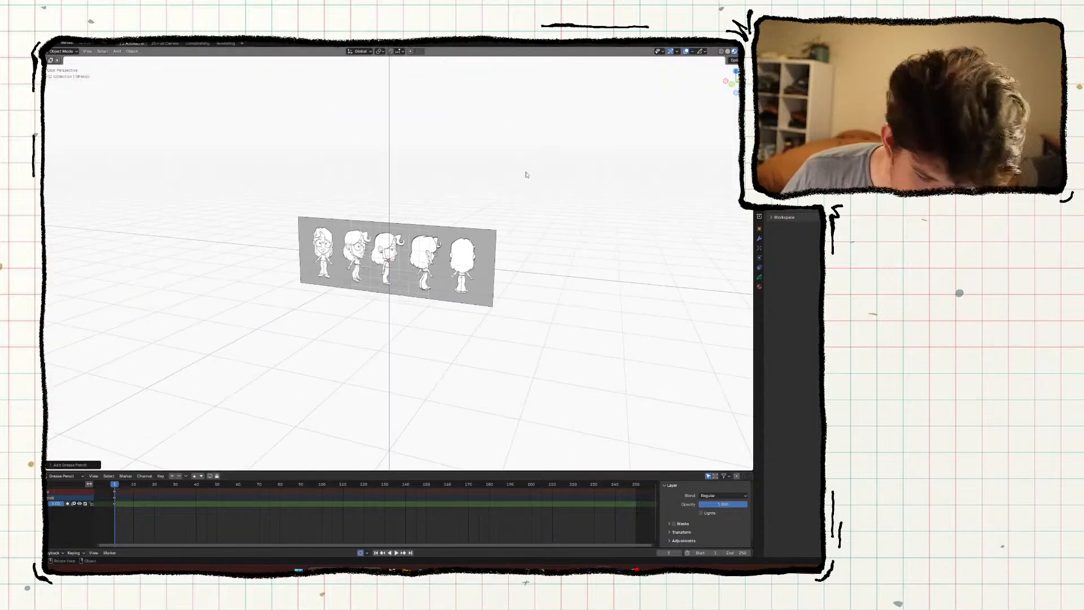
pyautogui.press('KP_0')
pyautogui.press('Right')
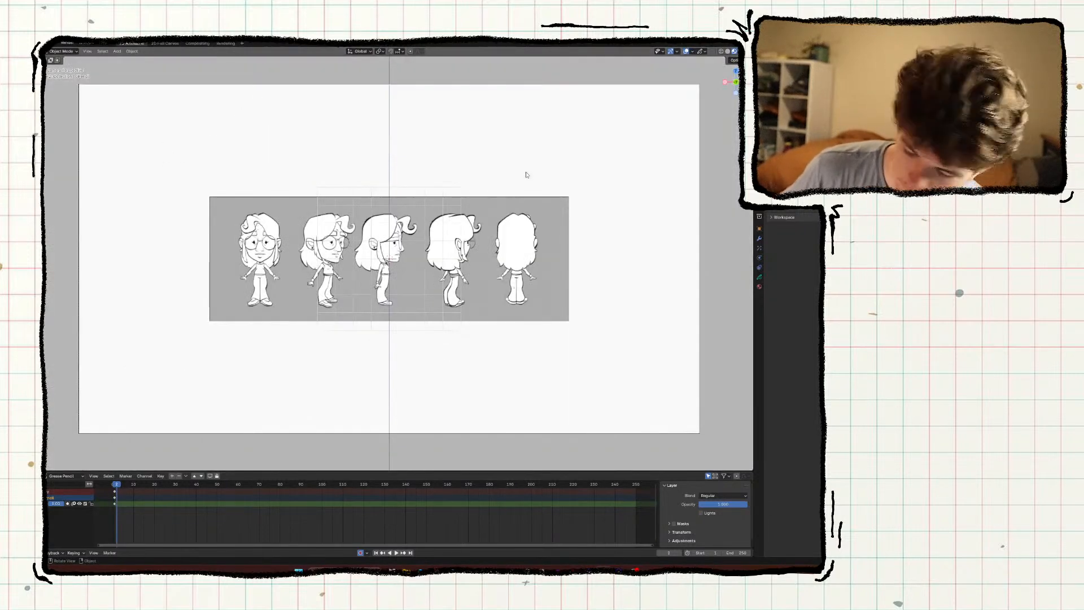
pyautogui.press('KP_1')
pyautogui.press('KP_0')
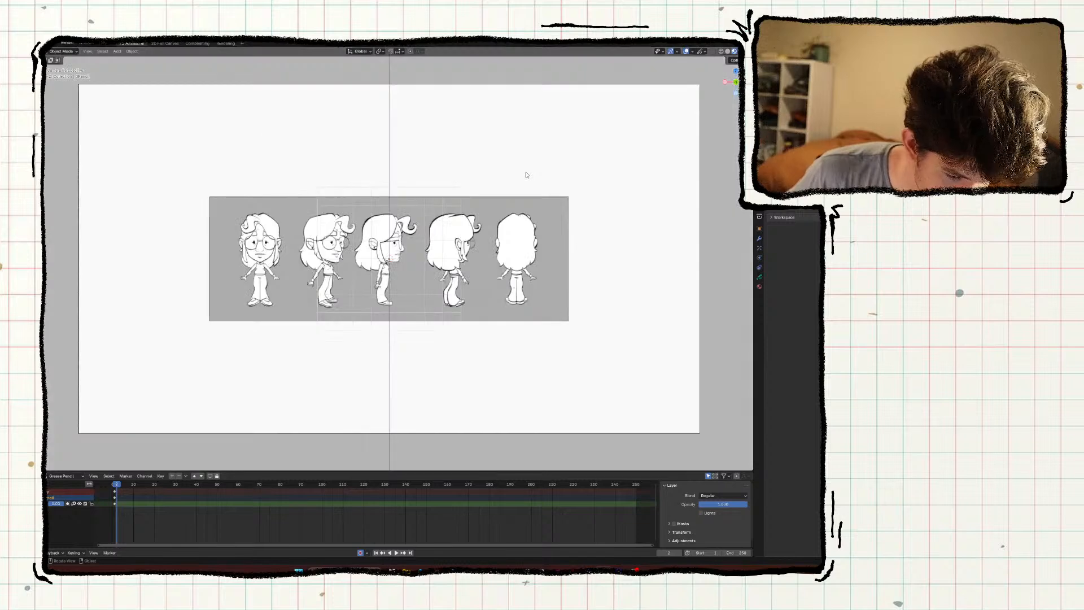
# Examine the reference image and guides from an angled view, review the viewport overlay options and return to the framed camera view.
pyautogui.click(693, 52)
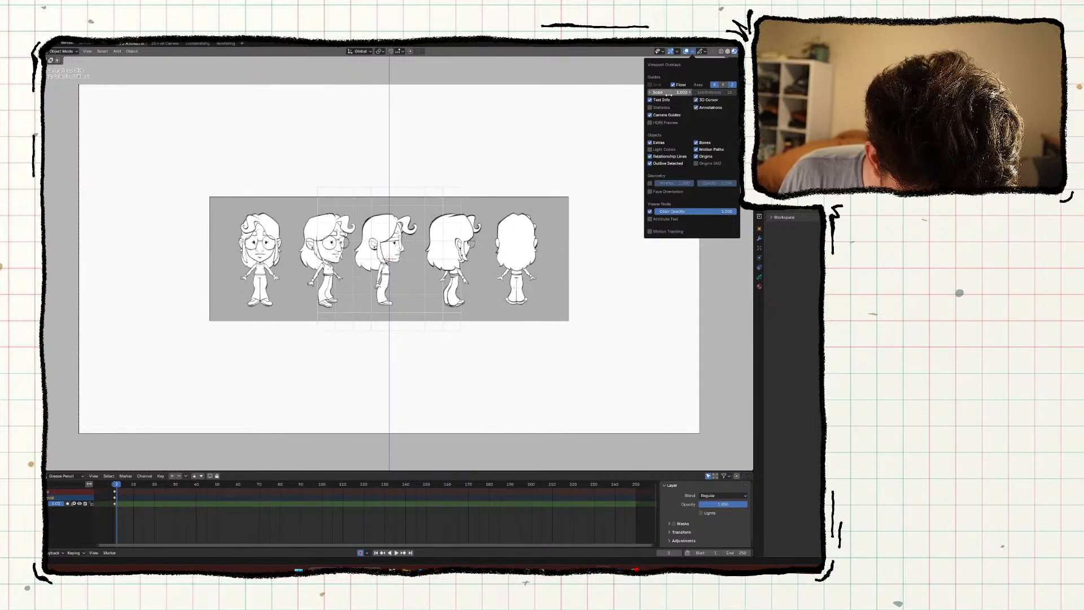
pyautogui.moveTo(610, 141); pyautogui.dragTo(554, 194, button='middle')
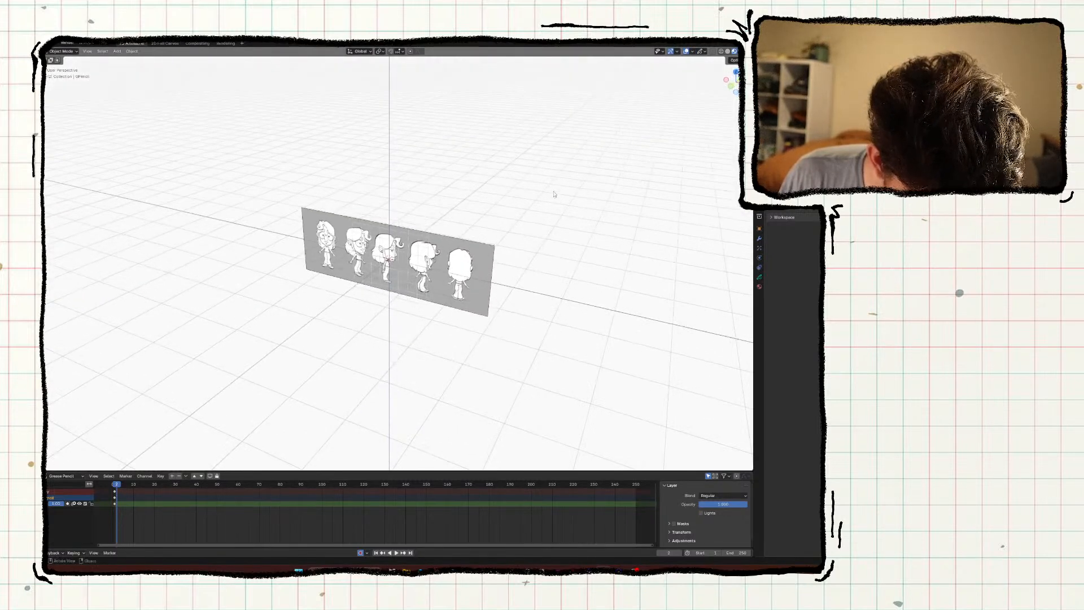
pyautogui.click(695, 51)
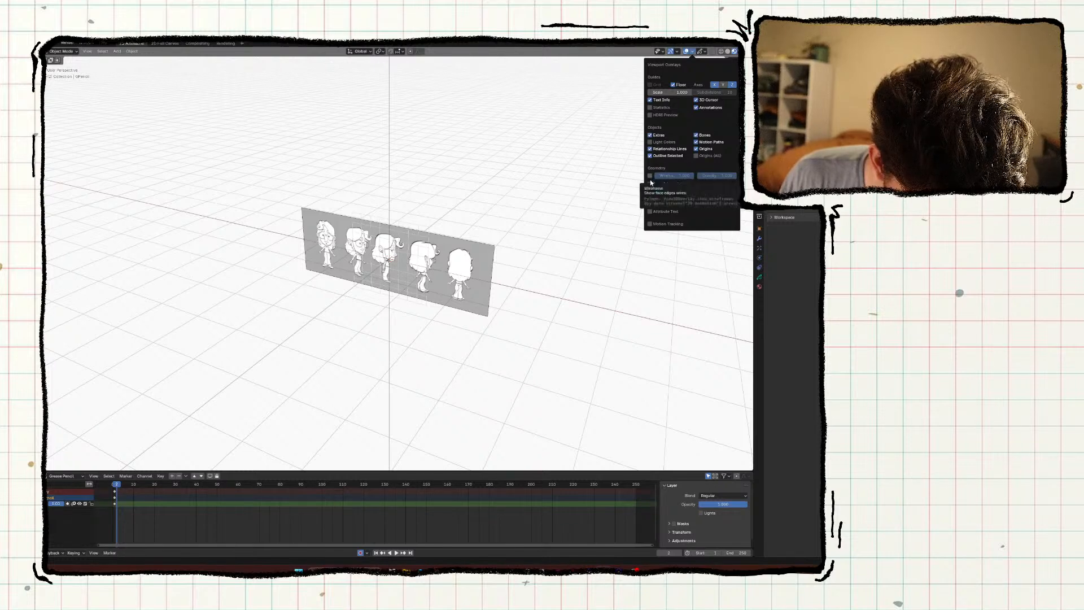
pyautogui.click(654, 109)
pyautogui.click(653, 109)
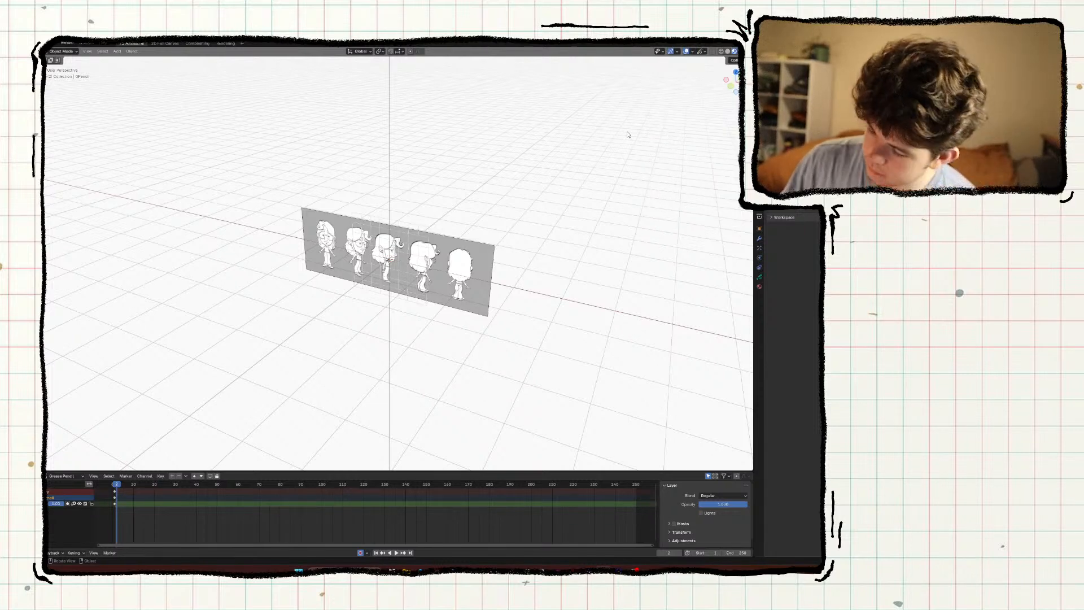
pyautogui.press('KP_0')
pyautogui.press('Home')
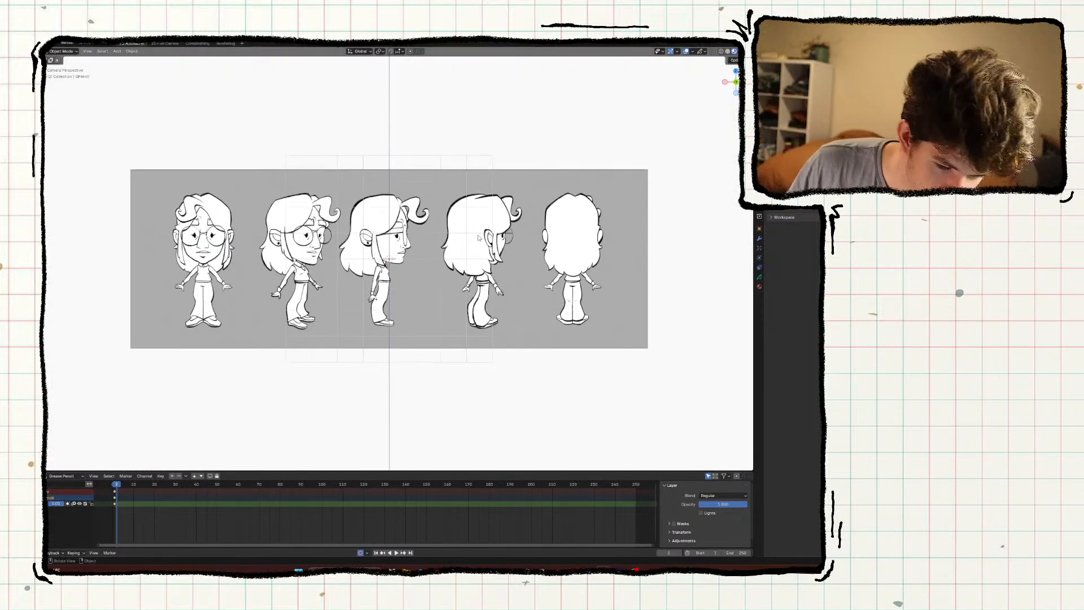
# Play the walk animation of the finished mustached character in the other Blender file.
pyautogui.click(528, 249)
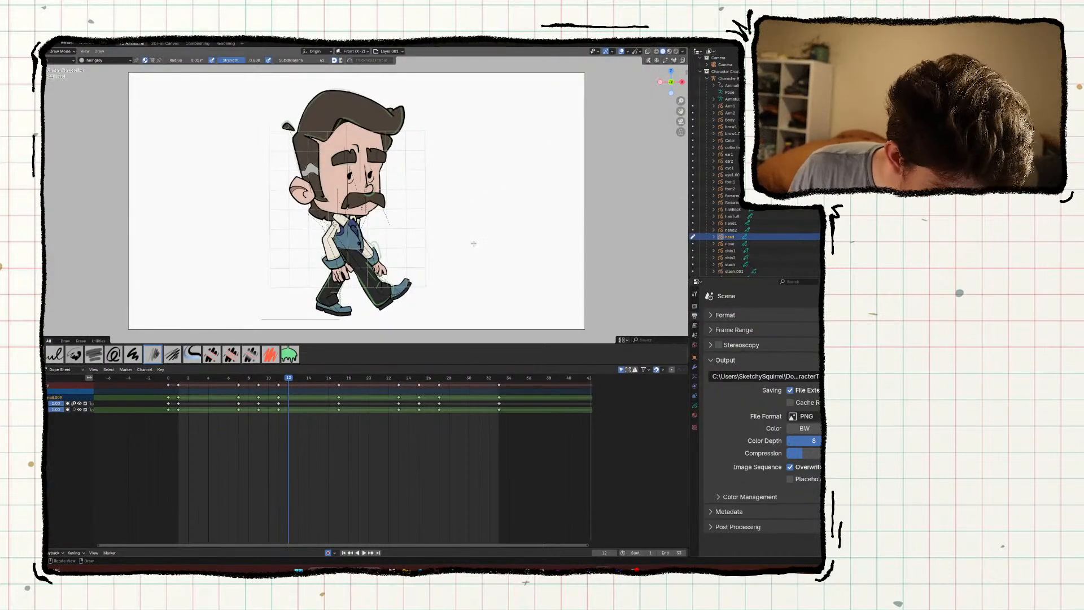
pyautogui.press('space')
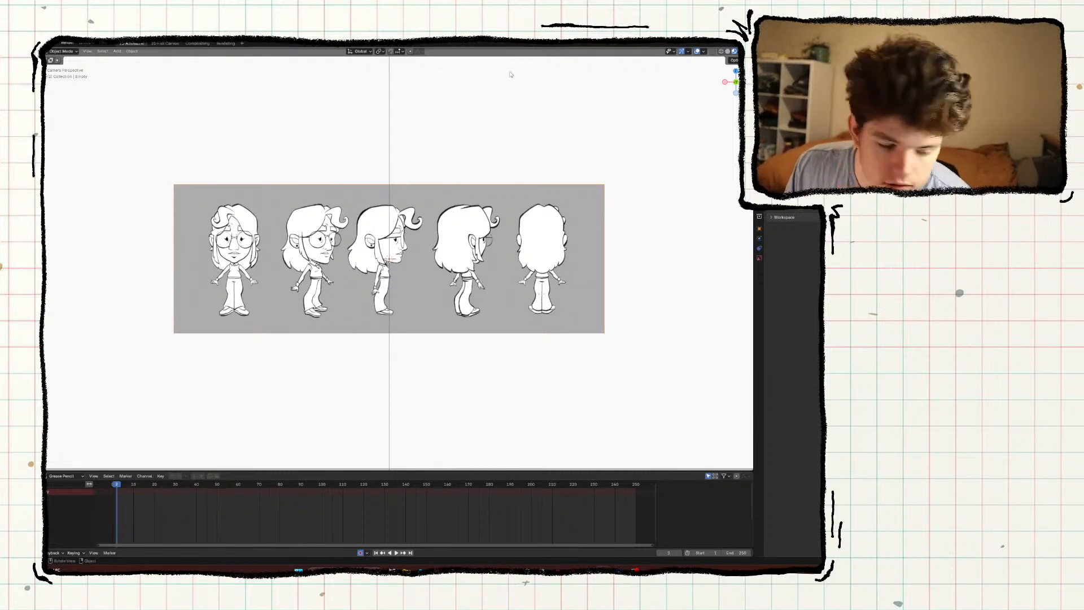
# Append the Character Grease Pencil collection from Tutorial_Rig_003.blend in the Demo folder to the turnaround scene.
pyautogui.click(67, 43)
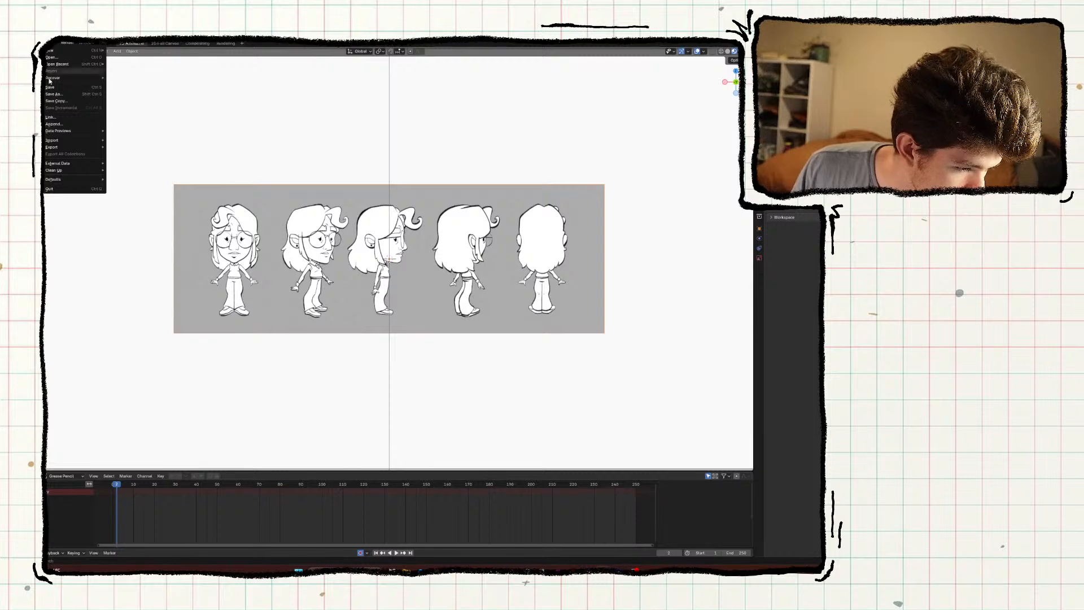
pyautogui.click(54, 124)
pyautogui.doubleClick(426, 211)
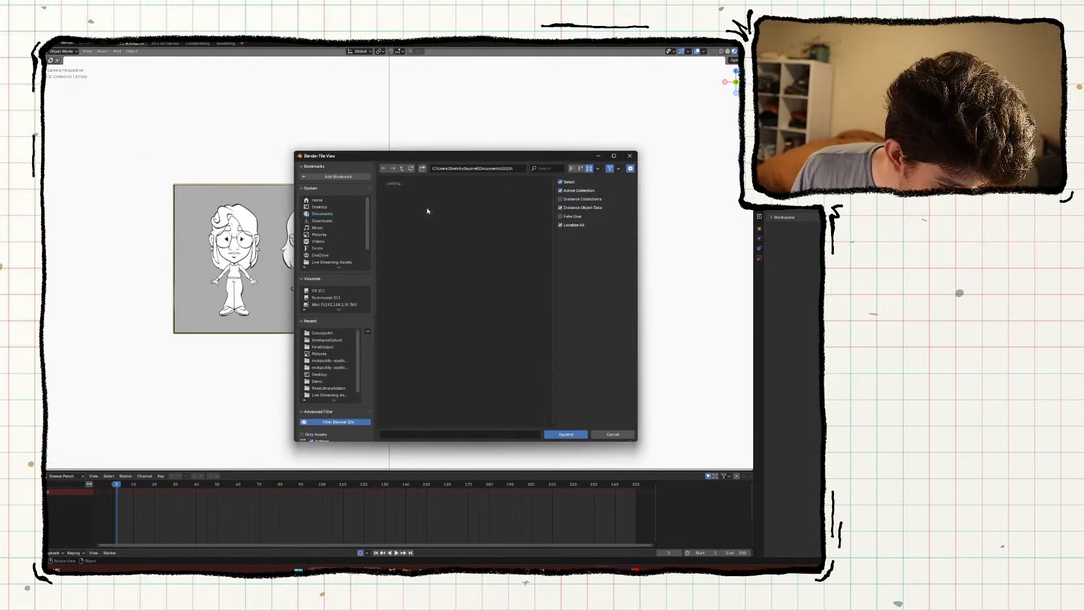
pyautogui.doubleClick(428, 246)
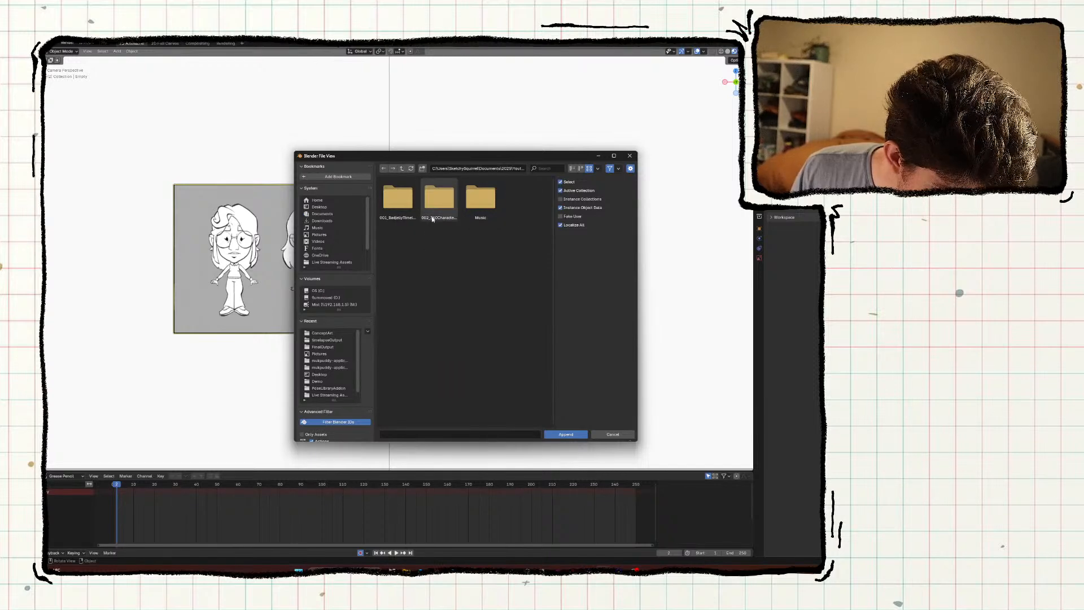
pyautogui.doubleClick(433, 215)
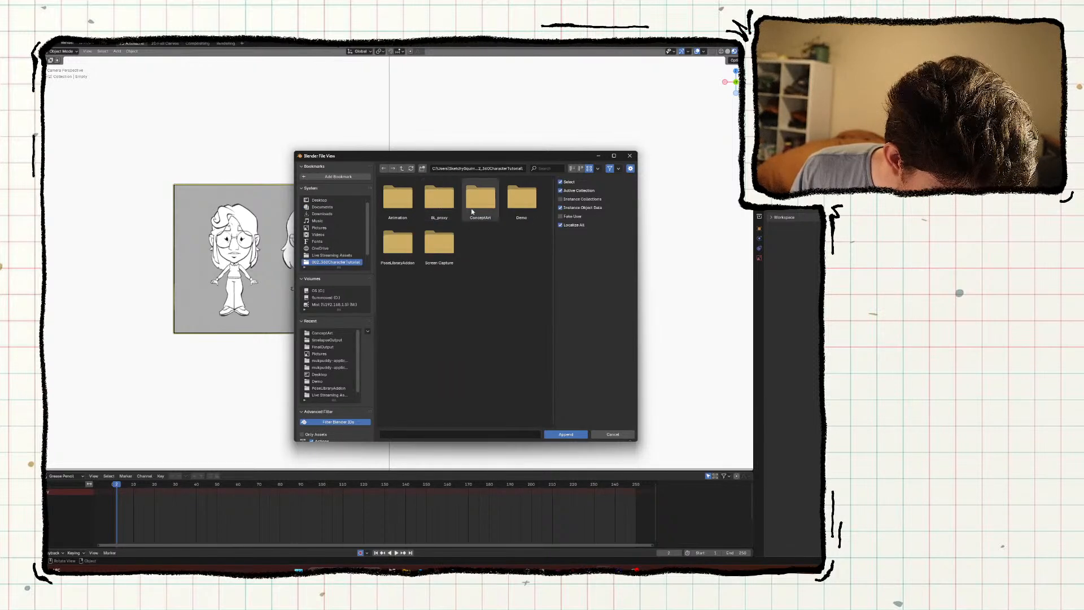
pyautogui.doubleClick(534, 208)
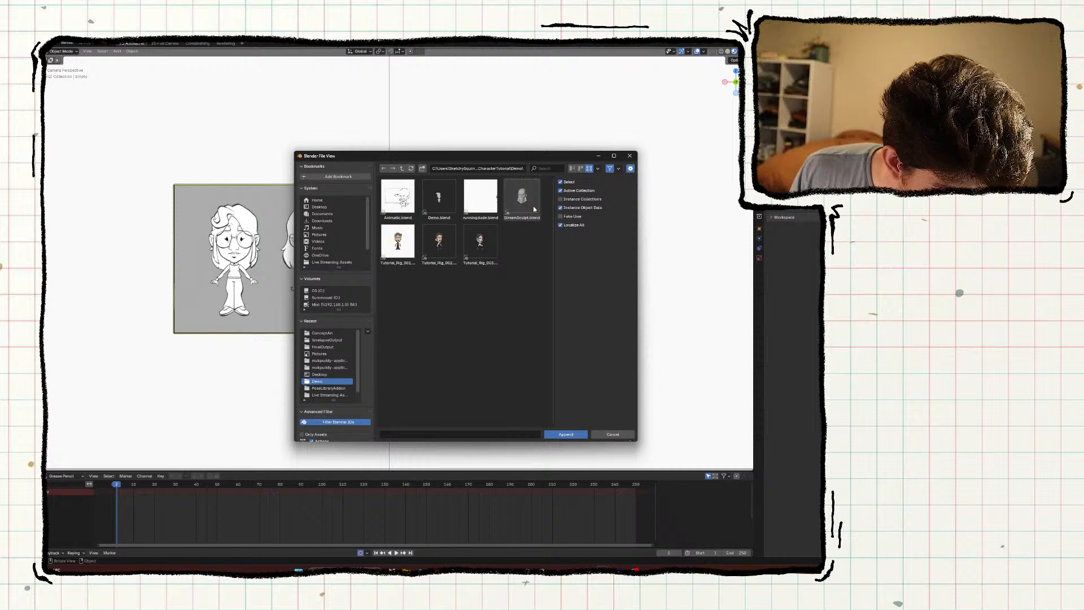
pyautogui.doubleClick(481, 247)
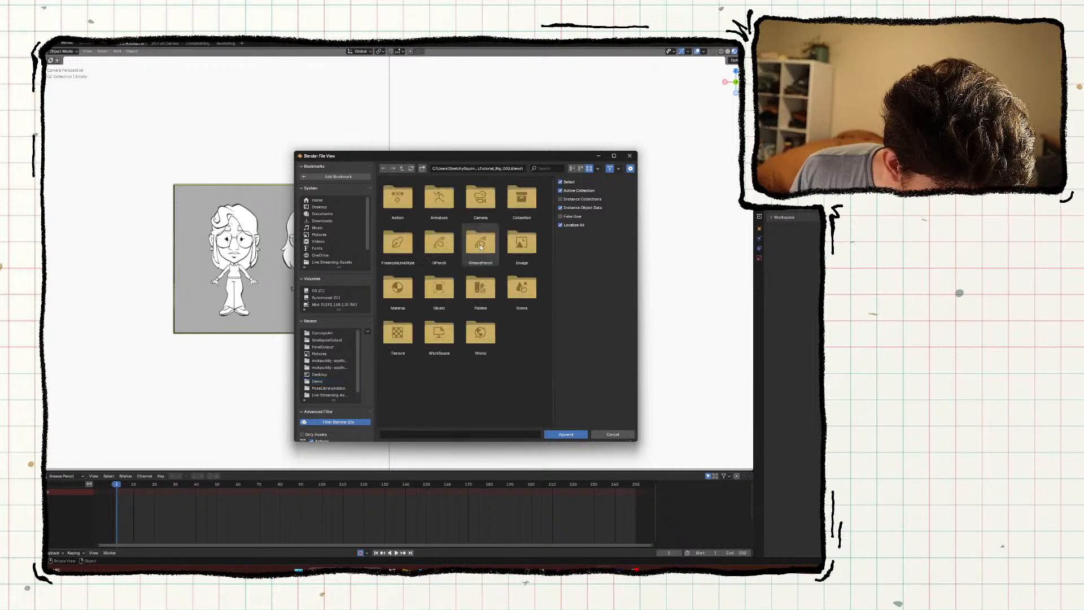
pyautogui.doubleClick(516, 200)
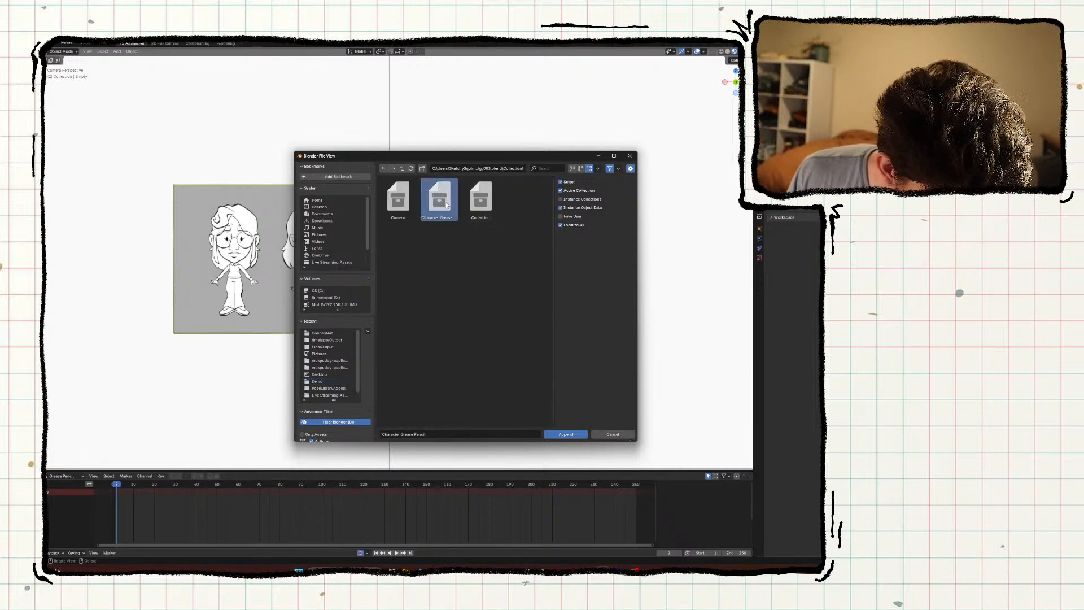
pyautogui.doubleClick(444, 199)
# Play the appended character's walk animation, deselect everything and move the playhead to frame 101, where he faces front.
pyautogui.scroll(-3, 445, 203)
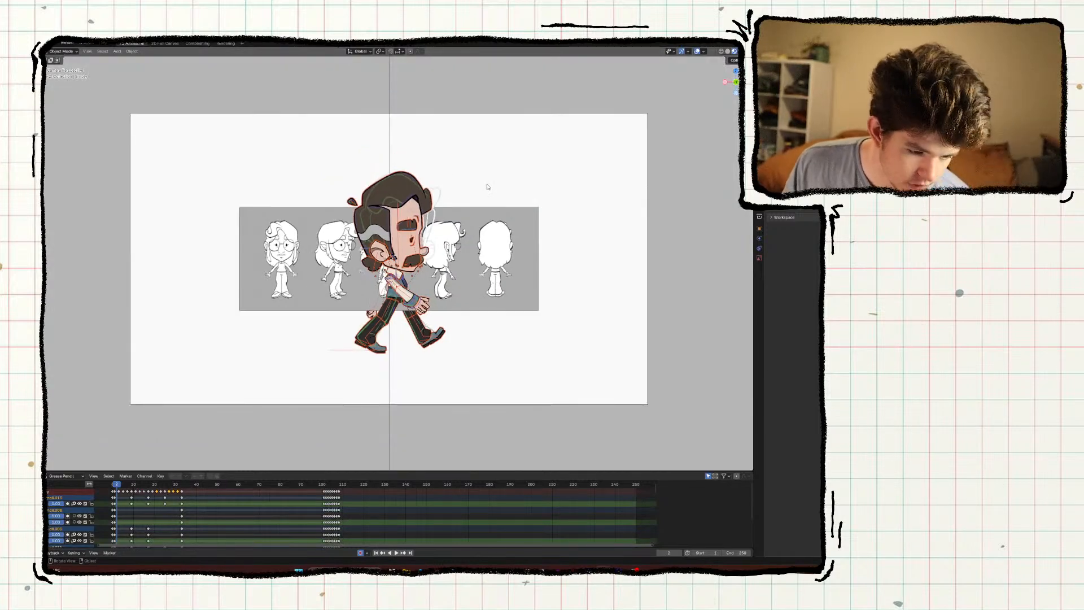
pyautogui.scroll(1, 489, 203)
pyautogui.scroll(1, 493, 208)
pyautogui.press('space')
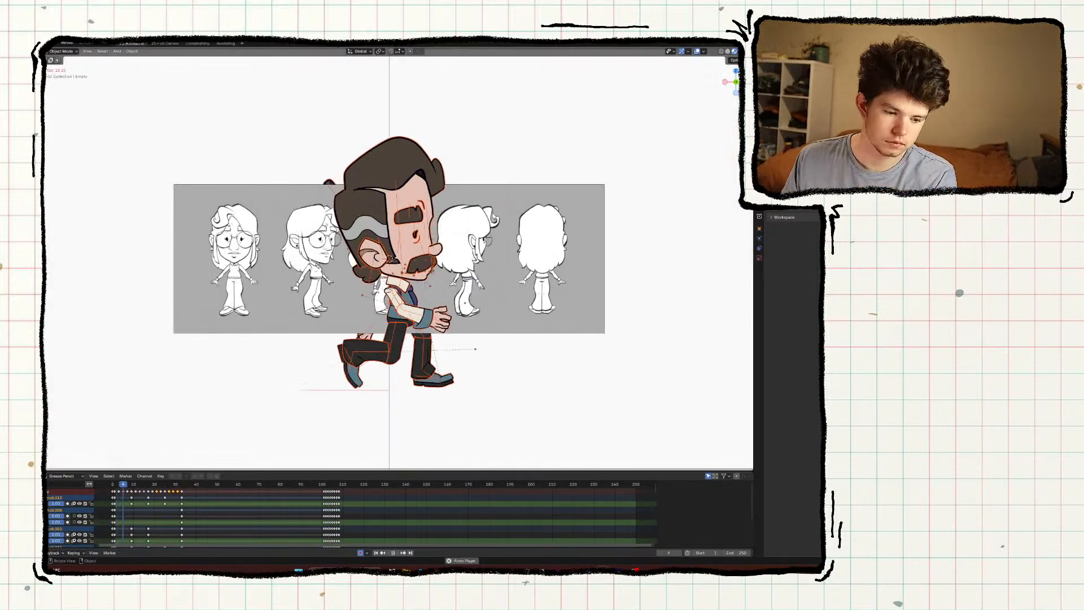
pyautogui.hotkey('alt', 'a')
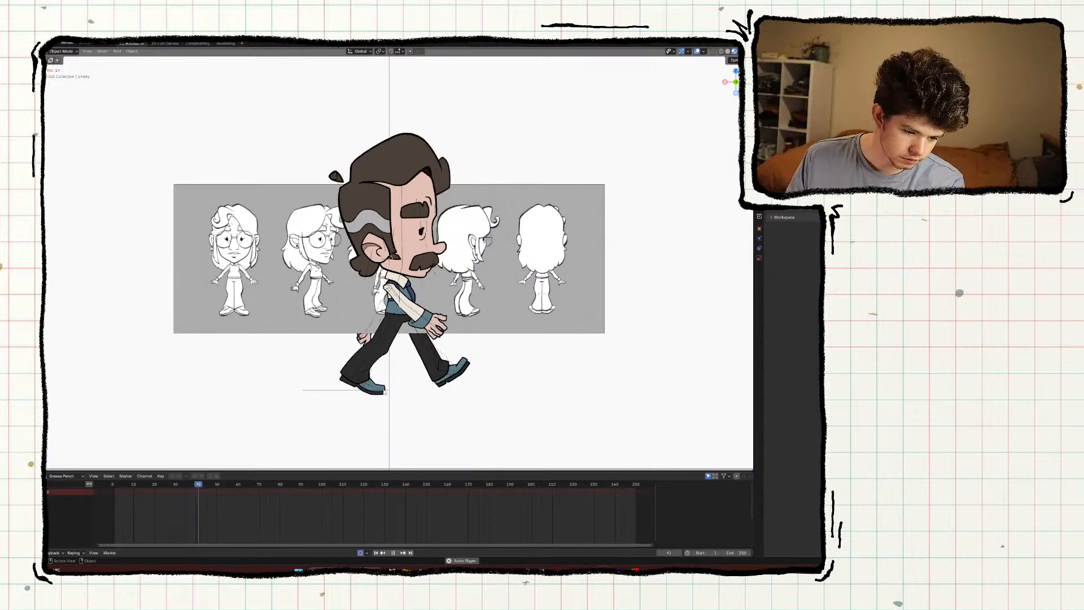
pyautogui.press('space')
pyautogui.moveTo(322, 487)
pyautogui.mouseDown()
pyautogui.moveTo(340, 486)
pyautogui.moveTo(324, 486)
pyautogui.mouseUp()
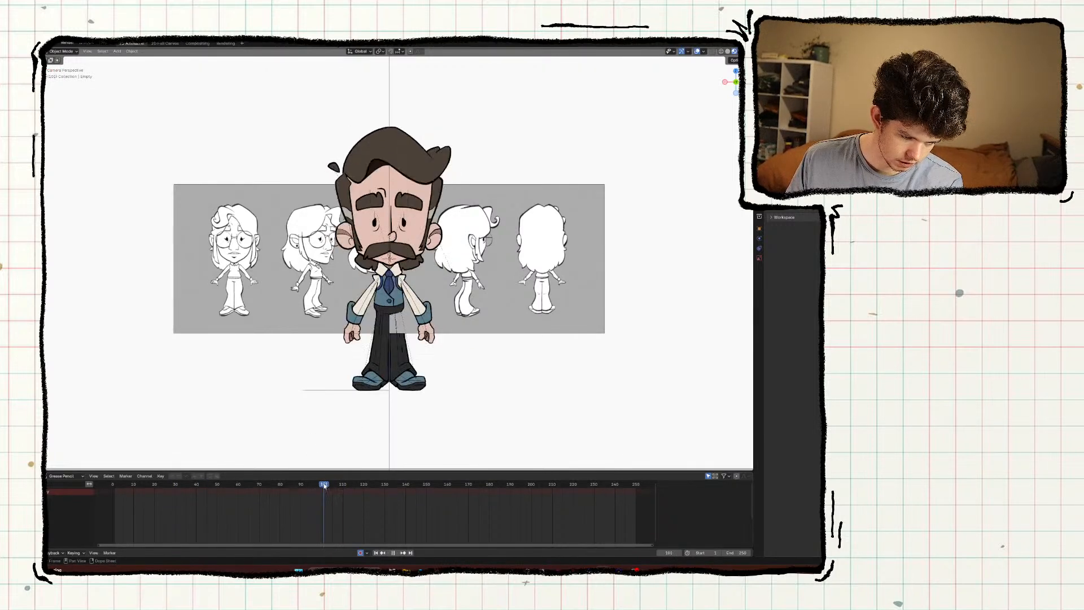
# Scale up the turnaround reference to roughly match the mustached character's height and move its front view behind him.
pyautogui.press('s')
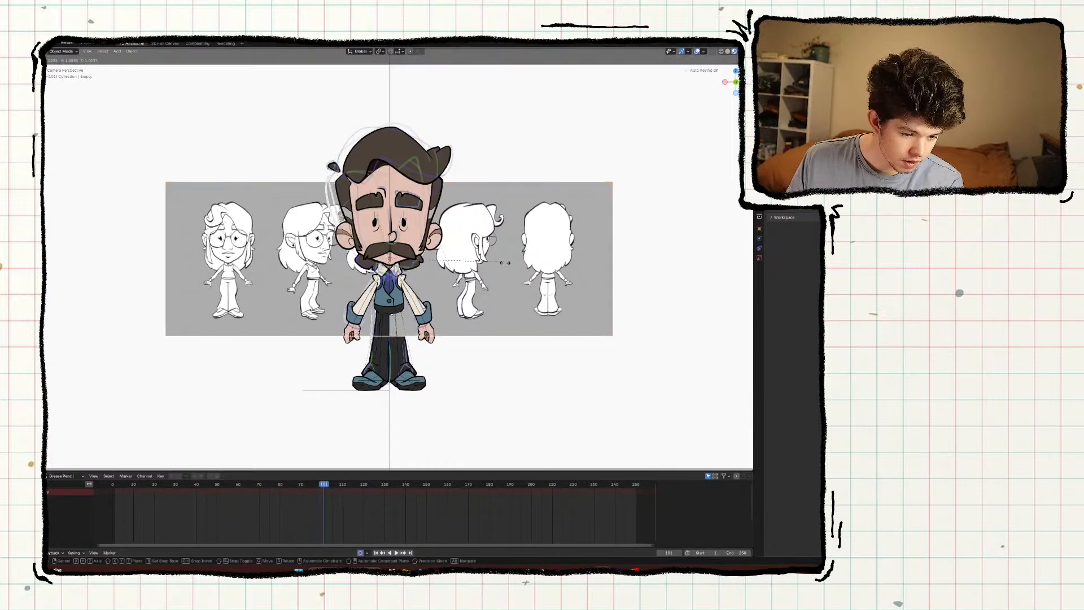
pyautogui.click(609, 287)
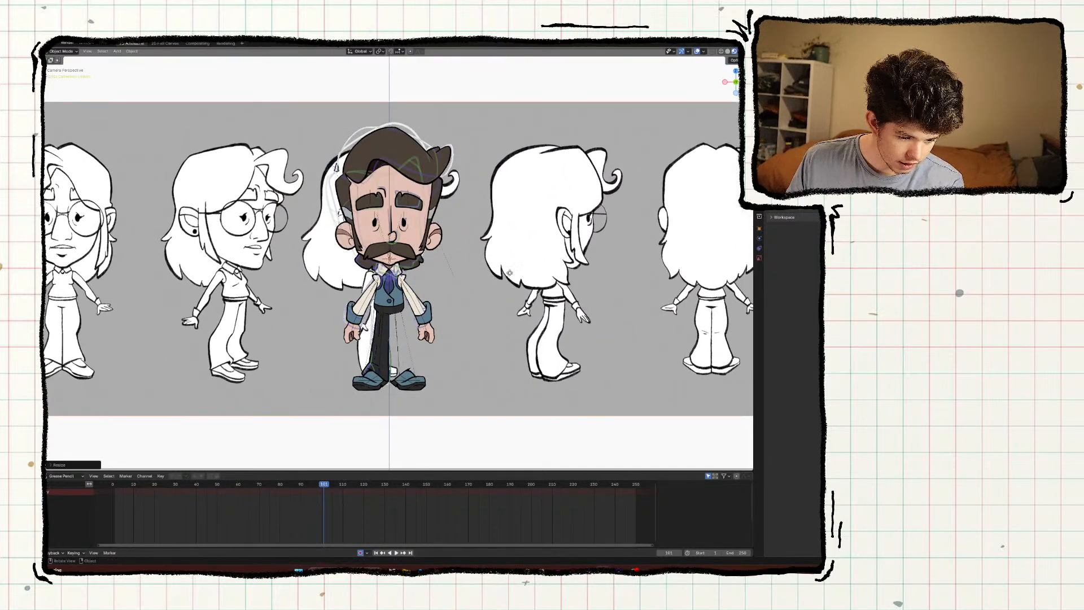
pyautogui.press('g')
pyautogui.click(124, 267)
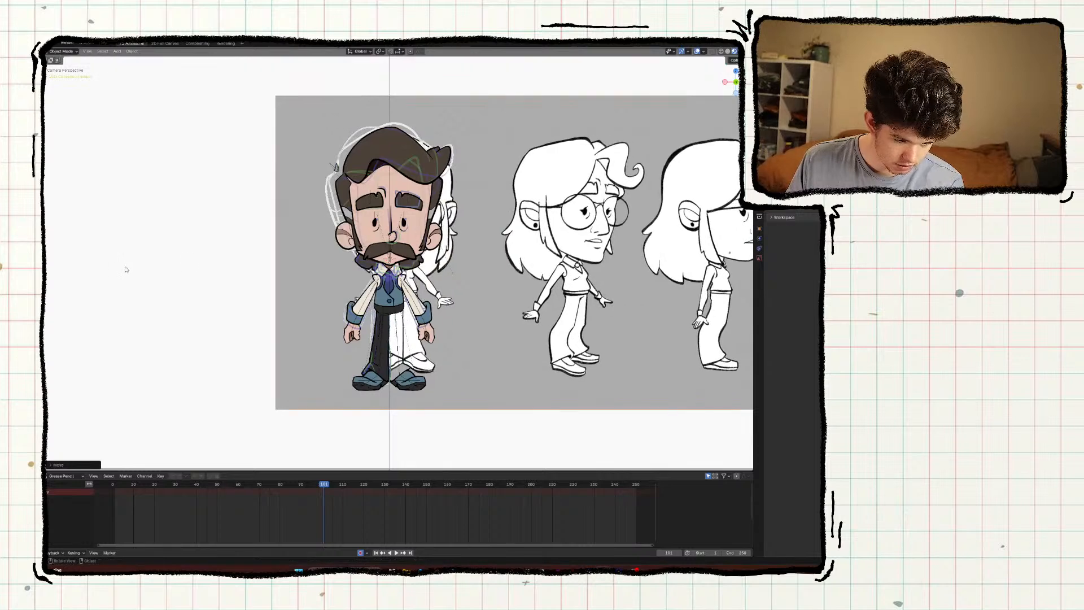
# Move the turnaround reference so its front view stands beside the mustached character, and scale it closer to his proportions.
pyautogui.press('g')
pyautogui.press('y')
pyautogui.click(321, 248)
pyautogui.press('g')
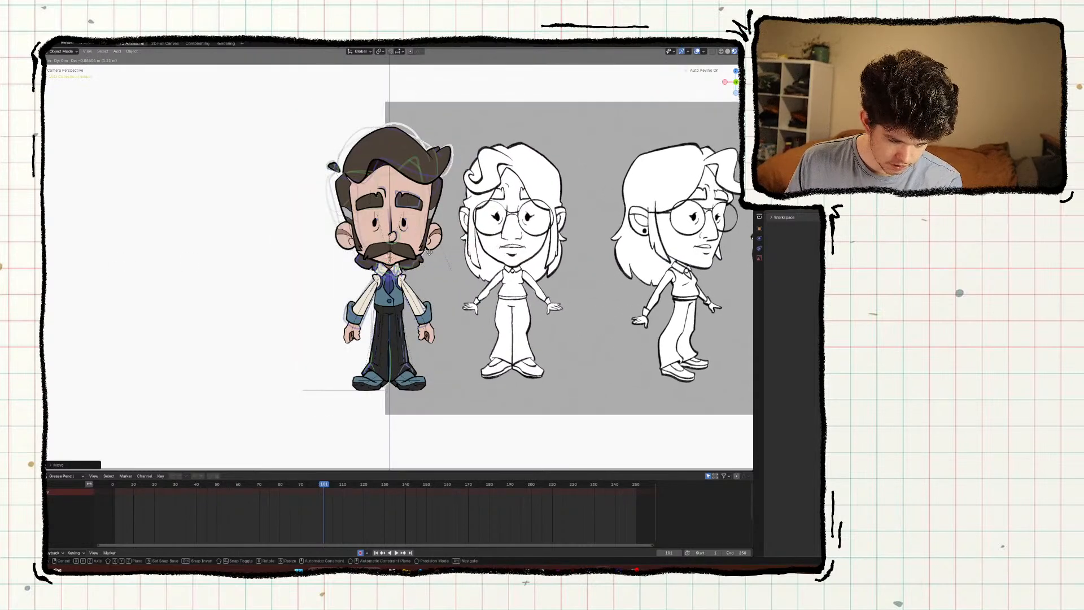
pyautogui.keyDown('alt'); pyautogui.scroll(2, 491, 220); pyautogui.keyUp('alt')
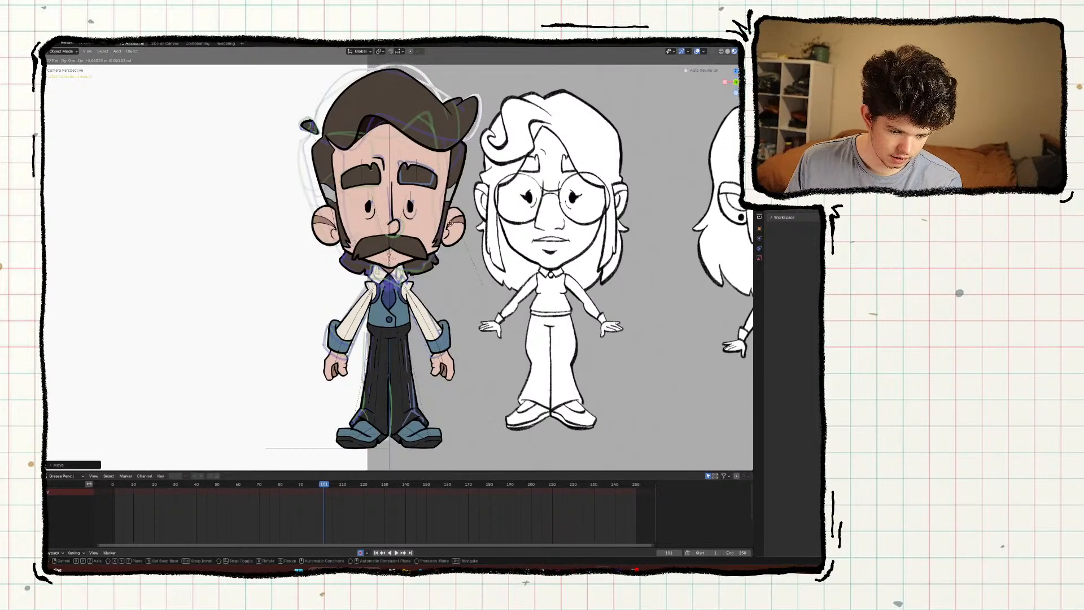
pyautogui.click(453, 238)
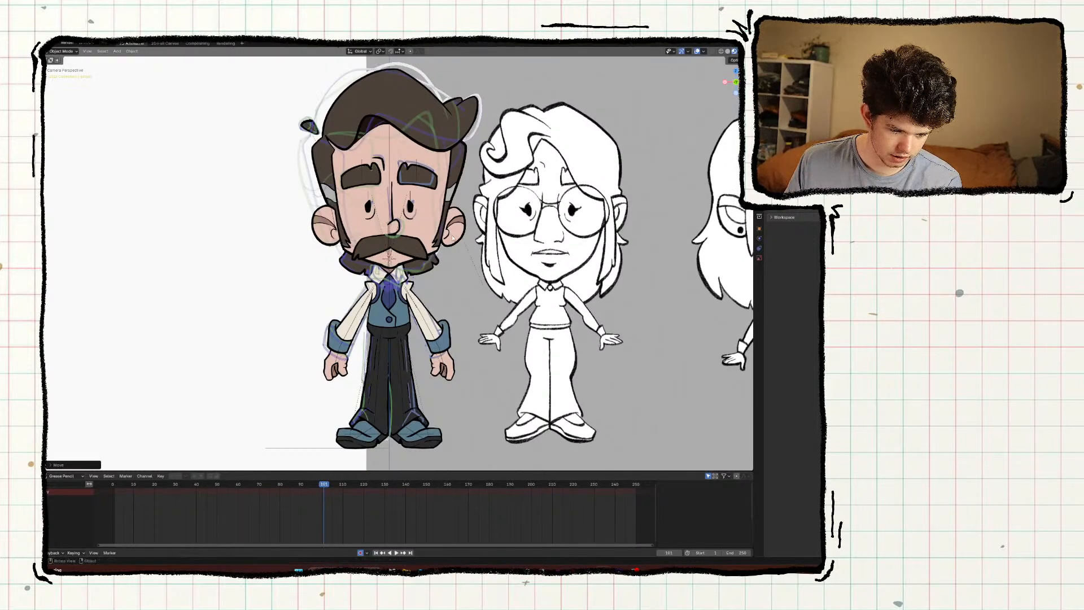
pyautogui.press('s')
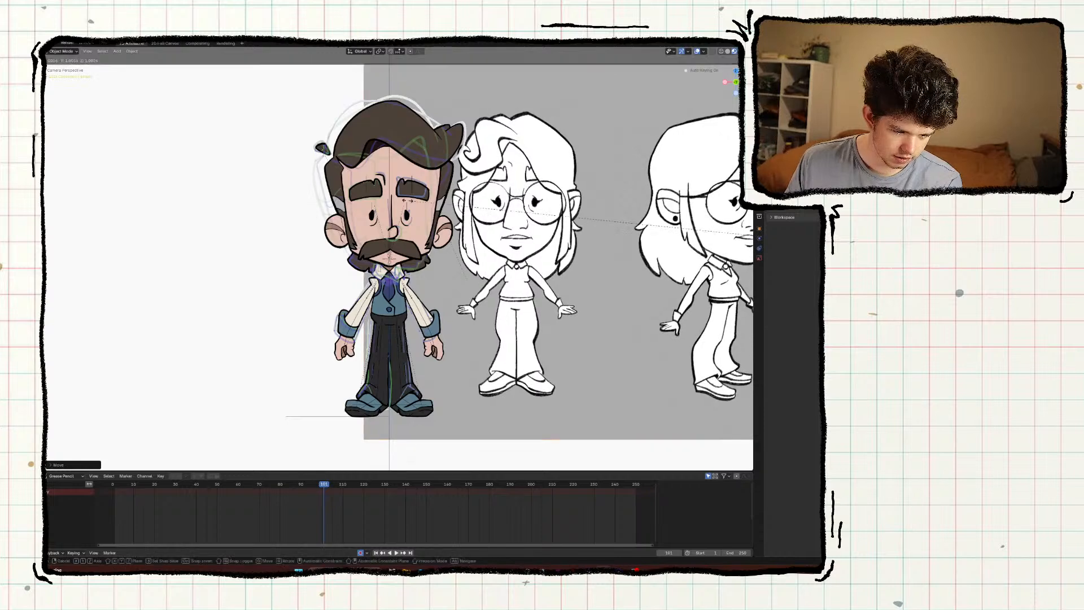
pyautogui.click(405, 203)
pyautogui.press('g')
pyautogui.click(399, 203)
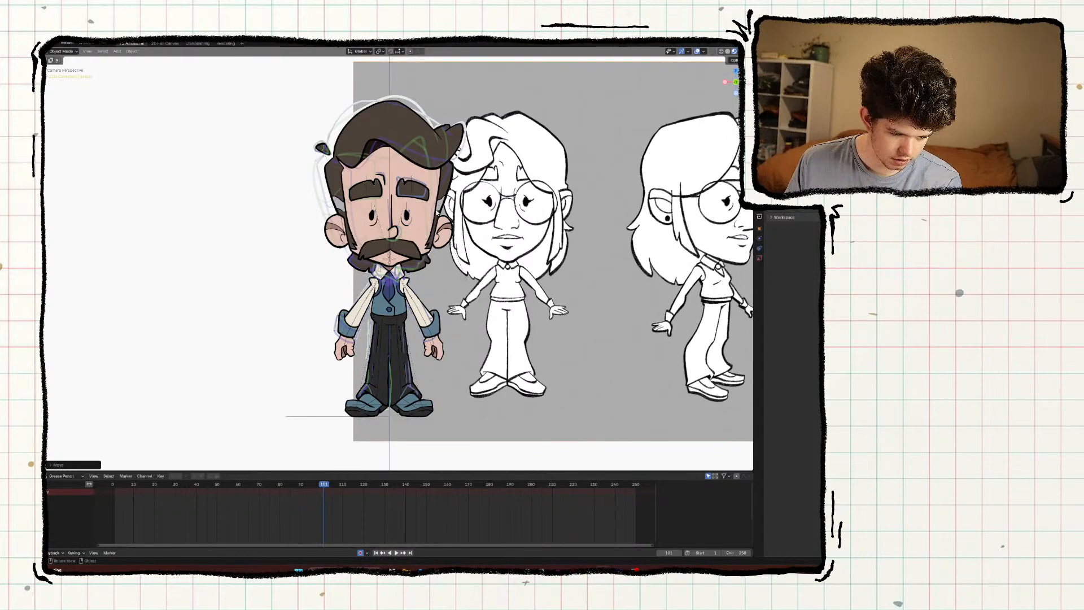
# Overlay the reference's front view on the mustached character by moving it in depth, and move it back beside him.
pyautogui.press('g')
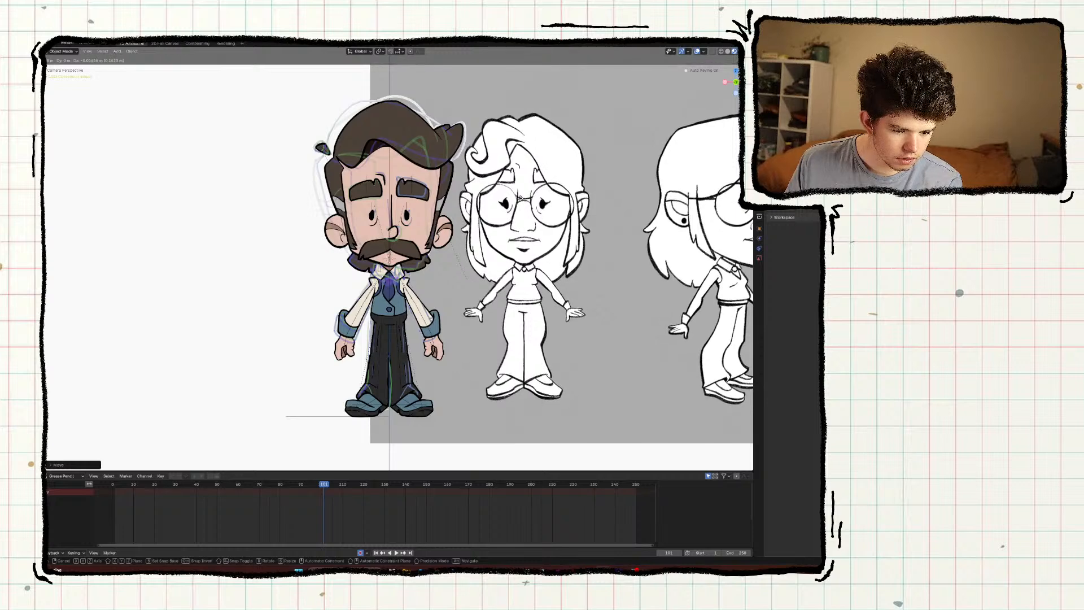
pyautogui.press('y')
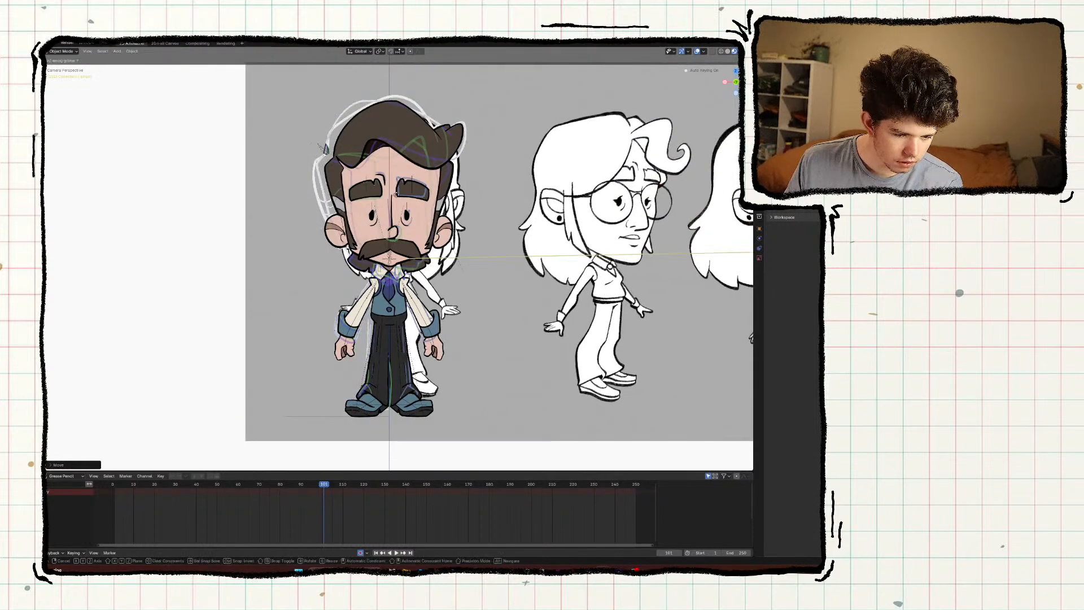
pyautogui.click(628, 316)
pyautogui.scroll(2, 628, 316)
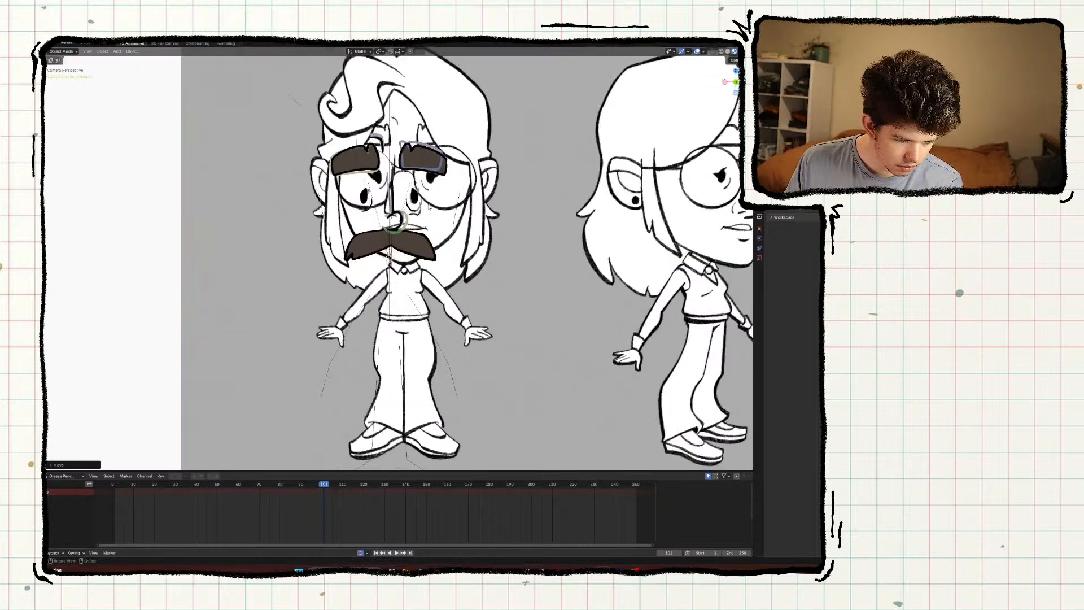
pyautogui.press('g')
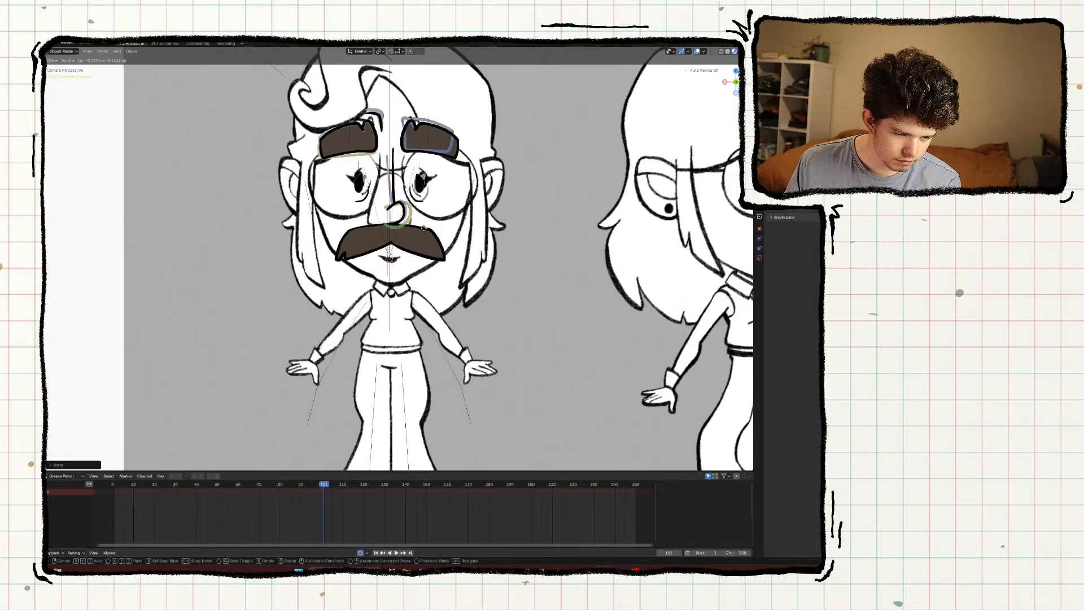
pyautogui.press('x')
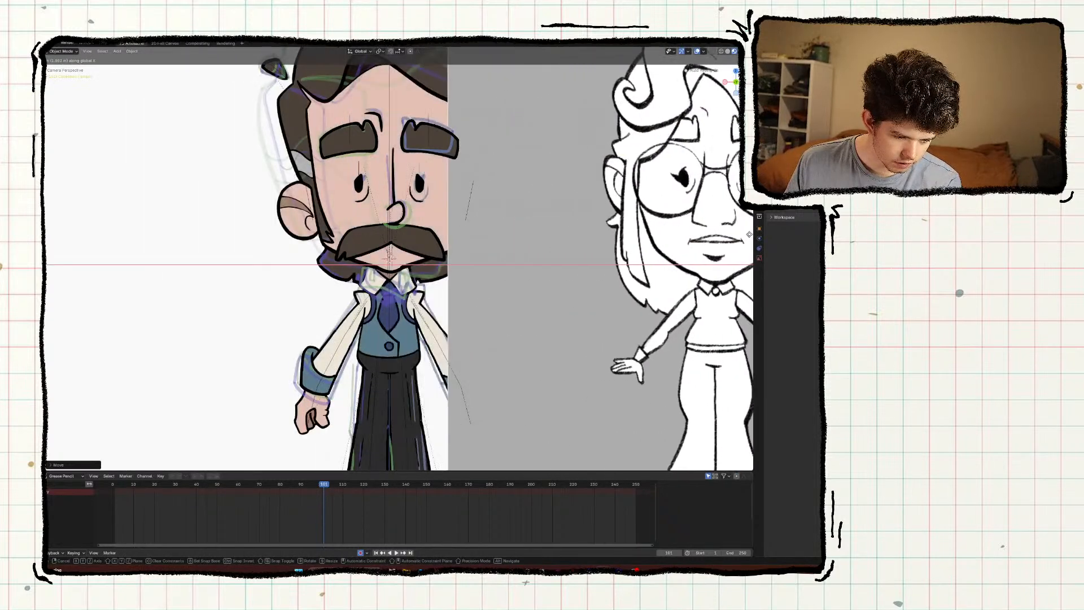
pyautogui.rightClick(748, 231)
pyautogui.scroll(-3, 565, 243)
pyautogui.press('g')
pyautogui.click(729, 244)
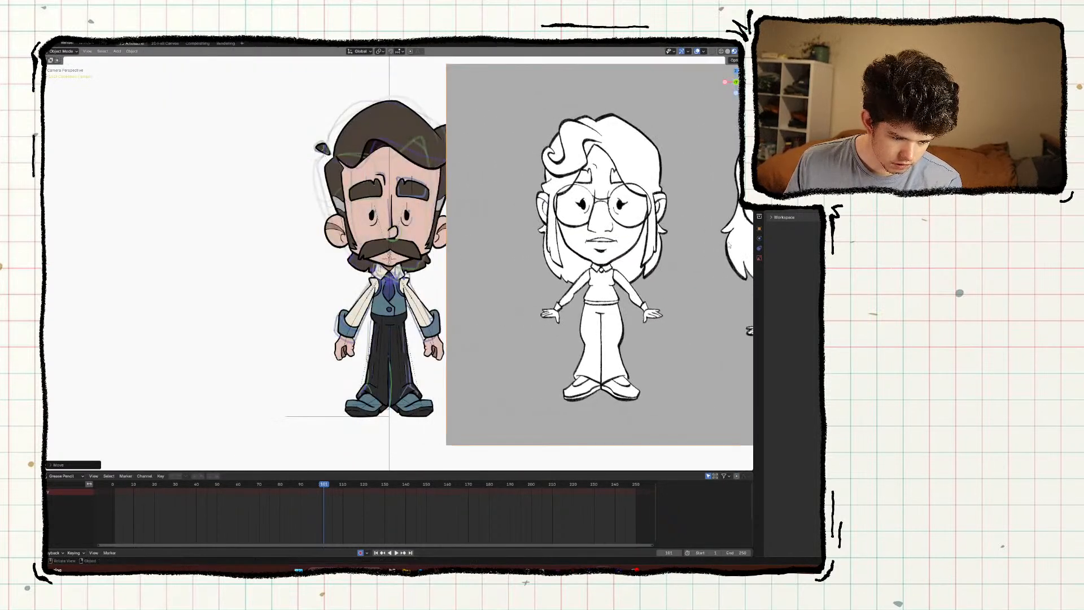
# Move the reference so the woman's feet line up with the mustached character's shoes, and slightly adjust its scale.
pyautogui.press('g')
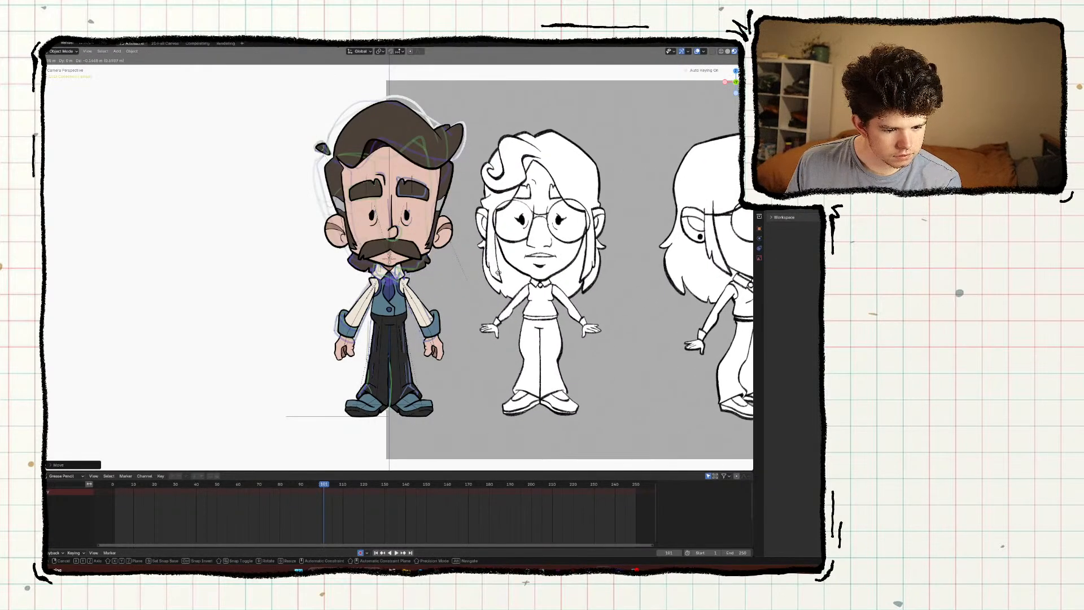
pyautogui.click(497, 272)
pyautogui.press('s')
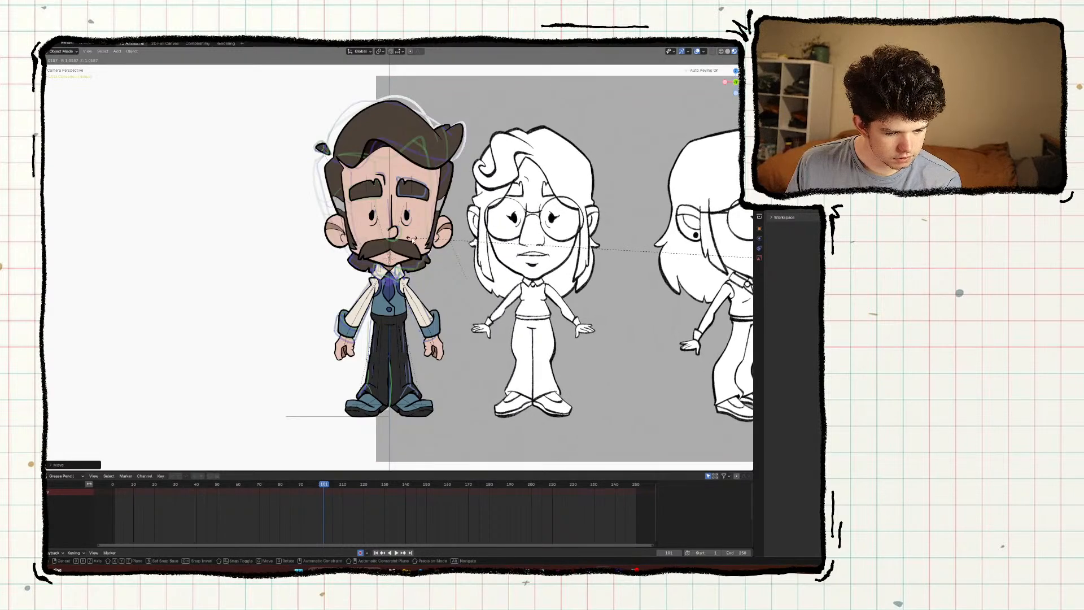
pyautogui.click(413, 239)
pyautogui.press('g')
pyautogui.click(420, 237)
pyautogui.press('g')
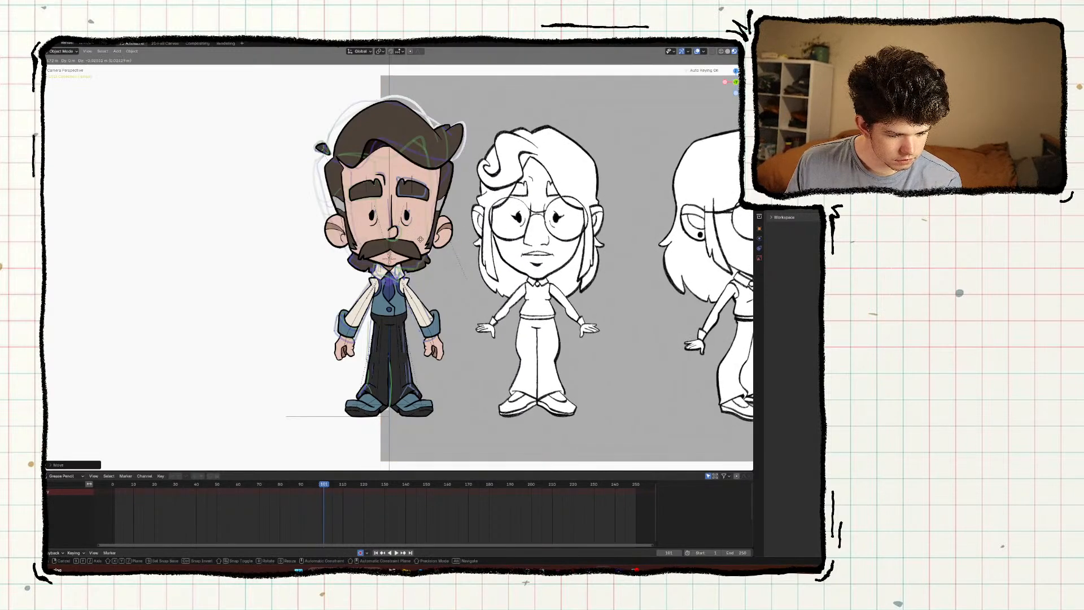
pyautogui.click(419, 240)
pyautogui.press('g')
pyautogui.click(419, 240)
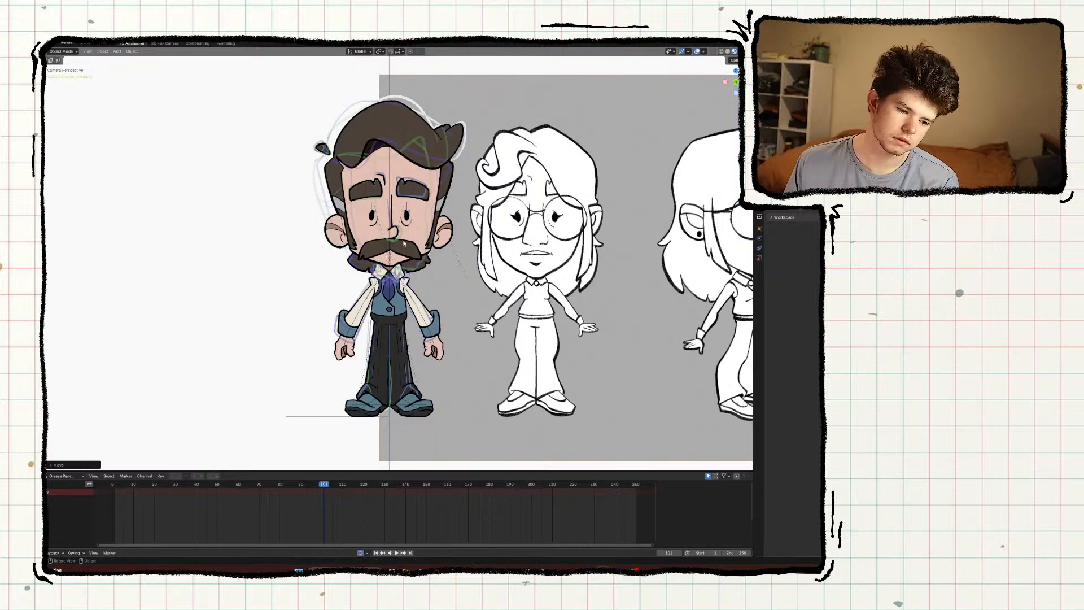
# Shift the reference along X clear of the mustached character, play his walk animation beside it and return to frame 1.
pyautogui.scroll(-3, 452, 256)
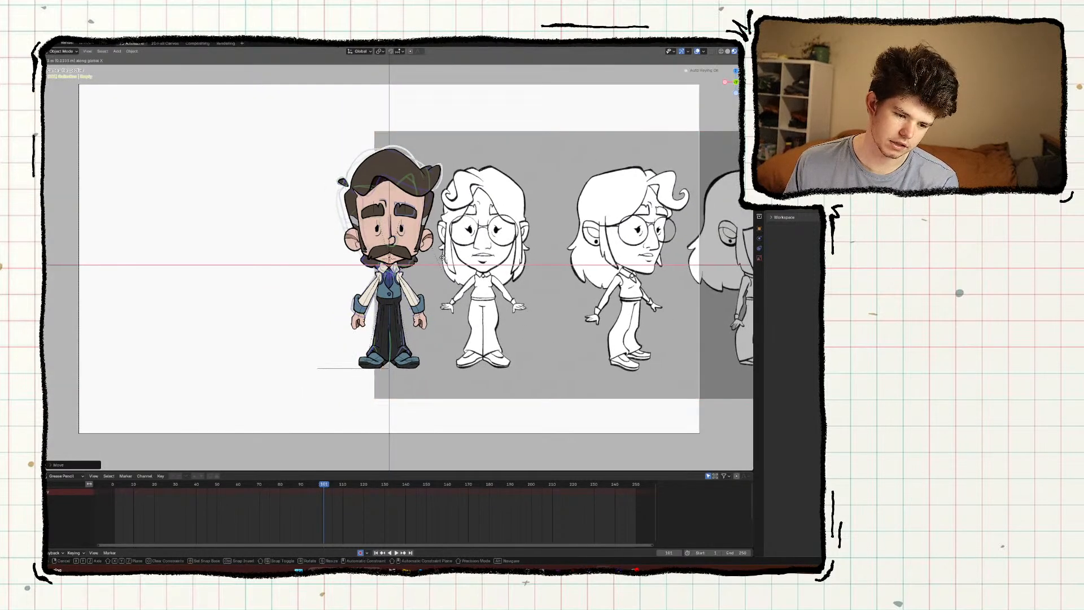
pyautogui.press('space')
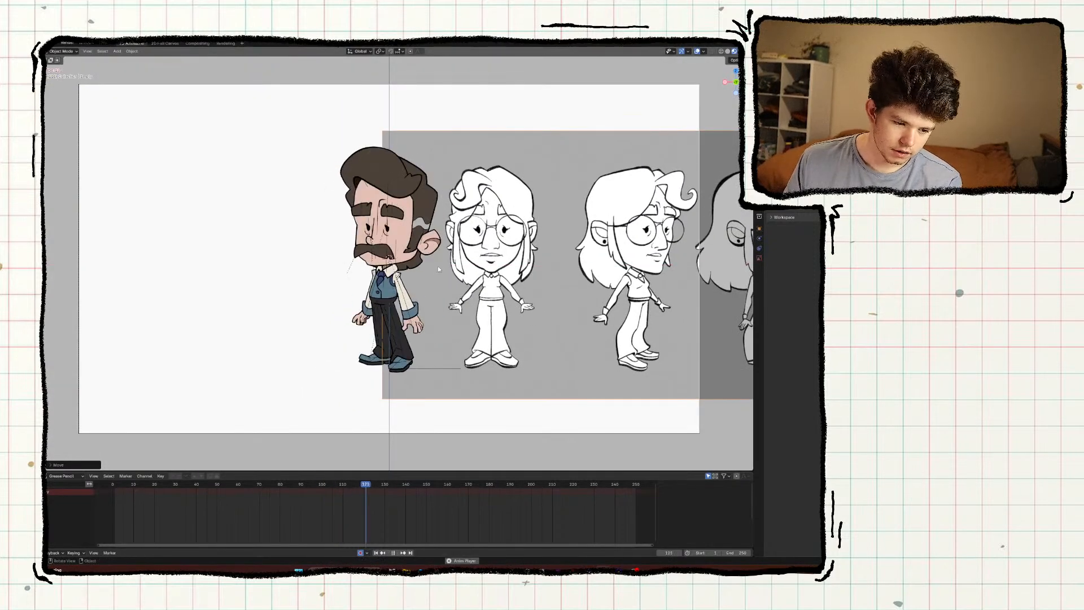
pyautogui.press('space')
pyautogui.hotkey('shift', 'Left')
pyautogui.press('space')
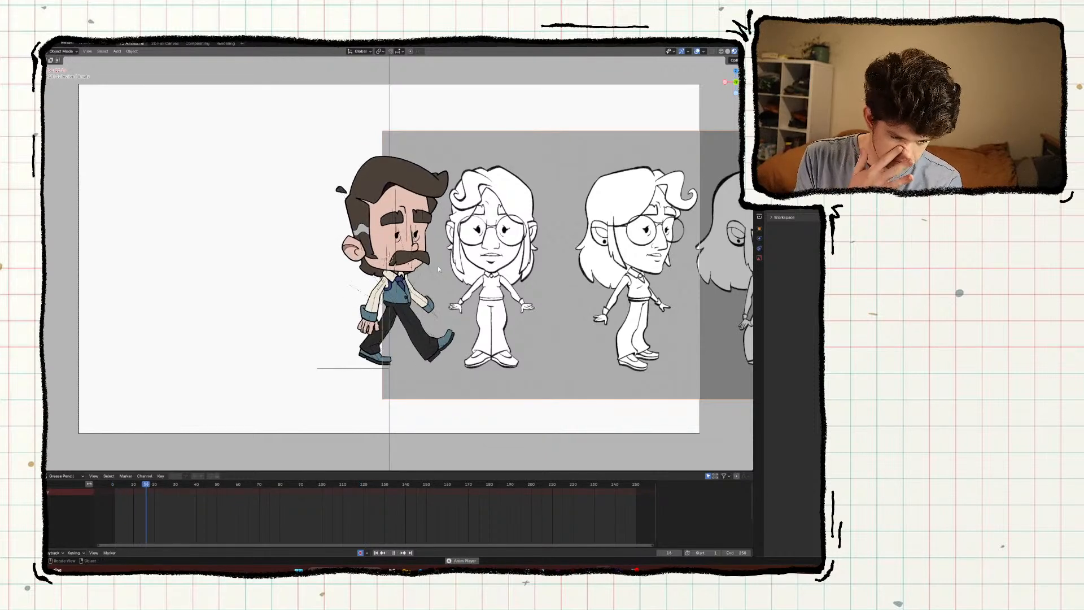
pyautogui.press('space')
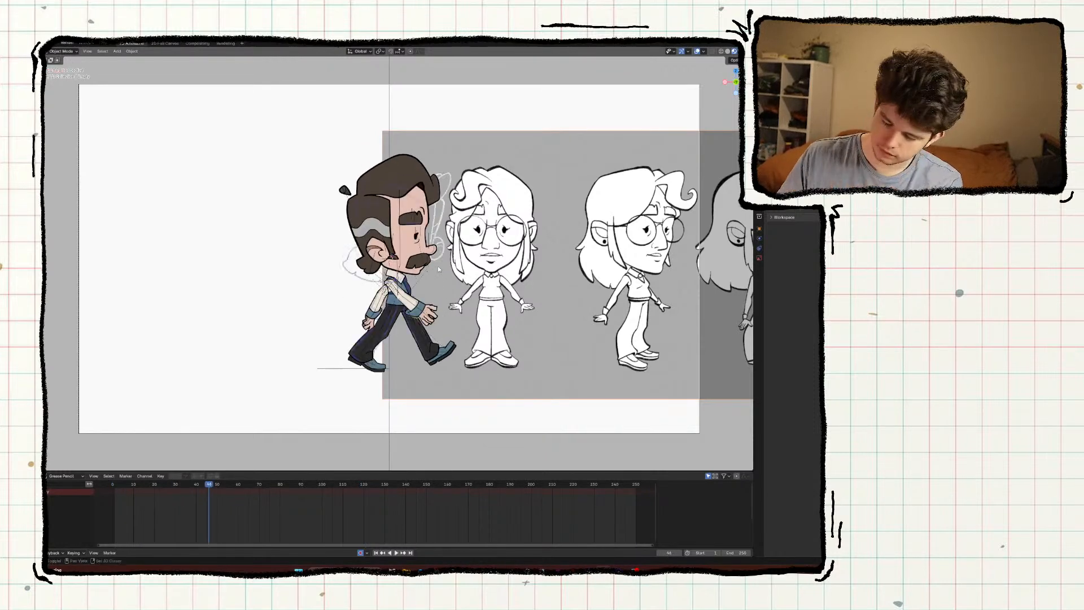
pyautogui.hotkey('shift', 'Left')
# Push the reference back slightly along Y and scale it up to compensate, keeping it beside the mustached character.
pyautogui.press('g')
pyautogui.press('s')
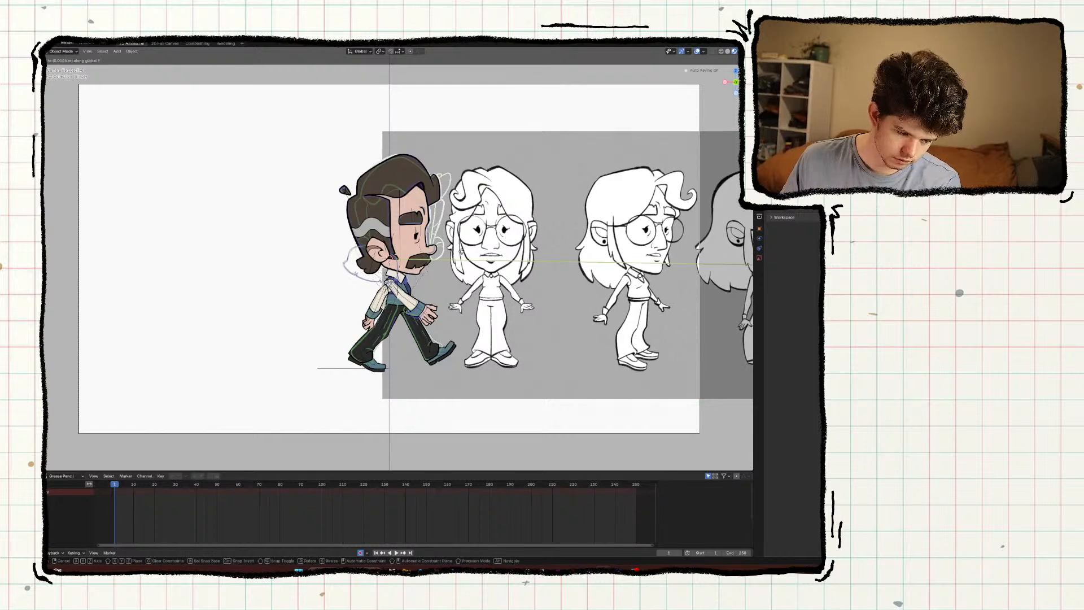
pyautogui.click(459, 262)
pyautogui.press('g')
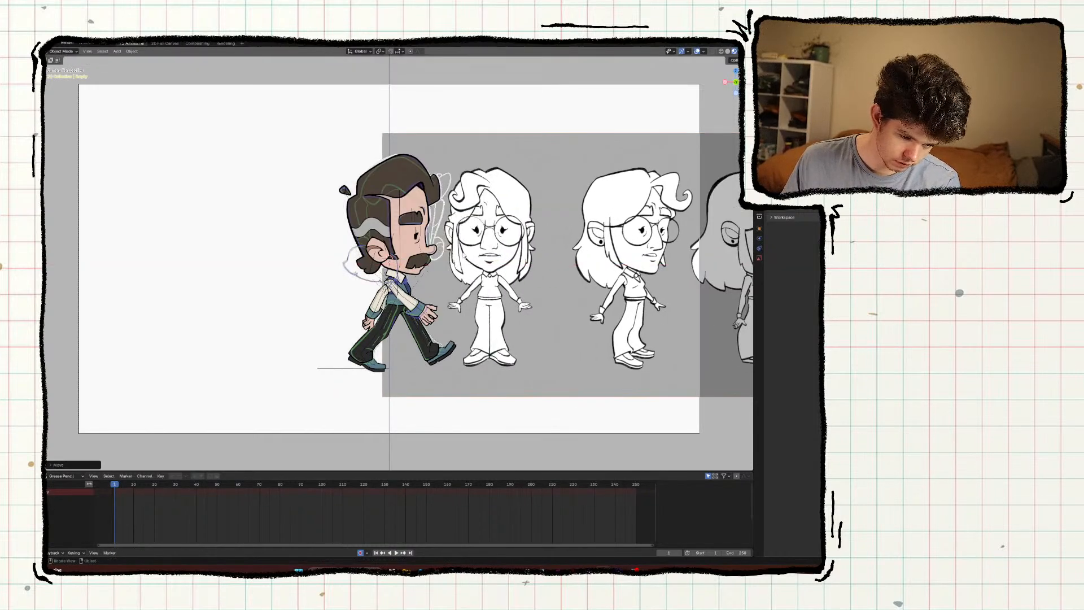
pyautogui.press('s')
pyautogui.click(445, 248)
pyautogui.press('g')
pyautogui.press('x')
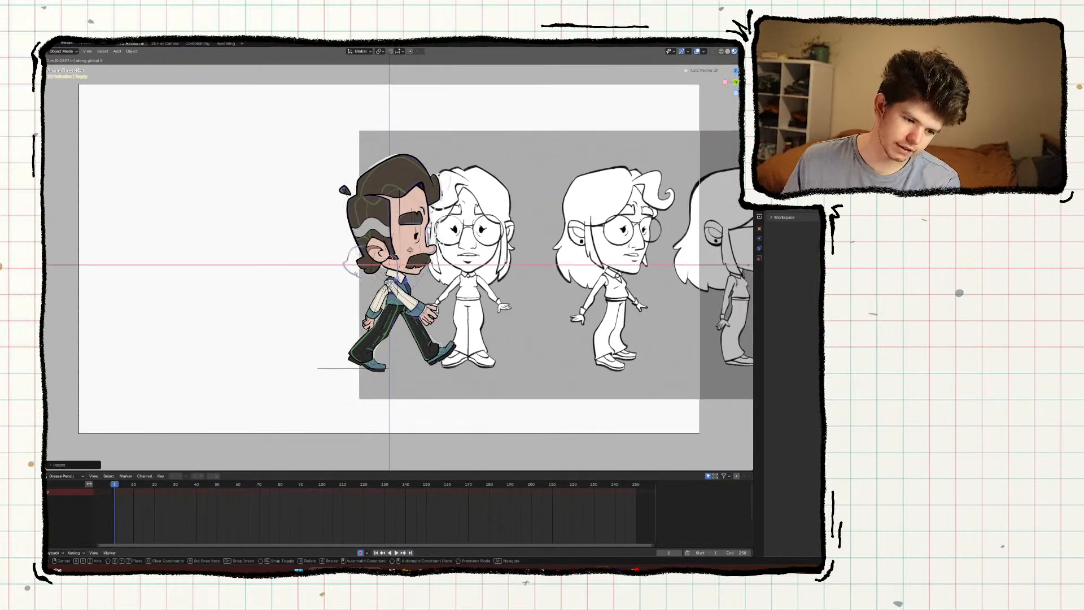
pyautogui.press('Escape')
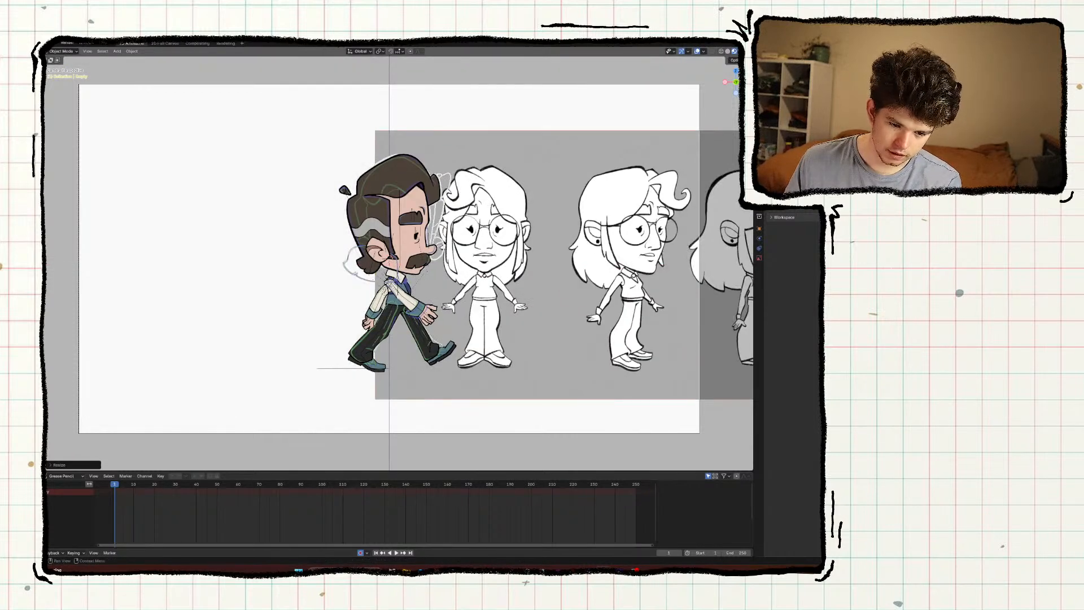
# Hide the mustached character so only the turnaround reference remains in the viewport.
pyautogui.press('e')
pyautogui.hotkey('alt', 'e')
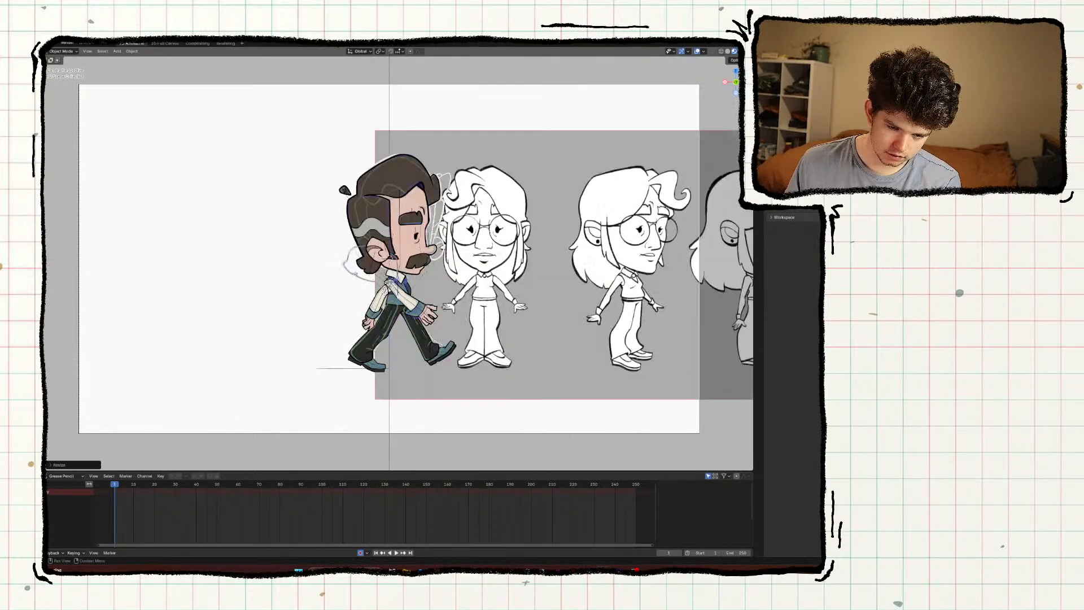
pyautogui.press('h')
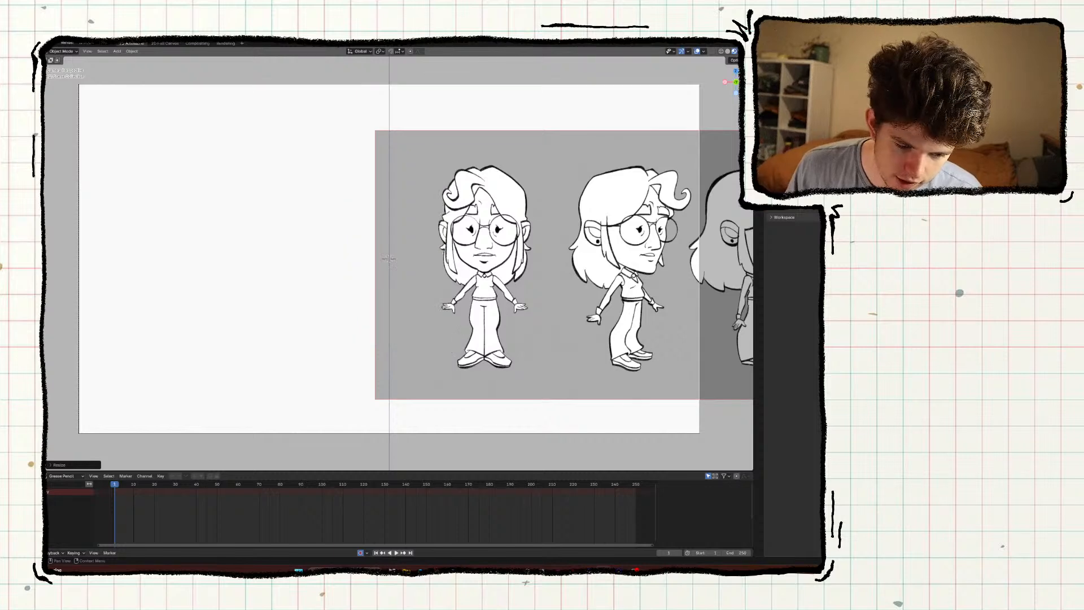
# Move the reference along X until its front view is centered on the vertical world axis.
pyautogui.scroll(2, 597, 195)
pyautogui.press('g')
pyautogui.press('x')
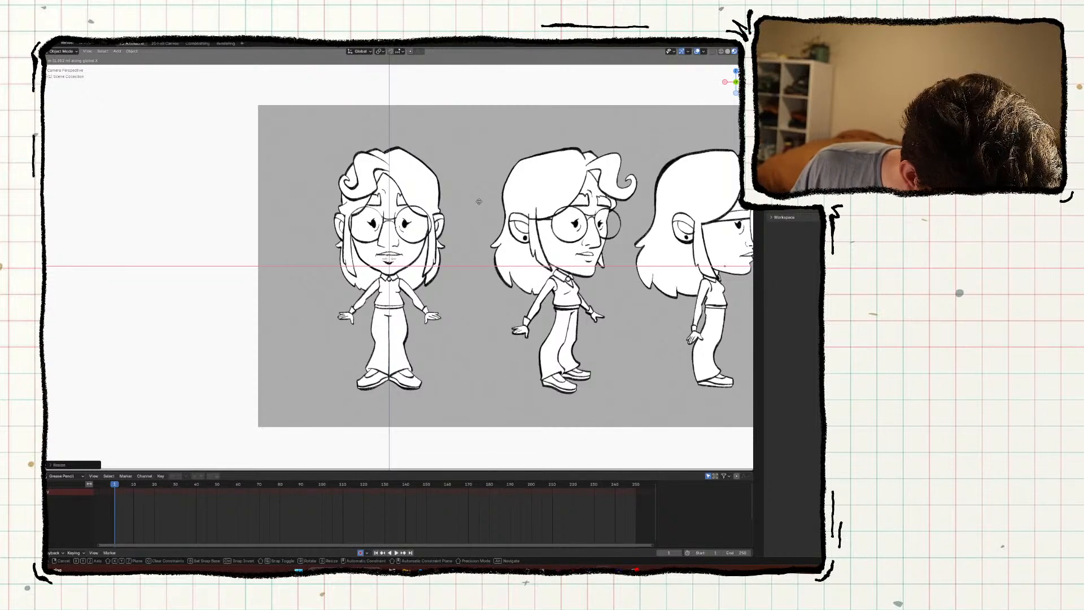
pyautogui.click(479, 201)
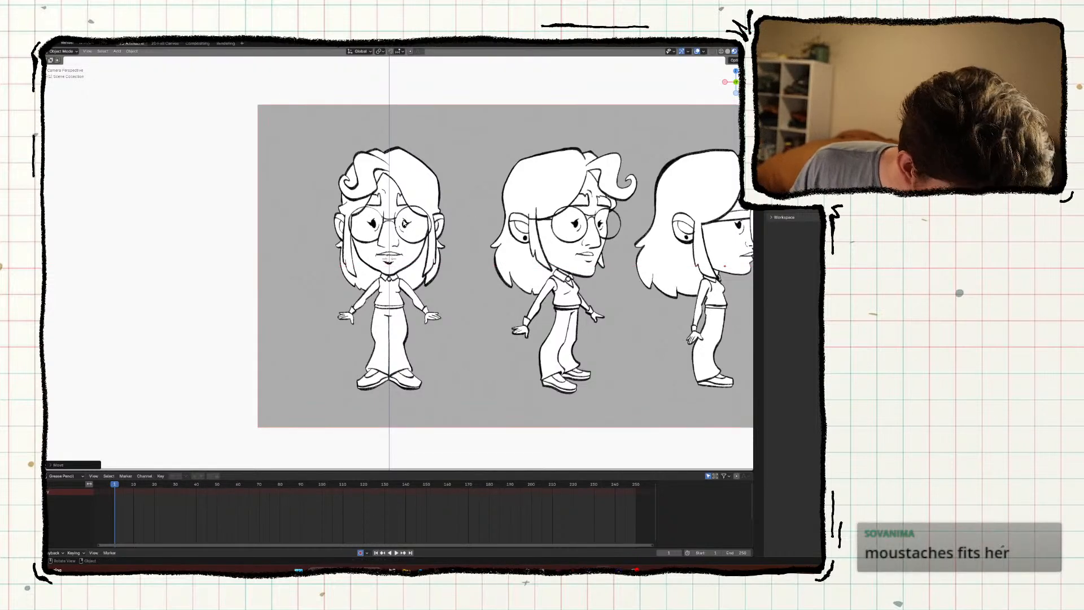
pyautogui.scroll(1, 404, 223)
pyautogui.scroll(1, 404, 223)
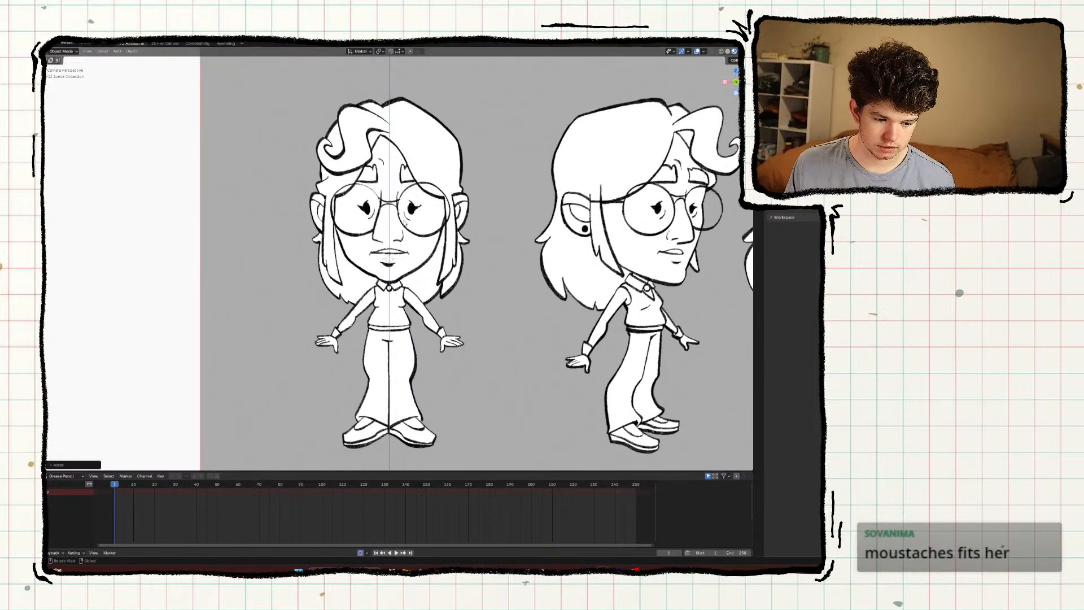
# Select the camera and snap the 3D cursor to it.
pyautogui.moveTo(404, 223); pyautogui.dragTo(175, 271, button='middle')
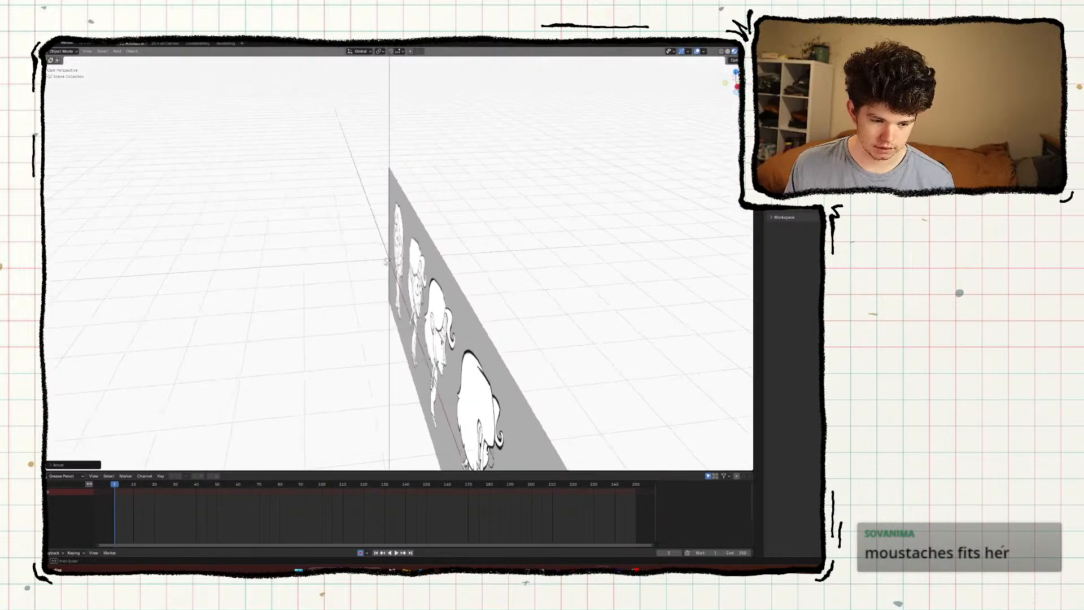
pyautogui.click(153, 249)
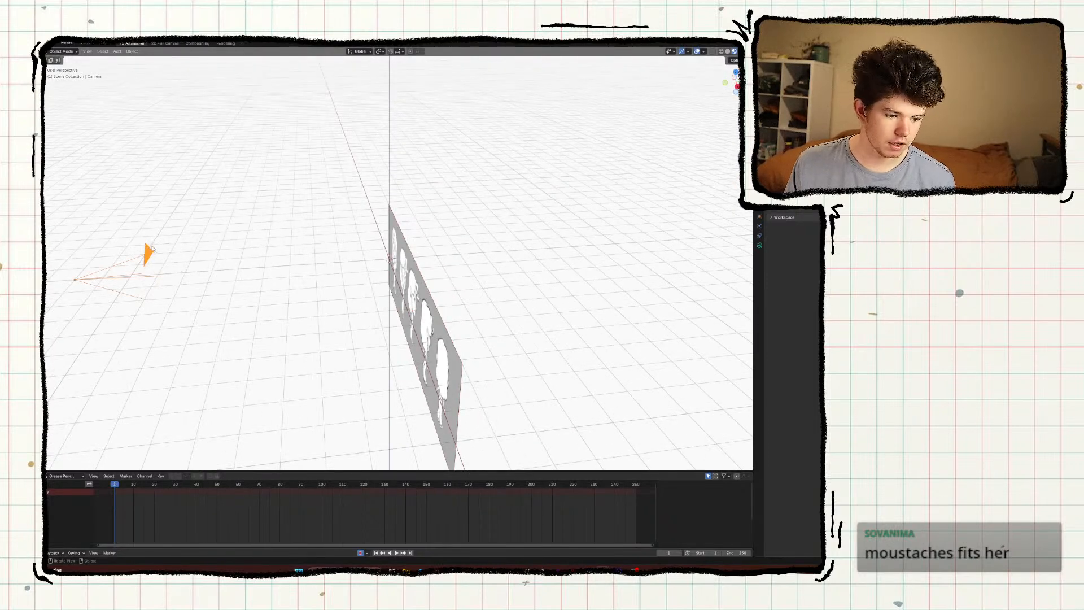
pyautogui.moveTo(574, 216); pyautogui.dragTo(447, 266, button='middle')
pyautogui.hotkey('shift', 's')
pyautogui.click(403, 249)
# Set the pivot point to the 3D Cursor and scale the turnaround reference up so it moves back from the camera.
pyautogui.click(447, 267)
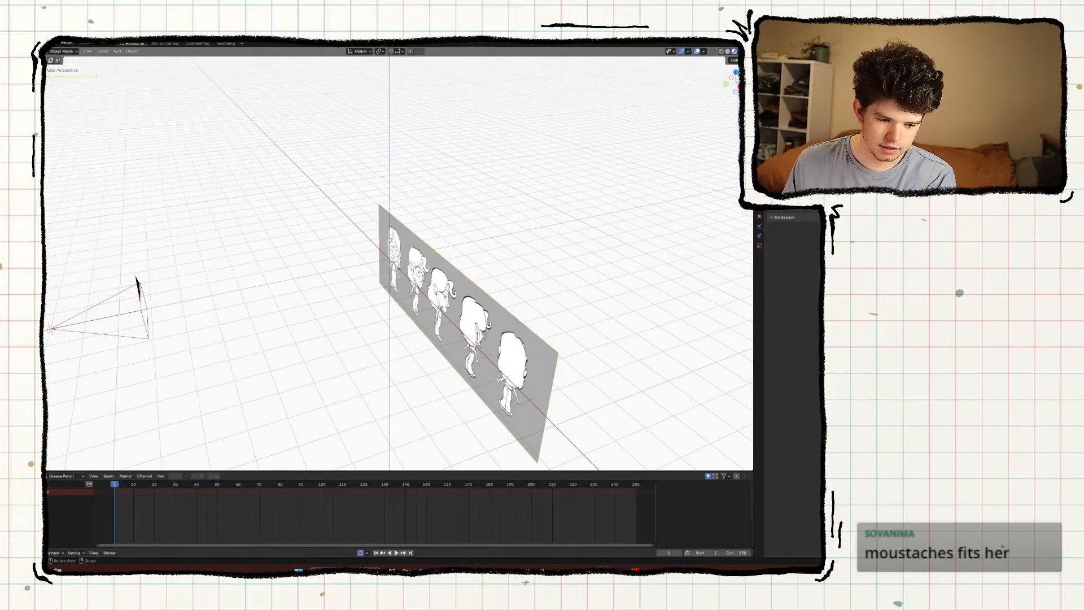
pyautogui.press('.')
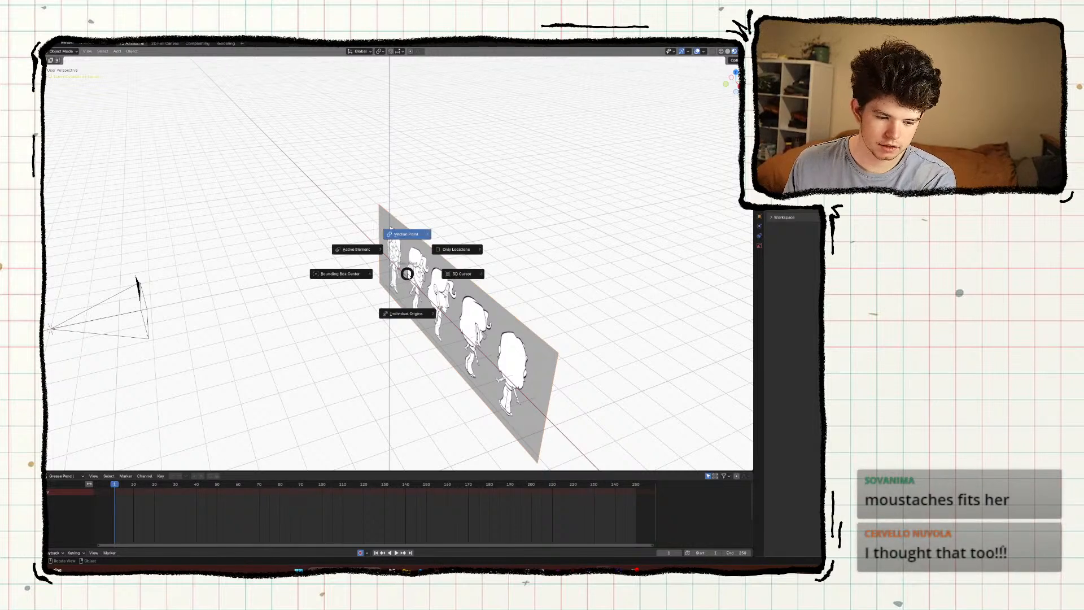
pyautogui.click(459, 276)
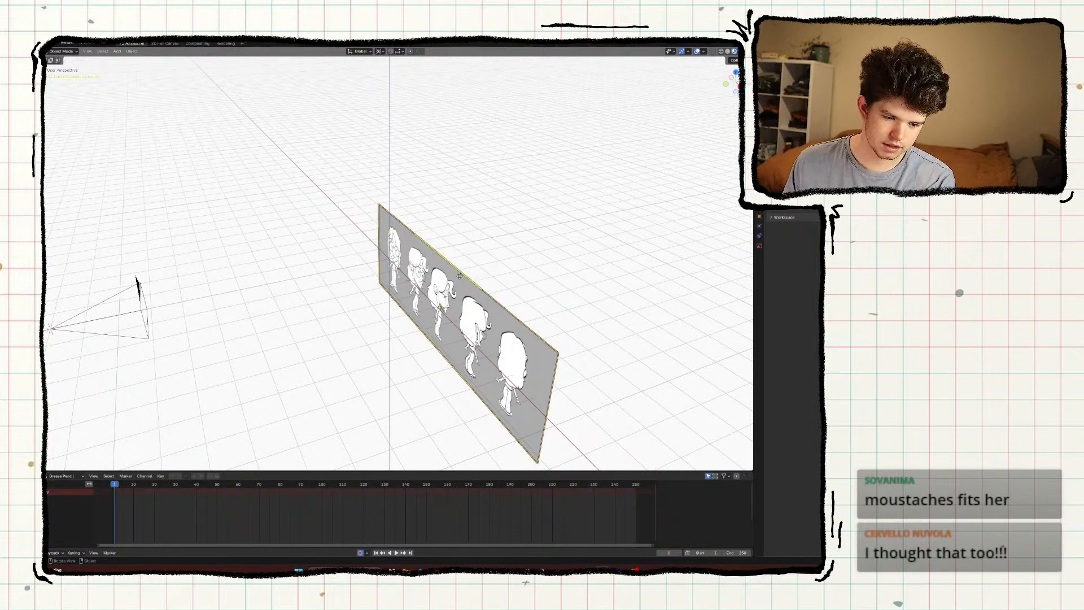
pyautogui.press('s')
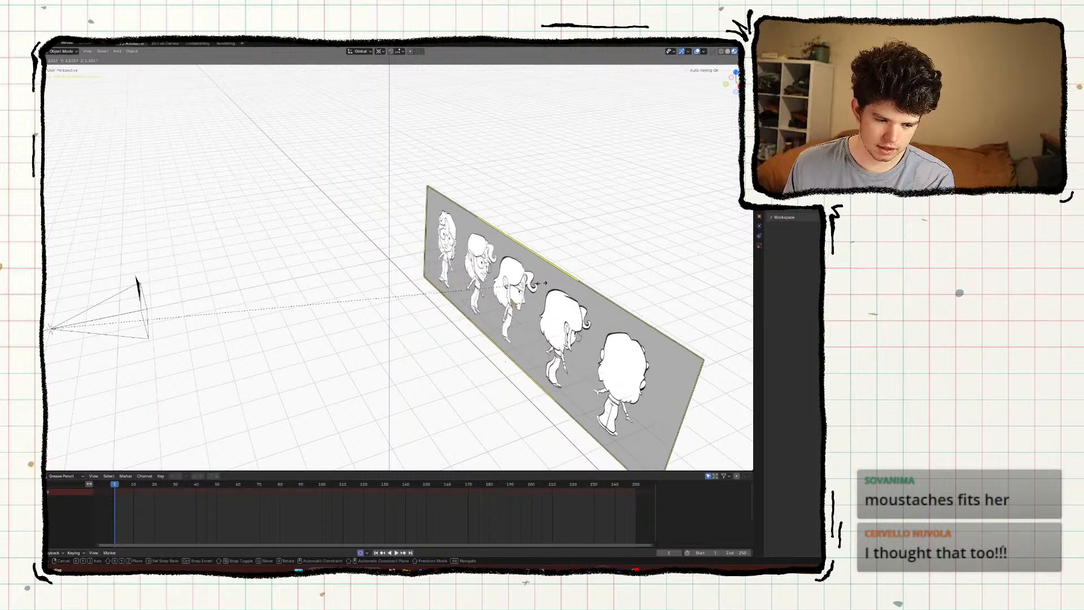
pyautogui.click(548, 283)
pyautogui.click(398, 279)
pyautogui.moveTo(398, 279); pyautogui.dragTo(412, 280, button='middle')
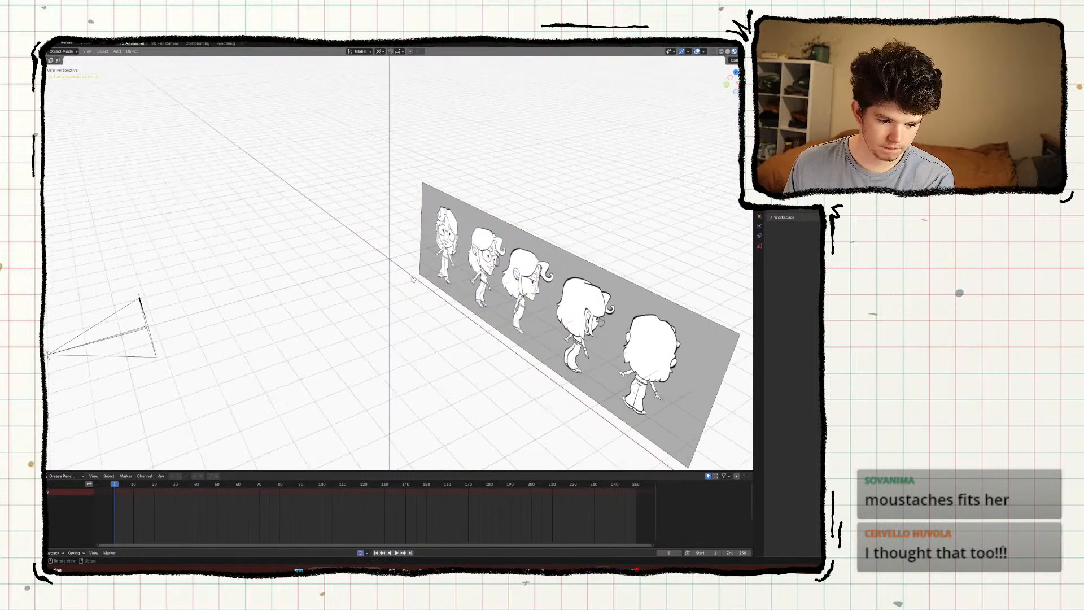
# Return to the camera view with the whole frame visible and snap the 3D cursor to the world origin.
pyautogui.click(421, 276)
pyautogui.hotkey('ctrl', 's')
pyautogui.press('Escape')
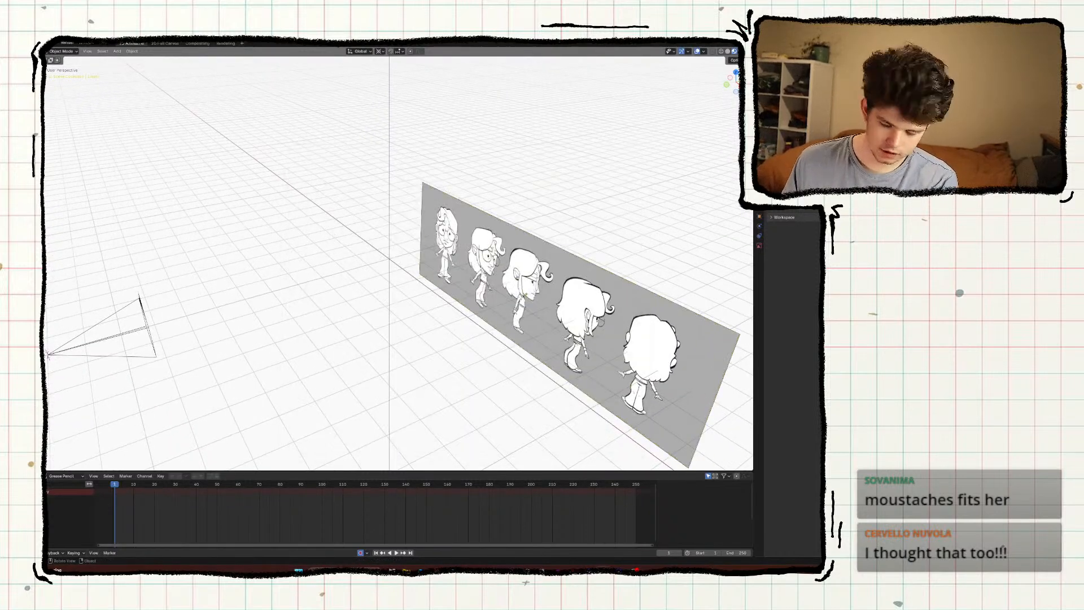
pyautogui.press('KP_0')
pyautogui.press('Home')
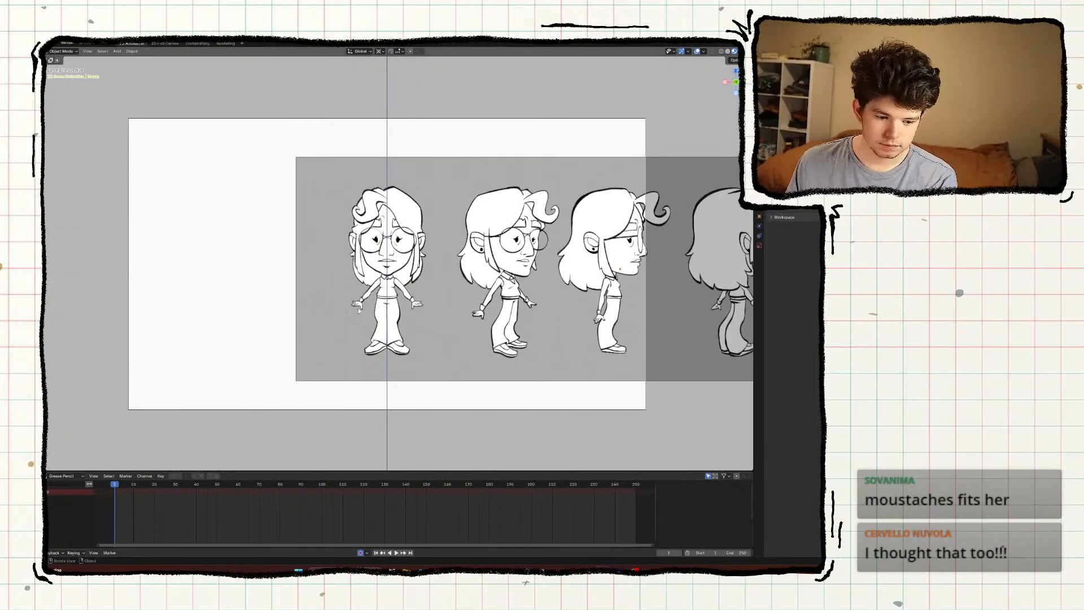
pyautogui.hotkey('shift', 's')
pyautogui.click(444, 308)
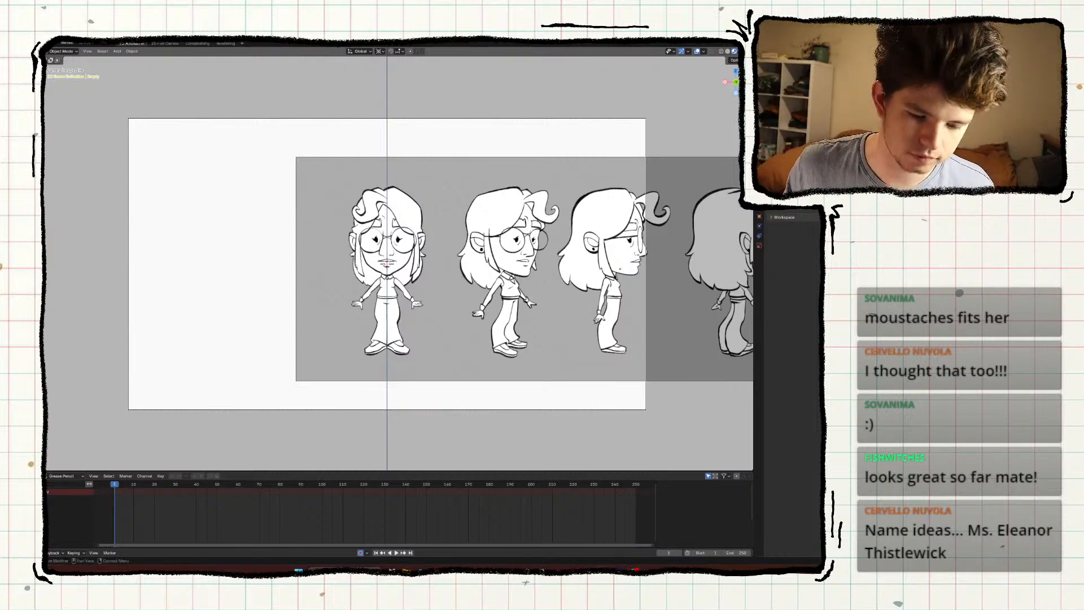
# Add an empty Grease Pencil object at the 3D cursor and rename it GP_Head.
pyautogui.click(416, 262)
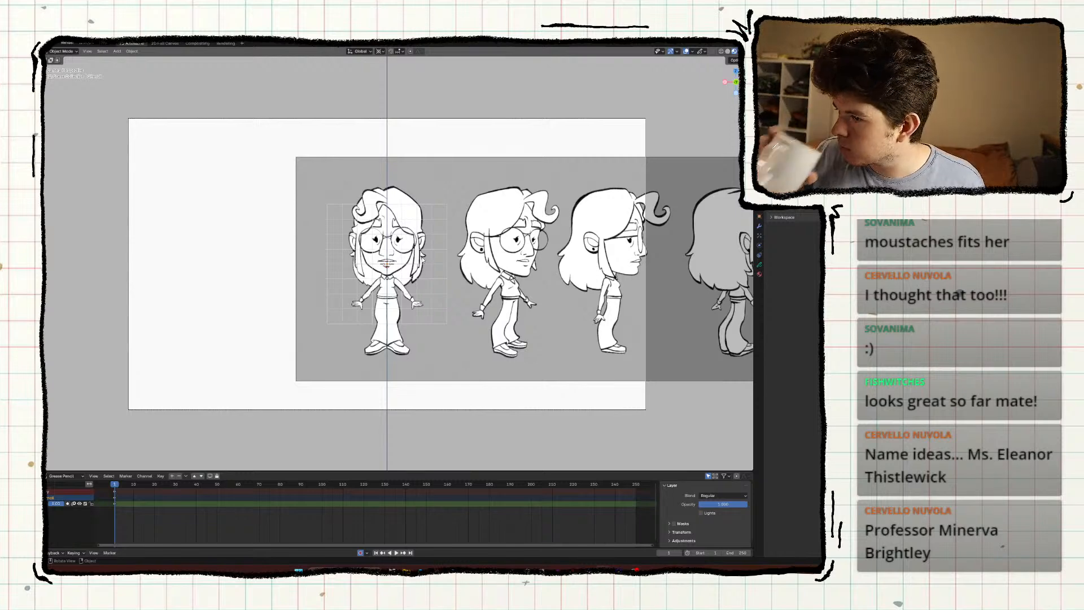
pyautogui.click(422, 258)
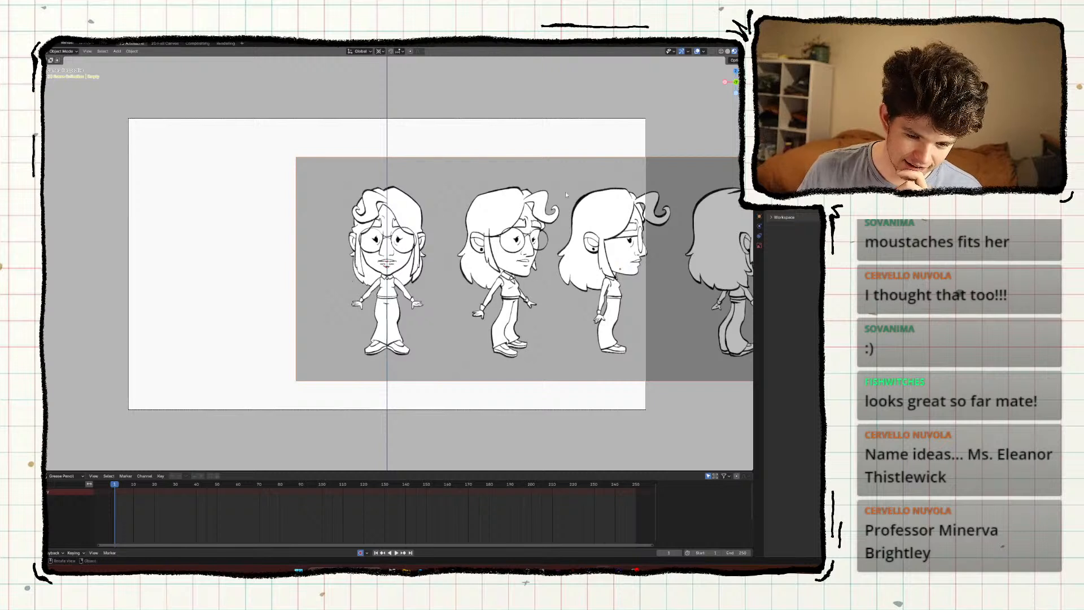
pyautogui.click(348, 277)
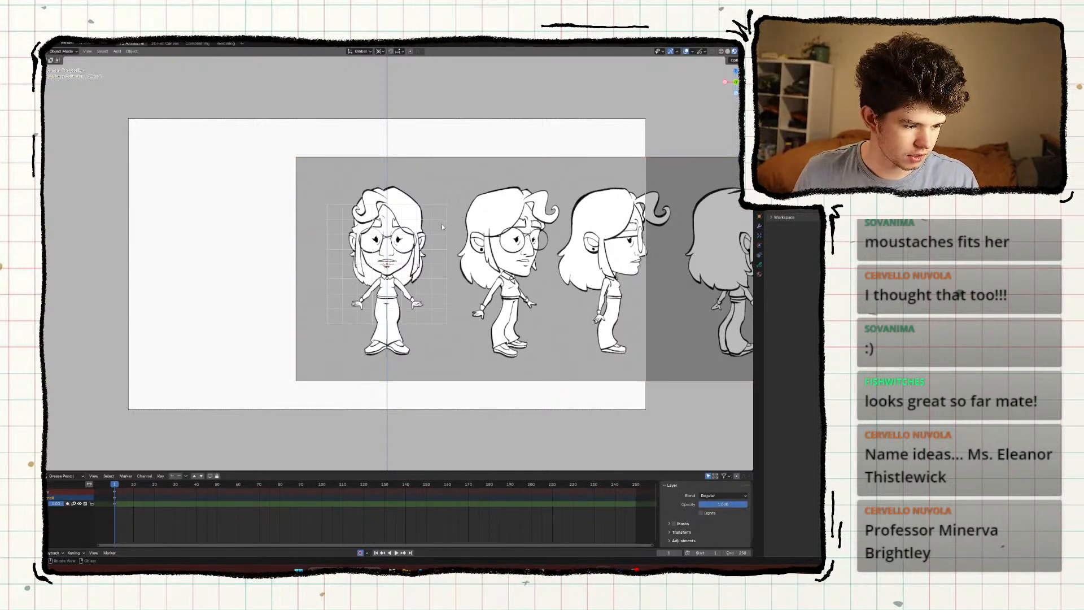
pyautogui.press('F2')
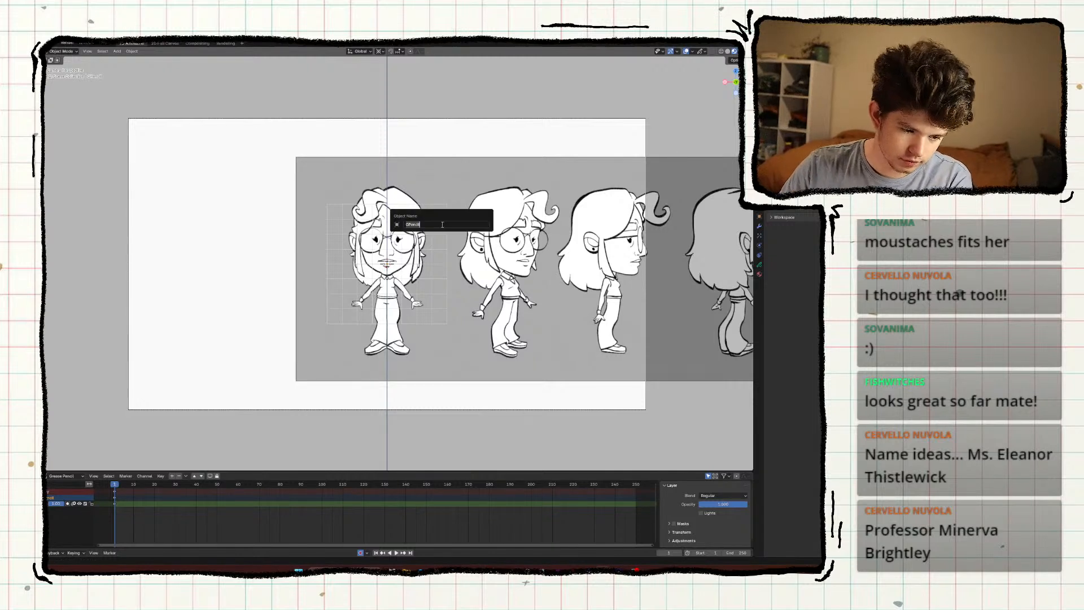
pyautogui.write('GP')
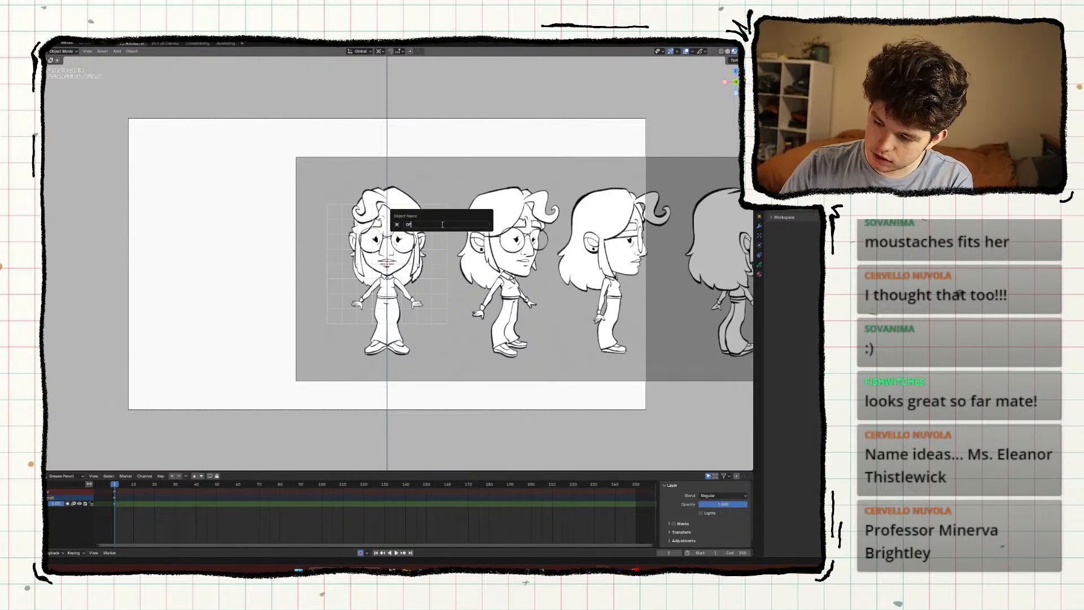
pyautogui.write('_Hea')
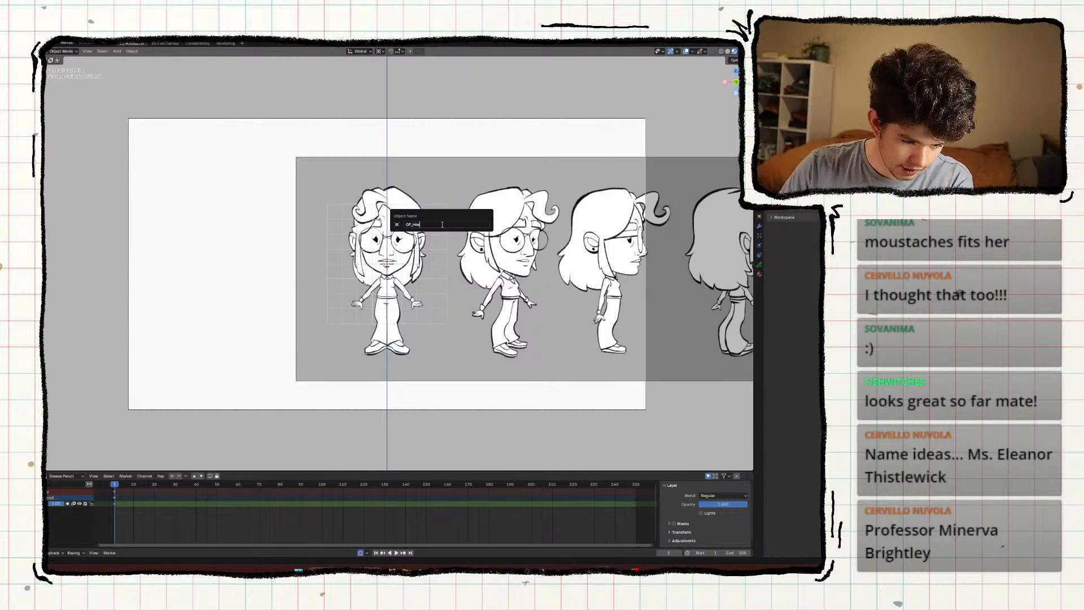
pyautogui.press('Return')
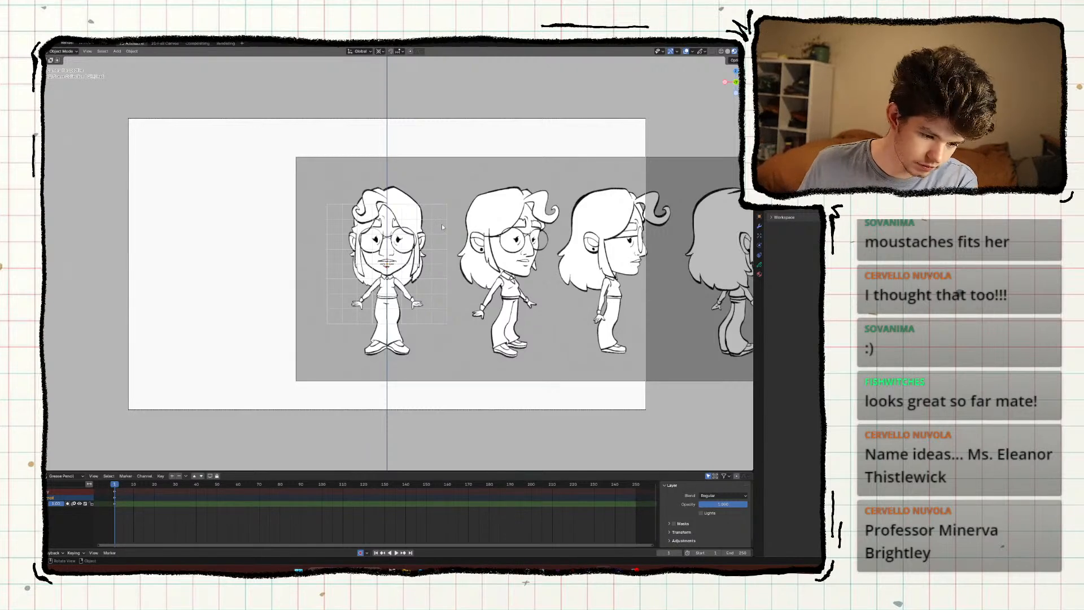
pyautogui.scroll(4, 402, 255)
pyautogui.hotkey('shift', 'a')
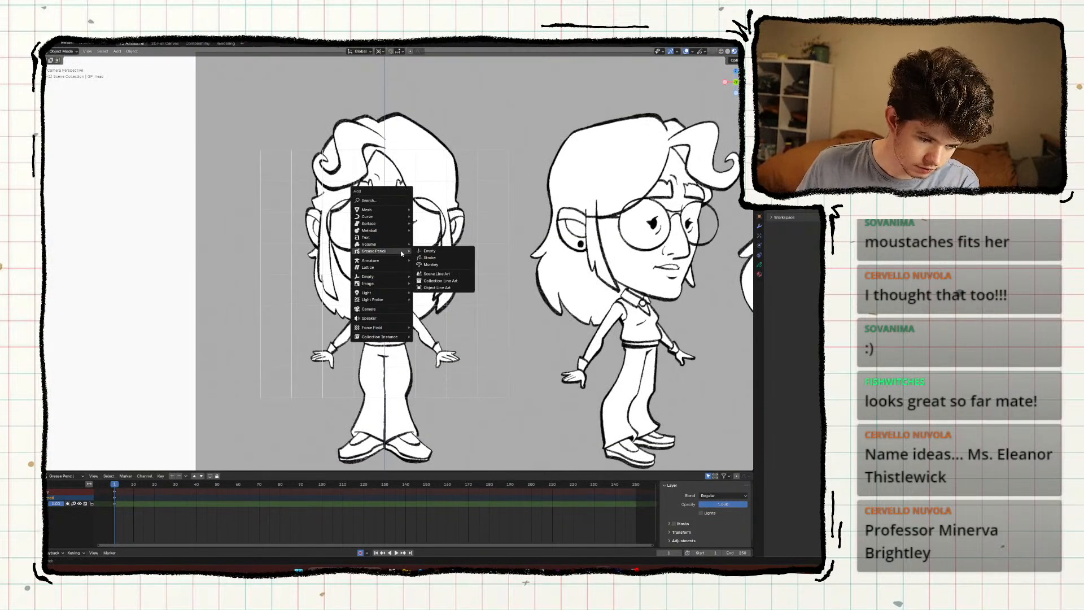
pyautogui.click(432, 253)
pyautogui.scroll(-1, 395, 254)
pyautogui.scroll(-2, 395, 253)
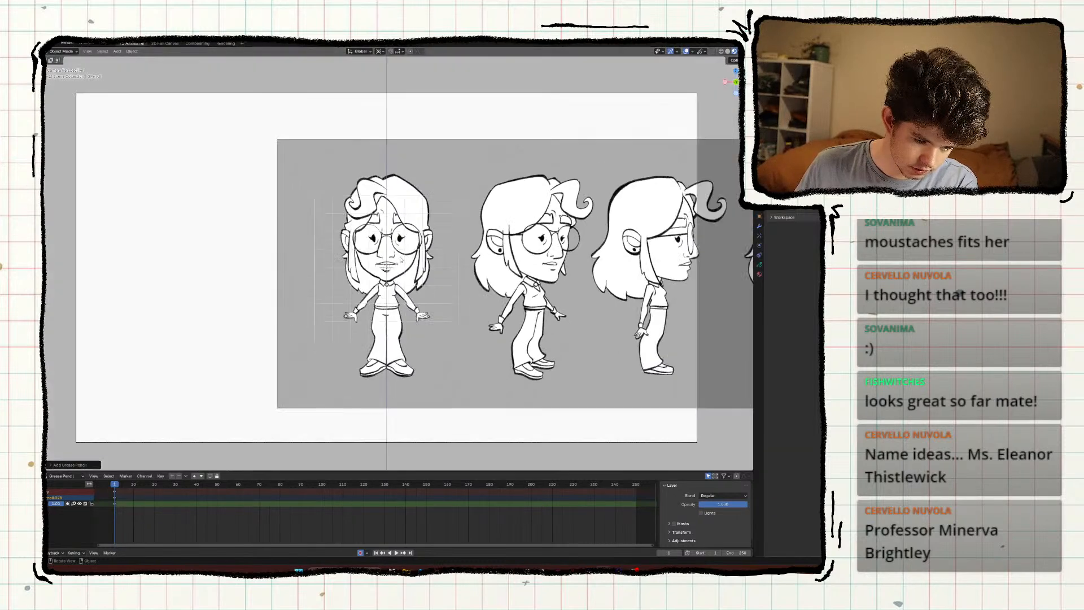
pyautogui.hotkey('ctrl', 'z')
pyautogui.scroll(3, 429, 288)
pyautogui.hotkey('ctrl', 'Tab')
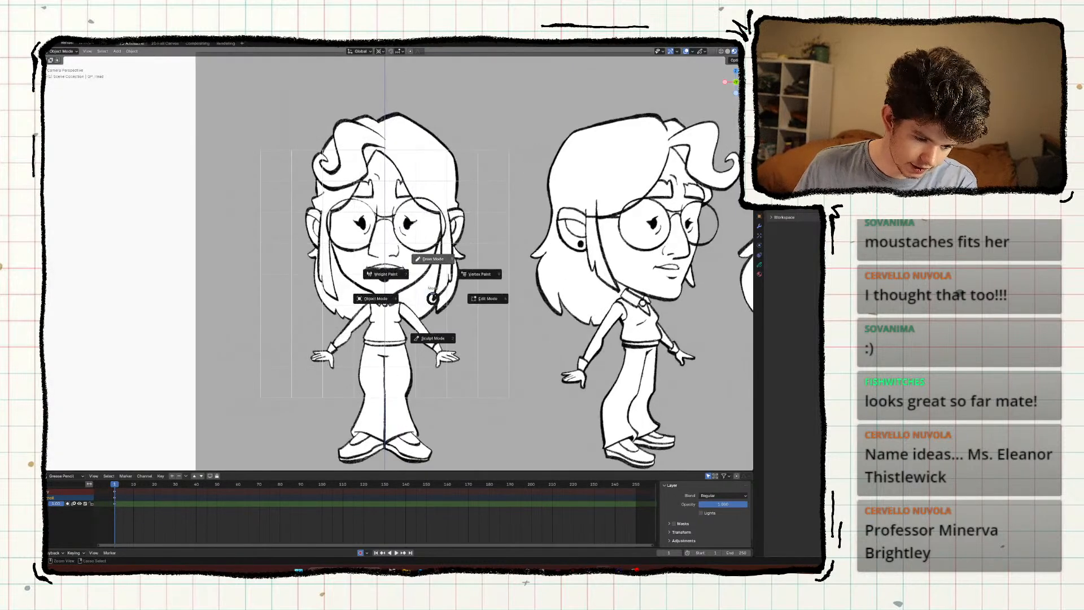
pyautogui.click(433, 261)
pyautogui.scroll(2, 433, 261)
pyautogui.hotkey('ctrl', 'z')
# Select the turnaround reference and lower its opacity until it shows as a faint tracing guide.
pyautogui.click(506, 238)
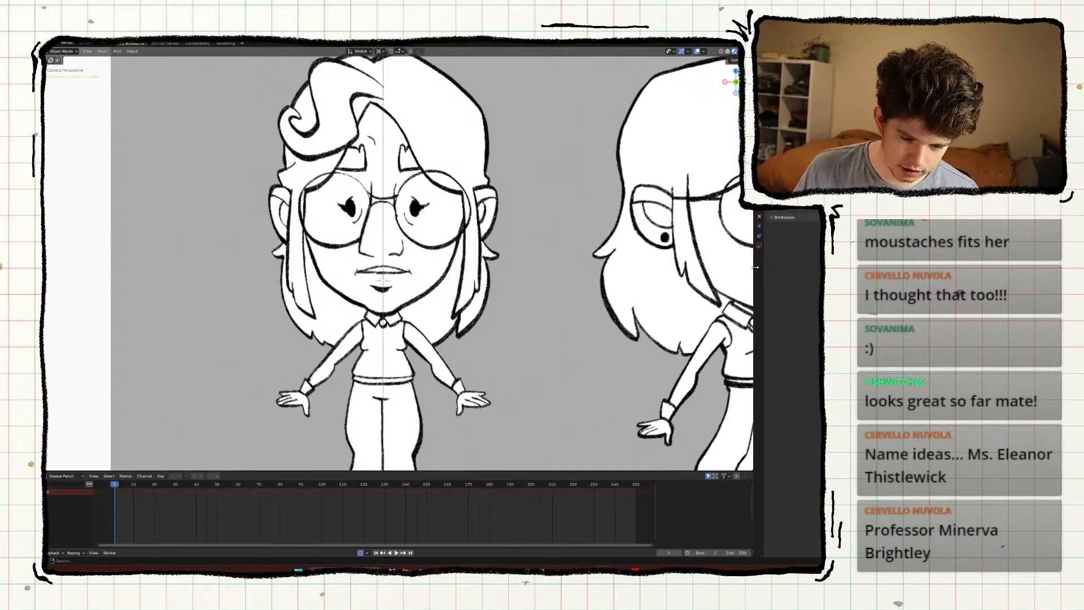
pyautogui.click(759, 245)
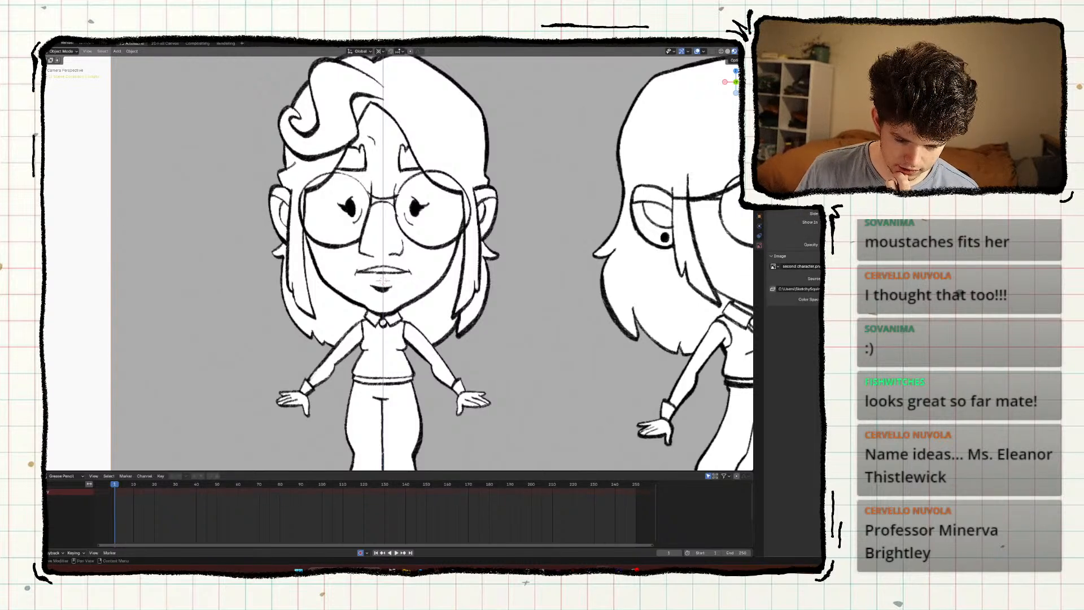
pyautogui.moveTo(870, 244); pyautogui.dragTo(830, 245)
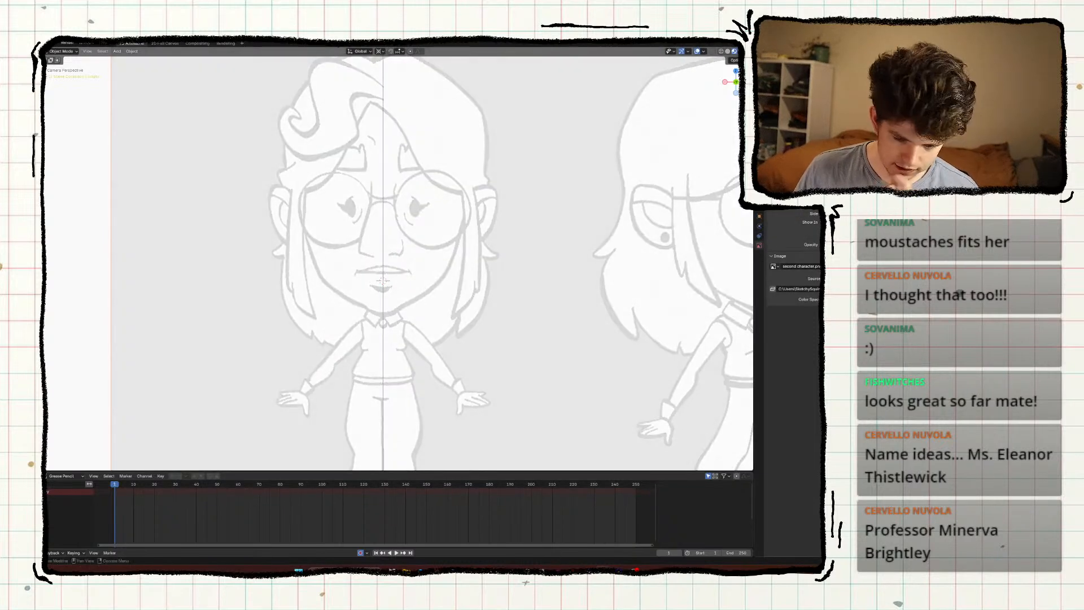
pyautogui.scroll(-3, 523, 208)
pyautogui.scroll(2, 482, 201)
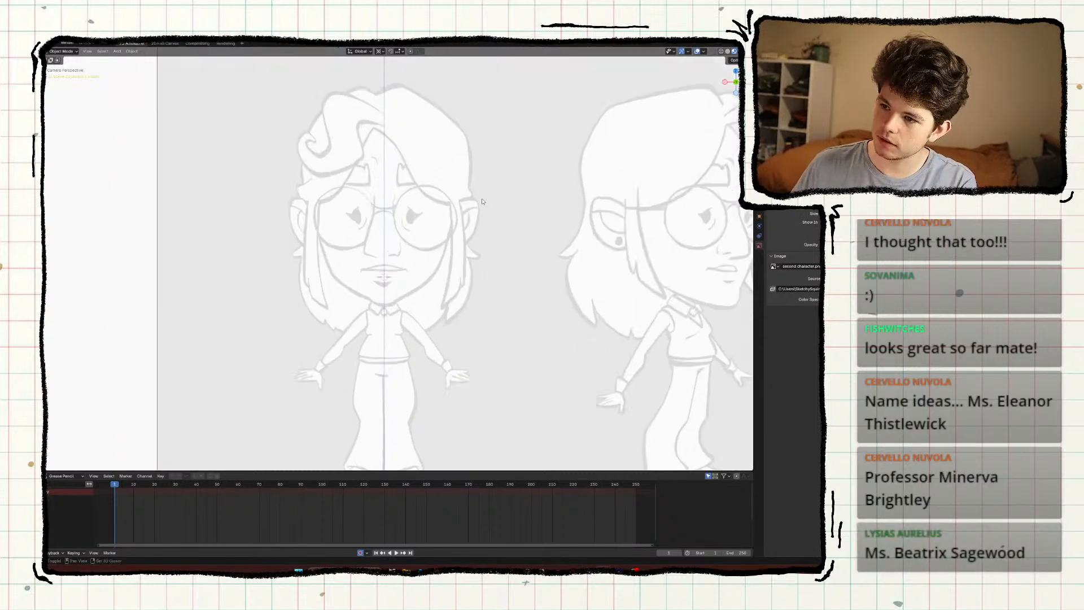
pyautogui.keyDown('shift'); pyautogui.moveTo(483, 201); pyautogui.dragTo(494, 217, button='middle'); pyautogui.keyUp('shift')
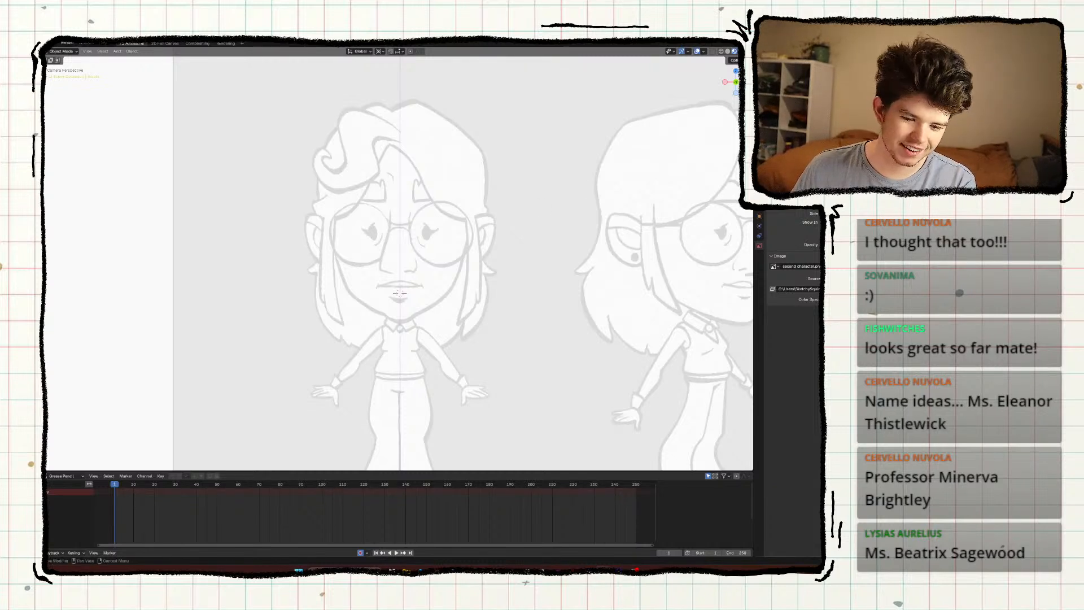
# Select the GP_Head object and switch it to Draw Mode, framed on the front view's head.
pyautogui.click(791, 113)
pyautogui.scroll(-1, 535, 192)
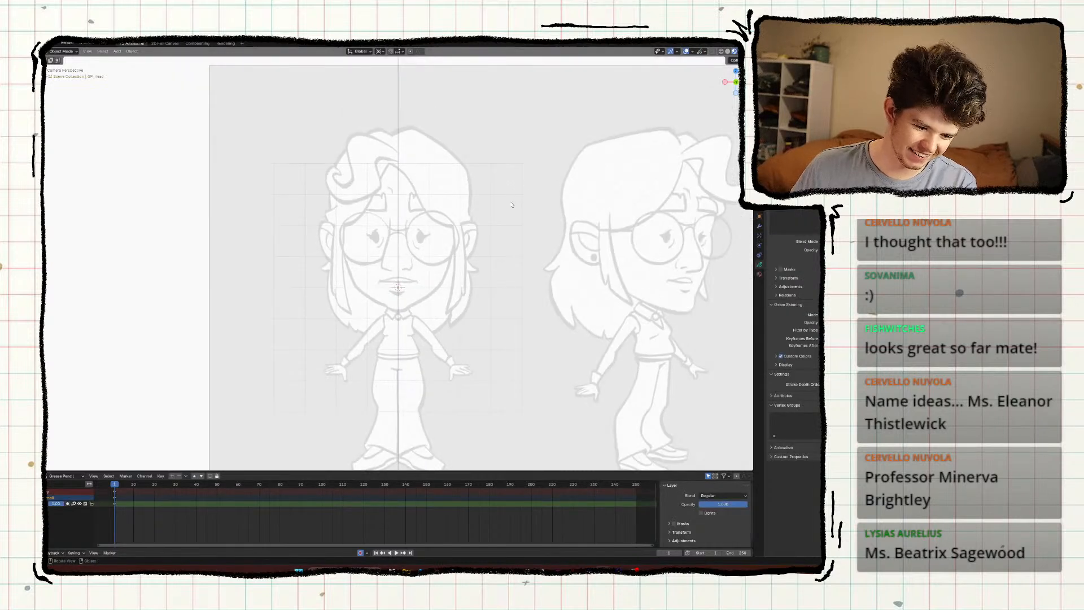
pyautogui.scroll(1, 499, 208)
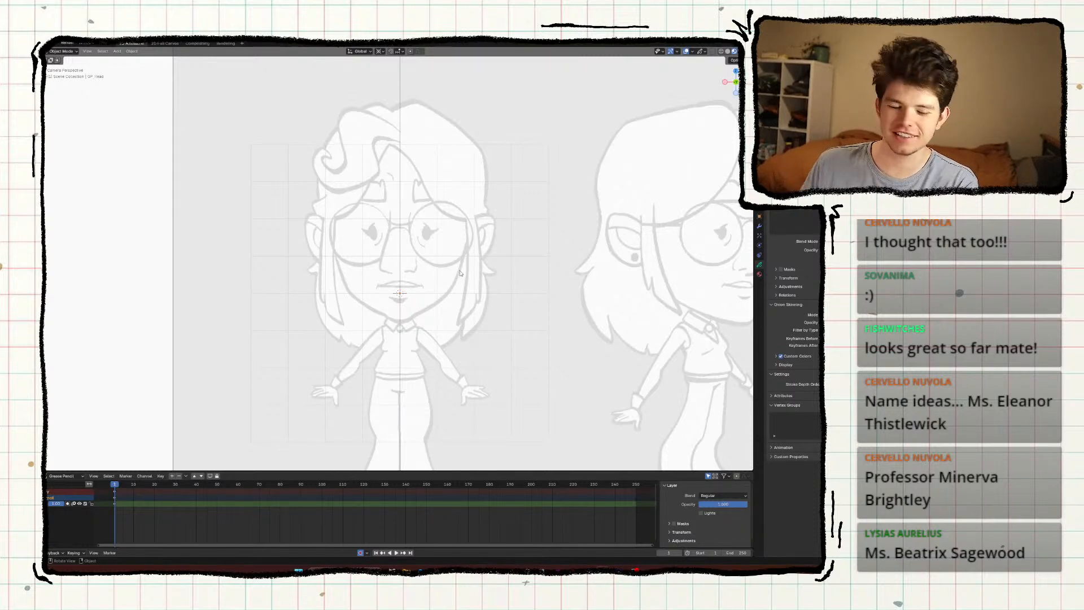
pyautogui.scroll(1, 461, 273)
pyautogui.scroll(1, 460, 257)
pyautogui.hotkey('ctrl', 'Tab')
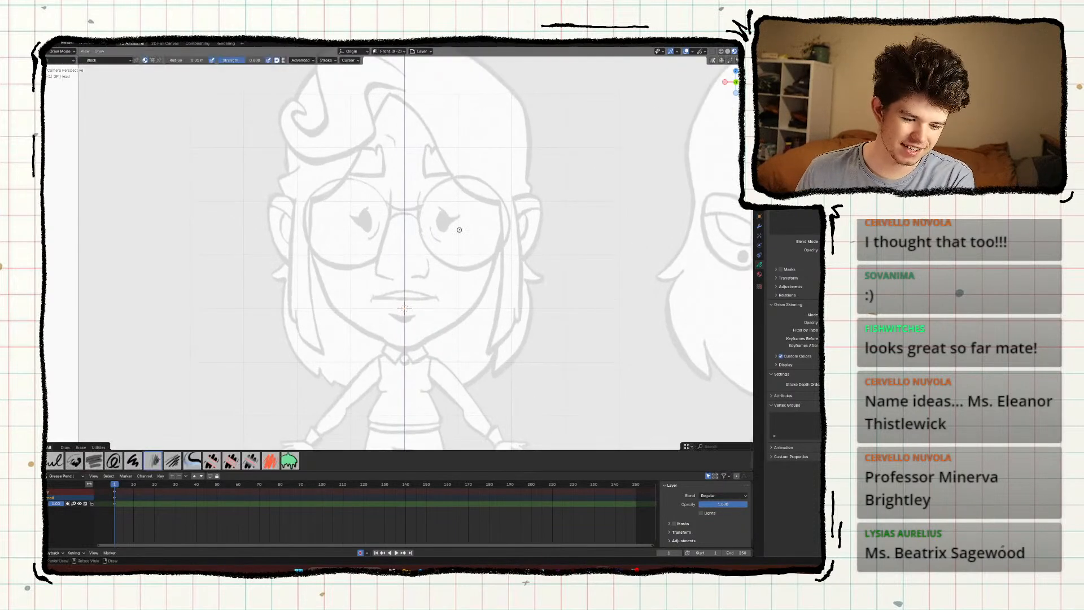
pyautogui.scroll(3, 461, 262)
pyautogui.scroll(-1, 461, 264)
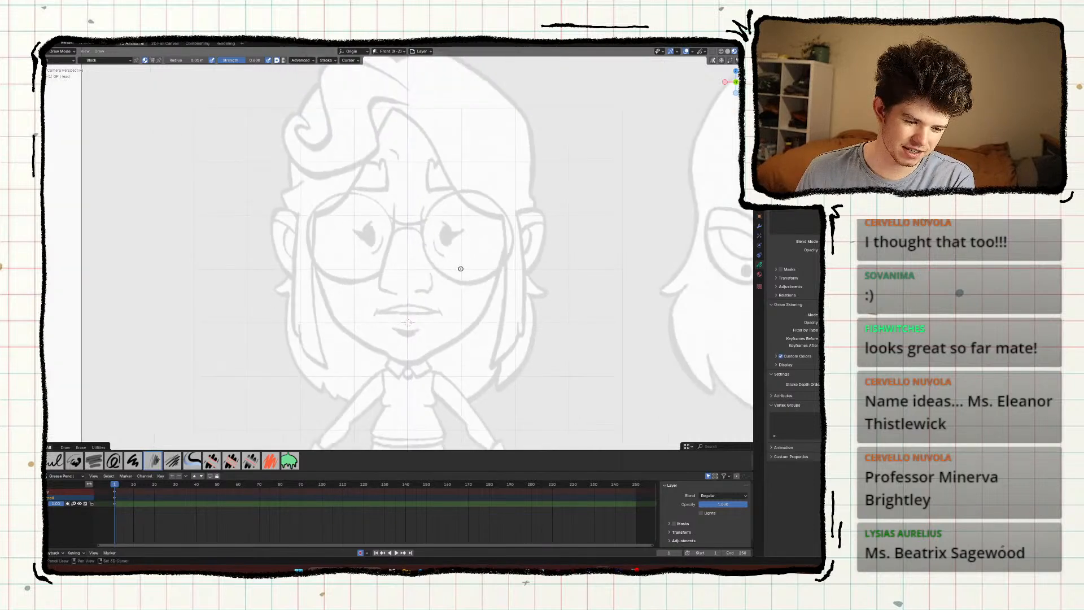
pyautogui.scroll(-1, 461, 271)
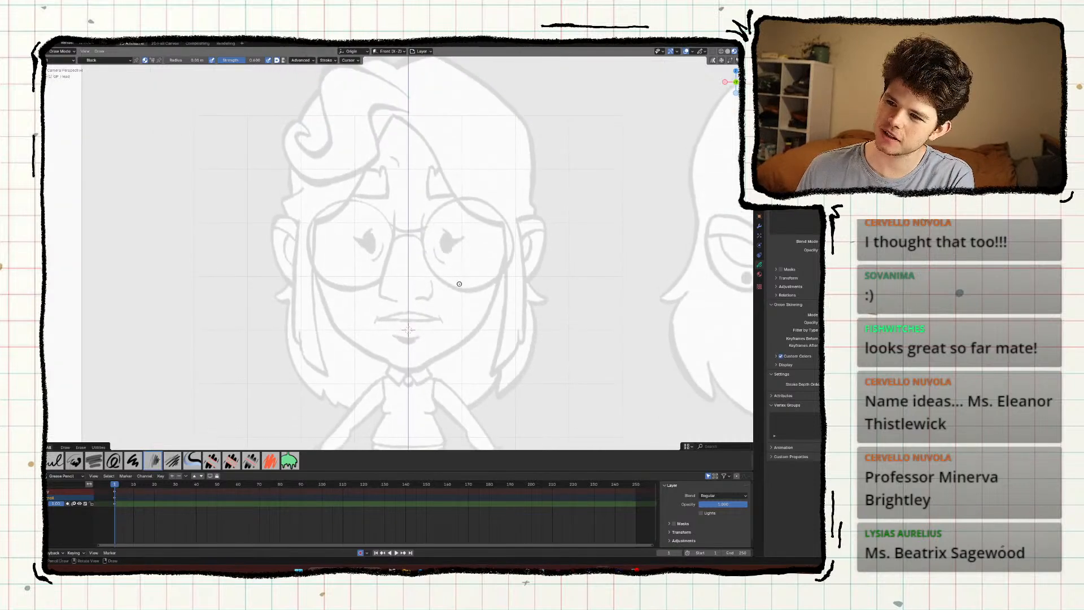
pyautogui.keyDown('shift'); pyautogui.moveTo(461, 287); pyautogui.dragTo(464, 271, button='middle'); pyautogui.keyUp('shift')
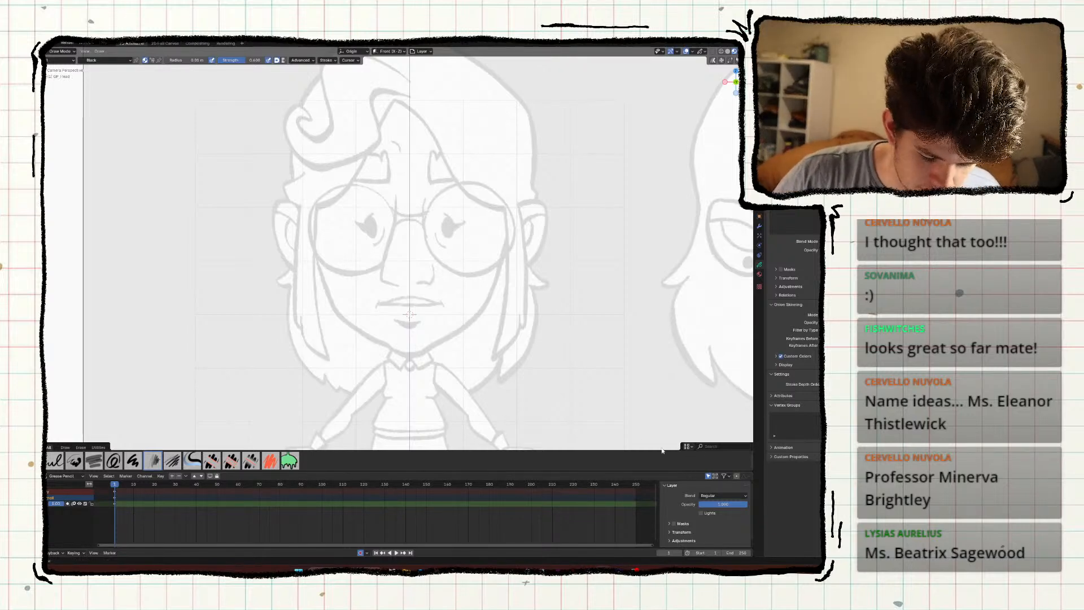
# Discard a first test stroke and switch from the soft pencil brush to an ink brush.
pyautogui.moveTo(495, 292); pyautogui.dragTo(275, 386)
pyautogui.hotkey('ctrl', 'z')
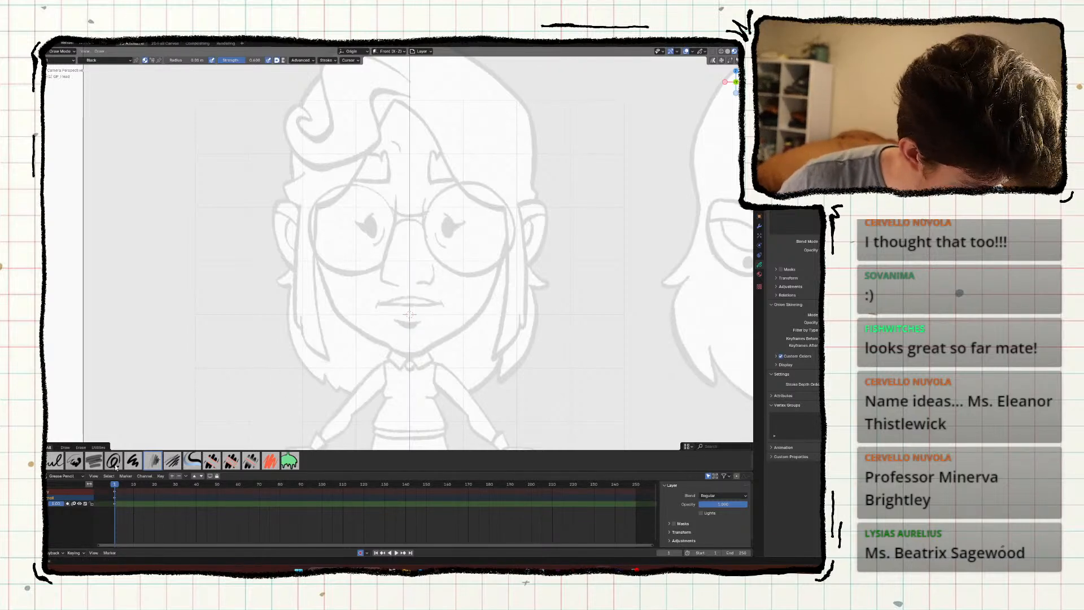
pyautogui.click(74, 461)
# Try out the ink brush with long freehand strokes across the face, undoing each one.
pyautogui.moveTo(530, 300)
pyautogui.mouseDown()
pyautogui.moveTo(326, 407)
pyautogui.moveTo(80, 390)
pyautogui.mouseUp()
pyautogui.hotkey('ctrl', 'z')
pyautogui.moveTo(535, 221)
pyautogui.mouseDown()
pyautogui.moveTo(416, 358)
pyautogui.moveTo(45, 371)
pyautogui.mouseUp()
pyautogui.hotkey('ctrl', 'z')
pyautogui.moveTo(546, 189)
pyautogui.mouseDown()
pyautogui.moveTo(379, 293)
pyautogui.moveTo(176, 386)
pyautogui.mouseUp()
pyautogui.hotkey('ctrl', 'z')
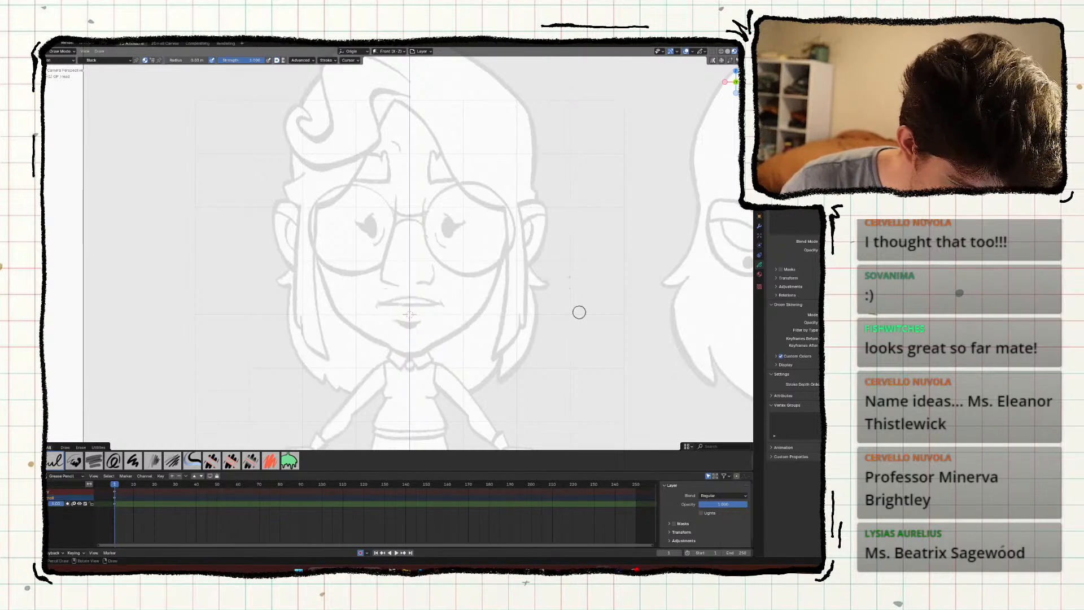
pyautogui.moveTo(579, 309)
pyautogui.mouseDown()
pyautogui.moveTo(446, 370)
pyautogui.moveTo(162, 403)
pyautogui.mouseUp()
pyautogui.hotkey('ctrl', 'z')
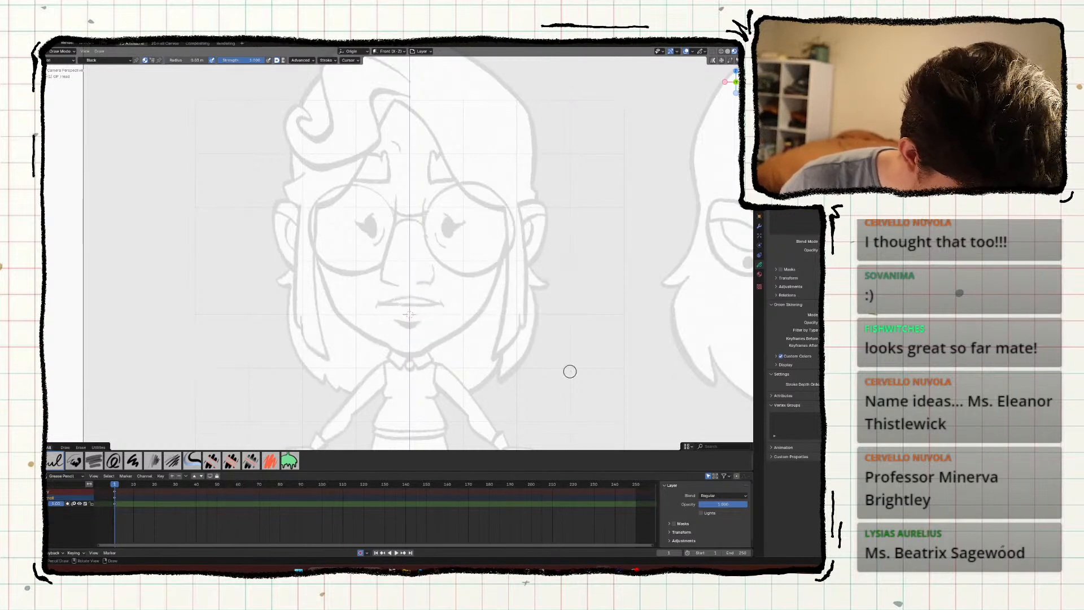
pyautogui.moveTo(573, 369)
pyautogui.mouseDown()
pyautogui.moveTo(504, 381)
pyautogui.moveTo(145, 382)
pyautogui.mouseUp()
pyautogui.hotkey('ctrl', 'z')
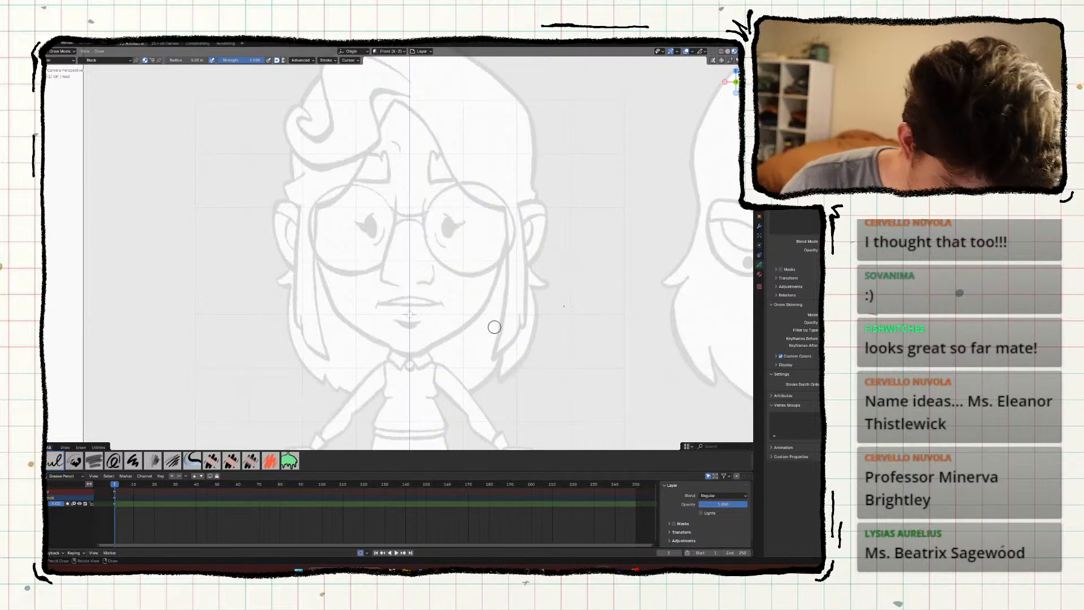
# Add a Grease Pencil modifier to GP_Head through the modifier search.
pyautogui.click(759, 226)
pyautogui.hotkey('shift', 'a')
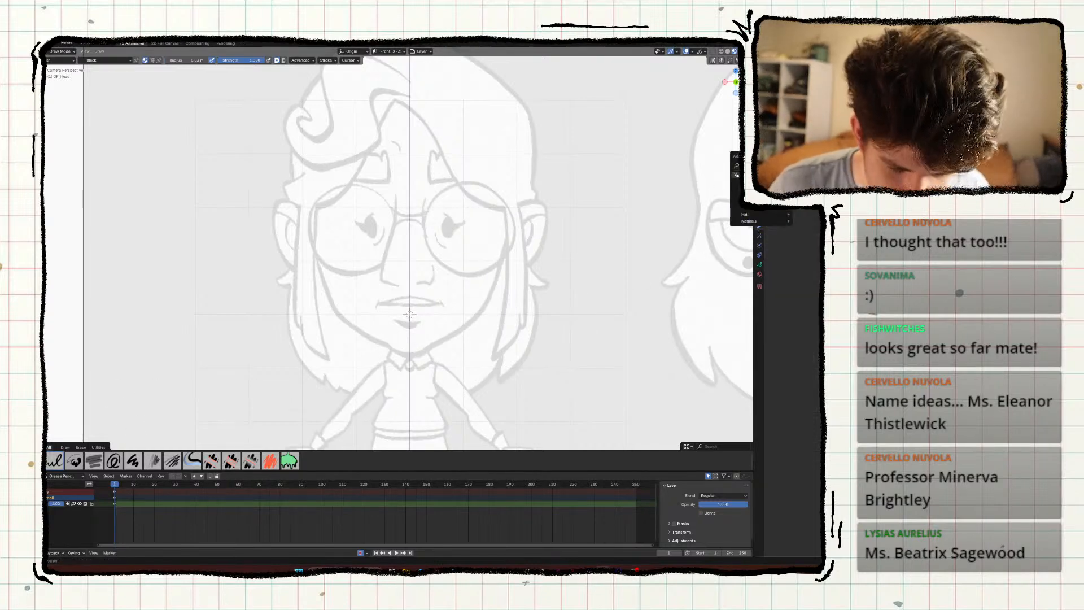
pyautogui.press('space')
pyautogui.write('mir')
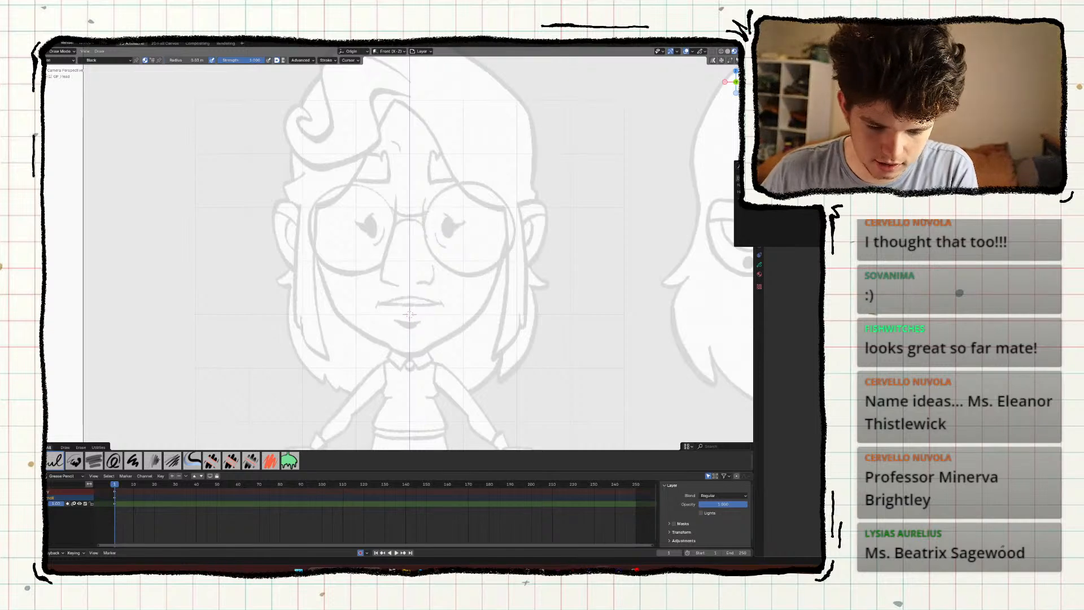
pyautogui.press('Return')
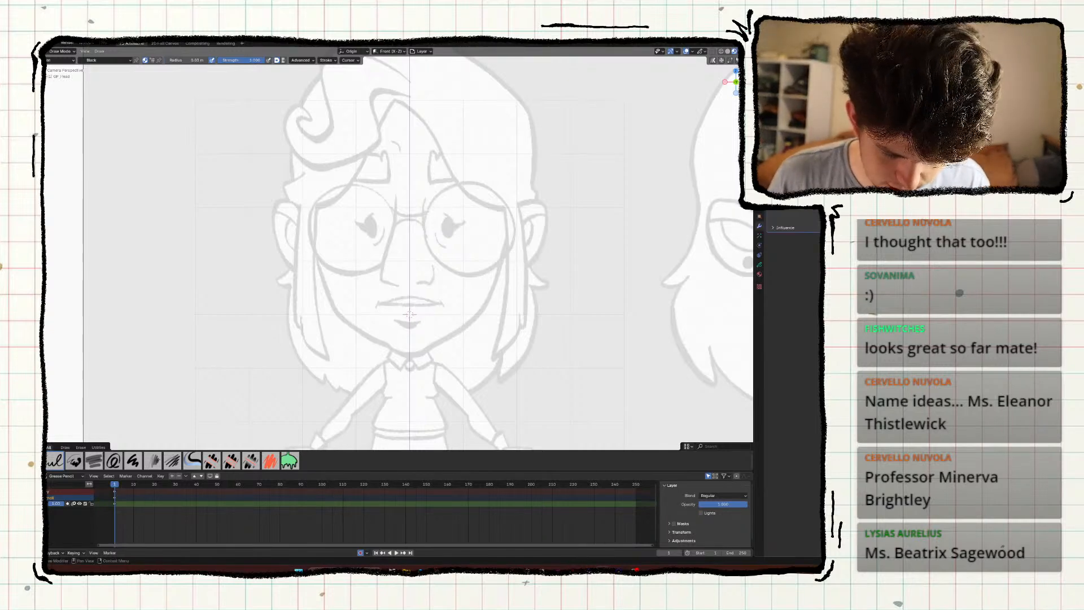
# Draw wavy freehand test strokes across the lower face with the modifier active, undoing all but the last.
pyautogui.moveTo(599, 429)
pyautogui.mouseDown()
pyautogui.moveTo(375, 259)
pyautogui.moveTo(158, 368)
pyautogui.moveTo(96, 364)
pyautogui.mouseUp()
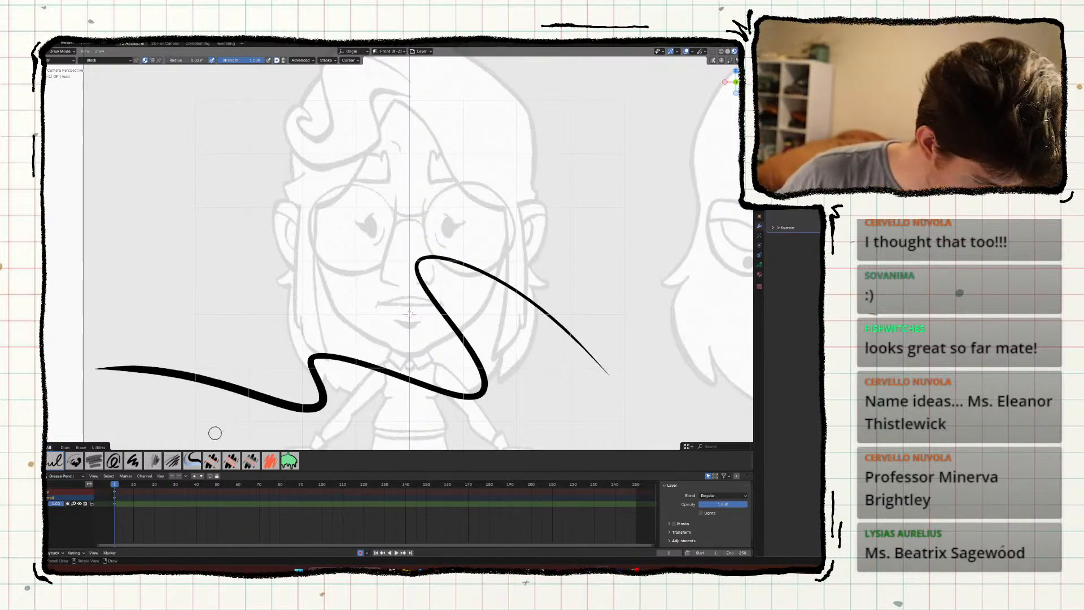
pyautogui.hotkey('ctrl', 'z')
pyautogui.moveTo(418, 364)
pyautogui.mouseDown()
pyautogui.moveTo(347, 336)
pyautogui.moveTo(252, 390)
pyautogui.moveTo(226, 383)
pyautogui.mouseUp()
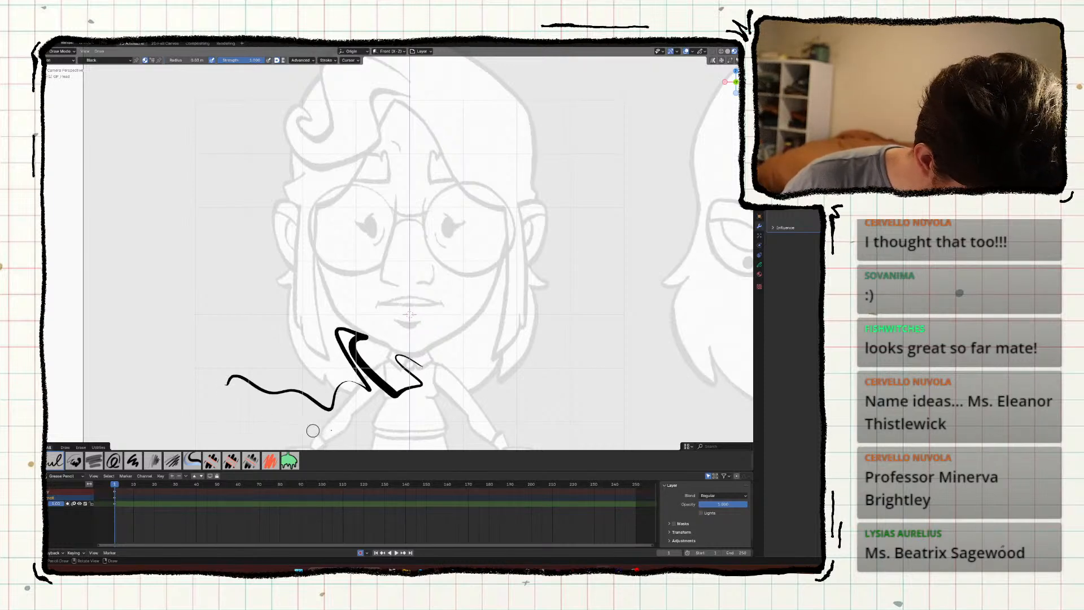
pyautogui.hotkey('ctrl', 'z')
pyautogui.moveTo(629, 314)
pyautogui.mouseDown()
pyautogui.moveTo(511, 233)
pyautogui.moveTo(483, 346)
pyautogui.moveTo(300, 324)
pyautogui.mouseUp()
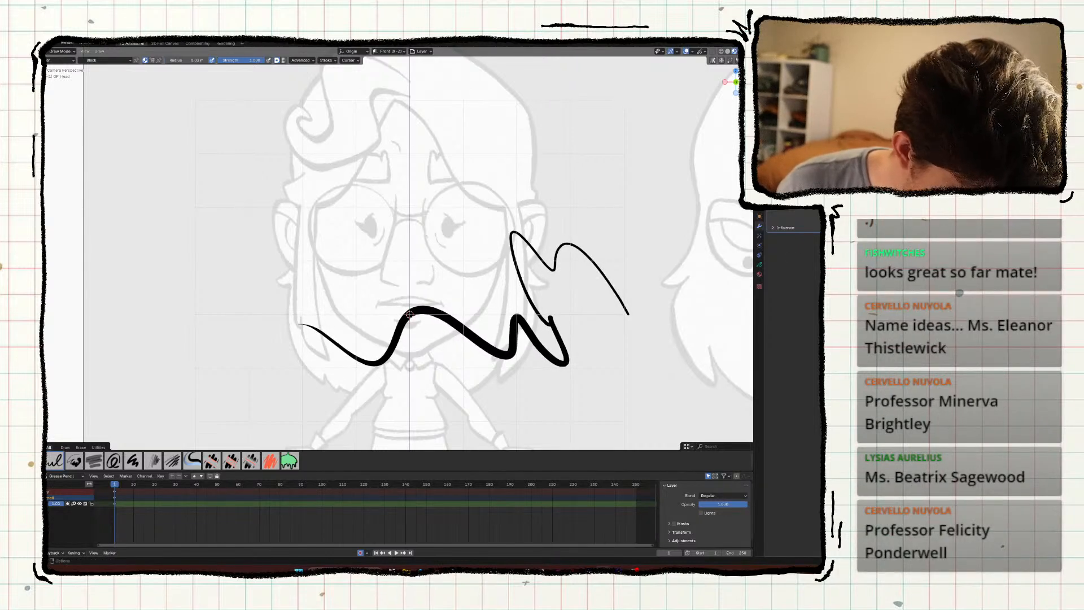
# Delete all the test strokes from GP_Head in Edit Mode and return to Draw Mode.
pyautogui.press('Tab')
pyautogui.press('a')
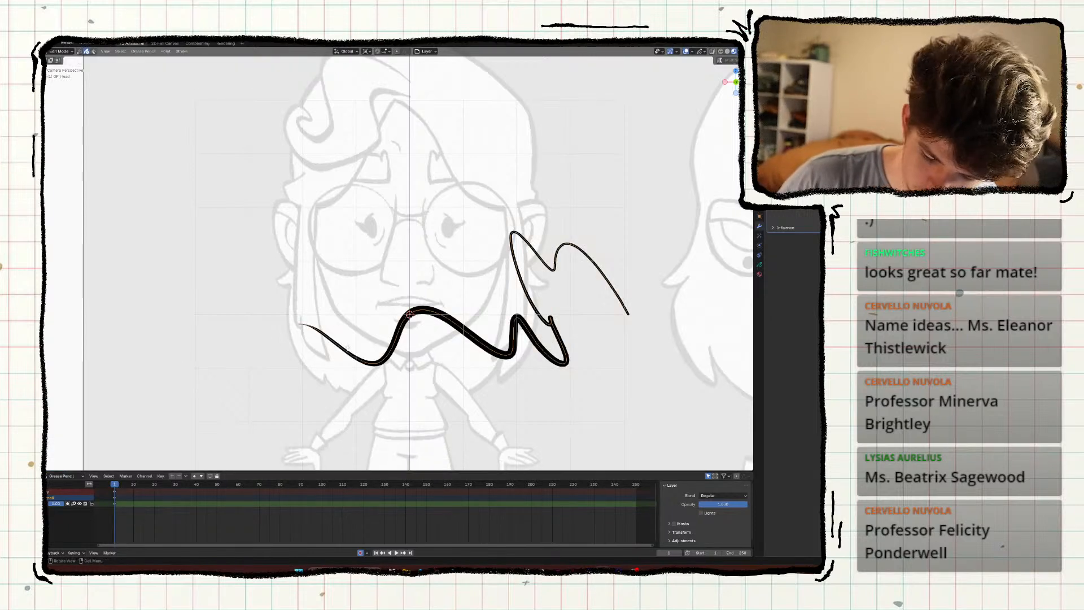
pyautogui.press('x')
pyautogui.click(342, 350)
pyautogui.press('Tab')
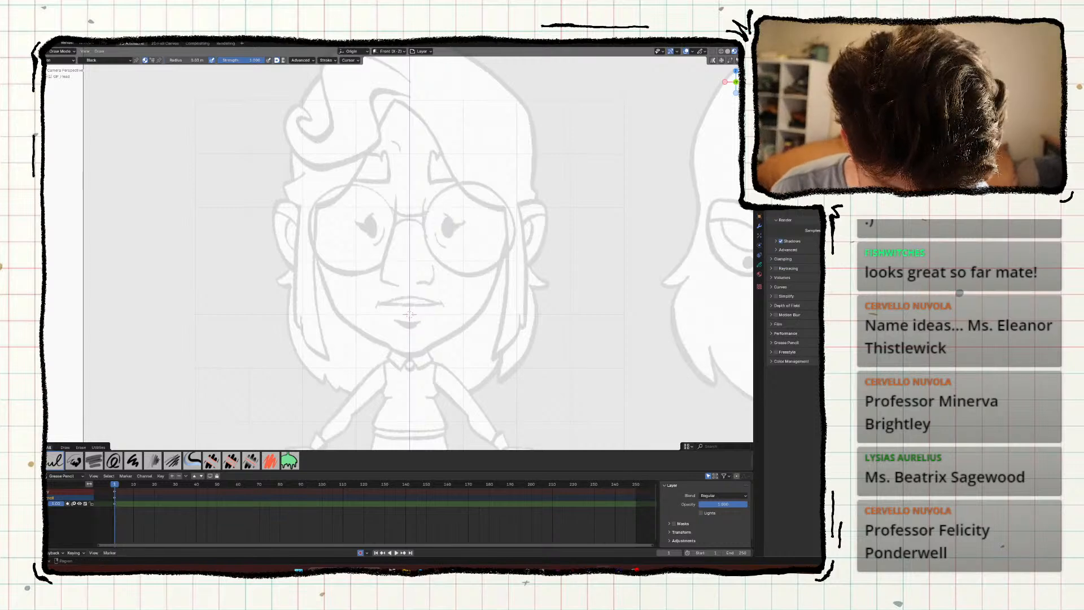
# Adjust the low end of the Ink Pen's radius pressure curve, try it with a wavy stroke and undo the stroke.
pyautogui.click(759, 141)
pyautogui.click(775, 229)
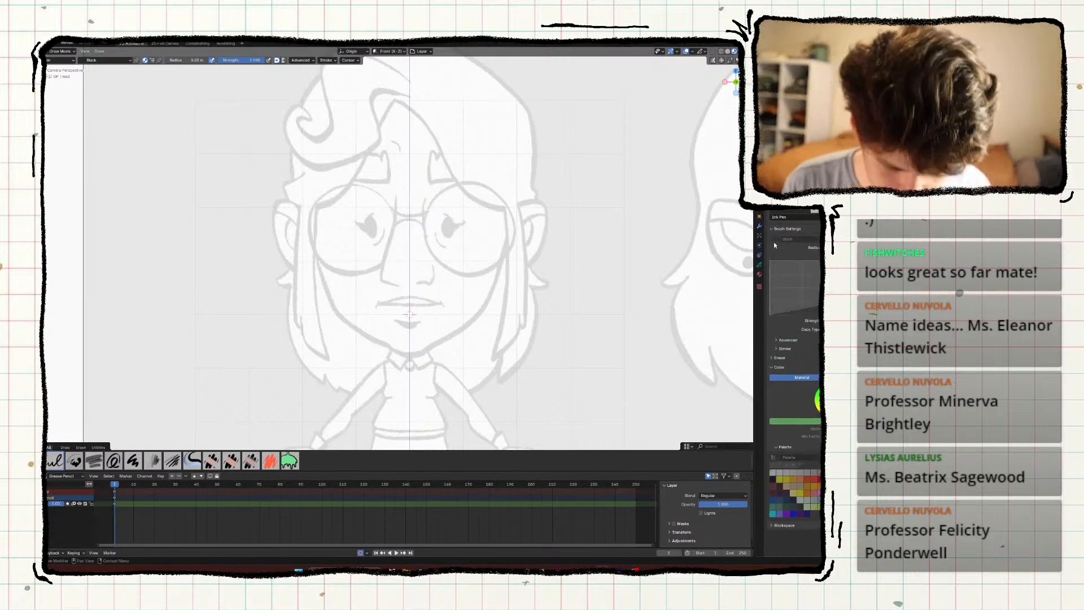
pyautogui.click(770, 314)
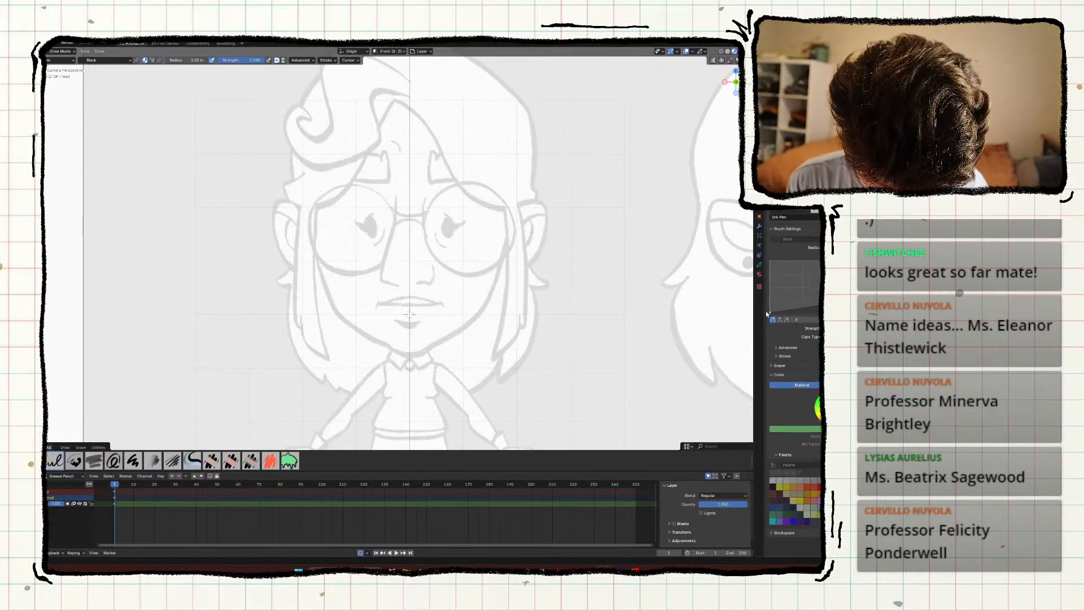
pyautogui.moveTo(611, 367)
pyautogui.mouseDown()
pyautogui.moveTo(460, 375)
pyautogui.moveTo(168, 351)
pyautogui.mouseUp()
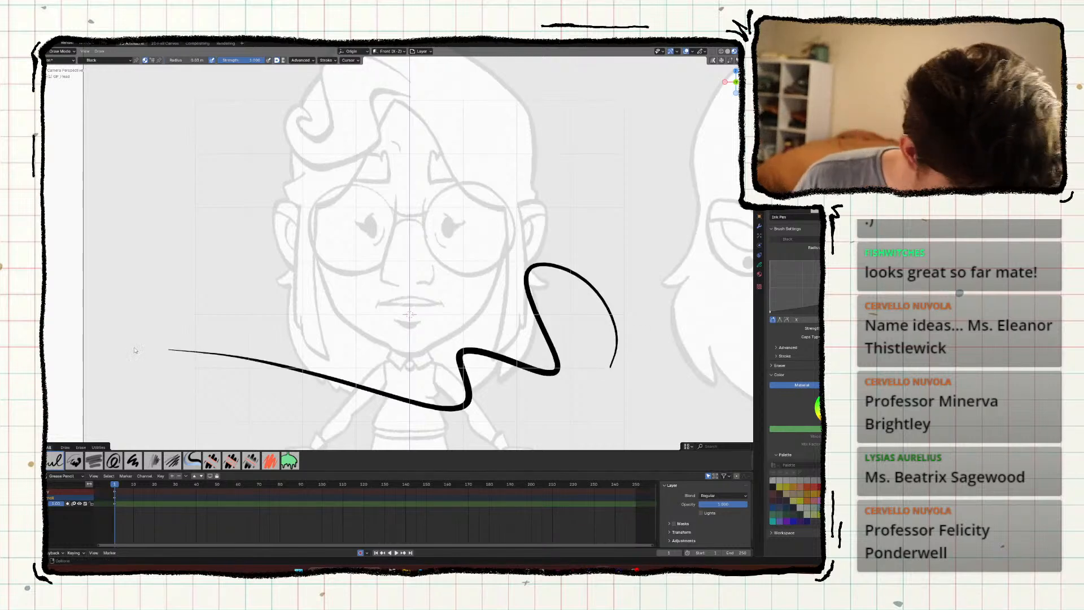
pyautogui.hotkey('ctrl', 'z')
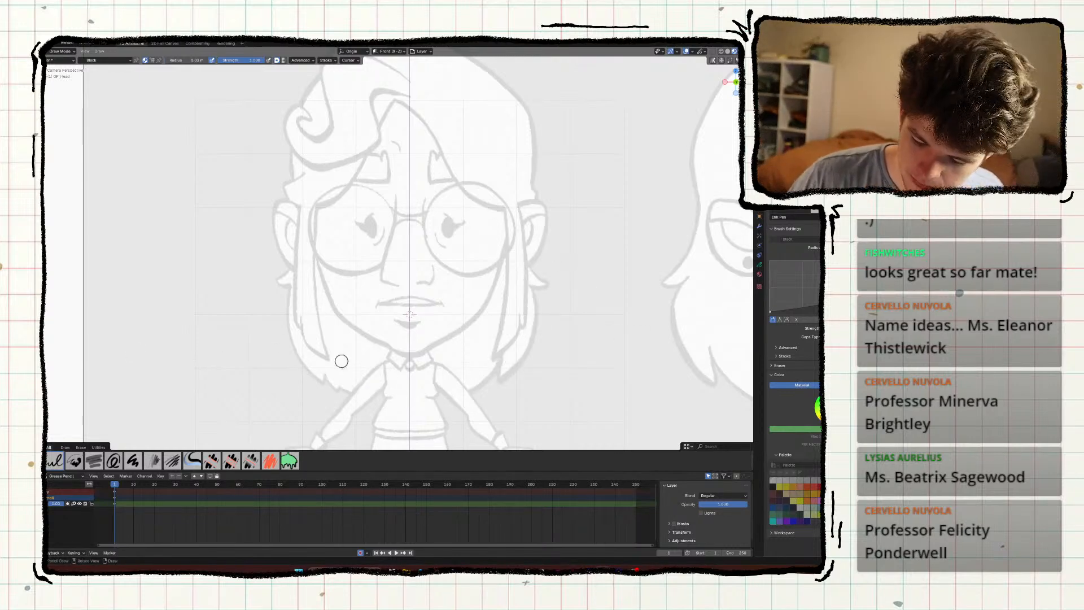
# Maximize the viewport and save the project as a new Blender file.
pyautogui.hotkey('ctrl', 'space')
pyautogui.hotkey('ctrl', 's')
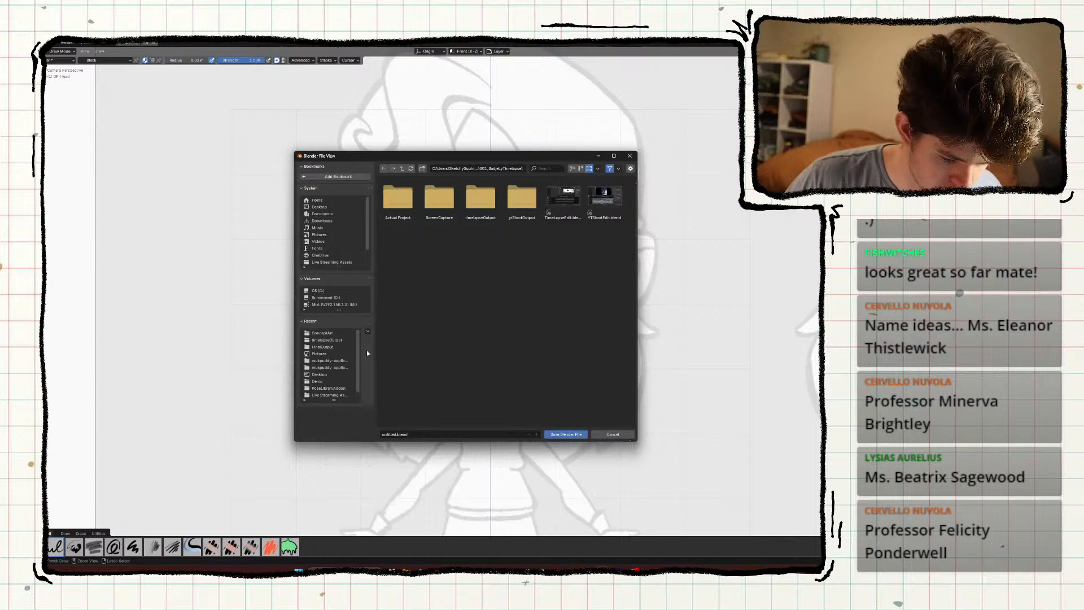
pyautogui.click(615, 434)
pyautogui.hotkey('ctrl', 's')
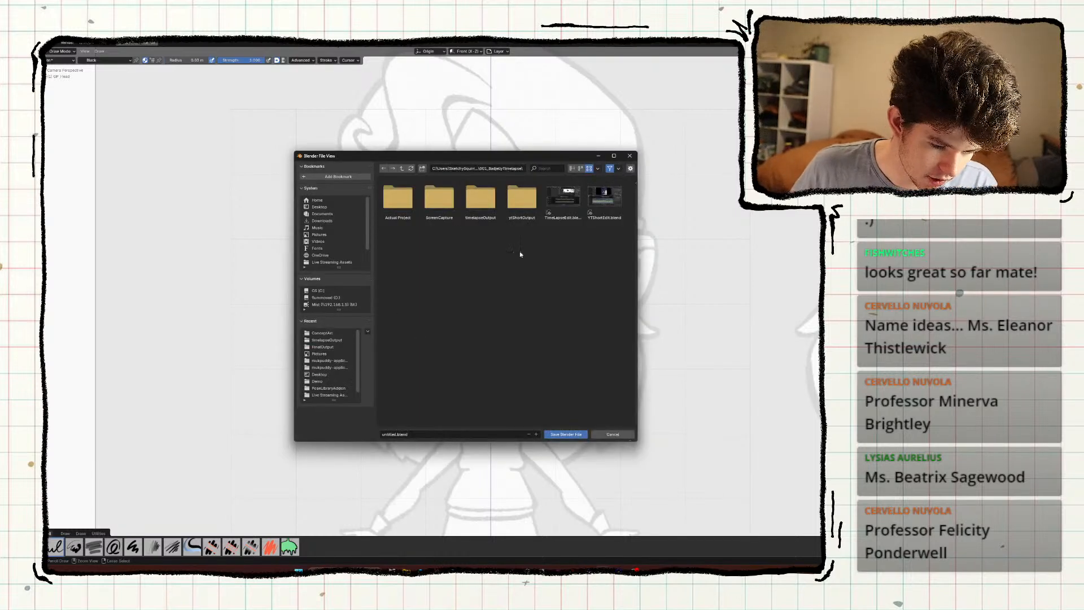
pyautogui.moveTo(496, 157)
pyautogui.mouseDown()
pyautogui.moveTo(901, 194)
pyautogui.moveTo(1083, 194)
pyautogui.mouseUp()
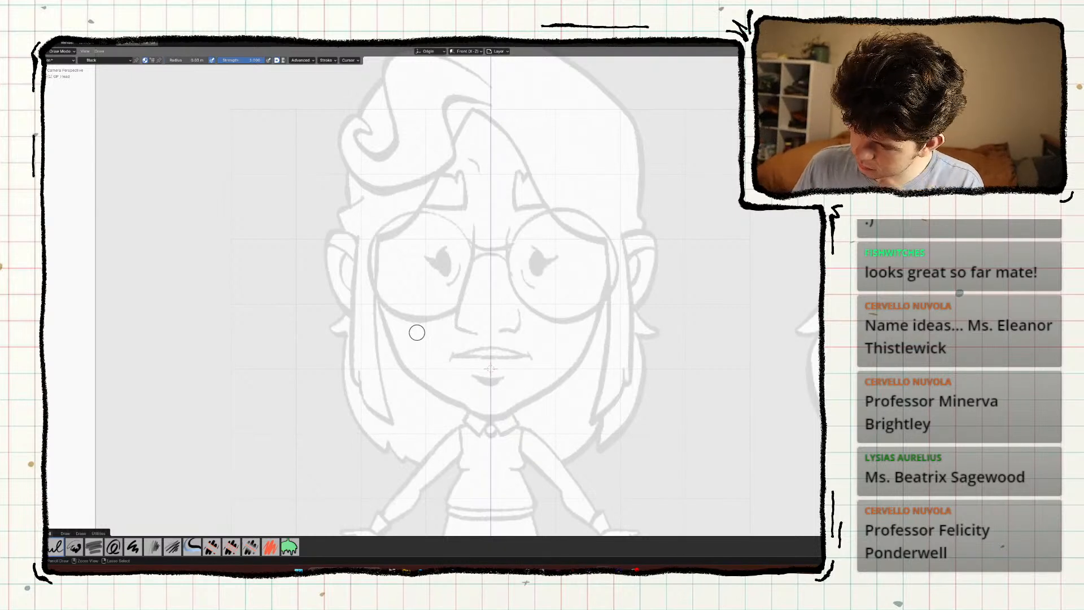
pyautogui.hotkey('ctrl', 's')
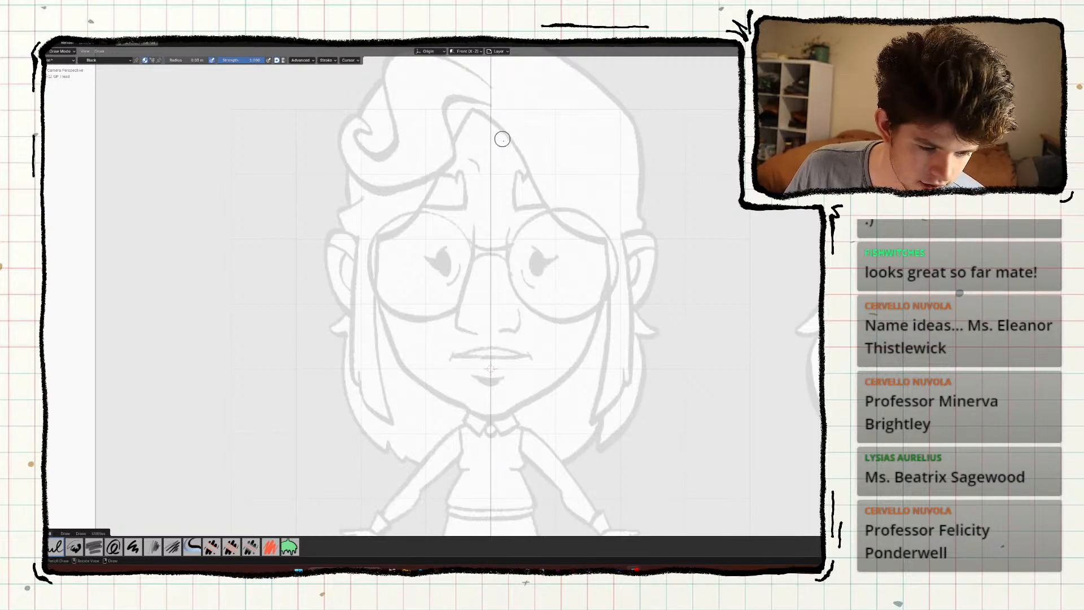
# Try to trace the left edge of the face beside the glasses, undo it and restore the full editor layout.
pyautogui.press('KP_0')
pyautogui.press('KP_0')
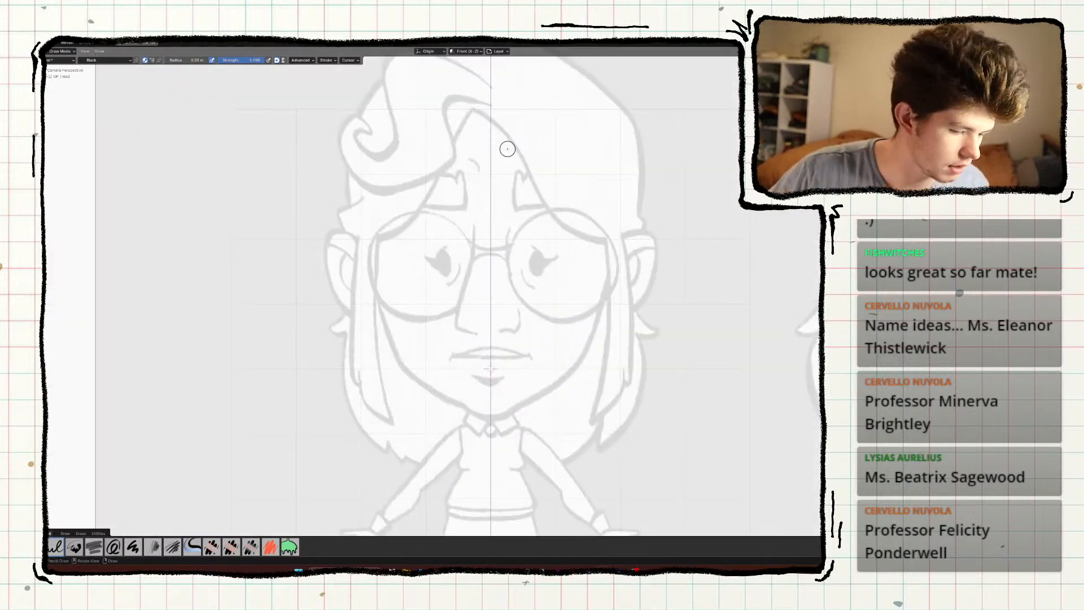
pyautogui.press('capslock')
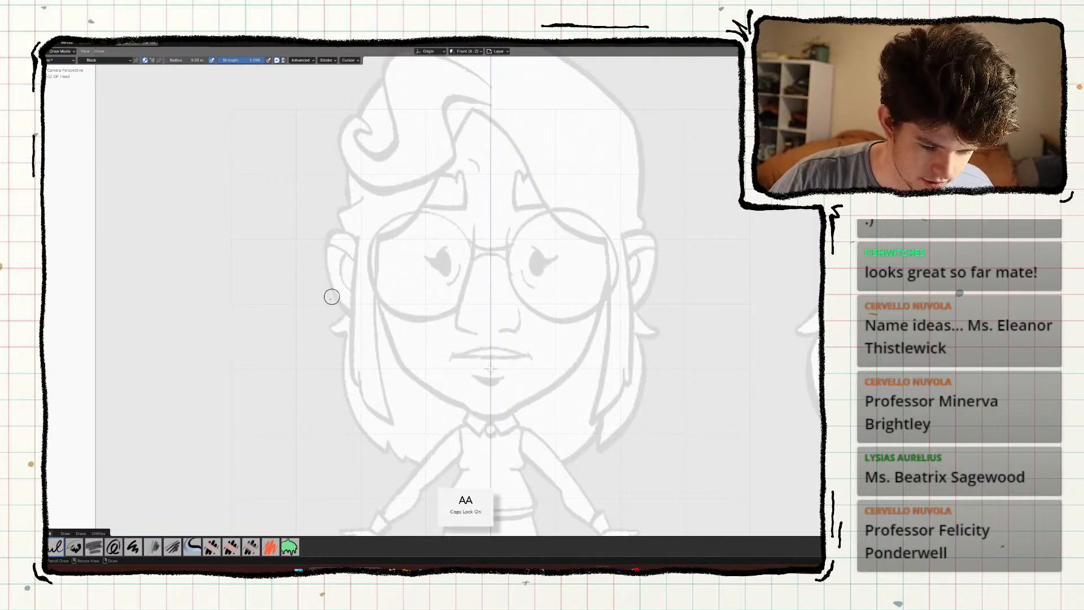
pyautogui.moveTo(322, 304)
pyautogui.keyDown('shift'); pyautogui.mouseDown(button='middle')
pyautogui.moveTo(327, 364)
pyautogui.moveTo(295, 328)
pyautogui.moveTo(278, 151)
pyautogui.moveTo(259, 205)
pyautogui.mouseUp(button='middle'); pyautogui.keyUp('shift')
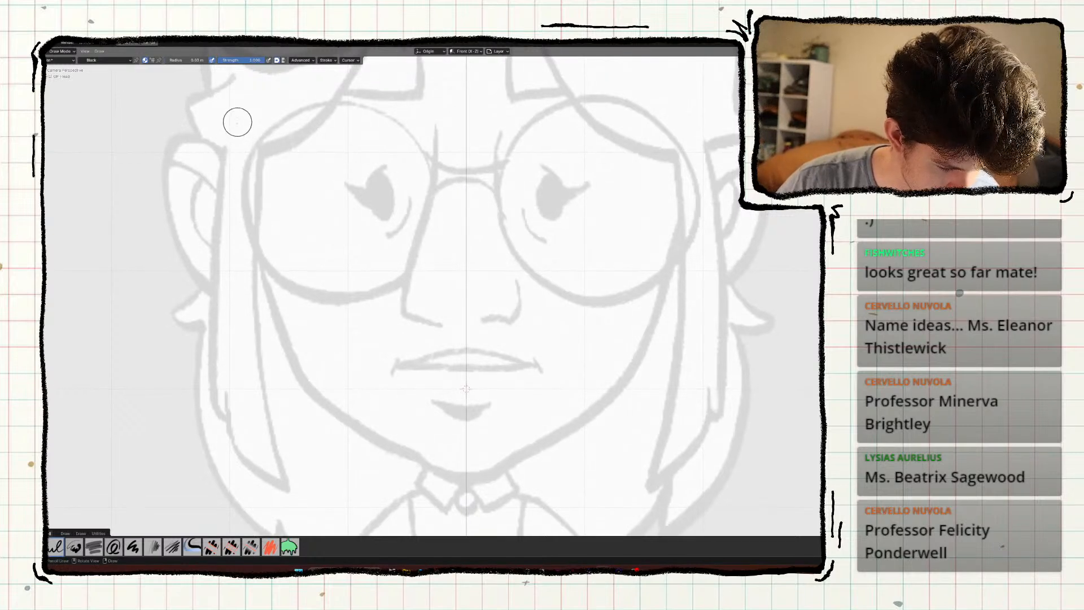
pyautogui.moveTo(237, 131)
pyautogui.mouseDown()
pyautogui.moveTo(268, 324)
pyautogui.moveTo(246, 195)
pyautogui.moveTo(286, 333)
pyautogui.mouseUp()
pyautogui.hotkey('ctrl', 'z')
pyautogui.hotkey('ctrl', 'z')
pyautogui.hotkey('ctrl', 'space')
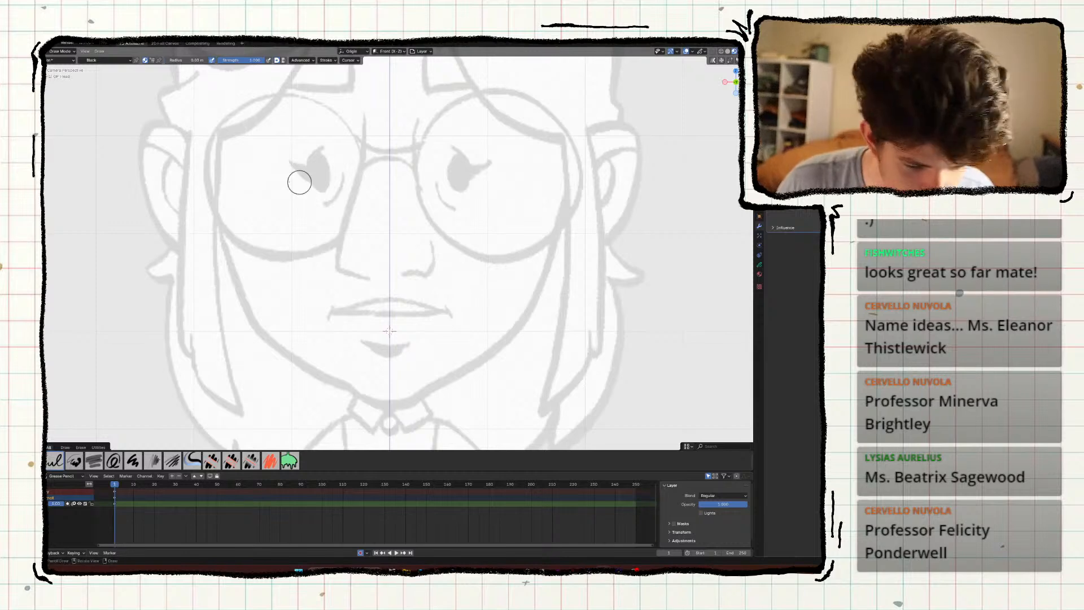
# Trace the left side of the face from beside the glasses down to the jaw near the chin, undoing short attempts.
pyautogui.moveTo(204, 135); pyautogui.dragTo(242, 332)
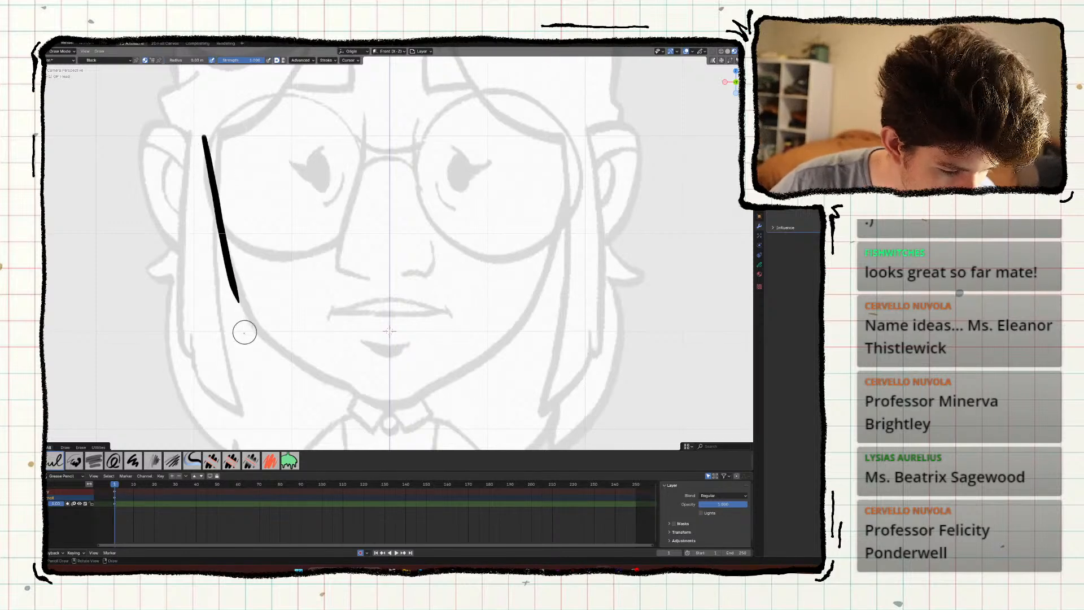
pyautogui.hotkey('ctrl', 'z')
pyautogui.moveTo(200, 132); pyautogui.dragTo(266, 346)
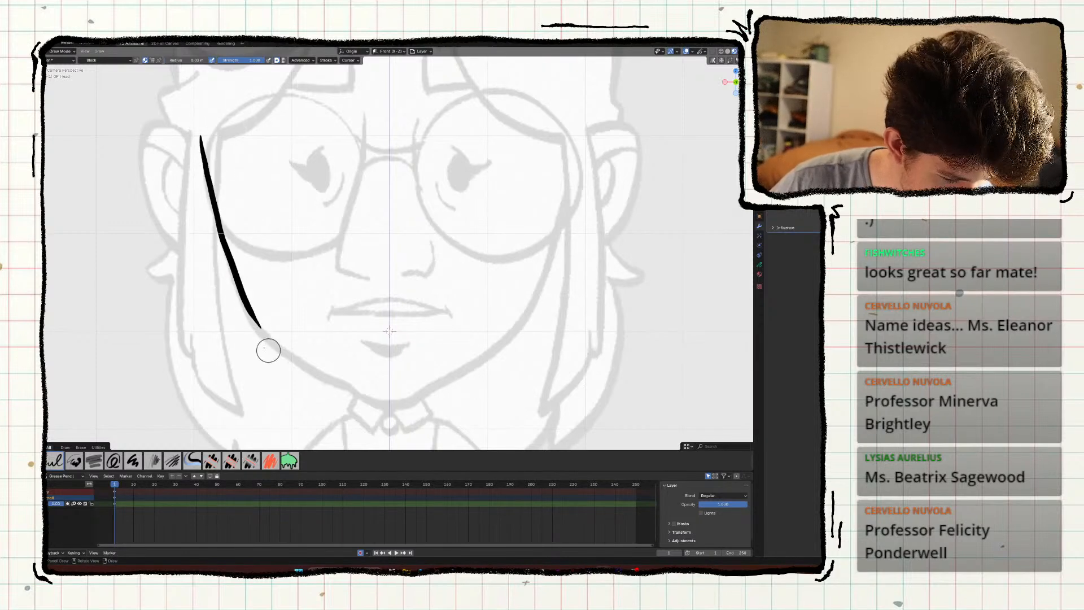
pyautogui.hotkey('ctrl', 'z')
pyautogui.moveTo(197, 130)
pyautogui.mouseDown()
pyautogui.moveTo(241, 316)
pyautogui.moveTo(204, 158)
pyautogui.moveTo(254, 320)
pyautogui.moveTo(361, 394)
pyautogui.mouseUp()
pyautogui.hotkey('ctrl', 'z')
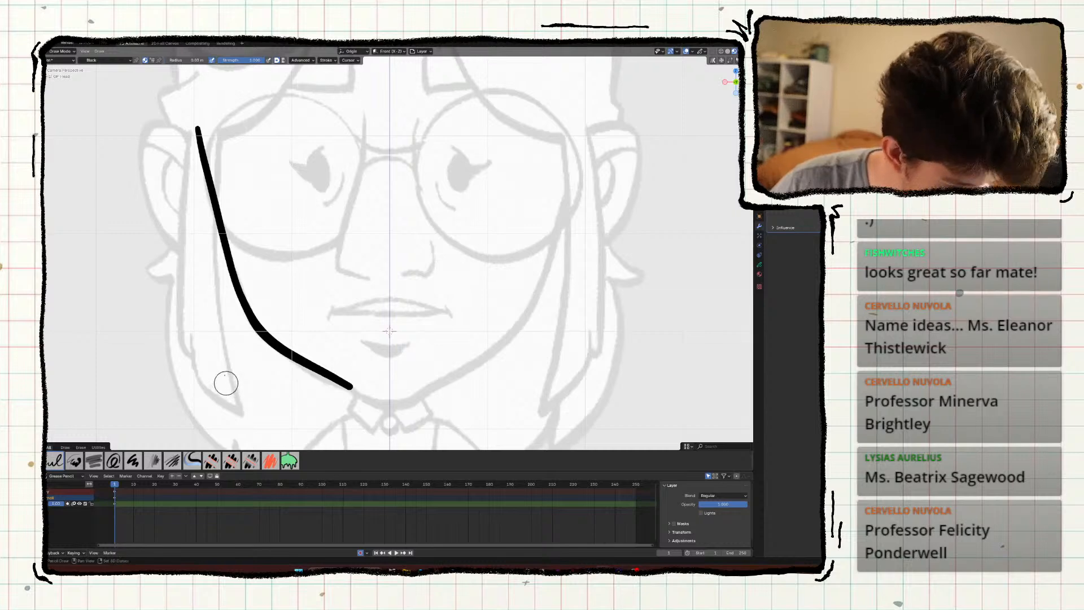
# Continue the face outline around the chin and up the right jaw to beside the right lens, with the viewport maximized.
pyautogui.moveTo(226, 382)
pyautogui.keyDown('shift'); pyautogui.mouseDown(button='middle')
pyautogui.moveTo(175, 258)
pyautogui.moveTo(215, 184)
pyautogui.moveTo(336, 246)
pyautogui.moveTo(354, 269)
pyautogui.mouseUp(button='middle'); pyautogui.keyUp('shift')
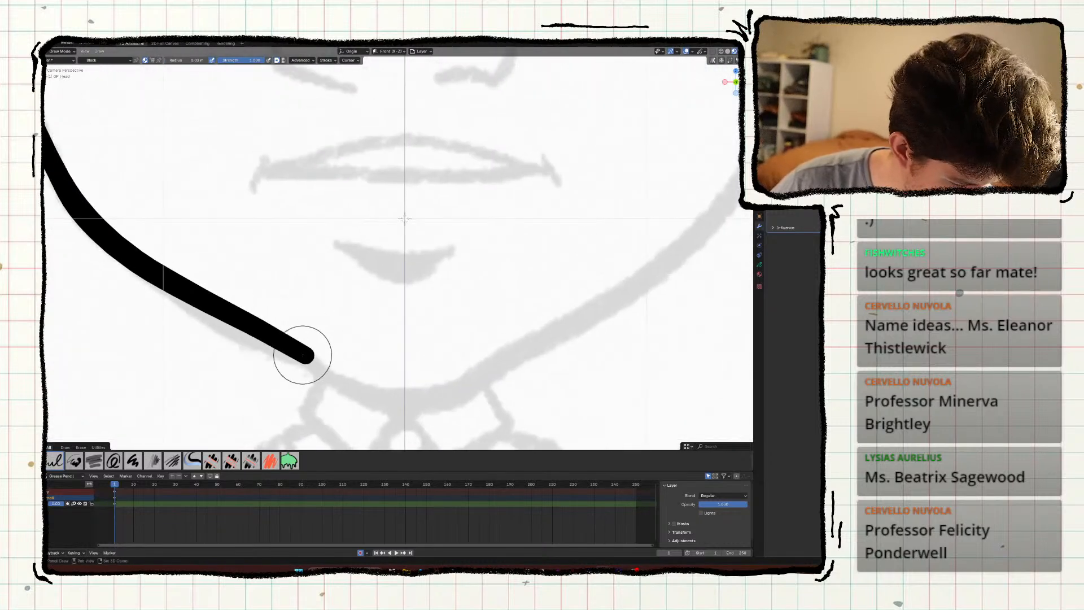
pyautogui.moveTo(310, 355)
pyautogui.mouseDown()
pyautogui.moveTo(351, 387)
pyautogui.moveTo(470, 387)
pyautogui.moveTo(666, 259)
pyautogui.moveTo(731, 182)
pyautogui.mouseUp()
pyautogui.hotkey('ctrl', 'z')
pyautogui.keyDown('shift'); pyautogui.moveTo(453, 226); pyautogui.dragTo(219, 362, button='middle'); pyautogui.keyUp('shift')
pyautogui.keyDown('ctrl'); pyautogui.moveTo(281, 350); pyautogui.dragTo(281, 392, button='middle'); pyautogui.keyUp('ctrl')
pyautogui.hotkey('ctrl', 'space')
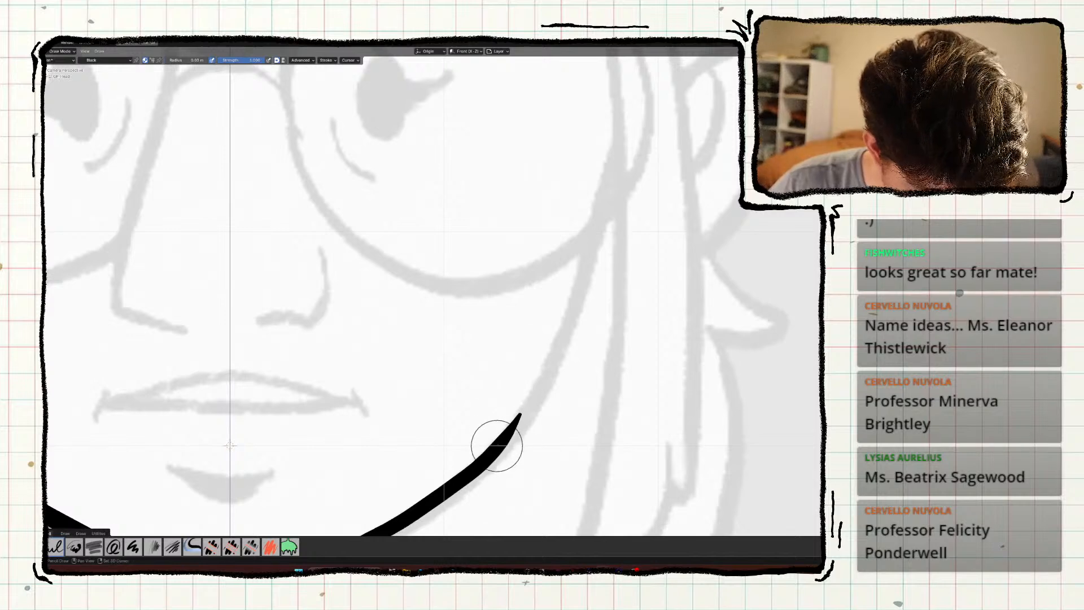
pyautogui.moveTo(497, 443)
pyautogui.mouseDown()
pyautogui.moveTo(596, 248)
pyautogui.moveTo(618, 153)
pyautogui.mouseUp()
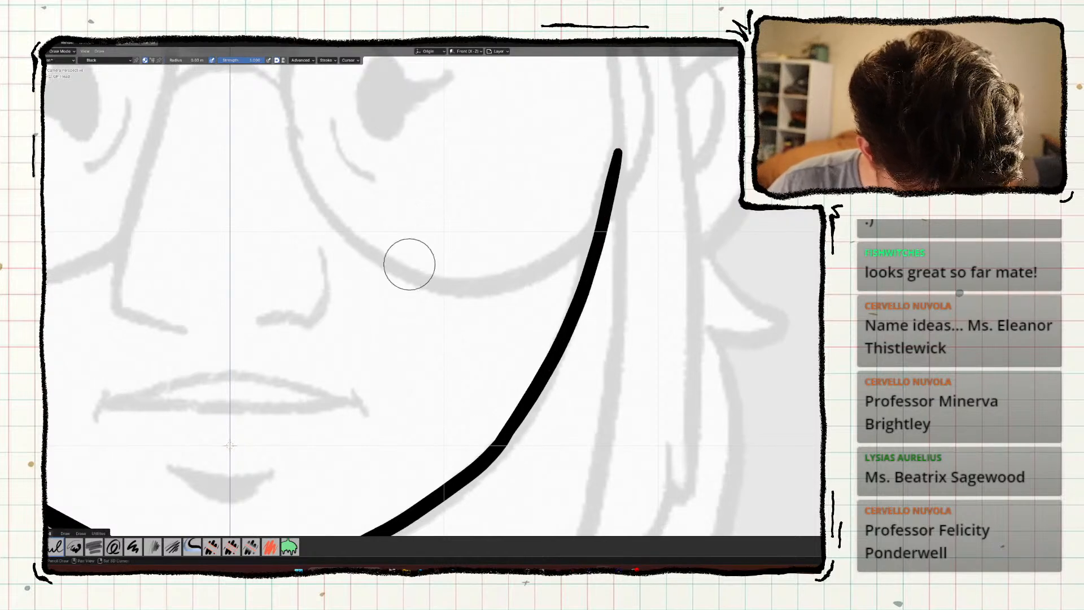
# Close the head outline by drawing up the right side, over the skull beneath the hair and down to the left cheek line.
pyautogui.keyDown('shift'); pyautogui.moveTo(410, 294); pyautogui.dragTo(354, 481, button='middle'); pyautogui.keyUp('shift')
pyautogui.moveTo(457, 371)
pyautogui.keyDown('ctrl'); pyautogui.mouseDown(button='middle')
pyautogui.moveTo(456, 405)
pyautogui.moveTo(407, 449)
pyautogui.moveTo(448, 451)
pyautogui.mouseUp(button='middle'); pyautogui.keyUp('ctrl')
pyautogui.keyDown('shift'); pyautogui.moveTo(490, 332); pyautogui.dragTo(421, 356, button='middle'); pyautogui.keyUp('shift')
pyautogui.moveTo(421, 357)
pyautogui.keyDown('ctrl'); pyautogui.mouseDown(button='middle')
pyautogui.moveTo(462, 286)
pyautogui.moveTo(479, 419)
pyautogui.mouseUp(button='middle'); pyautogui.keyUp('ctrl')
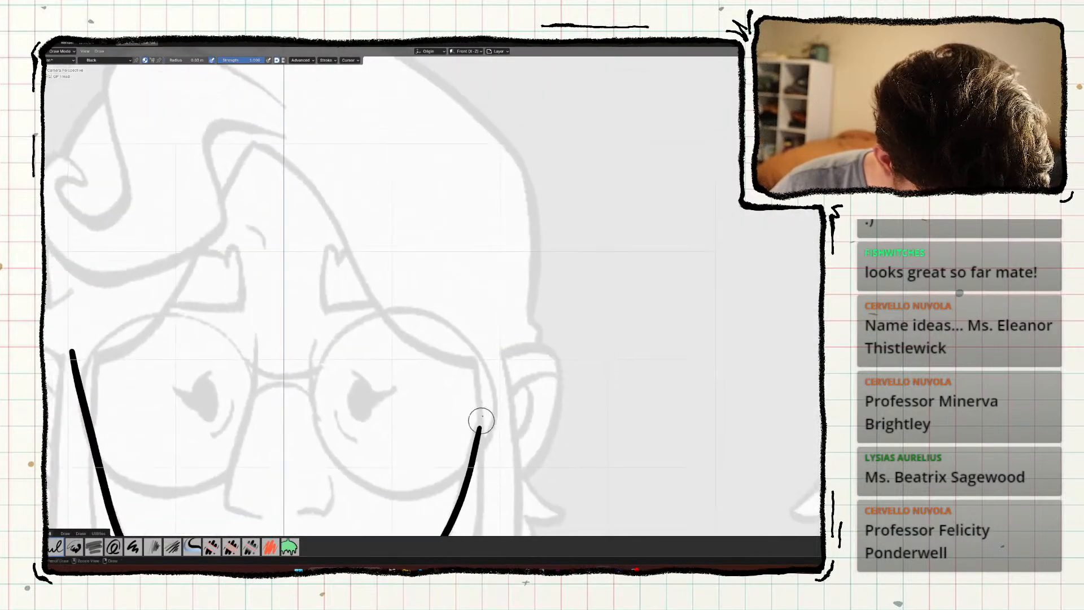
pyautogui.moveTo(476, 442)
pyautogui.mouseDown()
pyautogui.moveTo(495, 274)
pyautogui.moveTo(483, 173)
pyautogui.moveTo(409, 111)
pyautogui.moveTo(328, 77)
pyautogui.moveTo(263, 73)
pyautogui.mouseUp()
pyautogui.keyDown('shift'); pyautogui.moveTo(231, 314); pyautogui.dragTo(462, 301, button='middle'); pyautogui.keyUp('shift')
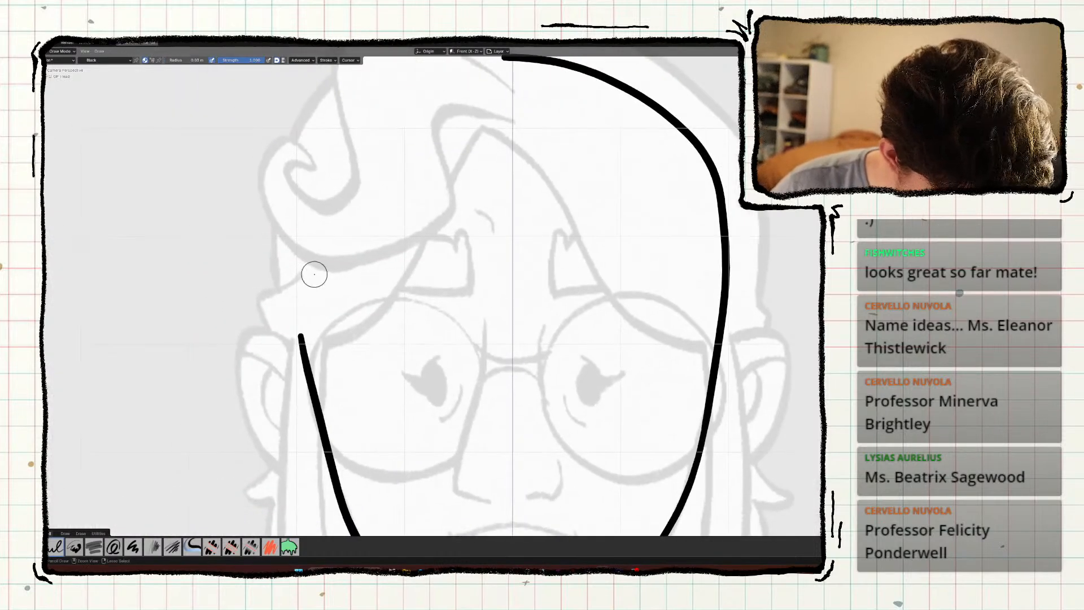
pyautogui.moveTo(314, 275)
pyautogui.keyDown('ctrl'); pyautogui.mouseDown(button='middle')
pyautogui.moveTo(313, 302)
pyautogui.moveTo(338, 280)
pyautogui.mouseUp(button='middle'); pyautogui.keyUp('ctrl')
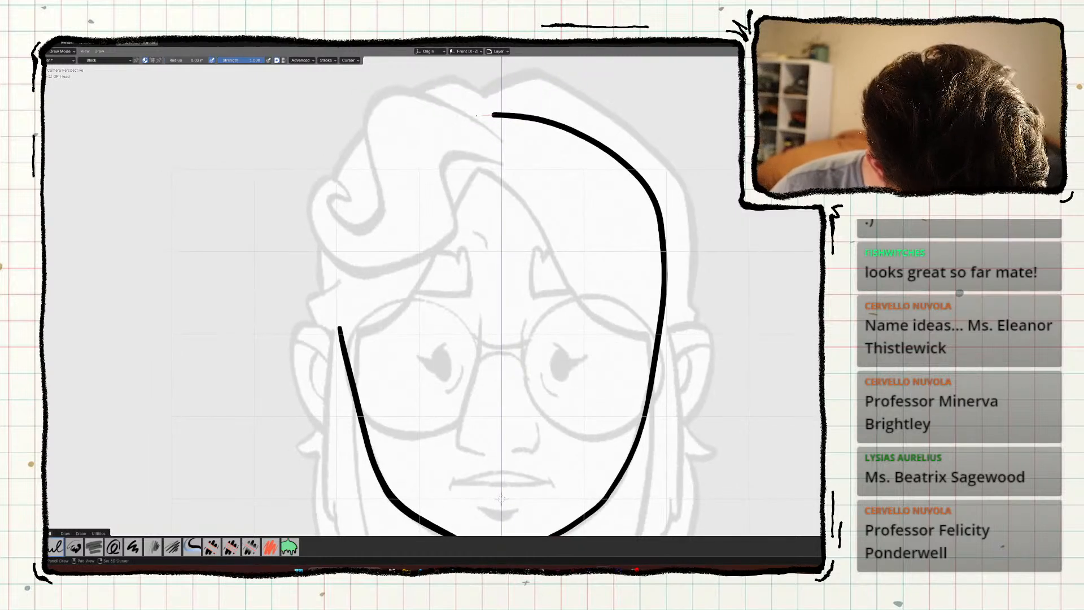
pyautogui.moveTo(476, 115); pyautogui.dragTo(417, 125)
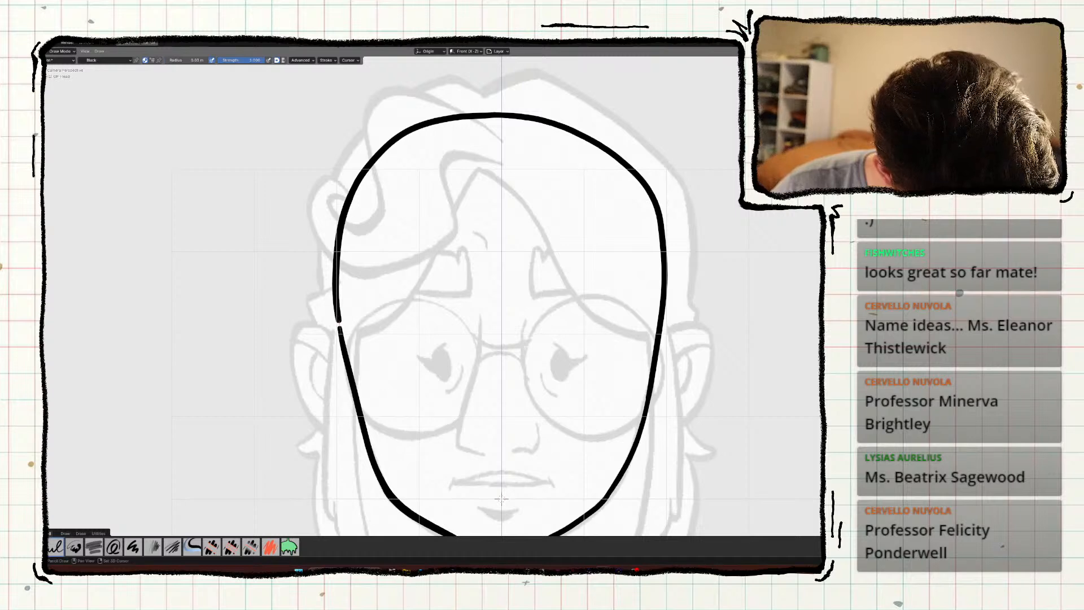
# Try tracing the hairline from the forehead parting into the outline of the right ear, undoing the attempt.
pyautogui.scroll(-4, 296, 406)
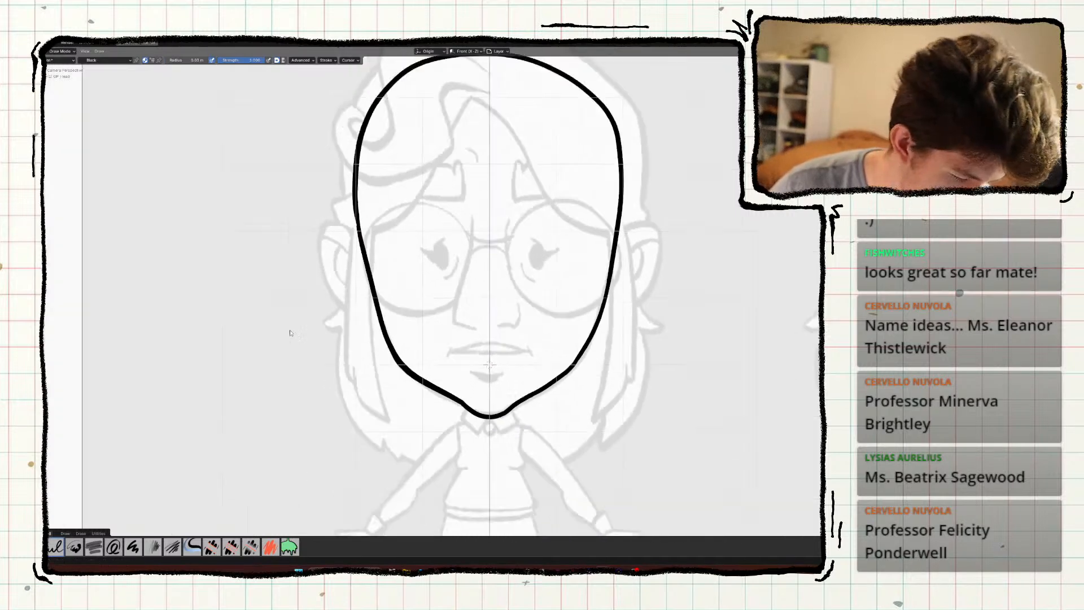
pyautogui.keyDown('ctrl'); pyautogui.moveTo(304, 392); pyautogui.dragTo(303, 399, button='middle'); pyautogui.keyUp('ctrl')
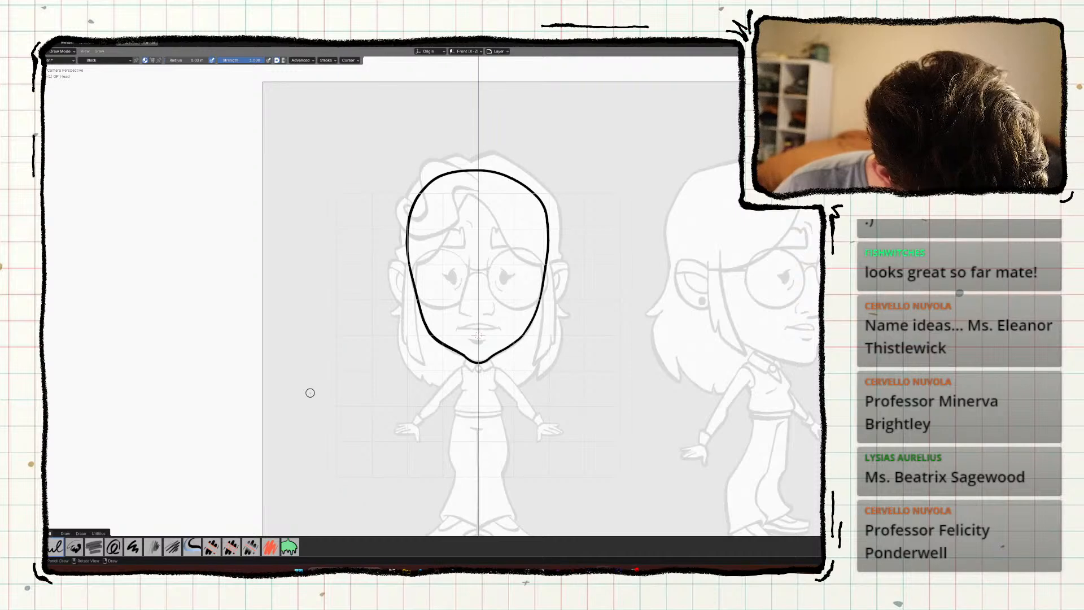
pyautogui.keyDown('shift'); pyautogui.moveTo(621, 353); pyautogui.dragTo(391, 374, button='middle'); pyautogui.keyUp('shift')
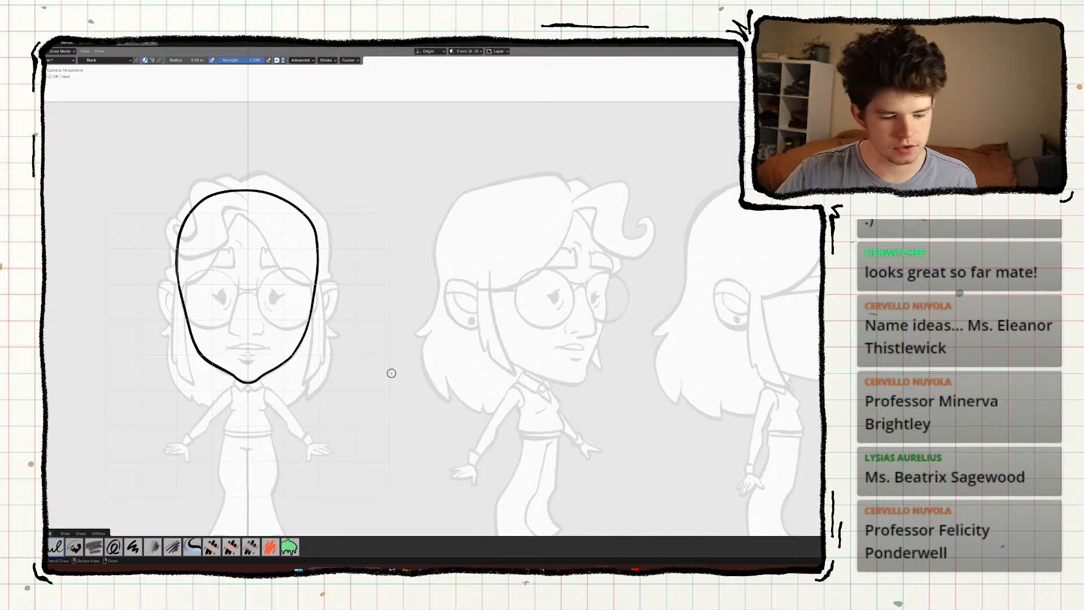
pyautogui.moveTo(278, 345)
pyautogui.keyDown('shift'); pyautogui.mouseDown(button='middle')
pyautogui.moveTo(431, 354)
pyautogui.moveTo(384, 302)
pyautogui.mouseUp(button='middle'); pyautogui.keyUp('shift')
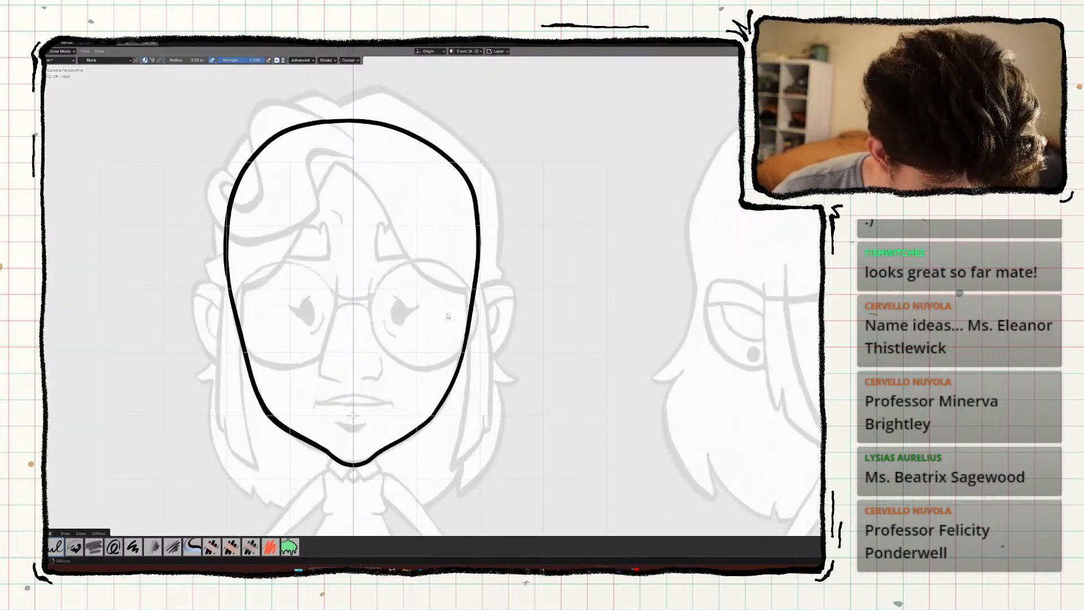
pyautogui.moveTo(448, 316)
pyautogui.keyDown('shift'); pyautogui.mouseDown(button='middle')
pyautogui.moveTo(598, 306)
pyautogui.moveTo(407, 351)
pyautogui.moveTo(431, 305)
pyautogui.mouseUp(button='middle'); pyautogui.keyUp('shift')
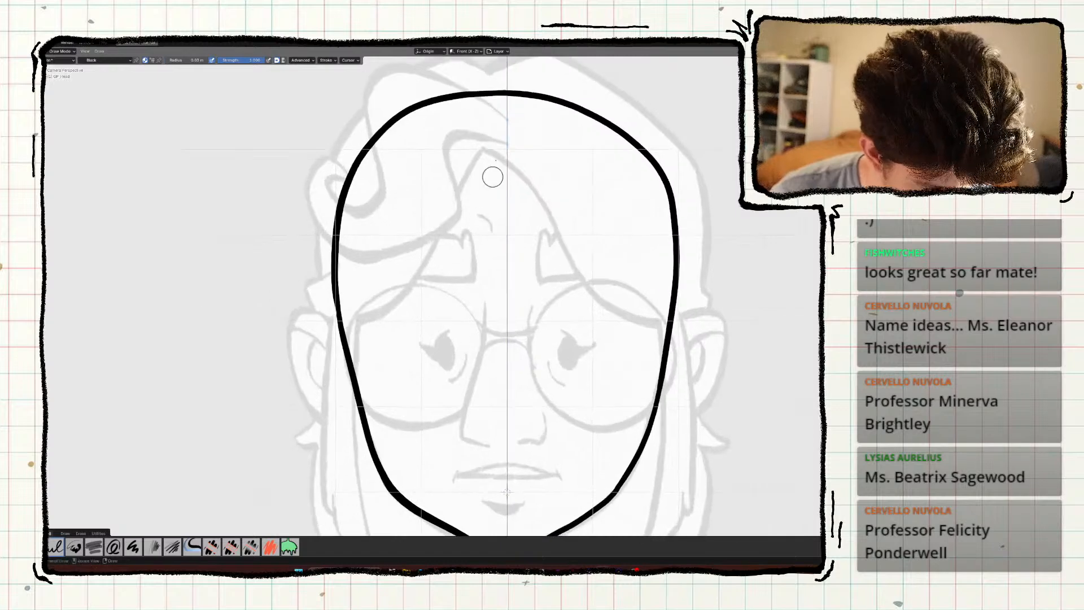
pyautogui.moveTo(483, 149)
pyautogui.mouseDown()
pyautogui.moveTo(526, 176)
pyautogui.moveTo(611, 308)
pyautogui.moveTo(646, 324)
pyautogui.mouseUp()
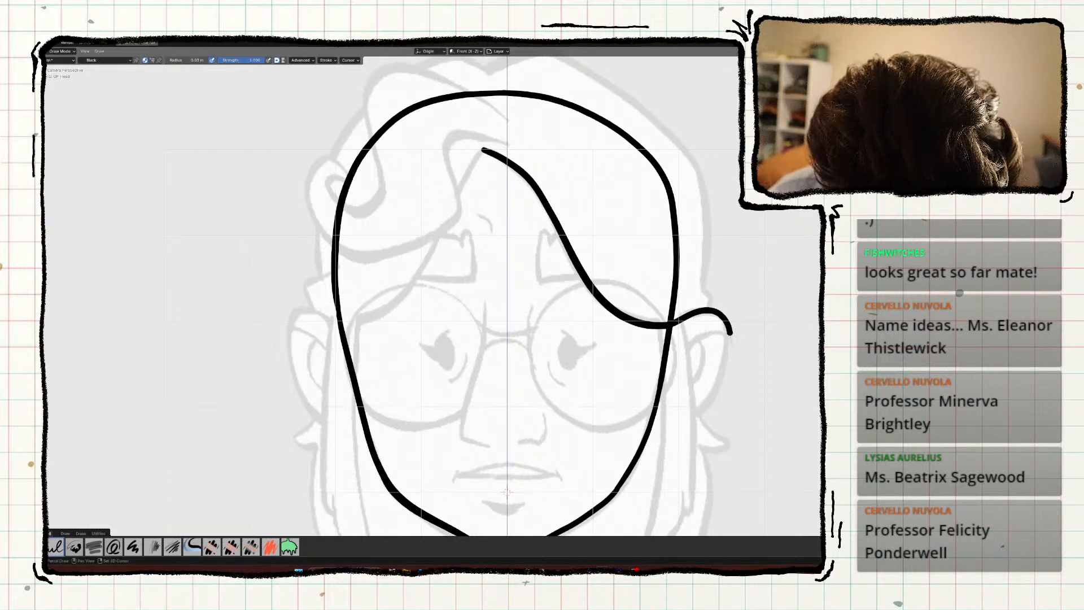
pyautogui.moveTo(731, 333); pyautogui.dragTo(707, 402)
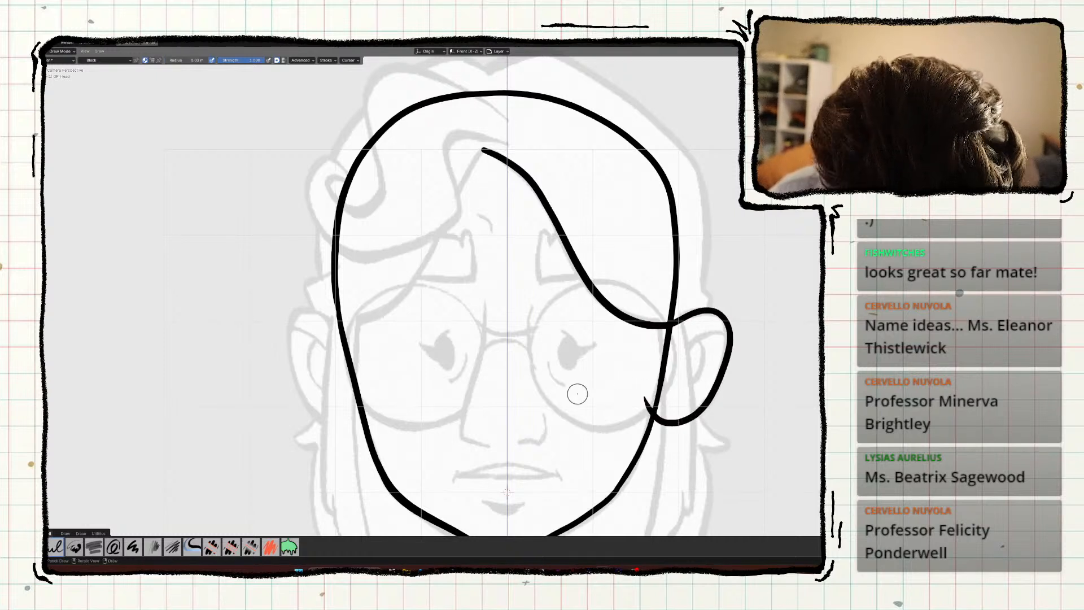
pyautogui.hotkey('ctrl', 'z')
# Trace the hairline from the forehead parting to the right face edge, and trim away the head outline above it on that side.
pyautogui.moveTo(485, 150)
pyautogui.mouseDown()
pyautogui.moveTo(571, 274)
pyautogui.moveTo(592, 293)
pyautogui.moveTo(496, 159)
pyautogui.moveTo(591, 289)
pyautogui.moveTo(651, 321)
pyautogui.mouseUp()
pyautogui.hotkey('ctrl', 'z')
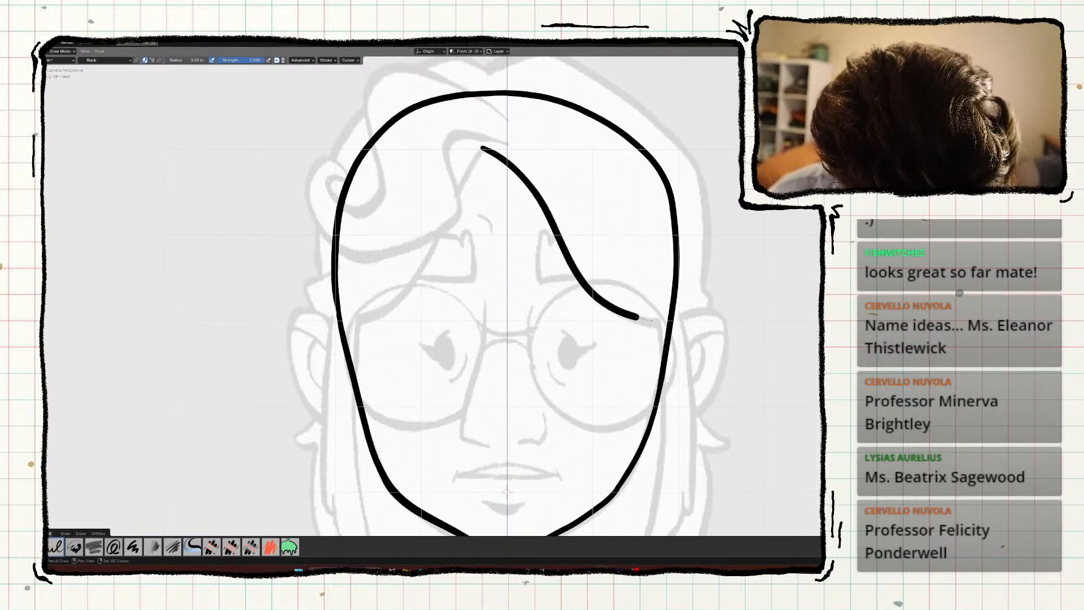
pyautogui.keyDown('shift'); pyautogui.moveTo(605, 346); pyautogui.dragTo(558, 328, button='middle'); pyautogui.keyUp('shift')
pyautogui.click(48, 139)
pyautogui.moveTo(604, 210); pyautogui.dragTo(569, 247)
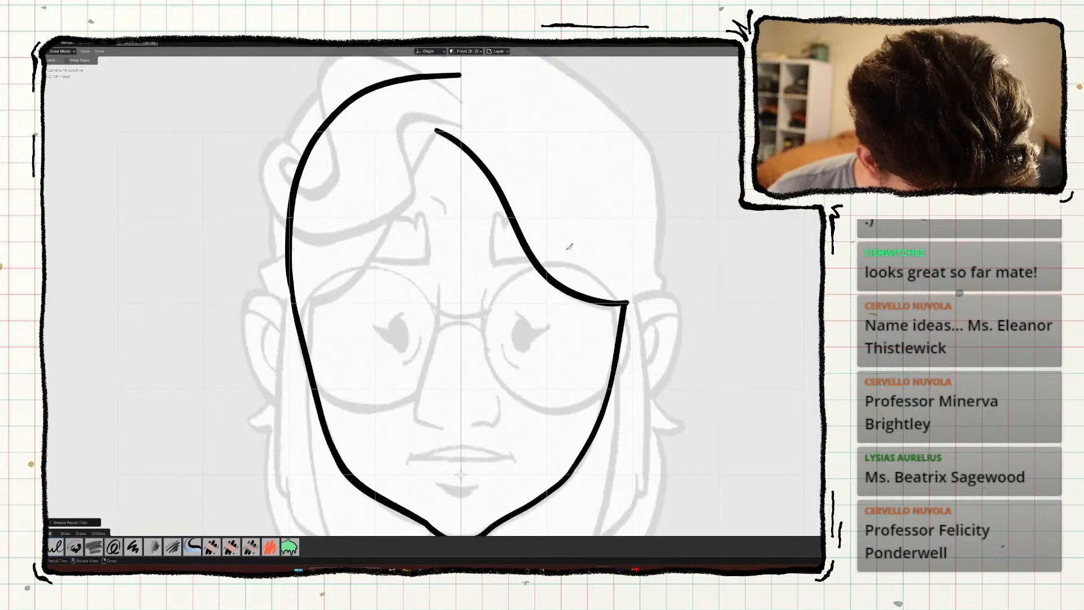
pyautogui.keyDown('shift'); pyautogui.moveTo(327, 270); pyautogui.dragTo(254, 274, button='middle'); pyautogui.keyUp('shift')
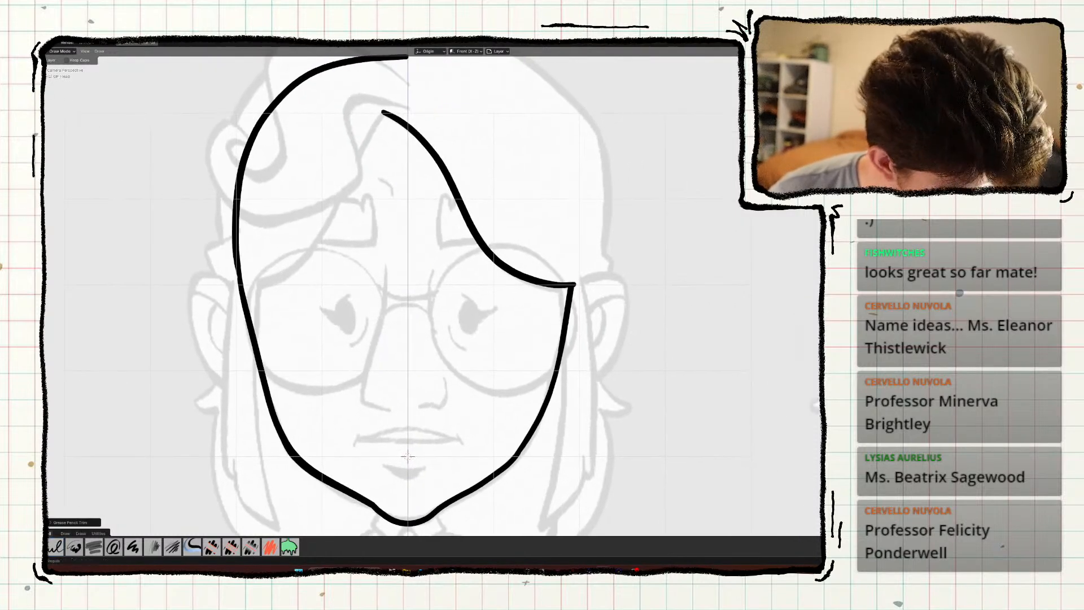
pyautogui.click(48, 99)
pyautogui.keyDown('shift'); pyautogui.moveTo(512, 260); pyautogui.dragTo(444, 242, button='middle'); pyautogui.keyUp('shift')
pyautogui.keyDown('ctrl'); pyautogui.moveTo(480, 271); pyautogui.dragTo(508, 232, button='middle'); pyautogui.keyUp('ctrl')
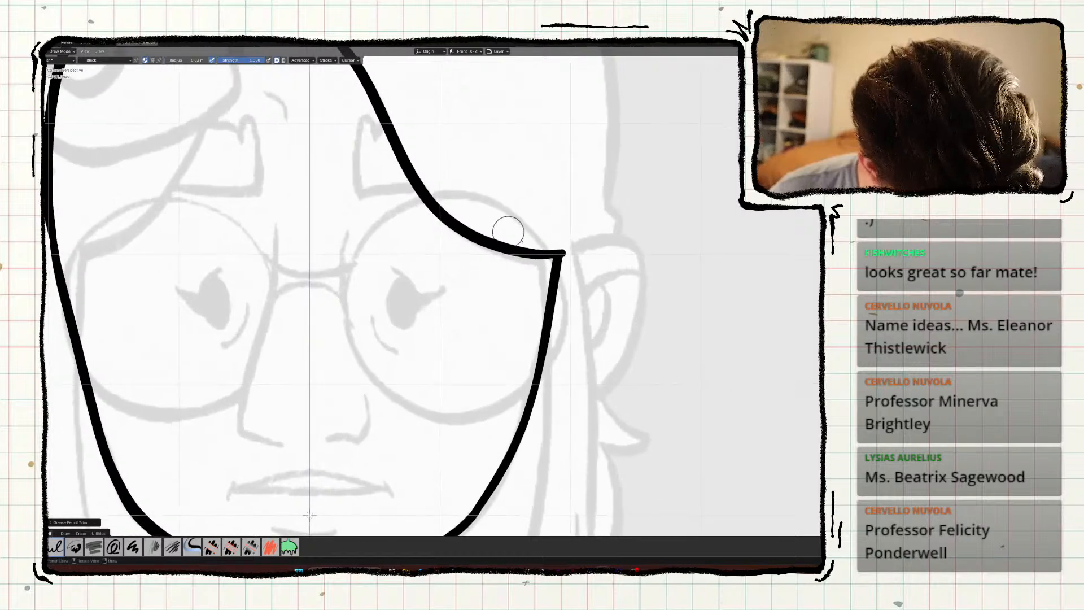
# Try to outline the right ear from the end of the hairline around to the jaw.
pyautogui.moveTo(555, 255); pyautogui.dragTo(608, 240)
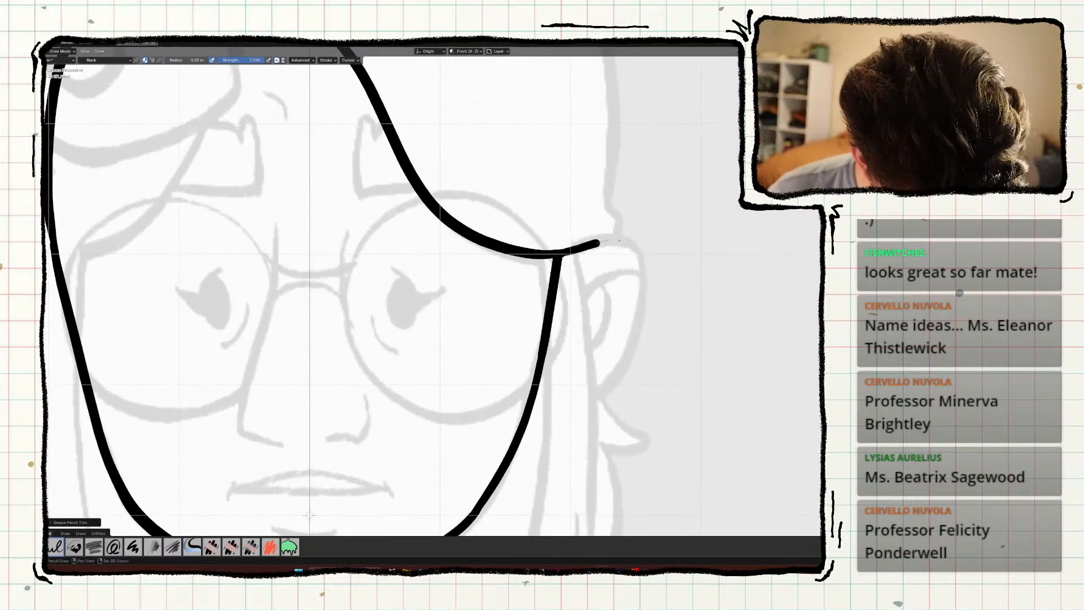
pyautogui.keyDown('shift'); pyautogui.moveTo(580, 343); pyautogui.dragTo(620, 233, button='middle'); pyautogui.keyUp('shift')
pyautogui.moveTo(624, 172); pyautogui.dragTo(603, 459)
pyautogui.hotkey('ctrl', 'z')
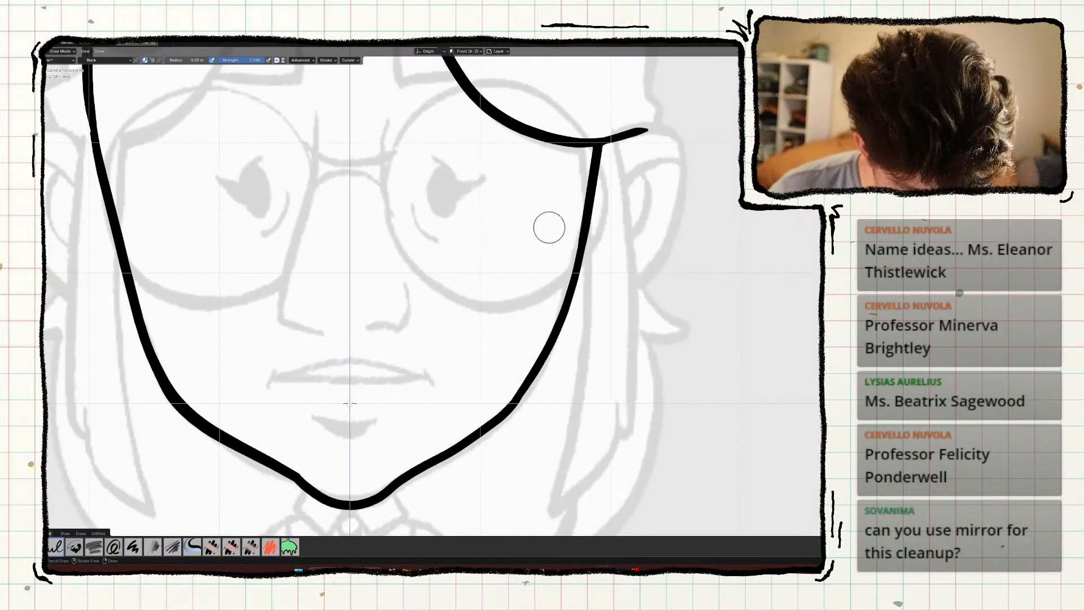
pyautogui.keyDown('shift'); pyautogui.moveTo(544, 195); pyautogui.dragTo(398, 315, button='middle'); pyautogui.keyUp('shift')
pyautogui.hotkey('ctrl', 'z')
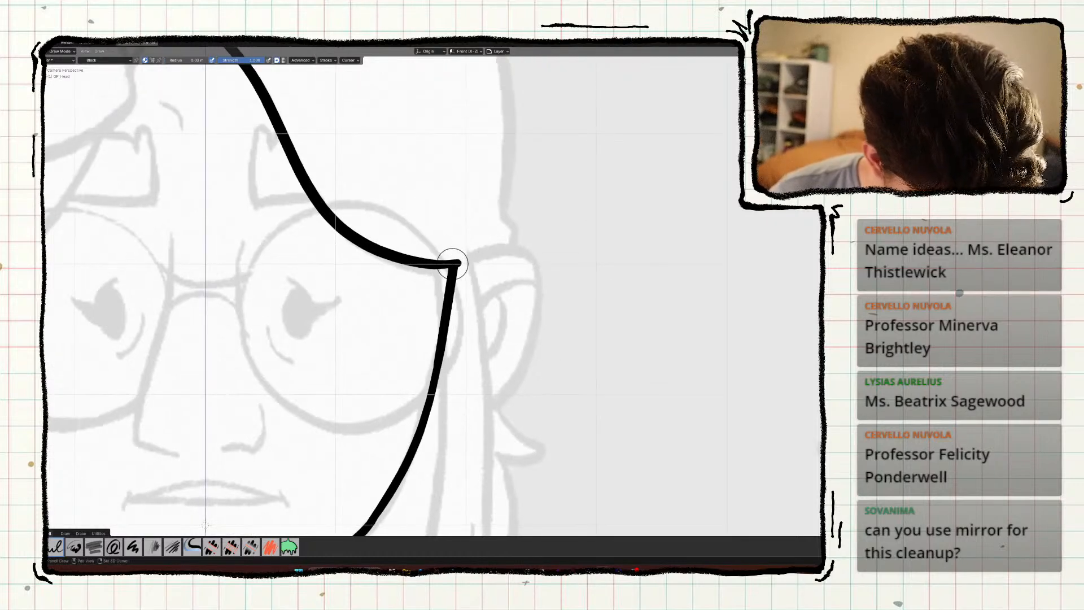
pyautogui.moveTo(457, 261)
pyautogui.keyDown('shift'); pyautogui.mouseDown()
pyautogui.moveTo(540, 259)
pyautogui.moveTo(538, 316)
pyautogui.moveTo(500, 395)
pyautogui.moveTo(436, 415)
pyautogui.moveTo(428, 401)
pyautogui.moveTo(479, 421)
pyautogui.moveTo(517, 380)
pyautogui.moveTo(538, 280)
pyautogui.mouseUp(); pyautogui.keyUp('shift')
pyautogui.hotkey('ctrl', 'z')
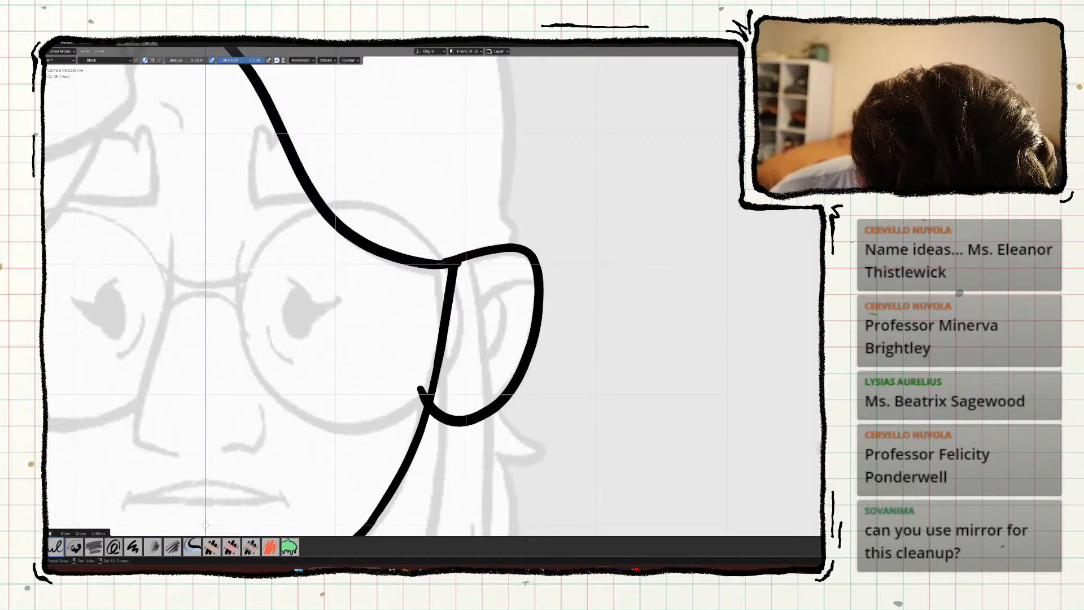
pyautogui.hotkey('ctrl', 'z')
# Trace the right ear outline from the hairline's end over the top, down the outer edge and around the lobe into the jaw.
pyautogui.moveTo(457, 261); pyautogui.dragTo(510, 249)
pyautogui.hotkey('ctrl', 'z')
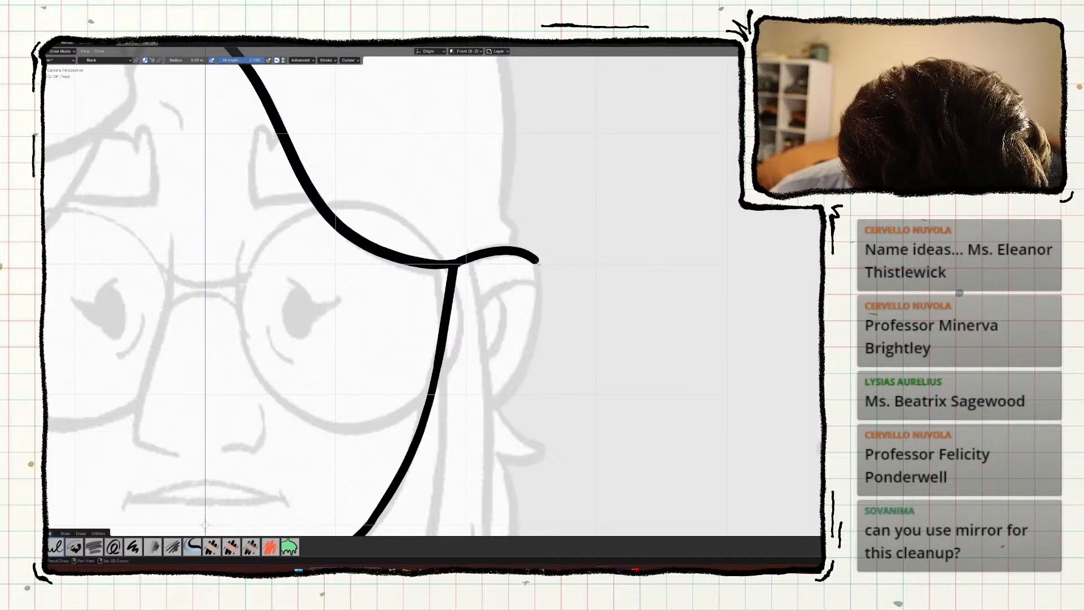
pyautogui.moveTo(539, 300); pyautogui.dragTo(515, 374)
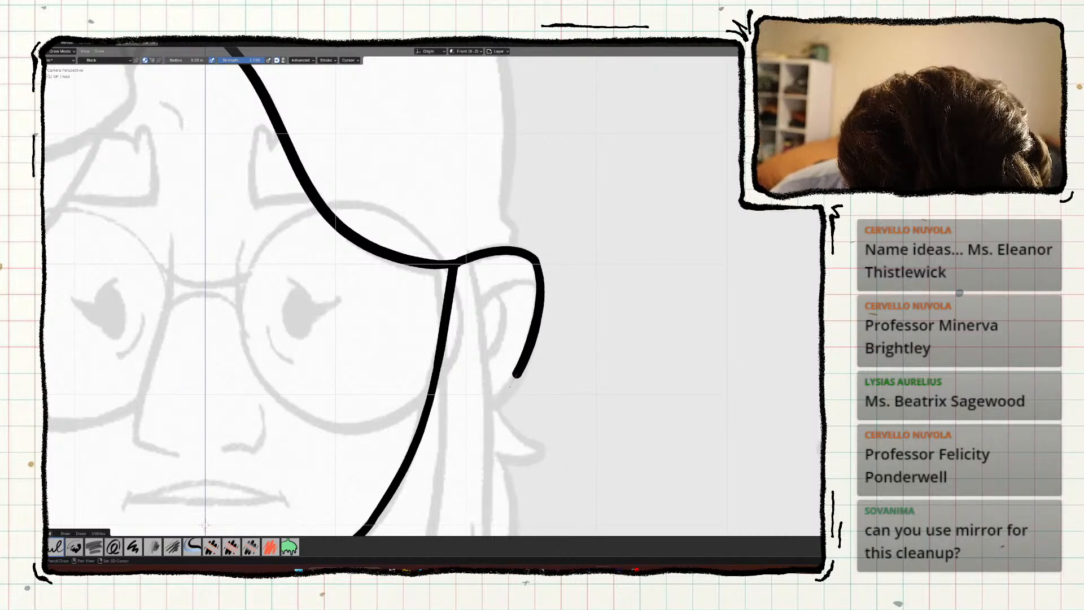
pyautogui.moveTo(475, 407)
pyautogui.mouseDown()
pyautogui.moveTo(450, 405)
pyautogui.moveTo(421, 364)
pyautogui.mouseUp()
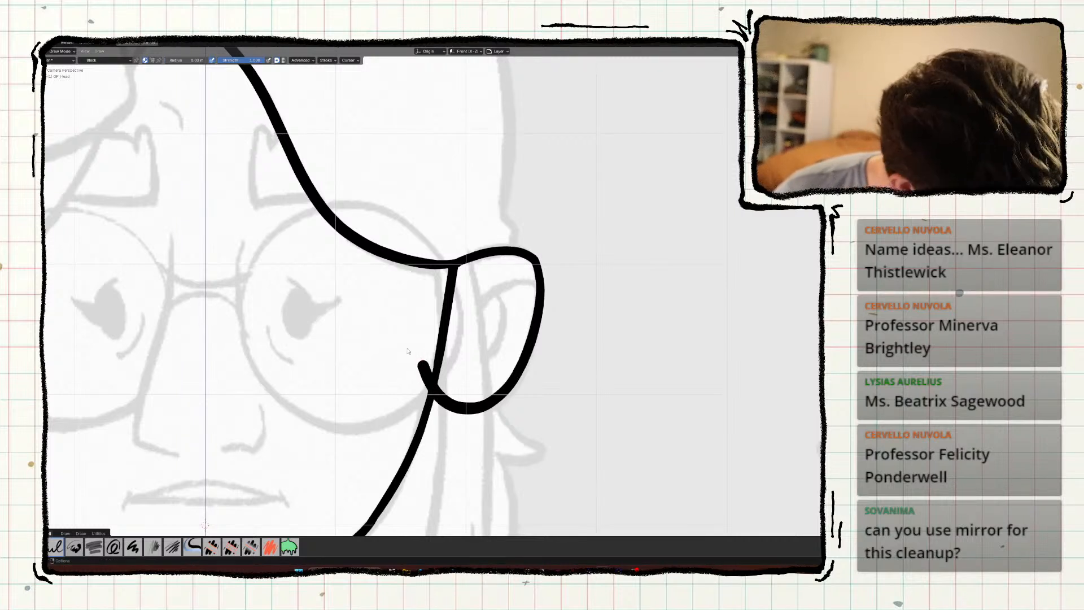
# Trim away the lobe line's overshoot inside the face and the face edge between the hairline and the ear lobe.
pyautogui.click(46, 161)
pyautogui.moveTo(412, 376); pyautogui.dragTo(409, 407)
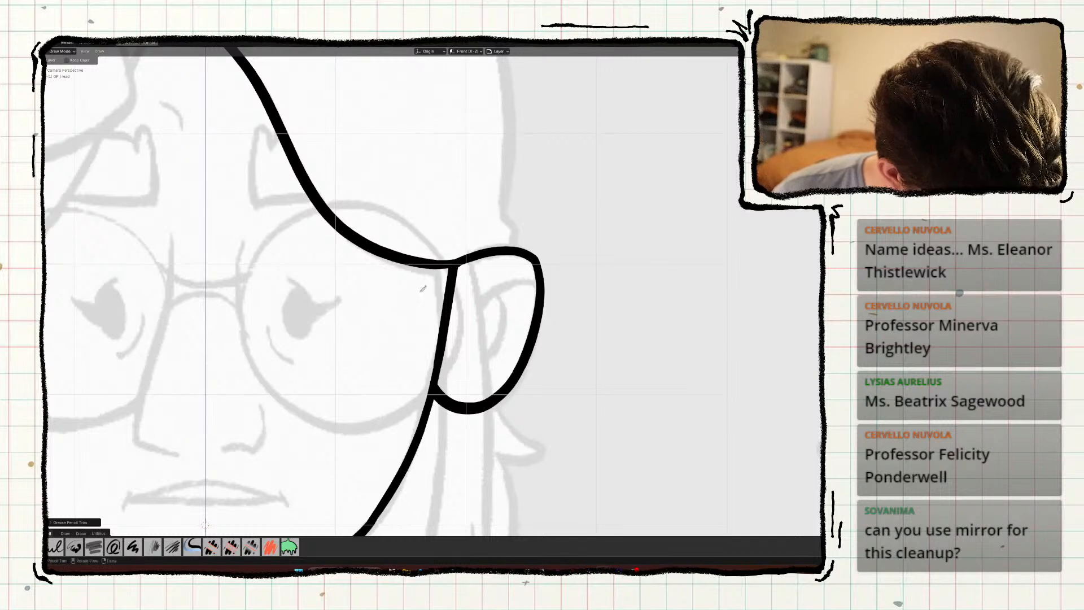
pyautogui.moveTo(465, 296); pyautogui.dragTo(416, 347)
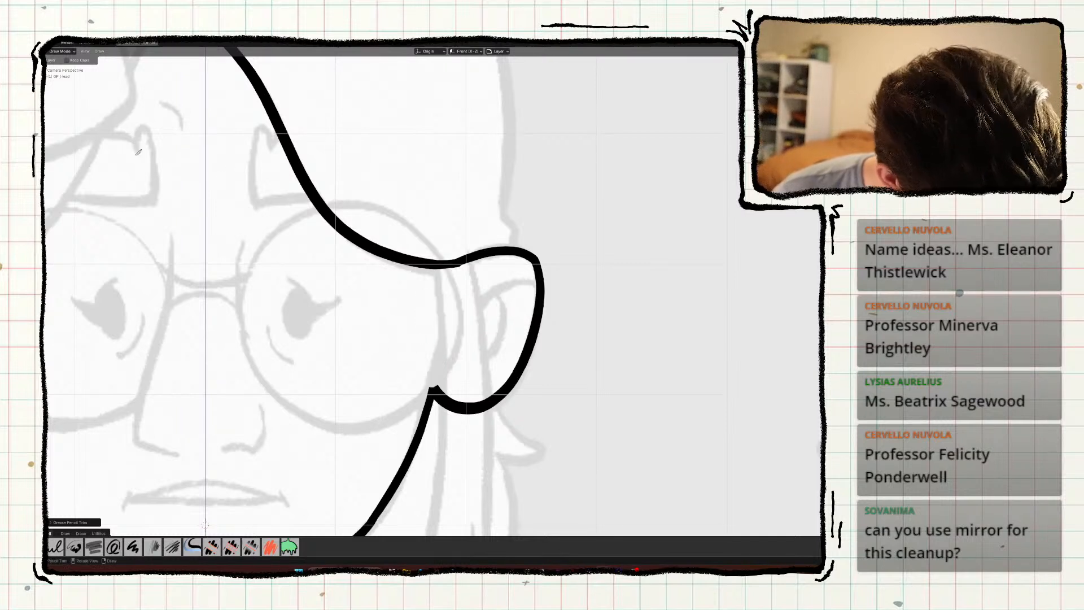
# Extend the right jaw line a short way up inside the ear with the Draw tool.
pyautogui.click(50, 88)
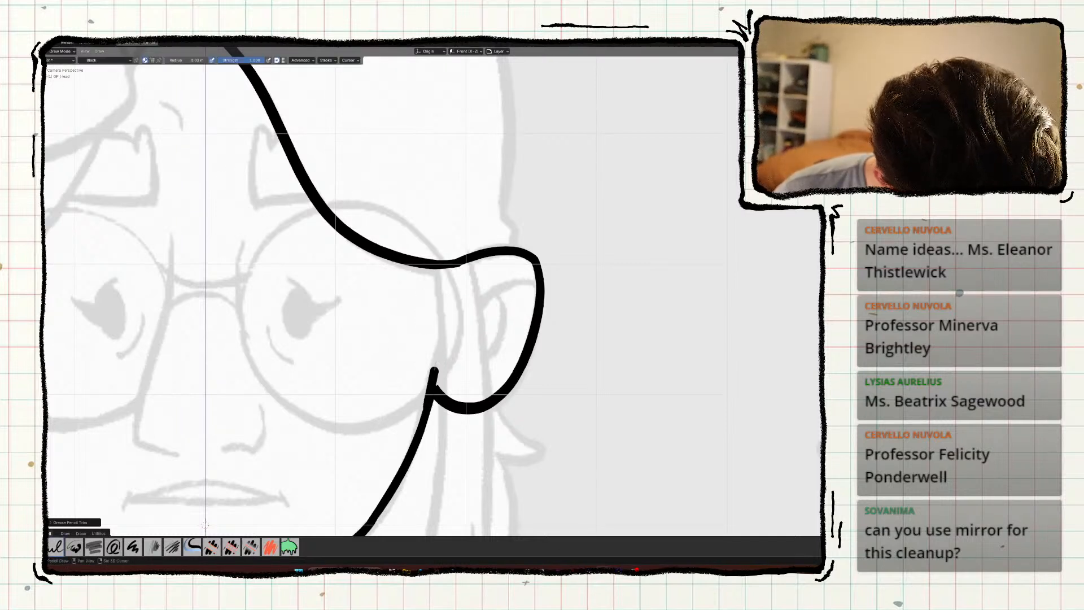
pyautogui.moveTo(435, 366)
pyautogui.mouseDown()
pyautogui.moveTo(437, 354)
pyautogui.moveTo(427, 414)
pyautogui.mouseUp()
pyautogui.hotkey('ctrl', 'z')
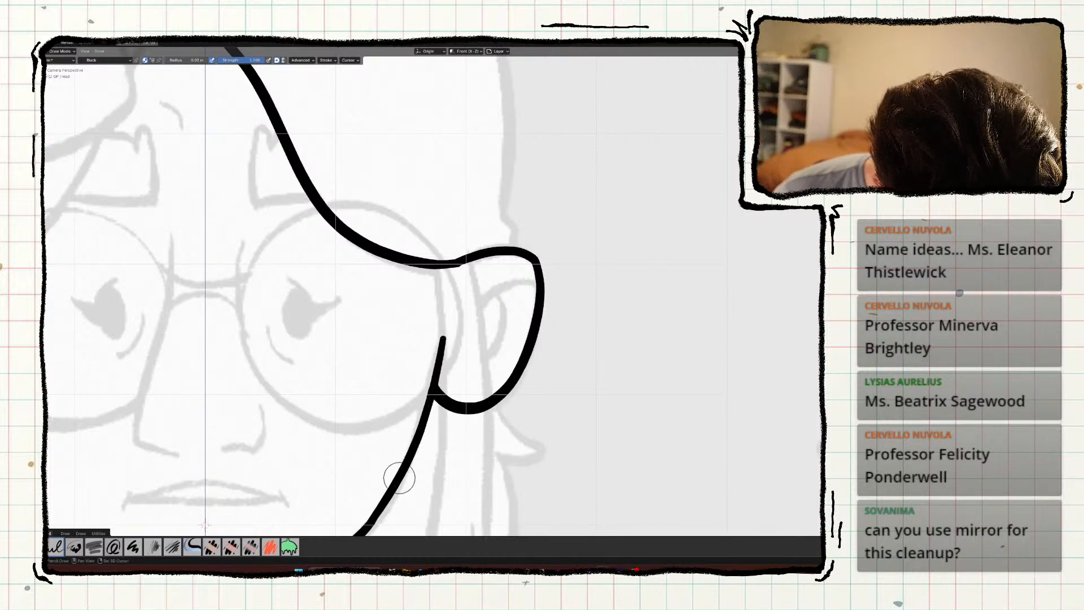
pyautogui.moveTo(333, 332)
pyautogui.keyDown('shift'); pyautogui.mouseDown(button='middle')
pyautogui.moveTo(356, 208)
pyautogui.moveTo(356, 311)
pyautogui.mouseUp(button='middle'); pyautogui.keyUp('shift')
pyautogui.keyDown('shift'); pyautogui.moveTo(355, 311); pyautogui.dragTo(376, 319, button='middle'); pyautogui.keyUp('shift')
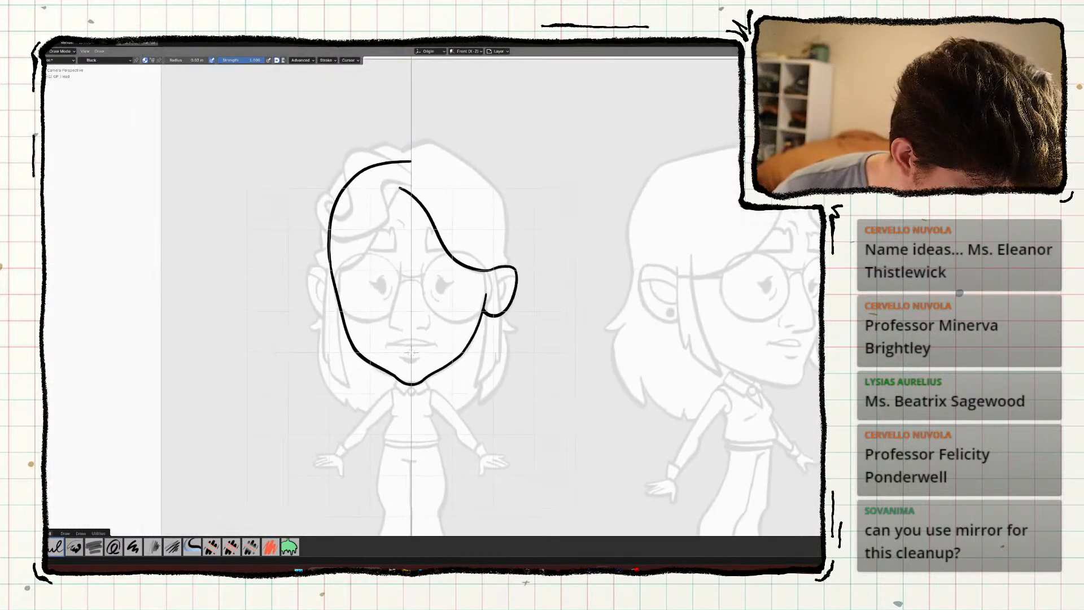
# Trace the right ear's inner fold, the oval hollow and the short line below it.
pyautogui.scroll(4, 395, 257)
pyautogui.scroll(3, 412, 334)
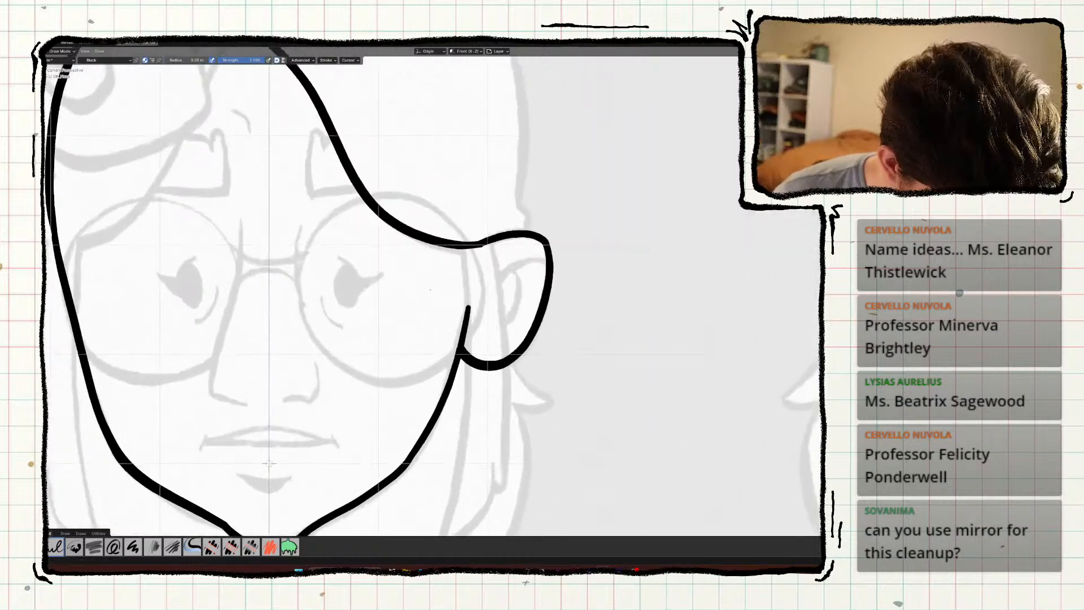
pyautogui.scroll(2, 476, 258)
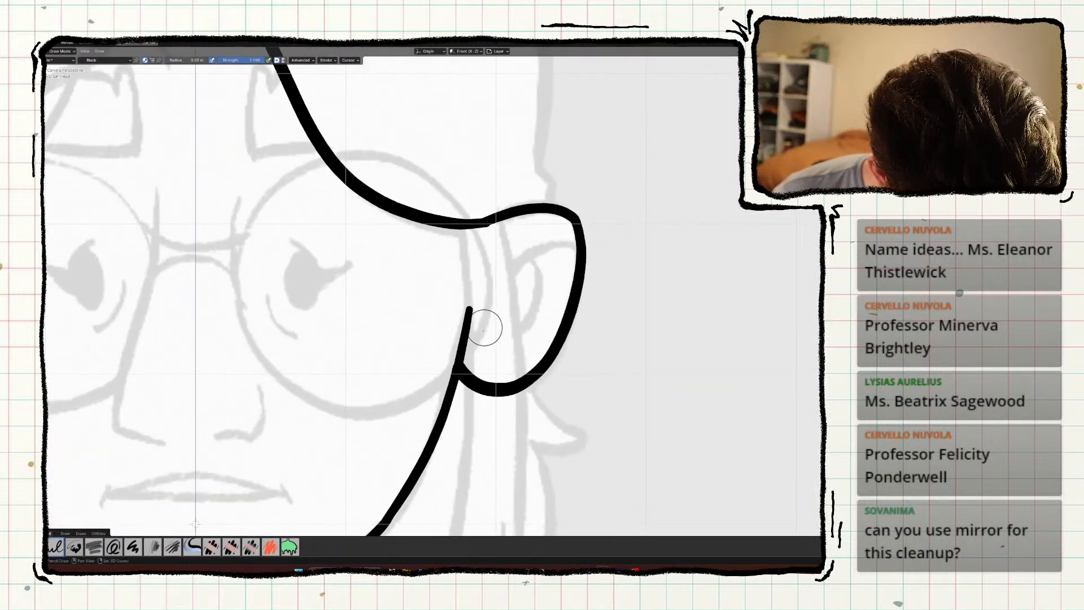
pyautogui.moveTo(483, 332)
pyautogui.mouseDown()
pyautogui.moveTo(523, 263)
pyautogui.moveTo(570, 246)
pyautogui.moveTo(511, 336)
pyautogui.mouseUp()
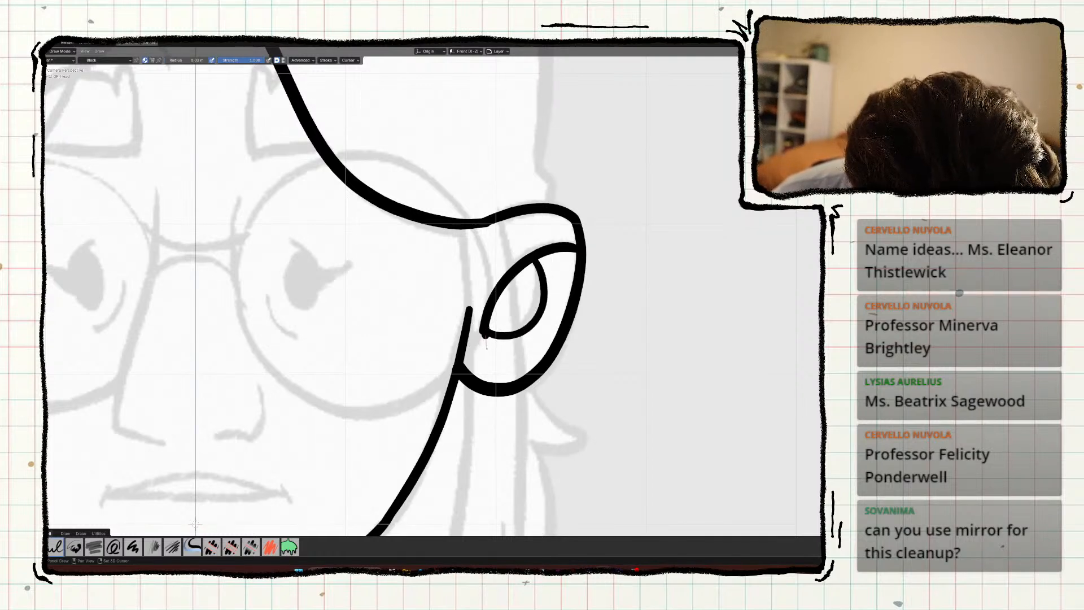
pyautogui.keyDown('shift'); pyautogui.moveTo(485, 357); pyautogui.dragTo(486, 368); pyautogui.keyUp('shift')
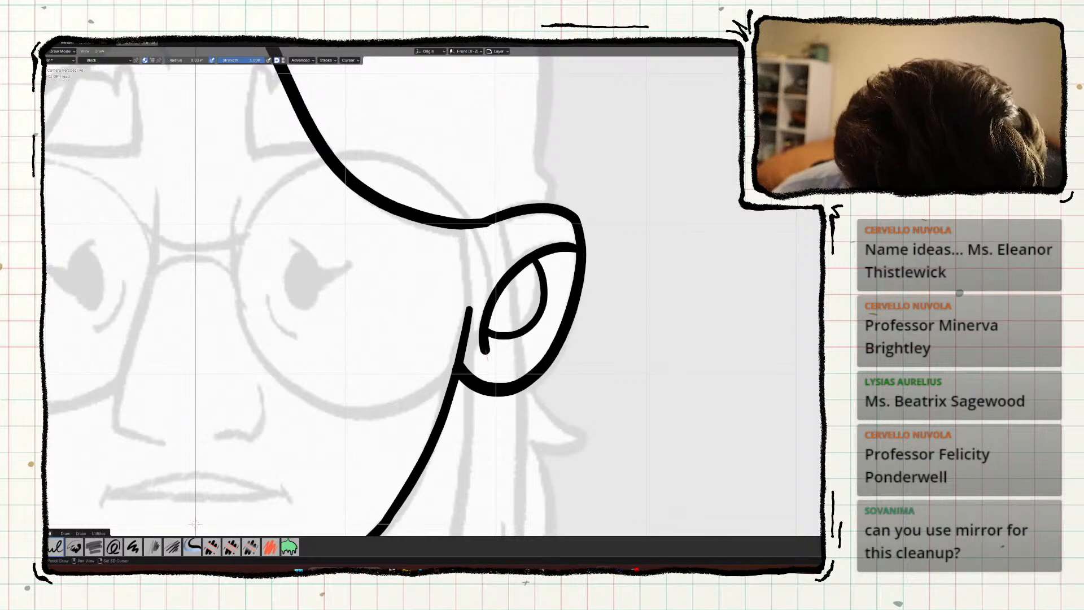
# Draw a small round earring on the right ear lobe.
pyautogui.moveTo(261, 311)
pyautogui.keyDown('shift'); pyautogui.mouseDown(button='middle')
pyautogui.moveTo(339, 278)
pyautogui.moveTo(318, 342)
pyautogui.moveTo(304, 341)
pyautogui.mouseUp(button='middle'); pyautogui.keyUp('shift')
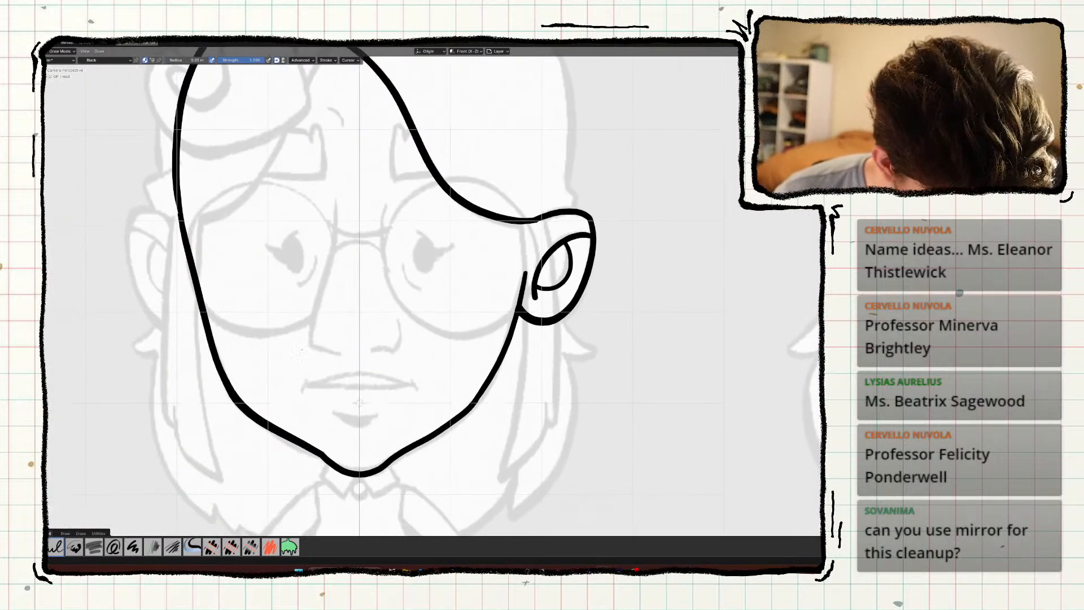
pyautogui.keyDown('ctrl'); pyautogui.moveTo(466, 322); pyautogui.dragTo(582, 291, button='middle'); pyautogui.keyUp('ctrl')
pyautogui.moveTo(617, 293)
pyautogui.mouseDown()
pyautogui.moveTo(632, 316)
pyautogui.moveTo(612, 305)
pyautogui.moveTo(616, 291)
pyautogui.moveTo(616, 300)
pyautogui.mouseUp()
pyautogui.hotkey('ctrl', 'z')
pyautogui.hotkey('ctrl', 'z')
# Draw a small pointed tuft of hair hanging from the hairline in front of the right ear.
pyautogui.keyDown('shift'); pyautogui.moveTo(274, 307); pyautogui.dragTo(368, 364, button='middle'); pyautogui.keyUp('shift')
pyautogui.keyDown('shift'); pyautogui.moveTo(264, 380); pyautogui.dragTo(274, 397, button='middle'); pyautogui.keyUp('shift')
pyautogui.keyDown('ctrl'); pyautogui.moveTo(454, 382); pyautogui.dragTo(574, 269, button='middle'); pyautogui.keyUp('ctrl')
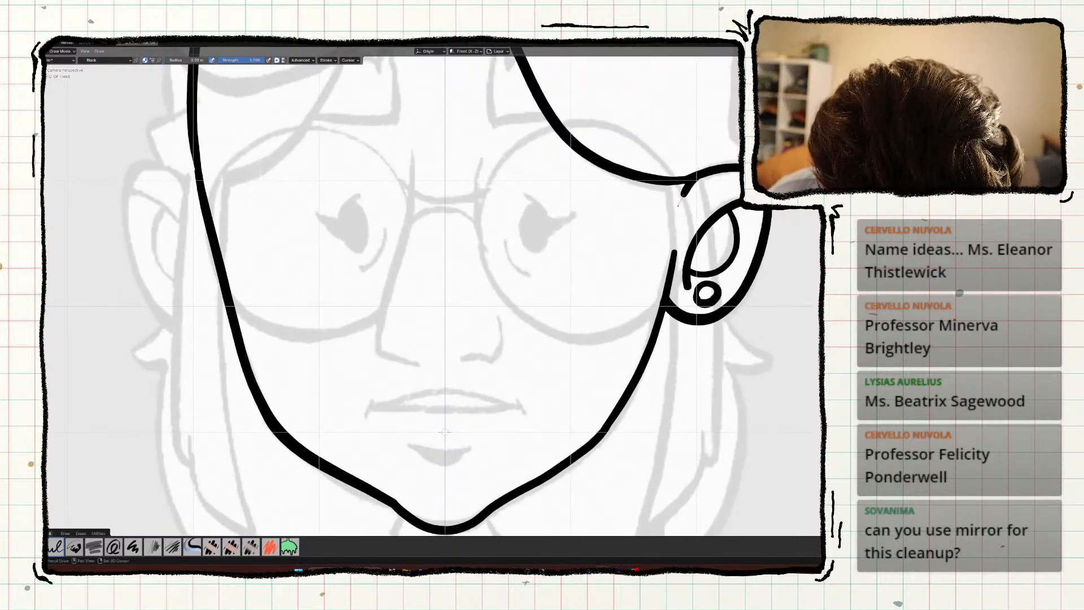
pyautogui.moveTo(679, 206); pyautogui.dragTo(671, 221)
pyautogui.moveTo(218, 336)
pyautogui.keyDown('shift'); pyautogui.mouseDown(button='middle')
pyautogui.moveTo(324, 283)
pyautogui.moveTo(266, 371)
pyautogui.moveTo(283, 388)
pyautogui.moveTo(242, 405)
pyautogui.mouseUp(button='middle'); pyautogui.keyUp('shift')
pyautogui.keyDown('ctrl'); pyautogui.moveTo(491, 371); pyautogui.dragTo(503, 266, button='middle'); pyautogui.keyUp('ctrl')
pyautogui.keyDown('shift'); pyautogui.moveTo(503, 267); pyautogui.dragTo(426, 325, button='middle'); pyautogui.keyUp('shift')
pyautogui.keyDown('ctrl'); pyautogui.moveTo(570, 311); pyautogui.dragTo(578, 244, button='middle'); pyautogui.keyUp('ctrl')
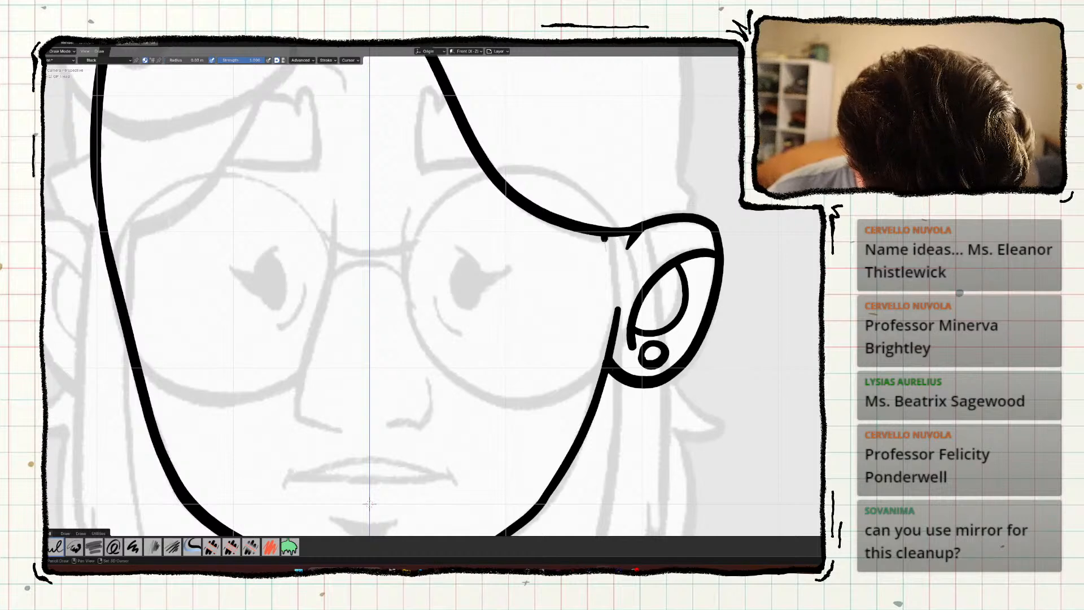
pyautogui.moveTo(603, 237)
pyautogui.mouseDown()
pyautogui.moveTo(606, 282)
pyautogui.moveTo(629, 236)
pyautogui.mouseUp()
pyautogui.keyDown('ctrl'); pyautogui.moveTo(299, 263); pyautogui.dragTo(311, 388, button='middle'); pyautogui.keyUp('ctrl')
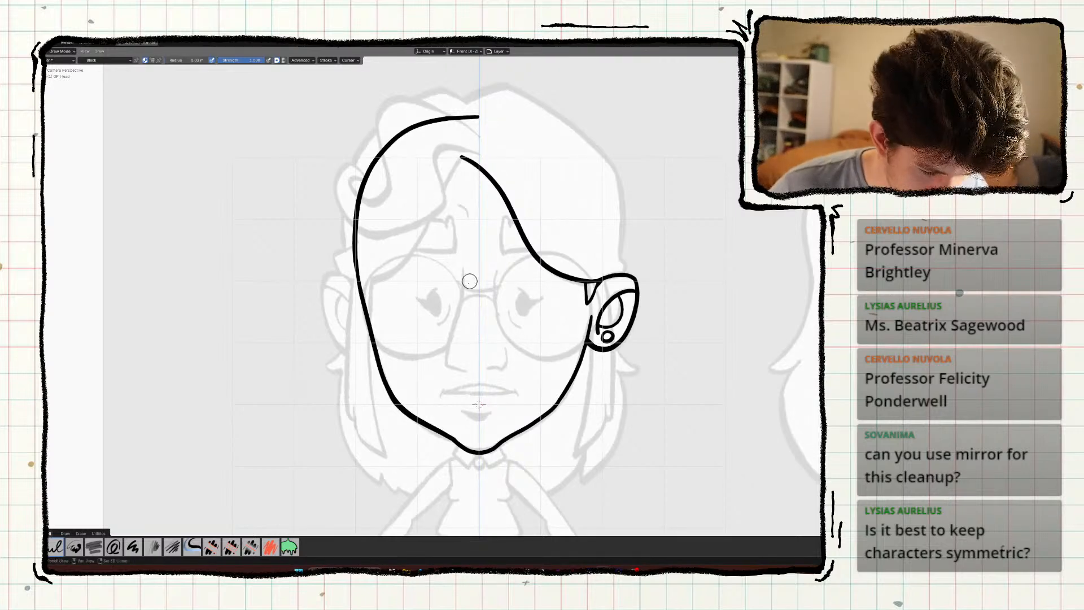
pyautogui.keyDown('shift'); pyautogui.moveTo(469, 281); pyautogui.dragTo(417, 333, button='middle'); pyautogui.keyUp('shift')
pyautogui.keyDown('ctrl'); pyautogui.moveTo(371, 369); pyautogui.dragTo(360, 284, button='middle'); pyautogui.keyUp('ctrl')
pyautogui.keyDown('shift'); pyautogui.moveTo(322, 382); pyautogui.dragTo(346, 367, button='middle'); pyautogui.keyUp('shift')
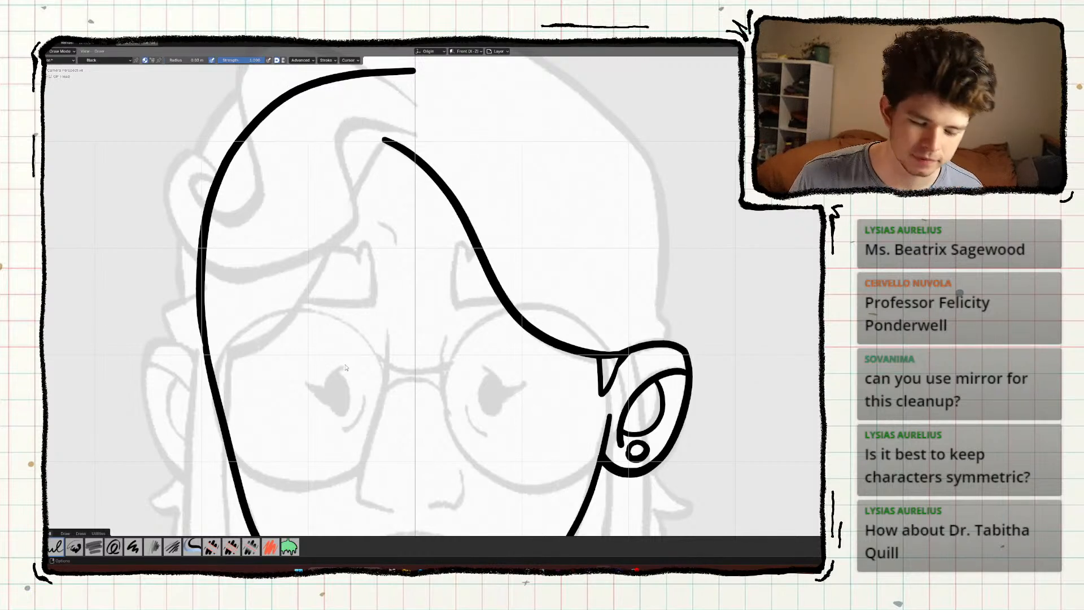
pyautogui.keyDown('shift'); pyautogui.moveTo(312, 351); pyautogui.dragTo(527, 384, button='middle'); pyautogui.keyUp('shift')
pyautogui.scroll(-3, 325, 310)
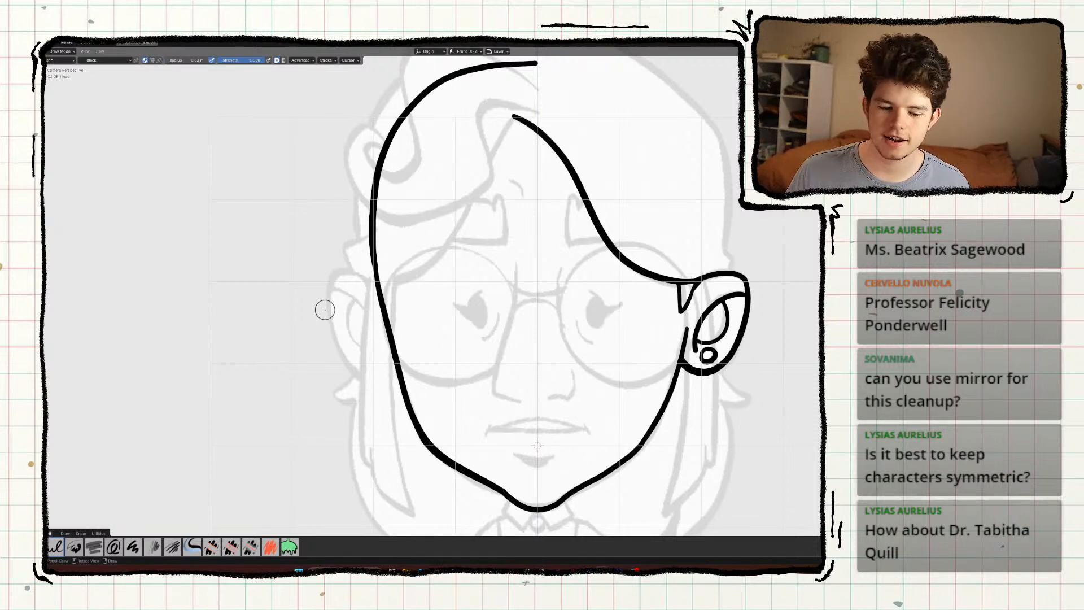
pyautogui.keyDown('shift'); pyautogui.moveTo(463, 331); pyautogui.dragTo(412, 352, button='middle'); pyautogui.keyUp('shift')
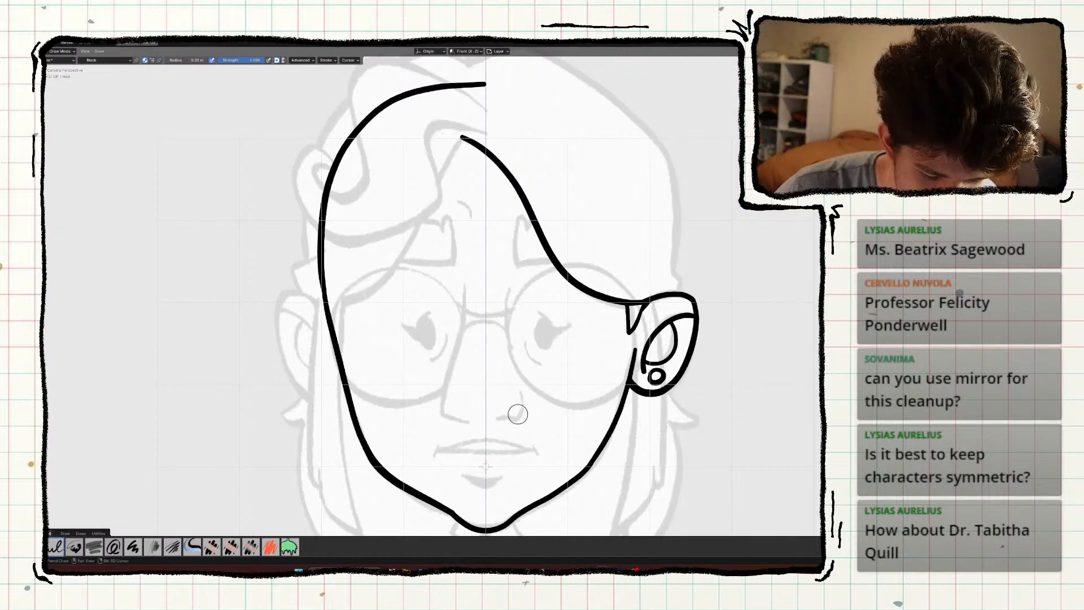
# Trace the short kink of the outer hair outline just above the right ear.
pyautogui.scroll(3, 497, 384)
pyautogui.keyDown('shift'); pyautogui.moveTo(558, 350); pyautogui.dragTo(496, 377, button='middle'); pyautogui.keyUp('shift')
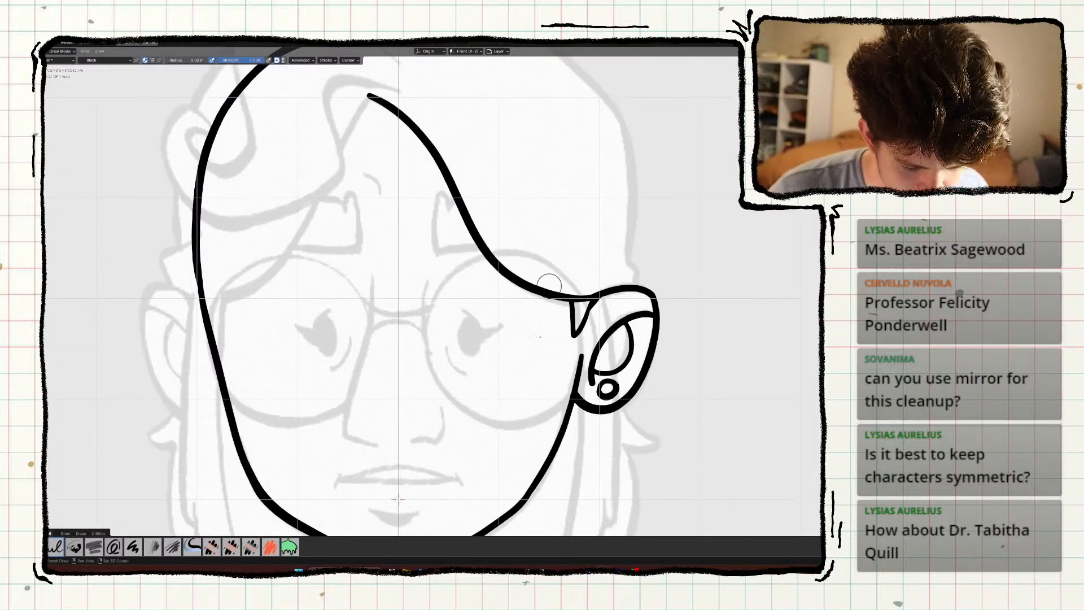
pyautogui.keyDown('shift'); pyautogui.moveTo(545, 291); pyautogui.dragTo(549, 324, button='middle'); pyautogui.keyUp('shift')
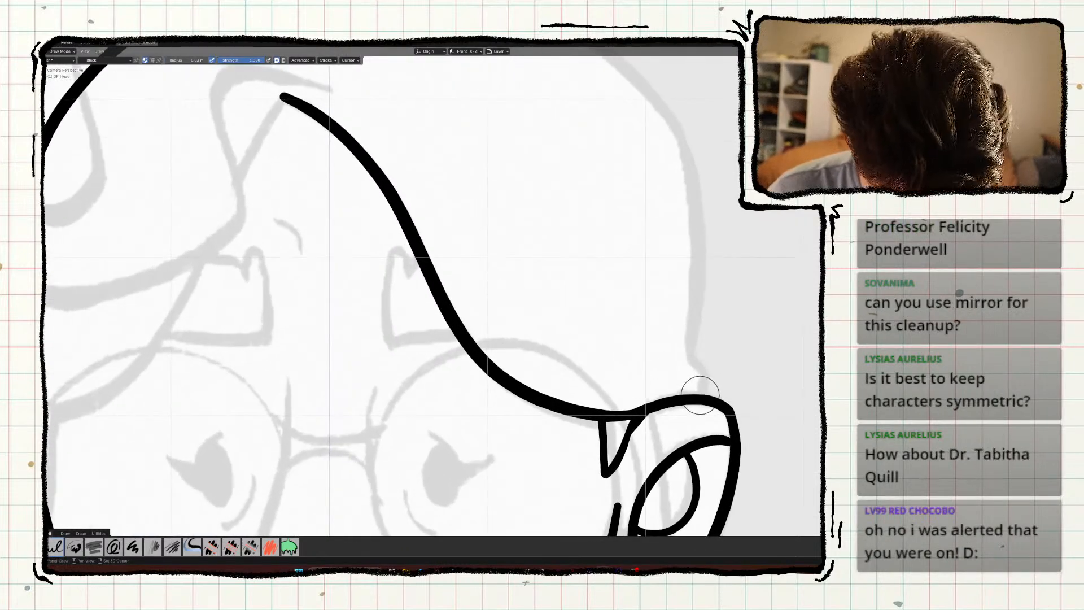
pyautogui.moveTo(700, 395); pyautogui.dragTo(687, 349)
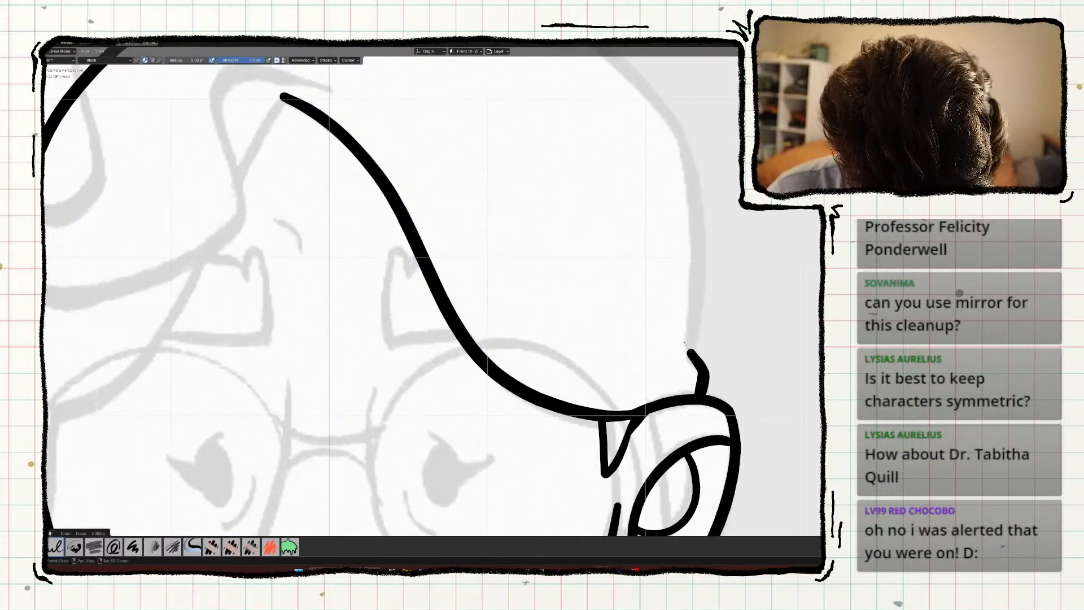
# Trace the outer hair outline from the crown down the right side to the kink, and continue it over the crown to the parting.
pyautogui.moveTo(610, 344)
pyautogui.keyDown('shift'); pyautogui.mouseDown(button='middle')
pyautogui.moveTo(578, 448)
pyautogui.moveTo(560, 419)
pyautogui.mouseUp(button='middle'); pyautogui.keyUp('shift')
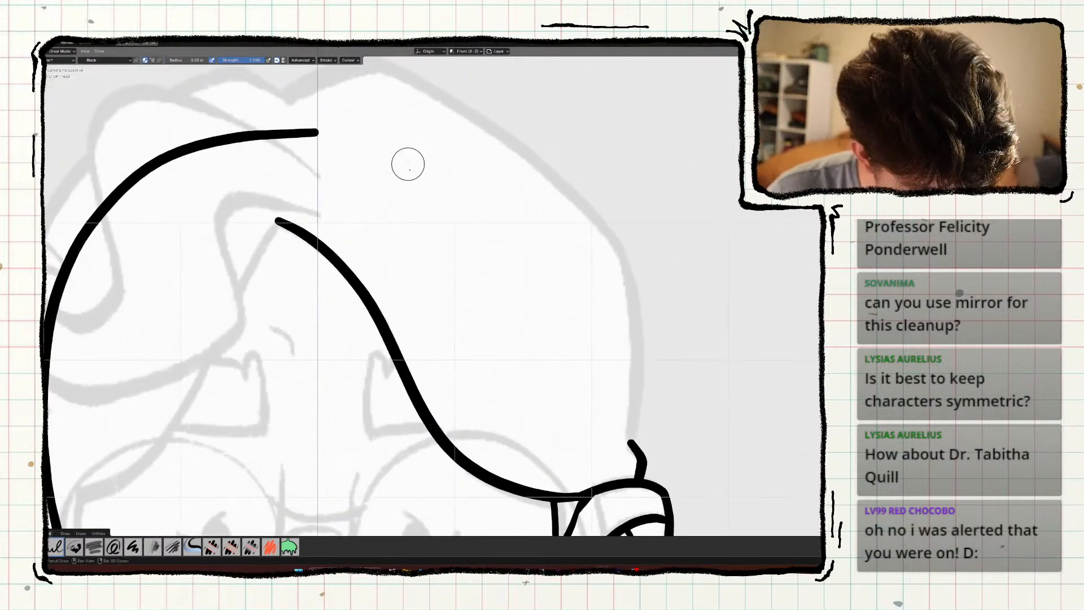
pyautogui.keyDown('shift'); pyautogui.moveTo(386, 170); pyautogui.dragTo(390, 188, button='middle'); pyautogui.keyUp('shift')
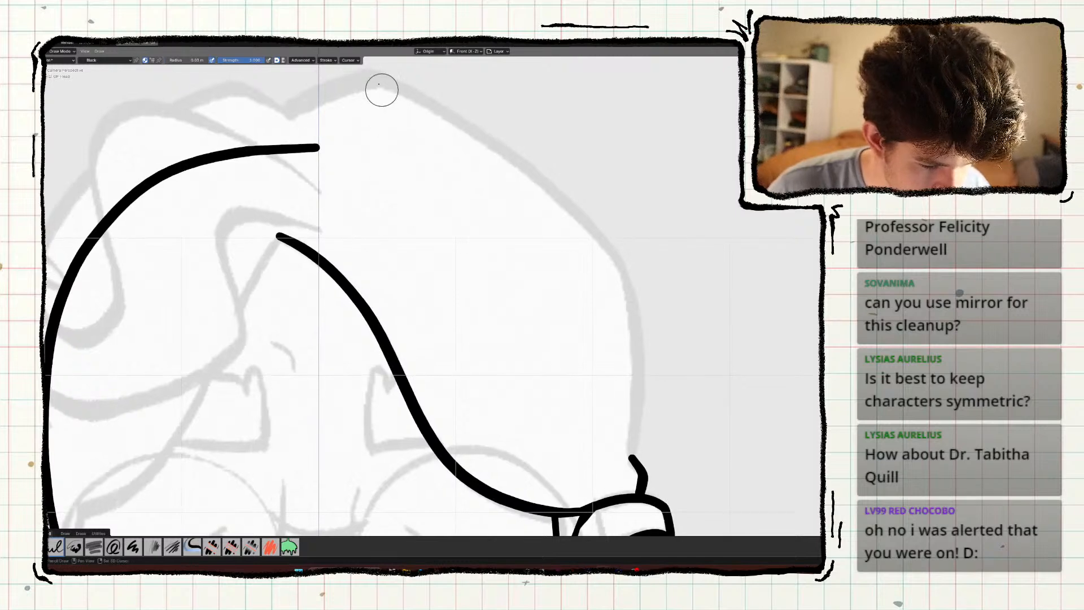
pyautogui.moveTo(374, 77)
pyautogui.mouseDown()
pyautogui.moveTo(533, 165)
pyautogui.moveTo(629, 271)
pyautogui.moveTo(629, 442)
pyautogui.mouseUp()
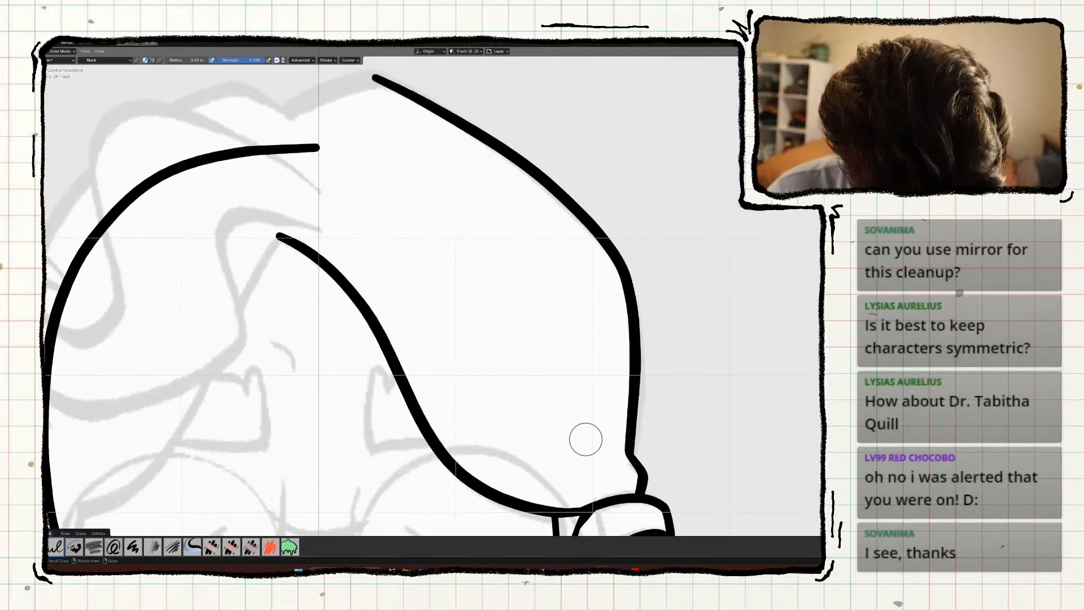
pyautogui.keyDown('shift'); pyautogui.moveTo(350, 207); pyautogui.dragTo(554, 298, button='middle'); pyautogui.keyUp('shift')
pyautogui.moveTo(498, 206); pyautogui.dragTo(581, 168)
# Trace the left hairline from the forehead parting down over the left lens and across the face edge to the left ear's top.
pyautogui.keyDown('shift'); pyautogui.moveTo(364, 297); pyautogui.dragTo(405, 276, button='middle'); pyautogui.keyUp('shift')
pyautogui.scroll(-8, 432, 262)
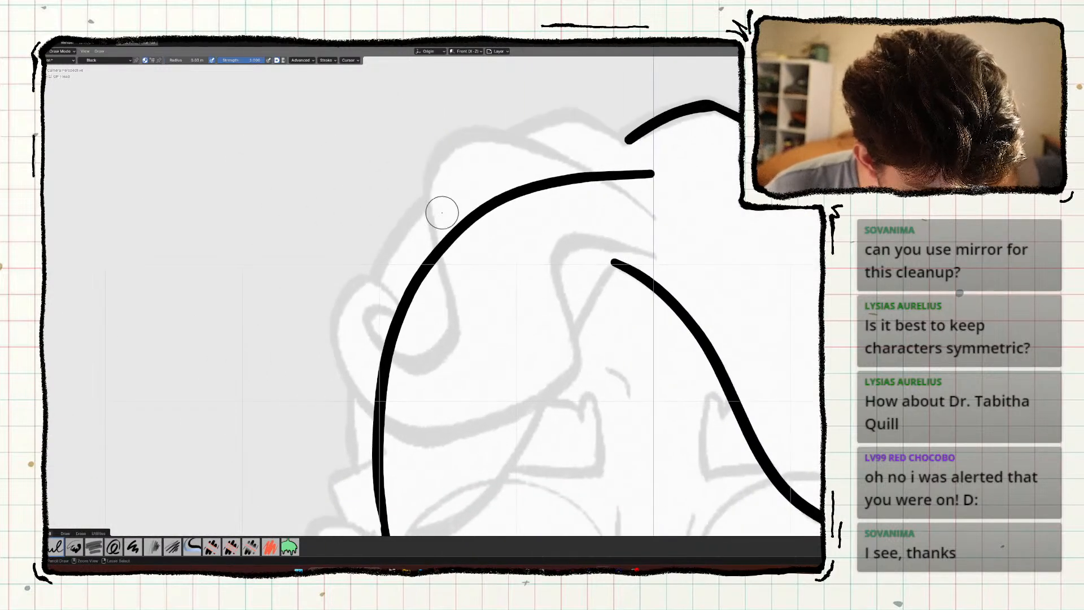
pyautogui.scroll(8, 398, 241)
pyautogui.scroll(3, 409, 239)
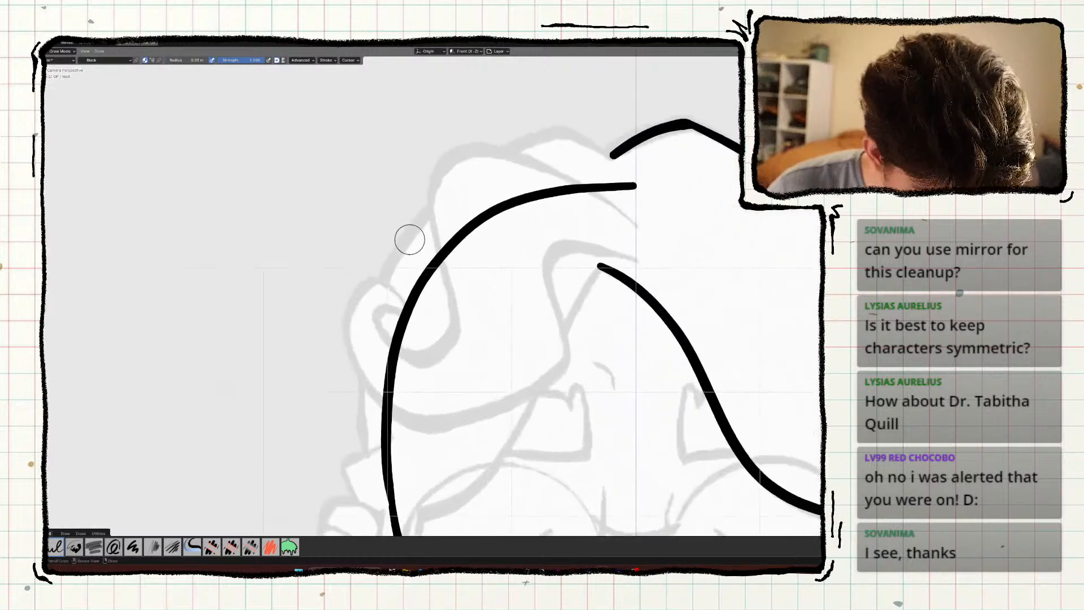
pyautogui.scroll(-1, 409, 239)
pyautogui.moveTo(403, 385)
pyautogui.keyDown('shift'); pyautogui.mouseDown(button='middle')
pyautogui.moveTo(445, 240)
pyautogui.moveTo(432, 276)
pyautogui.mouseUp(button='middle'); pyautogui.keyUp('shift')
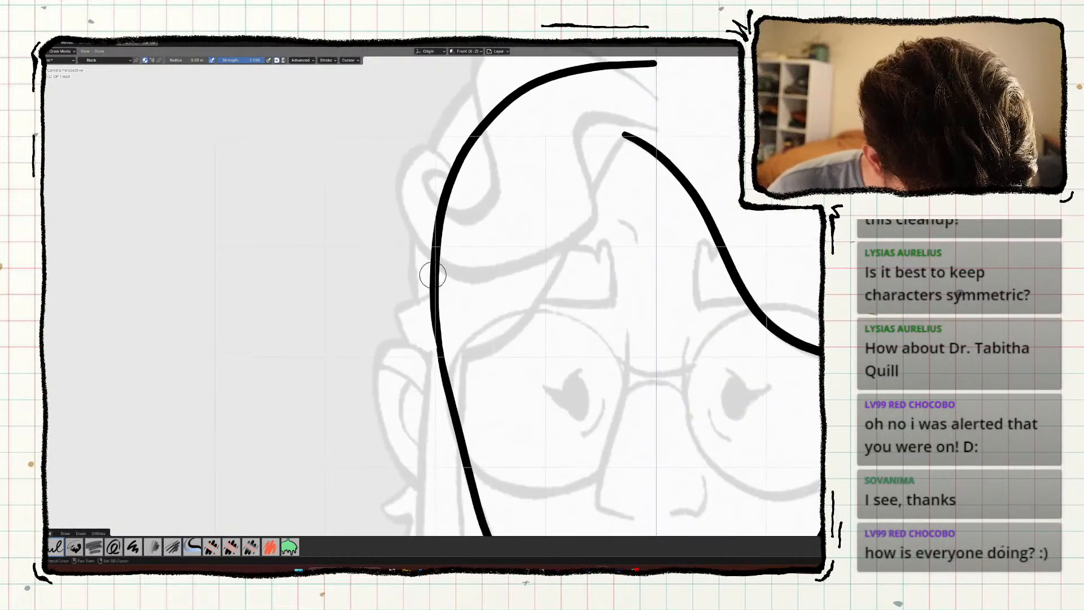
pyautogui.moveTo(624, 135)
pyautogui.keyDown('shift'); pyautogui.mouseDown()
pyautogui.moveTo(548, 300)
pyautogui.moveTo(477, 354)
pyautogui.moveTo(438, 349)
pyautogui.mouseUp(); pyautogui.keyUp('shift')
pyautogui.hotkey('ctrl', 'z')
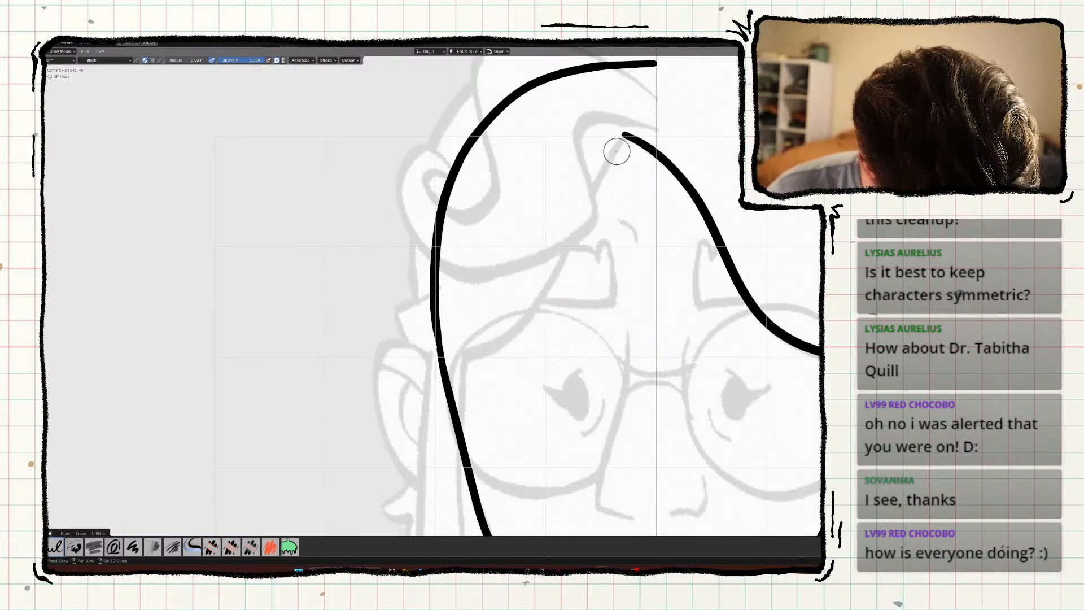
pyautogui.moveTo(623, 136)
pyautogui.keyDown('shift'); pyautogui.mouseDown()
pyautogui.moveTo(541, 292)
pyautogui.moveTo(488, 345)
pyautogui.moveTo(439, 359)
pyautogui.mouseUp(); pyautogui.keyUp('shift')
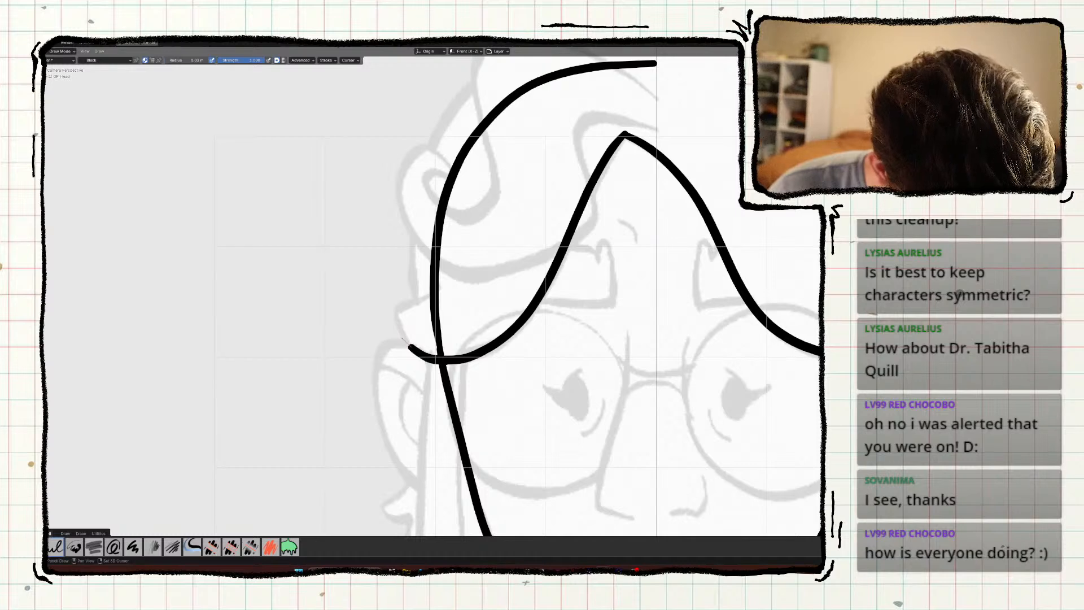
pyautogui.moveTo(379, 377)
pyautogui.keyDown('shift'); pyautogui.mouseDown(button='middle')
pyautogui.moveTo(396, 281)
pyautogui.moveTo(404, 393)
pyautogui.mouseUp(button='middle'); pyautogui.keyUp('shift')
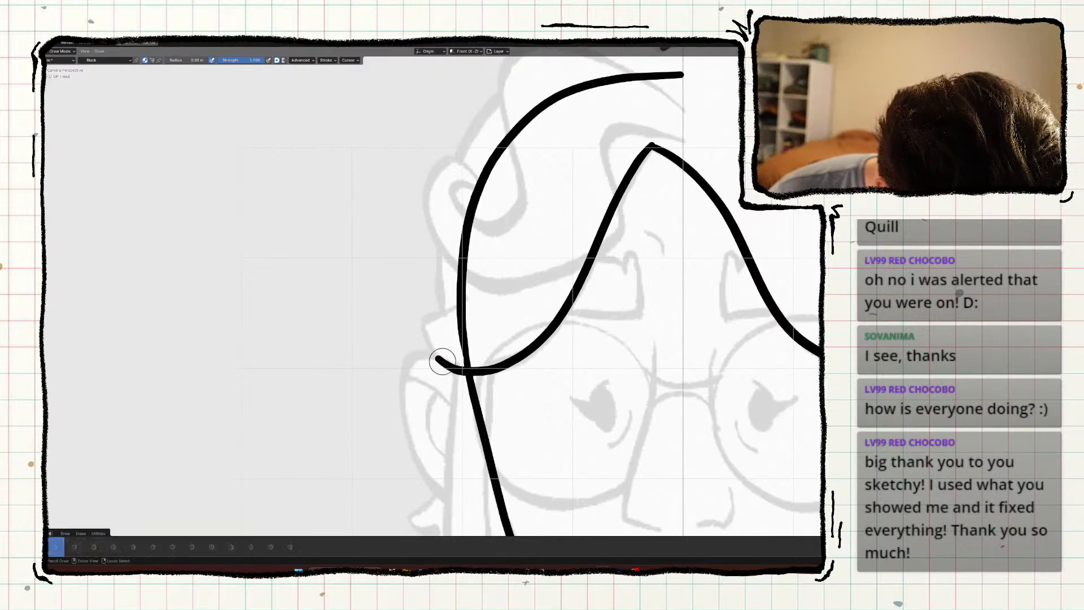
# Trace the left ear's outer outline and trim away the face-edge line between the hairline and the ear's lower joint.
pyautogui.moveTo(446, 366)
pyautogui.mouseDown()
pyautogui.moveTo(420, 356)
pyautogui.moveTo(399, 395)
pyautogui.moveTo(413, 464)
pyautogui.moveTo(458, 500)
pyautogui.moveTo(480, 493)
pyautogui.mouseUp()
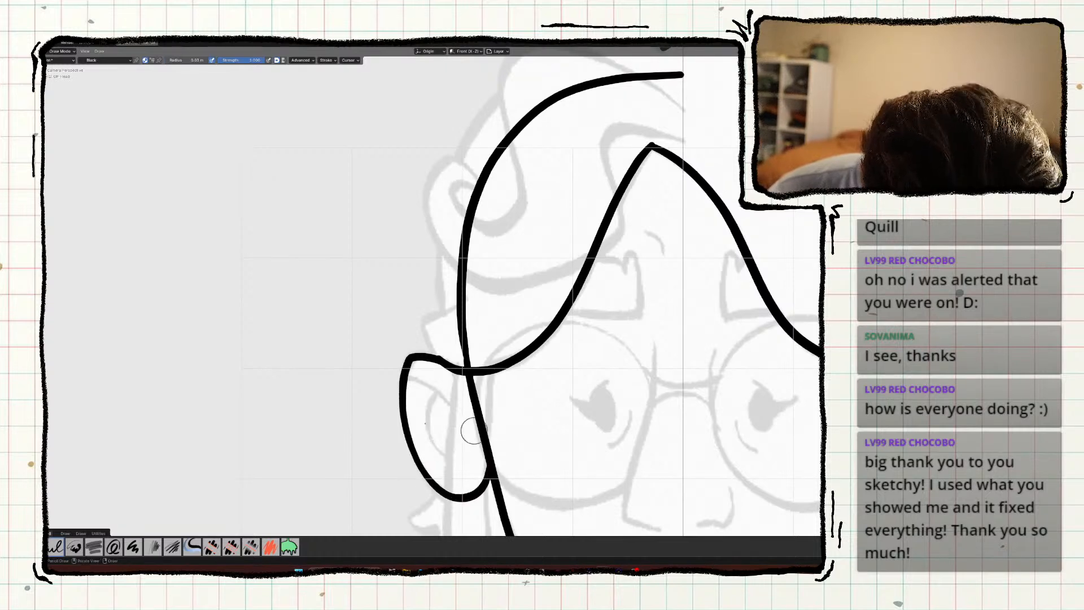
pyautogui.keyDown('shift'); pyautogui.moveTo(472, 430); pyautogui.dragTo(386, 310, button='middle'); pyautogui.keyUp('shift')
pyautogui.keyDown('ctrl'); pyautogui.moveTo(387, 309); pyautogui.dragTo(331, 283, button='middle'); pyautogui.keyUp('ctrl')
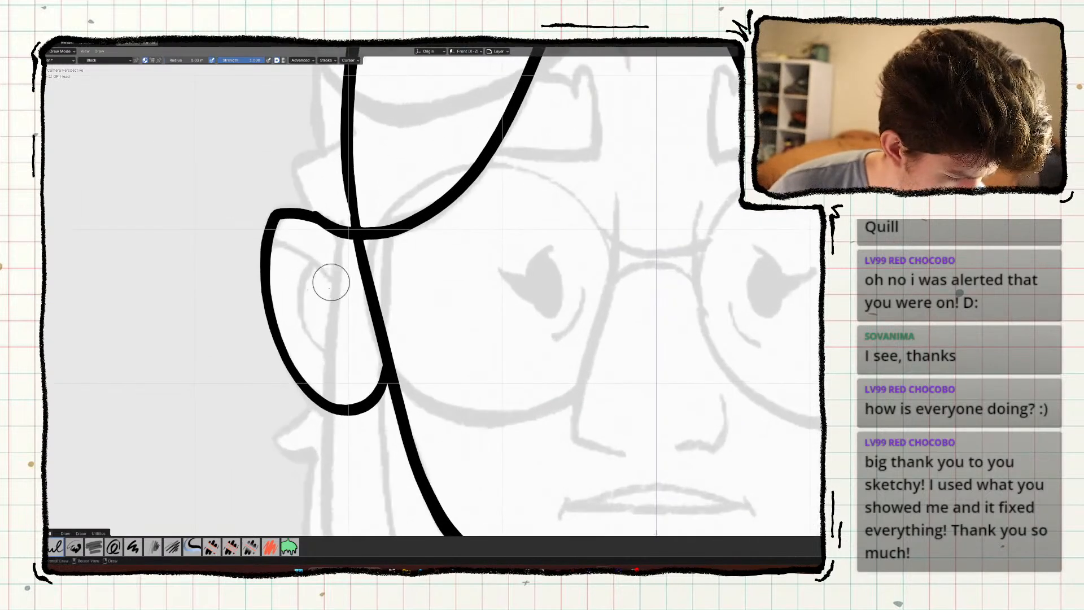
pyautogui.press('k')
pyautogui.moveTo(346, 271)
pyautogui.mouseDown()
pyautogui.moveTo(390, 316)
pyautogui.moveTo(361, 327)
pyautogui.mouseUp()
pyautogui.moveTo(339, 248); pyautogui.dragTo(346, 321)
pyautogui.keyDown('shift'); pyautogui.moveTo(310, 324); pyautogui.dragTo(301, 229, button='middle'); pyautogui.keyUp('shift')
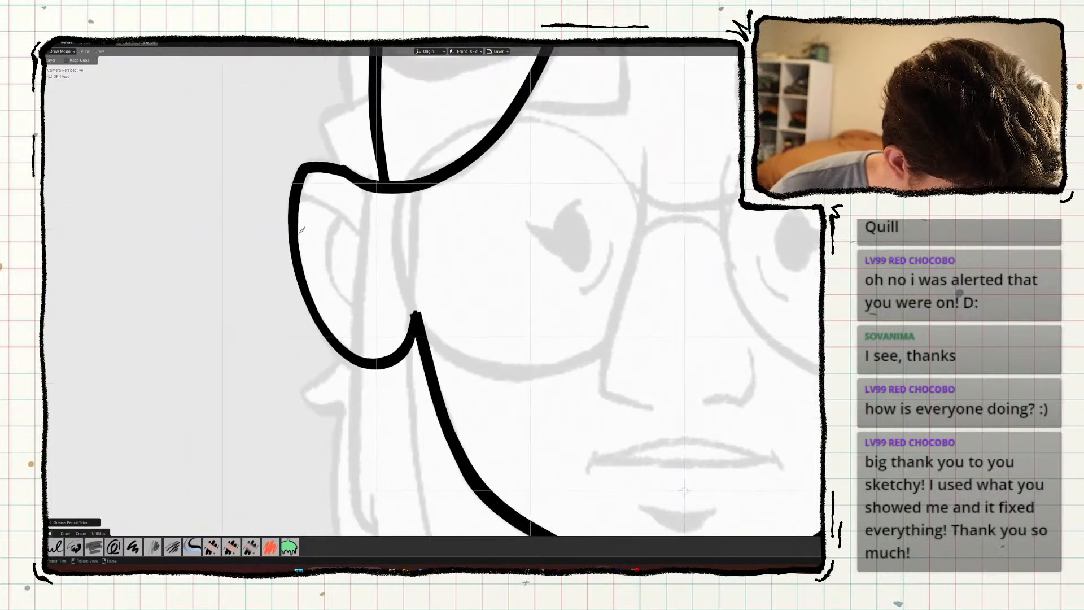
# Extend the jaw line with a short tapered stroke running up past its joint with the left ear.
pyautogui.press('d')
pyautogui.moveTo(418, 321)
pyautogui.mouseDown()
pyautogui.moveTo(404, 264)
pyautogui.moveTo(418, 316)
pyautogui.mouseUp()
pyautogui.hotkey('ctrl', 'z')
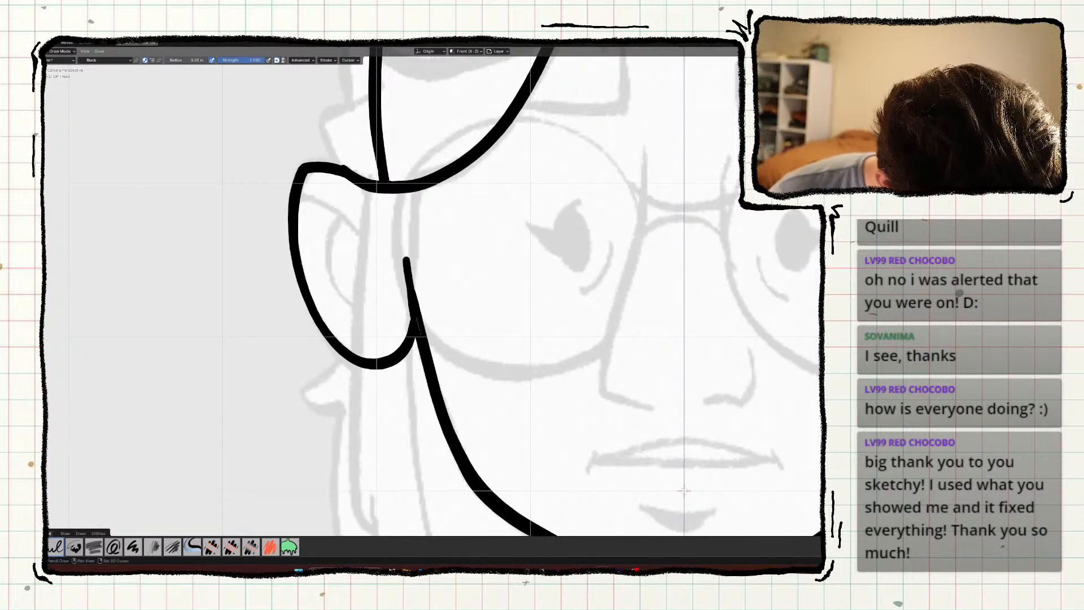
pyautogui.hotkey('ctrl', 'z')
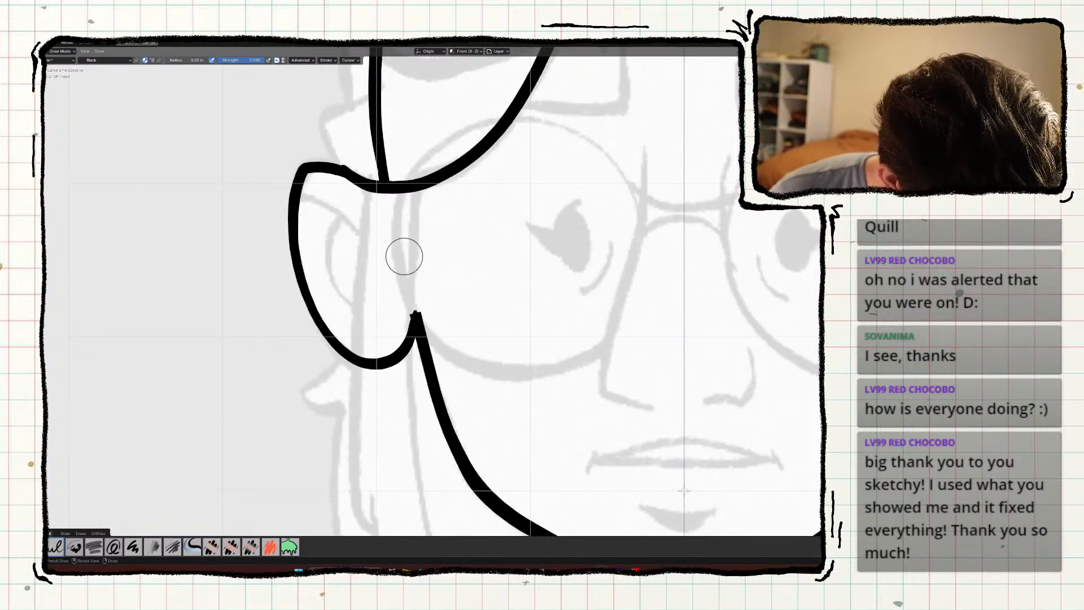
pyautogui.moveTo(403, 253); pyautogui.dragTo(417, 316)
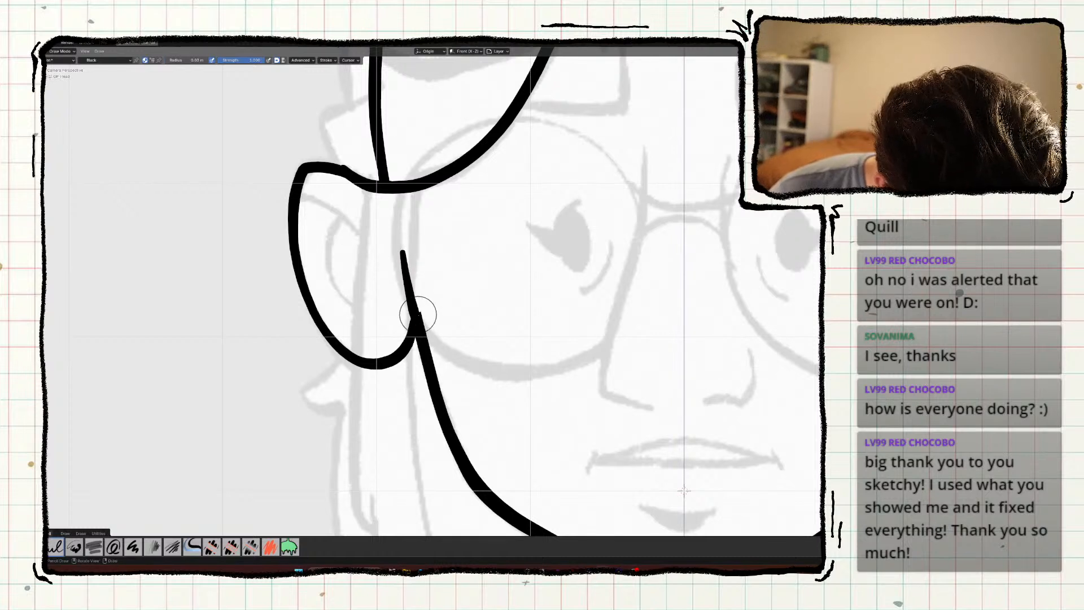
pyautogui.hotkey('ctrl', 'z')
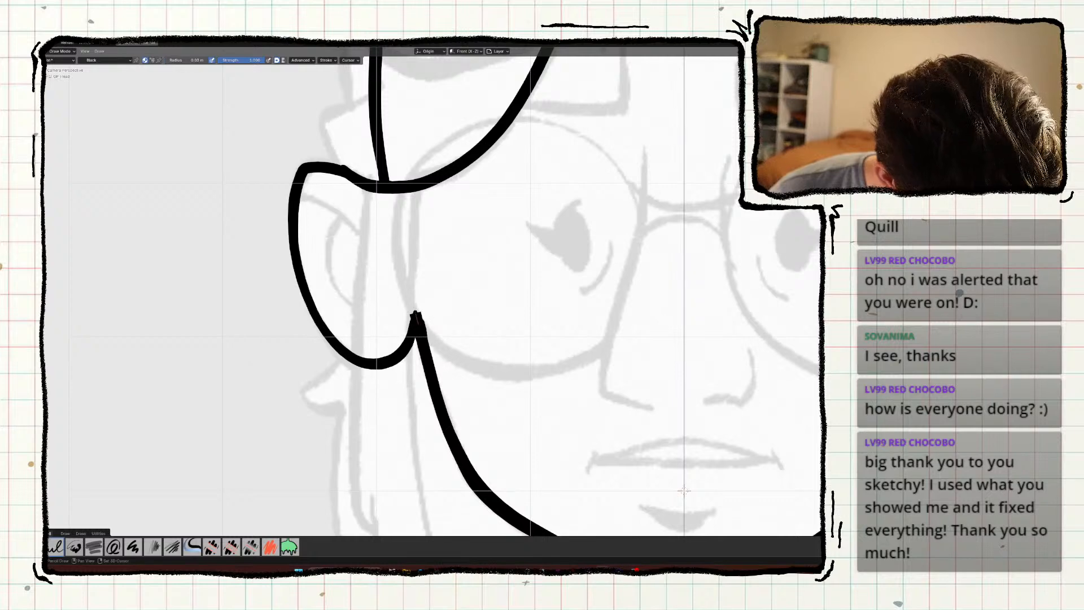
pyautogui.moveTo(415, 323); pyautogui.dragTo(403, 248)
pyautogui.moveTo(367, 199)
pyautogui.keyDown('shift'); pyautogui.mouseDown(button='middle')
pyautogui.moveTo(361, 160)
pyautogui.moveTo(305, 277)
pyautogui.moveTo(305, 344)
pyautogui.moveTo(311, 225)
pyautogui.moveTo(345, 284)
pyautogui.mouseUp(button='middle'); pyautogui.keyUp('shift')
pyautogui.hotkey('ctrl', 'Tab')
pyautogui.click(370, 192)
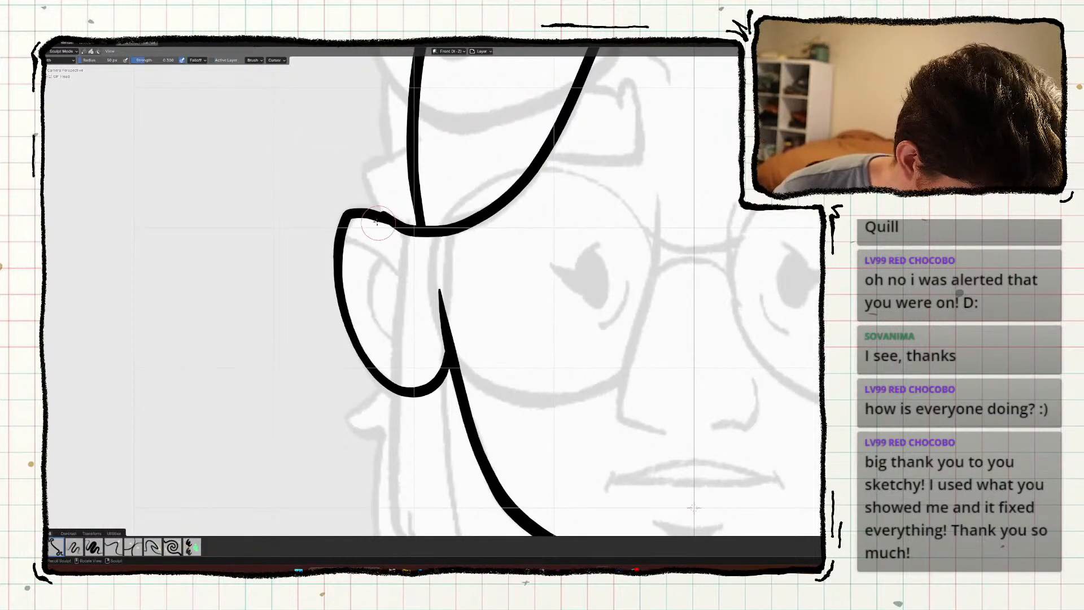
pyautogui.hotkey('ctrl', 'Tab')
pyautogui.click(225, 208)
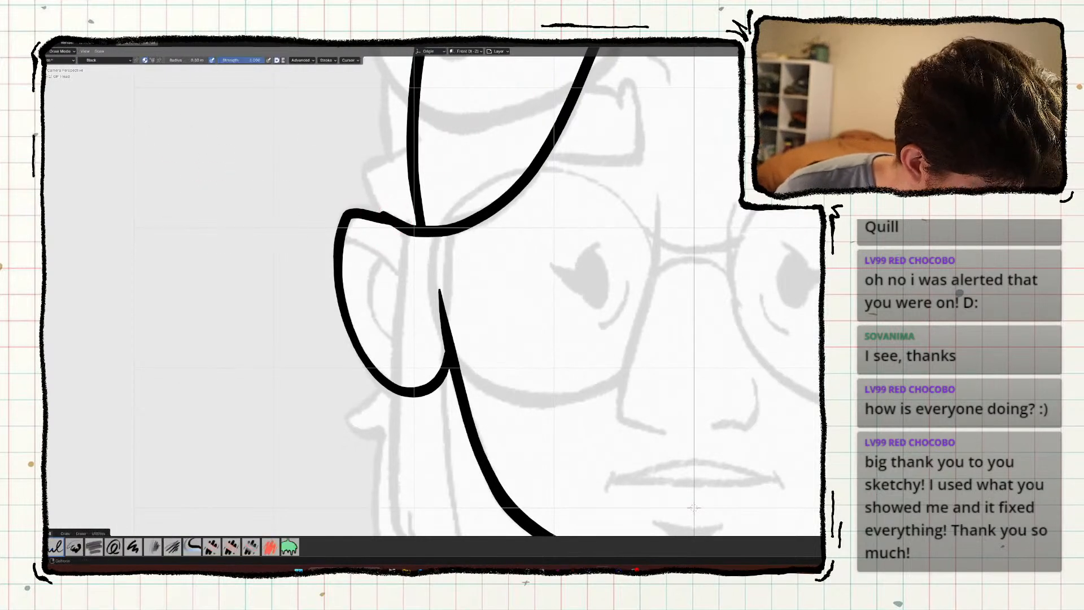
# Replace the left ear's outline with a smoother curve and close its lower end against the jaw line.
pyautogui.press('k')
pyautogui.moveTo(381, 205)
pyautogui.mouseDown()
pyautogui.moveTo(398, 259)
pyautogui.moveTo(395, 217)
pyautogui.moveTo(355, 210)
pyautogui.moveTo(338, 234)
pyautogui.moveTo(336, 272)
pyautogui.moveTo(368, 362)
pyautogui.moveTo(402, 387)
pyautogui.moveTo(432, 387)
pyautogui.moveTo(449, 362)
pyautogui.mouseUp()
pyautogui.press('d')
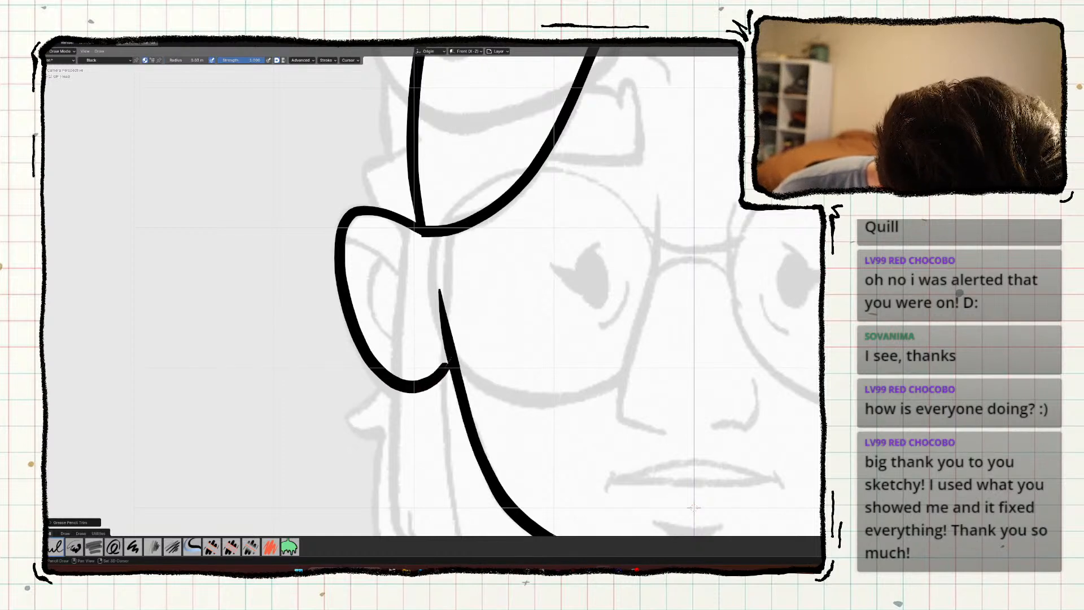
pyautogui.keyDown('shift'); pyautogui.moveTo(346, 341); pyautogui.dragTo(355, 310, button='middle'); pyautogui.keyUp('shift')
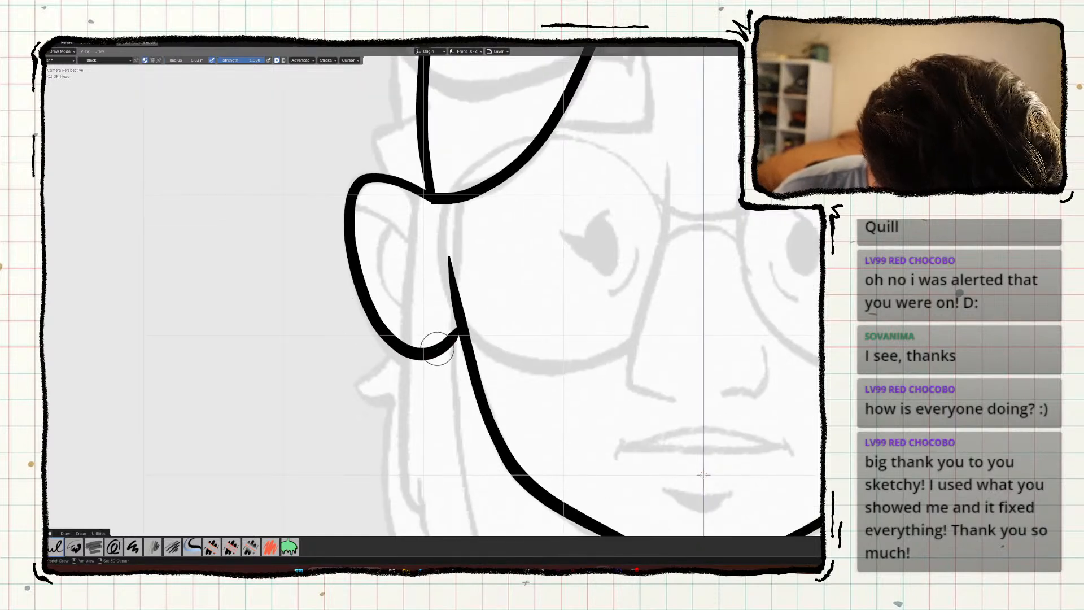
pyautogui.moveTo(455, 328); pyautogui.dragTo(457, 308)
# Draw the left ear's inner fold from its upper outer edge and add the curved inner loop beneath it.
pyautogui.keyDown('shift'); pyautogui.moveTo(353, 283); pyautogui.dragTo(360, 317, button='middle'); pyautogui.keyUp('shift')
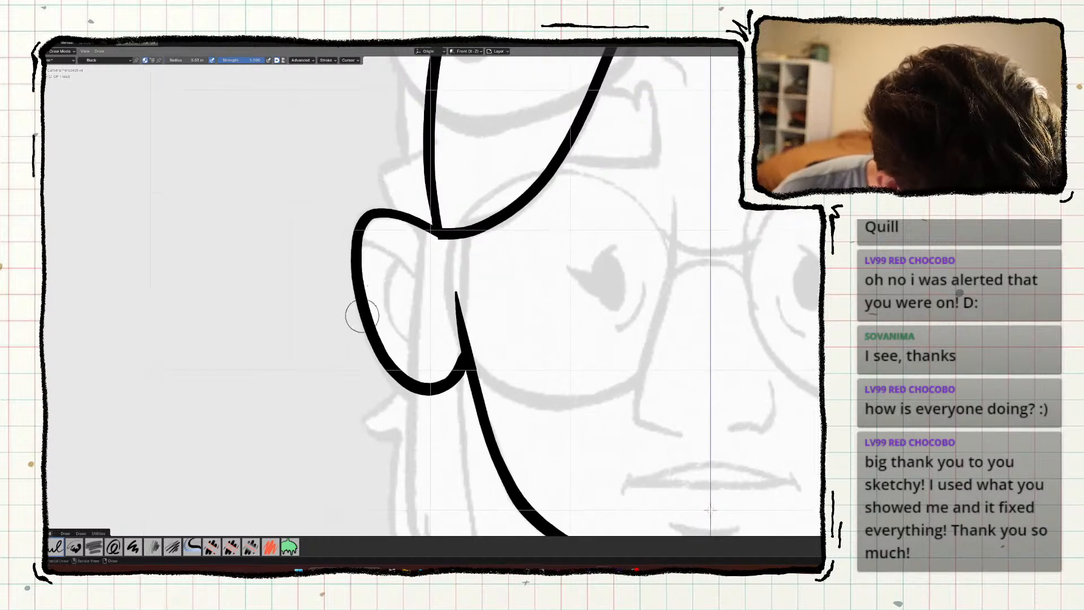
pyautogui.moveTo(361, 244)
pyautogui.mouseDown()
pyautogui.moveTo(395, 253)
pyautogui.moveTo(441, 310)
pyautogui.mouseUp()
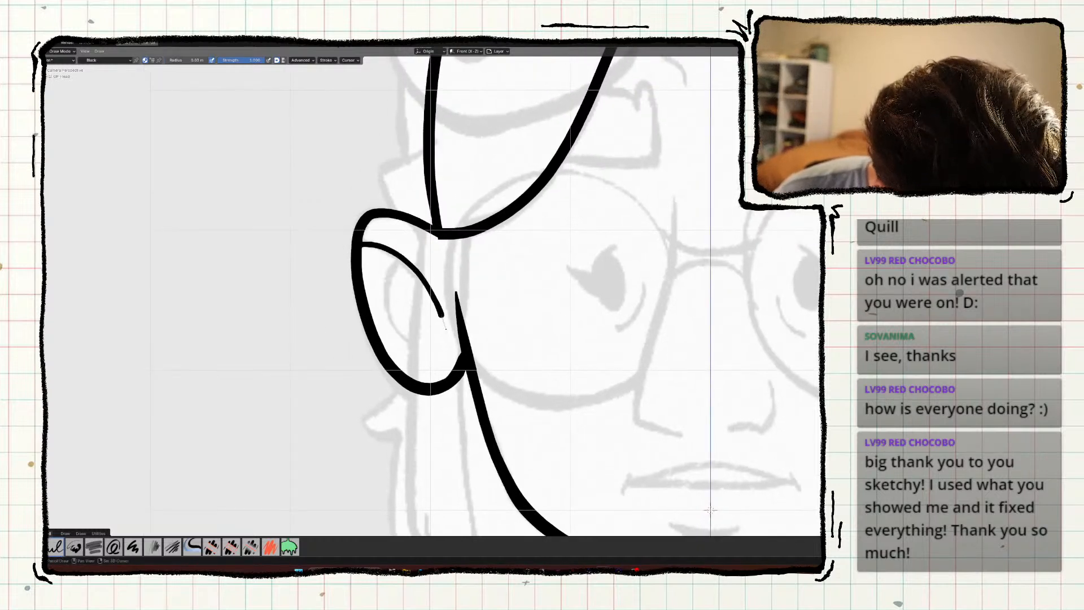
pyautogui.hotkey('ctrl', 'z')
pyautogui.moveTo(361, 241); pyautogui.dragTo(434, 303)
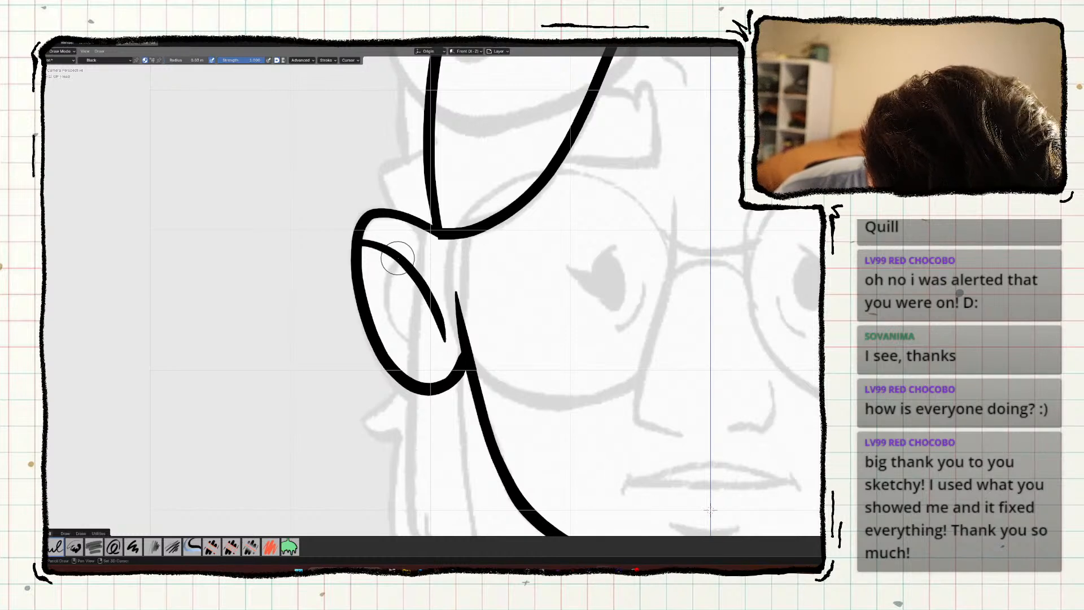
pyautogui.moveTo(401, 259)
pyautogui.mouseDown()
pyautogui.moveTo(377, 292)
pyautogui.moveTo(403, 338)
pyautogui.mouseUp()
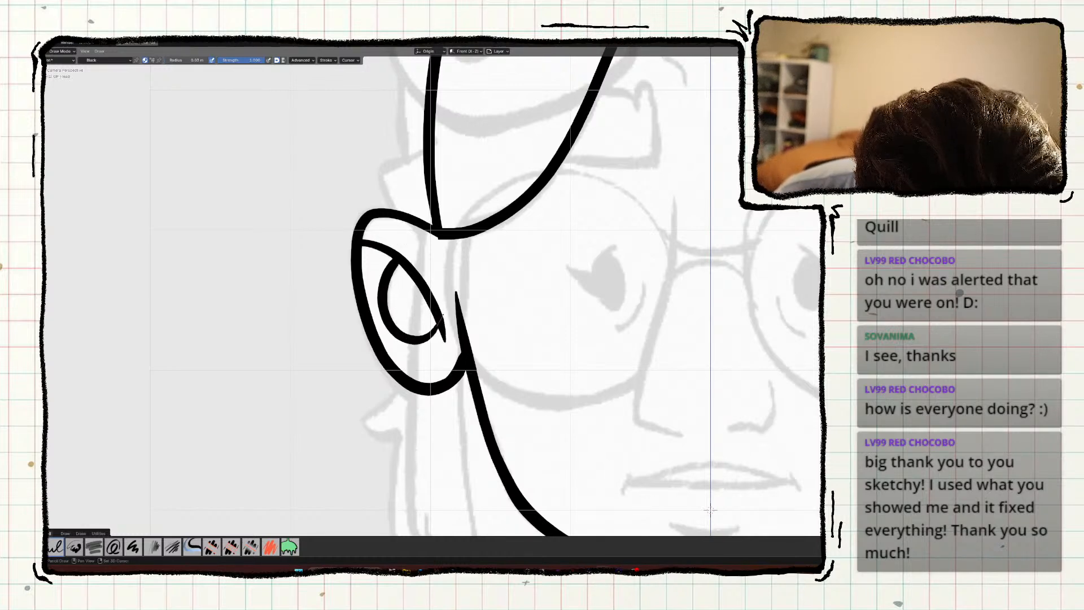
# Draw a small pointed tuft of hair hanging from the hairline in front of the left ear.
pyautogui.keyDown('shift'); pyautogui.moveTo(286, 316); pyautogui.dragTo(277, 280, button='middle'); pyautogui.keyUp('shift')
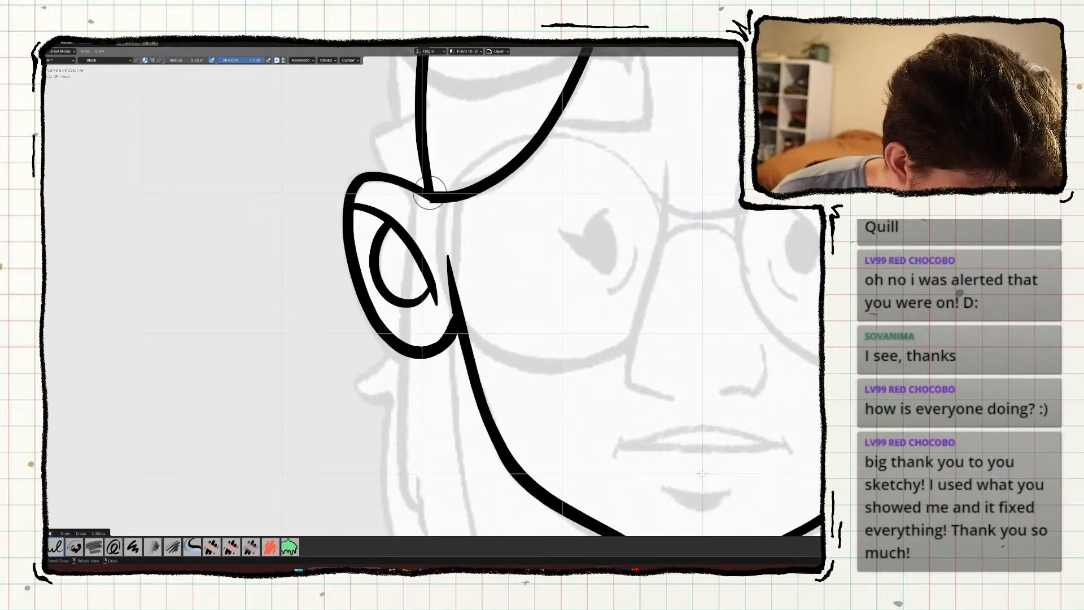
pyautogui.moveTo(446, 239); pyautogui.dragTo(454, 255)
pyautogui.moveTo(500, 264)
pyautogui.keyDown('shift'); pyautogui.mouseDown(button='middle')
pyautogui.moveTo(277, 303)
pyautogui.moveTo(430, 301)
pyautogui.mouseUp(button='middle'); pyautogui.keyUp('shift')
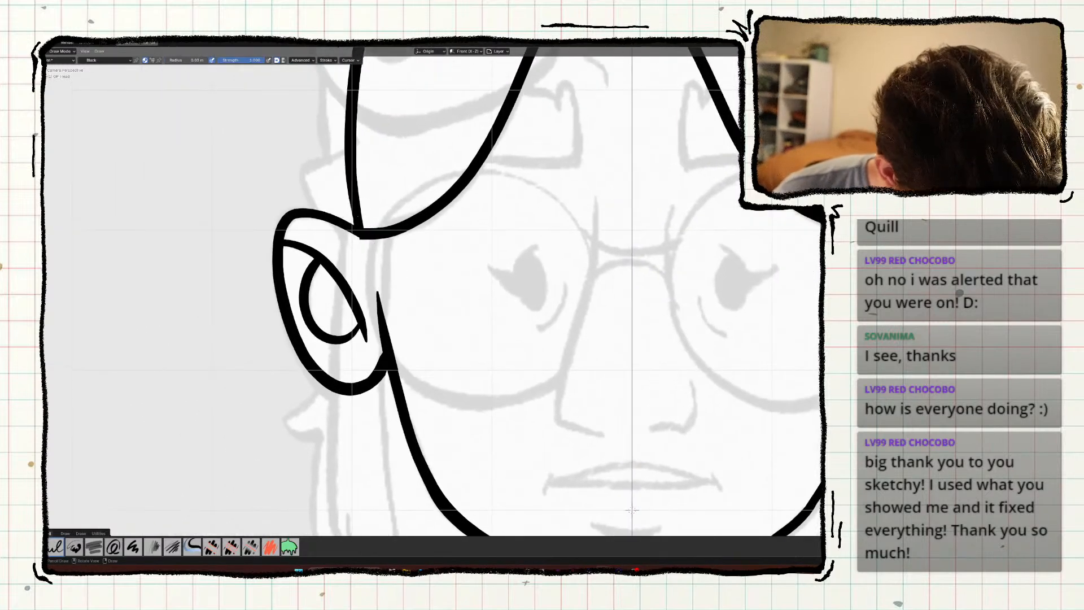
pyautogui.moveTo(367, 247); pyautogui.dragTo(388, 291)
pyautogui.moveTo(393, 237)
pyautogui.mouseDown()
pyautogui.moveTo(354, 248)
pyautogui.moveTo(383, 279)
pyautogui.moveTo(397, 236)
pyautogui.mouseUp()
pyautogui.hotkey('ctrl', 'z')
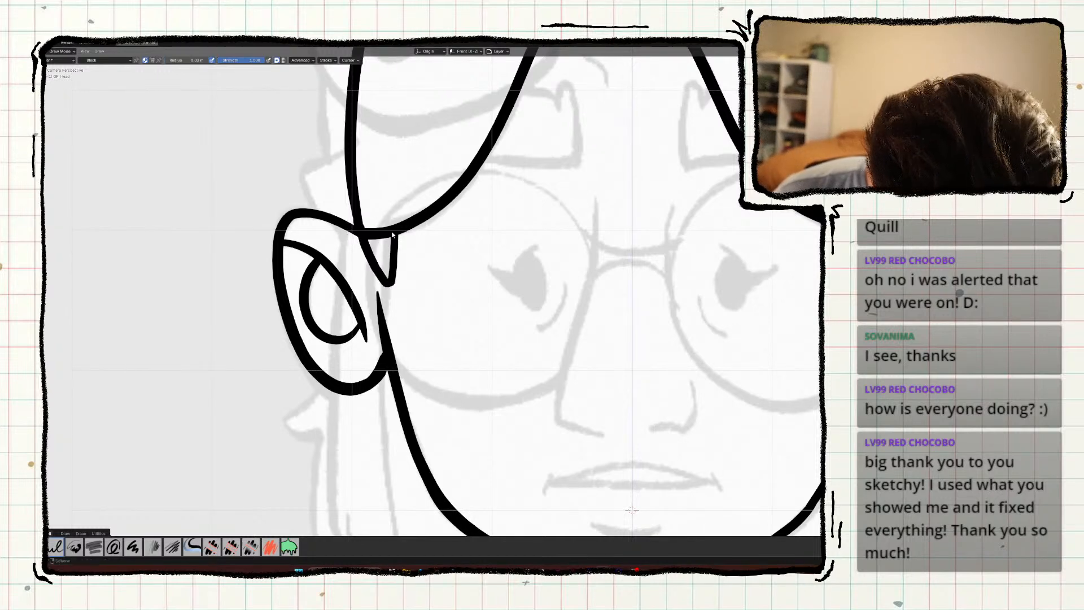
# Remove the left outer head line running from the crown down to the left ear.
pyautogui.moveTo(397, 236)
pyautogui.keyDown('shift'); pyautogui.mouseDown(button='middle')
pyautogui.moveTo(335, 185)
pyautogui.moveTo(252, 291)
pyautogui.moveTo(283, 393)
pyautogui.mouseUp(button='middle'); pyautogui.keyUp('shift')
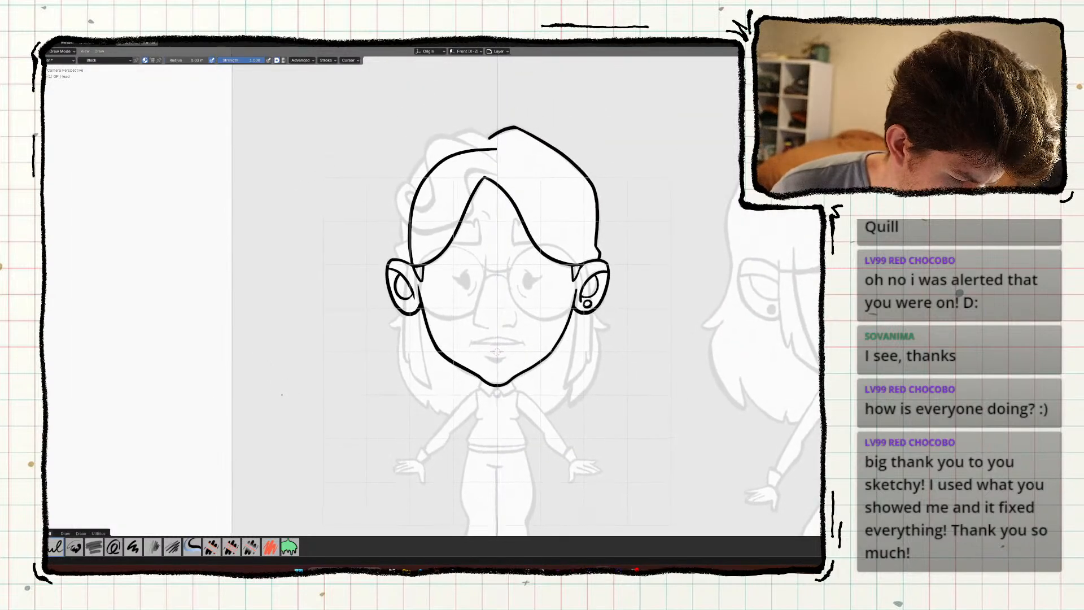
pyautogui.keyDown('shift'); pyautogui.moveTo(367, 330); pyautogui.dragTo(383, 412, button='middle'); pyautogui.keyUp('shift')
pyautogui.keyDown('ctrl'); pyautogui.moveTo(383, 412); pyautogui.dragTo(363, 344, button='middle'); pyautogui.keyUp('ctrl')
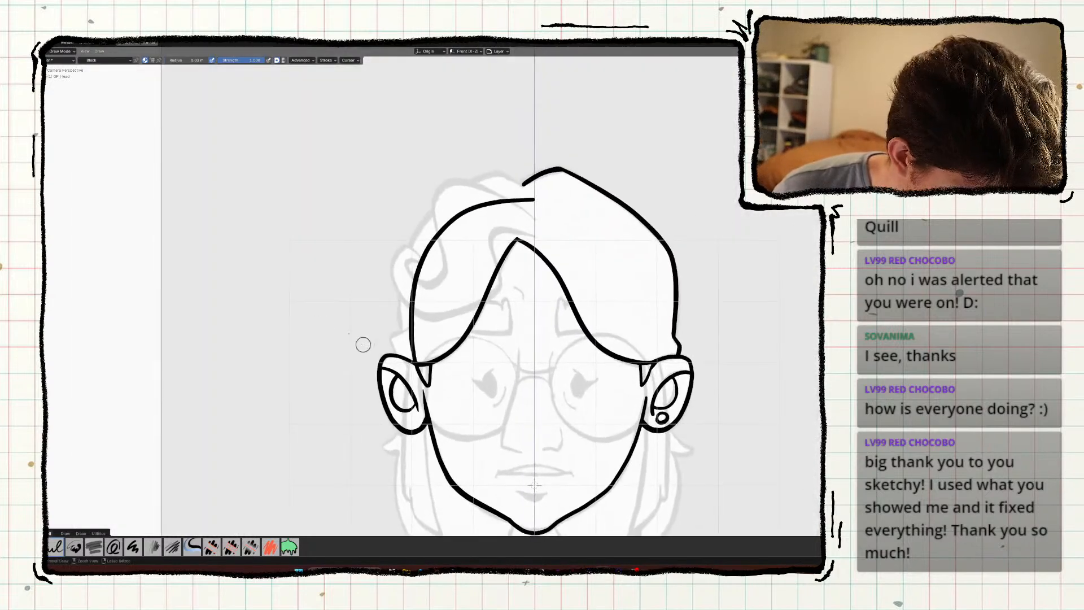
pyautogui.press('k')
pyautogui.moveTo(464, 196); pyautogui.dragTo(462, 222)
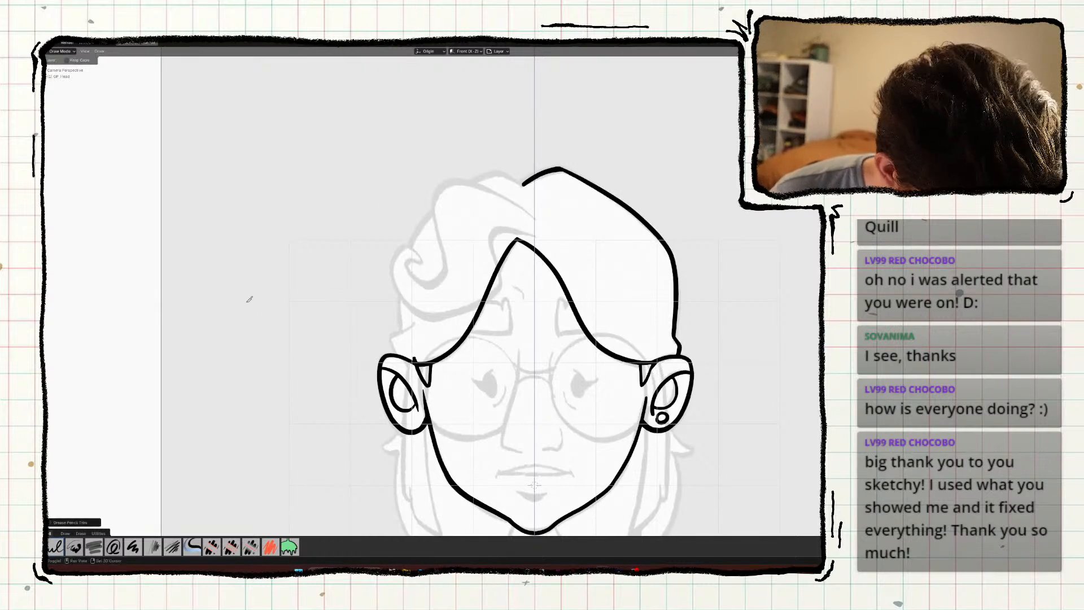
# Trace the short pointed kink of the hair outline just above the left ear.
pyautogui.moveTo(336, 346)
pyautogui.keyDown('shift'); pyautogui.mouseDown(button='middle')
pyautogui.moveTo(340, 253)
pyautogui.moveTo(386, 227)
pyautogui.moveTo(343, 329)
pyautogui.moveTo(384, 303)
pyautogui.mouseUp(button='middle'); pyautogui.keyUp('shift')
pyautogui.click(46, 86)
pyautogui.moveTo(384, 302)
pyautogui.keyDown('ctrl'); pyautogui.mouseDown(button='middle')
pyautogui.moveTo(388, 293)
pyautogui.moveTo(350, 270)
pyautogui.mouseUp(button='middle'); pyautogui.keyUp('ctrl')
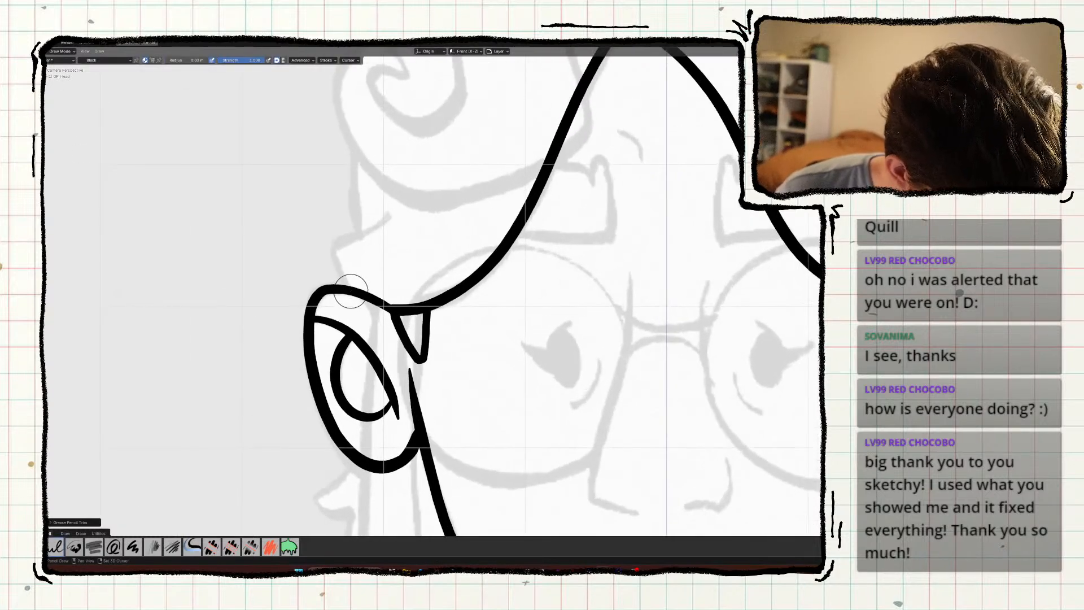
pyautogui.moveTo(351, 286)
pyautogui.mouseDown()
pyautogui.moveTo(332, 242)
pyautogui.moveTo(367, 232)
pyautogui.moveTo(398, 202)
pyautogui.mouseUp()
pyautogui.keyDown('shift'); pyautogui.moveTo(310, 244); pyautogui.dragTo(315, 329, button='middle'); pyautogui.keyUp('shift')
pyautogui.hotkey('ctrl', 'z')
pyautogui.hotkey('ctrl', 'z')
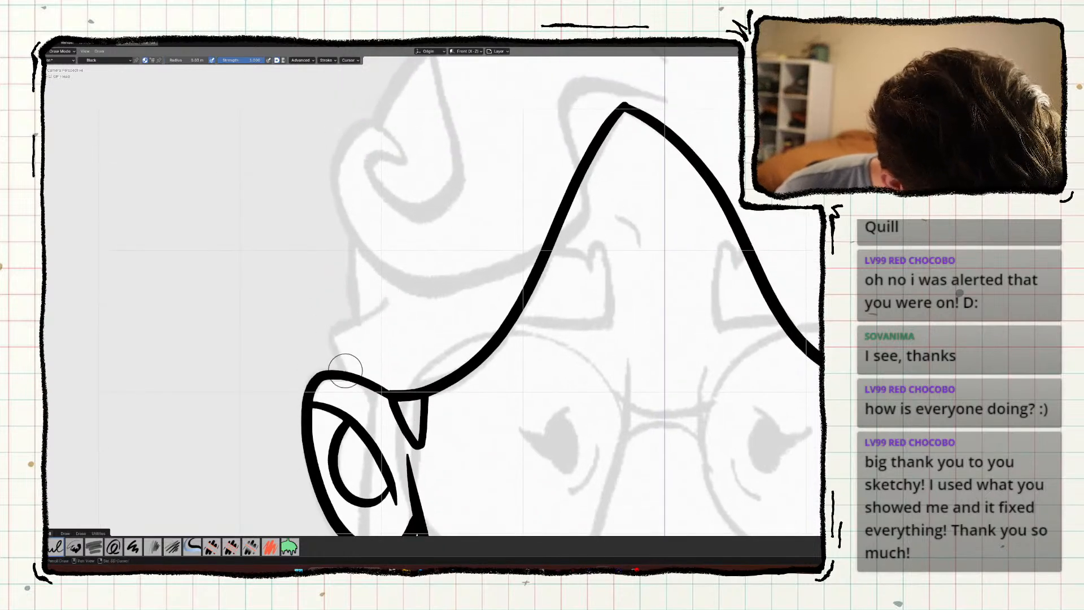
pyautogui.moveTo(350, 327); pyautogui.dragTo(385, 302)
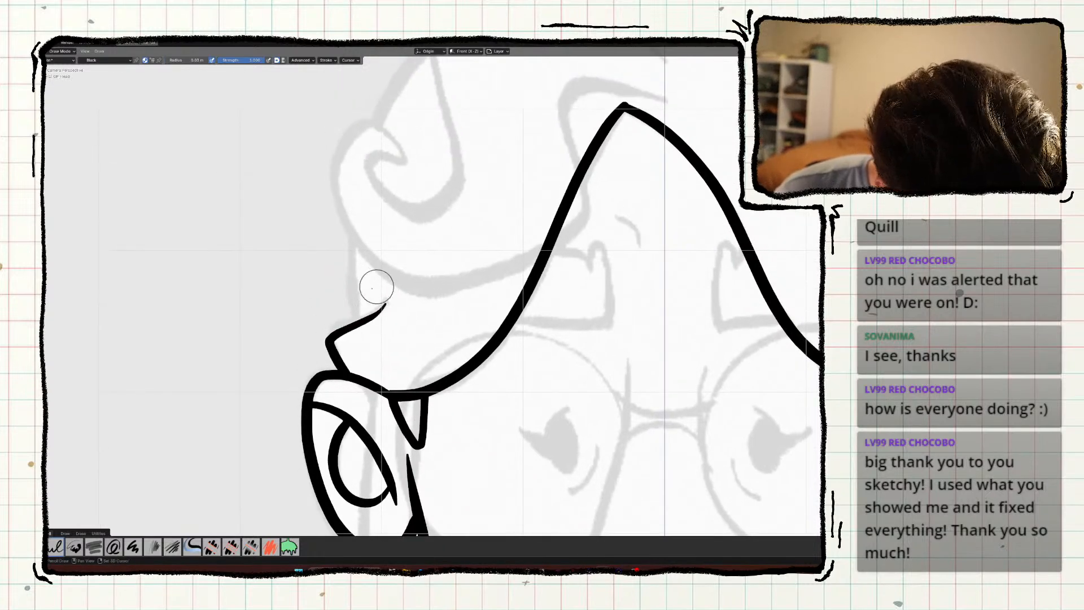
# Trace the left outer hair outline from the kink above the ear up over the crown to the parting.
pyautogui.keyDown('shift'); pyautogui.moveTo(300, 281); pyautogui.dragTo(277, 367, button='middle'); pyautogui.keyUp('shift')
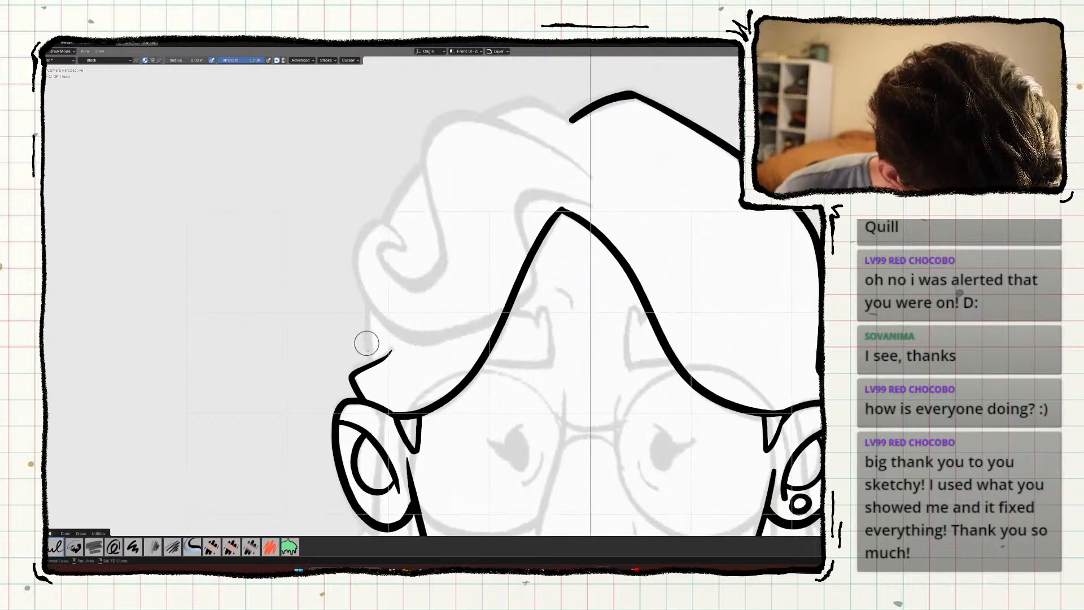
pyautogui.moveTo(374, 383)
pyautogui.mouseDown()
pyautogui.moveTo(384, 226)
pyautogui.moveTo(521, 104)
pyautogui.mouseUp()
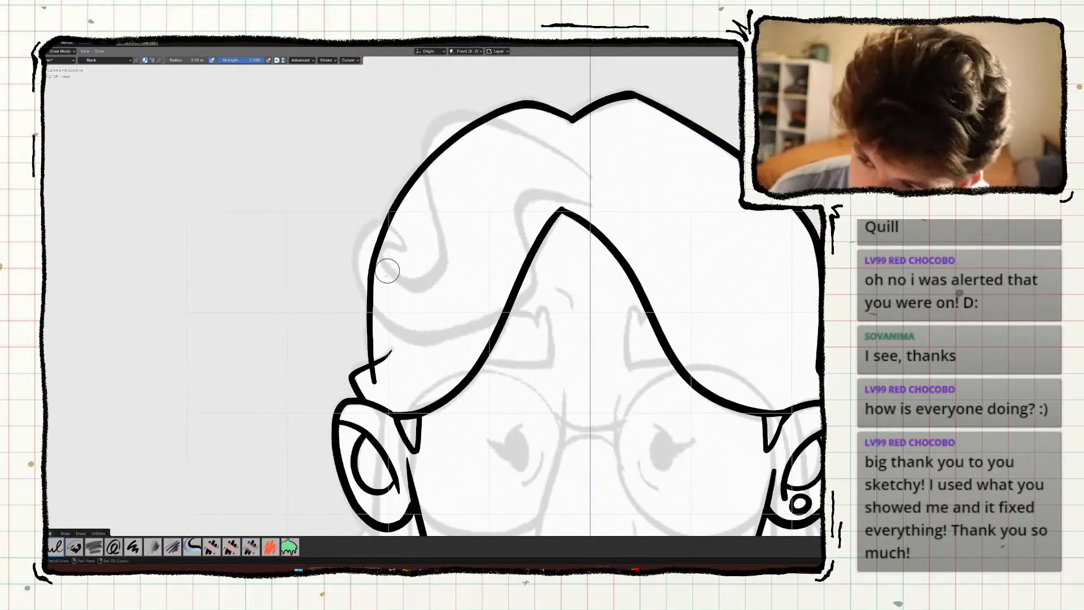
pyautogui.keyDown('shift'); pyautogui.moveTo(388, 271); pyautogui.dragTo(371, 311, button='middle'); pyautogui.keyUp('shift')
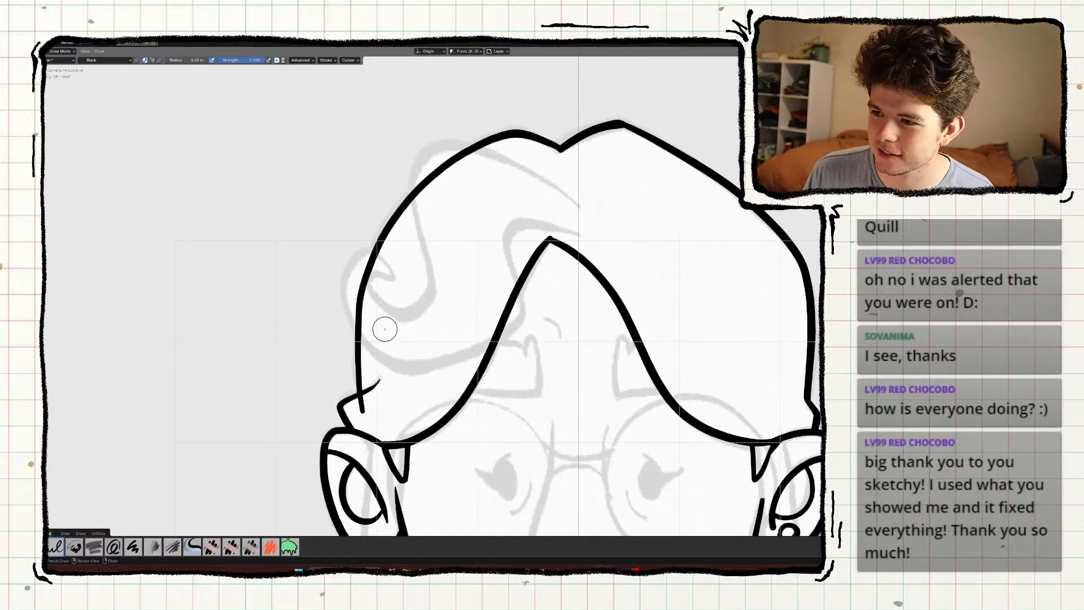
# Trim the left hair outline's end that overshoots the kink above the ear, and save the file.
pyautogui.click(45, 125)
pyautogui.moveTo(354, 408); pyautogui.dragTo(380, 417)
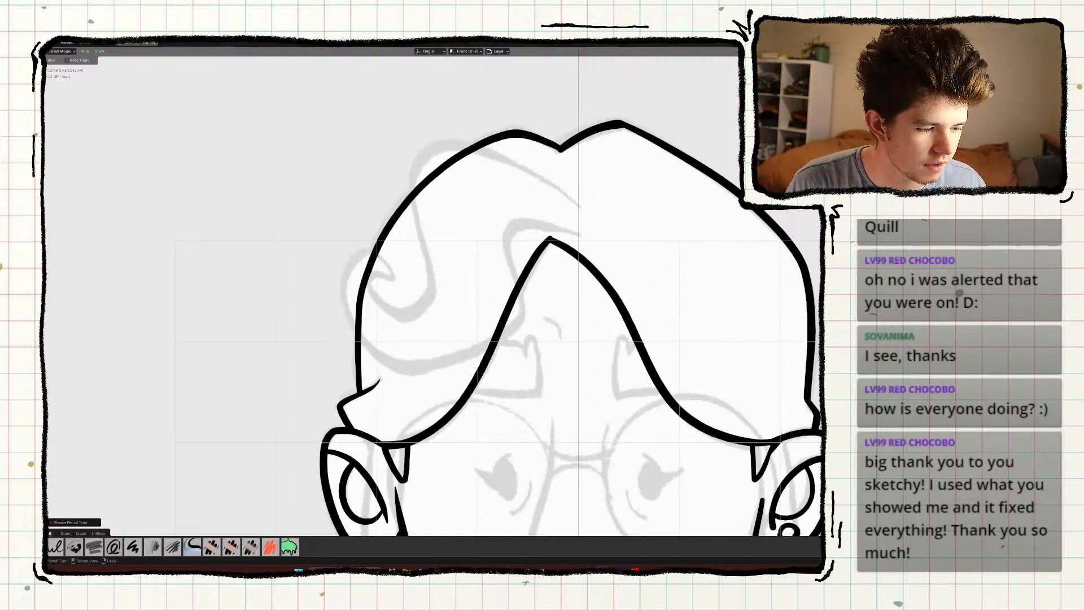
pyautogui.press('b')
pyautogui.keyDown('shift'); pyautogui.moveTo(353, 419); pyautogui.dragTo(329, 351, button='middle'); pyautogui.keyUp('shift')
pyautogui.hotkey('ctrl', 's')
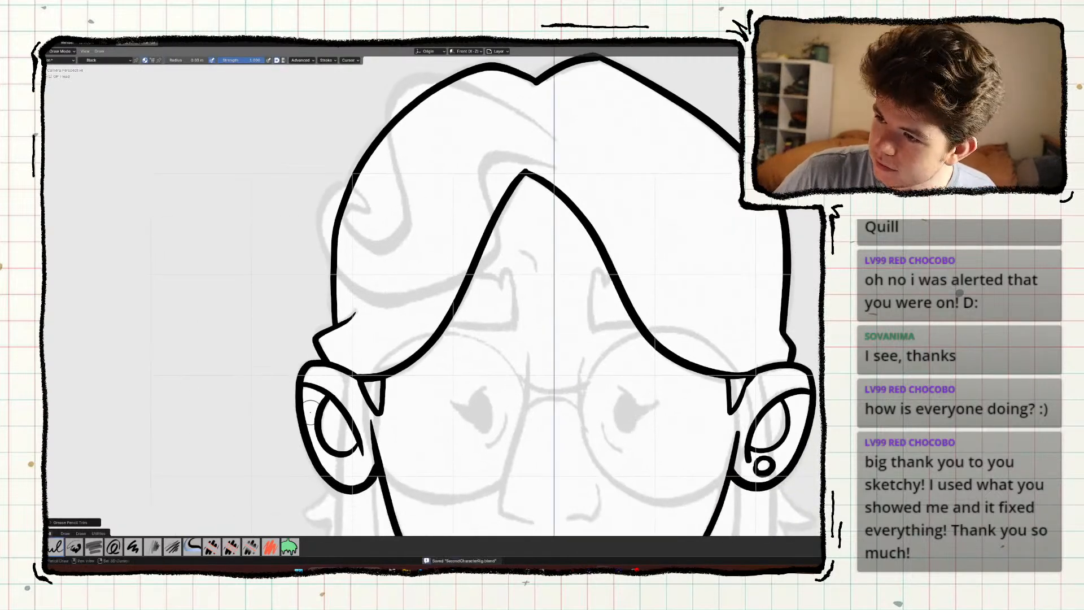
pyautogui.keyDown('shift'); pyautogui.moveTo(310, 412); pyautogui.dragTo(345, 419, button='middle'); pyautogui.keyUp('shift')
pyautogui.keyDown('ctrl'); pyautogui.moveTo(296, 329); pyautogui.dragTo(293, 348, button='middle'); pyautogui.keyUp('ctrl')
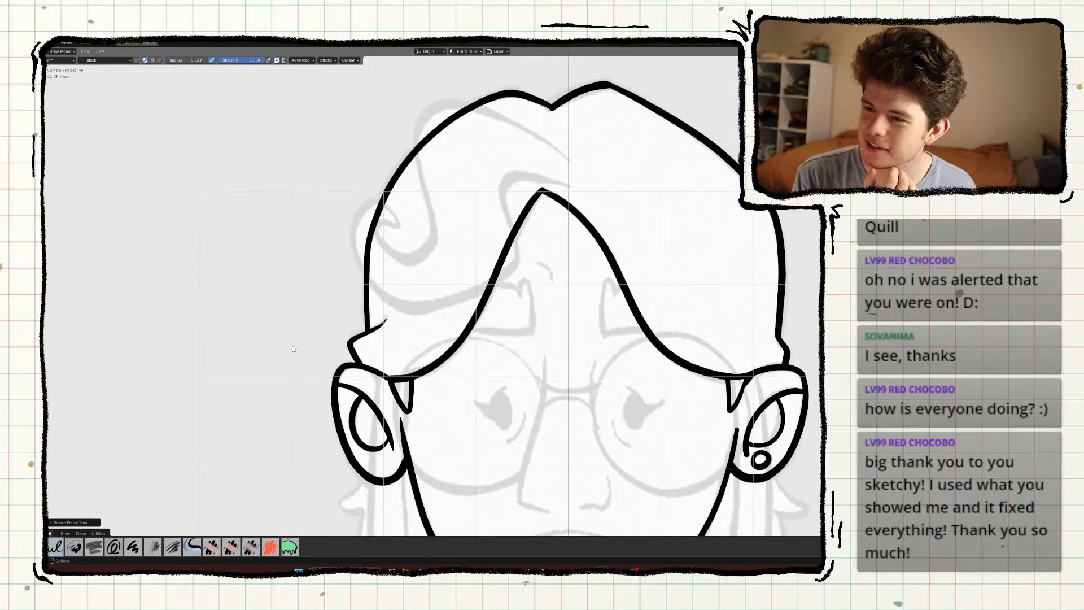
pyautogui.scroll(-3, 292, 349)
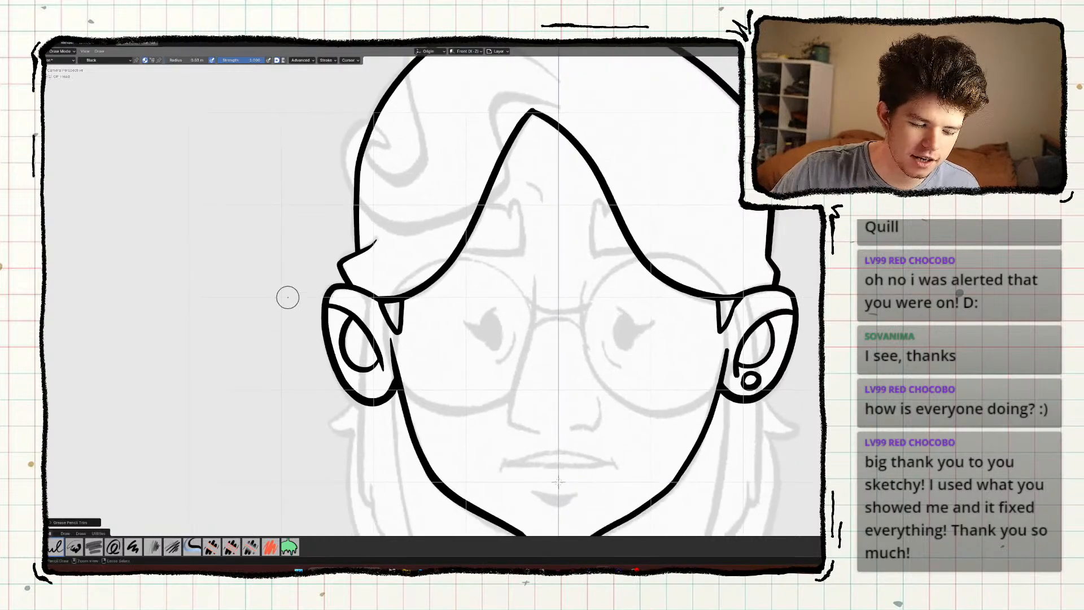
pyautogui.hotkey('ctrl', 's')
# Draw a small round stud earring on the left ear's lobe.
pyautogui.scroll(5, 353, 395)
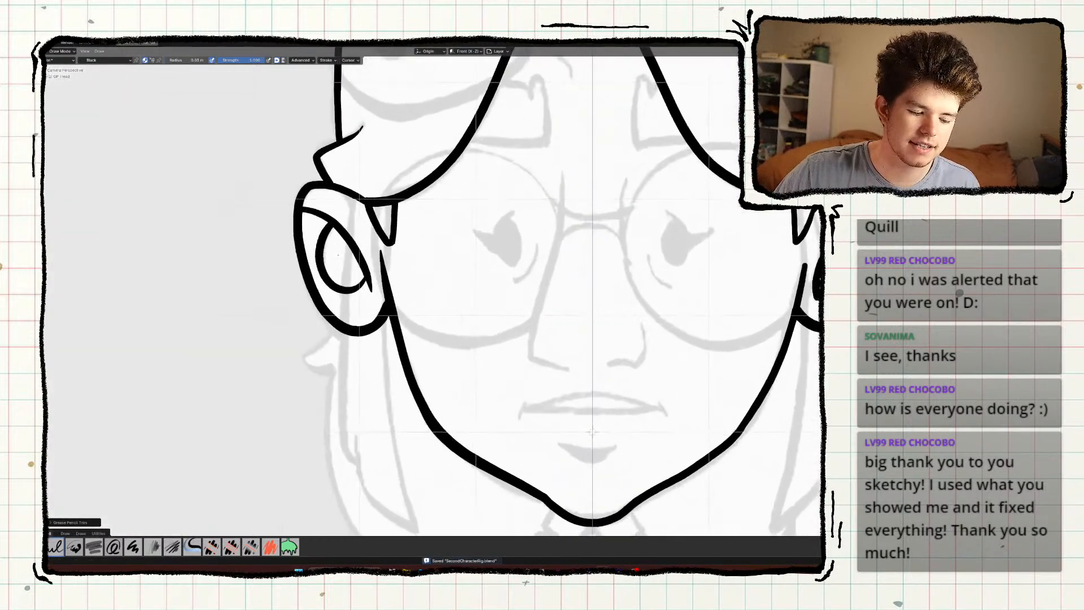
pyautogui.scroll(5, 394, 316)
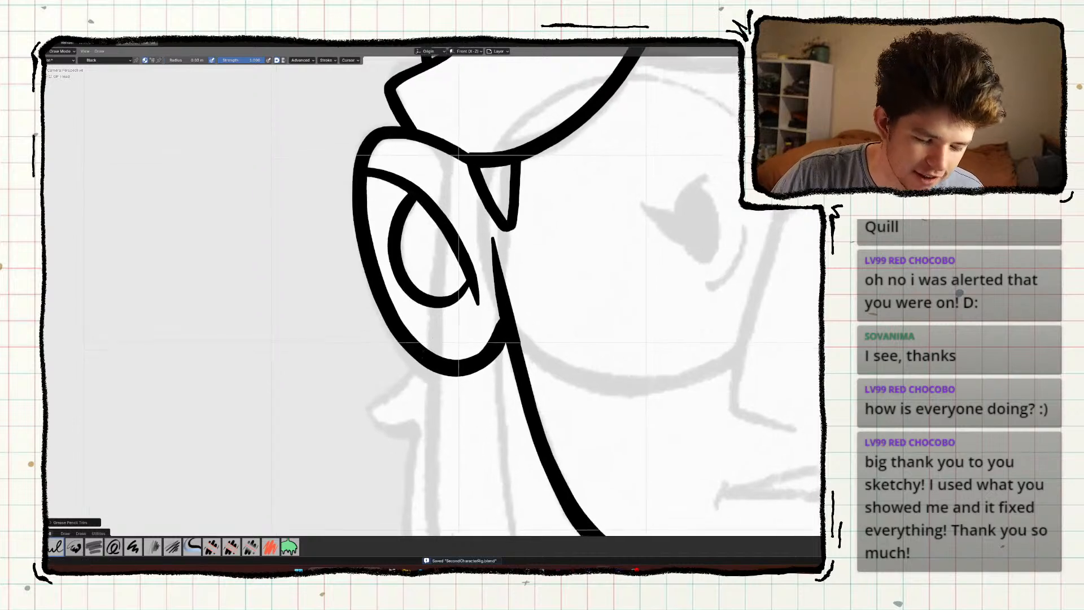
pyautogui.scroll(2, 429, 294)
pyautogui.moveTo(426, 339)
pyautogui.mouseDown()
pyautogui.moveTo(486, 340)
pyautogui.moveTo(432, 313)
pyautogui.moveTo(473, 317)
pyautogui.moveTo(446, 320)
pyautogui.moveTo(465, 343)
pyautogui.moveTo(435, 332)
pyautogui.moveTo(477, 341)
pyautogui.moveTo(481, 332)
pyautogui.mouseUp()
pyautogui.hotkey('ctrl', 'z')
pyautogui.hotkey('ctrl', 'z')
pyautogui.hotkey('ctrl', 'z')
pyautogui.hotkey('ctrl', 'z')
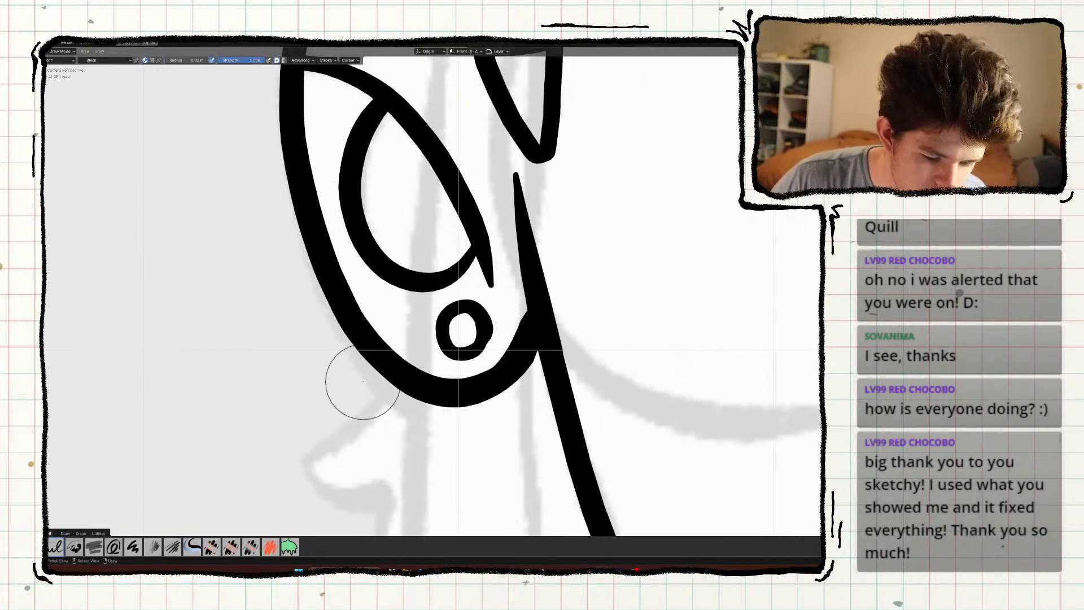
pyautogui.keyDown('shift'); pyautogui.moveTo(370, 362); pyautogui.dragTo(407, 424, button='middle'); pyautogui.keyUp('shift')
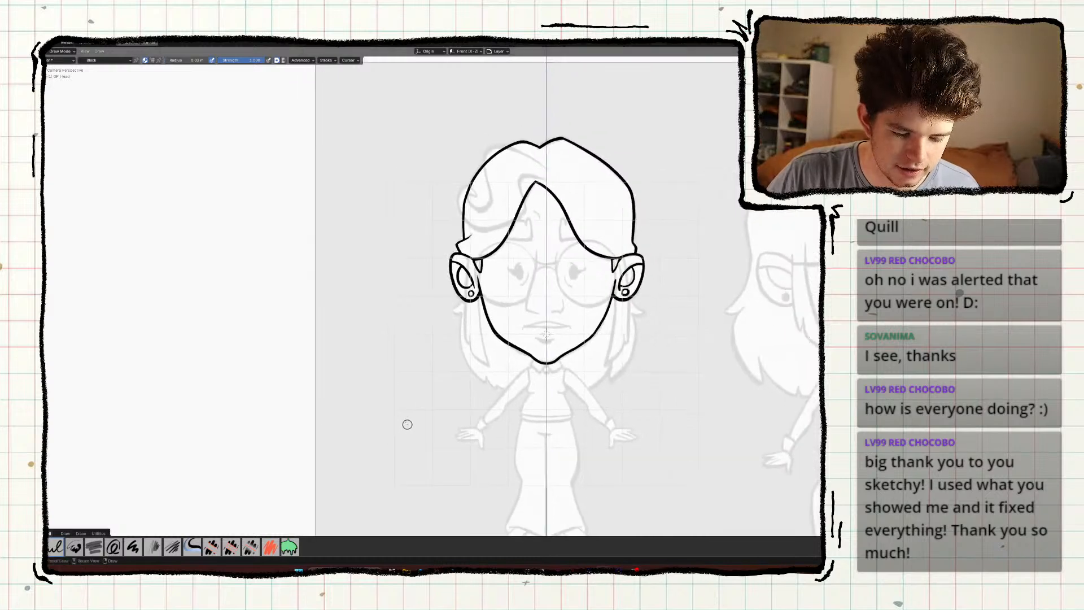
# Save the file and undo the stray scribble drawn over the forehead.
pyautogui.keyDown('shift'); pyautogui.moveTo(461, 400); pyautogui.dragTo(429, 400, button='middle'); pyautogui.keyUp('shift')
pyautogui.hotkey('ctrl', 's')
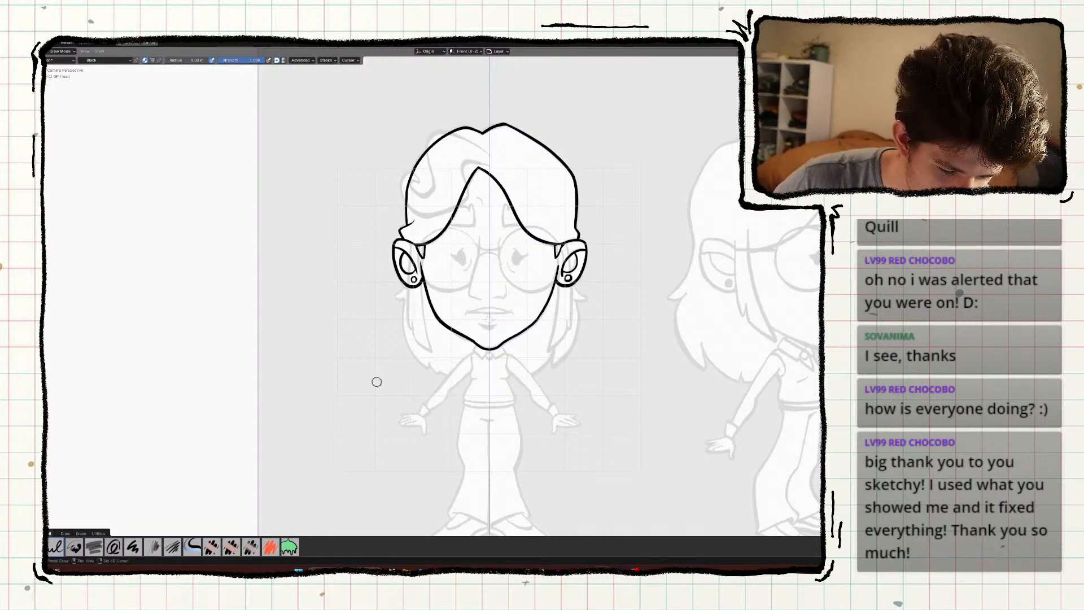
pyautogui.keyDown('shift'); pyautogui.moveTo(389, 386); pyautogui.dragTo(382, 359, button='middle'); pyautogui.keyUp('shift')
pyautogui.scroll(2, 382, 358)
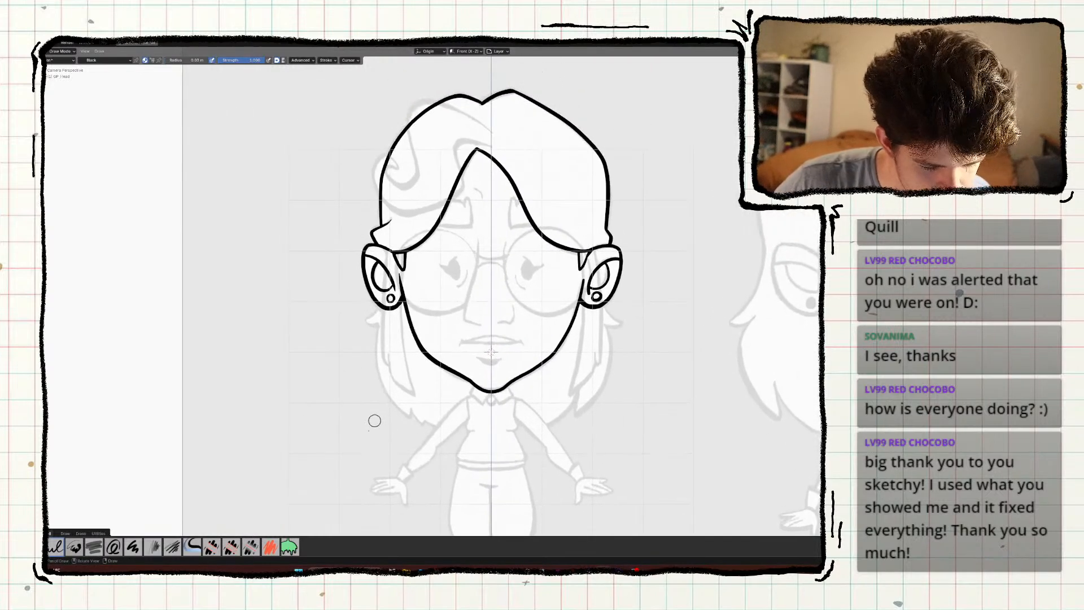
pyautogui.hotkey('ctrl', 's')
pyautogui.scroll(-1, 340, 339)
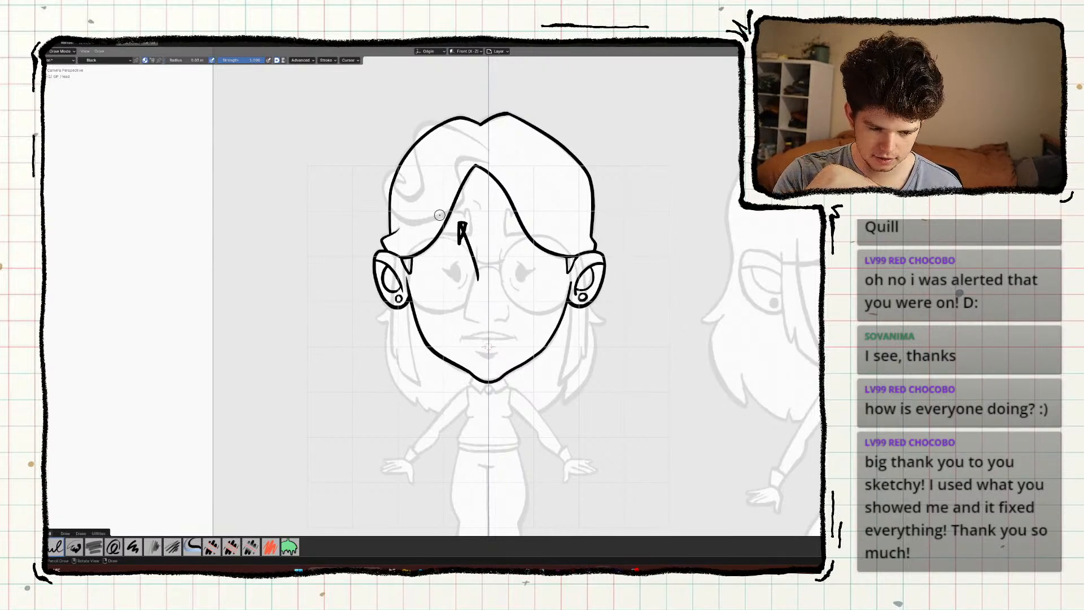
pyautogui.hotkey('ctrl', 'z')
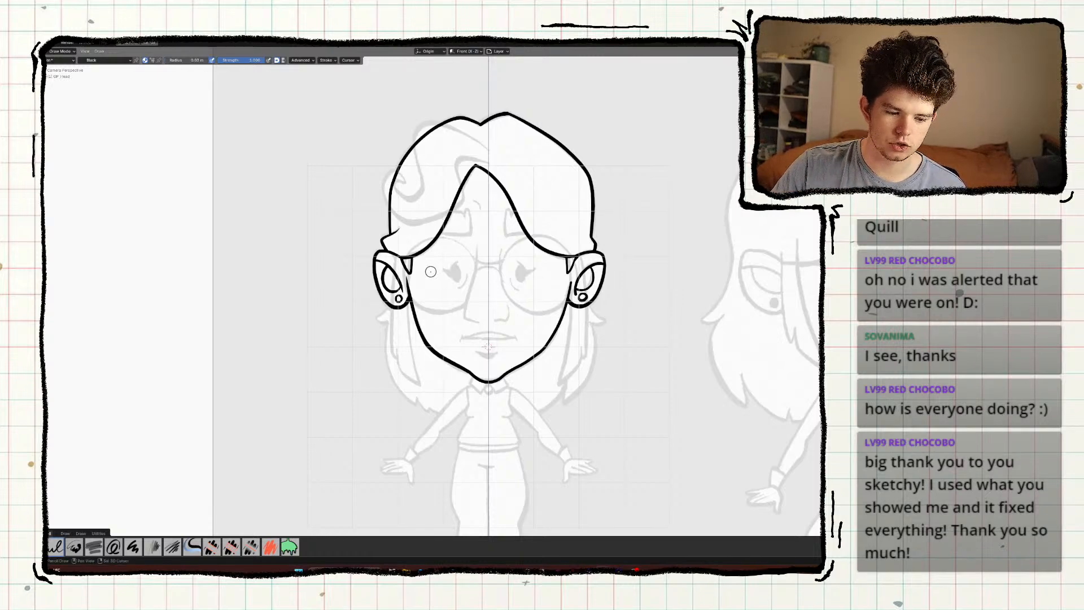
# Remove the hairline, the outer hair outline and the small tufts beside both ears with the Trim tool.
pyautogui.scroll(2, 430, 271)
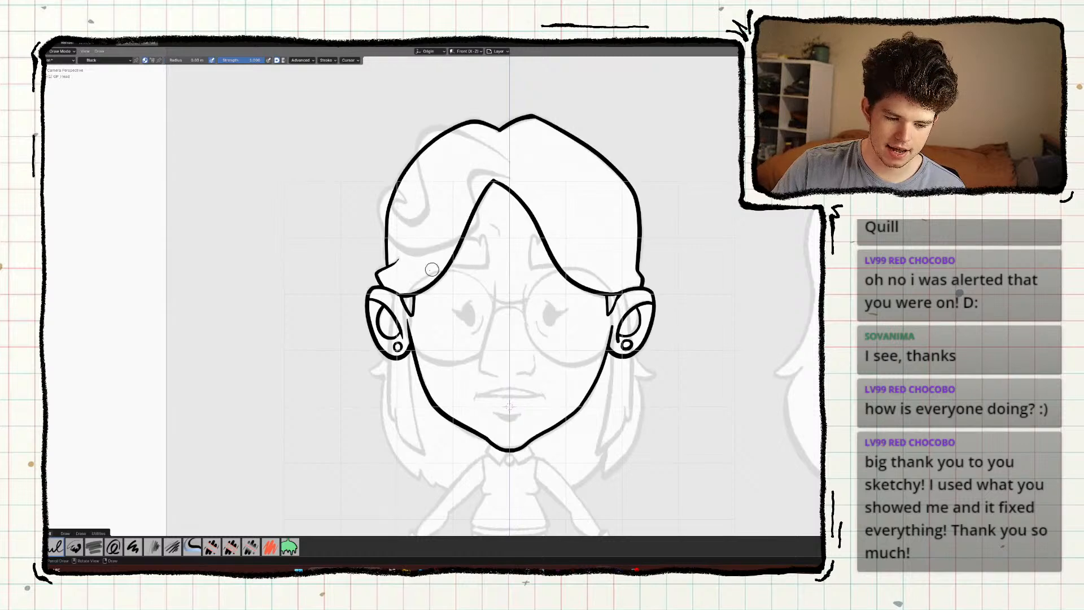
pyautogui.scroll(-3, 427, 275)
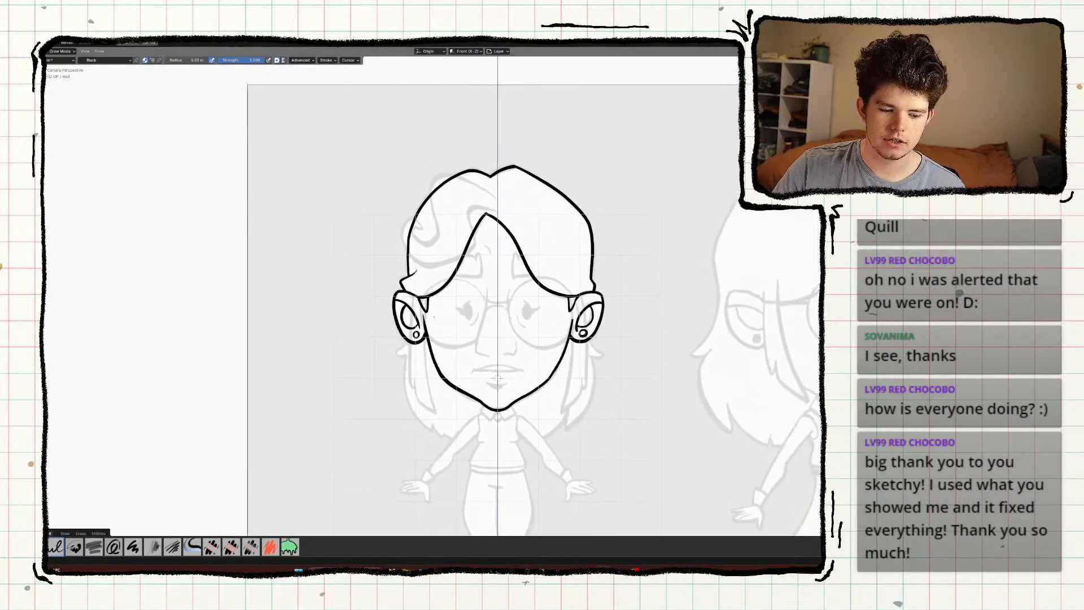
pyautogui.scroll(5, 420, 292)
pyautogui.press('k')
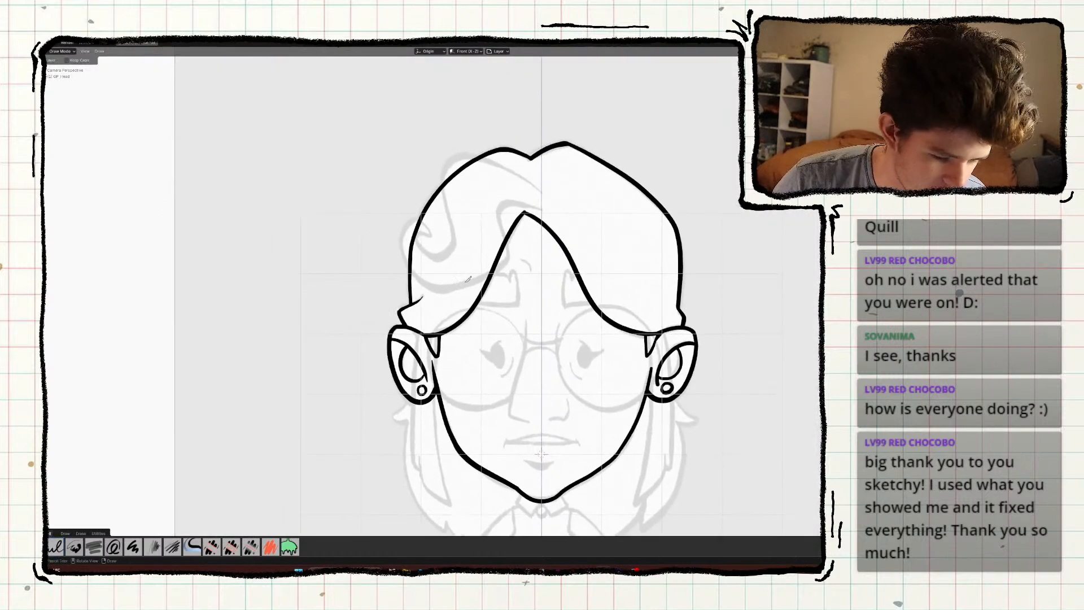
pyautogui.moveTo(469, 288); pyautogui.dragTo(519, 343)
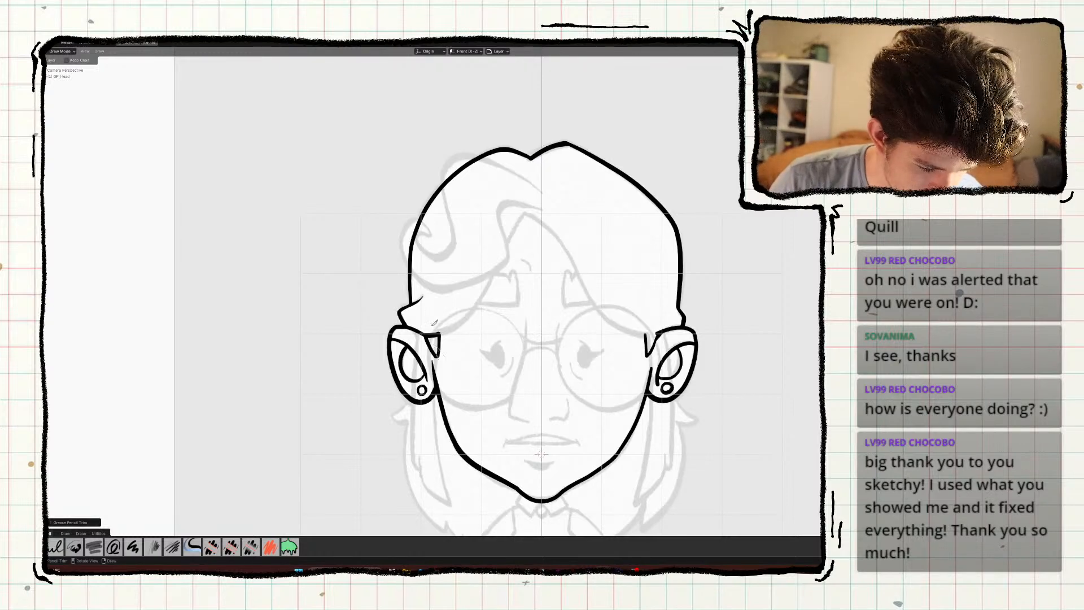
pyautogui.moveTo(435, 323)
pyautogui.mouseDown()
pyautogui.moveTo(436, 353)
pyautogui.moveTo(418, 181)
pyautogui.moveTo(694, 304)
pyautogui.moveTo(644, 324)
pyautogui.moveTo(648, 355)
pyautogui.mouseUp()
# Draw the left half of the bare skull outline between the left ear and the crown.
pyautogui.keyDown('shift'); pyautogui.moveTo(325, 335); pyautogui.dragTo(334, 249, button='middle'); pyautogui.keyUp('shift')
pyautogui.press('b')
pyautogui.keyDown('shift'); pyautogui.moveTo(410, 287); pyautogui.dragTo(405, 350, button='middle'); pyautogui.keyUp('shift')
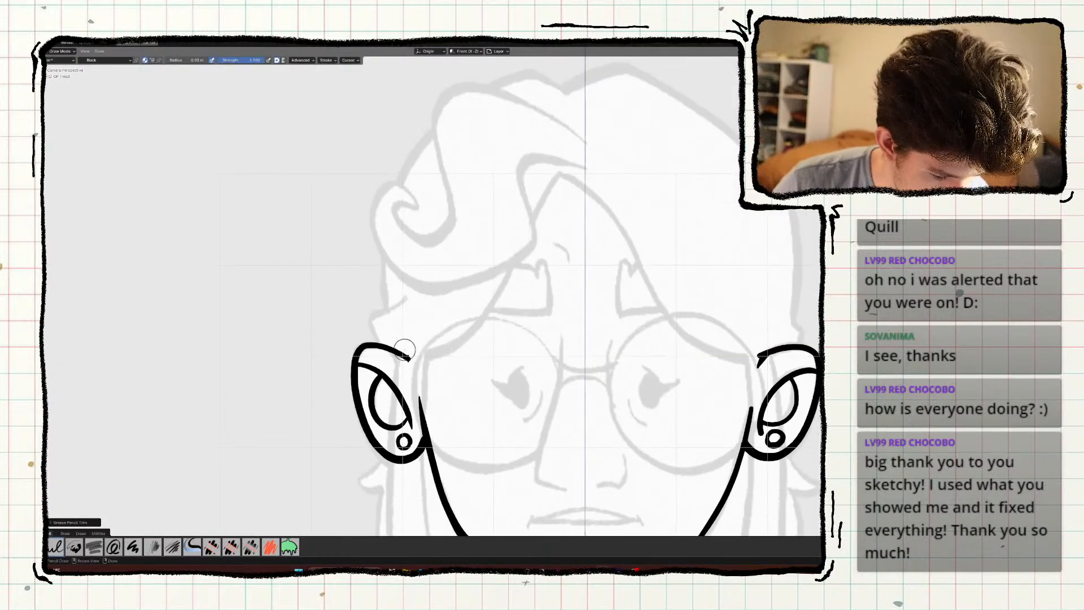
pyautogui.moveTo(411, 362)
pyautogui.mouseDown()
pyautogui.moveTo(410, 254)
pyautogui.moveTo(500, 138)
pyautogui.moveTo(644, 113)
pyautogui.moveTo(747, 214)
pyautogui.moveTo(758, 365)
pyautogui.mouseUp()
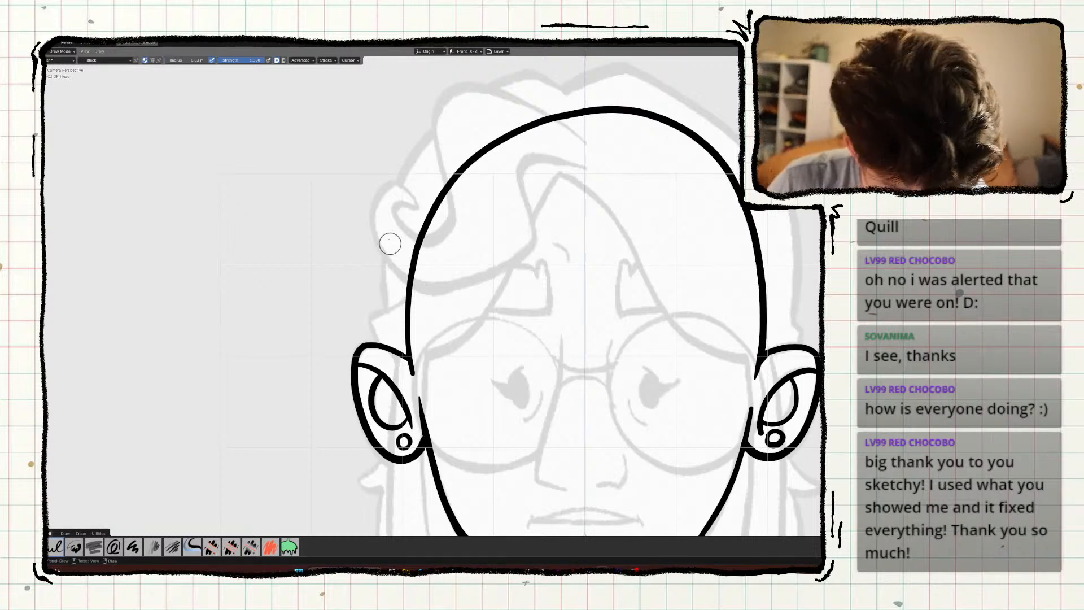
pyautogui.hotkey('ctrl', 'z')
pyautogui.moveTo(604, 120)
pyautogui.mouseDown()
pyautogui.moveTo(495, 117)
pyautogui.moveTo(452, 167)
pyautogui.mouseUp()
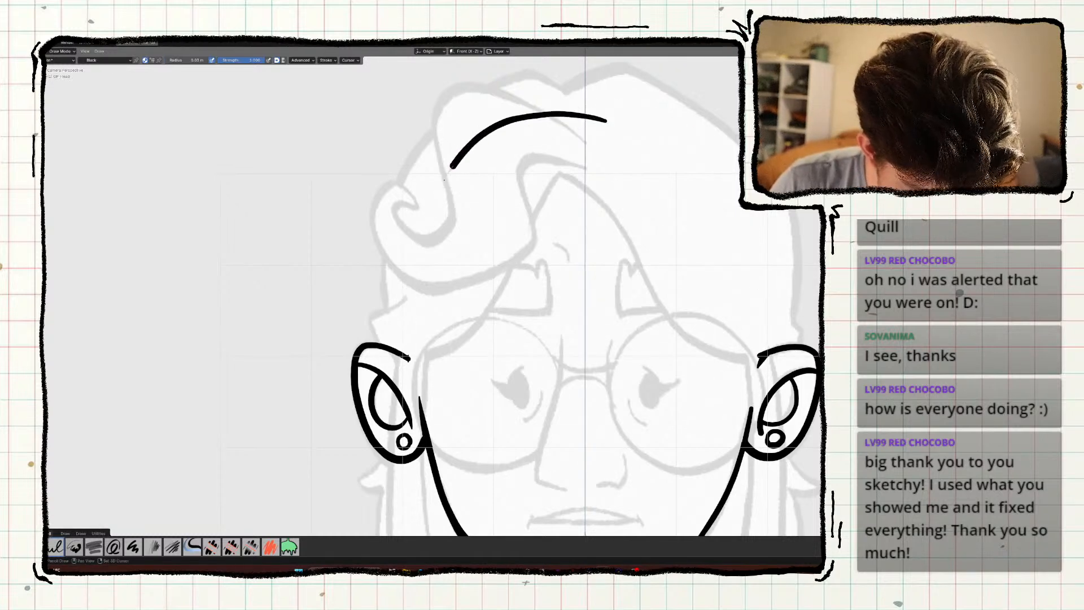
pyautogui.moveTo(422, 231); pyautogui.dragTo(410, 288)
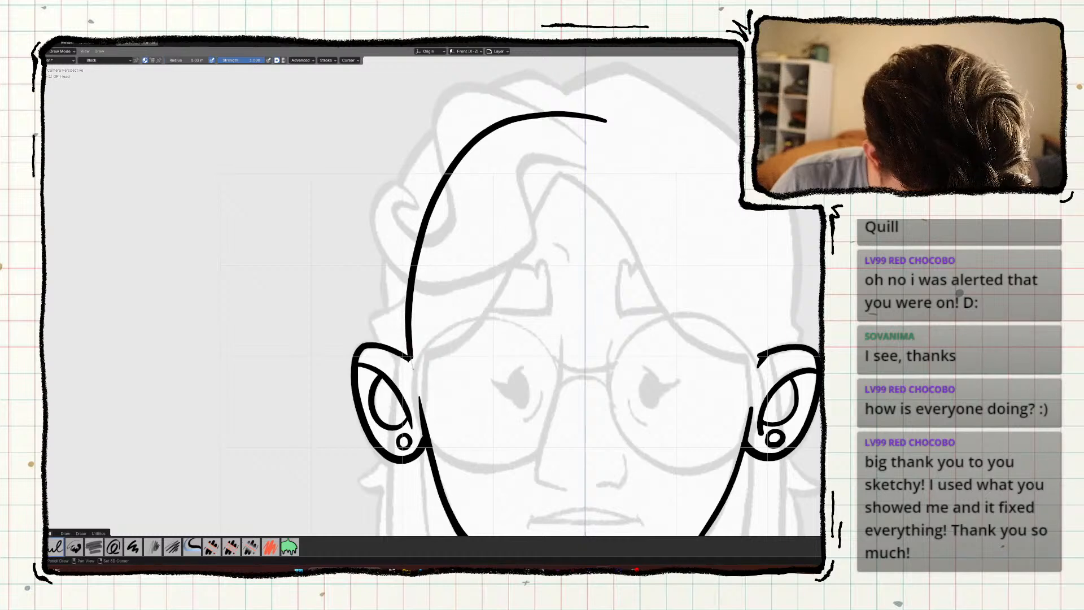
pyautogui.moveTo(414, 378); pyautogui.dragTo(418, 388)
# Reshape the skull line's upper left curve and crown in Sculpt Mode with an enlarged brush, and return to Draw Mode.
pyautogui.hotkey('ctrl', 'Tab')
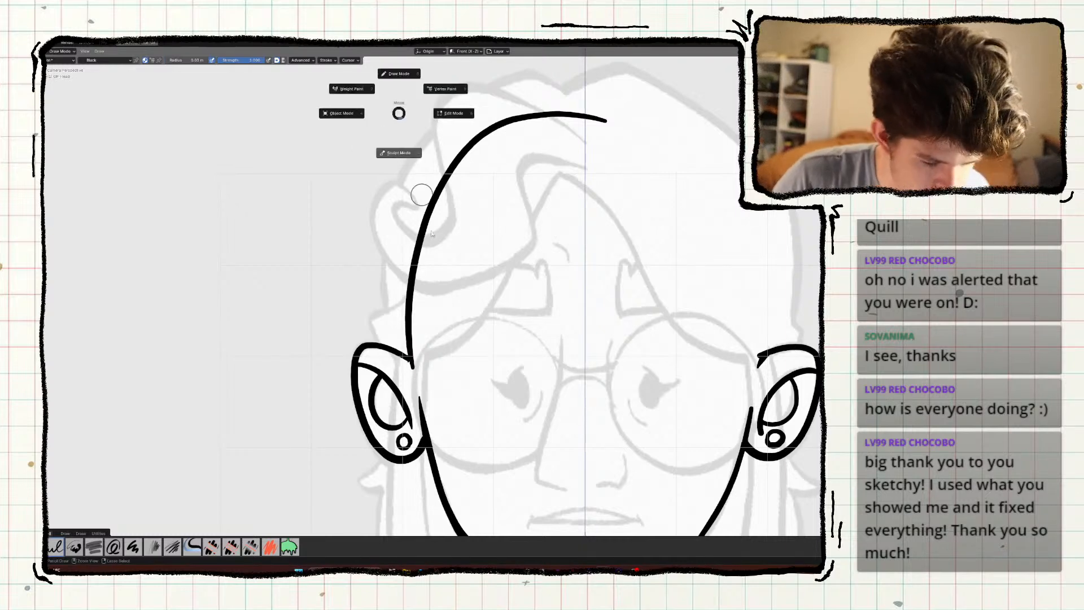
pyautogui.click(399, 153)
pyautogui.press('f')
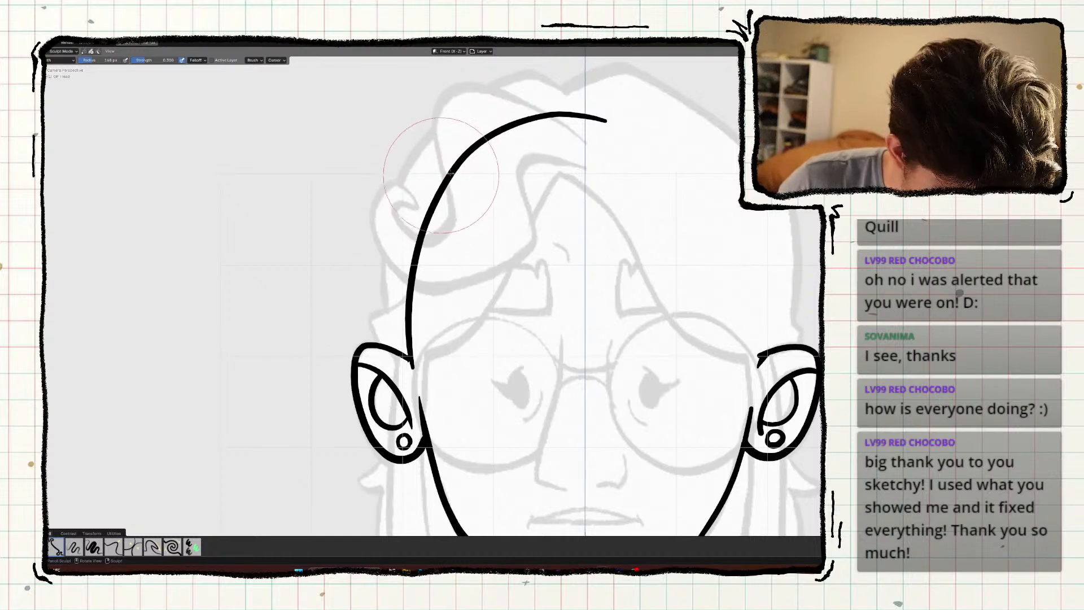
pyautogui.click(113, 546)
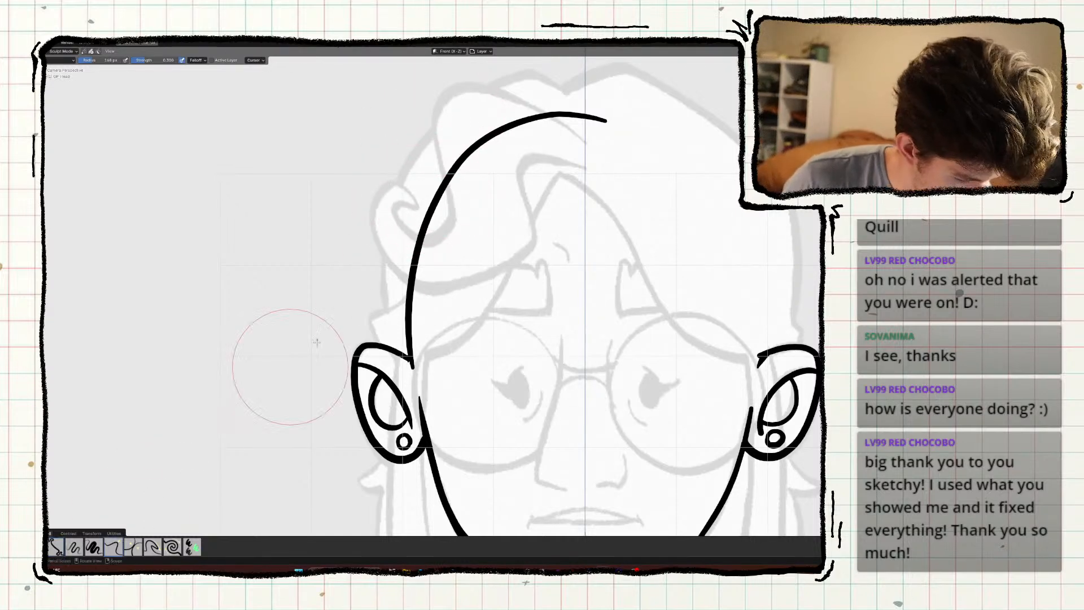
pyautogui.press('f')
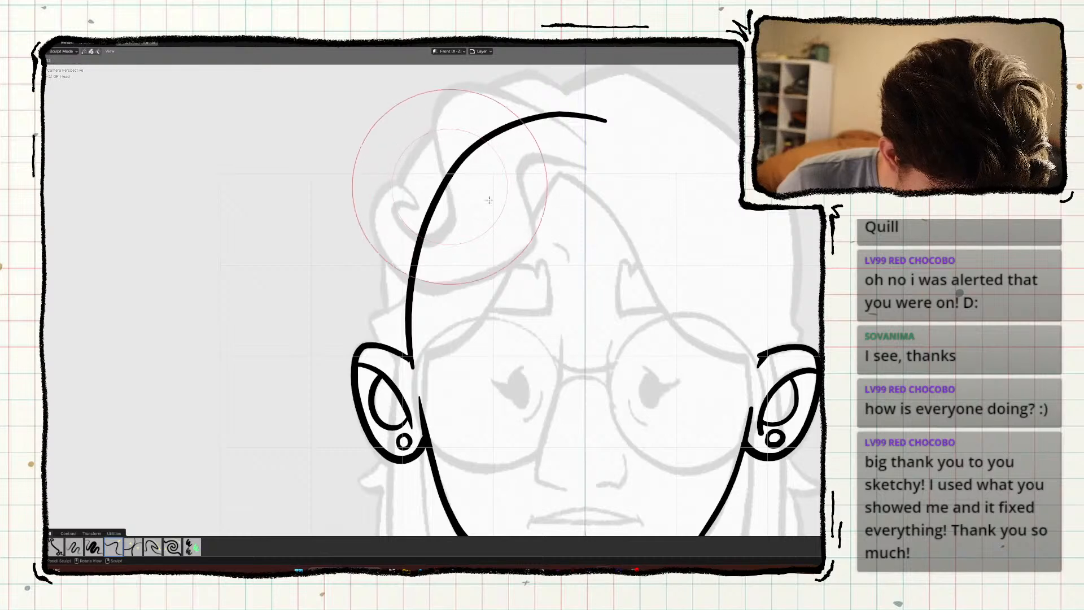
pyautogui.moveTo(473, 187)
pyautogui.mouseDown()
pyautogui.moveTo(429, 190)
pyautogui.moveTo(461, 184)
pyautogui.moveTo(542, 130)
pyautogui.moveTo(619, 133)
pyautogui.mouseUp()
pyautogui.hotkey('ctrl', 'Tab')
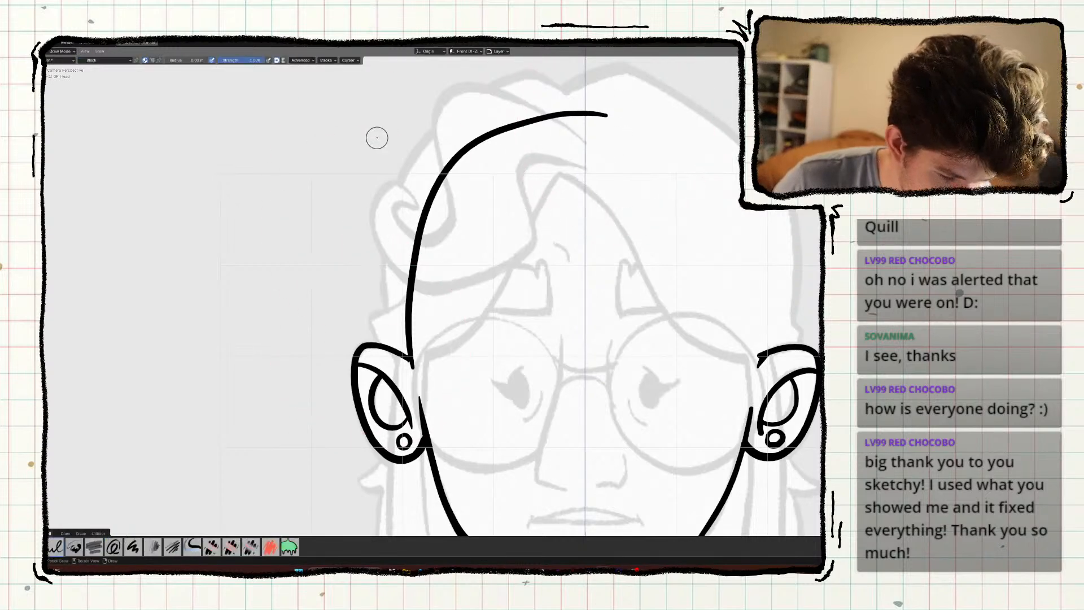
# Draw the right half of the skull outline between the right ear and the crown, joining the left half, and save the file.
pyautogui.keyDown('shift'); pyautogui.moveTo(348, 236); pyautogui.dragTo(250, 256, button='middle'); pyautogui.keyUp('shift')
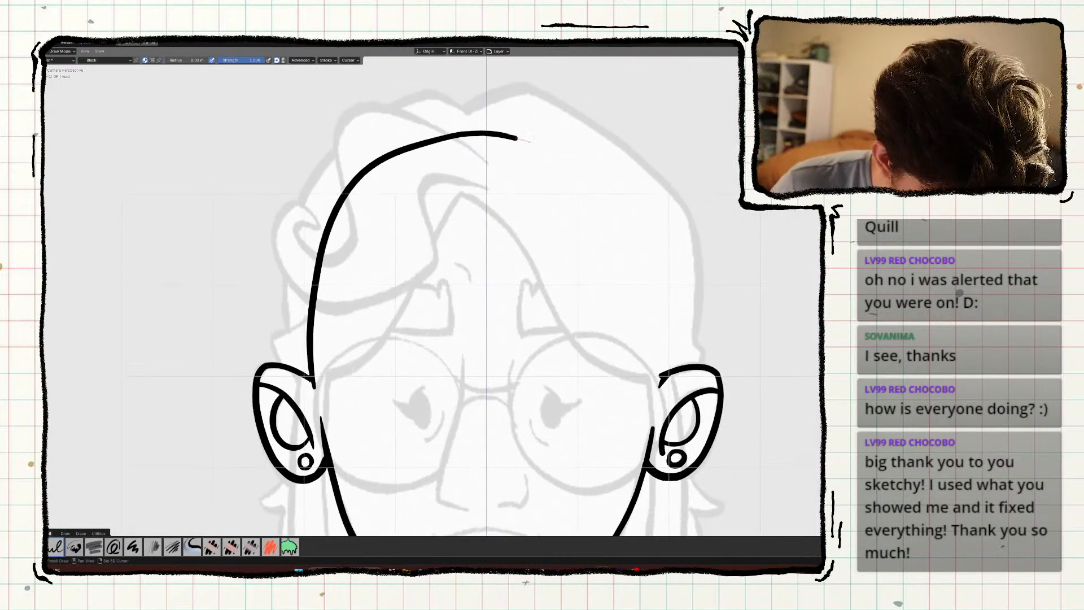
pyautogui.hotkey('ctrl', 'z')
pyautogui.moveTo(489, 132); pyautogui.dragTo(551, 148)
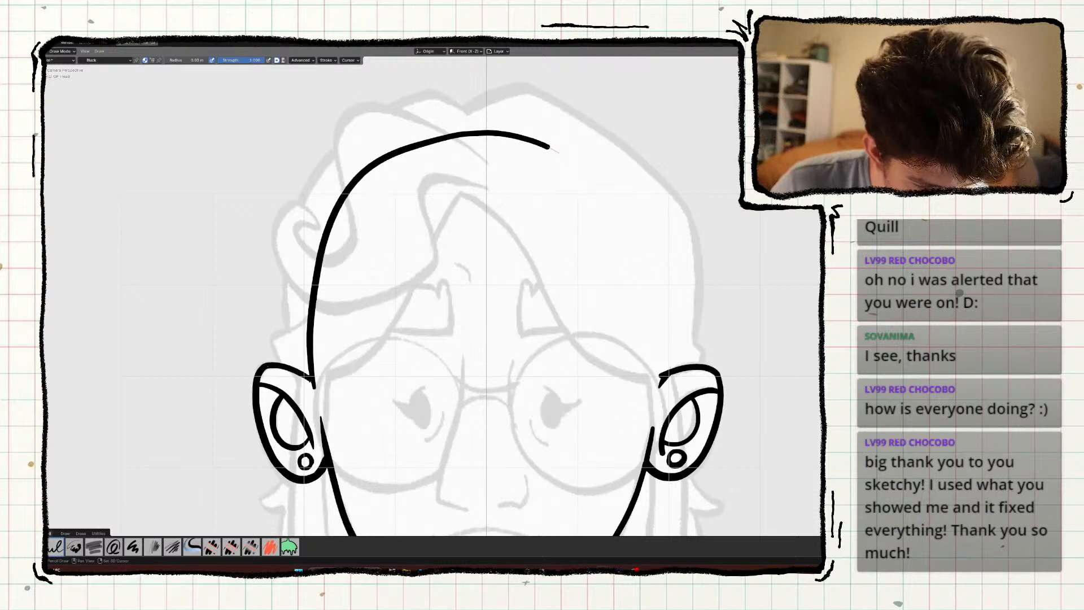
pyautogui.hotkey('ctrl', 'z')
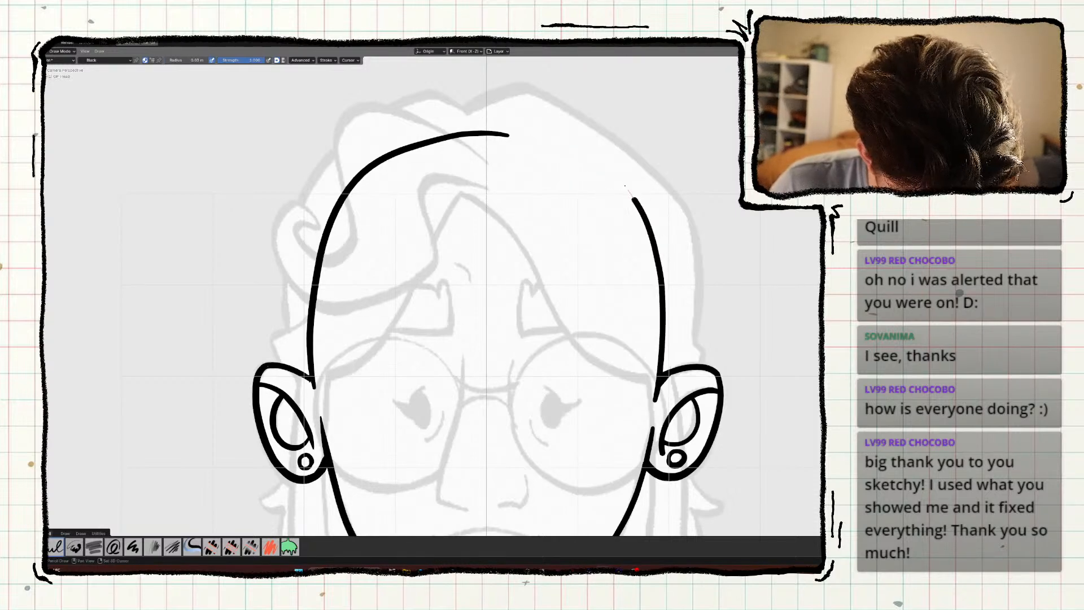
pyautogui.moveTo(576, 151); pyautogui.dragTo(534, 138)
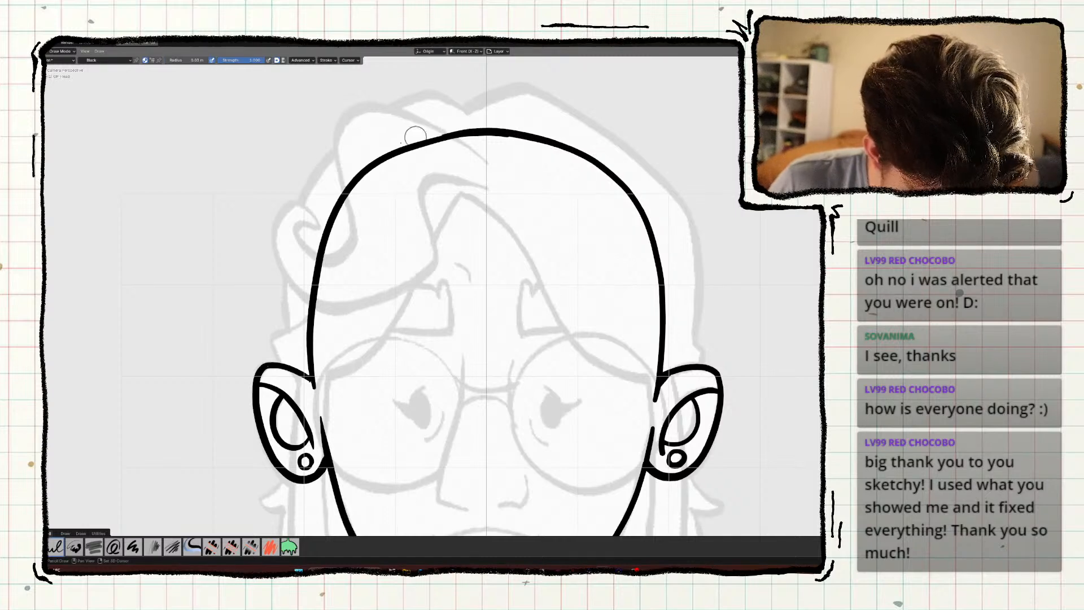
pyautogui.scroll(-5, 194, 305)
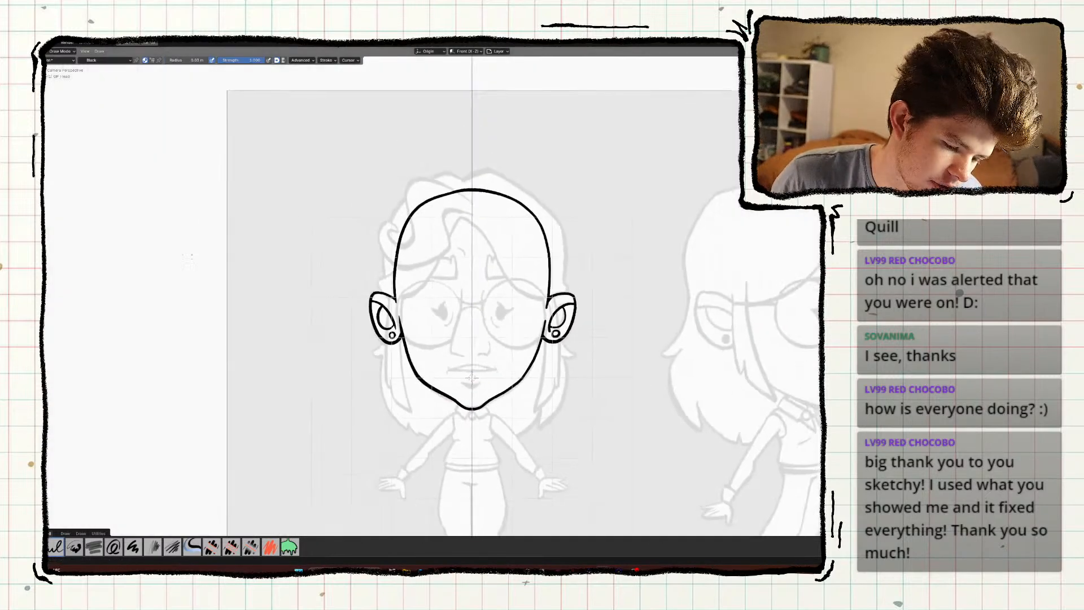
pyautogui.keyDown('ctrl'); pyautogui.moveTo(188, 261); pyautogui.dragTo(191, 272, button='middle'); pyautogui.keyUp('ctrl')
pyautogui.keyDown('shift'); pyautogui.moveTo(270, 378); pyautogui.dragTo(302, 376, button='middle'); pyautogui.keyUp('shift')
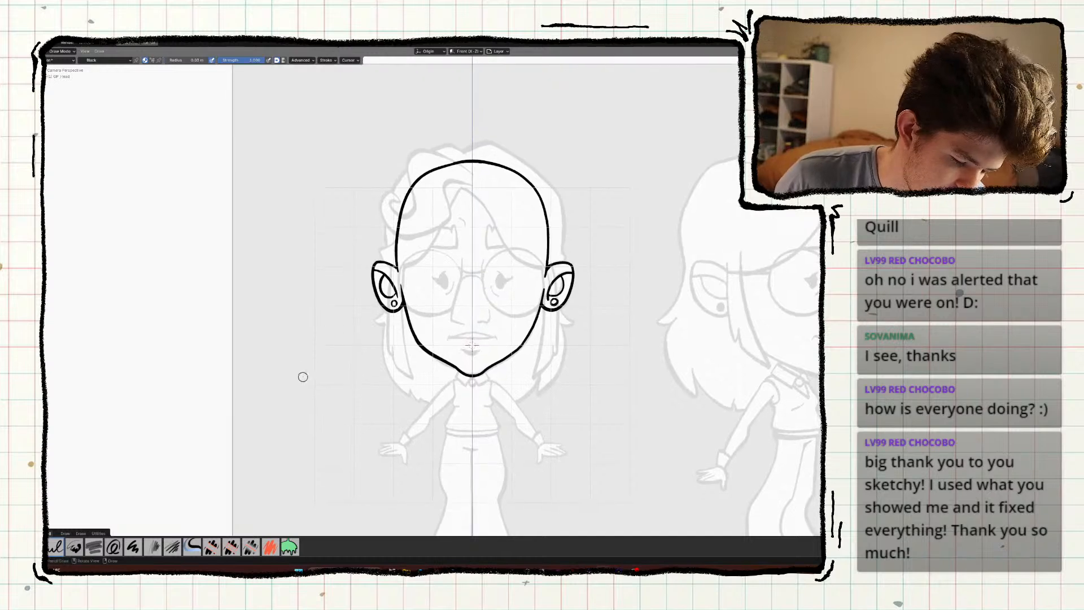
pyautogui.keyDown('shift'); pyautogui.moveTo(303, 308); pyautogui.dragTo(331, 342, button='middle'); pyautogui.keyUp('shift')
pyautogui.hotkey('ctrl', 's')
# Switch to Object Mode, restore the full editor layout and rename the head's Black material to INK.
pyautogui.keyDown('shift'); pyautogui.moveTo(420, 398); pyautogui.dragTo(419, 369, button='middle'); pyautogui.keyUp('shift')
pyautogui.hotkey('ctrl', 'Tab')
pyautogui.moveTo(394, 365)
pyautogui.keyDown('shift'); pyautogui.mouseDown(button='middle')
pyautogui.moveTo(376, 390)
pyautogui.moveTo(307, 419)
pyautogui.mouseUp(button='middle'); pyautogui.keyUp('shift')
pyautogui.hotkey('ctrl', 'space')
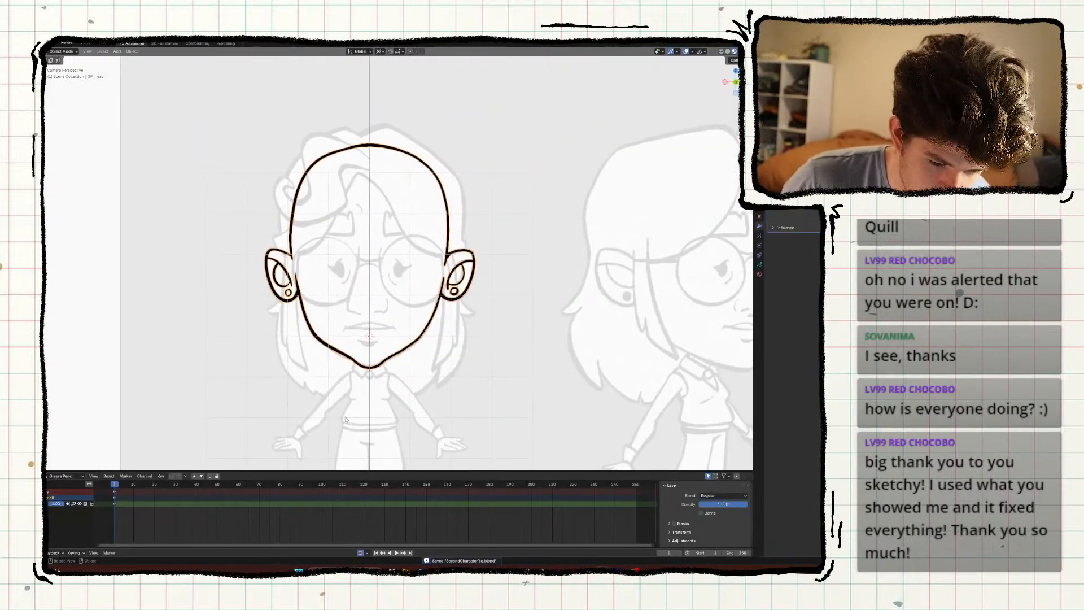
pyautogui.keyDown('shift'); pyautogui.moveTo(302, 422); pyautogui.dragTo(307, 430, button='middle'); pyautogui.keyUp('shift')
pyautogui.click(758, 274)
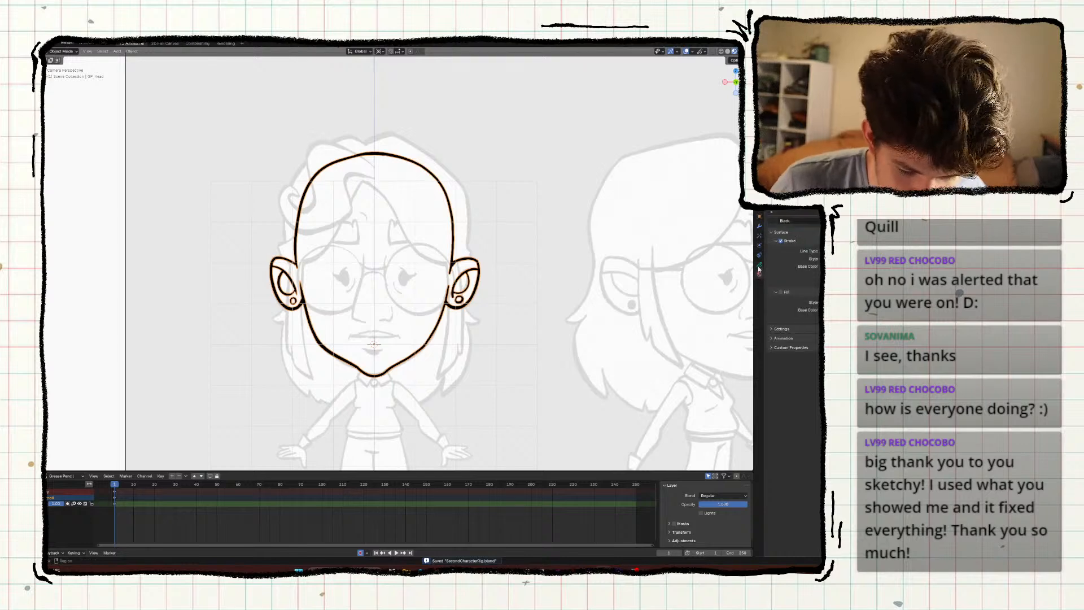
pyautogui.doubleClick(788, 220)
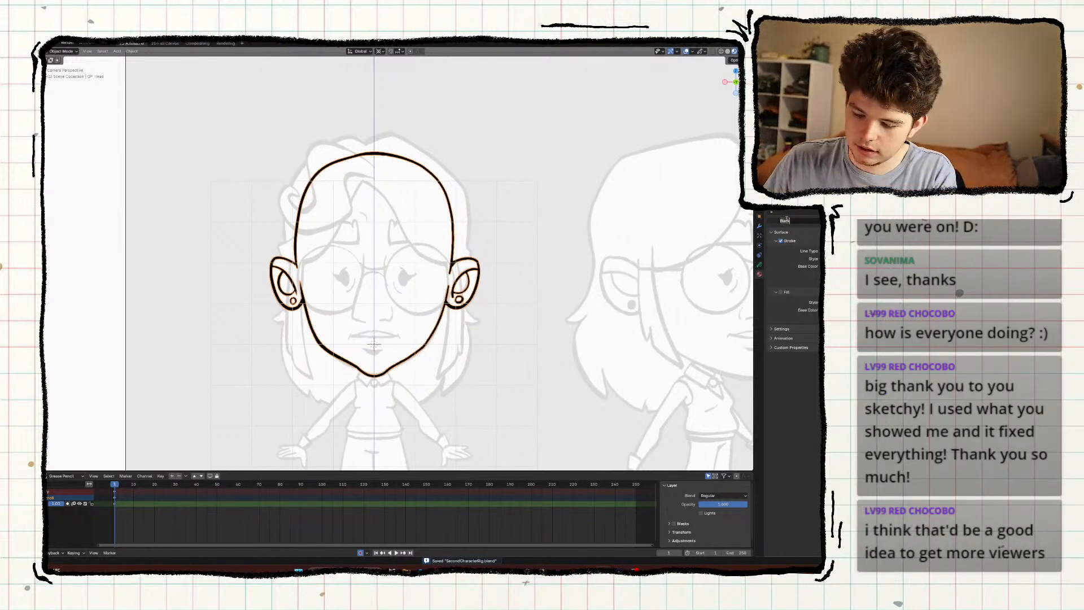
pyautogui.write('INK')
pyautogui.press('Return')
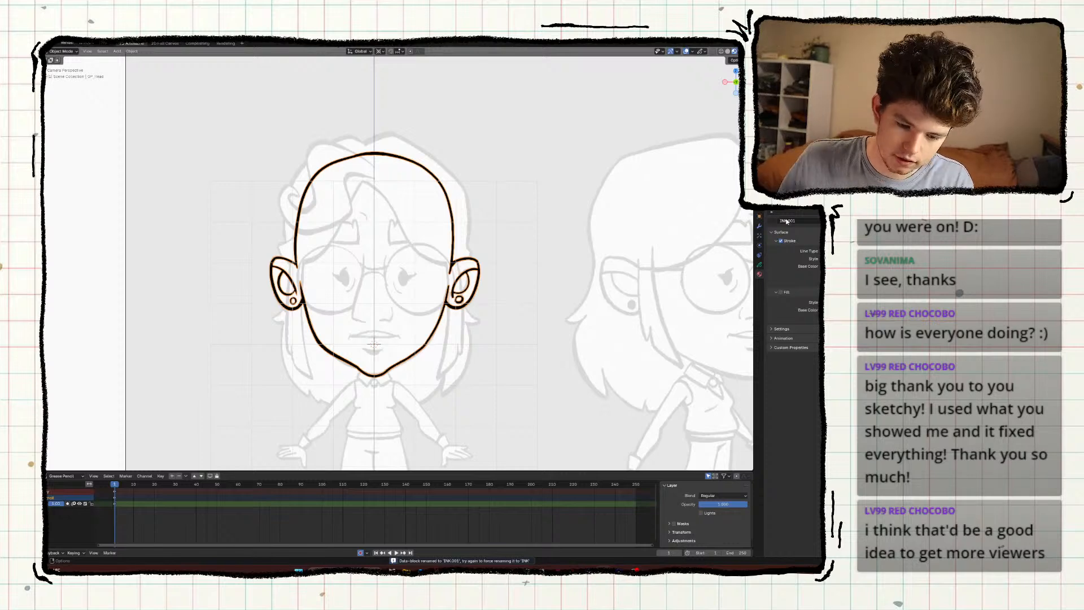
# Replace the head object's duplicate ink material with the existing INK material.
pyautogui.click(817, 220)
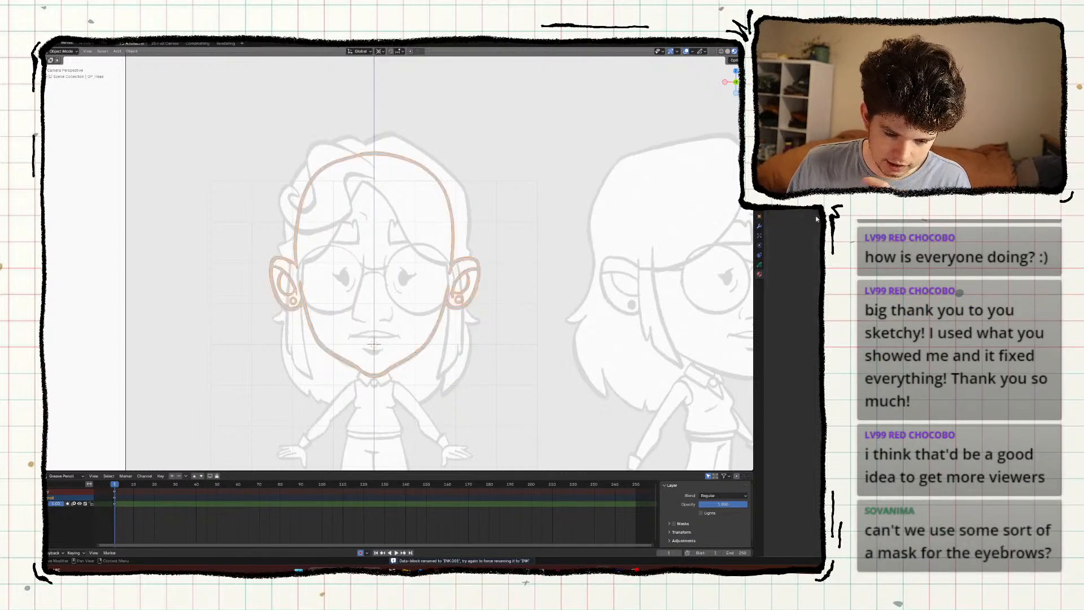
pyautogui.click(772, 205)
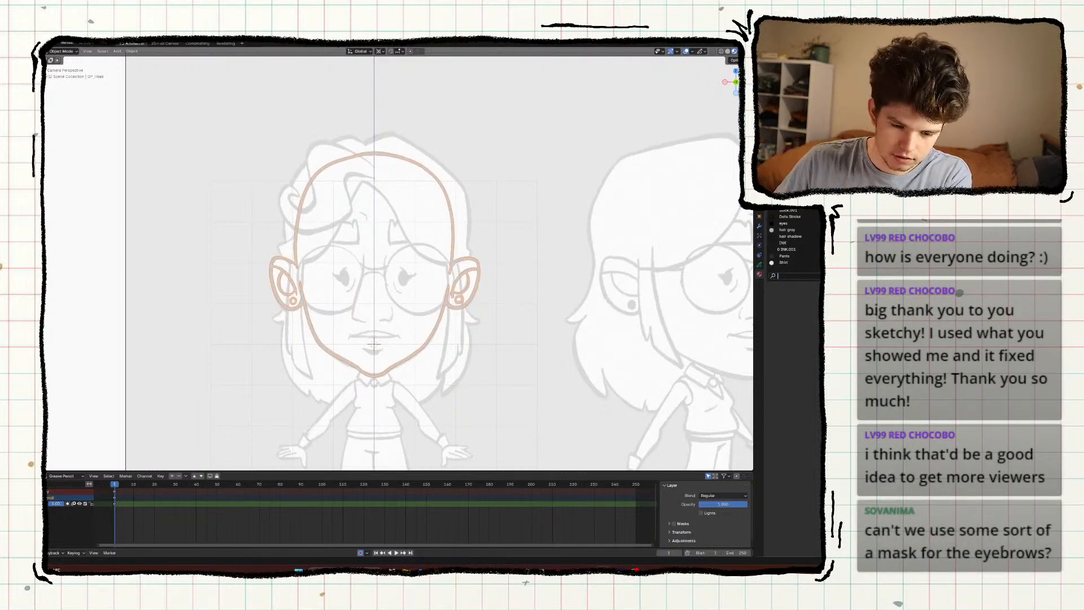
pyautogui.write('ink')
pyautogui.press('Return')
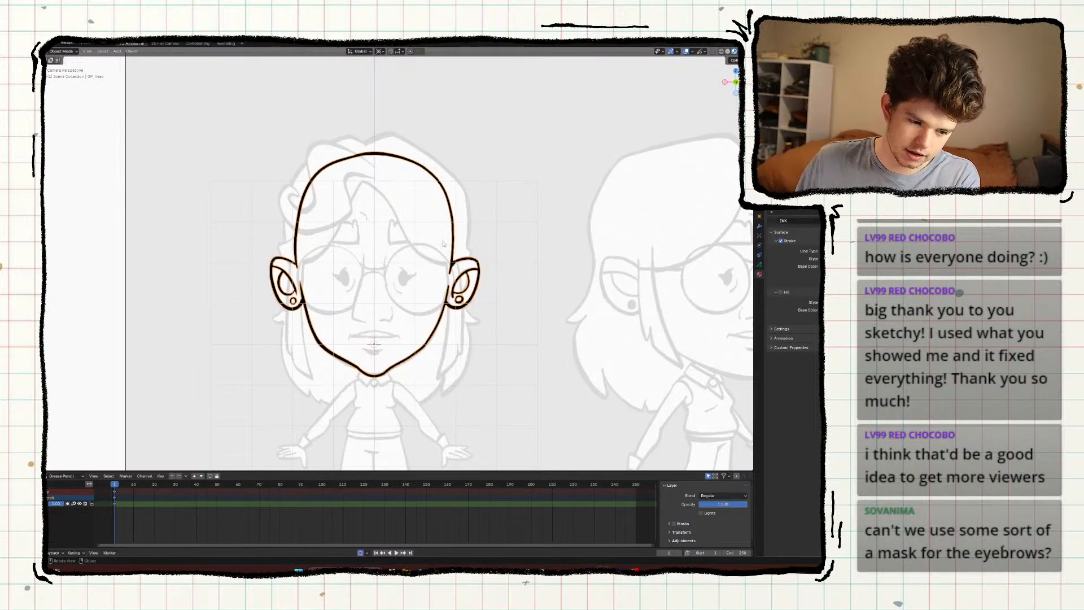
# Deselect everything, reveal all hidden objects and hide them again.
pyautogui.hotkey('alt', 'a')
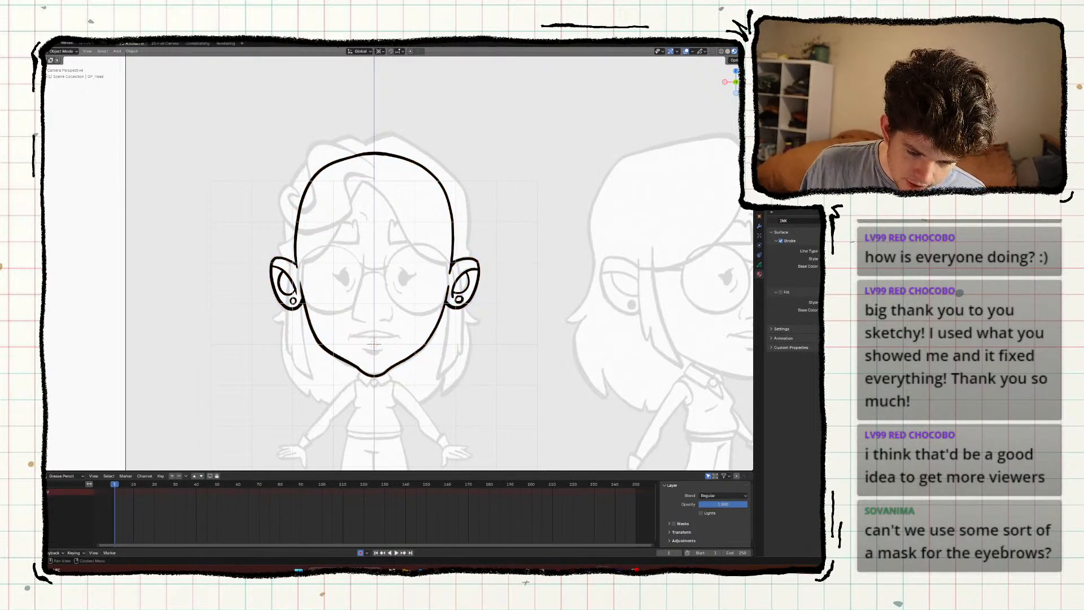
pyautogui.hotkey('alt', 'h')
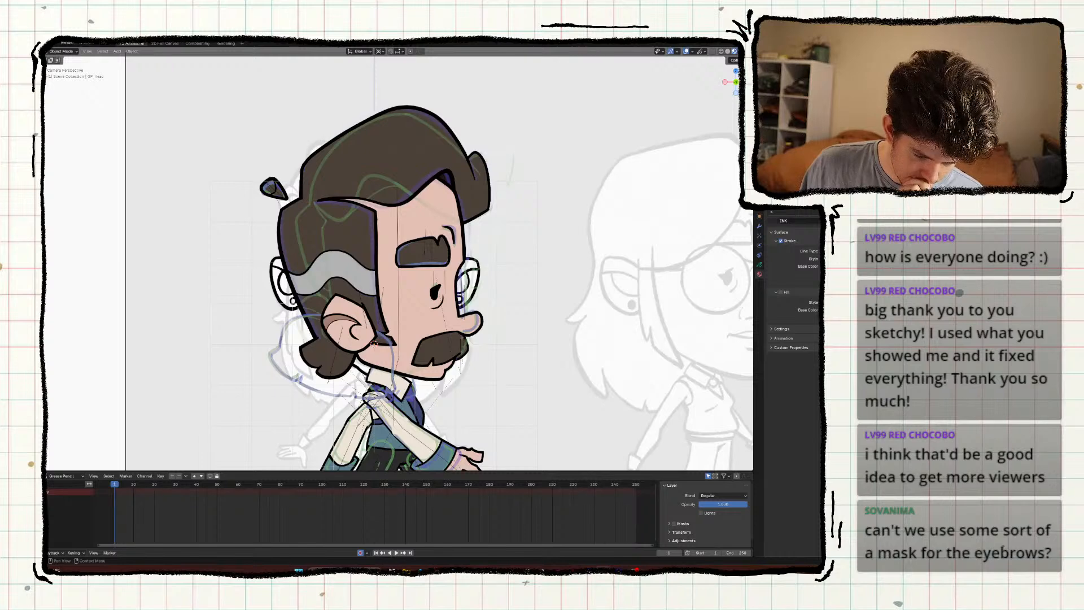
pyautogui.press('h')
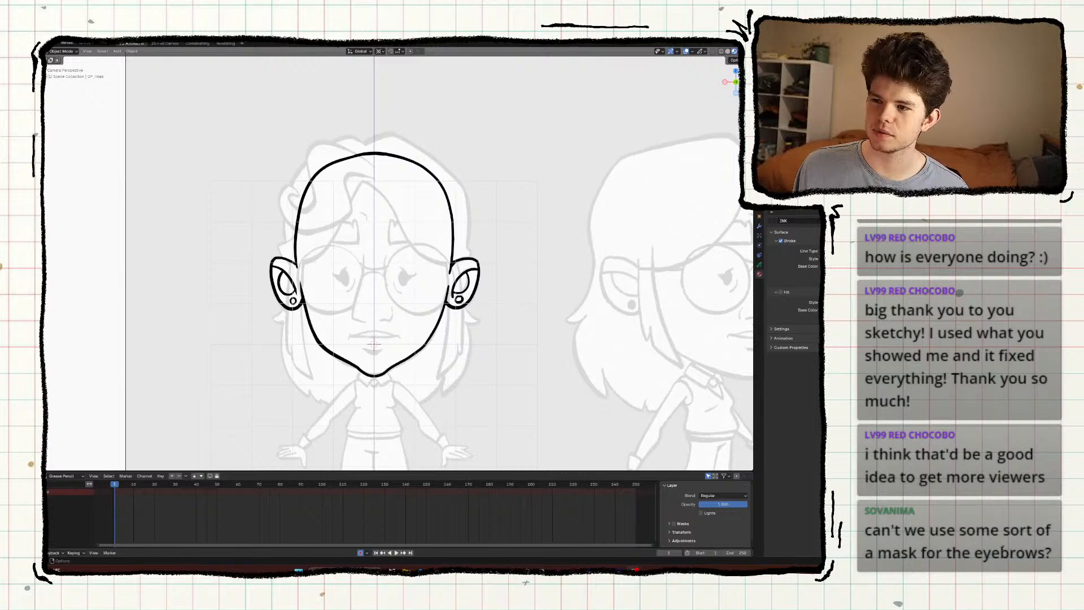
# Save the Blender file.
pyautogui.scroll(-2, 489, 346)
pyautogui.scroll(3, 488, 346)
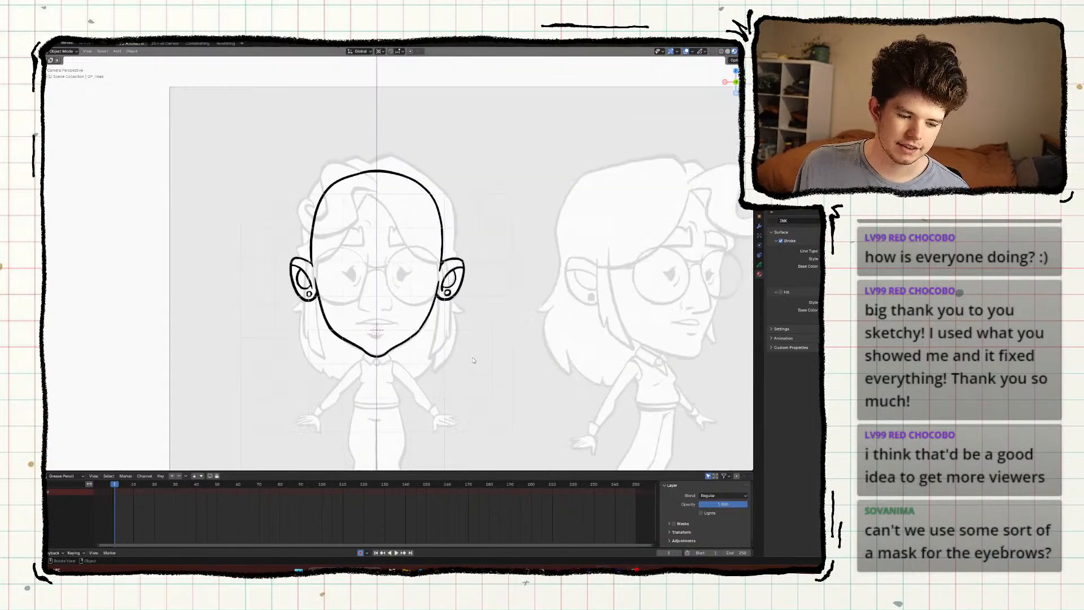
pyautogui.moveTo(478, 343)
pyautogui.keyDown('shift'); pyautogui.mouseDown(button='middle')
pyautogui.moveTo(495, 311)
pyautogui.moveTo(566, 289)
pyautogui.mouseUp(button='middle'); pyautogui.keyUp('shift')
pyautogui.scroll(-1, 492, 312)
pyautogui.hotkey('ctrl', 's')
pyautogui.scroll(1, 565, 288)
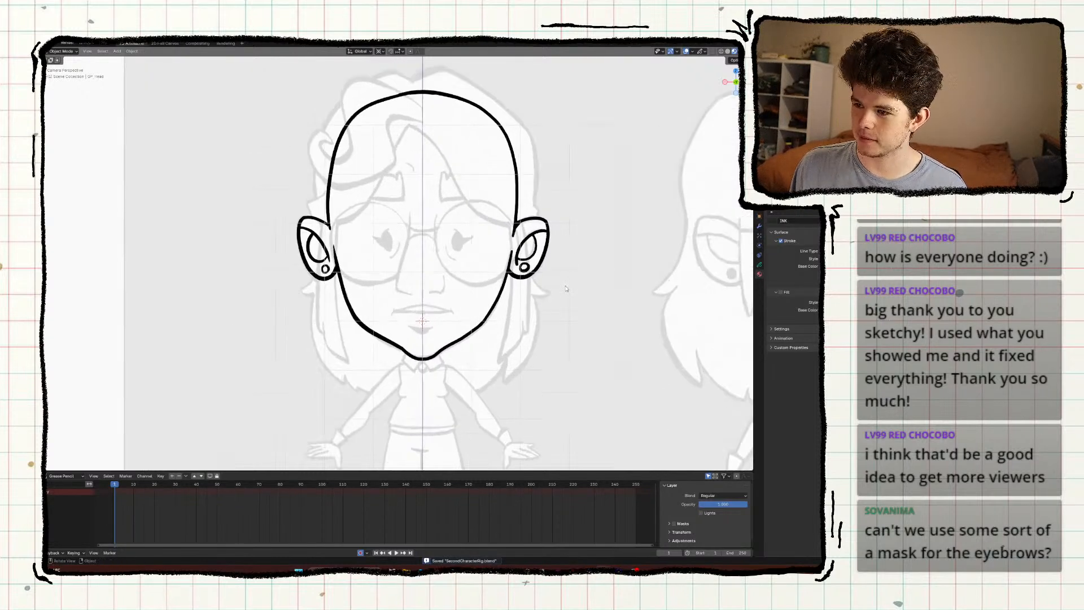
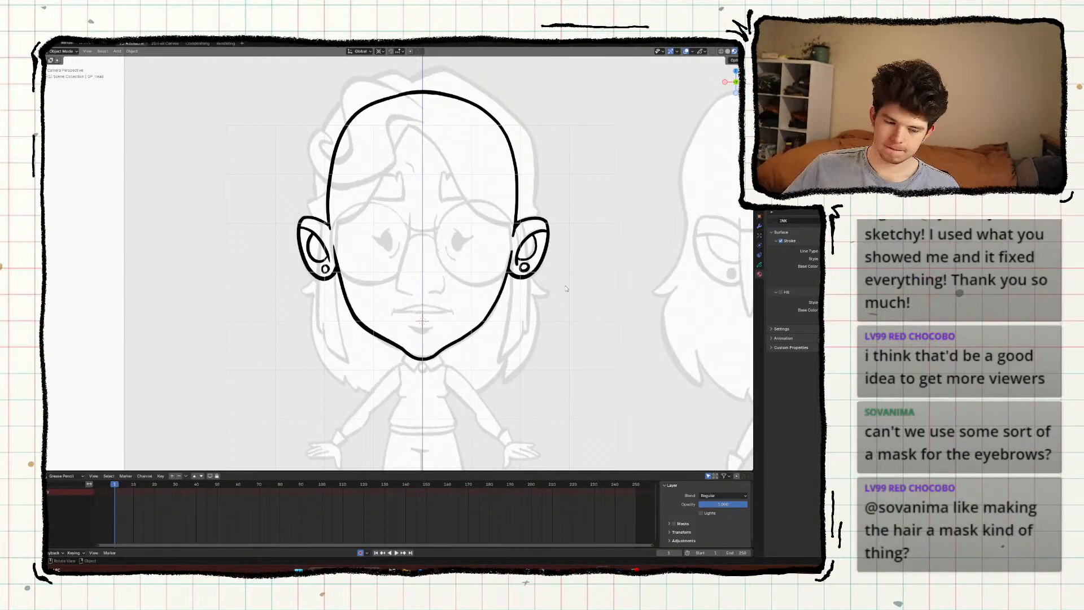
pyautogui.scroll(1, 387, 296)
pyautogui.scroll(-1, 387, 296)
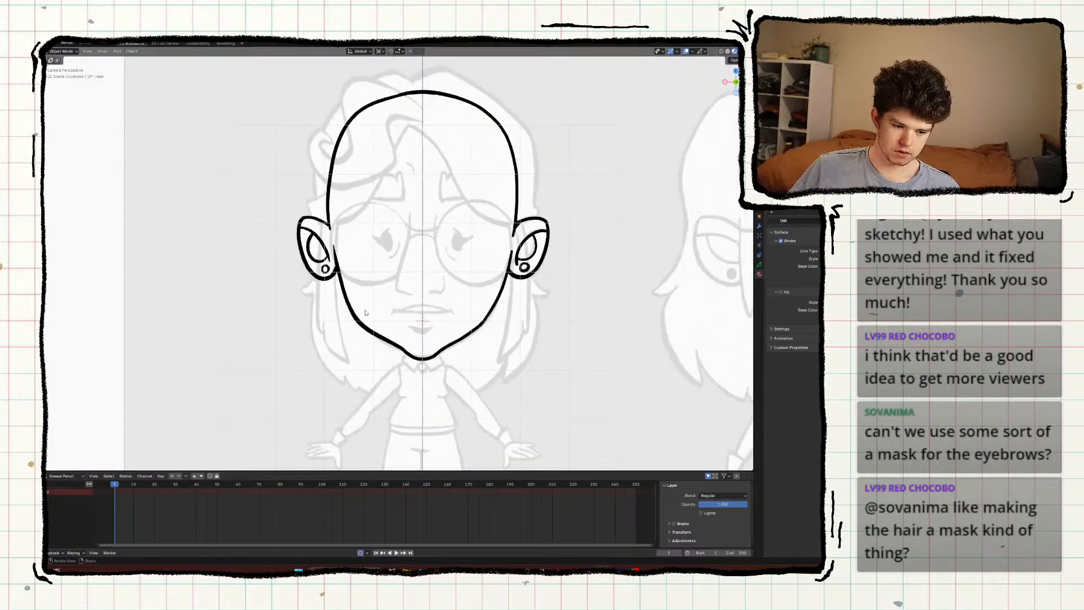
pyautogui.click(358, 314)
pyautogui.scroll(-1, 358, 314)
pyautogui.scroll(2, 358, 314)
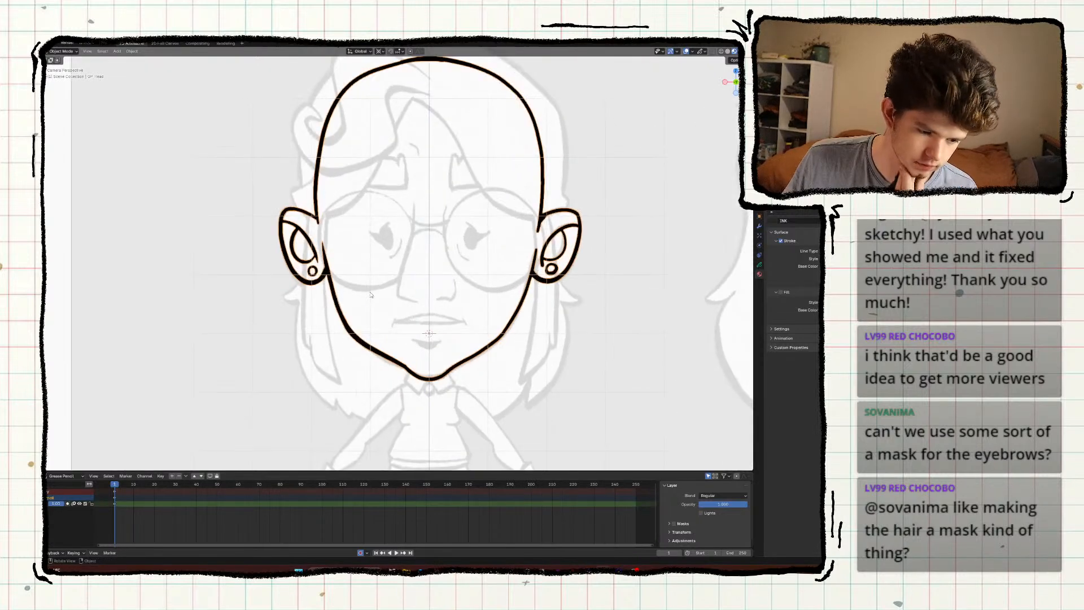
pyautogui.scroll(-1, 372, 294)
pyautogui.keyDown('shift'); pyautogui.moveTo(417, 250); pyautogui.dragTo(412, 274, button='middle'); pyautogui.keyUp('shift')
pyautogui.click(406, 250)
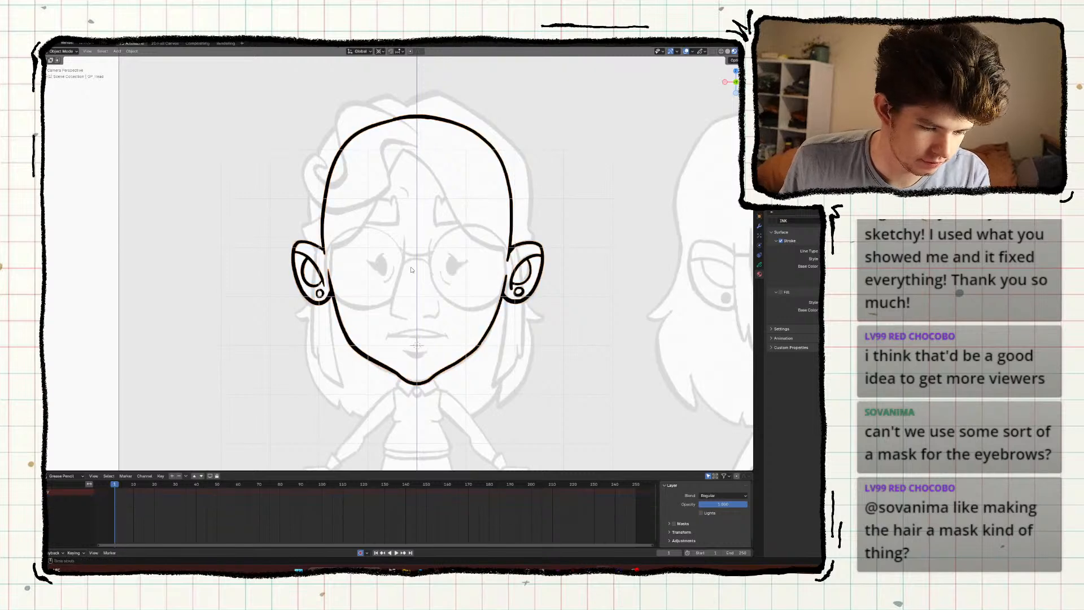
pyautogui.scroll(1, 405, 250)
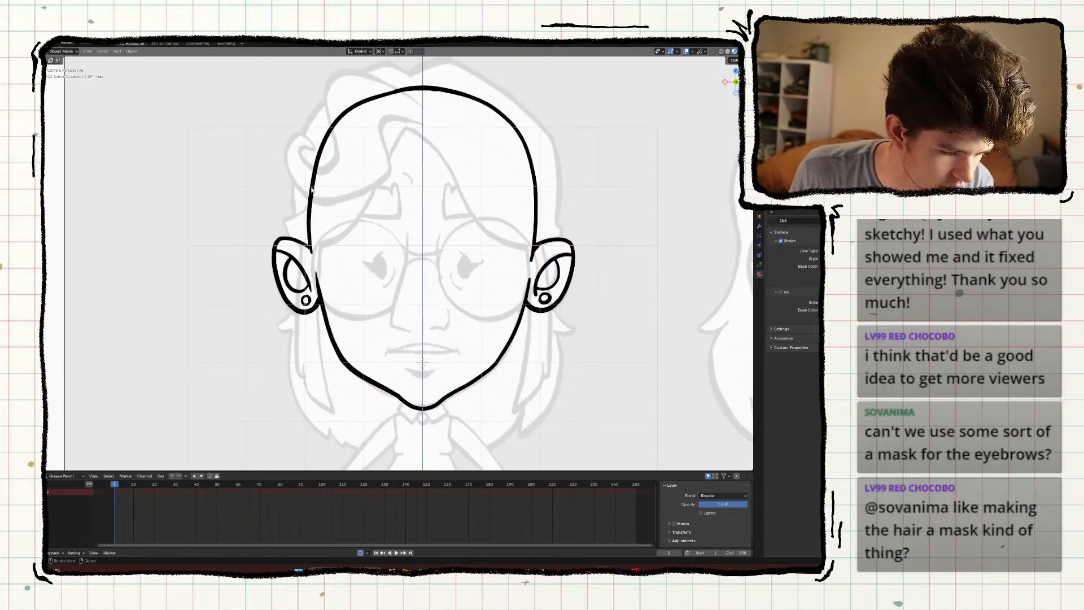
pyautogui.scroll(-1, 582, 230)
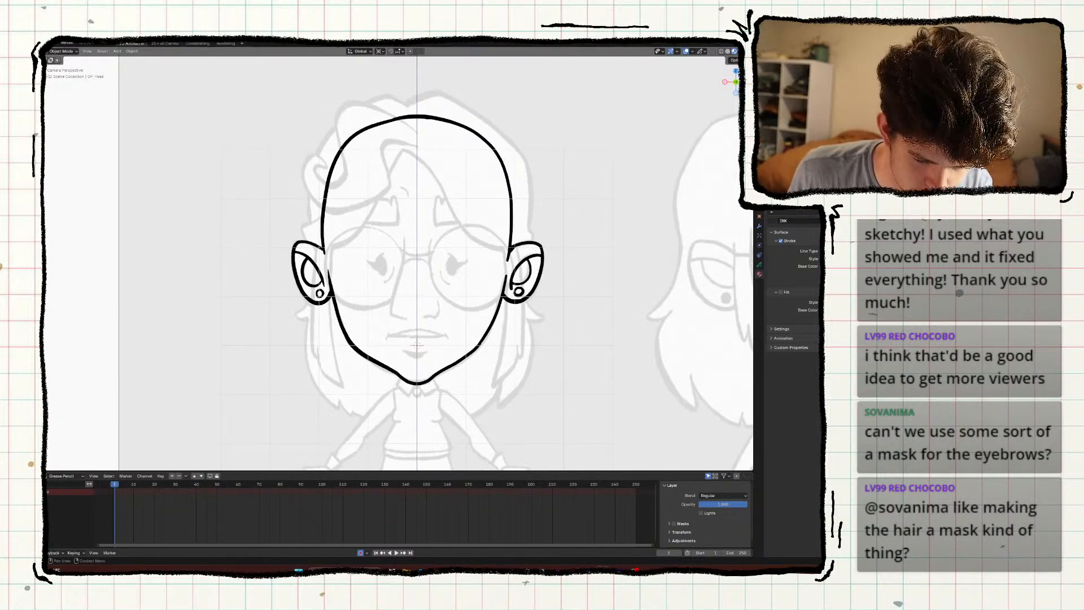
# Add an empty Grease Pencil object to the scene.
pyautogui.click(504, 195)
pyautogui.hotkey('shift', 'a')
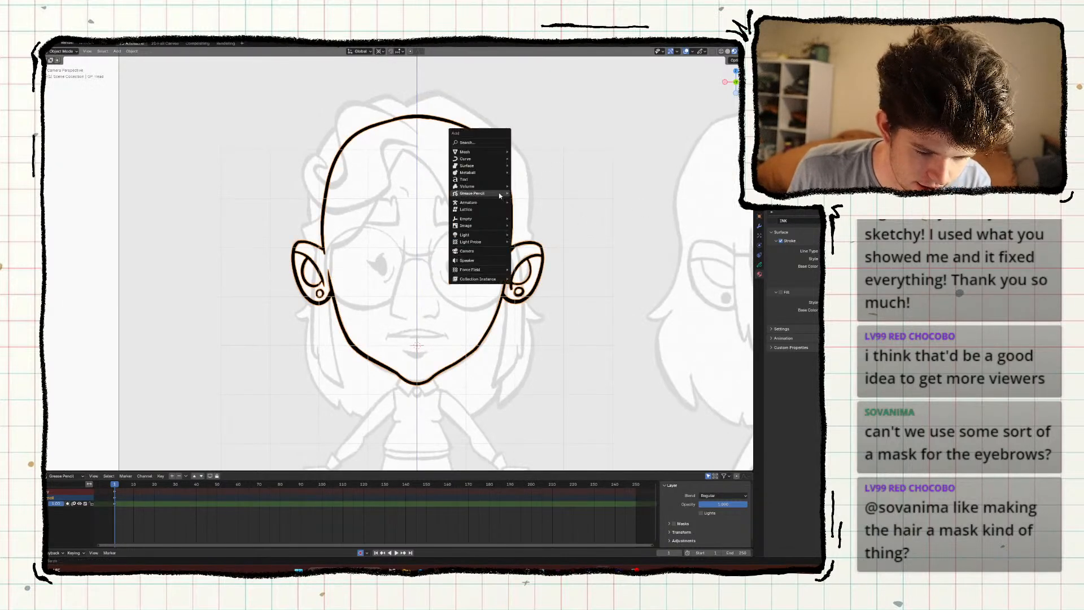
pyautogui.moveTo(500, 195)
pyautogui.write('g')
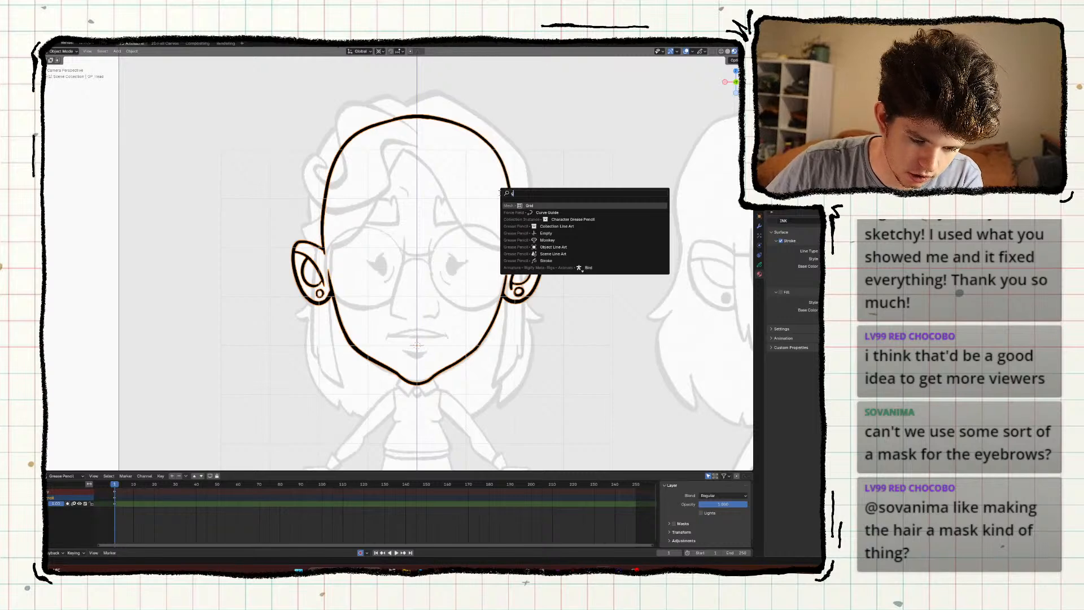
pyautogui.write('rease pencil')
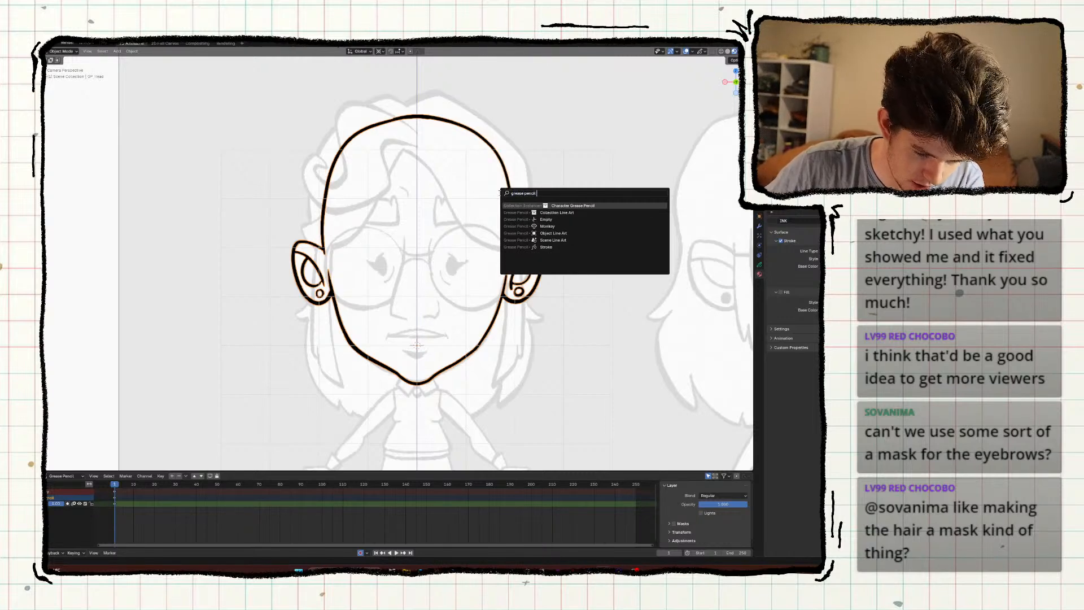
pyautogui.press('Down')
pyautogui.press('Down')
pyautogui.press('Return')
# Rename the new Grease Pencil object GP_Mouth and move it into the nested collection named Collection.
pyautogui.press('F2')
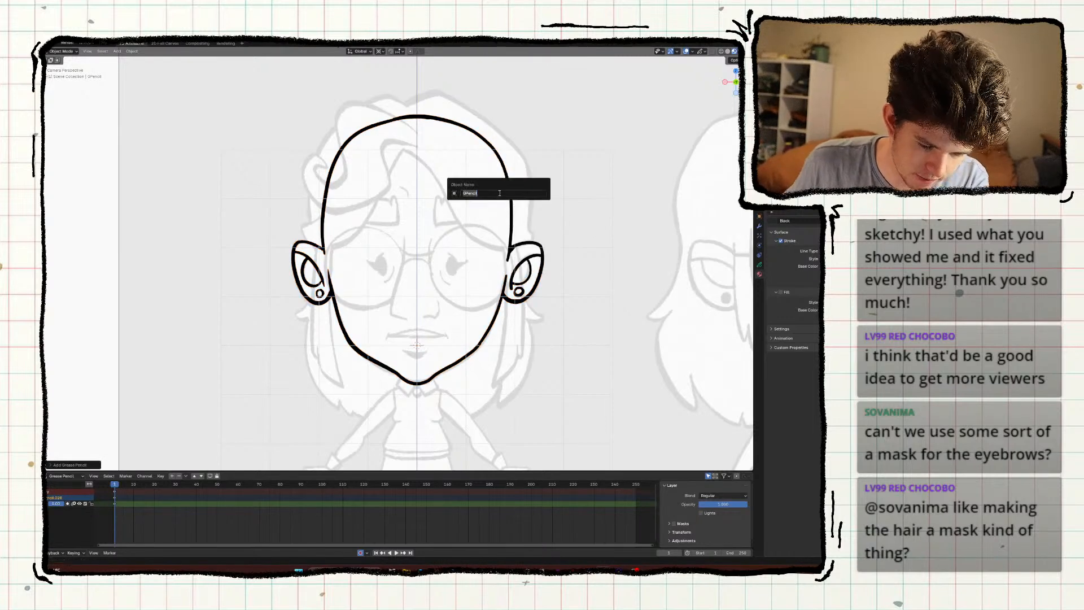
pyautogui.write('GP')
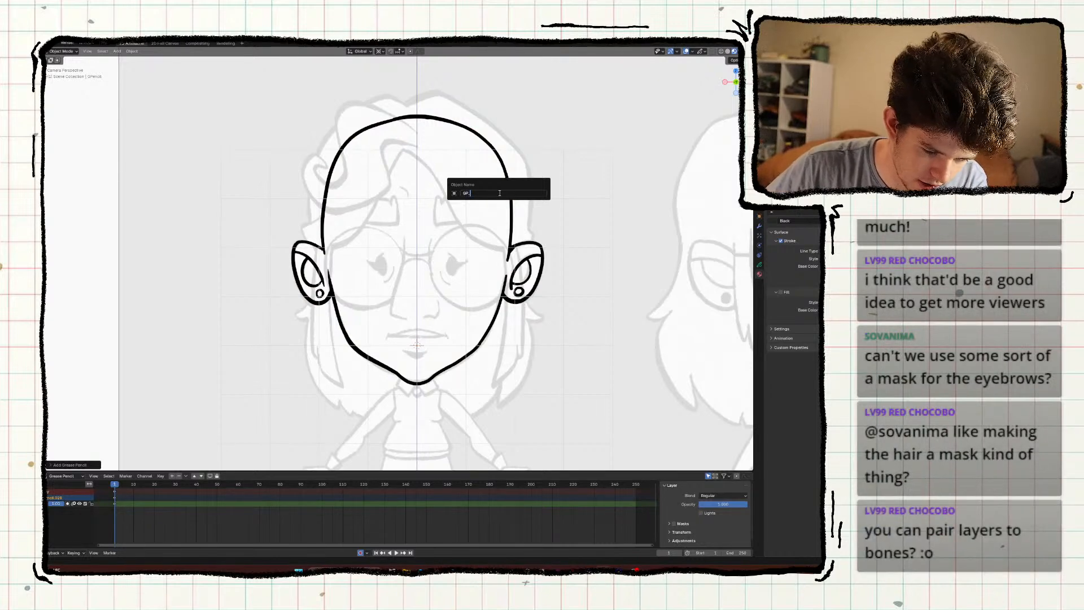
pyautogui.write('_Mouth')
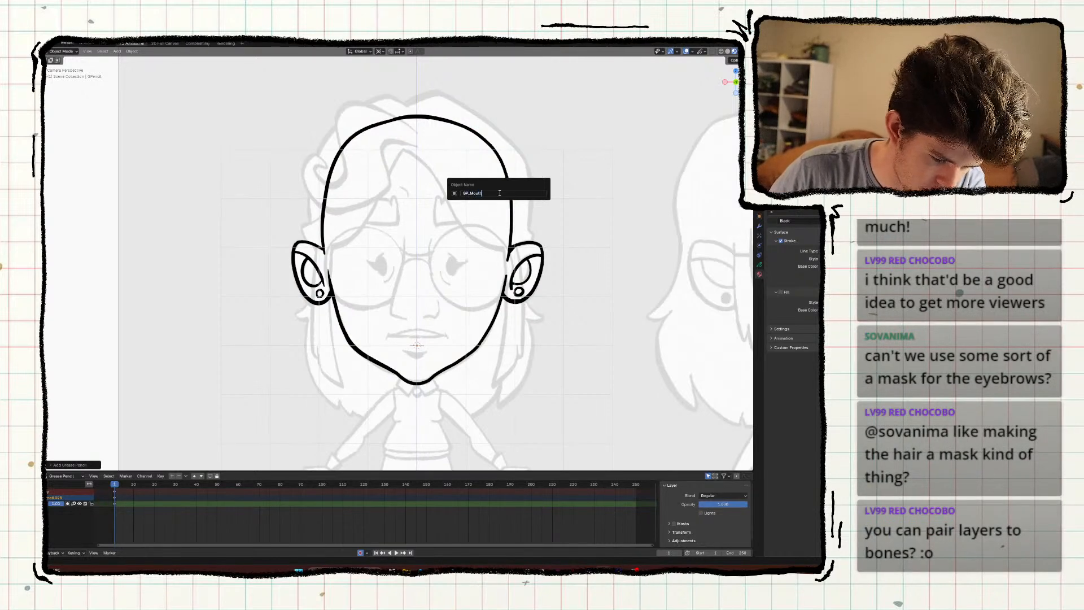
pyautogui.press('Return')
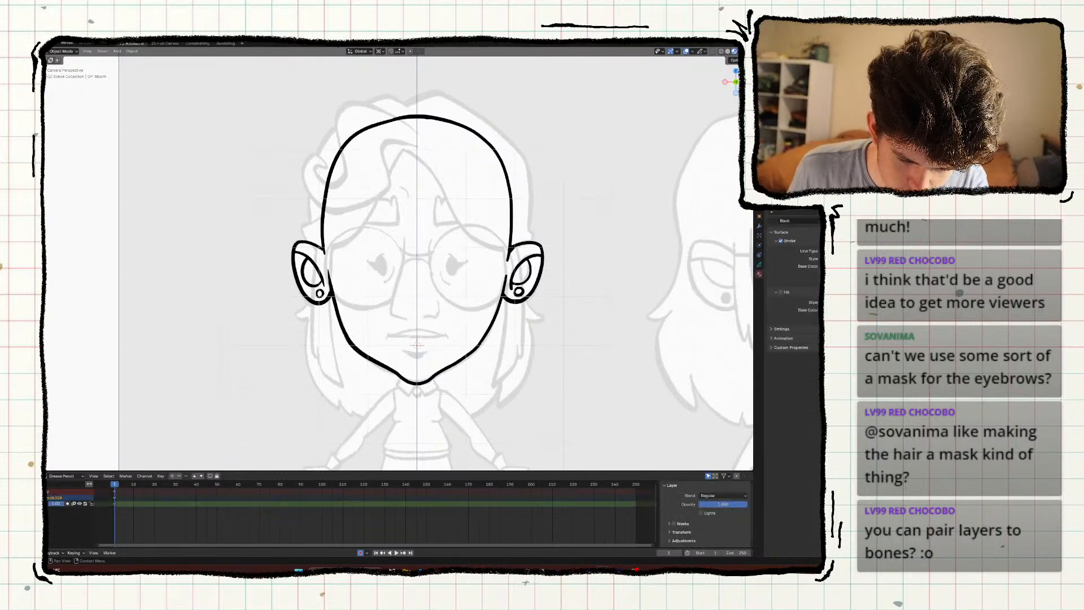
pyautogui.press('m')
pyautogui.moveTo(535, 148)
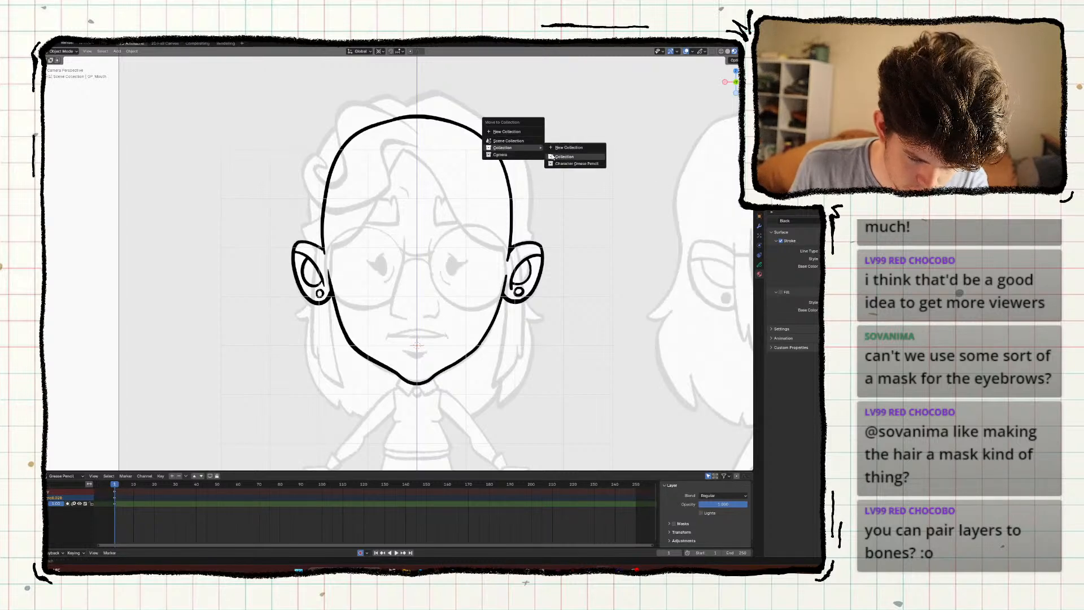
pyautogui.click(552, 157)
# Assign the existing INK material to the mouth object in place of Black.
pyautogui.scroll(3, 552, 157)
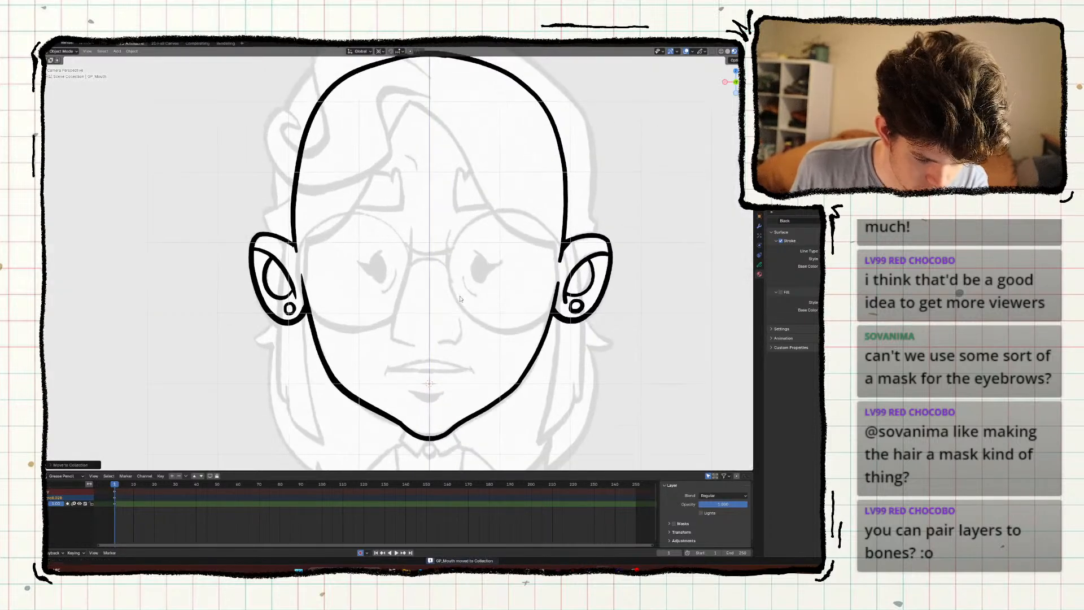
pyautogui.click(772, 221)
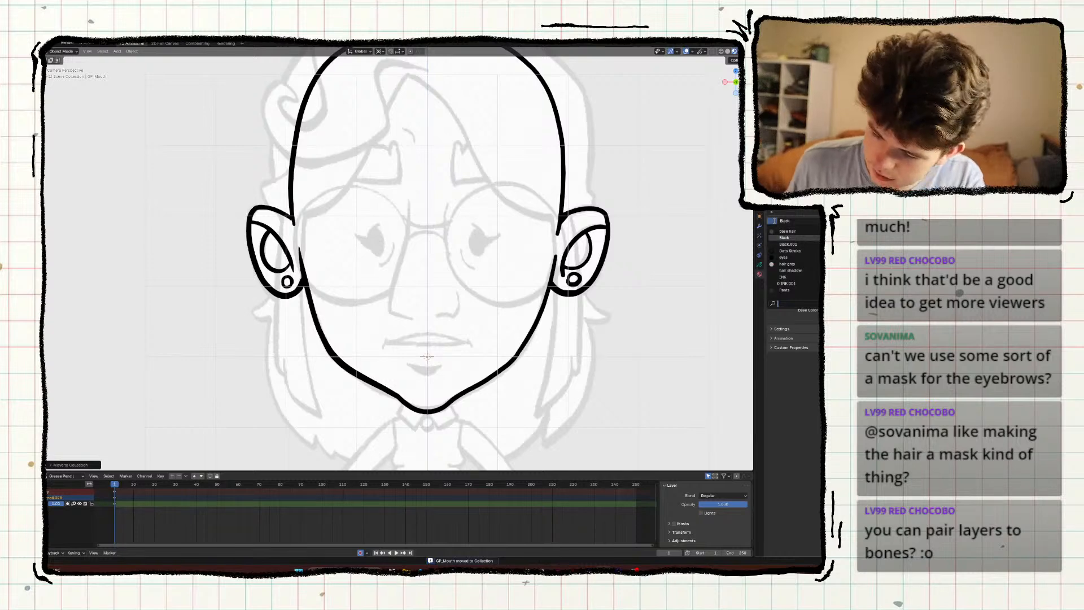
pyautogui.write('ink')
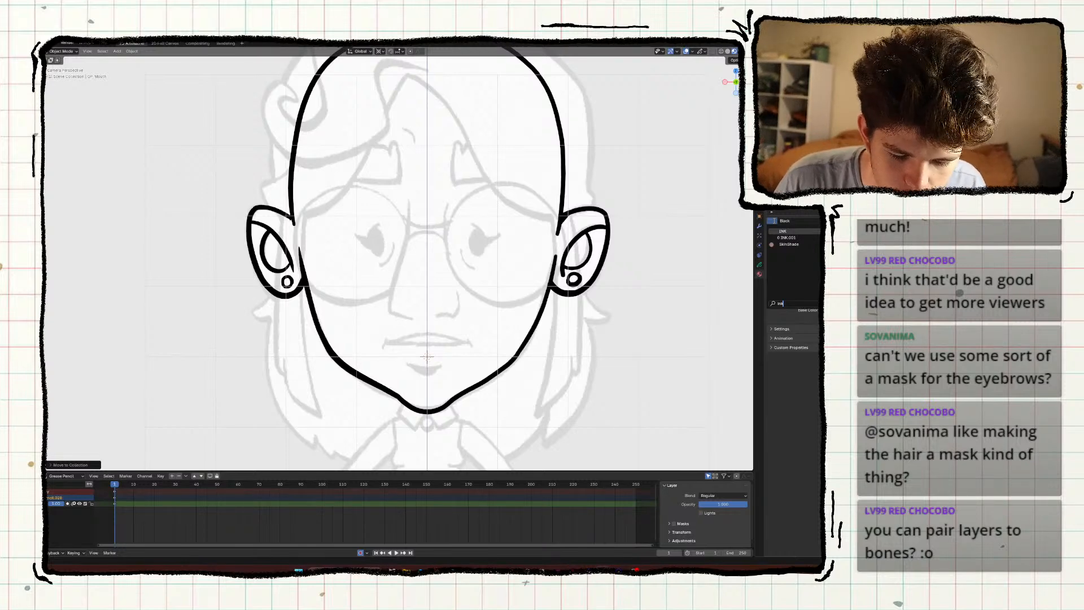
pyautogui.click(783, 231)
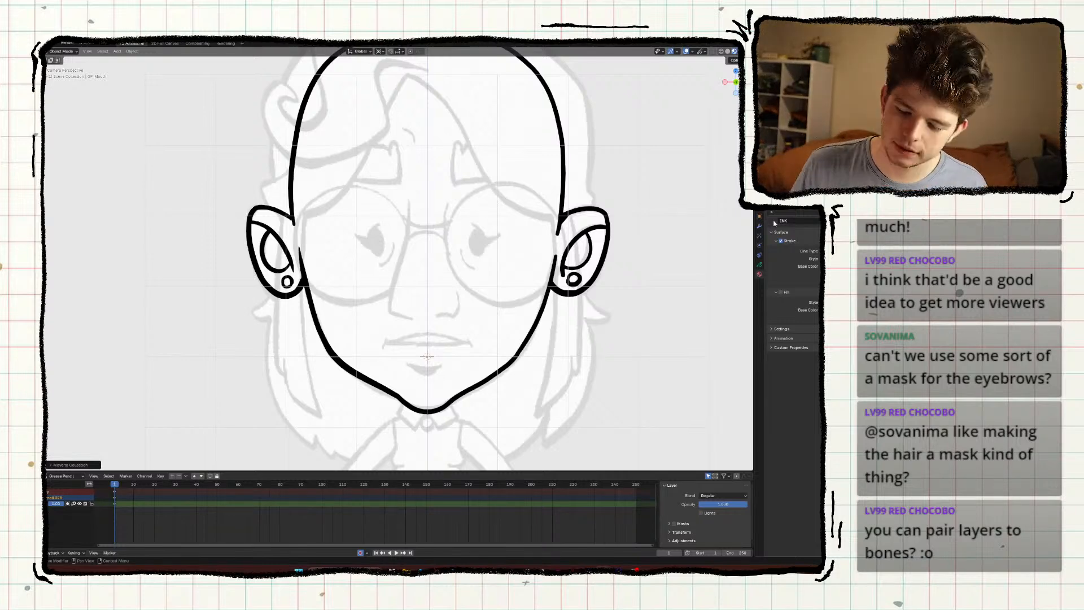
# Put the mouth object in Draw Mode and show its object data properties, ready to trace the mouth sketch.
pyautogui.scroll(4, 89, 157)
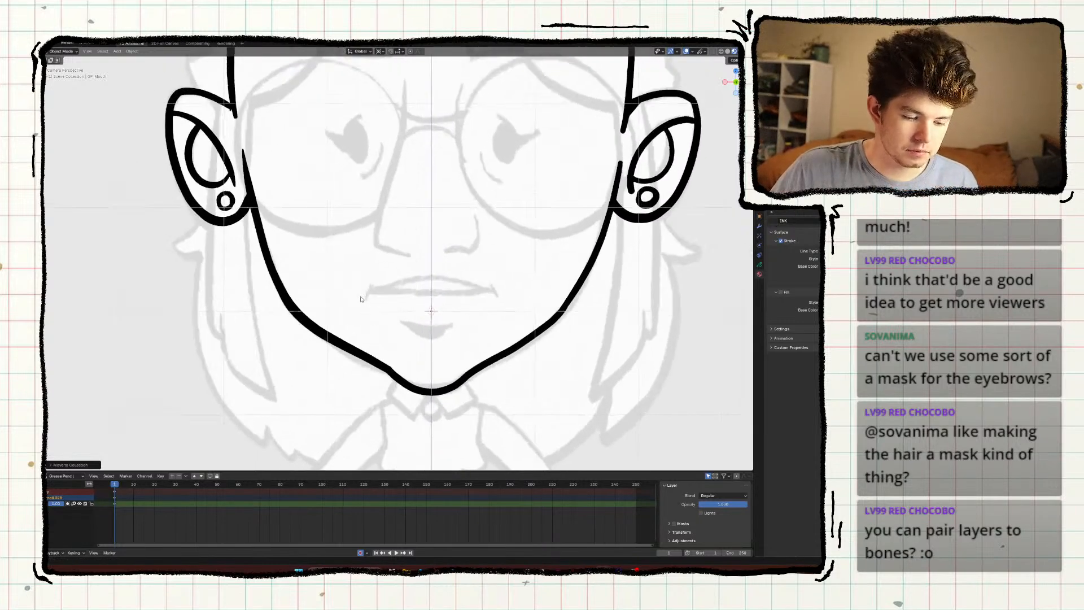
pyautogui.hotkey('ctrl', 'Tab')
pyautogui.click(297, 307)
pyautogui.keyDown('shift'); pyautogui.moveTo(329, 320); pyautogui.dragTo(304, 291, button='middle'); pyautogui.keyUp('shift')
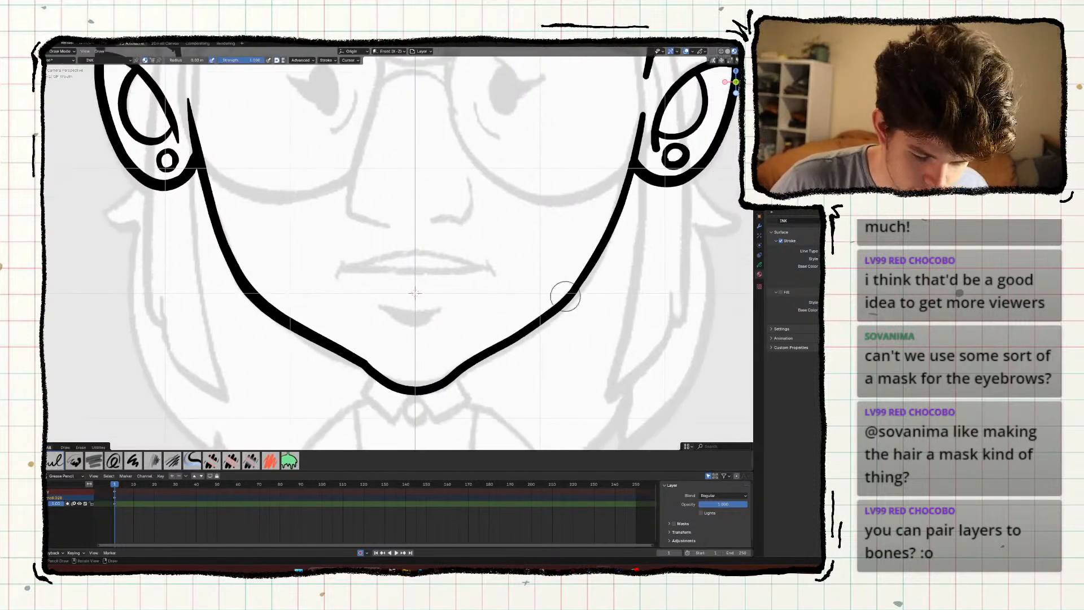
pyautogui.click(759, 266)
pyautogui.scroll(4, 388, 298)
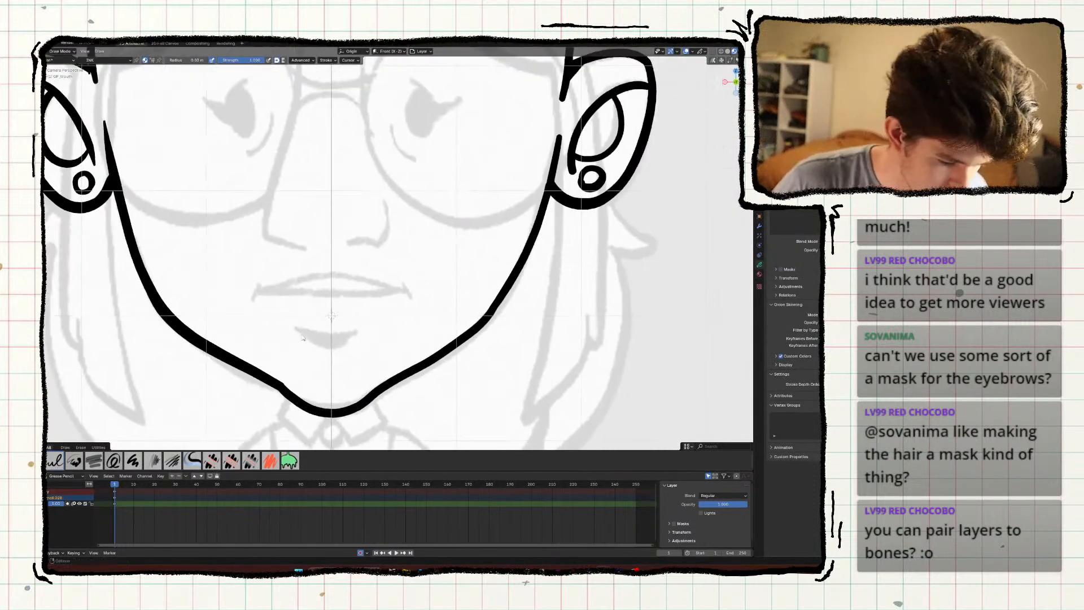
pyautogui.keyDown('shift'); pyautogui.moveTo(240, 324); pyautogui.dragTo(327, 250, button='middle'); pyautogui.keyUp('shift')
pyautogui.moveTo(269, 201); pyautogui.dragTo(251, 246)
pyautogui.hotkey('ctrl', 'z')
pyautogui.hotkey('ctrl', 'z')
pyautogui.hotkey('ctrl', 'z')
pyautogui.hotkey('ctrl', 'z')
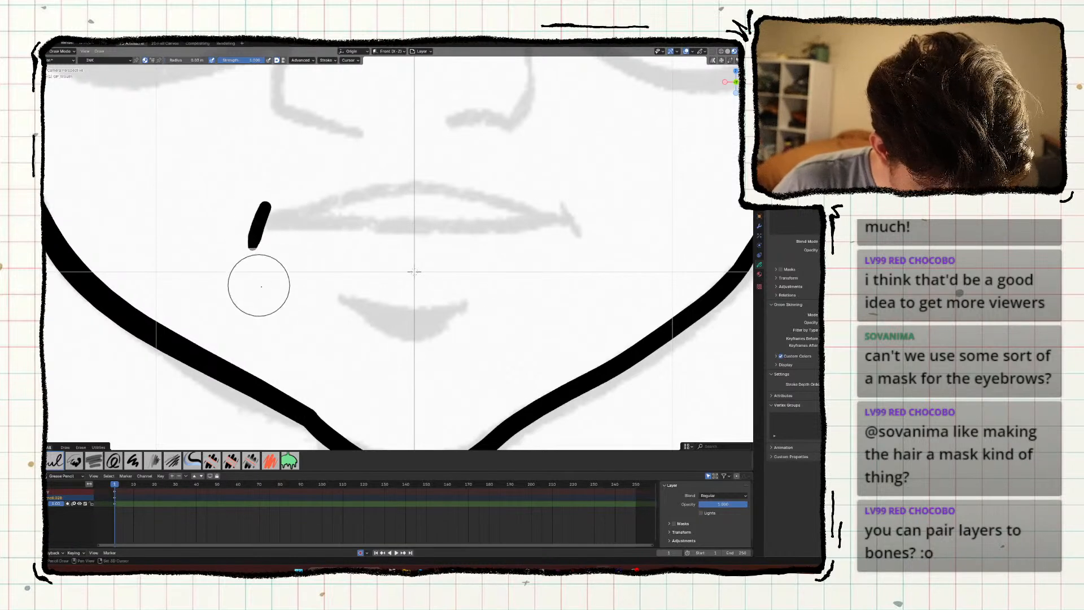
pyautogui.hotkey('ctrl', 'z')
pyautogui.moveTo(267, 209); pyautogui.dragTo(253, 243)
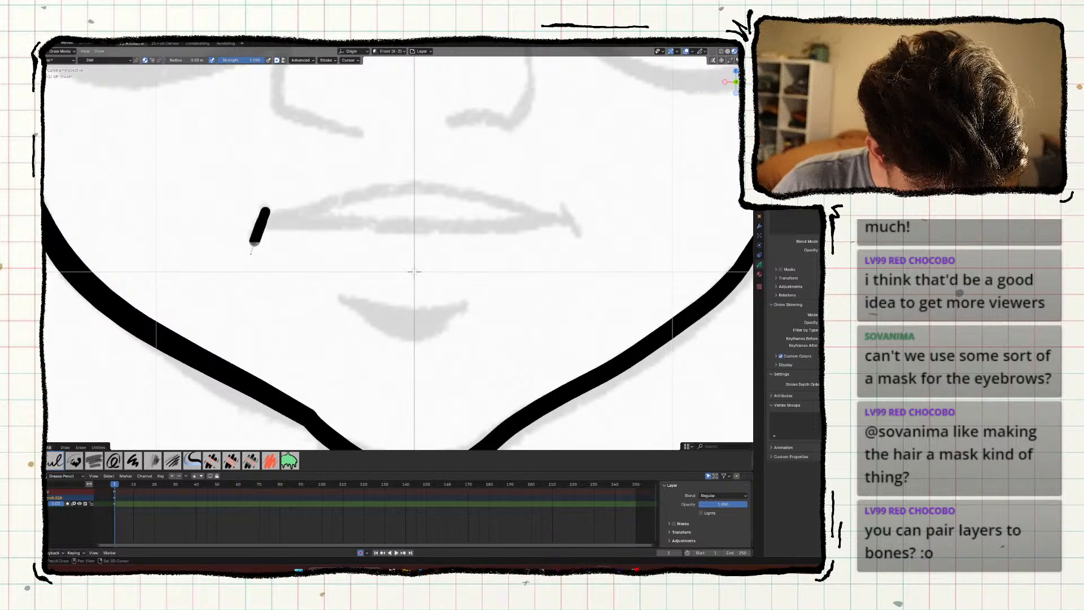
pyautogui.hotkey('ctrl', 'z')
# Trace the mouth over the reference with a short stroke at each corner and curved upper and lower lip lines joining them.
pyautogui.moveTo(266, 206); pyautogui.dragTo(252, 244)
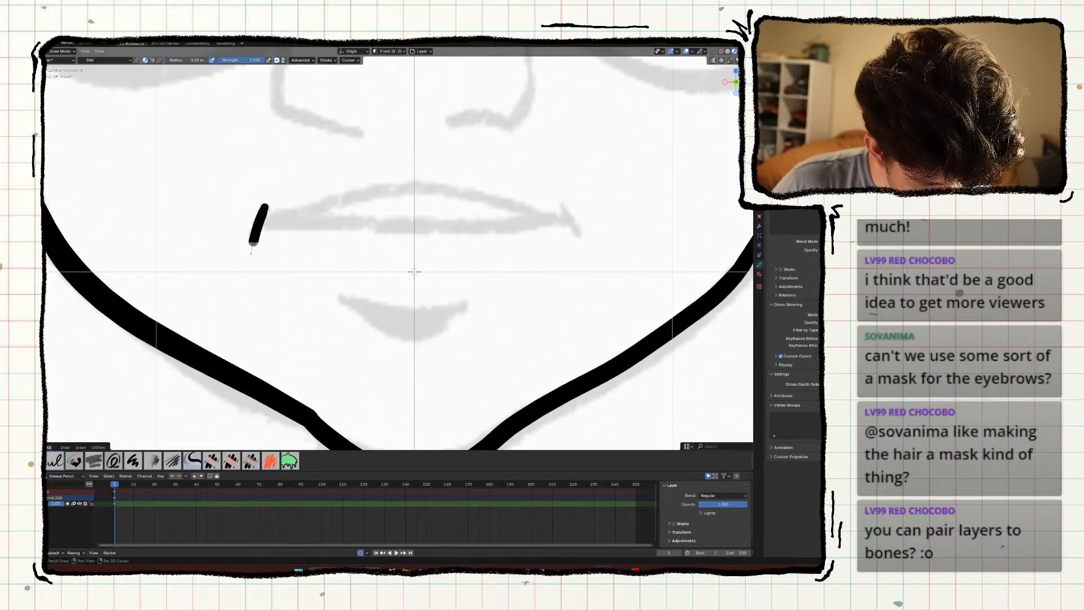
pyautogui.moveTo(560, 203); pyautogui.dragTo(576, 230)
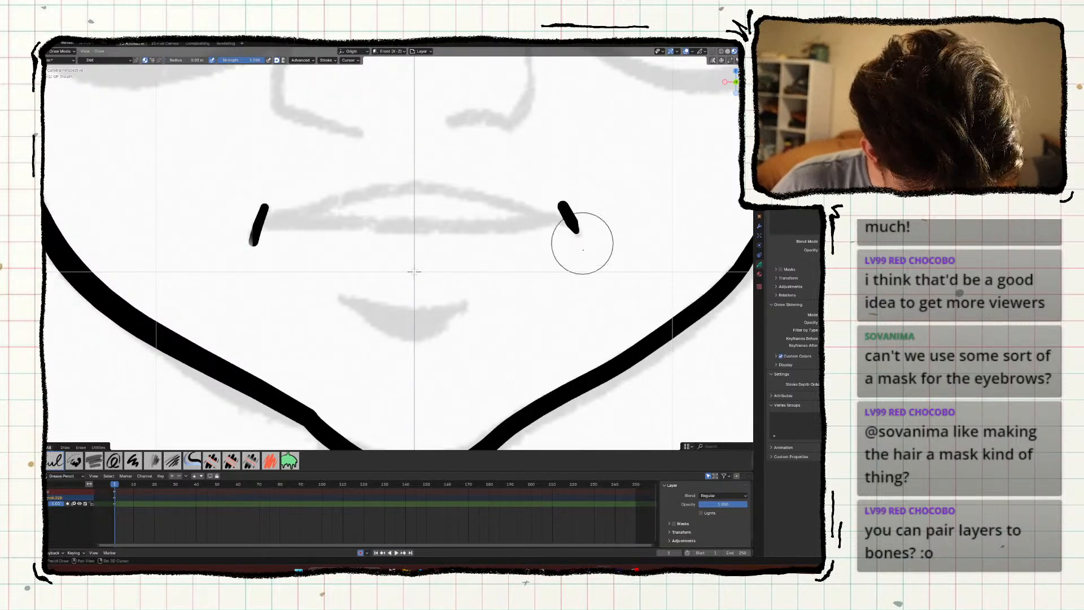
pyautogui.moveTo(258, 224); pyautogui.dragTo(566, 221)
pyautogui.moveTo(269, 217)
pyautogui.mouseDown()
pyautogui.moveTo(427, 182)
pyautogui.moveTo(563, 217)
pyautogui.mouseUp()
# Draw the thick curved lower-lip shadow stroke beneath the mouth, undoing the earlier attempts.
pyautogui.moveTo(464, 305)
pyautogui.mouseDown()
pyautogui.moveTo(338, 308)
pyautogui.moveTo(338, 297)
pyautogui.moveTo(463, 303)
pyautogui.mouseUp()
pyautogui.hotkey('ctrl', 'z')
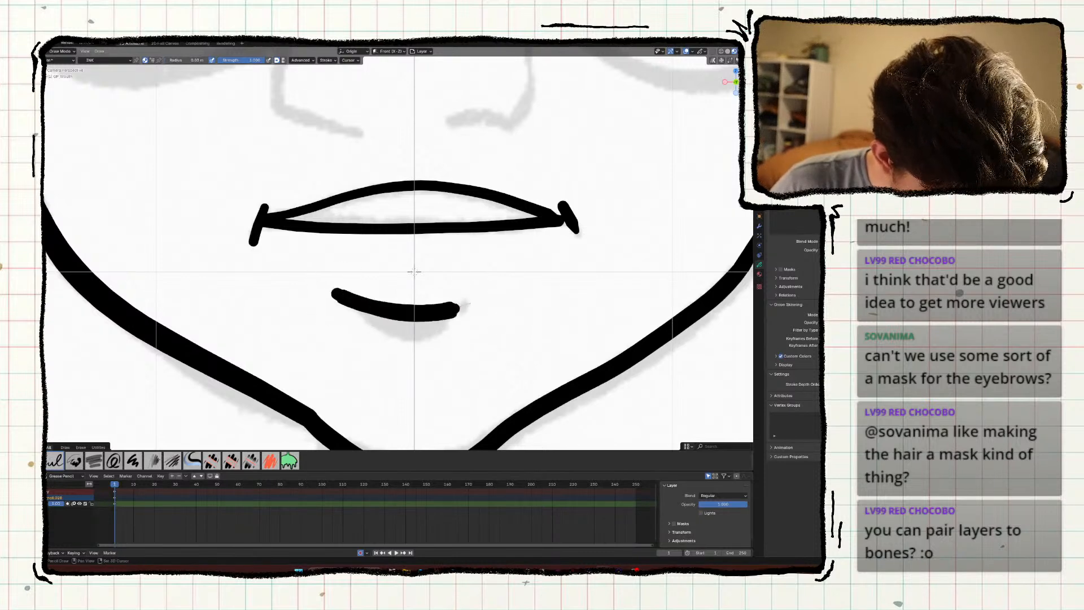
pyautogui.hotkey('ctrl', 'z')
pyautogui.moveTo(327, 289)
pyautogui.mouseDown()
pyautogui.moveTo(413, 324)
pyautogui.moveTo(466, 305)
pyautogui.mouseUp()
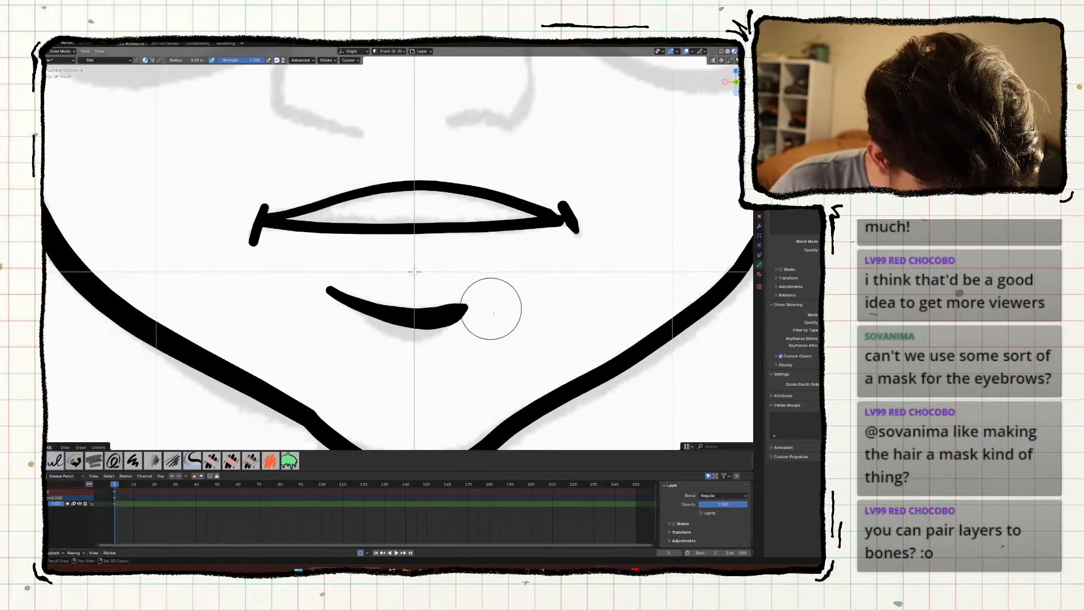
# Return the mouth object to Object Mode and snap the 3D cursor to the scene camera.
pyautogui.scroll(-6, 305, 339)
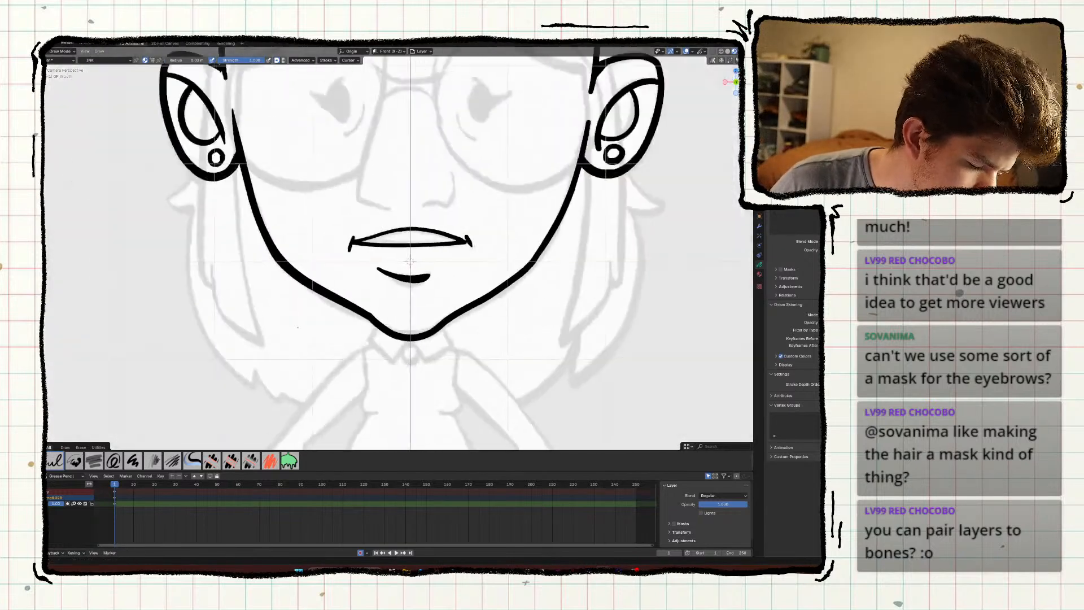
pyautogui.scroll(-3, 302, 331)
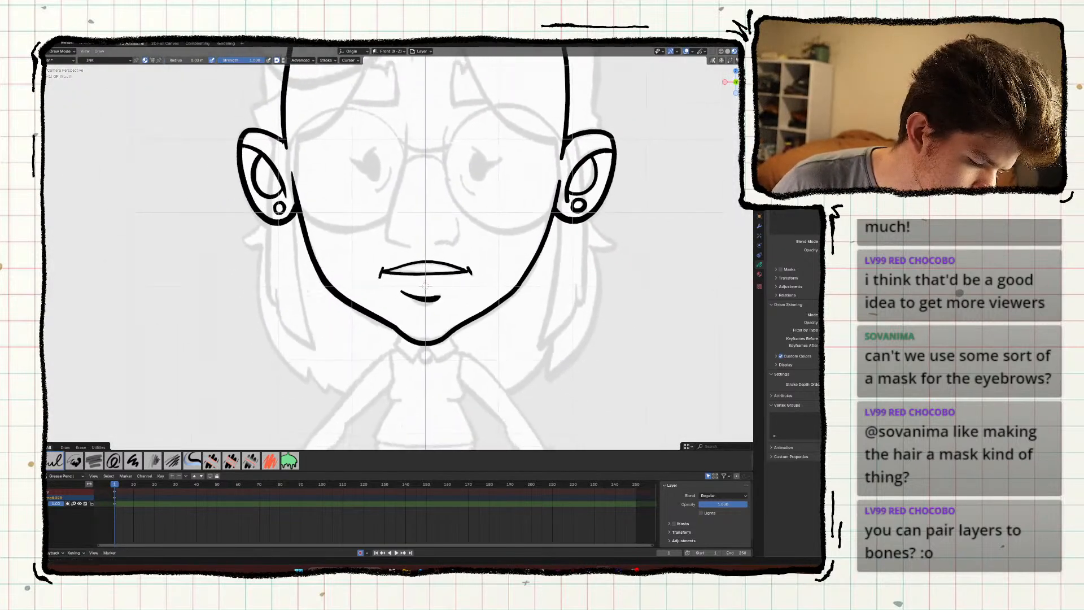
pyautogui.keyDown('shift'); pyautogui.moveTo(355, 280); pyautogui.dragTo(351, 319, button='middle'); pyautogui.keyUp('shift')
pyautogui.hotkey('ctrl', 'Tab')
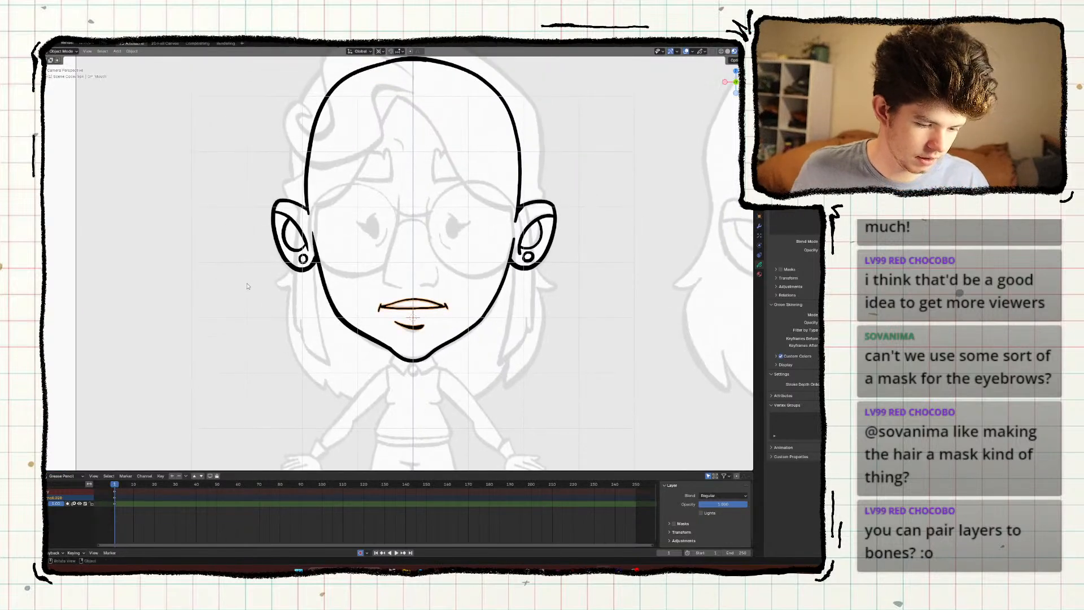
pyautogui.moveTo(300, 282)
pyautogui.mouseDown(button='middle')
pyautogui.moveTo(259, 295)
pyautogui.moveTo(283, 283)
pyautogui.moveTo(283, 295)
pyautogui.moveTo(329, 305)
pyautogui.mouseUp(button='middle')
pyautogui.press('KP_3')
pyautogui.hotkey('ctrl', 'Tab')
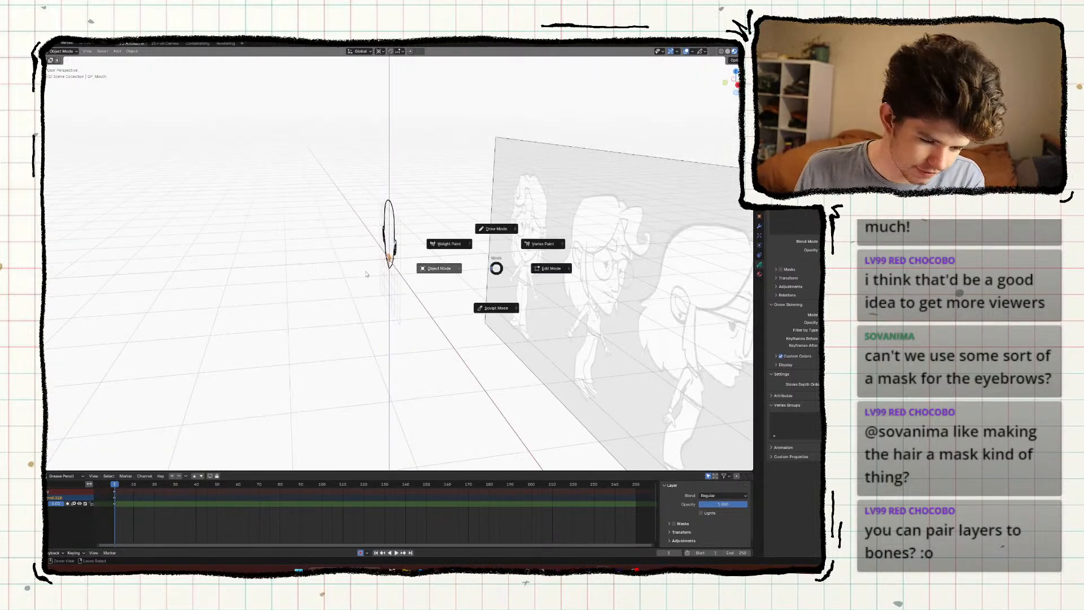
pyautogui.scroll(-2, 362, 265)
pyautogui.keyDown('shift'); pyautogui.moveTo(328, 254); pyautogui.dragTo(427, 253, button='middle'); pyautogui.keyUp('shift')
pyautogui.click(238, 248)
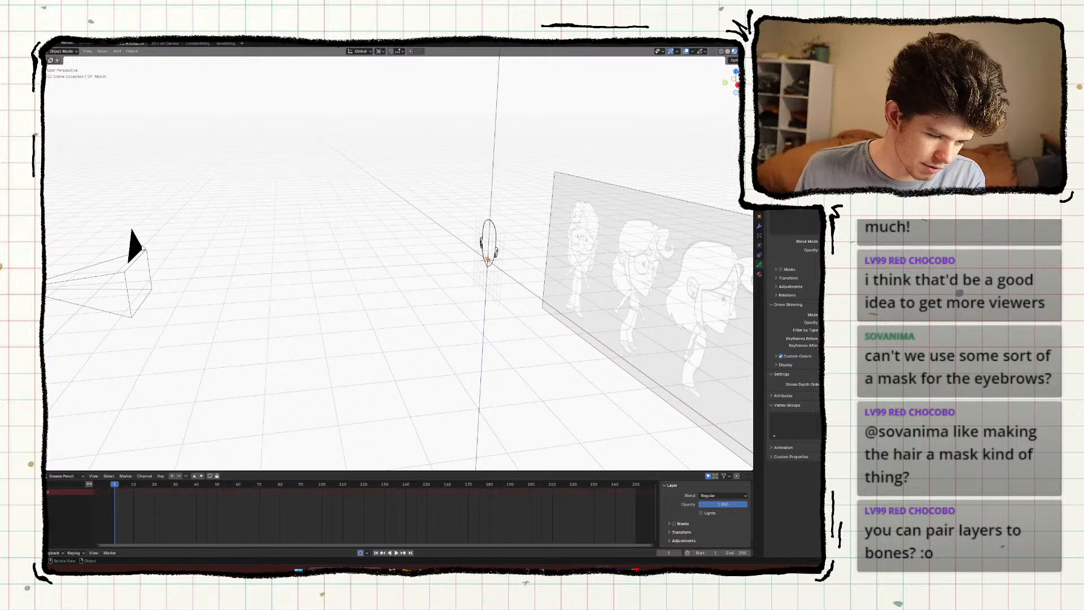
pyautogui.click(135, 247)
pyautogui.keyDown('shift'); pyautogui.moveTo(205, 220); pyautogui.dragTo(310, 179, button='middle'); pyautogui.keyUp('shift')
pyautogui.hotkey('shift', 's')
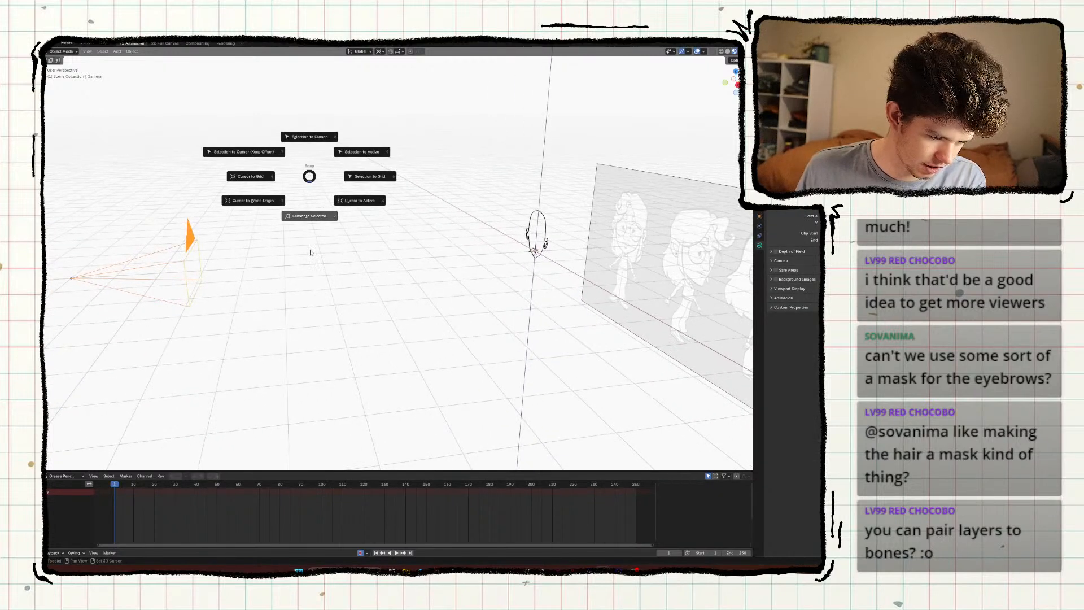
pyautogui.click(310, 252)
# Scale the mouth slightly toward the camera in side view, placing it just in front of the face outline, and apply its scale.
pyautogui.scroll(3, 600, 270)
pyautogui.moveTo(600, 269); pyautogui.dragTo(584, 253, button='middle')
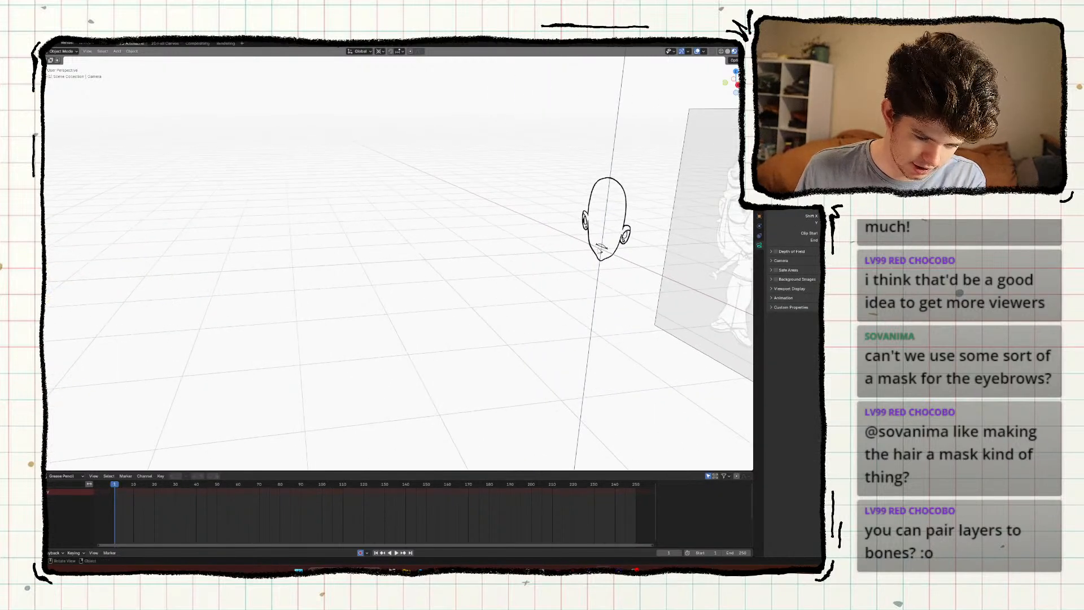
pyautogui.click(601, 248)
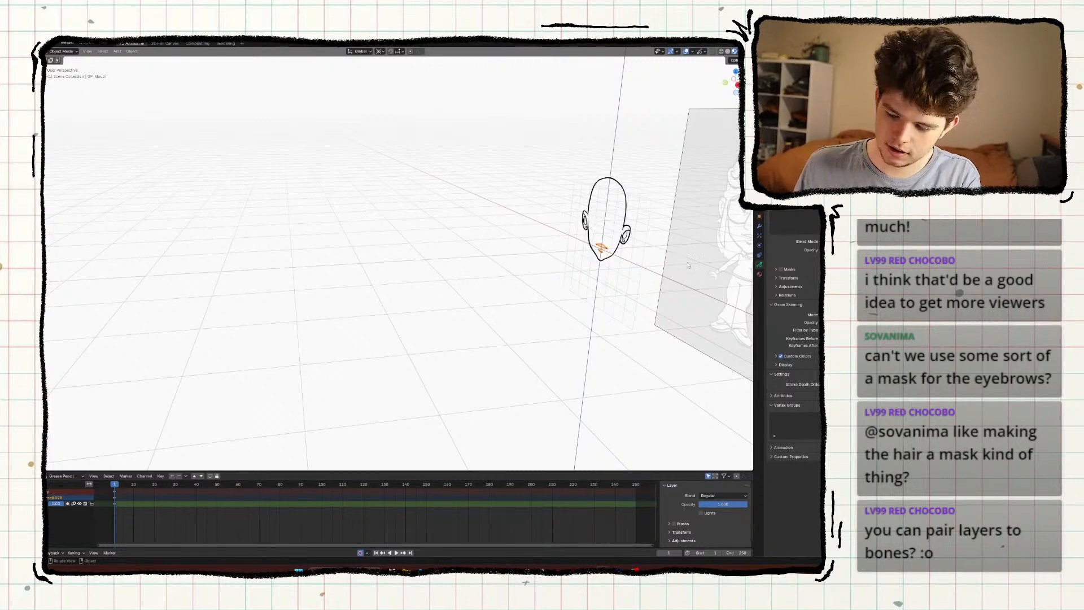
pyautogui.scroll(3, 684, 266)
pyautogui.press('KP_3')
pyautogui.keyDown('ctrl'); pyautogui.moveTo(682, 267); pyautogui.dragTo(457, 284, button='middle'); pyautogui.keyUp('ctrl')
pyautogui.scroll(2, 670, 281)
pyautogui.keyDown('shift'); pyautogui.moveTo(671, 281); pyautogui.dragTo(459, 278, button='middle'); pyautogui.keyUp('shift')
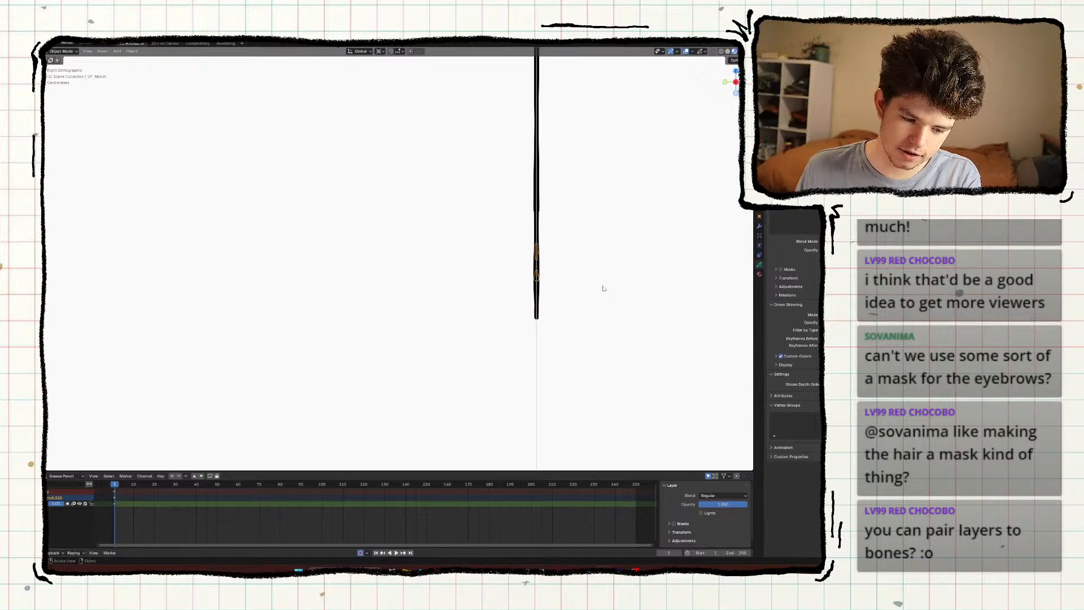
pyautogui.scroll(2, 616, 284)
pyautogui.press('s')
pyautogui.click(596, 286)
pyautogui.hotkey('ctrl', 'a')
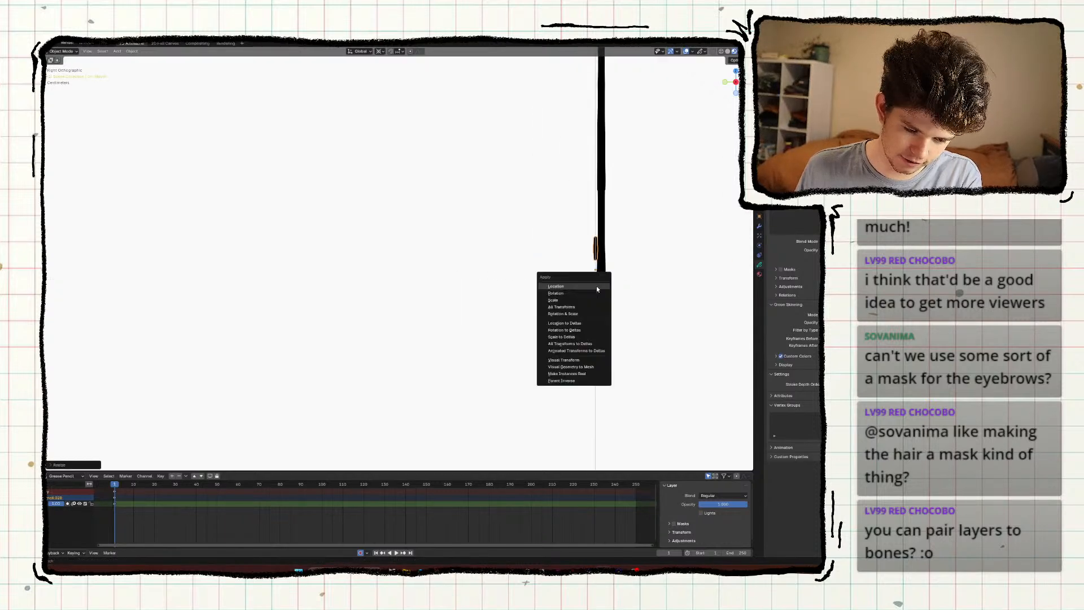
pyautogui.click(558, 301)
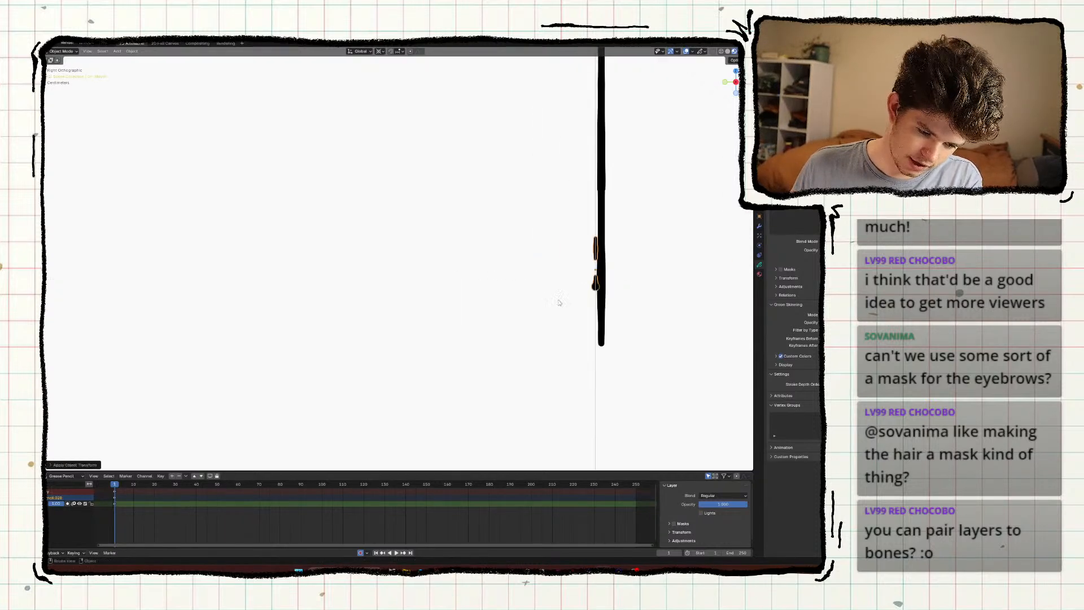
# Duplicate the mouth object in place while looking through the camera.
pyautogui.moveTo(559, 301); pyautogui.dragTo(548, 276, button='middle')
pyautogui.press('KP_0')
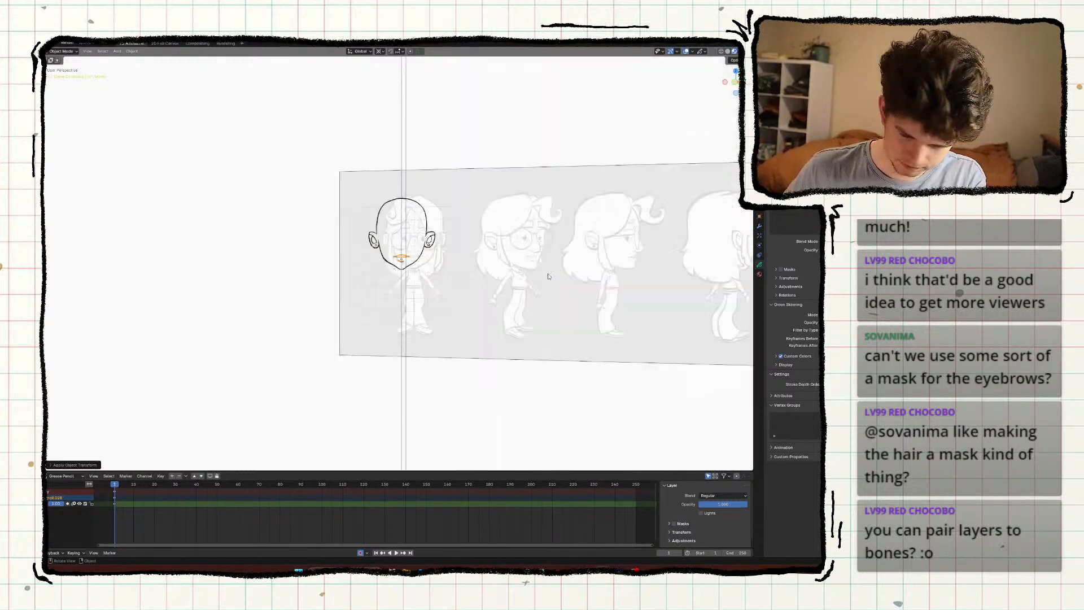
pyautogui.click(612, 280)
pyautogui.scroll(-2, 509, 288)
pyautogui.keyDown('shift'); pyautogui.moveTo(485, 304); pyautogui.dragTo(477, 261, button='middle'); pyautogui.keyUp('shift')
pyautogui.scroll(-1, 494, 283)
pyautogui.scroll(1, 477, 261)
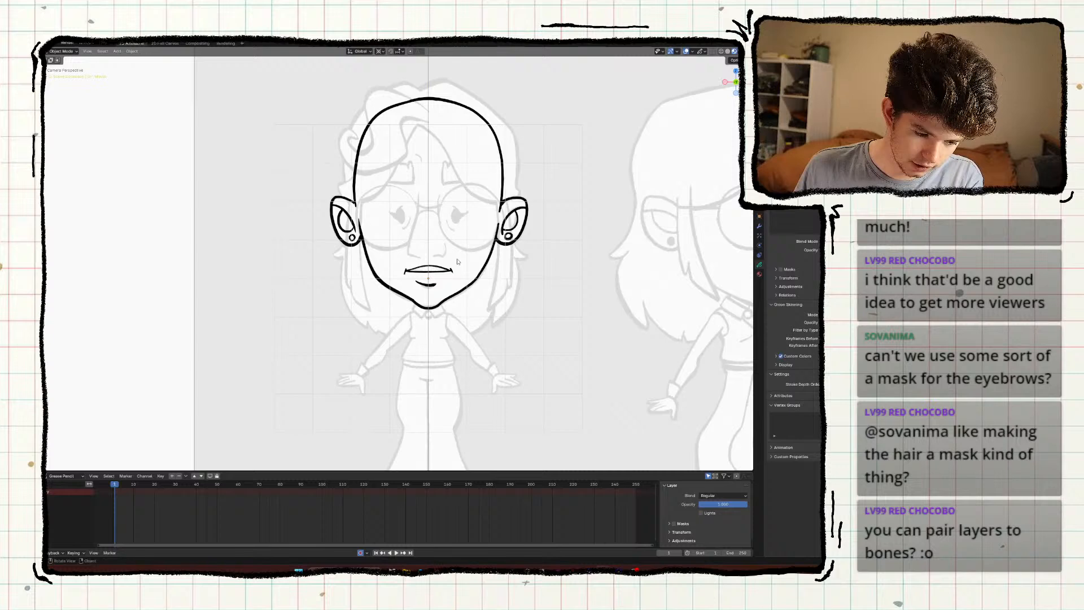
pyautogui.click(447, 270)
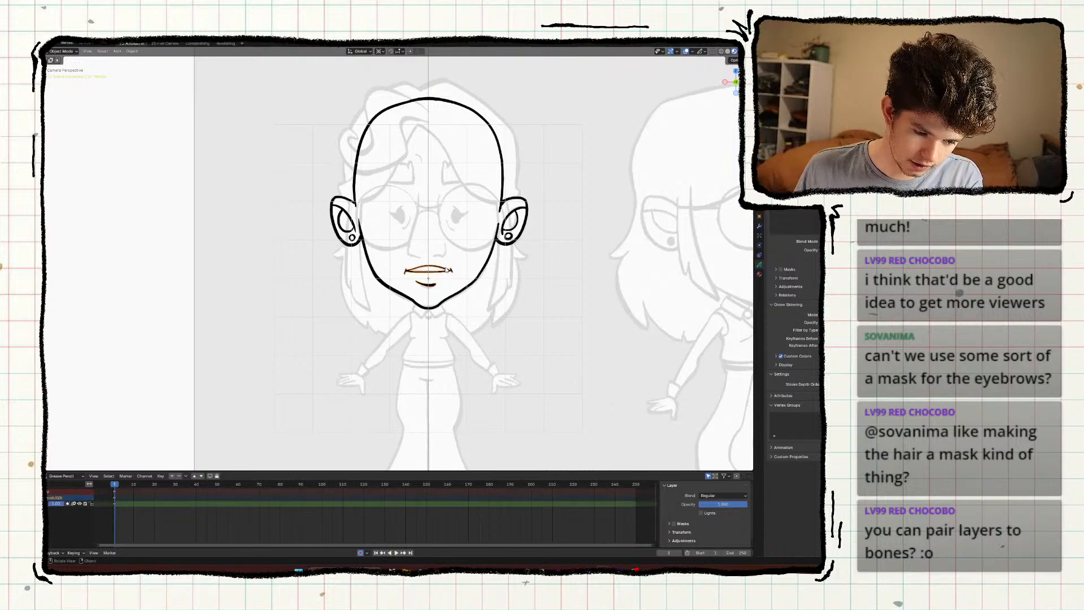
pyautogui.hotkey('shift', 'd')
pyautogui.rightClick(450, 176)
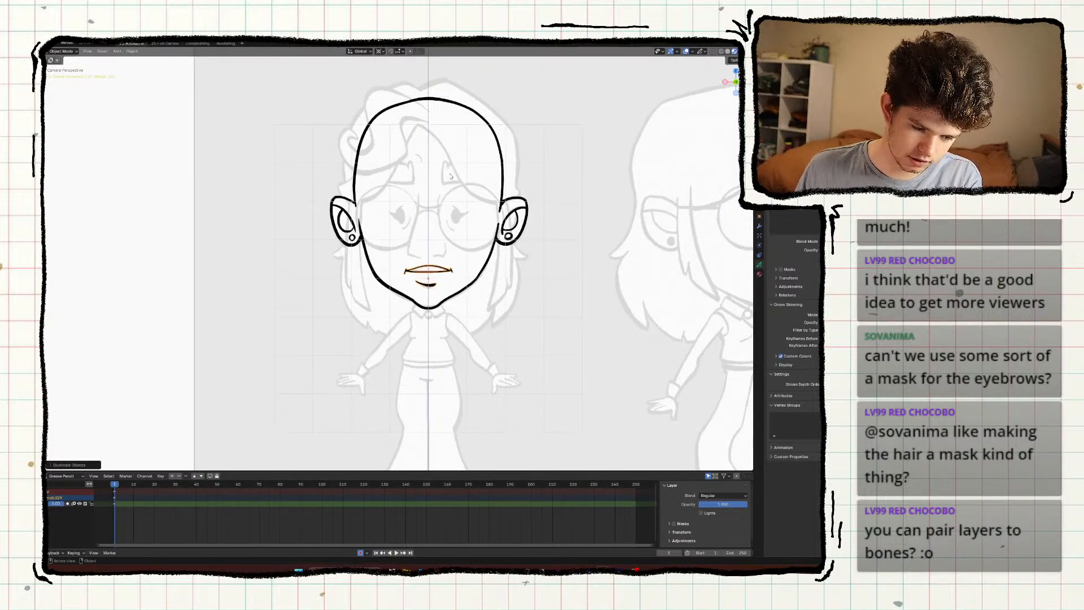
# Delete the strokes inside the duplicated mouth and rename the empty object for the nose with the GP_ prefix.
pyautogui.press('Tab')
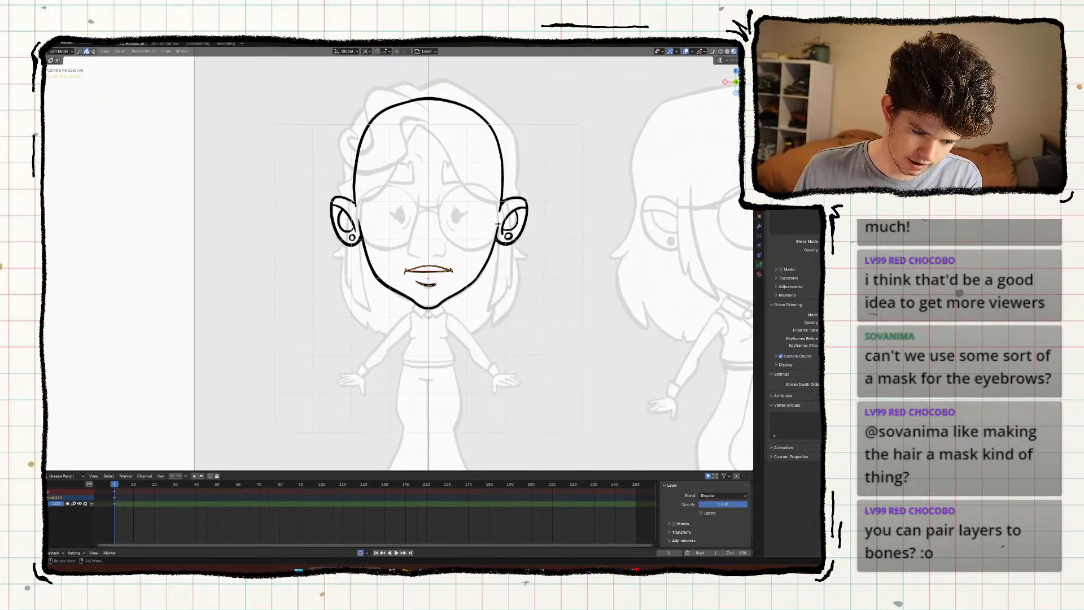
pyautogui.hotkey('ctrl', 'Tab')
pyautogui.scroll(2, 497, 224)
pyautogui.keyDown('shift'); pyautogui.moveTo(445, 216); pyautogui.dragTo(440, 231, button='middle'); pyautogui.keyUp('shift')
pyautogui.hotkey('ctrl', 'Tab')
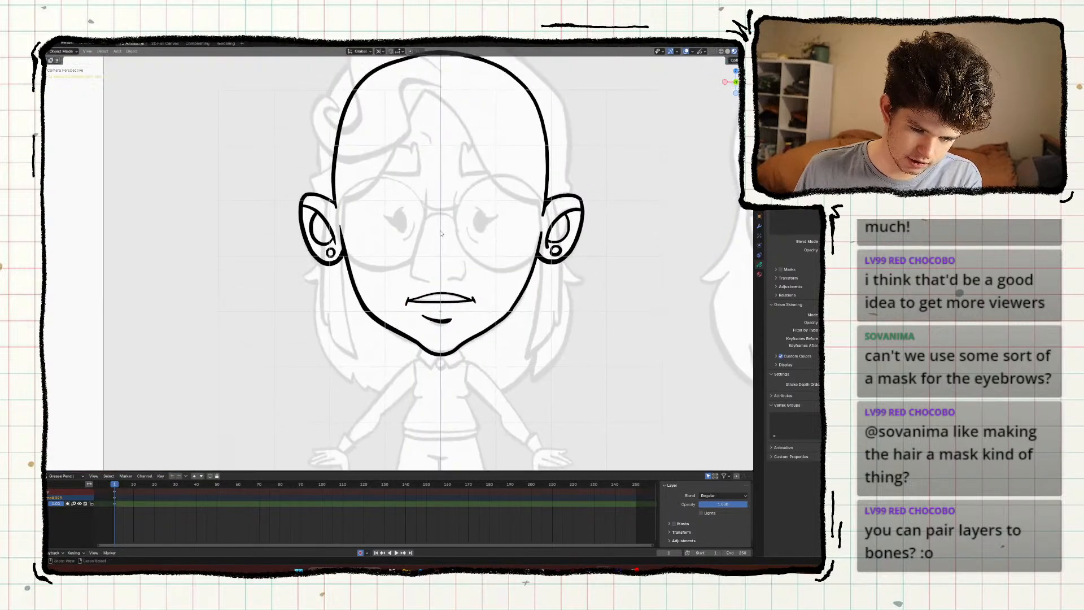
pyautogui.press('F2')
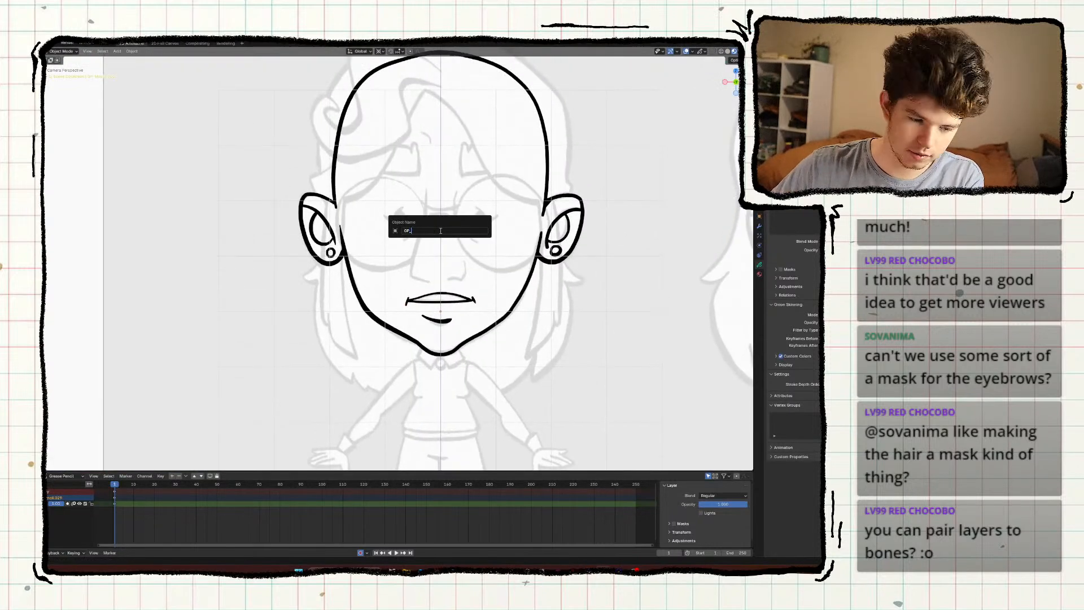
pyautogui.write('GP_No')
pyautogui.press('Return')
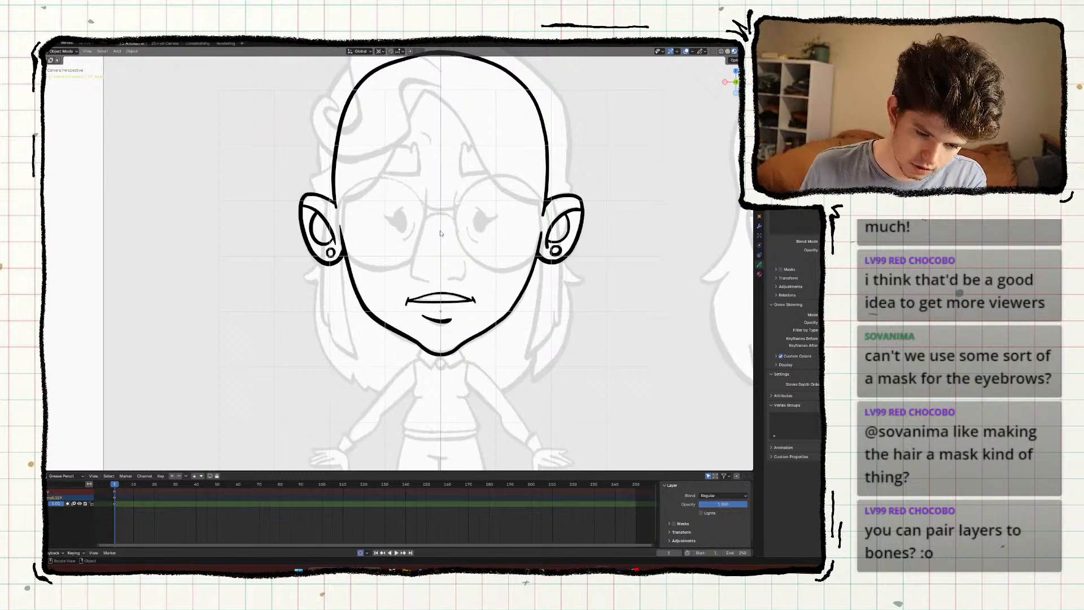
# Put the nose object in Draw Mode with the viewport maximized over the nose sketch, and save the file.
pyautogui.hotkey('ctrl', 'Tab')
pyautogui.scroll(4, 465, 254)
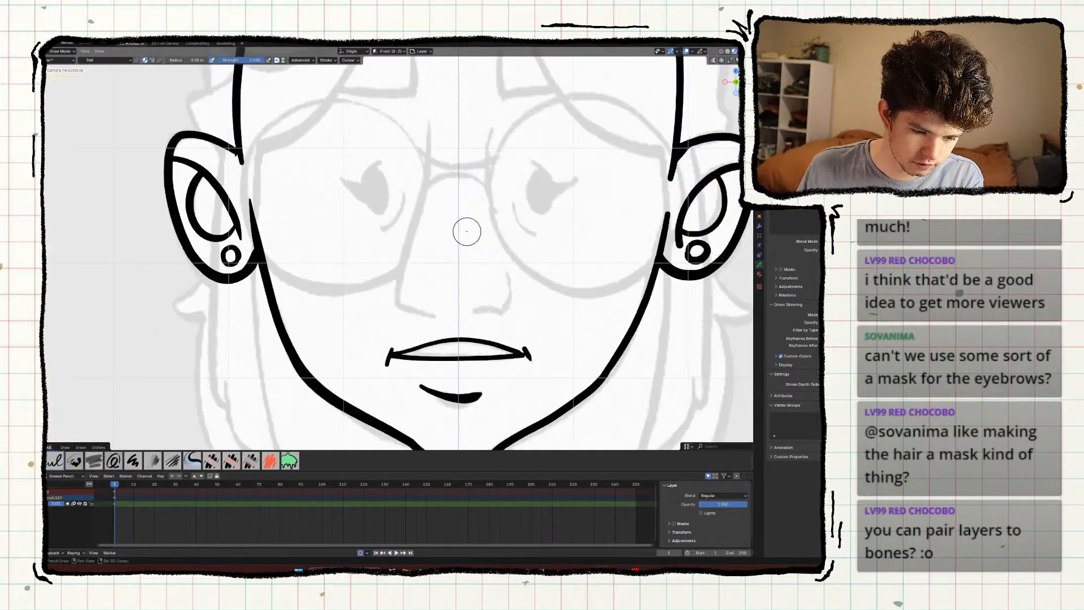
pyautogui.scroll(2, 464, 243)
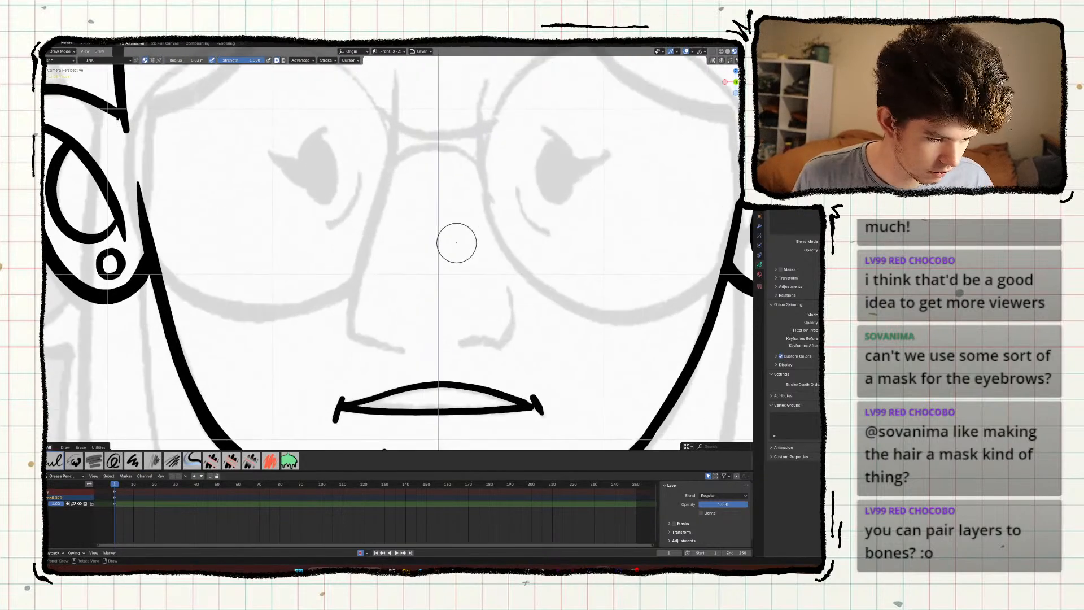
pyautogui.hotkey('ctrl', 'space')
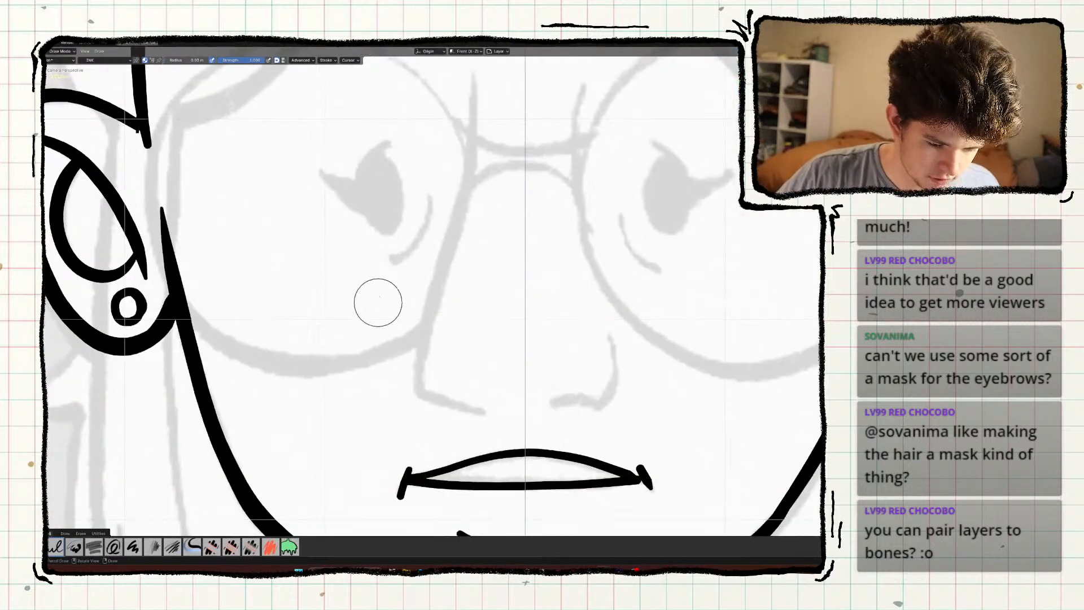
pyautogui.hotkey('ctrl', 's')
# Trace the nose's long curved side line from the brow down, undoing the first attempt, and add the short angled stroke at its base.
pyautogui.moveTo(447, 127); pyautogui.dragTo(440, 241)
pyautogui.hotkey('ctrl', 'z')
pyautogui.moveTo(447, 129)
pyautogui.mouseDown()
pyautogui.moveTo(443, 210)
pyautogui.moveTo(395, 418)
pyautogui.mouseUp()
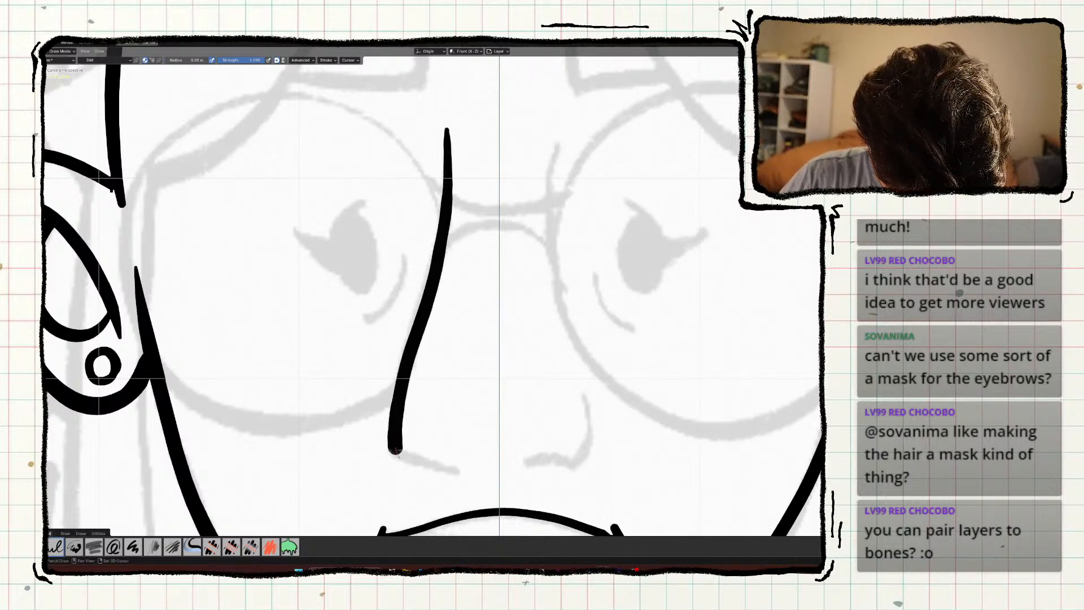
pyautogui.keyDown('shift'); pyautogui.moveTo(429, 464); pyautogui.dragTo(454, 469); pyautogui.keyUp('shift')
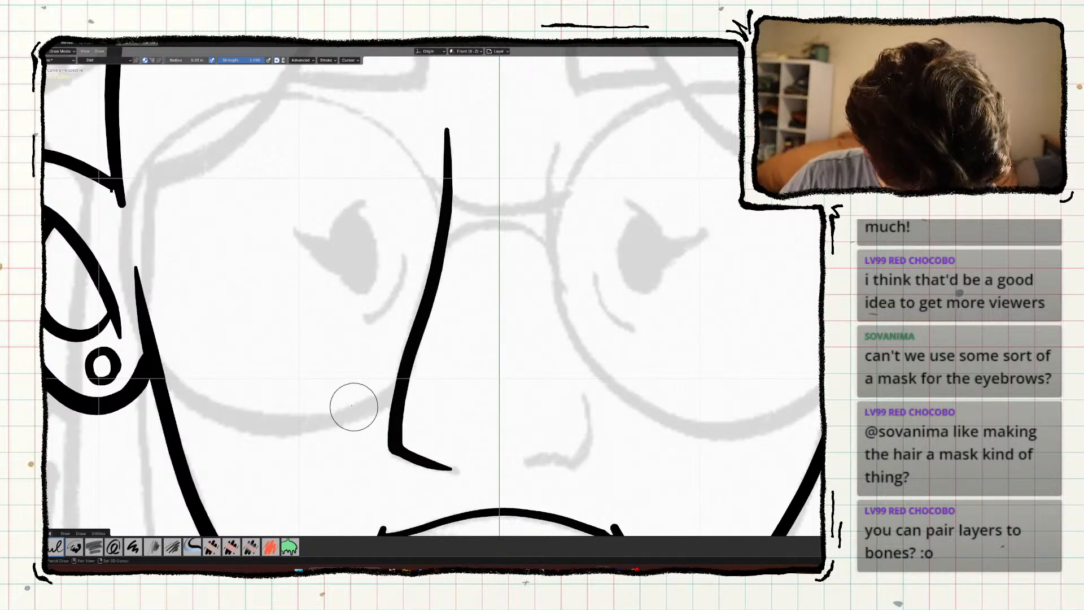
# Trace the hooked nostril curve on the other side of the nose and restore the full editor layout.
pyautogui.moveTo(349, 404)
pyautogui.keyDown('shift'); pyautogui.mouseDown(button='middle')
pyautogui.moveTo(266, 330)
pyautogui.moveTo(258, 368)
pyautogui.moveTo(273, 358)
pyautogui.mouseUp(button='middle'); pyautogui.keyUp('shift')
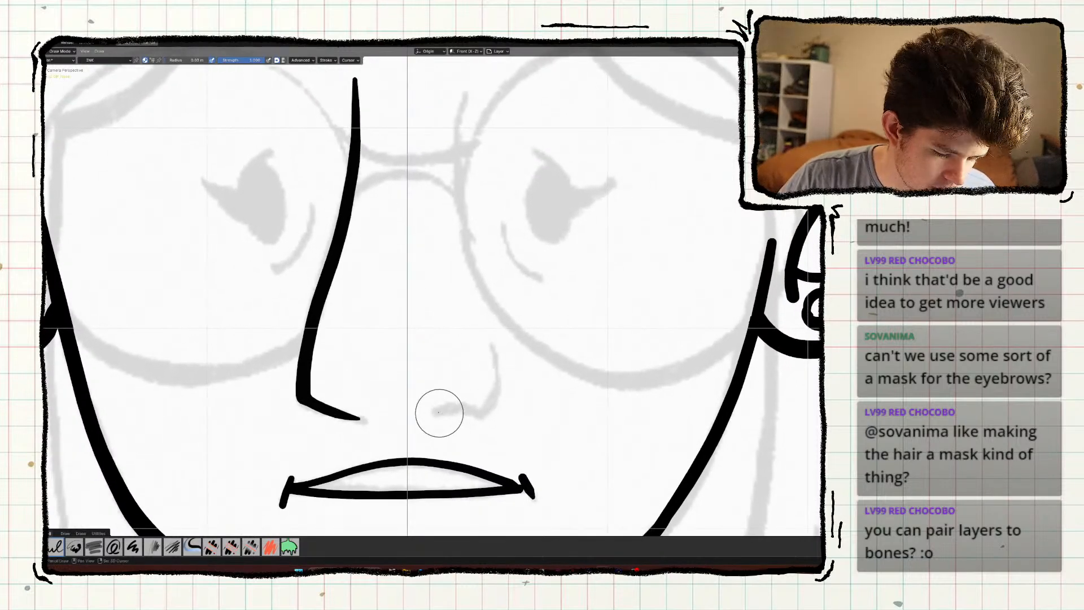
pyautogui.moveTo(436, 414)
pyautogui.mouseDown()
pyautogui.moveTo(476, 416)
pyautogui.moveTo(491, 334)
pyautogui.mouseUp()
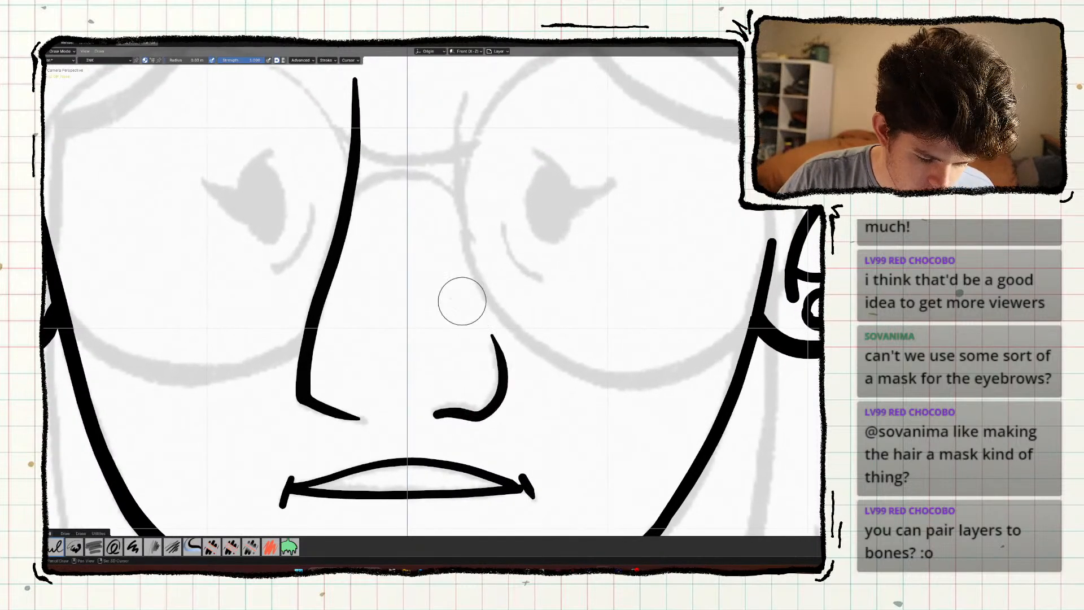
pyautogui.keyDown('shift'); pyautogui.moveTo(294, 395); pyautogui.dragTo(277, 375, button='middle'); pyautogui.keyUp('shift')
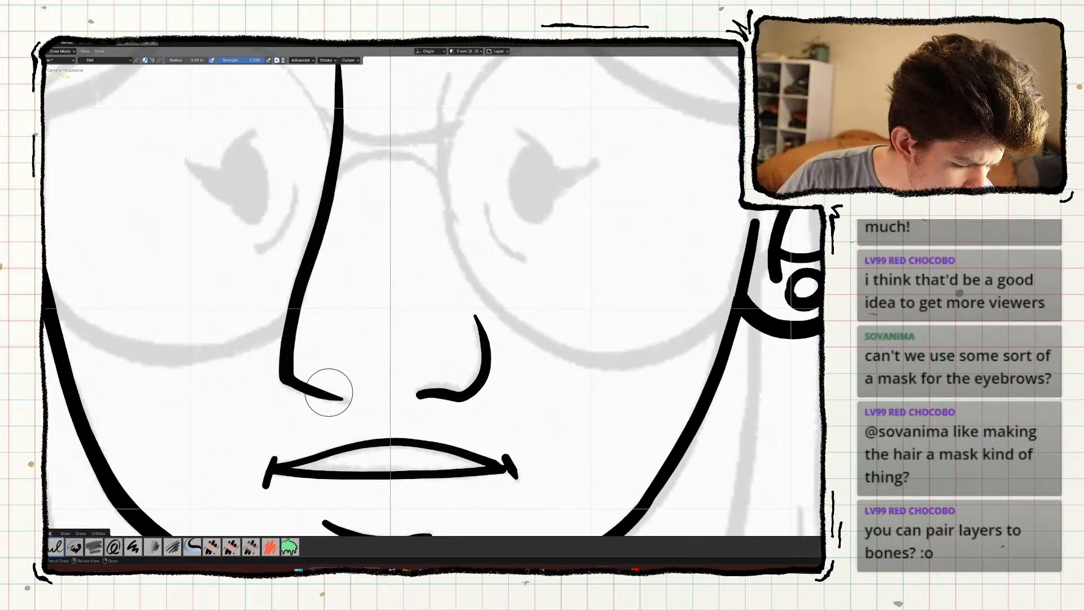
pyautogui.moveTo(243, 313)
pyautogui.keyDown('shift'); pyautogui.mouseDown(button='middle')
pyautogui.moveTo(236, 357)
pyautogui.moveTo(272, 305)
pyautogui.moveTo(273, 358)
pyautogui.moveTo(279, 368)
pyautogui.moveTo(292, 356)
pyautogui.moveTo(261, 422)
pyautogui.mouseUp(button='middle'); pyautogui.keyUp('shift')
pyautogui.hotkey('ctrl', 'space')
pyautogui.keyDown('ctrl'); pyautogui.moveTo(345, 365); pyautogui.dragTo(350, 395, button='middle'); pyautogui.keyUp('ctrl')
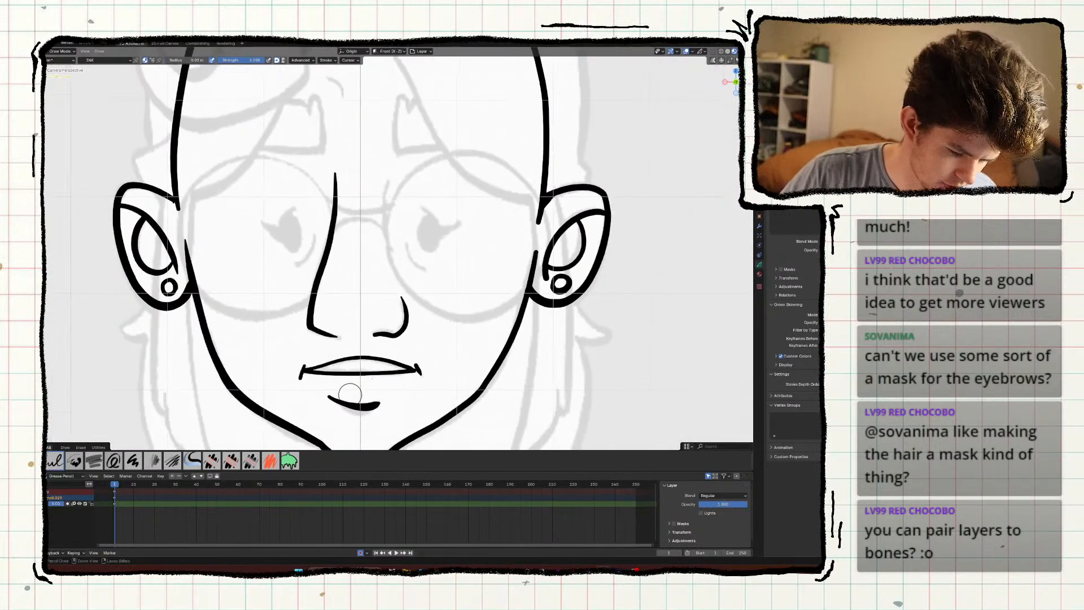
# In Object Mode, scale the nose toward the camera in side view until it sits just in front of the mouth, applying its scale.
pyautogui.hotkey('ctrl', 'Tab')
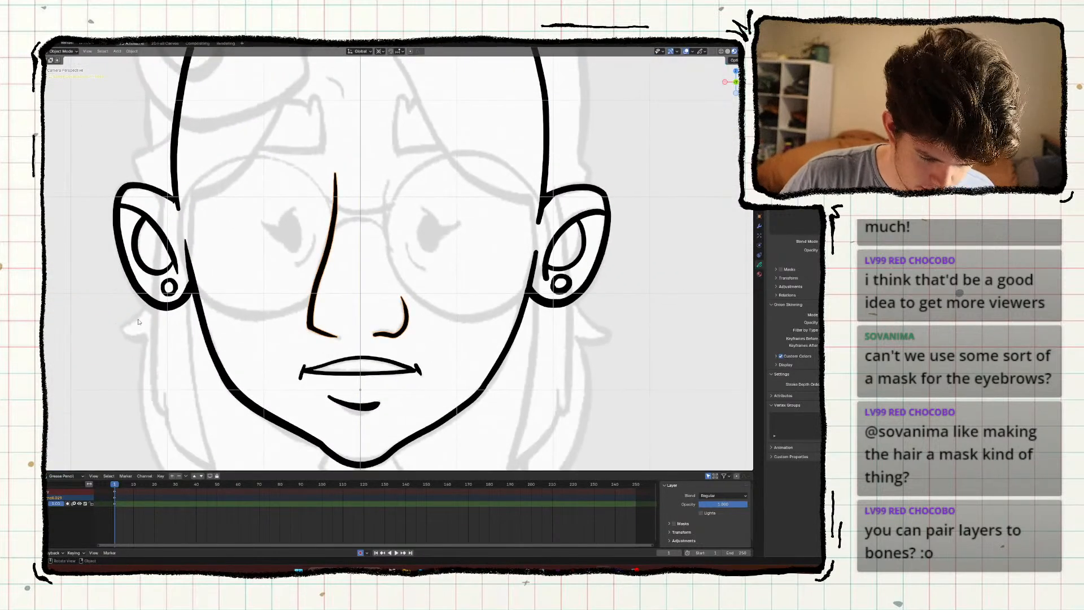
pyautogui.press('KP_3')
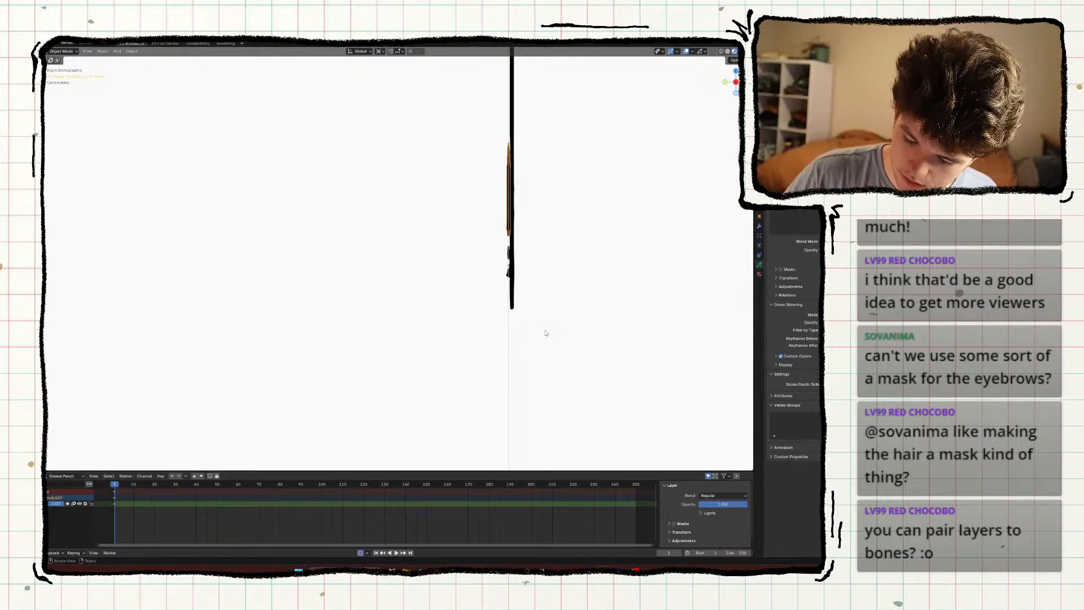
pyautogui.press('s')
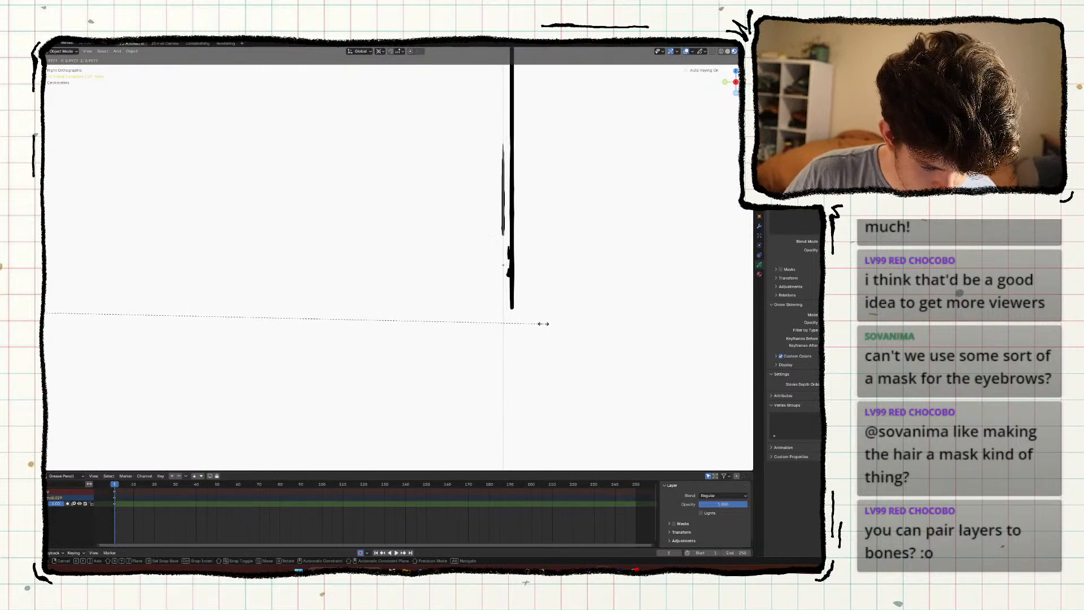
pyautogui.click(542, 328)
pyautogui.hotkey('ctrl', 'a')
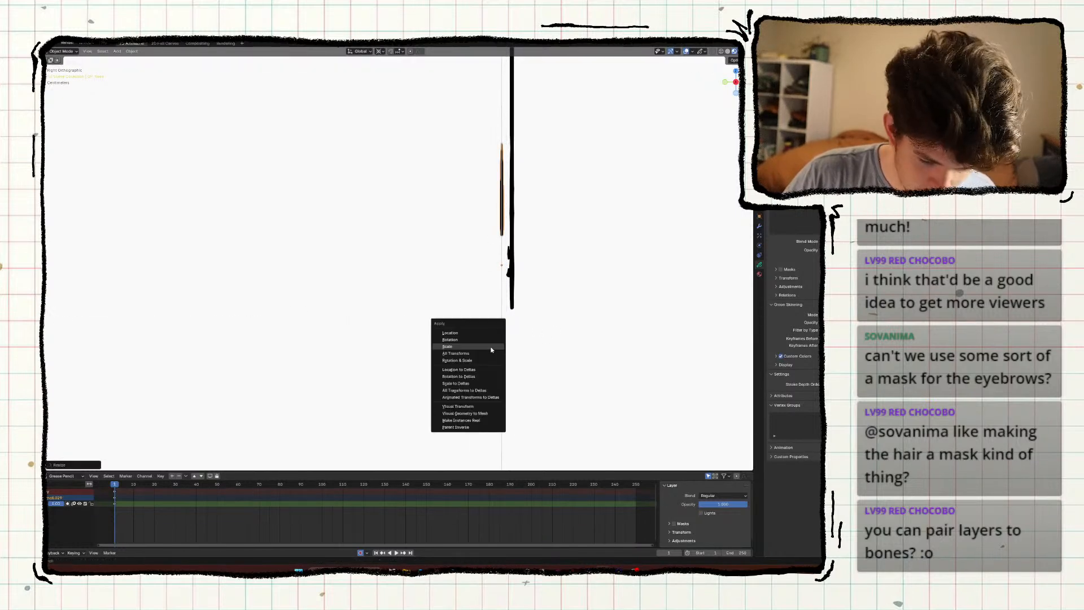
pyautogui.click(453, 347)
pyautogui.press('s')
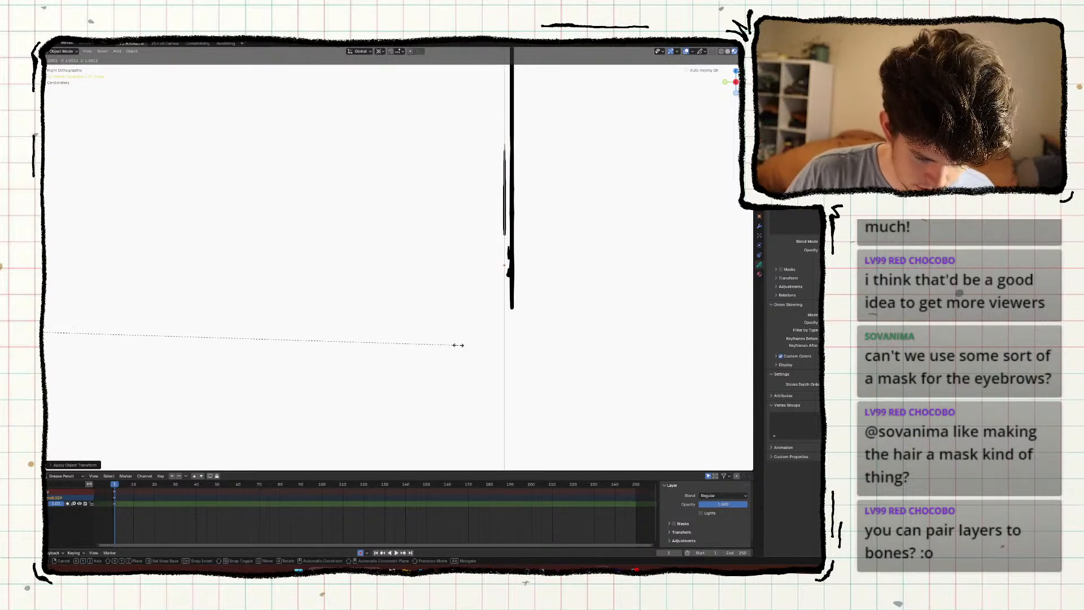
pyautogui.click(456, 345)
pyautogui.hotkey('ctrl', 'a')
pyautogui.click(455, 347)
# Return to the camera view, deselect the nose and save the file.
pyautogui.press('KP_0')
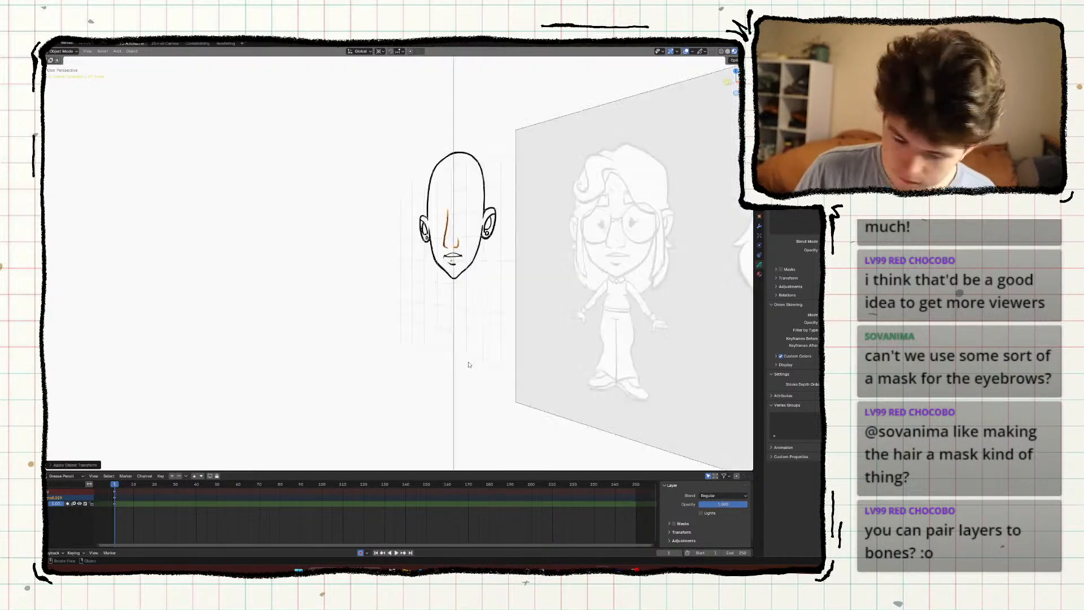
pyautogui.scroll(5, 320, 367)
pyautogui.moveTo(320, 367)
pyautogui.keyDown('shift'); pyautogui.mouseDown(button='middle')
pyautogui.moveTo(370, 380)
pyautogui.moveTo(419, 334)
pyautogui.mouseUp(button='middle'); pyautogui.keyUp('shift')
pyautogui.click(358, 374)
pyautogui.scroll(-3, 360, 396)
pyautogui.hotkey('ctrl', 's')
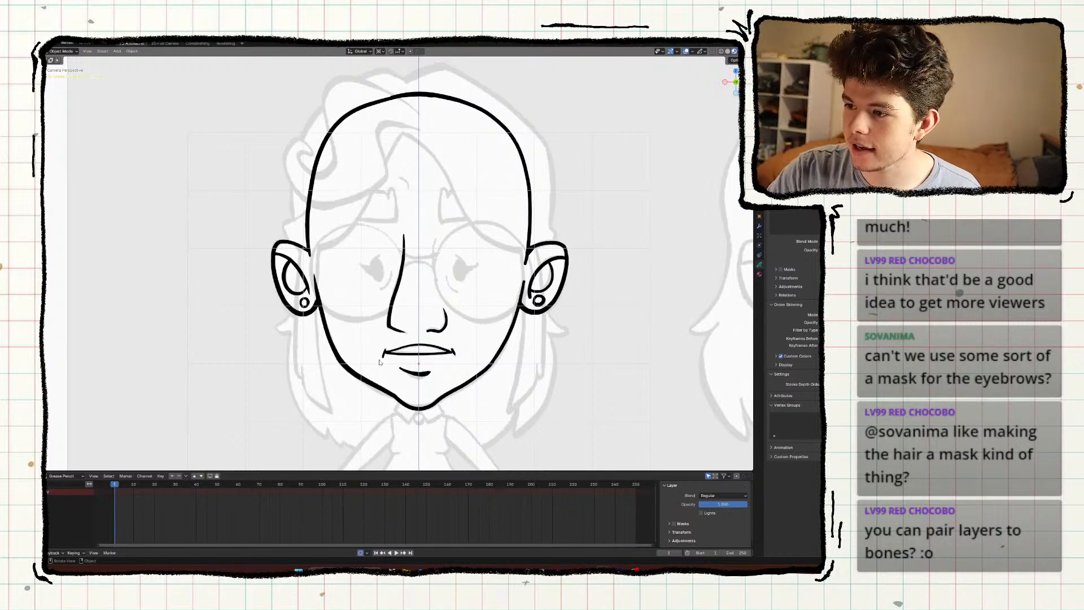
# Select the nose and inspect its layer's Relations settings and the objects available as the layer's parent.
pyautogui.click(425, 304)
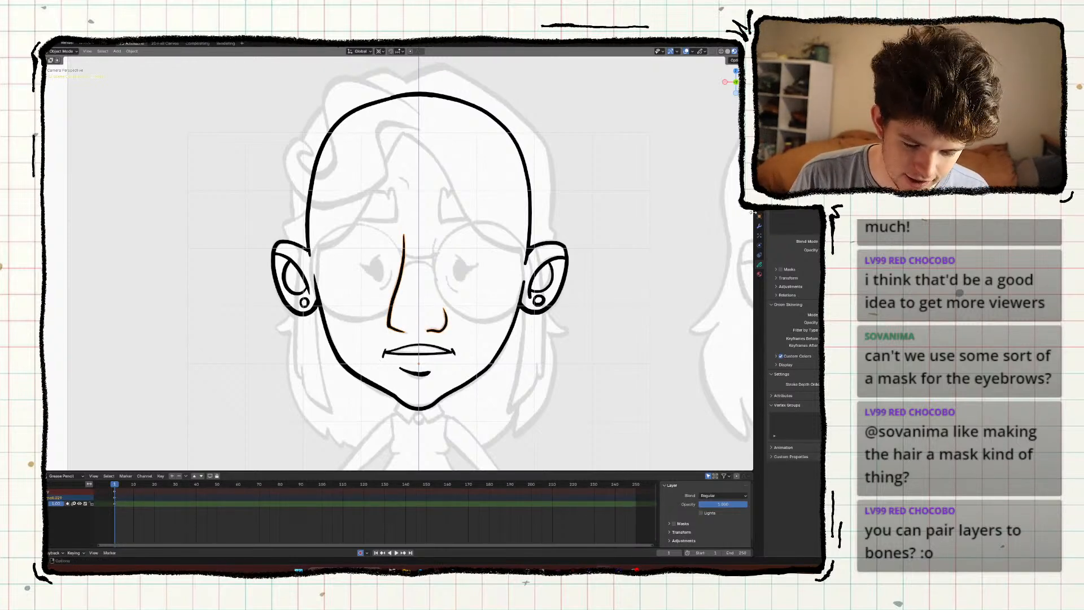
pyautogui.moveTo(753, 217); pyautogui.dragTo(624, 215)
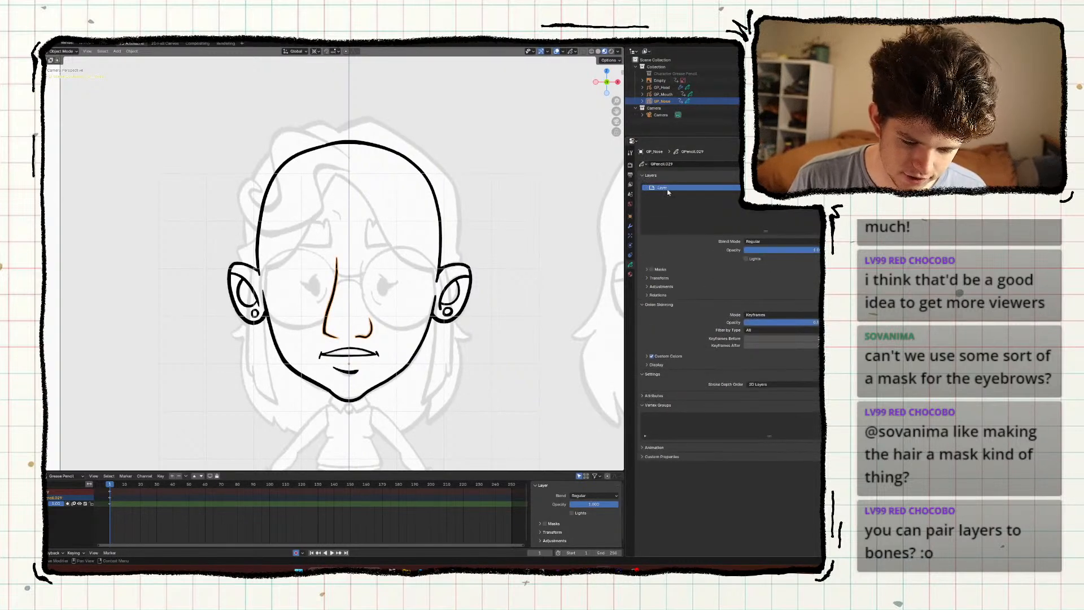
pyautogui.click(648, 295)
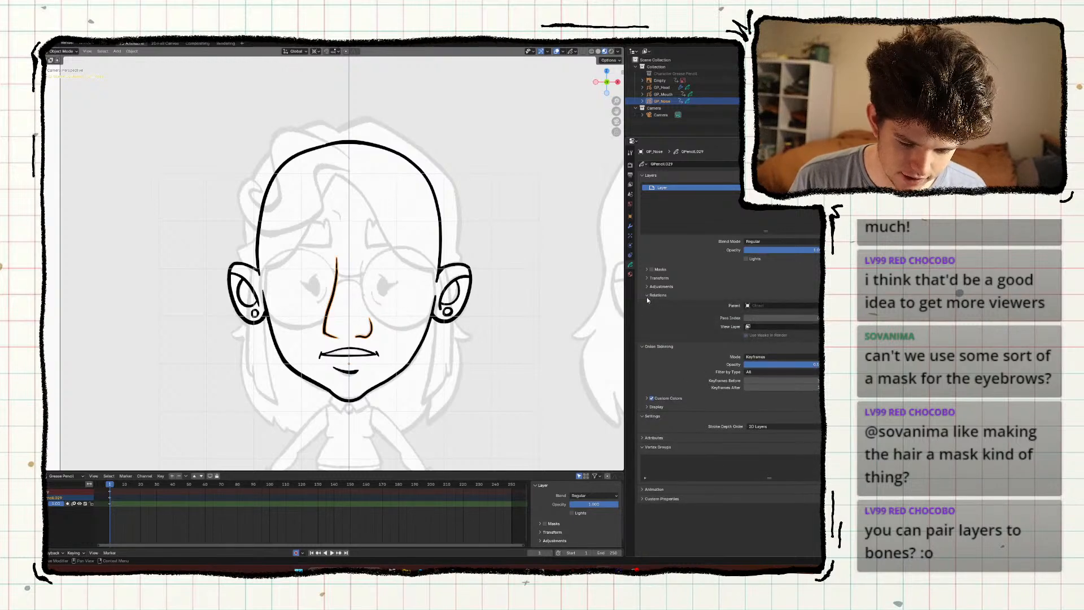
pyautogui.click(756, 306)
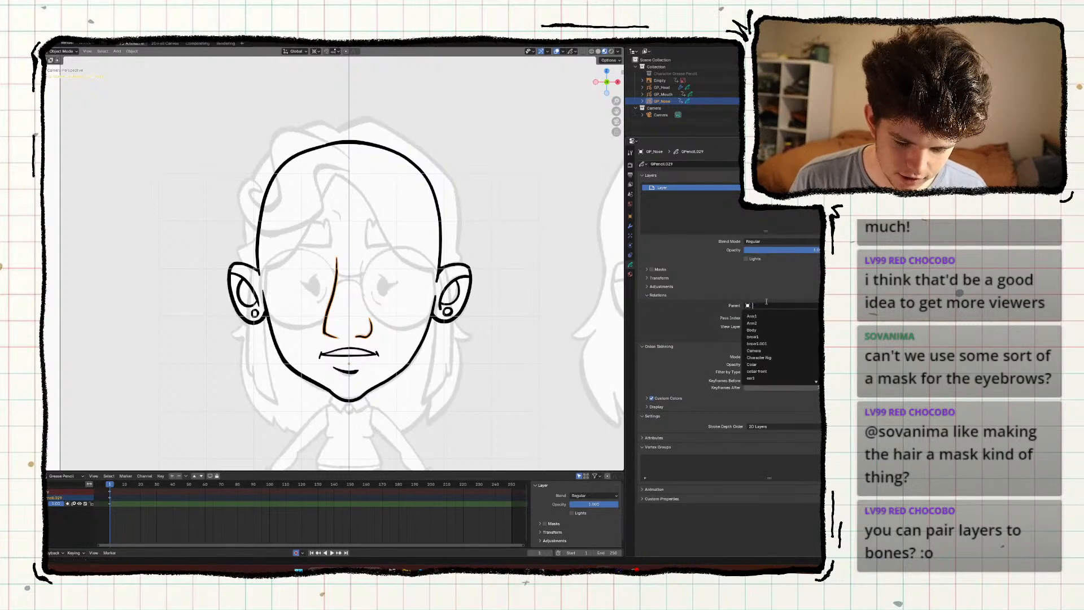
pyautogui.click(723, 321)
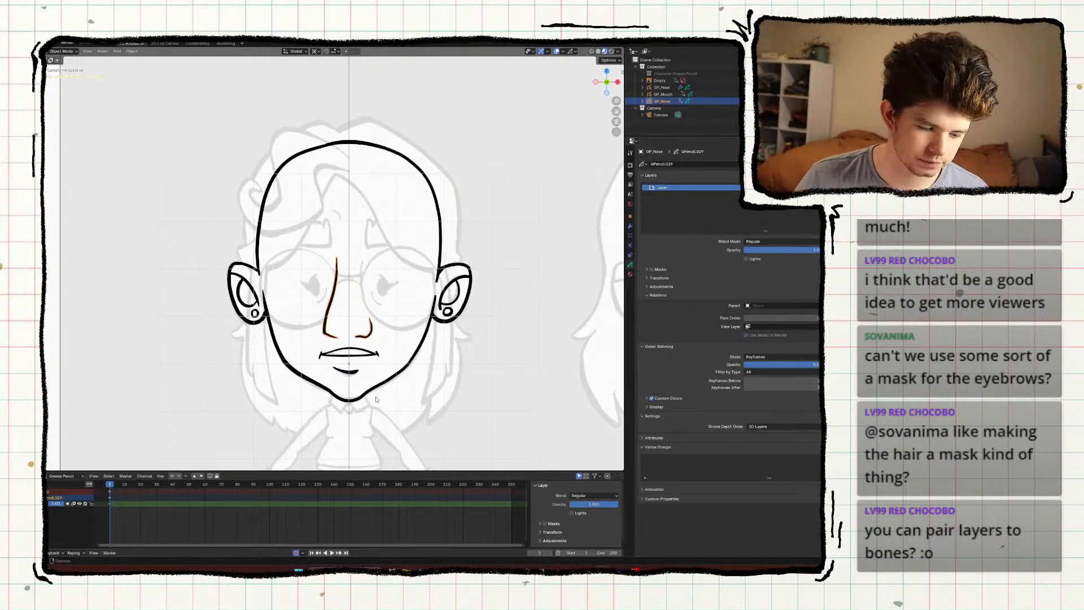
# Deselect the nose and save the file.
pyautogui.click(295, 373)
pyautogui.scroll(-3, 295, 372)
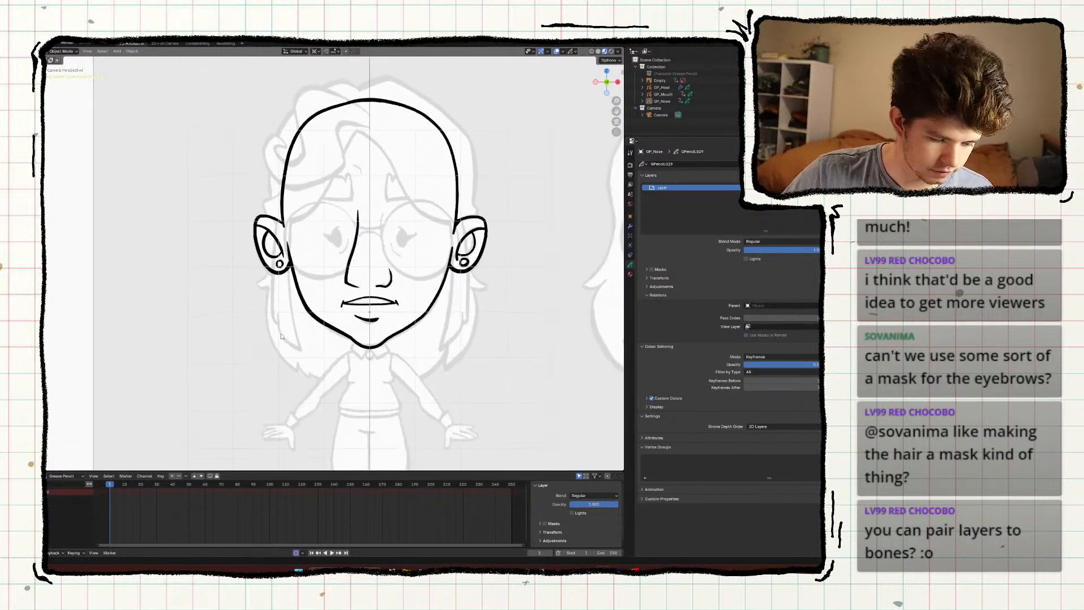
pyautogui.hotkey('ctrl', 's')
pyautogui.scroll(-4, 291, 353)
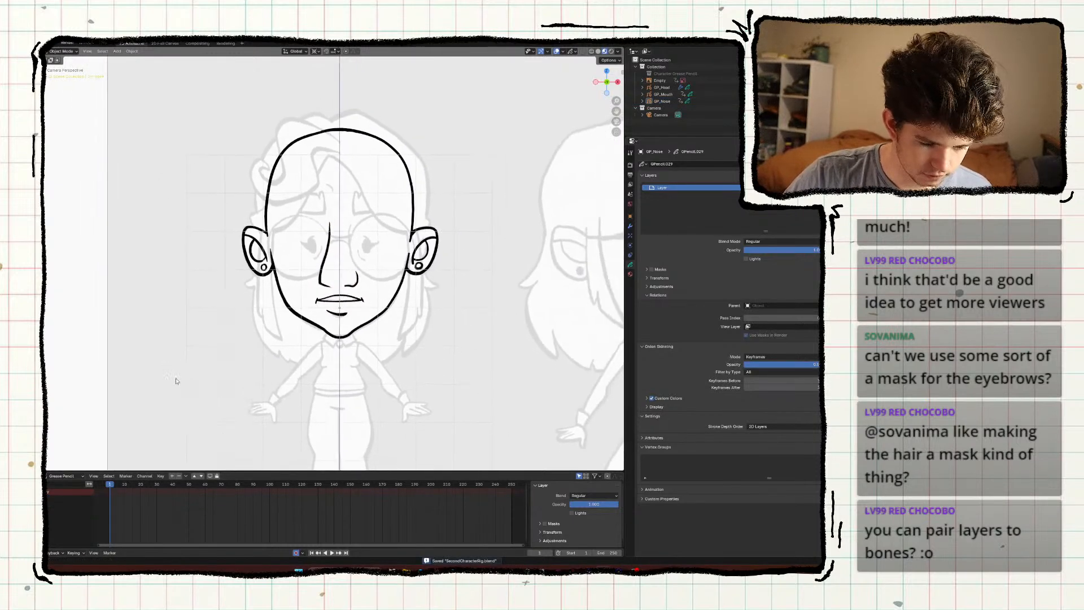
pyautogui.keyDown('ctrl'); pyautogui.moveTo(180, 413); pyautogui.dragTo(223, 264, button='middle'); pyautogui.keyUp('ctrl')
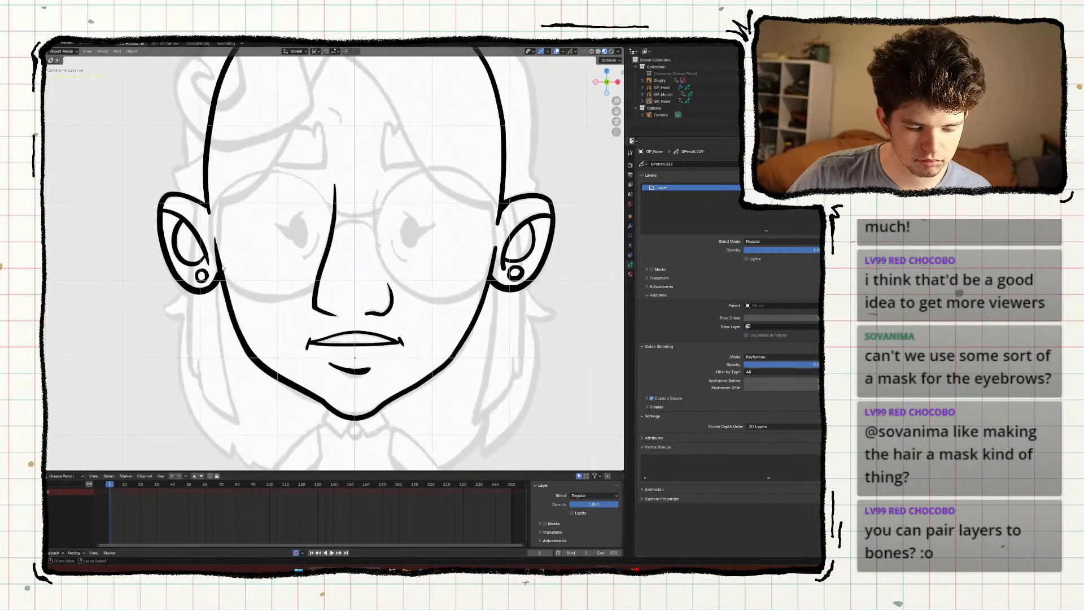
# Duplicate the nose object in place and name the copy GP_Eye1.
pyautogui.hotkey('shift', 'd')
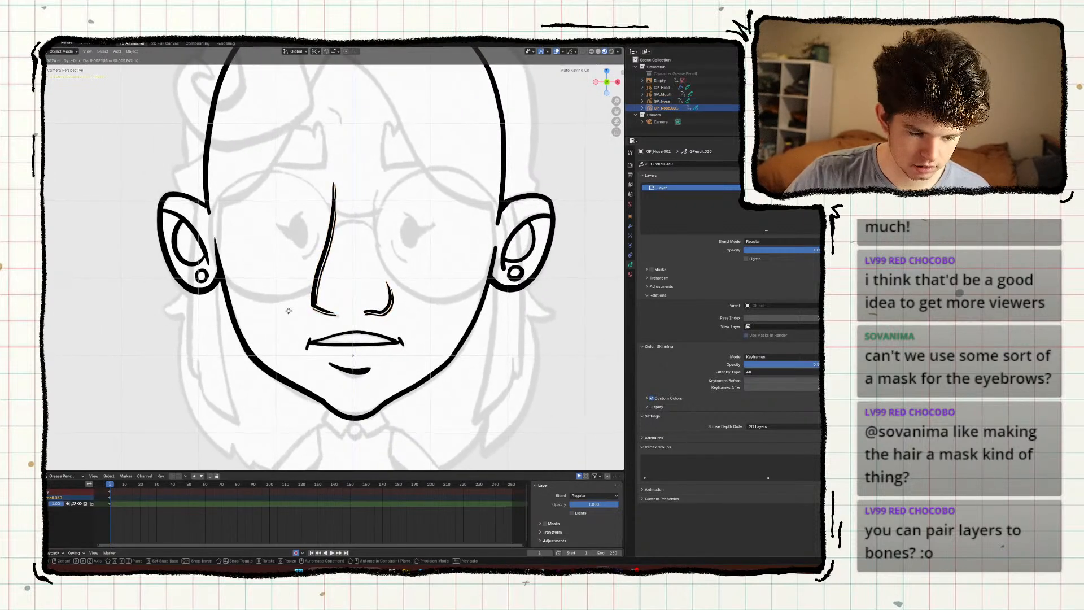
pyautogui.rightClick(309, 317)
pyautogui.press('F2')
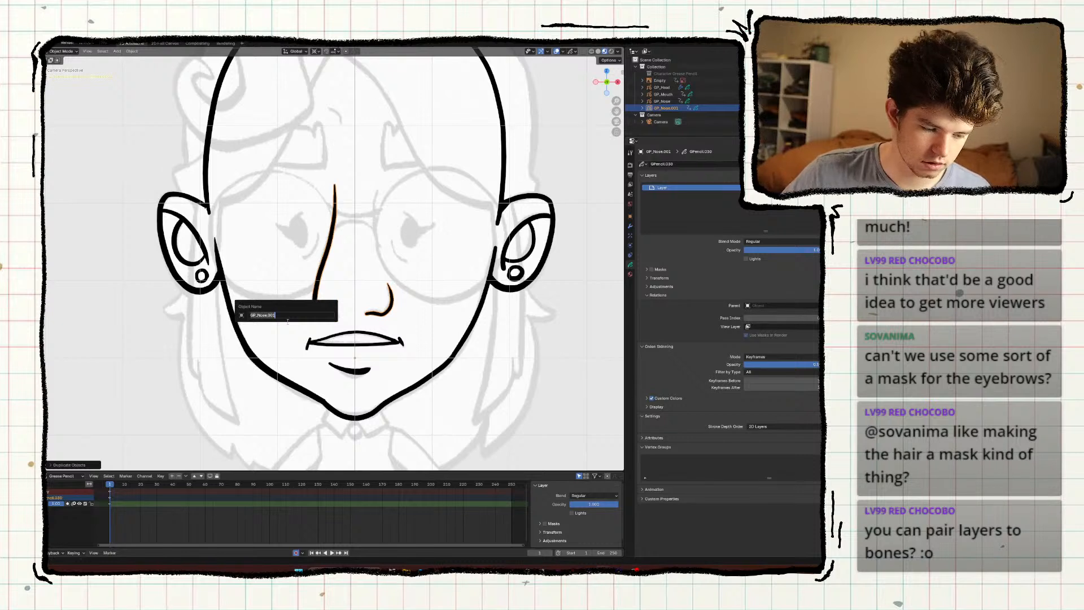
pyautogui.write('GP_E')
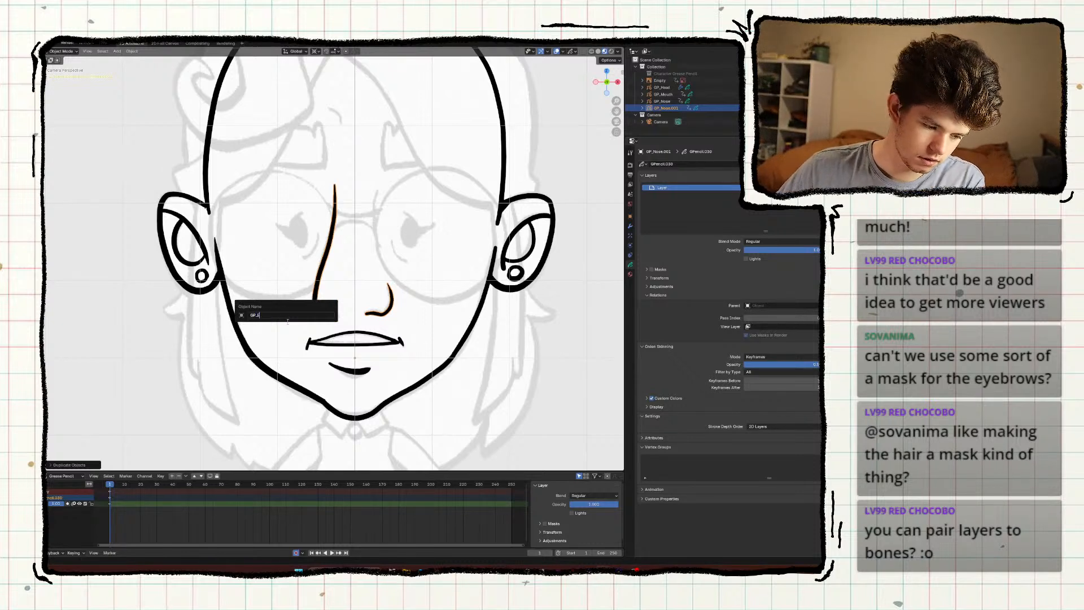
pyautogui.write('ye1')
pyautogui.press('Return')
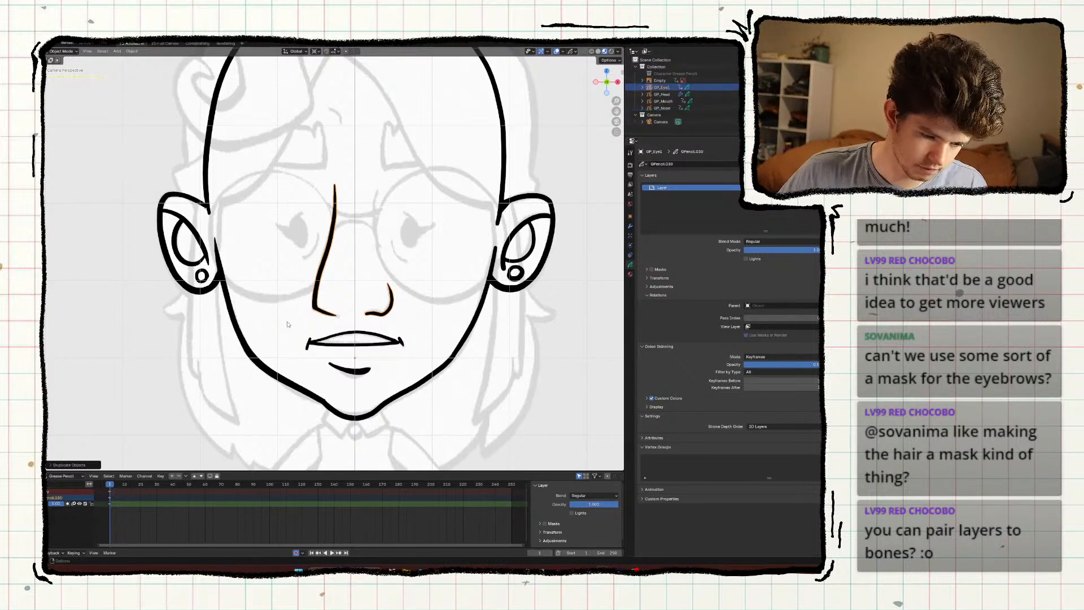
# Delete the copied nose strokes from GP_Eye1 in Edit Mode.
pyautogui.press('Tab')
pyautogui.press('x')
pyautogui.click(247, 267)
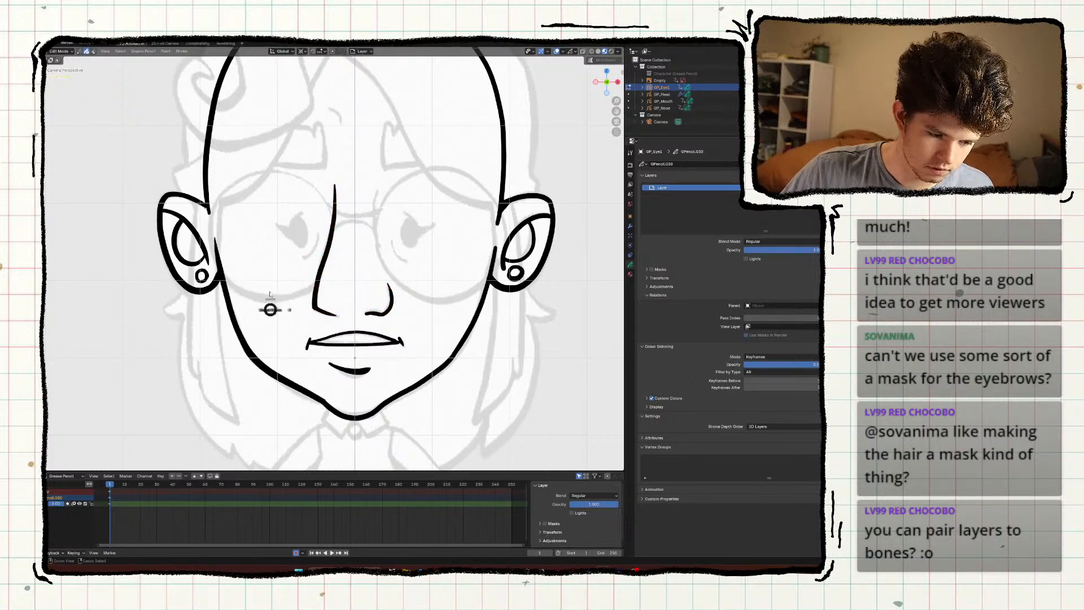
# In Draw Mode, trace the first eye's oval pupil with its hooked upper tip over the sketch, undoing the first stroke and trimming the excess.
pyautogui.hotkey('ctrl', 'Tab')
pyautogui.moveTo(271, 297)
pyautogui.keyDown('shift'); pyautogui.mouseDown(button='middle')
pyautogui.moveTo(327, 373)
pyautogui.moveTo(364, 192)
pyautogui.mouseUp(button='middle'); pyautogui.keyUp('shift')
pyautogui.moveTo(390, 395)
pyautogui.keyDown('shift'); pyautogui.mouseDown(button='middle')
pyautogui.moveTo(355, 348)
pyautogui.moveTo(332, 237)
pyautogui.moveTo(363, 165)
pyautogui.moveTo(254, 276)
pyautogui.mouseUp(button='middle'); pyautogui.keyUp('shift')
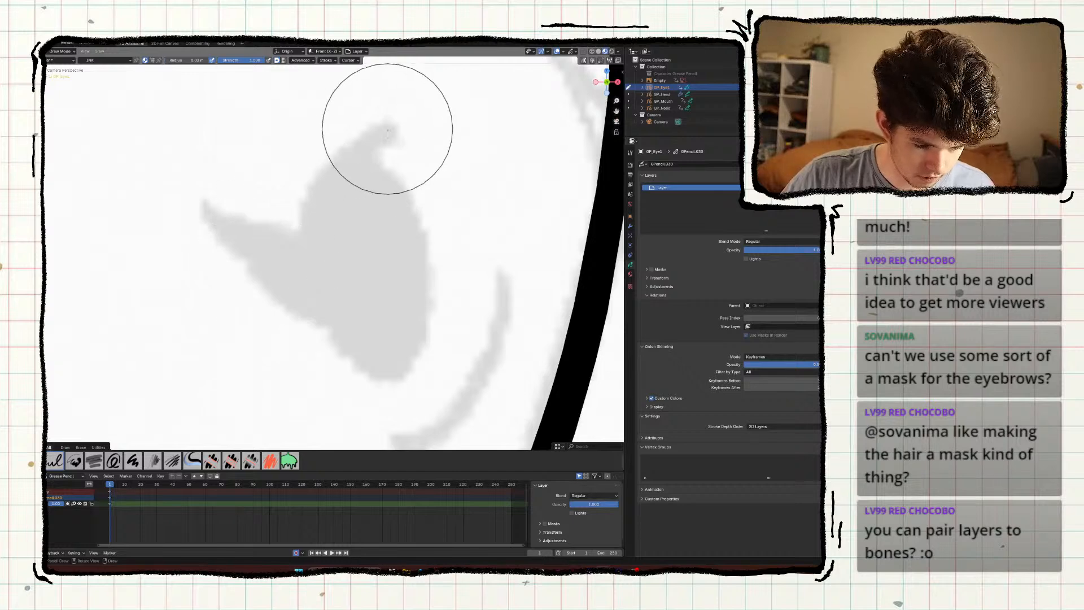
pyautogui.moveTo(397, 129)
pyautogui.mouseDown()
pyautogui.moveTo(349, 151)
pyautogui.moveTo(316, 216)
pyautogui.mouseUp()
pyautogui.hotkey('ctrl', 'z')
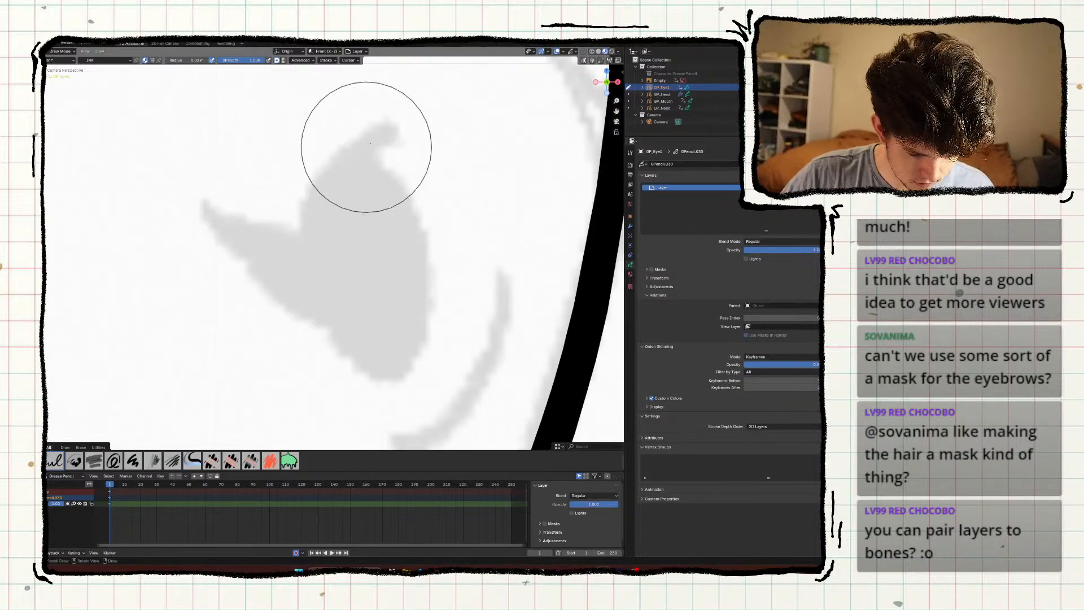
pyautogui.moveTo(401, 131)
pyautogui.mouseDown()
pyautogui.moveTo(326, 251)
pyautogui.moveTo(364, 370)
pyautogui.moveTo(429, 226)
pyautogui.moveTo(321, 156)
pyautogui.moveTo(323, 167)
pyautogui.mouseUp()
pyautogui.hotkey('ctrl', 'alt')
pyautogui.moveTo(240, 248)
pyautogui.keyDown('shift'); pyautogui.mouseDown(button='middle')
pyautogui.moveTo(244, 274)
pyautogui.moveTo(225, 301)
pyautogui.mouseUp(button='middle'); pyautogui.keyUp('shift')
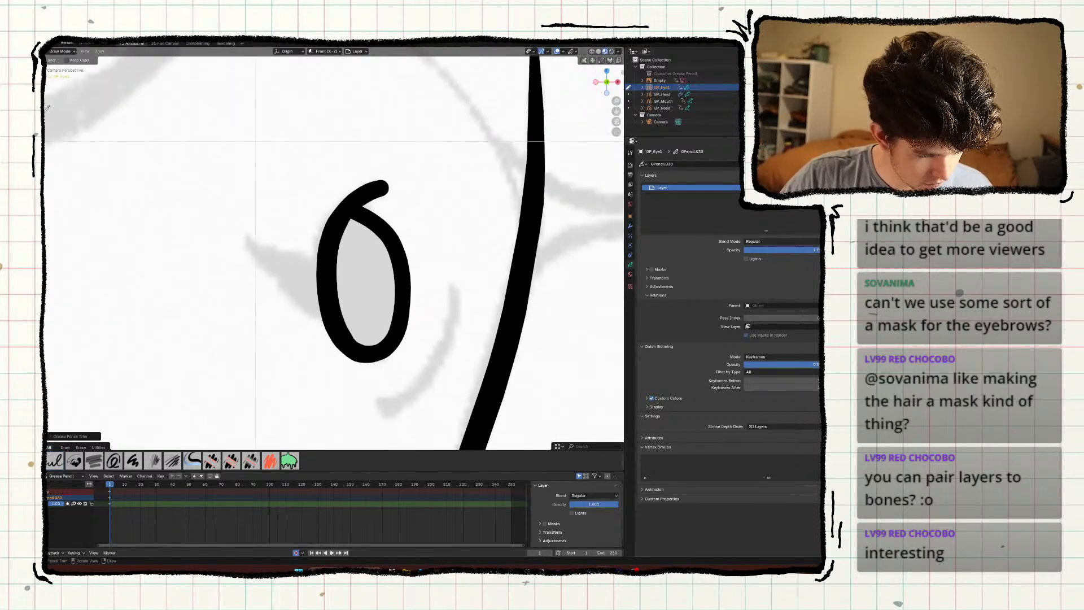
# Draw two curved strokes forming the pupil's pointed outer lash, crossing at the tip and overlapping the oval outline.
pyautogui.press('b')
pyautogui.keyDown('shift'); pyautogui.moveTo(341, 320); pyautogui.dragTo(423, 205, button='middle'); pyautogui.keyUp('shift')
pyautogui.moveTo(444, 194)
pyautogui.mouseDown()
pyautogui.moveTo(315, 193)
pyautogui.moveTo(186, 133)
pyautogui.mouseUp()
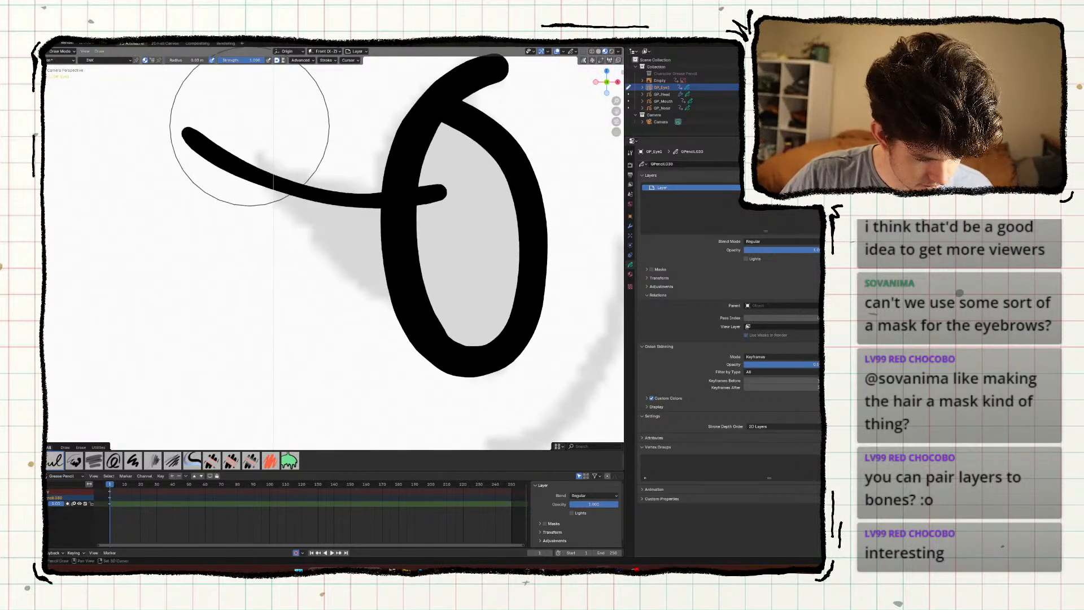
pyautogui.moveTo(249, 119); pyautogui.dragTo(434, 304)
# With the Trim tool and Keep Caps enabled, cut the lash's overshooting ends and the oval's outline segment between the two lash lines.
pyautogui.press('k')
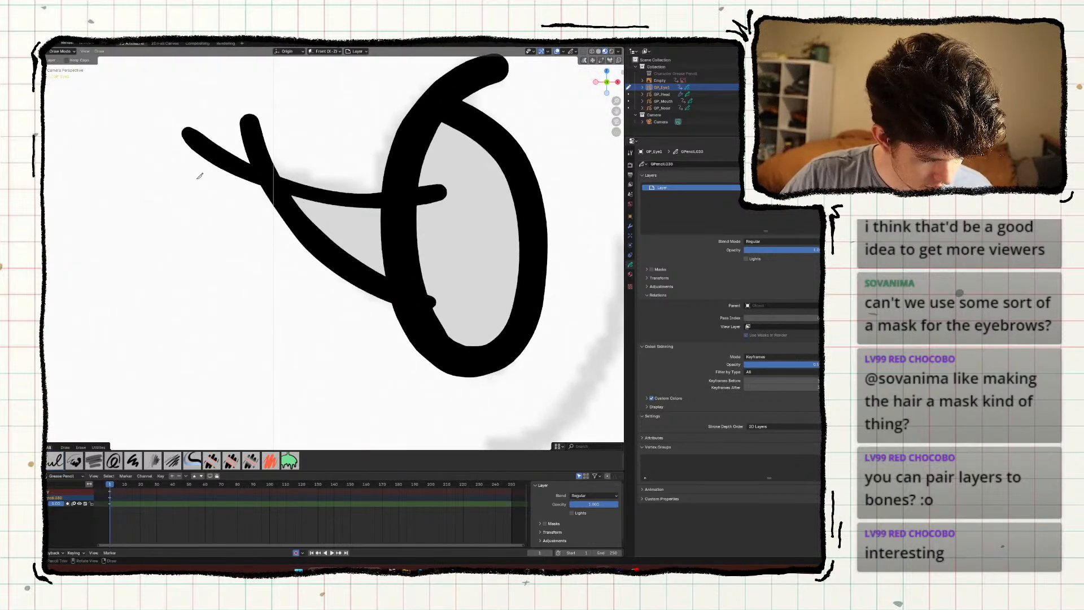
pyautogui.moveTo(200, 178); pyautogui.dragTo(219, 137)
pyautogui.hotkey('ctrl', 'z')
pyautogui.click(67, 60)
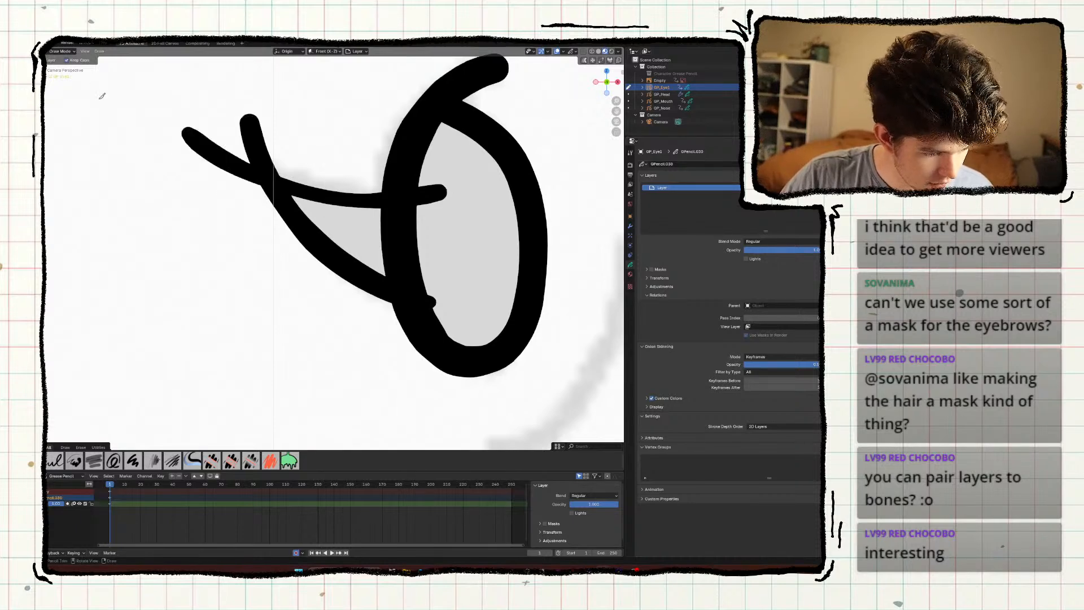
pyautogui.moveTo(210, 174)
pyautogui.mouseDown()
pyautogui.moveTo(290, 128)
pyautogui.moveTo(249, 145)
pyautogui.mouseUp()
pyautogui.moveTo(458, 195); pyautogui.dragTo(421, 210)
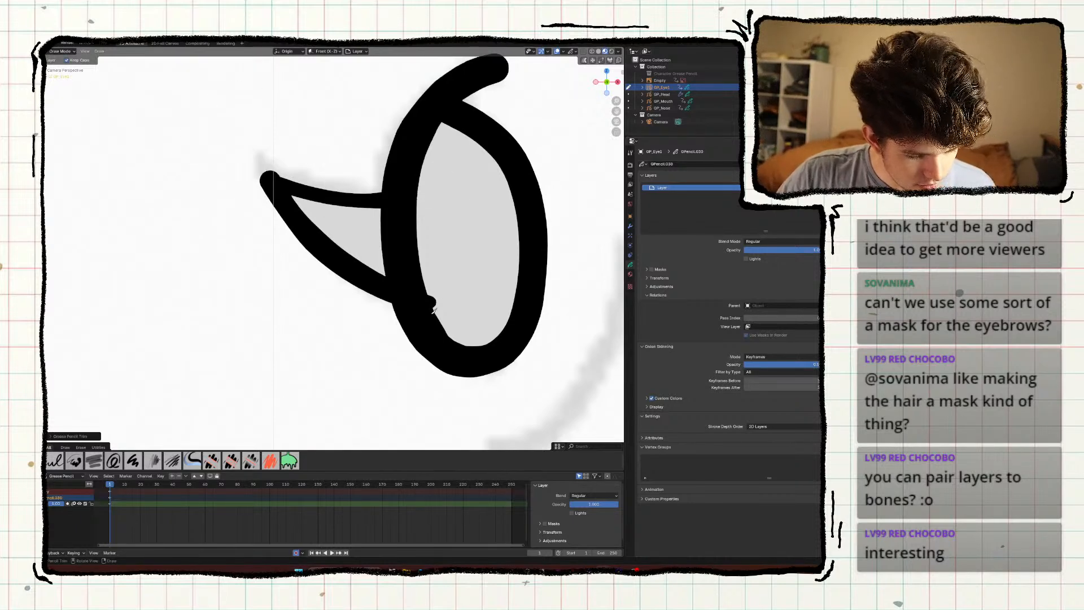
pyautogui.moveTo(434, 275); pyautogui.dragTo(424, 293)
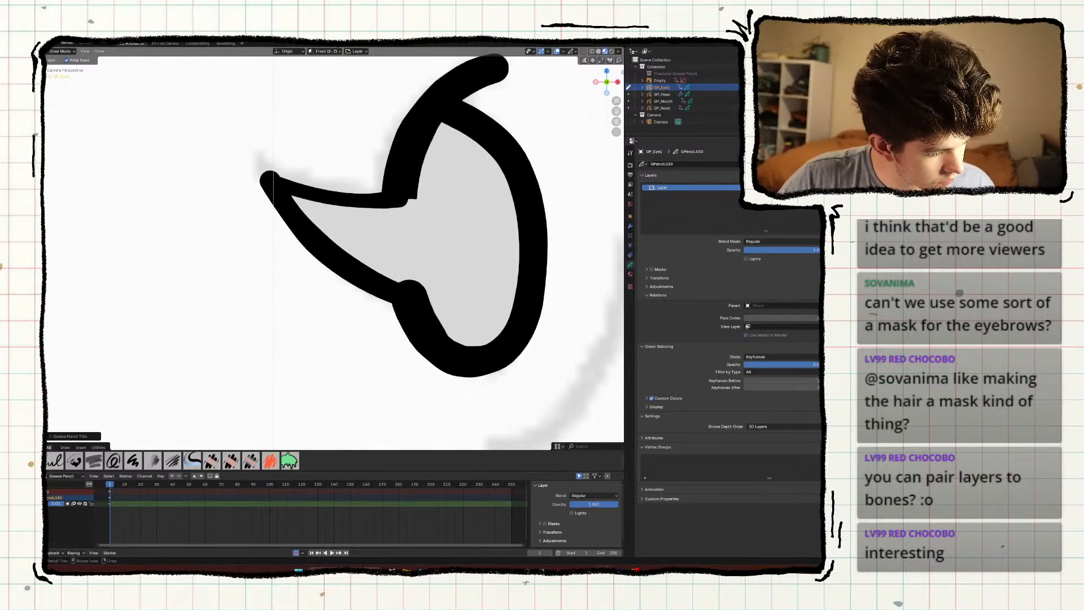
# Patch the trimmed joints between the lash and the pupil outline with the pencil brush and save the file.
pyautogui.click(54, 461)
pyautogui.click(405, 203)
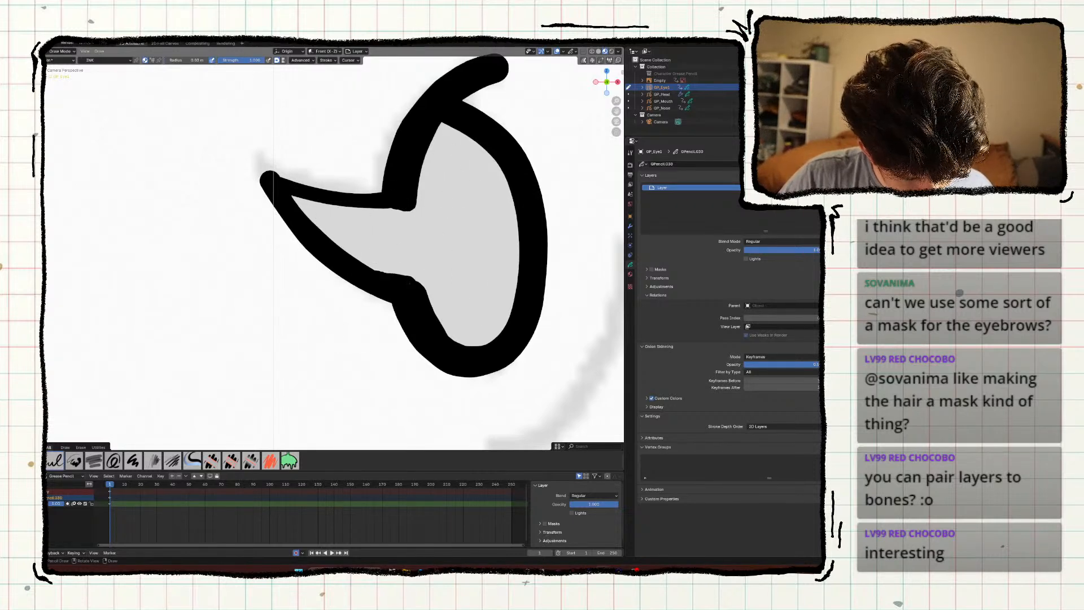
pyautogui.scroll(-6, 254, 266)
pyautogui.scroll(-5, 291, 355)
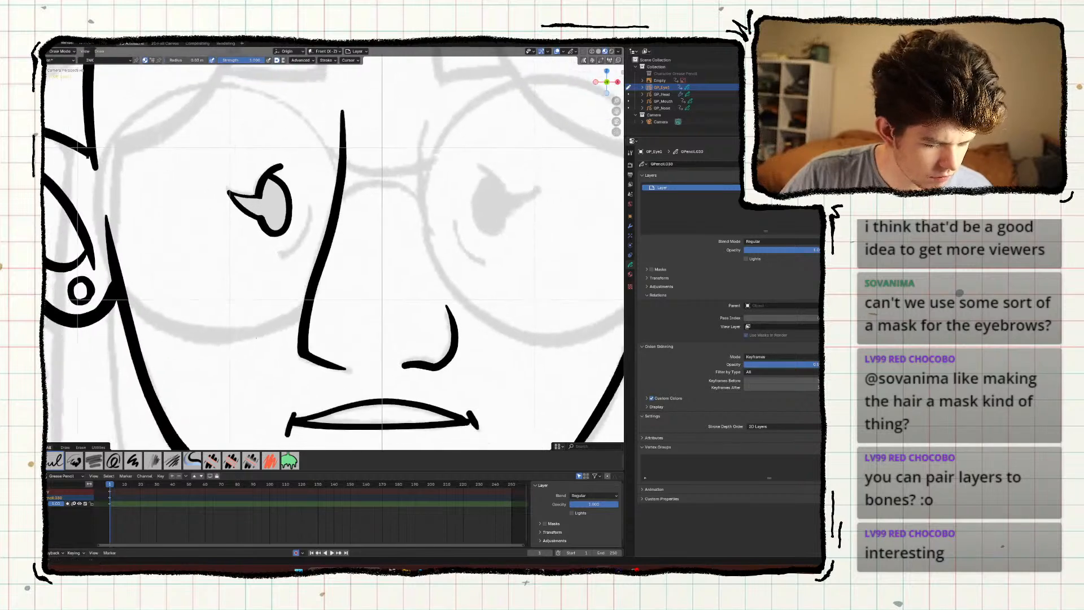
pyautogui.hotkey('ctrl', 's')
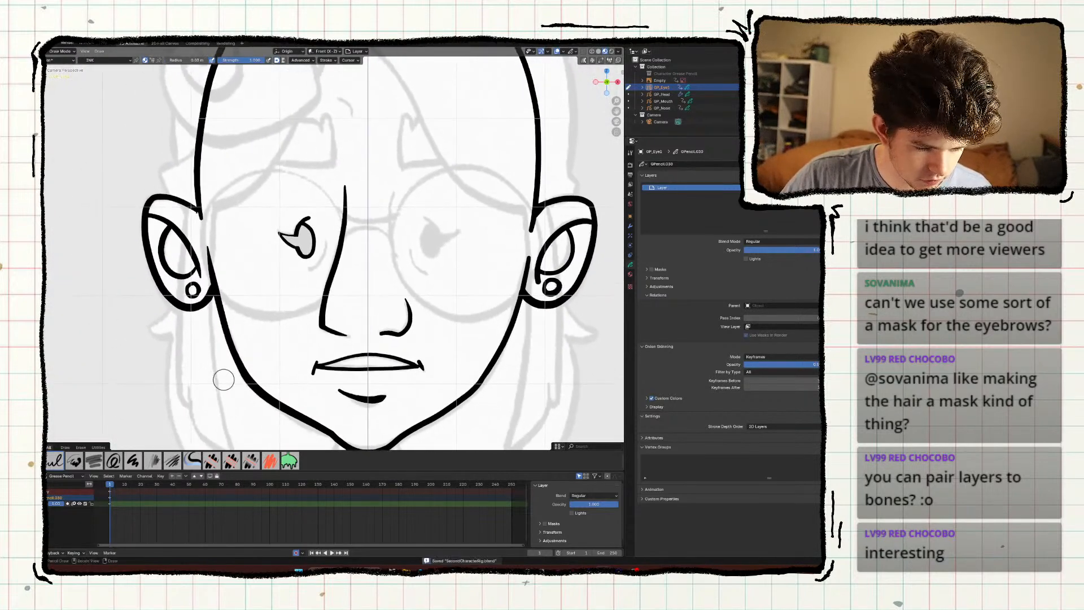
# Try tracing the curved under-eye line between the pupil and the nose, undoing each attempt.
pyautogui.scroll(-3, 242, 373)
pyautogui.scroll(8, 255, 403)
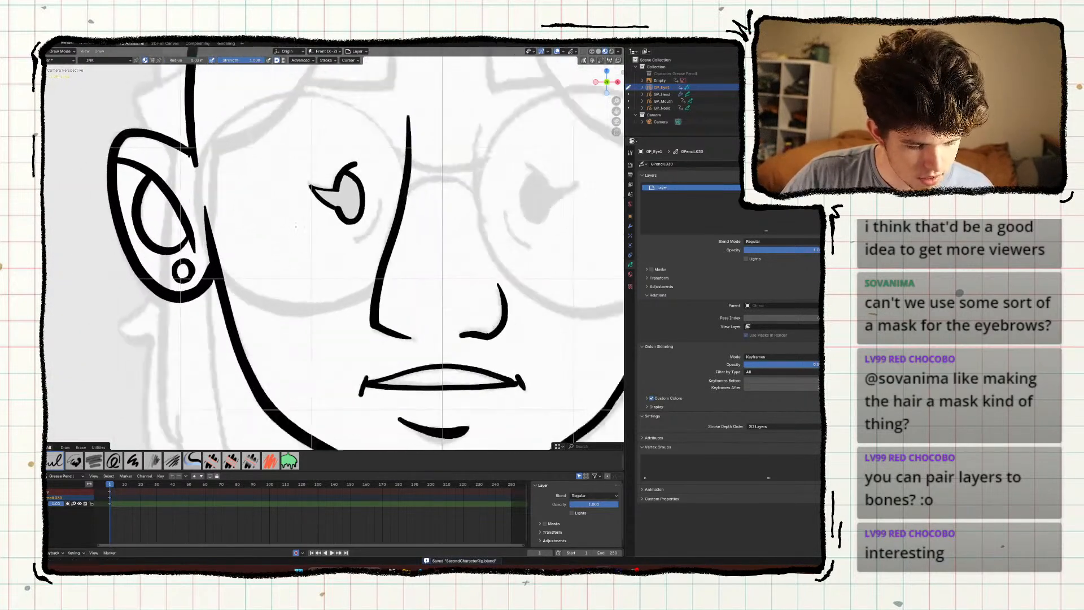
pyautogui.moveTo(446, 124)
pyautogui.mouseDown()
pyautogui.moveTo(443, 154)
pyautogui.moveTo(394, 220)
pyautogui.mouseUp()
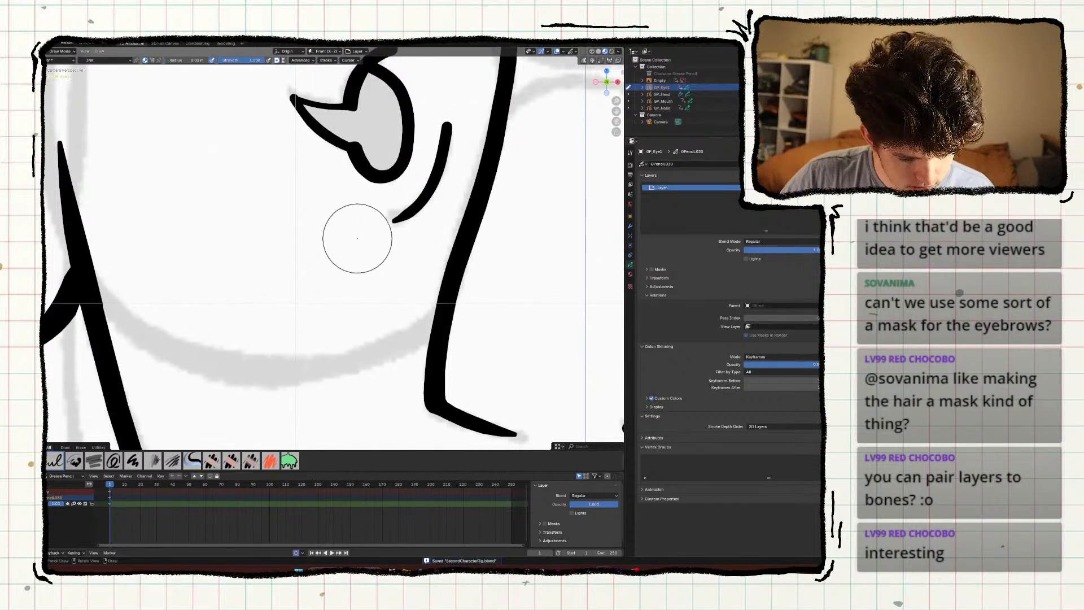
pyautogui.keyDown('shift'); pyautogui.moveTo(358, 237); pyautogui.dragTo(318, 353, button='middle'); pyautogui.keyUp('shift')
pyautogui.hotkey('ctrl', 'z')
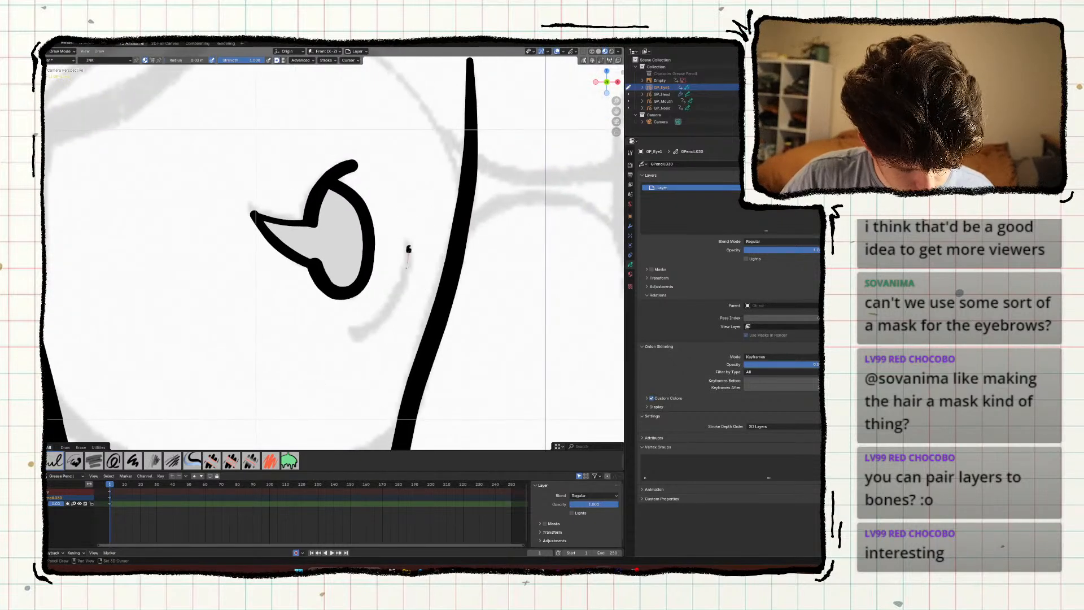
pyautogui.hotkey('ctrl', 'z')
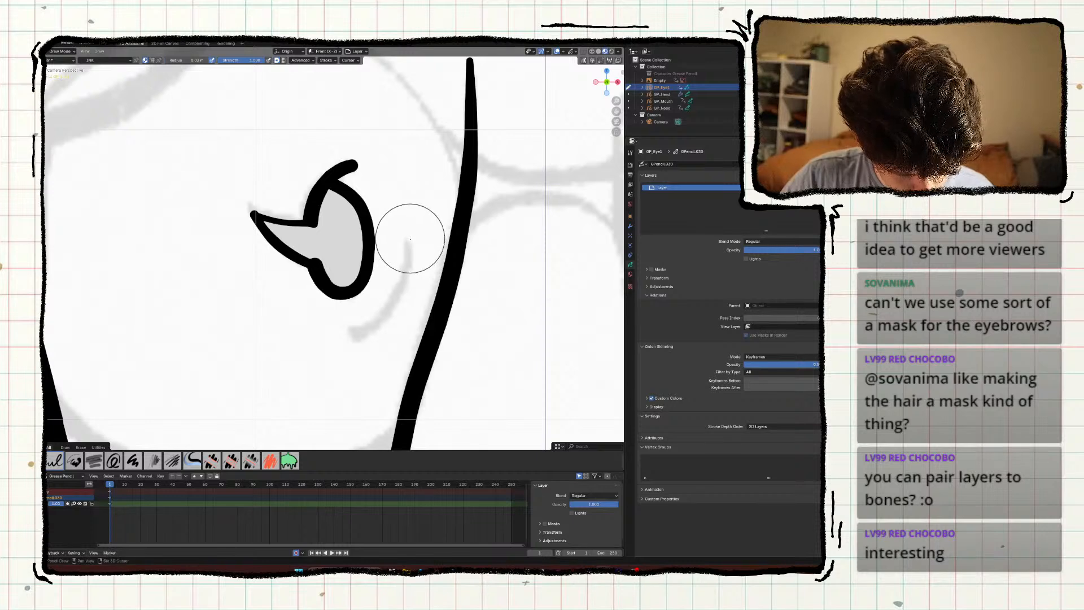
pyautogui.hotkey('ctrl', 'z')
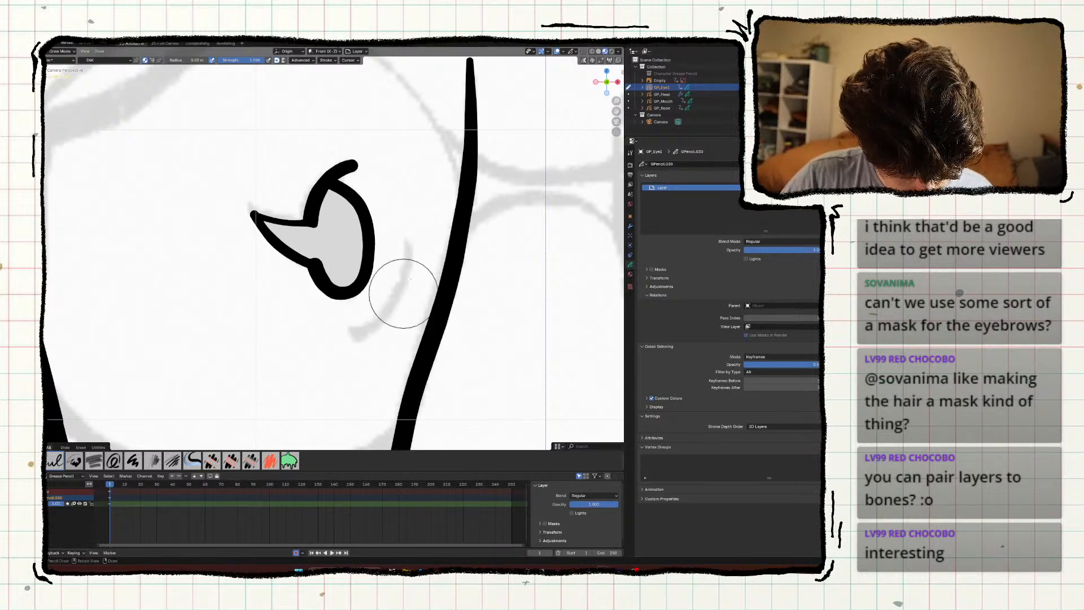
pyautogui.moveTo(411, 244); pyautogui.dragTo(368, 322)
pyautogui.hotkey('ctrl', 'z')
# Trace the tapered under-eye curve between the pupil and the nose, then save the file.
pyautogui.moveTo(412, 237); pyautogui.dragTo(362, 331)
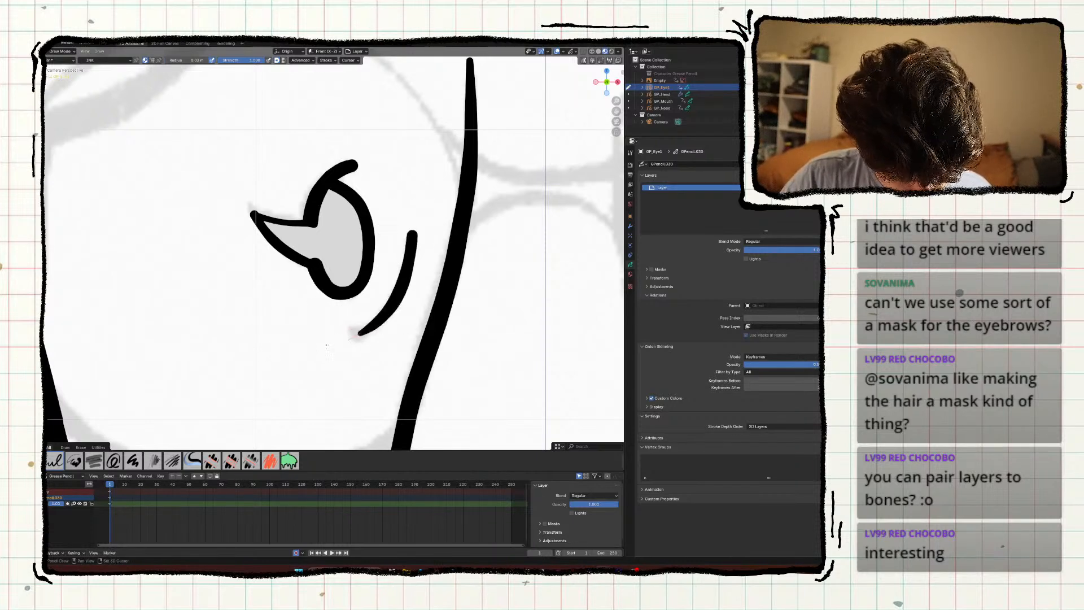
pyautogui.moveTo(239, 370)
pyautogui.keyDown('shift'); pyautogui.mouseDown(button='middle')
pyautogui.moveTo(275, 244)
pyautogui.moveTo(255, 393)
pyautogui.mouseUp(button='middle'); pyautogui.keyUp('shift')
pyautogui.hotkey('ctrl', 's')
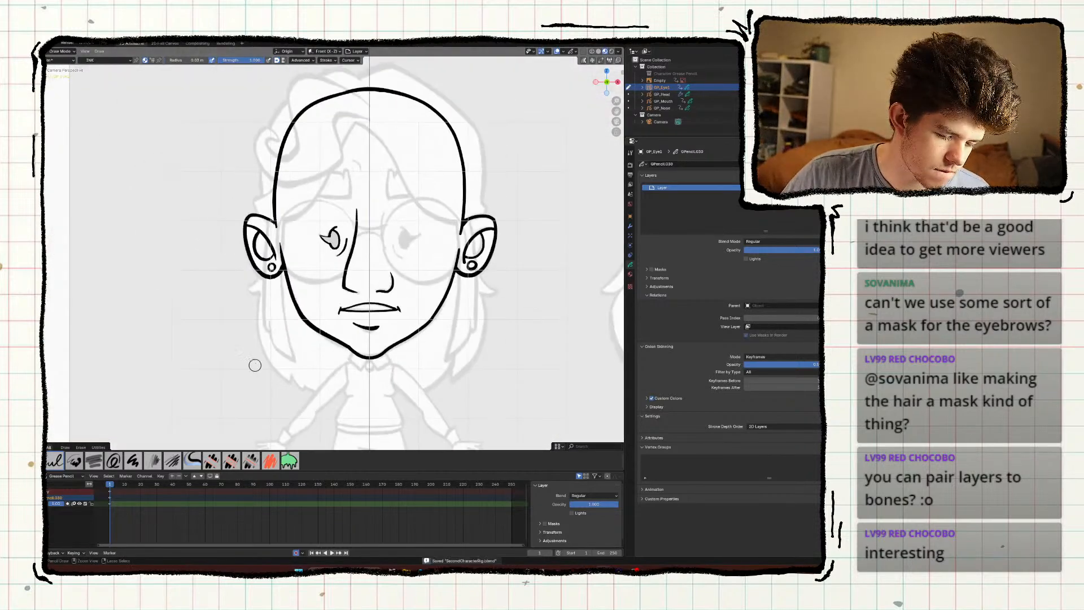
# Try two short tapered lower lashes slanting outward from the eye's outer edge, then undo both strokes.
pyautogui.scroll(10, 317, 217)
pyautogui.moveTo(318, 194)
pyautogui.keyDown('ctrl'); pyautogui.mouseDown(button='middle')
pyautogui.moveTo(283, 165)
pyautogui.moveTo(322, 324)
pyautogui.mouseUp(button='middle'); pyautogui.keyUp('ctrl')
pyautogui.moveTo(356, 297); pyautogui.dragTo(265, 365)
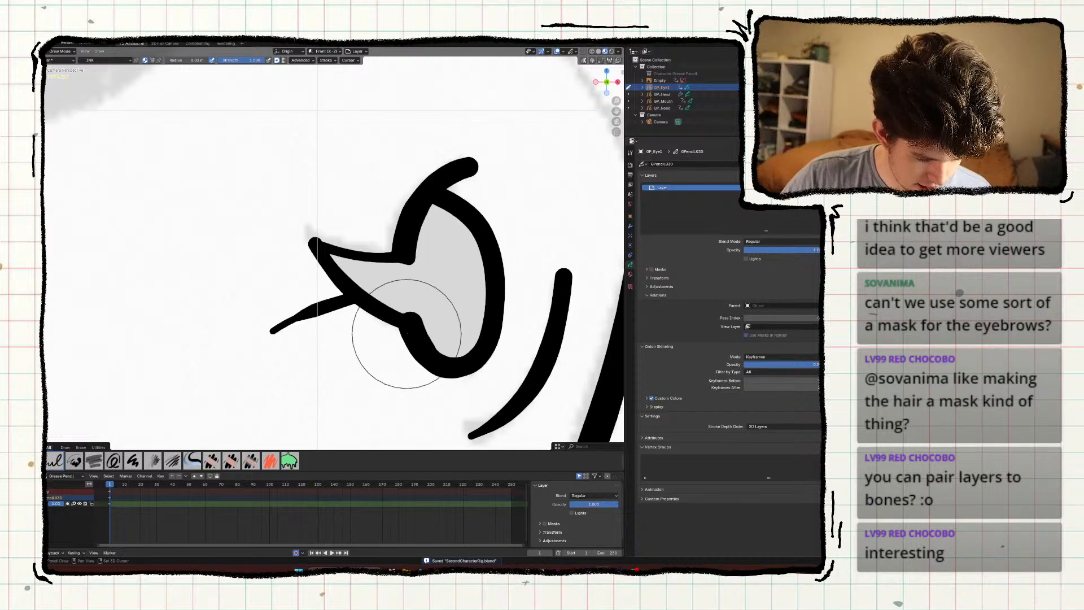
pyautogui.moveTo(408, 333); pyautogui.dragTo(357, 366)
pyautogui.moveTo(250, 342)
pyautogui.keyDown('ctrl'); pyautogui.mouseDown(button='middle')
pyautogui.moveTo(239, 418)
pyautogui.moveTo(194, 222)
pyautogui.moveTo(230, 396)
pyautogui.moveTo(237, 206)
pyautogui.mouseUp(button='middle'); pyautogui.keyUp('ctrl')
pyautogui.hotkey('ctrl', 'z')
pyautogui.hotkey('ctrl', 'z')
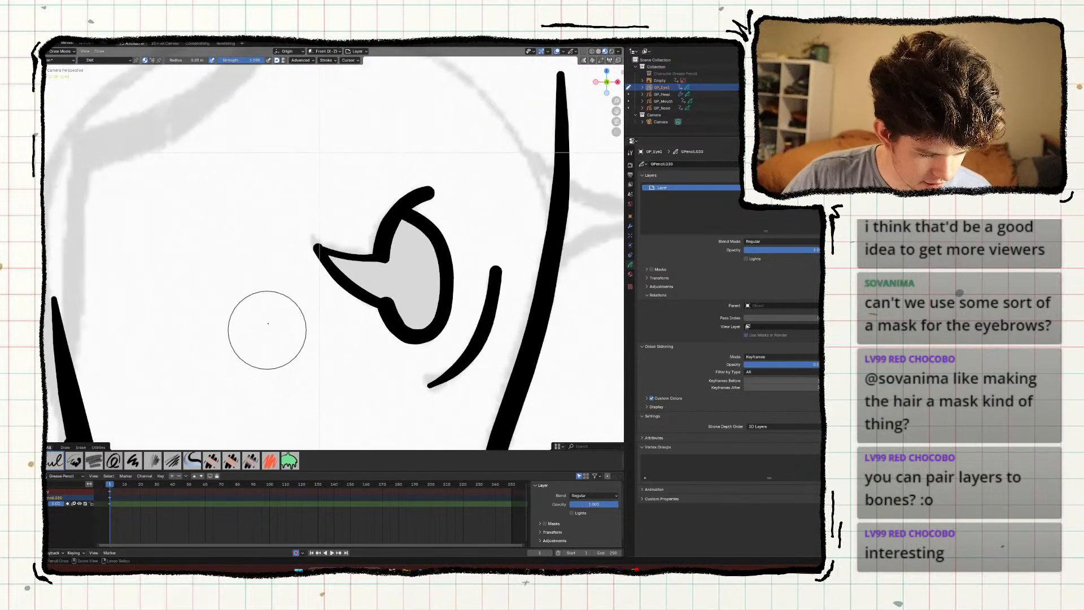
# Draw a longer and a shorter tapered lash pointing outward from the lower edge of the eye's pointed corner.
pyautogui.keyDown('ctrl'); pyautogui.moveTo(261, 321); pyautogui.dragTo(339, 287, button='middle'); pyautogui.keyUp('ctrl')
pyautogui.moveTo(339, 287); pyautogui.dragTo(270, 305)
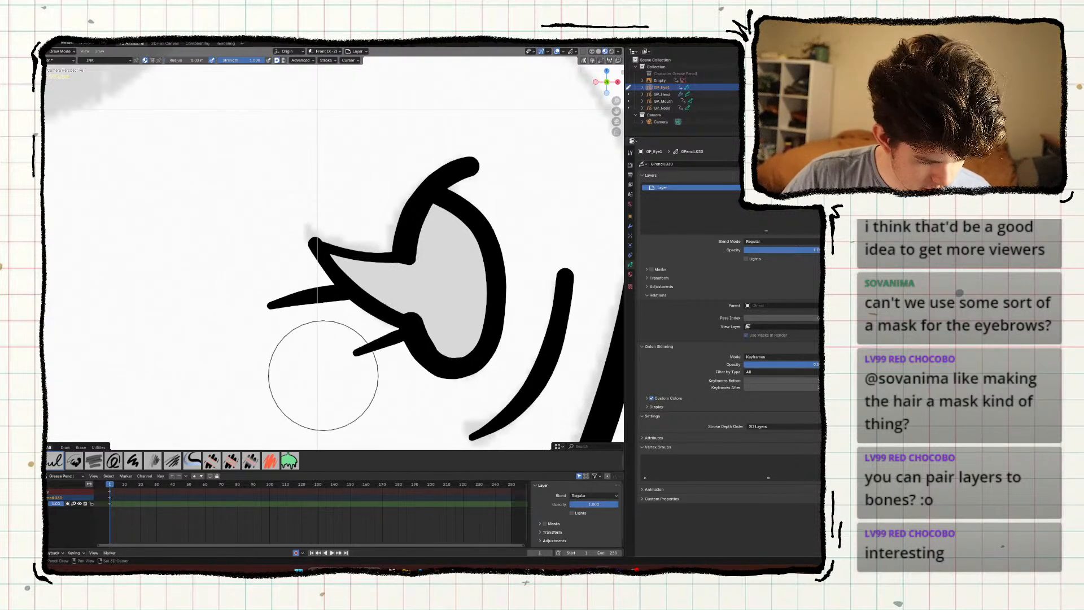
pyautogui.scroll(-7, 240, 336)
pyautogui.scroll(-4, 339, 282)
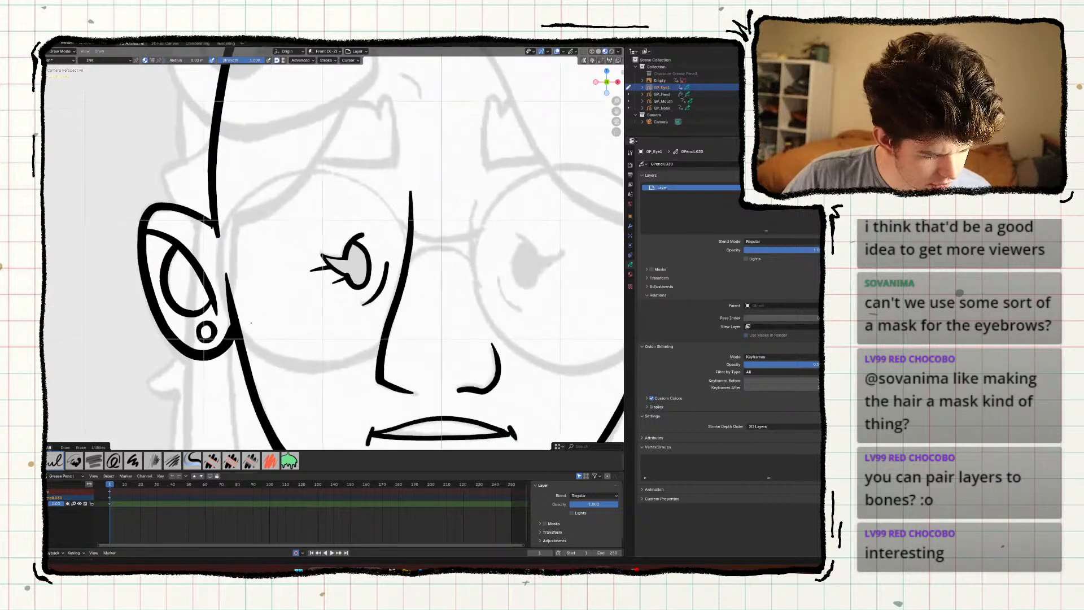
# Save the file, then duplicate the first eye object in place in Object Mode.
pyautogui.scroll(-2, 335, 272)
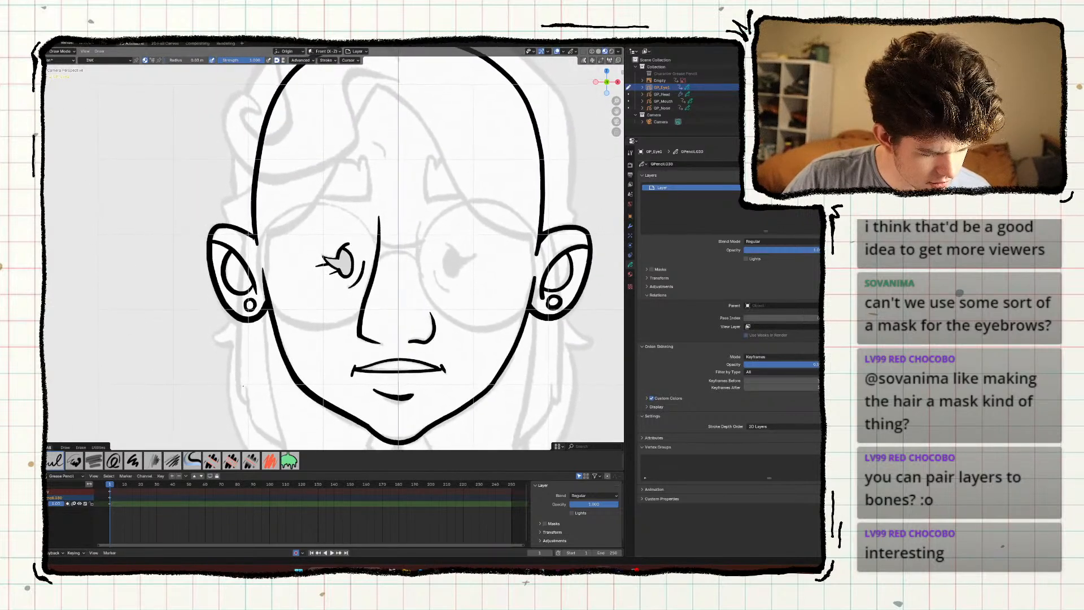
pyautogui.scroll(-4, 260, 443)
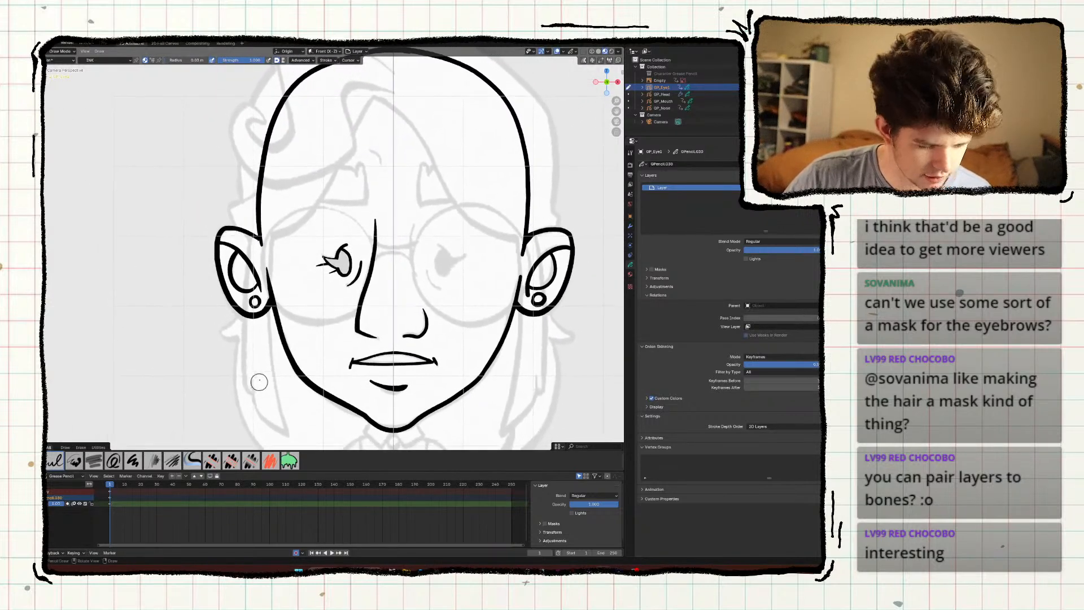
pyautogui.hotkey('ctrl', 's')
pyautogui.hotkey('ctrl', 'Tab')
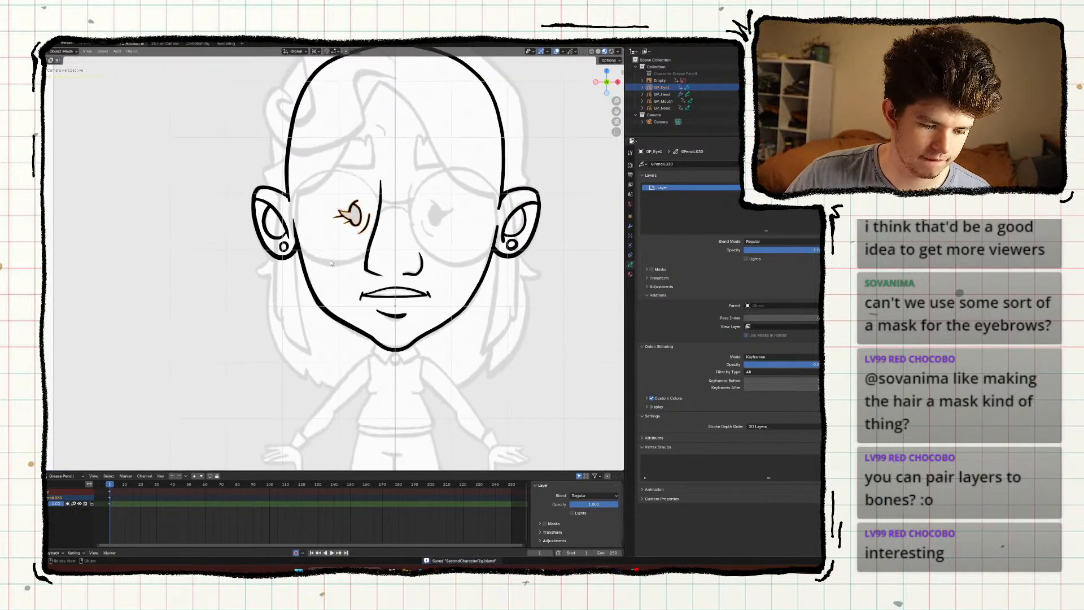
pyautogui.hotkey('shift', 'd')
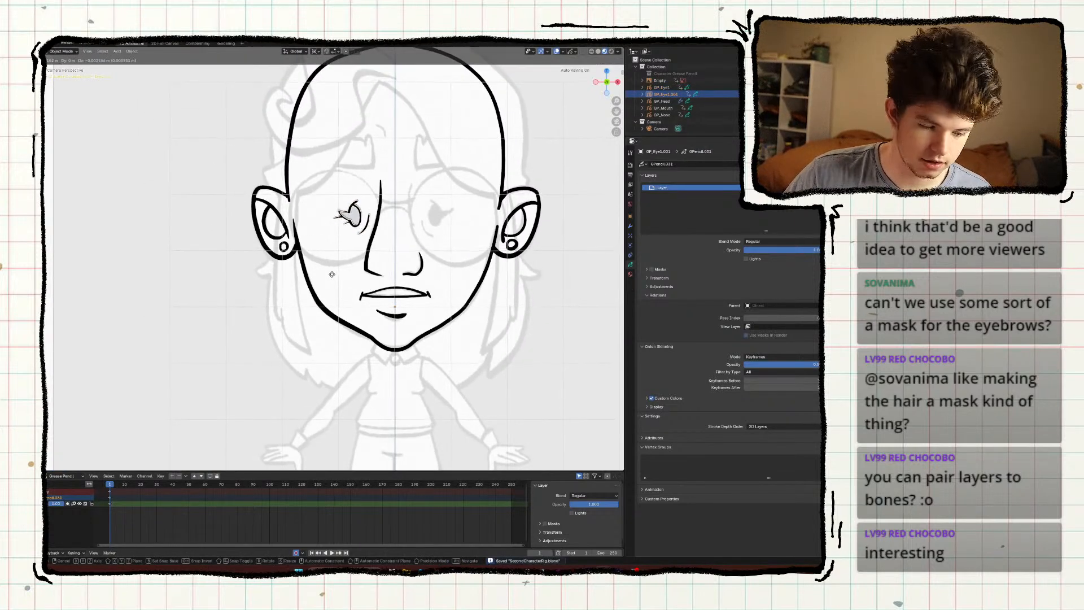
pyautogui.rightClick(326, 265)
# Rename the duplicated eye object as GP_Eye2.
pyautogui.press('F2')
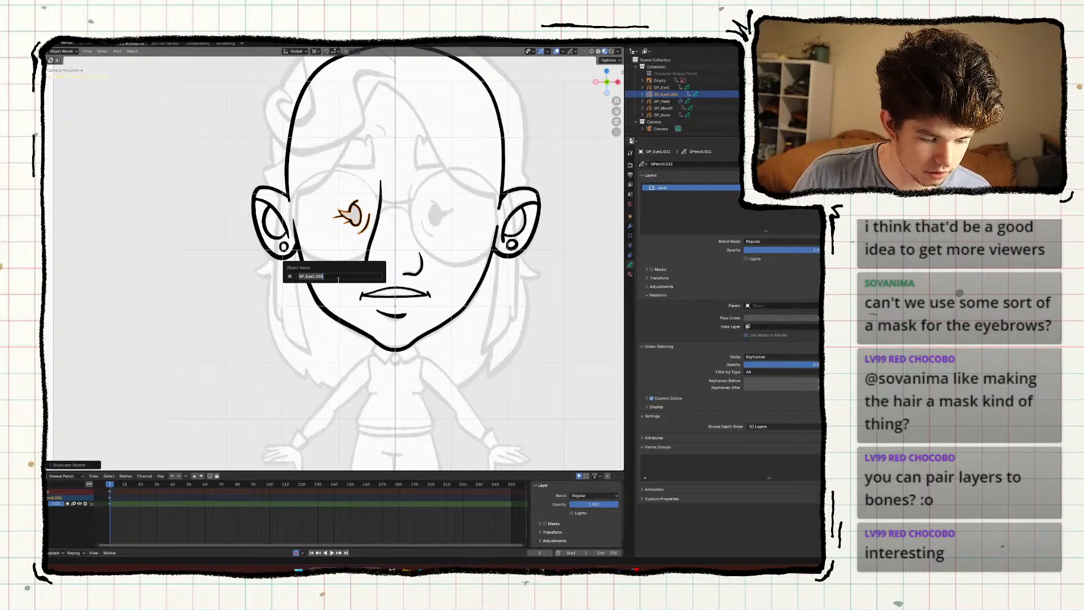
pyautogui.press('BackSpace')
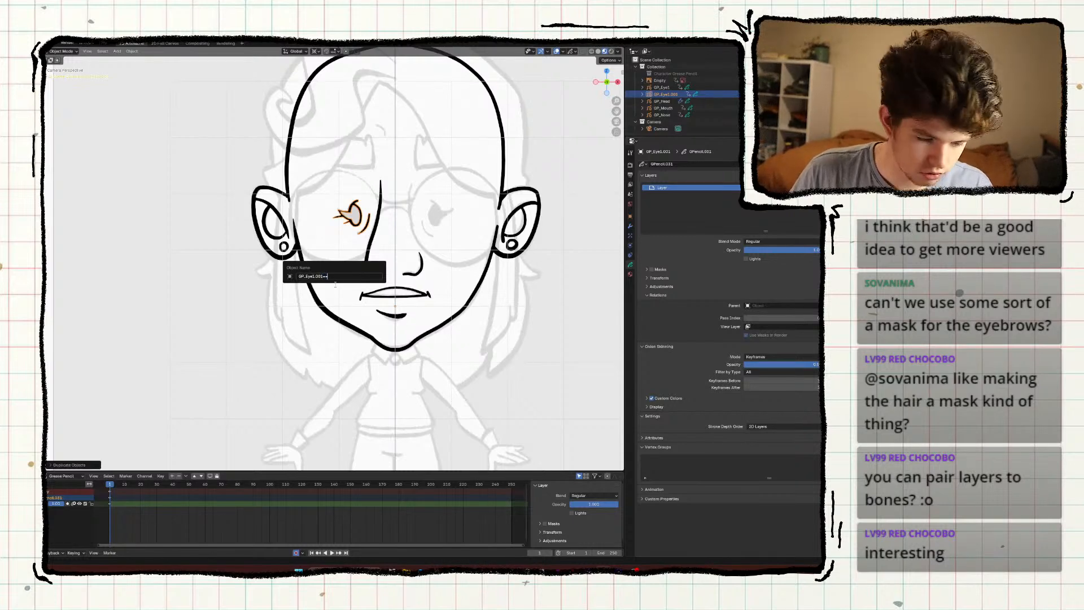
pyautogui.press('BackSpace')
pyautogui.press('BackSpace')
pyautogui.press('BackSpace')
pyautogui.press('BackSpace')
pyautogui.write('2')
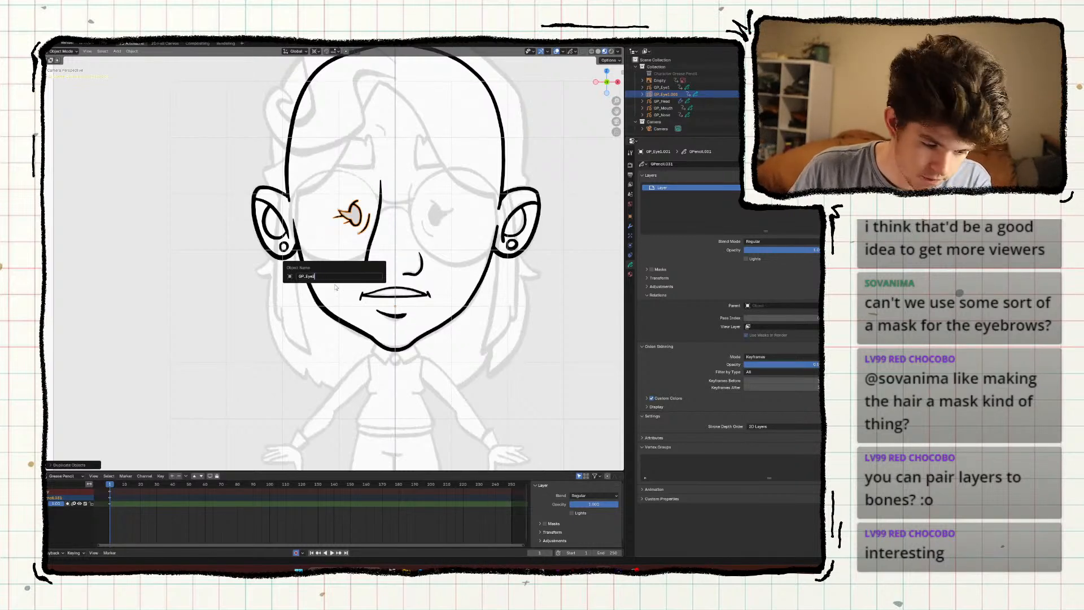
pyautogui.press('Return')
# Mirror the strokes of GP_Eye2 to the other side of the face by scaling them -1 along X in Edit Mode.
pyautogui.press('Tab')
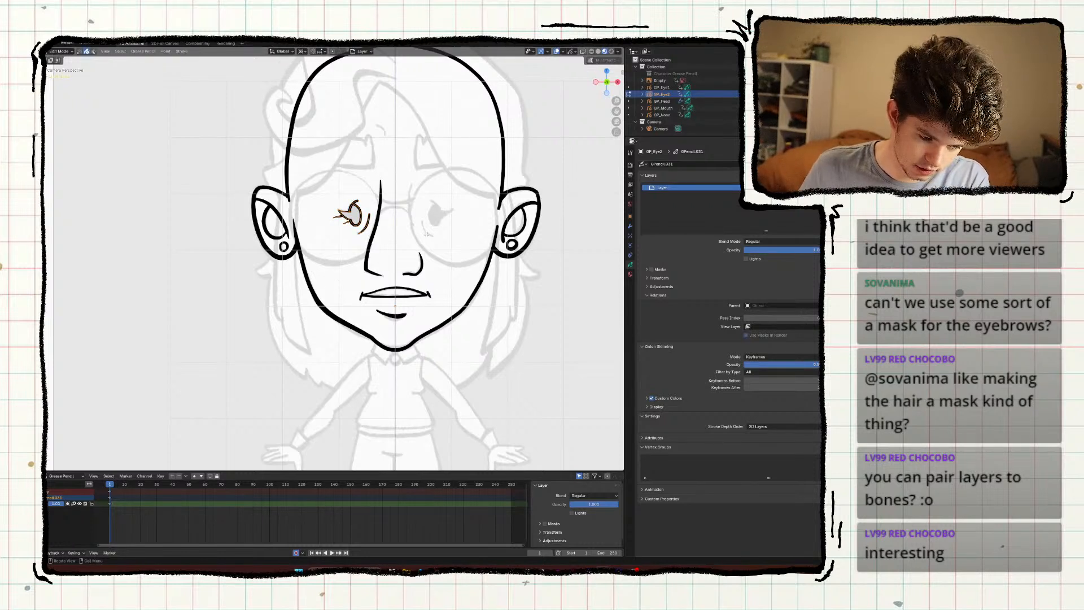
pyautogui.press('.')
pyautogui.click(472, 232)
pyautogui.write('s')
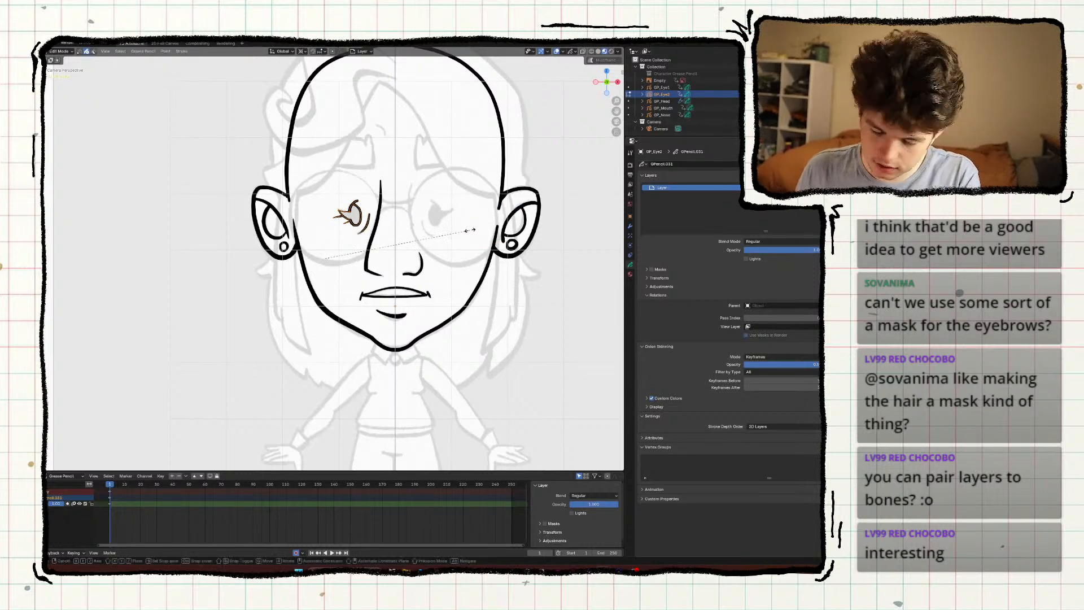
pyautogui.write('x-1')
pyautogui.press('Return')
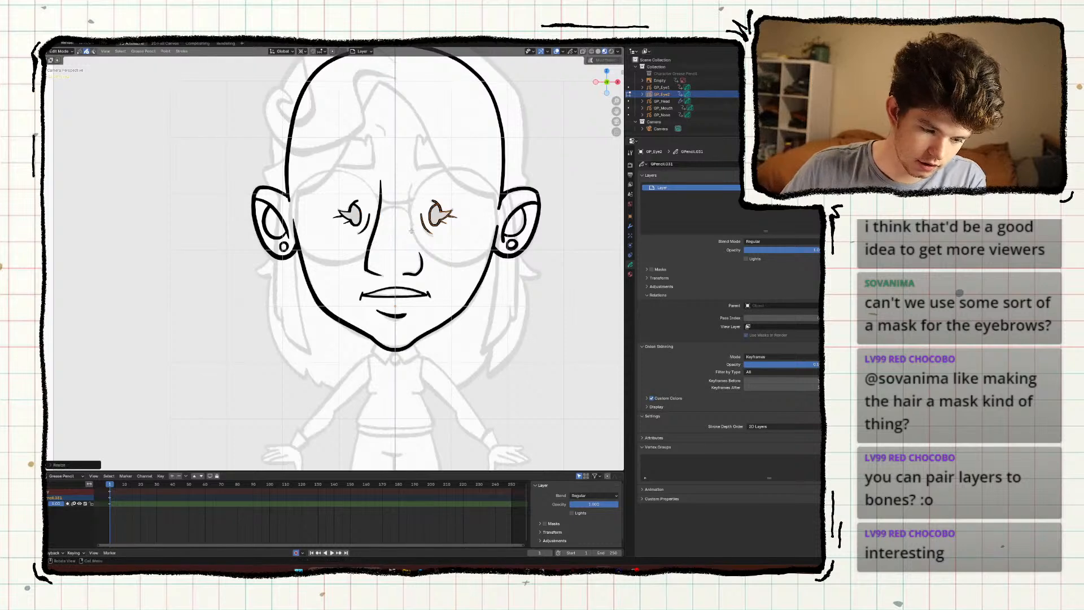
# Move both eye objects back in depth so they sit between the nose and the head in side view, and apply their transform.
pyautogui.scroll(1, 410, 230)
pyautogui.keyDown('shift'); pyautogui.moveTo(433, 237); pyautogui.dragTo(337, 223, button='middle'); pyautogui.keyUp('shift')
pyautogui.hotkey('ctrl', 'Tab')
pyautogui.click(366, 269)
pyautogui.scroll(4, 305, 243)
pyautogui.keyDown('shift'); pyautogui.click(355, 211); pyautogui.keyUp('shift')
pyautogui.press('KP_Decimal')
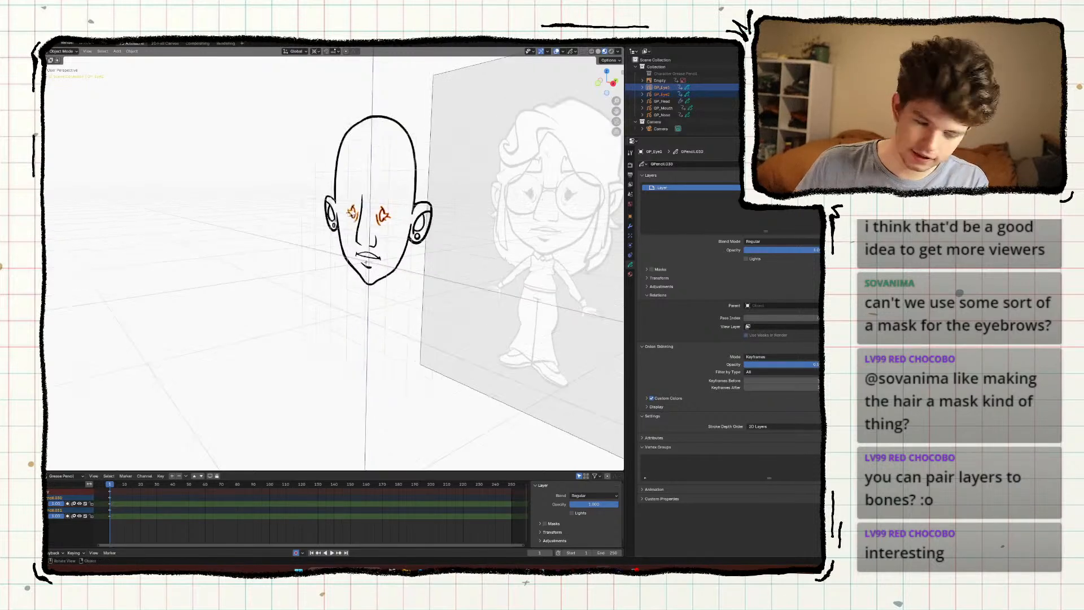
pyautogui.press('KP_3')
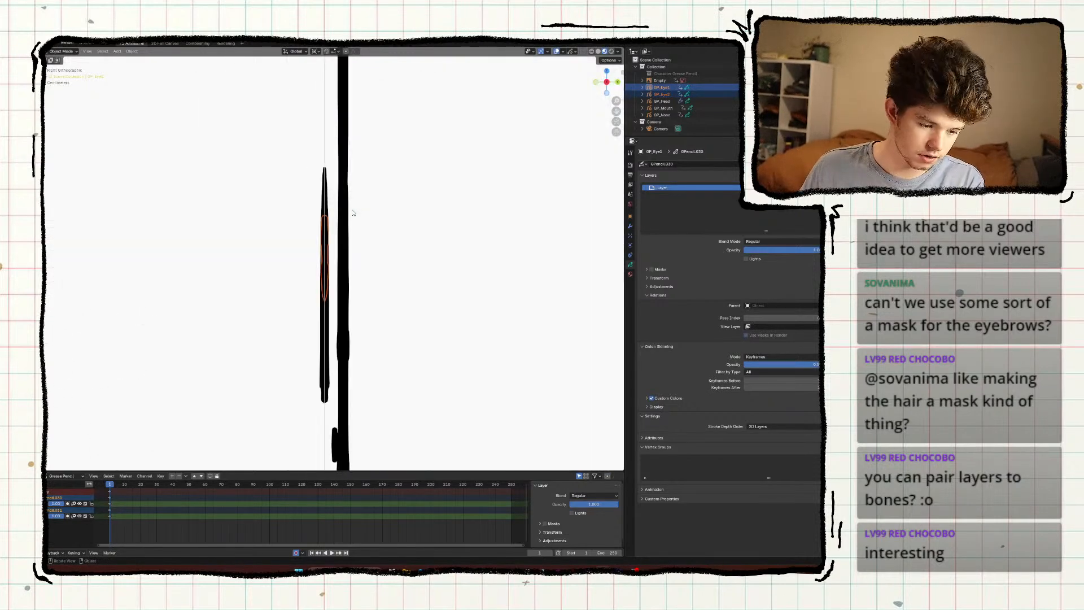
pyautogui.press('s')
pyautogui.click(361, 211)
pyautogui.hotkey('ctrl', 'a')
pyautogui.click(361, 214)
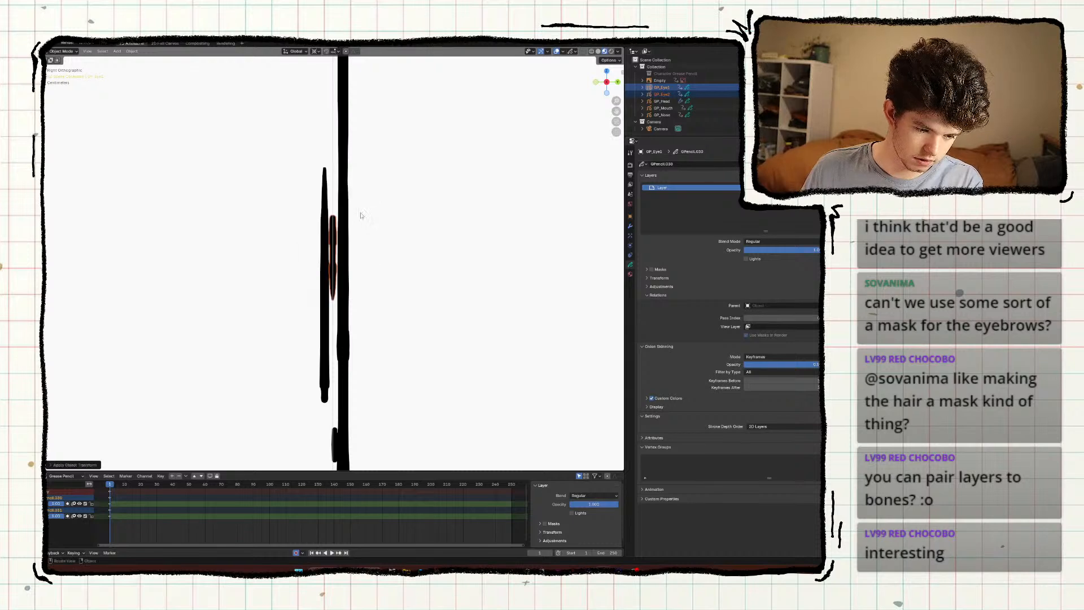
# Return to the camera view, widen the viewport, deselect everything and save the file.
pyautogui.moveTo(361, 216); pyautogui.dragTo(409, 236, button='middle')
pyautogui.press('KP_0')
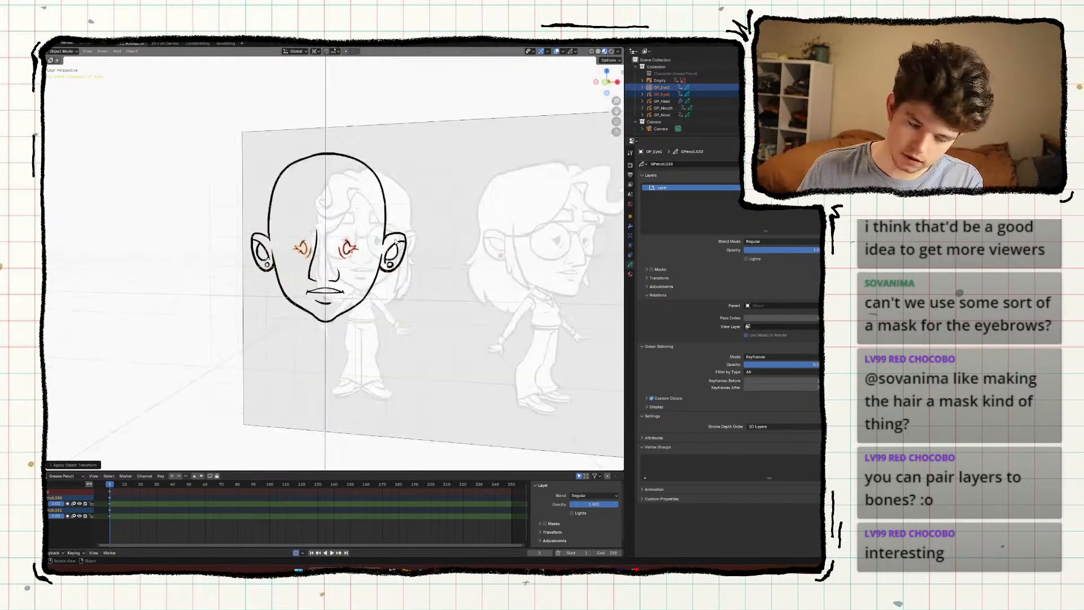
pyautogui.scroll(-1, 390, 242)
pyautogui.keyDown('shift'); pyautogui.moveTo(389, 241); pyautogui.dragTo(397, 248, button='middle'); pyautogui.keyUp('shift')
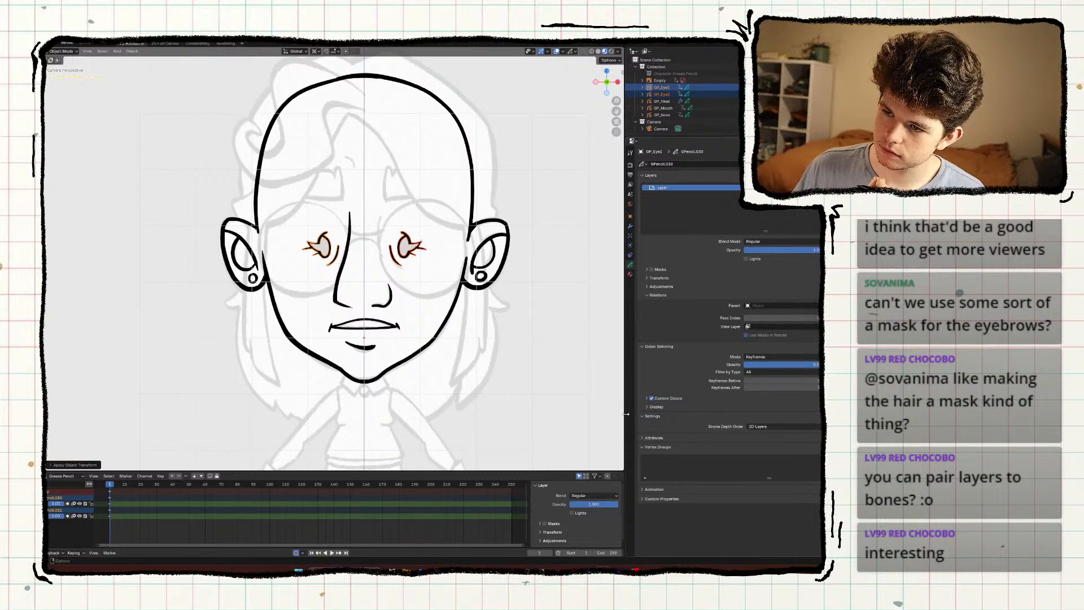
pyautogui.moveTo(626, 414)
pyautogui.mouseDown()
pyautogui.moveTo(723, 414)
pyautogui.moveTo(689, 414)
pyautogui.mouseUp()
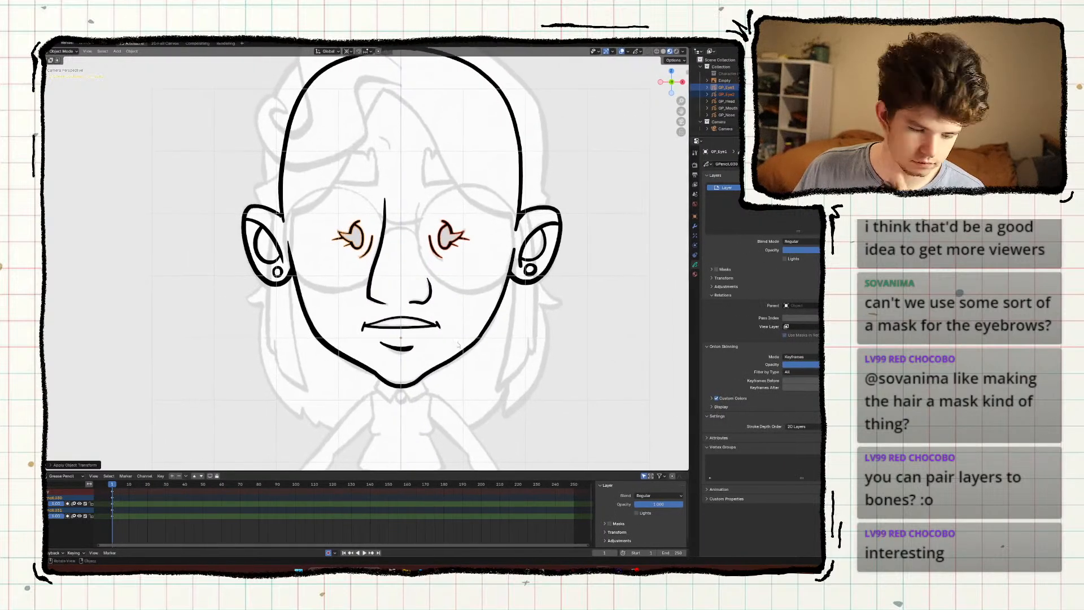
pyautogui.scroll(1, 437, 311)
pyautogui.moveTo(436, 286)
pyautogui.keyDown('shift'); pyautogui.mouseDown(button='middle')
pyautogui.moveTo(445, 305)
pyautogui.moveTo(412, 323)
pyautogui.moveTo(433, 356)
pyautogui.moveTo(436, 326)
pyautogui.mouseUp(button='middle'); pyautogui.keyUp('shift')
pyautogui.hotkey('alt', 'a')
pyautogui.hotkey('ctrl', 's')
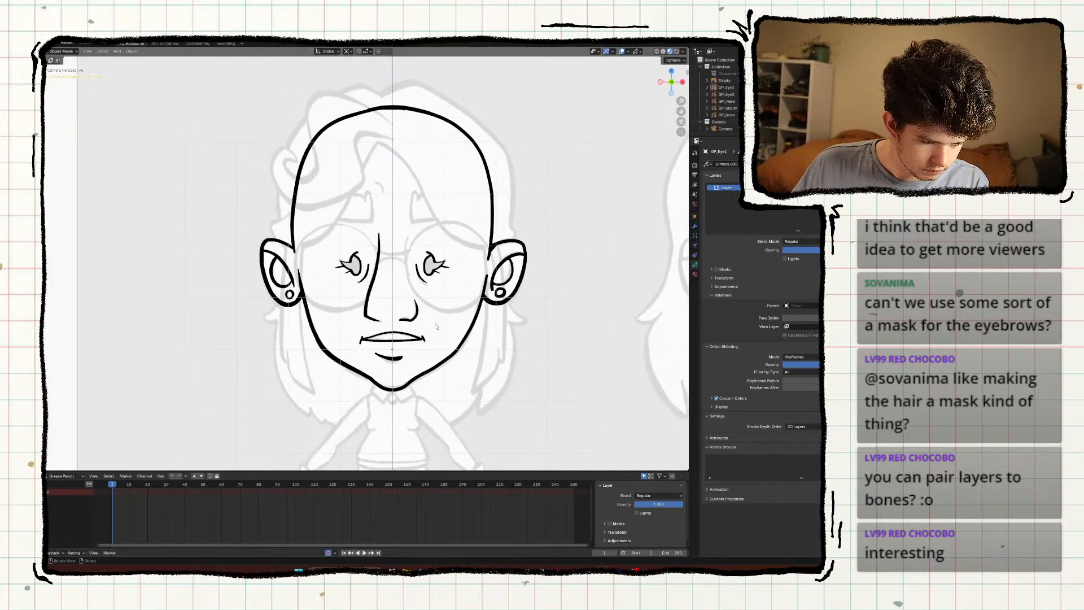
# Duplicate the GP_Eye1 object in place and delete all strokes from the copy.
pyautogui.scroll(-3, 434, 331)
pyautogui.scroll(9, 434, 331)
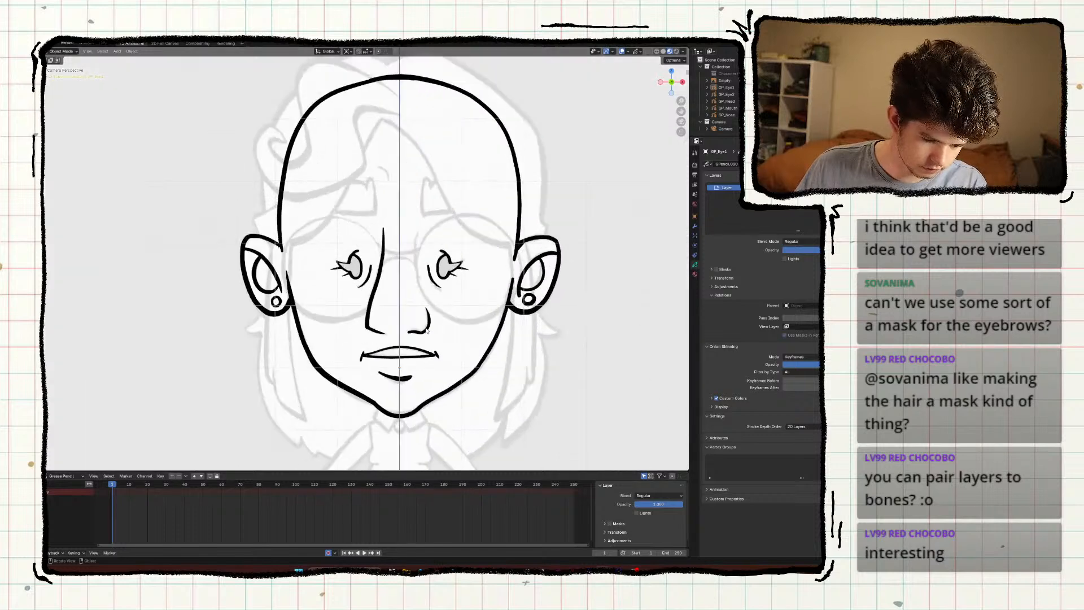
pyautogui.click(358, 284)
pyautogui.click(362, 285)
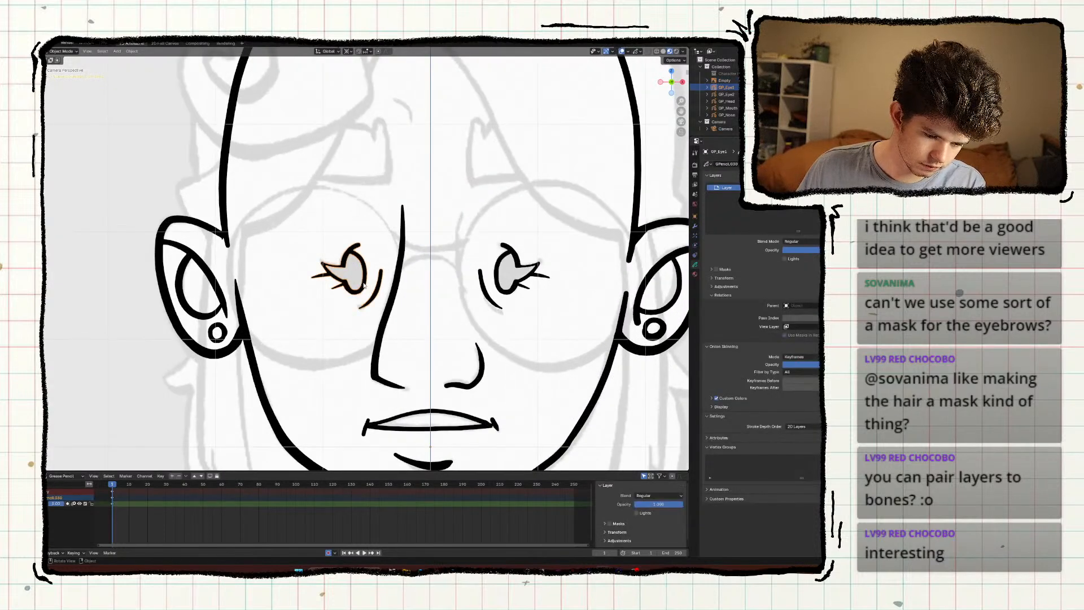
pyautogui.scroll(-4, 363, 285)
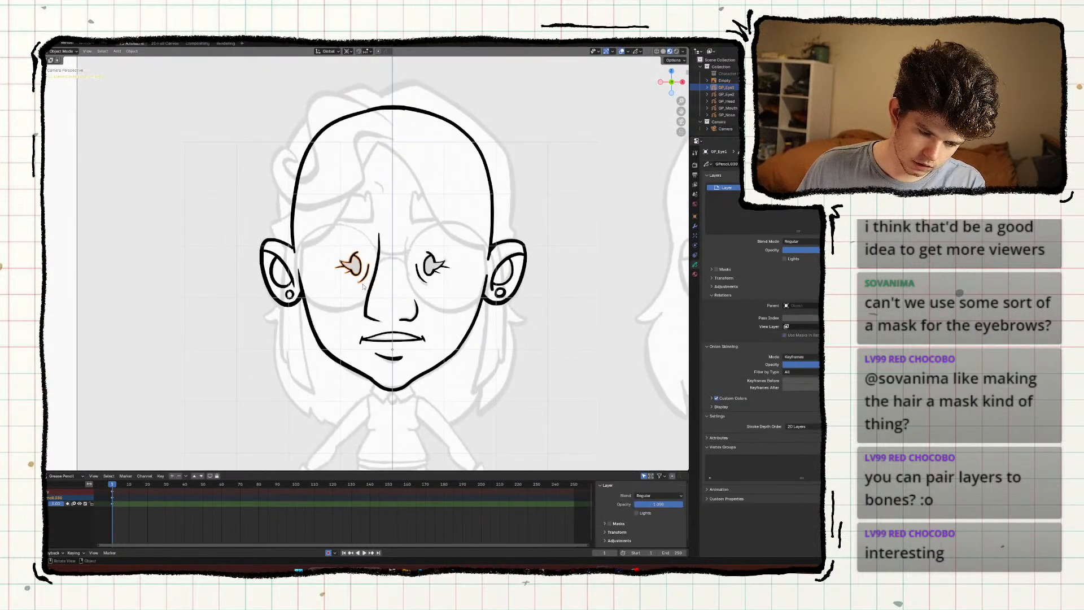
pyautogui.scroll(1, 363, 286)
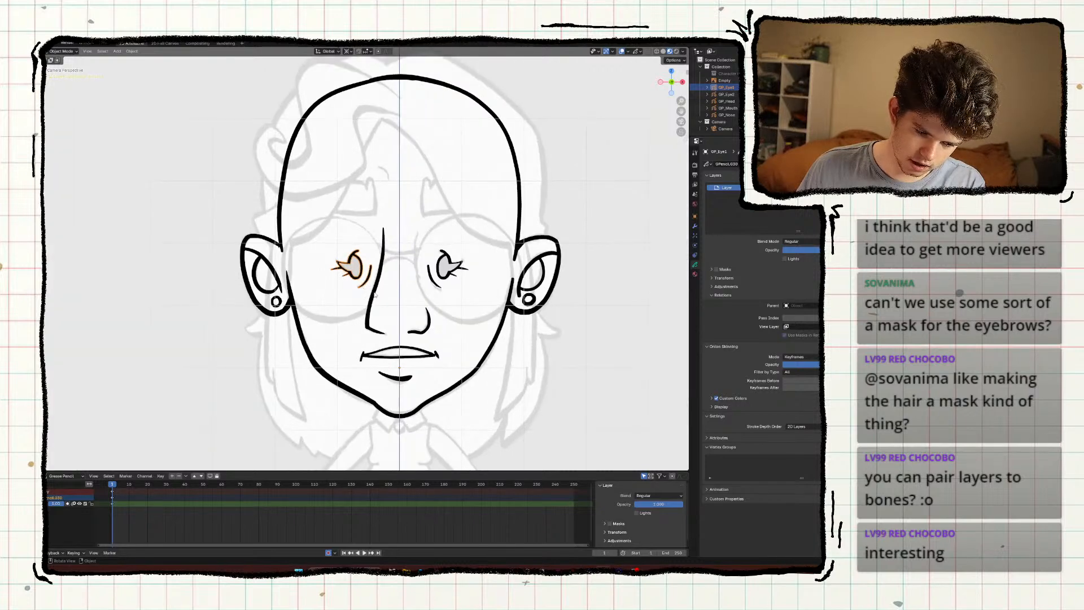
pyautogui.scroll(4, 376, 296)
pyautogui.hotkey('shift', 'd')
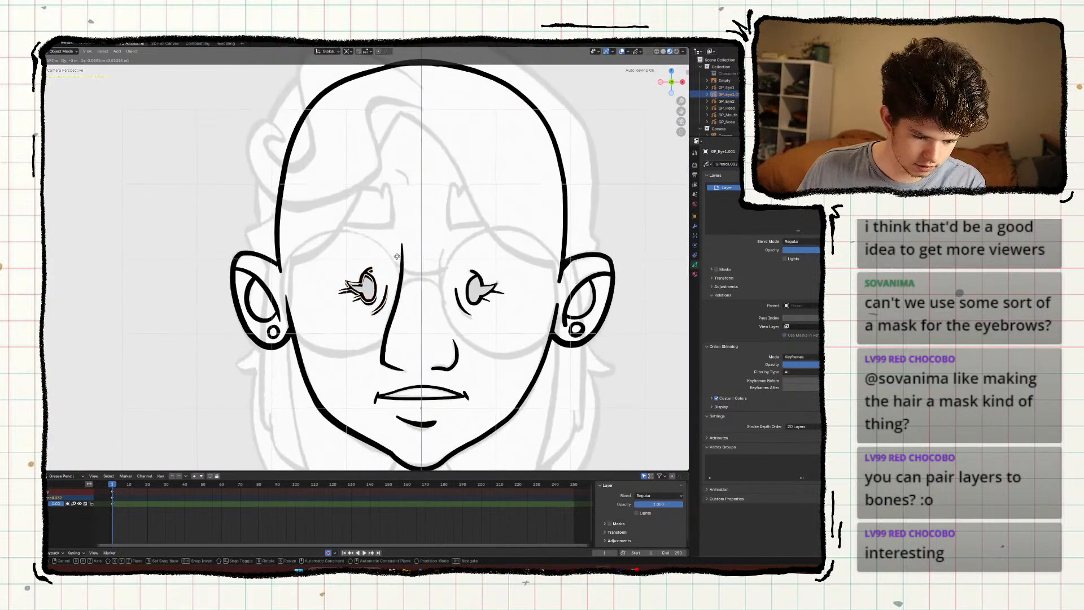
pyautogui.rightClick(397, 257)
pyautogui.press('Tab')
pyautogui.press('x')
pyautogui.click(398, 256)
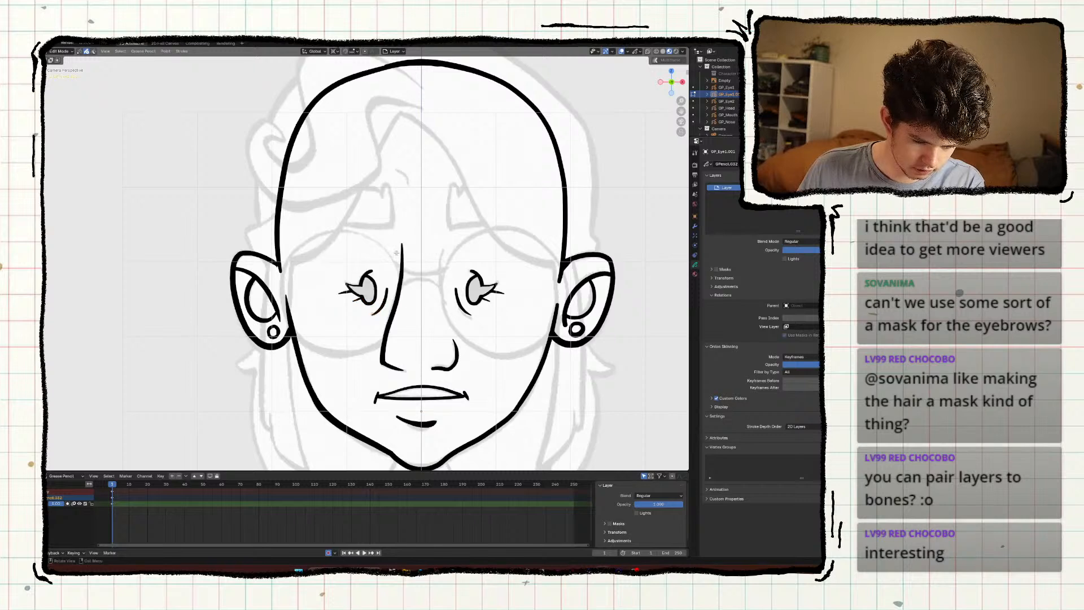
# Rename the emptied eye copy as GP_Brow1 in Object Mode.
pyautogui.hotkey('ctrl', 'Tab')
pyautogui.click(377, 273)
pyautogui.press('F2')
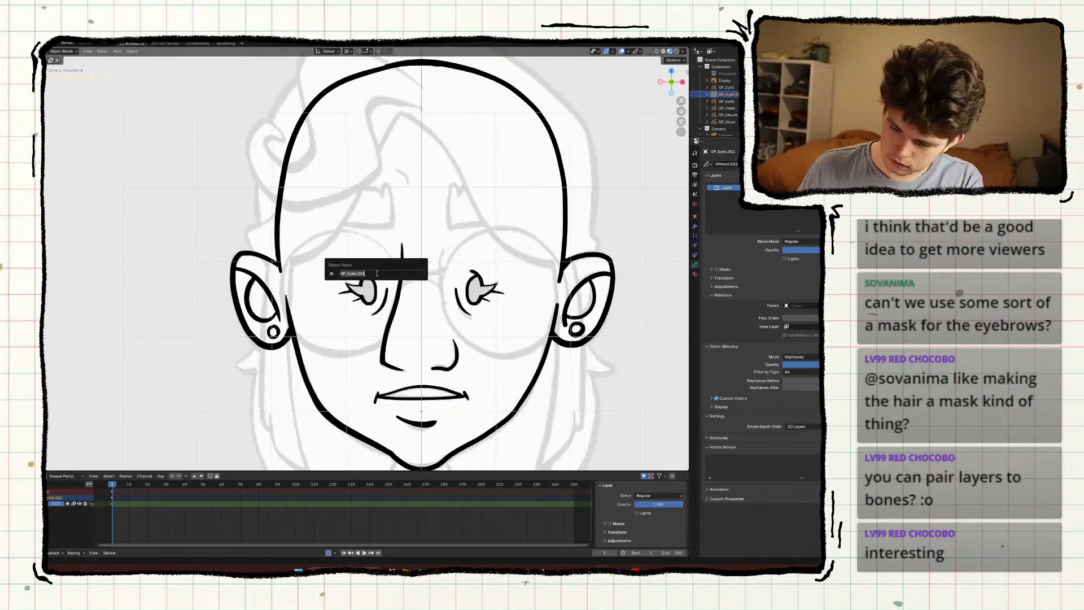
pyautogui.write('GP_Brow')
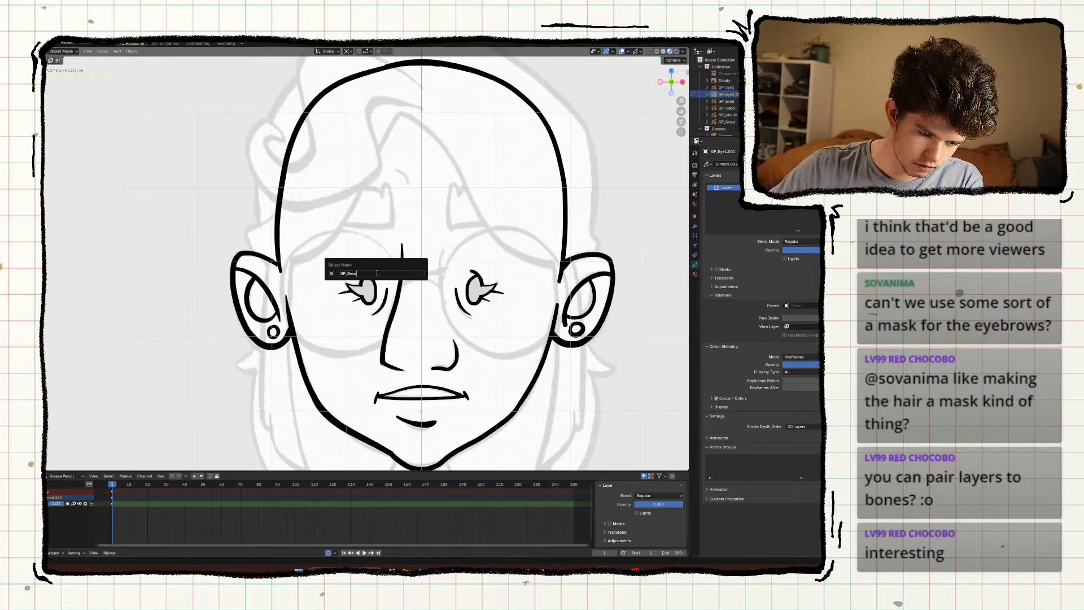
pyautogui.write('1')
pyautogui.press('Return')
# Draw the first eyebrow's lower edge, upright inner edge with a small hooked tip, and arched upper edge in Draw Mode.
pyautogui.scroll(3, 377, 275)
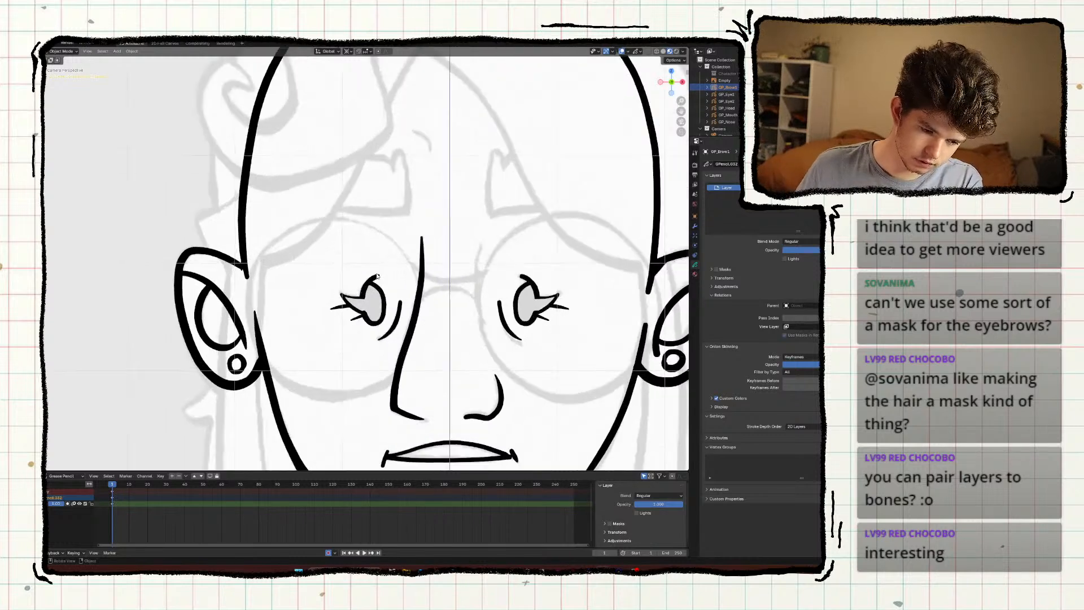
pyautogui.hotkey('ctrl', 'Tab')
pyautogui.click(375, 252)
pyautogui.scroll(2, 376, 226)
pyautogui.scroll(4, 380, 257)
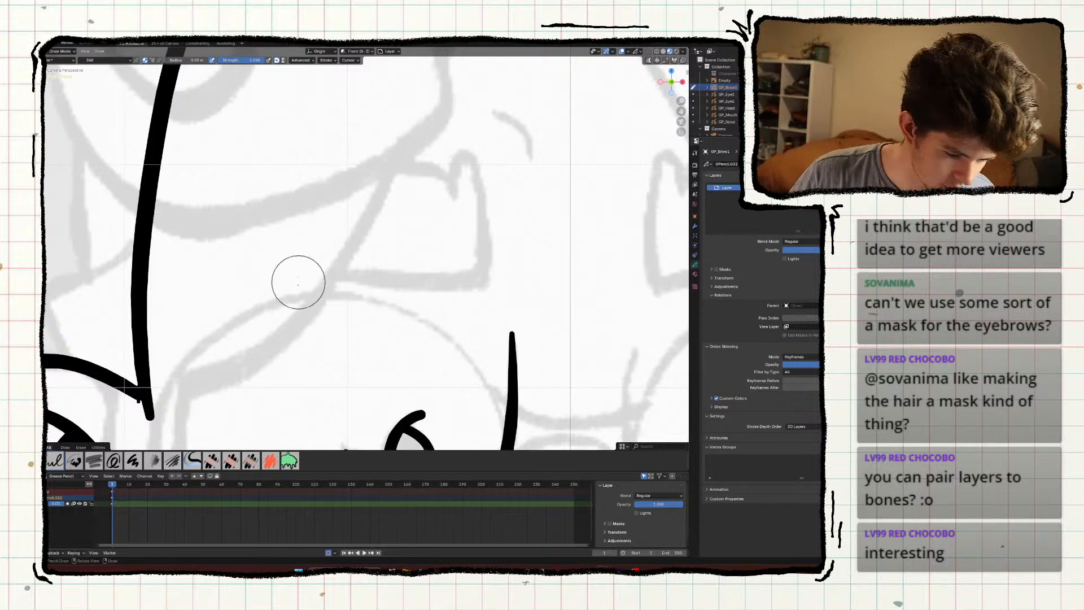
pyautogui.moveTo(231, 282)
pyautogui.mouseDown()
pyautogui.moveTo(483, 278)
pyautogui.moveTo(469, 153)
pyautogui.mouseUp()
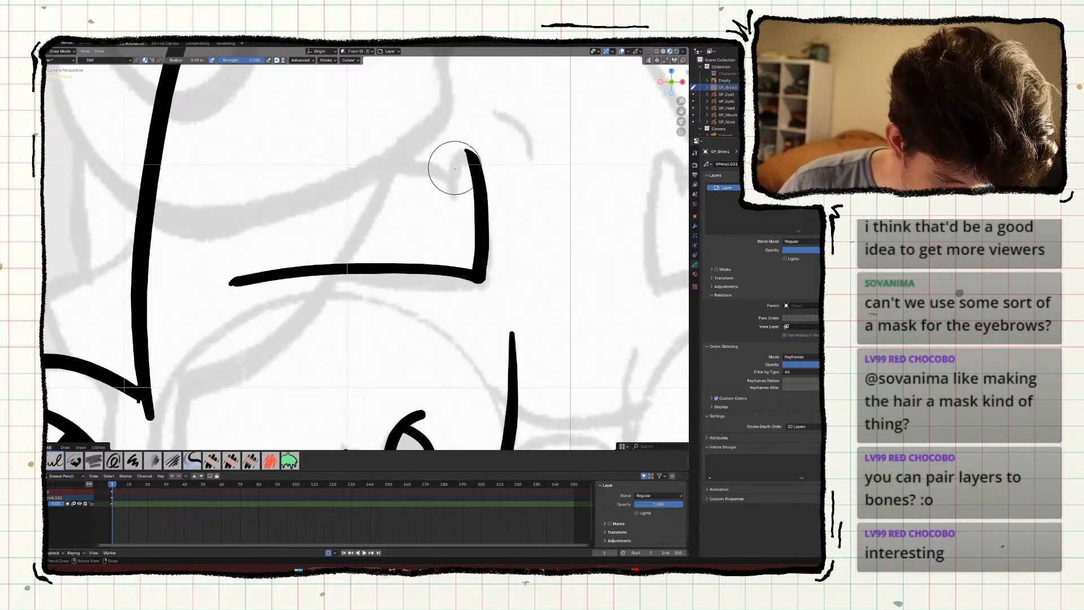
pyautogui.moveTo(452, 194); pyautogui.dragTo(469, 155)
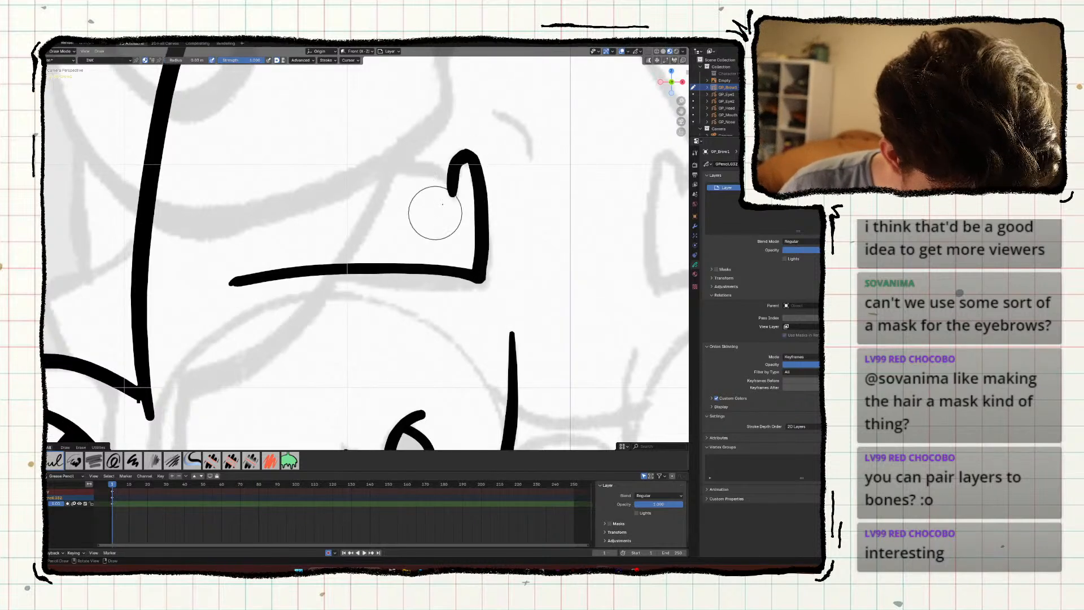
pyautogui.moveTo(450, 194)
pyautogui.mouseDown()
pyautogui.moveTo(408, 169)
pyautogui.moveTo(247, 237)
pyautogui.mouseUp()
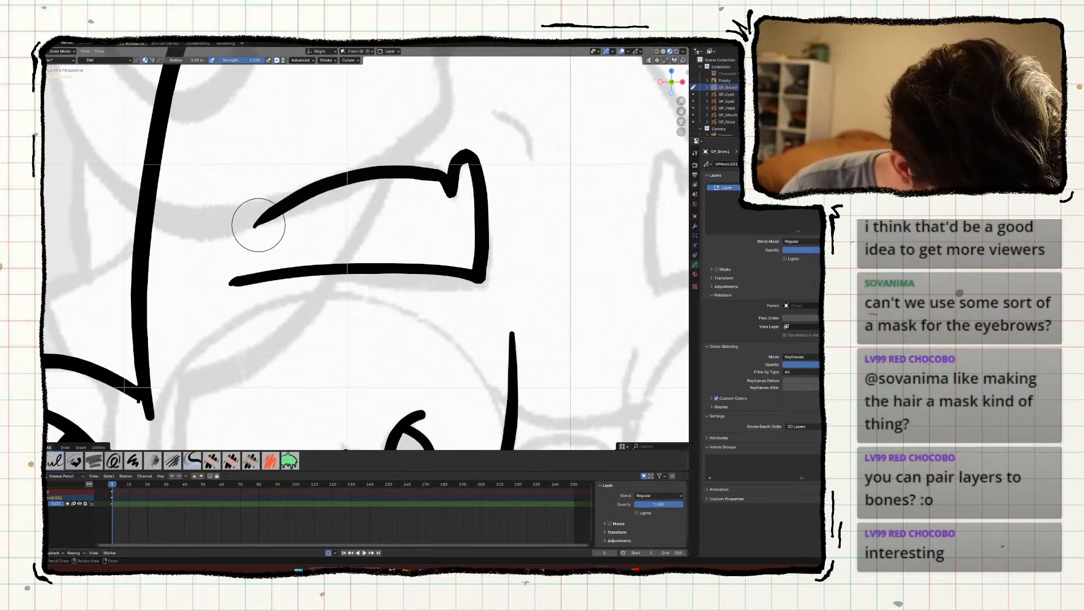
# Close the eyebrow's outer end with a curved stroke joining the lower and upper edges, undoing and redrawing unsatisfactory attempts.
pyautogui.hotkey('ctrl', 'z')
pyautogui.moveTo(232, 279); pyautogui.dragTo(231, 276)
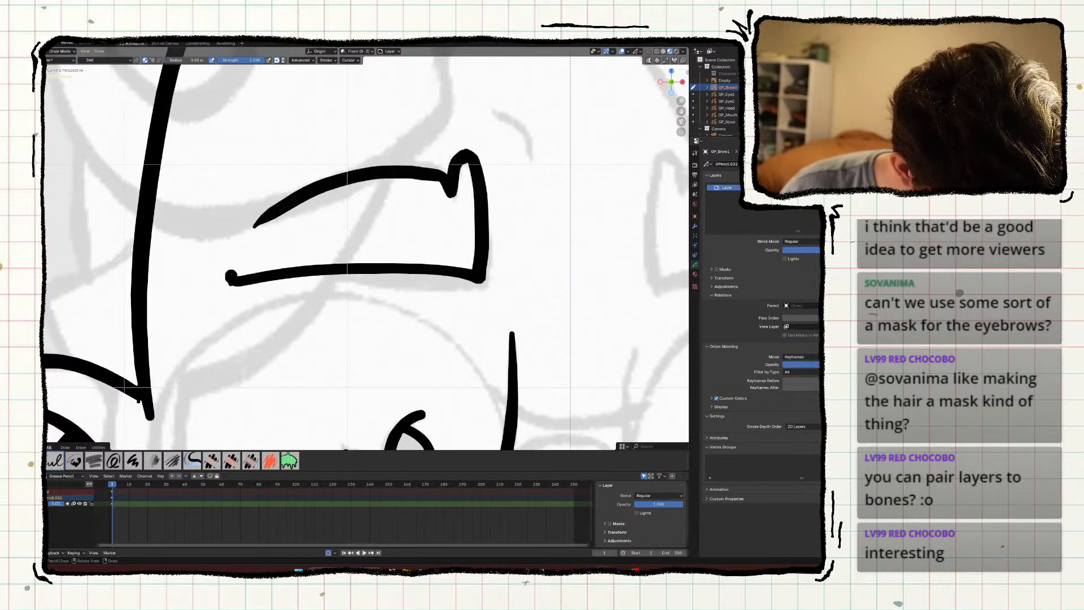
pyautogui.keyDown('shift'); pyautogui.moveTo(185, 253); pyautogui.dragTo(199, 215, button='middle'); pyautogui.keyUp('shift')
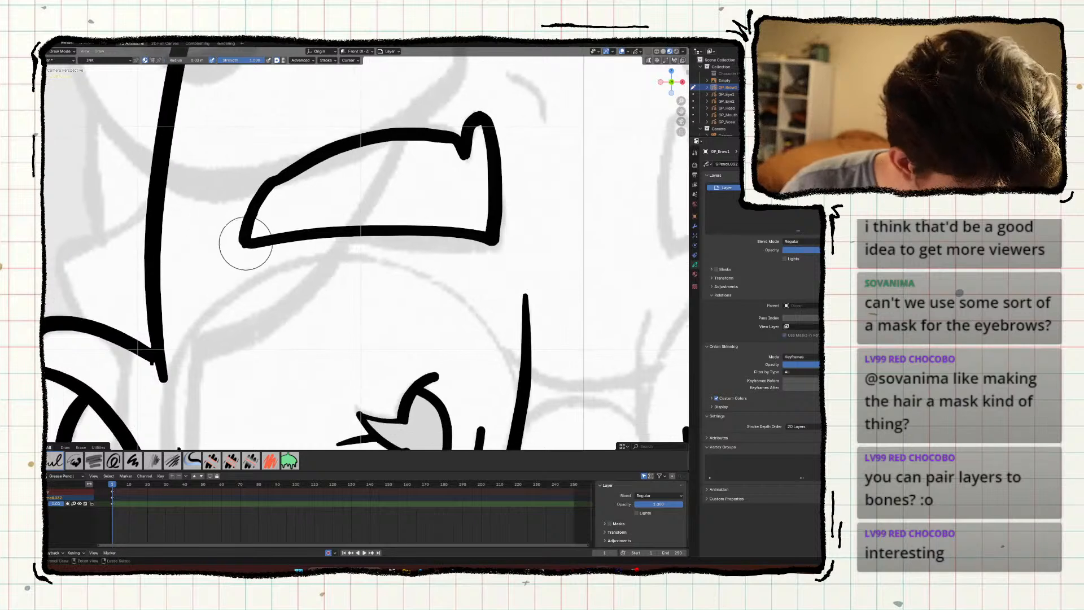
pyautogui.hotkey('ctrl', 'z')
pyautogui.moveTo(245, 246); pyautogui.dragTo(271, 191)
# Try to reshape the eyebrow's outer corner in Sculpt Mode, and undo the change.
pyautogui.scroll(-6, 229, 265)
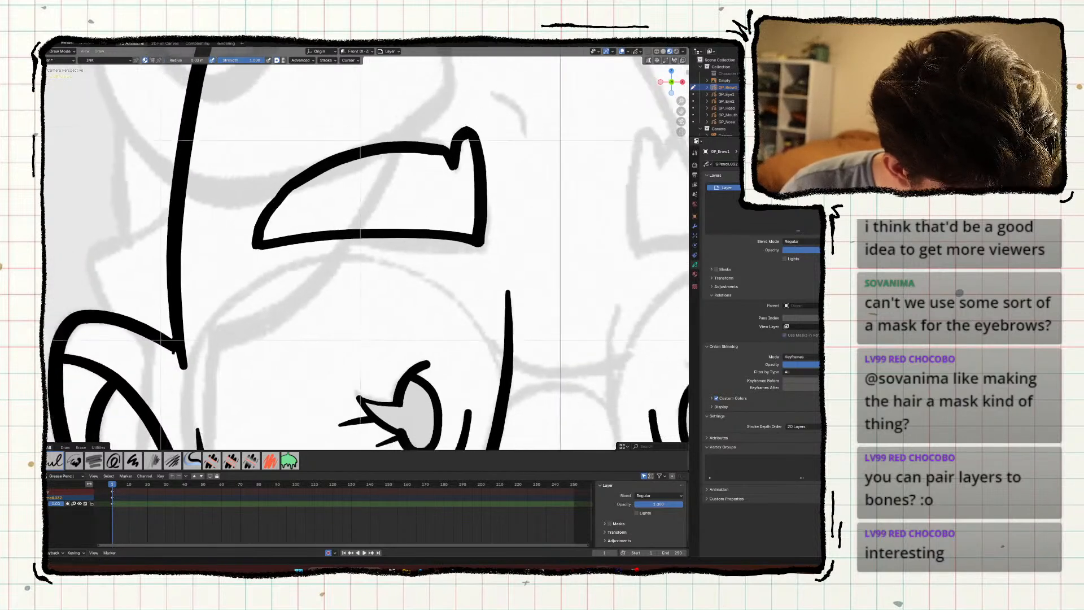
pyautogui.scroll(7, 204, 340)
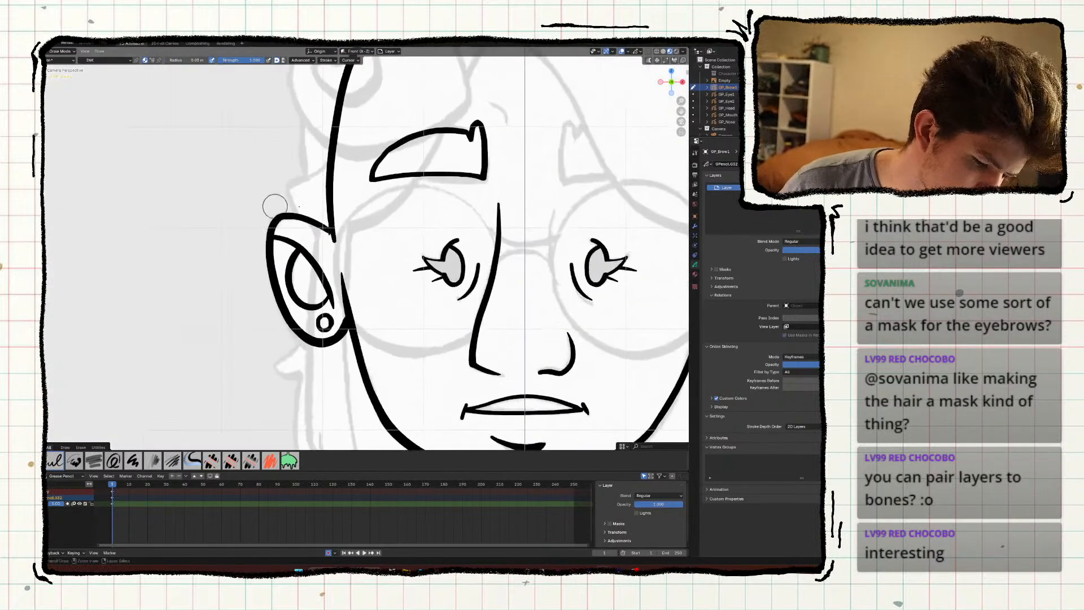
pyautogui.hotkey('ctrl', 'Tab')
pyautogui.click(281, 213)
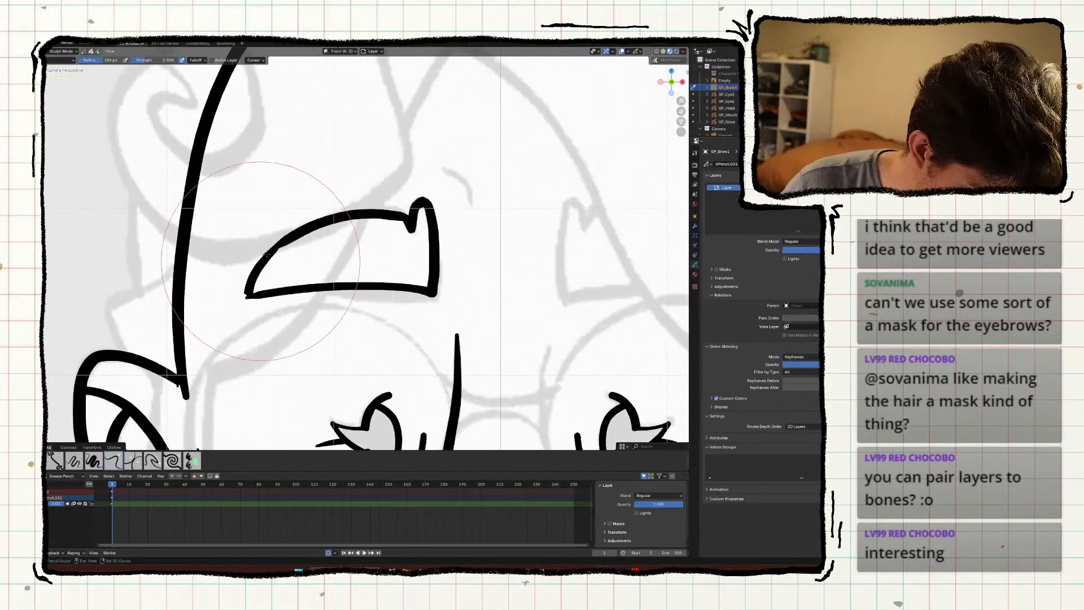
pyautogui.moveTo(274, 274); pyautogui.dragTo(226, 296)
pyautogui.hotkey('ctrl', 'z')
pyautogui.hotkey('ctrl', 'z')
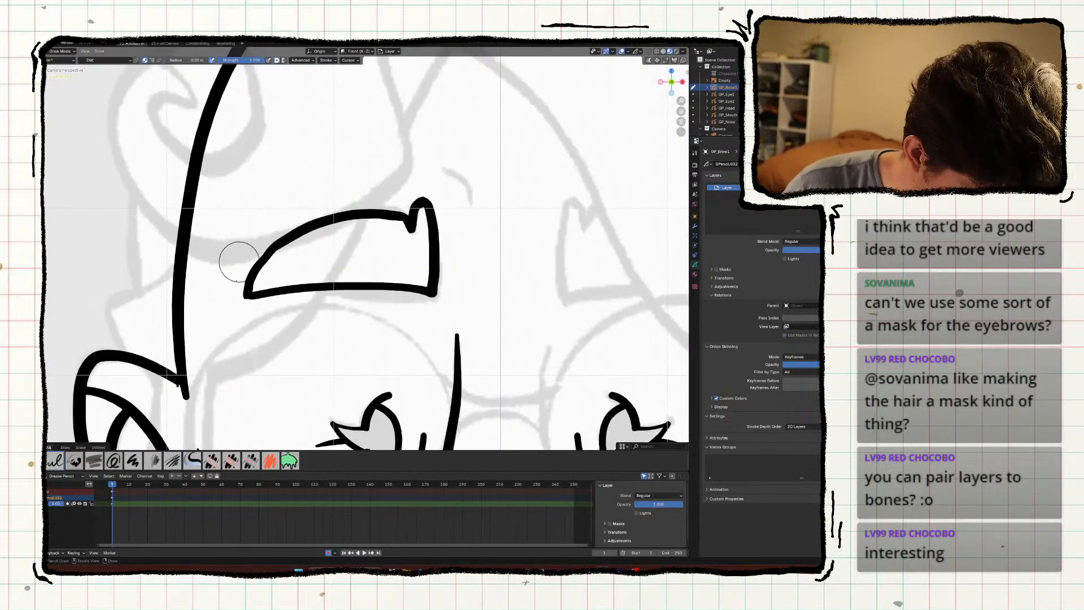
# Rework the eyebrow's arched upper edge in Draw Mode and draw a short curved wrinkle above its inner end, redoing unsatisfactory attempts.
pyautogui.moveTo(230, 259)
pyautogui.keyDown('ctrl'); pyautogui.mouseDown()
pyautogui.moveTo(230, 315)
pyautogui.moveTo(252, 265)
pyautogui.moveTo(398, 206)
pyautogui.mouseUp(); pyautogui.keyUp('ctrl')
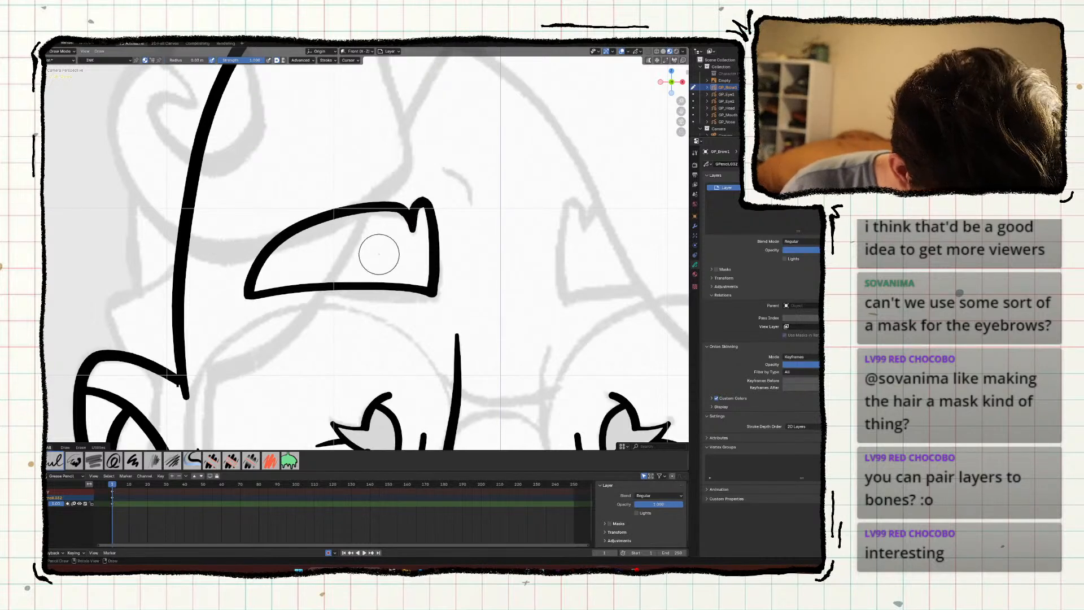
pyautogui.keyDown('shift'); pyautogui.moveTo(233, 312); pyautogui.dragTo(120, 370, button='middle'); pyautogui.keyUp('shift')
pyautogui.moveTo(321, 225); pyautogui.dragTo(358, 268)
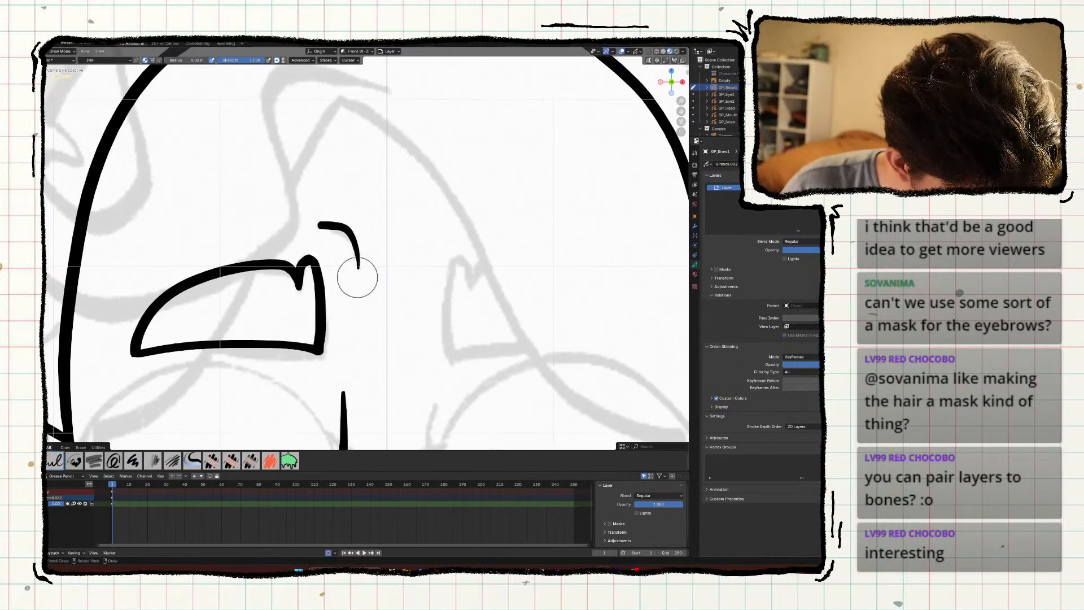
pyautogui.hotkey('ctrl', 'z')
pyautogui.hotkey('ctrl', 'shift', 'z')
pyautogui.hotkey('ctrl', 'z')
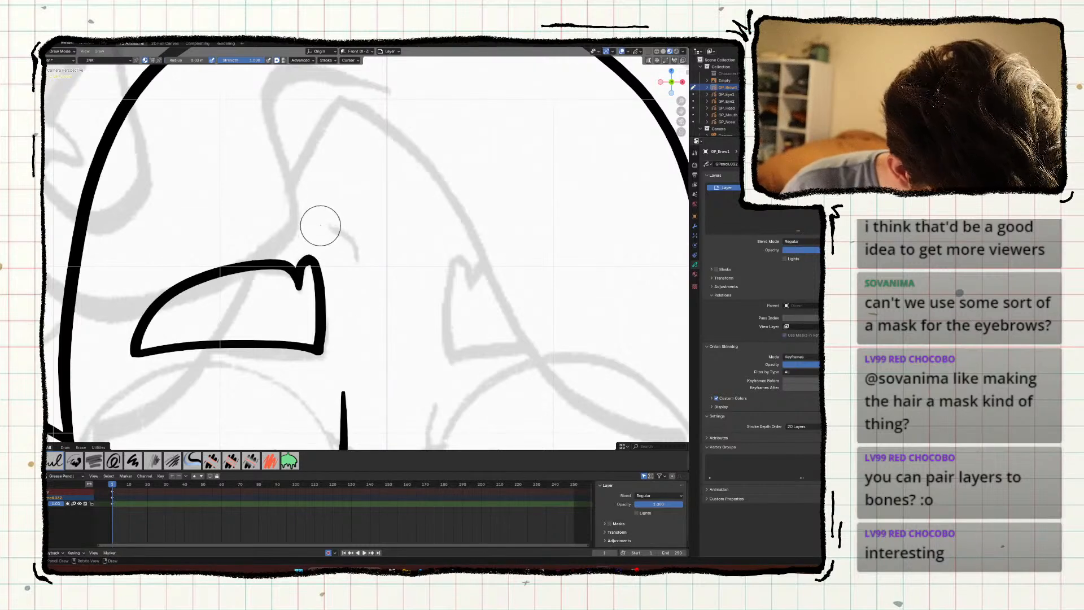
pyautogui.moveTo(320, 225)
pyautogui.mouseDown()
pyautogui.moveTo(356, 231)
pyautogui.moveTo(358, 260)
pyautogui.mouseUp()
pyautogui.hotkey('ctrl', 'z')
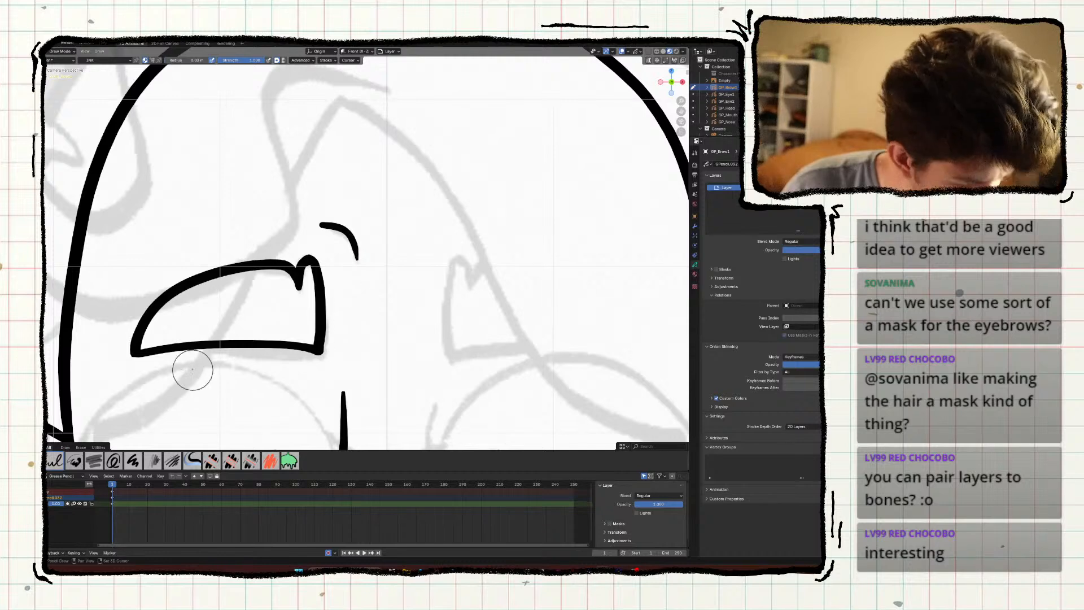
# Duplicate the GP_Brow1 object in place in Object Mode and rename the copy GP_Brow2.
pyautogui.scroll(-7, 254, 234)
pyautogui.scroll(-1, 214, 343)
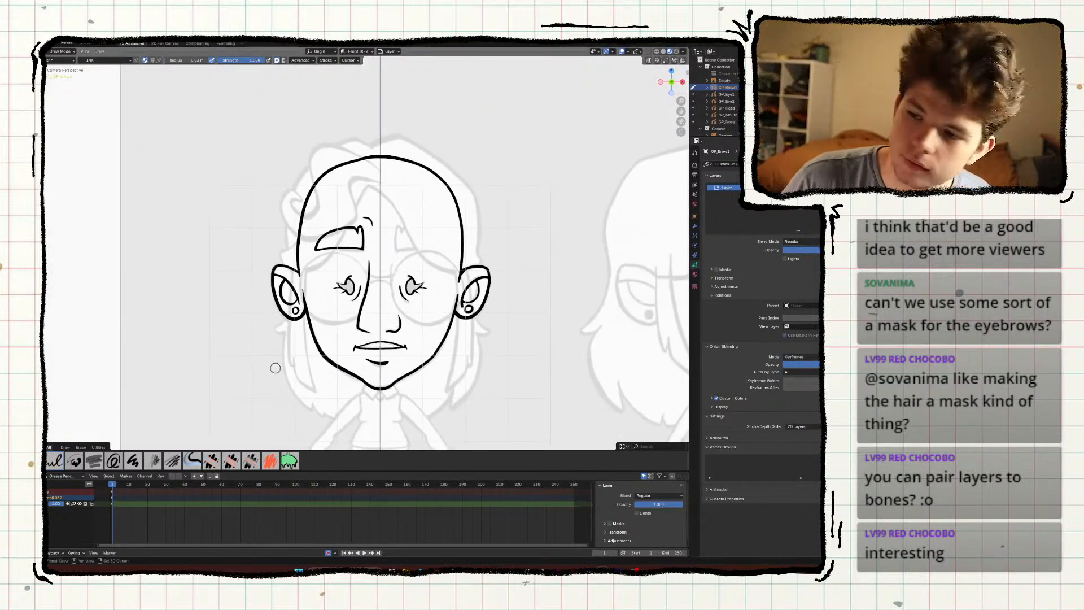
pyautogui.keyDown('shift'); pyautogui.moveTo(340, 301); pyautogui.dragTo(305, 313, button='middle'); pyautogui.keyUp('shift')
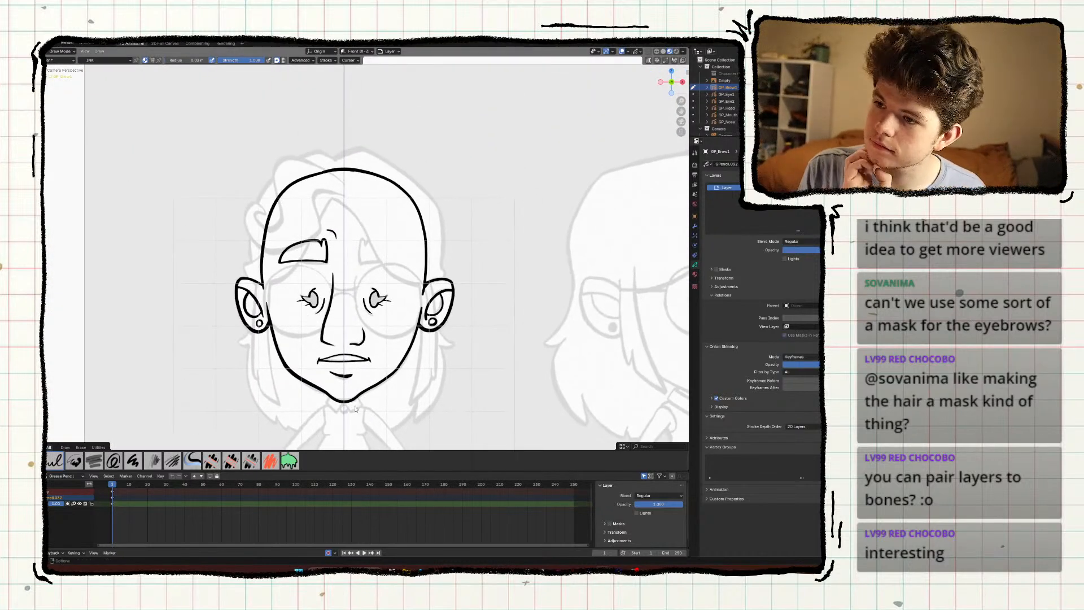
pyautogui.moveTo(278, 326)
pyautogui.keyDown('shift'); pyautogui.mouseDown(button='middle')
pyautogui.moveTo(210, 306)
pyautogui.moveTo(224, 391)
pyautogui.moveTo(227, 289)
pyautogui.mouseUp(button='middle'); pyautogui.keyUp('shift')
pyautogui.hotkey('ctrl', 'Tab')
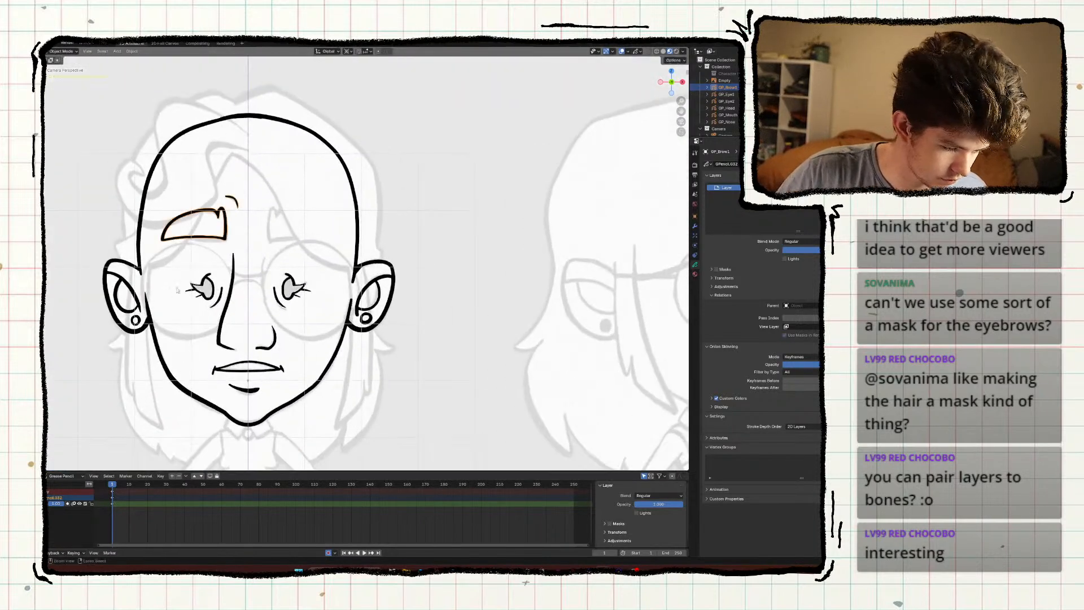
pyautogui.hotkey('shift', 'd')
pyautogui.rightClick(206, 319)
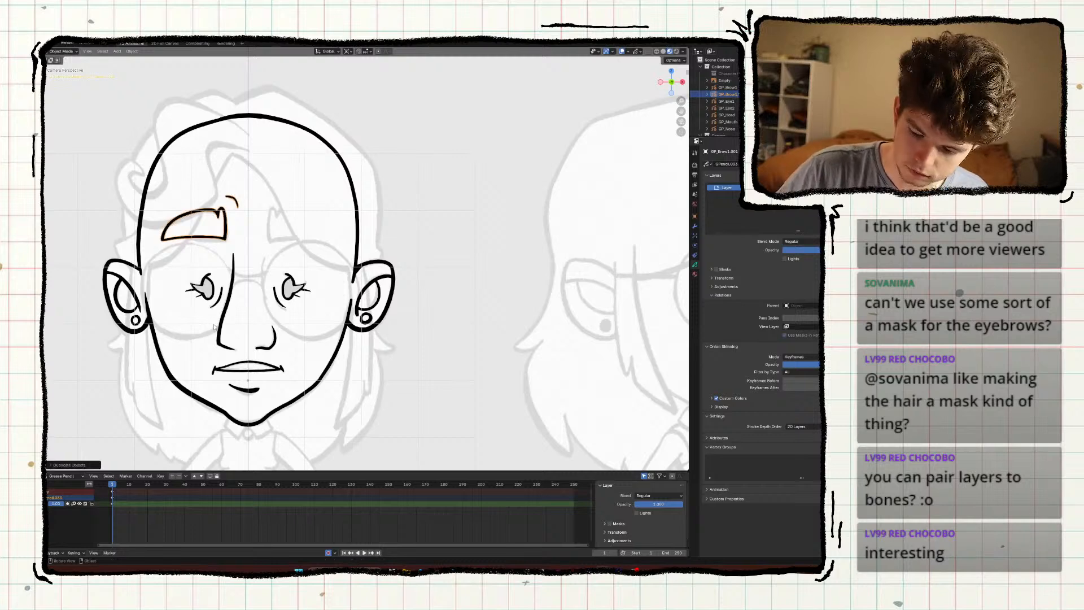
pyautogui.press('F2')
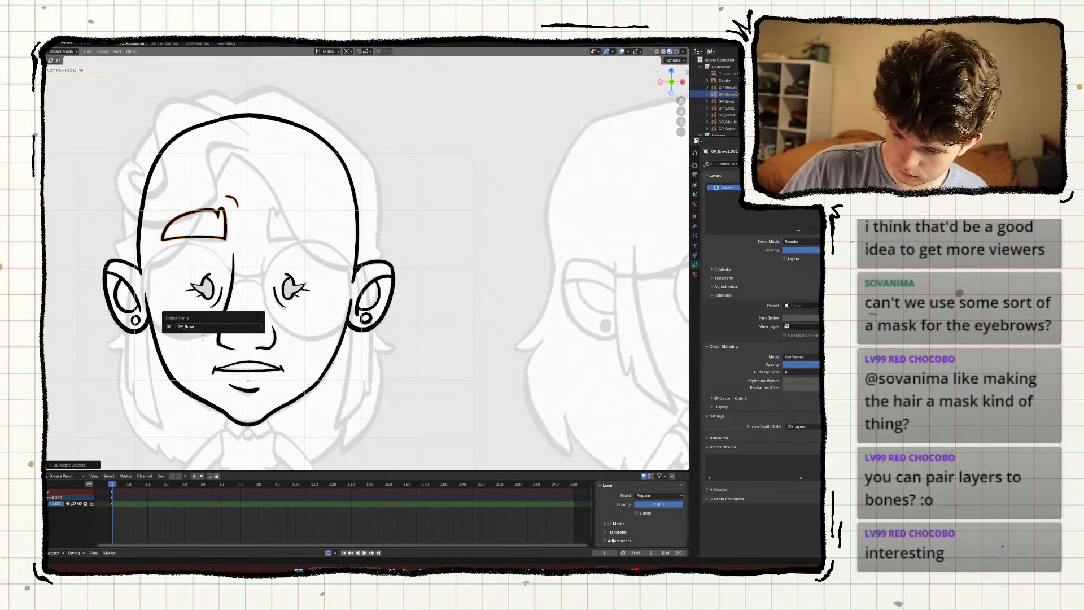
pyautogui.write('GP_Brow2')
pyautogui.press('Return')
# Mirror GP_Brow2's strokes in Edit Mode by scaling them -1 along X, and align them along X with the sketch's second eyebrow.
pyautogui.press('Tab')
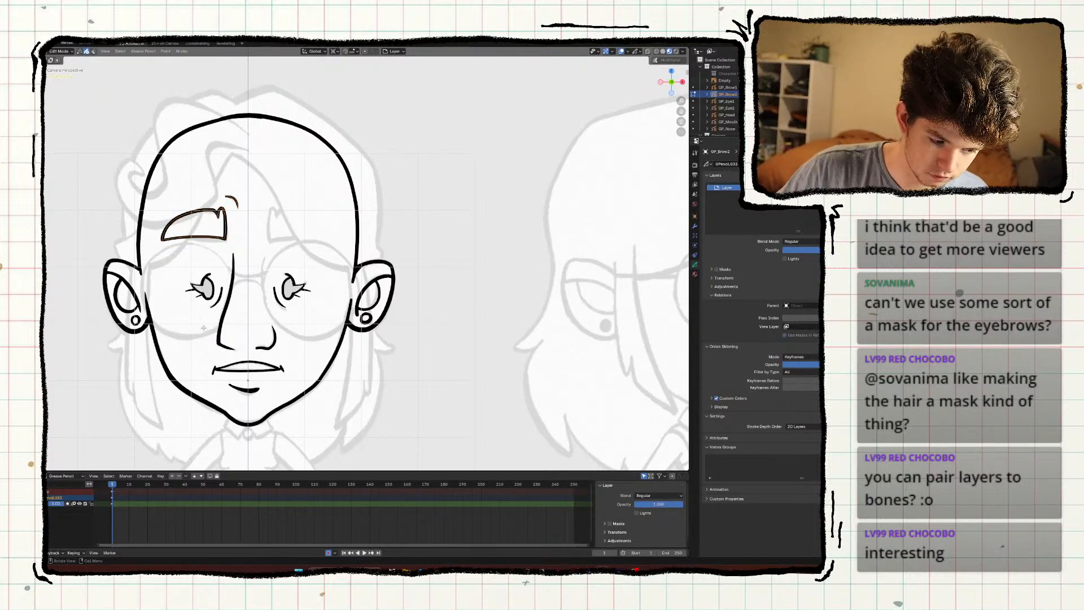
pyautogui.press('s')
pyautogui.press('x')
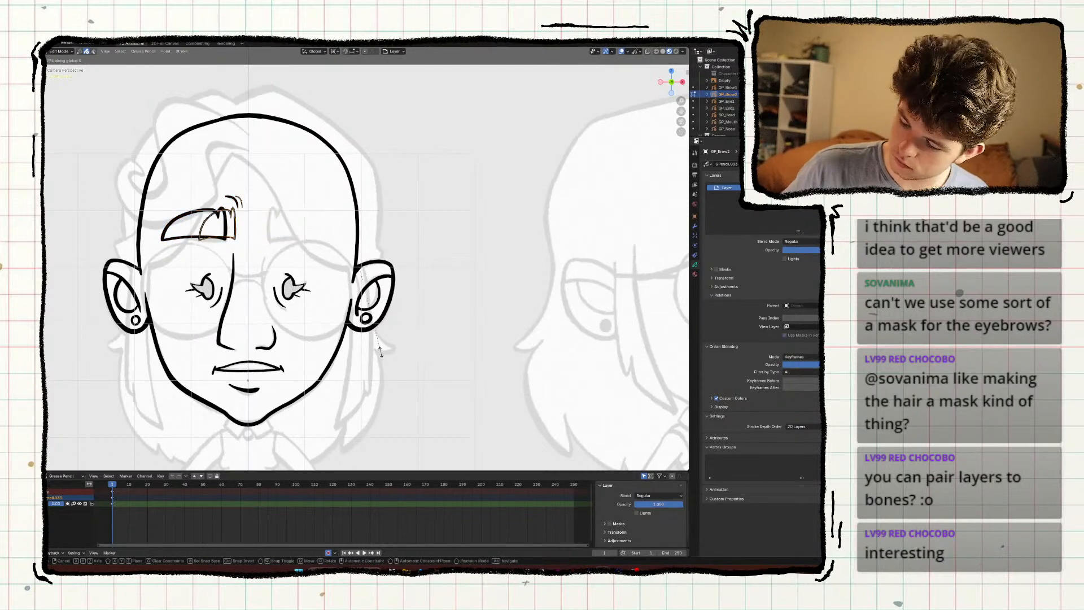
pyautogui.write('-1')
pyautogui.press('Return')
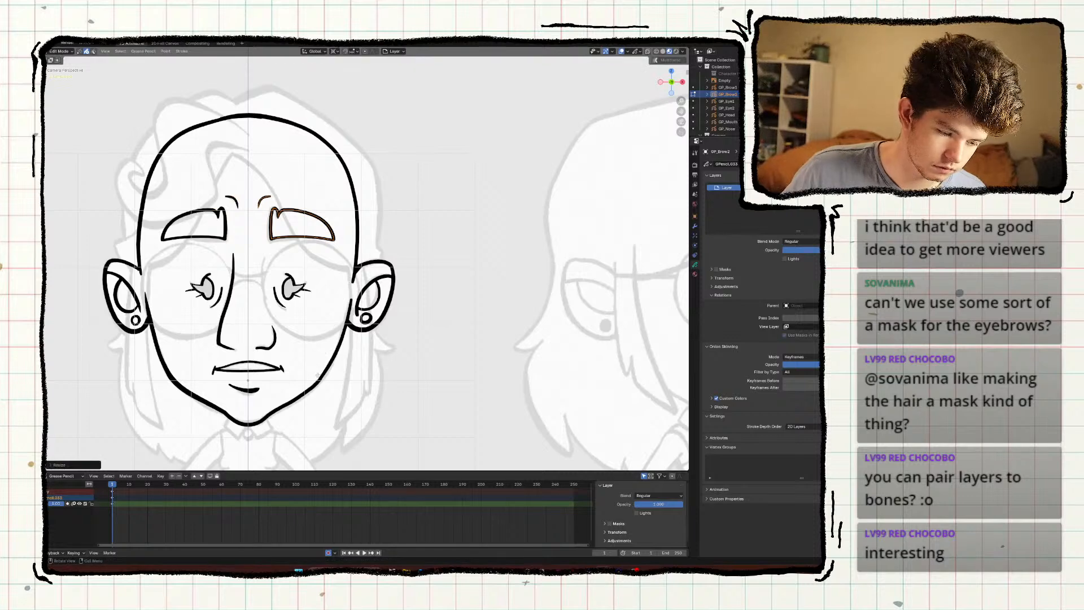
pyautogui.press('g')
pyautogui.press('x')
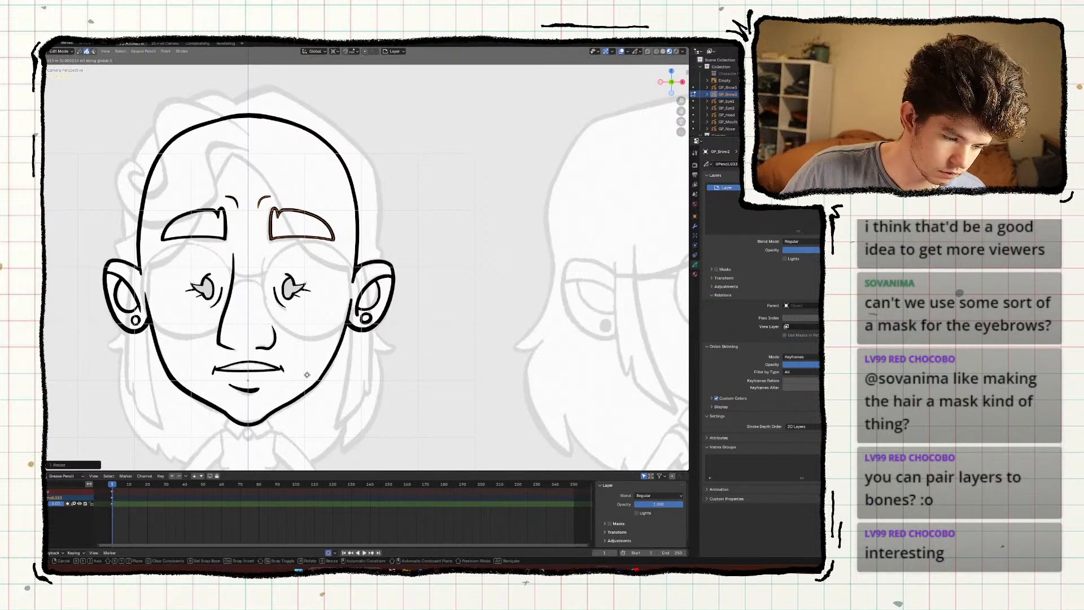
pyautogui.click(303, 376)
# Delete the mirrored wrinkle stroke above the second eyebrow, return to Object Mode and save the file.
pyautogui.hotkey('alt', 'a')
pyautogui.press('c')
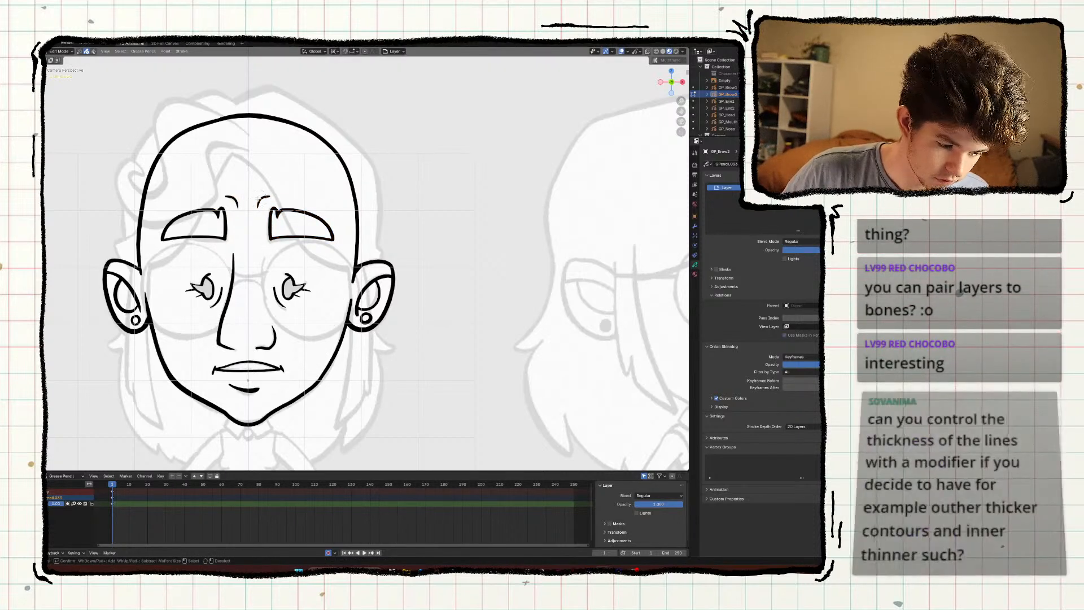
pyautogui.moveTo(259, 199); pyautogui.dragTo(258, 206)
pyautogui.rightClick(256, 223)
pyautogui.press('x')
pyautogui.click(249, 234)
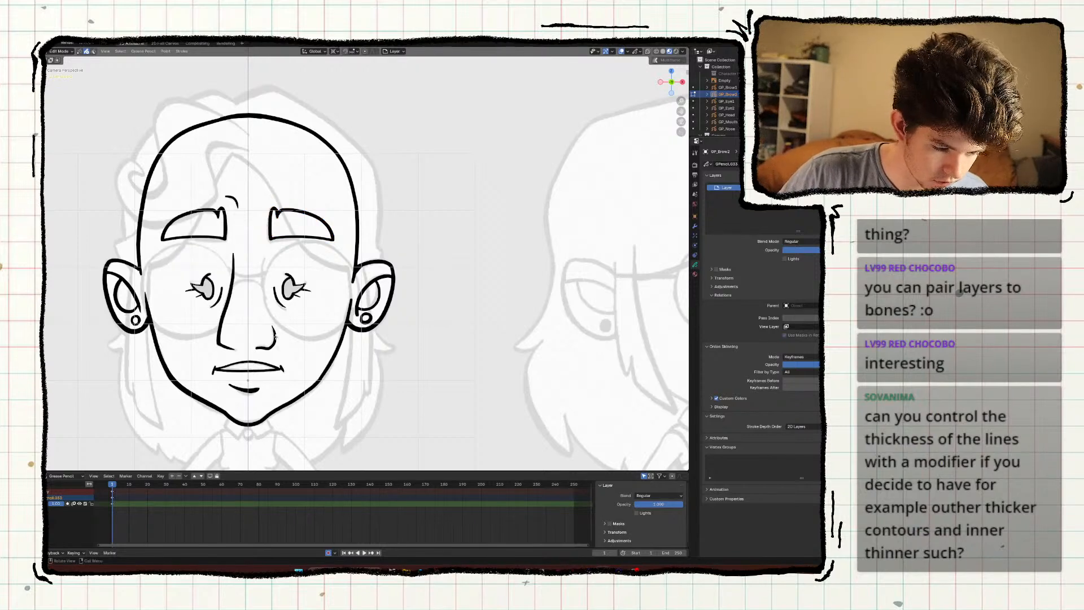
pyautogui.press('Tab')
pyautogui.keyDown('shift'); pyautogui.moveTo(170, 408); pyautogui.dragTo(269, 341, button='middle'); pyautogui.keyUp('shift')
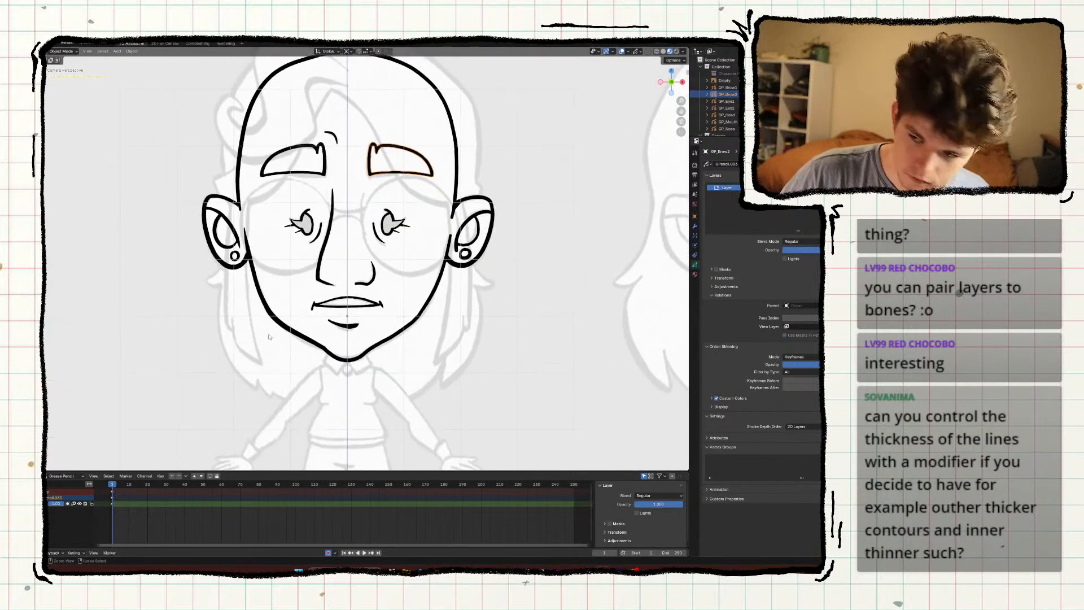
pyautogui.hotkey('ctrl', 's')
pyautogui.keyDown('ctrl'); pyautogui.moveTo(310, 182); pyautogui.dragTo(337, 349, button='middle'); pyautogui.keyUp('ctrl')
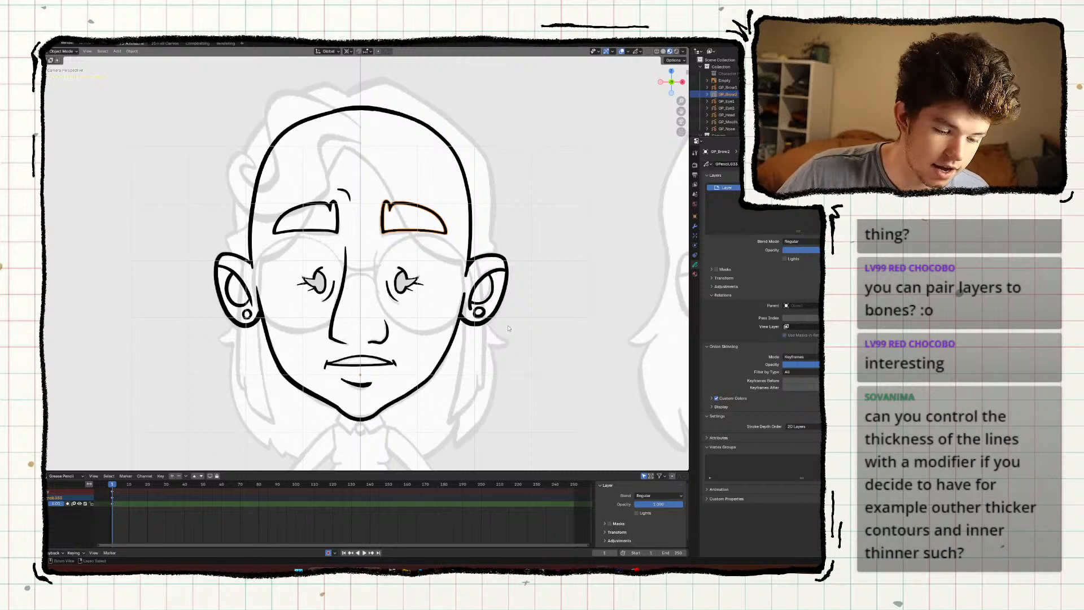
# Add an empty Grease Pencil object, view its material settings, and clear its location in Object Mode.
pyautogui.click(413, 337)
pyautogui.keyDown('shift'); pyautogui.moveTo(413, 337); pyautogui.dragTo(257, 344, button='middle'); pyautogui.keyUp('shift')
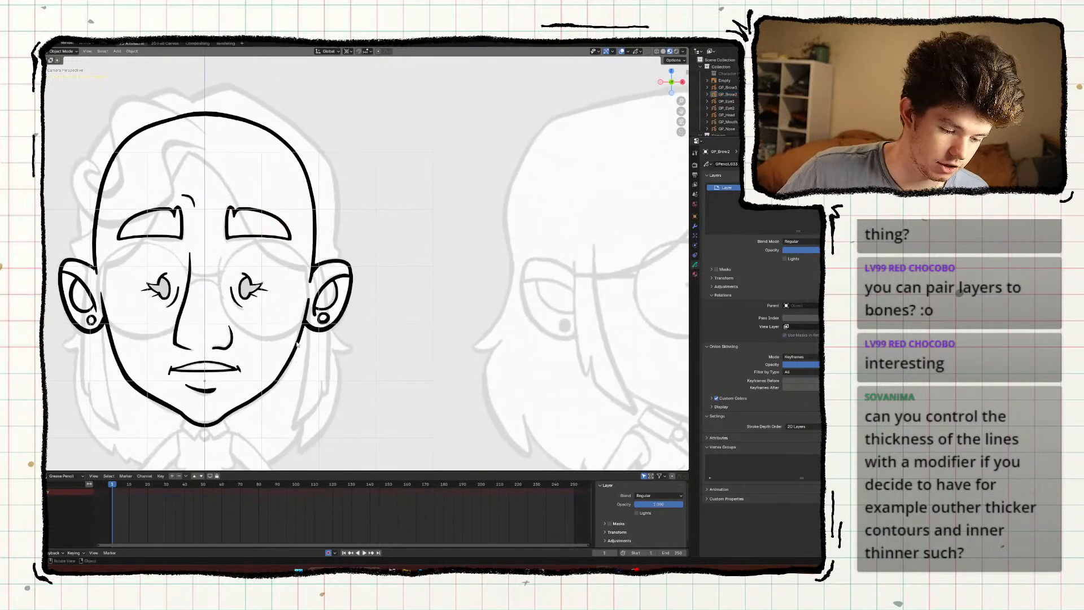
pyautogui.hotkey('shift', 'a')
pyautogui.press('Escape')
pyautogui.hotkey('shift', 'a')
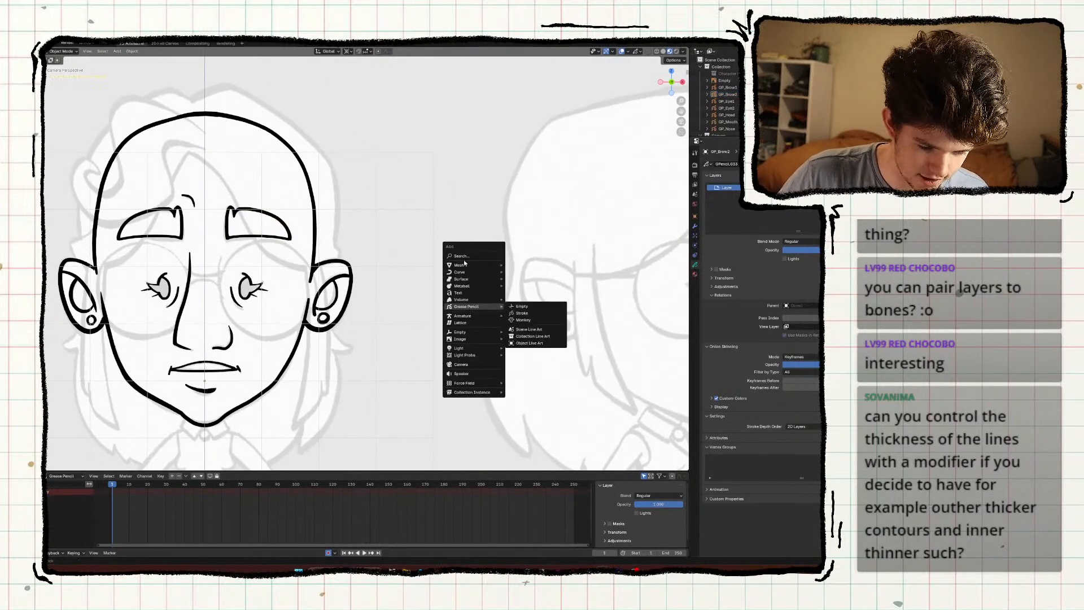
pyautogui.moveTo(466, 306)
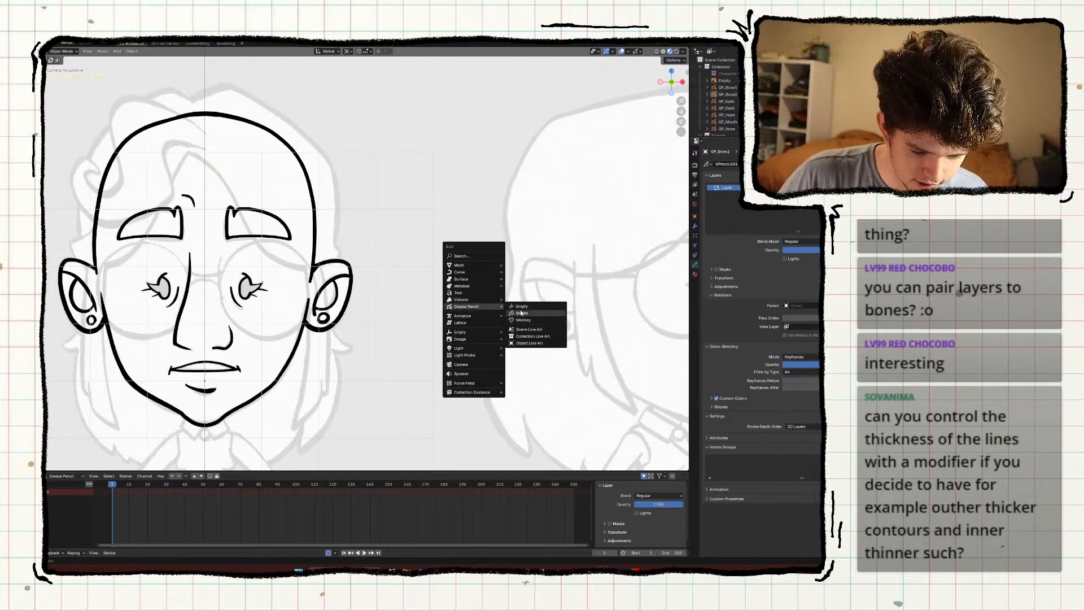
pyautogui.click(531, 306)
pyautogui.keyDown('shift'); pyautogui.moveTo(451, 362); pyautogui.dragTo(388, 376, button='middle'); pyautogui.keyUp('shift')
pyautogui.hotkey('ctrl', 'Tab')
pyautogui.click(389, 308)
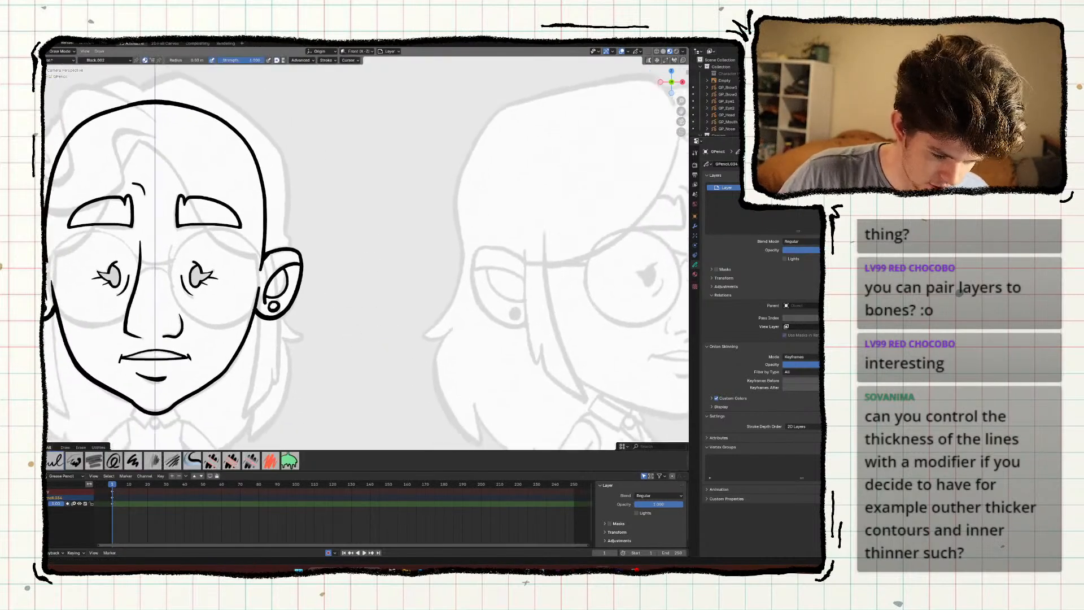
pyautogui.click(695, 274)
pyautogui.hotkey('ctrl', 'Tab')
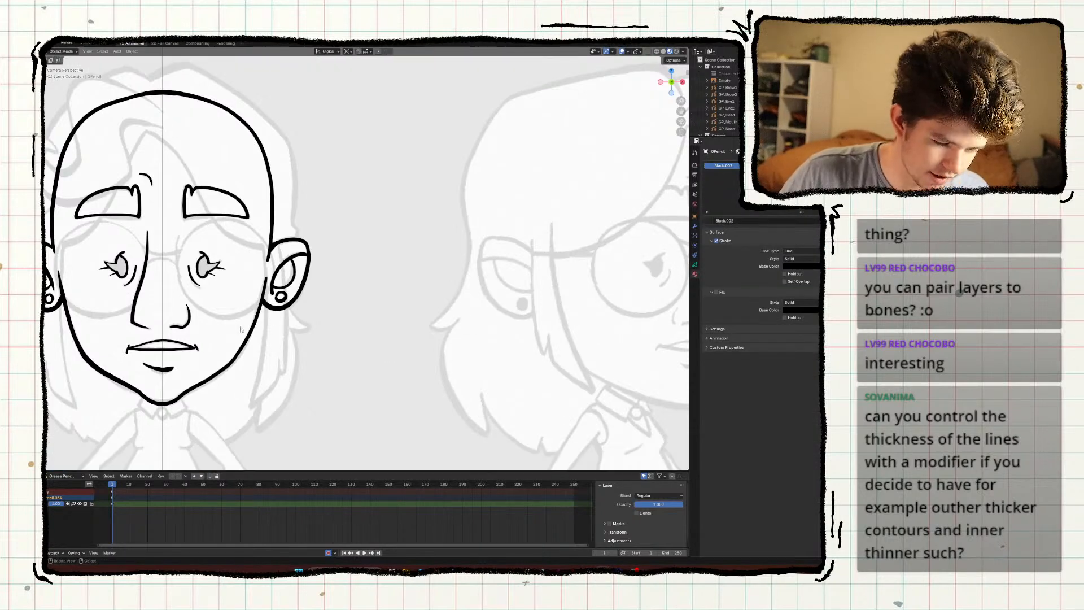
pyautogui.hotkey('alt', 'g')
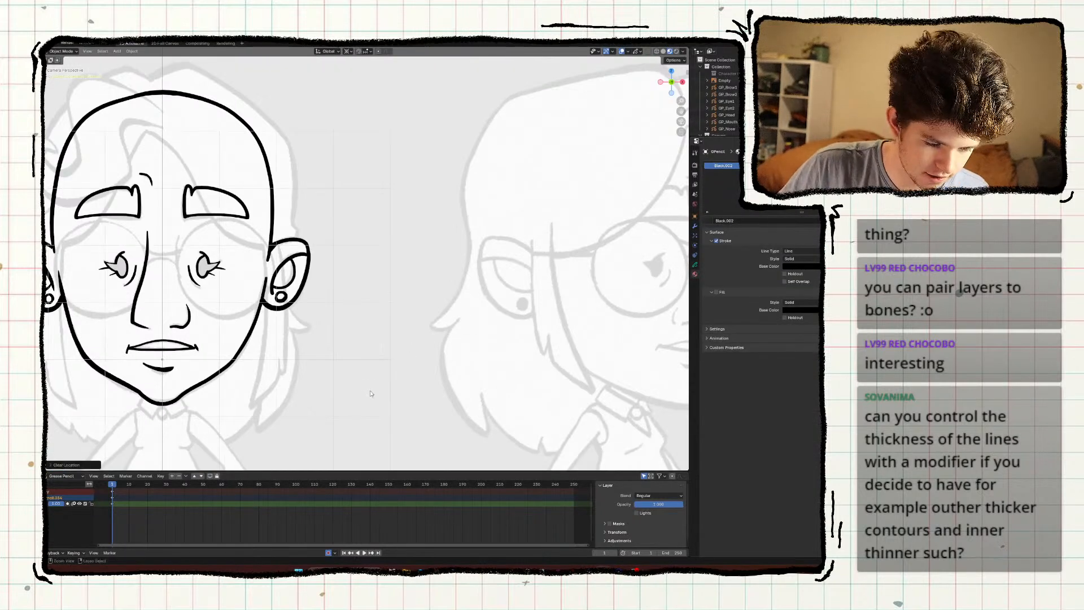
# Choose another drawing brush in Draw Mode and enlarge its radius, undoing the test strokes.
pyautogui.hotkey('ctrl', 'Tab')
pyautogui.moveTo(421, 223); pyautogui.dragTo(447, 349)
pyautogui.hotkey('ctrl', 'z')
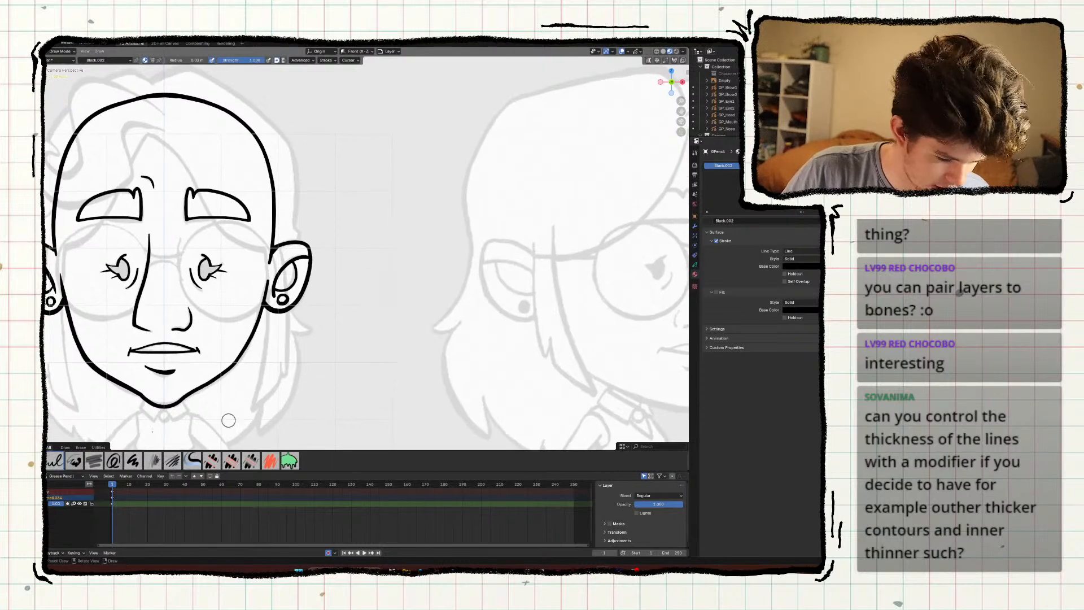
pyautogui.click(133, 461)
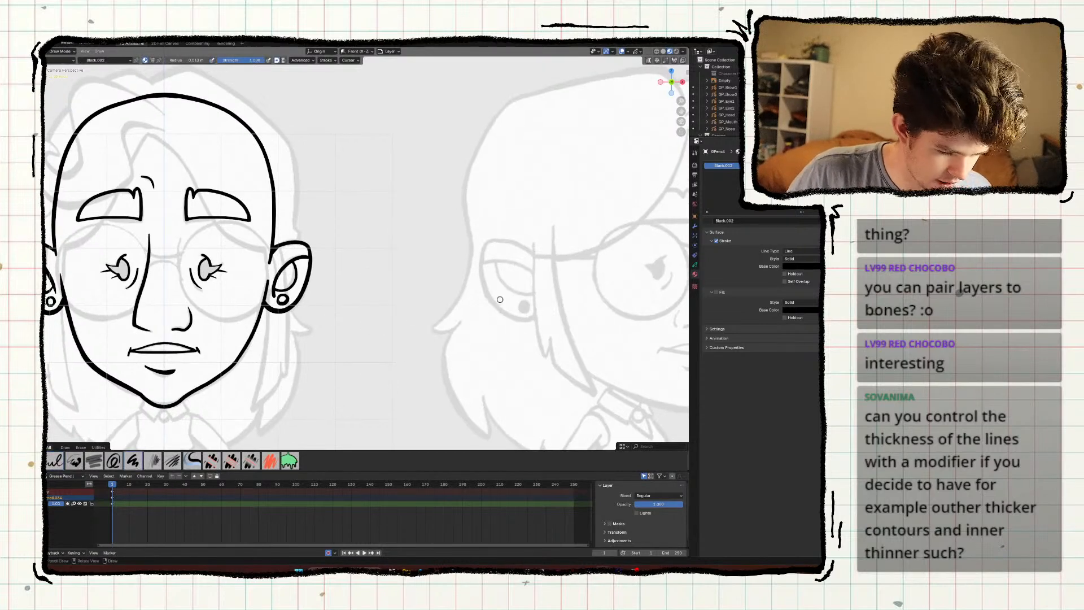
pyautogui.moveTo(551, 259)
pyautogui.mouseDown()
pyautogui.moveTo(426, 291)
pyautogui.moveTo(492, 341)
pyautogui.mouseUp()
pyautogui.hotkey('ctrl', 'z')
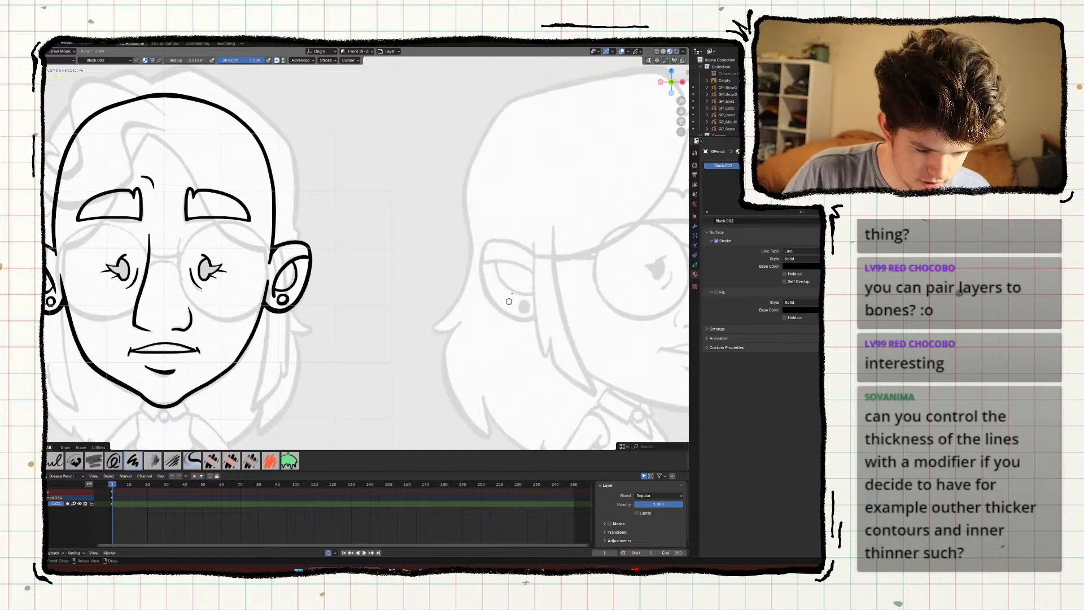
pyautogui.press('f')
pyautogui.click(492, 273)
# Draw a thick demo face beside the character, with a large circular head, two solid round eyes and a curved smile.
pyautogui.moveTo(513, 379)
pyautogui.mouseDown()
pyautogui.moveTo(508, 181)
pyautogui.moveTo(537, 350)
pyautogui.mouseUp()
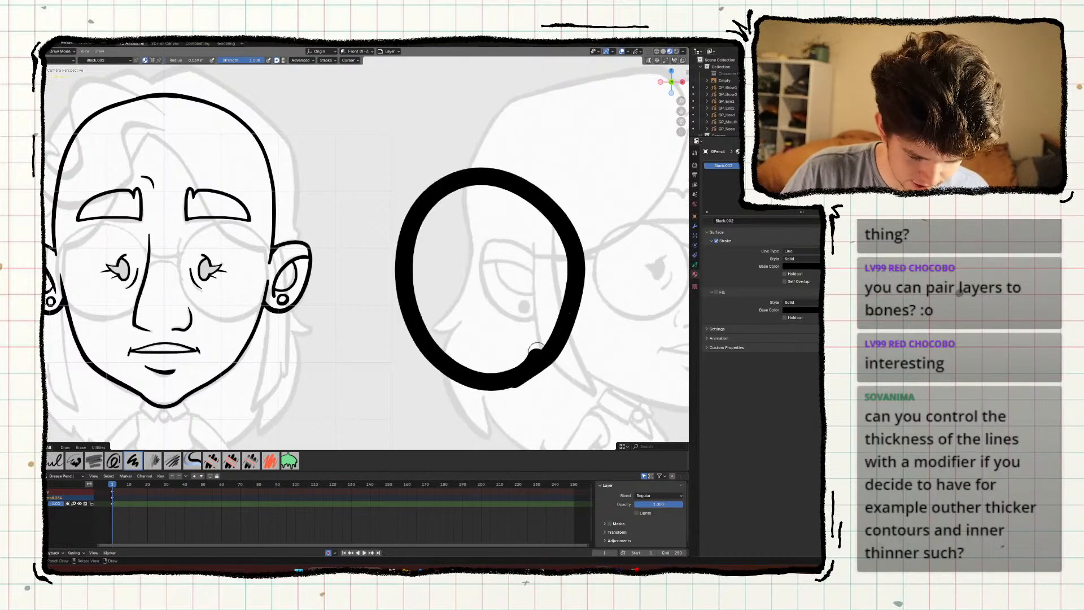
pyautogui.hotkey('ctrl', 'z')
pyautogui.moveTo(508, 271); pyautogui.dragTo(424, 367)
pyautogui.hotkey('ctrl', 'z')
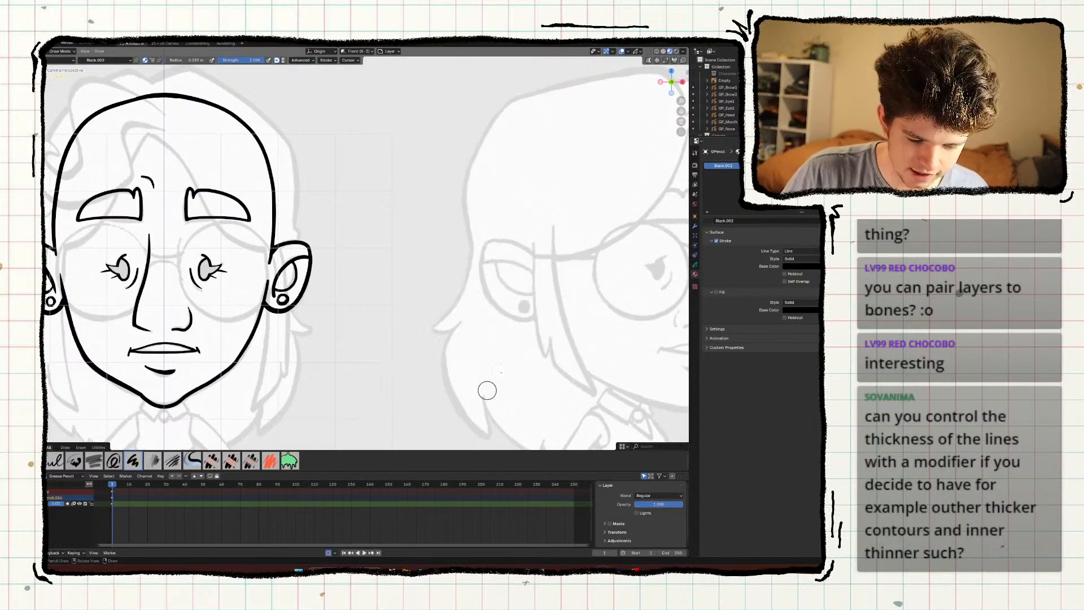
pyautogui.moveTo(598, 286)
pyautogui.mouseDown()
pyautogui.moveTo(432, 191)
pyautogui.moveTo(596, 285)
pyautogui.mouseUp()
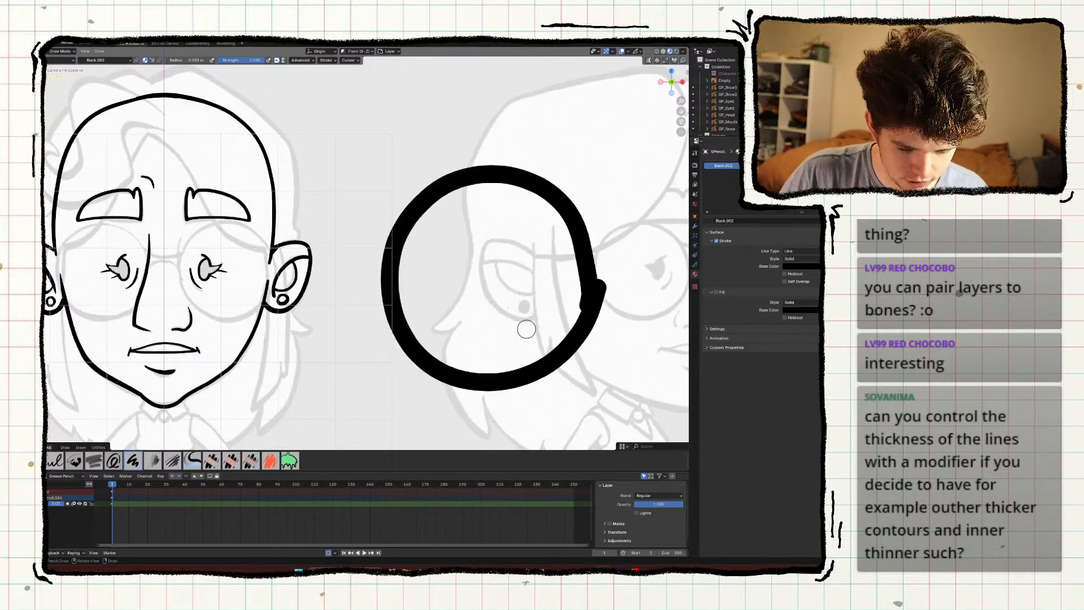
pyautogui.moveTo(524, 286); pyautogui.dragTo(454, 274)
pyautogui.moveTo(559, 303); pyautogui.dragTo(456, 311)
# Draw a looped ear on each side of the demo head, with a curved inner line in the first ear.
pyautogui.moveTo(385, 286)
pyautogui.keyDown('shift'); pyautogui.mouseDown(button='middle')
pyautogui.moveTo(378, 325)
pyautogui.moveTo(388, 303)
pyautogui.mouseUp(button='middle'); pyautogui.keyUp('shift')
pyautogui.moveTo(383, 303)
pyautogui.mouseDown()
pyautogui.moveTo(399, 373)
pyautogui.moveTo(346, 327)
pyautogui.moveTo(371, 351)
pyautogui.mouseUp()
pyautogui.hotkey('ctrl', 'z')
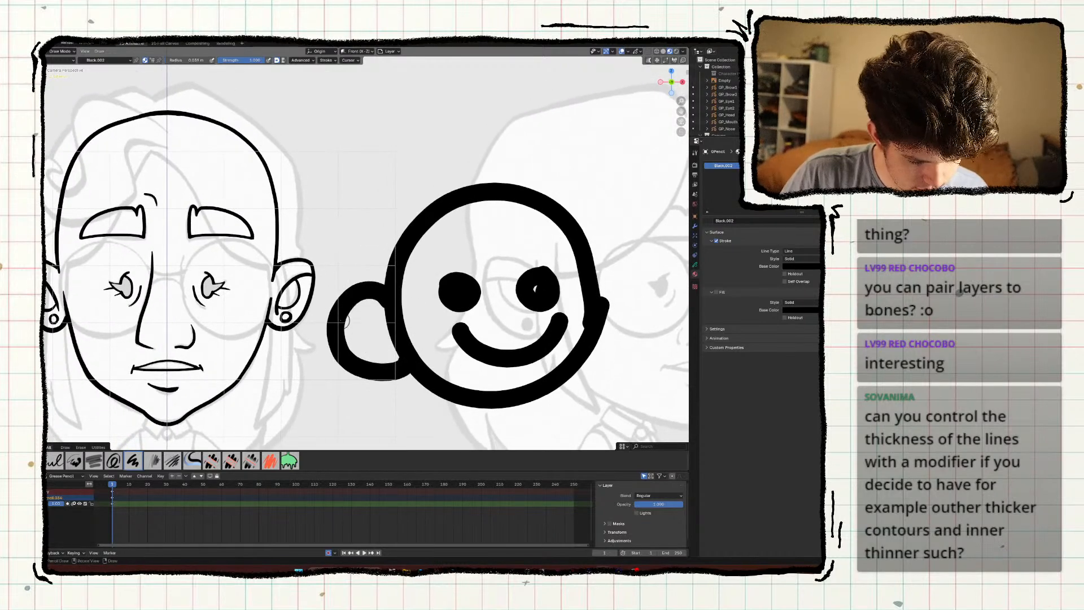
pyautogui.moveTo(386, 311); pyautogui.dragTo(345, 327)
pyautogui.moveTo(580, 289)
pyautogui.mouseDown()
pyautogui.moveTo(612, 261)
pyautogui.moveTo(601, 336)
pyautogui.mouseUp()
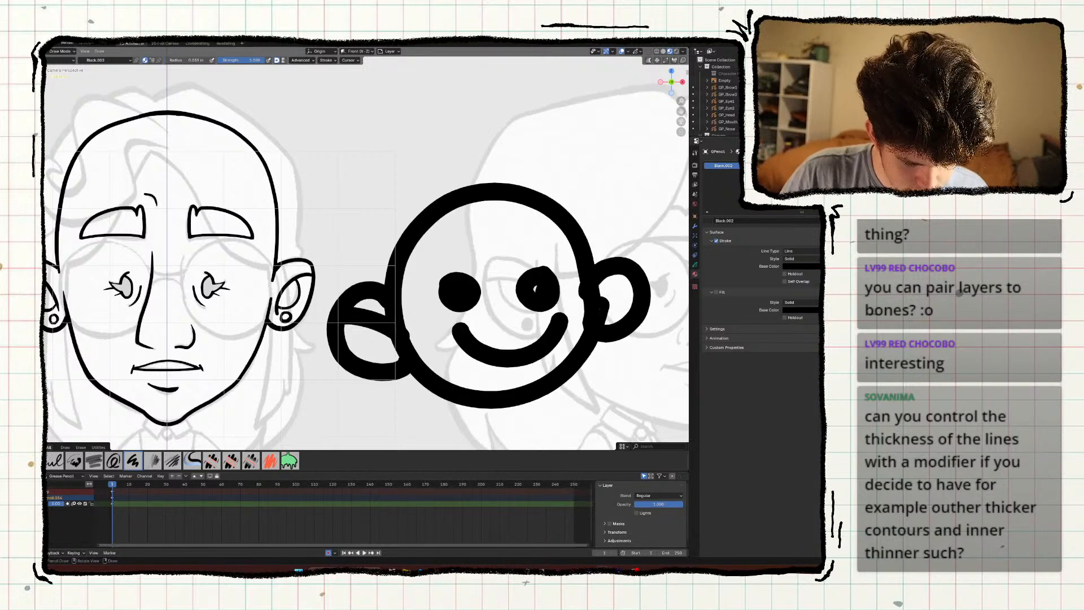
# Draw a curved inner line in the demo face's second ear and two thick hair strokes on top of its head.
pyautogui.moveTo(630, 286); pyautogui.dragTo(607, 322)
pyautogui.keyDown('shift'); pyautogui.moveTo(355, 347); pyautogui.dragTo(330, 390, button='middle'); pyautogui.keyUp('shift')
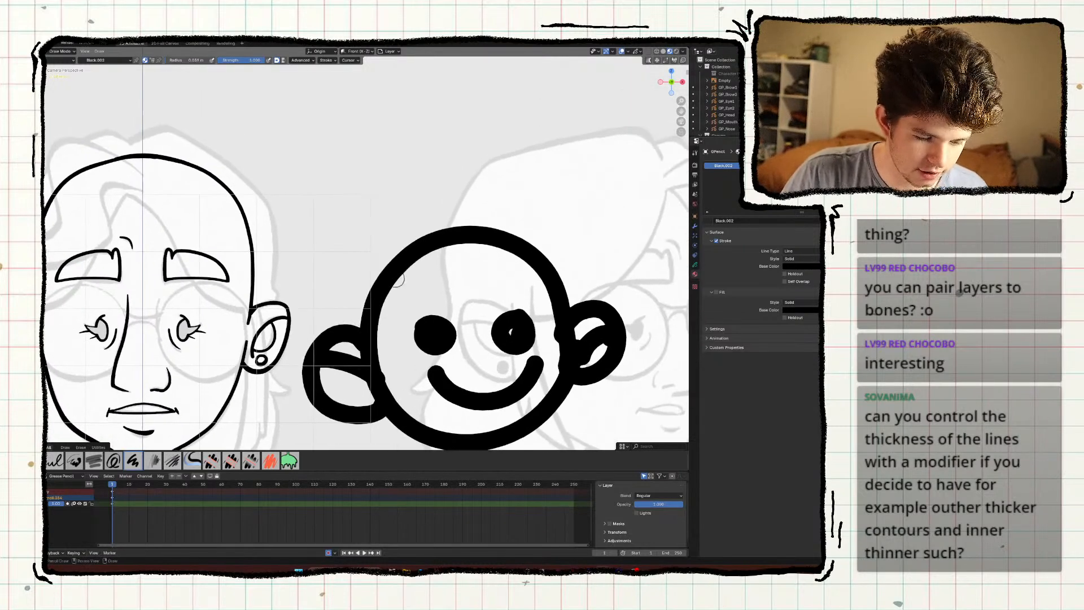
pyautogui.moveTo(418, 240); pyautogui.dragTo(508, 189)
pyautogui.moveTo(469, 221); pyautogui.dragTo(527, 218)
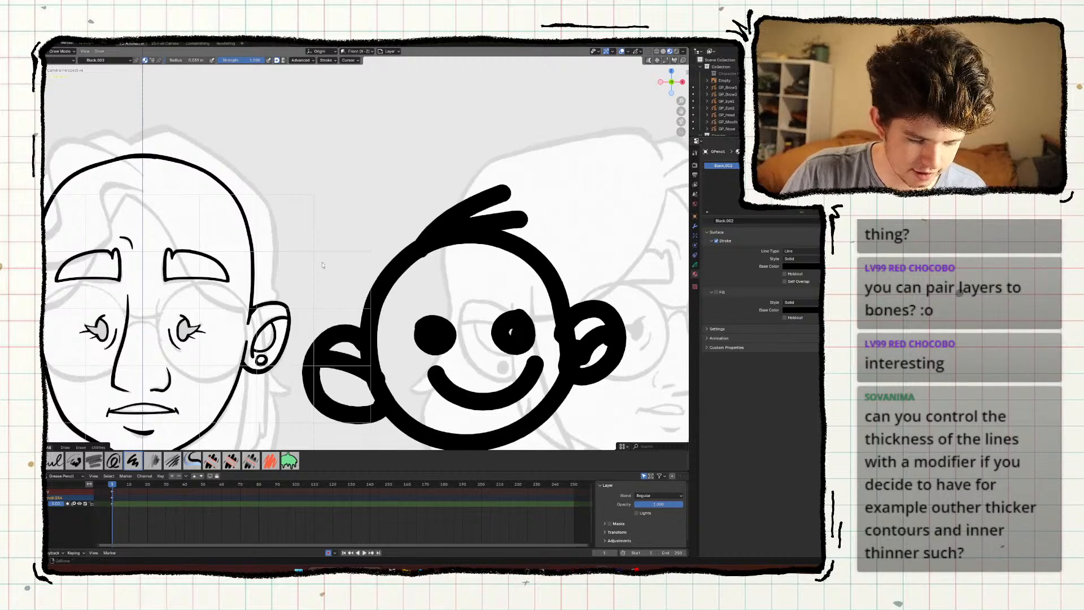
pyautogui.keyDown('shift'); pyautogui.moveTo(528, 219); pyautogui.dragTo(492, 176, button='middle'); pyautogui.keyUp('shift')
# Add a Thickness modifier to the demo face and lower its thickness factor to get thin lines.
pyautogui.click(695, 226)
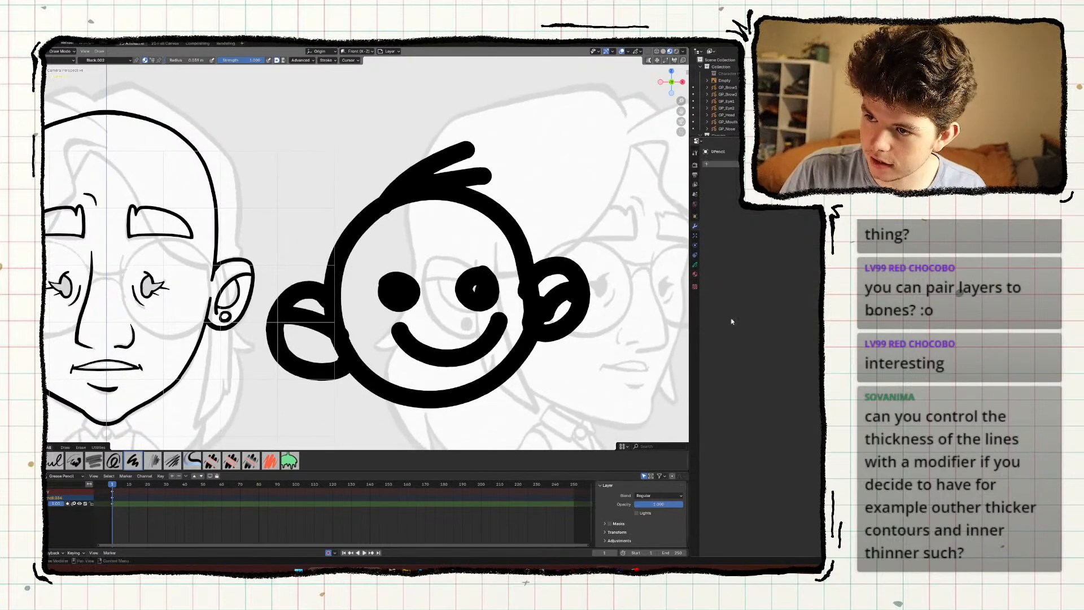
pyautogui.moveTo(690, 335); pyautogui.dragTo(575, 336)
pyautogui.click(638, 164)
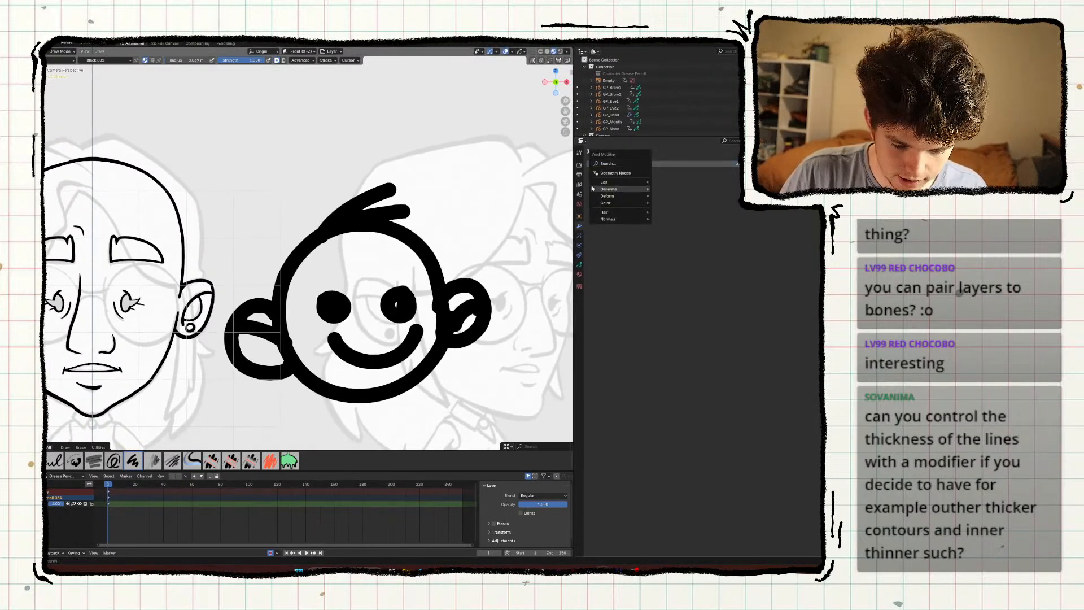
pyautogui.click(608, 163)
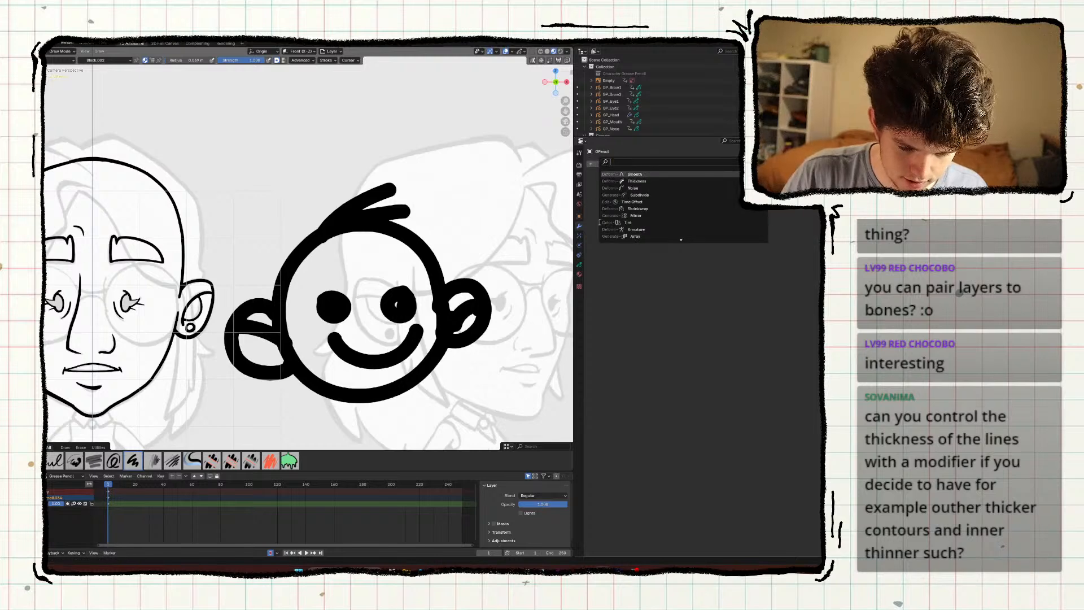
pyautogui.click(636, 180)
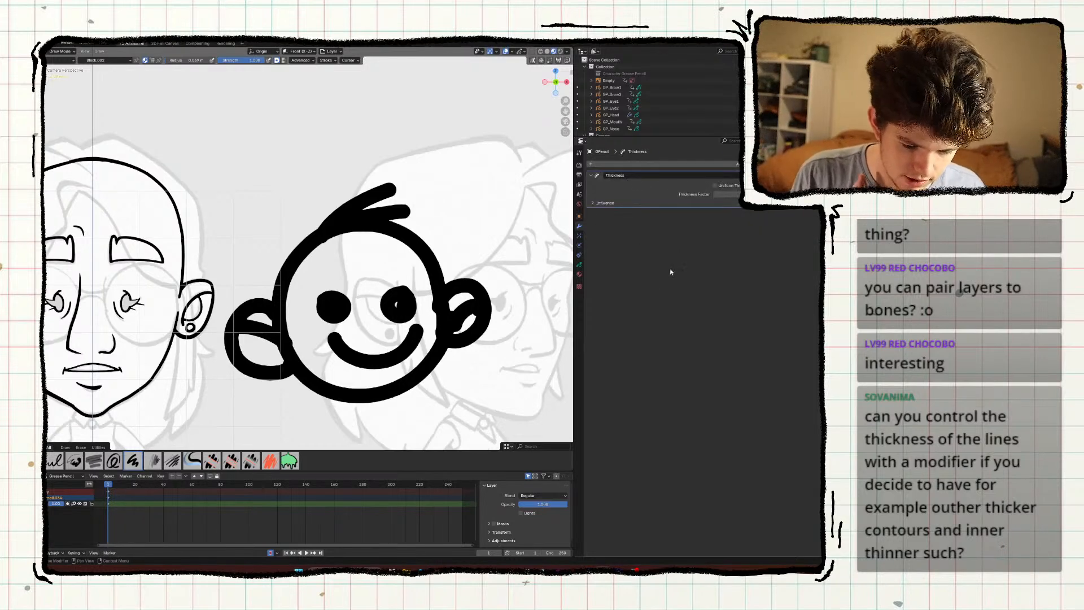
pyautogui.moveTo(737, 193); pyautogui.dragTo(452, 215)
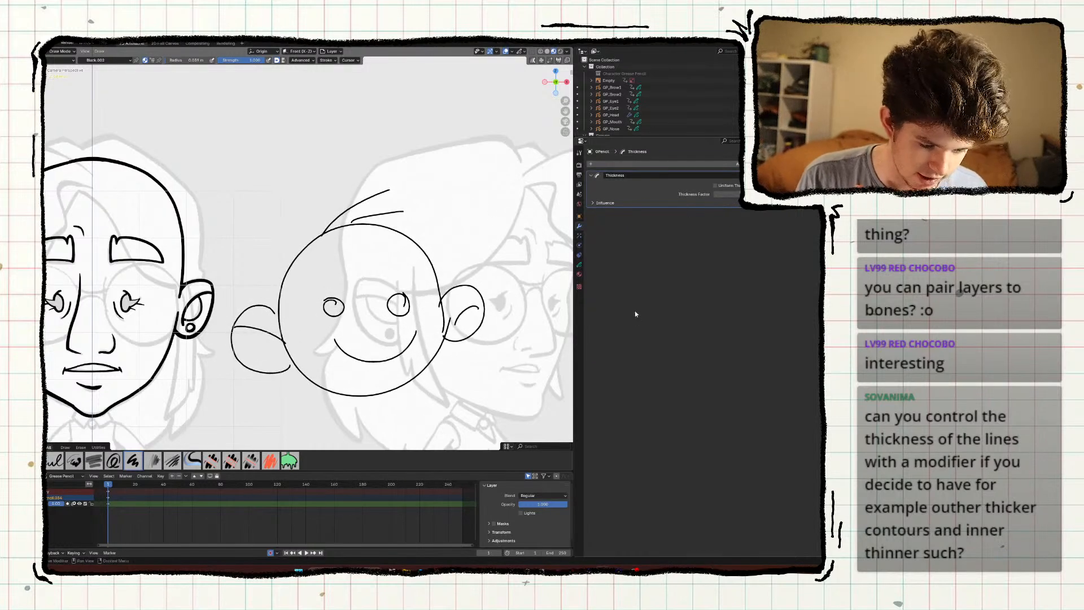
# Enable the Thickness modifier's custom influence curve and reshape it with extra points to vary the width along each stroke.
pyautogui.click(595, 204)
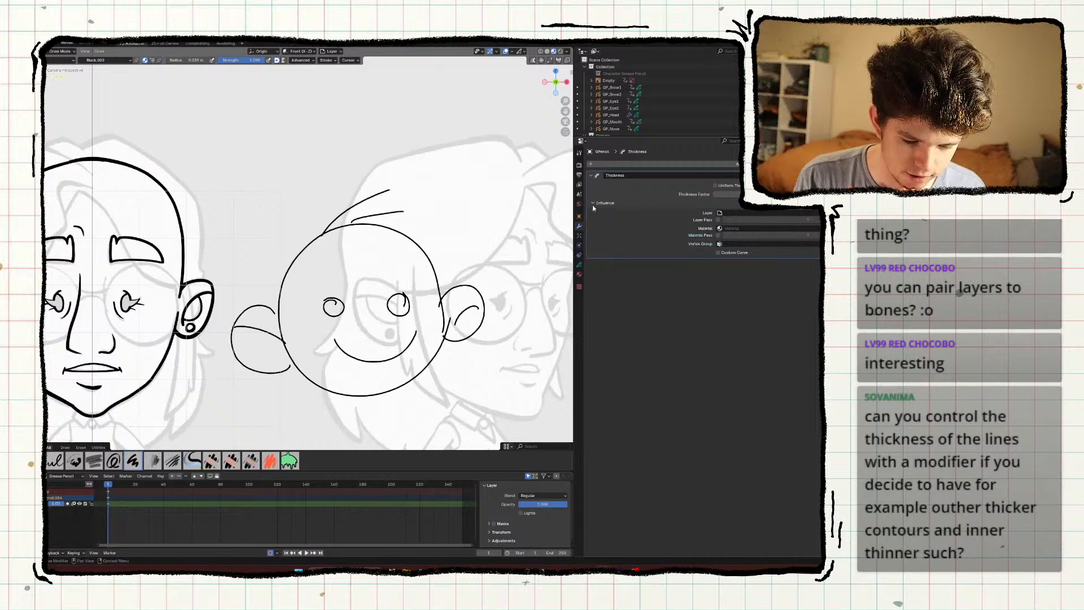
pyautogui.click(719, 253)
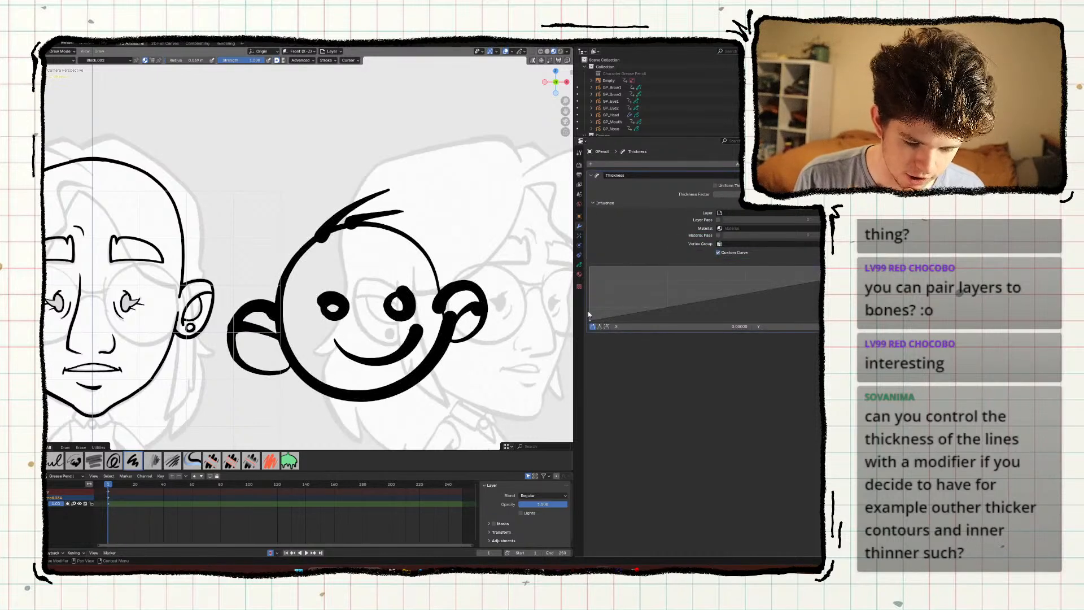
pyautogui.moveTo(591, 319); pyautogui.dragTo(581, 256)
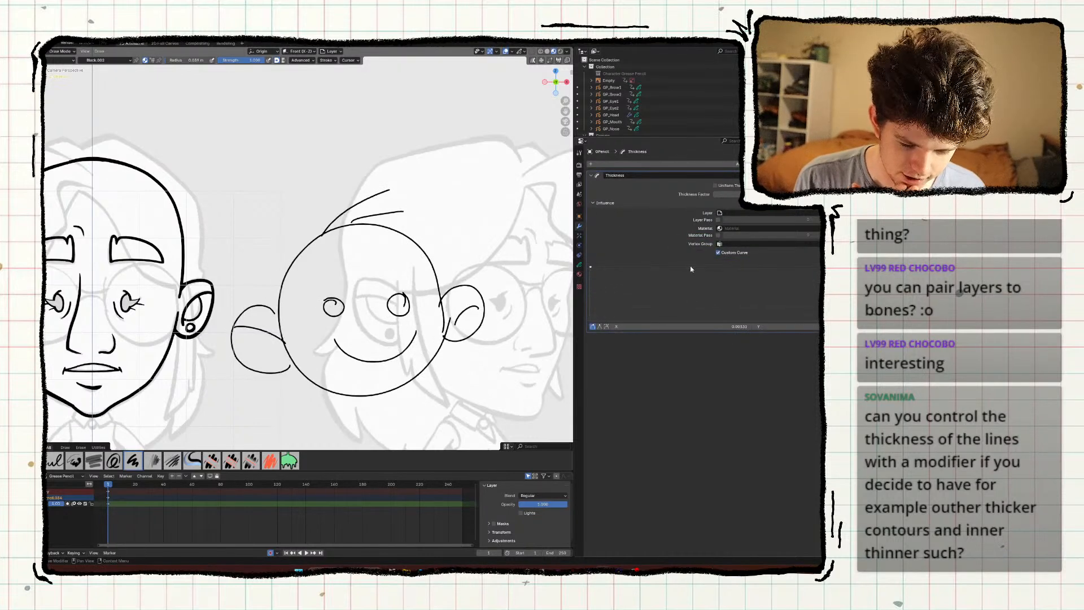
pyautogui.moveTo(692, 267)
pyautogui.mouseDown()
pyautogui.moveTo(700, 308)
pyautogui.moveTo(745, 318)
pyautogui.mouseUp()
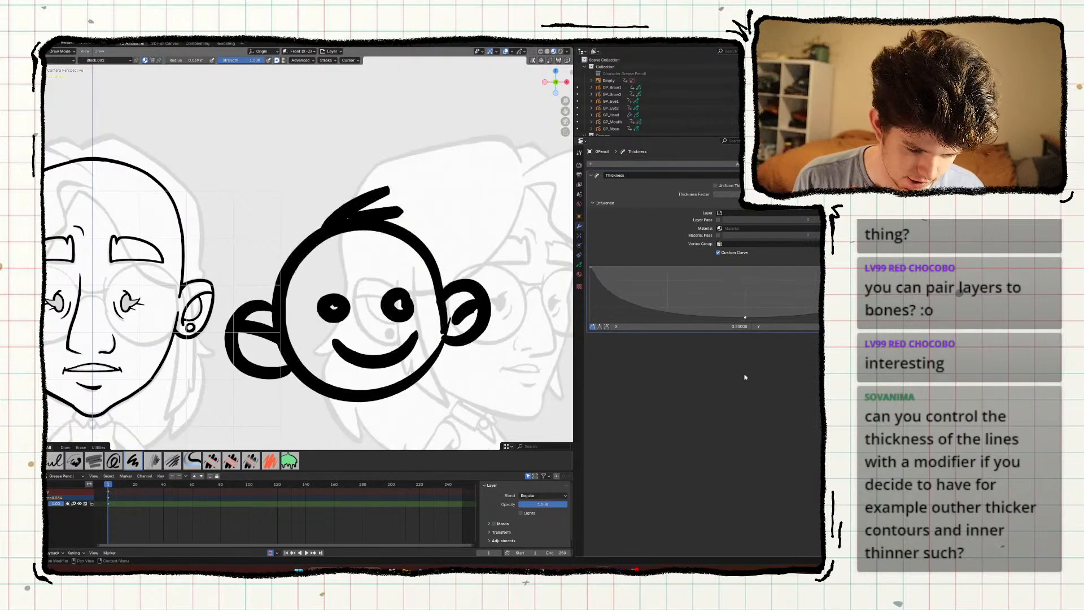
pyautogui.click(745, 320)
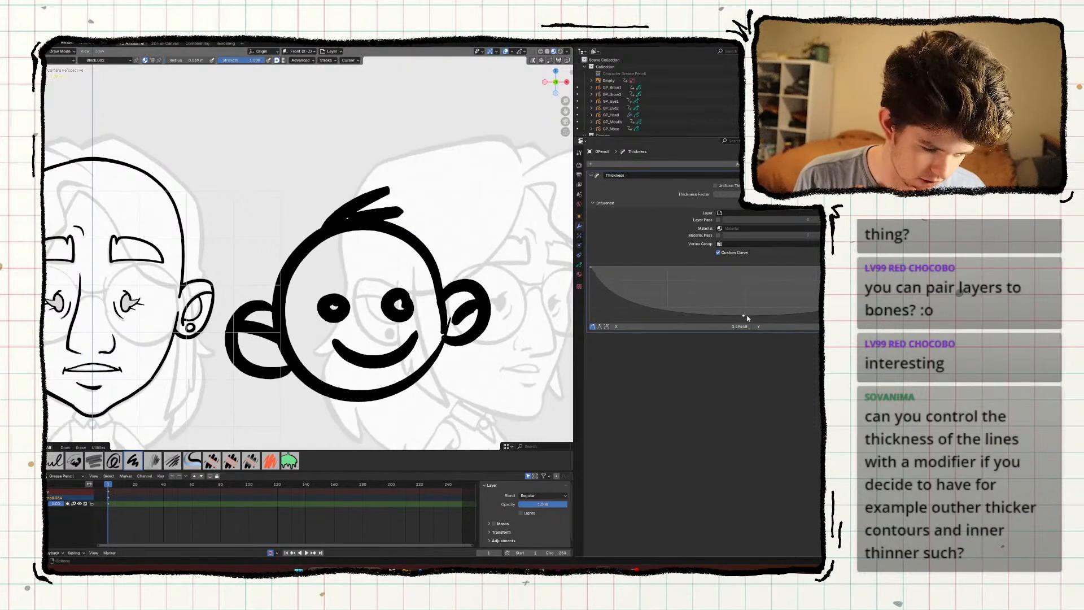
pyautogui.moveTo(621, 295); pyautogui.dragTo(632, 272)
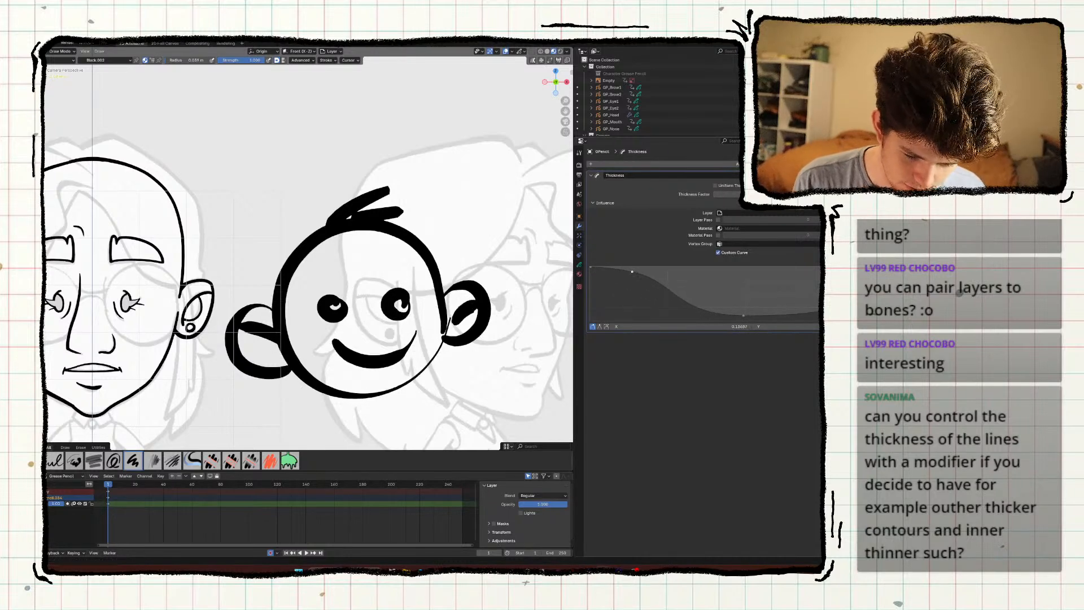
pyautogui.moveTo(851, 305); pyautogui.dragTo(851, 290)
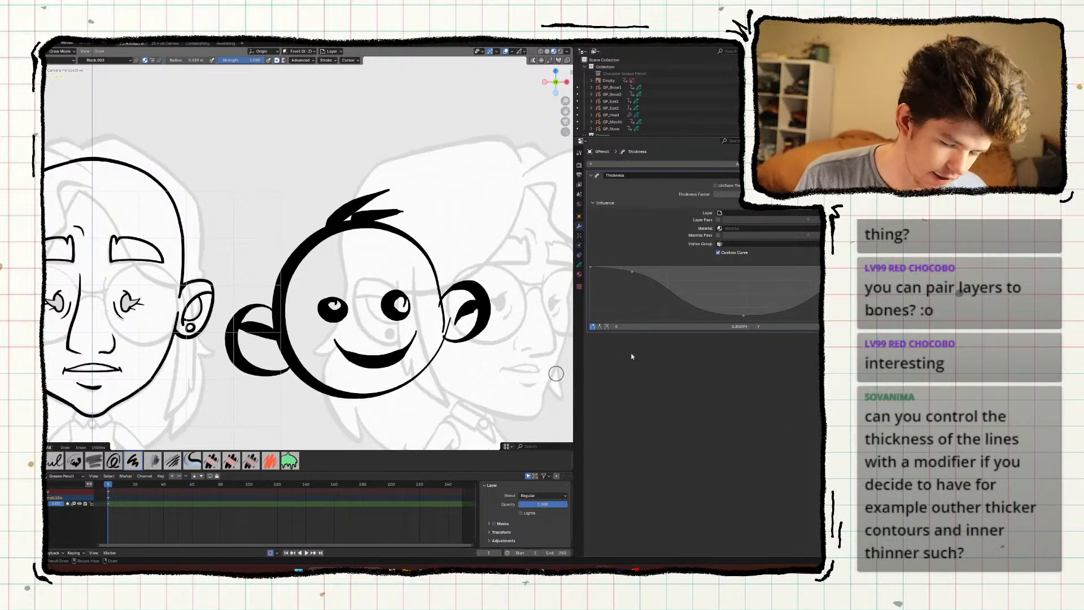
pyautogui.moveTo(743, 314); pyautogui.dragTo(744, 307)
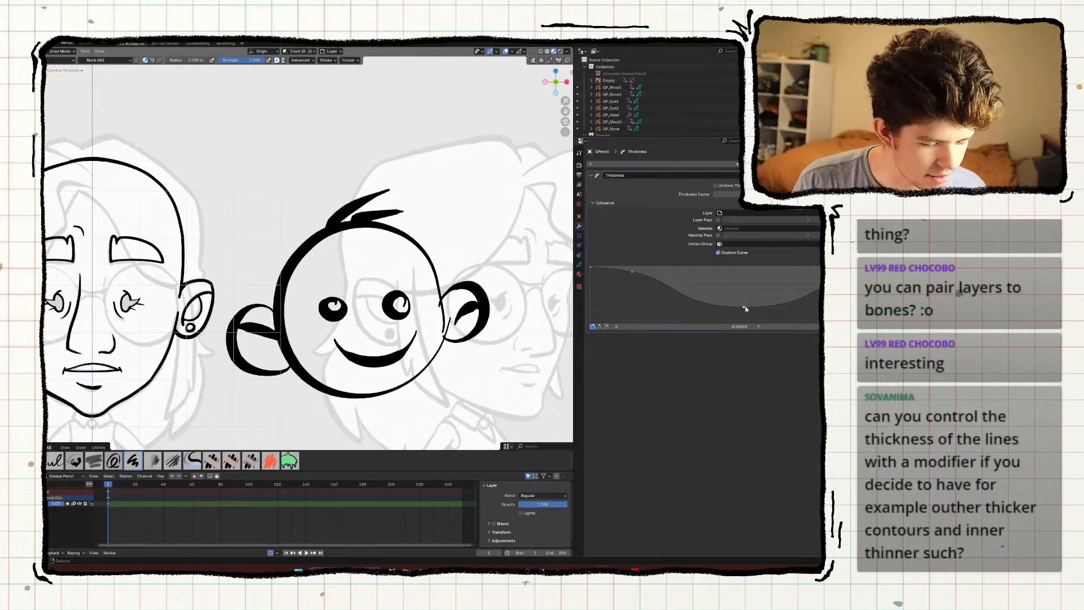
# Add a Noise modifier to the demo face and raise its thickness noise and noise scale.
pyautogui.click(593, 175)
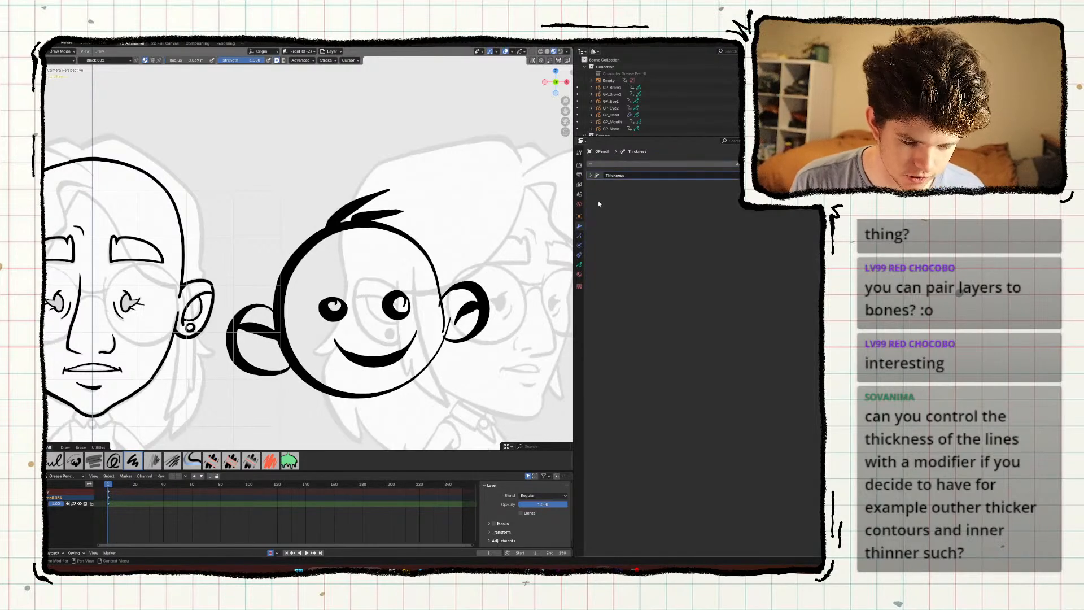
pyautogui.click(601, 165)
pyautogui.write('no')
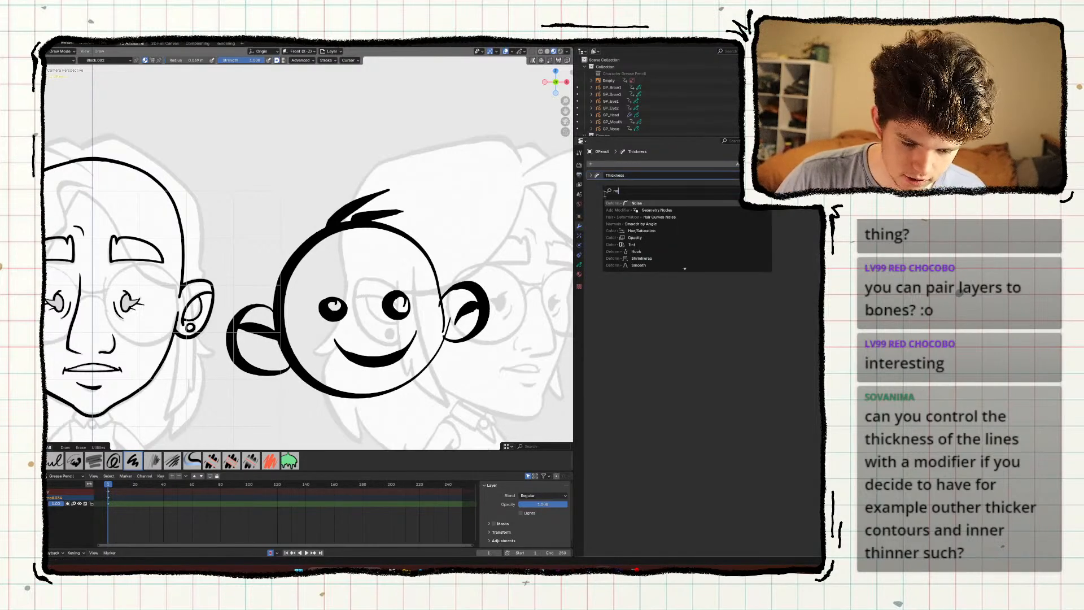
pyautogui.click(636, 203)
pyautogui.moveTo(727, 194); pyautogui.dragTo(507, 225)
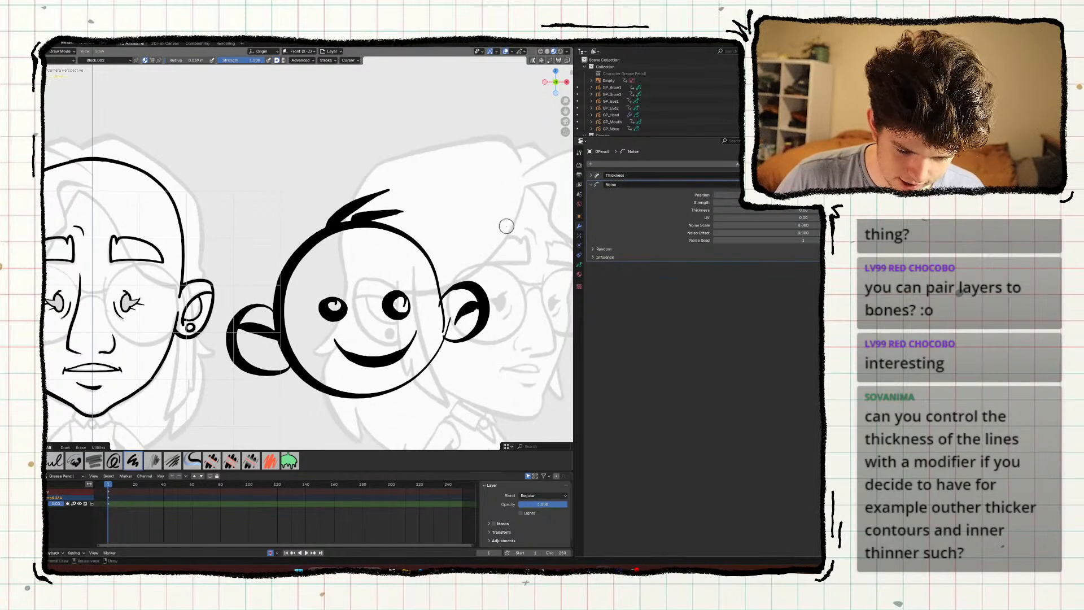
pyautogui.moveTo(730, 210)
pyautogui.mouseDown()
pyautogui.moveTo(824, 243)
pyautogui.moveTo(798, 252)
pyautogui.mouseUp()
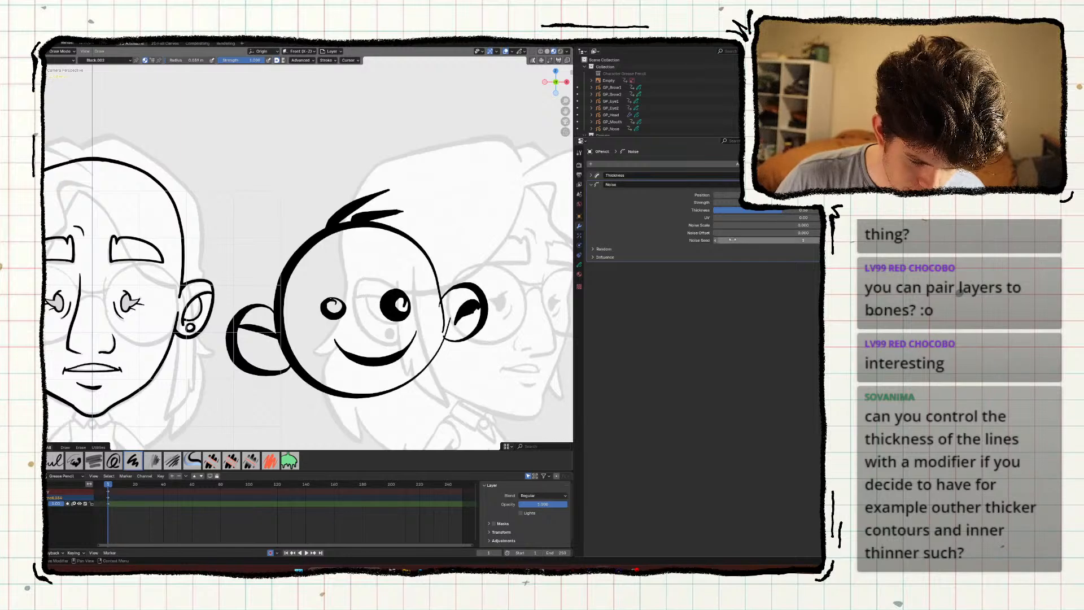
pyautogui.press('Return')
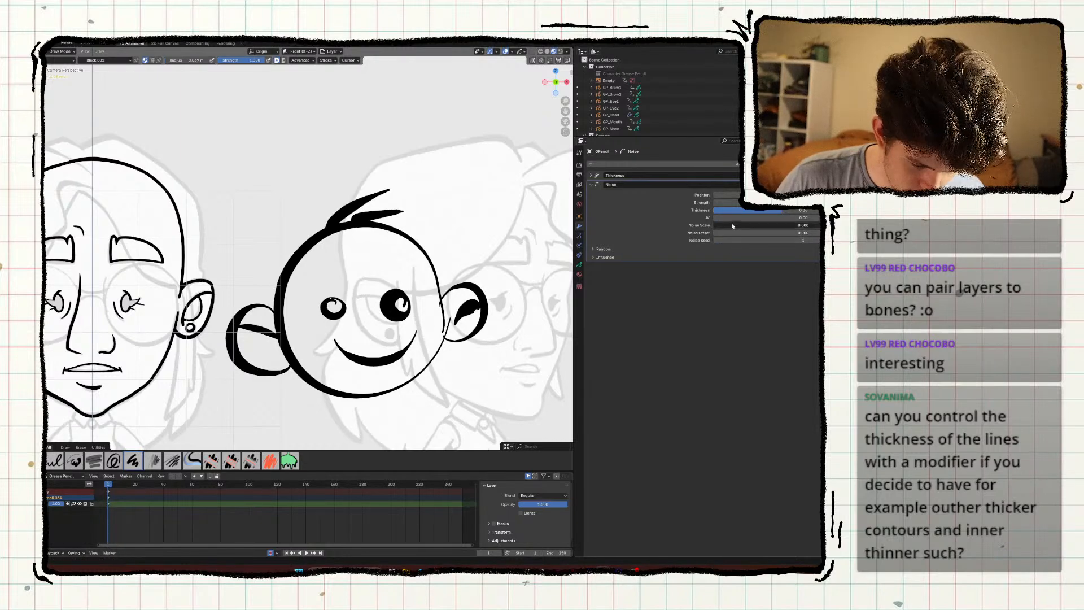
pyautogui.moveTo(731, 223); pyautogui.dragTo(753, 226)
# Play the animation to preview the line noise, reduce the noise scale, and return to the first frame.
pyautogui.press('space')
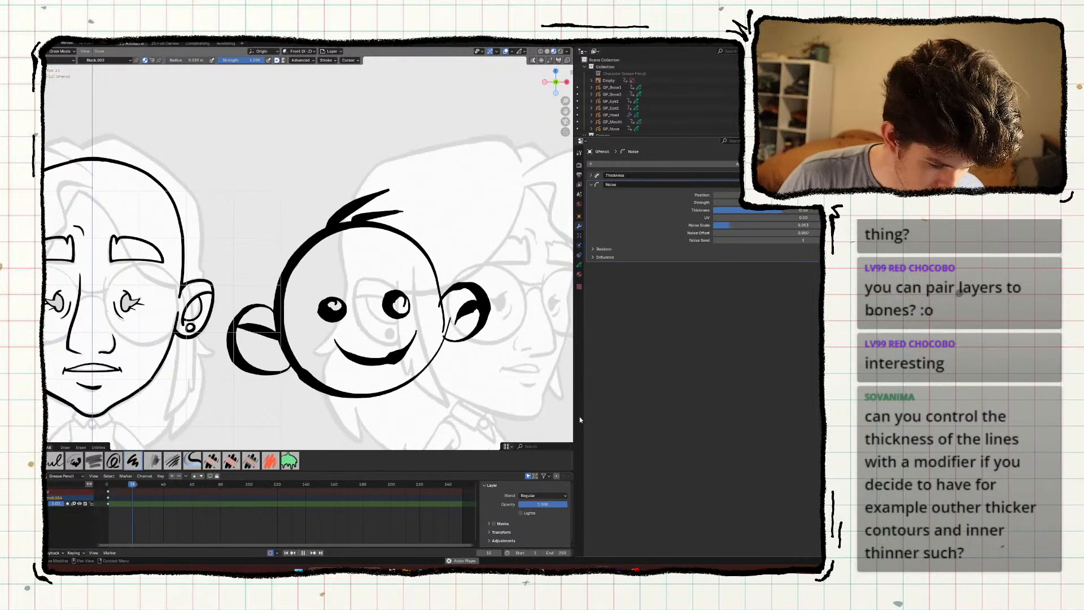
pyautogui.keyDown('shift'); pyautogui.moveTo(184, 410); pyautogui.dragTo(179, 389, button='middle'); pyautogui.keyUp('shift')
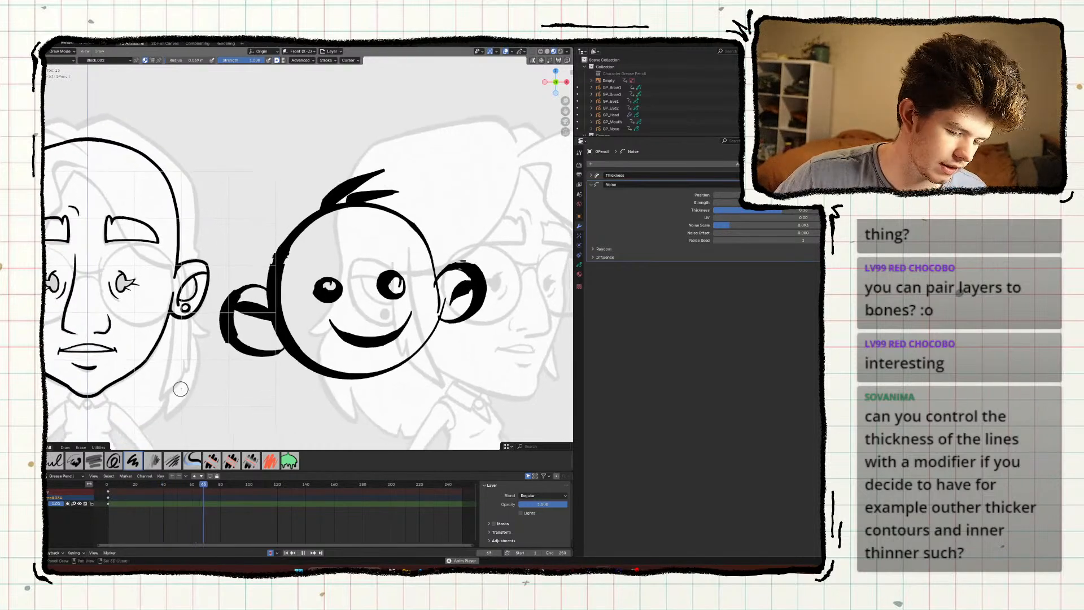
pyautogui.moveTo(722, 225); pyautogui.dragTo(708, 231)
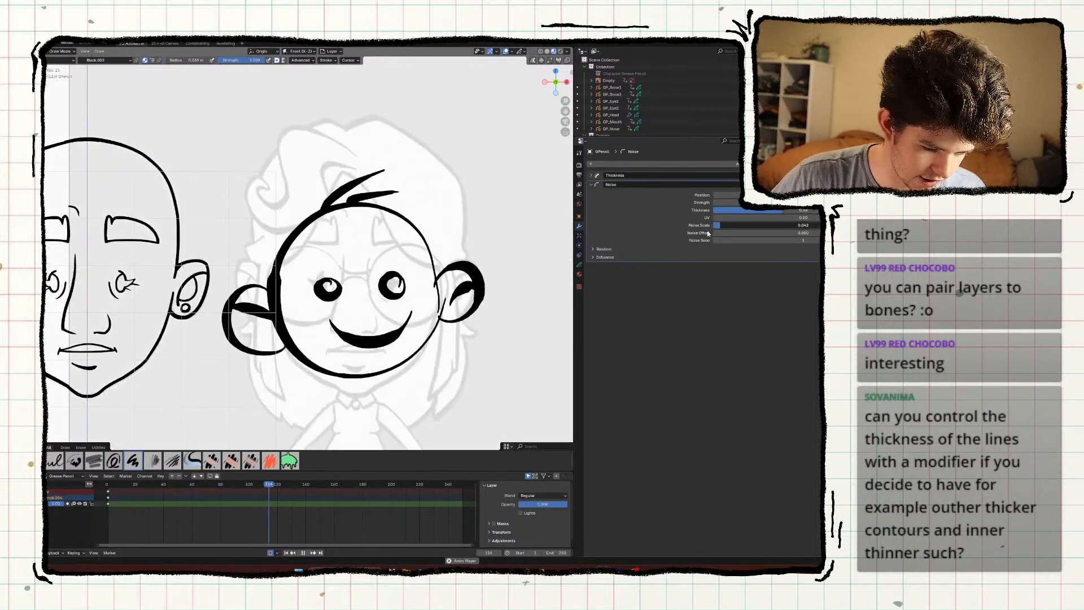
pyautogui.keyDown('shift'); pyautogui.moveTo(219, 355); pyautogui.dragTo(268, 382, button='middle'); pyautogui.keyUp('shift')
pyautogui.press('space')
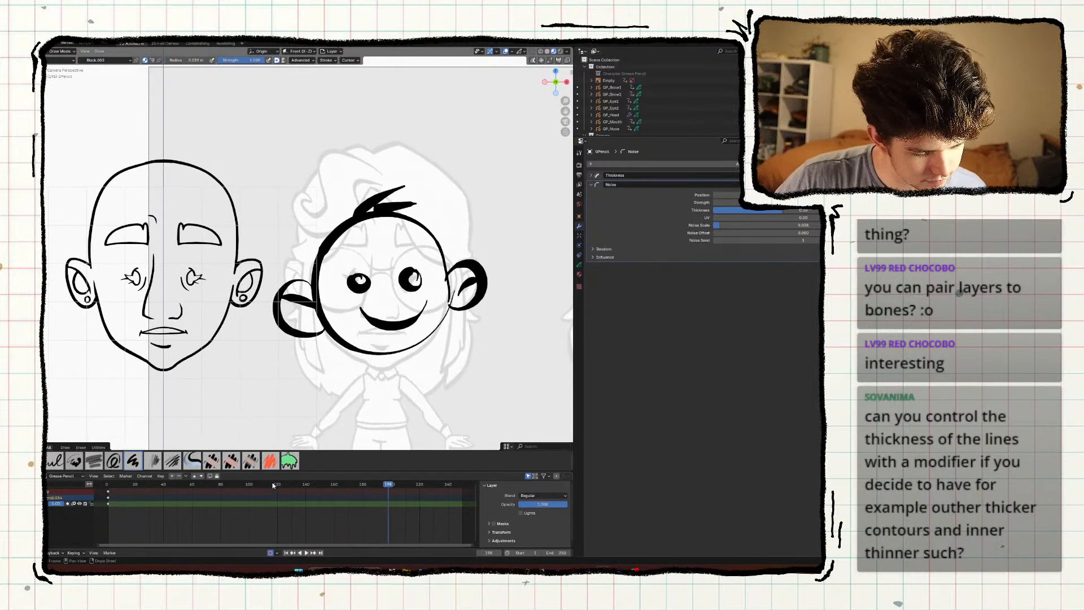
pyautogui.hotkey('shift', 'Left')
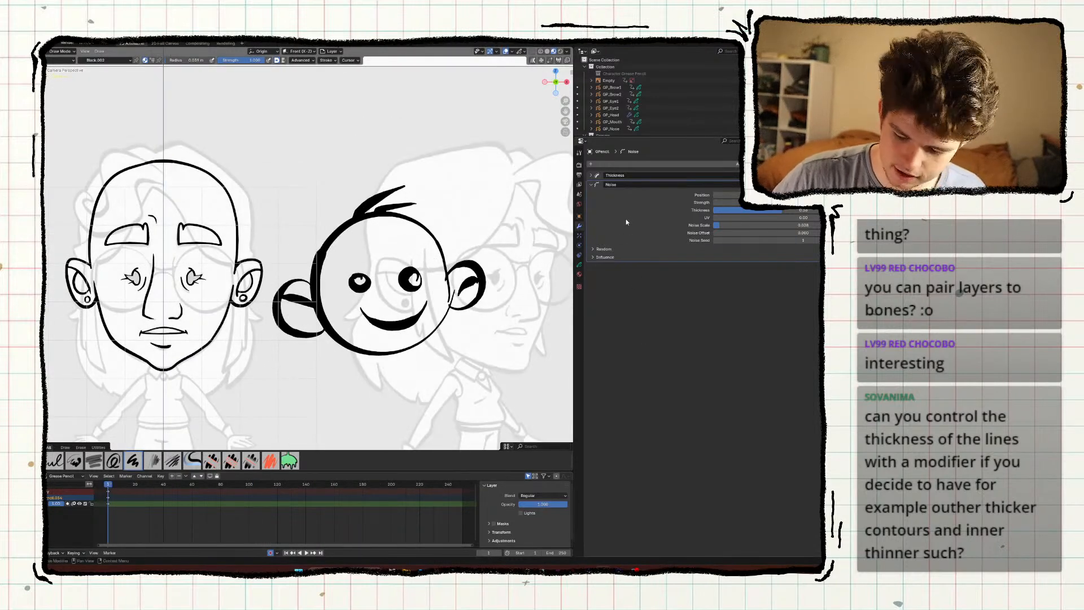
# Remove the Noise modifier and readjust the Thickness modifier's factor and the dip in its custom curve.
pyautogui.hotkey('ctrl', 'x')
pyautogui.click(590, 176)
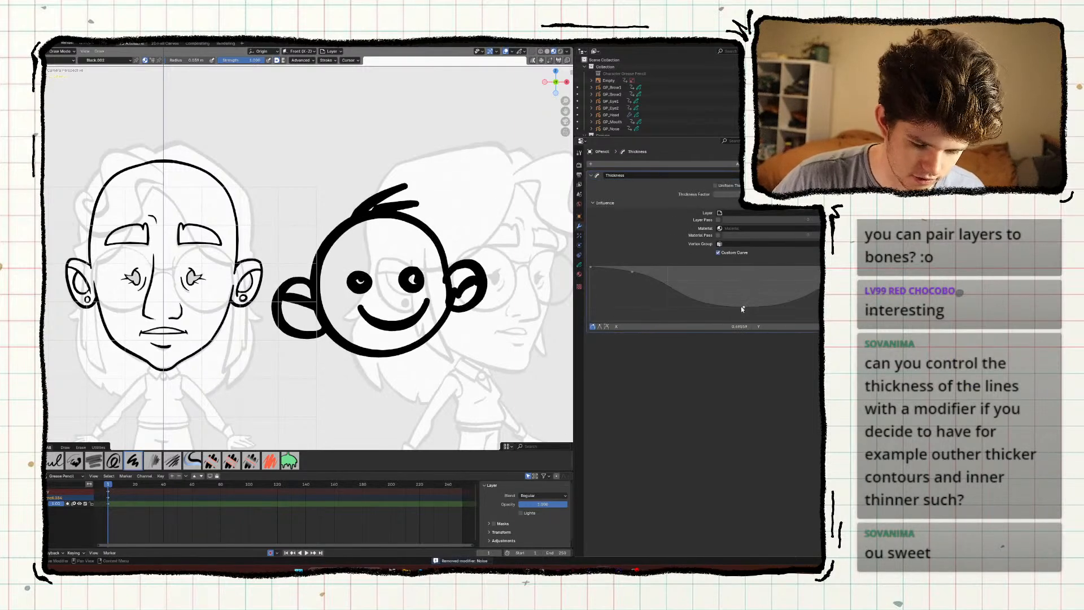
pyautogui.moveTo(743, 307); pyautogui.dragTo(740, 282)
pyautogui.moveTo(756, 194); pyautogui.dragTo(725, 193)
pyautogui.moveTo(741, 292)
pyautogui.mouseDown()
pyautogui.moveTo(741, 315)
pyautogui.moveTo(741, 298)
pyautogui.mouseUp()
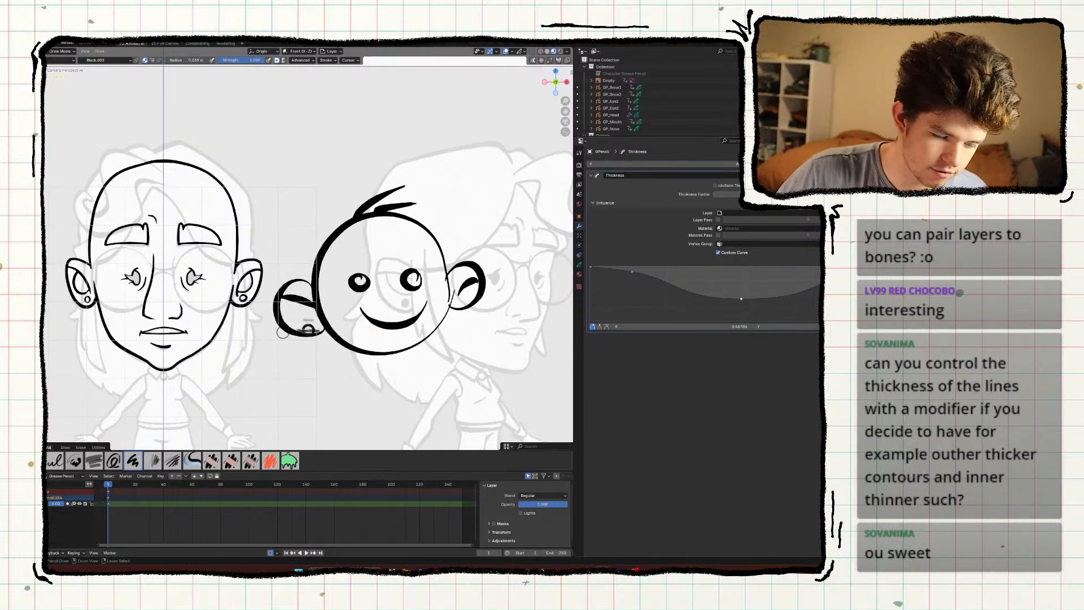
# Delete the demo face object in Object Mode and widen the viewport around the character's face.
pyautogui.hotkey('ctrl', 'Tab')
pyautogui.press('x')
pyautogui.click(331, 342)
pyautogui.keyDown('shift'); pyautogui.moveTo(332, 344); pyautogui.dragTo(457, 356, button='middle'); pyautogui.keyUp('shift')
pyautogui.scroll(3, 322, 377)
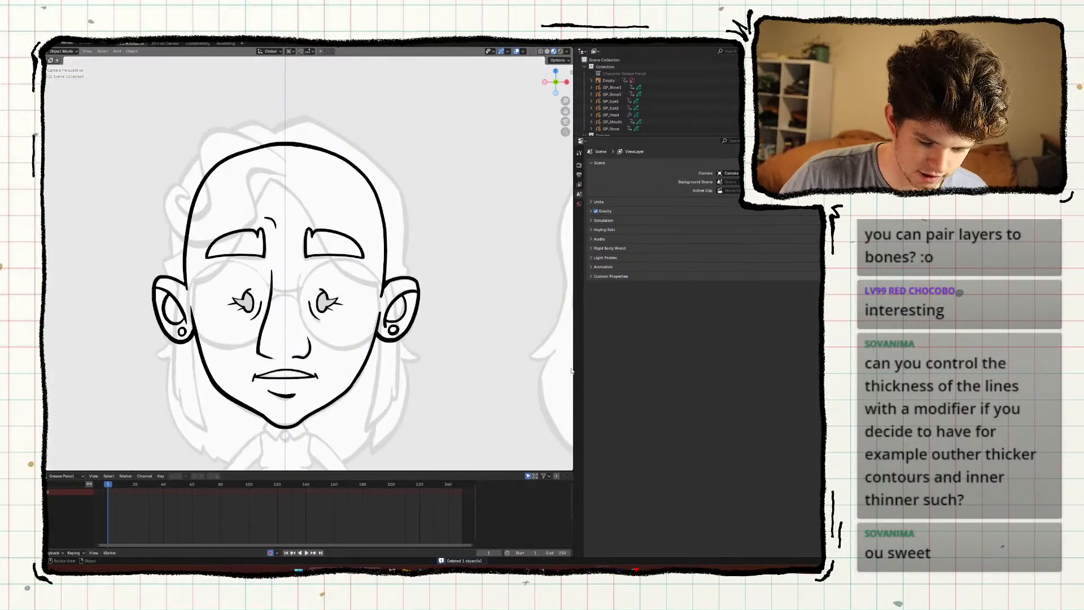
pyautogui.moveTo(573, 372); pyautogui.dragTo(744, 372)
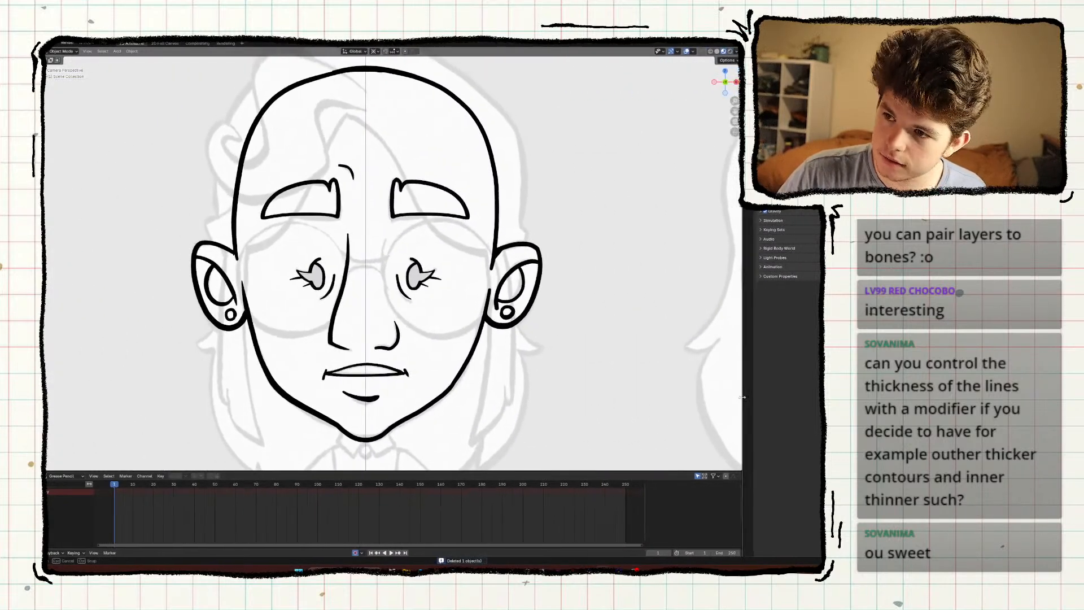
pyautogui.scroll(-4, 427, 375)
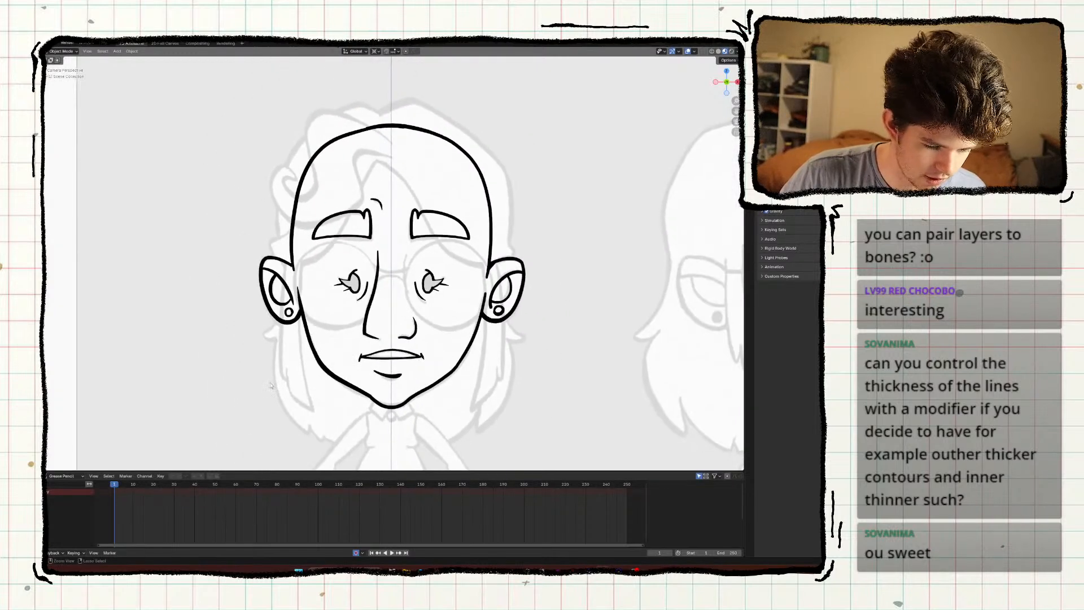
pyautogui.scroll(-1, 285, 432)
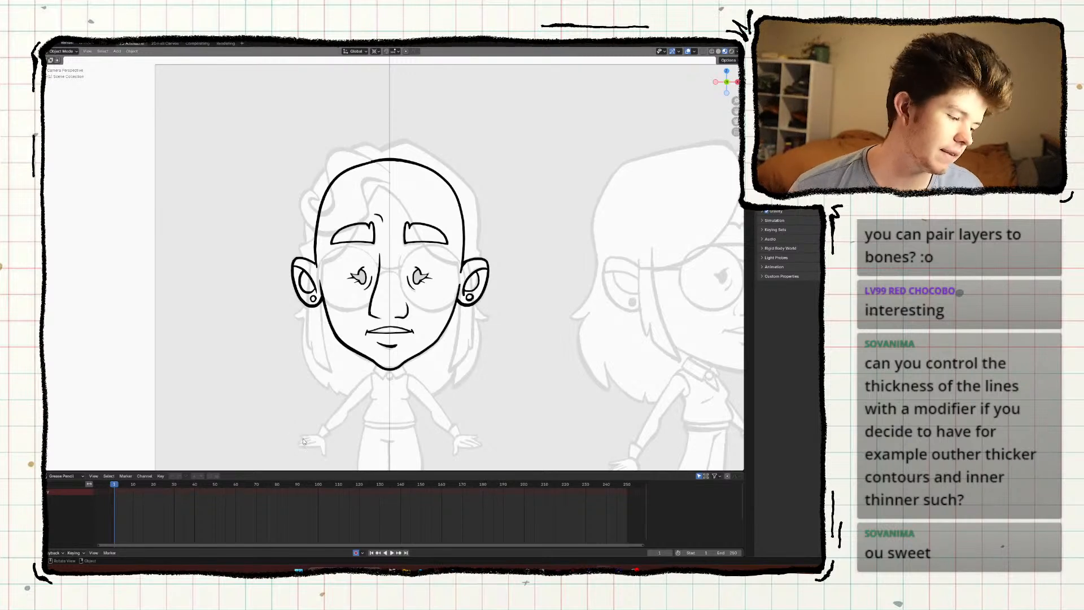
# Select the strokes of both ears in the head object and separate them into their own Grease Pencil object.
pyautogui.rightClick(295, 360)
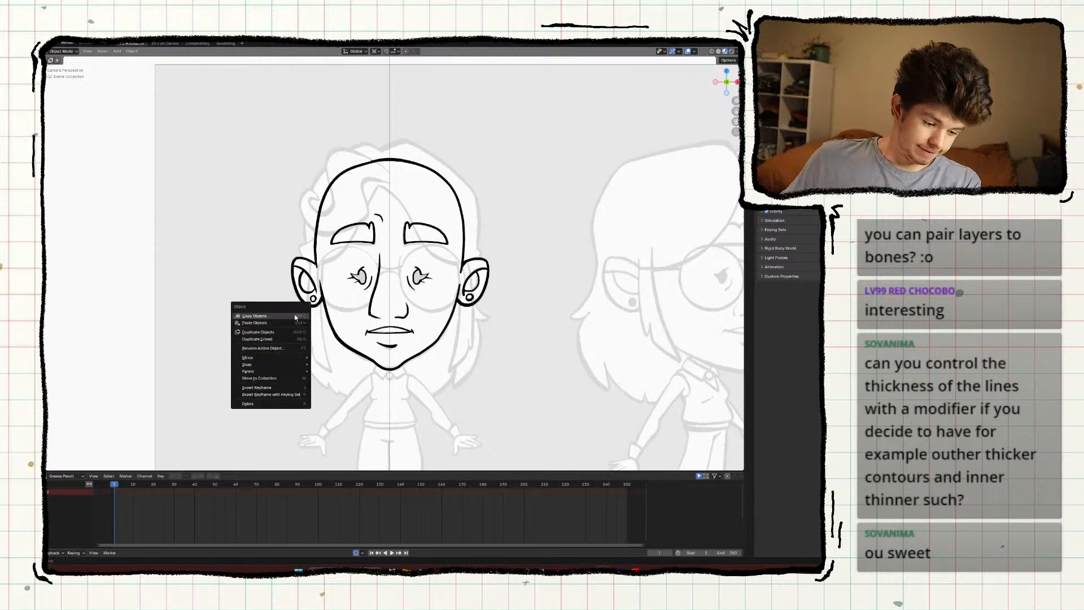
pyautogui.click(294, 314)
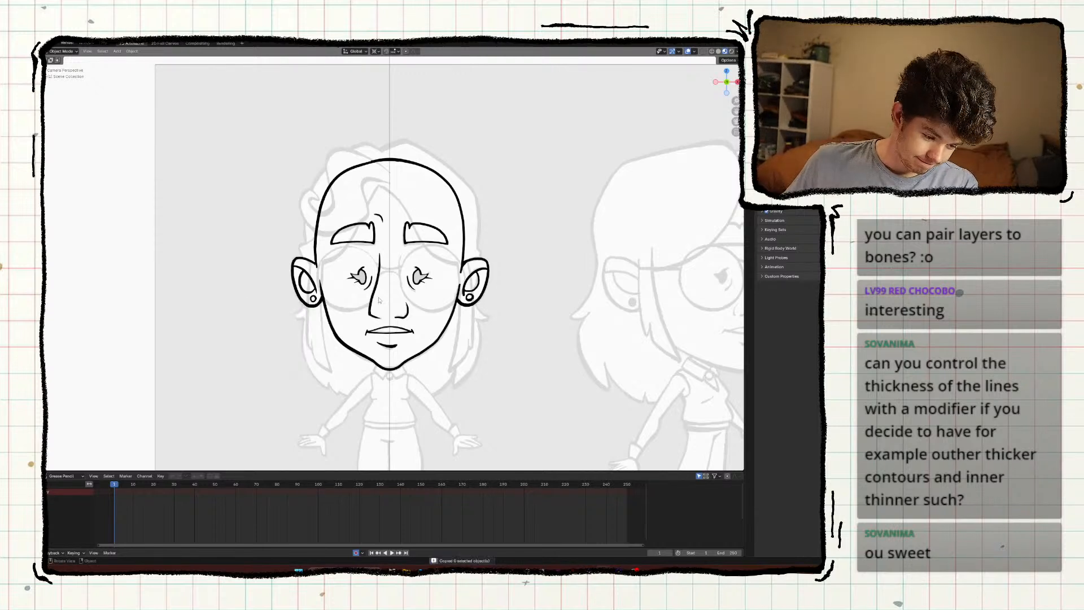
pyautogui.click(332, 315)
pyautogui.press('Tab')
pyautogui.press('c')
pyautogui.moveTo(291, 265); pyautogui.dragTo(299, 280)
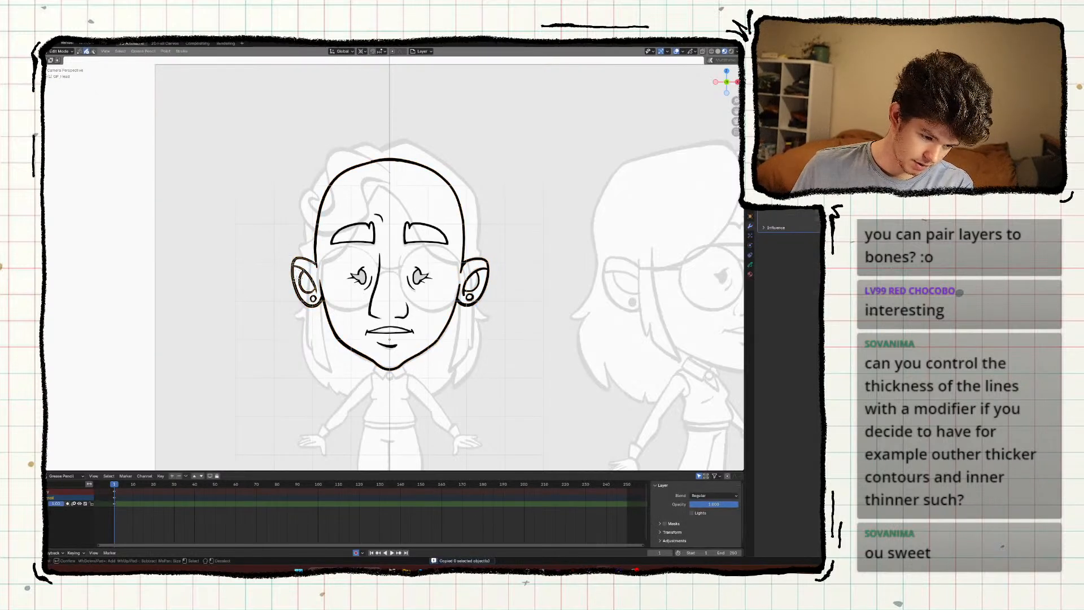
pyautogui.moveTo(442, 263)
pyautogui.mouseDown()
pyautogui.moveTo(477, 260)
pyautogui.moveTo(470, 297)
pyautogui.mouseUp()
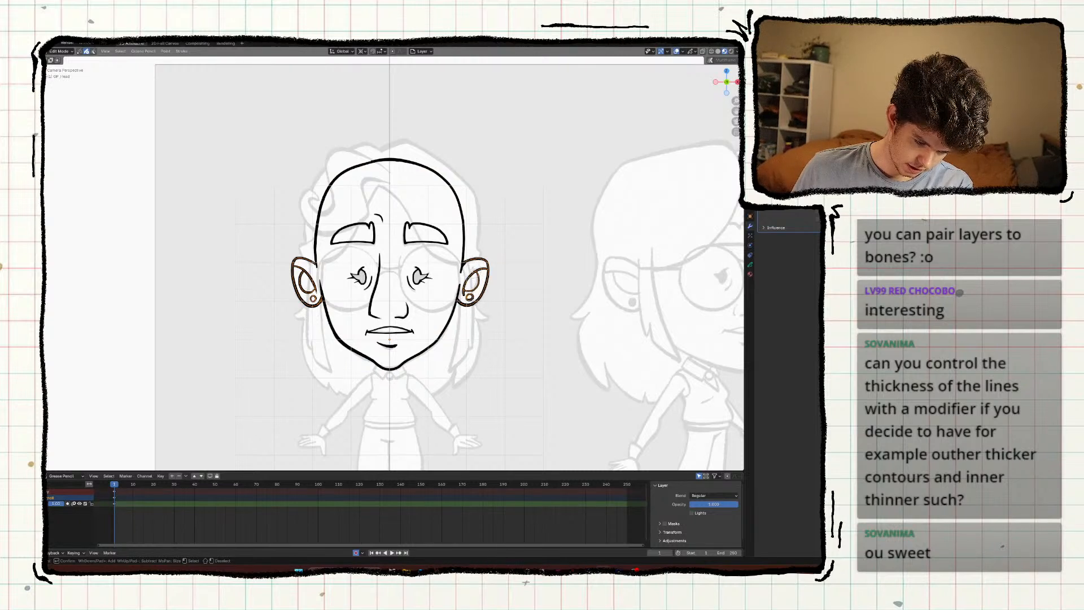
pyautogui.press('Escape')
pyautogui.scroll(2, 390, 262)
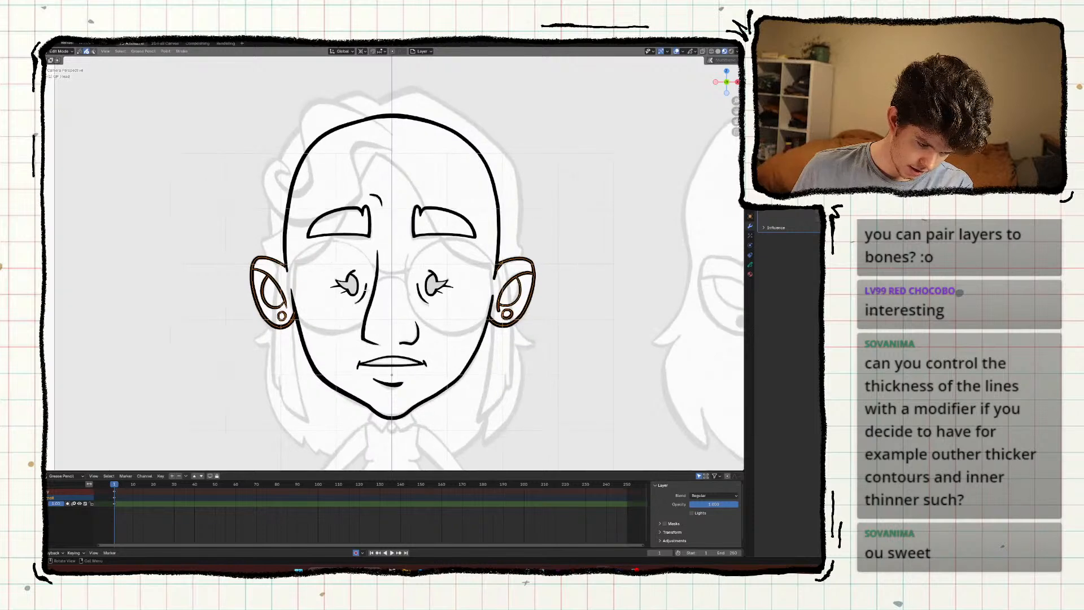
pyautogui.press('p')
pyautogui.click(368, 292)
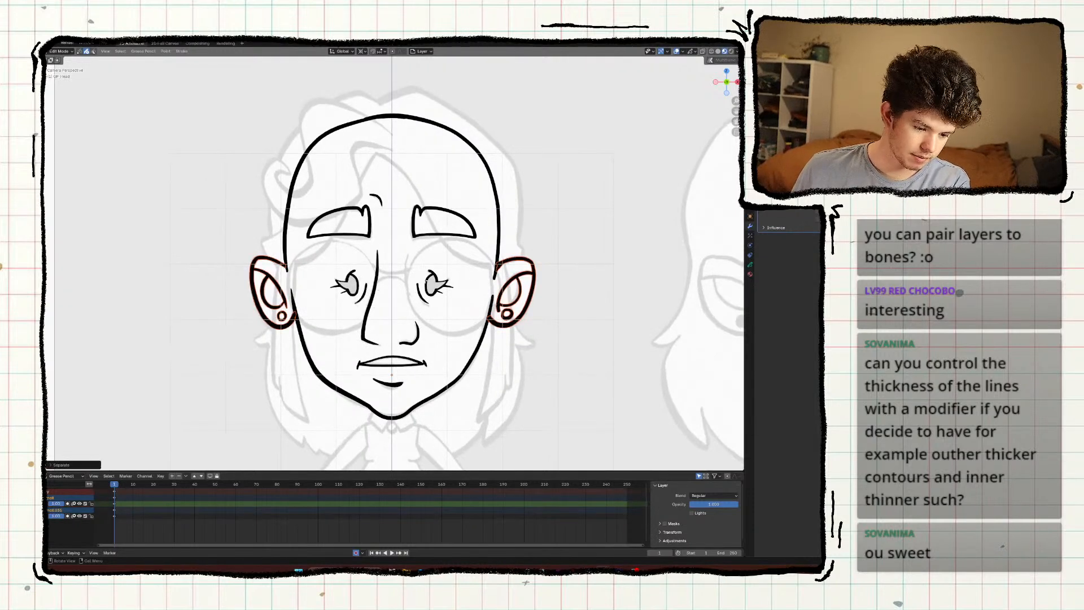
# Separate the strokes of the ear on the image's left from the ears object and return to Object Mode.
pyautogui.press('Tab')
pyautogui.click(271, 281)
pyautogui.press('Tab')
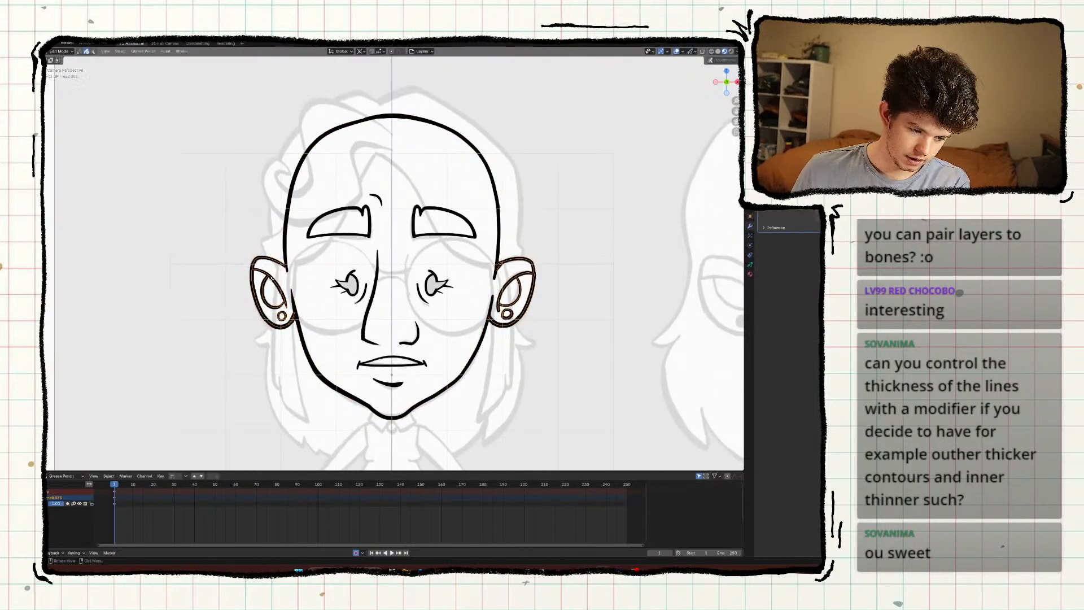
pyautogui.press('c')
pyautogui.moveTo(265, 278); pyautogui.dragTo(265, 315)
pyautogui.press('Escape')
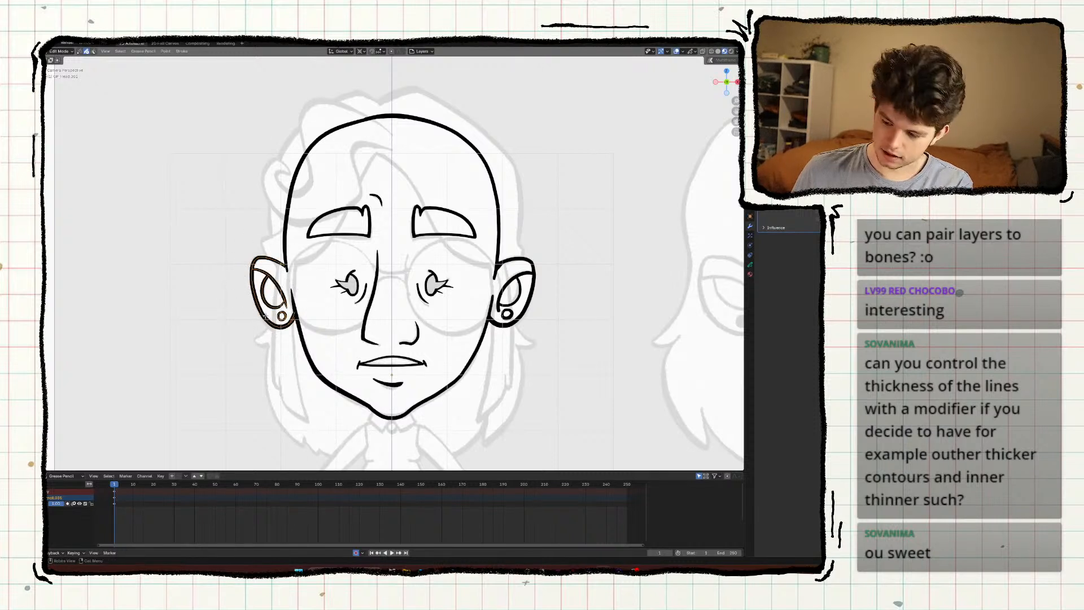
pyautogui.press('p')
pyautogui.click(265, 315)
pyautogui.press('Tab')
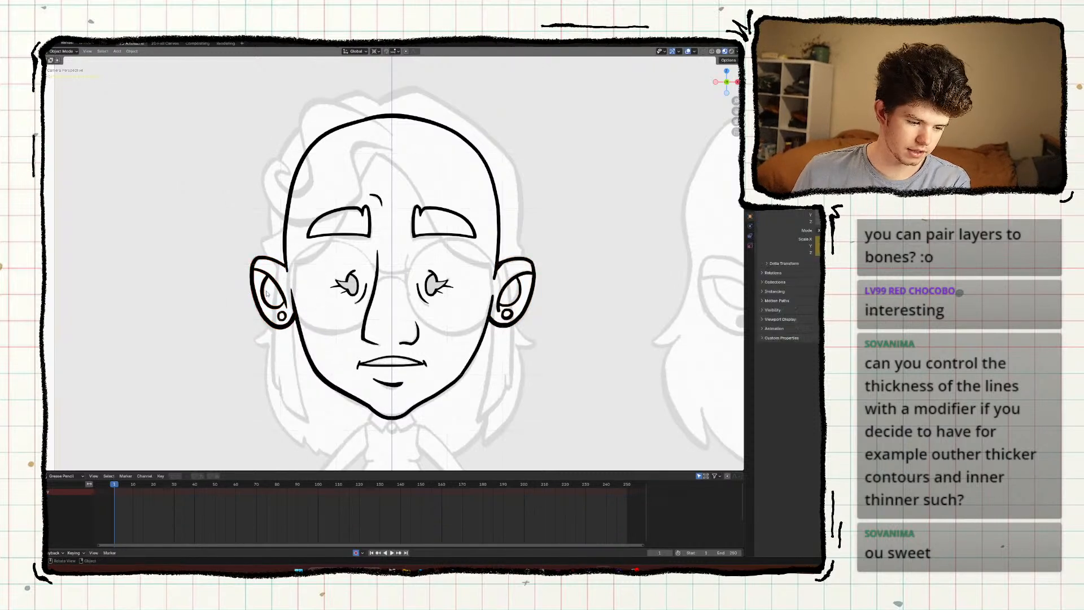
# Rename the ear on the image's left as GP_Ear1 and the opposite ear as GP_Ear2.
pyautogui.click(266, 290)
pyautogui.press('F2')
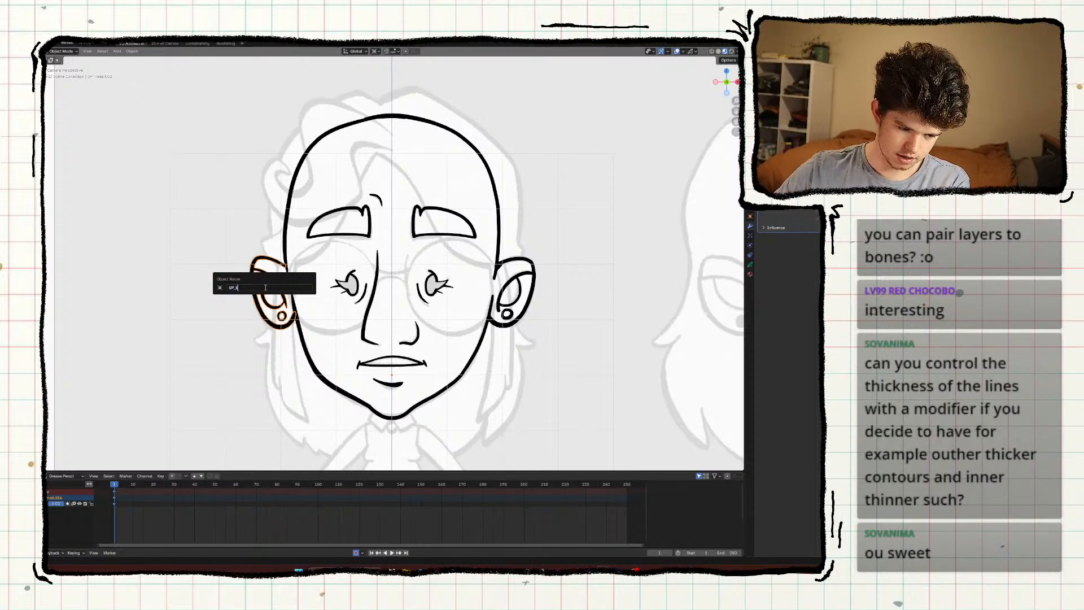
pyautogui.write('GP_Ear1')
pyautogui.press('Return')
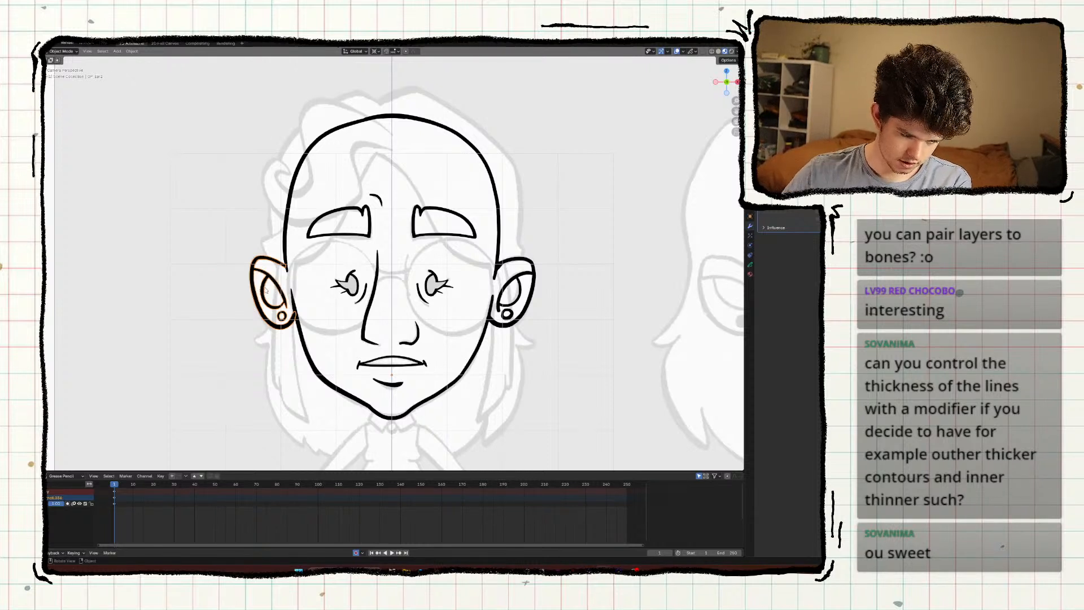
pyautogui.click(503, 268)
pyautogui.press('F2')
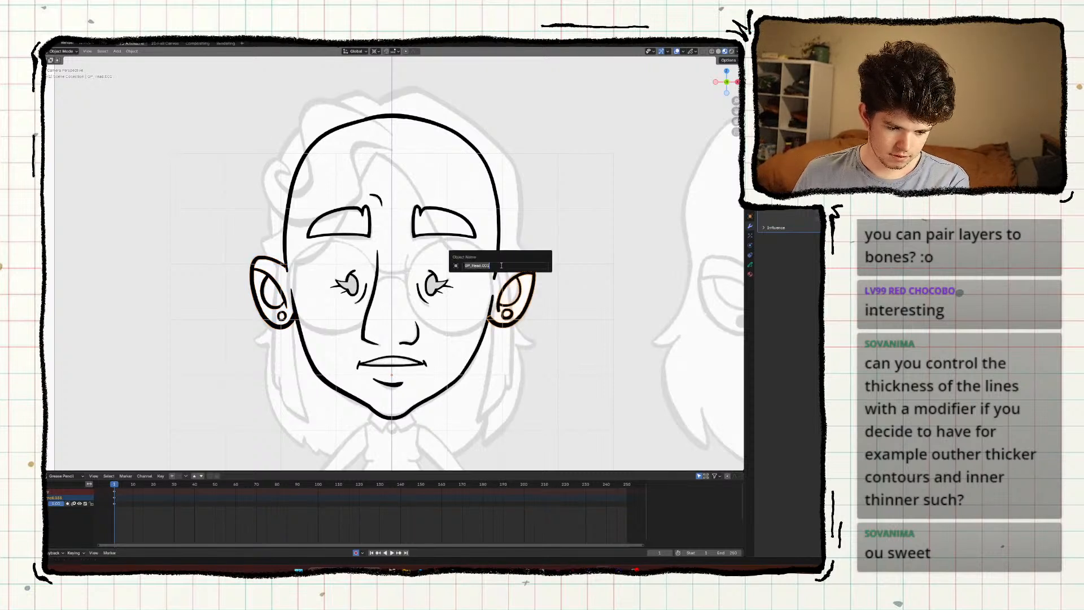
pyautogui.write('GP_Ear2')
pyautogui.press('Return')
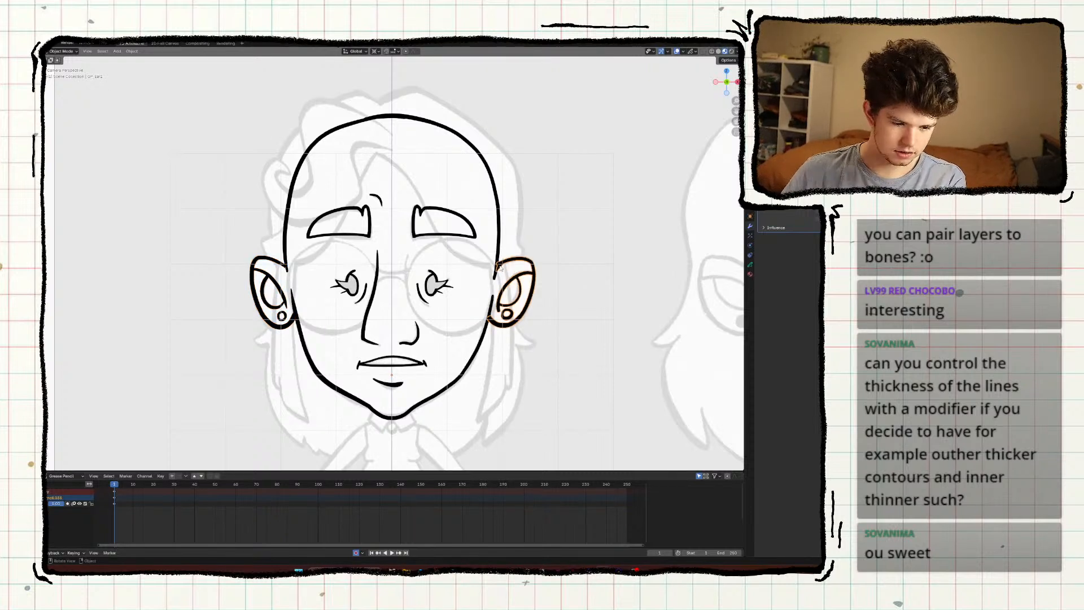
# Select both ears and, in the right side view, scale them slightly so they sit behind the head outline.
pyautogui.keyDown('shift'); pyautogui.click(281, 284); pyautogui.keyUp('shift')
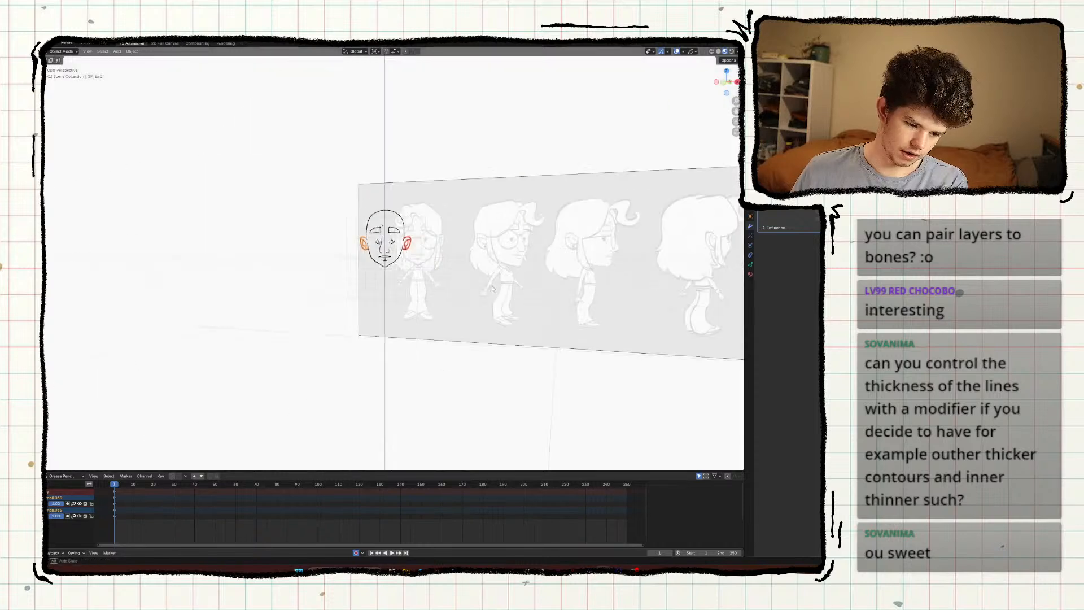
pyautogui.moveTo(281, 284); pyautogui.dragTo(429, 262, button='middle')
pyautogui.press('KP_3')
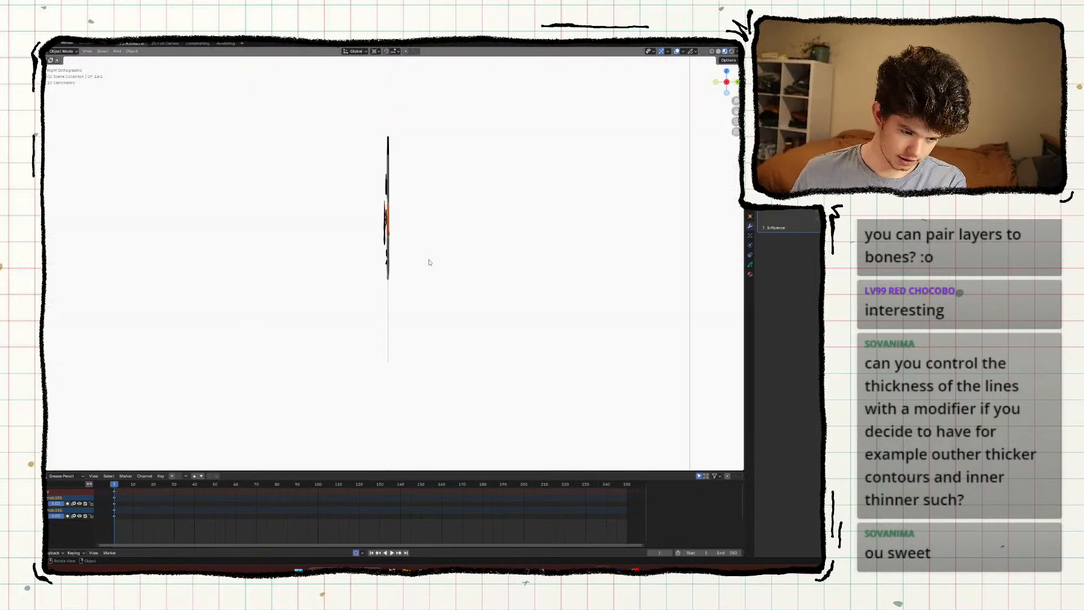
pyautogui.scroll(6, 428, 259)
pyautogui.press('s')
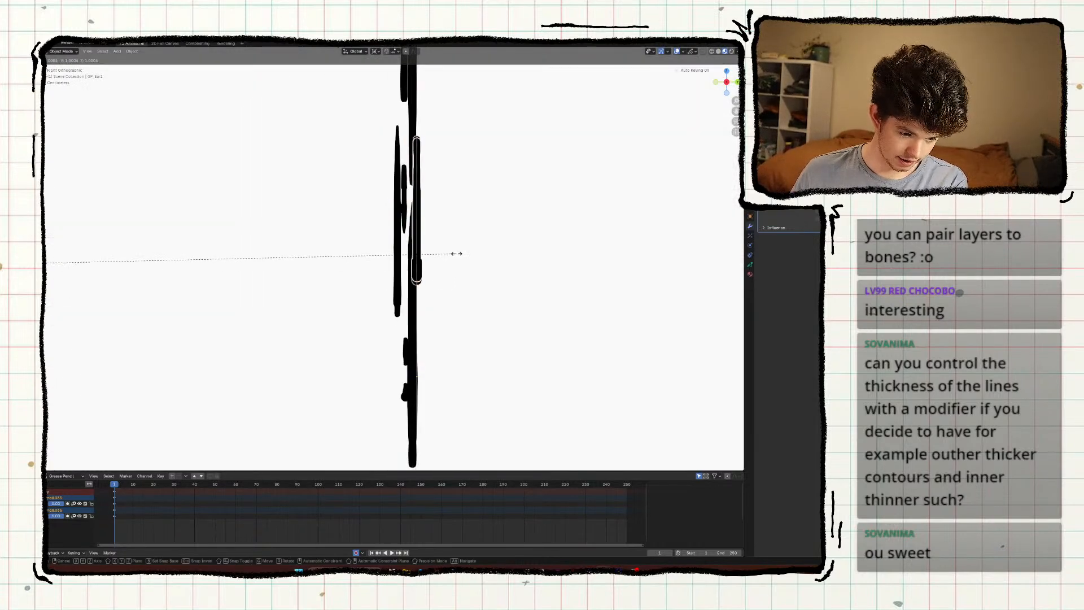
pyautogui.click(459, 253)
# Apply the ears' object transforms, making the shared Grease Pencil data single-user.
pyautogui.hotkey('ctrl', 'a')
pyautogui.click(460, 255)
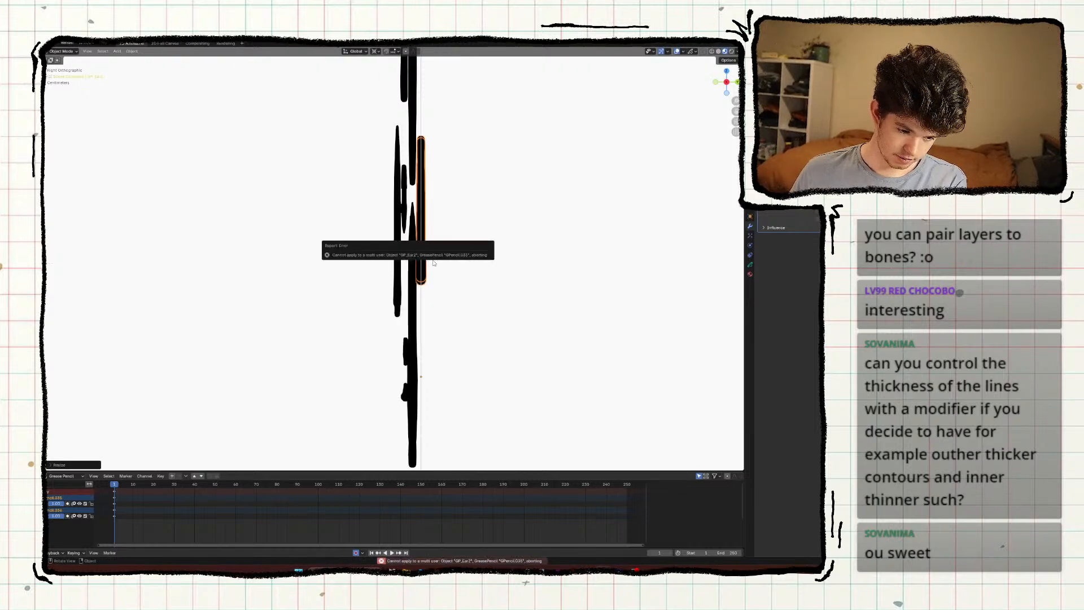
pyautogui.hotkey('ctrl', 'a')
pyautogui.click(480, 269)
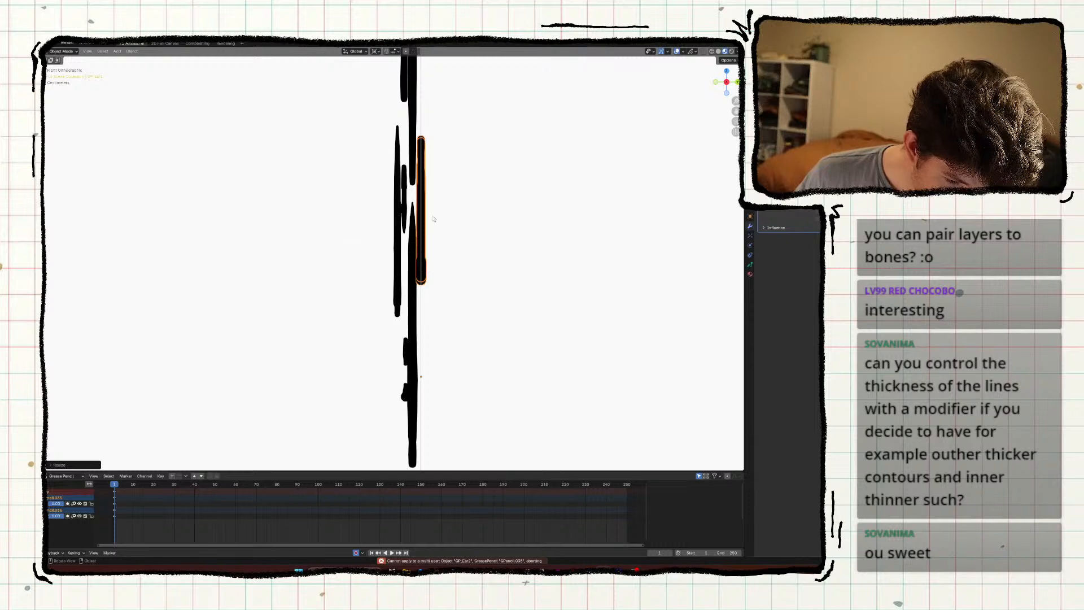
pyautogui.moveTo(434, 219); pyautogui.dragTo(489, 227, button='middle')
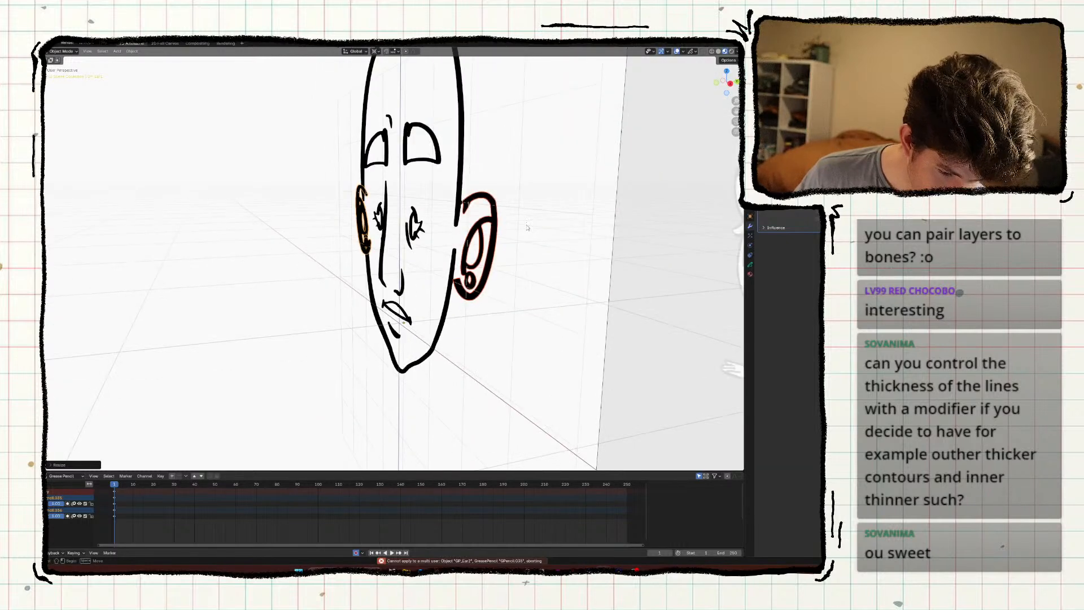
pyautogui.hotkey('ctrl', 'a')
pyautogui.click(489, 225)
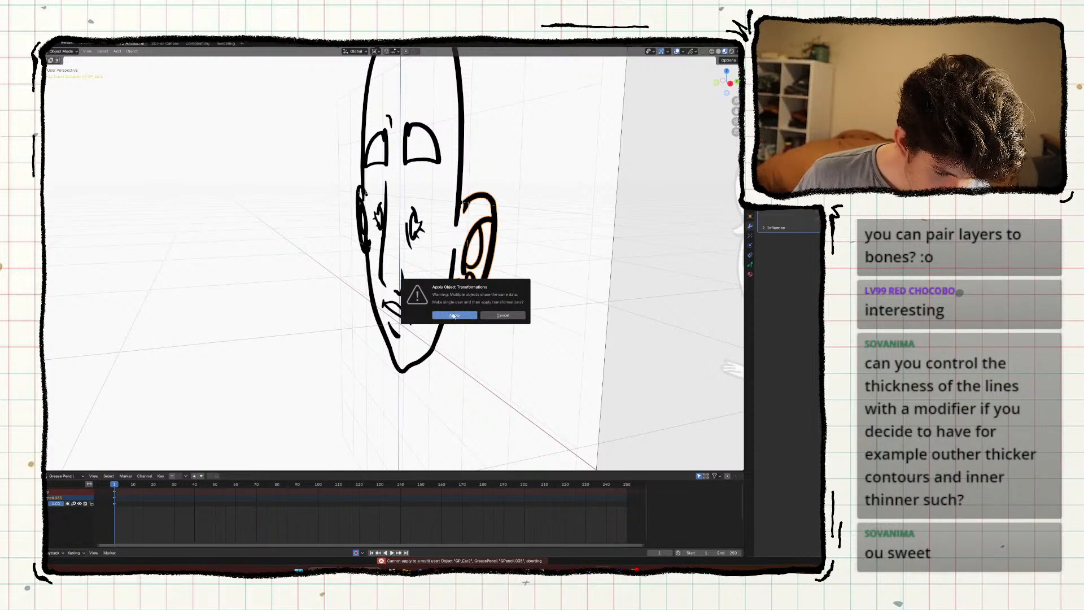
pyautogui.click(454, 316)
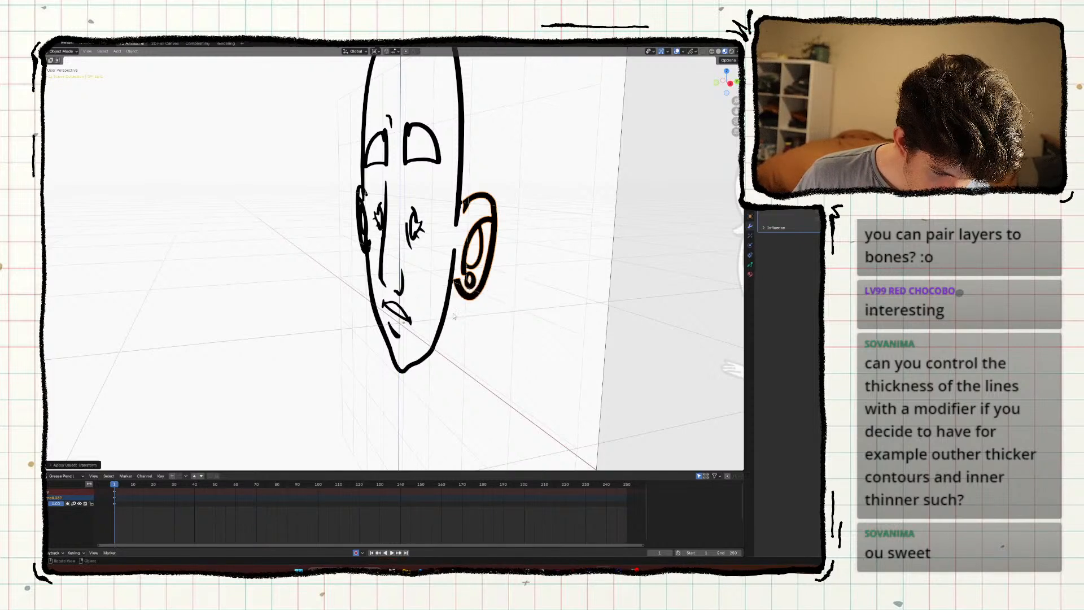
# Examine the object data settings of the ears and head and check the ears' depth from several angles.
pyautogui.moveTo(412, 276); pyautogui.dragTo(290, 266, button='middle')
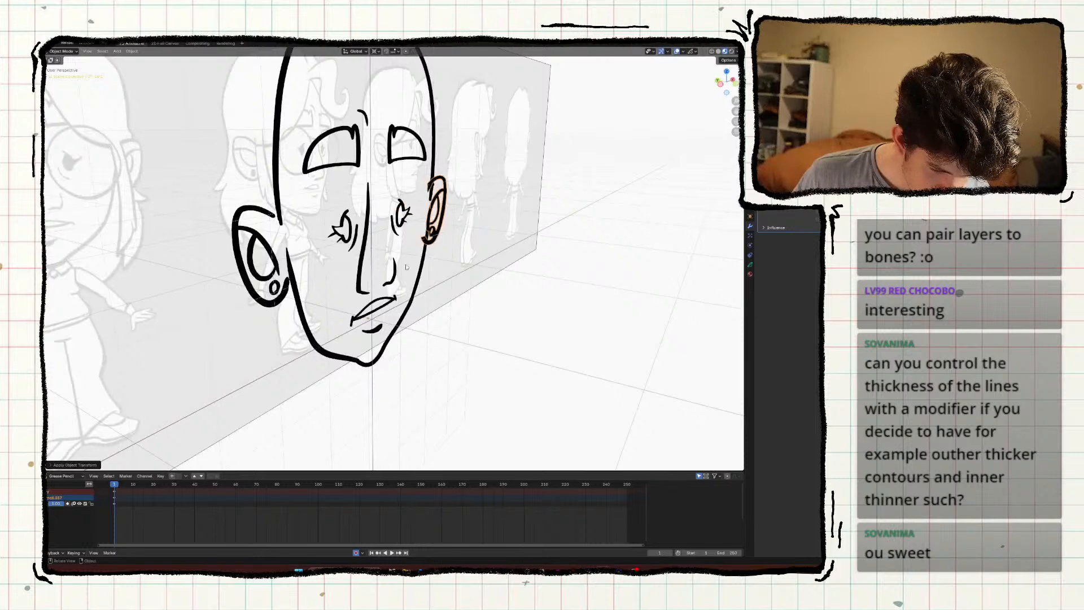
pyautogui.click(751, 268)
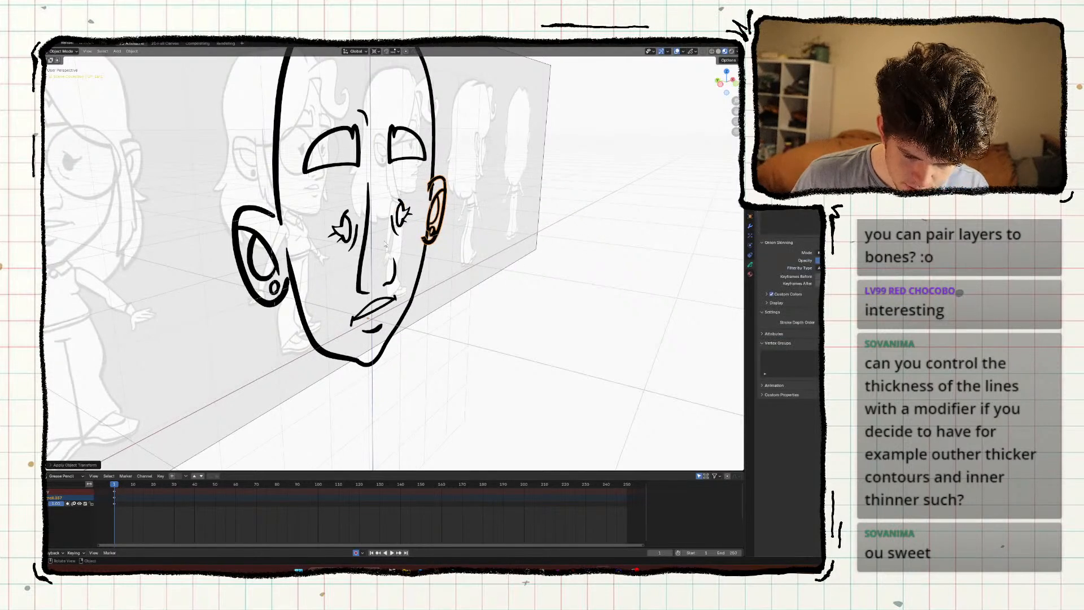
pyautogui.click(265, 247)
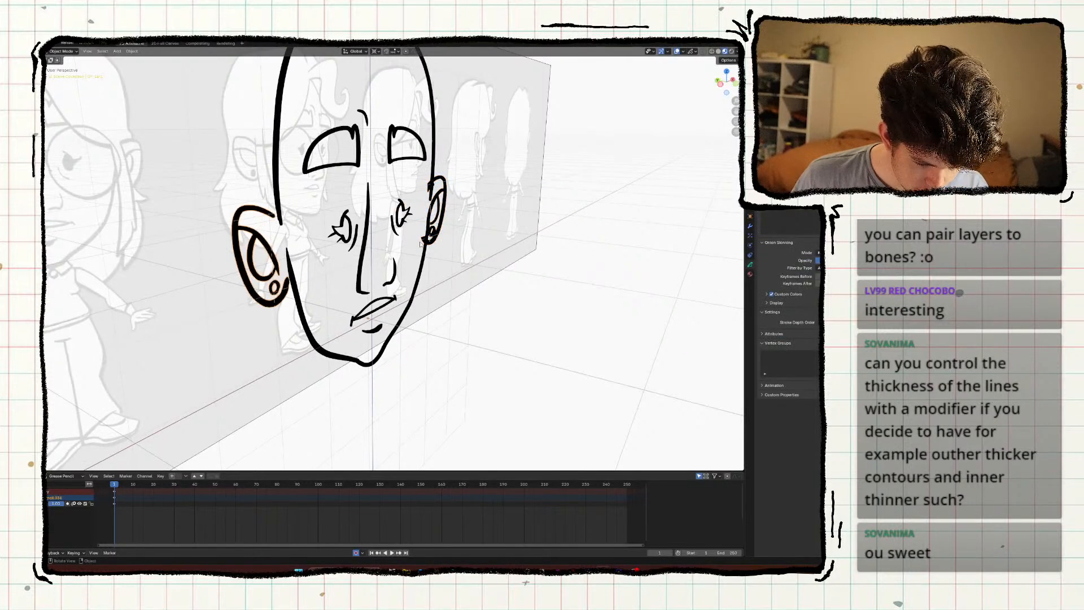
pyautogui.moveTo(420, 244); pyautogui.dragTo(378, 236, button='middle')
pyautogui.click(512, 211)
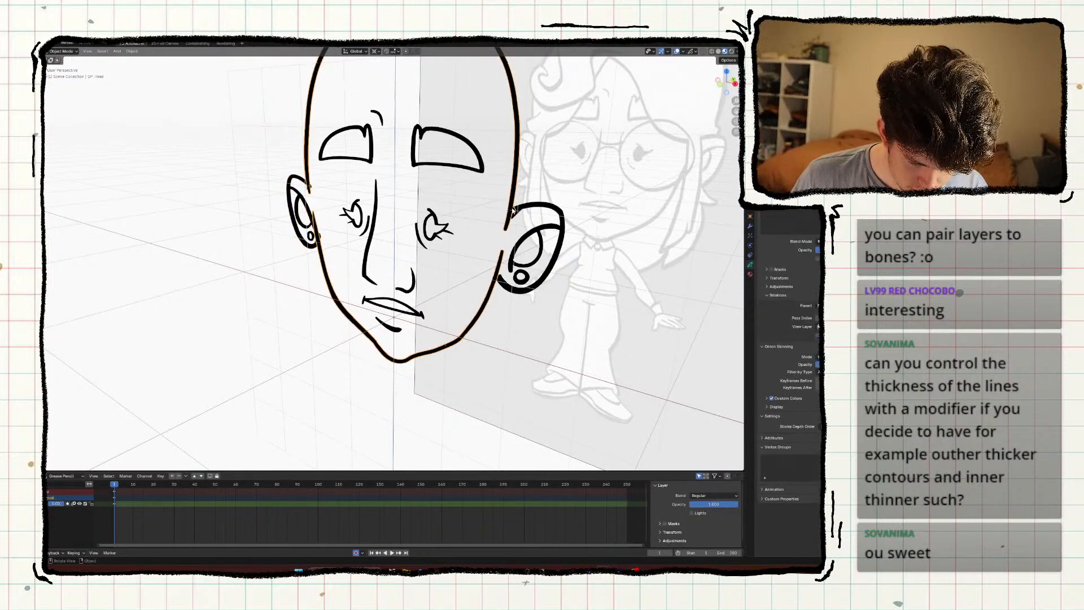
pyautogui.click(524, 212)
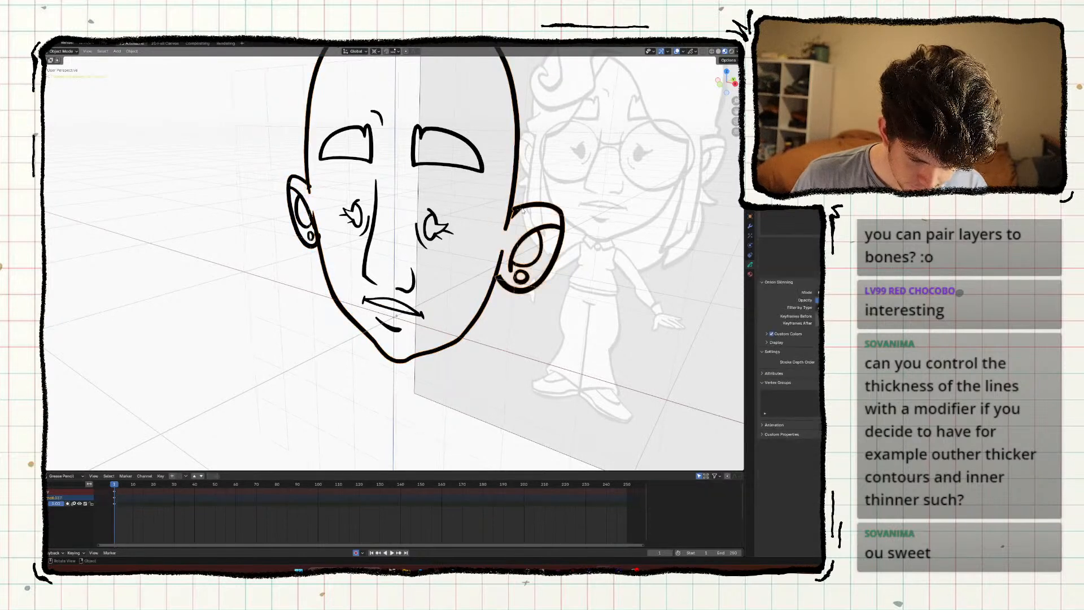
pyautogui.scroll(-3, 531, 215)
pyautogui.moveTo(524, 212); pyautogui.dragTo(443, 240, button='middle')
pyautogui.scroll(4, 446, 232)
pyautogui.scroll(1, 443, 240)
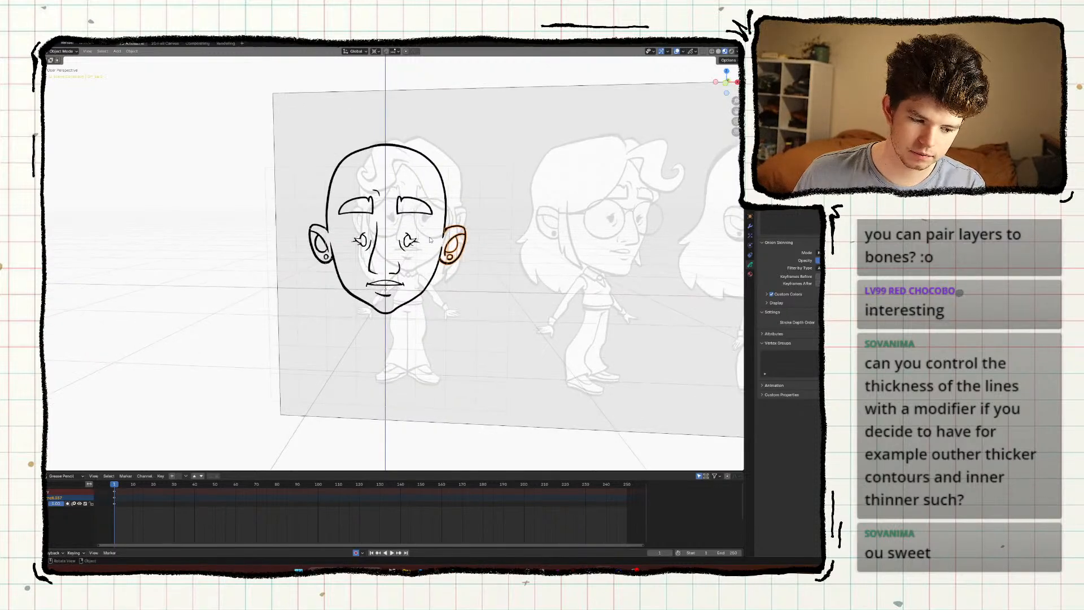
# Return to the camera view of the face and save the file SecondCharacterRig.blend.
pyautogui.press('KP_0')
pyautogui.scroll(-3, 434, 238)
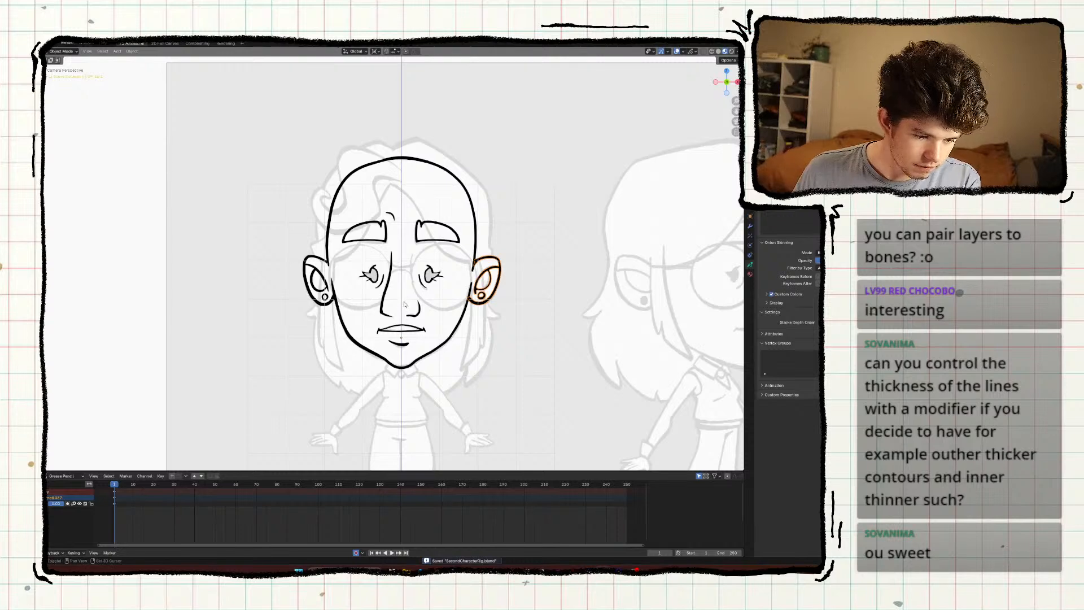
pyautogui.scroll(3, 404, 304)
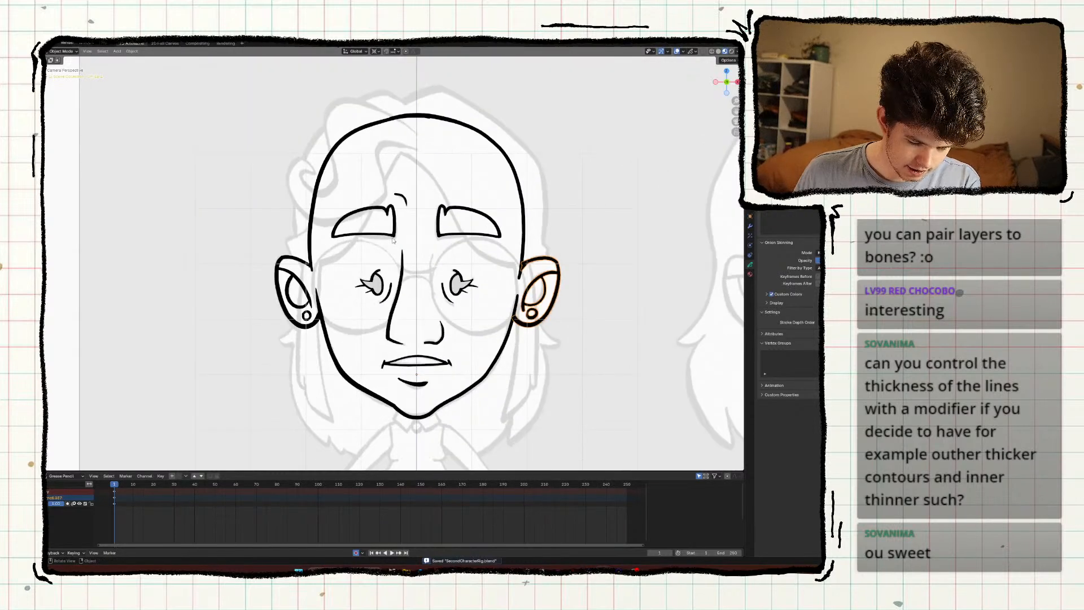
# Duplicate the head outline object in place.
pyautogui.press('Home')
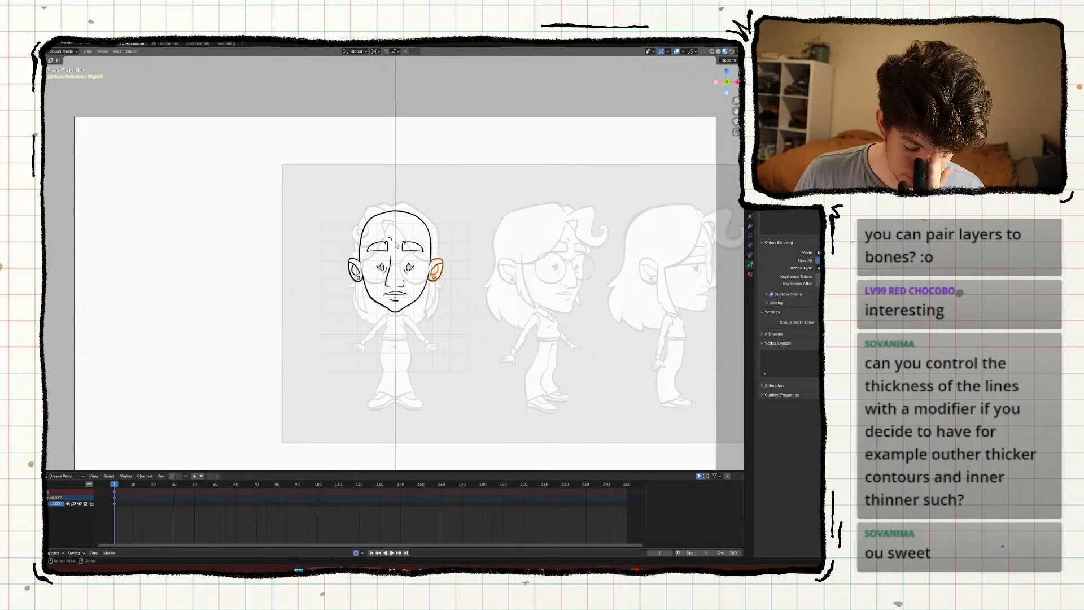
pyautogui.scroll(4, 396, 244)
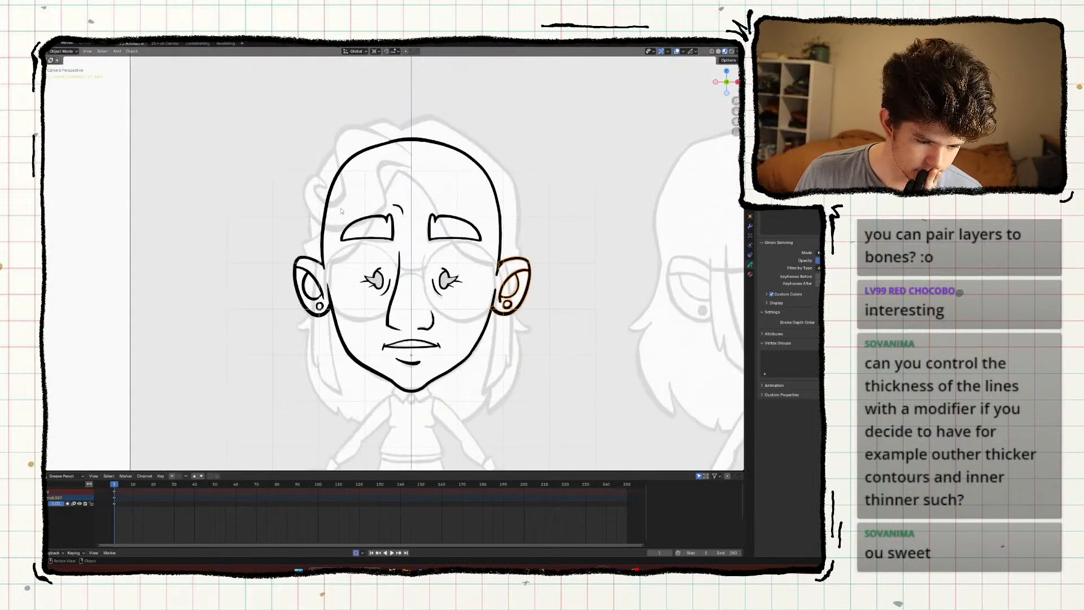
pyautogui.click(324, 208)
pyautogui.hotkey('shift', 'd')
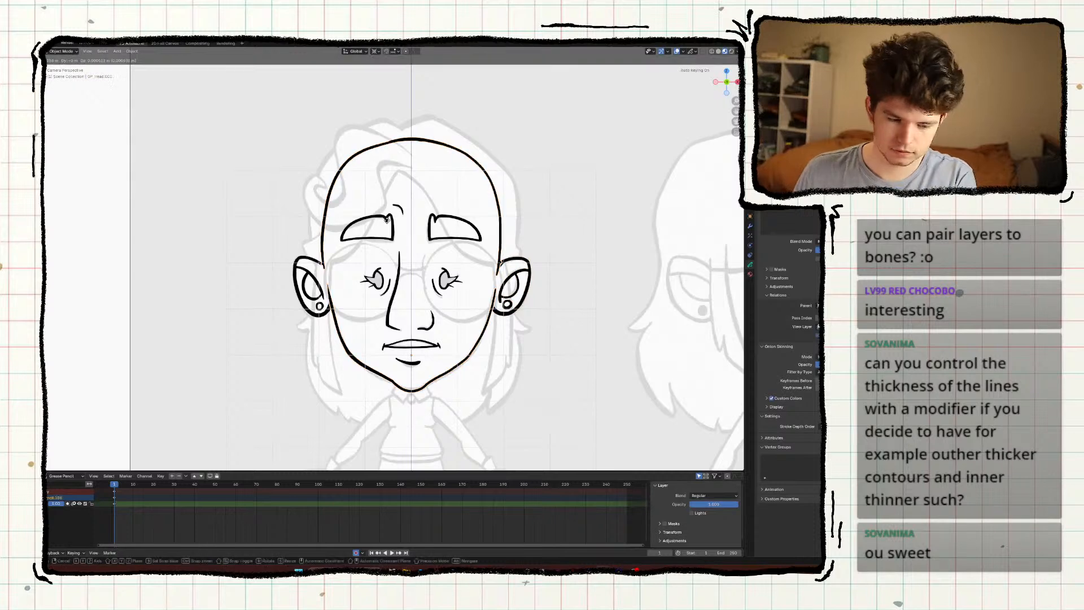
pyautogui.rightClick(382, 220)
pyautogui.hotkey('ctrl', 'a')
pyautogui.press('Escape')
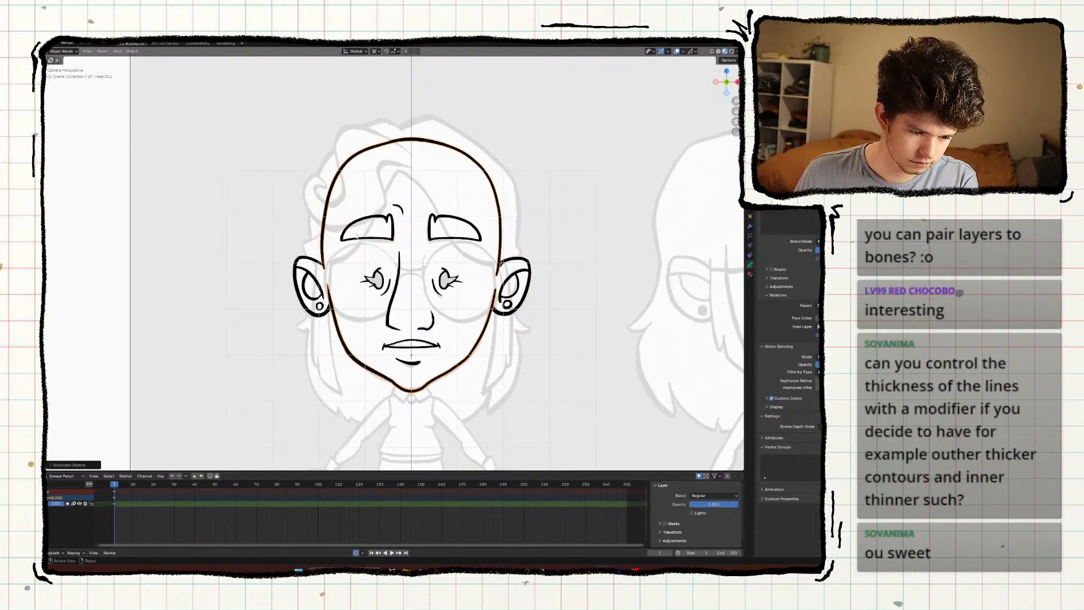
# Delete all strokes from the duplicated head object and rename it GP_HairFront.
pyautogui.press('Tab')
pyautogui.press('a')
pyautogui.press('x')
pyautogui.click(355, 234)
pyautogui.press('Tab')
pyautogui.press('F2')
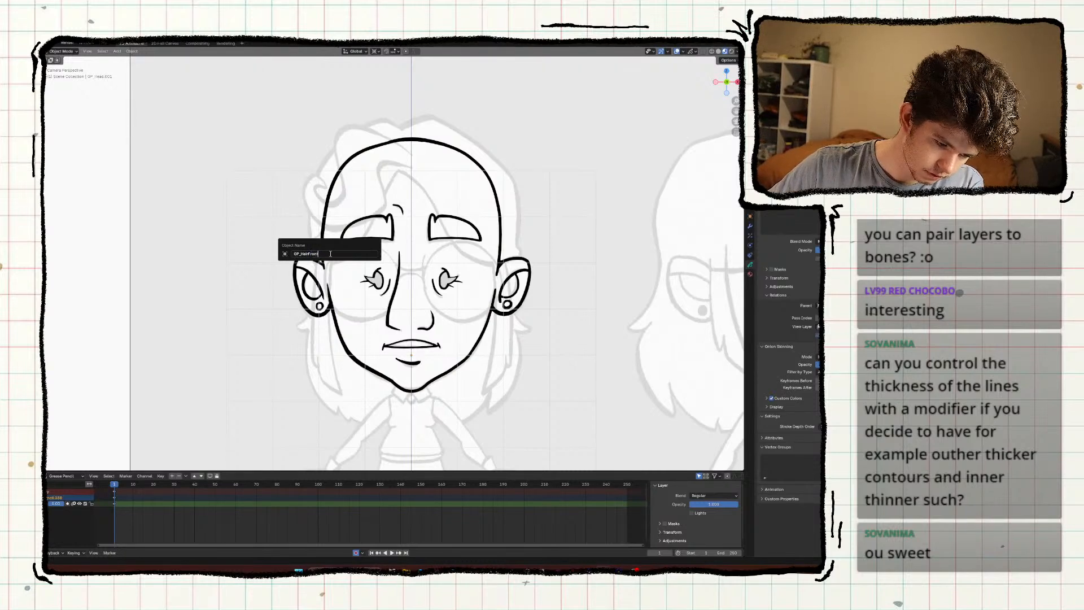
pyautogui.press('Return')
pyautogui.scroll(2, 339, 263)
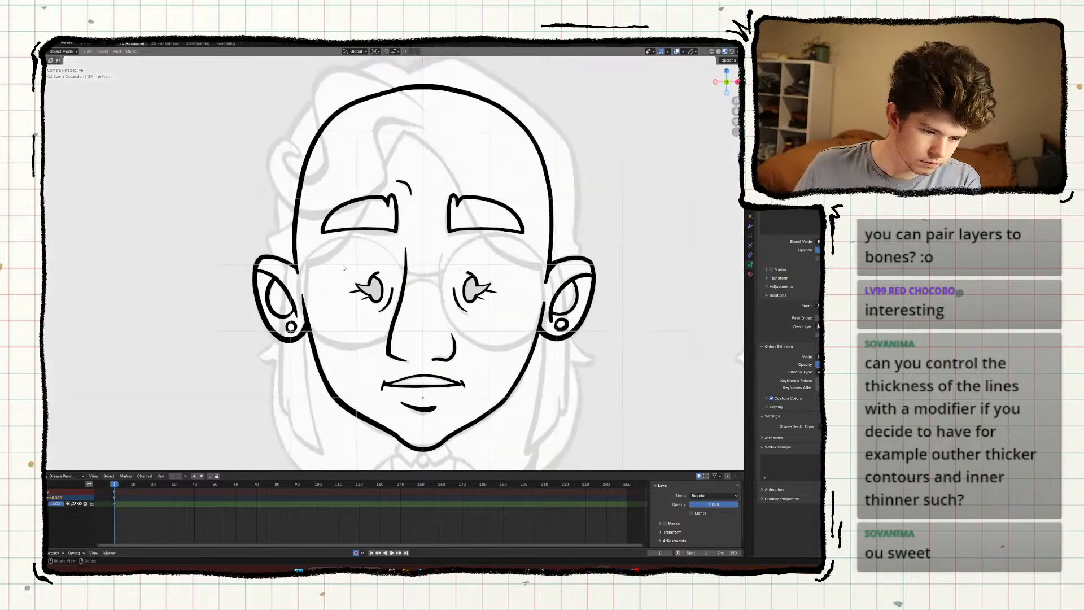
# Enter Draw Mode on the front hair object with the viewport maximized, and save the file.
pyautogui.hotkey('ctrl', 'Tab')
pyautogui.scroll(2, 433, 256)
pyautogui.keyDown('shift'); pyautogui.moveTo(423, 226); pyautogui.dragTo(425, 307, button='middle'); pyautogui.keyUp('shift')
pyautogui.scroll(-2, 428, 297)
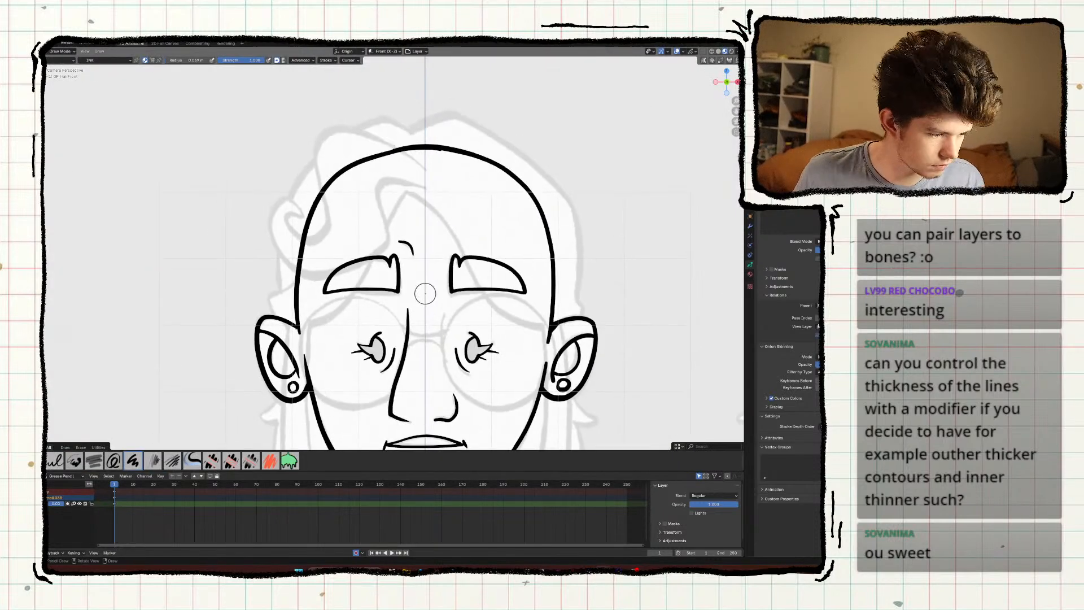
pyautogui.scroll(1, 425, 293)
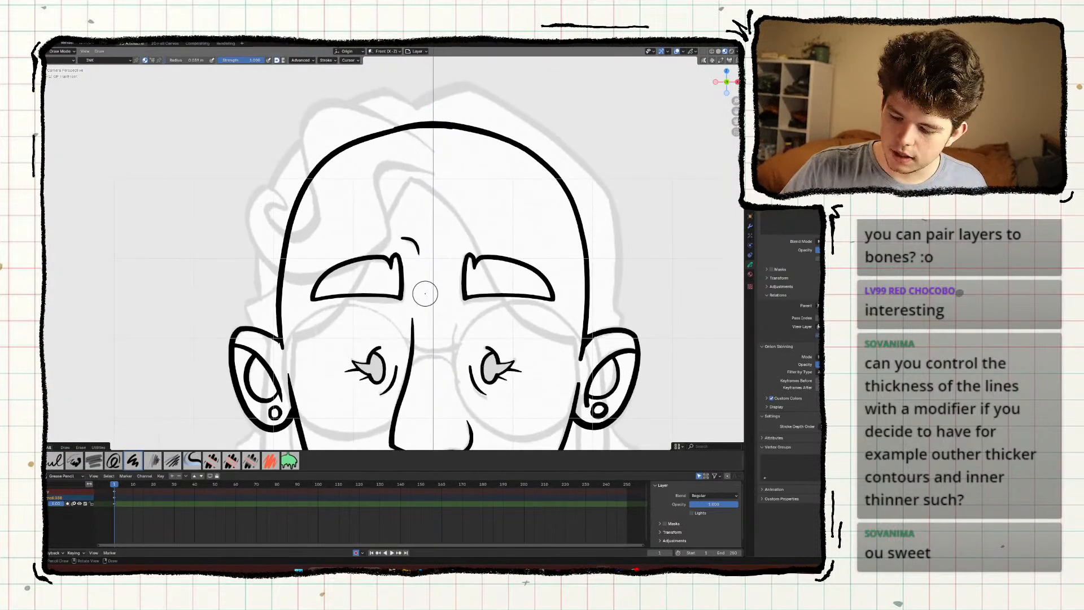
pyautogui.hotkey('ctrl', 'space')
pyautogui.keyDown('shift'); pyautogui.moveTo(306, 358); pyautogui.dragTo(291, 300, button='middle'); pyautogui.keyUp('shift')
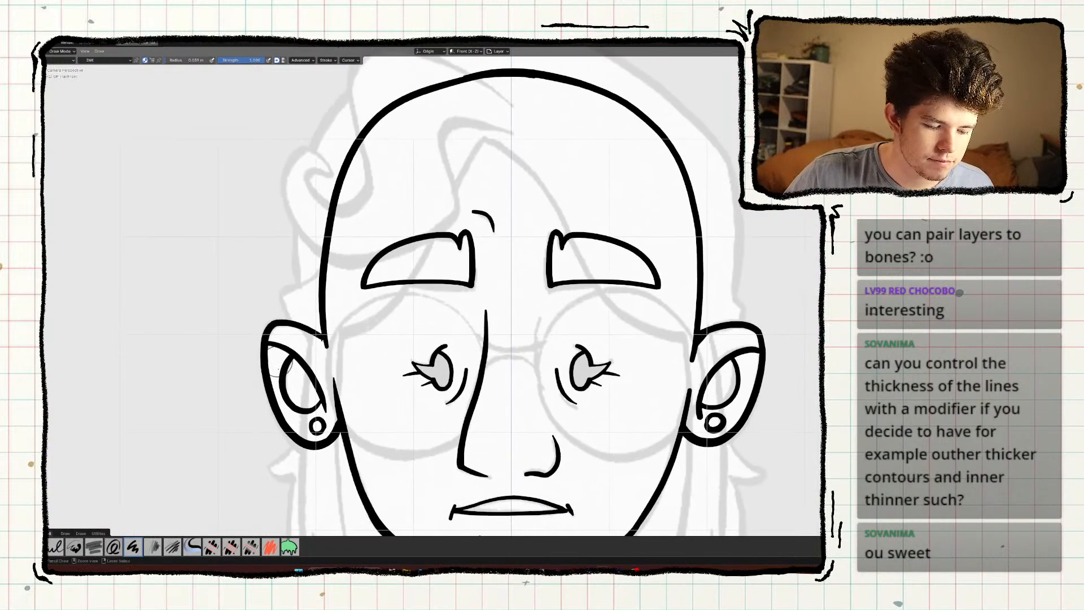
pyautogui.hotkey('ctrl', 's')
pyautogui.scroll(2, 286, 310)
pyautogui.moveTo(198, 320)
pyautogui.keyDown('shift'); pyautogui.mouseDown(button='middle')
pyautogui.moveTo(238, 431)
pyautogui.moveTo(227, 457)
pyautogui.moveTo(226, 422)
pyautogui.mouseUp(button='middle'); pyautogui.keyUp('shift')
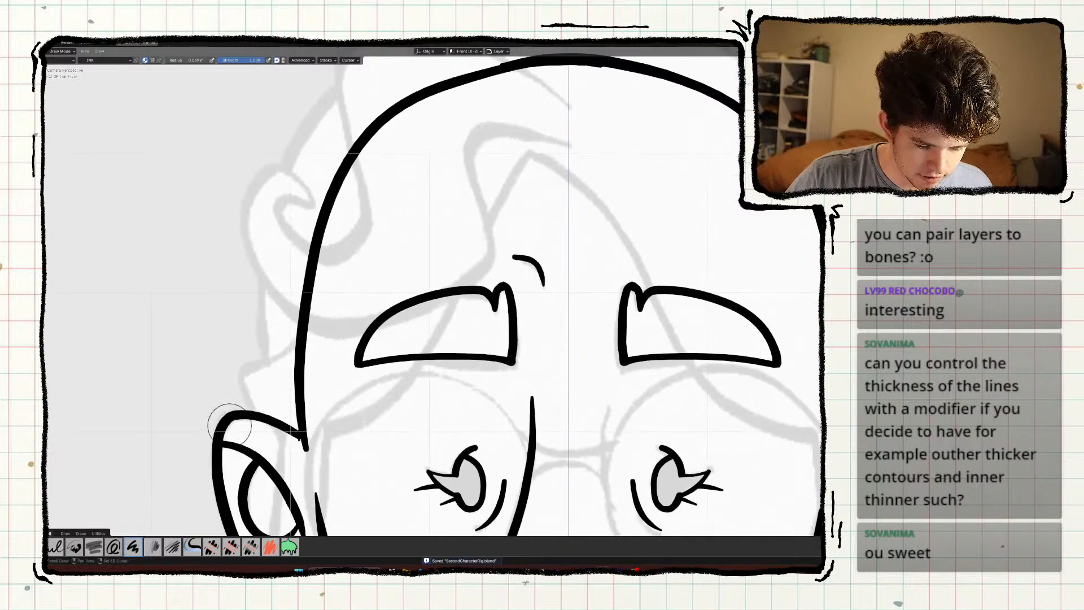
pyautogui.moveTo(535, 140)
pyautogui.mouseDown()
pyautogui.moveTo(480, 223)
pyautogui.moveTo(468, 271)
pyautogui.mouseUp()
pyautogui.hotkey('ctrl', 'z')
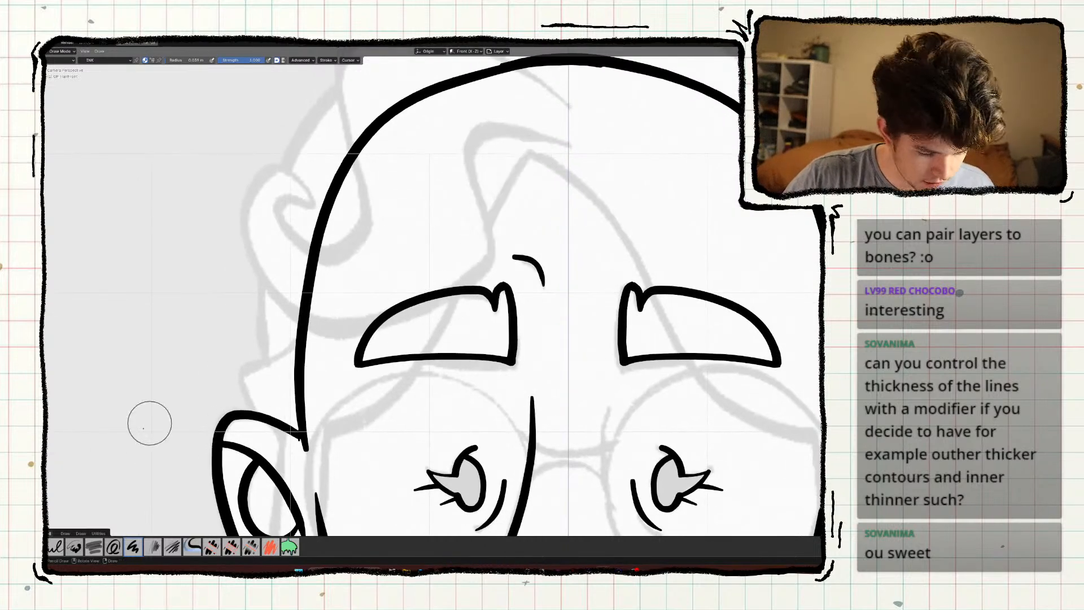
# Switch to the first visible brush preset and draw the front hairline curving from the forehead parting across the eyebrow to the ear.
pyautogui.click(57, 546)
pyautogui.moveTo(528, 152); pyautogui.dragTo(460, 251)
pyautogui.hotkey('ctrl', 'z')
pyautogui.moveTo(531, 153)
pyautogui.mouseDown()
pyautogui.moveTo(404, 389)
pyautogui.moveTo(342, 432)
pyautogui.moveTo(256, 420)
pyautogui.mouseUp()
pyautogui.hotkey('ctrl', 'z')
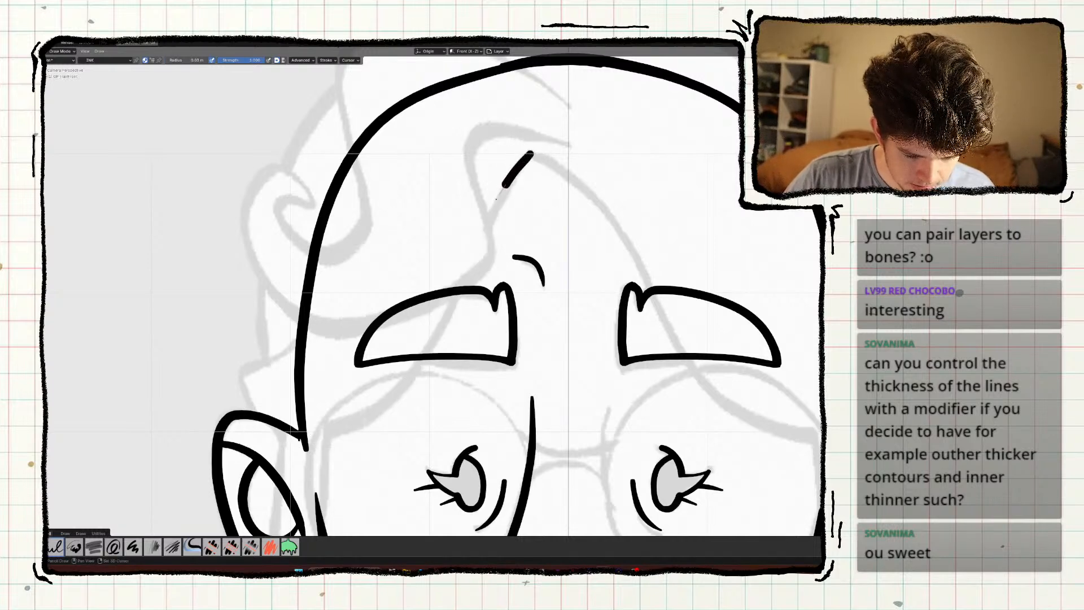
pyautogui.moveTo(504, 186); pyautogui.dragTo(460, 273)
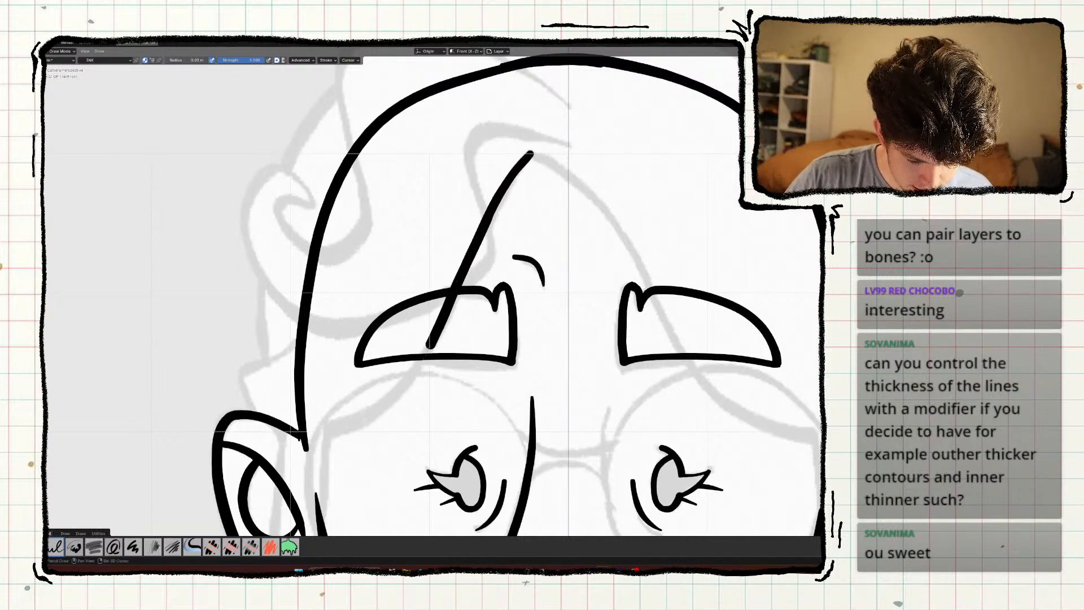
pyautogui.moveTo(429, 345)
pyautogui.mouseDown()
pyautogui.moveTo(399, 392)
pyautogui.moveTo(331, 434)
pyautogui.mouseUp()
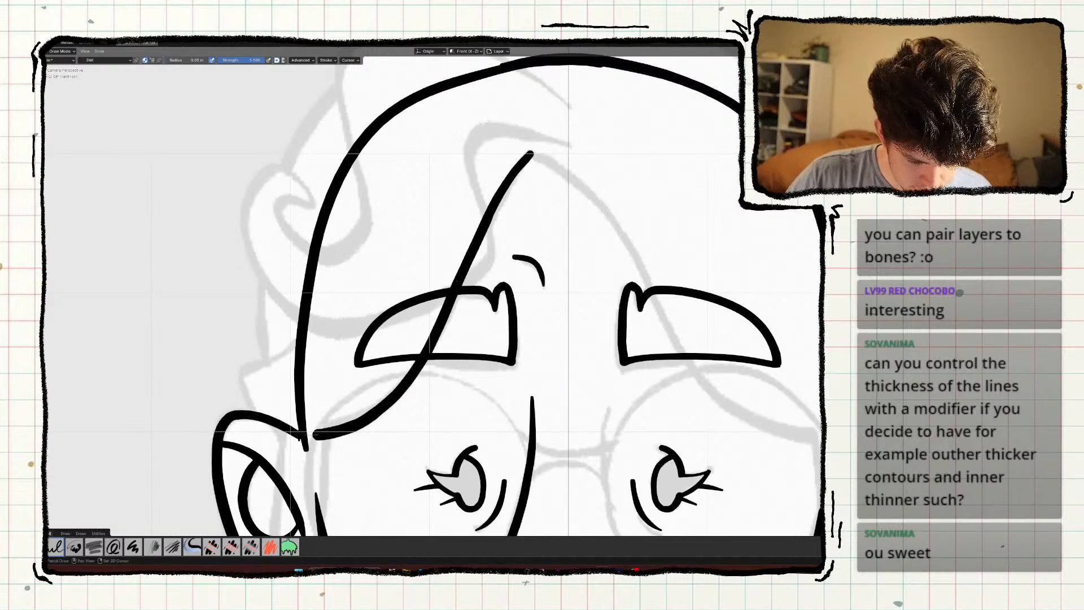
# Draw a small pointed hair tuft between the top of the ear and the side of the head, following the sketch.
pyautogui.keyDown('shift'); pyautogui.moveTo(245, 416); pyautogui.dragTo(338, 327, button='middle'); pyautogui.keyUp('shift')
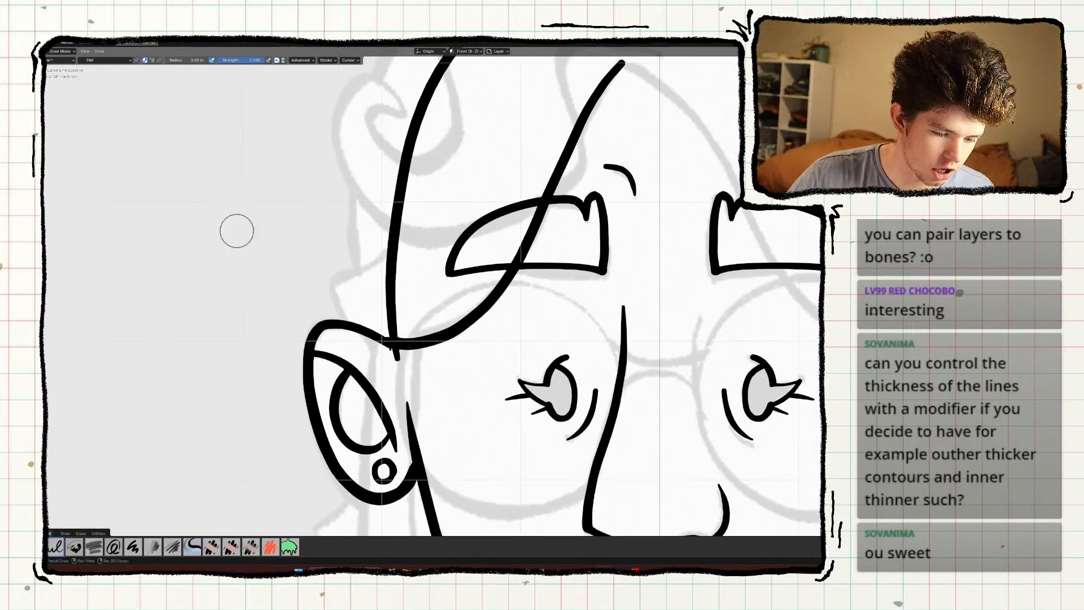
pyautogui.keyDown('shift'); pyautogui.moveTo(286, 267); pyautogui.dragTo(327, 339, button='middle'); pyautogui.keyUp('shift')
pyautogui.scroll(-7, 326, 339)
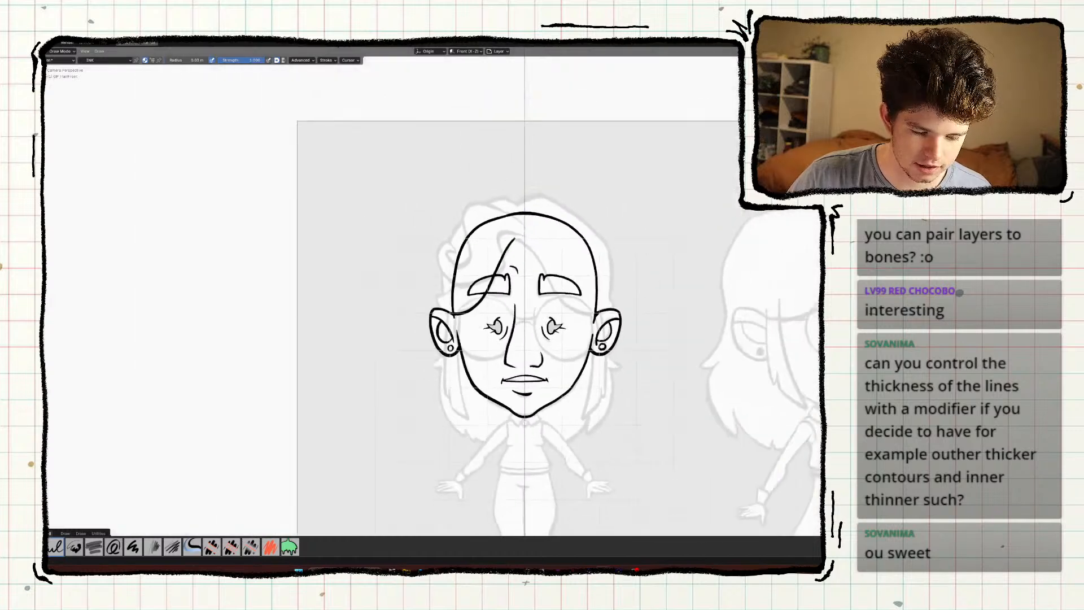
pyautogui.scroll(3, 331, 339)
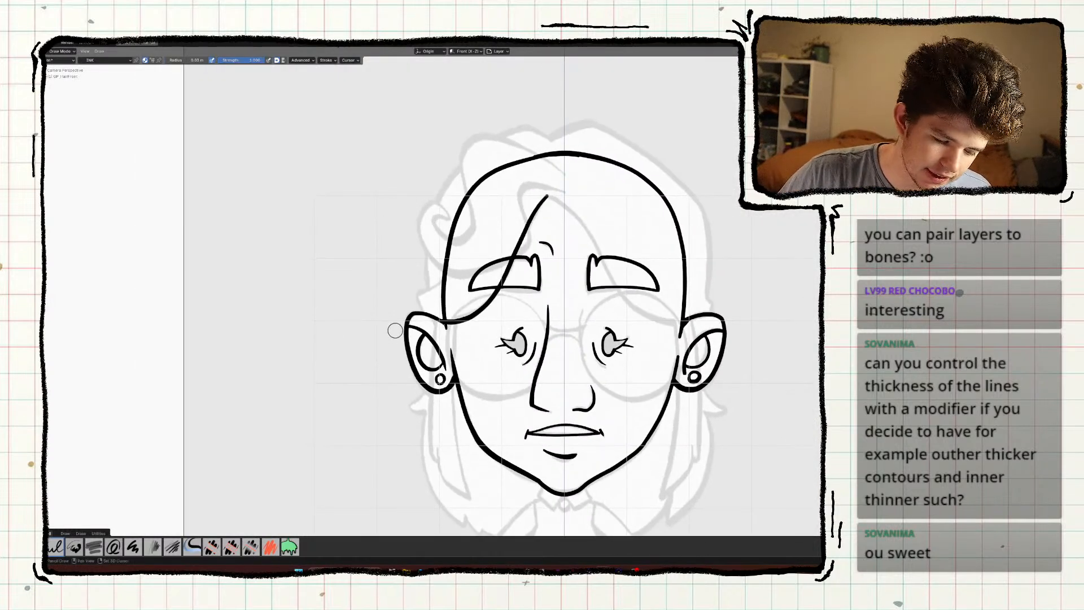
pyautogui.scroll(5, 396, 330)
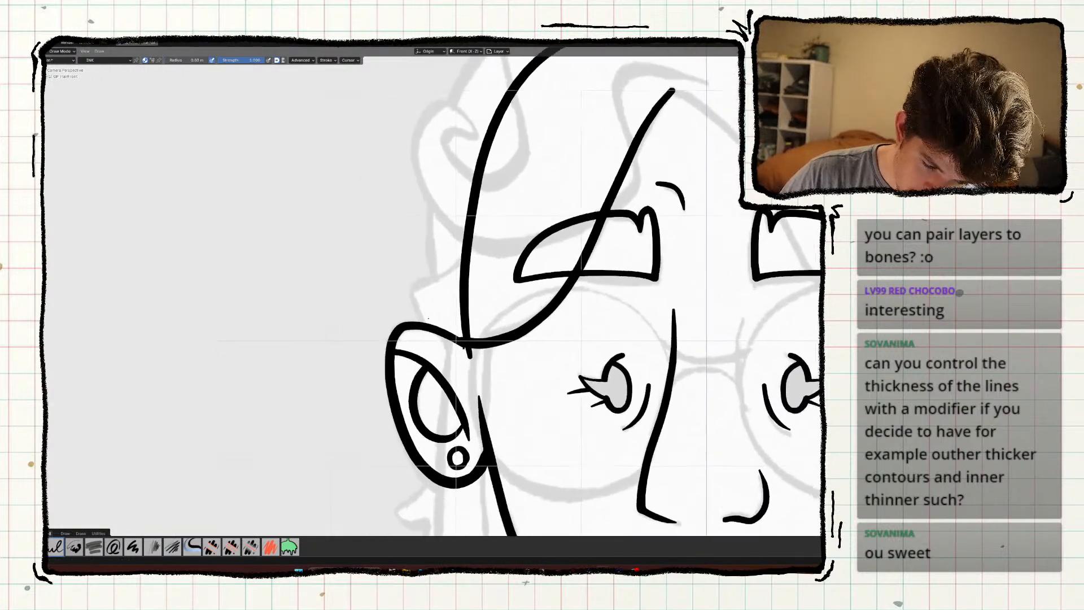
pyautogui.scroll(2, 455, 346)
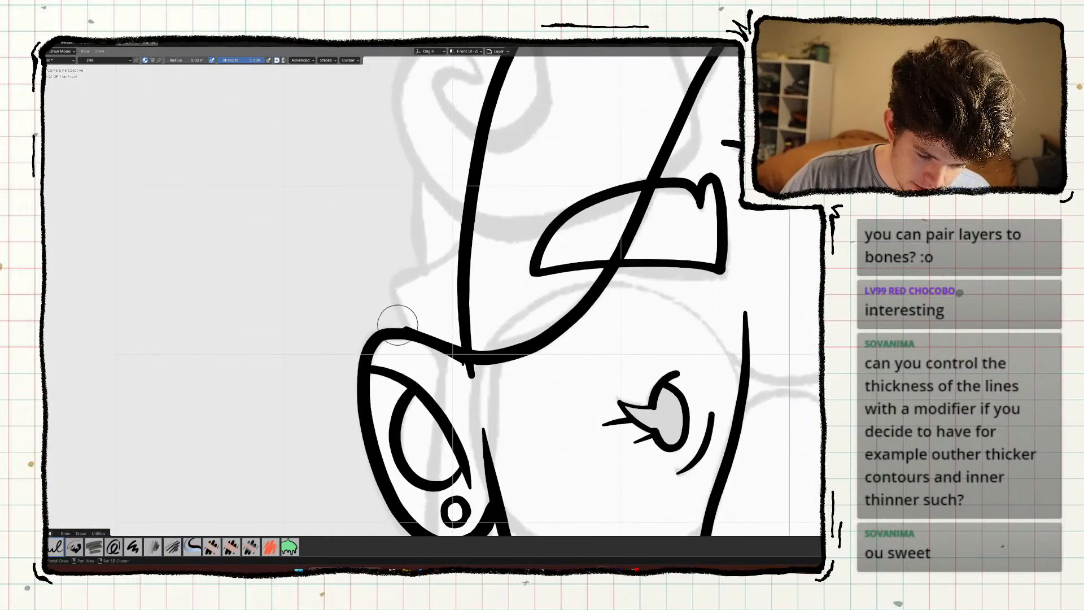
pyautogui.keyDown('shift'); pyautogui.moveTo(398, 324); pyautogui.dragTo(479, 360); pyautogui.keyUp('shift')
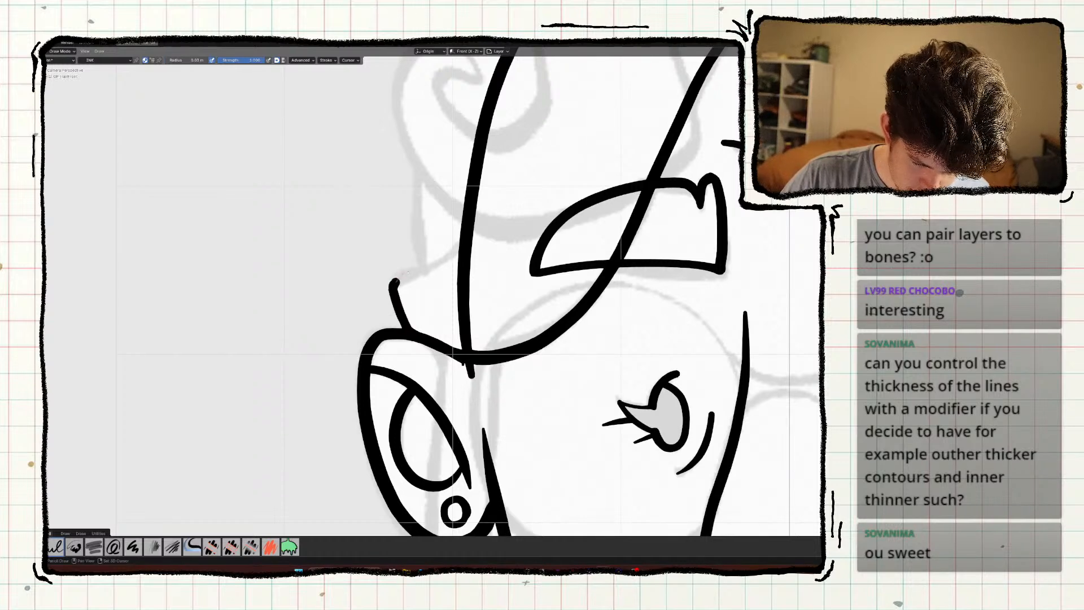
pyautogui.scroll(-10, 297, 235)
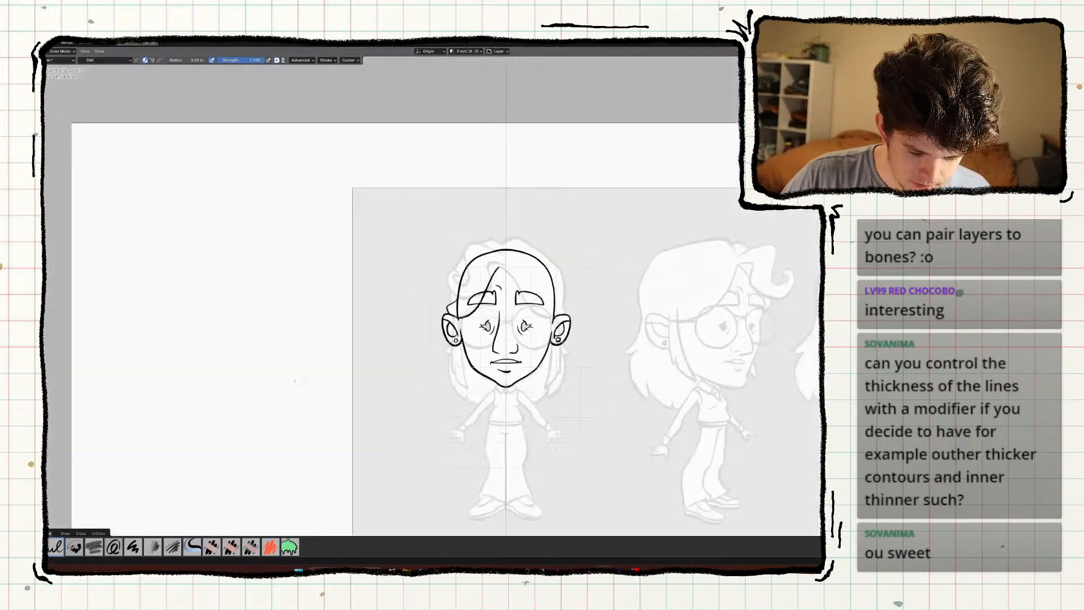
pyautogui.scroll(-3, 298, 382)
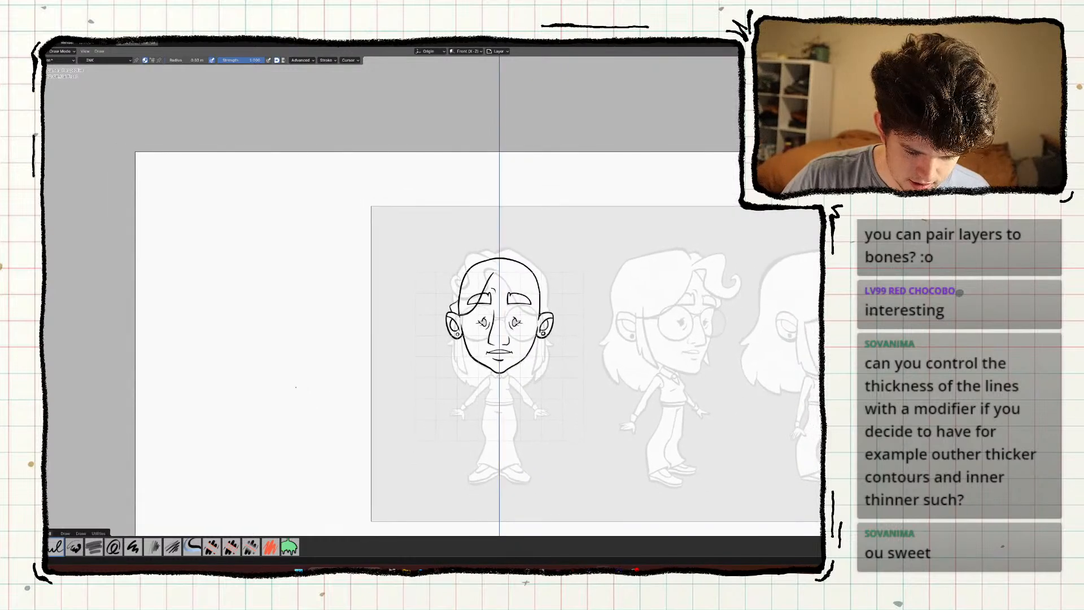
pyautogui.scroll(10, 323, 239)
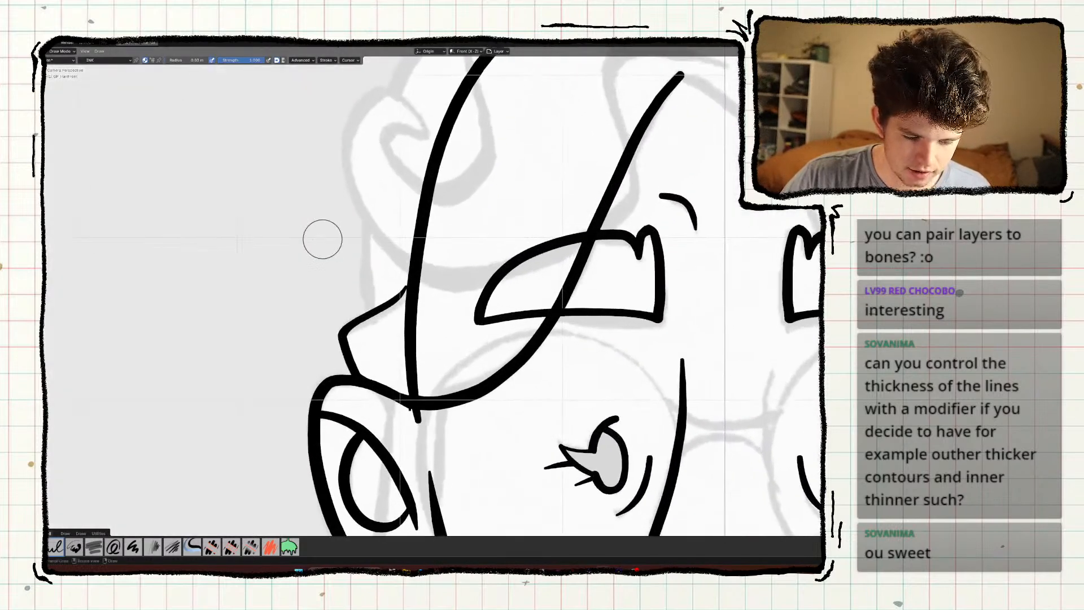
pyautogui.scroll(-4, 322, 239)
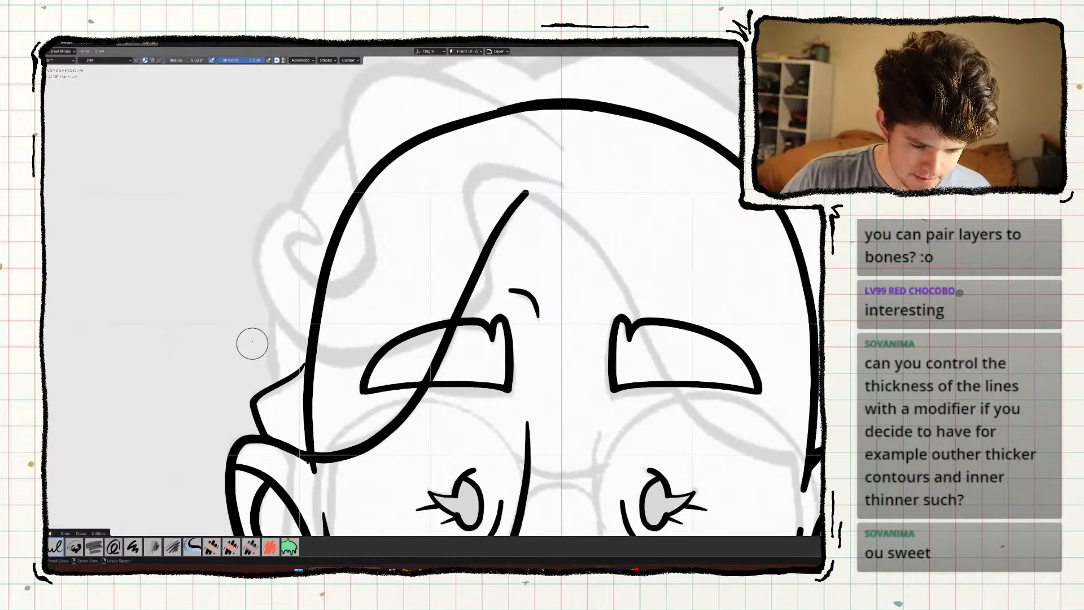
pyautogui.scroll(-3, 252, 343)
pyautogui.scroll(4, 257, 383)
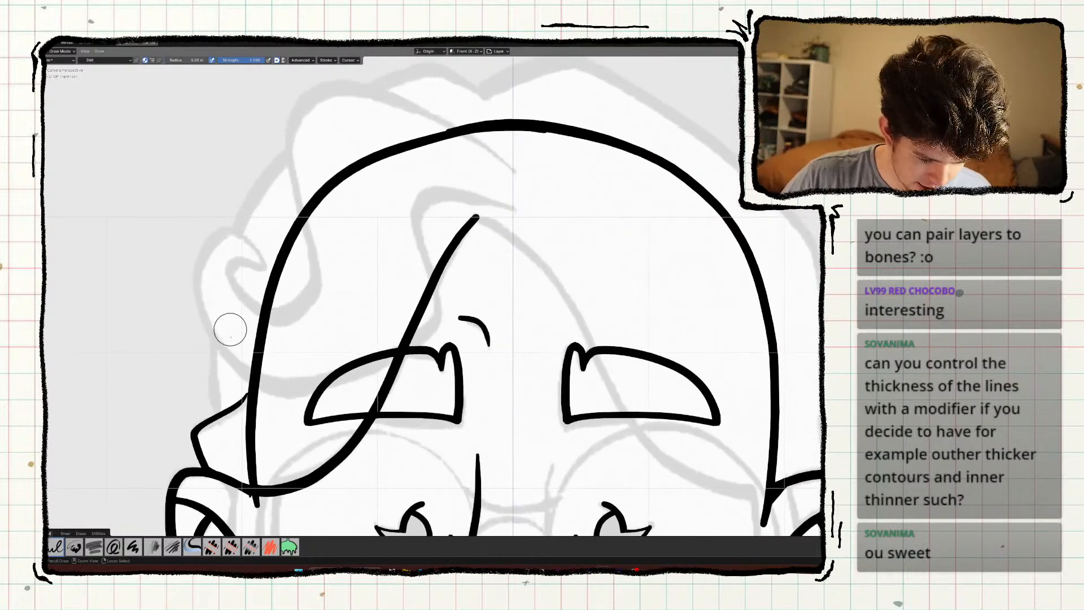
pyautogui.scroll(-2, 230, 330)
pyautogui.scroll(4, 314, 365)
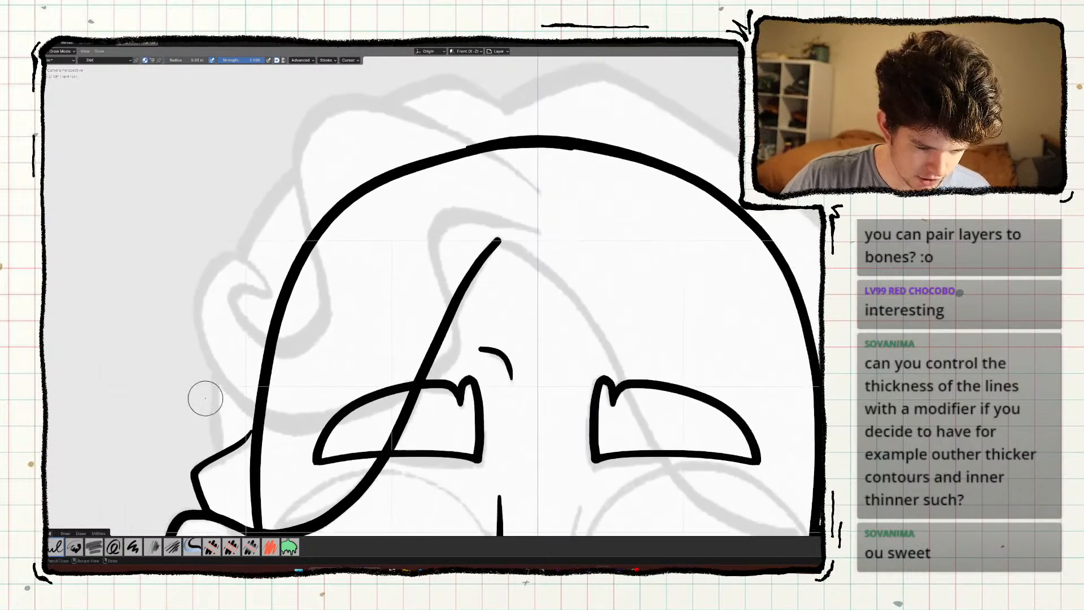
pyautogui.scroll(-1, 203, 396)
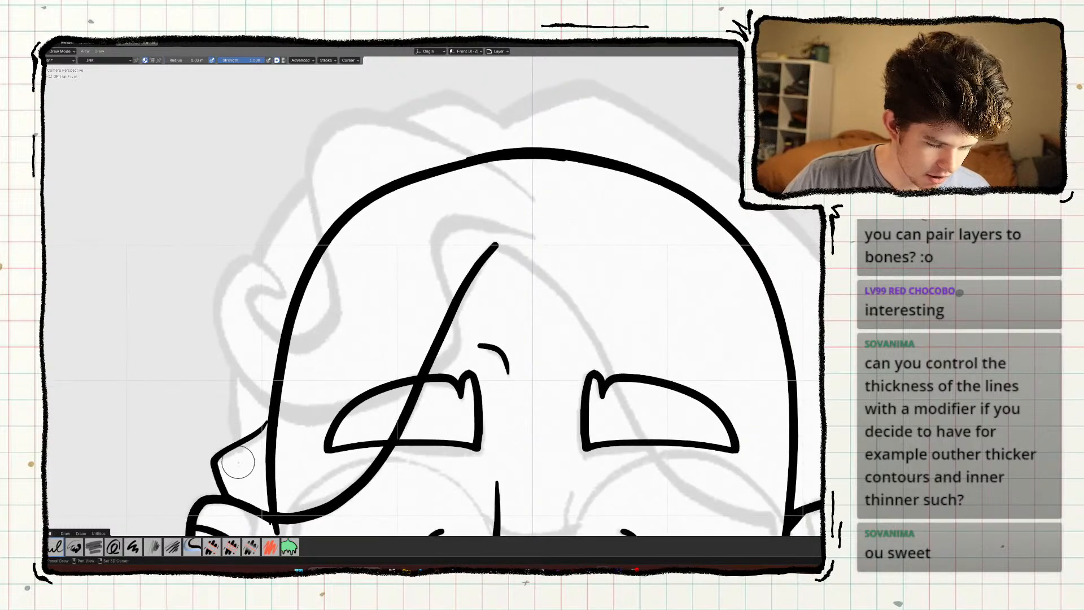
pyautogui.moveTo(238, 462)
pyautogui.mouseDown()
pyautogui.moveTo(236, 367)
pyautogui.moveTo(257, 290)
pyautogui.mouseUp()
pyautogui.hotkey('ctrl', 'z')
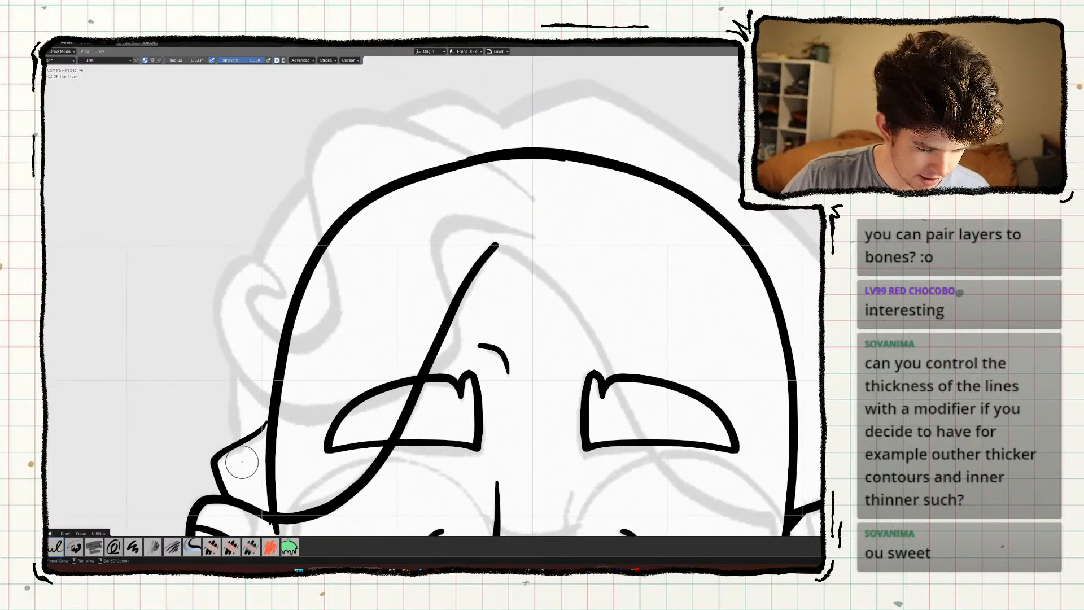
pyautogui.moveTo(242, 462)
pyautogui.mouseDown()
pyautogui.moveTo(235, 443)
pyautogui.moveTo(278, 220)
pyautogui.moveTo(449, 101)
pyautogui.mouseUp()
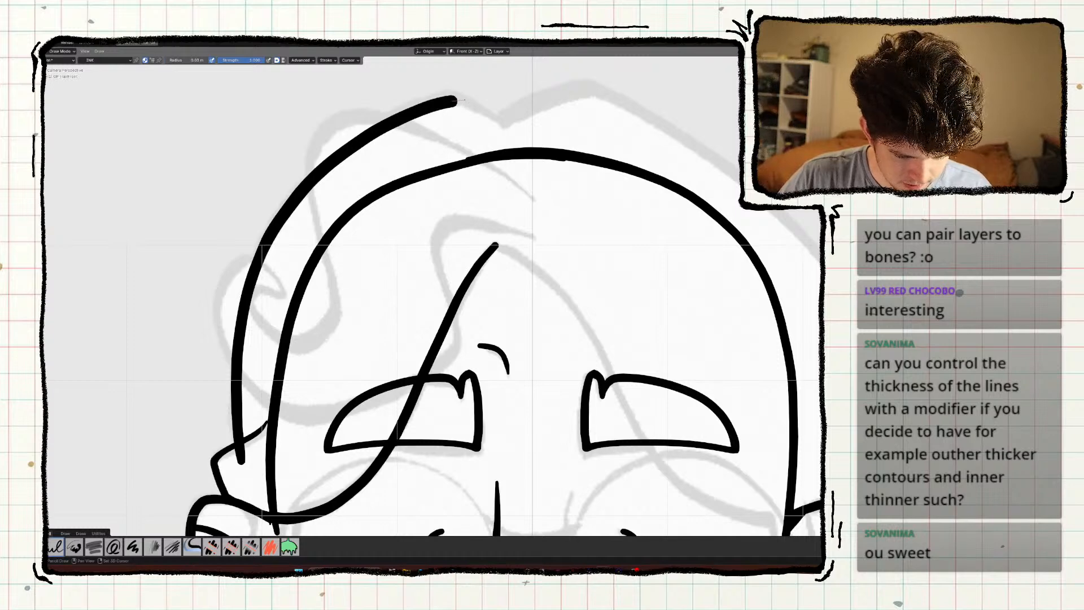
pyautogui.keyDown('shift'); pyautogui.moveTo(459, 100); pyautogui.dragTo(323, 223, button='middle'); pyautogui.keyUp('shift')
pyautogui.hotkey('ctrl', 'z')
# Draw the outer hair contour in one curve from the tuft above the ear up to the first peak over the crown.
pyautogui.moveTo(125, 422)
pyautogui.keyDown('shift'); pyautogui.mouseDown(button='middle')
pyautogui.moveTo(332, 253)
pyautogui.moveTo(324, 304)
pyautogui.mouseUp(button='middle'); pyautogui.keyUp('shift')
pyautogui.moveTo(309, 465)
pyautogui.mouseDown()
pyautogui.moveTo(303, 402)
pyautogui.moveTo(354, 216)
pyautogui.moveTo(503, 101)
pyautogui.mouseUp()
pyautogui.keyDown('shift'); pyautogui.moveTo(359, 188); pyautogui.dragTo(206, 296, button='middle'); pyautogui.keyUp('shift')
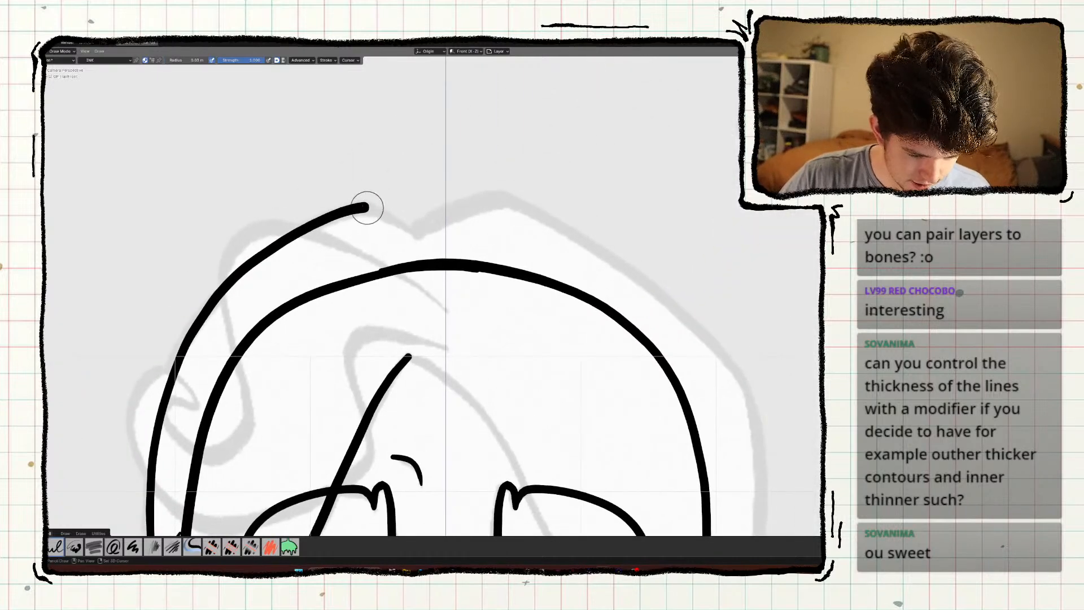
pyautogui.moveTo(363, 206); pyautogui.dragTo(427, 238)
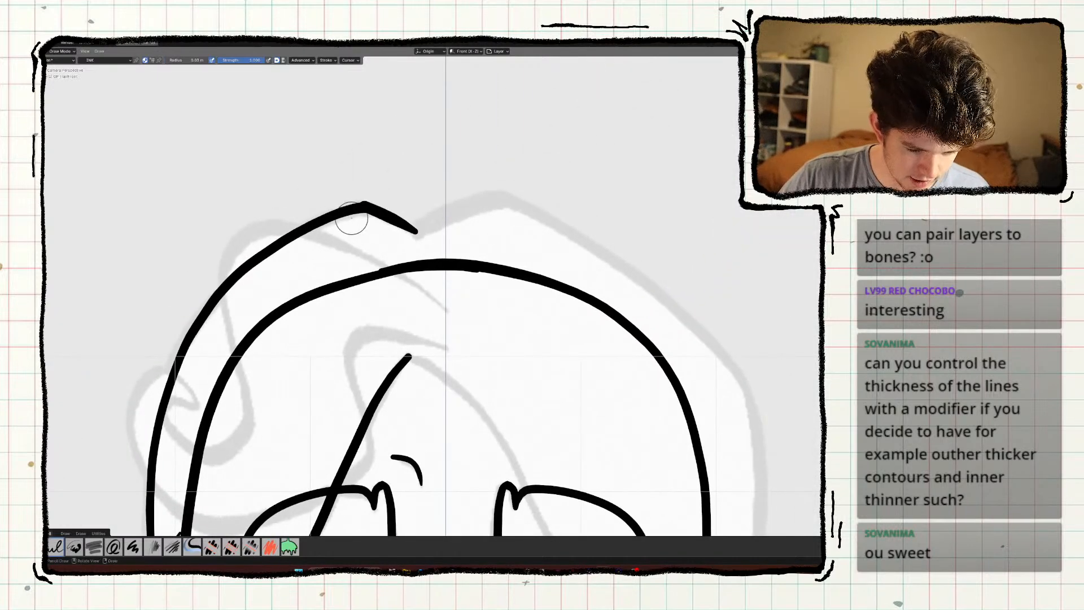
pyautogui.hotkey('ctrl', 'z')
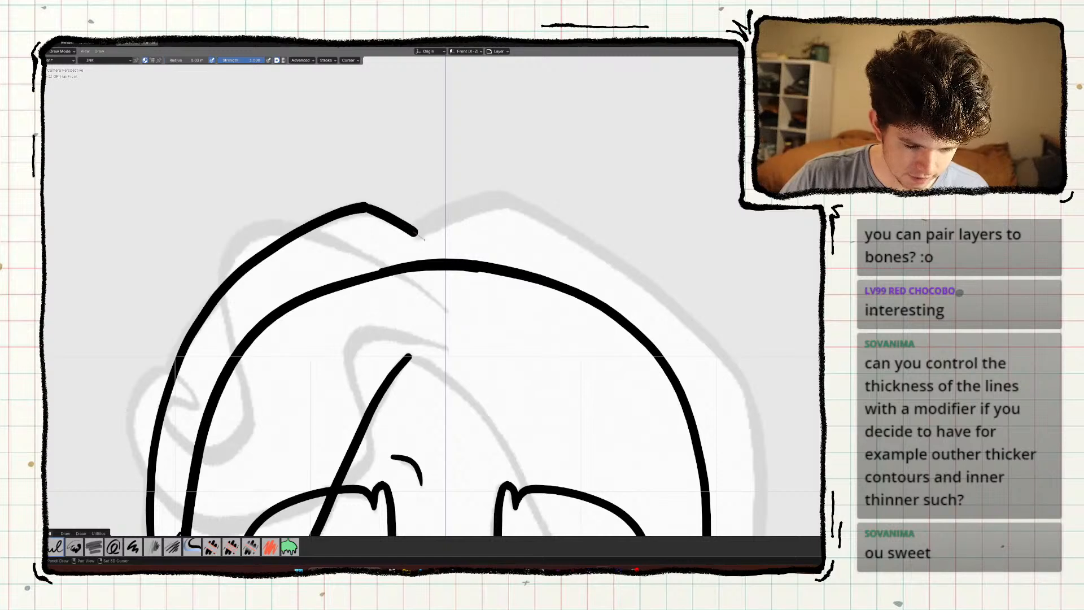
pyautogui.hotkey('ctrl', 'z')
pyautogui.moveTo(363, 205); pyautogui.dragTo(417, 232)
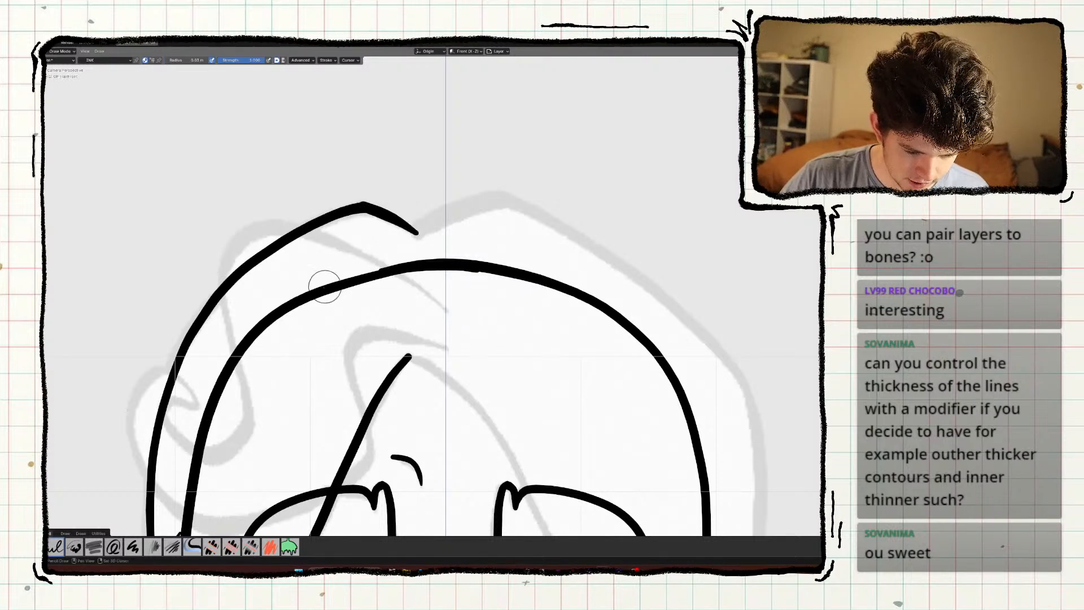
# Check the front hair object's modifier properties, and return to the maximized drawing view.
pyautogui.scroll(-2, 324, 287)
pyautogui.hotkey('ctrl', 'space')
pyautogui.click(750, 229)
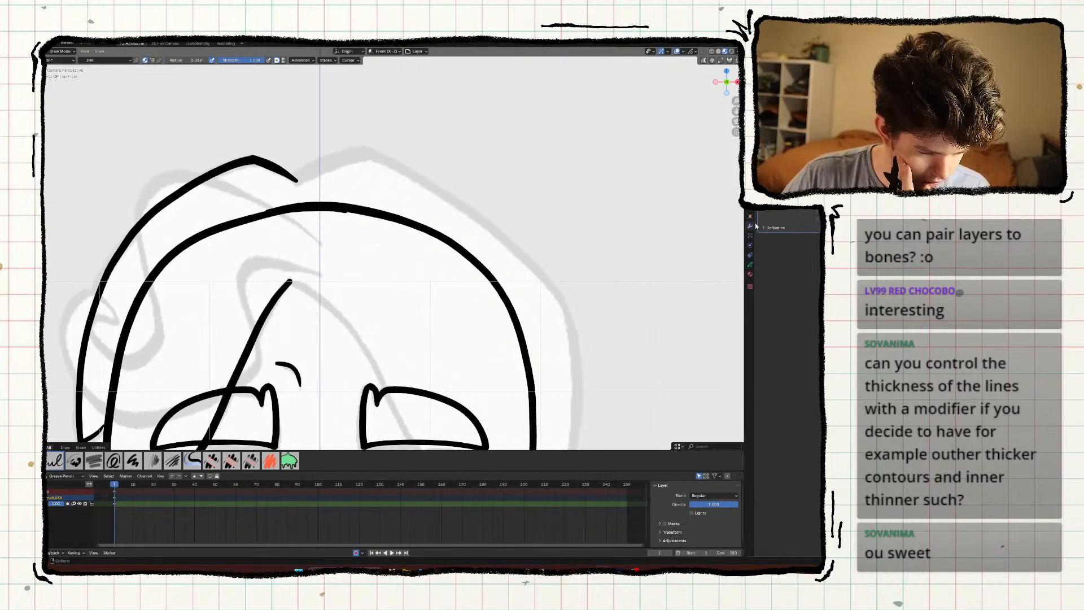
pyautogui.scroll(1, 257, 292)
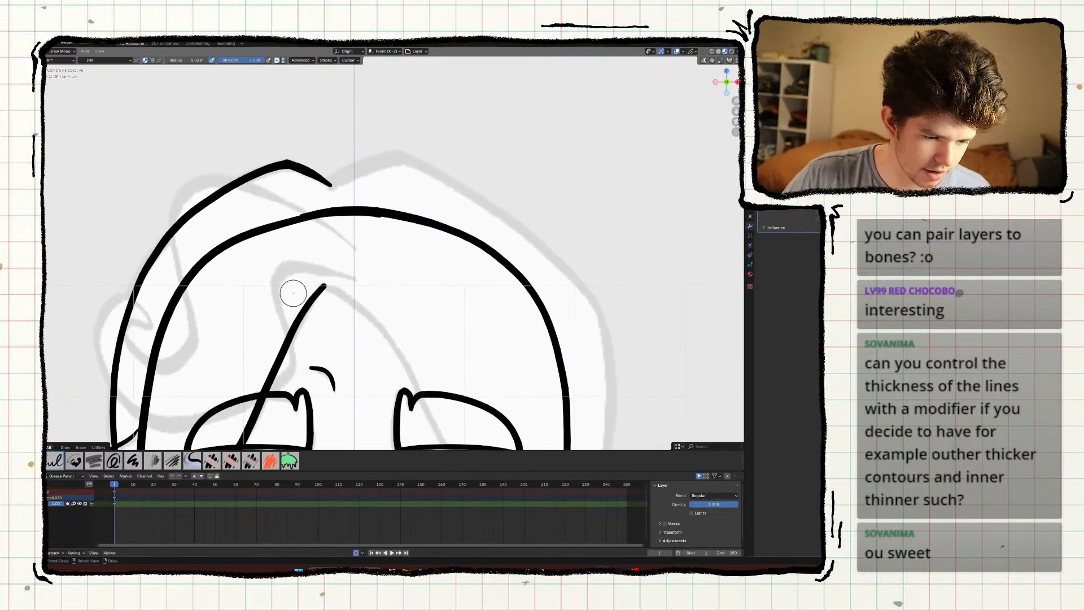
pyautogui.hotkey('ctrl', 'space')
pyautogui.scroll(2, 305, 254)
pyautogui.hotkey('ctrl', 'z')
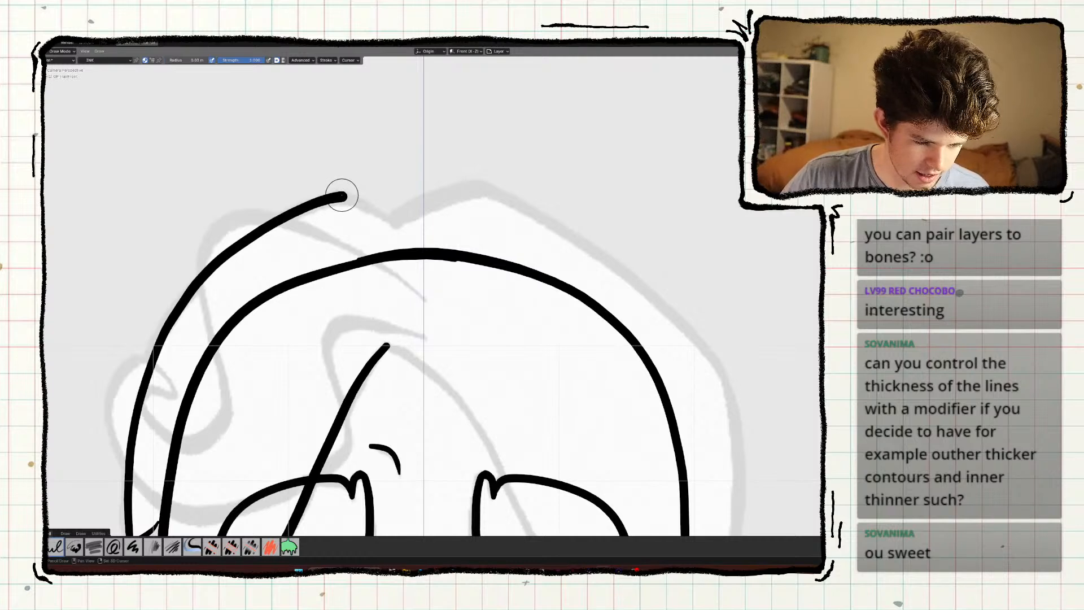
pyautogui.moveTo(355, 199); pyautogui.dragTo(396, 224)
pyautogui.hotkey('ctrl', 'z')
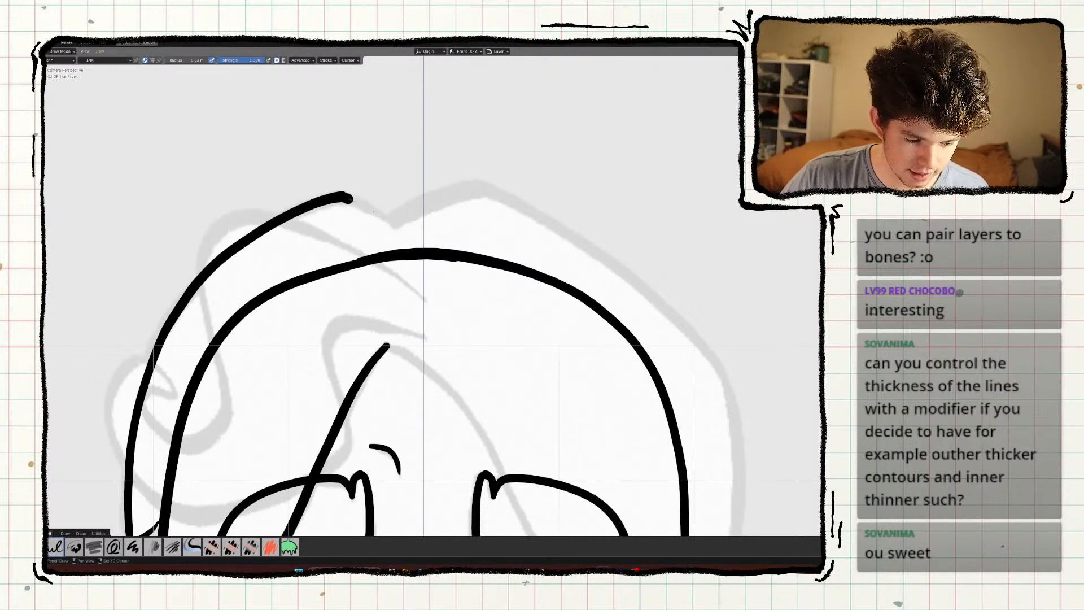
pyautogui.moveTo(347, 198); pyautogui.dragTo(398, 230)
pyautogui.hotkey('ctrl', 'z')
pyautogui.moveTo(348, 196); pyautogui.dragTo(395, 225)
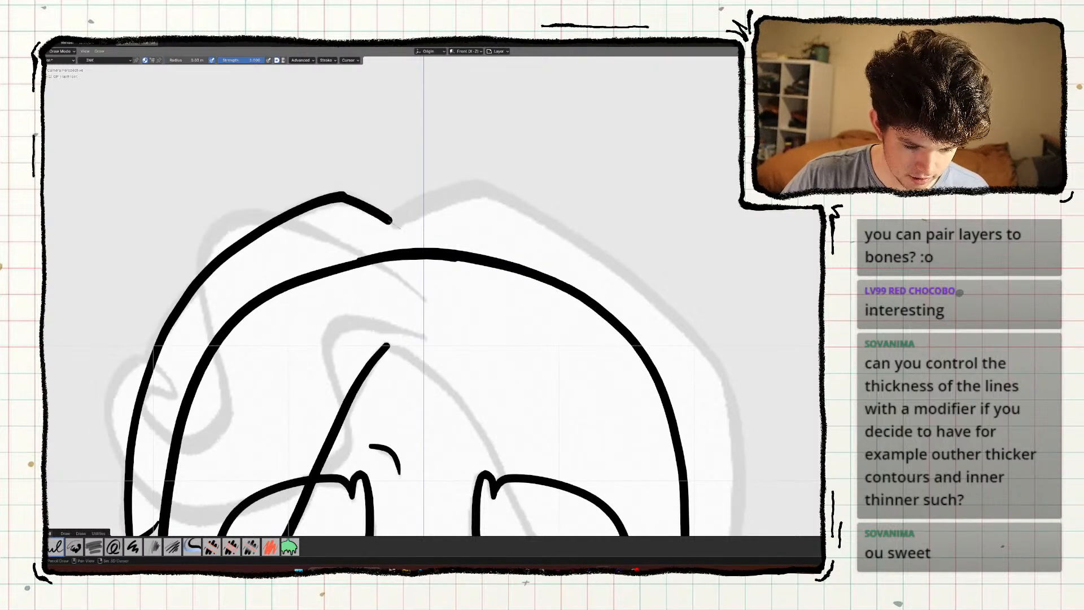
pyautogui.hotkey('ctrl', 'z')
pyautogui.keyDown('shift'); pyautogui.moveTo(332, 254); pyautogui.dragTo(230, 358, button='middle'); pyautogui.keyUp('shift')
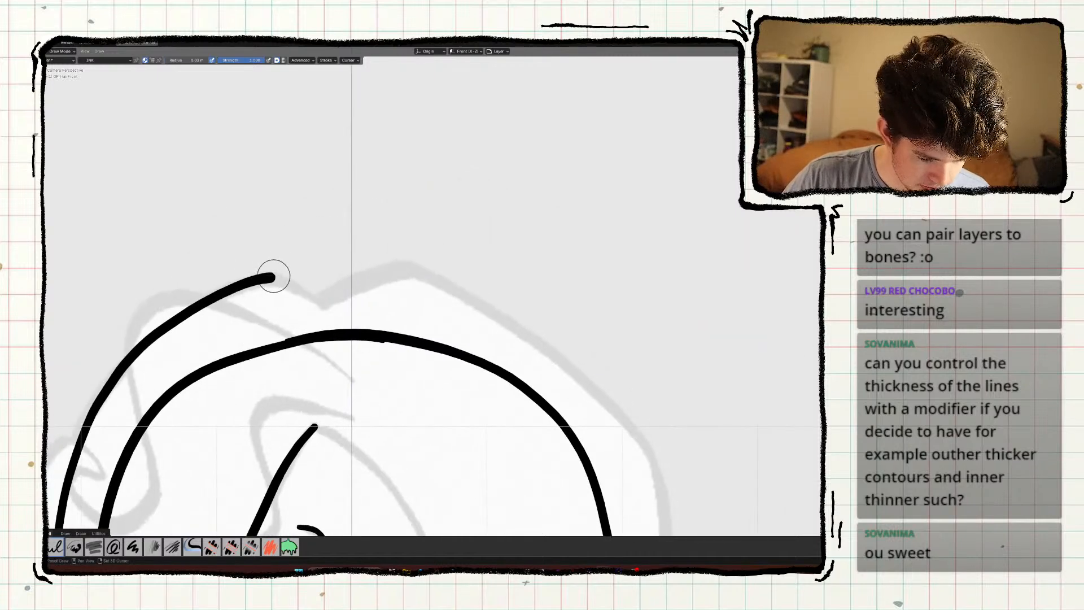
pyautogui.keyDown('shift'); pyautogui.moveTo(292, 282); pyautogui.dragTo(332, 314); pyautogui.keyUp('shift')
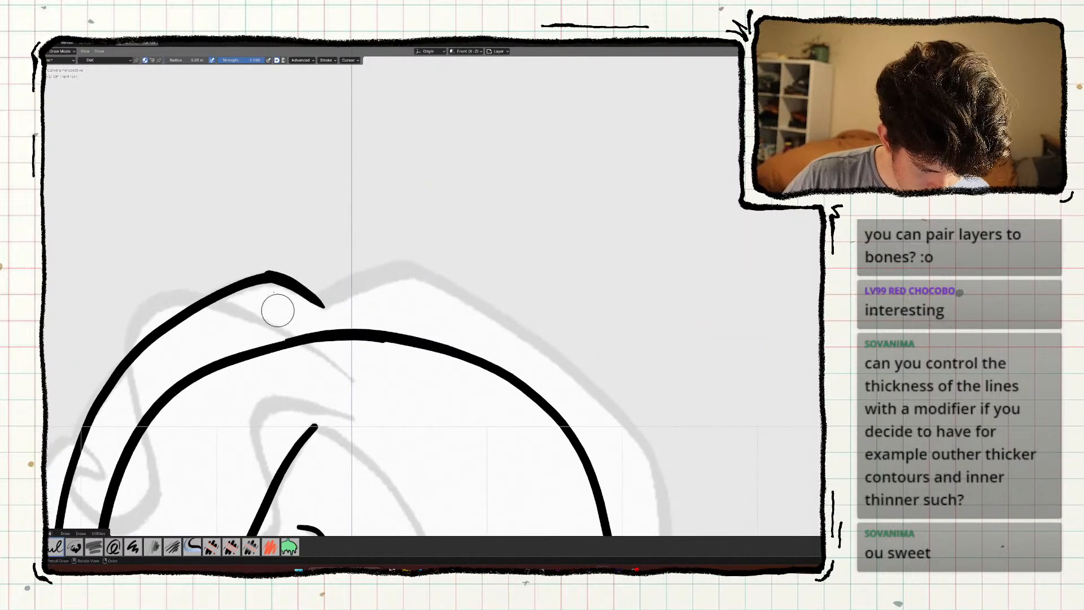
pyautogui.hotkey('ctrl', 'z')
# Draw the hair contour from the first crown peak down into the parting notch and up to the second peak.
pyautogui.moveTo(271, 277); pyautogui.dragTo(324, 306)
pyautogui.keyDown('shift'); pyautogui.moveTo(240, 332); pyautogui.dragTo(254, 303, button='middle'); pyautogui.keyUp('shift')
pyautogui.moveTo(331, 274); pyautogui.dragTo(416, 249)
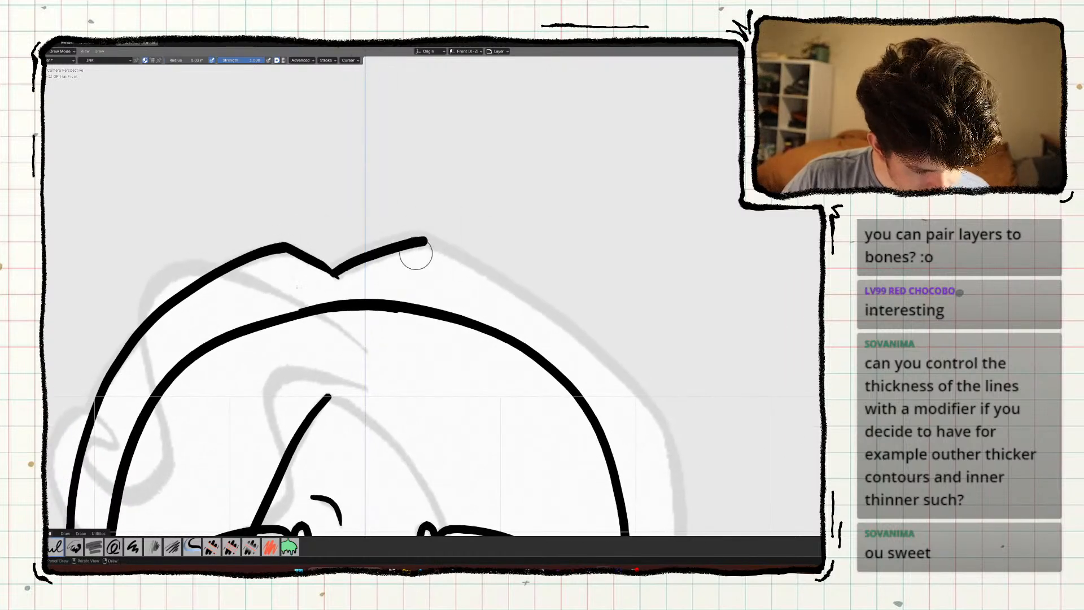
# Undo the last stroke and redraw the hair contour from the parting notch over the second peak and down toward the opposite ear.
pyautogui.hotkey('ctrl', 'z')
pyautogui.moveTo(329, 270)
pyautogui.mouseDown()
pyautogui.moveTo(418, 234)
pyautogui.moveTo(500, 268)
pyautogui.moveTo(666, 425)
pyautogui.mouseUp()
pyautogui.keyDown('shift'); pyautogui.moveTo(671, 433); pyautogui.dragTo(604, 201, button='middle'); pyautogui.keyUp('shift')
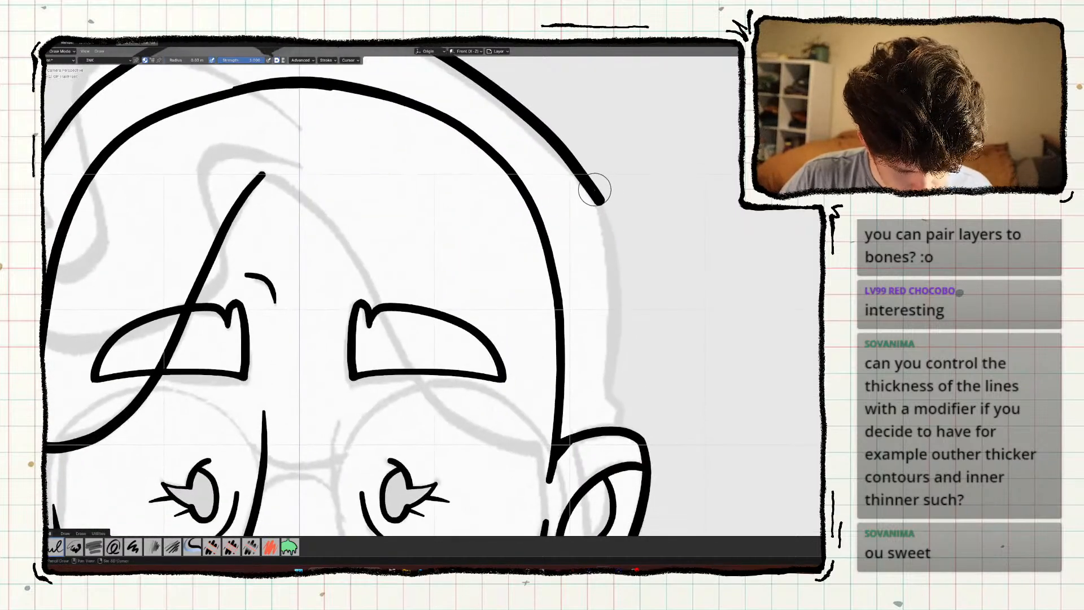
pyautogui.moveTo(602, 199); pyautogui.dragTo(605, 395)
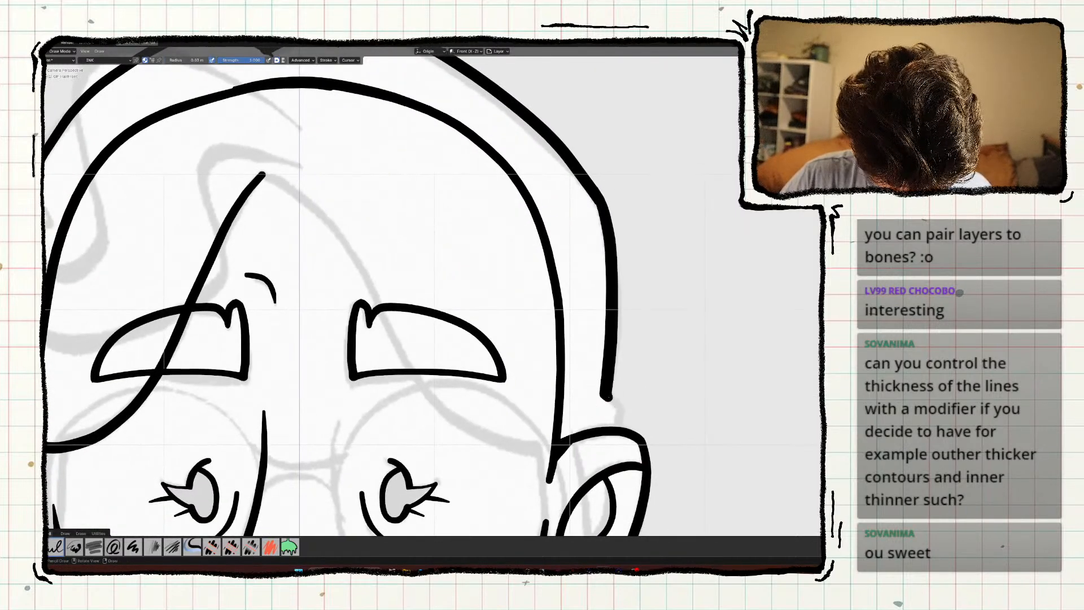
# Draw the small tuft above that ear and the inner hairline from there across the eyebrow up to the forehead peak.
pyautogui.keyDown('shift'); pyautogui.moveTo(346, 392); pyautogui.dragTo(403, 344, button='middle'); pyautogui.keyUp('shift')
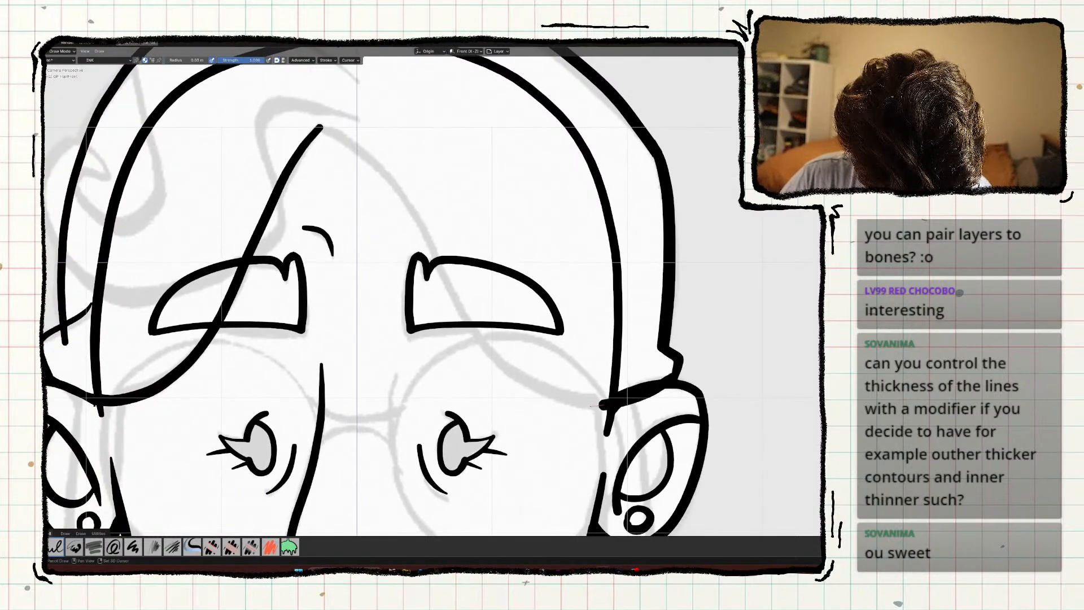
pyautogui.moveTo(579, 405)
pyautogui.mouseDown()
pyautogui.moveTo(523, 375)
pyautogui.moveTo(473, 325)
pyautogui.moveTo(361, 149)
pyautogui.mouseUp()
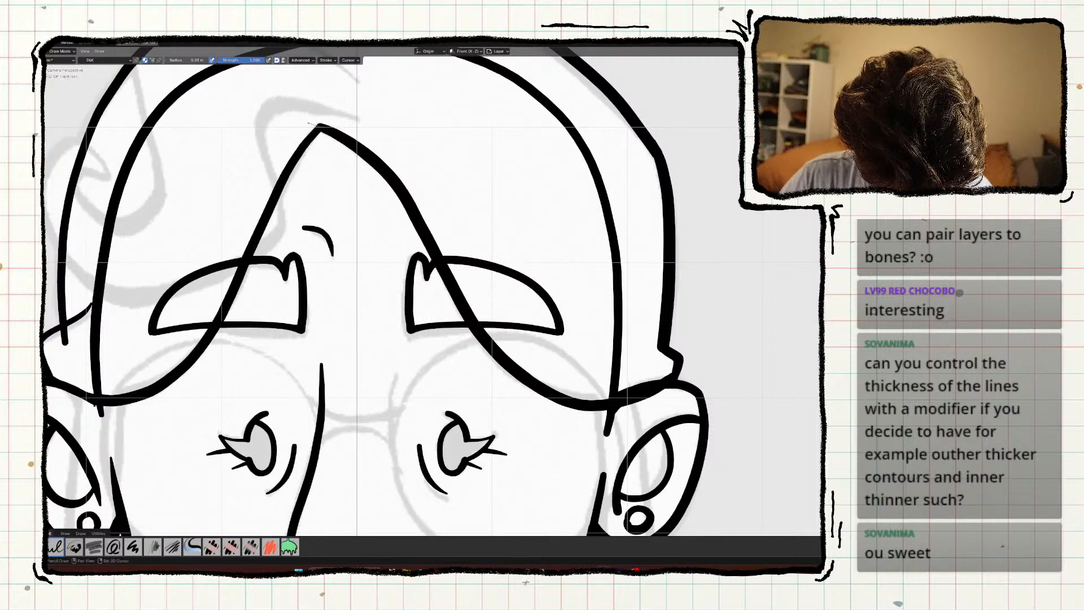
pyautogui.scroll(-6, 269, 382)
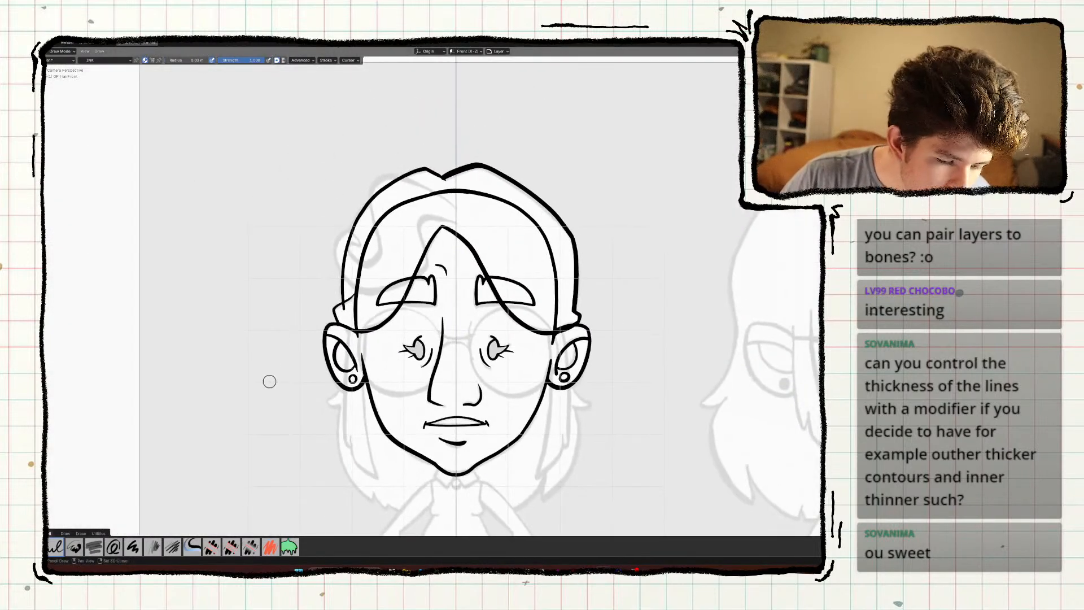
# Try to smooth the hair outline around the parting notch and the first crown peak.
pyautogui.scroll(8, 334, 222)
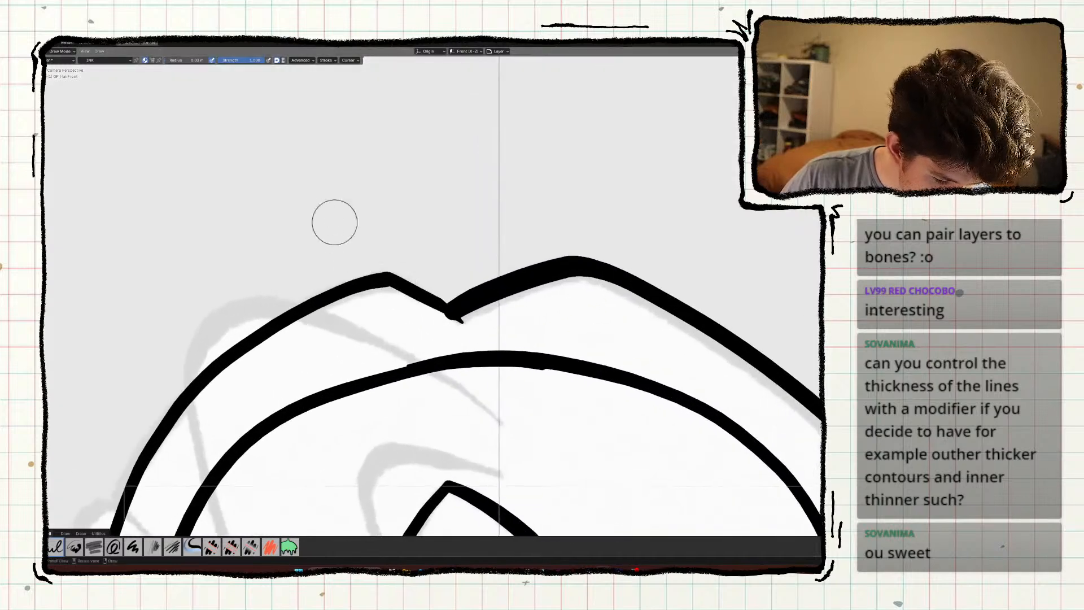
pyautogui.keyDown('shift'); pyautogui.moveTo(456, 320); pyautogui.dragTo(435, 305); pyautogui.keyUp('shift')
pyautogui.keyDown('shift'); pyautogui.moveTo(383, 277); pyautogui.dragTo(376, 279); pyautogui.keyUp('shift')
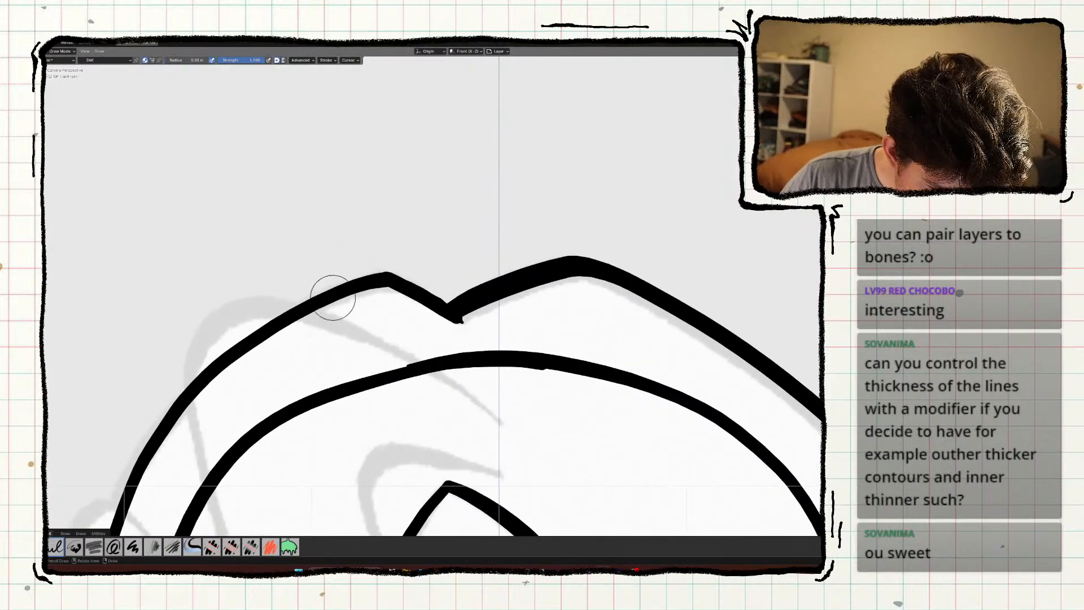
pyautogui.hotkey('ctrl', 'z')
# Trim away the hair segment between the first crown peak and the parting notch, and redraw it as a rounder curve.
pyautogui.click(47, 151)
pyautogui.moveTo(458, 319); pyautogui.dragTo(442, 337)
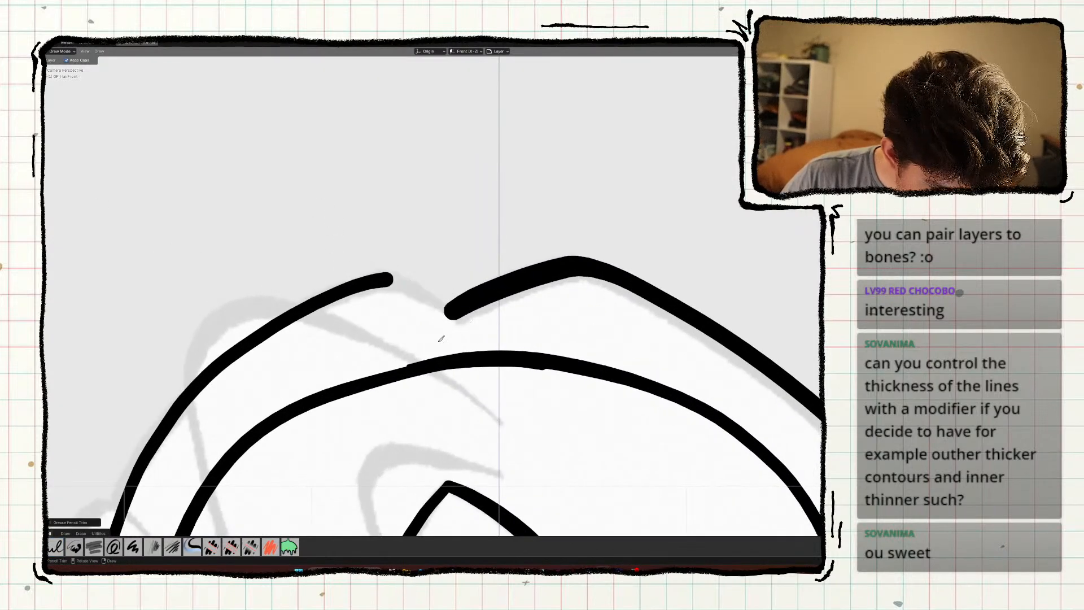
pyautogui.click(47, 122)
pyautogui.keyDown('shift'); pyautogui.moveTo(406, 289); pyautogui.dragTo(401, 266, button='middle'); pyautogui.keyUp('shift')
pyautogui.keyDown('ctrl'); pyautogui.moveTo(401, 266); pyautogui.dragTo(318, 193, button='middle'); pyautogui.keyUp('ctrl')
pyautogui.moveTo(276, 192); pyautogui.dragTo(427, 268)
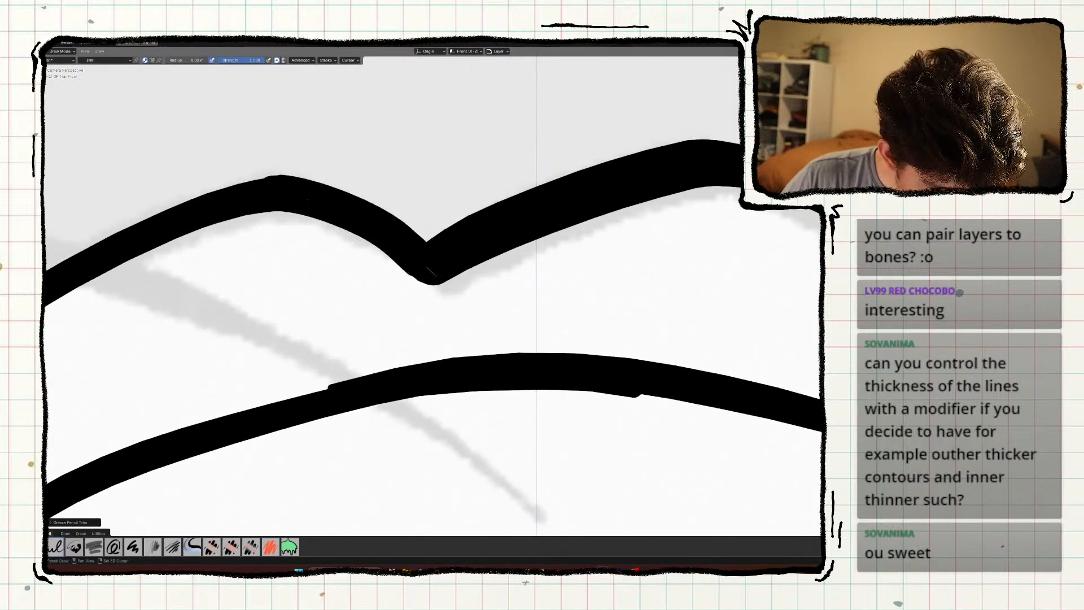
pyautogui.keyDown('ctrl'); pyautogui.moveTo(413, 265); pyautogui.dragTo(273, 280, button='middle'); pyautogui.keyUp('ctrl')
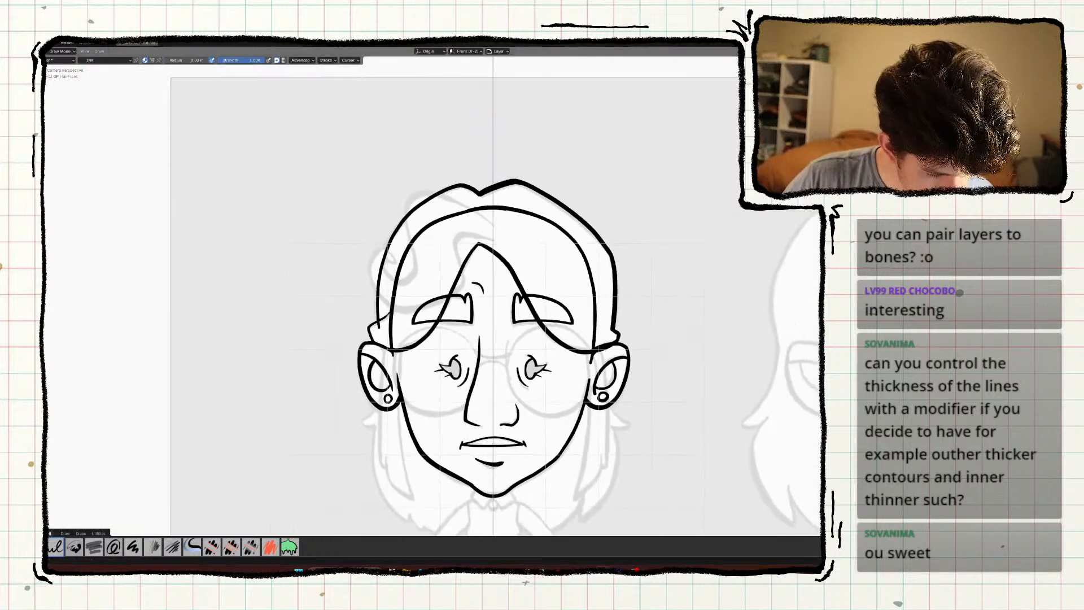
# Save the file and trim the overhanging stroke end at the hair tuft above the first ear.
pyautogui.hotkey('ctrl', 's')
pyautogui.hotkey('ctrl', 'space')
pyautogui.moveTo(289, 347)
pyautogui.keyDown('shift'); pyautogui.mouseDown(button='middle')
pyautogui.moveTo(310, 325)
pyautogui.moveTo(317, 254)
pyautogui.moveTo(343, 378)
pyautogui.mouseUp(button='middle'); pyautogui.keyUp('shift')
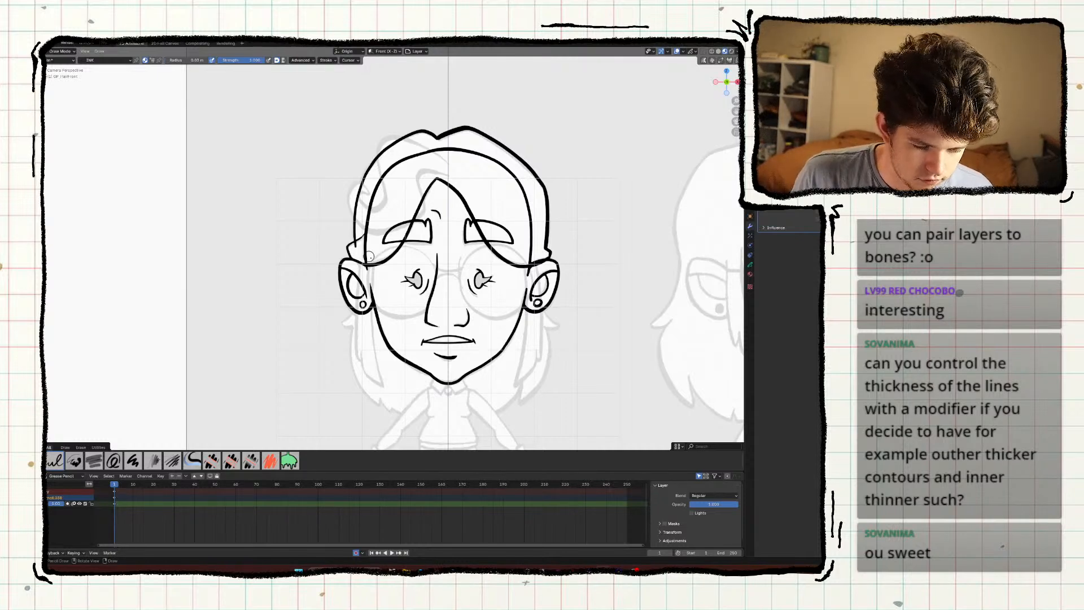
pyautogui.press('k')
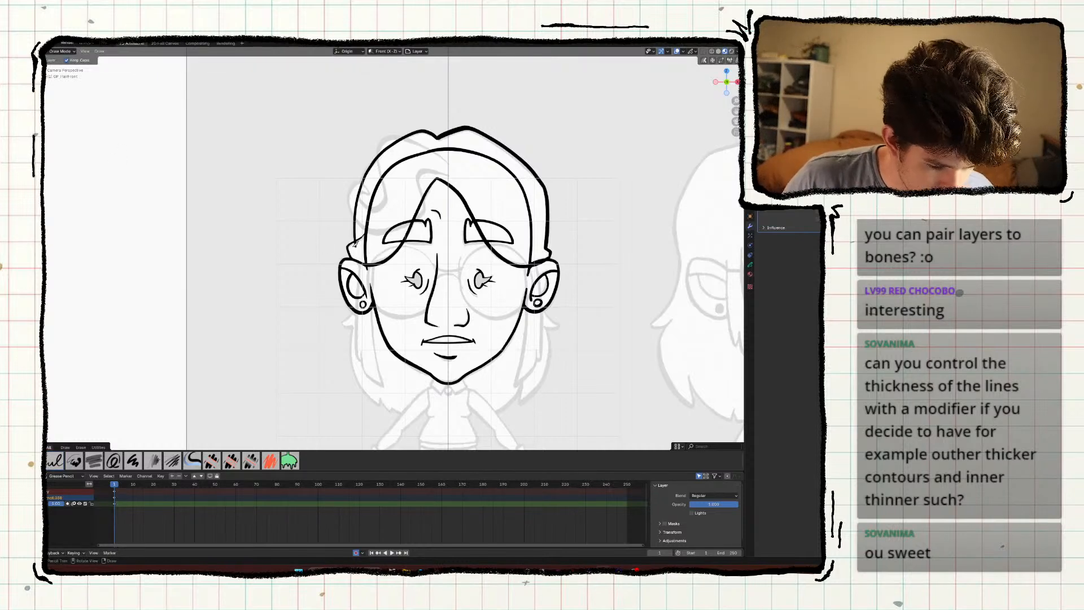
pyautogui.moveTo(355, 243); pyautogui.dragTo(348, 252)
pyautogui.moveTo(312, 309)
pyautogui.keyDown('shift'); pyautogui.mouseDown(button='middle')
pyautogui.moveTo(332, 315)
pyautogui.moveTo(300, 305)
pyautogui.moveTo(267, 314)
pyautogui.moveTo(283, 341)
pyautogui.mouseUp(button='middle'); pyautogui.keyUp('shift')
# Resize the front hair object in the right side view in Object Mode, apply its transform, and return to the camera view.
pyautogui.hotkey('ctrl', 'Tab')
pyautogui.press('KP_3')
pyautogui.press('s')
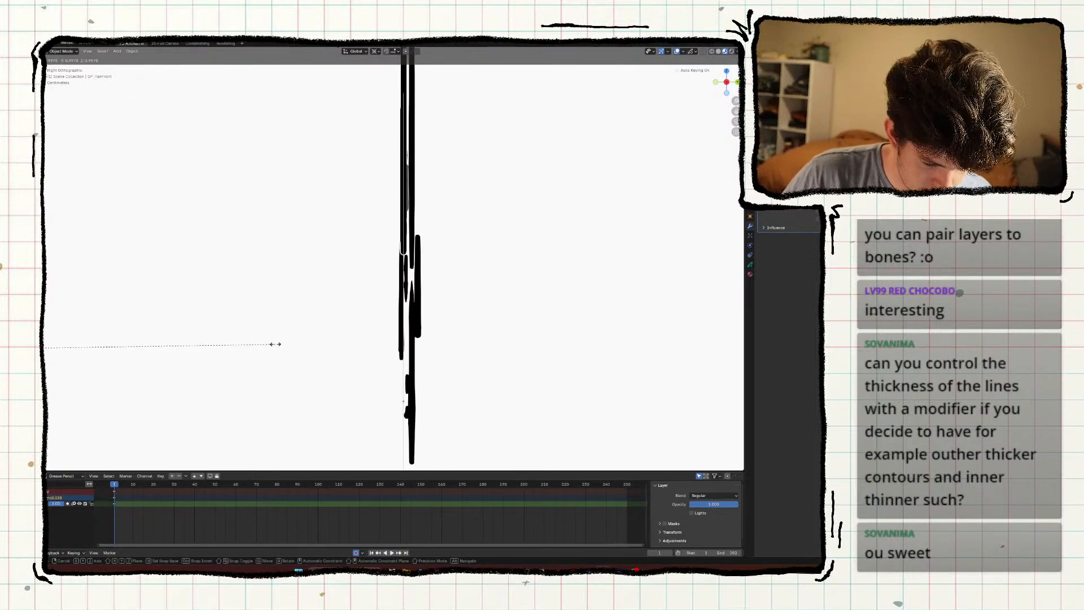
pyautogui.click(276, 345)
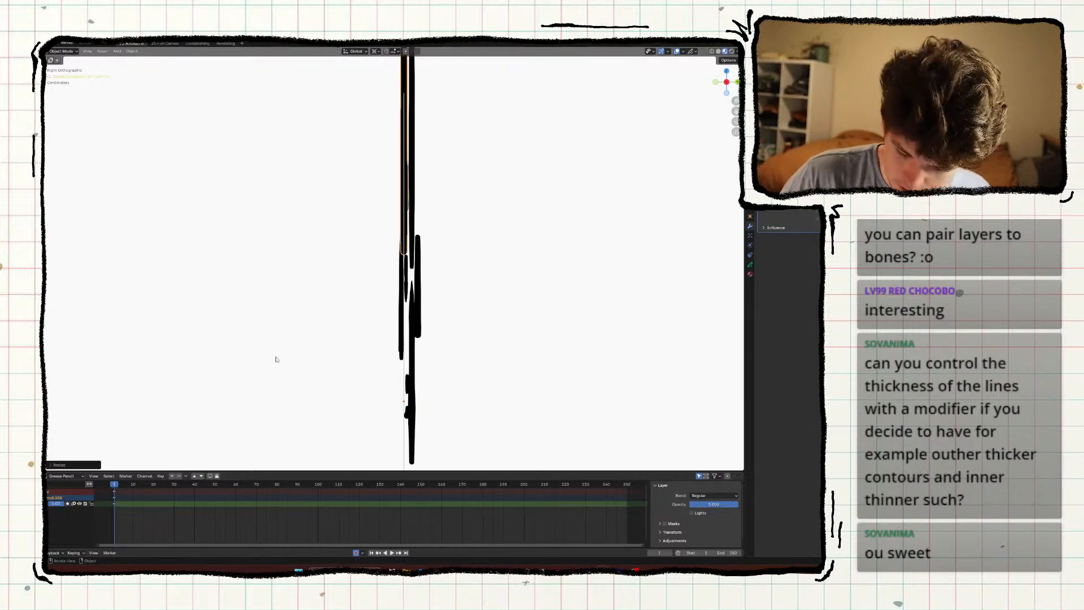
pyautogui.hotkey('ctrl', 'a')
pyautogui.press('capslock')
pyautogui.click(274, 358)
pyautogui.moveTo(187, 374); pyautogui.dragTo(294, 390, button='middle')
pyautogui.press('KP_0')
pyautogui.scroll(4, 293, 391)
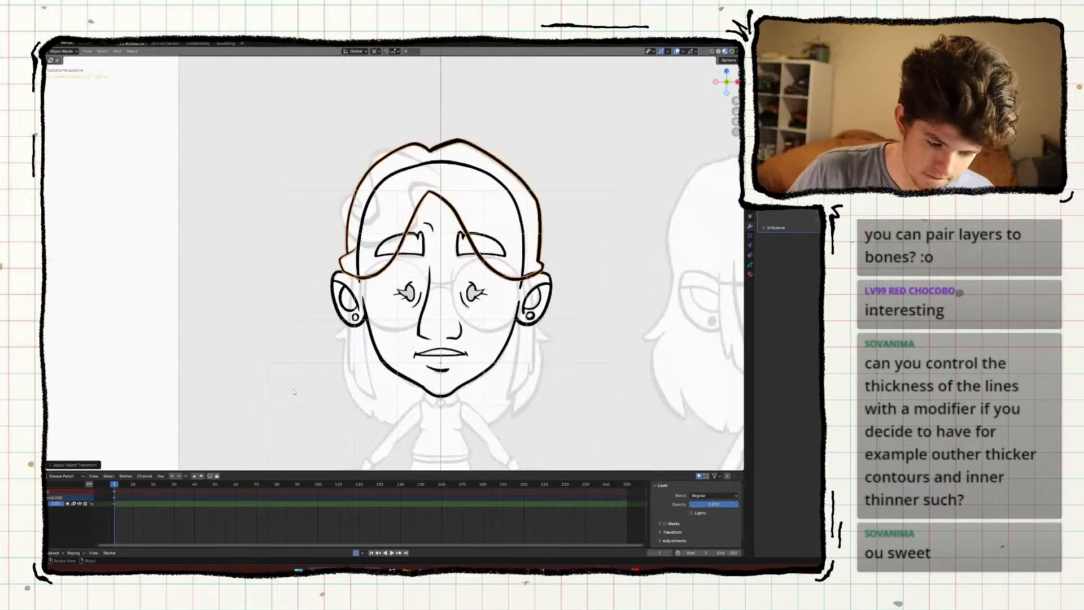
# Deselect the front hair object and save the file.
pyautogui.click(297, 388)
pyautogui.scroll(-3, 295, 385)
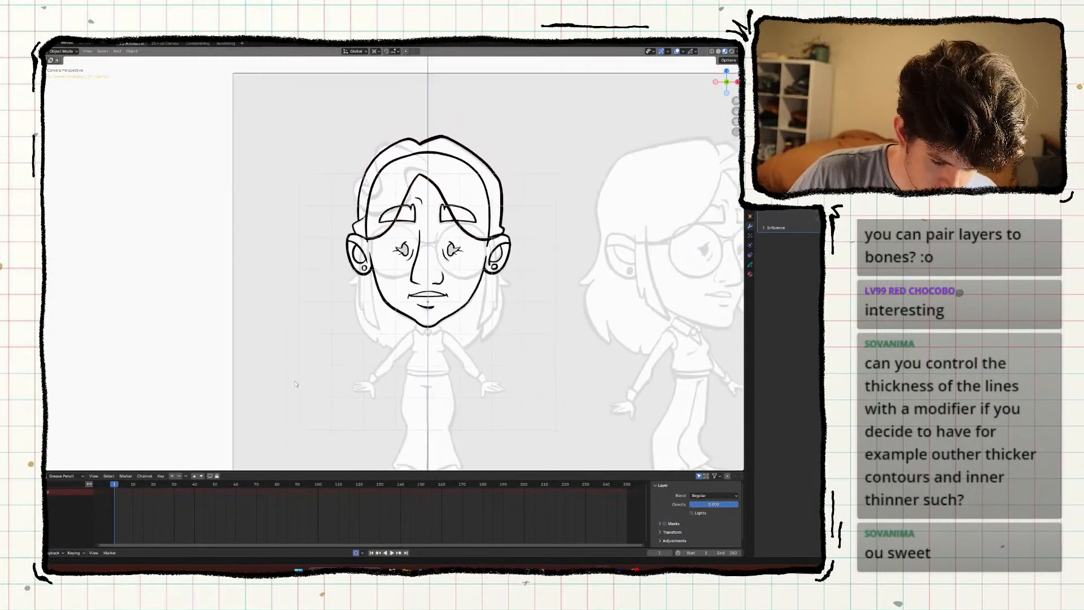
pyautogui.scroll(-2, 295, 385)
pyautogui.hotkey('ctrl', 's')
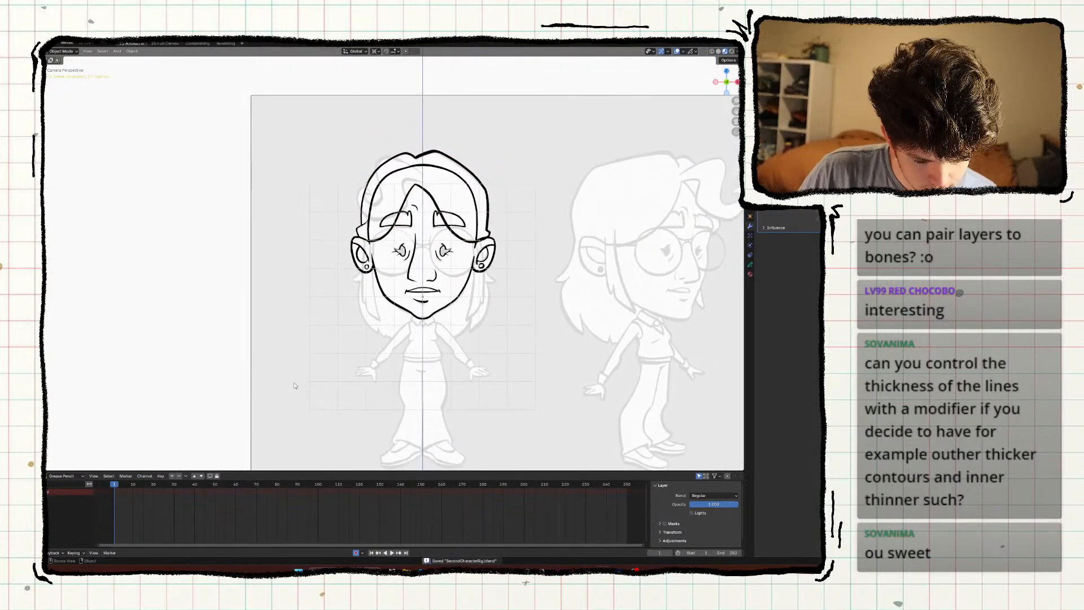
pyautogui.scroll(-1, 294, 392)
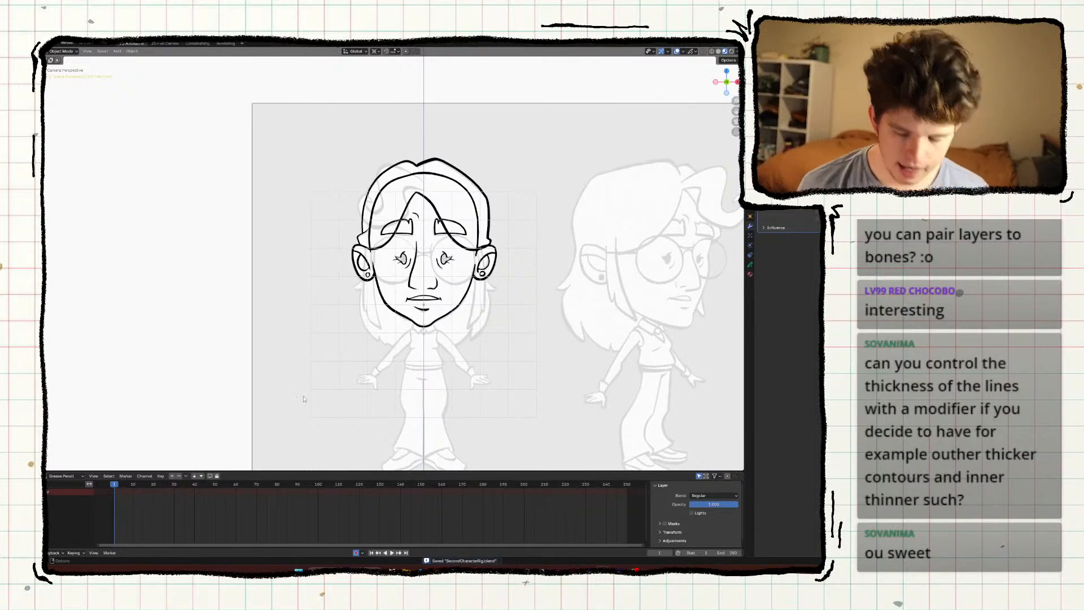
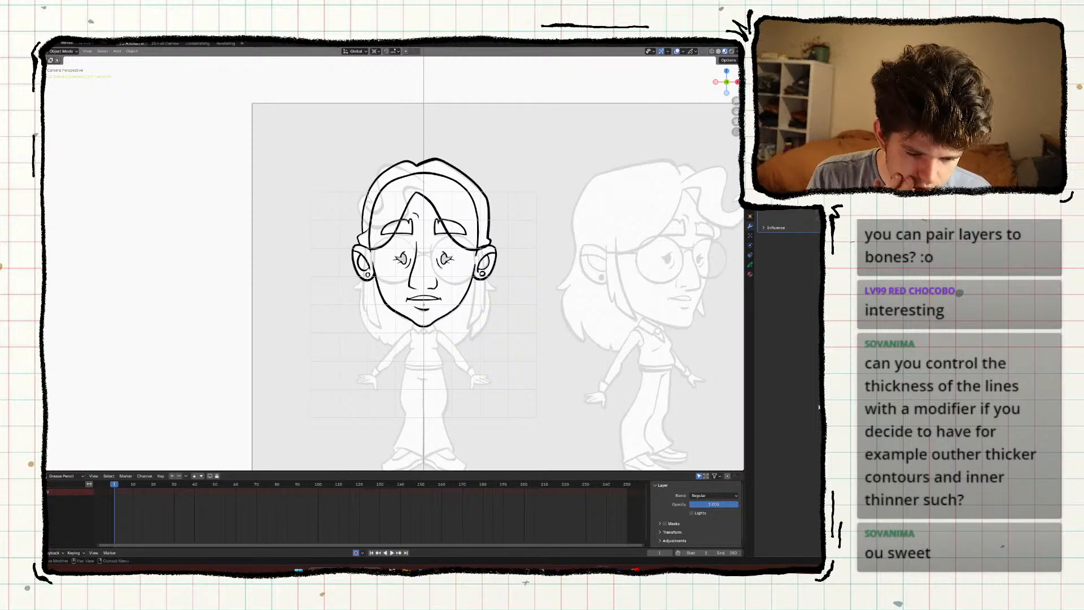
pyautogui.scroll(4, 372, 373)
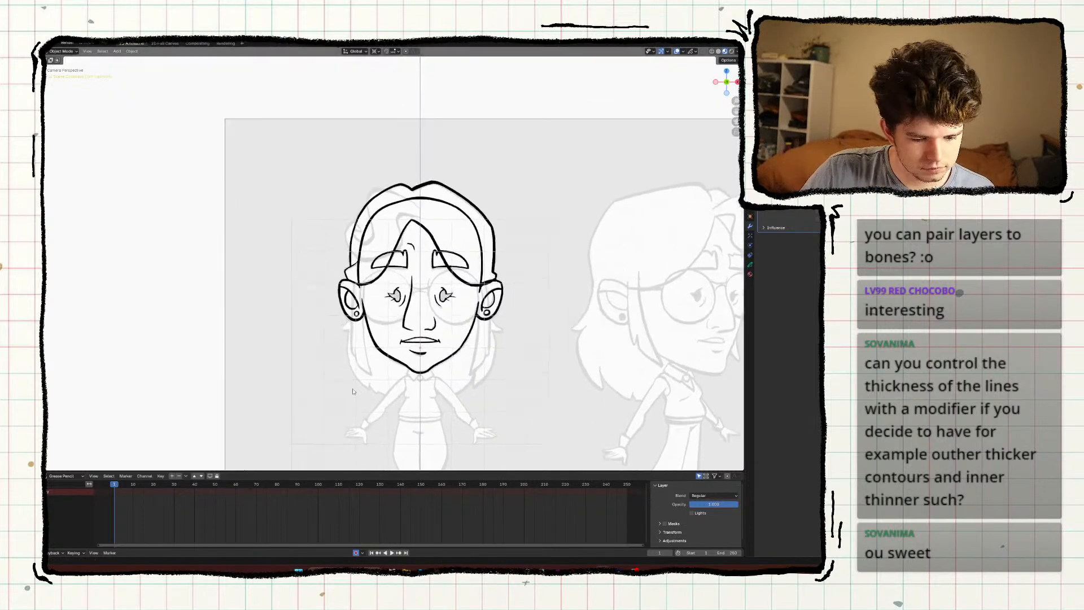
pyautogui.scroll(-4, 341, 351)
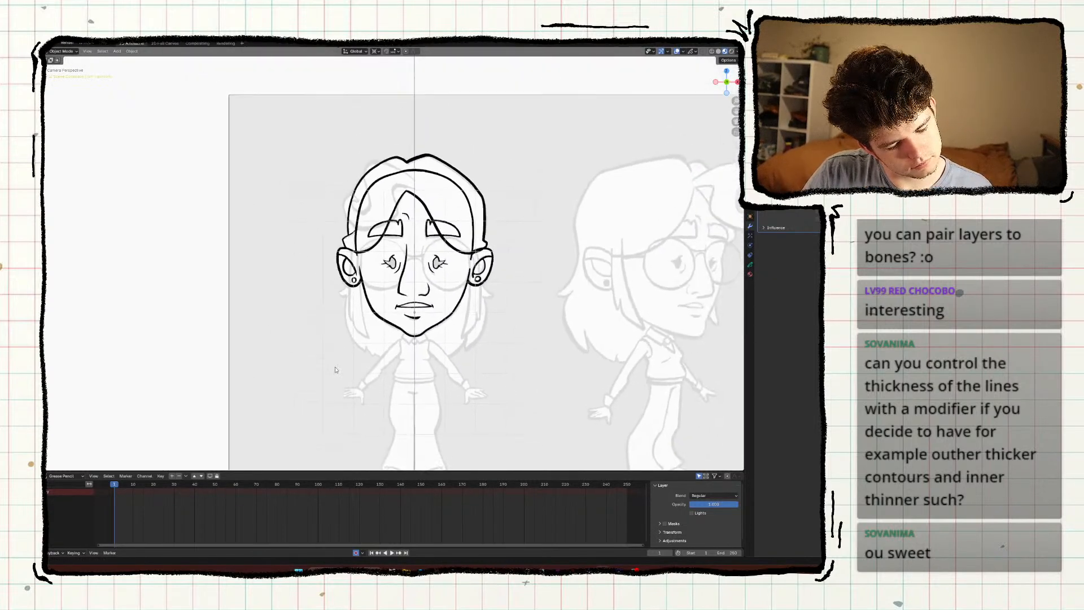
pyautogui.scroll(-1, 336, 387)
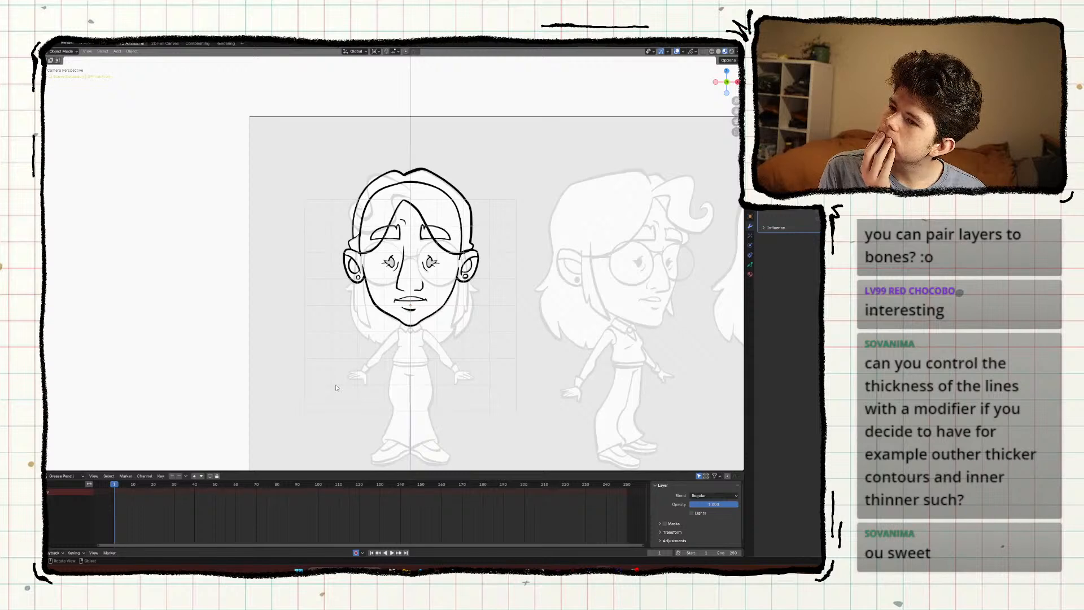
pyautogui.keyDown('shift'); pyautogui.moveTo(313, 328); pyautogui.dragTo(375, 350, button='middle'); pyautogui.keyUp('shift')
pyautogui.keyDown('ctrl'); pyautogui.moveTo(376, 351); pyautogui.dragTo(361, 276, button='middle'); pyautogui.keyUp('ctrl')
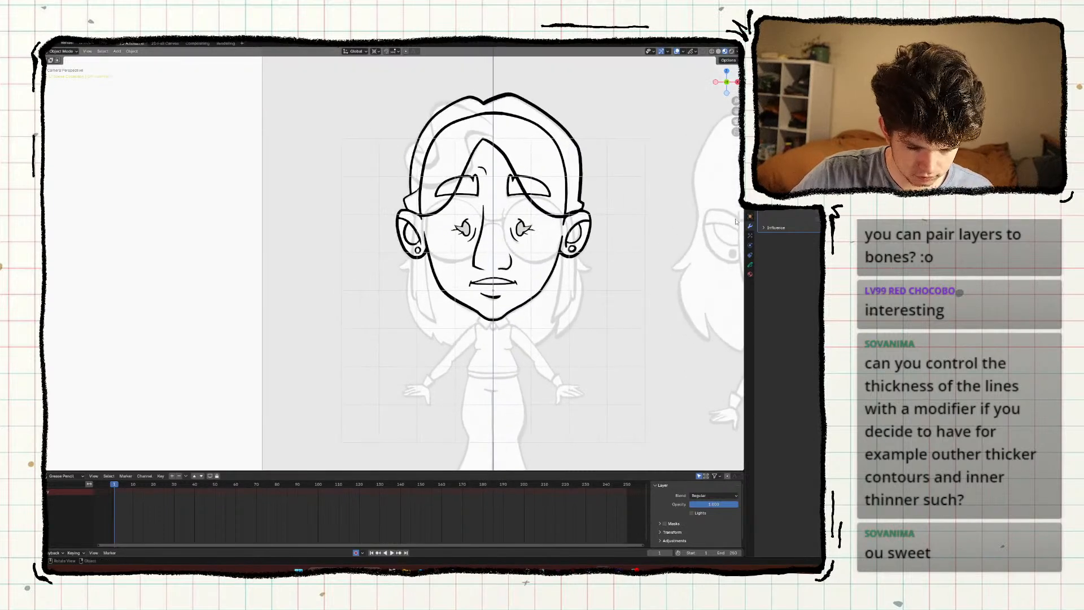
# Save the file and apply the front hair object's Smooth modifier, leaving nothing selected.
pyautogui.hotkey('ctrl', 's')
pyautogui.click(469, 229)
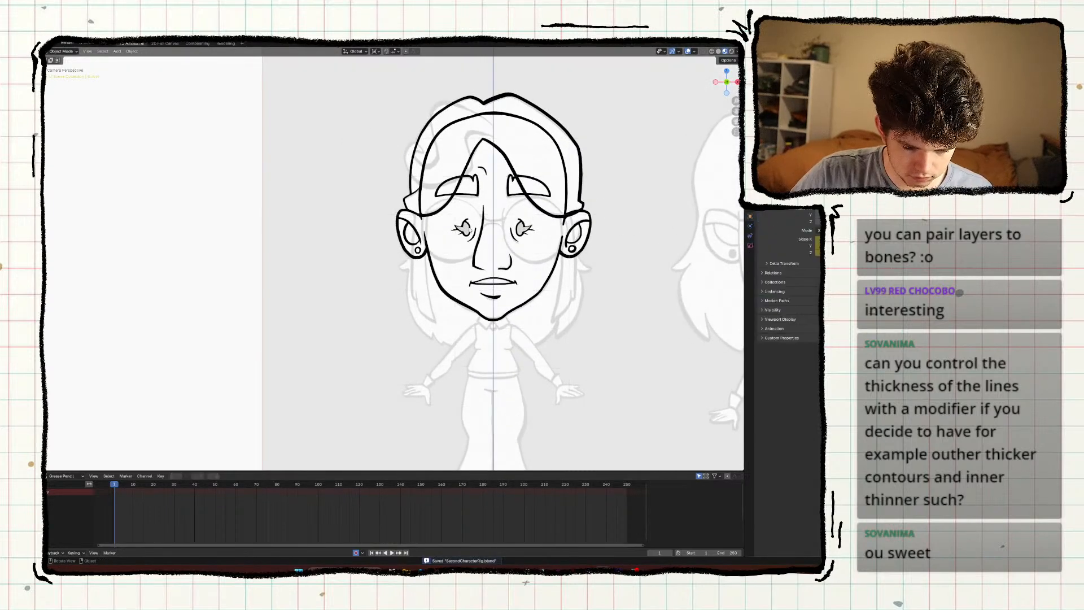
pyautogui.click(449, 206)
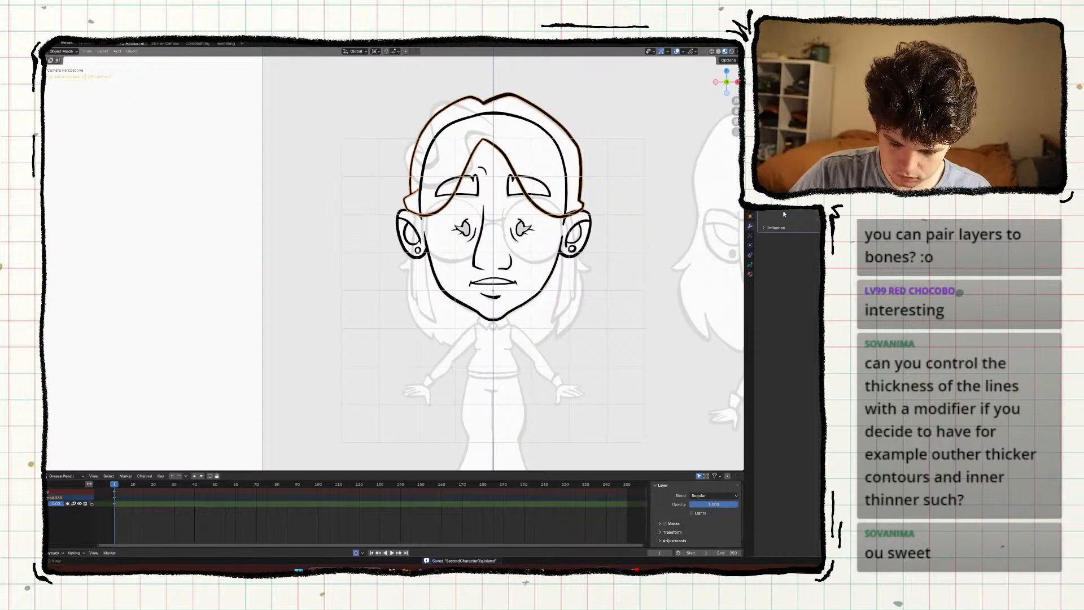
pyautogui.hotkey('ctrl', 'a')
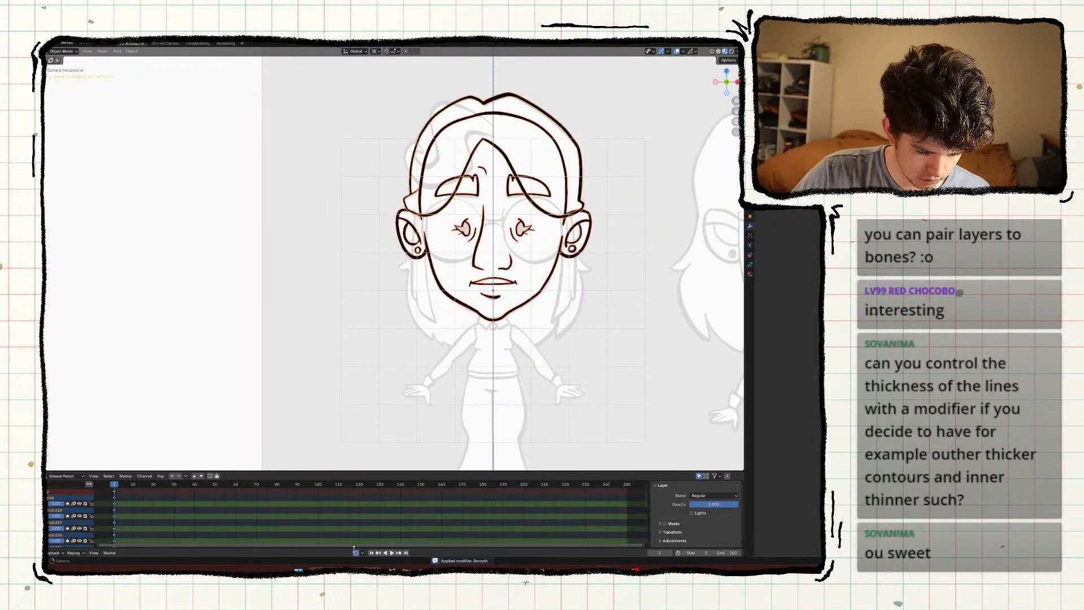
pyautogui.keyDown('shift'); pyautogui.moveTo(402, 311); pyautogui.dragTo(301, 403, button='middle'); pyautogui.keyUp('shift')
pyautogui.click(324, 362)
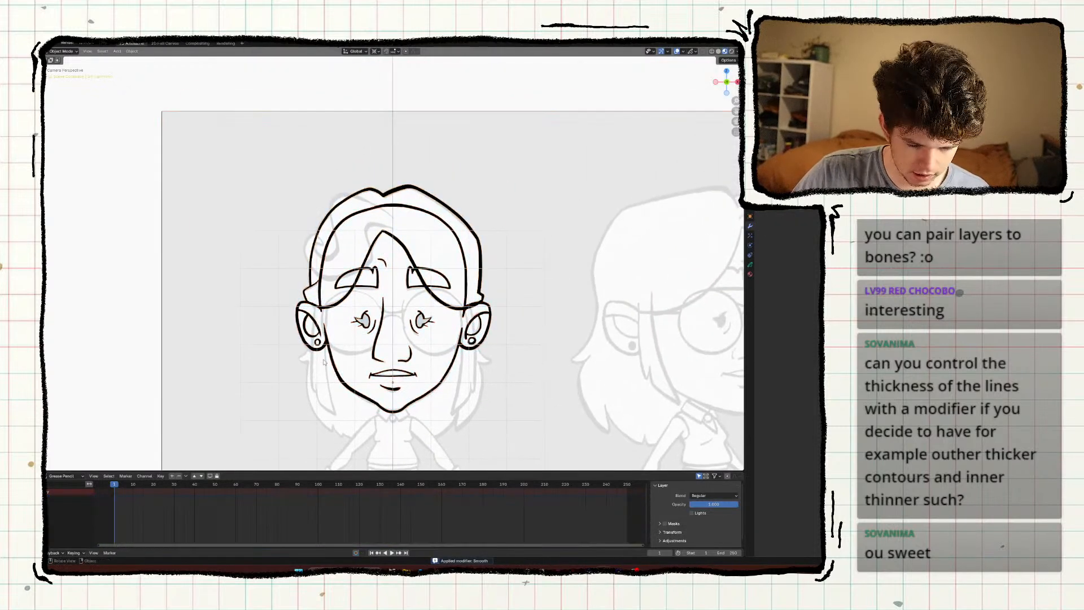
# Show the object transform values and delete the location and scale keyframes from the front hair object.
pyautogui.click(326, 334)
pyautogui.press('n')
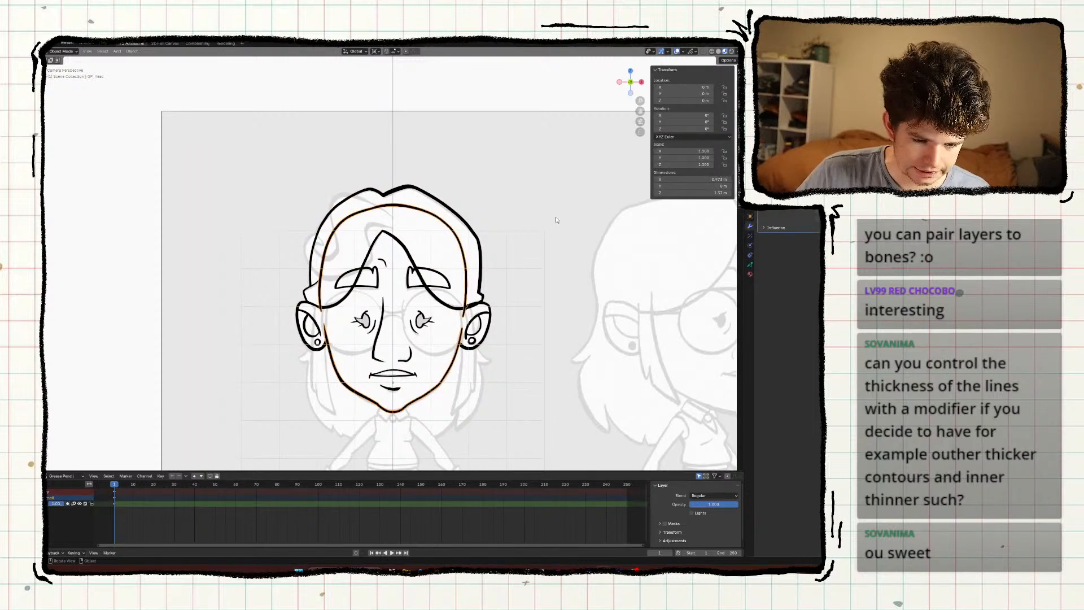
pyautogui.click(325, 309)
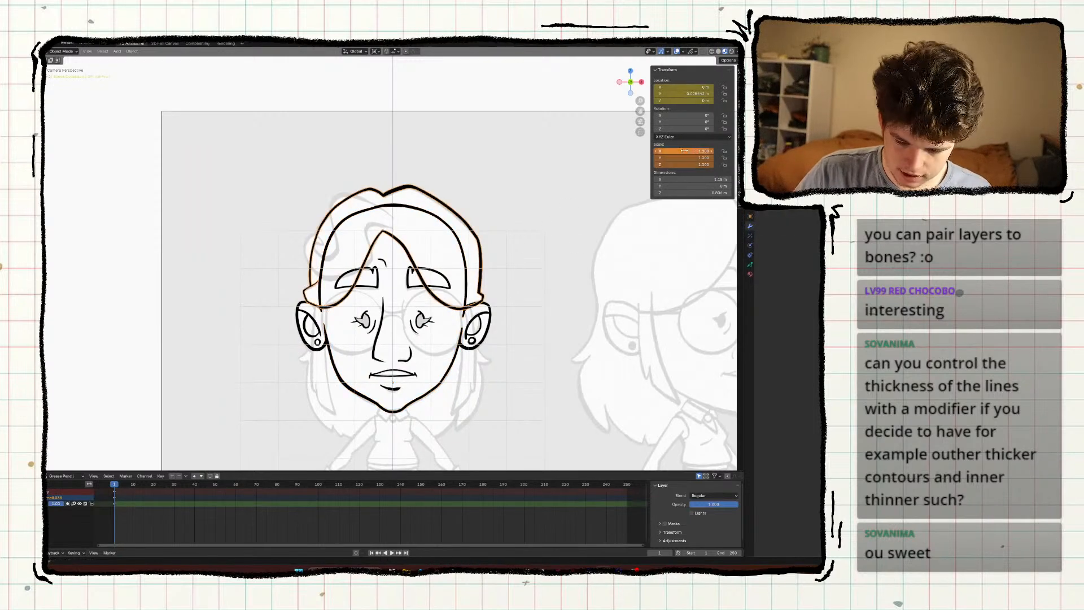
pyautogui.rightClick(682, 92)
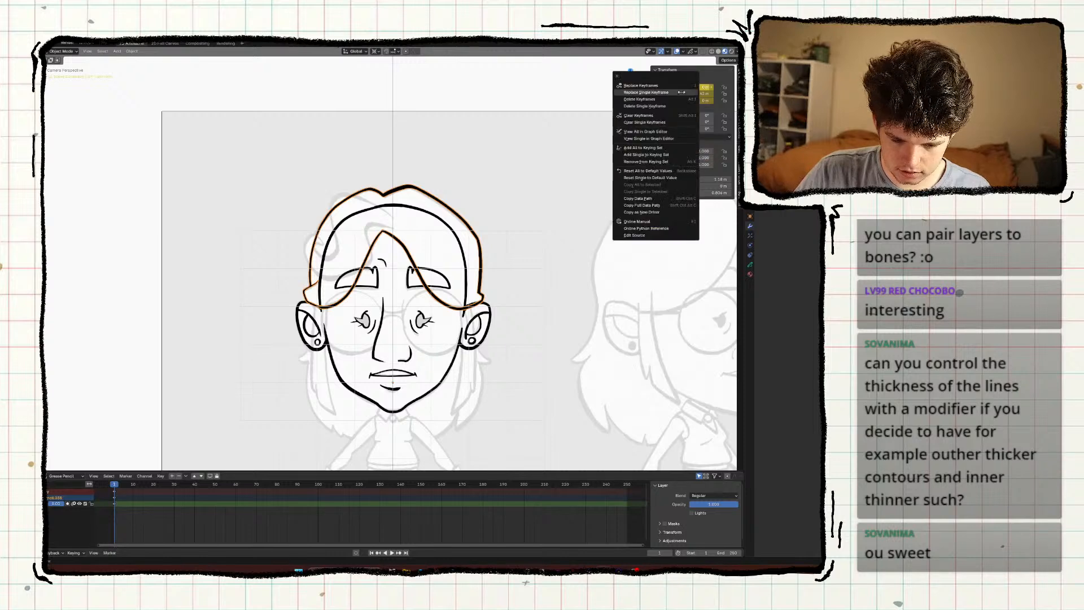
pyautogui.click(675, 99)
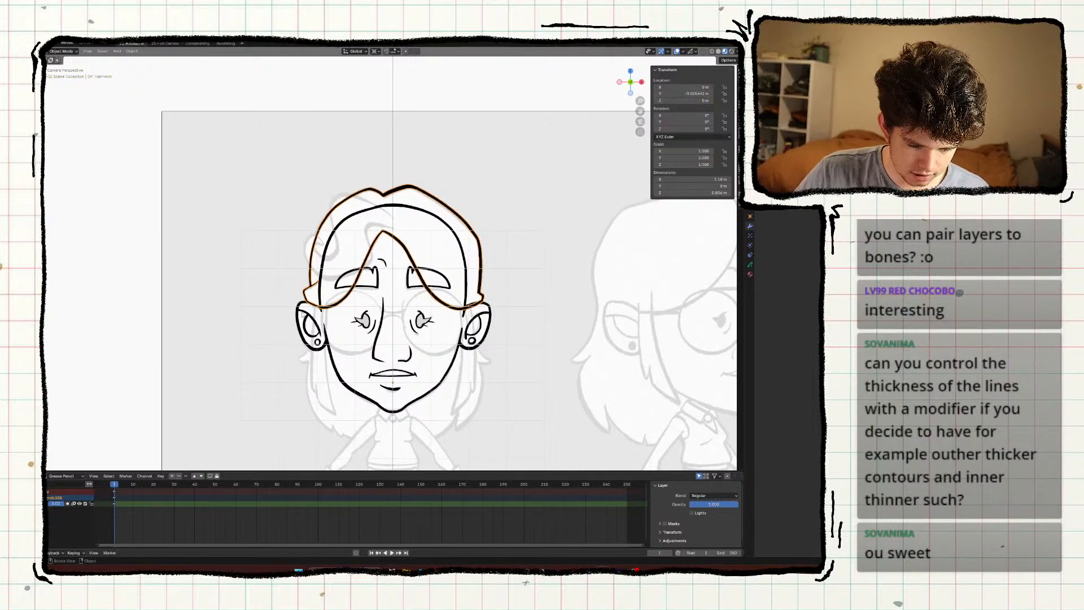
# Delete the location and scale keyframes from the ear object on the left side of the head.
pyautogui.click(308, 320)
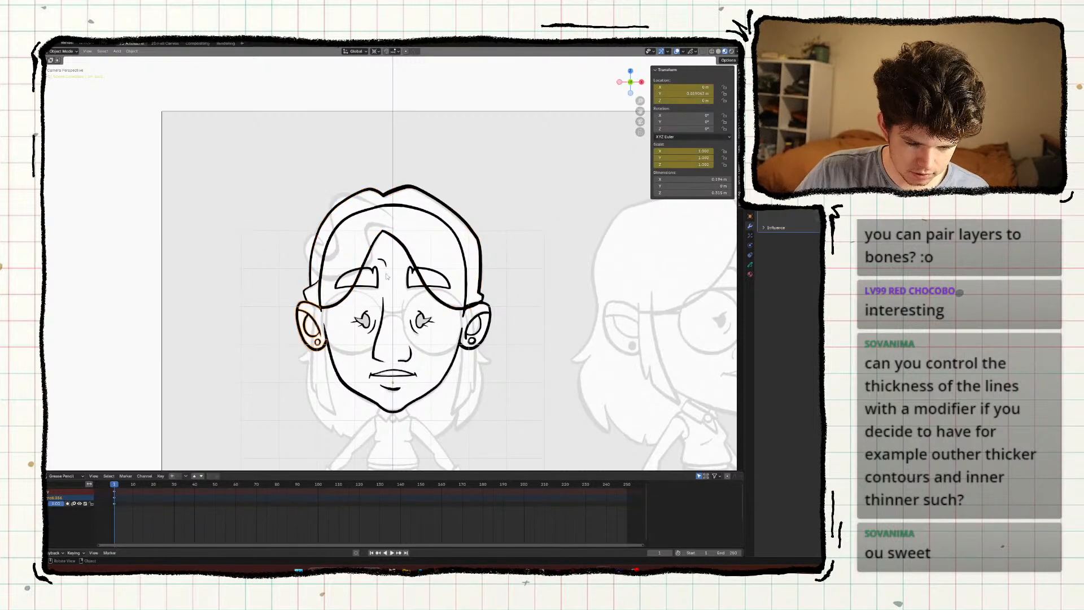
pyautogui.rightClick(673, 93)
pyautogui.click(675, 99)
pyautogui.rightClick(672, 159)
pyautogui.click(671, 165)
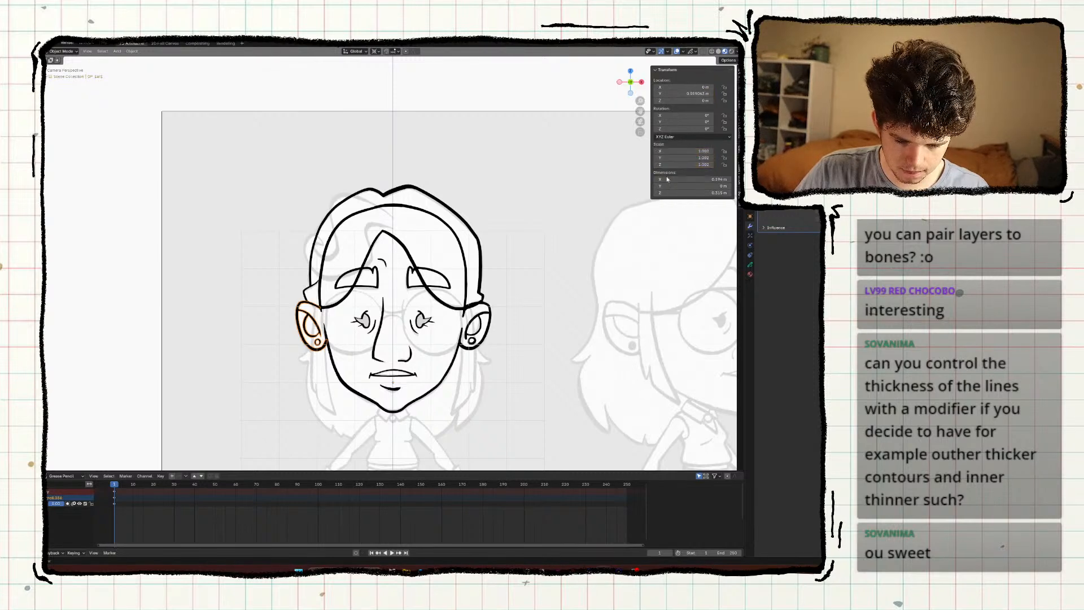
# Clear the scale and location keyframes from the ear object on the right side of the head.
pyautogui.click(477, 341)
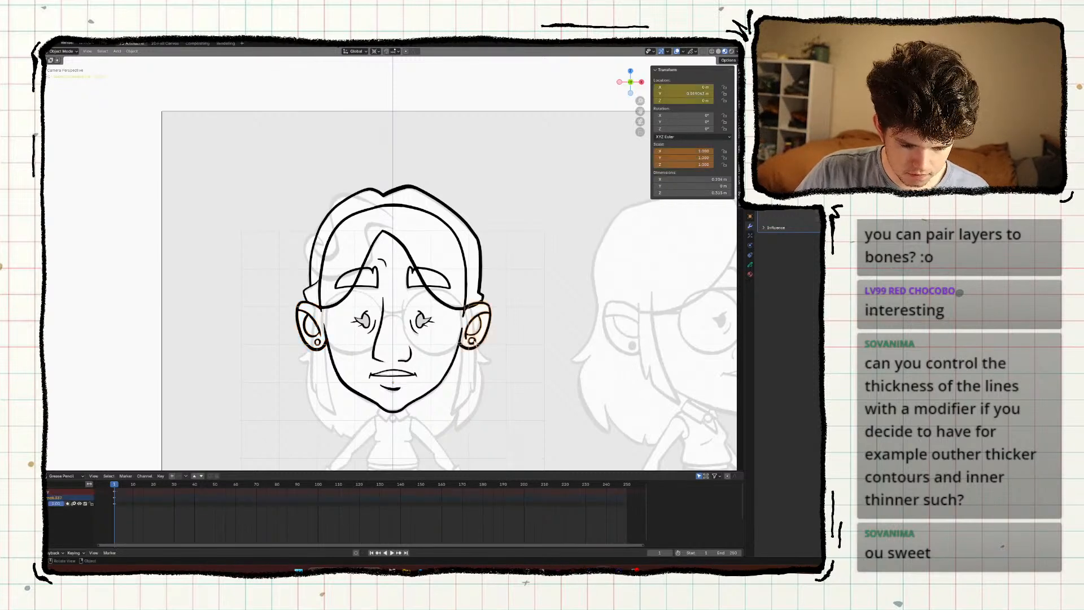
pyautogui.rightClick(674, 158)
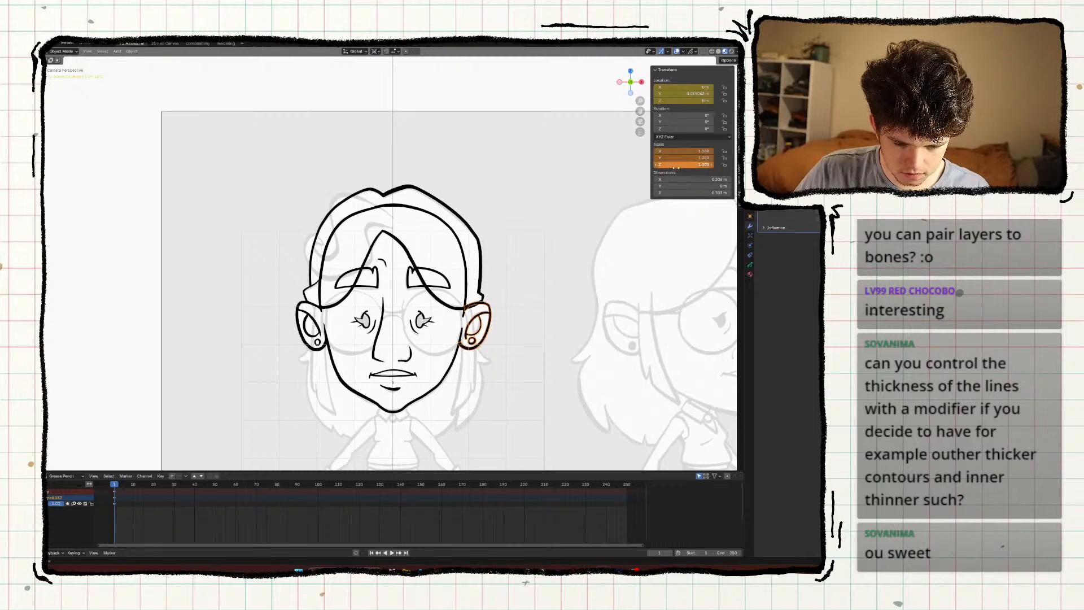
pyautogui.rightClick(675, 162)
pyautogui.click(673, 173)
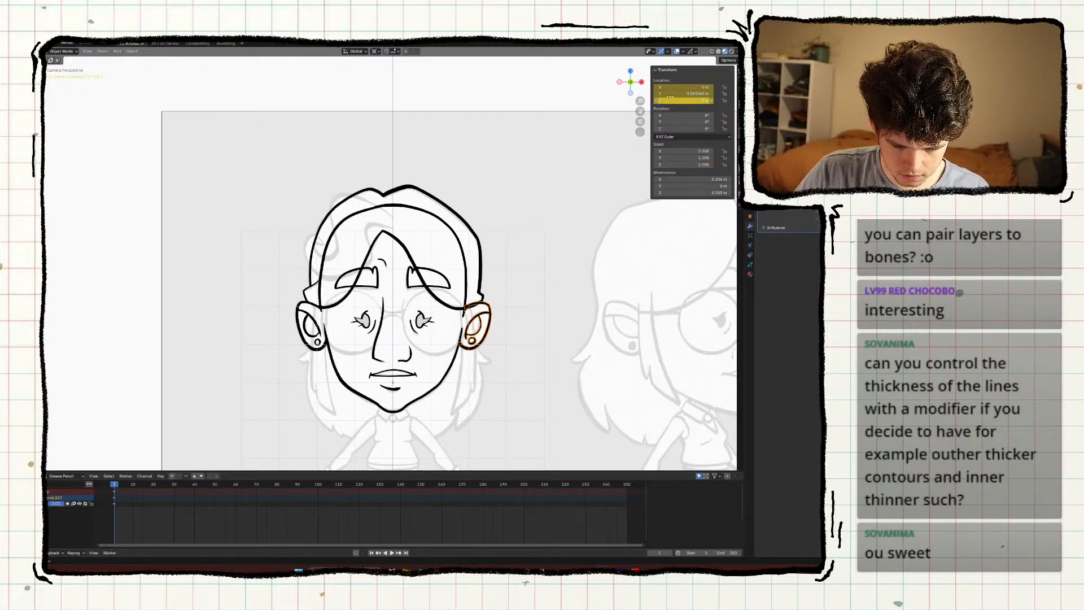
pyautogui.rightClick(666, 99)
pyautogui.click(666, 109)
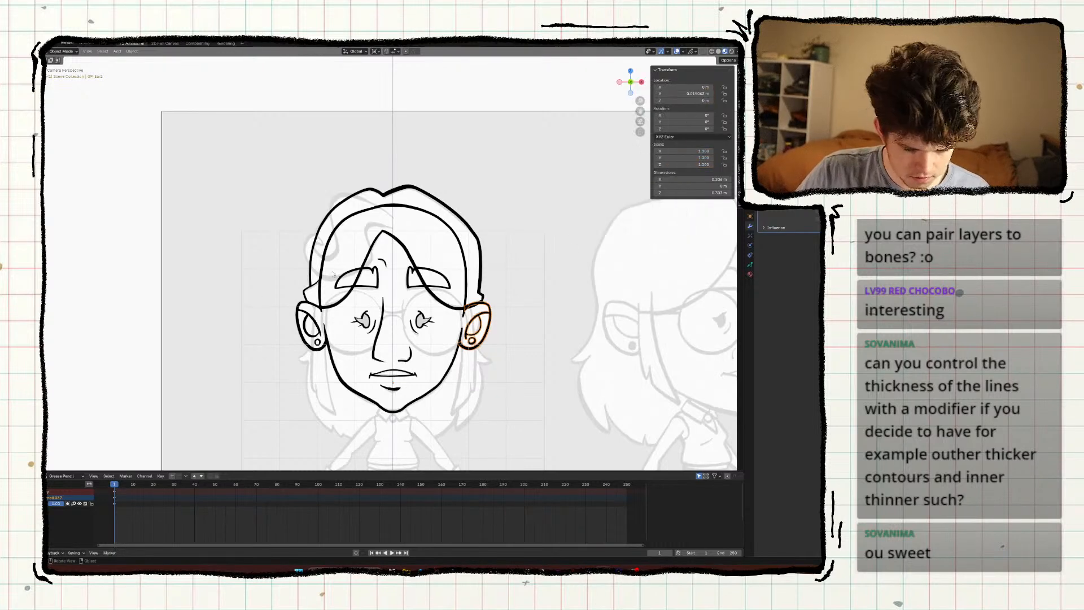
# Clear the location and scale keyframes from the eyebrow object on the left side of the face.
pyautogui.click(362, 272)
pyautogui.rightClick(671, 88)
pyautogui.click(667, 99)
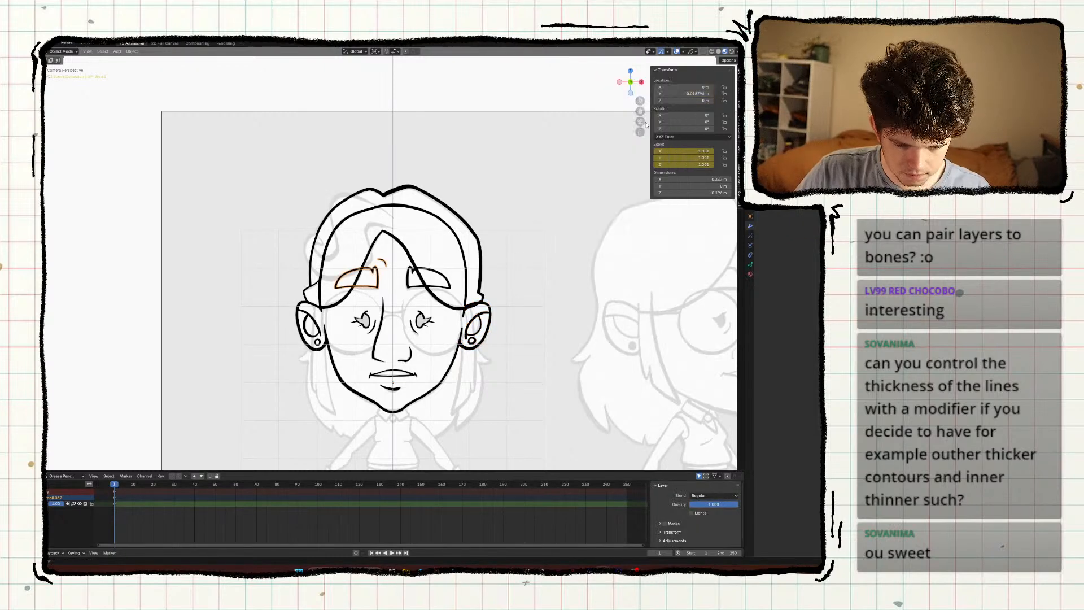
pyautogui.press('Escape')
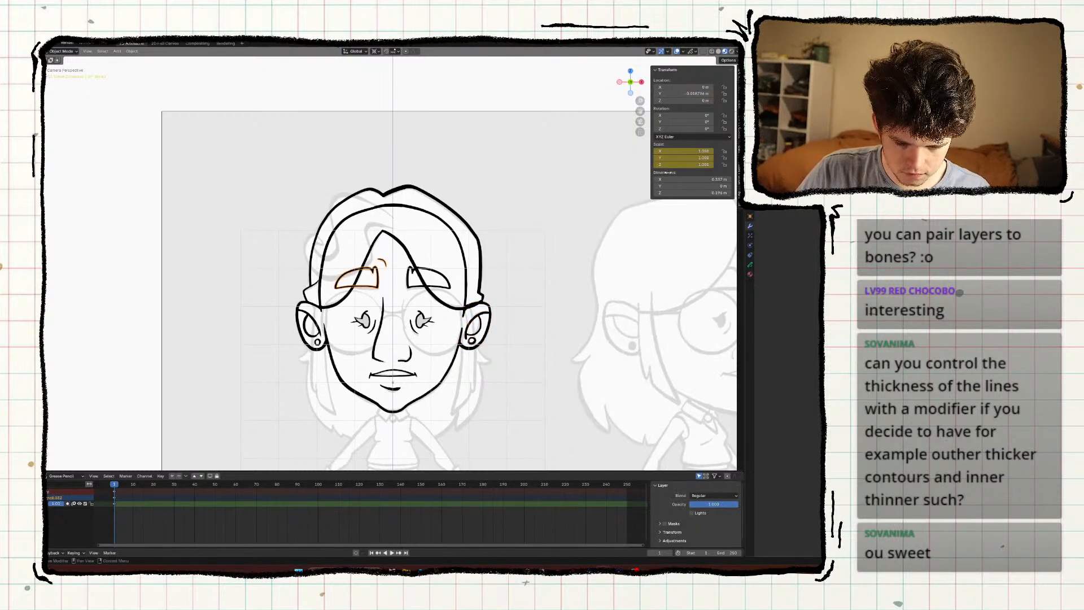
pyautogui.rightClick(680, 158)
pyautogui.click(675, 172)
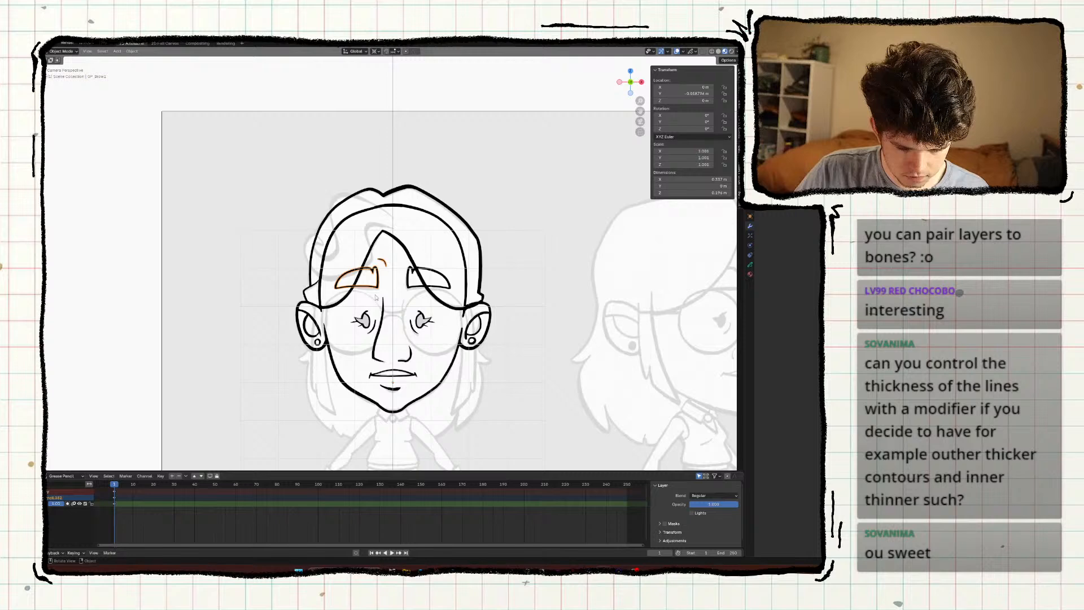
# Clear the scale and location keyframes from the eyebrow object on the right side of the face.
pyautogui.click(409, 280)
pyautogui.rightClick(700, 157)
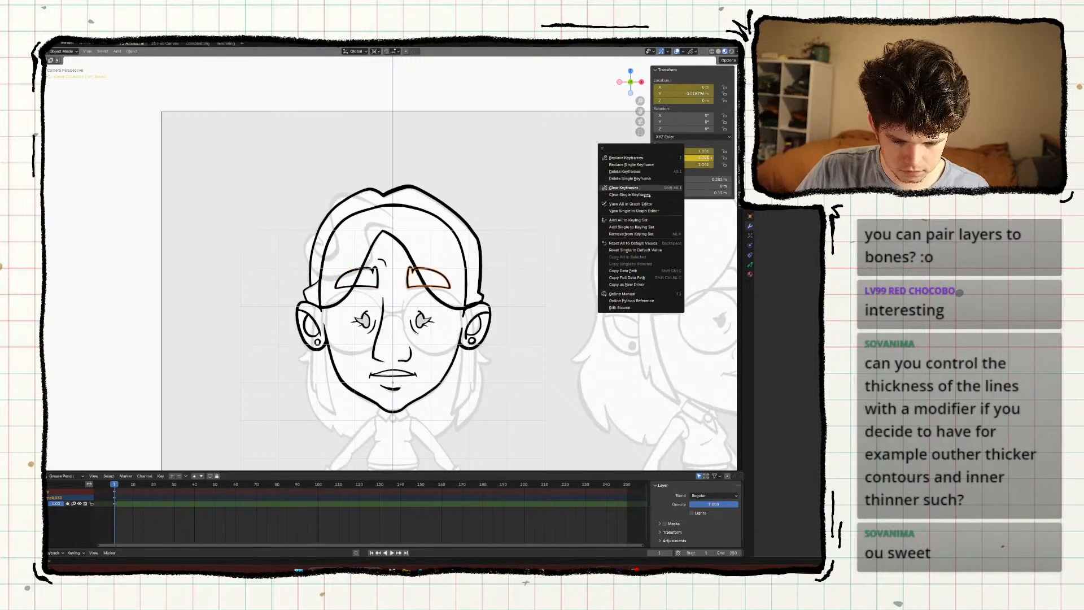
pyautogui.click(644, 189)
pyautogui.rightClick(681, 91)
pyautogui.click(627, 120)
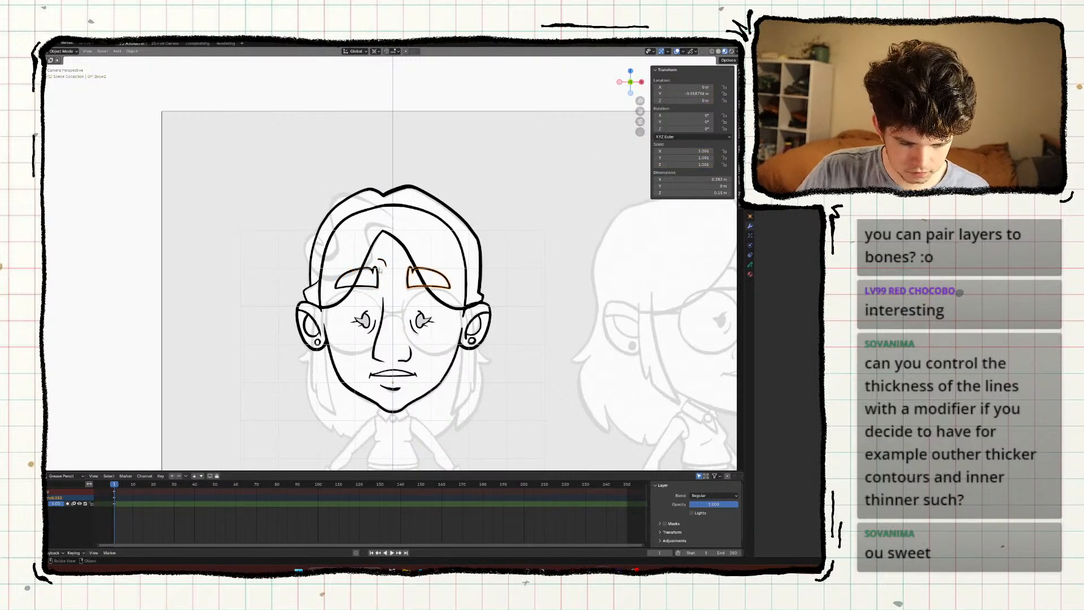
# Clear the scale and location keyframes from the nose object.
pyautogui.click(394, 316)
pyautogui.rightClick(674, 148)
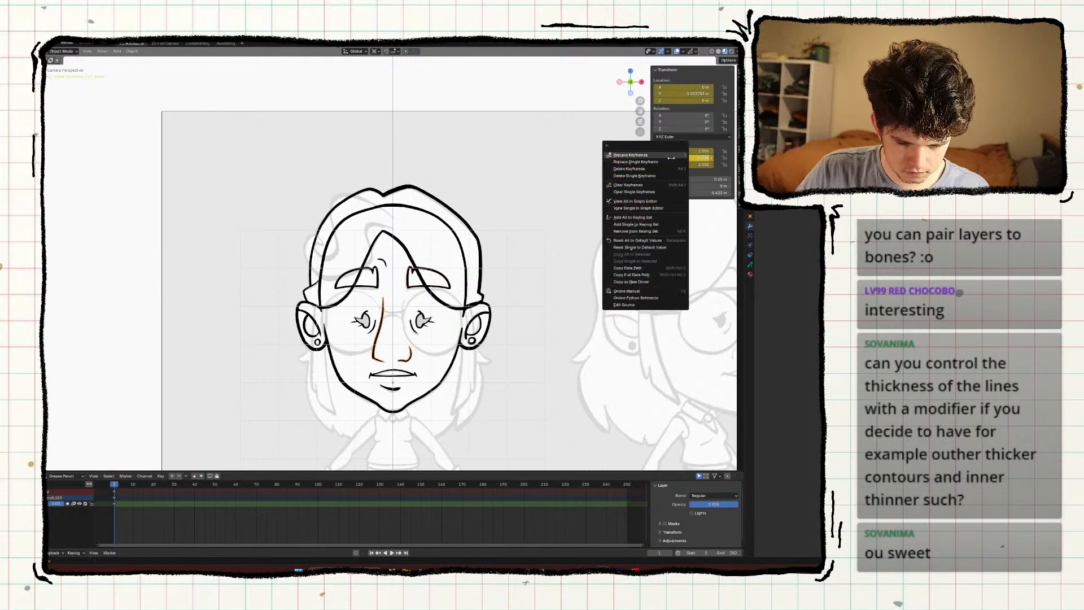
pyautogui.click(649, 163)
pyautogui.rightClick(683, 93)
pyautogui.click(648, 136)
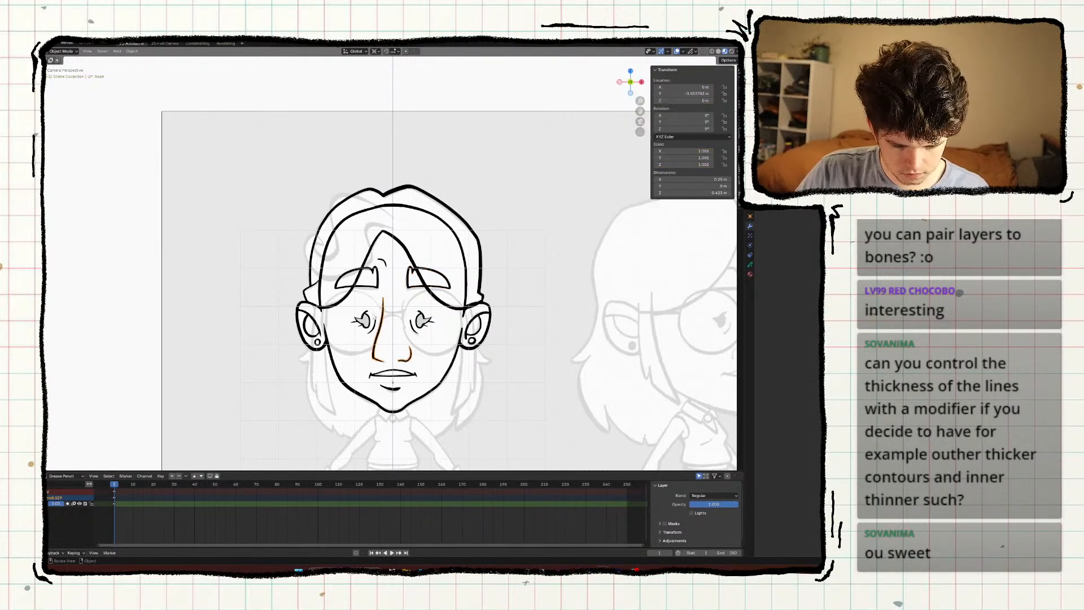
# Clear the scale and location keyframes from the eye object on the left side of the face and apply its scale.
pyautogui.click(373, 324)
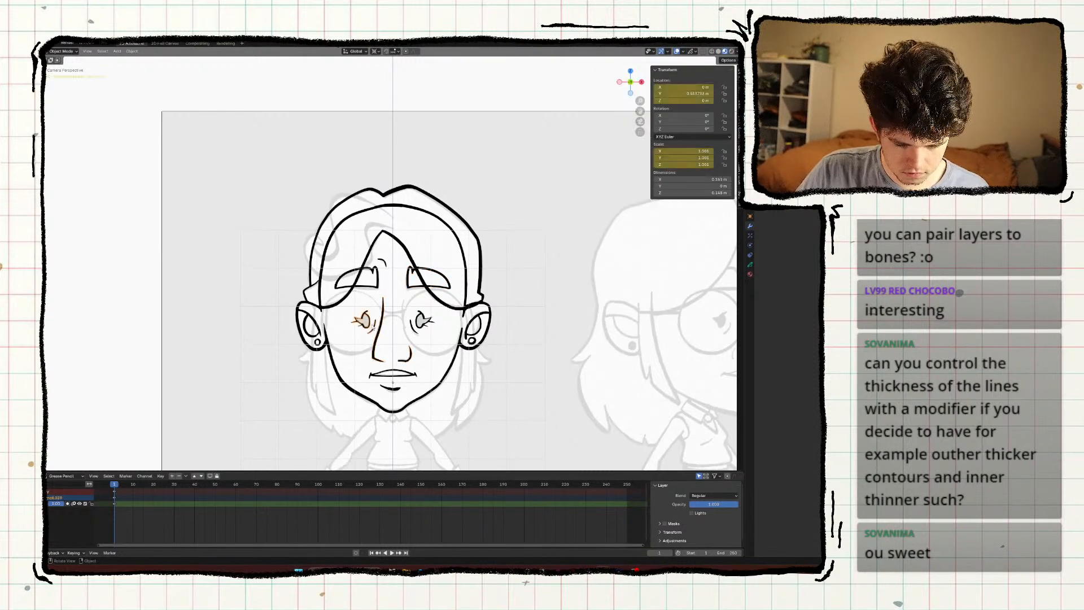
pyautogui.rightClick(674, 150)
pyautogui.click(674, 147)
pyautogui.rightClick(684, 93)
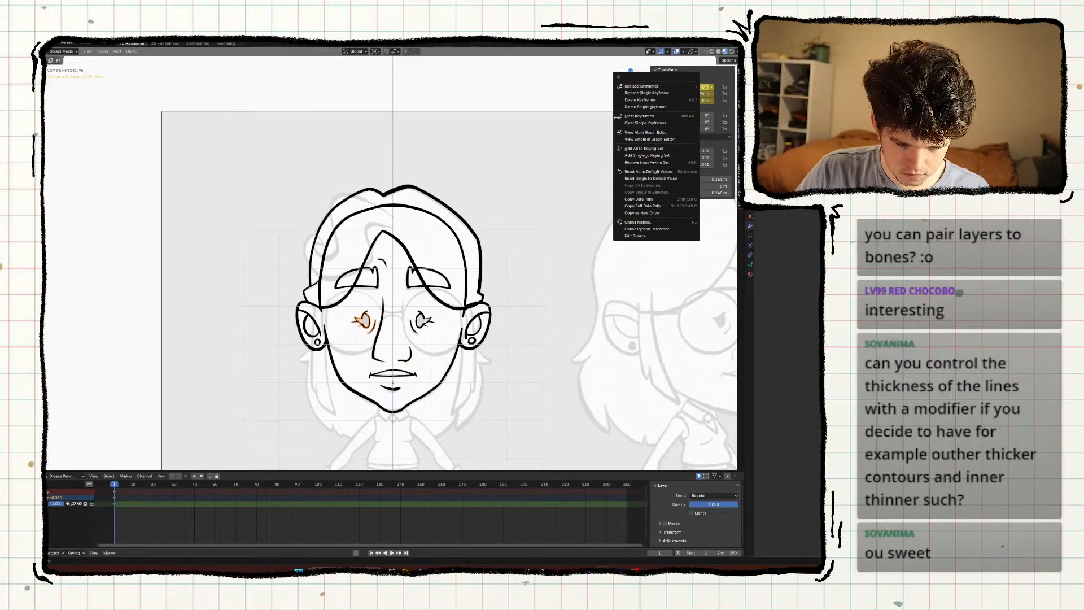
pyautogui.click(650, 116)
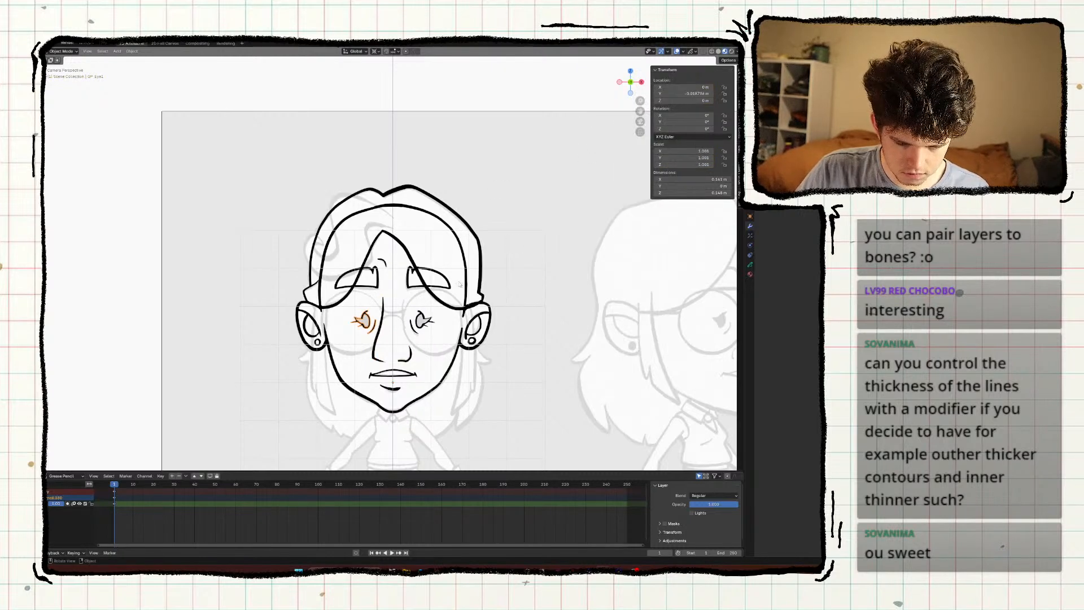
pyautogui.hotkey('ctrl', 'a')
pyautogui.click(353, 331)
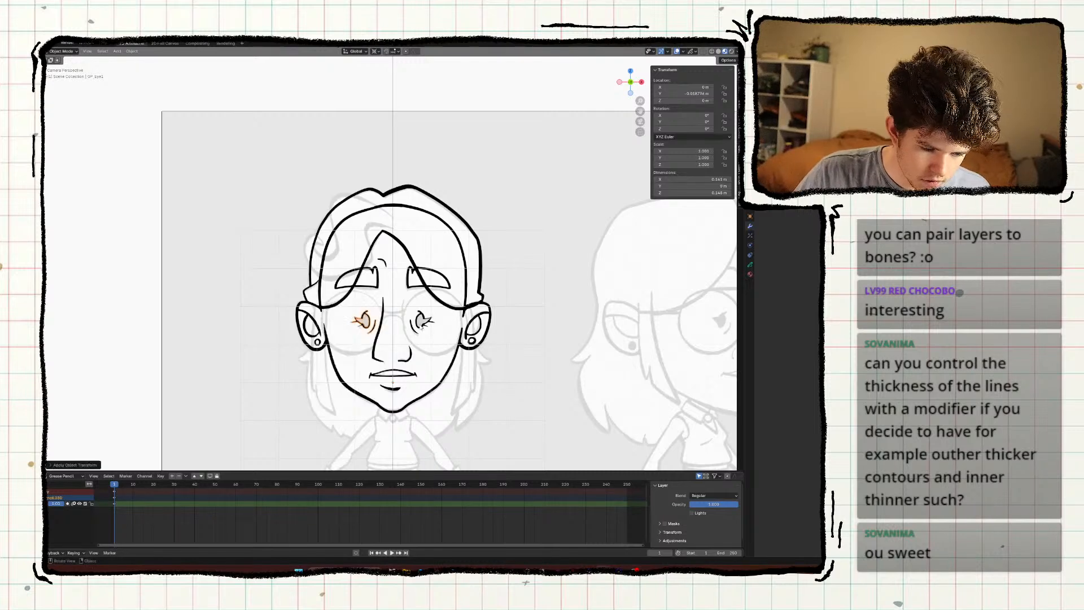
# Apply the scale of the eye object on the right side of the face and clear its scale and location keyframes.
pyautogui.click(421, 326)
pyautogui.hotkey('ctrl', 'a')
pyautogui.click(410, 330)
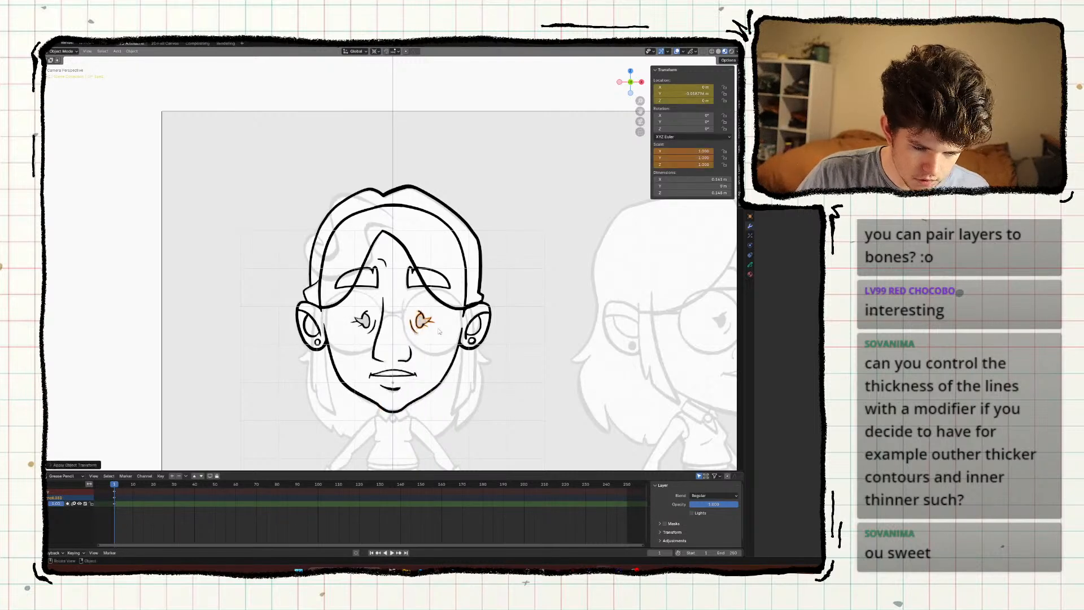
pyautogui.rightClick(669, 159)
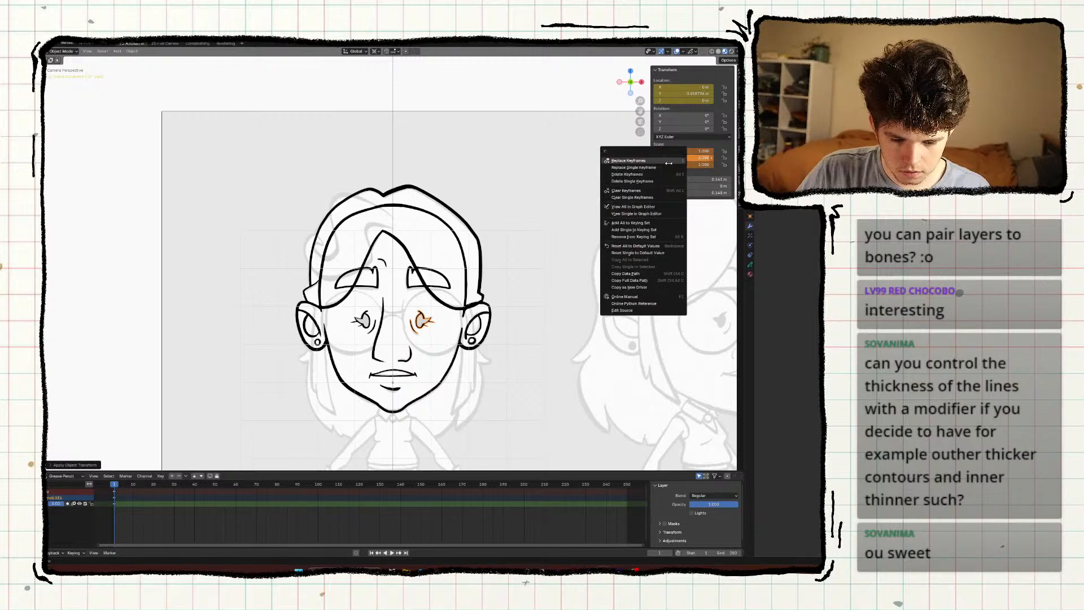
pyautogui.click(662, 172)
pyautogui.rightClick(671, 94)
pyautogui.click(655, 110)
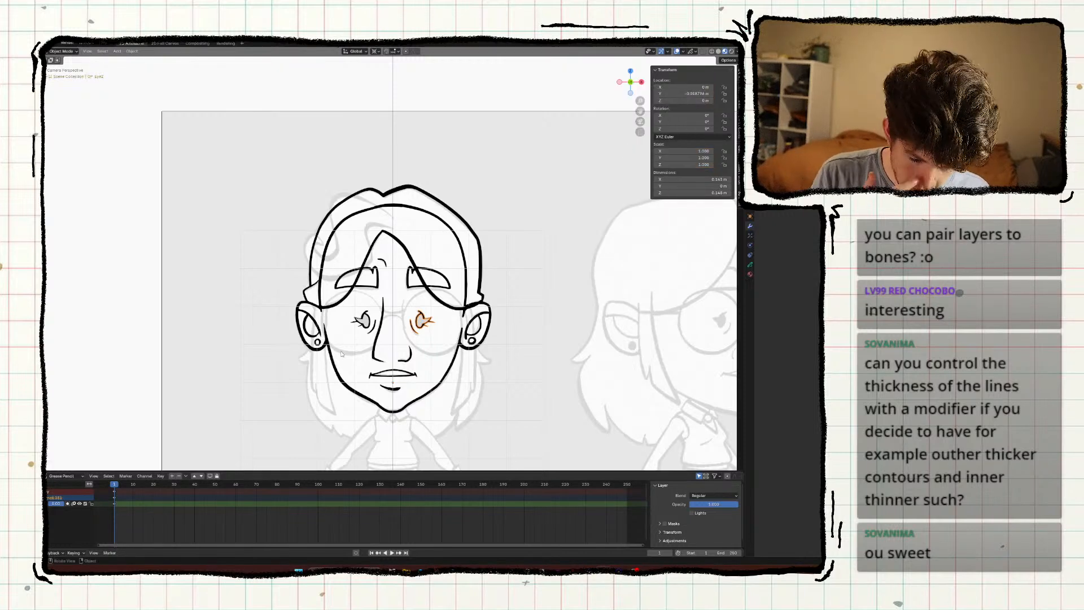
# Clear the scale and location keyframes from the mouth object.
pyautogui.click(377, 361)
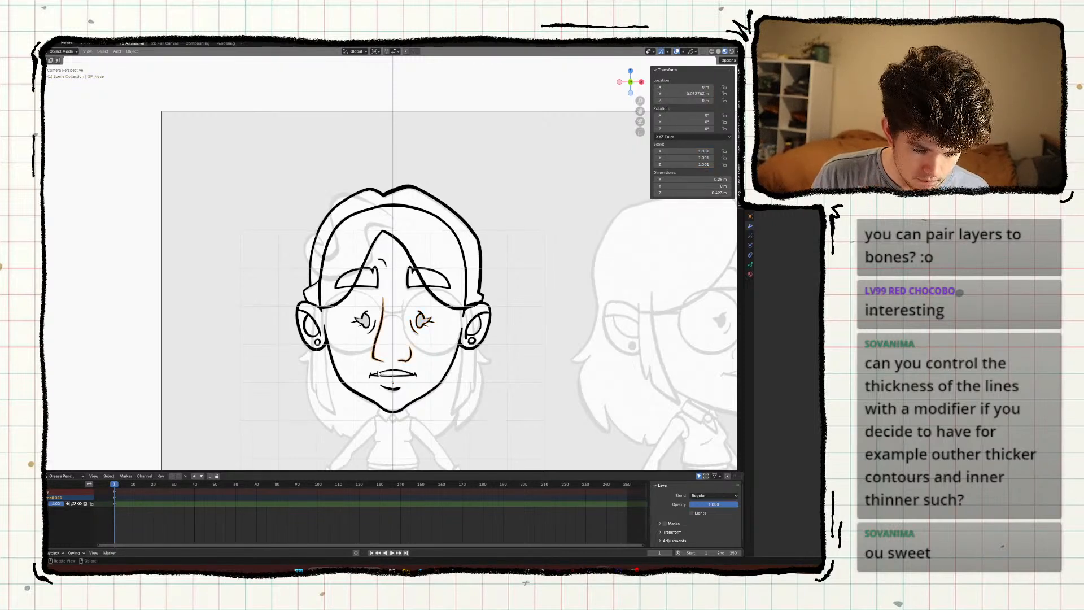
pyautogui.click(383, 380)
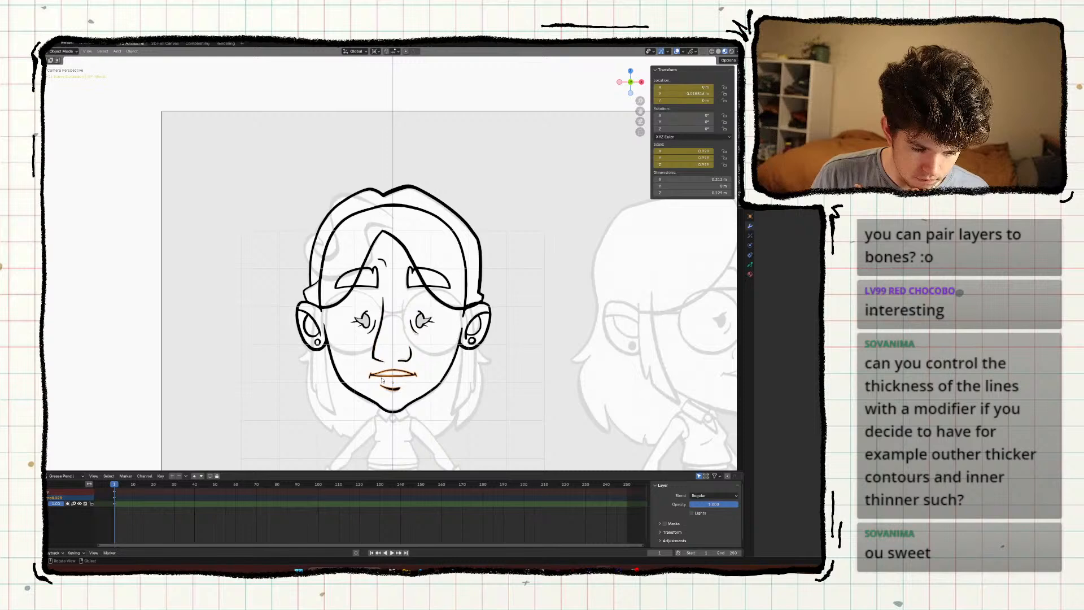
pyautogui.rightClick(671, 159)
pyautogui.click(658, 180)
pyautogui.rightClick(675, 92)
pyautogui.click(655, 113)
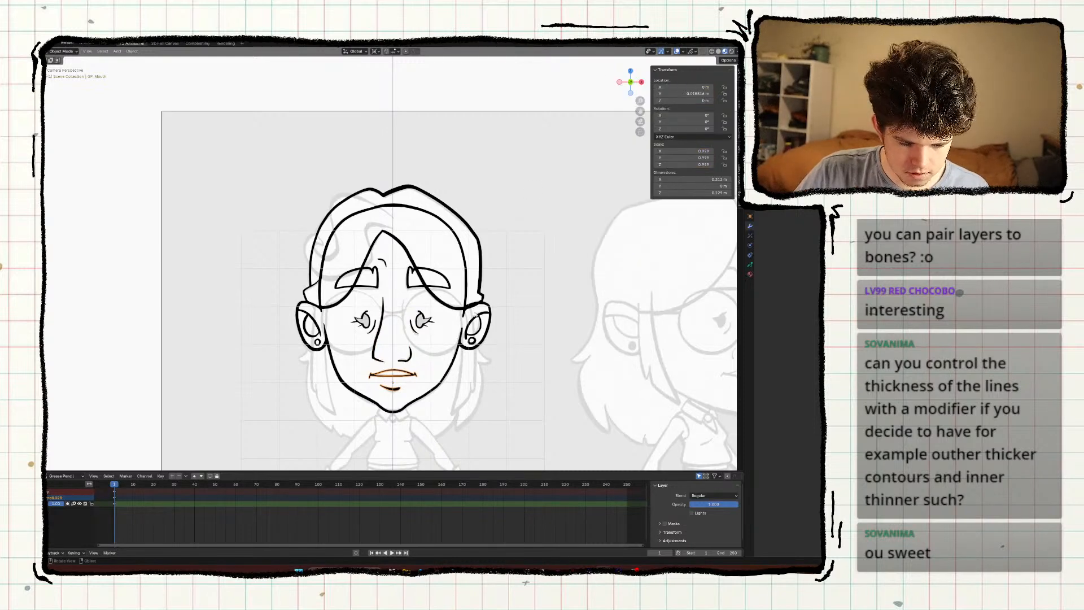
# Select the character reference image and clear its location and scale keyframes.
pyautogui.scroll(-4, 310, 392)
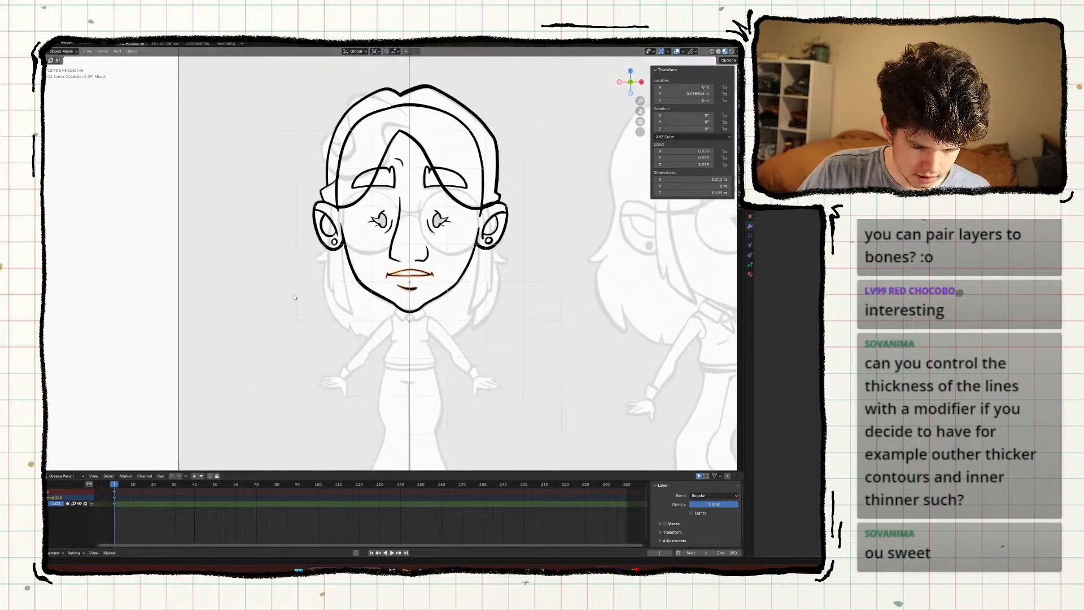
pyautogui.scroll(-2, 291, 346)
pyautogui.scroll(7, 285, 362)
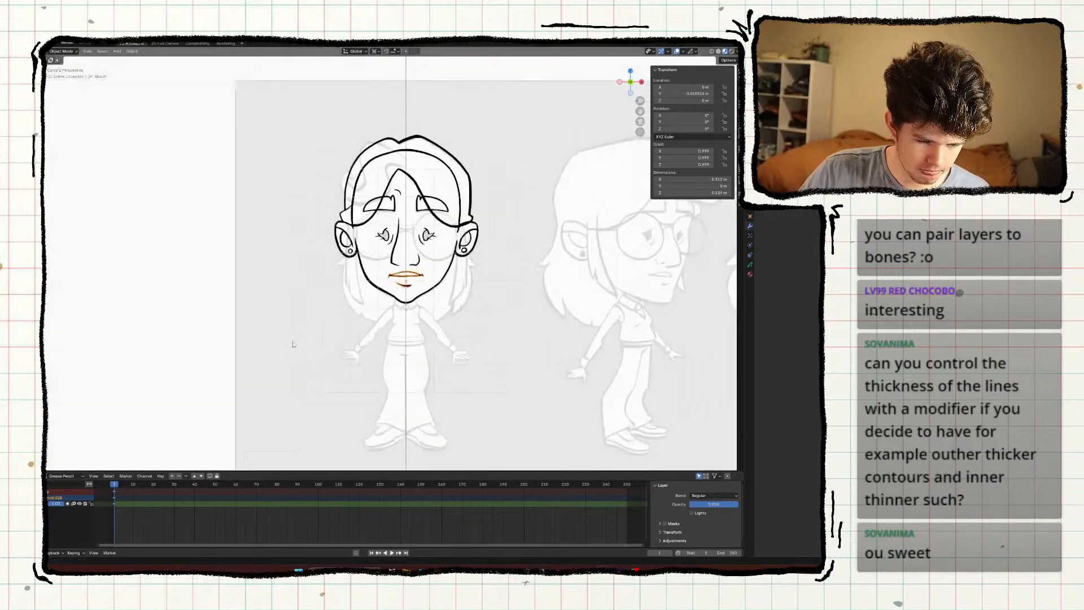
pyautogui.keyDown('shift'); pyautogui.moveTo(283, 370); pyautogui.dragTo(275, 416, button='middle'); pyautogui.keyUp('shift')
pyautogui.click(352, 240)
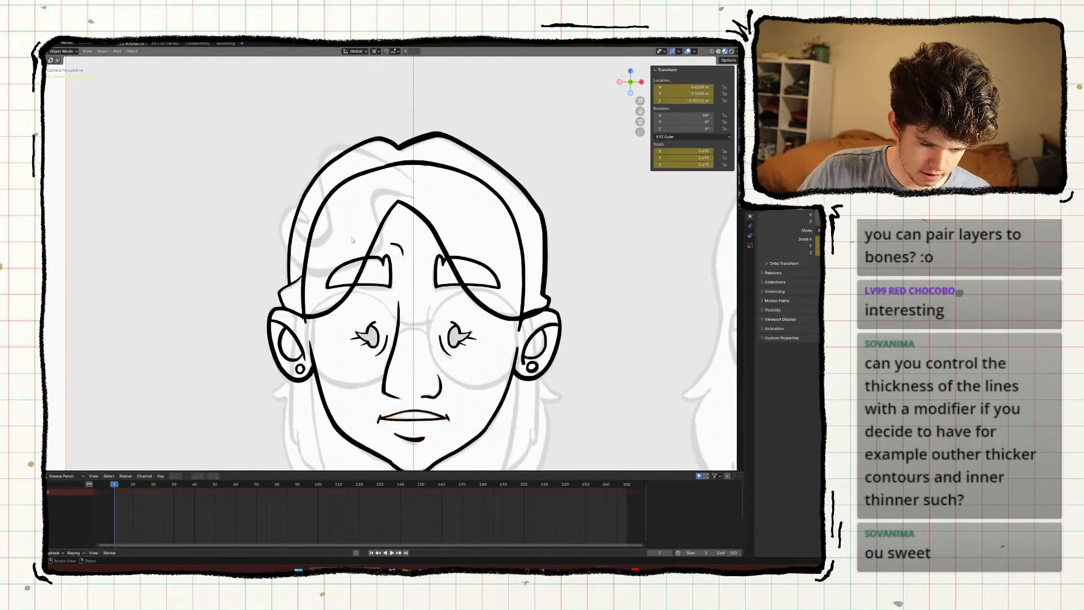
pyautogui.click(372, 253)
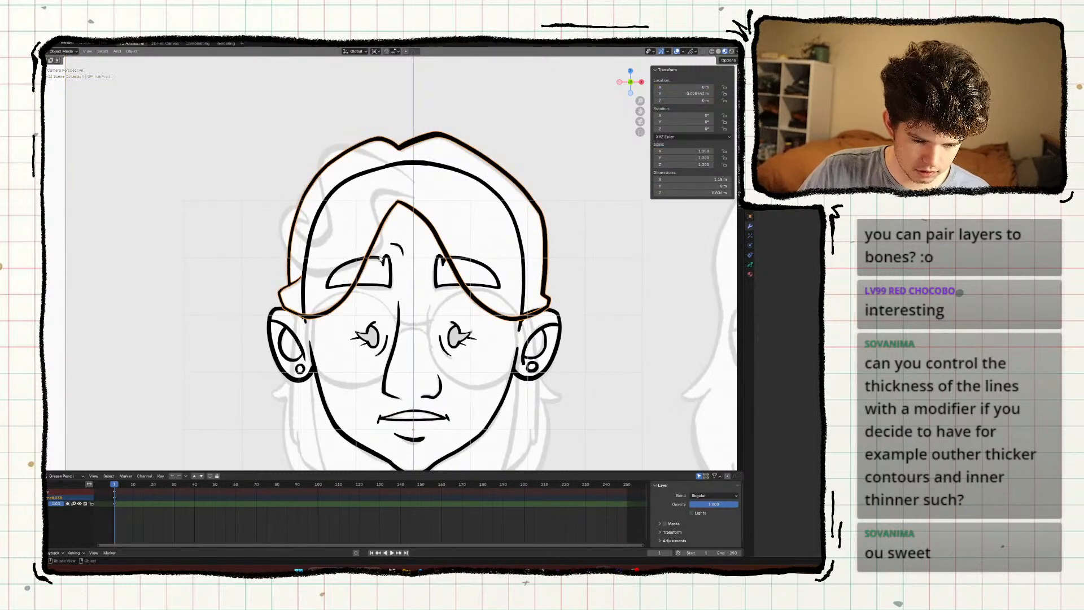
pyautogui.click(350, 236)
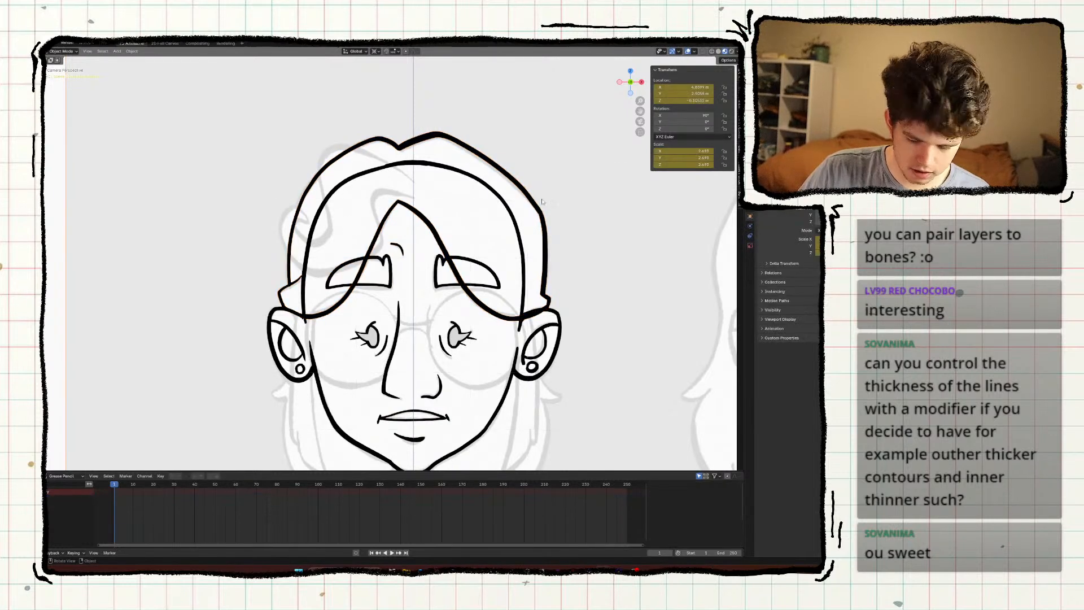
pyautogui.rightClick(684, 88)
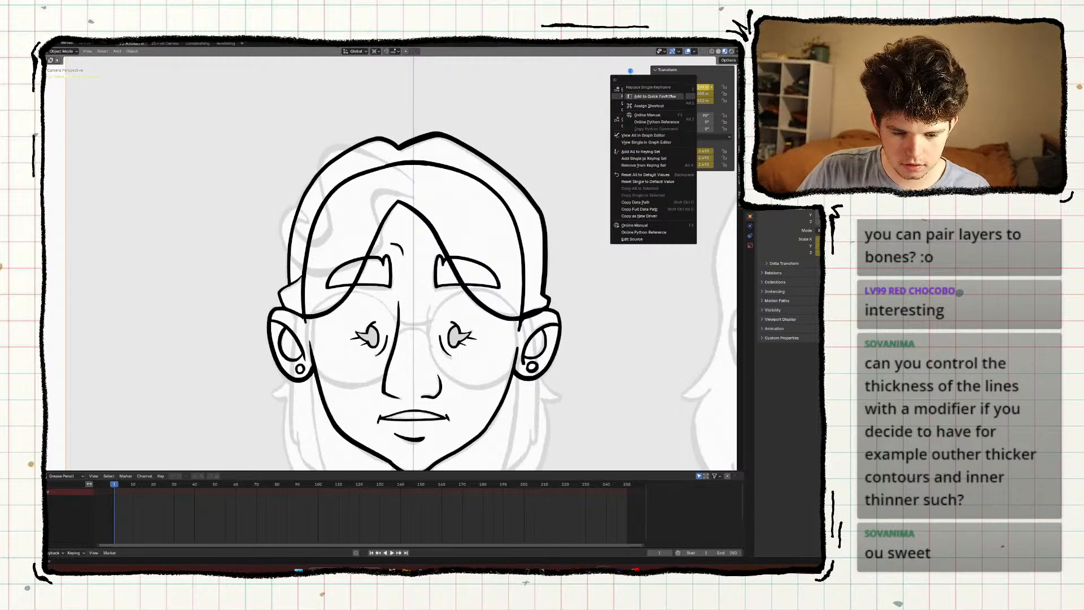
pyautogui.click(638, 120)
pyautogui.rightClick(682, 151)
pyautogui.click(650, 182)
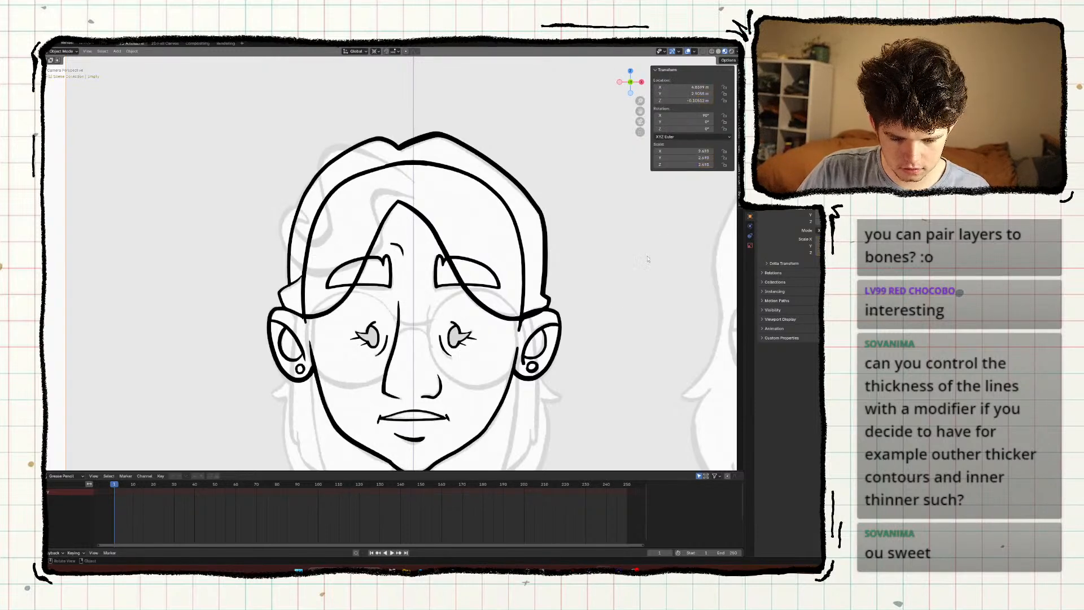
# Duplicate the front hair object in place and rename the copy as GP_HairTwin.
pyautogui.click(380, 213)
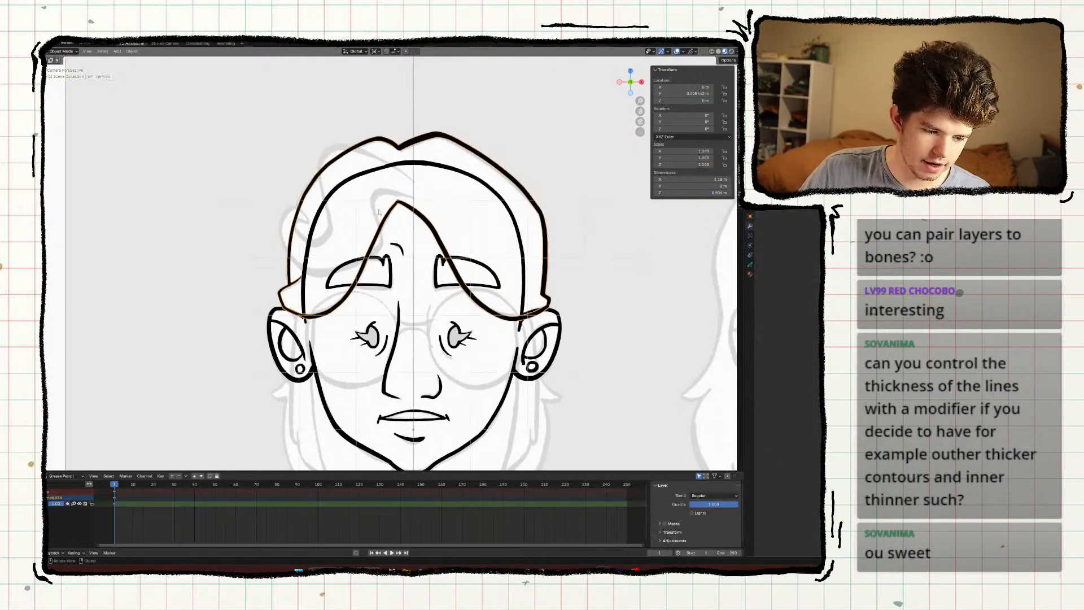
pyautogui.hotkey('shift', 'd')
pyautogui.rightClick(348, 310)
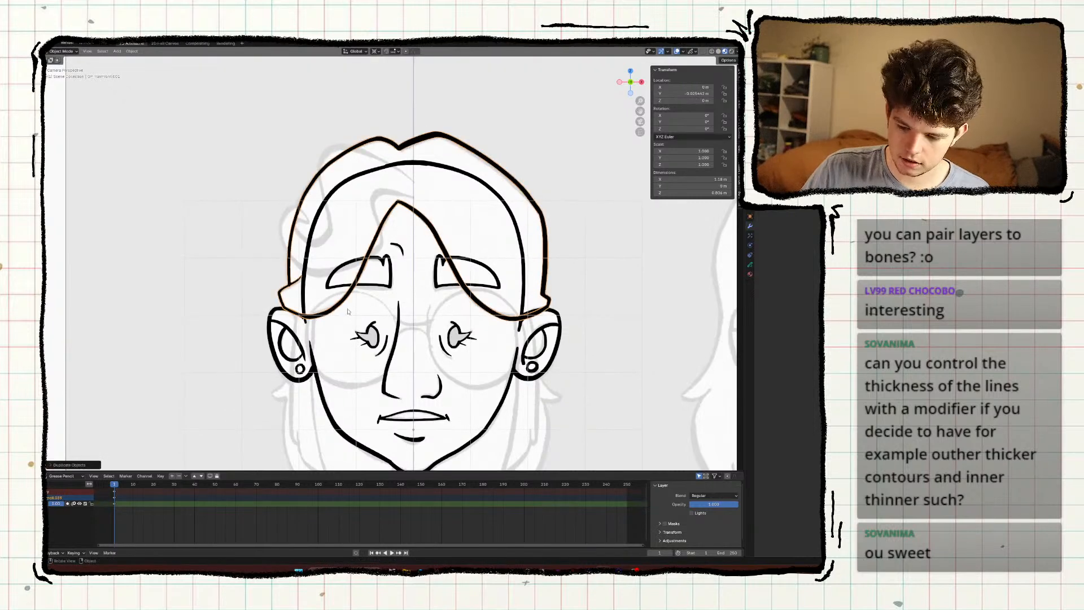
pyautogui.press('F2')
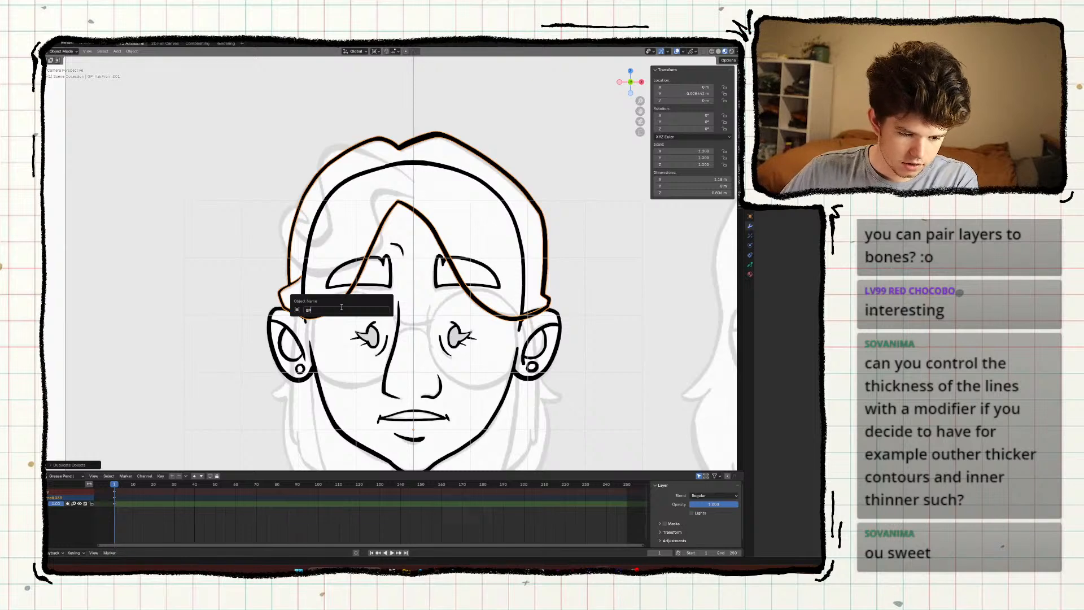
pyautogui.press('capslock')
pyautogui.write('GP_HairTwin')
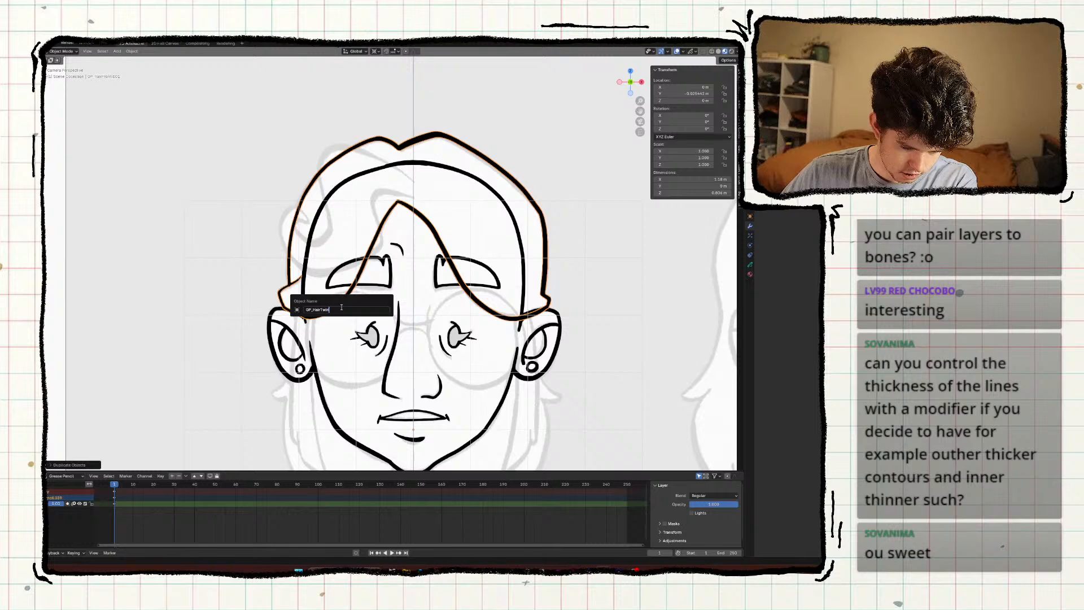
pyautogui.press('Return')
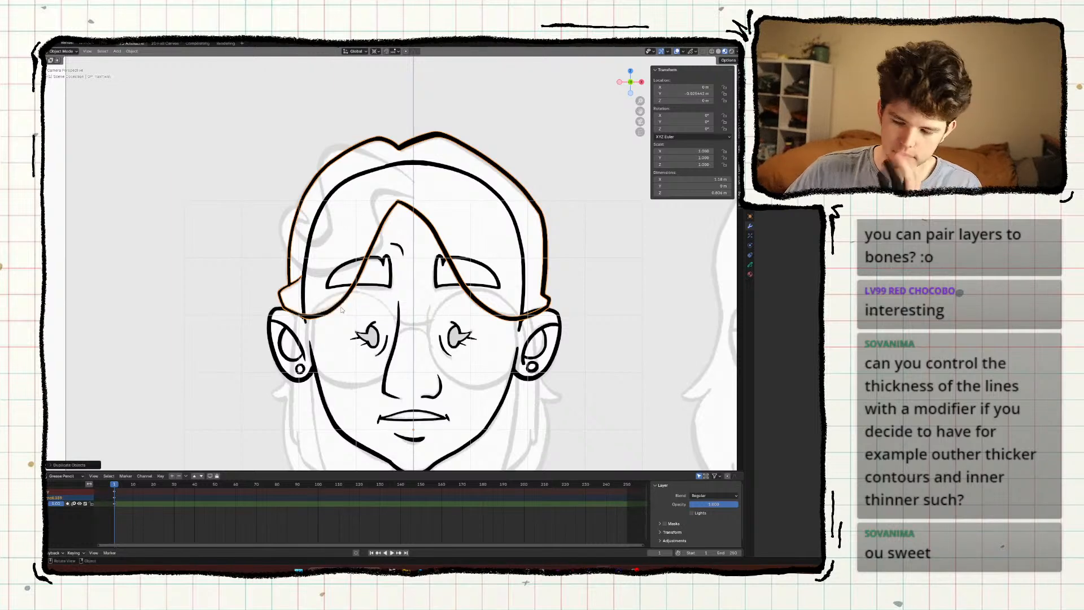
# Delete all strokes from the duplicated hair object and switch it to Draw Mode, framing the sketched curl on the forehead.
pyautogui.press('Tab')
pyautogui.press('a')
pyautogui.press('x')
pyautogui.click(342, 310)
pyautogui.hotkey('ctrl', 'Tab')
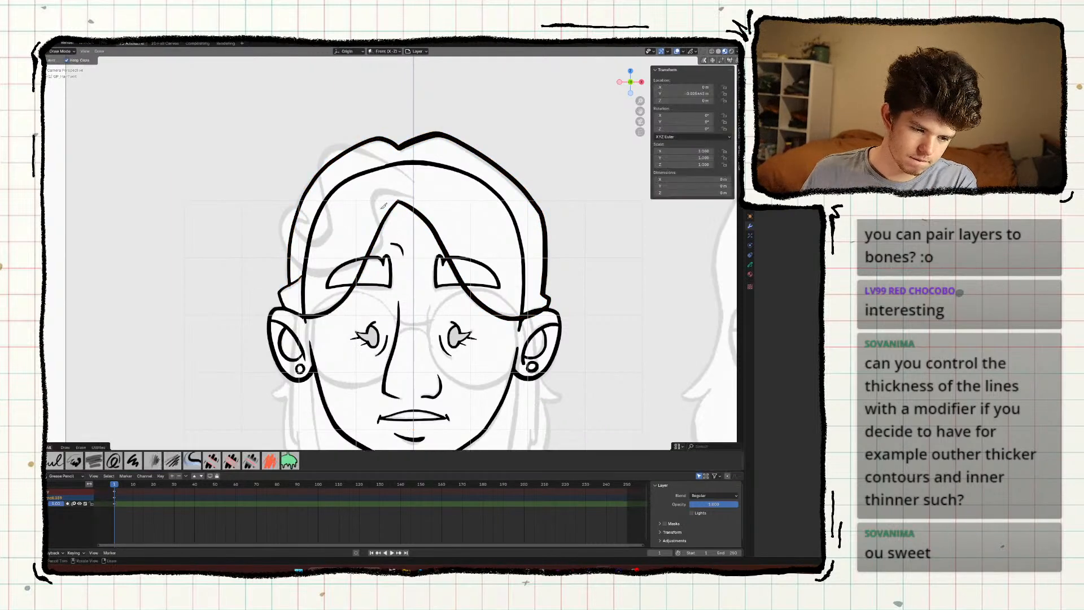
pyautogui.scroll(2, 383, 205)
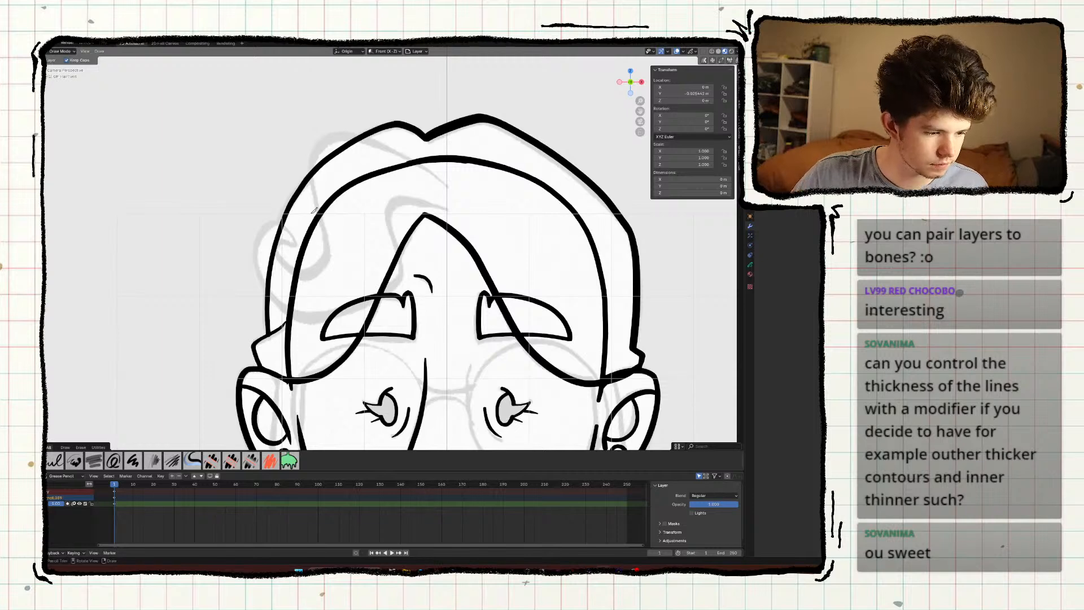
pyautogui.click(38, 85)
pyautogui.hotkey('ctrl', 'space')
pyautogui.keyDown('shift'); pyautogui.moveTo(310, 362); pyautogui.dragTo(288, 396, button='middle'); pyautogui.keyUp('shift')
pyautogui.scroll(2, 282, 378)
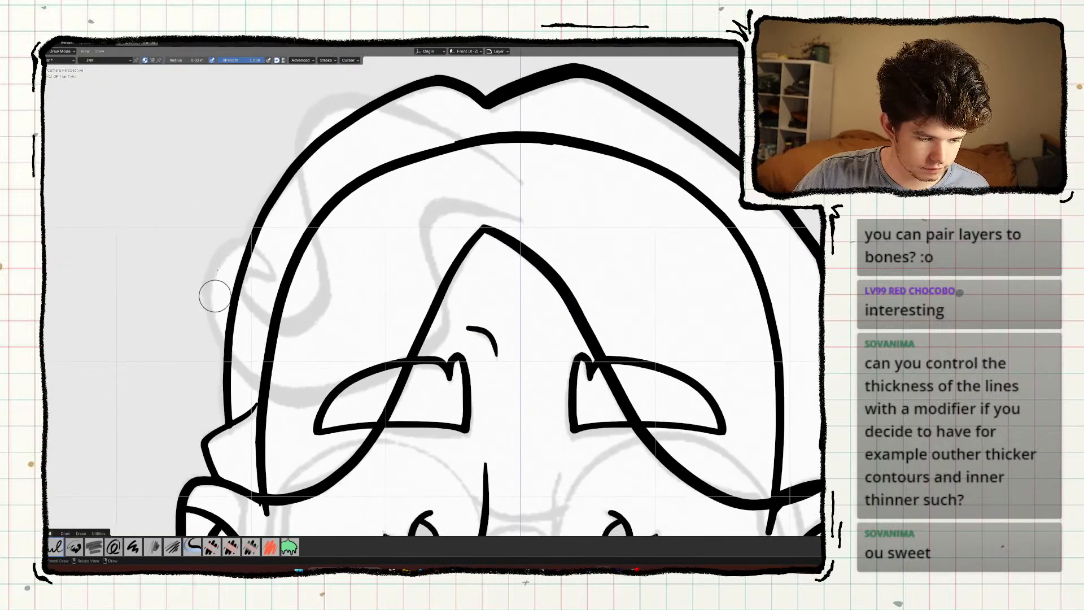
pyautogui.scroll(3, 214, 295)
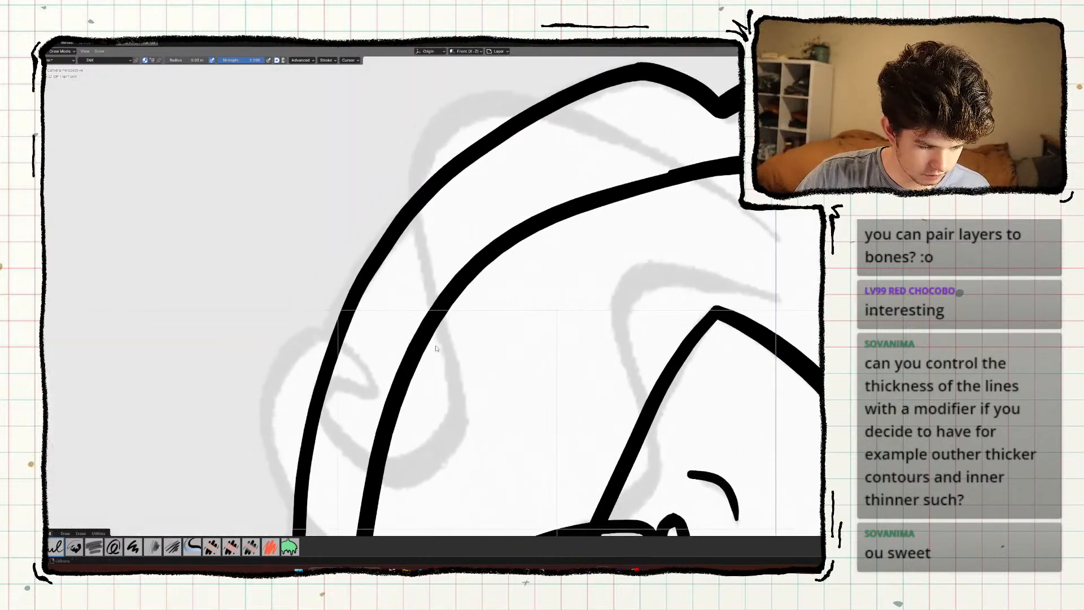
pyautogui.moveTo(348, 351); pyautogui.dragTo(376, 391)
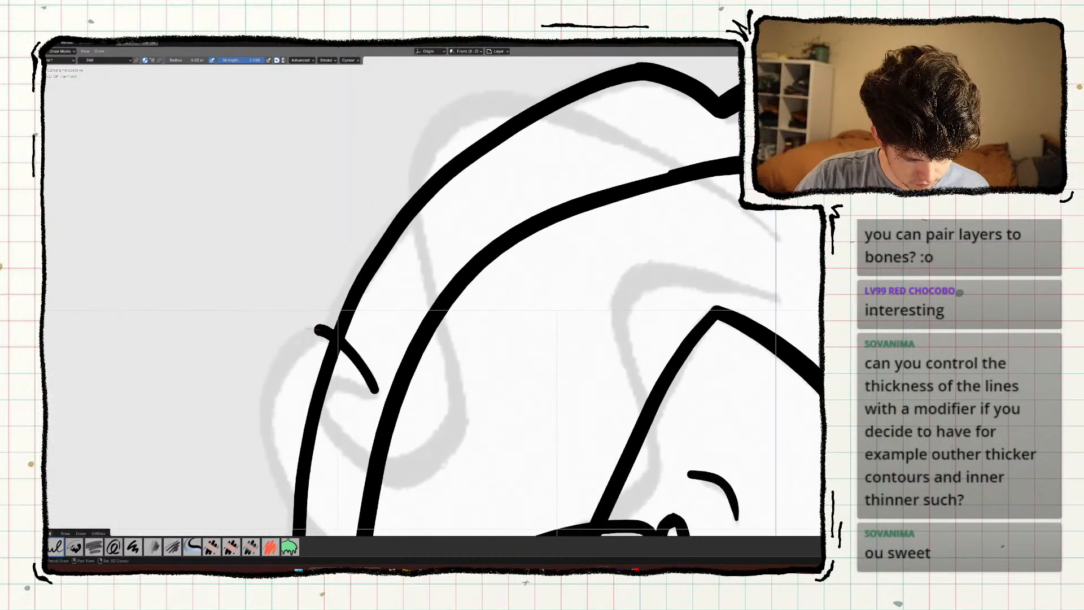
pyautogui.moveTo(308, 329); pyautogui.dragTo(276, 367)
pyautogui.moveTo(242, 393)
pyautogui.keyDown('shift'); pyautogui.mouseDown(button='middle')
pyautogui.moveTo(198, 291)
pyautogui.moveTo(206, 341)
pyautogui.mouseUp(button='middle'); pyautogui.keyUp('shift')
pyautogui.hotkey('ctrl', 'z')
pyautogui.moveTo(299, 330); pyautogui.dragTo(263, 286)
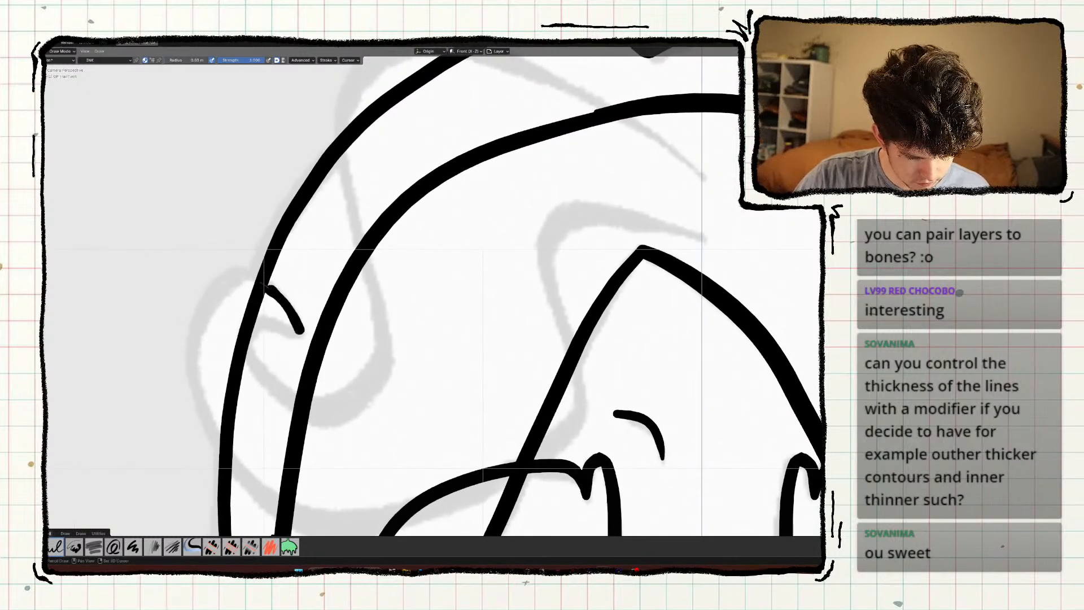
pyautogui.hotkey('ctrl', 'z')
pyautogui.moveTo(297, 333)
pyautogui.mouseDown()
pyautogui.moveTo(258, 278)
pyautogui.moveTo(193, 356)
pyautogui.moveTo(339, 511)
pyautogui.moveTo(564, 356)
pyautogui.moveTo(628, 204)
pyautogui.moveTo(665, 216)
pyautogui.mouseUp()
pyautogui.hotkey('ctrl', 'z')
# Draw the hair curl's outer outline from the curled tip around the lower edge and up to the parting, tracing the reference.
pyautogui.keyDown('shift'); pyautogui.moveTo(241, 294); pyautogui.dragTo(248, 252, button='middle'); pyautogui.keyUp('shift')
pyautogui.scroll(-1, 249, 253)
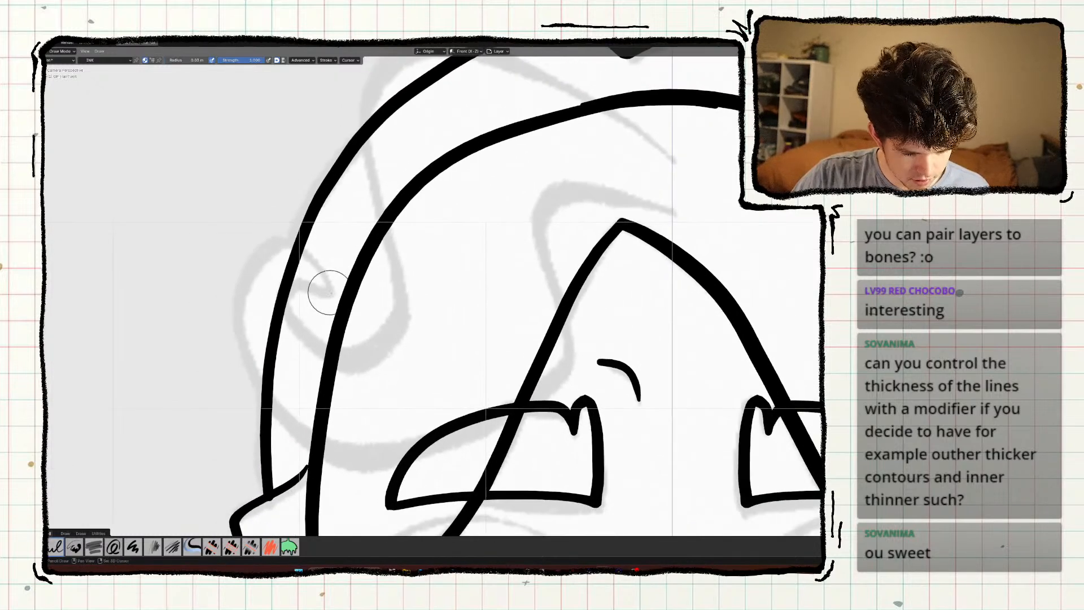
pyautogui.moveTo(313, 260); pyautogui.dragTo(332, 293)
pyautogui.moveTo(288, 244)
pyautogui.mouseDown()
pyautogui.moveTo(248, 274)
pyautogui.moveTo(232, 350)
pyautogui.moveTo(333, 452)
pyautogui.moveTo(461, 434)
pyautogui.moveTo(559, 299)
pyautogui.moveTo(666, 209)
pyautogui.mouseUp()
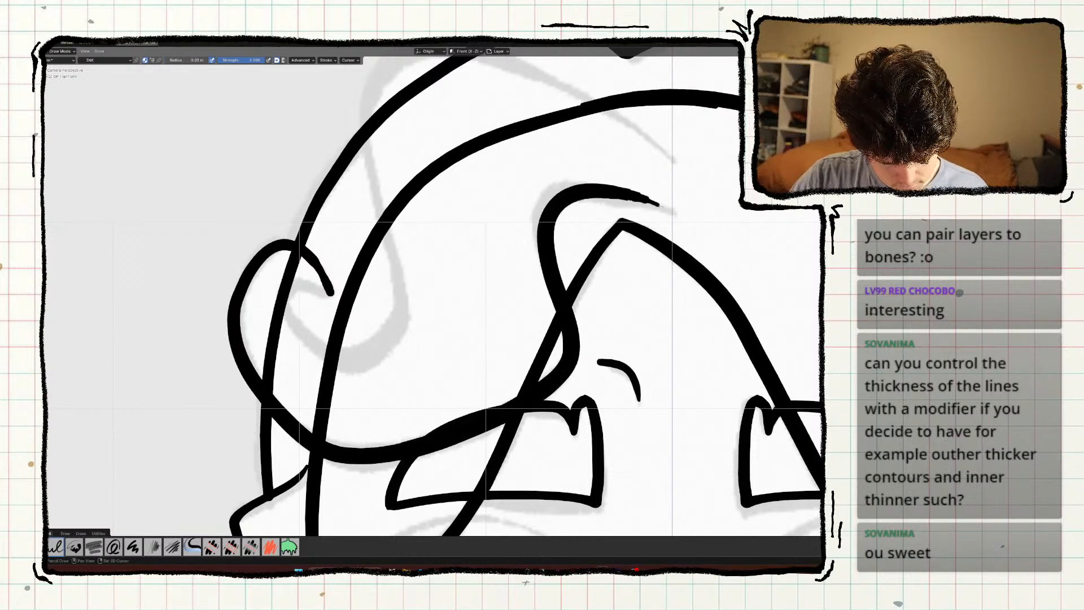
# Add an Armature modifier to the hair curl object.
pyautogui.keyDown('shift'); pyautogui.moveTo(279, 251); pyautogui.dragTo(230, 305, button='middle'); pyautogui.keyUp('shift')
pyautogui.hotkey('ctrl', 'space')
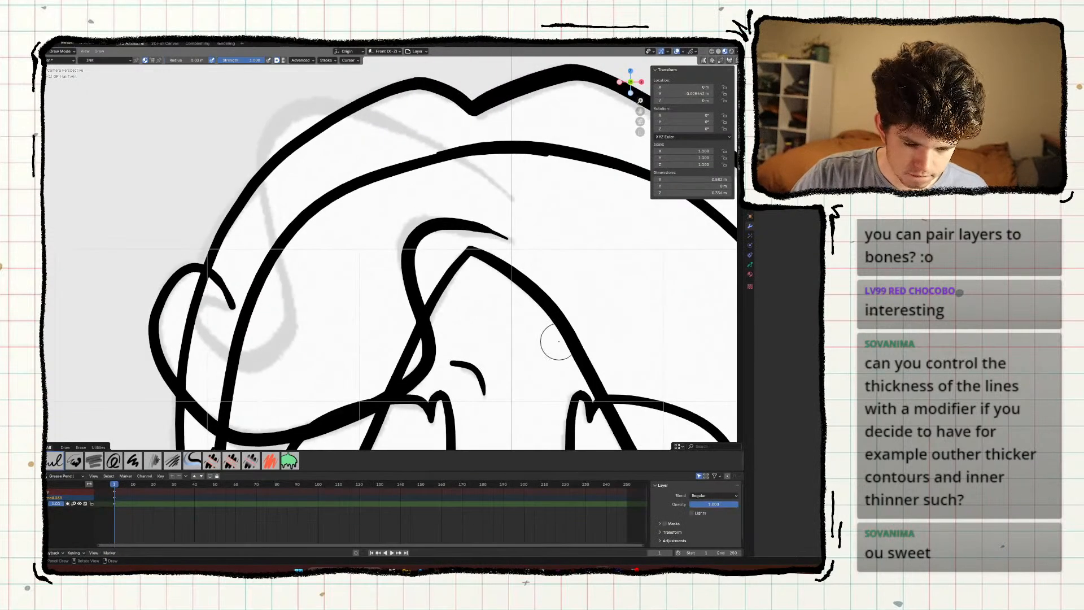
pyautogui.hotkey('shift', 'a')
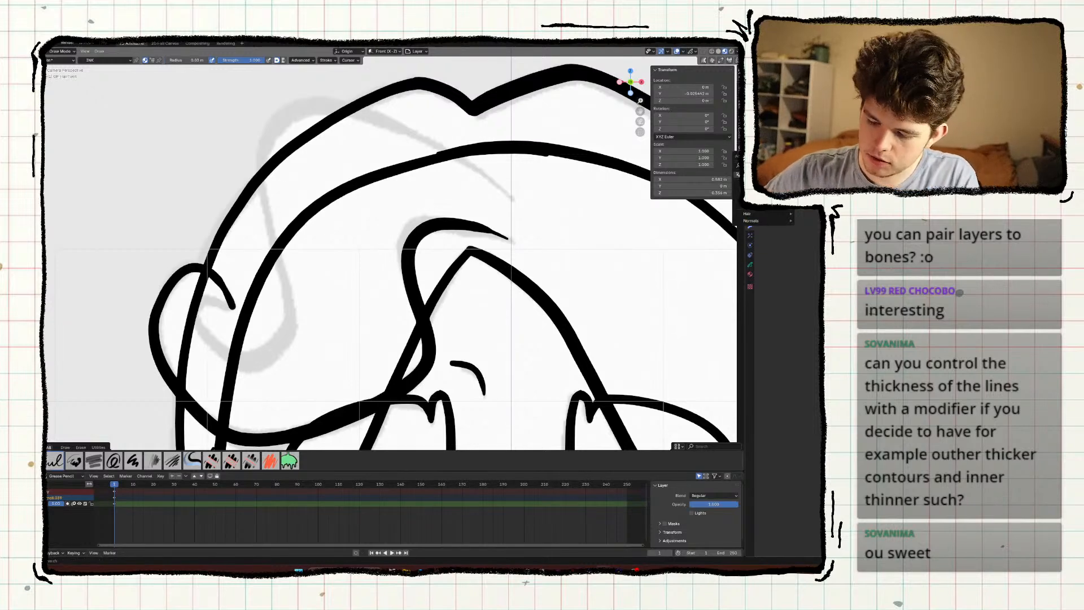
pyautogui.write('arm')
pyautogui.press('Return')
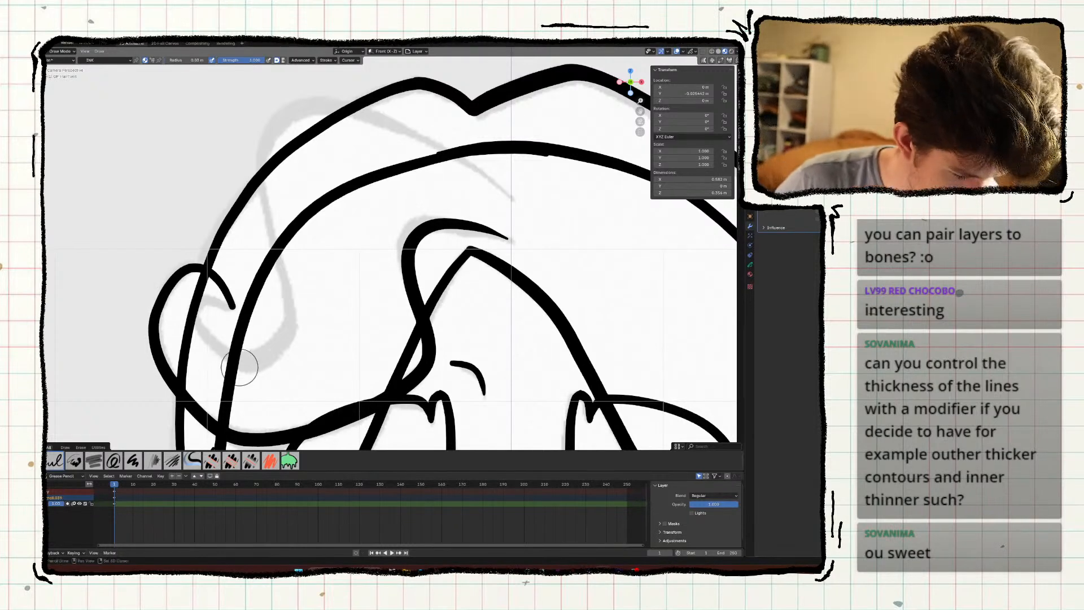
# Nudge the outer edge of the curl's stroke in Sculpt Mode, then return to Draw Mode.
pyautogui.scroll(-2, 241, 363)
pyautogui.scroll(-1, 282, 232)
pyautogui.hotkey('ctrl', 'Tab')
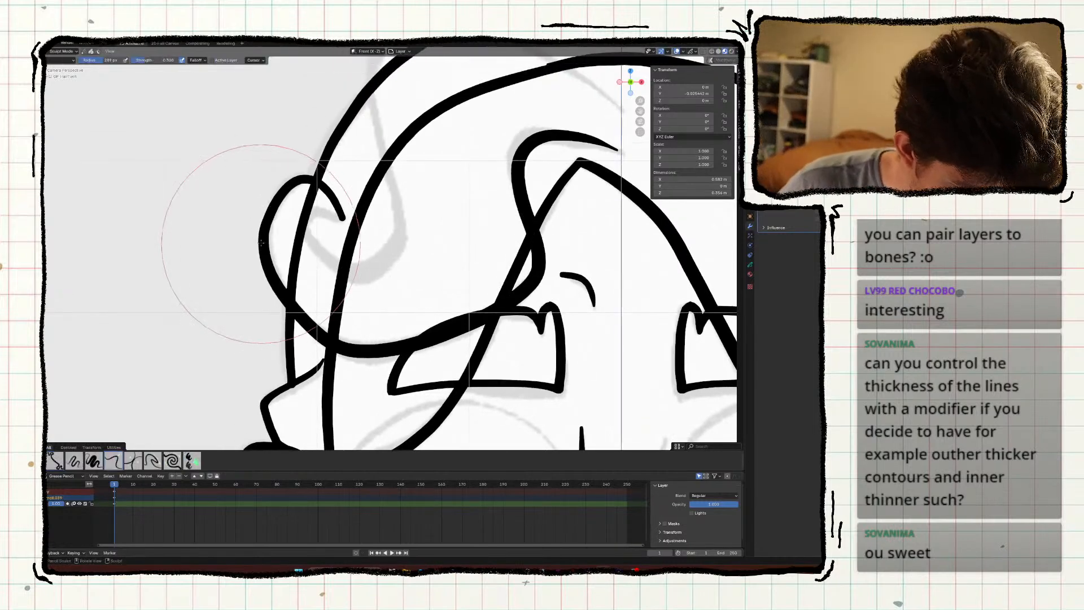
pyautogui.moveTo(258, 241)
pyautogui.mouseDown()
pyautogui.moveTo(269, 222)
pyautogui.moveTo(254, 244)
pyautogui.mouseUp()
pyautogui.hotkey('ctrl', 'Tab')
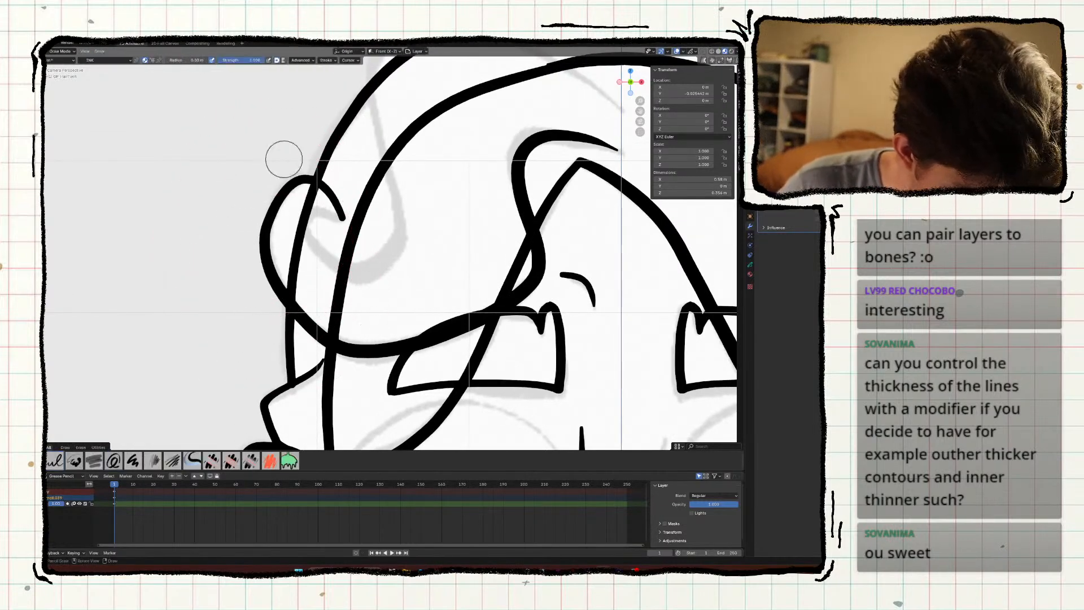
pyautogui.moveTo(341, 218)
pyautogui.mouseDown()
pyautogui.moveTo(316, 209)
pyautogui.moveTo(360, 282)
pyautogui.moveTo(398, 219)
pyautogui.moveTo(366, 98)
pyautogui.mouseUp()
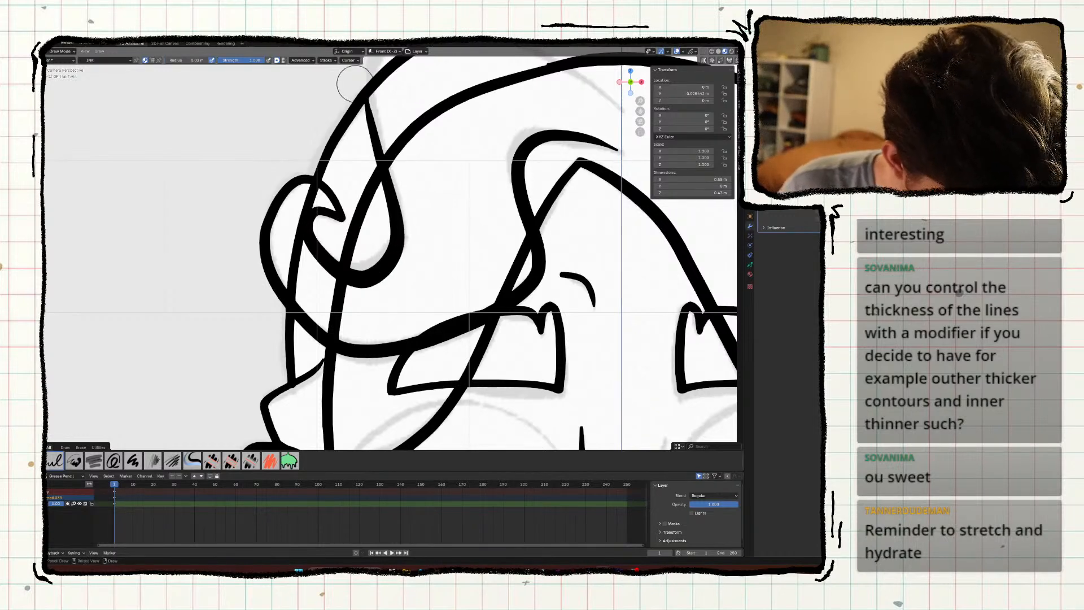
pyautogui.keyDown('shift'); pyautogui.moveTo(313, 150); pyautogui.dragTo(287, 253, button='middle'); pyautogui.keyUp('shift')
pyautogui.hotkey('ctrl', 'z')
# Isolate the hair curl object in local view over the reference and switch it back to Draw Mode.
pyautogui.hotkey('ctrl', 'space')
pyautogui.keyDown('shift'); pyautogui.moveTo(283, 373); pyautogui.dragTo(236, 356, button='middle'); pyautogui.keyUp('shift')
pyautogui.hotkey('ctrl', 'Tab')
pyautogui.keyDown('shift'); pyautogui.click(239, 338); pyautogui.keyUp('shift')
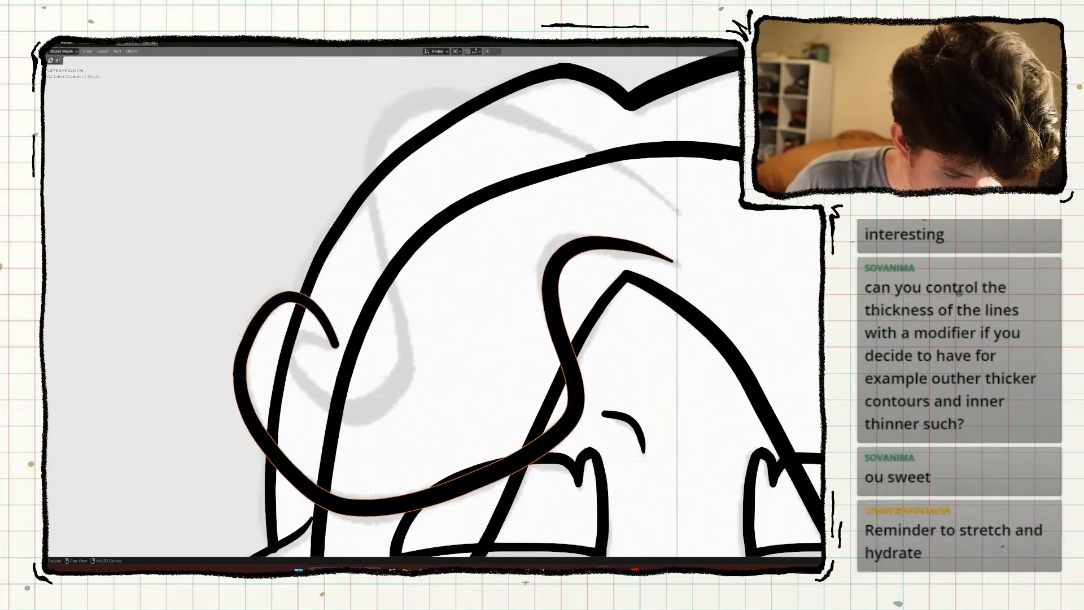
pyautogui.press('KP_Divide')
pyautogui.hotkey('ctrl', 'Tab')
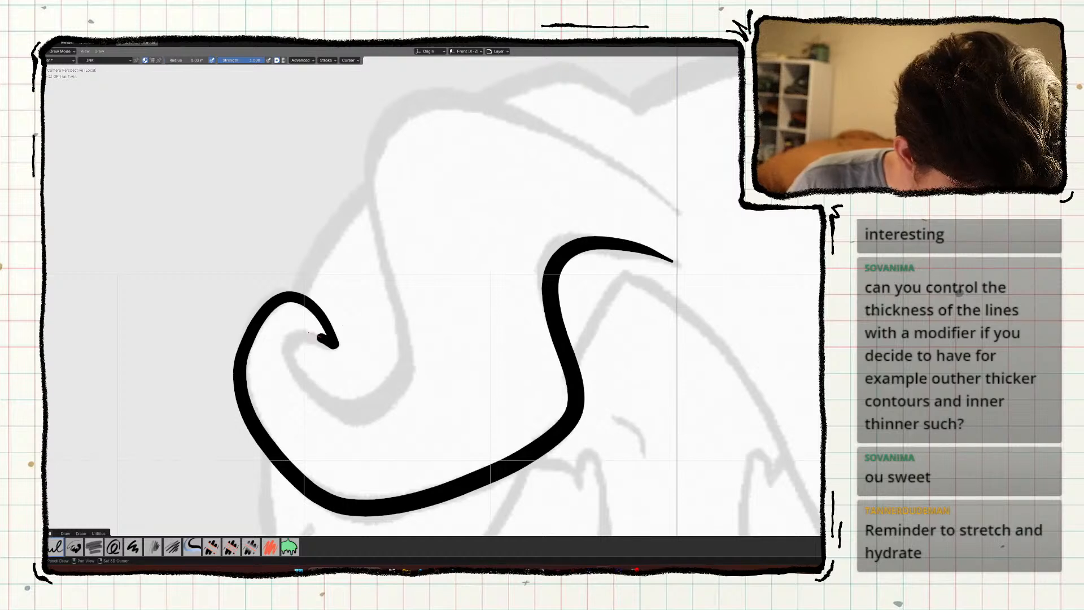
# Draw the curl's inner and upper outline from the curled tip up over the crest to the parting.
pyautogui.moveTo(291, 352)
pyautogui.mouseDown()
pyautogui.moveTo(339, 411)
pyautogui.moveTo(377, 418)
pyautogui.moveTo(410, 333)
pyautogui.moveTo(387, 131)
pyautogui.moveTo(687, 210)
pyautogui.mouseUp()
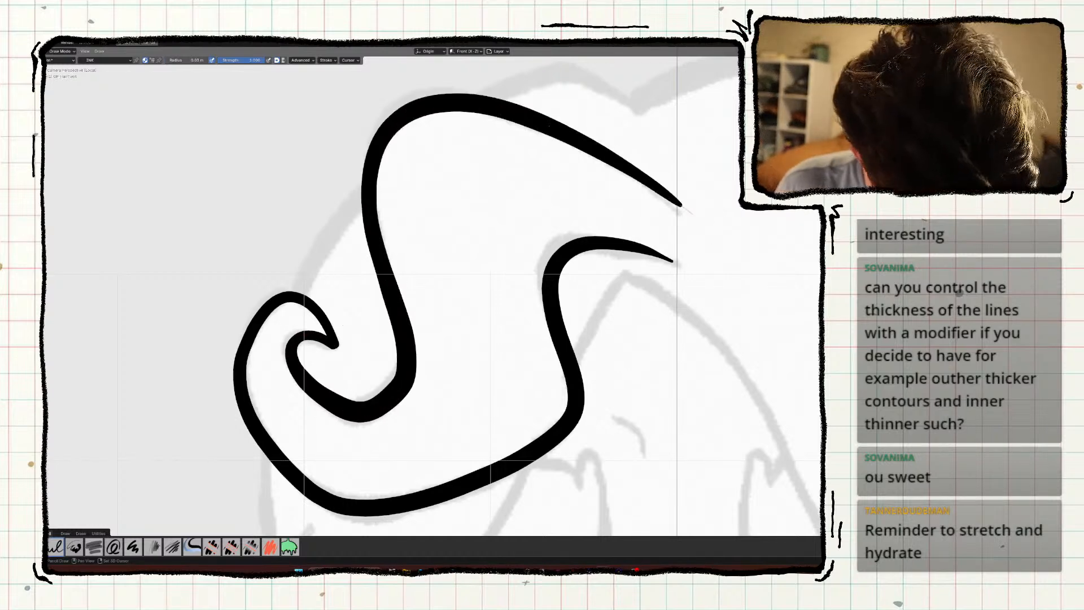
pyautogui.scroll(-3, 265, 209)
pyautogui.keyDown('ctrl'); pyautogui.moveTo(273, 262); pyautogui.dragTo(274, 276, button='middle'); pyautogui.keyUp('ctrl')
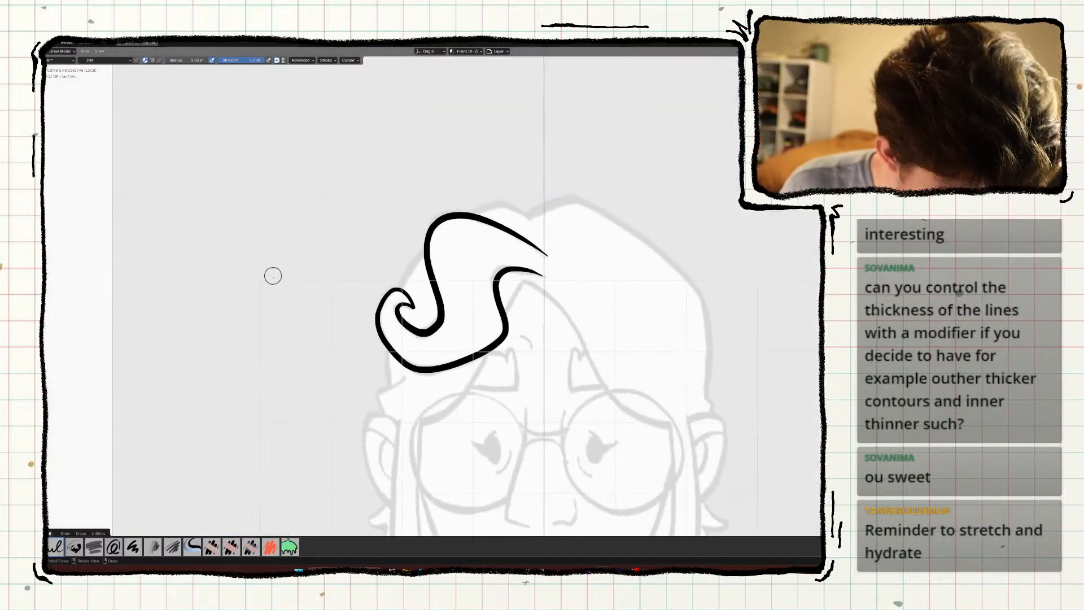
pyautogui.keyDown('shift'); pyautogui.moveTo(340, 296); pyautogui.dragTo(346, 300, button='middle'); pyautogui.keyUp('shift')
# Switch the curl to Sculpt Mode and reduce the brush radius to less than half its size.
pyautogui.hotkey('ctrl', 'Tab')
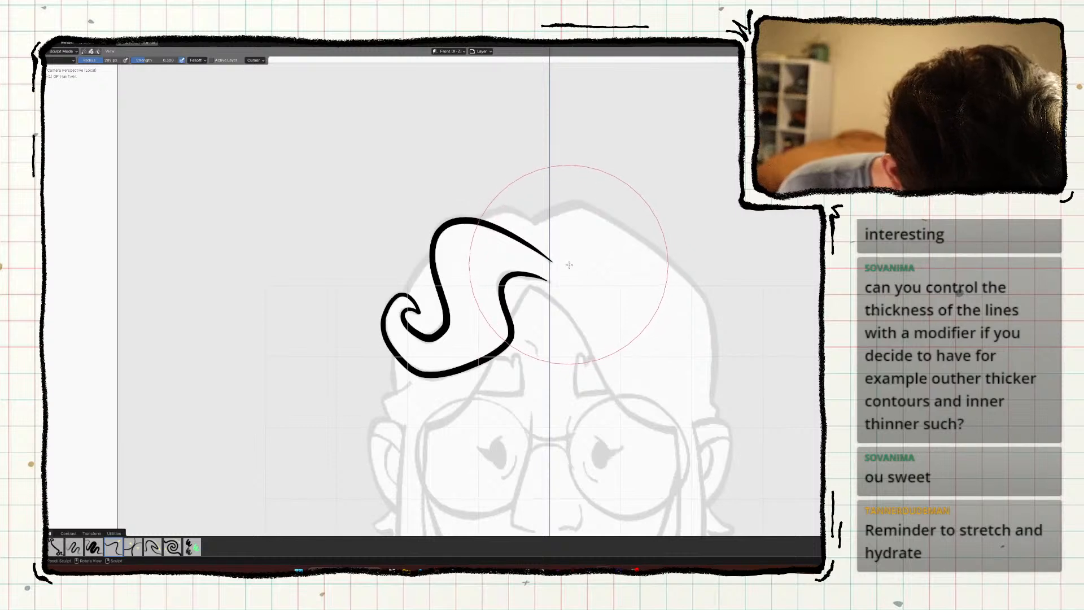
pyautogui.press('f')
pyautogui.click(512, 265)
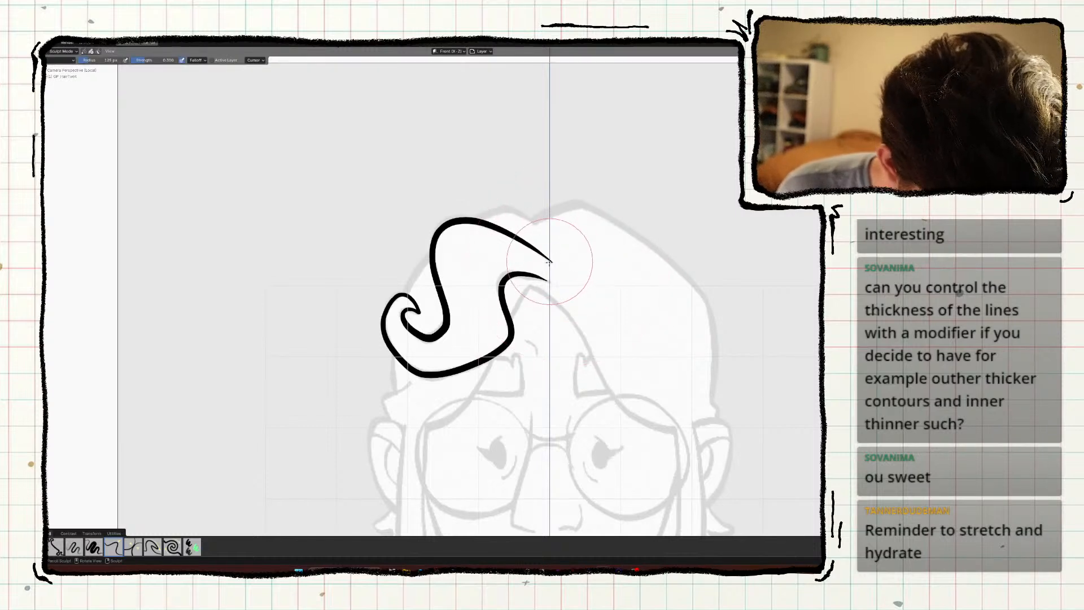
pyautogui.keyDown('shift'); pyautogui.moveTo(411, 364); pyautogui.dragTo(411, 334, button='middle'); pyautogui.keyUp('shift')
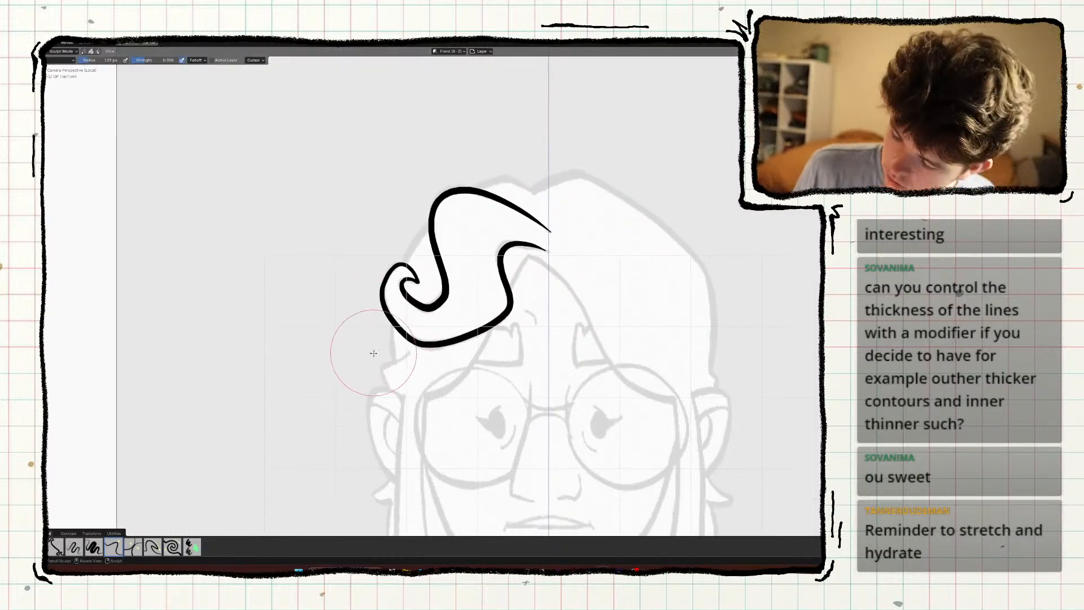
# Exit local view to show the whole head again and save the file in Object Mode.
pyautogui.press('KP_Divide')
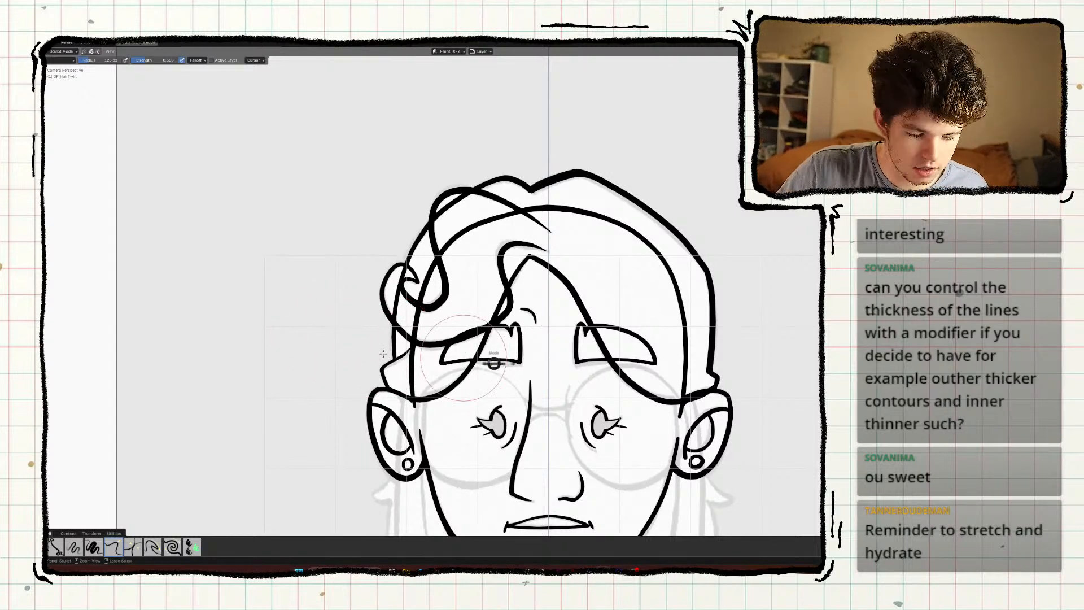
pyautogui.hotkey('ctrl', 'Tab')
pyautogui.hotkey('ctrl', 's')
# Scale the selected head artwork as seen from the side, apply its transform, and deselect everything.
pyautogui.moveTo(408, 350); pyautogui.dragTo(341, 394, button='middle')
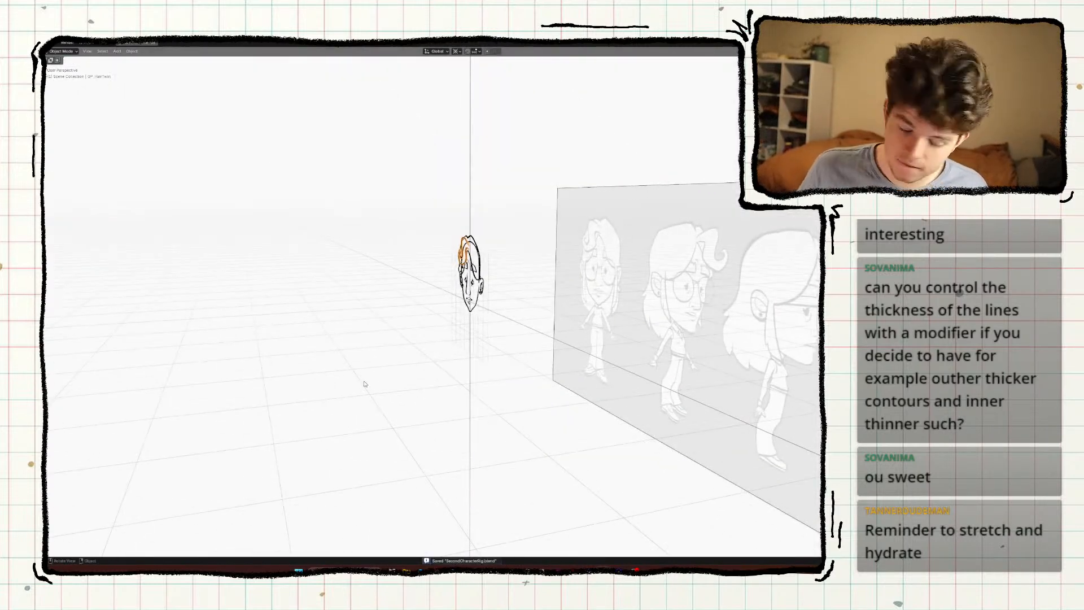
pyautogui.scroll(4, 454, 322)
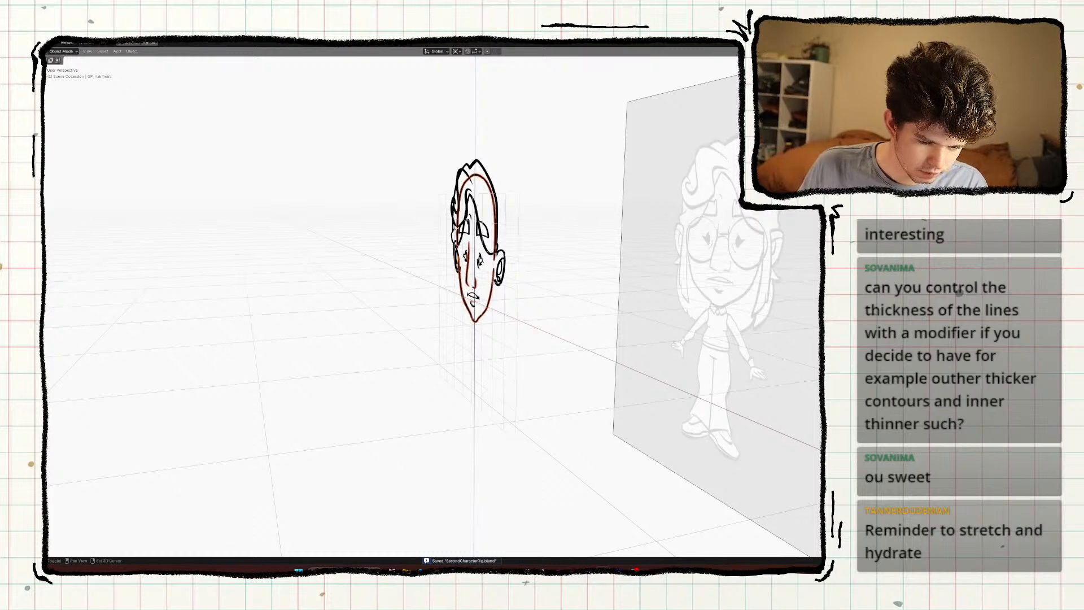
pyautogui.keyDown('shift'); pyautogui.moveTo(454, 322); pyautogui.dragTo(443, 375, button='middle'); pyautogui.keyUp('shift')
pyautogui.scroll(2, 463, 299)
pyautogui.hotkey('alt', 'a')
pyautogui.moveTo(475, 246); pyautogui.dragTo(389, 251, button='middle')
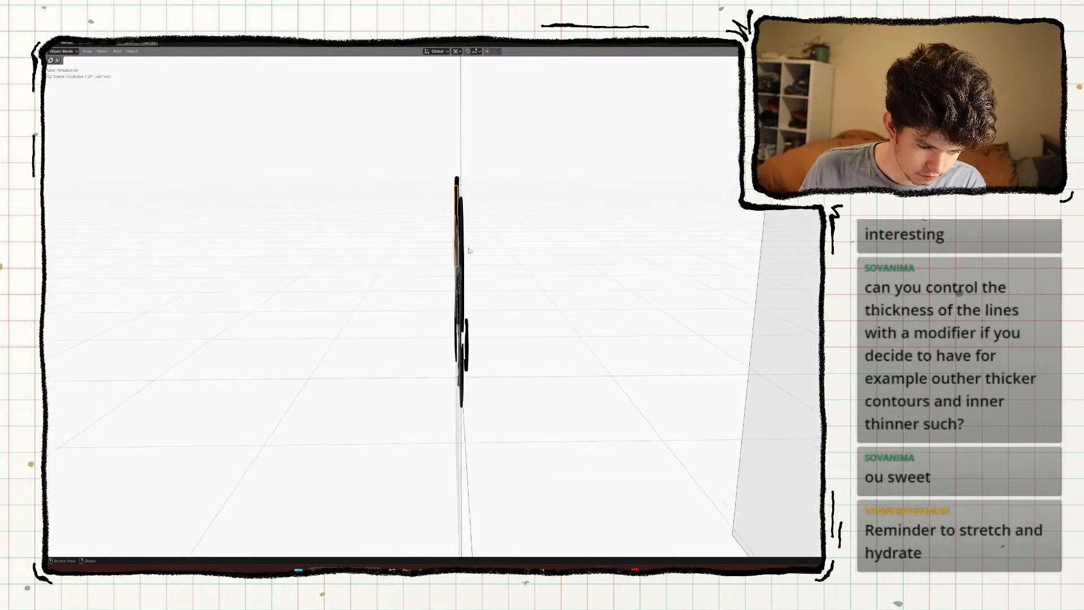
pyautogui.scroll(2, 485, 255)
pyautogui.press('s')
pyautogui.keyDown('shift'); pyautogui.moveTo(484, 255); pyautogui.dragTo(573, 262, button='middle'); pyautogui.keyUp('shift')
pyautogui.click(484, 258)
pyautogui.scroll(-1, 557, 272)
pyautogui.hotkey('ctrl', 'a')
pyautogui.click(557, 273)
pyautogui.hotkey('alt', 'a')
pyautogui.moveTo(534, 268); pyautogui.dragTo(533, 268, button='middle')
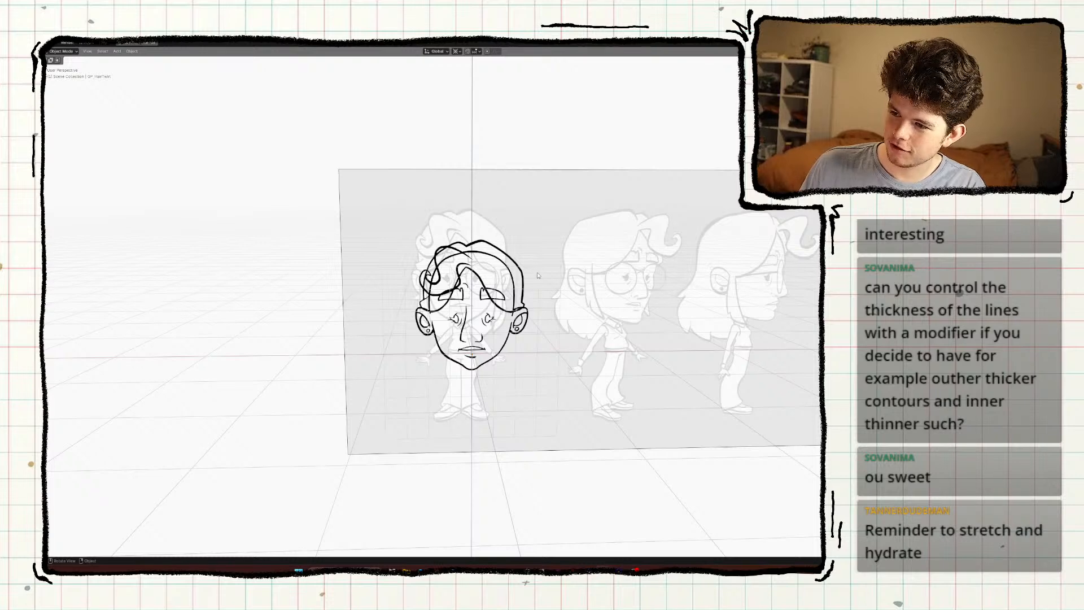
pyautogui.moveTo(538, 276); pyautogui.dragTo(529, 276, button='middle')
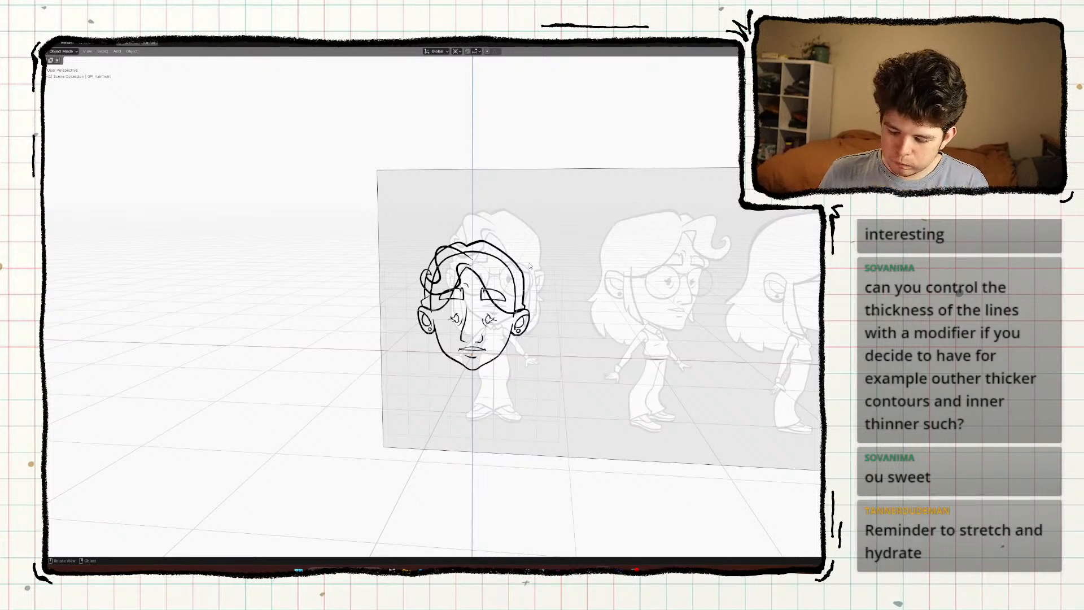
pyautogui.moveTo(454, 263); pyautogui.dragTo(462, 264, button='middle')
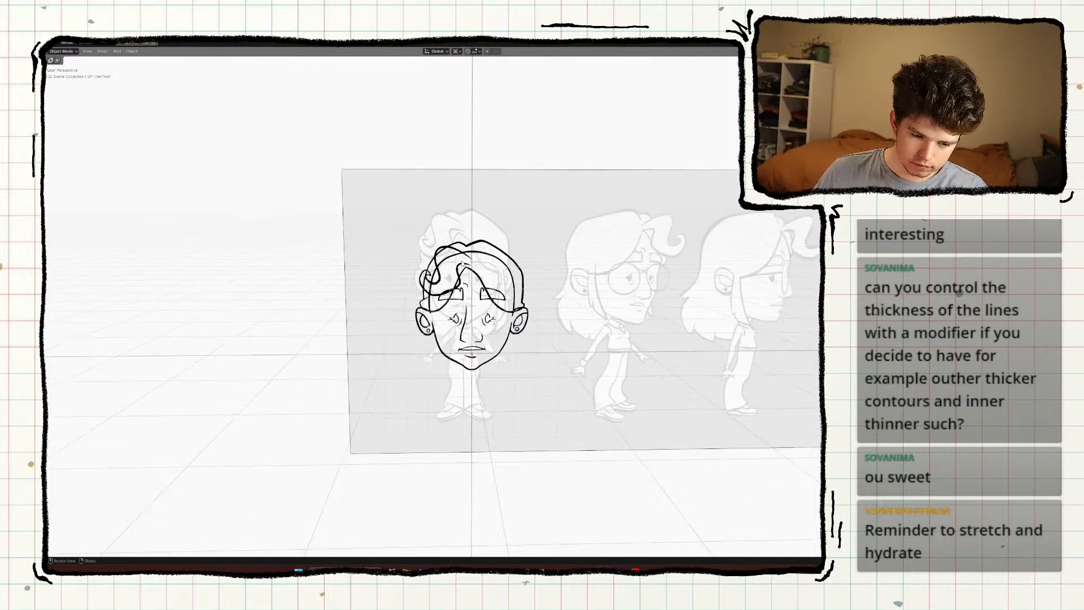
# In camera view, duplicate the front hair outline in place and rename the copy GP_hairStrand1.
pyautogui.press('KP_0')
pyautogui.scroll(-5, 466, 255)
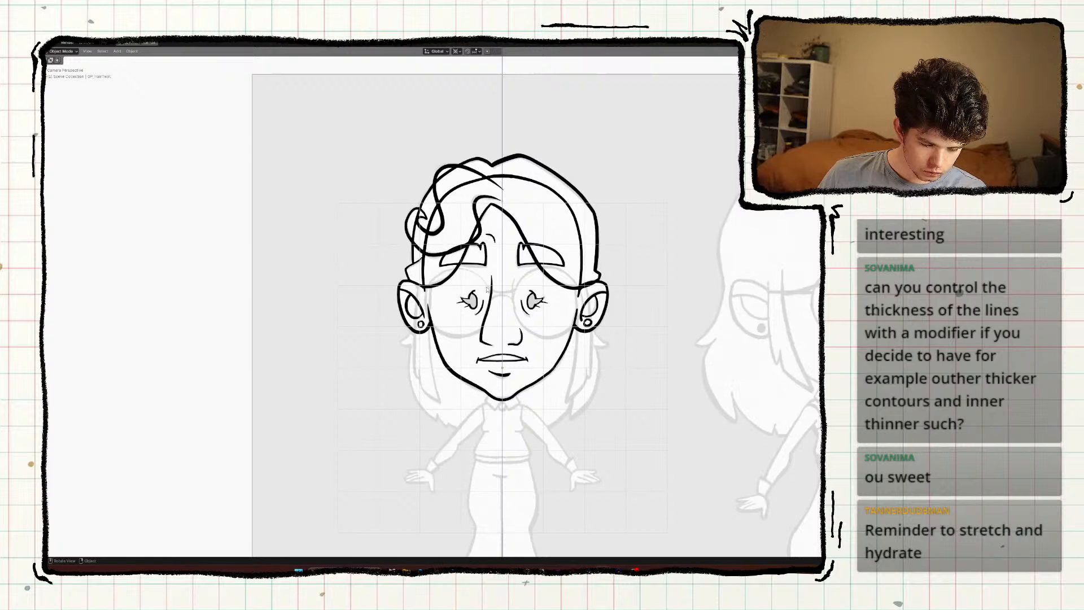
pyautogui.scroll(3, 486, 289)
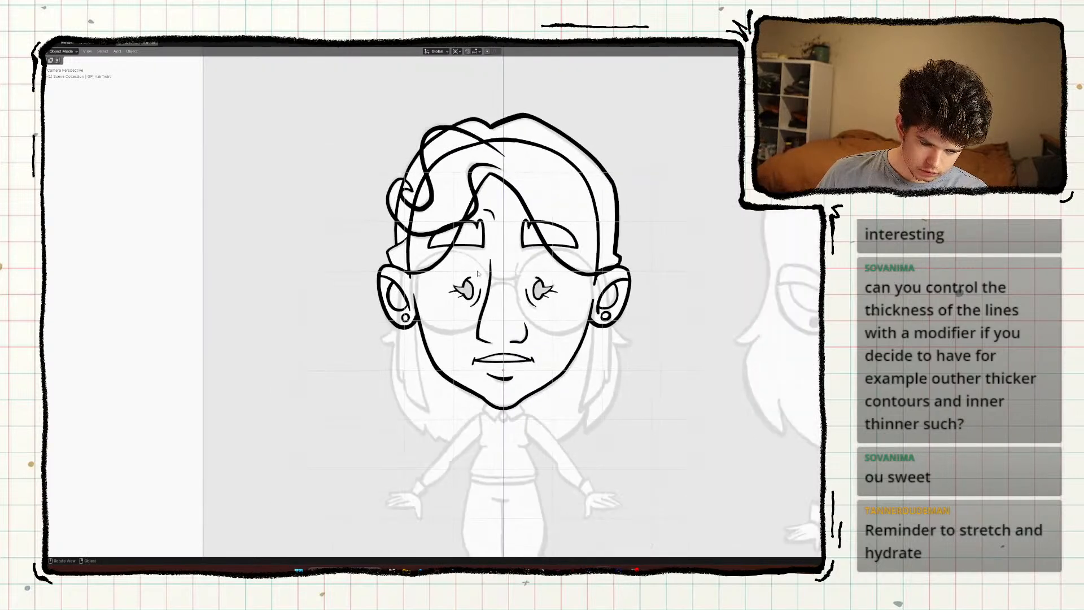
pyautogui.click(434, 275)
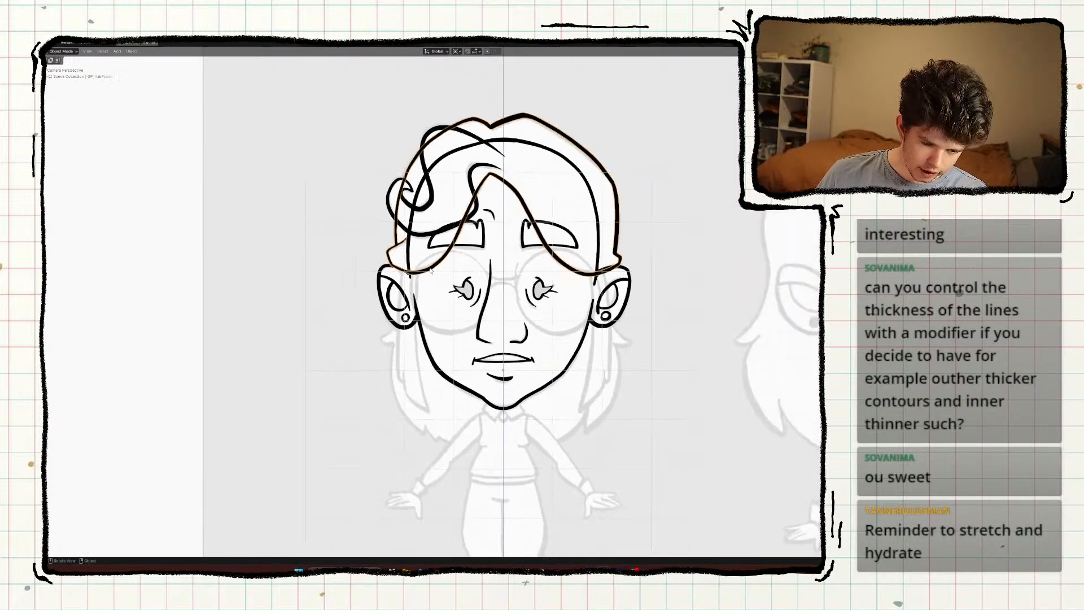
pyautogui.scroll(3, 436, 280)
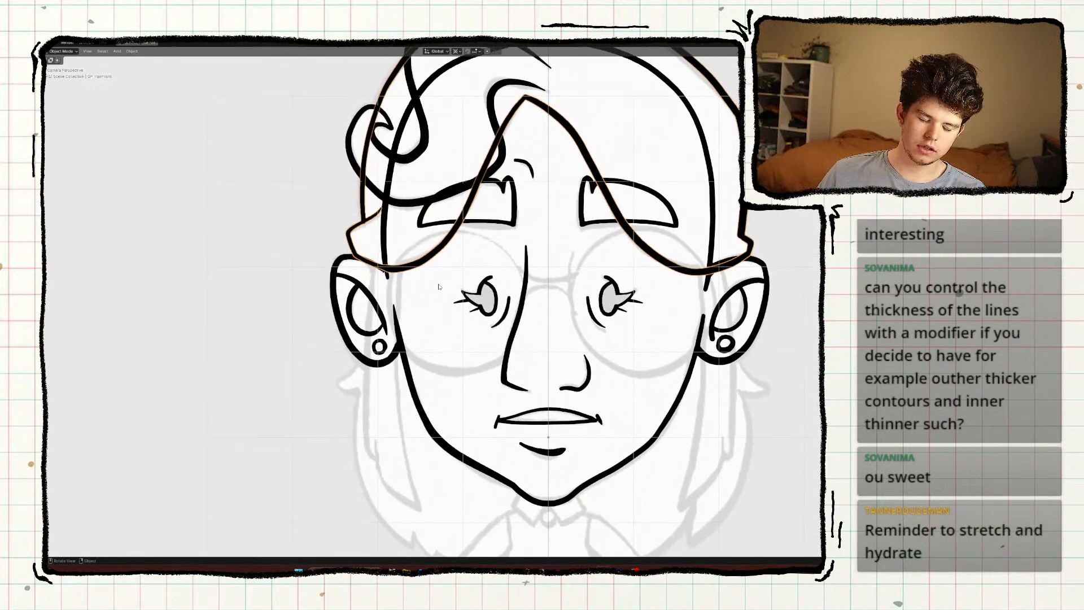
pyautogui.scroll(-3, 439, 287)
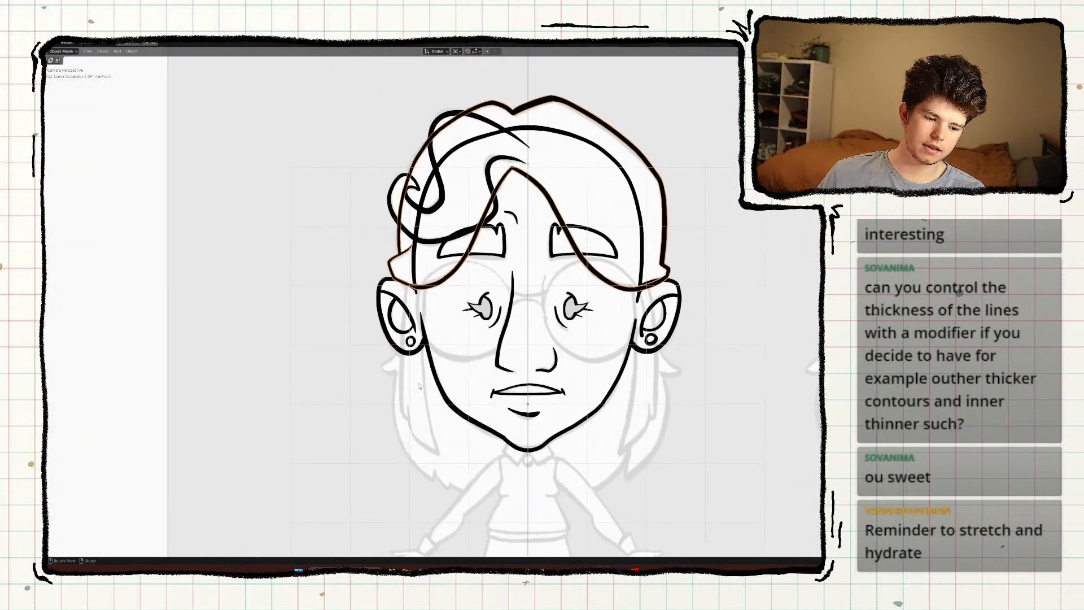
pyautogui.scroll(2, 419, 386)
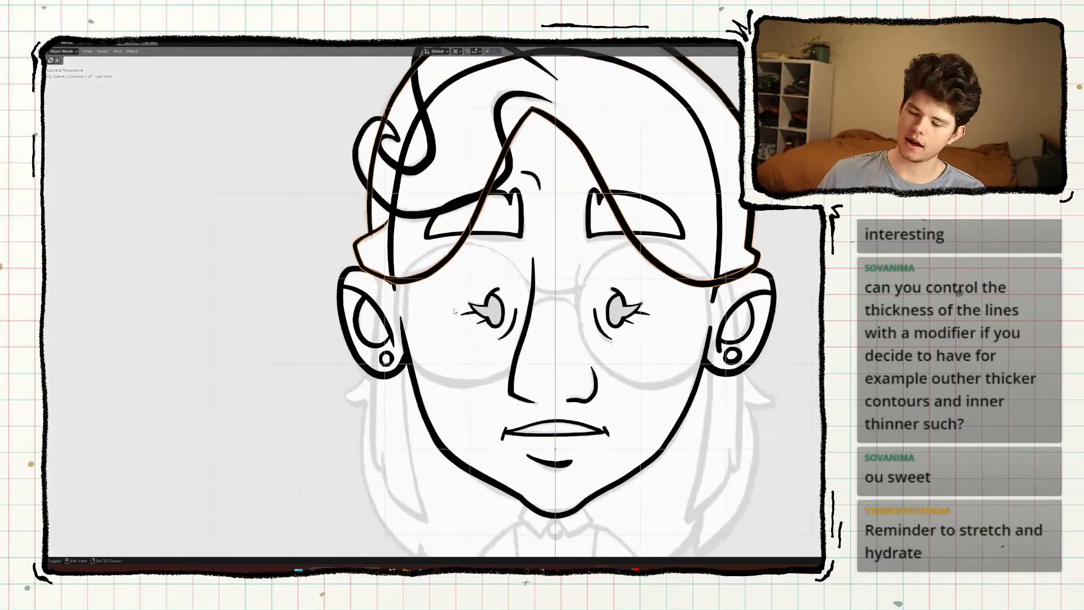
pyautogui.hotkey('shift', 'd')
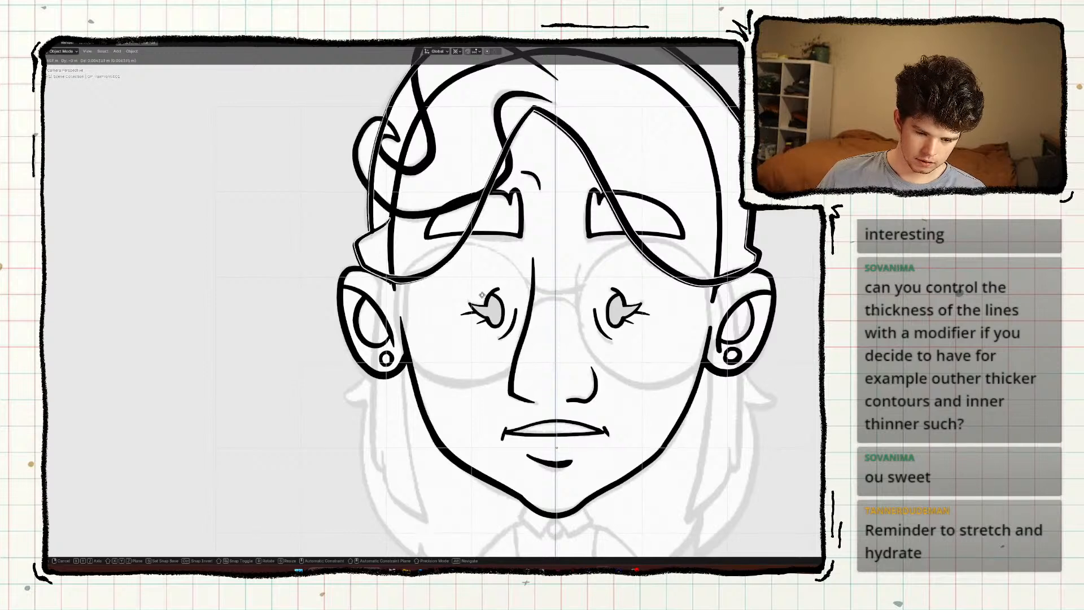
pyautogui.rightClick(502, 295)
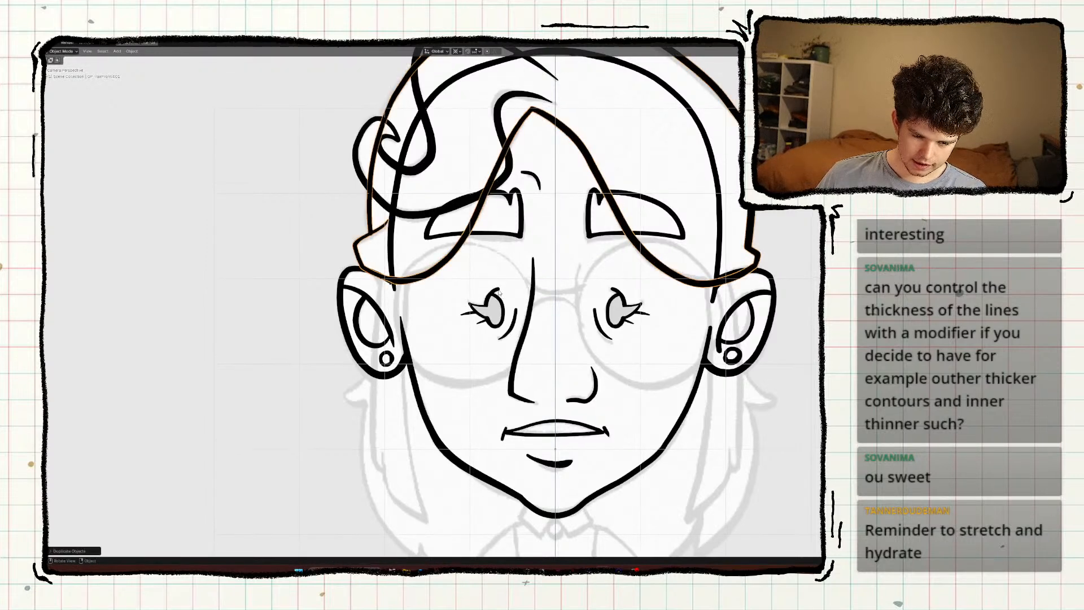
pyautogui.press('F2')
pyautogui.write('GP_hairStrand1')
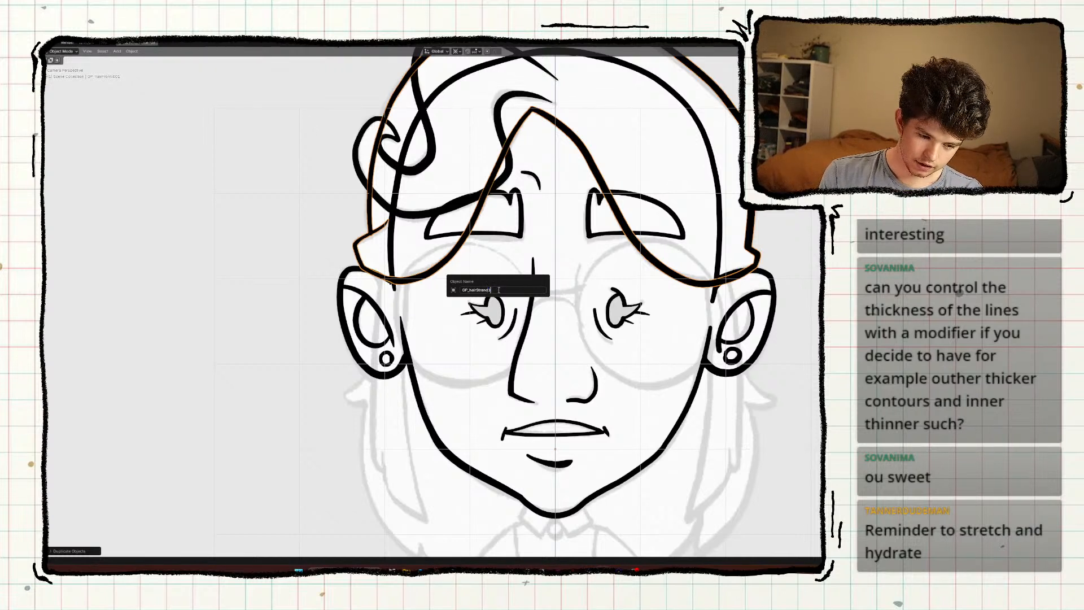
pyautogui.press('Return')
# Clear the copied strokes from GP_hairStrand1 in Edit Mode and switch the object to Draw Mode.
pyautogui.press('Tab')
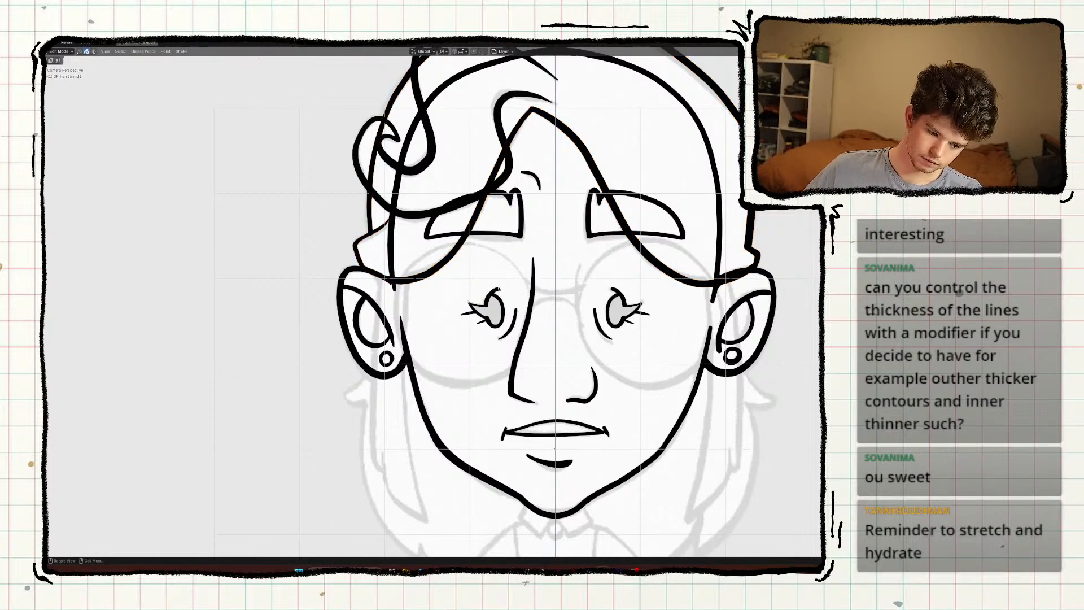
pyautogui.hotkey('ctrl', 'Tab')
pyautogui.click(480, 284)
pyautogui.scroll(2, 440, 307)
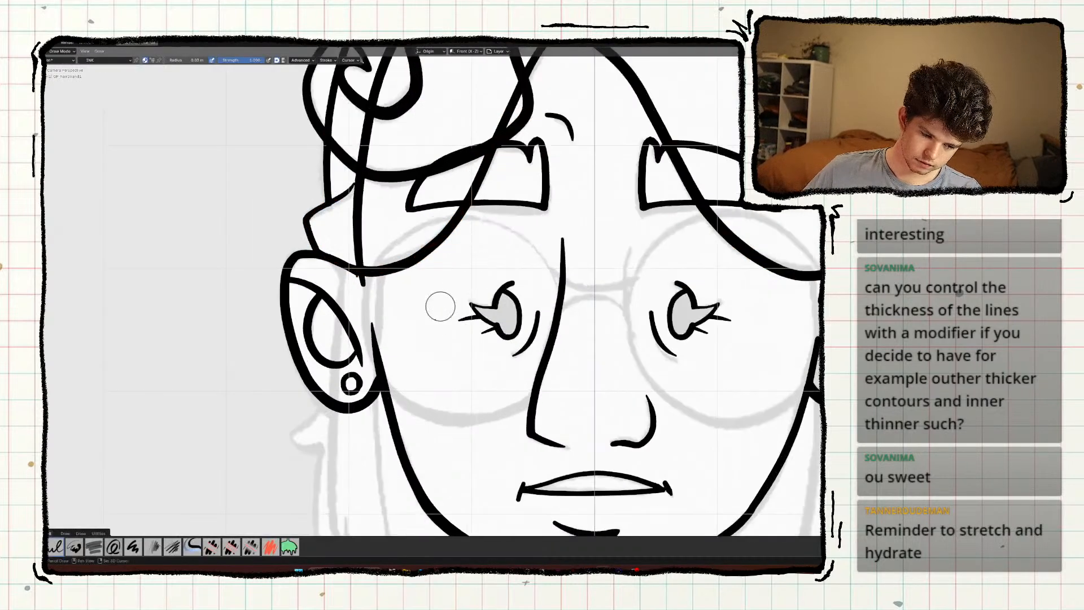
pyautogui.keyDown('shift'); pyautogui.moveTo(440, 307); pyautogui.dragTo(457, 203, button='middle'); pyautogui.keyUp('shift')
pyautogui.scroll(1, 452, 232)
pyautogui.keyDown('shift'); pyautogui.moveTo(434, 260); pyautogui.dragTo(445, 259, button='middle'); pyautogui.keyUp('shift')
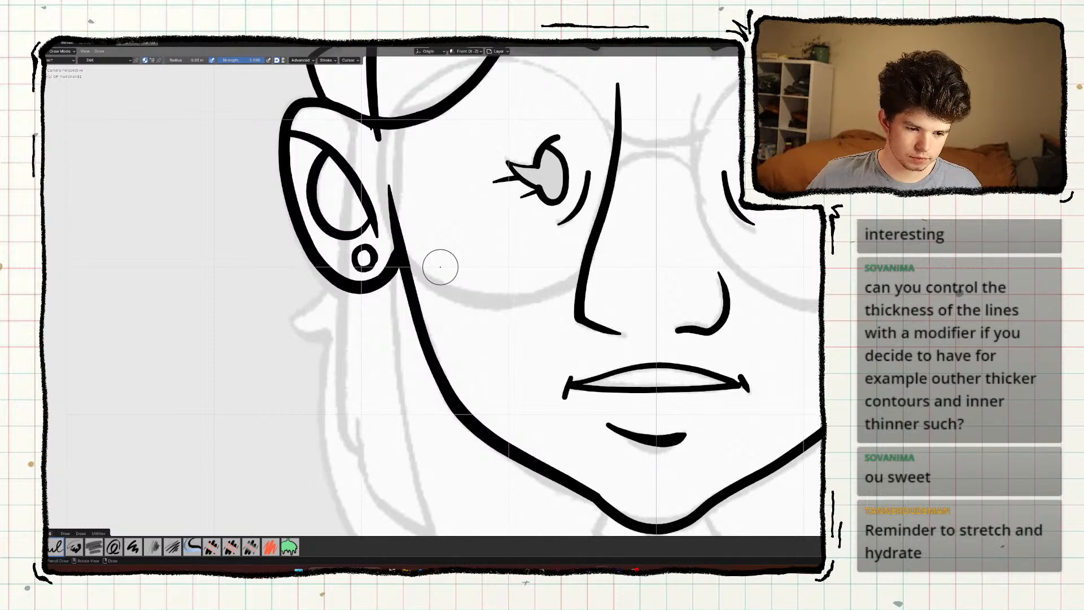
pyautogui.keyDown('shift'); pyautogui.moveTo(327, 339); pyautogui.dragTo(334, 308, button='middle'); pyautogui.keyUp('shift')
# Try to trace the inner edge of the hair strand from the hairline beside the ear down to its tip.
pyautogui.moveTo(413, 73)
pyautogui.mouseDown()
pyautogui.moveTo(400, 229)
pyautogui.moveTo(448, 512)
pyautogui.mouseUp()
pyautogui.moveTo(425, 496)
pyautogui.keyDown('shift'); pyautogui.mouseDown(button='middle')
pyautogui.moveTo(433, 449)
pyautogui.moveTo(457, 450)
pyautogui.mouseUp(button='middle'); pyautogui.keyUp('shift')
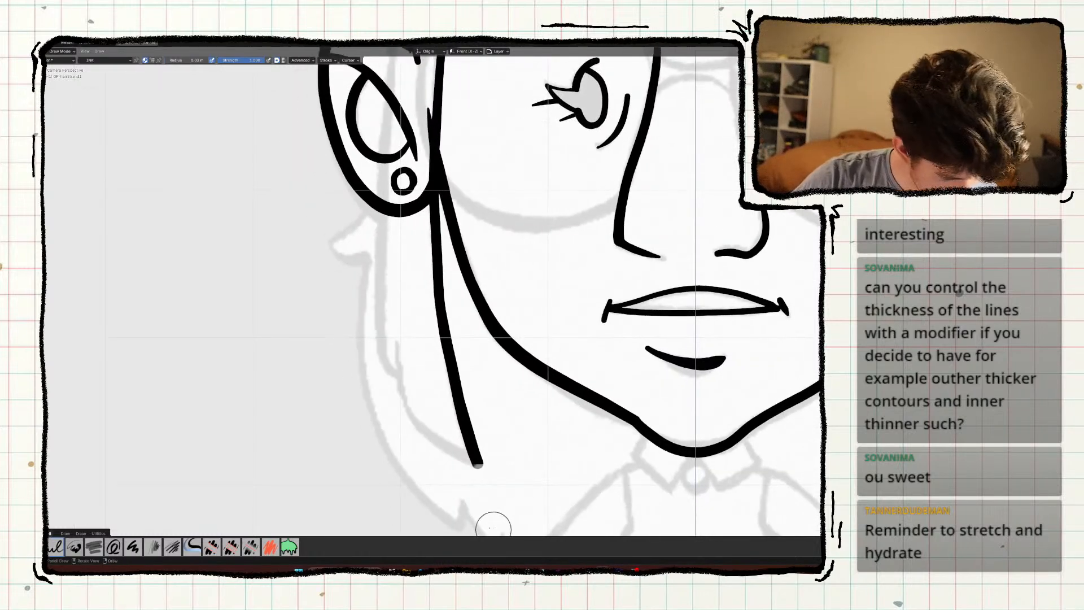
pyautogui.hotkey('ctrl', 'z')
pyautogui.moveTo(489, 483); pyautogui.dragTo(179, 436)
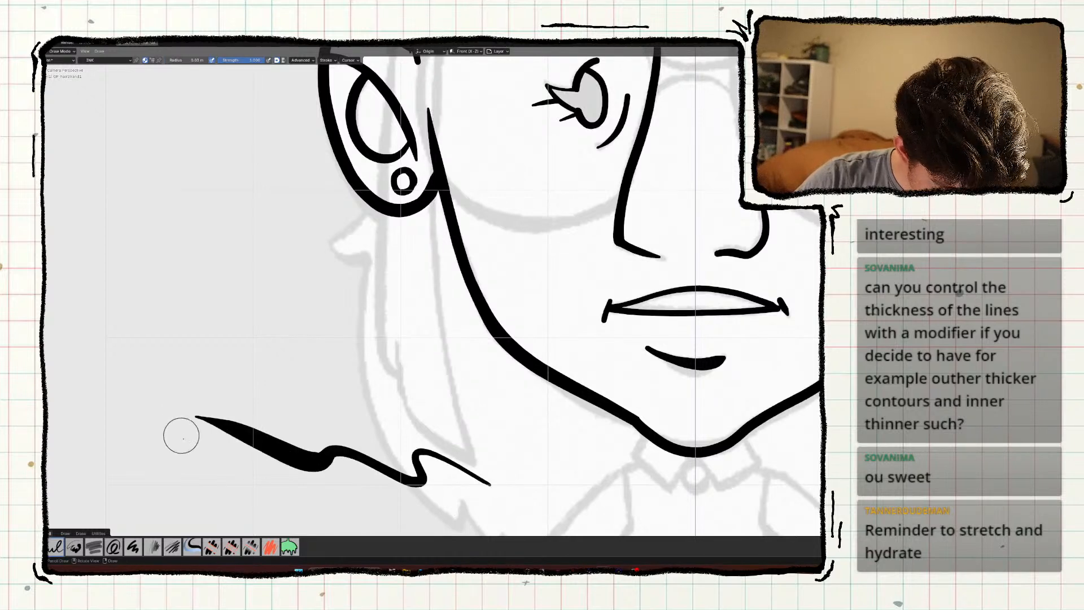
pyautogui.hotkey('ctrl', 'z')
pyautogui.keyDown('shift'); pyautogui.moveTo(433, 101); pyautogui.dragTo(427, 151, button='middle'); pyautogui.keyUp('shift')
pyautogui.moveTo(434, 76)
pyautogui.mouseDown()
pyautogui.moveTo(424, 230)
pyautogui.moveTo(466, 511)
pyautogui.moveTo(291, 407)
pyautogui.moveTo(275, 474)
pyautogui.moveTo(222, 473)
pyautogui.mouseUp()
pyautogui.hotkey('ctrl', 'z')
pyautogui.hotkey('ctrl', 'z')
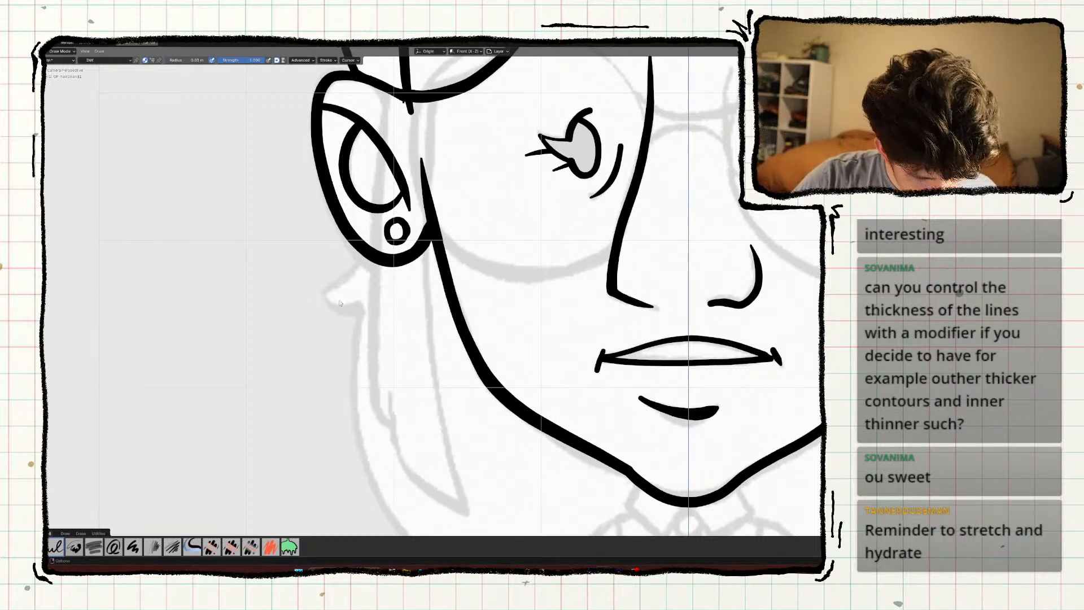
pyautogui.hotkey('ctrl', 'space')
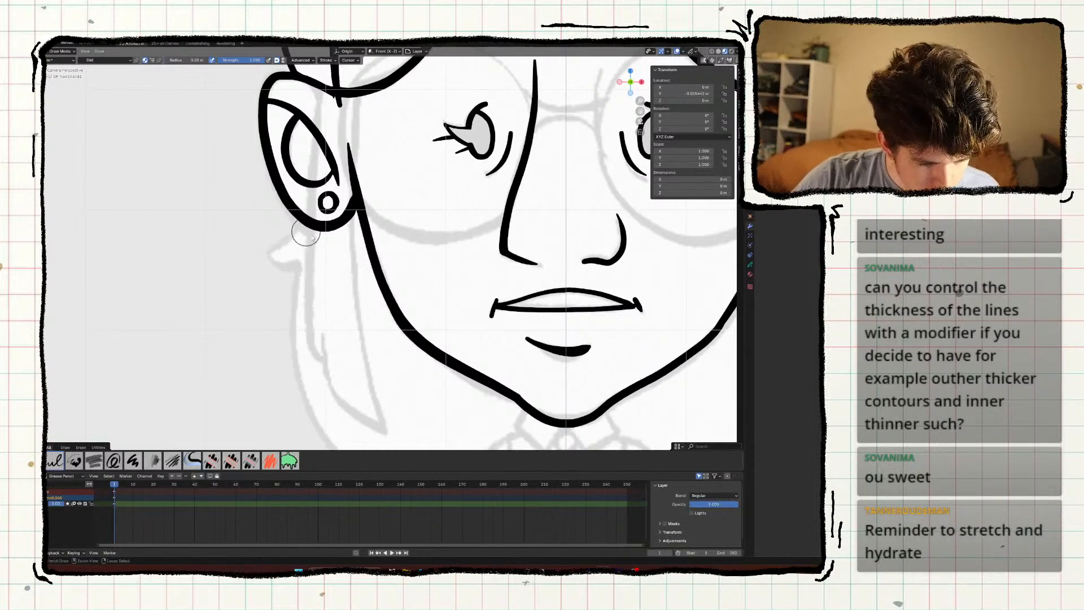
pyautogui.hotkey('ctrl', 'space')
pyautogui.moveTo(435, 76)
pyautogui.mouseDown()
pyautogui.moveTo(423, 243)
pyautogui.moveTo(430, 377)
pyautogui.moveTo(350, 390)
pyautogui.moveTo(335, 415)
pyautogui.moveTo(432, 411)
pyautogui.moveTo(374, 278)
pyautogui.moveTo(423, 407)
pyautogui.moveTo(387, 491)
pyautogui.mouseUp()
pyautogui.hotkey('ctrl', 'z')
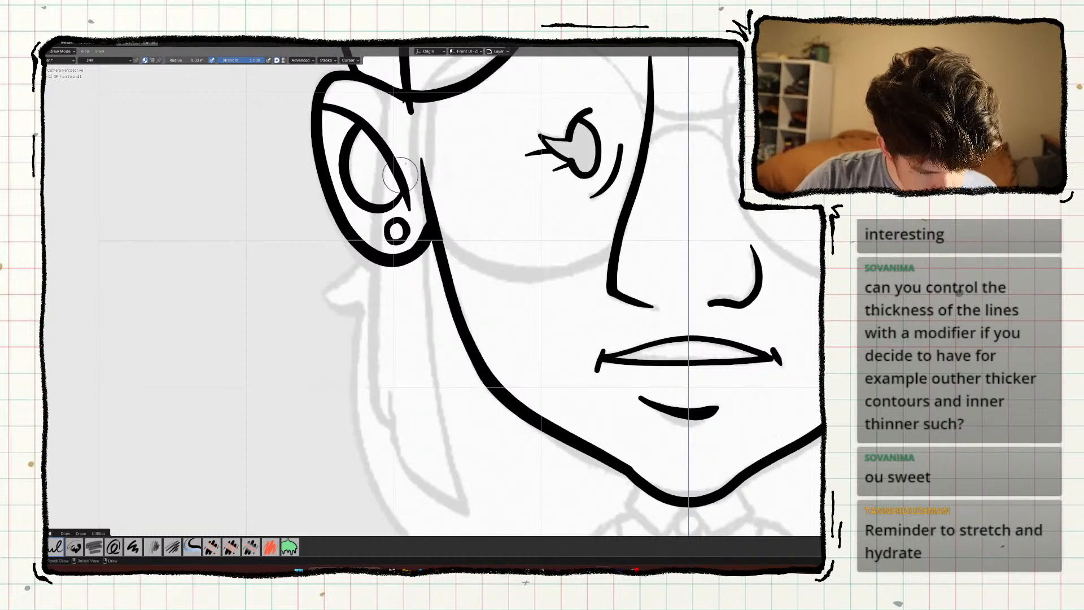
pyautogui.moveTo(435, 77); pyautogui.dragTo(423, 159)
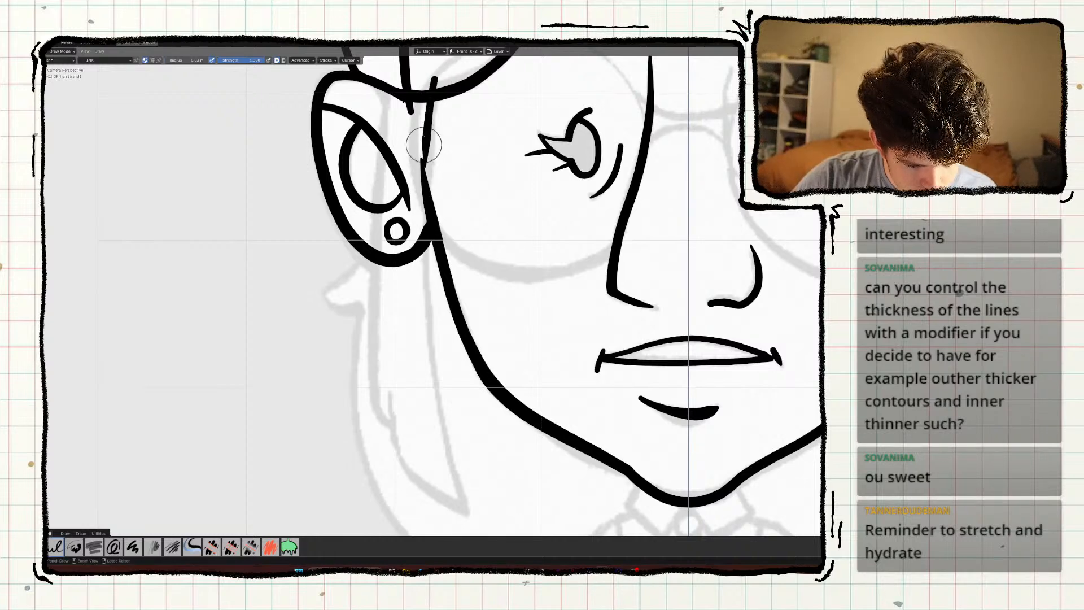
pyautogui.hotkey('ctrl', 'z')
pyautogui.moveTo(434, 74); pyautogui.dragTo(421, 234)
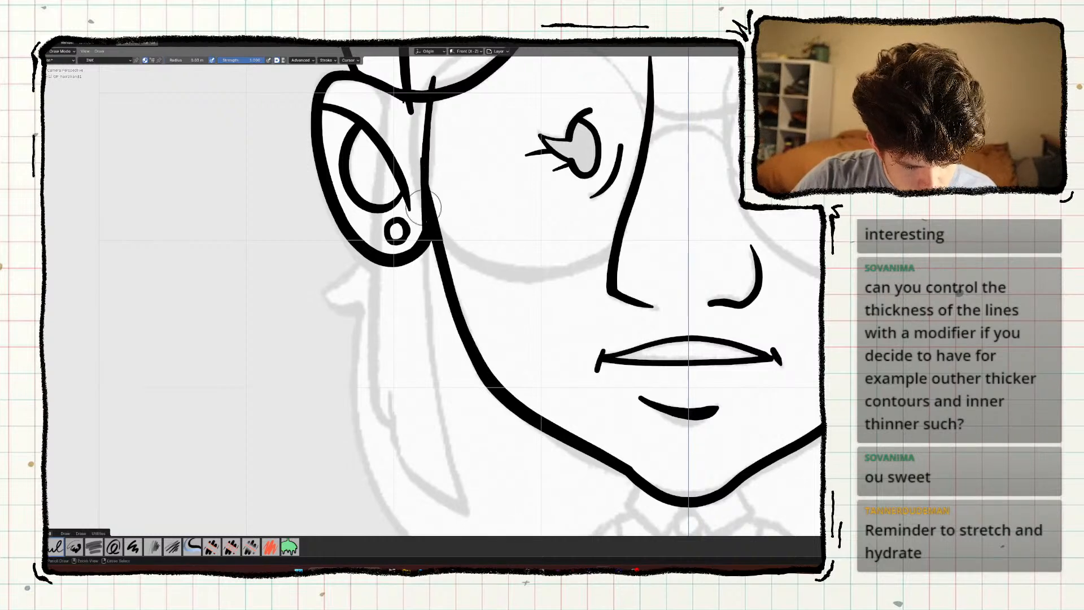
pyautogui.hotkey('ctrl', 'z')
# Trace the strand's inner edge from the hairline to its tip, and draw the lower curved edge running out past the tip.
pyautogui.moveTo(435, 77)
pyautogui.mouseDown()
pyautogui.moveTo(425, 303)
pyautogui.moveTo(440, 447)
pyautogui.moveTo(467, 518)
pyautogui.mouseUp()
pyautogui.moveTo(336, 411); pyautogui.dragTo(355, 367, button='middle')
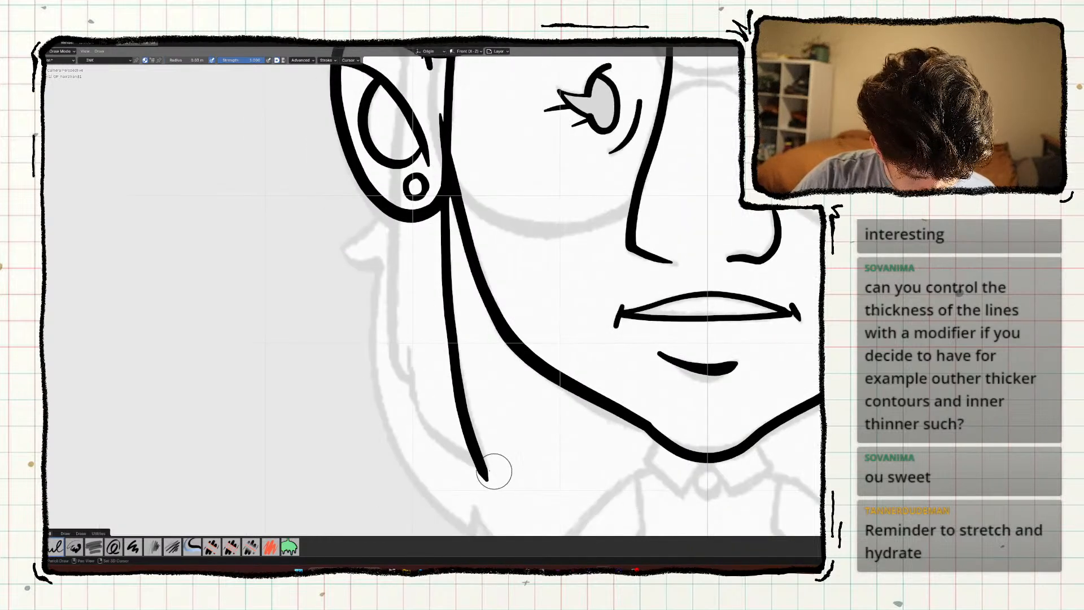
pyautogui.moveTo(497, 472)
pyautogui.mouseDown()
pyautogui.moveTo(423, 427)
pyautogui.moveTo(406, 326)
pyautogui.mouseUp()
pyautogui.moveTo(361, 362)
pyautogui.keyDown('shift'); pyautogui.mouseDown(button='middle')
pyautogui.moveTo(393, 440)
pyautogui.moveTo(367, 355)
pyautogui.mouseUp(button='middle'); pyautogui.keyUp('shift')
pyautogui.hotkey('ctrl', 'z')
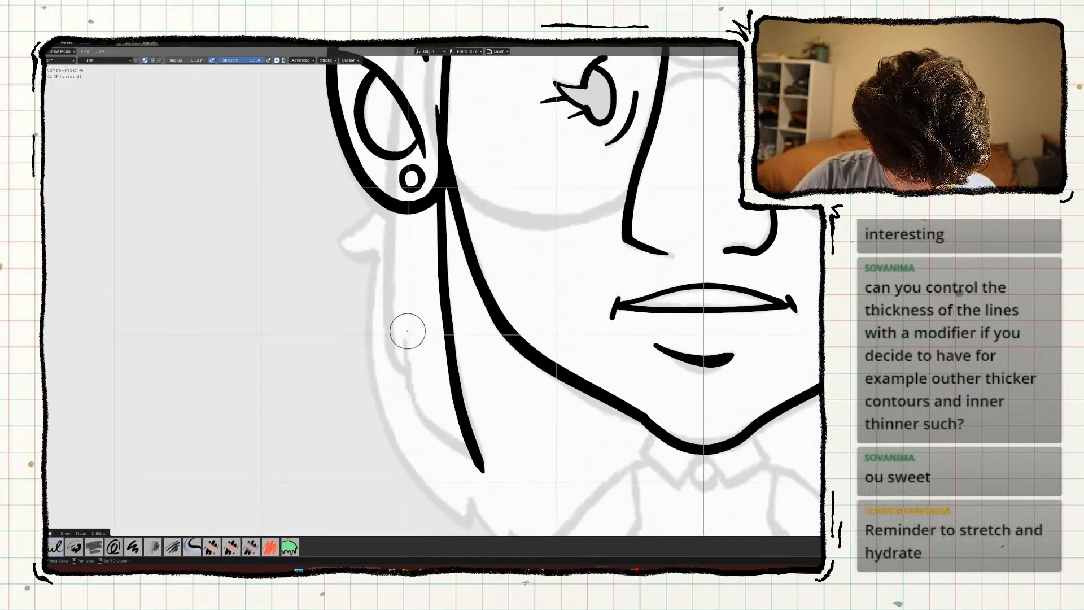
pyautogui.moveTo(407, 333)
pyautogui.mouseDown()
pyautogui.moveTo(435, 431)
pyautogui.moveTo(497, 467)
pyautogui.mouseUp()
pyautogui.keyDown('shift'); pyautogui.moveTo(364, 393); pyautogui.dragTo(369, 411, button='middle'); pyautogui.keyUp('shift')
pyautogui.hotkey('ctrl', 'z')
pyautogui.moveTo(411, 351)
pyautogui.mouseDown()
pyautogui.moveTo(495, 485)
pyautogui.moveTo(540, 500)
pyautogui.mouseUp()
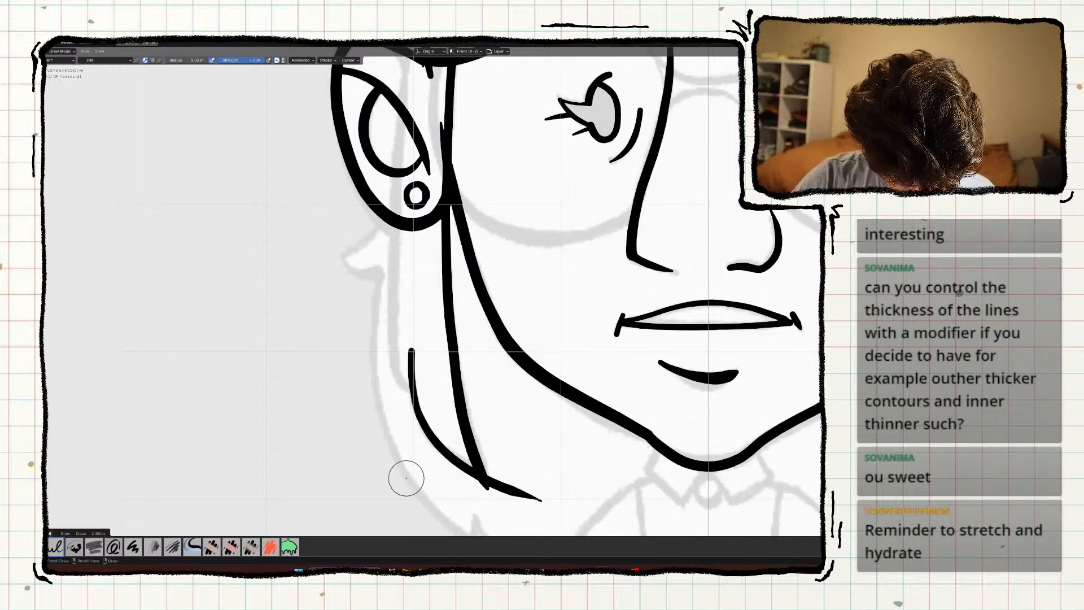
# Try to trace the strand's outer edge across the ear down to the lower curve.
pyautogui.keyDown('shift'); pyautogui.moveTo(404, 476); pyautogui.dragTo(436, 490, button='middle'); pyautogui.keyUp('shift')
pyautogui.keyDown('shift'); pyautogui.moveTo(407, 387); pyautogui.dragTo(422, 466, button='middle'); pyautogui.keyUp('shift')
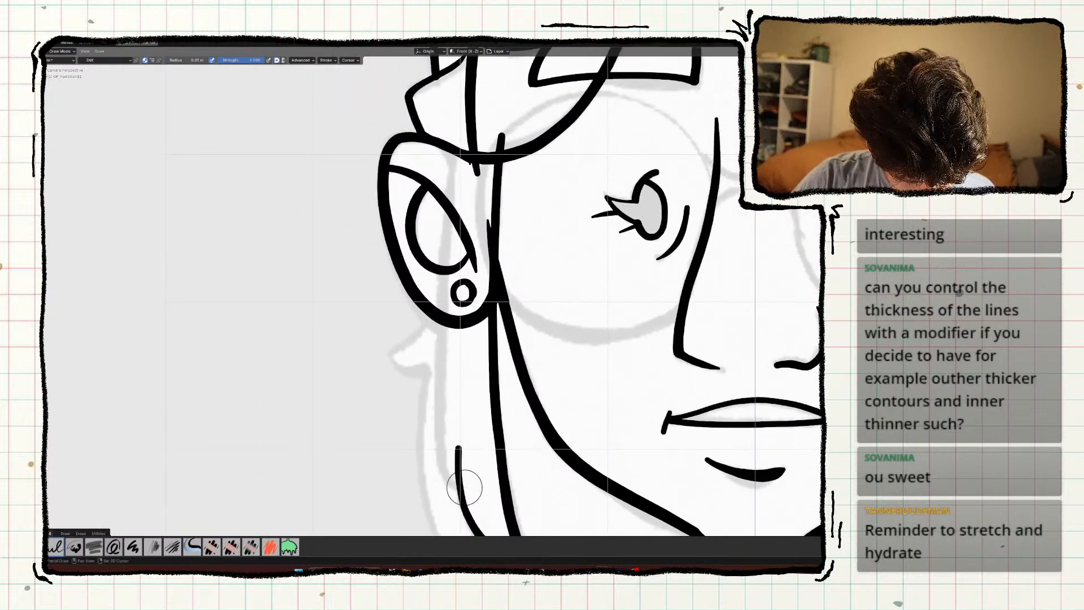
pyautogui.moveTo(468, 487)
pyautogui.mouseDown()
pyautogui.moveTo(442, 475)
pyautogui.moveTo(438, 361)
pyautogui.mouseUp()
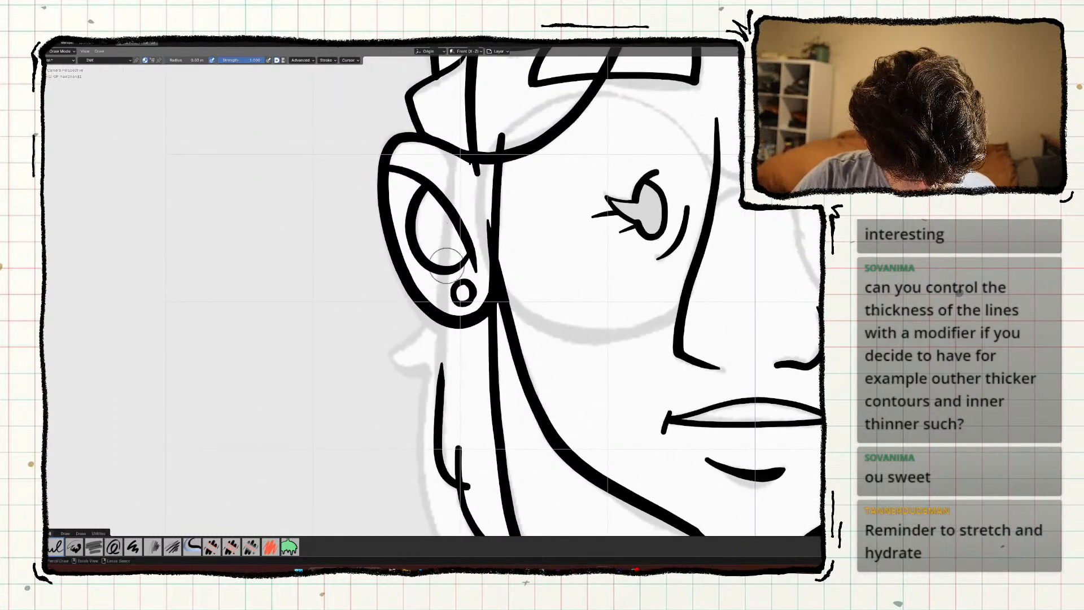
pyautogui.hotkey('ctrl', 'z')
pyautogui.moveTo(456, 145); pyautogui.dragTo(446, 346)
pyautogui.hotkey('ctrl', 'z')
pyautogui.moveTo(459, 141)
pyautogui.mouseDown()
pyautogui.moveTo(445, 230)
pyautogui.moveTo(447, 429)
pyautogui.mouseUp()
pyautogui.hotkey('ctrl', 'z')
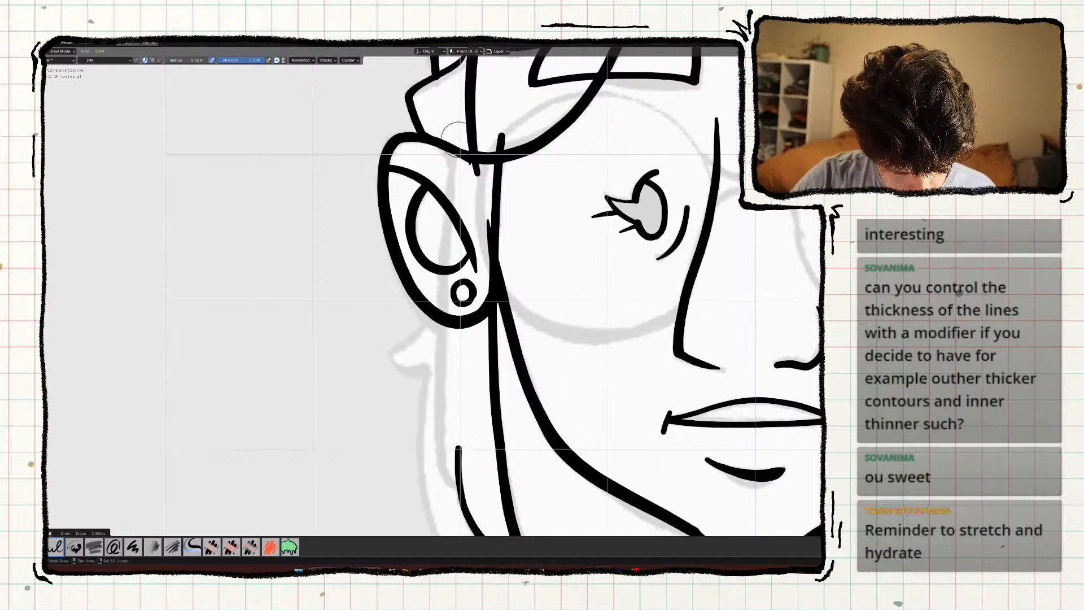
pyautogui.moveTo(456, 136)
pyautogui.mouseDown()
pyautogui.moveTo(443, 452)
pyautogui.moveTo(455, 482)
pyautogui.moveTo(483, 493)
pyautogui.mouseUp()
pyautogui.keyDown('shift'); pyautogui.moveTo(328, 414); pyautogui.dragTo(317, 342, button='middle'); pyautogui.keyUp('shift')
# Try trimming the outer edge's overshooting lower end with the Trim tool, with Keep Caps on and off.
pyautogui.press('t')
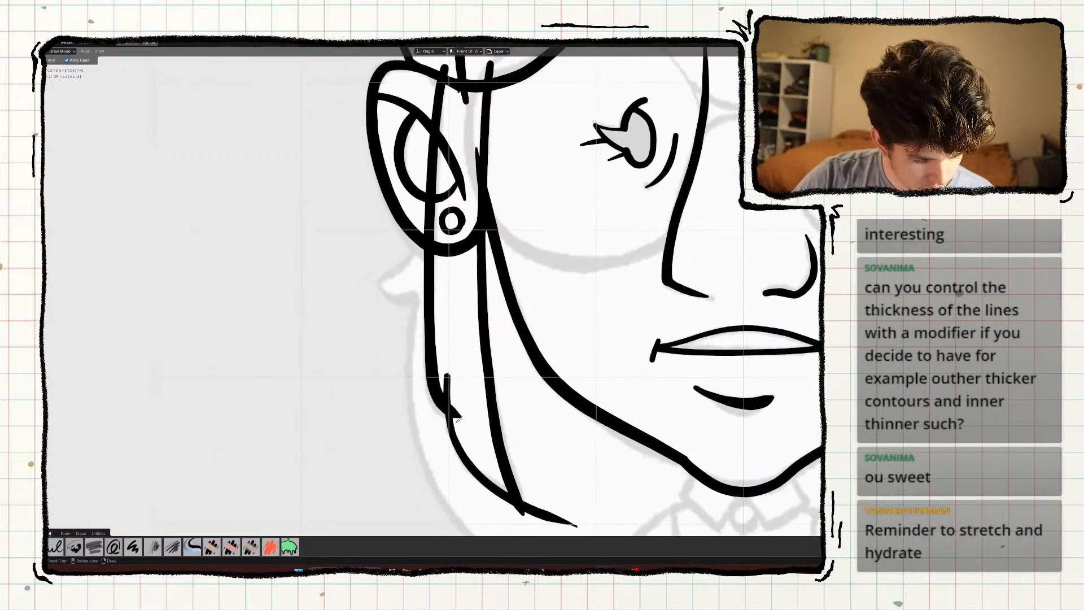
pyautogui.moveTo(450, 397); pyautogui.dragTo(451, 418)
pyautogui.keyDown('shift'); pyautogui.moveTo(451, 418); pyautogui.dragTo(443, 374, button='middle'); pyautogui.keyUp('shift')
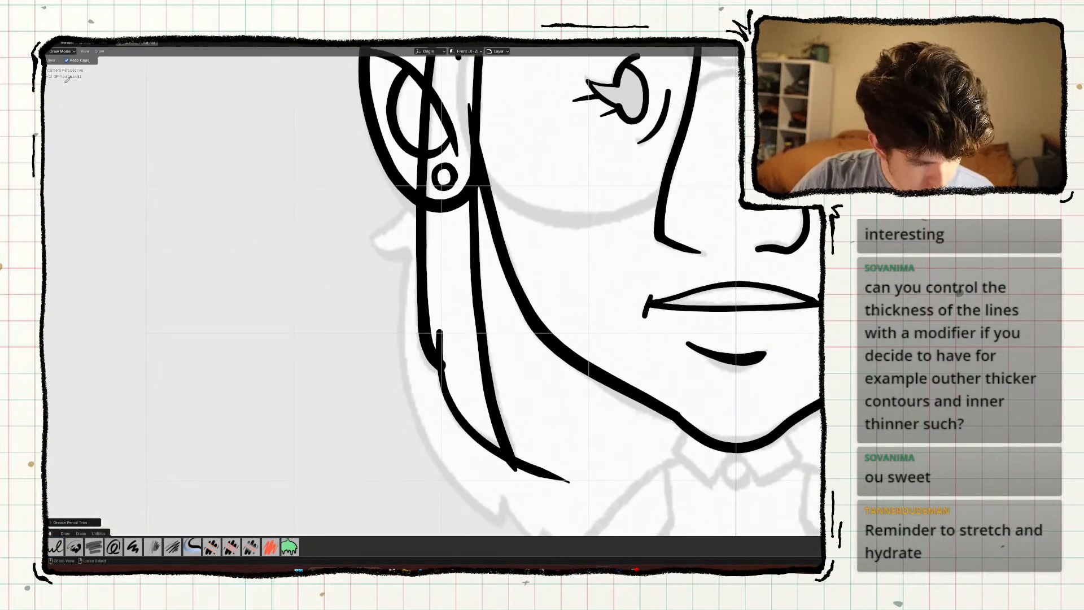
pyautogui.click(67, 60)
pyautogui.moveTo(452, 373); pyautogui.dragTo(445, 366)
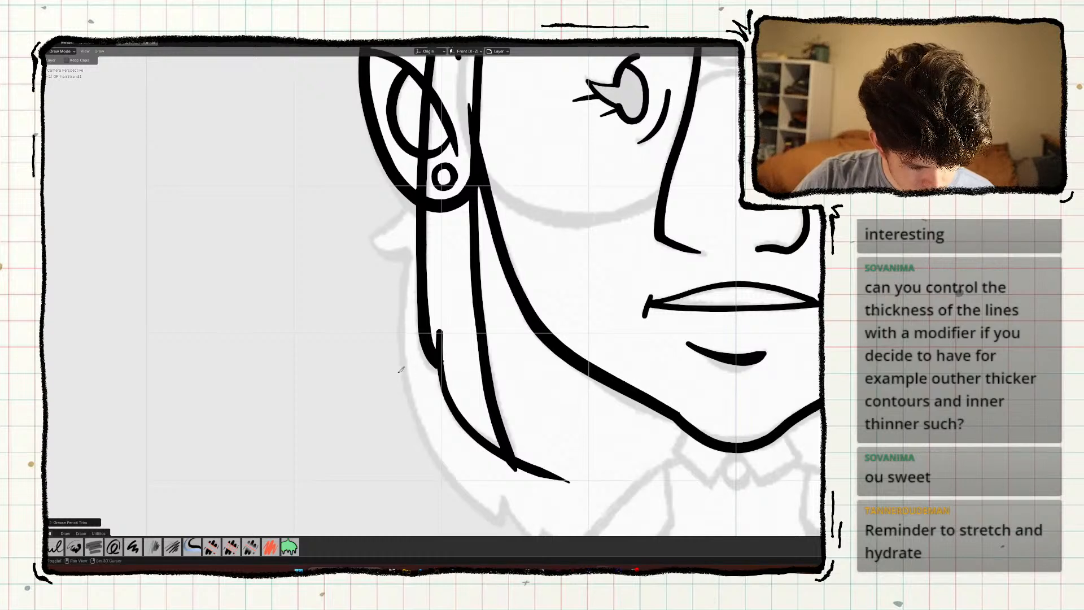
pyautogui.keyDown('shift'); pyautogui.moveTo(362, 329); pyautogui.dragTo(355, 321, button='middle'); pyautogui.keyUp('shift')
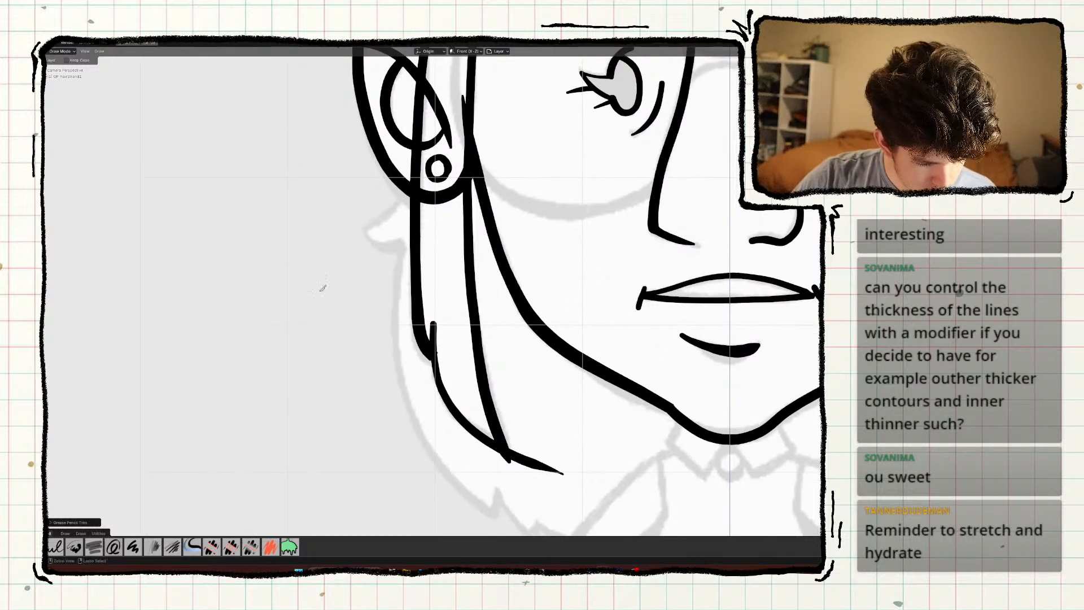
pyautogui.hotkey('ctrl', 'z')
pyautogui.keyDown('shift'); pyautogui.moveTo(272, 320); pyautogui.dragTo(257, 380, button='middle'); pyautogui.keyUp('shift')
pyautogui.press('b')
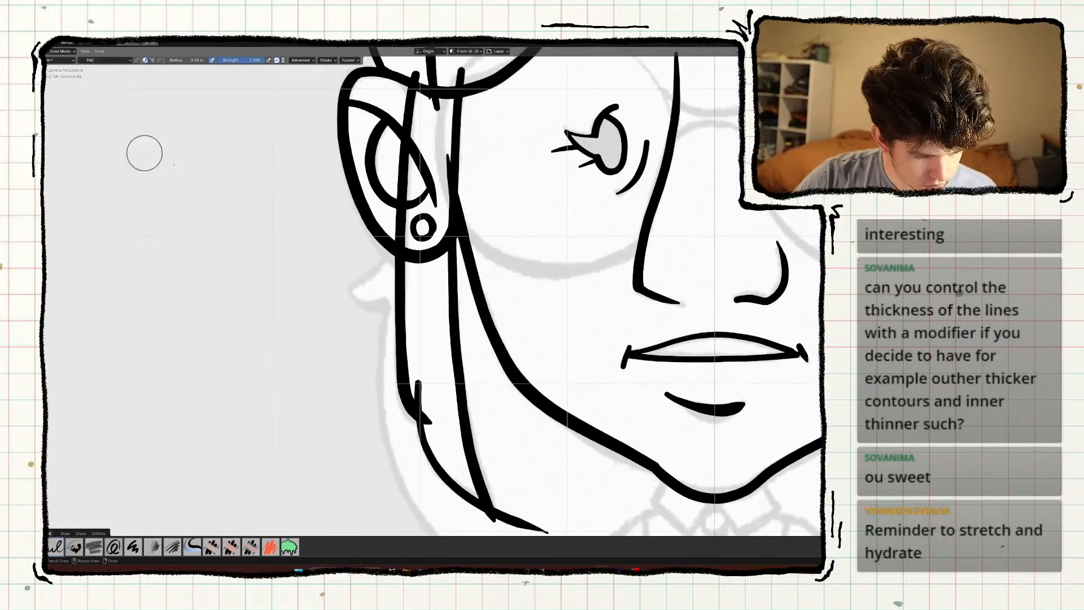
pyautogui.moveTo(346, 208)
pyautogui.keyDown('ctrl'); pyautogui.mouseDown()
pyautogui.moveTo(411, 96)
pyautogui.moveTo(396, 363)
pyautogui.moveTo(377, 254)
pyautogui.mouseUp(); pyautogui.keyUp('ctrl')
# Redraw the strand's outer edge down to the lower curve and trim the overshooting line ends at the notch and tip.
pyautogui.moveTo(416, 70)
pyautogui.mouseDown()
pyautogui.moveTo(399, 364)
pyautogui.moveTo(405, 403)
pyautogui.moveTo(435, 427)
pyautogui.mouseUp()
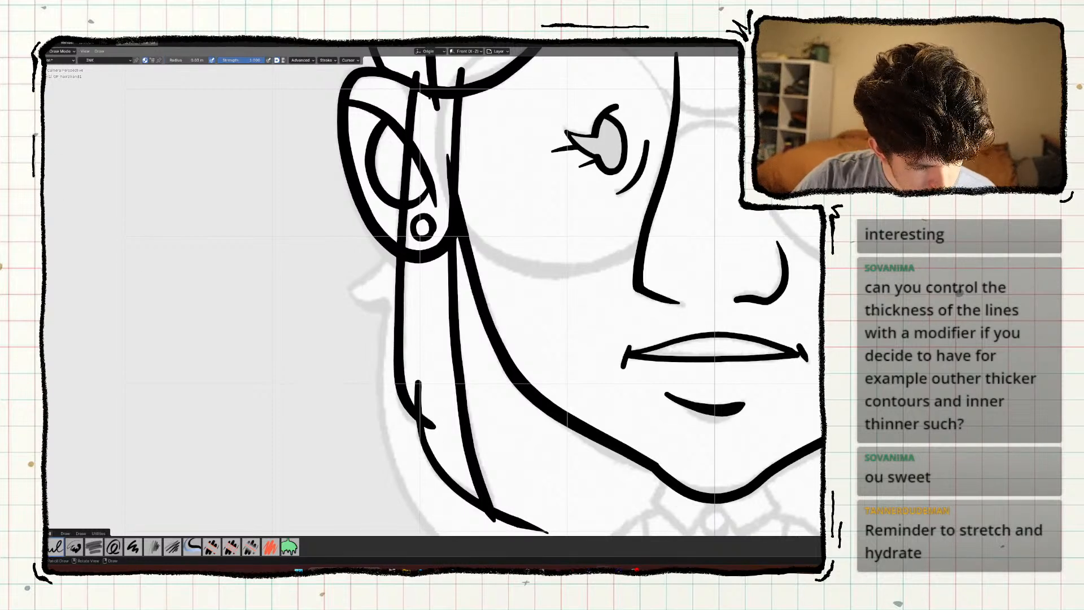
pyautogui.press('k')
pyautogui.moveTo(438, 436); pyautogui.dragTo(424, 413)
pyautogui.keyDown('shift'); pyautogui.moveTo(391, 447); pyautogui.dragTo(370, 345, button='middle'); pyautogui.keyUp('shift')
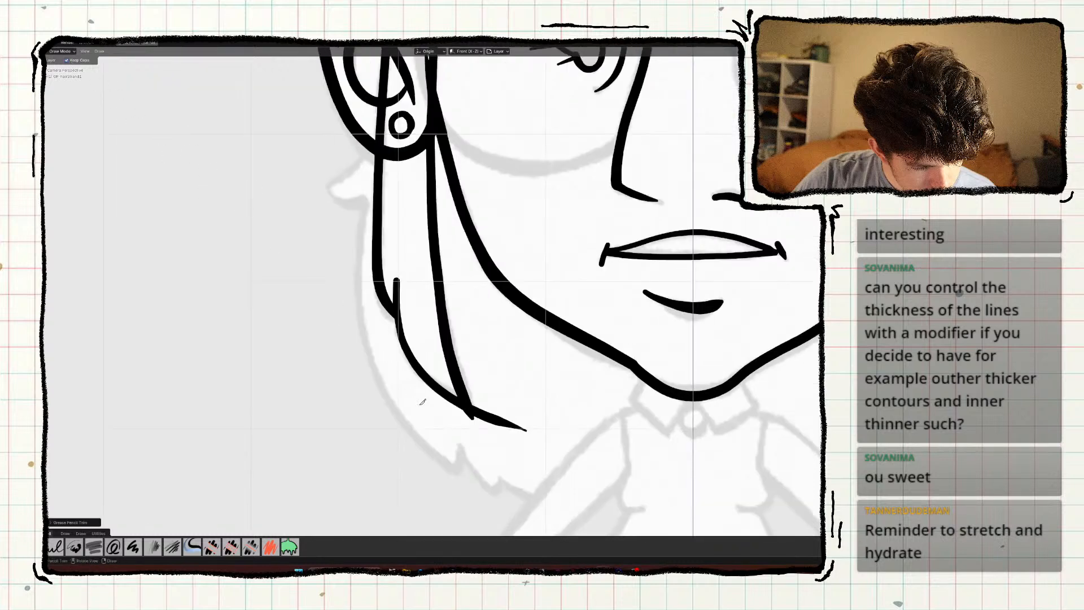
pyautogui.moveTo(464, 414); pyautogui.dragTo(455, 373)
pyautogui.keyDown('ctrl'); pyautogui.moveTo(390, 389); pyautogui.dragTo(330, 422, button='middle'); pyautogui.keyUp('ctrl')
# Save the file and return the finished hair strand to Object Mode.
pyautogui.hotkey('ctrl', 's')
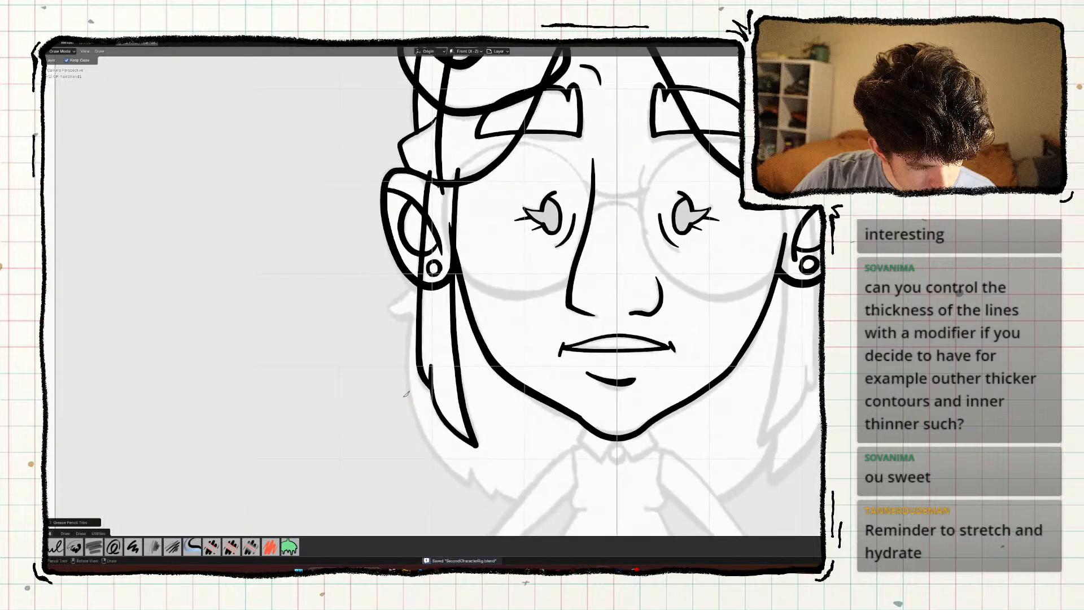
pyautogui.keyDown('shift'); pyautogui.moveTo(473, 377); pyautogui.dragTo(350, 387, button='middle'); pyautogui.keyUp('shift')
pyautogui.hotkey('ctrl', 'Tab')
pyautogui.click(292, 386)
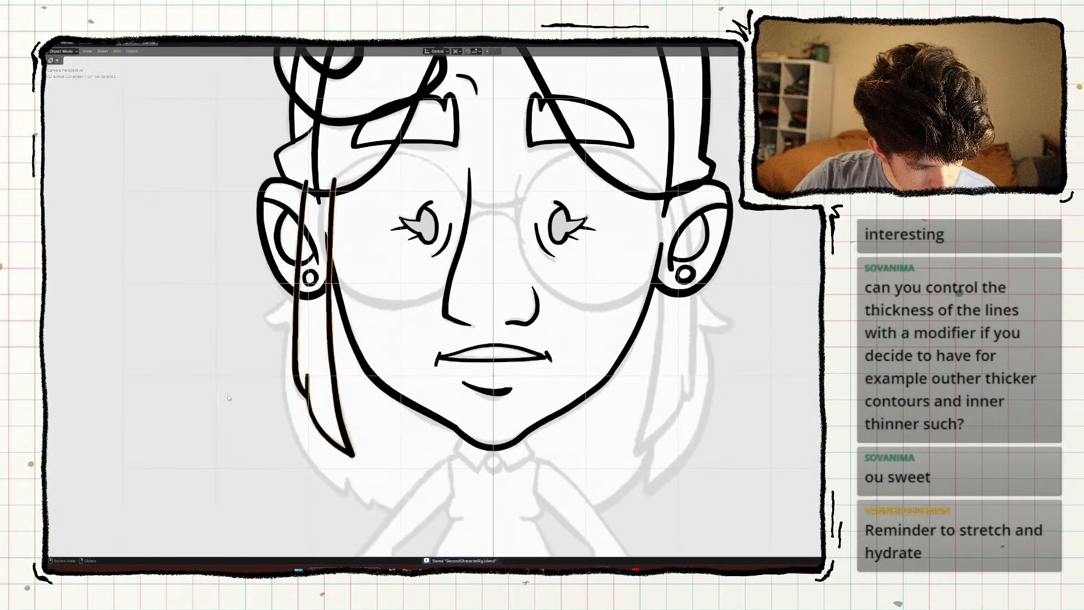
pyautogui.scroll(-3, 254, 375)
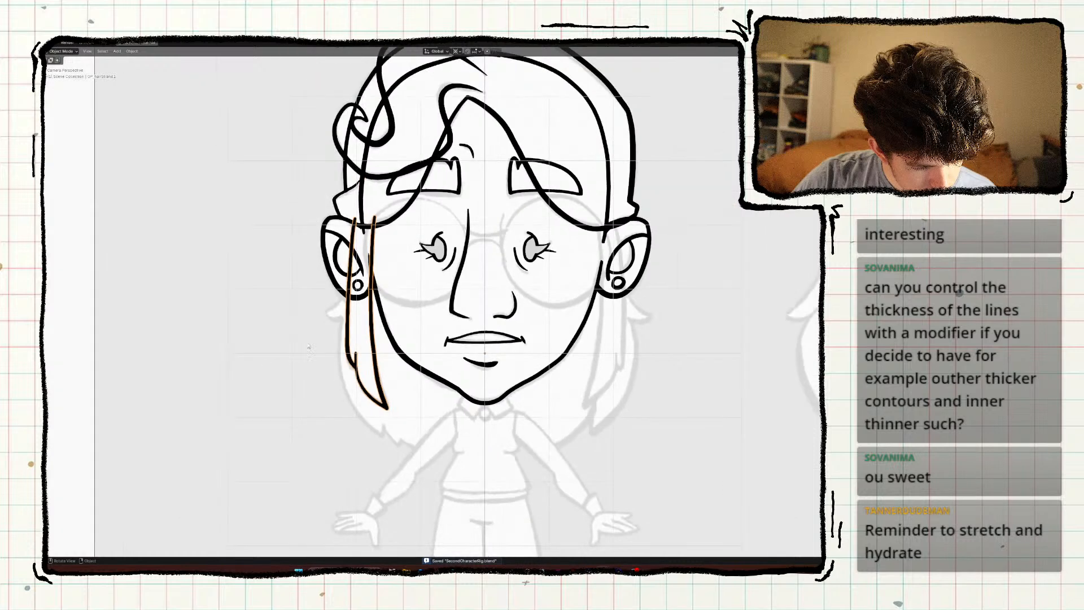
# Mirror the finished side hair strand to the other side of the face with a Mirror modifier and apply the modifier.
pyautogui.hotkey('ctrl', 'space')
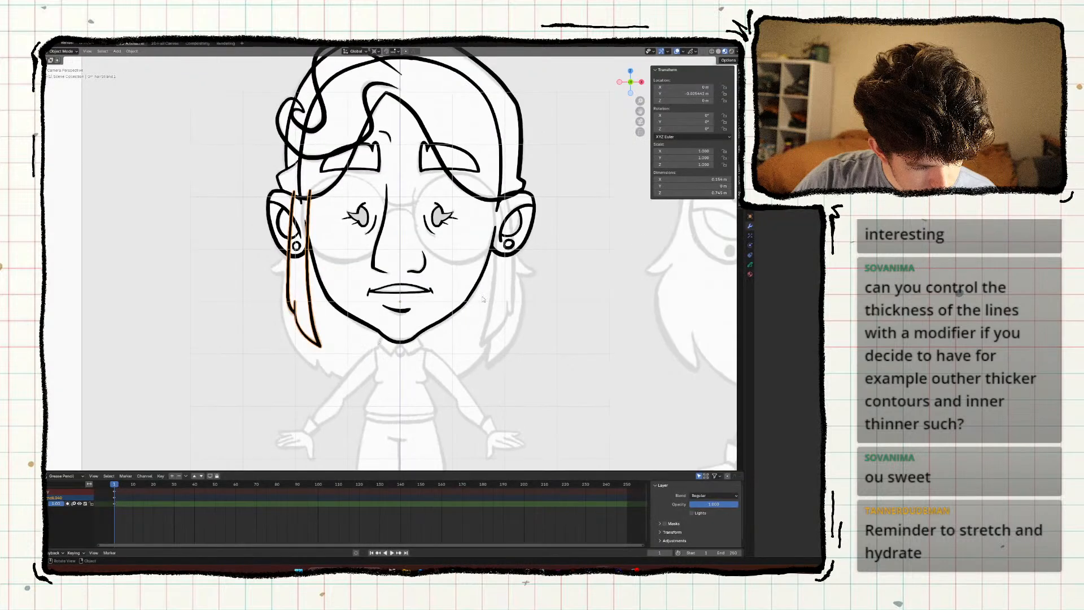
pyautogui.click(781, 162)
pyautogui.click(781, 167)
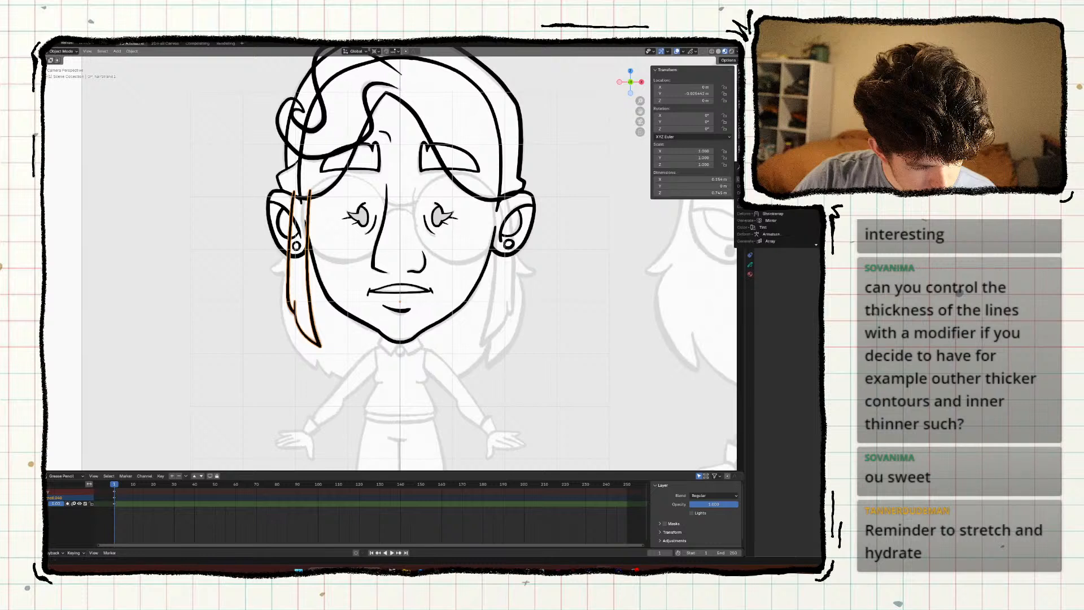
pyautogui.write('mir')
pyautogui.press('Return')
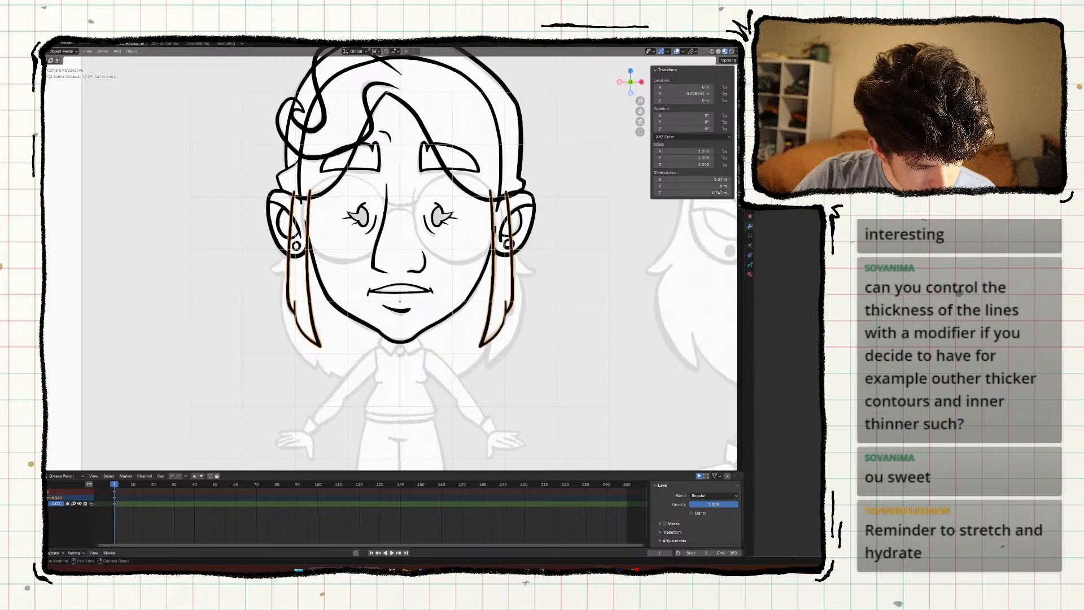
pyautogui.hotkey('ctrl', 'a')
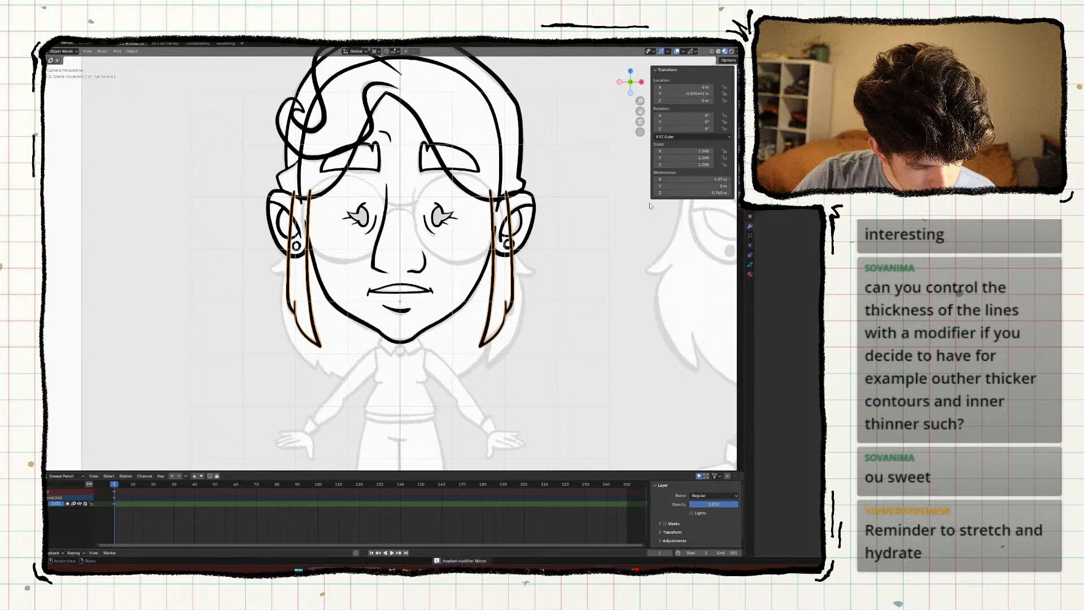
# Separate the mirrored hair strand's strokes into their own object and rename it GP_hairStrand2.
pyautogui.hotkey('alt', 'a')
pyautogui.press('c')
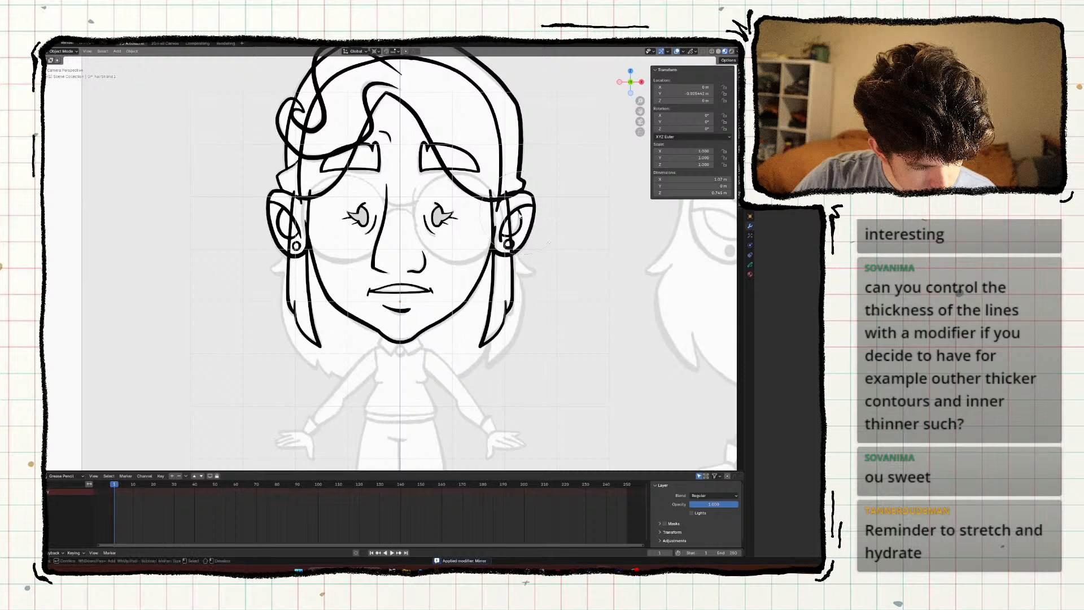
pyautogui.click(508, 302)
pyautogui.press('Tab')
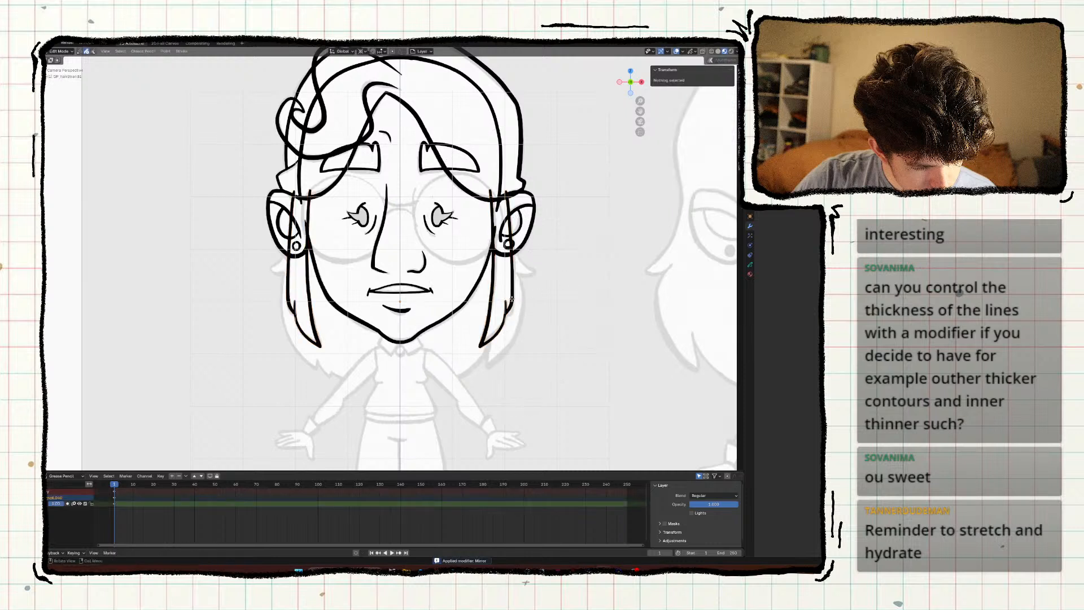
pyautogui.click(508, 275)
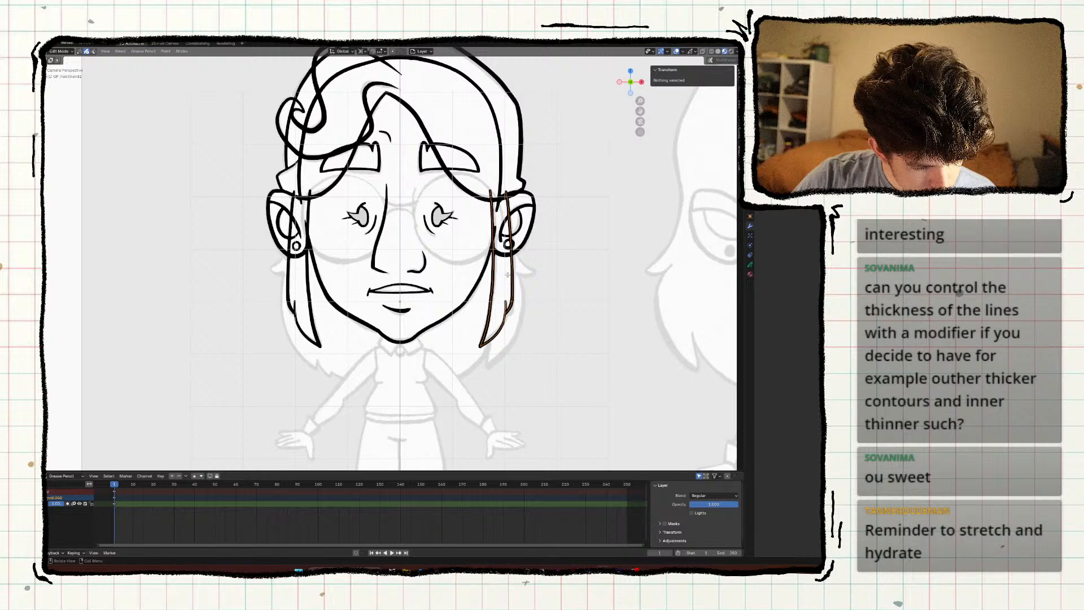
pyautogui.press('Tab')
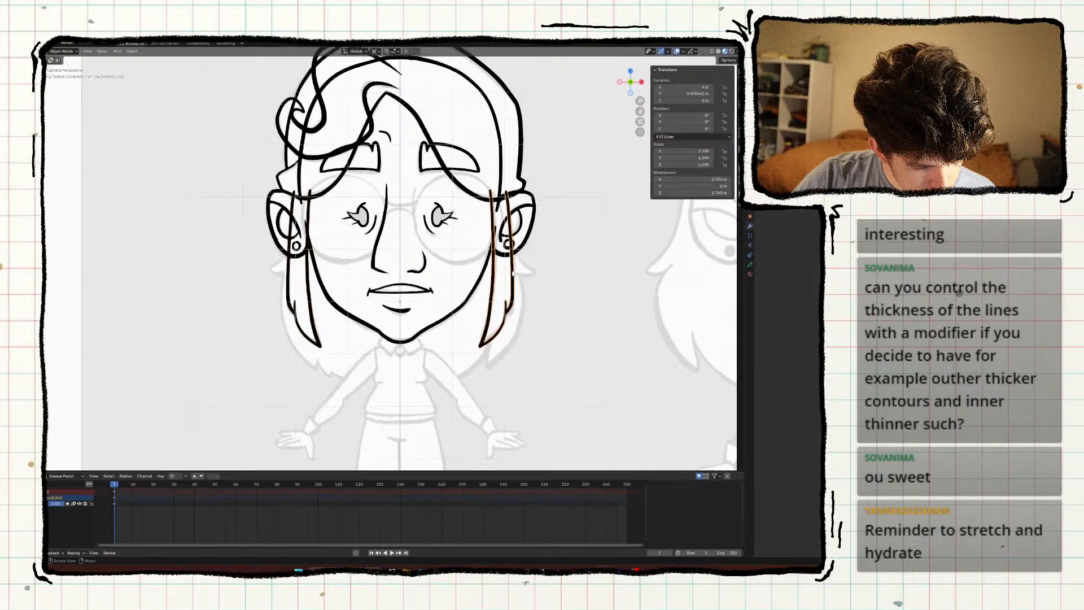
pyautogui.press('F2')
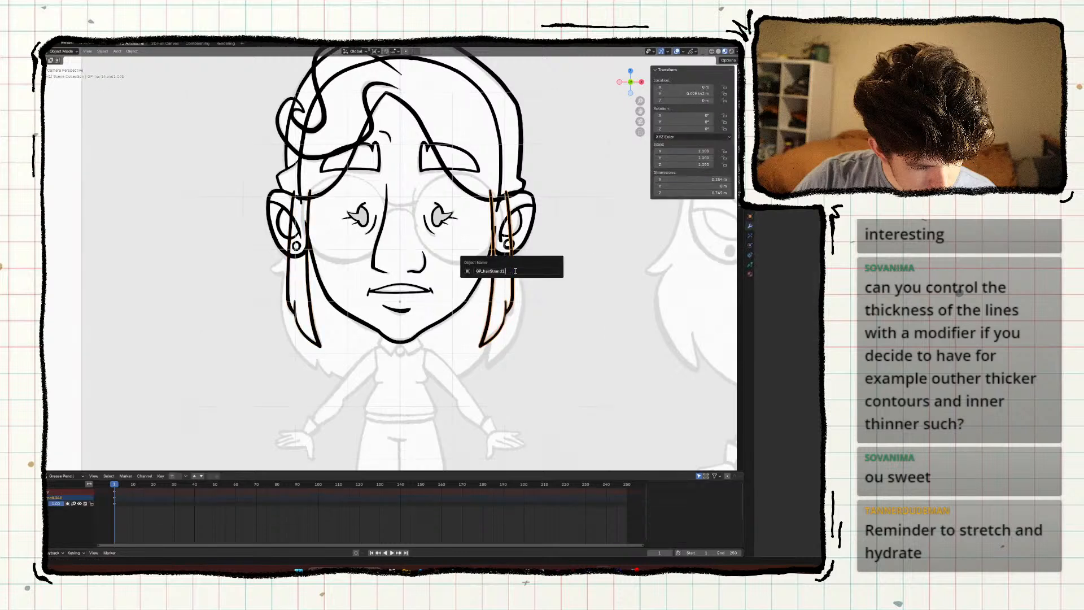
pyautogui.write('2')
pyautogui.press('Return')
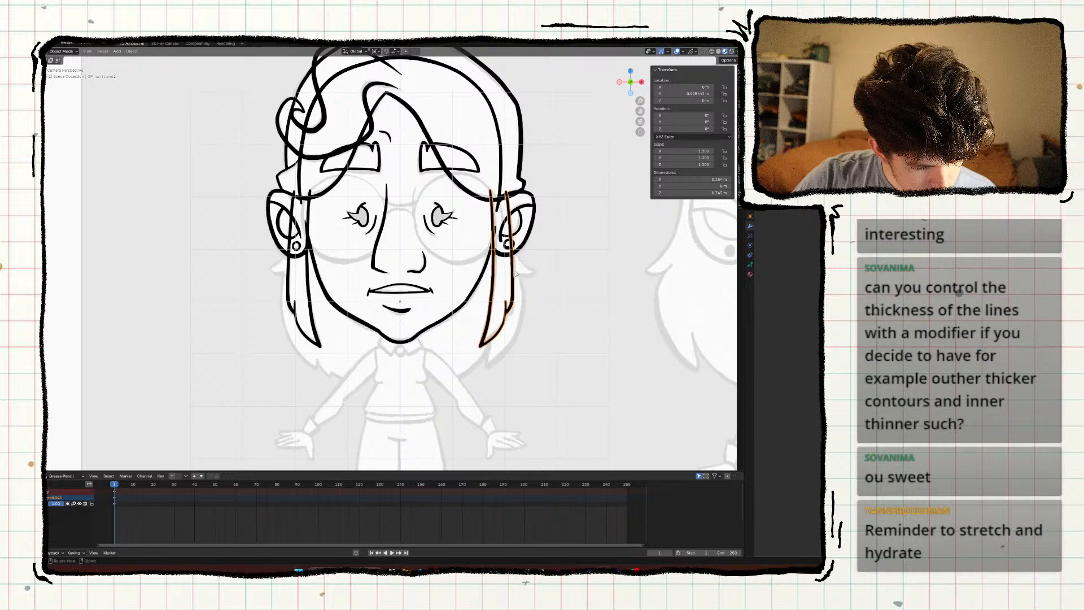
# Select both hair strands and scale them slightly toward the camera so they sit in front of the head lines.
pyautogui.moveTo(515, 274); pyautogui.dragTo(371, 273, button='middle')
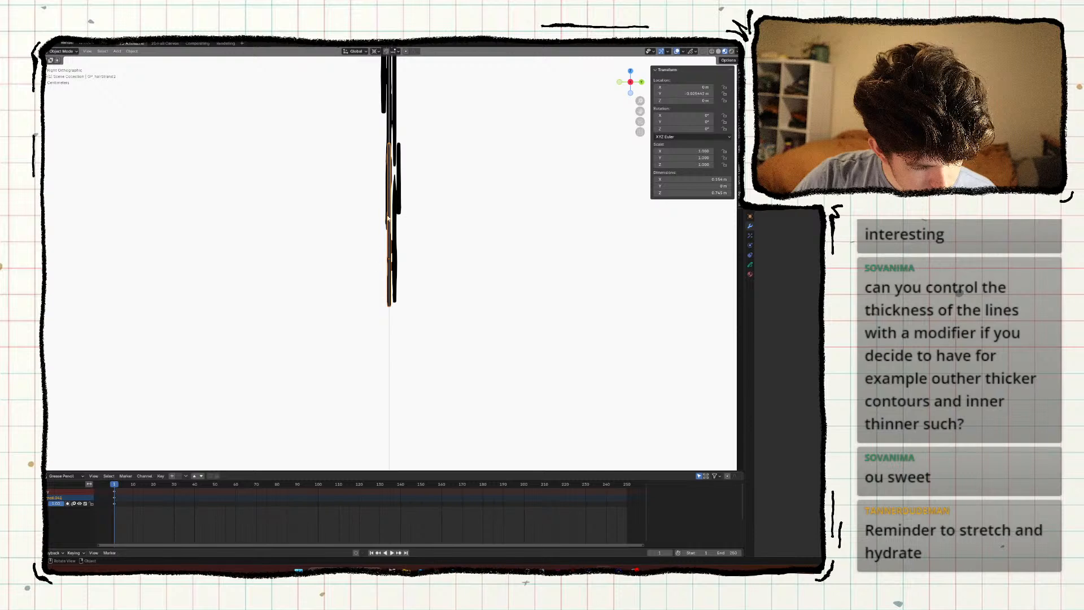
pyautogui.moveTo(388, 219)
pyautogui.mouseDown(button='middle')
pyautogui.moveTo(299, 267)
pyautogui.moveTo(260, 257)
pyautogui.mouseUp(button='middle')
pyautogui.keyDown('shift'); pyautogui.click(318, 265); pyautogui.keyUp('shift')
pyautogui.press('s')
pyautogui.click(419, 250)
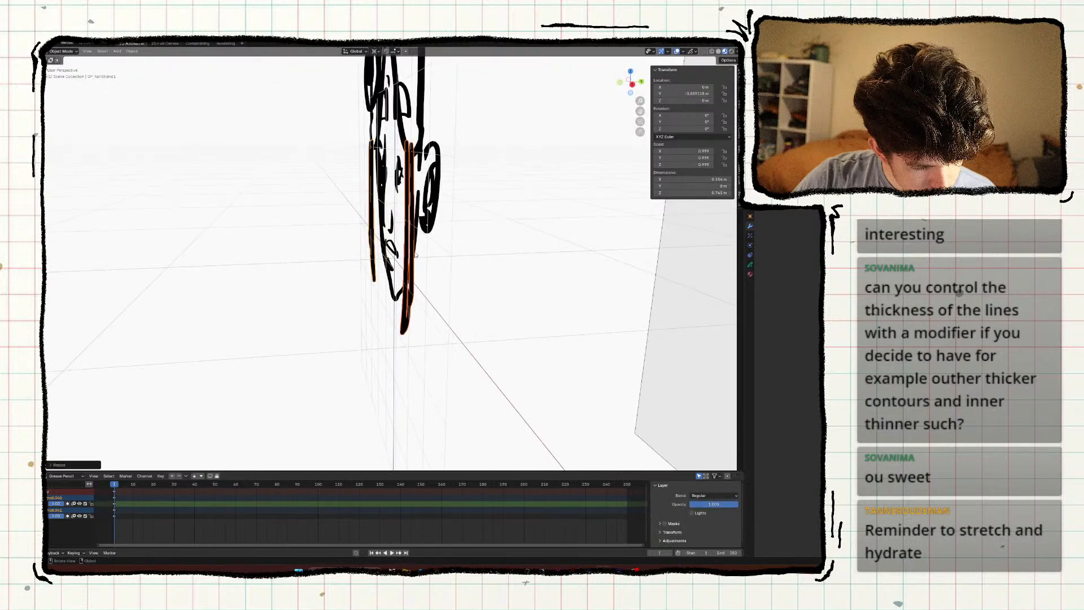
pyautogui.press('KP_3')
pyautogui.scroll(3, 409, 209)
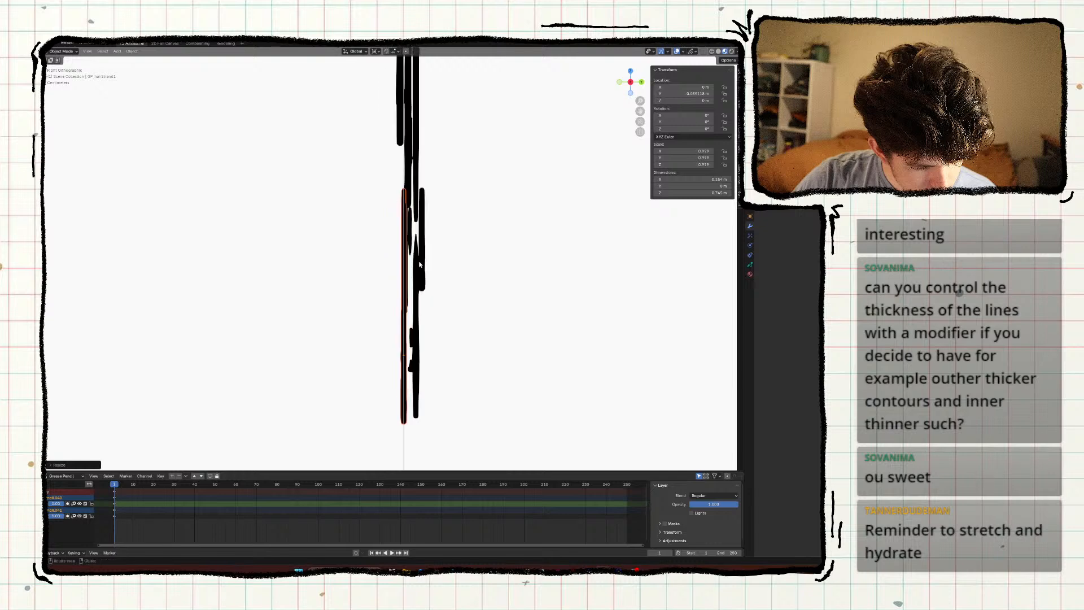
# Try to apply the scale to both hair strands at once.
pyautogui.hotkey('ctrl', 'a')
pyautogui.click(421, 268)
pyautogui.moveTo(420, 271); pyautogui.dragTo(526, 343, button='middle')
pyautogui.hotkey('ctrl', 'q')
pyautogui.press('Escape')
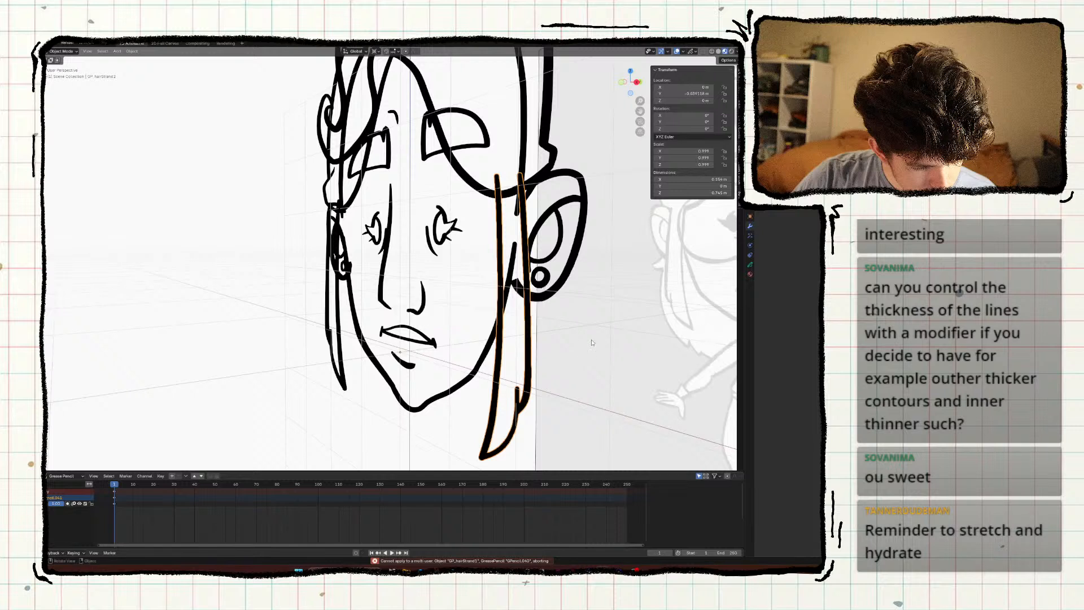
# Save the file and apply the scale to each hair strand individually.
pyautogui.hotkey('ctrl', 's')
pyautogui.hotkey('ctrl', 'a')
pyautogui.click(578, 343)
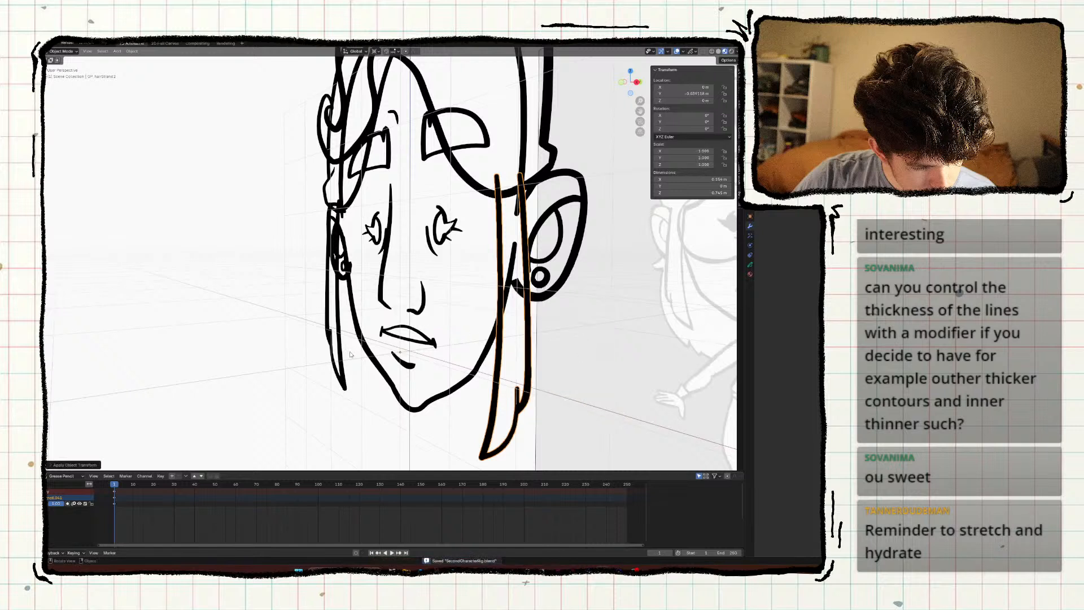
pyautogui.click(338, 350)
pyautogui.hotkey('ctrl', 'a')
pyautogui.click(345, 349)
pyautogui.hotkey('ctrl', 'a')
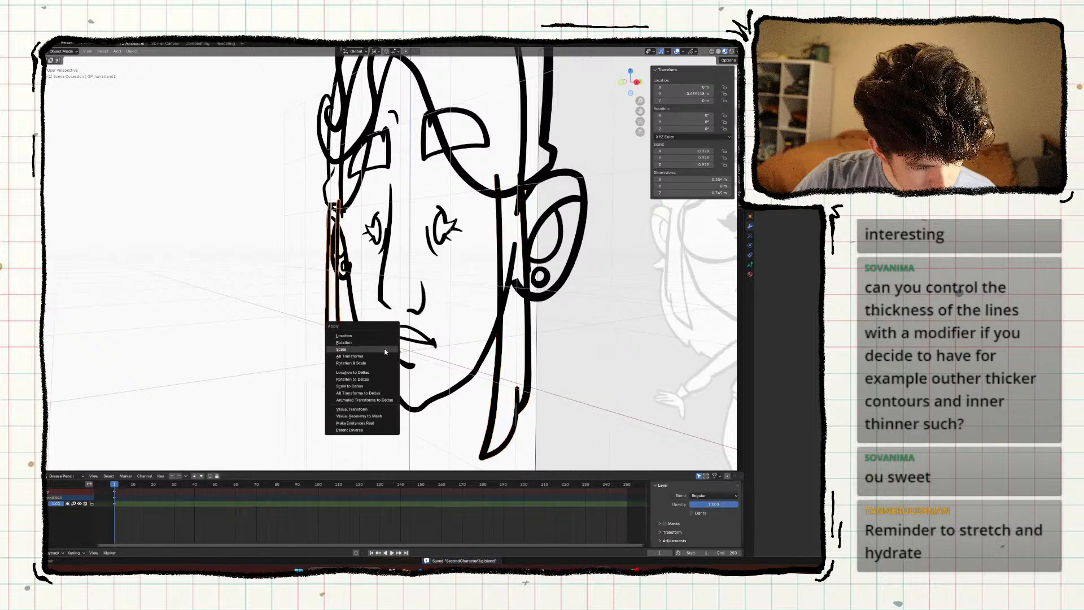
pyautogui.click(386, 351)
# Deselect everything and examine the traced head against the reference sheet in perspective and from the camera view.
pyautogui.click(443, 319)
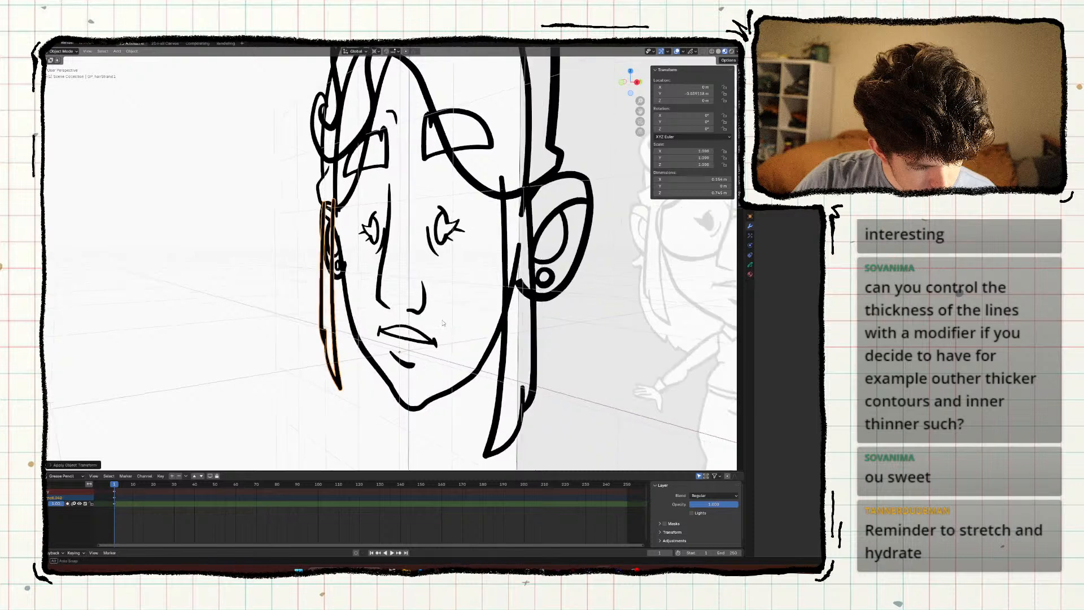
pyautogui.scroll(-8, 443, 323)
pyautogui.click(443, 323)
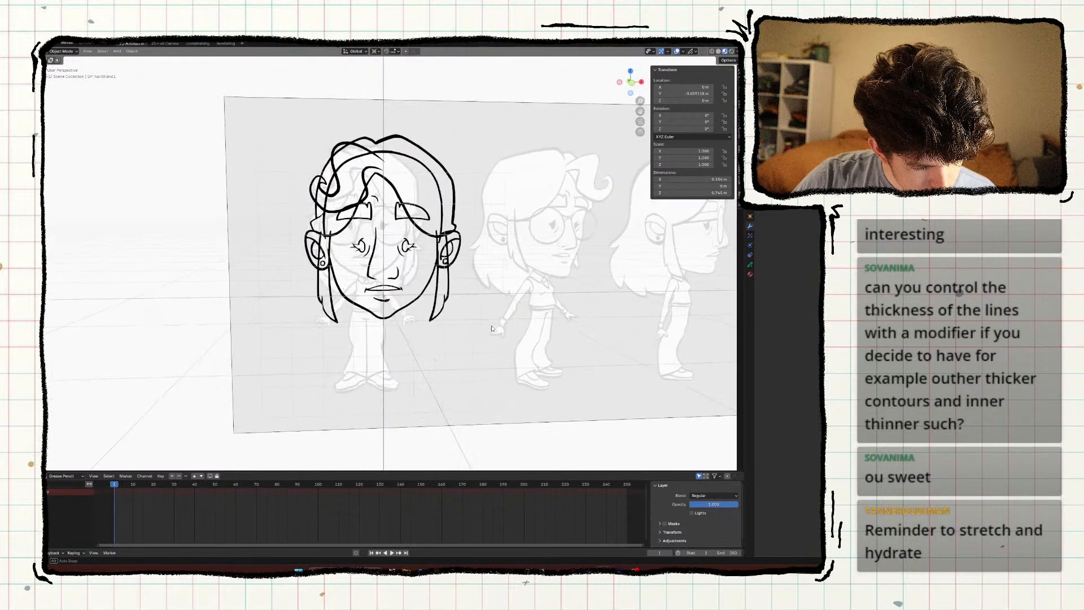
pyautogui.moveTo(491, 329); pyautogui.dragTo(475, 323, button='middle')
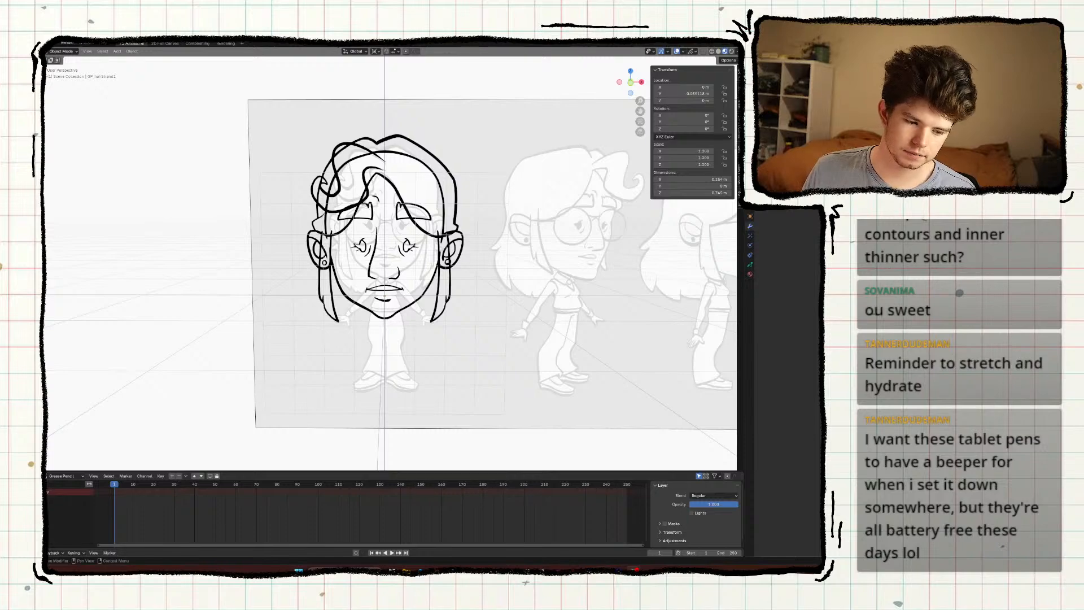
pyautogui.moveTo(581, 322)
pyautogui.mouseDown(button='middle')
pyautogui.moveTo(460, 331)
pyautogui.moveTo(516, 305)
pyautogui.moveTo(386, 320)
pyautogui.moveTo(529, 314)
pyautogui.mouseUp(button='middle')
pyautogui.scroll(3, 475, 328)
pyautogui.scroll(-3, 461, 330)
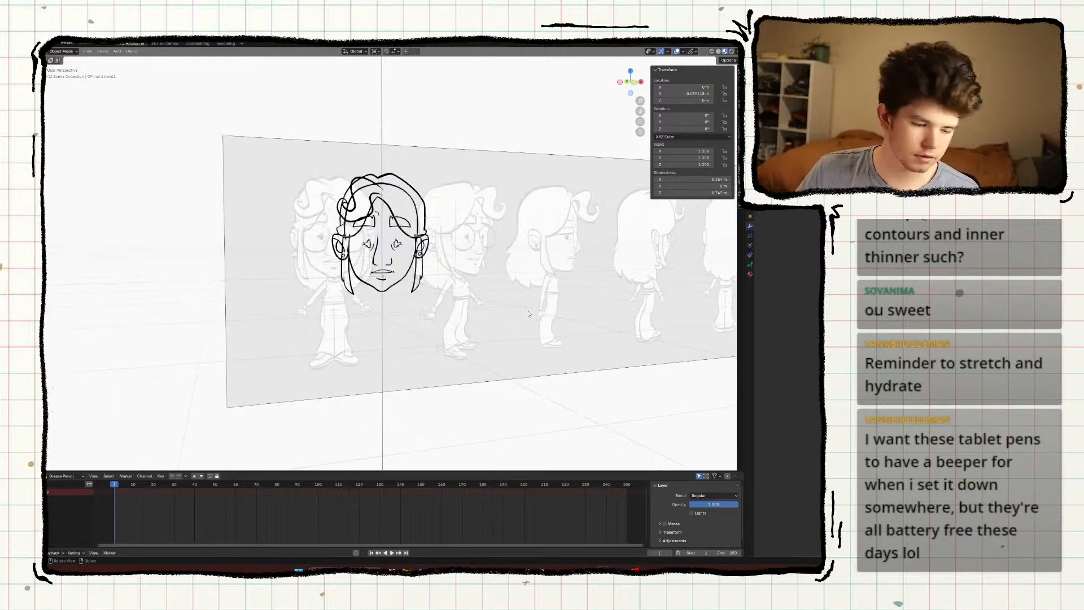
pyautogui.press('KP_0')
pyautogui.scroll(-2, 513, 264)
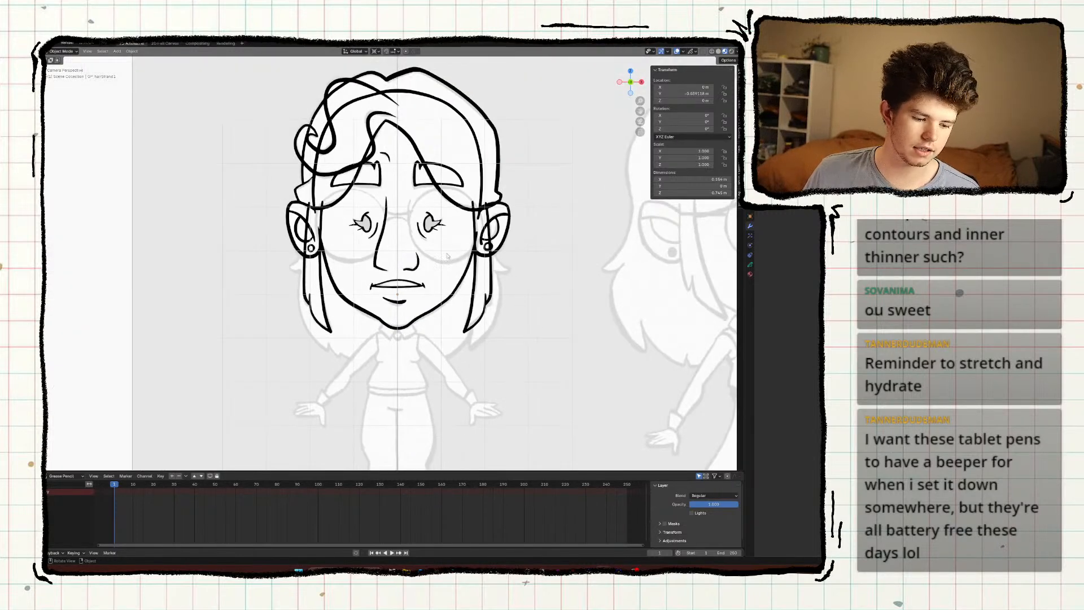
pyautogui.scroll(2, 406, 267)
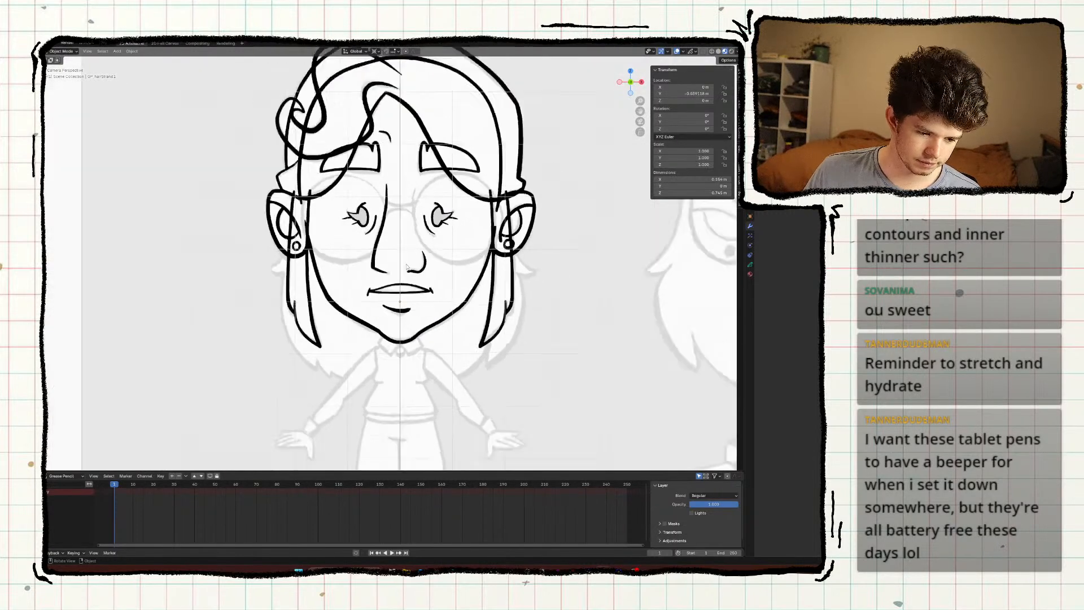
# Duplicate the eye object in place and rename the copy GP_GlassesLense1.
pyautogui.click(367, 256)
pyautogui.scroll(2, 372, 260)
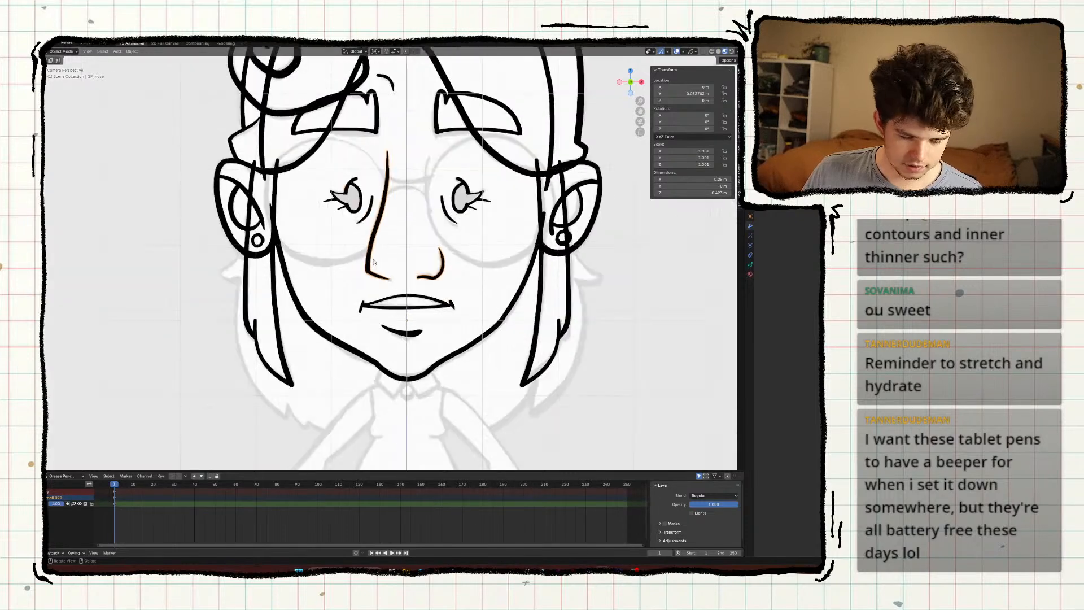
pyautogui.click(344, 212)
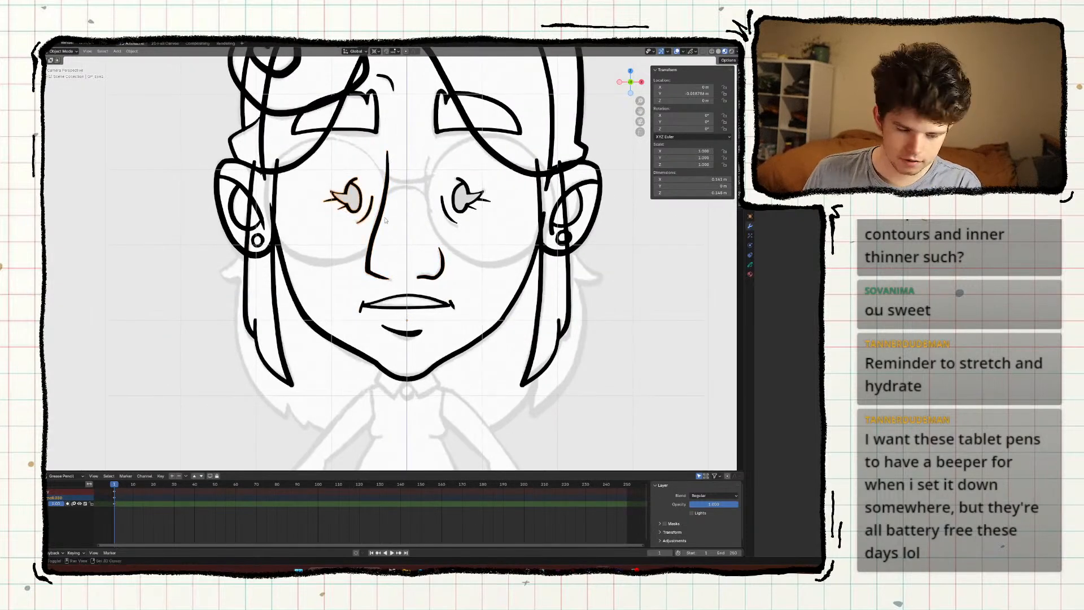
pyautogui.keyDown('shift'); pyautogui.moveTo(354, 215); pyautogui.dragTo(359, 275, button='middle'); pyautogui.keyUp('shift')
pyautogui.scroll(1, 355, 254)
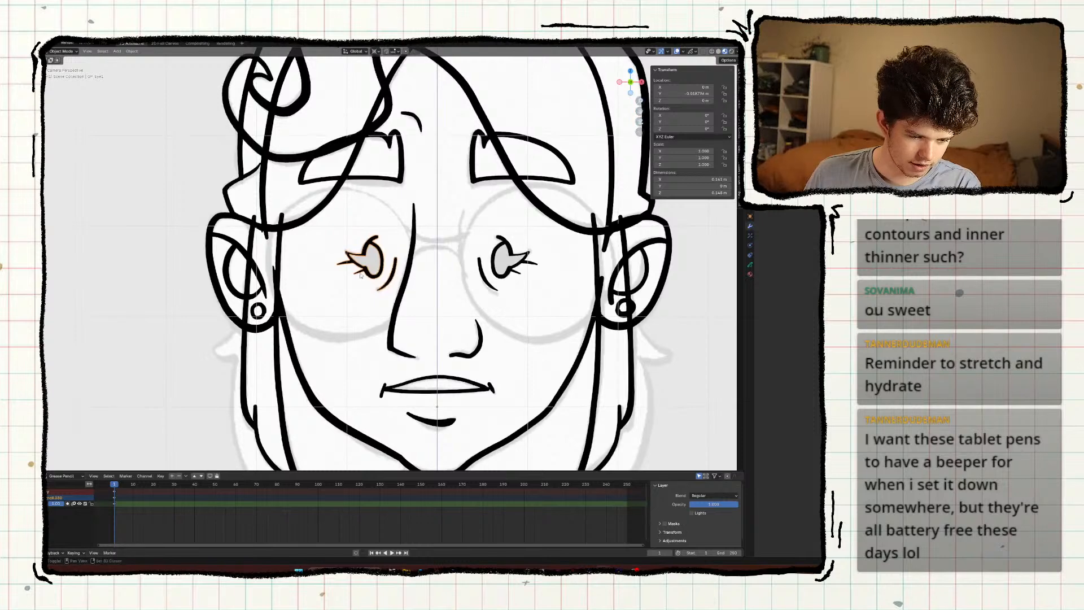
pyautogui.hotkey('shift', 'd')
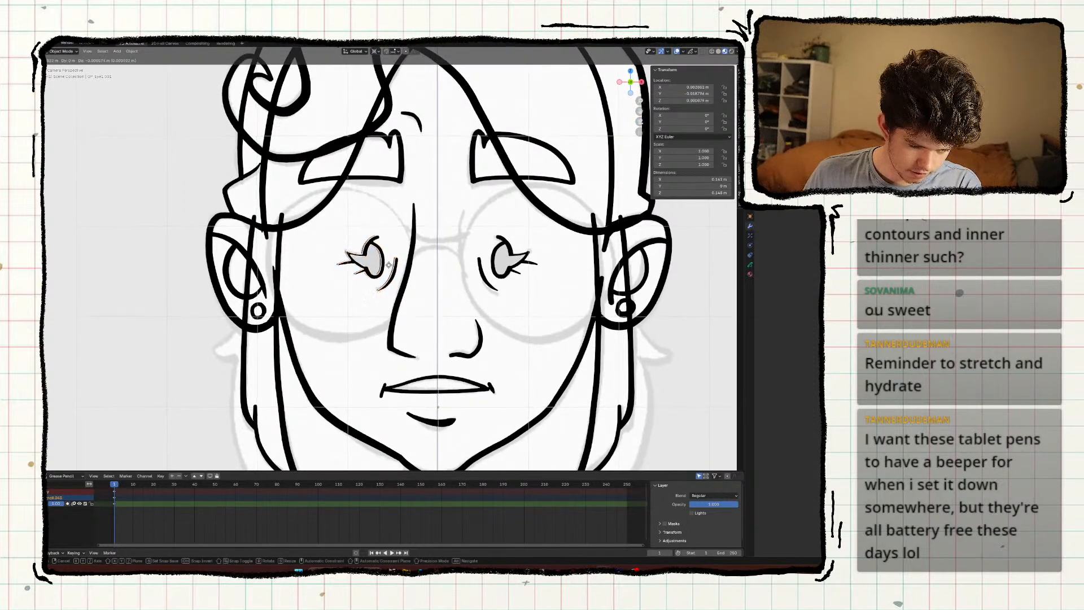
pyautogui.rightClick(387, 263)
pyautogui.press('F2')
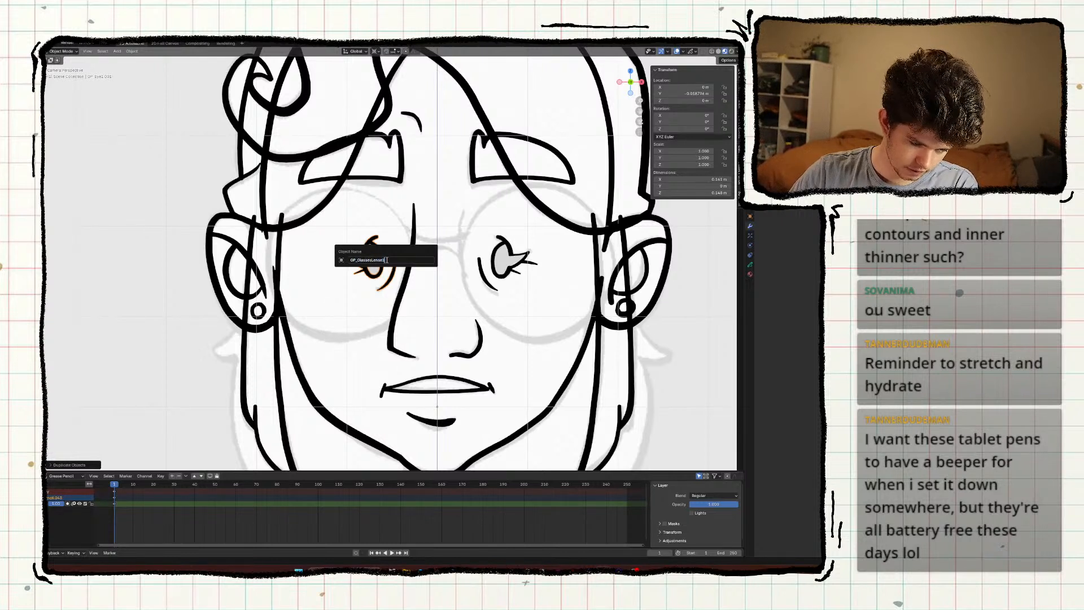
pyautogui.press('Return')
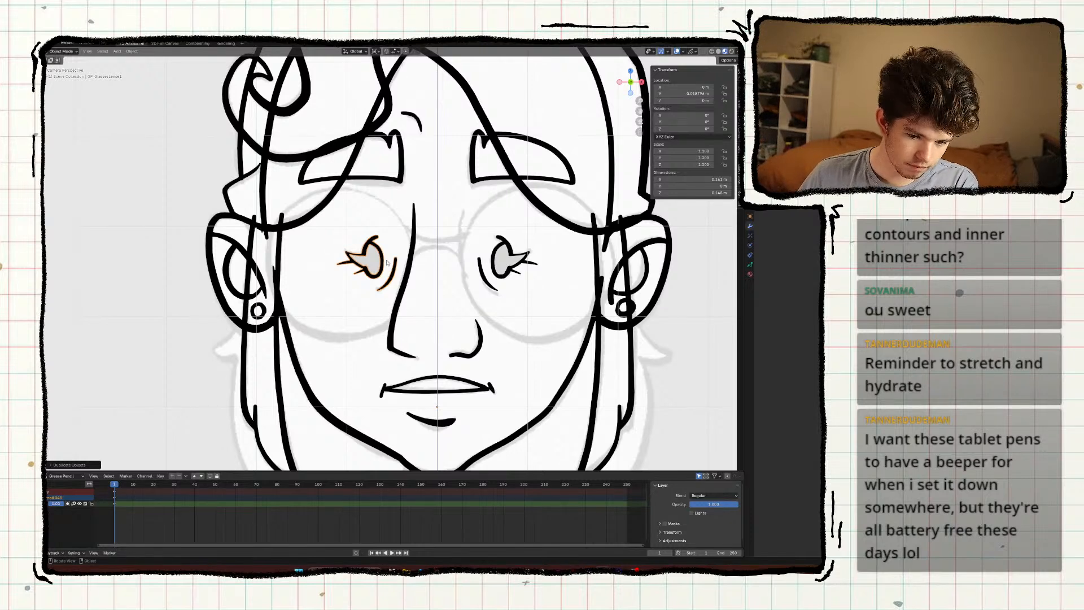
# Delete all the copied eye strokes from the glasses lens object and switch it to Draw Mode with the drawing brush.
pyautogui.scroll(1, 387, 260)
pyautogui.keyDown('shift'); pyautogui.moveTo(404, 304); pyautogui.dragTo(413, 320, button='middle'); pyautogui.keyUp('shift')
pyautogui.press('Tab')
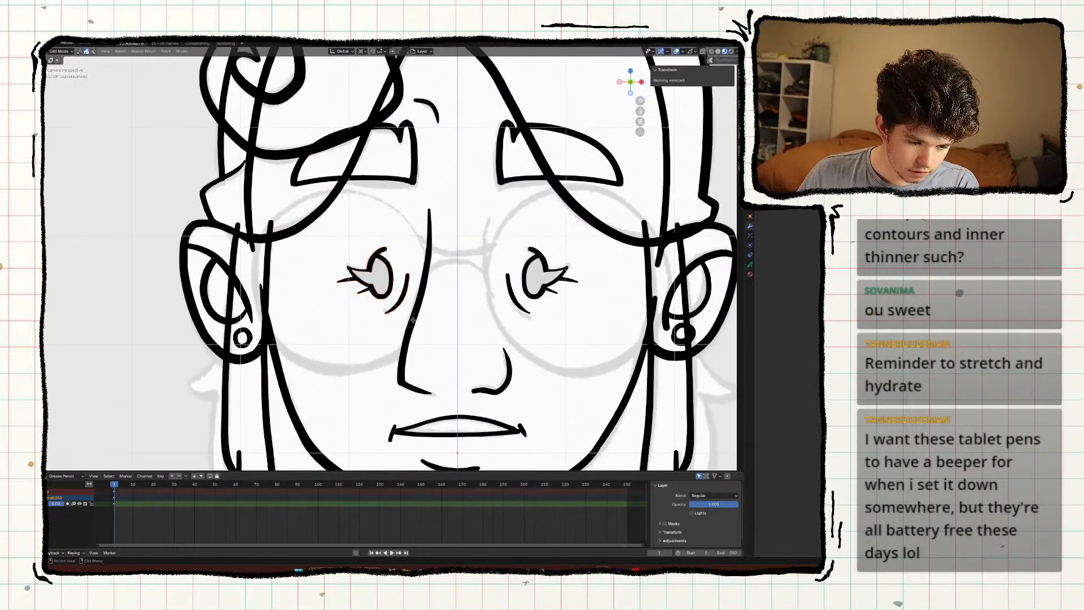
pyautogui.press('a')
pyautogui.press('x')
pyautogui.click(414, 320)
pyautogui.hotkey('ctrl', 'Tab')
pyautogui.click(413, 292)
pyautogui.scroll(1, 411, 283)
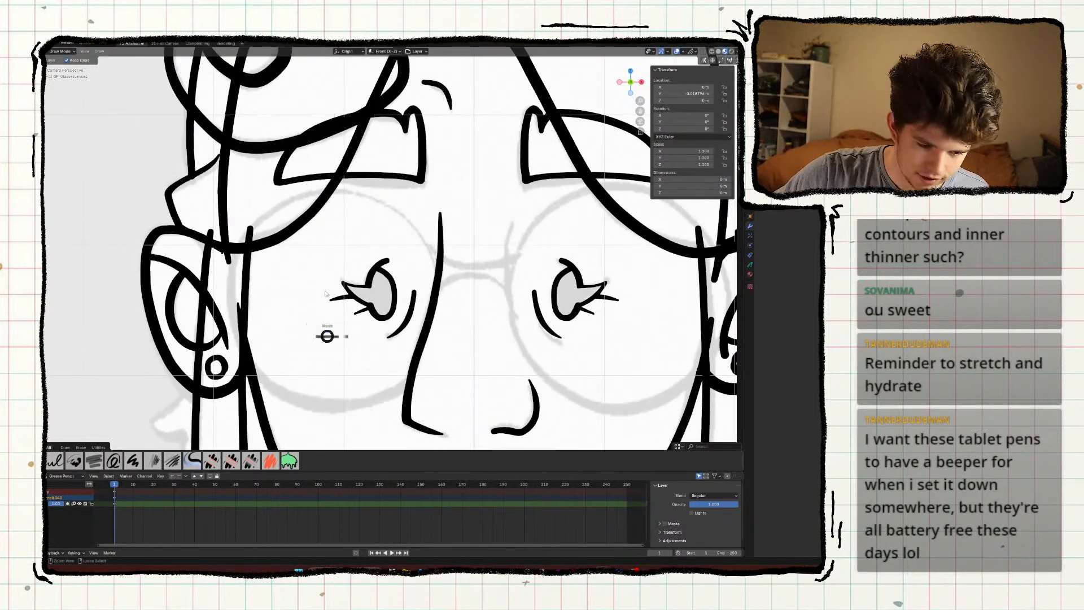
pyautogui.moveTo(313, 288)
pyautogui.keyDown('shift'); pyautogui.mouseDown(button='middle')
pyautogui.moveTo(380, 251)
pyautogui.moveTo(377, 266)
pyautogui.mouseUp(button='middle'); pyautogui.keyUp('shift')
pyautogui.click(45, 90)
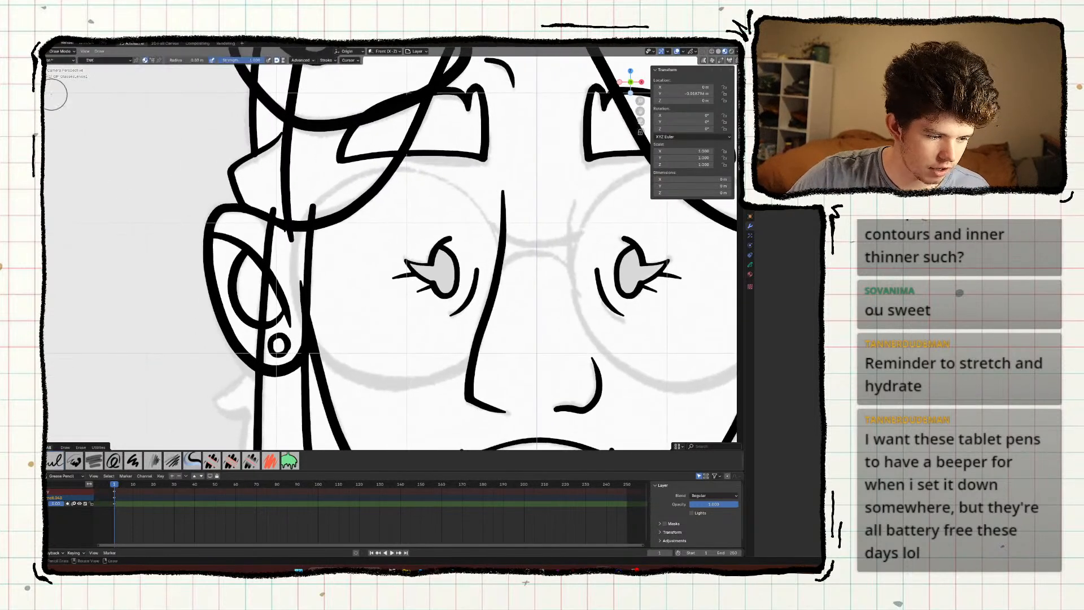
# Isolate the glasses lens object with the reference sheet in Local View and return the lens object to Draw Mode.
pyautogui.hotkey('ctrl', 'space')
pyautogui.keyDown('shift'); pyautogui.moveTo(371, 360); pyautogui.dragTo(306, 317, button='middle'); pyautogui.keyUp('shift')
pyautogui.keyDown('ctrl'); pyautogui.moveTo(291, 376); pyautogui.dragTo(388, 372, button='middle'); pyautogui.keyUp('ctrl')
pyautogui.hotkey('alt', 'q')
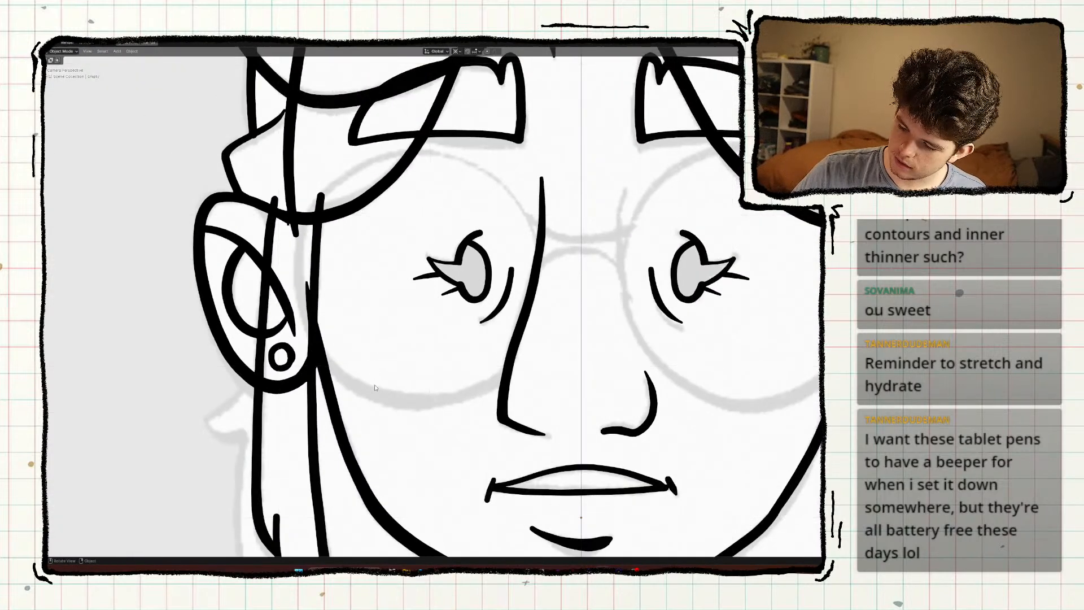
pyautogui.press('KP_Divide')
pyautogui.hotkey('ctrl', 'space')
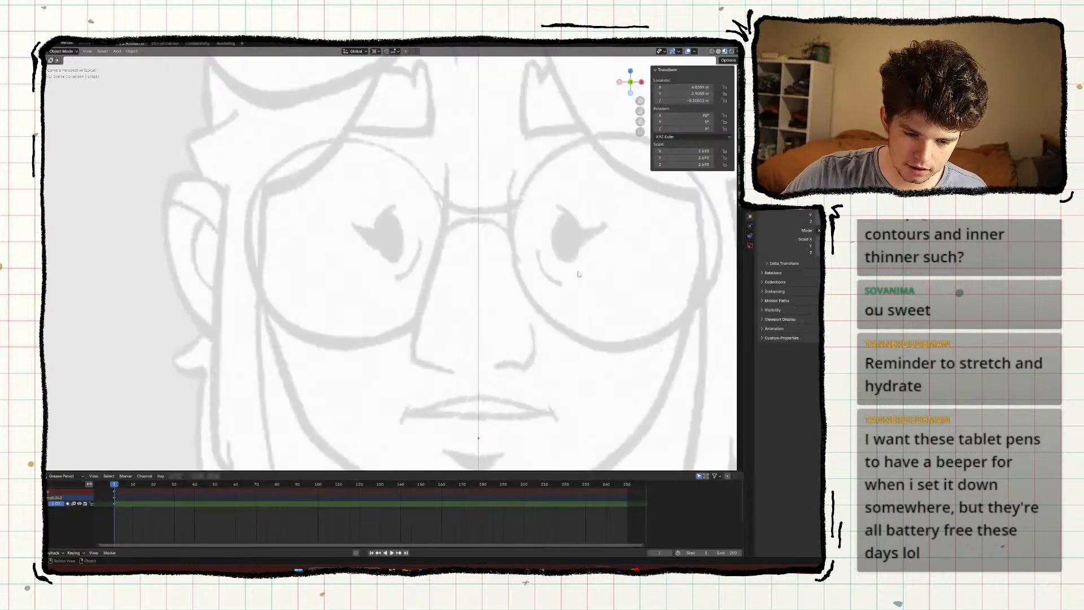
pyautogui.hotkey('ctrl', 'Tab')
pyautogui.click(299, 322)
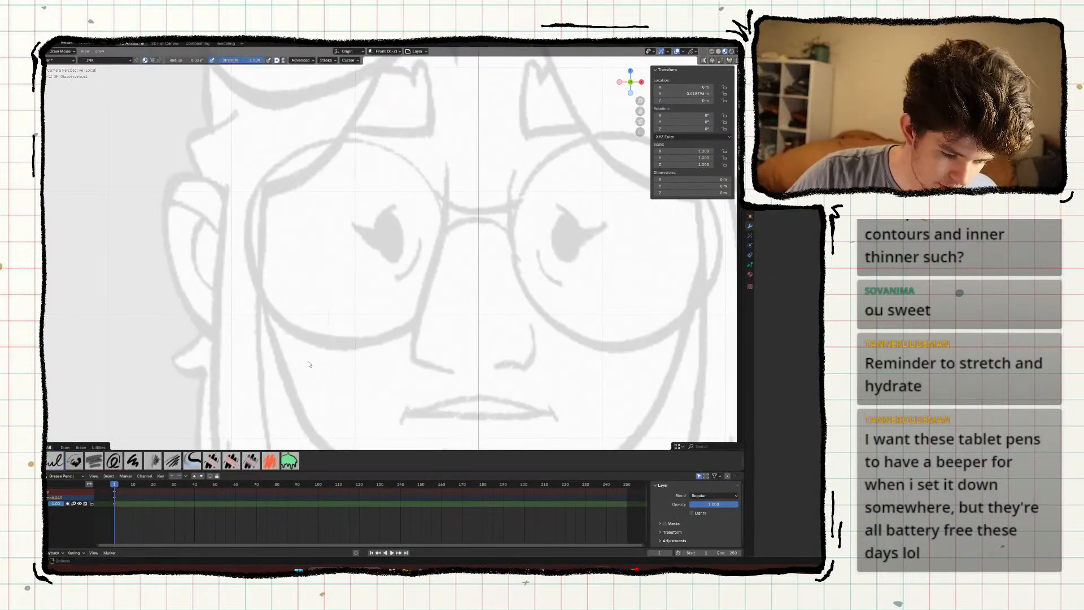
pyautogui.keyDown('shift'); pyautogui.moveTo(286, 344); pyautogui.dragTo(293, 365, button='middle'); pyautogui.keyUp('shift')
pyautogui.hotkey('ctrl', 'space')
pyautogui.scroll(4, 243, 350)
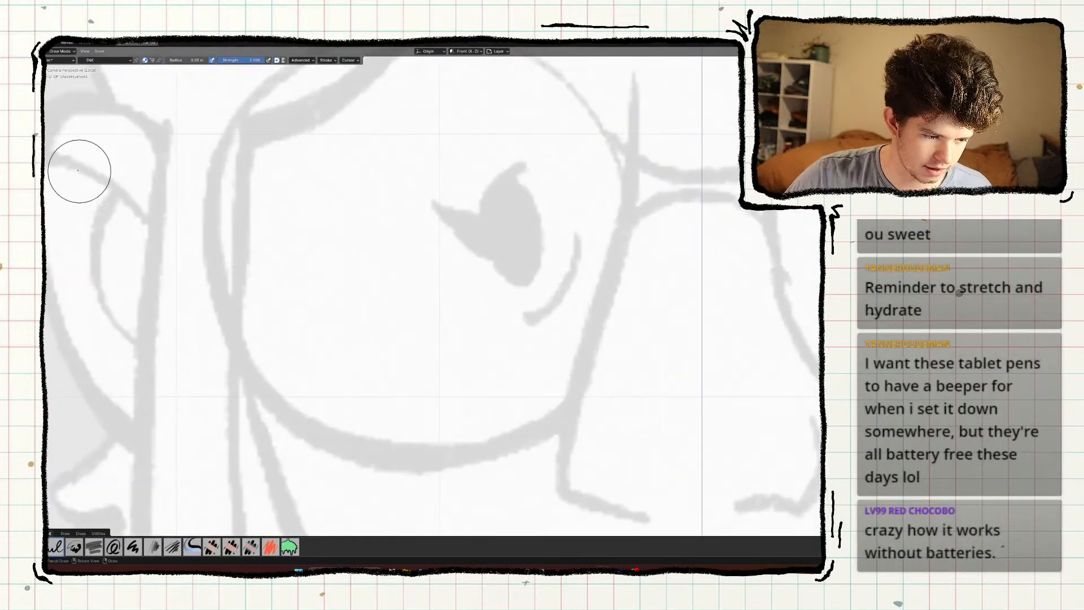
pyautogui.keyDown('shift'); pyautogui.moveTo(363, 184); pyautogui.dragTo(365, 262, button='middle'); pyautogui.keyUp('shift')
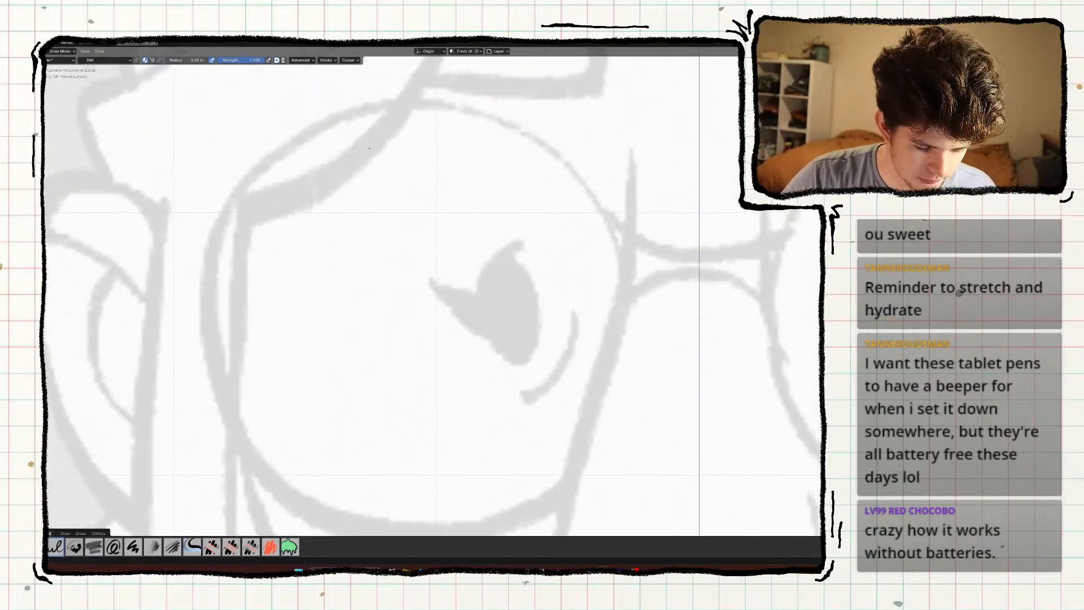
pyautogui.keyDown('ctrl'); pyautogui.moveTo(370, 148); pyautogui.dragTo(372, 158, button='middle'); pyautogui.keyUp('ctrl')
pyautogui.moveTo(399, 129)
pyautogui.mouseDown()
pyautogui.moveTo(436, 128)
pyautogui.moveTo(600, 290)
pyautogui.moveTo(502, 464)
pyautogui.mouseUp()
pyautogui.hotkey('ctrl', 'z')
pyautogui.moveTo(423, 125)
pyautogui.mouseDown()
pyautogui.moveTo(595, 235)
pyautogui.moveTo(460, 500)
pyautogui.moveTo(243, 271)
pyautogui.moveTo(435, 129)
pyautogui.moveTo(496, 137)
pyautogui.moveTo(591, 406)
pyautogui.moveTo(278, 399)
pyautogui.moveTo(423, 126)
pyautogui.moveTo(556, 181)
pyautogui.moveTo(520, 495)
pyautogui.moveTo(242, 307)
pyautogui.moveTo(436, 128)
pyautogui.mouseUp()
pyautogui.hotkey('ctrl', 'z')
pyautogui.hotkey('ctrl', 'z')
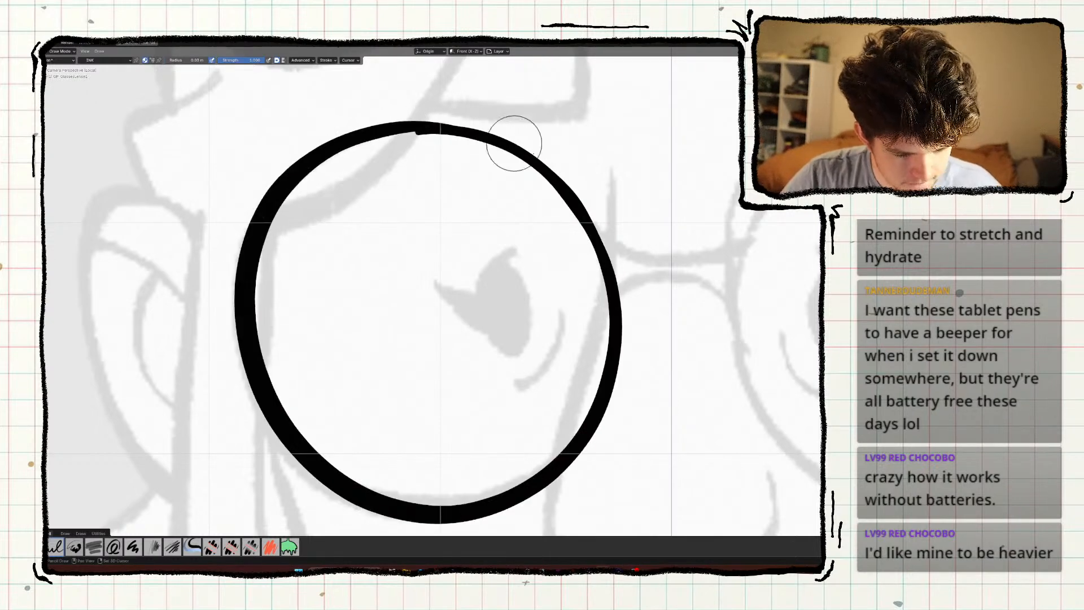
pyautogui.hotkey('ctrl', 'z')
# Draw a circle over the reference's left glasses lens with the Circle shape tool and the solid black brush.
pyautogui.click(46, 125)
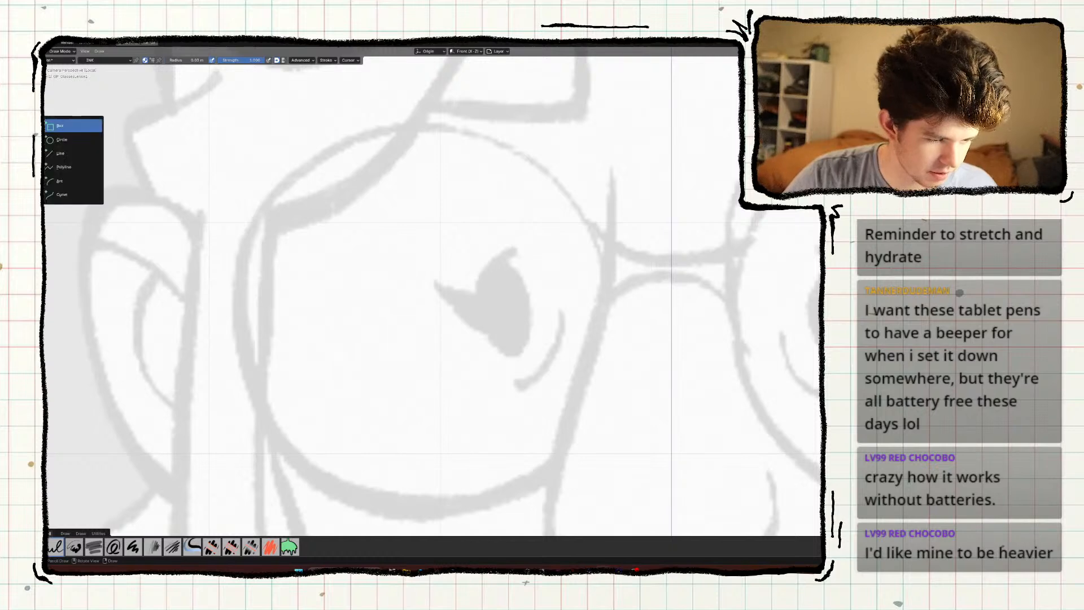
pyautogui.click(53, 143)
pyautogui.keyDown('shift'); pyautogui.moveTo(395, 283); pyautogui.dragTo(441, 322, button='middle'); pyautogui.keyUp('shift')
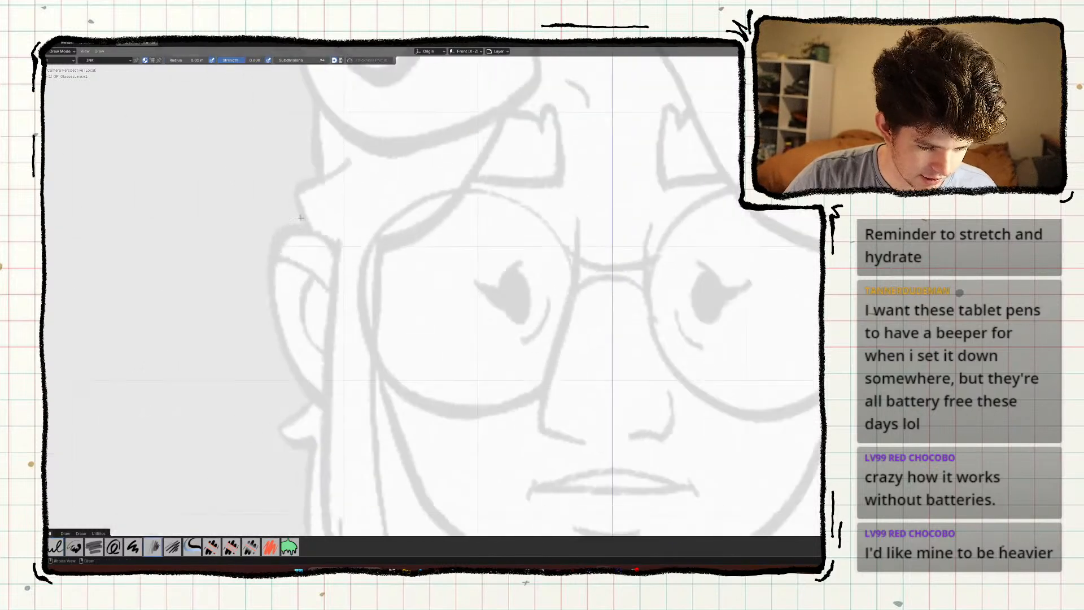
pyautogui.moveTo(352, 185); pyautogui.dragTo(556, 418)
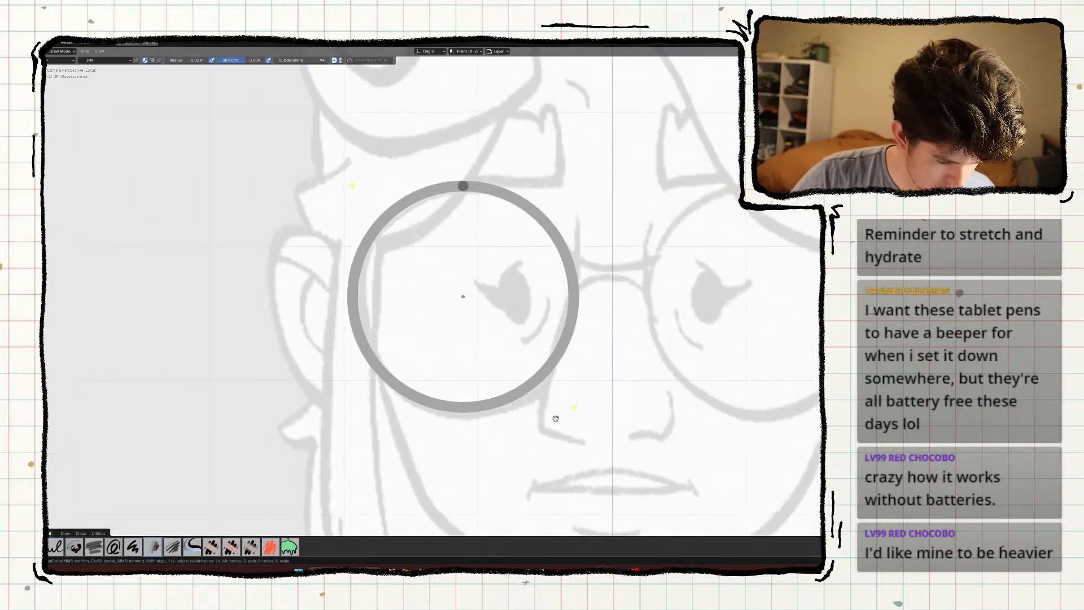
pyautogui.press('Return')
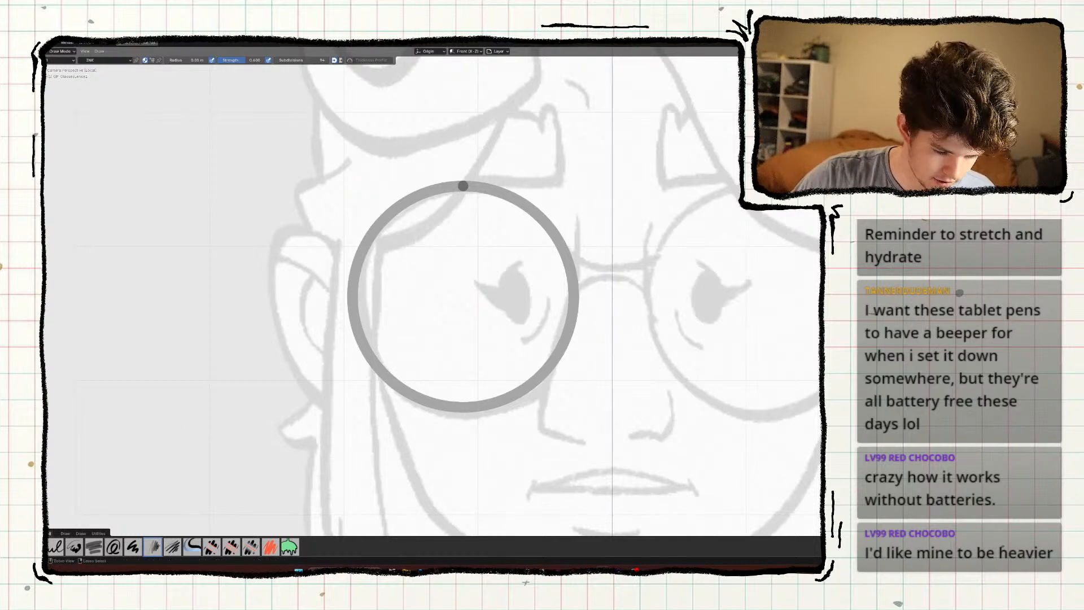
pyautogui.click(58, 551)
pyautogui.moveTo(360, 185); pyautogui.dragTo(579, 404)
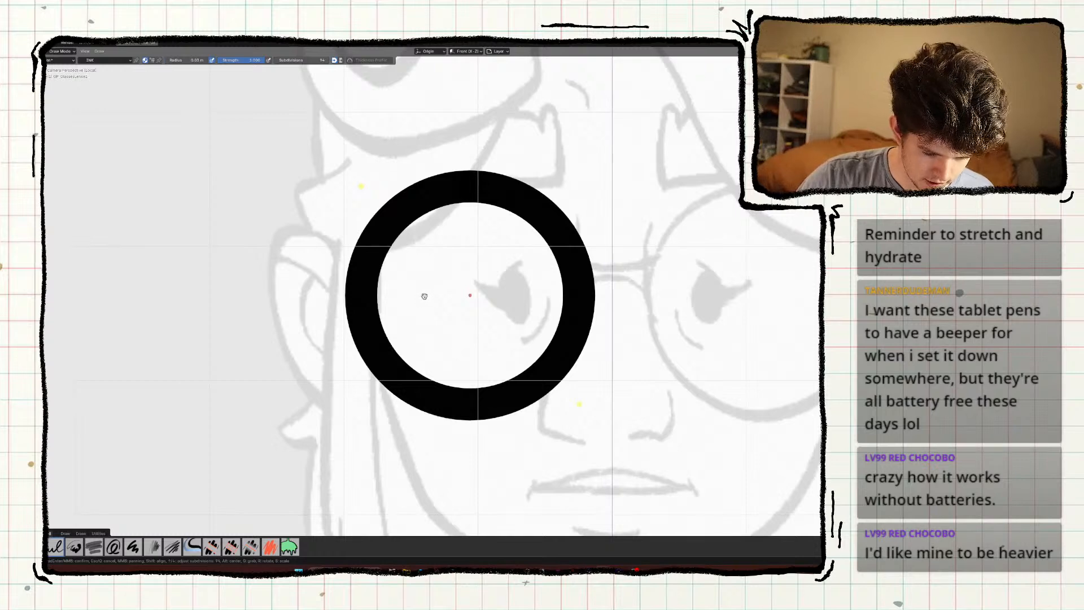
pyautogui.press('Escape')
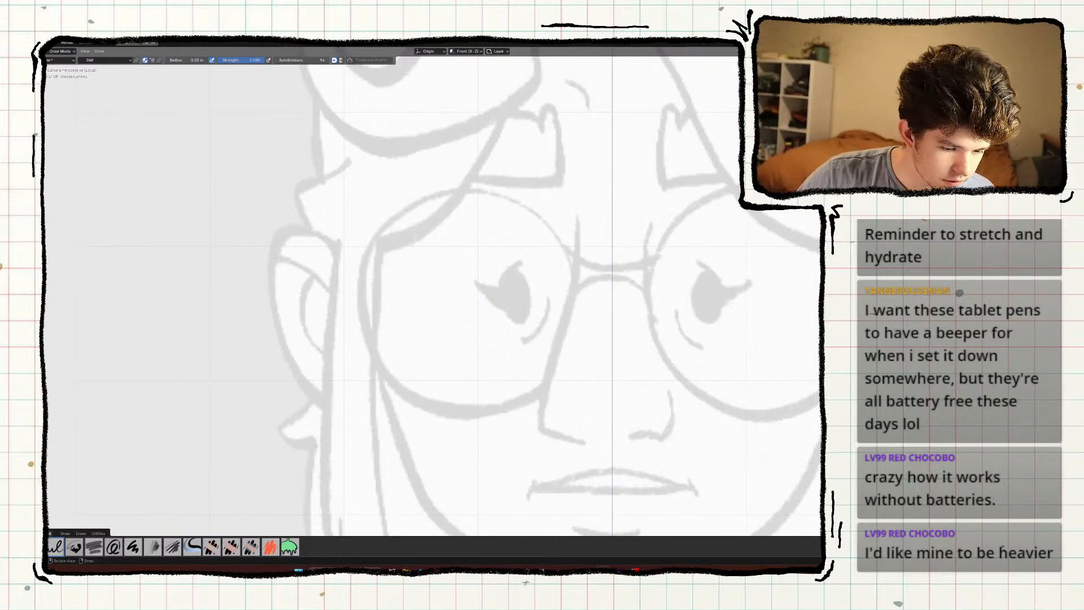
pyautogui.moveTo(361, 188); pyautogui.dragTo(576, 405)
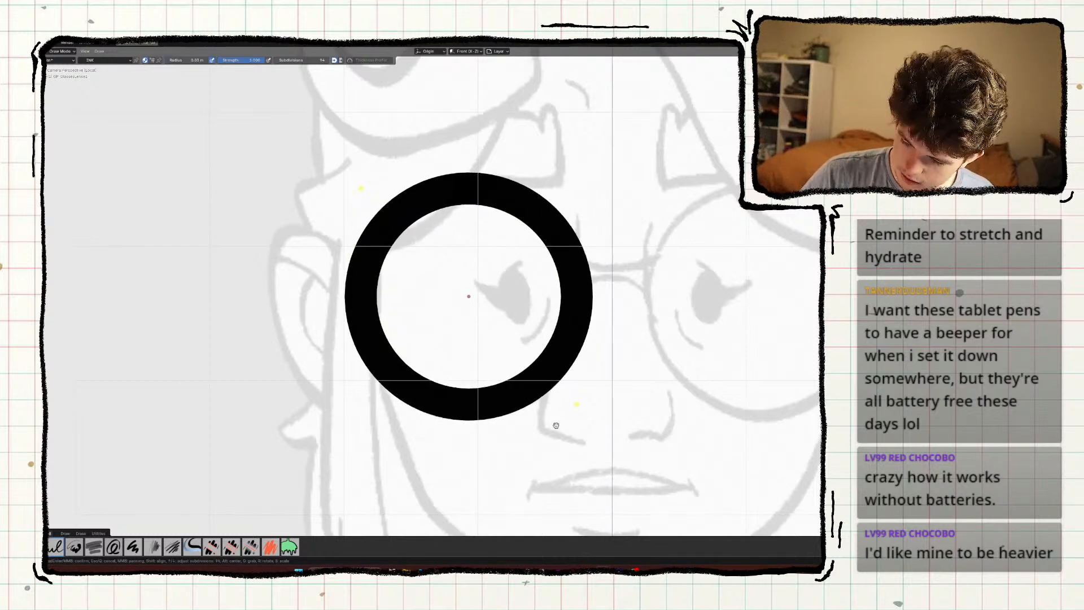
pyautogui.press('Return')
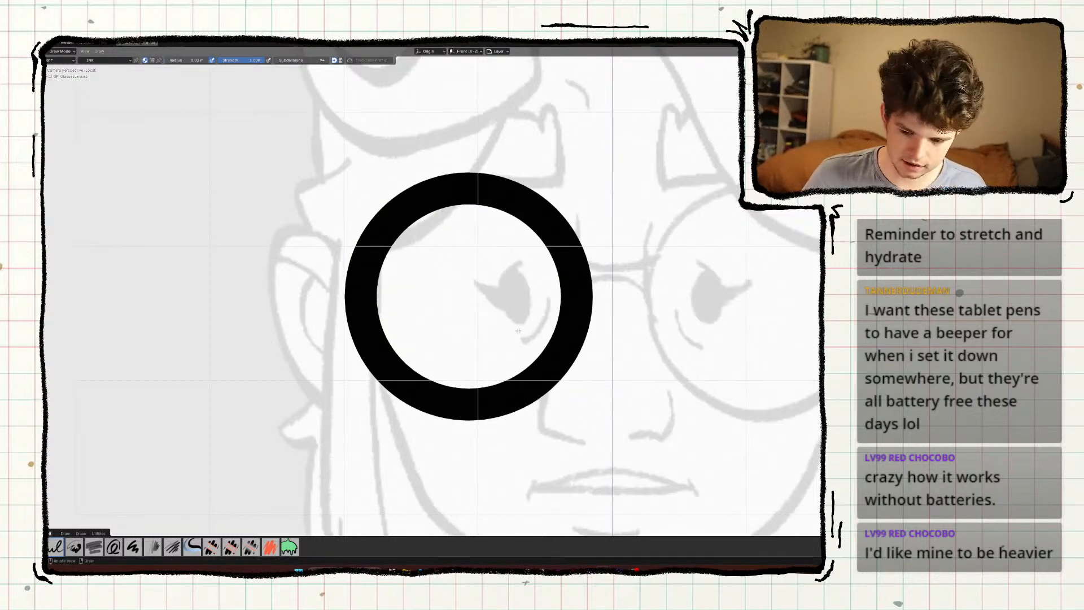
# Reduce the line thickness of the whole lens circle in Edit Mode.
pyautogui.press('Tab')
pyautogui.hotkey('alt', 's')
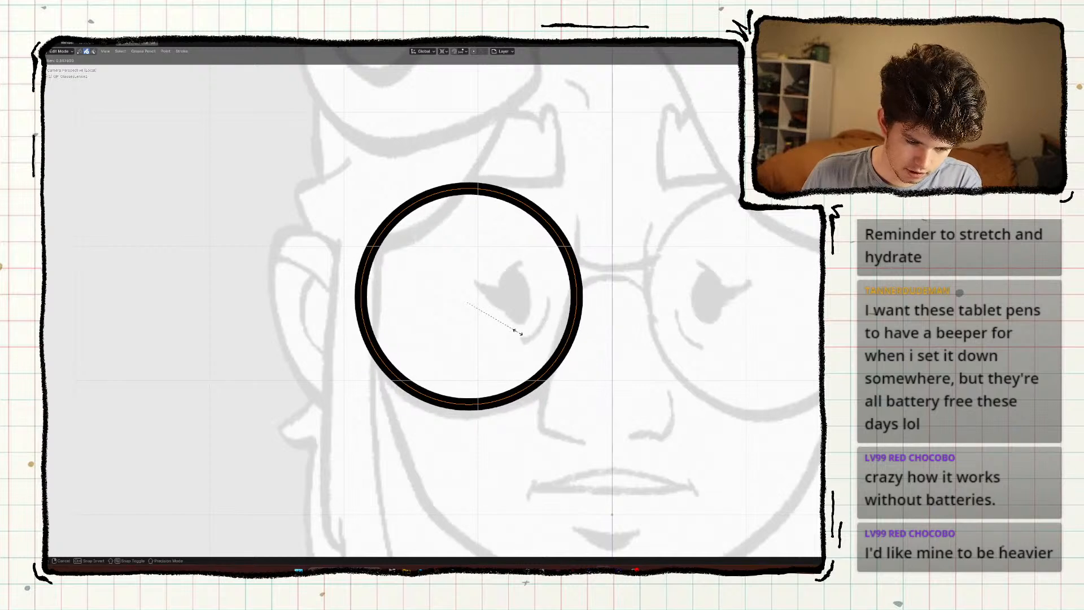
pyautogui.click(522, 330)
# Thin the lens circle's line around its top point with proportional editing so that it tapers smoothly from the heavier bottom.
pyautogui.press('1')
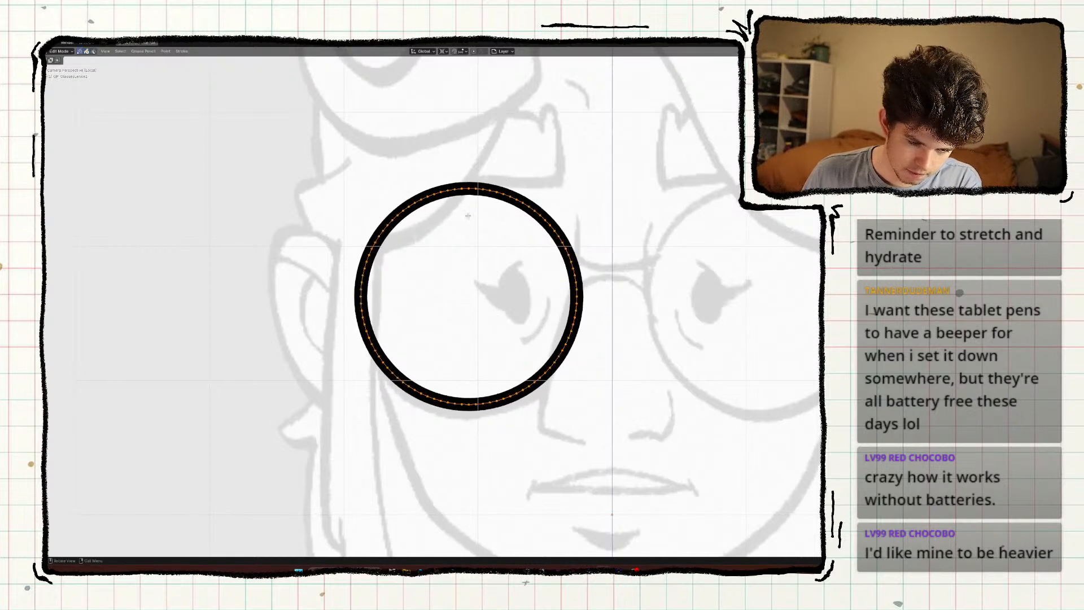
pyautogui.click(476, 189)
pyautogui.hotkey('alt', 's')
pyautogui.click(591, 237)
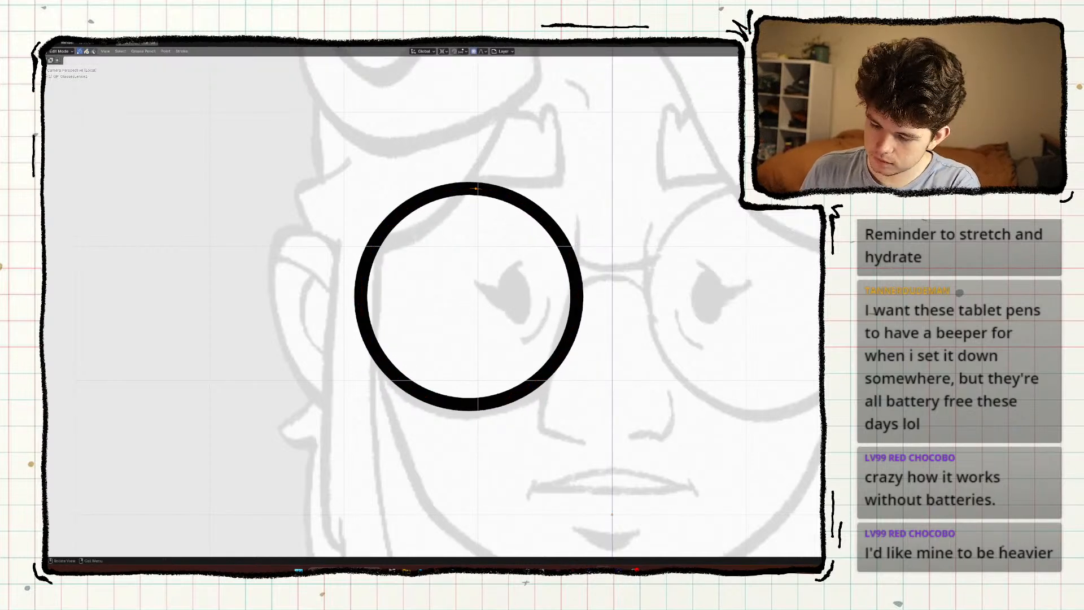
pyautogui.hotkey('alt', 's')
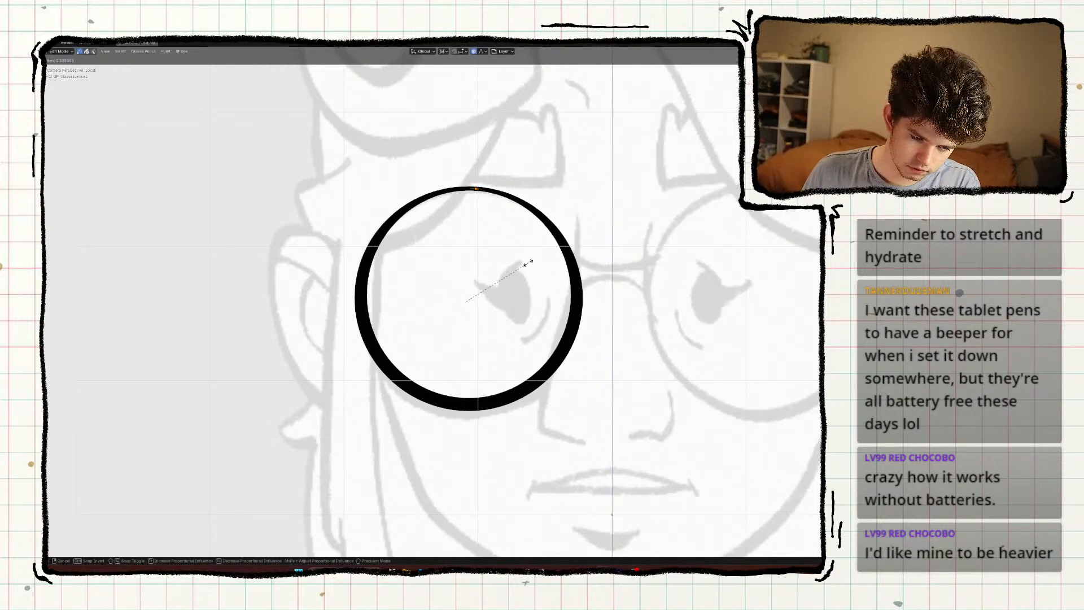
pyautogui.scroll(-3, 528, 263)
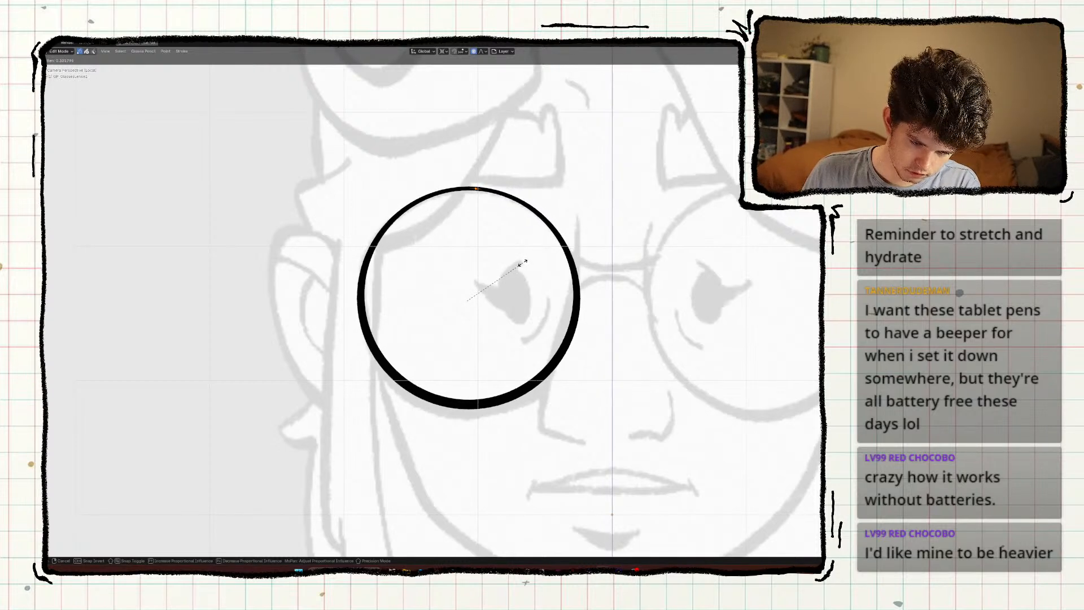
pyautogui.click(535, 266)
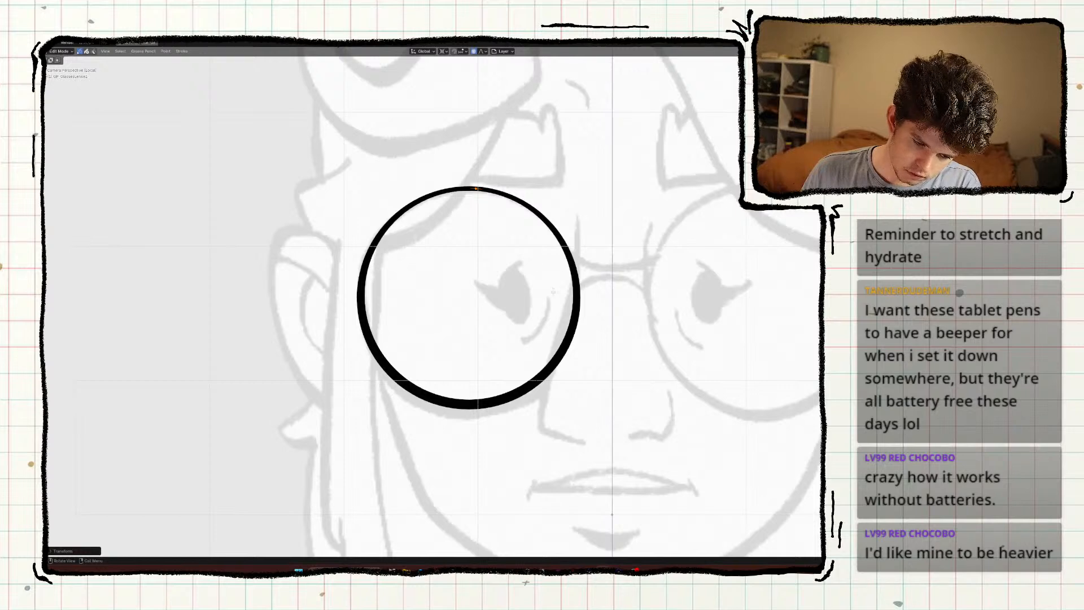
# Scale and move all the circle's points to fit the reference lens, and leave Local View.
pyautogui.press('a')
pyautogui.press('s')
pyautogui.click(610, 316)
pyautogui.press('g')
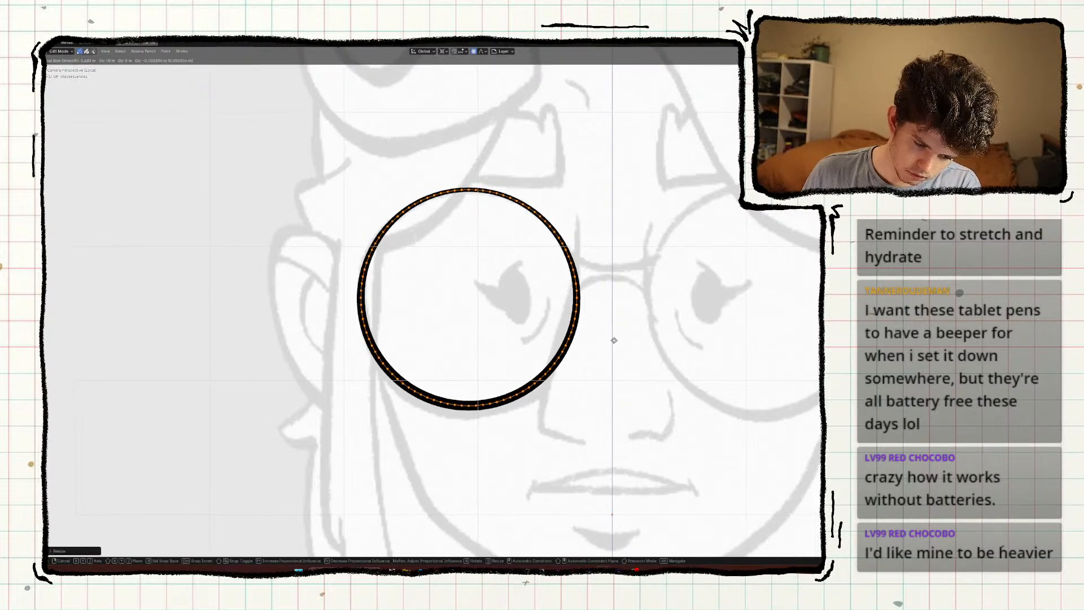
pyautogui.click(627, 402)
pyautogui.moveTo(627, 402); pyautogui.dragTo(546, 390, button='middle')
pyautogui.press('KP_Divide')
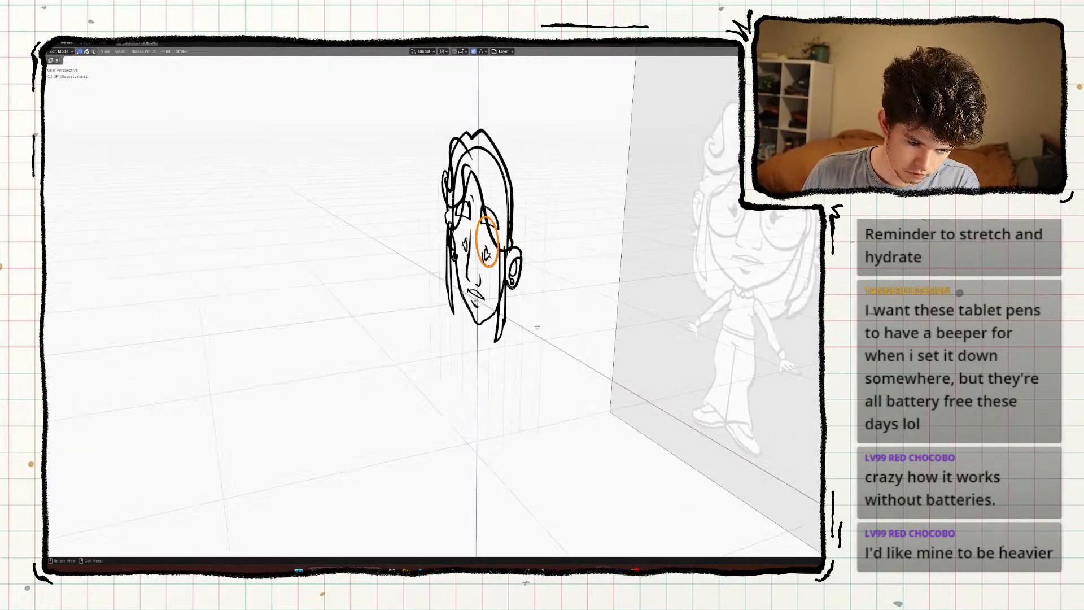
# Check the lens's depth from the side, and scale the nose object in Object Mode to adjust its depth.
pyautogui.press('Tab')
pyautogui.moveTo(497, 309)
pyautogui.keyDown('ctrl'); pyautogui.mouseDown(button='middle')
pyautogui.moveTo(499, 248)
pyautogui.moveTo(613, 325)
pyautogui.moveTo(658, 322)
pyautogui.moveTo(611, 326)
pyautogui.moveTo(590, 302)
pyautogui.mouseUp(button='middle'); pyautogui.keyUp('ctrl')
pyautogui.press('Tab')
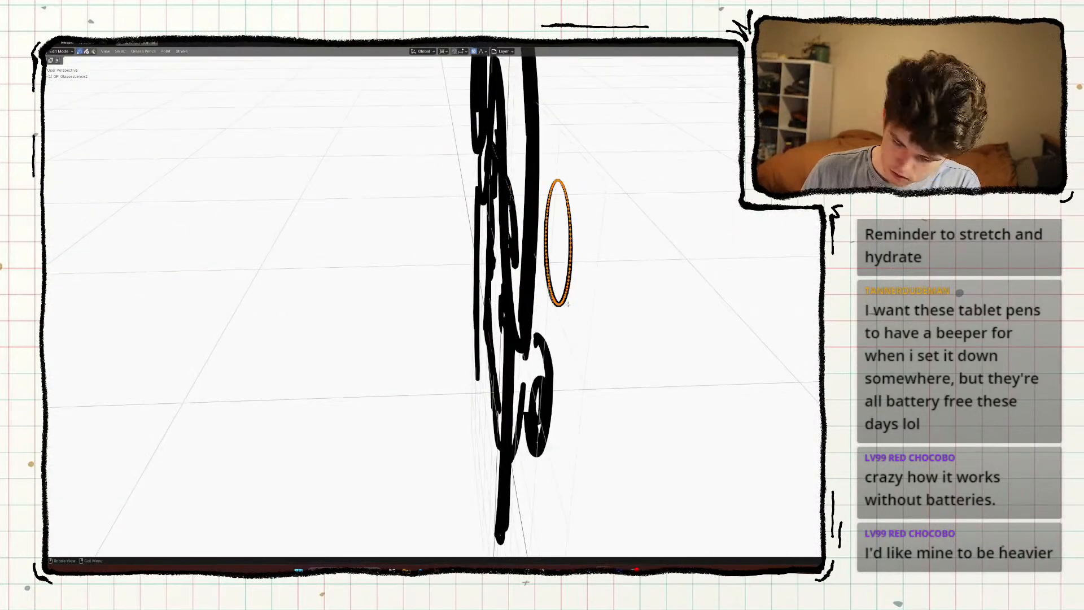
pyautogui.press('KP_3')
pyautogui.moveTo(653, 240); pyautogui.dragTo(512, 312, button='middle')
pyautogui.hotkey('ctrl', 'Tab')
pyautogui.click(509, 336)
pyautogui.click(592, 349)
pyautogui.press('s')
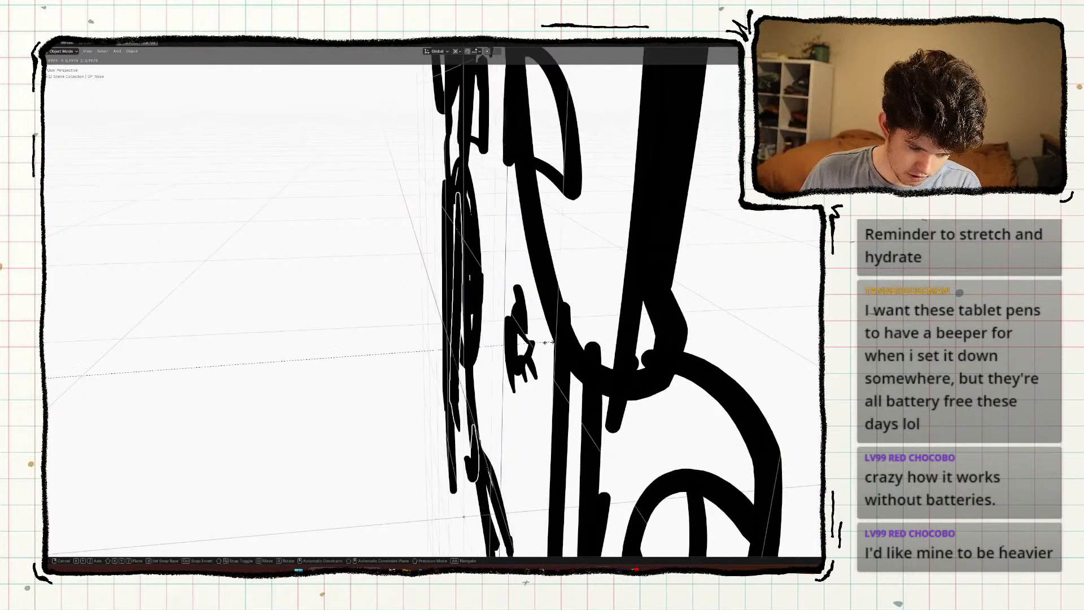
pyautogui.click(558, 341)
# Select the glasses lens and scale its points in Edit Mode to bring its depth closer to the face.
pyautogui.moveTo(557, 341); pyautogui.dragTo(367, 434, button='middle')
pyautogui.click(423, 368)
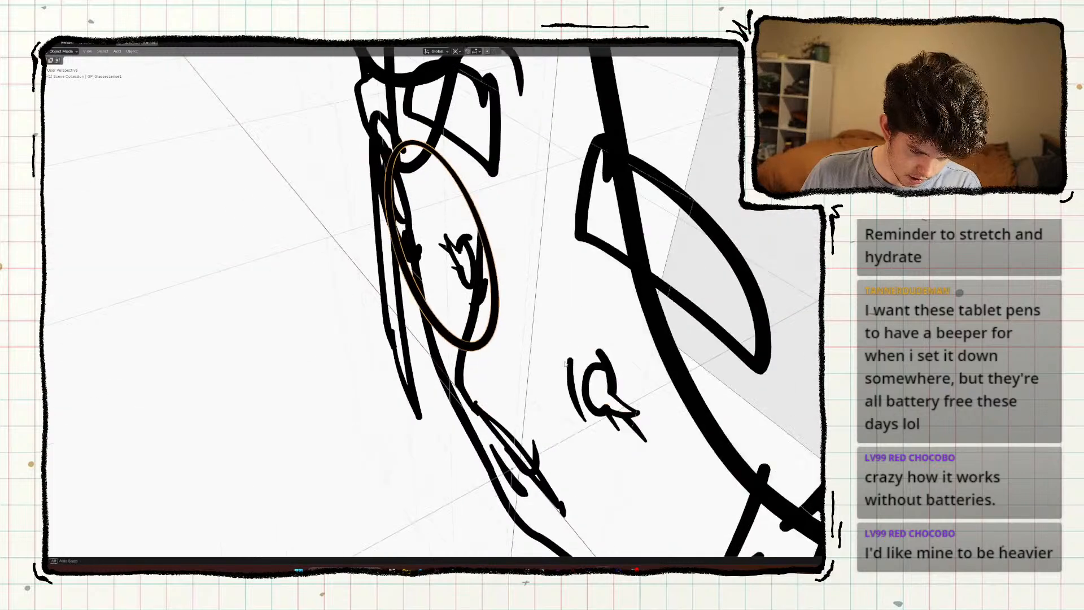
pyautogui.press('Tab')
pyautogui.press('s')
pyautogui.click(581, 326)
pyautogui.moveTo(581, 326); pyautogui.dragTo(602, 336, button='middle')
pyautogui.press('s')
pyautogui.press('y')
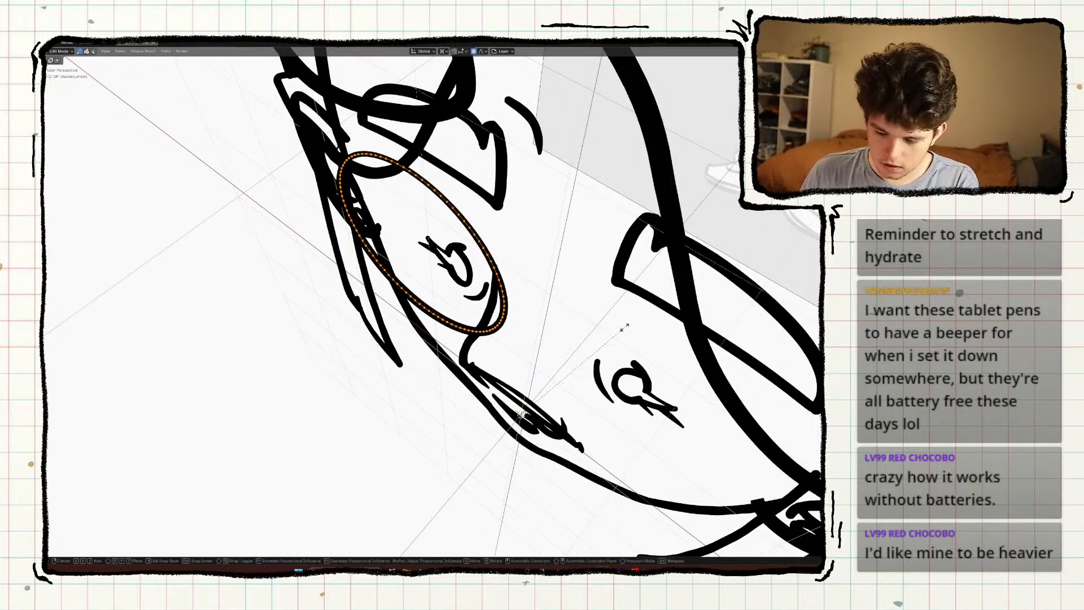
pyautogui.press('0')
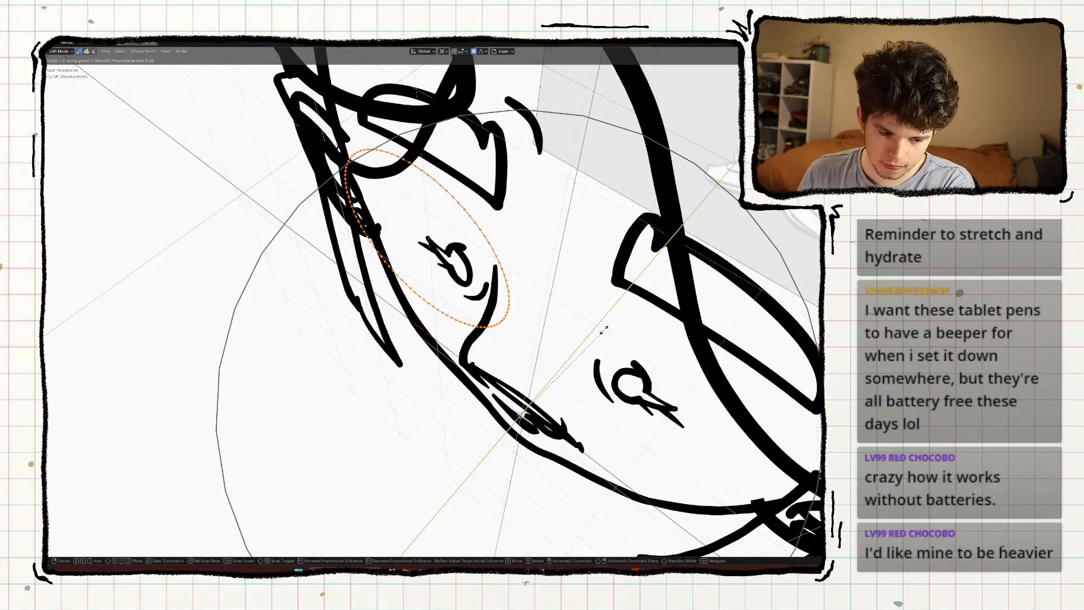
pyautogui.rightClick(604, 330)
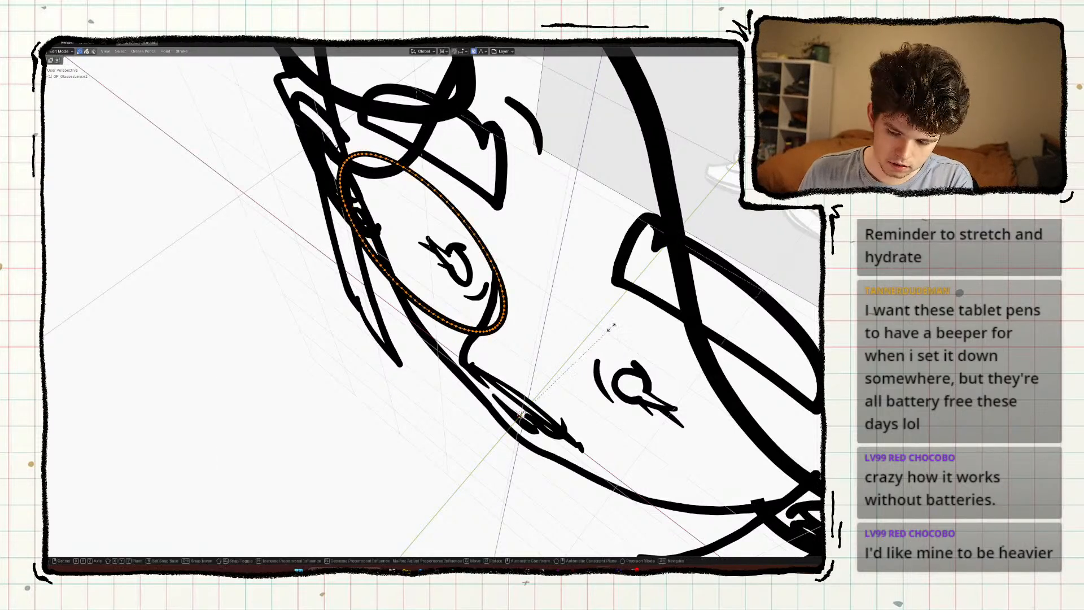
# Flatten the lens circle by scaling it along the global Y axis, and return to Object Mode.
pyautogui.press('s')
pyautogui.press('y')
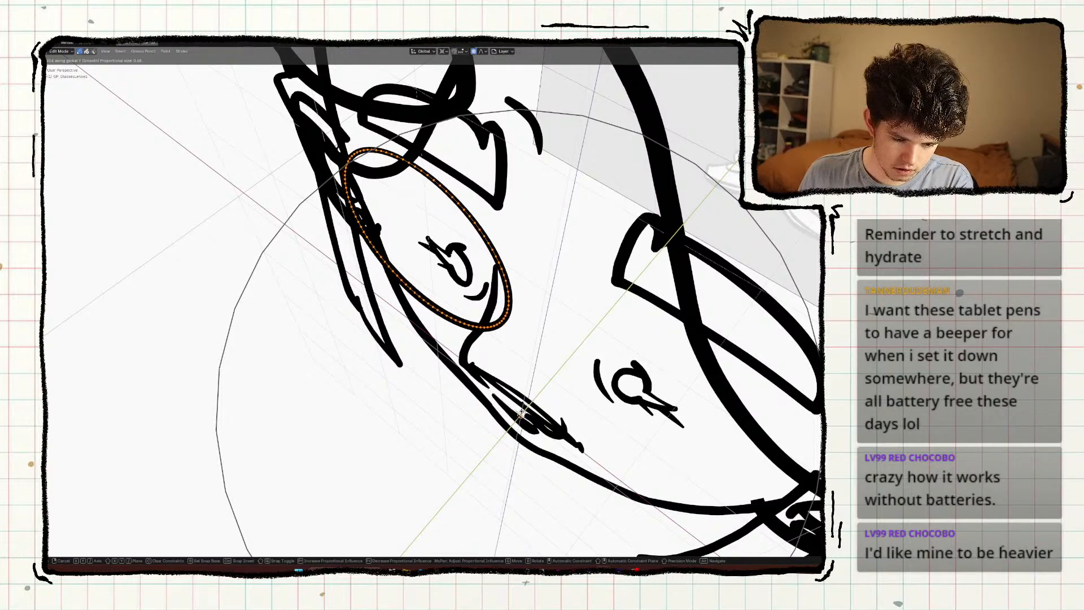
pyautogui.click(519, 355)
pyautogui.moveTo(519, 355); pyautogui.dragTo(551, 359, button='middle')
pyautogui.moveTo(508, 446); pyautogui.dragTo(518, 424, button='middle')
pyautogui.scroll(1, 600, 316)
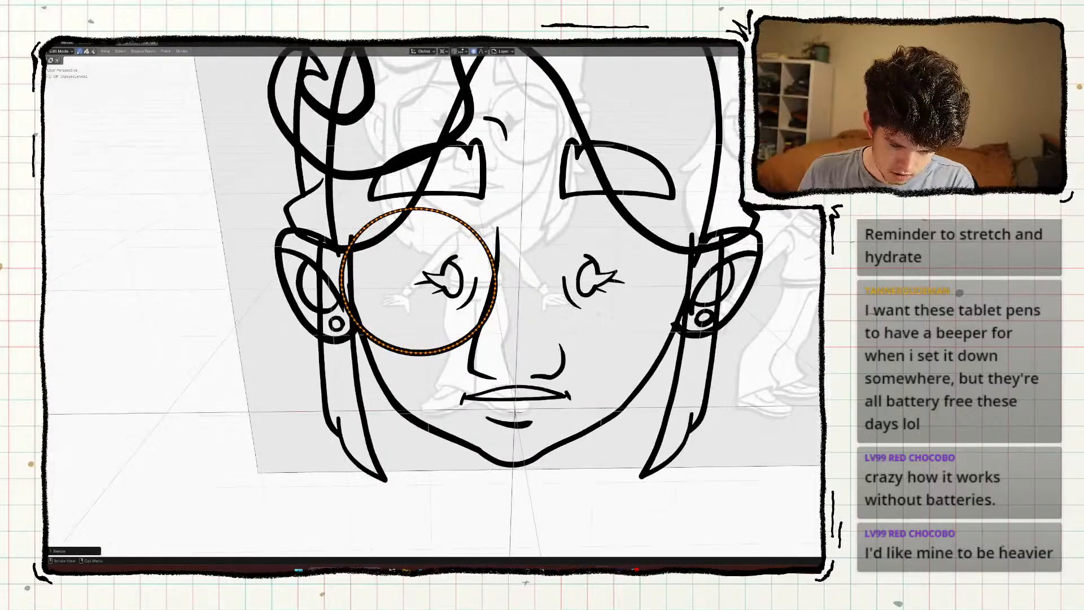
pyautogui.press('Tab')
# Select the scene camera and snap the 3D cursor to it.
pyautogui.keyDown('ctrl'); pyautogui.moveTo(619, 309); pyautogui.dragTo(619, 407, button='middle'); pyautogui.keyUp('ctrl')
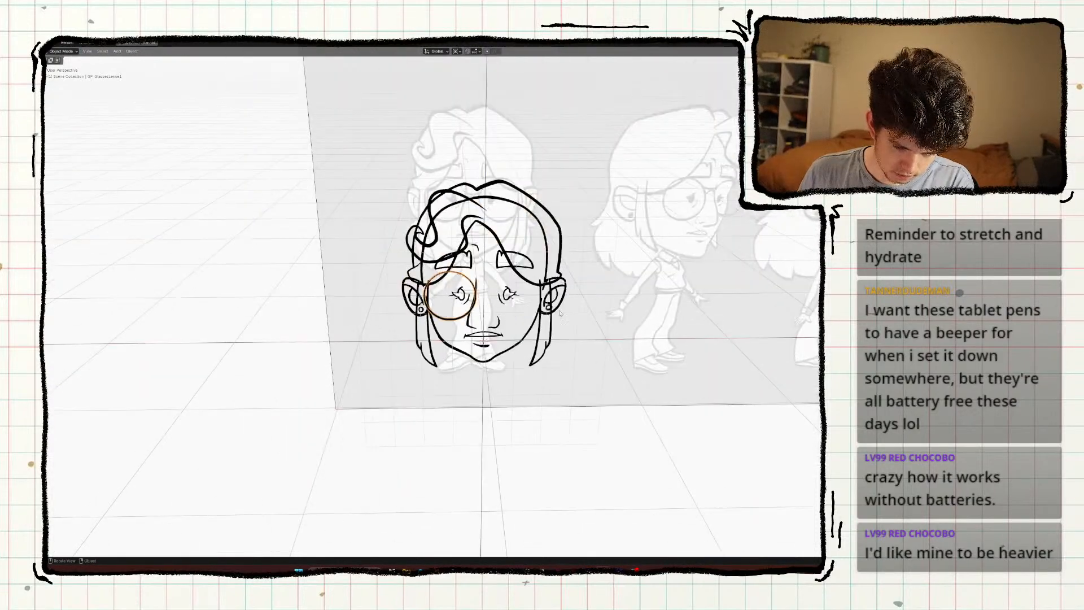
pyautogui.moveTo(508, 164); pyautogui.dragTo(319, 199, button='middle')
pyautogui.moveTo(318, 196); pyautogui.dragTo(325, 202)
pyautogui.click(320, 198)
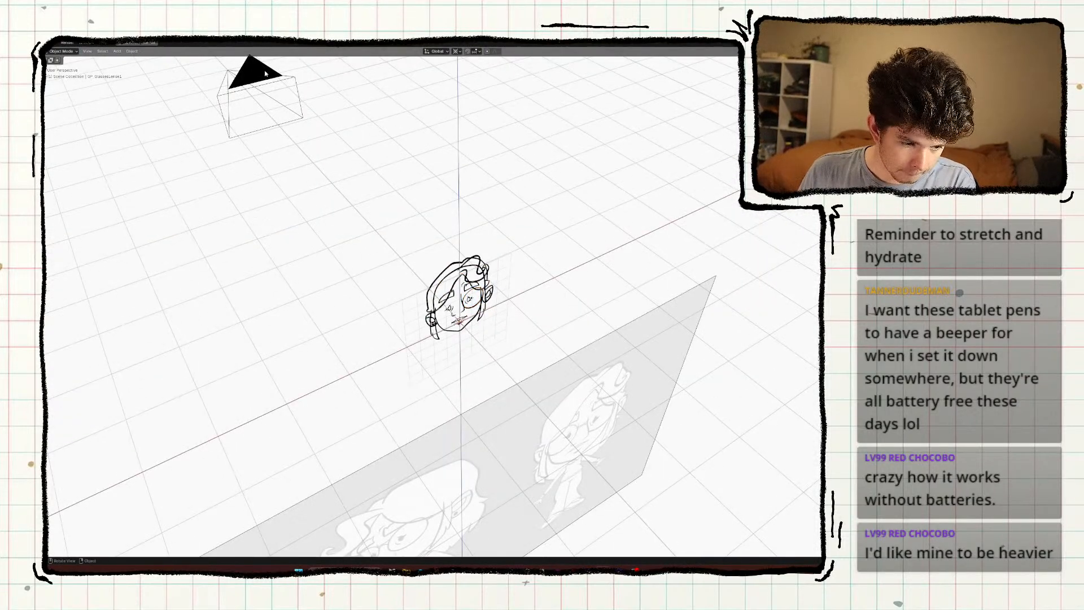
pyautogui.click(264, 74)
pyautogui.hotkey('shift', 's')
pyautogui.click(307, 107)
# Select the glasses lens again, reposition it in front of the face, and apply its object transform.
pyautogui.moveTo(307, 107); pyautogui.dragTo(458, 243, button='middle')
pyautogui.click(458, 296)
pyautogui.moveTo(480, 282); pyautogui.dragTo(453, 270, button='middle')
pyautogui.press('g')
pyautogui.click(484, 262)
pyautogui.hotkey('ctrl', 'a')
pyautogui.click(473, 266)
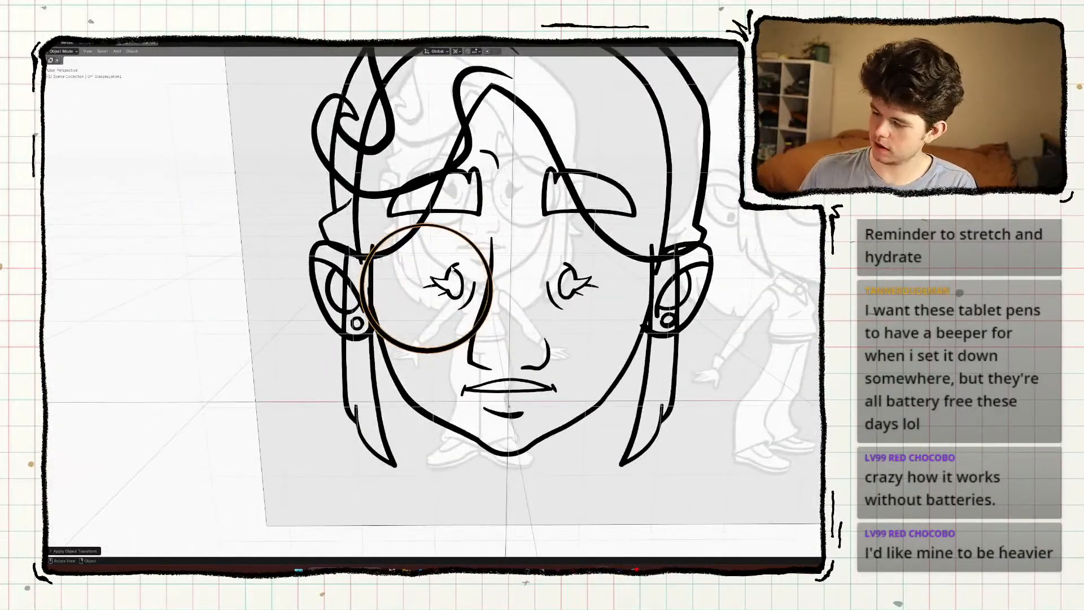
# Examine the glasses lens and the traced face against the reference sheet from the camera view.
pyautogui.press('KP_0')
pyautogui.scroll(-3, 457, 261)
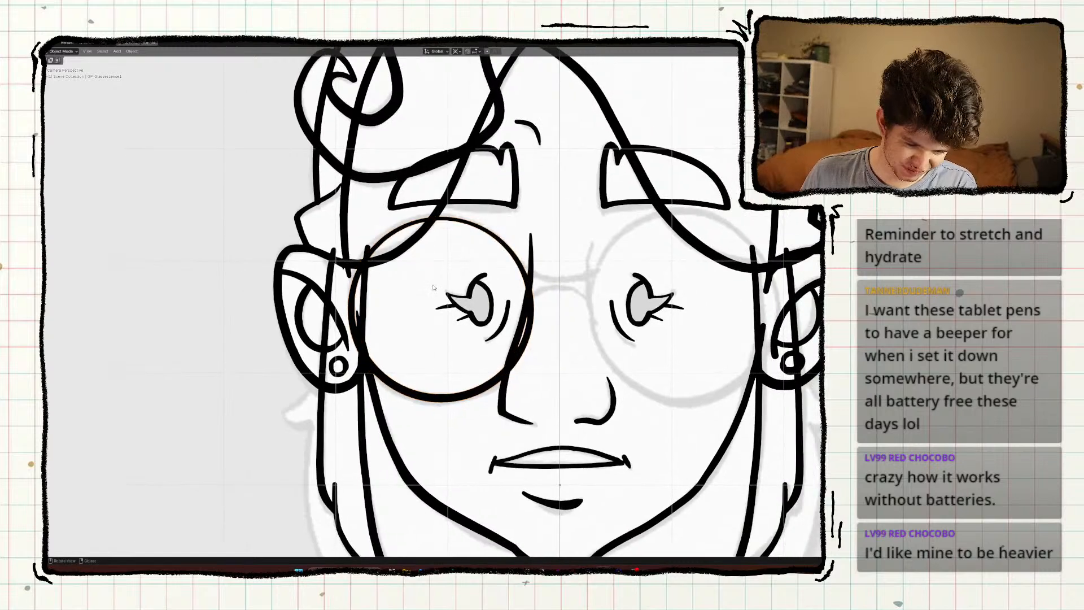
pyautogui.click(500, 255)
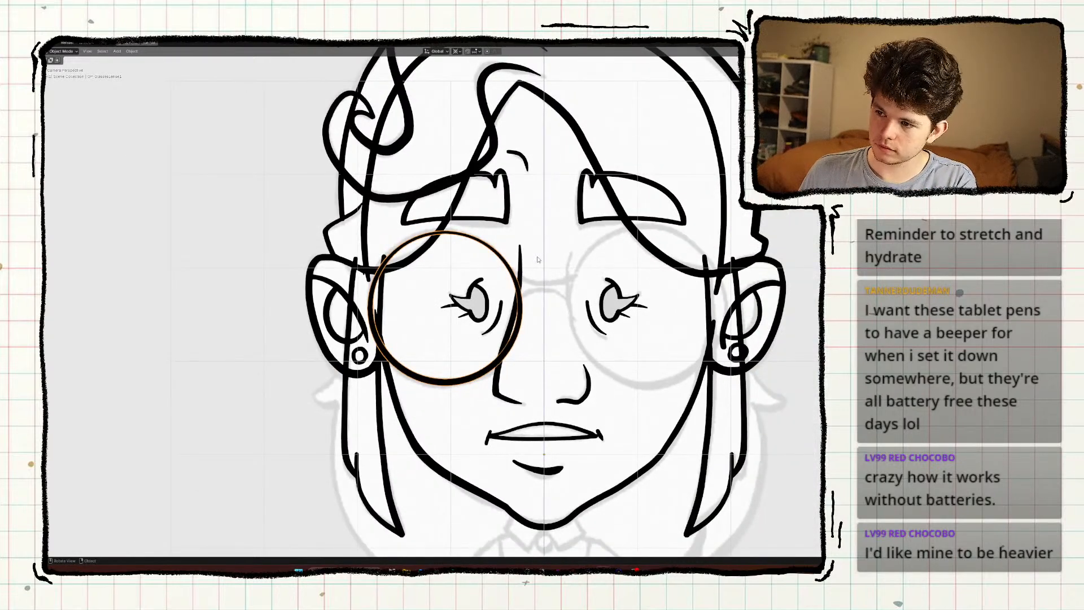
pyautogui.keyDown('shift'); pyautogui.moveTo(537, 259); pyautogui.dragTo(479, 260, button='middle'); pyautogui.keyUp('shift')
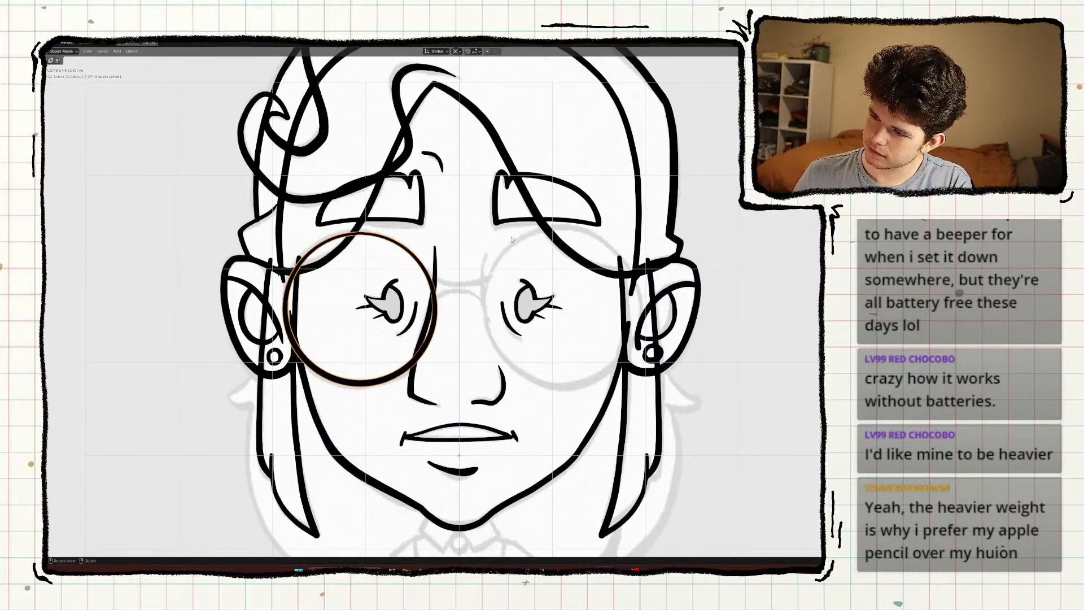
pyautogui.press('shift')
pyautogui.keyDown('shift'); pyautogui.moveTo(523, 235); pyautogui.dragTo(533, 243, button='middle'); pyautogui.keyUp('shift')
pyautogui.scroll(-3, 564, 244)
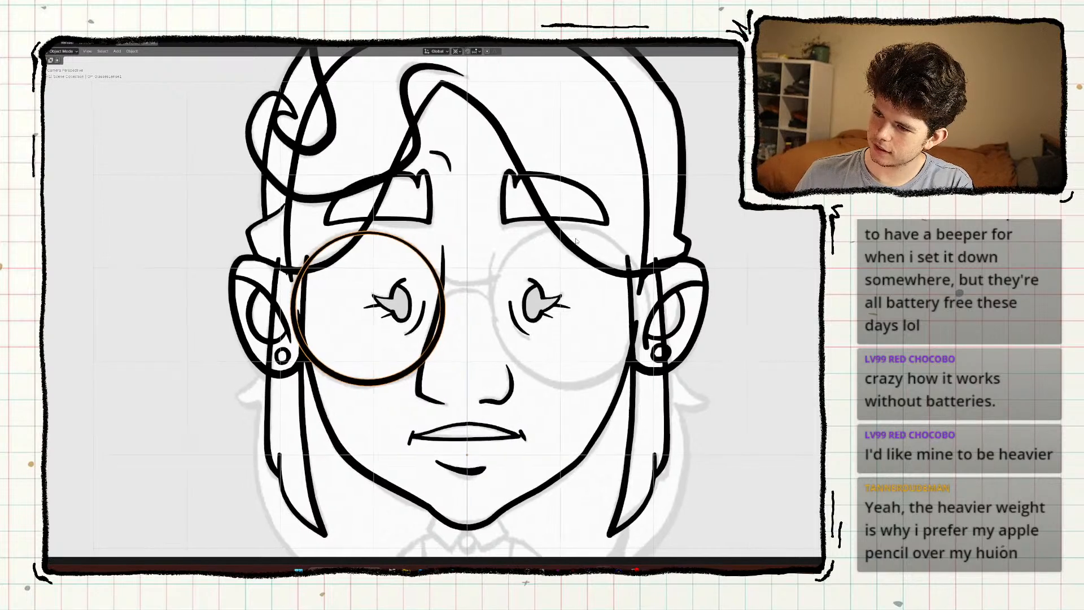
pyautogui.press('shift')
pyautogui.keyDown('shift'); pyautogui.moveTo(581, 252); pyautogui.dragTo(585, 247, button='middle'); pyautogui.keyUp('shift')
pyautogui.scroll(1, 481, 273)
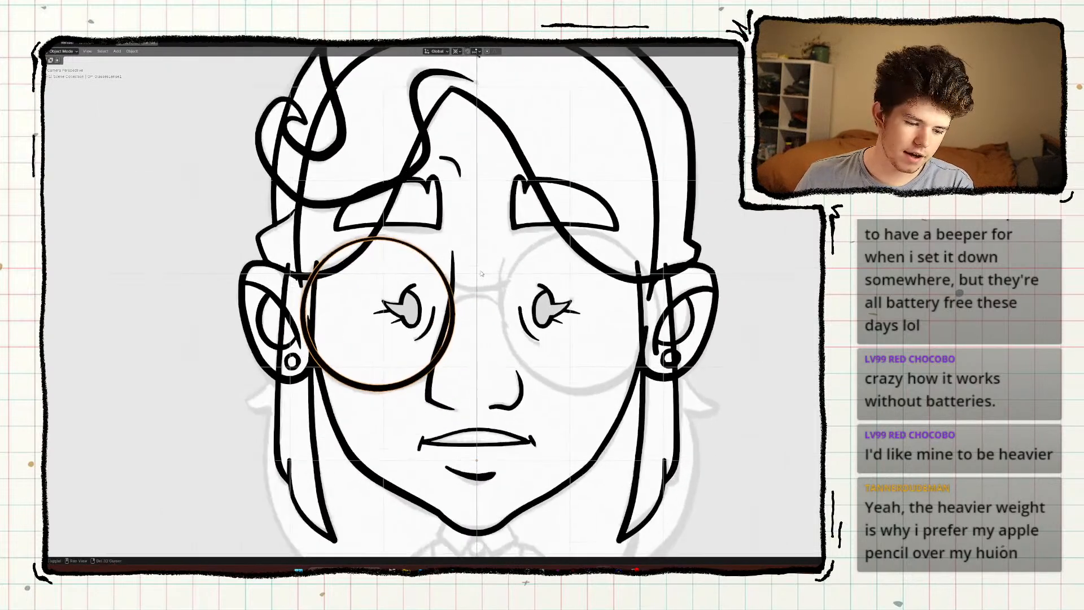
pyautogui.moveTo(482, 272)
pyautogui.keyDown('shift'); pyautogui.mouseDown(button='middle')
pyautogui.moveTo(490, 260)
pyautogui.moveTo(458, 260)
pyautogui.mouseUp(button='middle'); pyautogui.keyUp('shift')
pyautogui.scroll(1, 469, 260)
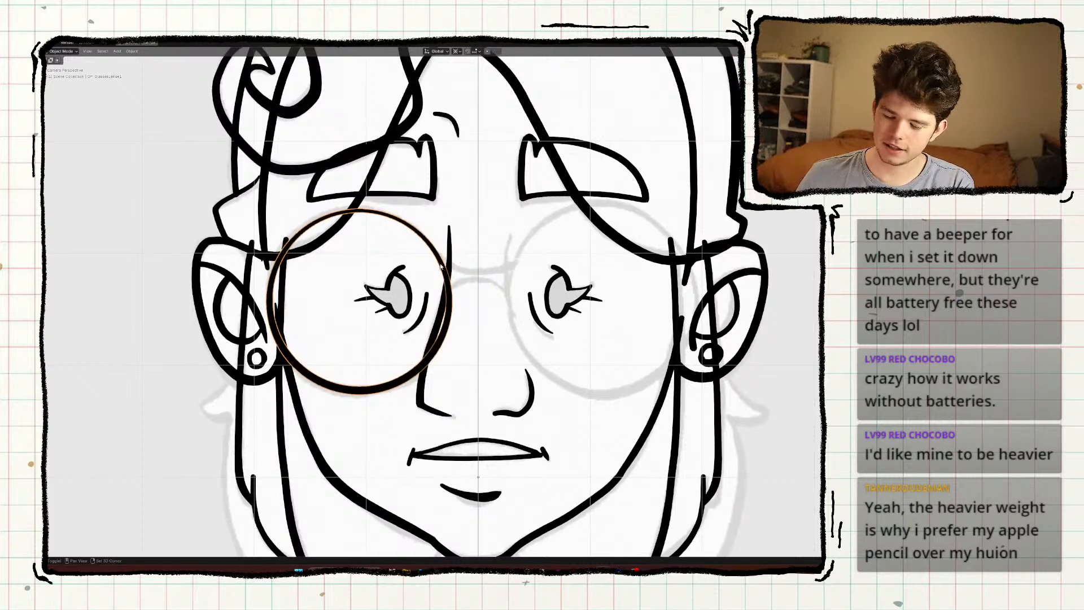
# Duplicate the glasses lens and, in Edit Mode, shift the copy along the X axis over the other eye and rescale it to the reference.
pyautogui.hotkey('shift', 'd')
pyautogui.rightClick(419, 266)
pyautogui.press('Tab')
pyautogui.press('g')
pyautogui.press('x')
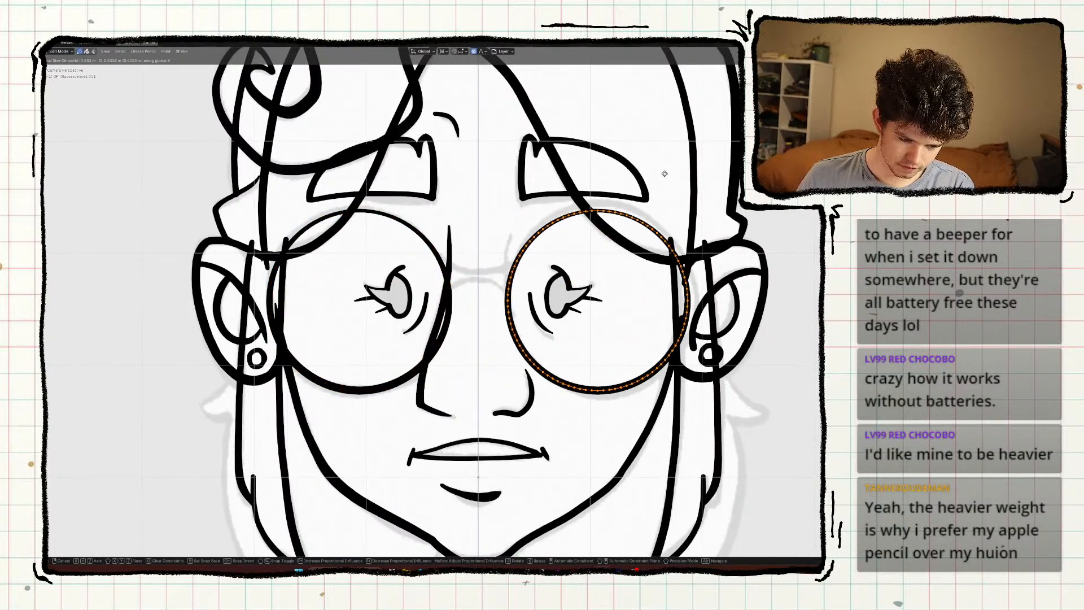
pyautogui.press('s')
pyautogui.click(718, 172)
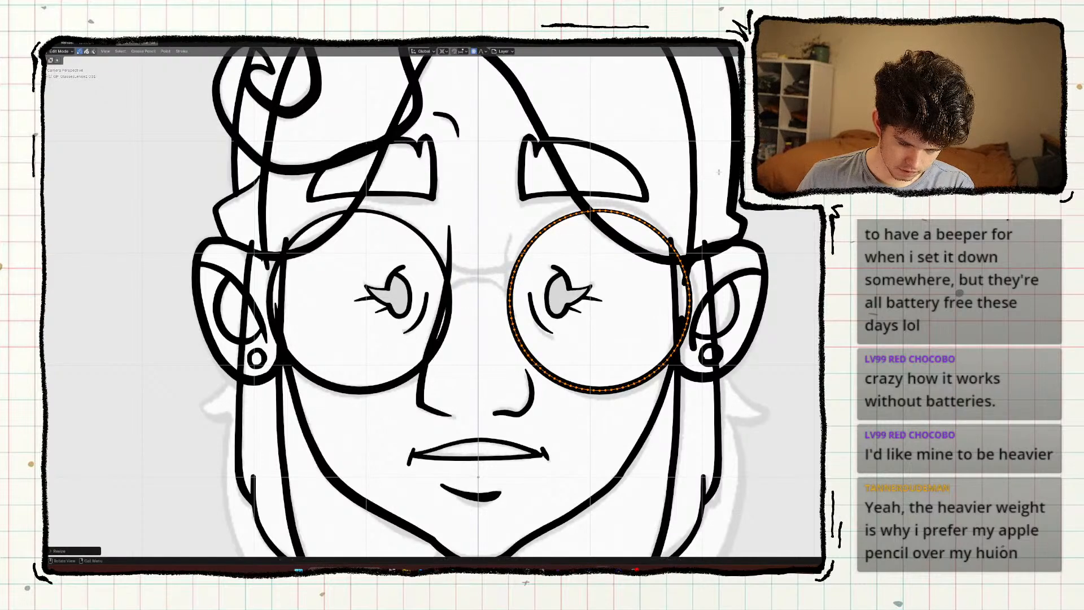
# Change the pivot point to the lens's own centre, fine-tune the copied lens's rotation and size against the reference, and return to Object Mode.
pyautogui.press('r')
pyautogui.rightClick(729, 200)
pyautogui.press('.')
pyautogui.click(742, 243)
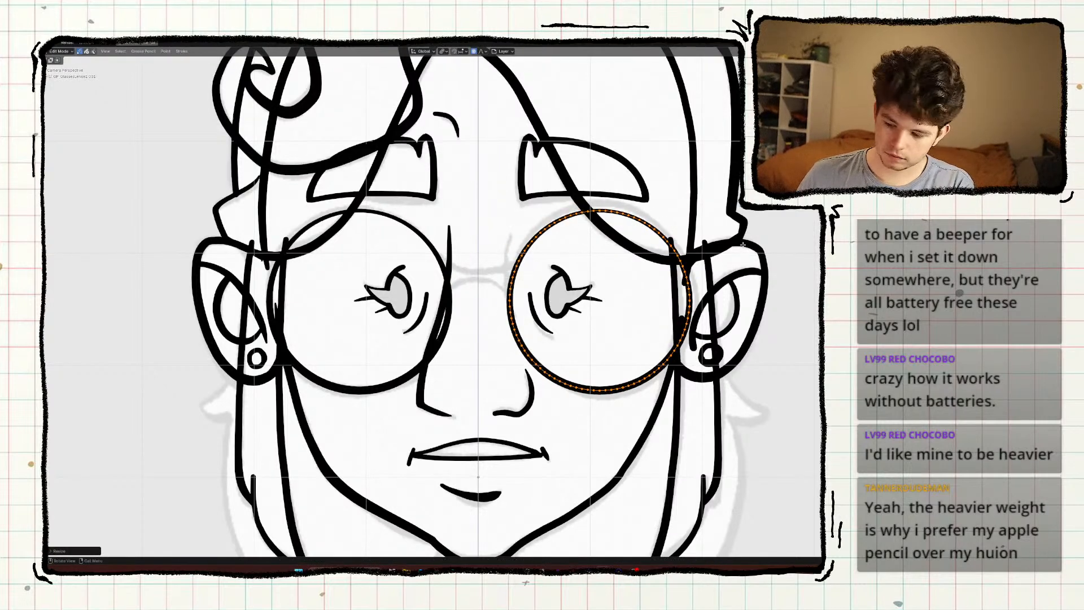
pyautogui.press('r')
pyautogui.click(719, 187)
pyautogui.press('s')
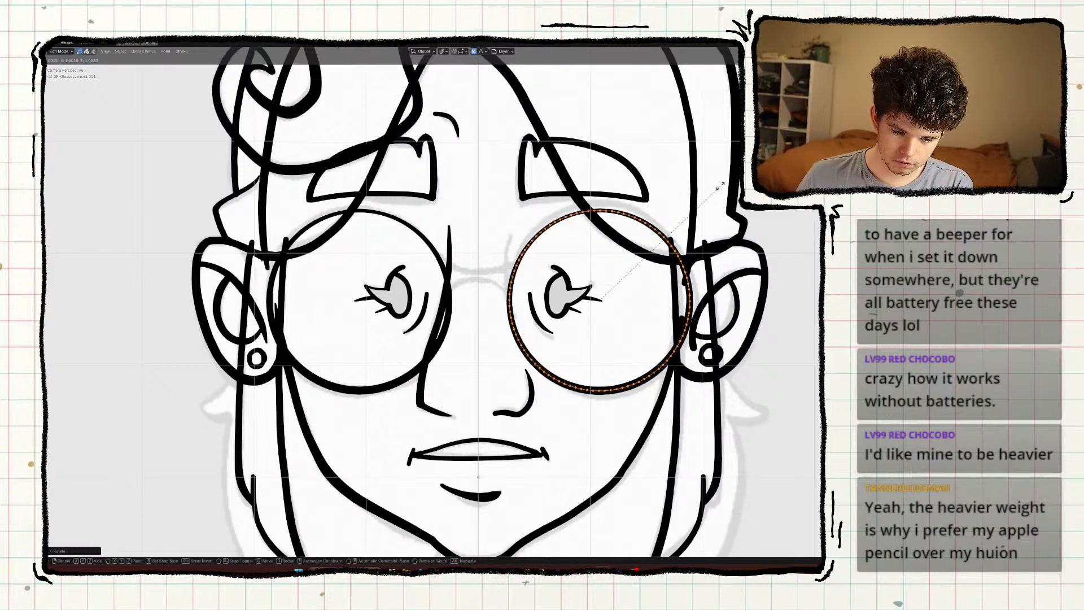
pyautogui.click(720, 187)
pyautogui.keyDown('shift'); pyautogui.moveTo(704, 208); pyautogui.dragTo(694, 214, button='middle'); pyautogui.keyUp('shift')
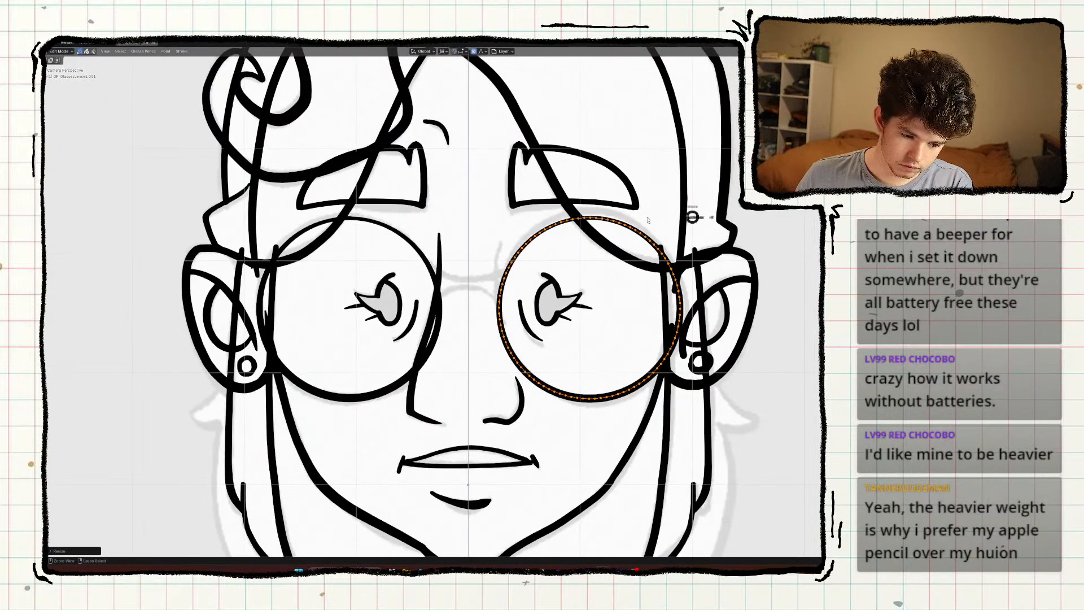
pyautogui.press('Tab')
# Rename the duplicated lens object so that its name ends in 2 instead of the automatic suffix.
pyautogui.scroll(-1, 604, 226)
pyautogui.keyDown('shift'); pyautogui.moveTo(603, 225); pyautogui.dragTo(600, 227, button='middle'); pyautogui.keyUp('shift')
pyautogui.press('F2')
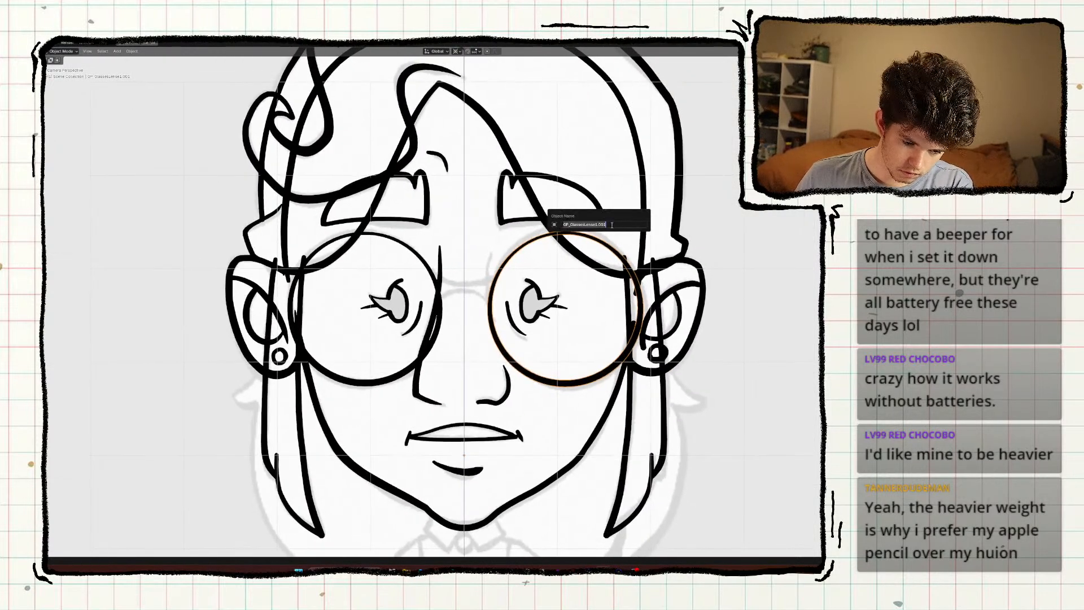
pyautogui.click(612, 225)
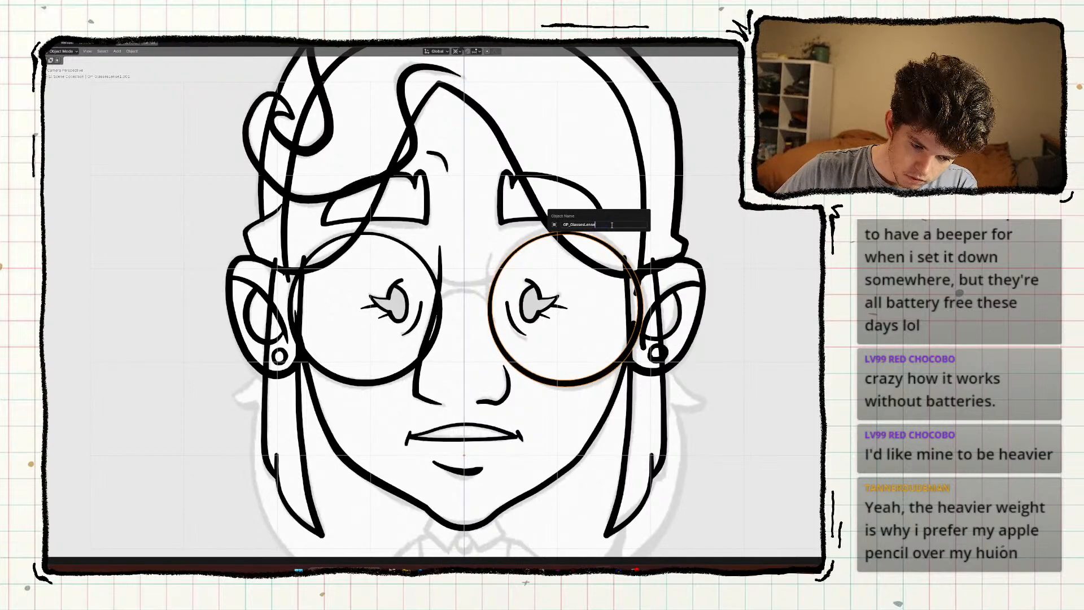
pyautogui.write('2')
pyautogui.press('Return')
pyautogui.press('s')
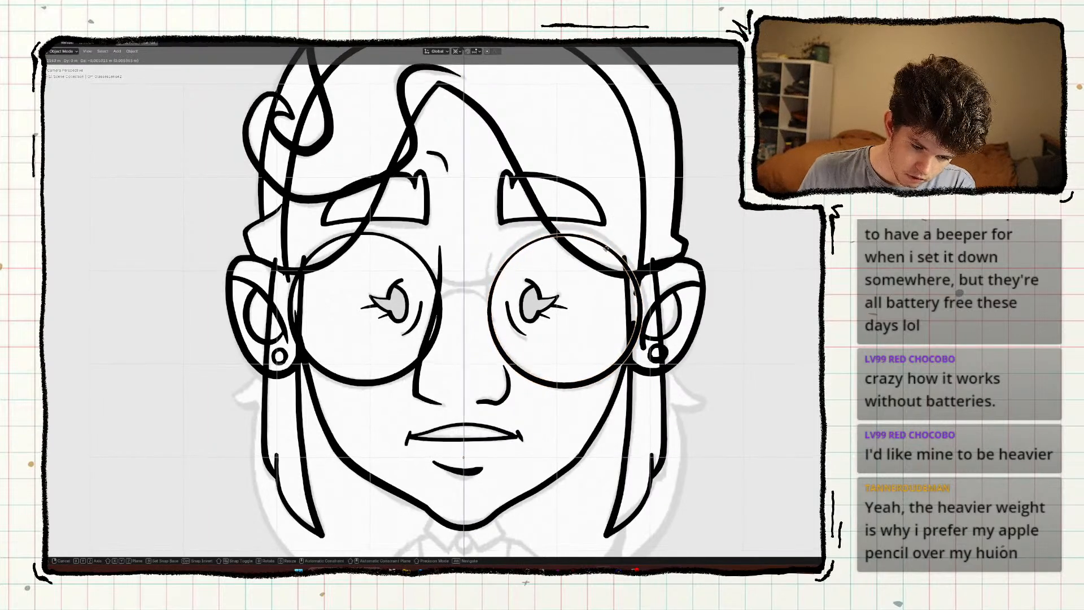
pyautogui.rightClick(633, 234)
pyautogui.scroll(-3, 633, 233)
pyautogui.press('r')
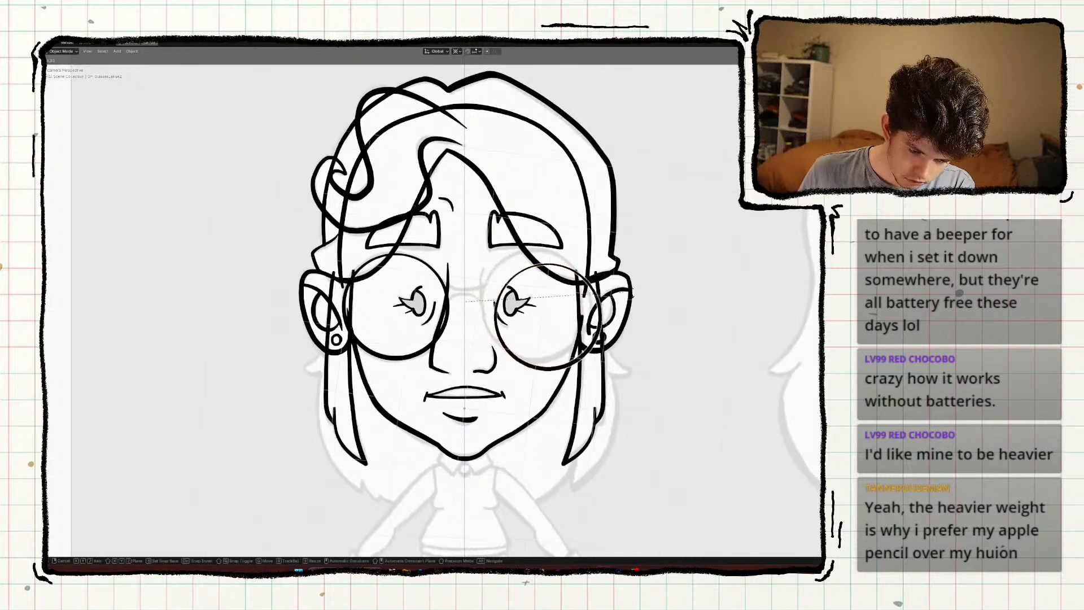
pyautogui.rightClick(607, 370)
# In Edit Mode, scale the second lens toward the camera in the right side view until its depth lines up with the first lens.
pyautogui.moveTo(607, 338)
pyautogui.mouseDown(button='middle')
pyautogui.moveTo(538, 298)
pyautogui.moveTo(499, 292)
pyautogui.moveTo(511, 281)
pyautogui.moveTo(503, 307)
pyautogui.moveTo(598, 300)
pyautogui.mouseUp(button='middle')
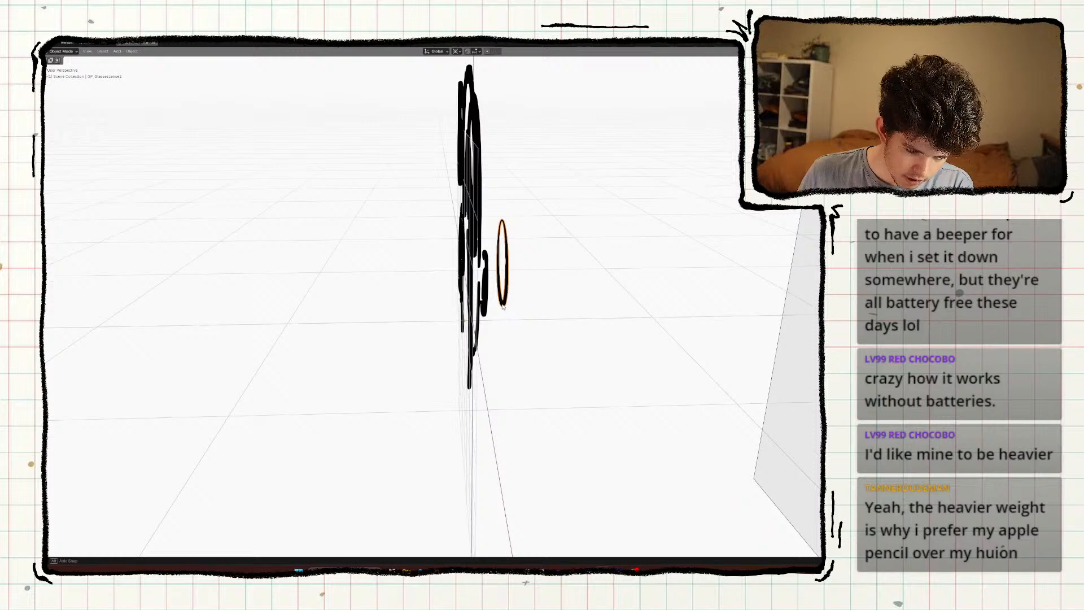
pyautogui.press('Tab')
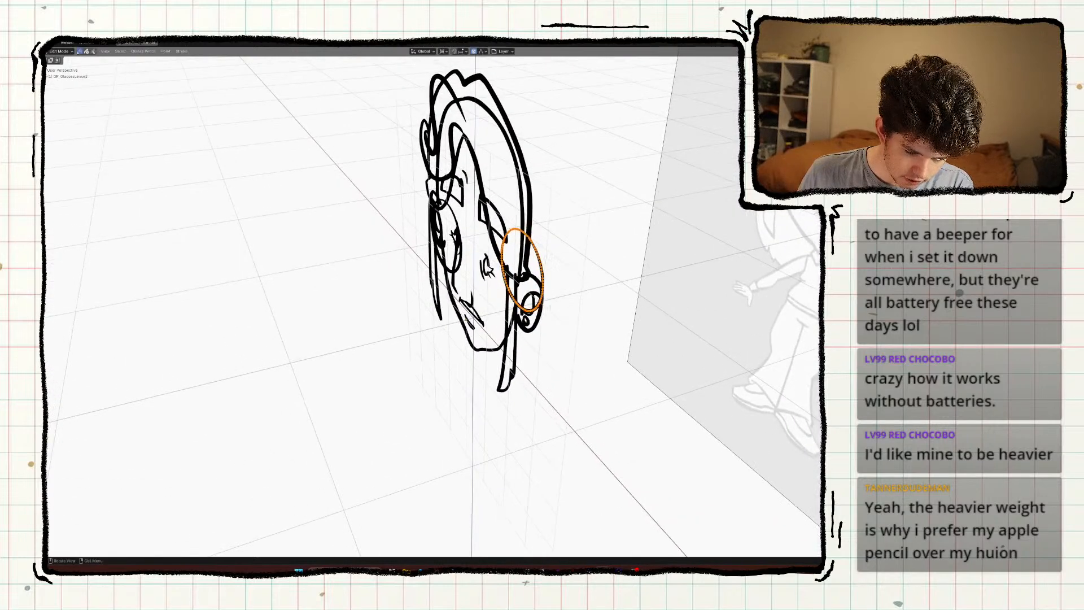
pyautogui.scroll(2, 598, 300)
pyautogui.press('g')
pyautogui.press('Escape')
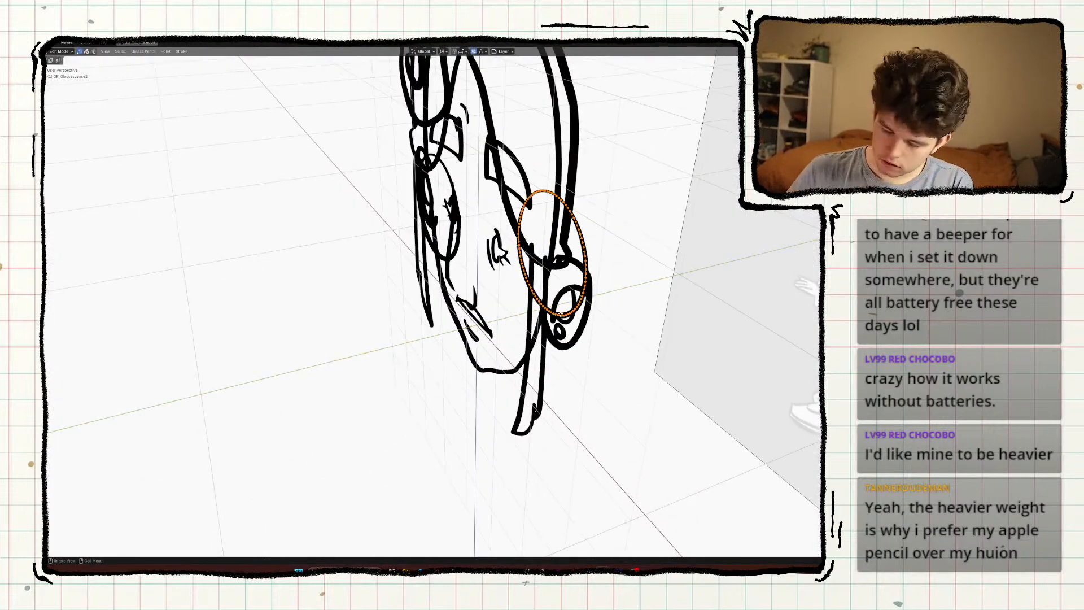
pyautogui.press('KP_3')
pyautogui.scroll(2, 694, 272)
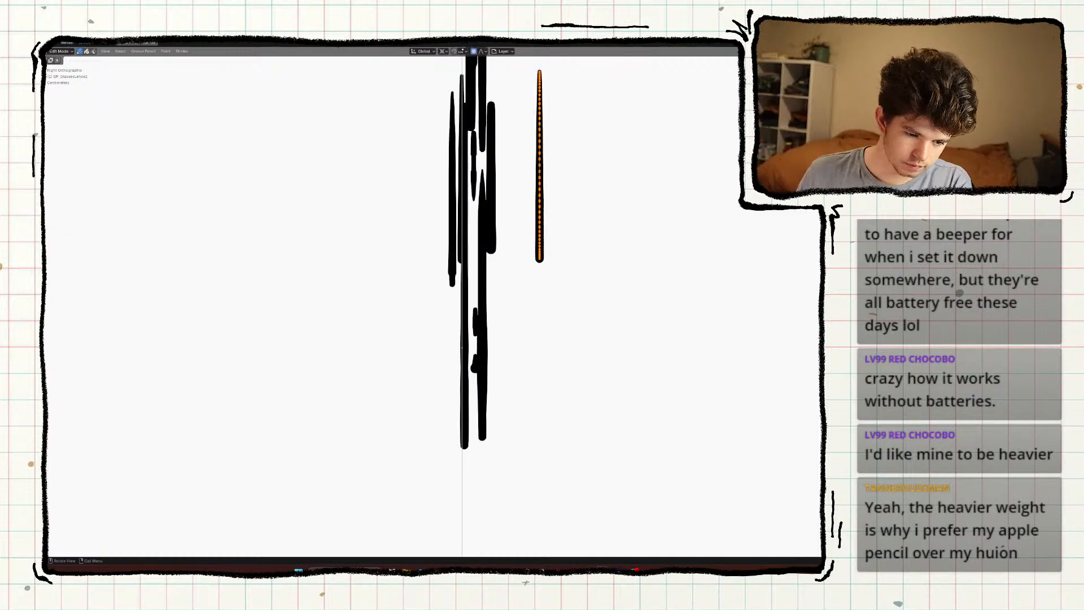
pyautogui.press('s')
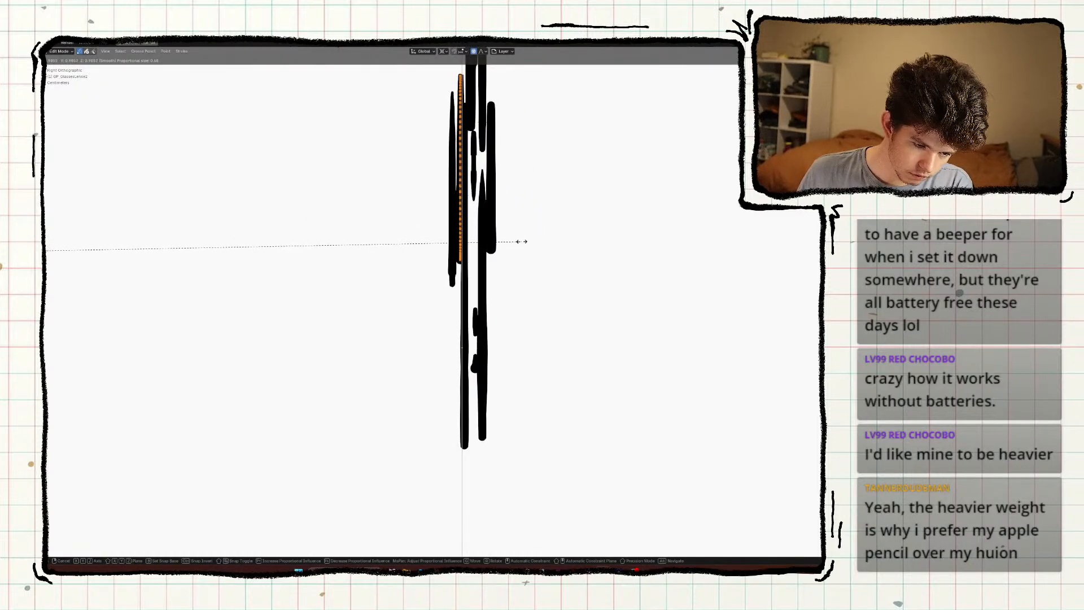
pyautogui.click(523, 241)
pyautogui.moveTo(523, 242); pyautogui.dragTo(627, 254, button='middle')
pyautogui.press('Tab')
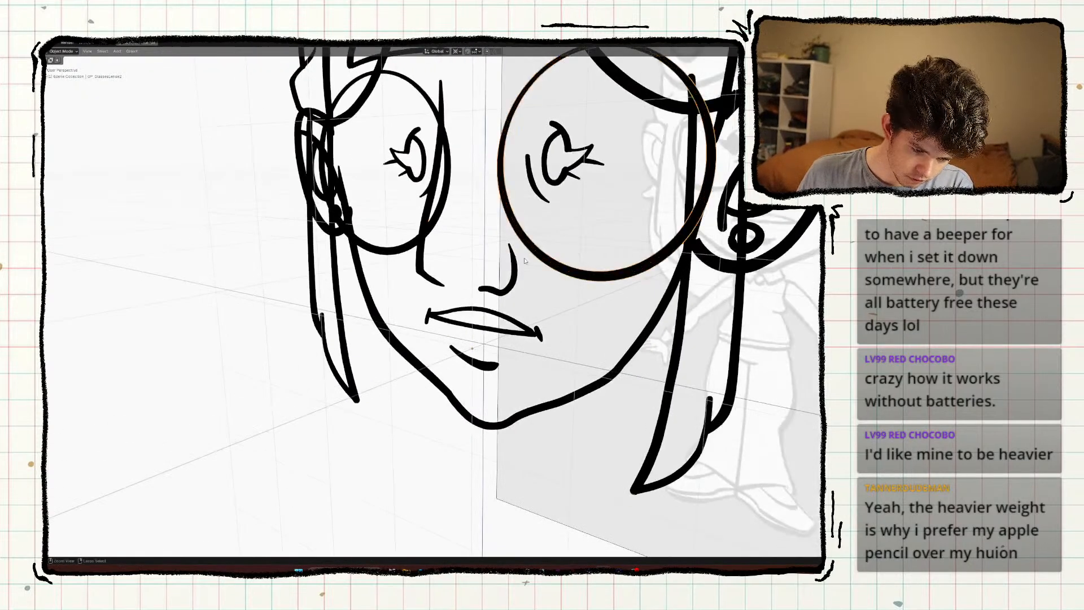
# Save the file and check both lenses against the face.
pyautogui.scroll(-5, 518, 257)
pyautogui.moveTo(503, 255)
pyautogui.mouseDown(button='middle')
pyautogui.moveTo(528, 266)
pyautogui.moveTo(515, 323)
pyautogui.moveTo(511, 299)
pyautogui.moveTo(492, 288)
pyautogui.moveTo(441, 289)
pyautogui.moveTo(486, 262)
pyautogui.moveTo(464, 263)
pyautogui.moveTo(519, 264)
pyautogui.moveTo(498, 261)
pyautogui.moveTo(490, 236)
pyautogui.mouseUp(button='middle')
pyautogui.hotkey('ctrl', 's')
pyautogui.scroll(5, 485, 262)
pyautogui.scroll(-4, 519, 265)
pyautogui.click(496, 236)
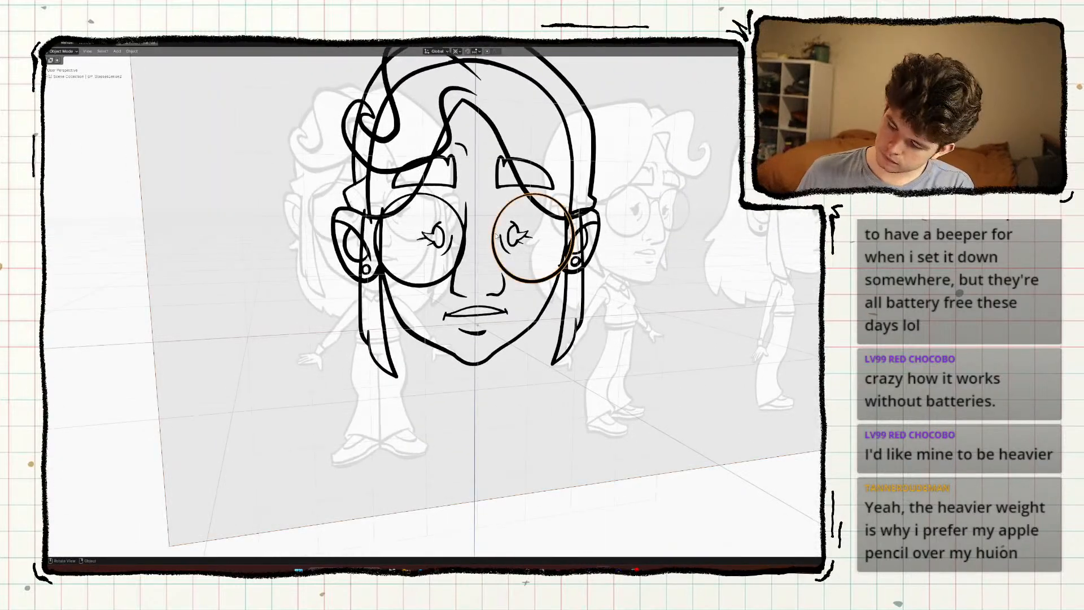
# Duplicate the second lens in the camera view and delete the copy's strokes to leave an empty Grease Pencil object.
pyautogui.press('KP_0')
pyautogui.scroll(4, 503, 243)
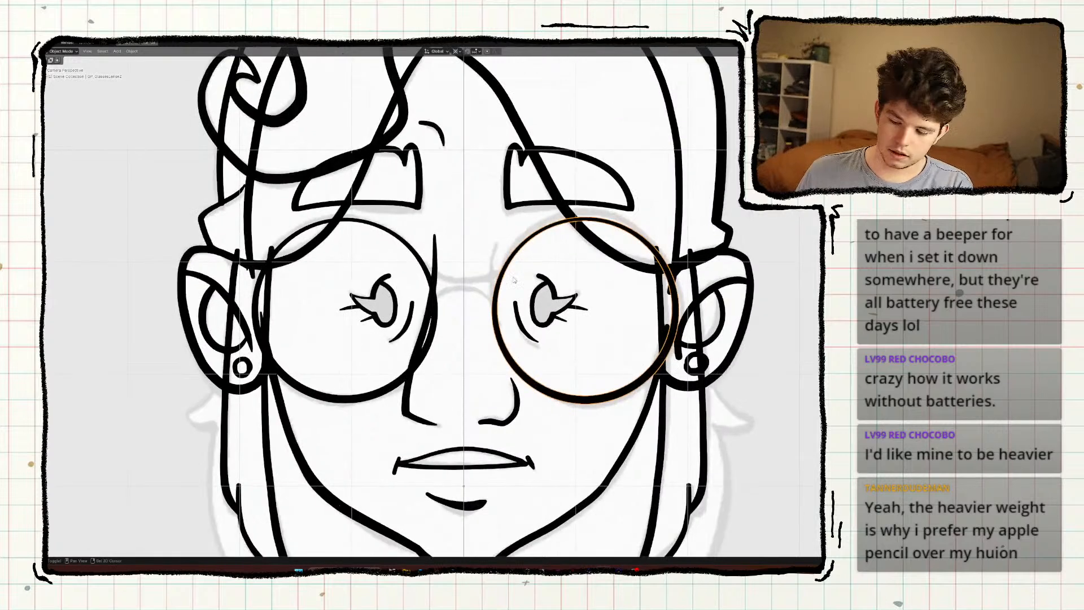
pyautogui.hotkey('shift', 'd')
pyautogui.rightClick(500, 237)
pyautogui.press('Tab')
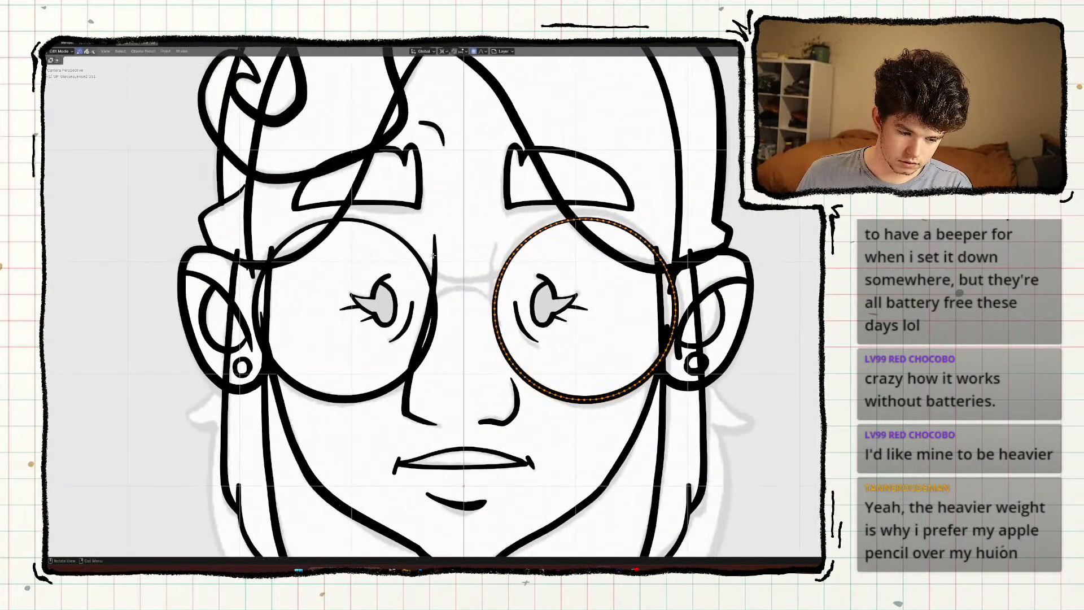
pyautogui.press('Tab')
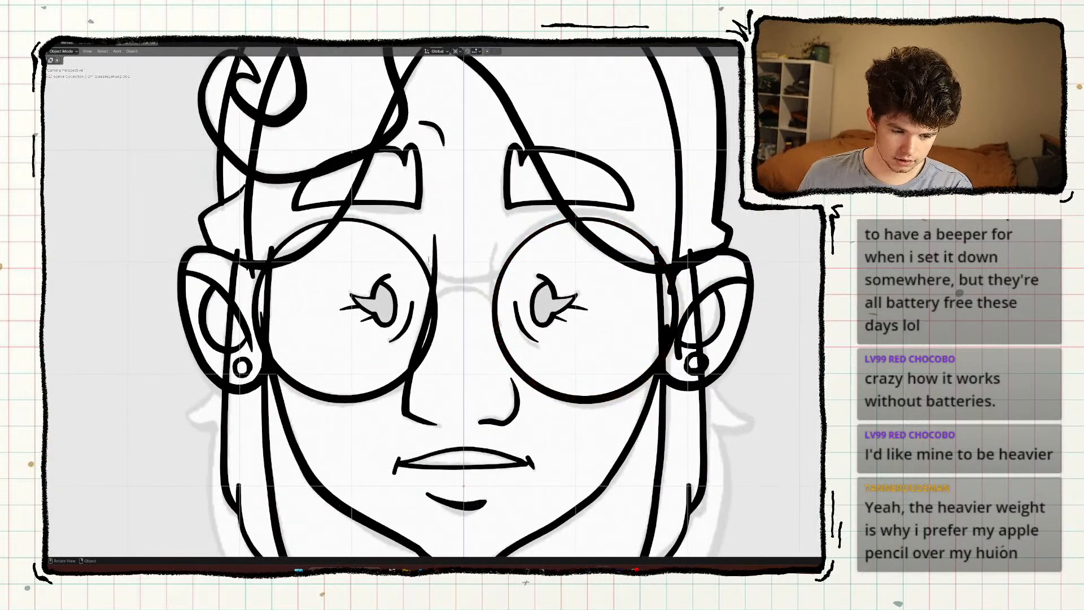
# Rename the emptied Grease Pencil object as GP_GlassesBridge.
pyautogui.press('F2')
pyautogui.click(435, 259)
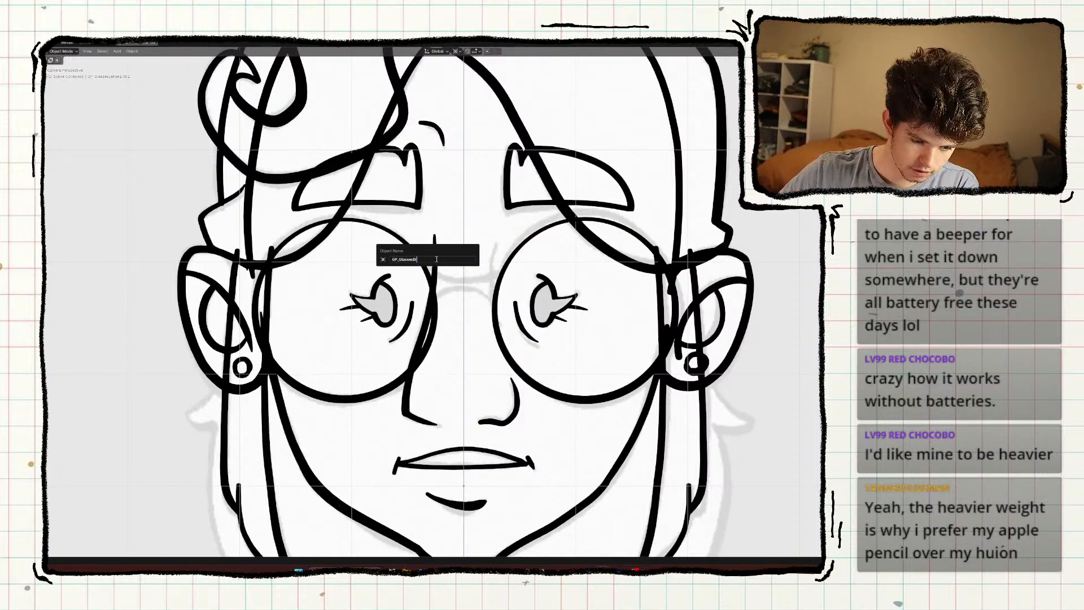
pyautogui.write('Bridge')
pyautogui.press('Return')
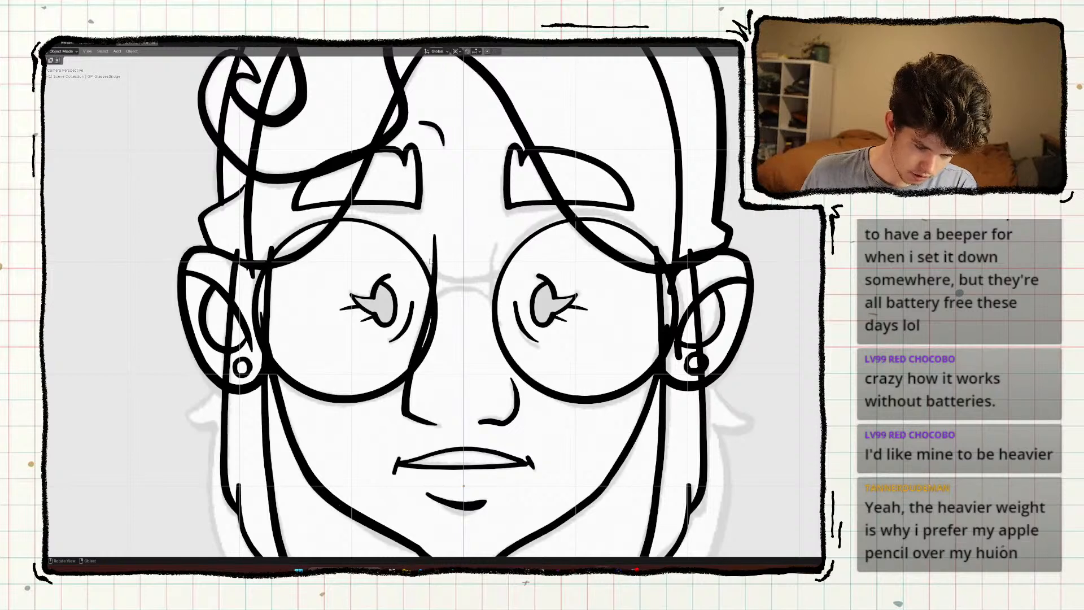
# In Draw Mode, draw the upper curve of the glasses bridge from one lens to the other over the nose.
pyautogui.hotkey('ctrl', 'Tab')
pyautogui.scroll(3, 451, 263)
pyautogui.keyDown('shift'); pyautogui.moveTo(462, 264); pyautogui.dragTo(464, 293, button='middle'); pyautogui.keyUp('shift')
pyautogui.scroll(3, 464, 293)
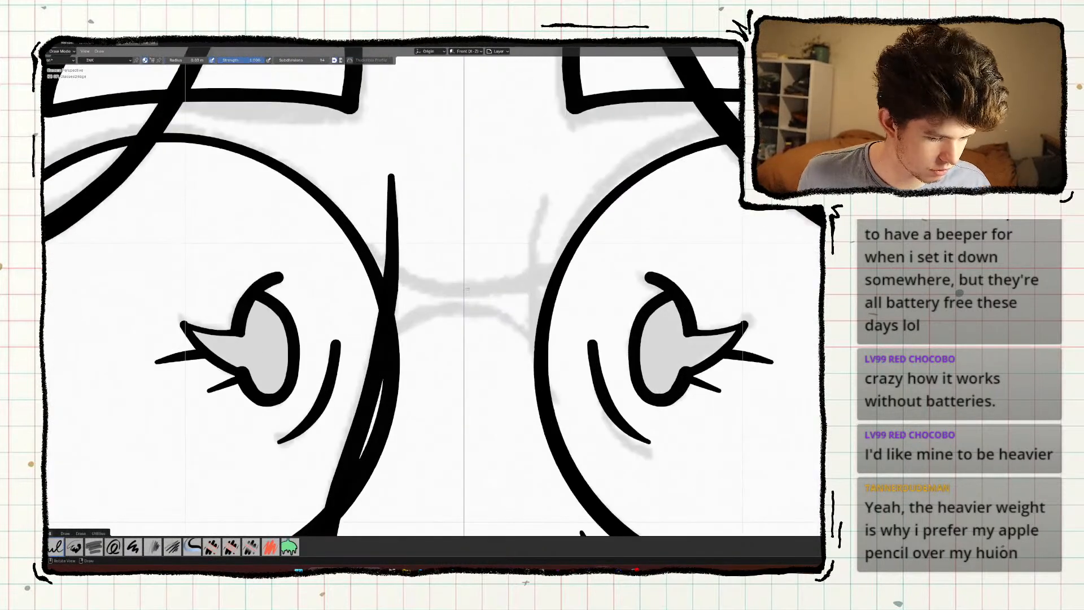
pyautogui.press('d')
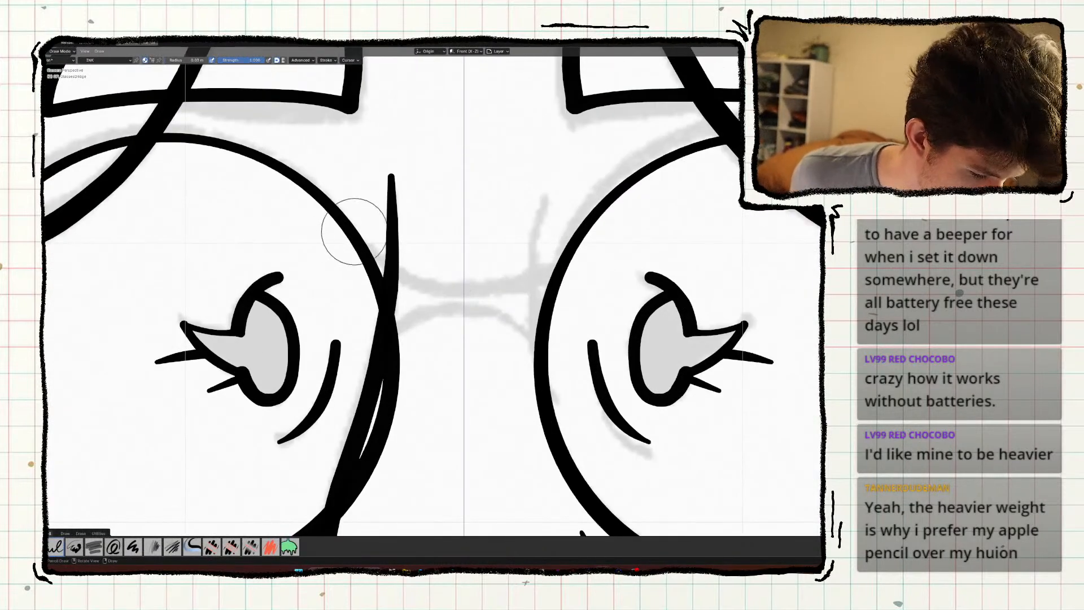
pyautogui.moveTo(352, 230)
pyautogui.mouseDown()
pyautogui.moveTo(389, 265)
pyautogui.moveTo(543, 265)
pyautogui.moveTo(568, 244)
pyautogui.mouseUp()
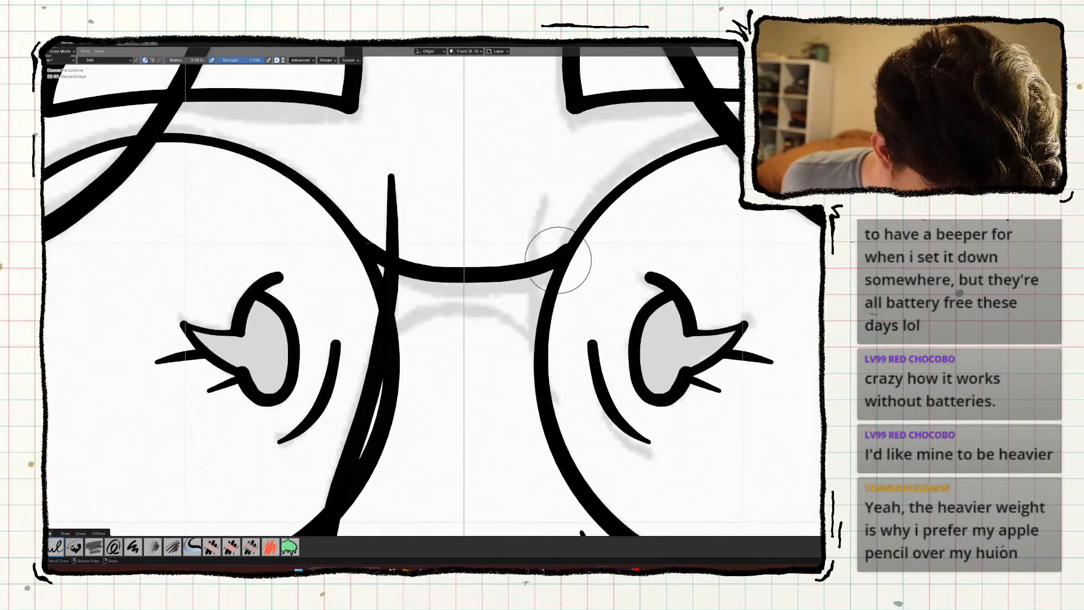
pyautogui.moveTo(395, 329)
pyautogui.mouseDown()
pyautogui.moveTo(509, 307)
pyautogui.moveTo(539, 341)
pyautogui.mouseUp()
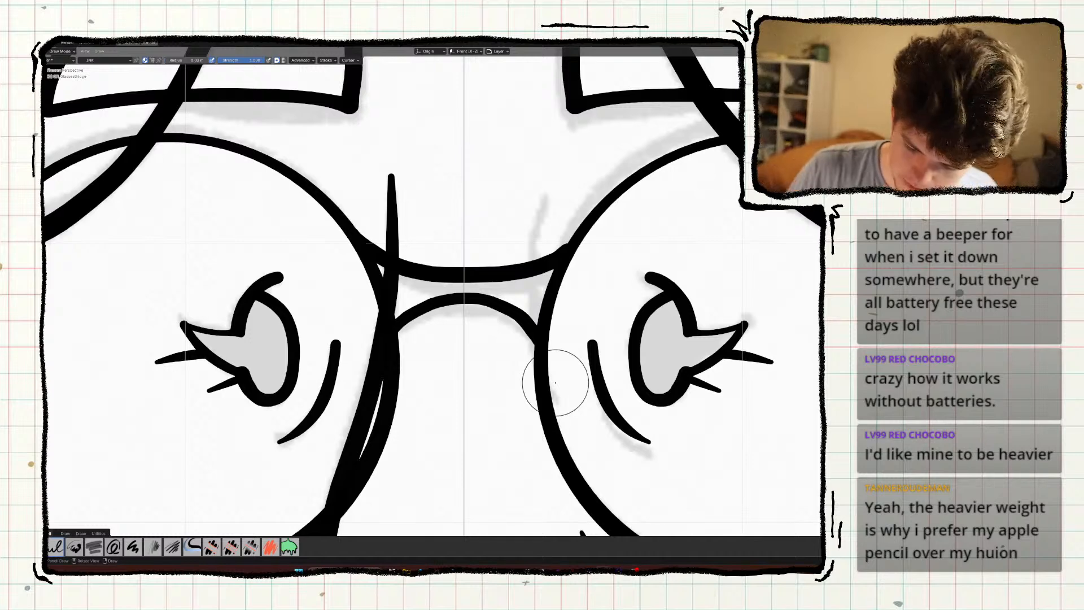
pyautogui.hotkey('ctrl', 'z')
pyautogui.moveTo(394, 342)
pyautogui.mouseDown()
pyautogui.moveTo(461, 311)
pyautogui.moveTo(533, 364)
pyautogui.mouseUp()
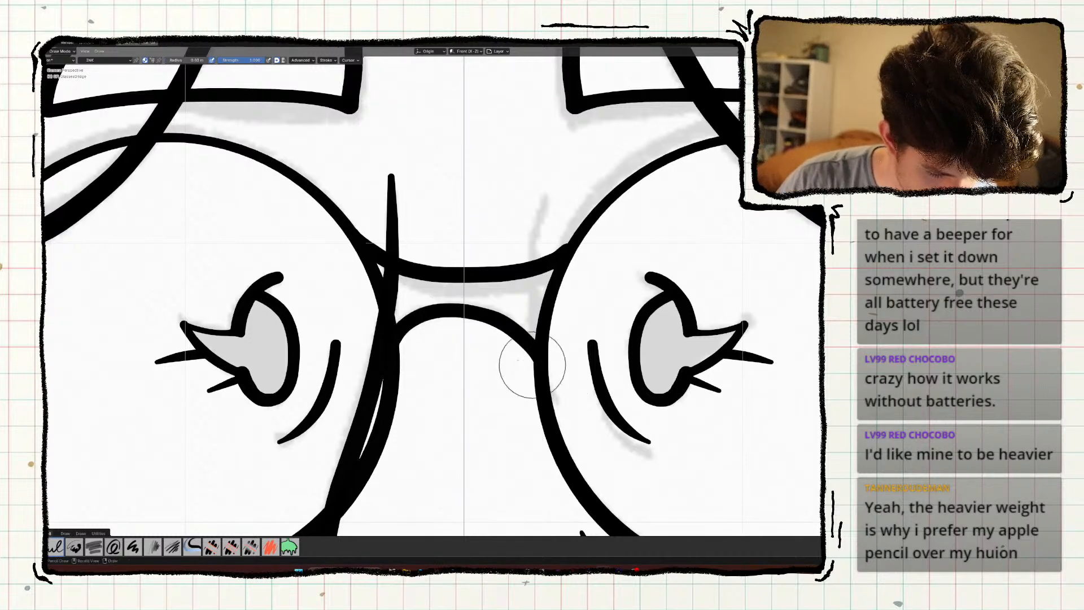
pyautogui.hotkey('ctrl', 'z')
# Draw the arched lower curve of the glasses bridge between the lenses and return to Object Mode.
pyautogui.moveTo(395, 312); pyautogui.dragTo(545, 333)
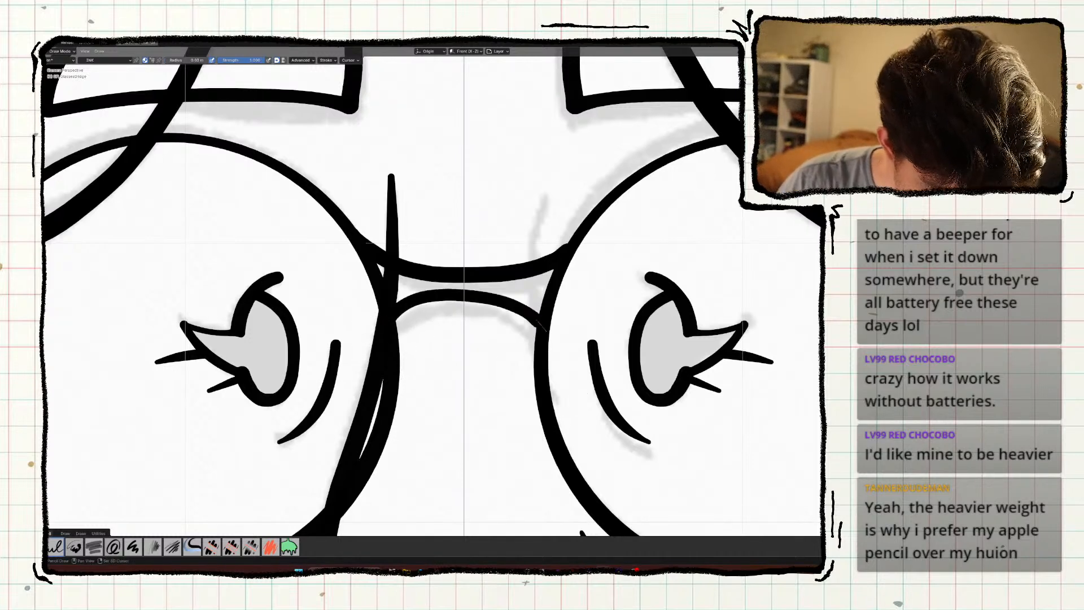
pyautogui.hotkey('ctrl', 'Tab')
pyautogui.click(493, 315)
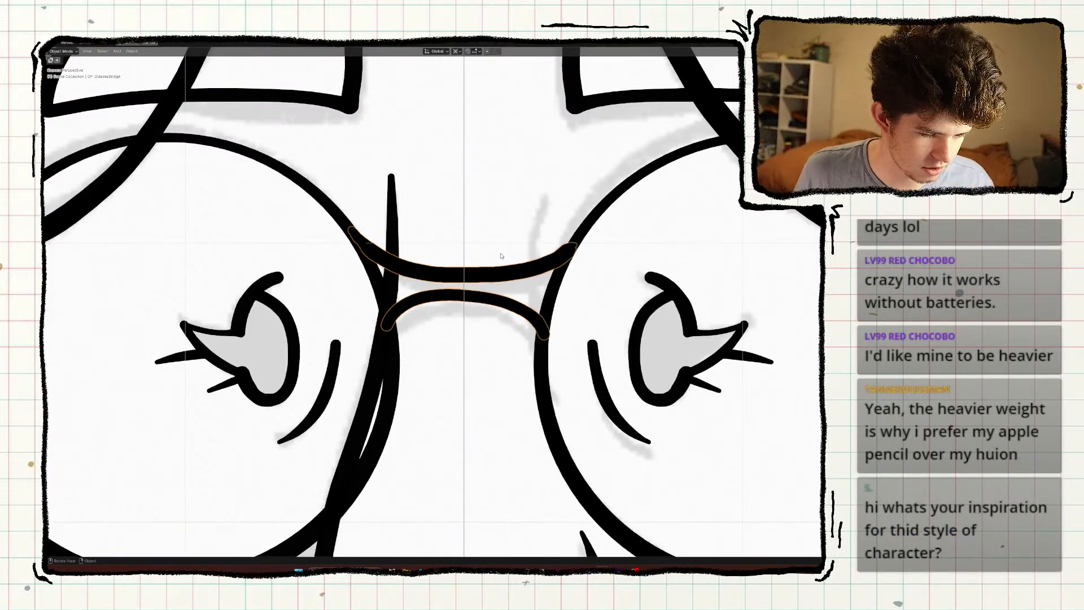
# Scale the glasses bridge toward the camera so that it sits at the depth of the lenses, and return to the camera view.
pyautogui.moveTo(500, 256); pyautogui.dragTo(451, 194, button='middle')
pyautogui.scroll(10, 457, 230)
pyautogui.scroll(-3, 450, 194)
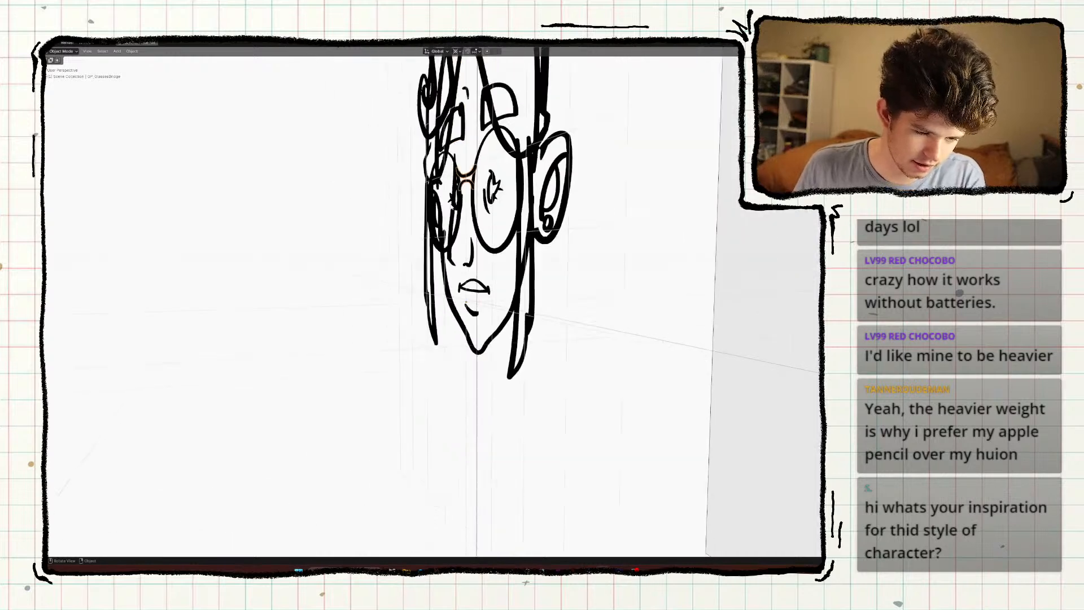
pyautogui.scroll(3, 449, 204)
pyautogui.moveTo(472, 151); pyautogui.dragTo(433, 176, button='middle')
pyautogui.press('s')
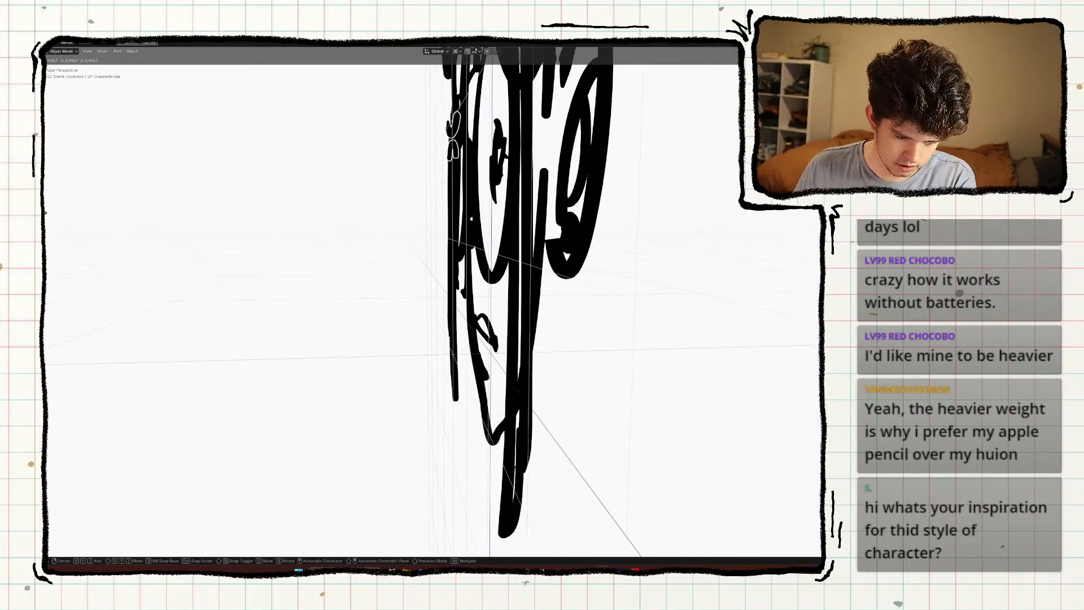
pyautogui.click(291, 230)
pyautogui.moveTo(291, 230)
pyautogui.mouseDown(button='middle')
pyautogui.moveTo(396, 242)
pyautogui.moveTo(512, 215)
pyautogui.moveTo(528, 199)
pyautogui.mouseUp(button='middle')
pyautogui.rightClick(395, 241)
pyautogui.press('KP_0')
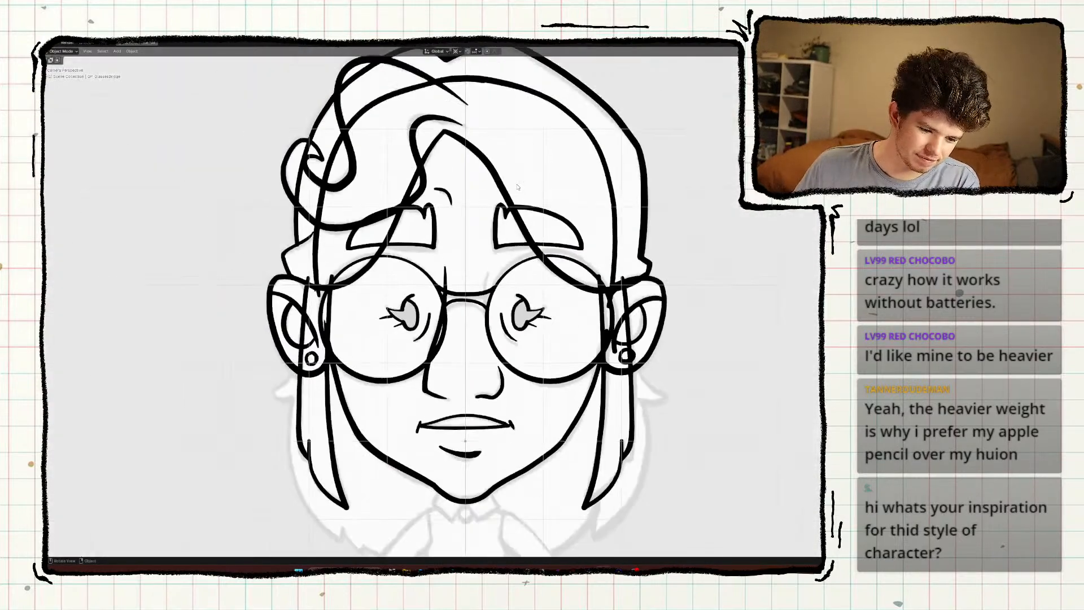
# Examine the traced head with its glasses against the reference sheet from the camera view and from an orbited angle.
pyautogui.scroll(-4, 509, 257)
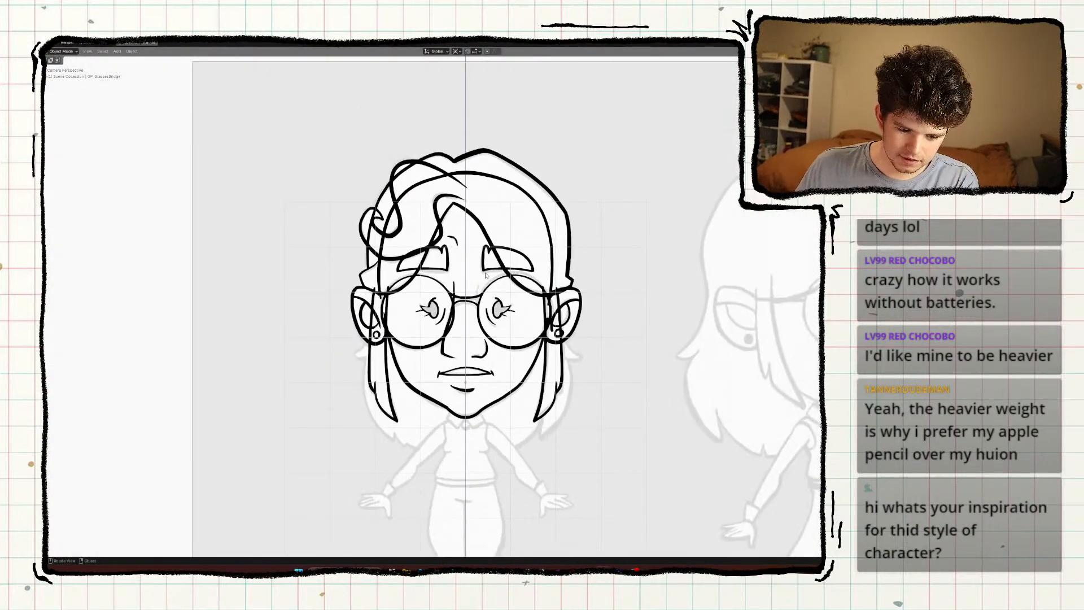
pyautogui.scroll(-3, 486, 275)
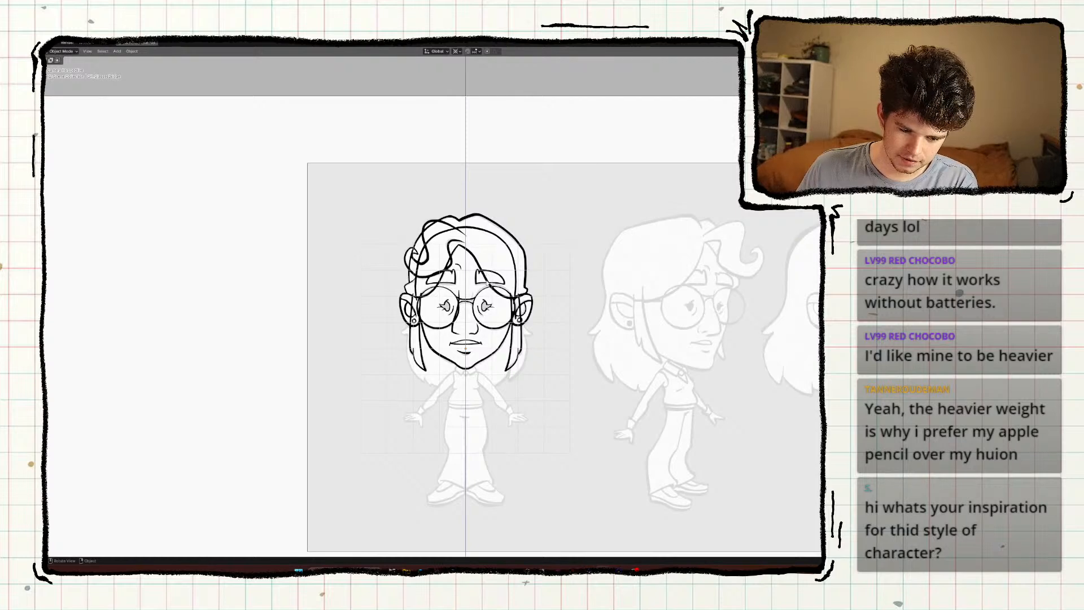
pyautogui.scroll(5, 487, 284)
pyautogui.keyDown('shift'); pyautogui.moveTo(429, 365); pyautogui.dragTo(468, 298, button='middle'); pyautogui.keyUp('shift')
pyautogui.scroll(-1, 431, 345)
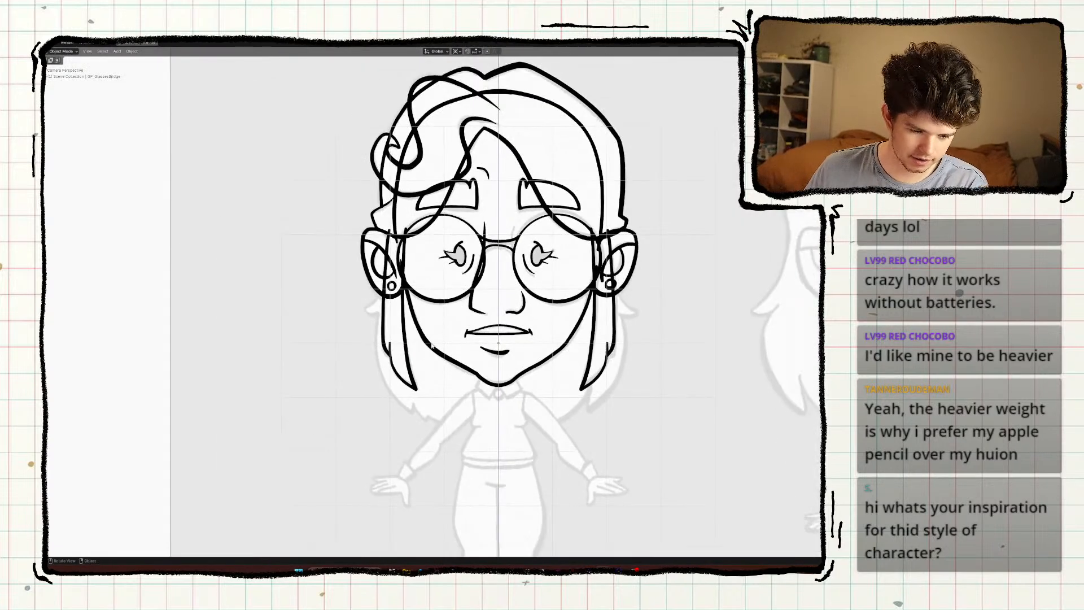
pyautogui.moveTo(557, 352); pyautogui.dragTo(482, 321, button='middle')
pyautogui.scroll(2, 481, 321)
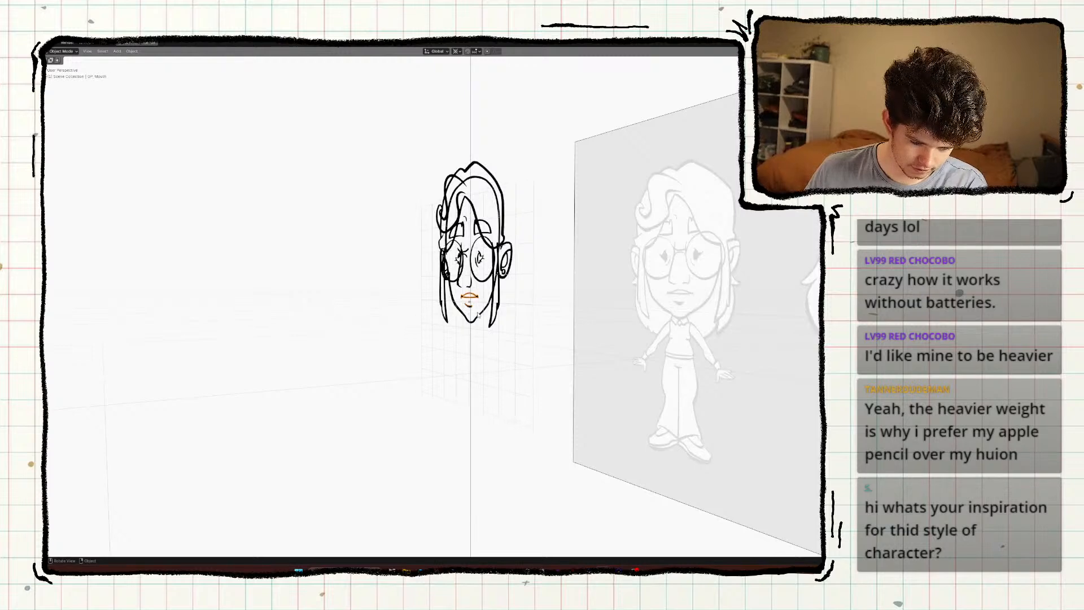
# Apply the Smooth modifier on the head outline object and save the file.
pyautogui.click(478, 313)
pyautogui.hotkey('ctrl', 'space')
pyautogui.hotkey('ctrl', 'a')
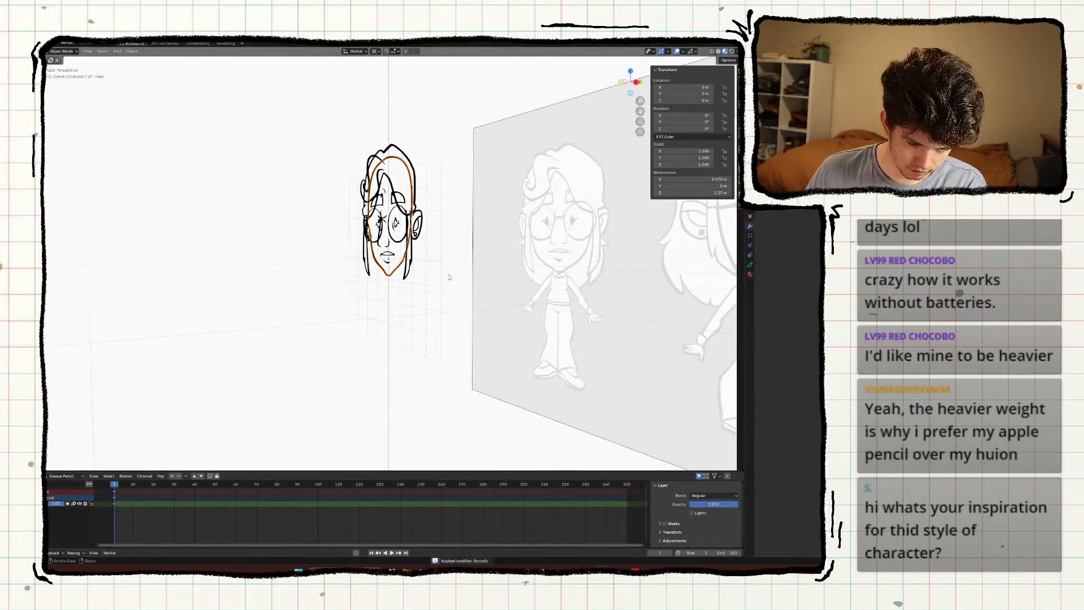
pyautogui.hotkey('ctrl', 'space')
pyautogui.hotkey('ctrl', 's')
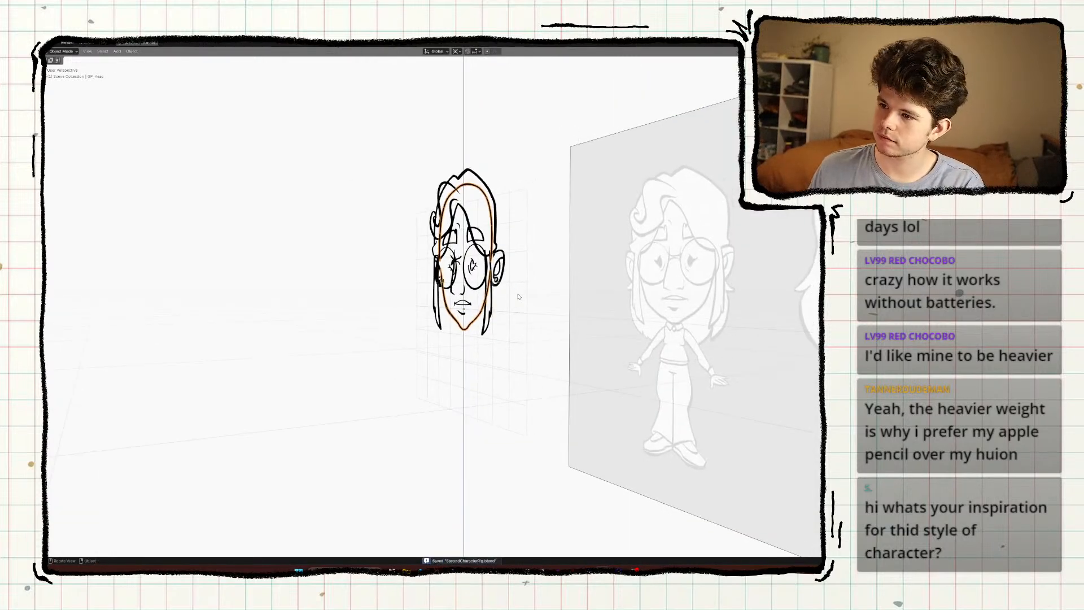
# Duplicate the head outline and move the copy along the Y axis to sit behind the head.
pyautogui.scroll(2, 519, 294)
pyautogui.keyDown('shift'); pyautogui.moveTo(519, 294); pyautogui.dragTo(556, 305, button='middle'); pyautogui.keyUp('shift')
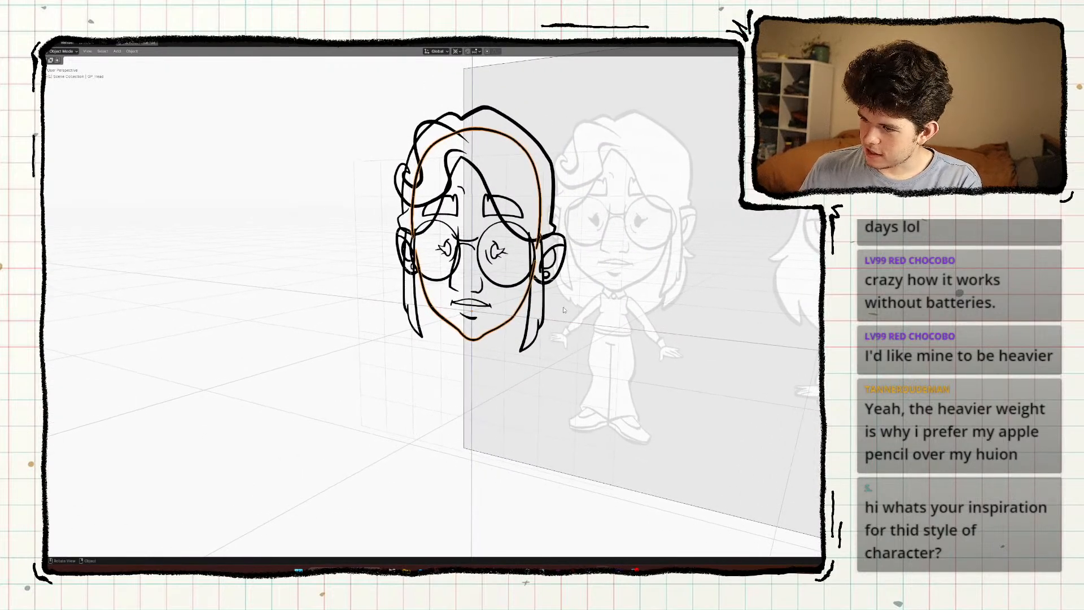
pyautogui.moveTo(543, 298); pyautogui.dragTo(500, 303, button='middle')
pyautogui.hotkey('shift', 'd')
pyautogui.press('y')
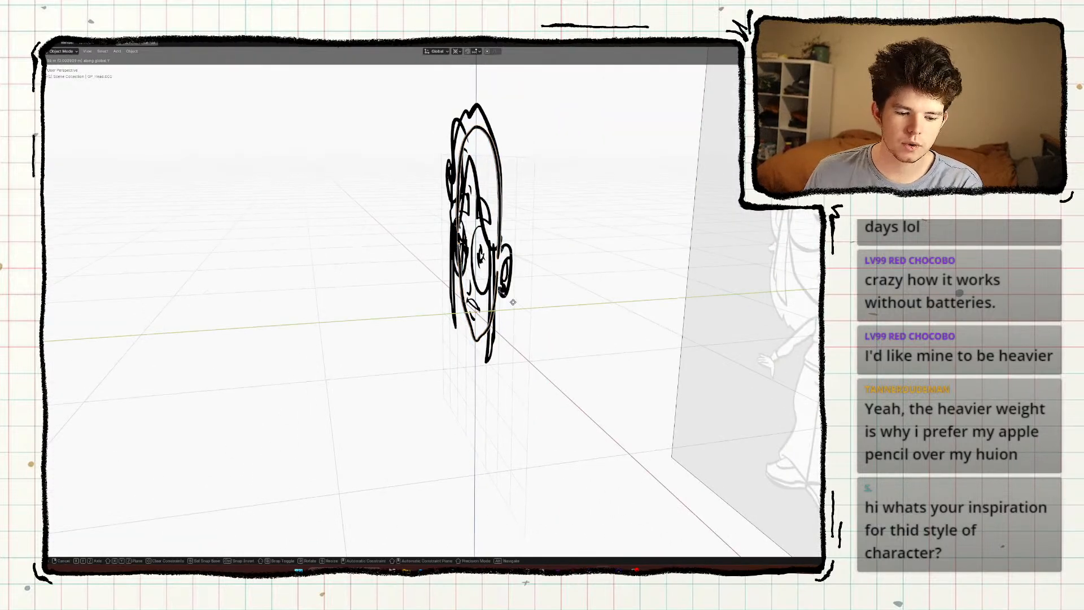
pyautogui.click(680, 297)
# Delete all strokes in the duplicated head object in Edit Mode and switch it to Draw Mode.
pyautogui.press('Tab')
pyautogui.press('a')
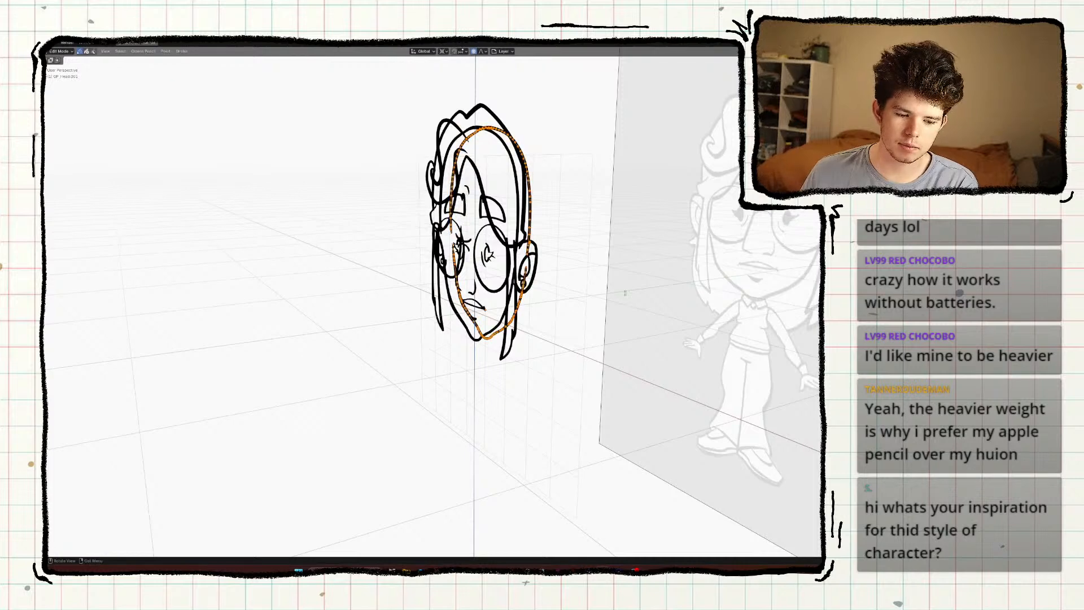
pyautogui.press('x')
pyautogui.click(625, 296)
pyautogui.hotkey('ctrl', 'Tab')
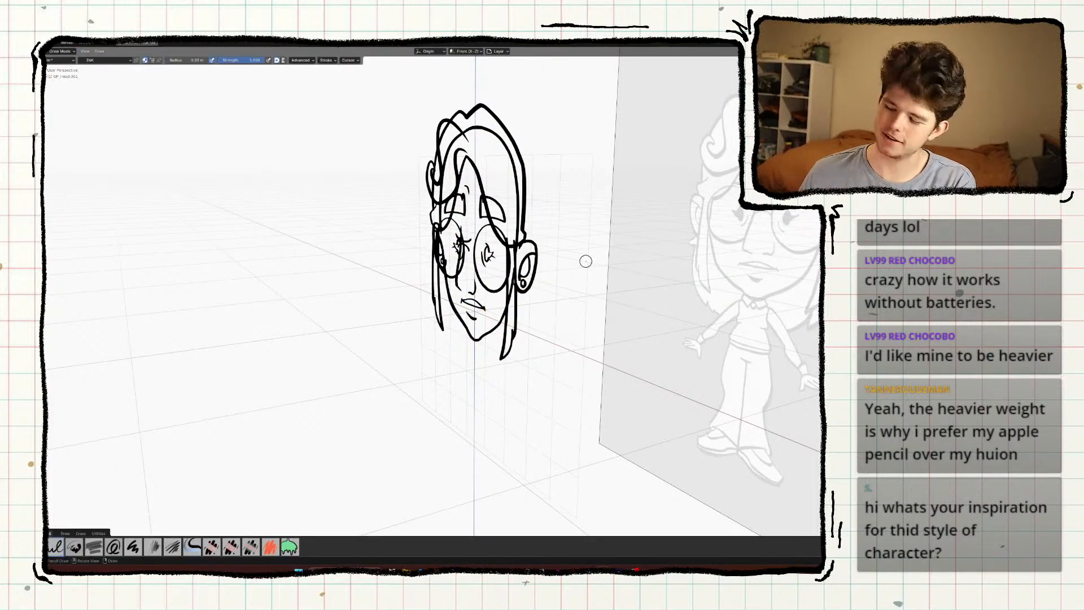
# From the camera view, trace the closed outline of the back hair with its jagged ends around the head.
pyautogui.press('KP_0')
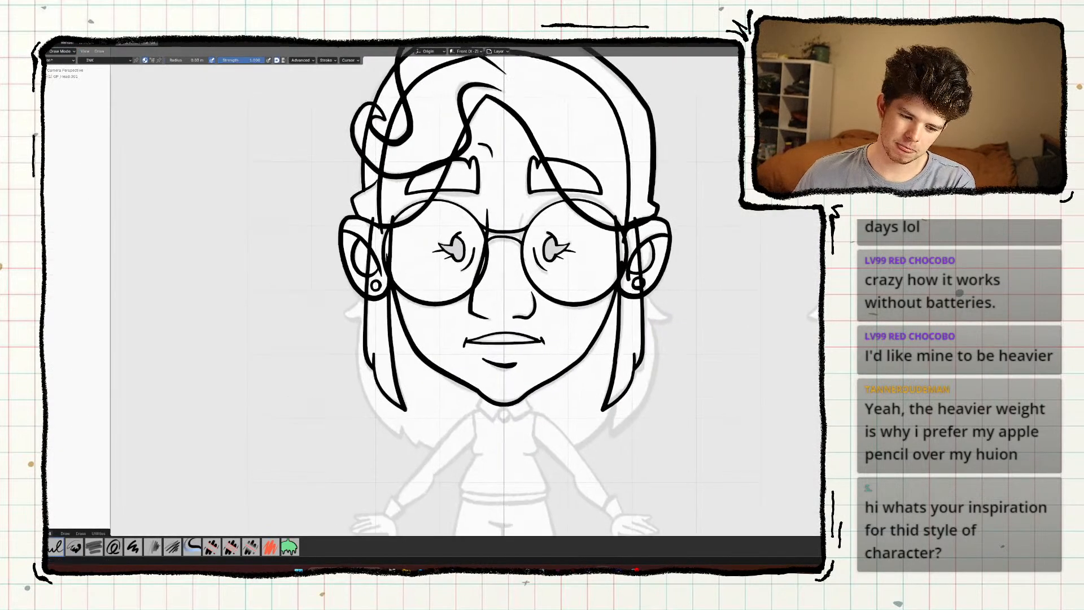
pyautogui.scroll(1, 596, 328)
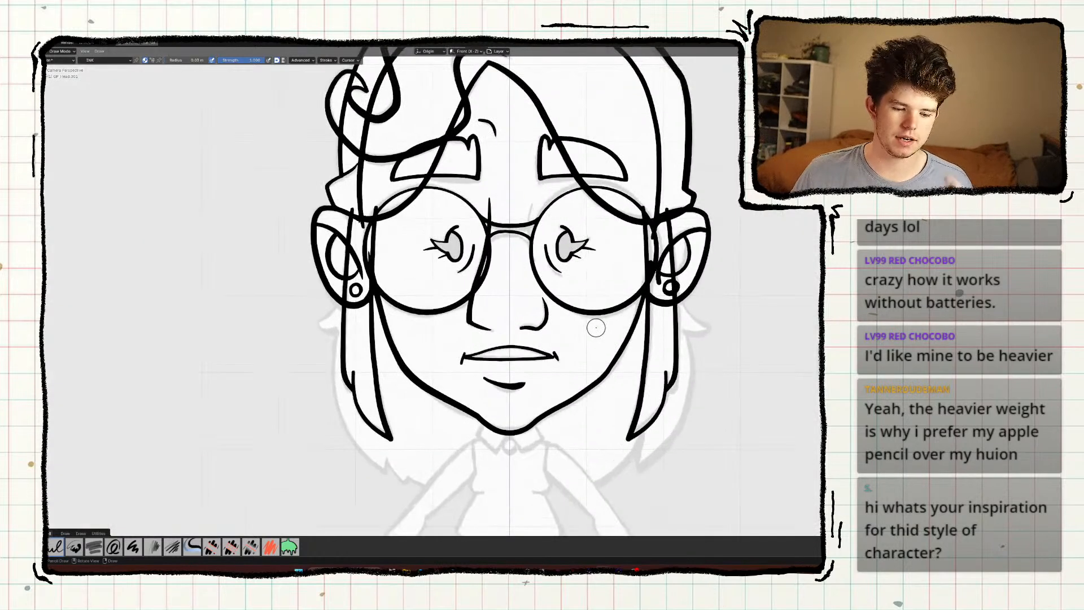
pyautogui.scroll(1, 595, 328)
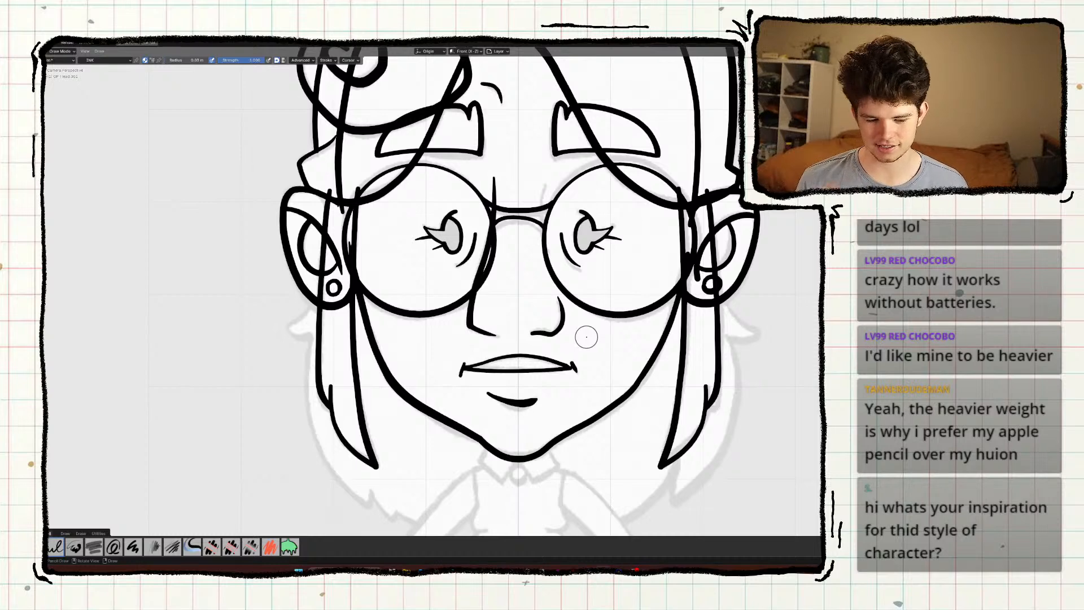
pyautogui.keyDown('shift'); pyautogui.moveTo(586, 338); pyautogui.dragTo(687, 323, button='middle'); pyautogui.keyUp('shift')
pyautogui.keyDown('ctrl'); pyautogui.moveTo(449, 254); pyautogui.dragTo(449, 315, button='middle'); pyautogui.keyUp('ctrl')
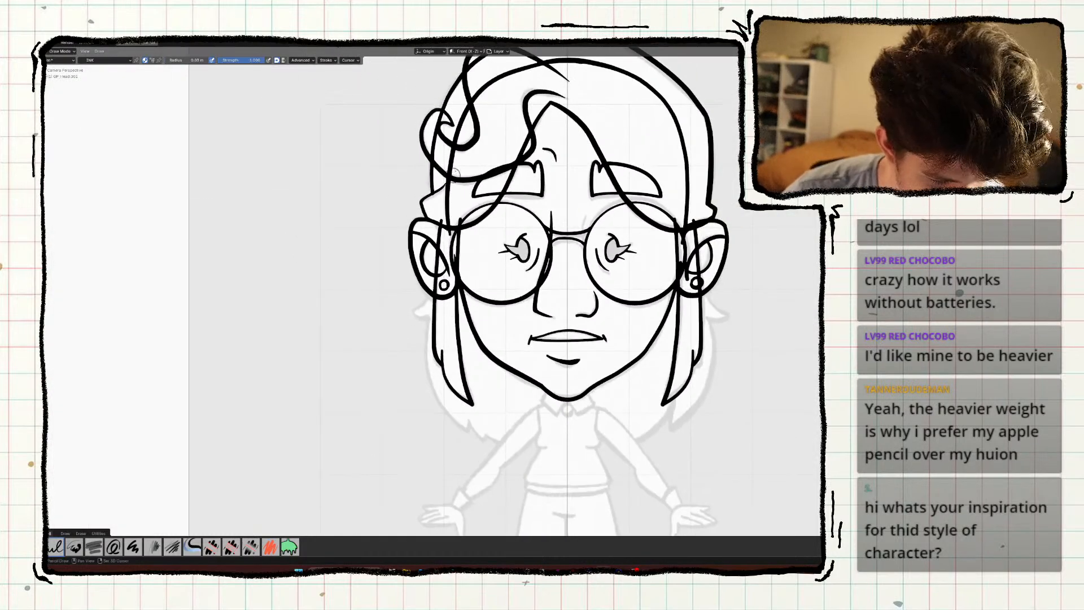
pyautogui.moveTo(562, 85)
pyautogui.mouseDown()
pyautogui.moveTo(508, 99)
pyautogui.moveTo(477, 138)
pyautogui.moveTo(442, 273)
pyautogui.moveTo(405, 312)
pyautogui.moveTo(436, 316)
pyautogui.moveTo(424, 369)
pyautogui.moveTo(461, 426)
pyautogui.moveTo(461, 446)
pyautogui.moveTo(487, 404)
pyautogui.moveTo(489, 442)
pyautogui.moveTo(516, 455)
pyautogui.moveTo(529, 430)
pyautogui.moveTo(537, 458)
pyautogui.moveTo(567, 466)
pyautogui.moveTo(608, 455)
pyautogui.moveTo(671, 406)
pyautogui.moveTo(679, 421)
pyautogui.moveTo(705, 379)
pyautogui.moveTo(714, 334)
pyautogui.moveTo(721, 343)
pyautogui.moveTo(718, 310)
pyautogui.moveTo(687, 259)
pyautogui.moveTo(655, 136)
pyautogui.moveTo(610, 99)
pyautogui.moveTo(522, 78)
pyautogui.mouseUp()
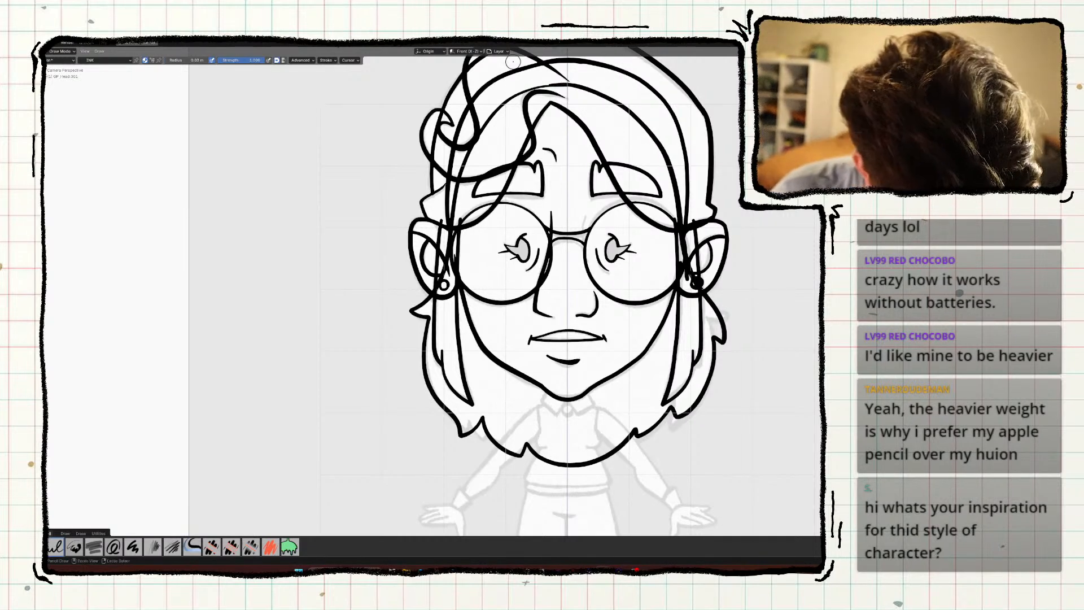
# Enlarge the sculpt brush for the back hair outline in Sculpt Mode and return to Object Mode.
pyautogui.hotkey('ctrl', 'Tab')
pyautogui.click(514, 125)
pyautogui.press('f')
pyautogui.click(639, 143)
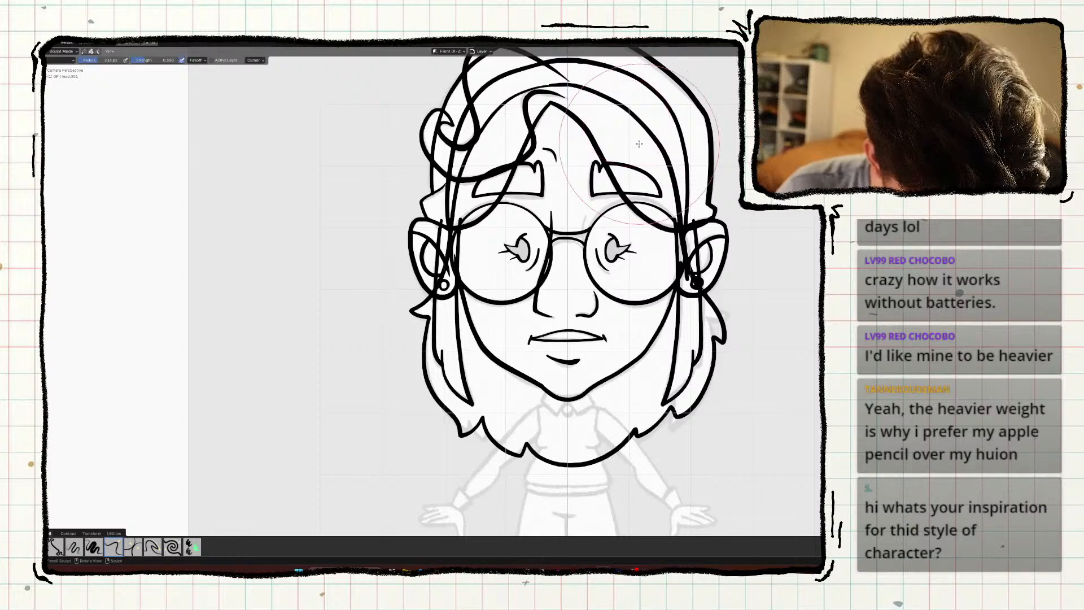
pyautogui.press('capslock')
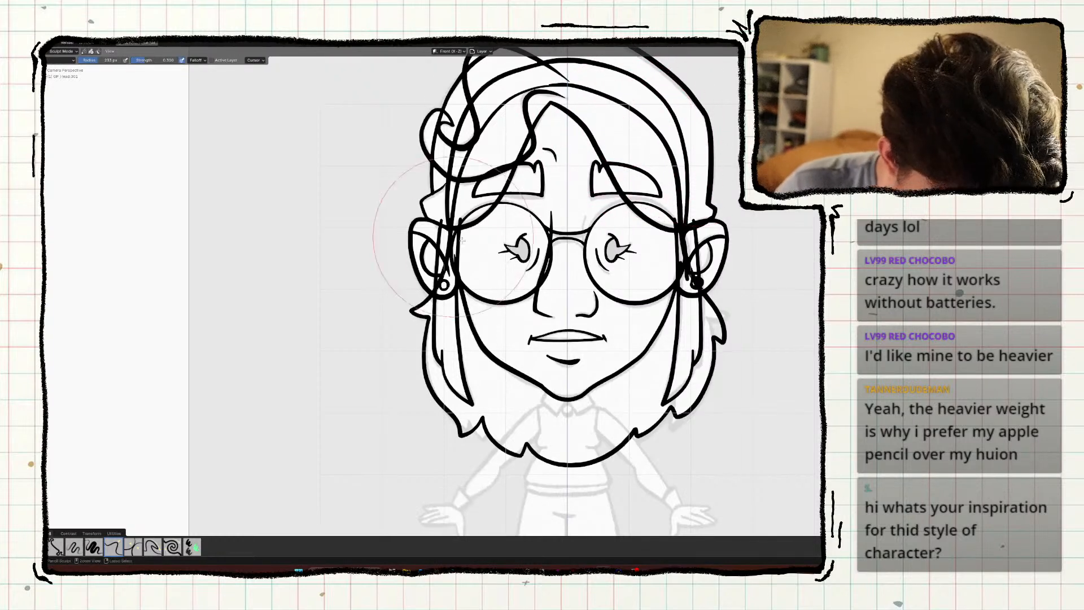
pyautogui.hotkey('ctrl', 'Tab')
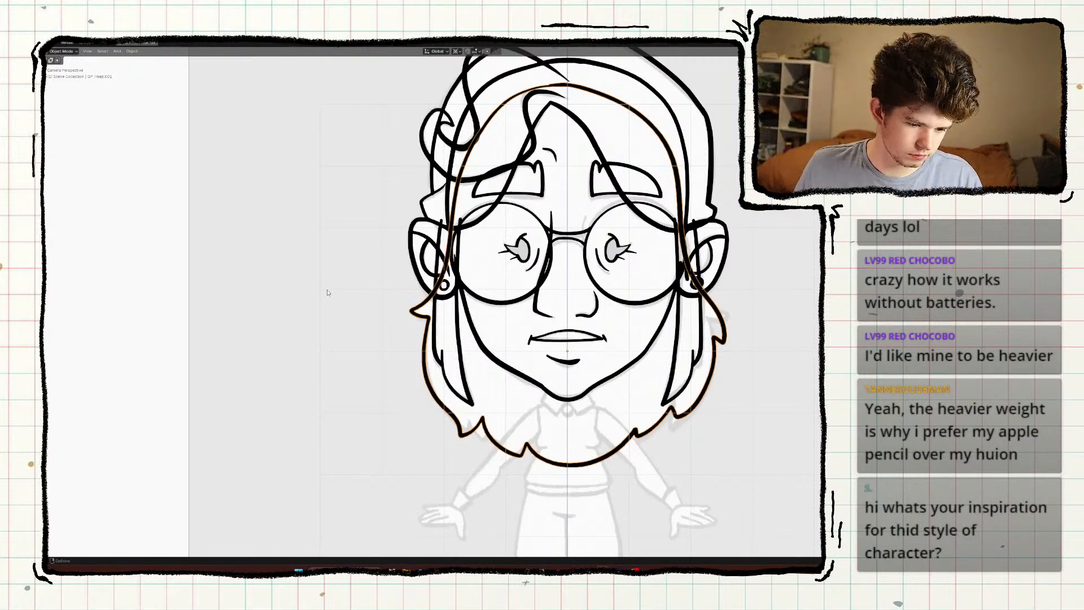
# Rename the back hair object to GP_HairBack.
pyautogui.press('1')
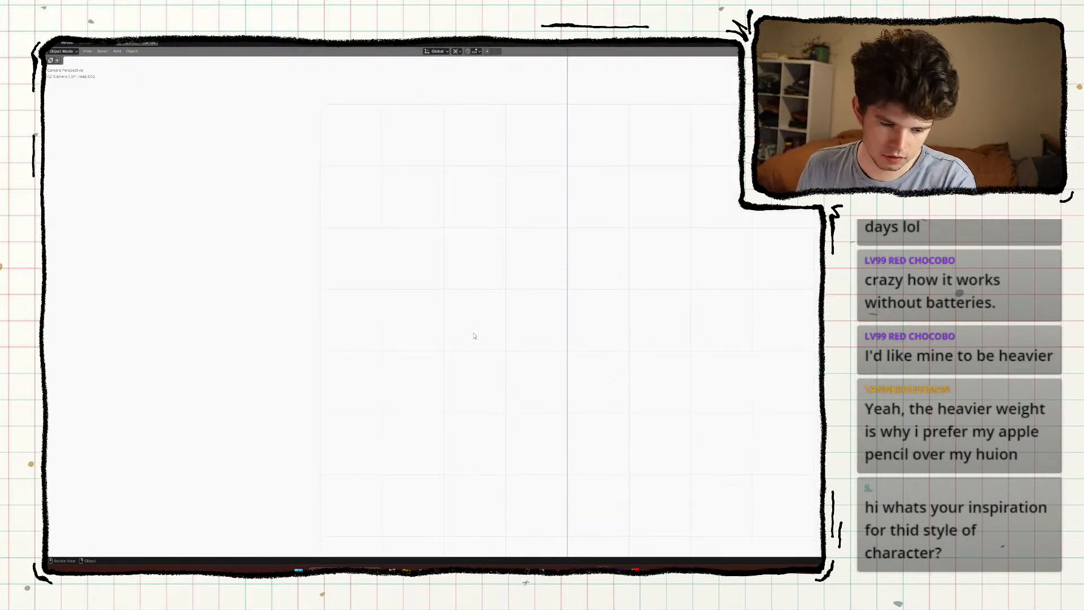
pyautogui.press('2')
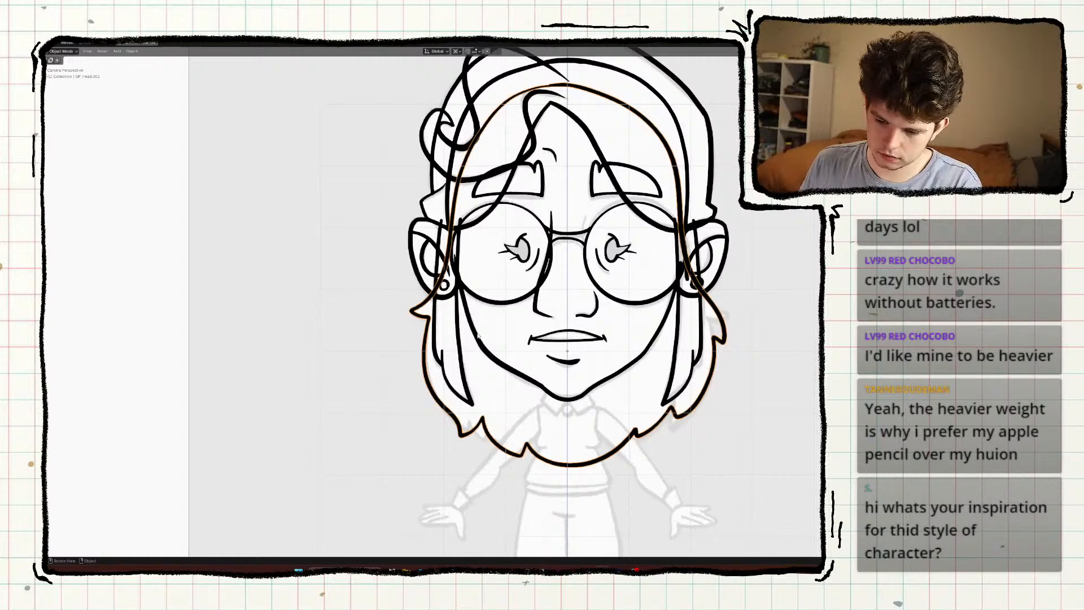
pyautogui.press('F2')
pyautogui.write('gp_')
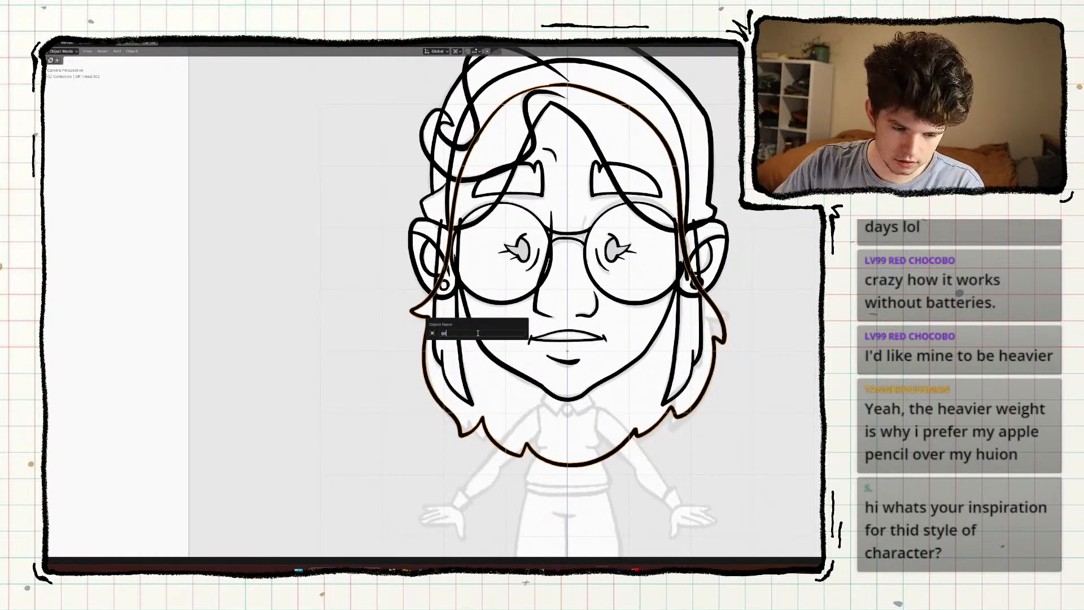
pyautogui.press('capslock')
pyautogui.write('g')
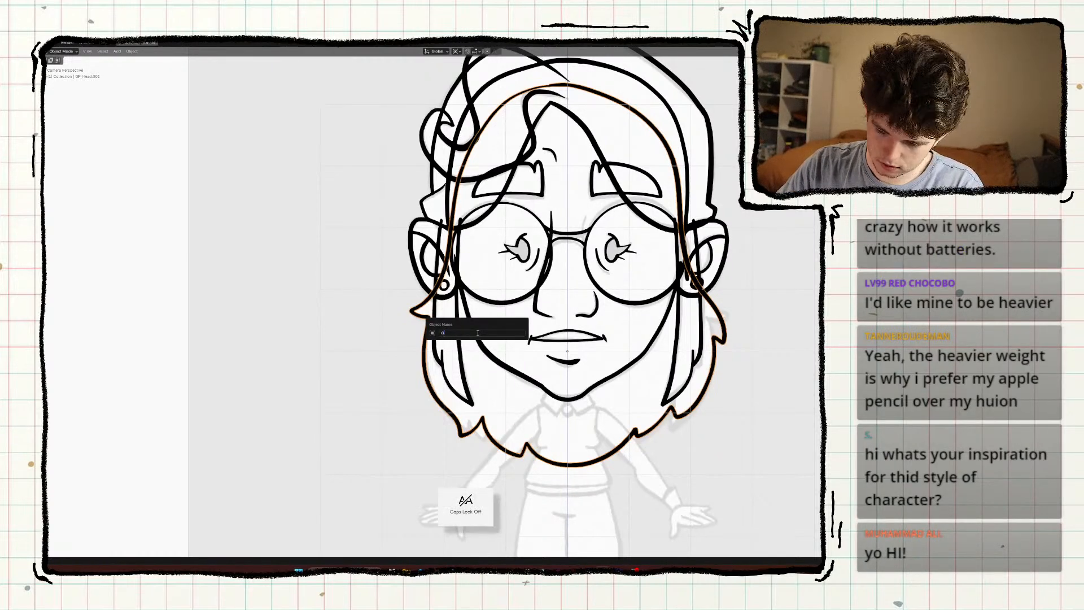
pyautogui.write('P_HairBack')
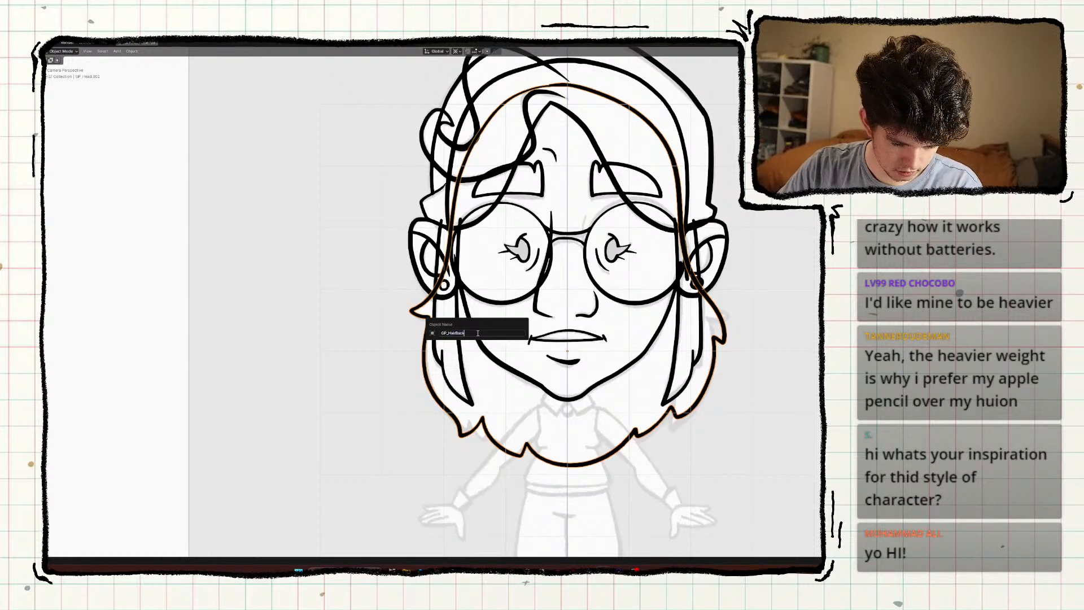
pyautogui.press('Return')
# Move the back hair along the Y axis to its depth behind the head and apply its transforms.
pyautogui.moveTo(518, 296)
pyautogui.mouseDown(button='middle')
pyautogui.moveTo(463, 282)
pyautogui.moveTo(540, 265)
pyautogui.moveTo(542, 279)
pyautogui.moveTo(526, 255)
pyautogui.moveTo(503, 272)
pyautogui.moveTo(577, 285)
pyautogui.moveTo(472, 278)
pyautogui.moveTo(516, 288)
pyautogui.moveTo(514, 273)
pyautogui.mouseUp(button='middle')
pyautogui.press('g')
pyautogui.press('y')
pyautogui.click(459, 282)
pyautogui.hotkey('ctrl', 'a')
pyautogui.press('a')
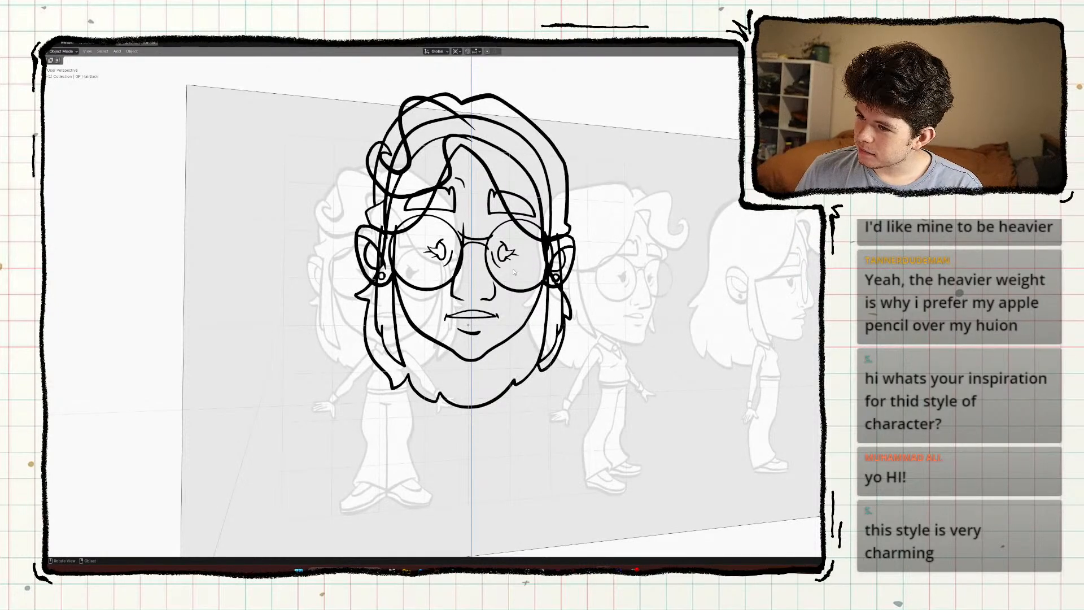
# Examine the head with its back hair from orbited angles and against the reference sheet in the camera view.
pyautogui.moveTo(514, 272); pyautogui.dragTo(514, 272, button='middle')
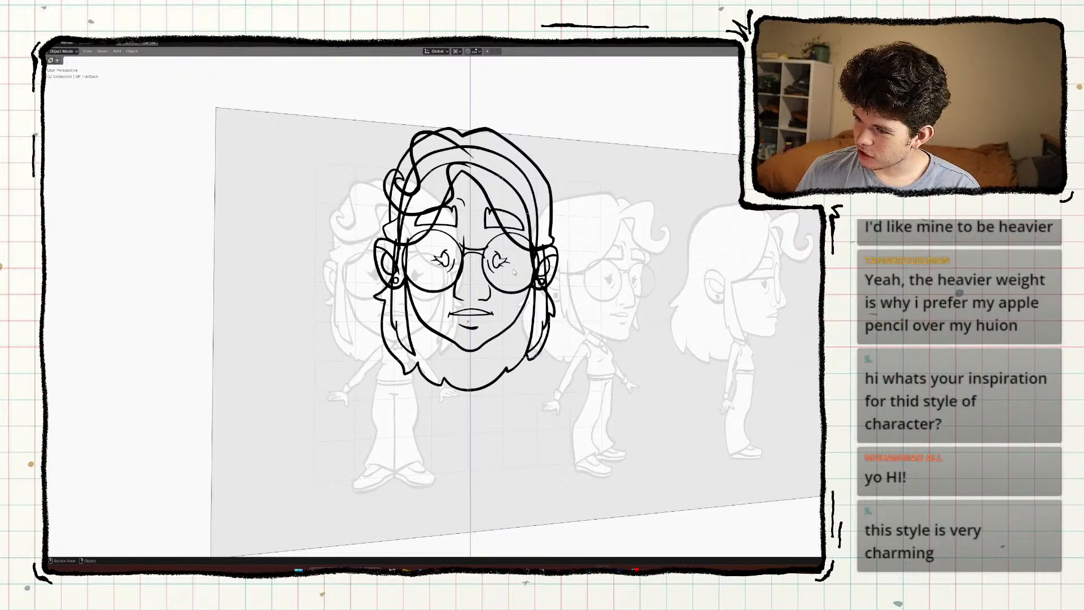
pyautogui.moveTo(512, 275); pyautogui.dragTo(498, 275, button='middle')
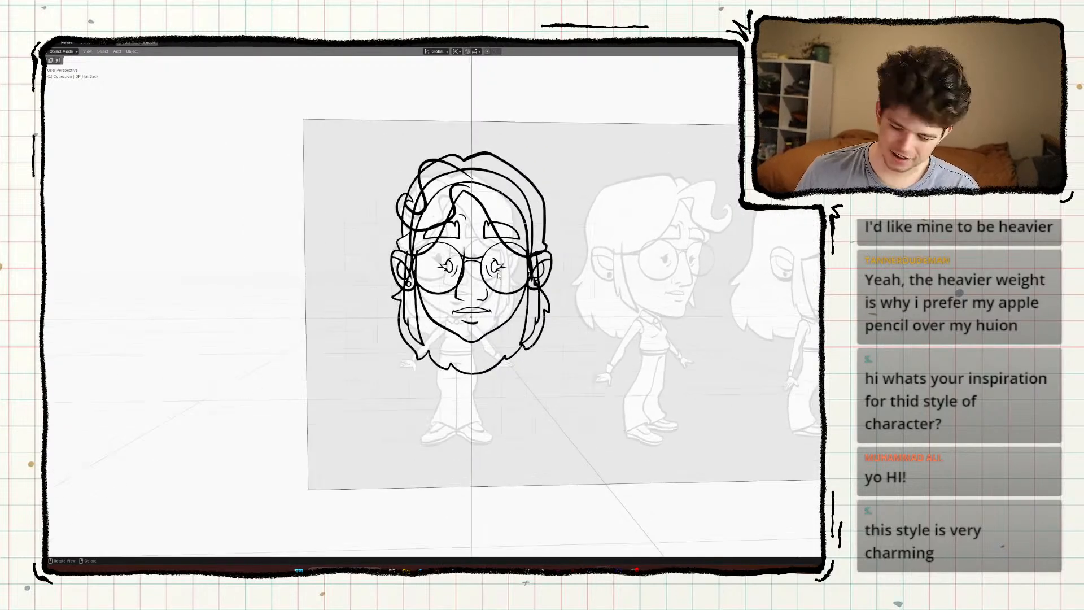
pyautogui.press('KP_0')
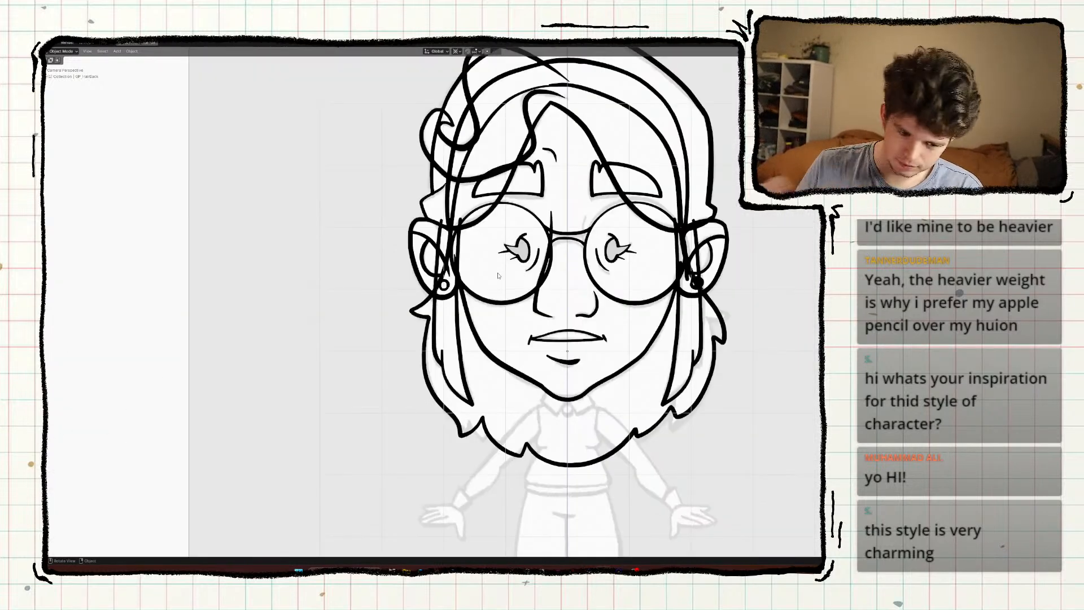
pyautogui.scroll(-2, 497, 273)
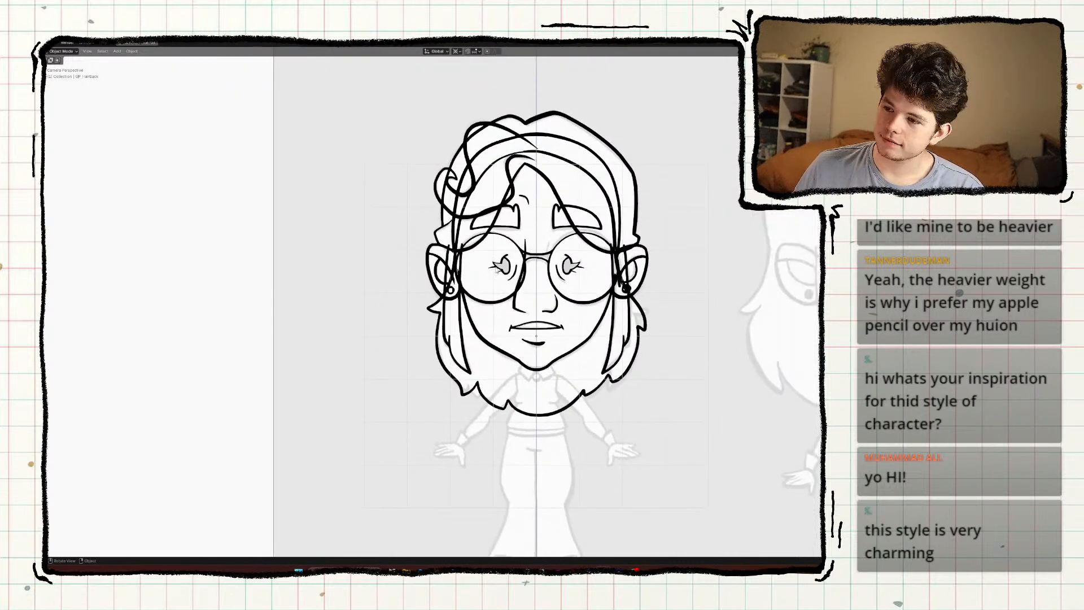
pyautogui.scroll(3, 497, 270)
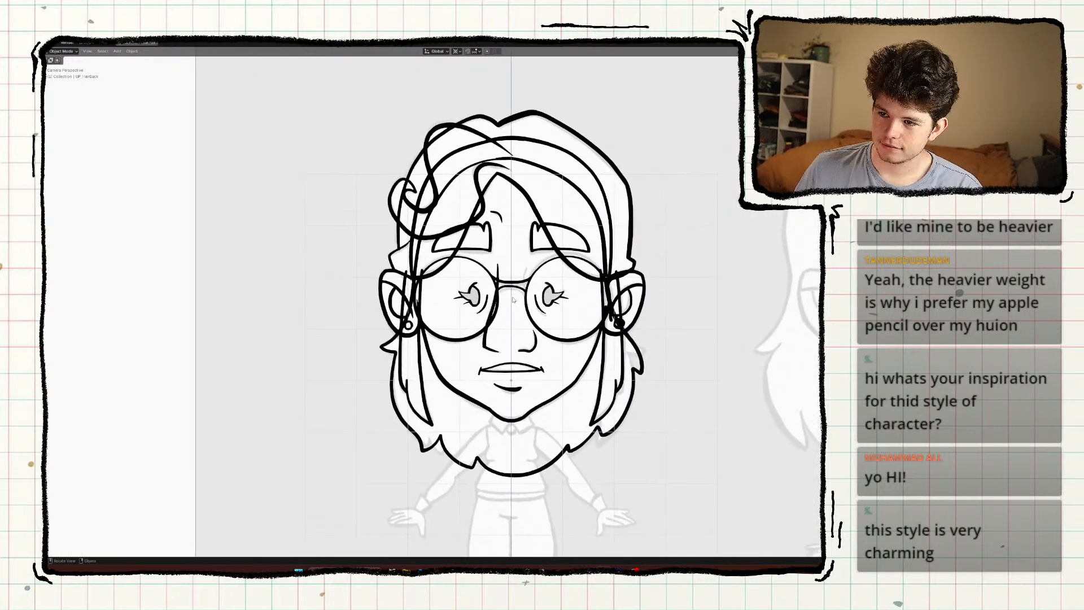
pyautogui.scroll(-1, 514, 300)
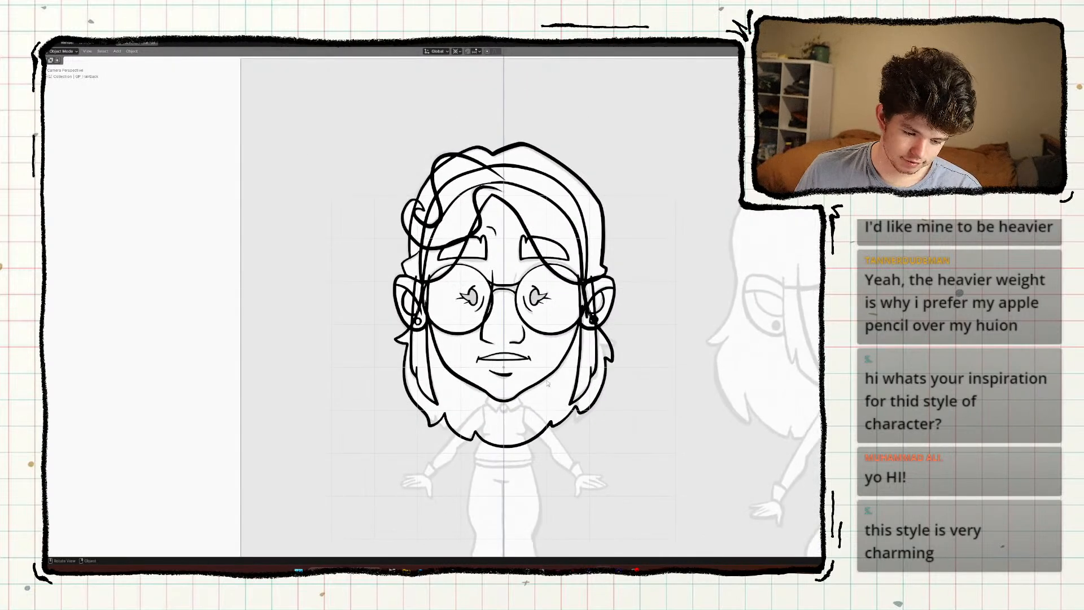
pyautogui.scroll(1, 542, 385)
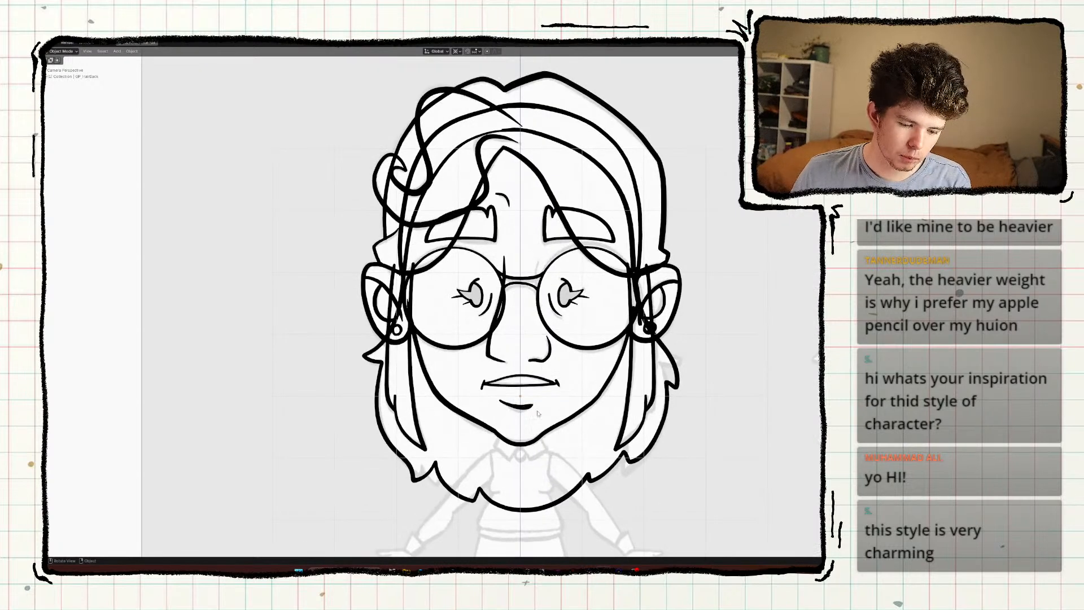
# Clear the object selection and save the file.
pyautogui.click(556, 424)
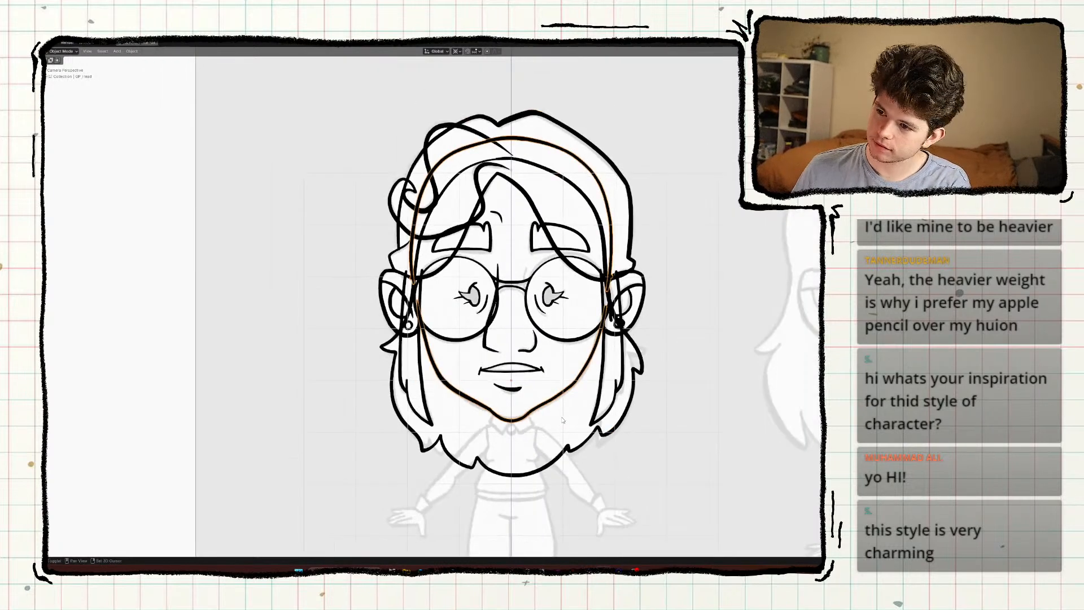
pyautogui.moveTo(556, 421)
pyautogui.keyDown('shift'); pyautogui.mouseDown(button='middle')
pyautogui.moveTo(568, 390)
pyautogui.moveTo(552, 289)
pyautogui.moveTo(558, 338)
pyautogui.mouseUp(button='middle'); pyautogui.keyUp('shift')
pyautogui.hotkey('alt', 'a')
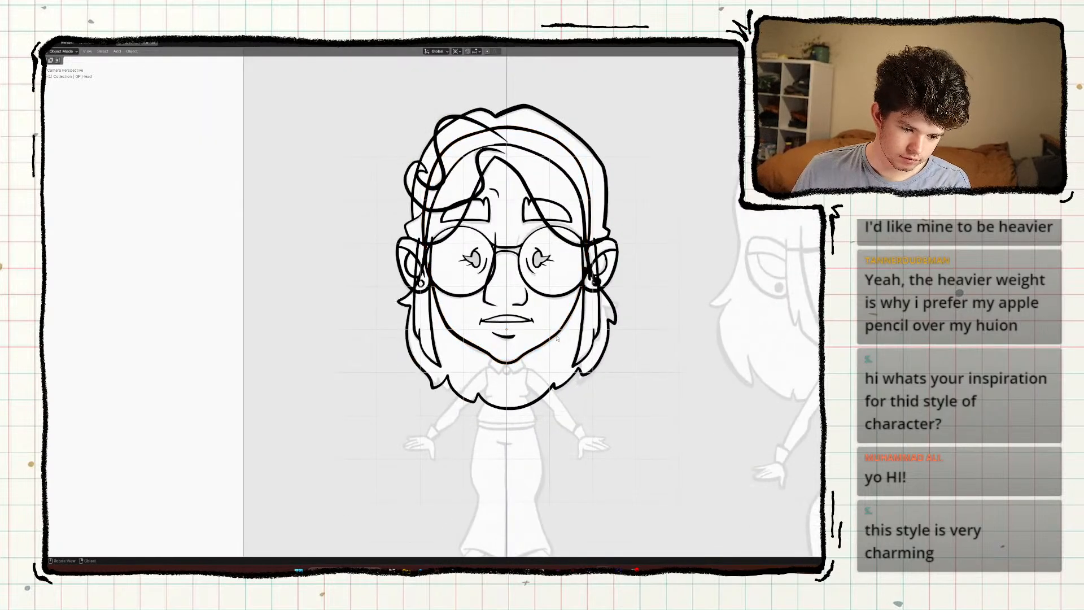
pyautogui.hotkey('ctrl', 's')
pyautogui.scroll(-2, 557, 339)
pyautogui.scroll(2, 548, 330)
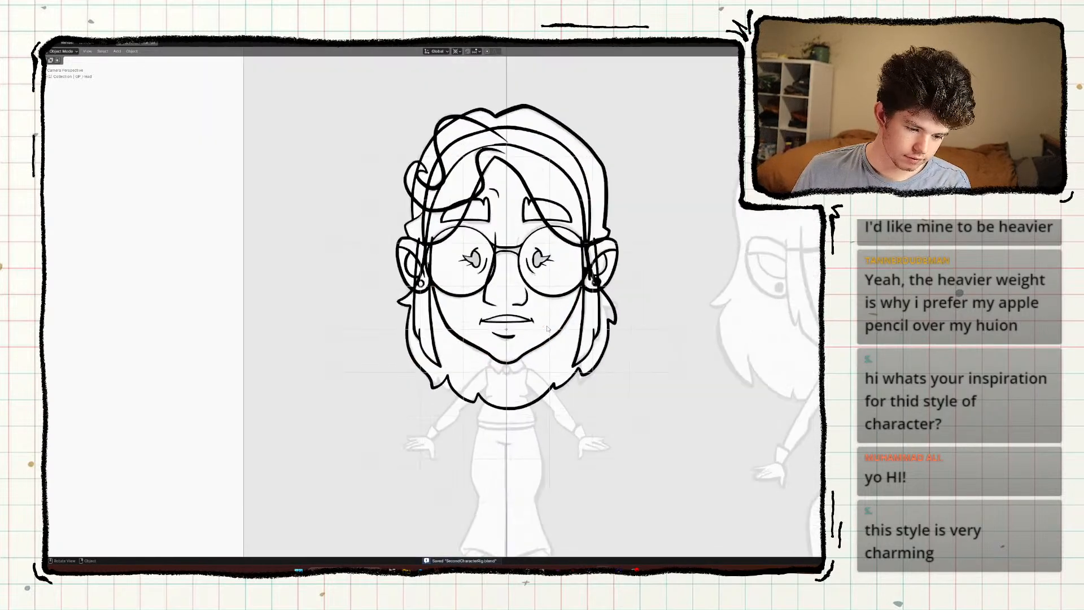
pyautogui.scroll(1, 547, 328)
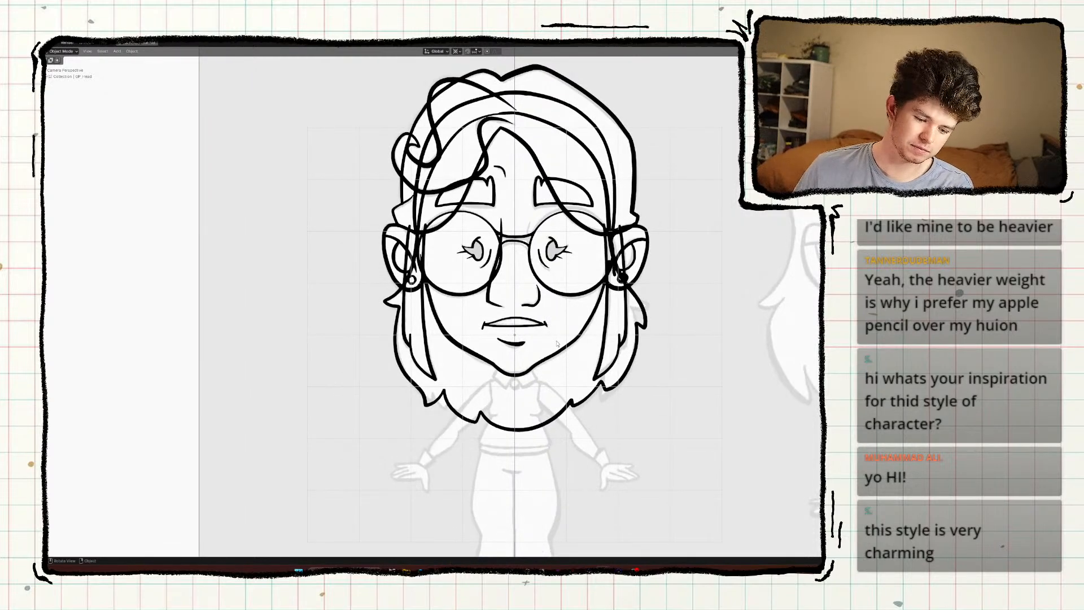
# Smooth the jaw of the head outline in Sculpt Mode and return to Object Mode.
pyautogui.click(585, 296)
pyautogui.hotkey('ctrl', 'Tab')
pyautogui.click(586, 336)
pyautogui.scroll(2, 587, 339)
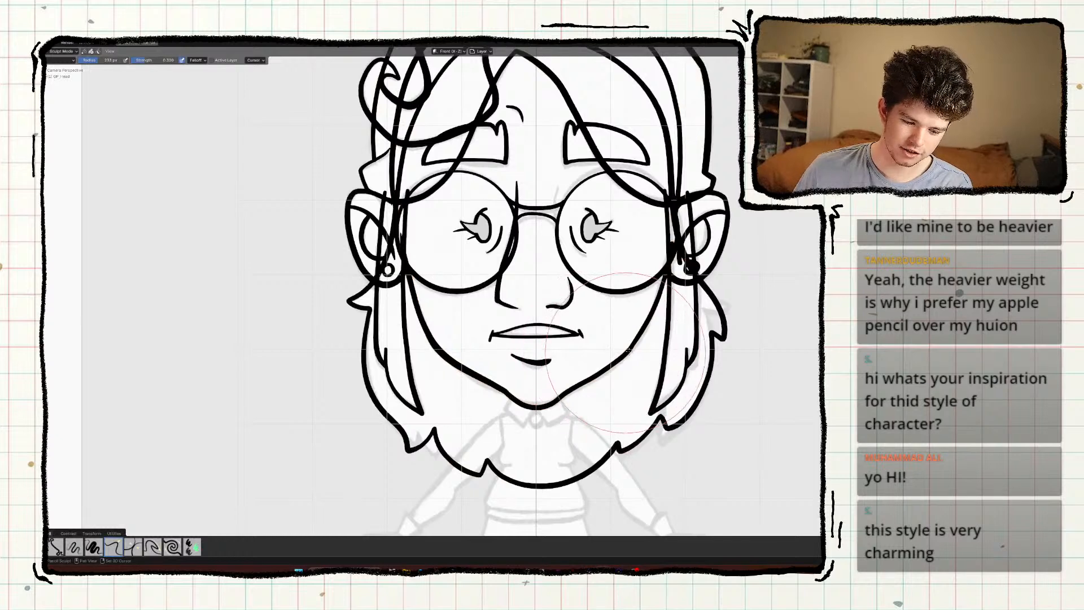
pyautogui.keyDown('shift'); pyautogui.moveTo(629, 351); pyautogui.dragTo(633, 342); pyautogui.keyUp('shift')
pyautogui.keyDown('shift'); pyautogui.moveTo(642, 352); pyautogui.dragTo(592, 360, button='middle'); pyautogui.keyUp('shift')
pyautogui.hotkey('ctrl', 'Tab')
pyautogui.click(586, 351)
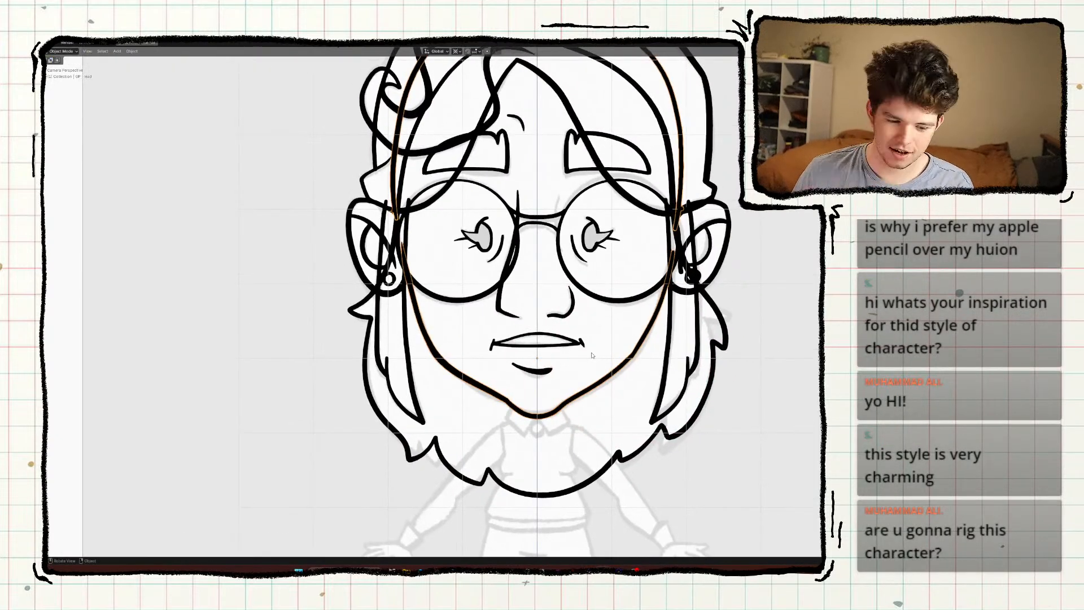
pyautogui.scroll(-1, 592, 356)
pyautogui.scroll(1, 591, 355)
pyautogui.hotkey('ctrl', 'Tab')
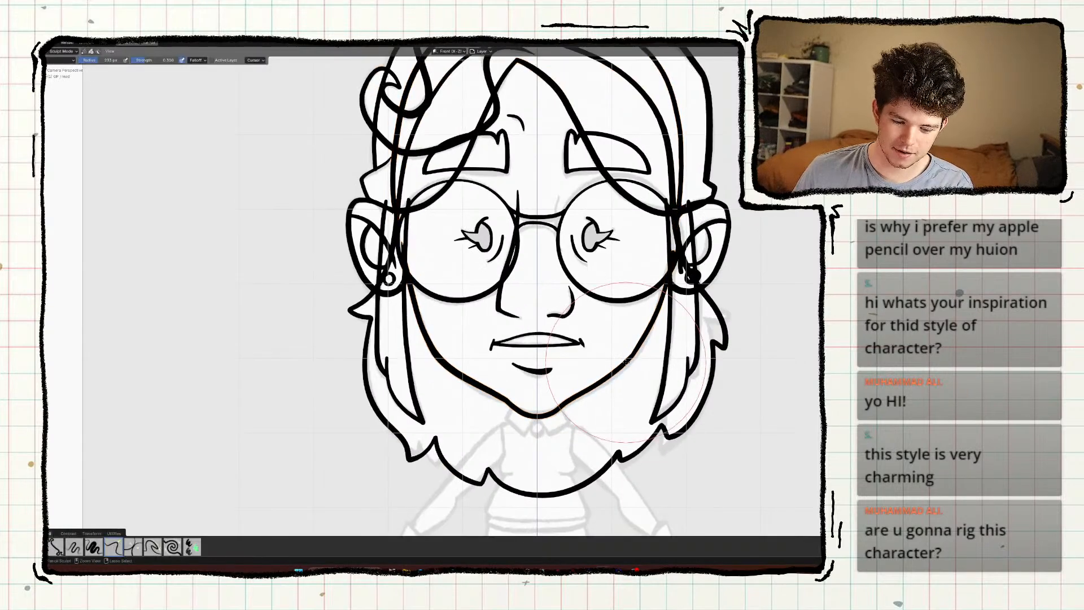
pyautogui.hotkey('ctrl', 'Tab')
pyautogui.keyDown('shift'); pyautogui.moveTo(631, 356); pyautogui.dragTo(624, 357, button='middle'); pyautogui.keyUp('shift')
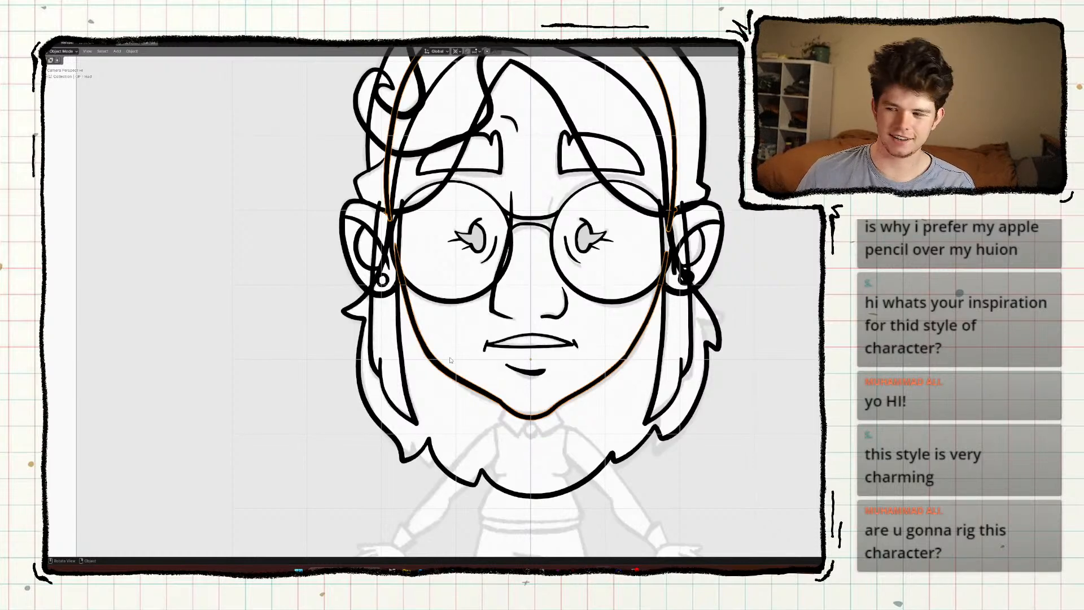
pyautogui.hotkey('ctrl', 'Tab')
pyautogui.scroll(2, 452, 367)
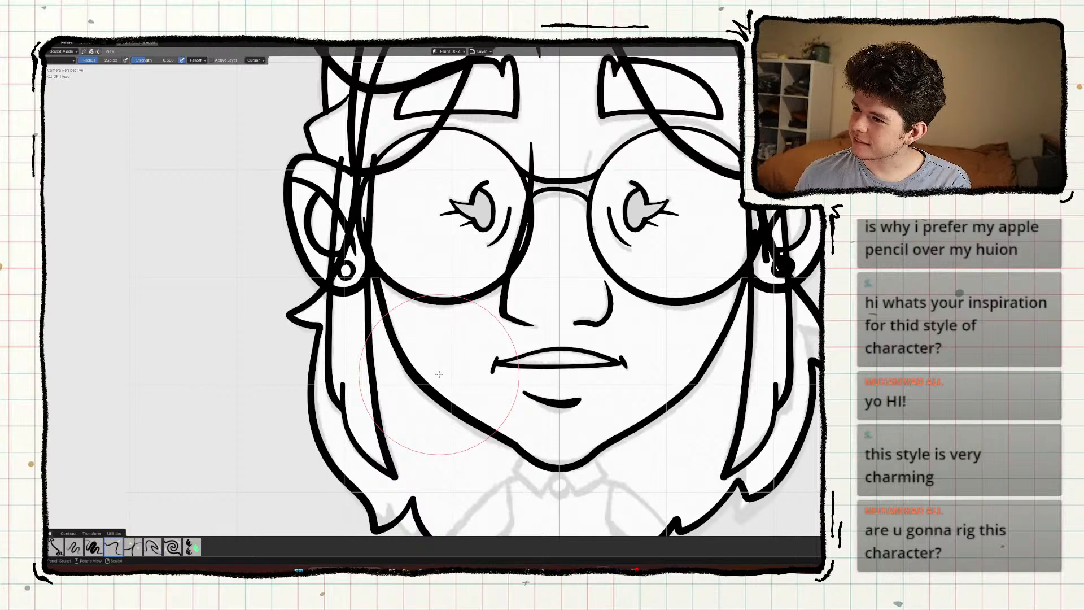
pyautogui.scroll(-2, 438, 375)
pyautogui.scroll(-3, 446, 373)
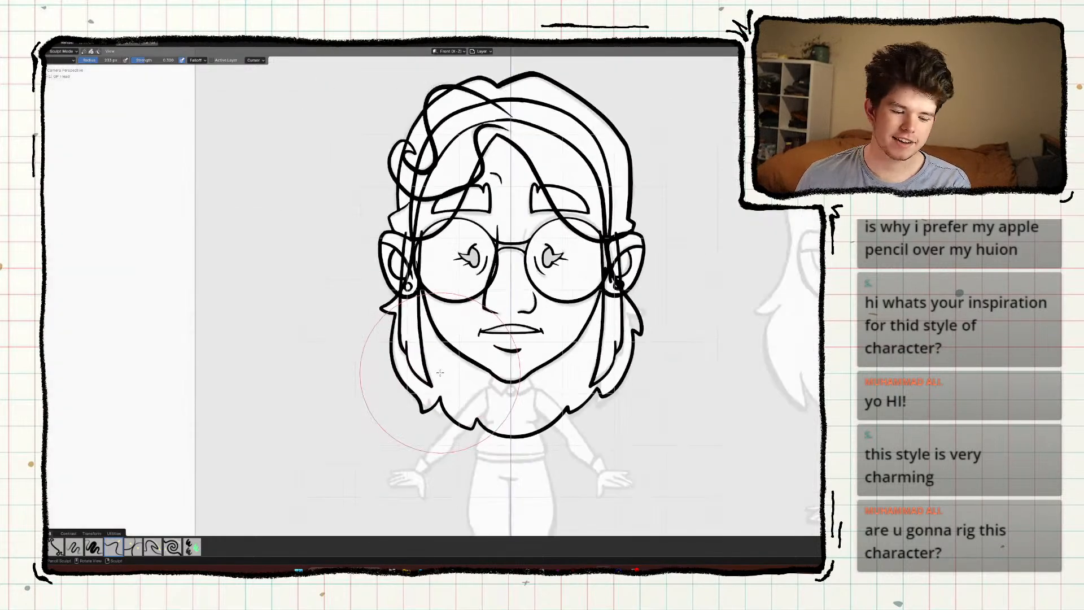
pyautogui.hotkey('ctrl', 'Tab')
pyautogui.click(424, 368)
pyautogui.scroll(-2, 496, 353)
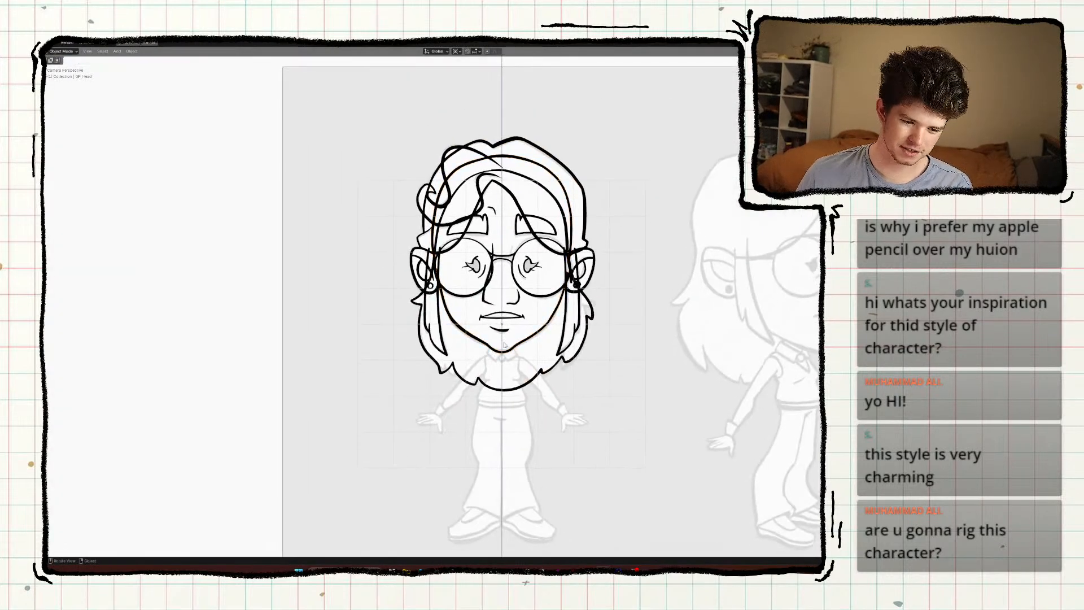
# Examine the back hair and head outlines against the reference sheet in the camera view.
pyautogui.scroll(-1, 508, 344)
pyautogui.moveTo(510, 344); pyautogui.dragTo(519, 338, button='middle')
pyautogui.press('KP_0')
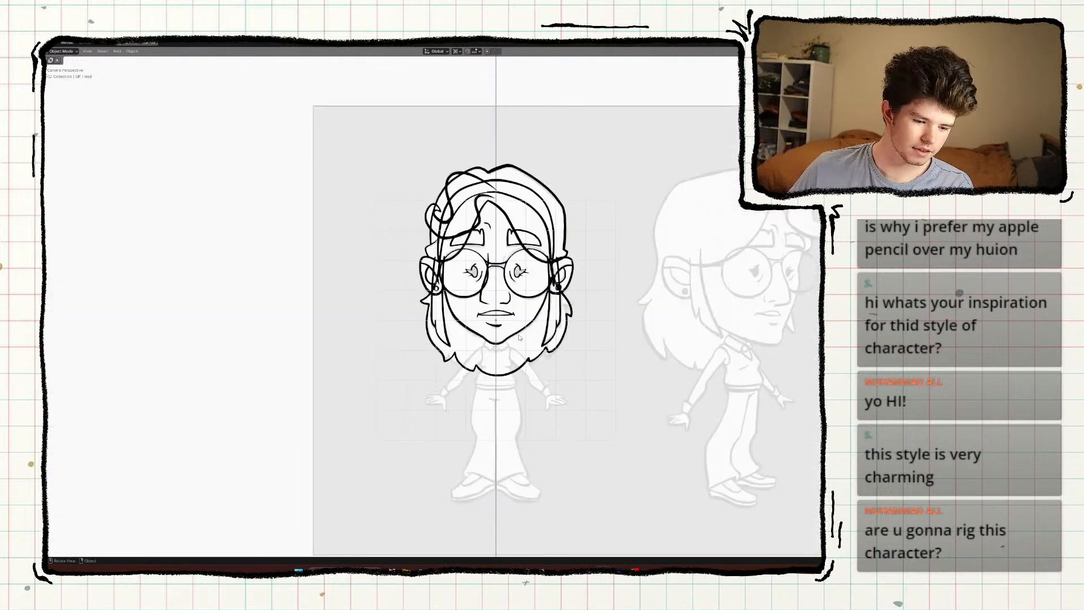
pyautogui.scroll(3, 499, 294)
pyautogui.scroll(-2, 508, 302)
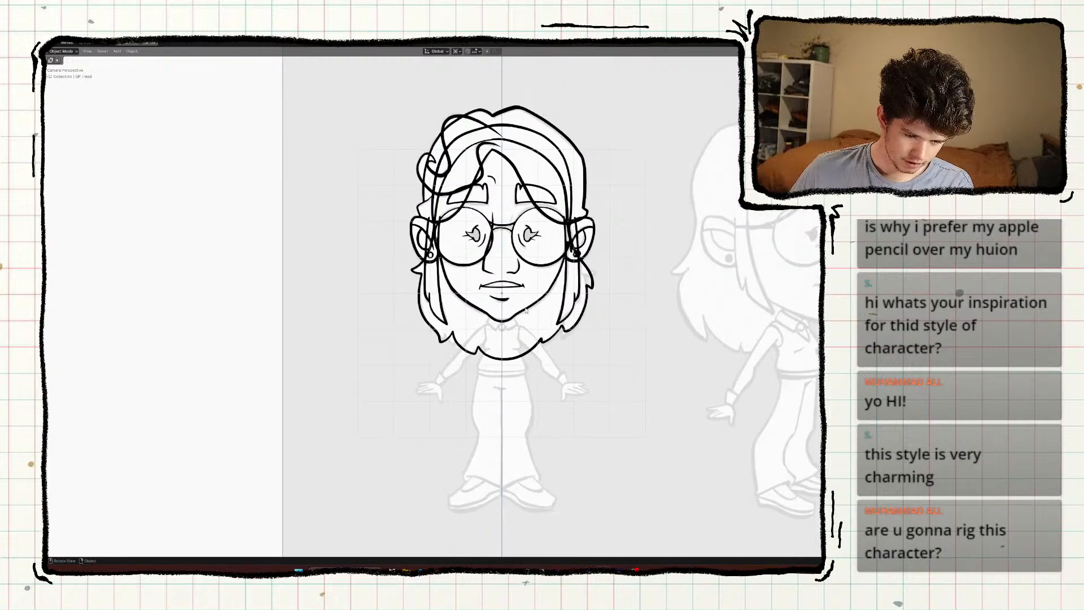
pyautogui.scroll(2, 525, 312)
pyautogui.scroll(-1, 545, 327)
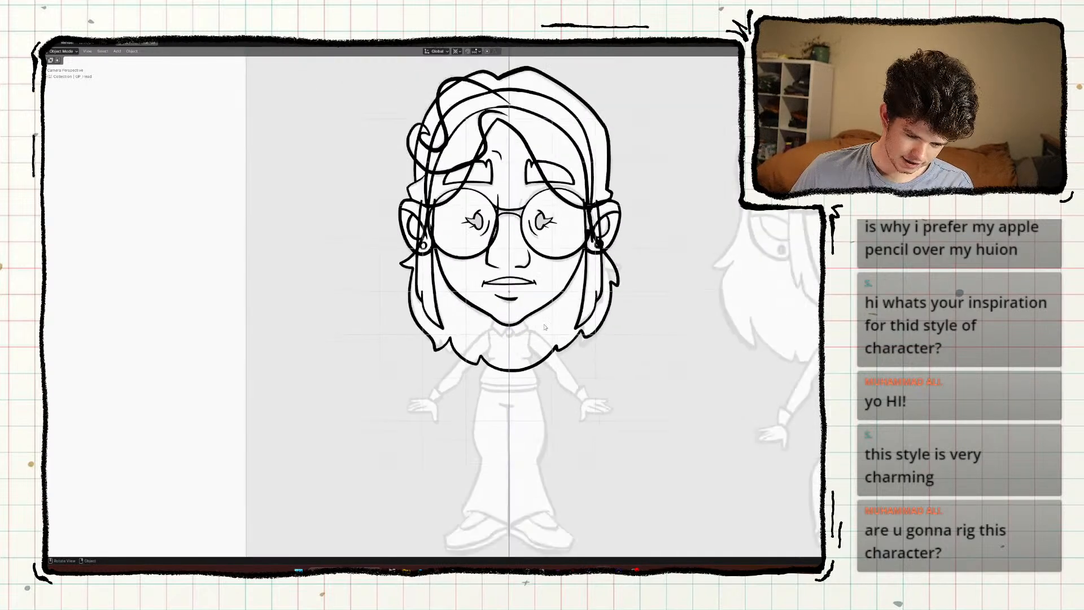
pyautogui.click(544, 355)
pyautogui.keyDown('shift'); pyautogui.moveTo(544, 356); pyautogui.dragTo(550, 371, button='middle'); pyautogui.keyUp('shift')
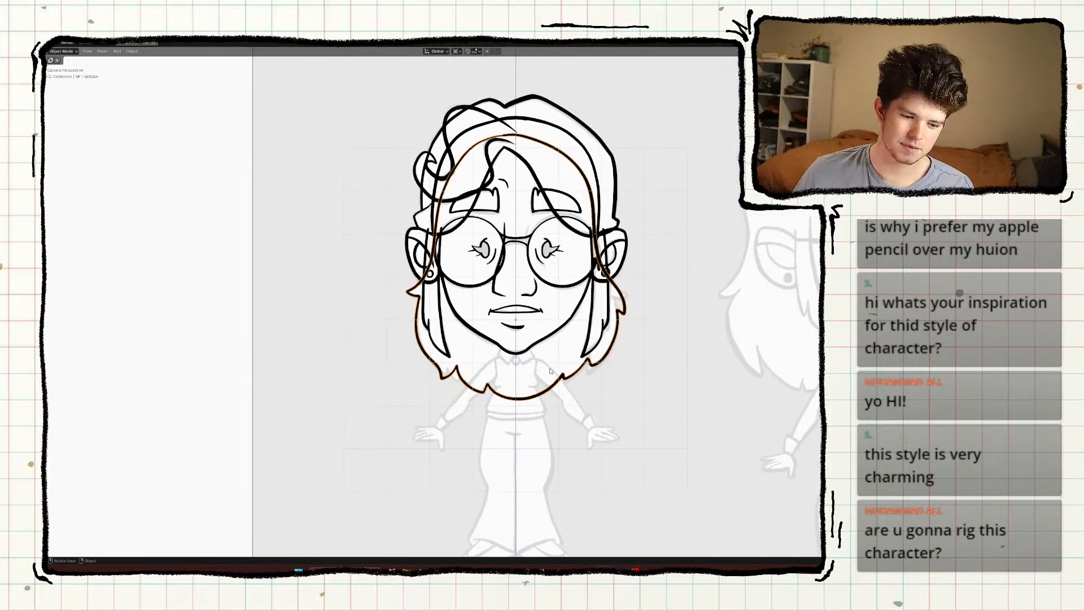
pyautogui.scroll(-1, 550, 371)
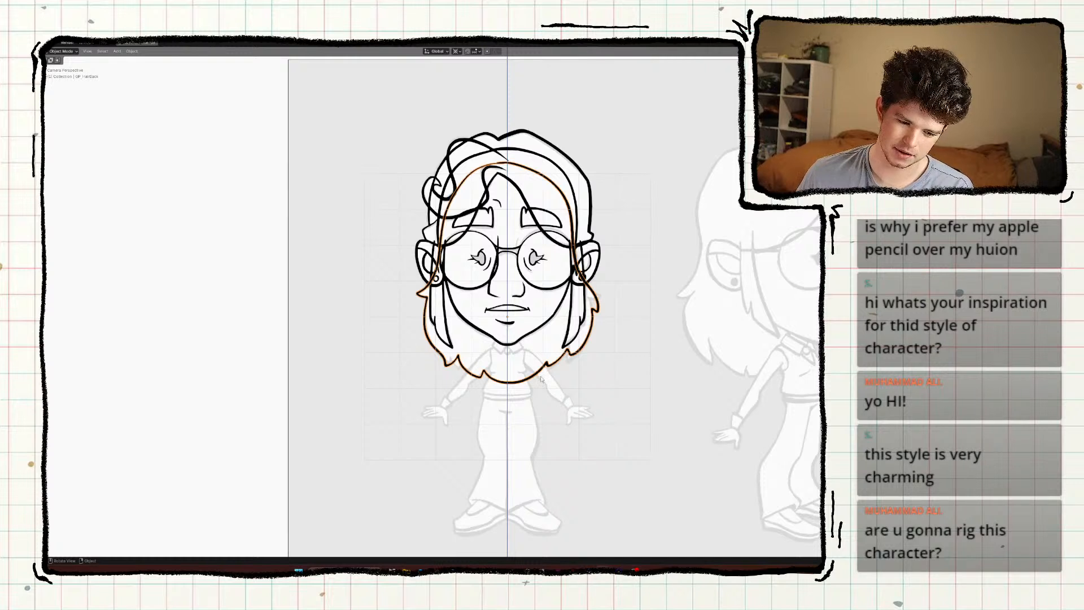
pyautogui.click(512, 345)
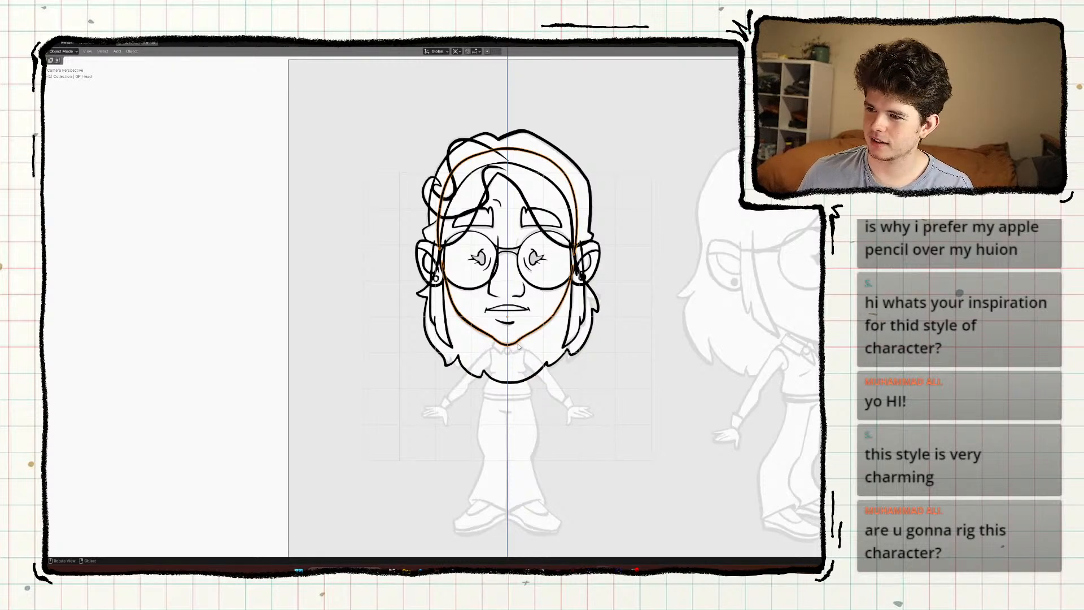
pyautogui.scroll(2, 516, 348)
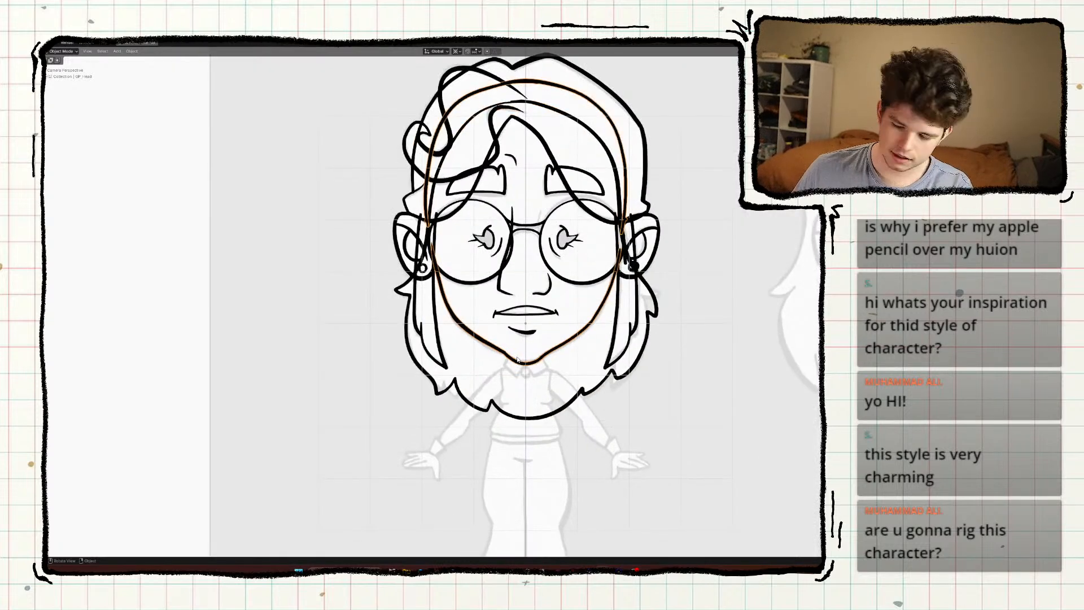
pyautogui.keyDown('shift'); pyautogui.moveTo(518, 360); pyautogui.dragTo(524, 347, button='middle'); pyautogui.keyUp('shift')
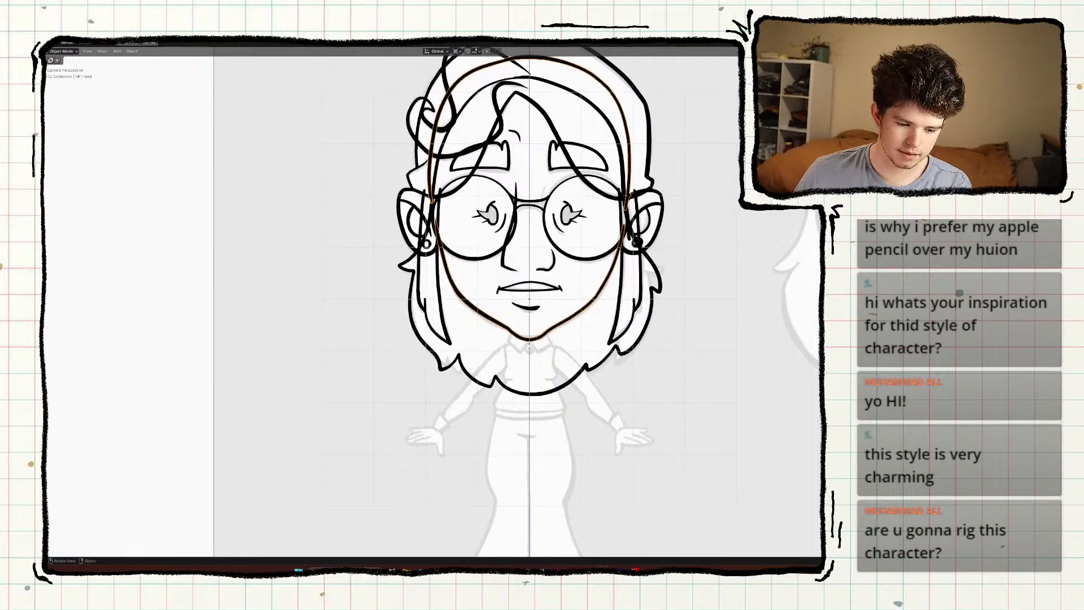
pyautogui.keyDown('shift'); pyautogui.moveTo(540, 356); pyautogui.dragTo(541, 334, button='middle'); pyautogui.keyUp('shift')
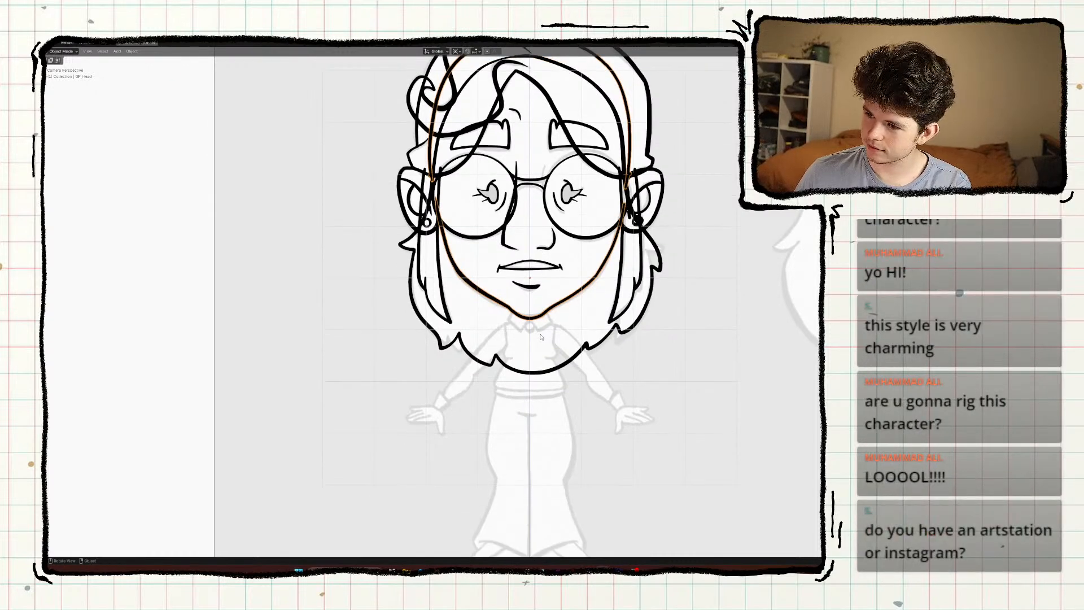
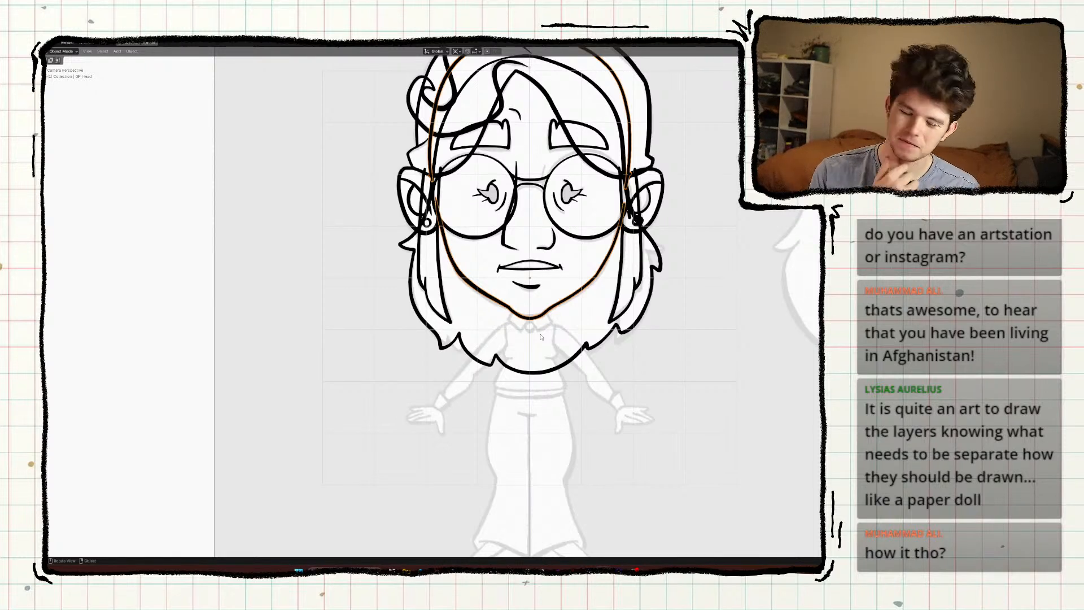
pyautogui.scroll(-2, 516, 279)
pyautogui.scroll(1, 519, 285)
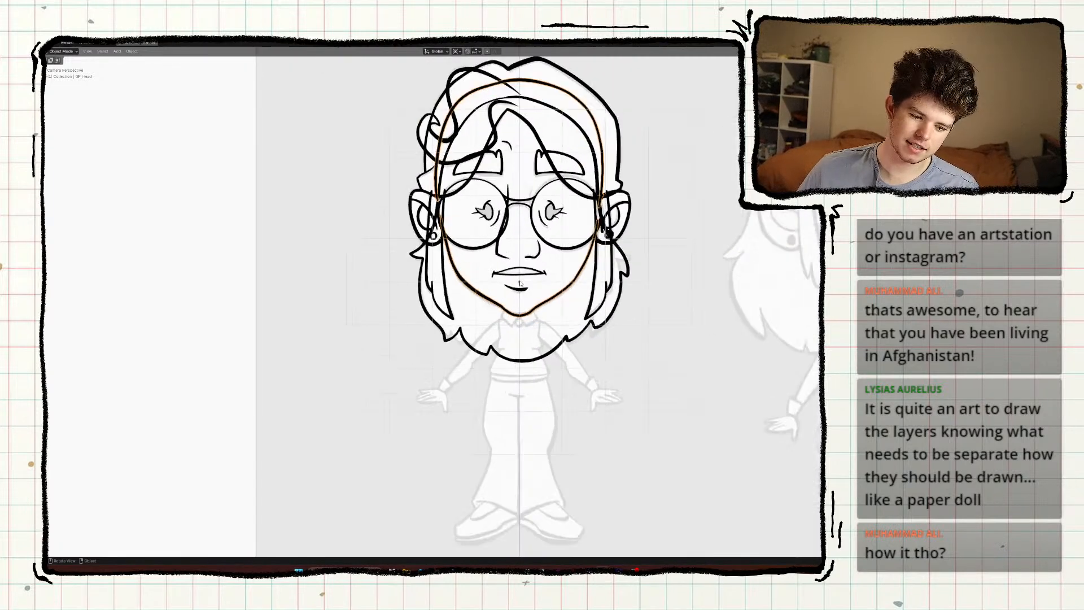
pyautogui.scroll(1, 525, 281)
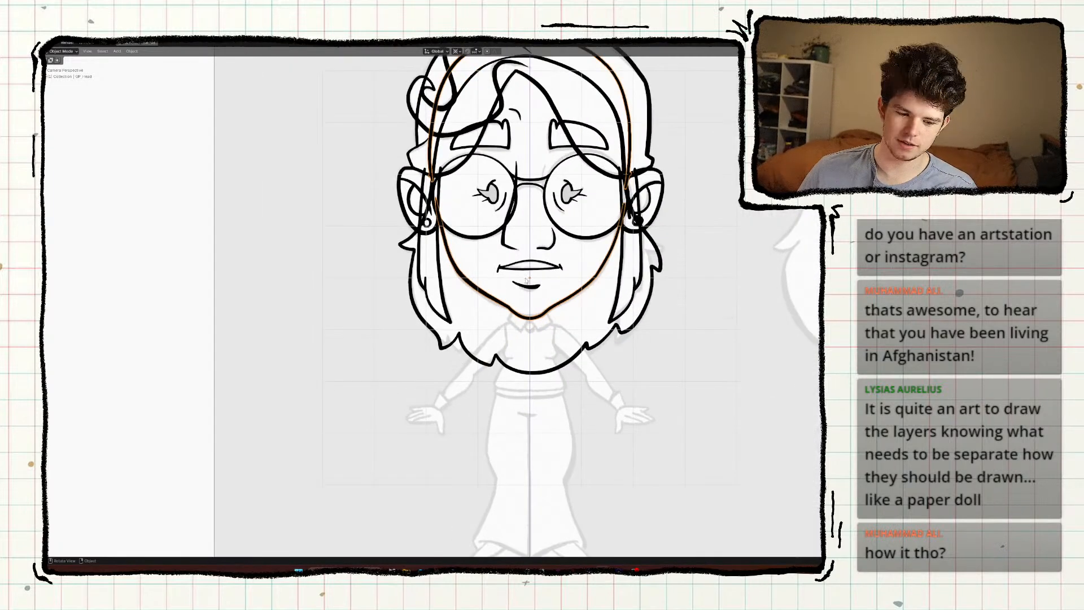
pyautogui.scroll(2, 526, 280)
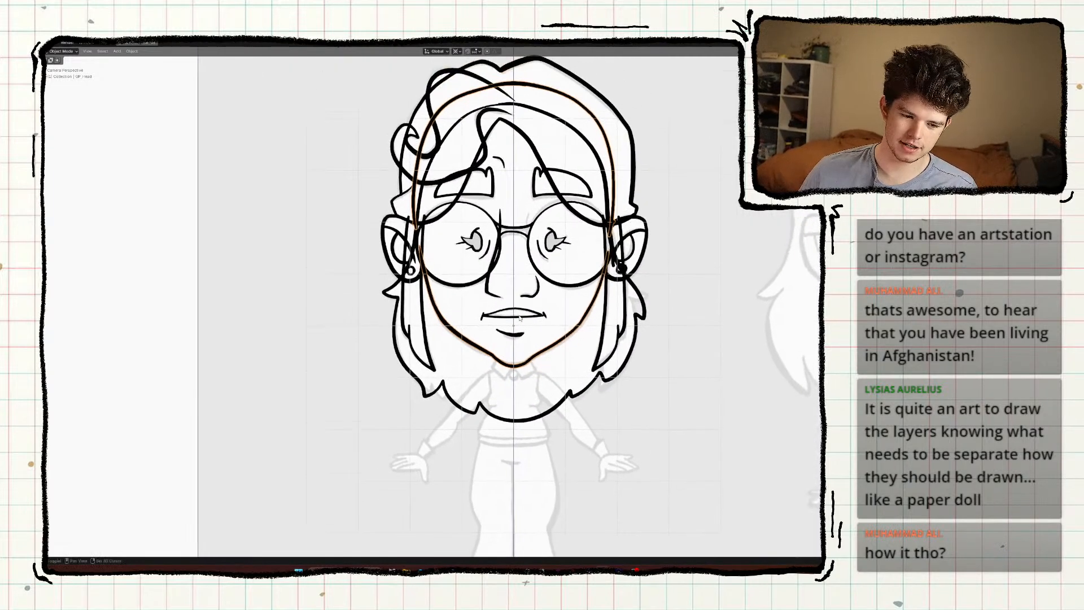
pyautogui.scroll(1, 523, 307)
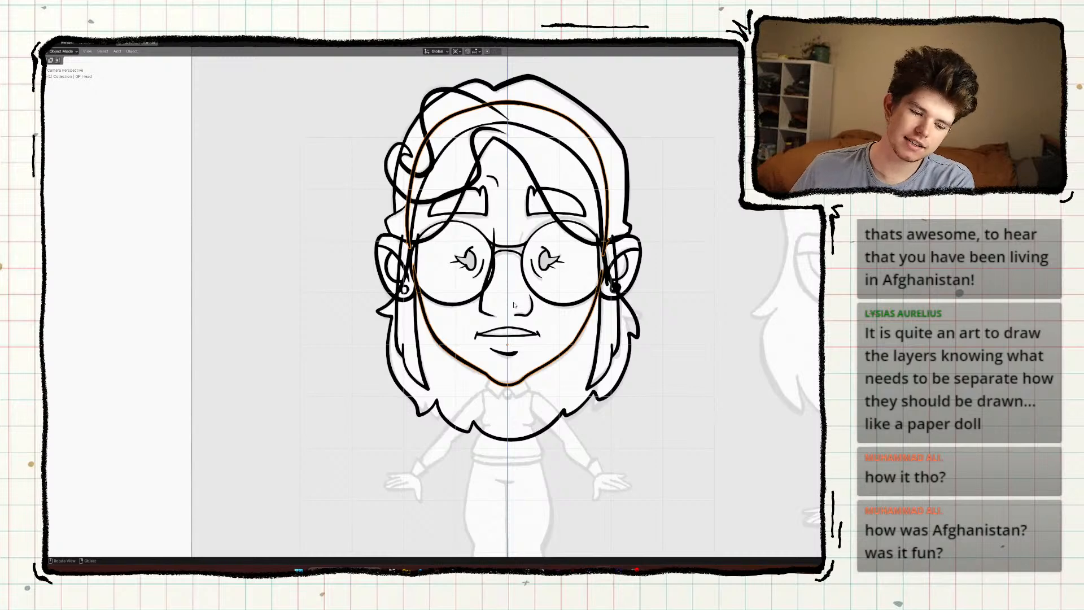
pyautogui.scroll(1, 502, 294)
pyautogui.click(506, 301)
pyautogui.keyDown('shift'); pyautogui.moveTo(507, 302); pyautogui.dragTo(510, 310, button='middle'); pyautogui.keyUp('shift')
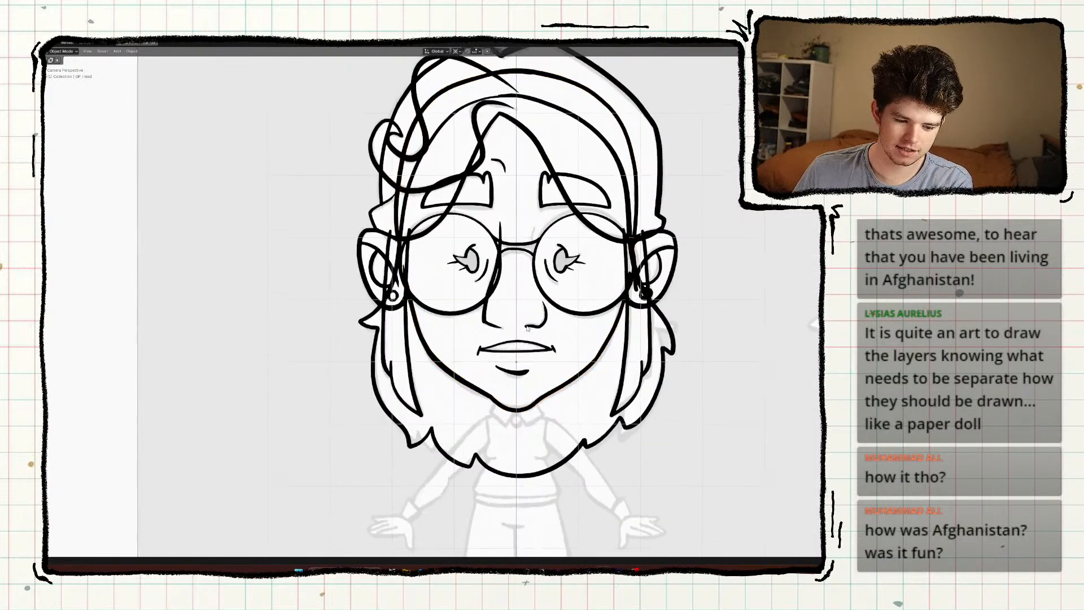
pyautogui.scroll(-3, 537, 341)
pyautogui.scroll(3, 537, 341)
pyautogui.scroll(1, 585, 349)
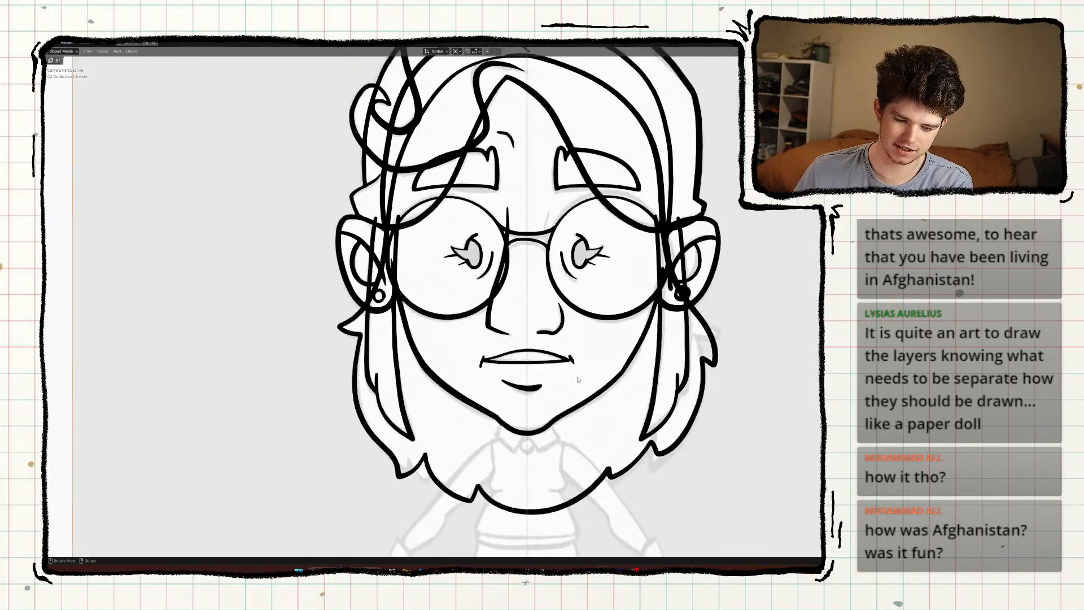
pyautogui.keyDown('shift'); pyautogui.scroll(-1, 585, 350); pyautogui.keyUp('shift')
pyautogui.click(589, 362)
pyautogui.keyDown('shift'); pyautogui.scroll(-1, 589, 361); pyautogui.keyUp('shift')
pyautogui.scroll(-3, 589, 361)
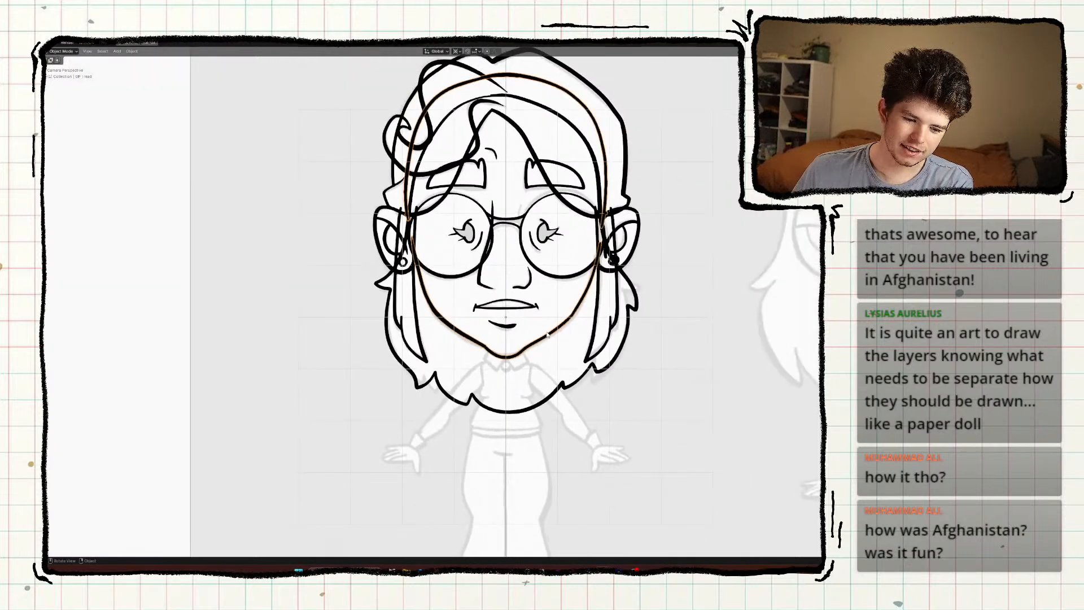
pyautogui.scroll(-1, 537, 269)
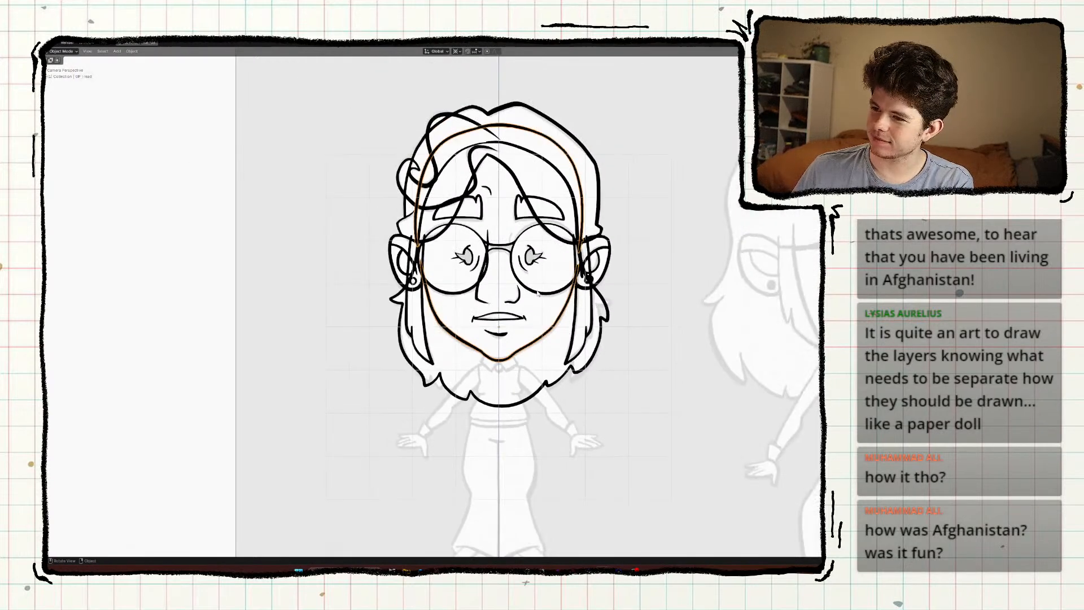
pyautogui.scroll(1, 541, 288)
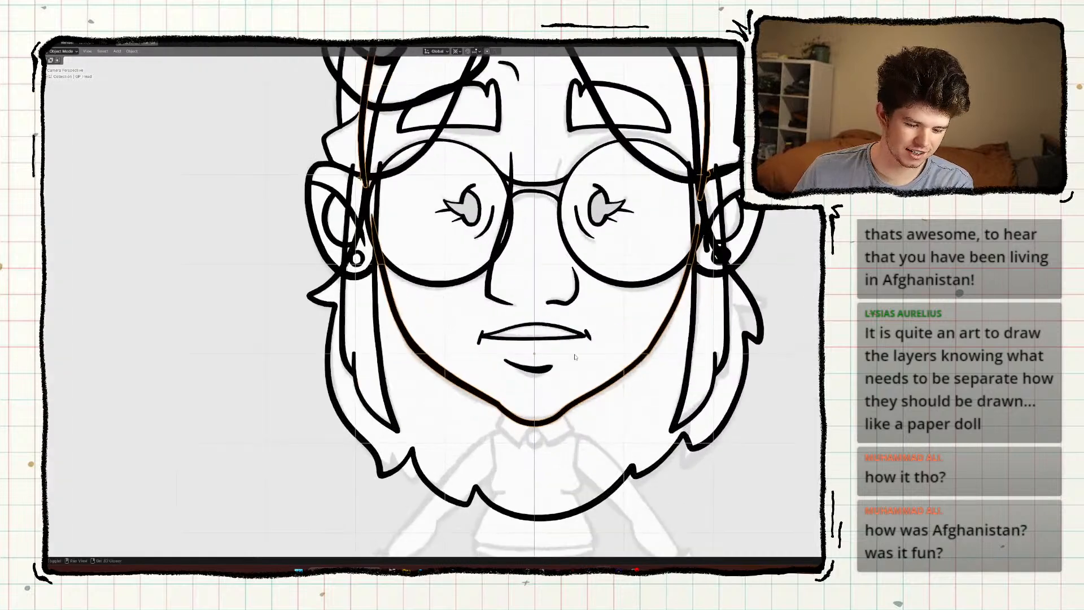
# Scale the head outline object along the Y axis and apply its transforms.
pyautogui.scroll(-3, 541, 289)
pyautogui.moveTo(541, 288); pyautogui.dragTo(523, 306, button='middle')
pyautogui.scroll(6, 473, 280)
pyautogui.click(508, 307)
pyautogui.press('s')
pyautogui.press('y')
pyautogui.click(526, 301)
pyautogui.hotkey('ctrl', 'a')
pyautogui.click(525, 300)
pyautogui.hotkey('alt', 'a')
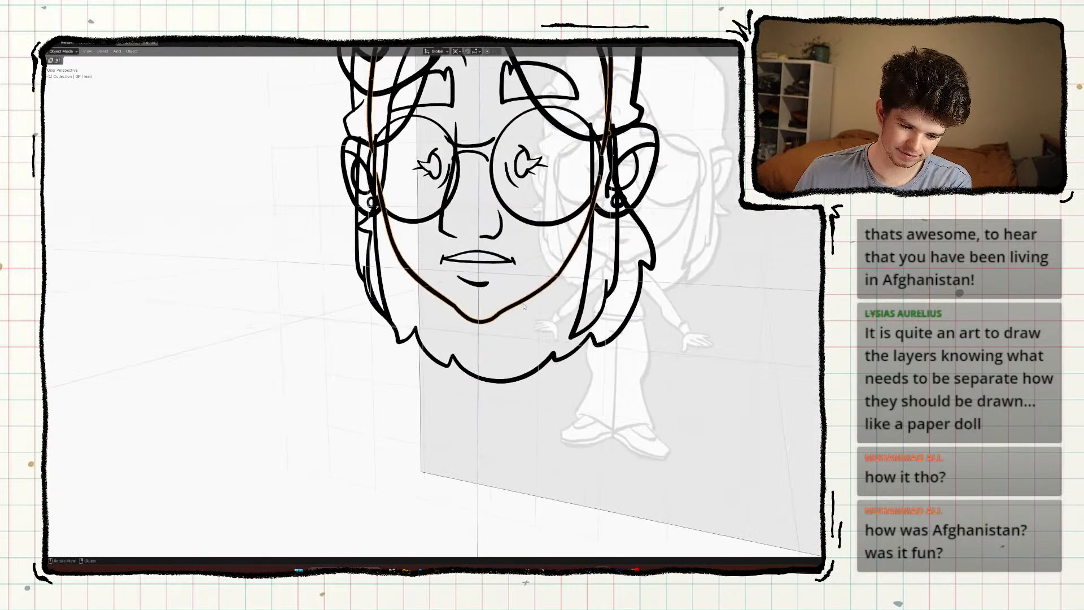
# Duplicate the head outline object in the camera view and clear the copy's strokes in Edit Mode.
pyautogui.scroll(-2, 523, 307)
pyautogui.click(523, 307)
pyautogui.press('KP_0')
pyautogui.scroll(2, 520, 270)
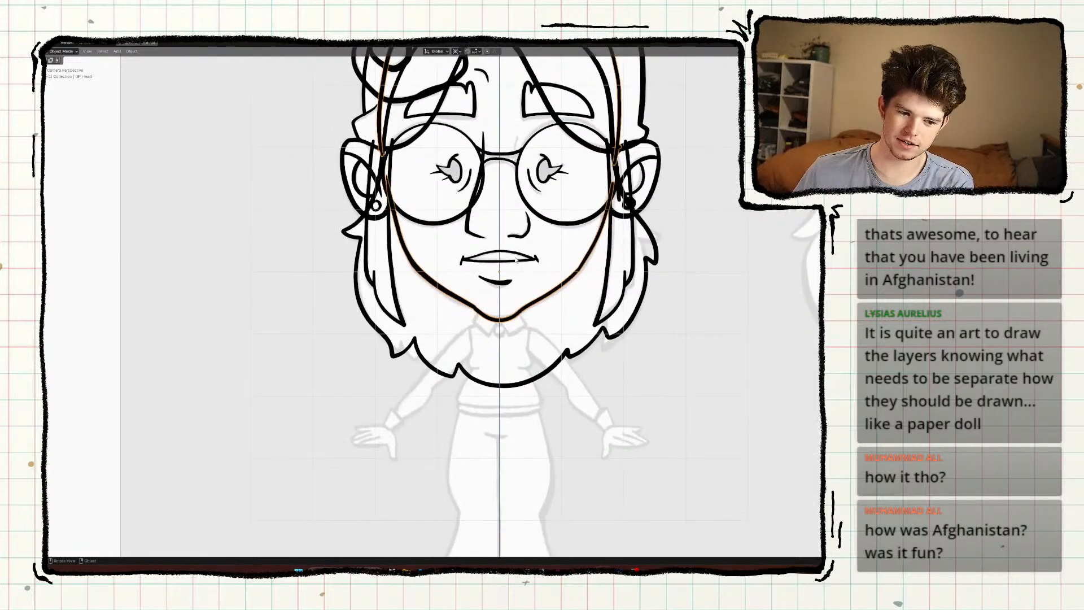
pyautogui.scroll(-1, 517, 265)
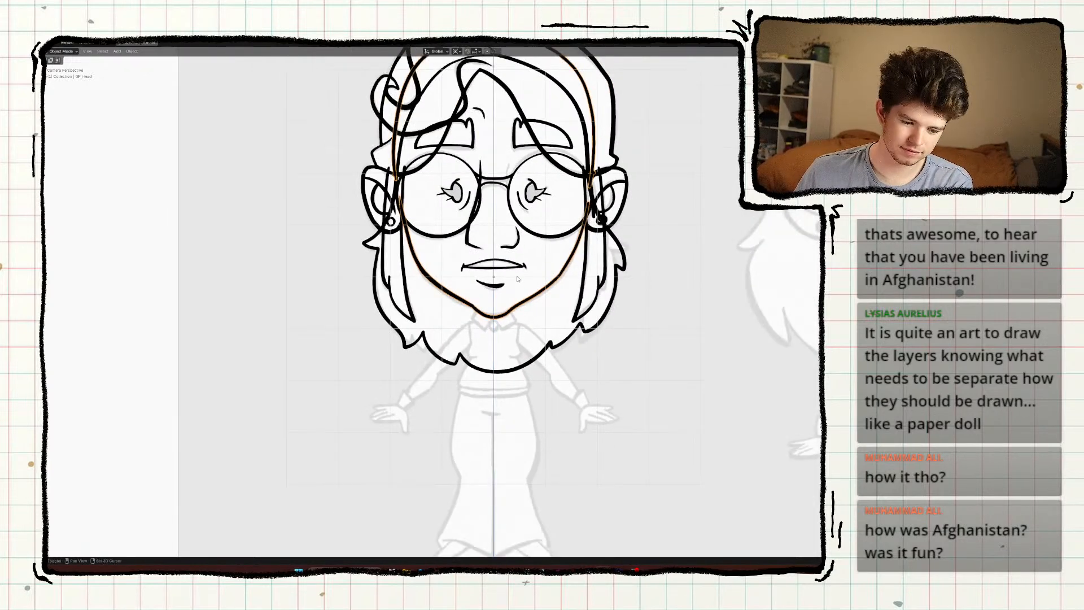
pyautogui.moveTo(517, 278)
pyautogui.keyDown('shift'); pyautogui.mouseDown(button='middle')
pyautogui.moveTo(528, 295)
pyautogui.moveTo(527, 283)
pyautogui.mouseUp(button='middle'); pyautogui.keyUp('shift')
pyautogui.scroll(-1, 519, 285)
pyautogui.scroll(1, 528, 284)
pyautogui.hotkey('shift', 'd')
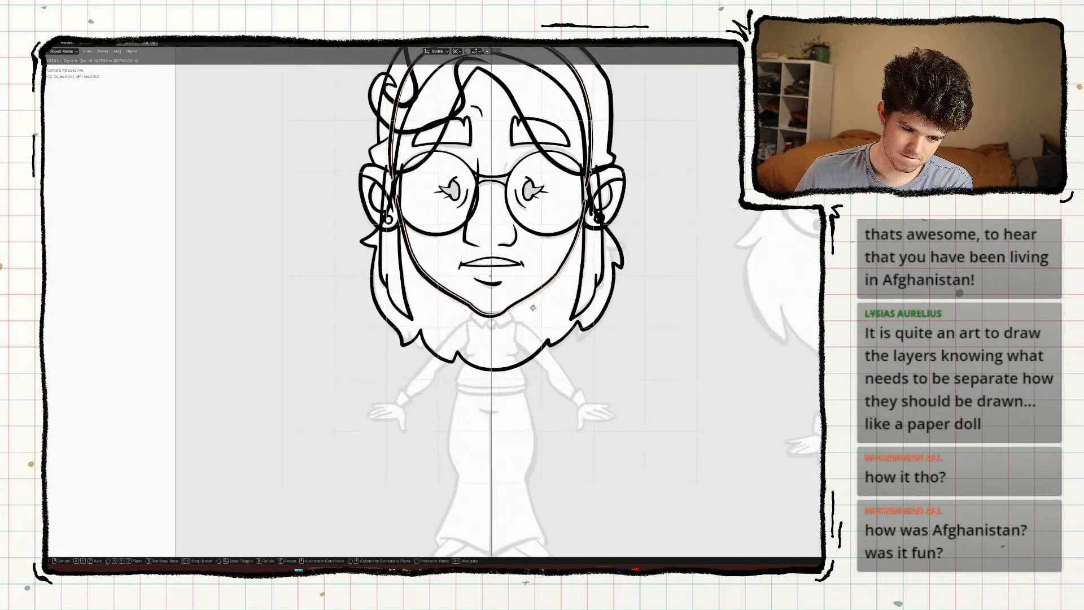
pyautogui.click(559, 380)
pyautogui.press('Tab')
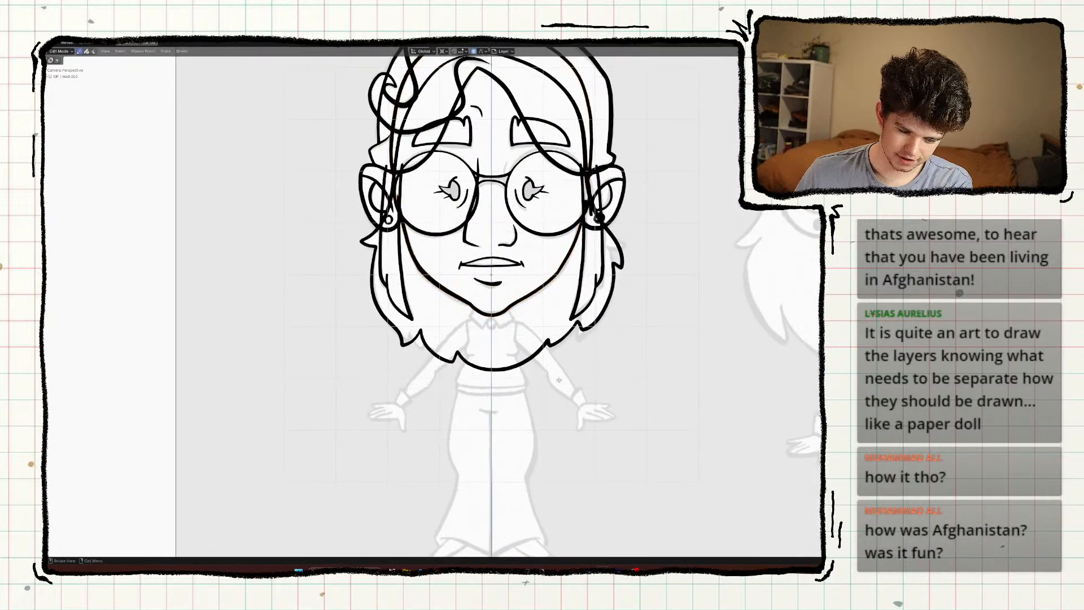
pyautogui.press('Tab')
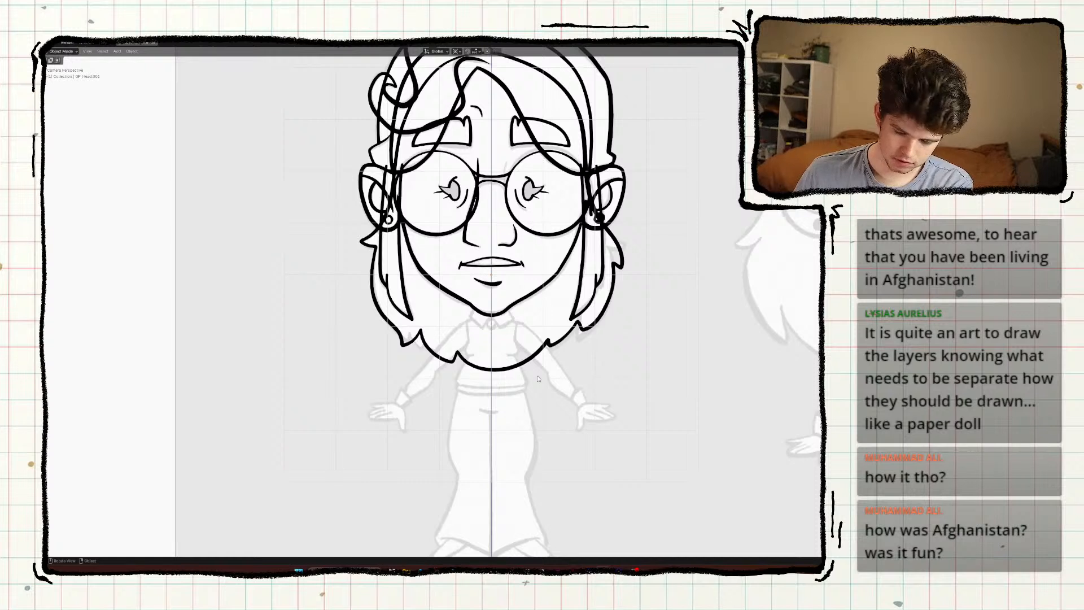
# Rename the emptied head copy as GP_Body and enter Draw Mode, framed on the reference torso.
pyautogui.press('F2')
pyautogui.write('e')
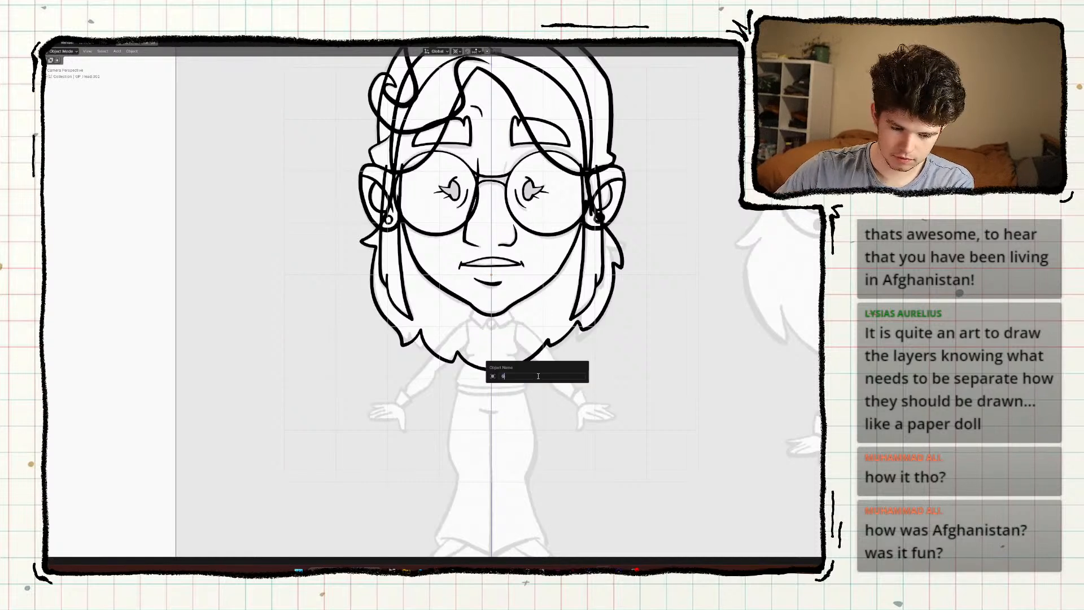
pyautogui.write('P_Body')
pyautogui.press('Return')
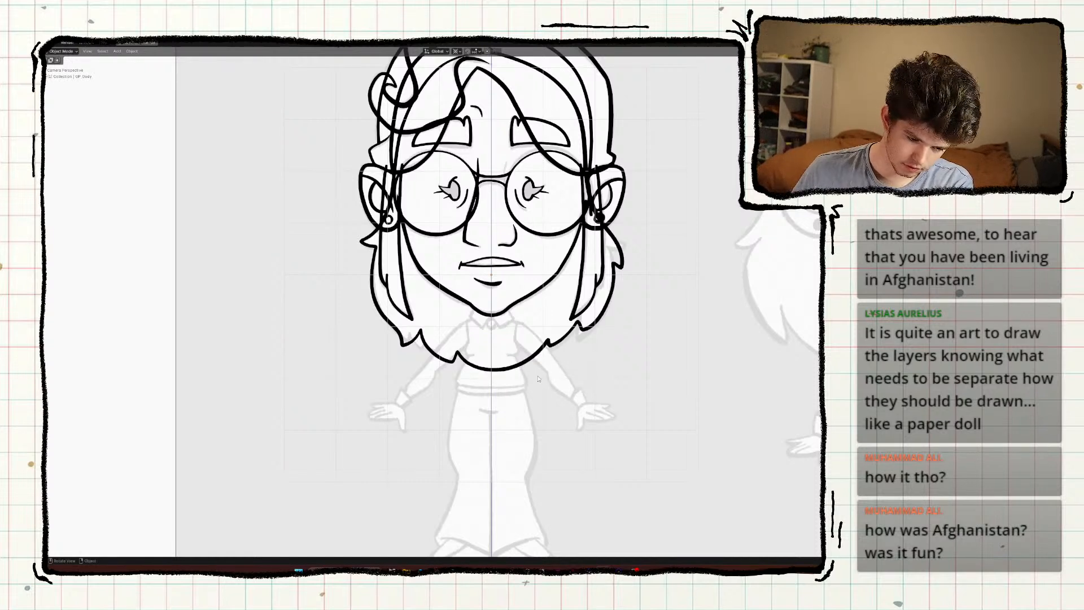
pyautogui.hotkey('ctrl', 'Tab')
pyautogui.moveTo(540, 400)
pyautogui.keyDown('ctrl'); pyautogui.mouseDown(button='middle')
pyautogui.moveTo(535, 320)
pyautogui.moveTo(542, 350)
pyautogui.mouseUp(button='middle'); pyautogui.keyUp('ctrl')
pyautogui.moveTo(543, 350)
pyautogui.keyDown('shift'); pyautogui.mouseDown(button='middle')
pyautogui.moveTo(514, 244)
pyautogui.moveTo(511, 274)
pyautogui.moveTo(512, 260)
pyautogui.mouseUp(button='middle'); pyautogui.keyUp('shift')
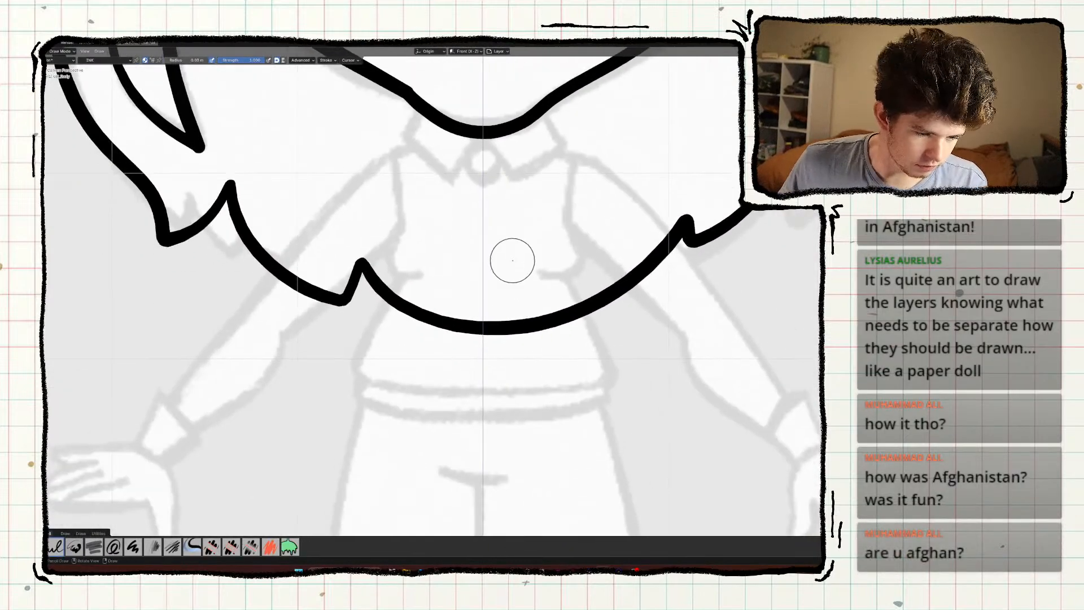
pyautogui.scroll(1, 512, 260)
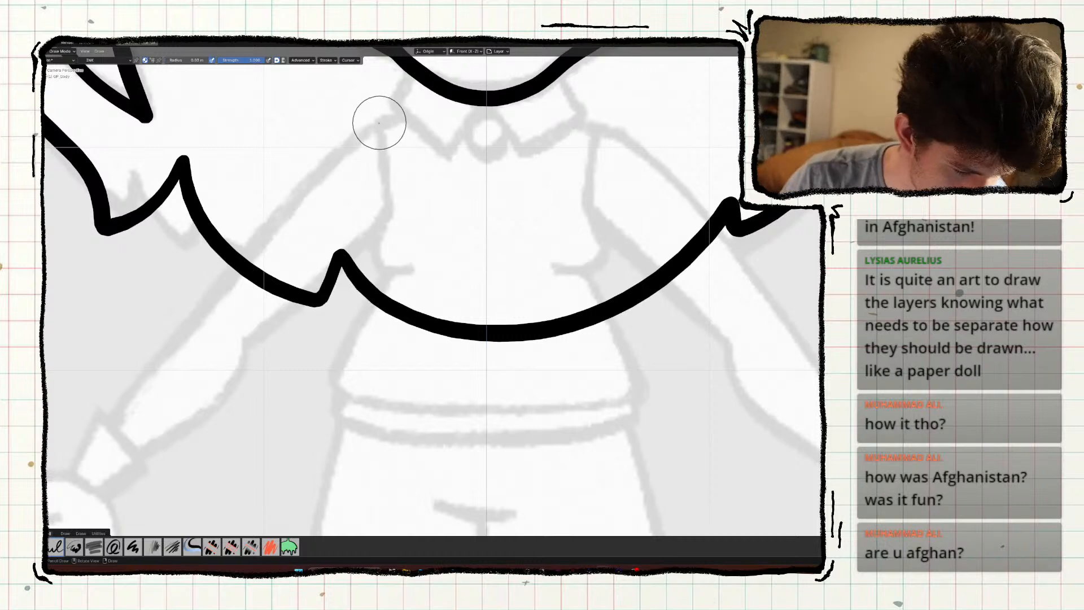
pyautogui.moveTo(377, 124)
pyautogui.mouseDown()
pyautogui.moveTo(430, 111)
pyautogui.moveTo(588, 130)
pyautogui.mouseUp()
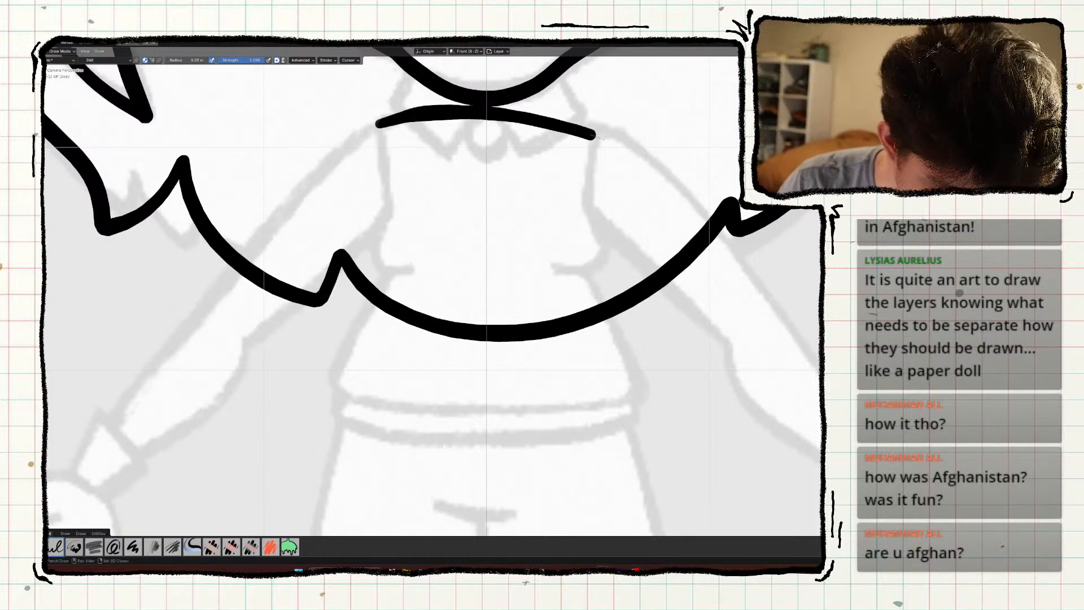
pyautogui.hotkey('ctrl', 'z')
pyautogui.moveTo(384, 122)
pyautogui.mouseDown()
pyautogui.moveTo(599, 134)
pyautogui.moveTo(603, 252)
pyautogui.moveTo(571, 274)
pyautogui.mouseUp()
pyautogui.hotkey('ctrl', 'z')
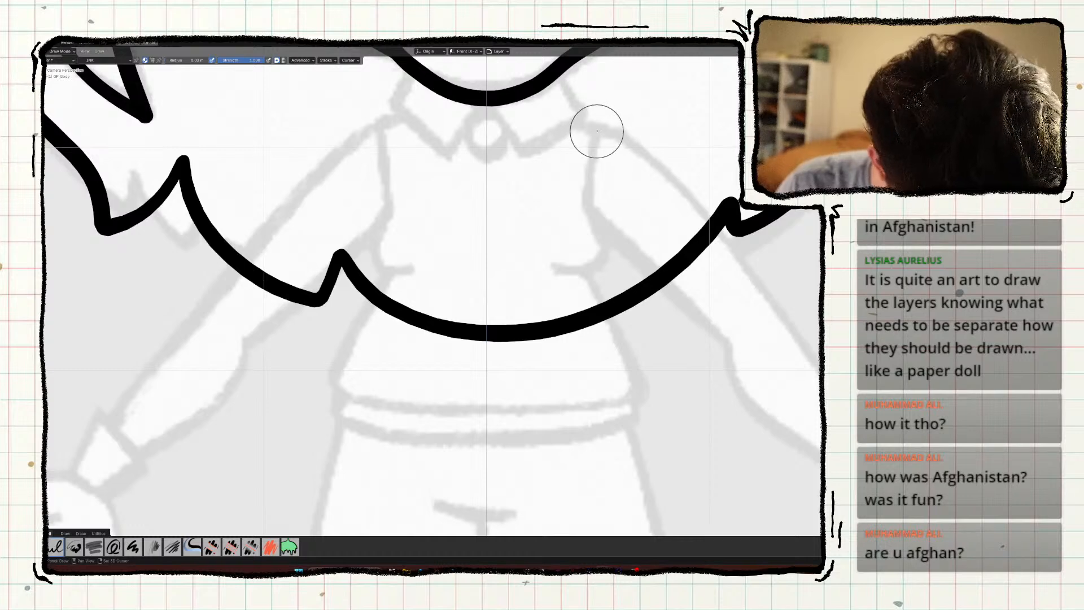
pyautogui.moveTo(603, 105)
pyautogui.mouseDown()
pyautogui.moveTo(583, 193)
pyautogui.moveTo(597, 240)
pyautogui.moveTo(579, 288)
pyautogui.mouseUp()
pyautogui.hotkey('ctrl', 'z')
pyautogui.hotkey('ctrl', 'z')
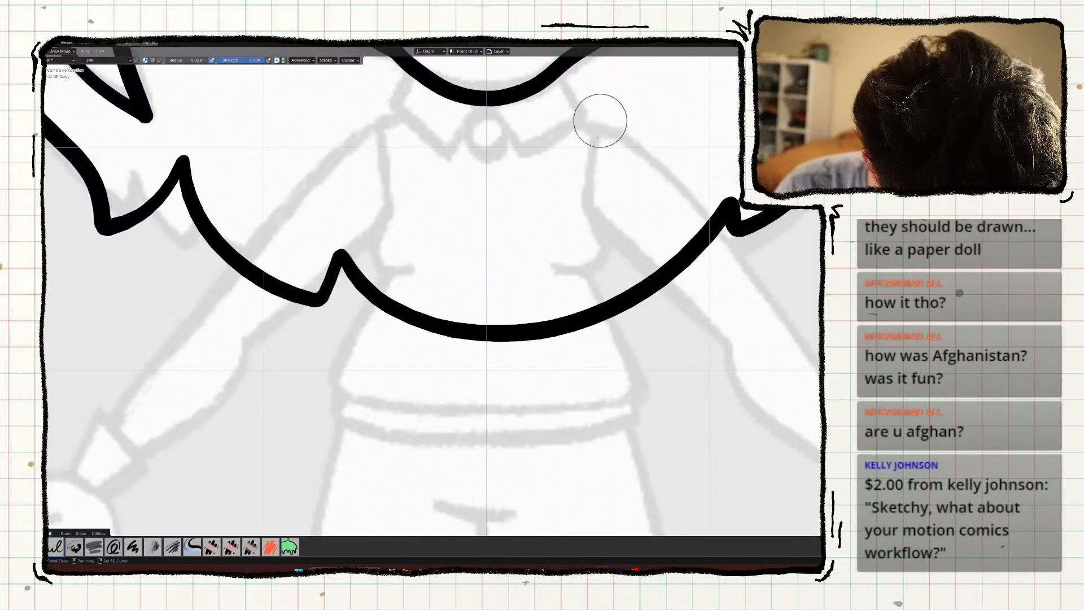
pyautogui.moveTo(600, 105); pyautogui.dragTo(582, 237)
pyautogui.hotkey('ctrl', 'z')
pyautogui.moveTo(482, 288)
pyautogui.keyDown('shift'); pyautogui.mouseDown(button='middle')
pyautogui.moveTo(454, 298)
pyautogui.moveTo(436, 339)
pyautogui.moveTo(423, 327)
pyautogui.mouseUp(button='middle'); pyautogui.keyUp('shift')
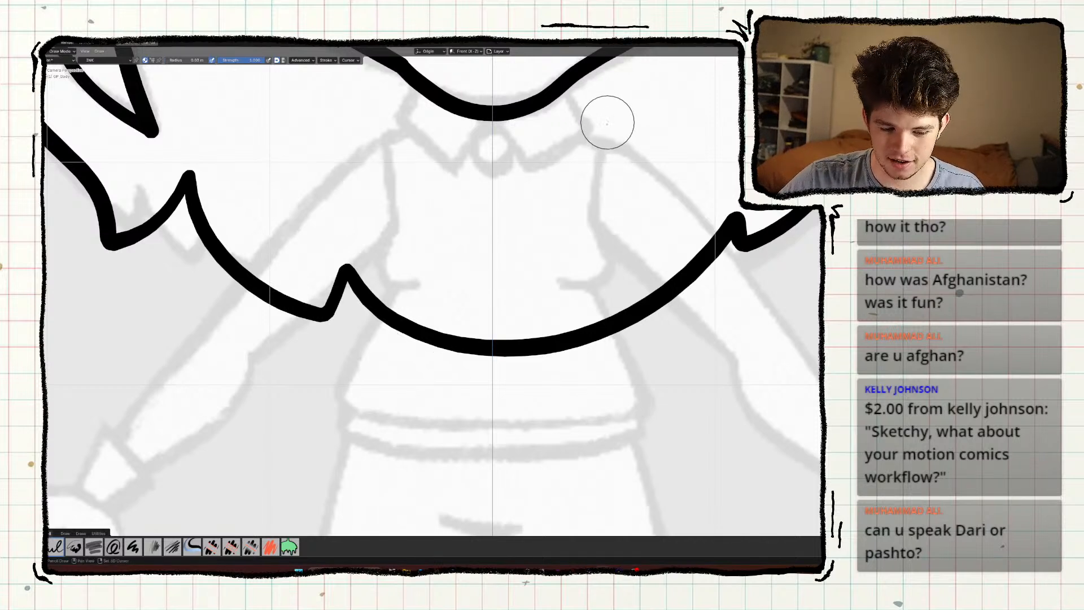
pyautogui.moveTo(608, 120); pyautogui.dragTo(597, 176)
pyautogui.hotkey('ctrl', 'z')
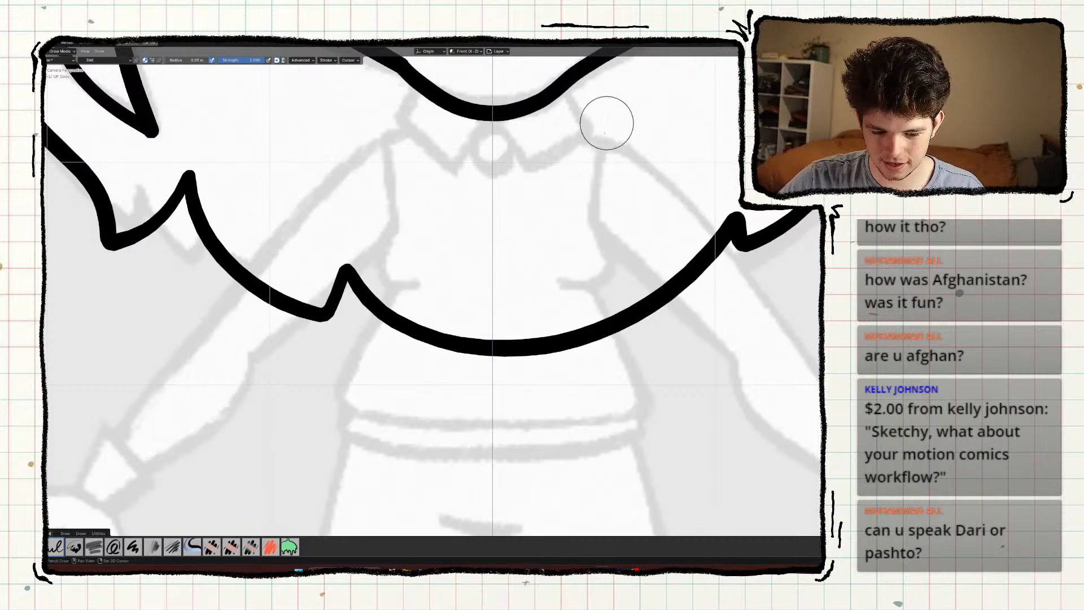
# Trace both torso sides down into the small armpit folds, and draw an arched shoulder line across the top.
pyautogui.moveTo(610, 113)
pyautogui.mouseDown()
pyautogui.moveTo(590, 221)
pyautogui.moveTo(616, 268)
pyautogui.moveTo(608, 281)
pyautogui.moveTo(557, 285)
pyautogui.mouseUp()
pyautogui.moveTo(365, 390)
pyautogui.keyDown('shift'); pyautogui.mouseDown(button='middle')
pyautogui.moveTo(370, 368)
pyautogui.moveTo(386, 423)
pyautogui.mouseUp(button='middle'); pyautogui.keyUp('shift')
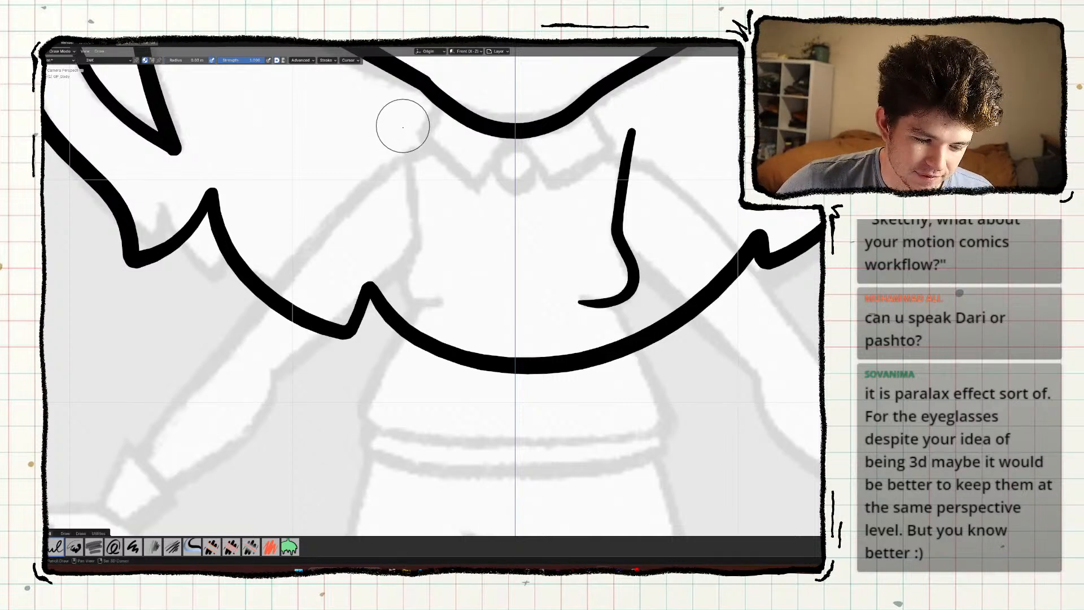
pyautogui.moveTo(403, 127)
pyautogui.mouseDown()
pyautogui.moveTo(421, 252)
pyautogui.moveTo(408, 291)
pyautogui.moveTo(443, 303)
pyautogui.mouseUp()
pyautogui.moveTo(330, 281)
pyautogui.keyDown('shift'); pyautogui.mouseDown(button='middle')
pyautogui.moveTo(341, 235)
pyautogui.moveTo(330, 326)
pyautogui.mouseUp(button='middle'); pyautogui.keyUp('shift')
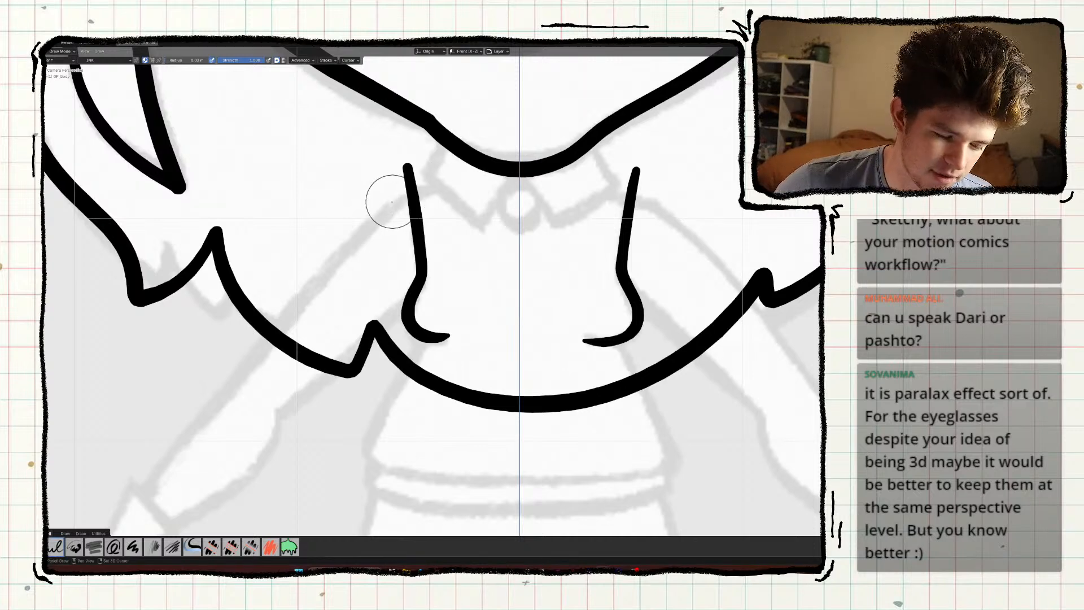
pyautogui.moveTo(397, 198)
pyautogui.mouseDown()
pyautogui.moveTo(530, 169)
pyautogui.moveTo(658, 197)
pyautogui.mouseUp()
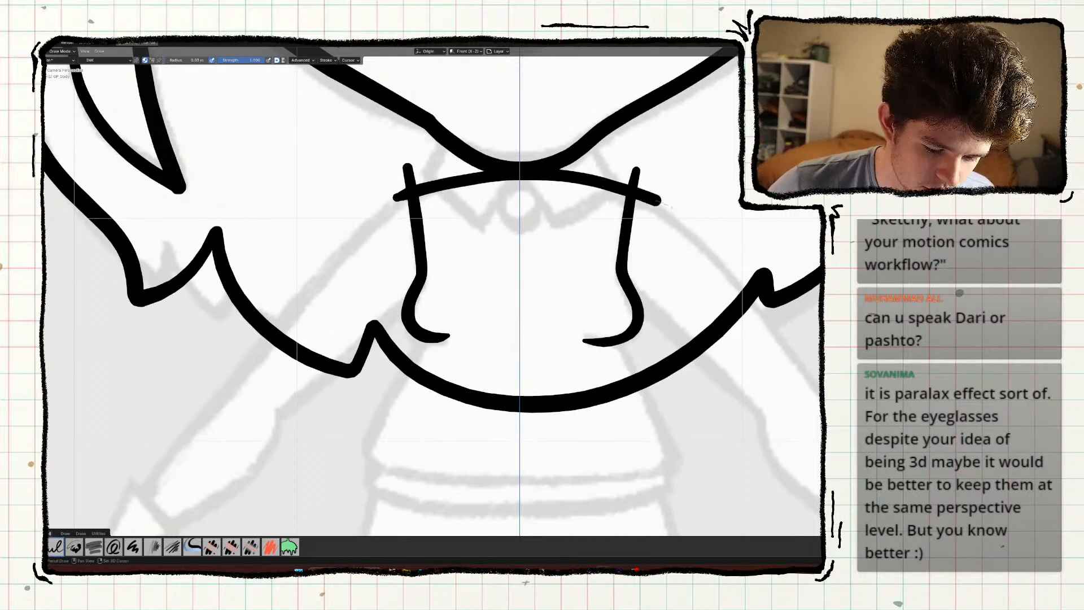
pyautogui.hotkey('ctrl', 'z')
pyautogui.moveTo(383, 204)
pyautogui.mouseDown()
pyautogui.moveTo(615, 184)
pyautogui.moveTo(661, 210)
pyautogui.mouseUp()
pyautogui.moveTo(376, 242)
pyautogui.keyDown('shift'); pyautogui.mouseDown(button='middle')
pyautogui.moveTo(343, 239)
pyautogui.moveTo(264, 310)
pyautogui.mouseUp(button='middle'); pyautogui.keyUp('shift')
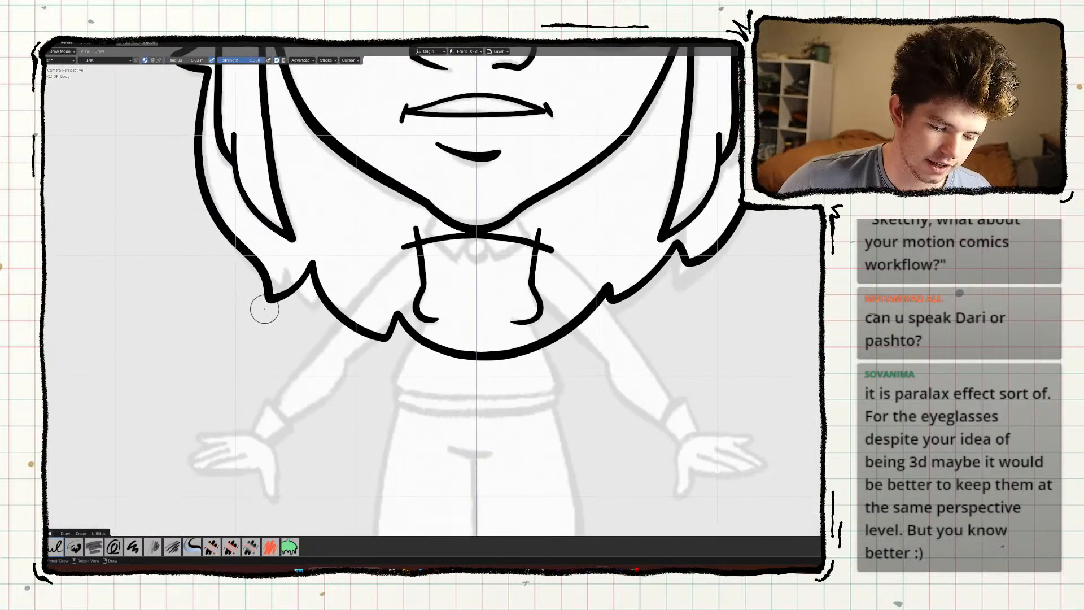
# Draw the lower shirt outline as one stroke from armpit to armpit, following the reference's waist and rounded hem.
pyautogui.keyDown('shift'); pyautogui.moveTo(372, 348); pyautogui.dragTo(386, 317, button='middle'); pyautogui.keyUp('shift')
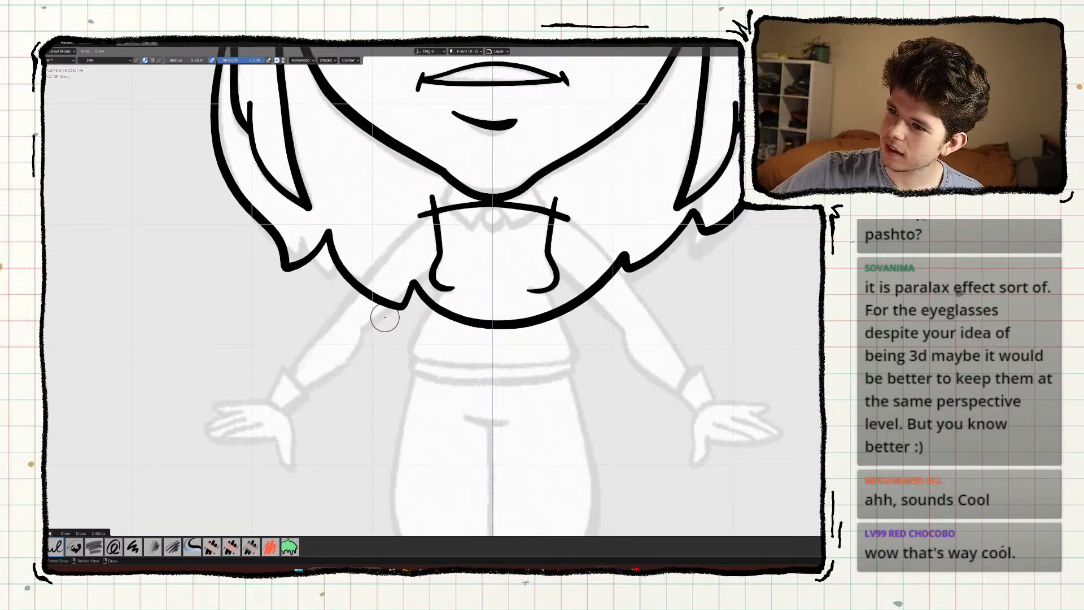
pyautogui.moveTo(390, 274)
pyautogui.keyDown('shift'); pyautogui.mouseDown(button='middle')
pyautogui.moveTo(372, 366)
pyautogui.moveTo(363, 297)
pyautogui.mouseUp(button='middle'); pyautogui.keyUp('shift')
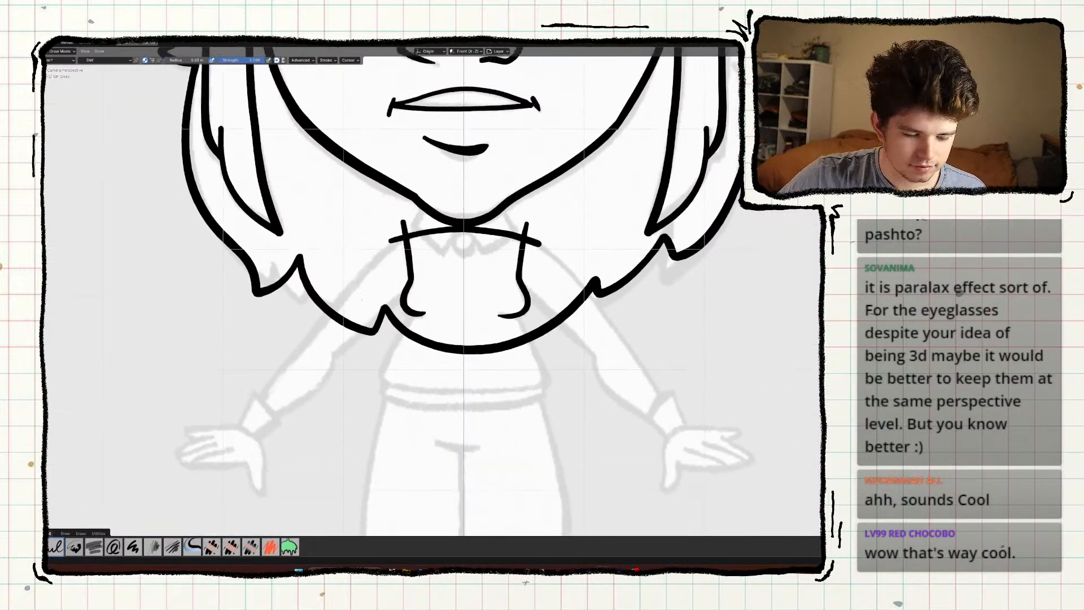
pyautogui.scroll(-4, 331, 351)
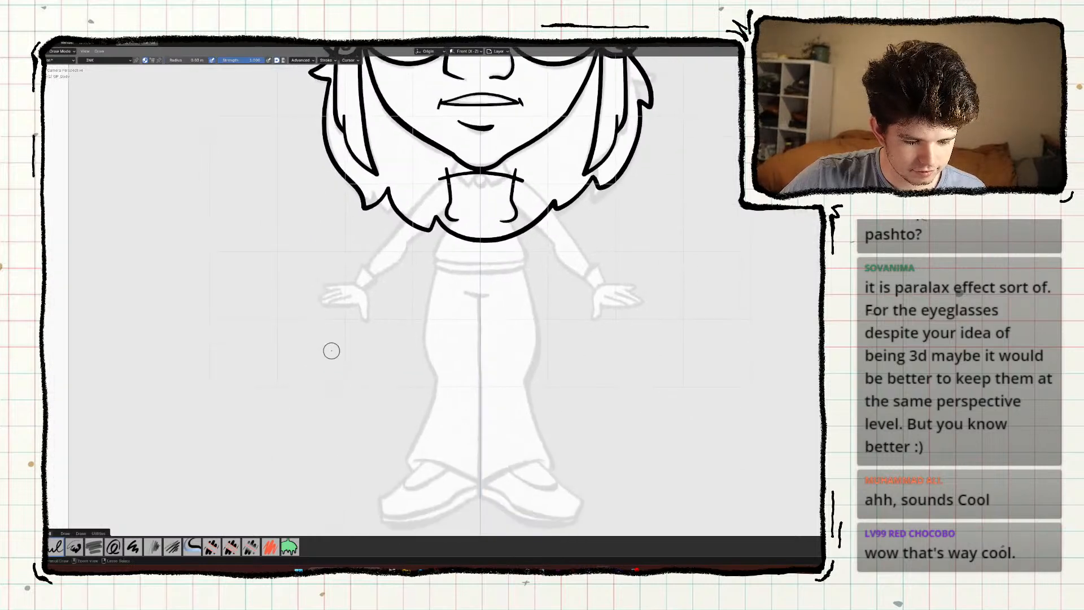
pyautogui.scroll(6, 351, 235)
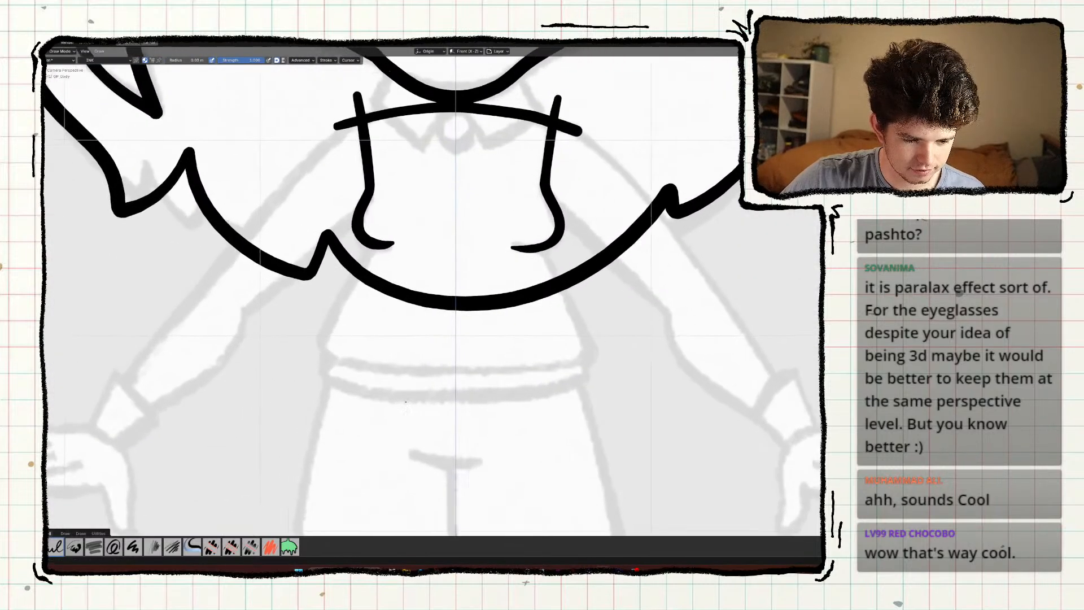
pyautogui.keyDown('ctrl'); pyautogui.moveTo(405, 402); pyautogui.dragTo(411, 390, button='middle'); pyautogui.keyUp('ctrl')
pyautogui.moveTo(492, 398)
pyautogui.keyDown('shift'); pyautogui.mouseDown(button='middle')
pyautogui.moveTo(480, 420)
pyautogui.moveTo(479, 395)
pyautogui.mouseUp(button='middle'); pyautogui.keyUp('shift')
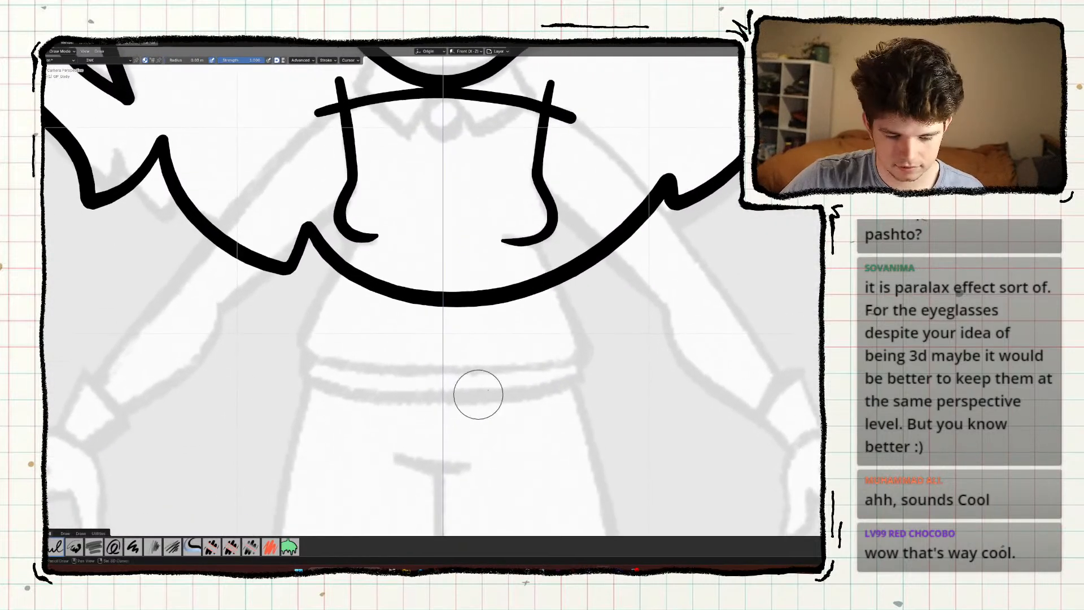
pyautogui.moveTo(525, 218); pyautogui.dragTo(577, 337)
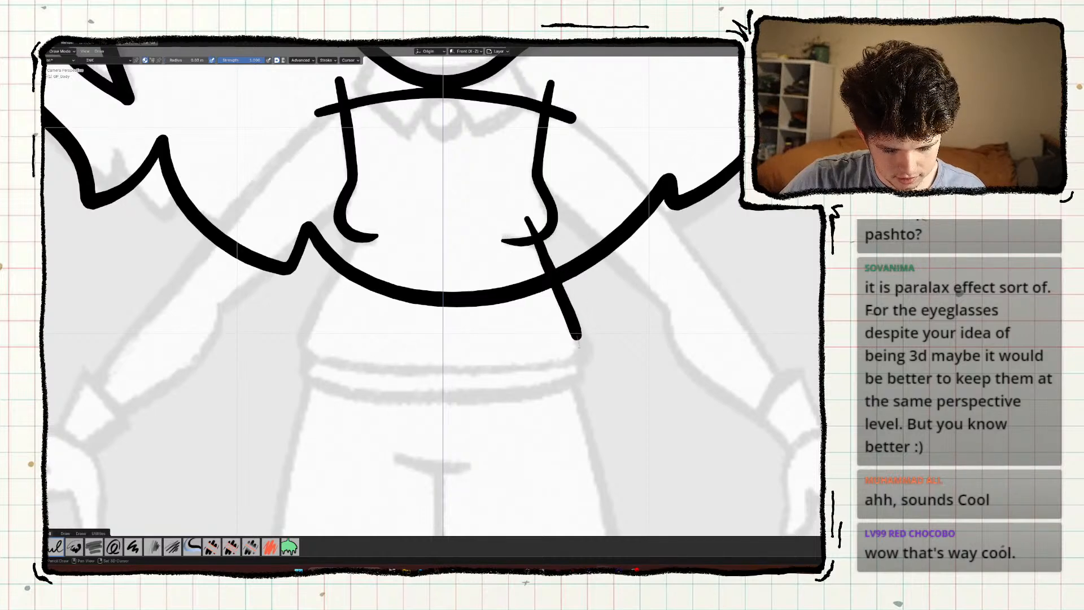
pyautogui.hotkey('ctrl', 'z')
pyautogui.moveTo(520, 213)
pyautogui.mouseDown()
pyautogui.moveTo(576, 335)
pyautogui.moveTo(572, 364)
pyautogui.moveTo(321, 354)
pyautogui.mouseUp()
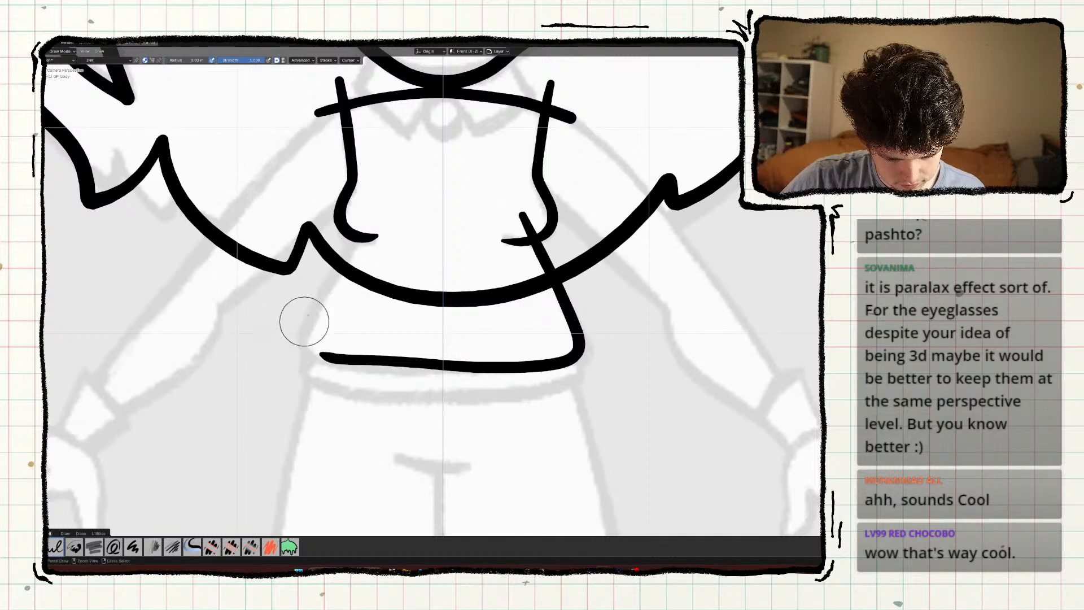
pyautogui.hotkey('ctrl', 'z')
pyautogui.moveTo(368, 212)
pyautogui.mouseDown()
pyautogui.moveTo(305, 338)
pyautogui.moveTo(314, 356)
pyautogui.moveTo(485, 368)
pyautogui.moveTo(580, 353)
pyautogui.moveTo(570, 307)
pyautogui.moveTo(511, 211)
pyautogui.mouseUp()
pyautogui.keyDown('shift'); pyautogui.moveTo(306, 210); pyautogui.dragTo(307, 237, button='middle'); pyautogui.keyUp('shift')
# Trim the overshooting stroke ends at both armpit folds and at both shoulder corners of the torso.
pyautogui.click(46, 169)
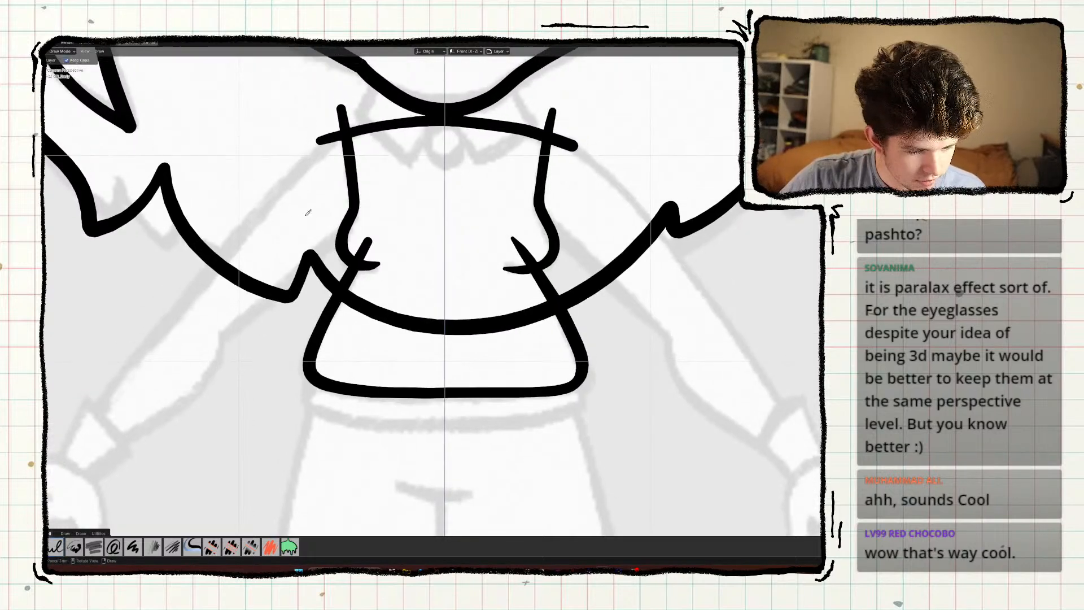
pyautogui.moveTo(381, 241); pyautogui.dragTo(389, 256)
pyautogui.moveTo(491, 244); pyautogui.dragTo(531, 240)
pyautogui.keyDown('shift'); pyautogui.moveTo(479, 219); pyautogui.dragTo(481, 221, button='middle'); pyautogui.keyUp('shift')
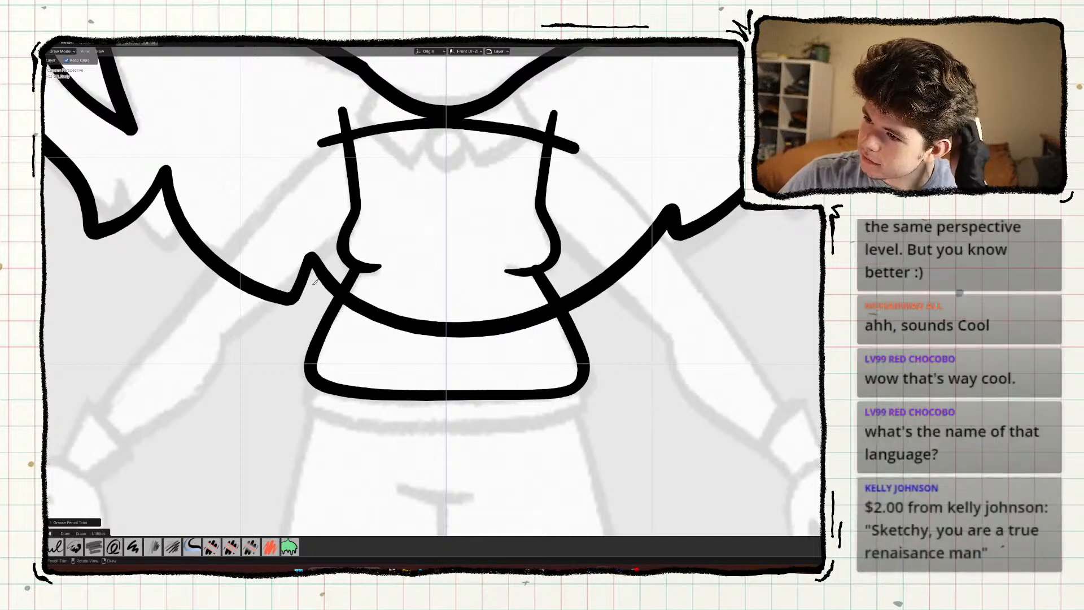
pyautogui.moveTo(315, 281)
pyautogui.keyDown('shift'); pyautogui.mouseDown(button='middle')
pyautogui.moveTo(326, 315)
pyautogui.moveTo(278, 387)
pyautogui.moveTo(328, 341)
pyautogui.moveTo(326, 362)
pyautogui.mouseUp(button='middle'); pyautogui.keyUp('shift')
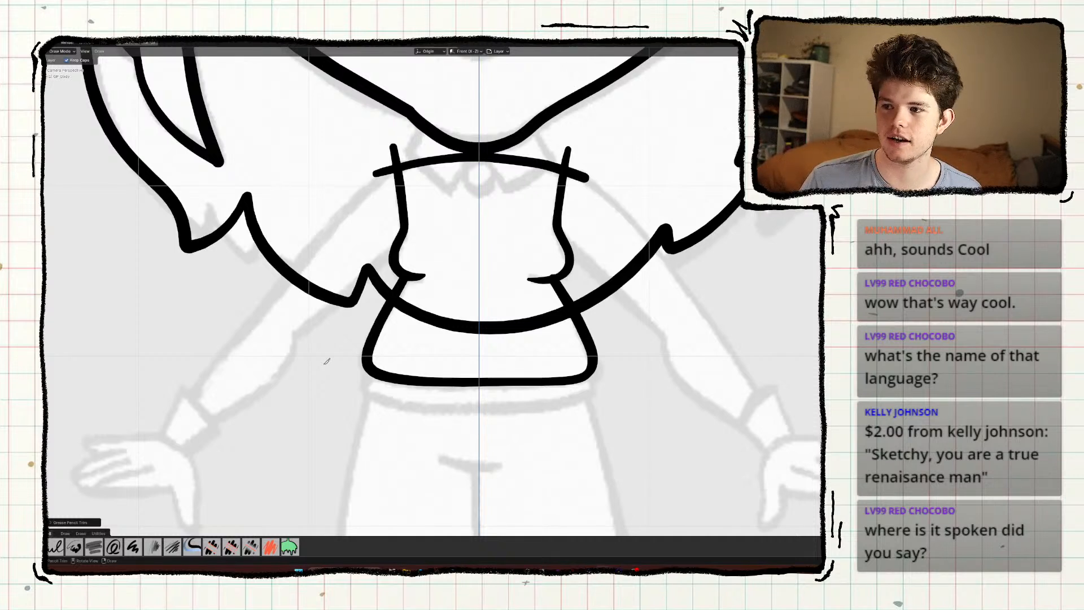
pyautogui.keyDown('shift'); pyautogui.moveTo(327, 361); pyautogui.dragTo(266, 448, button='middle'); pyautogui.keyUp('shift')
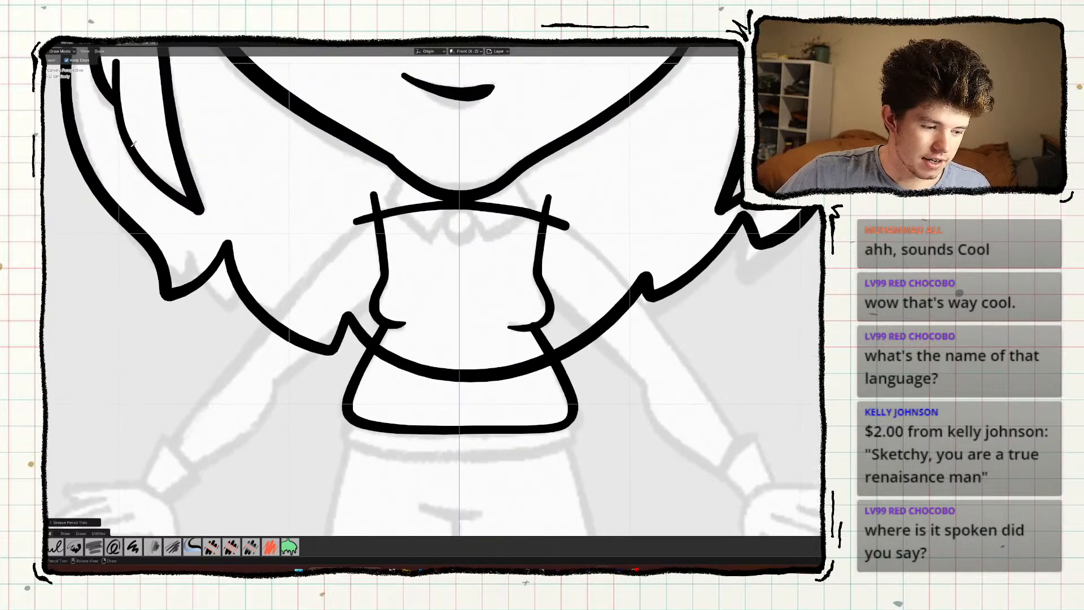
pyautogui.moveTo(363, 198); pyautogui.dragTo(349, 186)
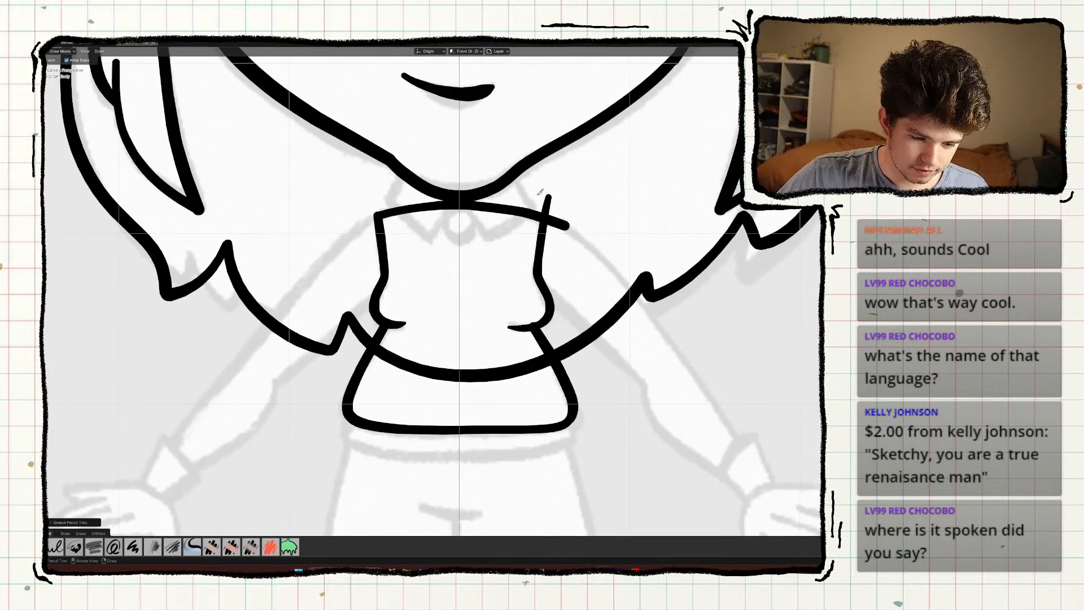
pyautogui.moveTo(540, 192); pyautogui.dragTo(577, 234)
# Sculpt the shirt hem in Sculpt Mode so its lower edge bows gently downward.
pyautogui.moveTo(263, 316)
pyautogui.keyDown('shift'); pyautogui.mouseDown(button='middle')
pyautogui.moveTo(277, 266)
pyautogui.moveTo(279, 332)
pyautogui.mouseUp(button='middle'); pyautogui.keyUp('shift')
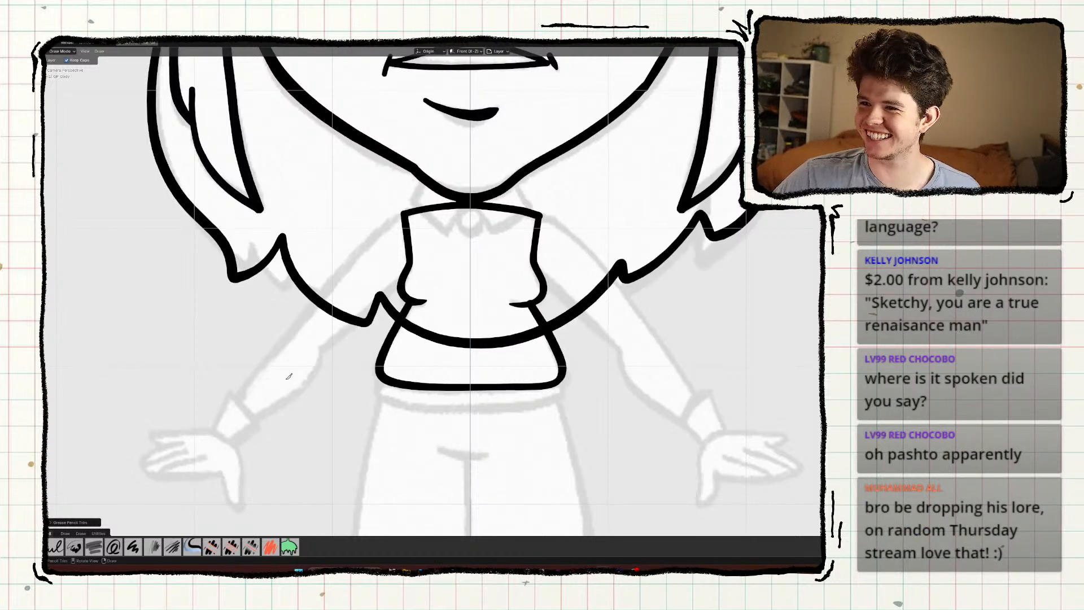
pyautogui.keyDown('shift'); pyautogui.moveTo(352, 363); pyautogui.dragTo(354, 346, button='middle'); pyautogui.keyUp('shift')
pyautogui.hotkey('ctrl', 'Tab')
pyautogui.moveTo(477, 371)
pyautogui.mouseDown()
pyautogui.moveTo(480, 399)
pyautogui.moveTo(509, 405)
pyautogui.mouseUp()
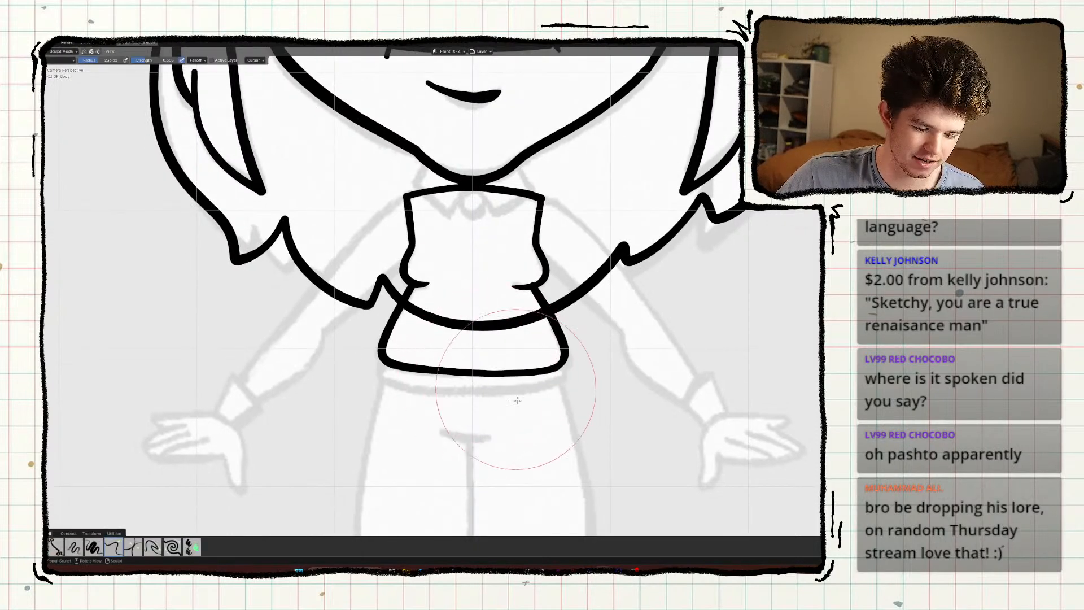
pyautogui.moveTo(574, 382); pyautogui.dragTo(566, 338)
pyautogui.moveTo(494, 368); pyautogui.dragTo(493, 387)
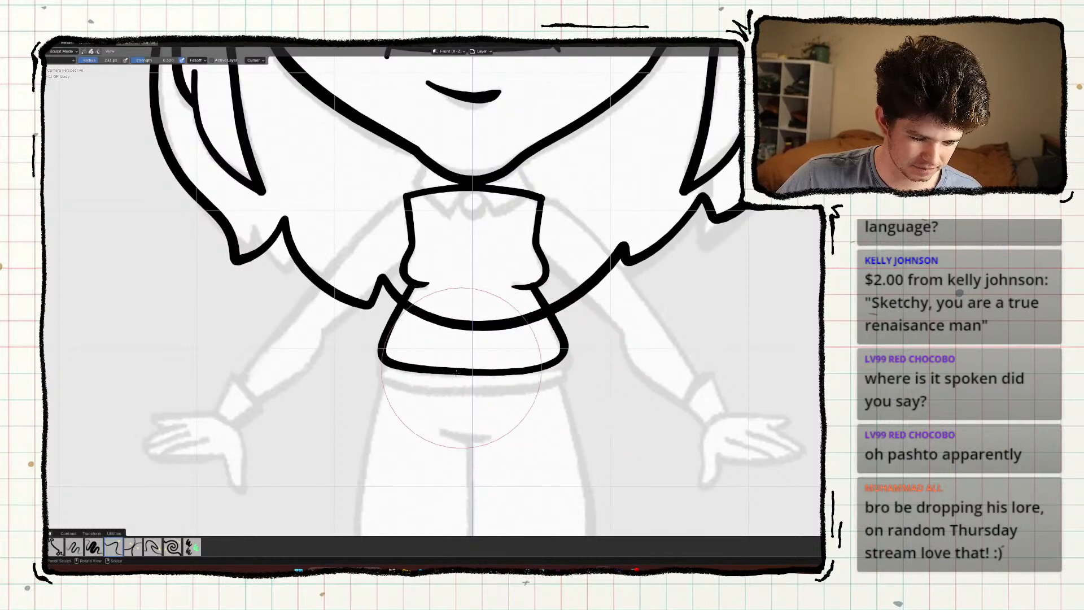
pyautogui.moveTo(455, 371); pyautogui.dragTo(470, 390)
# Draw a curved waistband outline just below the shirt hem in Draw Mode and trim its overlapping ends.
pyautogui.hotkey('ctrl', 'Tab')
pyautogui.click(389, 382)
pyautogui.moveTo(376, 370)
pyautogui.keyDown('shift'); pyautogui.mouseDown(button='middle')
pyautogui.moveTo(382, 308)
pyautogui.moveTo(399, 295)
pyautogui.moveTo(371, 419)
pyautogui.moveTo(337, 415)
pyautogui.moveTo(316, 395)
pyautogui.moveTo(277, 293)
pyautogui.mouseUp(button='middle'); pyautogui.keyUp('shift')
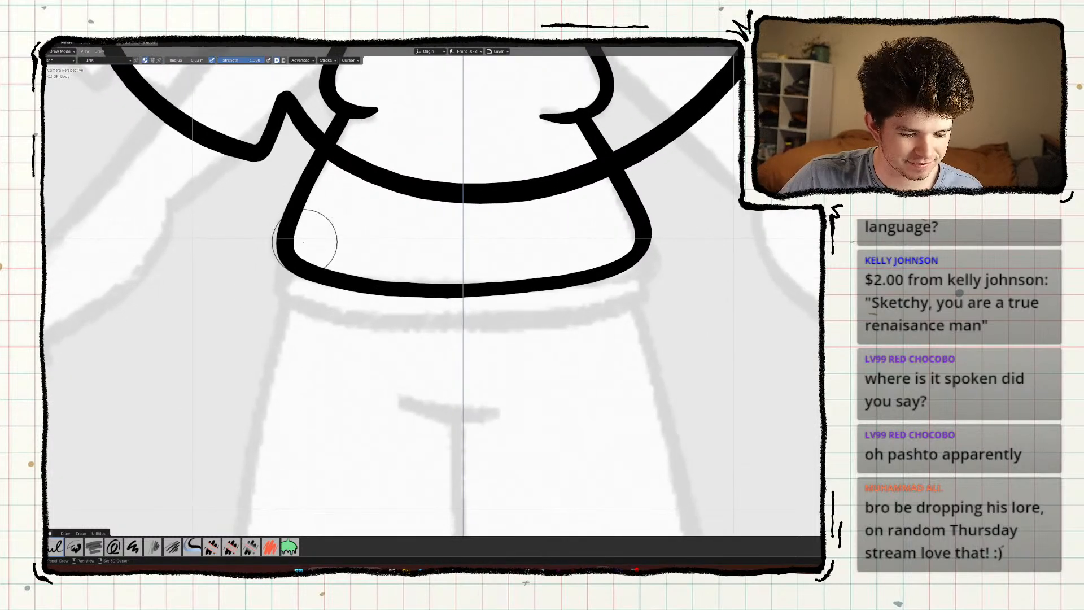
pyautogui.moveTo(304, 243)
pyautogui.mouseDown()
pyautogui.moveTo(286, 294)
pyautogui.moveTo(551, 320)
pyautogui.moveTo(634, 290)
pyautogui.moveTo(637, 273)
pyautogui.moveTo(611, 221)
pyautogui.mouseUp()
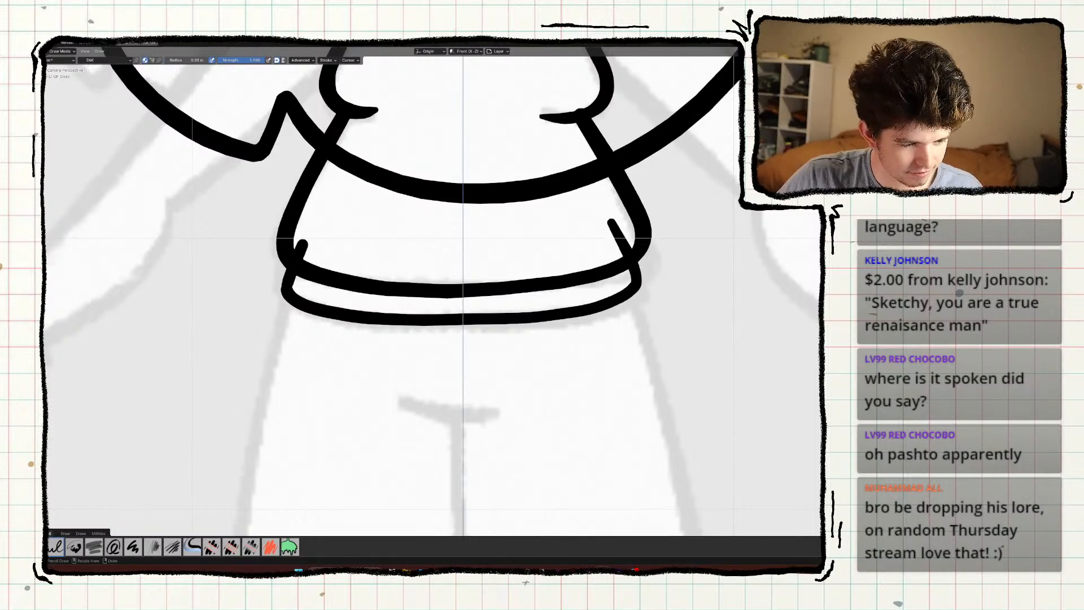
pyautogui.click(46, 163)
pyautogui.moveTo(299, 236); pyautogui.dragTo(308, 254)
pyautogui.moveTo(608, 240); pyautogui.dragTo(609, 229)
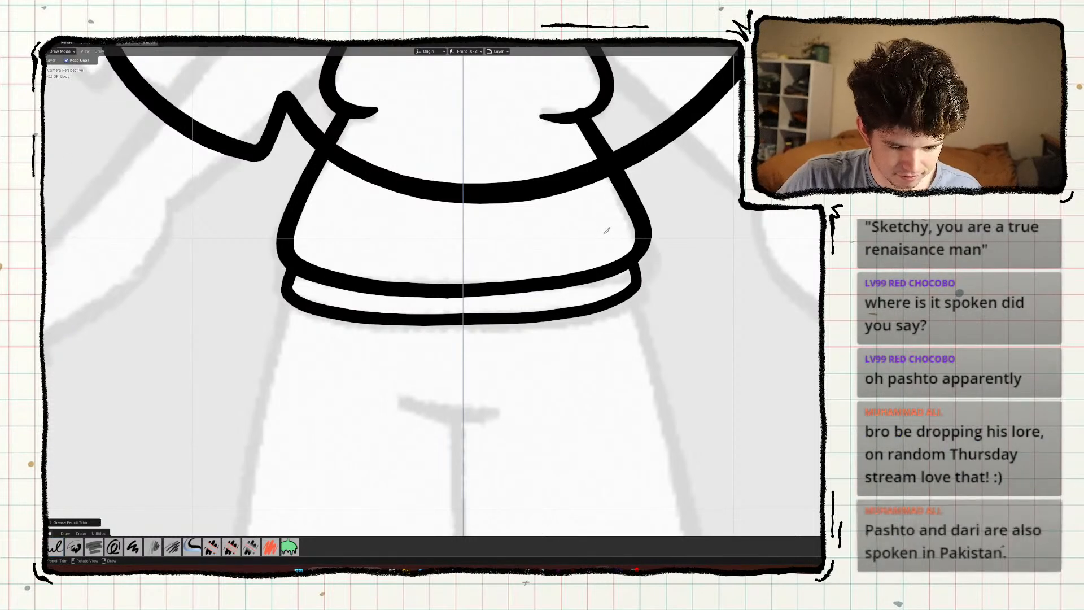
# Switch from trimming back to the drawing brush and save the file.
pyautogui.moveTo(268, 322)
pyautogui.keyDown('shift'); pyautogui.mouseDown(button='middle')
pyautogui.moveTo(304, 306)
pyautogui.moveTo(320, 347)
pyautogui.moveTo(313, 381)
pyautogui.moveTo(333, 414)
pyautogui.mouseUp(button='middle'); pyautogui.keyUp('shift')
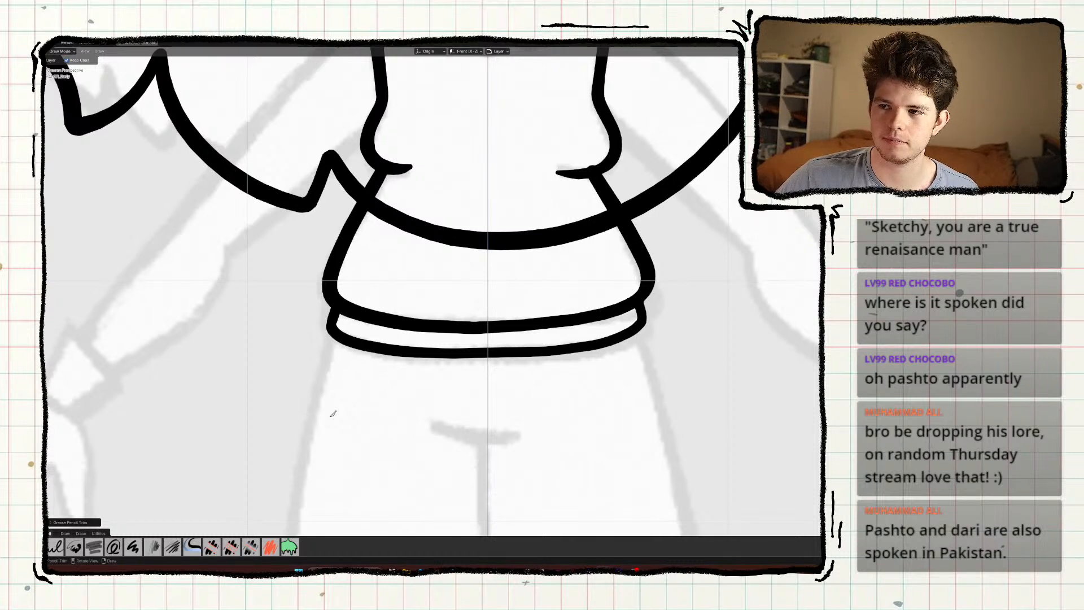
pyautogui.scroll(-3, 338, 384)
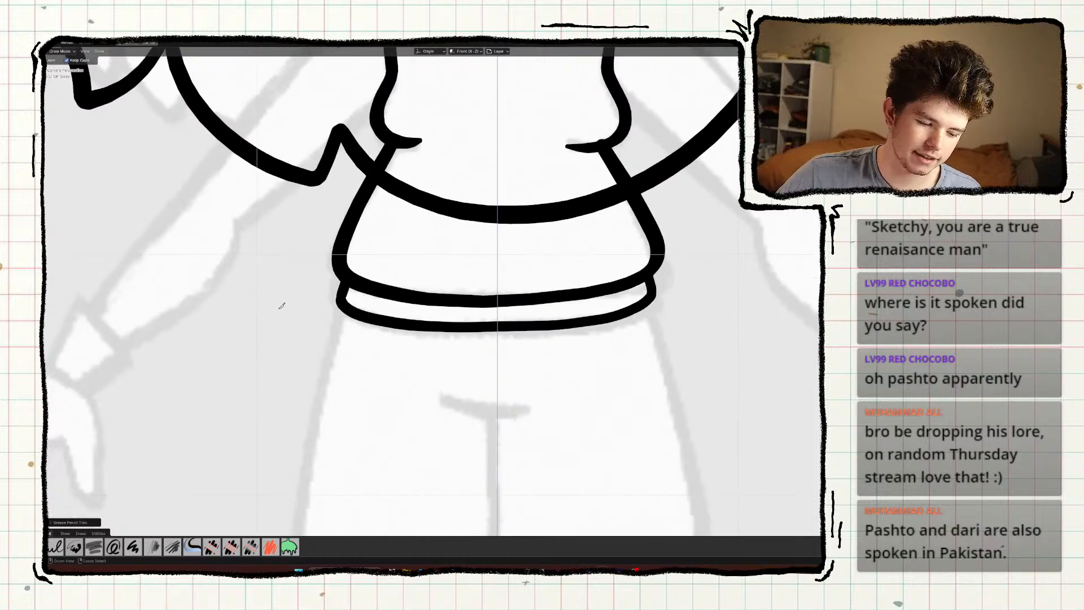
pyautogui.keyDown('shift'); pyautogui.moveTo(352, 262); pyautogui.dragTo(350, 256, button='middle'); pyautogui.keyUp('shift')
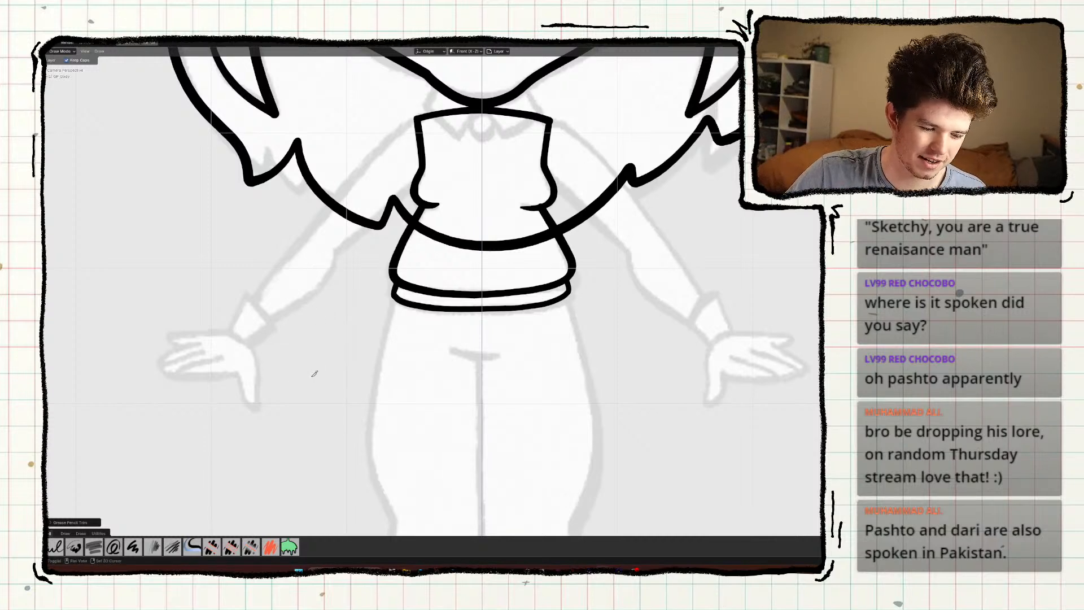
pyautogui.keyDown('shift'); pyautogui.moveTo(314, 375); pyautogui.dragTo(312, 399, button='middle'); pyautogui.keyUp('shift')
pyautogui.press('b')
pyautogui.keyDown('shift'); pyautogui.moveTo(377, 324); pyautogui.dragTo(392, 335, button='middle'); pyautogui.keyUp('shift')
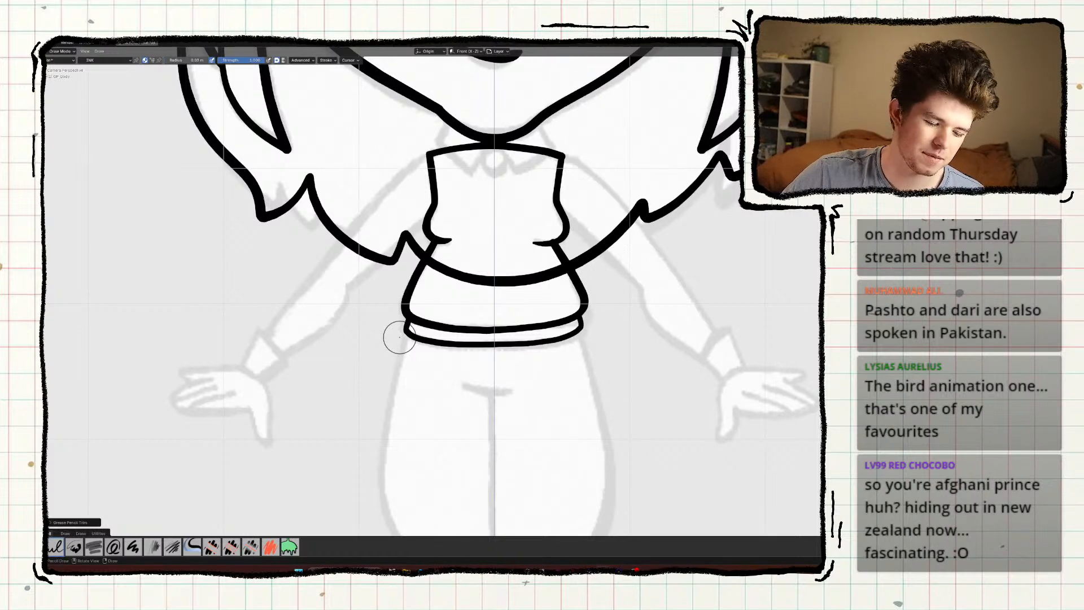
pyautogui.keyDown('shift'); pyautogui.moveTo(366, 378); pyautogui.dragTo(326, 312, button='middle'); pyautogui.keyUp('shift')
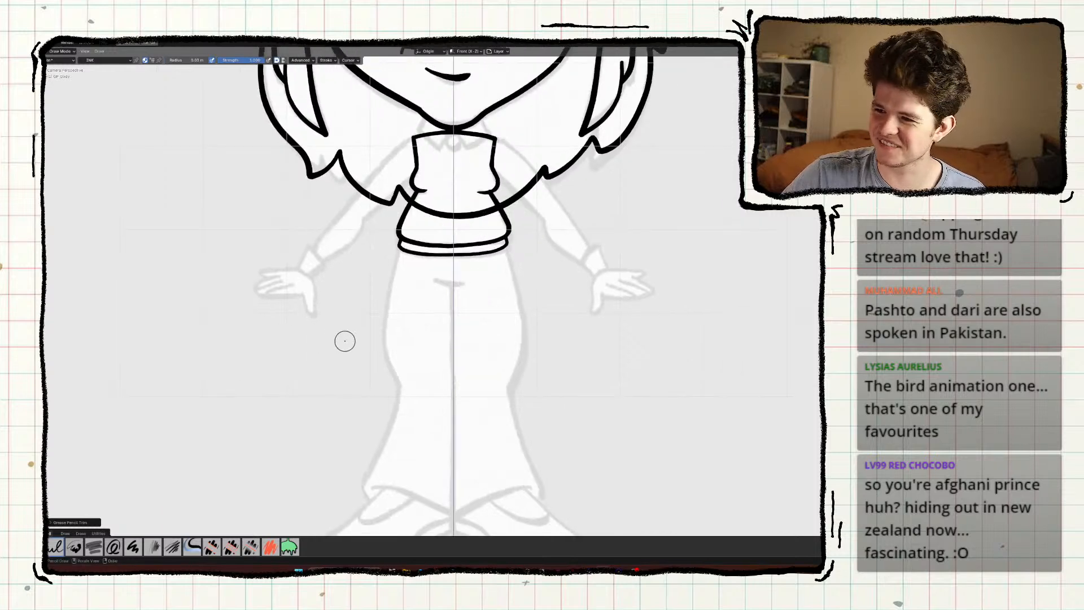
pyautogui.hotkey('ctrl', 's')
# Draw a short hip line running down from each end of the waistband.
pyautogui.keyDown('shift'); pyautogui.moveTo(360, 395); pyautogui.dragTo(371, 356, button='middle'); pyautogui.keyUp('shift')
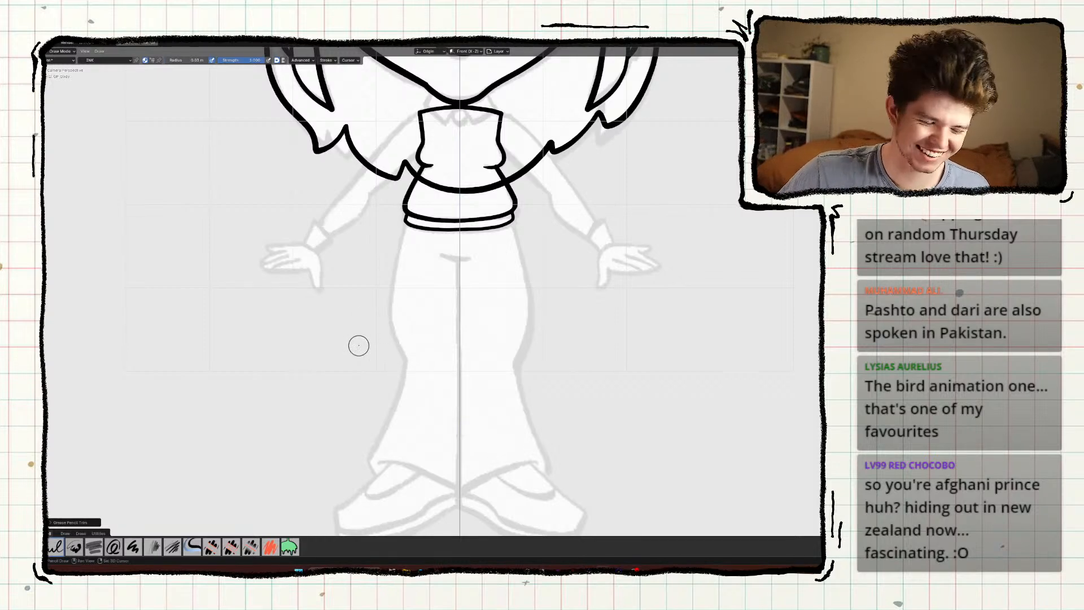
pyautogui.moveTo(358, 343)
pyautogui.keyDown('ctrl'); pyautogui.mouseDown(button='middle')
pyautogui.moveTo(370, 337)
pyautogui.moveTo(375, 287)
pyautogui.mouseUp(button='middle'); pyautogui.keyUp('ctrl')
pyautogui.moveTo(385, 238)
pyautogui.keyDown('ctrl'); pyautogui.mouseDown(button='middle')
pyautogui.moveTo(389, 198)
pyautogui.moveTo(352, 407)
pyautogui.moveTo(358, 426)
pyautogui.mouseUp(button='middle'); pyautogui.keyUp('ctrl')
pyautogui.hotkey('ctrl', 'z')
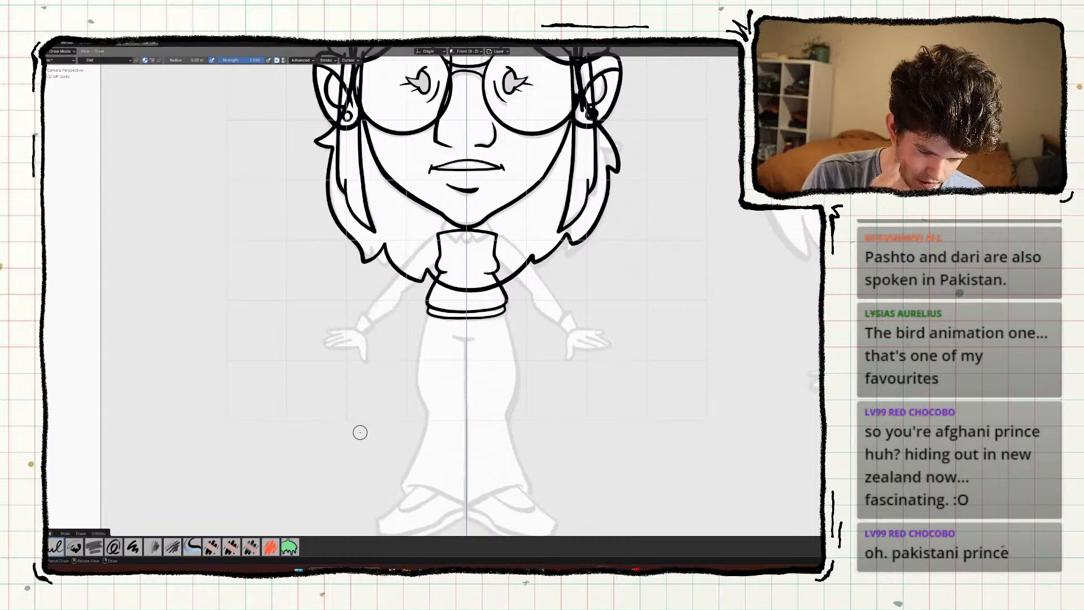
pyautogui.moveTo(423, 376)
pyautogui.mouseDown(button='middle')
pyautogui.moveTo(424, 350)
pyautogui.moveTo(415, 359)
pyautogui.mouseUp(button='middle')
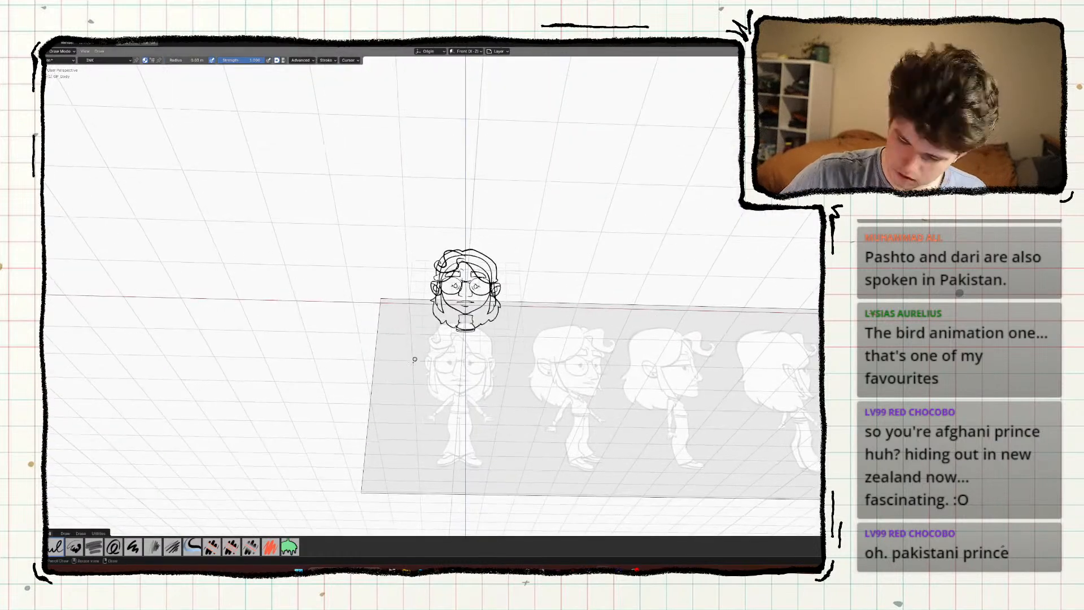
pyautogui.press('KP_0')
pyautogui.scroll(2, 389, 399)
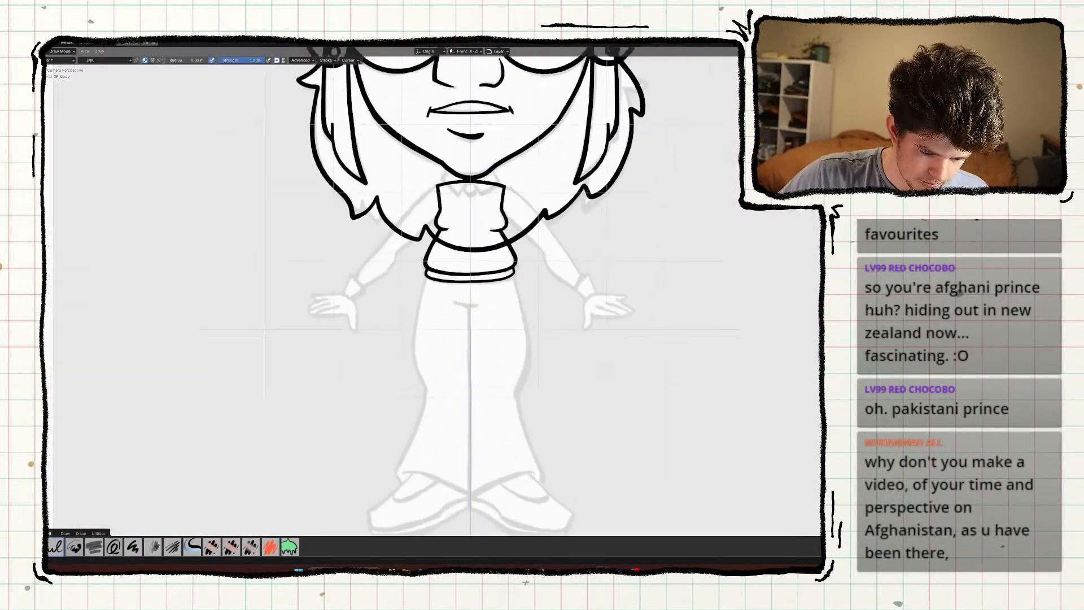
pyautogui.scroll(3, 355, 252)
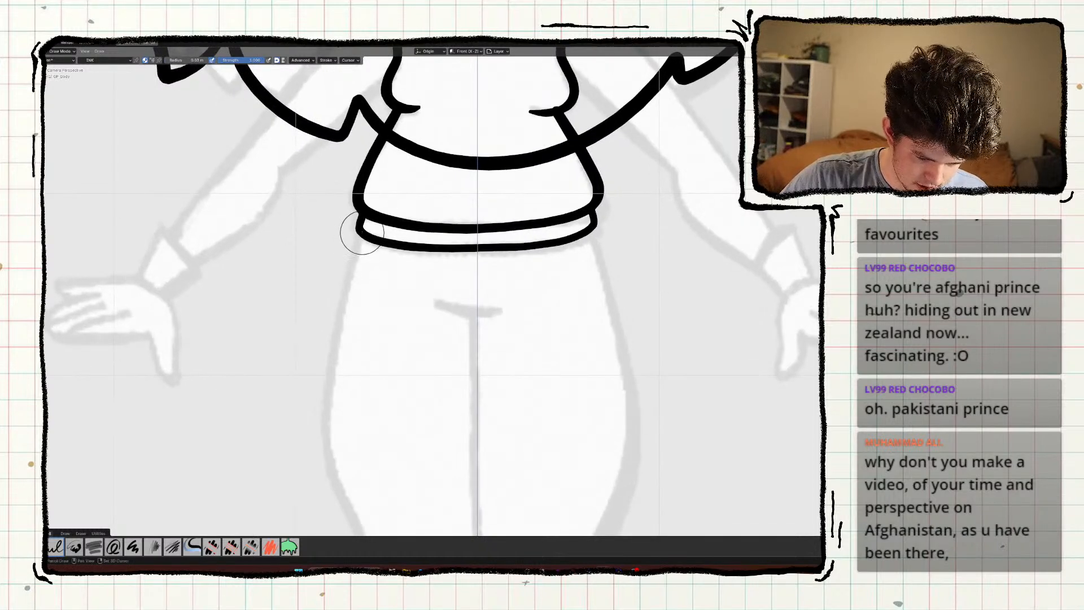
pyautogui.moveTo(360, 224); pyautogui.dragTo(352, 271)
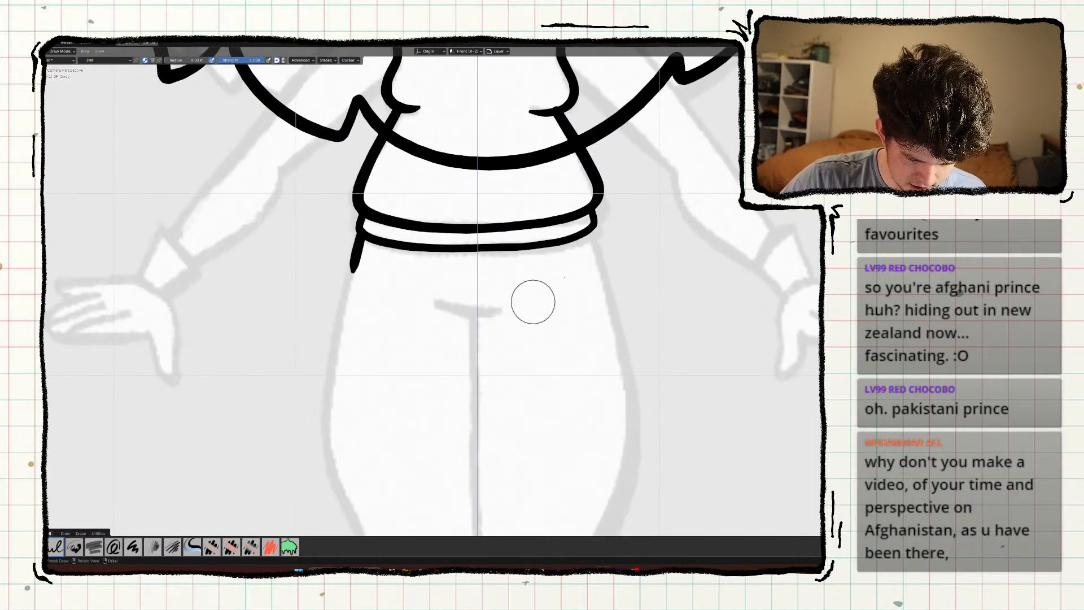
pyautogui.moveTo(592, 225); pyautogui.dragTo(603, 274)
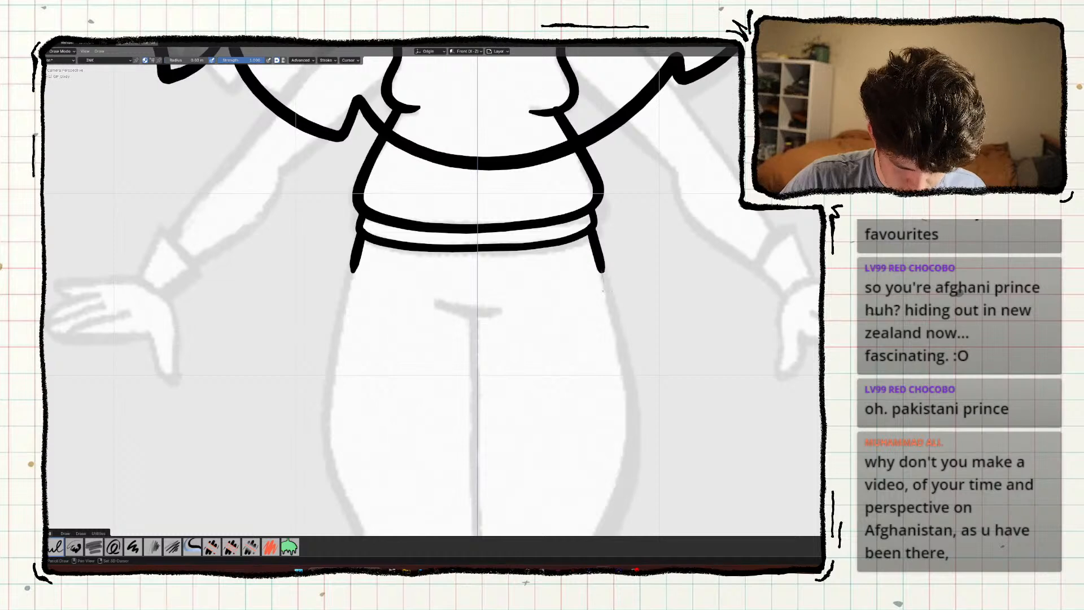
# Draw a short curved crease at the top of the trousers' centre line and save the file.
pyautogui.moveTo(505, 310); pyautogui.dragTo(437, 302)
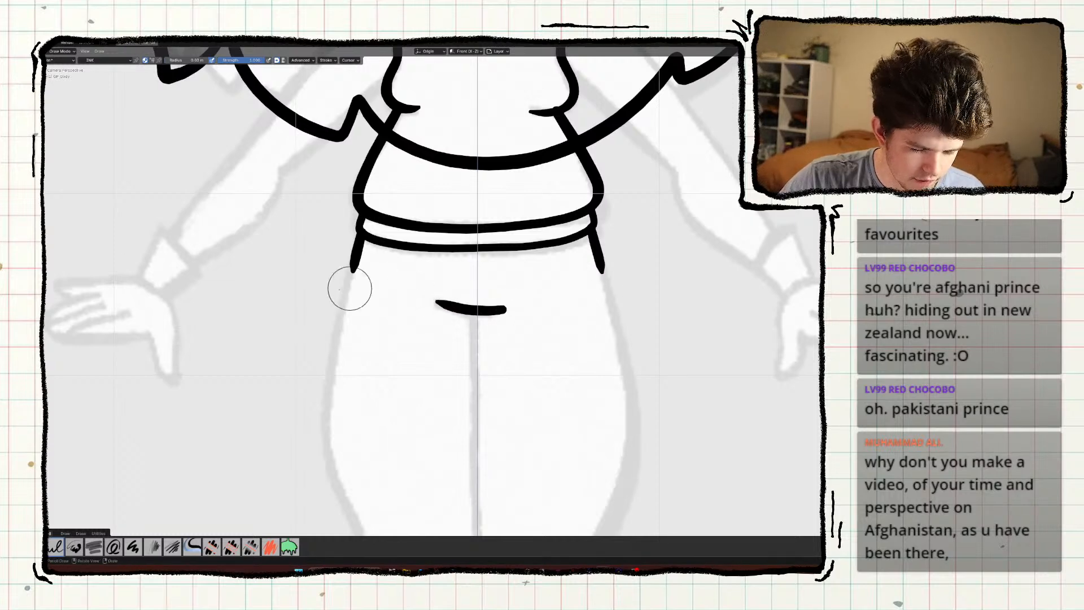
pyautogui.scroll(-5, 328, 339)
pyautogui.scroll(1, 313, 424)
pyautogui.hotkey('ctrl', 's')
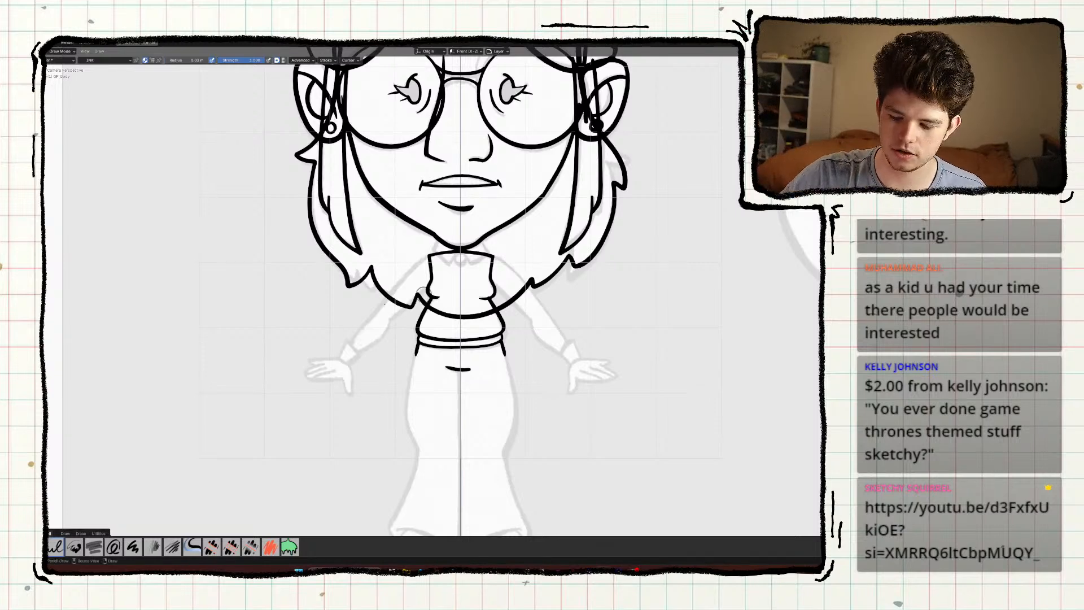
# Switch GP_Body from Draw Mode to Object Mode.
pyautogui.keyDown('shift'); pyautogui.moveTo(297, 300); pyautogui.dragTo(298, 359, button='middle'); pyautogui.keyUp('shift')
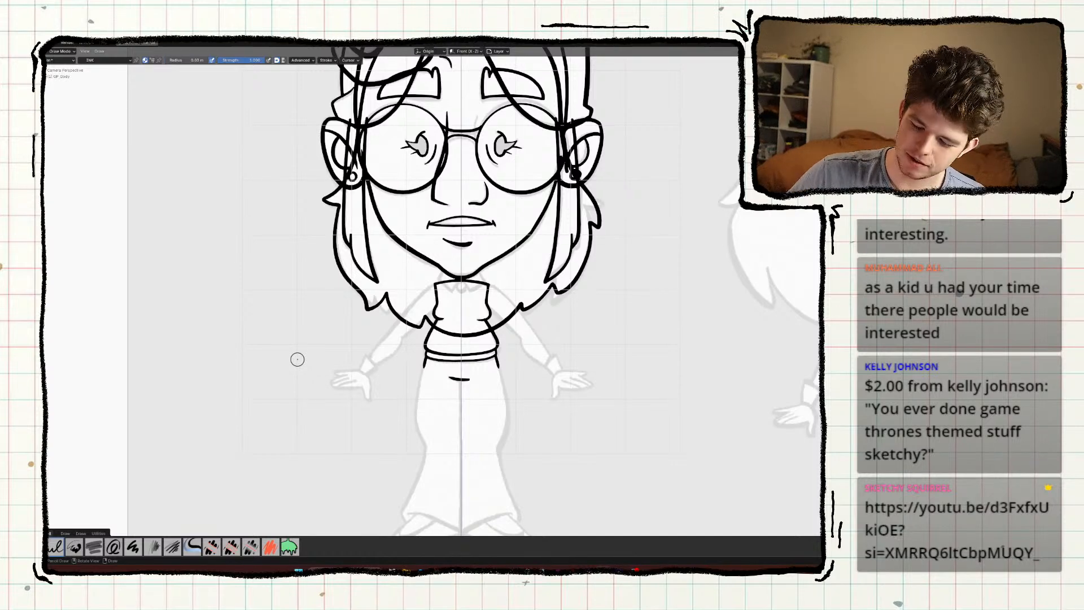
pyautogui.keyDown('shift'); pyautogui.moveTo(422, 354); pyautogui.dragTo(427, 330, button='middle'); pyautogui.keyUp('shift')
pyautogui.hotkey('ctrl', 'Tab')
pyautogui.click(377, 332)
pyautogui.keyDown('shift'); pyautogui.moveTo(349, 357); pyautogui.dragTo(352, 348, button='middle'); pyautogui.keyUp('shift')
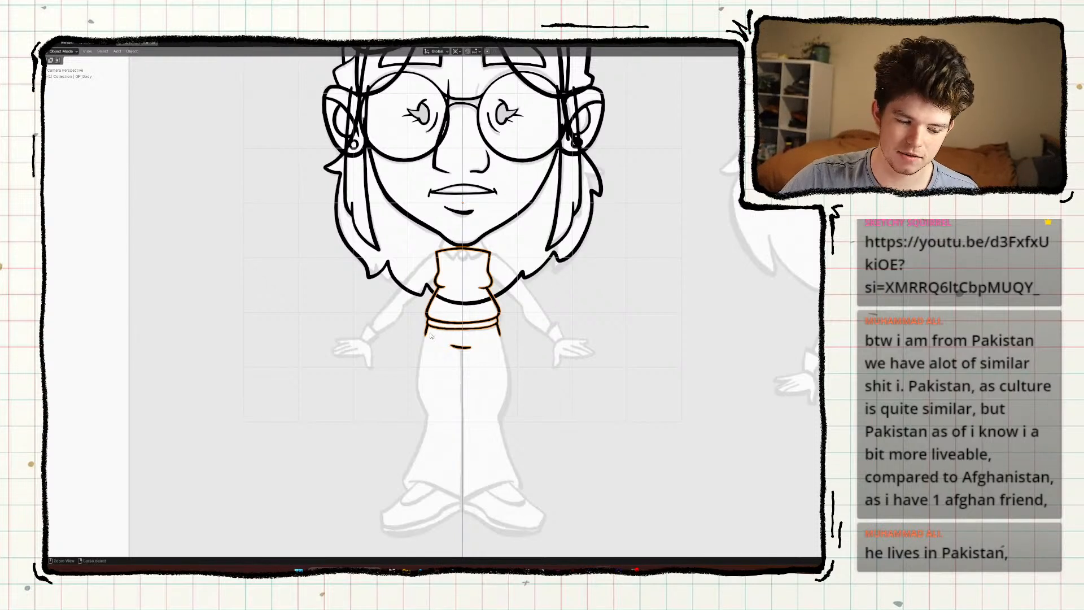
pyautogui.keyDown('shift'); pyautogui.moveTo(376, 349); pyautogui.dragTo(370, 421, button='middle'); pyautogui.keyUp('shift')
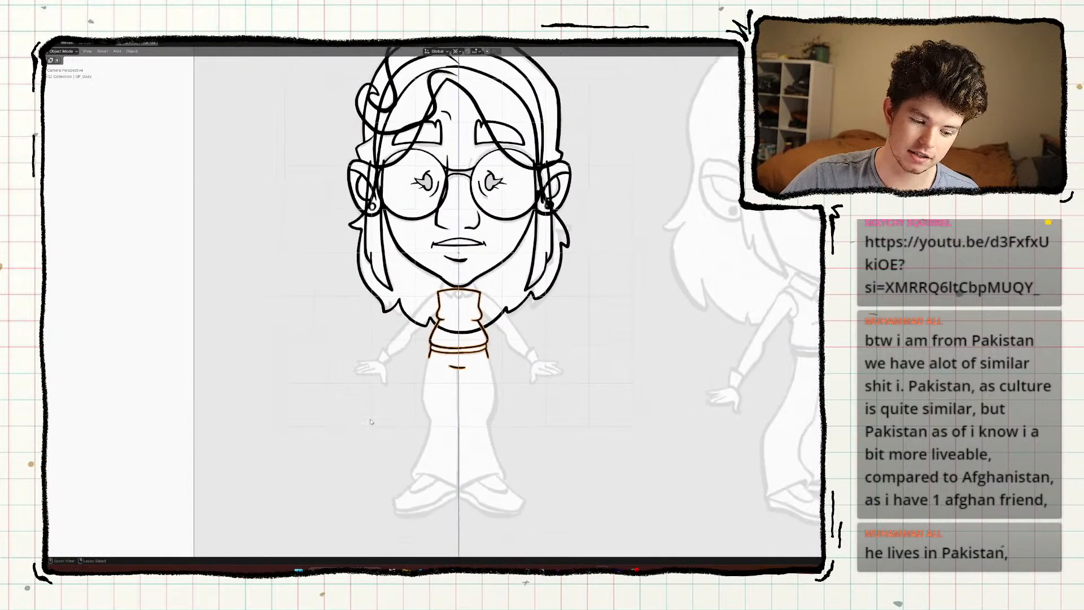
pyautogui.hotkey('ctrl', 'Tab')
pyautogui.keyDown('shift'); pyautogui.moveTo(402, 358); pyautogui.dragTo(387, 200, button='middle'); pyautogui.keyUp('shift')
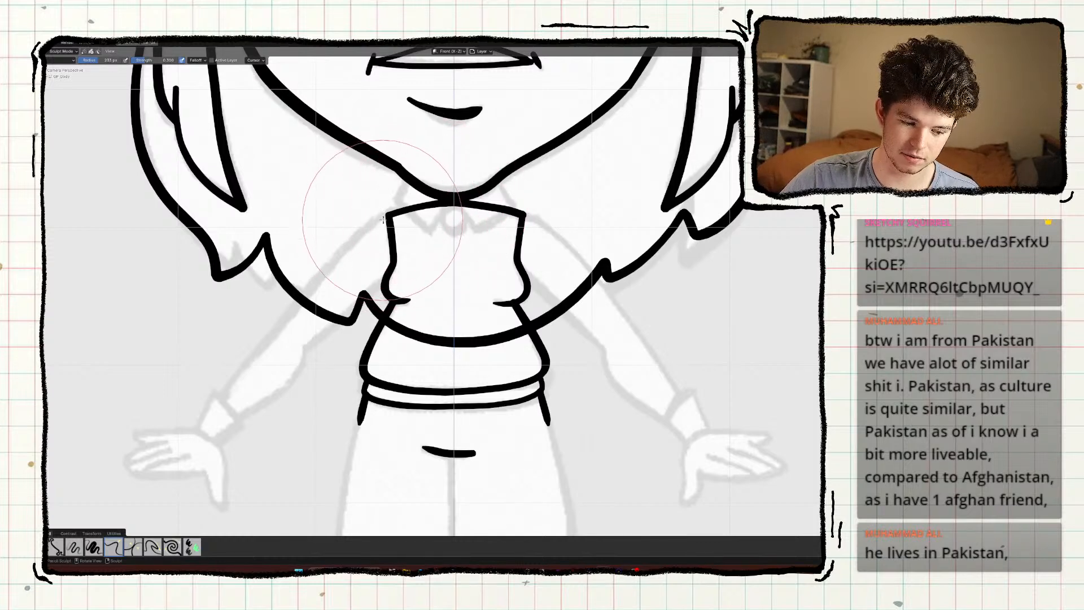
pyautogui.hotkey('ctrl', 'Tab')
pyautogui.scroll(-6, 378, 264)
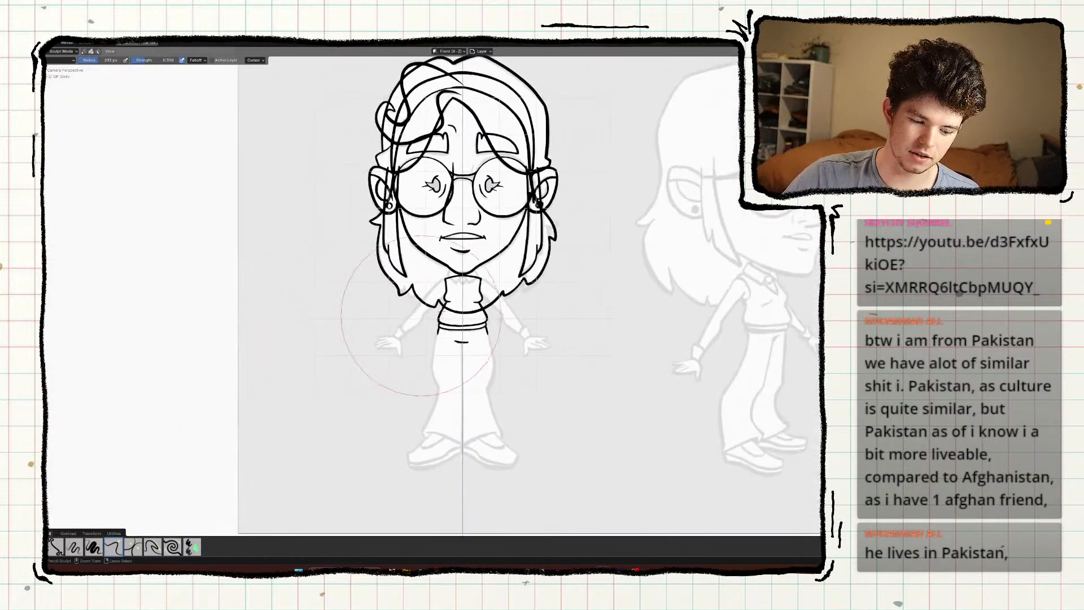
# Save the file.
pyautogui.keyDown('shift'); pyautogui.moveTo(344, 333); pyautogui.dragTo(351, 309, button='middle'); pyautogui.keyUp('shift')
pyautogui.hotkey('ctrl', 's')
pyautogui.keyDown('shift'); pyautogui.moveTo(445, 339); pyautogui.dragTo(405, 377, button='middle'); pyautogui.keyUp('shift')
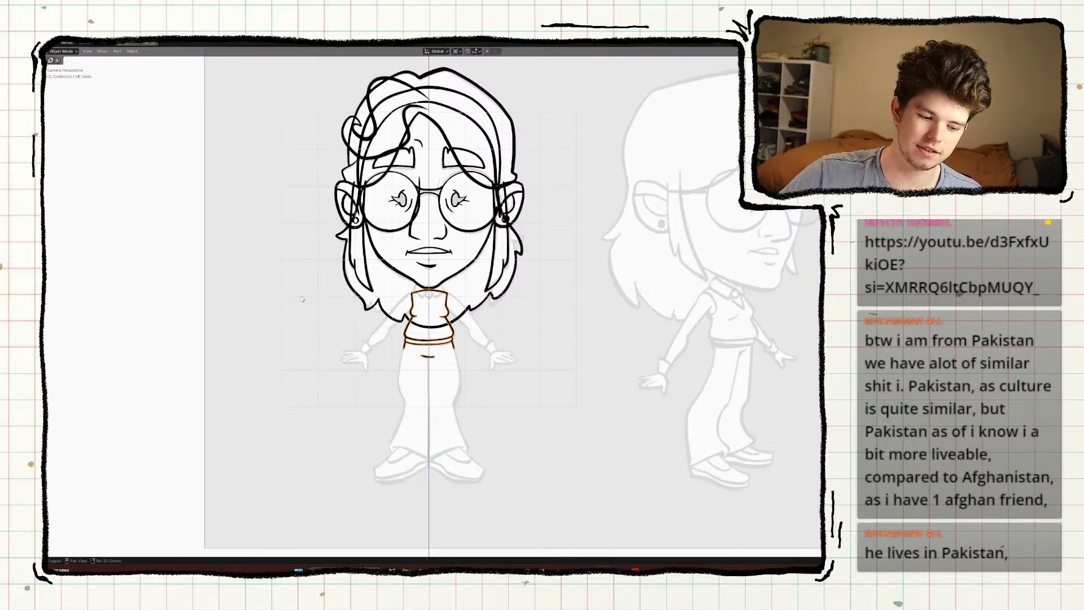
pyautogui.scroll(3, 290, 344)
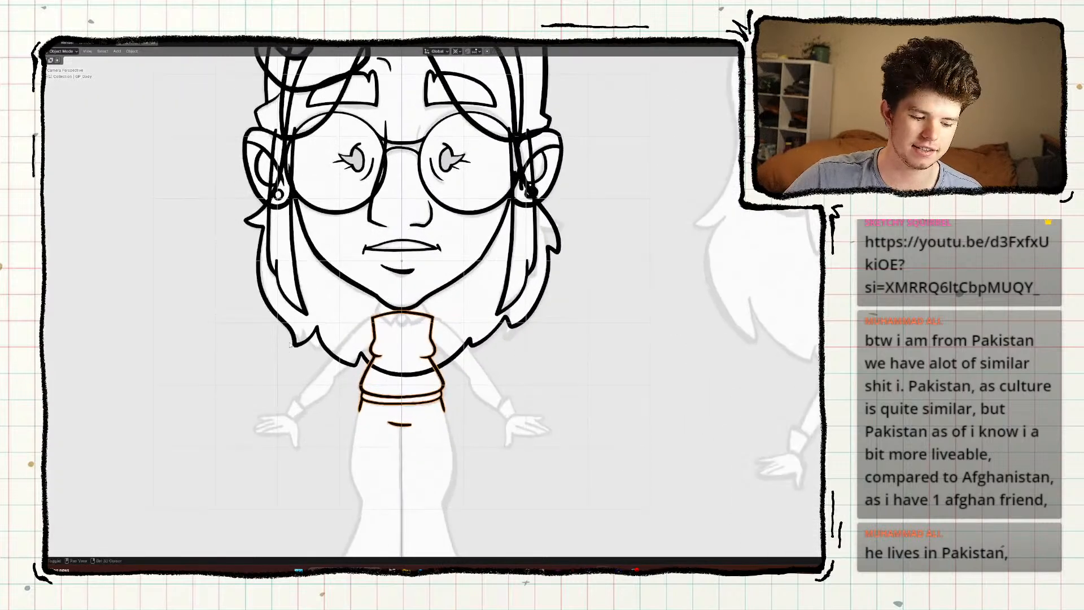
pyautogui.keyDown('shift'); pyautogui.moveTo(290, 344); pyautogui.dragTo(344, 309, button='middle'); pyautogui.keyUp('shift')
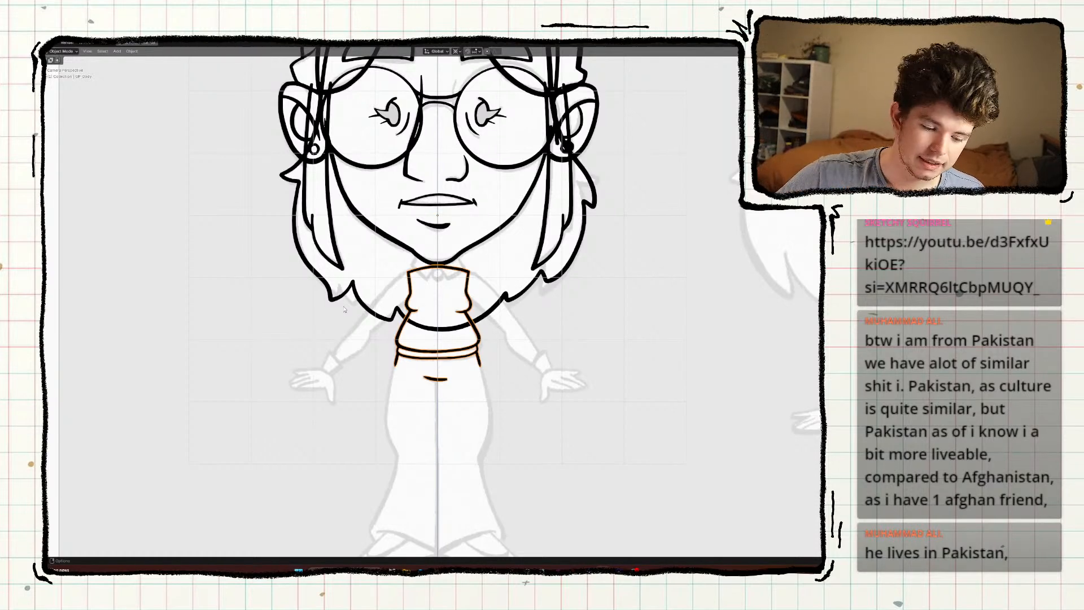
pyautogui.scroll(4, 343, 309)
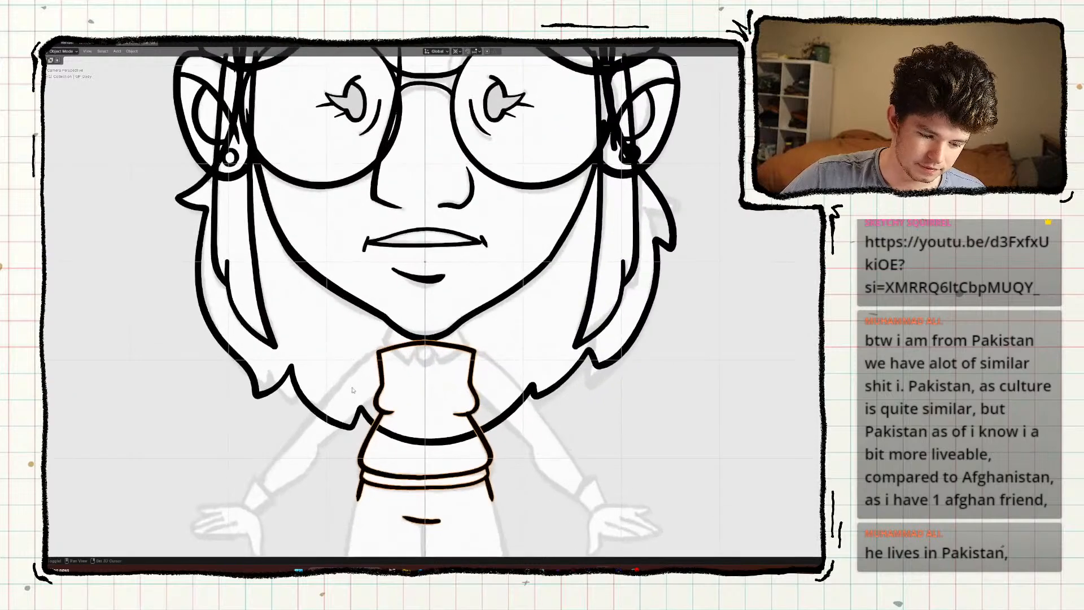
pyautogui.keyDown('shift'); pyautogui.moveTo(352, 390); pyautogui.dragTo(373, 287, button='middle'); pyautogui.keyUp('shift')
pyautogui.scroll(3, 380, 288)
pyautogui.hotkey('ctrl', 'Tab')
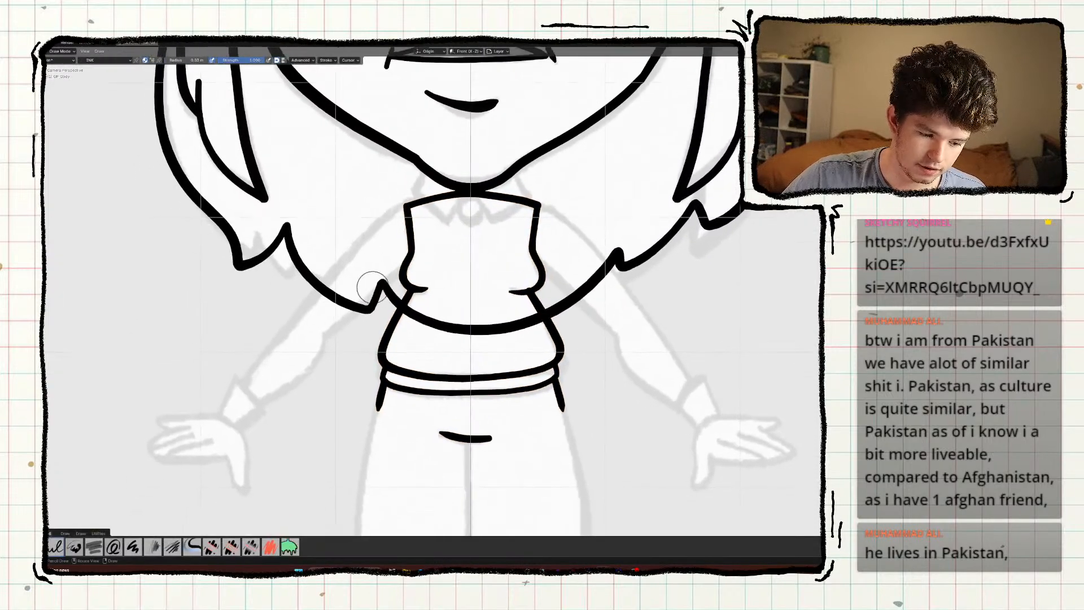
pyautogui.scroll(-2, 373, 288)
pyautogui.hotkey('ctrl', 'Tab')
pyautogui.scroll(1, 395, 321)
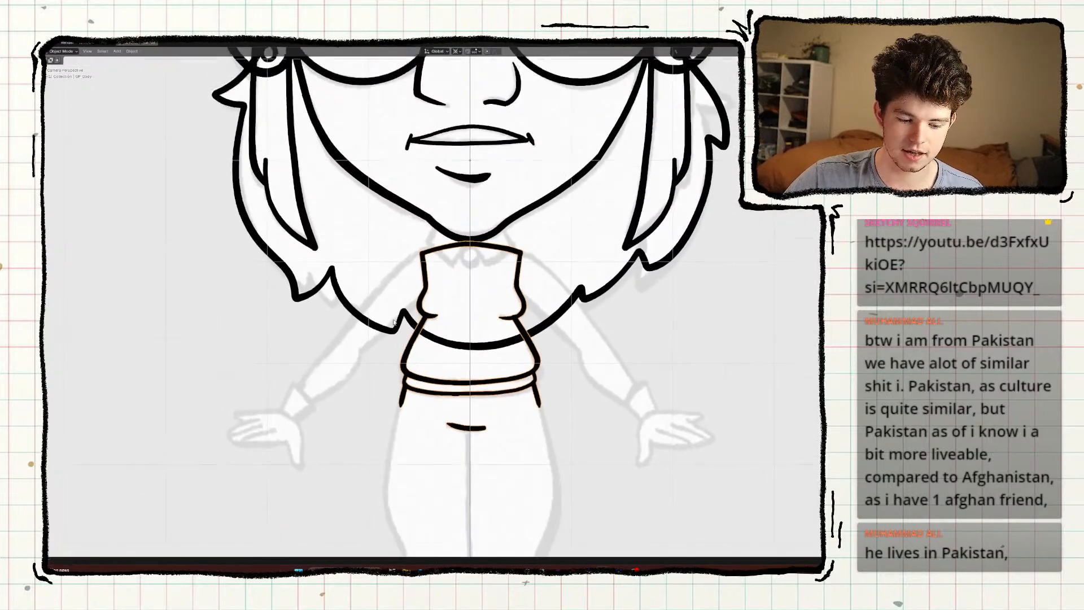
pyautogui.scroll(-4, 393, 322)
pyautogui.keyDown('shift'); pyautogui.moveTo(353, 425); pyautogui.dragTo(366, 388, button='middle'); pyautogui.keyUp('shift')
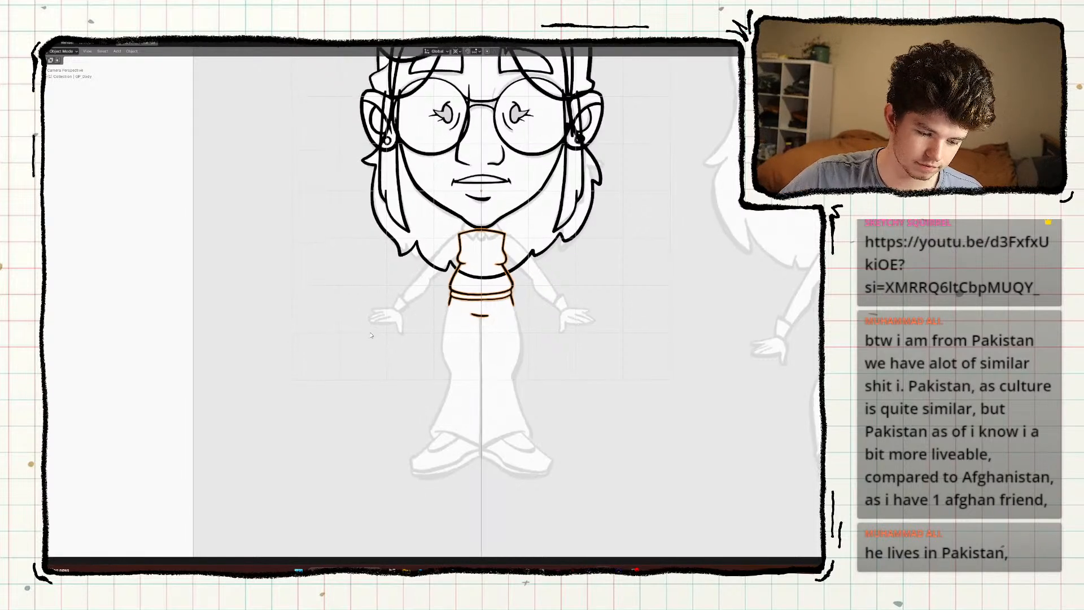
# Save the file, duplicate GP_Body in place and rename the copy GP_Neck.
pyautogui.hotkey('ctrl', 's')
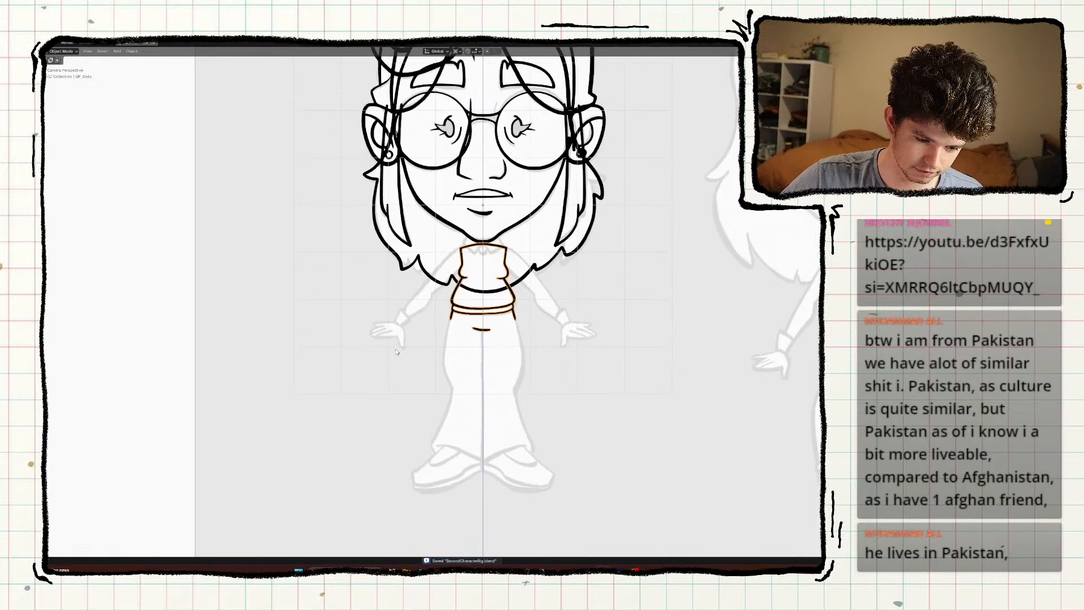
pyautogui.scroll(-3, 396, 351)
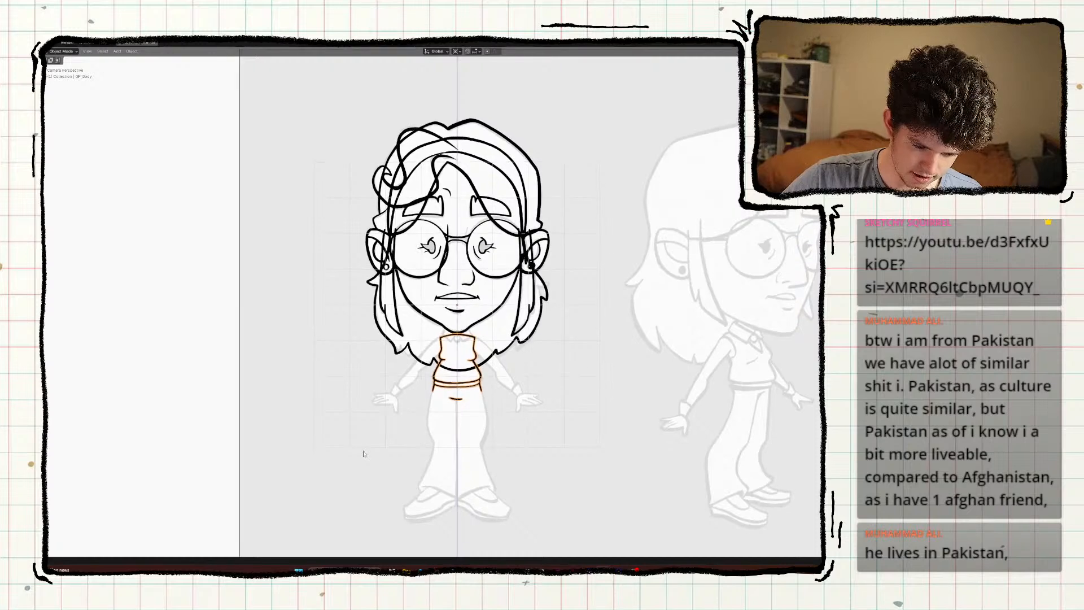
pyautogui.scroll(4, 364, 455)
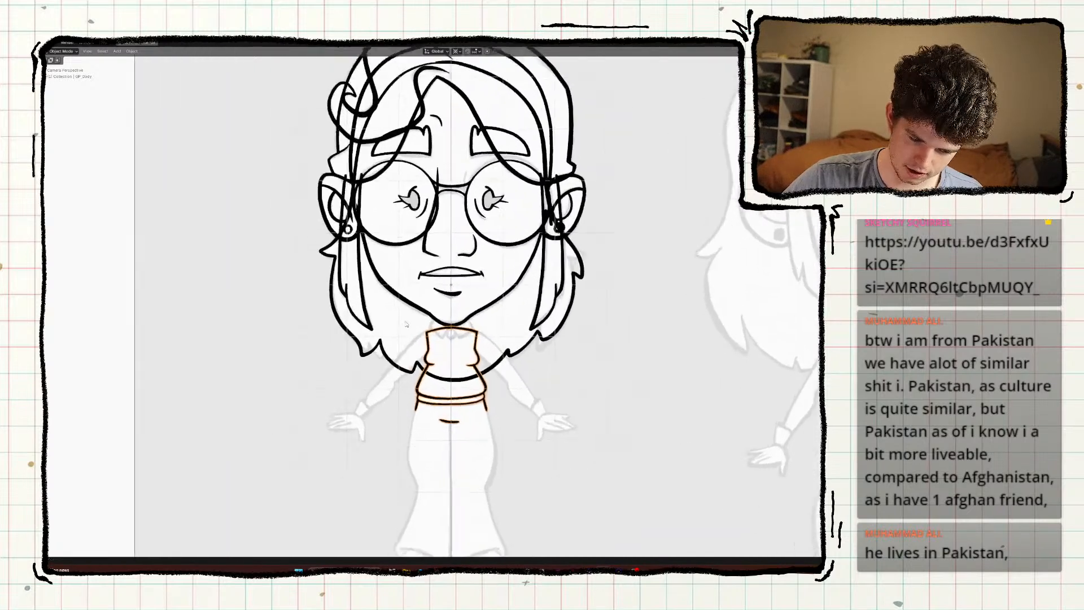
pyautogui.hotkey('shift', 'd')
pyautogui.click(410, 427)
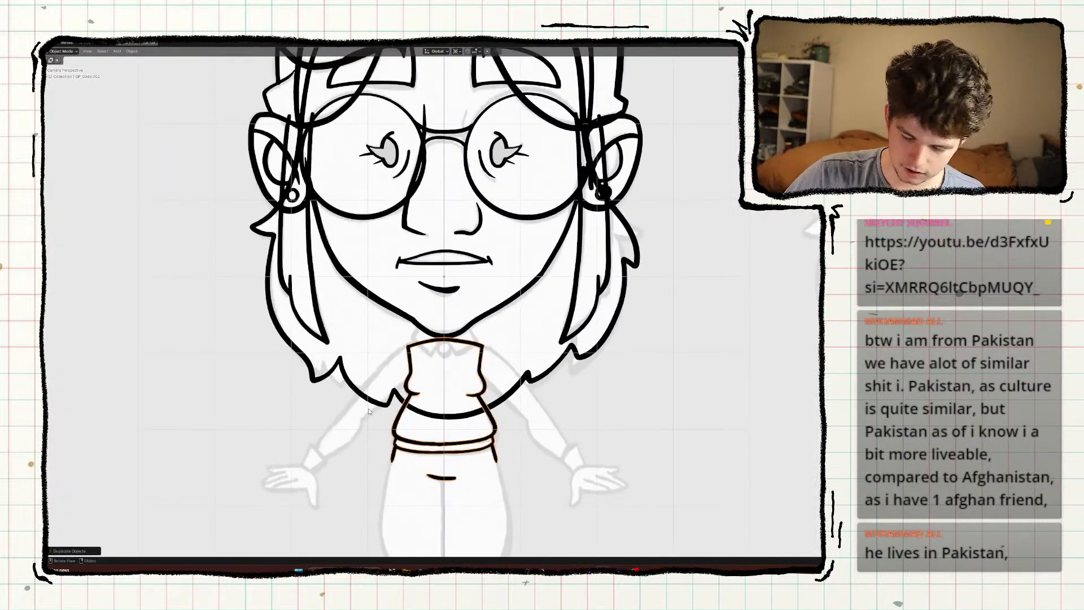
pyautogui.press('F2')
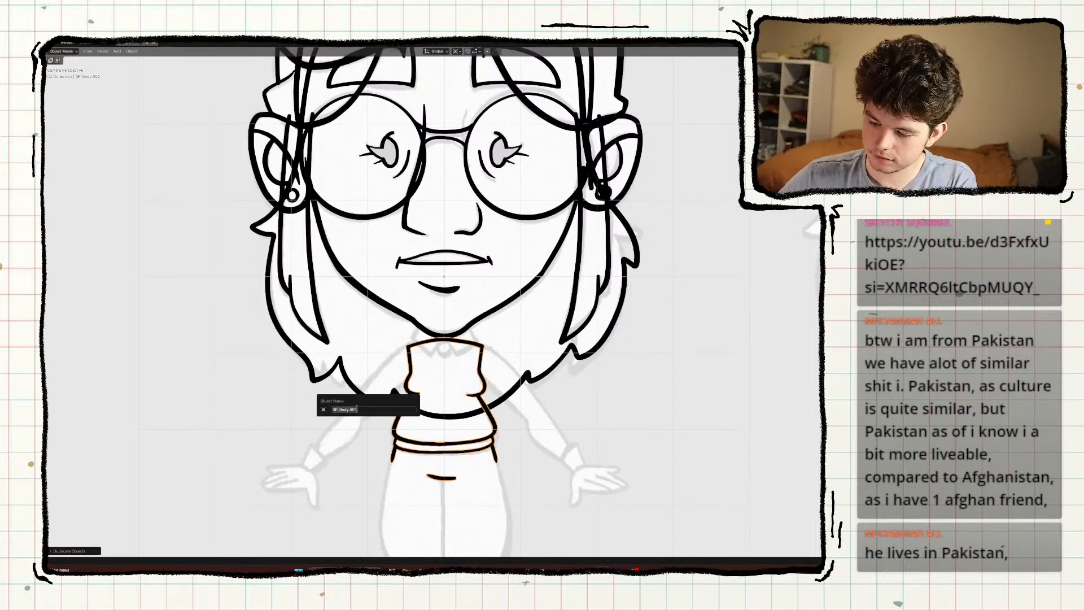
pyautogui.write('GP_Neck')
pyautogui.press('Return')
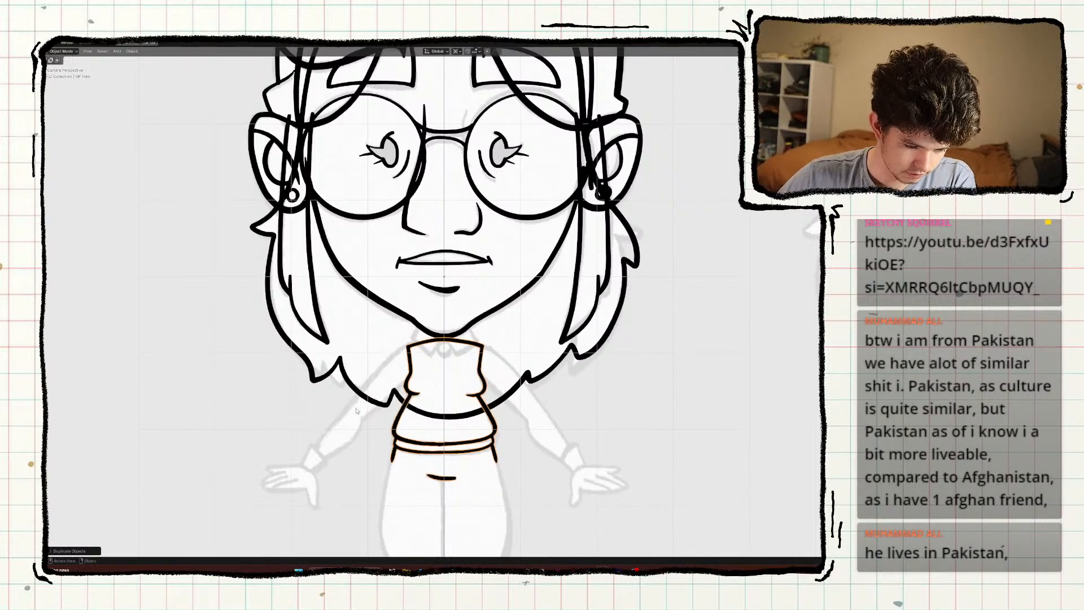
# Delete all copied strokes inside GP_Neck in Edit Mode.
pyautogui.press('Tab')
pyautogui.press('a')
pyautogui.press('x')
pyautogui.click(356, 411)
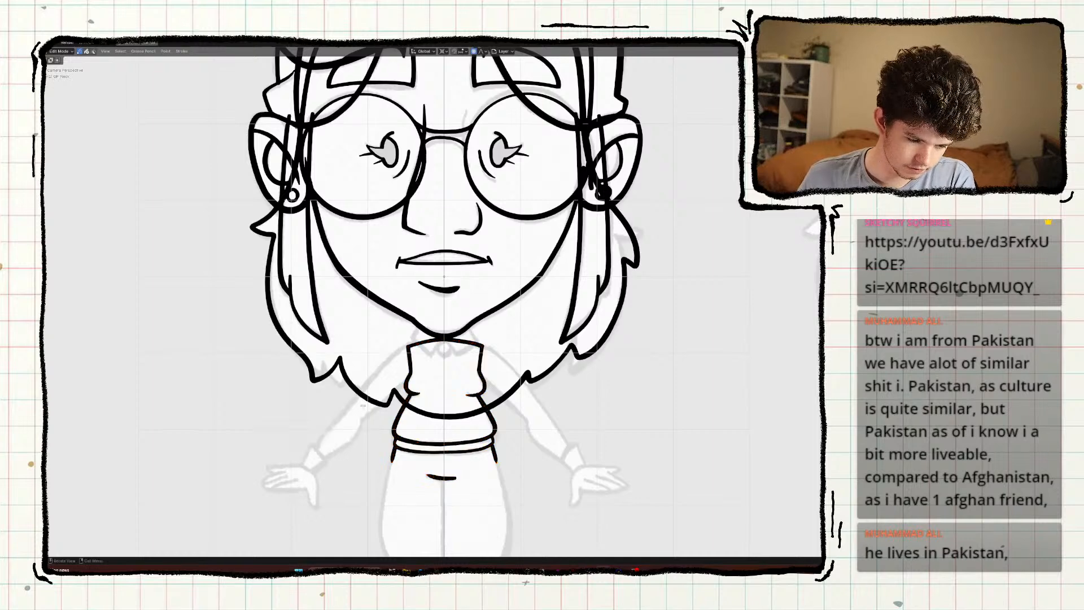
# Draw a tall rounded arch for the neck above the torso in Draw Mode, its open ends at the shirt's neckline.
pyautogui.hotkey('ctrl', 'Tab')
pyautogui.click(485, 261)
pyautogui.scroll(10, 453, 339)
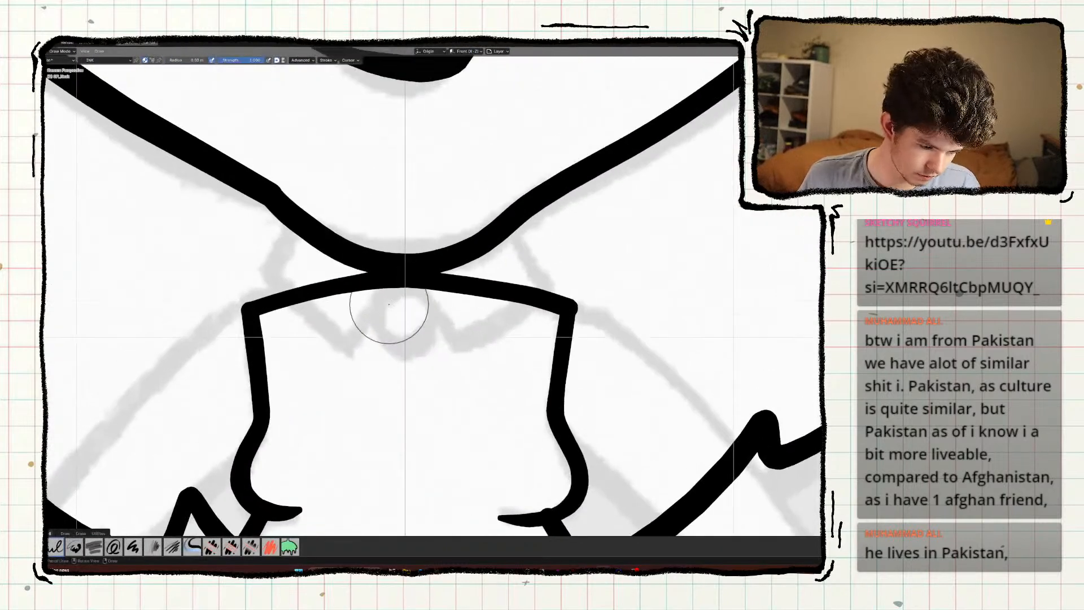
pyautogui.keyDown('shift'); pyautogui.moveTo(293, 232); pyautogui.dragTo(299, 381, button='middle'); pyautogui.keyUp('shift')
pyautogui.moveTo(332, 421)
pyautogui.keyDown('shift'); pyautogui.mouseDown()
pyautogui.moveTo(314, 237)
pyautogui.moveTo(430, 117)
pyautogui.moveTo(492, 333)
pyautogui.moveTo(417, 397)
pyautogui.moveTo(322, 337)
pyautogui.mouseUp(); pyautogui.keyUp('shift')
pyautogui.hotkey('ctrl', 'z')
pyautogui.moveTo(326, 376)
pyautogui.keyDown('shift'); pyautogui.mouseDown()
pyautogui.moveTo(423, 168)
pyautogui.moveTo(486, 373)
pyautogui.moveTo(486, 421)
pyautogui.mouseUp(); pyautogui.keyUp('shift')
pyautogui.press('KP_0')
# Reshape the top and sides of the neck arch in Sculpt Mode with an enlarged brush.
pyautogui.hotkey('ctrl', 'Tab')
pyautogui.click(377, 218)
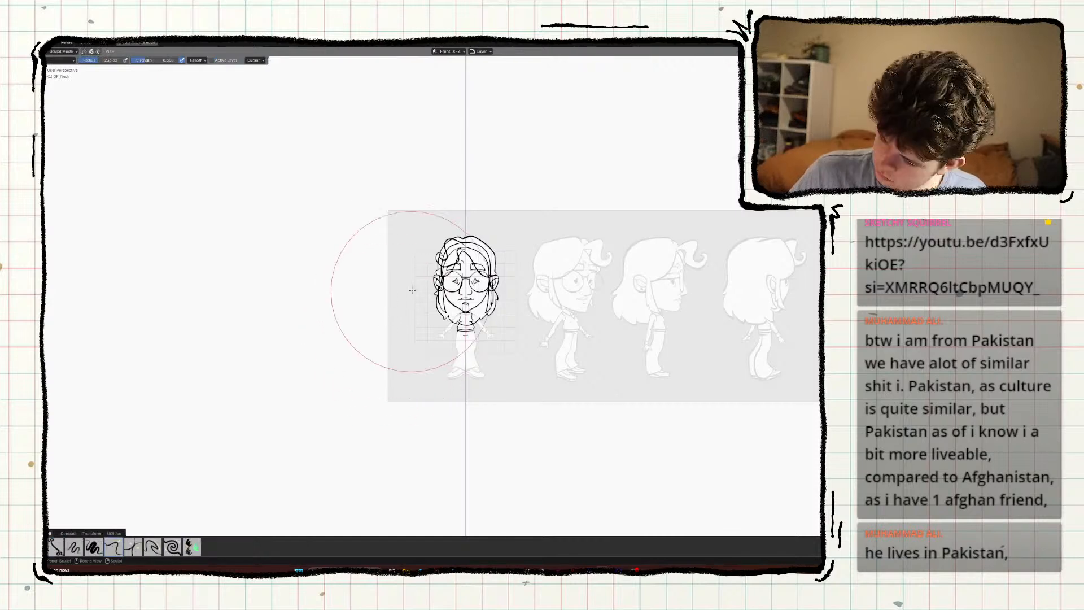
pyautogui.press('KP_0')
pyautogui.moveTo(399, 194); pyautogui.dragTo(482, 178)
pyautogui.press('f')
pyautogui.click(526, 208)
pyautogui.moveTo(391, 218); pyautogui.dragTo(497, 195)
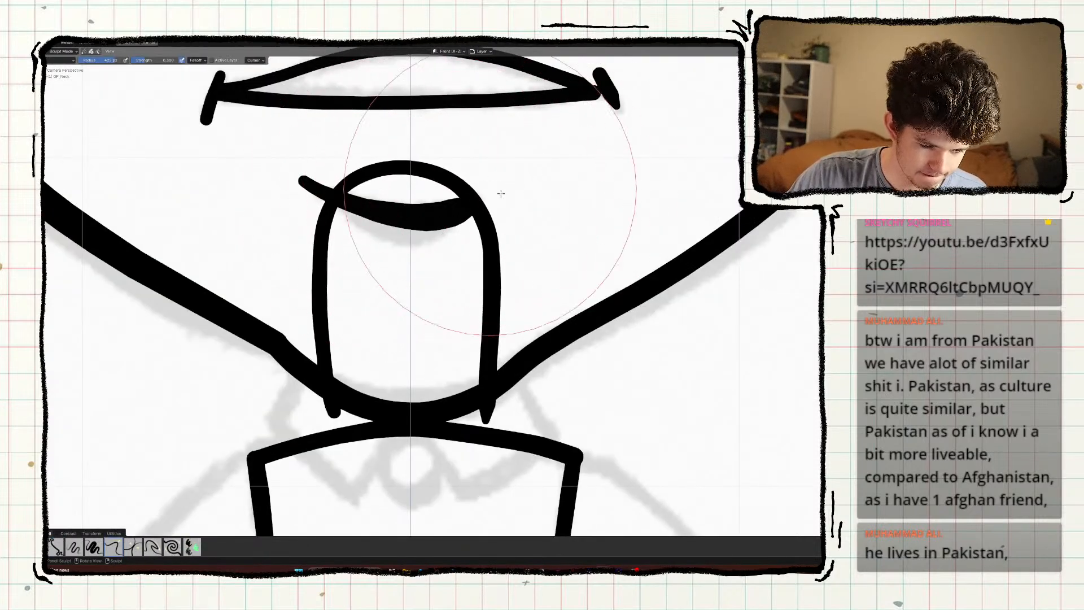
# Trace the pointed shirt collar around the base of the neck in Draw Mode.
pyautogui.hotkey('ctrl', 'Tab')
pyautogui.click(257, 246)
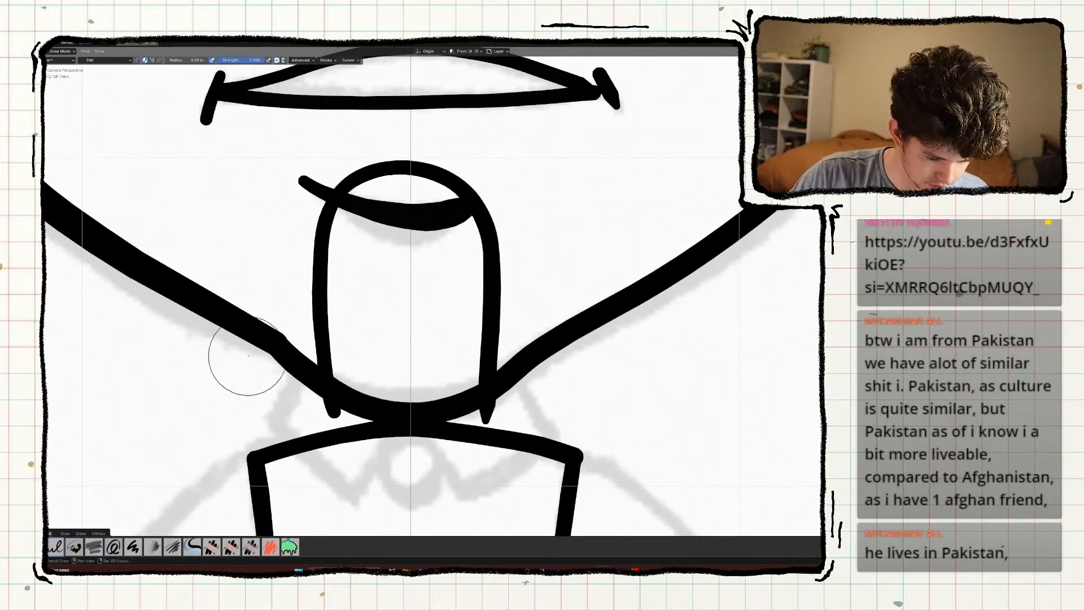
pyautogui.moveTo(254, 372)
pyautogui.keyDown('shift'); pyautogui.mouseDown(button='middle')
pyautogui.moveTo(321, 210)
pyautogui.moveTo(255, 334)
pyautogui.mouseUp(button='middle'); pyautogui.keyUp('shift')
pyautogui.scroll(-2, 254, 327)
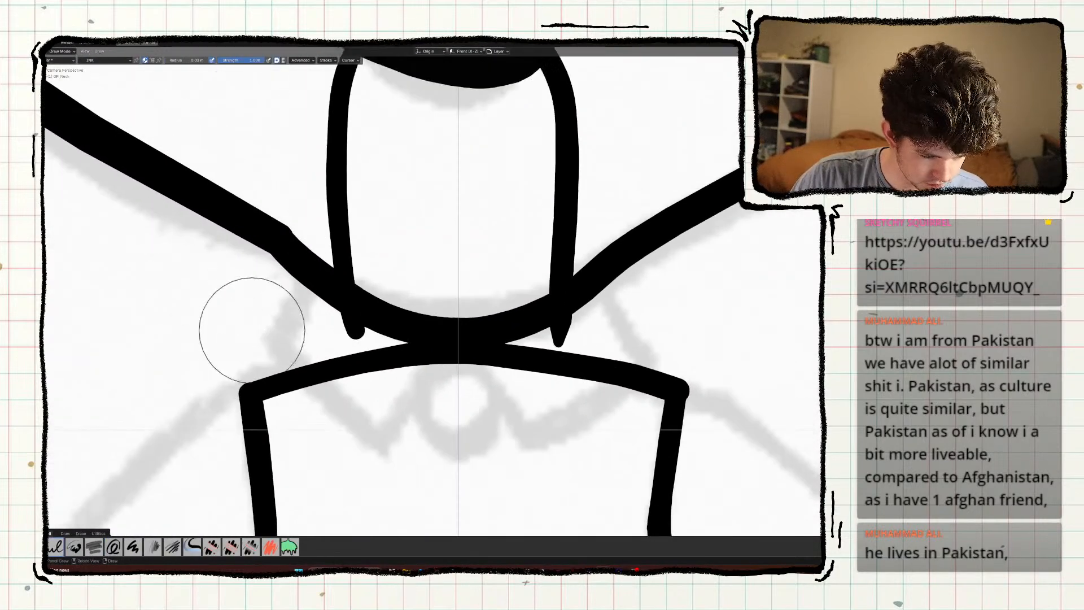
pyautogui.moveTo(597, 244)
pyautogui.mouseDown()
pyautogui.moveTo(459, 219)
pyautogui.moveTo(321, 225)
pyautogui.moveTo(270, 335)
pyautogui.moveTo(279, 366)
pyautogui.moveTo(377, 454)
pyautogui.moveTo(452, 359)
pyautogui.moveTo(539, 440)
pyautogui.moveTo(647, 352)
pyautogui.moveTo(593, 249)
pyautogui.moveTo(583, 252)
pyautogui.mouseUp()
# Trim the collar's upper line where it crosses the neck and return to the drawing brush.
pyautogui.click(45, 213)
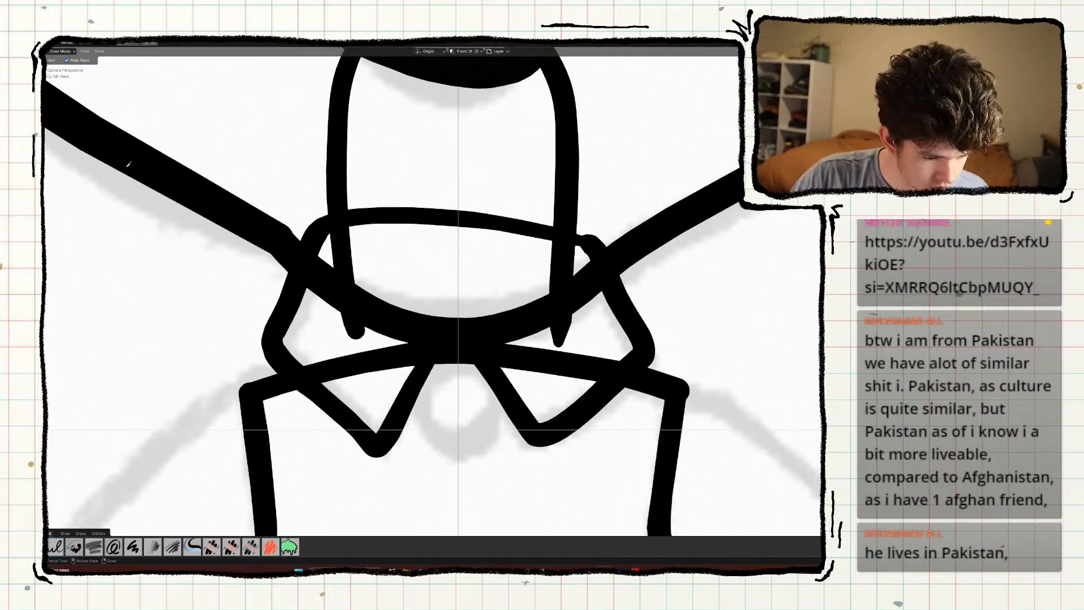
pyautogui.moveTo(452, 192)
pyautogui.mouseDown()
pyautogui.moveTo(406, 198)
pyautogui.moveTo(441, 191)
pyautogui.mouseUp()
pyautogui.click(46, 85)
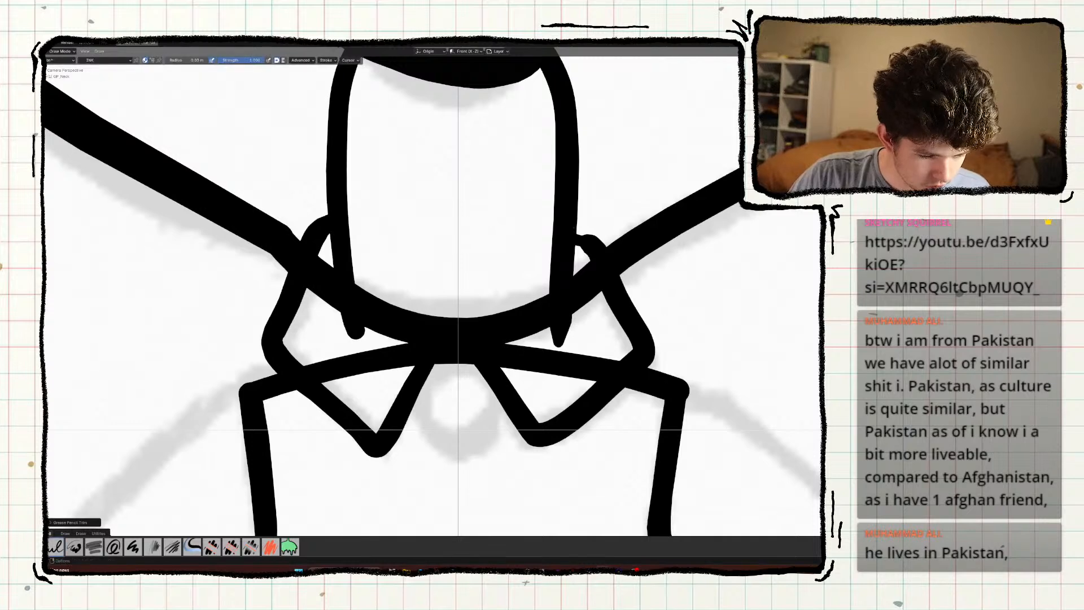
# Try a curved stroke across the base of the neck and isolate the neck drawing in local view.
pyautogui.moveTo(588, 240); pyautogui.dragTo(578, 236)
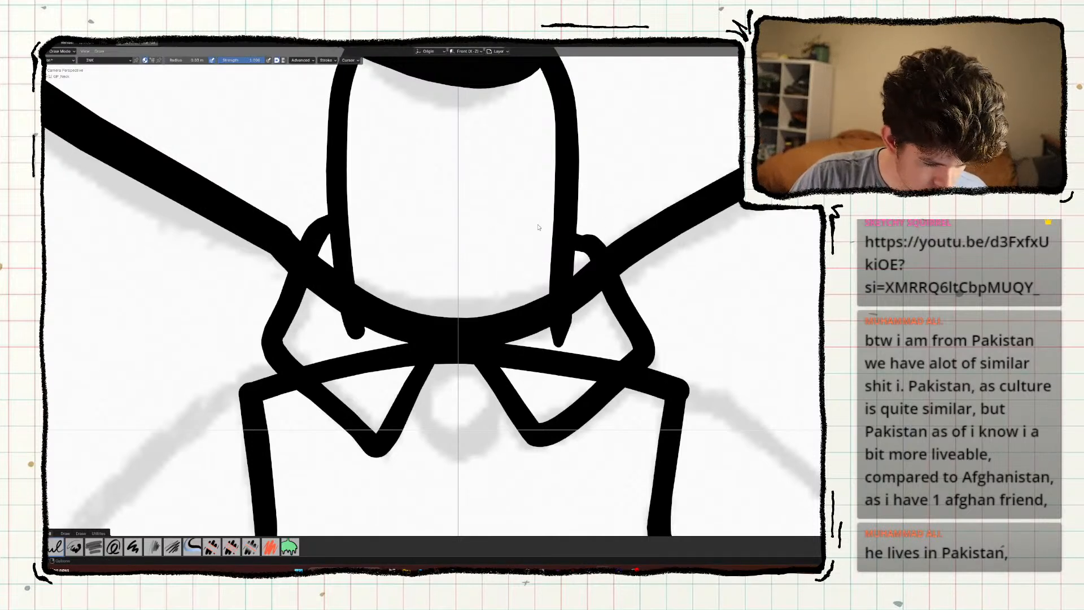
pyautogui.moveTo(575, 267)
pyautogui.mouseDown()
pyautogui.moveTo(553, 290)
pyautogui.moveTo(478, 319)
pyautogui.mouseUp()
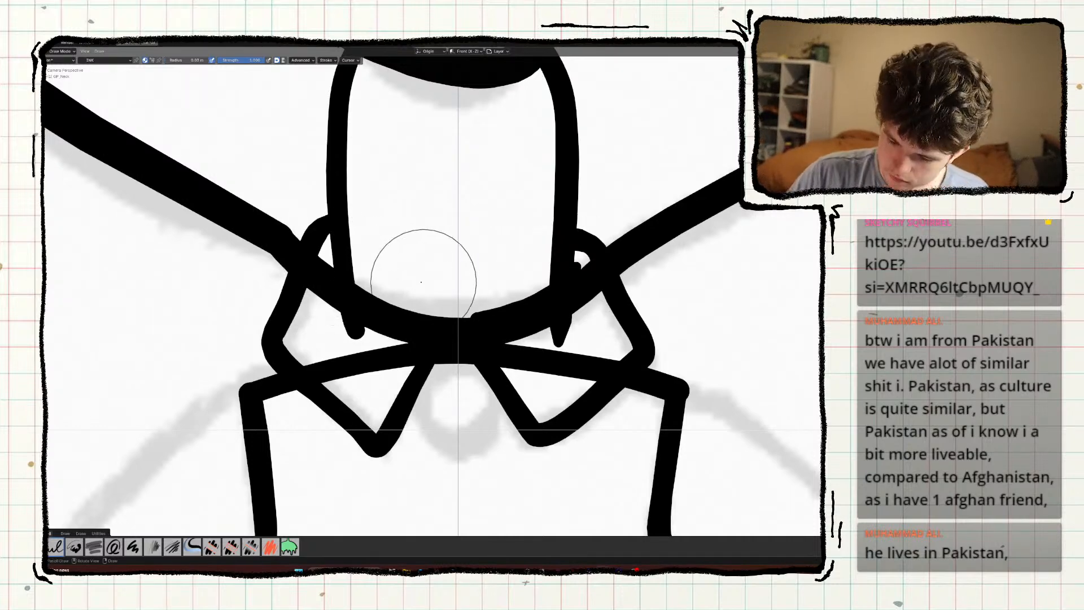
pyautogui.press('/')
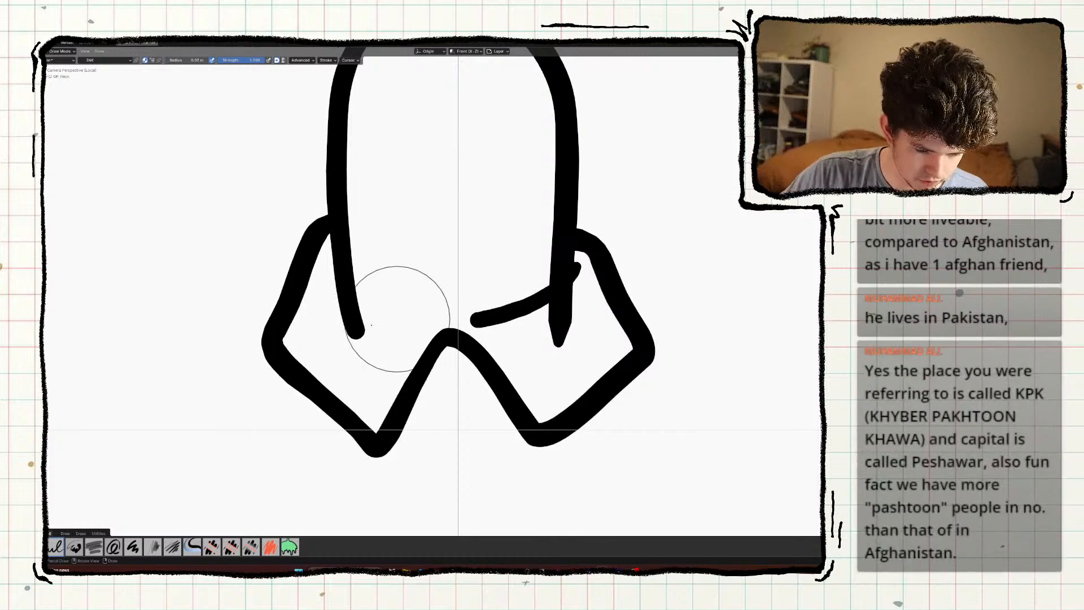
pyautogui.press('/')
pyautogui.press('/')
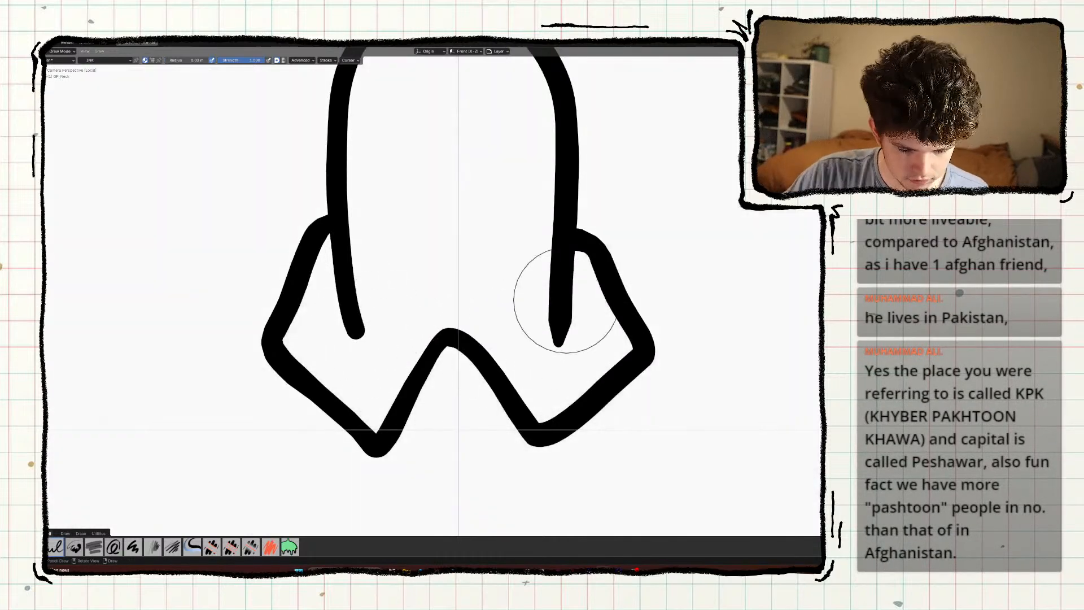
# Draw the collar's curved inner edge across the neck's base and a rounded stroke joining the collar flaps below.
pyautogui.moveTo(581, 266)
pyautogui.mouseDown()
pyautogui.moveTo(543, 310)
pyautogui.moveTo(451, 325)
pyautogui.moveTo(353, 302)
pyautogui.moveTo(328, 274)
pyautogui.moveTo(396, 302)
pyautogui.moveTo(567, 289)
pyautogui.moveTo(582, 273)
pyautogui.mouseUp()
pyautogui.hotkey('ctrl', 'z')
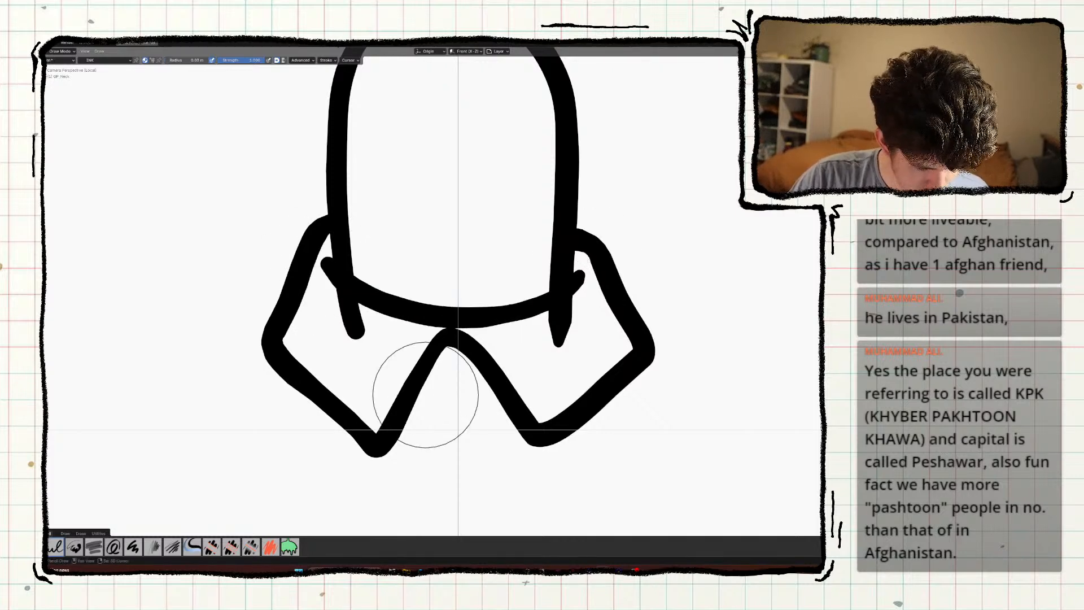
pyautogui.moveTo(413, 397)
pyautogui.mouseDown()
pyautogui.moveTo(454, 443)
pyautogui.moveTo(484, 420)
pyautogui.moveTo(421, 433)
pyautogui.moveTo(505, 404)
pyautogui.mouseUp()
pyautogui.hotkey('ctrl', 'z')
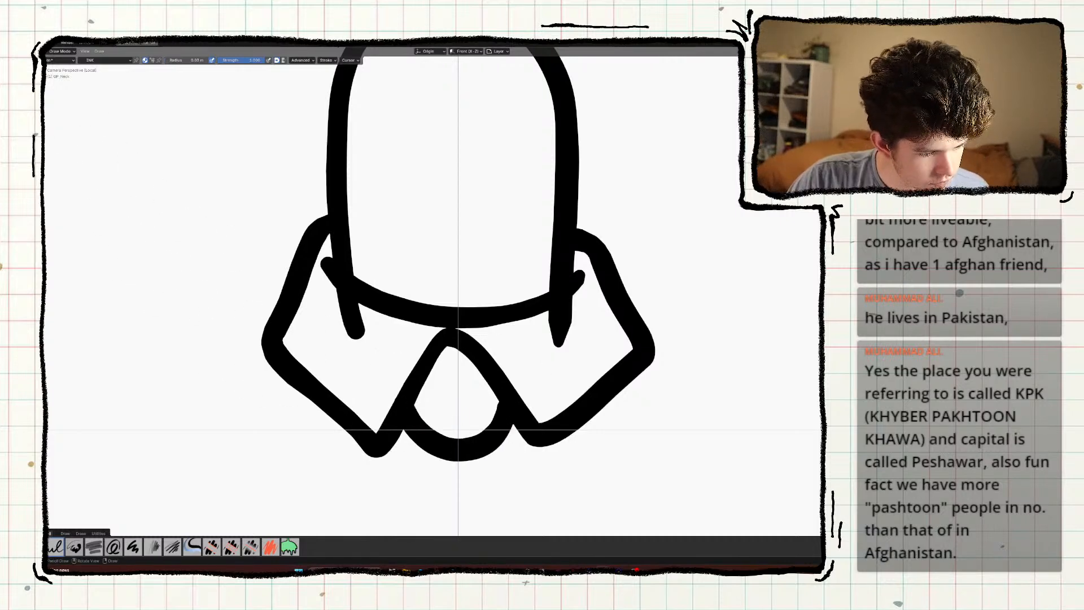
# Trim the two neck line ends that extend below the collar's curved inner edge.
pyautogui.click(45, 141)
pyautogui.moveTo(347, 318); pyautogui.dragTo(385, 323)
pyautogui.moveTo(552, 338)
pyautogui.mouseDown()
pyautogui.moveTo(581, 310)
pyautogui.moveTo(571, 305)
pyautogui.mouseUp()
pyautogui.keyDown('shift'); pyautogui.moveTo(262, 295); pyautogui.dragTo(268, 291, button='middle'); pyautogui.keyUp('shift')
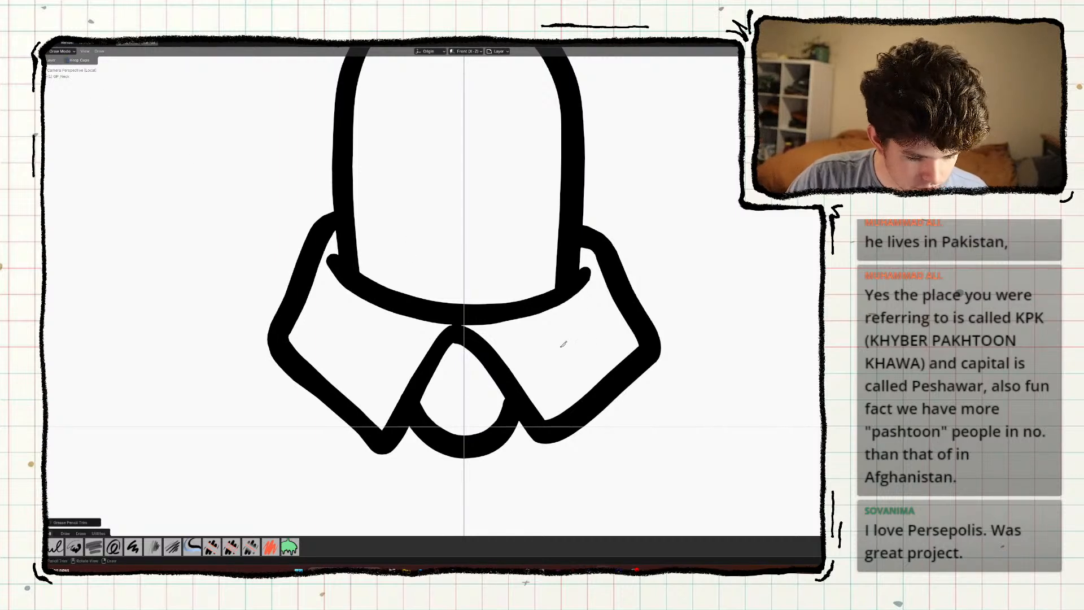
pyautogui.scroll(-6, 295, 367)
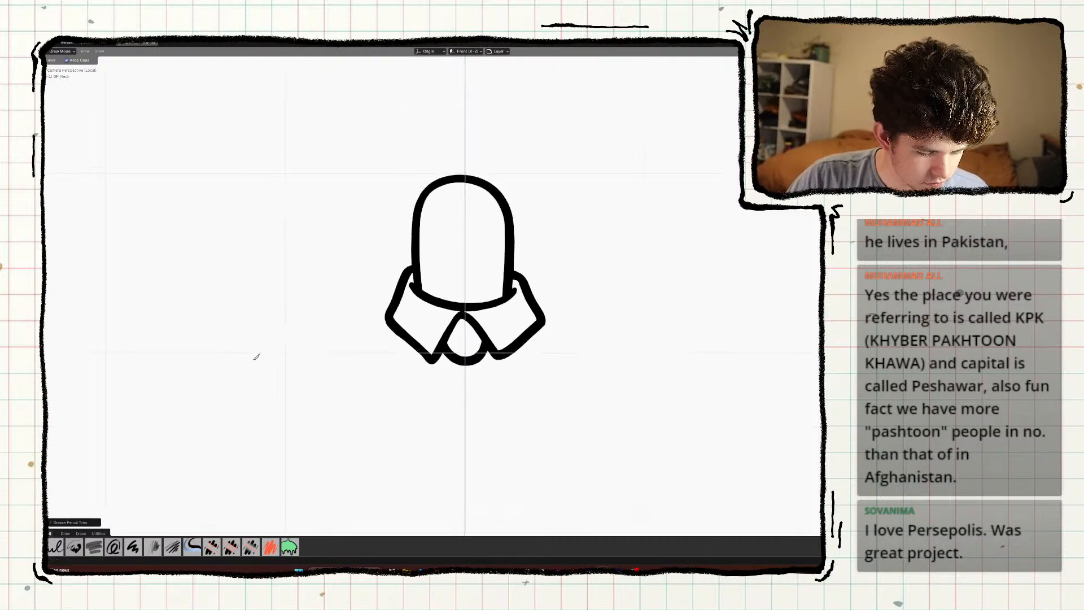
# Save the file and leave local view to show the whole character and reference again.
pyautogui.hotkey('ctrl', 's')
pyautogui.press('KP_Divide')
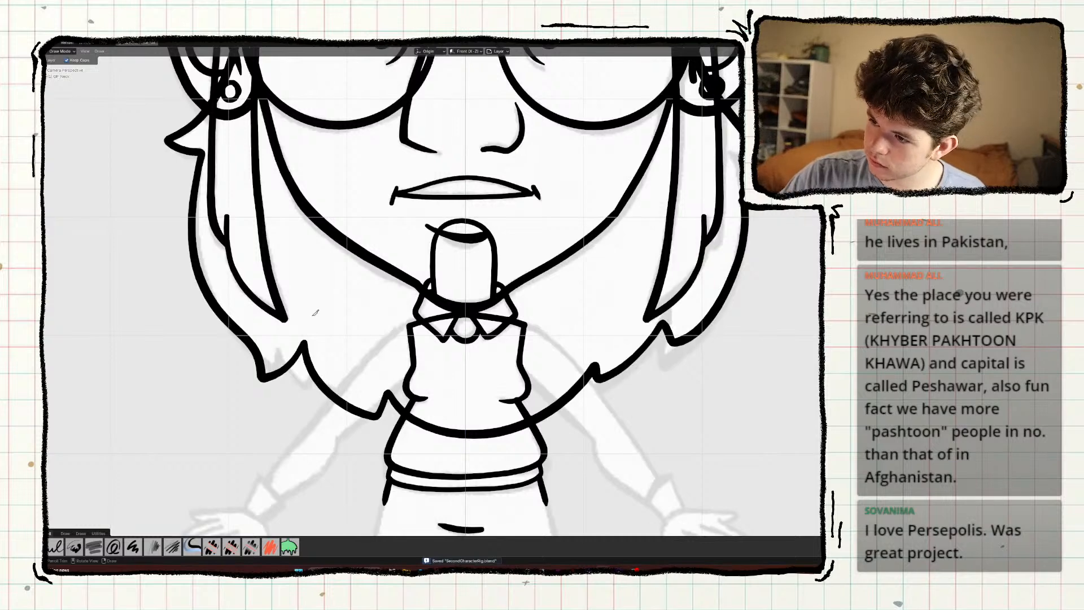
pyautogui.keyDown('shift'); pyautogui.moveTo(380, 355); pyautogui.dragTo(378, 372, button='middle'); pyautogui.keyUp('shift')
pyautogui.keyDown('shift'); pyautogui.moveTo(454, 384); pyautogui.dragTo(454, 366, button='middle'); pyautogui.keyUp('shift')
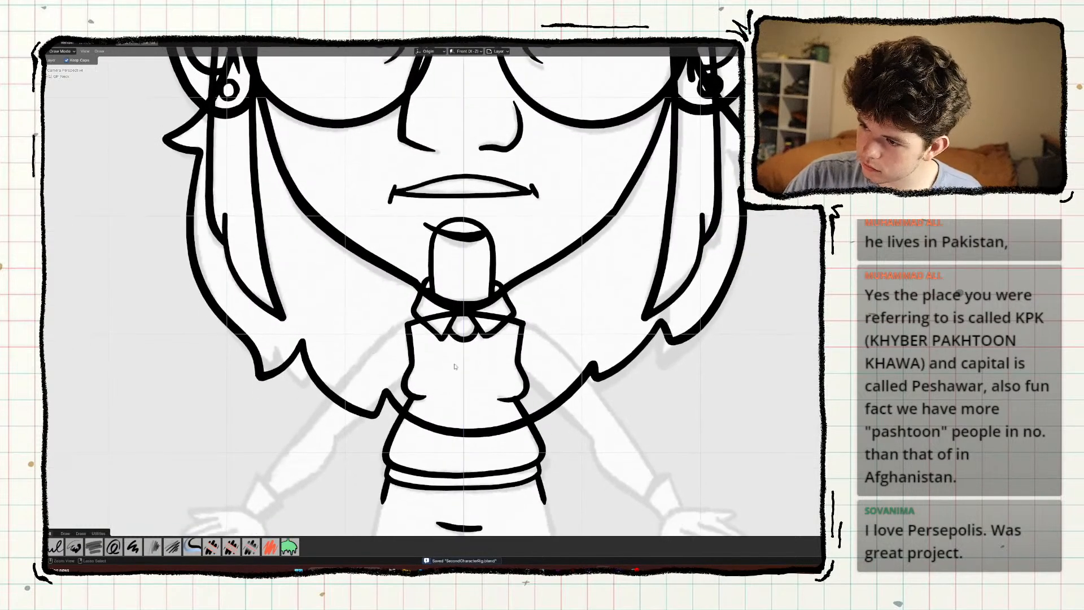
# Shift all neck and collar strokes slightly in Edit Mode, return to Object Mode and save the file.
pyautogui.hotkey('ctrl', 'Tab')
pyautogui.moveTo(318, 380)
pyautogui.keyDown('shift'); pyautogui.mouseDown(button='middle')
pyautogui.moveTo(336, 356)
pyautogui.moveTo(332, 432)
pyautogui.mouseUp(button='middle'); pyautogui.keyUp('shift')
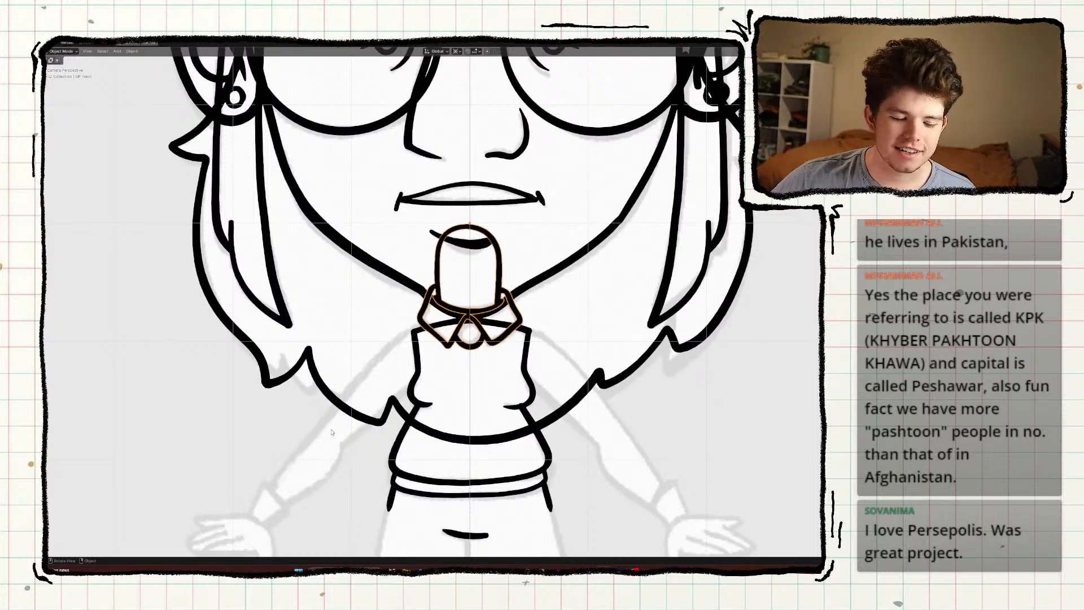
pyautogui.press('Tab')
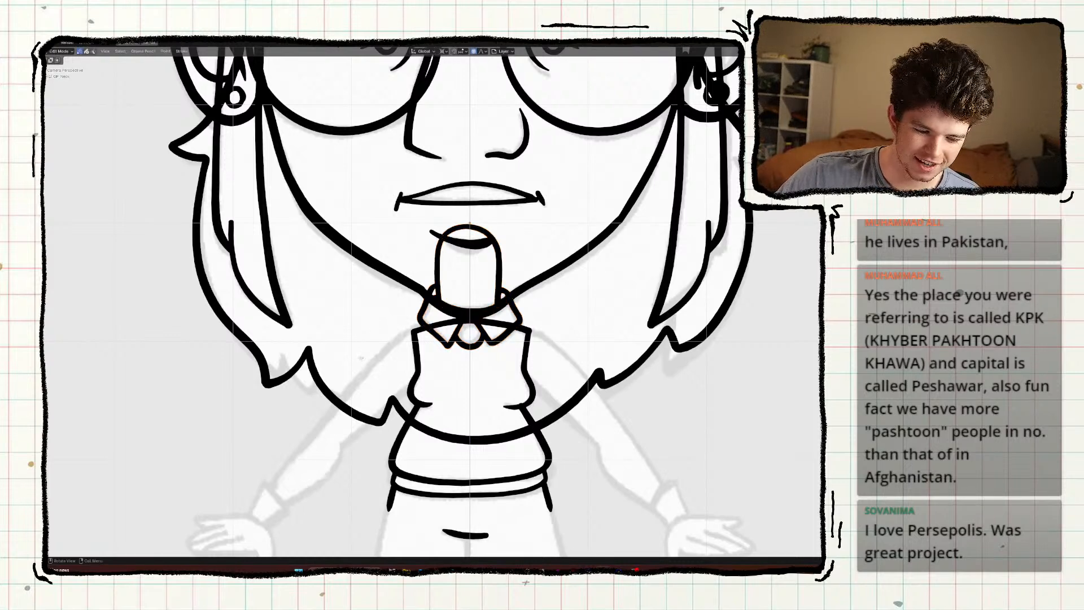
pyautogui.press('a')
pyautogui.press('g')
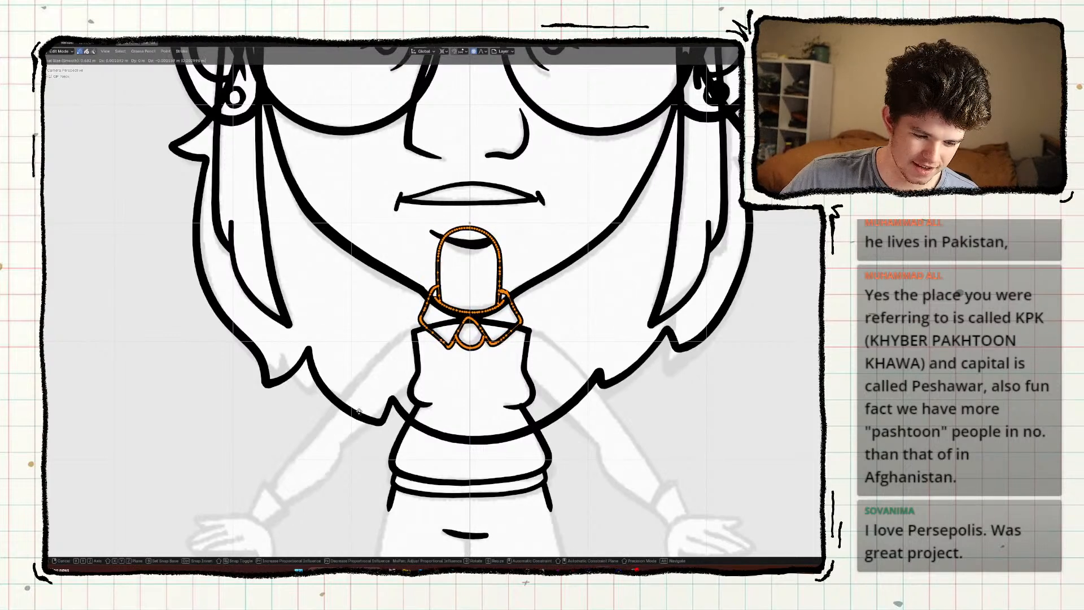
pyautogui.click(368, 442)
pyautogui.press('Tab')
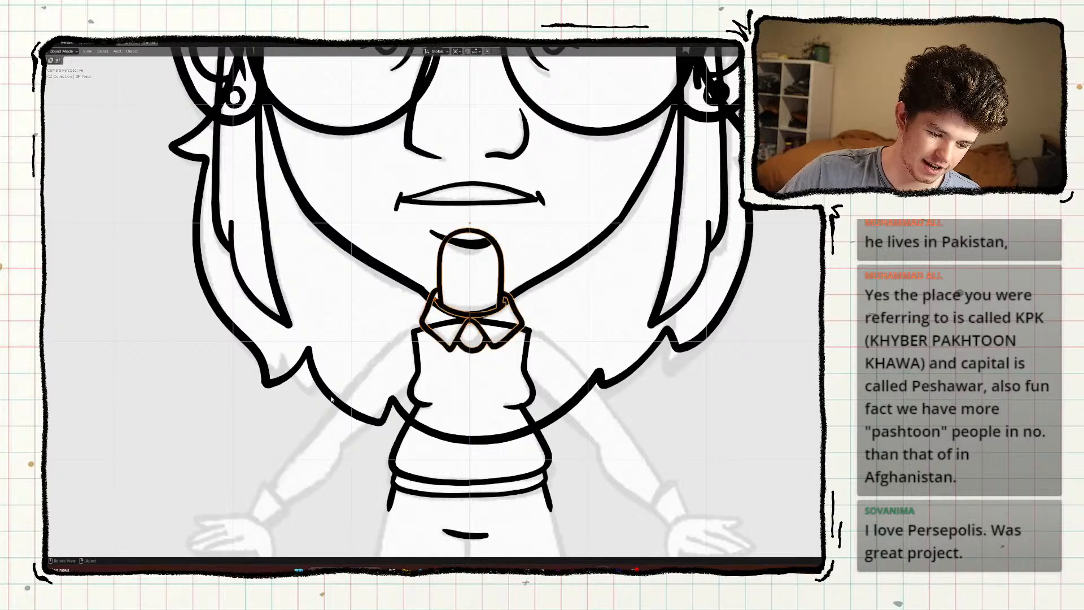
pyautogui.moveTo(369, 441); pyautogui.dragTo(359, 413, button='middle')
pyautogui.hotkey('ctrl', 's')
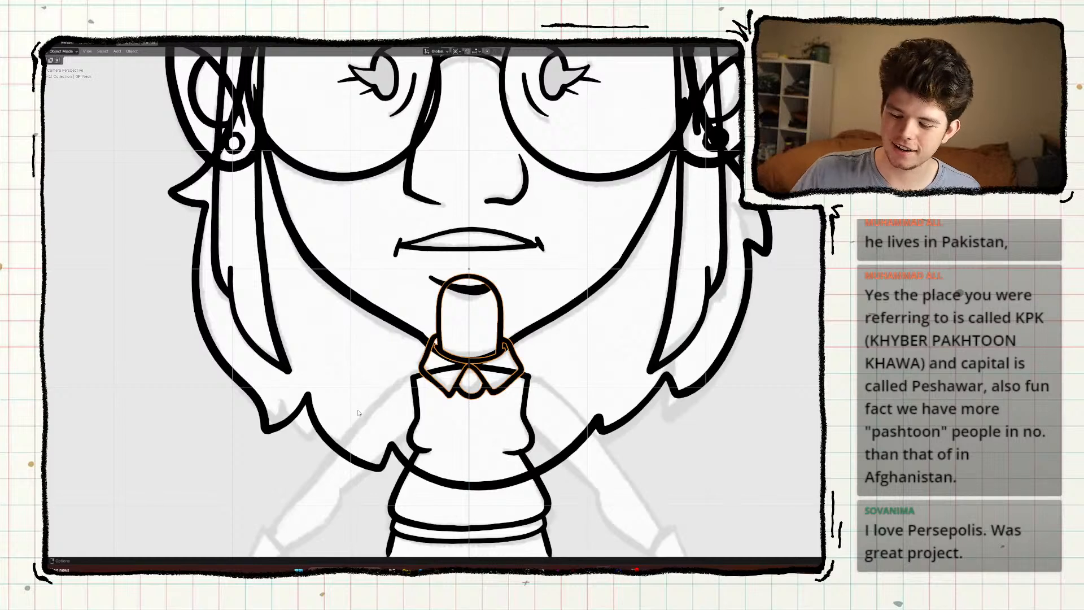
# In the right side view, scale the neck object toward the camera so it sits in front of the torso.
pyautogui.moveTo(393, 428)
pyautogui.keyDown('shift'); pyautogui.mouseDown(button='middle')
pyautogui.moveTo(417, 383)
pyautogui.moveTo(427, 417)
pyautogui.moveTo(412, 446)
pyautogui.mouseUp(button='middle'); pyautogui.keyUp('shift')
pyautogui.scroll(-2, 427, 416)
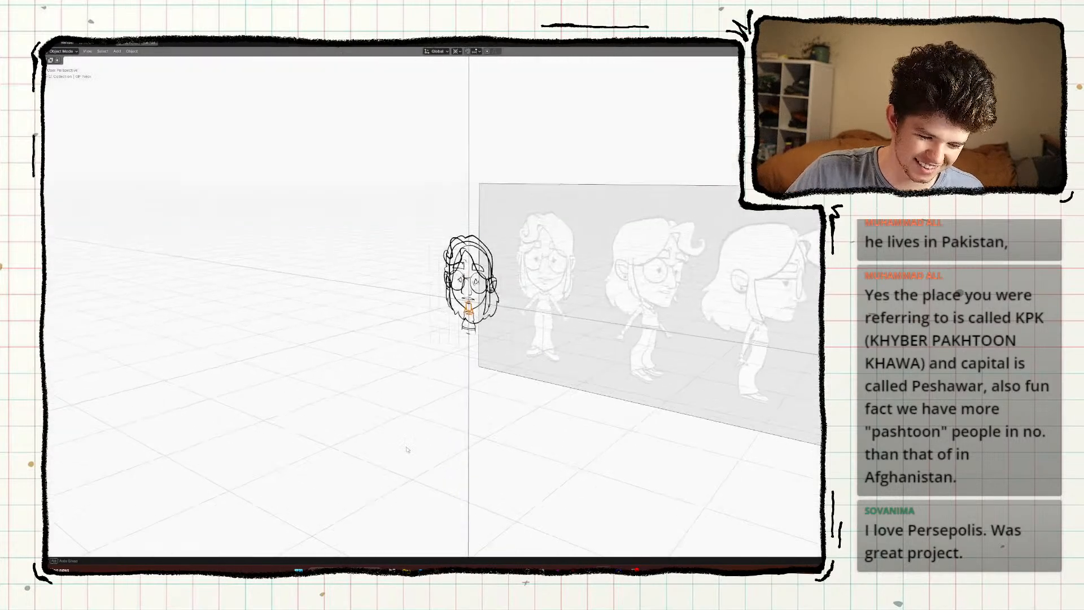
pyautogui.press('KP_3')
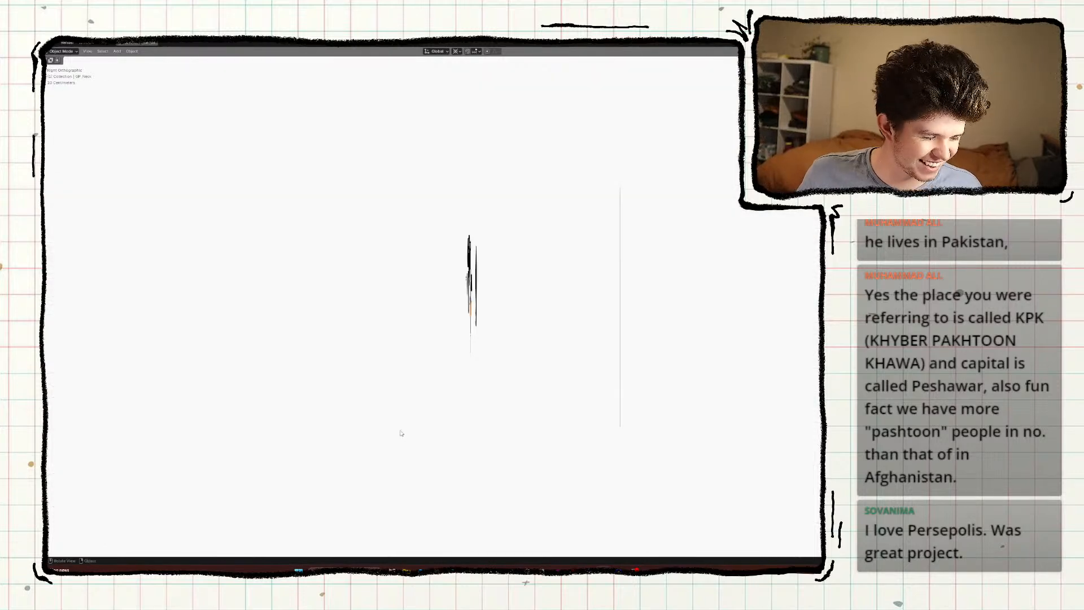
pyautogui.scroll(6, 429, 310)
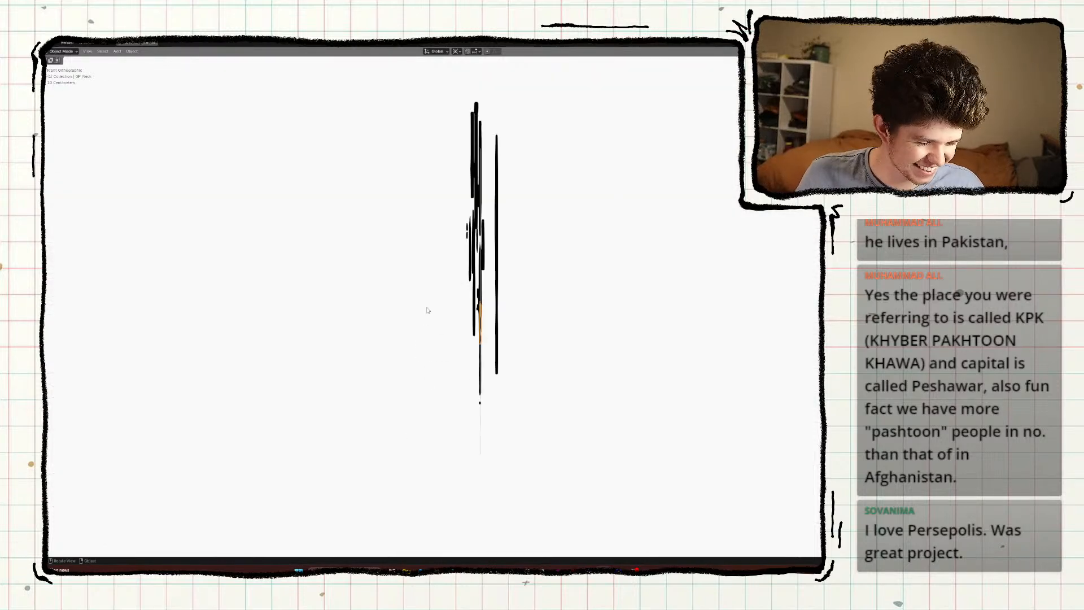
pyautogui.press('s')
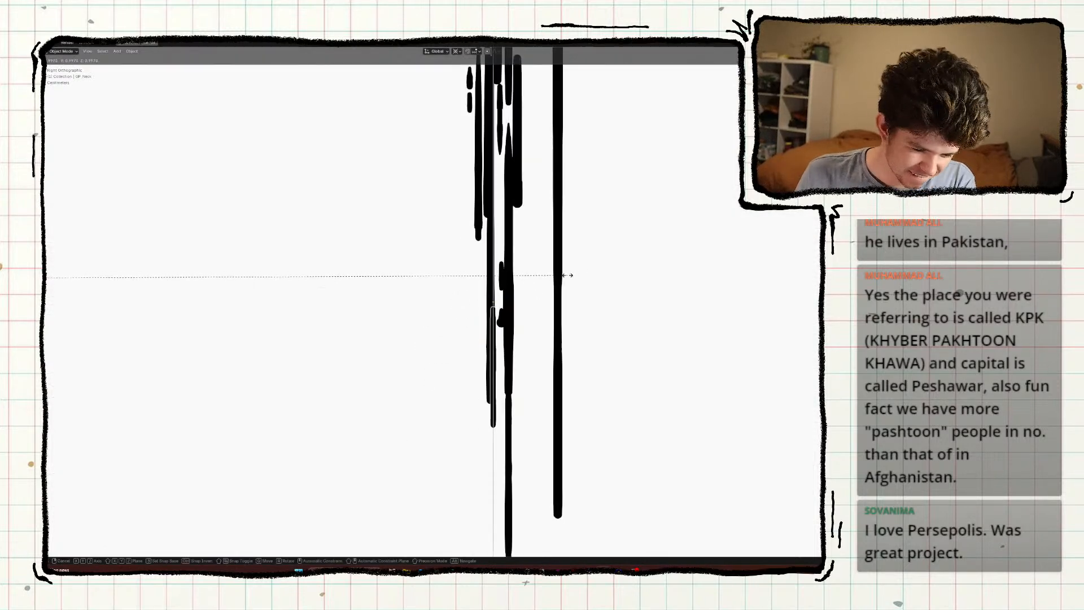
pyautogui.click(572, 279)
# Fine-tune the depth spacing of the layered drawings by moving and scaling, and save the file.
pyautogui.moveTo(513, 396)
pyautogui.mouseDown(button='middle')
pyautogui.moveTo(543, 395)
pyautogui.moveTo(497, 398)
pyautogui.moveTo(546, 394)
pyautogui.moveTo(497, 384)
pyautogui.mouseUp(button='middle')
pyautogui.click(489, 388)
pyautogui.press('g')
pyautogui.press('x')
pyautogui.click(497, 391)
pyautogui.click(493, 398)
pyautogui.press('s')
pyautogui.click(508, 394)
pyautogui.click(547, 393)
pyautogui.scroll(-4, 496, 384)
pyautogui.hotkey('ctrl', 's')
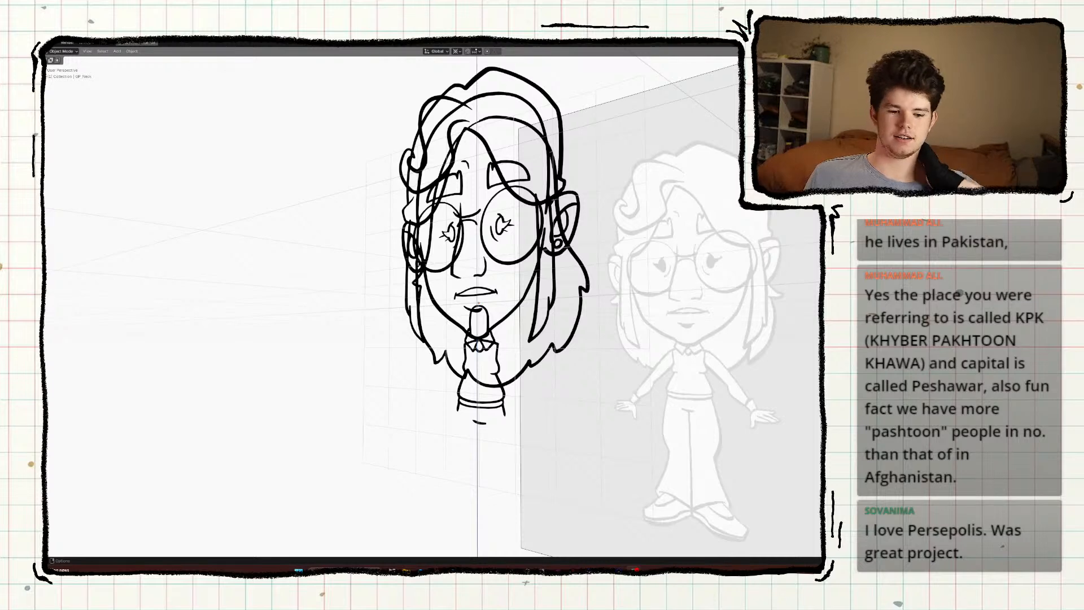
# Inspect the layered drawings from an angle and return to the camera view.
pyautogui.moveTo(532, 74); pyautogui.dragTo(566, 120, button='middle')
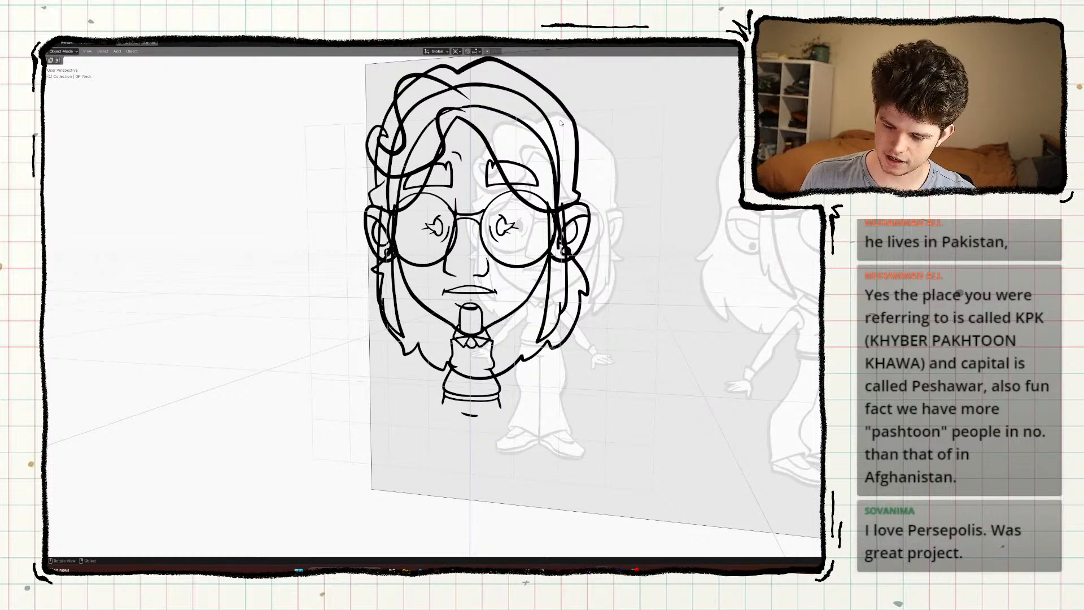
pyautogui.moveTo(560, 123); pyautogui.dragTo(568, 128, button='middle')
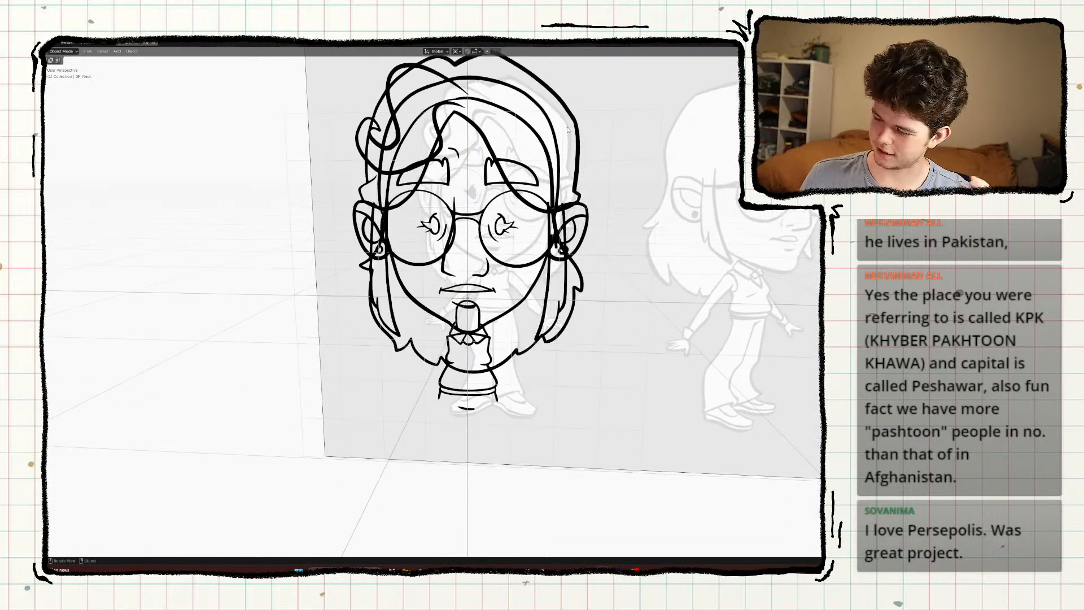
pyautogui.press('KP_0')
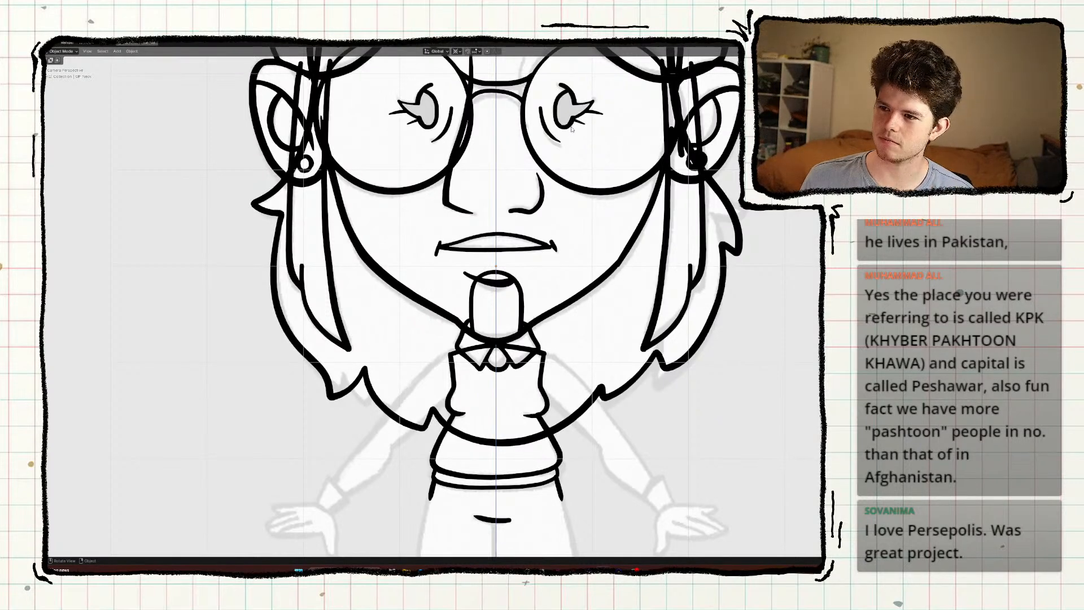
pyautogui.scroll(-3, 514, 257)
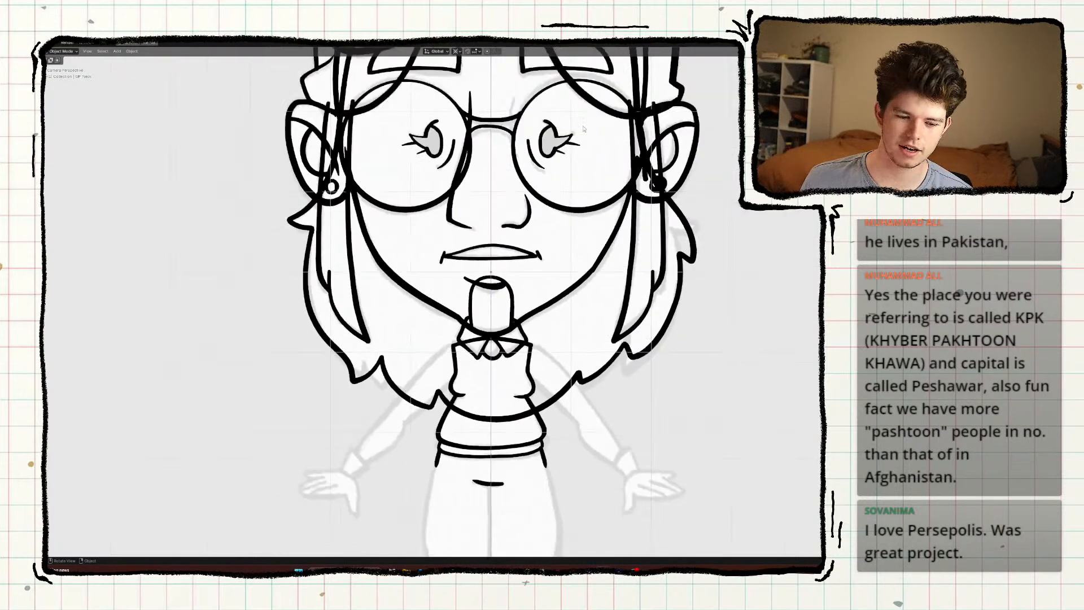
# Select the neck drawing together with the empty near the top of the head.
pyautogui.click(497, 300)
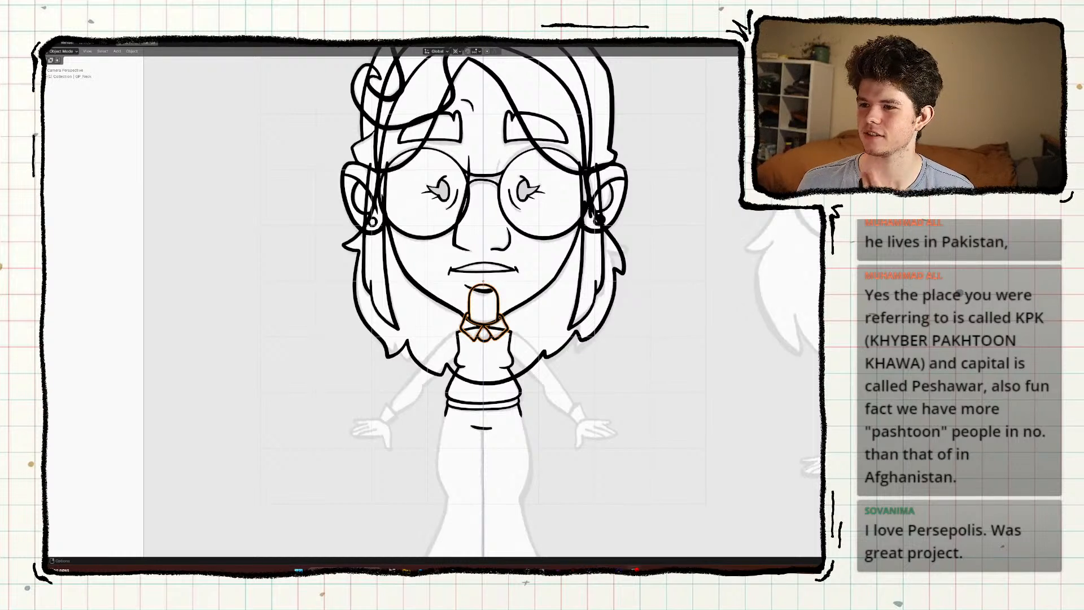
pyautogui.keyDown('shift'); pyautogui.click(583, 53); pyautogui.keyUp('shift')
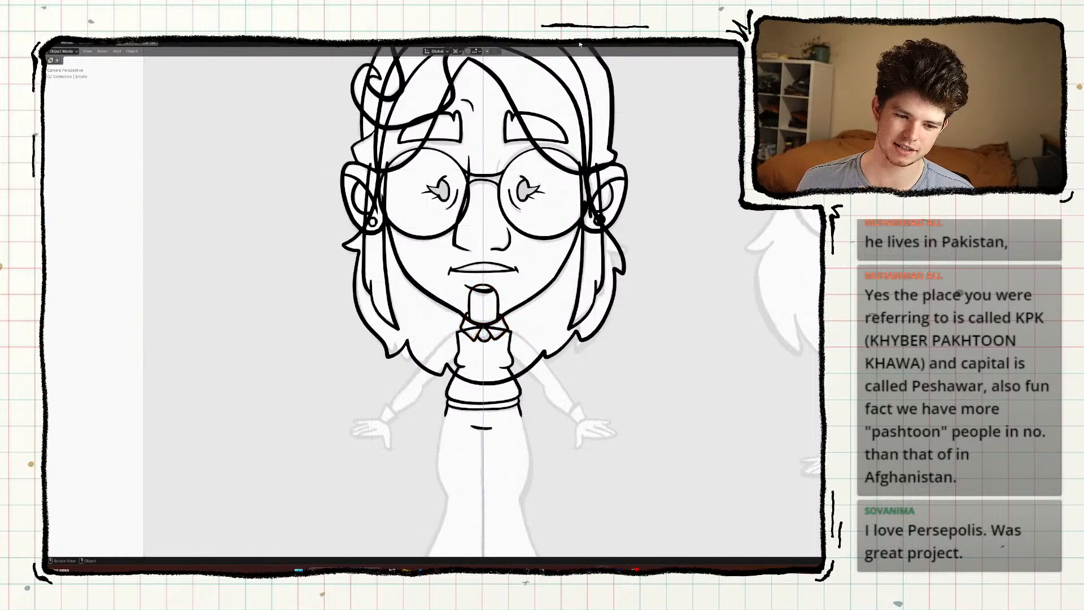
pyautogui.scroll(-3, 475, 359)
pyautogui.scroll(5, 475, 360)
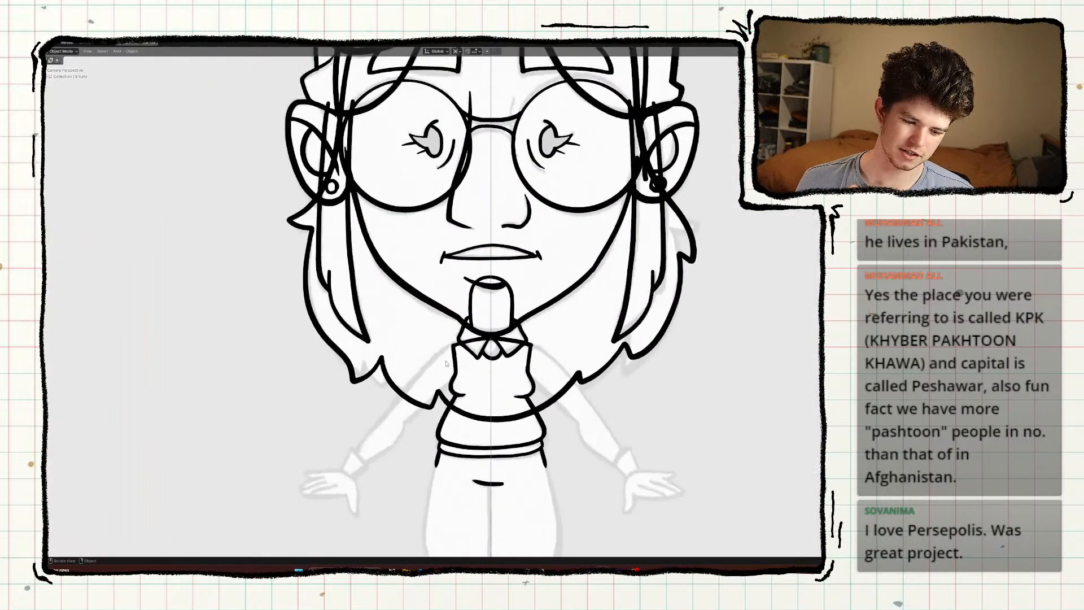
pyautogui.scroll(-2, 446, 364)
# Adjust the thickness of all torso strokes in Edit Mode, return to Object Mode and save the file.
pyautogui.click(477, 350)
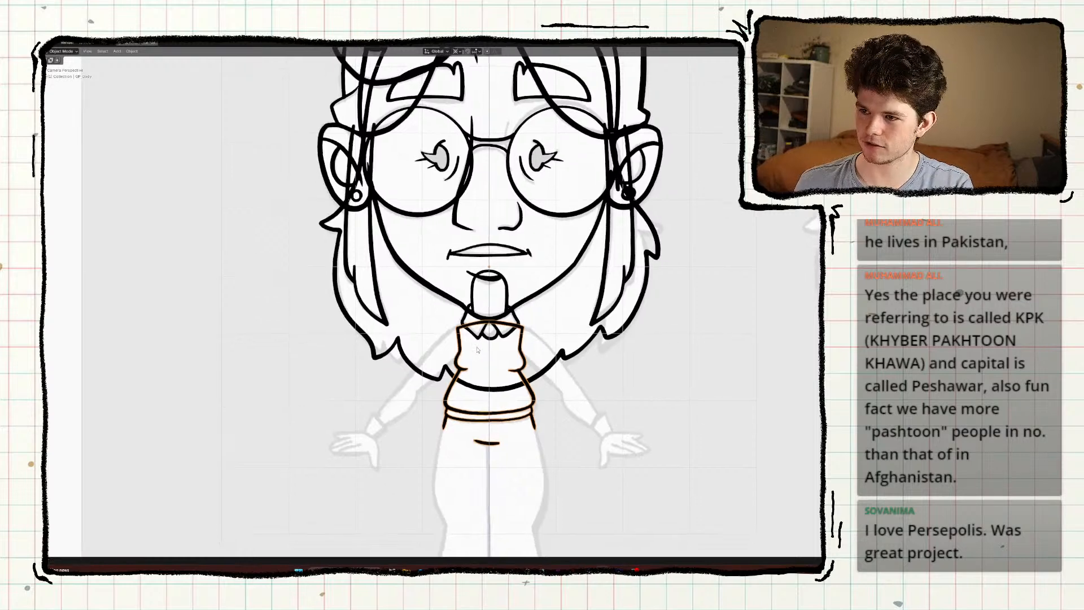
pyautogui.scroll(2, 481, 335)
pyautogui.keyDown('shift'); pyautogui.moveTo(478, 350); pyautogui.dragTo(502, 367, button='middle'); pyautogui.keyUp('shift')
pyautogui.scroll(-1, 519, 366)
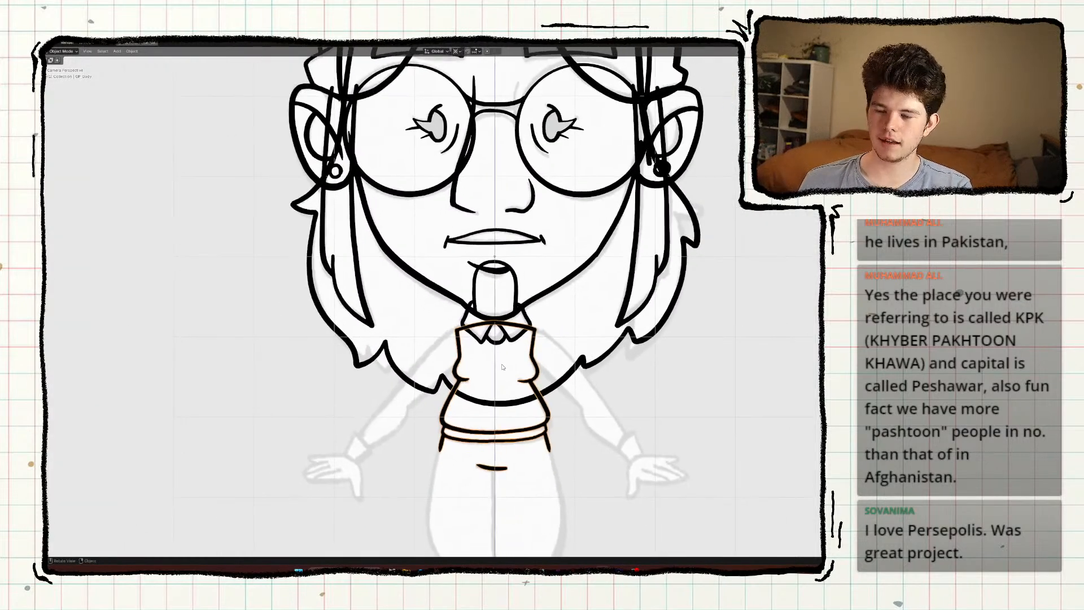
pyautogui.scroll(3, 502, 367)
pyautogui.press('Tab')
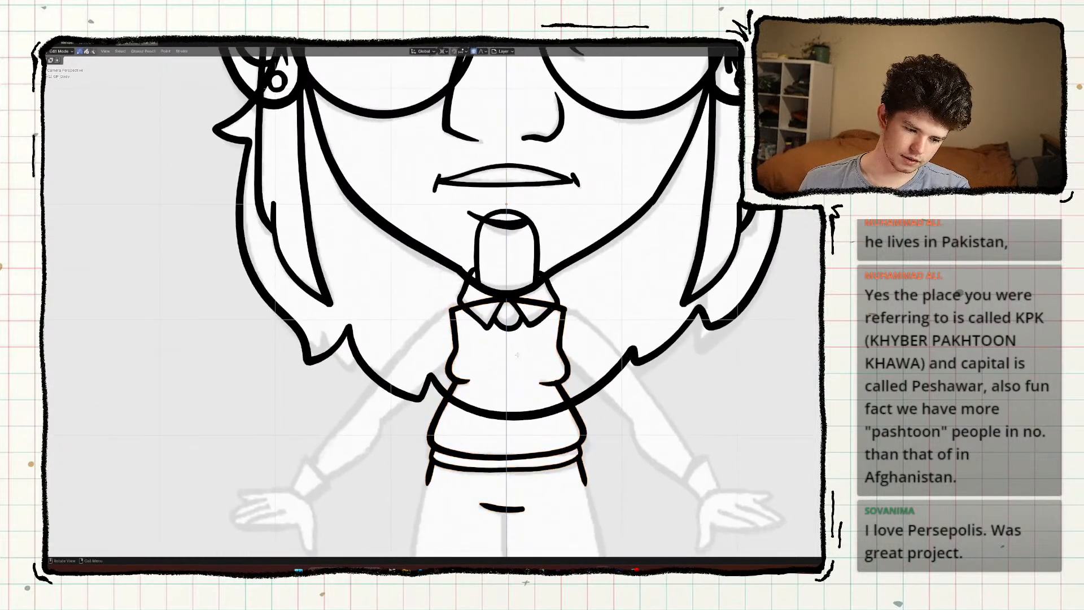
pyautogui.press('a')
pyautogui.hotkey('alt', 's')
pyautogui.click(566, 357)
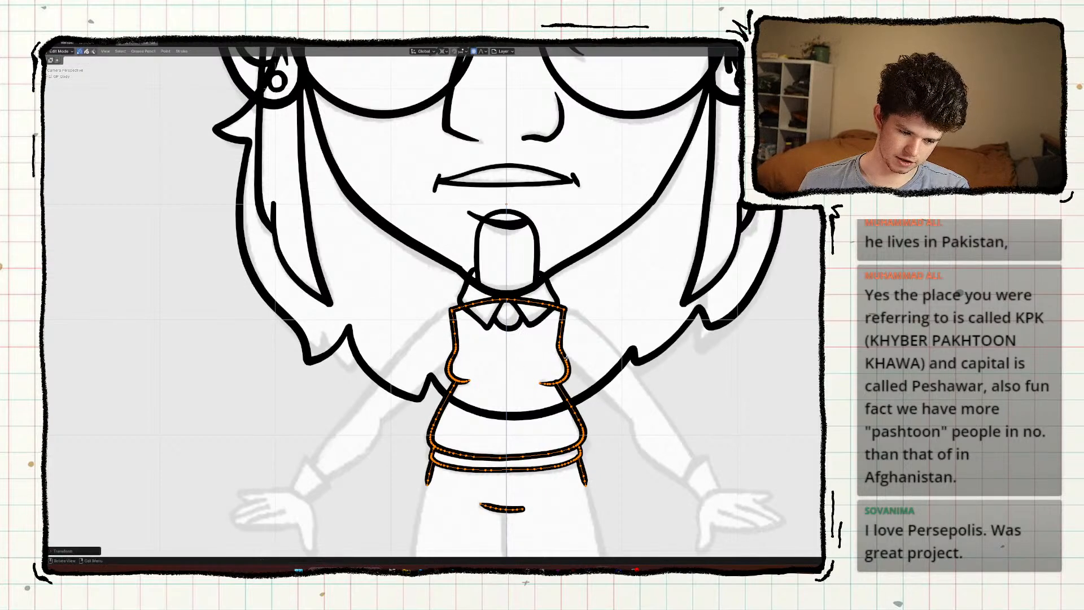
pyautogui.press('Tab')
pyautogui.scroll(-3, 566, 358)
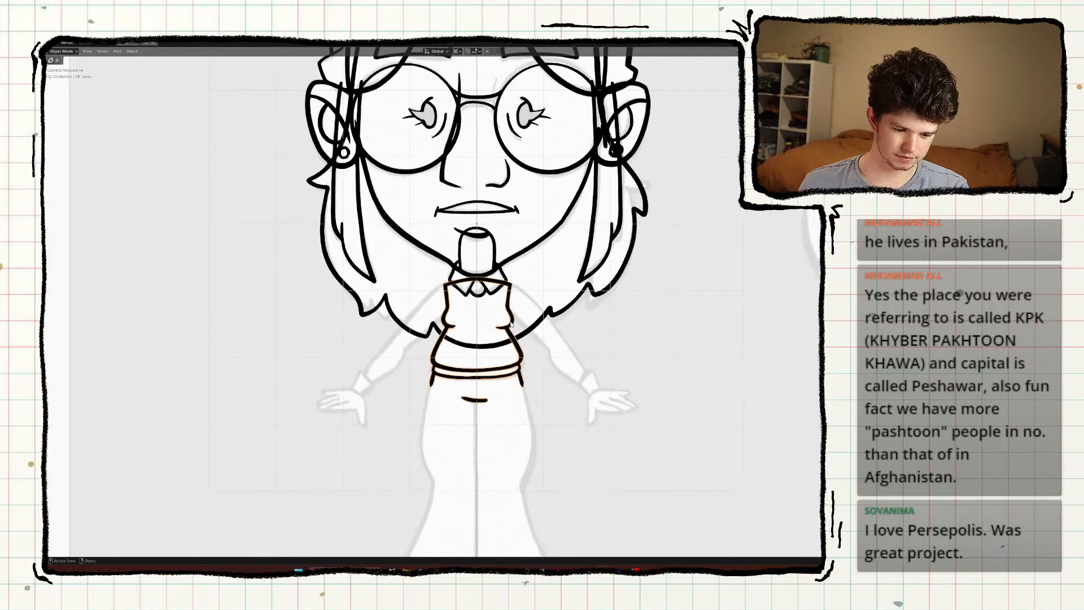
pyautogui.hotkey('ctrl', 's')
pyautogui.scroll(-1, 503, 304)
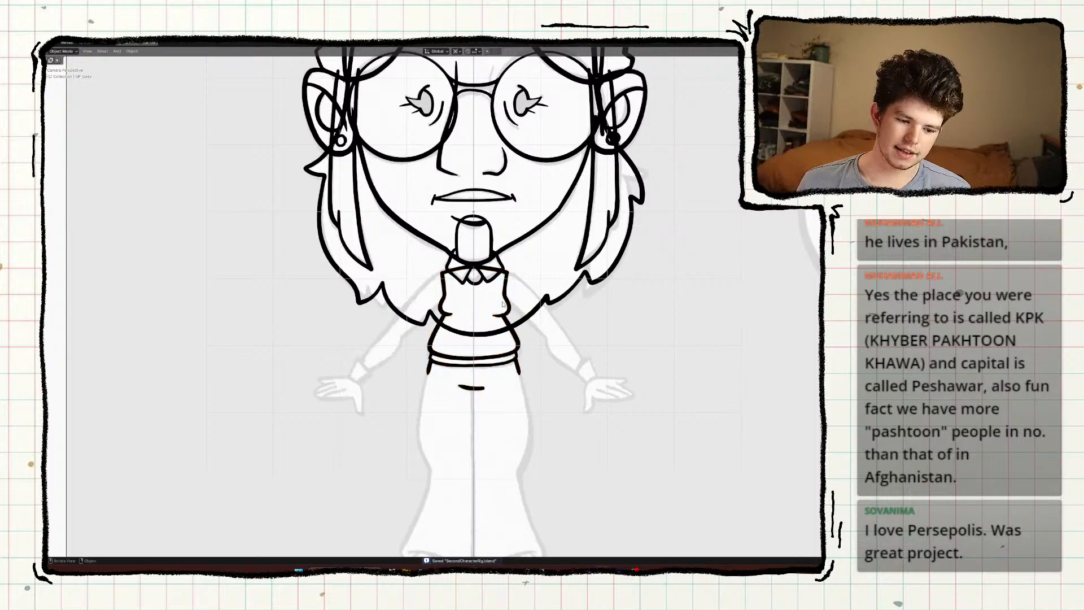
# Adjust the thickness of all neck and collar strokes in Edit Mode and return to Object Mode.
pyautogui.scroll(1, 502, 304)
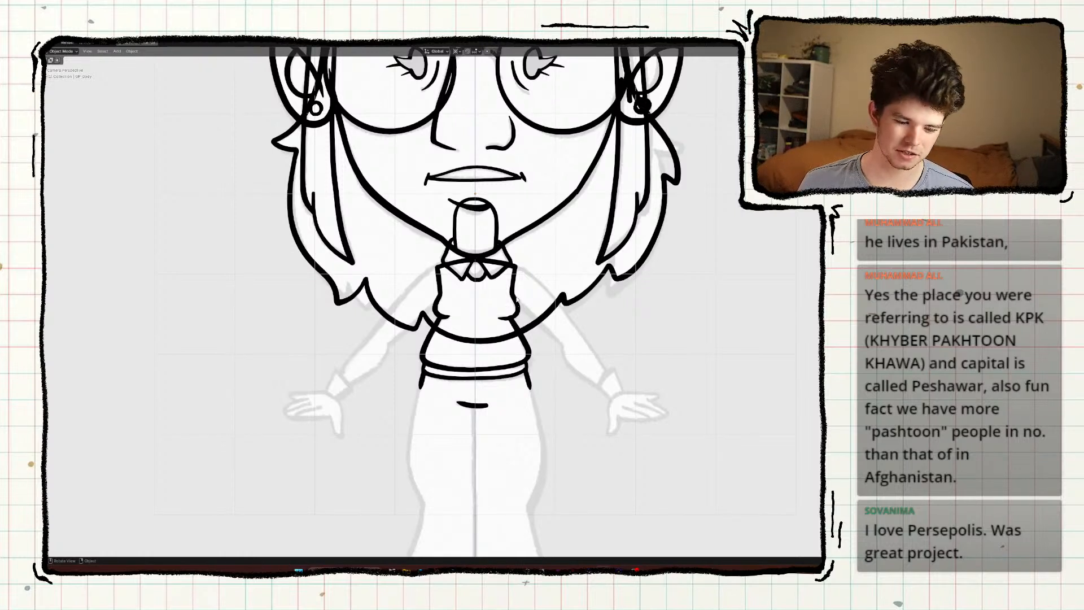
pyautogui.click(506, 273)
pyautogui.scroll(2, 509, 272)
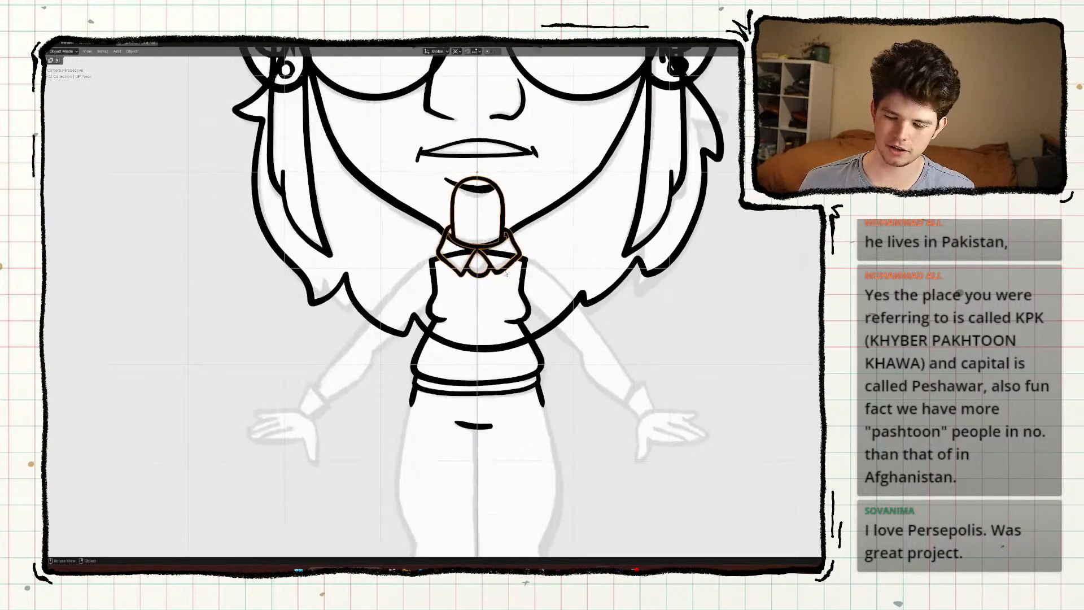
pyautogui.press('Tab')
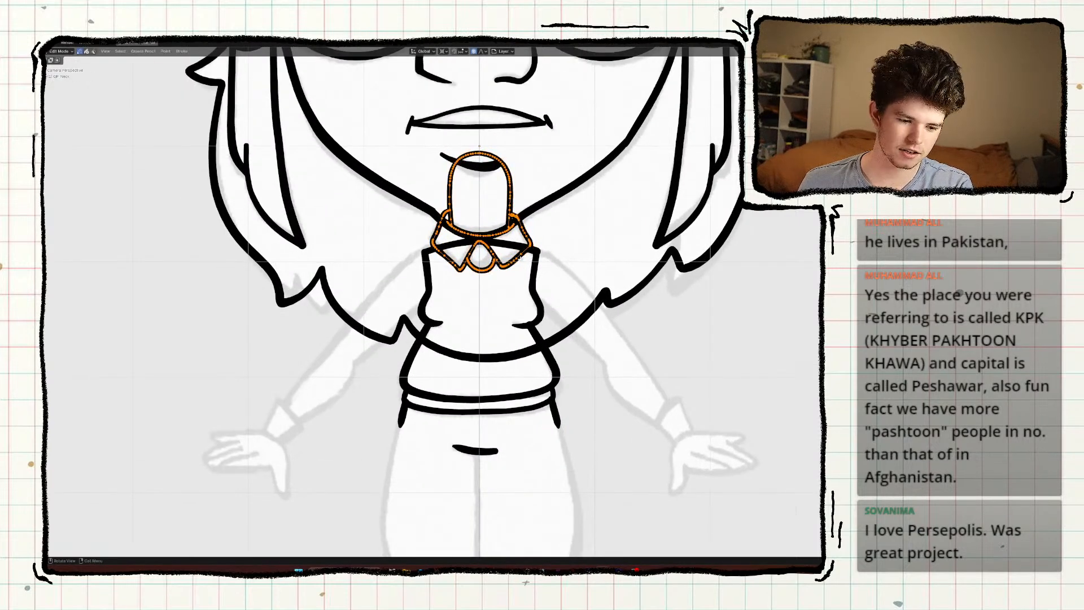
pyautogui.press('s')
pyautogui.click(526, 260)
pyautogui.hotkey('ctrl', 'Tab')
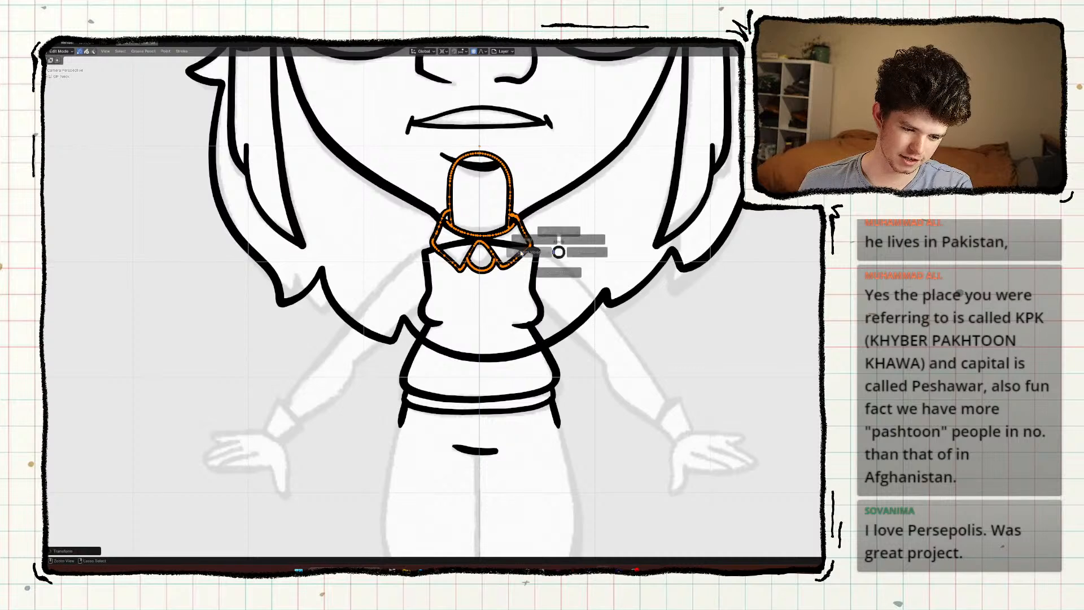
pyautogui.click(525, 250)
pyautogui.scroll(-2, 508, 259)
pyautogui.scroll(-3, 508, 259)
pyautogui.press('t')
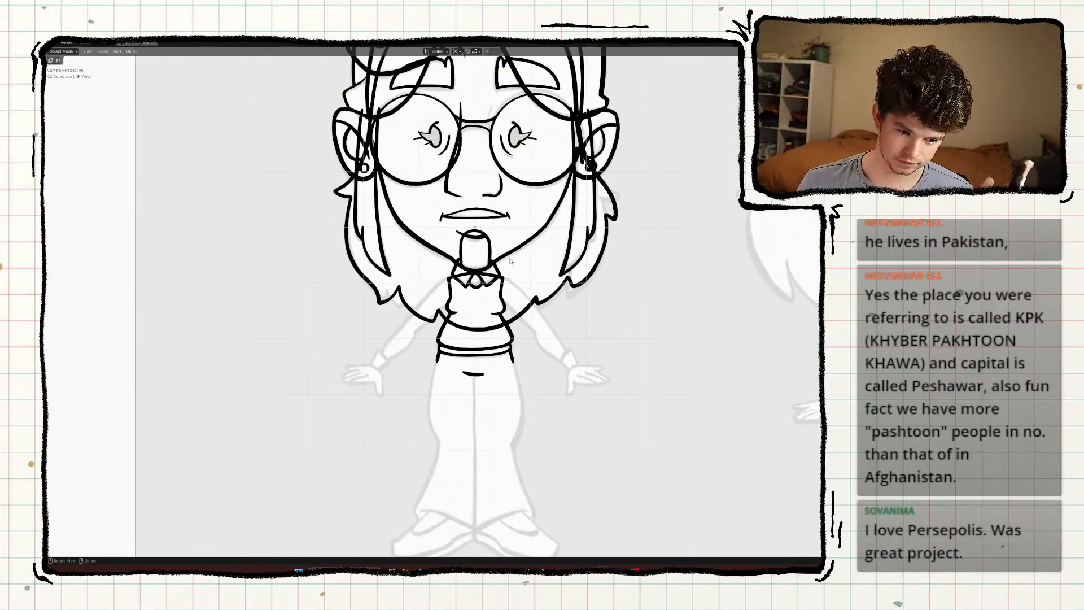
pyautogui.press('t')
# Try to move the upper end of the torso's side stroke at the waist fold in Edit Mode, and undo it.
pyautogui.scroll(2, 510, 261)
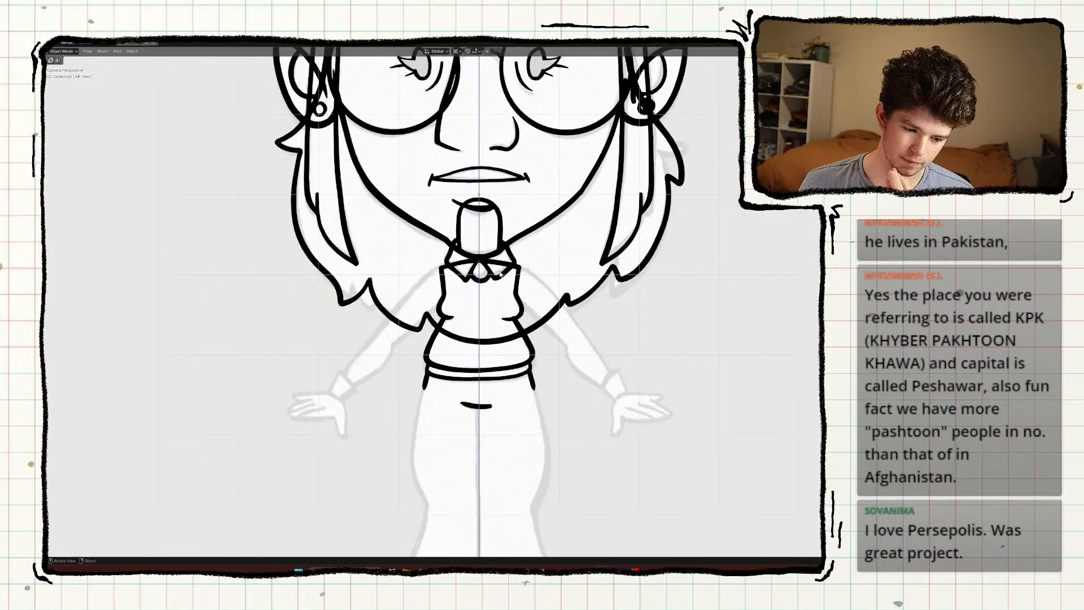
pyautogui.click(514, 279)
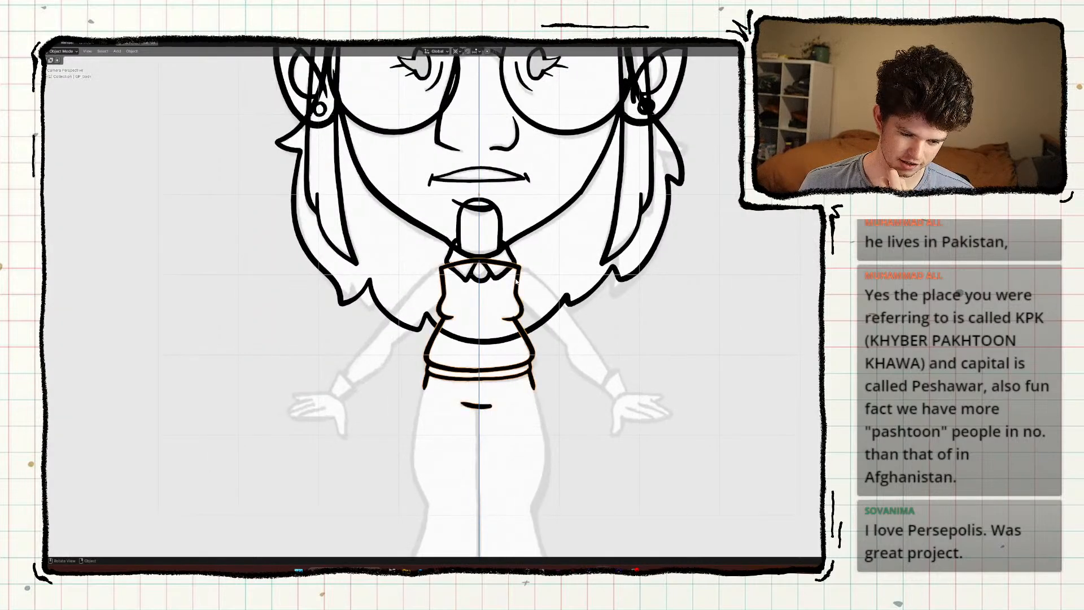
pyautogui.scroll(1, 517, 290)
pyautogui.scroll(5, 521, 325)
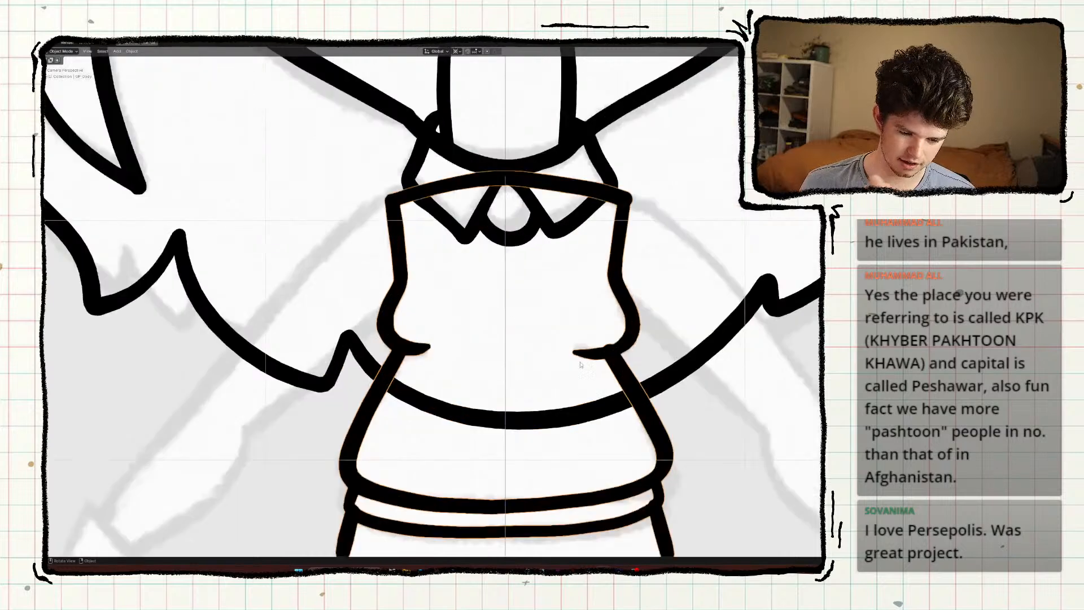
pyautogui.press('Tab')
pyautogui.click(631, 363)
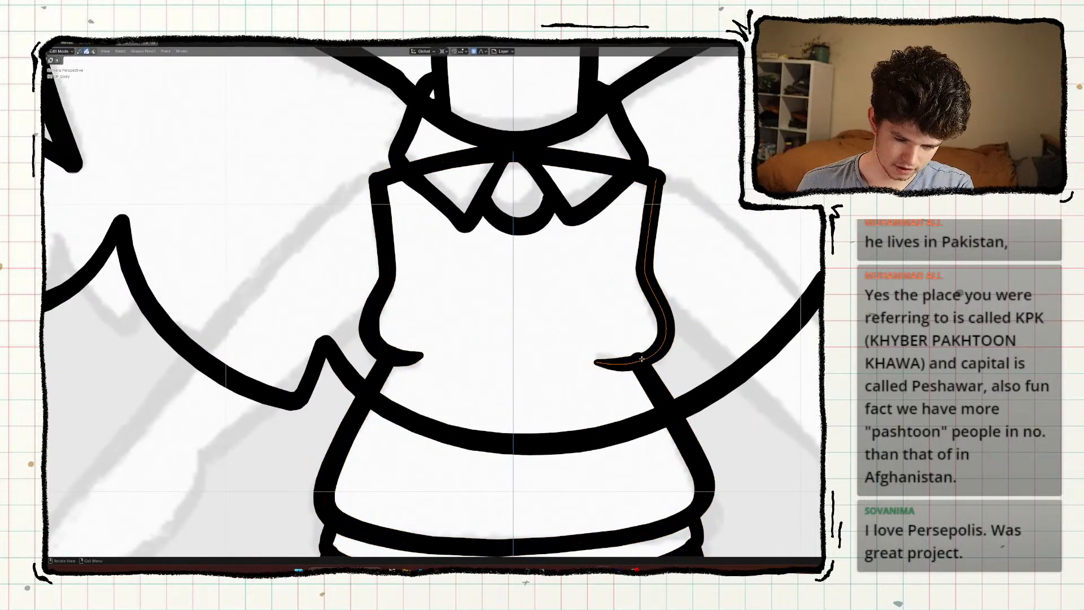
pyautogui.press('g')
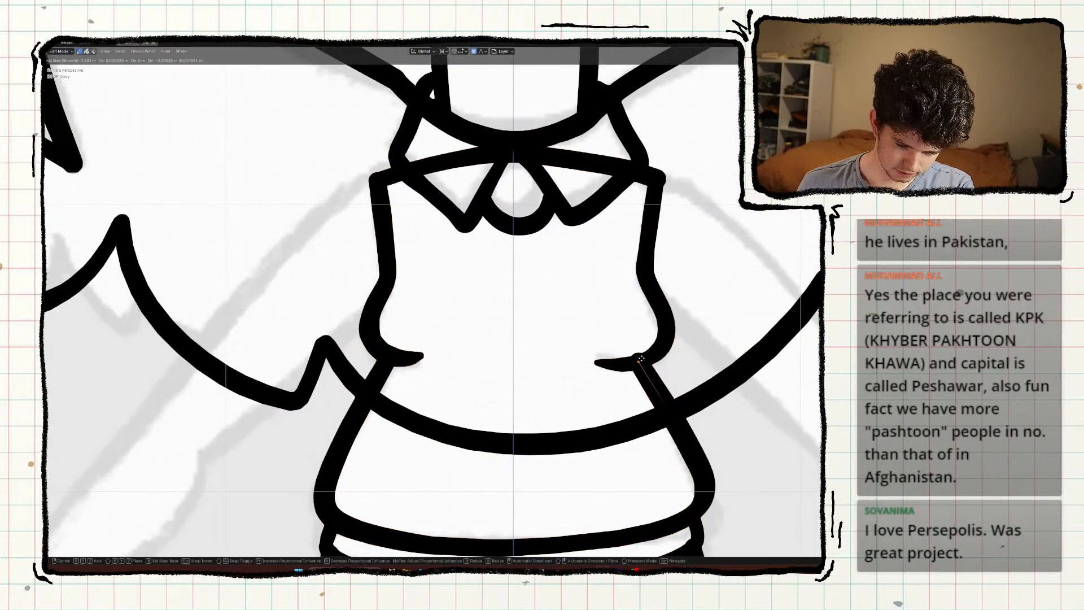
pyautogui.scroll(-5, 644, 367)
pyautogui.rightClick(644, 367)
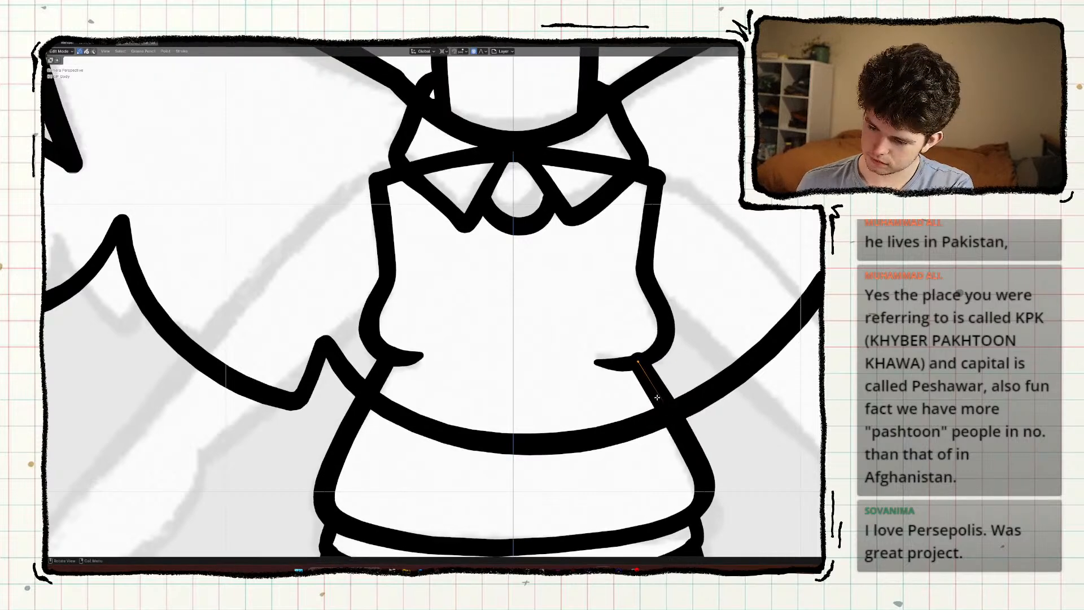
pyautogui.press('g')
pyautogui.click(673, 422)
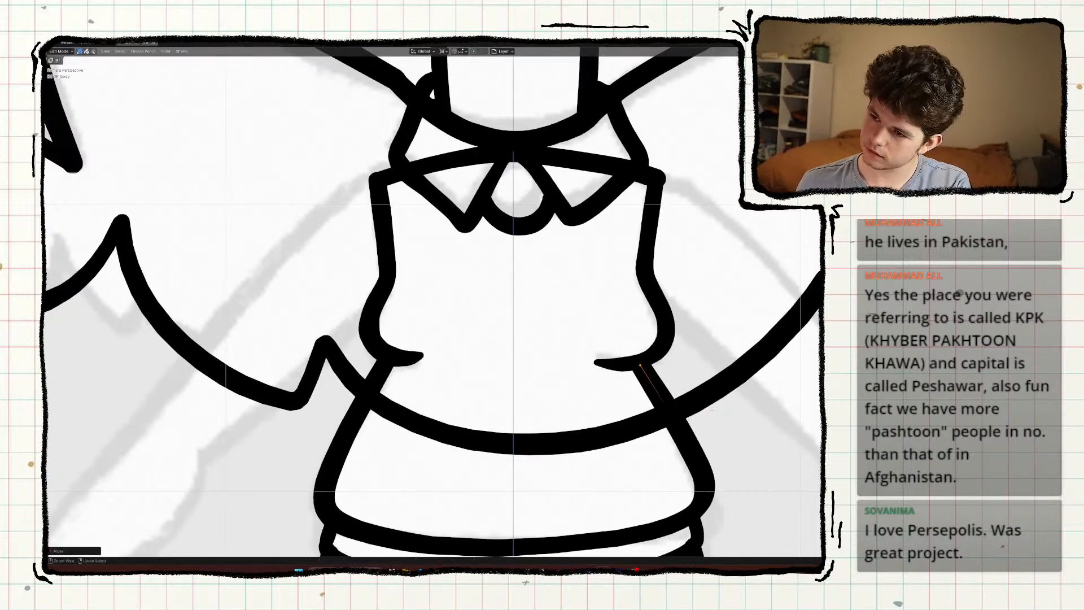
pyautogui.hotkey('ctrl', 'z')
pyautogui.hotkey('ctrl', 'z')
# Inspect the layered drawings from an angle, return to the camera view and save the file.
pyautogui.hotkey('ctrl', 's')
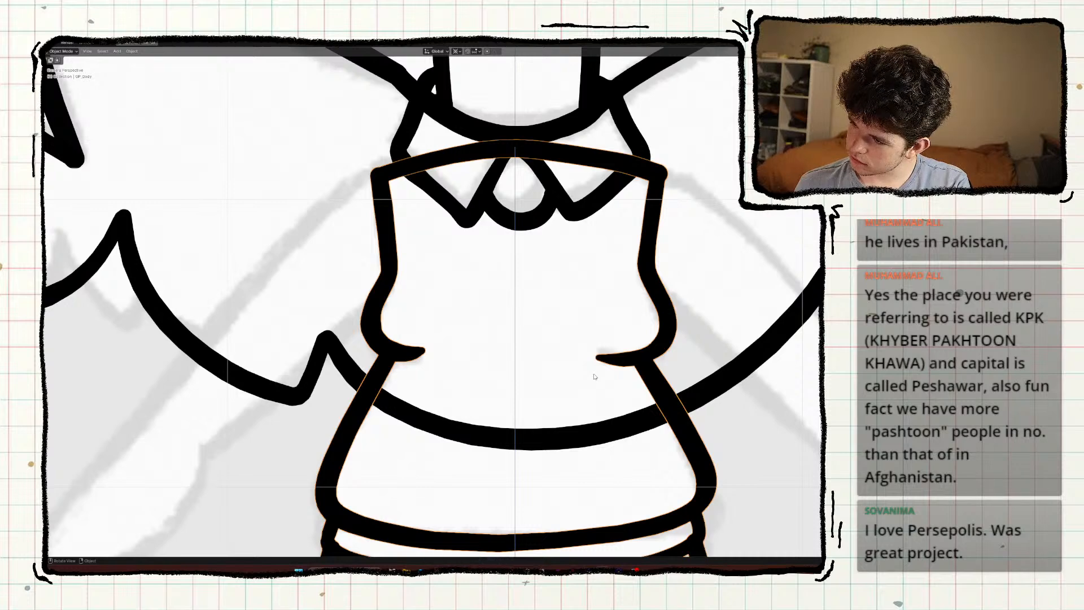
pyautogui.scroll(-5, 594, 377)
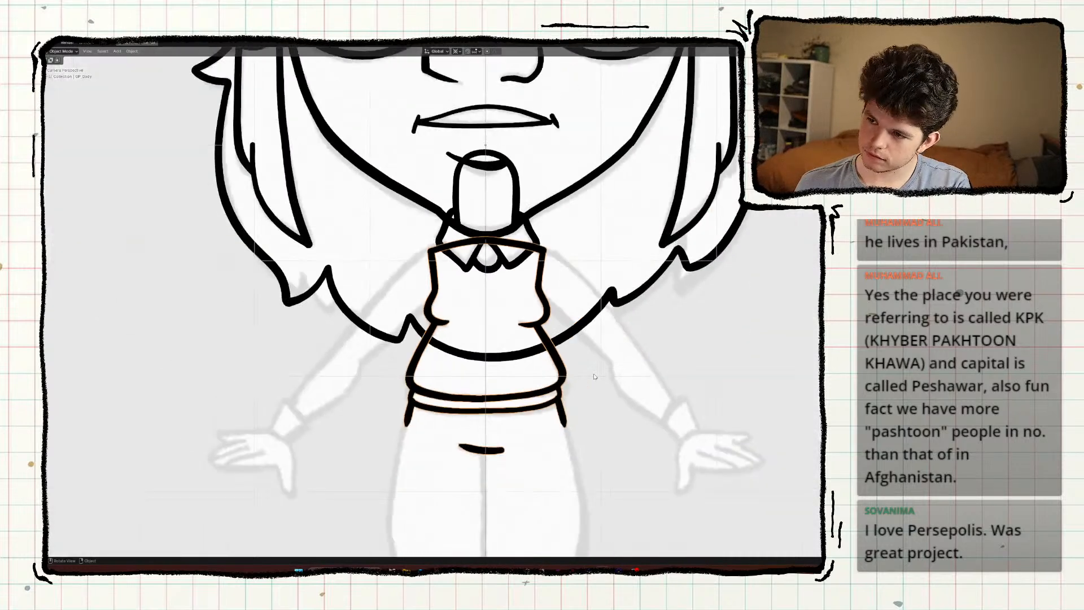
pyautogui.scroll(-5, 593, 374)
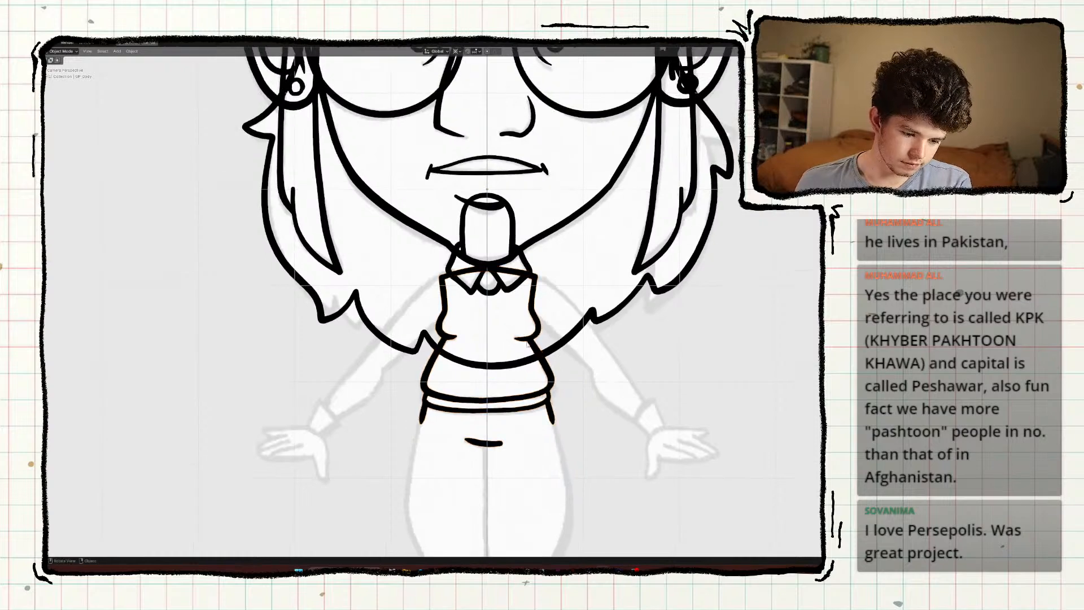
pyautogui.hotkey('ctrl', 's')
pyautogui.moveTo(551, 334); pyautogui.dragTo(510, 341, button='middle')
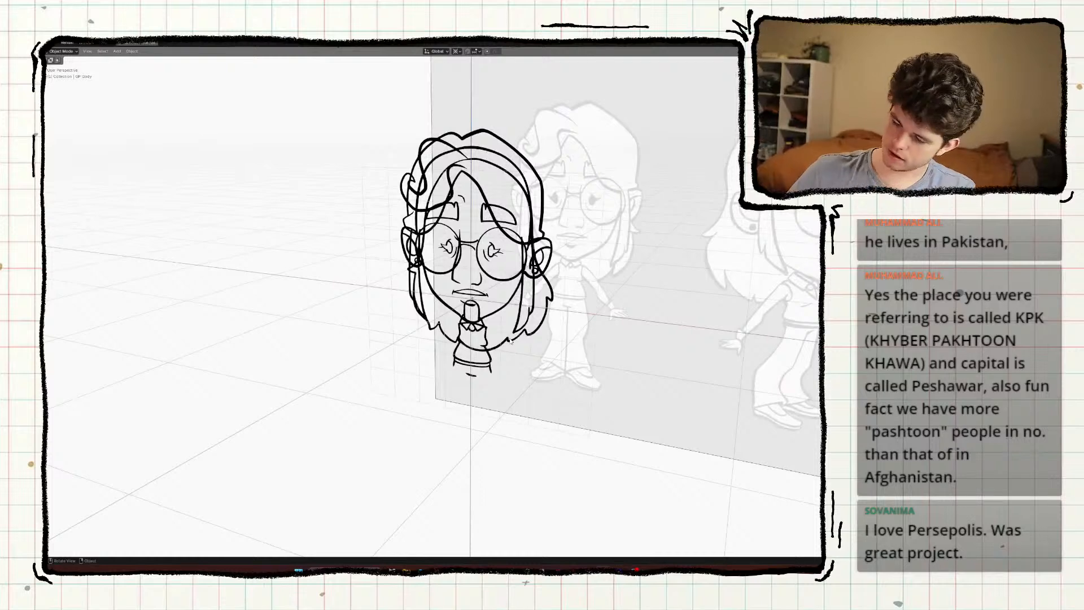
pyautogui.press('KP_0')
pyautogui.scroll(-4, 505, 334)
pyautogui.hotkey('ctrl', 's')
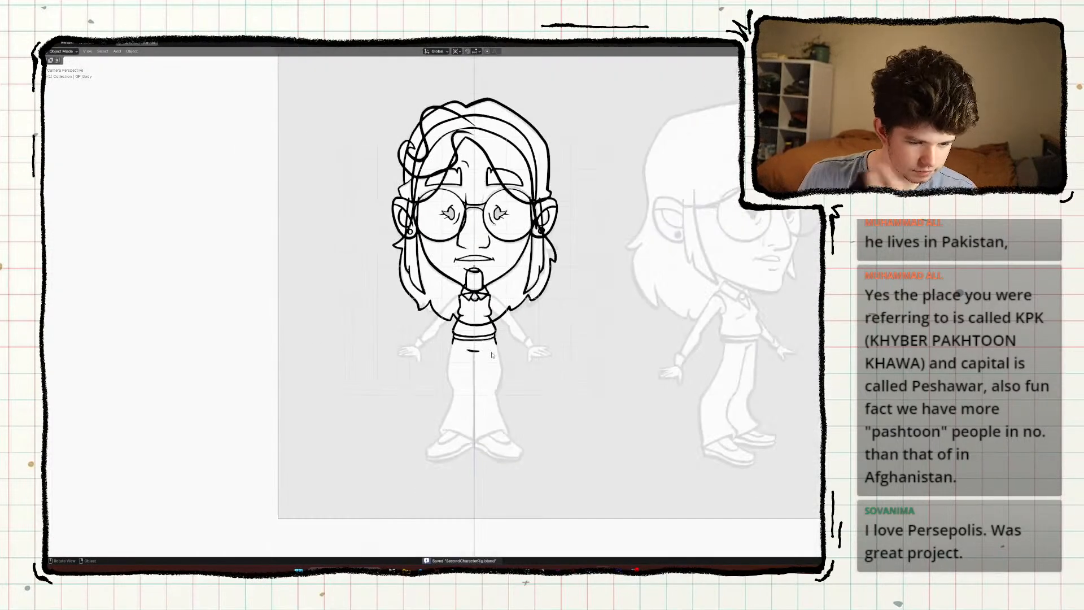
# Select the torso drawing at the waist.
pyautogui.scroll(2, 490, 369)
pyautogui.click(490, 358)
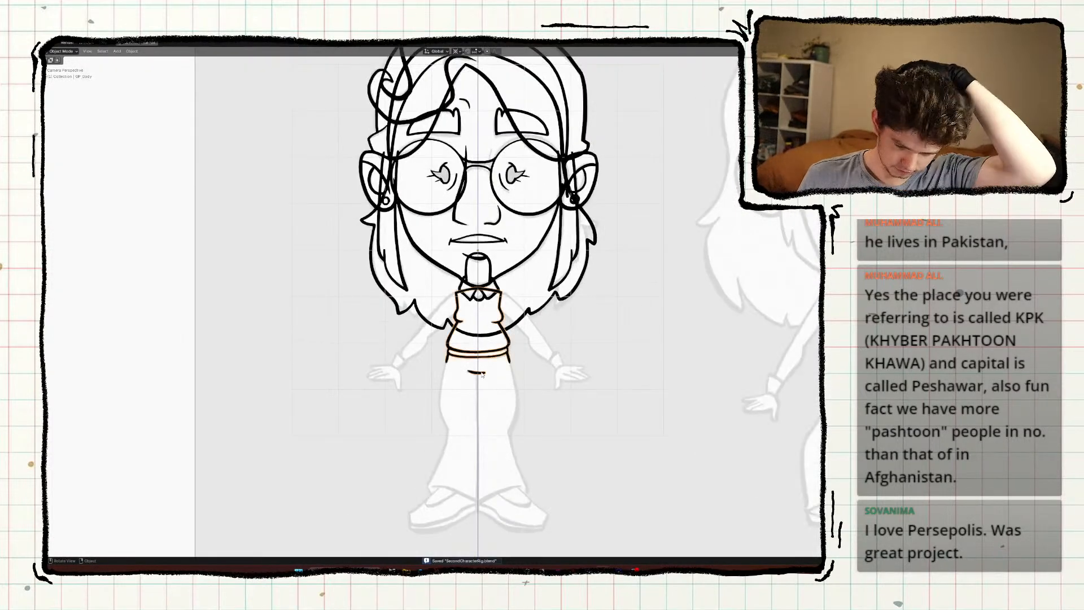
pyautogui.scroll(2, 490, 361)
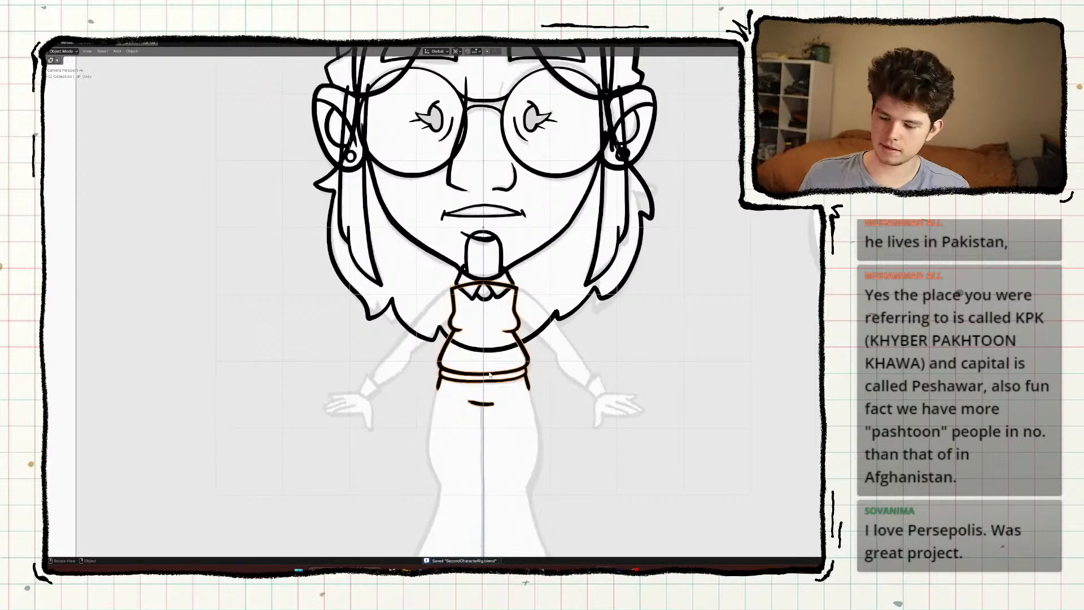
pyautogui.scroll(4, 492, 361)
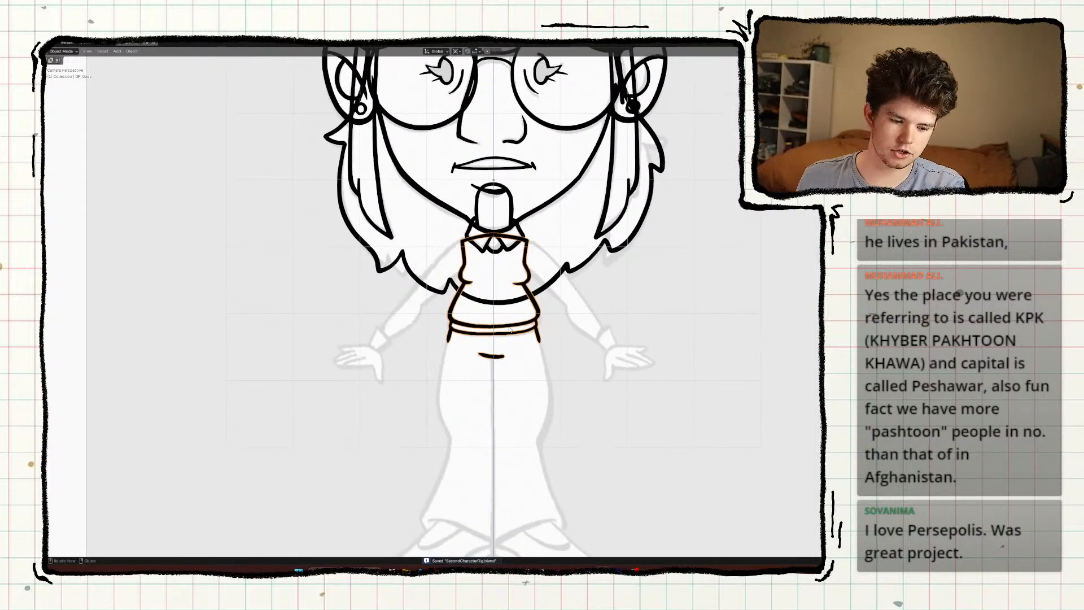
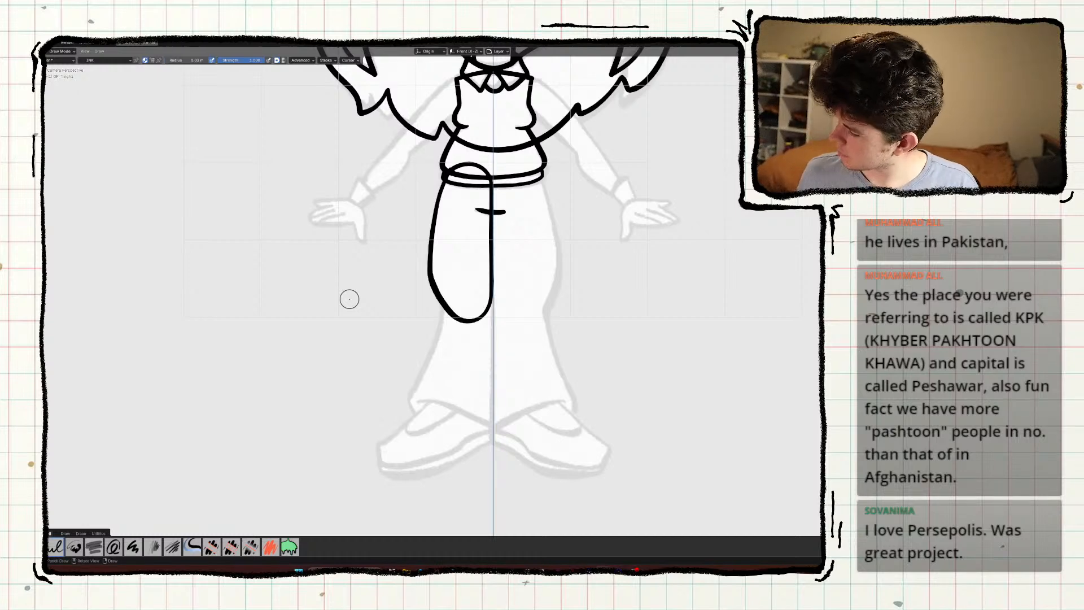
# Return the thigh drawing from Draw Mode to Object Mode and save the file.
pyautogui.moveTo(388, 308)
pyautogui.keyDown('shift'); pyautogui.mouseDown(button='middle')
pyautogui.moveTo(364, 294)
pyautogui.moveTo(362, 331)
pyautogui.mouseUp(button='middle'); pyautogui.keyUp('shift')
pyautogui.hotkey('ctrl', 'Tab')
pyautogui.click(384, 303)
pyautogui.scroll(-4, 362, 332)
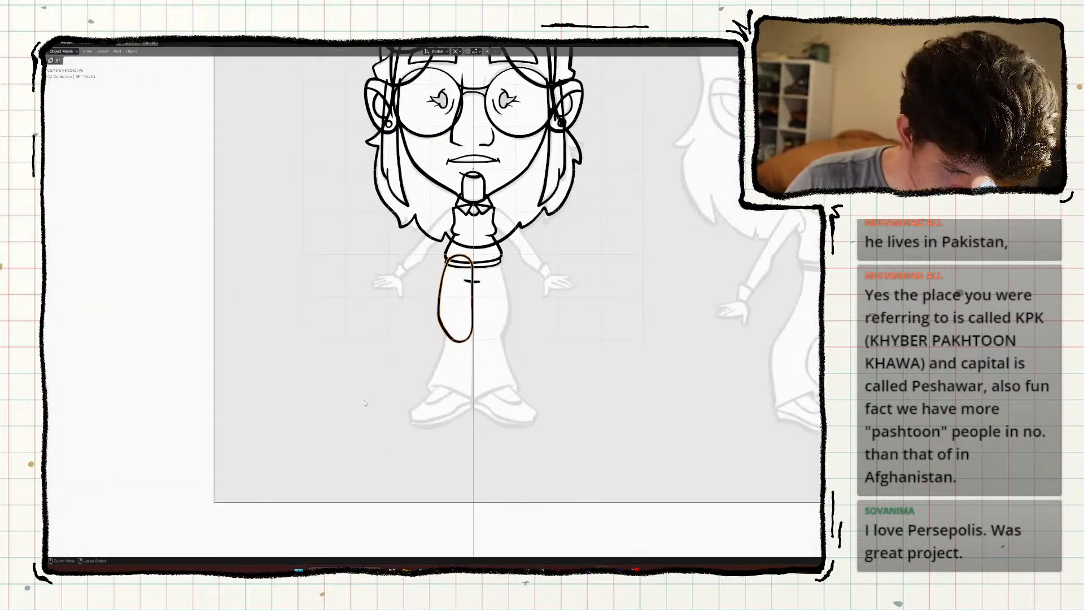
pyautogui.hotkey('ctrl', 's')
# Duplicate the thigh drawing in place, rename the copy GP_Shin and save the file.
pyautogui.scroll(1, 416, 394)
pyautogui.keyDown('shift'); pyautogui.moveTo(417, 394); pyautogui.dragTo(455, 358, button='middle'); pyautogui.keyUp('shift')
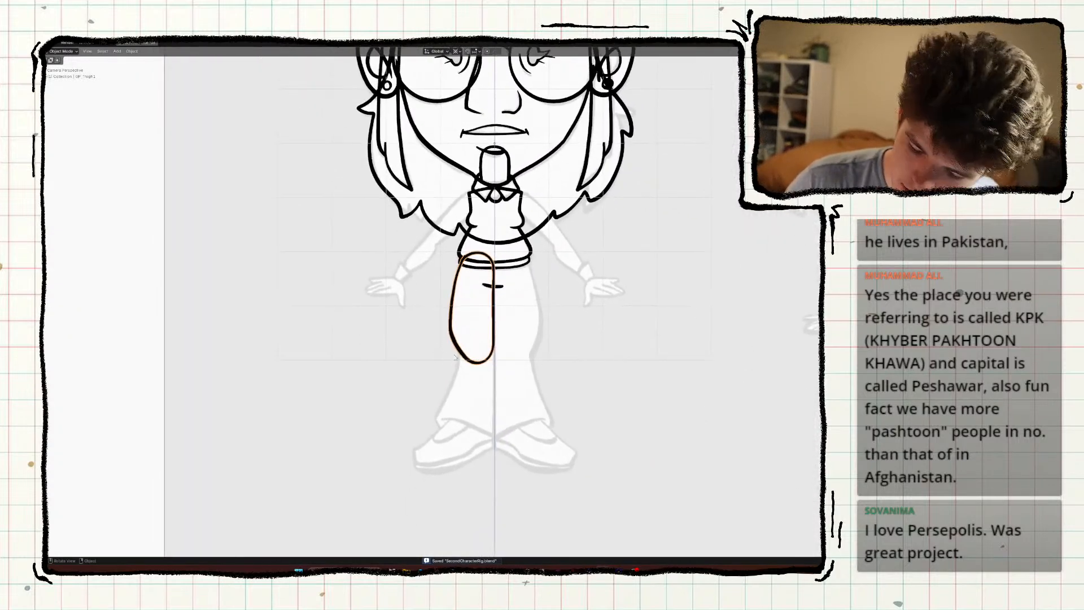
pyautogui.hotkey('shift', 'd')
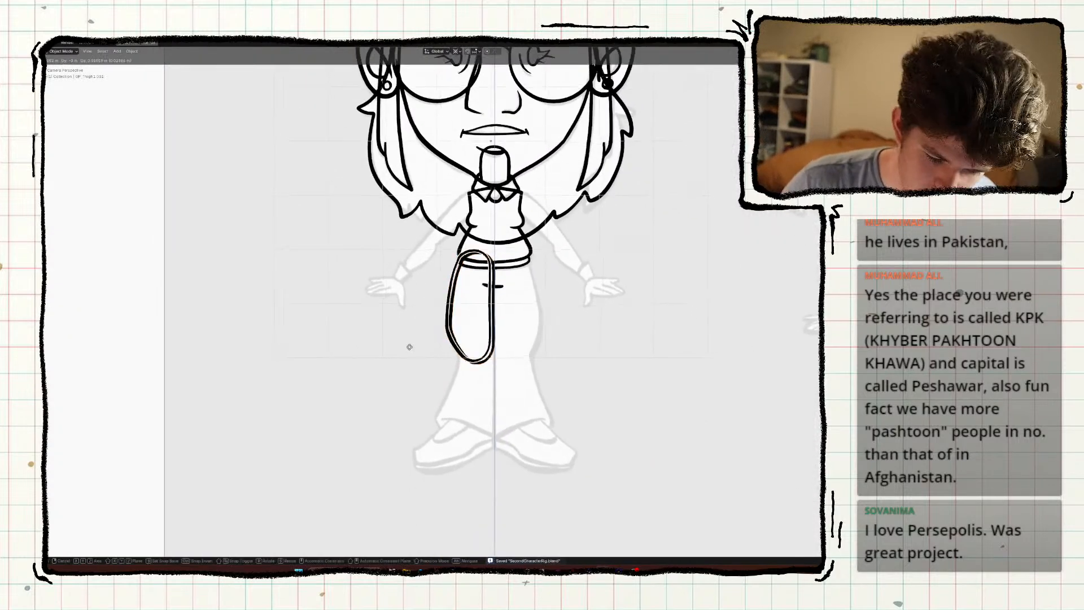
pyautogui.press('Escape')
pyautogui.press('F2')
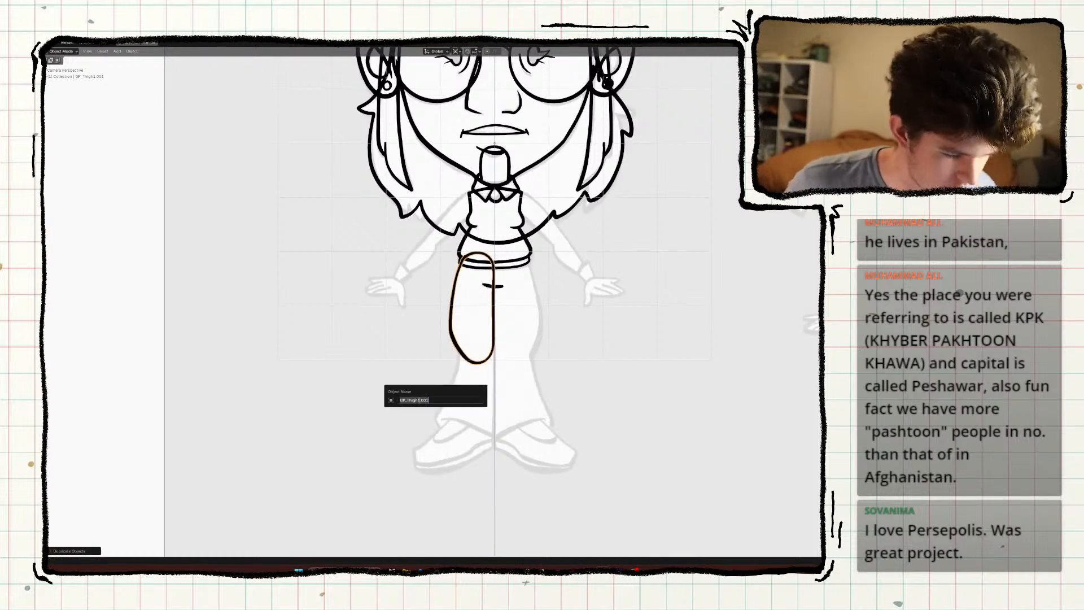
pyautogui.click(419, 400)
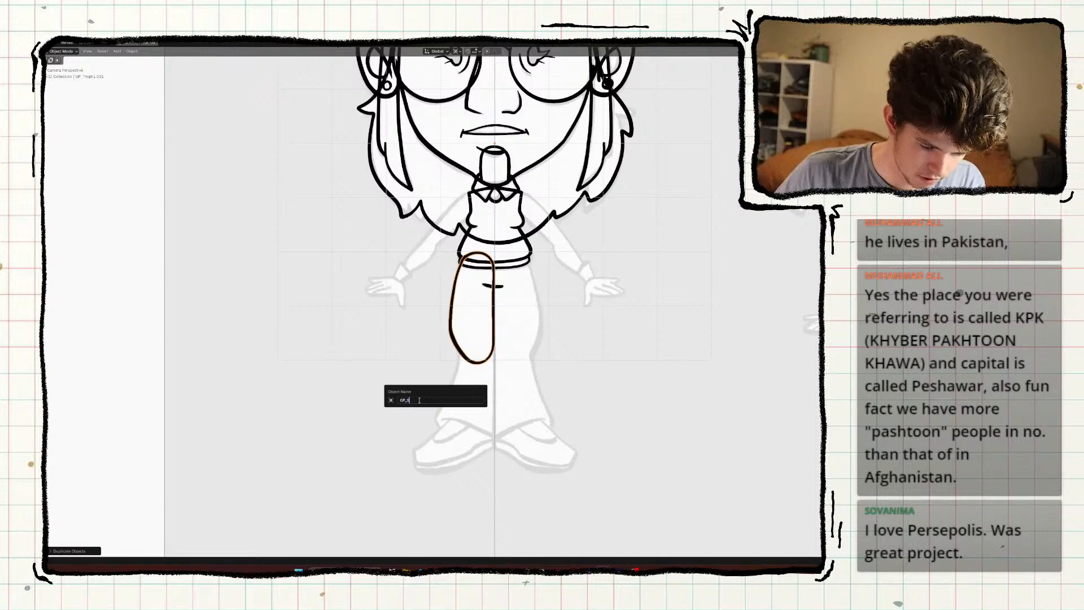
pyautogui.write('Shin')
pyautogui.press('Return')
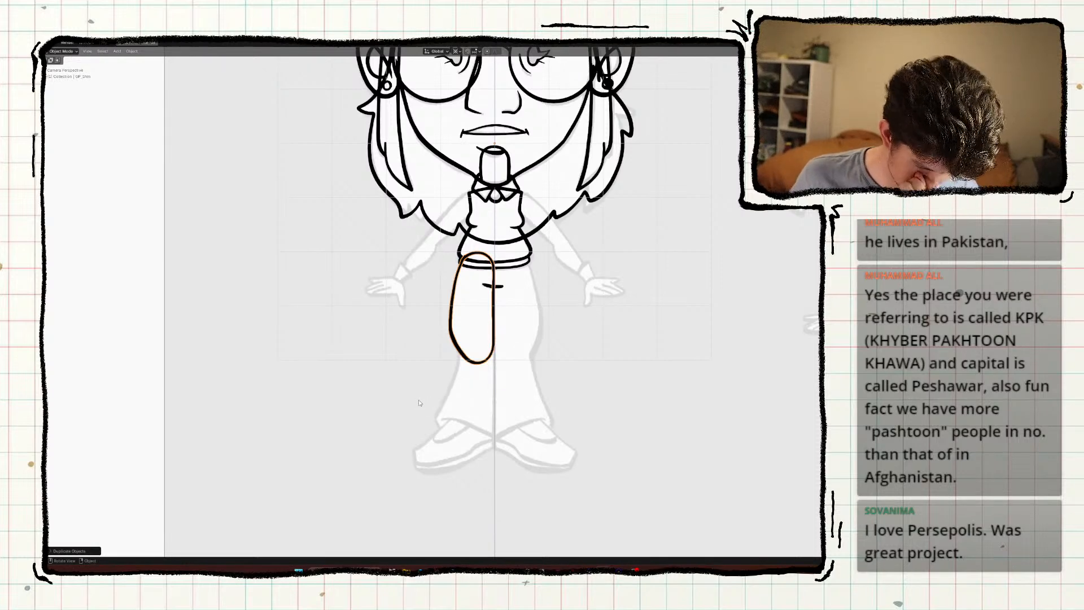
pyautogui.scroll(5, 419, 402)
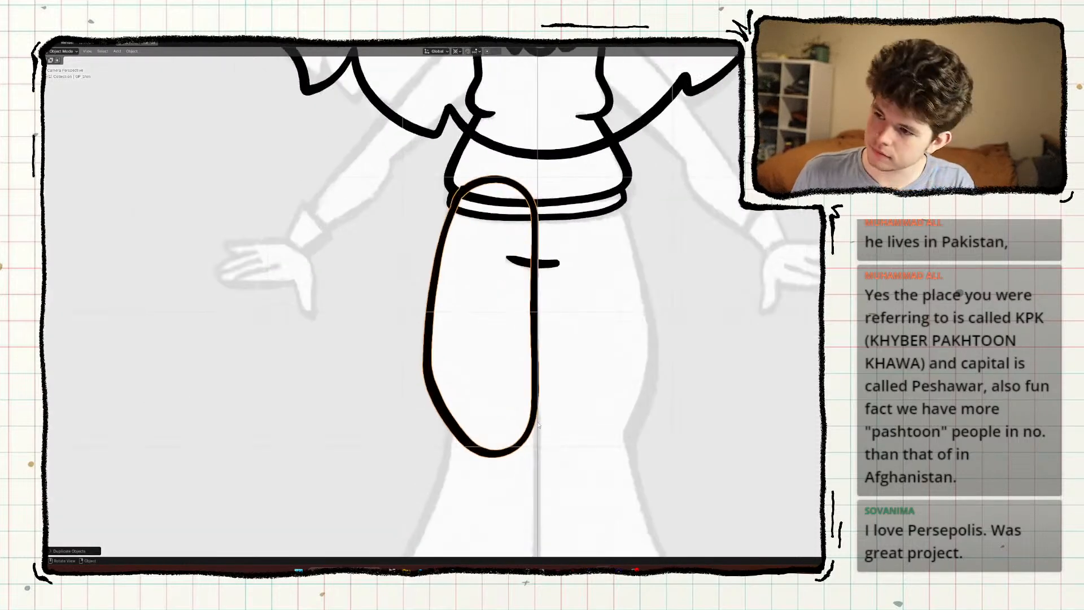
pyautogui.hotkey('ctrl', 's')
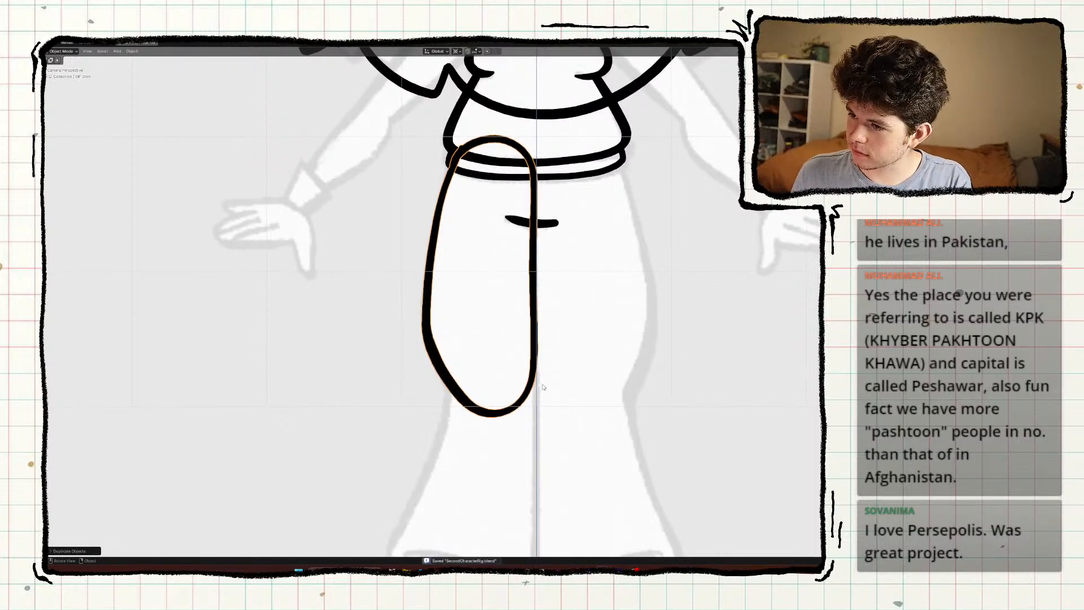
# Switch the shin object to Draw Mode and save the file.
pyautogui.moveTo(547, 386)
pyautogui.keyDown('shift'); pyautogui.mouseDown(button='middle')
pyautogui.moveTo(556, 348)
pyautogui.moveTo(561, 361)
pyautogui.moveTo(554, 319)
pyautogui.mouseUp(button='middle'); pyautogui.keyUp('shift')
pyautogui.hotkey('ctrl', 'Tab')
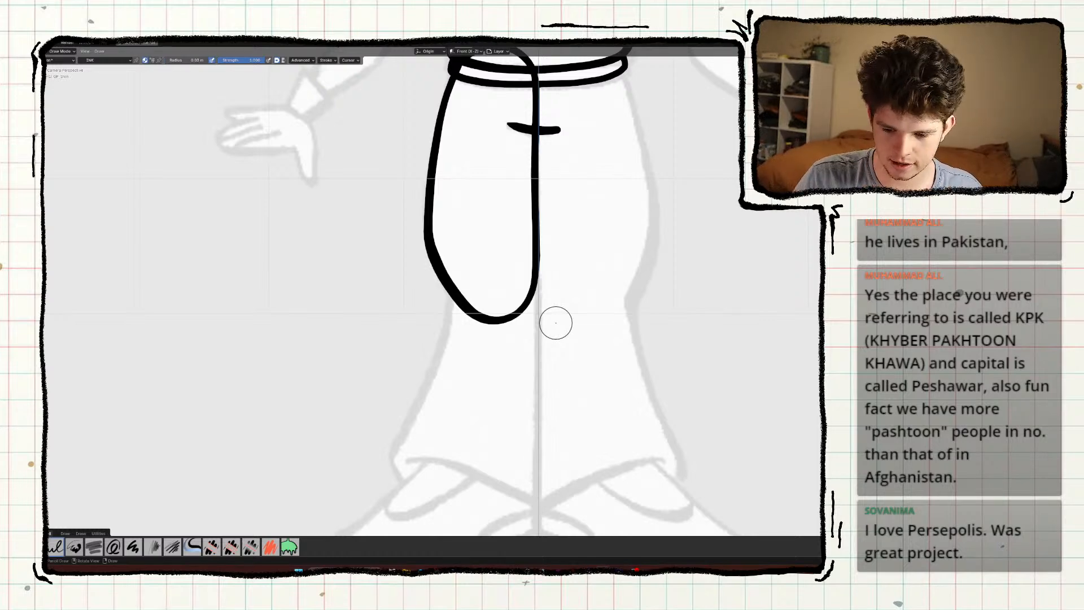
pyautogui.keyDown('shift'); pyautogui.moveTo(358, 371); pyautogui.dragTo(366, 322, button='middle'); pyautogui.keyUp('shift')
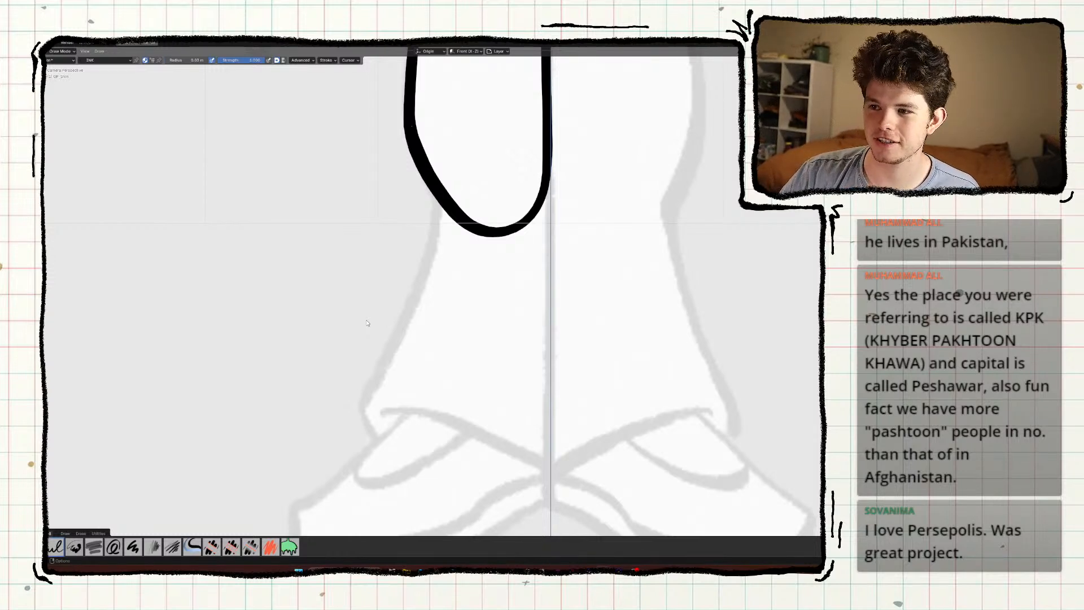
pyautogui.scroll(-5, 395, 286)
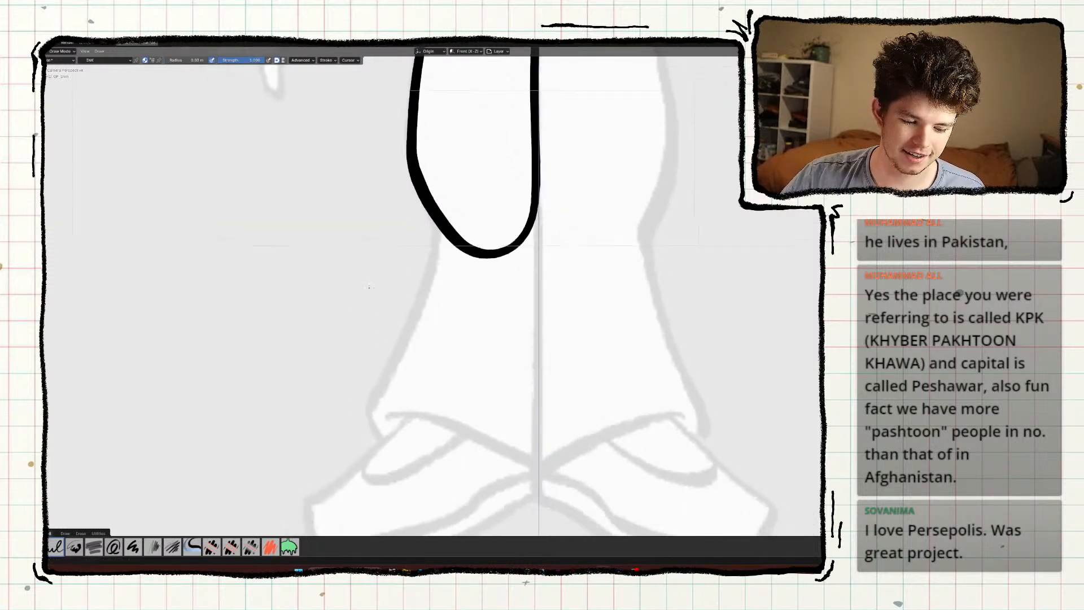
pyautogui.scroll(4, 363, 283)
pyautogui.hotkey('ctrl', 's')
pyautogui.scroll(1, 353, 341)
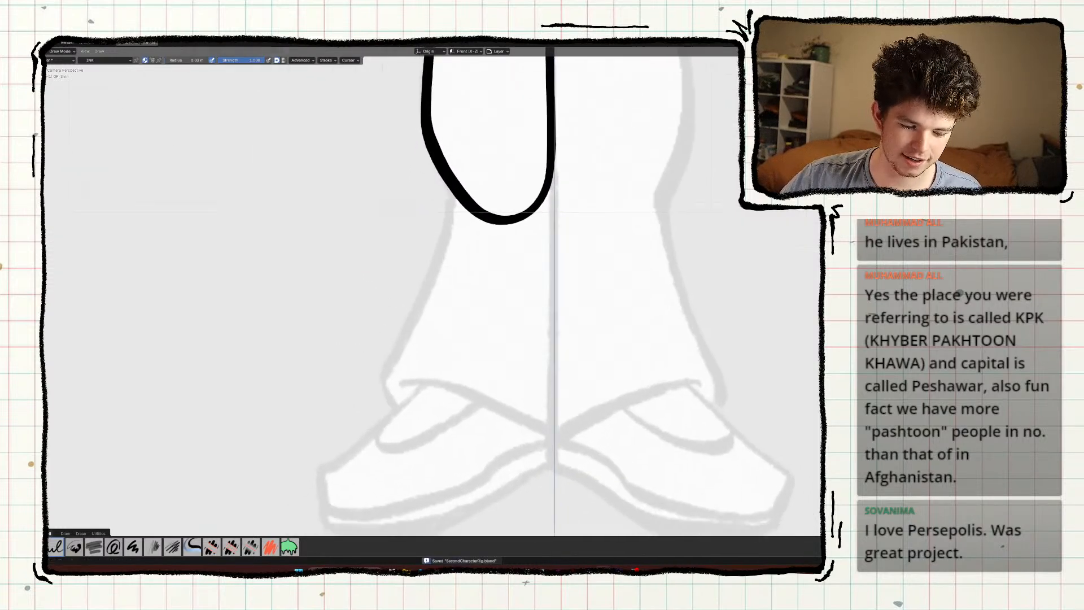
pyautogui.keyDown('shift'); pyautogui.moveTo(356, 356); pyautogui.dragTo(413, 248, button='middle'); pyautogui.keyUp('shift')
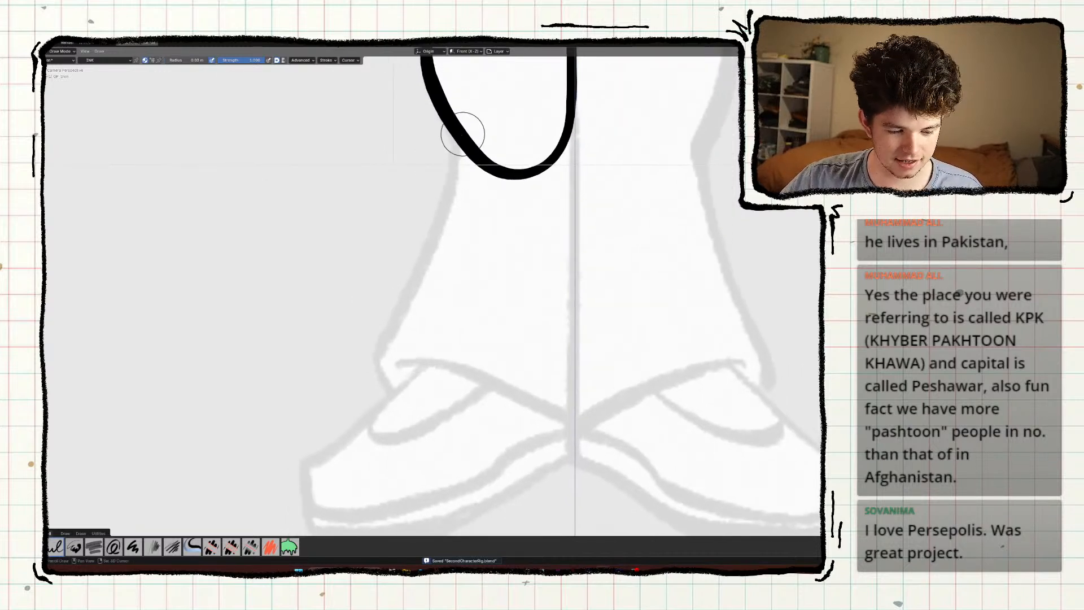
# Draw the lower trouser leg's outline from just below the knee, around the hem and back up the inner seam, redoing unsatisfactory strokes.
pyautogui.keyDown('shift'); pyautogui.moveTo(464, 134); pyautogui.dragTo(448, 189); pyautogui.keyUp('shift')
pyautogui.hotkey('ctrl', 'z')
pyautogui.keyDown('shift'); pyautogui.moveTo(459, 134); pyautogui.dragTo(416, 287); pyautogui.keyUp('shift')
pyautogui.hotkey('ctrl', 'z')
pyautogui.moveTo(459, 135)
pyautogui.keyDown('shift'); pyautogui.mouseDown()
pyautogui.moveTo(377, 374)
pyautogui.moveTo(438, 424)
pyautogui.moveTo(539, 442)
pyautogui.moveTo(578, 426)
pyautogui.moveTo(574, 120)
pyautogui.mouseUp(); pyautogui.keyUp('shift')
pyautogui.hotkey('ctrl', 'z')
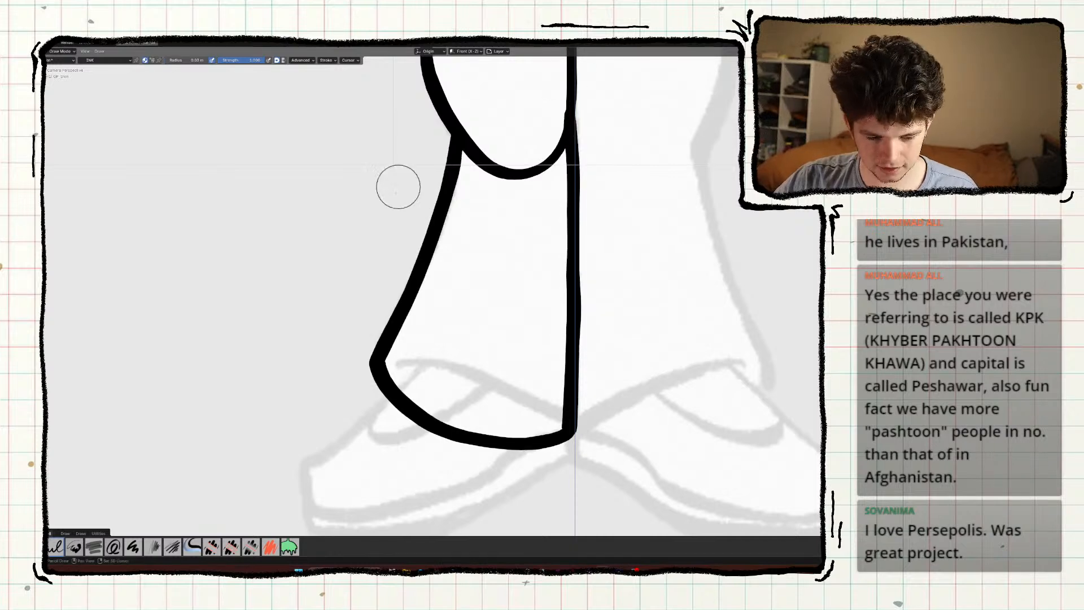
# Adjust the inner hem corner of the shin outline in Sculpt Mode and return to Object Mode.
pyautogui.scroll(-6, 388, 215)
pyautogui.keyDown('shift'); pyautogui.moveTo(309, 279); pyautogui.dragTo(308, 281, button='middle'); pyautogui.keyUp('shift')
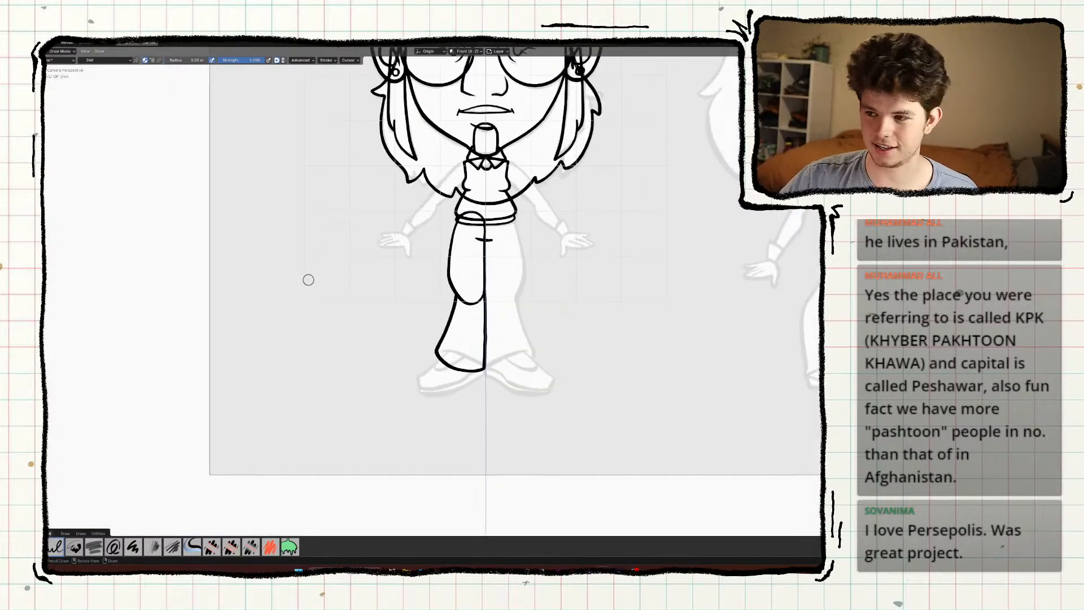
pyautogui.hotkey('ctrl', 'Tab')
pyautogui.moveTo(487, 367); pyautogui.dragTo(484, 375)
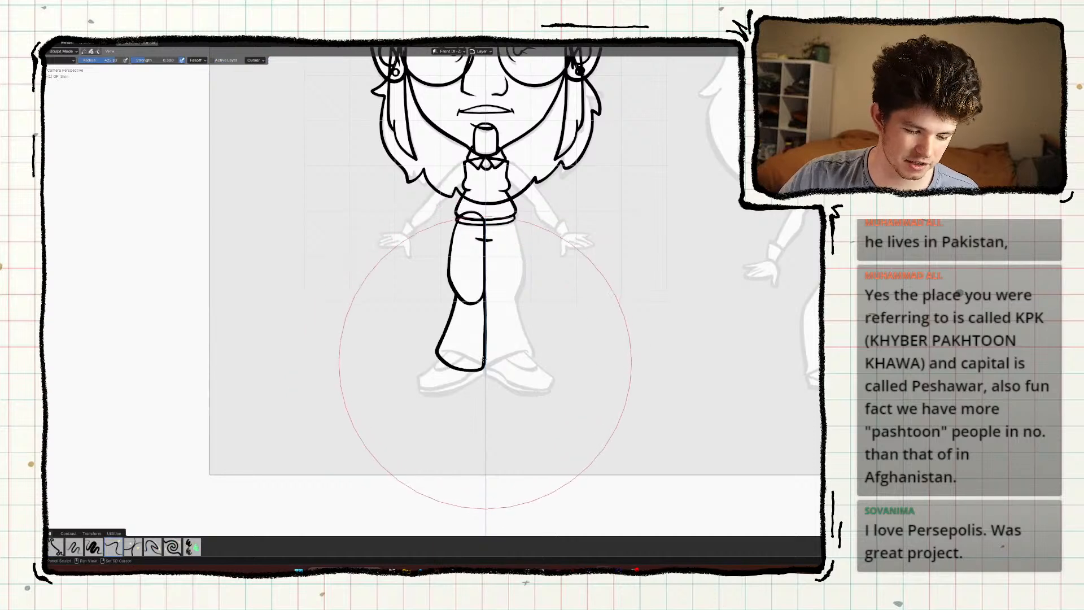
pyautogui.keyDown('shift'); pyautogui.moveTo(394, 382); pyautogui.dragTo(407, 294, button='middle'); pyautogui.keyUp('shift')
pyautogui.hotkey('ctrl', 'Tab')
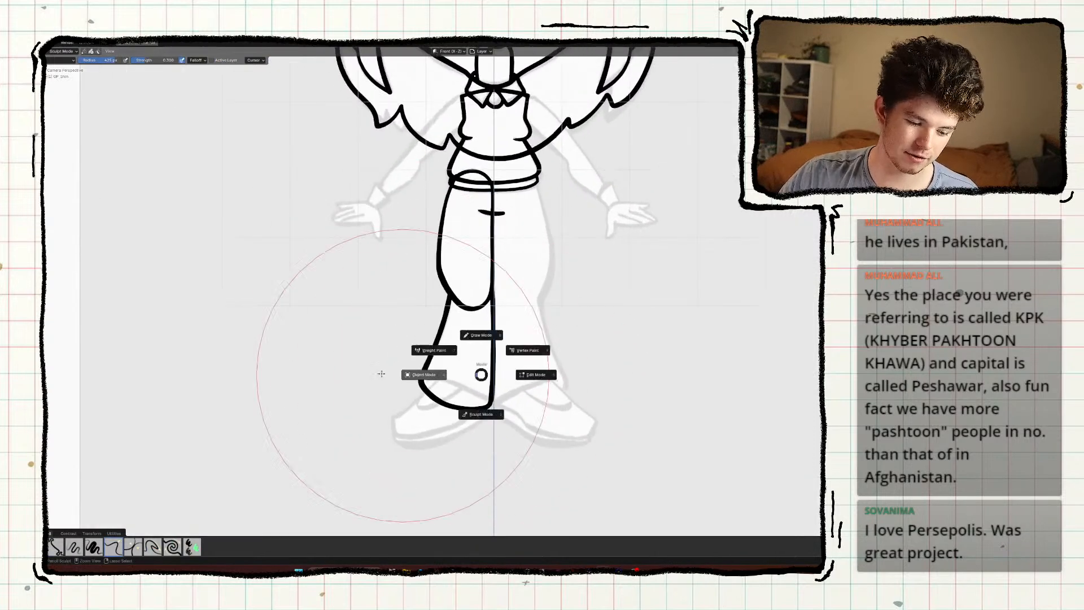
pyautogui.click(402, 377)
# Deselect the drawings, check the new lower trouser leg against the whole figure and save the file.
pyautogui.keyDown('shift'); pyautogui.moveTo(379, 378); pyautogui.dragTo(371, 388, button='middle'); pyautogui.keyUp('shift')
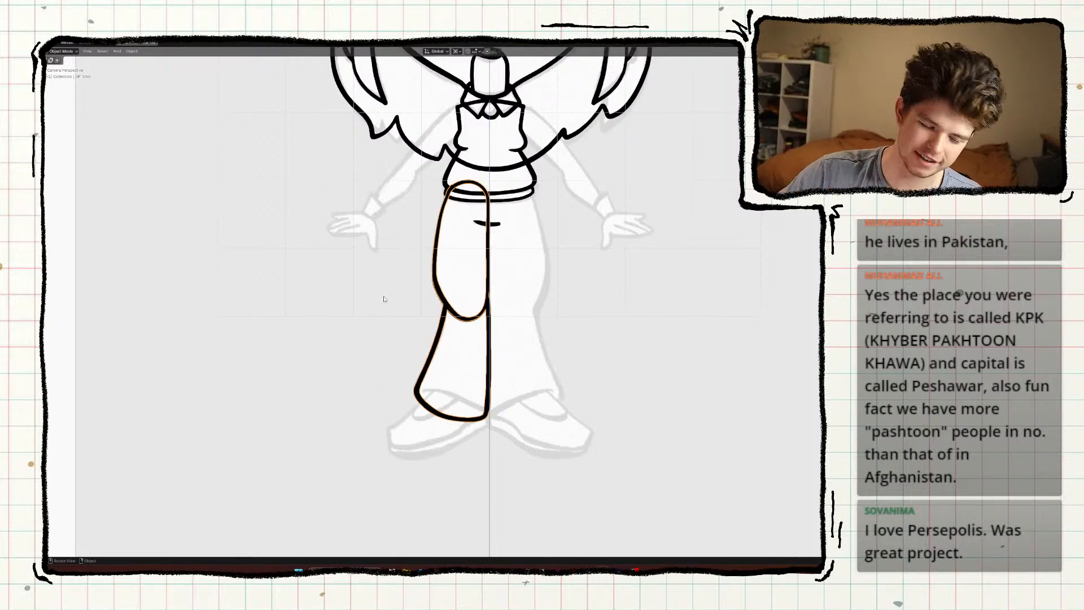
pyautogui.keyDown('shift'); pyautogui.moveTo(376, 323); pyautogui.dragTo(363, 402, button='middle'); pyautogui.keyUp('shift')
pyautogui.click(364, 402)
pyautogui.keyDown('shift'); pyautogui.moveTo(324, 330); pyautogui.dragTo(324, 349, button='middle'); pyautogui.keyUp('shift')
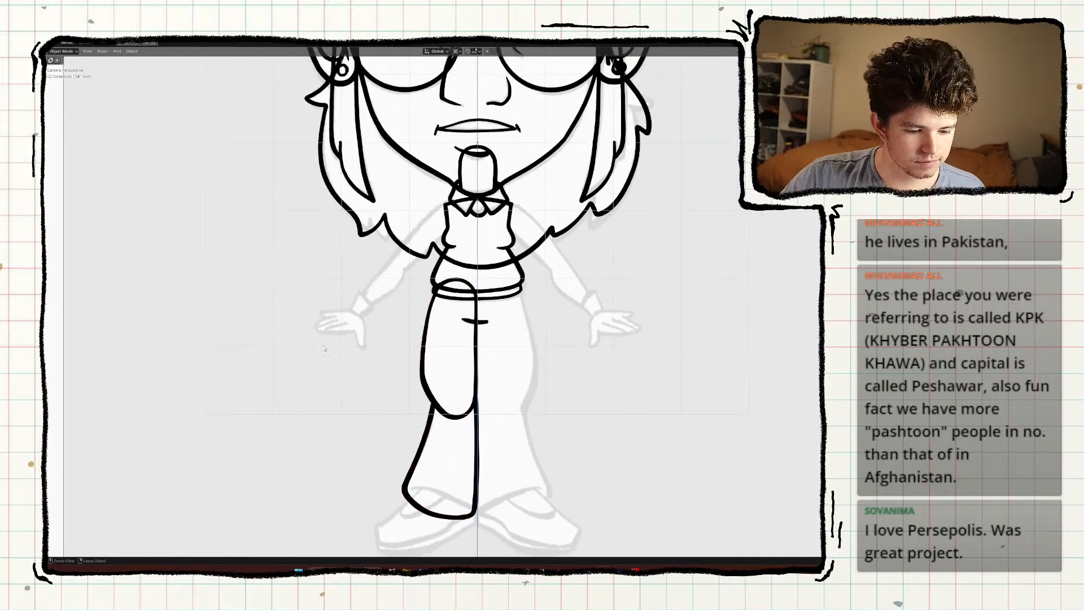
pyautogui.press('Home')
pyautogui.hotkey('ctrl', 's')
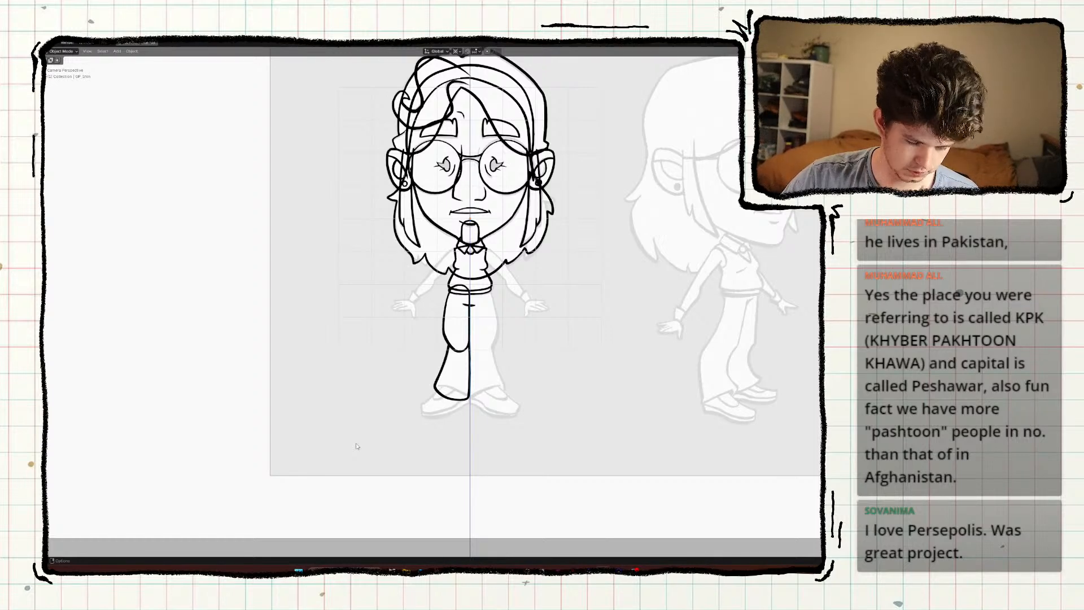
pyautogui.keyDown('ctrl'); pyautogui.moveTo(356, 446); pyautogui.dragTo(342, 291, button='middle'); pyautogui.keyUp('ctrl')
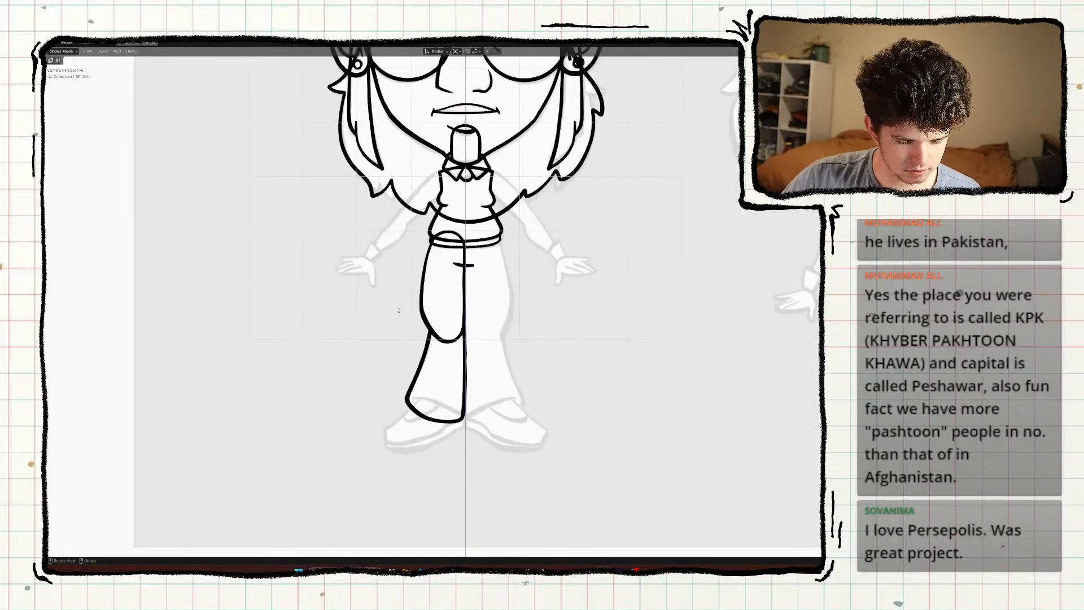
pyautogui.keyDown('shift'); pyautogui.moveTo(398, 310); pyautogui.dragTo(398, 328, button='middle'); pyautogui.keyUp('shift')
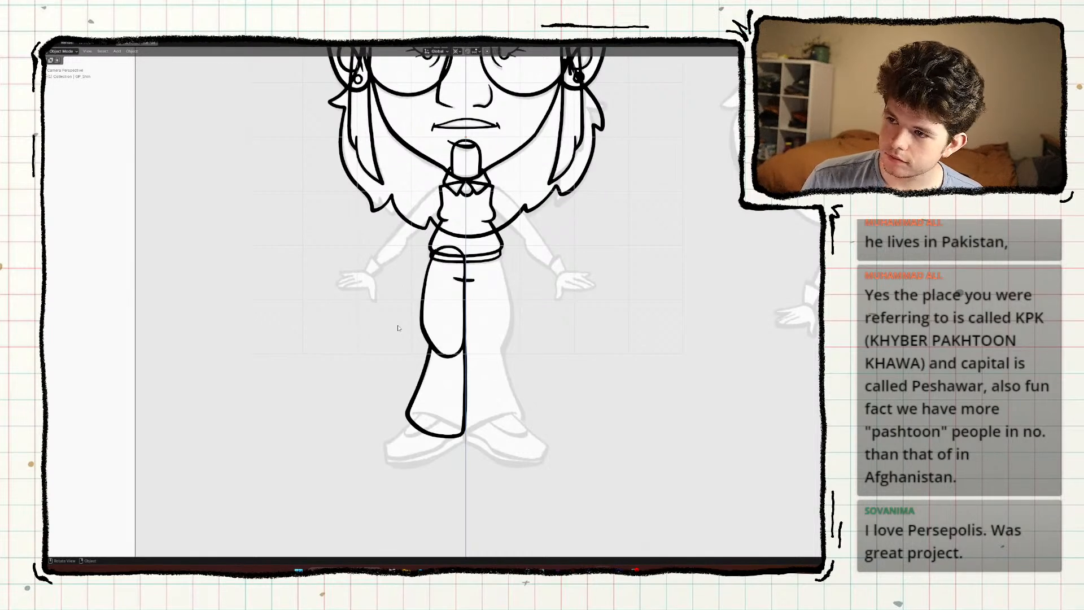
pyautogui.scroll(-4, 368, 342)
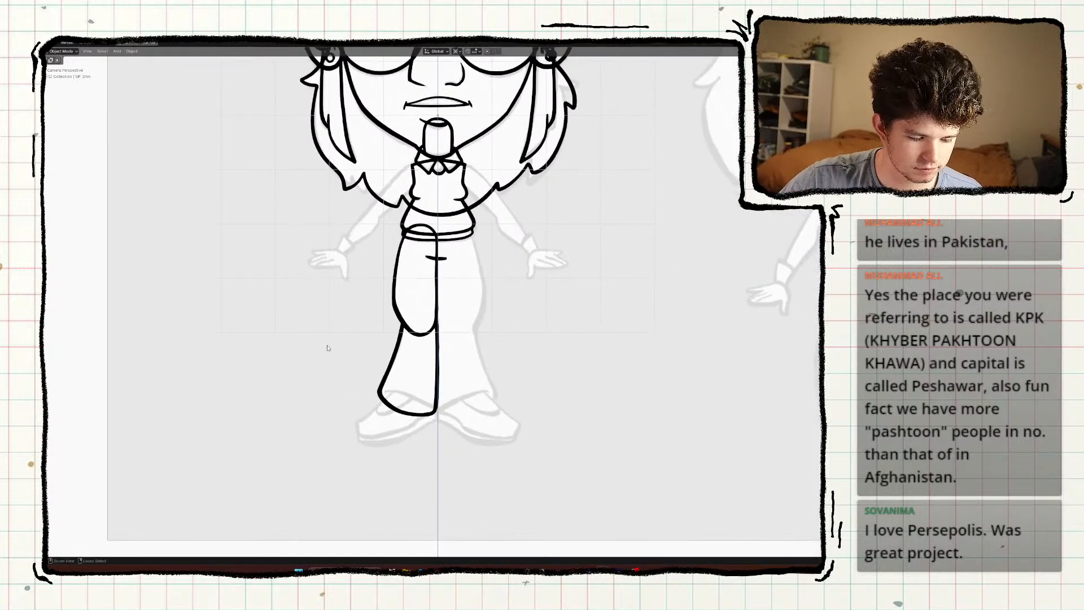
pyautogui.hotkey('ctrl', 's')
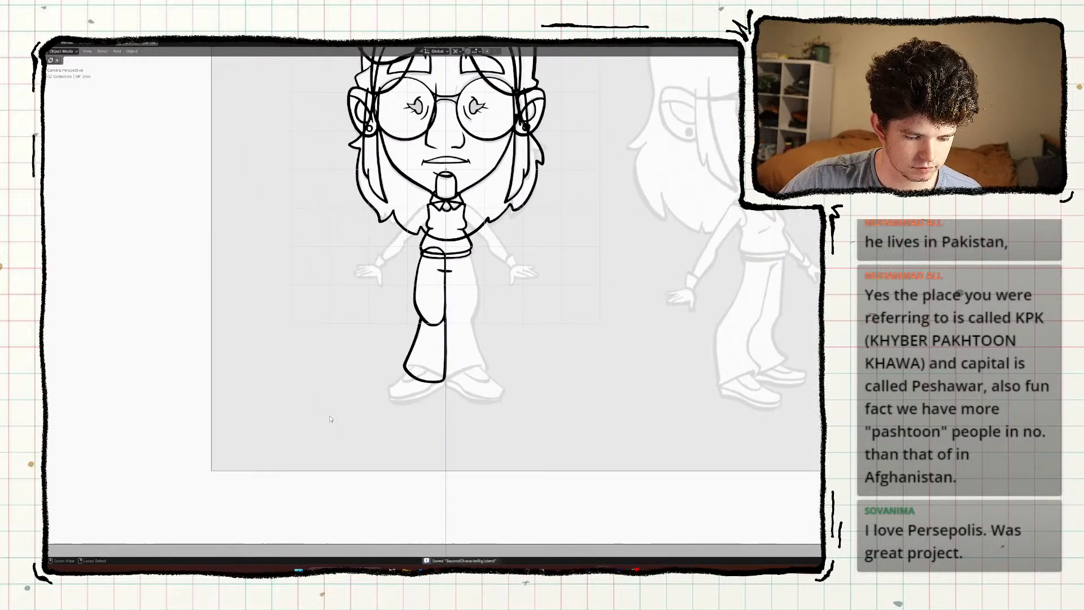
pyautogui.keyDown('ctrl'); pyautogui.moveTo(331, 419); pyautogui.dragTo(327, 423, button='middle'); pyautogui.keyUp('ctrl')
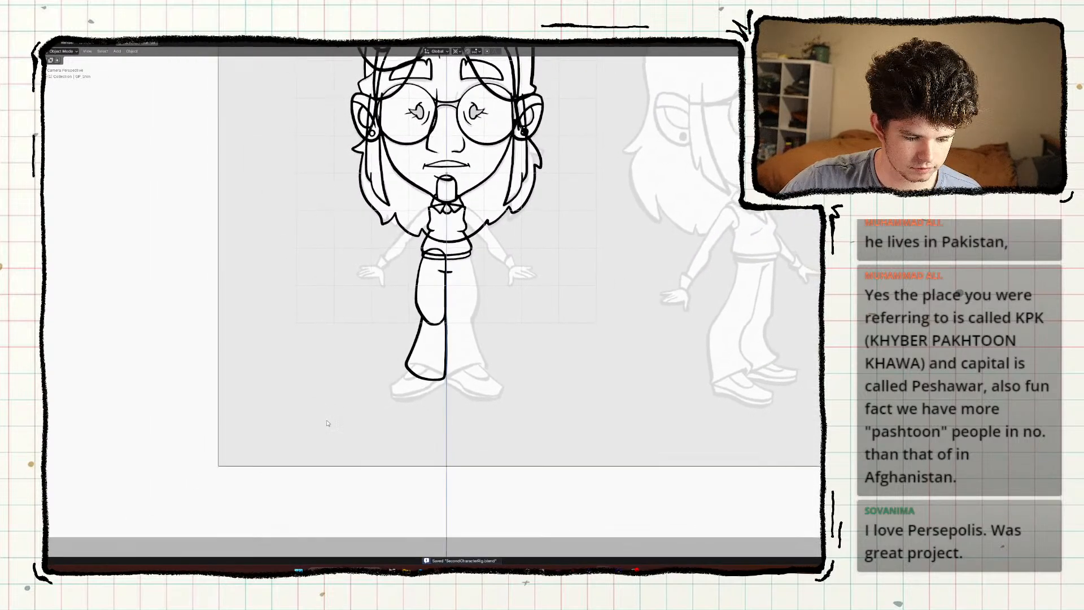
pyautogui.scroll(4, 327, 423)
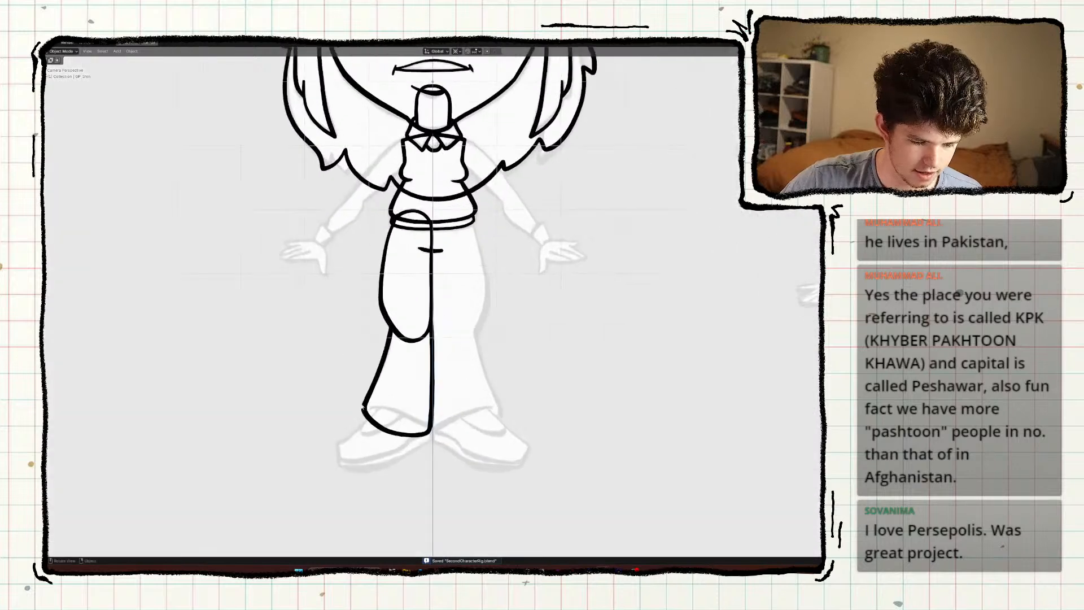
# Restore the full layout from the maximized viewport, compare the outlines of the thigh and shin objects, and select GP_Shin.
pyautogui.click(361, 429)
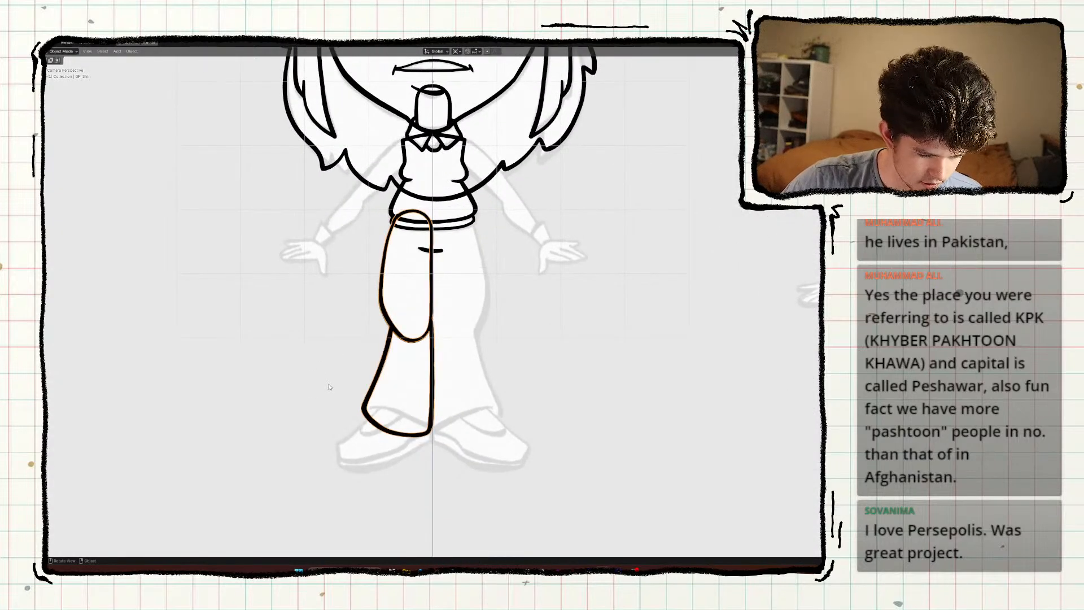
pyautogui.hotkey('ctrl', 'space')
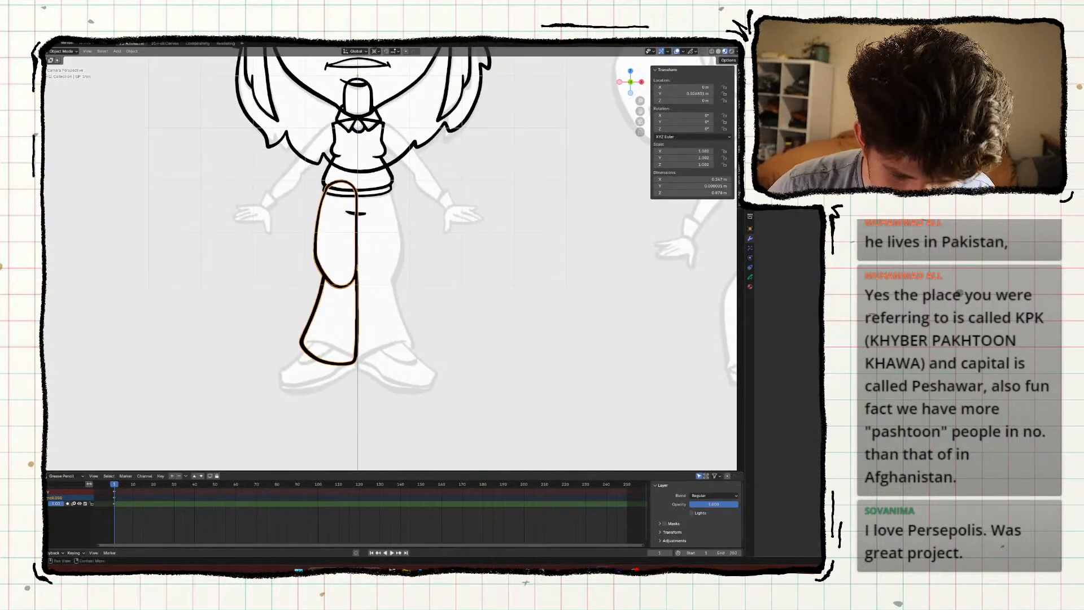
pyautogui.click(332, 300)
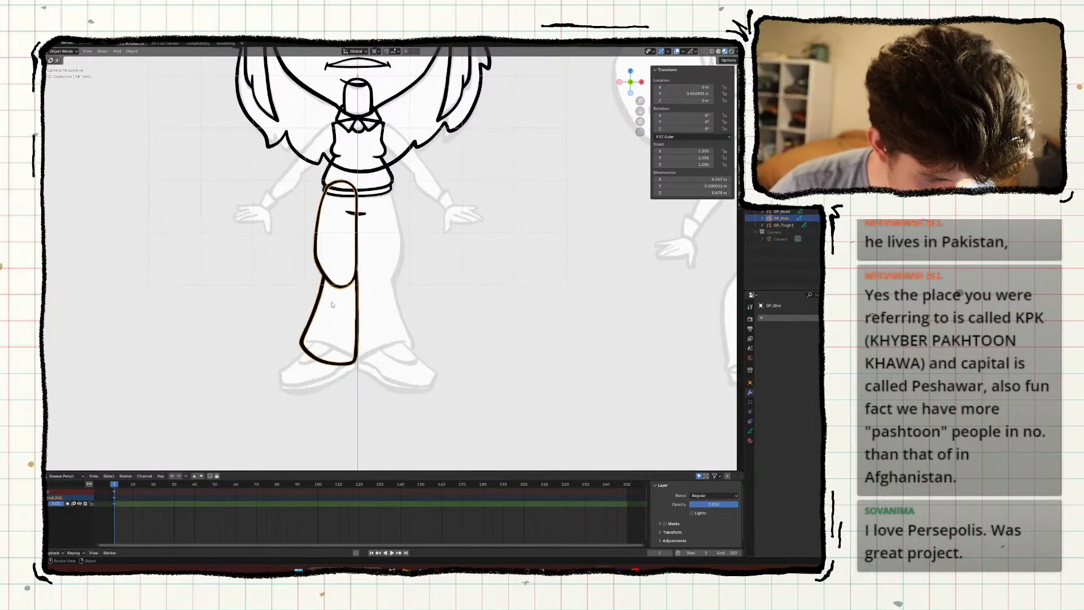
pyautogui.click(783, 225)
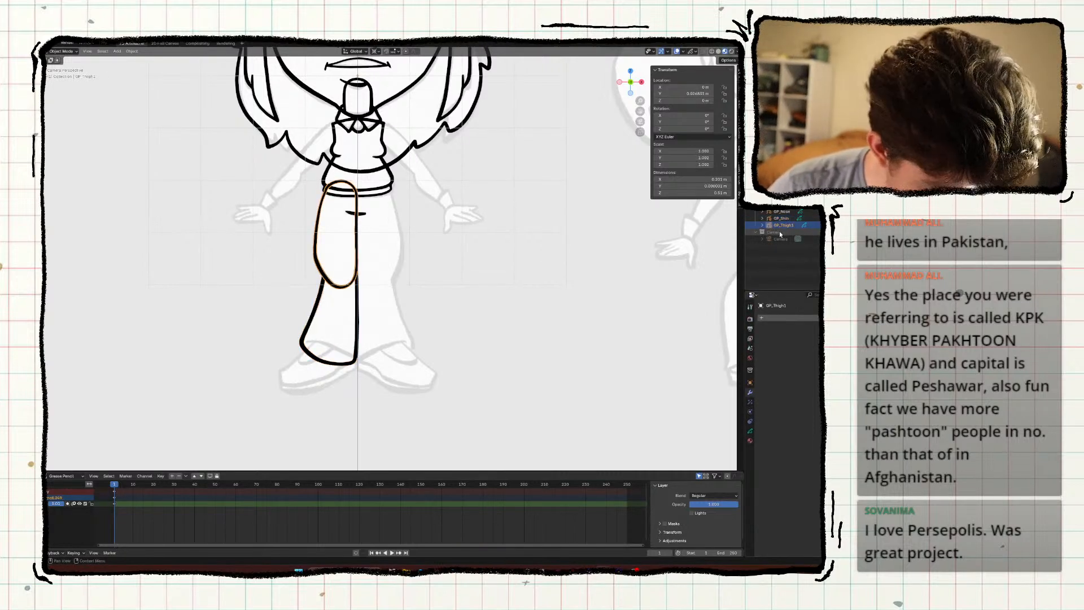
pyautogui.keyDown('ctrl'); pyautogui.click(781, 218); pyautogui.keyUp('ctrl')
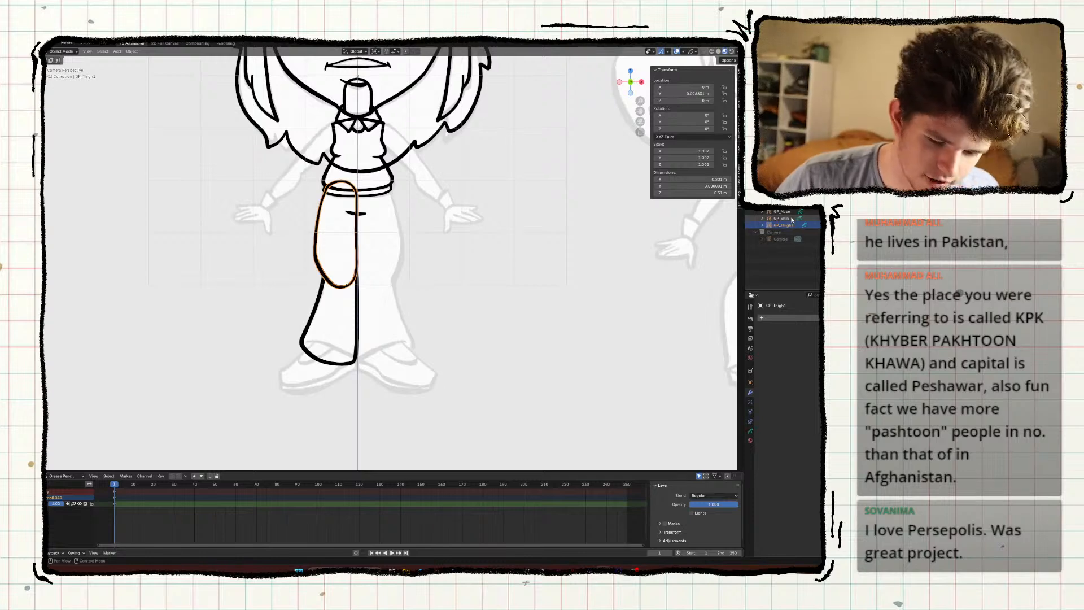
# Delete the leftover thigh outline from the shin object in Edit Mode, keeping the lower trouser leg strokes unselected.
pyautogui.press('Tab')
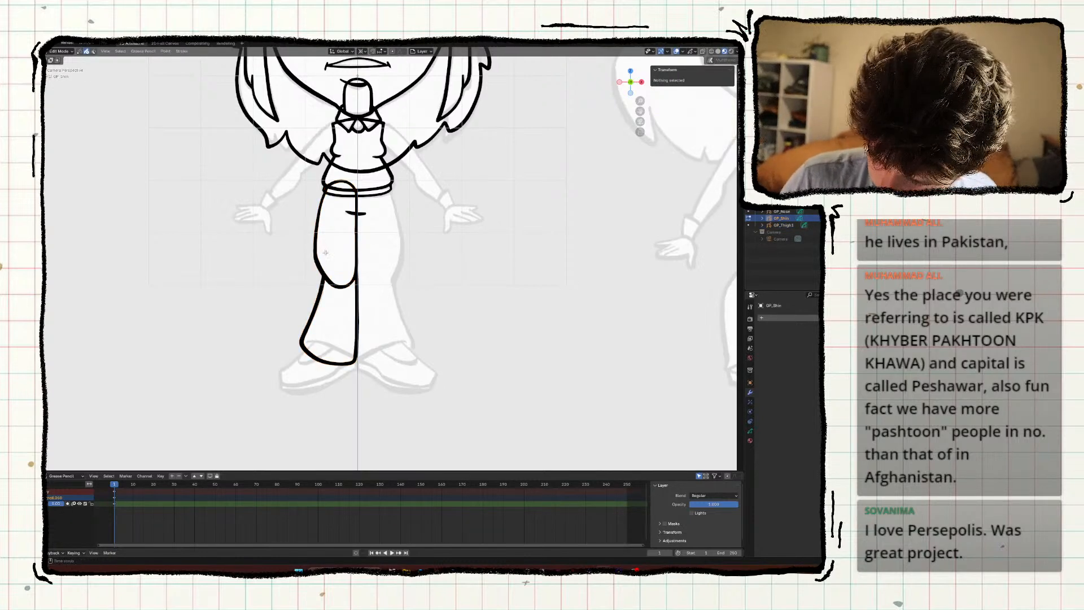
pyautogui.press('c')
pyautogui.moveTo(330, 249); pyautogui.dragTo(315, 219)
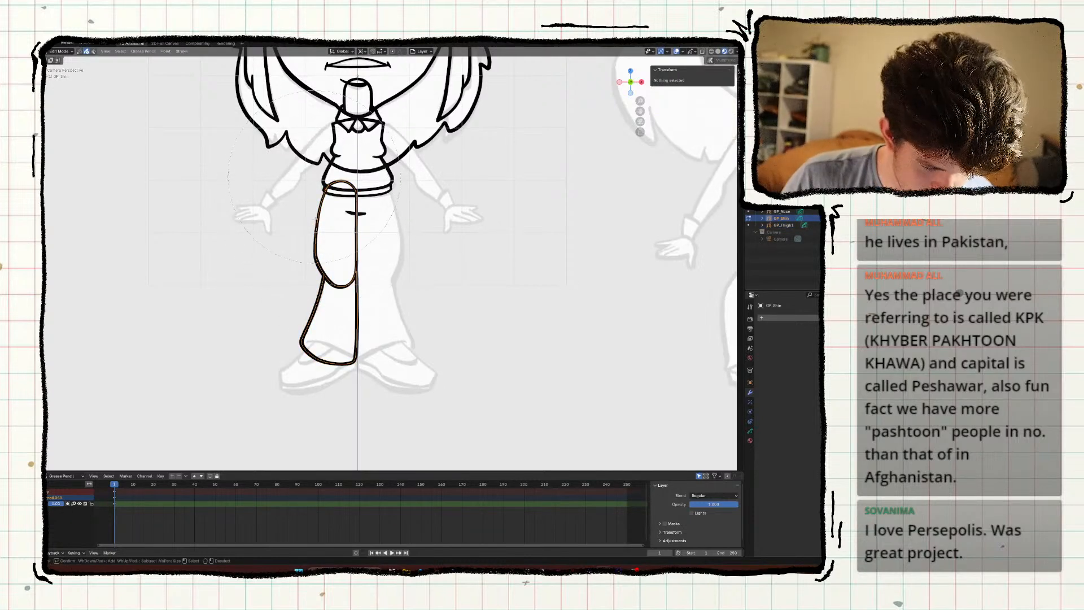
pyautogui.rightClick(300, 379)
pyautogui.press('c')
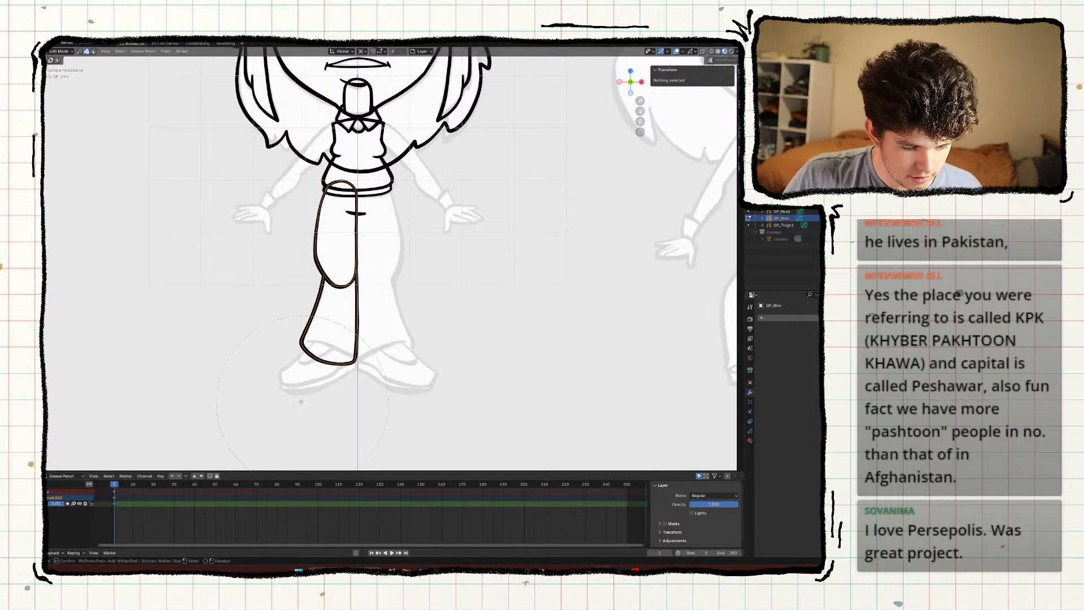
pyautogui.keyDown('shift'); pyautogui.click(301, 402); pyautogui.keyUp('shift')
pyautogui.rightClick(302, 398)
pyautogui.press('x')
pyautogui.click(303, 395)
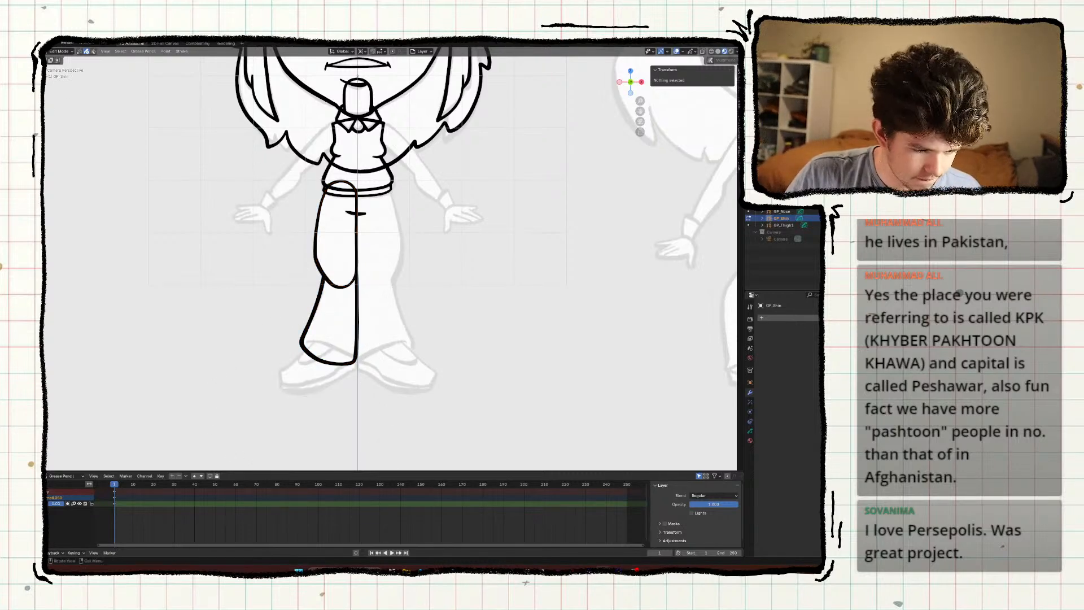
# Return the shin object from Edit Mode to Object Mode and save the file.
pyautogui.moveTo(292, 318)
pyautogui.keyDown('shift'); pyautogui.mouseDown(button='middle')
pyautogui.moveTo(297, 355)
pyautogui.moveTo(275, 345)
pyautogui.moveTo(285, 307)
pyautogui.mouseUp(button='middle'); pyautogui.keyUp('shift')
pyautogui.press('Tab')
pyautogui.hotkey('ctrl', 's')
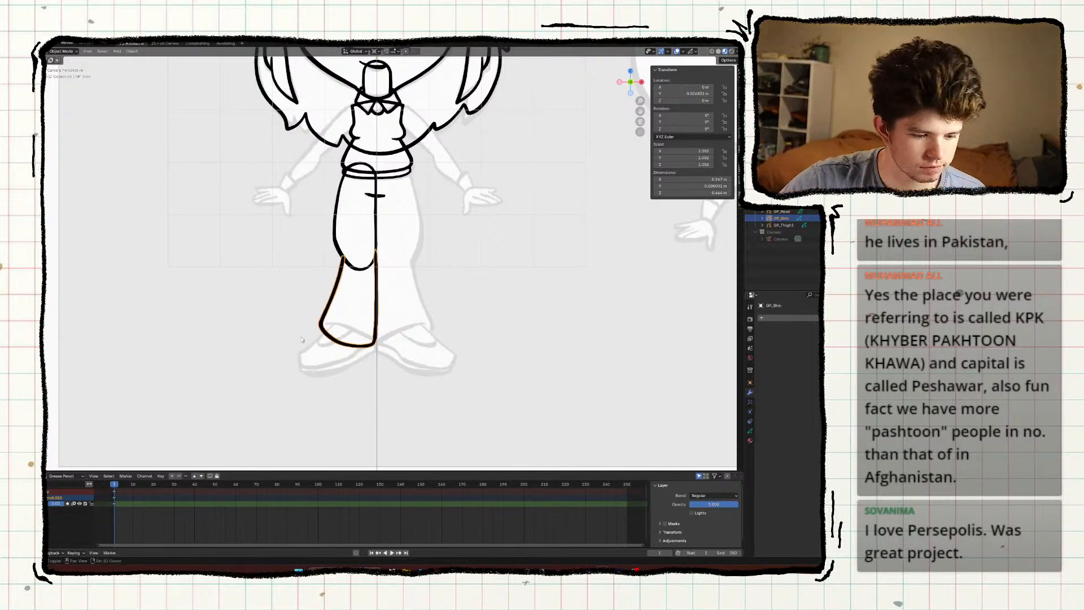
pyautogui.keyDown('shift'); pyautogui.moveTo(313, 299); pyautogui.dragTo(314, 415, button='middle'); pyautogui.keyUp('shift')
pyautogui.moveTo(309, 355)
pyautogui.keyDown('ctrl'); pyautogui.mouseDown(button='middle')
pyautogui.moveTo(332, 414)
pyautogui.moveTo(320, 314)
pyautogui.moveTo(324, 357)
pyautogui.mouseUp(button='middle'); pyautogui.keyUp('ctrl')
pyautogui.hotkey('ctrl', 's')
# Duplicate the shin drawing.
pyautogui.scroll(6, 324, 356)
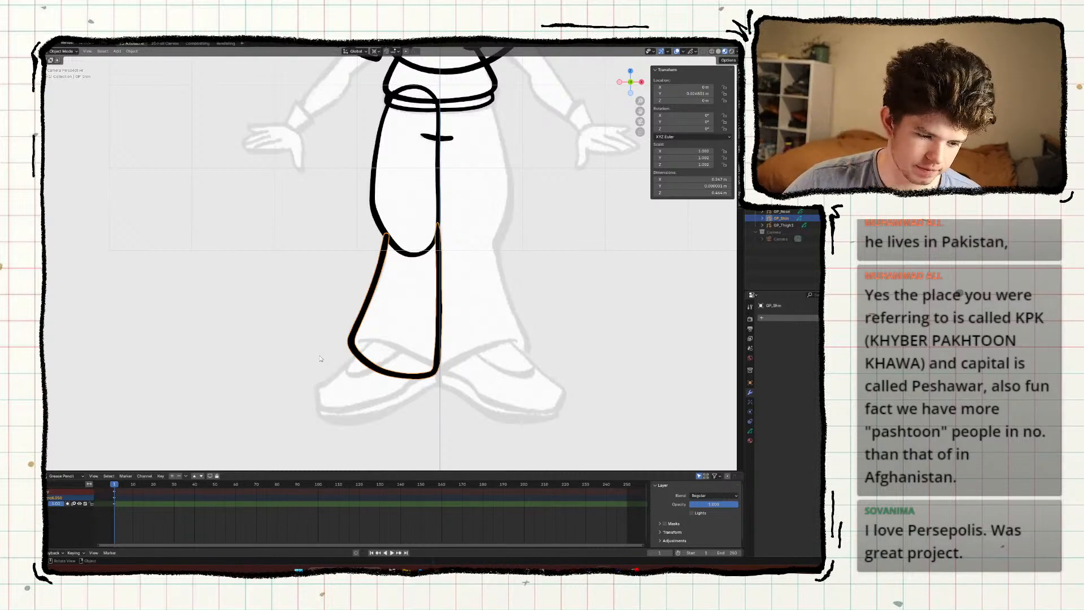
pyautogui.keyDown('shift'); pyautogui.moveTo(320, 359); pyautogui.dragTo(323, 361, button='middle'); pyautogui.keyUp('shift')
pyautogui.hotkey('shift', 'd')
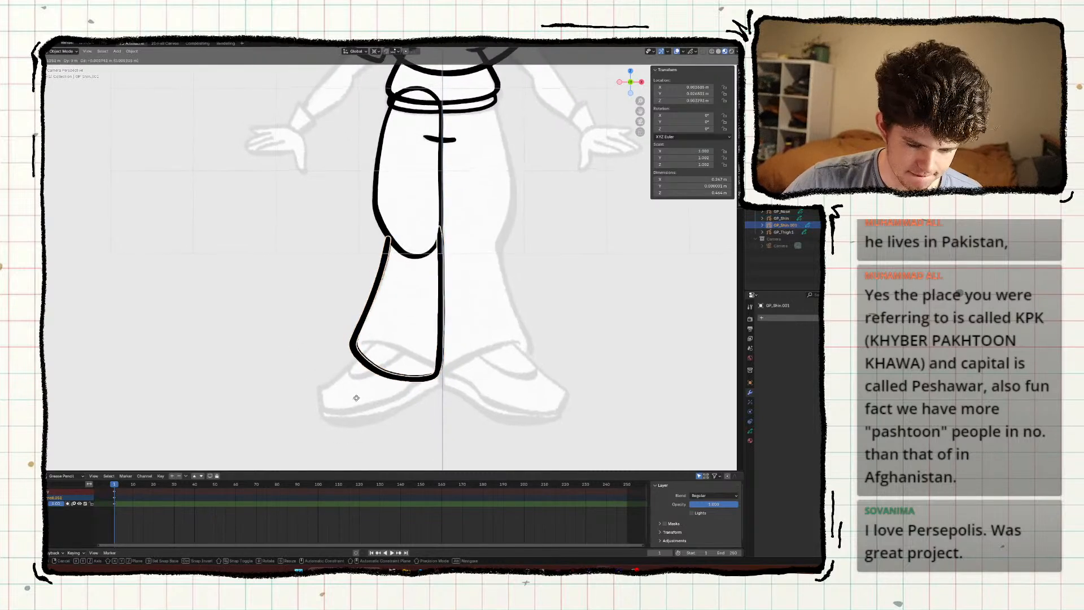
# Keep the duplicated shin object in place and rename it GP_Foot1.
pyautogui.rightClick(369, 399)
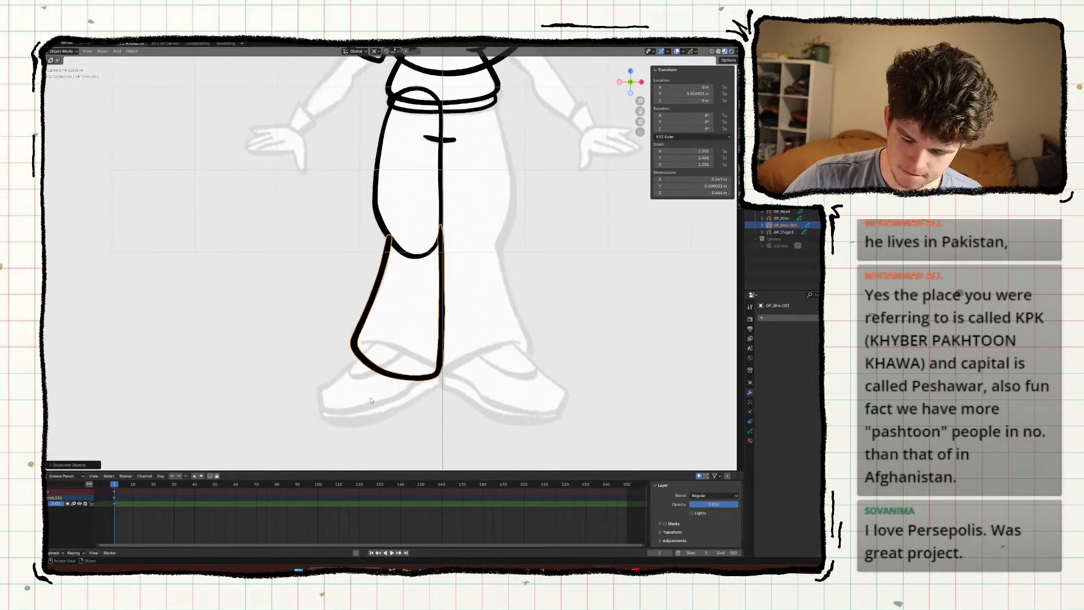
pyautogui.press('F2')
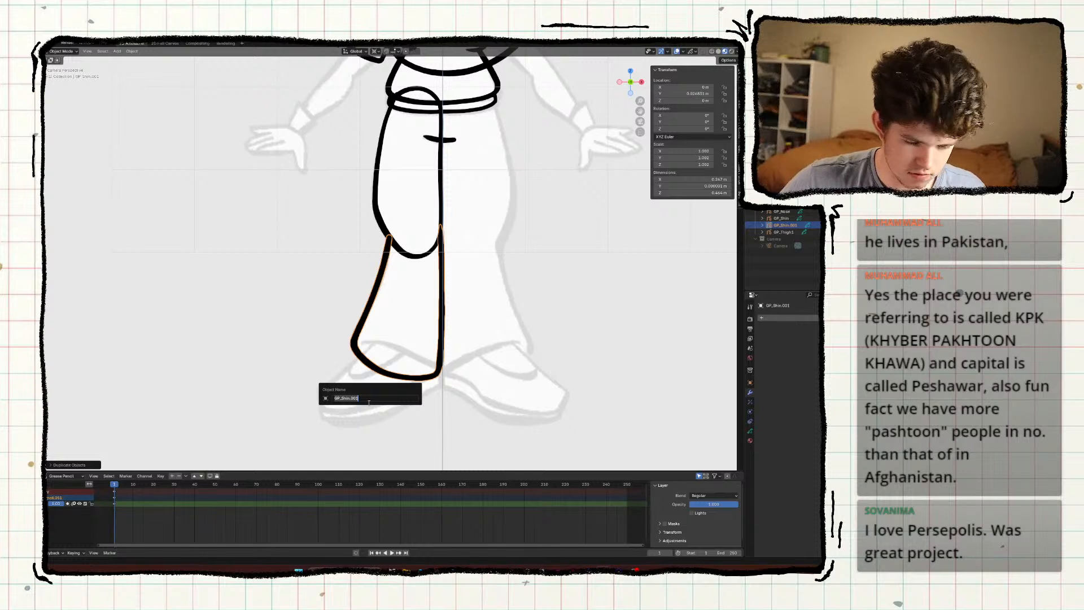
pyautogui.write('GP_F')
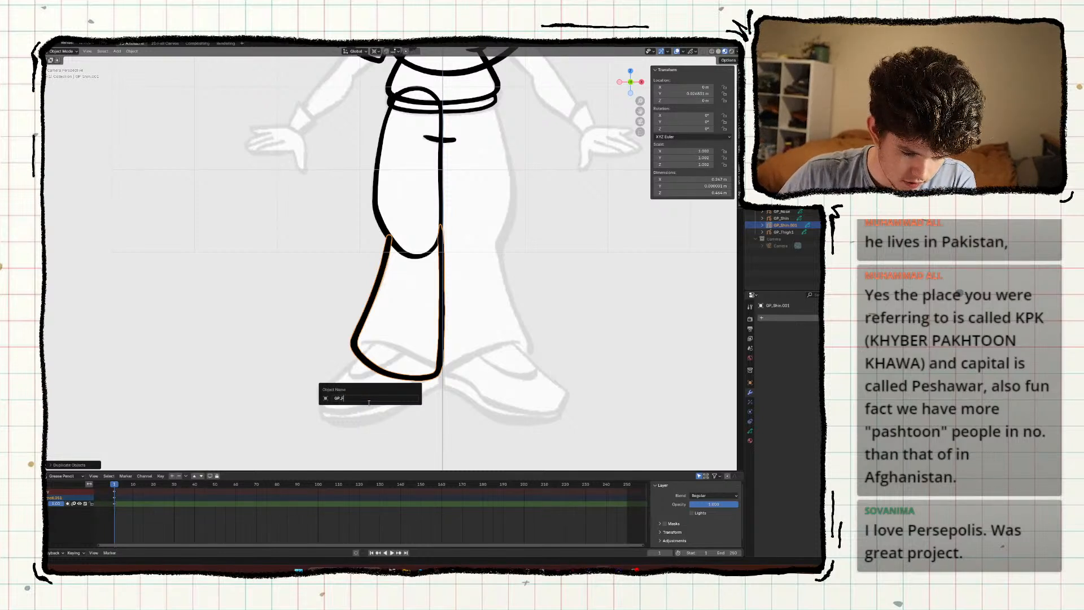
pyautogui.write('oot1')
pyautogui.press('Return')
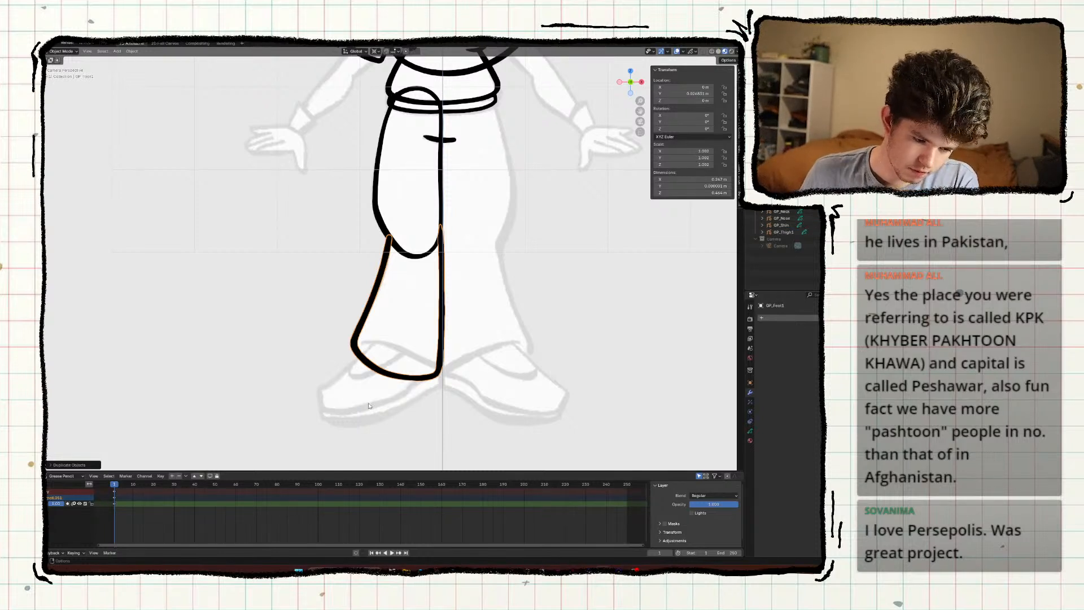
# Delete all the copied shin strokes from GP_Foot1 and switch the emptied object to Draw Mode.
pyautogui.press('Tab')
pyautogui.press('a')
pyautogui.press('x')
pyautogui.click(366, 349)
pyautogui.hotkey('ctrl', 'Tab')
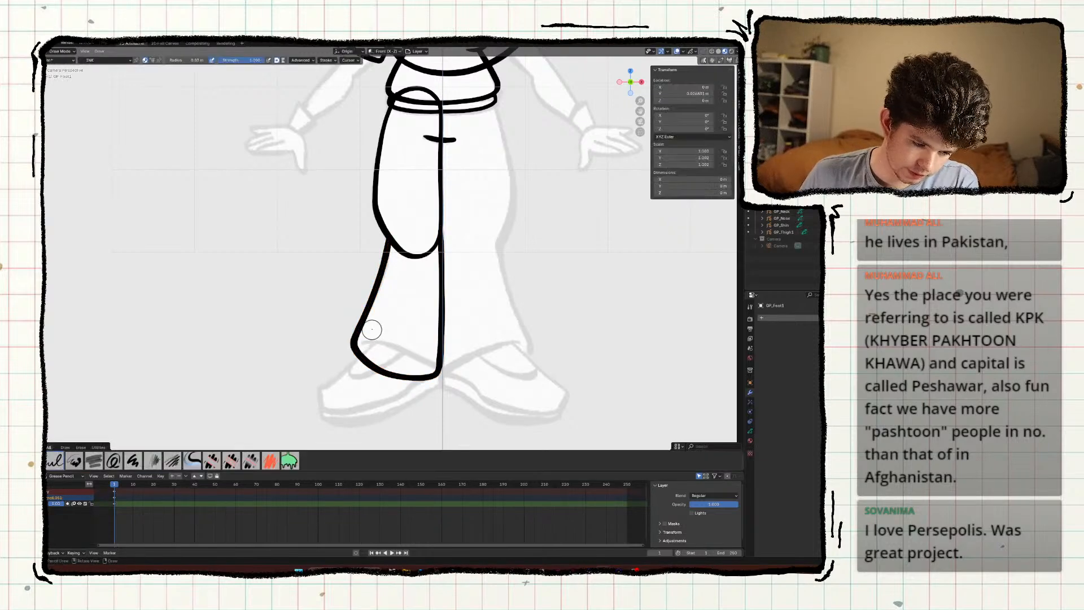
# Trace the curved trouser-hem edge across the top of the foot, then isolate GP_Foot1 in local view.
pyautogui.scroll(6, 372, 329)
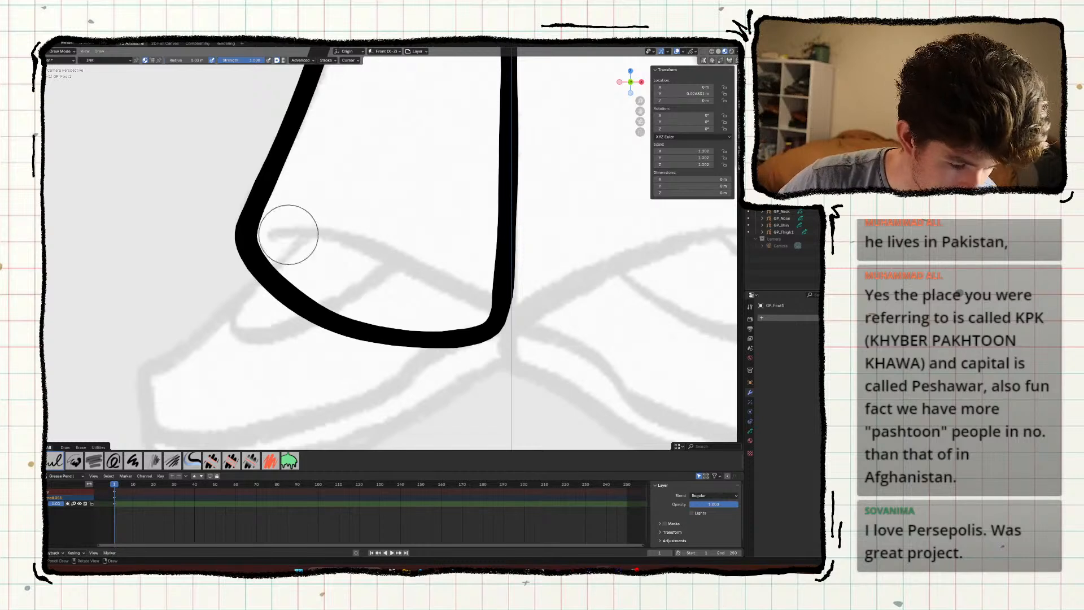
pyautogui.moveTo(273, 236)
pyautogui.mouseDown()
pyautogui.moveTo(424, 263)
pyautogui.moveTo(496, 305)
pyautogui.mouseUp()
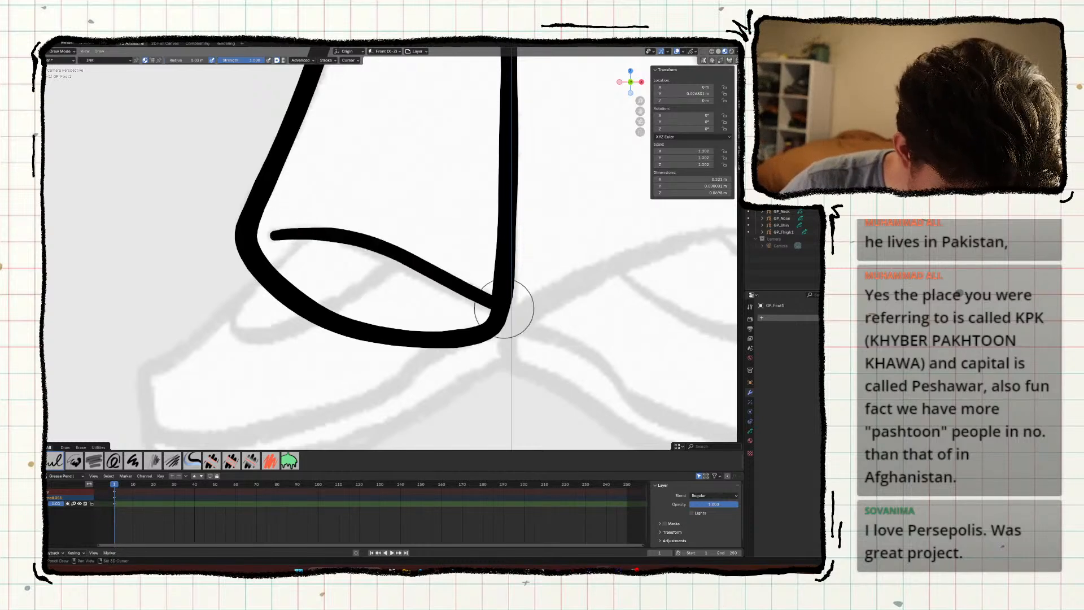
pyautogui.hotkey('ctrl', 'z')
pyautogui.moveTo(270, 236)
pyautogui.mouseDown()
pyautogui.moveTo(346, 238)
pyautogui.moveTo(503, 325)
pyautogui.mouseUp()
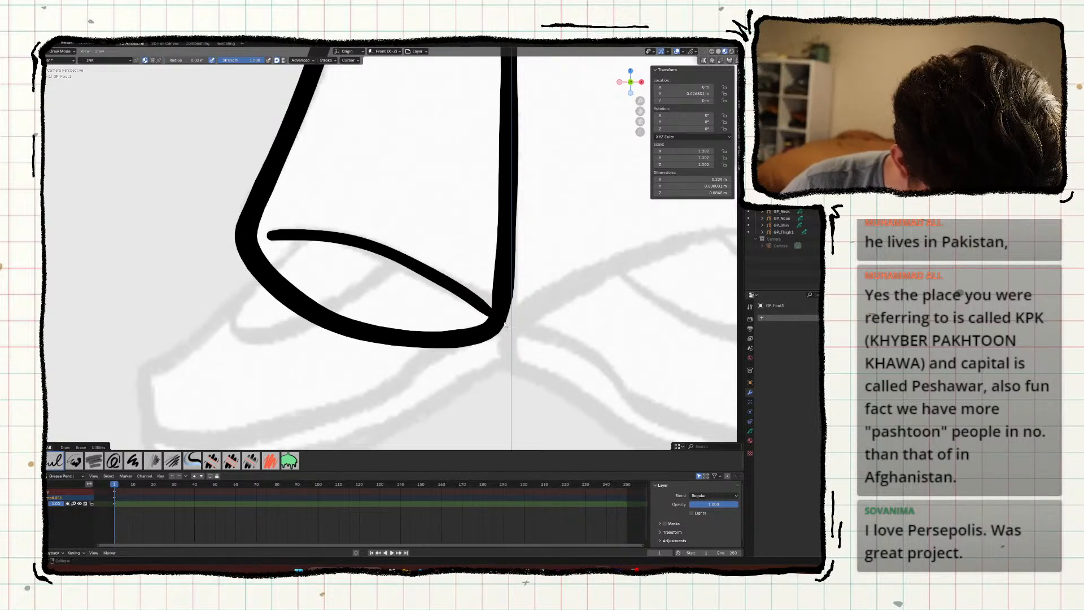
pyautogui.hotkey('ctrl', 'Tab')
pyautogui.click(347, 300)
pyautogui.press('KP_Divide')
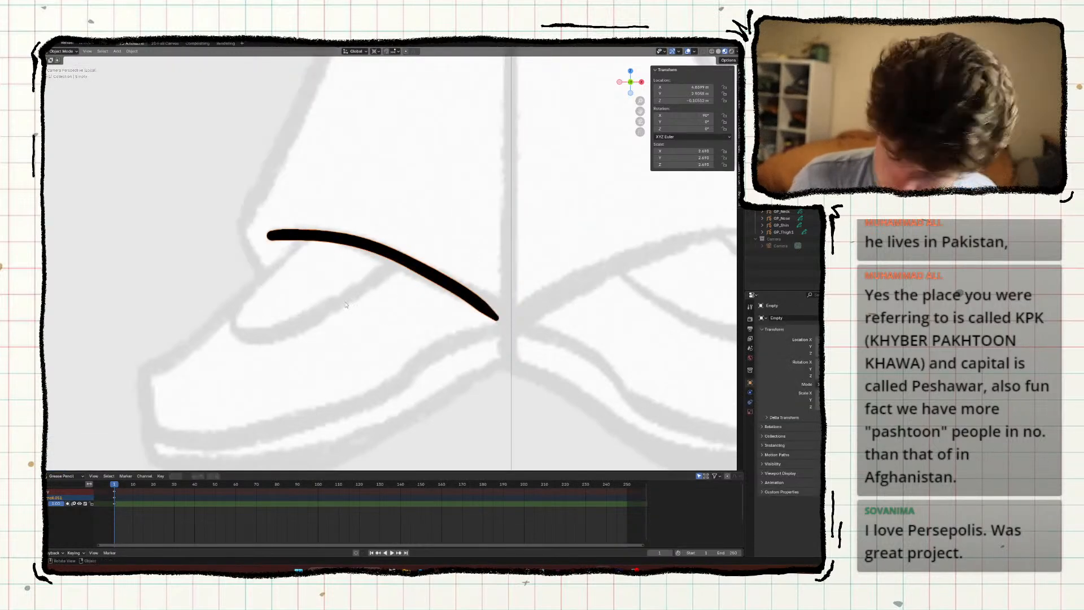
# Trace the shoe upper over the reference sketch: the sloping front, the short toe edge and the curved lower edge back to the heel.
pyautogui.keyDown('shift'); pyautogui.moveTo(372, 238); pyautogui.dragTo(384, 185, button='middle'); pyautogui.keyUp('shift')
pyautogui.moveTo(342, 163); pyautogui.dragTo(154, 330)
pyautogui.keyDown('shift'); pyautogui.moveTo(154, 329); pyautogui.dragTo(193, 220, button='middle'); pyautogui.keyUp('shift')
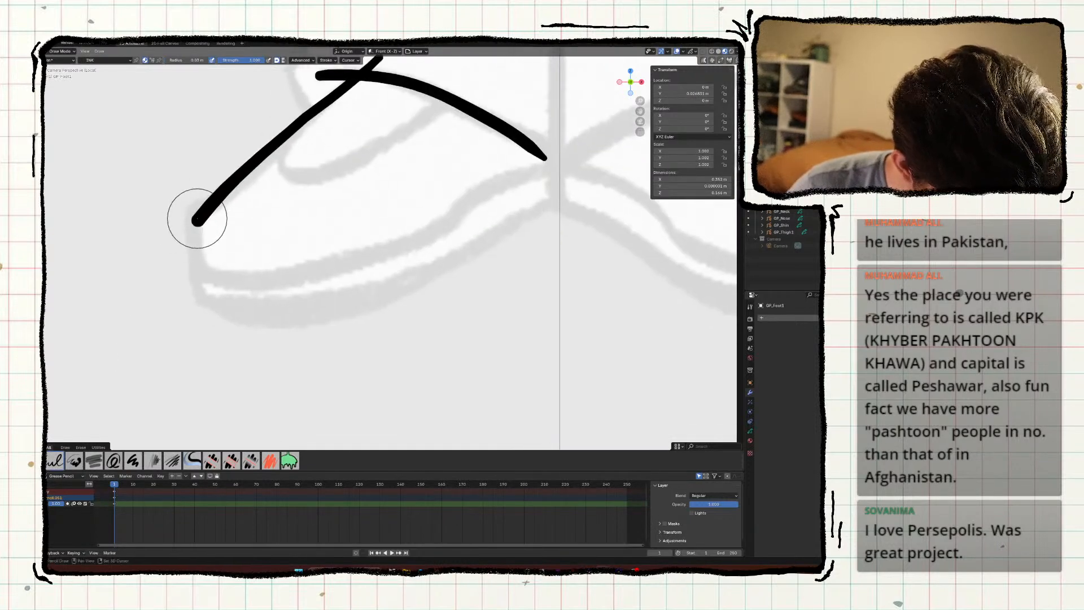
pyautogui.moveTo(199, 217); pyautogui.dragTo(200, 271)
pyautogui.moveTo(199, 271)
pyautogui.keyDown('shift'); pyautogui.mouseDown(button='middle')
pyautogui.moveTo(147, 341)
pyautogui.moveTo(147, 363)
pyautogui.mouseUp(button='middle'); pyautogui.keyUp('shift')
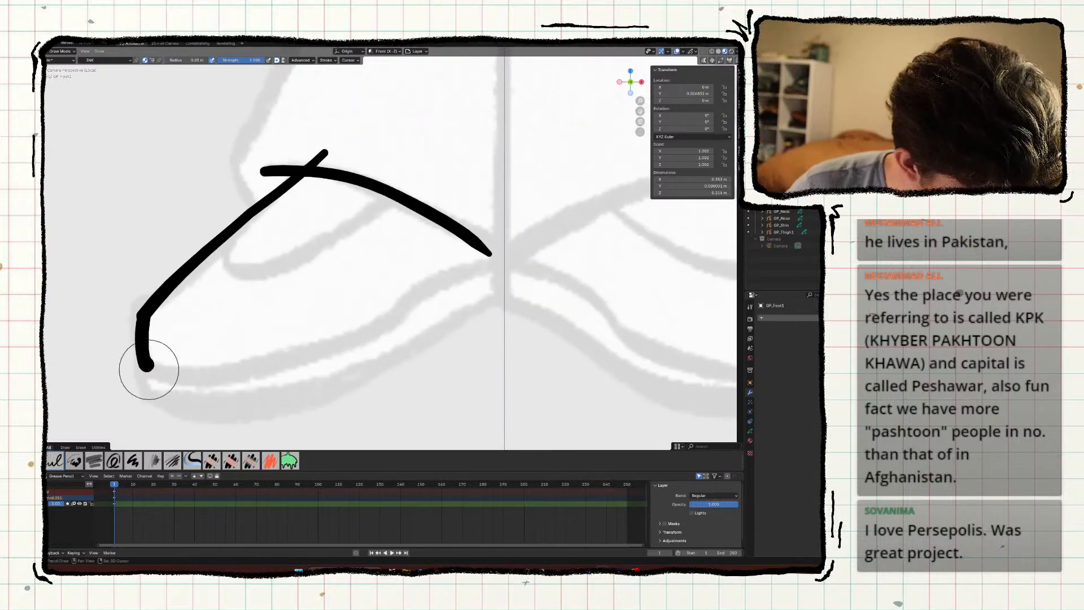
pyautogui.moveTo(149, 364)
pyautogui.mouseDown()
pyautogui.moveTo(229, 371)
pyautogui.moveTo(384, 322)
pyautogui.moveTo(494, 255)
pyautogui.mouseUp()
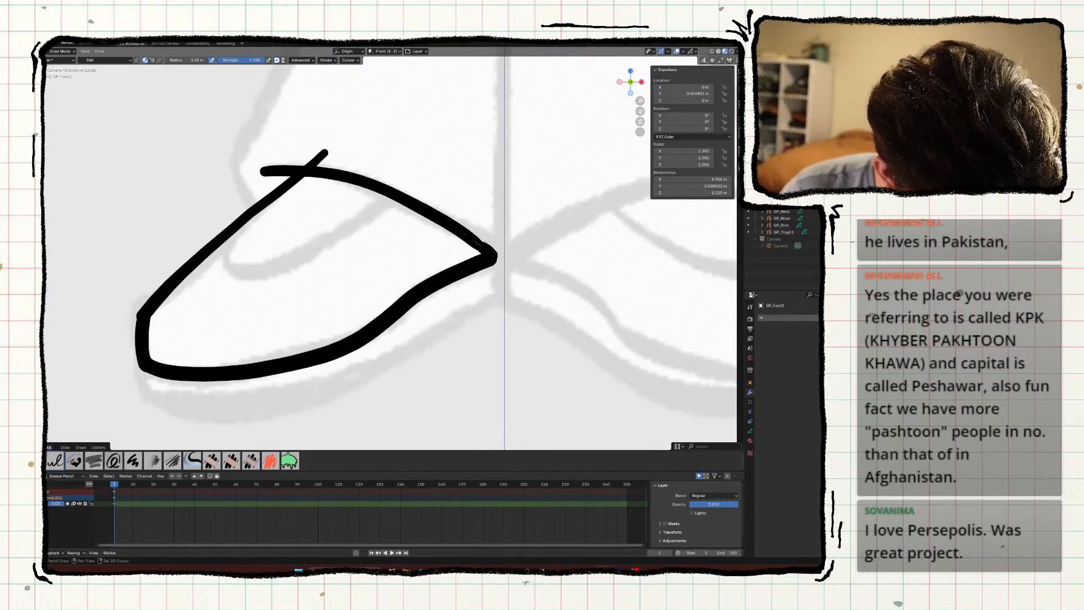
# Draw the shoe's sole beneath the upper, from the toe round to a short closing edge at the heel.
pyautogui.keyDown('shift'); pyautogui.moveTo(155, 281); pyautogui.dragTo(175, 182, button='middle'); pyautogui.keyUp('shift')
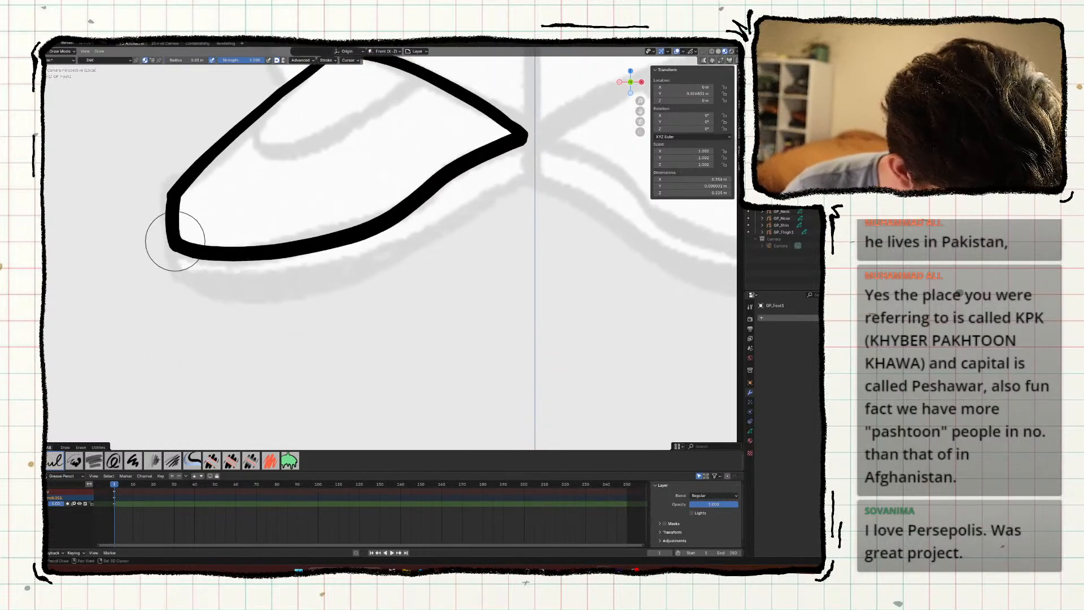
pyautogui.moveTo(180, 240)
pyautogui.mouseDown()
pyautogui.moveTo(174, 263)
pyautogui.moveTo(189, 278)
pyautogui.moveTo(289, 286)
pyautogui.moveTo(524, 179)
pyautogui.mouseUp()
pyautogui.keyDown('shift'); pyautogui.moveTo(524, 175); pyautogui.dragTo(408, 260, button='middle'); pyautogui.keyUp('shift')
pyautogui.moveTo(408, 261); pyautogui.dragTo(403, 308)
pyautogui.keyDown('shift'); pyautogui.moveTo(286, 392); pyautogui.dragTo(365, 315, button='middle'); pyautogui.keyUp('shift')
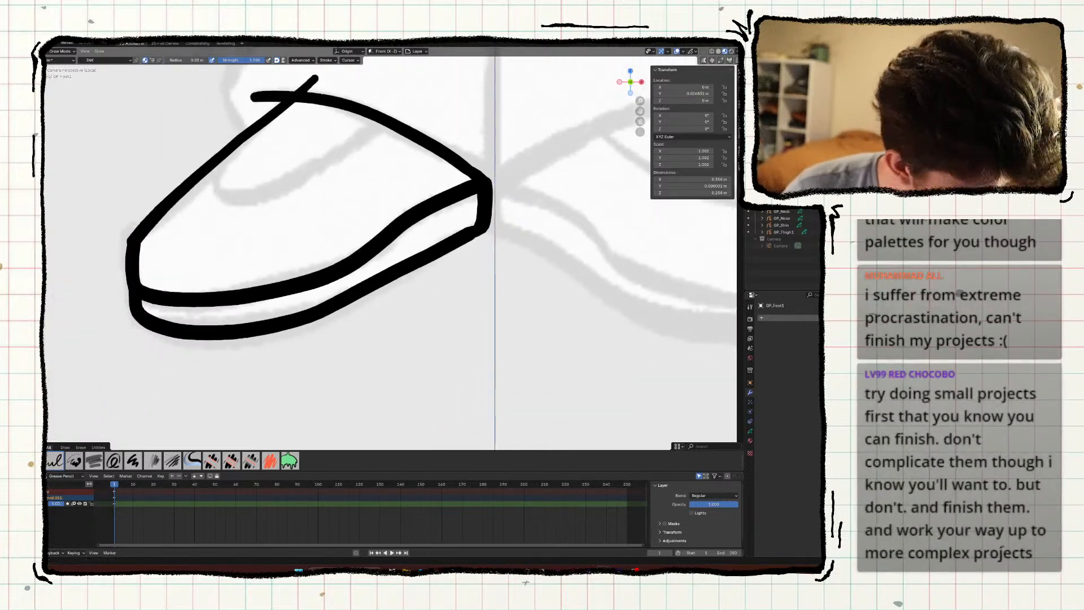
# Draw the curved shoe opening across the upper, letting both stroke ends overshoot the outline.
pyautogui.moveTo(294, 237)
pyautogui.keyDown('ctrl'); pyautogui.mouseDown(button='middle')
pyautogui.moveTo(286, 307)
pyautogui.moveTo(239, 337)
pyautogui.moveTo(262, 381)
pyautogui.mouseUp(button='middle'); pyautogui.keyUp('ctrl')
pyautogui.moveTo(283, 338)
pyautogui.keyDown('ctrl'); pyautogui.mouseDown(button='middle')
pyautogui.moveTo(306, 275)
pyautogui.moveTo(308, 222)
pyautogui.moveTo(314, 266)
pyautogui.mouseUp(button='middle'); pyautogui.keyUp('ctrl')
pyautogui.moveTo(330, 241)
pyautogui.mouseDown()
pyautogui.moveTo(361, 319)
pyautogui.moveTo(515, 214)
pyautogui.mouseUp()
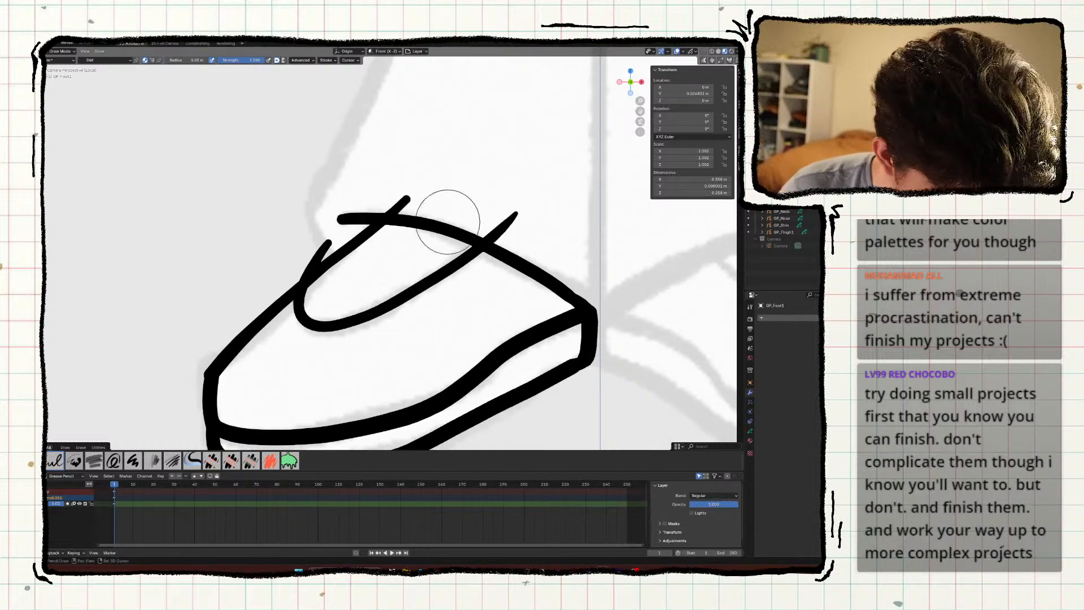
# Trim the overshooting stroke ends around the shoe opening and the top of the foot.
pyautogui.click(44, 189)
pyautogui.moveTo(313, 245)
pyautogui.mouseDown()
pyautogui.moveTo(333, 249)
pyautogui.moveTo(316, 255)
pyautogui.mouseUp()
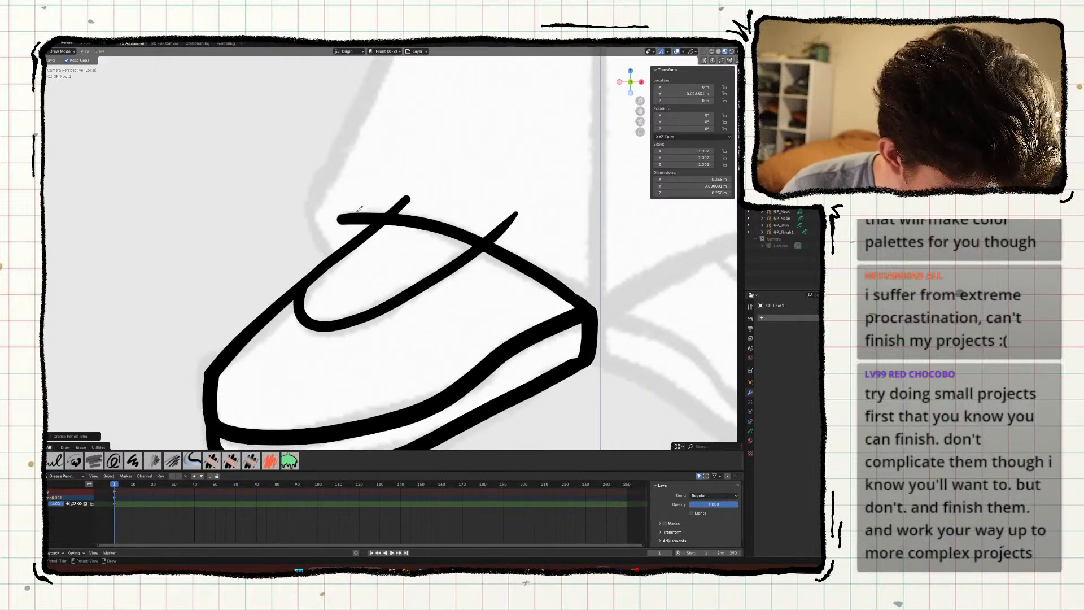
pyautogui.moveTo(384, 195)
pyautogui.mouseDown()
pyautogui.moveTo(424, 201)
pyautogui.moveTo(400, 216)
pyautogui.mouseUp()
pyautogui.moveTo(496, 216); pyautogui.dragTo(509, 230)
pyautogui.scroll(-6, 366, 300)
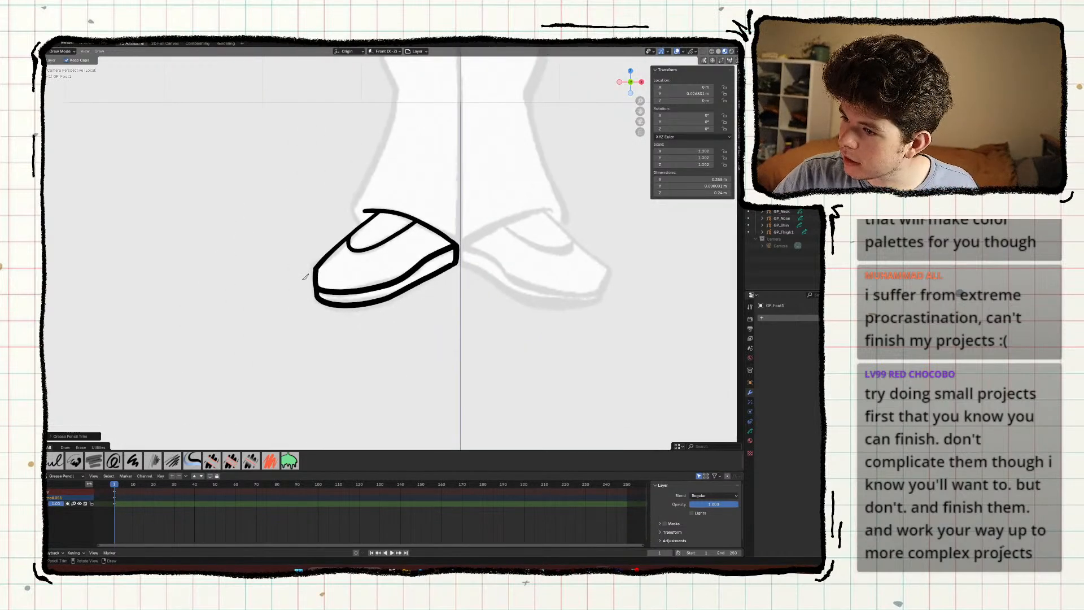
# Return to the Draw brush and save the file with the finished foot outline.
pyautogui.moveTo(174, 261)
pyautogui.keyDown('shift'); pyautogui.mouseDown(button='middle')
pyautogui.moveTo(116, 318)
pyautogui.moveTo(160, 330)
pyautogui.mouseUp(button='middle'); pyautogui.keyUp('shift')
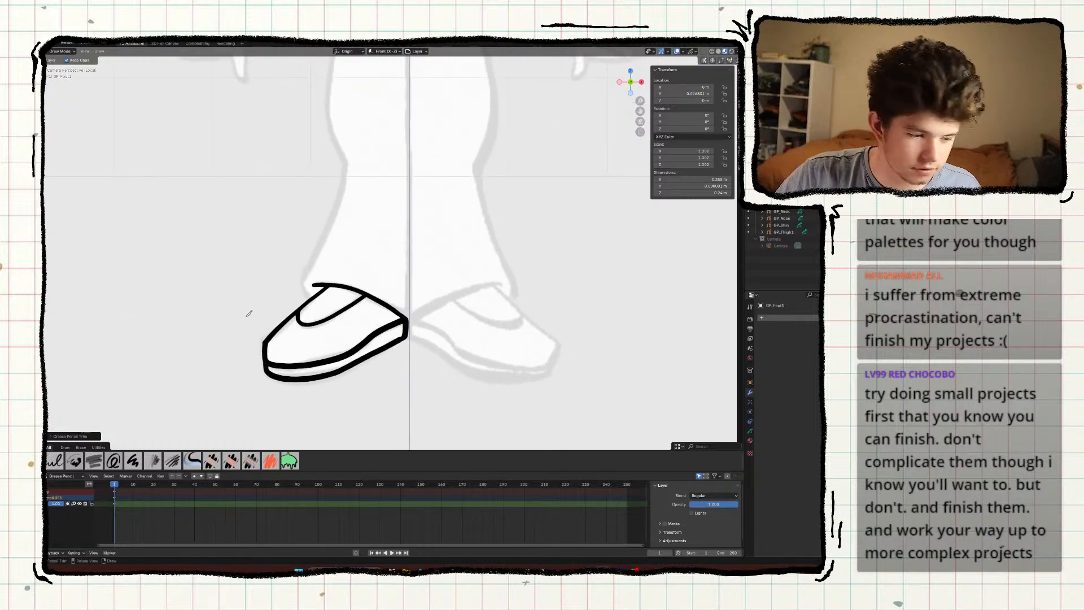
pyautogui.press('b')
pyautogui.keyDown('shift'); pyautogui.moveTo(263, 293); pyautogui.dragTo(260, 280, button='middle'); pyautogui.keyUp('shift')
pyautogui.hotkey('ctrl', 's')
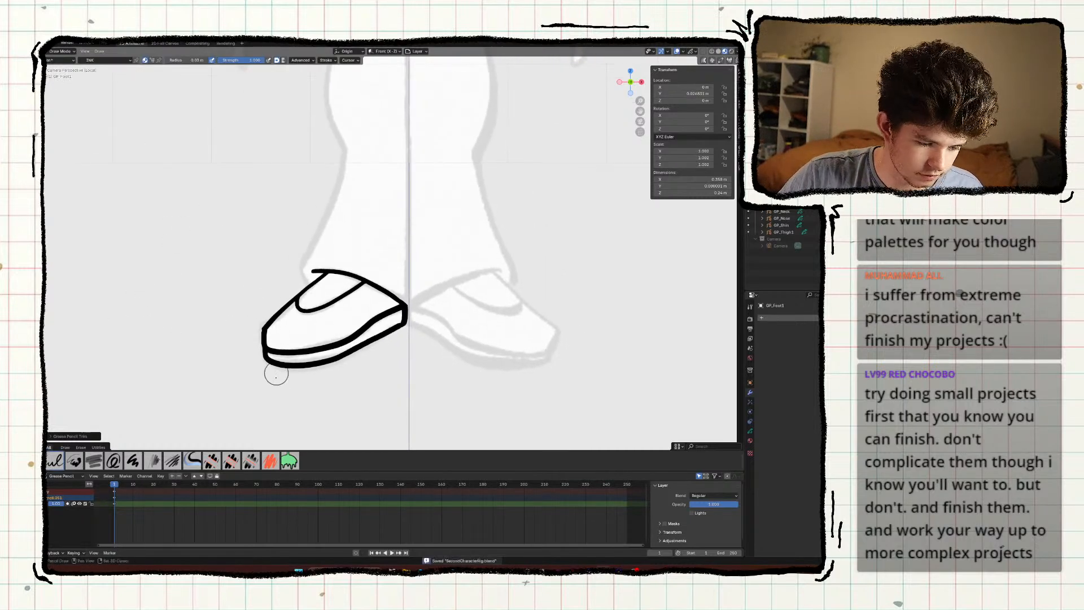
# Switch GP_Foot1 back to Object Mode and save SecondCharacterRig.blend.
pyautogui.keyDown('shift'); pyautogui.moveTo(276, 389); pyautogui.dragTo(282, 412, button='middle'); pyautogui.keyUp('shift')
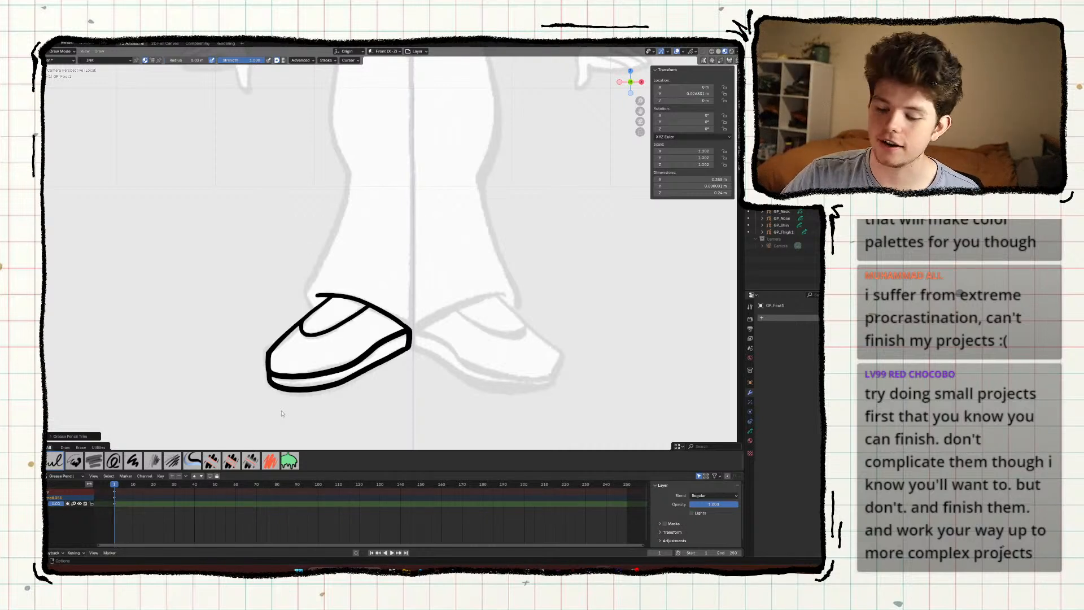
pyautogui.keyDown('shift'); pyautogui.moveTo(223, 272); pyautogui.dragTo(213, 334, button='middle'); pyautogui.keyUp('shift')
pyautogui.hotkey('ctrl', 'Tab')
pyautogui.click(256, 269)
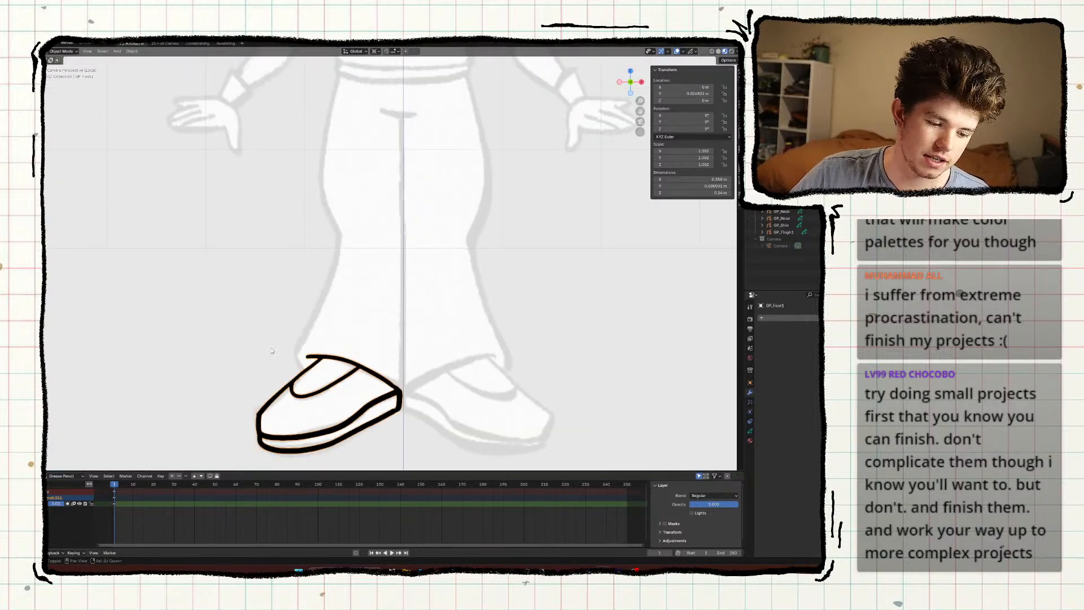
pyautogui.scroll(-5, 271, 352)
pyautogui.hotkey('ctrl', 's')
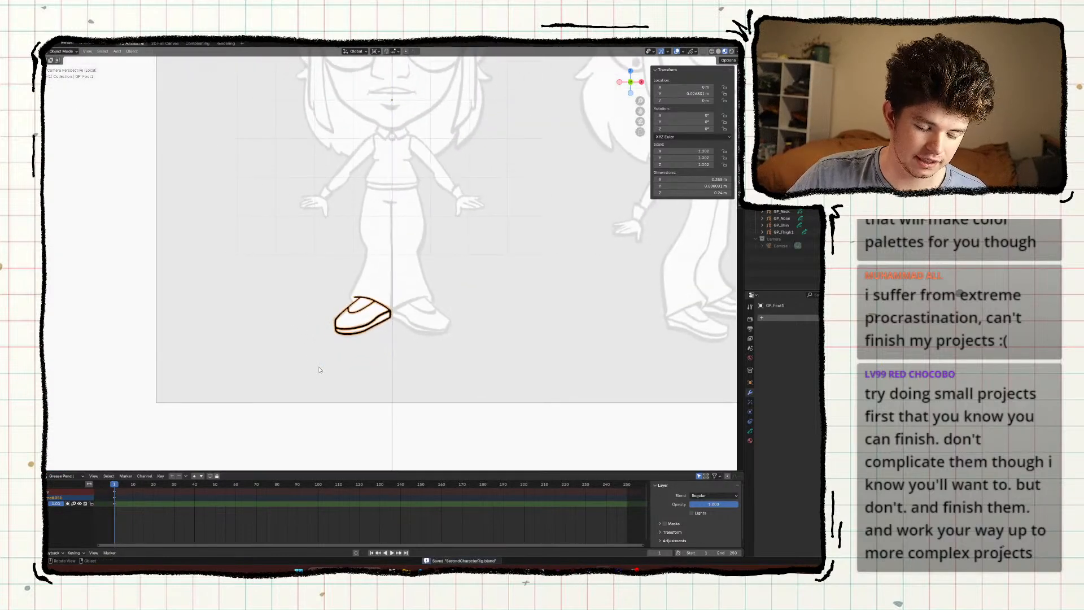
pyautogui.keyDown('shift'); pyautogui.moveTo(319, 370); pyautogui.dragTo(334, 407, button='middle'); pyautogui.keyUp('shift')
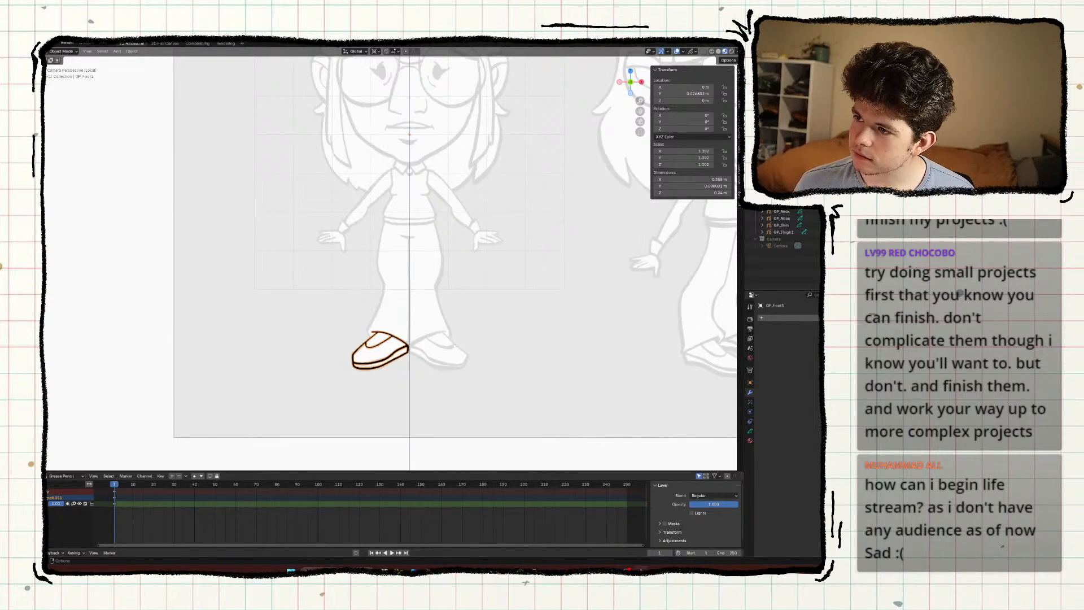
# Switch to the video player to view the MrWhiskerworth002.mp4 animation, then close it.
pyautogui.hotkey('alt', 'Tab')
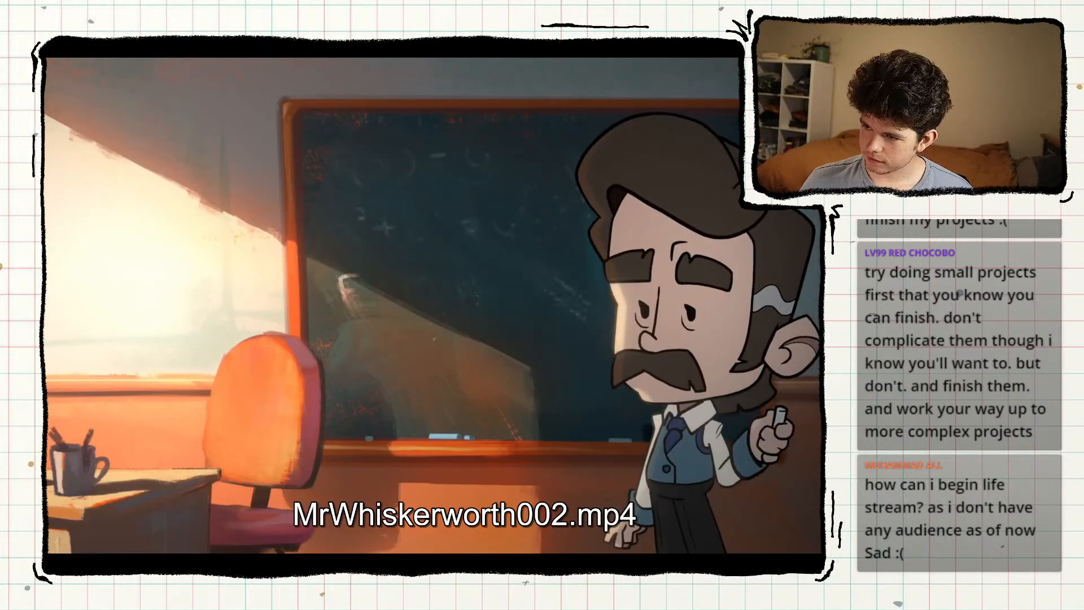
pyautogui.doubleClick(574, 274)
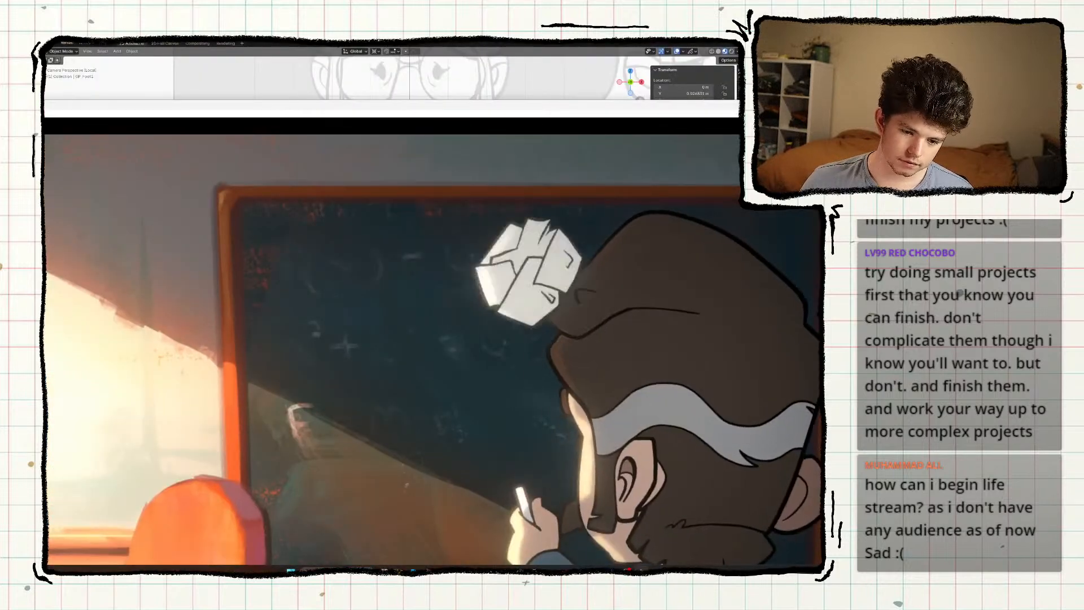
pyautogui.moveTo(631, 228); pyautogui.dragTo(475, 304)
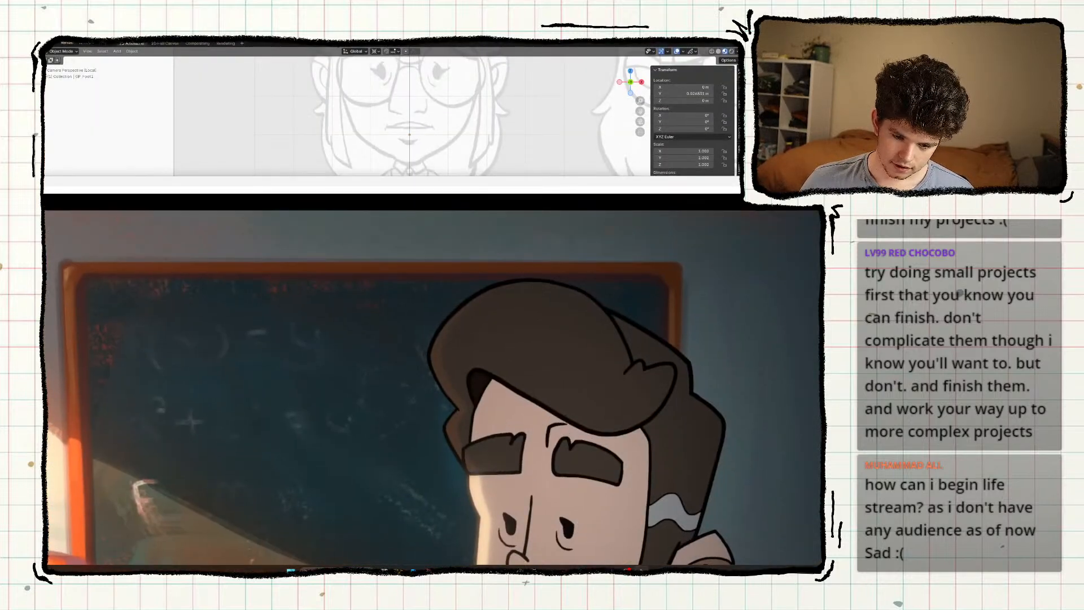
pyautogui.click(807, 201)
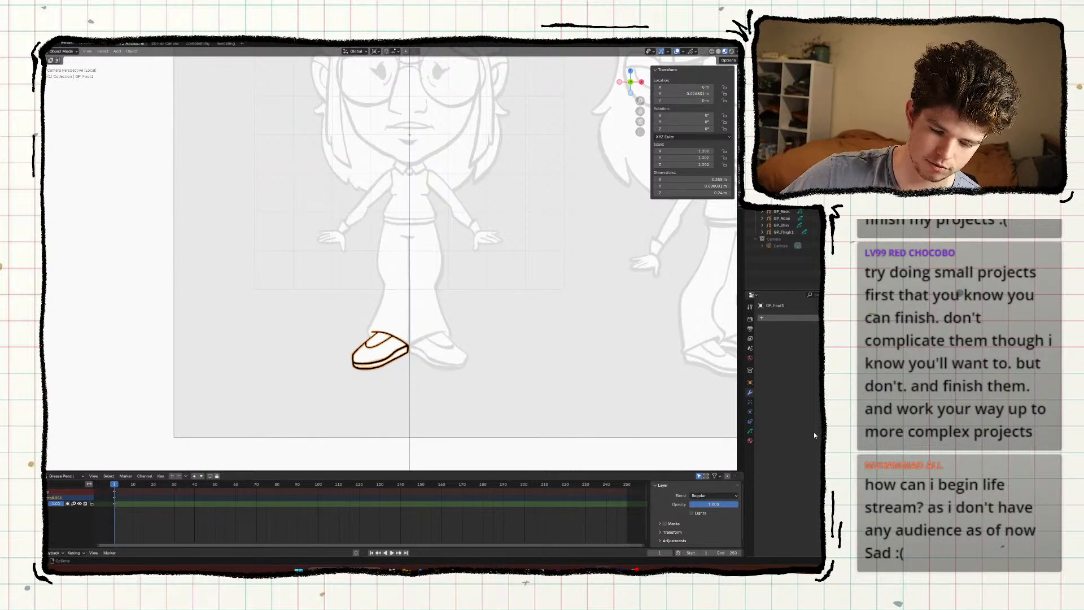
# Save the character rig file again with the whole front-view reference in frame.
pyautogui.hotkey('ctrl', 's')
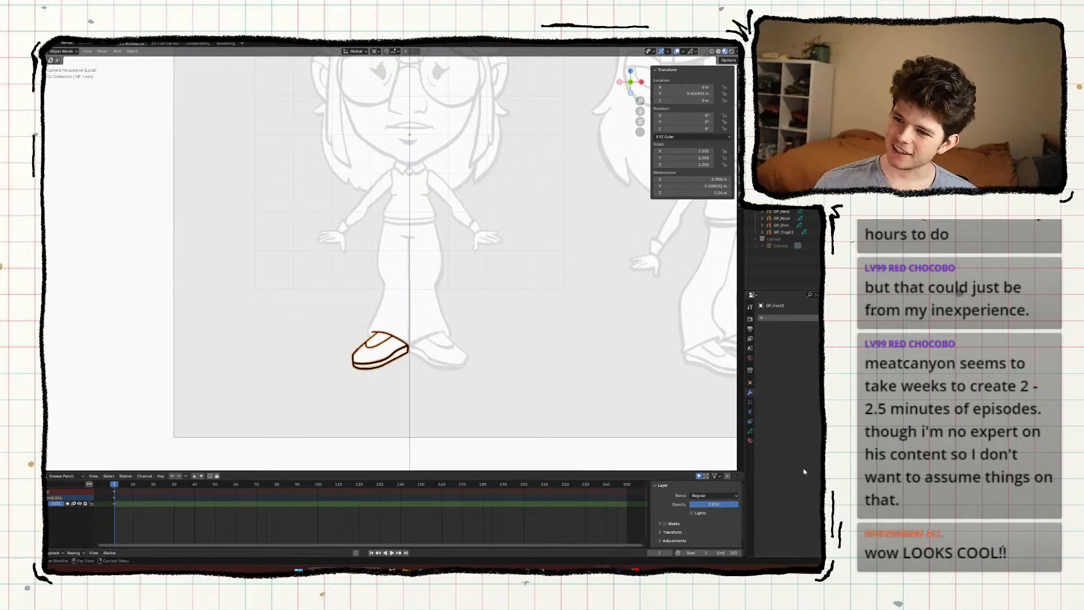
pyautogui.scroll(-3, 285, 388)
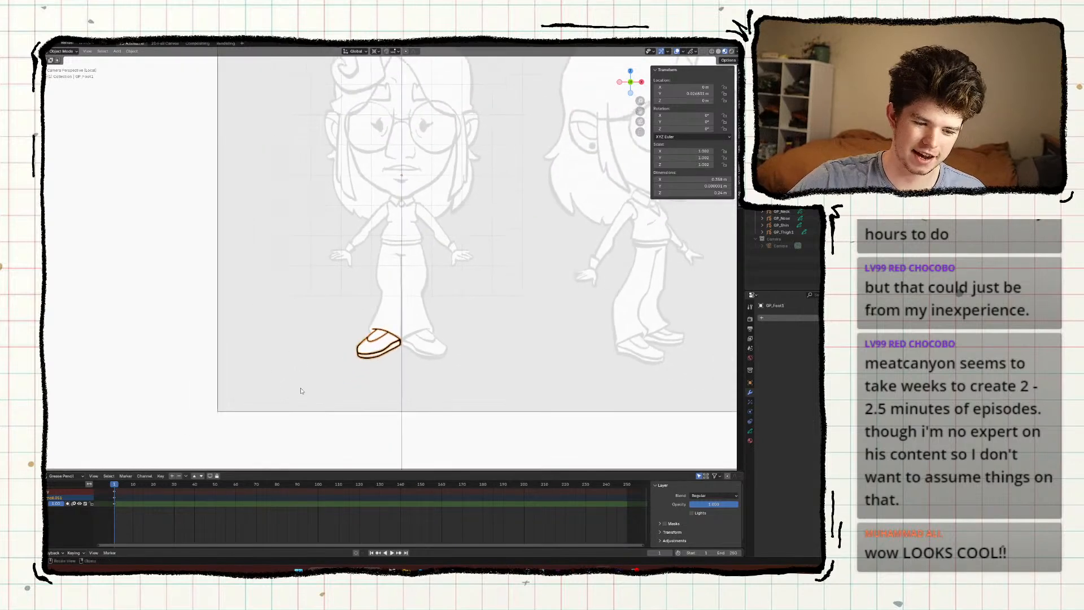
pyautogui.keyDown('shift'); pyautogui.moveTo(292, 349); pyautogui.dragTo(272, 415, button='middle'); pyautogui.keyUp('shift')
pyautogui.hotkey('ctrl', 's')
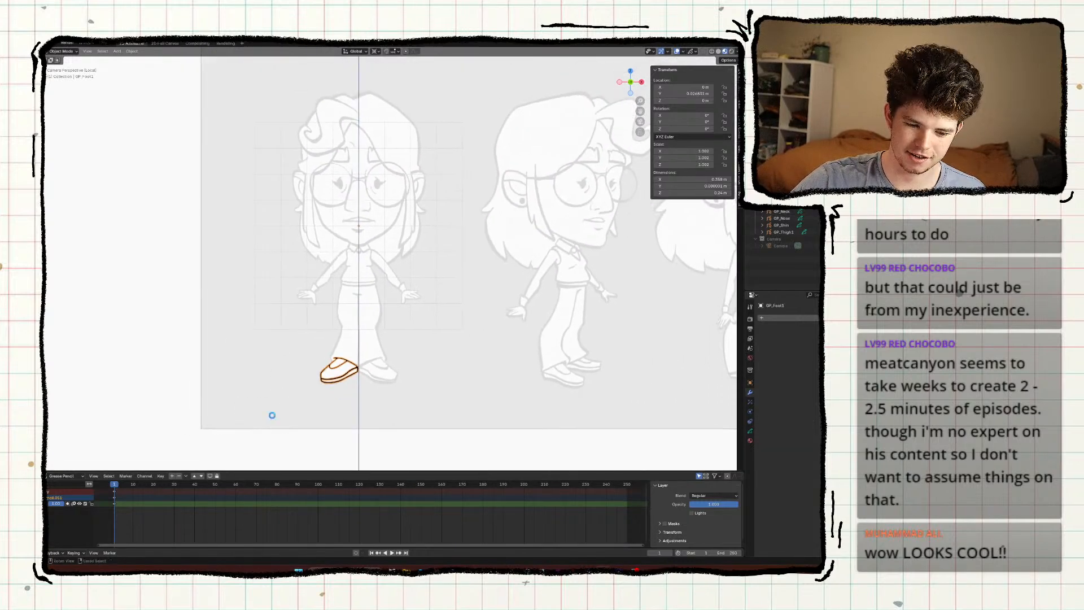
pyautogui.scroll(3, 268, 408)
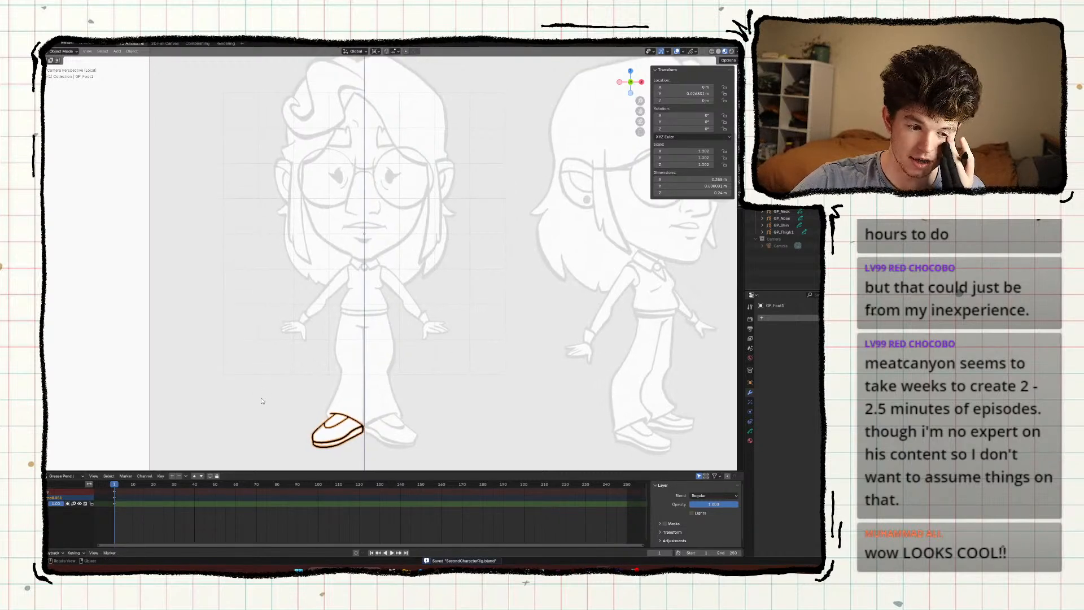
pyautogui.keyDown('shift'); pyautogui.moveTo(294, 383); pyautogui.dragTo(286, 302, button='middle'); pyautogui.keyUp('shift')
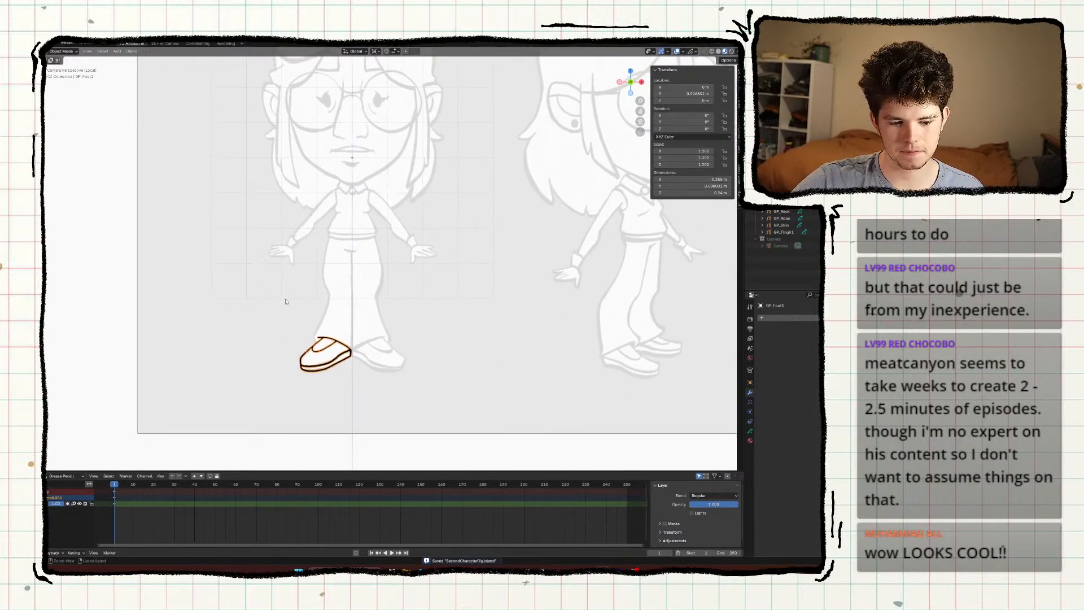
pyautogui.scroll(2, 286, 303)
pyautogui.keyDown('shift'); pyautogui.moveTo(218, 239); pyautogui.dragTo(261, 204, button='middle'); pyautogui.keyUp('shift')
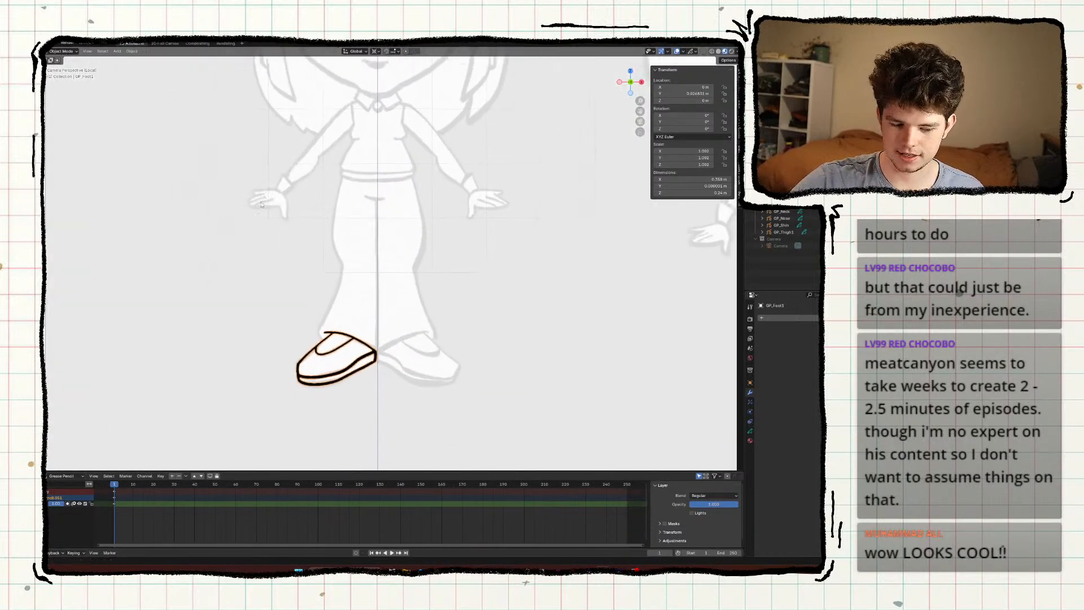
pyautogui.scroll(-1, 262, 205)
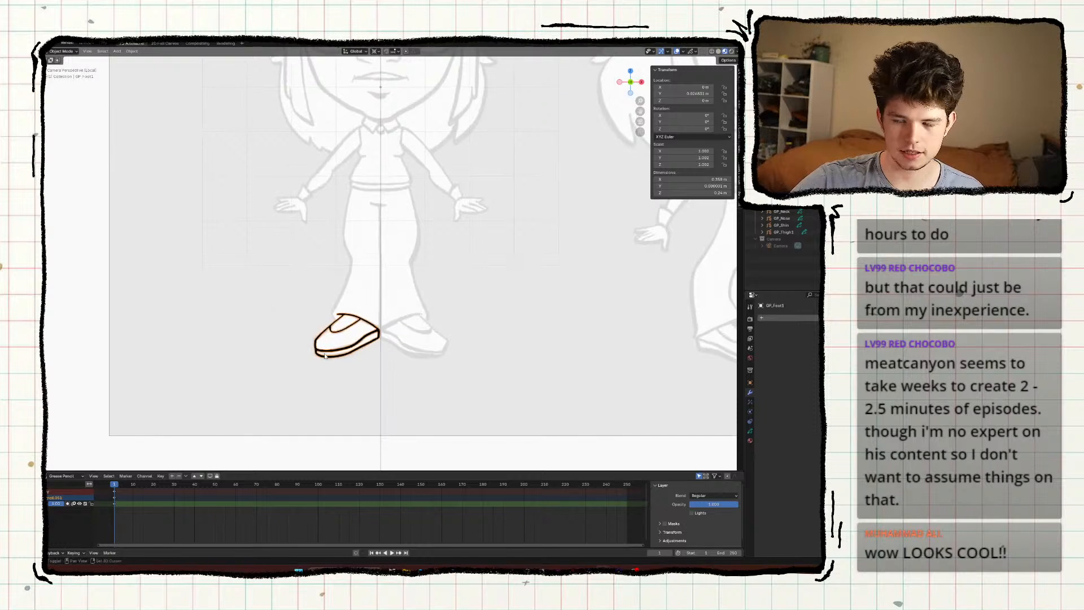
pyautogui.keyDown('shift'); pyautogui.moveTo(291, 357); pyautogui.dragTo(320, 349, button='middle'); pyautogui.keyUp('shift')
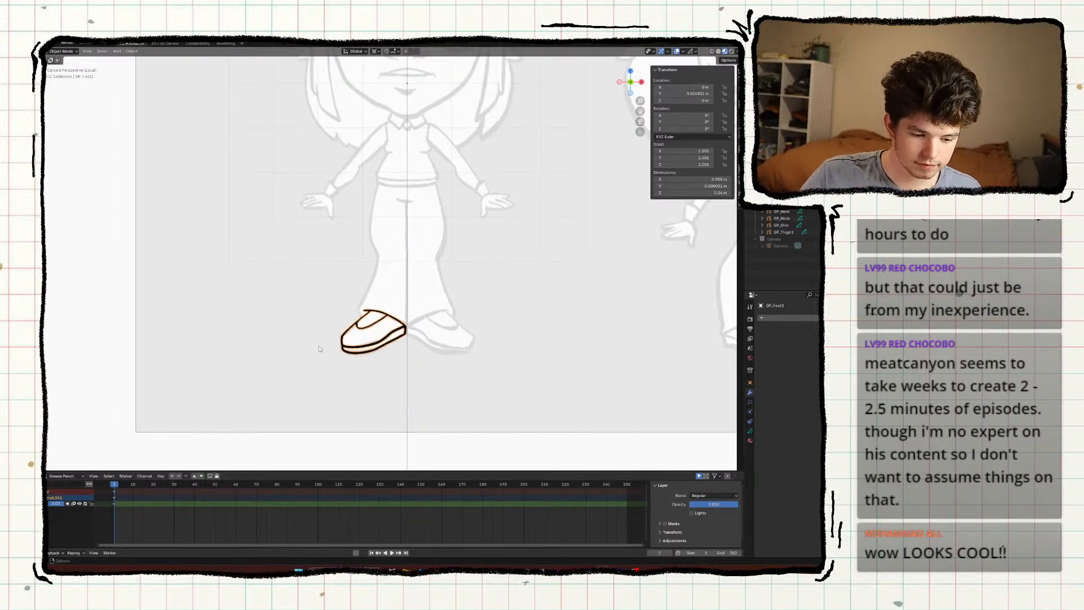
# Save the file and scale GP_Foot1 slightly to shift its depth relative to the shin.
pyautogui.hotkey('ctrl', 's')
pyautogui.keyDown('shift'); pyautogui.moveTo(313, 385); pyautogui.dragTo(300, 183, button='middle'); pyautogui.keyUp('shift')
pyautogui.scroll(-2, 316, 392)
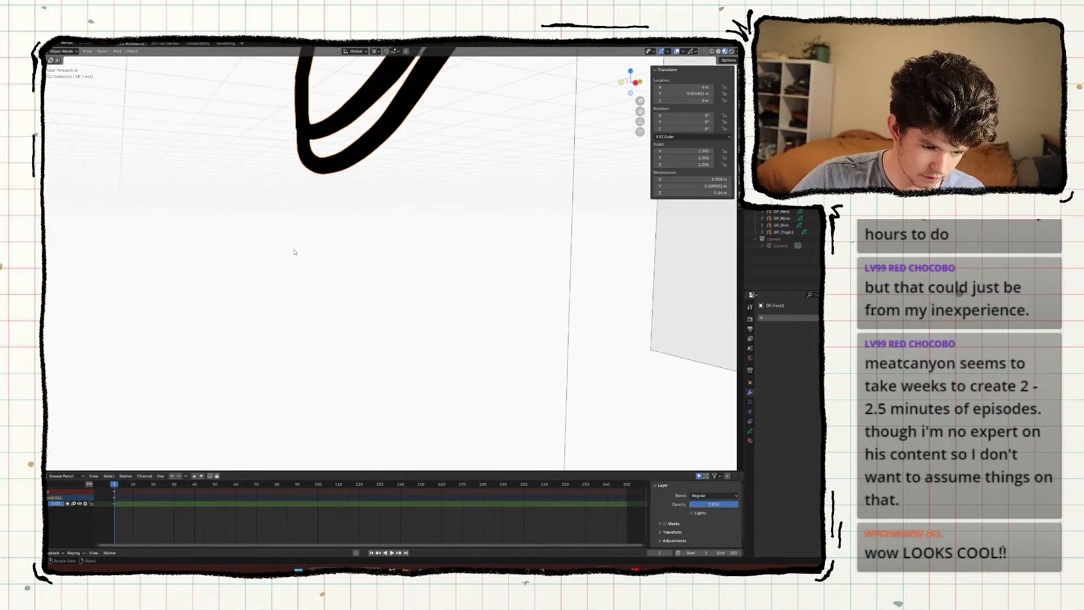
pyautogui.keyDown('ctrl'); pyautogui.moveTo(294, 252); pyautogui.dragTo(293, 353, button='middle'); pyautogui.keyUp('ctrl')
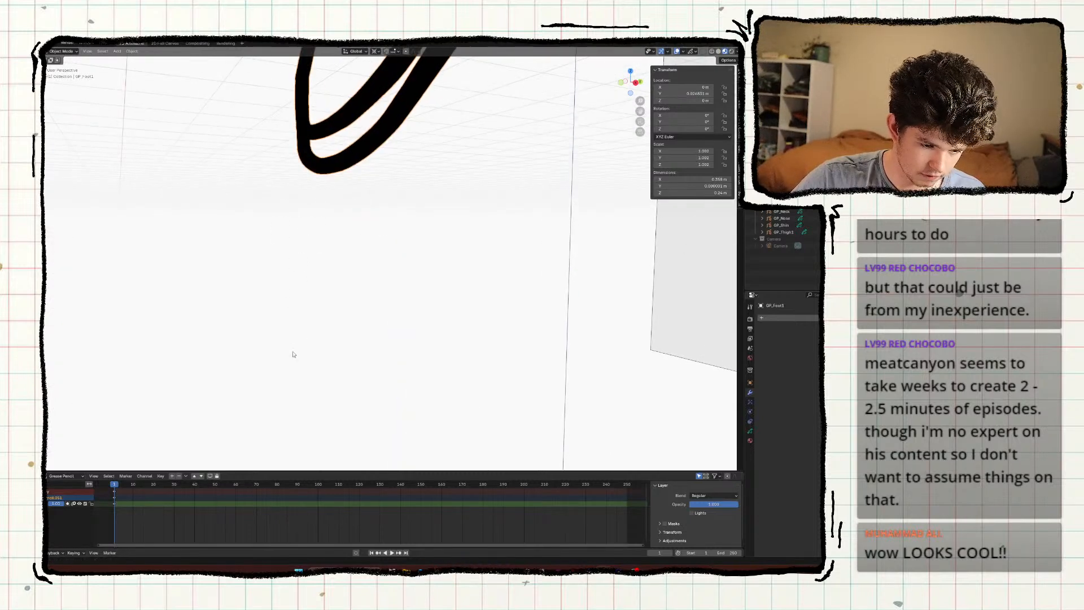
pyautogui.scroll(-2, 281, 290)
pyautogui.moveTo(279, 290); pyautogui.dragTo(377, 239, button='middle')
pyautogui.hotkey('ctrl', 's')
pyautogui.press('s')
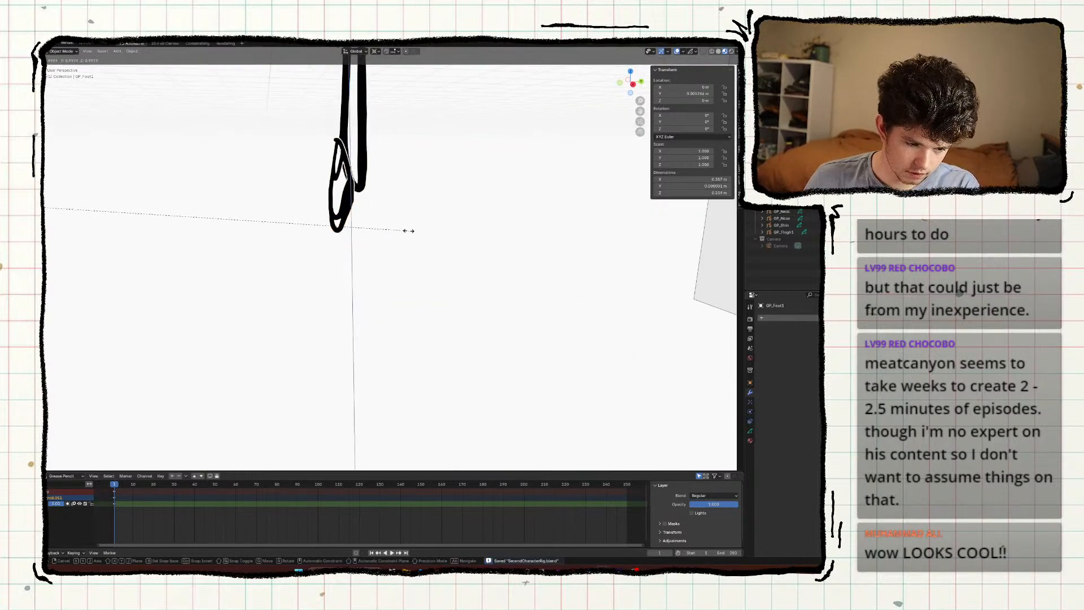
pyautogui.click(407, 230)
# Add the shin to the selected foot and scale both to shift their depth relative to the thigh.
pyautogui.keyDown('shift'); pyautogui.moveTo(382, 175); pyautogui.dragTo(371, 205, button='middle'); pyautogui.keyUp('shift')
pyautogui.keyDown('shift'); pyautogui.click(358, 199); pyautogui.keyUp('shift')
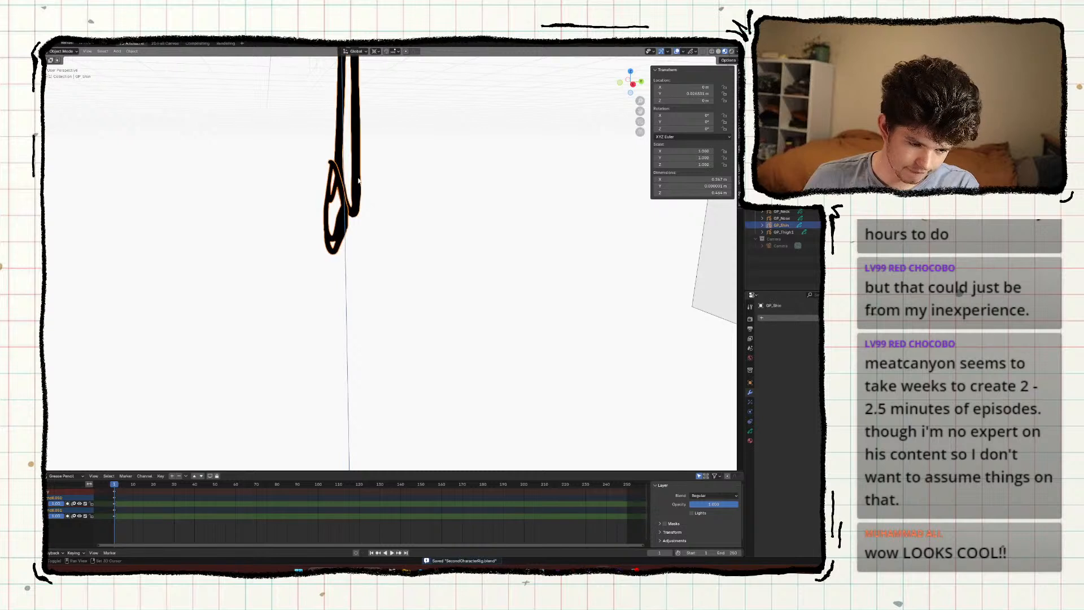
pyautogui.keyDown('shift'); pyautogui.moveTo(358, 206); pyautogui.dragTo(371, 318, button='middle'); pyautogui.keyUp('shift')
pyautogui.press('s')
pyautogui.click(402, 275)
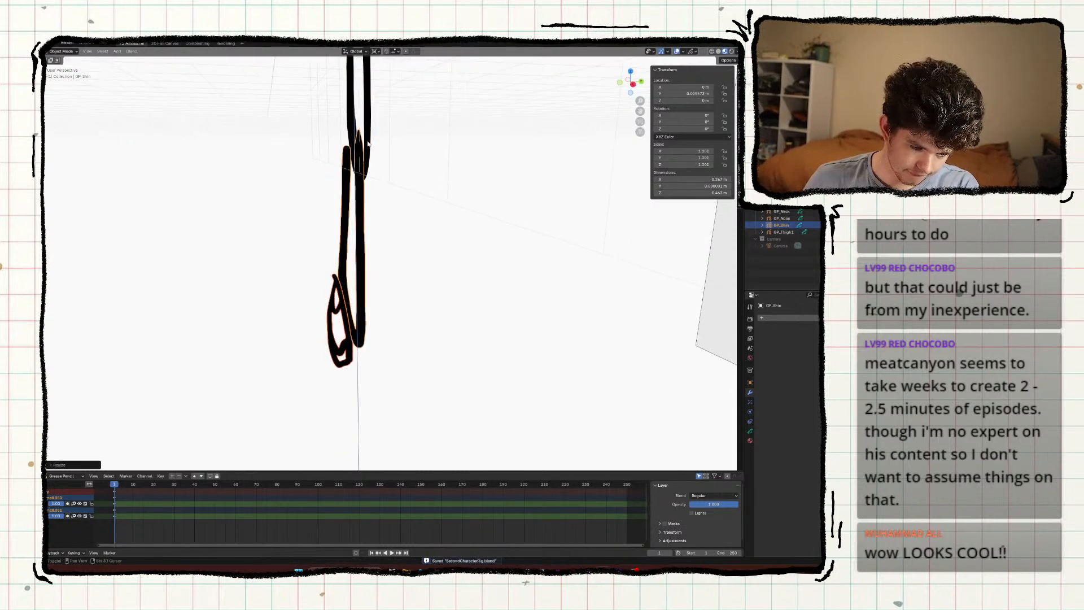
# Add GP_Thigh1 to the selection, scale the three leg parts together to adjust their depth, and apply the scale.
pyautogui.moveTo(373, 133)
pyautogui.keyDown('shift'); pyautogui.mouseDown(button='middle')
pyautogui.moveTo(382, 227)
pyautogui.moveTo(414, 237)
pyautogui.moveTo(325, 240)
pyautogui.mouseUp(button='middle'); pyautogui.keyUp('shift')
pyautogui.keyDown('shift'); pyautogui.click(370, 166); pyautogui.keyUp('shift')
pyautogui.press('s')
pyautogui.click(390, 225)
pyautogui.press('s')
pyautogui.click(388, 225)
pyautogui.hotkey('ctrl', 'a')
pyautogui.click(384, 226)
pyautogui.click(405, 234)
# Select the foot, shin and thigh, scale them together to shift the leg's depth against the body, and apply the scale.
pyautogui.scroll(-3, 411, 238)
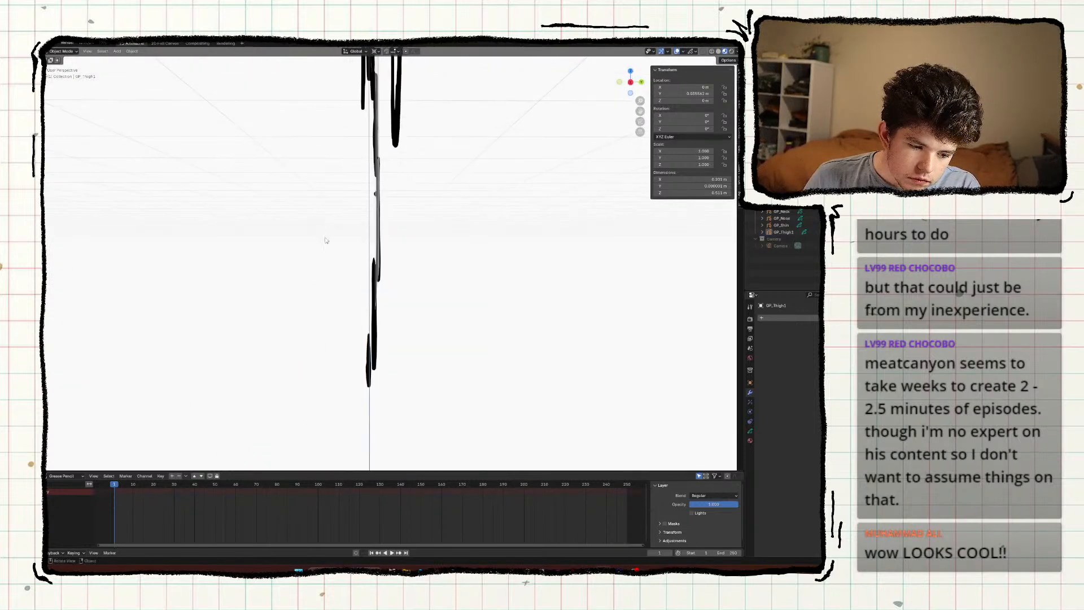
pyautogui.moveTo(384, 255); pyautogui.dragTo(344, 371)
pyautogui.press('s')
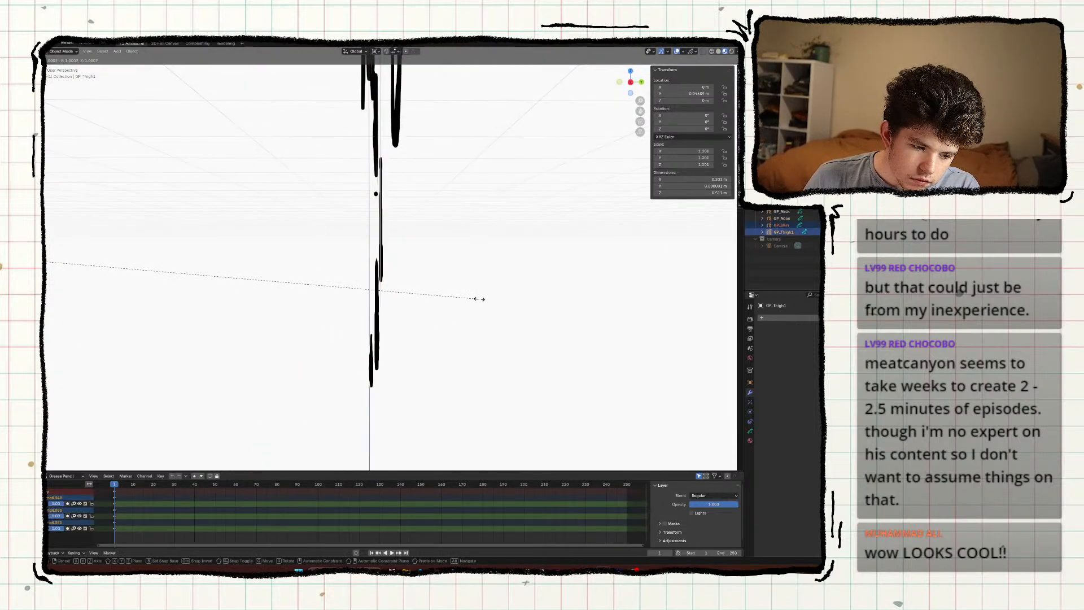
pyautogui.click(483, 299)
pyautogui.moveTo(441, 291)
pyautogui.mouseDown(button='middle')
pyautogui.moveTo(465, 291)
pyautogui.moveTo(423, 284)
pyautogui.mouseUp(button='middle')
pyautogui.hotkey('ctrl', 'a')
pyautogui.click(447, 289)
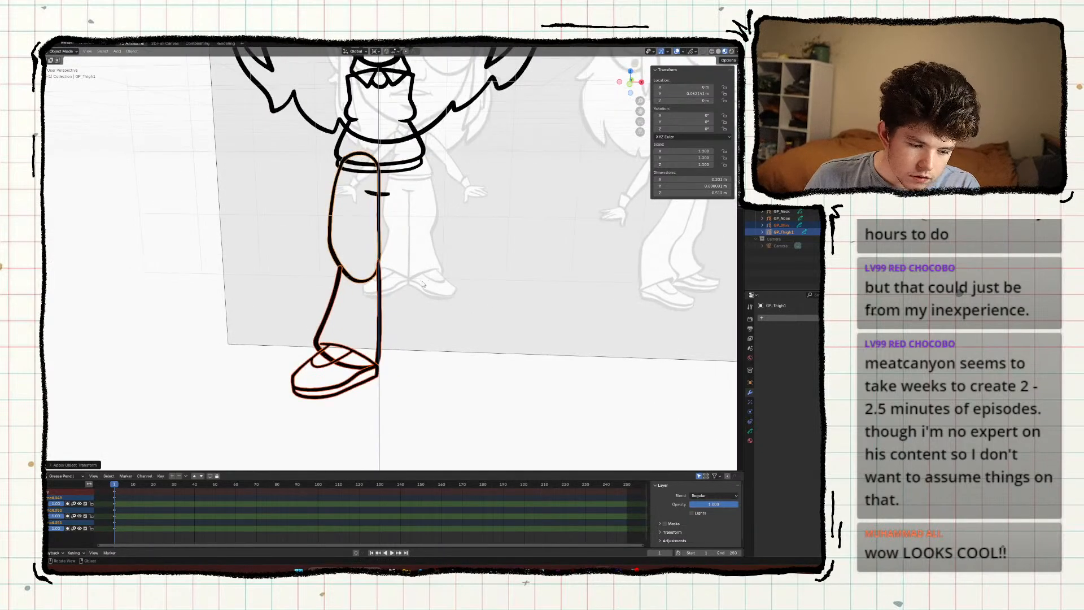
# Try to mirror the thigh with a Mirror modifier.
pyautogui.click(779, 318)
pyautogui.write('mir')
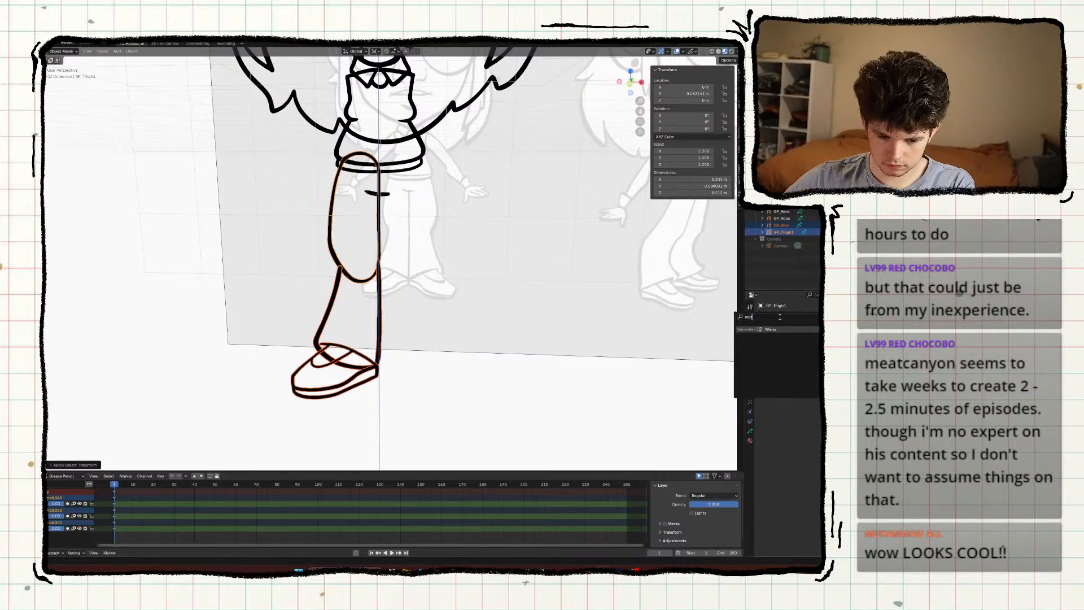
pyautogui.press('Return')
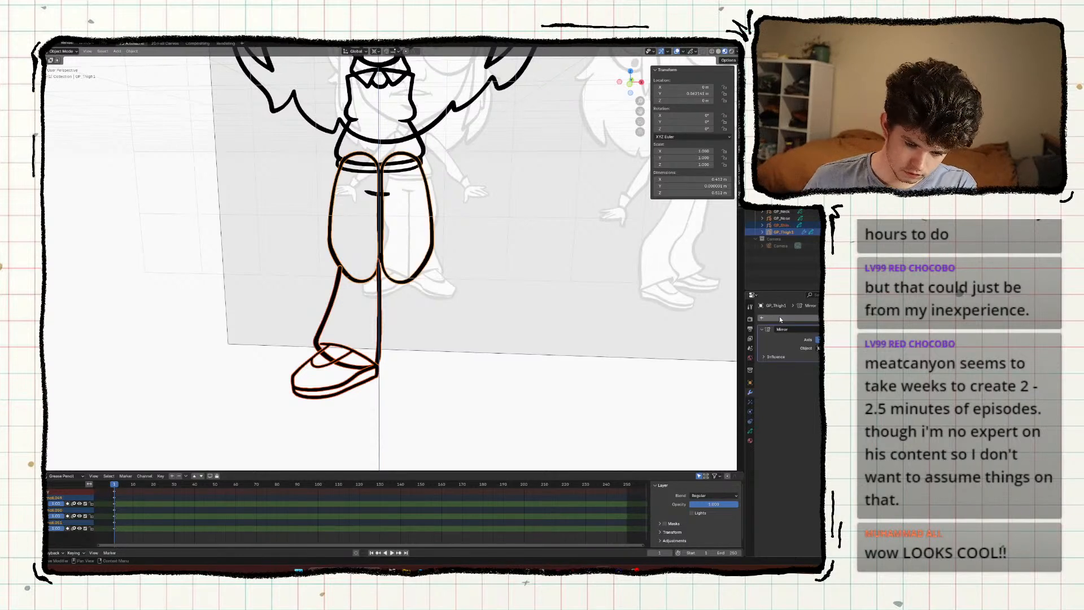
pyautogui.hotkey('ctrl', 'z')
# Duplicate the thigh, shin and foot in place, flip the copies with an X scale of -1, and apply the scale.
pyautogui.hotkey('shift', 'd')
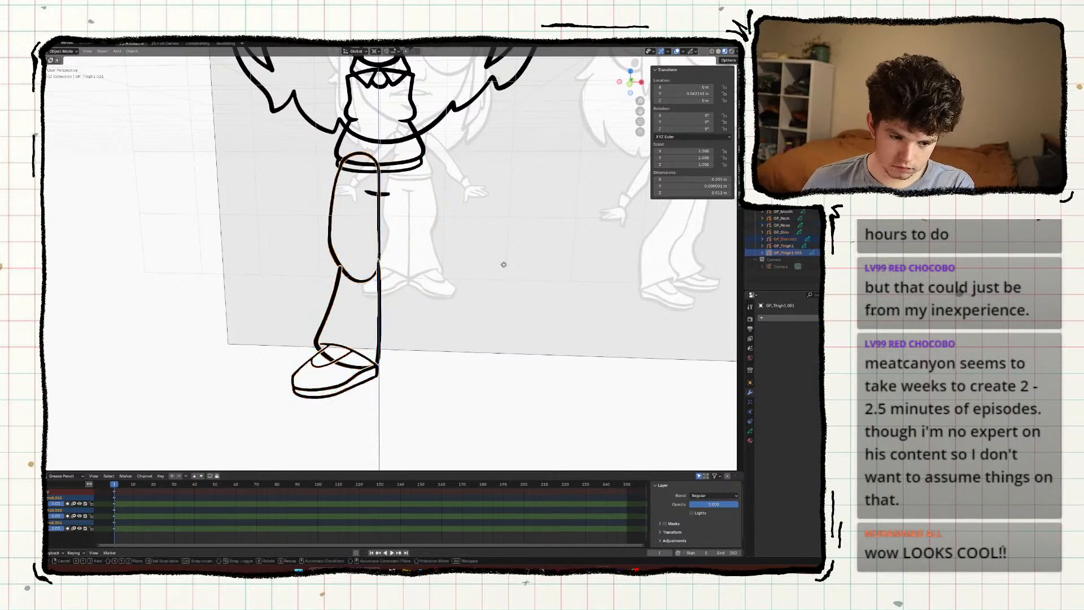
pyautogui.rightClick(509, 263)
pyautogui.write('sx')
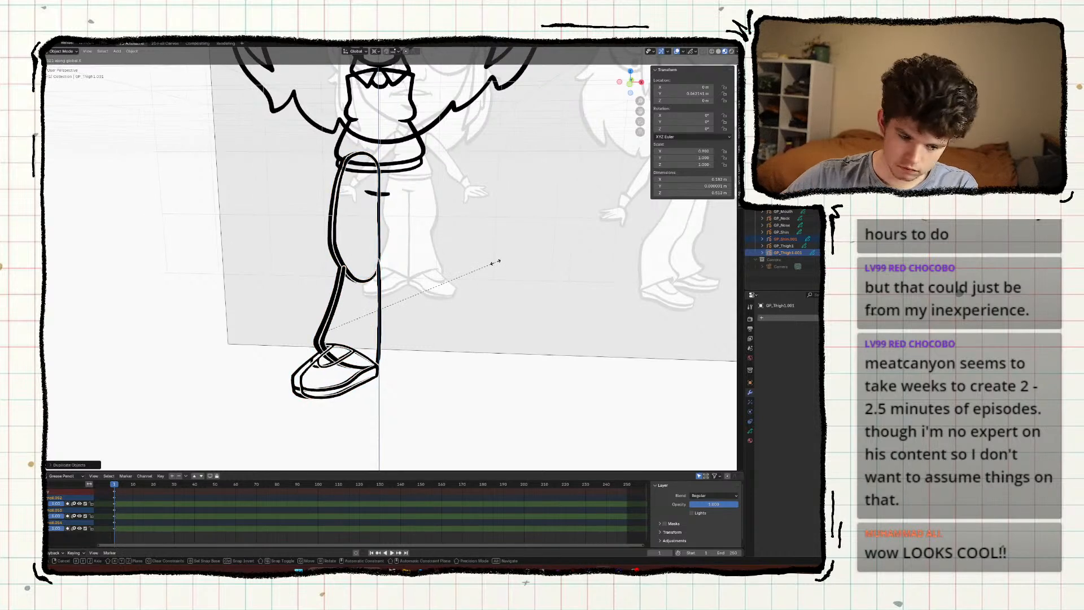
pyautogui.write('-1')
pyautogui.press('Return')
pyautogui.hotkey('ctrl', 'a')
pyautogui.click(496, 262)
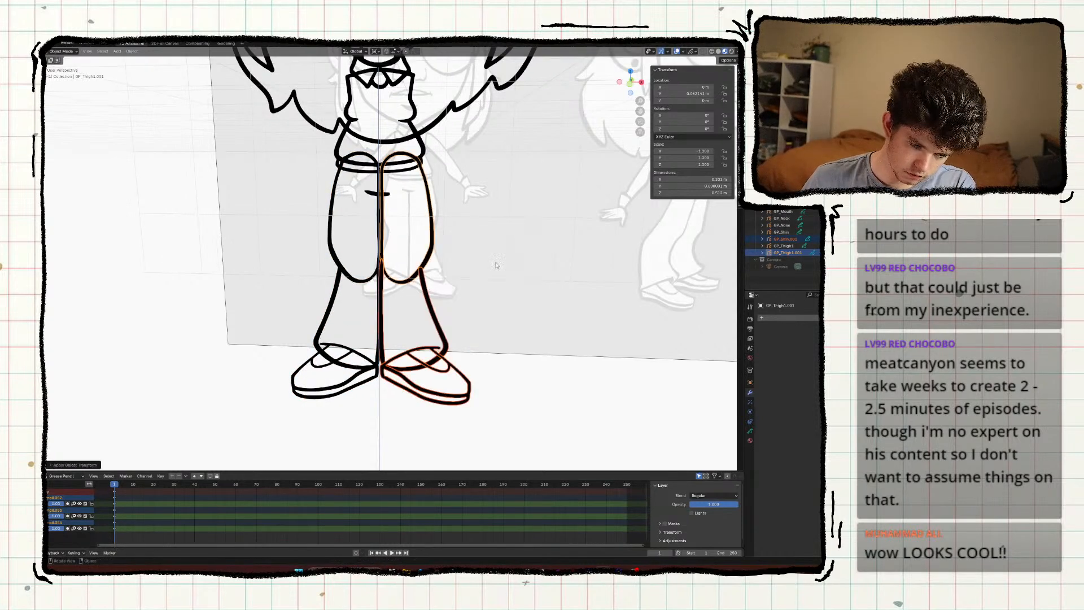
# Batch rename the duplicated leg parts in camera view, replacing "1.001" with "2" in their names.
pyautogui.press('KP_0')
pyautogui.scroll(4, 489, 264)
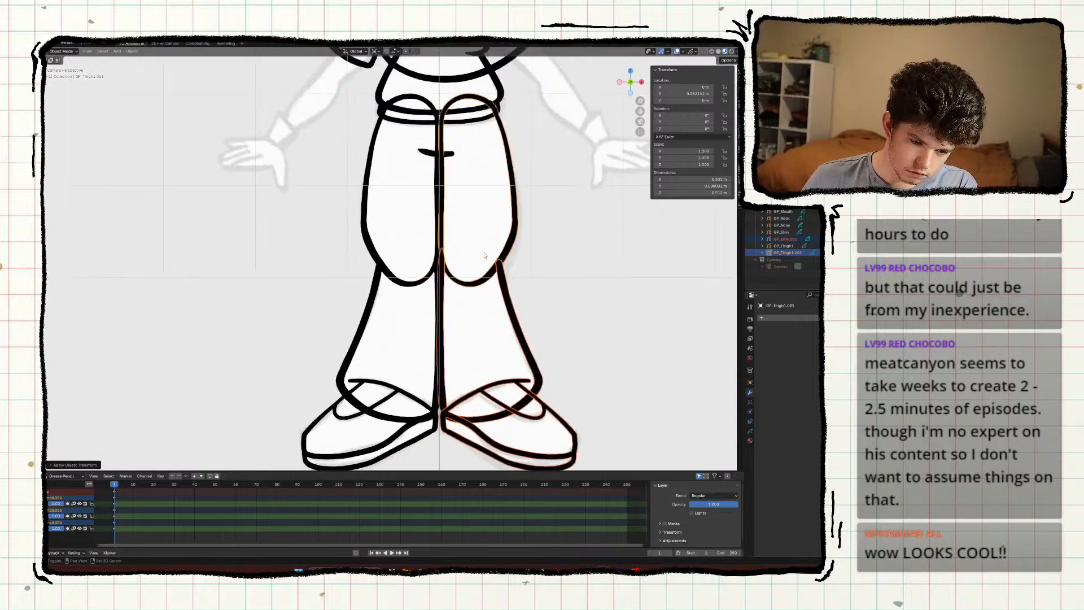
pyautogui.hotkey('ctrl', 'F2')
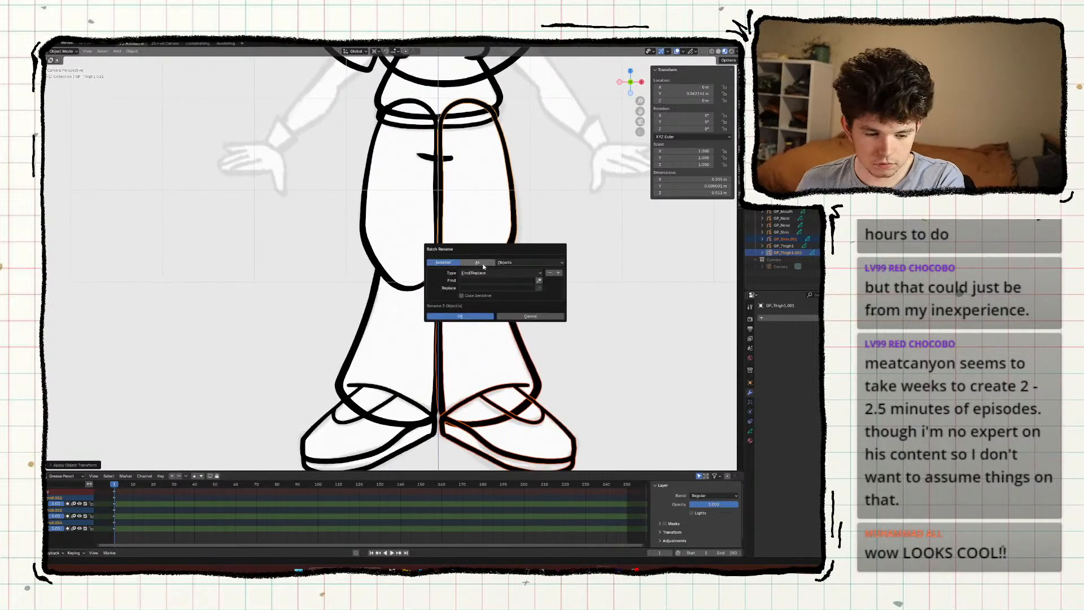
pyautogui.write('1')
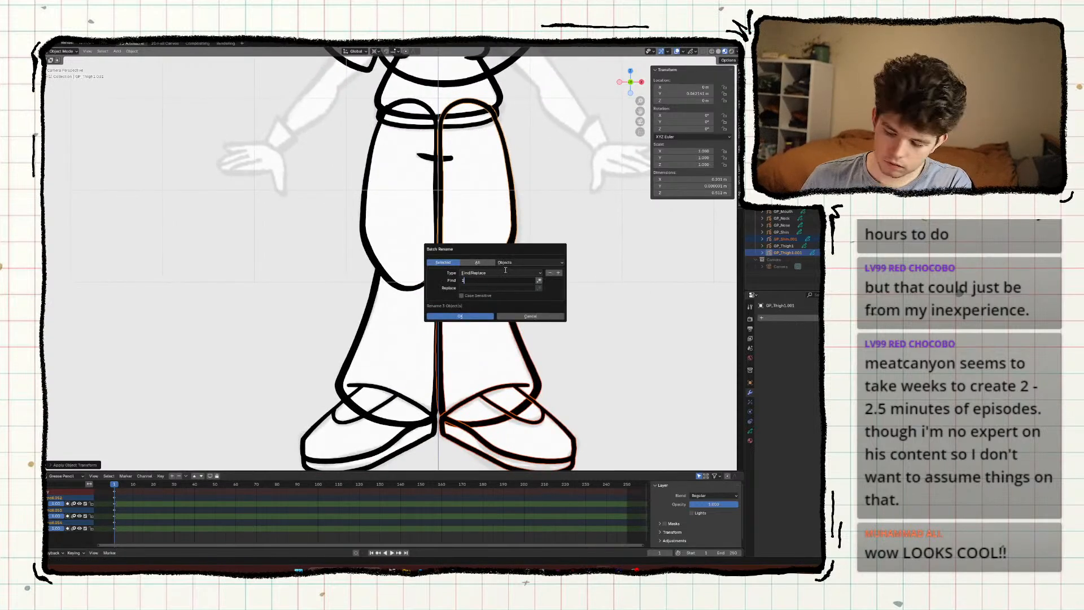
pyautogui.write('.001')
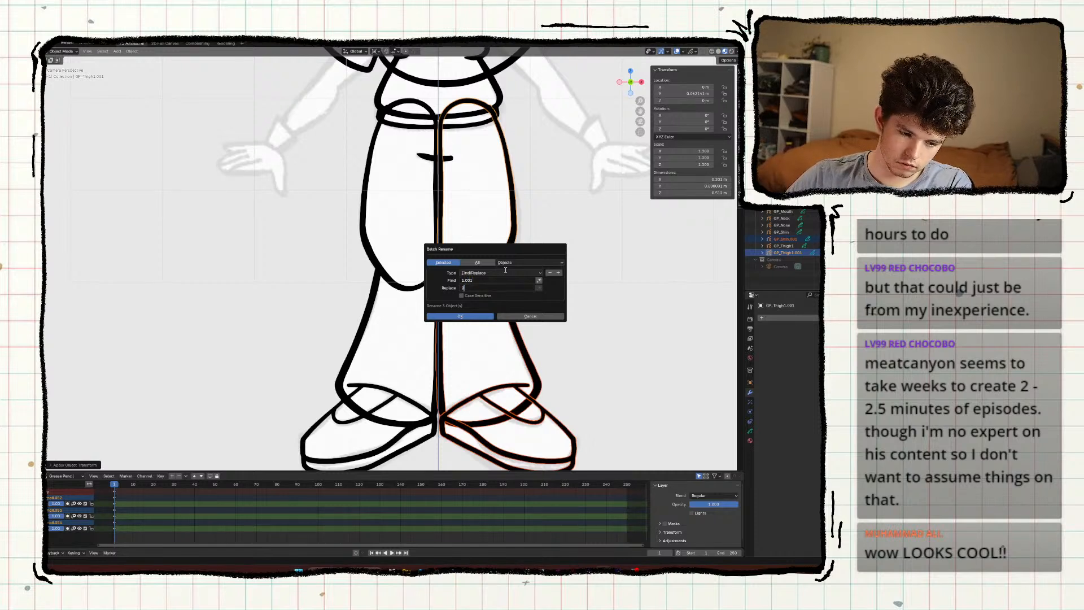
pyautogui.press('Return')
# Rename the duplicated shin object GP_Shin2.
pyautogui.click(498, 290)
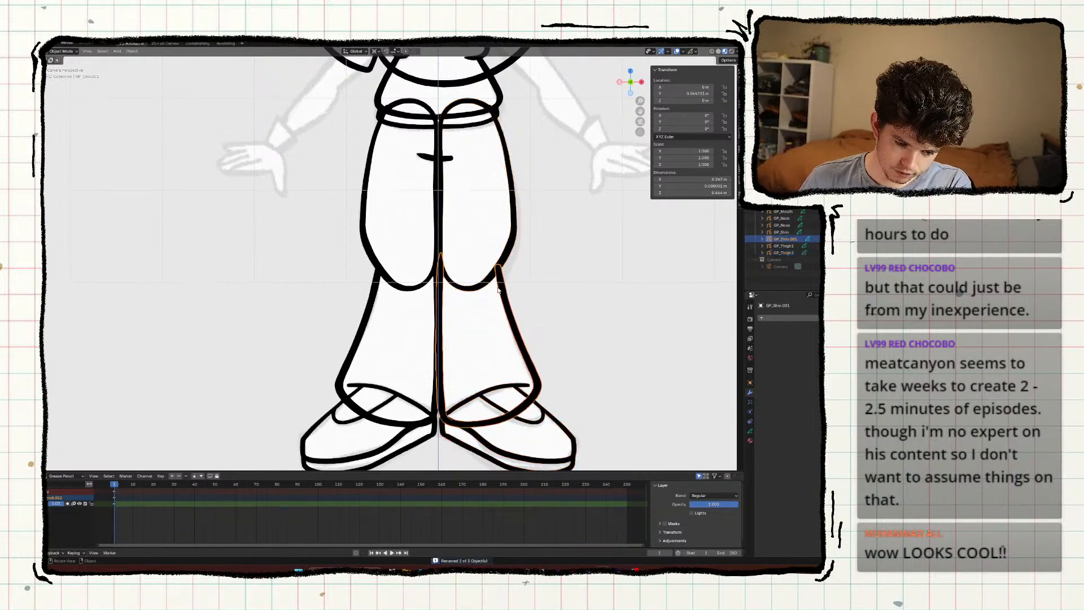
pyautogui.press('F2')
pyautogui.click(503, 287)
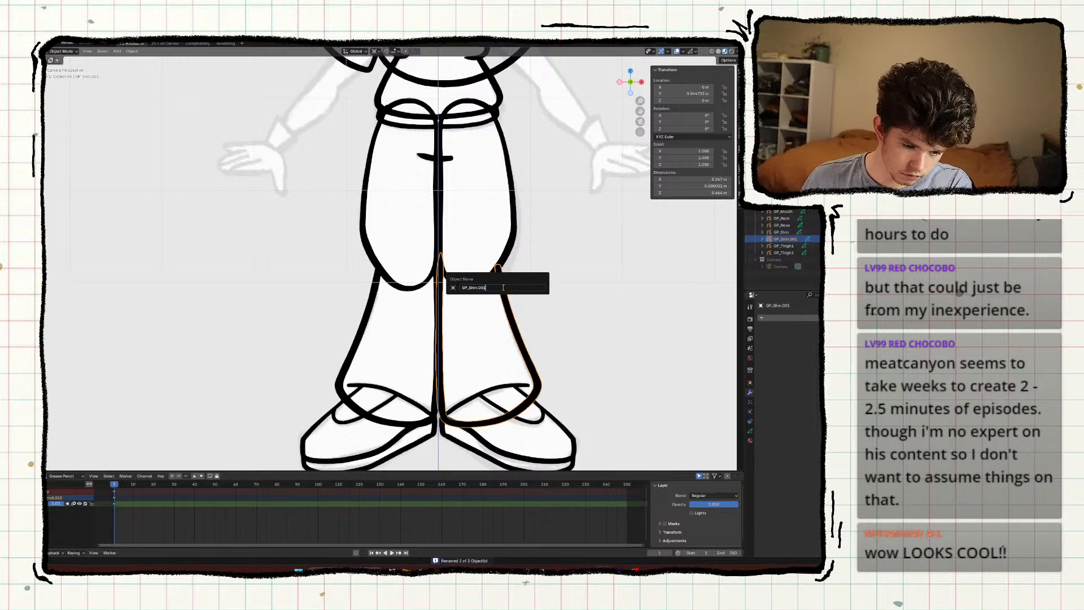
pyautogui.press('BackSpace')
pyautogui.press('BackSpace')
pyautogui.press('BackSpace')
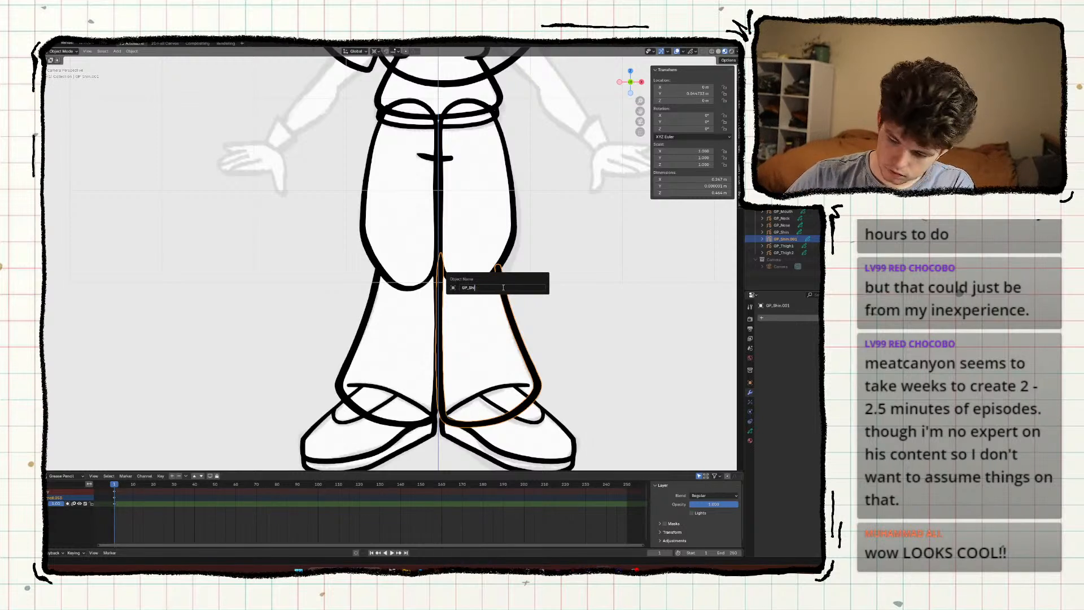
pyautogui.write('n2')
pyautogui.press('Return')
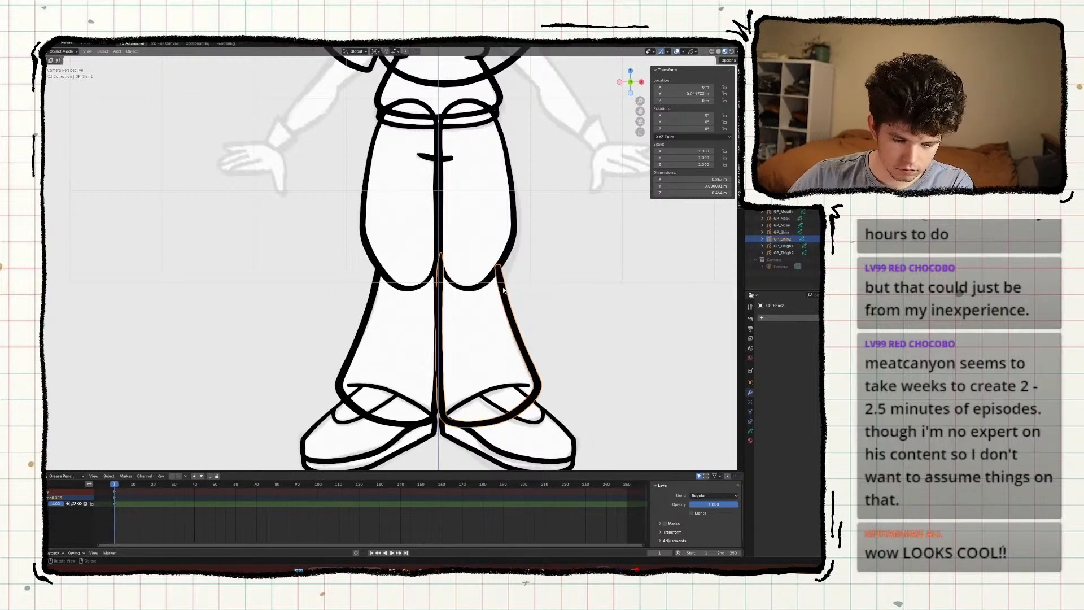
# Rename the original shin object GP_Shin1.
pyautogui.click(368, 305)
pyautogui.press('F2')
pyautogui.click(378, 302)
pyautogui.write('1')
pyautogui.press('Return')
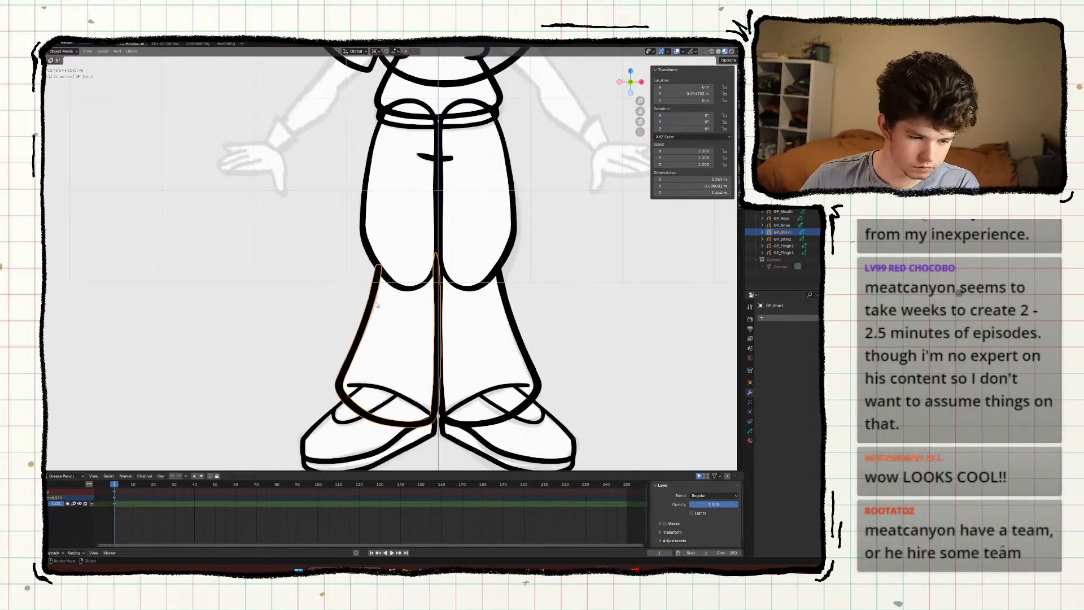
# Enter Sculpt Mode, transfer it to GP_Thigh1, and nudge the thigh's inner edge toward the centre line.
pyautogui.click(435, 184)
pyautogui.click(442, 181)
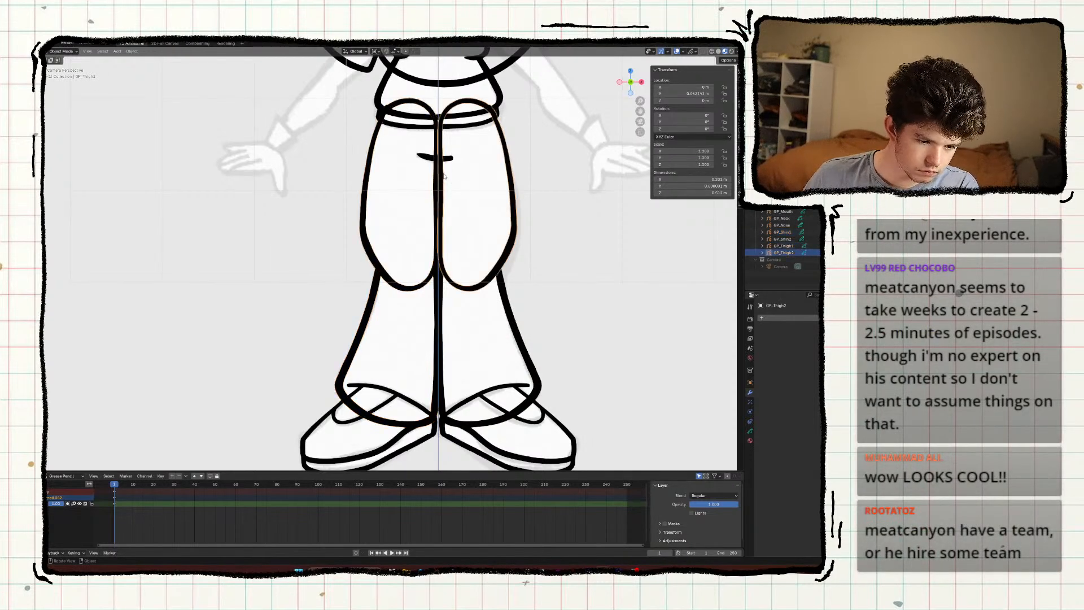
pyautogui.hotkey('ctrl', 'Tab')
pyautogui.scroll(5, 450, 183)
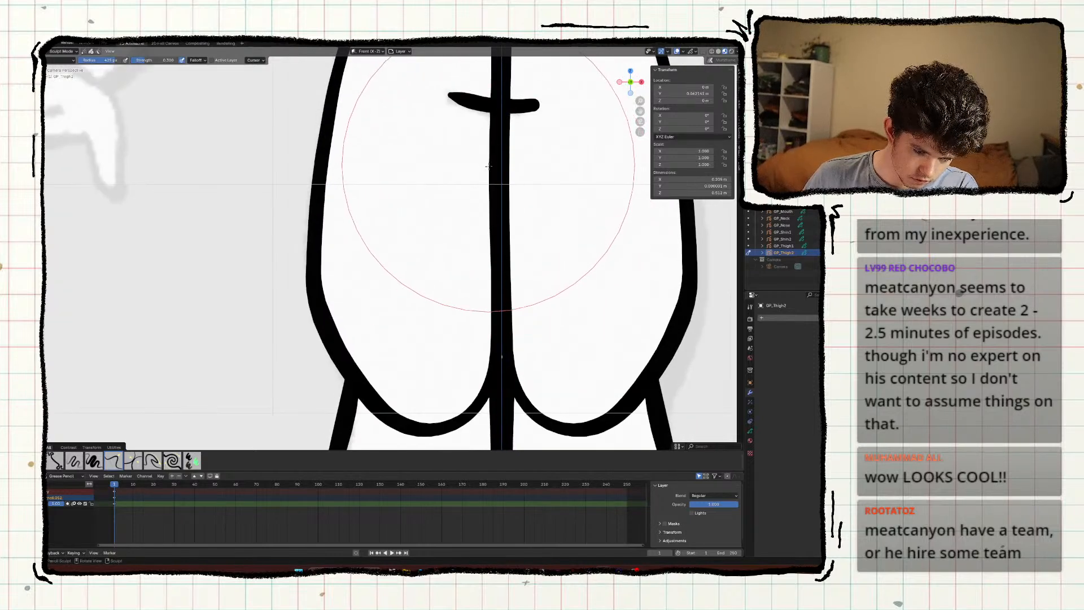
pyautogui.hotkey('alt', 'q')
pyautogui.moveTo(491, 168); pyautogui.dragTo(494, 167)
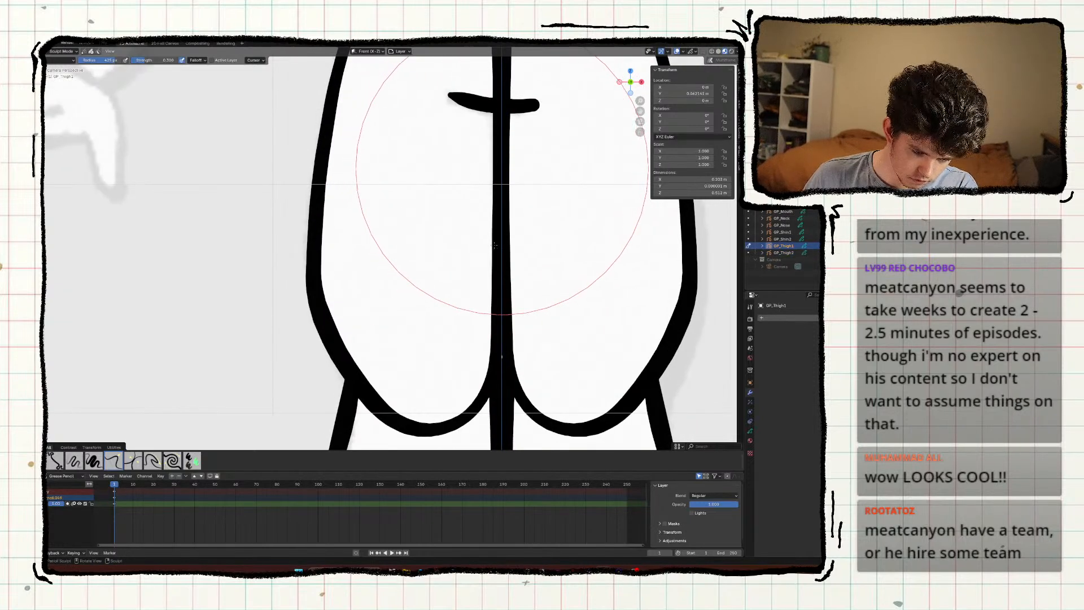
pyautogui.scroll(-1, 495, 245)
pyautogui.moveTo(476, 349); pyautogui.dragTo(481, 349)
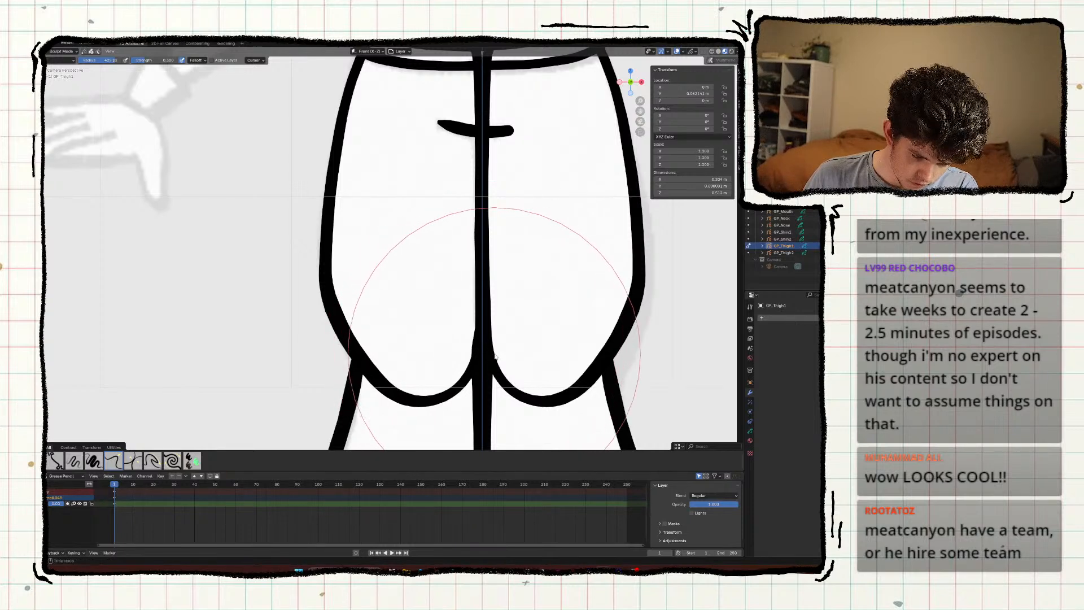
# Transfer sculpting to GP_Shin1, nudge its inner edge toward the centre line, then return to Object Mode with nothing selected and save.
pyautogui.hotkey('alt', 'q')
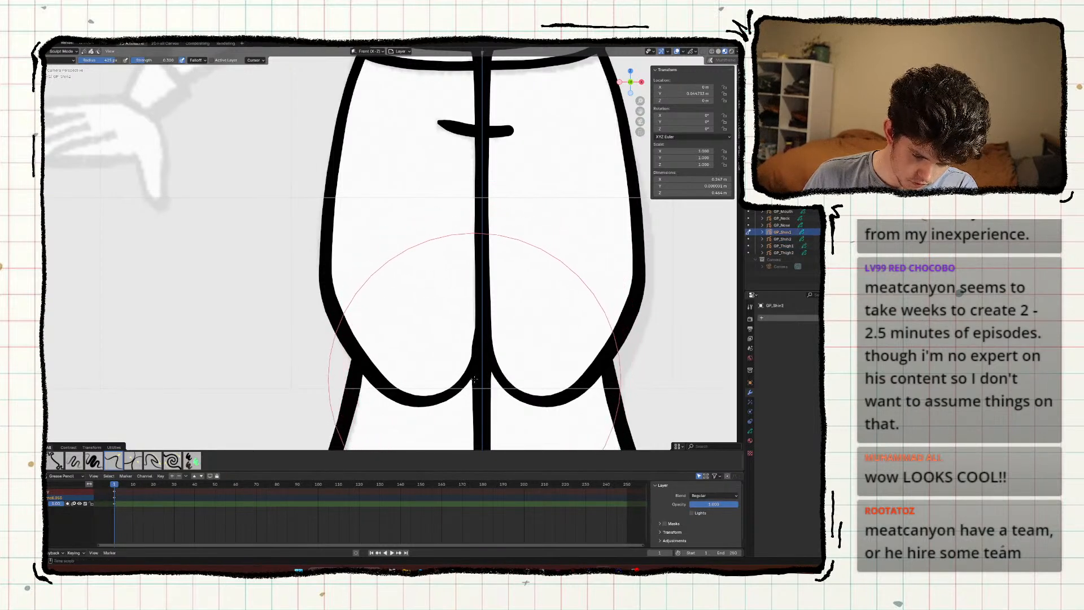
pyautogui.moveTo(474, 379); pyautogui.dragTo(487, 384)
pyautogui.keyDown('shift'); pyautogui.moveTo(488, 373); pyautogui.dragTo(467, 267, button='middle'); pyautogui.keyUp('shift')
pyautogui.moveTo(467, 267)
pyautogui.keyDown('ctrl'); pyautogui.mouseDown(button='middle')
pyautogui.moveTo(508, 253)
pyautogui.moveTo(464, 221)
pyautogui.mouseUp(button='middle'); pyautogui.keyUp('ctrl')
pyautogui.hotkey('ctrl', 'Tab')
pyautogui.scroll(-1, 461, 258)
pyautogui.hotkey('alt', 'a')
pyautogui.scroll(-4, 465, 220)
pyautogui.hotkey('ctrl', 's')
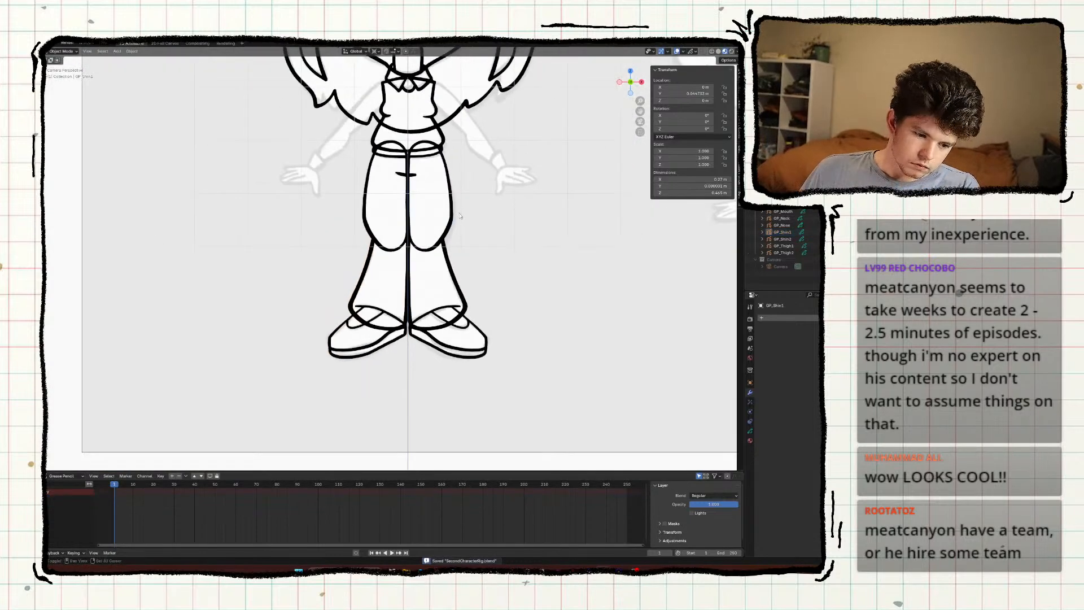
# Select the GP_Body torso object and save the file.
pyautogui.scroll(-2, 460, 216)
pyautogui.scroll(2, 452, 241)
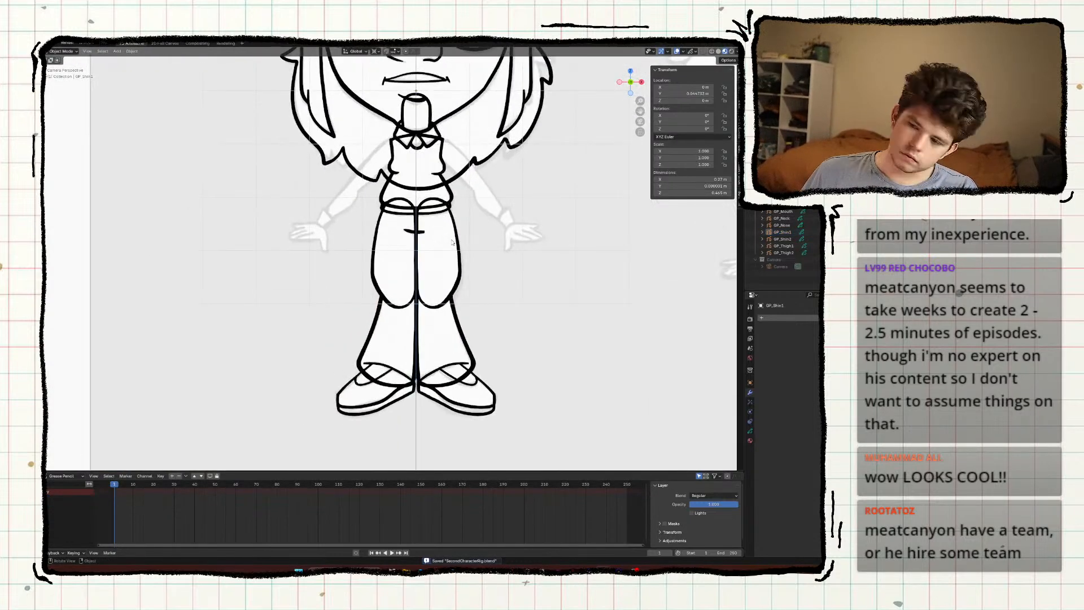
pyautogui.moveTo(452, 243)
pyautogui.keyDown('shift'); pyautogui.mouseDown(button='middle')
pyautogui.moveTo(453, 268)
pyautogui.moveTo(452, 246)
pyautogui.mouseUp(button='middle'); pyautogui.keyUp('shift')
pyautogui.scroll(1, 451, 245)
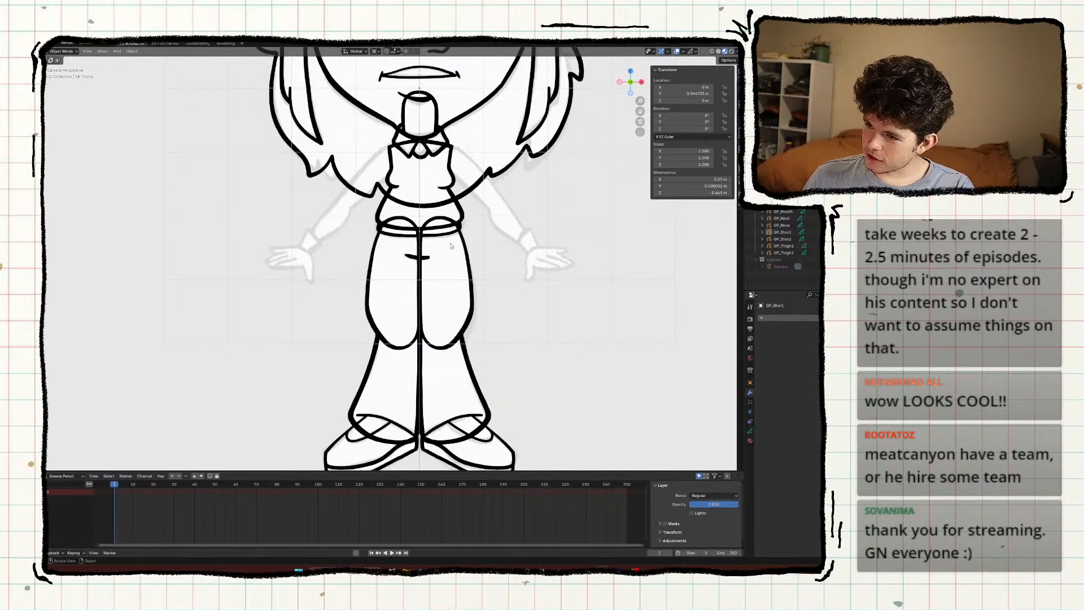
pyautogui.scroll(-4, 451, 246)
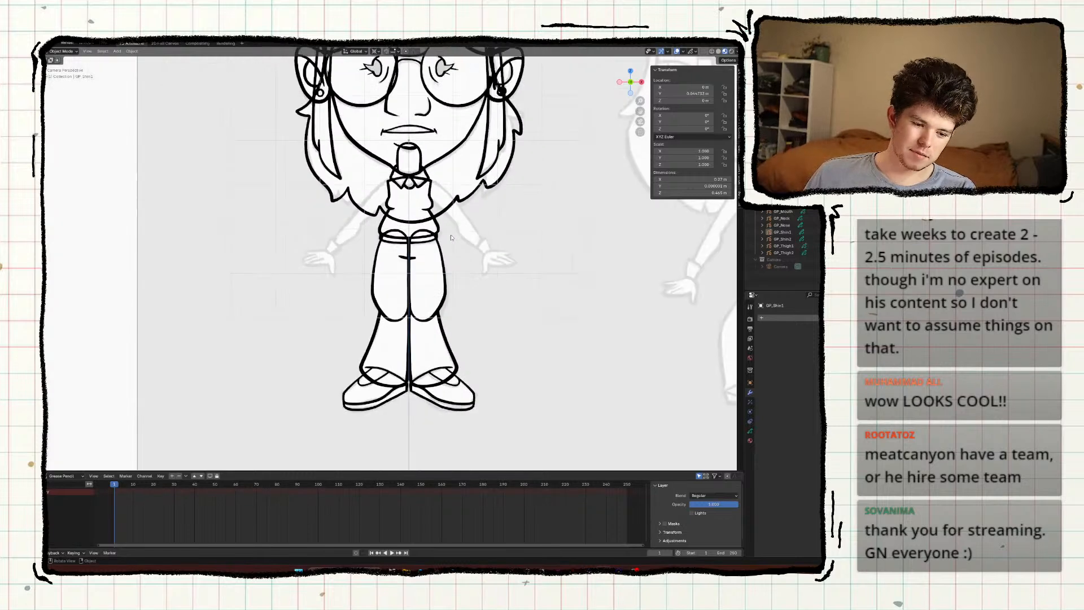
pyautogui.scroll(3, 426, 190)
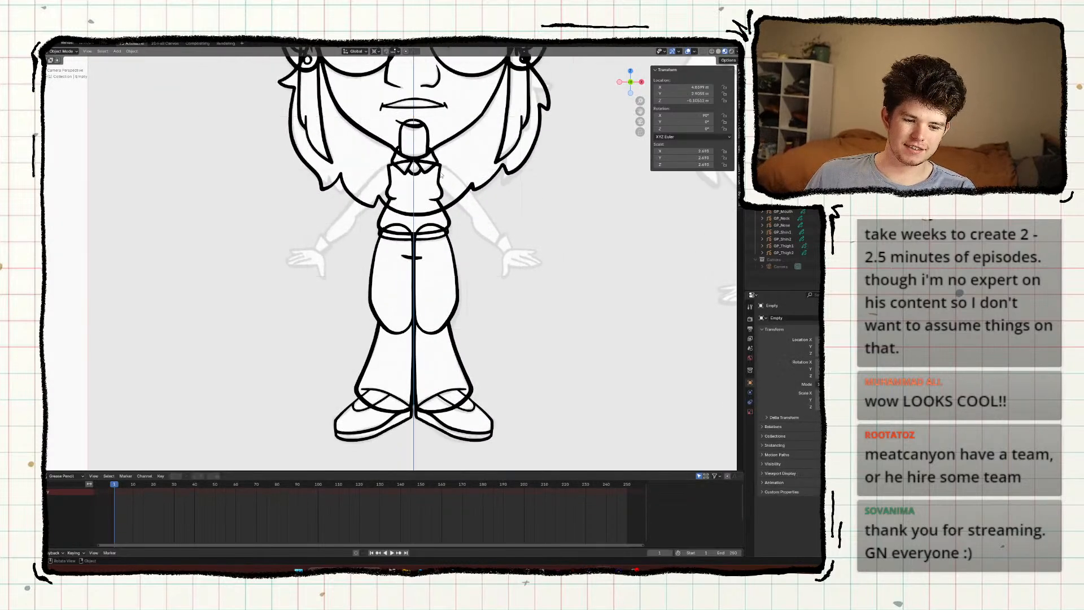
pyautogui.click(443, 175)
pyautogui.scroll(2, 453, 187)
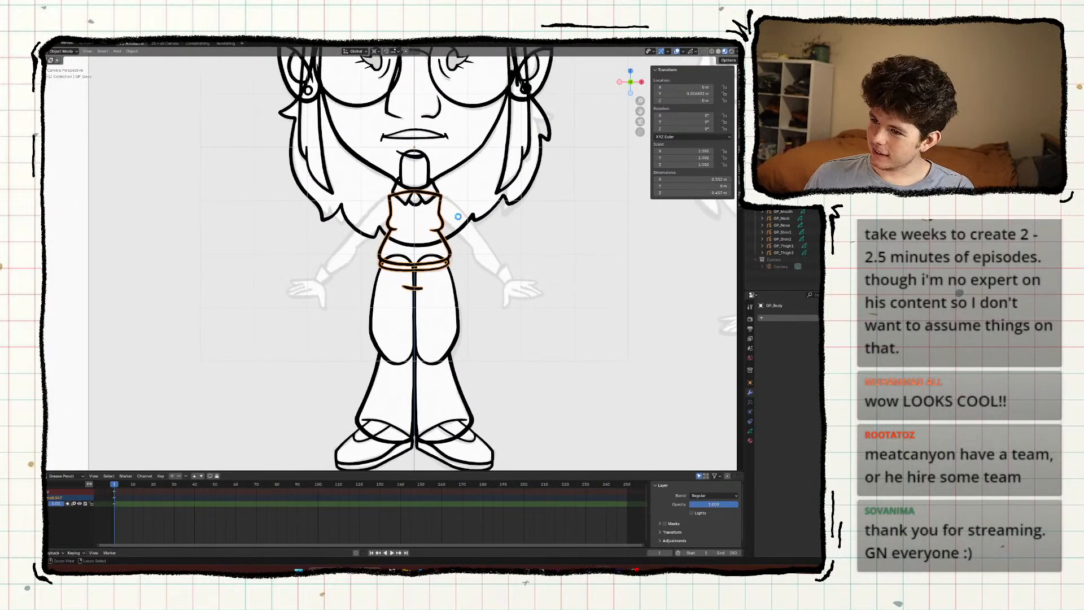
pyautogui.hotkey('ctrl', 's')
pyautogui.scroll(1, 459, 220)
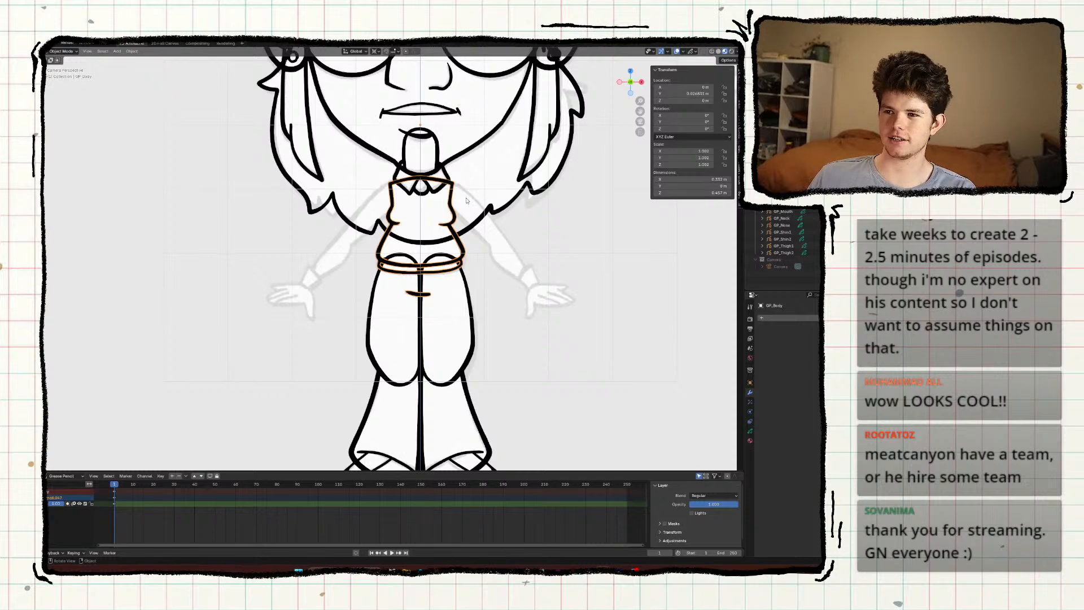
pyautogui.scroll(-2, 467, 200)
pyautogui.scroll(2, 466, 200)
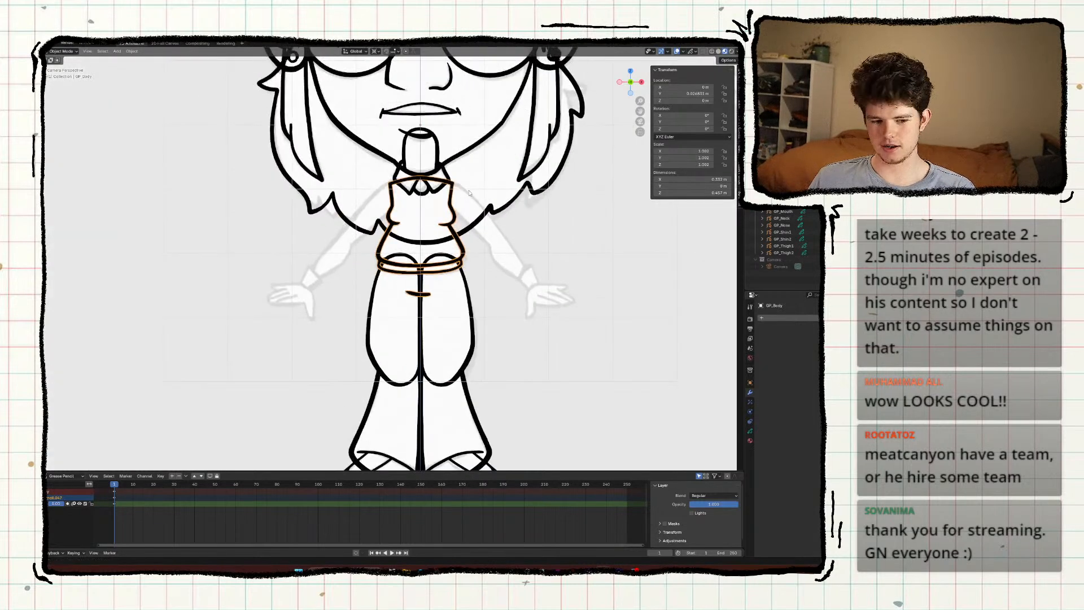
# Clear the torso object's selection and save the file.
pyautogui.keyDown('shift'); pyautogui.moveTo(469, 193); pyautogui.dragTo(469, 210, button='middle'); pyautogui.keyUp('shift')
pyautogui.scroll(3, 469, 211)
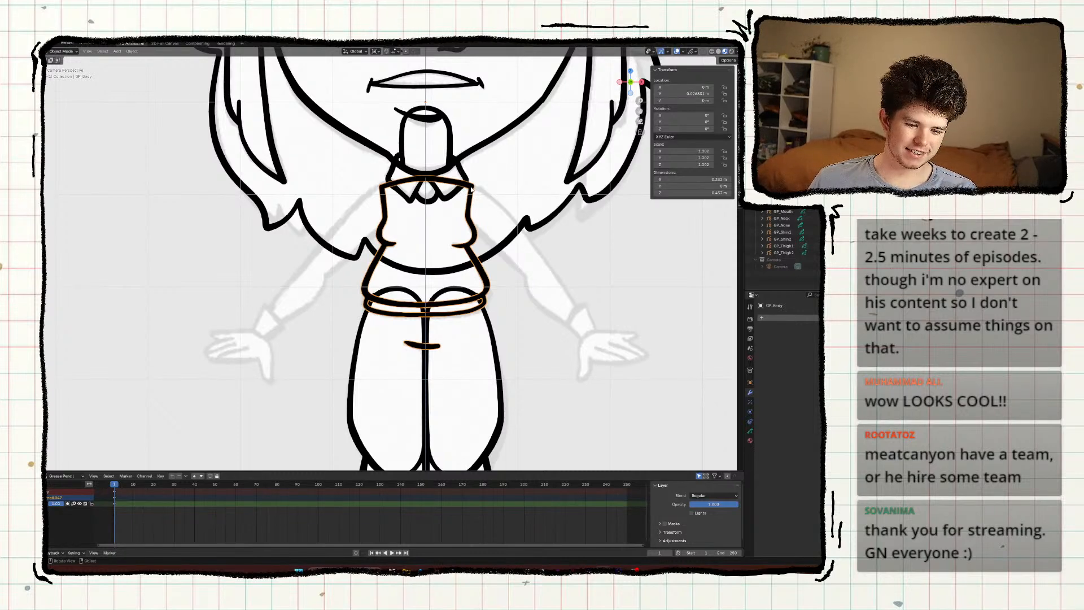
pyautogui.scroll(-3, 471, 189)
pyautogui.keyDown('shift'); pyautogui.moveTo(471, 191); pyautogui.dragTo(468, 207, button='middle'); pyautogui.keyUp('shift')
pyautogui.scroll(-1, 468, 208)
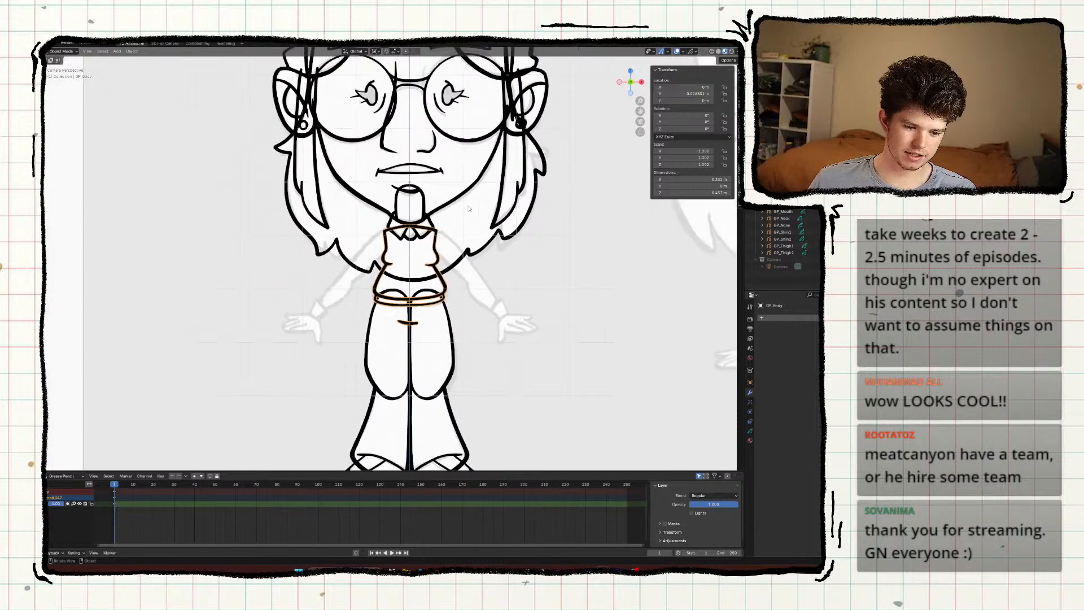
pyautogui.click(468, 209)
pyautogui.scroll(-2, 469, 209)
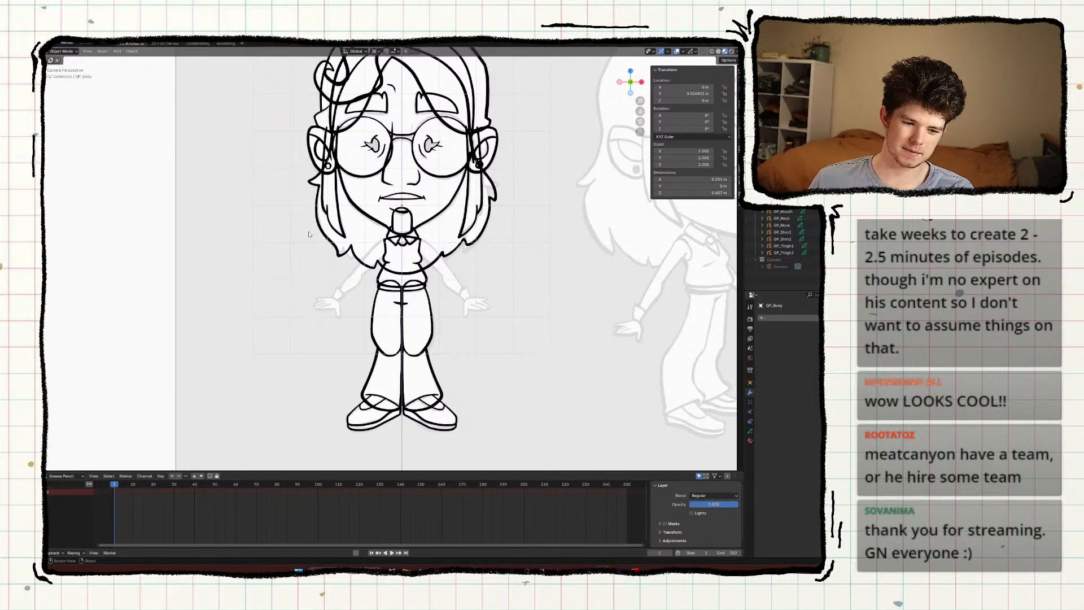
pyautogui.scroll(4, 390, 237)
pyautogui.click(389, 229)
pyautogui.scroll(-3, 388, 228)
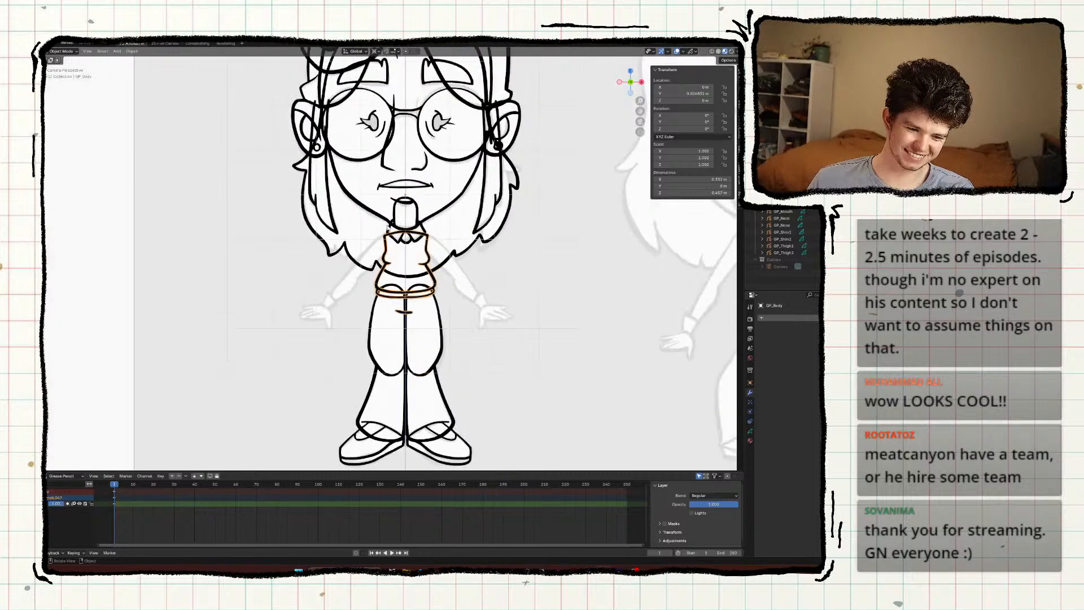
pyautogui.hotkey('alt', 'a')
pyautogui.scroll(2, 413, 266)
pyautogui.hotkey('ctrl', 's')
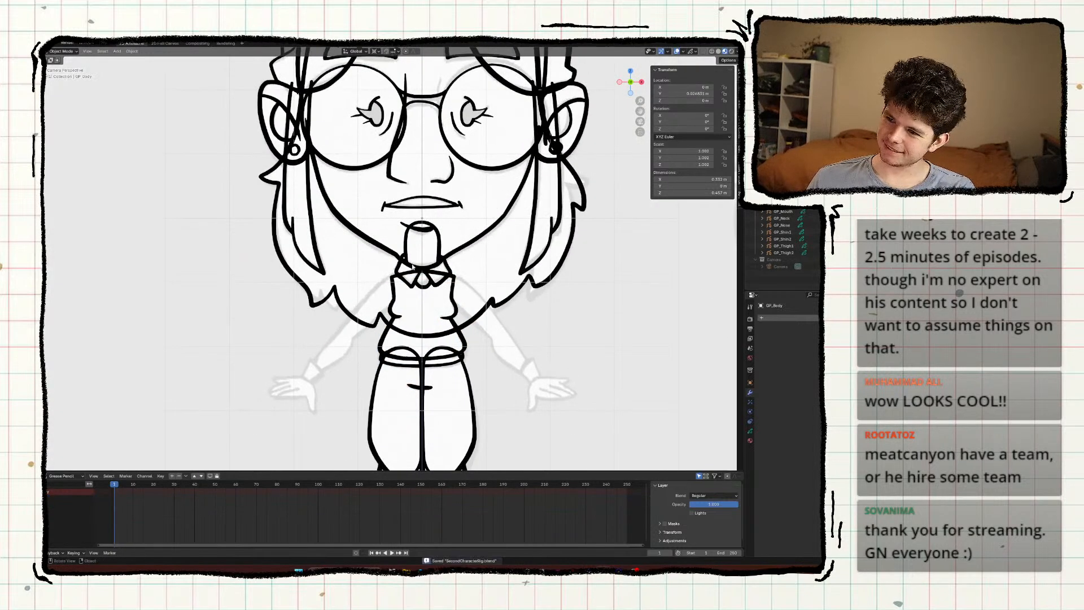
# Reselect the GP_Body torso object and save the file again.
pyautogui.scroll(-2, 412, 266)
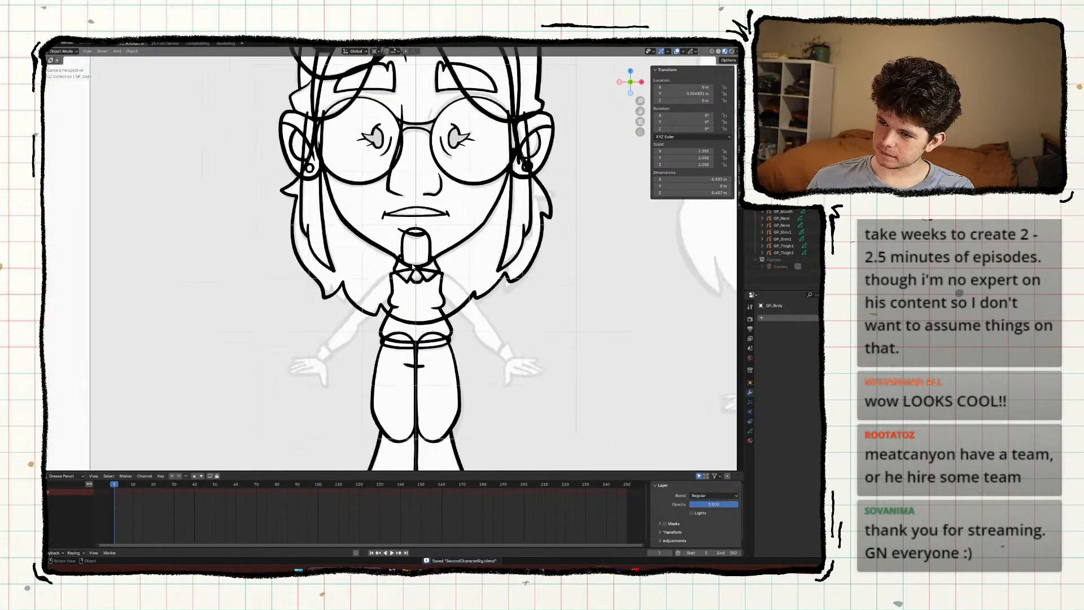
pyautogui.scroll(1, 413, 266)
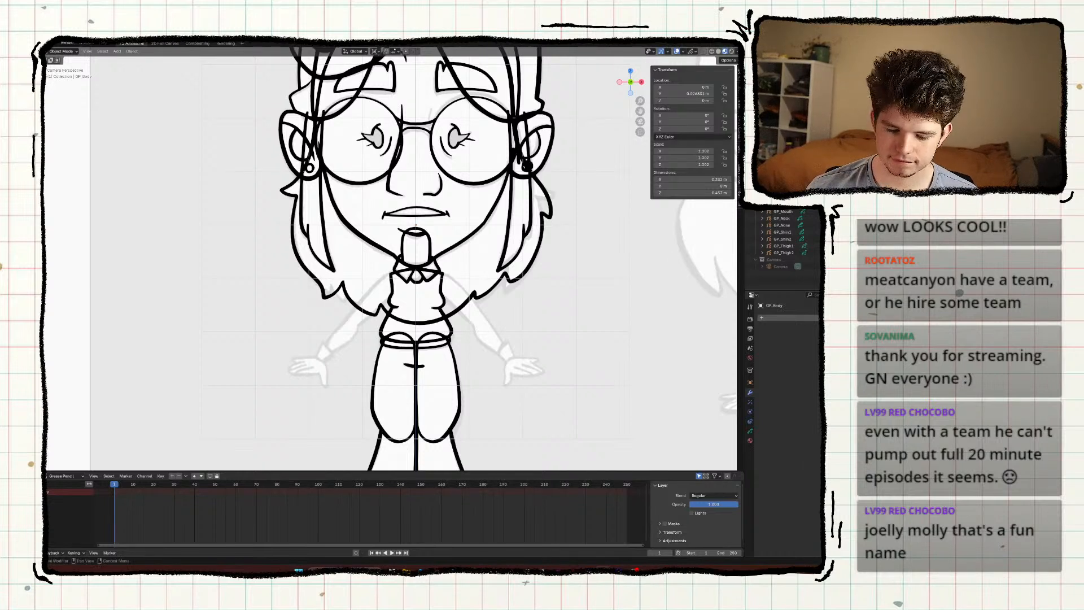
pyautogui.keyDown('shift'); pyautogui.moveTo(285, 408); pyautogui.dragTo(295, 333, button='middle'); pyautogui.keyUp('shift')
pyautogui.keyDown('ctrl'); pyautogui.moveTo(295, 333); pyautogui.dragTo(338, 303, button='middle'); pyautogui.keyUp('ctrl')
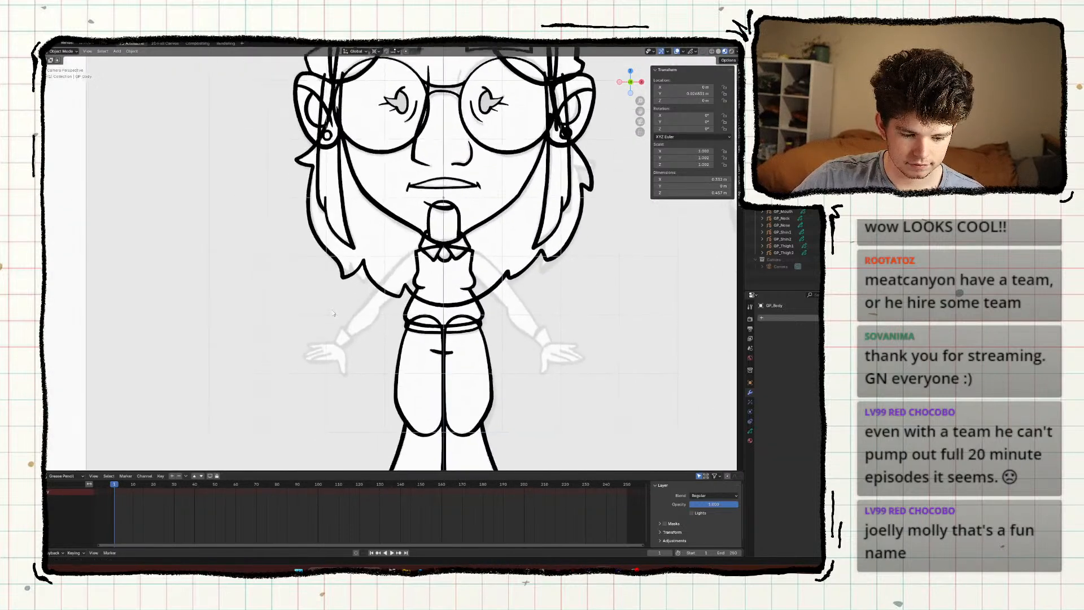
pyautogui.click(419, 269)
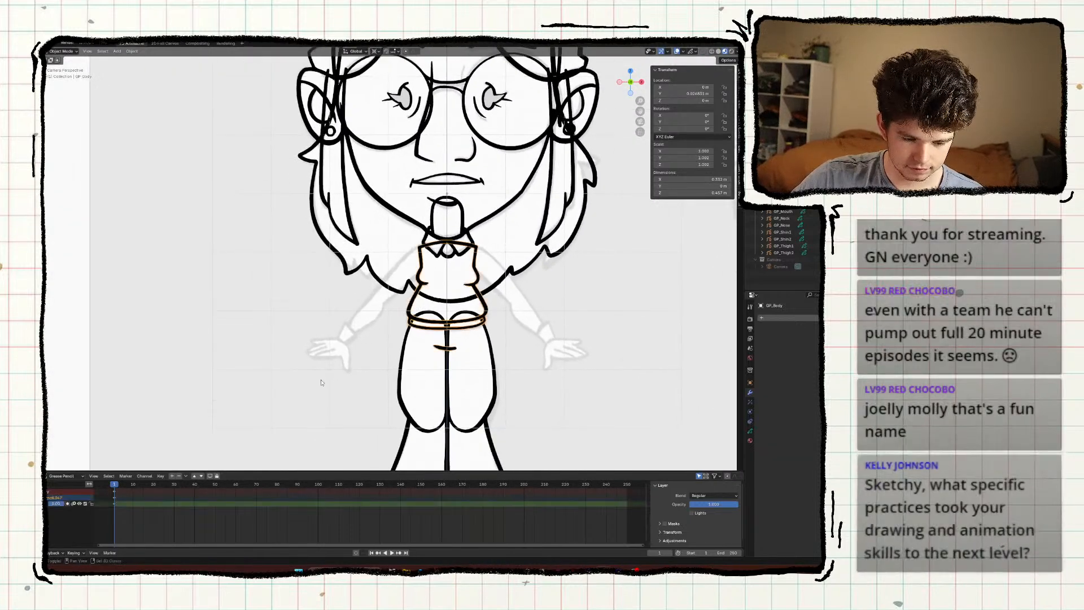
pyautogui.moveTo(323, 382)
pyautogui.keyDown('shift'); pyautogui.mouseDown(button='middle')
pyautogui.moveTo(325, 367)
pyautogui.moveTo(318, 419)
pyautogui.moveTo(329, 392)
pyautogui.mouseUp(button='middle'); pyautogui.keyUp('shift')
pyautogui.hotkey('ctrl', 's')
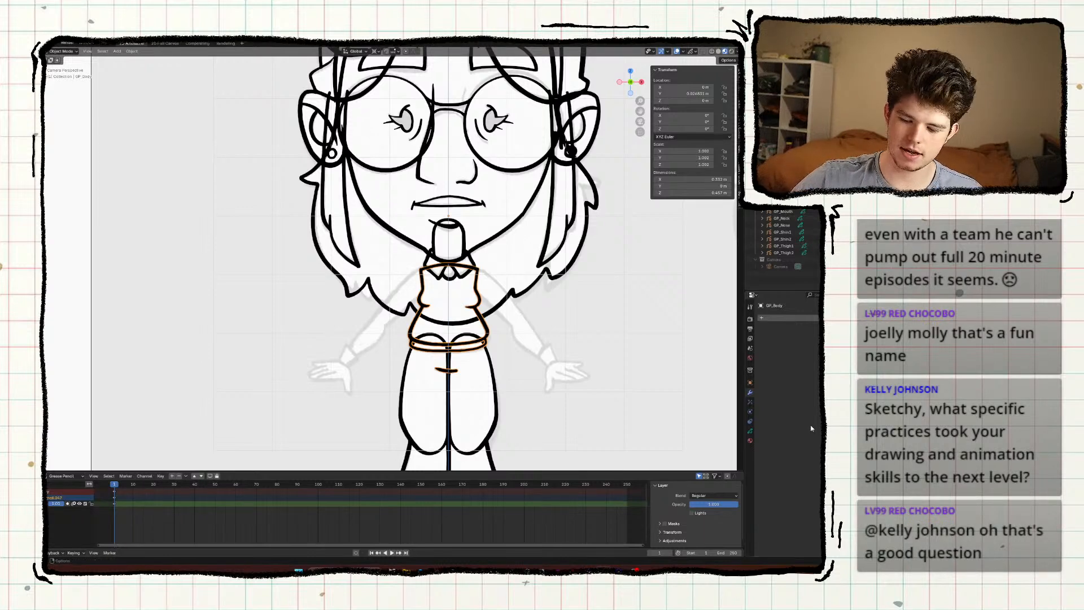
# Switch GP_Body to Draw Mode and maximize the viewport over the three-quarter reference sketch.
pyautogui.keyDown('shift'); pyautogui.moveTo(665, 309); pyautogui.dragTo(254, 334, button='middle'); pyautogui.keyUp('shift')
pyautogui.hotkey('ctrl', 'Tab')
pyautogui.click(403, 242)
pyautogui.hotkey('ctrl', 'space')
pyautogui.keyDown('shift'); pyautogui.moveTo(409, 414); pyautogui.dragTo(283, 411, button='middle'); pyautogui.keyUp('shift')
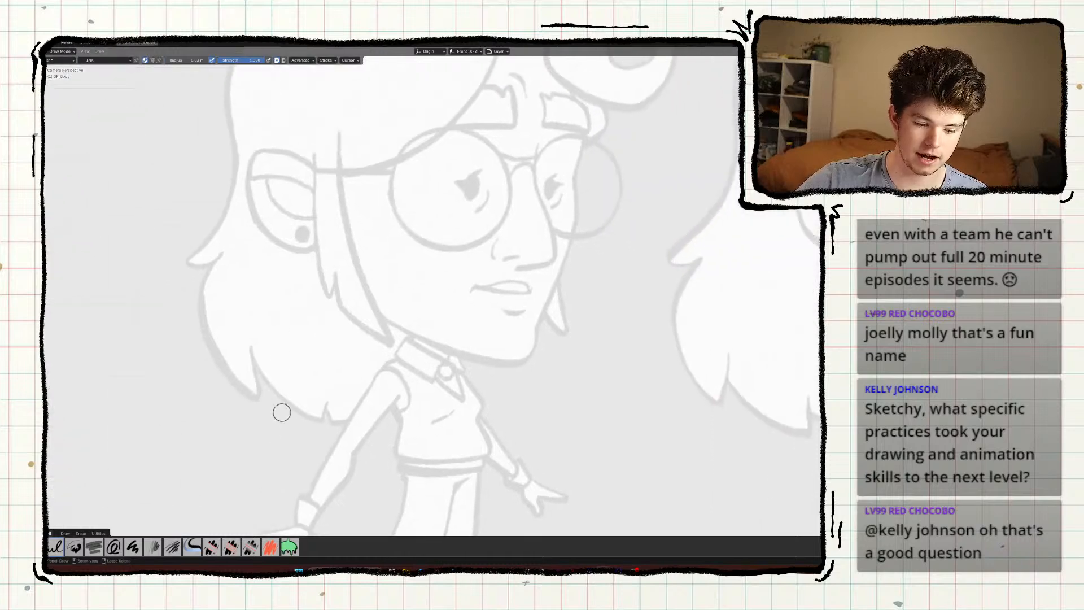
pyautogui.moveTo(396, 333)
pyautogui.keyDown('ctrl'); pyautogui.mouseDown(button='middle')
pyautogui.moveTo(424, 389)
pyautogui.moveTo(224, 372)
pyautogui.moveTo(511, 454)
pyautogui.moveTo(435, 429)
pyautogui.mouseUp(button='middle'); pyautogui.keyUp('ctrl')
# Place two dots diagonally across the reference heads and connect them with a straight freehand stroke.
pyautogui.click(354, 135)
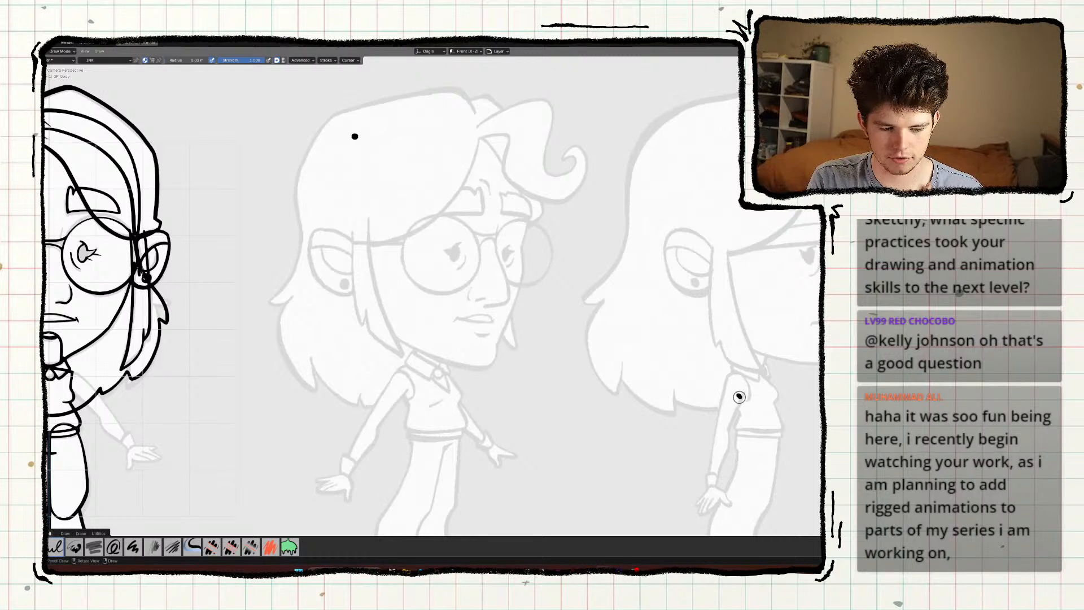
pyautogui.moveTo(740, 396); pyautogui.dragTo(519, 247)
pyautogui.moveTo(355, 136); pyautogui.dragTo(354, 136)
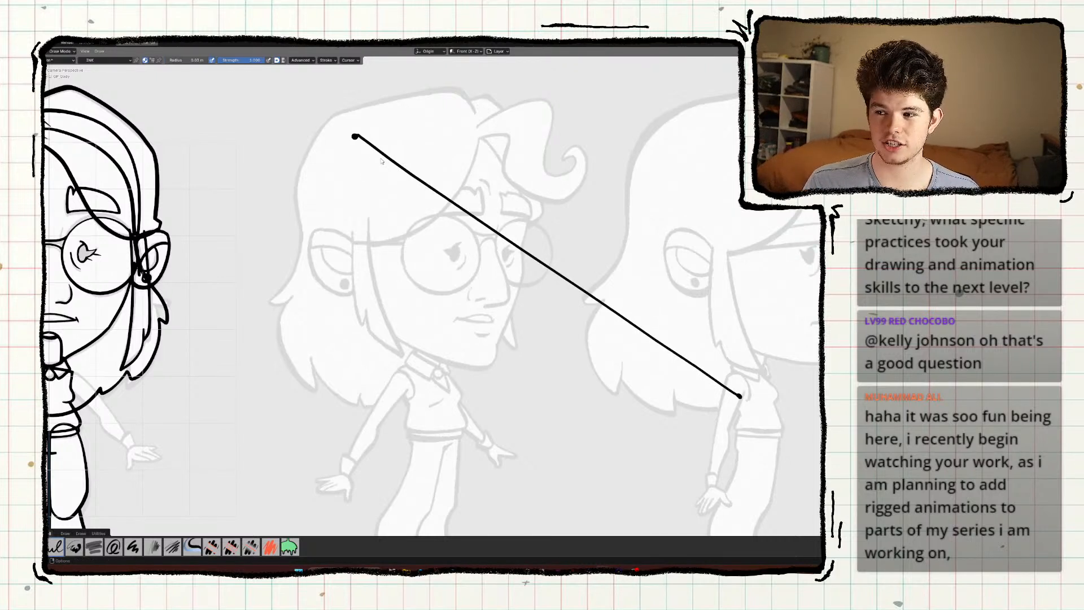
pyautogui.press('Return')
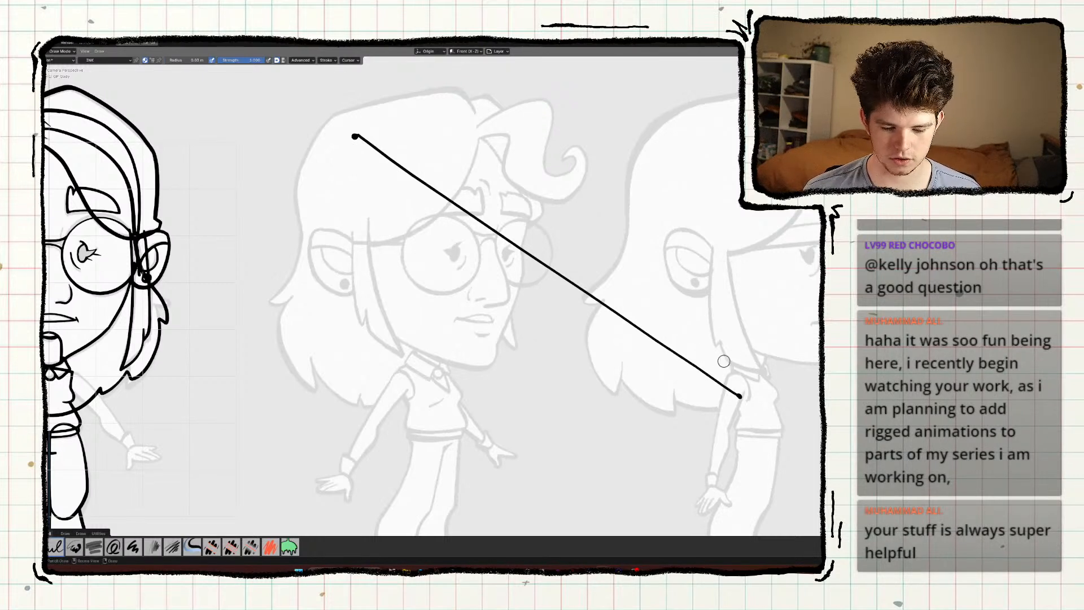
# Add two more practice dots and draw a freehand curve through each one between the ends of the diagonal line.
pyautogui.click(631, 182)
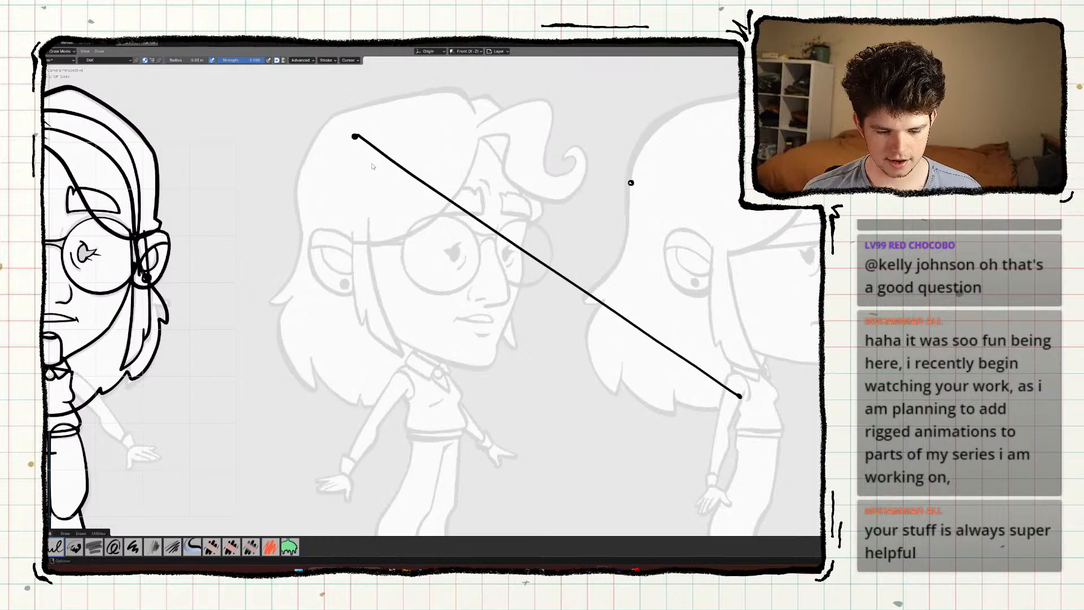
pyautogui.moveTo(740, 396)
pyautogui.mouseDown()
pyautogui.moveTo(721, 310)
pyautogui.moveTo(331, 155)
pyautogui.mouseUp()
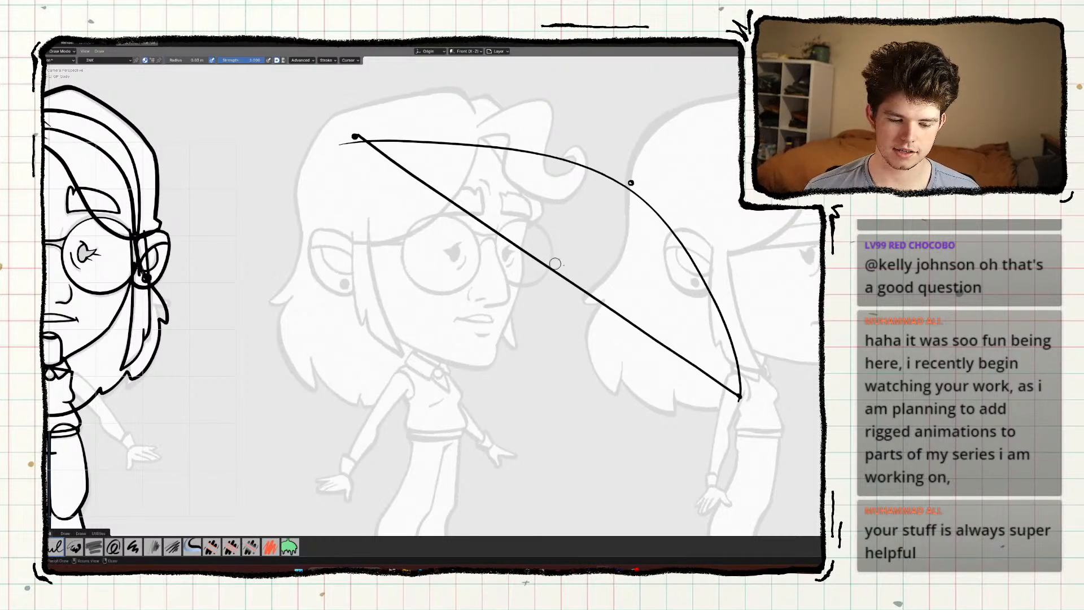
pyautogui.click(626, 320)
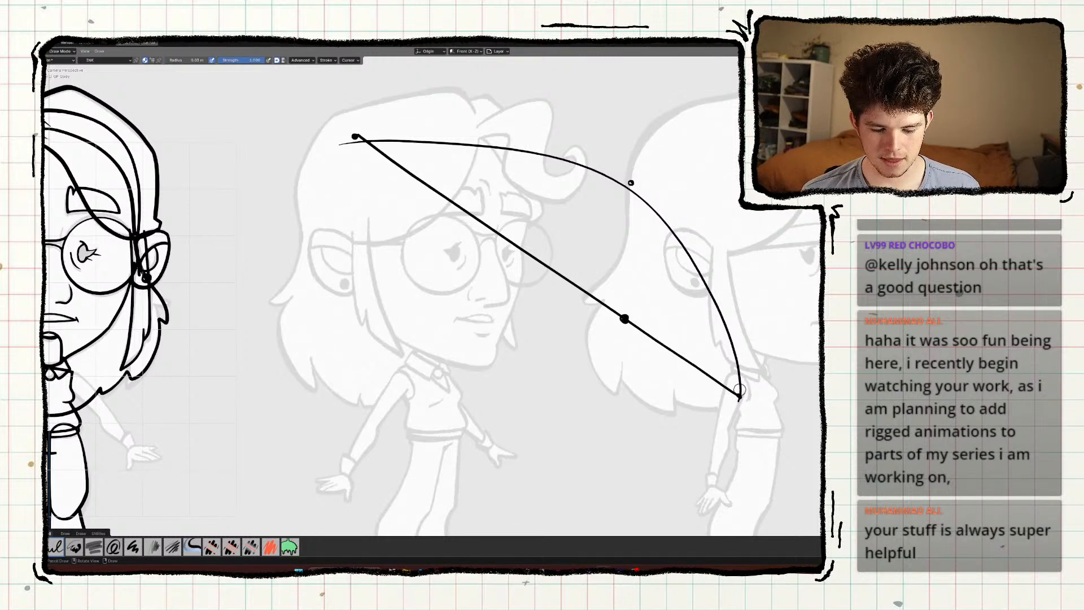
pyautogui.moveTo(739, 397)
pyautogui.mouseDown()
pyautogui.moveTo(638, 392)
pyautogui.moveTo(357, 137)
pyautogui.mouseUp()
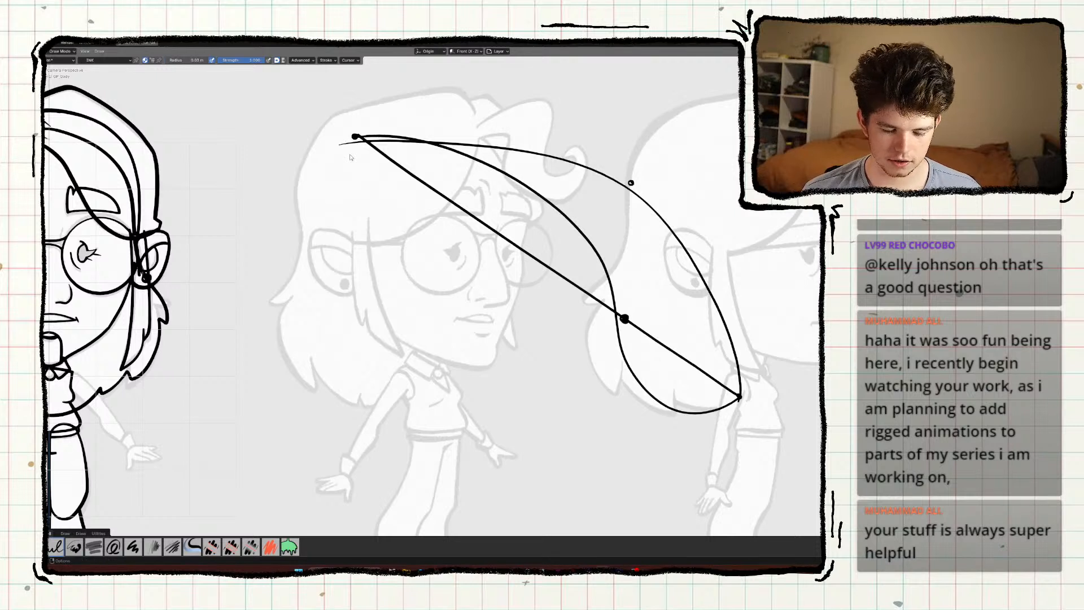
# Undo all the practice dots, the diagonal line and the curves.
pyautogui.hotkey('ctrl', 'z')
pyautogui.hotkey('ctrl', 'z')
pyautogui.hotkey('ctrl', 'z')
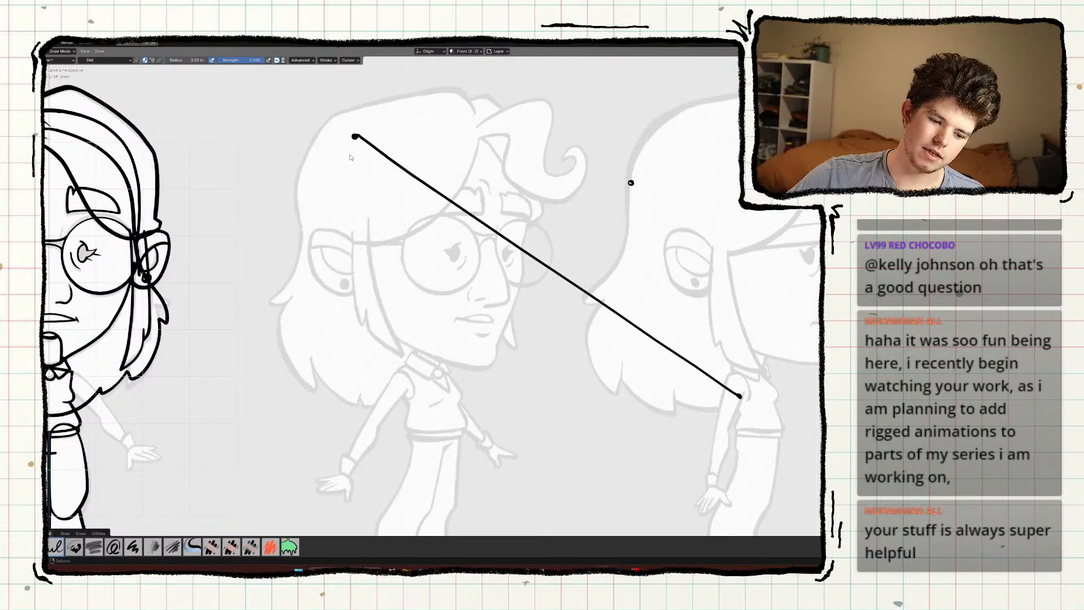
pyautogui.hotkey('ctrl', 'z')
pyautogui.hotkey('ctrl', 'z')
pyautogui.hotkey('ctrl', 'z')
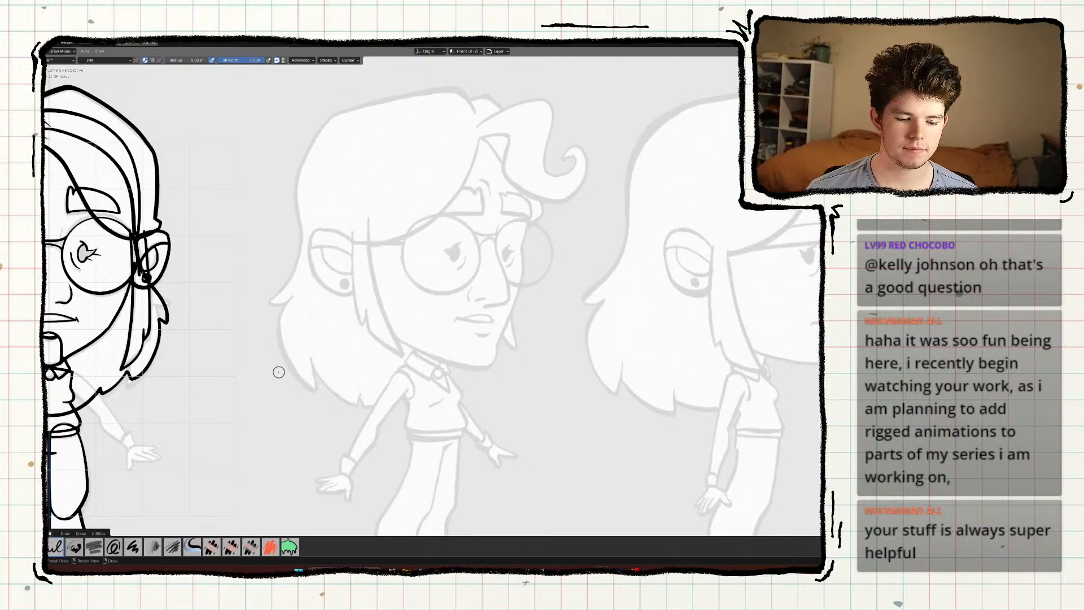
# Draw a long horizontal horizon line across the reference characters' chins and mark a vanishing point dot on it.
pyautogui.moveTo(279, 373); pyautogui.dragTo(805, 391)
pyautogui.hotkey('ctrl', 'z')
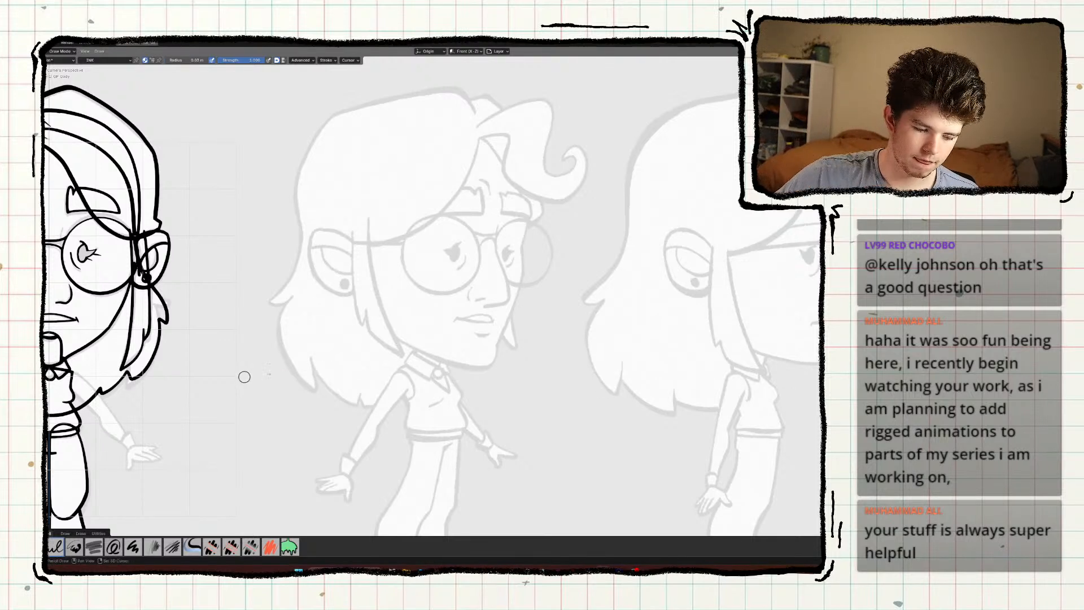
pyautogui.moveTo(247, 376); pyautogui.dragTo(820, 369)
pyautogui.click(678, 364)
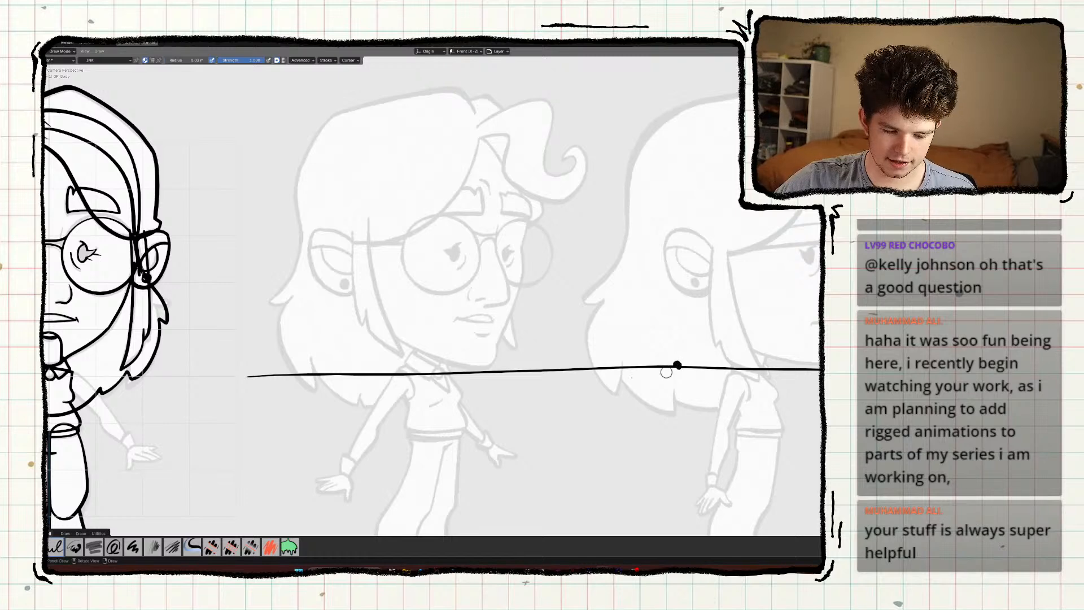
# Sketch a box in perspective above the horizon line, over the three-quarter character's hair.
pyautogui.keyDown('shift'); pyautogui.moveTo(430, 359); pyautogui.dragTo(454, 405, button='middle'); pyautogui.keyUp('shift')
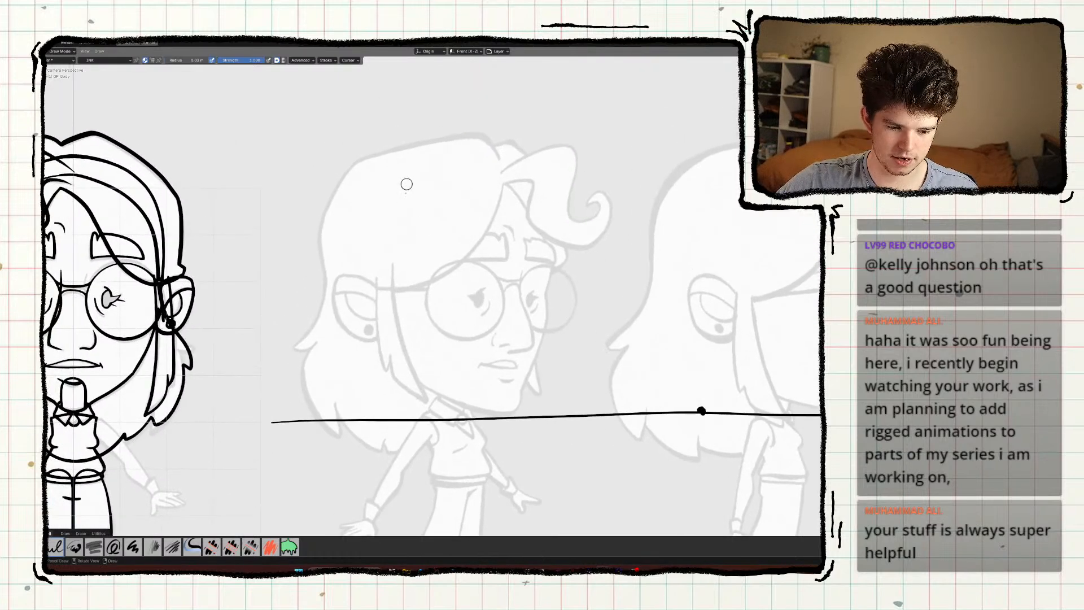
pyautogui.moveTo(407, 131); pyautogui.dragTo(405, 210)
pyautogui.moveTo(412, 128)
pyautogui.mouseDown()
pyautogui.moveTo(507, 119)
pyautogui.moveTo(545, 175)
pyautogui.mouseUp()
pyautogui.moveTo(405, 220); pyautogui.dragTo(454, 238)
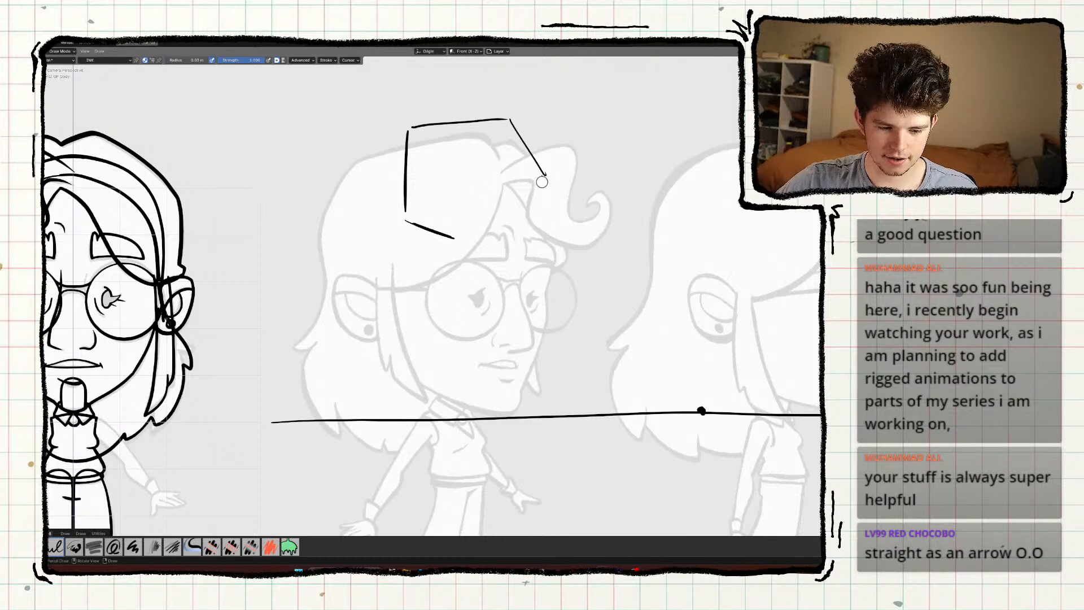
pyautogui.moveTo(536, 164); pyautogui.dragTo(535, 229)
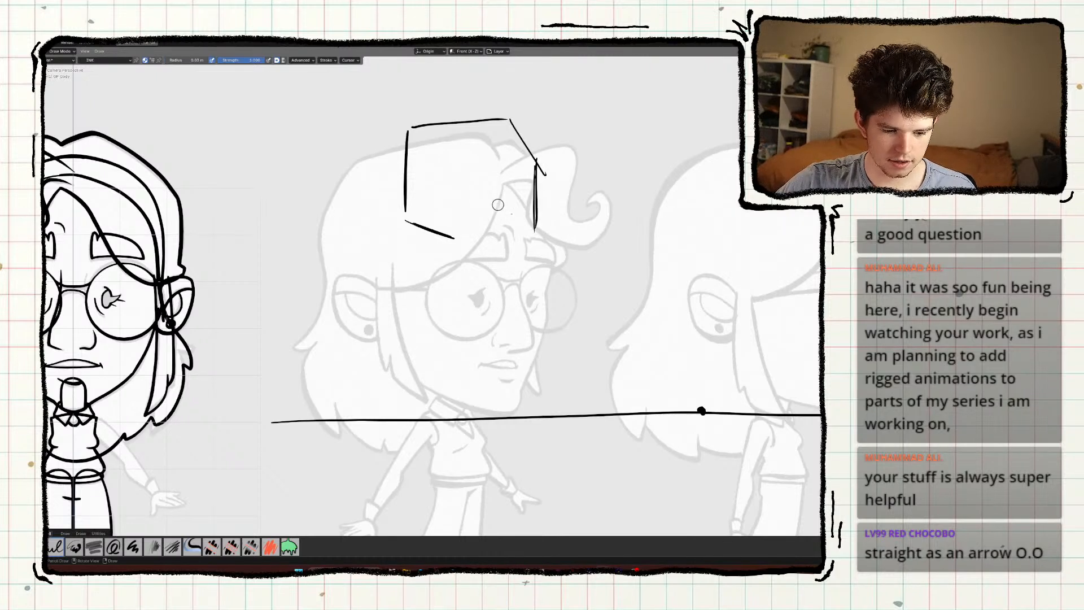
pyautogui.moveTo(483, 188); pyautogui.dragTo(529, 227)
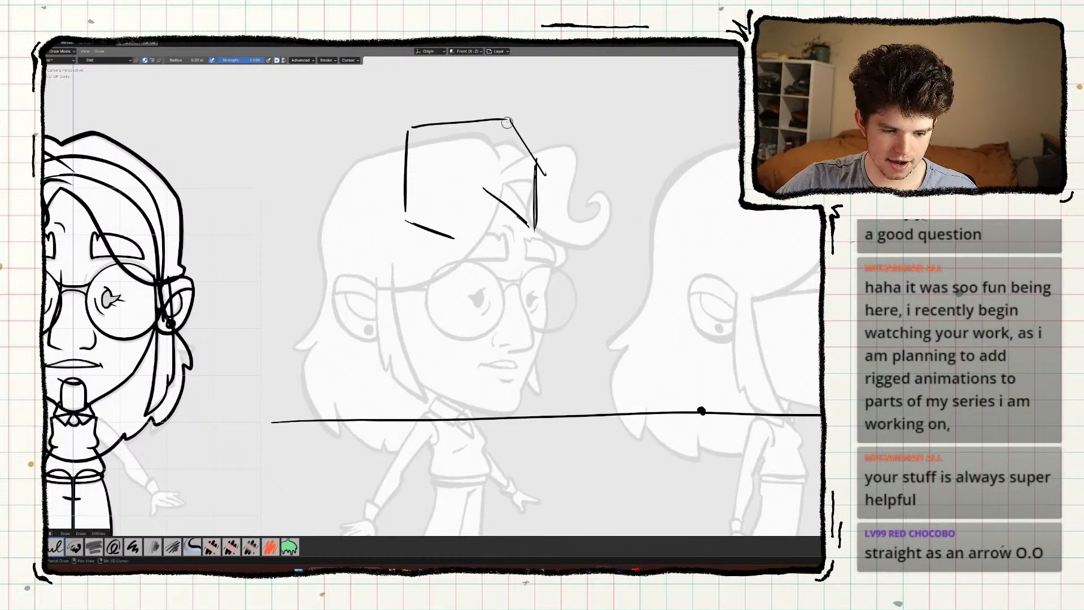
pyautogui.moveTo(506, 119); pyautogui.dragTo(506, 198)
pyautogui.moveTo(506, 116); pyautogui.dragTo(505, 194)
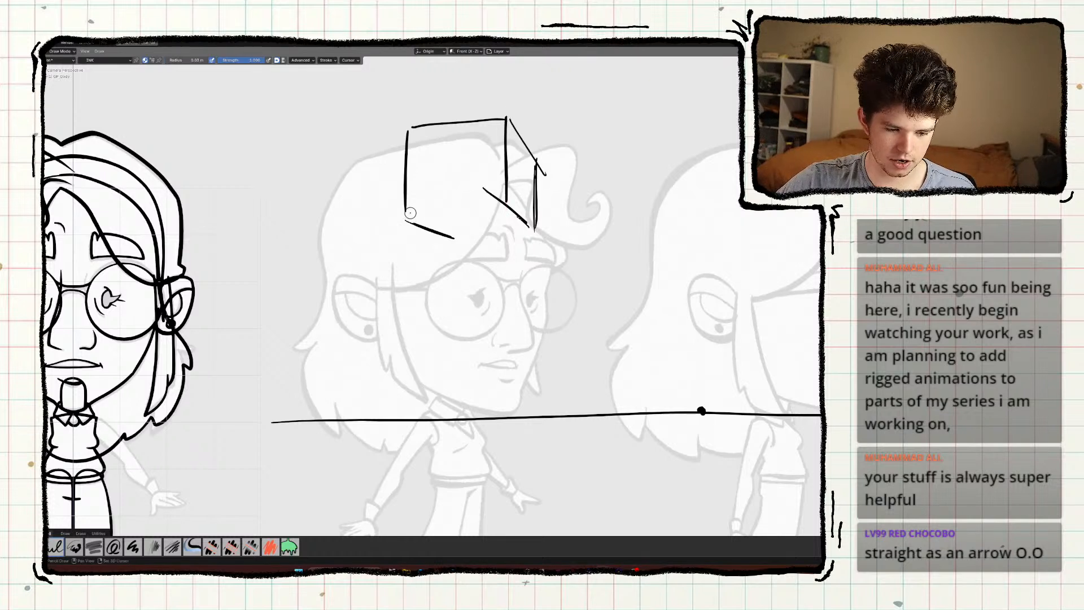
pyautogui.moveTo(407, 213)
pyautogui.mouseDown()
pyautogui.moveTo(490, 206)
pyautogui.moveTo(402, 214)
pyautogui.moveTo(525, 228)
pyautogui.mouseUp()
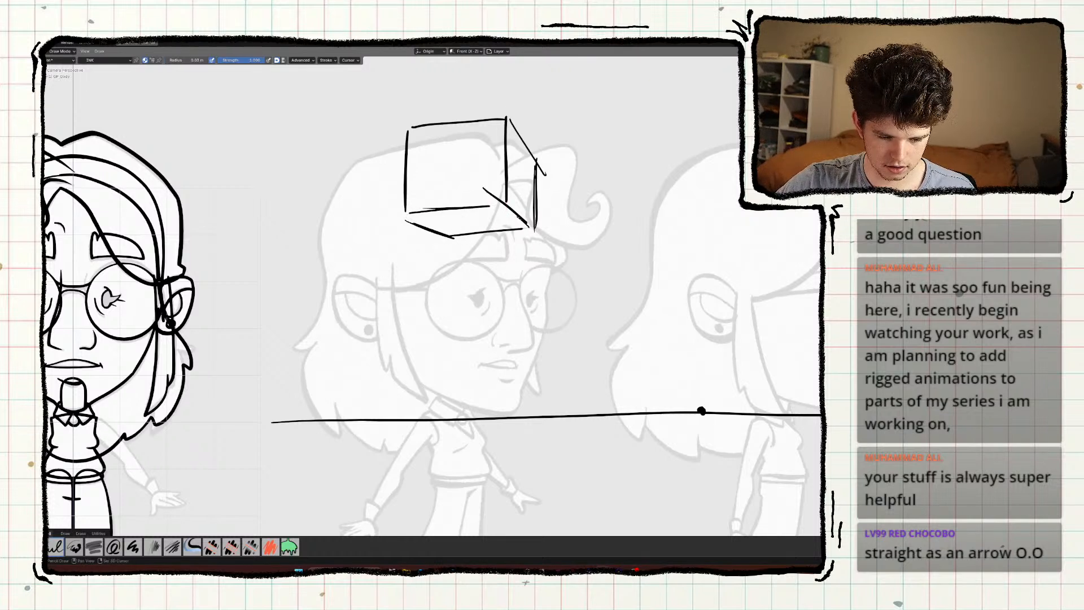
# Draw straight lines with the Line tool from three of the box's corners, converging on one point of the horizon line.
pyautogui.keyDown('shift'); pyautogui.moveTo(490, 265); pyautogui.dragTo(702, 389); pyautogui.keyUp('shift')
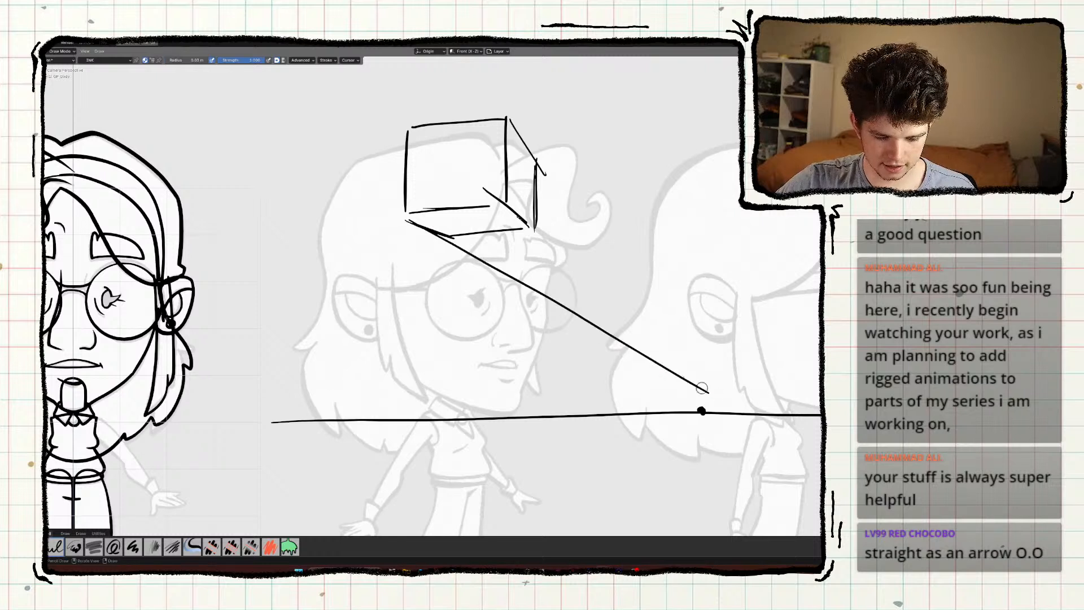
pyautogui.hotkey('ctrl', 'z')
pyautogui.moveTo(40, 126); pyautogui.dragTo(55, 156)
pyautogui.moveTo(407, 217); pyautogui.dragTo(746, 412)
pyautogui.moveTo(507, 205); pyautogui.dragTo(749, 412)
pyautogui.press('Return')
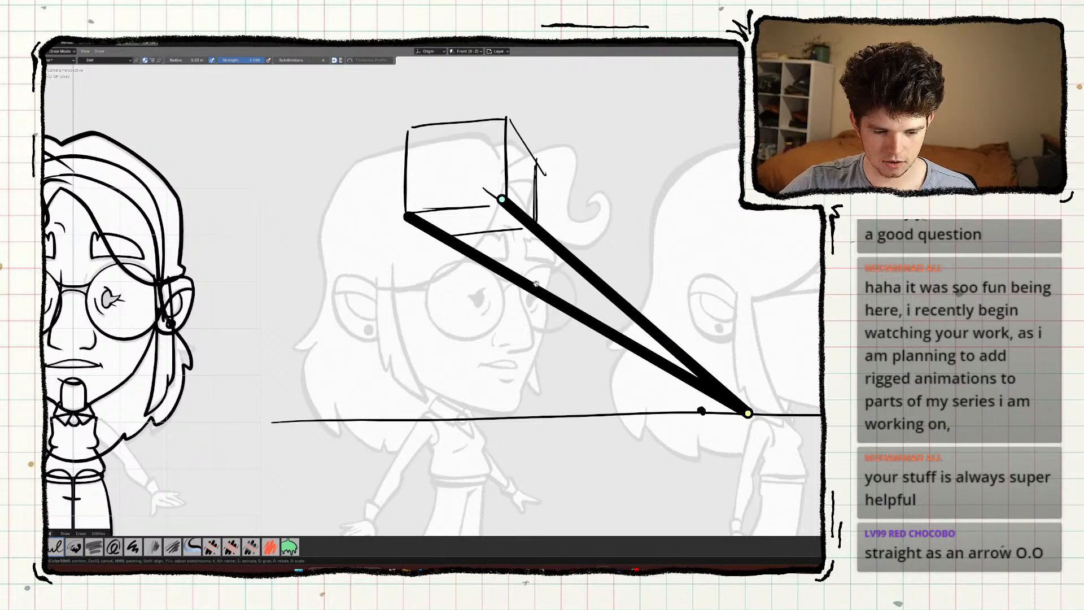
pyautogui.press('Return')
pyautogui.moveTo(508, 119); pyautogui.dragTo(752, 416)
pyautogui.press('Return')
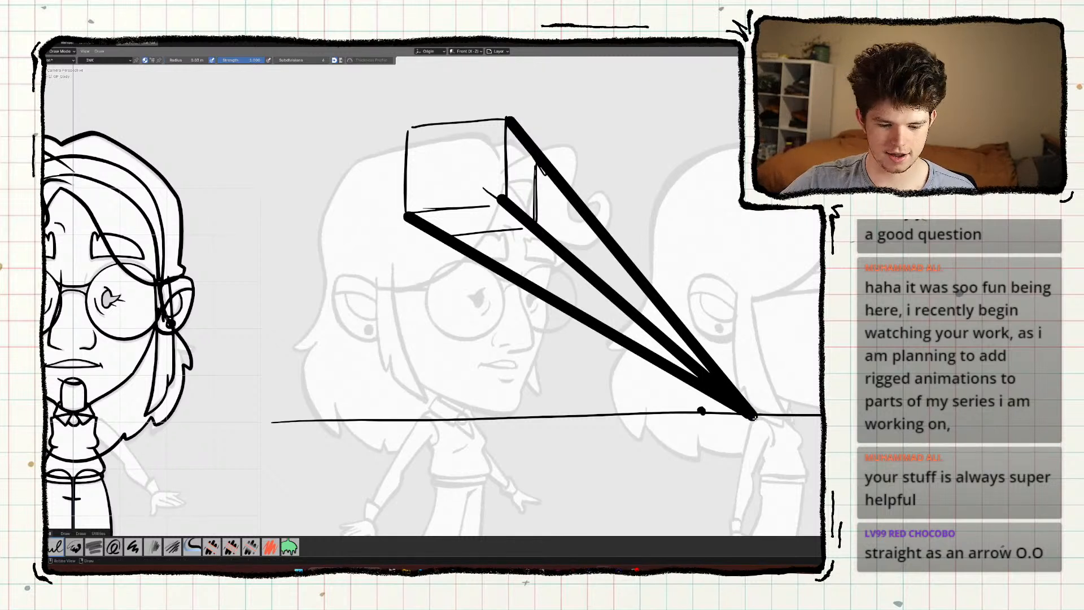
# Undo the converging lines, the box, the vanishing point and the horizon line.
pyautogui.hotkey('ctrl', 'z')
pyautogui.hotkey('ctrl', 'z')
pyautogui.hotkey('ctrl', 'z')
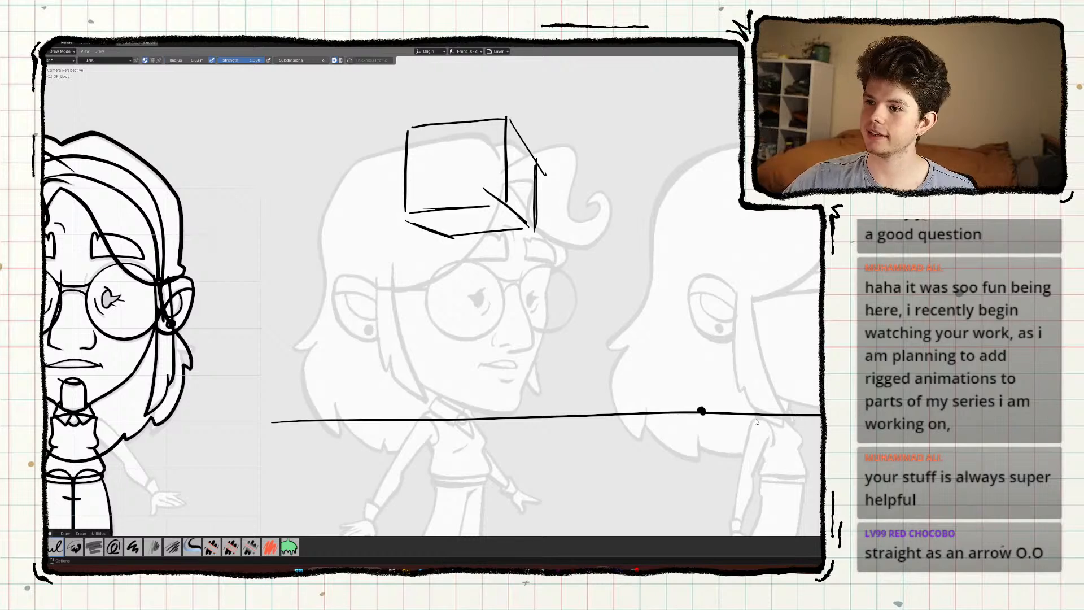
pyautogui.hotkey('ctrl', 'z')
pyautogui.hotkey('ctrl', 'z')
pyautogui.hotkey('ctrl', 'z')
pyautogui.hotkey('ctrl', 'z')
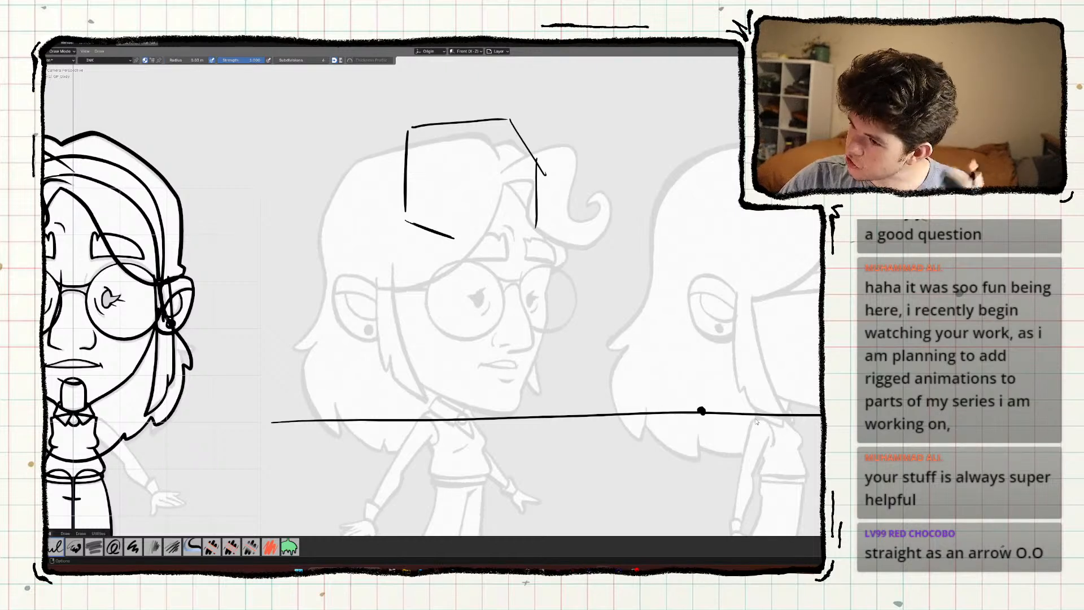
pyautogui.hotkey('ctrl', 'z')
pyautogui.hotkey('ctrl', 'z')
pyautogui.hotkey('ctrl', 'z')
pyautogui.hotkey('ctrl', 'z')
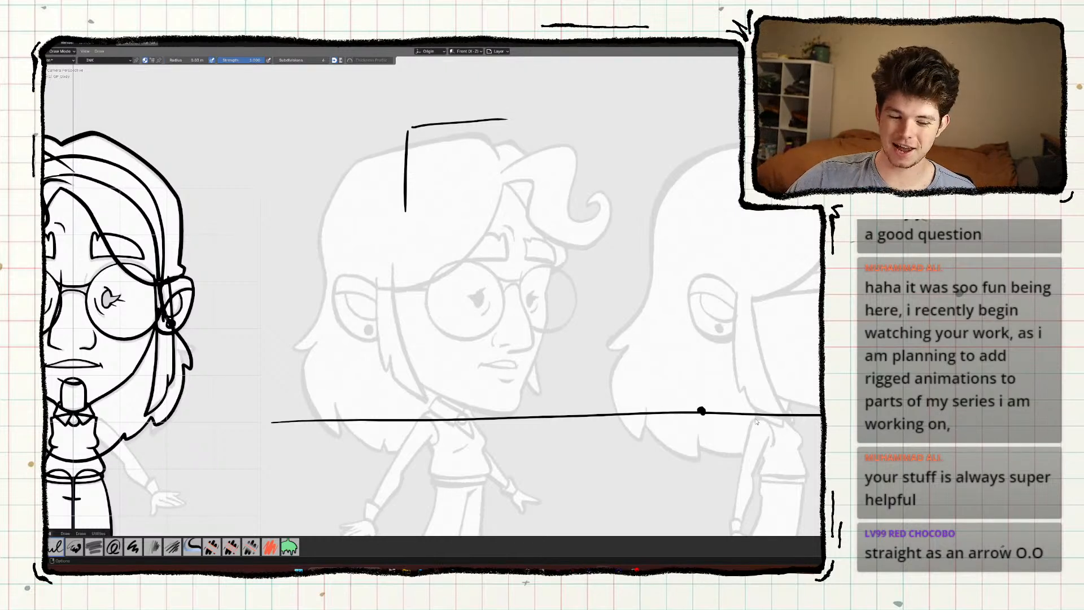
pyautogui.hotkey('ctrl', 'z')
pyautogui.hotkey('ctrl', 'z')
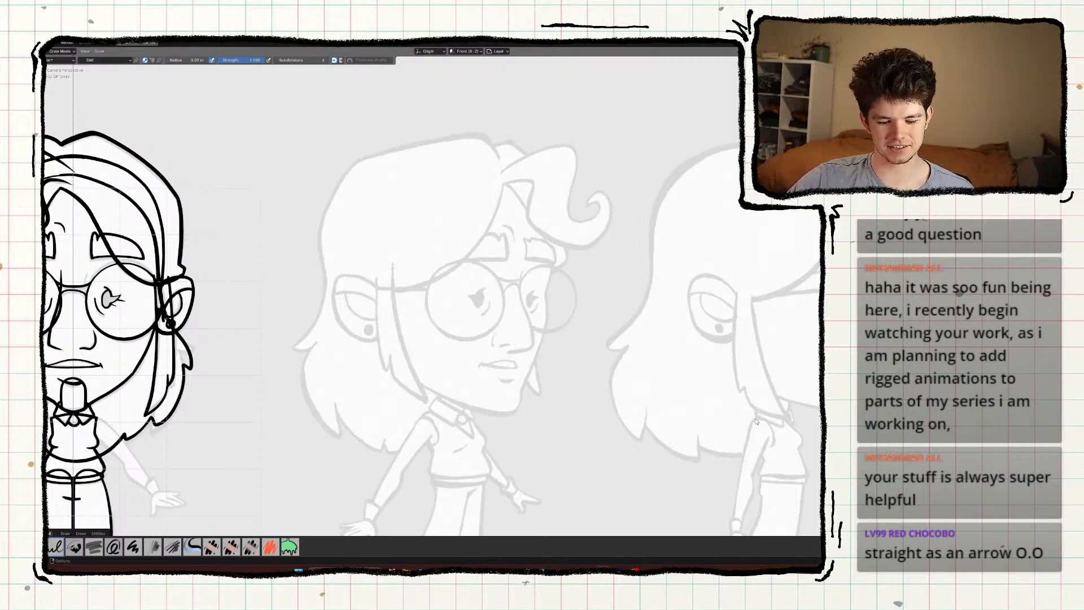
# Undo the last practice stroke, return to Object Mode and save the file.
pyautogui.hotkey('ctrl', 'z')
pyautogui.keyDown('shift'); pyautogui.moveTo(404, 441); pyautogui.dragTo(459, 420, button='middle'); pyautogui.keyUp('shift')
pyautogui.hotkey('ctrl', 's')
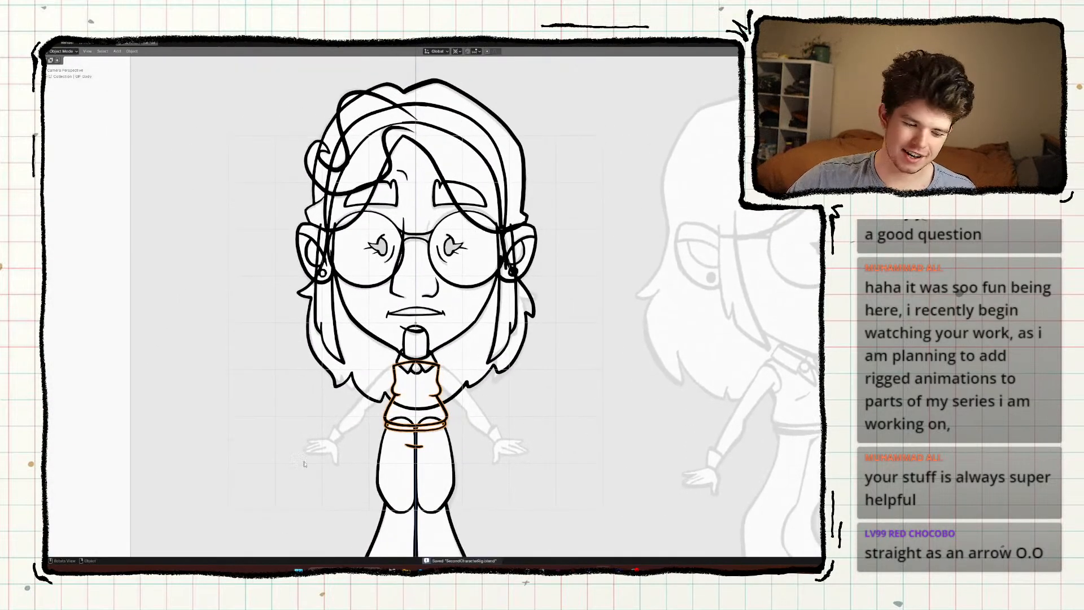
pyautogui.keyDown('shift'); pyautogui.moveTo(300, 468); pyautogui.dragTo(305, 448, button='middle'); pyautogui.keyUp('shift')
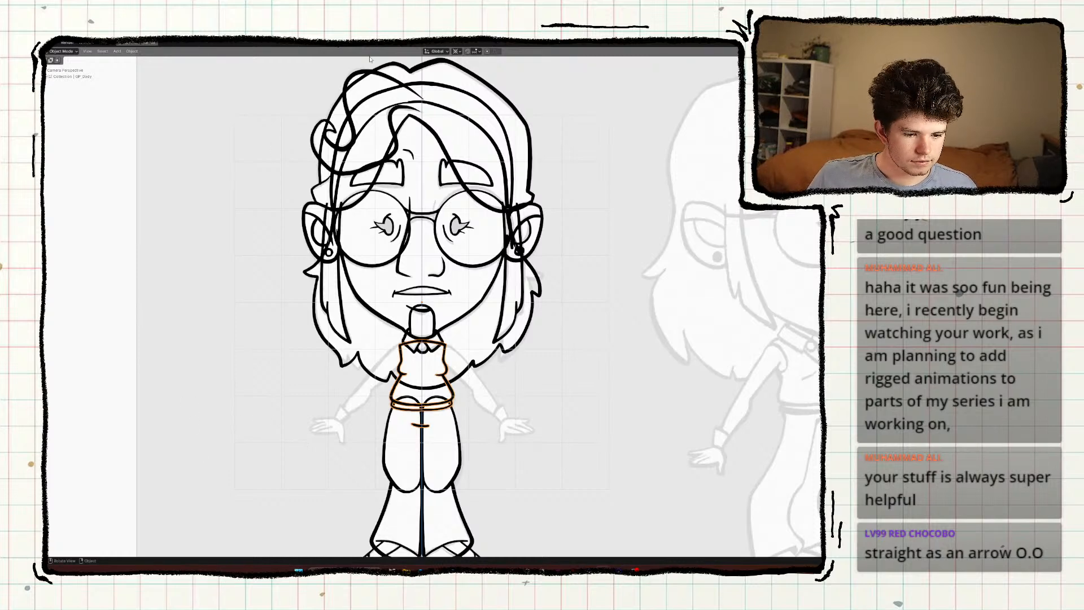
pyautogui.scroll(-2, 430, 215)
pyautogui.scroll(-1, 430, 215)
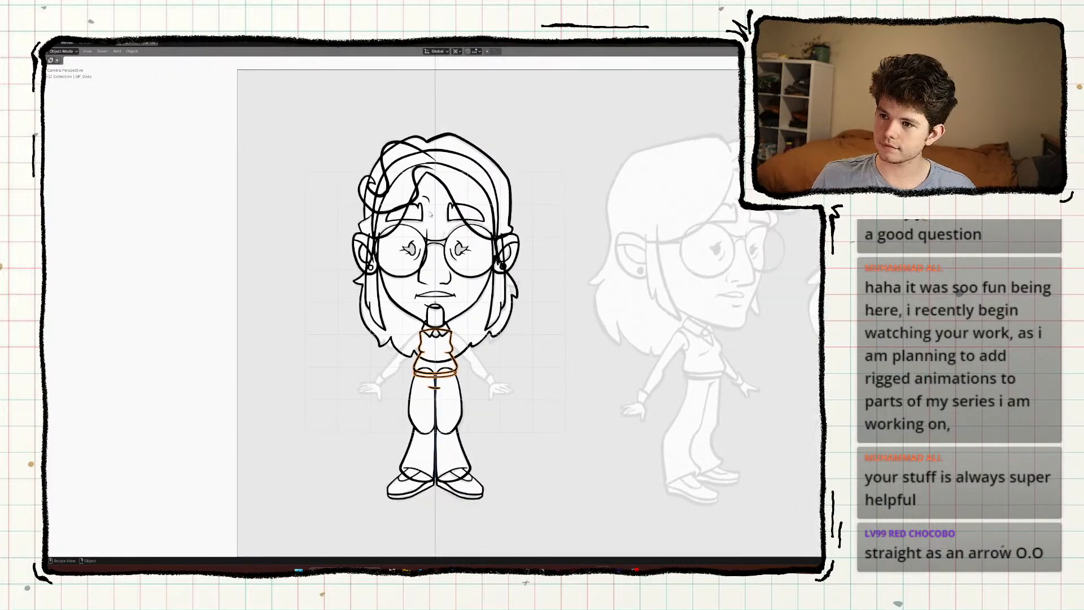
pyautogui.scroll(3, 430, 215)
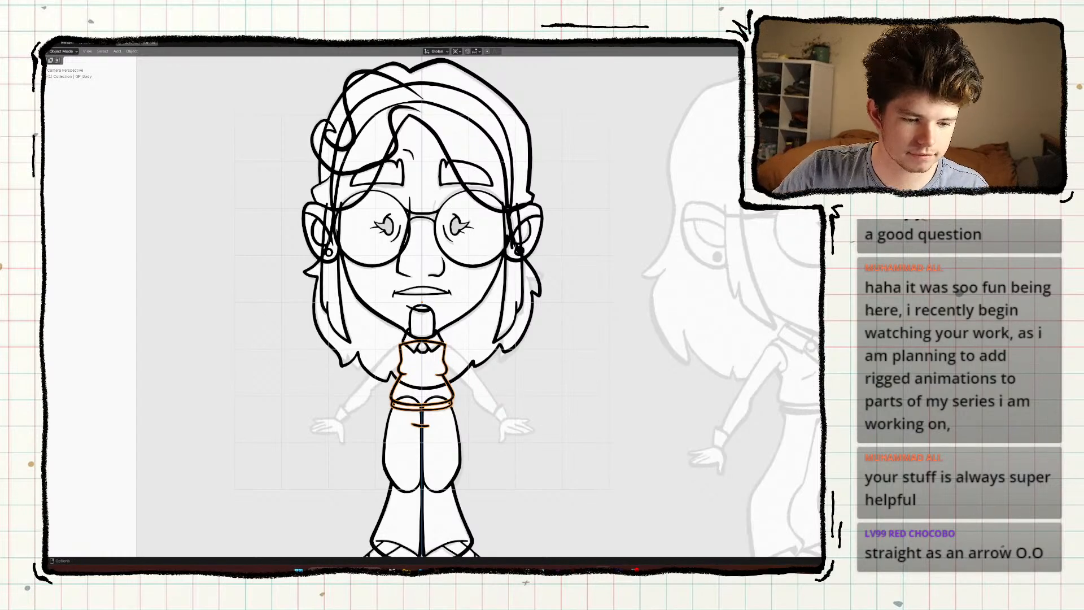
pyautogui.click(874, 33)
pyautogui.click(770, 35)
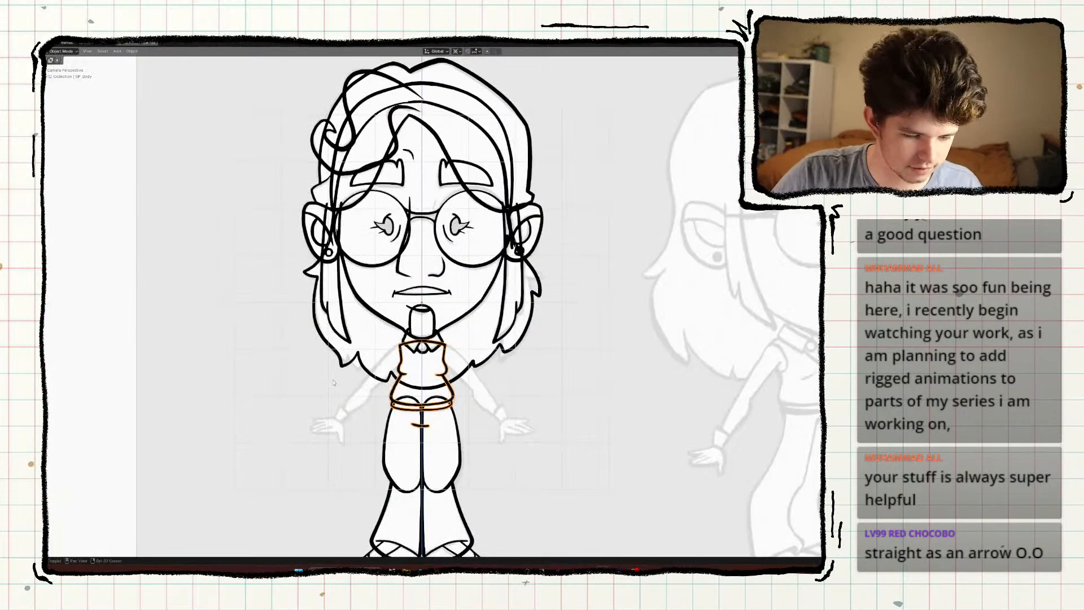
pyautogui.moveTo(294, 384)
pyautogui.keyDown('shift'); pyautogui.mouseDown(button='middle')
pyautogui.moveTo(337, 363)
pyautogui.moveTo(332, 442)
pyautogui.moveTo(330, 356)
pyautogui.moveTo(356, 467)
pyautogui.mouseUp(button='middle'); pyautogui.keyUp('shift')
# Save the character rig file.
pyautogui.hotkey('ctrl', 's')
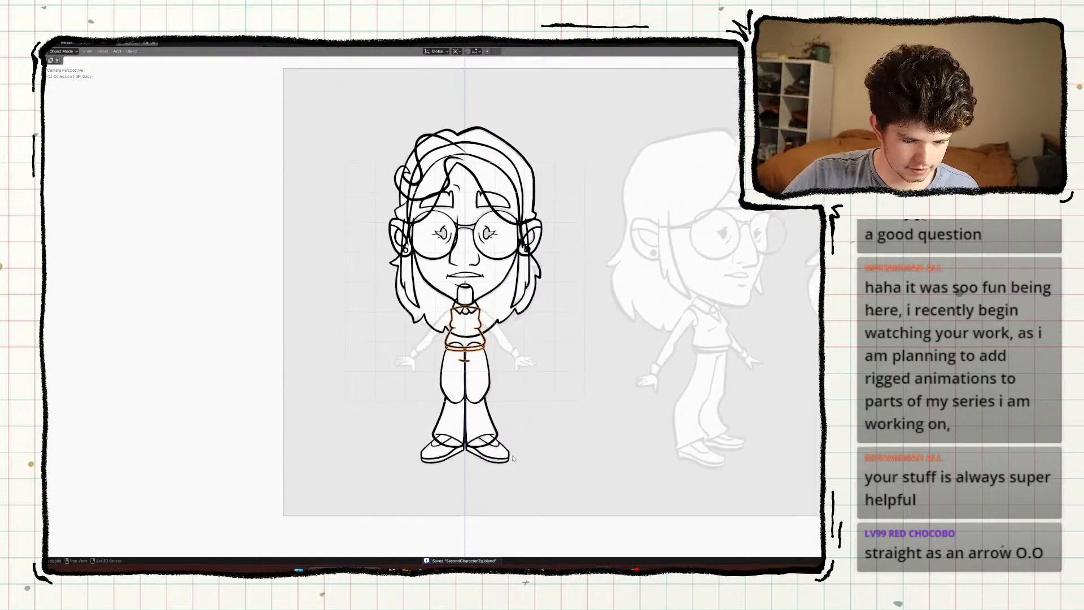
pyautogui.keyDown('shift'); pyautogui.moveTo(551, 462); pyautogui.dragTo(544, 433, button='middle'); pyautogui.keyUp('shift')
pyautogui.scroll(5, 545, 433)
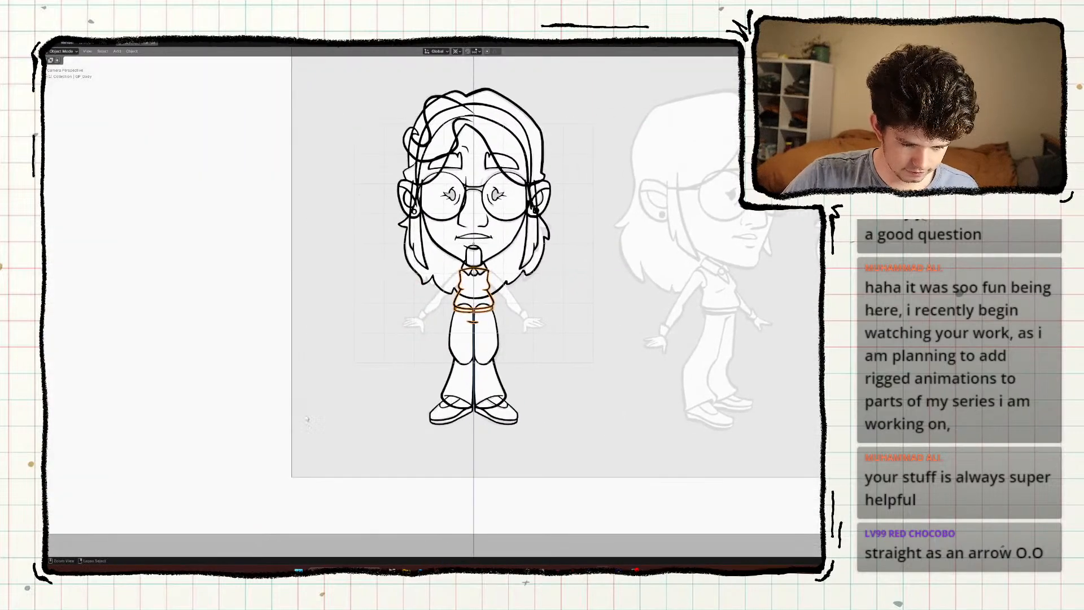
pyautogui.scroll(2, 291, 347)
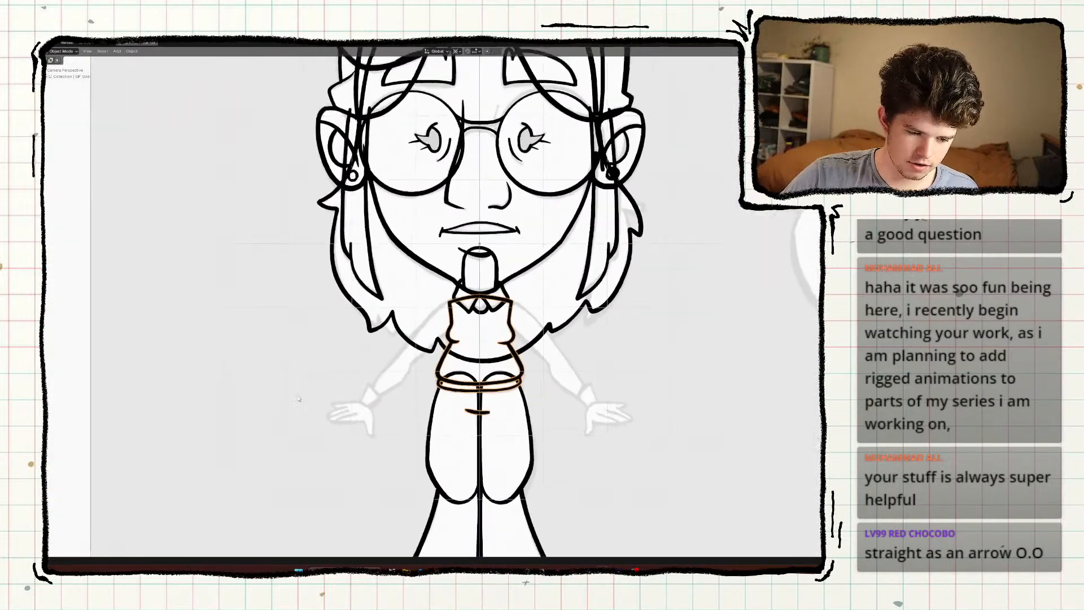
pyautogui.hotkey('ctrl', 's')
pyautogui.scroll(2, 315, 367)
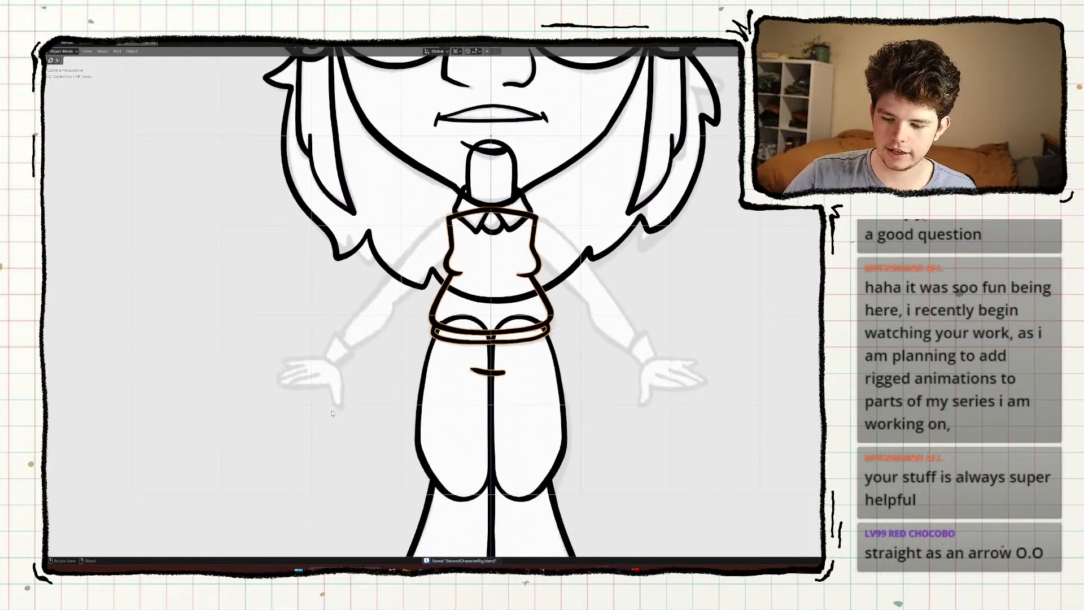
# Select the front-view character's torso object and save the file again.
pyautogui.click(414, 398)
pyautogui.click(462, 263)
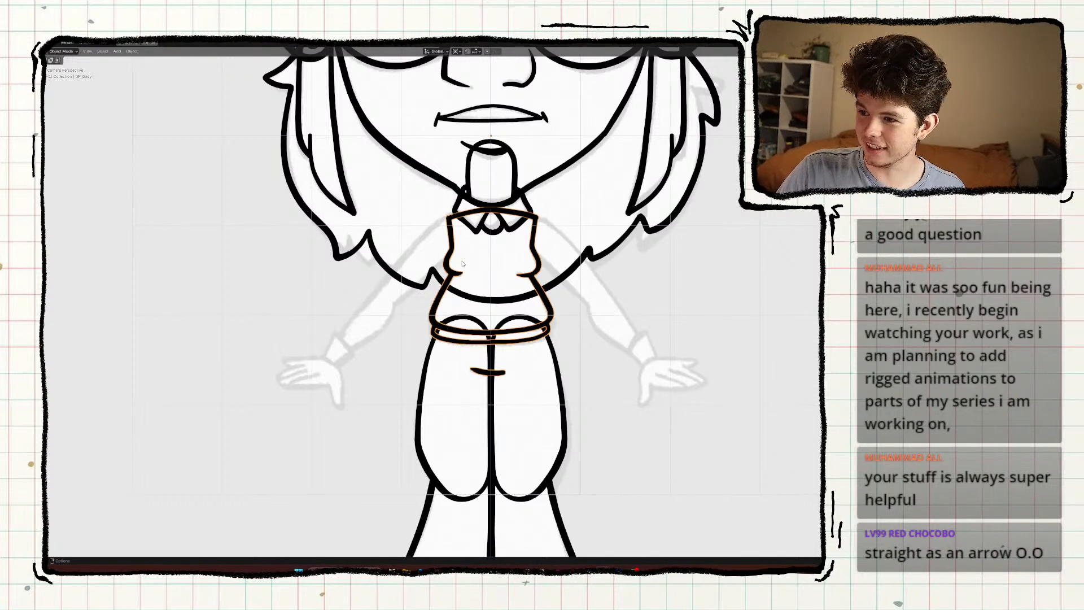
pyautogui.hotkey('ctrl', 's')
pyautogui.keyDown('shift'); pyautogui.moveTo(396, 407); pyautogui.dragTo(406, 455, button='middle'); pyautogui.keyUp('shift')
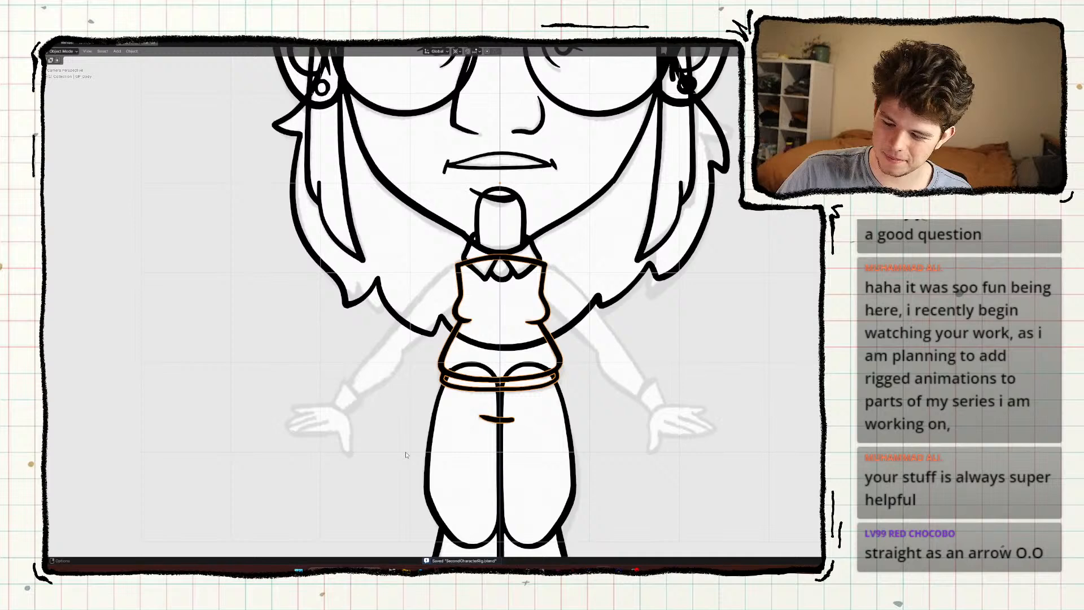
pyautogui.scroll(-3, 405, 454)
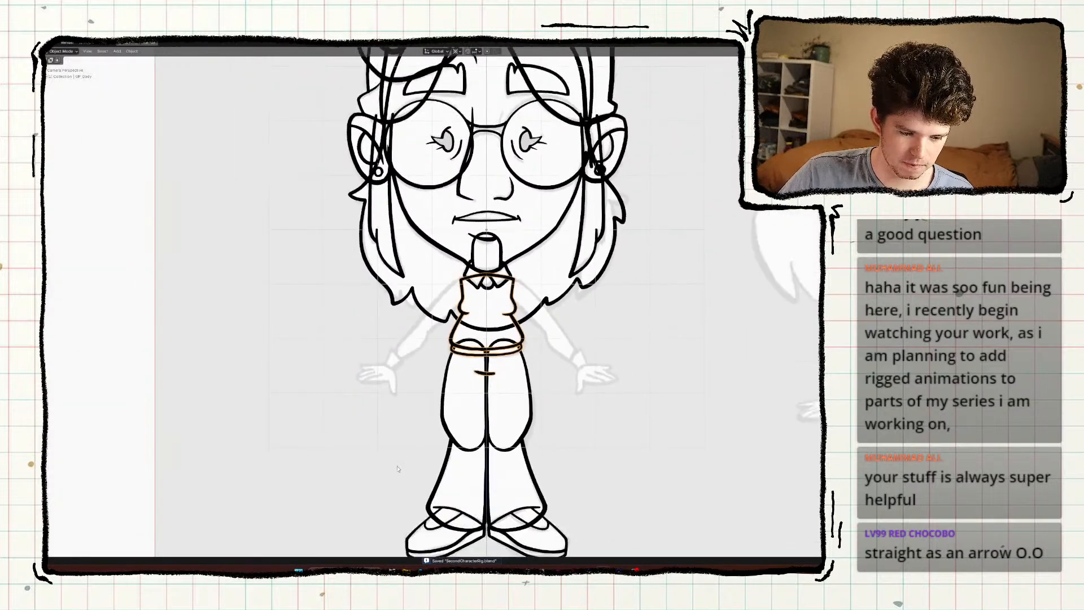
pyautogui.scroll(3, 397, 471)
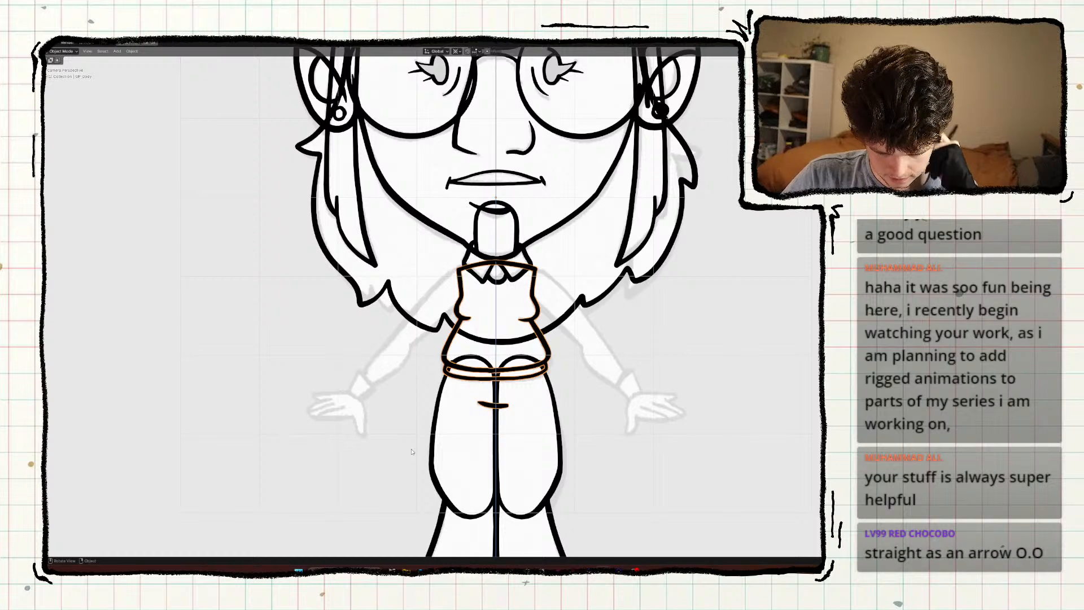
pyautogui.scroll(-2, 412, 452)
pyautogui.scroll(4, 390, 443)
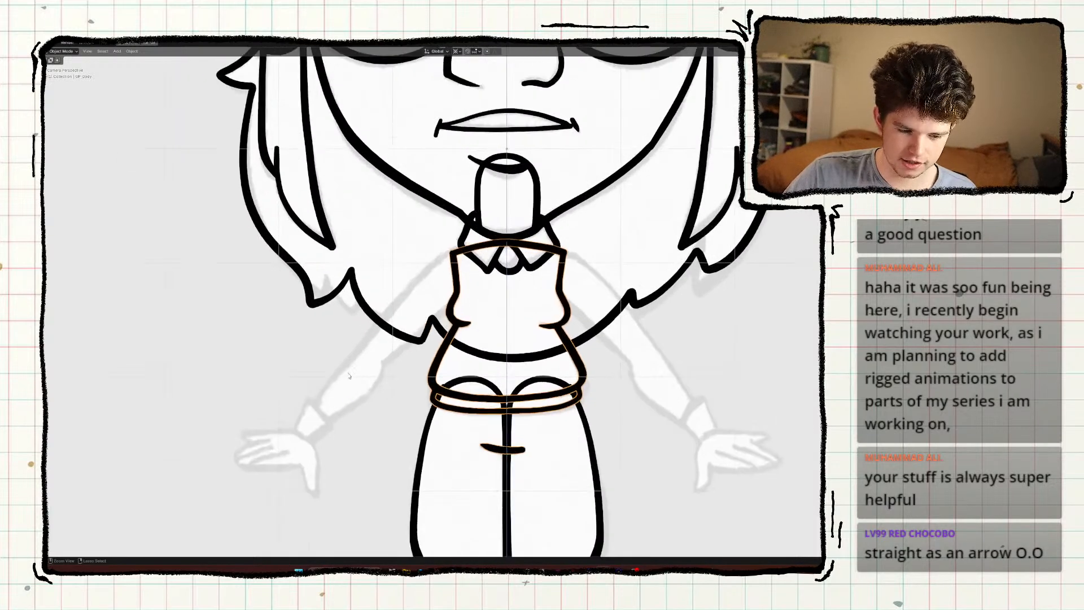
pyautogui.hotkey('ctrl', 's')
pyautogui.keyDown('shift'); pyautogui.moveTo(236, 329); pyautogui.dragTo(266, 318, button='middle'); pyautogui.keyUp('shift')
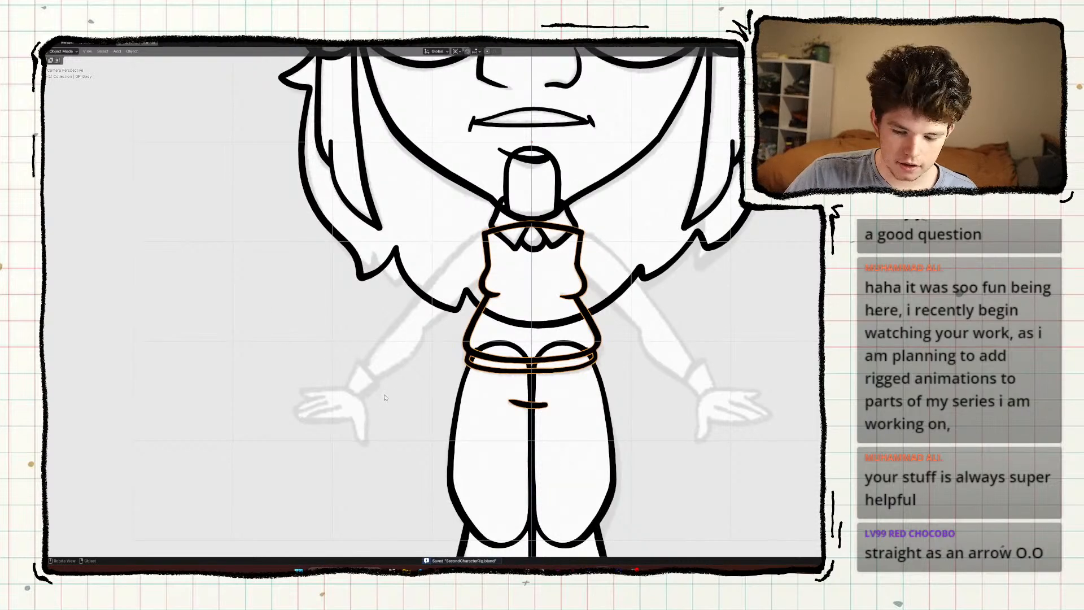
pyautogui.hotkey('shift', 'd')
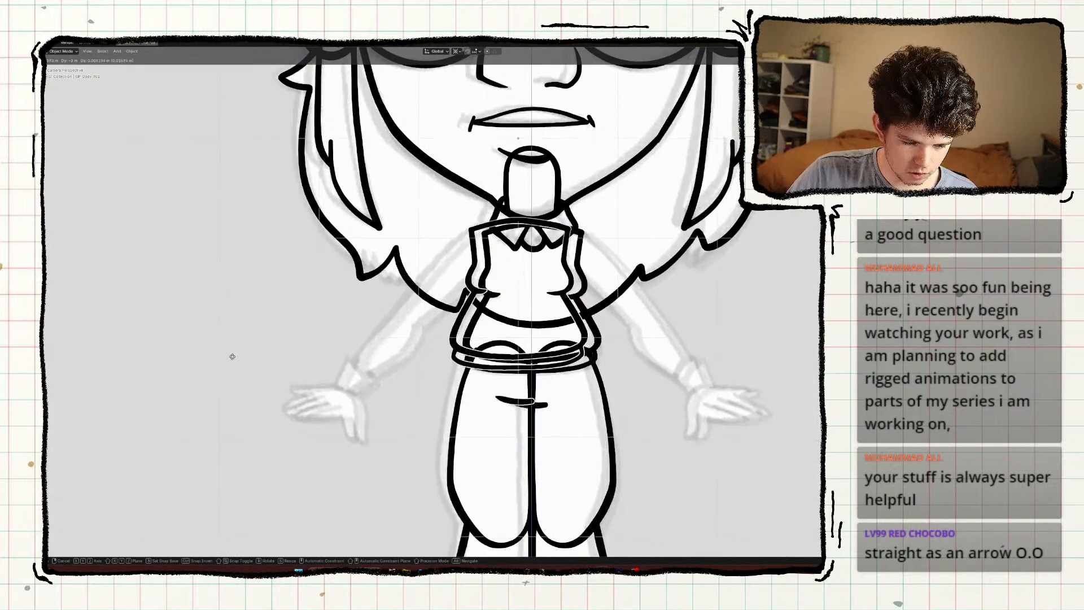
pyautogui.click(224, 375)
pyautogui.press('x')
pyautogui.click(226, 380)
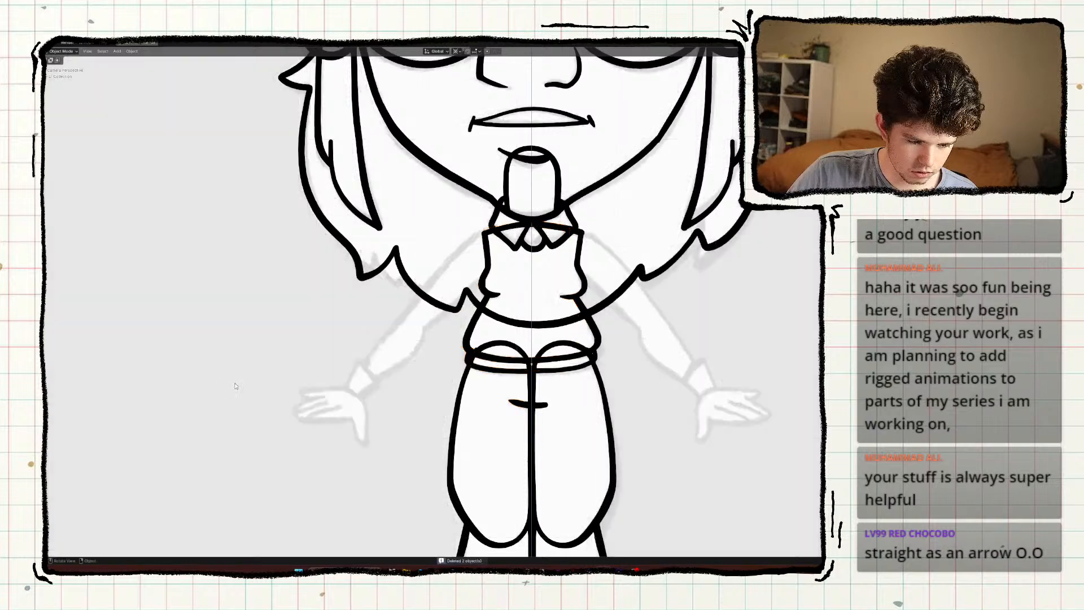
# Duplicate the torso object in place and rename the copy GP_Arm1.
pyautogui.click(474, 328)
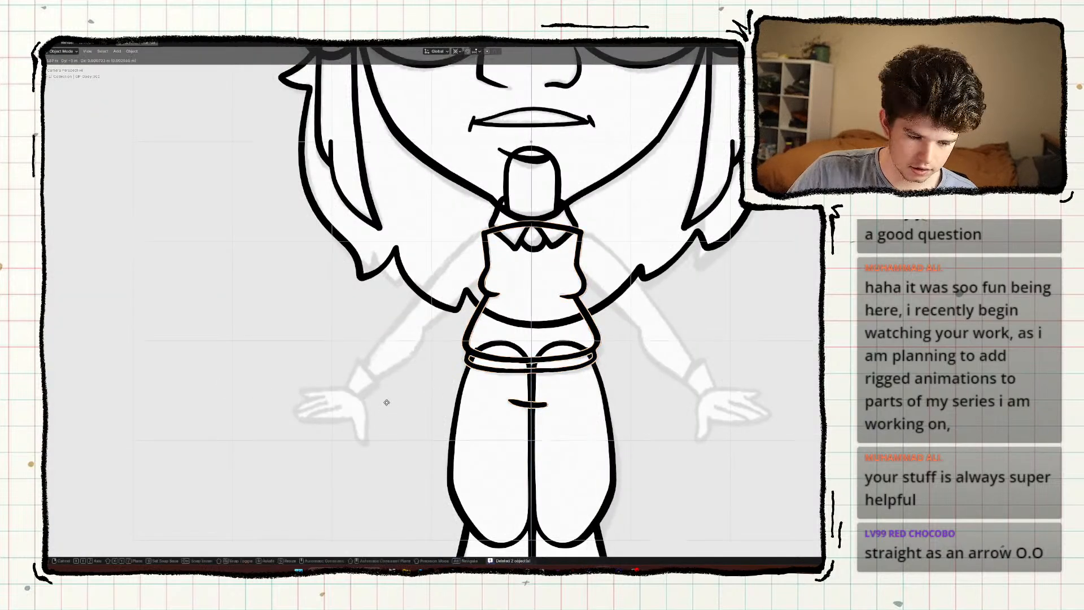
pyautogui.hotkey('shift', 'd')
pyautogui.rightClick(342, 406)
pyautogui.press('F2')
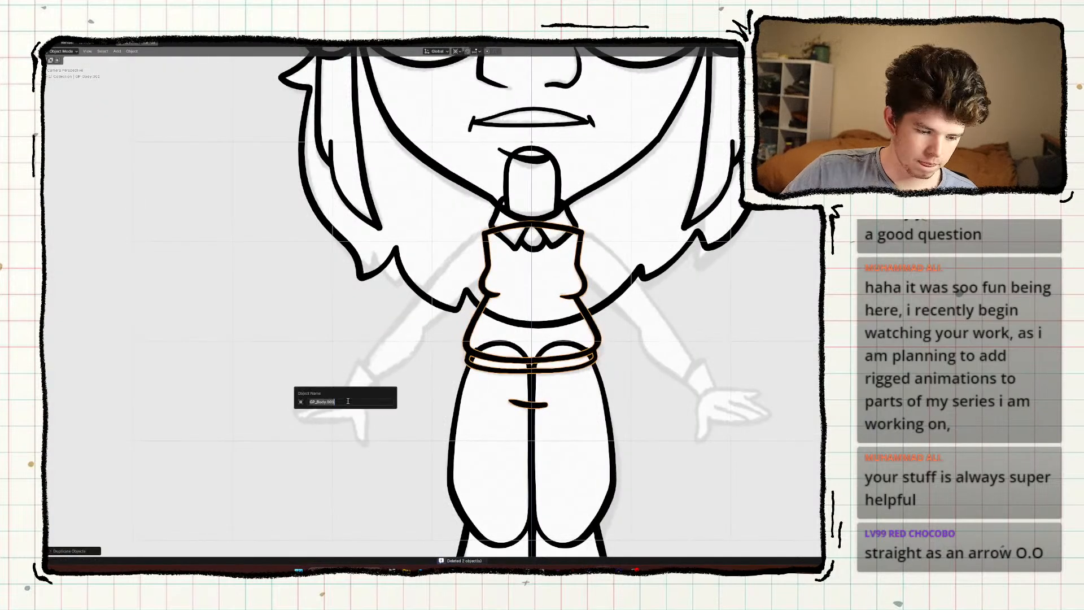
pyautogui.press('BackSpace')
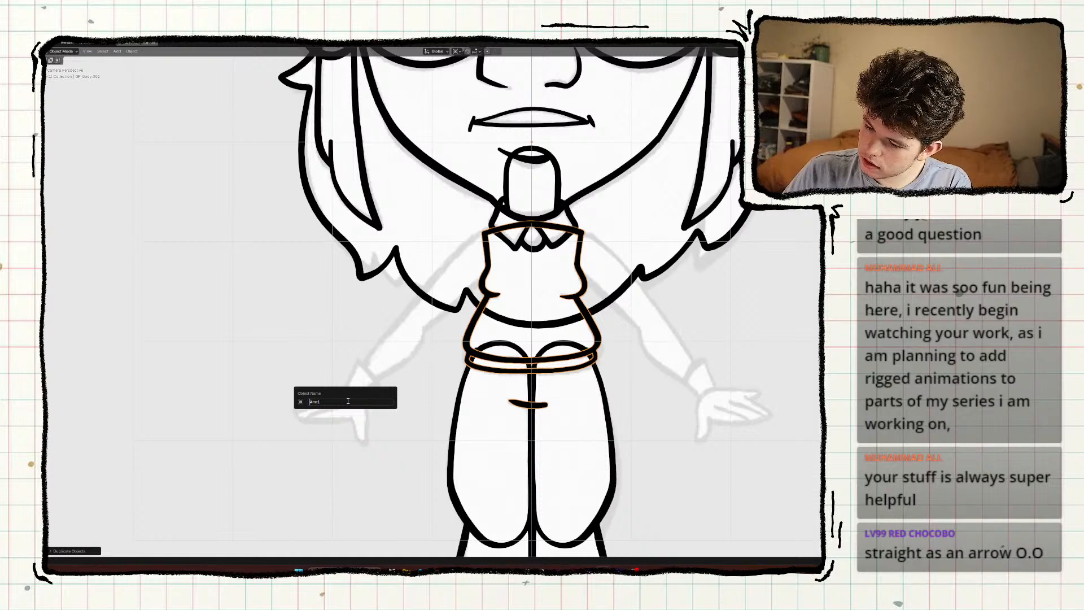
pyautogui.write('GP_')
pyautogui.press('Return')
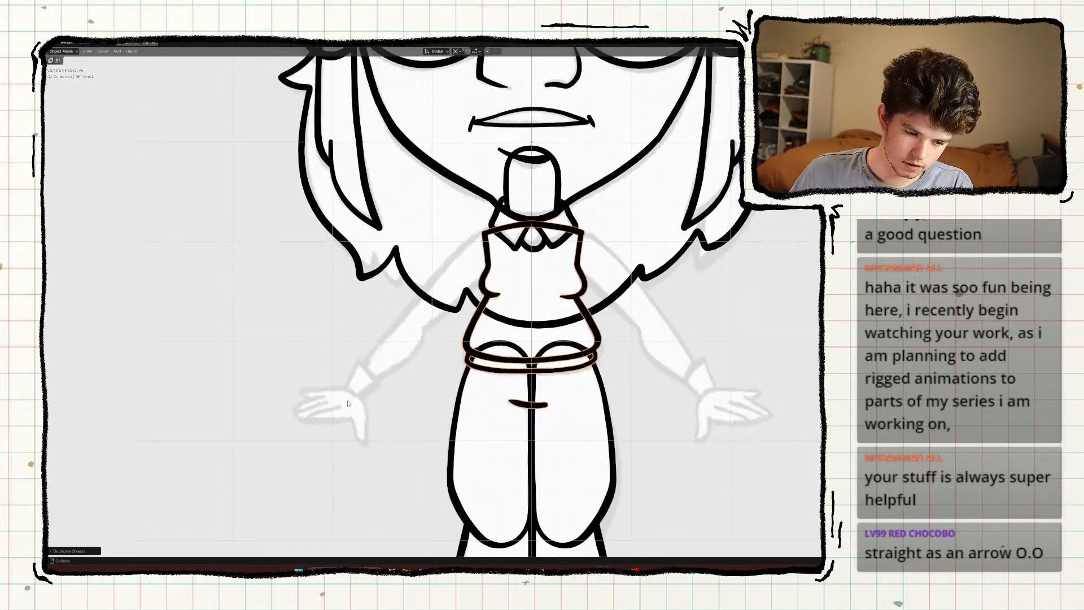
# Delete all strokes inside the duplicated arm object and switch it to Draw Mode.
pyautogui.press('Tab')
pyautogui.press('a')
pyautogui.press('x')
pyautogui.click(342, 362)
pyautogui.hotkey('ctrl', 'Tab')
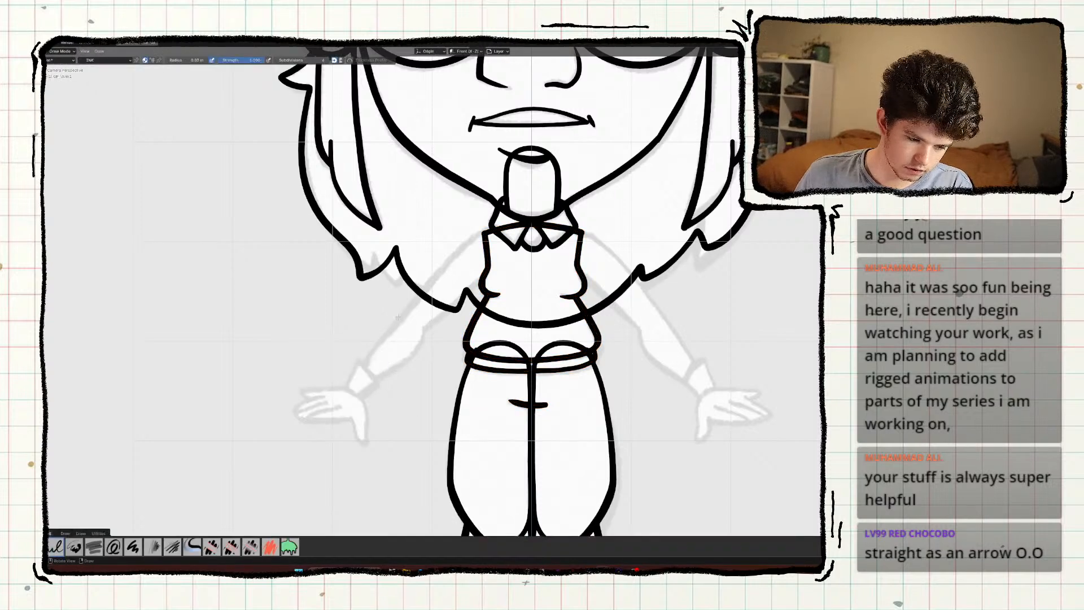
# Activate the freehand Draw tool instead of the Line tool for the arm object.
pyautogui.scroll(1, 399, 318)
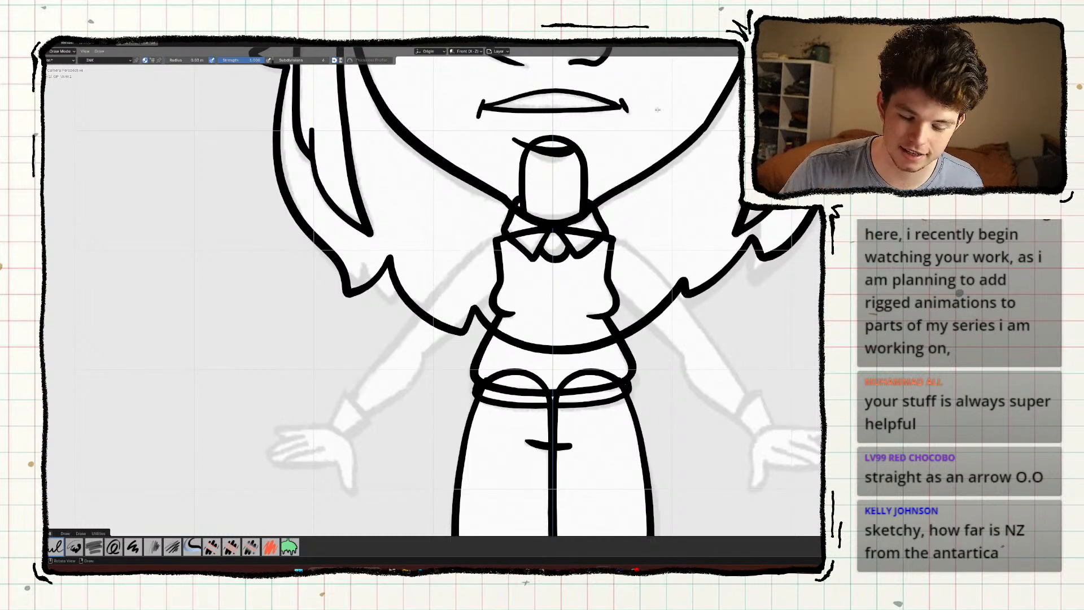
pyautogui.keyDown('shift'); pyautogui.moveTo(393, 400); pyautogui.dragTo(398, 332, button='middle'); pyautogui.keyUp('shift')
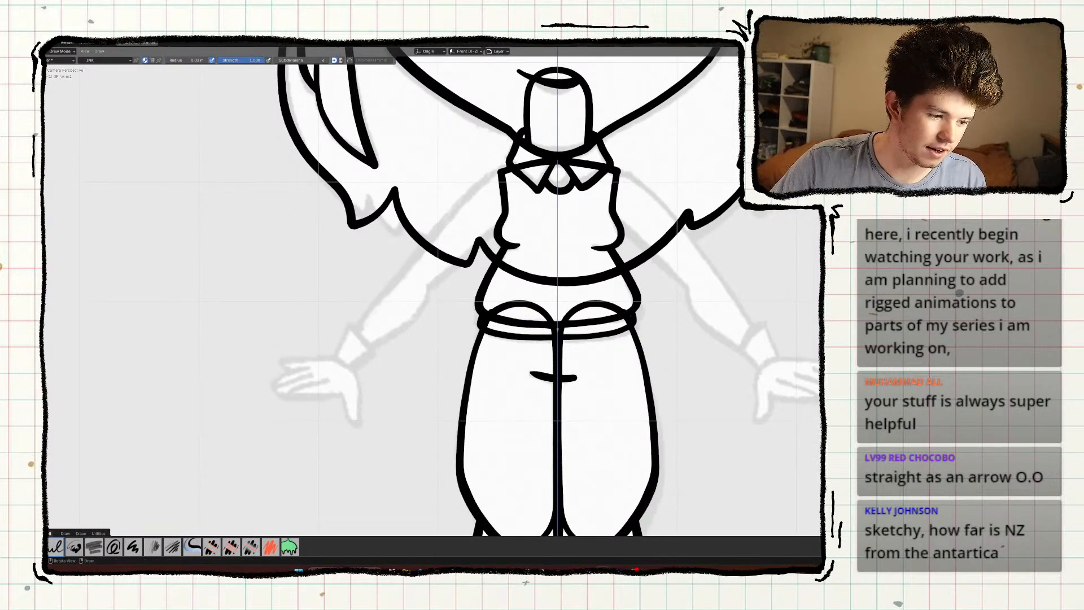
pyautogui.click(46, 91)
pyautogui.moveTo(408, 310)
pyautogui.keyDown('shift'); pyautogui.mouseDown(button='middle')
pyautogui.moveTo(406, 334)
pyautogui.moveTo(419, 334)
pyautogui.mouseUp(button='middle'); pyautogui.keyUp('shift')
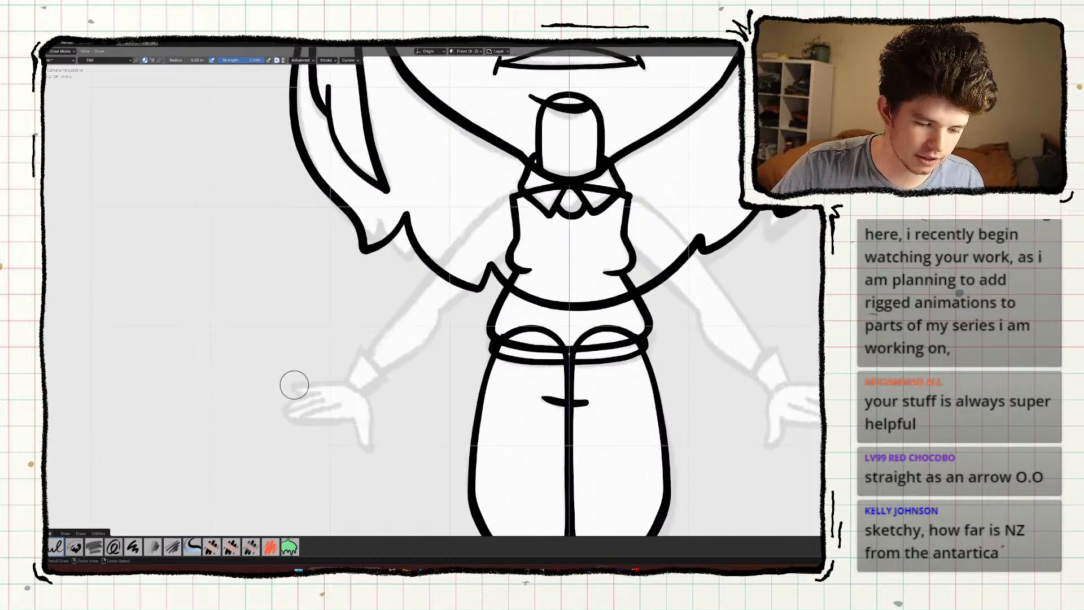
pyautogui.keyDown('ctrl'); pyautogui.moveTo(294, 385); pyautogui.dragTo(322, 326, button='middle'); pyautogui.keyUp('ctrl')
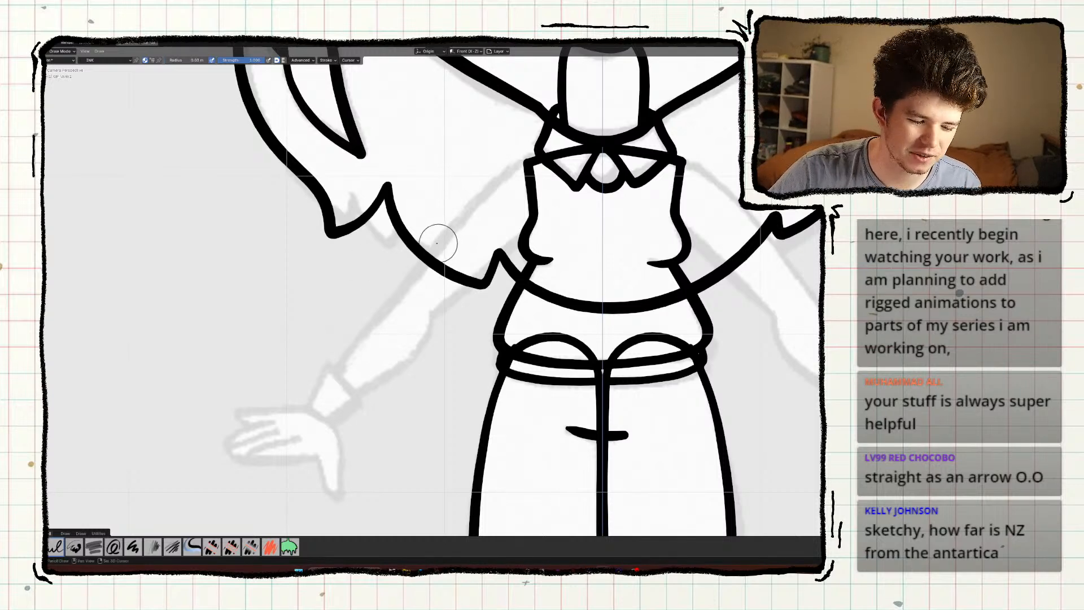
pyautogui.scroll(2, 440, 243)
pyautogui.scroll(3, 420, 223)
pyautogui.keyDown('shift'); pyautogui.moveTo(268, 283); pyautogui.dragTo(242, 352, button='middle'); pyautogui.keyUp('shift')
pyautogui.scroll(-2, 242, 352)
pyautogui.hotkey('ctrl', 'space')
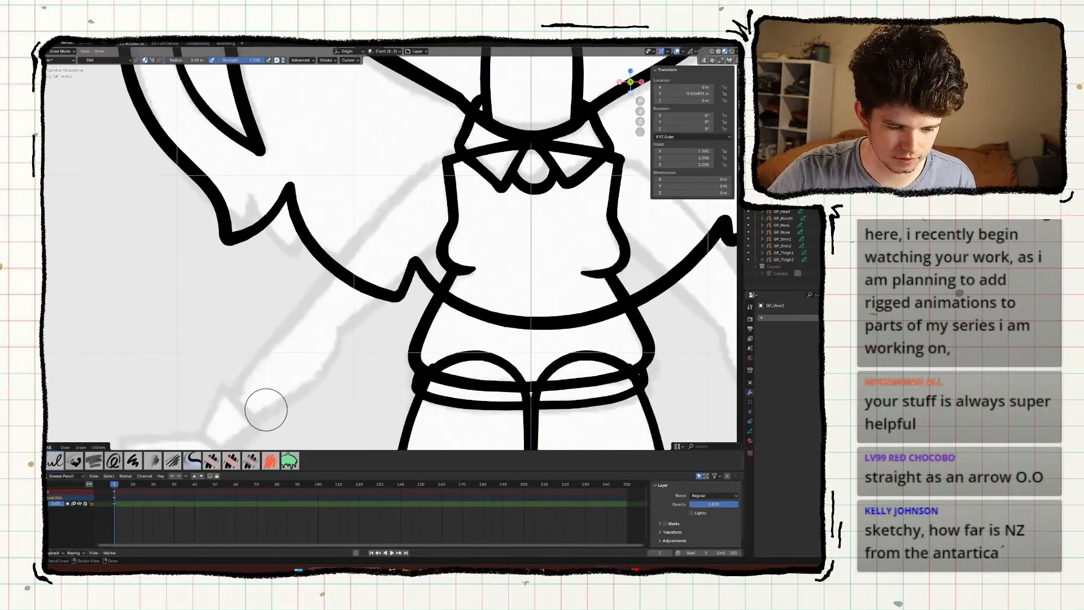
pyautogui.hotkey('ctrl', 'space')
pyautogui.keyDown('shift'); pyautogui.moveTo(329, 386); pyautogui.dragTo(347, 337, button='middle'); pyautogui.keyUp('shift')
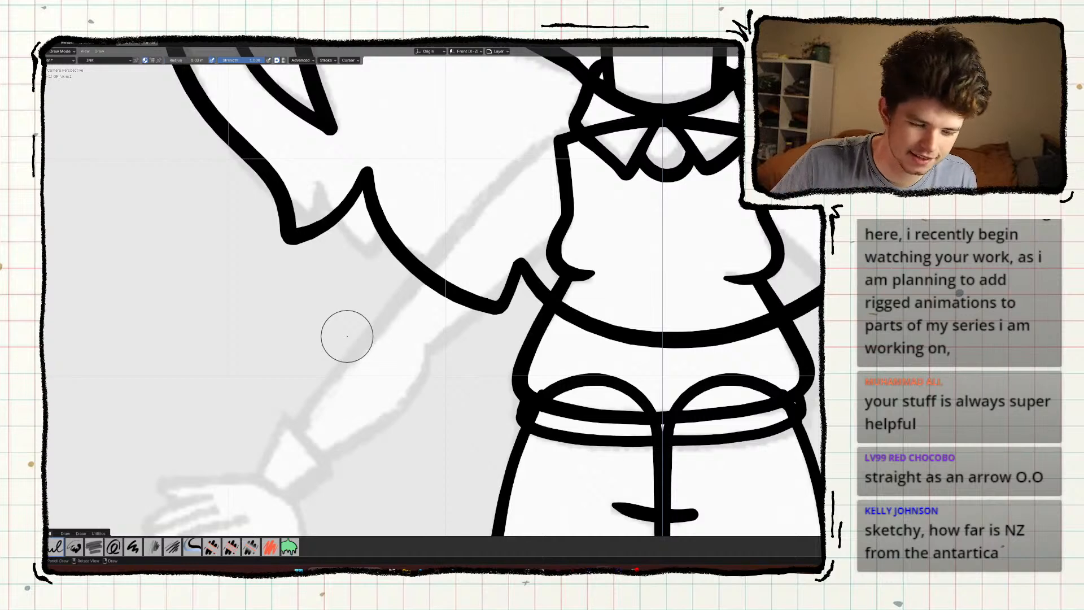
pyautogui.scroll(-4, 278, 334)
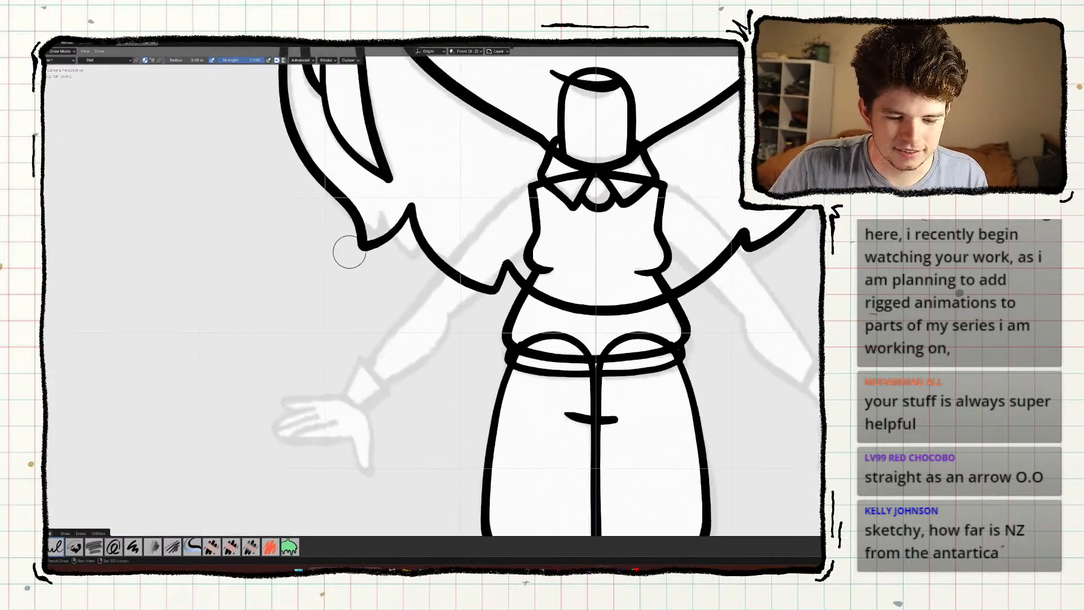
# Try to trace the front-view character's left-hand upper arm from the shoulder toward the elbow.
pyautogui.scroll(-2, 278, 364)
pyautogui.scroll(5, 307, 266)
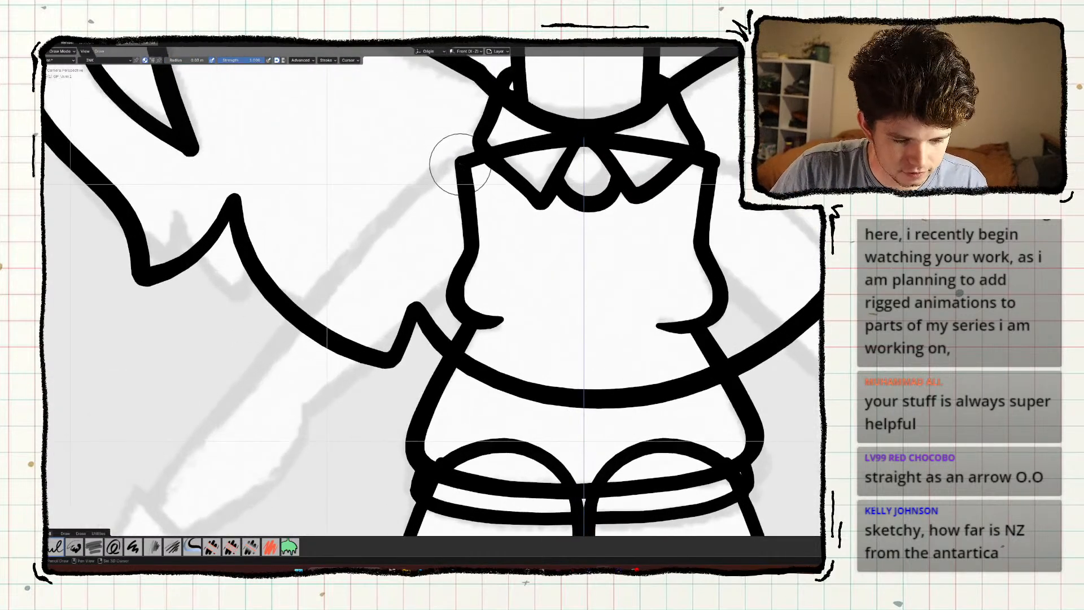
pyautogui.moveTo(459, 163)
pyautogui.mouseDown()
pyautogui.moveTo(500, 186)
pyautogui.moveTo(504, 217)
pyautogui.moveTo(337, 364)
pyautogui.mouseUp()
pyautogui.hotkey('ctrl', 'z')
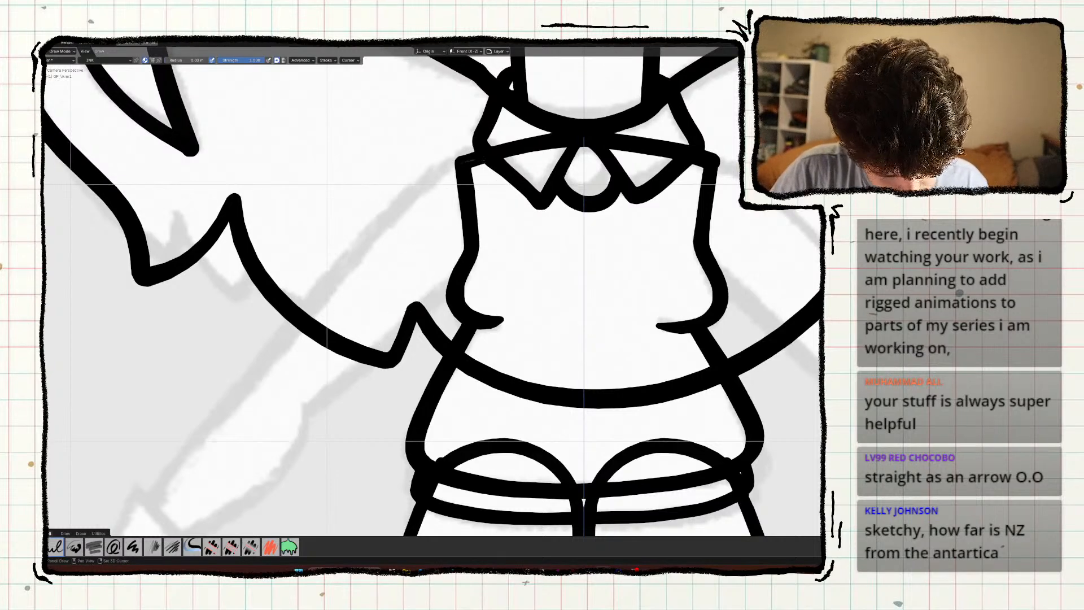
pyautogui.moveTo(472, 166)
pyautogui.mouseDown()
pyautogui.moveTo(524, 179)
pyautogui.moveTo(505, 232)
pyautogui.moveTo(346, 364)
pyautogui.mouseUp()
pyautogui.hotkey('ctrl', 'z')
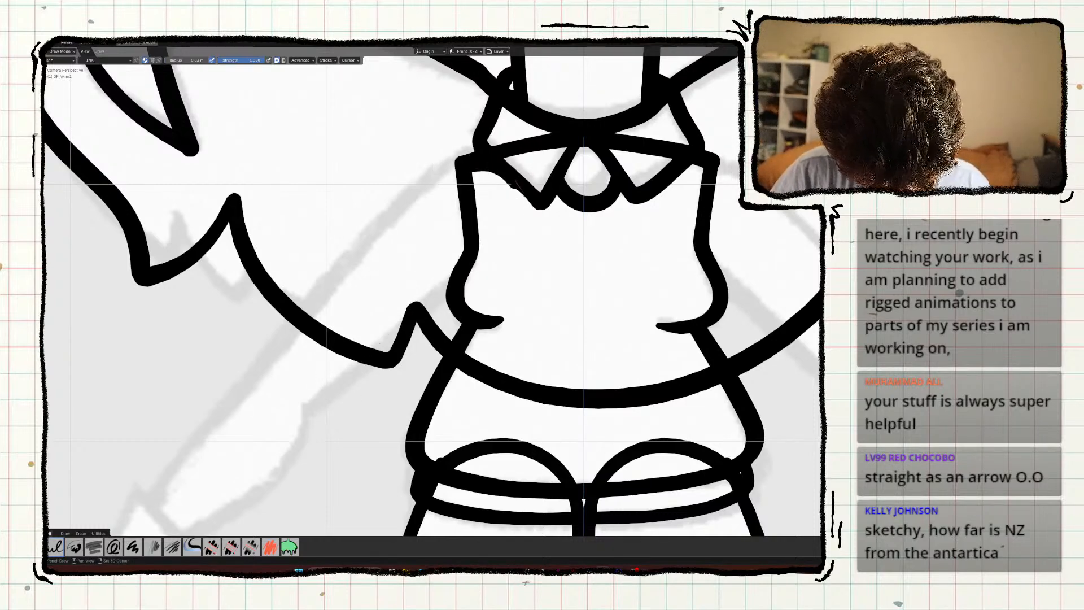
# Trace the left-hand upper arm over the sketch as one closed, rounded outline from the shoulder to the elbow.
pyautogui.moveTo(475, 168)
pyautogui.mouseDown()
pyautogui.moveTo(511, 242)
pyautogui.moveTo(330, 388)
pyautogui.moveTo(266, 423)
pyautogui.moveTo(251, 403)
pyautogui.moveTo(270, 360)
pyautogui.moveTo(387, 225)
pyautogui.moveTo(468, 160)
pyautogui.mouseUp()
pyautogui.keyDown('shift'); pyautogui.moveTo(219, 311); pyautogui.dragTo(340, 233, button='middle'); pyautogui.keyUp('shift')
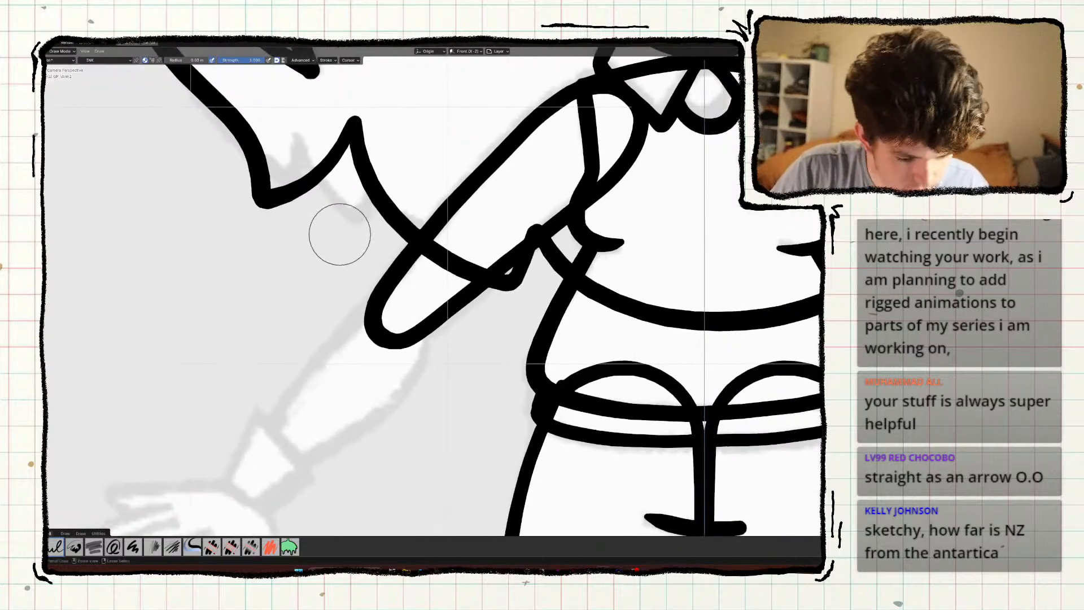
pyautogui.scroll(-5, 339, 234)
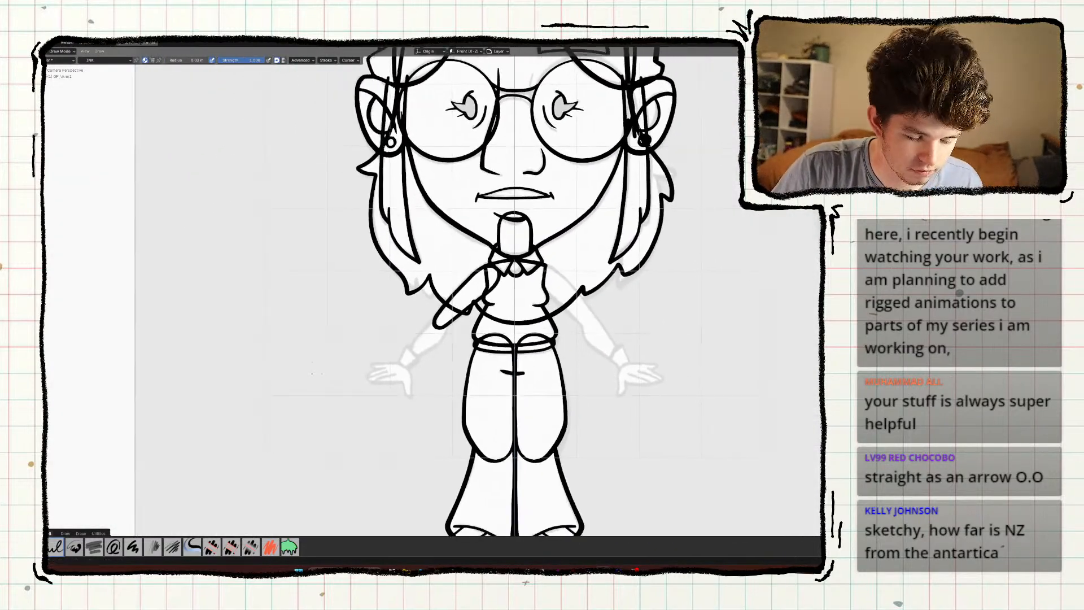
pyautogui.scroll(4, 312, 274)
pyautogui.scroll(3, 356, 350)
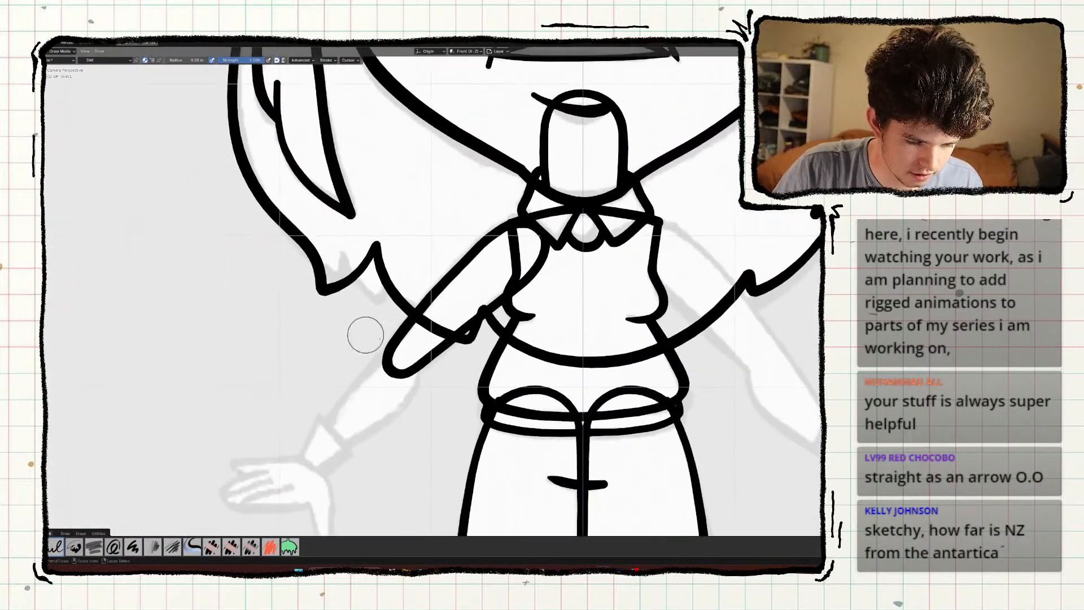
# Leave Draw Mode, save the file and duplicate the upper-arm object in place.
pyautogui.hotkey('ctrl', 'Tab')
pyautogui.hotkey('ctrl', 's')
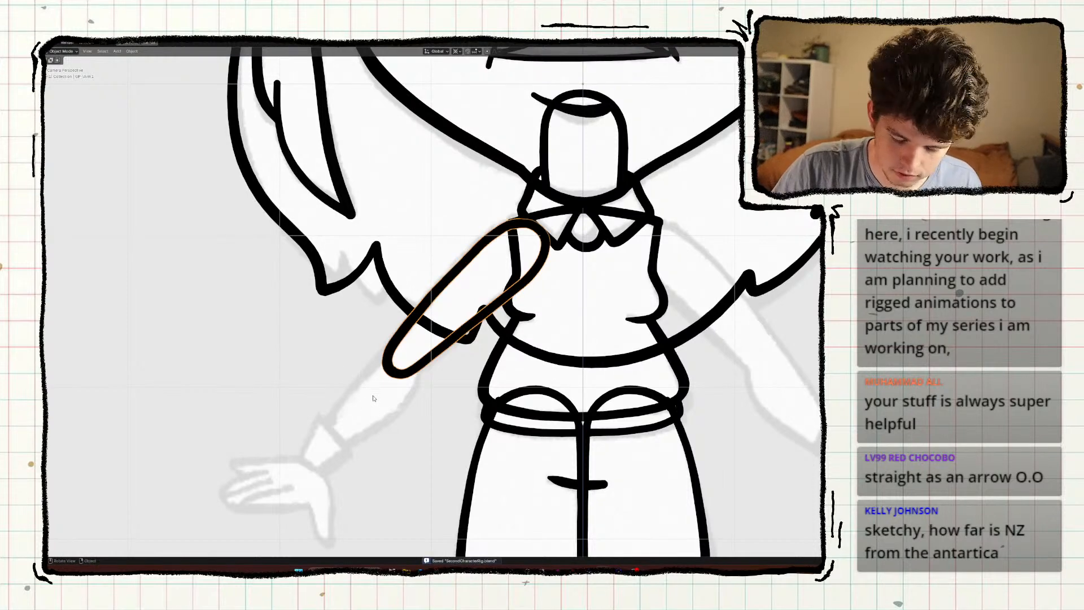
pyautogui.hotkey('shift', 'd')
pyautogui.press('Escape')
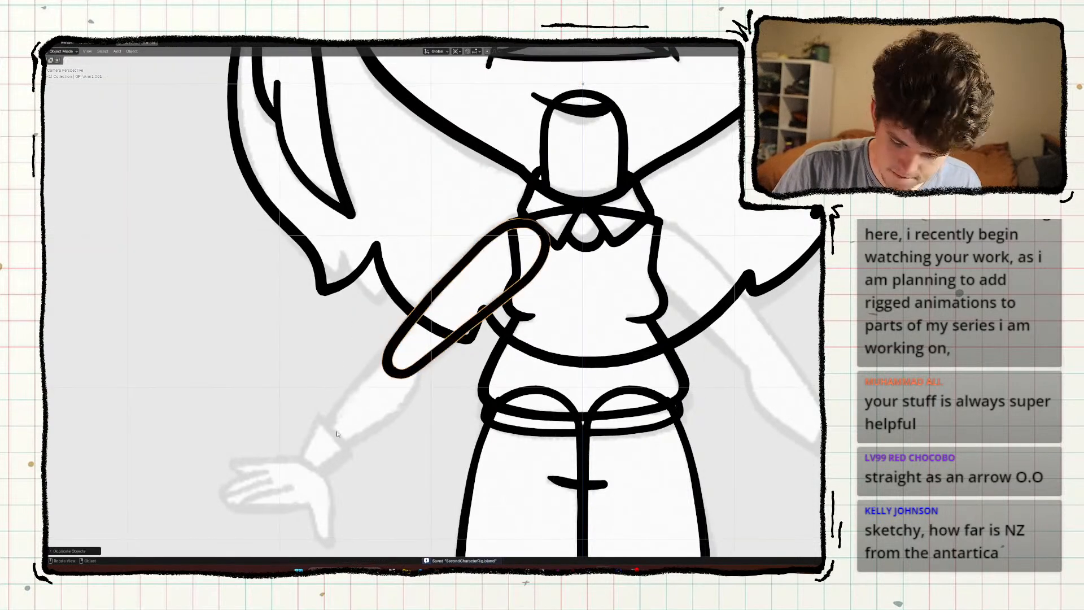
# Delete all strokes inside the duplicated upper-arm object and switch it to Draw Mode.
pyautogui.press('Tab')
pyautogui.press('a')
pyautogui.press('x')
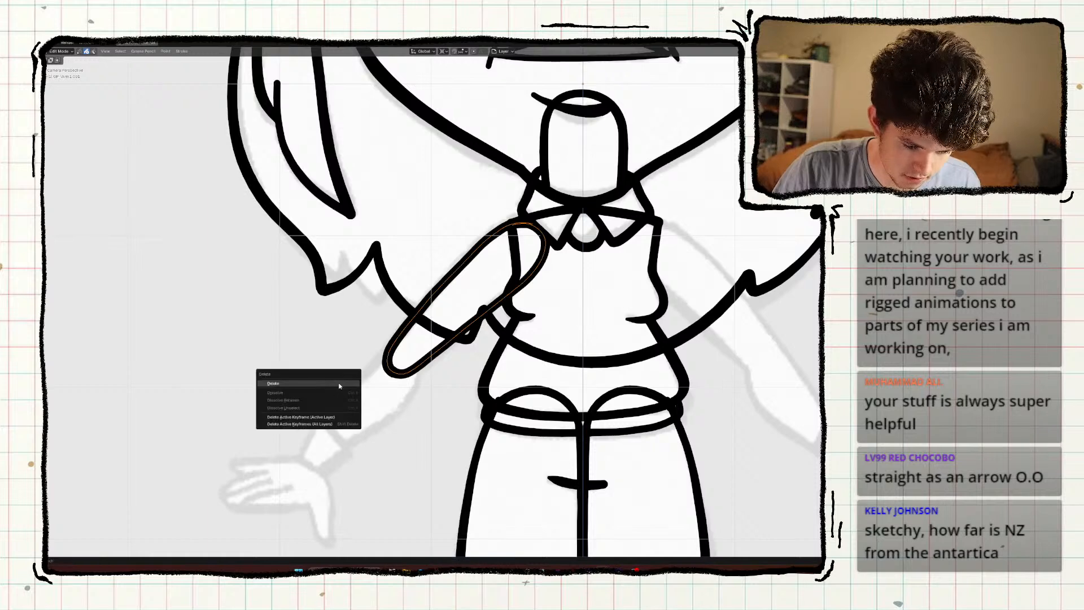
pyautogui.click(344, 390)
pyautogui.hotkey('ctrl', 'Tab')
# Trace the forearm and its flared sleeve cuff over the sketch, from the left-hand elbow down to the wrist.
pyautogui.moveTo(317, 381)
pyautogui.keyDown('shift'); pyautogui.mouseDown(button='middle')
pyautogui.moveTo(424, 243)
pyautogui.moveTo(429, 204)
pyautogui.mouseUp(button='middle'); pyautogui.keyUp('shift')
pyautogui.moveTo(503, 113); pyautogui.dragTo(359, 316)
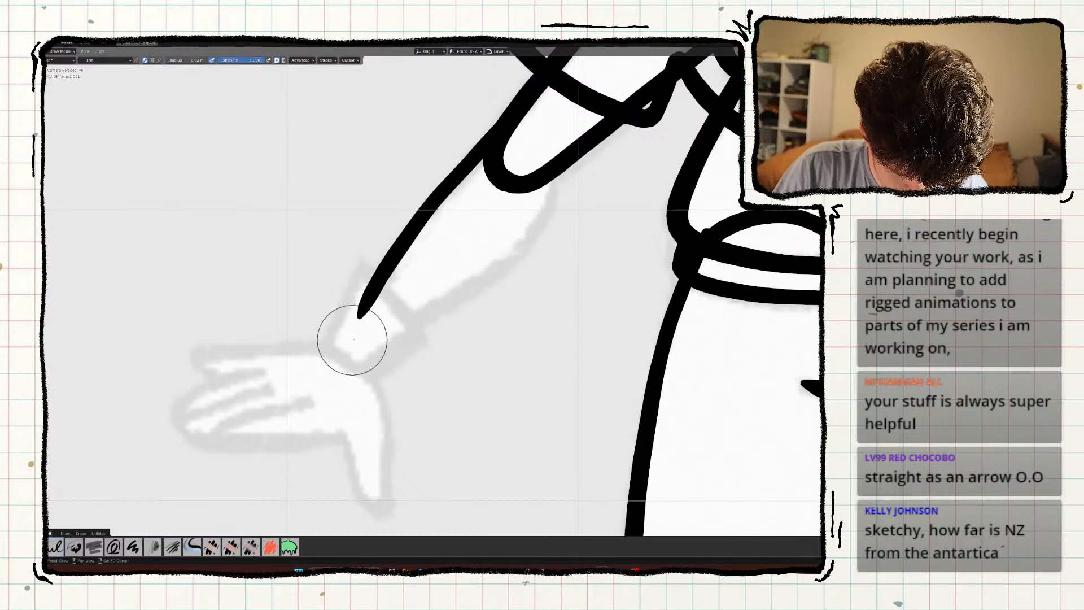
pyautogui.moveTo(557, 176)
pyautogui.mouseDown()
pyautogui.moveTo(540, 231)
pyautogui.moveTo(456, 302)
pyautogui.moveTo(394, 335)
pyautogui.moveTo(361, 259)
pyautogui.moveTo(325, 353)
pyautogui.moveTo(376, 382)
pyautogui.moveTo(428, 339)
pyautogui.moveTo(321, 356)
pyautogui.moveTo(400, 354)
pyautogui.mouseUp()
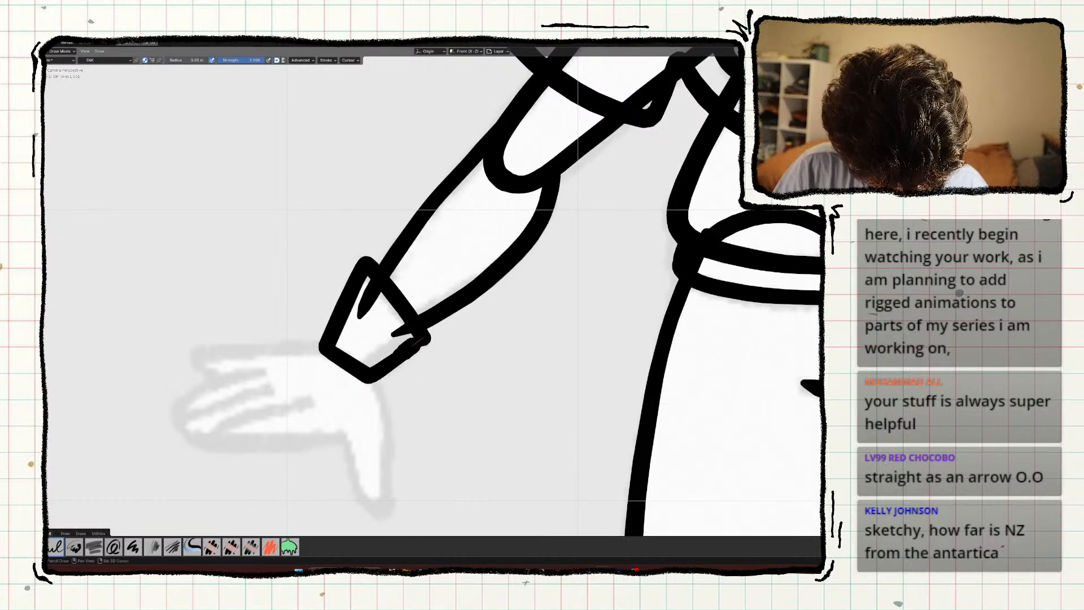
# Trim the overshooting forearm stroke ends inside the sleeve cuff and save the file.
pyautogui.keyDown('shift'); pyautogui.moveTo(254, 375); pyautogui.dragTo(271, 327, button='middle'); pyautogui.keyUp('shift')
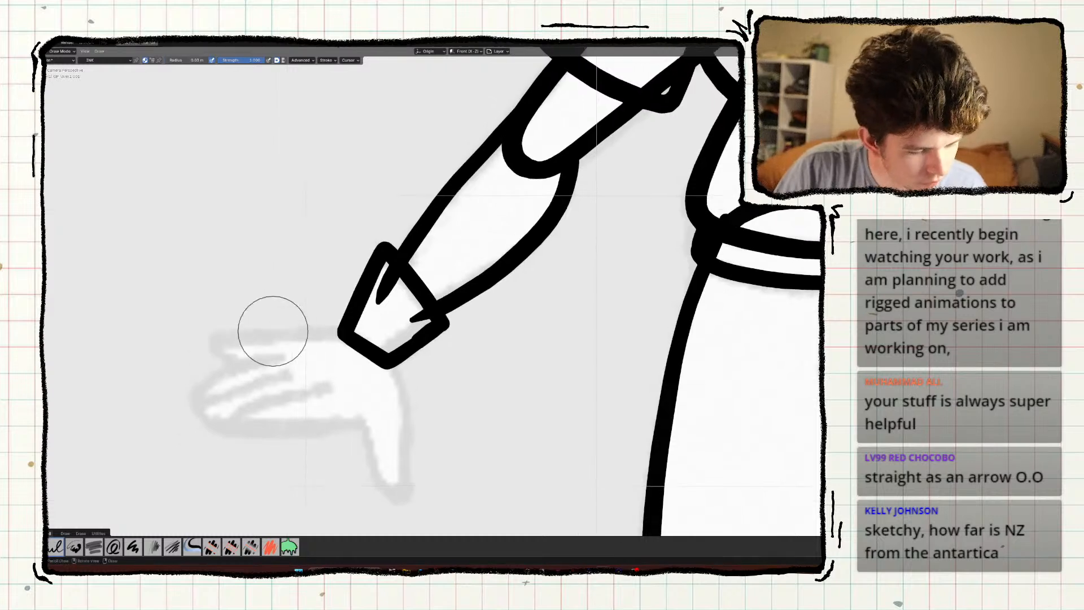
pyautogui.hotkey('ctrl', 'space')
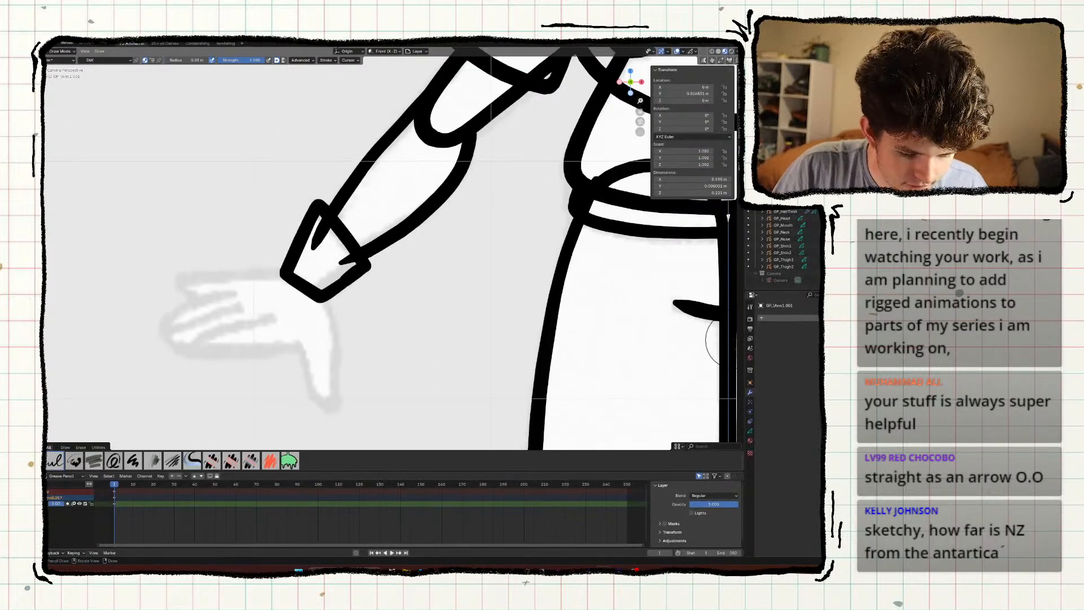
pyautogui.keyDown('shift'); pyautogui.moveTo(383, 266); pyautogui.dragTo(398, 309, button='middle'); pyautogui.keyUp('shift')
pyautogui.click(47, 186)
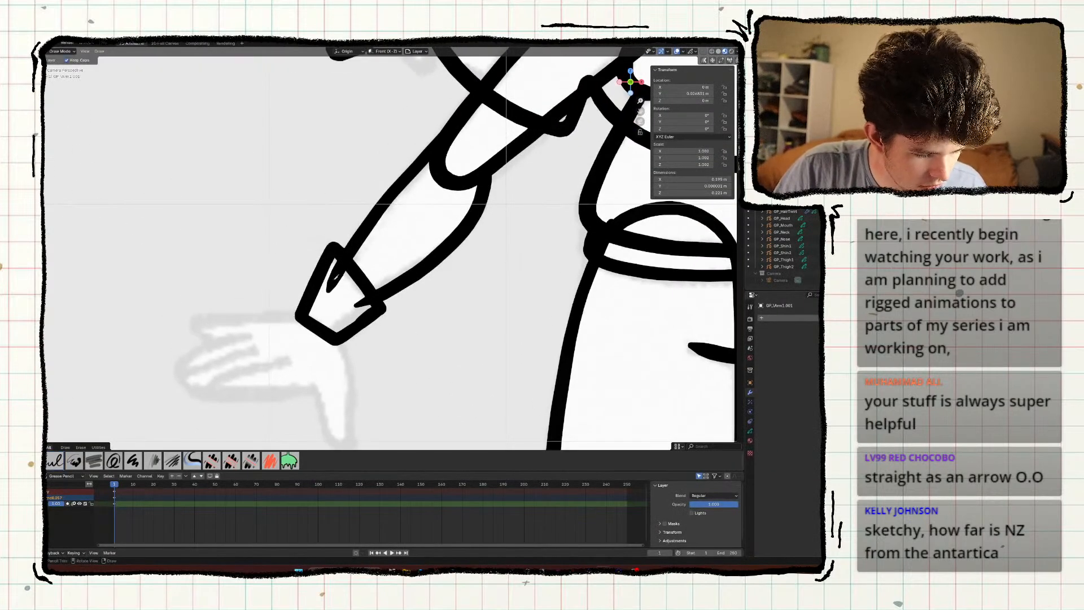
pyautogui.moveTo(330, 275)
pyautogui.mouseDown()
pyautogui.moveTo(370, 303)
pyautogui.moveTo(357, 287)
pyautogui.mouseUp()
pyautogui.keyDown('shift'); pyautogui.moveTo(339, 263); pyautogui.dragTo(278, 401, button='middle'); pyautogui.keyUp('shift')
pyautogui.hotkey('ctrl', 's')
# Return the forearm object to Object Mode, deselect it and save the file.
pyautogui.keyDown('shift'); pyautogui.moveTo(291, 266); pyautogui.dragTo(303, 420, button='middle'); pyautogui.keyUp('shift')
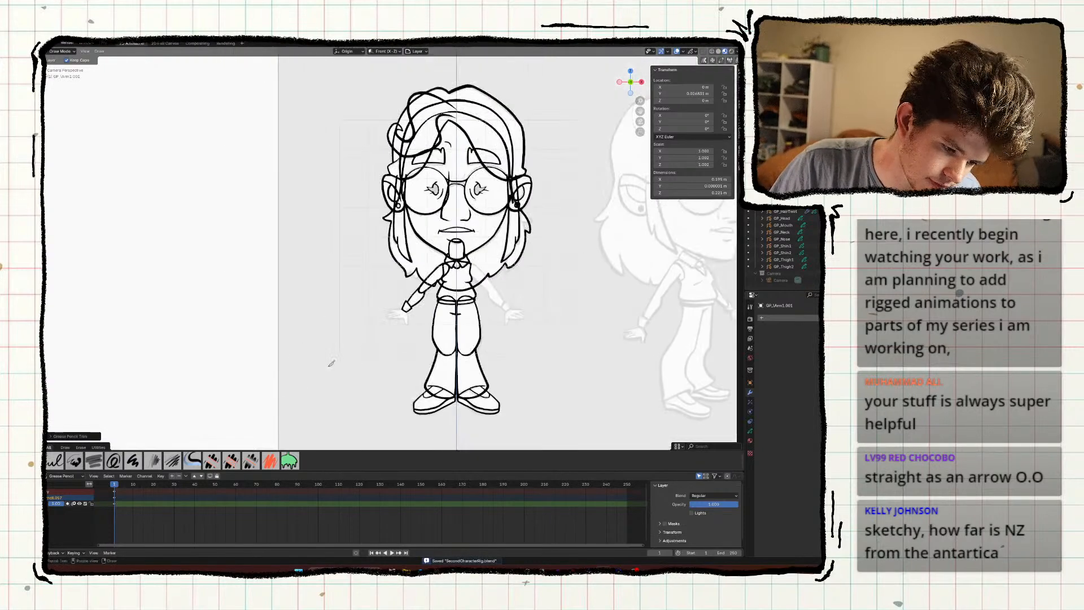
pyautogui.moveTo(303, 322)
pyautogui.keyDown('shift'); pyautogui.mouseDown(button='middle')
pyautogui.moveTo(315, 420)
pyautogui.moveTo(288, 314)
pyautogui.mouseUp(button='middle'); pyautogui.keyUp('shift')
pyautogui.keyDown('shift'); pyautogui.moveTo(353, 413); pyautogui.dragTo(314, 356, button='middle'); pyautogui.keyUp('shift')
pyautogui.hotkey('ctrl', 's')
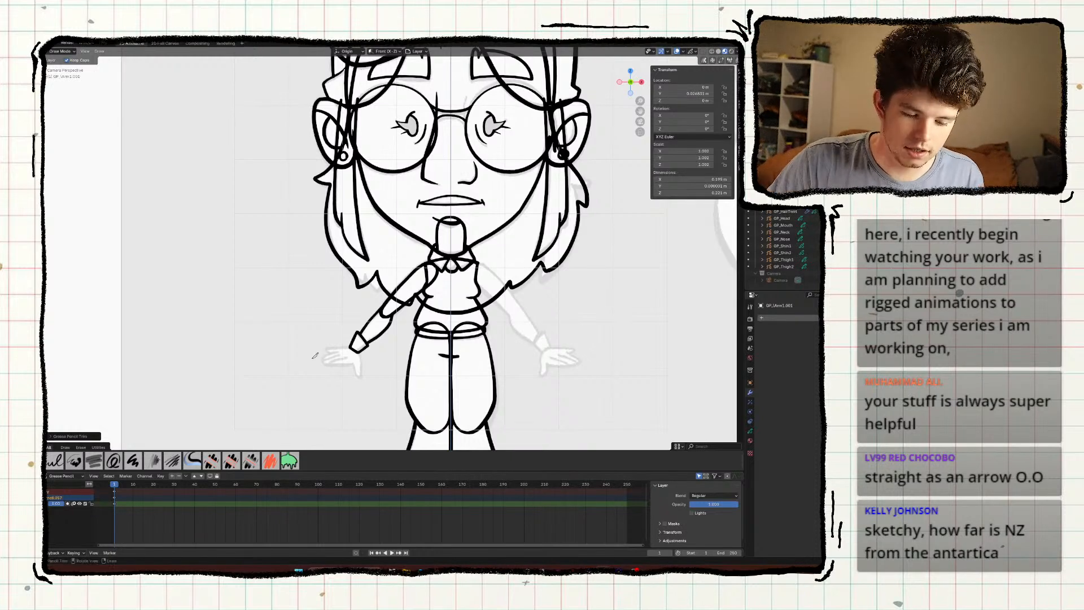
pyautogui.keyDown('shift'); pyautogui.moveTo(335, 387); pyautogui.dragTo(358, 332, button='middle'); pyautogui.keyUp('shift')
pyautogui.hotkey('ctrl', 'Tab')
pyautogui.click(301, 347)
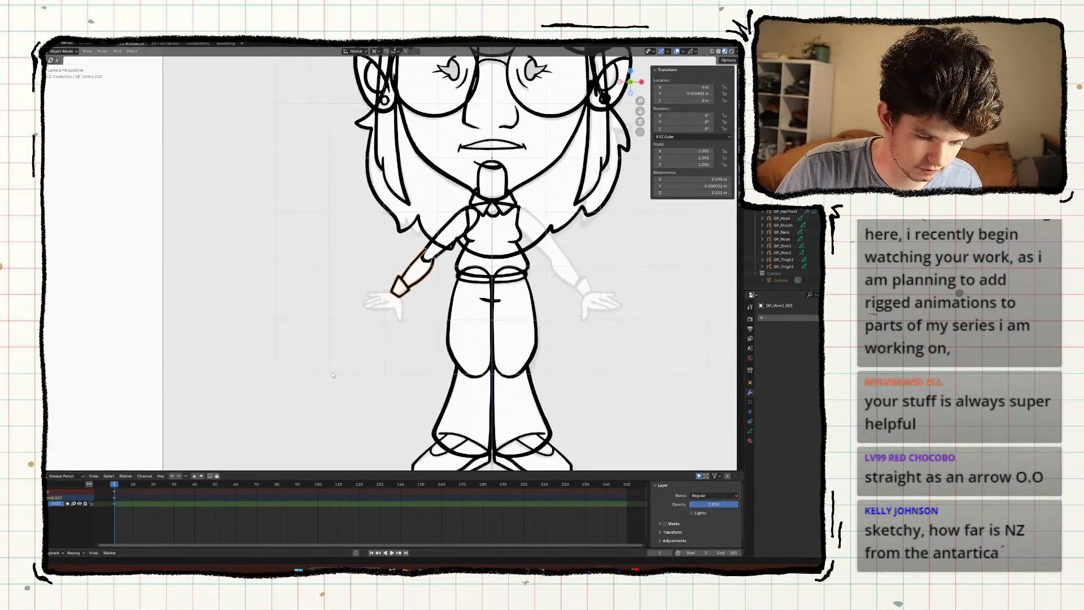
pyautogui.click(283, 352)
pyautogui.hotkey('ctrl', 's')
# Examine the whole traced character beside the reference sketches and save the file.
pyautogui.scroll(2, 280, 366)
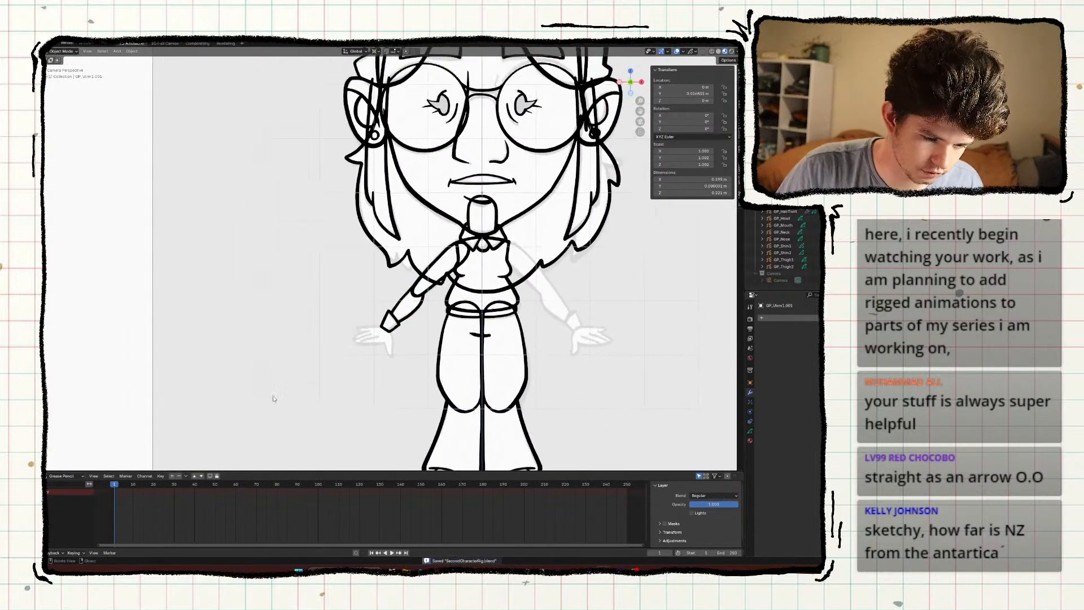
pyautogui.scroll(-6, 303, 373)
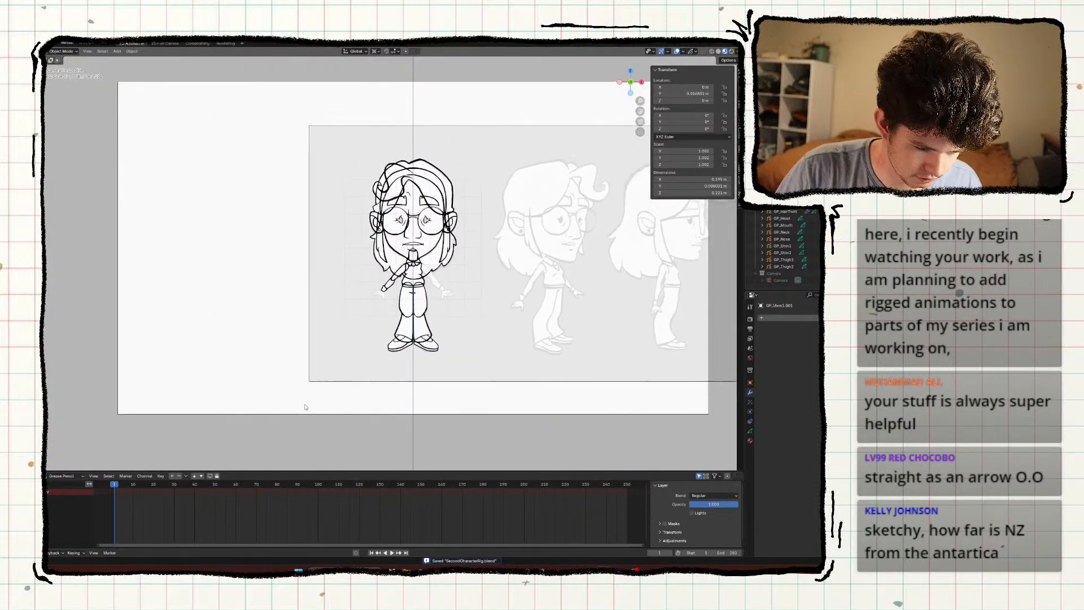
pyautogui.scroll(-2, 307, 411)
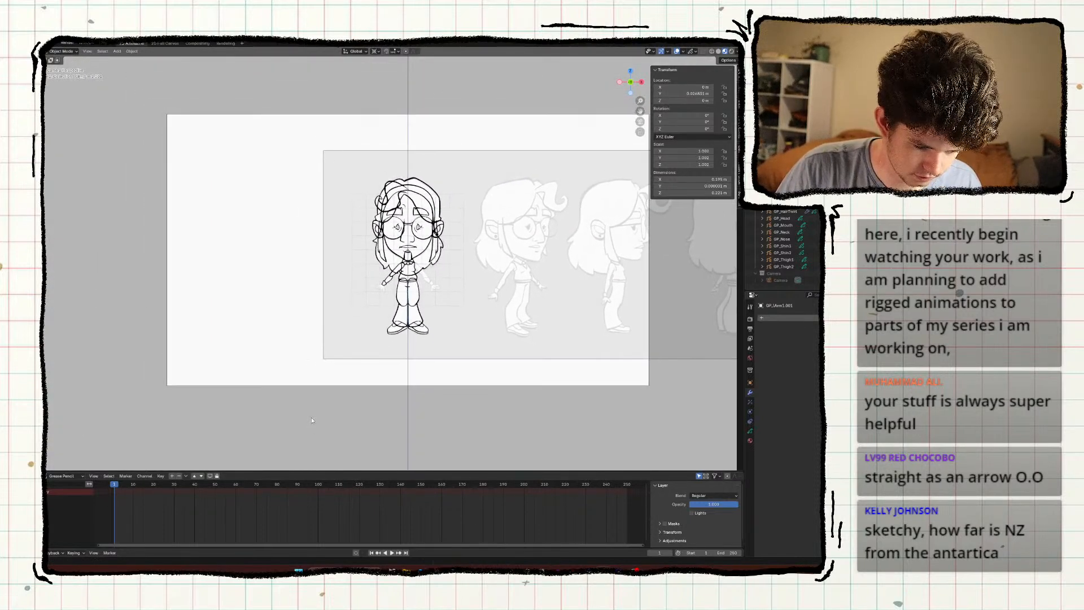
pyautogui.scroll(8, 311, 418)
pyautogui.hotkey('ctrl', 's')
pyautogui.keyDown('shift'); pyautogui.moveTo(347, 439); pyautogui.dragTo(317, 391, button='middle'); pyautogui.keyUp('shift')
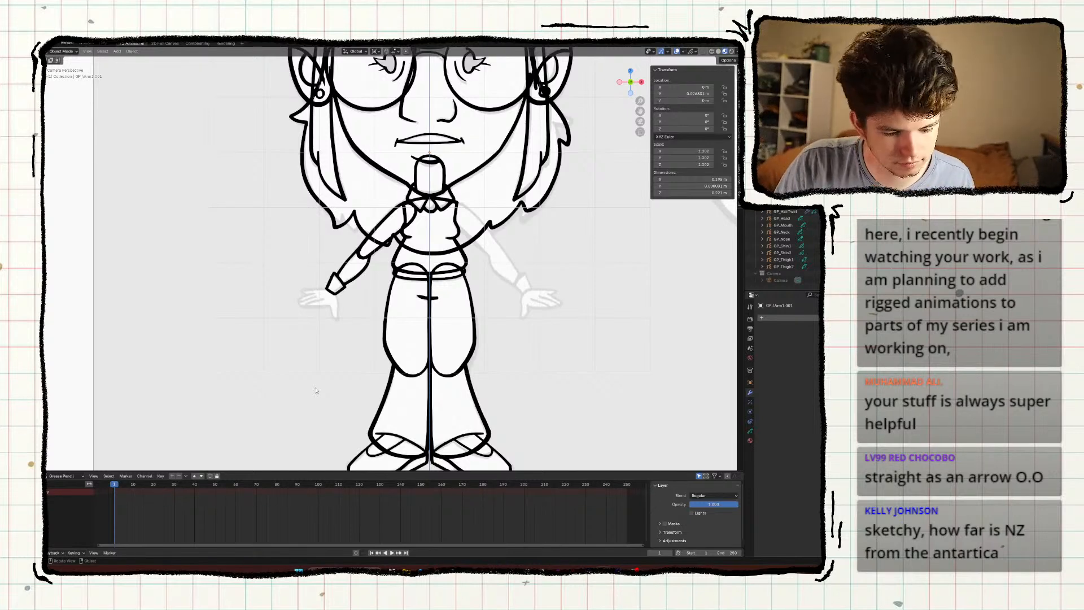
pyautogui.keyDown('shift'); pyautogui.moveTo(334, 294); pyautogui.dragTo(329, 313, button='middle'); pyautogui.keyUp('shift')
pyautogui.scroll(-1, 343, 289)
# Select the forearm and upper-arm objects, inspect their depth from an angled view and return to the camera view.
pyautogui.click(343, 289)
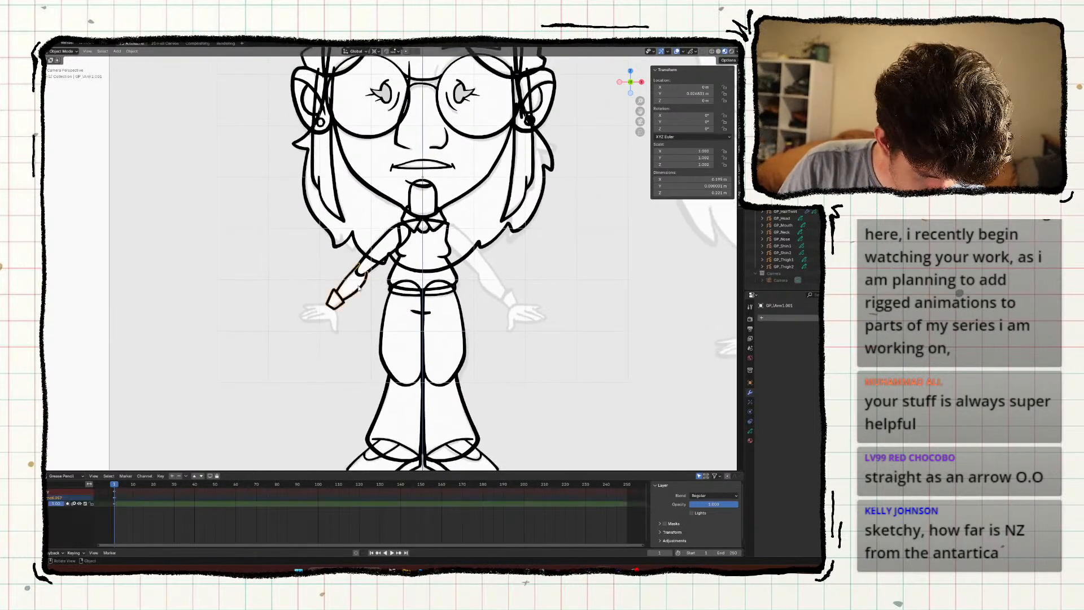
pyautogui.keyDown('shift'); pyautogui.click(363, 269); pyautogui.keyUp('shift')
pyautogui.moveTo(299, 335); pyautogui.dragTo(234, 297, button='middle')
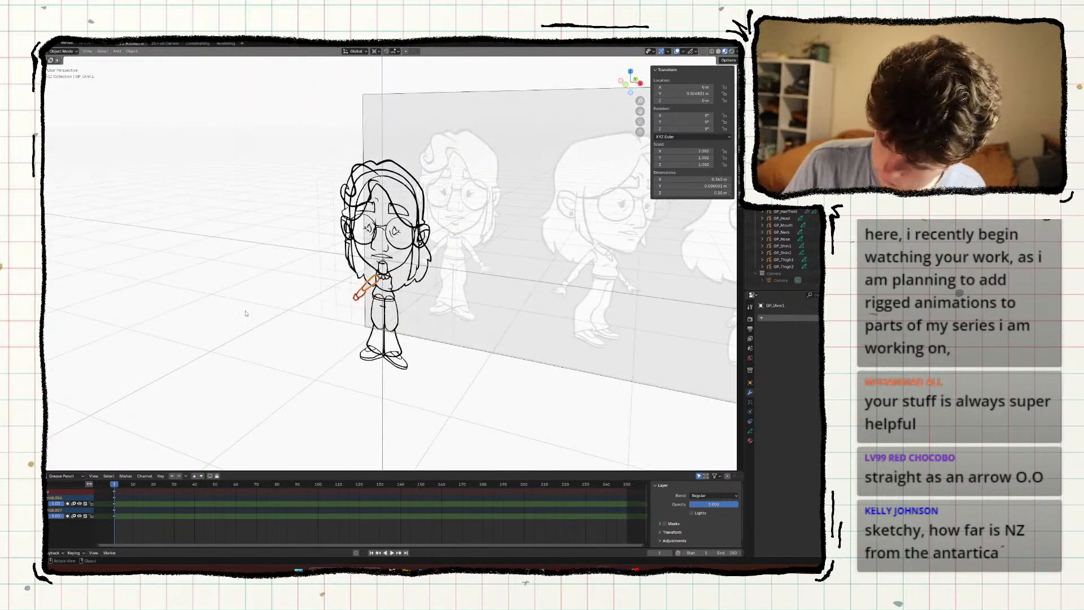
pyautogui.press('KP_0')
# Duplicate the forearm object in place, delete all strokes in the copy and switch it to Draw Mode.
pyautogui.click(334, 300)
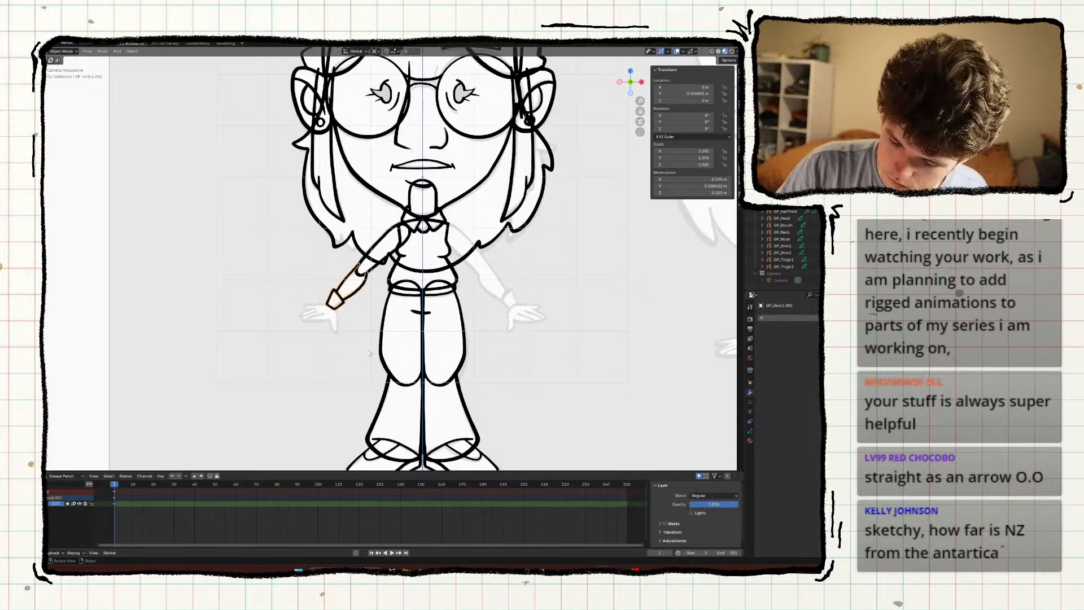
pyautogui.hotkey('shift', 'd')
pyautogui.press('Escape')
pyautogui.press('Tab')
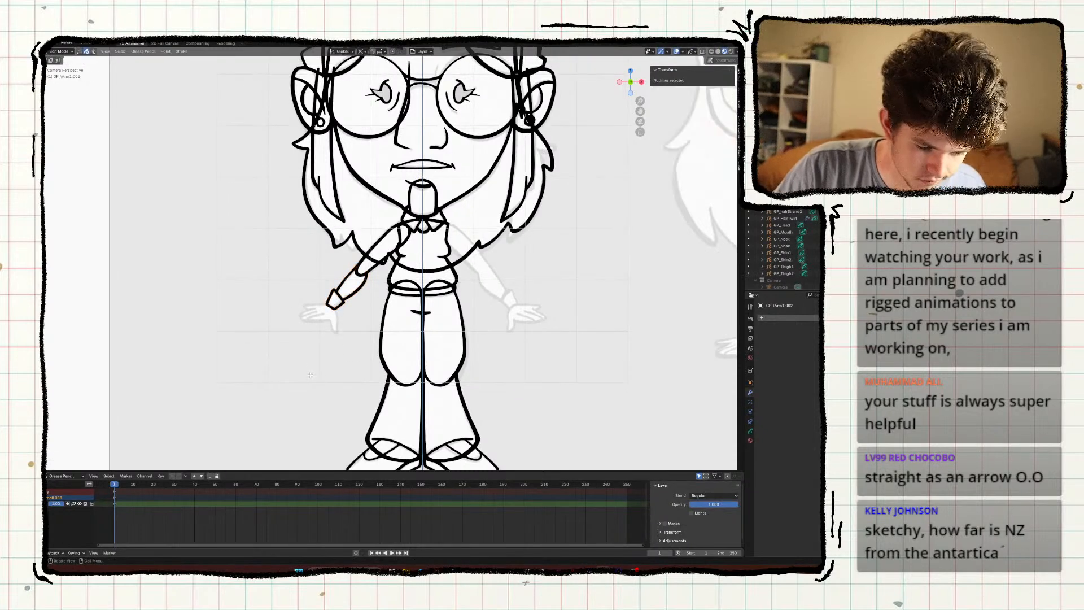
pyautogui.press('a')
pyautogui.press('x')
pyautogui.click(293, 377)
pyautogui.hotkey('ctrl', 'Tab')
pyautogui.click(298, 351)
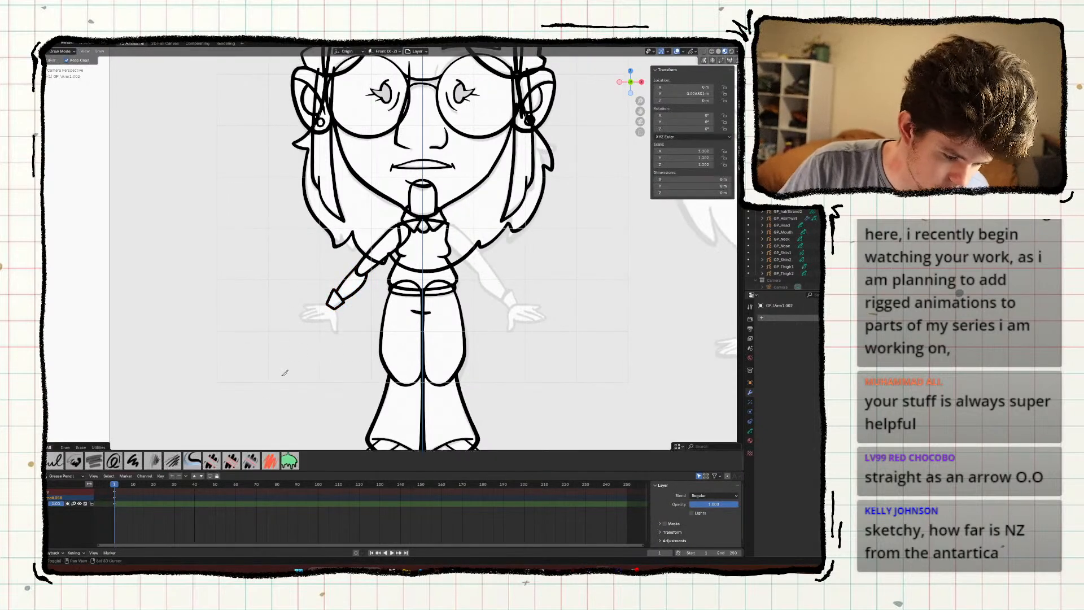
# Trace the left-hand hand's upper edge with its first finger and the downward-pointing thumb using the freehand Draw tool.
pyautogui.moveTo(281, 378)
pyautogui.keyDown('shift'); pyautogui.mouseDown(button='middle')
pyautogui.moveTo(334, 313)
pyautogui.moveTo(299, 324)
pyautogui.moveTo(271, 220)
pyautogui.moveTo(368, 375)
pyautogui.moveTo(387, 254)
pyautogui.moveTo(346, 186)
pyautogui.mouseUp(button='middle'); pyautogui.keyUp('shift')
pyautogui.hotkey('ctrl', 'Tab')
pyautogui.click(304, 211)
pyautogui.press('b')
pyautogui.moveTo(501, 227)
pyautogui.mouseDown()
pyautogui.moveTo(399, 212)
pyautogui.moveTo(285, 218)
pyautogui.moveTo(303, 241)
pyautogui.moveTo(384, 259)
pyautogui.moveTo(304, 229)
pyautogui.moveTo(477, 219)
pyautogui.moveTo(502, 229)
pyautogui.mouseUp()
pyautogui.hotkey('ctrl', 'z')
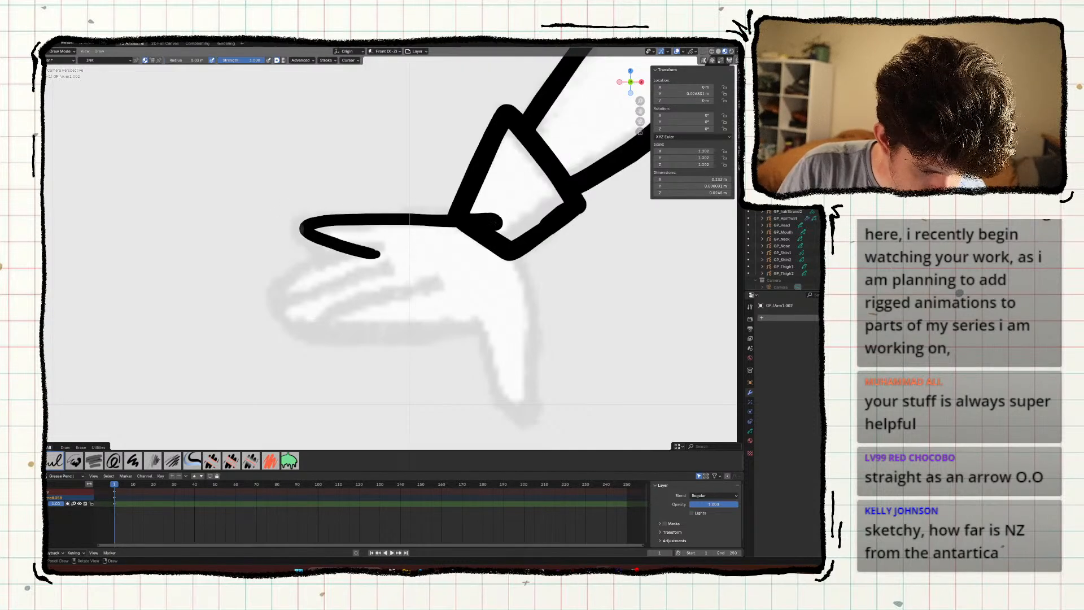
pyautogui.hotkey('ctrl', 'z')
pyautogui.moveTo(387, 260)
pyautogui.mouseDown()
pyautogui.moveTo(350, 253)
pyautogui.moveTo(355, 219)
pyautogui.moveTo(501, 232)
pyautogui.moveTo(530, 291)
pyautogui.moveTo(536, 408)
pyautogui.moveTo(484, 362)
pyautogui.moveTo(481, 320)
pyautogui.mouseUp()
pyautogui.keyDown('shift'); pyautogui.moveTo(451, 364); pyautogui.dragTo(604, 308, button='middle'); pyautogui.keyUp('shift')
# Trace the outer contour of the remaining fingers between the first finger and the thumb's base to complete the hand outline.
pyautogui.moveTo(603, 308)
pyautogui.mouseDown()
pyautogui.moveTo(363, 319)
pyautogui.moveTo(366, 251)
pyautogui.moveTo(503, 225)
pyautogui.mouseUp()
pyautogui.hotkey('ctrl', 'z')
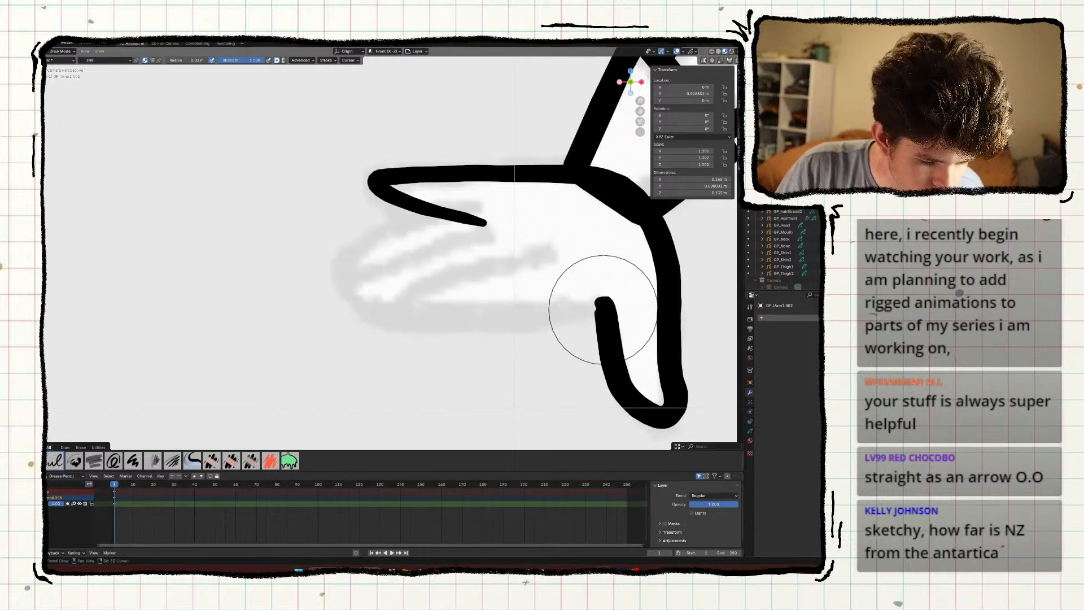
pyautogui.moveTo(600, 308)
pyautogui.mouseDown()
pyautogui.moveTo(364, 321)
pyautogui.moveTo(452, 222)
pyautogui.moveTo(528, 206)
pyautogui.moveTo(432, 214)
pyautogui.moveTo(327, 266)
pyautogui.moveTo(601, 316)
pyautogui.mouseUp()
pyautogui.hotkey('ctrl', 'z')
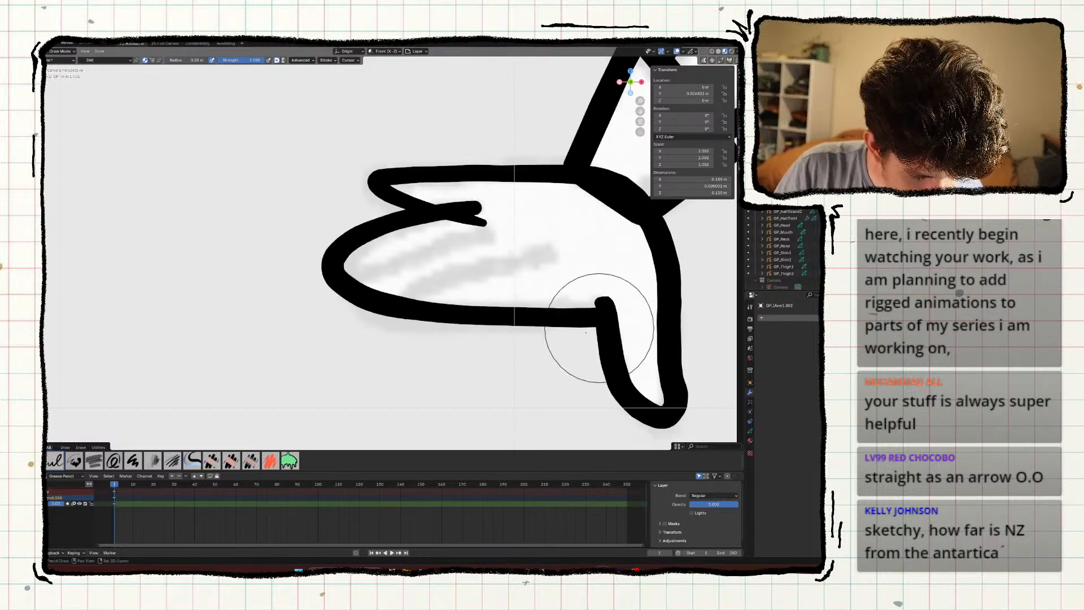
pyautogui.keyDown('shift'); pyautogui.moveTo(429, 370); pyautogui.dragTo(431, 370, button='middle'); pyautogui.keyUp('shift')
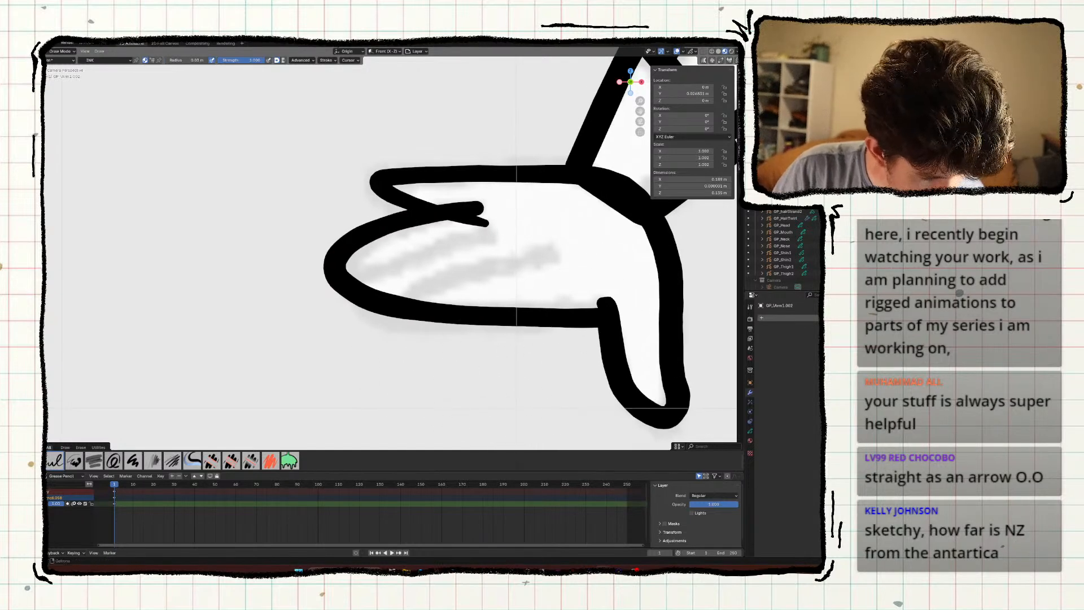
# Try to trim the overlapping stroke end where the thumb meets the palm.
pyautogui.press('k')
pyautogui.moveTo(593, 299); pyautogui.dragTo(612, 300)
pyautogui.hotkey('ctrl', 'z')
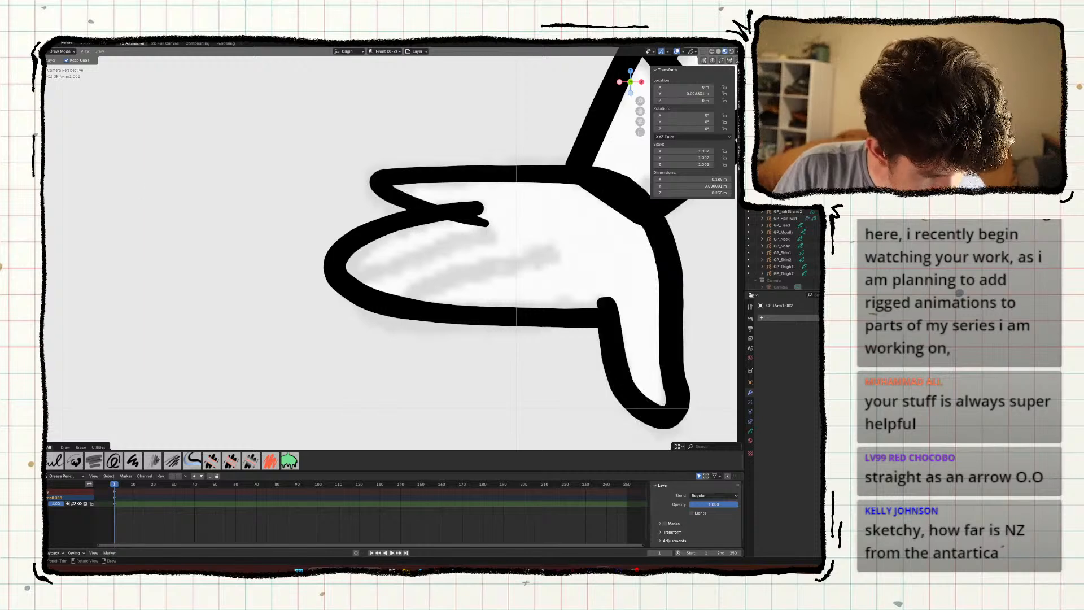
# Draw two curved finger-separation lines inside the hand and trim the overshooting stroke end below the first finger.
pyautogui.click(46, 91)
pyautogui.moveTo(404, 299); pyautogui.dragTo(568, 257)
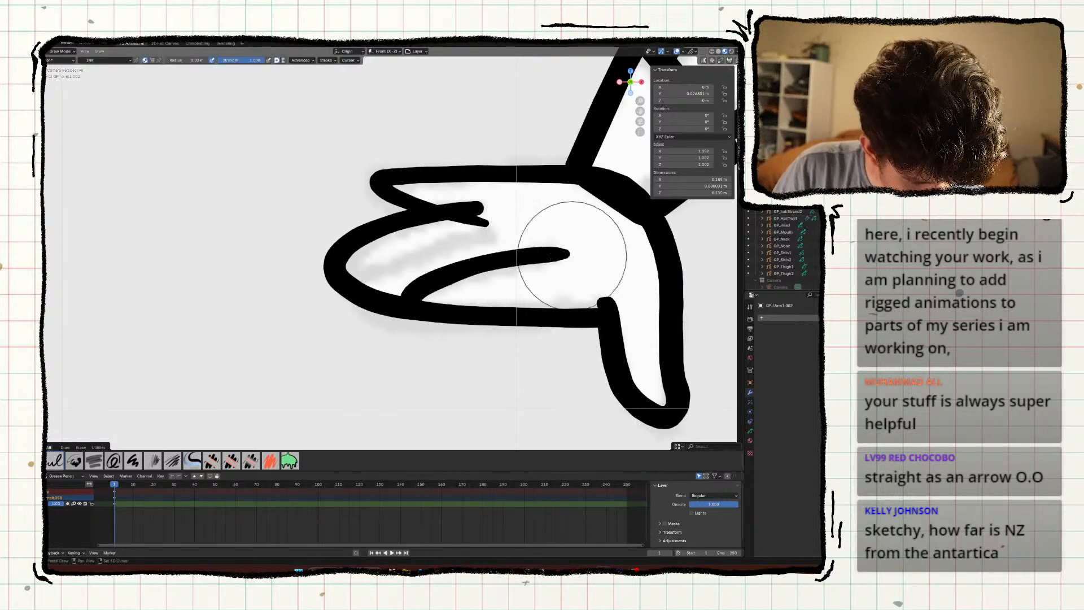
pyautogui.moveTo(367, 282); pyautogui.dragTo(511, 234)
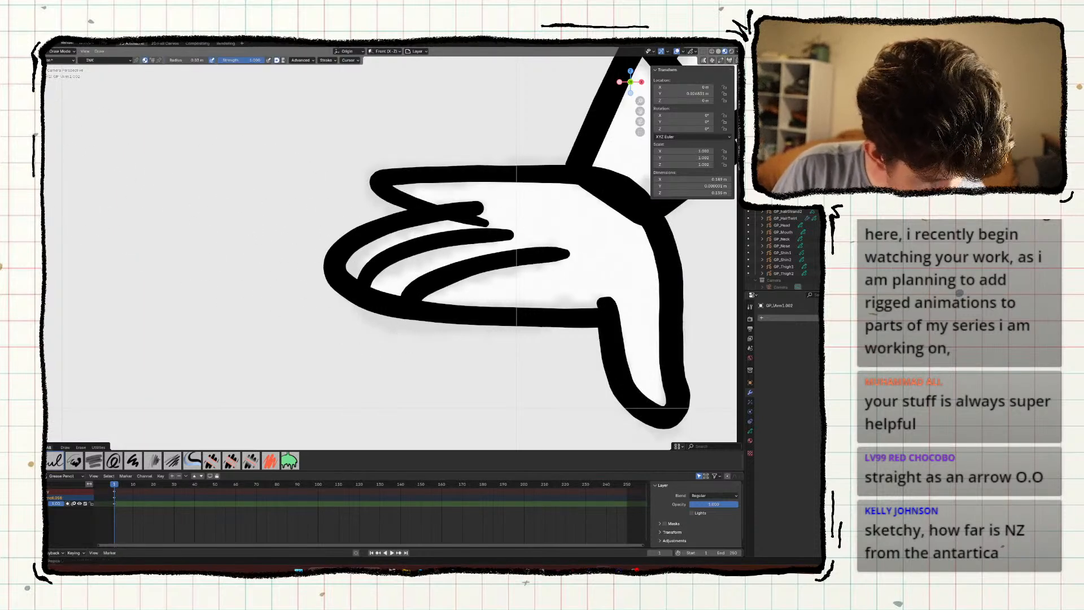
pyautogui.press('k')
pyautogui.click(474, 222)
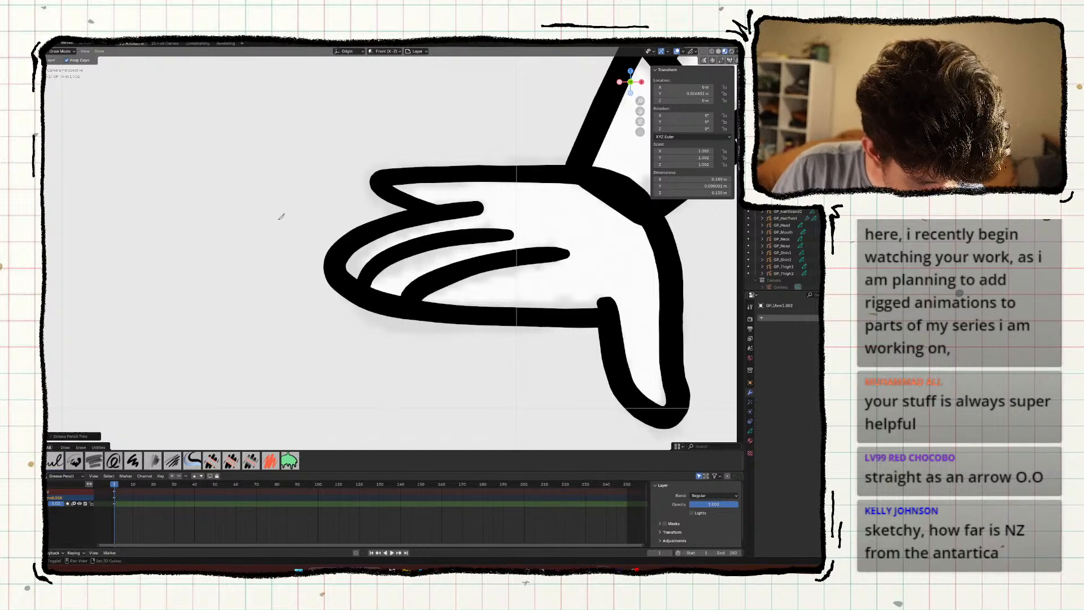
# Move the palm stroke's end point onto the thumb stroke and trim the thumb stroke's protruding end.
pyautogui.scroll(-6, 251, 344)
pyautogui.scroll(10, 387, 260)
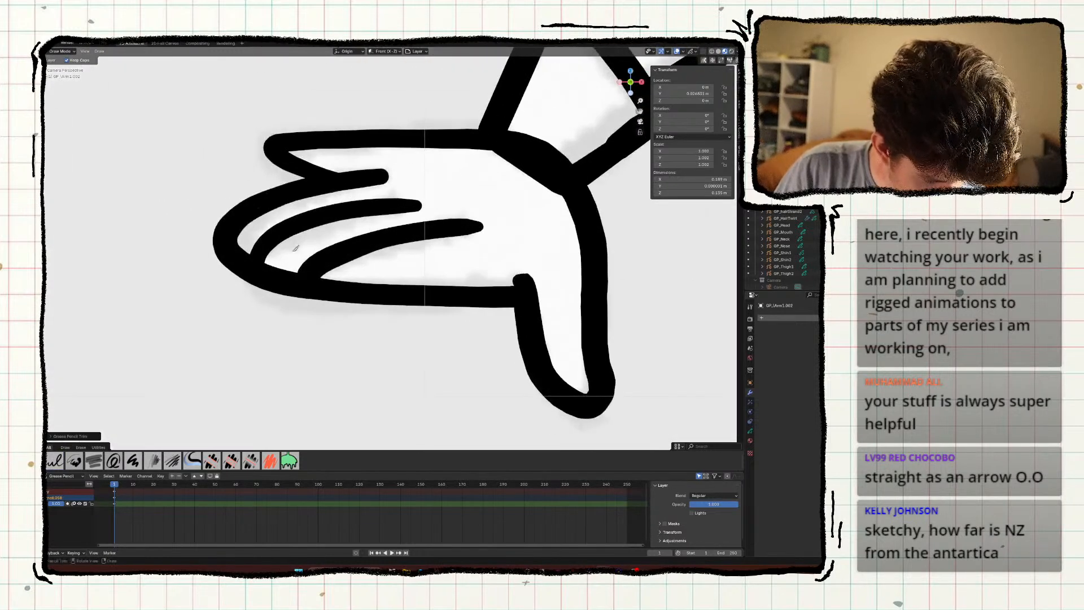
pyautogui.press('Tab')
pyautogui.click(518, 305)
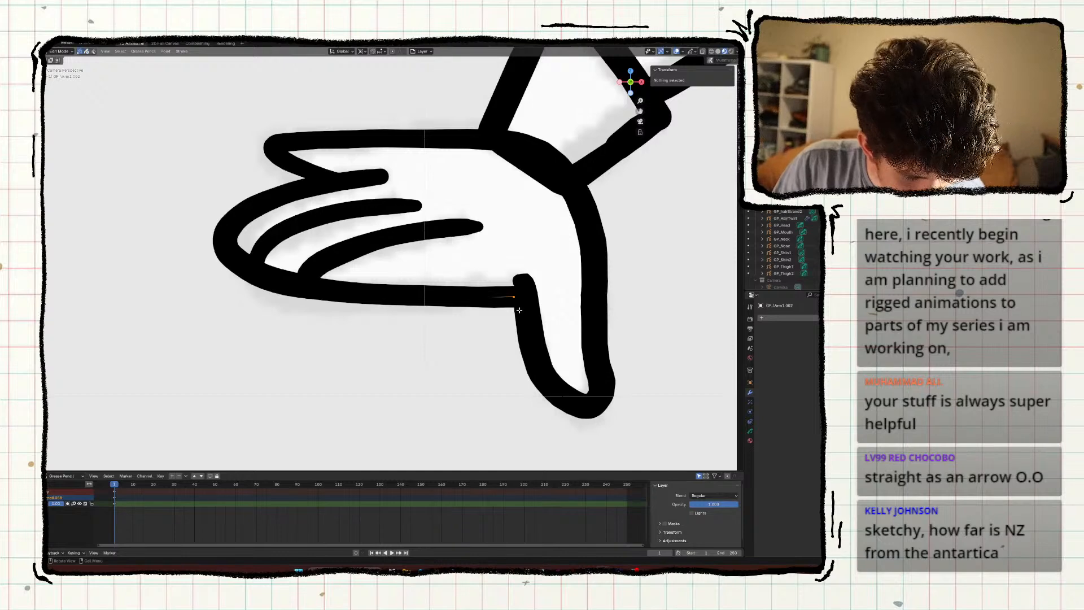
pyautogui.press('g')
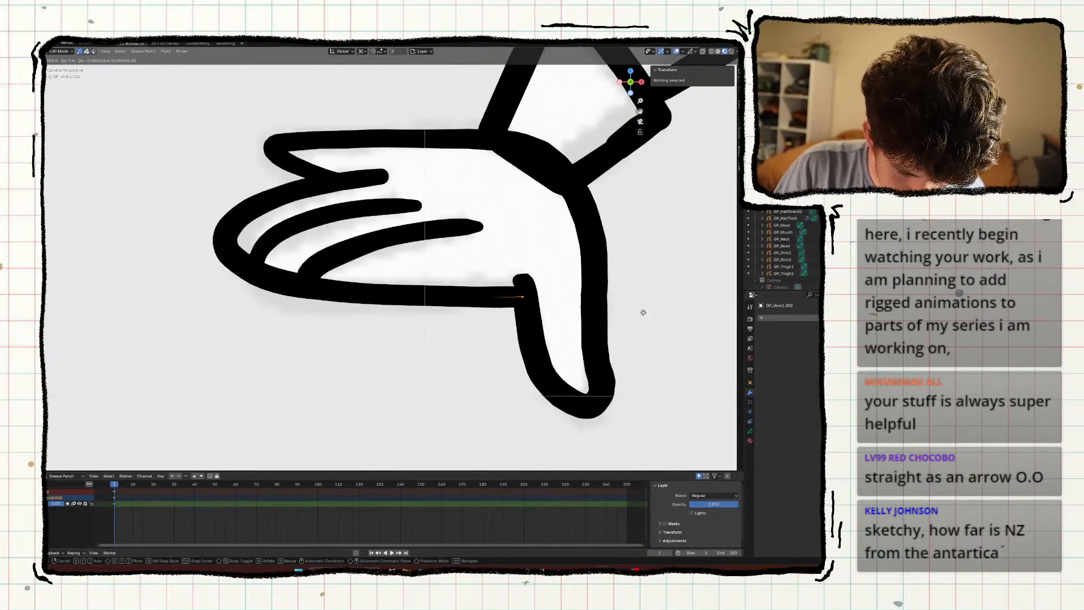
pyautogui.click(672, 309)
pyautogui.press('Tab')
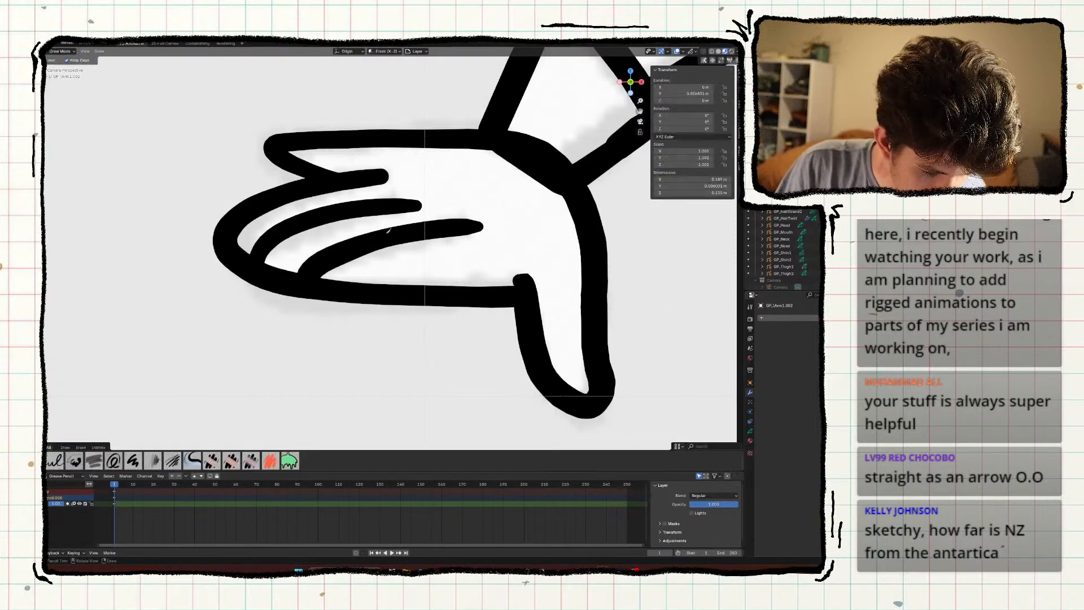
pyautogui.keyDown('ctrl'); pyautogui.keyDown('alt'); pyautogui.moveTo(509, 278); pyautogui.dragTo(511, 283); pyautogui.keyUp('alt'); pyautogui.keyUp('ctrl')
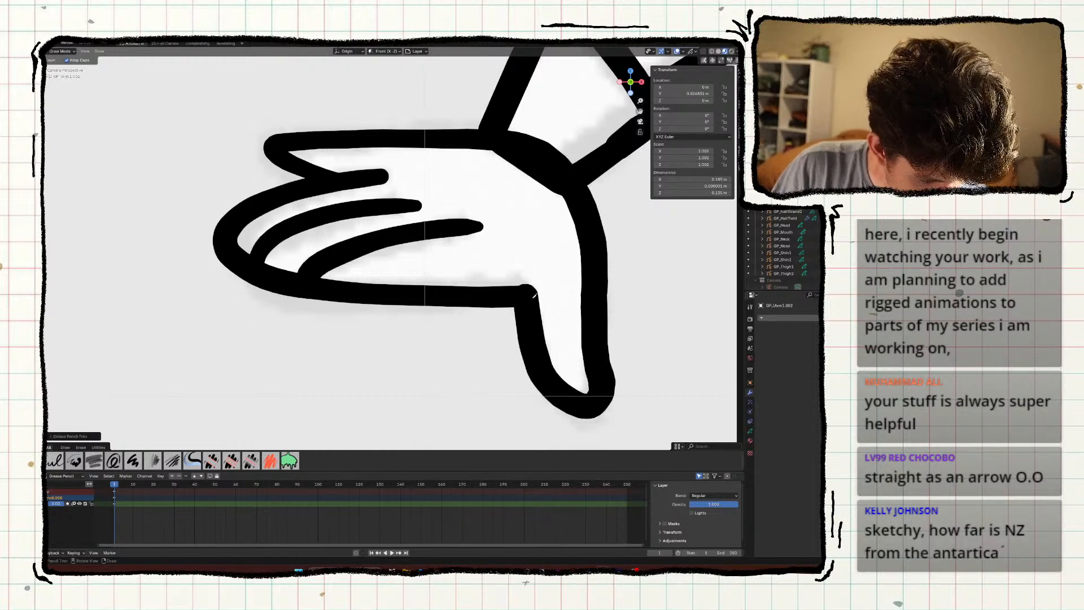
# Leave drawing on the finished hand and rename the hand object as GP_Hand1.
pyautogui.keyDown('shift'); pyautogui.moveTo(353, 318); pyautogui.dragTo(378, 397, button='middle'); pyautogui.keyUp('shift')
pyautogui.hotkey('ctrl', 'Tab')
pyautogui.click(280, 375)
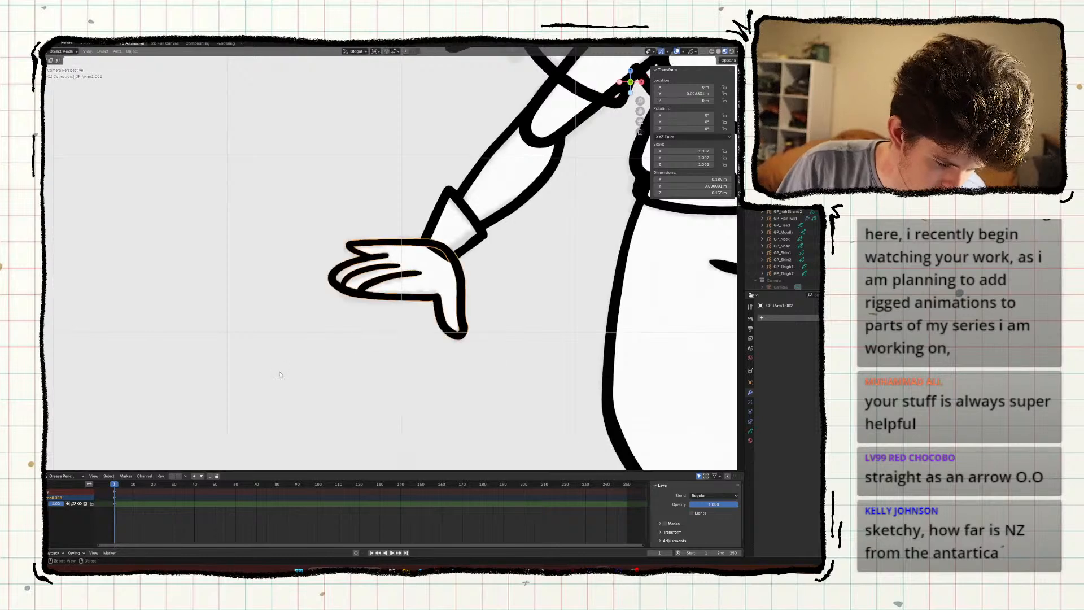
pyautogui.press('F2')
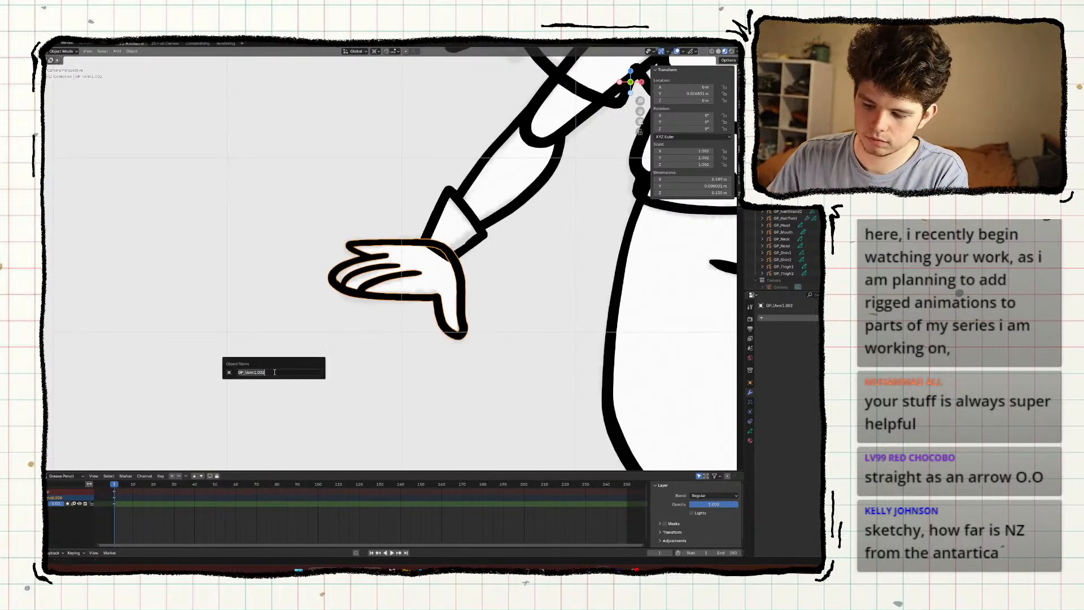
pyautogui.write('GP_Hand1')
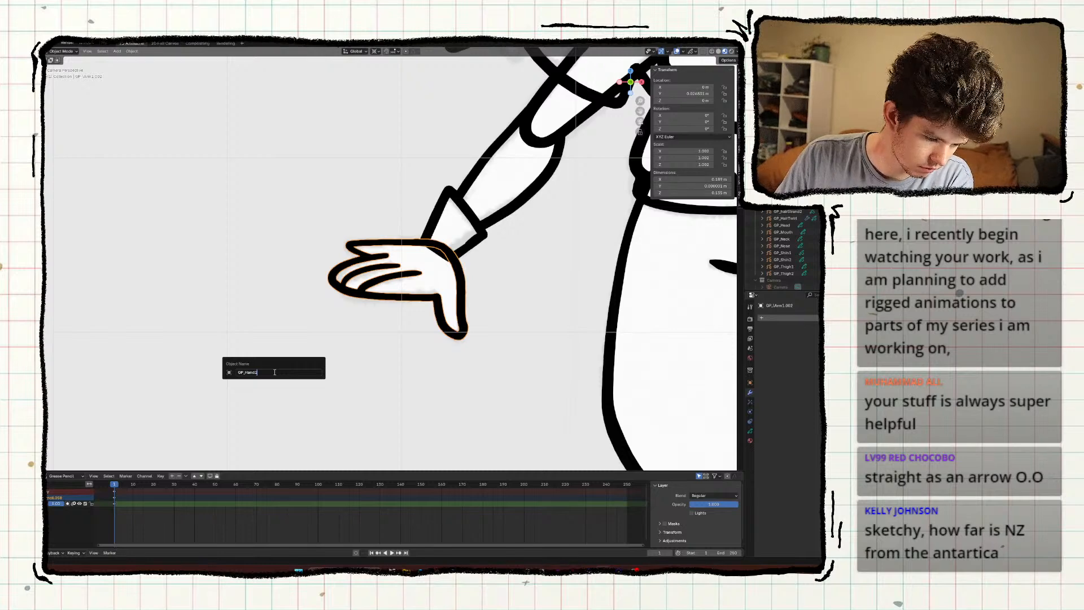
pyautogui.press('Return')
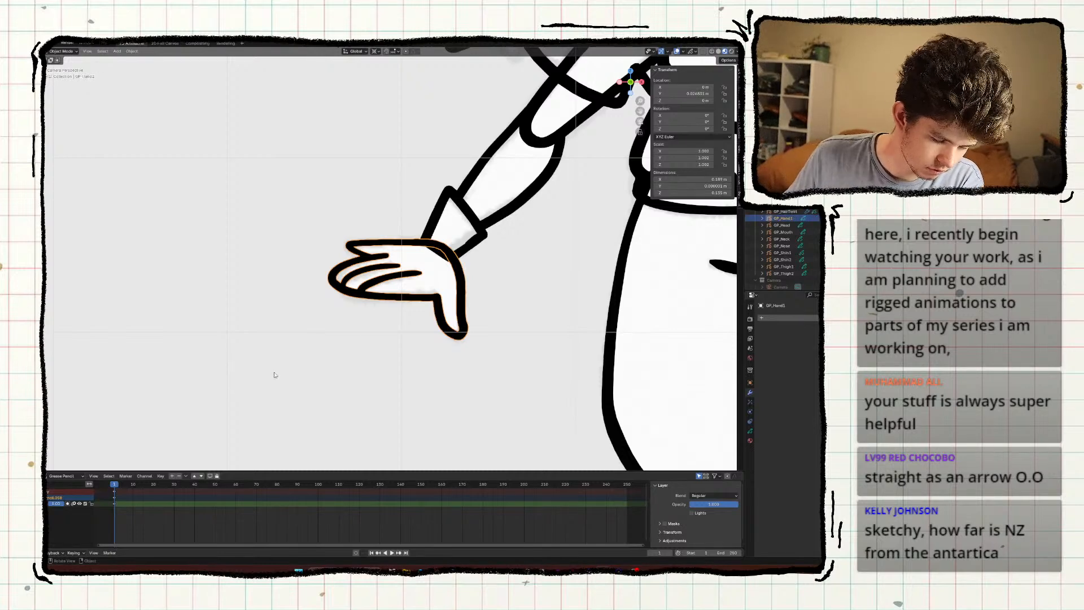
# Rename the forearm object as GP_forearm1.
pyautogui.click(433, 212)
pyautogui.press('F2')
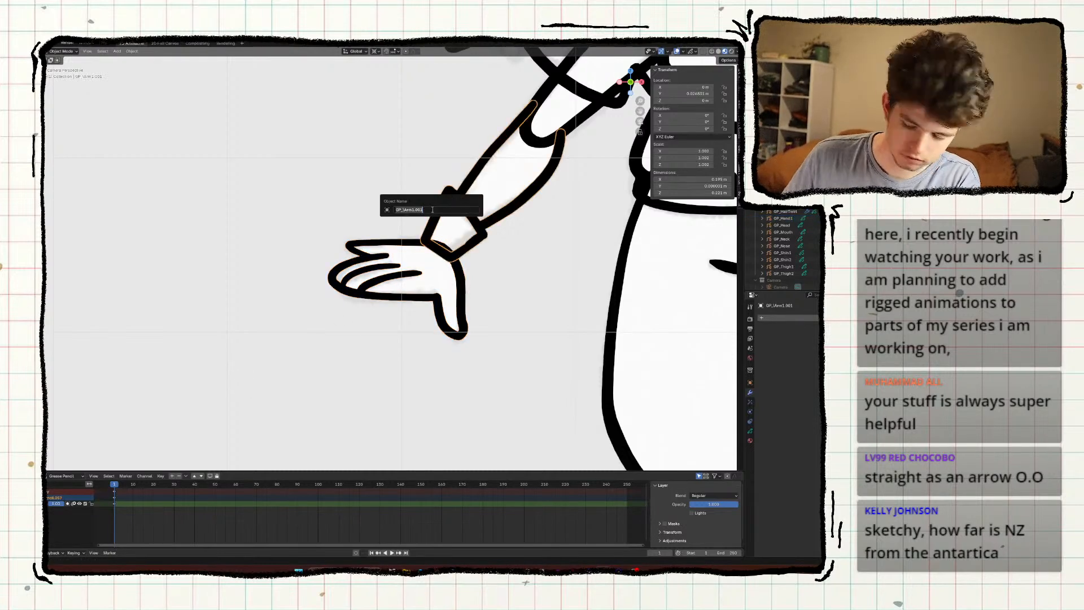
pyautogui.write('GP_fo')
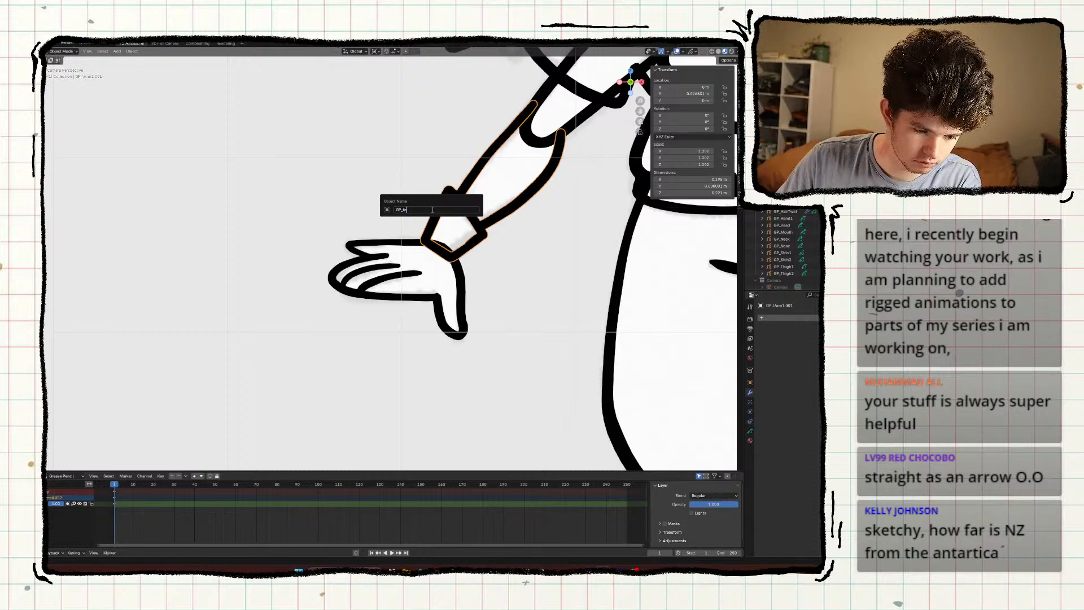
pyautogui.write('rearm1')
pyautogui.press('Return')
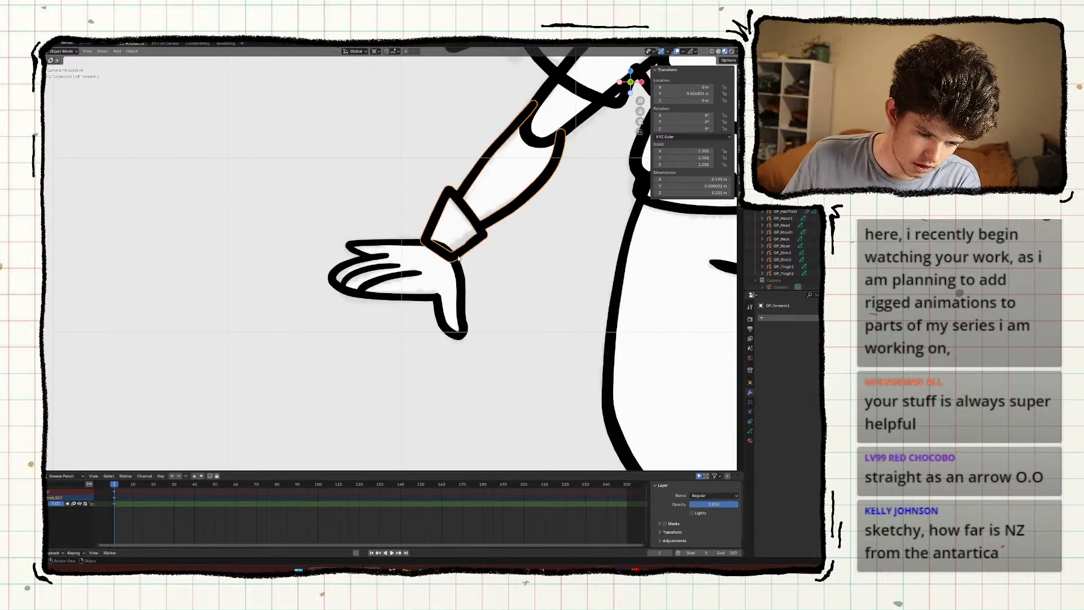
# Scale the forearm and hand to set them behind the upper arm in depth, with the hand scaled further behind the forearm.
pyautogui.keyDown('shift'); pyautogui.click(464, 279); pyautogui.keyUp('shift')
pyautogui.moveTo(464, 279); pyautogui.dragTo(389, 285, button='middle')
pyautogui.scroll(7, 384, 294)
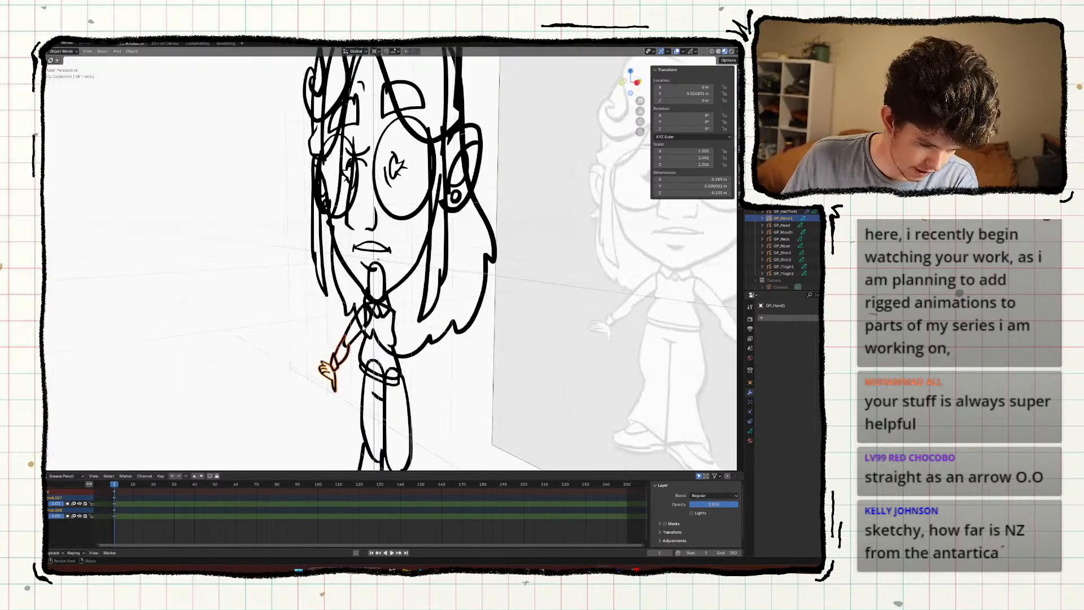
pyautogui.keyDown('shift'); pyautogui.moveTo(374, 343); pyautogui.dragTo(434, 267, button='middle'); pyautogui.keyUp('shift')
pyautogui.scroll(6, 433, 267)
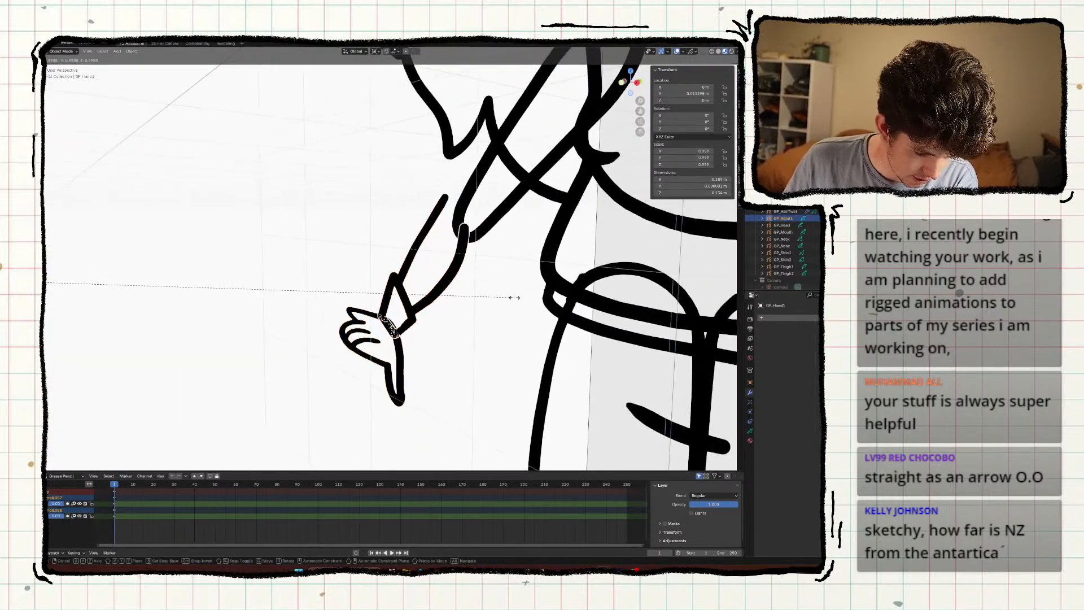
pyautogui.moveTo(513, 300)
pyautogui.mouseDown(button='middle')
pyautogui.moveTo(483, 299)
pyautogui.moveTo(497, 297)
pyautogui.mouseUp(button='middle')
pyautogui.press('s')
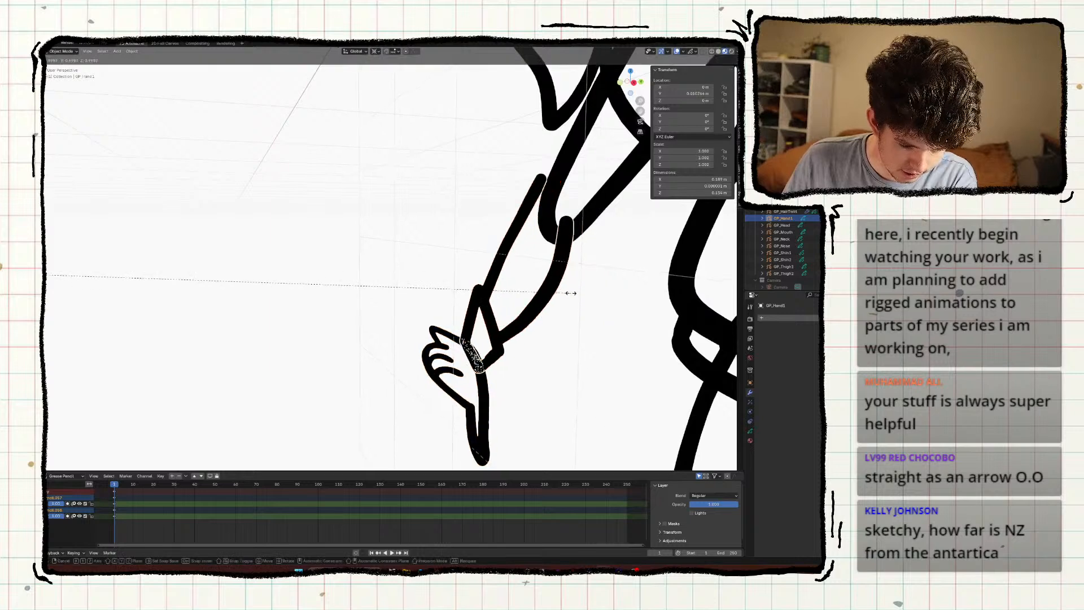
pyautogui.click(572, 293)
pyautogui.click(496, 397)
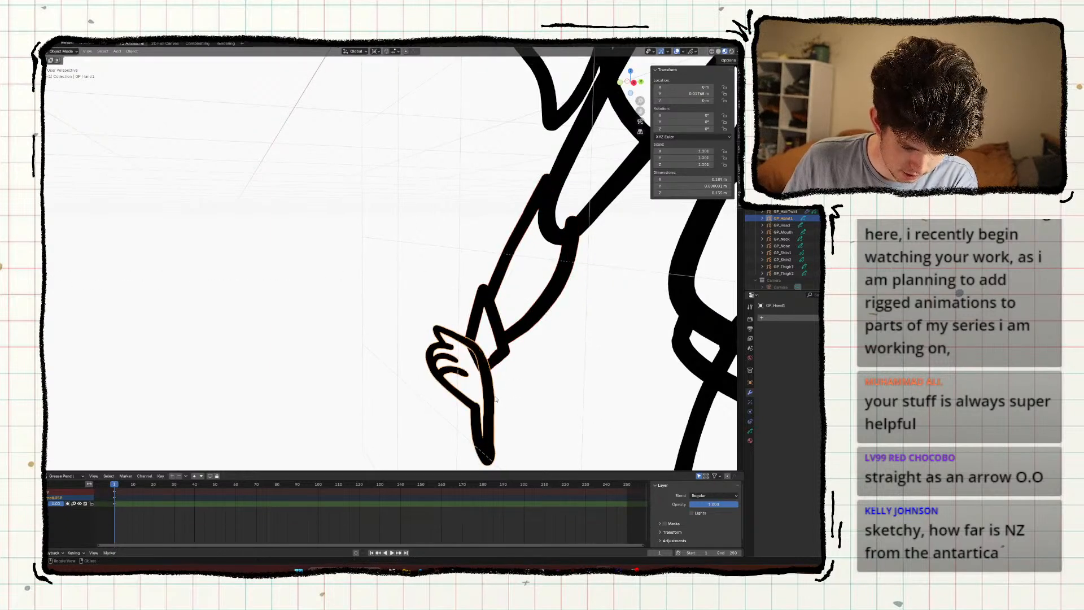
pyautogui.press('s')
pyautogui.click(511, 397)
# Scale the upper arm, forearm and hand together to adjust their depth against the body and apply their scale.
pyautogui.click(535, 325)
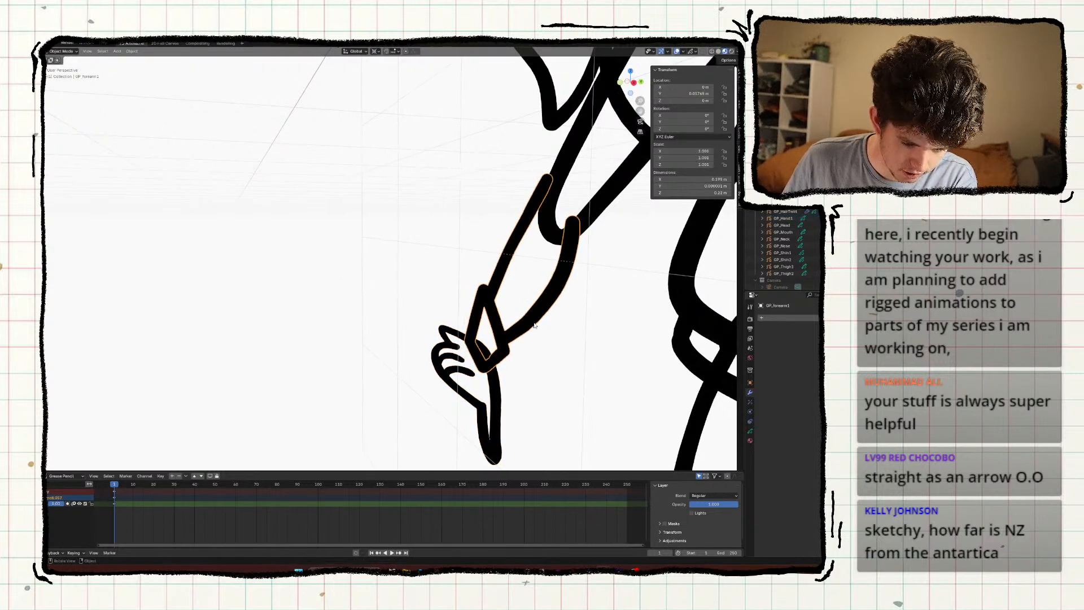
pyautogui.click(582, 228)
pyautogui.moveTo(582, 228); pyautogui.dragTo(583, 231, button='middle')
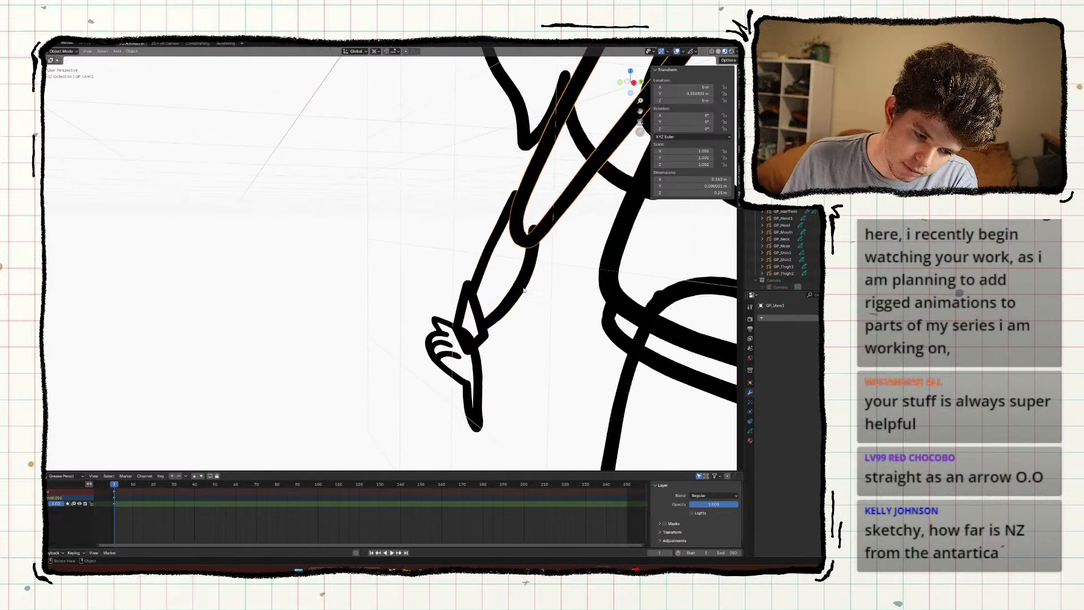
pyautogui.keyDown('shift'); pyautogui.click(514, 308); pyautogui.keyUp('shift')
pyautogui.keyDown('shift'); pyautogui.click(478, 366); pyautogui.keyUp('shift')
pyautogui.moveTo(478, 367); pyautogui.dragTo(438, 239, button='middle')
pyautogui.press('s')
pyautogui.click(446, 325)
pyautogui.hotkey('ctrl', 'a')
pyautogui.click(429, 284)
pyautogui.hotkey('alt', 'a')
# Duplicate the upper arm, forearm and hand together and mirror the copies to the character's other side with an X scale of -1.
pyautogui.click(303, 257)
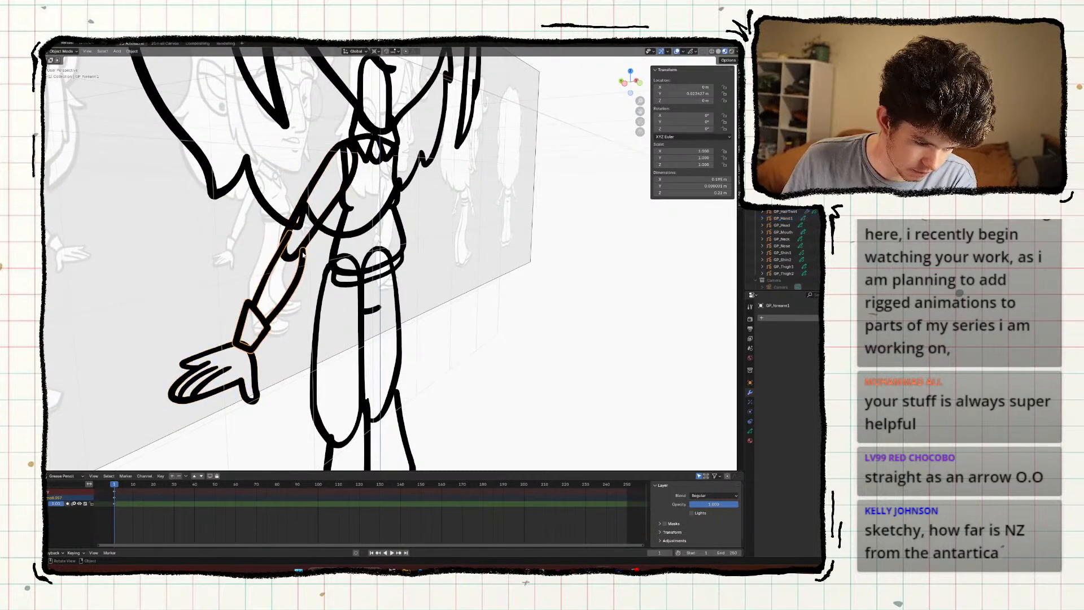
pyautogui.keyDown('shift'); pyautogui.click(308, 245); pyautogui.keyUp('shift')
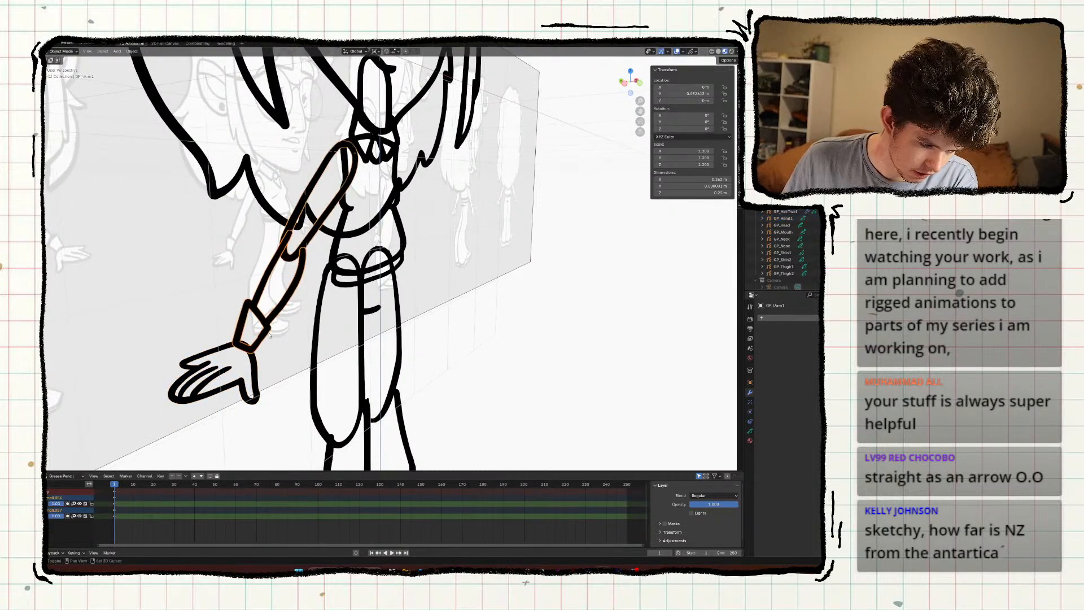
pyautogui.keyDown('shift'); pyautogui.click(253, 368); pyautogui.keyUp('shift')
pyautogui.moveTo(254, 369); pyautogui.dragTo(311, 357, button='middle')
pyautogui.press('KP_1')
pyautogui.scroll(-3, 339, 355)
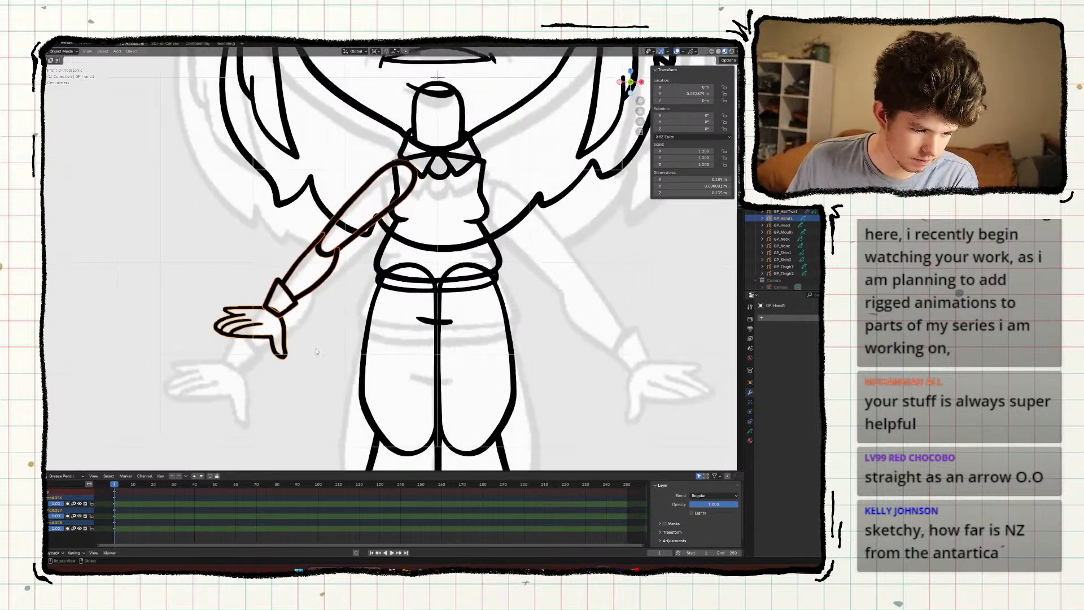
pyautogui.press('KP_0')
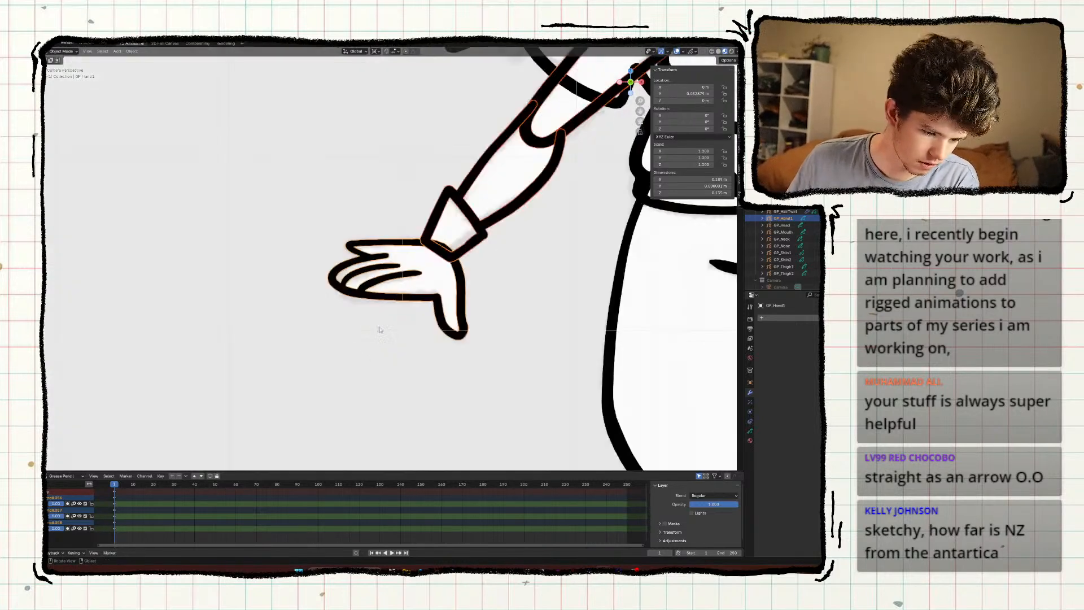
pyautogui.scroll(-6, 380, 331)
pyautogui.keyDown('shift'); pyautogui.moveTo(523, 265); pyautogui.dragTo(296, 309, button='middle'); pyautogui.keyUp('shift')
pyautogui.hotkey('shift', 'd')
pyautogui.write('sx')
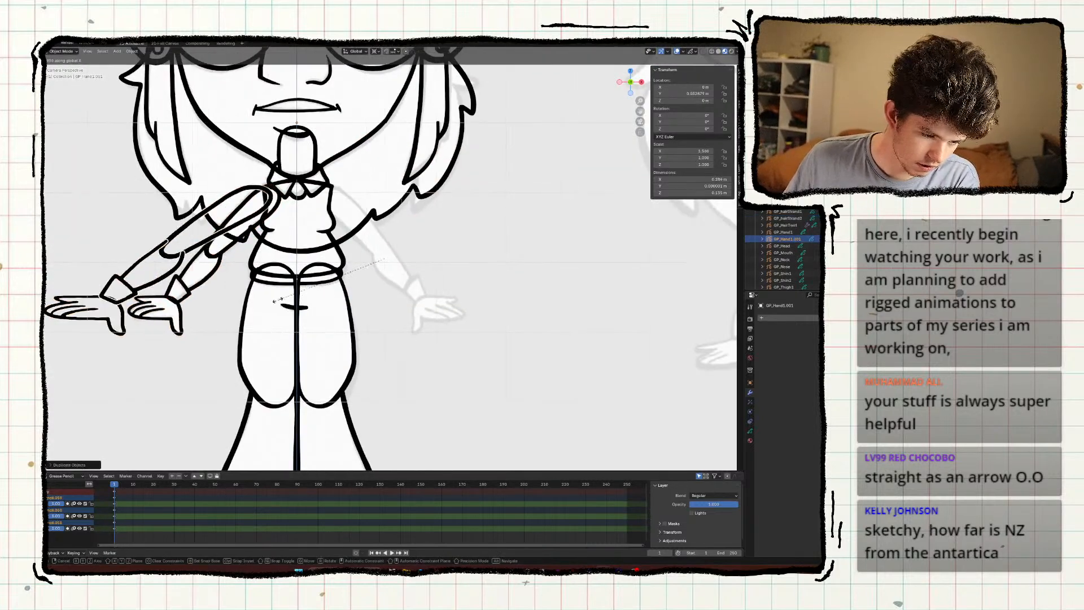
pyautogui.write('-1')
pyautogui.press('Return')
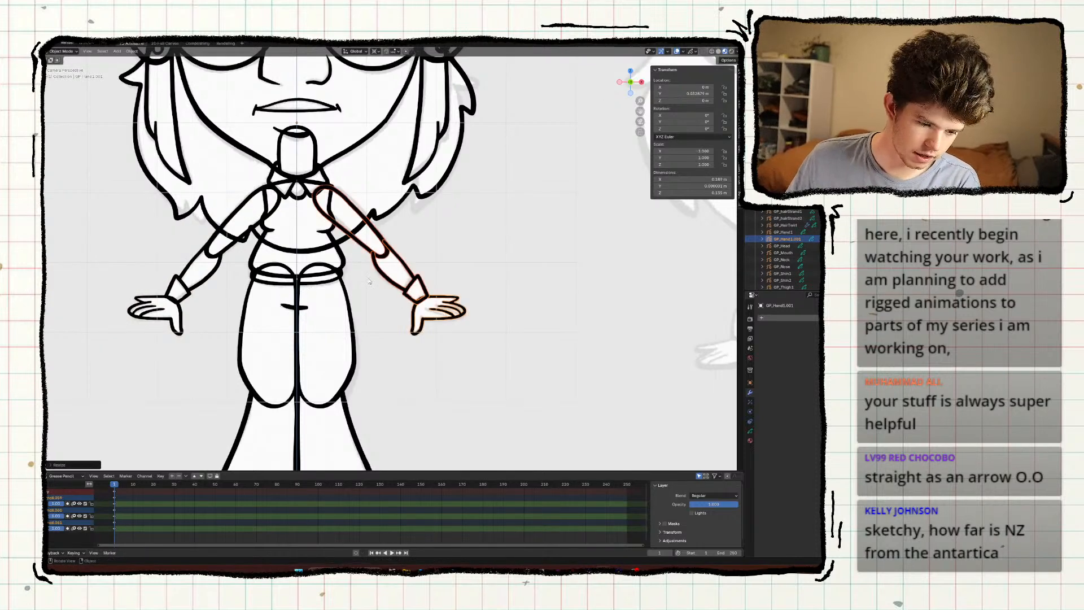
# Apply the scale of the three mirrored arm parts.
pyautogui.scroll(2, 369, 282)
pyautogui.hotkey('ctrl', 'a')
pyautogui.click(412, 295)
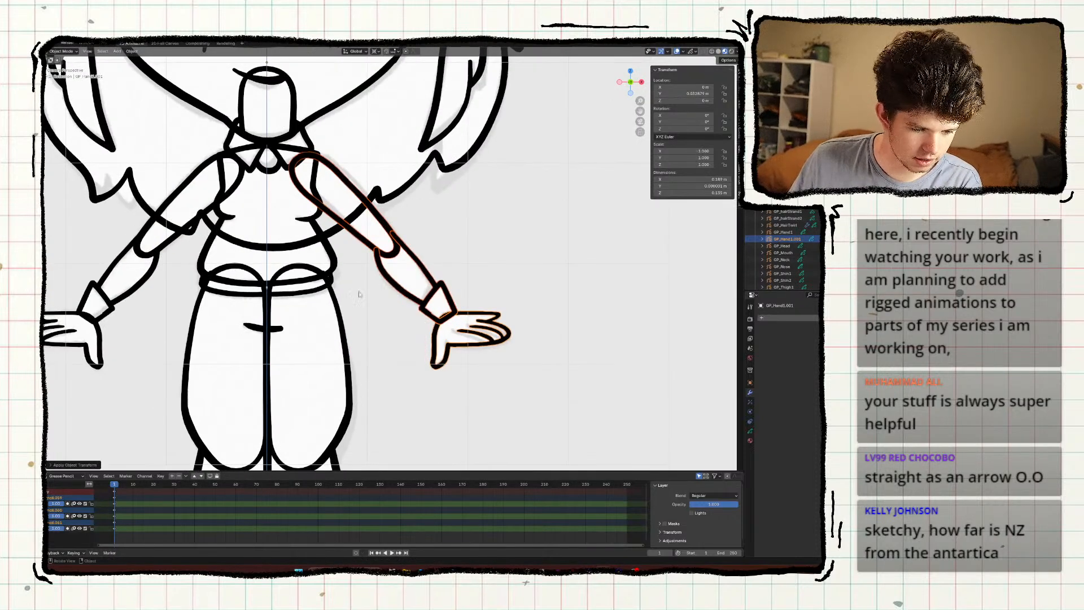
# Batch rename the mirrored hand, forearm and upper arm by replacing 1.001 with 2 in their names.
pyautogui.scroll(2, 359, 294)
pyautogui.click(470, 312)
pyautogui.click(481, 321)
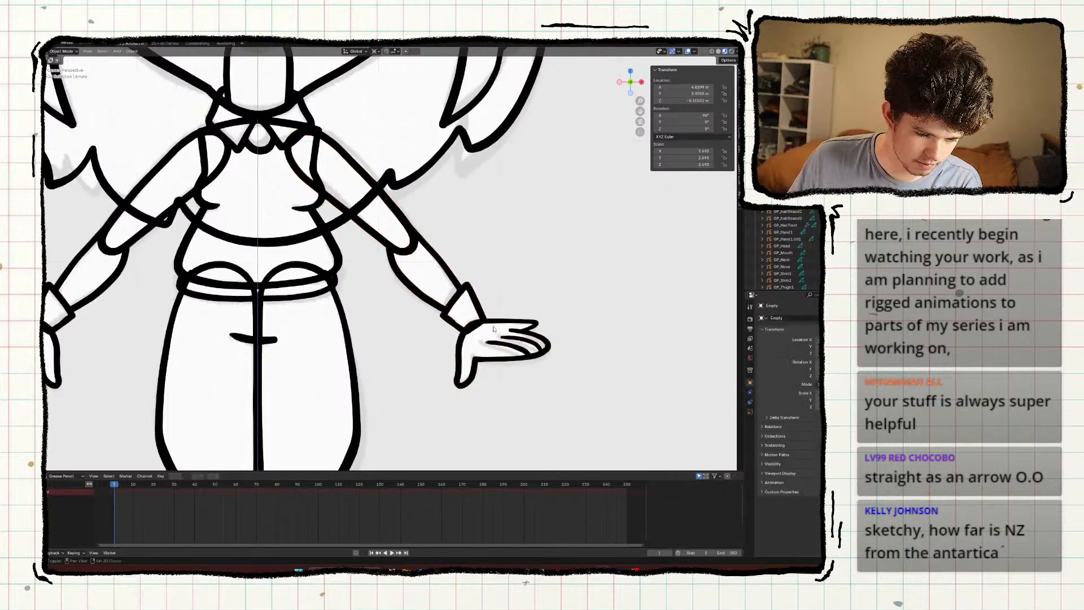
pyautogui.click(497, 328)
pyautogui.keyDown('shift'); pyautogui.click(435, 271); pyautogui.keyUp('shift')
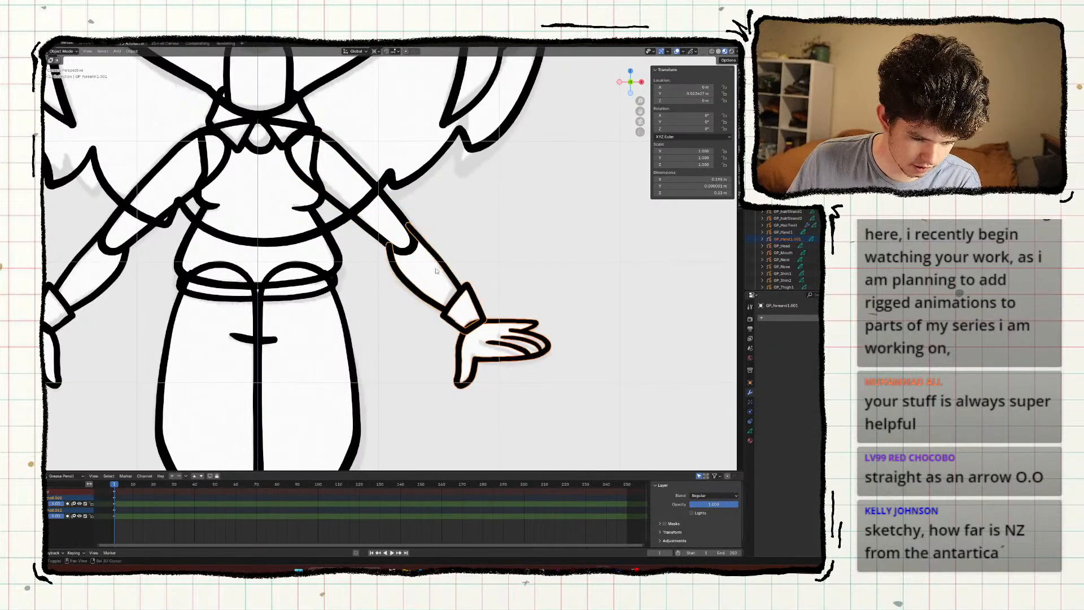
pyautogui.keyDown('shift'); pyautogui.click(411, 244); pyautogui.keyUp('shift')
pyautogui.scroll(-4, 414, 247)
pyautogui.hotkey('ctrl', 'F2')
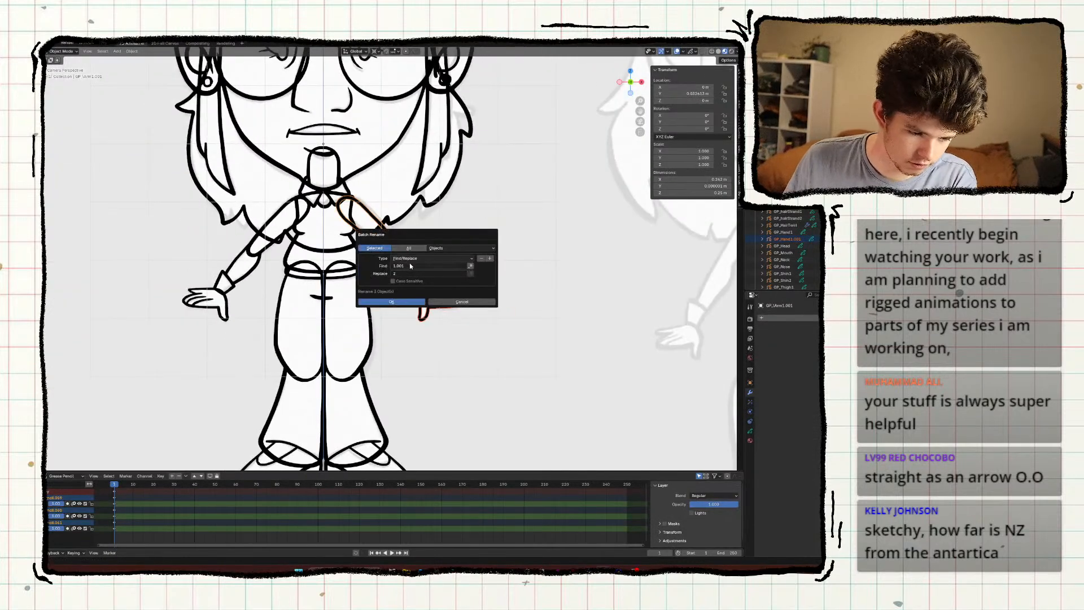
pyautogui.click(392, 302)
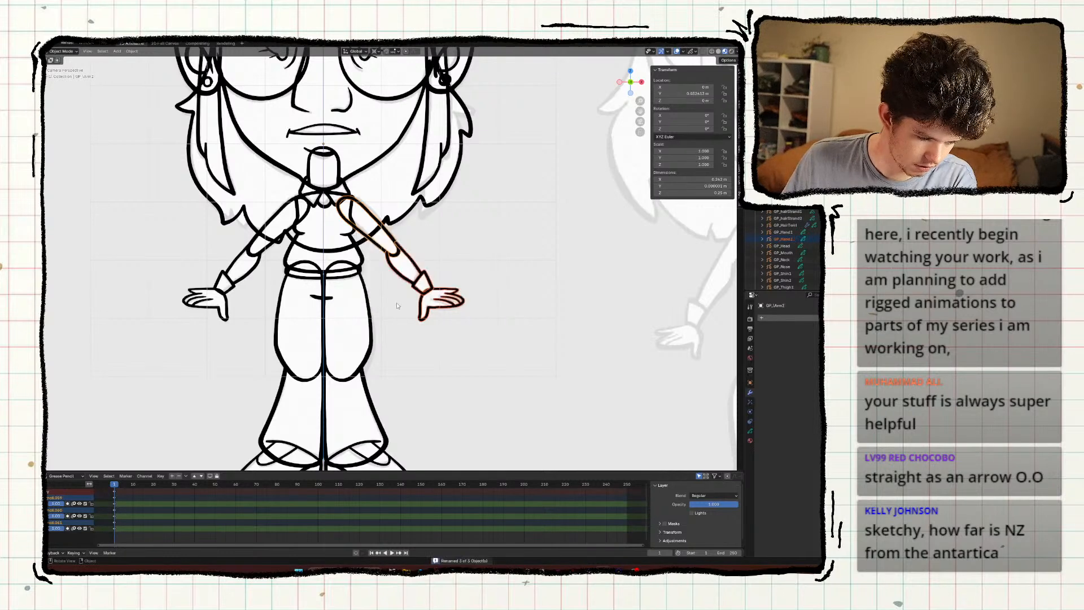
# Deselect the arm parts and save the file.
pyautogui.click(416, 318)
pyautogui.scroll(-5, 409, 308)
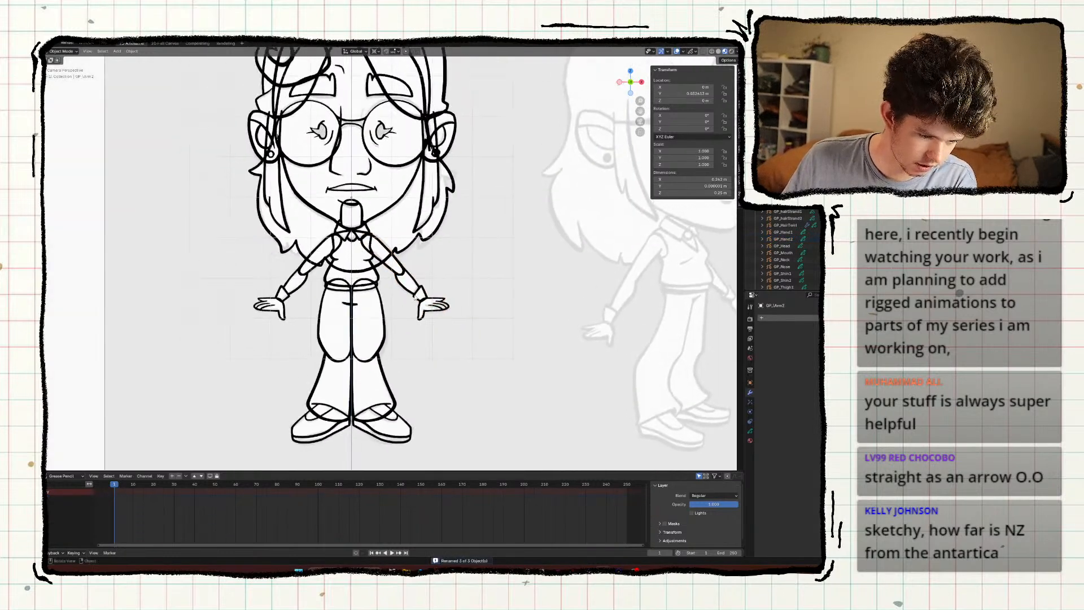
pyautogui.hotkey('ctrl', 's')
pyautogui.scroll(-2, 398, 293)
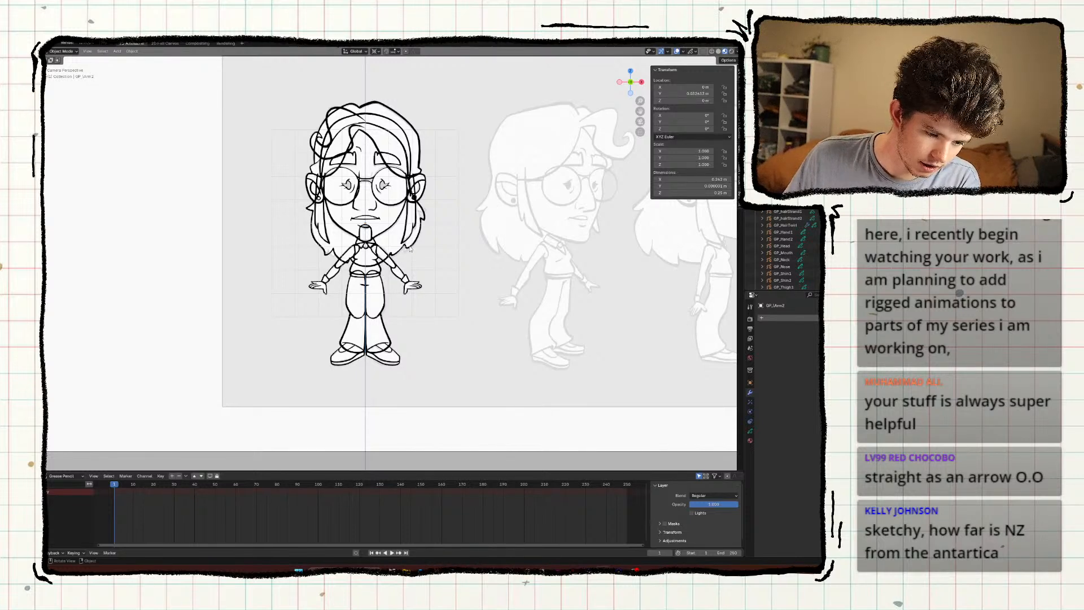
# Add a second material slot with a new material to the GP_Body object.
pyautogui.click(376, 265)
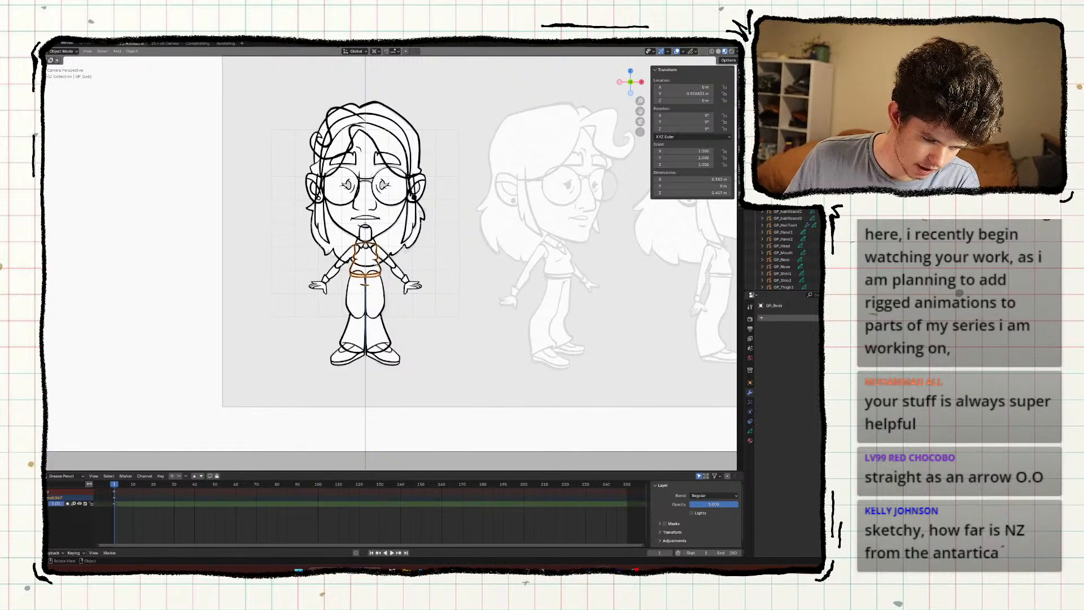
pyautogui.scroll(5, 468, 296)
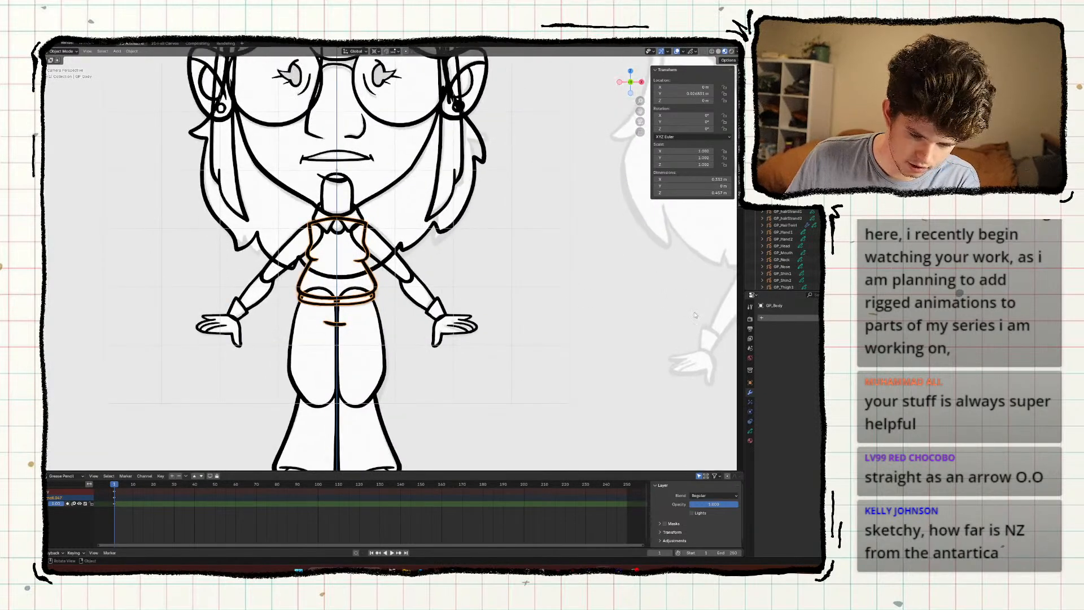
pyautogui.click(750, 441)
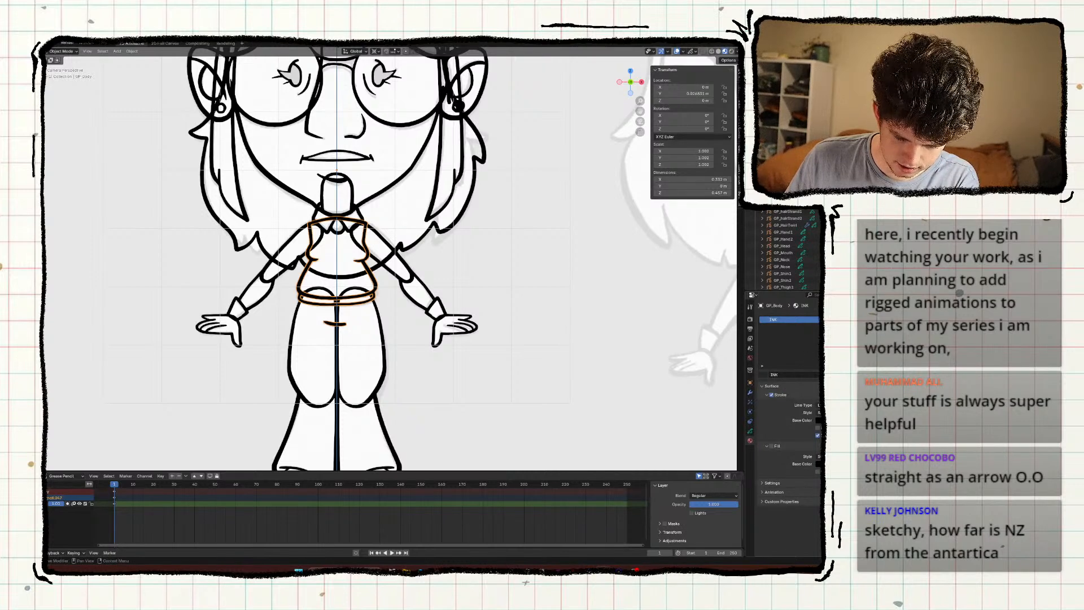
pyautogui.moveTo(822, 366); pyautogui.dragTo(823, 421)
pyautogui.click(822, 320)
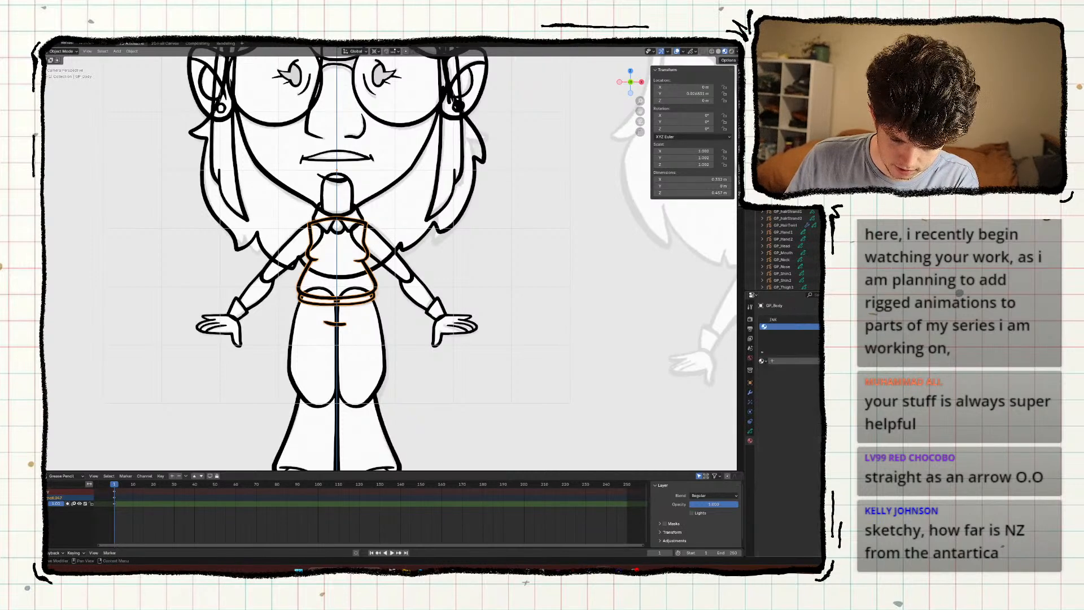
pyautogui.click(793, 363)
# Name the body's new material Ch2_Skin.
pyautogui.click(799, 430)
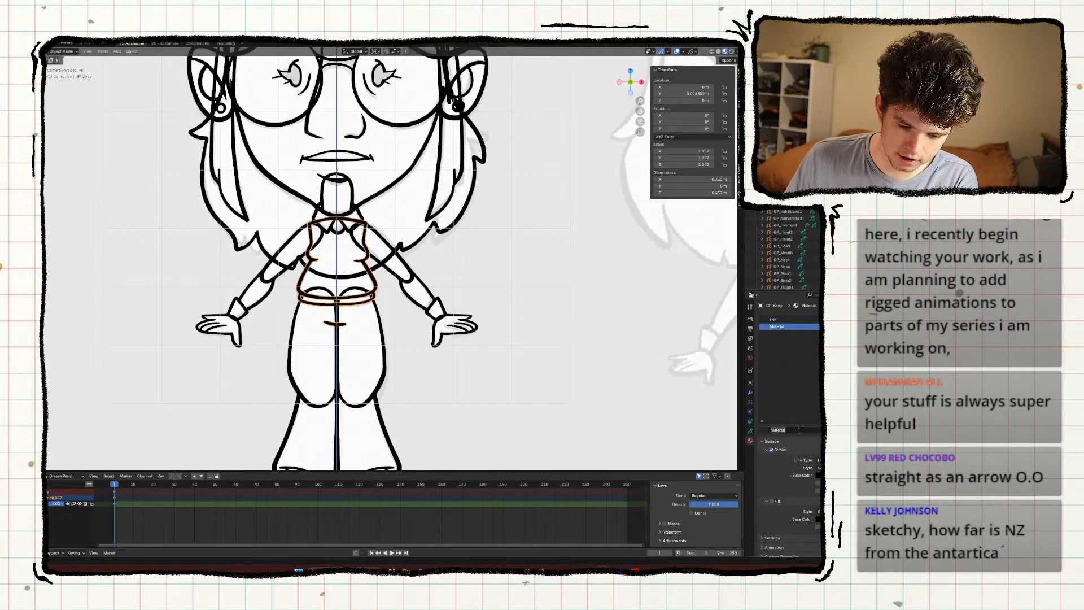
pyautogui.write('Skin')
pyautogui.press('Return')
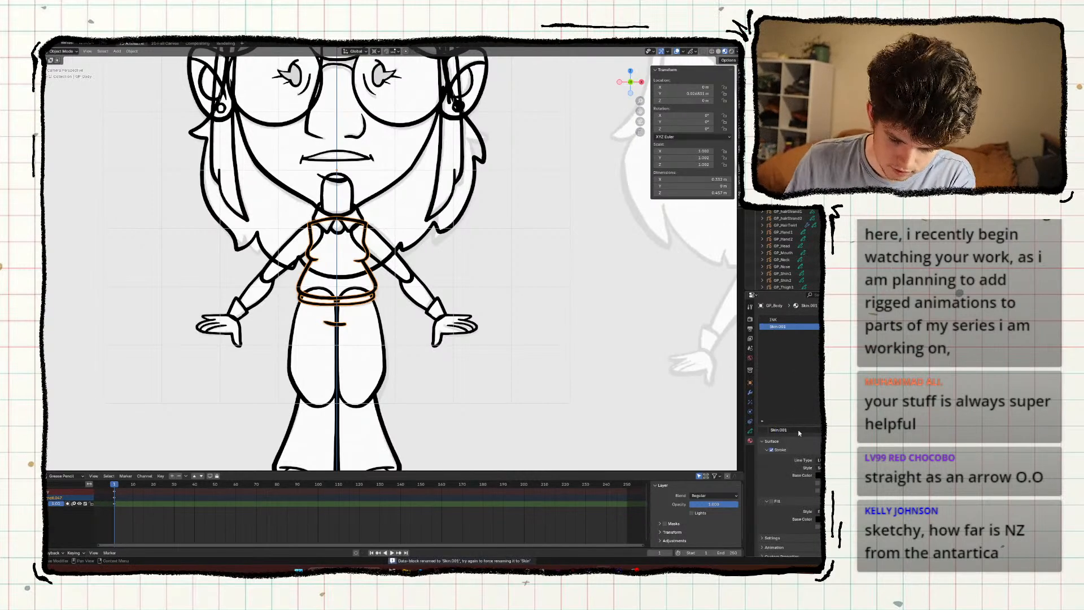
pyautogui.click(791, 431)
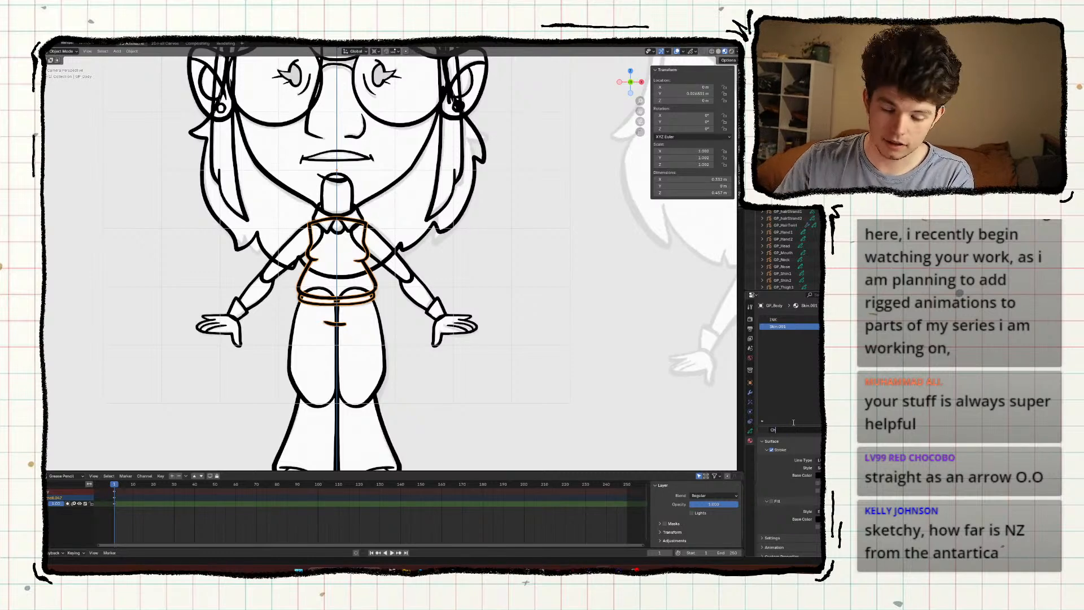
pyautogui.write('Ch2_')
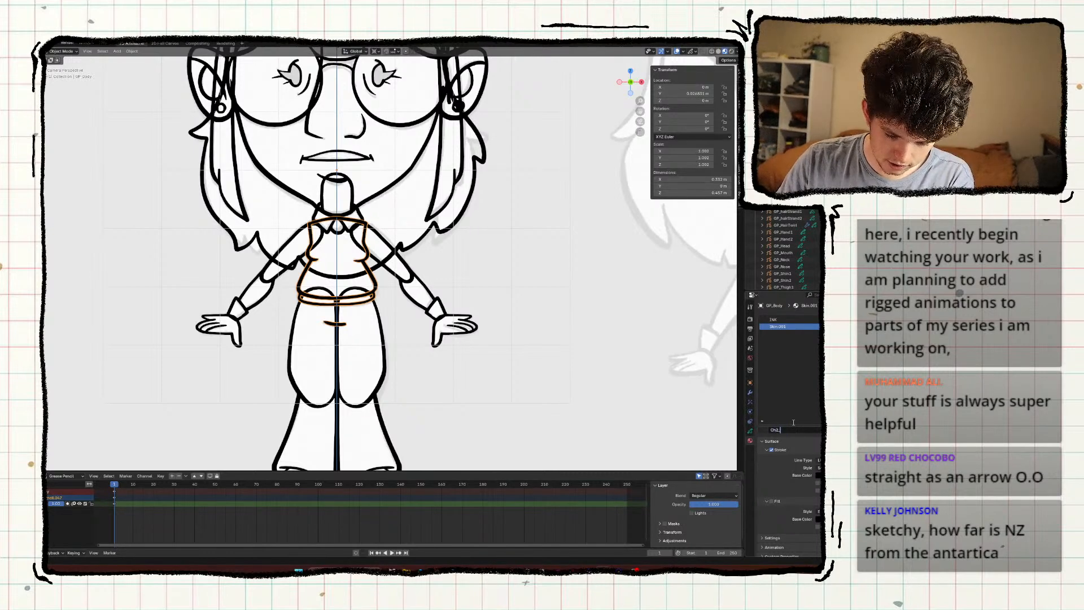
pyautogui.write('Skin')
pyautogui.press('Return')
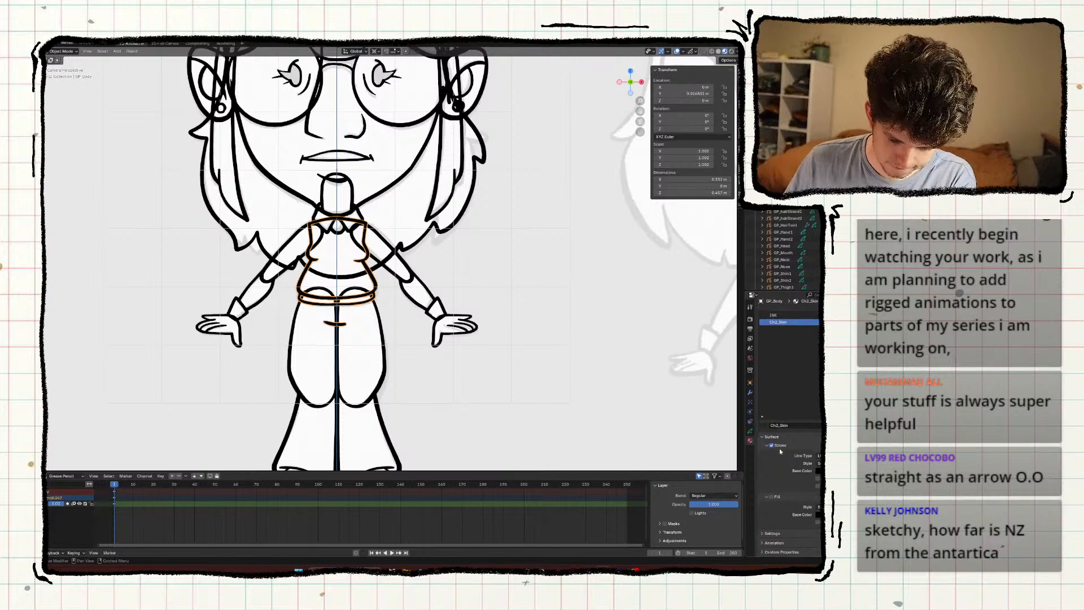
# Make the Ch2_Skin material fill-only, without a stroke, and add a new material in a third slot of the body object.
pyautogui.click(766, 448)
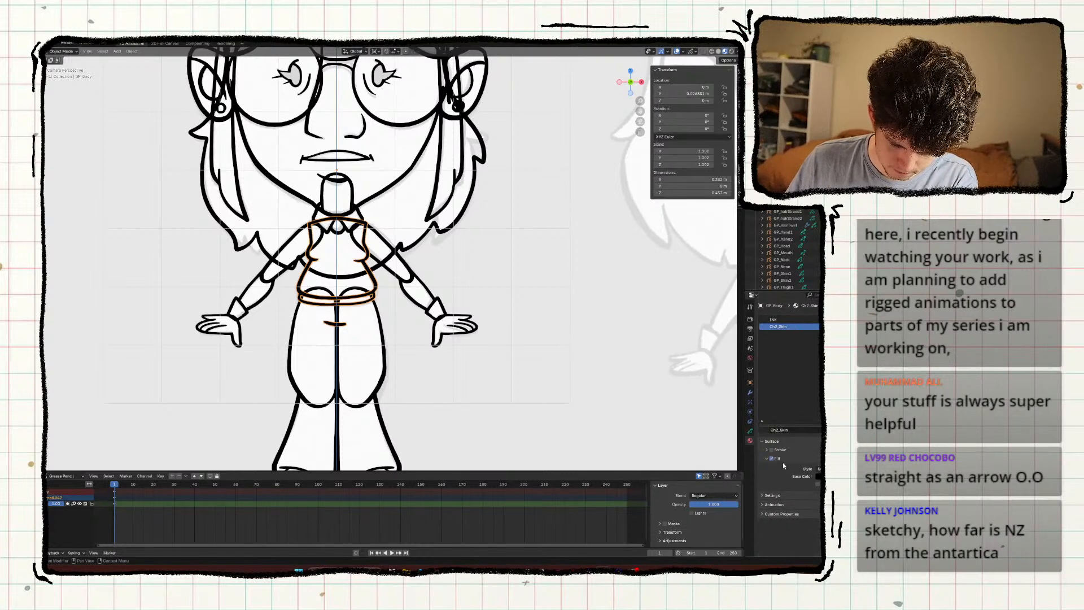
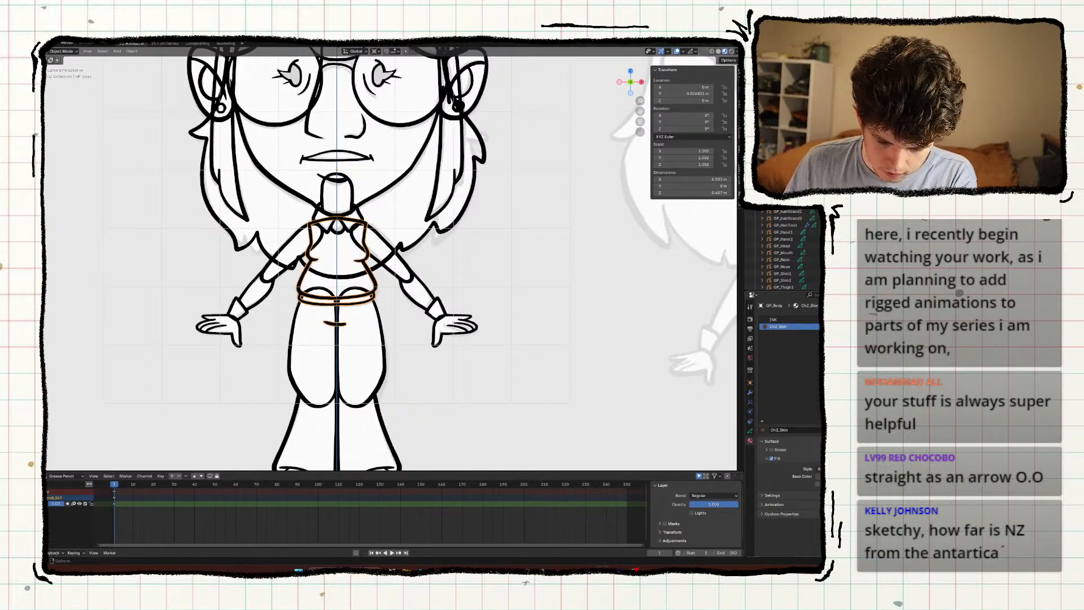
pyautogui.click(821, 320)
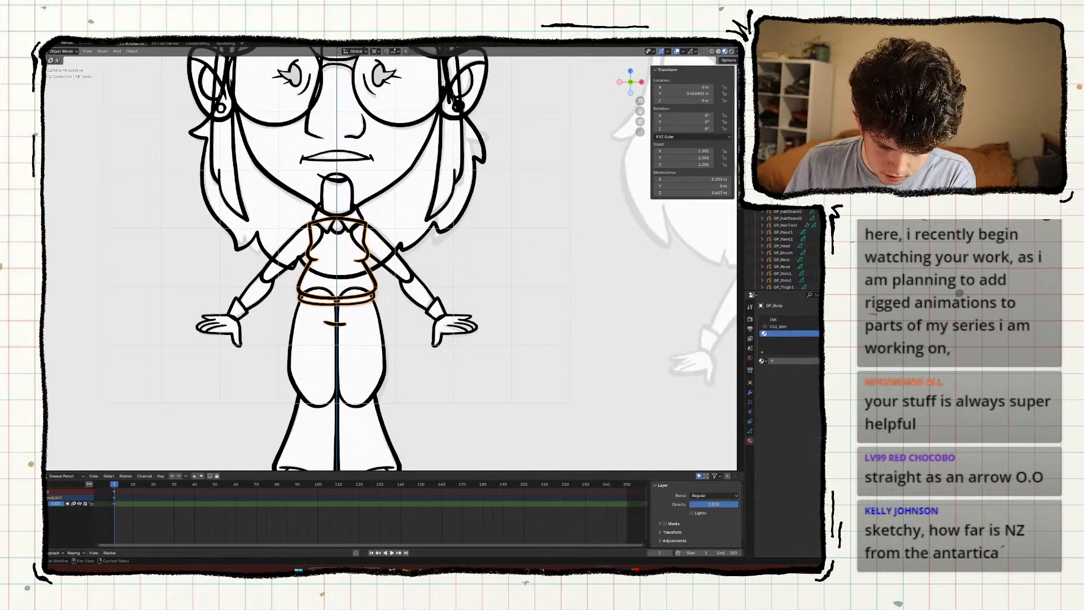
pyautogui.click(817, 361)
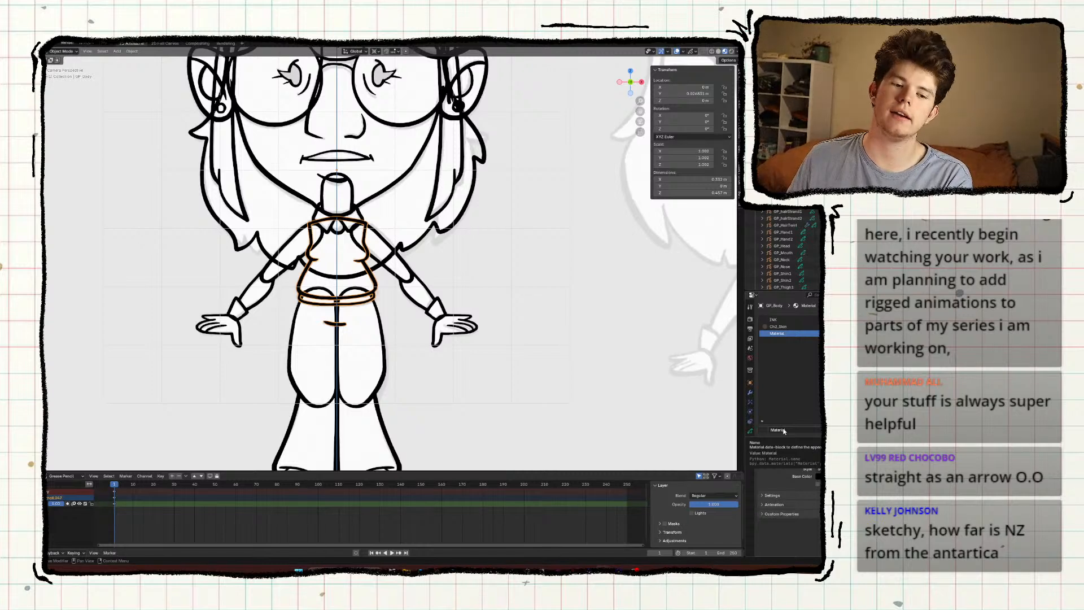
# Name the body's new third material Ch2_Jumper.
pyautogui.click(783, 431)
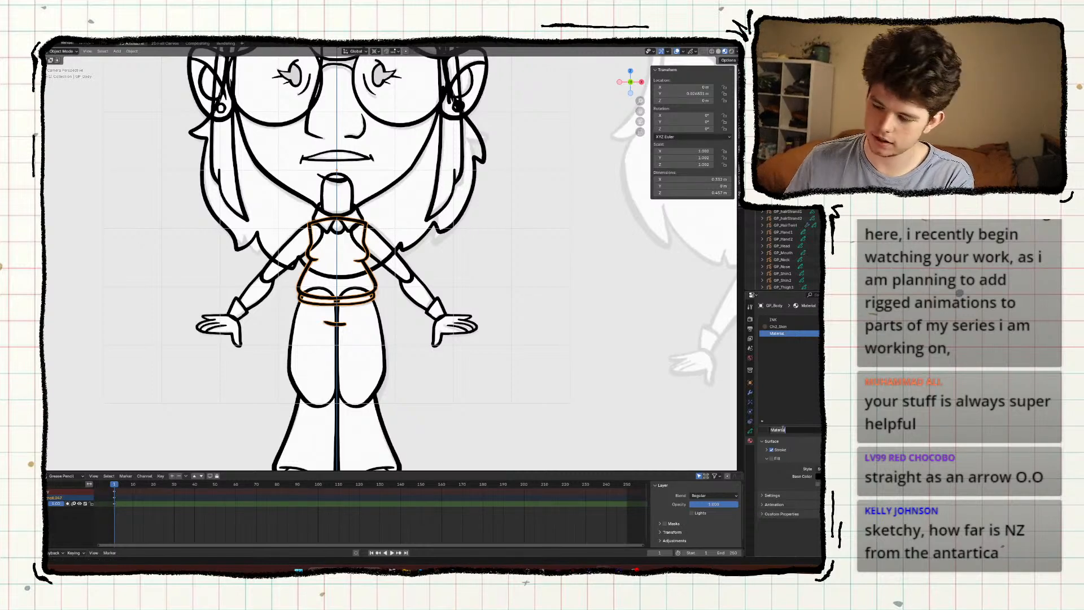
pyautogui.write('Ch2')
pyautogui.press('BackSpace')
pyautogui.press('BackSpace')
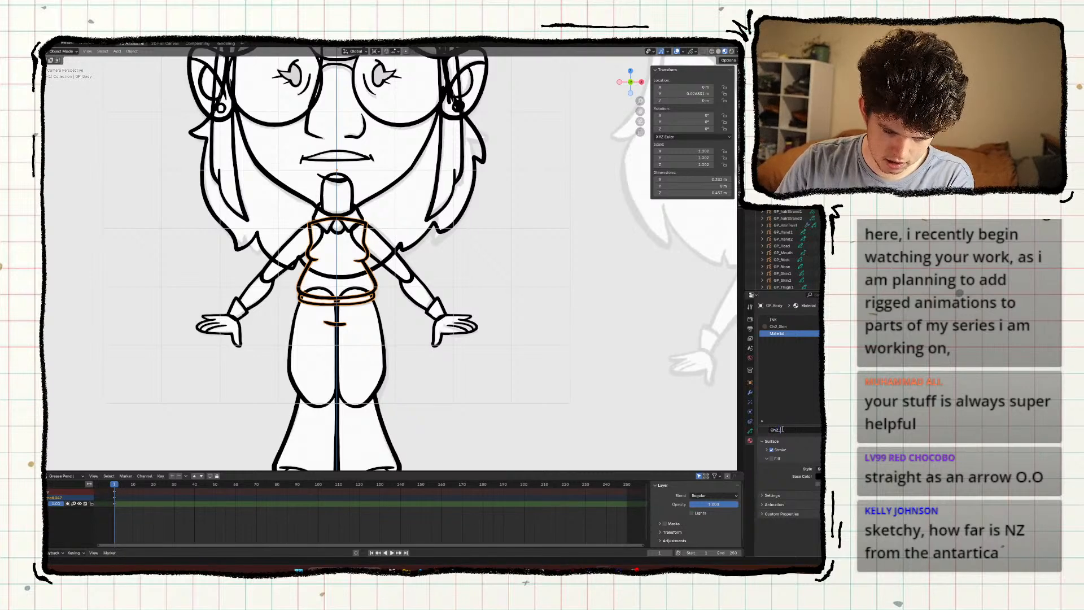
pyautogui.write('h2_Jumper')
pyautogui.press('Return')
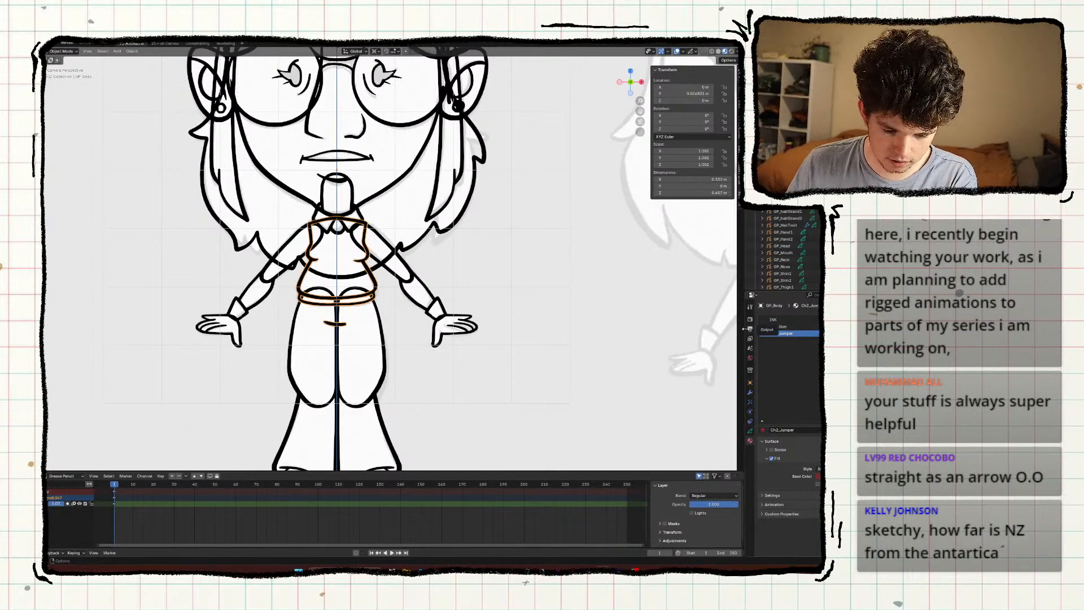
# Widen the properties area and add a fourth material to the body, named Ch2_Shirt.
pyautogui.moveTo(741, 333); pyautogui.dragTo(524, 367)
pyautogui.keyDown('ctrl'); pyautogui.moveTo(628, 378); pyautogui.dragTo(649, 393, button='middle'); pyautogui.keyUp('ctrl')
pyautogui.scroll(-1, 682, 444)
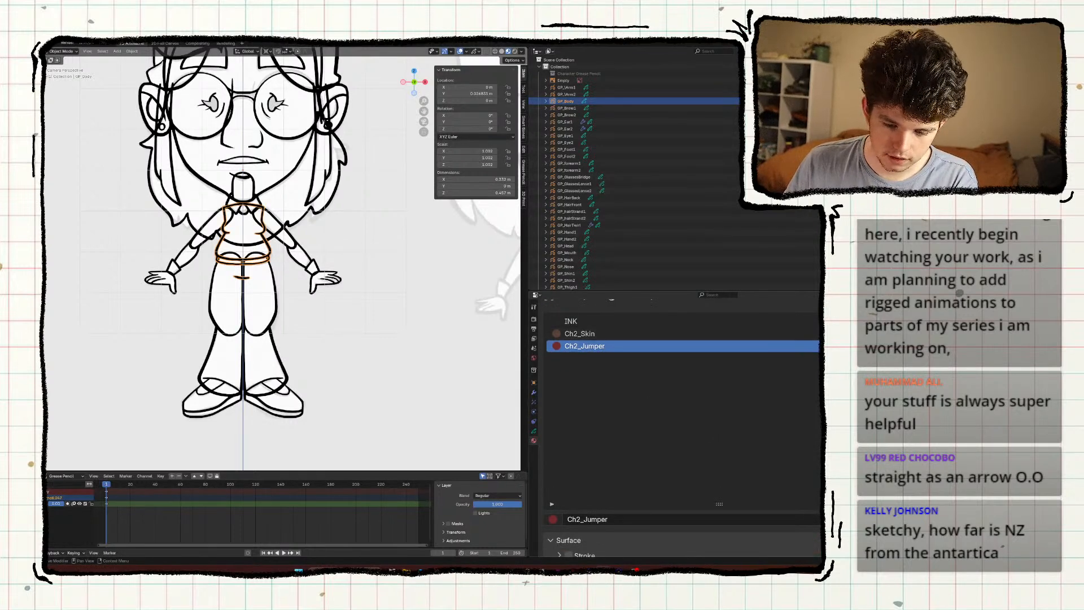
pyautogui.click(903, 320)
pyautogui.click(655, 400)
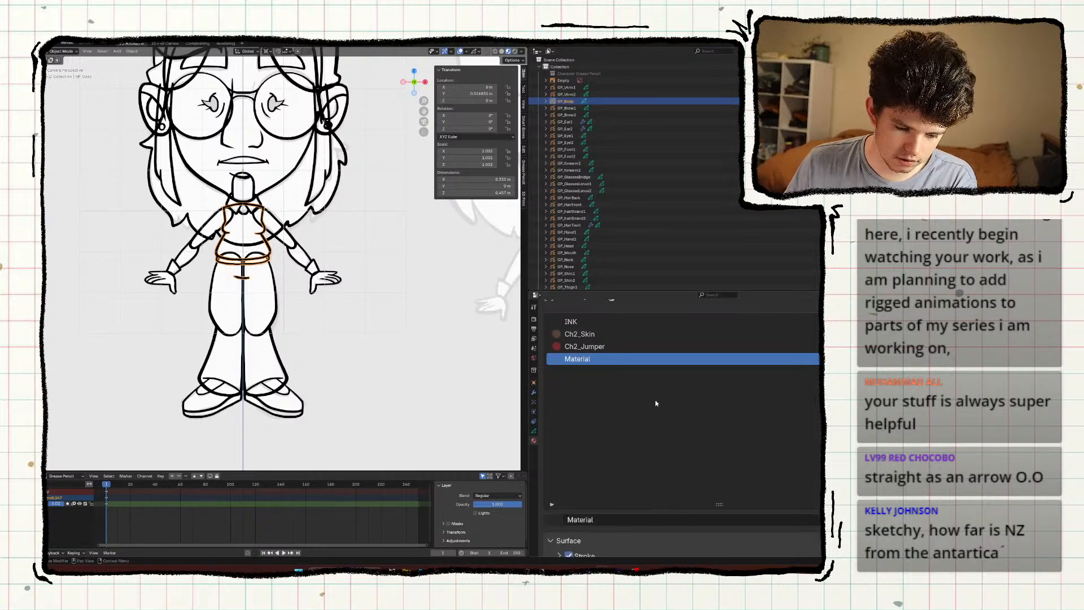
pyautogui.click(646, 521)
pyautogui.write('Ch2_Shirt')
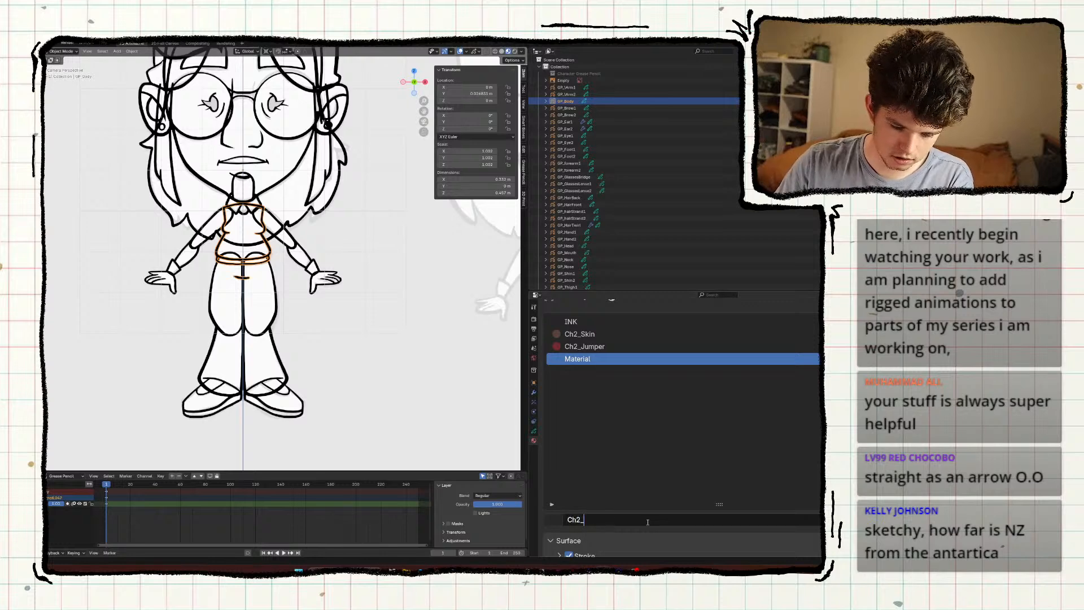
pyautogui.press('Return')
# Make the Ch2_Shirt material fill-only, without a stroke, and give it a light off-white fill colour.
pyautogui.scroll(-3, 573, 520)
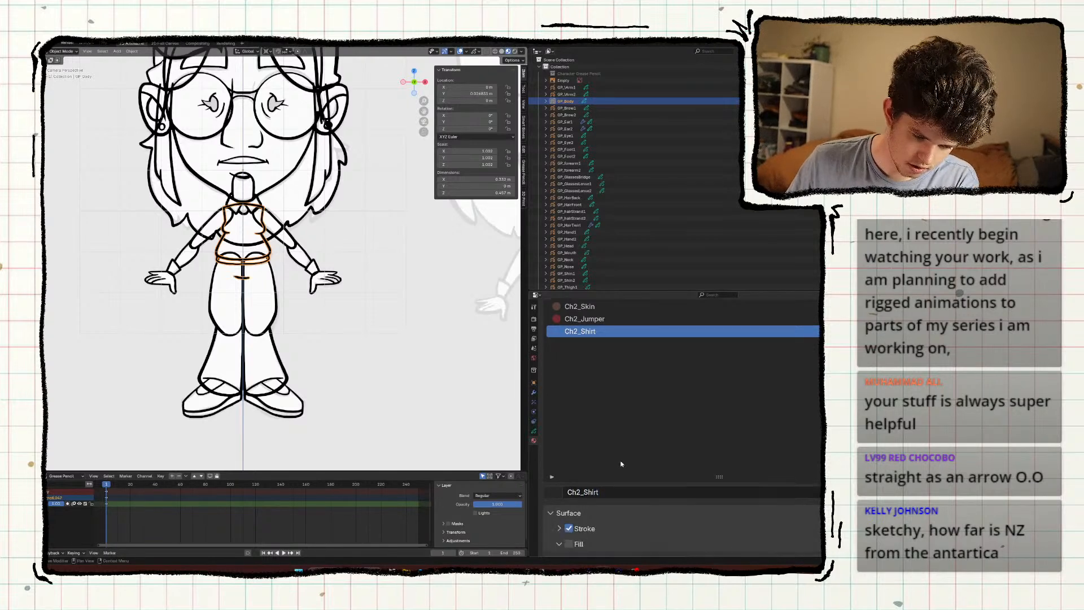
pyautogui.click(568, 487)
pyautogui.click(568, 502)
pyautogui.scroll(-2, 662, 497)
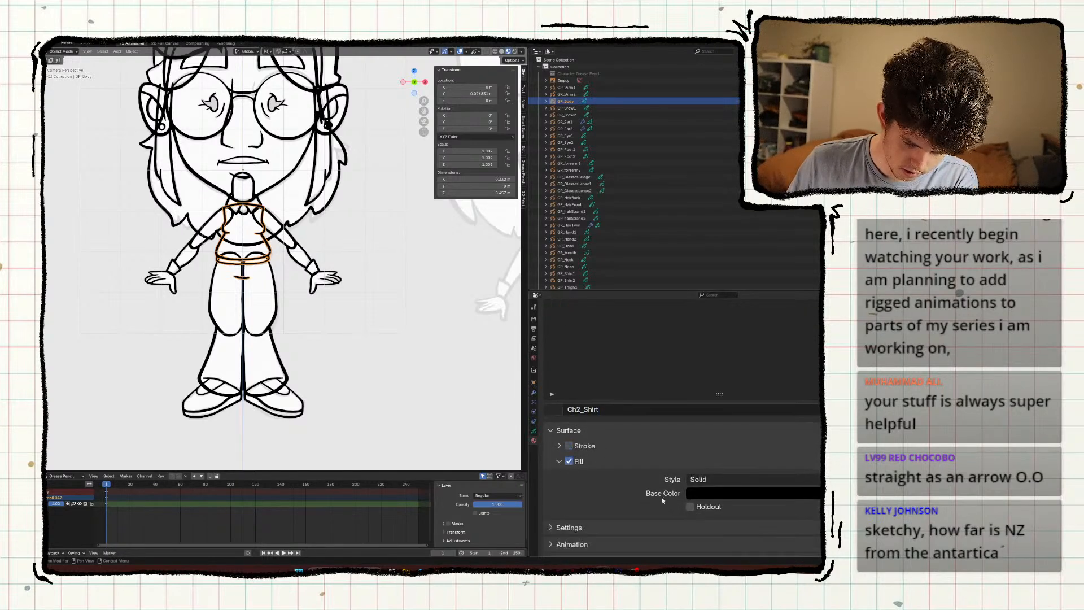
pyautogui.click(694, 493)
pyautogui.scroll(11, 765, 411)
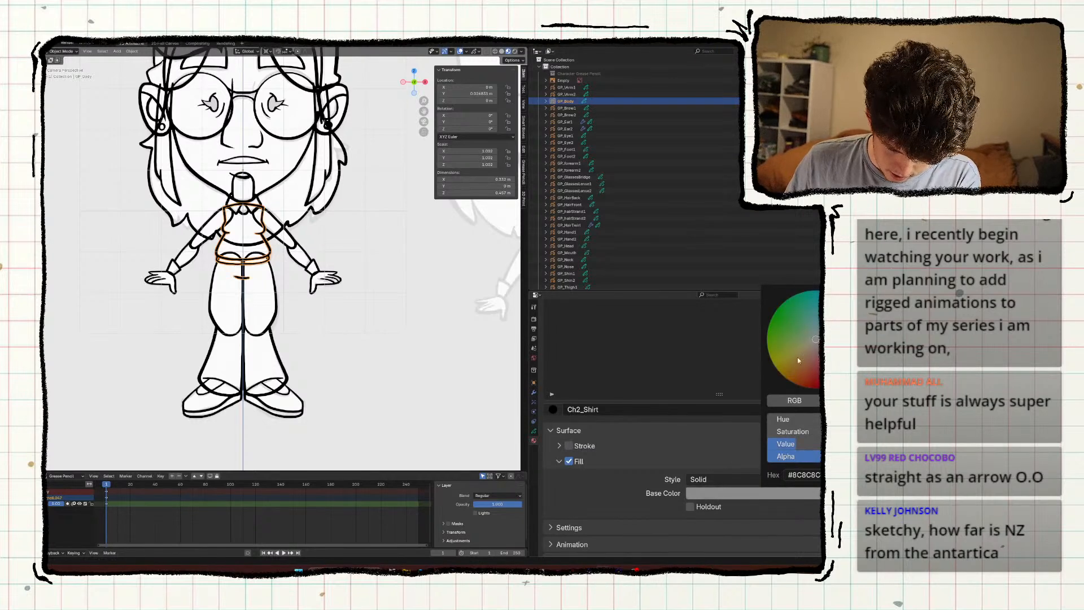
pyautogui.scroll(-2, 806, 355)
pyautogui.scroll(1, 806, 355)
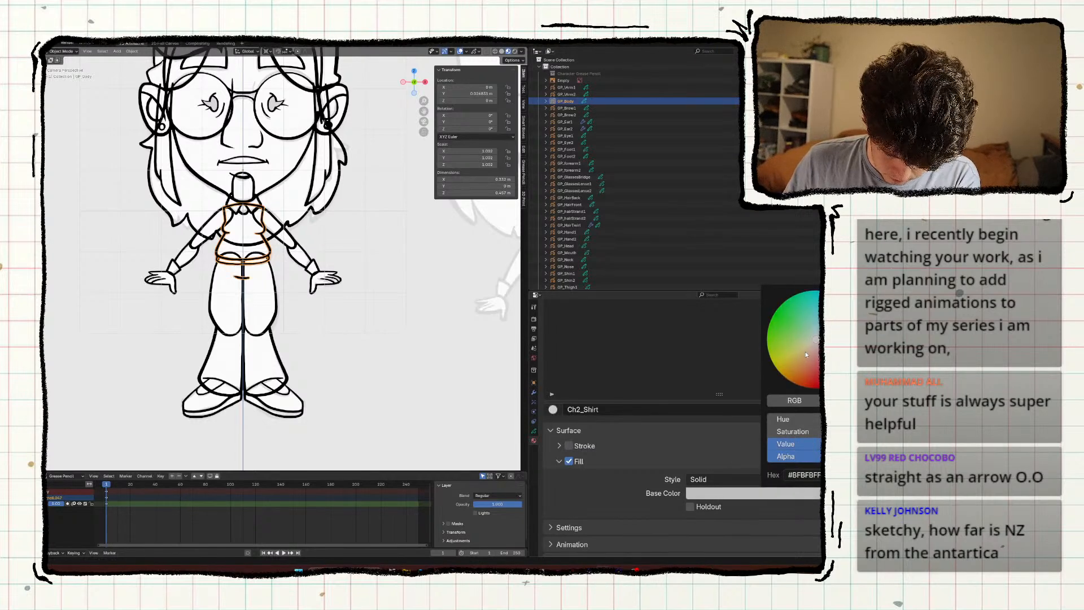
pyautogui.click(755, 493)
pyautogui.moveTo(818, 349); pyautogui.dragTo(816, 348)
# Add a fifth material to the body and name it Ch2_Pants.
pyautogui.scroll(5, 675, 384)
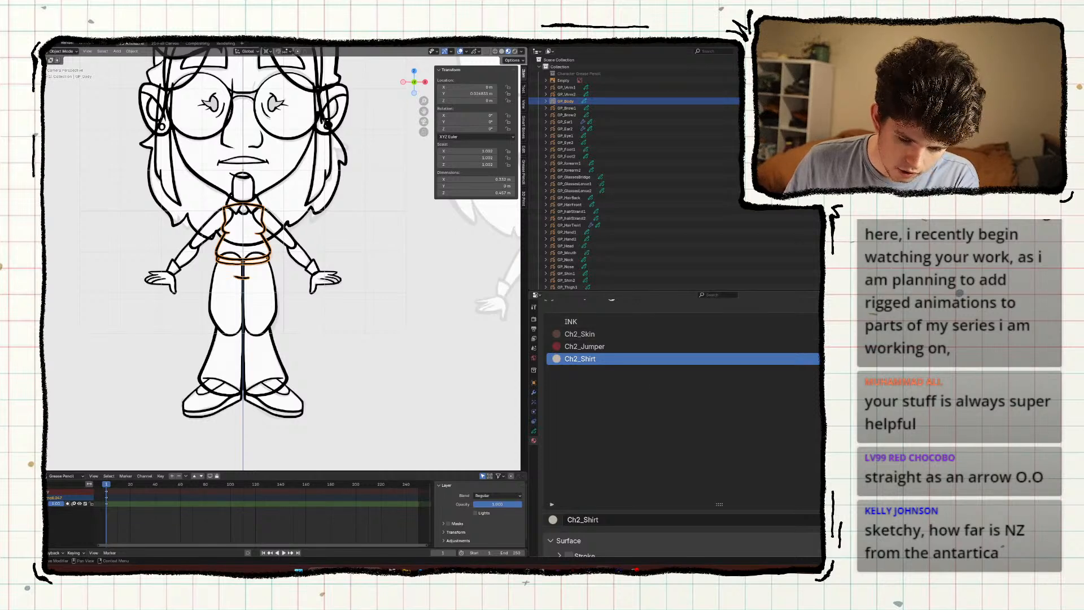
pyautogui.click(903, 321)
pyautogui.click(629, 399)
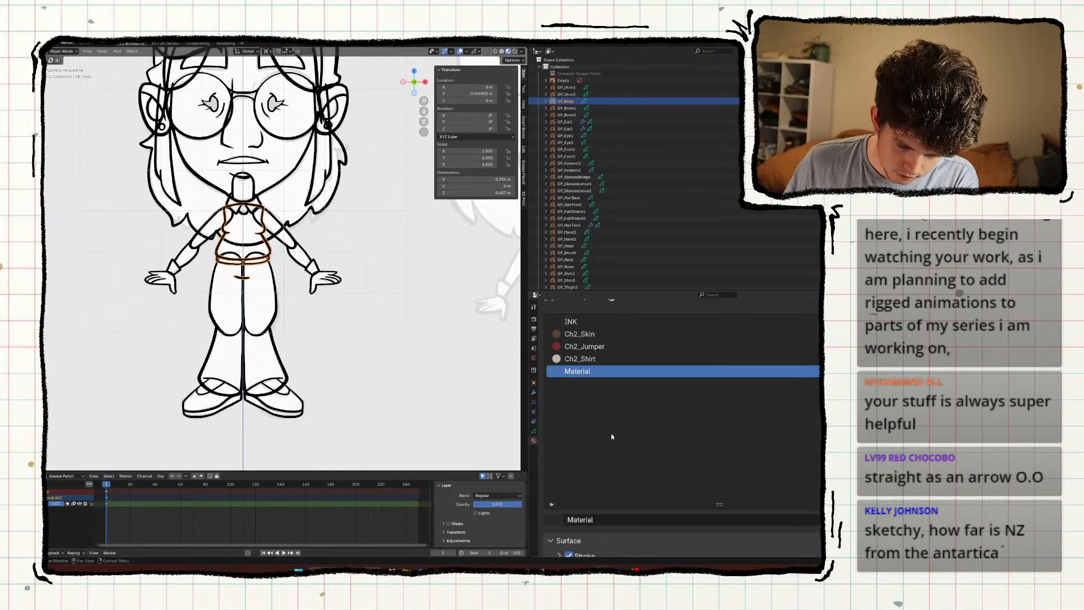
pyautogui.click(601, 517)
pyautogui.write('Ch2')
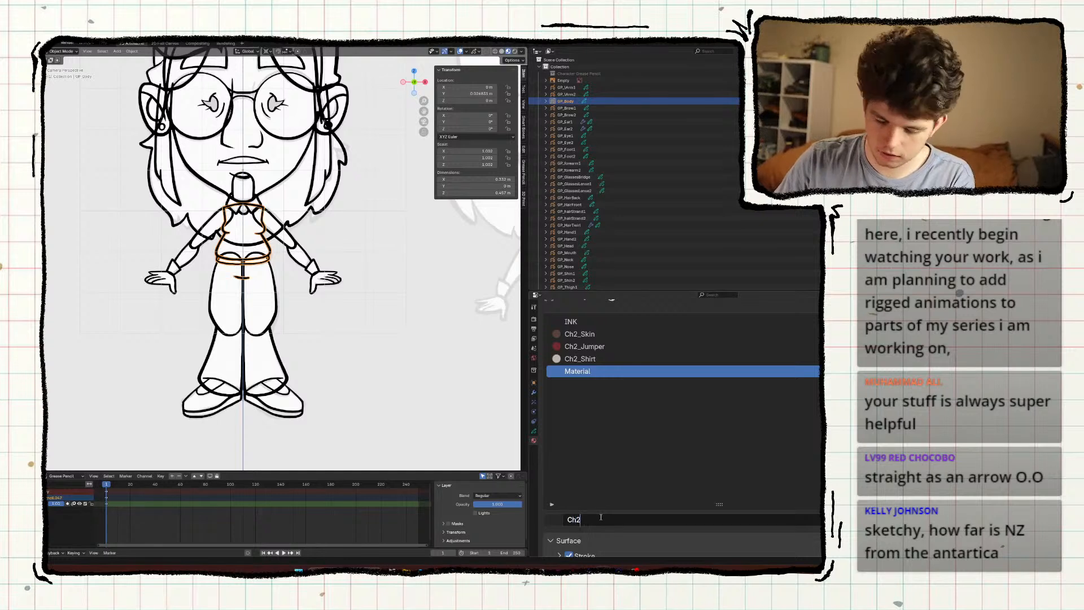
pyautogui.write('_Pants')
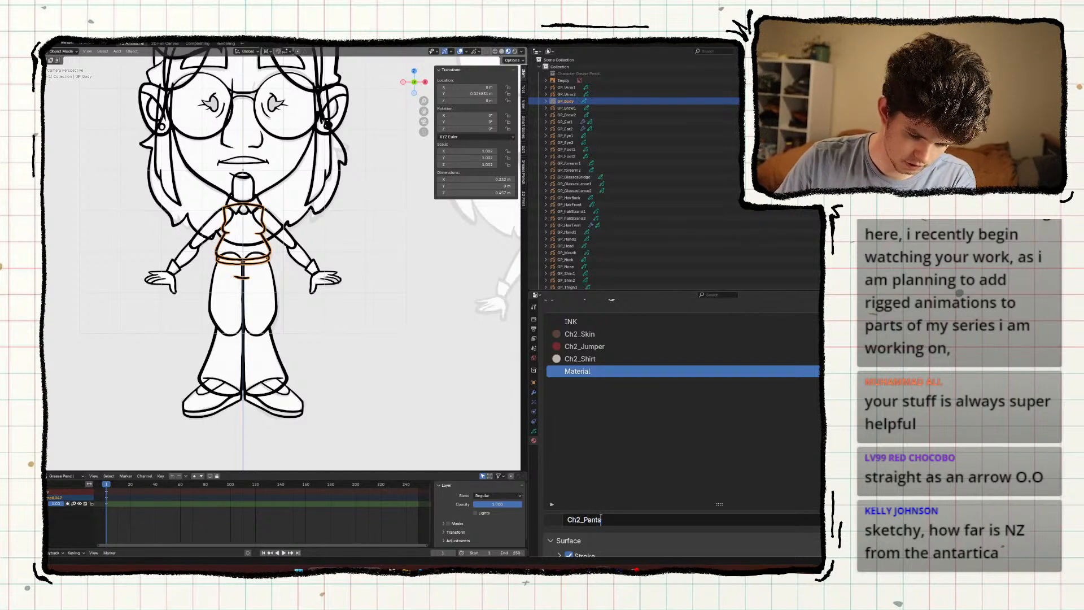
pyautogui.press('Return')
# Make the Ch2_Pants material fill-only, without a stroke, and set its fill to a medium brown, about #996F4B.
pyautogui.scroll(-3, 601, 519)
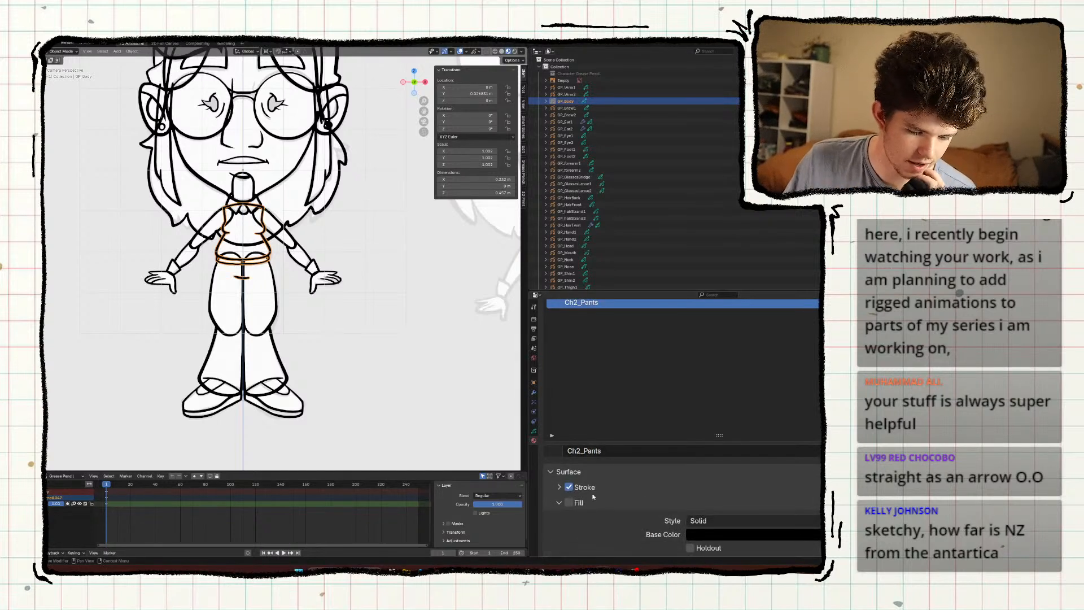
pyautogui.click(568, 503)
pyautogui.click(569, 487)
pyautogui.scroll(-3, 678, 491)
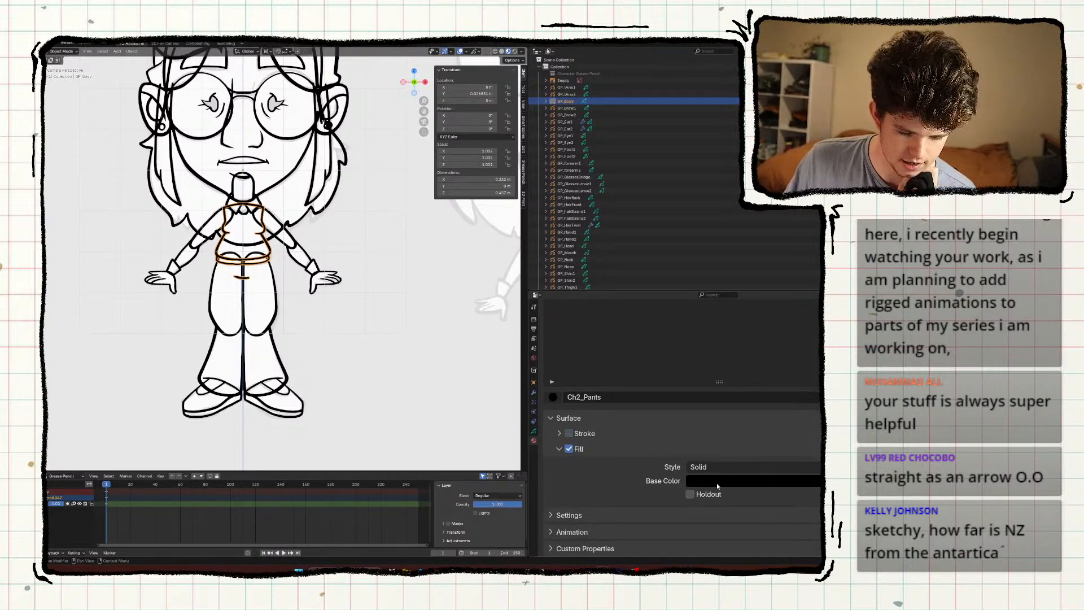
pyautogui.click(717, 483)
pyautogui.press('Escape')
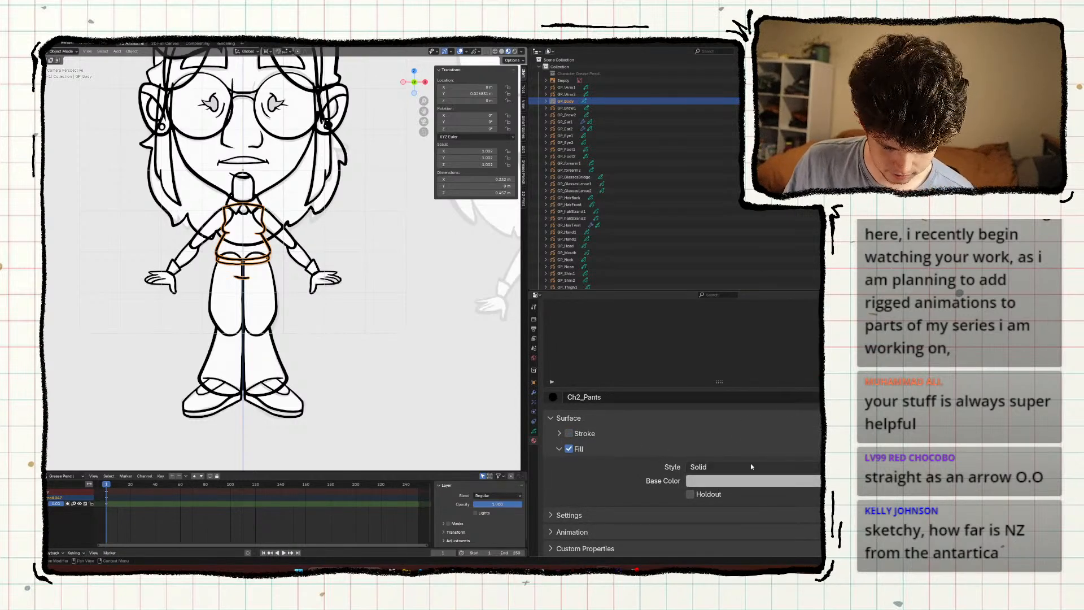
pyautogui.click(753, 479)
pyautogui.moveTo(801, 353); pyautogui.dragTo(804, 349)
pyautogui.scroll(-2, 804, 346)
pyautogui.scroll(1, 804, 347)
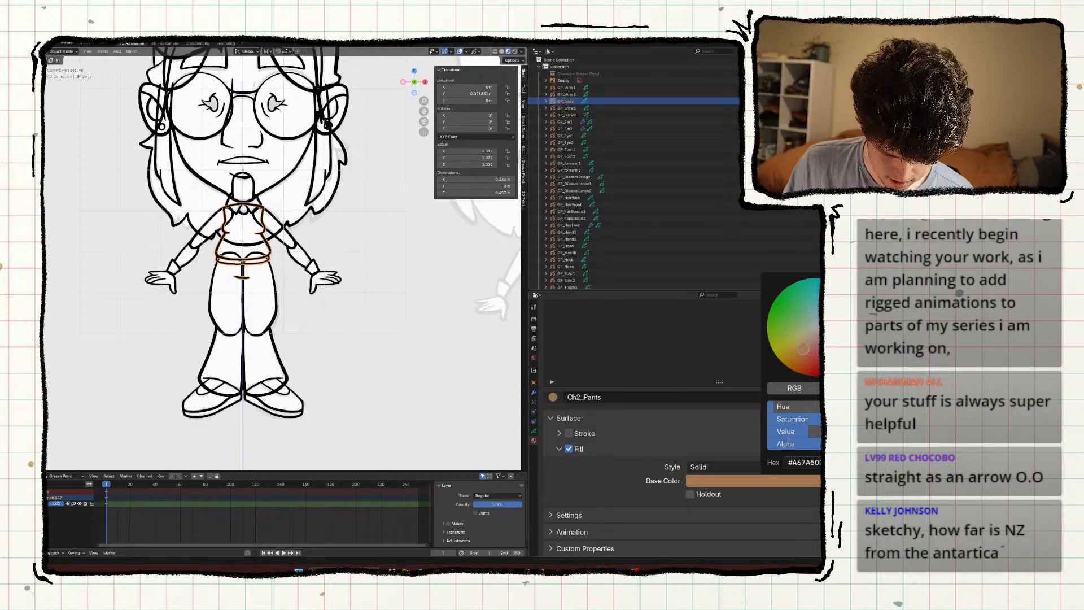
pyautogui.scroll(-1, 805, 352)
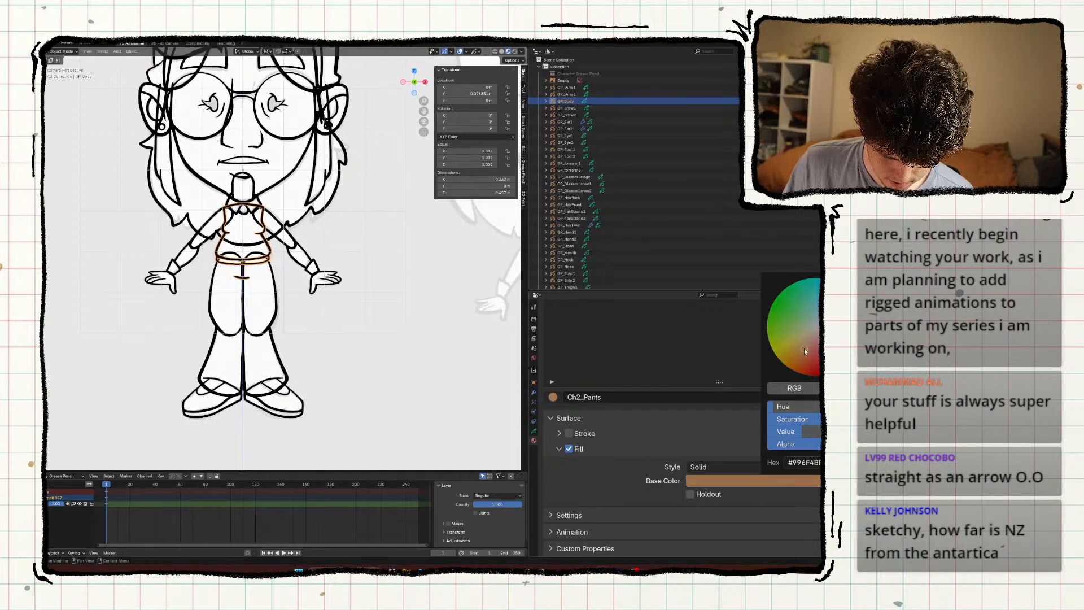
# Add a sixth material to the body and name it Ch2_Hair.
pyautogui.scroll(5, 669, 385)
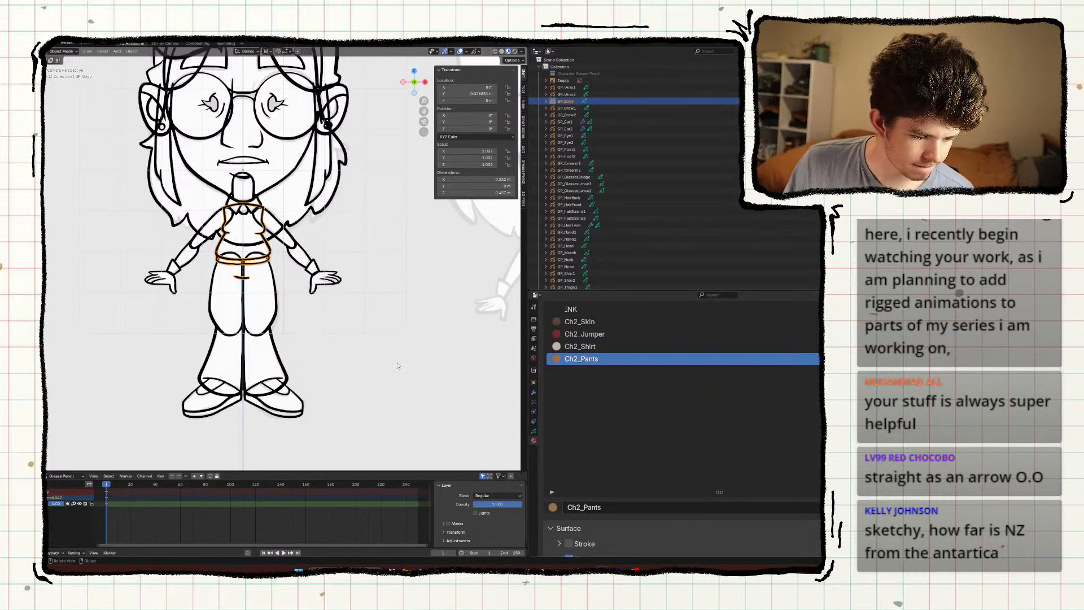
pyautogui.scroll(-1, 398, 366)
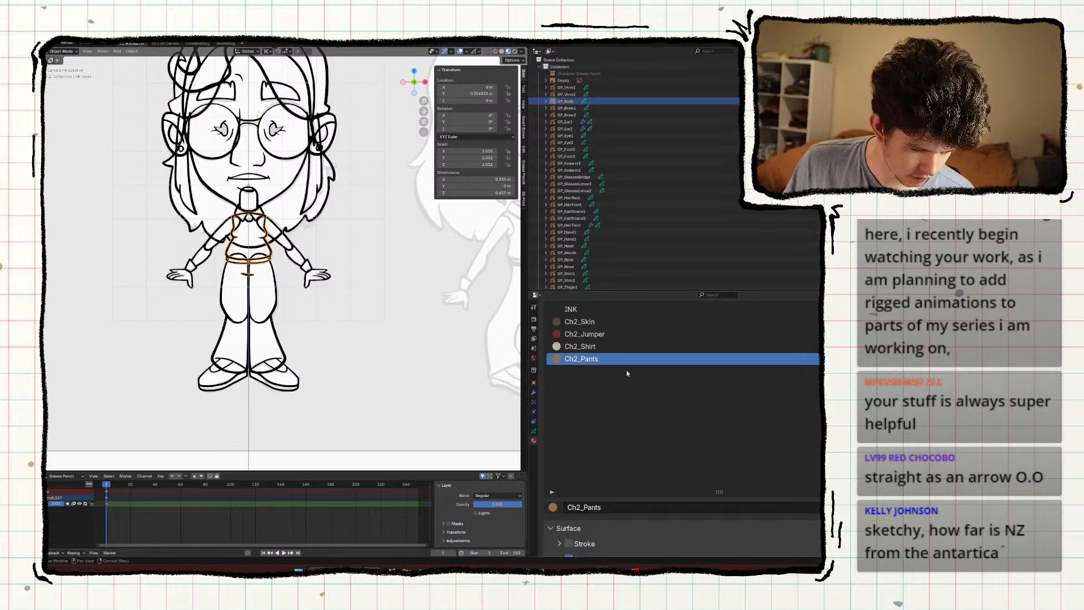
pyautogui.click(890, 309)
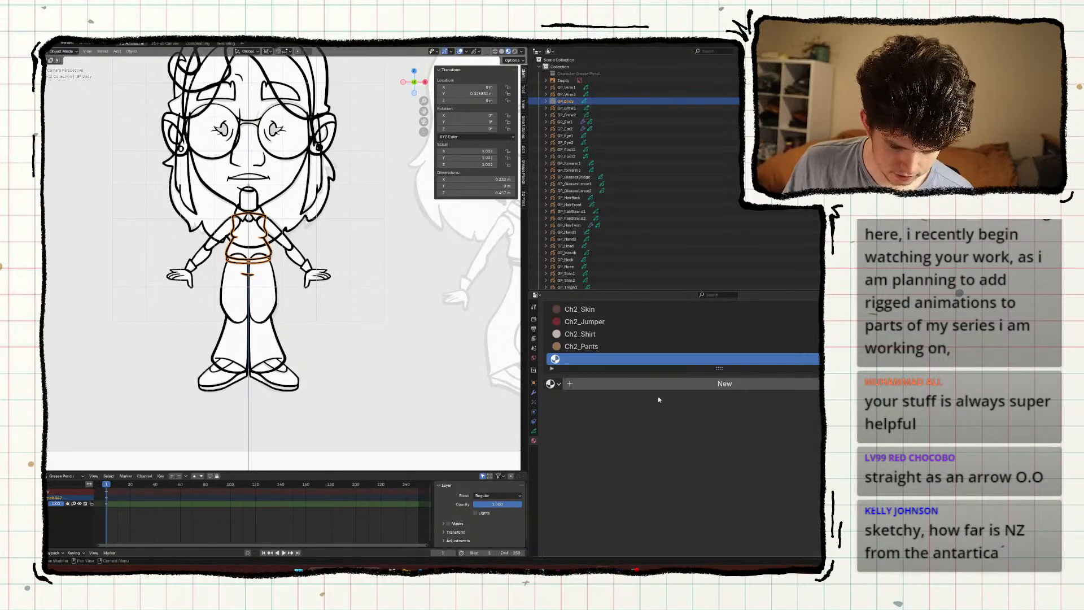
pyautogui.click(659, 384)
pyautogui.click(629, 506)
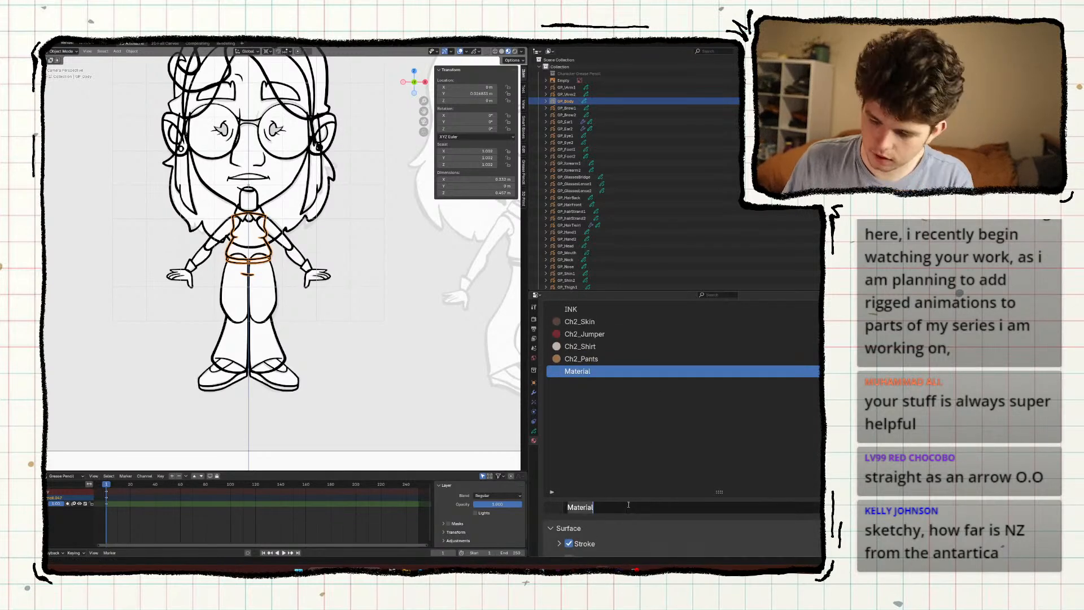
pyautogui.write('Ch2_Ha')
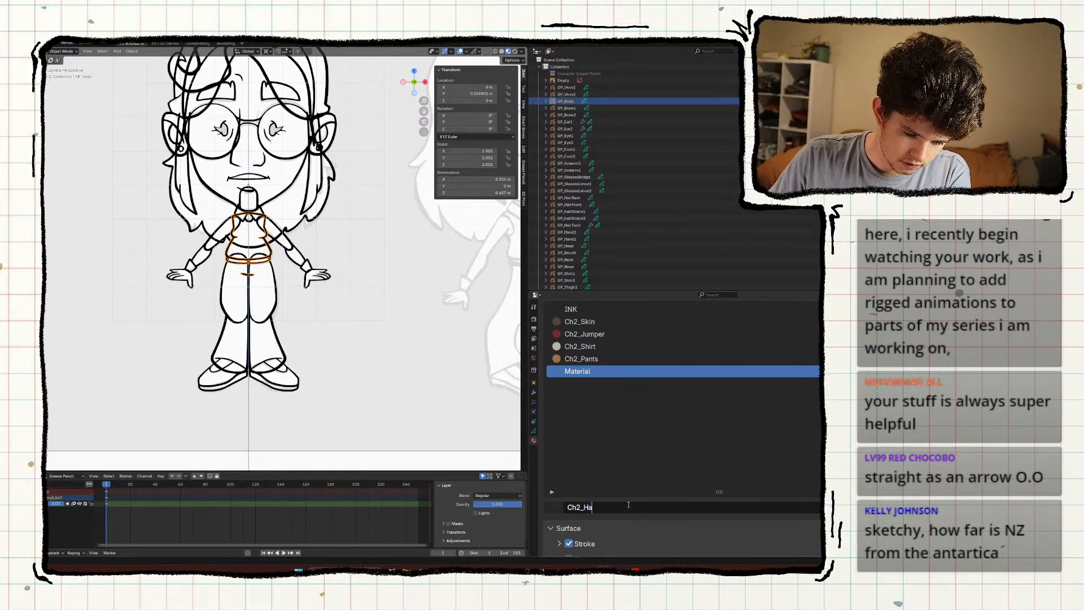
pyautogui.write('ir')
pyautogui.press('Return')
# Turn off the stroke and enable the fill for the Ch2_Hair material, with its fill settings expanded.
pyautogui.scroll(-4, 581, 466)
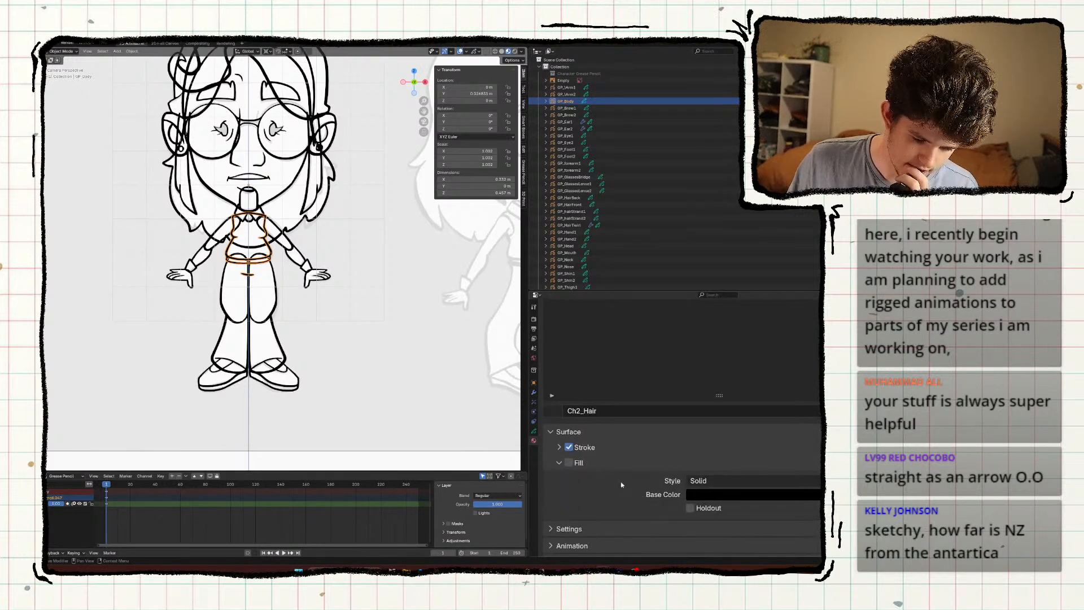
pyautogui.click(577, 464)
pyautogui.click(570, 450)
pyautogui.click(571, 468)
pyautogui.click(569, 464)
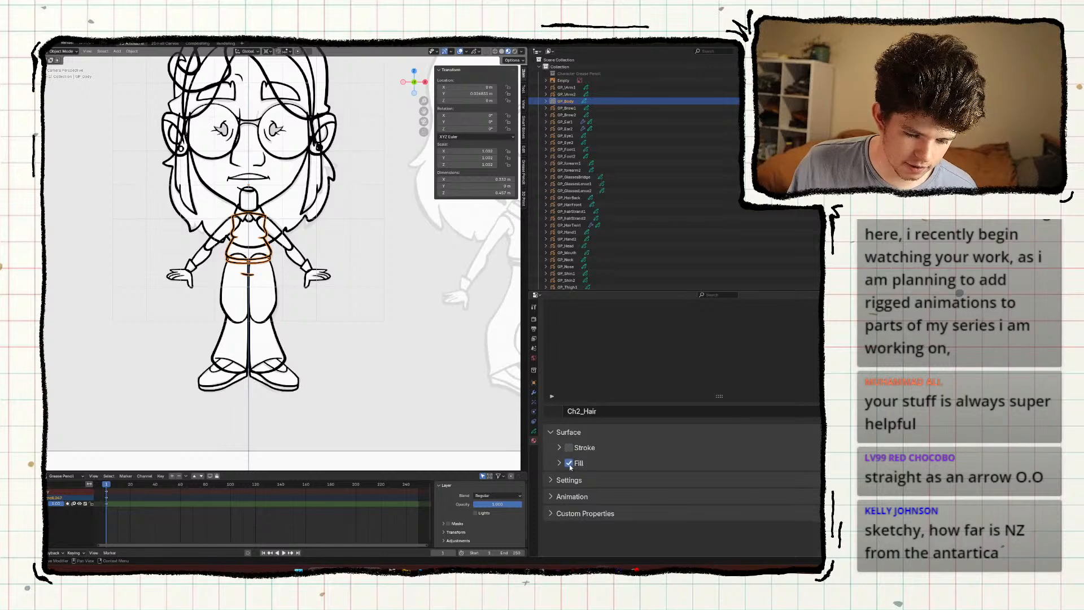
pyautogui.click(577, 463)
# Set the Ch2_Hair material's fill base colour to a neutral medium grey.
pyautogui.click(710, 490)
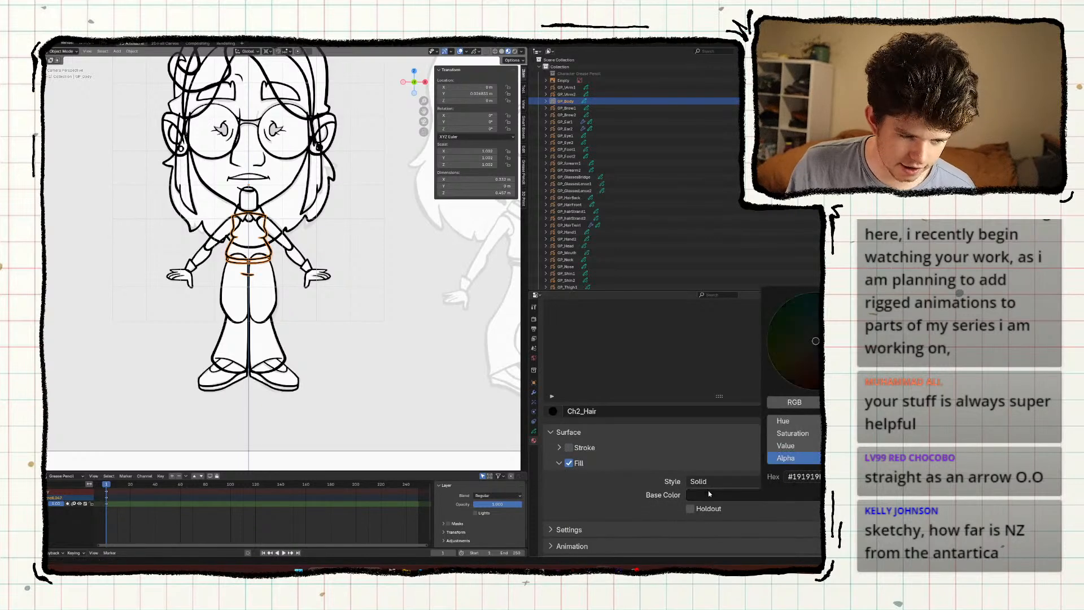
pyautogui.scroll(15, 709, 490)
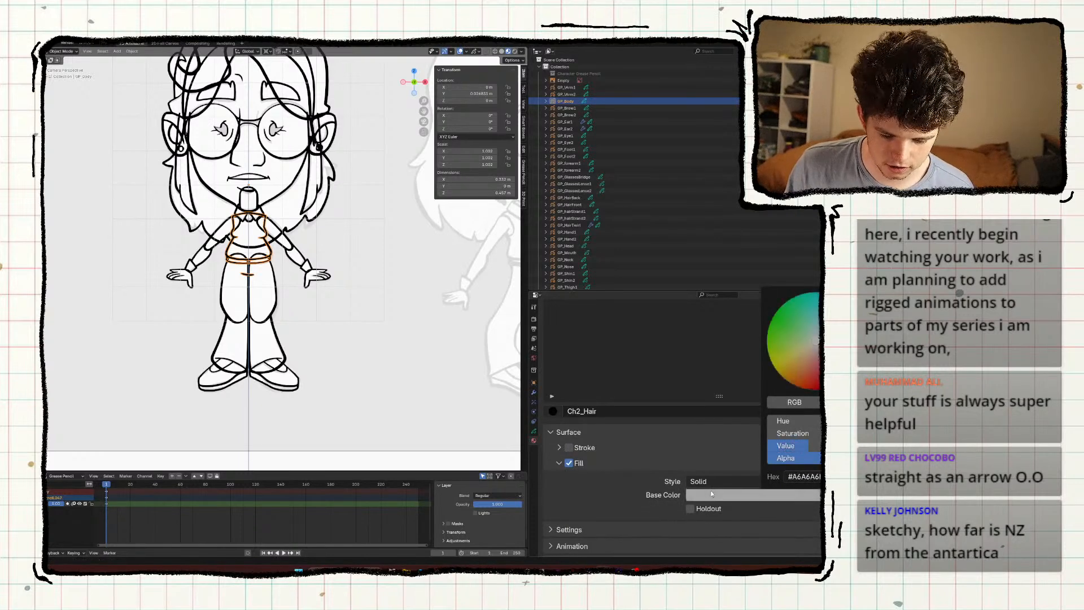
pyautogui.scroll(1, 812, 360)
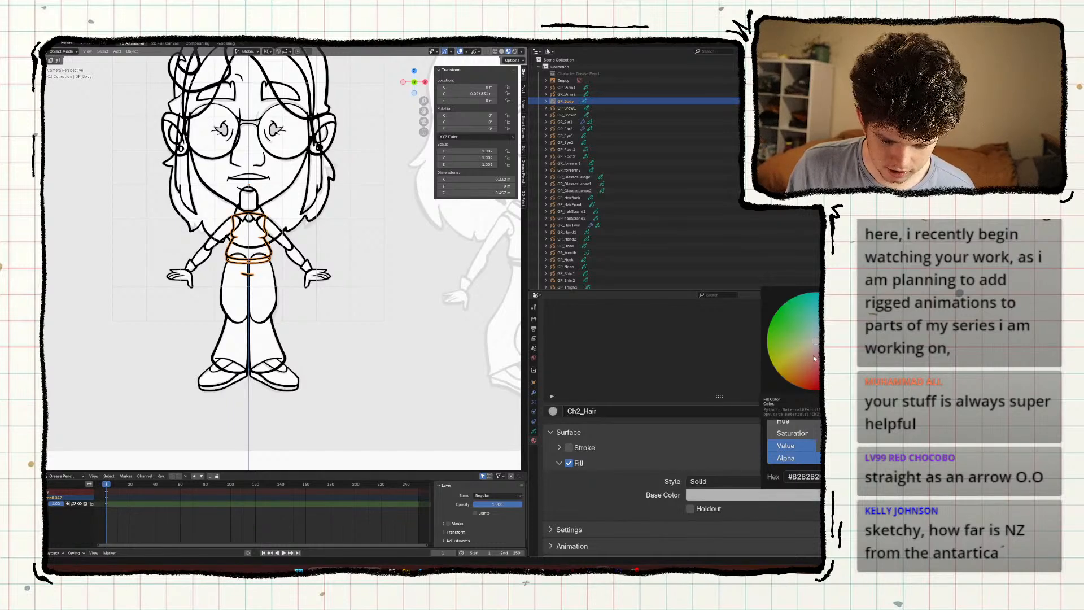
pyautogui.scroll(-2, 813, 358)
pyautogui.scroll(-1, 816, 351)
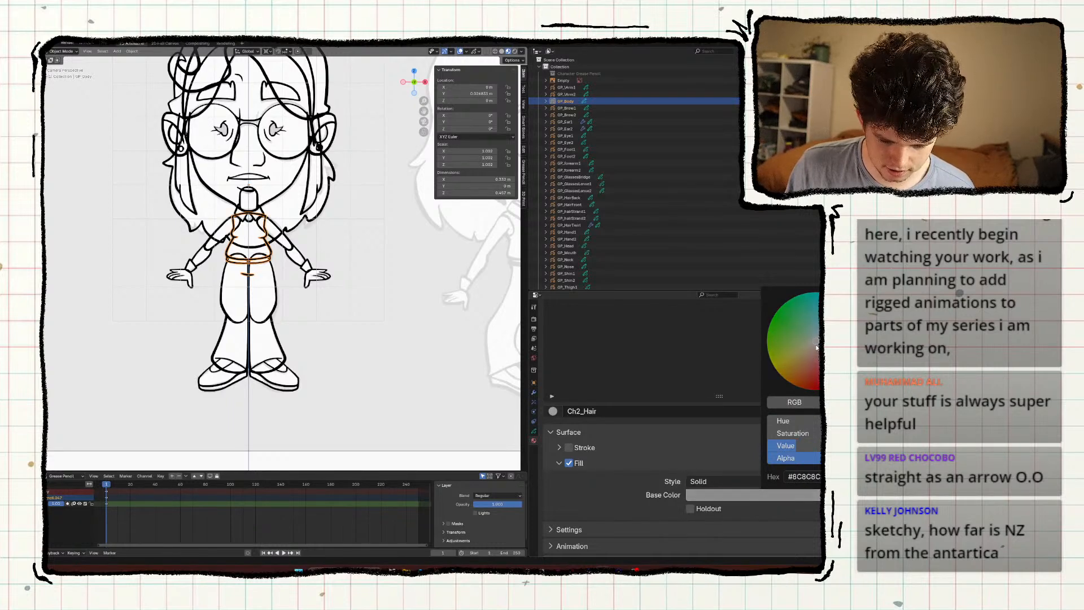
pyautogui.click(816, 351)
pyautogui.moveTo(782, 434); pyautogui.dragTo(768, 435)
pyautogui.scroll(1, 782, 436)
pyautogui.scroll(-1, 782, 435)
pyautogui.scroll(-2, 782, 435)
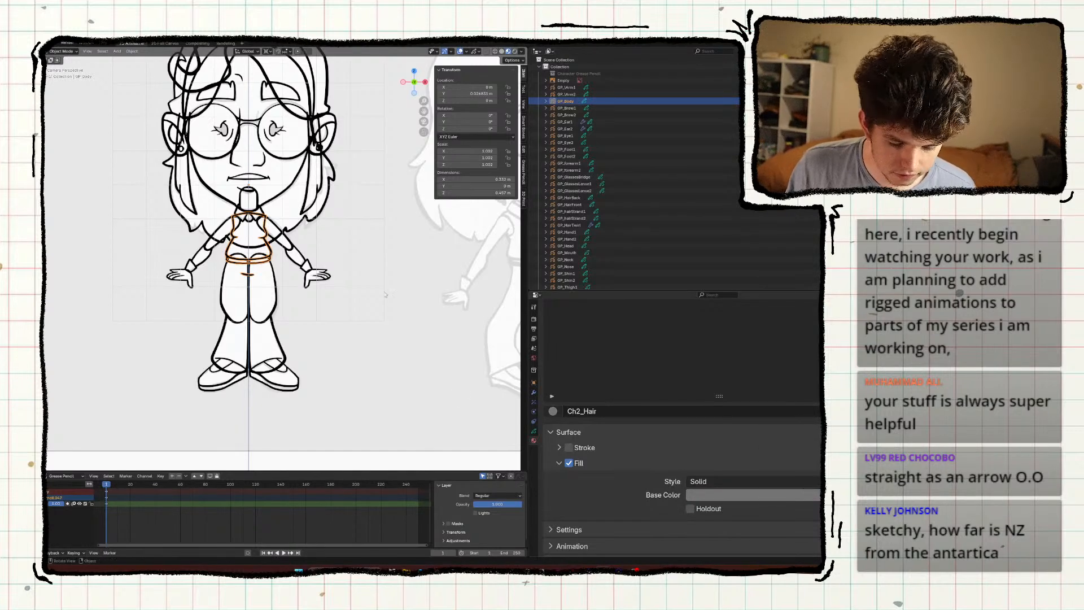
# Switch the body object from Object Mode to Draw Mode, with the torso in close view.
pyautogui.scroll(-1, 333, 230)
pyautogui.scroll(3, 716, 333)
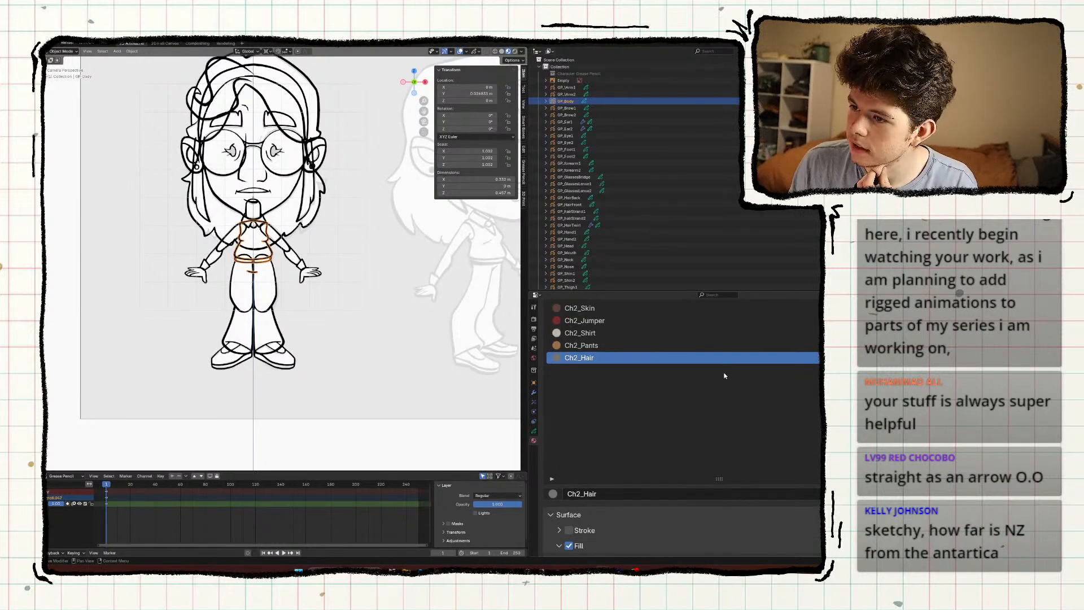
pyautogui.scroll(-3, 745, 392)
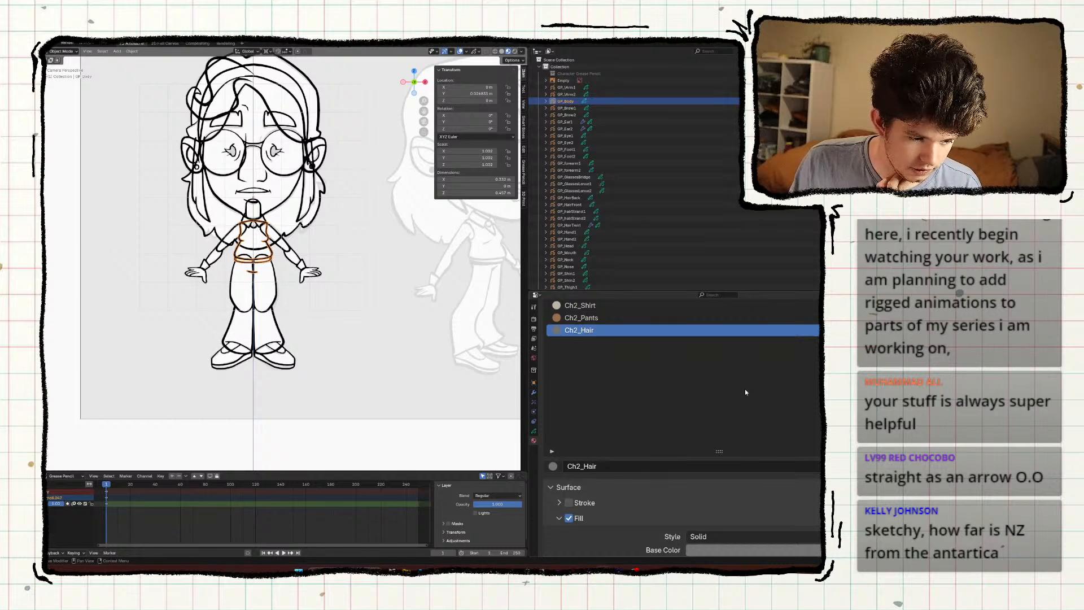
pyautogui.scroll(-1, 745, 391)
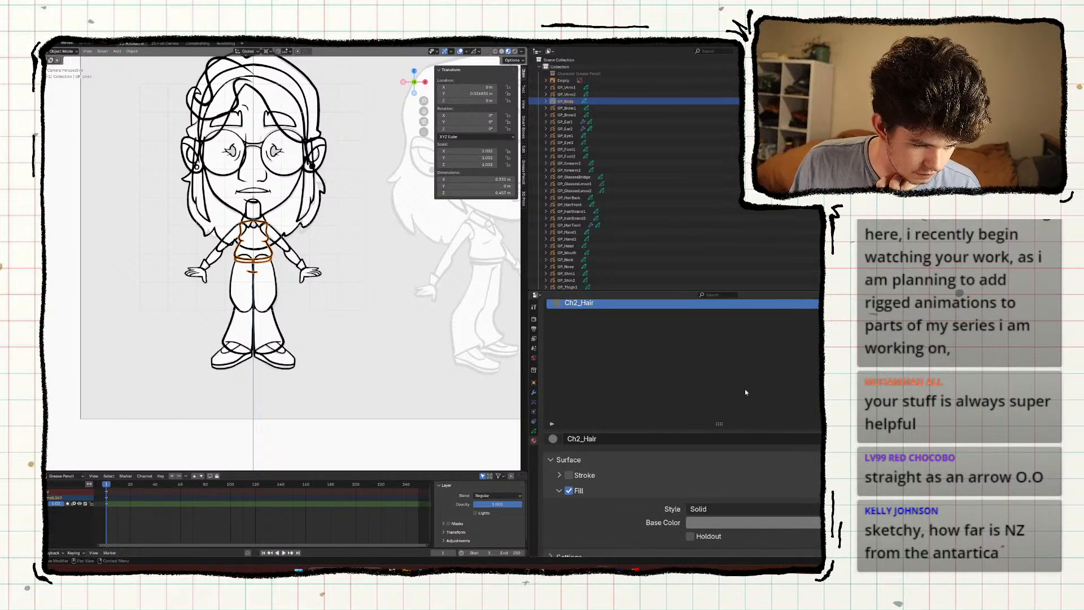
pyautogui.scroll(5, 229, 266)
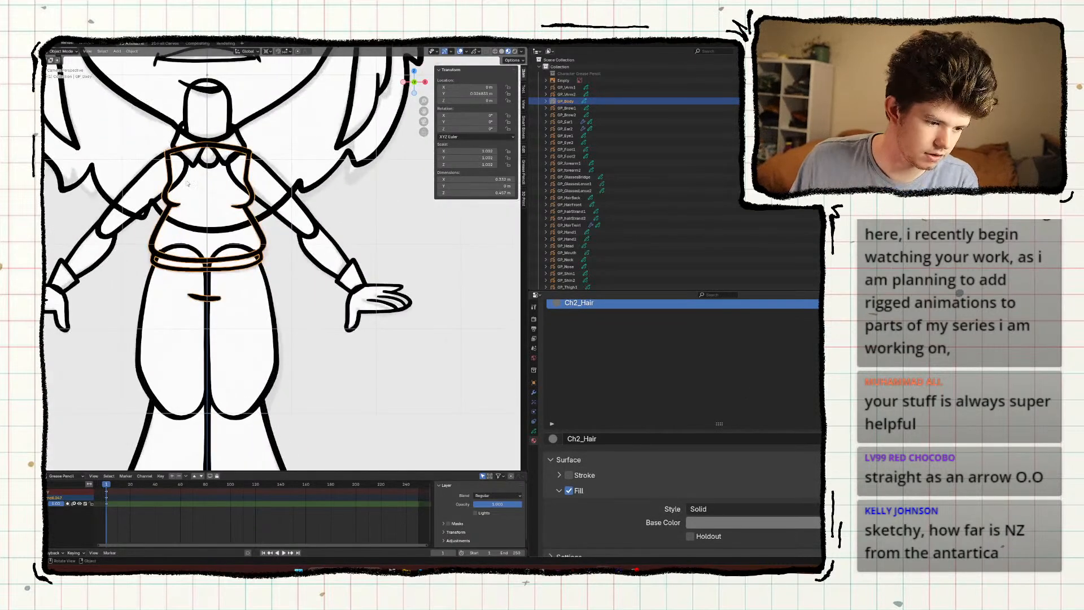
pyautogui.hotkey('ctrl', 'Tab')
pyautogui.click(197, 203)
pyautogui.scroll(2, 197, 204)
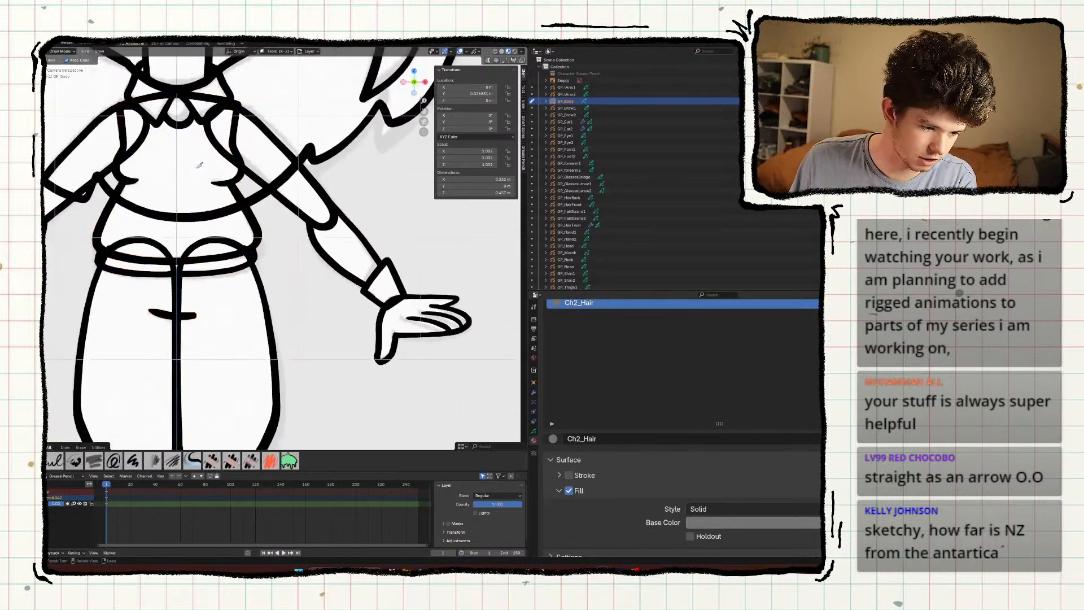
# Pick the Fill brush and add a new layer beneath the body's line-art layer.
pyautogui.keyDown('shift'); pyautogui.moveTo(196, 203); pyautogui.dragTo(306, 284, button='middle'); pyautogui.keyUp('shift')
pyautogui.click(289, 460)
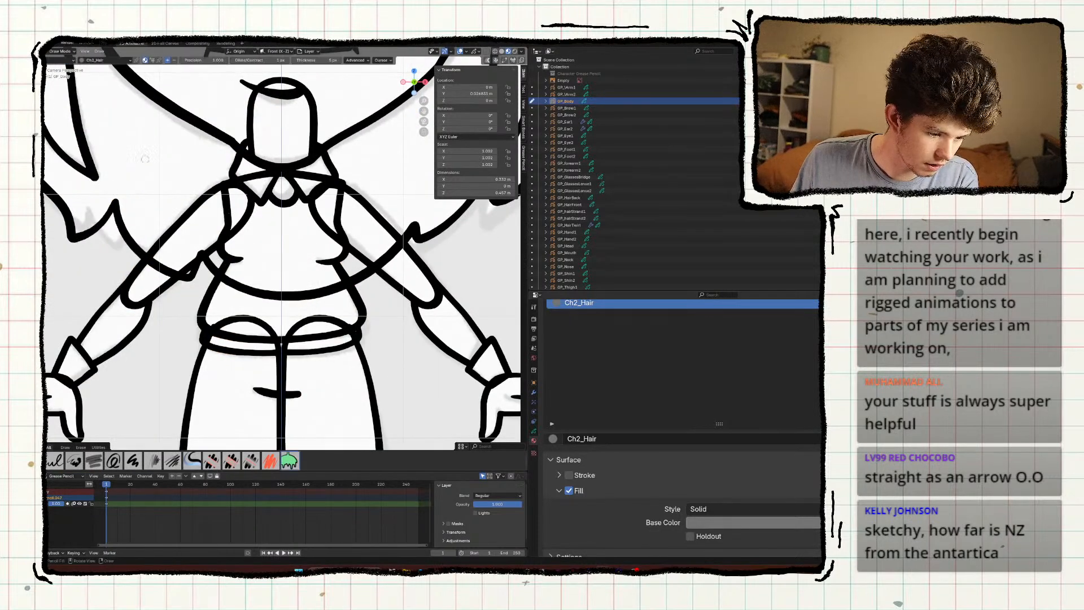
pyautogui.click(534, 431)
pyautogui.scroll(2, 672, 396)
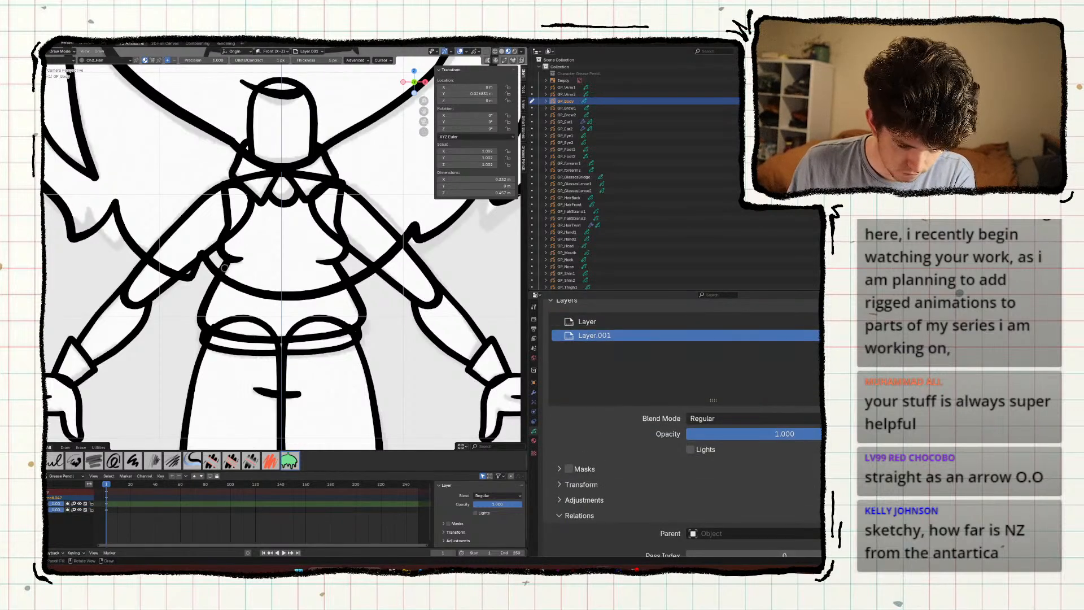
pyautogui.click(257, 271)
pyautogui.scroll(-2, 257, 271)
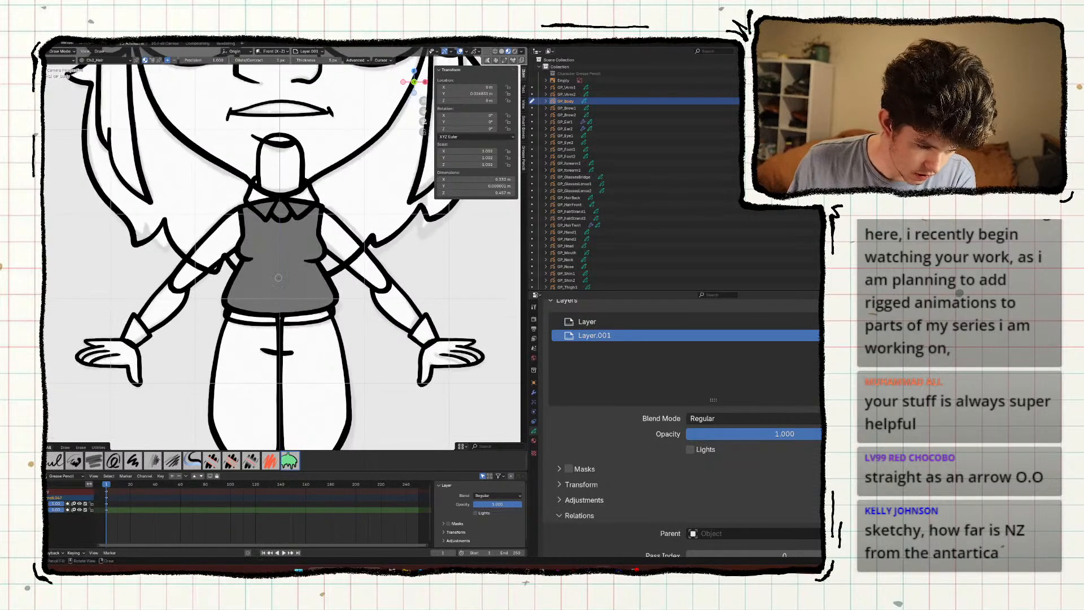
pyautogui.hotkey('ctrl', 'z')
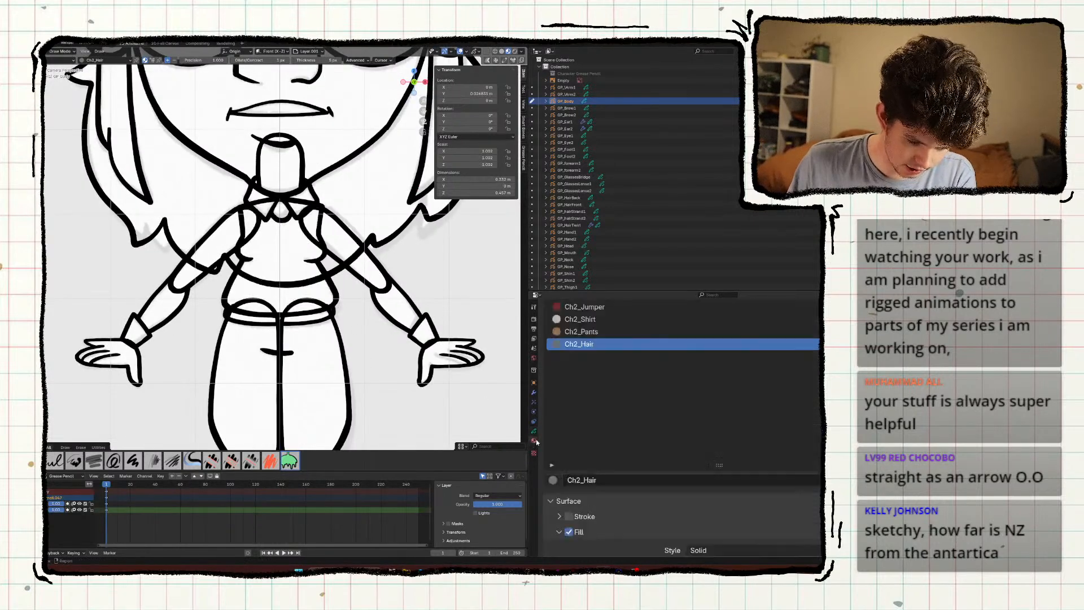
# Make Ch2_Jumper the active material and fill the torso area with it.
pyautogui.click(534, 440)
pyautogui.click(584, 307)
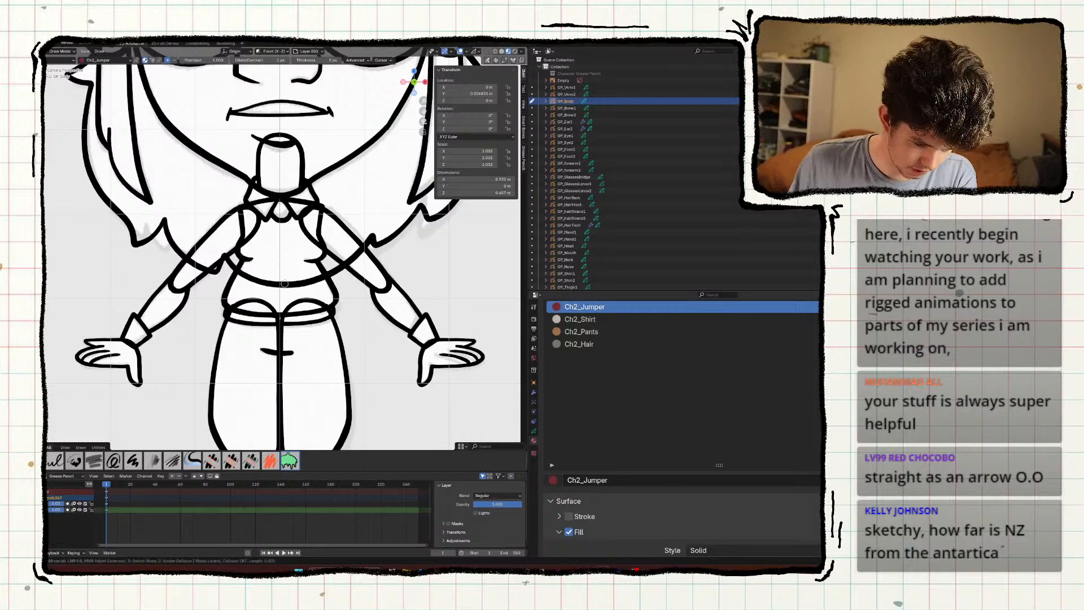
pyautogui.click(281, 284)
pyautogui.scroll(4, 281, 284)
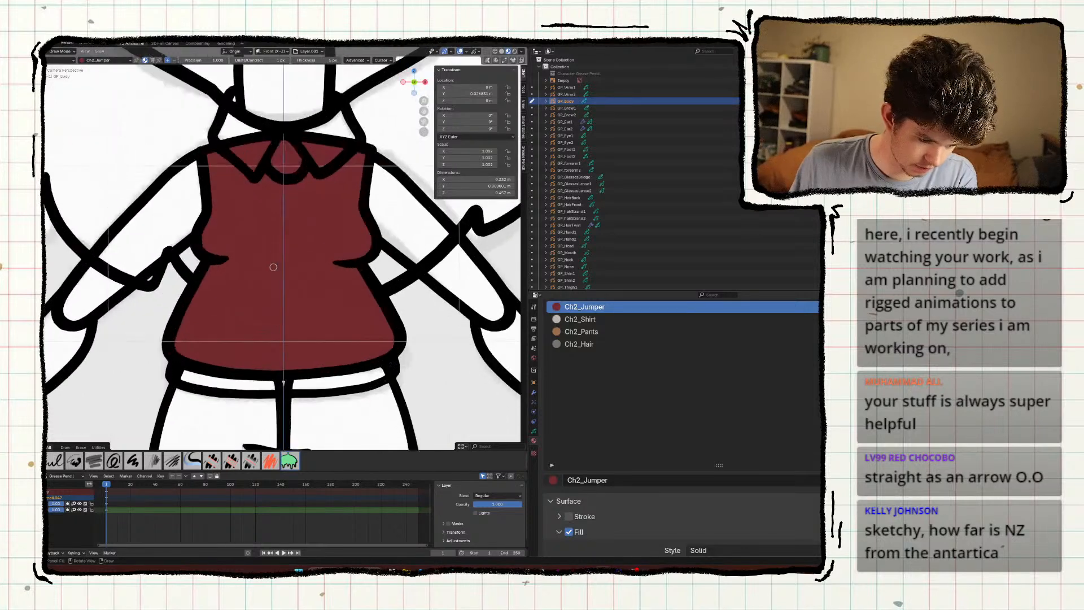
# Fill the narrow hem band below the jumper with the Ch2_Shirt material.
pyautogui.click(580, 319)
pyautogui.click(381, 374)
pyautogui.scroll(1, 381, 374)
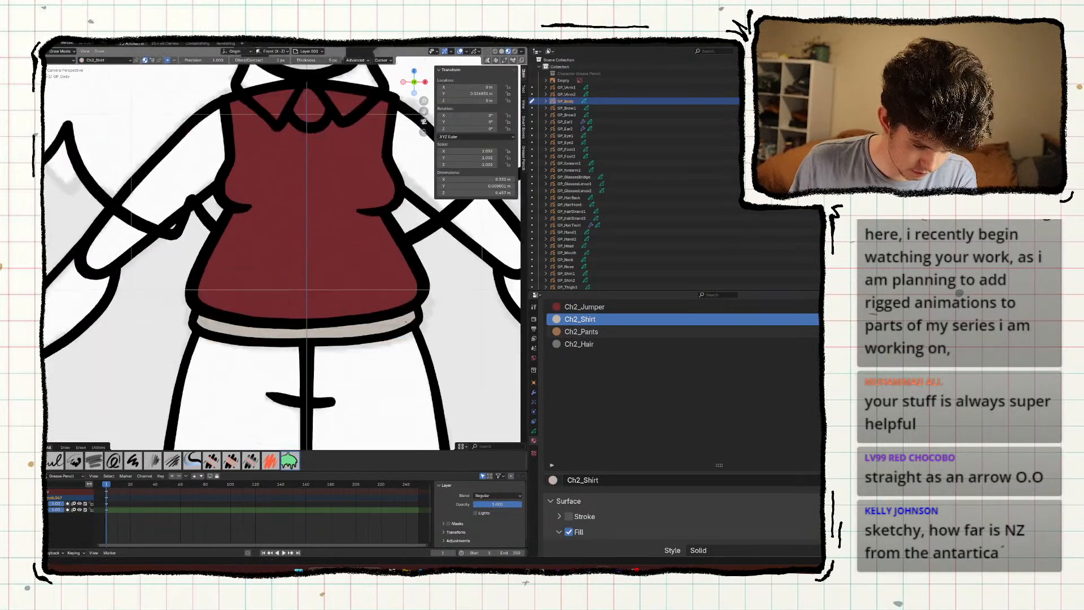
pyautogui.keyDown('shift'); pyautogui.moveTo(363, 317); pyautogui.dragTo(392, 299, button='middle'); pyautogui.keyUp('shift')
# Draw a freehand Ch2_Pants fill shape over the hips, from the hem down to the crotch line, and save the file.
pyautogui.click(582, 332)
pyautogui.scroll(1, 235, 395)
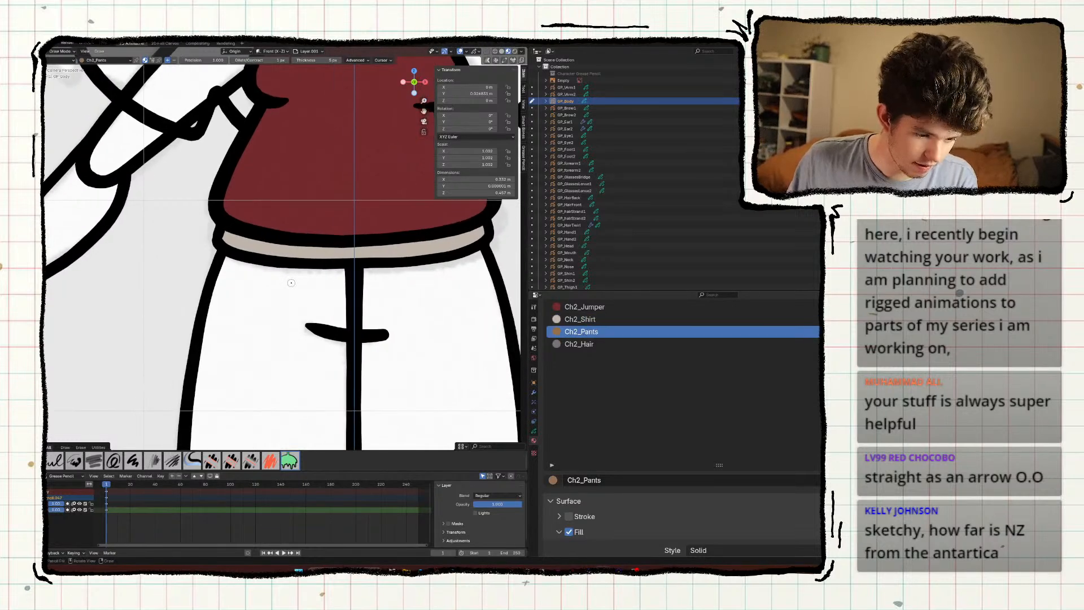
pyautogui.keyDown('shift'); pyautogui.moveTo(234, 396); pyautogui.dragTo(290, 282, button='middle'); pyautogui.keyUp('shift')
pyautogui.click(54, 460)
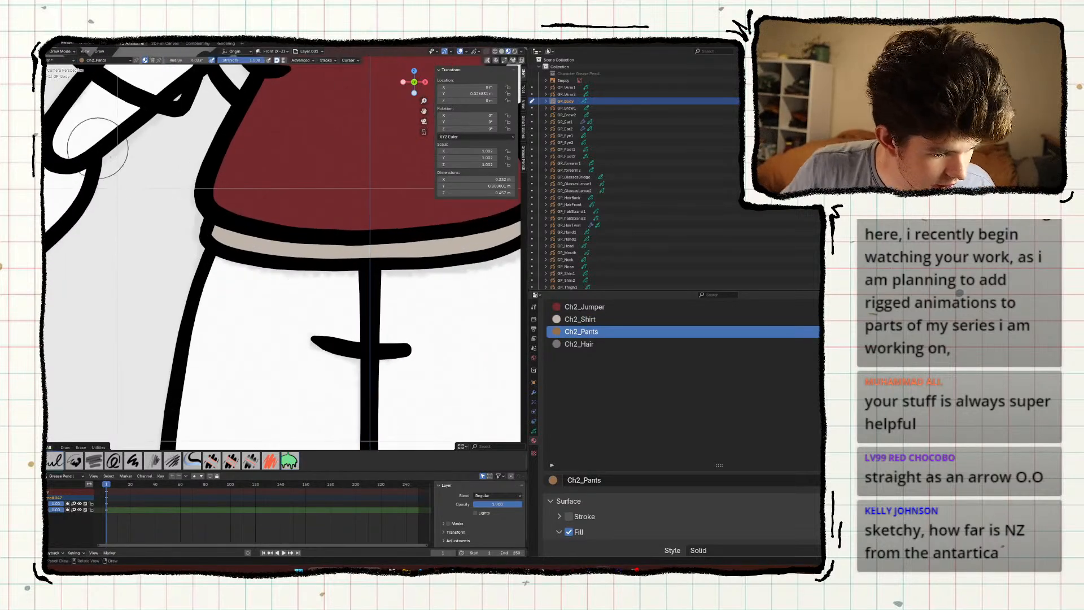
pyautogui.keyDown('shift'); pyautogui.moveTo(351, 301); pyautogui.dragTo(234, 277, button='middle'); pyautogui.keyUp('shift')
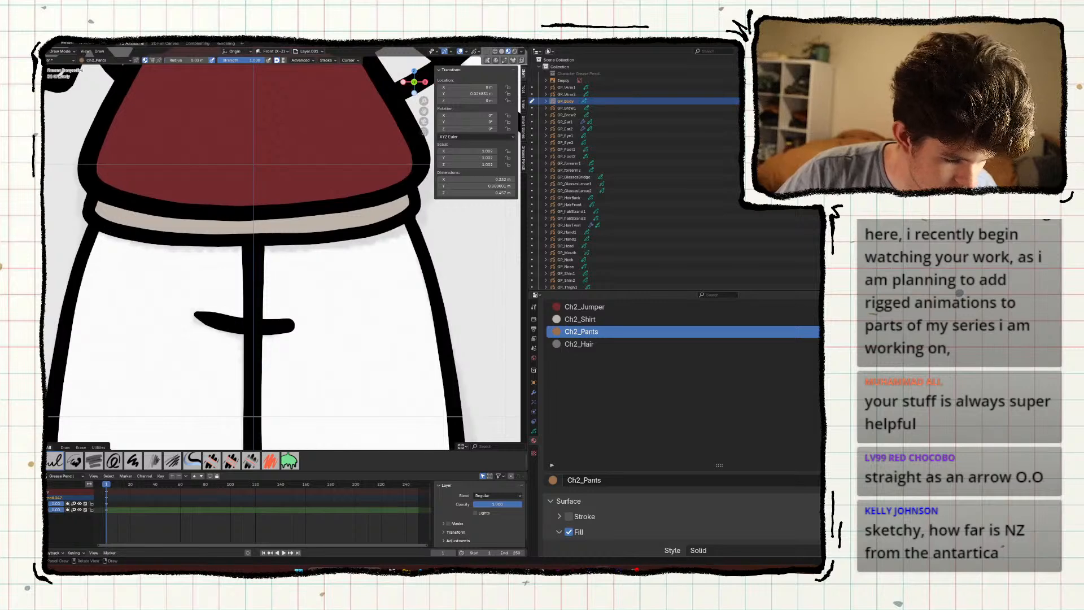
pyautogui.moveTo(118, 239)
pyautogui.mouseDown()
pyautogui.moveTo(271, 319)
pyautogui.moveTo(330, 302)
pyautogui.moveTo(138, 223)
pyautogui.moveTo(121, 234)
pyautogui.mouseUp()
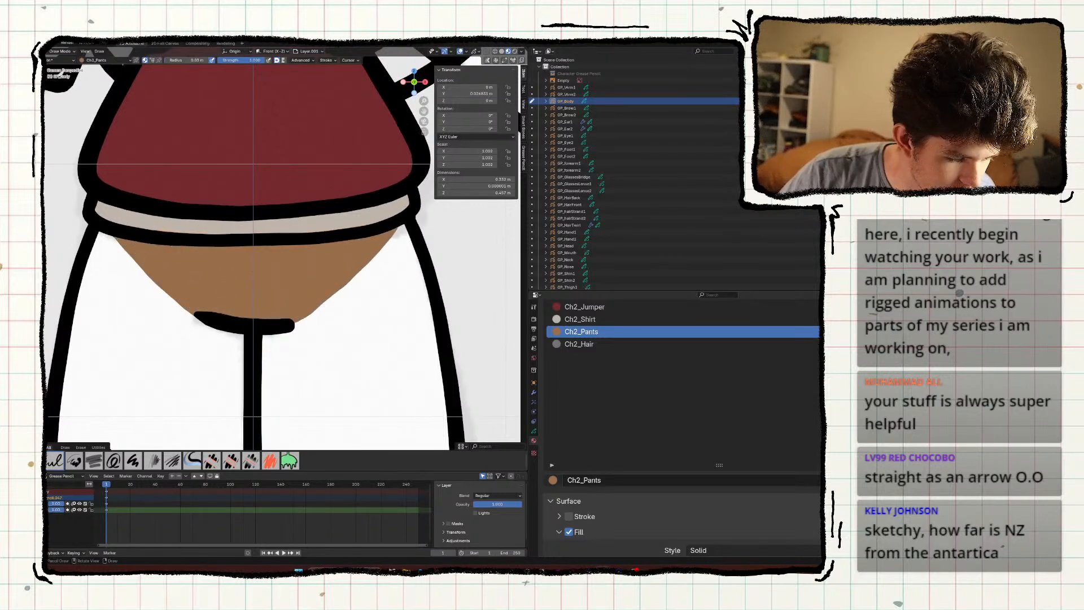
pyautogui.scroll(-5, 186, 314)
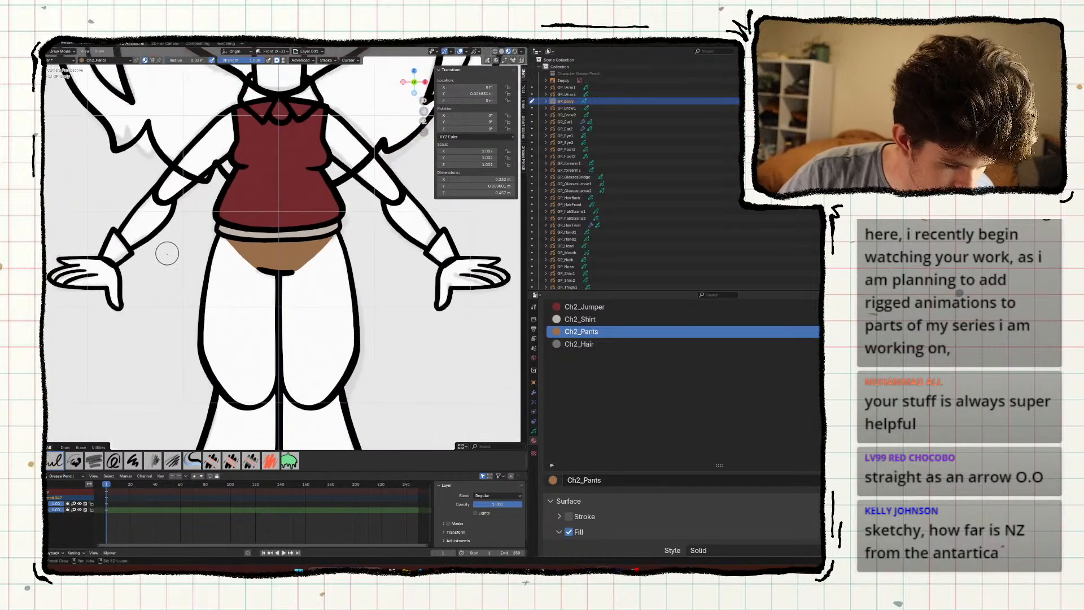
pyautogui.scroll(-3, 187, 314)
pyautogui.scroll(3, 190, 344)
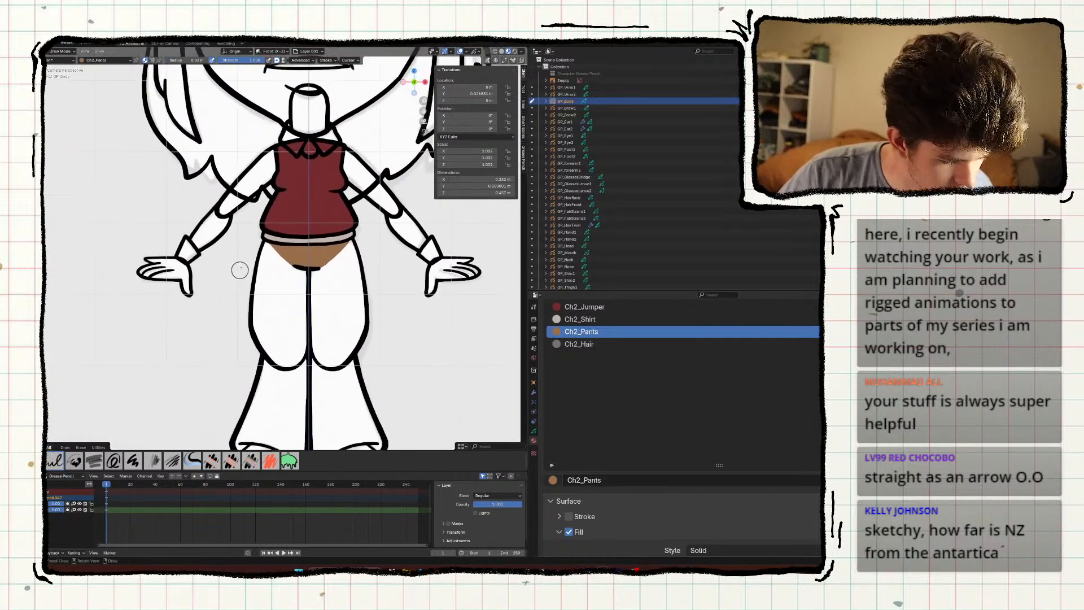
pyautogui.hotkey('ctrl', 's')
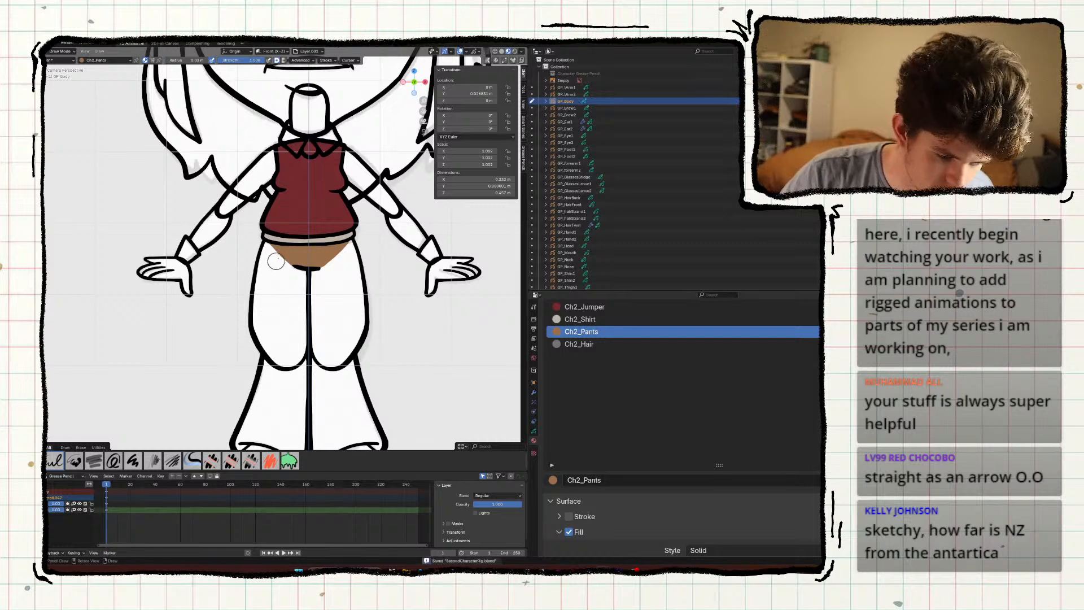
# Return to Object Mode and select the upper arm object GP_Arm1.
pyautogui.keyDown('shift'); pyautogui.moveTo(274, 260); pyautogui.dragTo(267, 333, button='middle'); pyautogui.keyUp('shift')
pyautogui.scroll(-1, 271, 283)
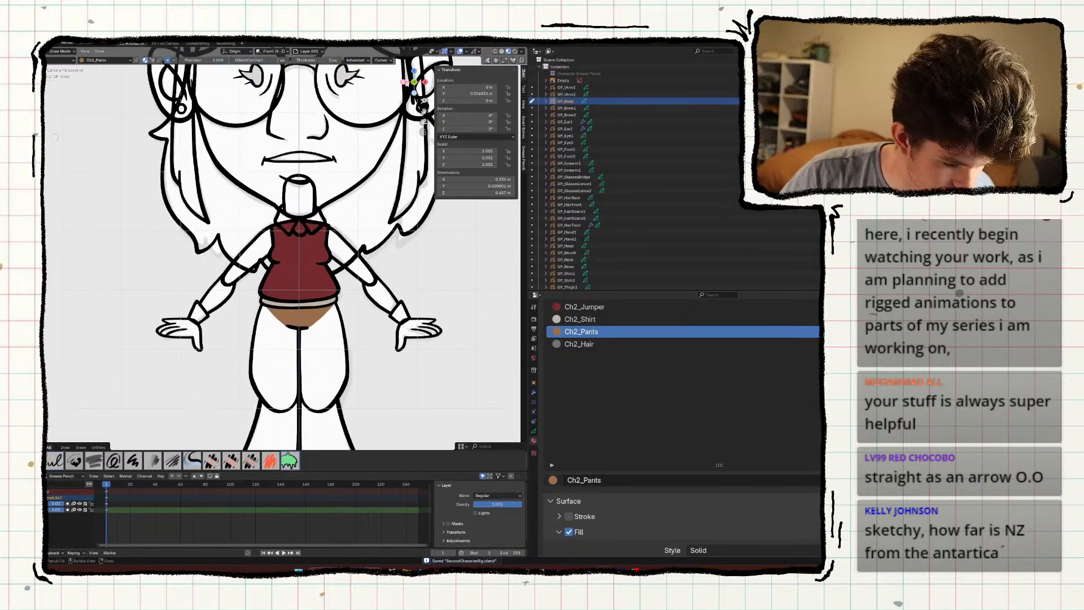
pyautogui.hotkey('ctrl', 'Tab')
pyautogui.click(235, 294)
pyautogui.click(244, 287)
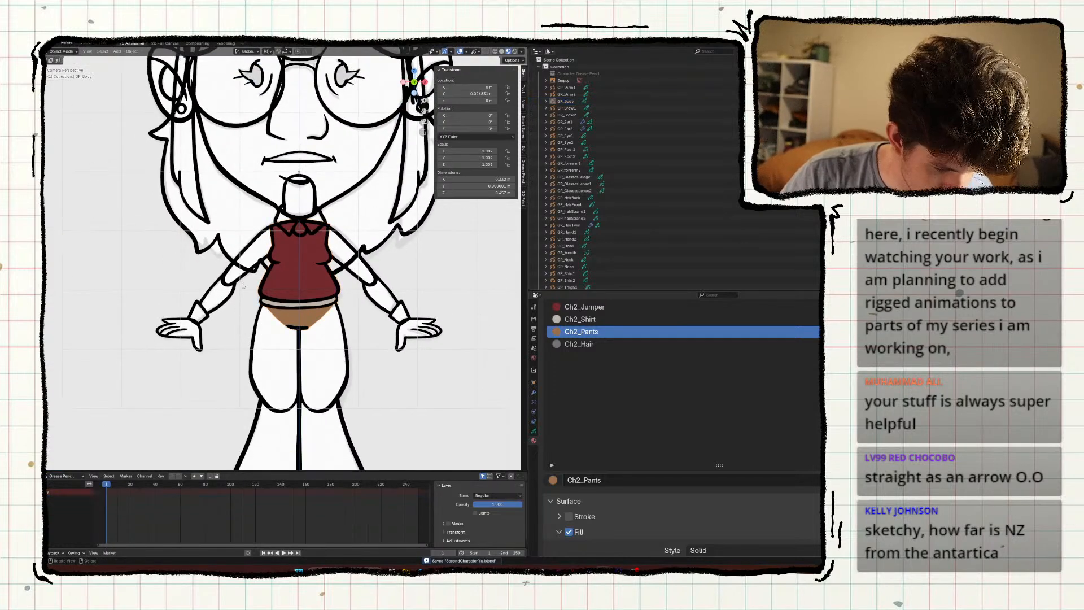
pyautogui.click(244, 290)
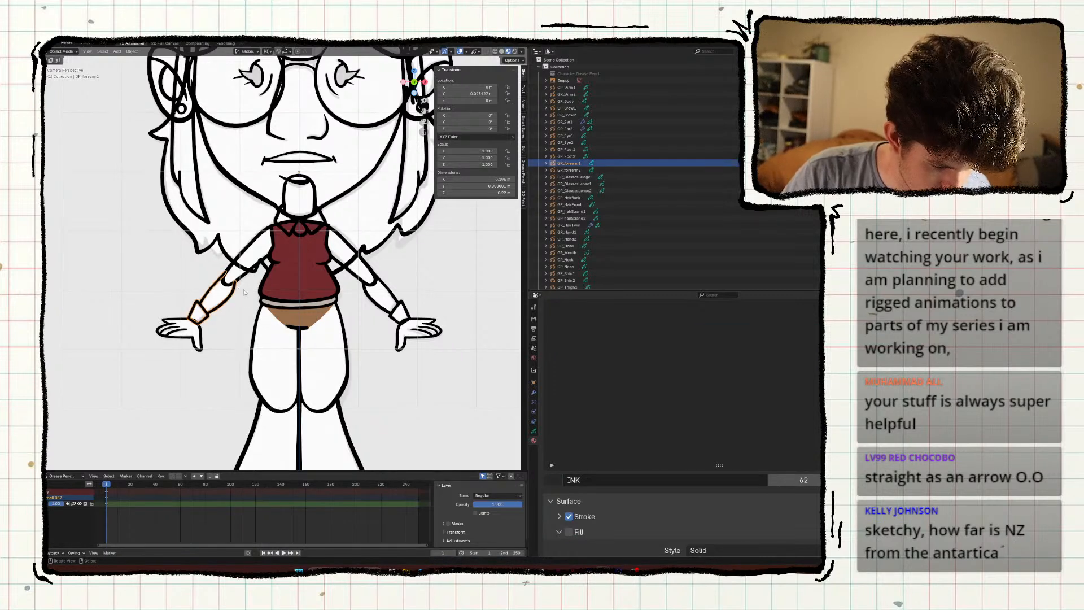
pyautogui.click(249, 260)
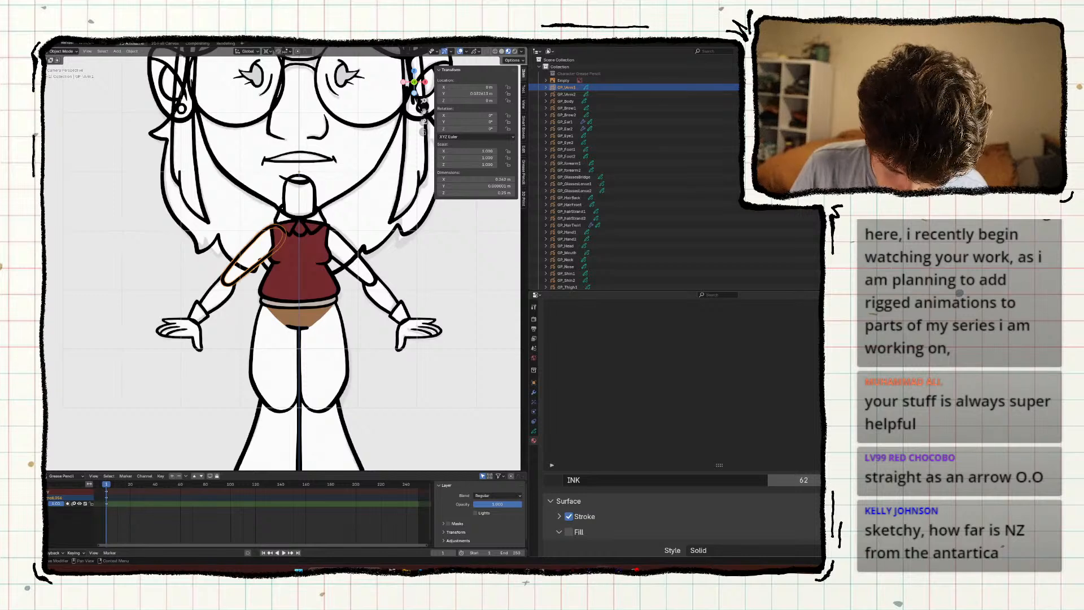
# Split the Properties editor into two side by side, one for the arm's layers and the other for its materials.
pyautogui.moveTo(819, 293); pyautogui.dragTo(731, 316)
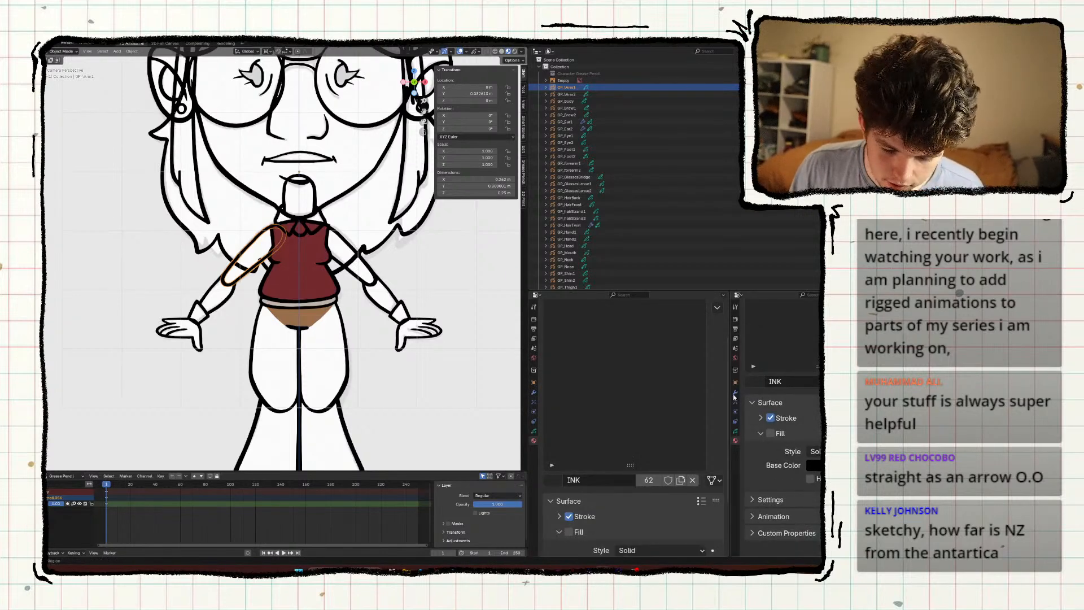
pyautogui.click(735, 440)
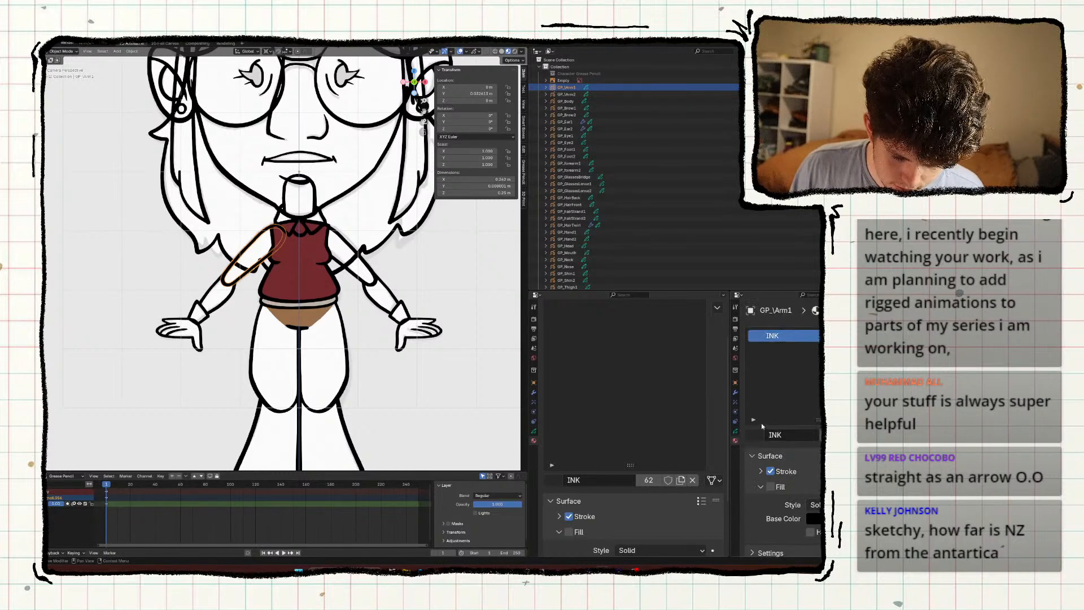
pyautogui.click(534, 430)
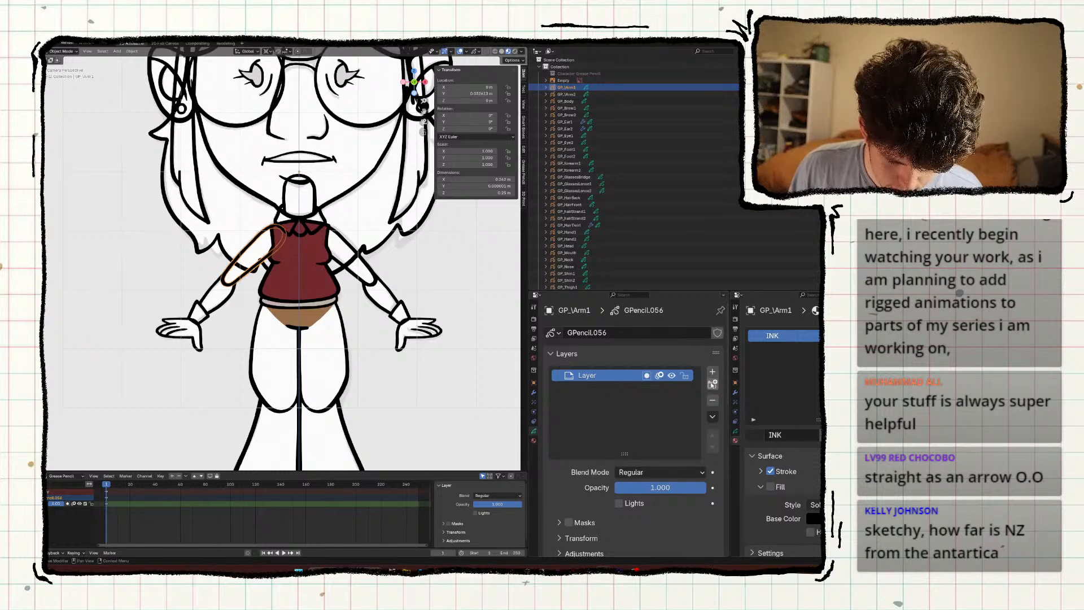
# Add a layer beneath the upper arm's line-art layer and assign Ch2_Shirt to a new material slot.
pyautogui.click(712, 372)
pyautogui.click(713, 447)
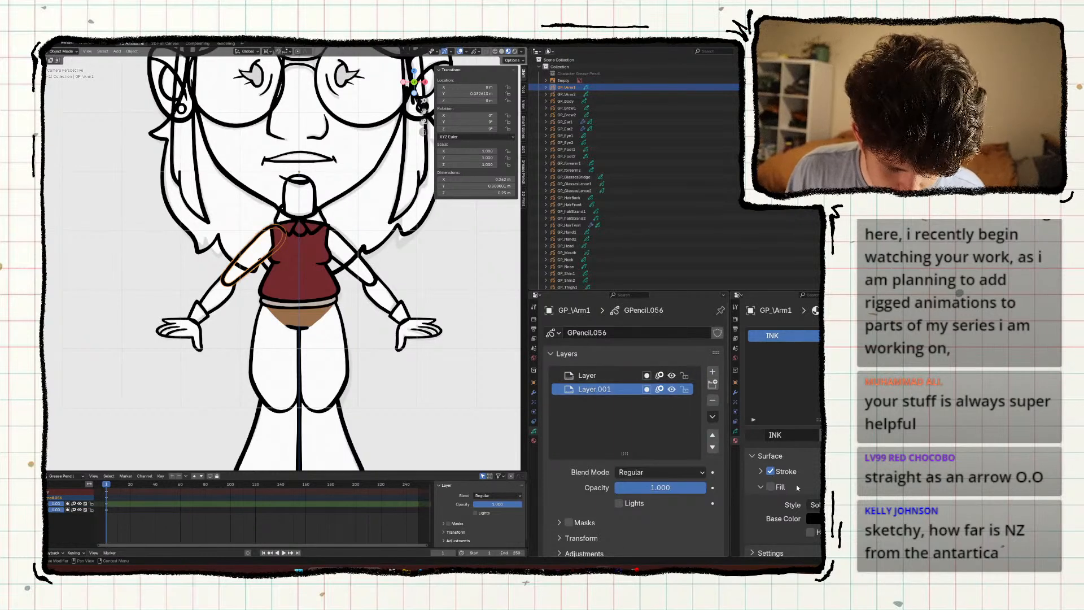
pyautogui.click(903, 336)
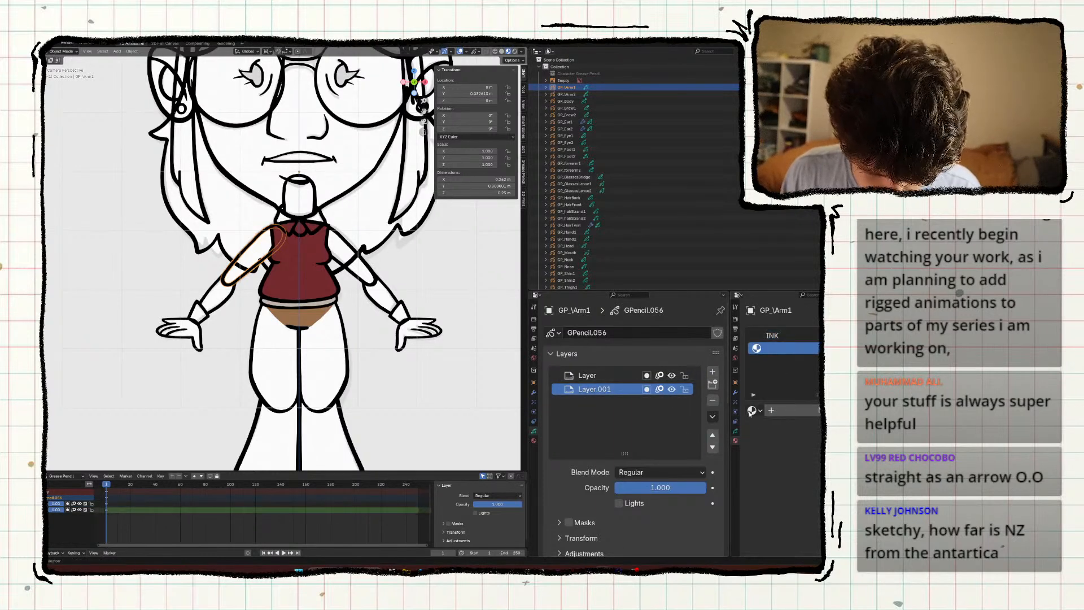
pyautogui.click(754, 410)
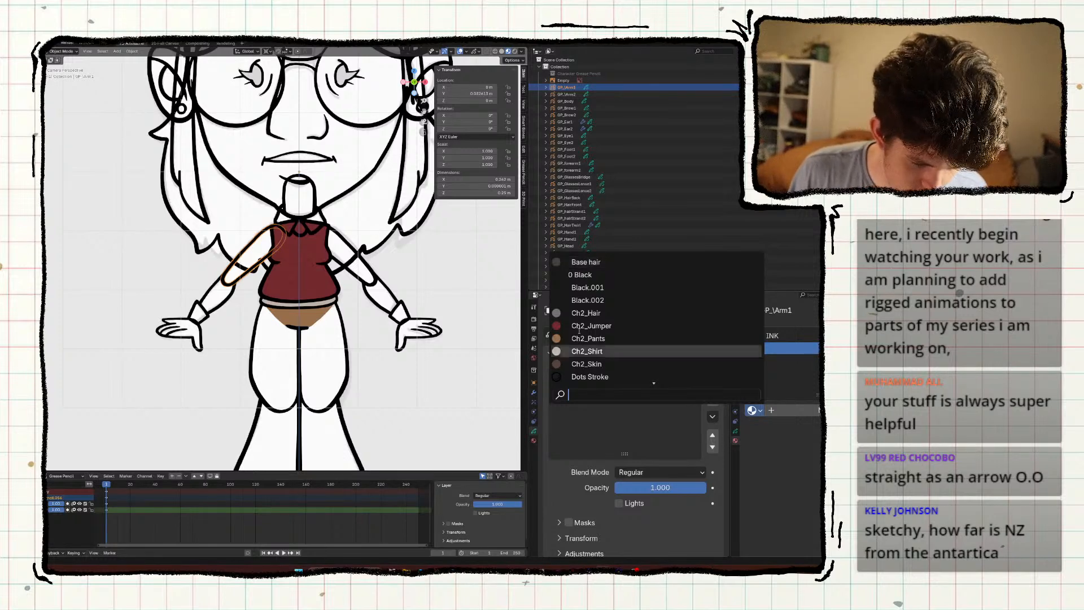
pyautogui.click(569, 352)
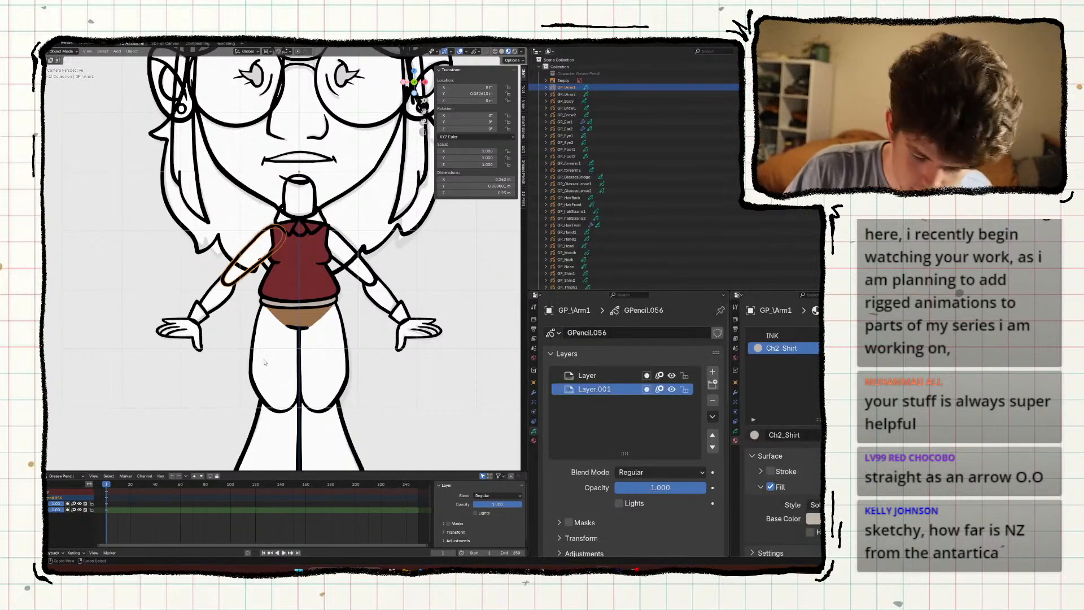
# Fill the upper arm with Ch2_Shirt in Draw Mode and save the file.
pyautogui.hotkey('ctrl', 'Tab')
pyautogui.click(246, 259)
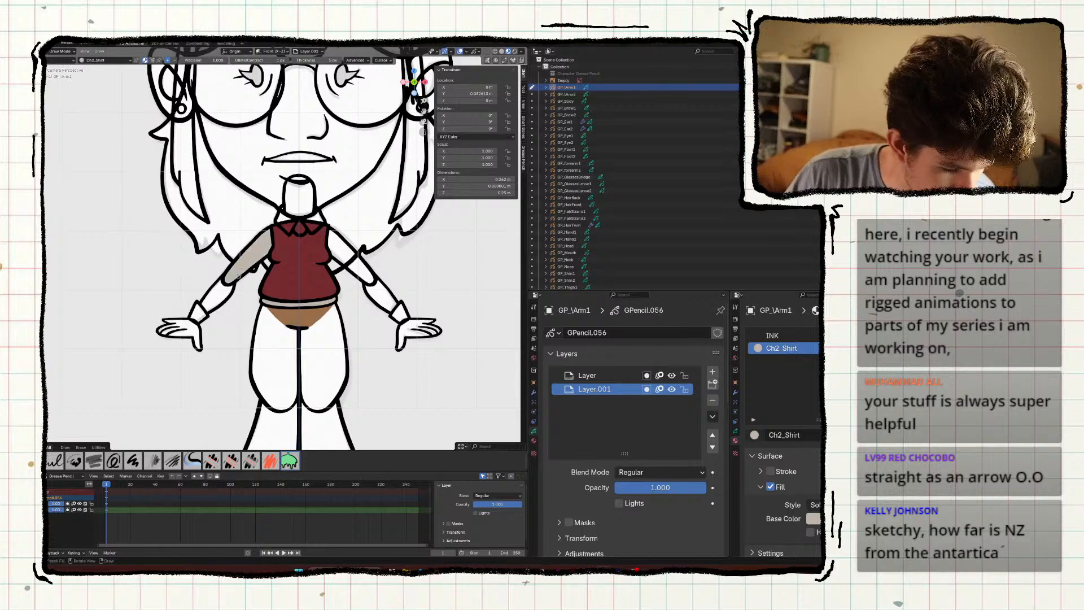
pyautogui.keyDown('shift'); pyautogui.moveTo(160, 338); pyautogui.dragTo(191, 350, button='middle'); pyautogui.keyUp('shift')
pyautogui.scroll(-2, 191, 349)
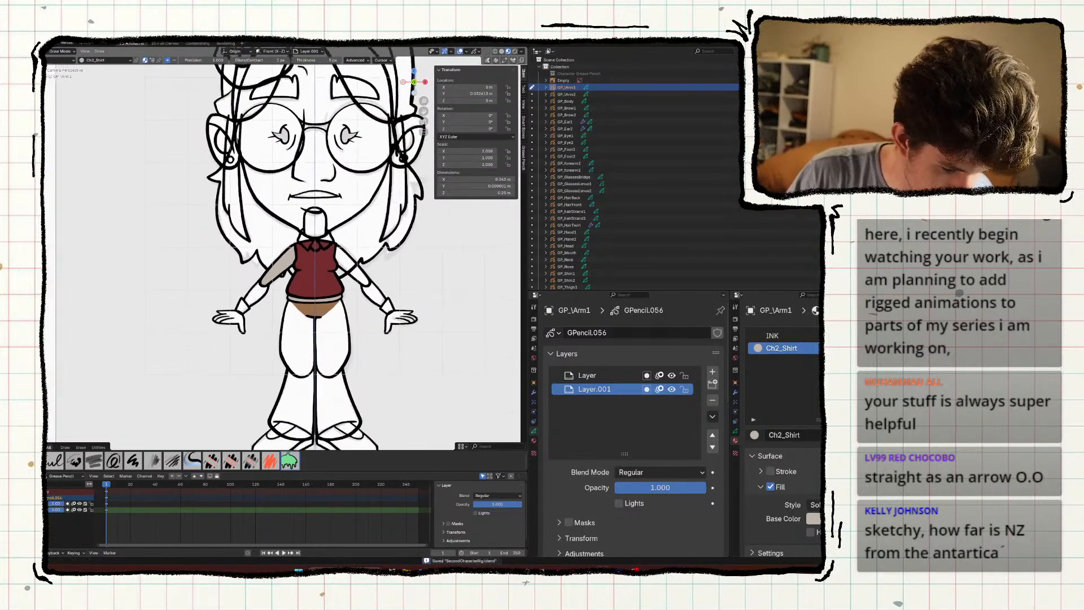
pyautogui.hotkey('ctrl', 's')
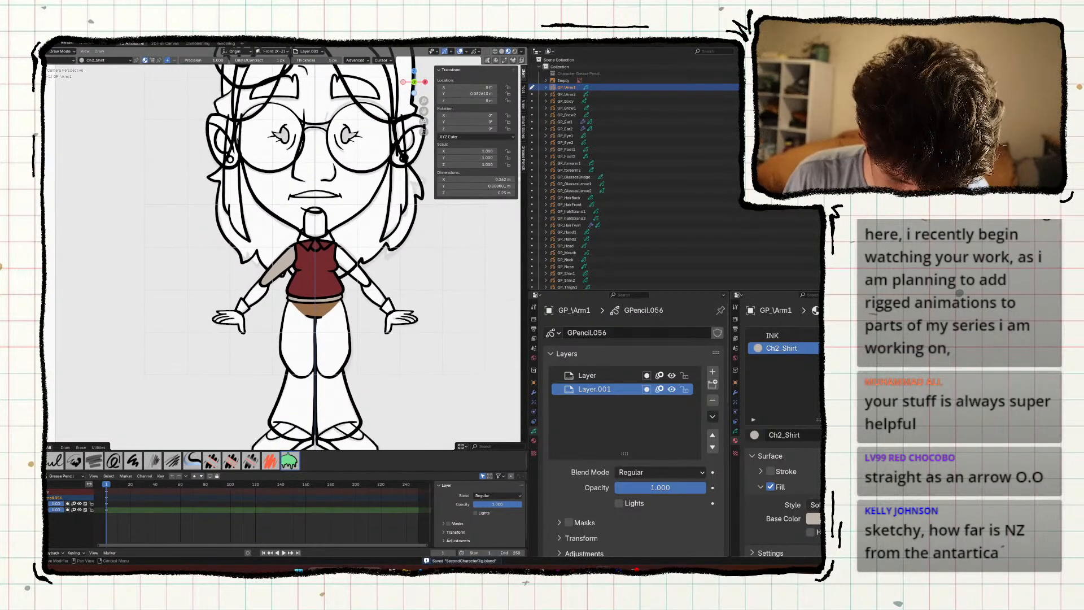
# Lighten the Ch2_Shirt material's fill base colour to a pale off-white.
pyautogui.click(813, 518)
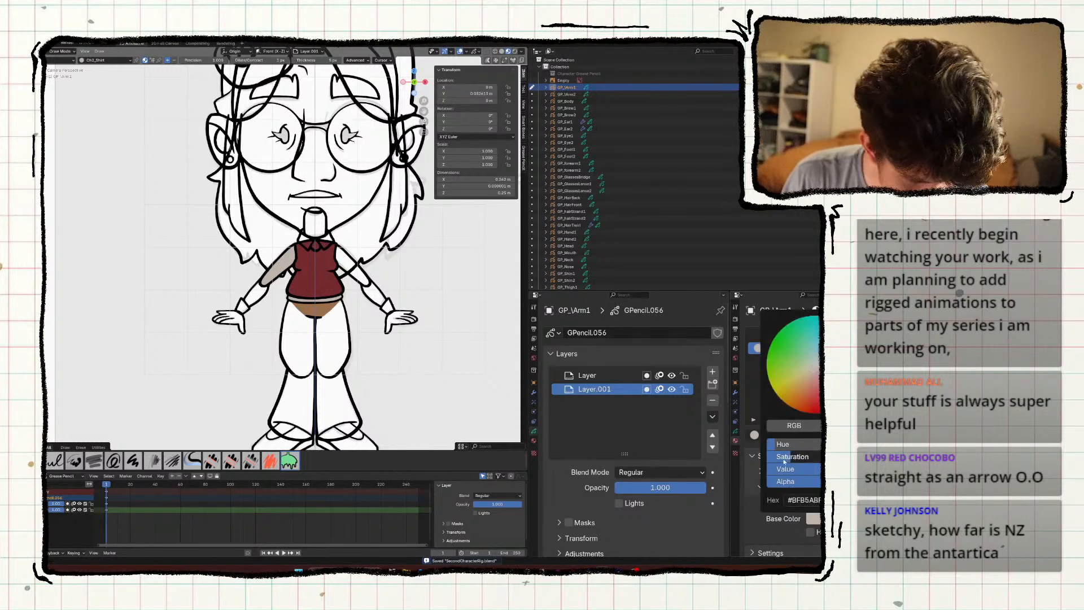
pyautogui.moveTo(774, 461); pyautogui.dragTo(777, 460)
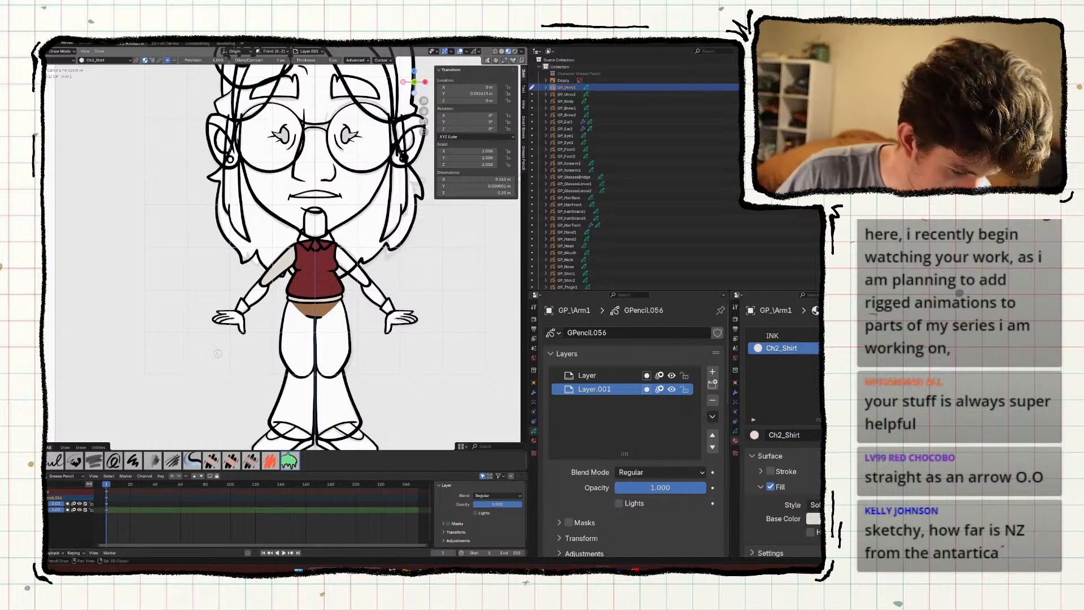
# Save the file with the lightened shirt colour.
pyautogui.scroll(3, 217, 353)
pyautogui.hotkey('ctrl', 's')
pyautogui.scroll(1, 264, 391)
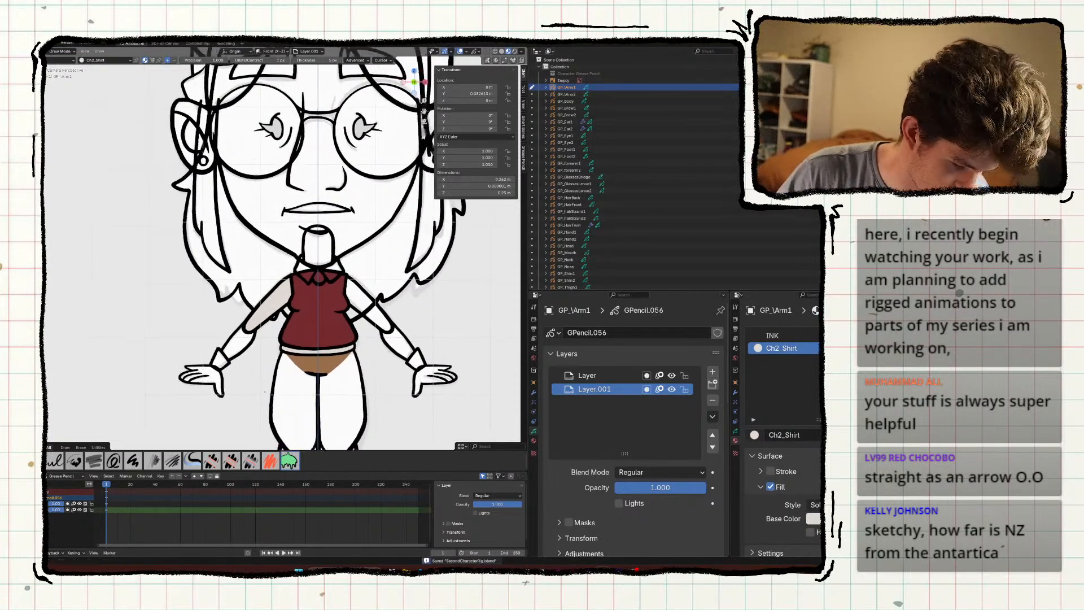
pyautogui.keyDown('shift'); pyautogui.moveTo(265, 391); pyautogui.dragTo(253, 371, button='middle'); pyautogui.keyUp('shift')
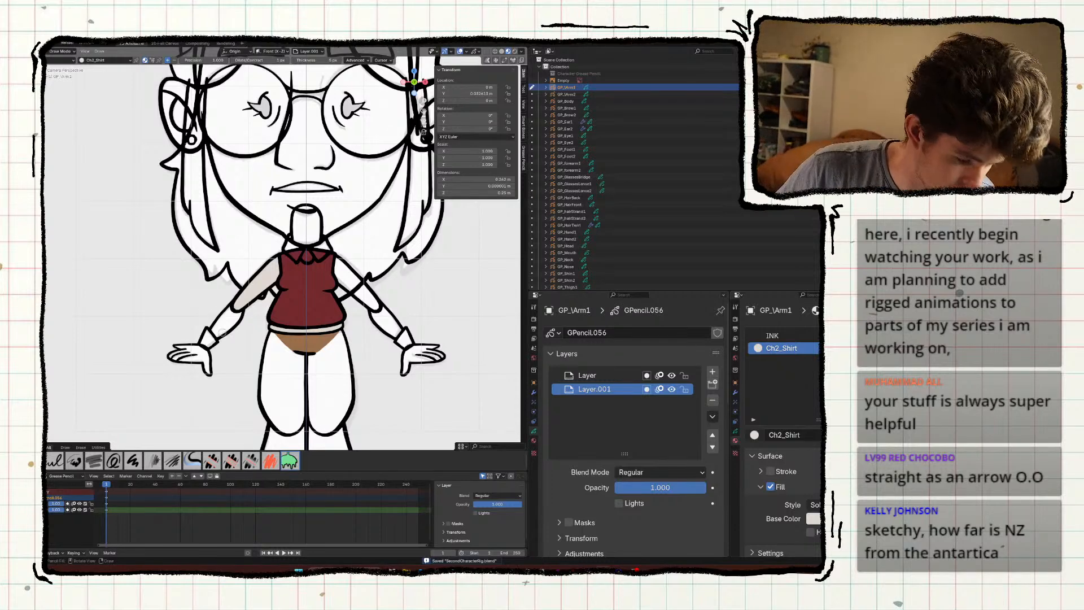
# Add a layer beneath the line art of GP_forearm1 and assign Ch2_Shirt to a new material slot.
pyautogui.hotkey('ctrl', 'Tab')
pyautogui.click(168, 319)
pyautogui.click(227, 333)
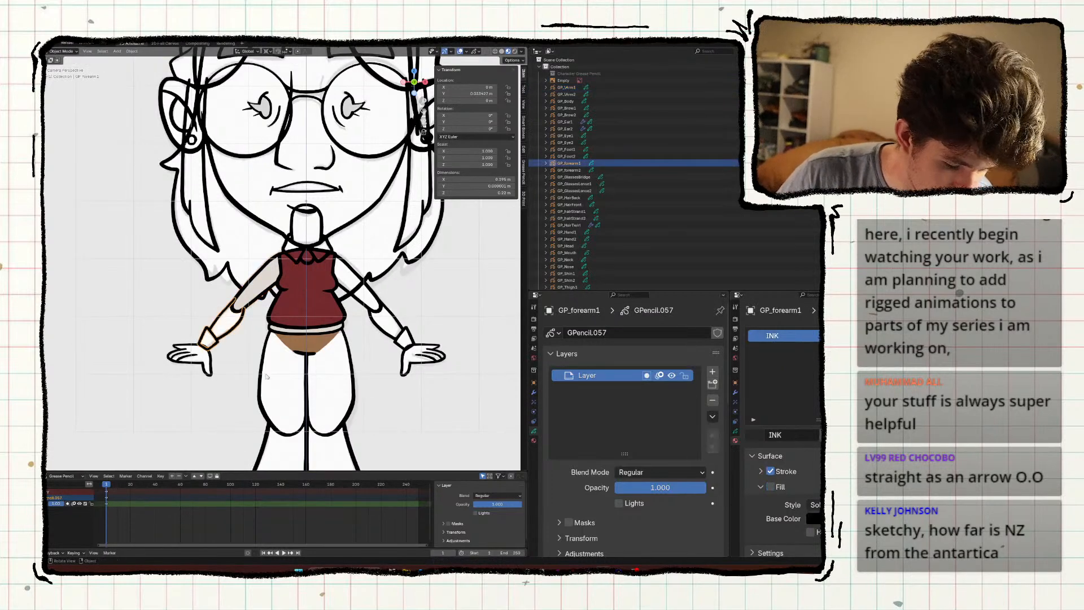
pyautogui.click(712, 447)
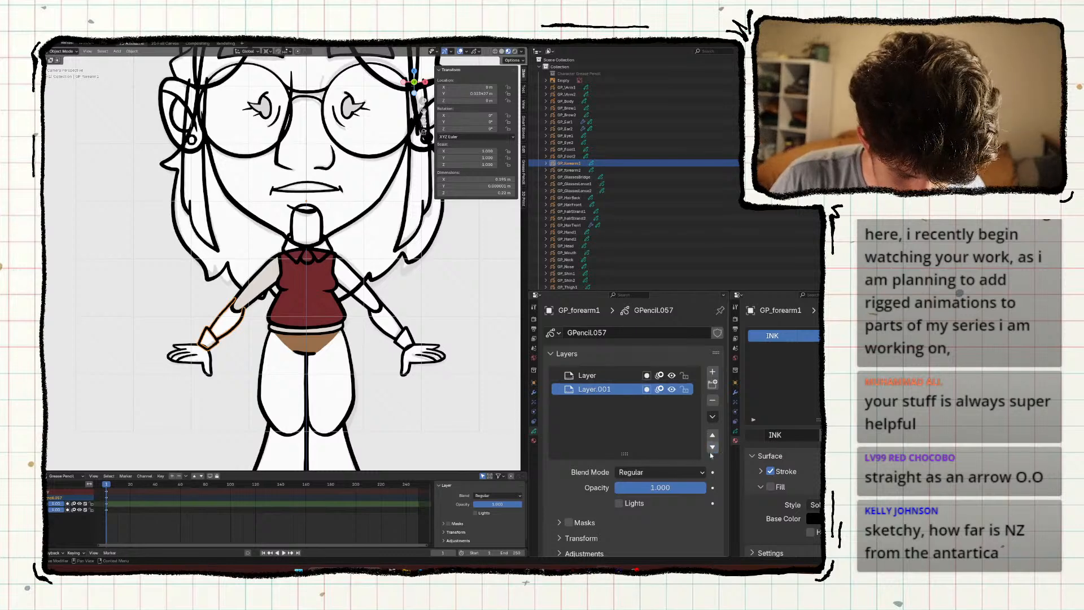
pyautogui.click(891, 335)
pyautogui.click(754, 411)
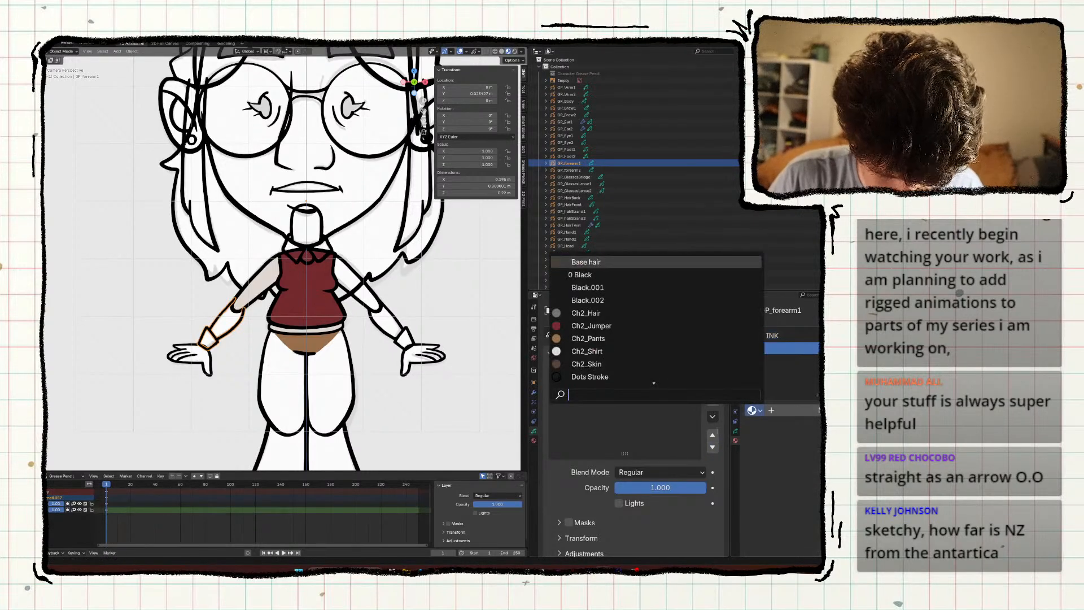
pyautogui.click(565, 351)
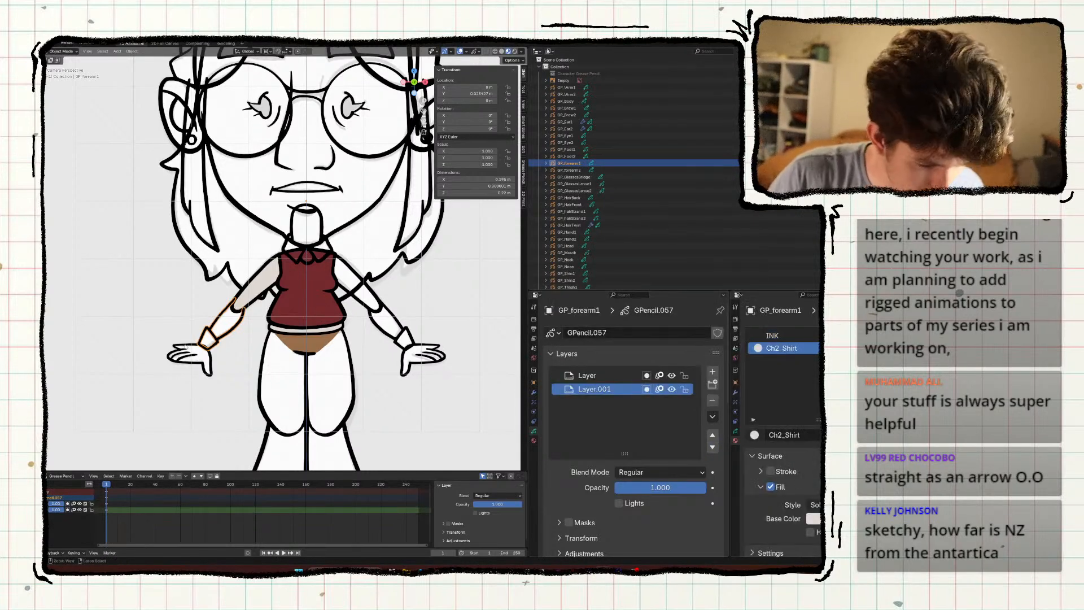
# Isolate GP_forearm1 in Draw Mode, close its open elbow end with an INK stroke, and switch to the Fill tool.
pyautogui.hotkey('ctrl', 'Tab')
pyautogui.moveTo(208, 281); pyautogui.dragTo(251, 283, button='middle')
pyautogui.press('KP_0')
pyautogui.keyDown('shift'); pyautogui.moveTo(214, 416); pyautogui.dragTo(246, 363, button='middle'); pyautogui.keyUp('shift')
pyautogui.scroll(3, 246, 363)
pyautogui.click(775, 336)
pyautogui.scroll(5, 222, 277)
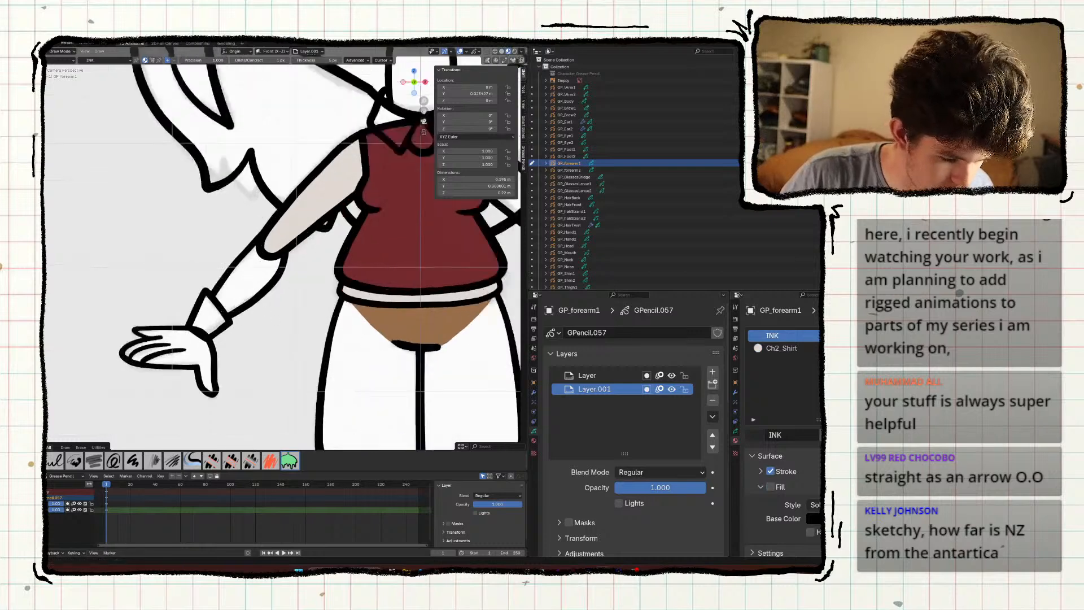
pyautogui.press('/')
pyautogui.click(55, 460)
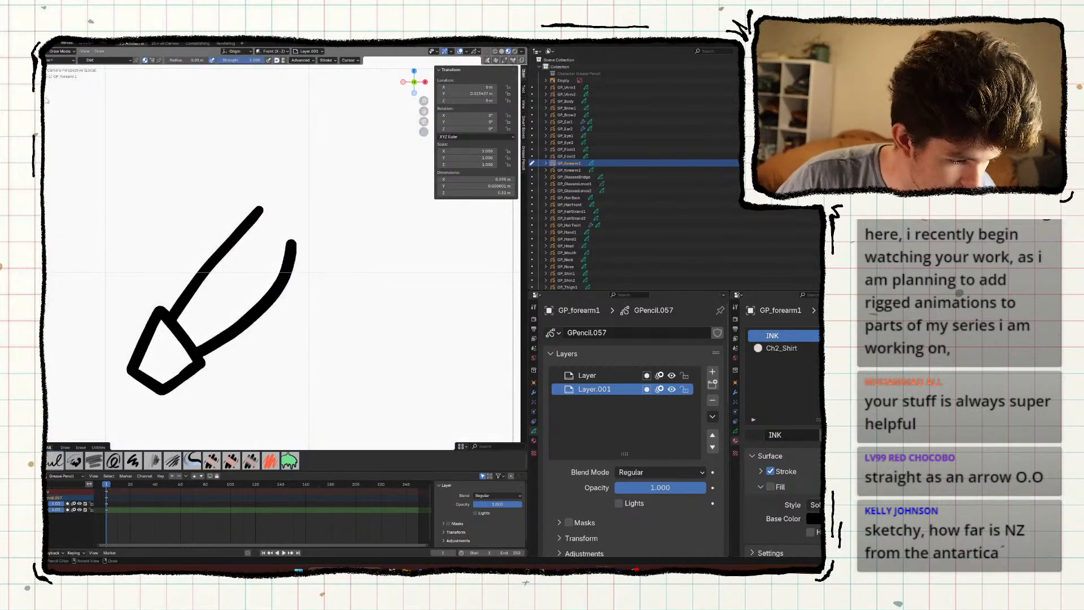
pyautogui.moveTo(291, 244); pyautogui.dragTo(261, 208)
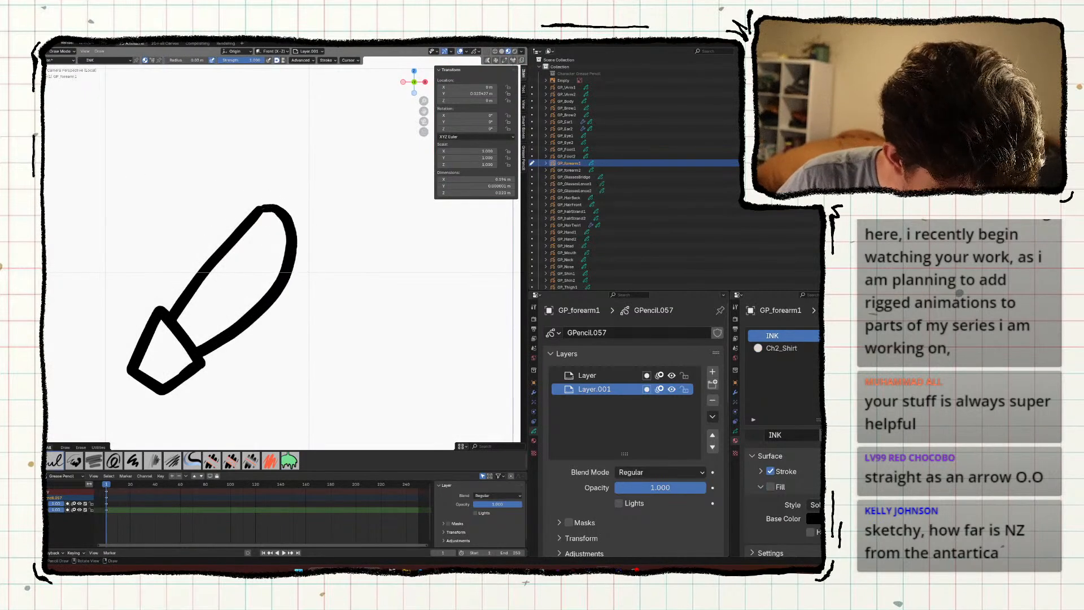
pyautogui.click(289, 461)
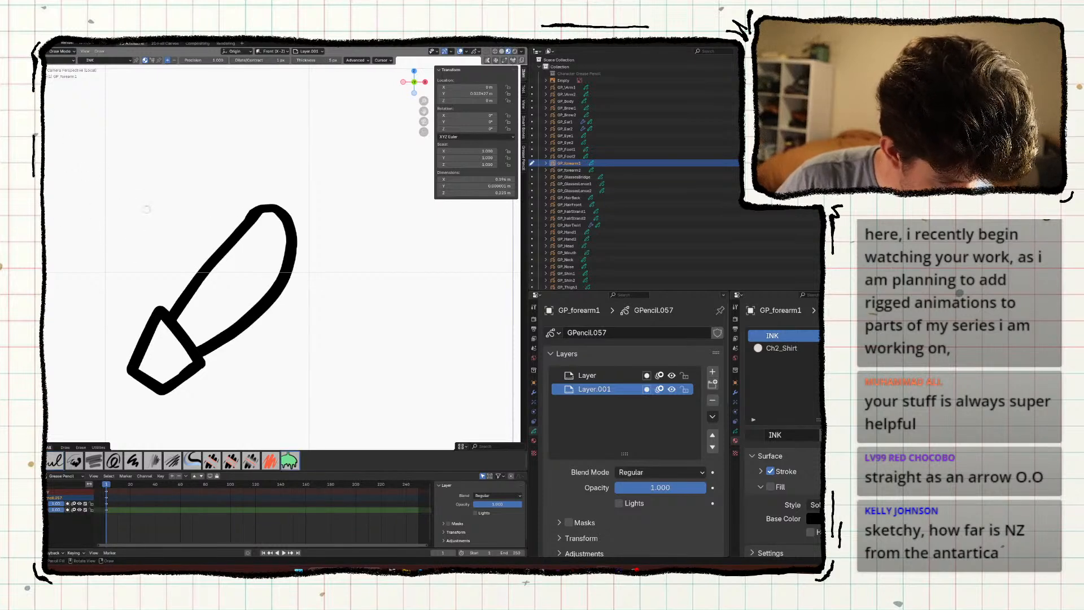
pyautogui.click(257, 271)
pyautogui.click(259, 274)
pyautogui.click(250, 254)
pyautogui.click(251, 253)
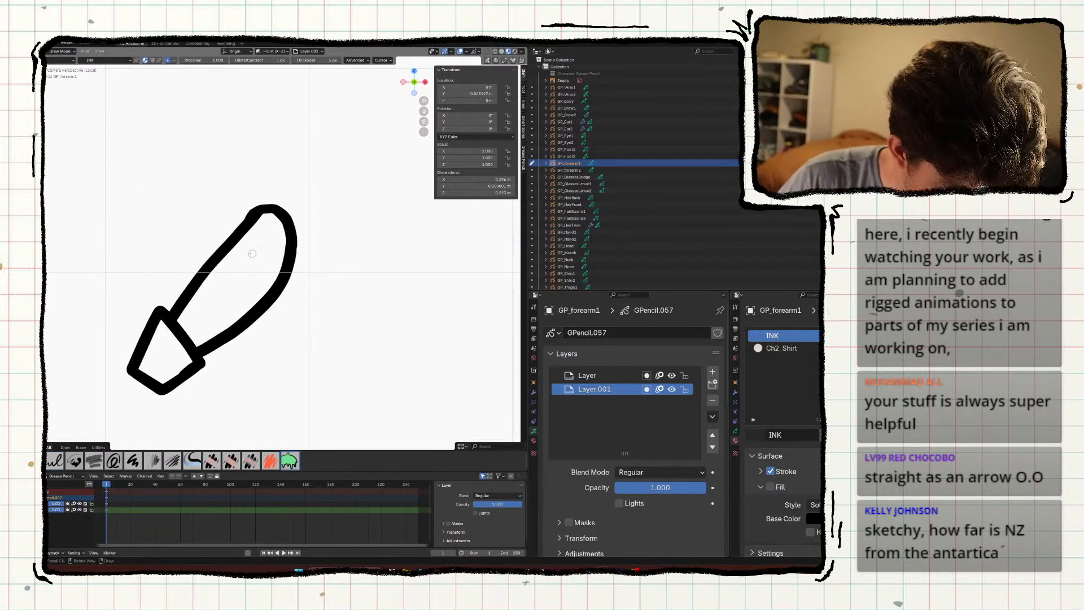
pyautogui.hotkey('ctrl', 'z')
# Fill the forearm sleeve with Ch2_Shirt, delete the temporary closing stroke at the elbow, and leave the isolated view.
pyautogui.click(782, 348)
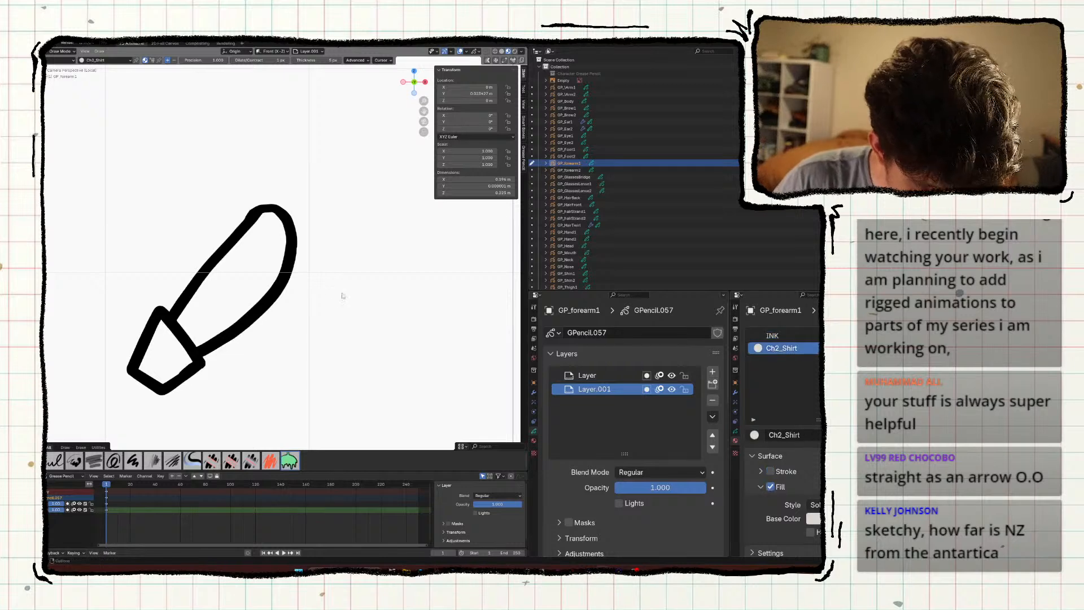
pyautogui.click(249, 264)
pyautogui.press('Tab')
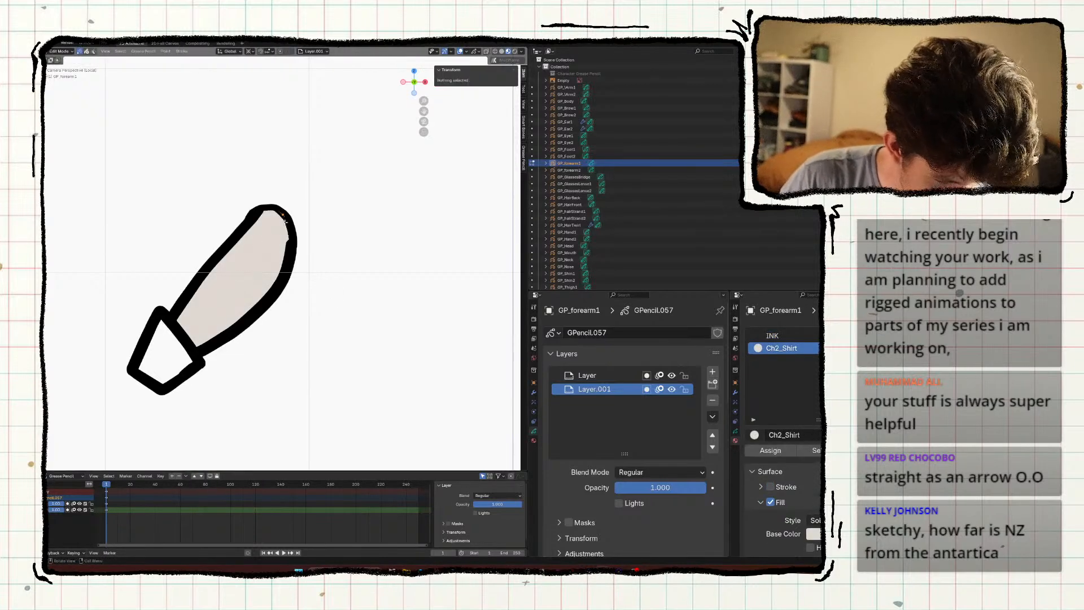
pyautogui.press('2')
pyautogui.press('x')
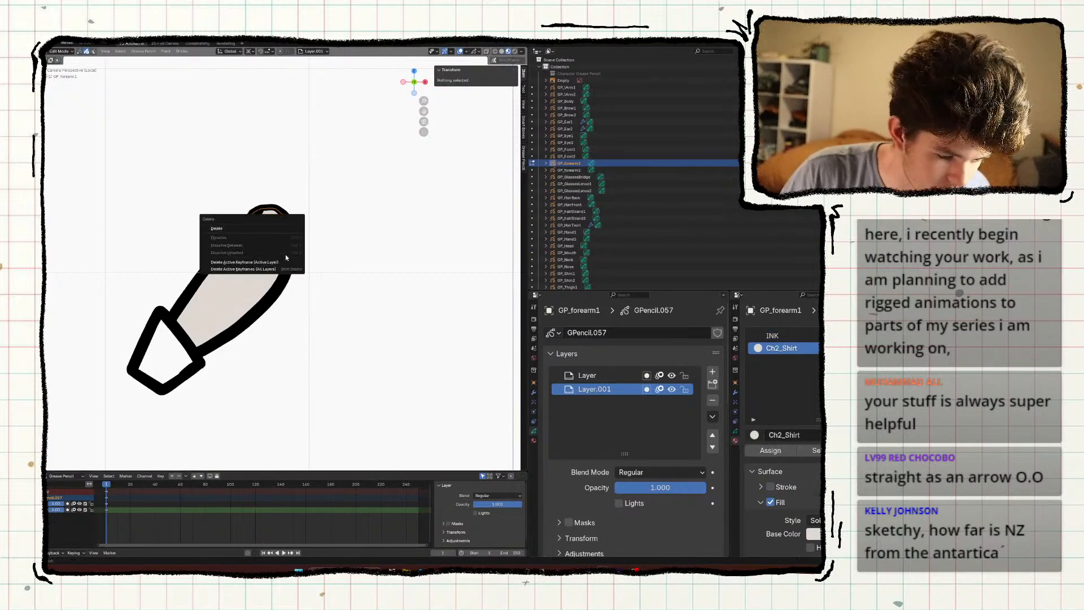
pyautogui.click(266, 227)
pyautogui.scroll(-4, 192, 215)
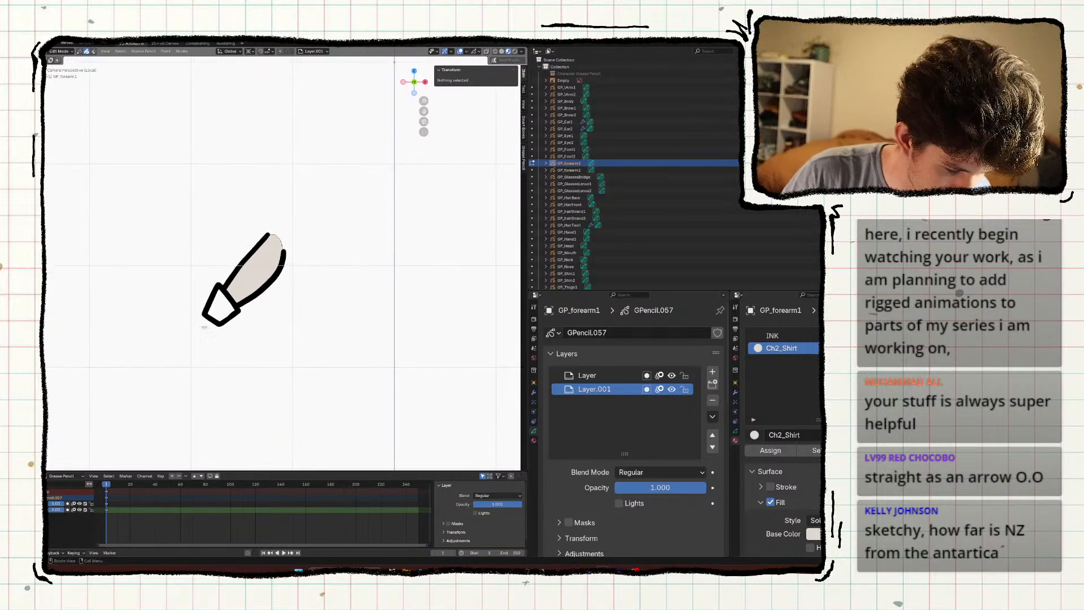
pyautogui.press('Tab')
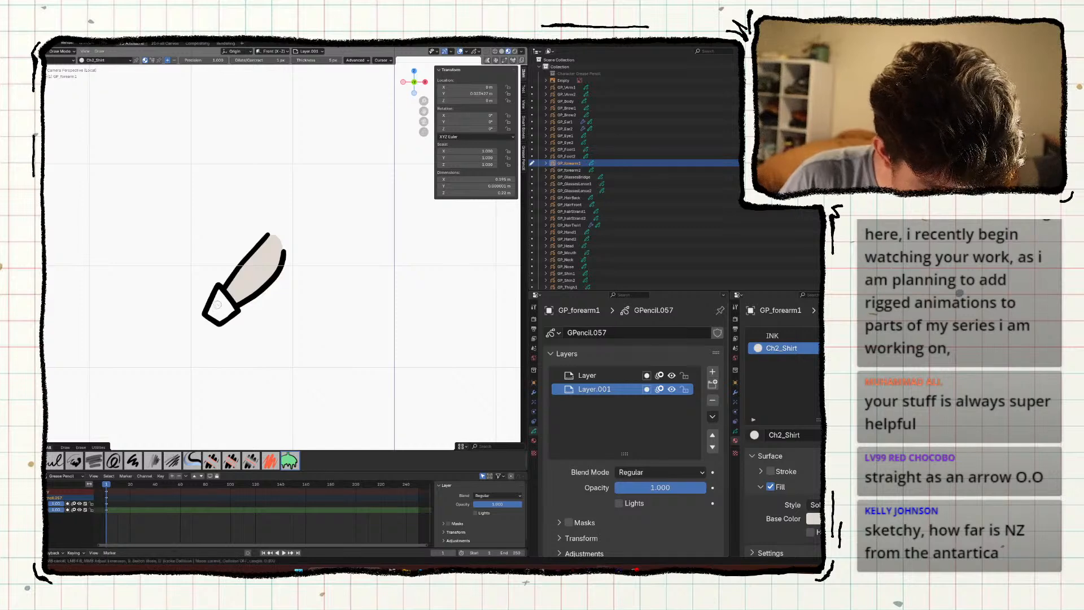
pyautogui.press('KP_Divide')
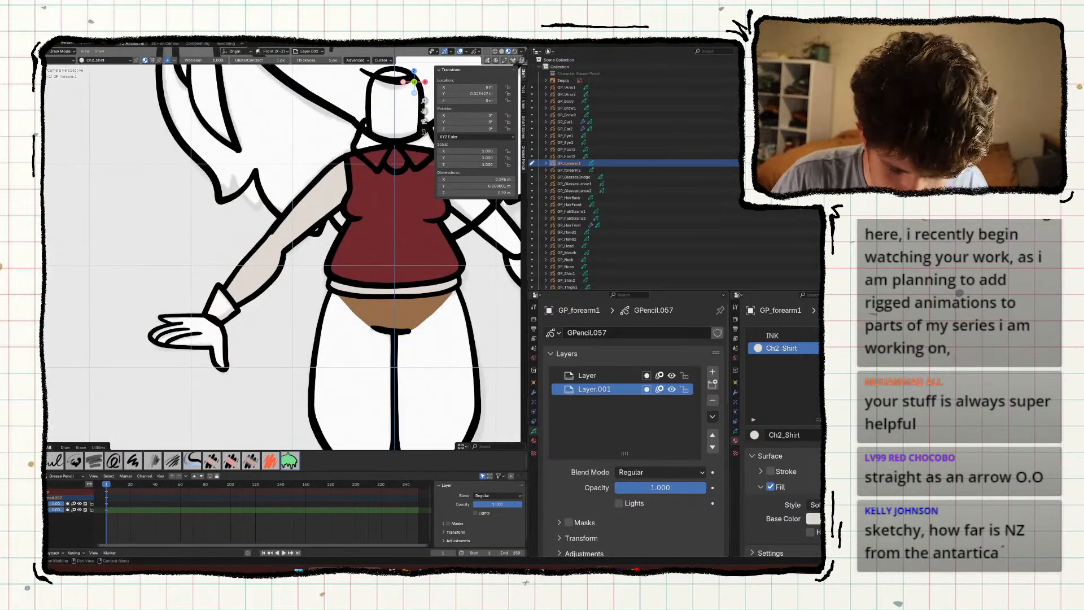
# Add Ch2_Jumper to the forearm in a new material slot, fill the cuff with it, and save the file.
pyautogui.click(825, 335)
pyautogui.click(754, 435)
pyautogui.click(590, 325)
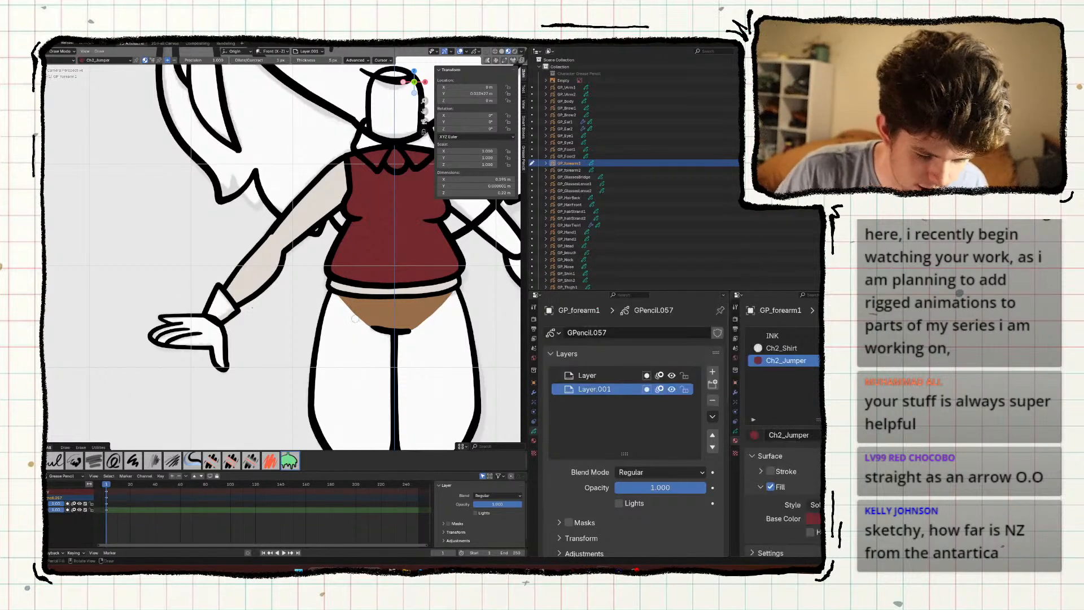
pyautogui.scroll(-4, 225, 314)
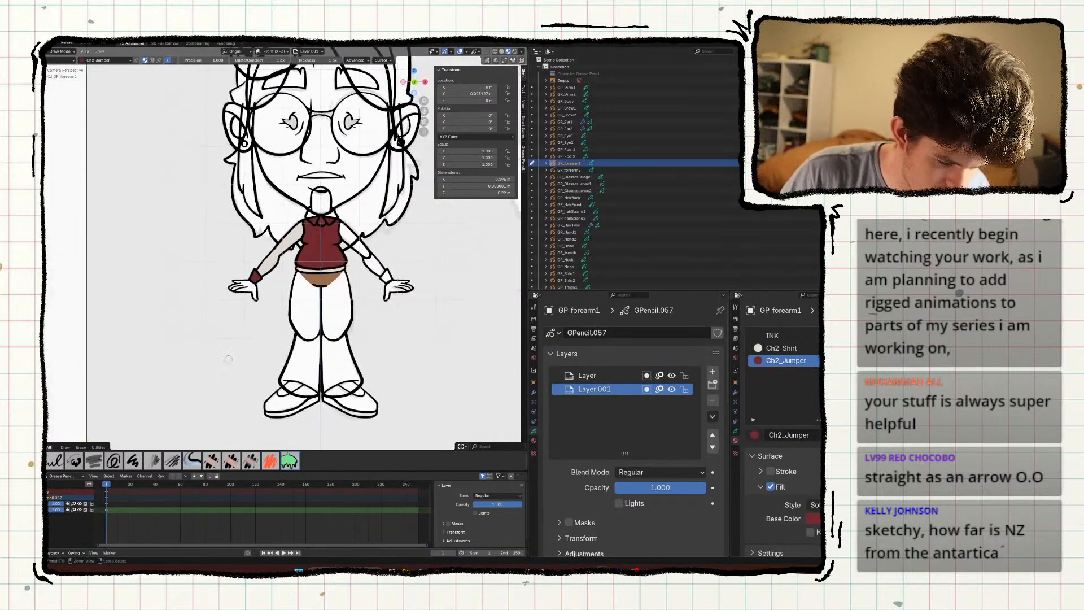
pyautogui.hotkey('ctrl', 's')
# Select the hand attached to the coloured forearm and assign Ch2_Skin to a new material slot.
pyautogui.moveTo(305, 357)
pyautogui.keyDown('shift'); pyautogui.mouseDown(button='middle')
pyautogui.moveTo(265, 376)
pyautogui.moveTo(286, 358)
pyautogui.mouseUp(button='middle'); pyautogui.keyUp('shift')
pyautogui.keyDown('ctrl'); pyautogui.moveTo(175, 387); pyautogui.dragTo(294, 311, button='middle'); pyautogui.keyUp('ctrl')
pyautogui.hotkey('ctrl', 'Tab')
pyautogui.click(249, 312)
pyautogui.click(214, 327)
pyautogui.click(219, 328)
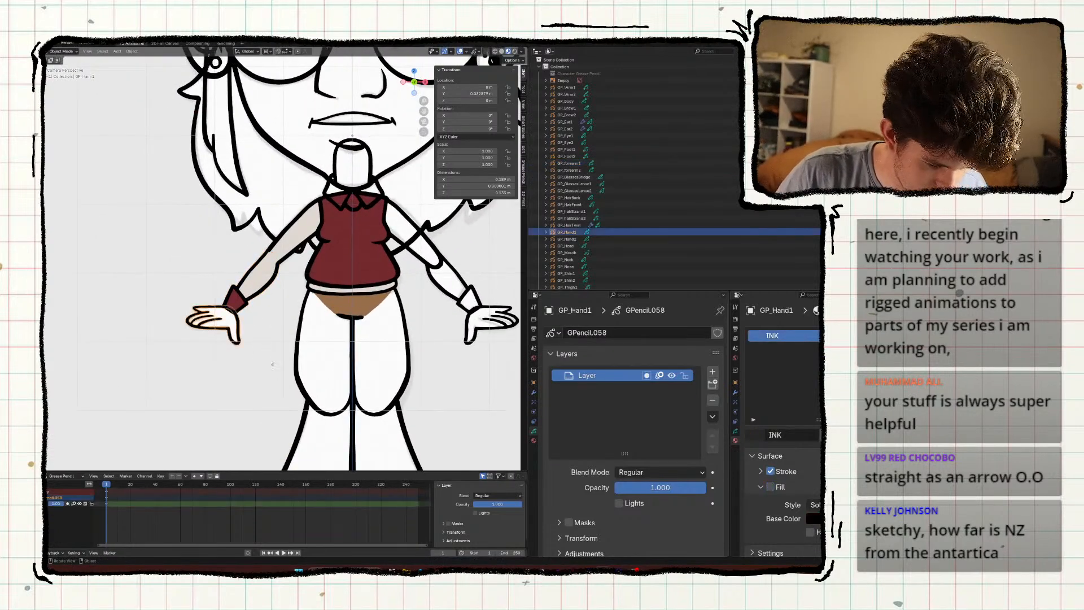
pyautogui.click(890, 333)
pyautogui.click(753, 411)
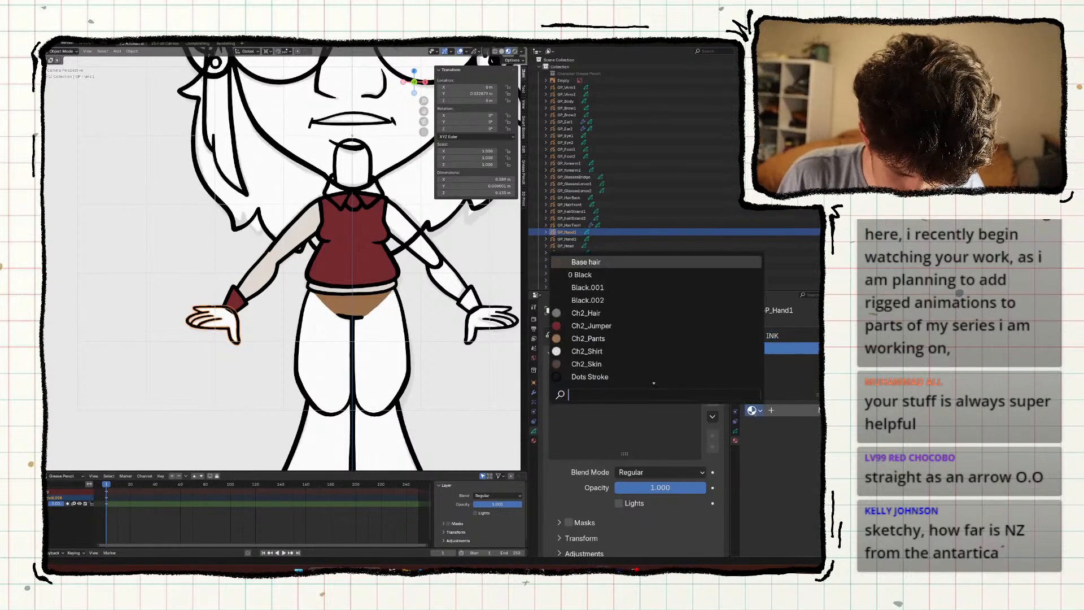
pyautogui.click(588, 364)
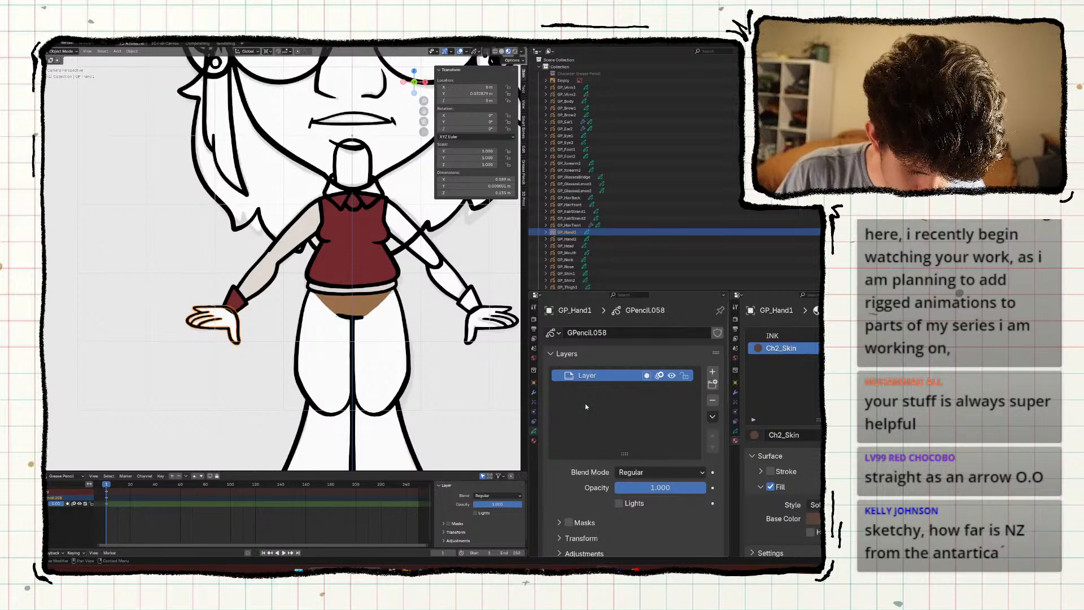
# Add a layer beneath GP_Hand1's line art and fill the hand with Ch2_Skin in Draw Mode.
pyautogui.hotkey('ctrl', 'Tab')
pyautogui.click(190, 252)
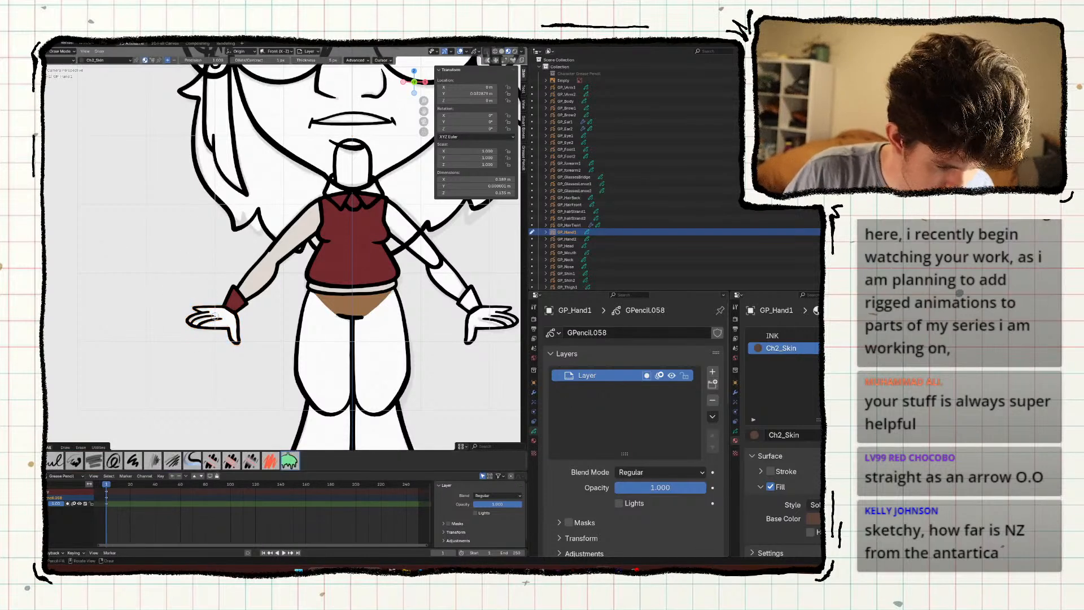
pyautogui.click(712, 371)
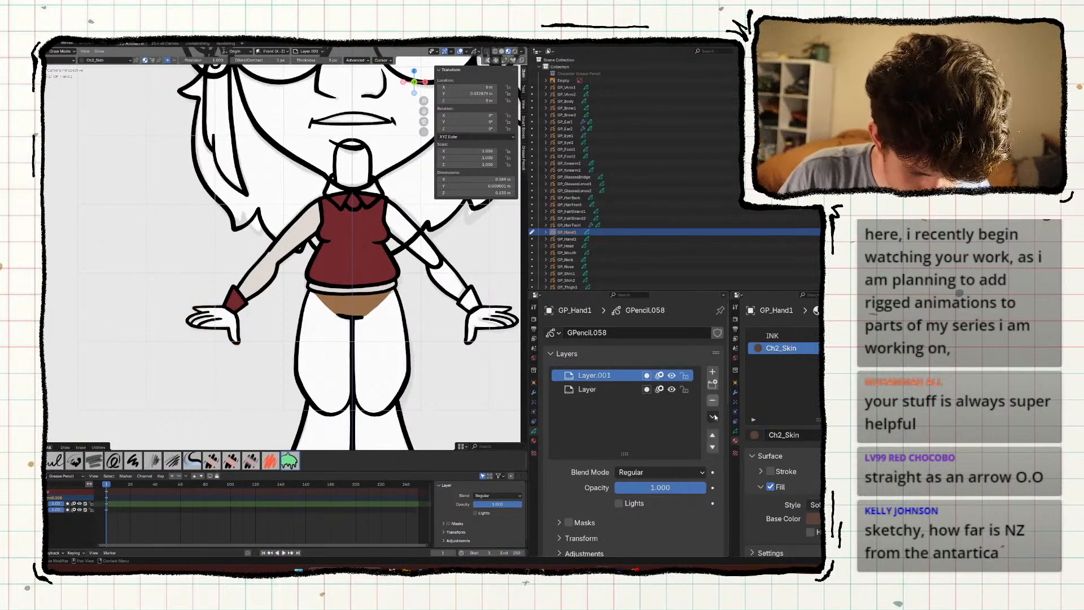
pyautogui.click(713, 447)
pyautogui.click(222, 325)
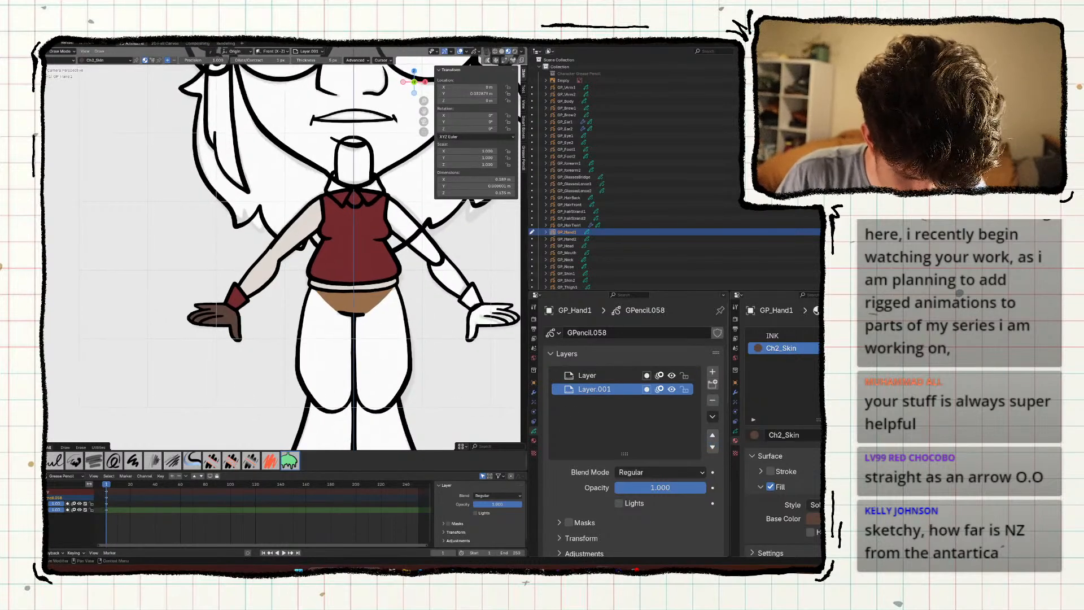
# Lighten the Ch2_Skin material's fill base colour to a softer, less saturated brown.
pyautogui.click(814, 519)
pyautogui.moveTo(777, 469); pyautogui.dragTo(794, 468)
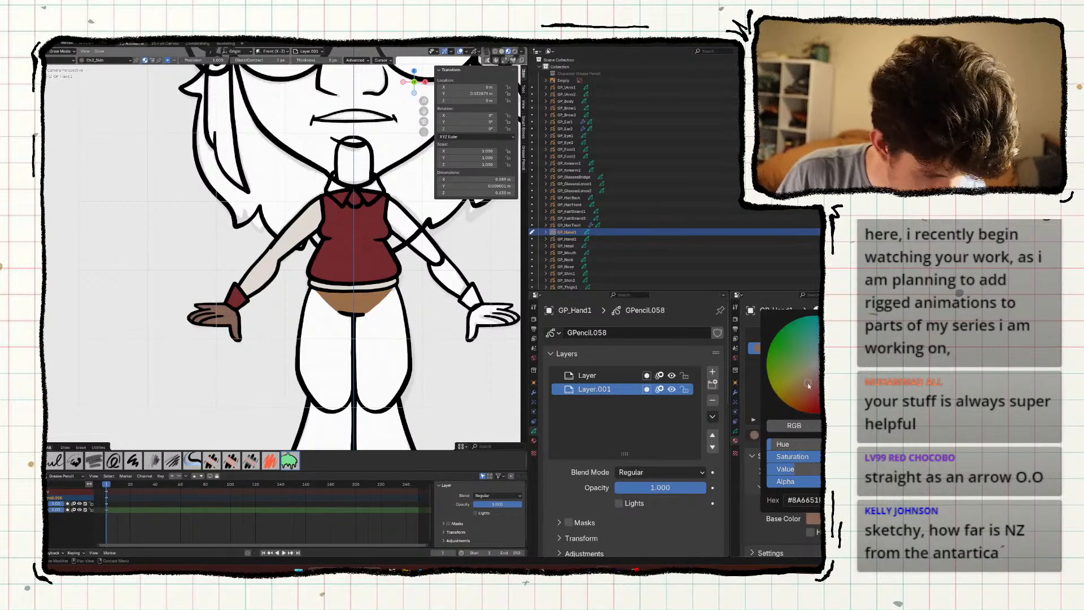
pyautogui.moveTo(809, 385); pyautogui.dragTo(811, 386)
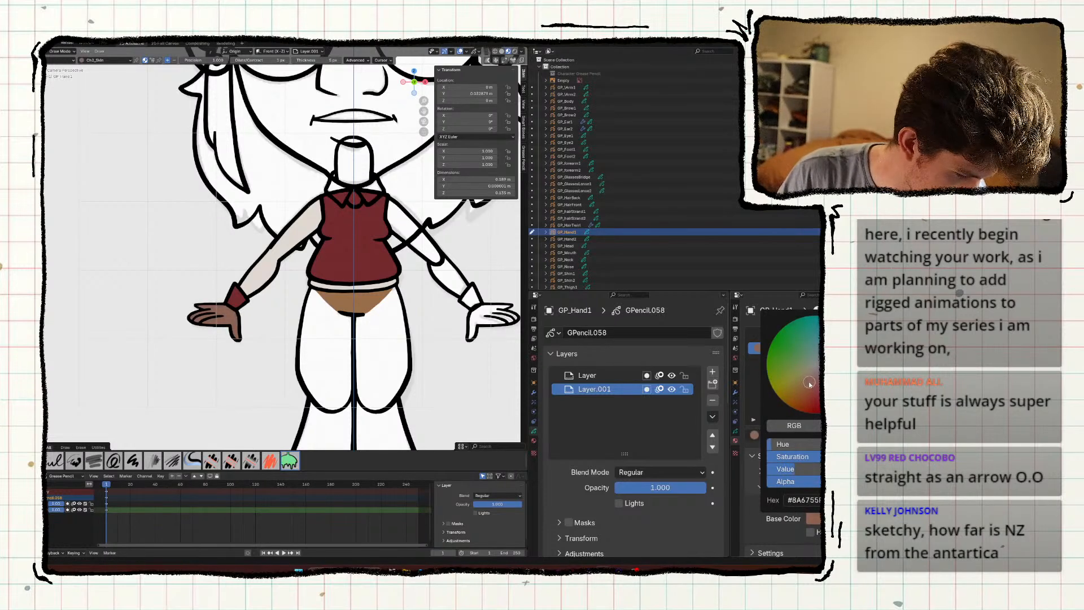
pyautogui.moveTo(810, 381); pyautogui.dragTo(810, 382)
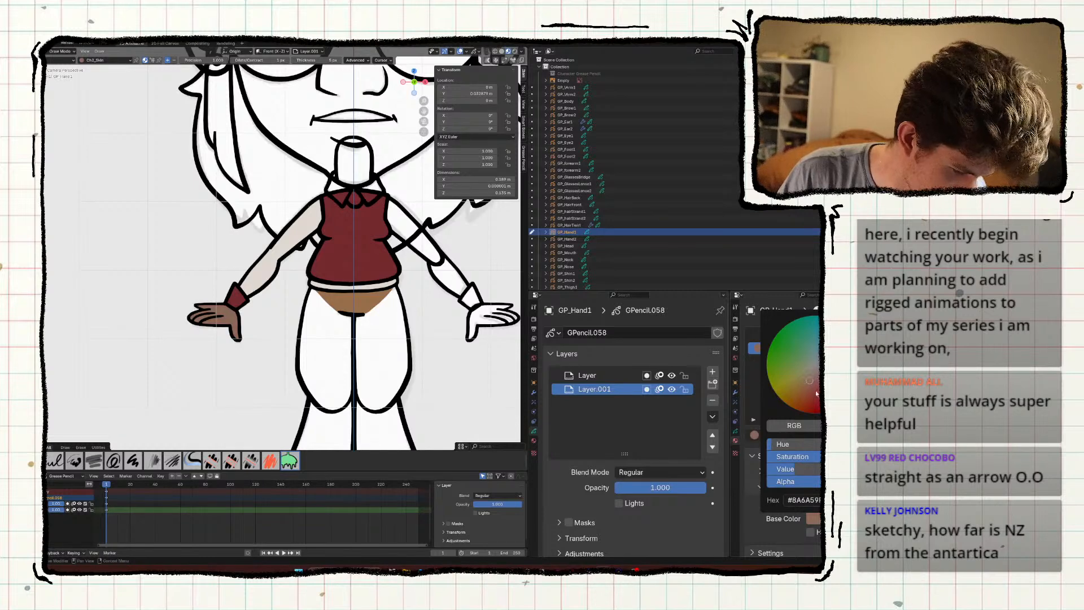
pyautogui.moveTo(795, 469); pyautogui.dragTo(801, 469)
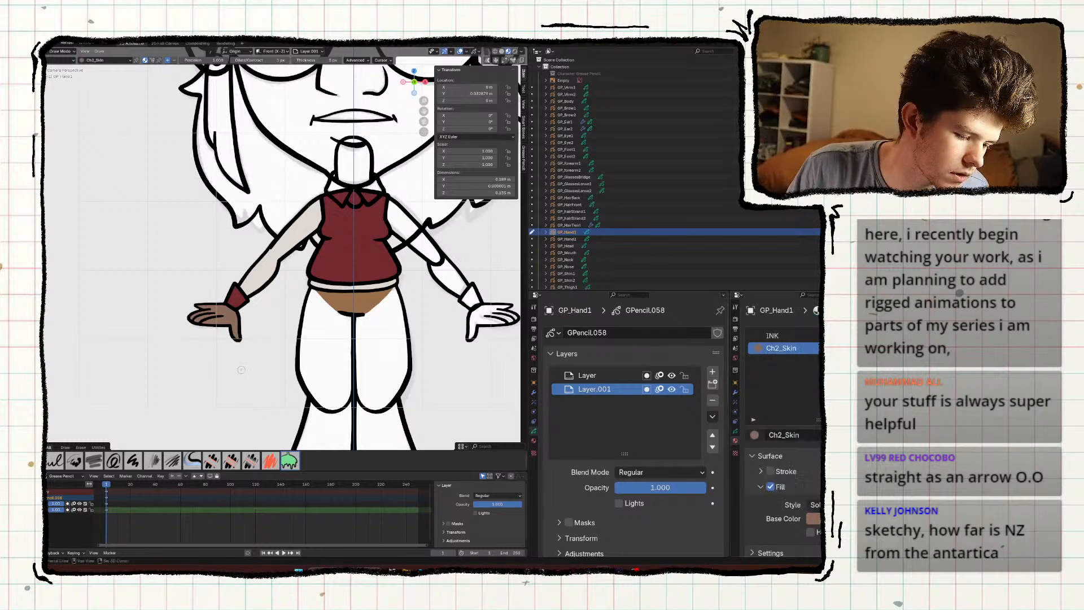
# Put the opposite upper arm, GP_Arm2, in Draw Mode and add a layer beneath its line-art layer.
pyautogui.moveTo(232, 365)
pyautogui.keyDown('shift'); pyautogui.mouseDown(button='middle')
pyautogui.moveTo(247, 427)
pyautogui.moveTo(290, 384)
pyautogui.moveTo(311, 408)
pyautogui.moveTo(305, 348)
pyautogui.moveTo(252, 392)
pyautogui.moveTo(215, 363)
pyautogui.mouseUp(button='middle'); pyautogui.keyUp('shift')
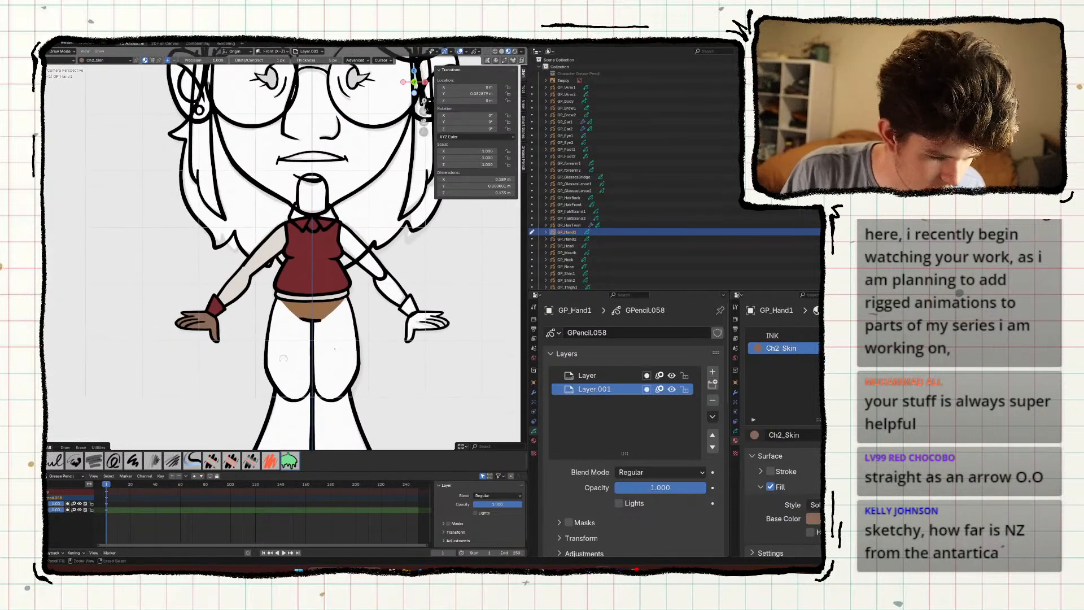
pyautogui.hotkey('ctrl', 'Tab')
pyautogui.click(276, 338)
pyautogui.click(349, 253)
pyautogui.hotkey('ctrl', 'Tab')
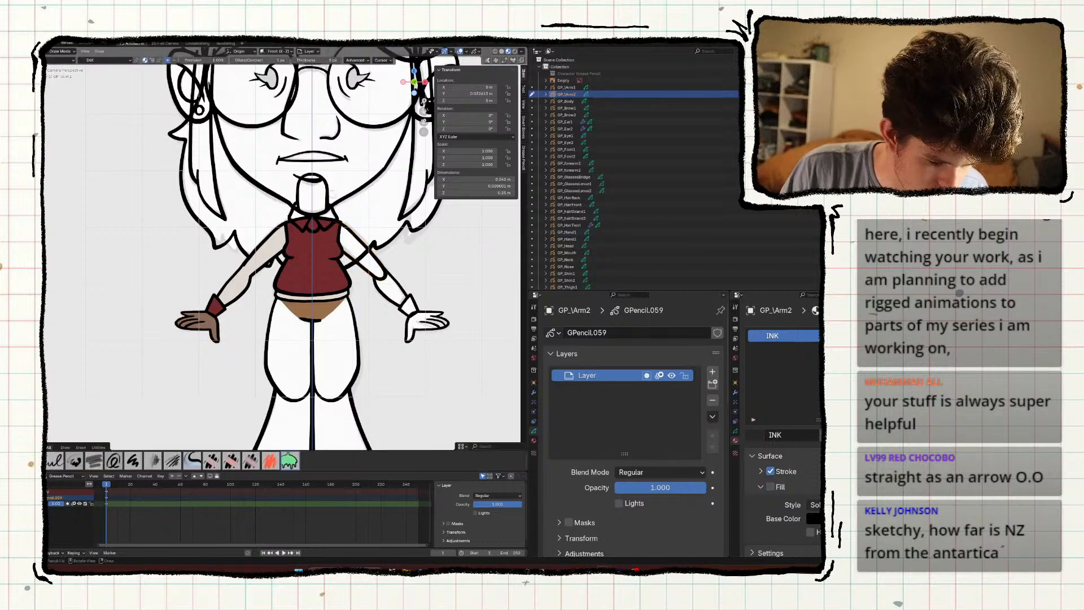
pyautogui.click(711, 372)
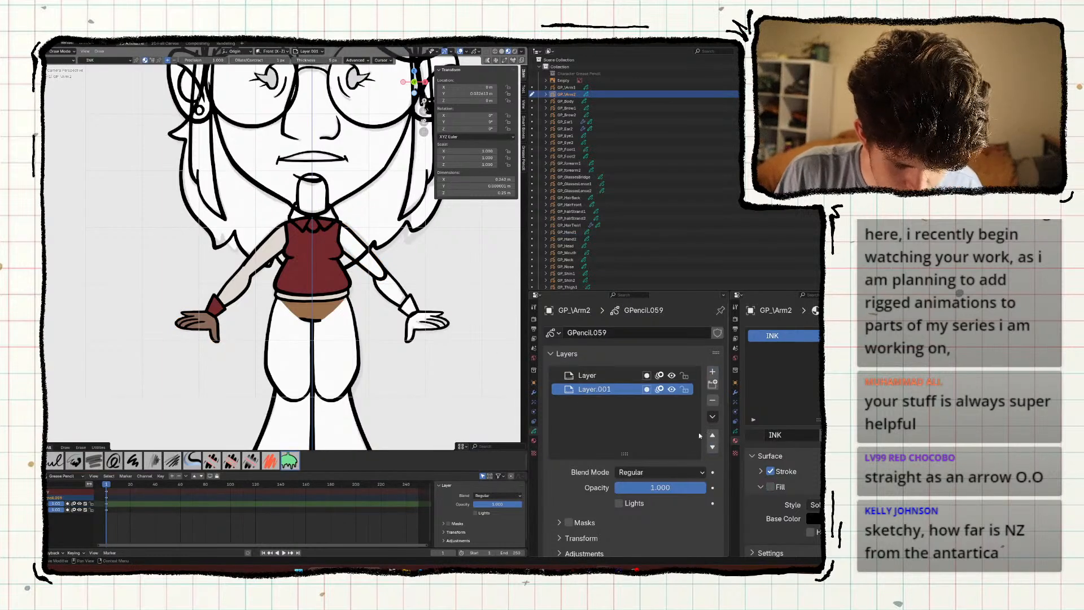
# Add a new material slot to GP_Arm2 and assign the Shirt material to it.
pyautogui.click(756, 434)
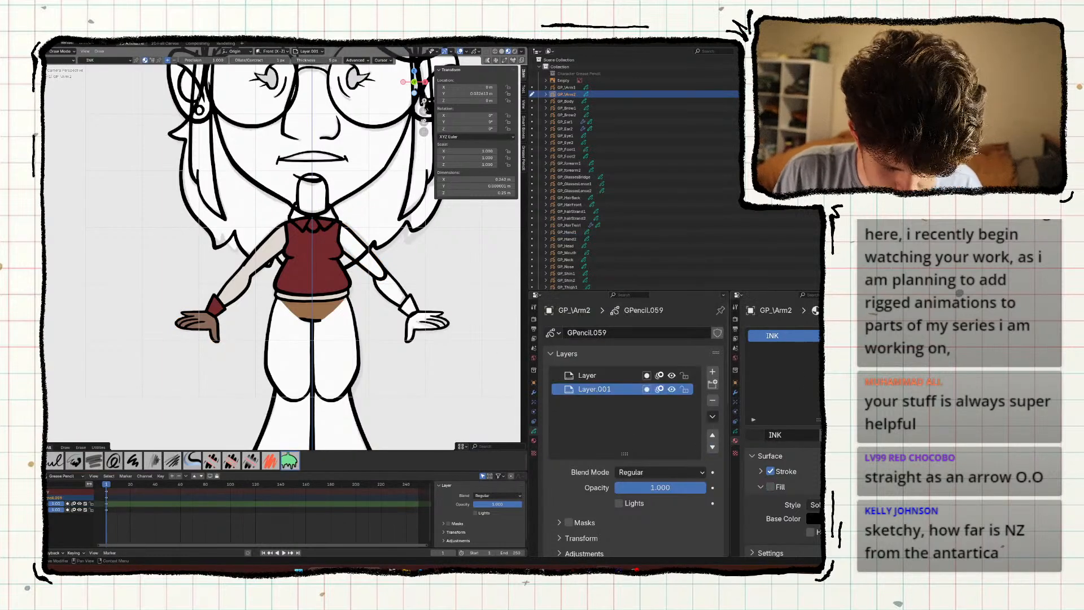
pyautogui.click(904, 335)
pyautogui.click(760, 410)
pyautogui.write('shi')
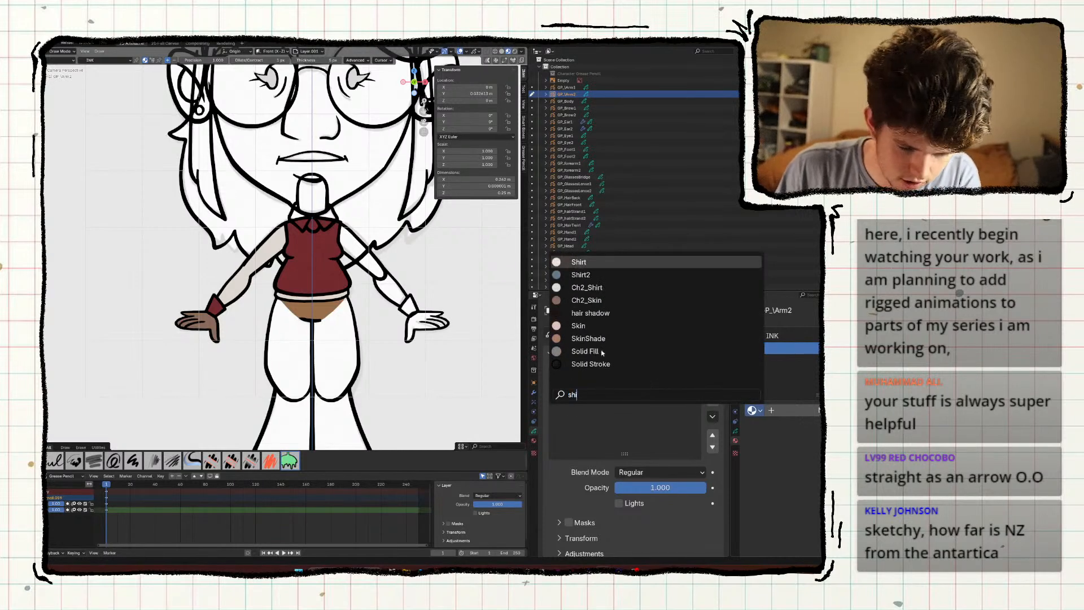
pyautogui.press('Return')
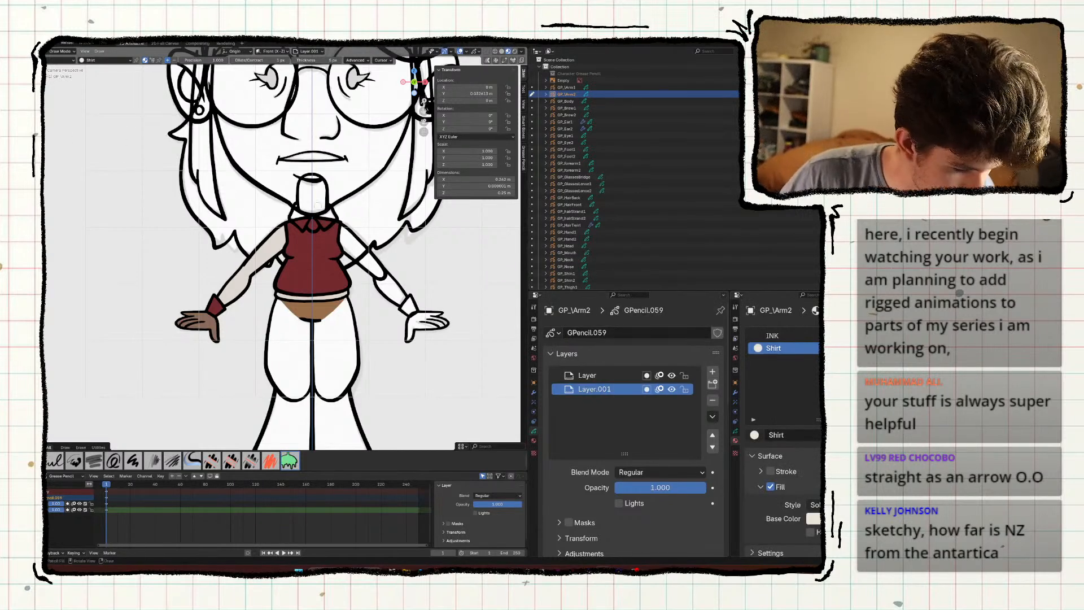
# Fill GP_Arm2 with the Shirt material and isolate the adjoining forearm, GP_forearm2, in local view.
pyautogui.hotkey('ctrl', 'Tab')
pyautogui.click(377, 293)
pyautogui.click(388, 291)
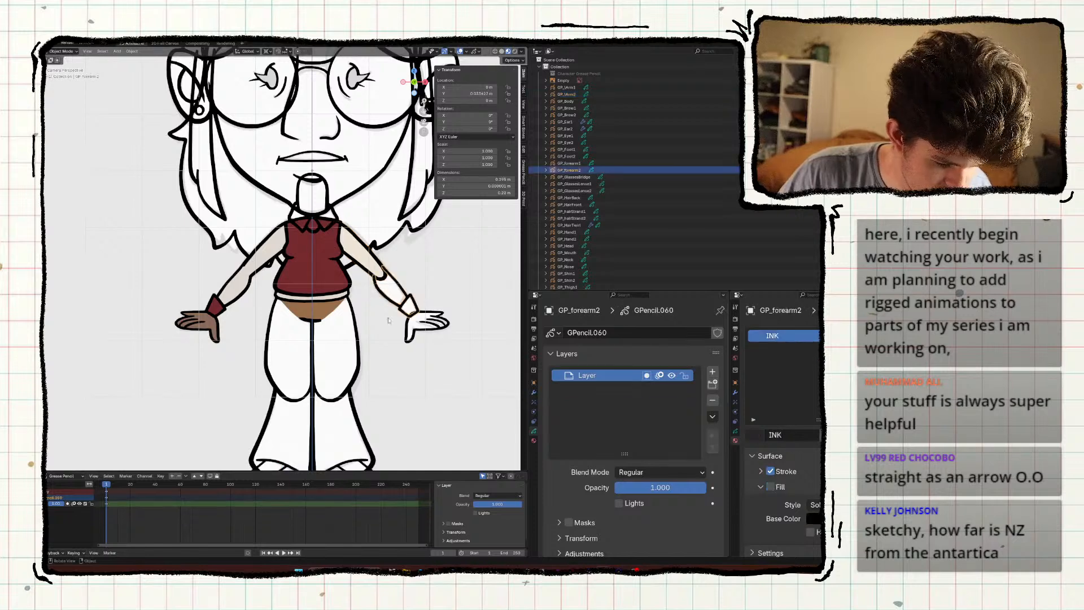
pyautogui.press('KP_Divide')
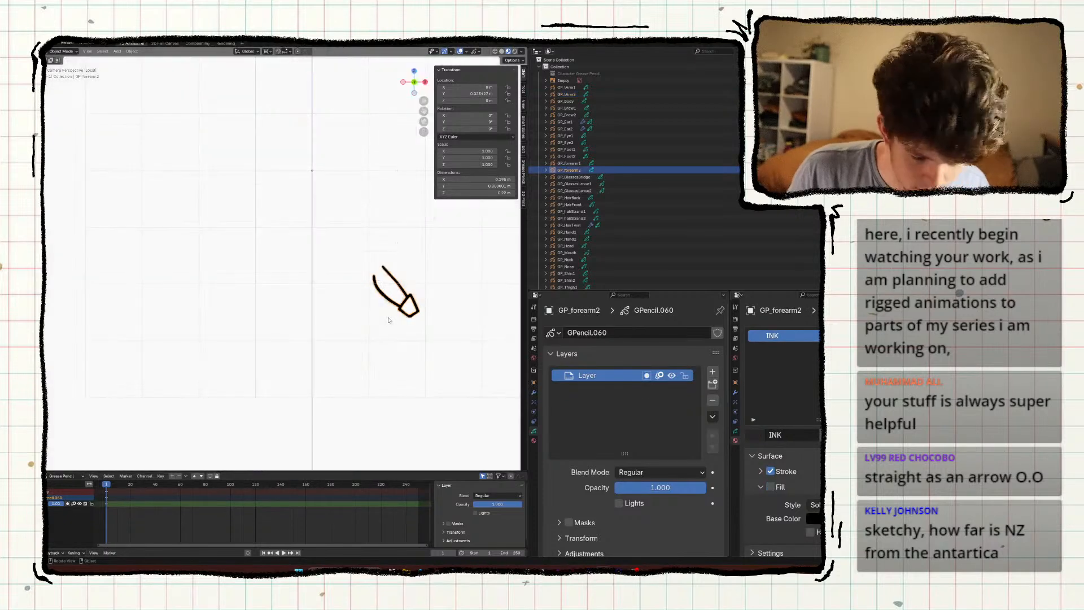
# Add a layer beneath GP_forearm2's line art and add two material slots holding Shirt and Ch2_Jumper.
pyautogui.click(711, 378)
pyautogui.click(713, 446)
pyautogui.click(819, 335)
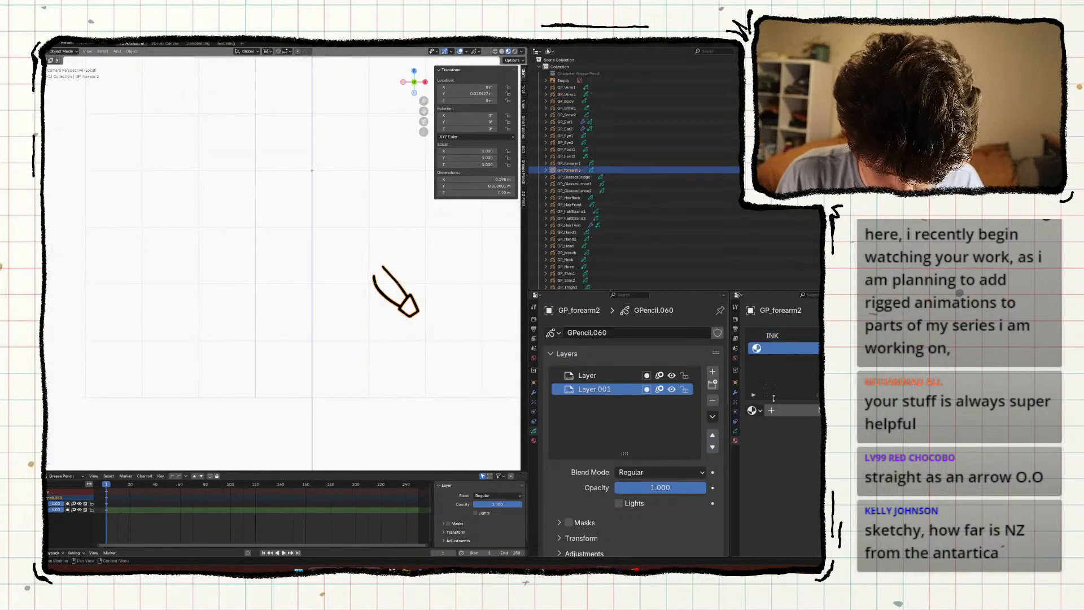
pyautogui.click(751, 410)
pyautogui.write('shir')
pyautogui.press('Return')
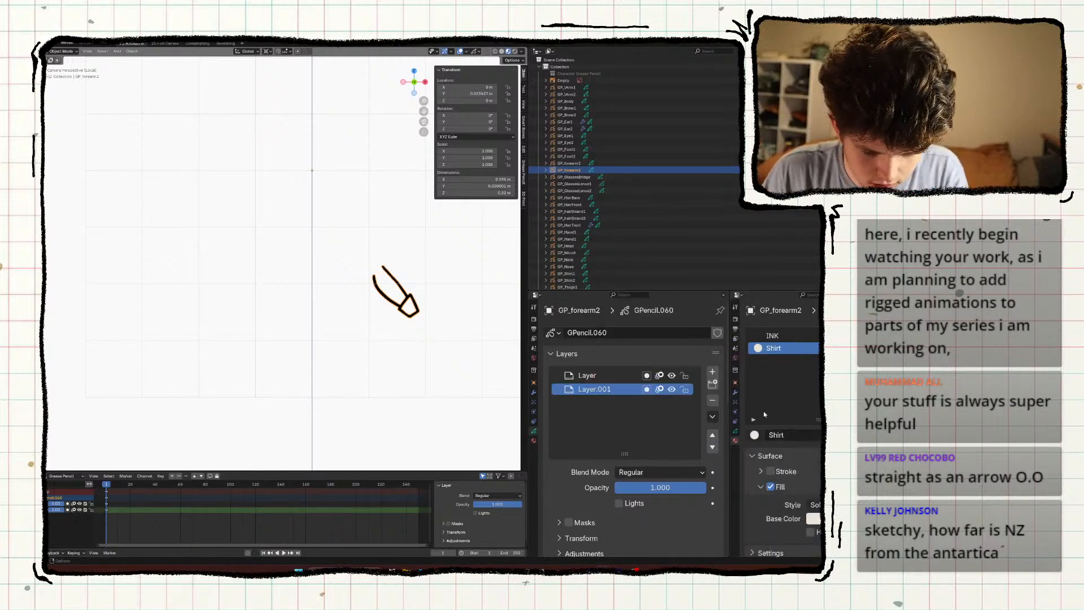
pyautogui.click(818, 336)
pyautogui.click(752, 411)
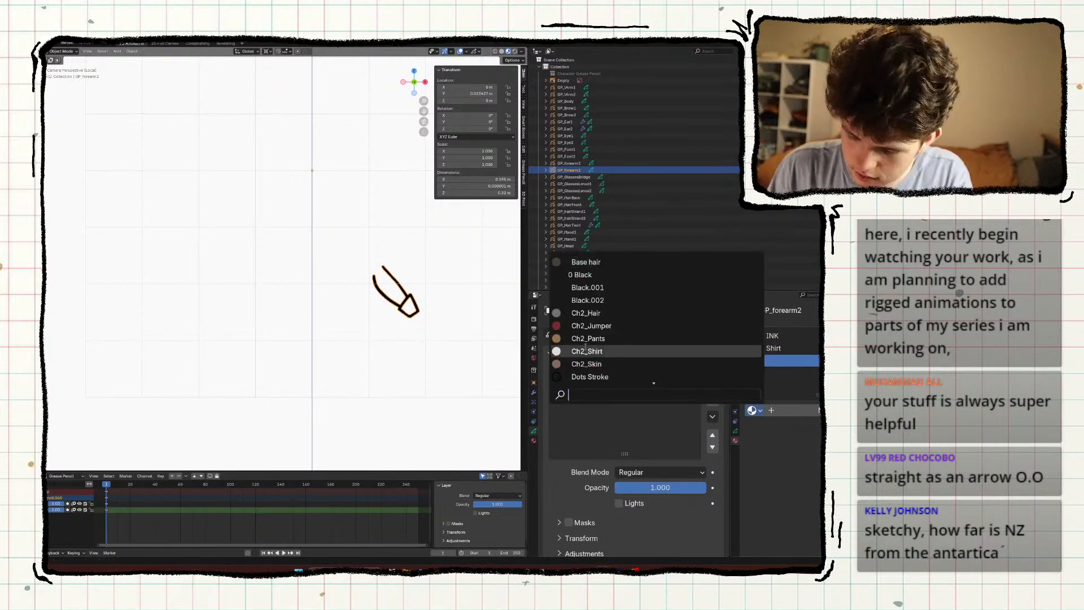
pyautogui.click(591, 326)
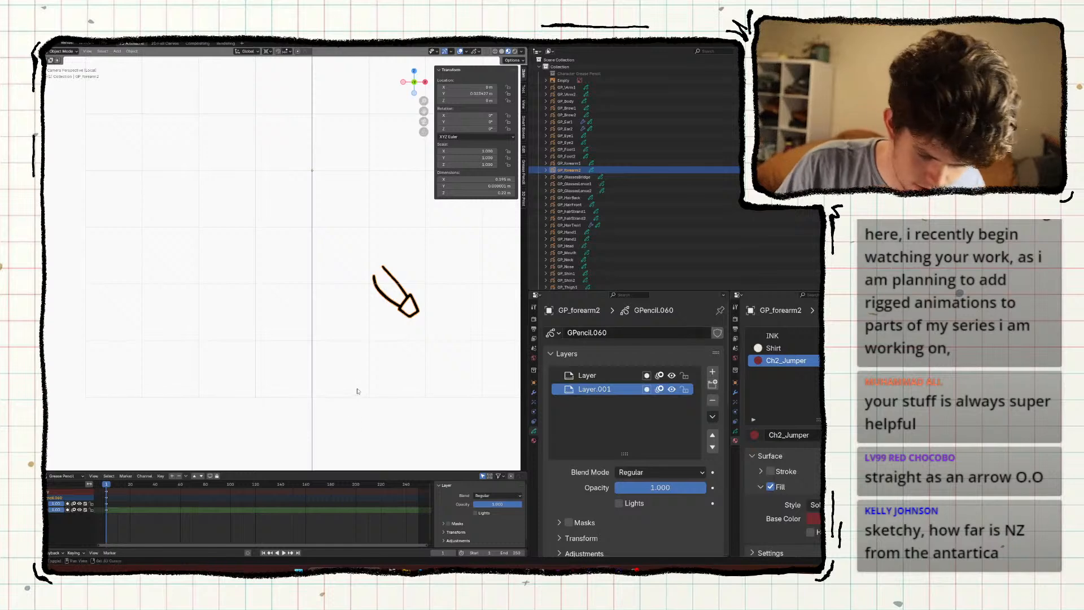
# In Draw Mode, draw an INK stroke on the new layer that closes the open elbow end of GP_forearm2.
pyautogui.keyDown('shift'); pyautogui.moveTo(358, 391); pyautogui.dragTo(325, 397, button='middle'); pyautogui.keyUp('shift')
pyautogui.hotkey('ctrl', 'Tab')
pyautogui.click(344, 334)
pyautogui.keyDown('shift'); pyautogui.moveTo(344, 334); pyautogui.dragTo(309, 302, button='middle'); pyautogui.keyUp('shift')
pyautogui.click(763, 339)
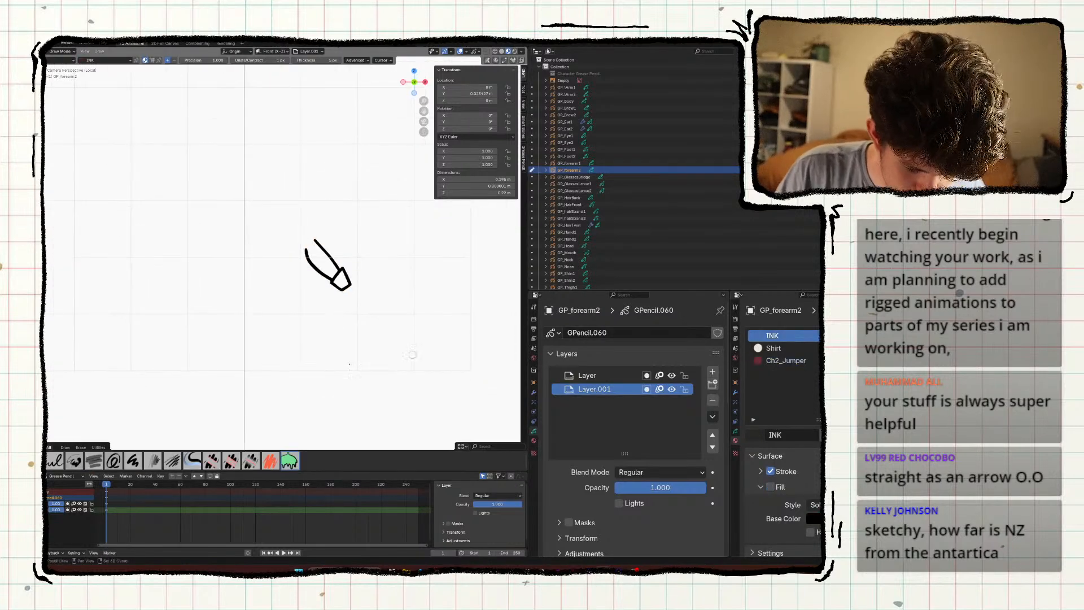
pyautogui.keyDown('shift'); pyautogui.moveTo(206, 286); pyautogui.dragTo(190, 289, button='middle'); pyautogui.keyUp('shift')
pyautogui.click(55, 460)
pyautogui.moveTo(300, 309); pyautogui.dragTo(310, 320, button='middle')
pyautogui.moveTo(287, 275); pyautogui.dragTo(298, 290, button='middle')
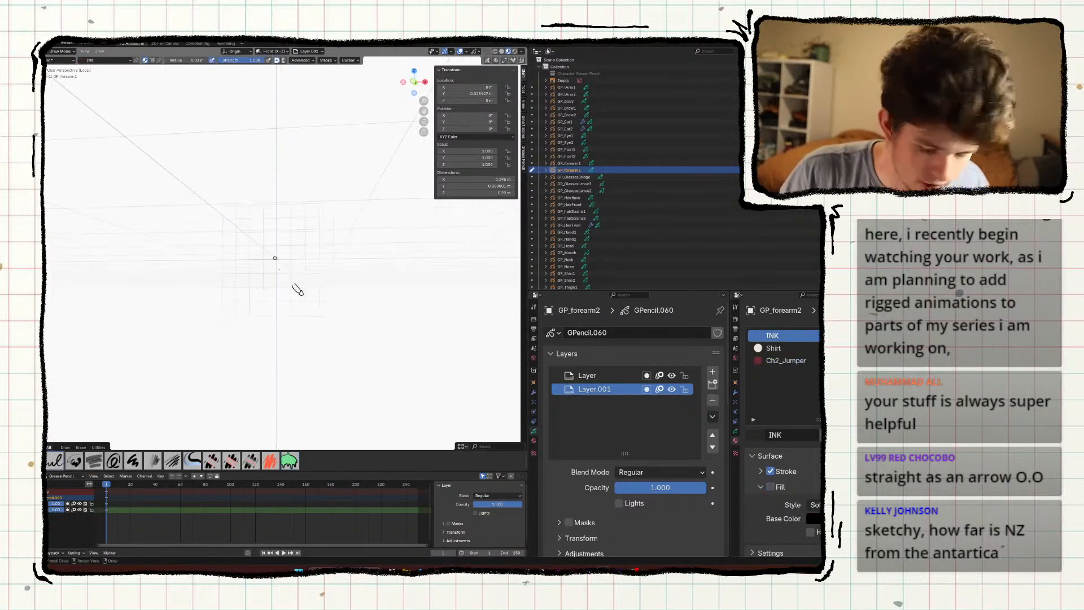
pyautogui.press('KP_0')
pyautogui.moveTo(257, 378)
pyautogui.keyDown('shift'); pyautogui.mouseDown(button='middle')
pyautogui.moveTo(228, 407)
pyautogui.moveTo(186, 300)
pyautogui.mouseUp(button='middle'); pyautogui.keyUp('shift')
pyautogui.keyDown('shift'); pyautogui.moveTo(202, 340); pyautogui.dragTo(221, 247, button='middle'); pyautogui.keyUp('shift')
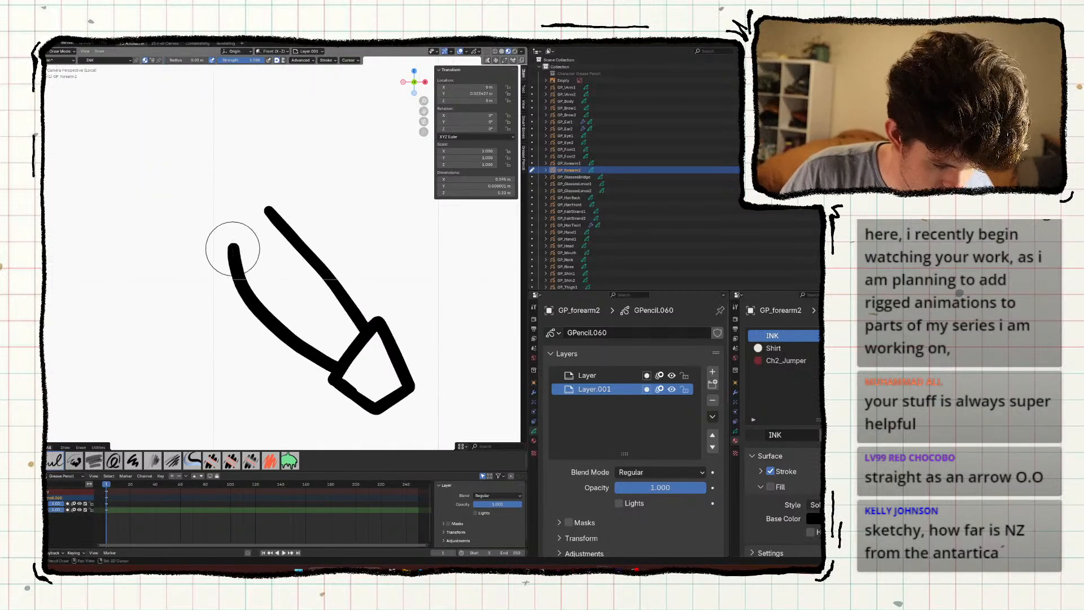
pyautogui.moveTo(232, 249)
pyautogui.mouseDown()
pyautogui.moveTo(249, 212)
pyautogui.moveTo(264, 210)
pyautogui.mouseUp()
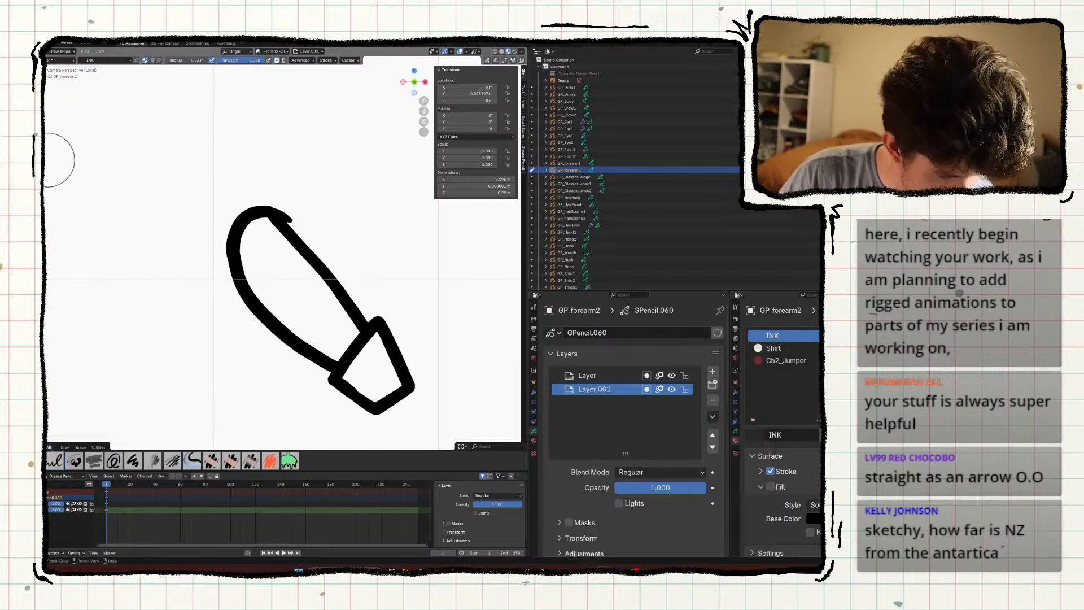
# Fill the forearm's sleeve area with Shirt and delete the stroke closing its elbow end.
pyautogui.click(41, 153)
pyautogui.click(778, 348)
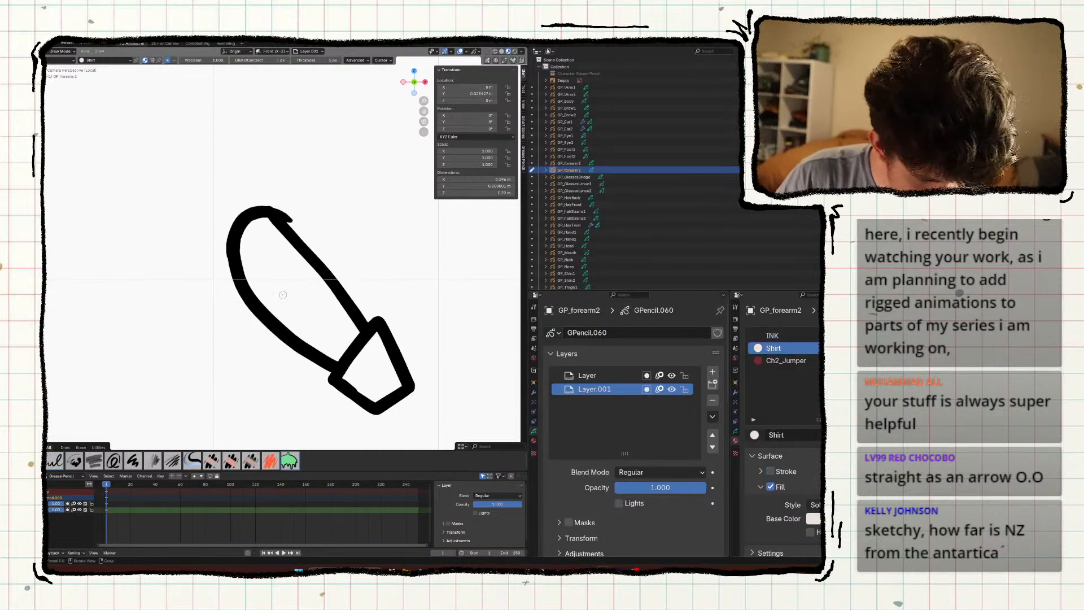
pyautogui.click(271, 293)
pyautogui.press('Tab')
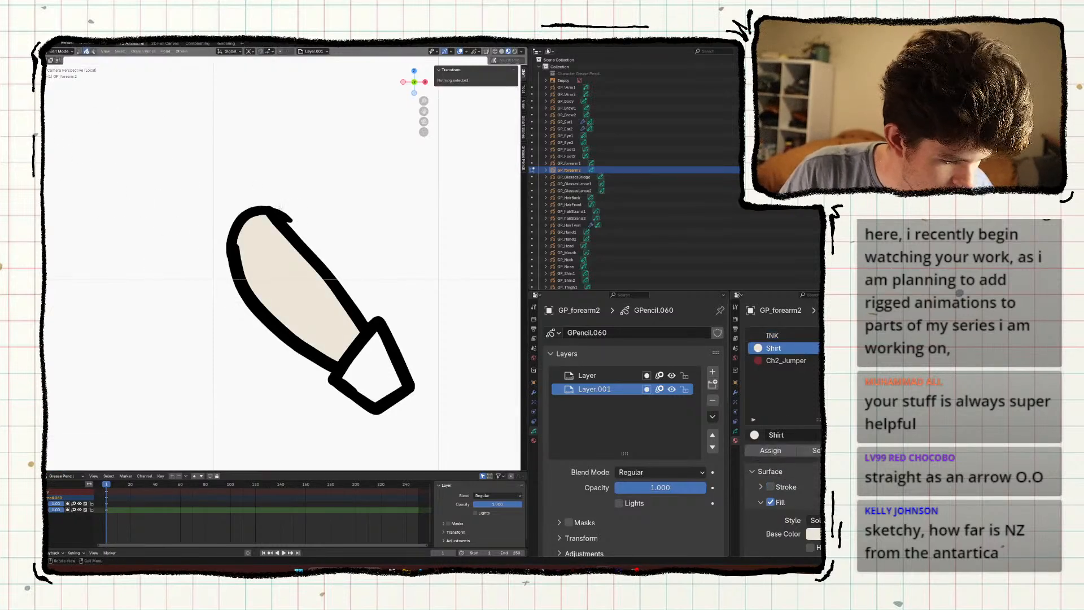
pyautogui.press('x')
pyautogui.click(257, 260)
pyautogui.press('Tab')
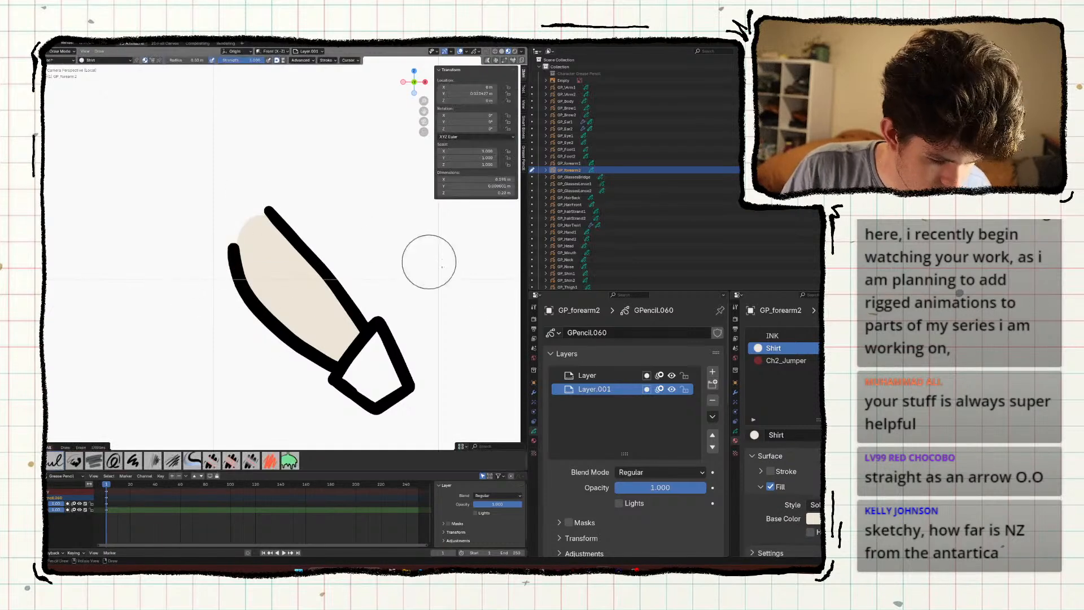
# Fill the forearm's cuff with Ch2_Jumper, save the file and leave local view.
pyautogui.click(754, 362)
pyautogui.click(289, 461)
pyautogui.click(385, 378)
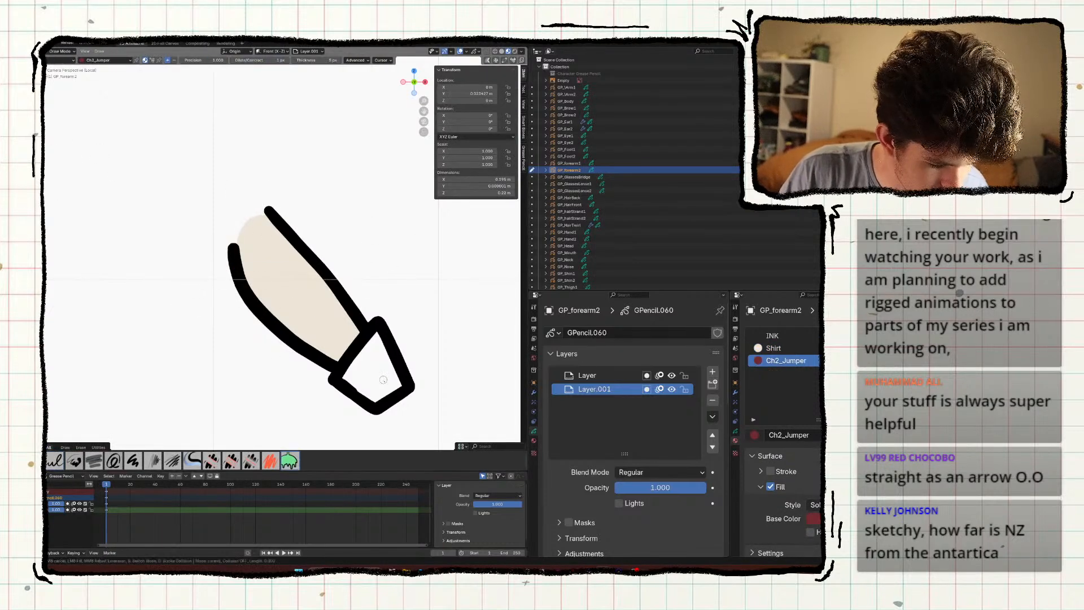
pyautogui.scroll(-4, 255, 293)
pyautogui.hotkey('ctrl', 's')
pyautogui.press('KP_Divide')
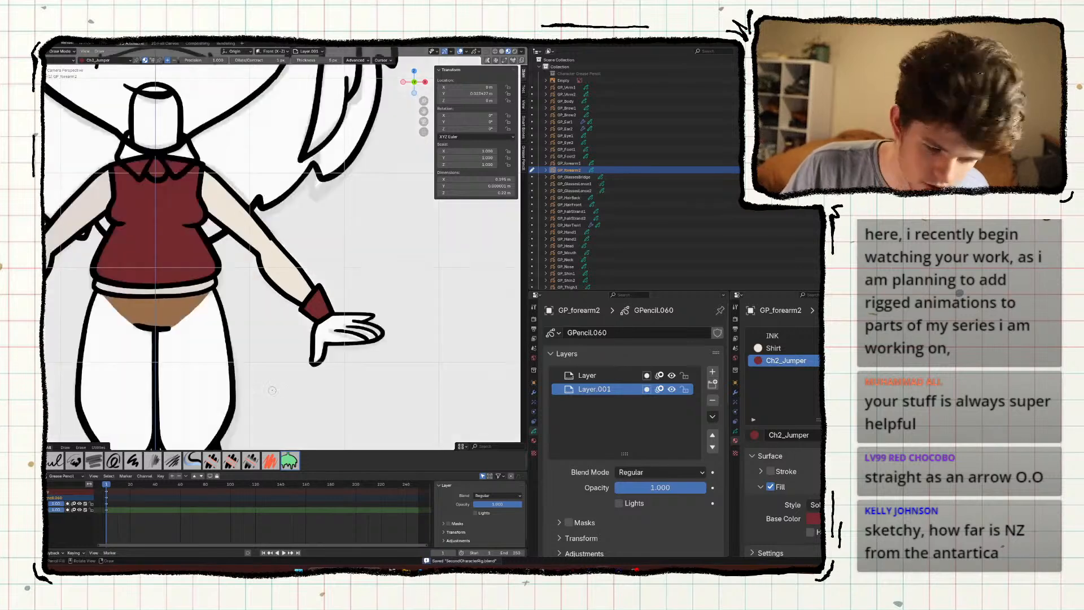
# Add a layer beneath GP_Hand2's line art, fill the hand with Ch2_Skin in Draw Mode and save the file.
pyautogui.press('Tab')
pyautogui.click(345, 332)
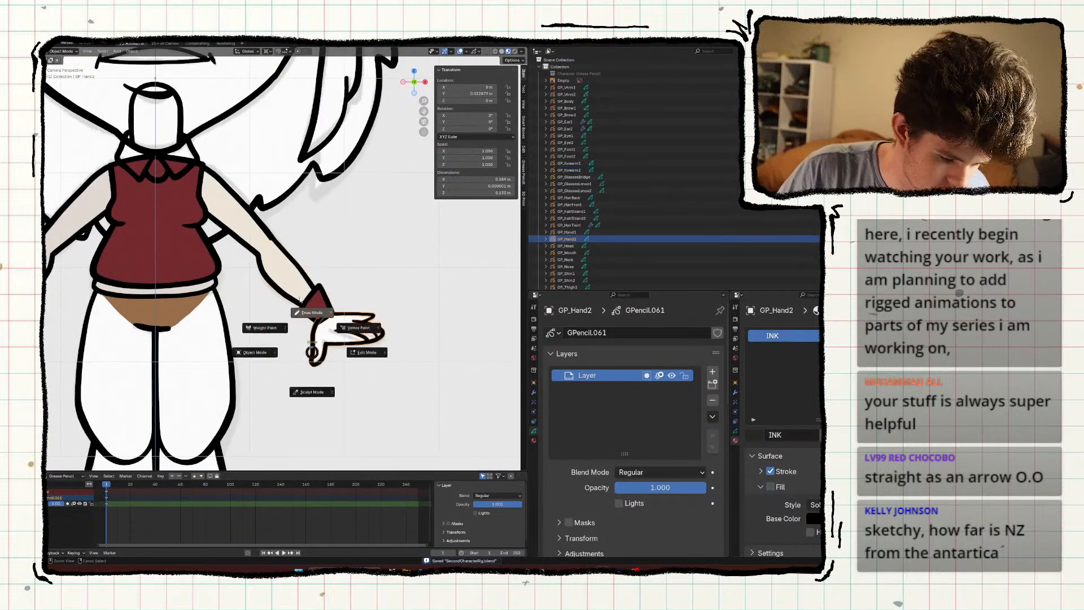
pyautogui.press('Tab')
pyautogui.click(712, 372)
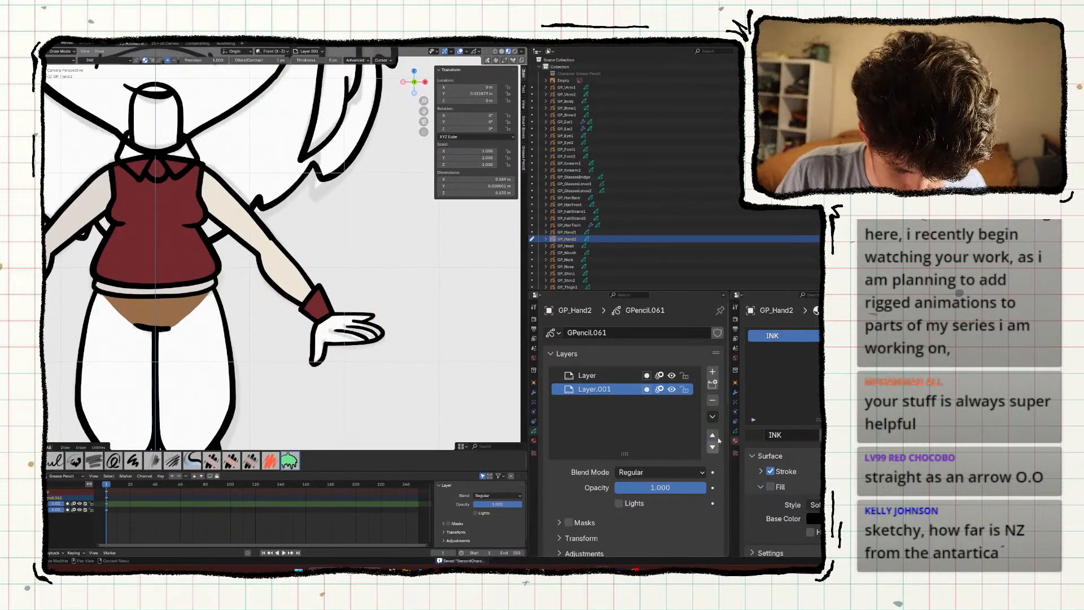
pyautogui.click(754, 410)
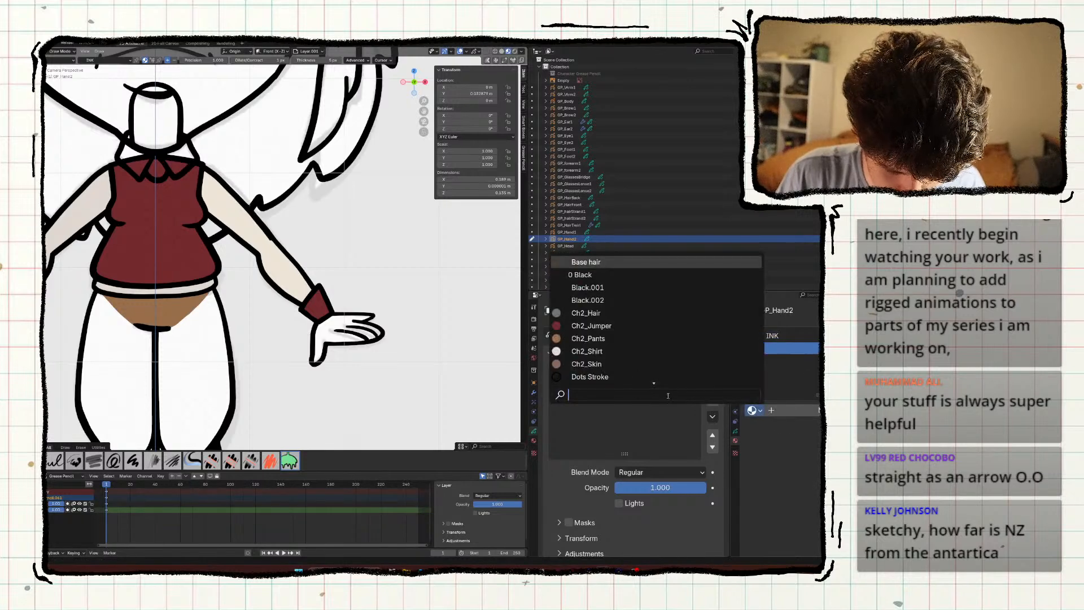
pyautogui.click(587, 364)
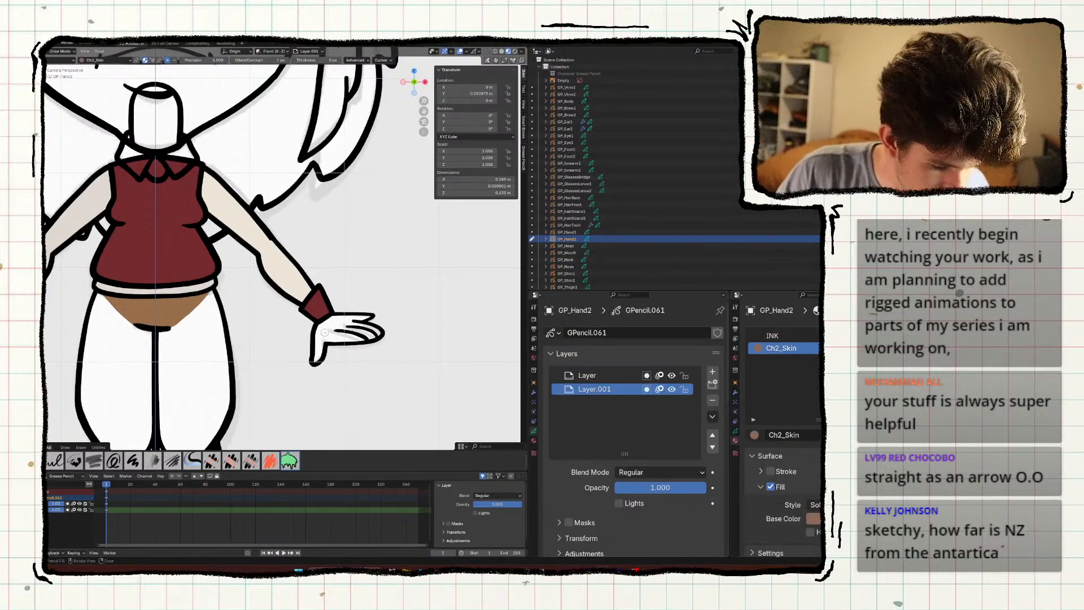
pyautogui.scroll(-5, 237, 320)
pyautogui.hotkey('ctrl', 's')
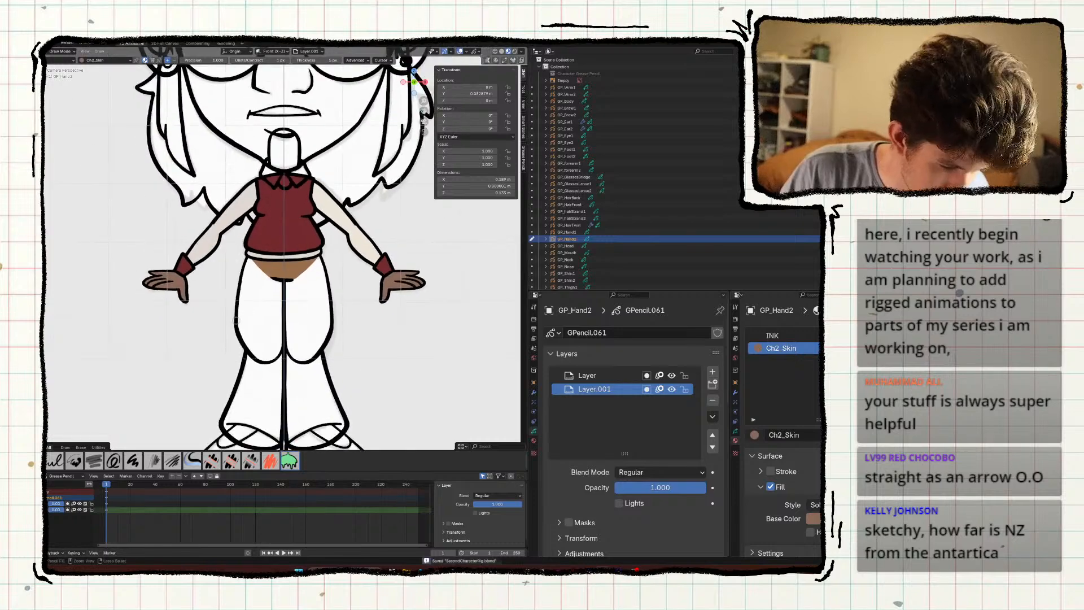
# Make the Ch2_Skin material's fill base colour slightly less saturated and save the file.
pyautogui.keyDown('ctrl'); pyautogui.moveTo(237, 320); pyautogui.dragTo(236, 407, button='middle'); pyautogui.keyUp('ctrl')
pyautogui.keyDown('shift'); pyautogui.moveTo(237, 340); pyautogui.dragTo(227, 375, button='middle'); pyautogui.keyUp('shift')
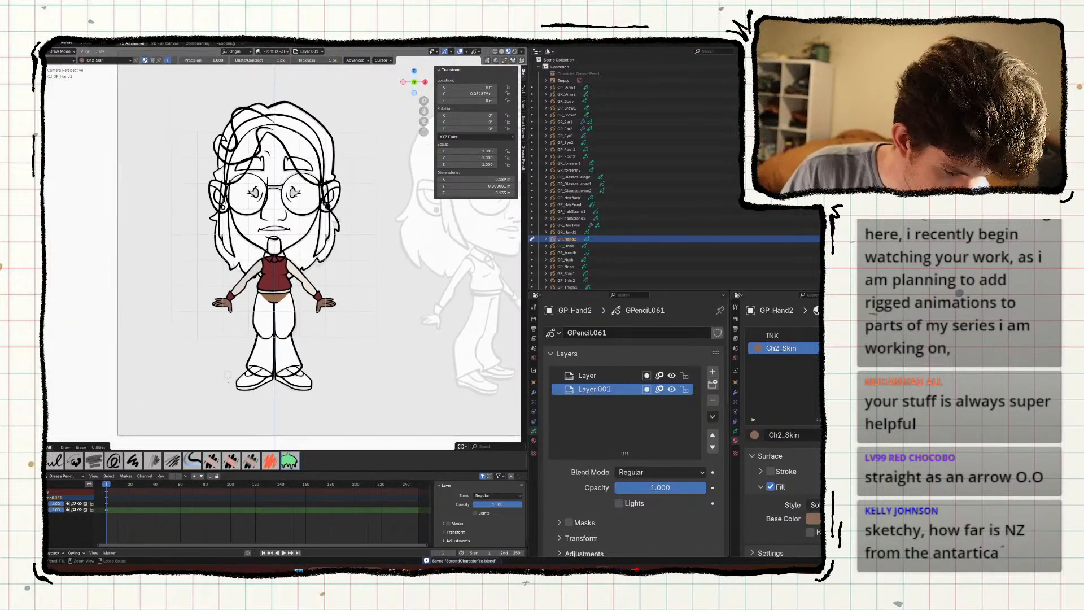
pyautogui.scroll(2, 228, 375)
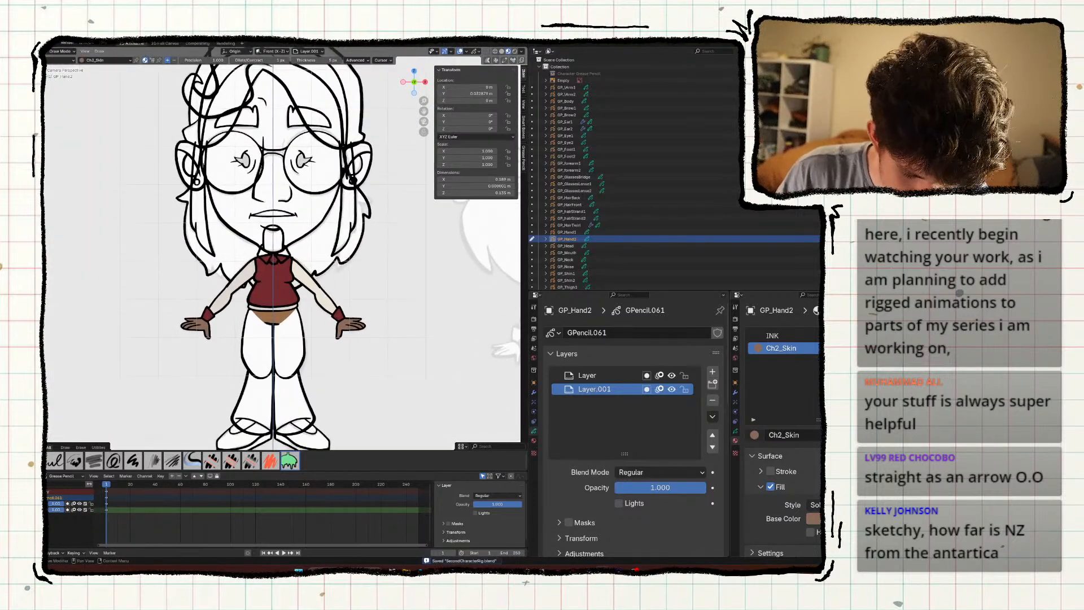
pyautogui.click(813, 518)
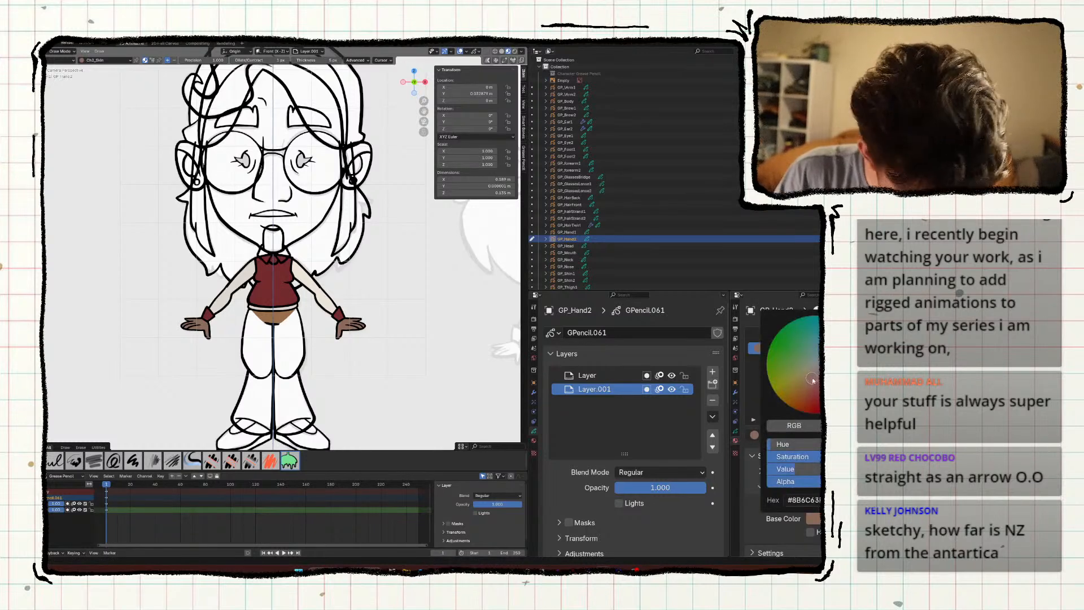
pyautogui.moveTo(814, 381); pyautogui.dragTo(812, 380)
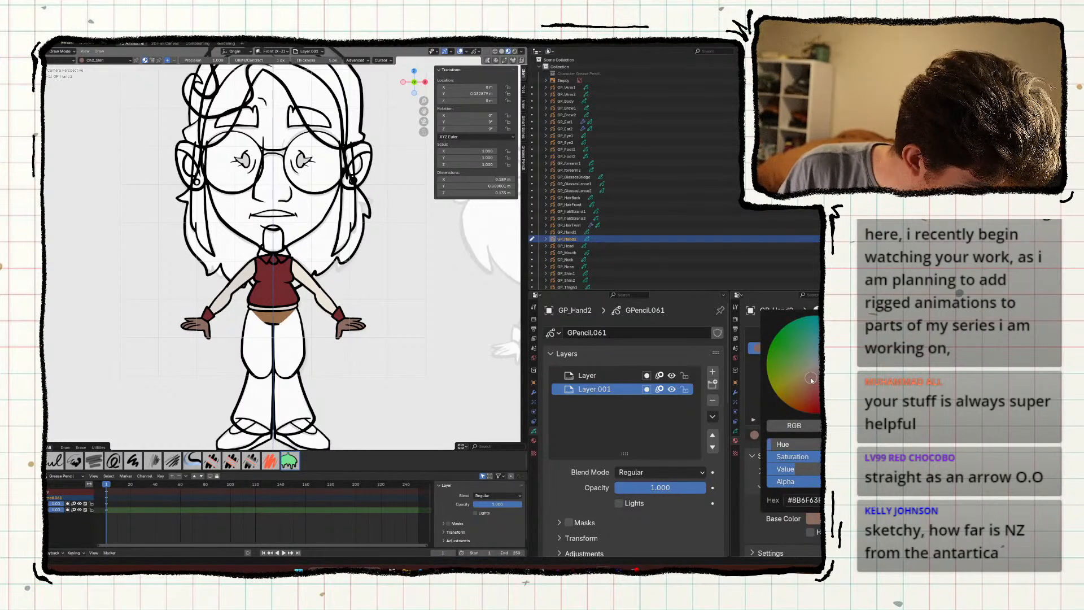
pyautogui.keyDown('shift'); pyautogui.moveTo(265, 343); pyautogui.dragTo(277, 353, button='middle'); pyautogui.keyUp('shift')
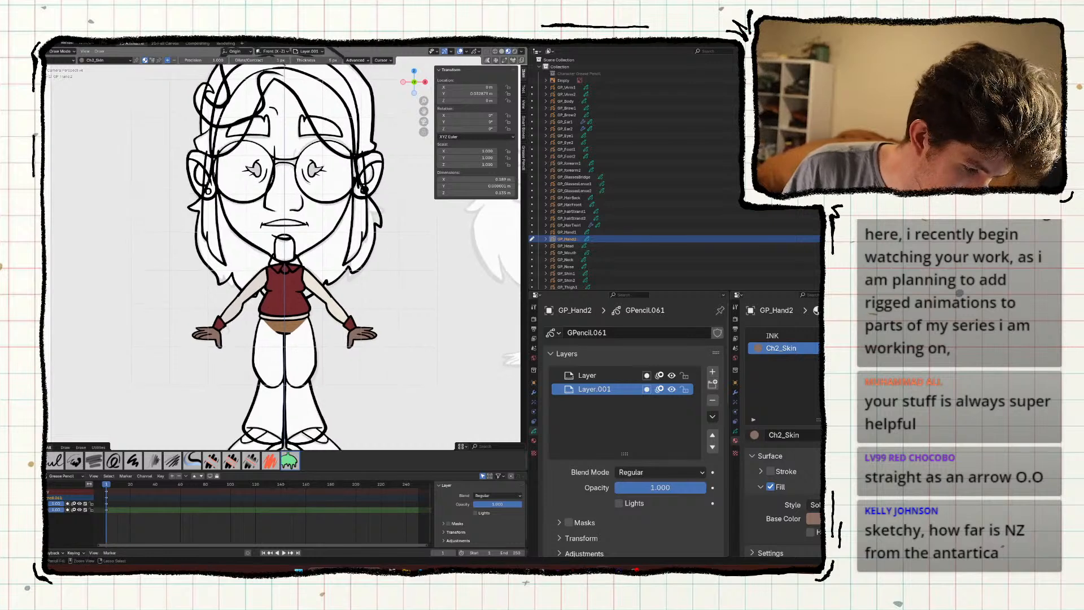
pyautogui.scroll(-2, 240, 360)
pyautogui.hotkey('ctrl', 's')
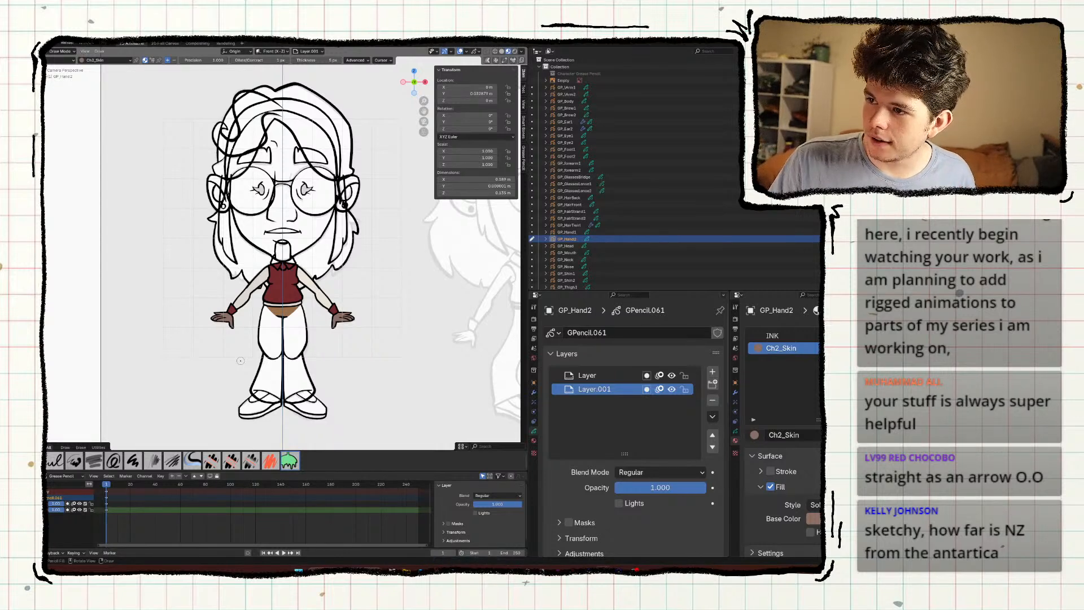
pyautogui.scroll(1, 228, 384)
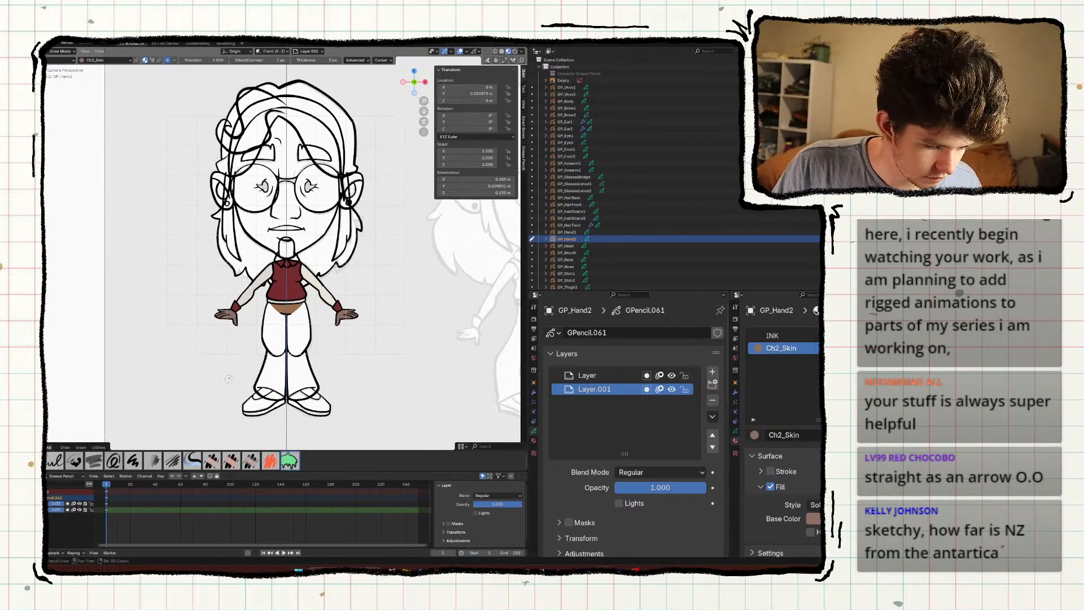
pyautogui.scroll(1, 231, 387)
pyautogui.keyDown('shift'); pyautogui.moveTo(231, 387); pyautogui.dragTo(233, 400, button='middle'); pyautogui.keyUp('shift')
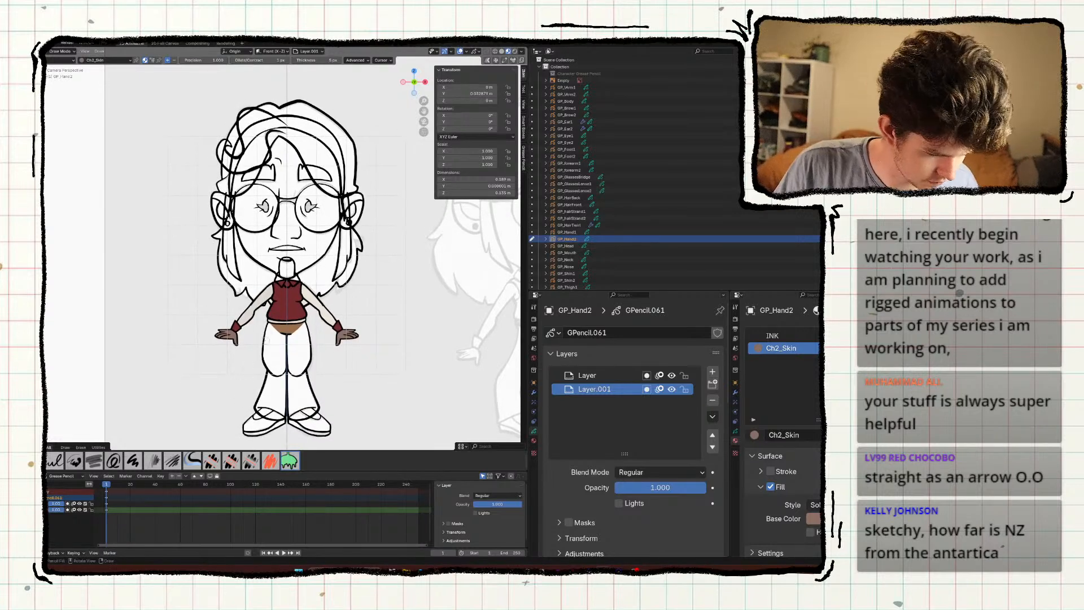
pyautogui.hotkey('ctrl', 's')
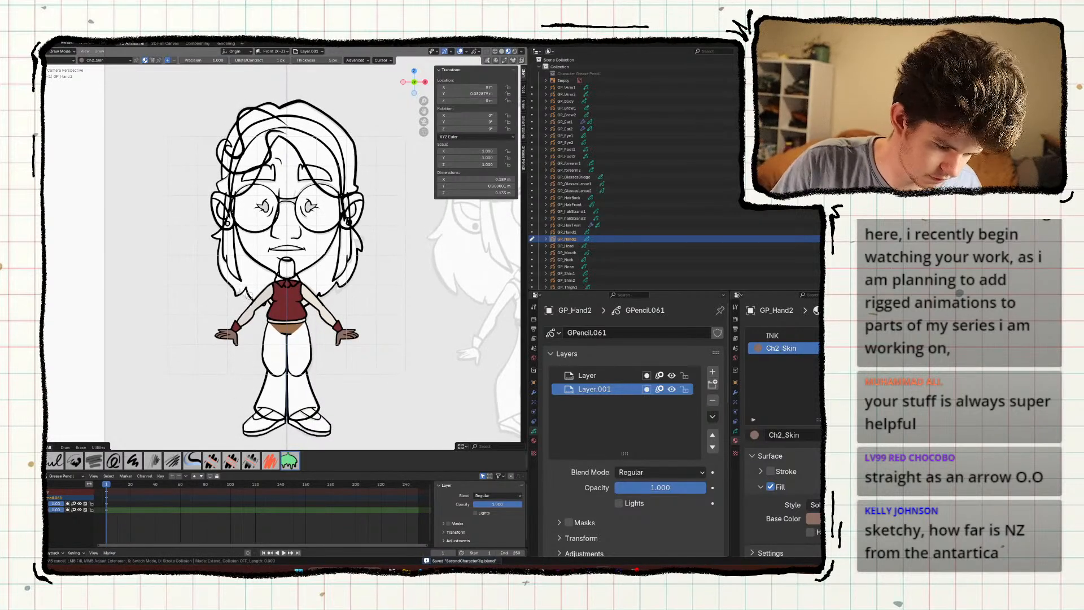
# Put the back hair, GP_HairBack, in Draw Mode and add a layer beneath its line-art layer.
pyautogui.hotkey('ctrl', 'Tab')
pyautogui.click(236, 309)
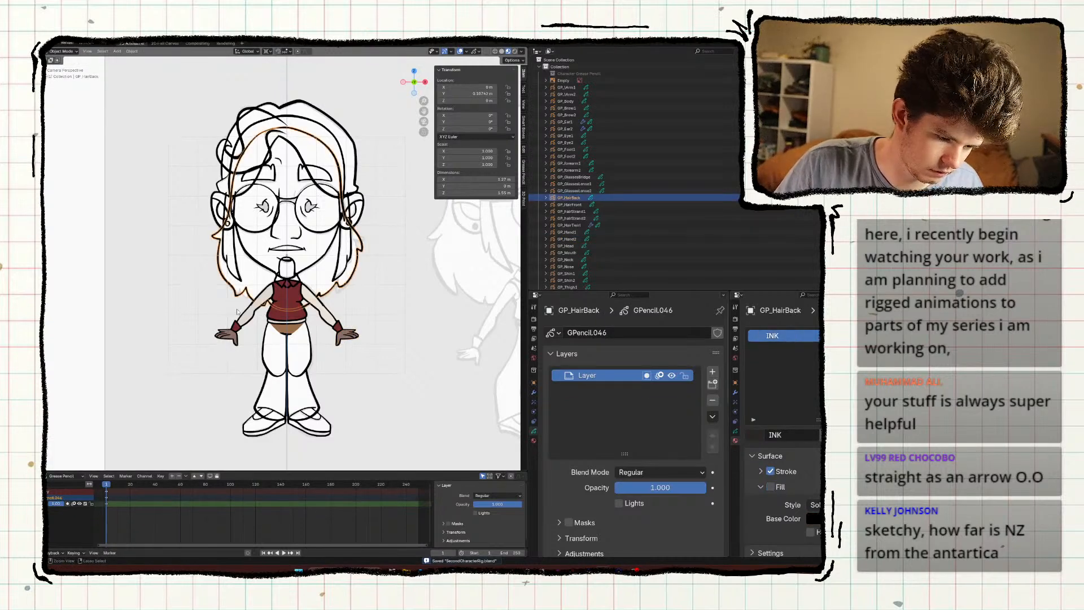
pyautogui.hotkey('ctrl', 'Tab')
pyautogui.click(235, 257)
pyautogui.click(712, 372)
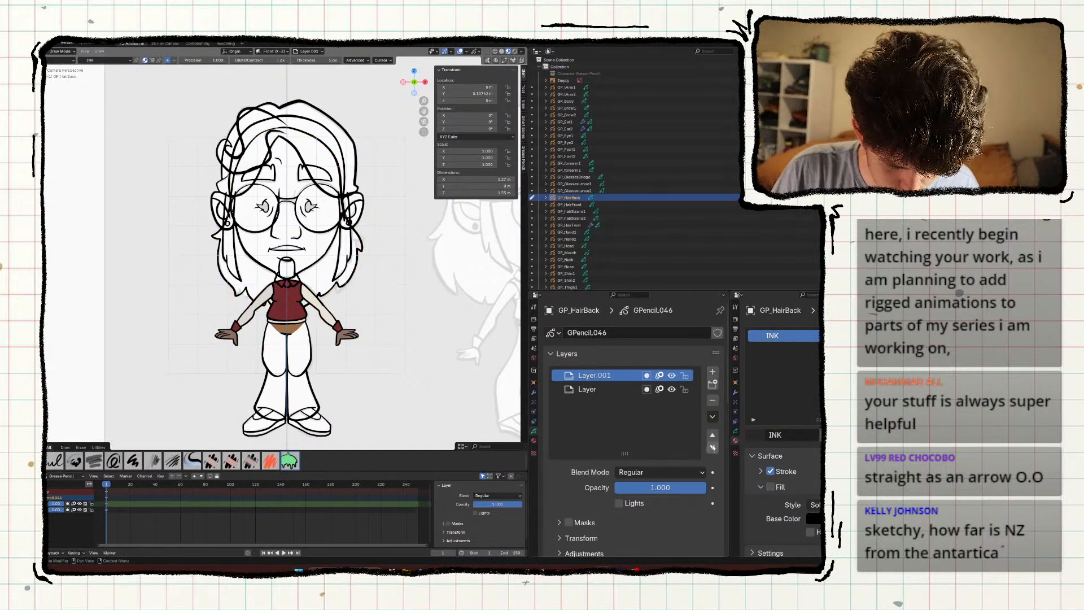
pyautogui.click(713, 447)
# Assign Ch2_Hair to a new GP_HairBack material slot, fill the back hair with it and save the file.
pyautogui.click(827, 335)
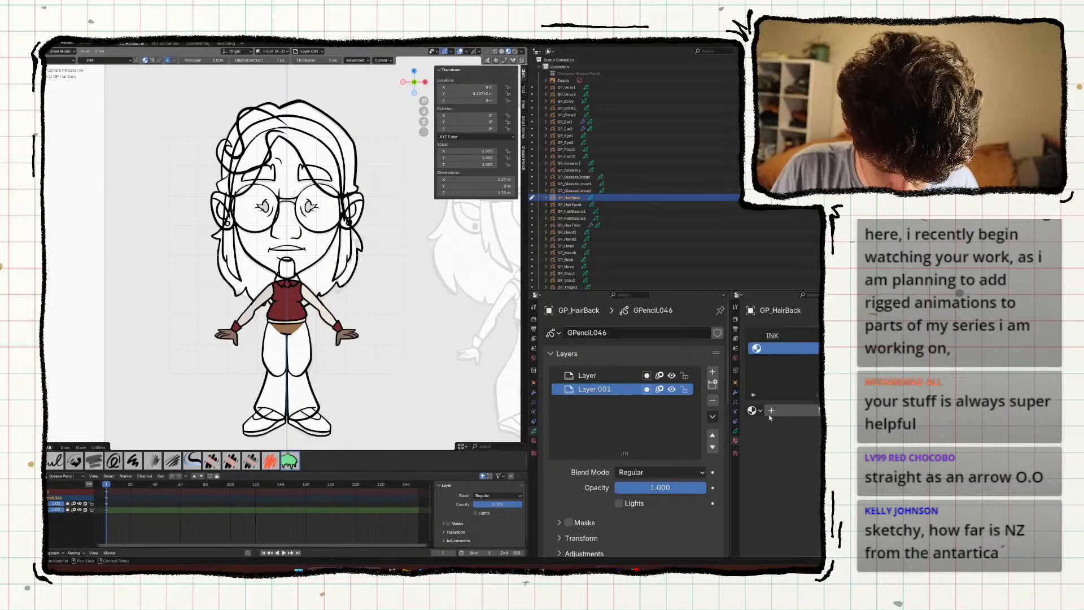
pyautogui.click(754, 410)
pyautogui.click(587, 313)
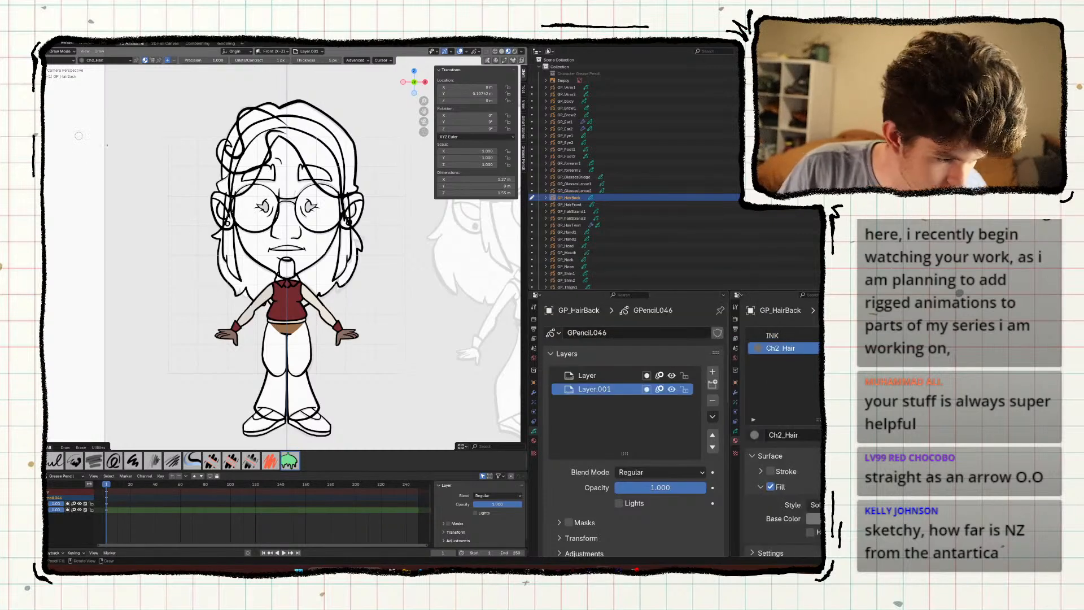
pyautogui.click(254, 268)
pyautogui.keyDown('shift'); pyautogui.moveTo(233, 374); pyautogui.dragTo(297, 424, button='middle'); pyautogui.keyUp('shift')
pyautogui.hotkey('ctrl', 's')
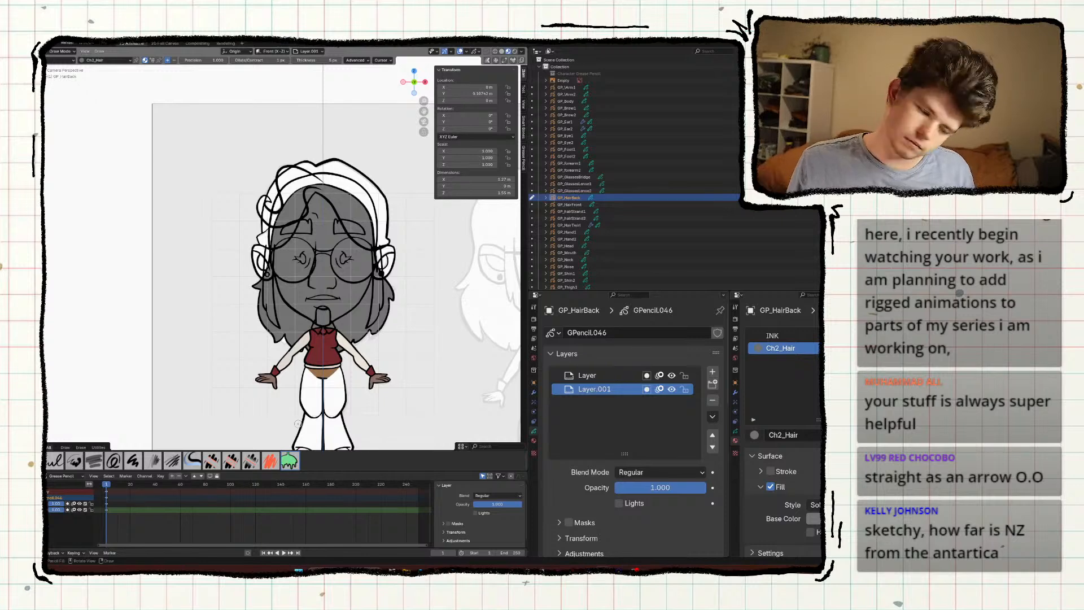
pyautogui.scroll(-2, 231, 334)
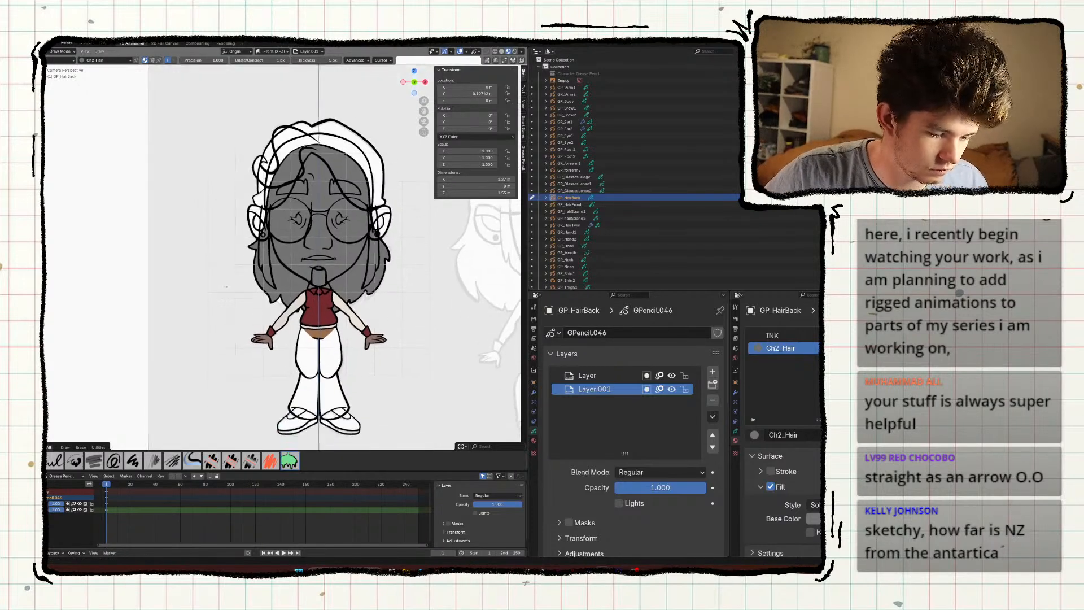
# Hide the viewport sidebar and switch from the back hair to the neck object, GP_Neck, in Draw Mode.
pyautogui.keyDown('shift'); pyautogui.moveTo(231, 334); pyautogui.dragTo(226, 309, button='middle'); pyautogui.keyUp('shift')
pyautogui.press('n')
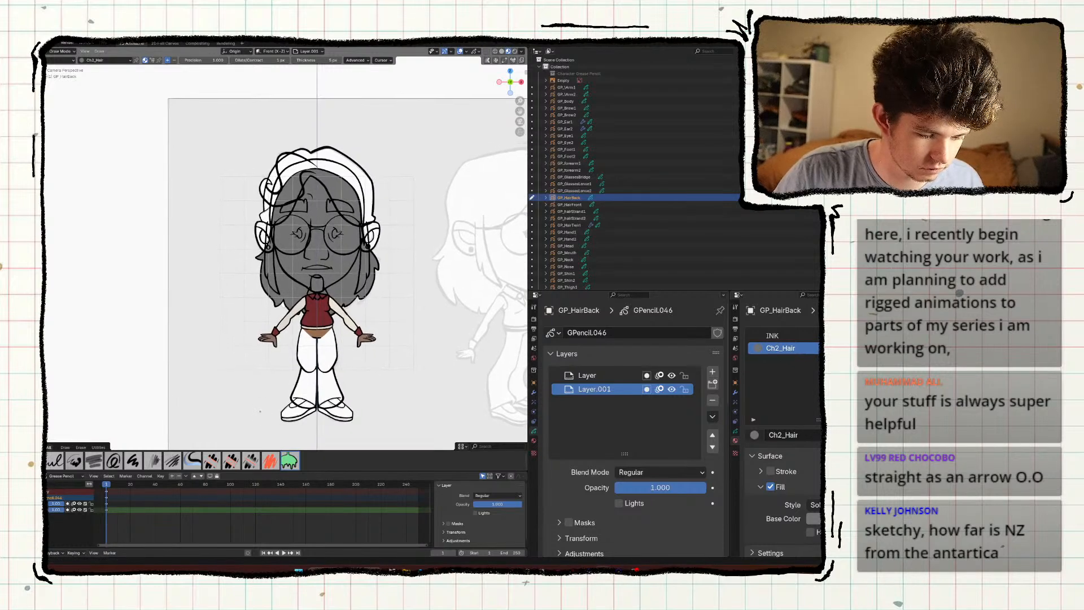
pyautogui.scroll(4, 287, 253)
pyautogui.keyDown('ctrl'); pyautogui.moveTo(346, 333); pyautogui.dragTo(349, 327, button='middle'); pyautogui.keyUp('ctrl')
pyautogui.hotkey('ctrl', 'Tab')
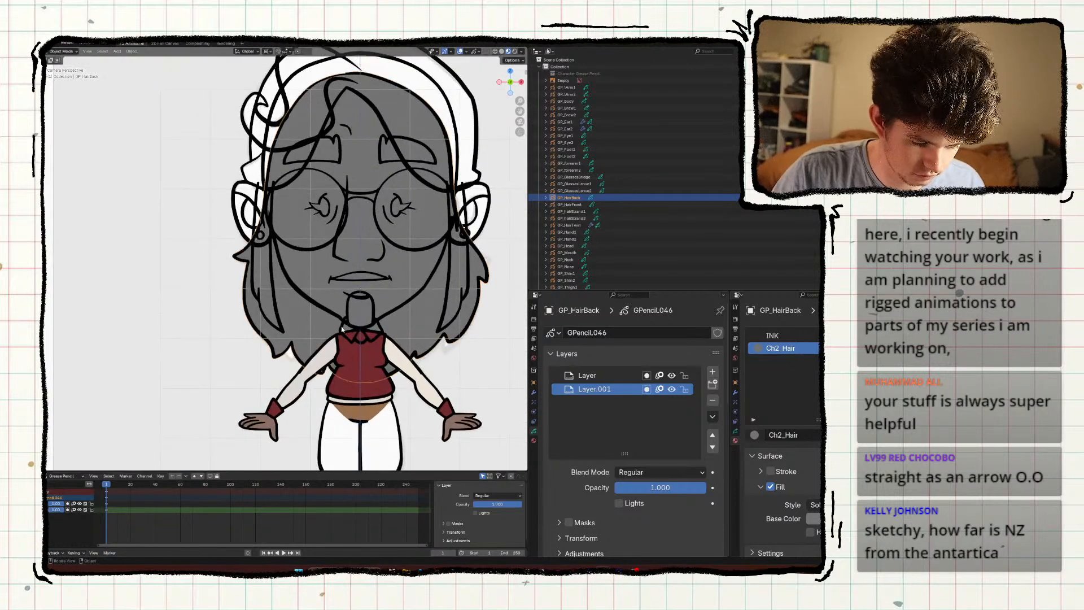
pyautogui.click(340, 334)
pyautogui.hotkey('ctrl', 'Tab')
pyautogui.keyDown('shift'); pyautogui.moveTo(331, 303); pyautogui.dragTo(323, 285, button='middle'); pyautogui.keyUp('shift')
# Fill GP_Neck's collar with Ch2_Shirt from a new material slot, on a new layer beneath the line art.
pyautogui.click(903, 335)
pyautogui.click(753, 411)
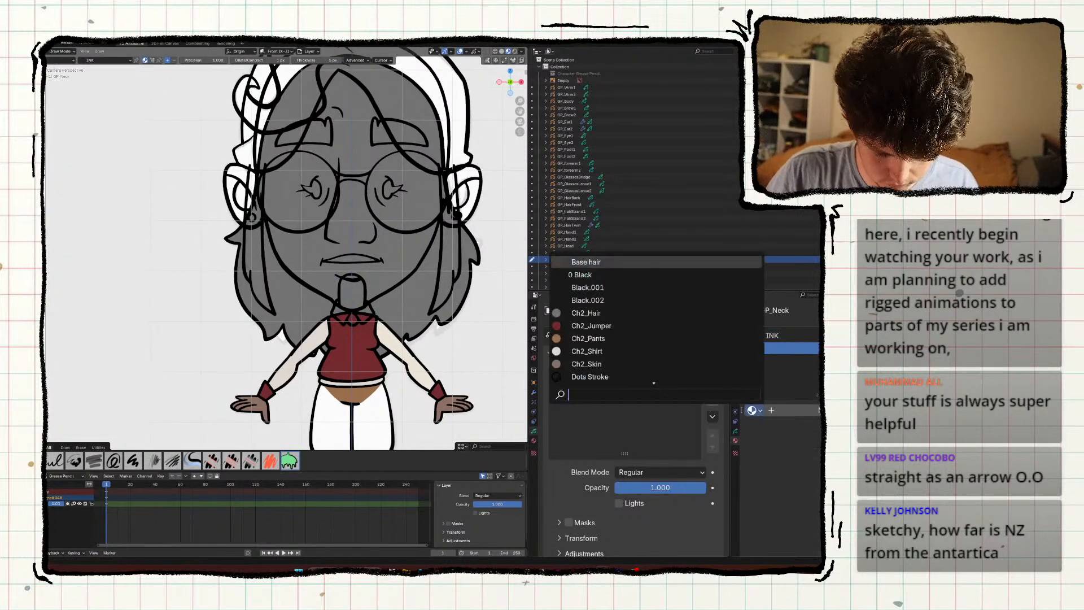
pyautogui.click(571, 351)
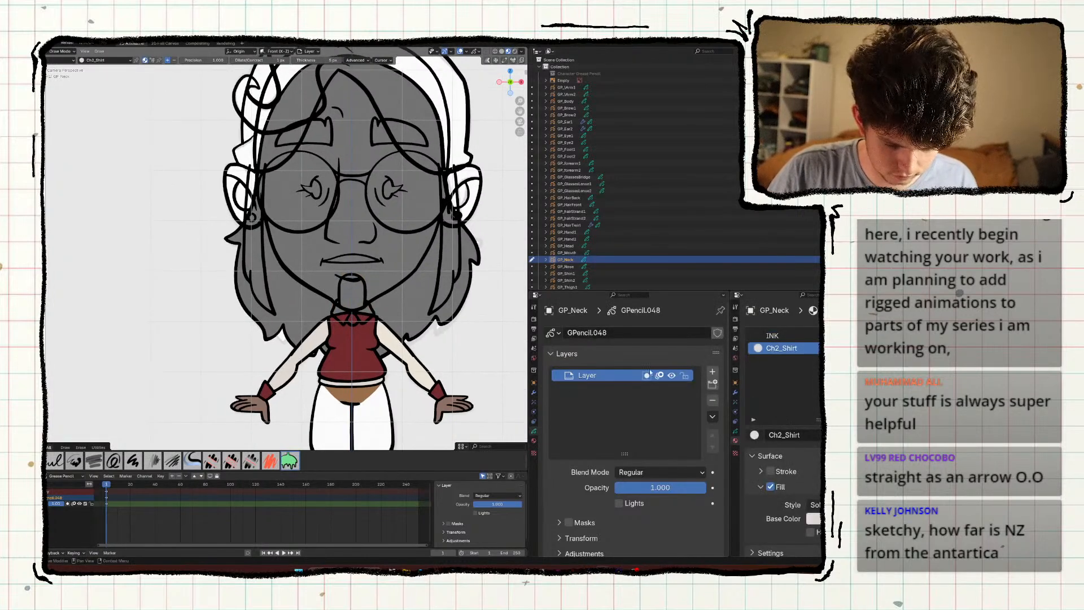
pyautogui.click(712, 373)
pyautogui.scroll(2, 497, 395)
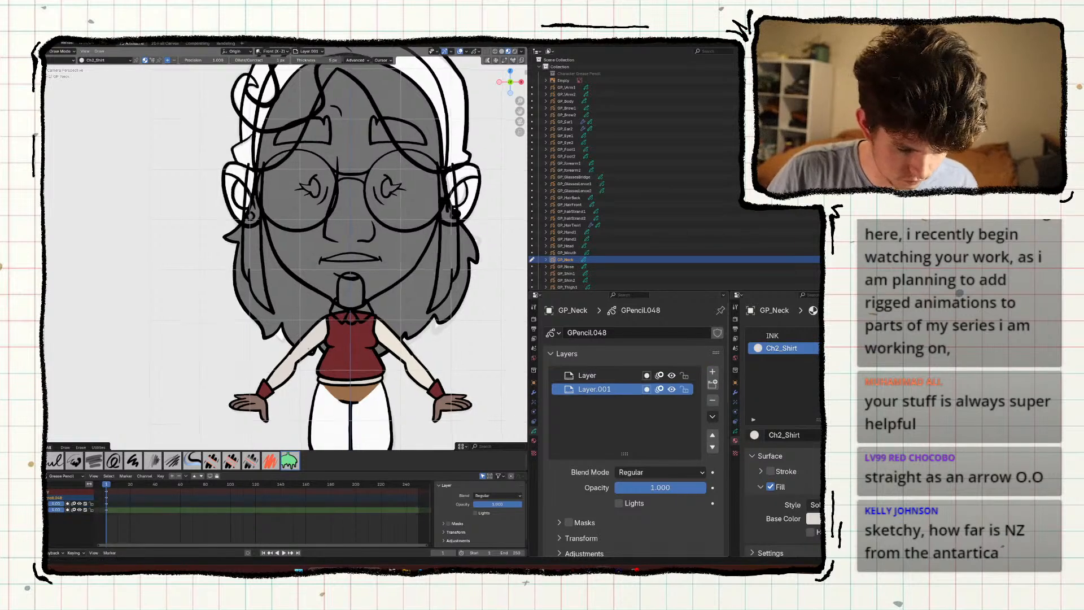
pyautogui.scroll(2, 287, 254)
pyautogui.click(338, 295)
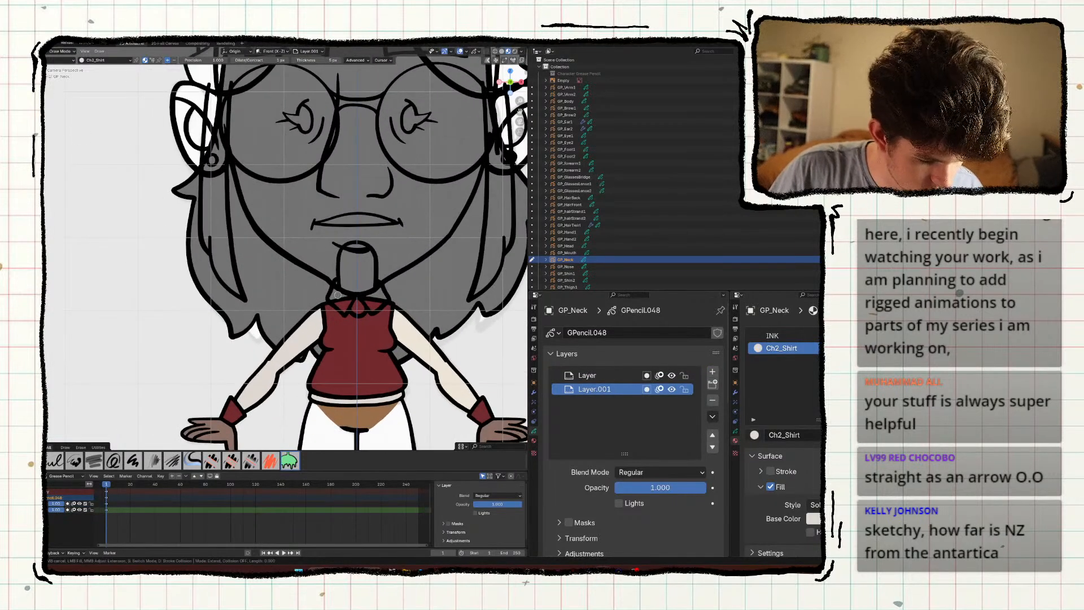
# Assign Ch2_Skin to another new GP_Neck material slot, fill the neck with it and save the file.
pyautogui.click(819, 335)
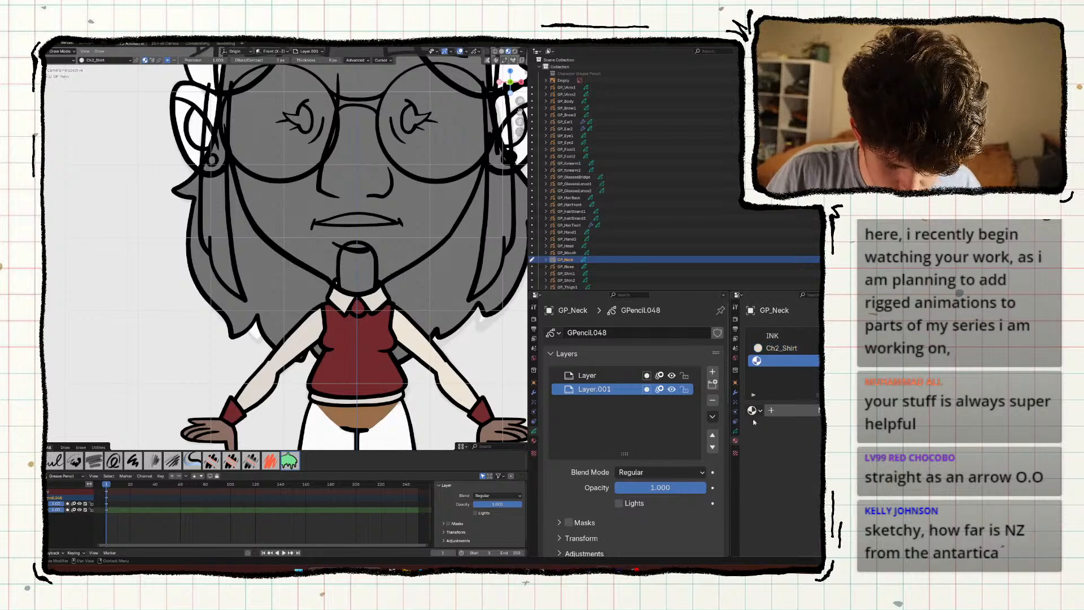
pyautogui.click(754, 410)
pyautogui.click(568, 352)
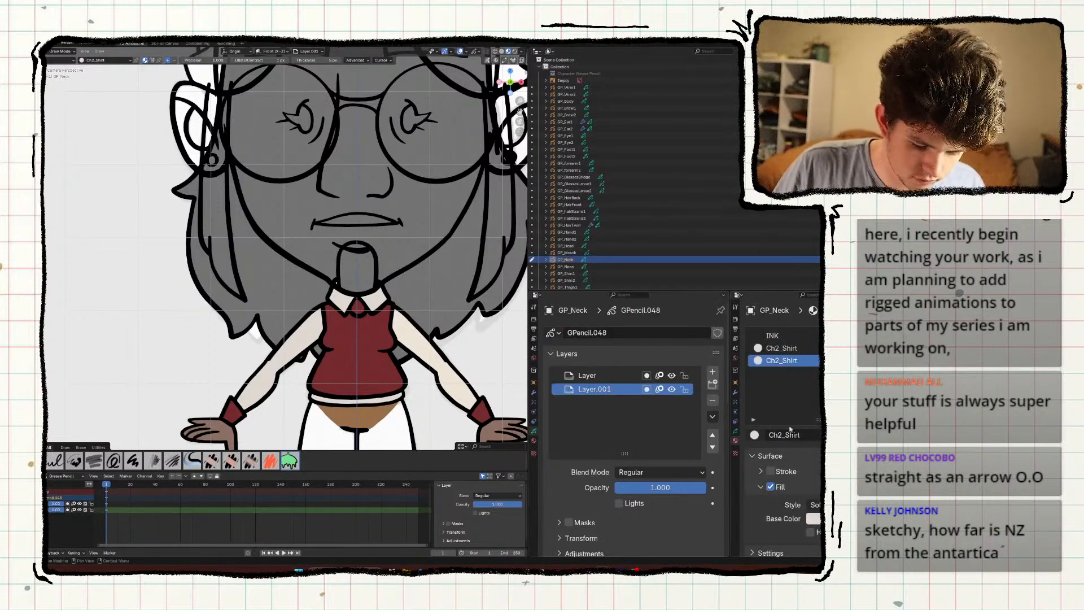
pyautogui.click(755, 435)
pyautogui.click(571, 398)
pyautogui.click(357, 274)
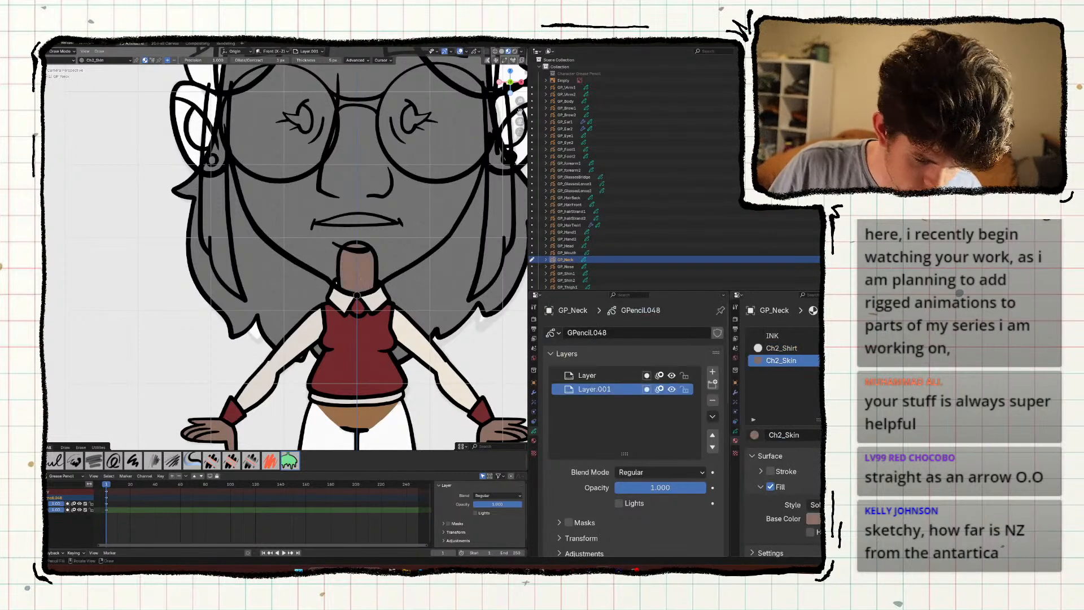
pyautogui.scroll(-5, 357, 295)
pyautogui.hotkey('ctrl', 's')
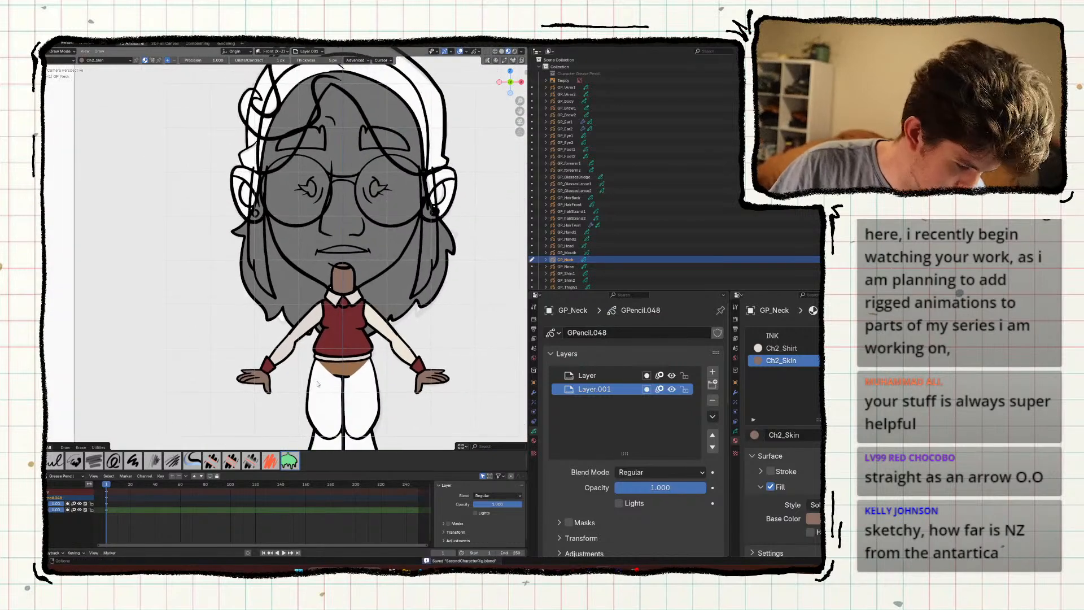
# Examine the filled neck and collar against the rest of the character, both close up and at full figure, and save the file.
pyautogui.moveTo(199, 314); pyautogui.dragTo(257, 344, button='middle')
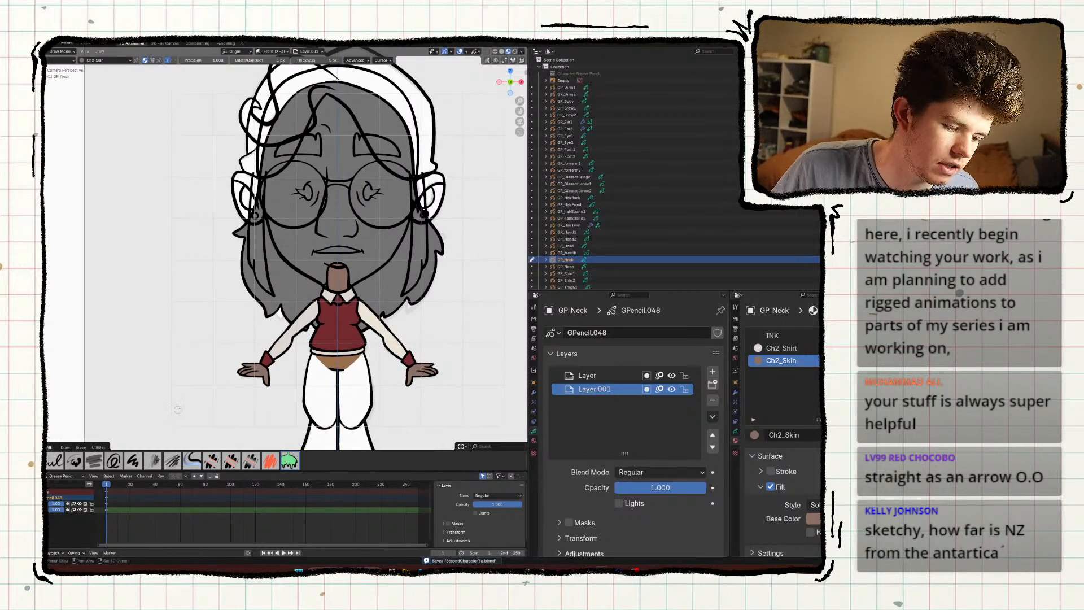
pyautogui.scroll(3, 174, 334)
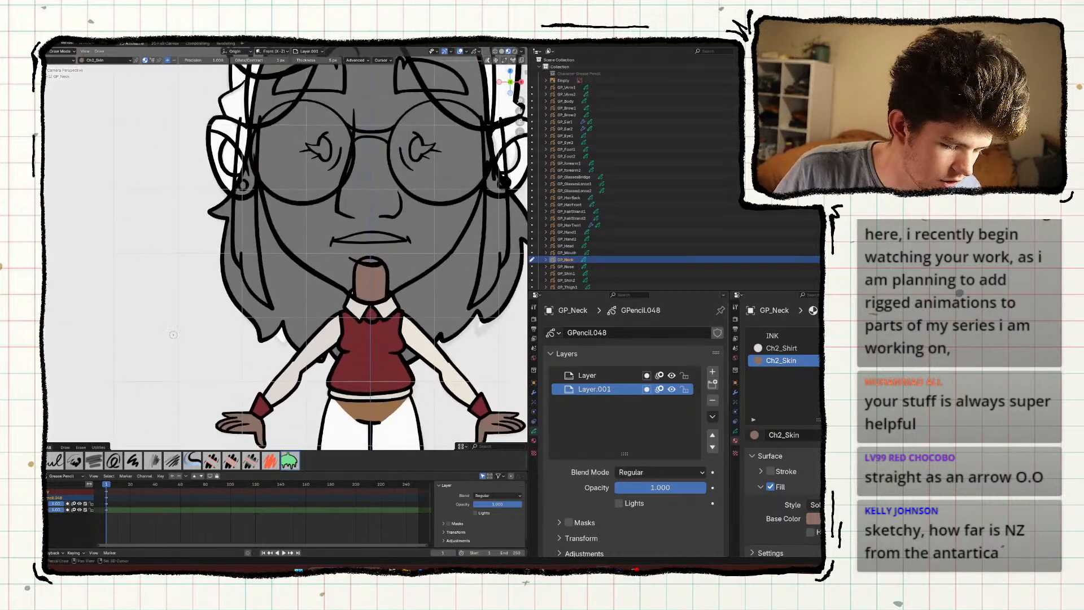
pyautogui.keyDown('shift'); pyautogui.moveTo(173, 335); pyautogui.dragTo(175, 221, button='middle'); pyautogui.keyUp('shift')
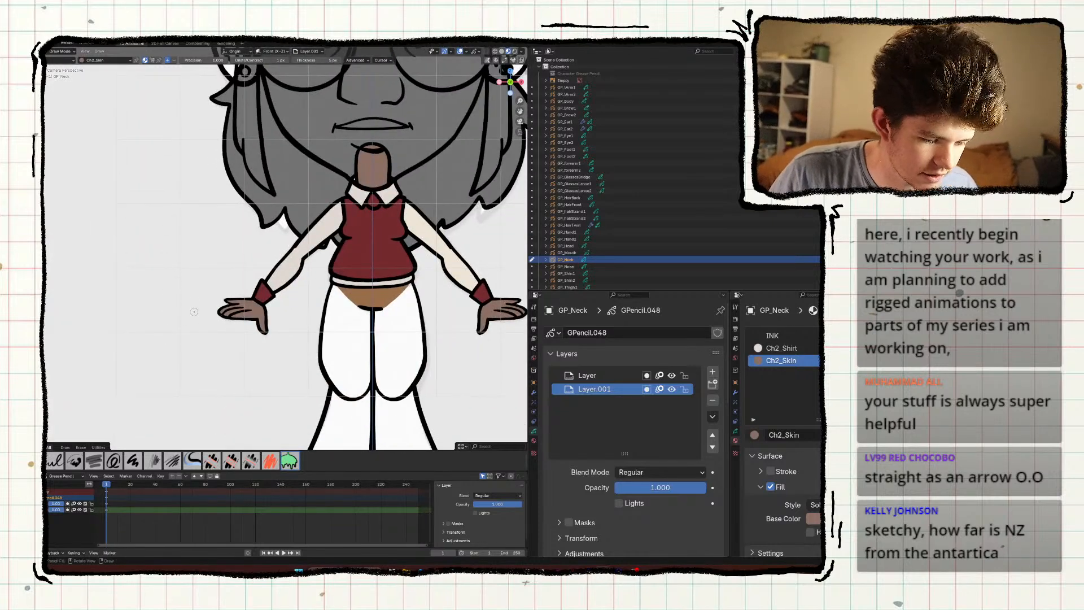
pyautogui.keyDown('shift'); pyautogui.moveTo(364, 166); pyautogui.dragTo(356, 232, button='middle'); pyautogui.keyUp('shift')
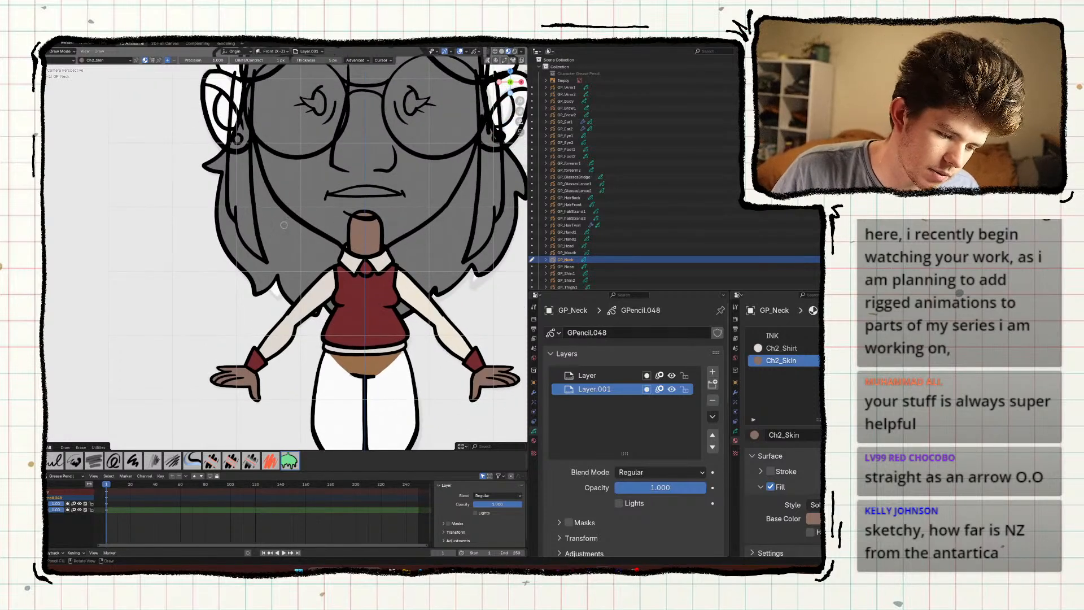
pyautogui.keyDown('shift'); pyautogui.moveTo(284, 248); pyautogui.dragTo(297, 270, button='middle'); pyautogui.keyUp('shift')
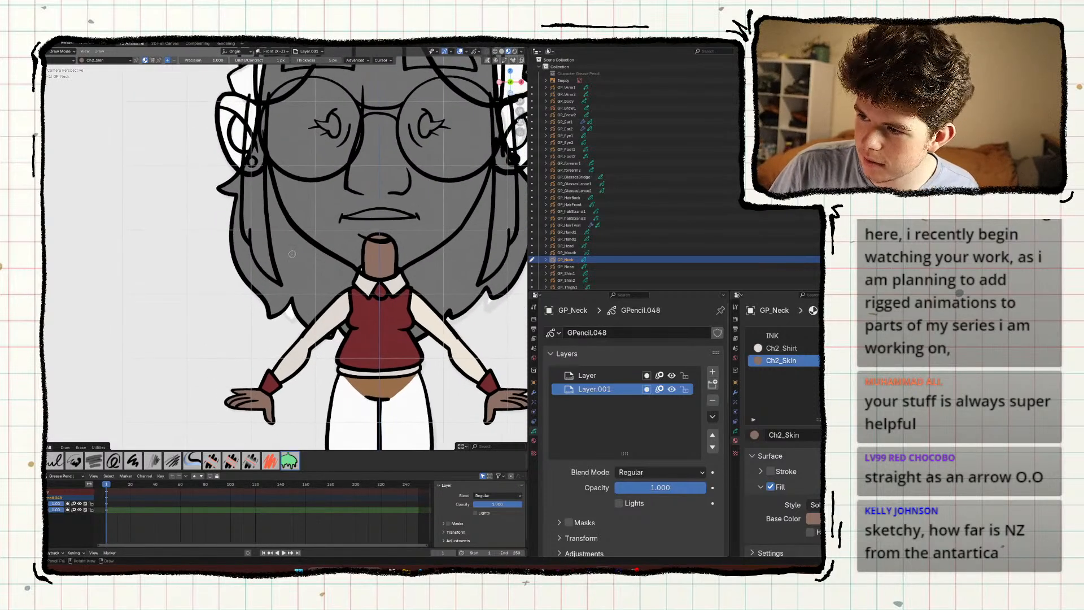
pyautogui.keyDown('shift'); pyautogui.moveTo(316, 228); pyautogui.dragTo(329, 235, button='middle'); pyautogui.keyUp('shift')
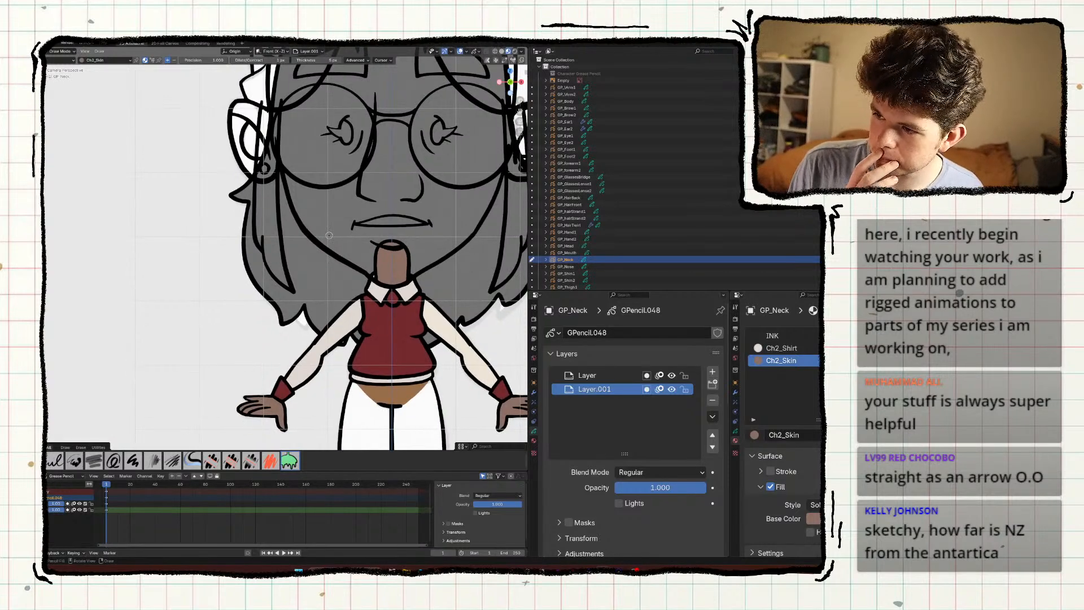
pyautogui.scroll(-4, 265, 311)
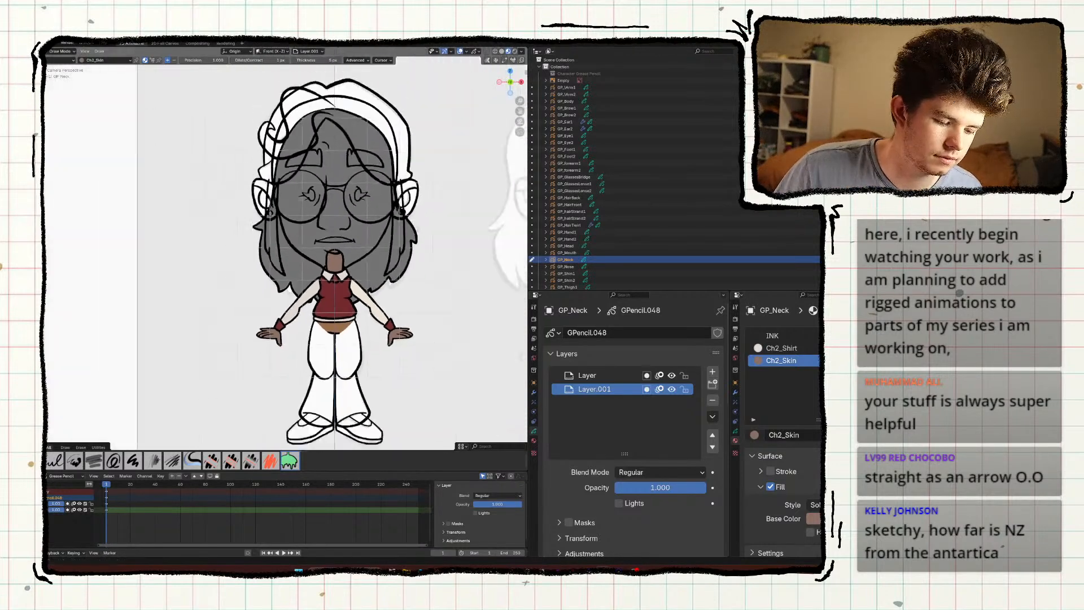
pyautogui.scroll(4, 276, 299)
pyautogui.scroll(1, 286, 290)
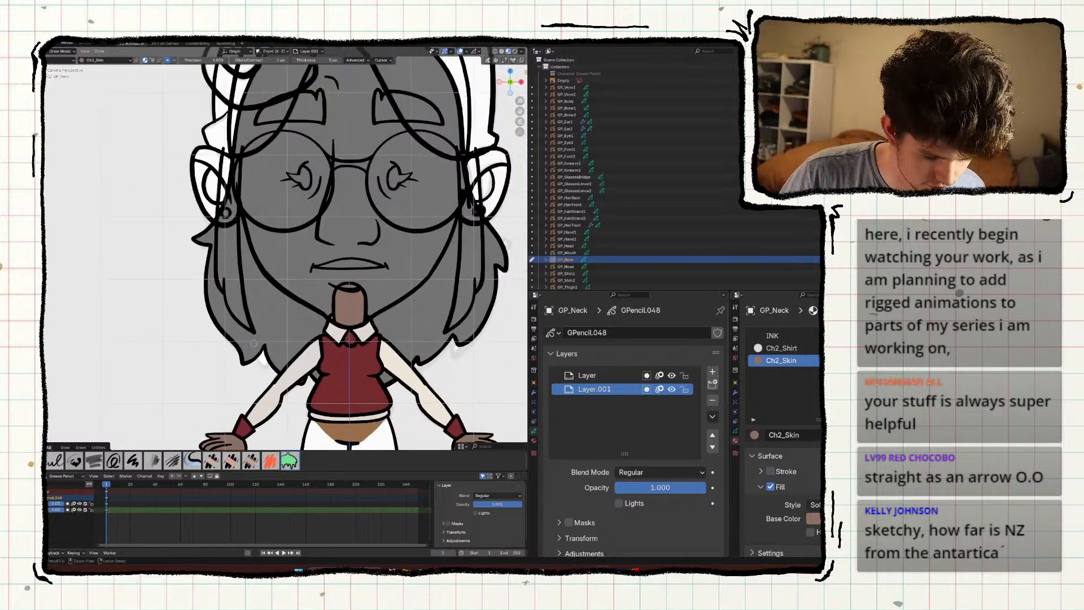
pyautogui.scroll(-3, 300, 300)
pyautogui.scroll(3, 324, 312)
pyautogui.hotkey('ctrl', 's')
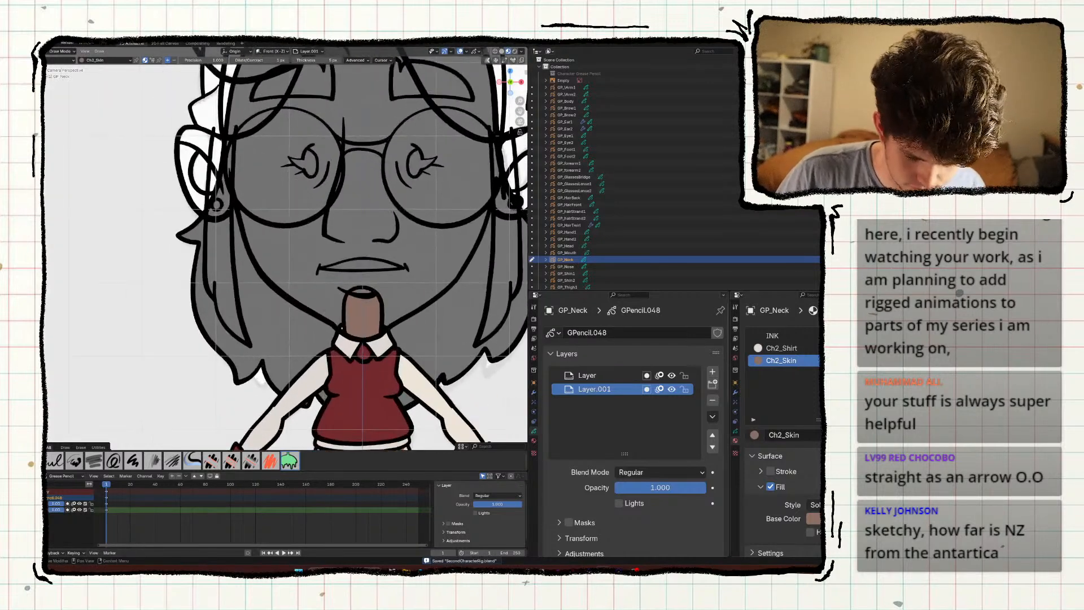
# Add a new material named Ch2Broach to the GP_Neck object.
pyautogui.click(887, 335)
pyautogui.click(814, 413)
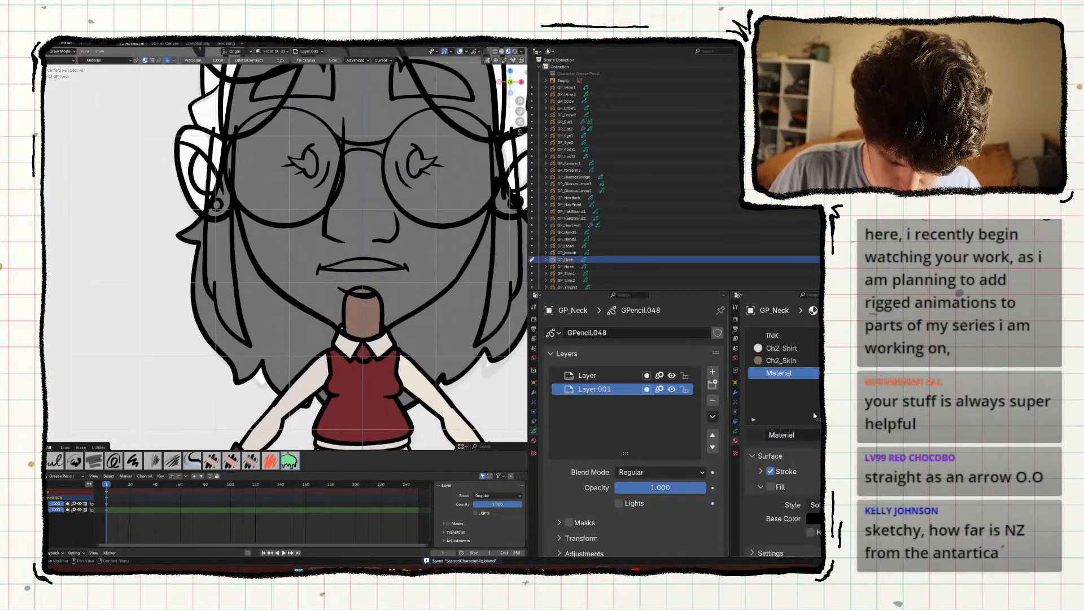
pyautogui.doubleClick(792, 436)
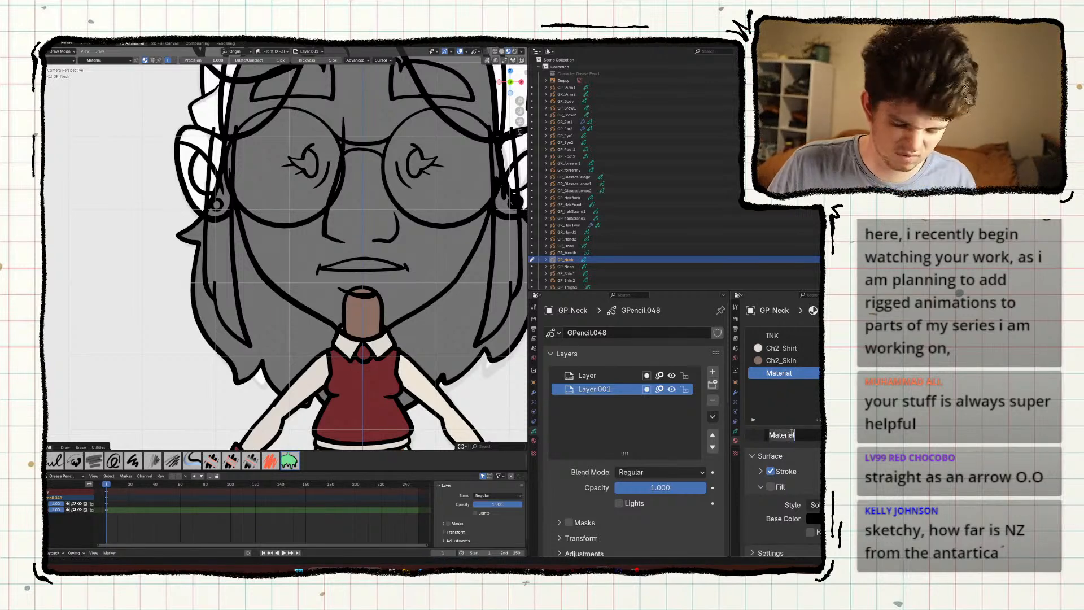
pyautogui.write('Ch2B')
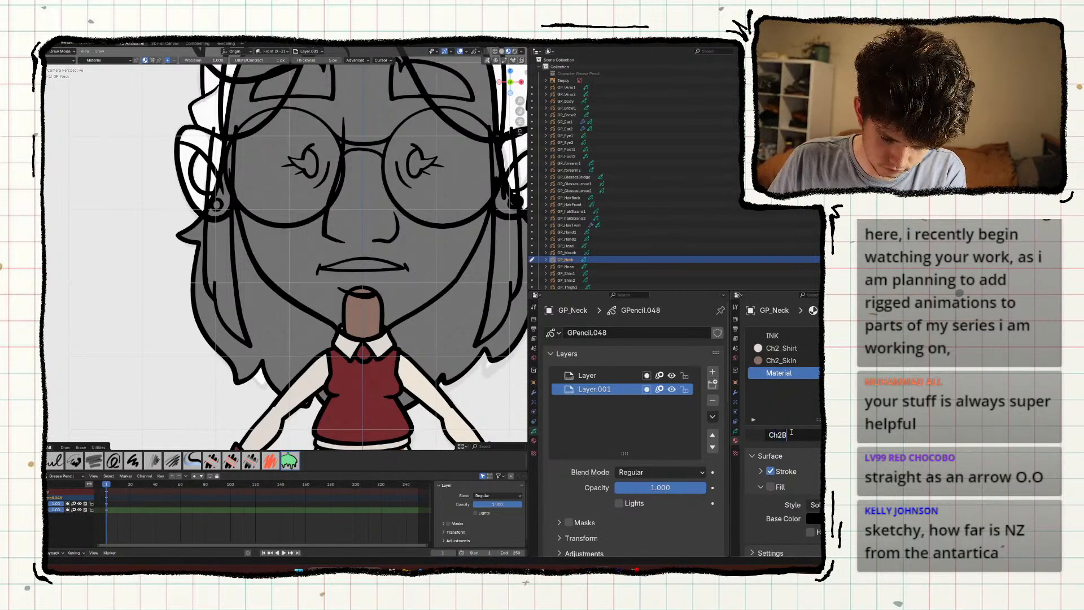
pyautogui.write('ra')
pyautogui.press('Return')
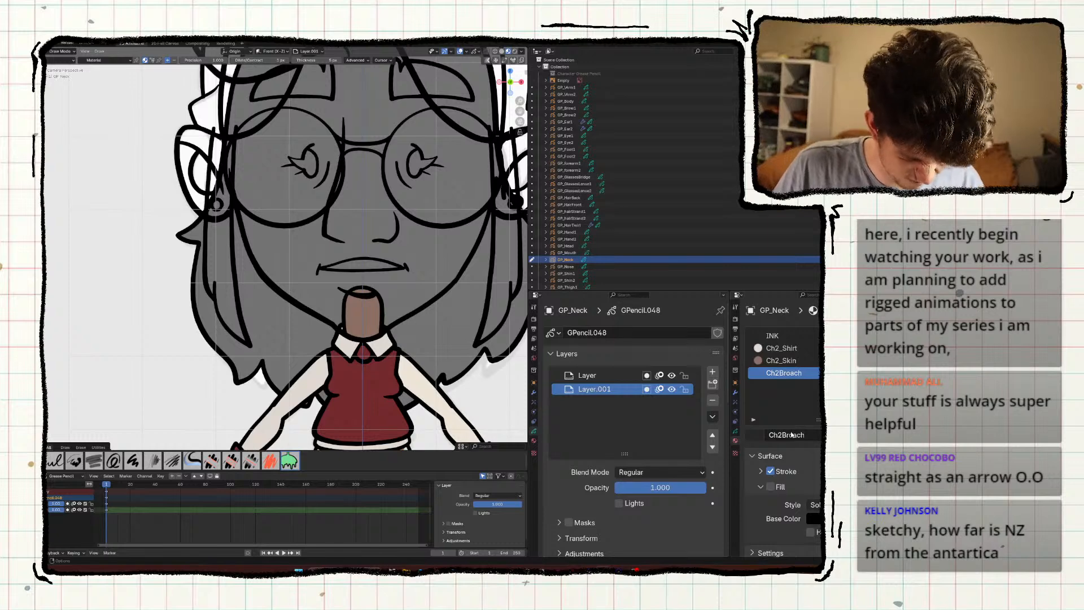
# Disable Stroke and enable Fill on the Ch2Broach material, and set its fill base color to a bright orange.
pyautogui.scroll(-2, 787, 492)
pyautogui.click(770, 449)
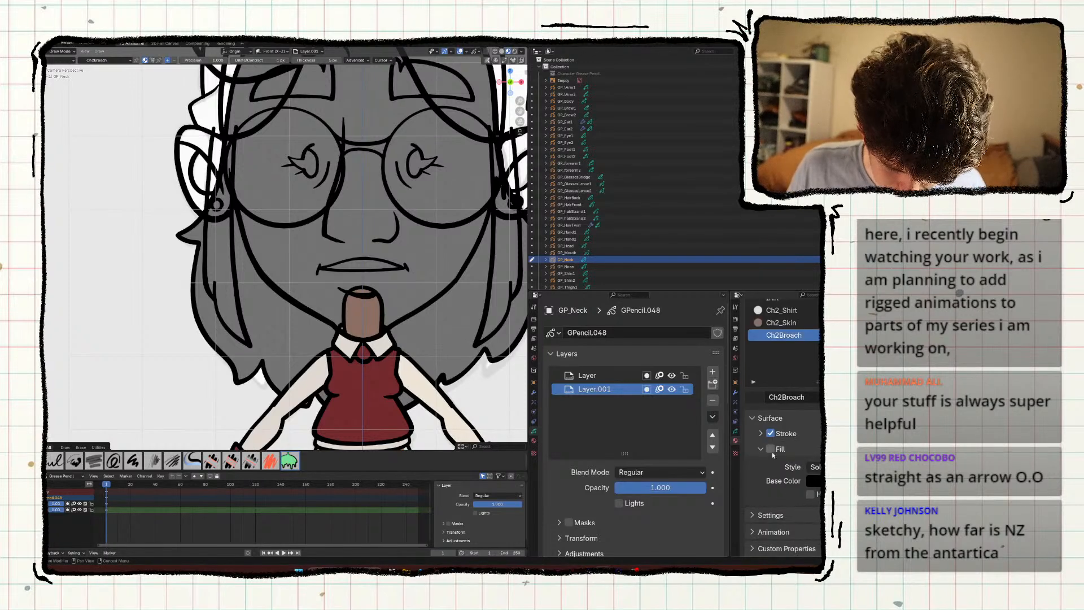
pyautogui.click(770, 433)
pyautogui.scroll(2, 793, 474)
pyautogui.click(813, 519)
pyautogui.scroll(11, 795, 402)
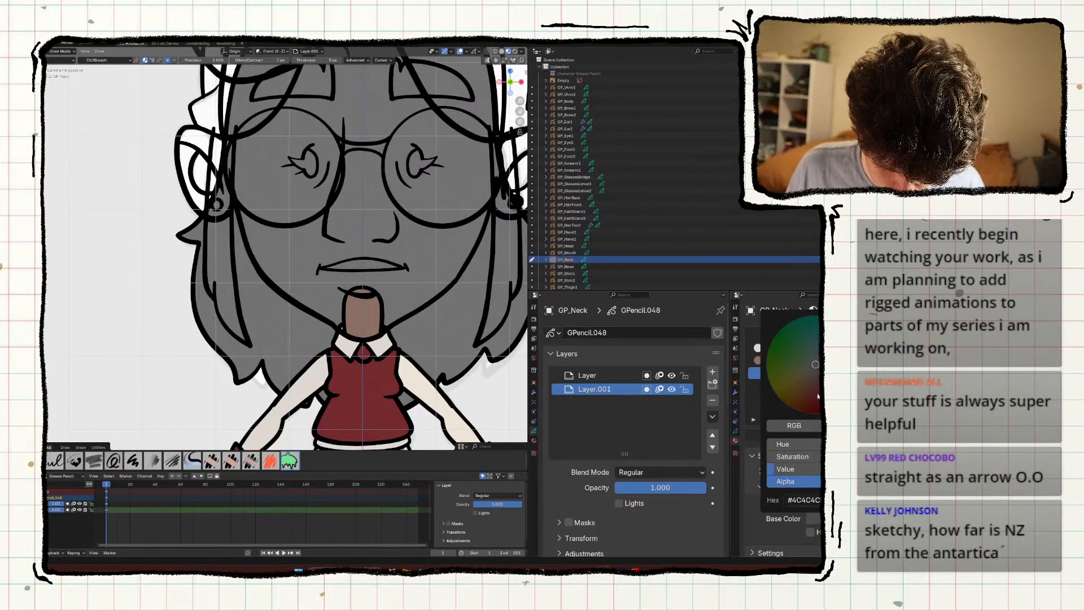
pyautogui.click(804, 387)
pyautogui.click(795, 402)
pyautogui.scroll(8, 793, 404)
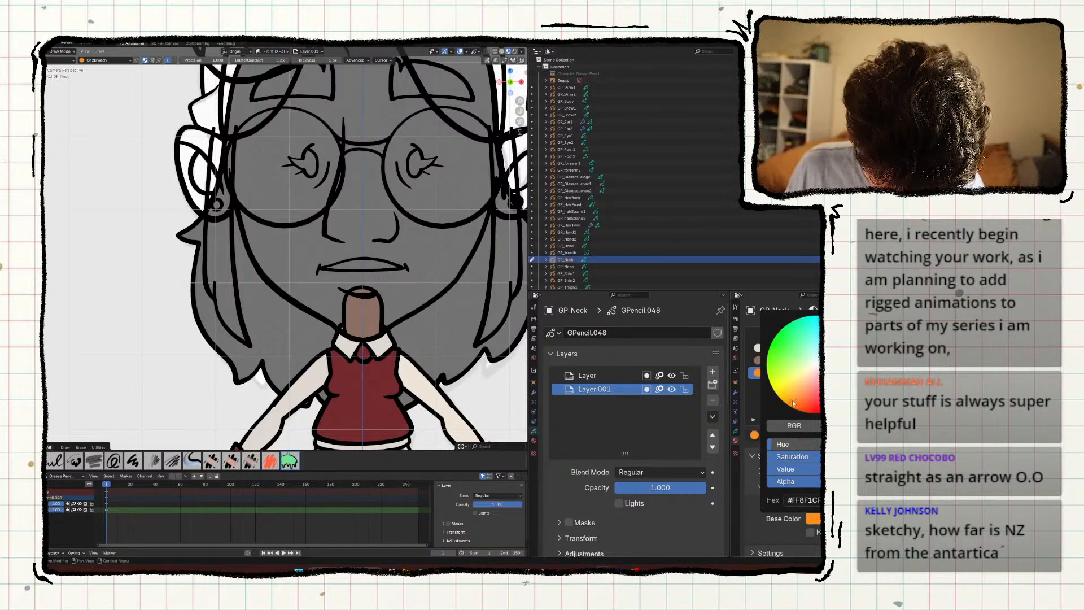
pyautogui.moveTo(793, 402); pyautogui.dragTo(795, 399)
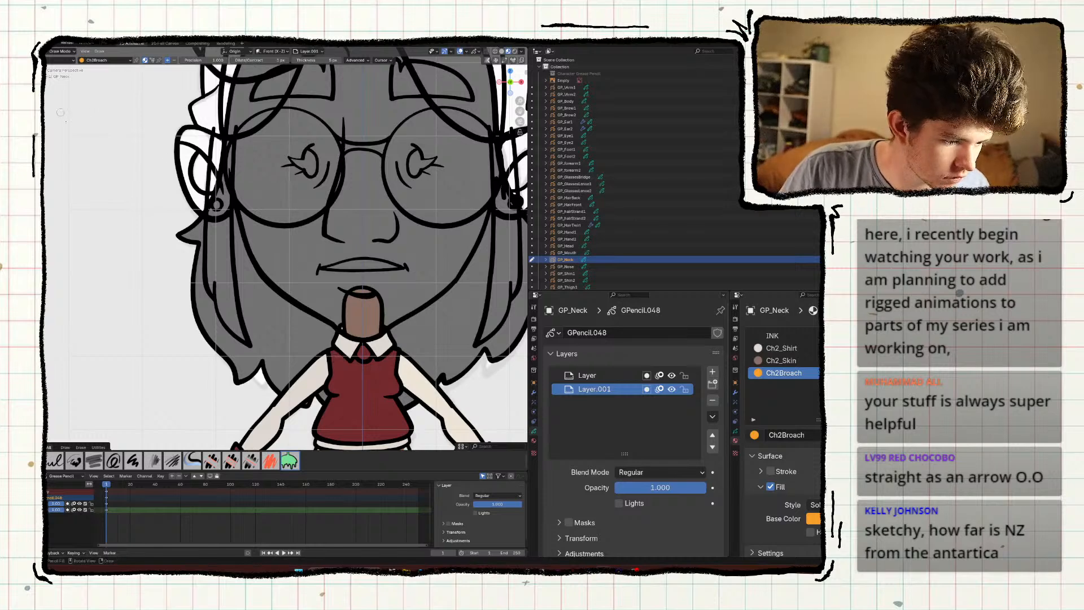
# Fill the small brooch shape between the collar tips with the Ch2Broach material and save the file.
pyautogui.click(366, 353)
pyautogui.scroll(-2, 366, 353)
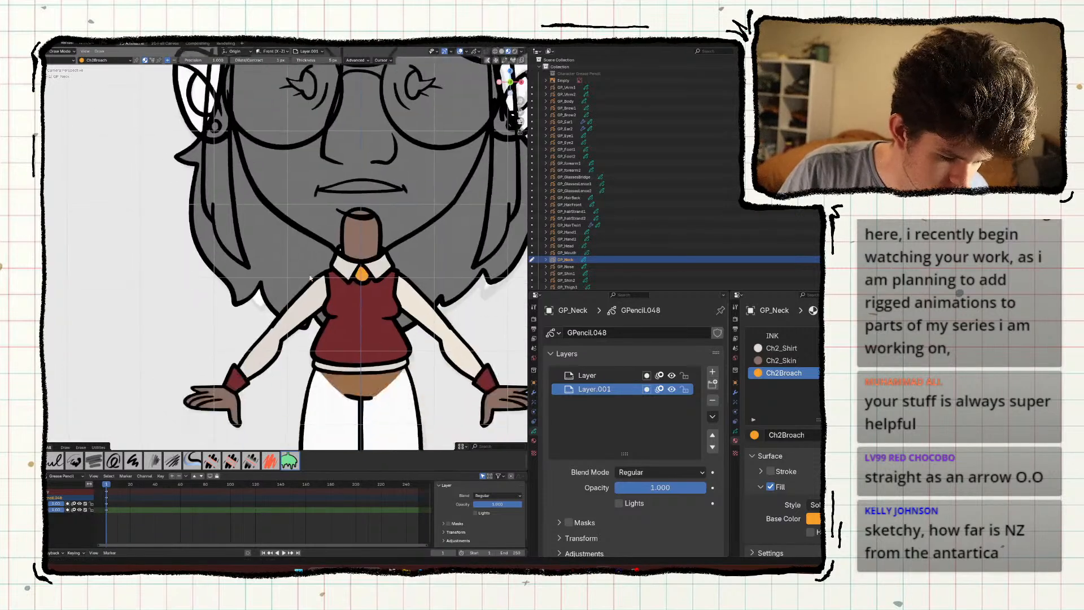
pyautogui.keyDown('ctrl'); pyautogui.moveTo(293, 294); pyautogui.dragTo(287, 327, button='middle'); pyautogui.keyUp('ctrl')
pyautogui.hotkey('ctrl', 's')
pyautogui.keyDown('shift'); pyautogui.moveTo(212, 336); pyautogui.dragTo(215, 367, button='middle'); pyautogui.keyUp('shift')
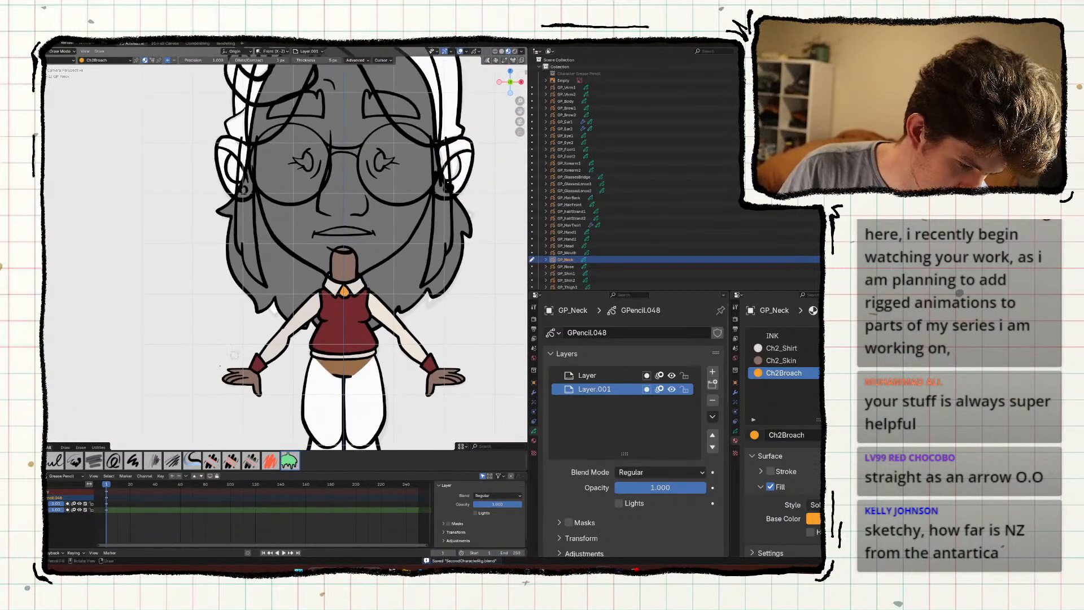
# Switch to Object Mode and select the GP_forearm1 object with the red cuff.
pyautogui.hotkey('ctrl', 'Tab')
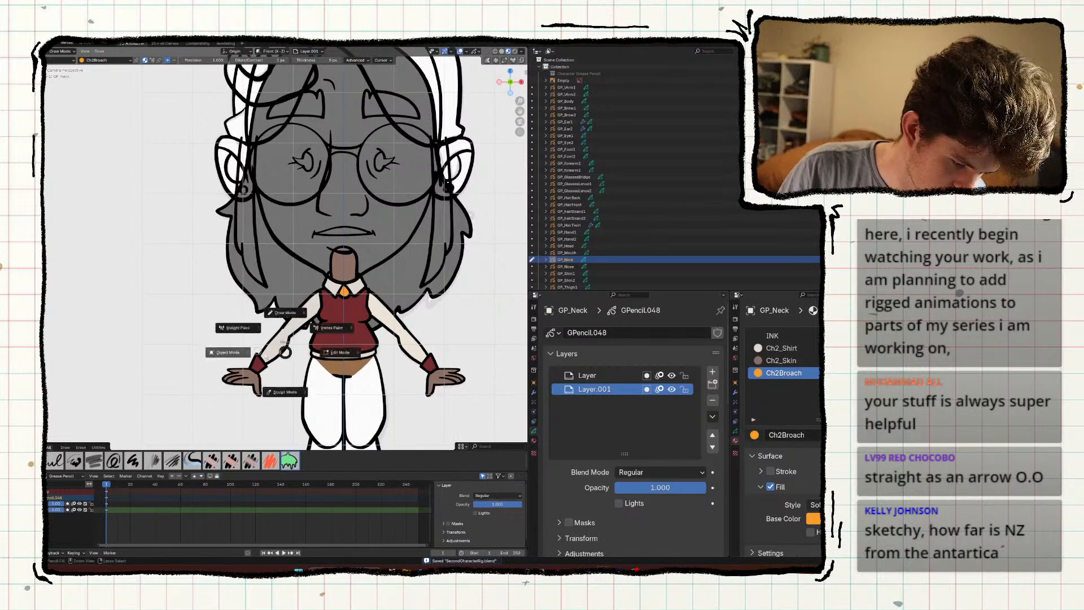
pyautogui.moveTo(266, 355); pyautogui.dragTo(630, 407)
pyautogui.click(259, 360)
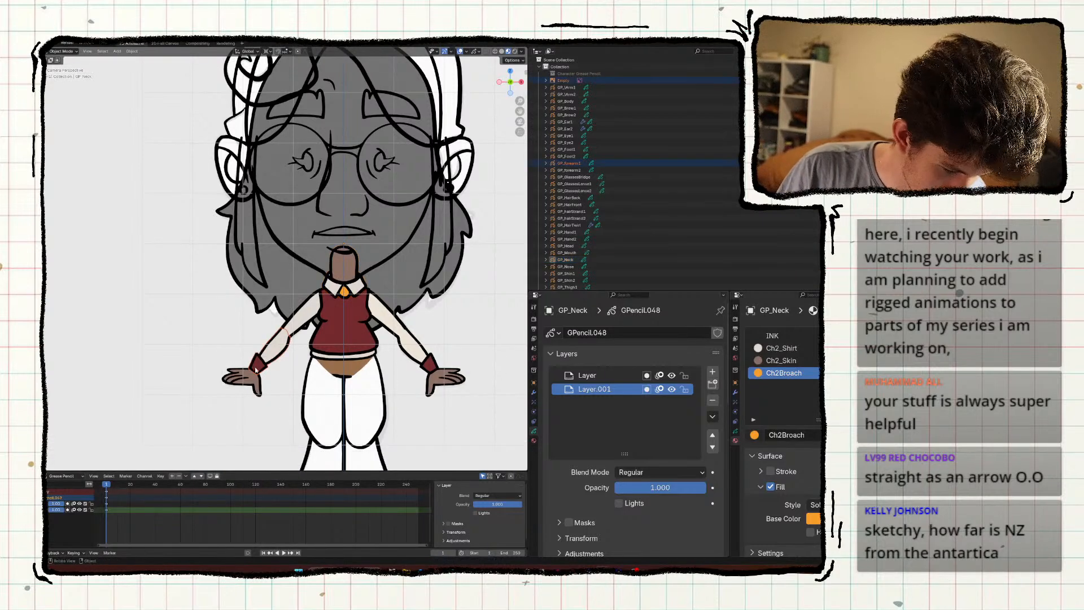
pyautogui.click(255, 365)
# Try the Ch2Broach material in place of Ch2_Jumper on the cuffs of both forearms.
pyautogui.click(754, 437)
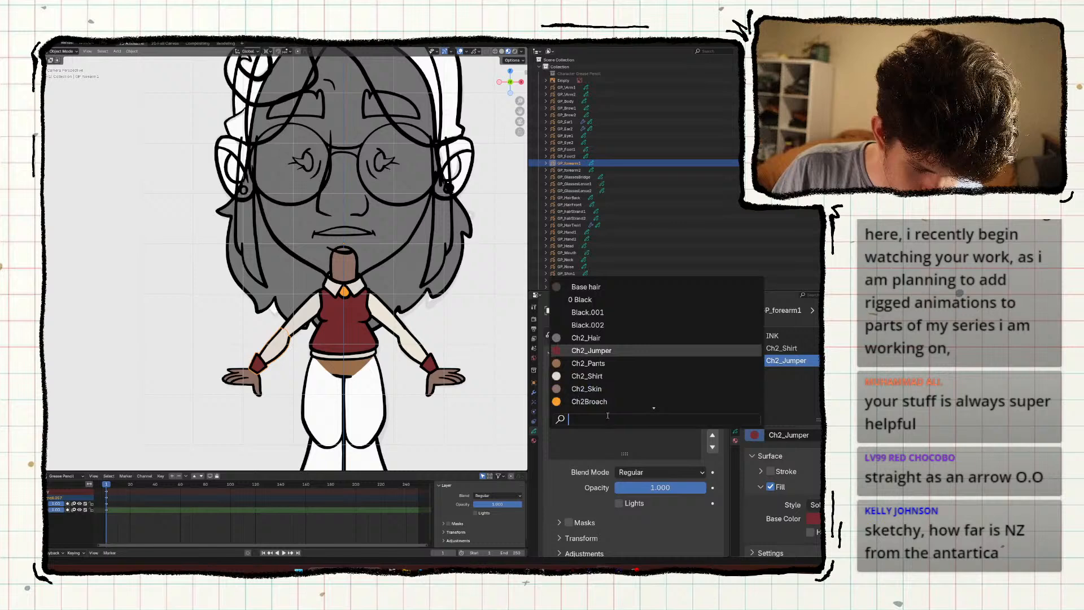
pyautogui.click(582, 401)
pyautogui.click(429, 363)
pyautogui.click(754, 435)
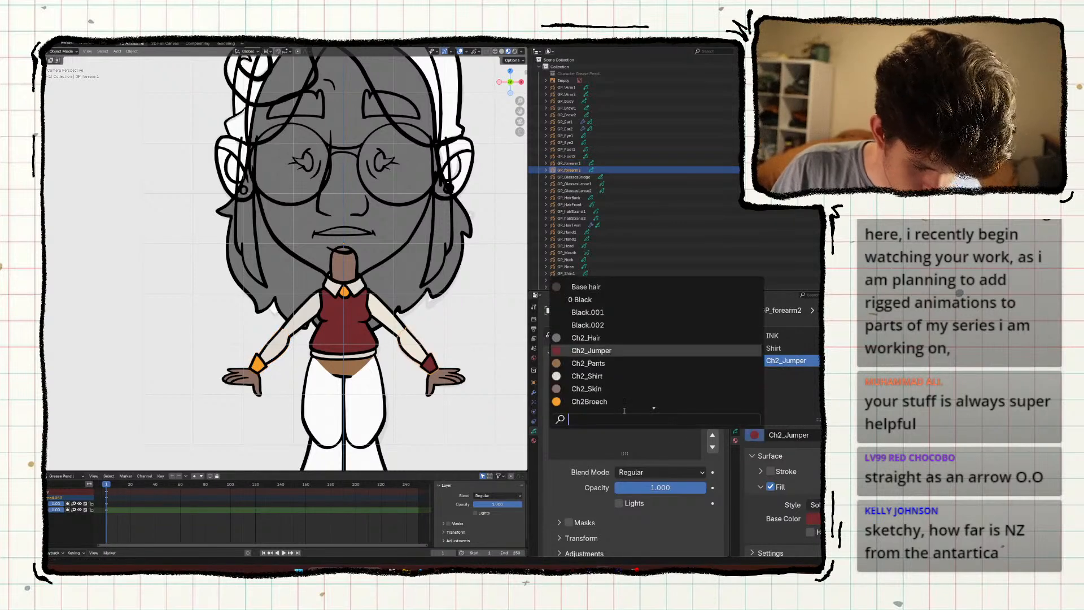
pyautogui.click(582, 404)
pyautogui.keyDown('shift'); pyautogui.moveTo(193, 355); pyautogui.dragTo(172, 337, button='middle'); pyautogui.keyUp('shift')
pyautogui.moveTo(166, 330); pyautogui.dragTo(183, 354)
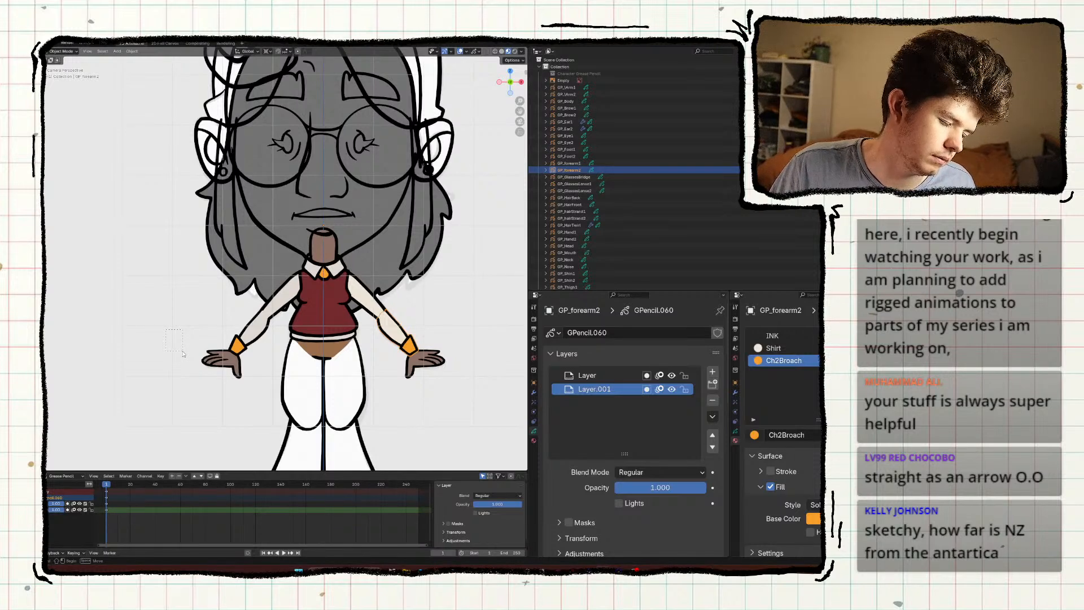
pyautogui.moveTo(176, 373); pyautogui.dragTo(183, 407)
# Compare the orange and red cuffs by undoing and redoing, ending with both cuff material changes undone.
pyautogui.hotkey('ctrl', 'z')
pyautogui.hotkey('ctrl', 'z')
pyautogui.hotkey('ctrl', 'z')
pyautogui.hotkey('ctrl', 'z')
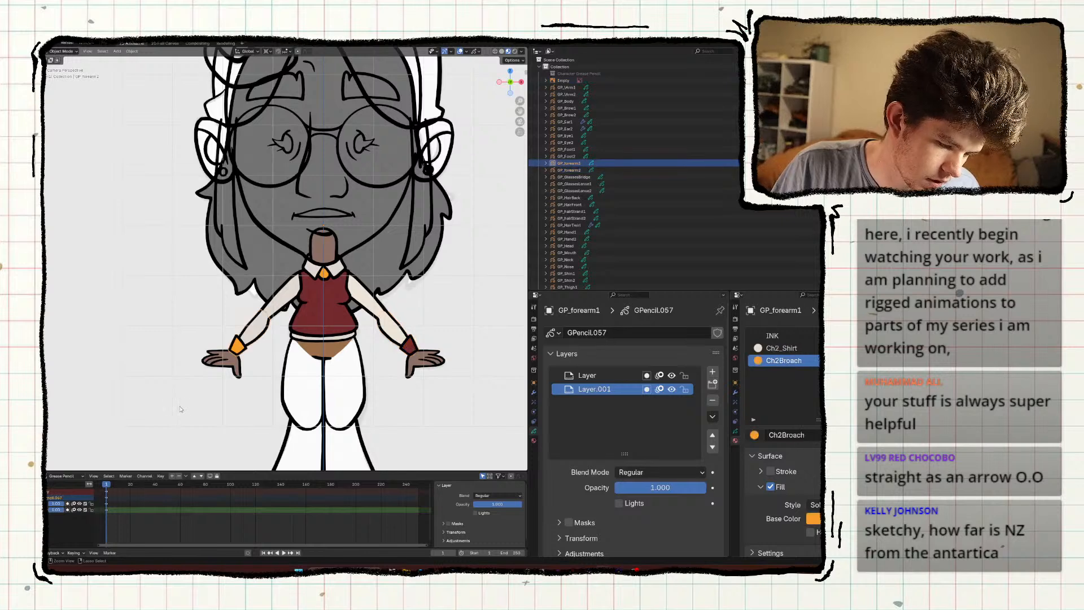
pyautogui.hotkey('ctrl', 's')
pyautogui.hotkey('ctrl', 'shift', 'z')
pyautogui.hotkey('ctrl', 'shift', 'z')
pyautogui.hotkey('ctrl', 'shift', 'z')
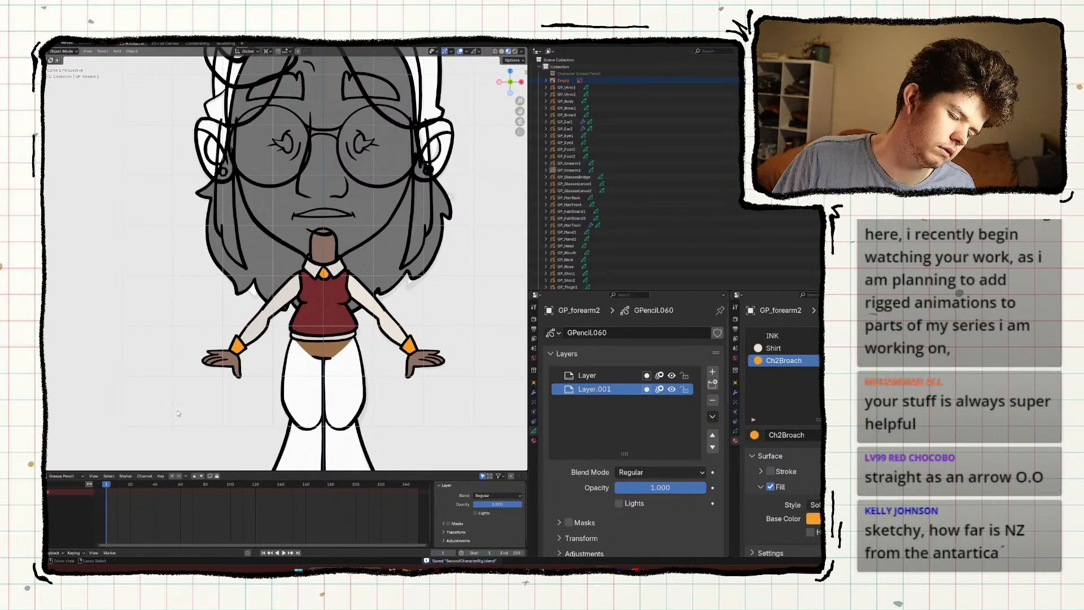
pyautogui.hotkey('ctrl', 'z')
pyautogui.hotkey('ctrl', 'z')
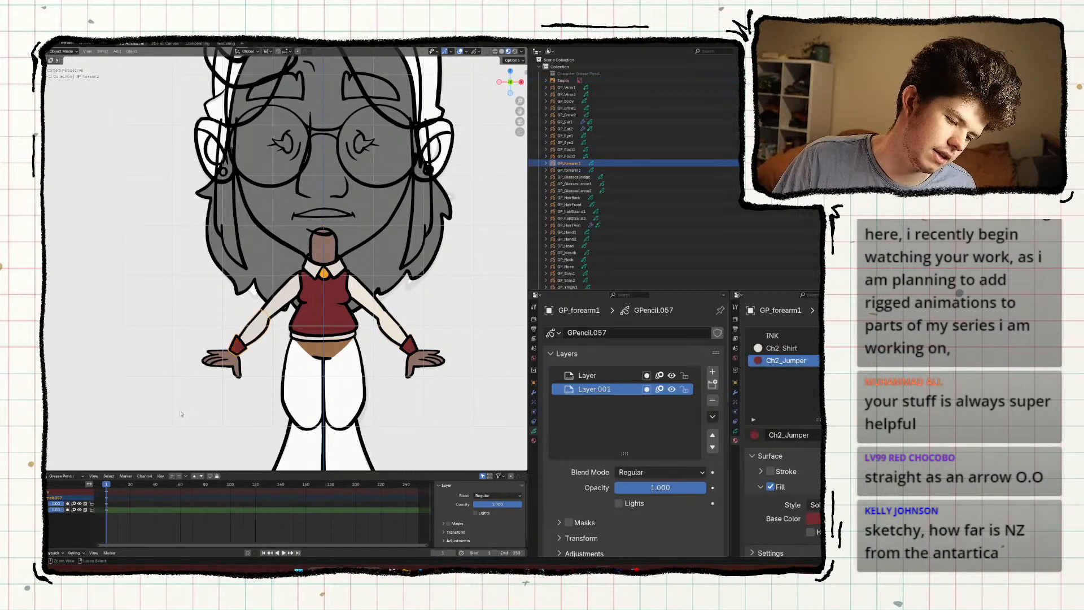
# Save the file and isolate the GP_Head outline in local view.
pyautogui.scroll(2, 249, 373)
pyautogui.hotkey('ctrl', 's')
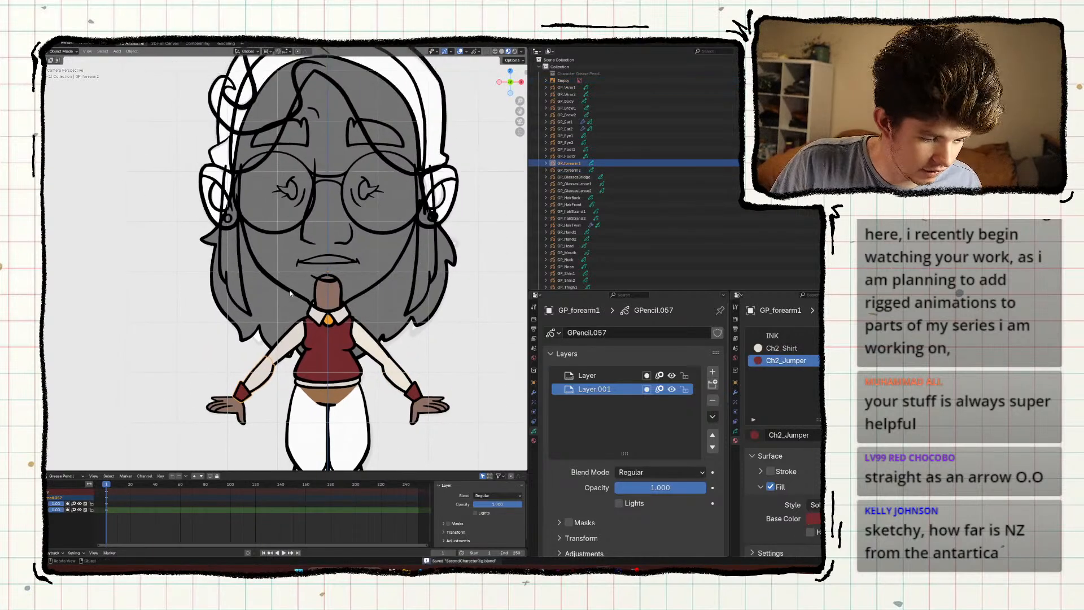
pyautogui.click(291, 293)
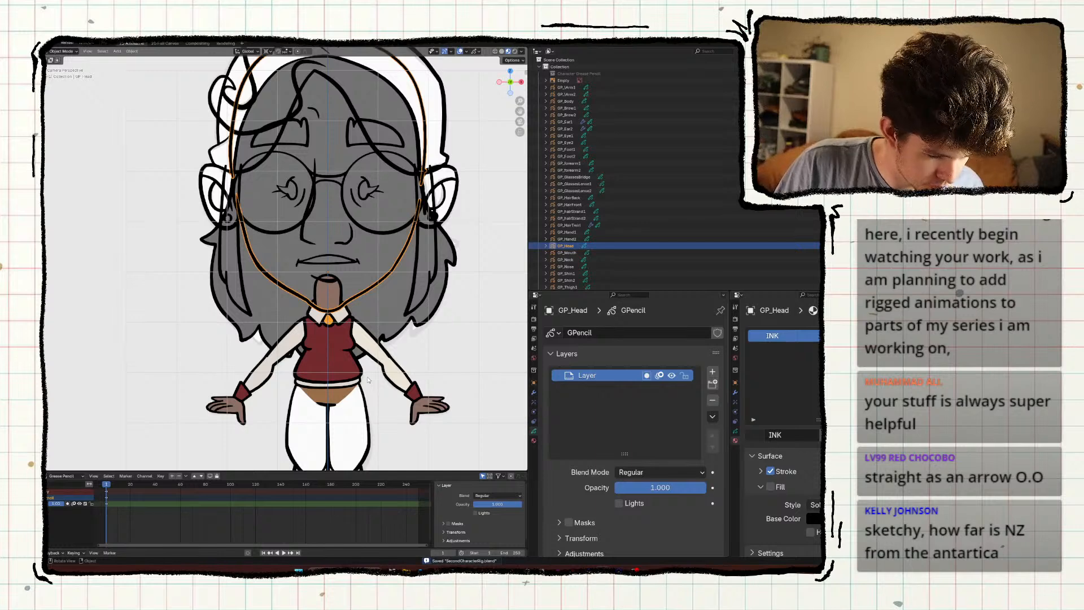
pyautogui.press('KP_Divide')
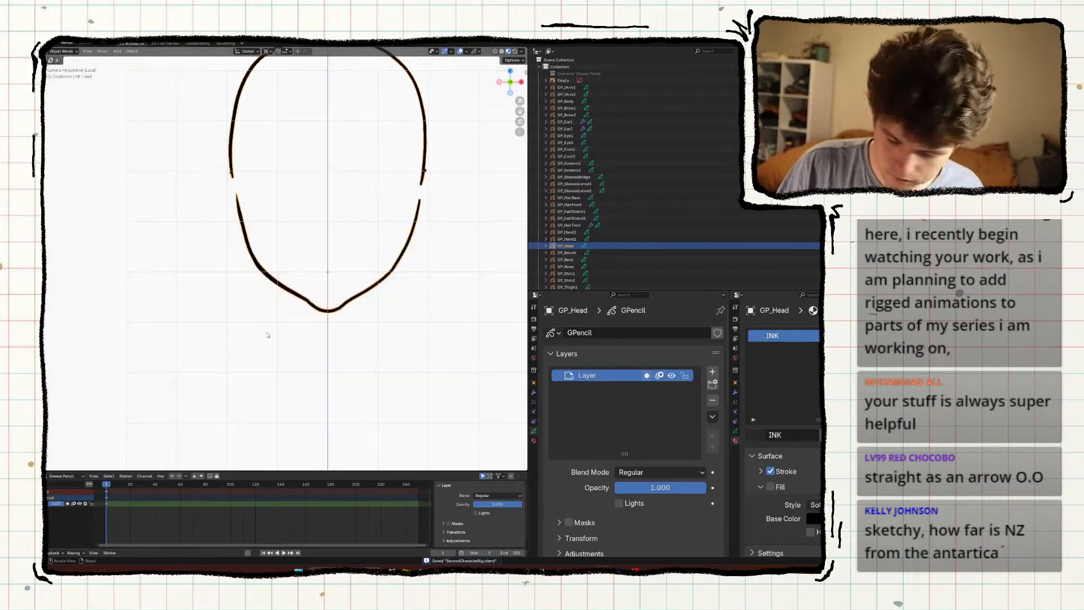
# Delete the stray stroke points beside the gap on the right side of the head outline.
pyautogui.press('Tab')
pyautogui.press('x')
pyautogui.click(424, 185)
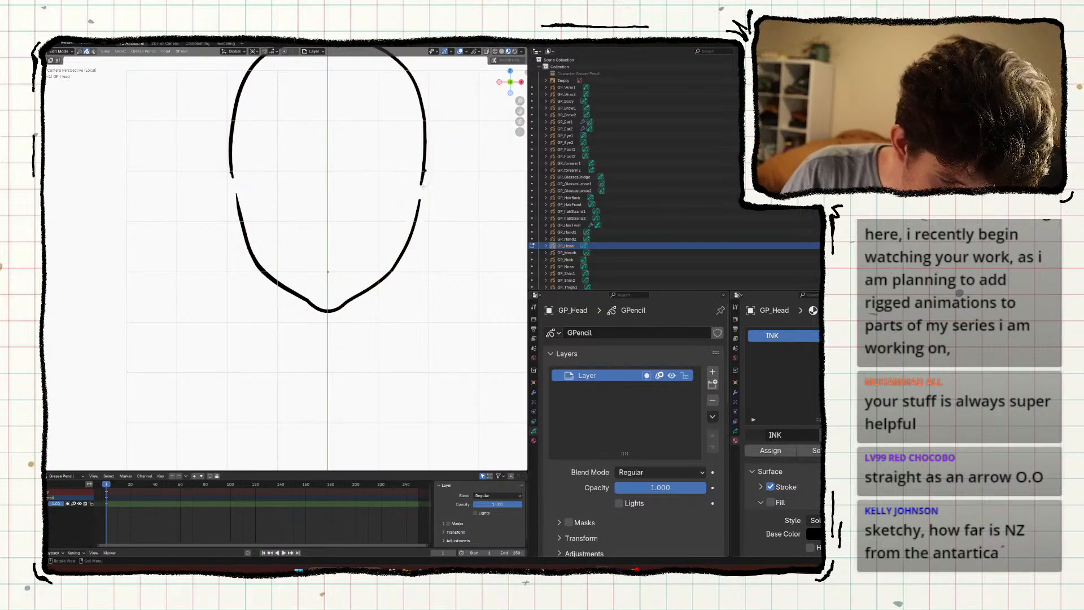
pyautogui.press('x')
pyautogui.click(424, 178)
pyautogui.hotkey('ctrl', 'Tab')
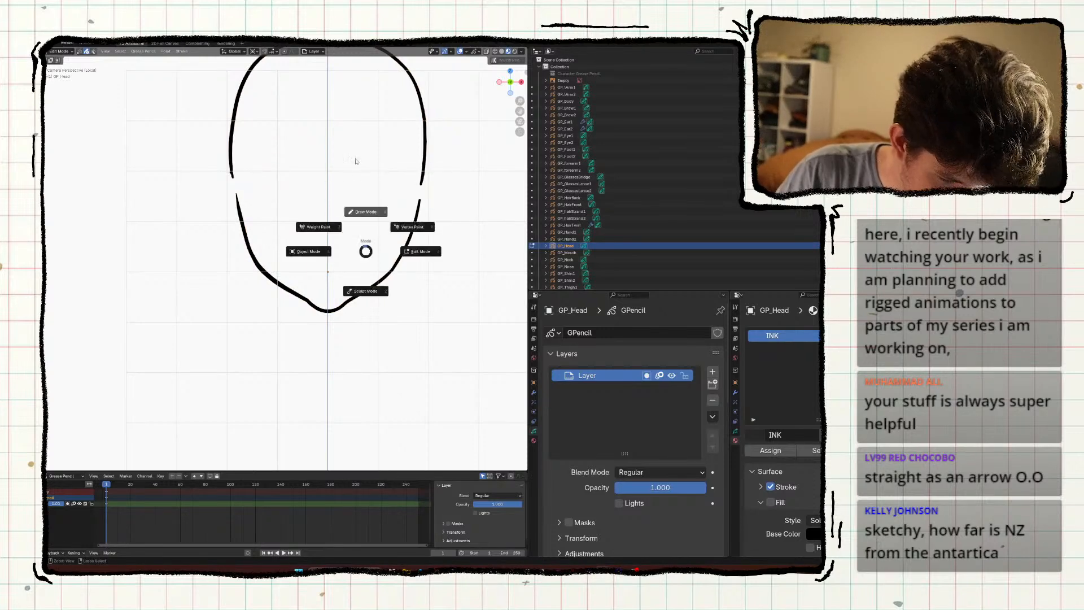
pyautogui.click(366, 212)
# Delete the stray stroke points near the gap on the left side of the head outline, leaving the main strokes deselected.
pyautogui.keyDown('shift'); pyautogui.moveTo(320, 290); pyautogui.dragTo(419, 371, button='middle'); pyautogui.keyUp('shift')
pyautogui.scroll(4, 406, 256)
pyautogui.press('Tab')
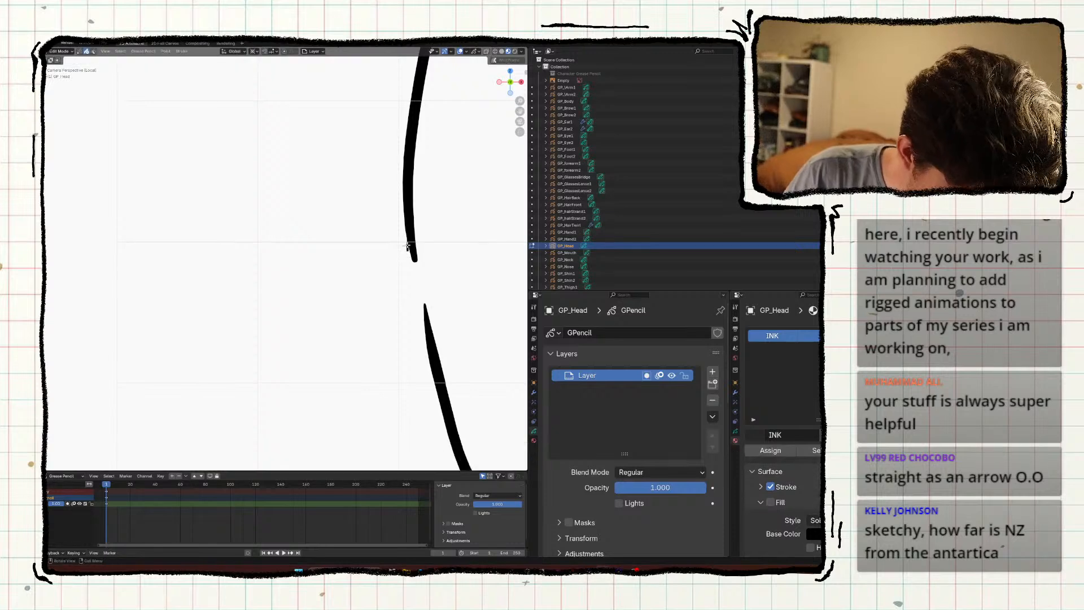
pyautogui.press('c')
pyautogui.click(396, 250)
pyautogui.rightClick(350, 241)
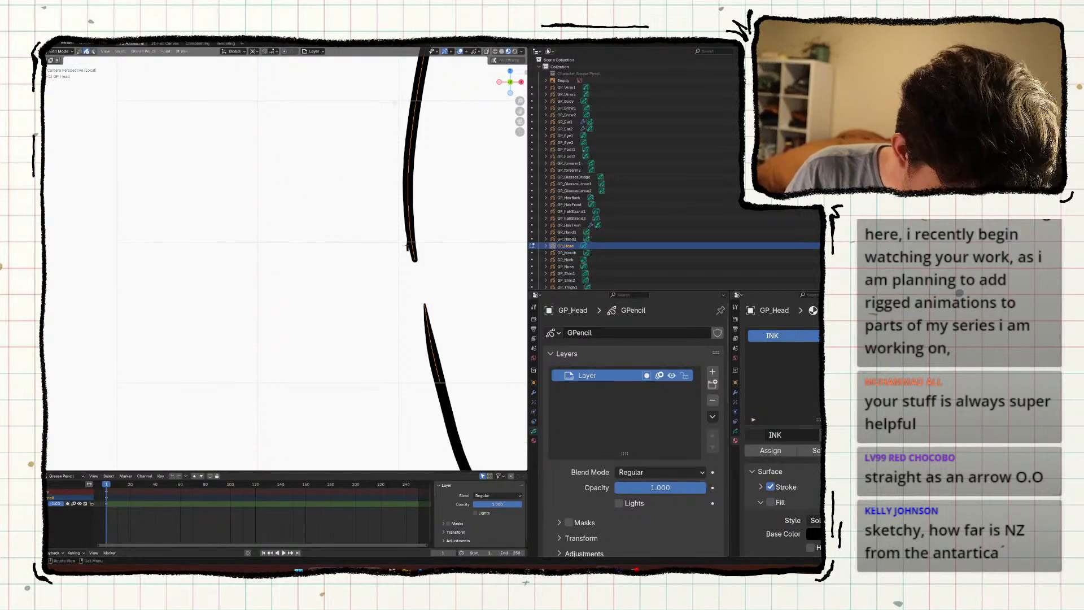
pyautogui.press('c')
pyautogui.keyDown('shift'); pyautogui.click(394, 108); pyautogui.keyUp('shift')
pyautogui.rightClick(375, 121)
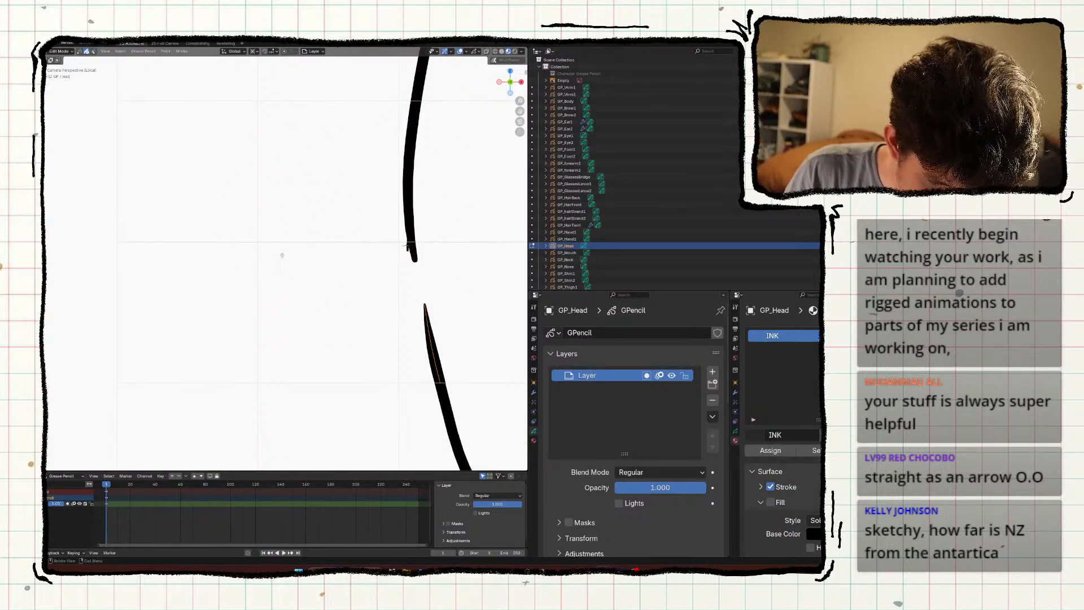
pyautogui.press('c')
pyautogui.keyDown('shift'); pyautogui.click(411, 389); pyautogui.keyUp('shift')
pyautogui.rightClick(395, 390)
pyautogui.press('x')
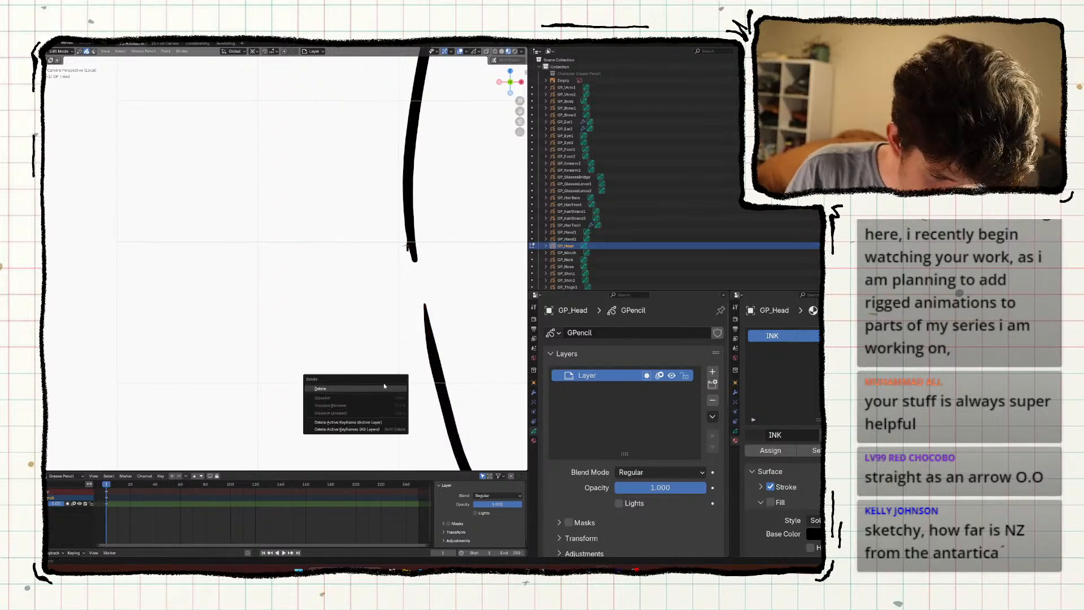
pyautogui.click(387, 388)
# In Draw Mode, add a layer below the existing one and draw INK strokes closing both side gaps in the head outline.
pyautogui.keyDown('ctrl'); pyautogui.moveTo(338, 280); pyautogui.dragTo(333, 407, button='middle'); pyautogui.keyUp('ctrl')
pyautogui.keyDown('shift'); pyautogui.moveTo(356, 407); pyautogui.dragTo(293, 422, button='middle'); pyautogui.keyUp('shift')
pyautogui.keyDown('ctrl'); pyautogui.moveTo(293, 423); pyautogui.dragTo(292, 384, button='middle'); pyautogui.keyUp('ctrl')
pyautogui.hotkey('ctrl', 'Tab')
pyautogui.click(218, 280)
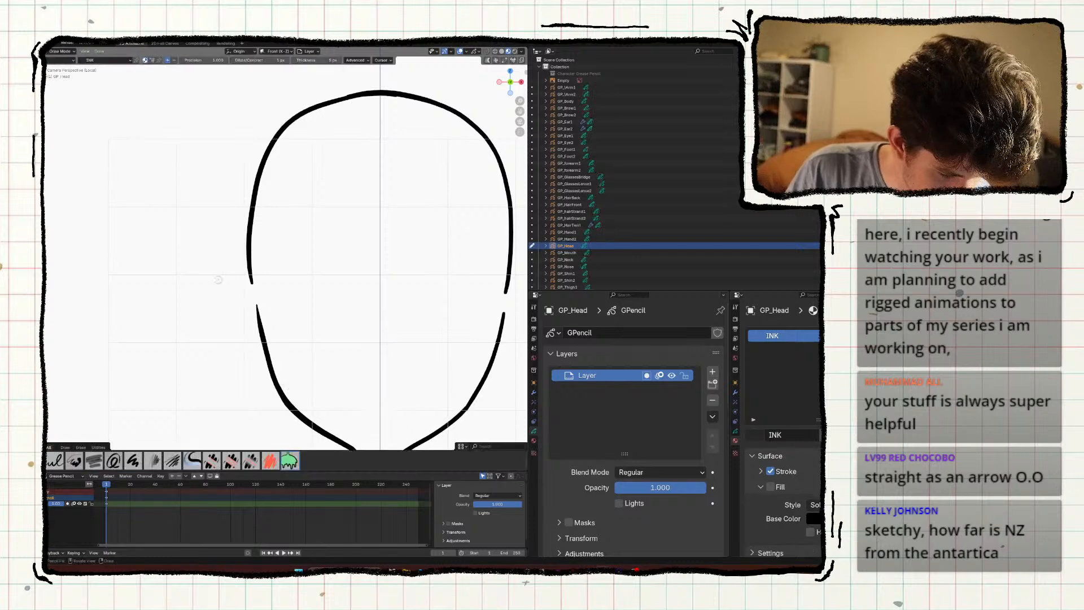
pyautogui.click(712, 371)
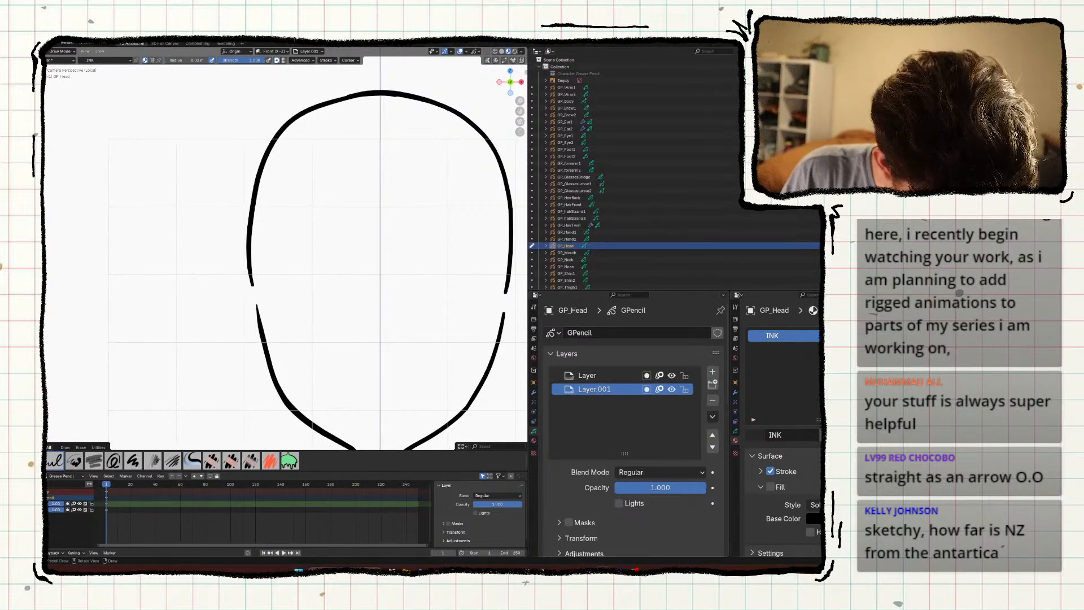
pyautogui.keyDown('shift'); pyautogui.moveTo(407, 356); pyautogui.dragTo(378, 344, button='middle'); pyautogui.keyUp('shift')
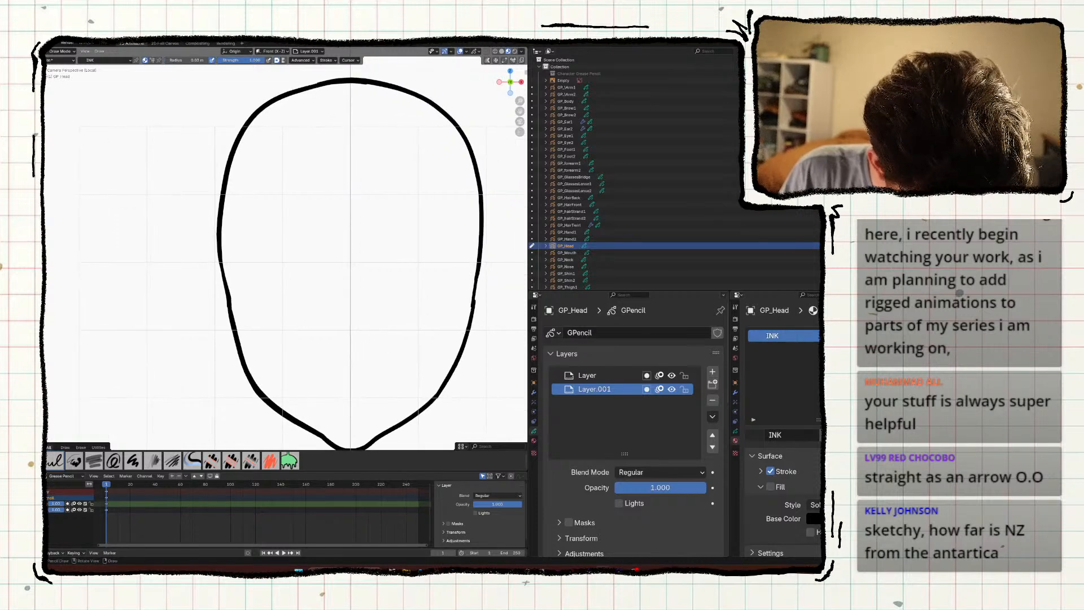
pyautogui.moveTo(477, 272); pyautogui.dragTo(473, 307)
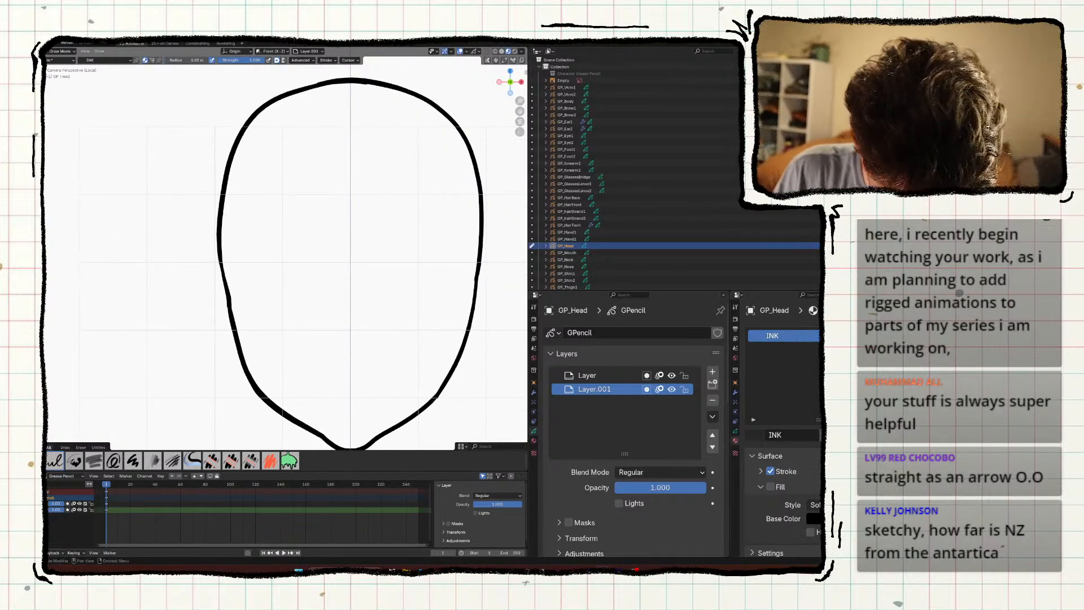
# Add the existing Ch2_Skin material to GP_Head and fill the closed head outline with it.
pyautogui.click(904, 335)
pyautogui.click(751, 410)
pyautogui.click(581, 351)
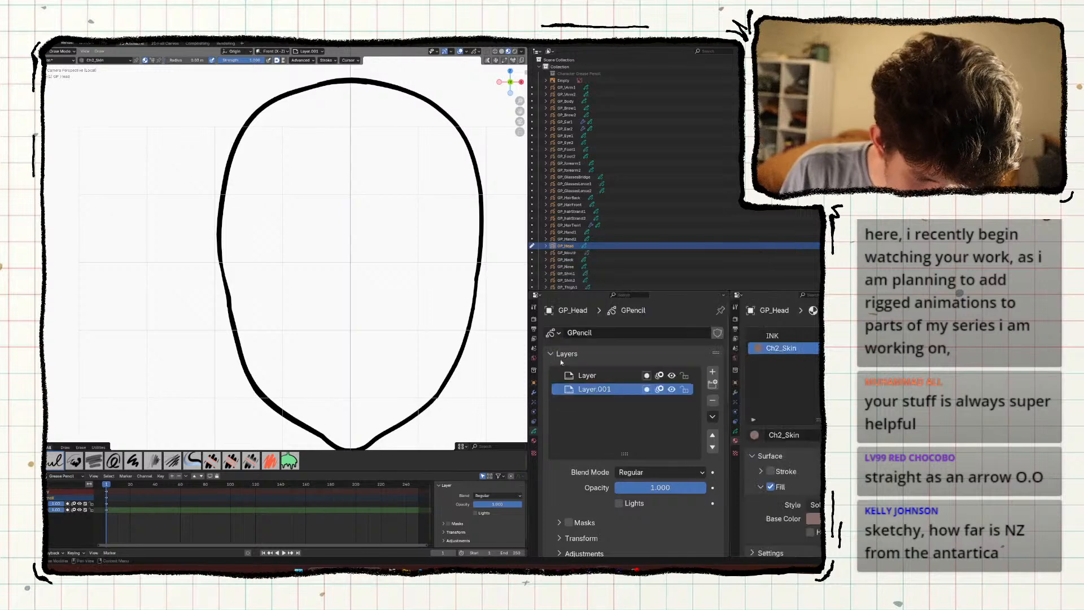
pyautogui.click(39, 92)
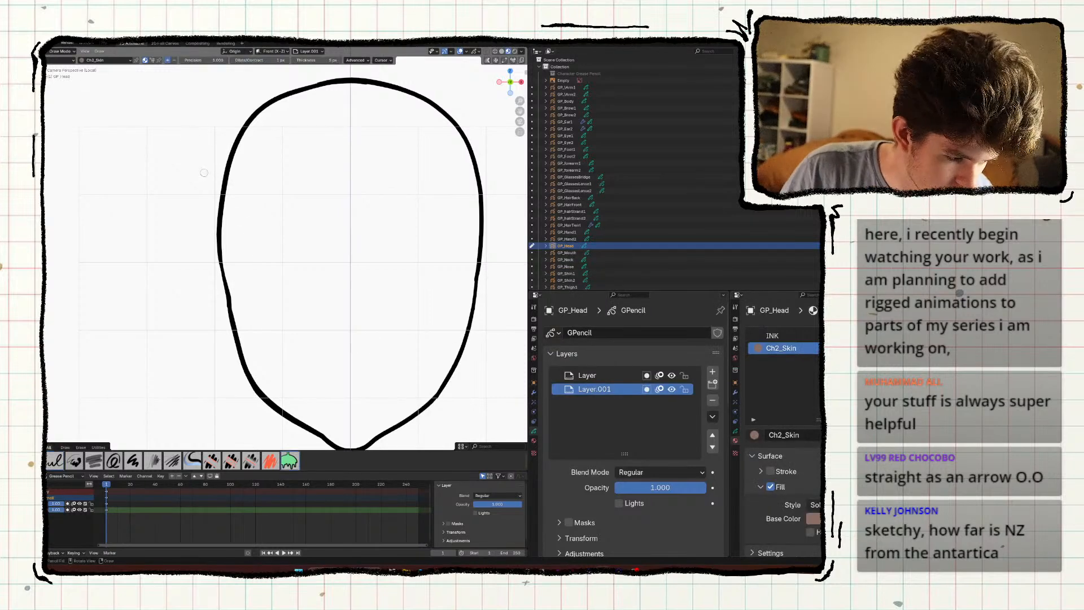
pyautogui.click(338, 241)
# In Edit Mode, delete the closing stroke across the gap on the right side of the head outline.
pyautogui.press('Tab')
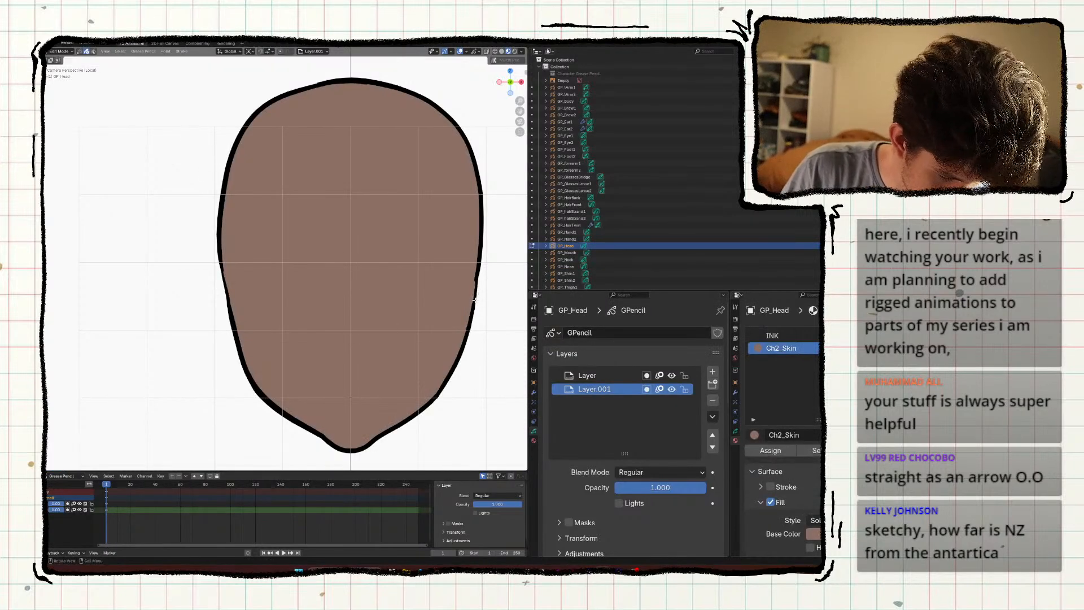
pyautogui.click(474, 300)
pyautogui.click(476, 297)
pyautogui.press('x')
pyautogui.click(475, 299)
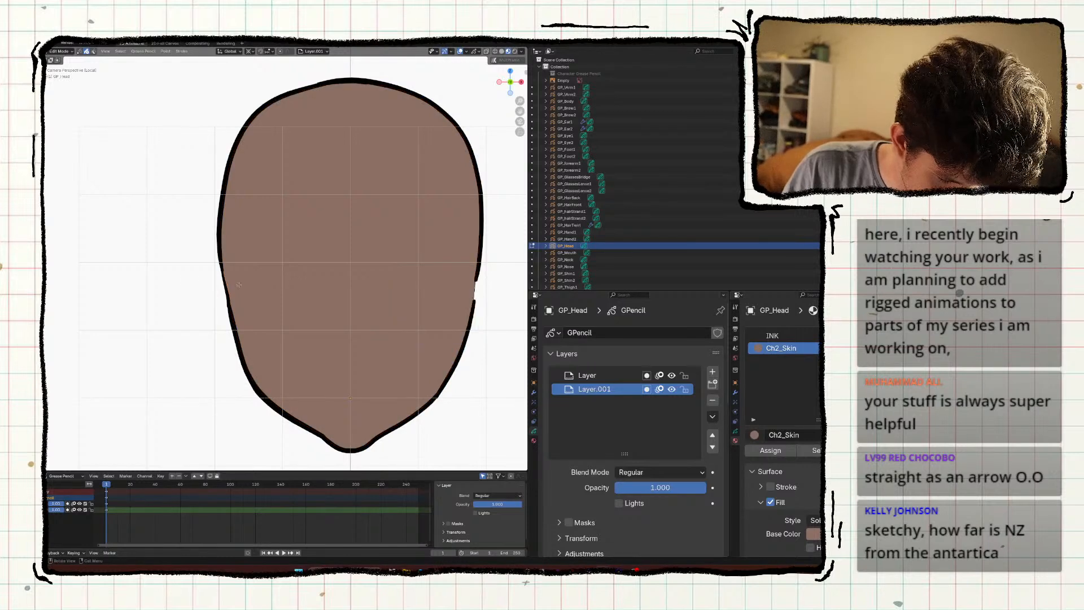
# Delete the closing stroke across the gap on the left side of the head outline.
pyautogui.click(224, 286)
pyautogui.press('x')
pyautogui.click(219, 289)
pyautogui.scroll(-3, 211, 307)
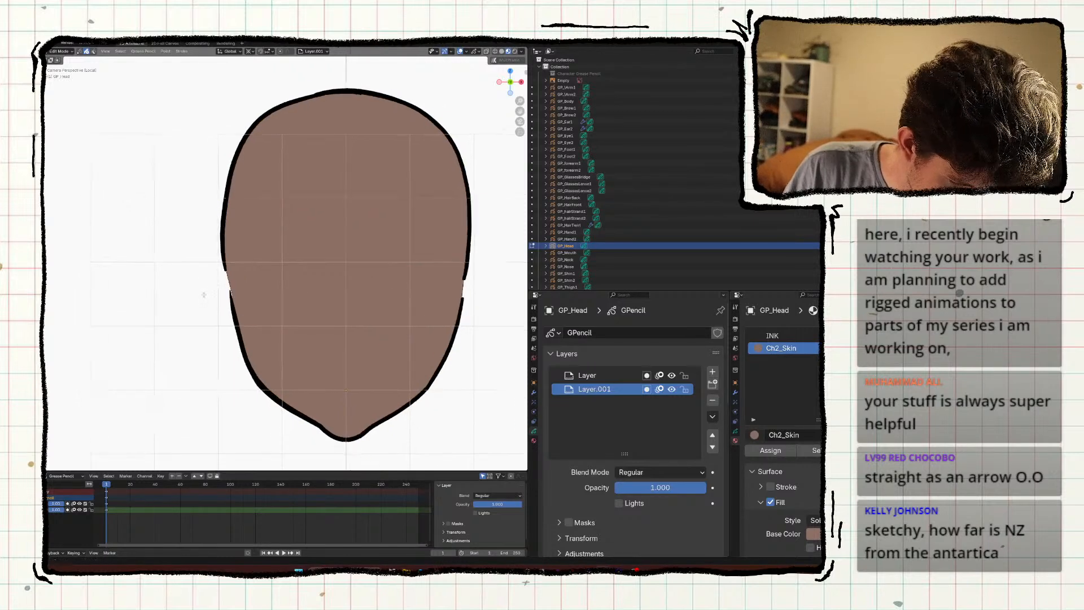
# Return GP_Head to Object Mode, exit local view to show the whole character, and save the file.
pyautogui.press('Tab')
pyautogui.scroll(-1, 210, 307)
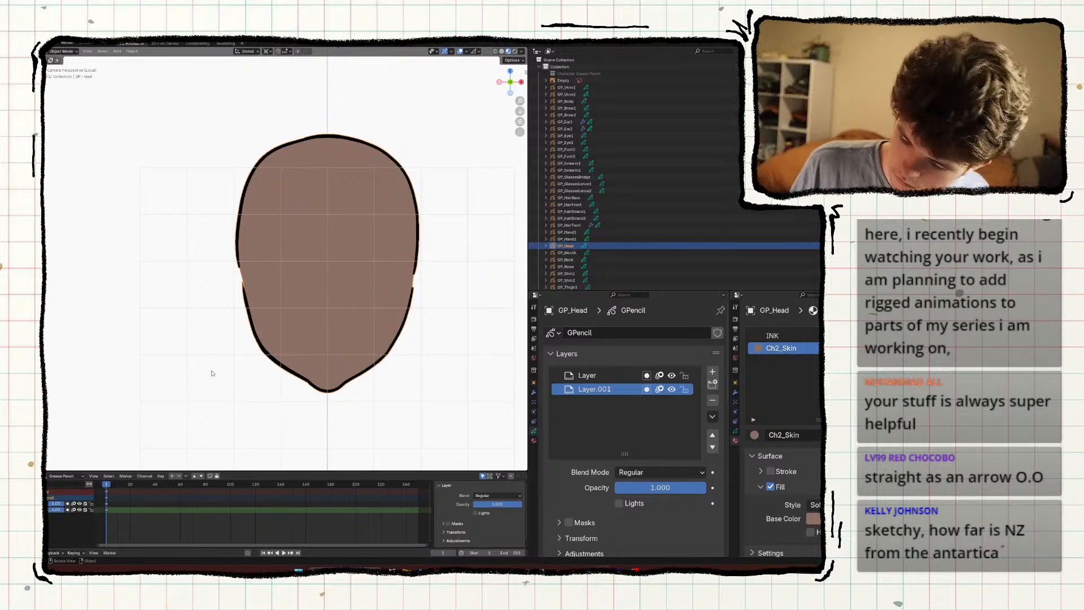
pyautogui.press('KP_Divide')
pyautogui.click(210, 373)
pyautogui.keyDown('shift'); pyautogui.moveTo(213, 377); pyautogui.dragTo(237, 309, button='middle'); pyautogui.keyUp('shift')
pyautogui.hotkey('ctrl', 's')
pyautogui.scroll(-3, 215, 276)
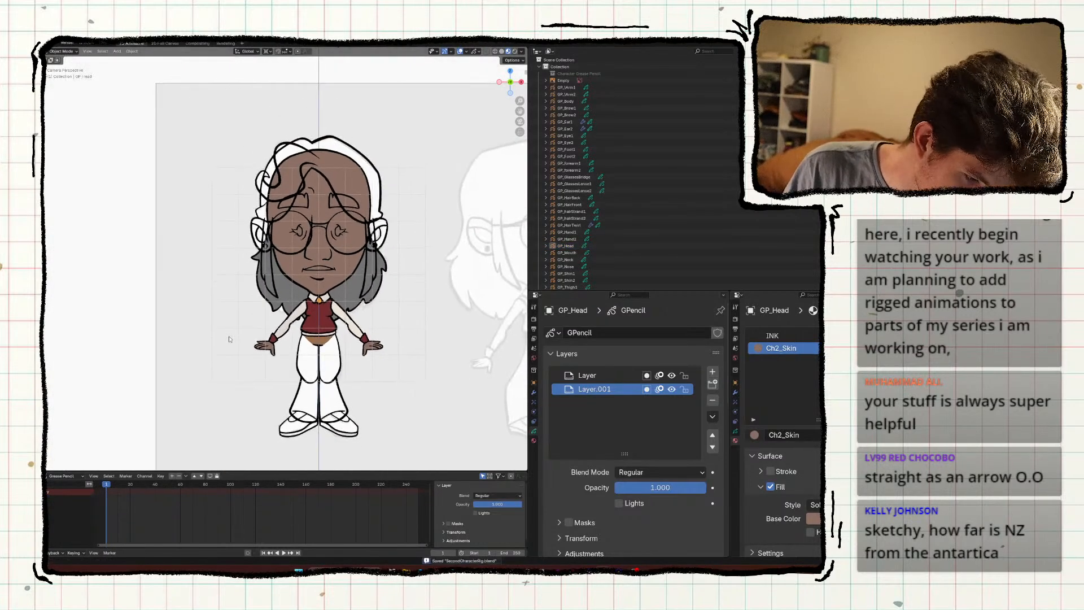
pyautogui.scroll(5, 229, 338)
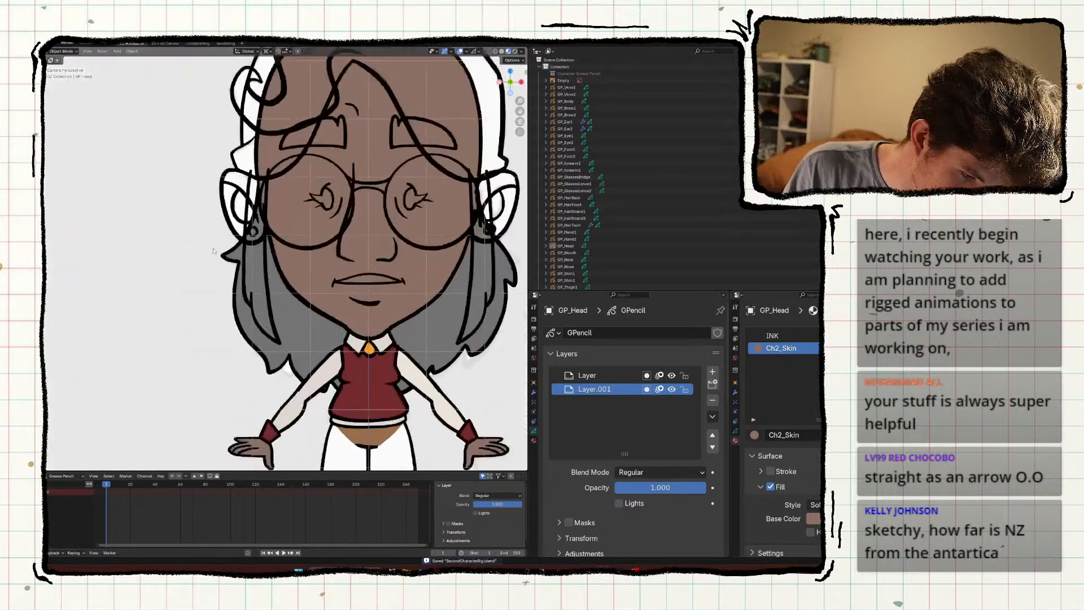
# Select GP_Ear1, save the file, and add a new layer placed below the existing one.
pyautogui.click(209, 242)
pyautogui.scroll(-4, 209, 242)
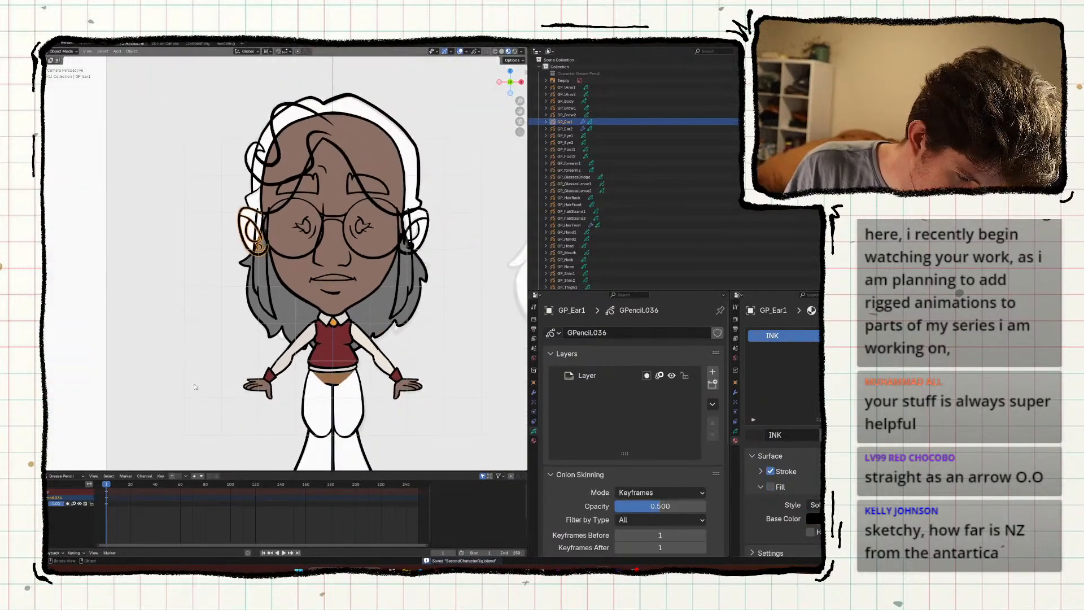
pyautogui.scroll(-4, 194, 391)
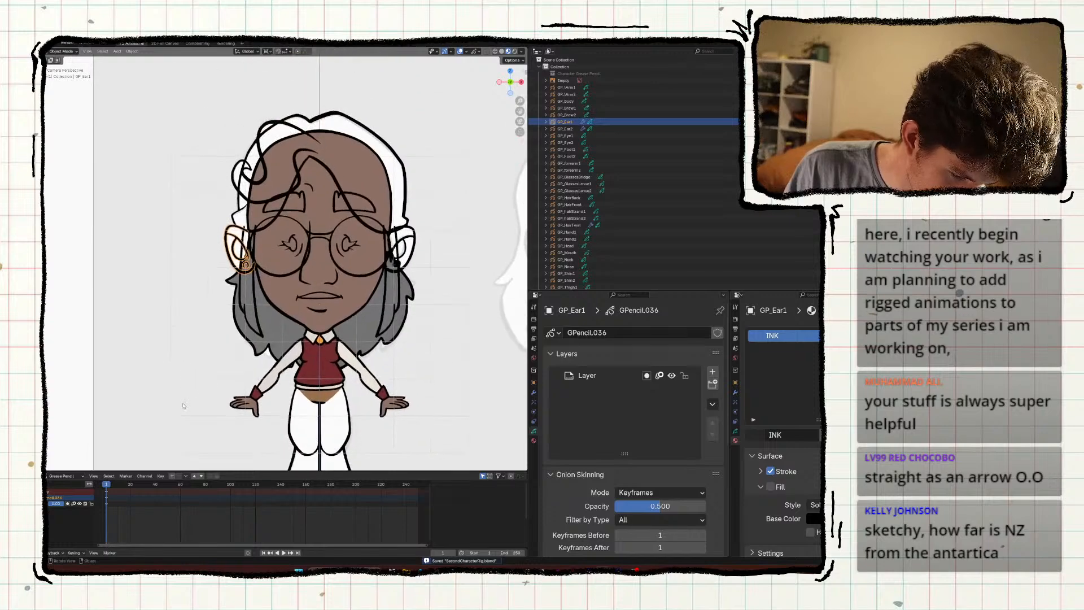
pyautogui.scroll(5, 192, 395)
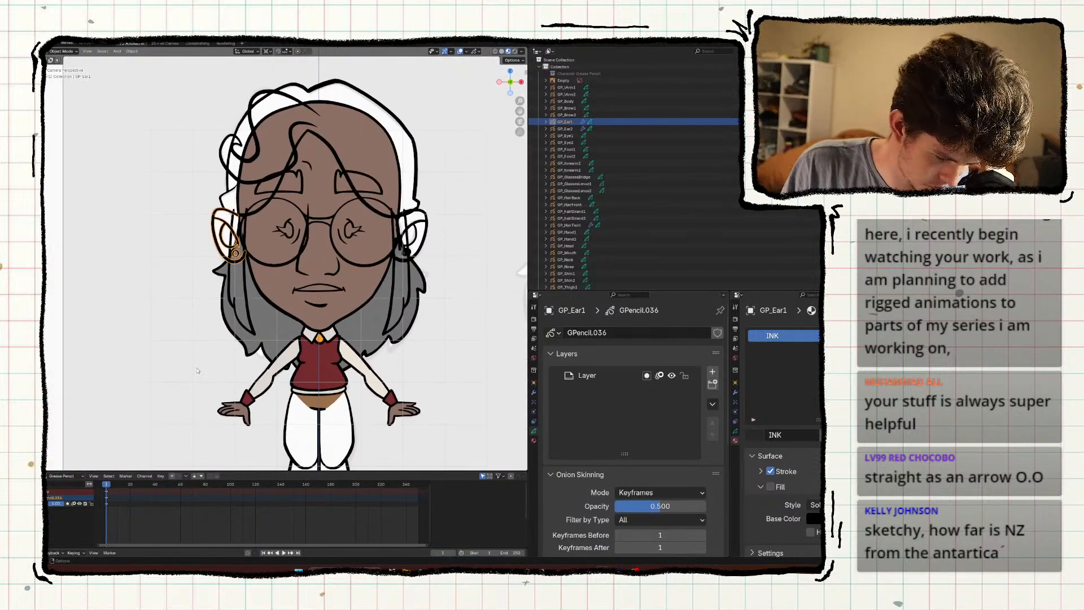
pyautogui.keyDown('shift'); pyautogui.moveTo(197, 371); pyautogui.dragTo(176, 345, button='middle'); pyautogui.keyUp('shift')
pyautogui.hotkey('ctrl', 's')
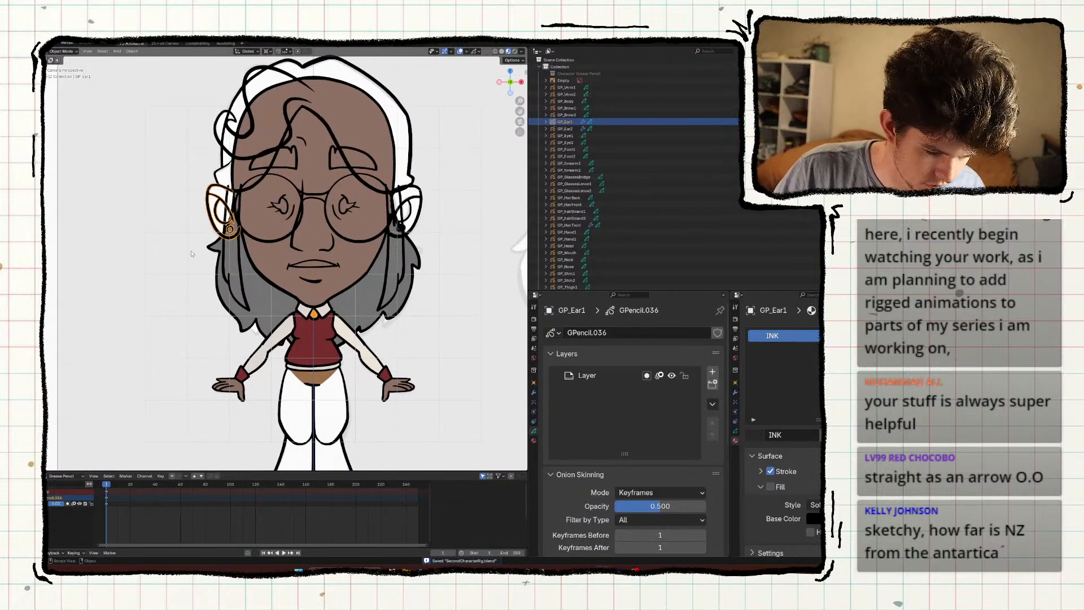
pyautogui.click(712, 371)
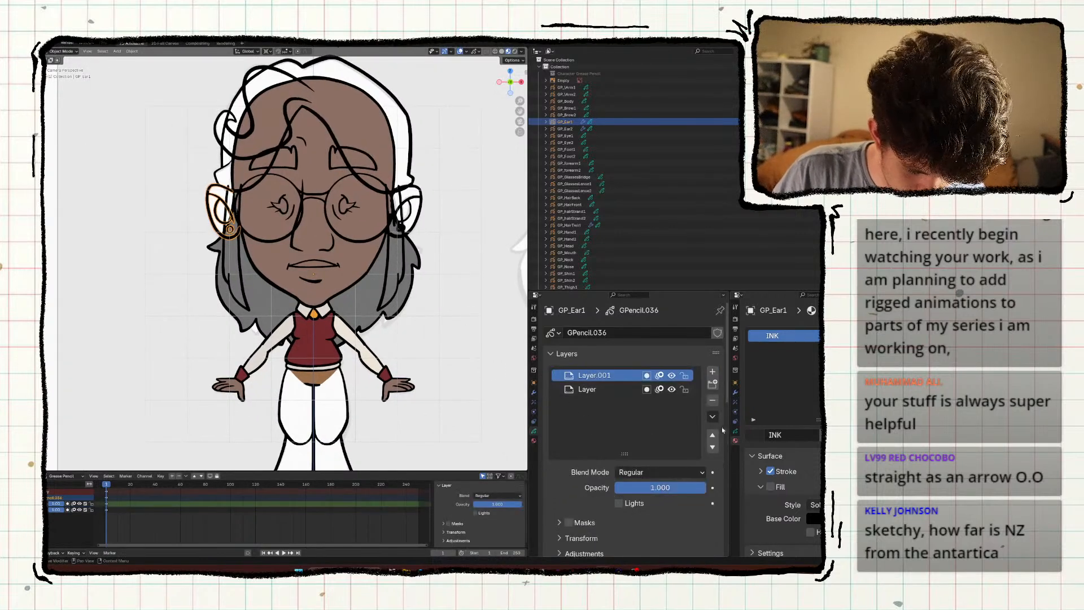
pyautogui.keyDown('shift'); pyautogui.moveTo(440, 362); pyautogui.dragTo(463, 392, button='middle'); pyautogui.keyUp('shift')
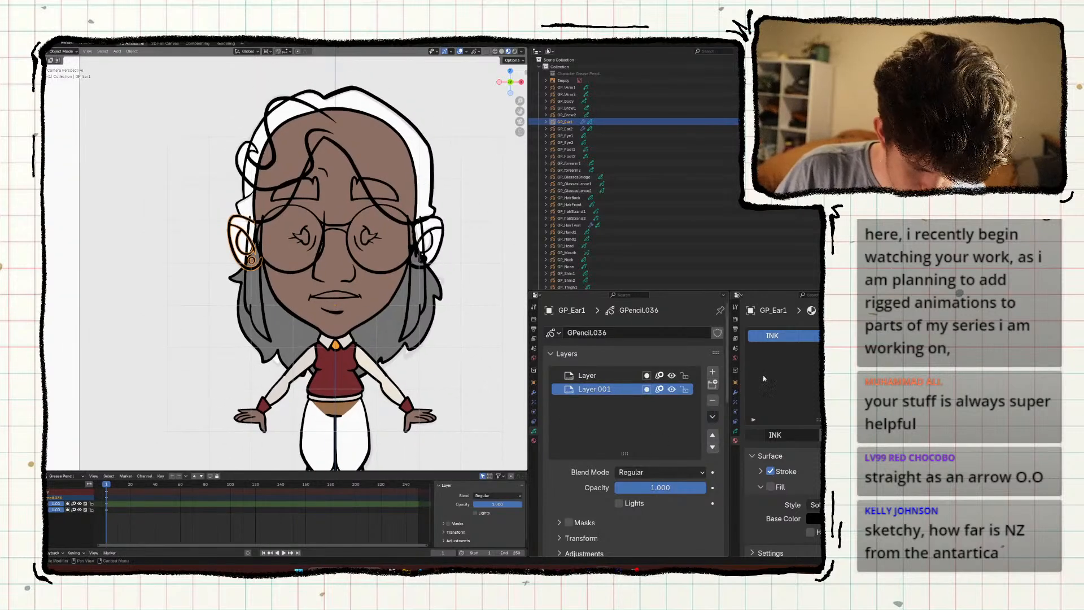
# Add the existing Ch2_Skin and Ch2Broach materials to GP_Ear1 in two new material slots.
pyautogui.click(907, 335)
pyautogui.click(753, 410)
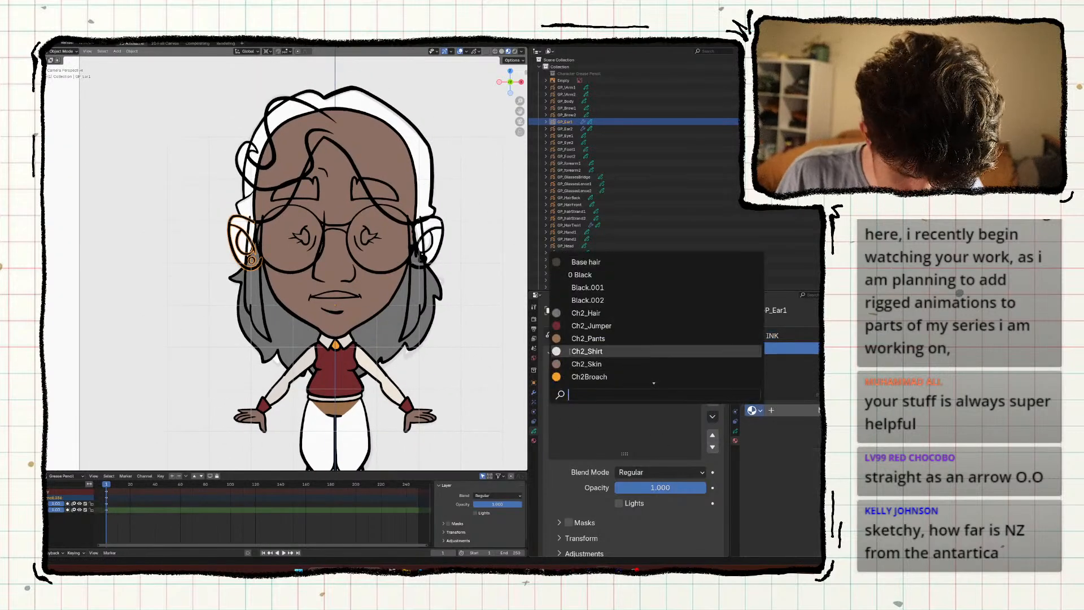
pyautogui.click(650, 351)
pyautogui.click(907, 335)
pyautogui.click(754, 410)
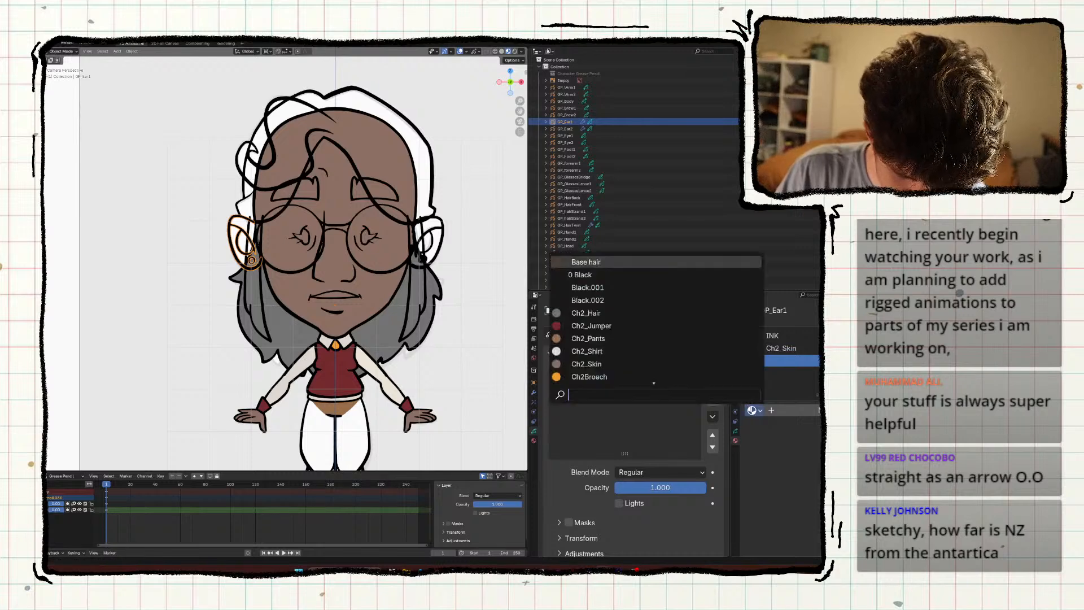
pyautogui.click(587, 376)
# In Draw Mode, isolate GP_Ear1 in local view and draw an INK stroke closing the gap on the ear's inner side.
pyautogui.keyDown('shift'); pyautogui.moveTo(281, 352); pyautogui.dragTo(325, 382, button='middle'); pyautogui.keyUp('shift')
pyautogui.hotkey('ctrl', 'Tab')
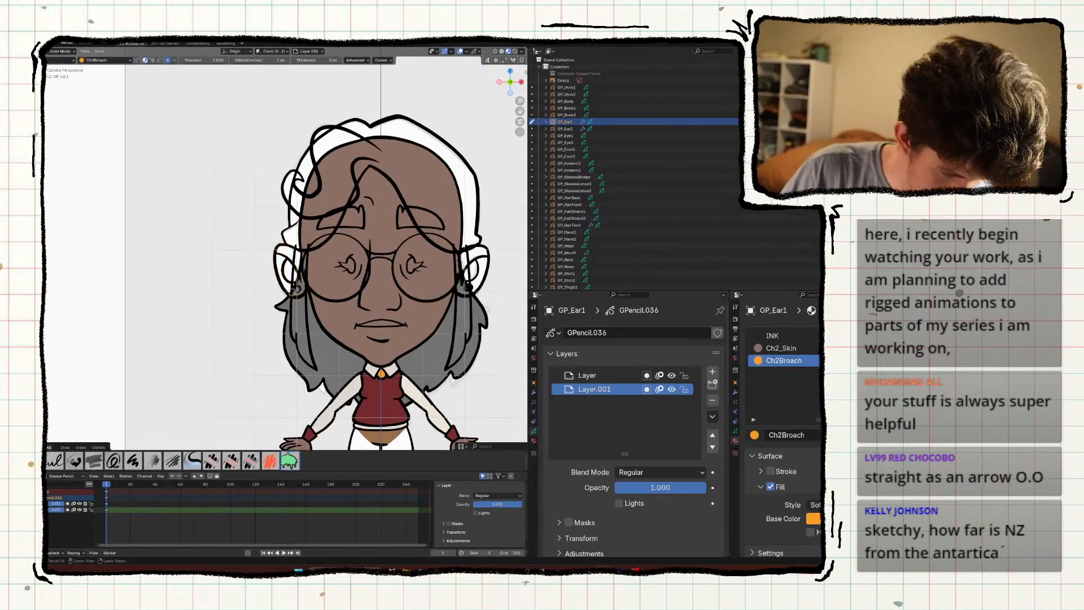
pyautogui.keyDown('shift'); pyautogui.moveTo(292, 292); pyautogui.dragTo(304, 316, button='middle'); pyautogui.keyUp('shift')
pyautogui.scroll(3, 275, 287)
pyautogui.scroll(1, 328, 360)
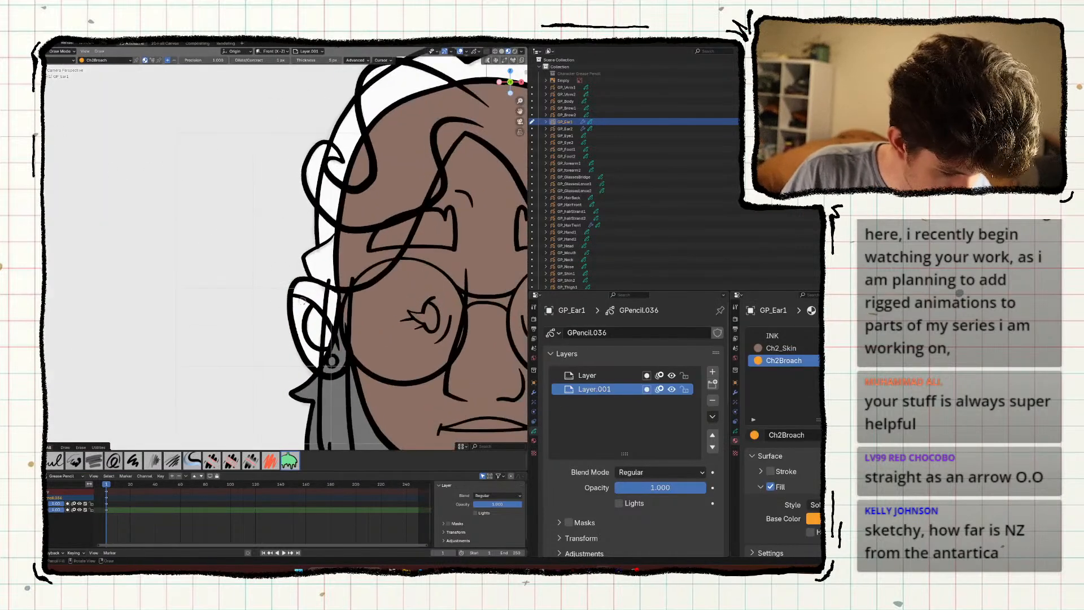
pyautogui.keyDown('shift'); pyautogui.moveTo(312, 363); pyautogui.dragTo(312, 337, button='middle'); pyautogui.keyUp('shift')
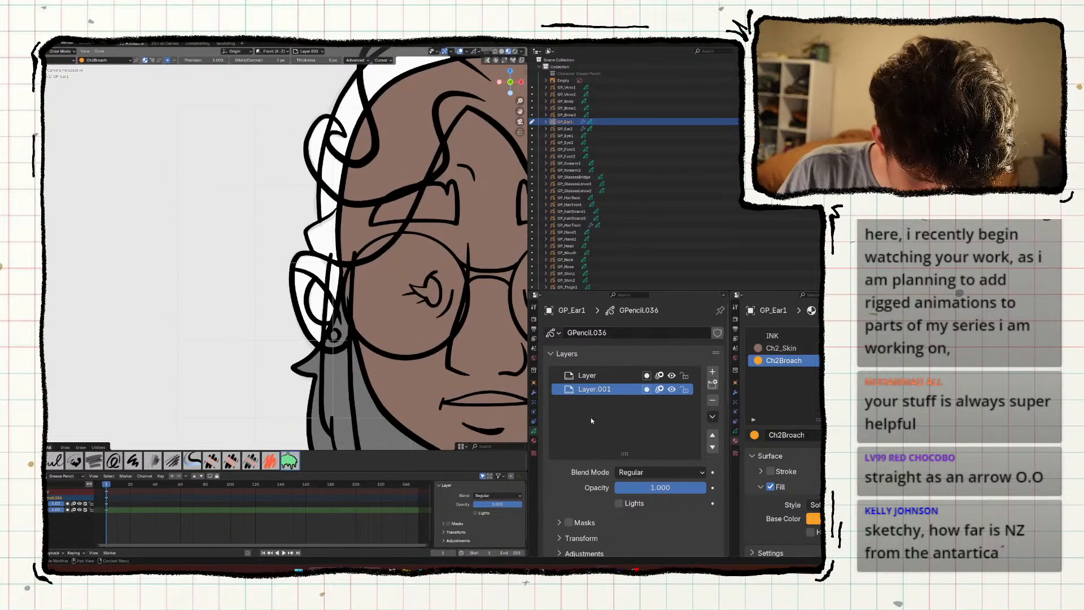
pyautogui.click(781, 348)
pyautogui.press('KP_Divide')
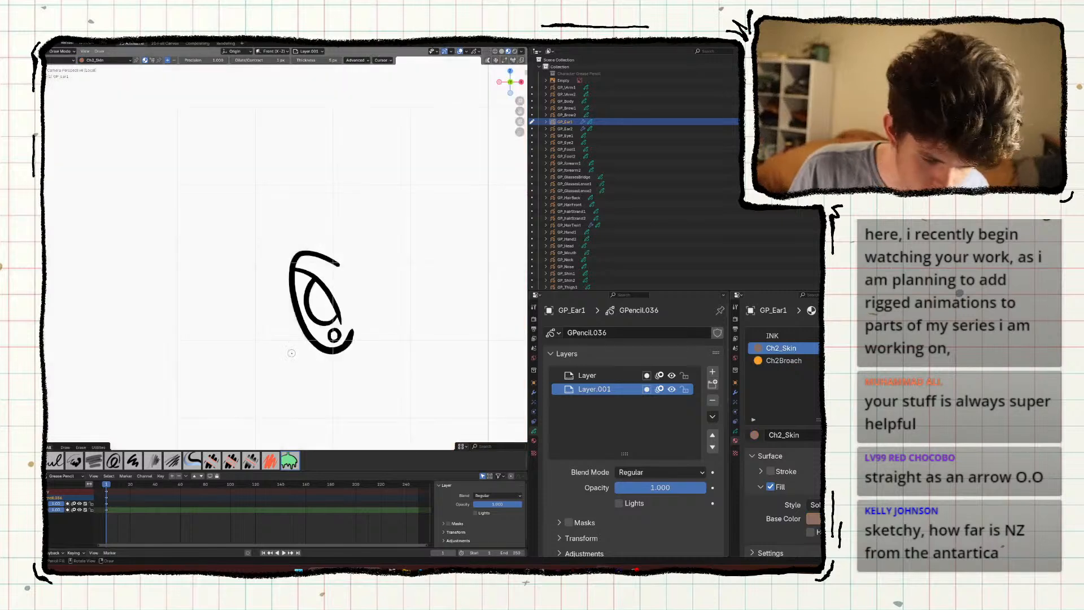
pyautogui.click(772, 336)
pyautogui.scroll(1, 356, 264)
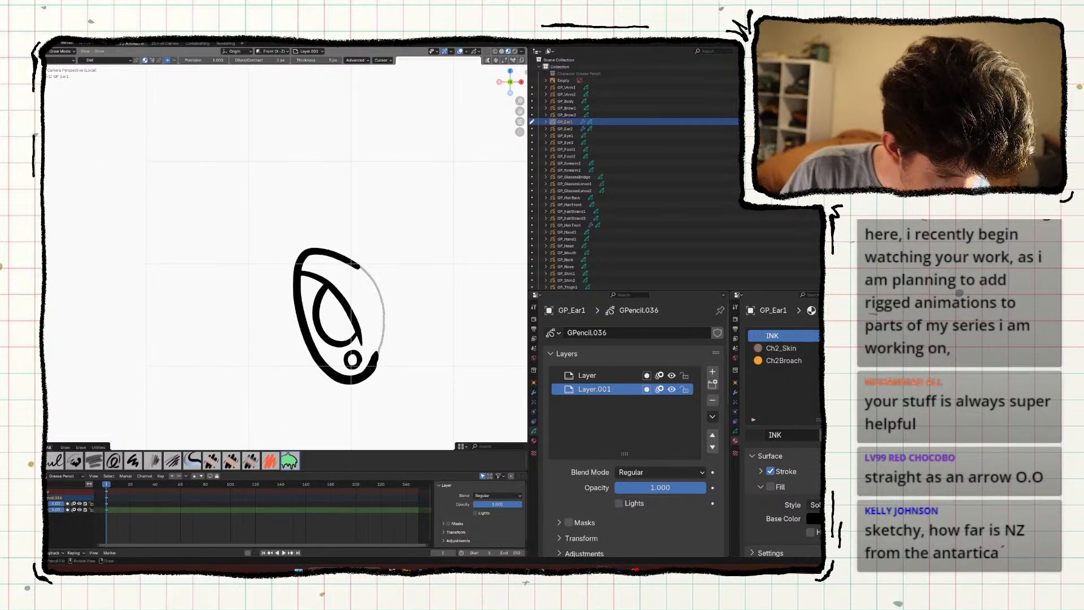
# Fill all of GP_Ear1 with Ch2_Skin, including the inner ear, and delete the closing INK stroke in Edit Mode.
pyautogui.click(785, 348)
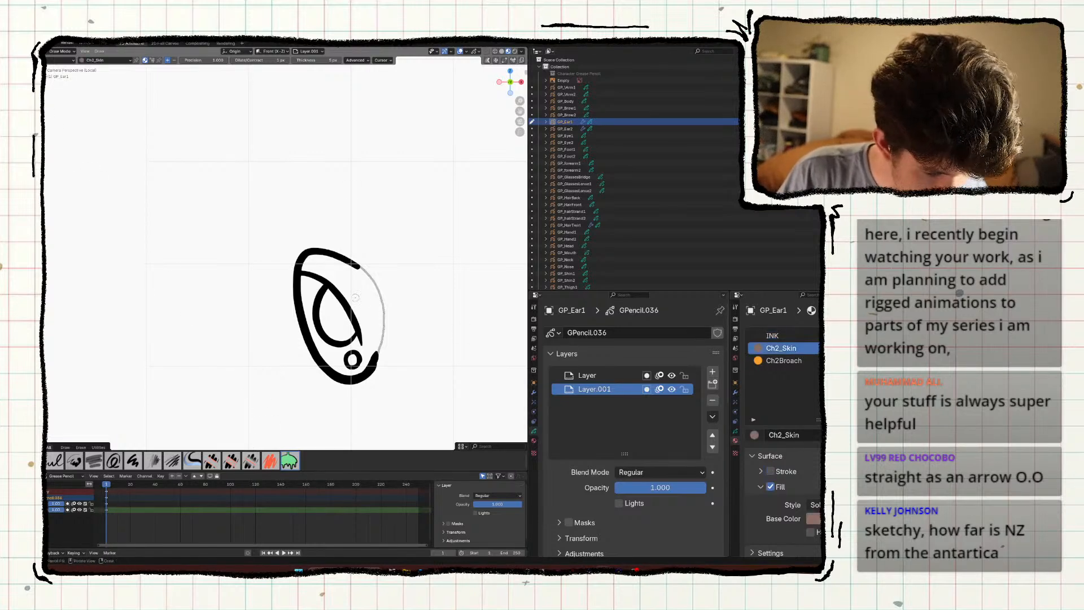
pyautogui.click(359, 307)
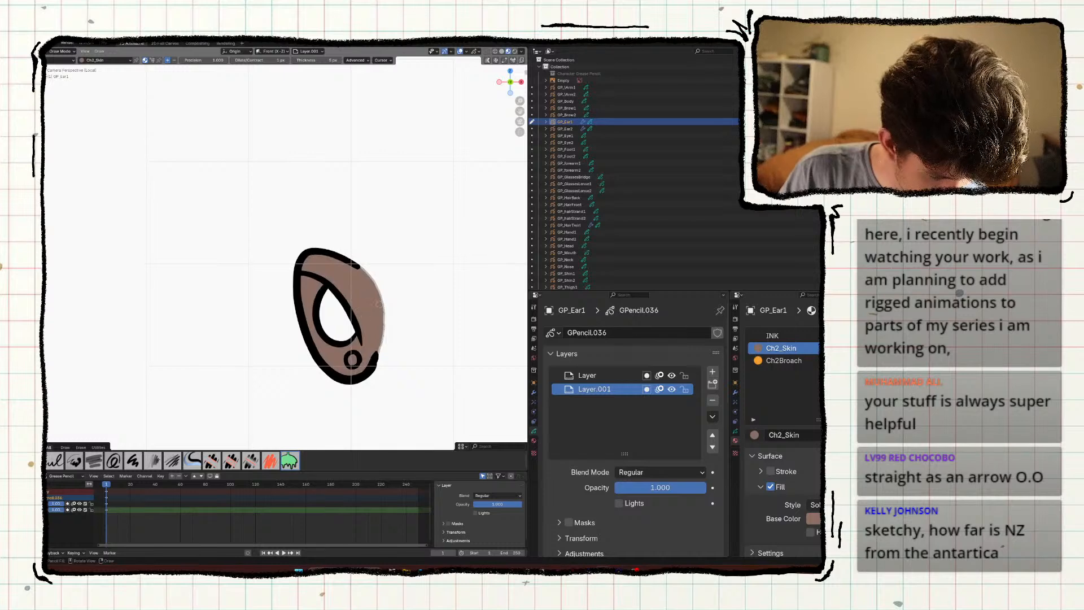
pyautogui.press('Tab')
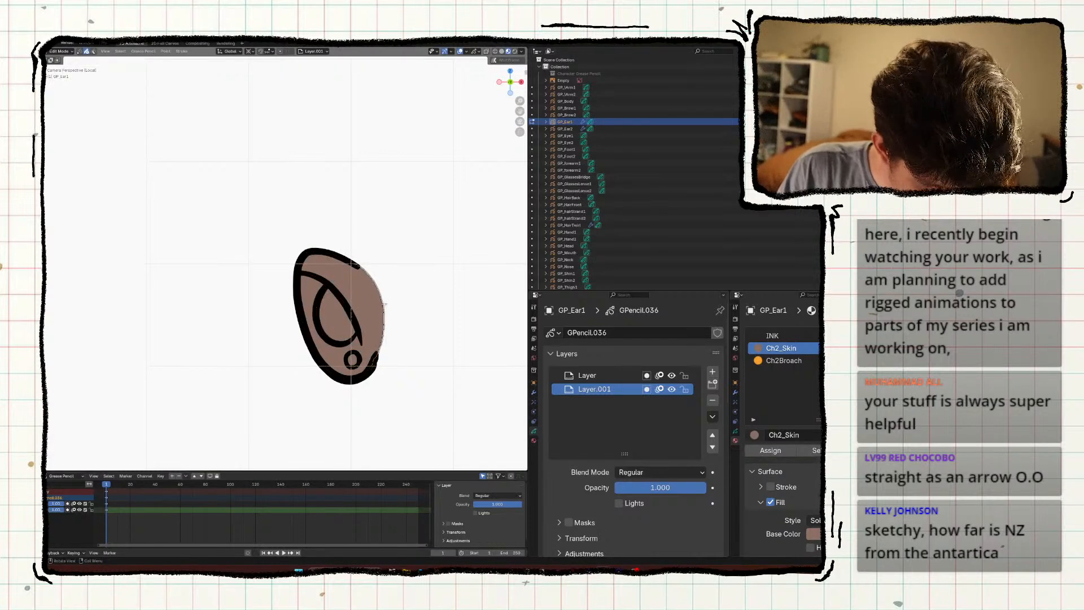
pyautogui.press('x')
pyautogui.click(384, 310)
pyautogui.press('Tab')
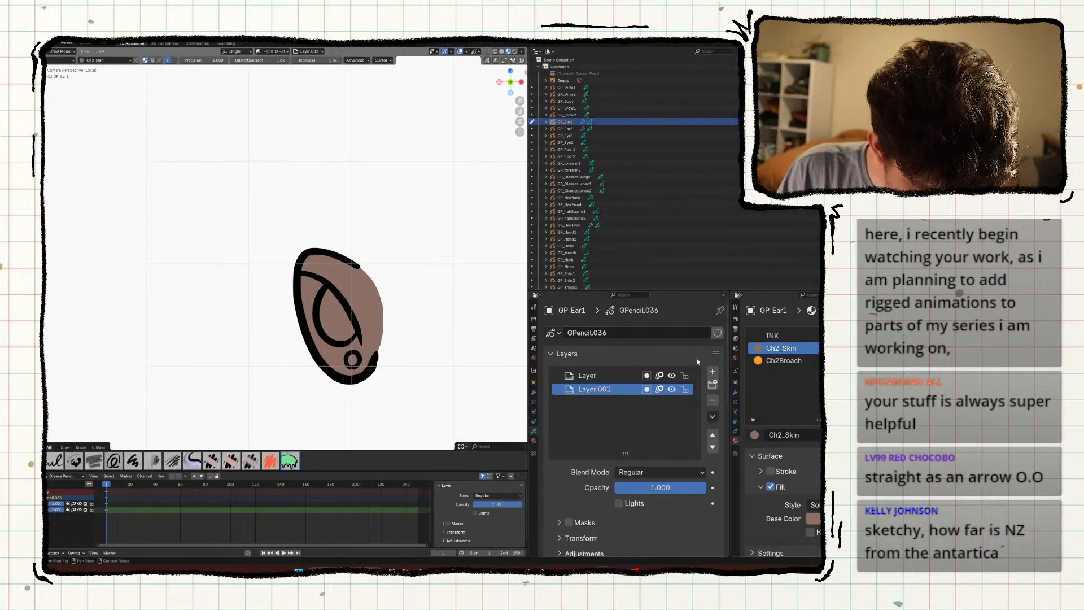
# Fill the earring of GP_Ear1 with Ch2Broach, exit local view, and save the file.
pyautogui.click(784, 360)
pyautogui.click(353, 360)
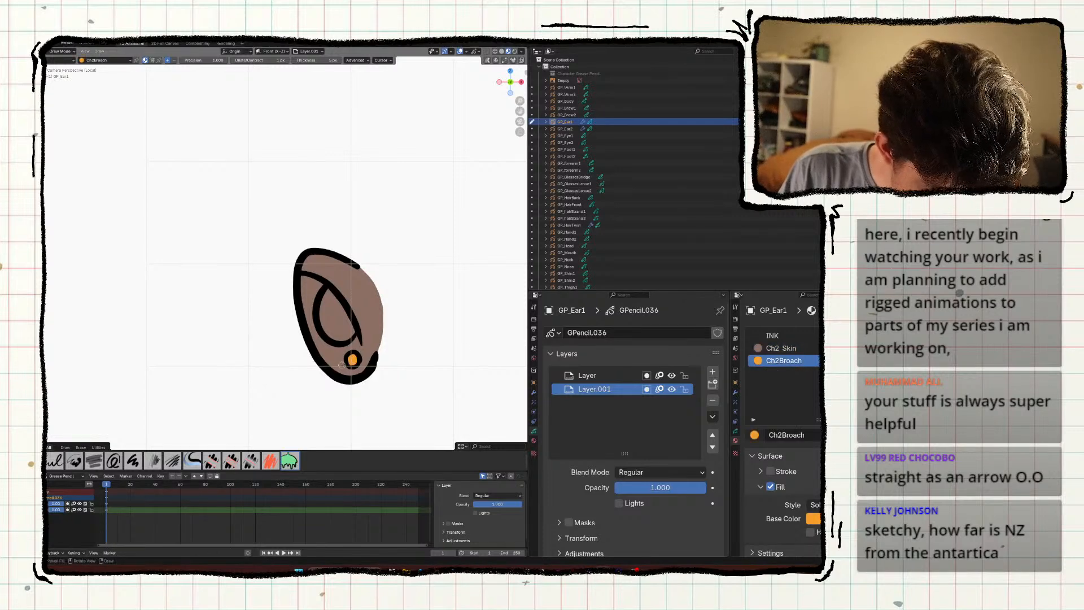
pyautogui.scroll(-3, 310, 384)
pyautogui.press('KP_Divide')
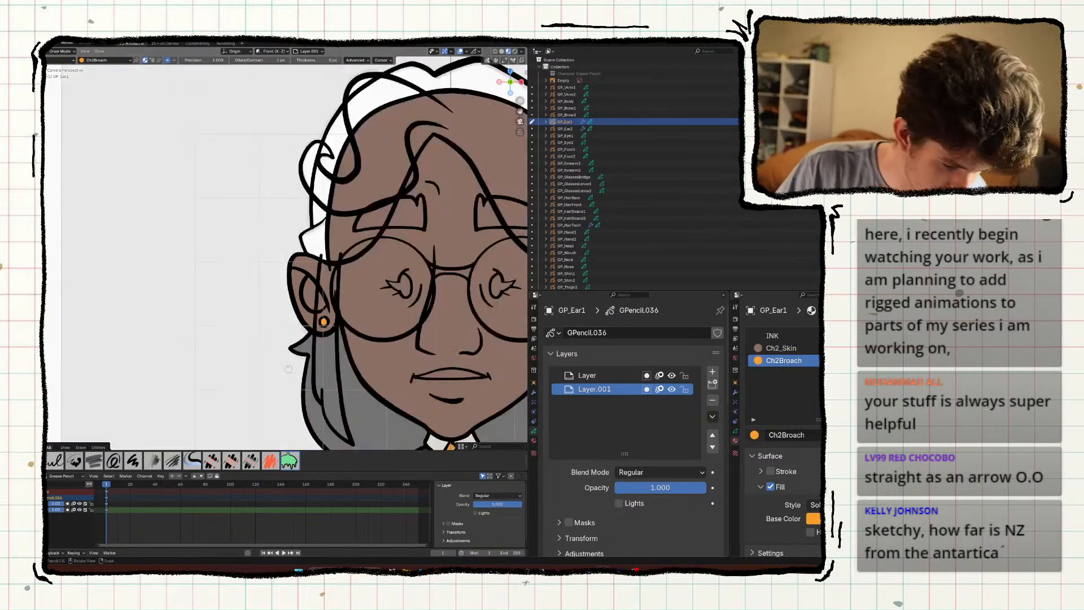
pyautogui.hotkey('ctrl', 's')
# In Object Mode, isolate GP_Ear2 in local view, save the file, and add a new layer below the existing one.
pyautogui.click(402, 296)
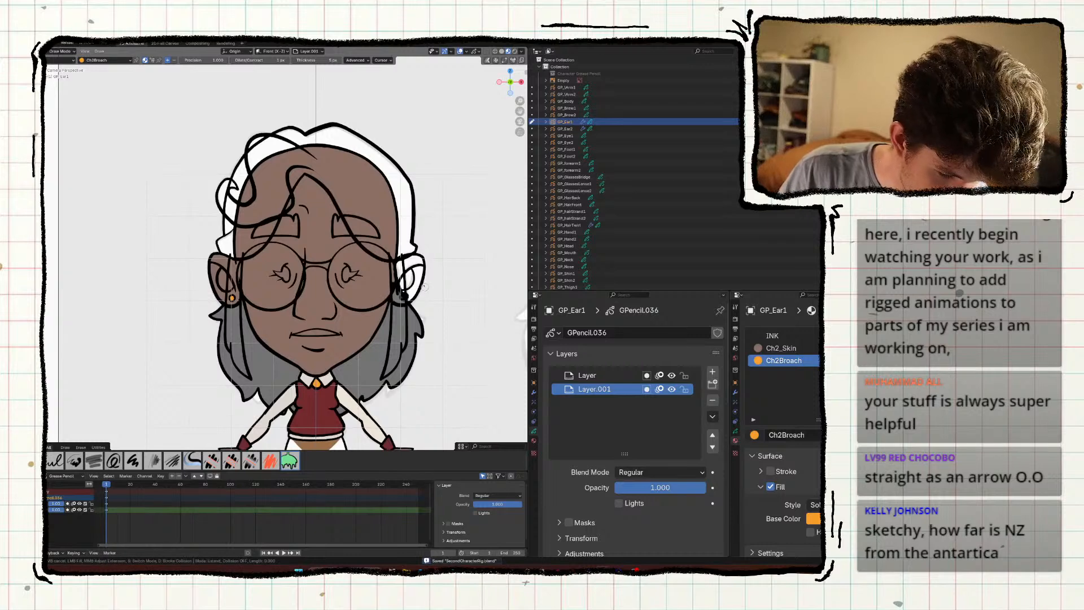
pyautogui.press('Escape')
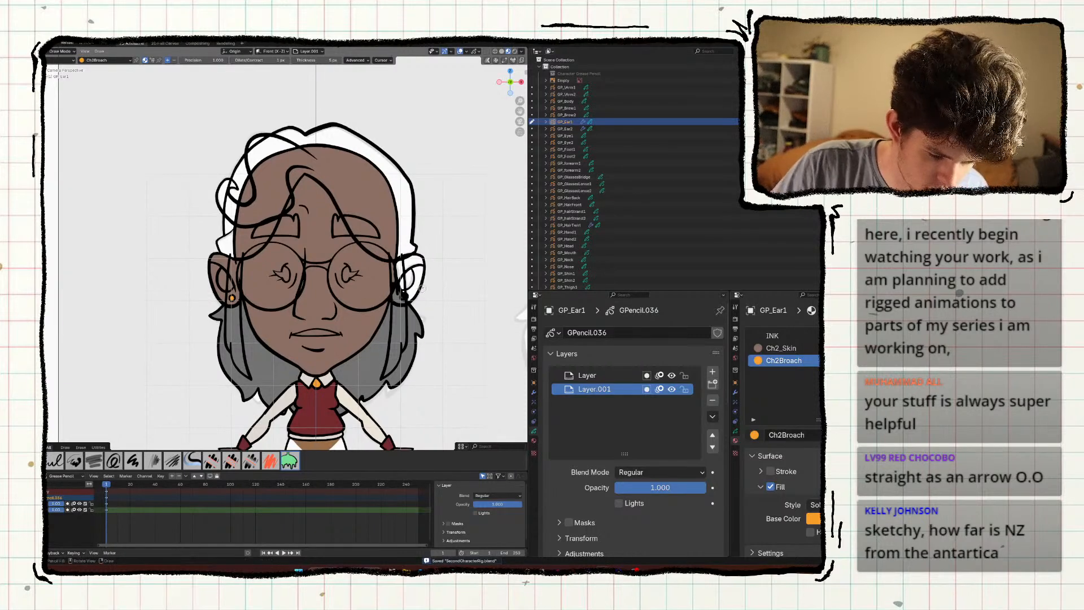
pyautogui.hotkey('ctrl', 'Tab')
pyautogui.click(418, 296)
pyautogui.press('KP_Divide')
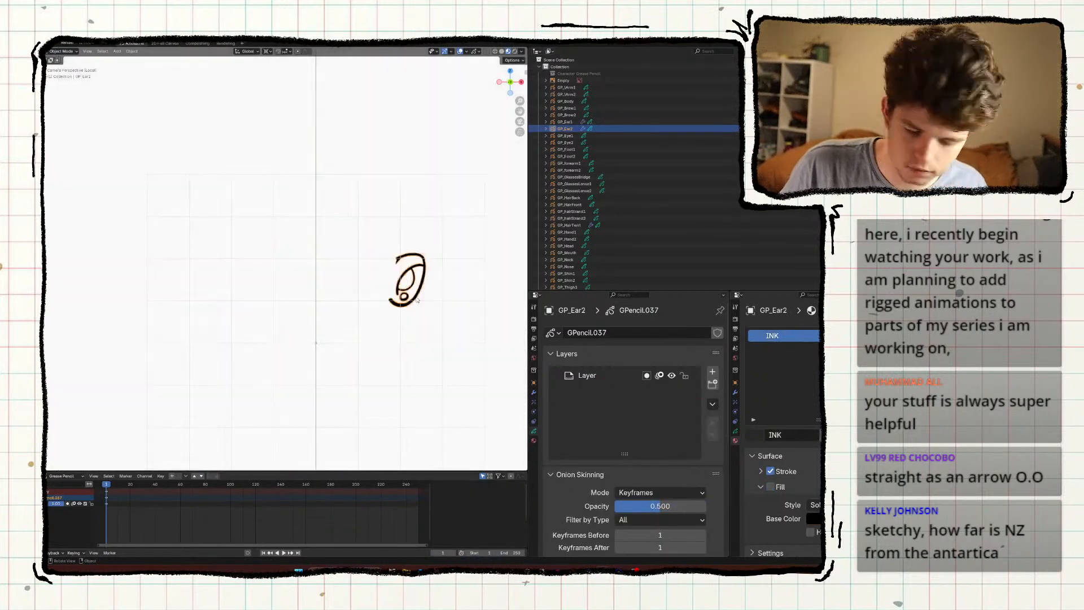
pyautogui.hotkey('ctrl', 's')
pyautogui.click(712, 371)
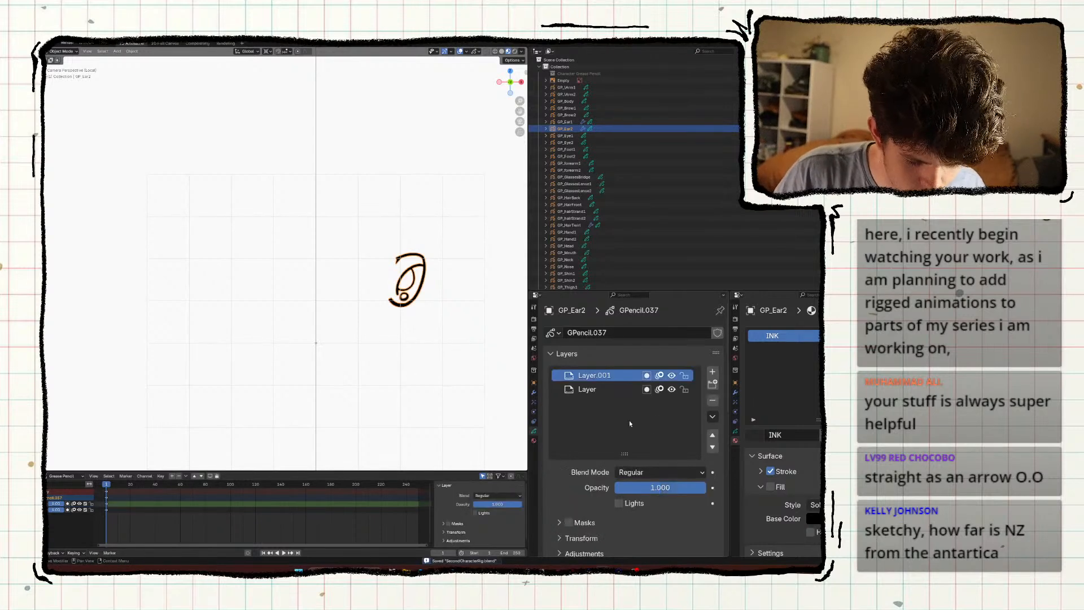
pyautogui.click(713, 446)
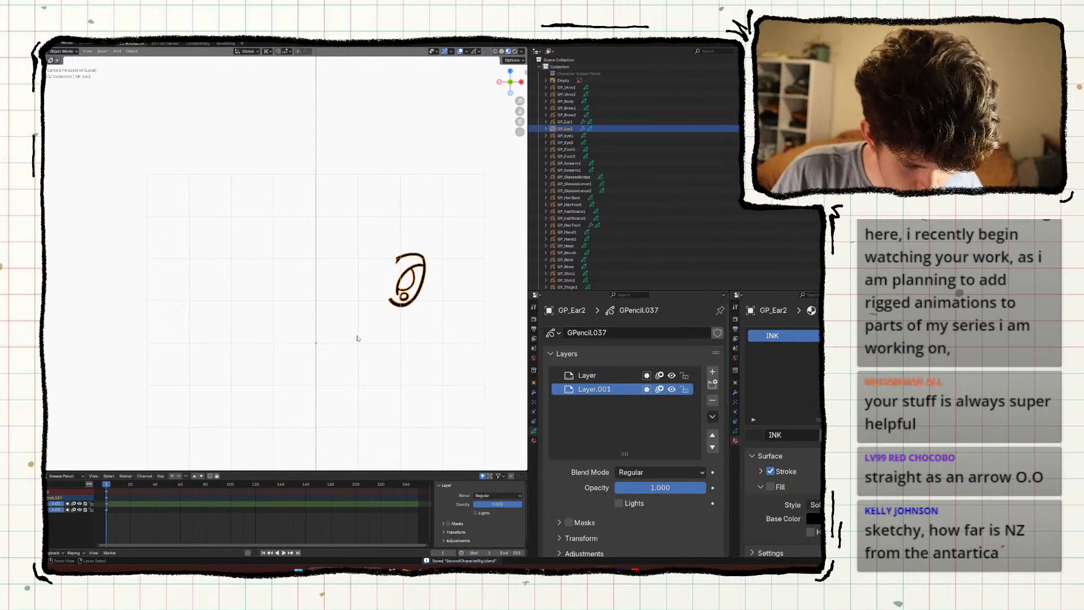
# In Draw Mode, draw an INK stroke closing the gap on the inner side of the GP_Ear2 outline.
pyautogui.scroll(4, 396, 249)
pyautogui.hotkey('ctrl', 'Tab')
pyautogui.moveTo(242, 328)
pyautogui.keyDown('ctrl'); pyautogui.mouseDown(button='middle')
pyautogui.moveTo(220, 257)
pyautogui.moveTo(225, 119)
pyautogui.mouseUp(button='middle'); pyautogui.keyUp('ctrl')
pyautogui.press('d')
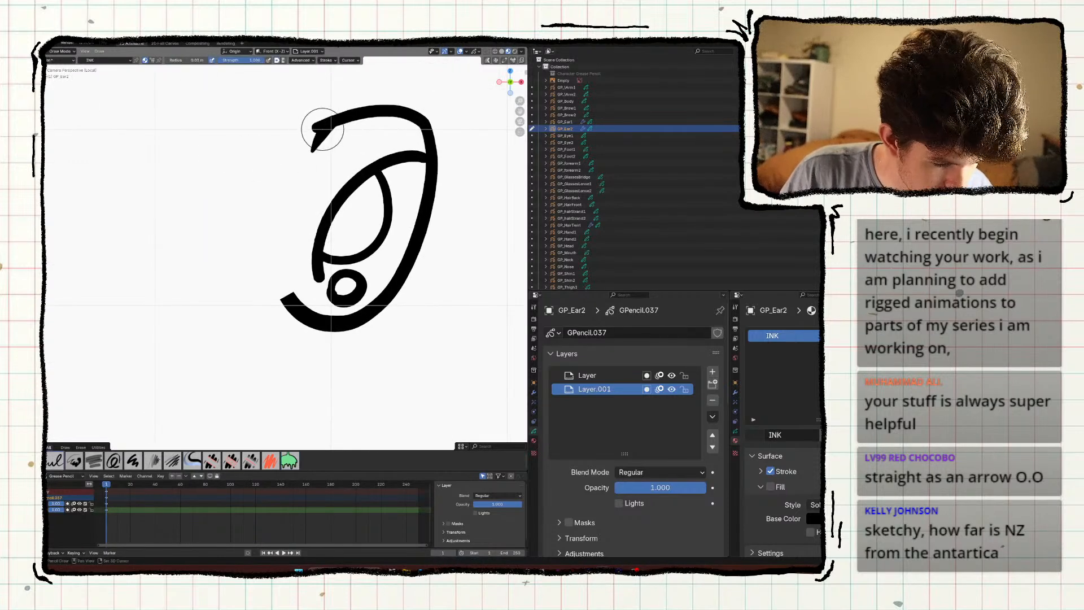
pyautogui.hotkey('ctrl', 'z')
pyautogui.moveTo(315, 129)
pyautogui.mouseDown()
pyautogui.moveTo(280, 217)
pyautogui.moveTo(275, 261)
pyautogui.moveTo(290, 300)
pyautogui.mouseUp()
pyautogui.keyDown('shift'); pyautogui.moveTo(289, 333); pyautogui.dragTo(307, 373, button='middle'); pyautogui.keyUp('shift')
# Add the existing Ch2_Skin and Ch2Broach materials to GP_Ear2 and make Ch2_Skin the active material.
pyautogui.click(892, 334)
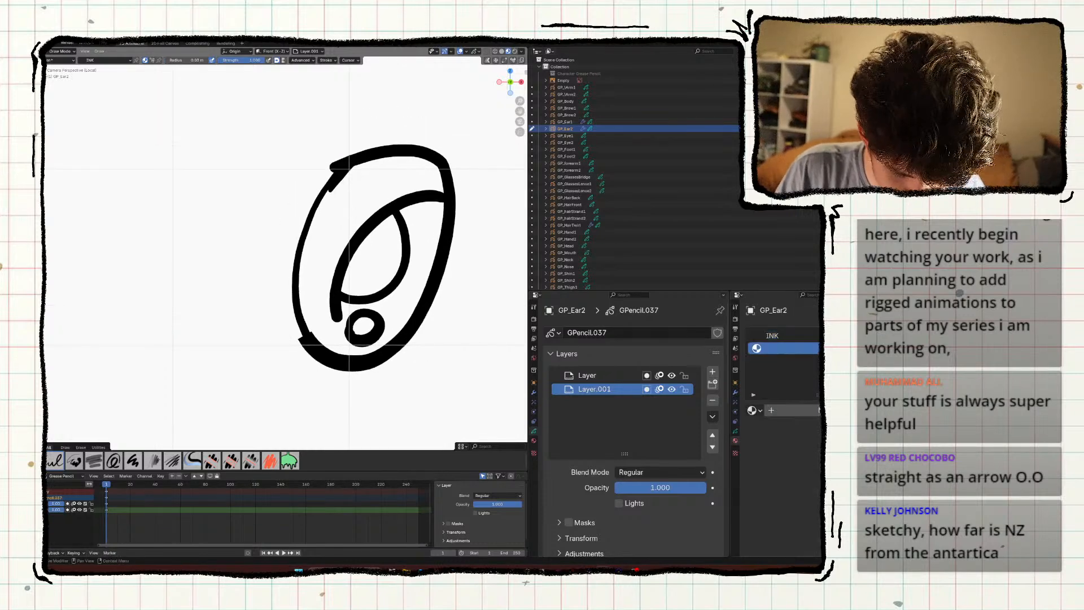
pyautogui.click(754, 410)
pyautogui.click(569, 364)
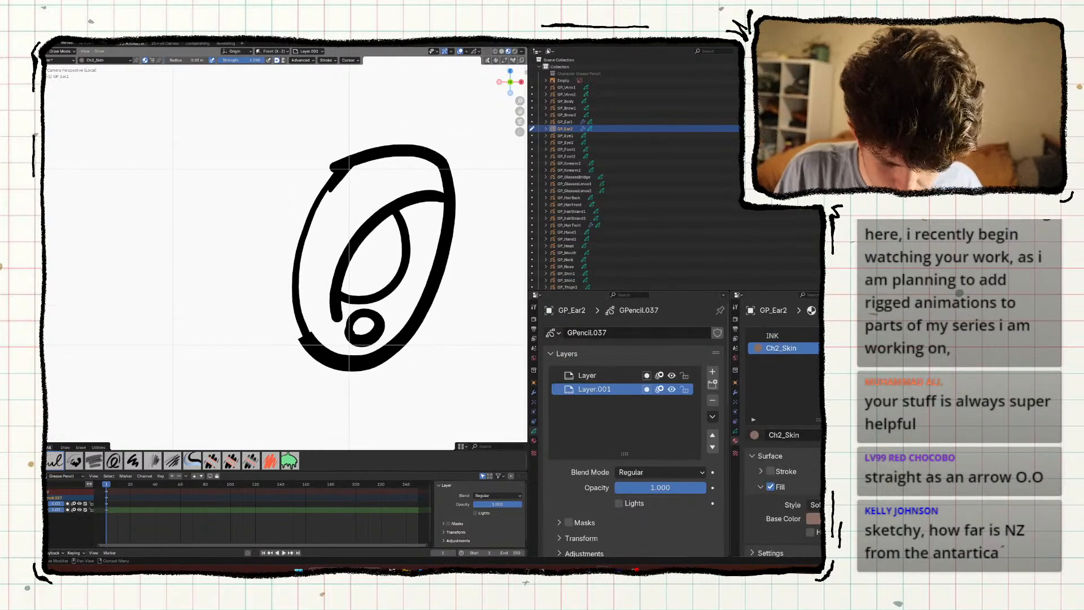
pyautogui.click(754, 410)
pyautogui.click(566, 365)
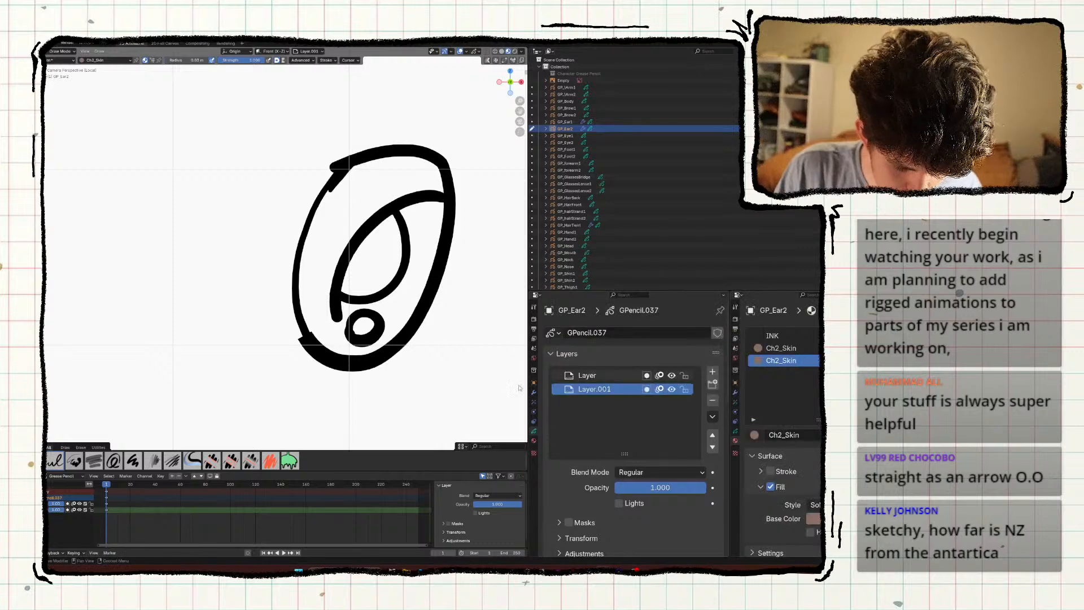
pyautogui.click(755, 435)
pyautogui.click(583, 400)
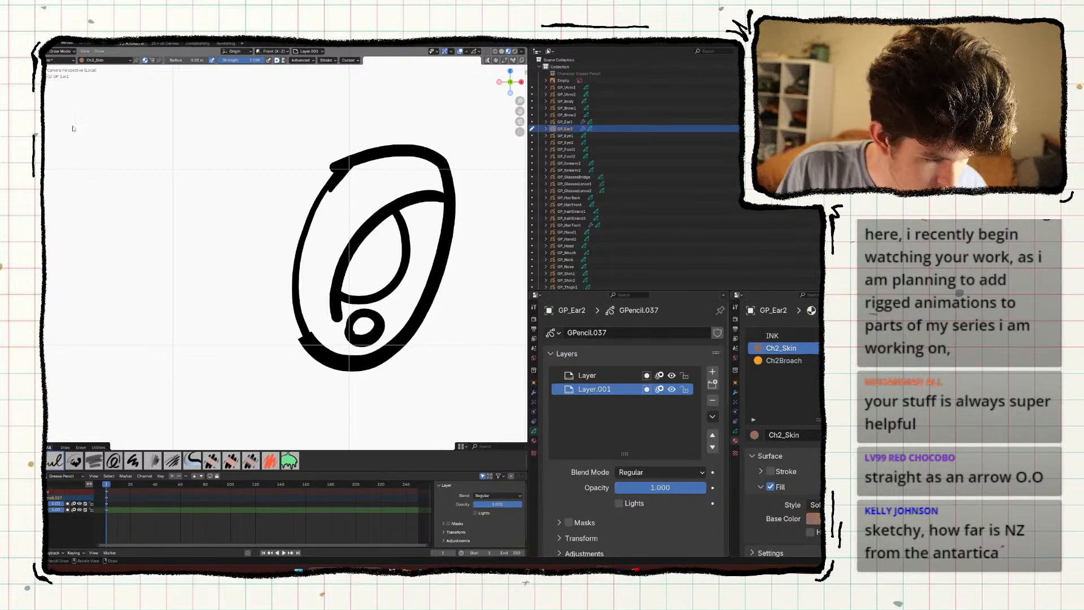
# Fill the closed outline and inner area of GP_Ear2 with Ch2_Skin using the Fill brush.
pyautogui.click(289, 461)
pyautogui.click(414, 262)
pyautogui.click(382, 259)
# In Edit Mode, delete the closing stroke on the inner side of GP_Ear2, and return to Draw Mode.
pyautogui.press('Tab')
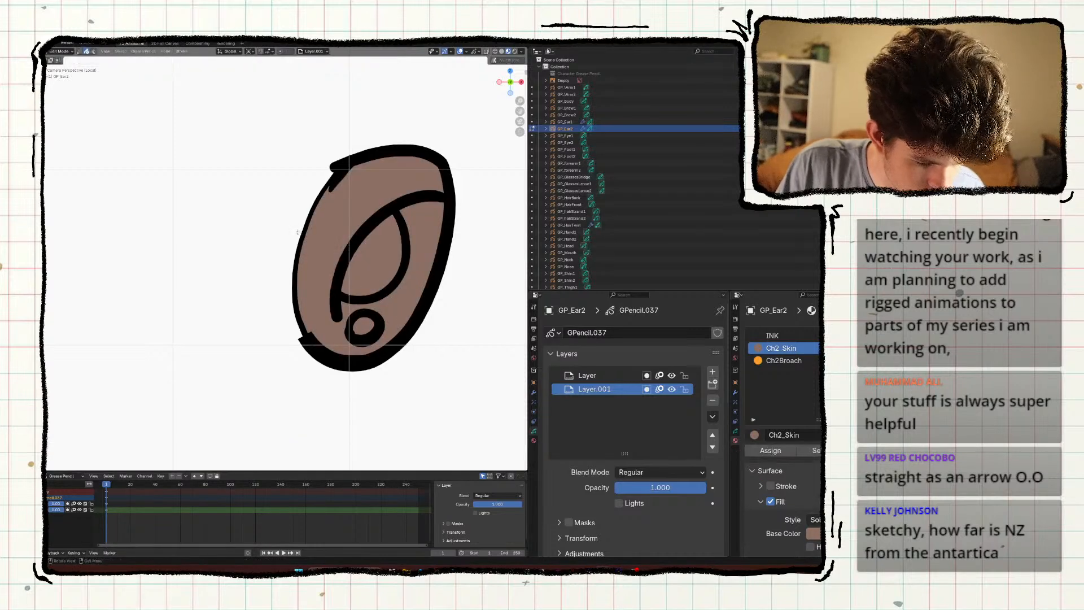
pyautogui.click(298, 258)
pyautogui.press('x')
pyautogui.click(290, 259)
pyautogui.hotkey('ctrl', 'Tab')
pyautogui.click(292, 191)
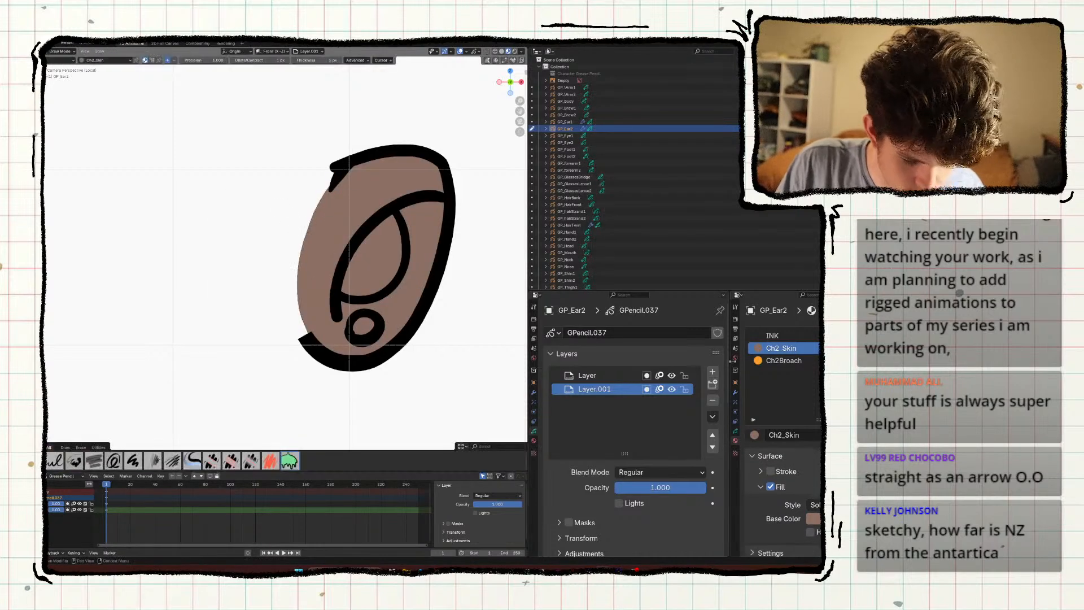
# Fill the earring circle on GP_Ear2 with Ch2Broach, and return from the isolated view to the full character, saving the file.
pyautogui.click(783, 360)
pyautogui.click(363, 326)
pyautogui.scroll(-5, 293, 272)
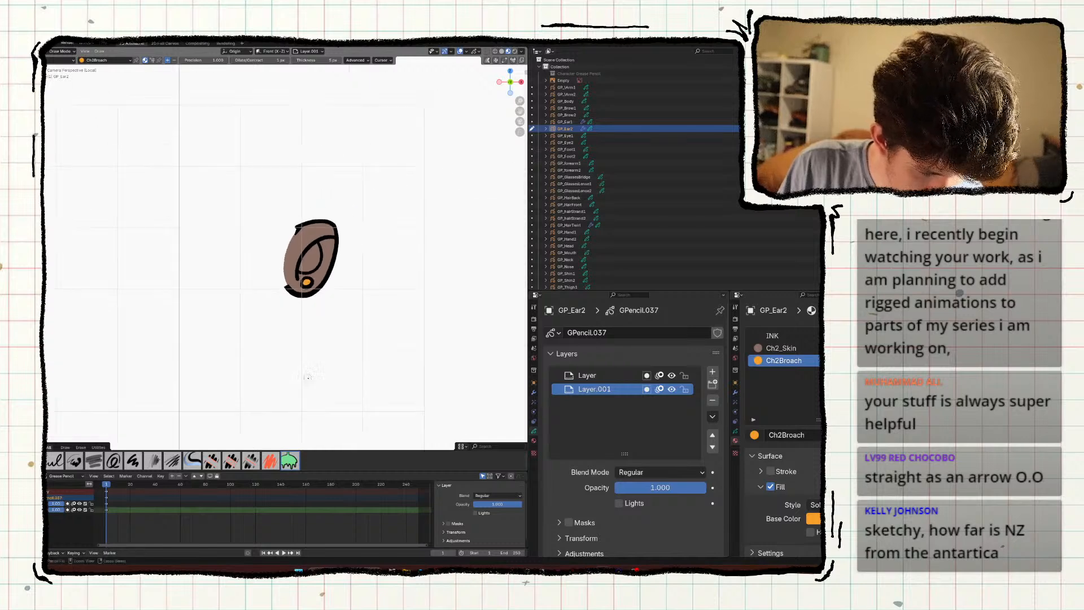
pyautogui.hotkey('ctrl', 's')
pyautogui.press('KP_Divide')
pyautogui.keyDown('shift'); pyautogui.moveTo(90, 362); pyautogui.dragTo(208, 406, button='middle'); pyautogui.keyUp('shift')
pyautogui.keyDown('shift'); pyautogui.moveTo(154, 361); pyautogui.dragTo(182, 392, button='middle'); pyautogui.keyUp('shift')
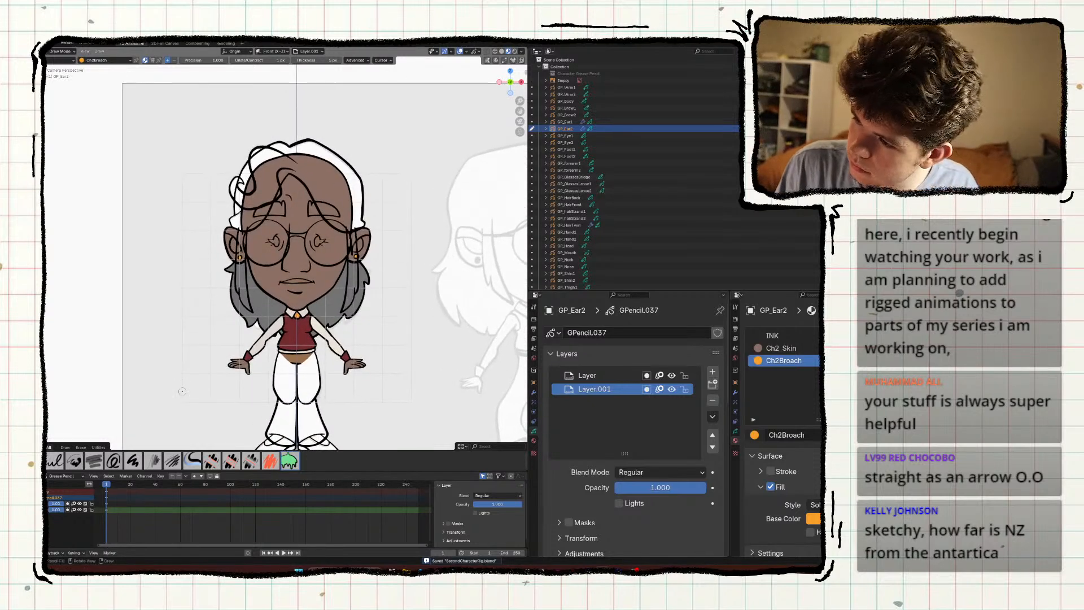
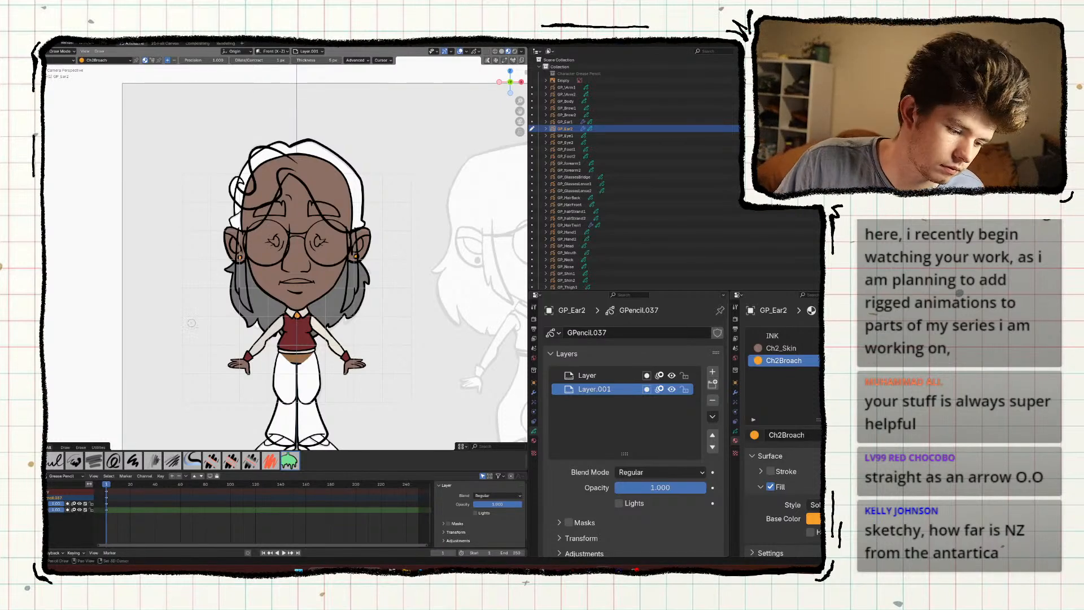
pyautogui.moveTo(197, 328)
pyautogui.keyDown('shift'); pyautogui.mouseDown(button='middle')
pyautogui.moveTo(216, 335)
pyautogui.moveTo(203, 304)
pyautogui.moveTo(213, 415)
pyautogui.moveTo(229, 362)
pyautogui.moveTo(251, 397)
pyautogui.moveTo(254, 288)
pyautogui.moveTo(246, 400)
pyautogui.mouseUp(button='middle'); pyautogui.keyUp('shift')
pyautogui.hotkey('ctrl', 's')
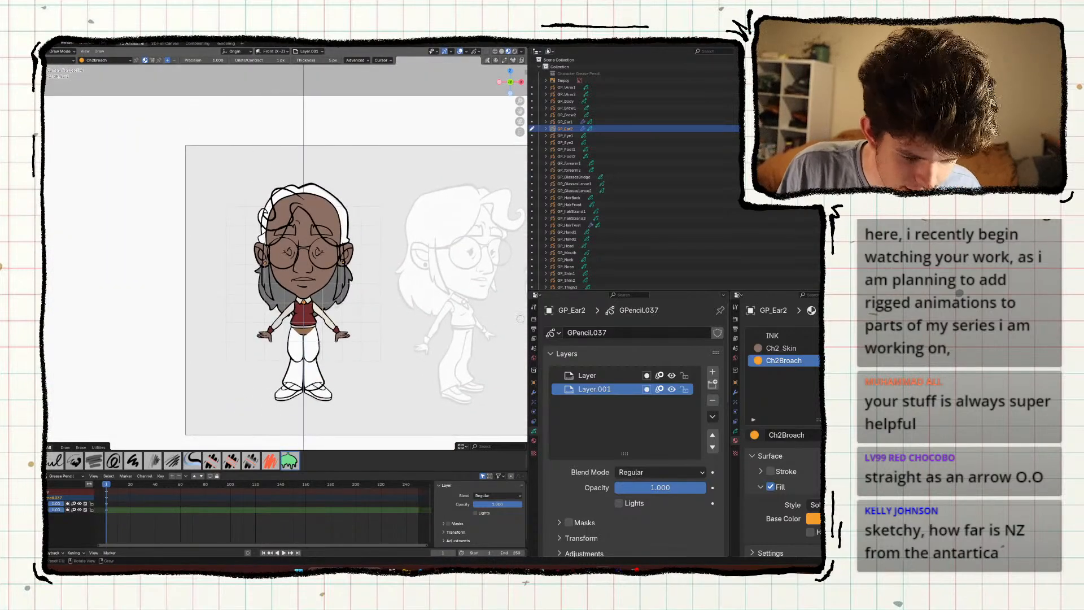
# In Object Mode, select GP_HairBack, darken the Ch2_Hair fill base color to a dark grey, and save the file.
pyautogui.hotkey('ctrl', 'Tab')
pyautogui.click(333, 296)
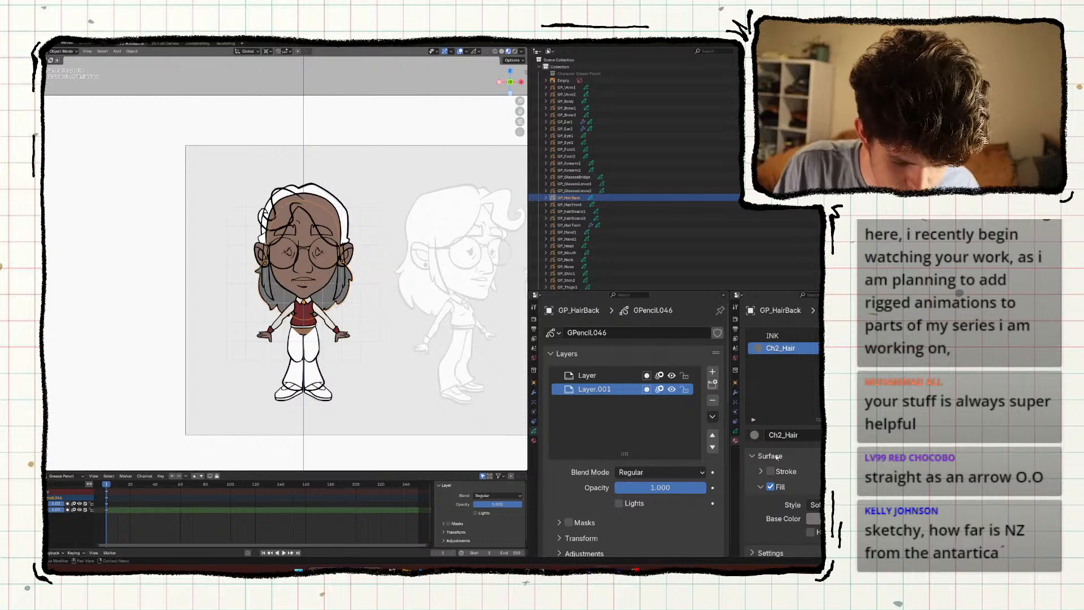
pyautogui.click(813, 518)
pyautogui.moveTo(786, 469); pyautogui.dragTo(771, 468)
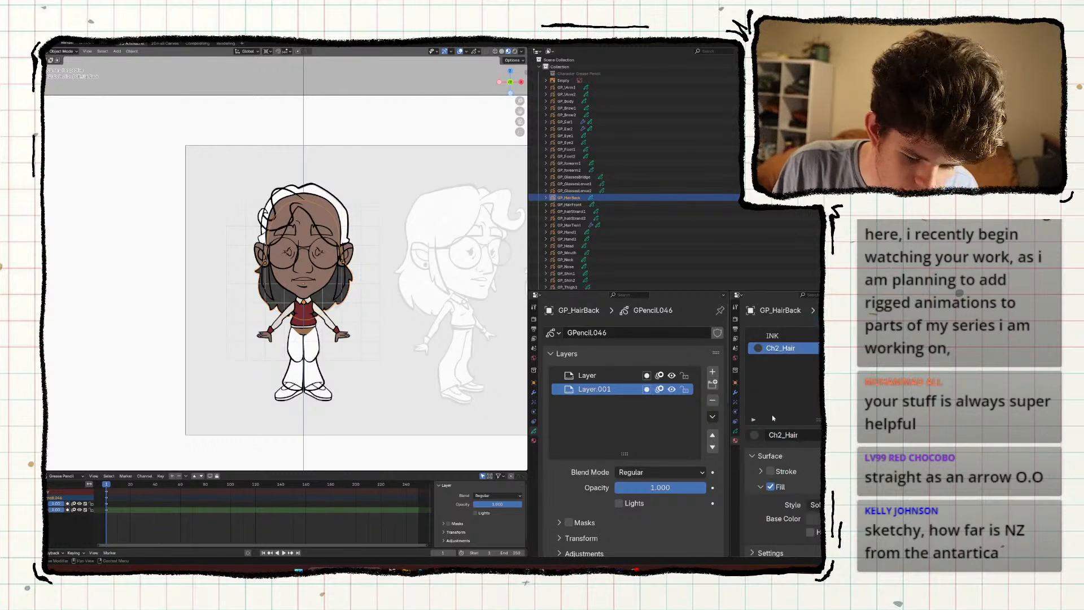
pyautogui.scroll(3, 238, 331)
pyautogui.hotkey('ctrl', 's')
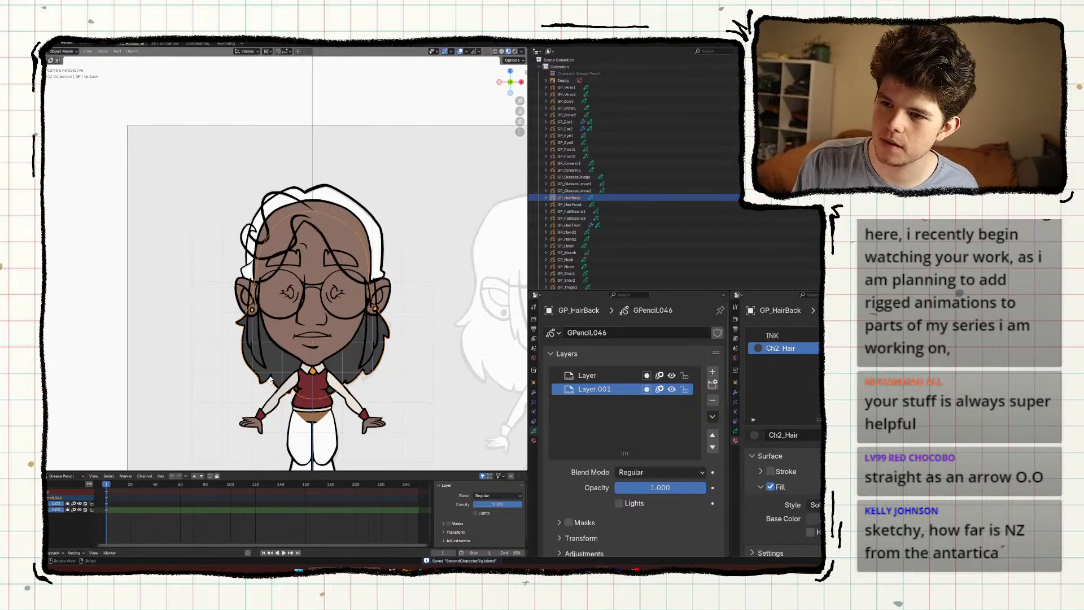
# Select GP_HairFront, add a new layer to it, and move that layer below the existing line layer.
pyautogui.scroll(-1, 220, 368)
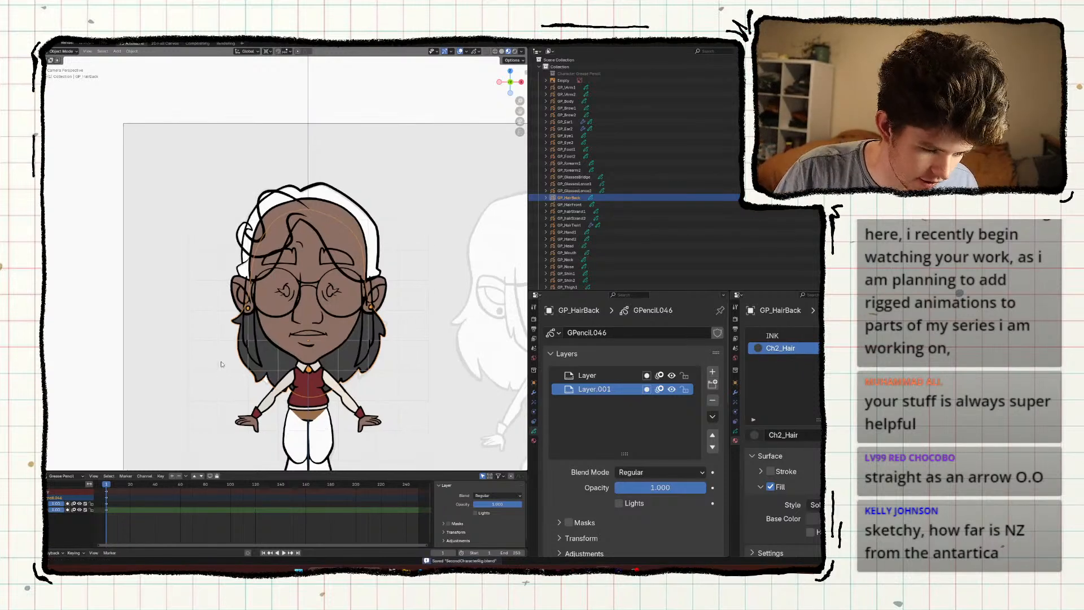
pyautogui.scroll(-3, 226, 384)
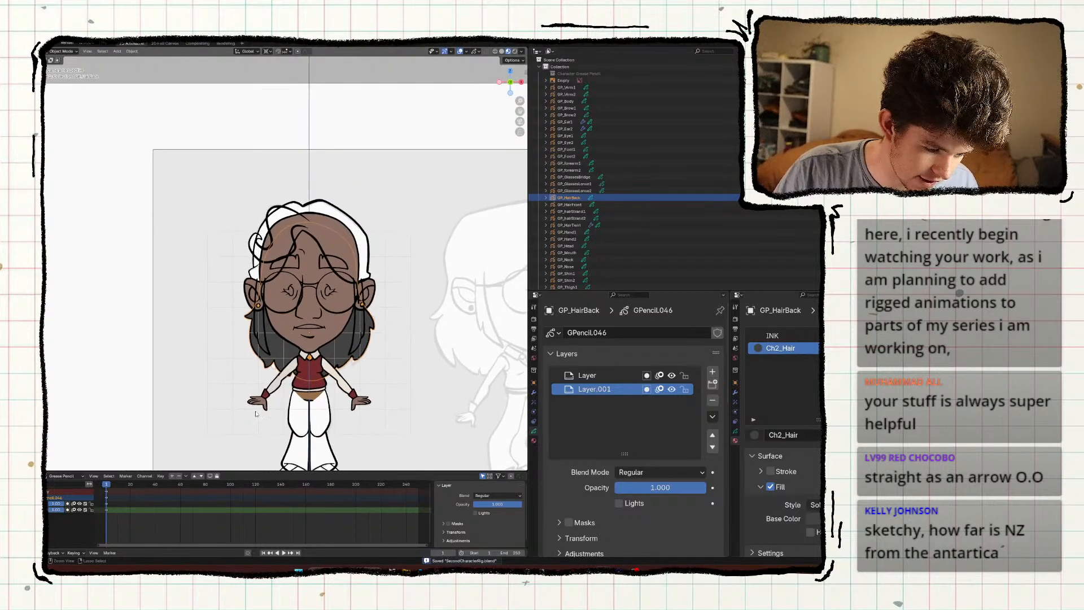
pyautogui.scroll(5, 252, 408)
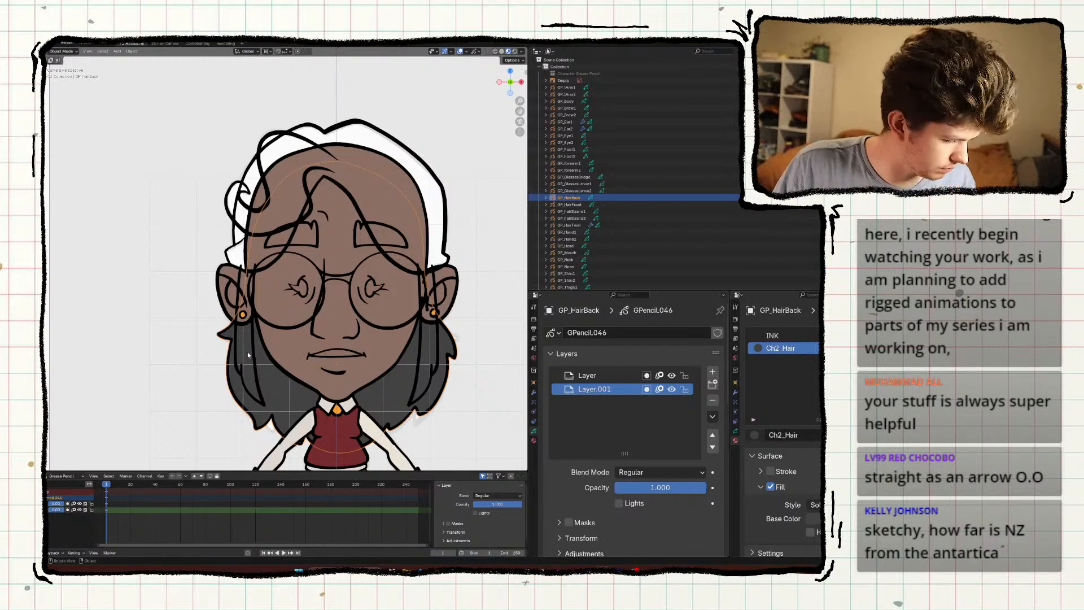
pyautogui.click(248, 294)
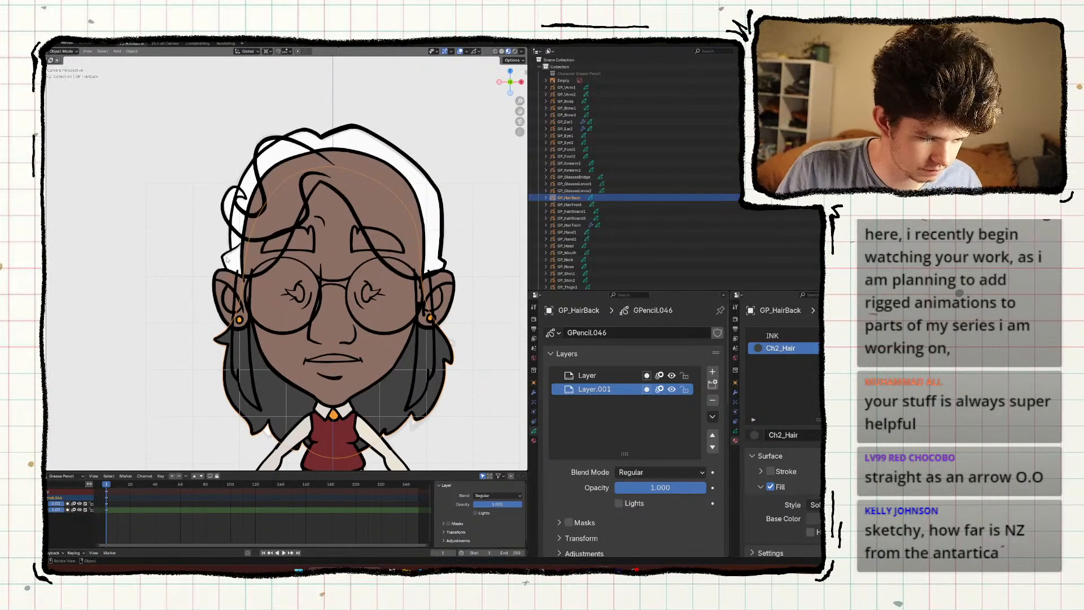
pyautogui.click(711, 371)
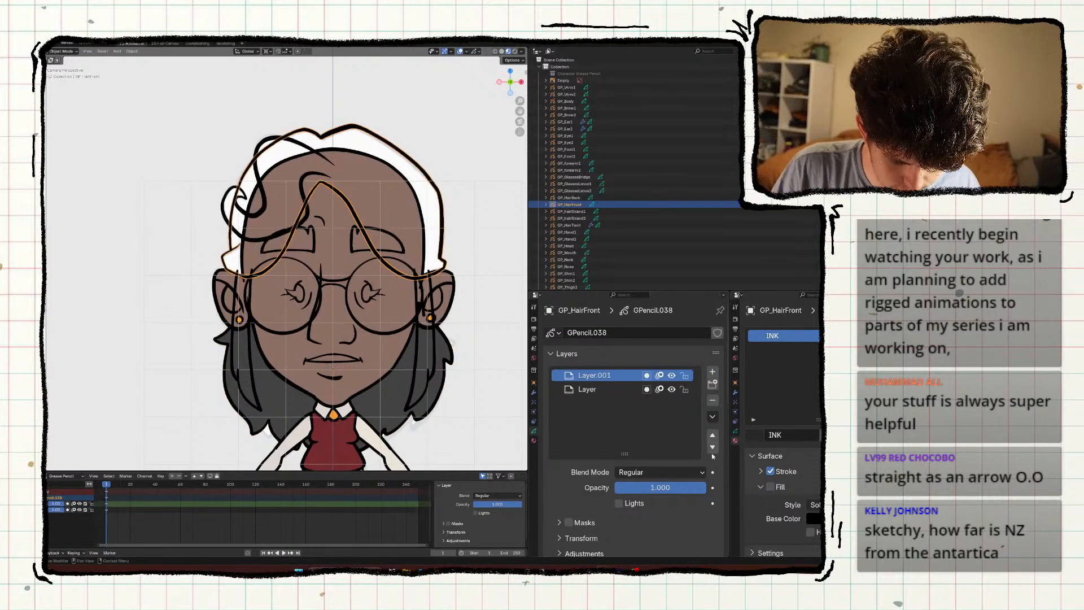
pyautogui.click(754, 435)
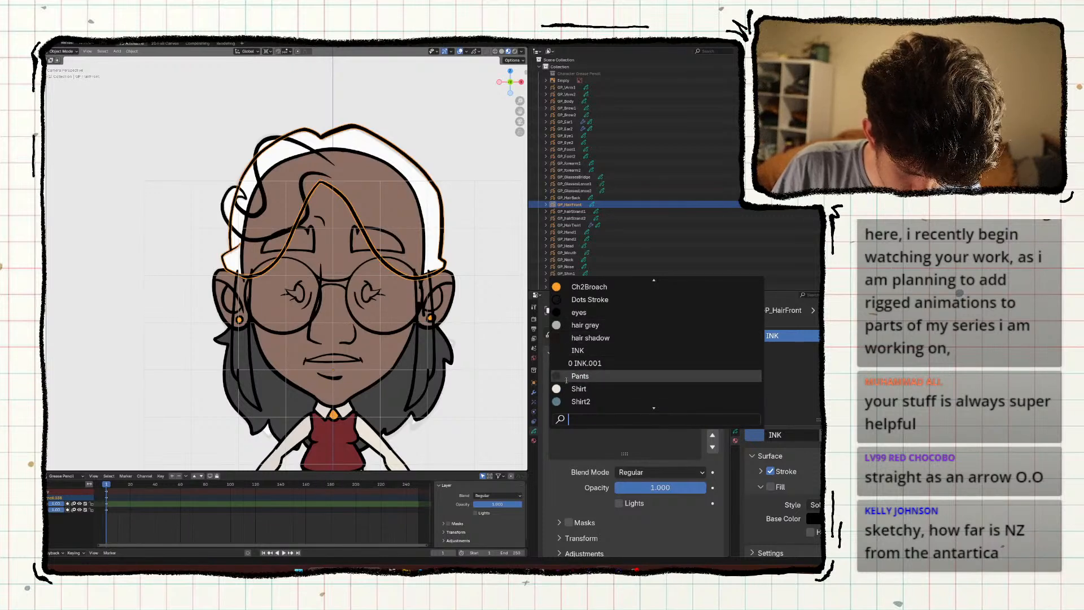
pyautogui.scroll(-7, 568, 382)
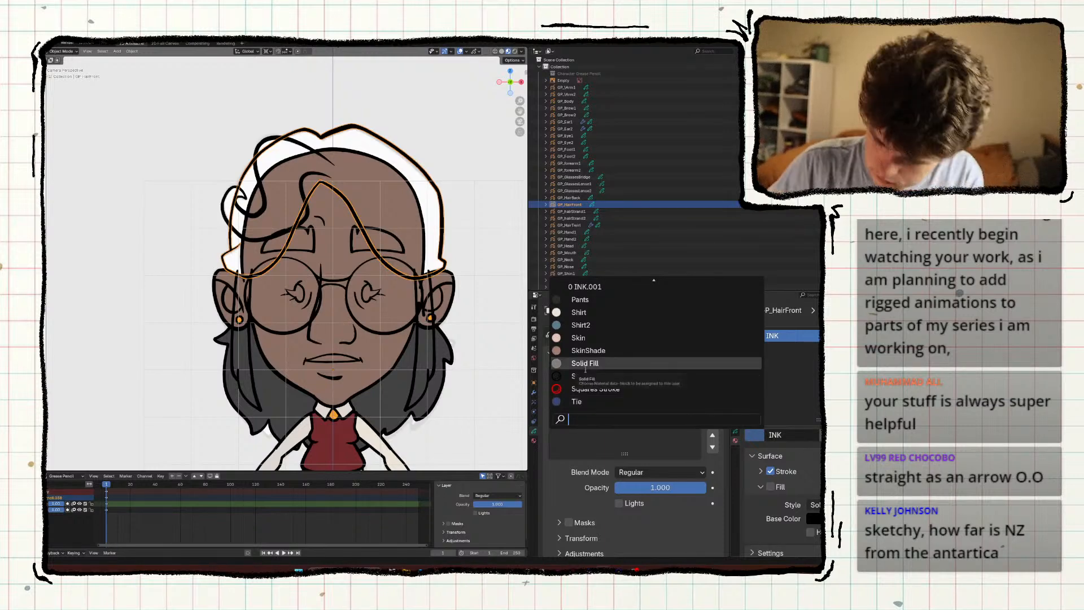
pyautogui.write('hair')
pyautogui.press('Return')
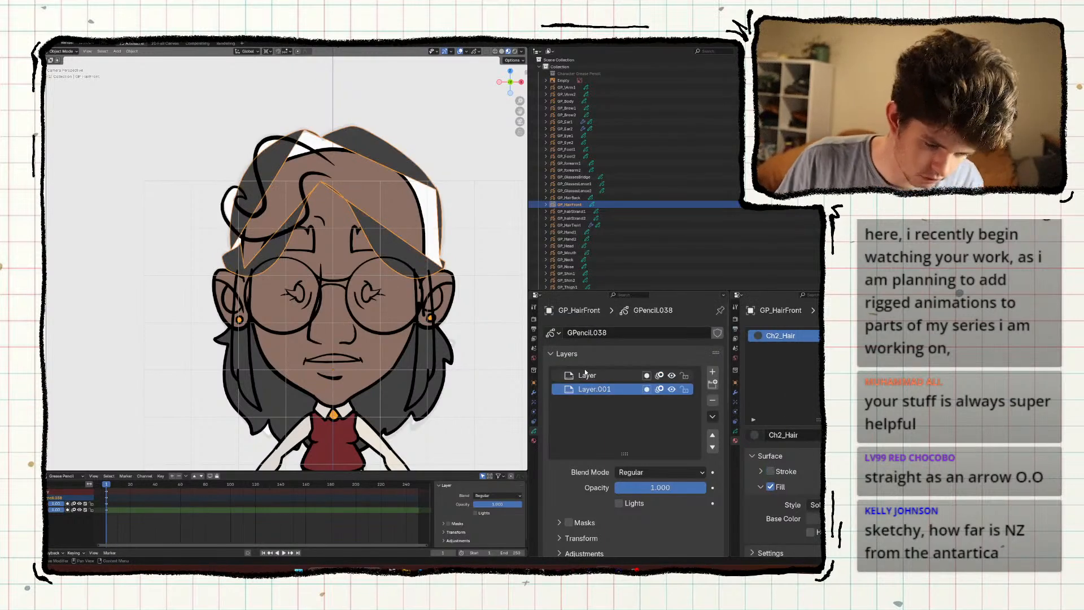
pyautogui.hotkey('ctrl', 'z')
# Add a second material slot to GP_HairFront and assign the existing Ch2_Hair material to it.
pyautogui.click(819, 335)
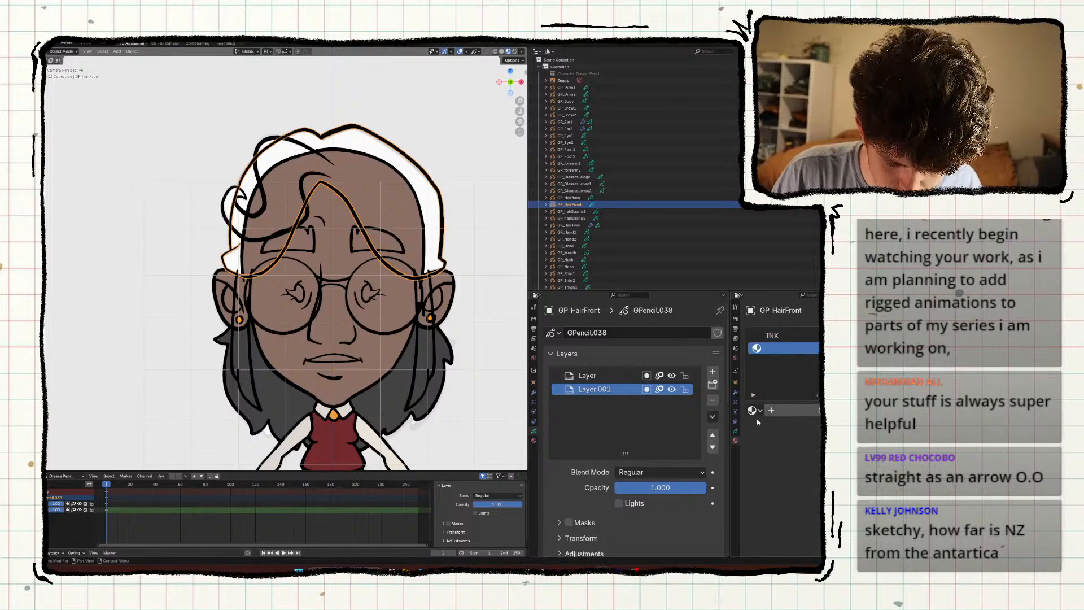
pyautogui.click(751, 410)
pyautogui.write('hair')
pyautogui.press('Return')
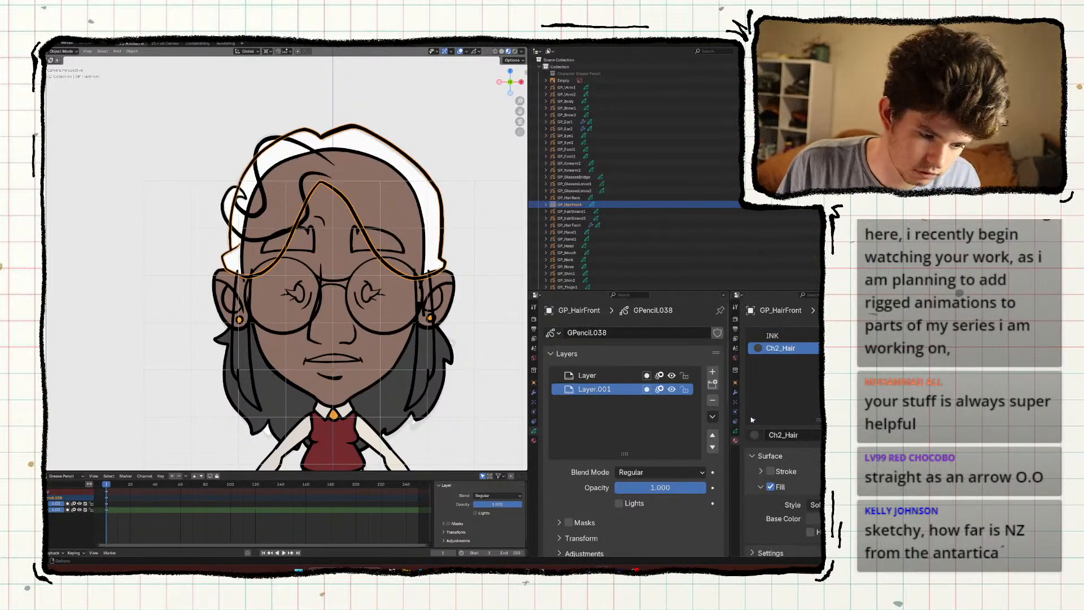
# In Draw Mode, fill the front hair outline of GP_HairFront with Ch2_Hair, save the file, and return to Object Mode.
pyautogui.hotkey('ctrl', 'Tab')
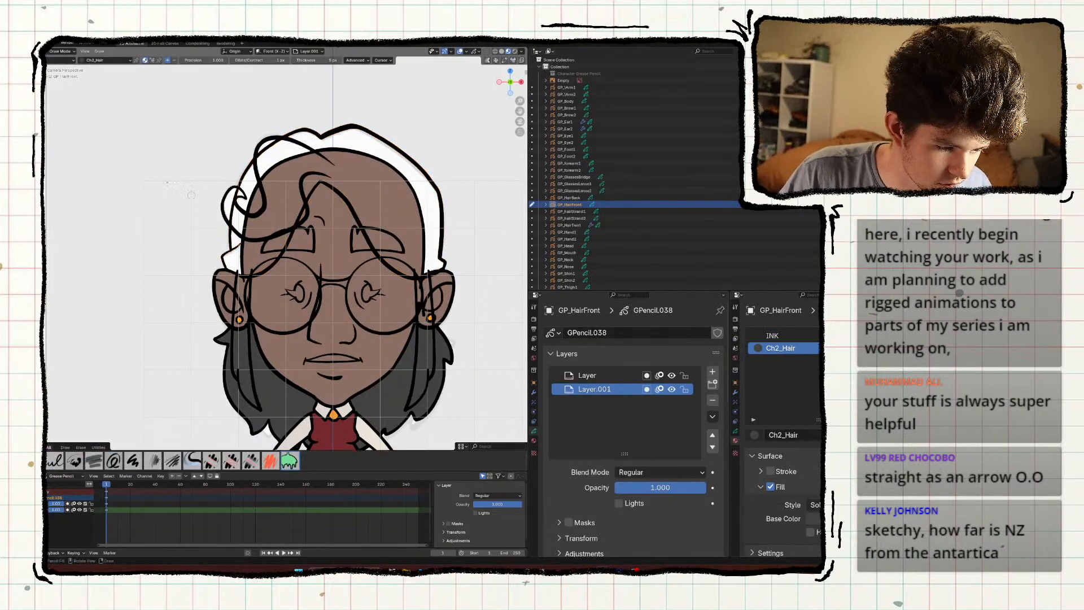
pyautogui.click(260, 226)
pyautogui.hotkey('ctrl', 's')
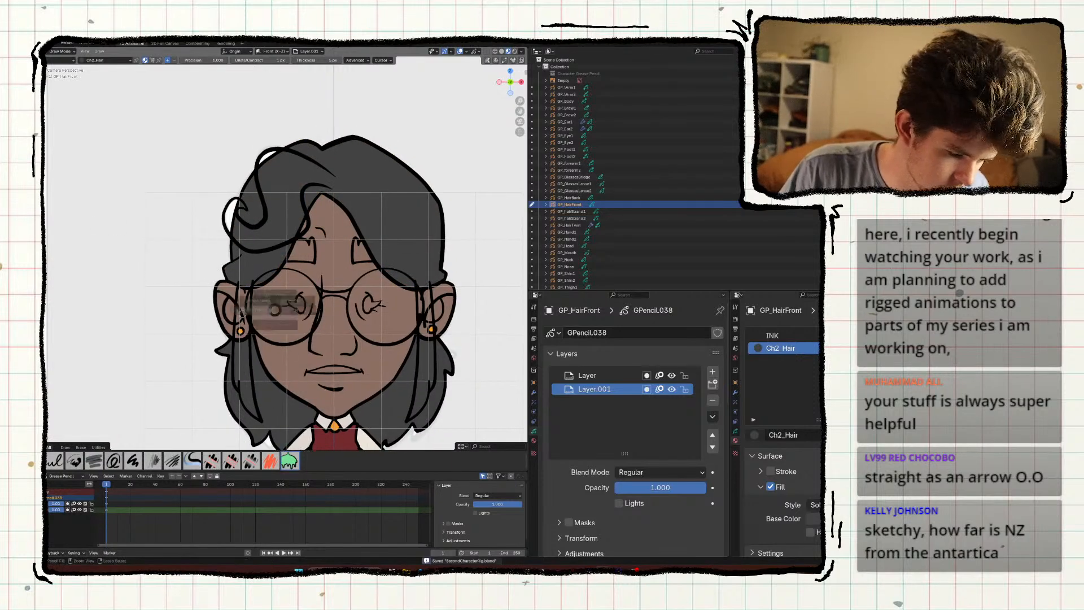
pyautogui.click(220, 309)
pyautogui.keyDown('shift'); pyautogui.moveTo(194, 365); pyautogui.dragTo(203, 341, button='middle'); pyautogui.keyUp('shift')
pyautogui.click(200, 406)
pyautogui.moveTo(199, 406)
pyautogui.keyDown('shift'); pyautogui.mouseDown(button='middle')
pyautogui.moveTo(215, 354)
pyautogui.moveTo(213, 419)
pyautogui.moveTo(236, 434)
pyautogui.moveTo(239, 392)
pyautogui.moveTo(172, 312)
pyautogui.moveTo(176, 340)
pyautogui.mouseUp(button='middle'); pyautogui.keyUp('shift')
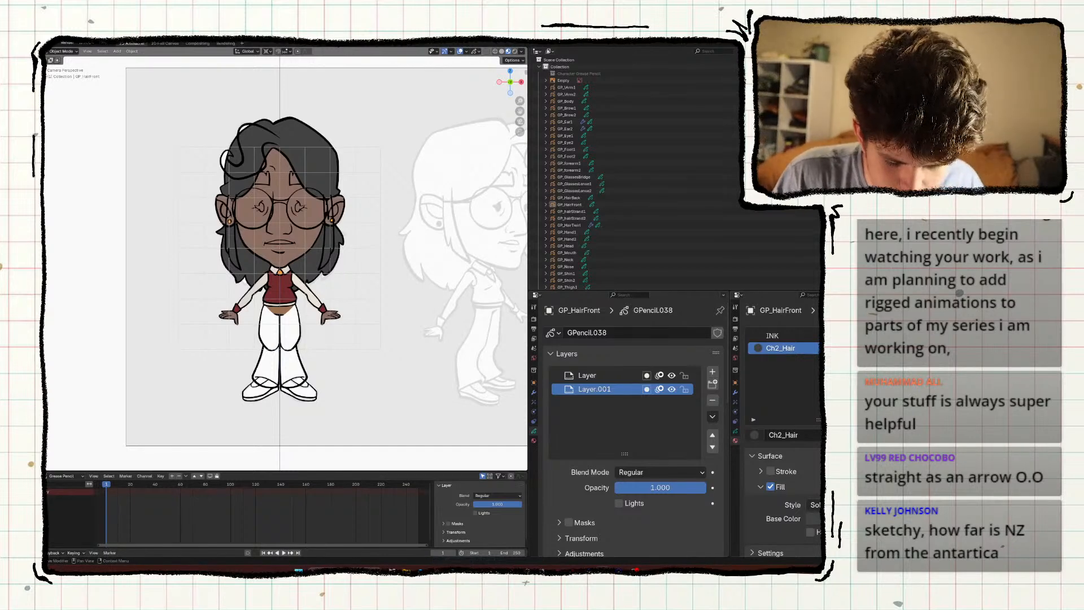
# Try a light, slightly warm grey, #D0CAC4, as the base color of Ch2_Hair.
pyautogui.click(813, 519)
pyautogui.moveTo(871, 389); pyautogui.dragTo(871, 336)
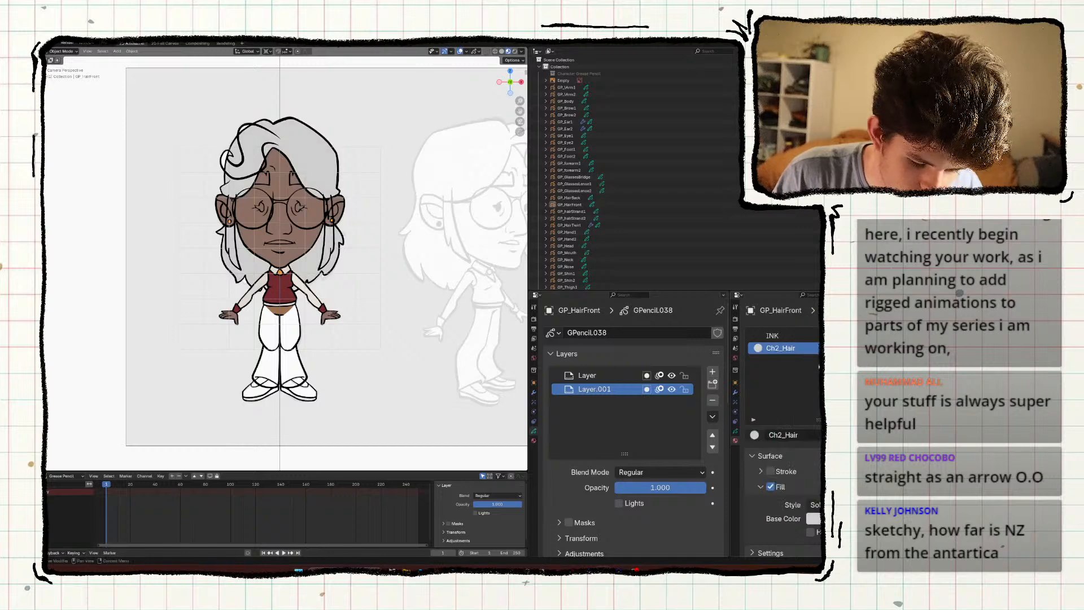
pyautogui.click(813, 518)
pyautogui.click(816, 372)
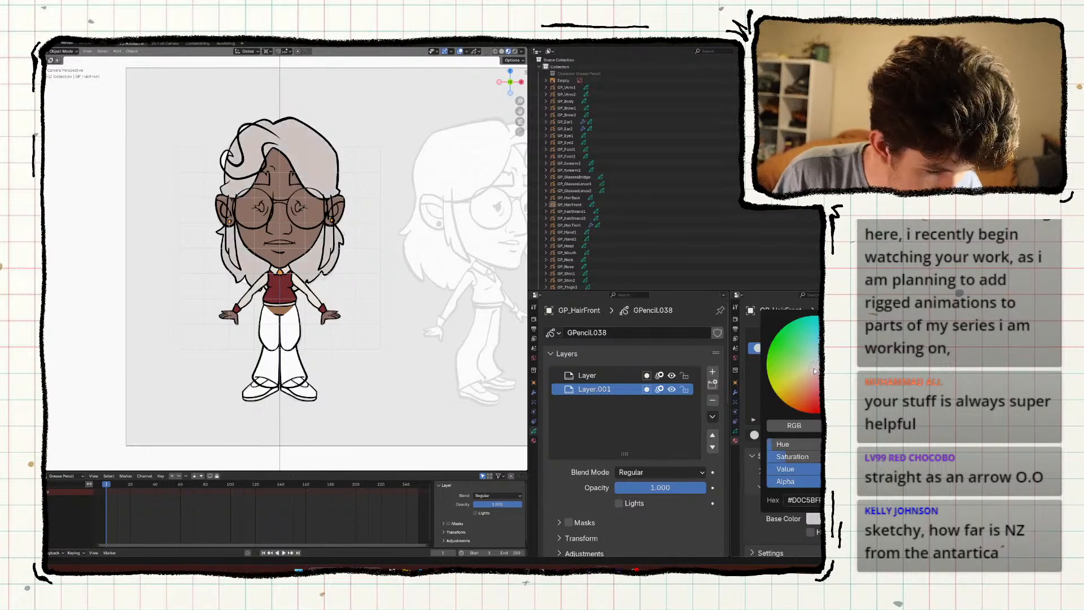
pyautogui.moveTo(816, 370); pyautogui.dragTo(815, 371)
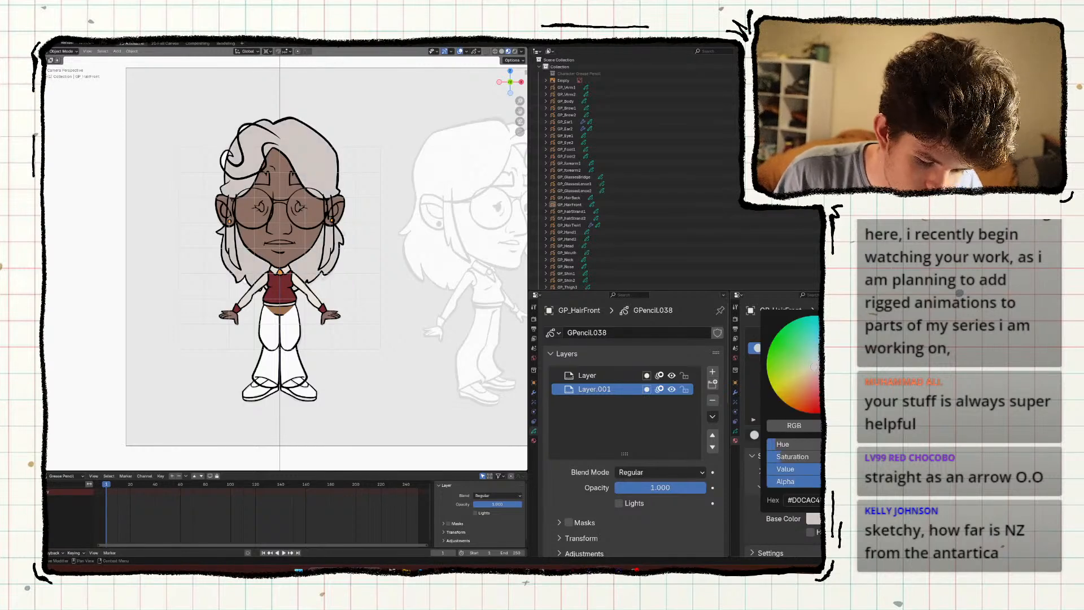
# Try darker values for the Ch2_Hair base color down to black, and raise it back to a medium grey.
pyautogui.moveTo(872, 334); pyautogui.dragTo(871, 382)
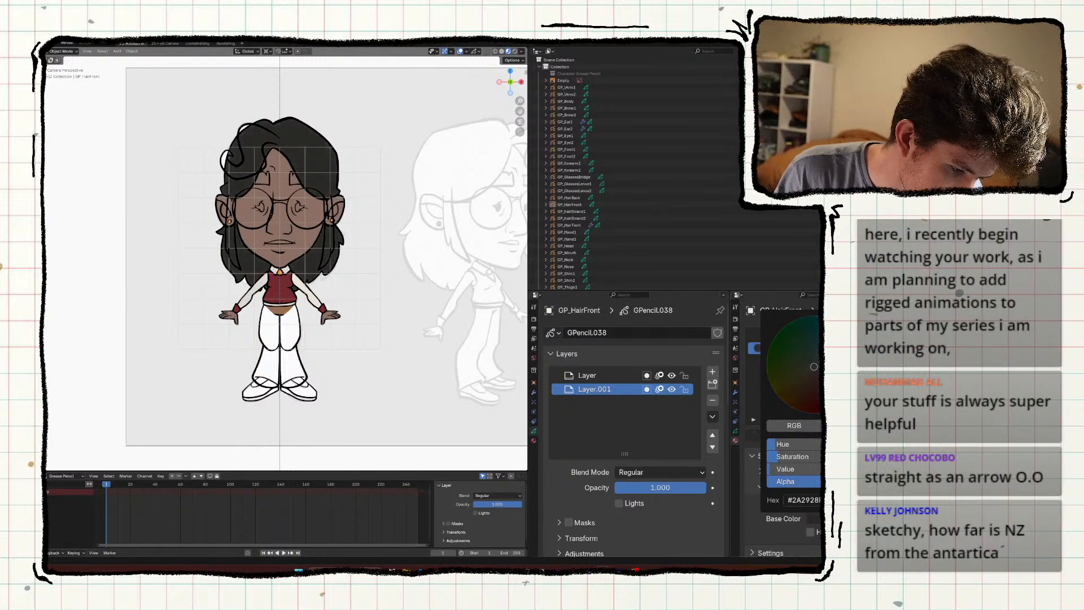
pyautogui.moveTo(872, 395); pyautogui.dragTo(871, 408)
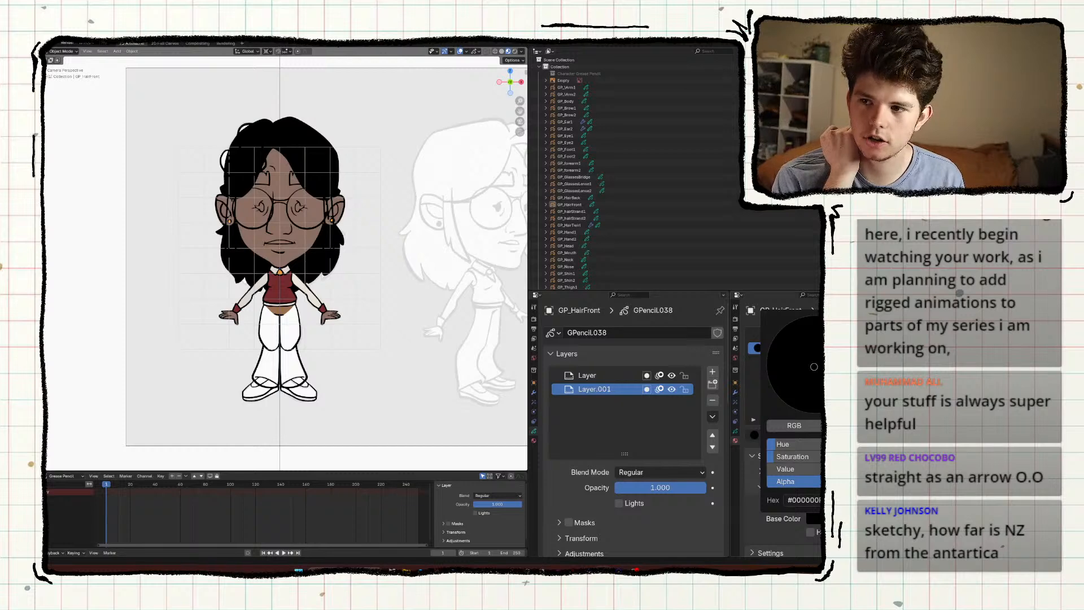
pyautogui.moveTo(872, 409); pyautogui.dragTo(871, 364)
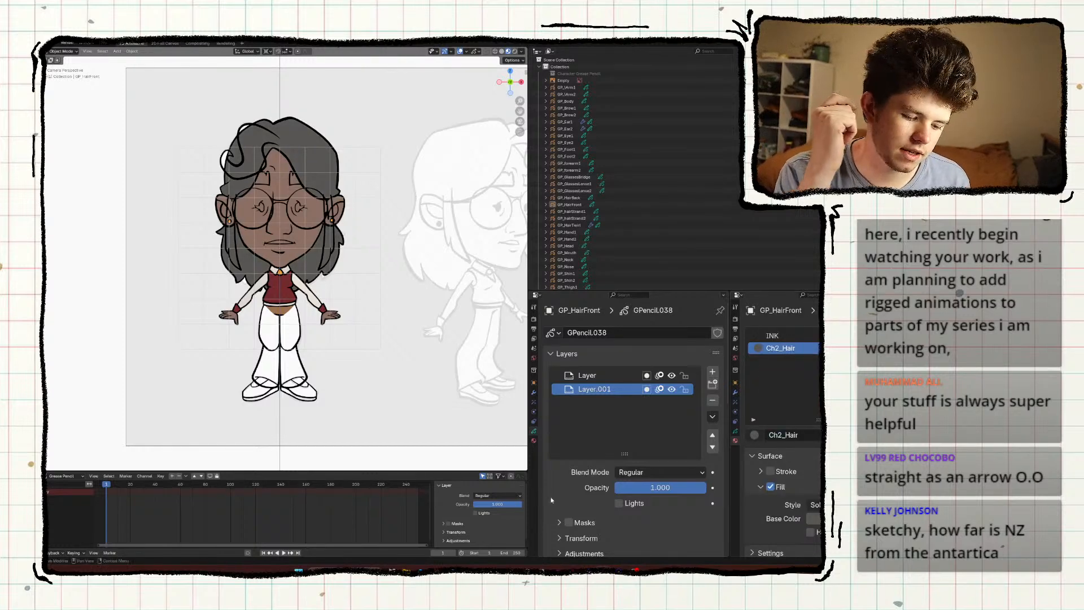
# Set the Ch2_Hair base color to the neutral dark grey #3D3D3D by lowering value and saturation, and save the file.
pyautogui.click(814, 518)
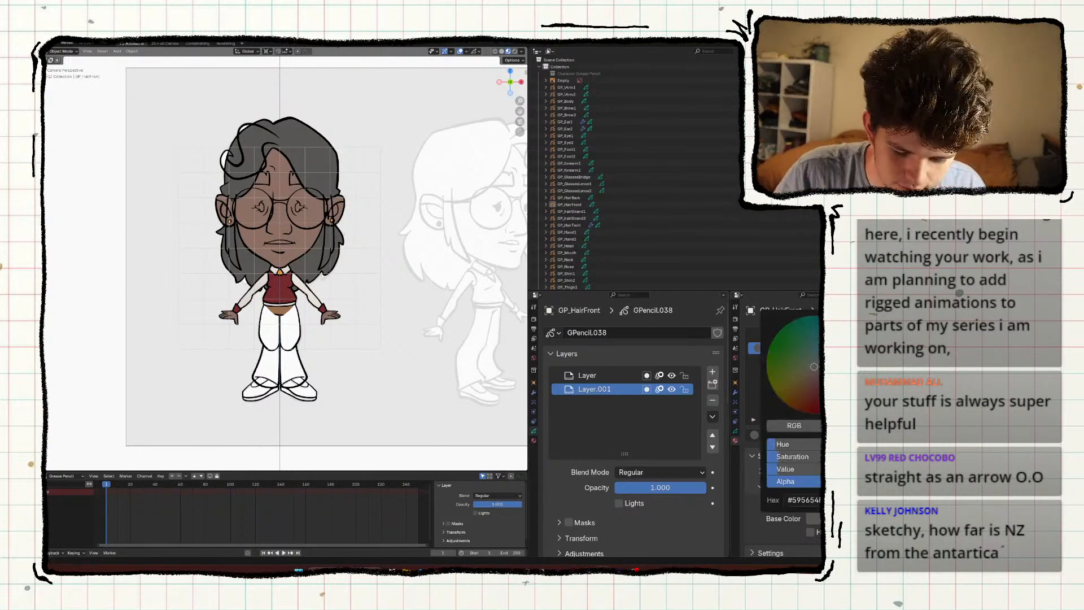
pyautogui.moveTo(872, 365); pyautogui.dragTo(871, 373)
pyautogui.click(813, 518)
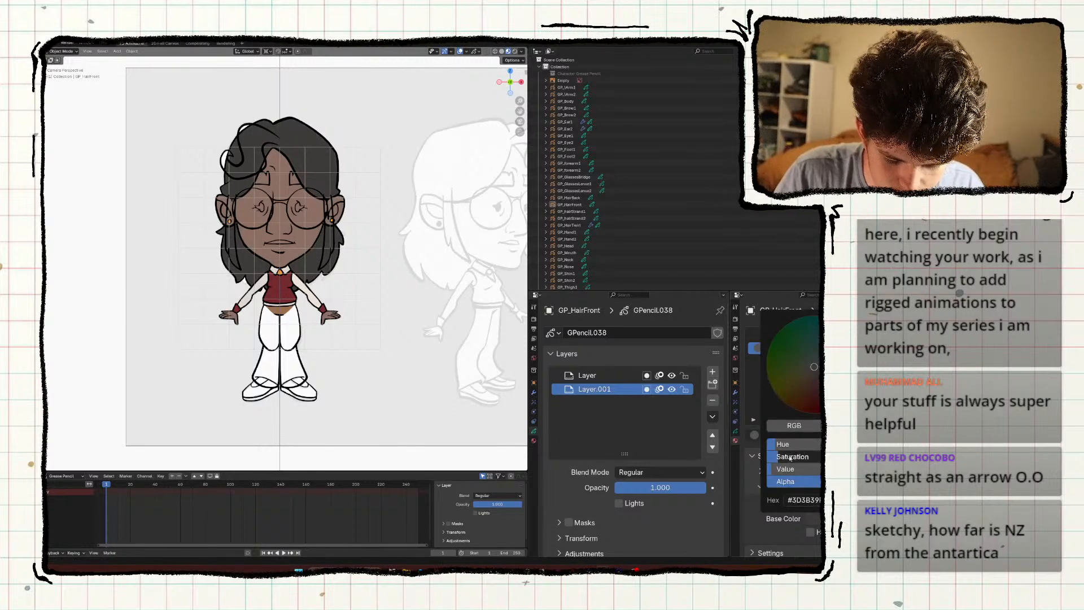
pyautogui.moveTo(788, 456)
pyautogui.mouseDown()
pyautogui.moveTo(820, 456)
pyautogui.moveTo(702, 476)
pyautogui.mouseUp()
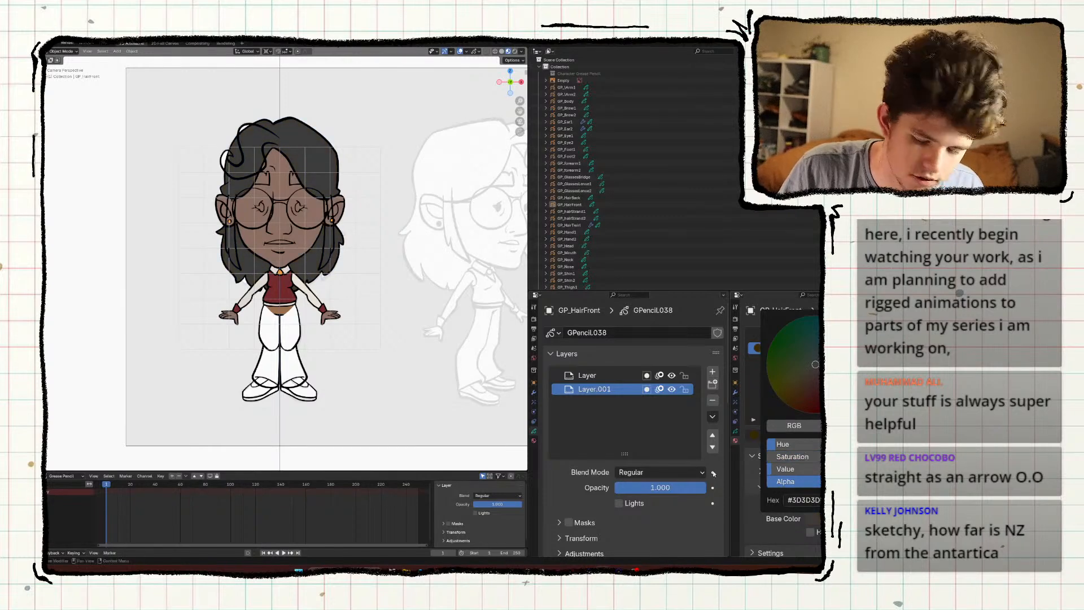
pyautogui.keyDown('shift'); pyautogui.moveTo(298, 349); pyautogui.dragTo(268, 338, button='middle'); pyautogui.keyUp('shift')
pyautogui.hotkey('ctrl', 's')
# Select GP_HairTwirl, switch to Draw Mode, and add a second material slot with the existing Ch2_Hair material.
pyautogui.scroll(-2, 268, 338)
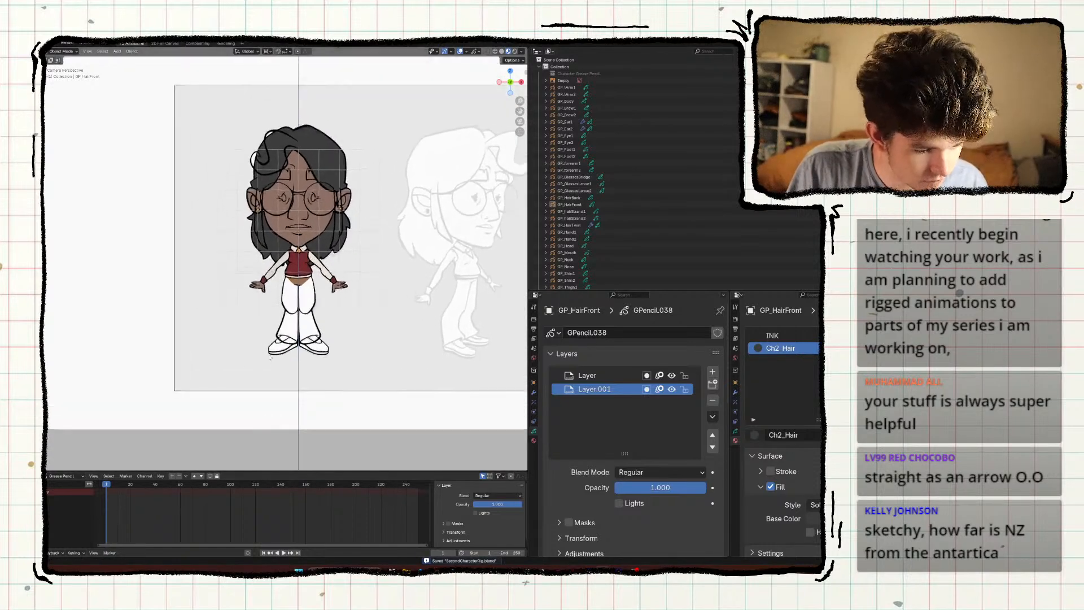
pyautogui.scroll(4, 269, 356)
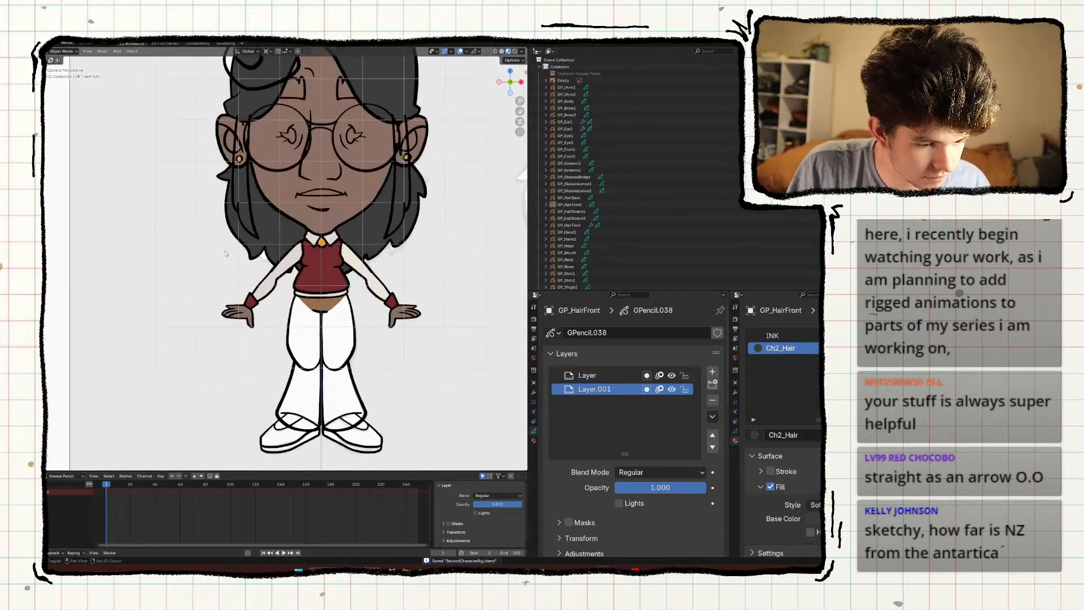
pyautogui.click(260, 219)
pyautogui.hotkey('ctrl', 'Tab')
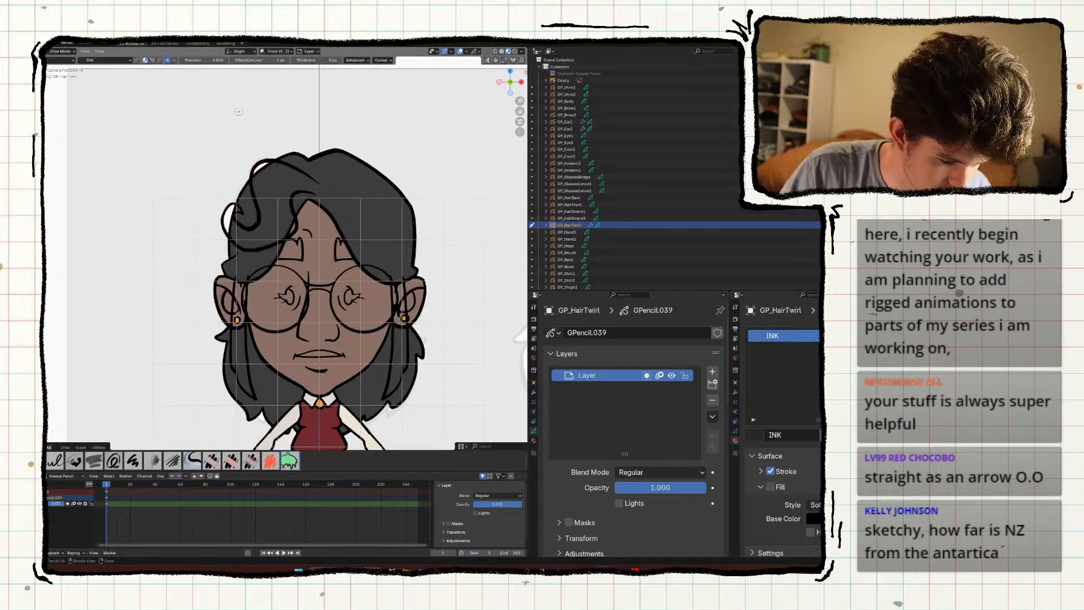
pyautogui.click(889, 335)
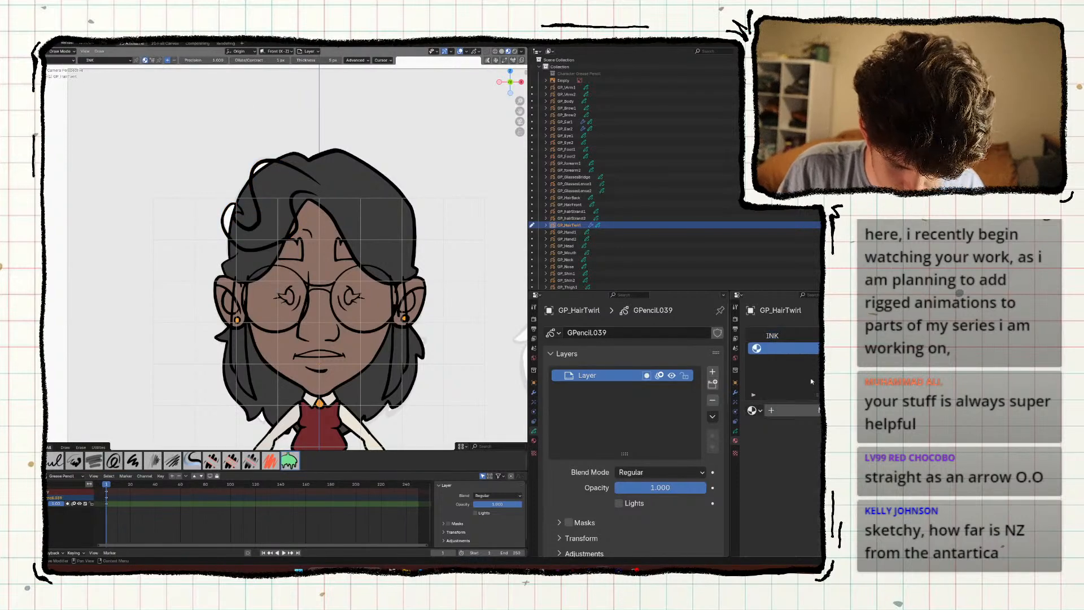
pyautogui.click(754, 410)
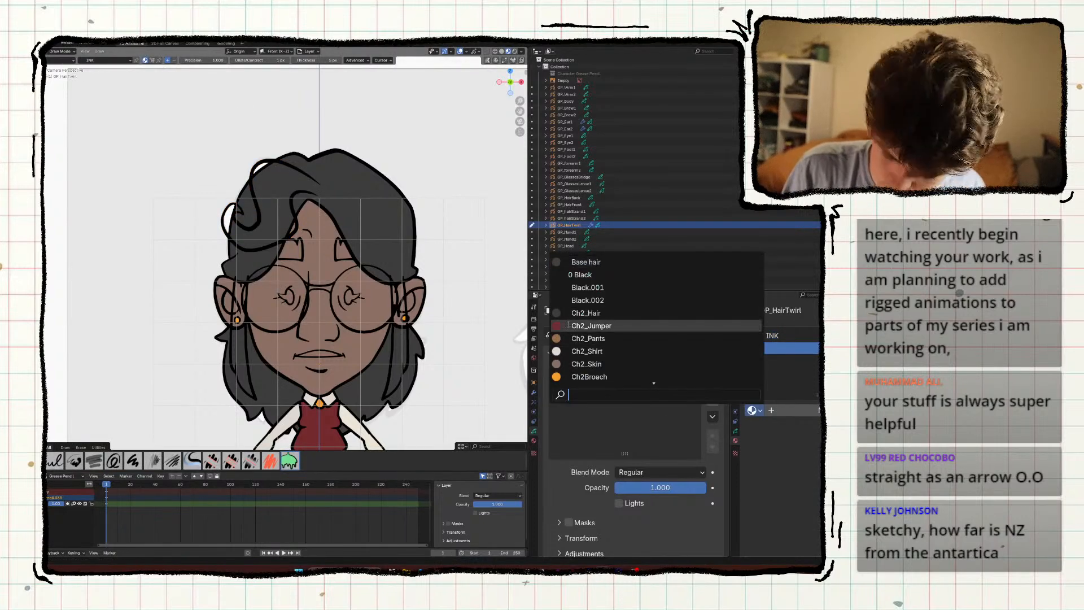
pyautogui.click(576, 313)
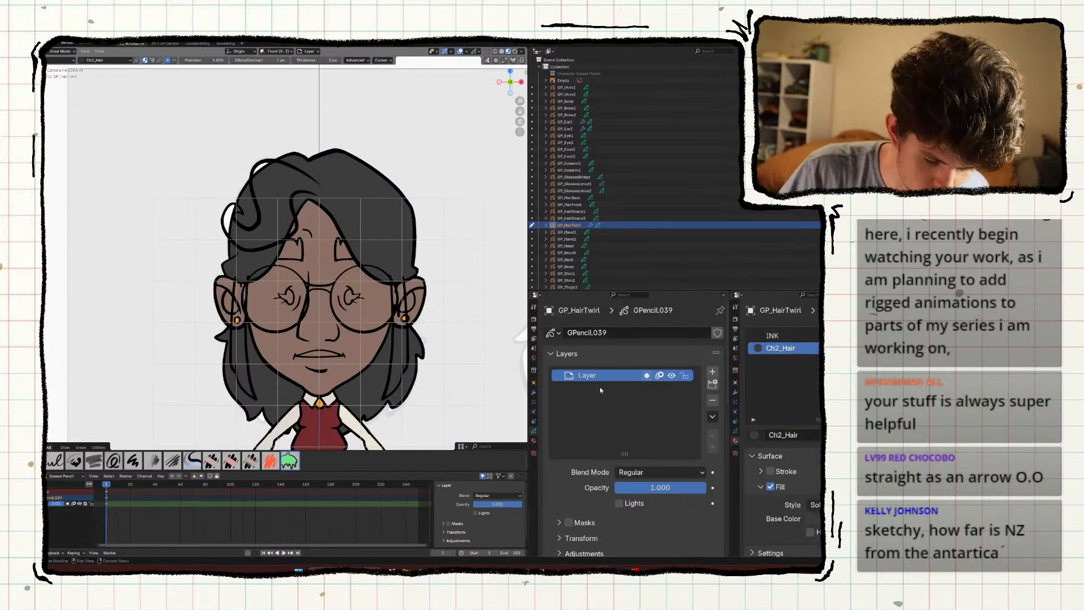
# Add a layer beneath GP_HairTwirl's outline layer and draw an INK line closing the open end of the hair twirl.
pyautogui.click(712, 372)
pyautogui.click(712, 447)
pyautogui.click(785, 335)
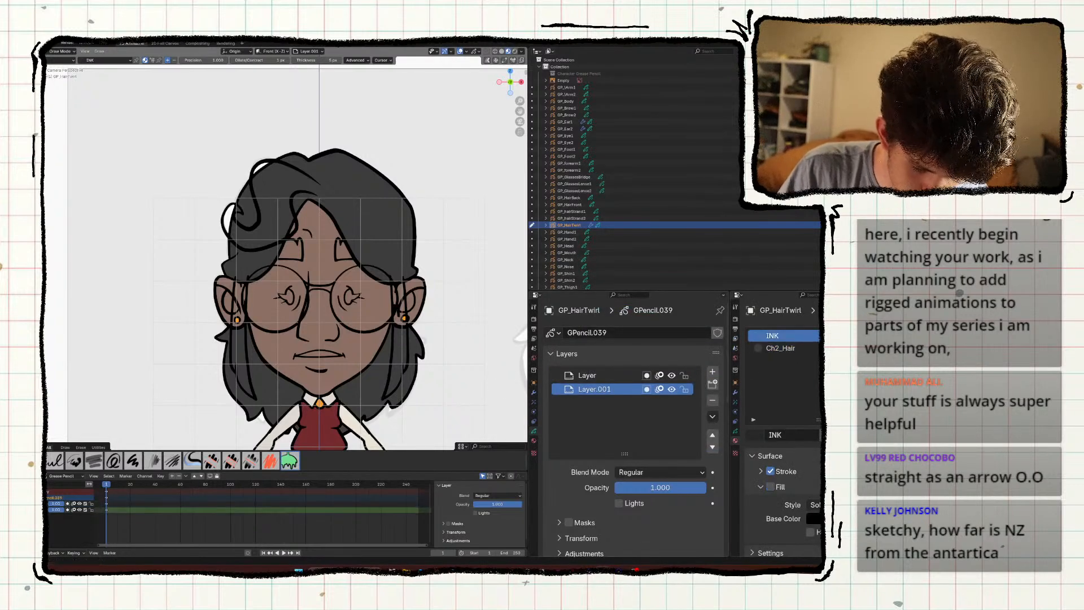
pyautogui.keyDown('shift'); pyautogui.moveTo(362, 321); pyautogui.dragTo(316, 355, button='middle'); pyautogui.keyUp('shift')
pyautogui.scroll(6, 260, 257)
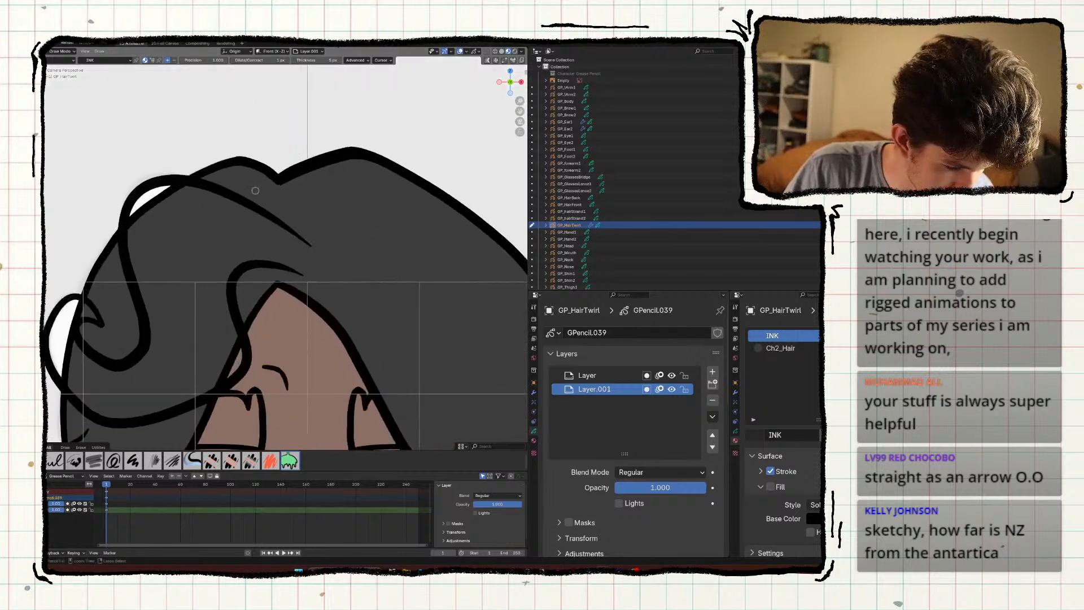
pyautogui.click(54, 460)
pyautogui.moveTo(300, 217); pyautogui.dragTo(278, 284)
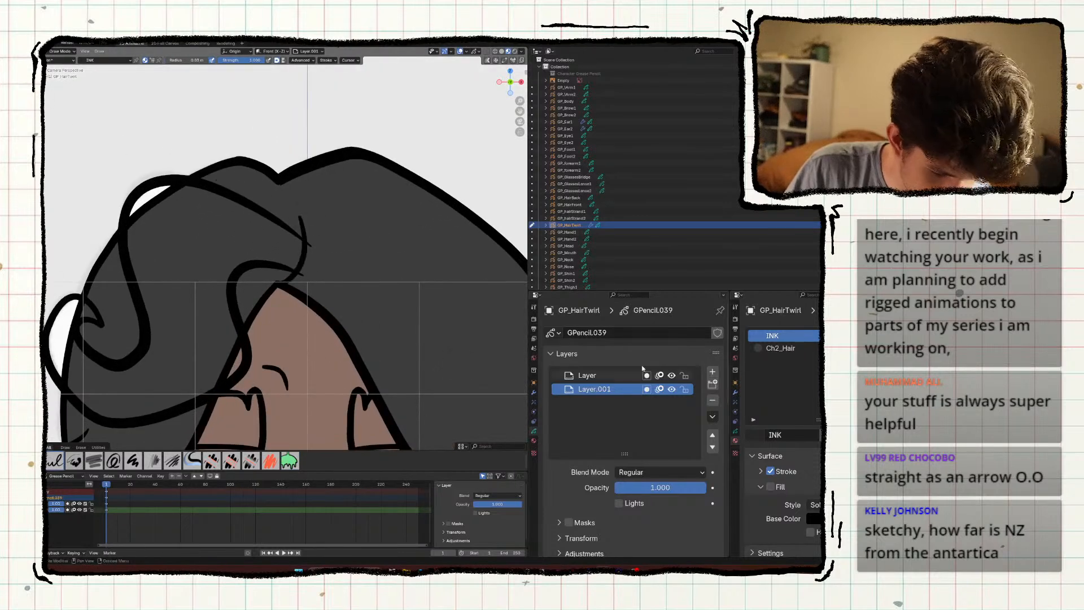
# Fill the closed hair twirl with the Ch2_Hair material on the lower layer.
pyautogui.click(780, 347)
pyautogui.click(289, 461)
pyautogui.click(197, 263)
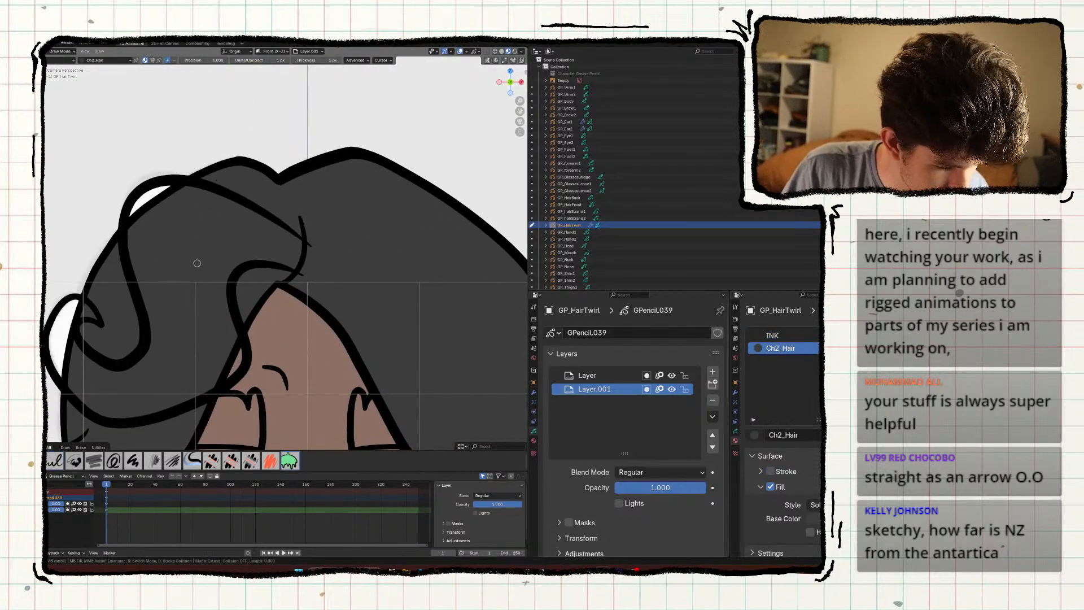
pyautogui.keyDown('shift'); pyautogui.moveTo(300, 374); pyautogui.dragTo(417, 372, button='middle'); pyautogui.keyUp('shift')
# Delete the temporary closing stroke of the hair twirl in Edit Mode and save the file.
pyautogui.click(773, 335)
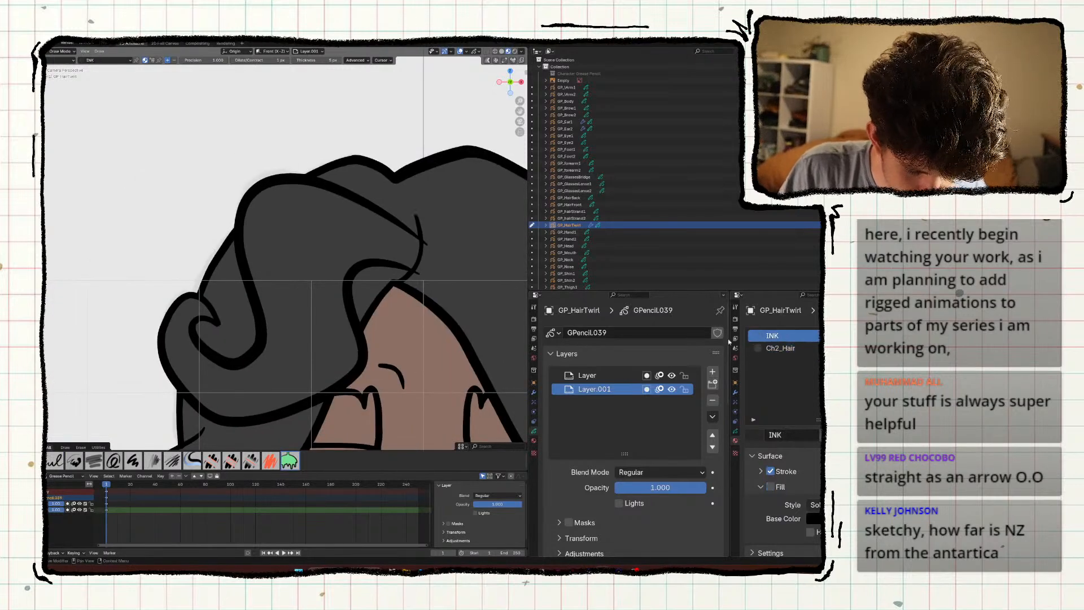
pyautogui.press('Tab')
pyautogui.rightClick(421, 271)
pyautogui.scroll(-3, 402, 305)
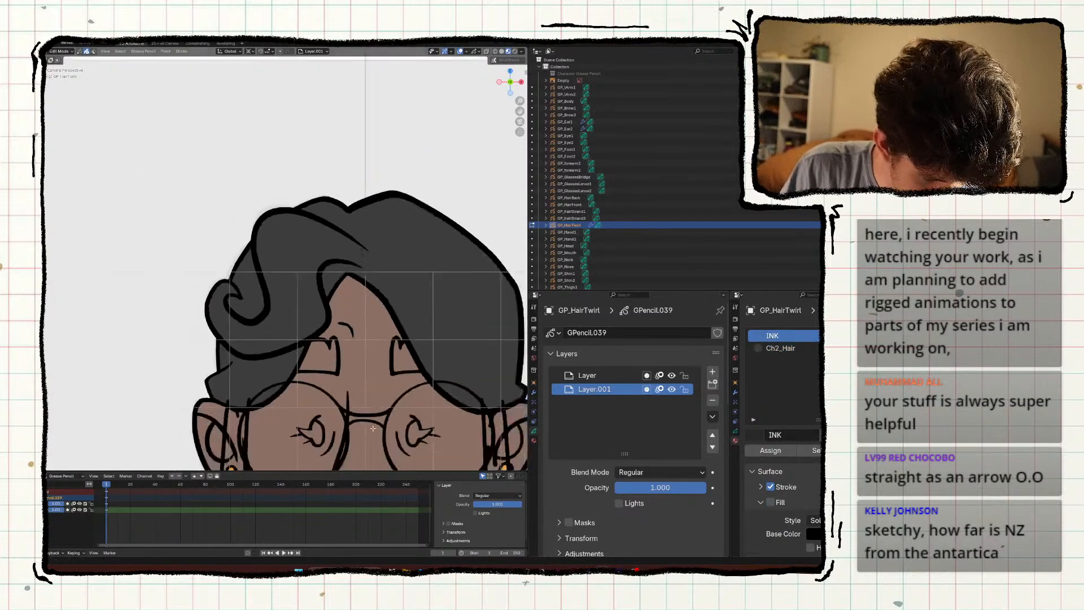
pyautogui.hotkey('ctrl', 's')
# Return to Object Mode, select the eyebrow GP_Brow1 and switch to Draw Mode.
pyautogui.scroll(-2, 402, 306)
pyautogui.keyDown('shift'); pyautogui.moveTo(341, 309); pyautogui.dragTo(339, 270, button='middle'); pyautogui.keyUp('shift')
pyautogui.hotkey('ctrl', 'Tab')
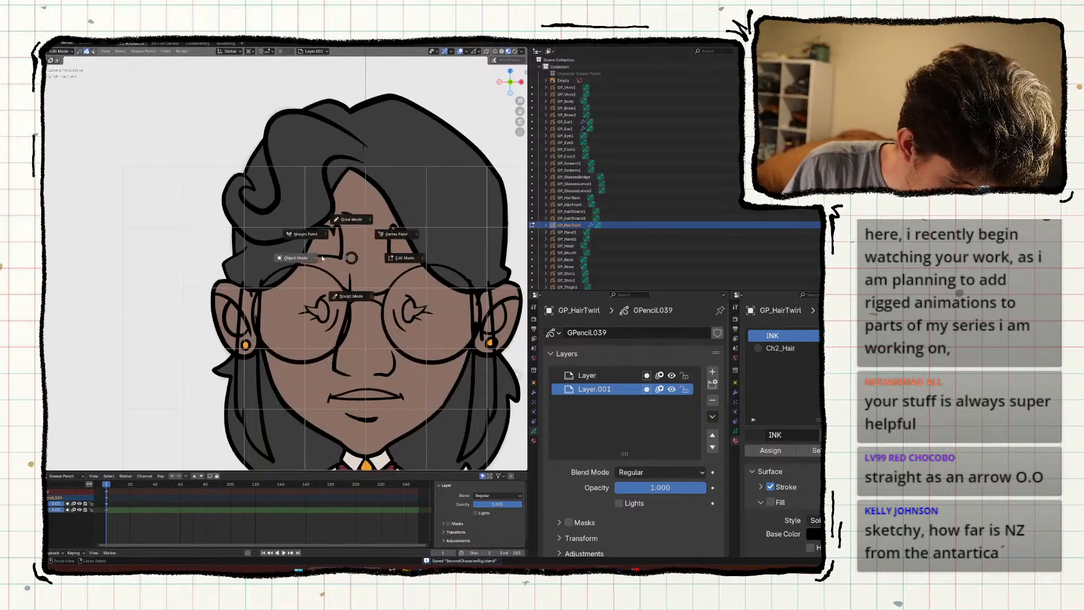
pyautogui.click(299, 258)
pyautogui.click(330, 254)
pyautogui.hotkey('ctrl', 'Tab')
pyautogui.click(331, 227)
pyautogui.keyDown('shift'); pyautogui.moveTo(337, 327); pyautogui.dragTo(351, 351, button='middle'); pyautogui.keyUp('shift')
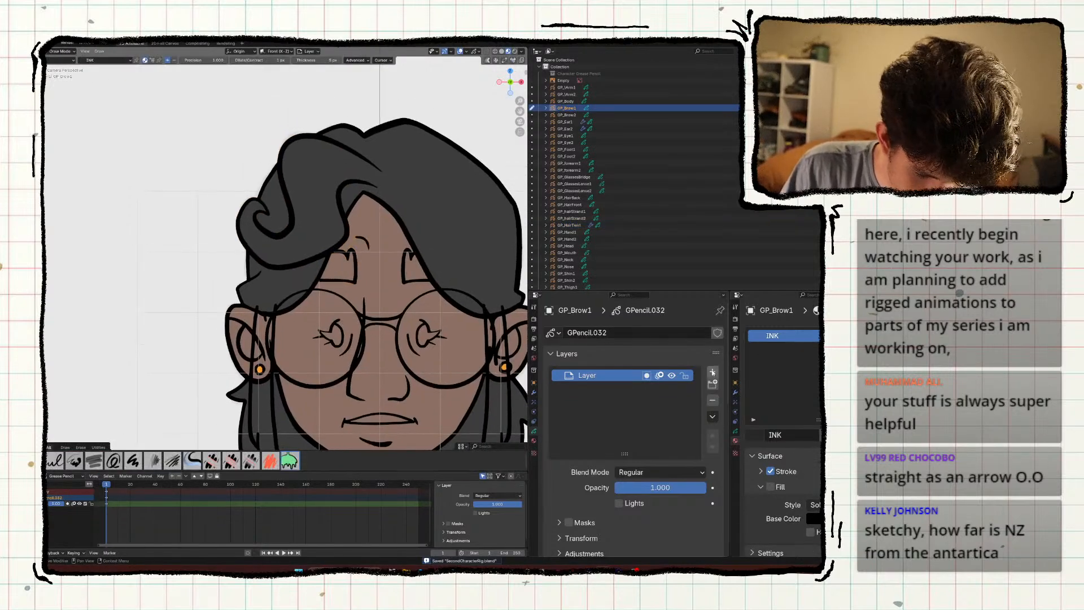
# Fill GP_Brow1 with the existing Ch2_Hair material, assigned to a second slot, on a new layer beneath its outline.
pyautogui.click(712, 372)
pyautogui.click(712, 447)
pyautogui.click(885, 335)
pyautogui.click(752, 411)
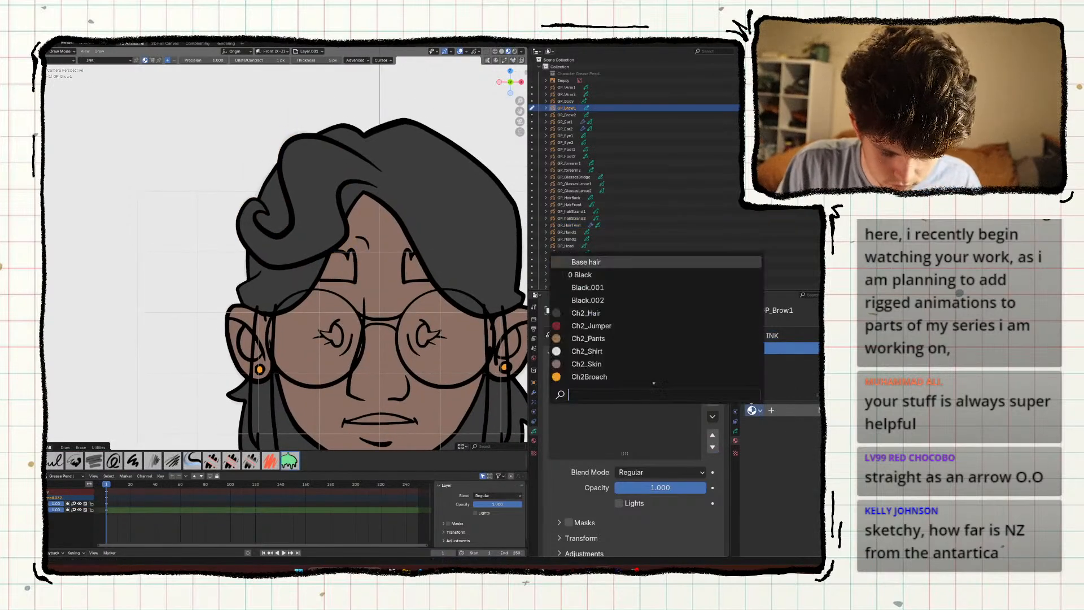
pyautogui.click(588, 313)
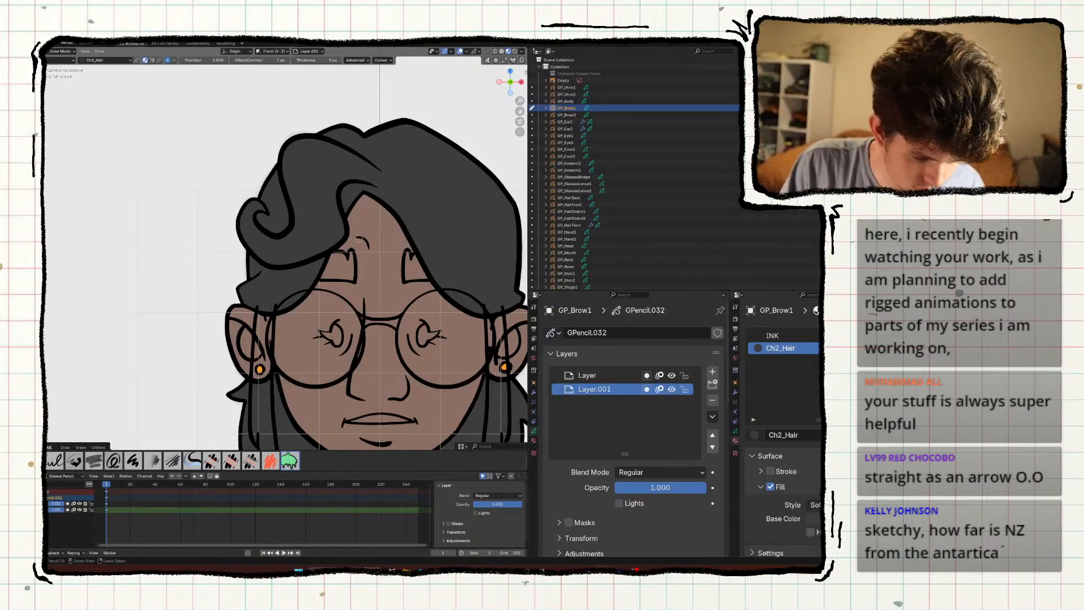
pyautogui.click(343, 278)
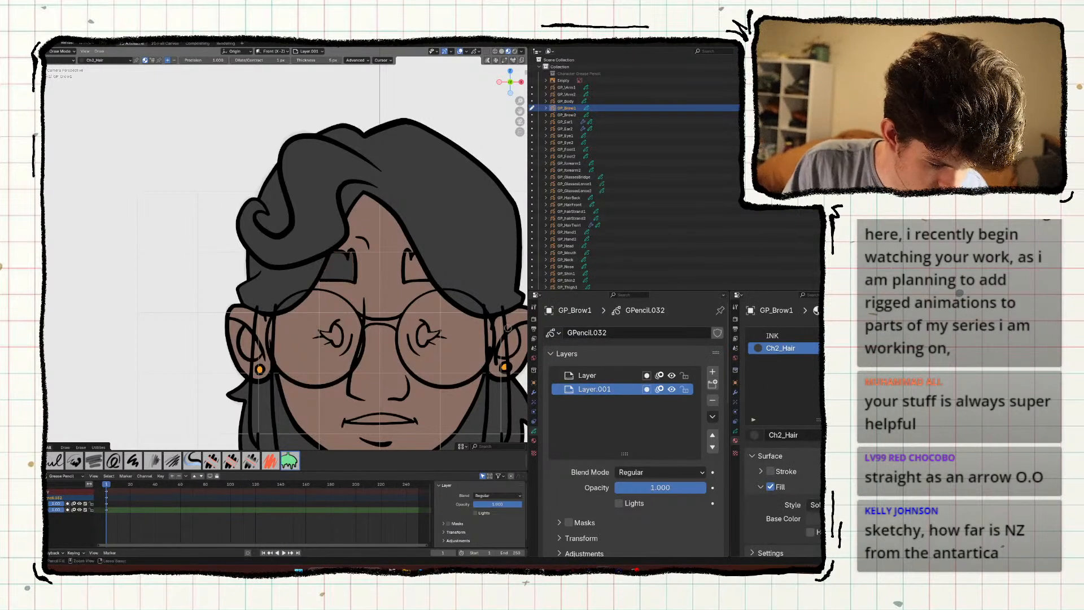
# Select GP_Brow2, add a layer beneath its outline and assign the existing Ch2_Hair material to a second slot.
pyautogui.hotkey('ctrl', 'Tab')
pyautogui.click(423, 321)
pyautogui.click(407, 270)
pyautogui.click(713, 374)
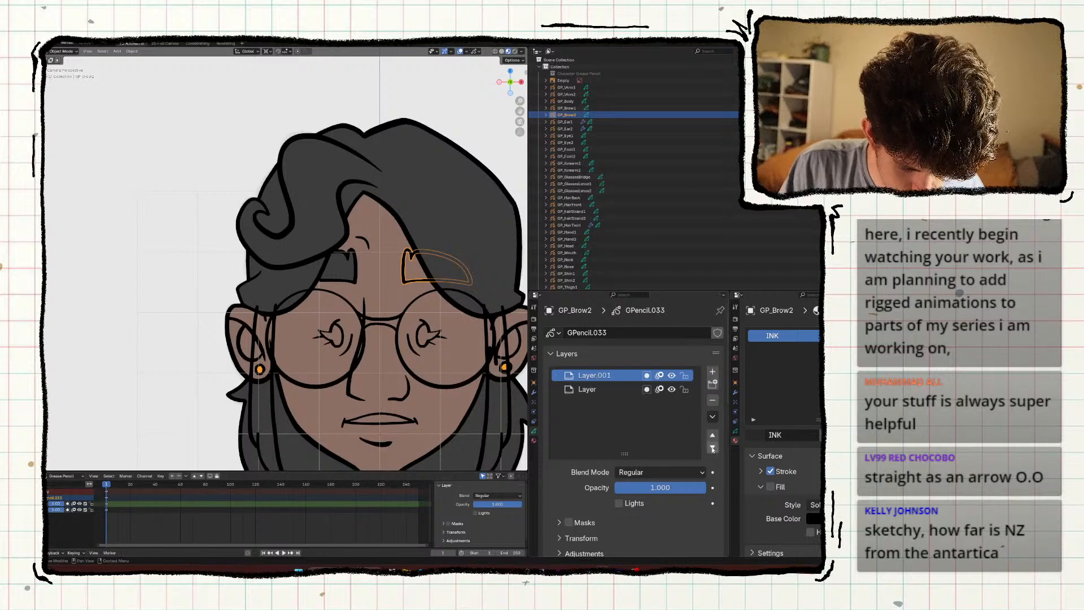
pyautogui.click(713, 447)
pyautogui.click(905, 336)
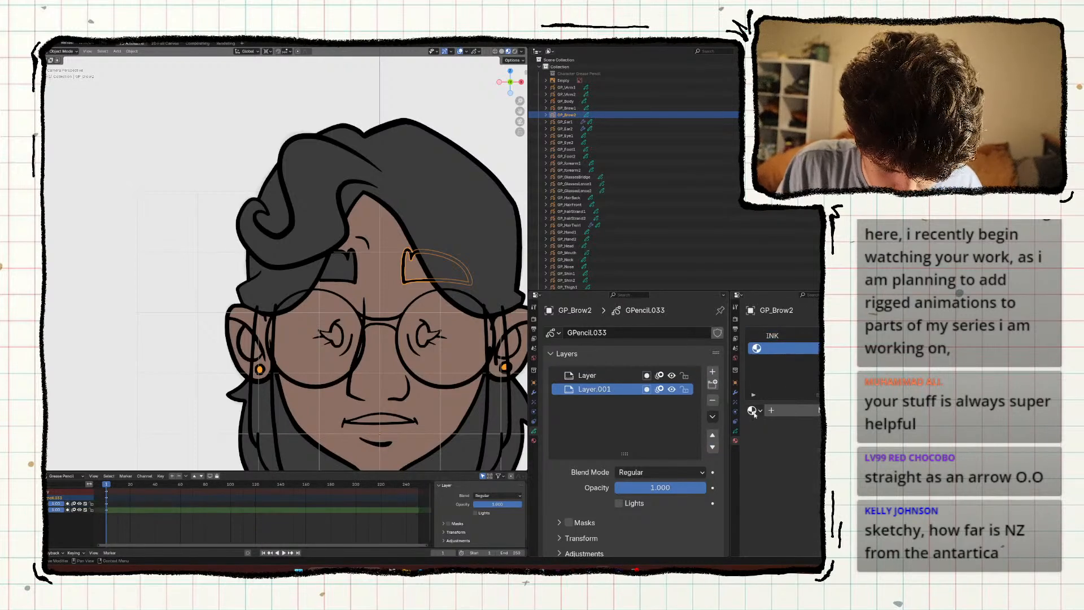
pyautogui.click(754, 412)
pyautogui.click(599, 313)
# Fill GP_Brow2 with Ch2_Hair in Draw Mode and save the file.
pyautogui.hotkey('ctrl', 'Tab')
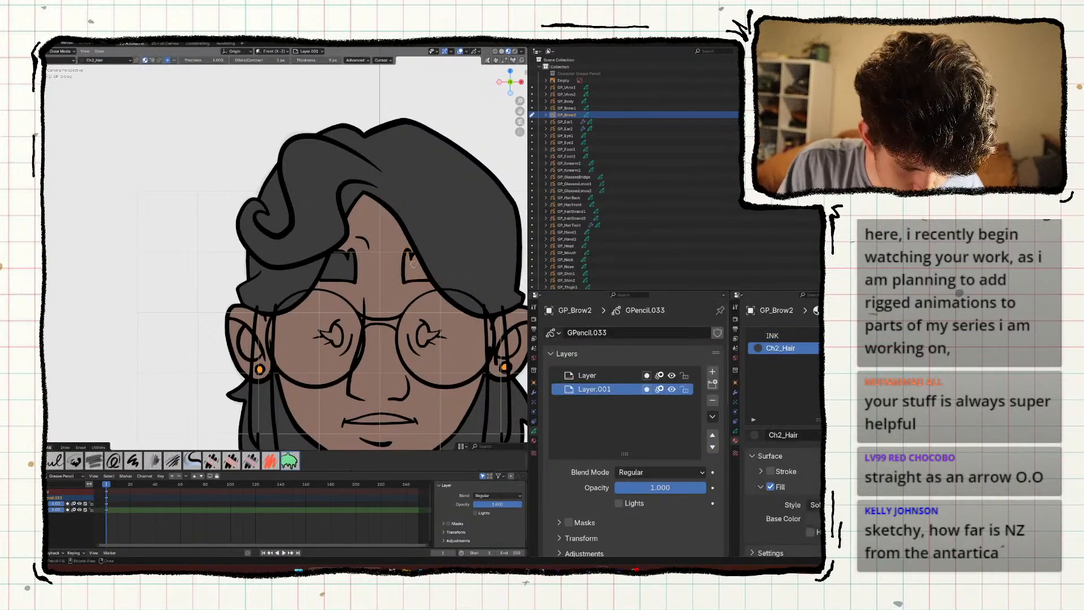
pyautogui.click(416, 267)
pyautogui.keyDown('shift'); pyautogui.moveTo(338, 345); pyautogui.dragTo(350, 295, button='middle'); pyautogui.keyUp('shift')
pyautogui.hotkey('ctrl', 's')
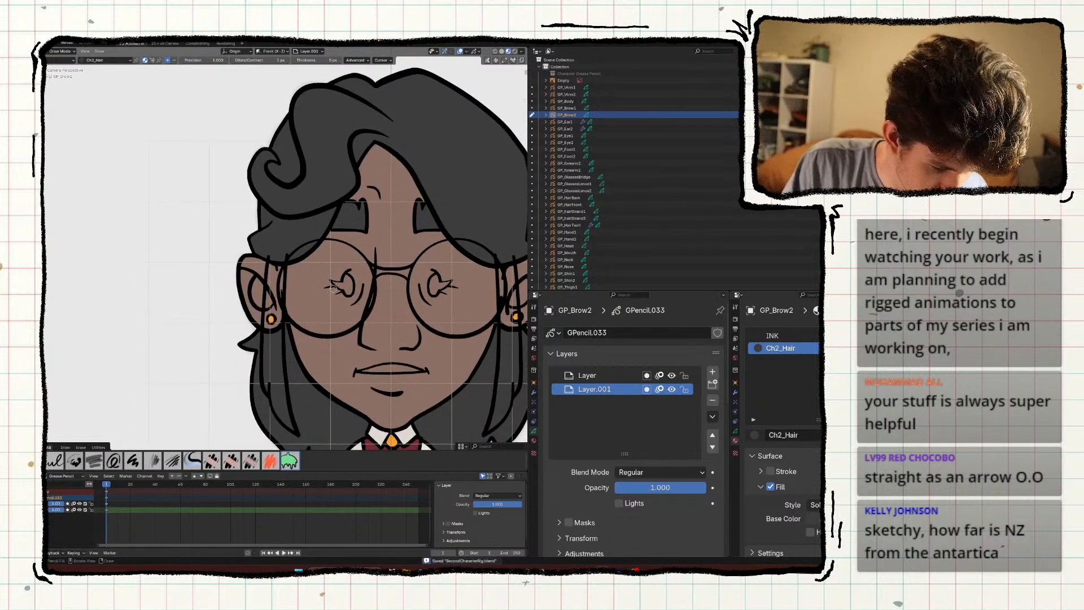
# Select GP_Eye1 in Object Mode and add a new layer beneath its outline layer.
pyautogui.hotkey('ctrl', 'Tab')
pyautogui.click(345, 287)
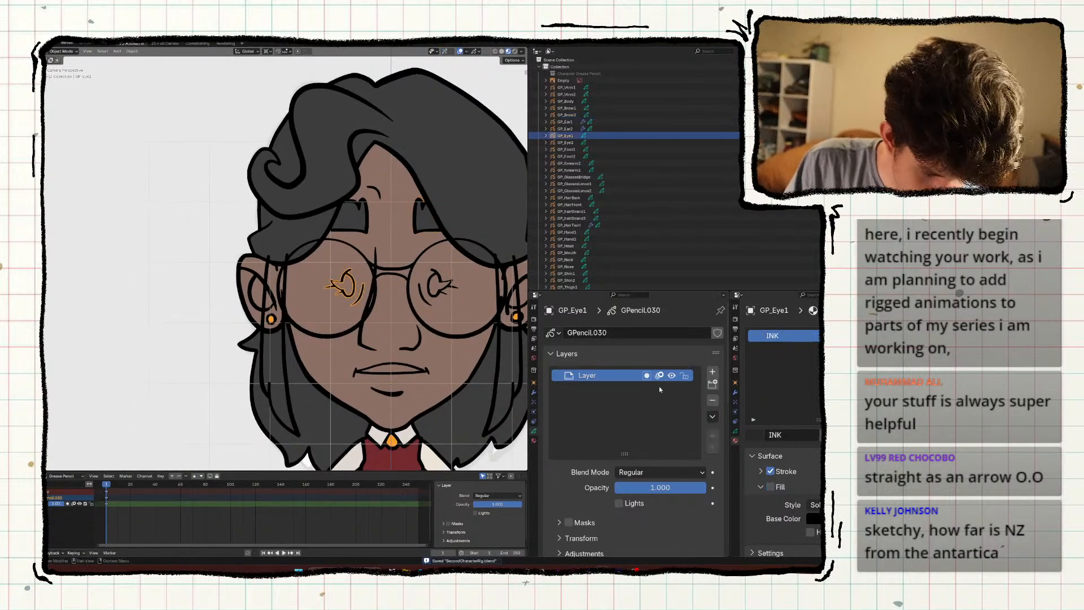
pyautogui.click(712, 372)
pyautogui.click(712, 446)
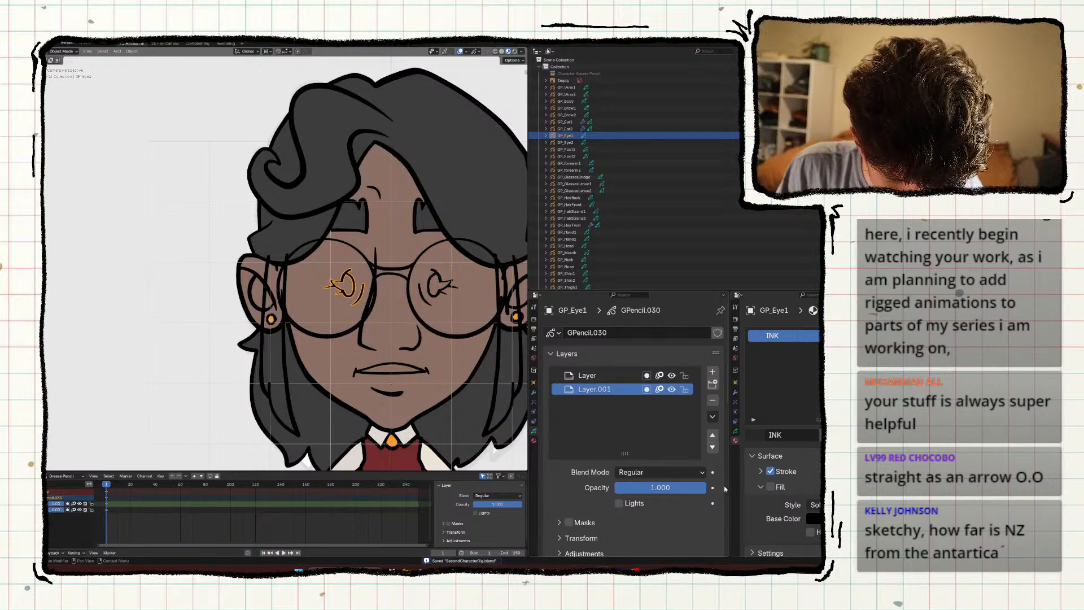
# Create a new material named Eyes in a second material slot of GP_Eye1.
pyautogui.click(903, 336)
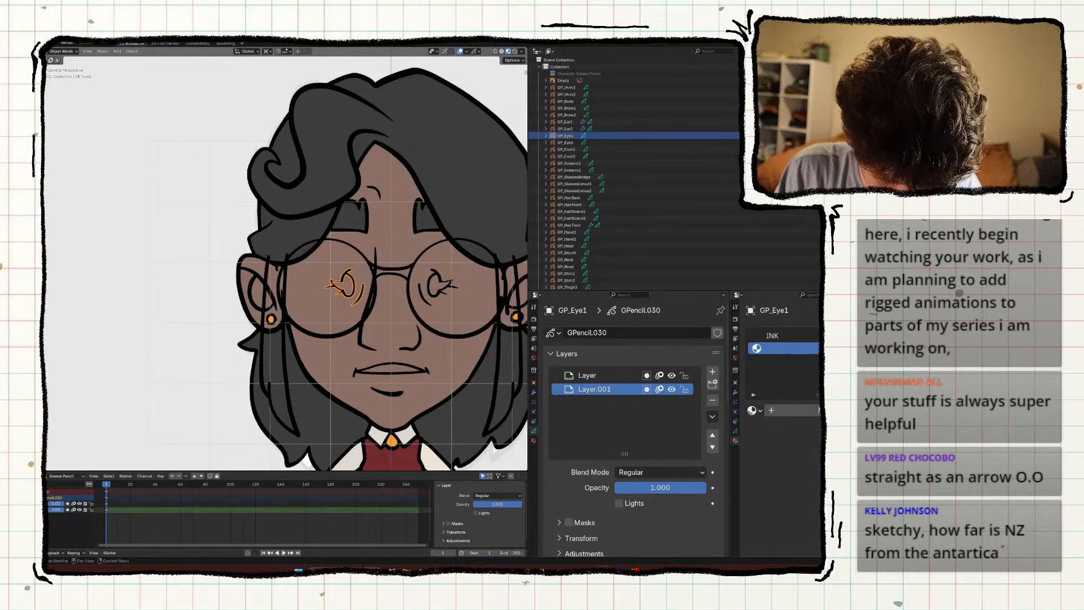
pyautogui.click(768, 410)
pyautogui.click(787, 435)
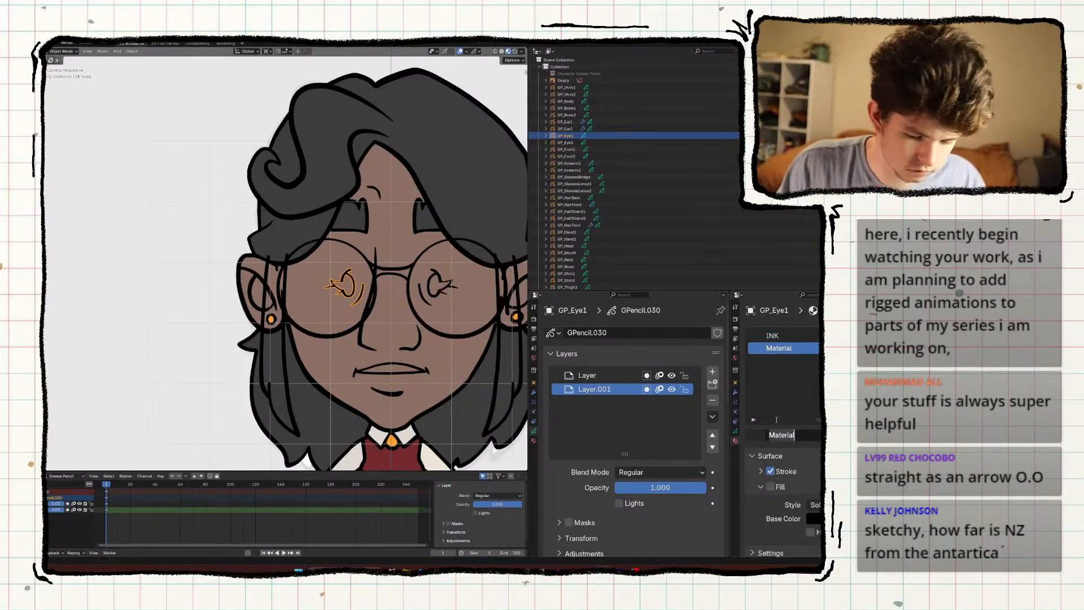
pyautogui.hotkey('ctrl', 'BackSpace')
pyautogui.write('Eyes')
pyautogui.press('Return')
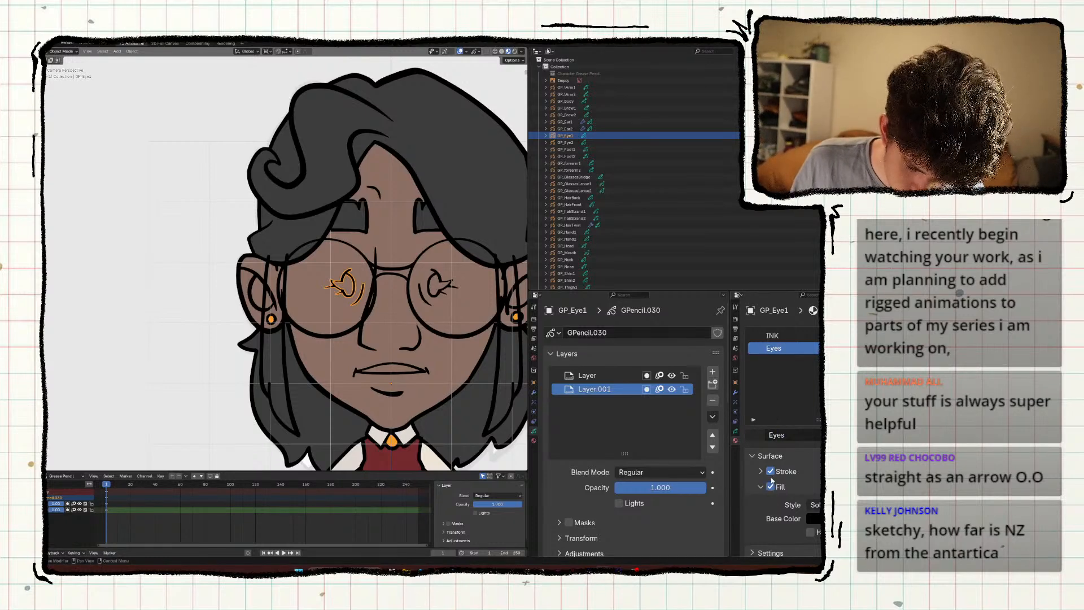
# Enable fill and disable stroke on the Eyes material, and set its stroke base color to a muted green.
pyautogui.click(814, 518)
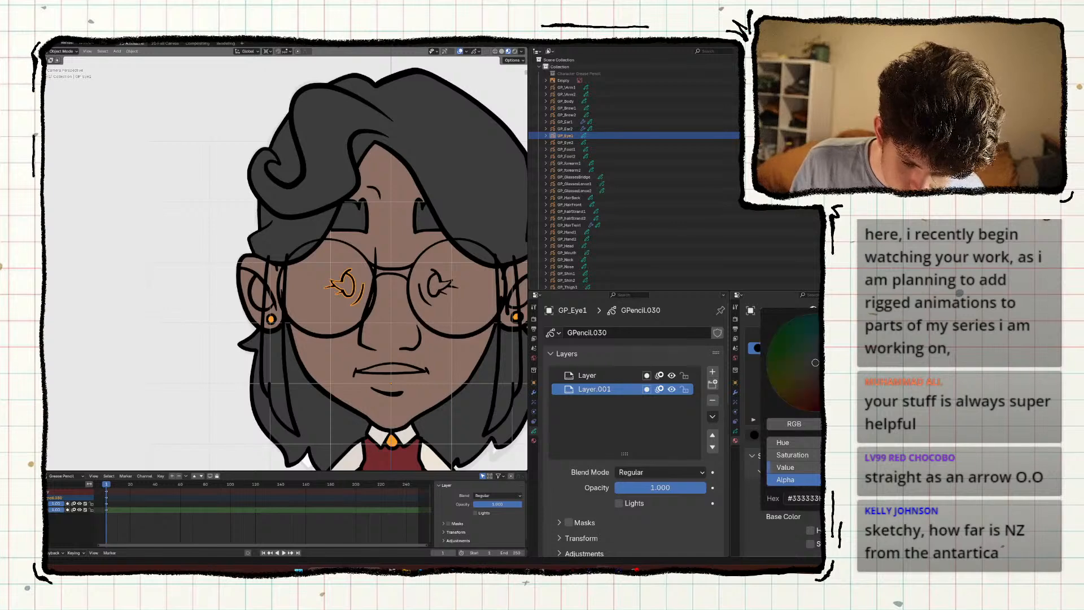
pyautogui.scroll(4, 815, 362)
pyautogui.moveTo(815, 362); pyautogui.dragTo(796, 356)
# Switch to Draw Mode and fill the inside of GP_Eye1 with the Eyes material.
pyautogui.scroll(4, 387, 249)
pyautogui.hotkey('ctrl', 'Tab')
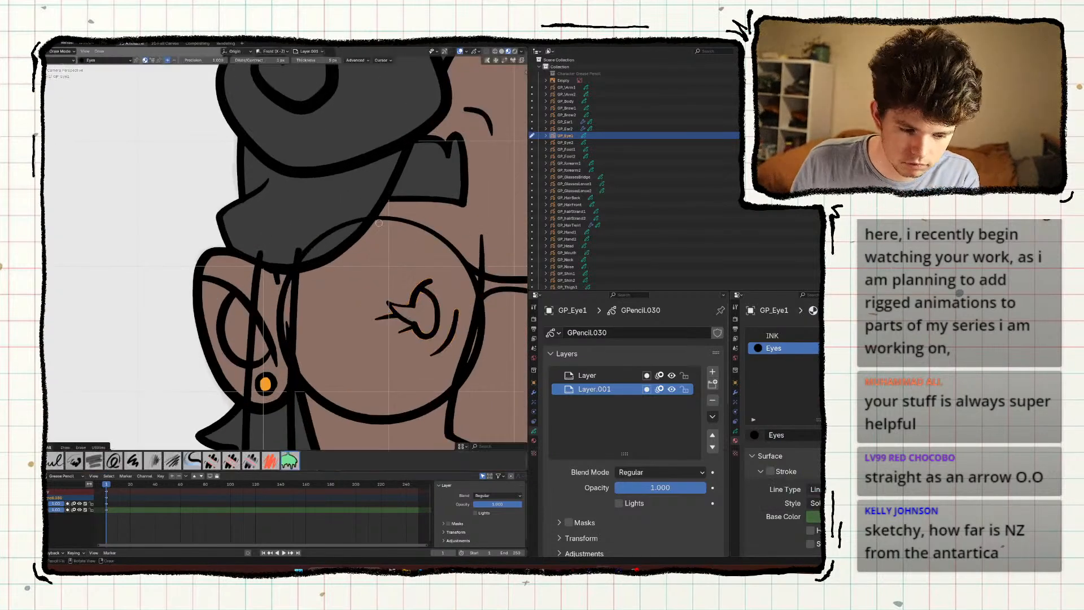
pyautogui.scroll(2, 396, 316)
pyautogui.keyDown('shift'); pyautogui.moveTo(420, 306); pyautogui.dragTo(242, 261, button='middle'); pyautogui.keyUp('shift')
pyautogui.click(248, 263)
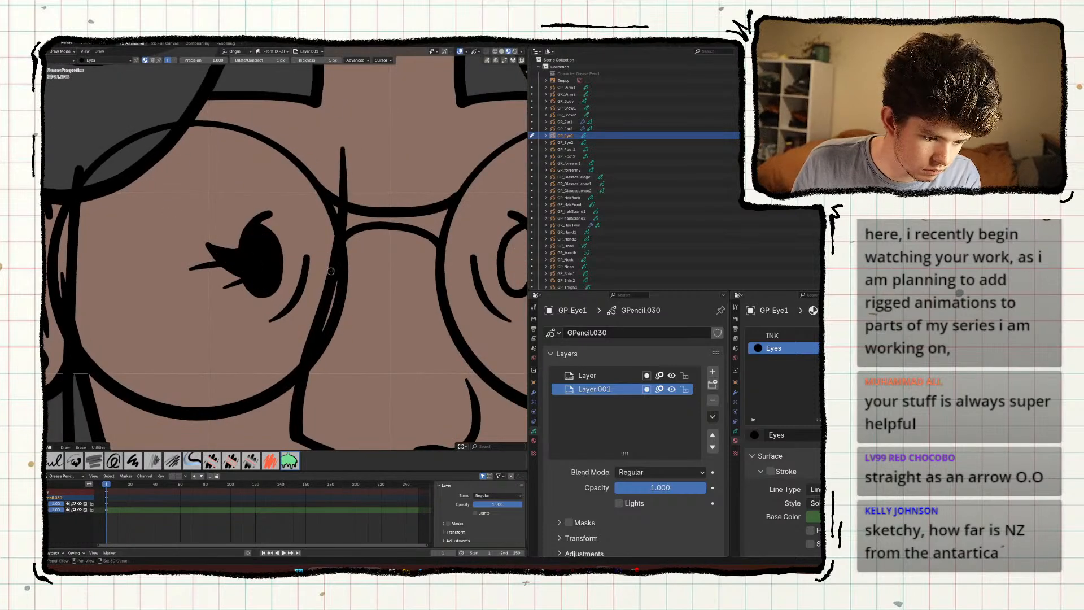
pyautogui.keyDown('shift'); pyautogui.moveTo(331, 271); pyautogui.dragTo(222, 270, button='middle'); pyautogui.keyUp('shift')
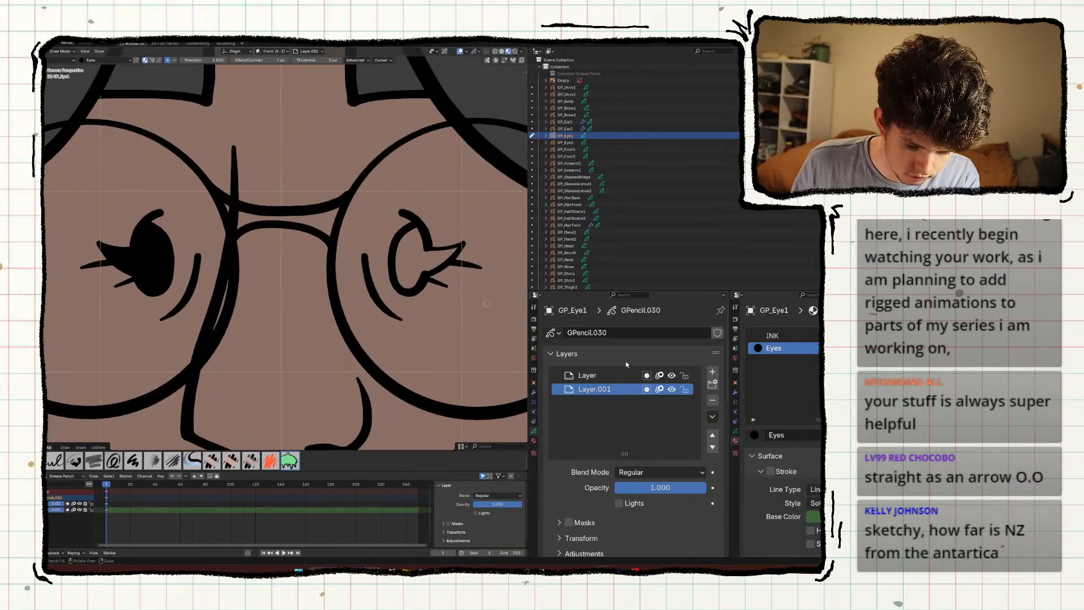
# Try a dark green, #385943, as the fill base color of the Eyes material.
pyautogui.scroll(-4, 811, 489)
pyautogui.click(814, 499)
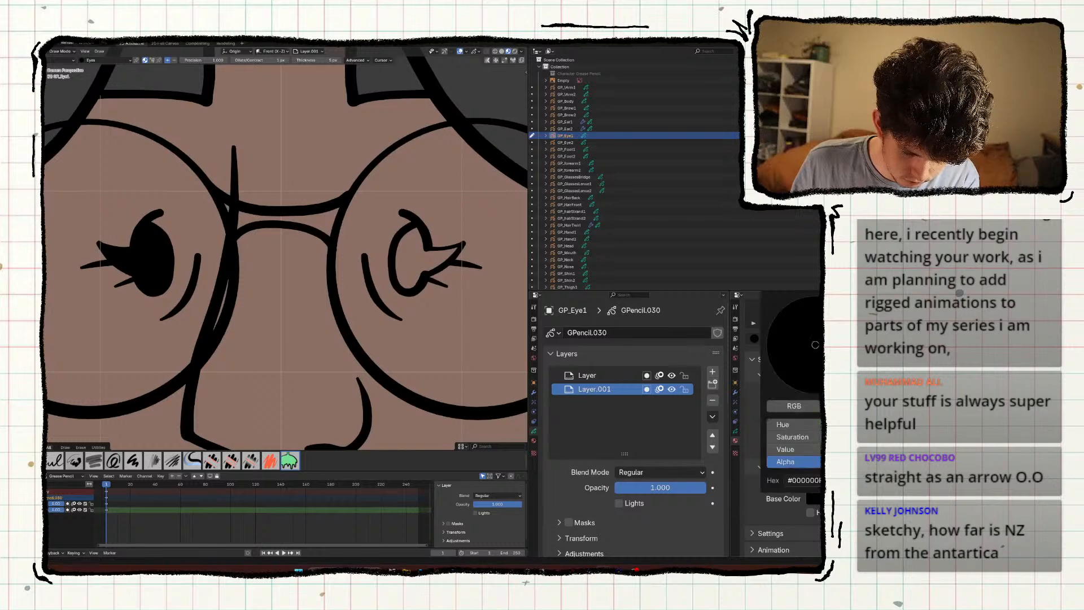
pyautogui.moveTo(872, 378); pyautogui.dragTo(872, 359)
pyautogui.moveTo(808, 348); pyautogui.dragTo(804, 330)
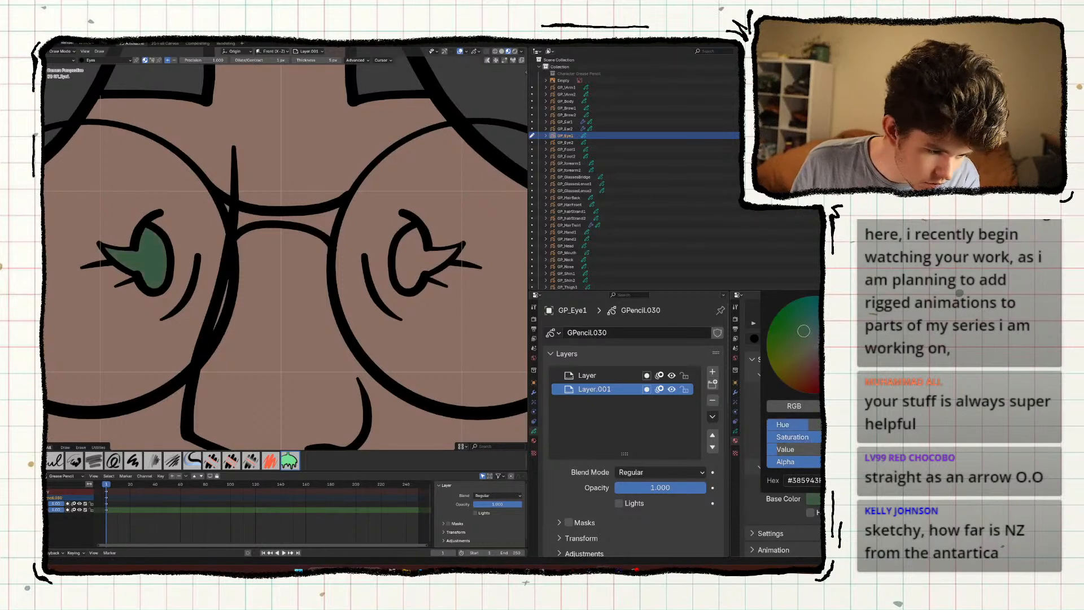
# Try to fill the other eye, undo that action, return to Object Mode and deselect everything.
pyautogui.click(405, 258)
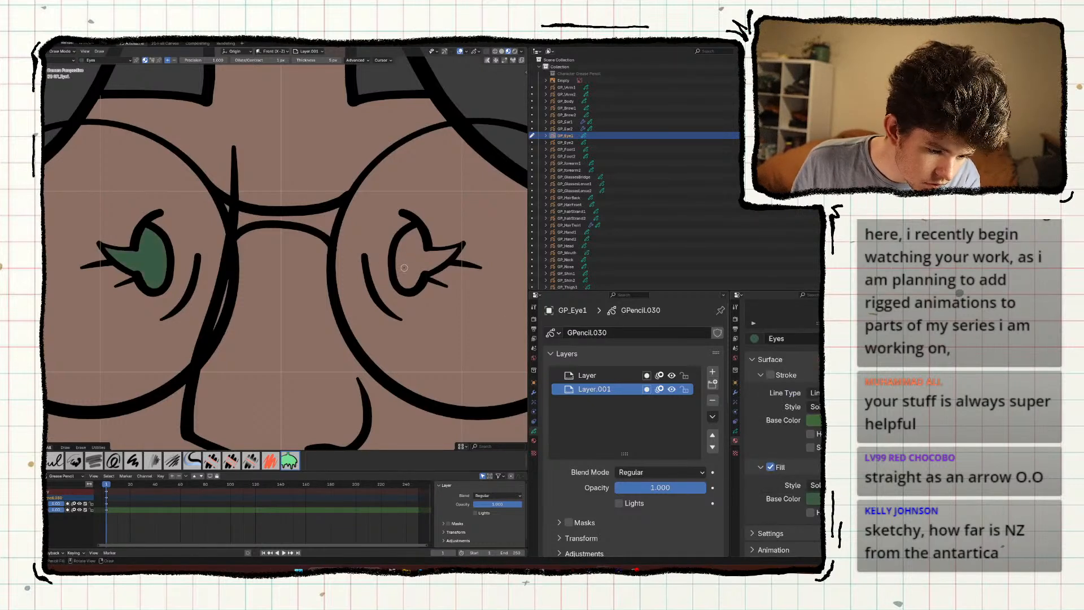
pyautogui.hotkey('ctrl', 'z')
pyautogui.hotkey('ctrl', 'Tab')
pyautogui.click(401, 266)
pyautogui.scroll(-5, 395, 266)
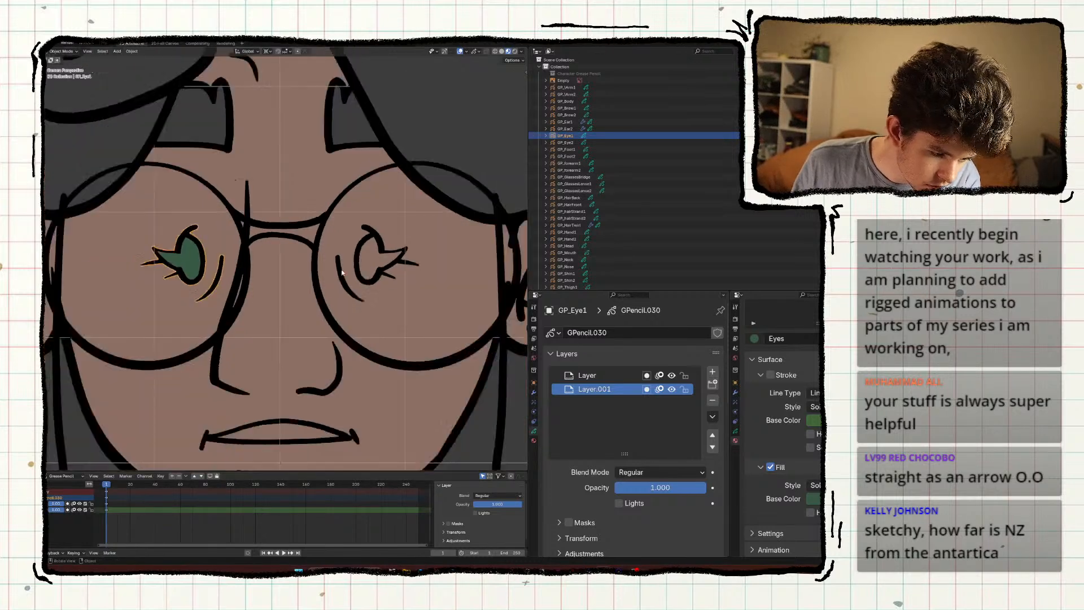
pyautogui.keyDown('shift'); pyautogui.moveTo(323, 285); pyautogui.dragTo(334, 291, button='middle'); pyautogui.keyUp('shift')
pyautogui.hotkey('alt', 'a')
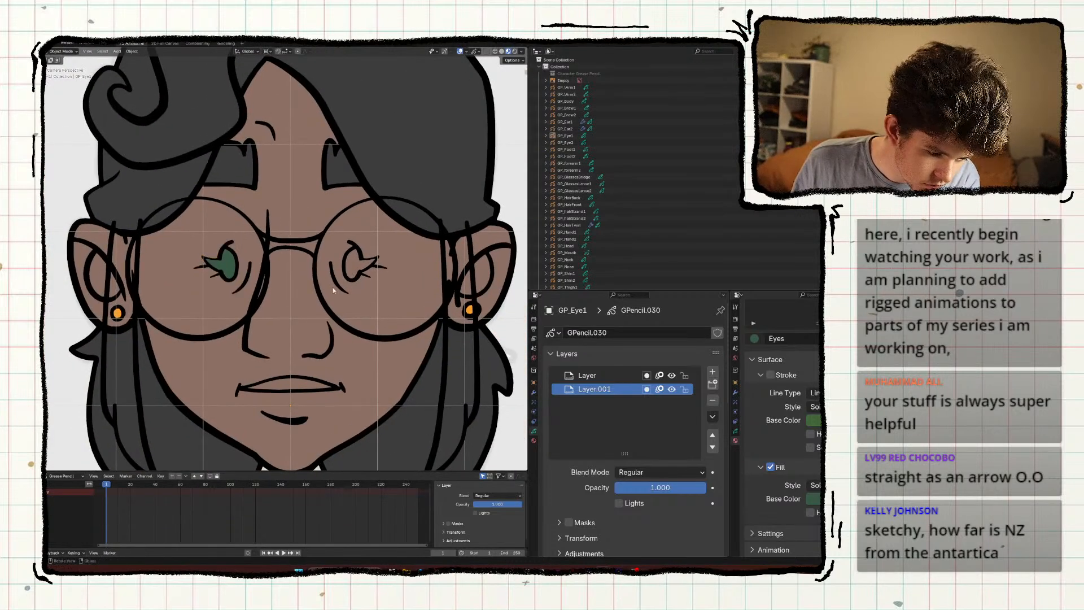
# Set both the fill and the stroke base color of the Eyes material to black.
pyautogui.click(815, 498)
pyautogui.click(815, 421)
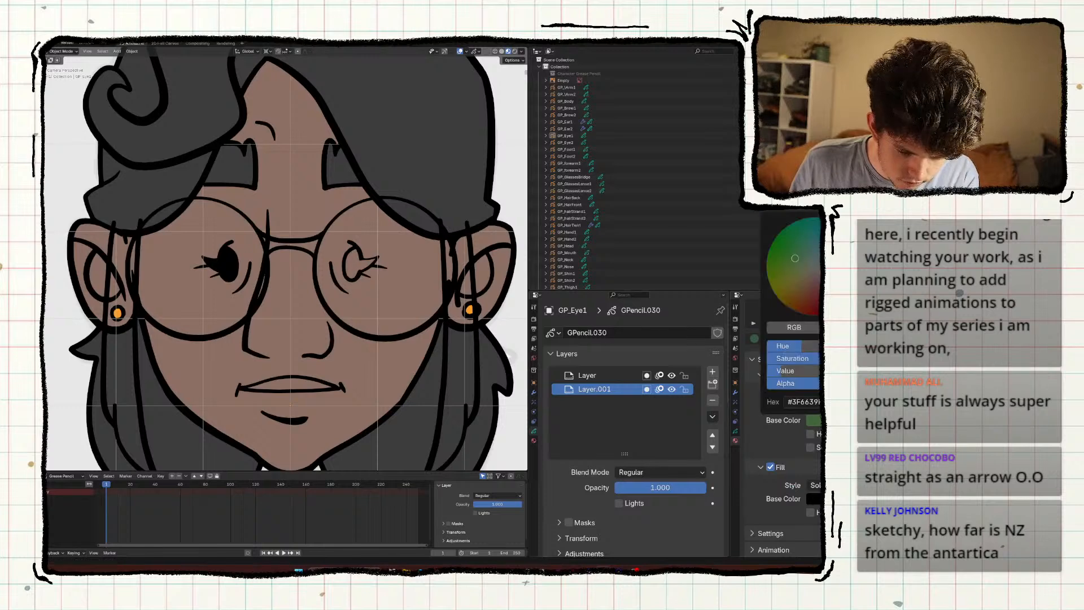
pyautogui.moveTo(802, 370); pyautogui.dragTo(766, 371)
pyautogui.scroll(-3, 273, 283)
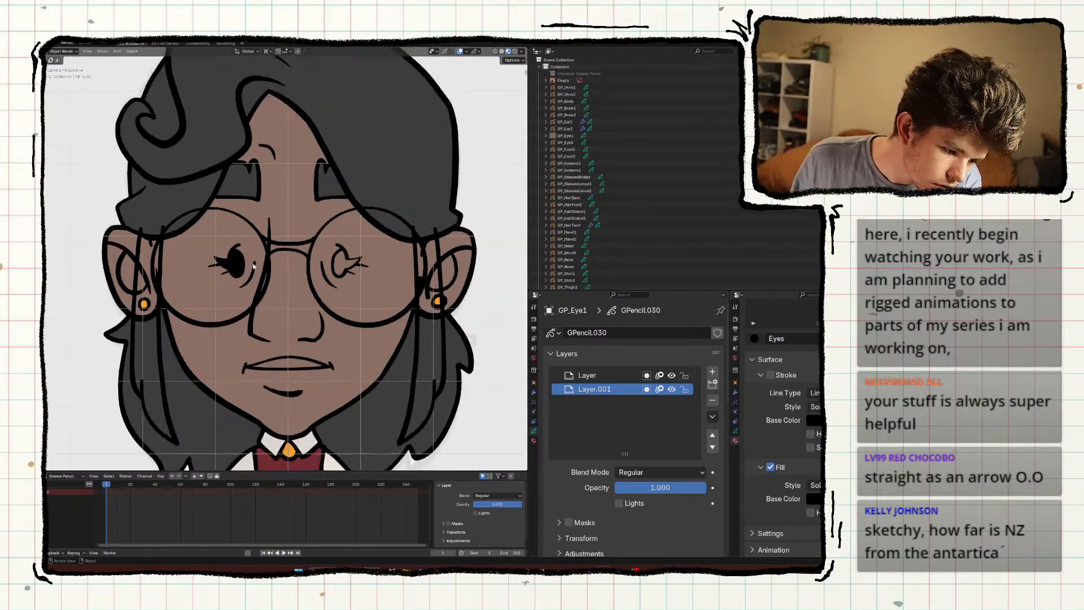
pyautogui.scroll(3, 273, 283)
pyautogui.scroll(1, 796, 449)
# Create a new material named Ch2_SkinDetails in a third material slot of GP_Eye1.
pyautogui.scroll(3, 796, 449)
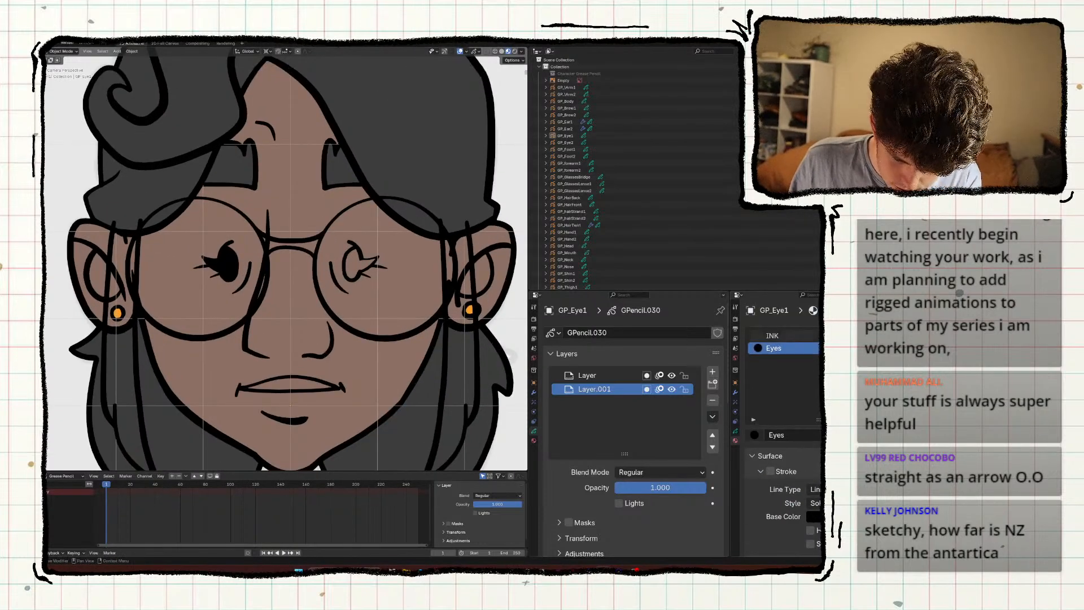
pyautogui.click(819, 334)
pyautogui.click(786, 411)
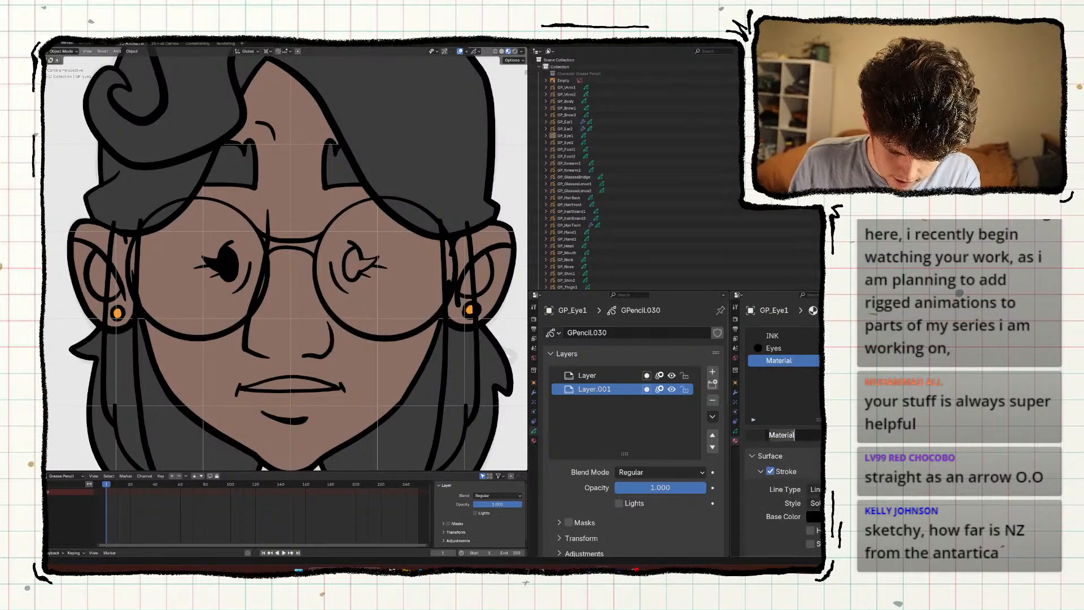
pyautogui.write('SkinDetails')
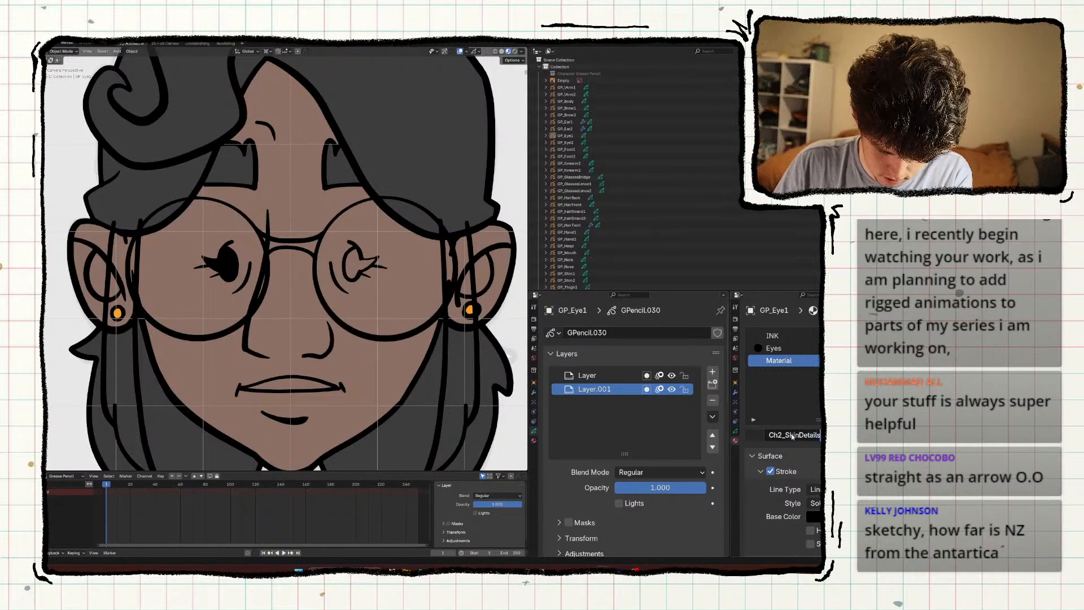
pyautogui.press('Return')
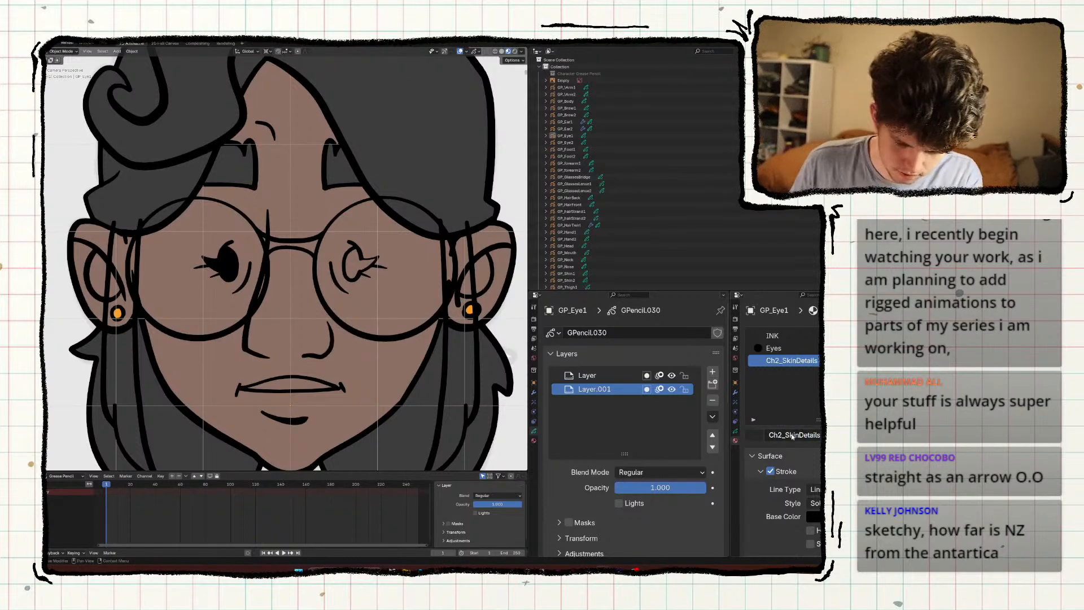
# Set the stroke base color of Ch2_SkinDetails to a brown darker than the sampled face skin, #71544D.
pyautogui.scroll(-4, 786, 436)
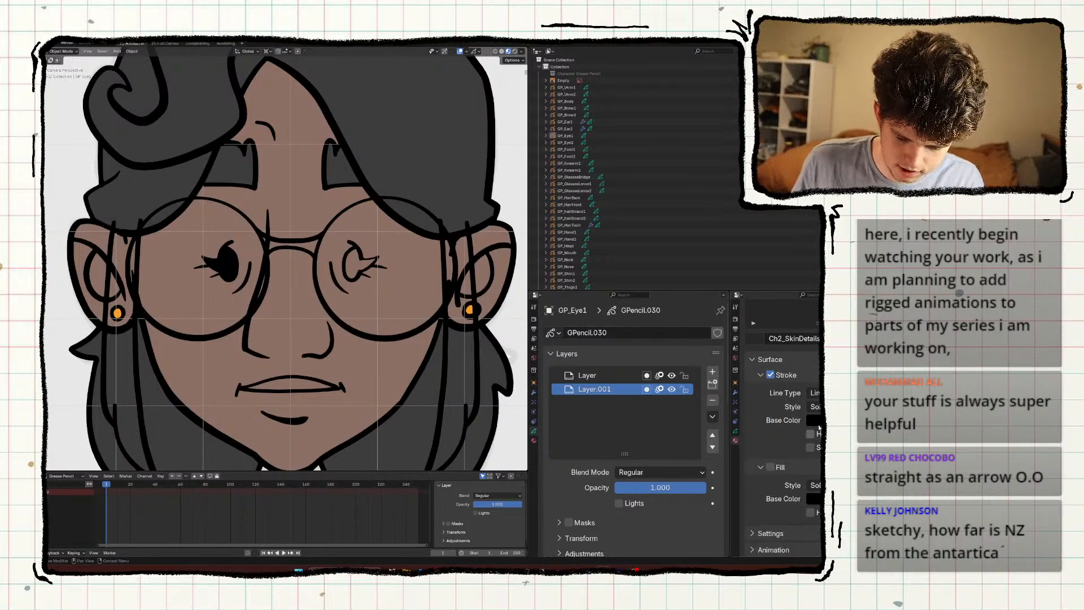
pyautogui.click(814, 421)
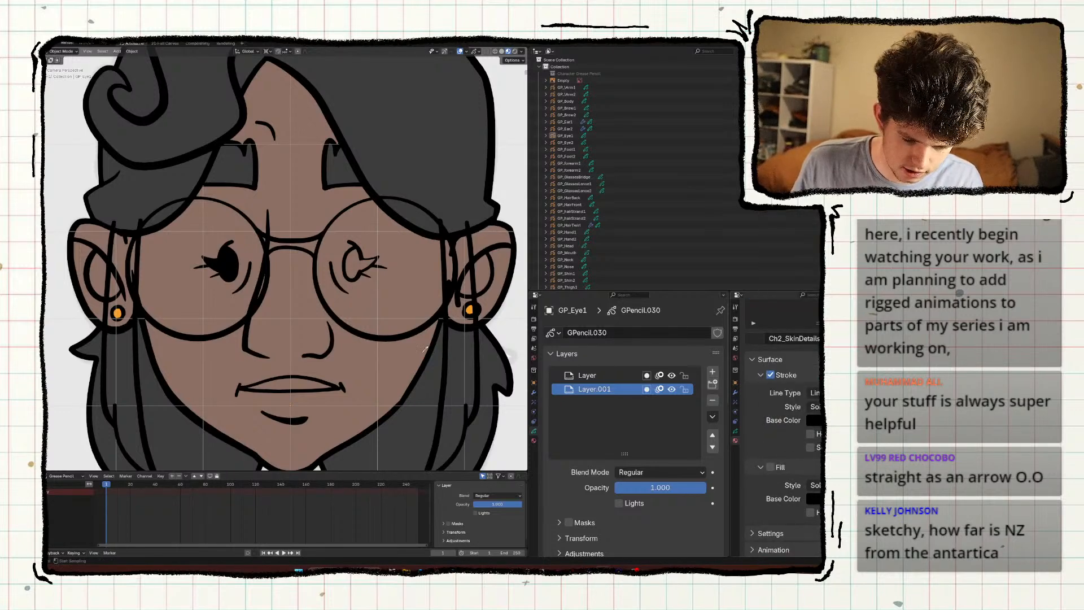
pyautogui.click(425, 348)
pyautogui.click(813, 420)
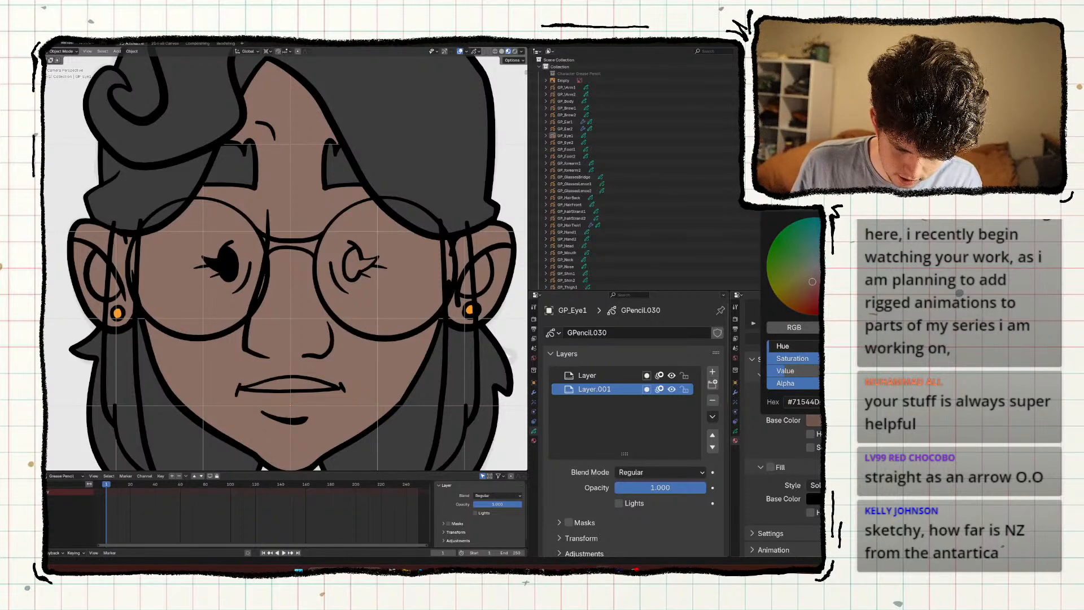
# Select the two small lash strokes of GP_Eye1 in Edit Mode and assign them the Ch2_SkinDetails material.
pyautogui.scroll(2, 288, 263)
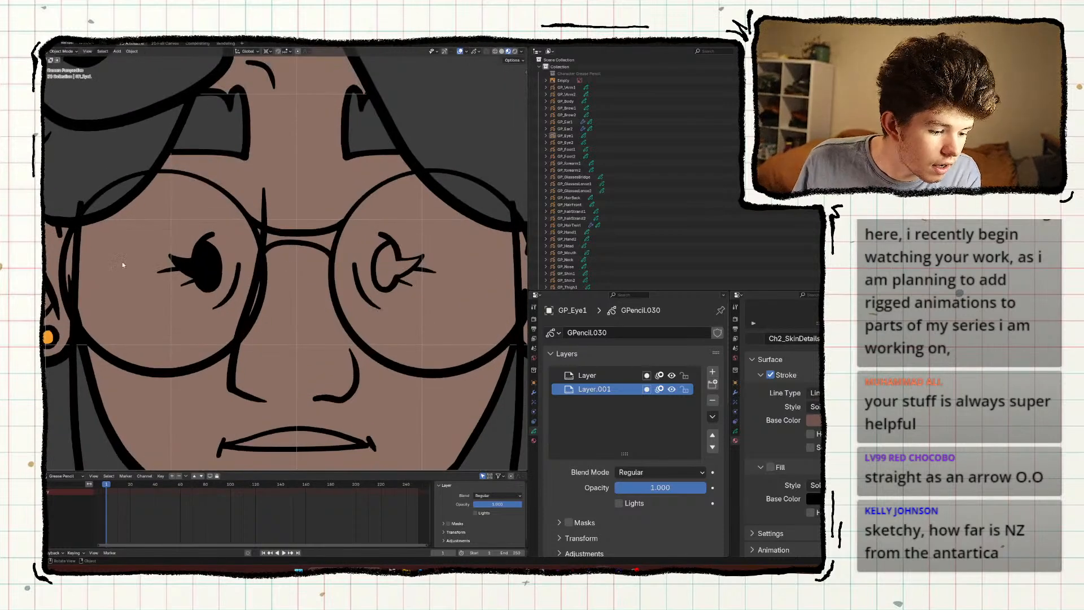
pyautogui.press('Tab')
pyautogui.press('c')
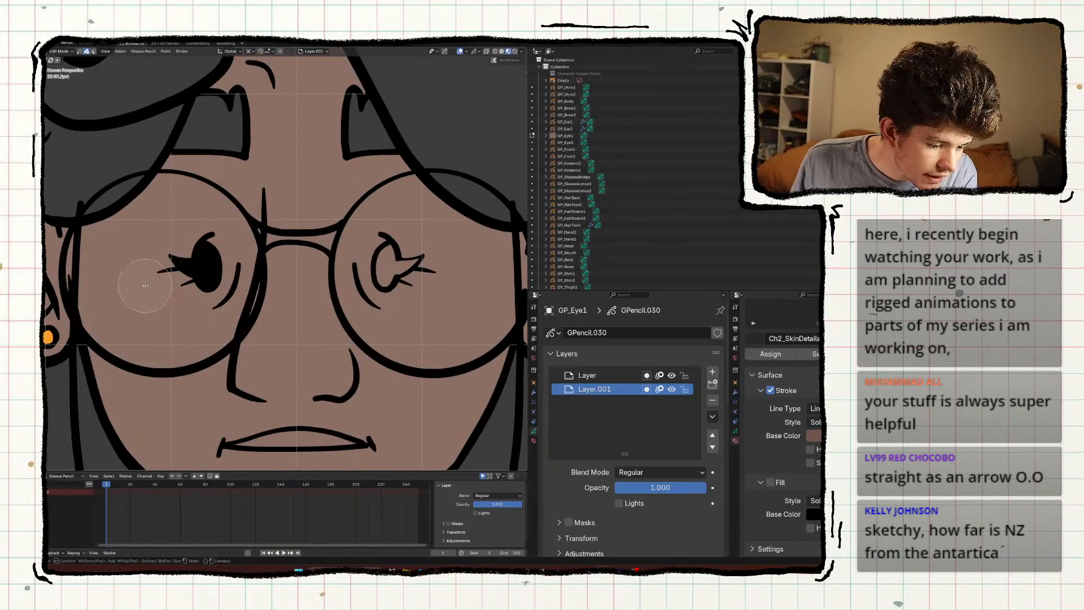
pyautogui.moveTo(145, 286); pyautogui.dragTo(170, 294)
pyautogui.rightClick(170, 295)
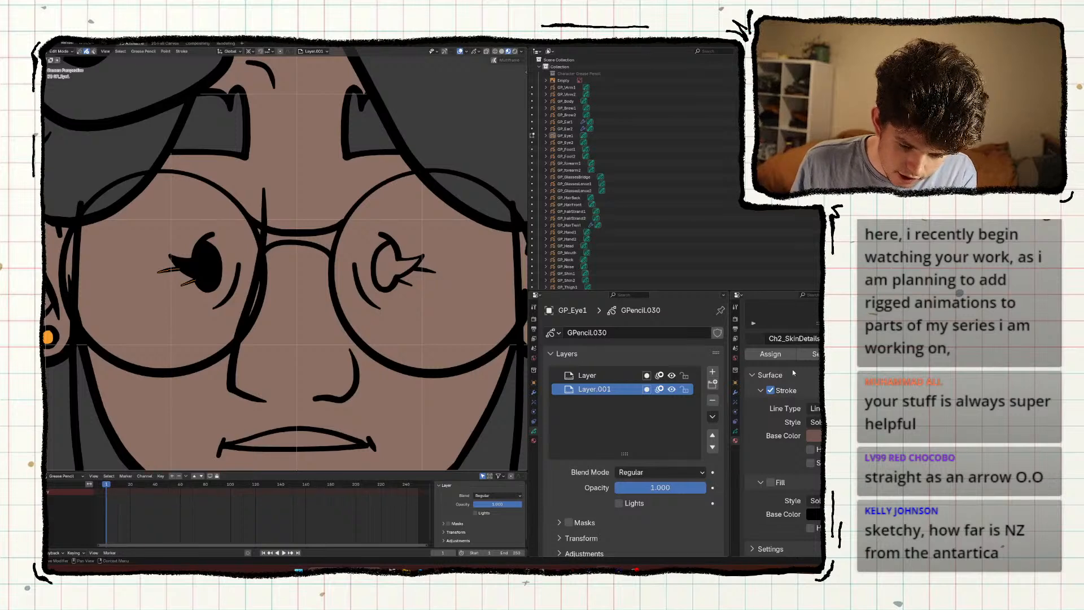
# Send the two selected lash strokes of GP_Eye1 backward twice so they sit behind the black eye shape.
pyautogui.scroll(8, 226, 279)
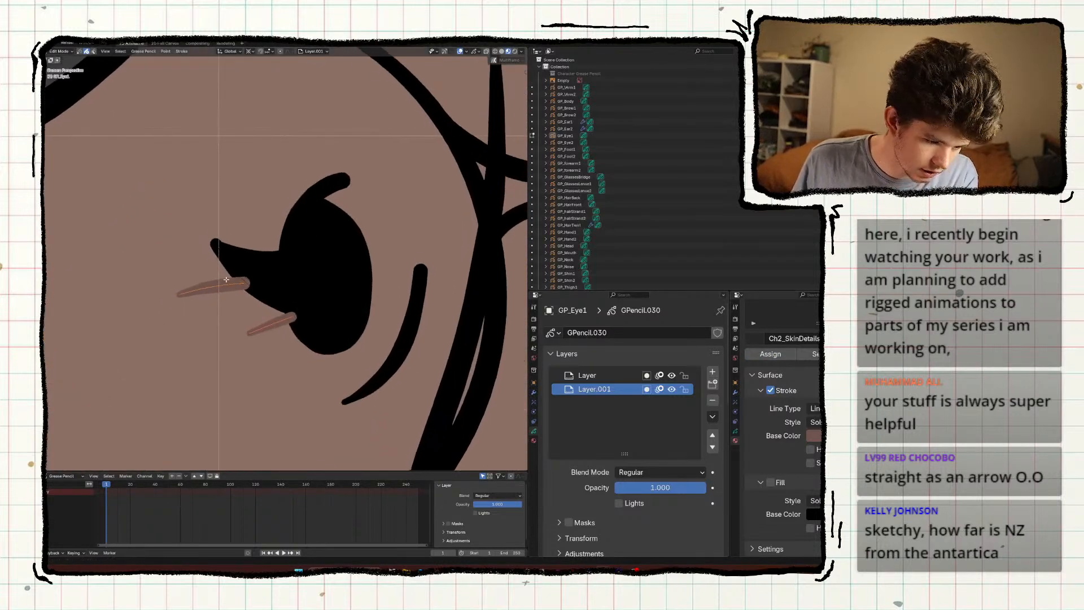
pyautogui.press('F3')
pyautogui.write('push')
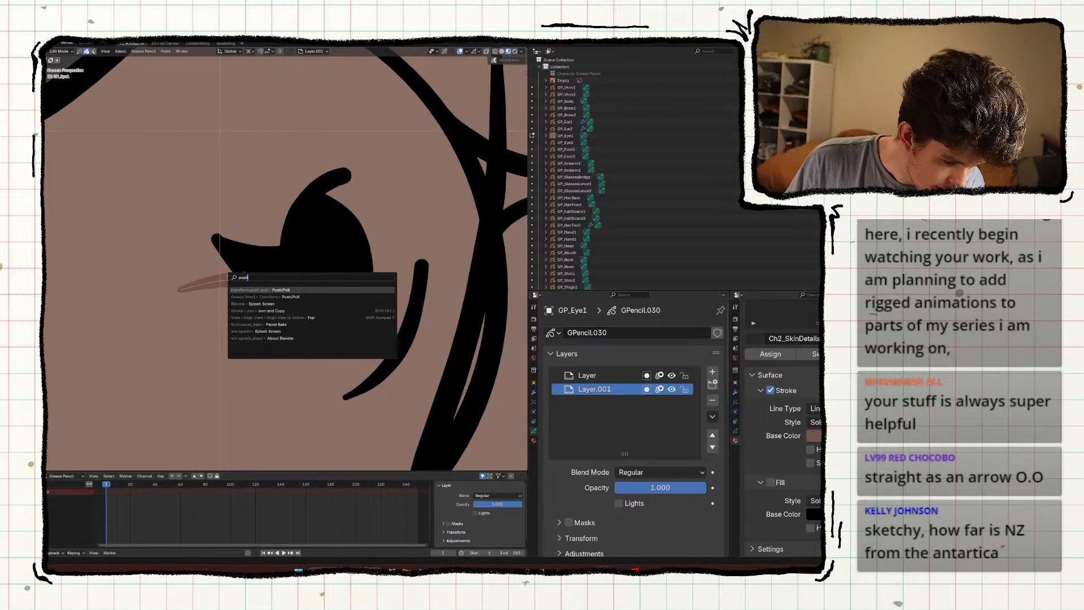
pyautogui.press('BackSpace')
pyautogui.press('BackSpace')
pyautogui.press('BackSpace')
pyautogui.press('BackSpace')
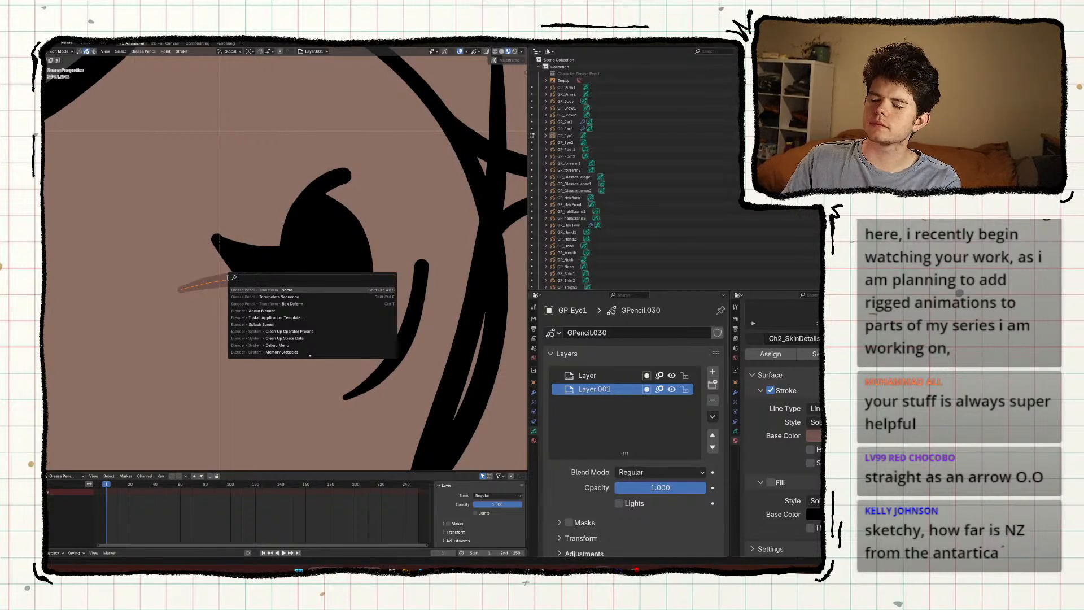
pyautogui.write('arrange')
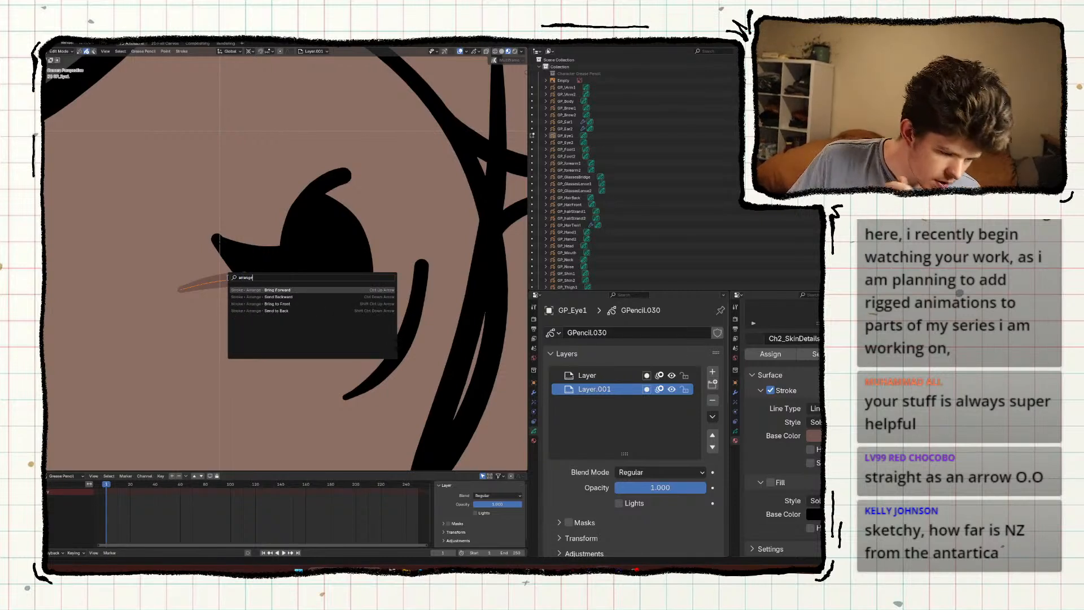
pyautogui.press('Down')
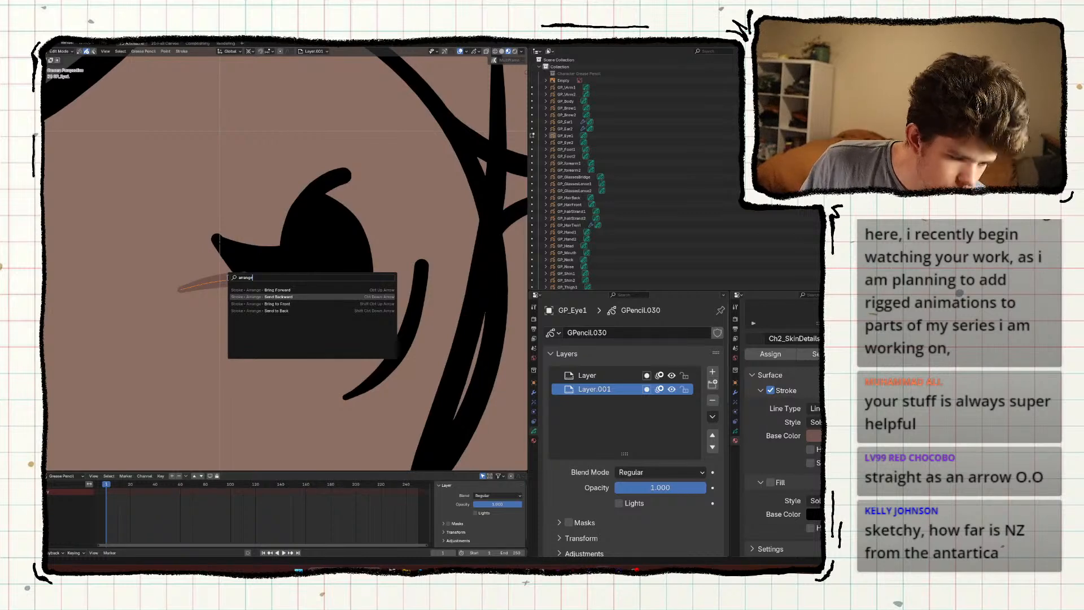
pyautogui.press('Return')
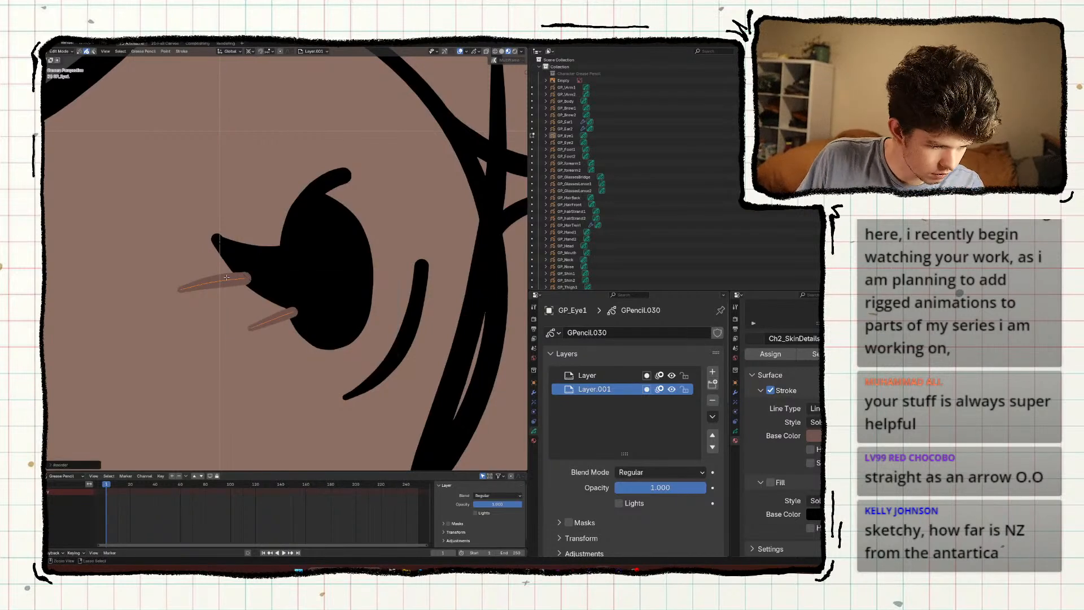
pyautogui.hotkey('ctrl', 'Down')
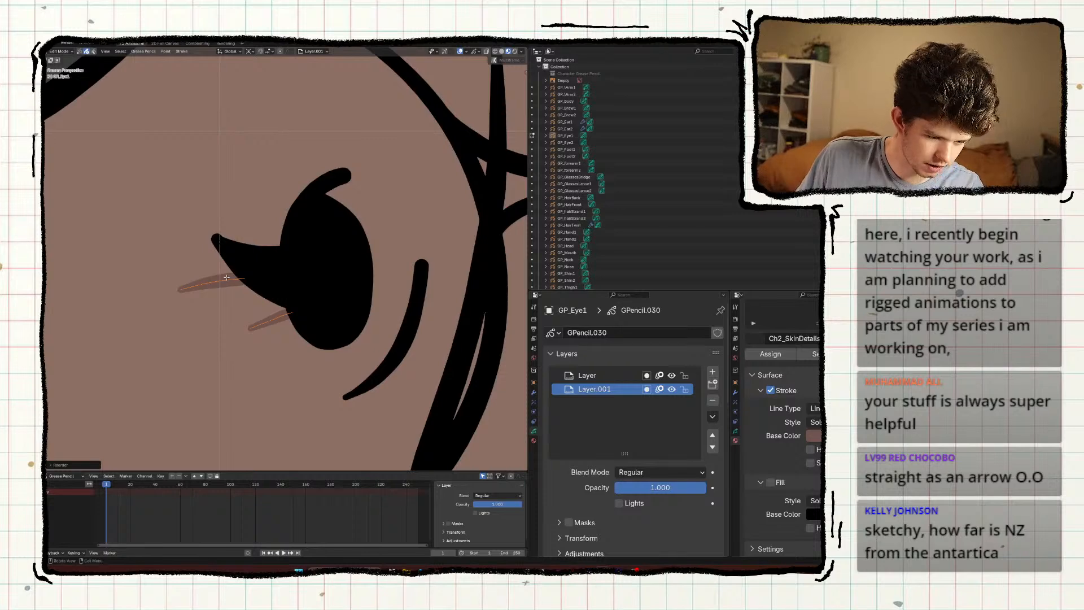
# Return to Object Mode and deselect everything.
pyautogui.press('Tab')
pyautogui.scroll(-6, 256, 266)
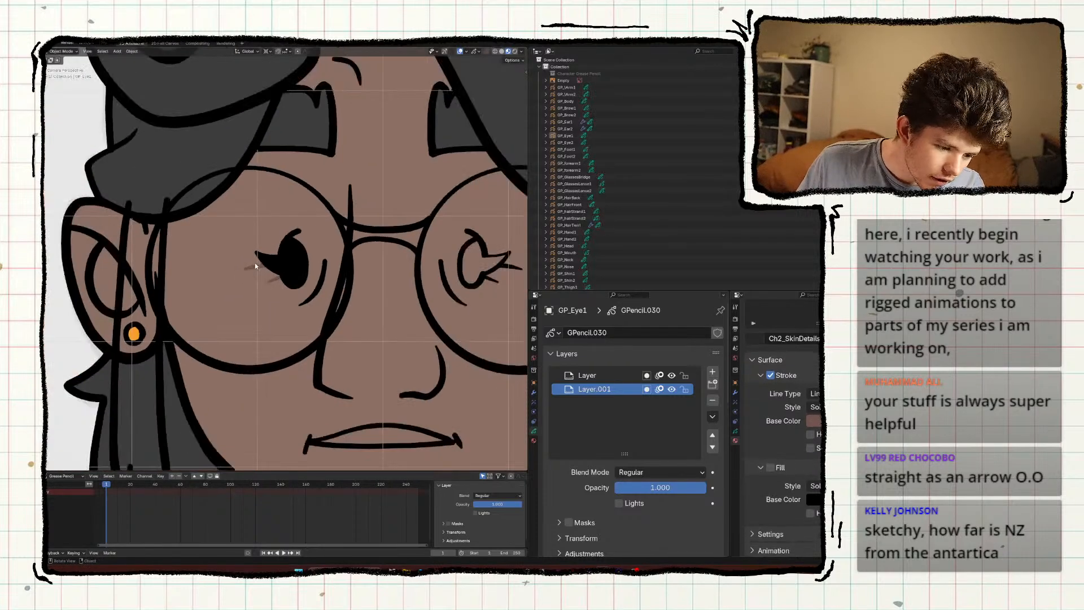
pyautogui.scroll(-2, 212, 248)
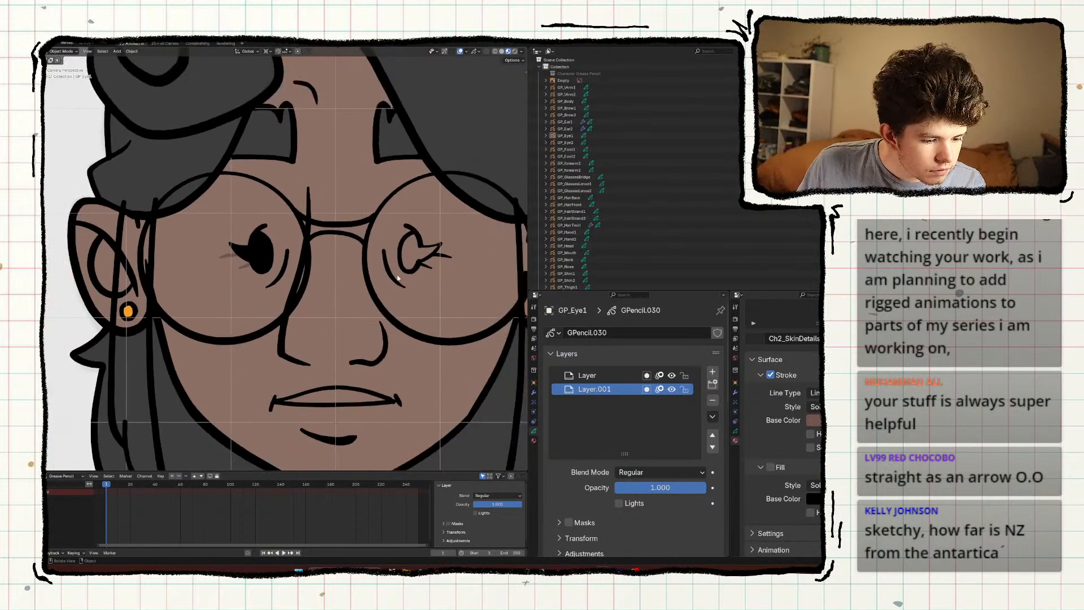
pyautogui.click(269, 261)
pyautogui.scroll(2, 269, 261)
pyautogui.hotkey('alt', 'a')
pyautogui.scroll(-3, 293, 275)
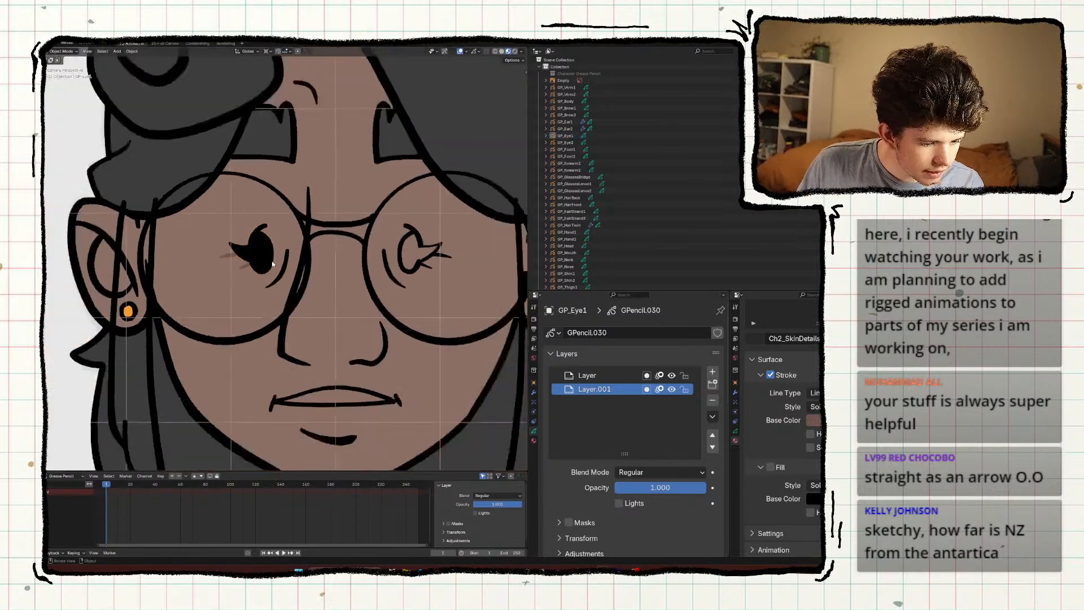
# Add a second material slot to GP_Eye2 and put the existing eyes material in it.
pyautogui.scroll(2, 293, 275)
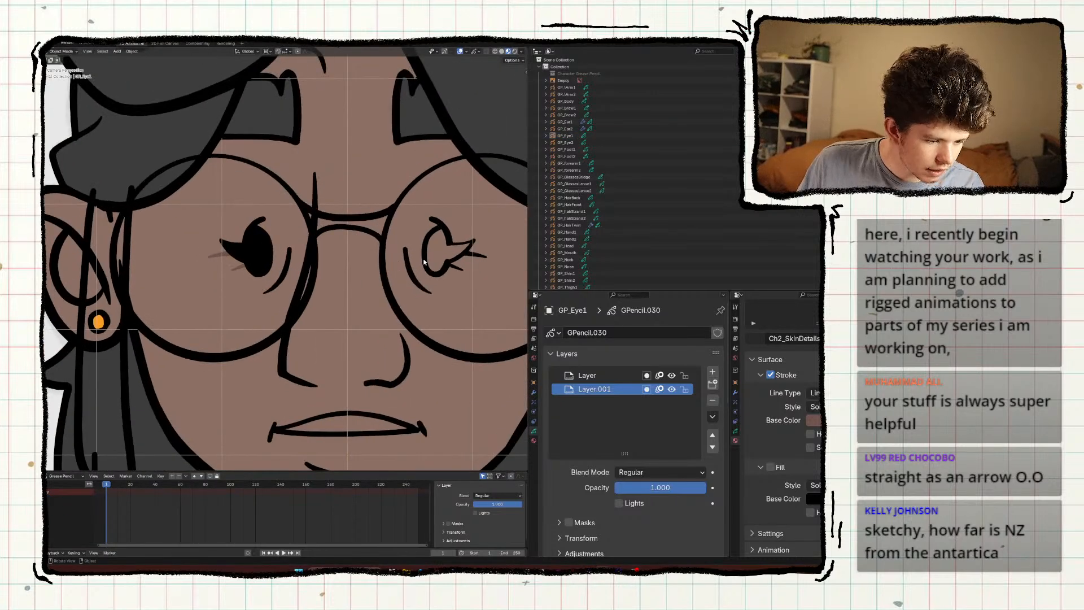
pyautogui.click(424, 261)
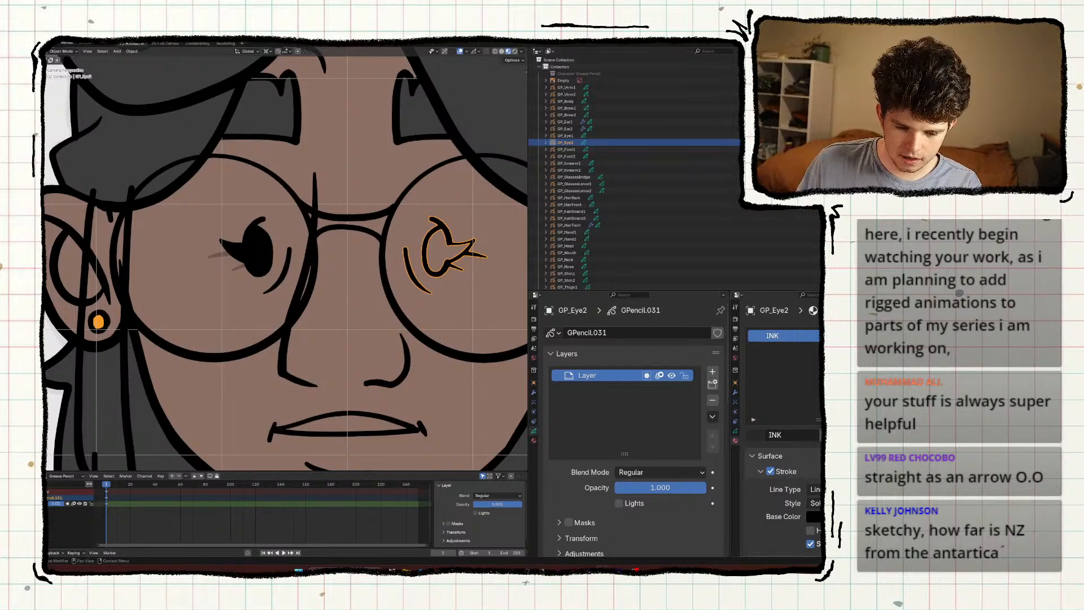
pyautogui.click(907, 335)
pyautogui.click(755, 410)
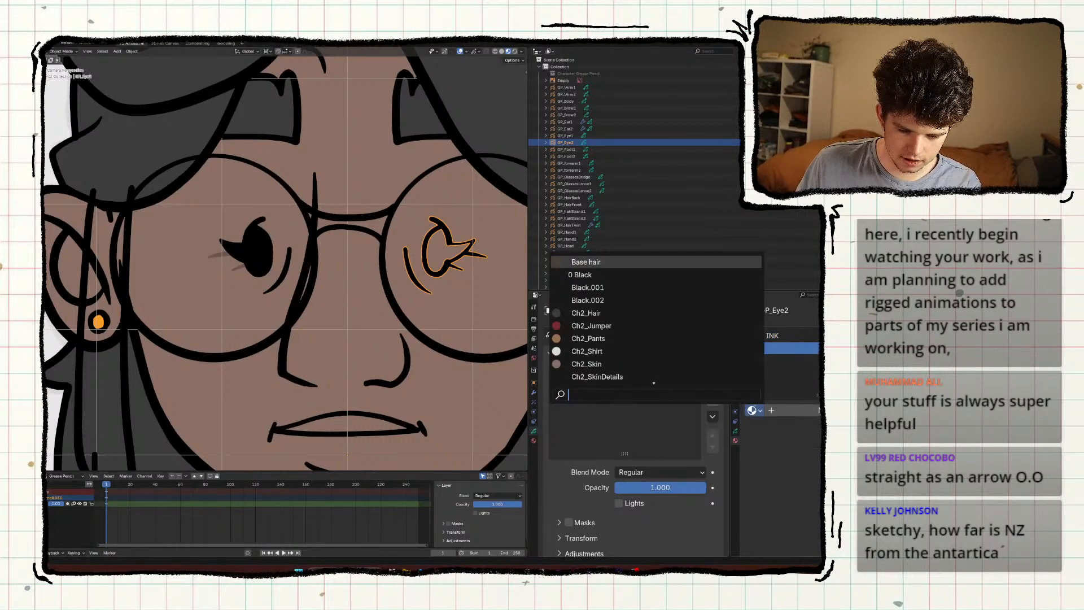
pyautogui.write('eyes')
pyautogui.press('Return')
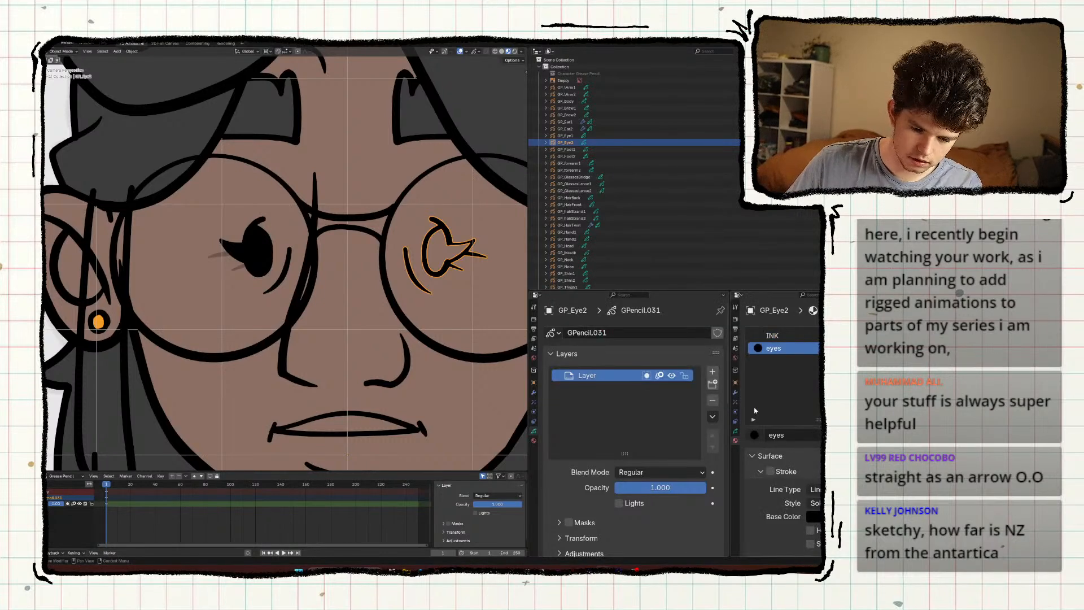
# Rename the Eyes material of GP_Eye1 as Ch2_Eyes.
pyautogui.click(265, 271)
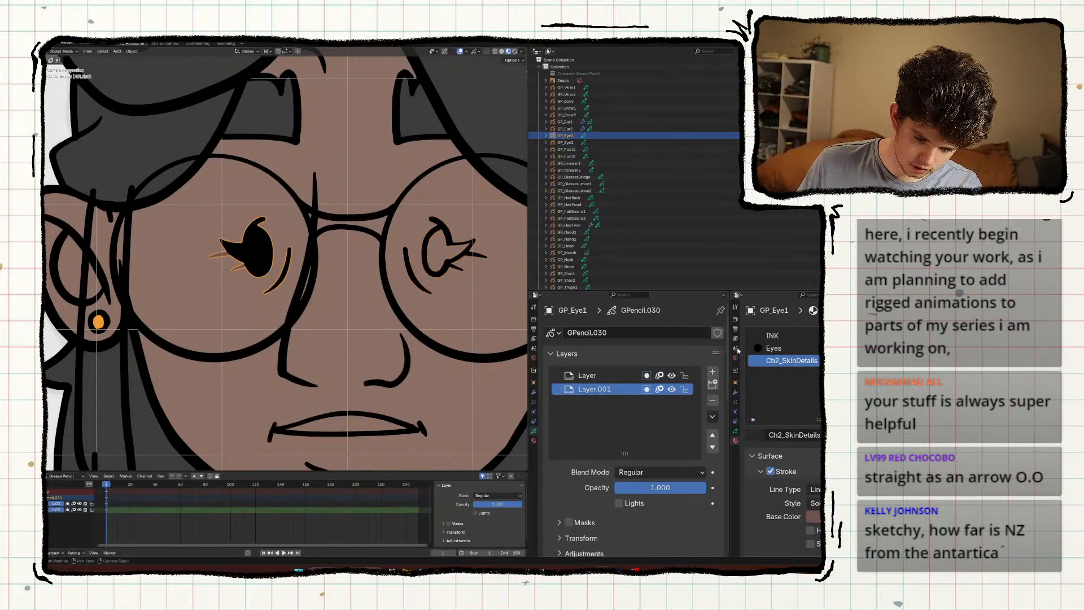
pyautogui.click(778, 349)
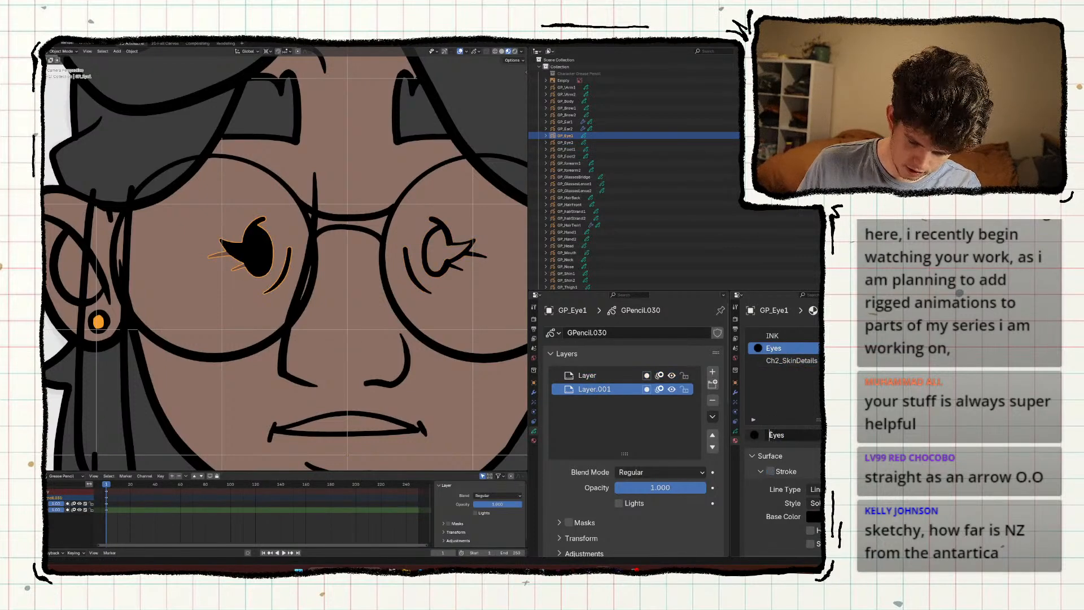
pyautogui.click(771, 435)
pyautogui.write('Ch2')
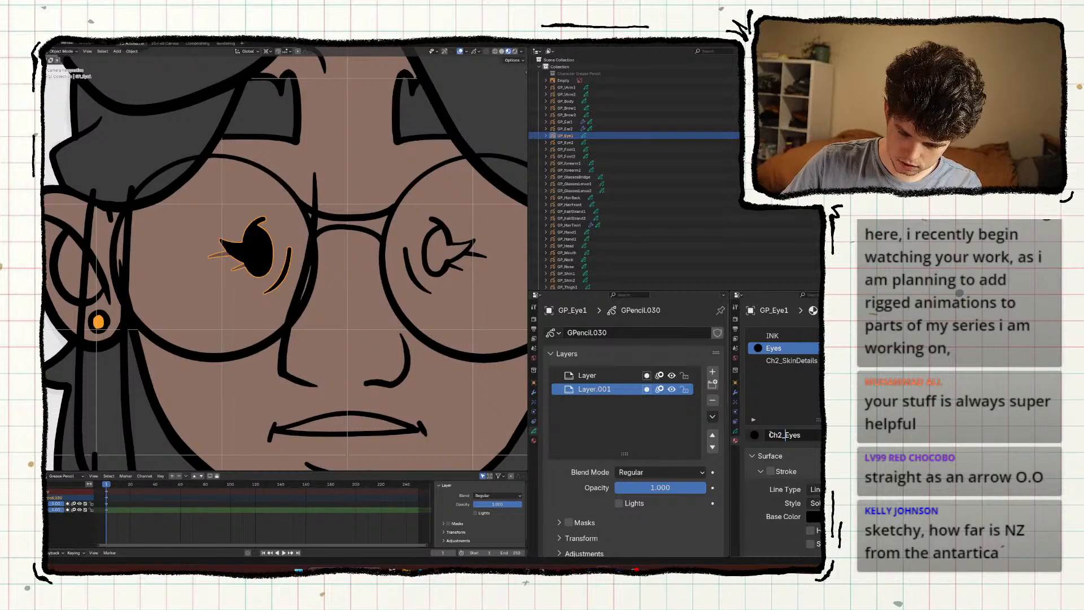
pyautogui.write('_')
pyautogui.press('Return')
# Replace the material in the second slot of GP_Eye2 with Ch2_Eyes.
pyautogui.click(436, 278)
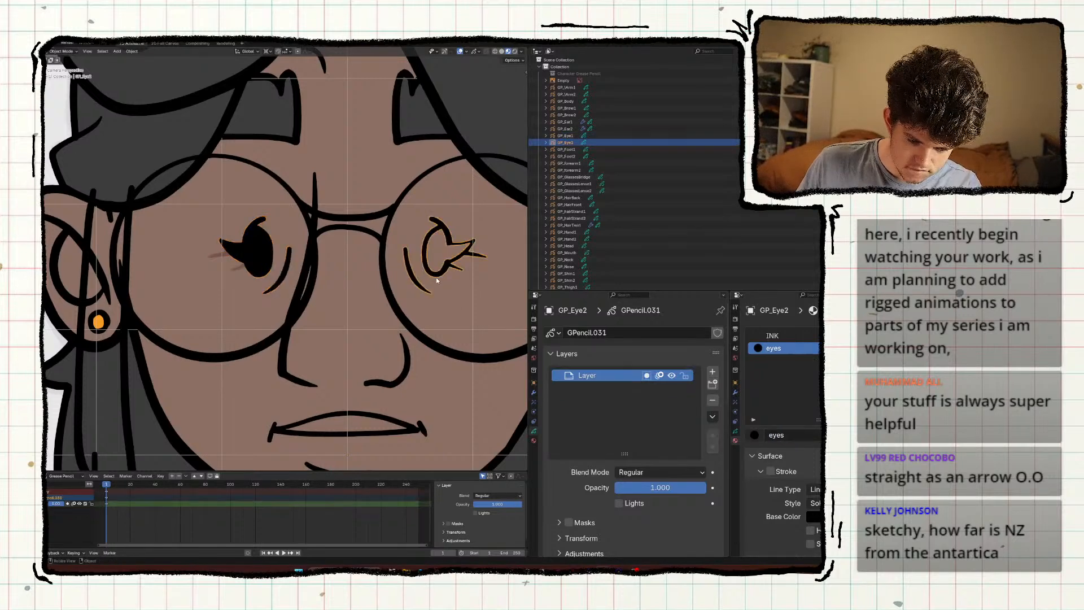
pyautogui.click(756, 435)
pyautogui.write('eyes')
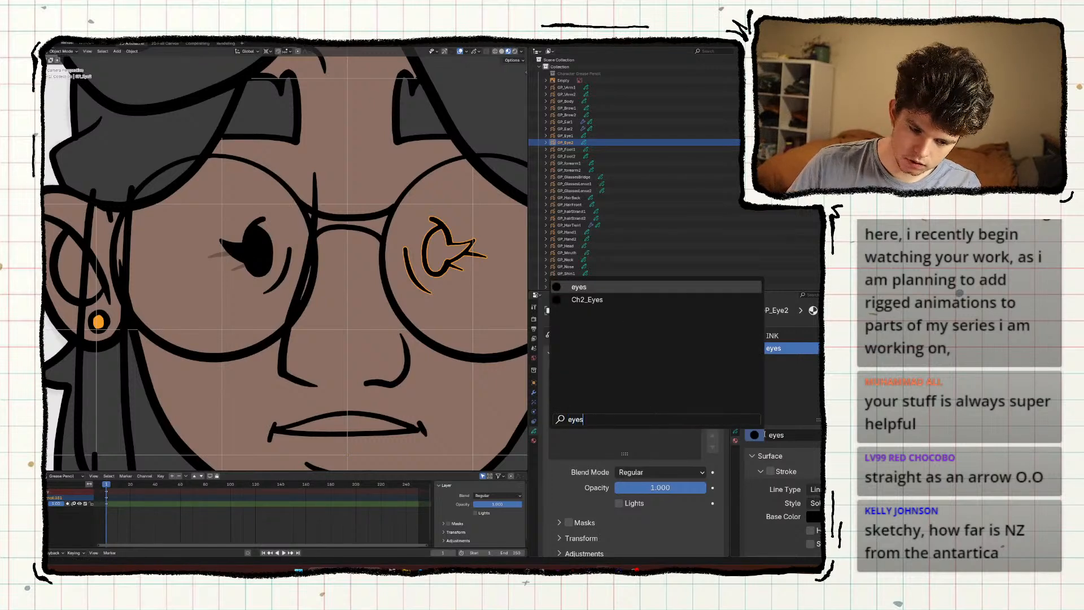
pyautogui.press('Down')
pyautogui.press('Return')
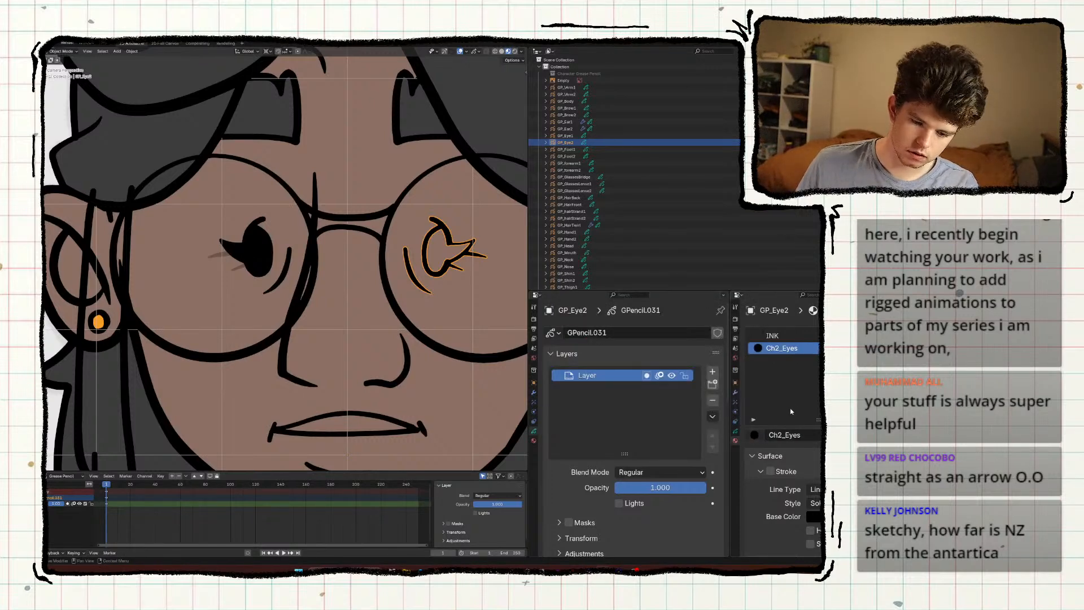
# Add a third material slot to GP_Eye2 and put Ch2_SkinDetails in it.
pyautogui.click(891, 336)
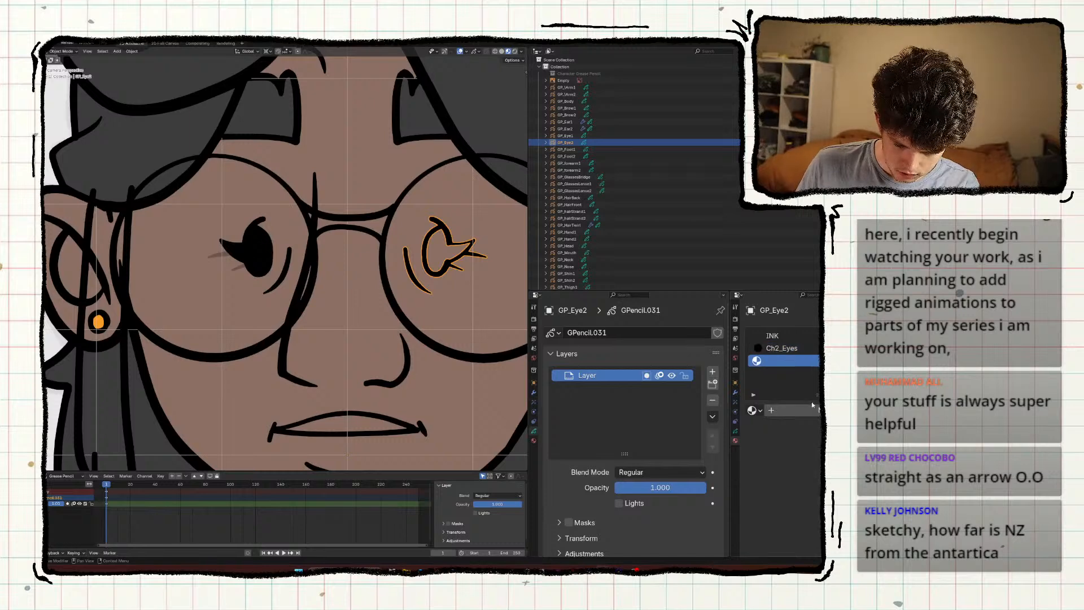
pyautogui.click(754, 411)
pyautogui.write('skin')
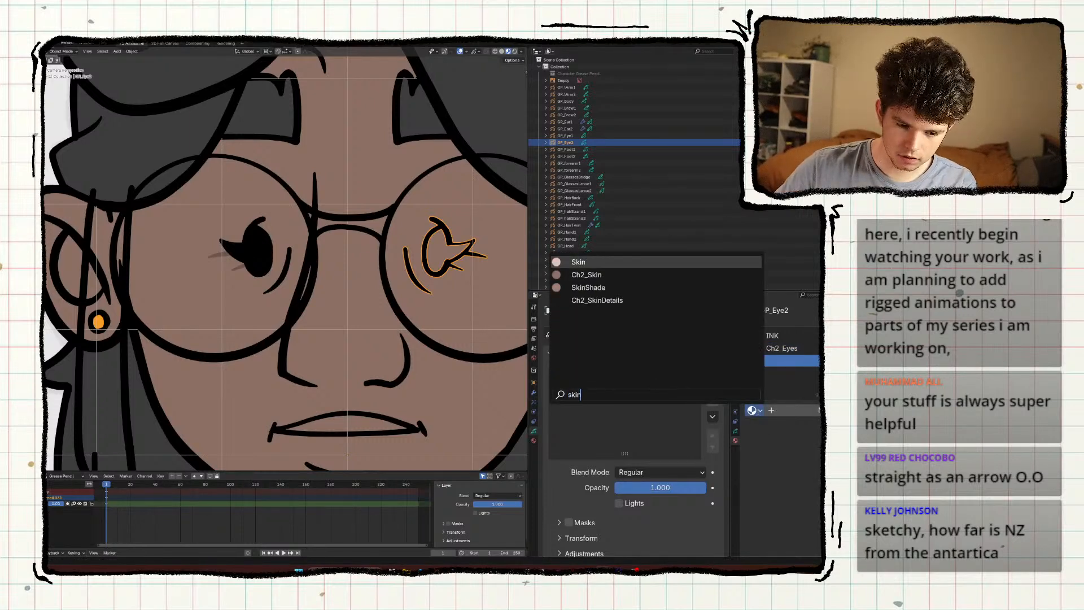
pyautogui.write('d')
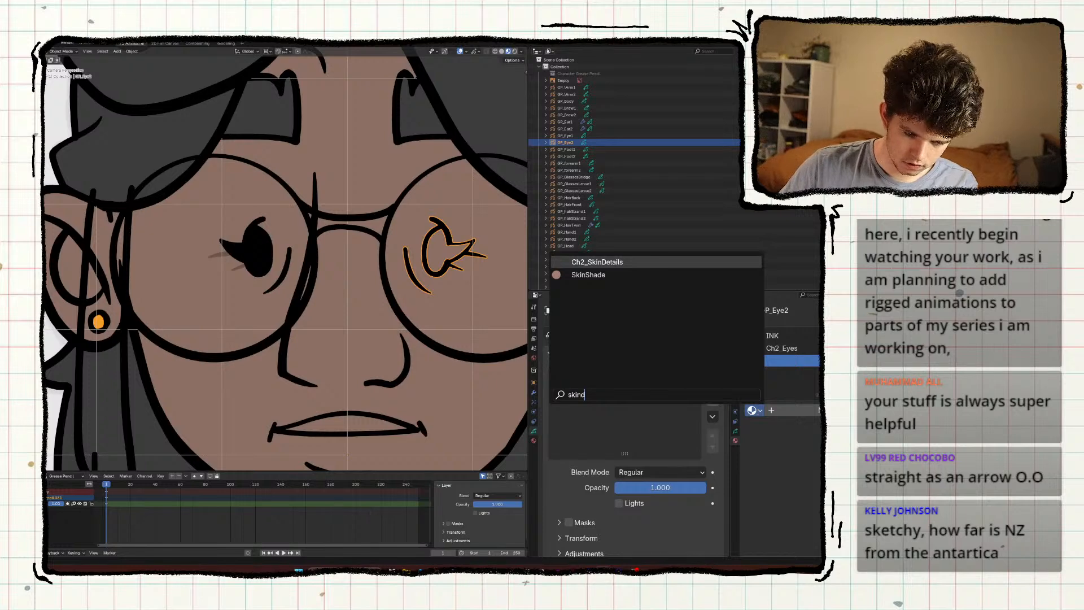
pyautogui.press('Return')
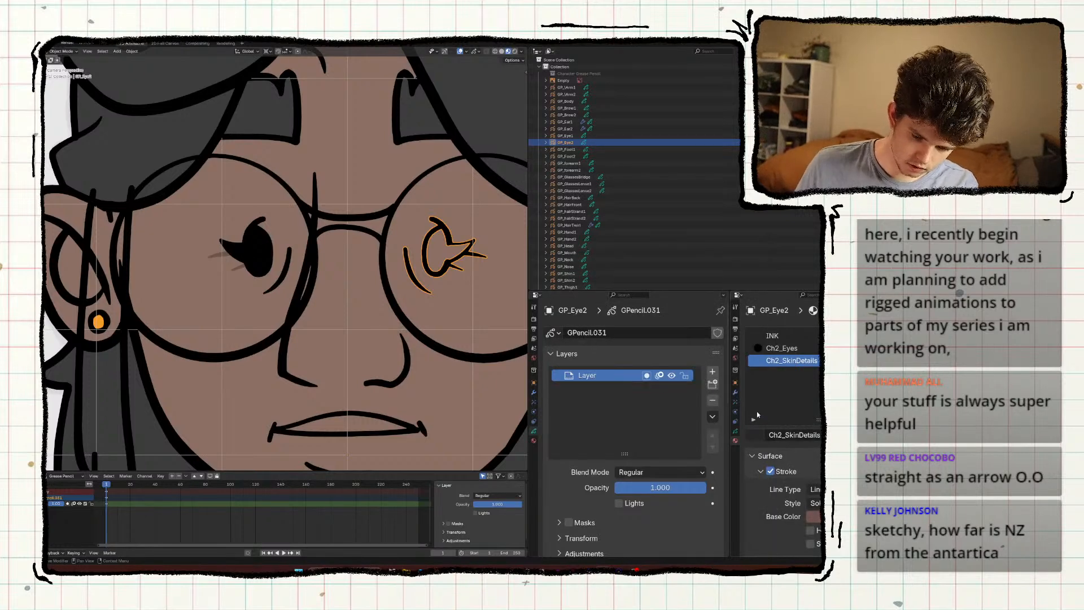
# Assign Ch2_SkinDetails to the two small lash strokes of GP_Eye2, send them backward and deselect them.
pyautogui.keyDown('shift'); pyautogui.moveTo(468, 275); pyautogui.dragTo(434, 269, button='middle'); pyautogui.keyUp('shift')
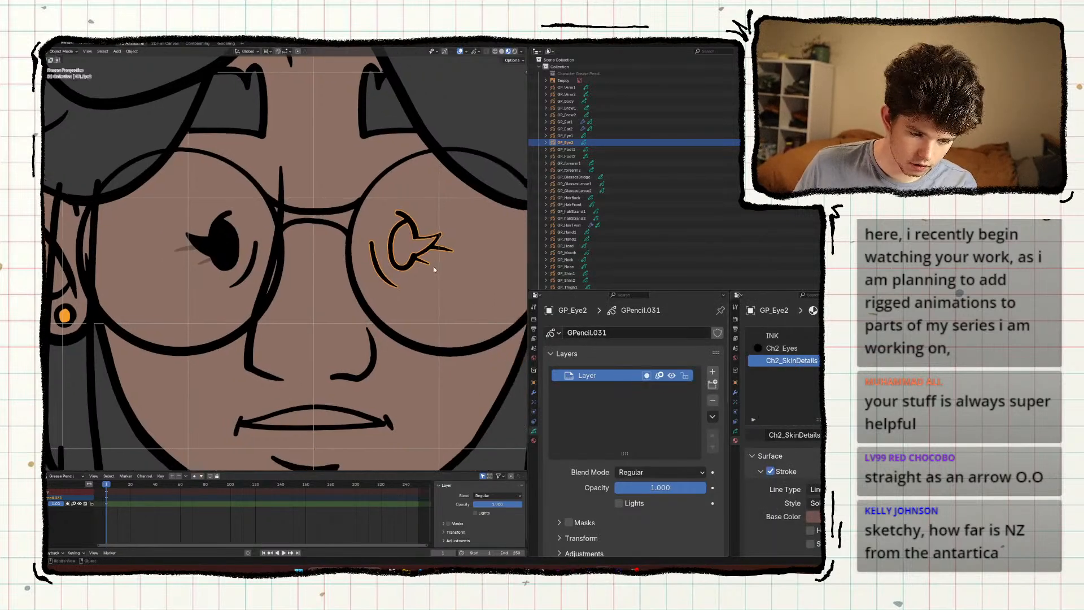
pyautogui.press('Tab')
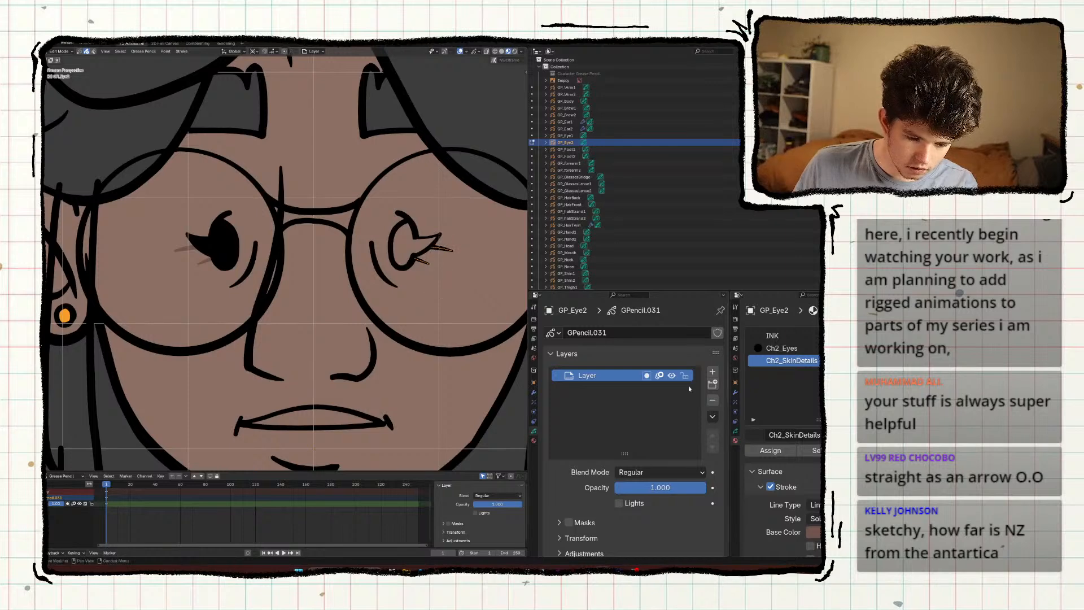
pyautogui.keyDown('shift'); pyautogui.moveTo(431, 310); pyautogui.dragTo(399, 303, button='middle'); pyautogui.keyUp('shift')
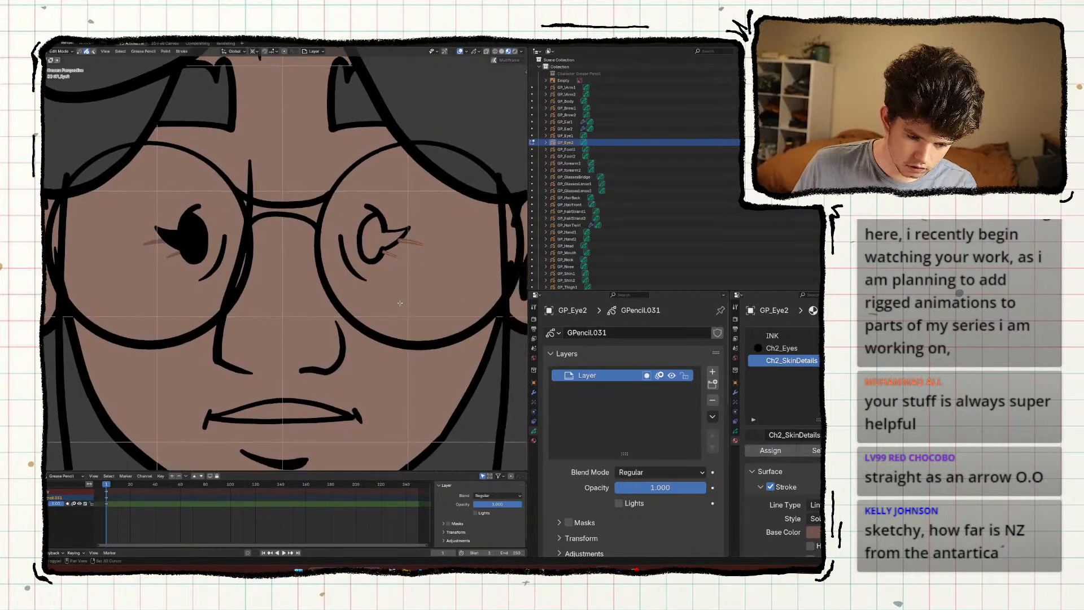
pyautogui.hotkey('ctrl', 'Down')
pyautogui.hotkey('alt', 'a')
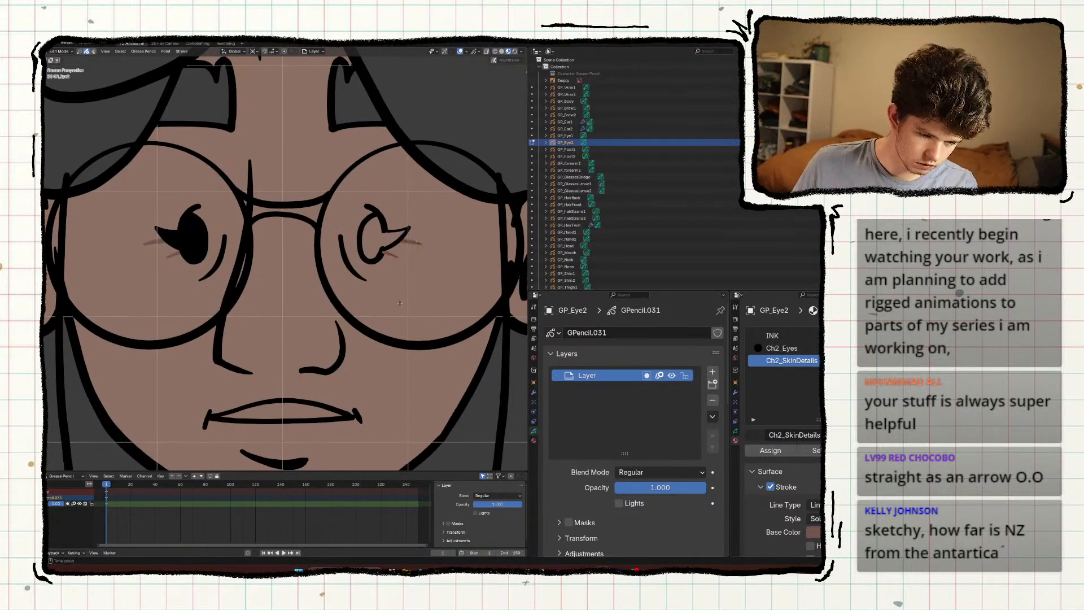
# Select the lower lash stroke of GP_Eye2 and send it backward in the stroke order.
pyautogui.scroll(3, 400, 303)
pyautogui.press('c')
pyautogui.moveTo(483, 257); pyautogui.dragTo(511, 246)
pyautogui.rightClick(511, 247)
pyautogui.hotkey('ctrl', 'Down')
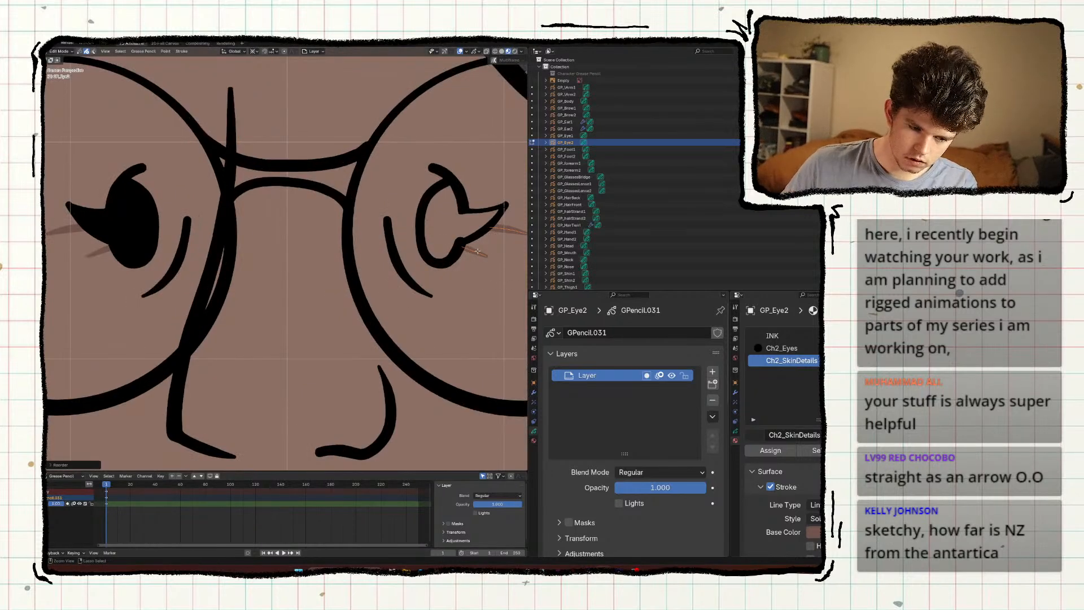
# Deselect the lash strokes, add a new layer to GP_Eye2 and move it below the existing layer.
pyautogui.hotkey('alt', 'a')
pyautogui.keyDown('shift'); pyautogui.moveTo(478, 251); pyautogui.dragTo(453, 246, button='middle'); pyautogui.keyUp('shift')
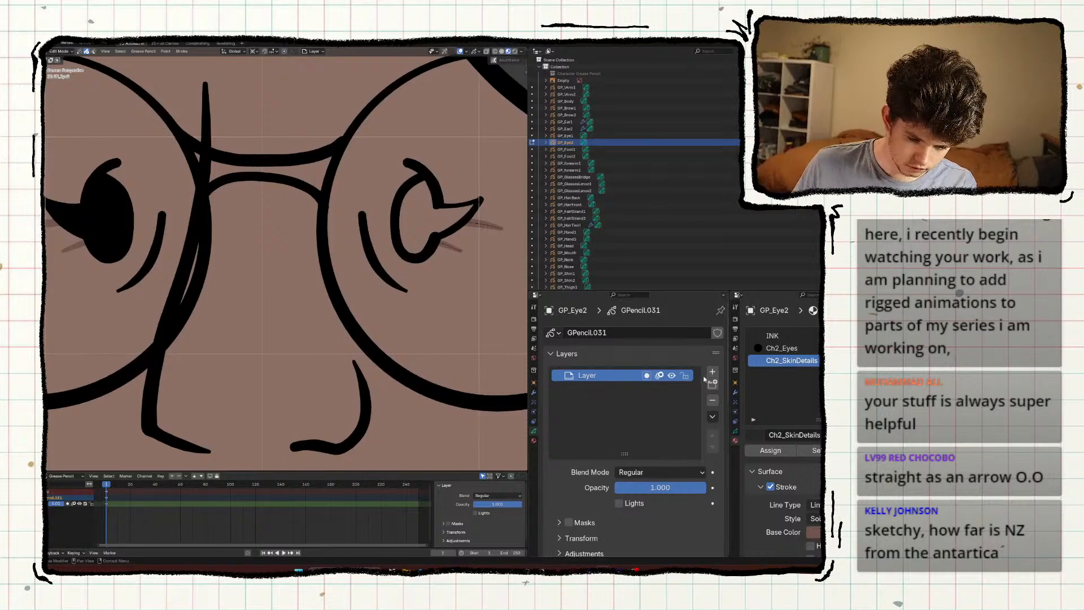
pyautogui.click(712, 372)
pyautogui.click(713, 446)
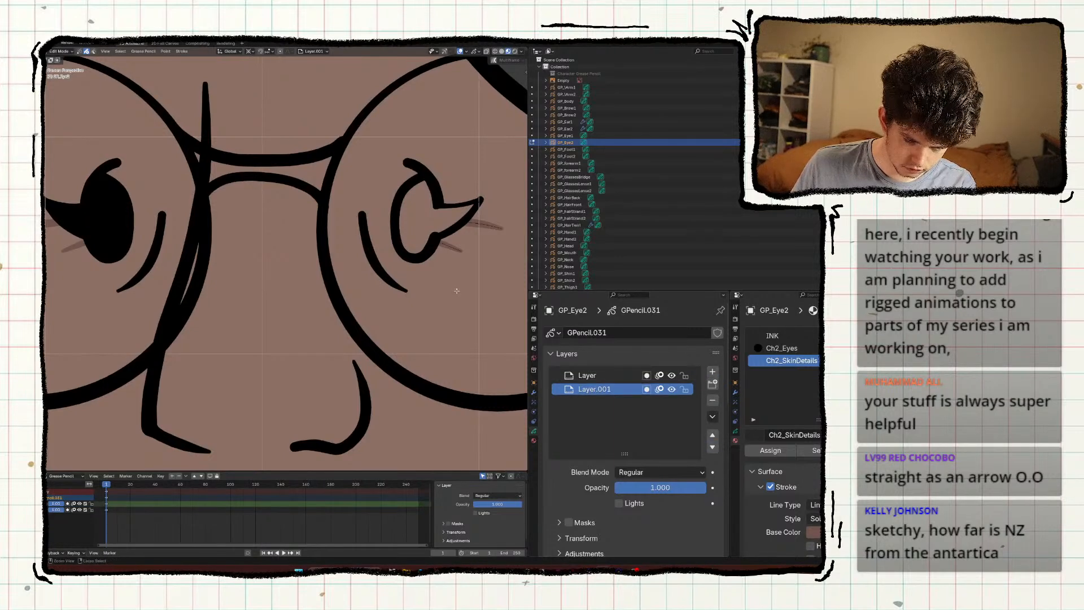
# Fill the eye outline of GP_Eye2 with Ch2_Eyes on the lower layer, save the file and return to Object Mode.
pyautogui.hotkey('ctrl', 'Tab')
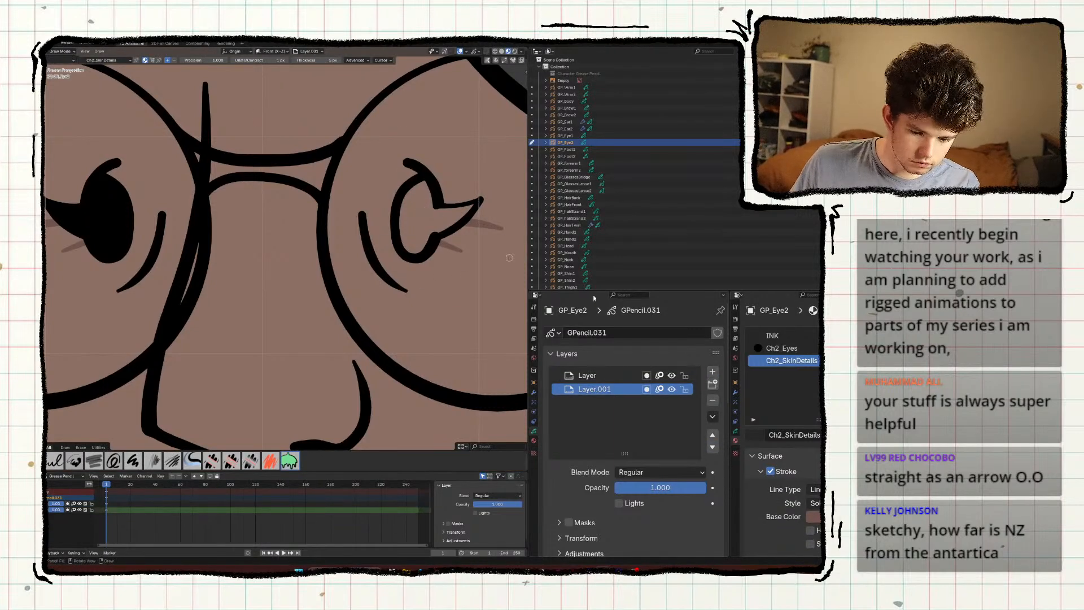
pyautogui.click(782, 349)
pyautogui.click(414, 225)
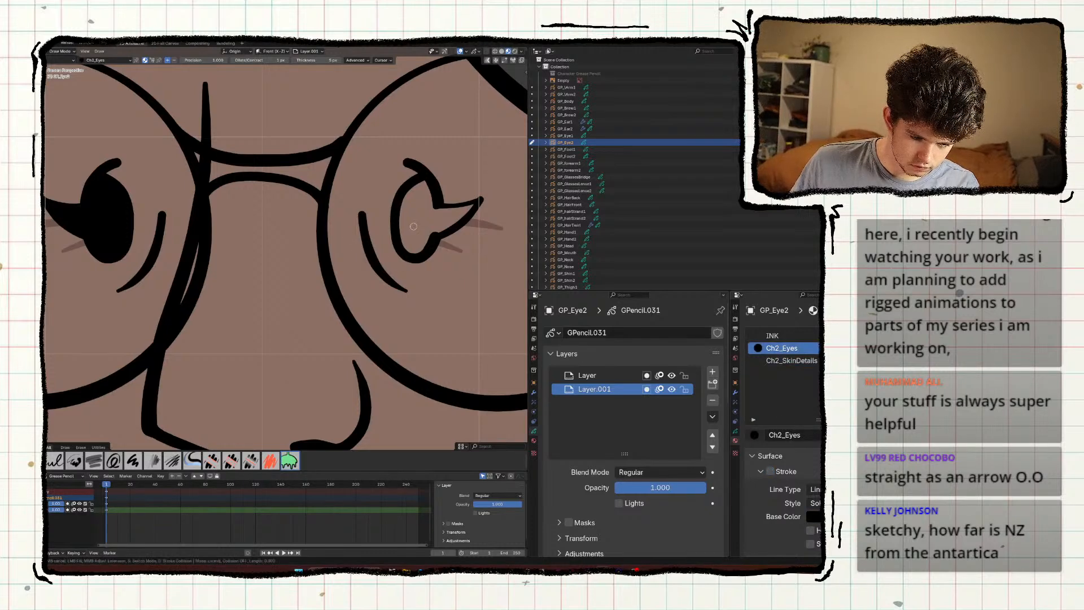
pyautogui.scroll(-5, 414, 225)
pyautogui.keyDown('shift'); pyautogui.moveTo(348, 228); pyautogui.dragTo(358, 227, button='middle'); pyautogui.keyUp('shift')
pyautogui.hotkey('ctrl', 's')
pyautogui.scroll(-6, 305, 242)
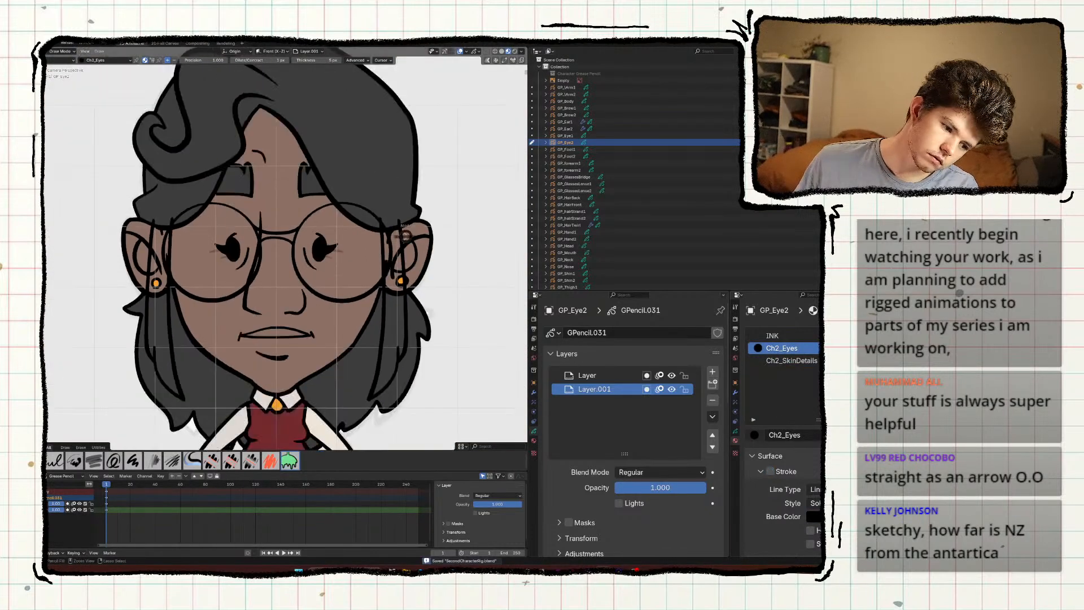
pyautogui.hotkey('ctrl', 'Tab')
pyautogui.scroll(1, 298, 239)
pyautogui.hotkey('alt', 'a')
# Select the hair strand GP_hairStrand1 beside the face and isolate it in local view.
pyautogui.scroll(5, 298, 242)
pyautogui.scroll(-4, 297, 246)
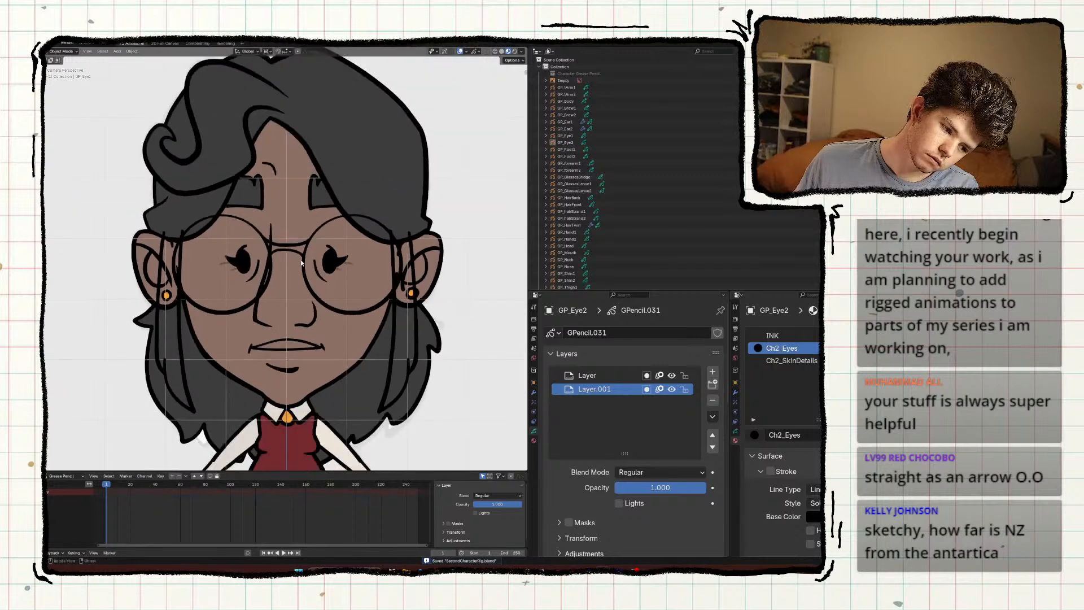
pyautogui.scroll(-4, 305, 259)
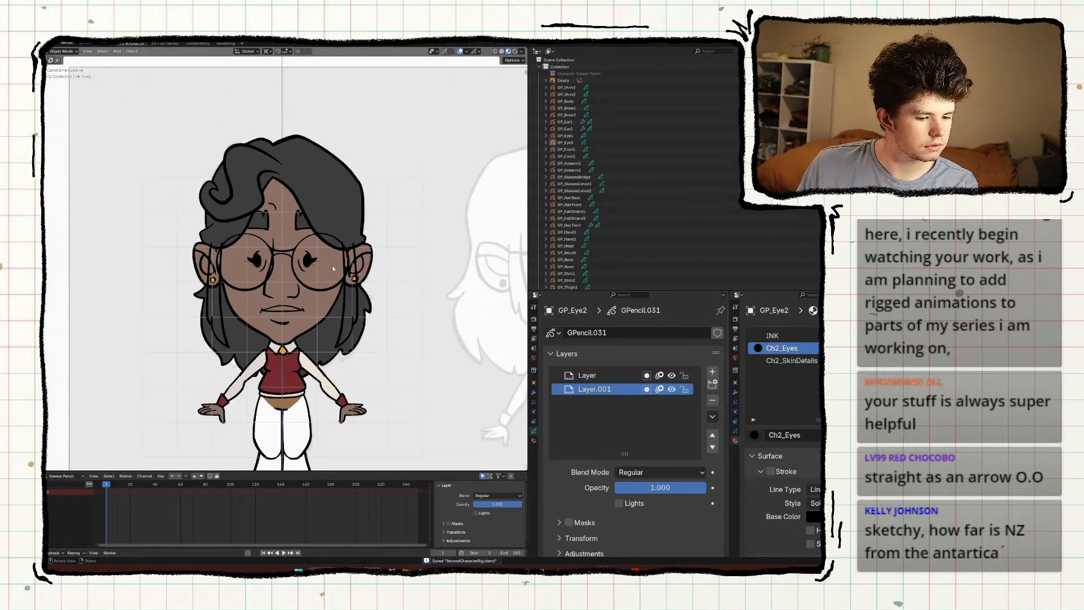
pyautogui.scroll(4, 332, 266)
pyautogui.scroll(3, 412, 281)
pyautogui.scroll(-2, 412, 281)
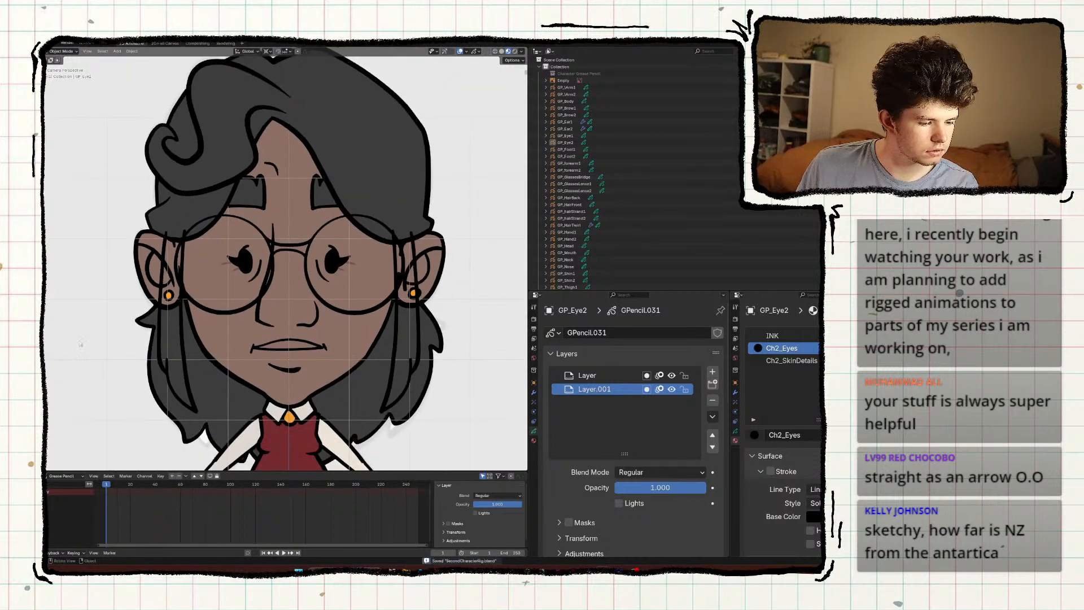
pyautogui.click(187, 349)
pyautogui.keyDown('shift'); pyautogui.moveTo(213, 350); pyautogui.dragTo(336, 272, button='middle'); pyautogui.keyUp('shift')
pyautogui.press('/')
pyautogui.scroll(2, 223, 343)
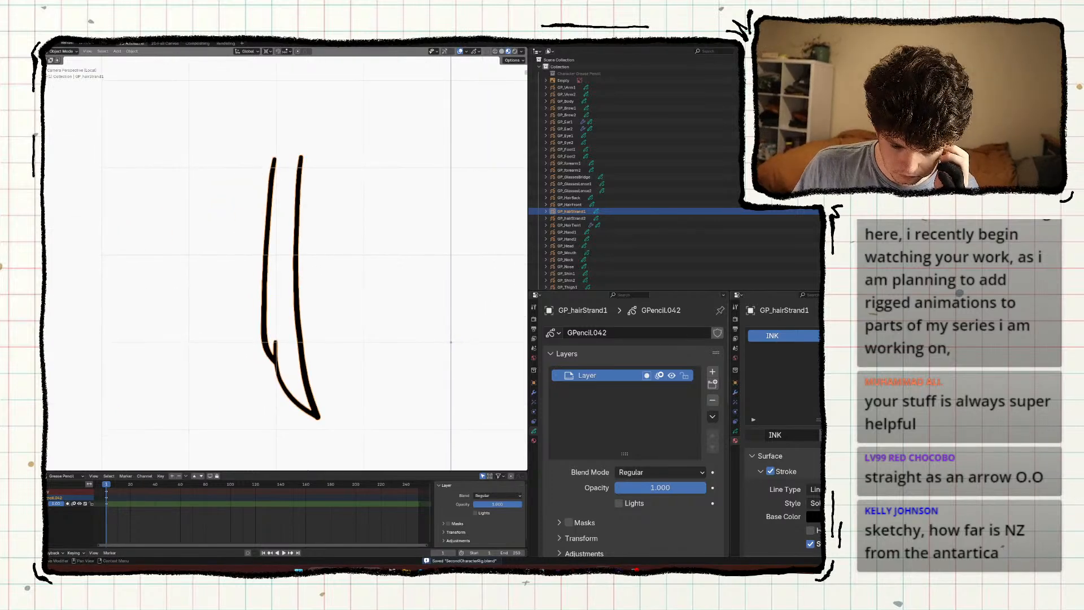
# Add a second material slot to GP_hairStrand1 and put Ch2_Hair in it.
pyautogui.click(893, 336)
pyautogui.click(754, 410)
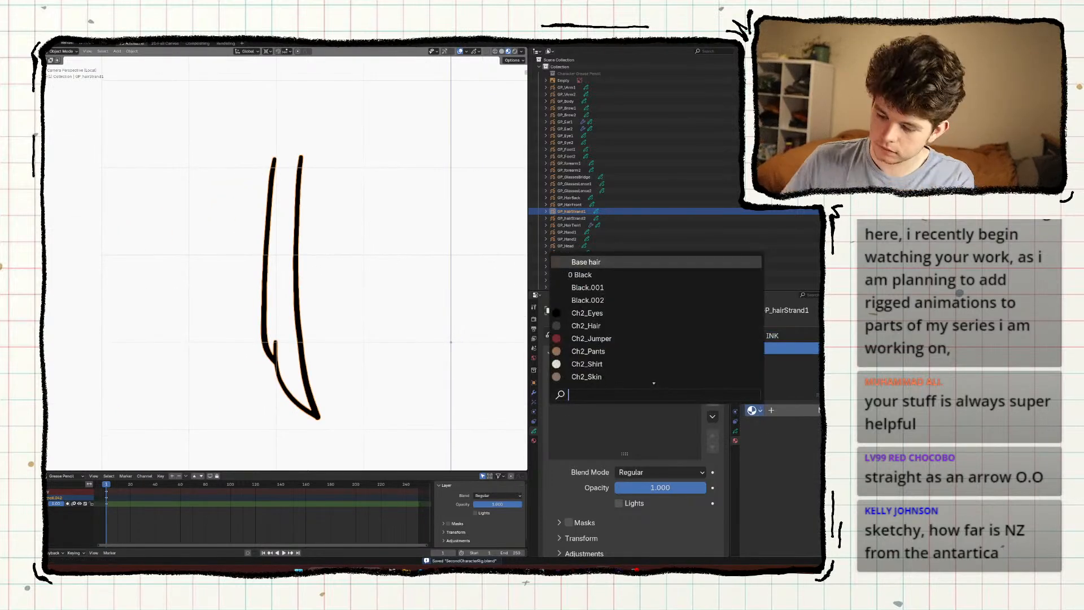
pyautogui.write('hair')
pyautogui.press('Return')
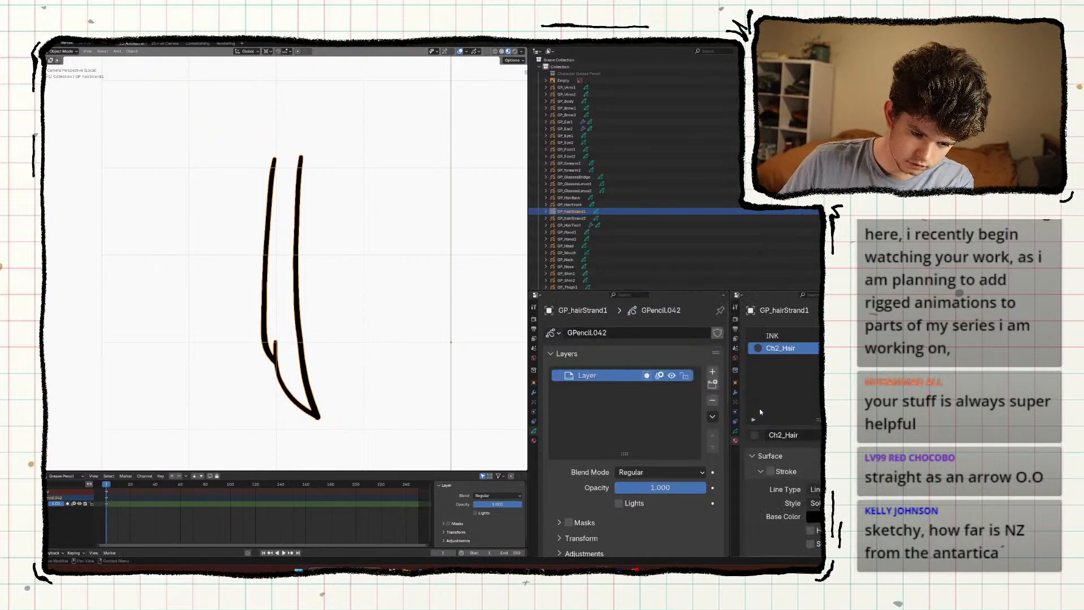
# Enter Draw Mode on GP_hairStrand1 with INK active and add a new layer below the existing one.
pyautogui.click(773, 336)
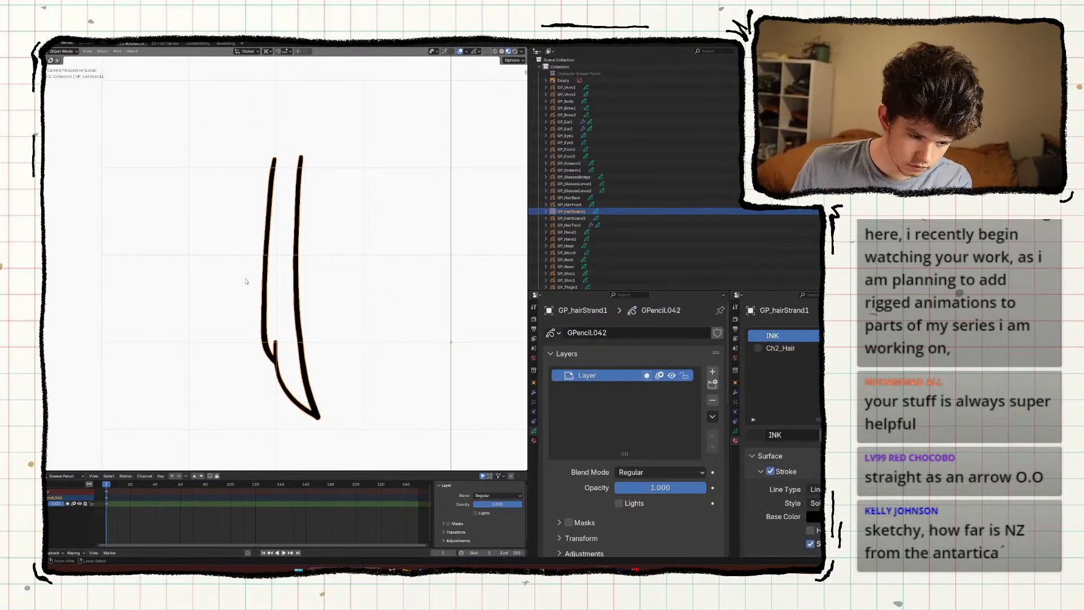
pyautogui.hotkey('ctrl', 'Tab')
pyautogui.scroll(2, 246, 236)
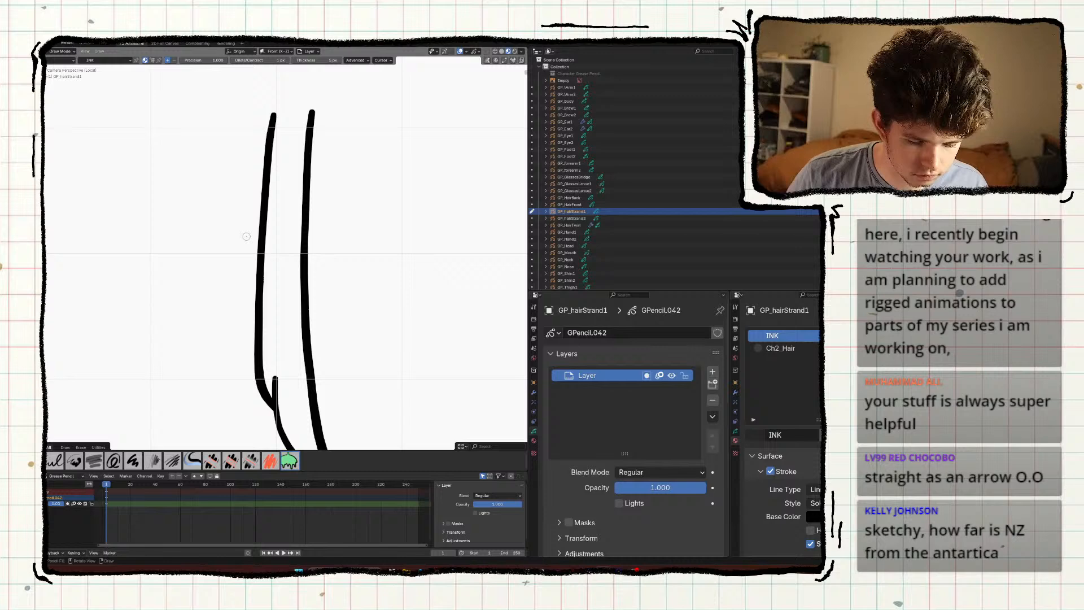
pyautogui.click(712, 371)
pyautogui.click(713, 447)
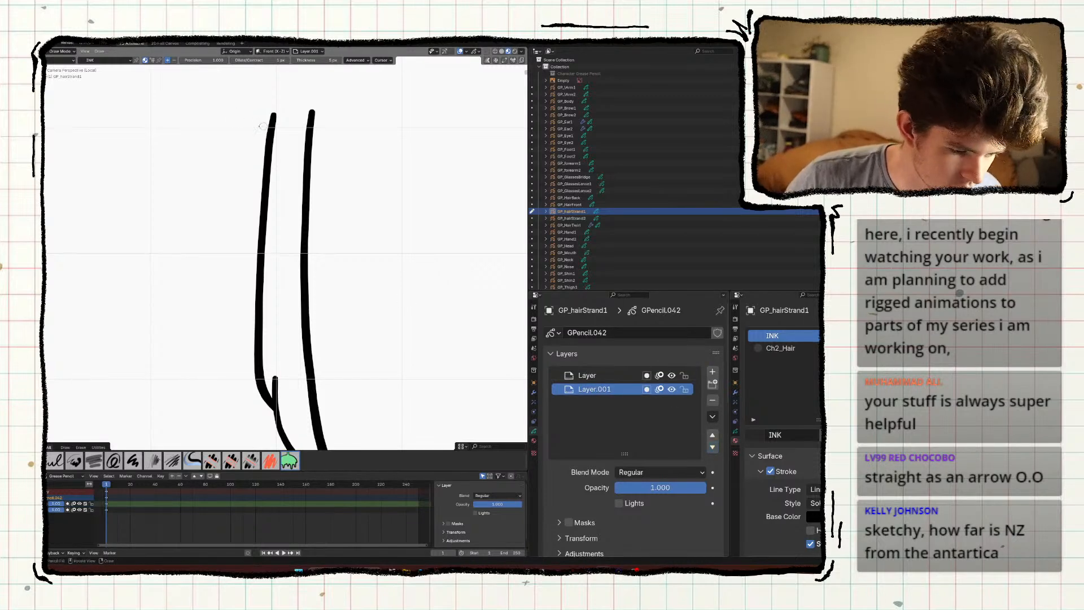
# Draw a short INK line across the open upper end of GP_hairStrand1 to close its outline.
pyautogui.click(258, 126)
pyautogui.press('Escape')
pyautogui.press('d')
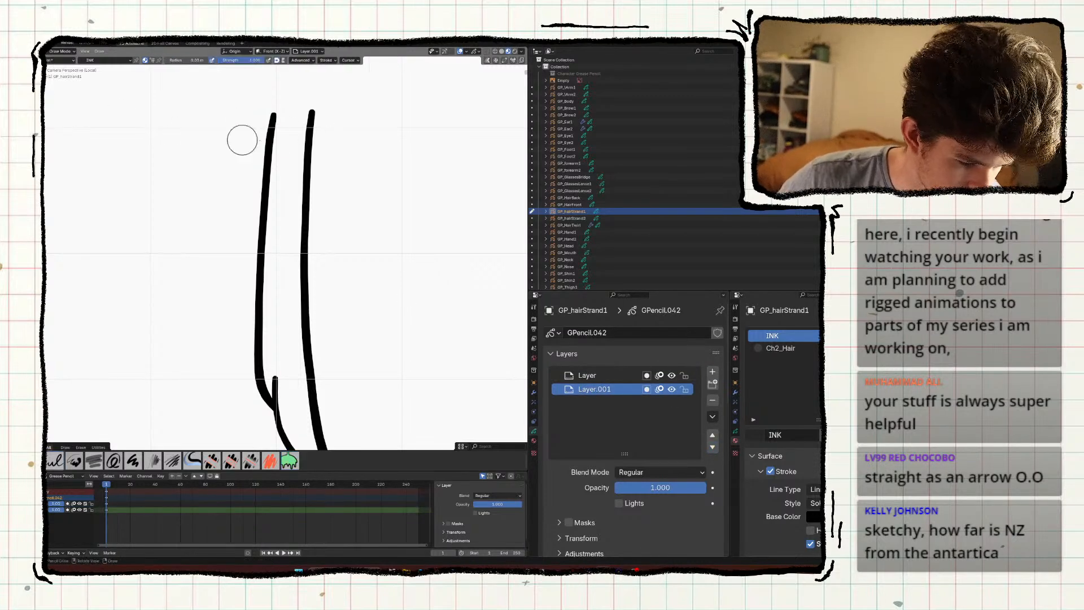
pyautogui.moveTo(257, 123); pyautogui.dragTo(337, 119)
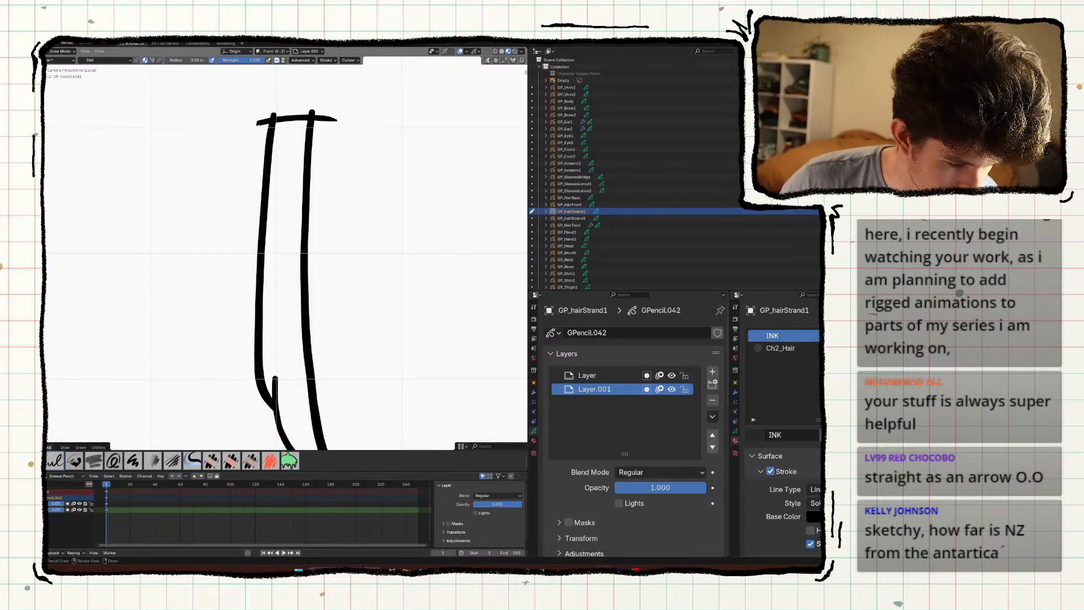
# Fill GP_hairStrand1 with Ch2_Hair and remove the closing line in Edit Mode.
pyautogui.click(289, 461)
pyautogui.click(790, 348)
pyautogui.click(289, 164)
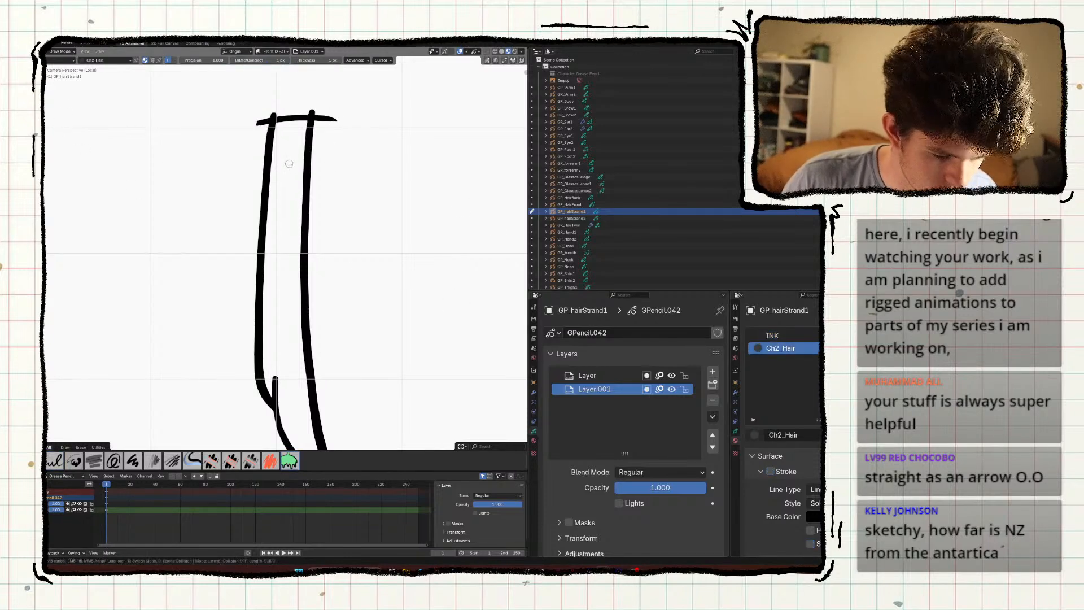
pyautogui.press('Tab')
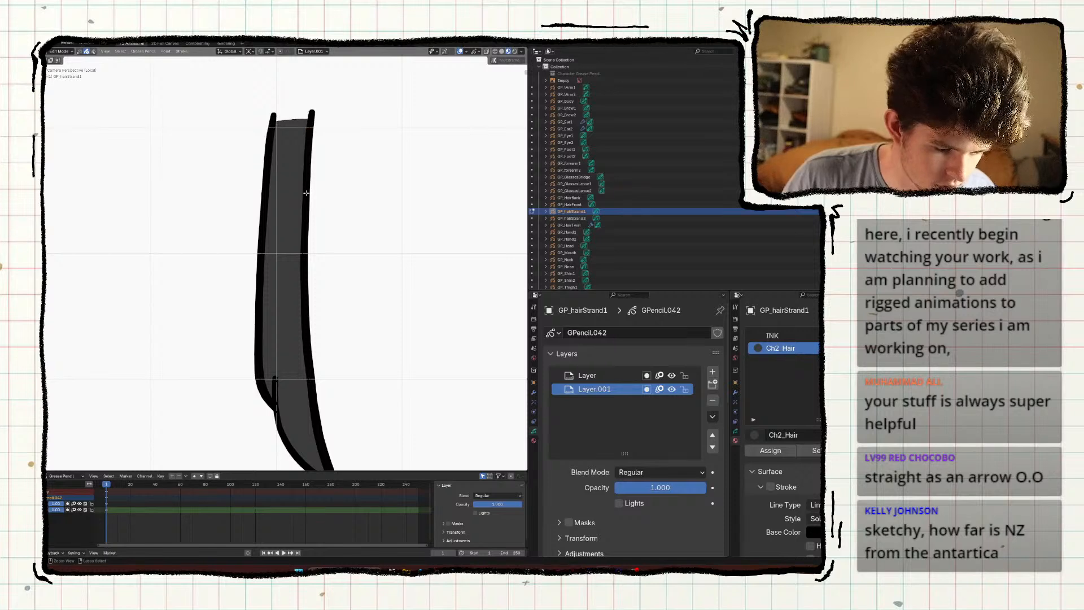
# Save the file and leave the isolated view of GP_hairStrand1.
pyautogui.scroll(-5, 282, 271)
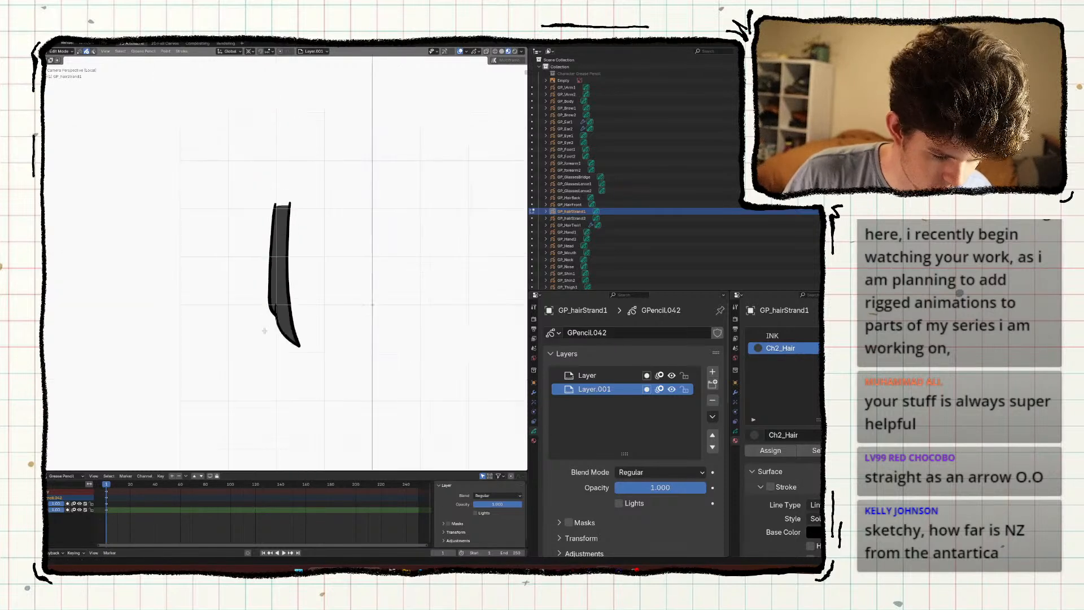
pyautogui.hotkey('ctrl', 's')
pyautogui.press('KP_Divide')
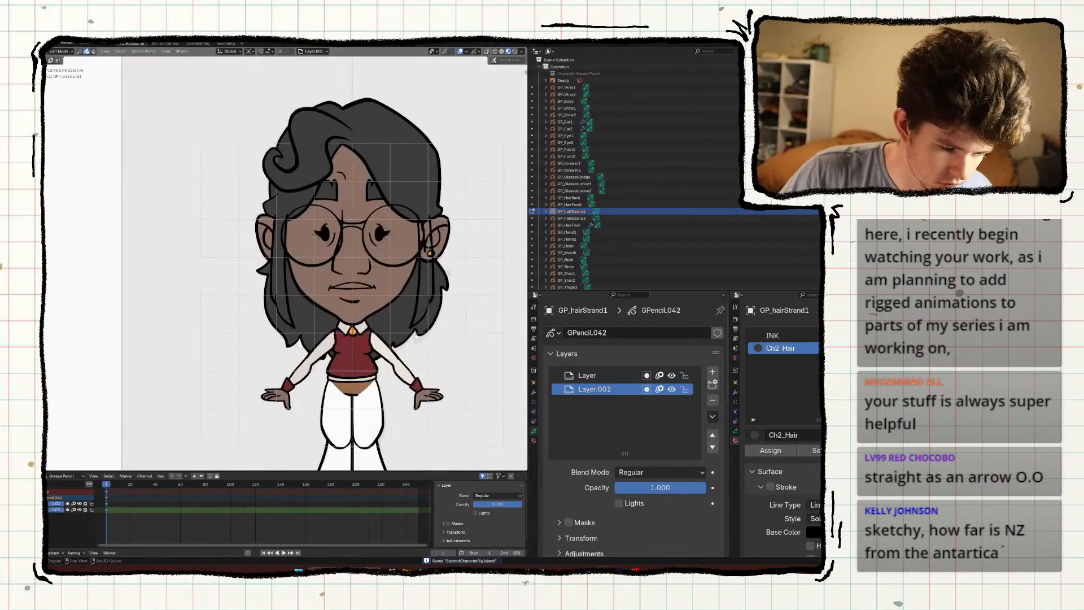
pyautogui.scroll(4, 411, 313)
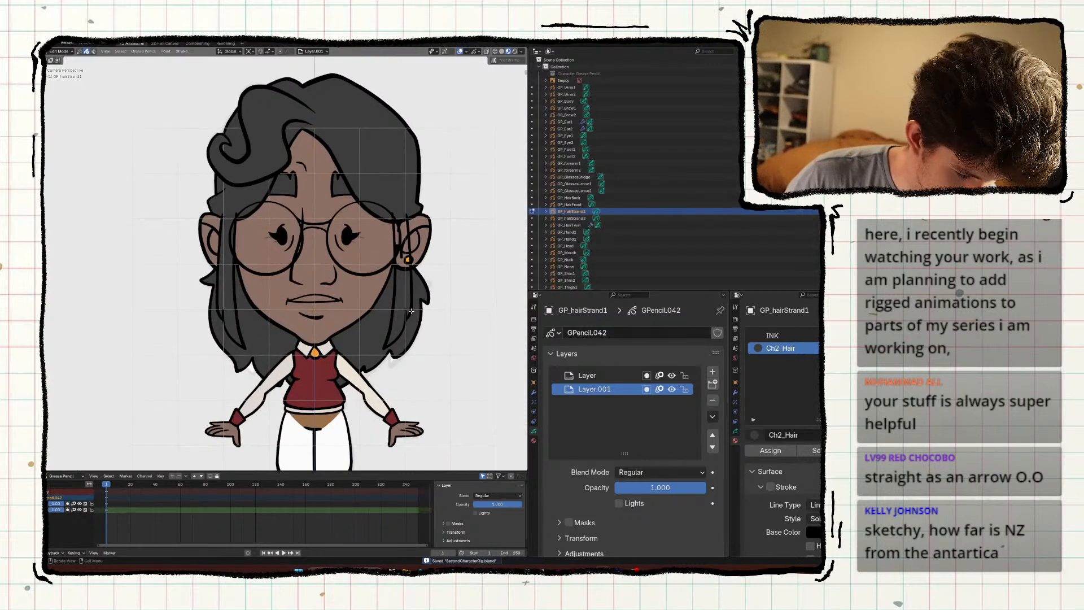
pyautogui.hotkey('ctrl', 'Tab')
pyautogui.click(400, 315)
pyautogui.hotkey('ctrl', 'Tab')
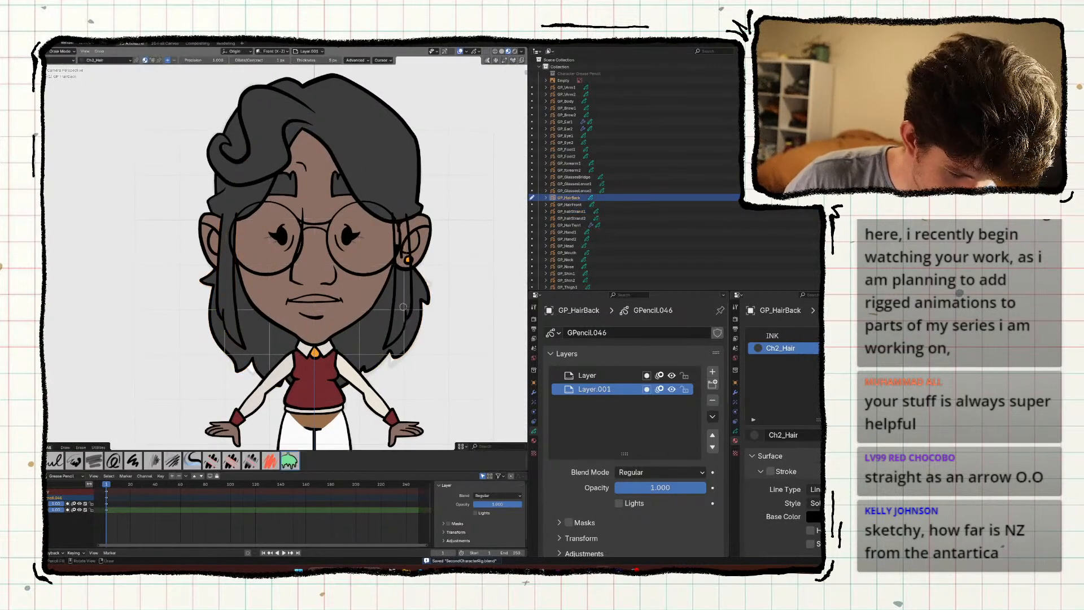
# Select the opposite hair strand, GP_hairStrand2, enter Draw Mode on it and isolate it.
pyautogui.hotkey('ctrl', 'Tab')
pyautogui.click(414, 306)
pyautogui.hotkey('ctrl', 'Tab')
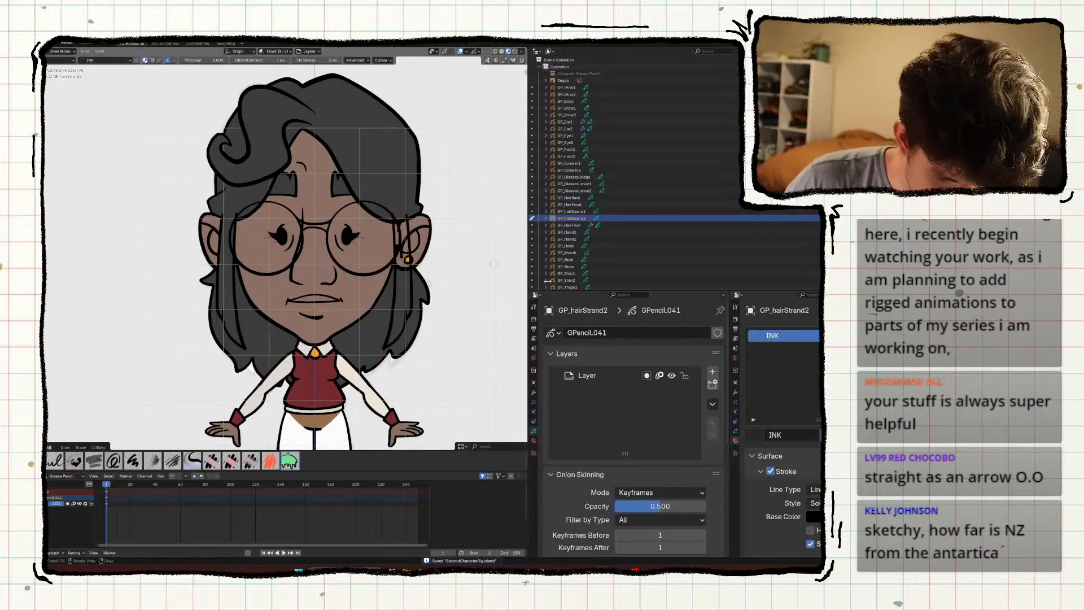
pyautogui.press('/')
# Give GP_hairStrand2 a second material slot with Ch2_Hair and a new layer below the existing one.
pyautogui.click(897, 334)
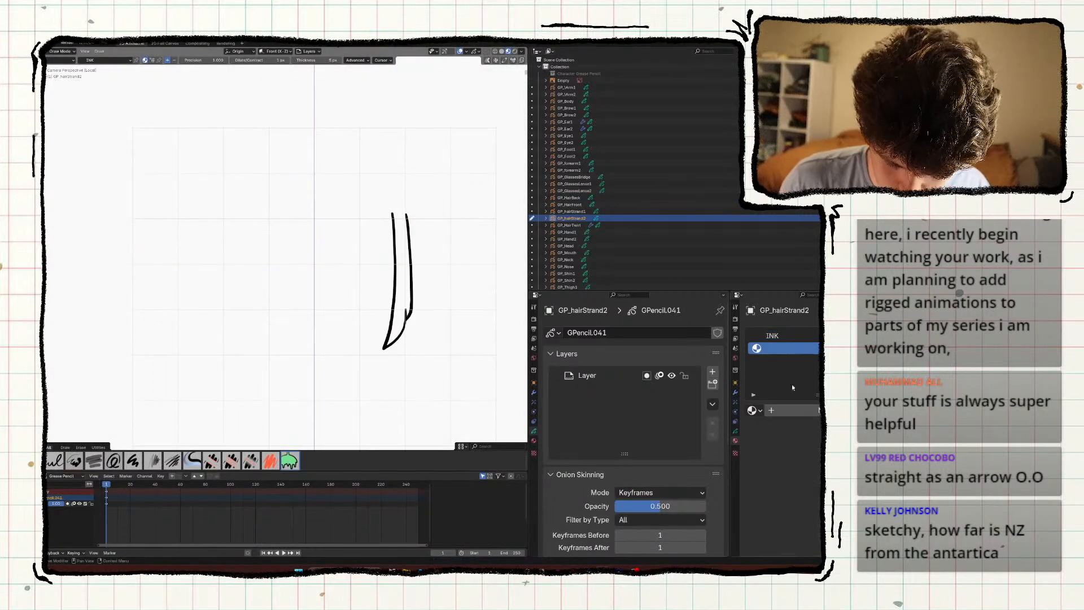
pyautogui.click(753, 410)
pyautogui.click(599, 326)
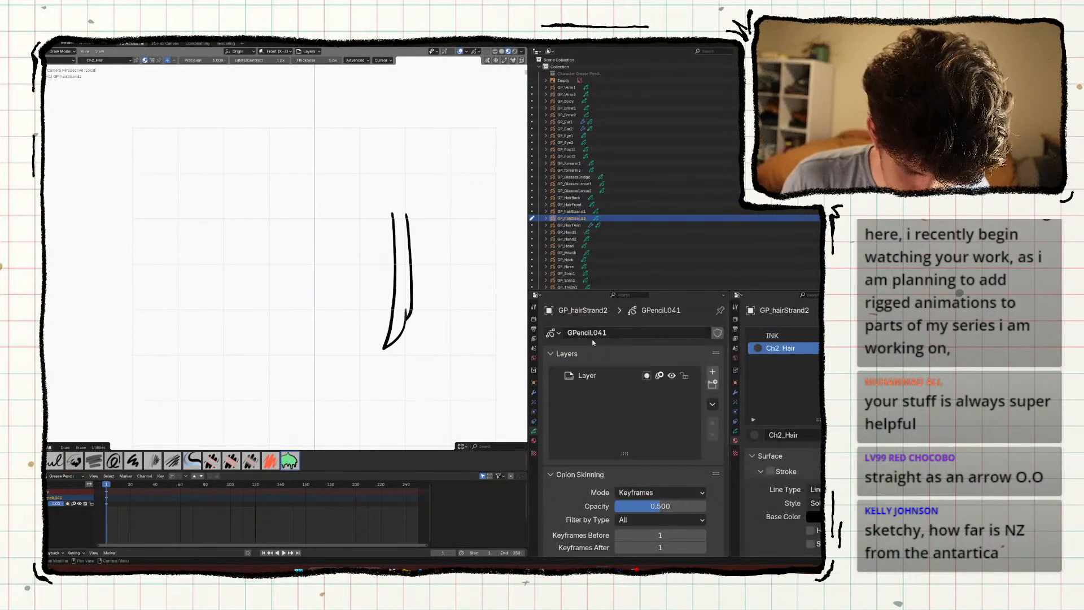
pyautogui.click(712, 372)
pyautogui.click(713, 447)
# Draw a short INK line across the open upper end of GP_hairStrand2 to close its outline.
pyautogui.click(772, 335)
pyautogui.scroll(2, 294, 252)
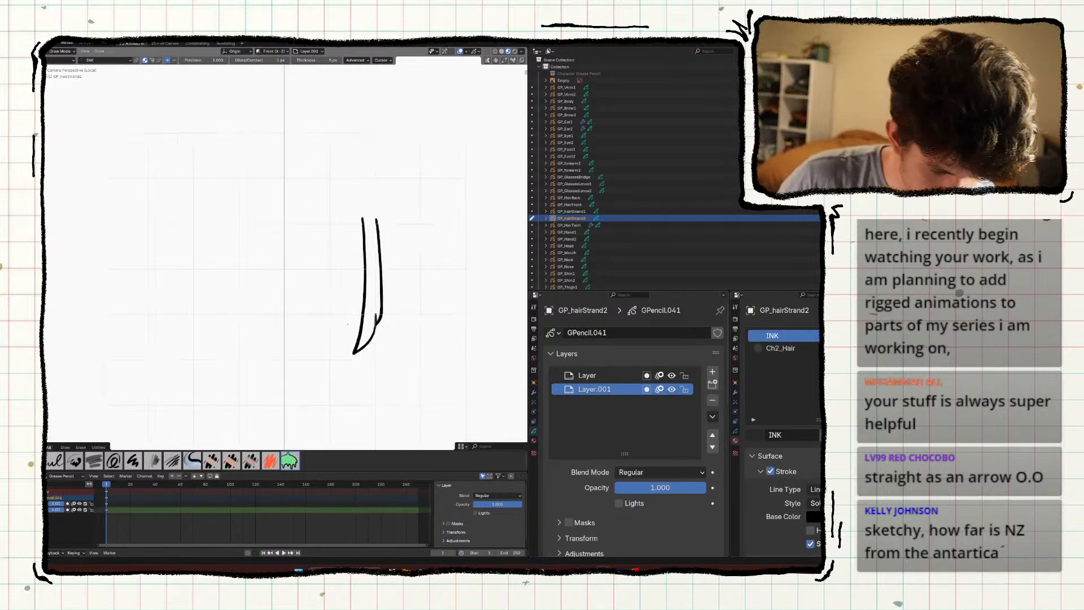
pyautogui.scroll(1, 294, 252)
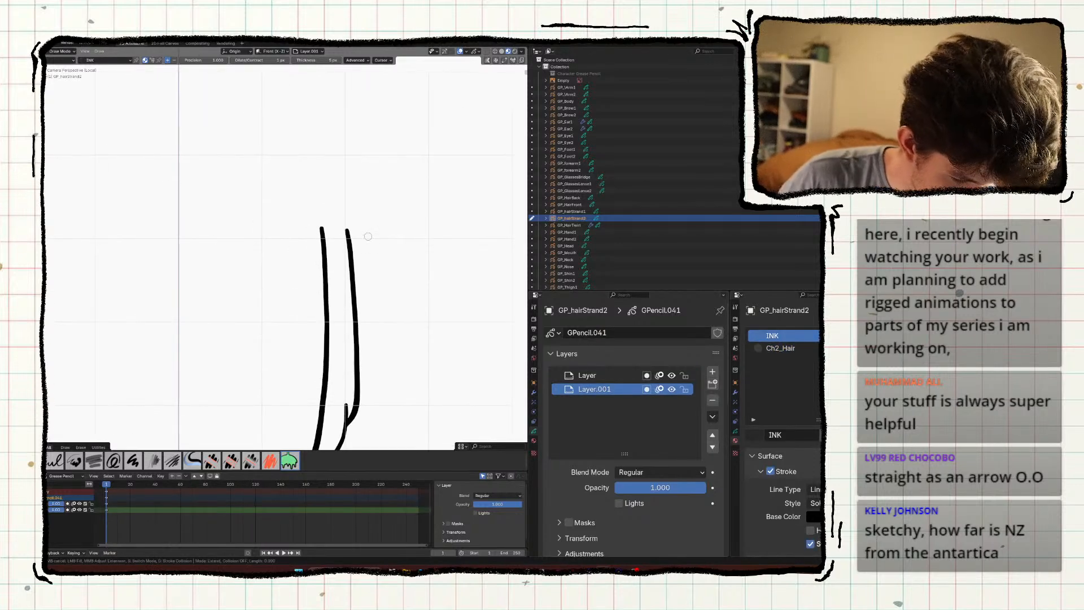
pyautogui.rightClick(368, 236)
pyautogui.click(47, 108)
pyautogui.moveTo(307, 231); pyautogui.dragTo(363, 240)
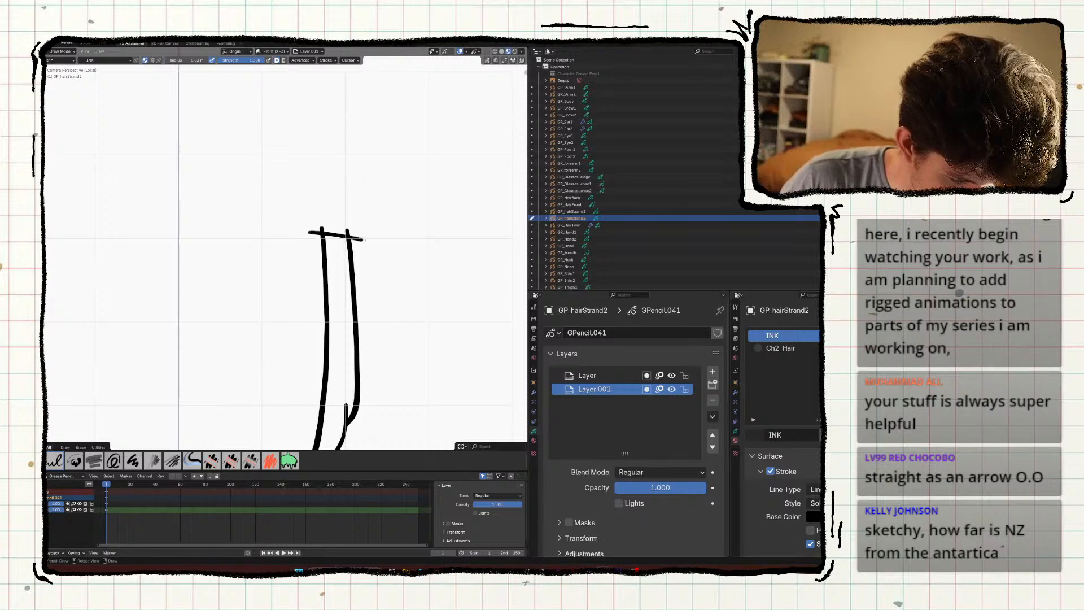
# Fill the closed outline of GP_hairStrand2 with Ch2_Hair.
pyautogui.click(780, 348)
pyautogui.click(289, 460)
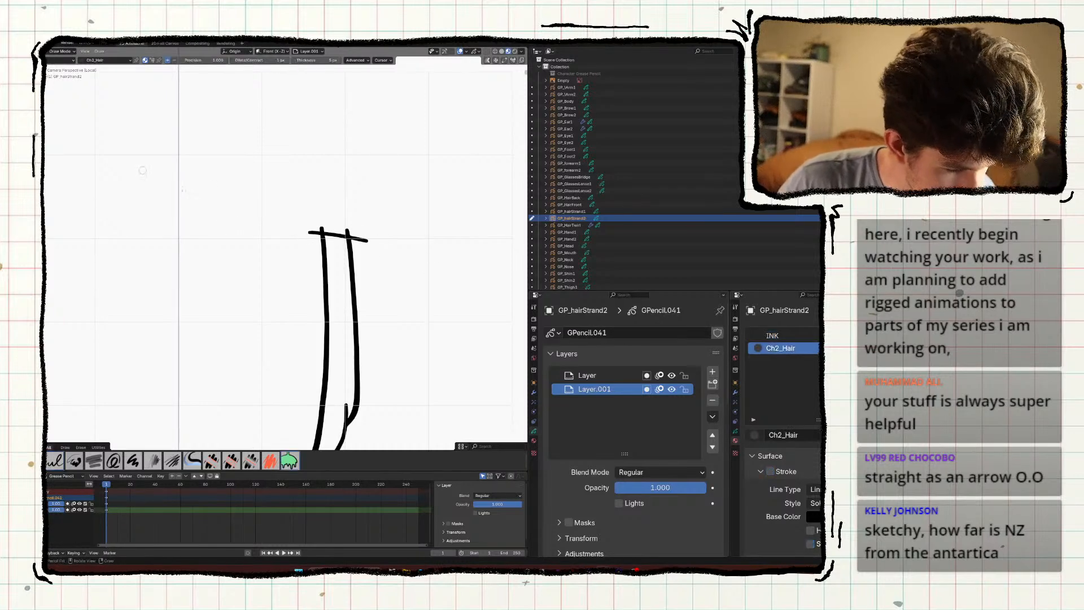
pyautogui.click(348, 293)
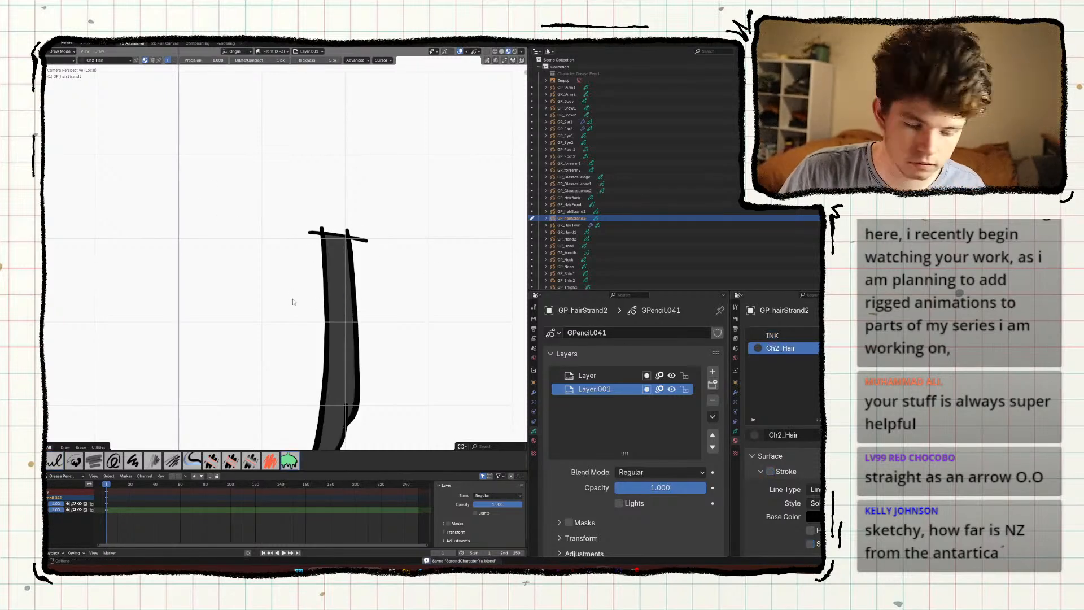
# Save the file, delete the closing line of GP_hairStrand2 in Edit Mode and return to Object Mode with Solid shading.
pyautogui.press('Tab')
pyautogui.hotkey('ctrl', 's')
pyautogui.hotkey('alt', 'a')
pyautogui.press('z')
pyautogui.click(313, 198)
pyautogui.press('z')
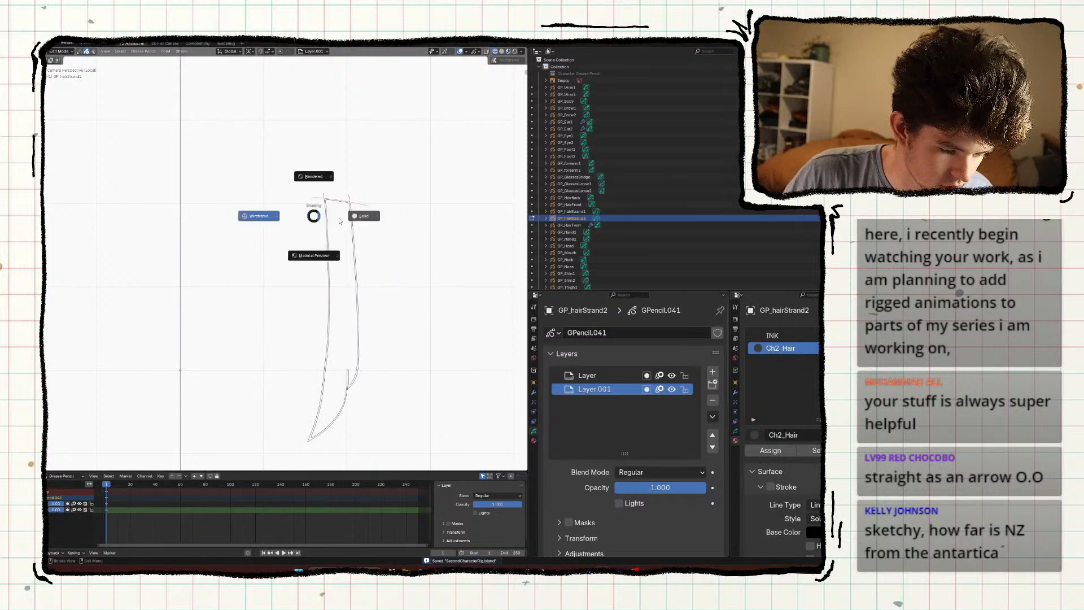
pyautogui.press('x')
pyautogui.click(311, 212)
pyautogui.press('Tab')
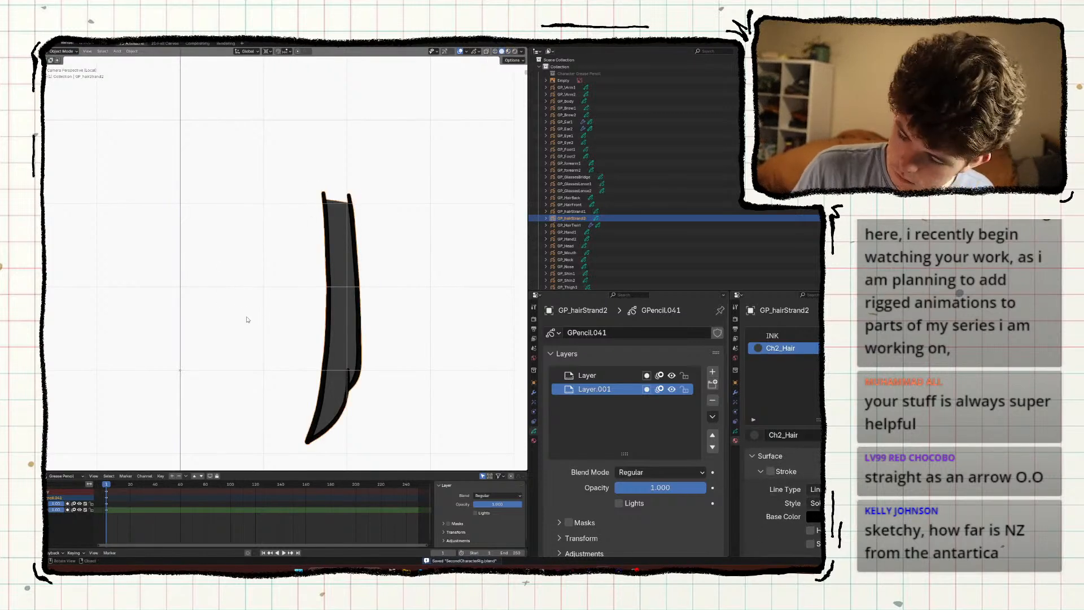
# Leave the isolated view, deselect the hair strand and check the coloring of the whole character.
pyautogui.press('KP_Divide')
pyautogui.scroll(3, 246, 320)
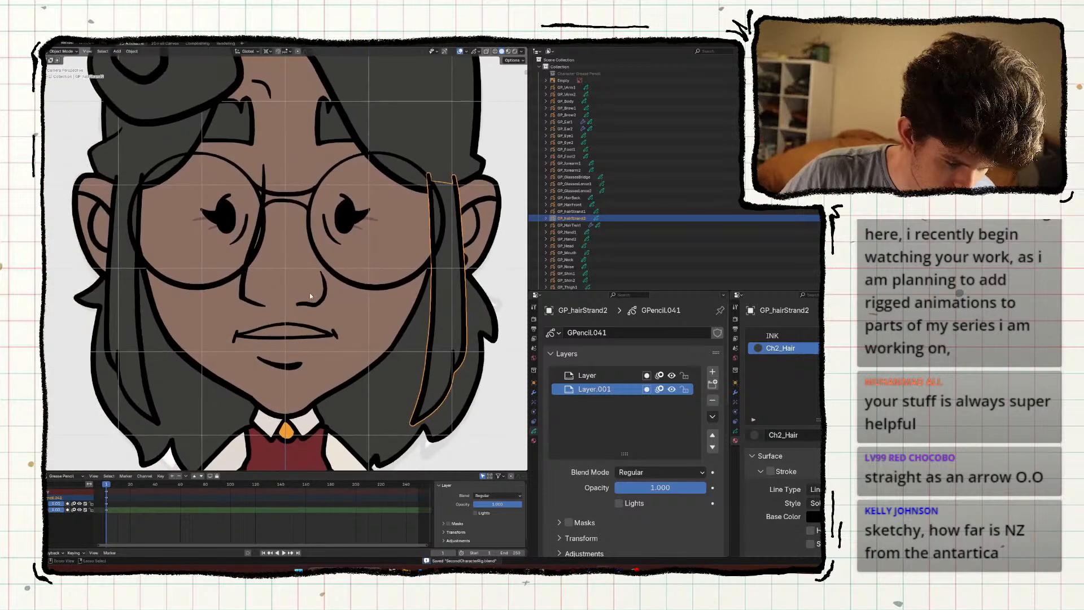
pyautogui.scroll(-4, 310, 293)
pyautogui.click(210, 360)
pyautogui.scroll(-5, 170, 333)
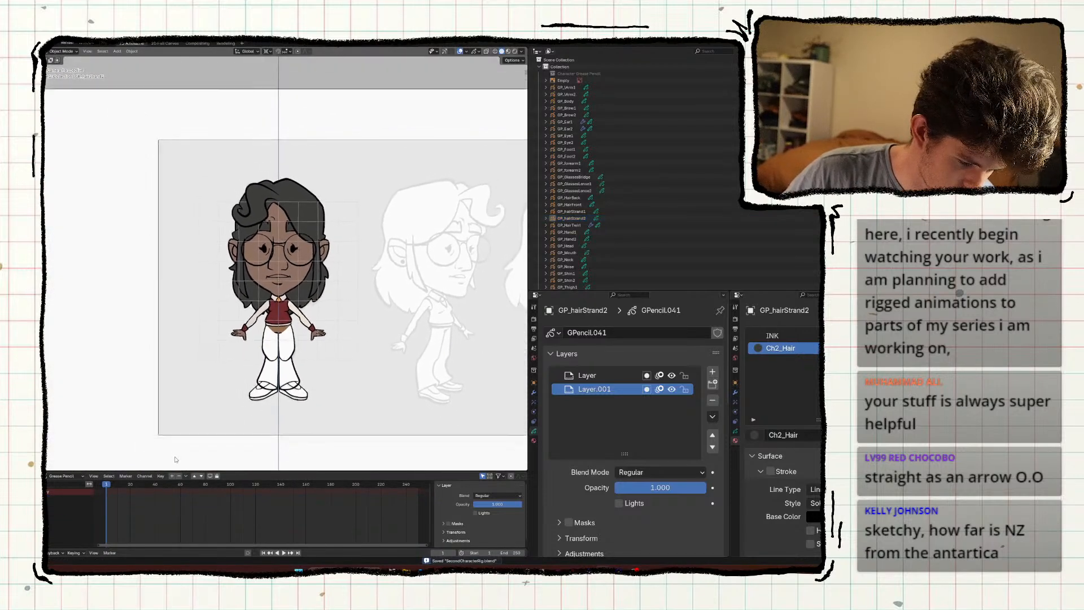
pyautogui.scroll(5, 177, 318)
pyautogui.scroll(-5, 177, 318)
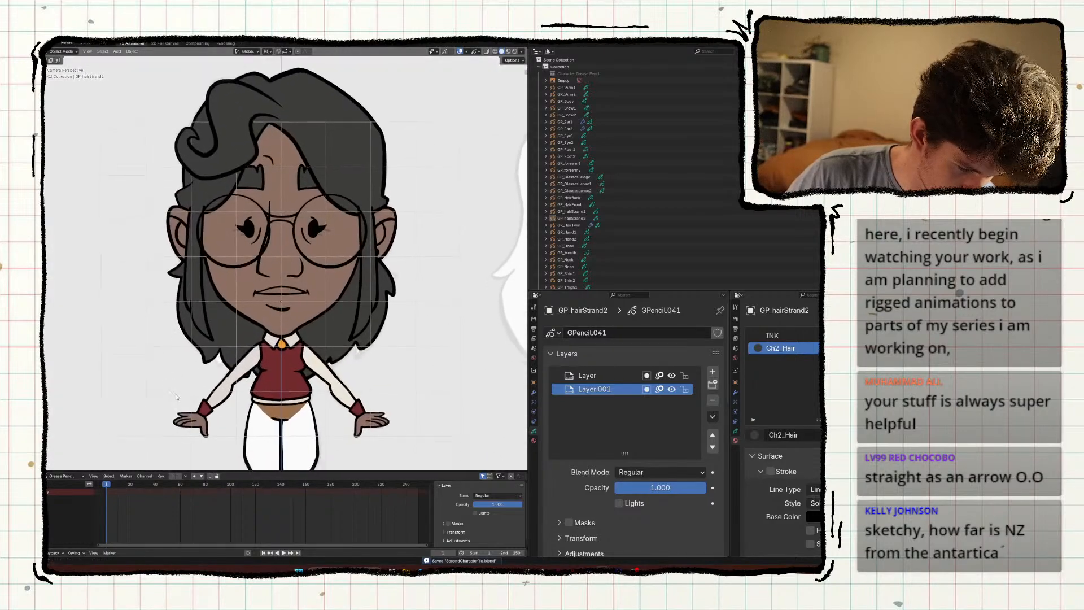
# Add a second layer beneath the line layer of GP_Nose and isolate the nose in the viewport.
pyautogui.scroll(3, 209, 375)
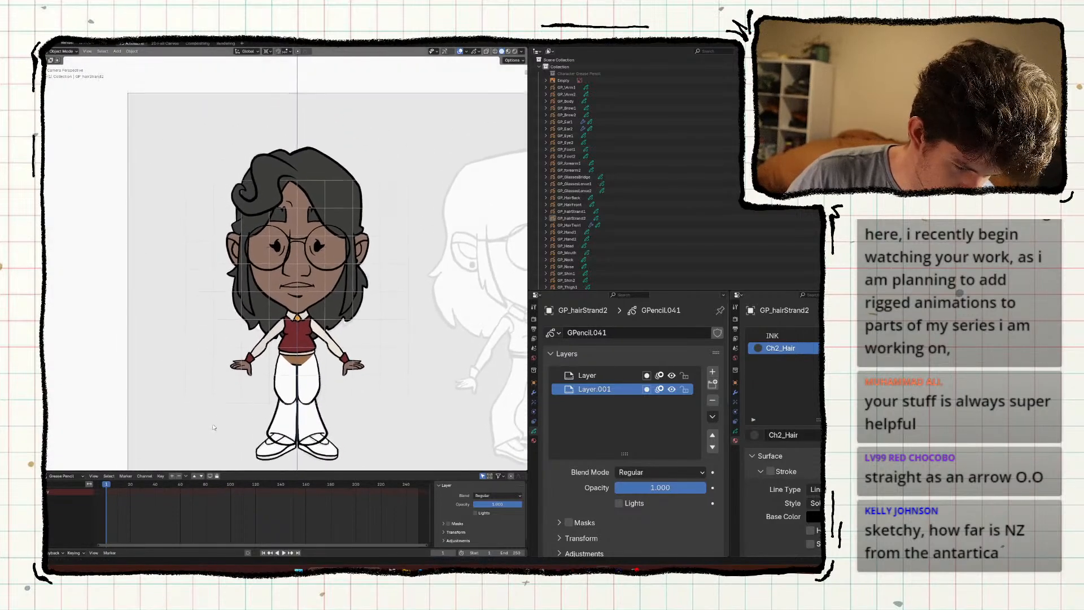
pyautogui.scroll(-3, 207, 390)
pyautogui.scroll(1, 207, 390)
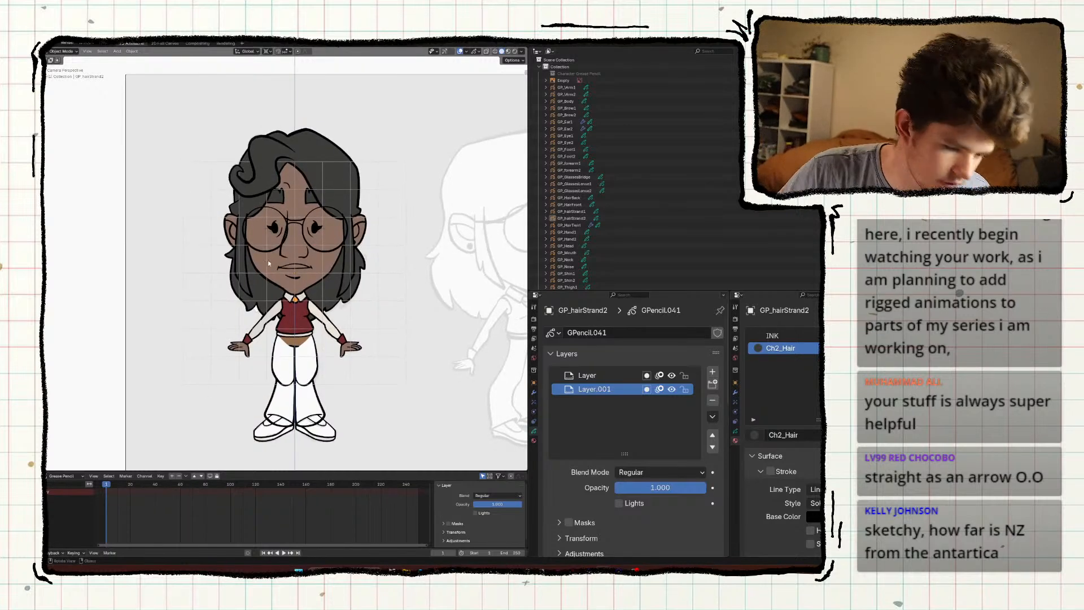
pyautogui.scroll(4, 269, 260)
pyautogui.click(288, 243)
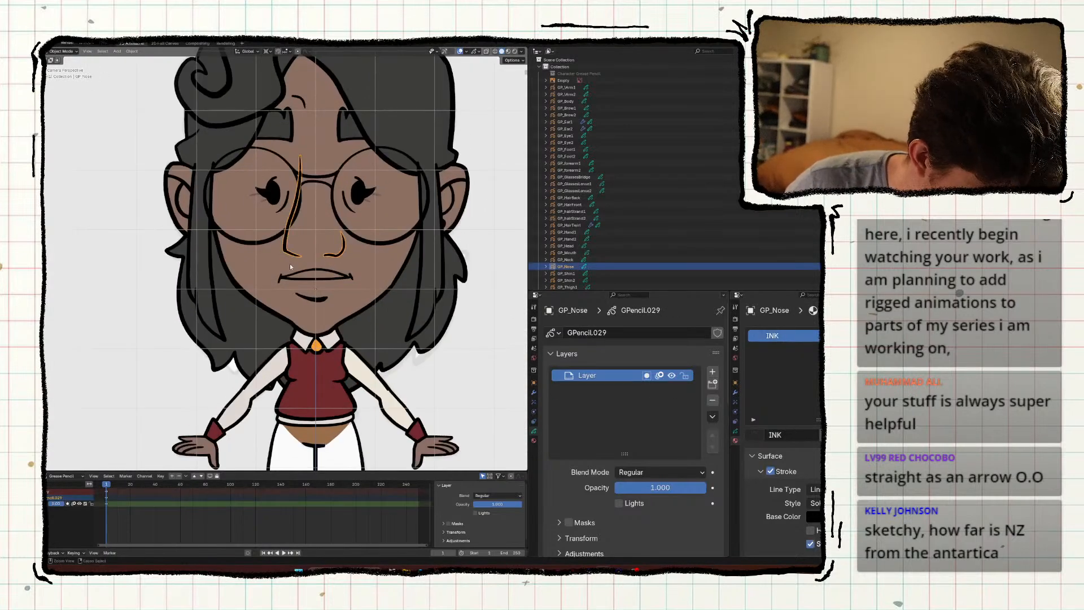
pyautogui.scroll(2, 288, 242)
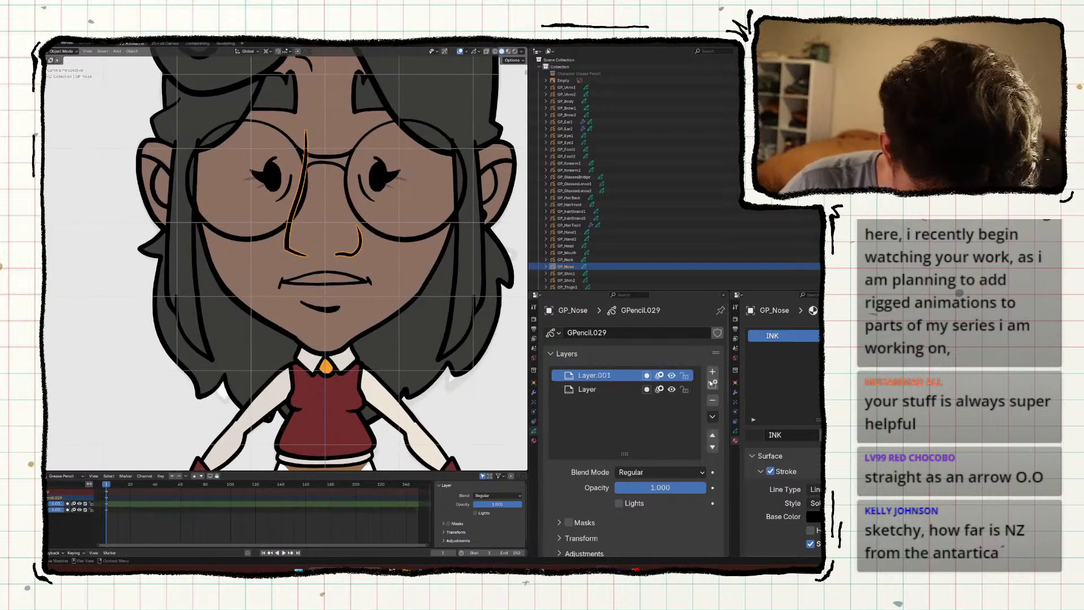
pyautogui.click(713, 447)
pyautogui.press('KP_Divide')
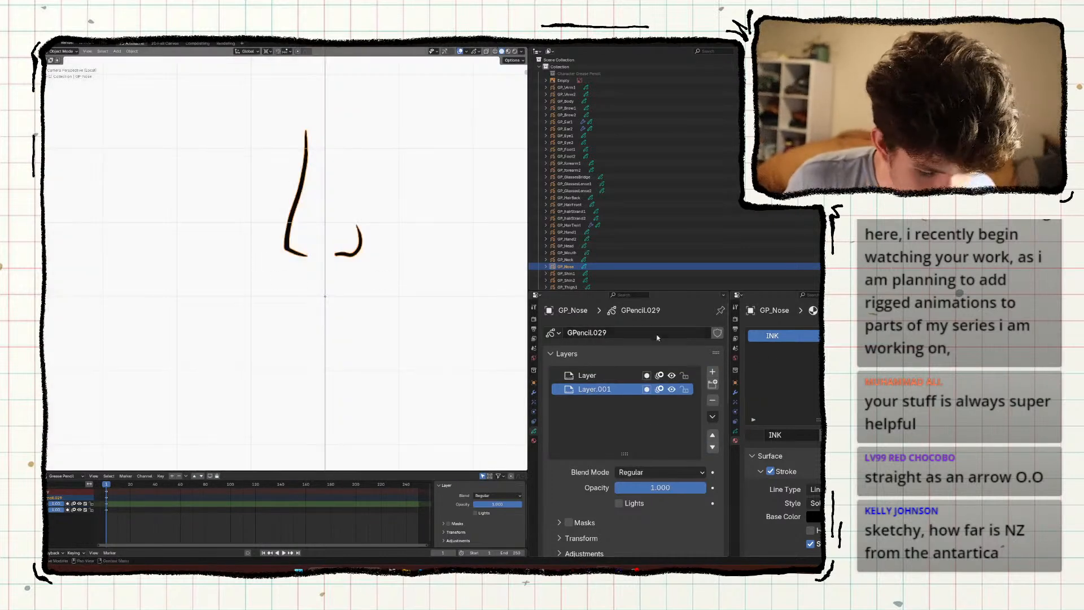
# Add a second material slot to GP_Nose and assign the existing Ch2_Skin material to it.
pyautogui.click(904, 335)
pyautogui.click(755, 411)
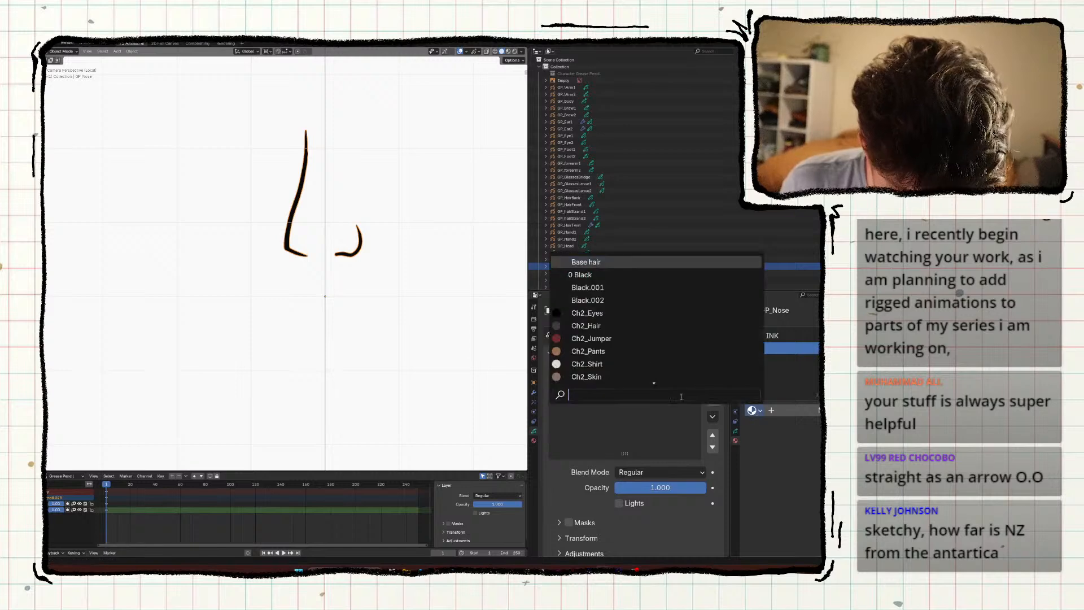
pyautogui.click(582, 375)
# Draw INK lines over the nose's upper end and along its base to close the outline on the new layer.
pyautogui.keyDown('shift'); pyautogui.moveTo(290, 263); pyautogui.dragTo(271, 345, button='middle'); pyautogui.keyUp('shift')
pyautogui.click(772, 335)
pyautogui.keyDown('ctrl'); pyautogui.moveTo(283, 251); pyautogui.dragTo(283, 213, button='middle'); pyautogui.keyUp('ctrl')
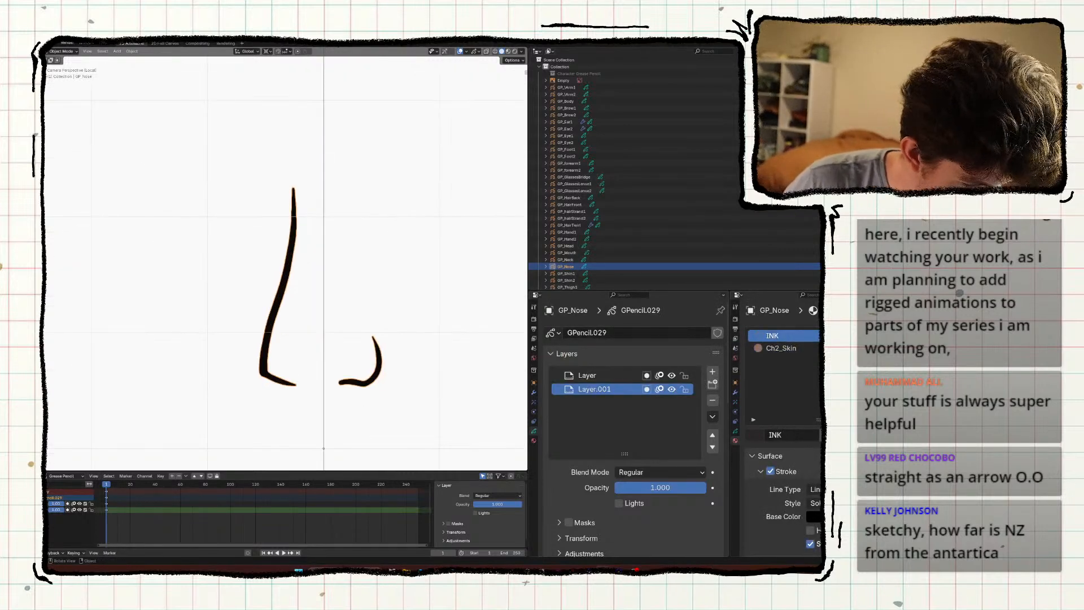
pyautogui.hotkey('ctrl', 'Tab')
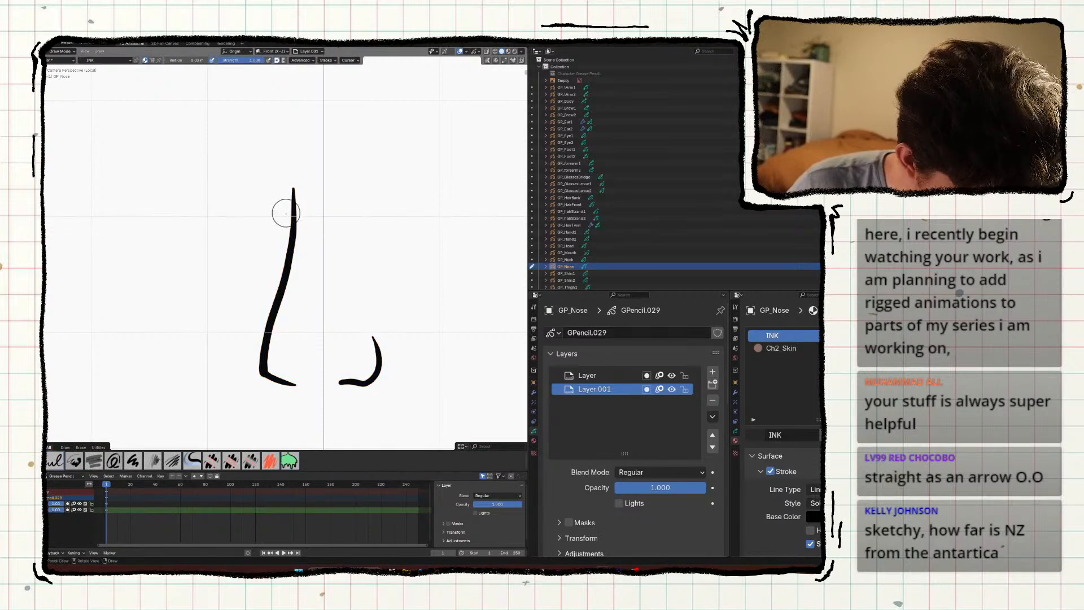
pyautogui.moveTo(286, 212); pyautogui.dragTo(318, 189)
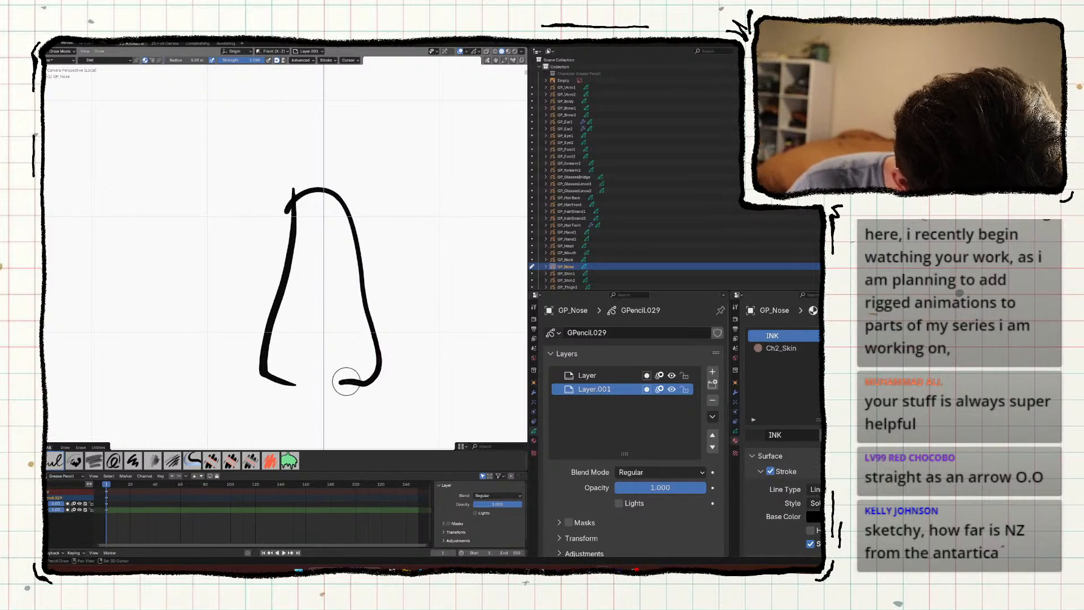
pyautogui.moveTo(338, 384); pyautogui.dragTo(301, 386)
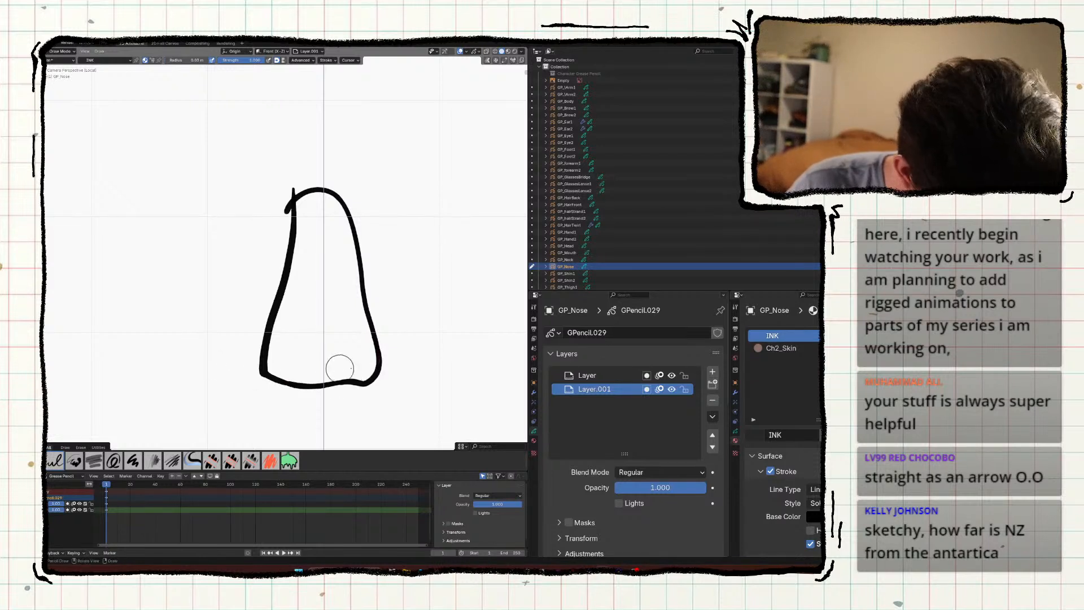
# Fill the closed nose outline with Ch2_Skin.
pyautogui.hotkey('ctrl', 'Tab')
pyautogui.click(781, 348)
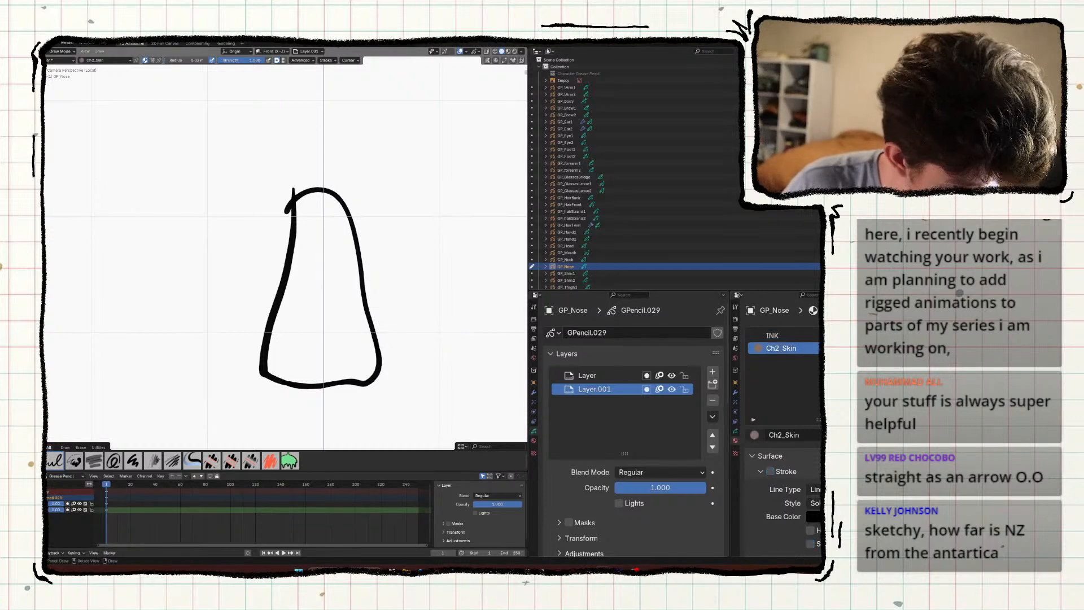
pyautogui.click(289, 460)
pyautogui.click(323, 272)
# Delete the upper and base closing lines of GP_Nose in Edit Mode and leave the isolated view.
pyautogui.press('Tab')
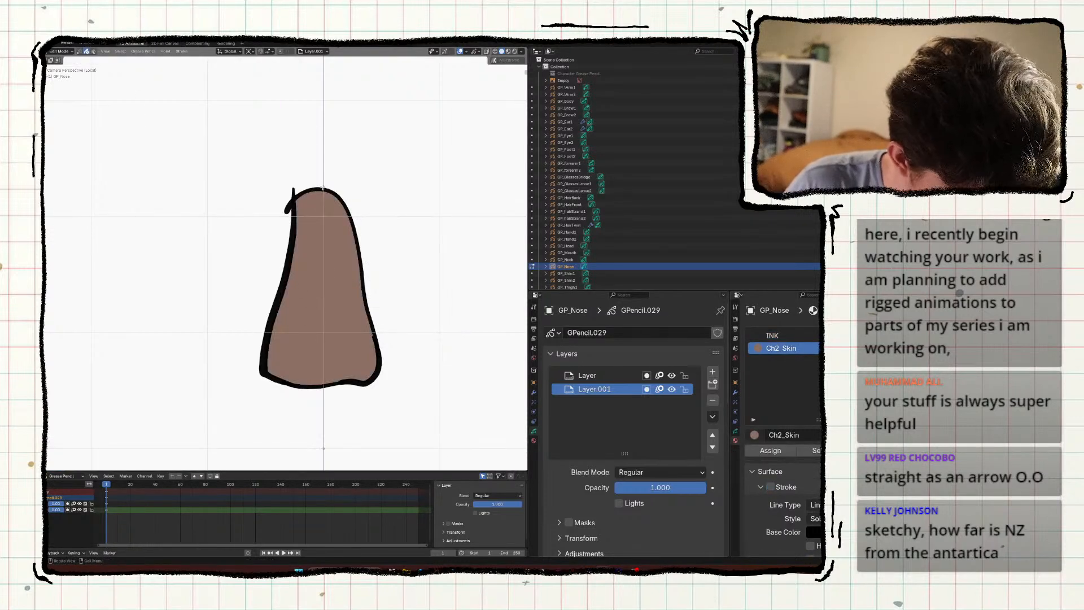
pyautogui.click(321, 192)
pyautogui.press('z')
pyautogui.press('x')
pyautogui.click(325, 205)
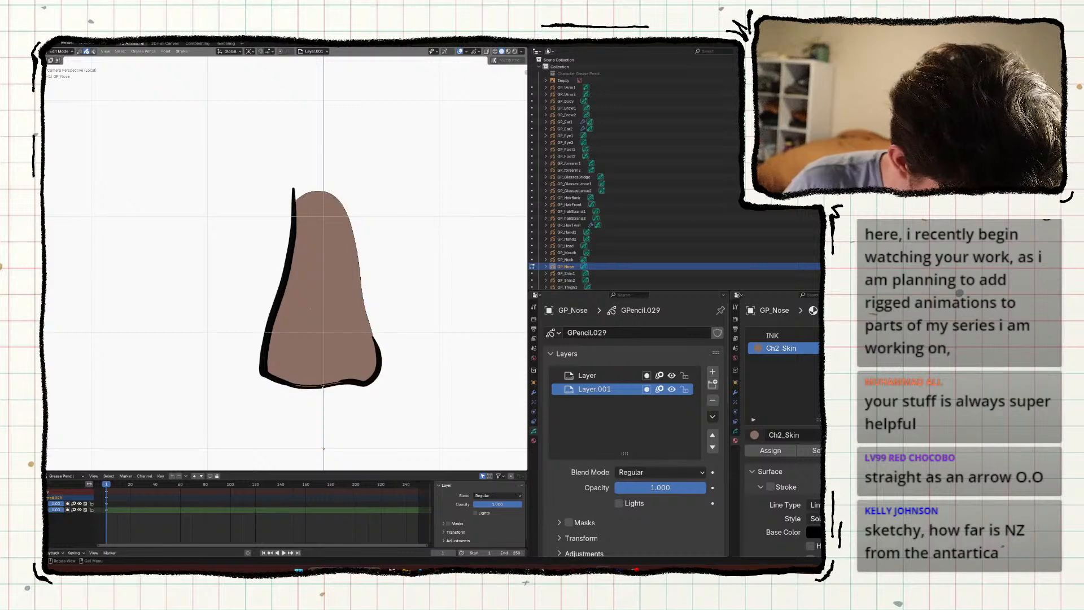
pyautogui.press('x')
pyautogui.click(322, 391)
pyautogui.keyDown('ctrl'); pyautogui.moveTo(312, 389); pyautogui.dragTo(312, 402, button='middle'); pyautogui.keyUp('ctrl')
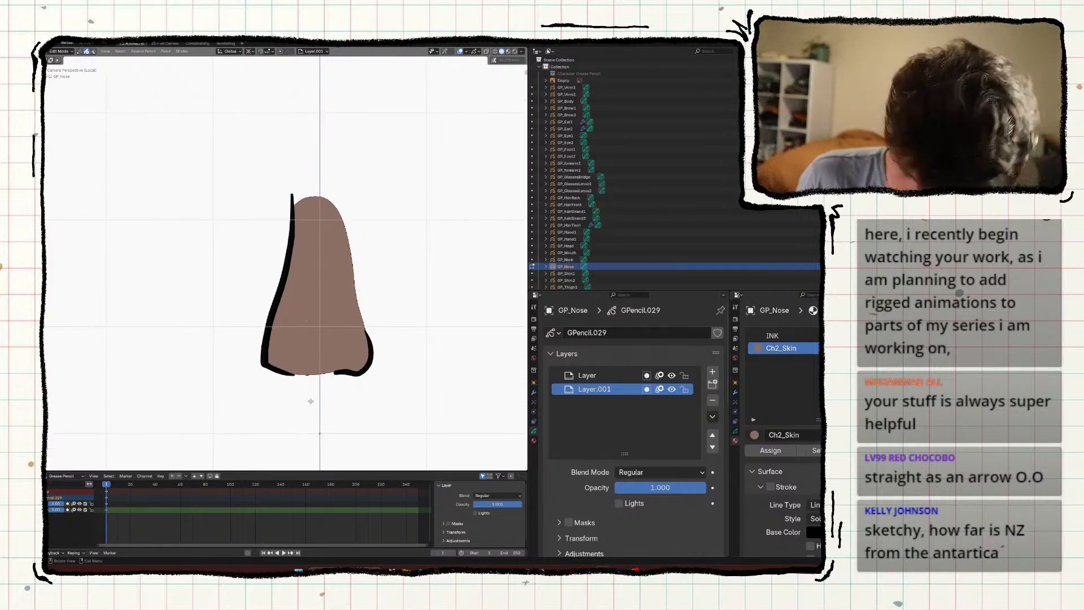
pyautogui.press('KP_Divide')
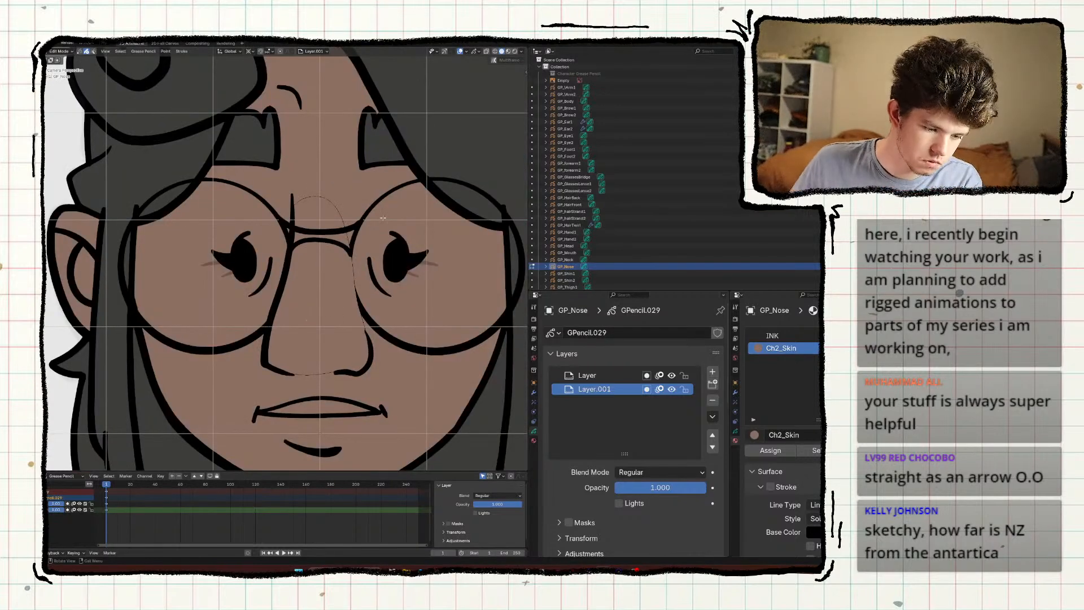
# Resize the sculpt brush and reshape the edge of the nose's skin fill beside the eye on the nose's open side.
pyautogui.hotkey('ctrl', 'Tab')
pyautogui.moveTo(412, 305)
pyautogui.keyDown('ctrl'); pyautogui.mouseDown(button='middle')
pyautogui.moveTo(427, 267)
pyautogui.moveTo(389, 266)
pyautogui.mouseUp(button='middle'); pyautogui.keyUp('ctrl')
pyautogui.press('f')
pyautogui.click(376, 268)
pyautogui.moveTo(390, 266)
pyautogui.mouseDown()
pyautogui.moveTo(364, 262)
pyautogui.moveTo(383, 266)
pyautogui.moveTo(403, 300)
pyautogui.mouseUp()
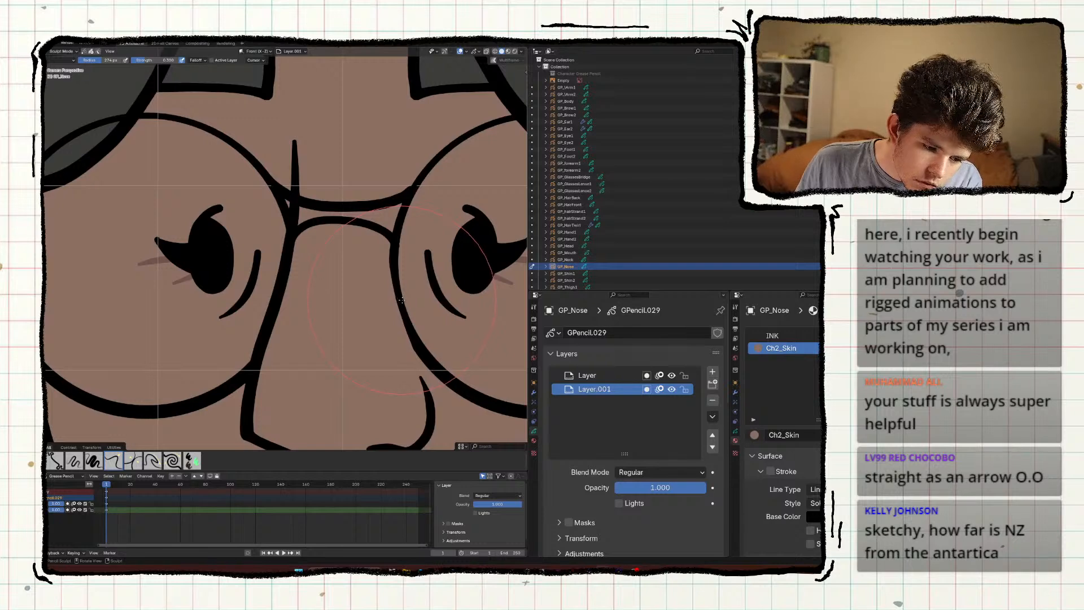
pyautogui.keyDown('ctrl'); pyautogui.moveTo(402, 300); pyautogui.dragTo(414, 319, button='middle'); pyautogui.keyUp('ctrl')
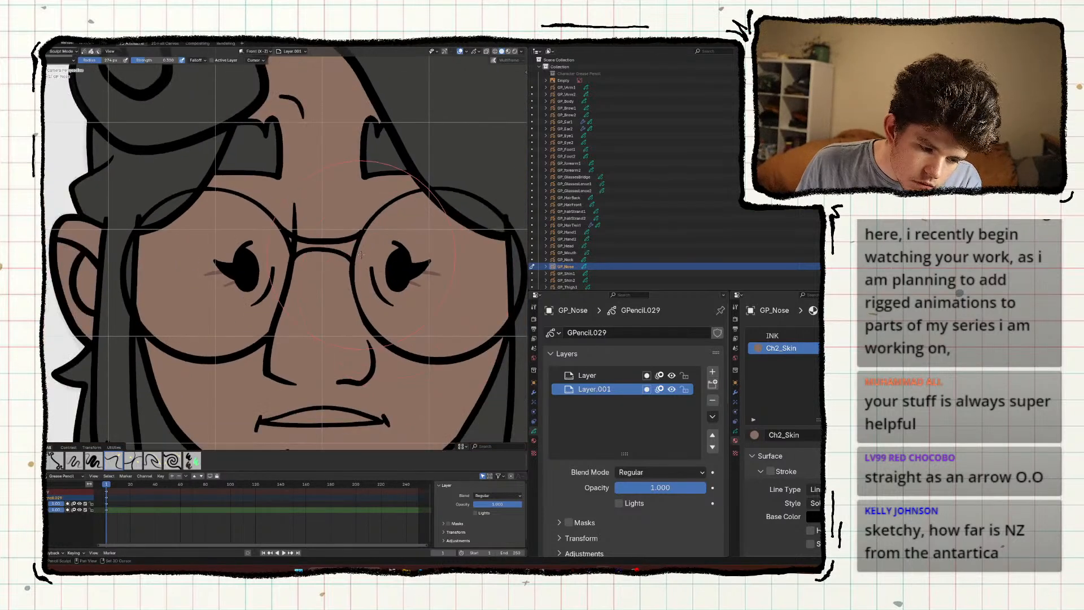
# Return to Object Mode, deselect the nose and save the file.
pyautogui.hotkey('ctrl', 'Tab')
pyautogui.click(389, 246)
pyautogui.keyDown('ctrl'); pyautogui.moveTo(390, 246); pyautogui.dragTo(384, 275, button='middle'); pyautogui.keyUp('ctrl')
pyautogui.hotkey('alt', 'a')
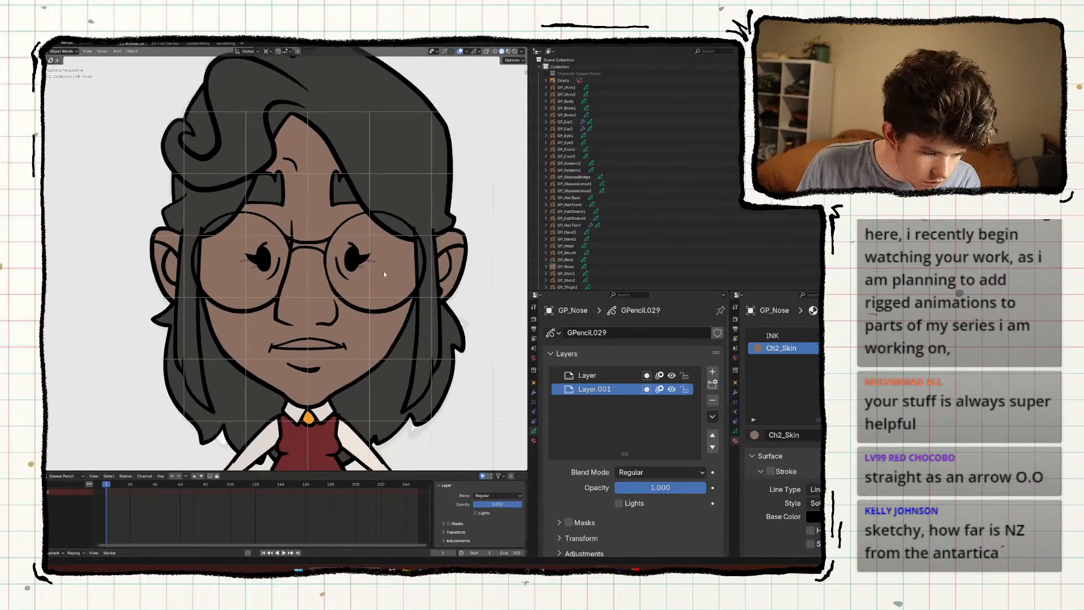
pyautogui.scroll(-2, 384, 271)
pyautogui.keyDown('shift'); pyautogui.moveTo(320, 315); pyautogui.dragTo(320, 287, button='middle'); pyautogui.keyUp('shift')
pyautogui.scroll(2, 320, 287)
pyautogui.hotkey('ctrl', 's')
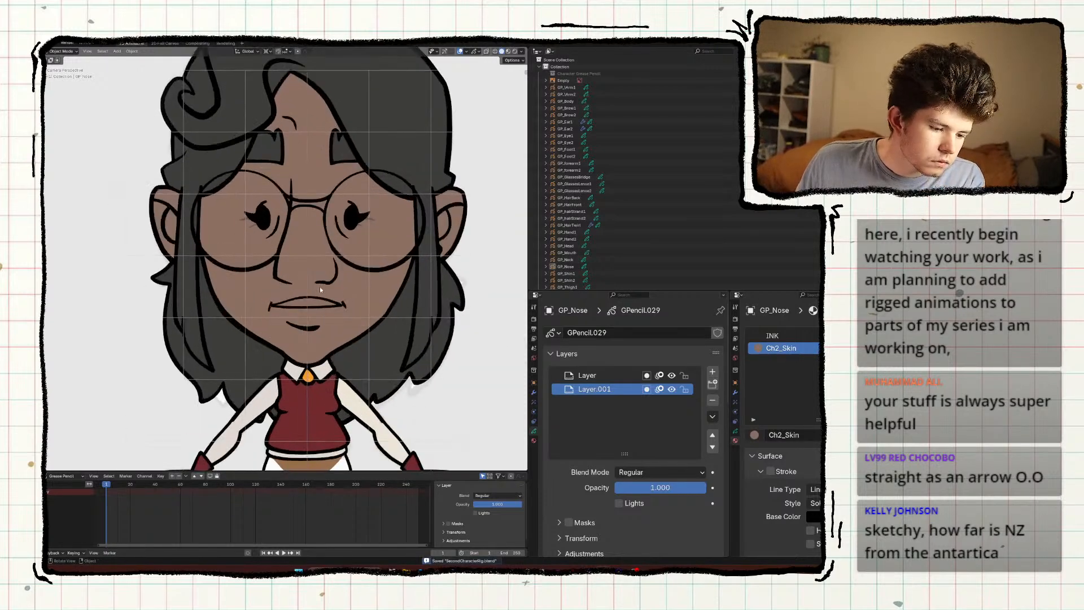
# Add a second layer to GP_Mouth and place it beneath the line layer.
pyautogui.click(334, 305)
pyautogui.scroll(3, 338, 306)
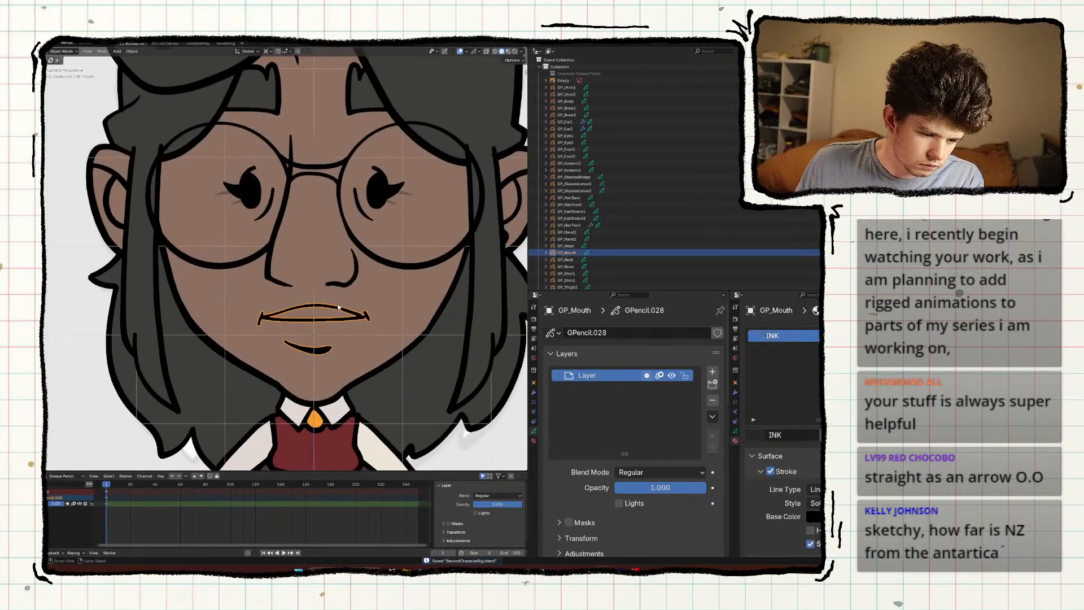
pyautogui.click(713, 372)
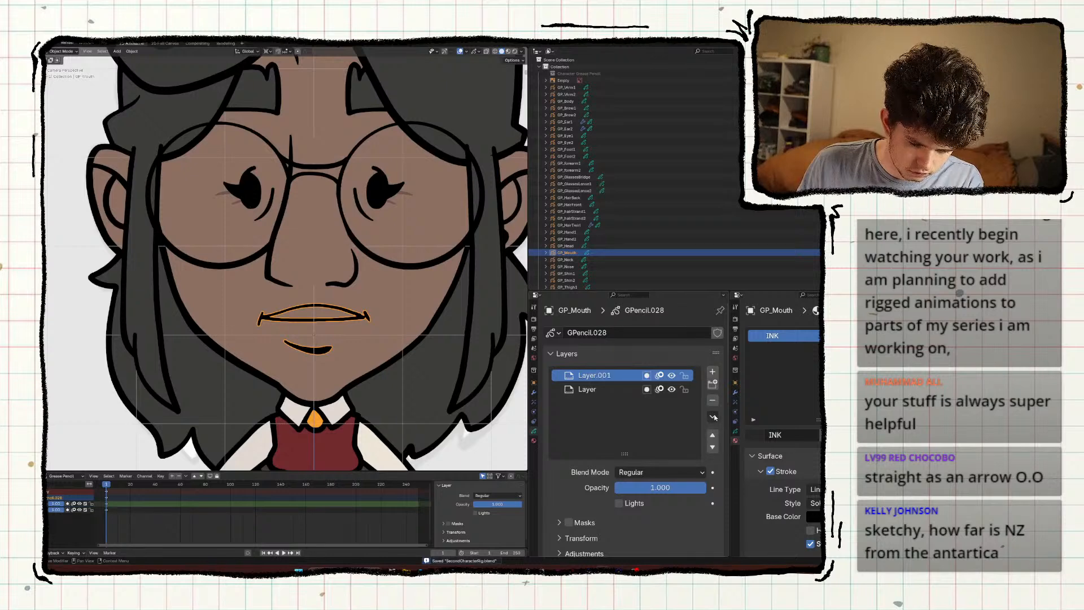
pyautogui.click(713, 447)
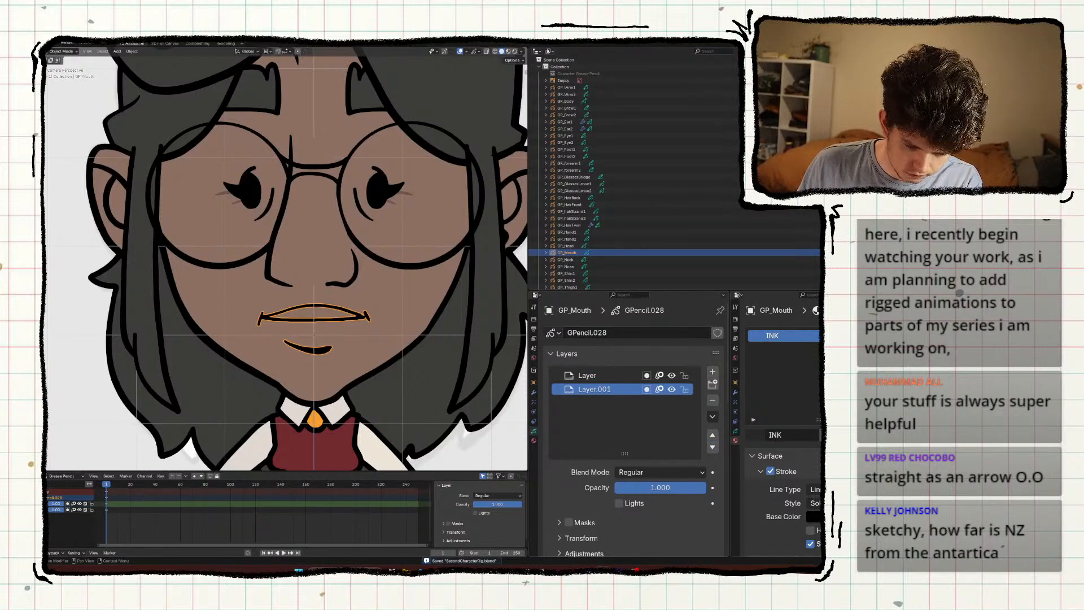
# Create a new material named Ch2_Lips on GP_Mouth with Stroke turned off and Fill turned on.
pyautogui.click(785, 411)
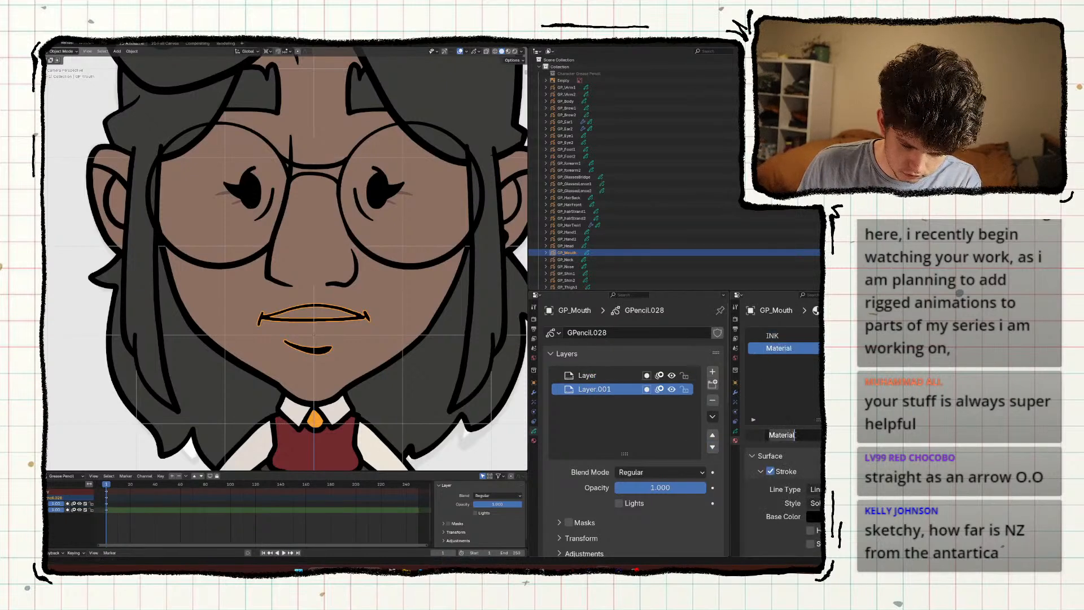
pyautogui.hotkey('ctrl', 'BackSpace')
pyautogui.write('Ch2_Lips')
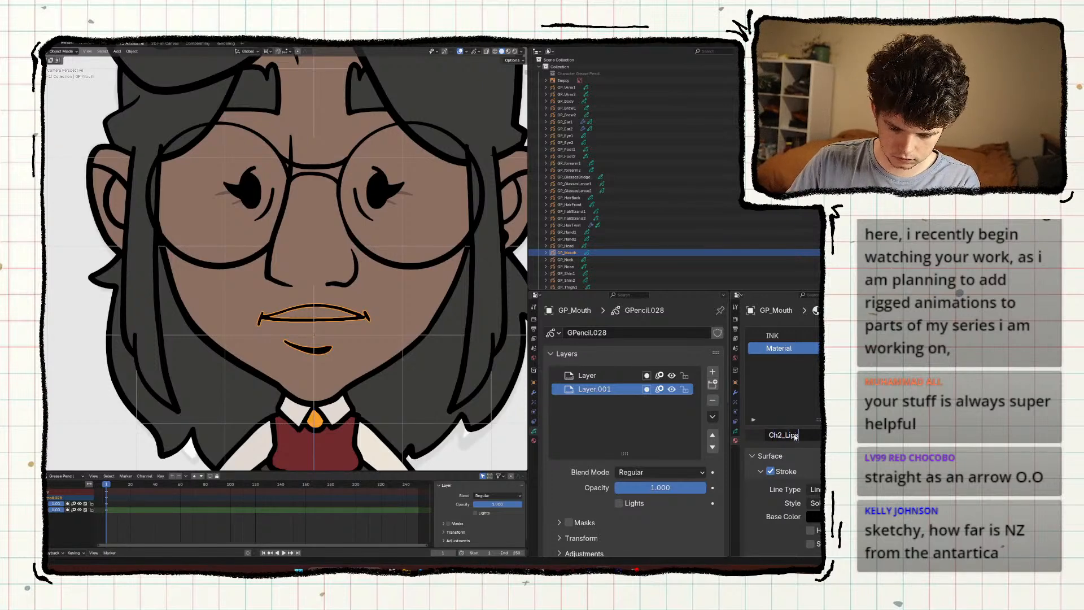
pyautogui.press('Return')
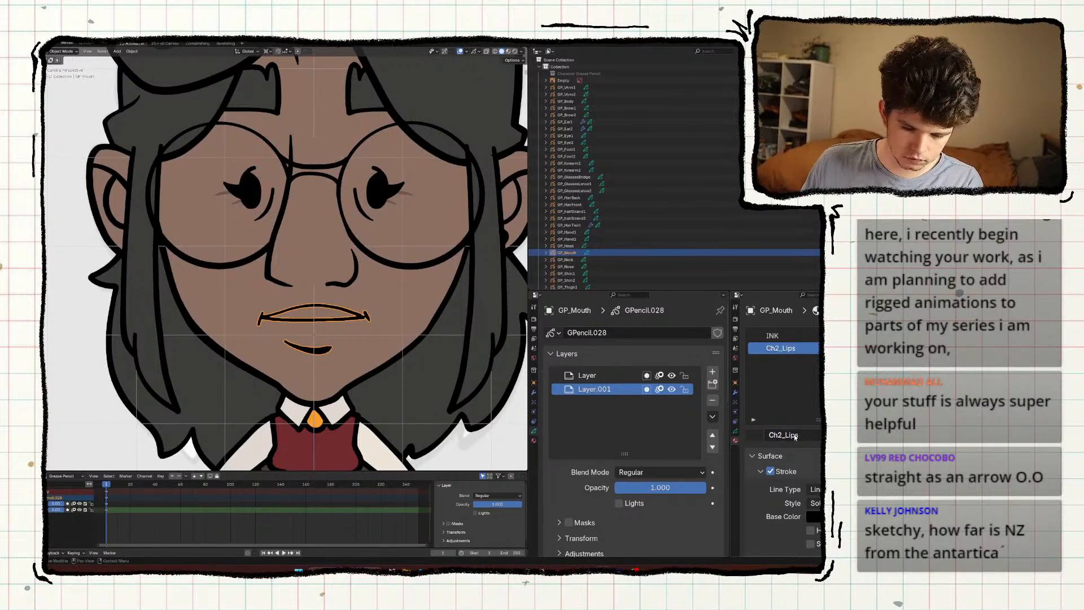
pyautogui.scroll(-3, 775, 463)
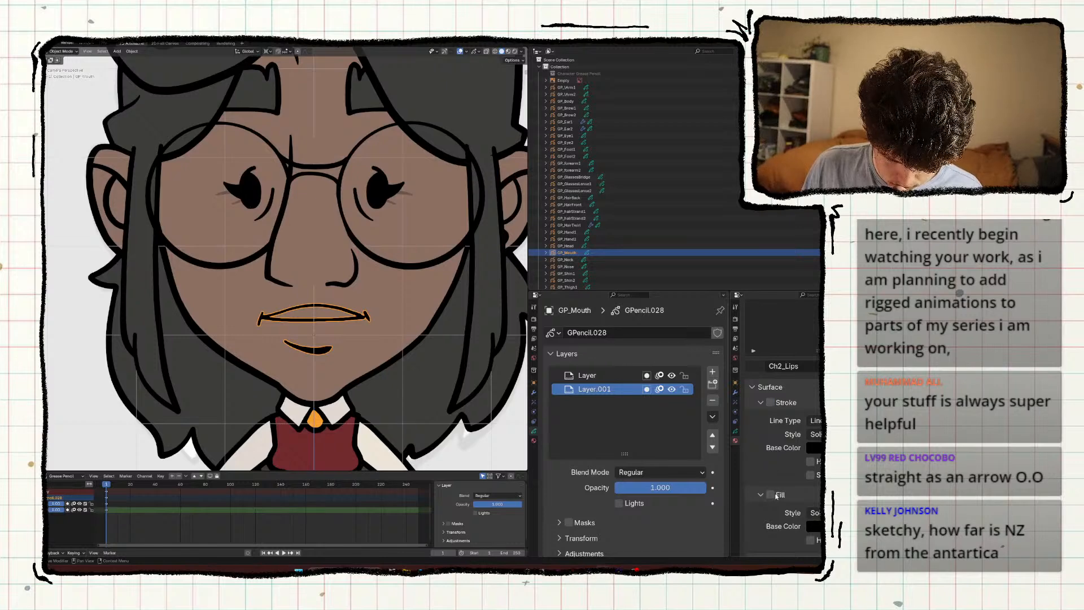
pyautogui.click(778, 495)
pyautogui.click(768, 497)
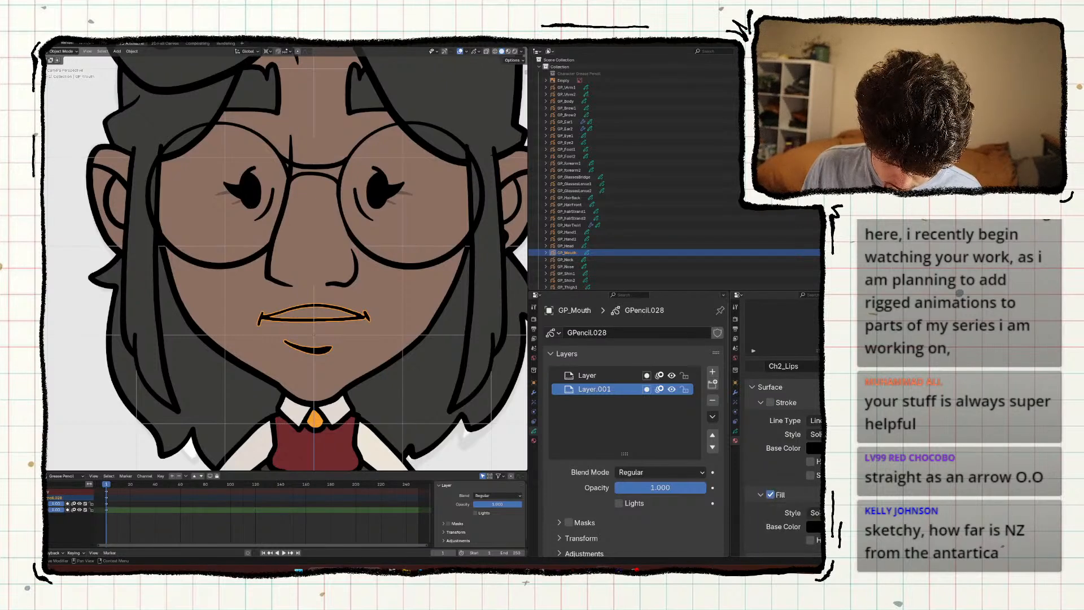
# Set the Ch2_Lips fill color by sampling the character's skin and shifting it to a more saturated muted red.
pyautogui.click(814, 526)
pyautogui.click(818, 508)
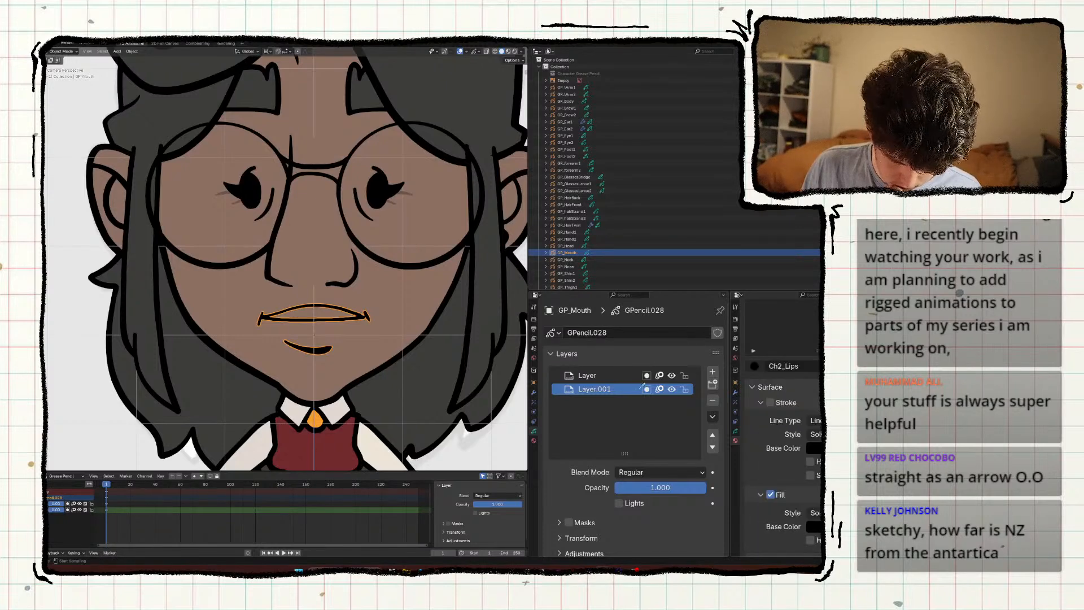
pyautogui.click(425, 300)
pyautogui.click(814, 527)
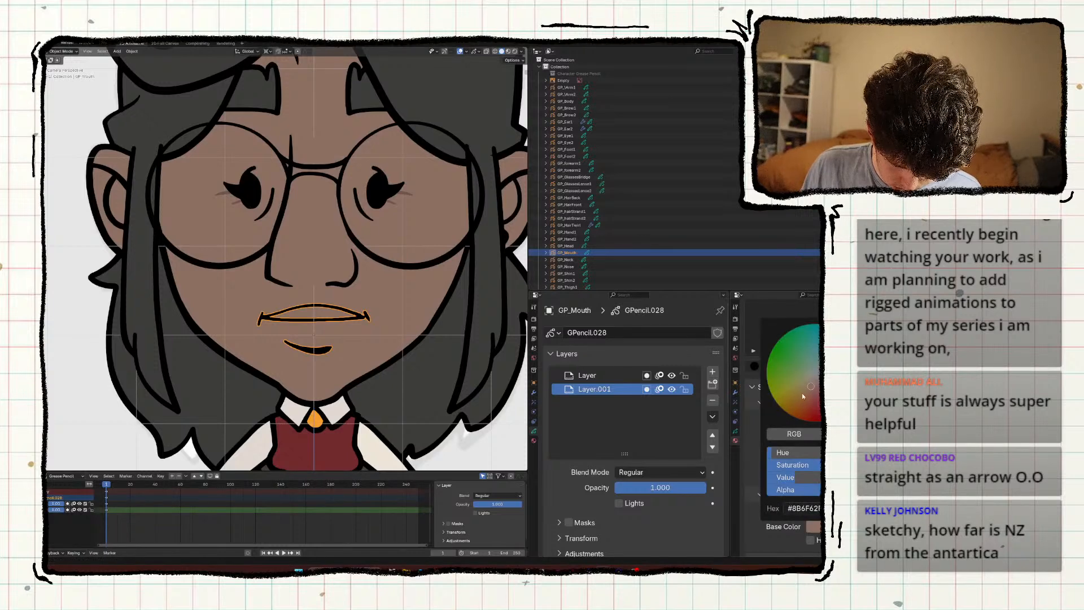
pyautogui.moveTo(812, 394); pyautogui.dragTo(812, 392)
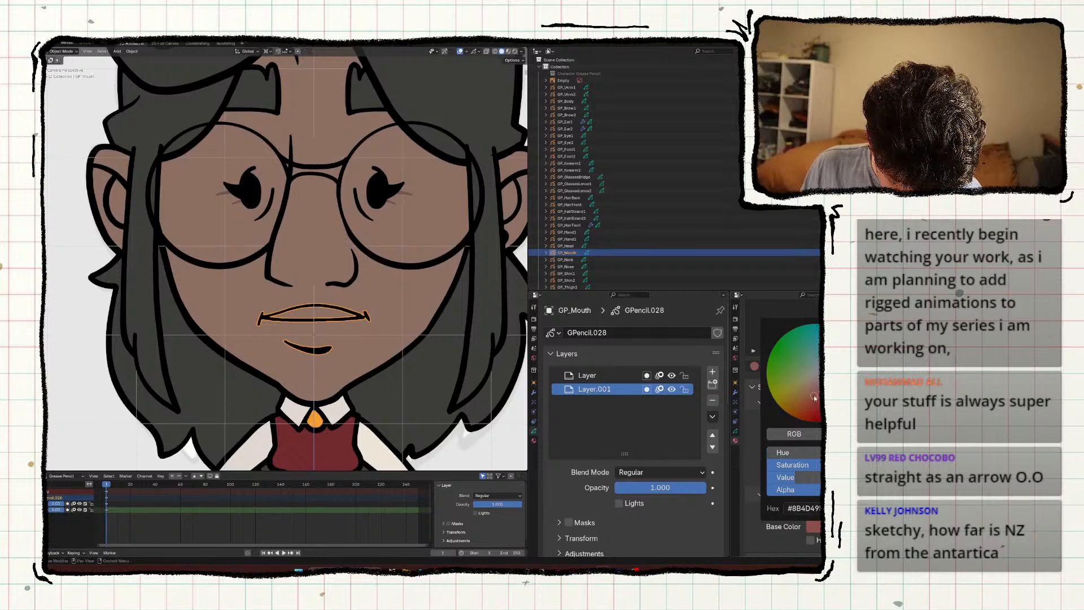
pyautogui.scroll(-2, 813, 396)
pyautogui.moveTo(814, 396); pyautogui.dragTo(814, 398)
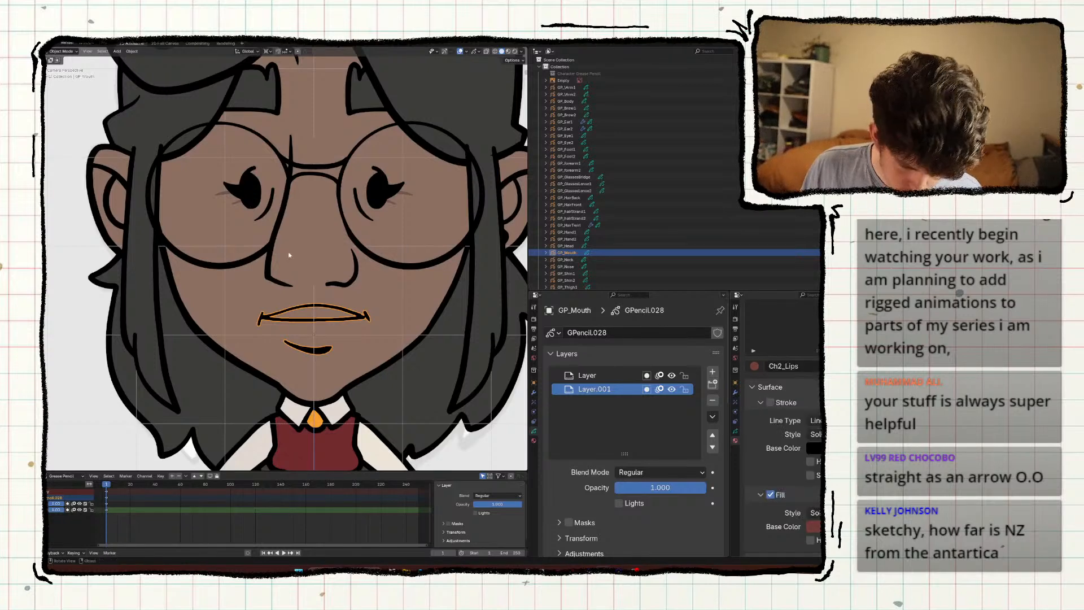
# Fill the closed upper lip of GP_Mouth with Ch2_Lips in Draw Mode.
pyautogui.hotkey('ctrl', 'Tab')
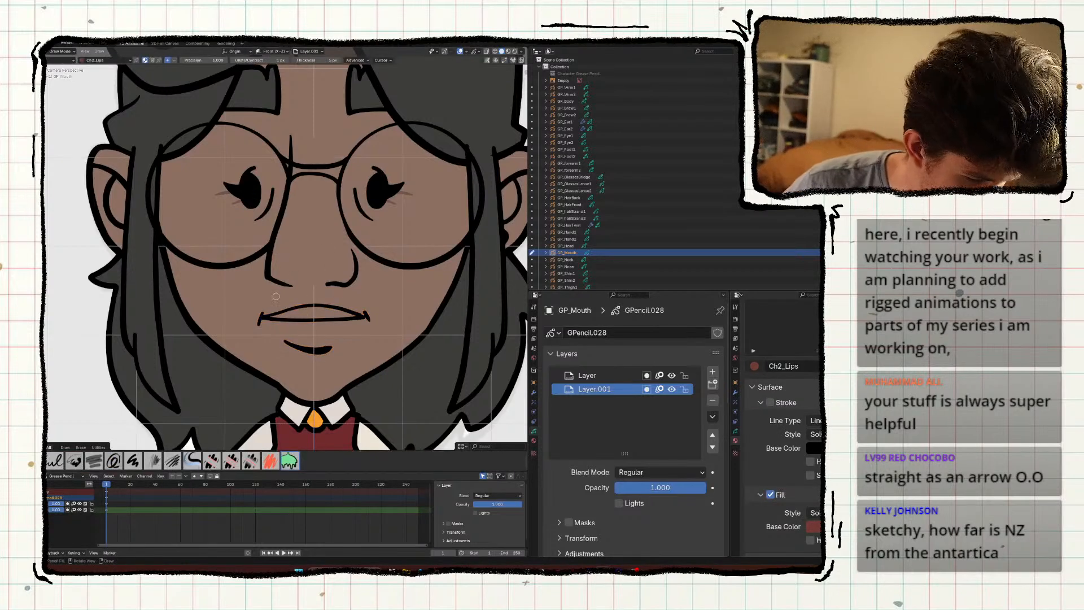
pyautogui.click(310, 314)
pyautogui.moveTo(310, 314)
pyautogui.keyDown('shift'); pyautogui.mouseDown(button='middle')
pyautogui.moveTo(321, 267)
pyautogui.moveTo(235, 260)
pyautogui.mouseUp(button='middle'); pyautogui.keyUp('shift')
pyautogui.scroll(4, 268, 229)
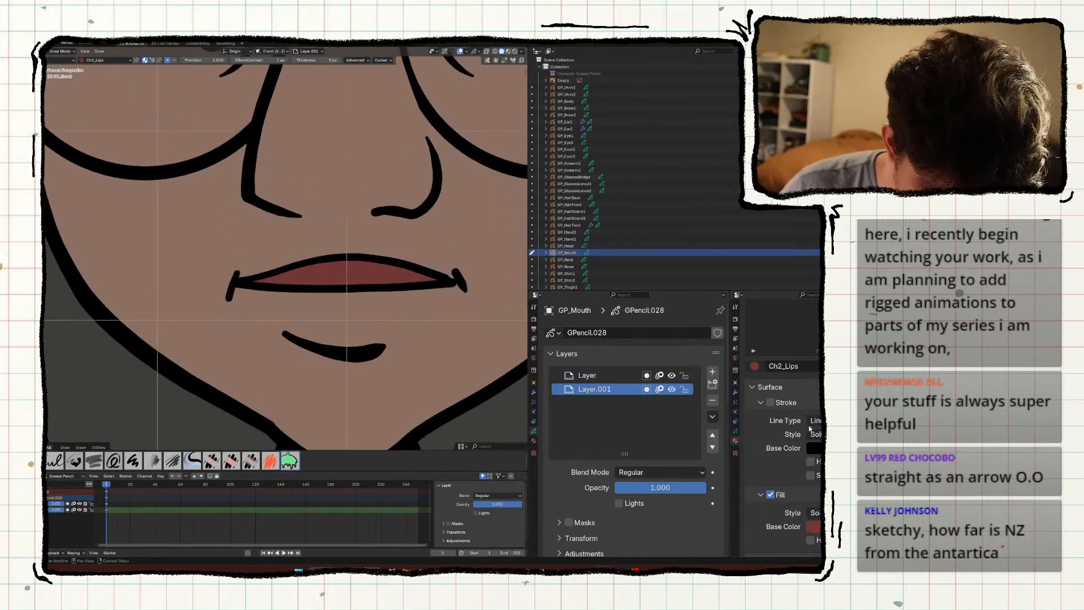
# Draw INK strokes on GP_Mouth that close the lower lip outline beneath the mouth line.
pyautogui.scroll(4, 811, 429)
pyautogui.click(773, 335)
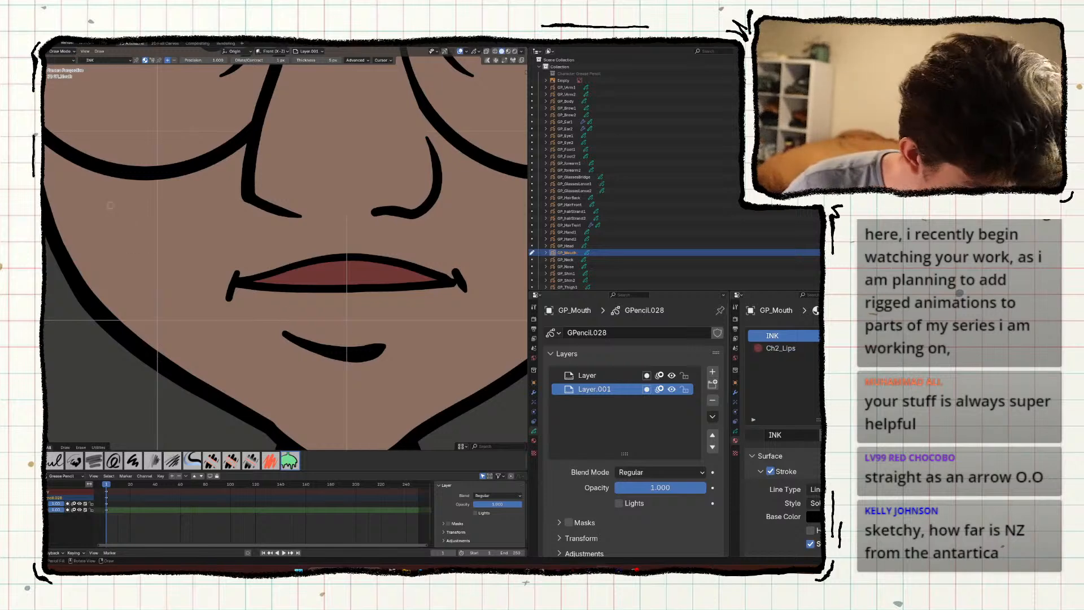
pyautogui.hotkey('shift', 'space')
pyautogui.press('d')
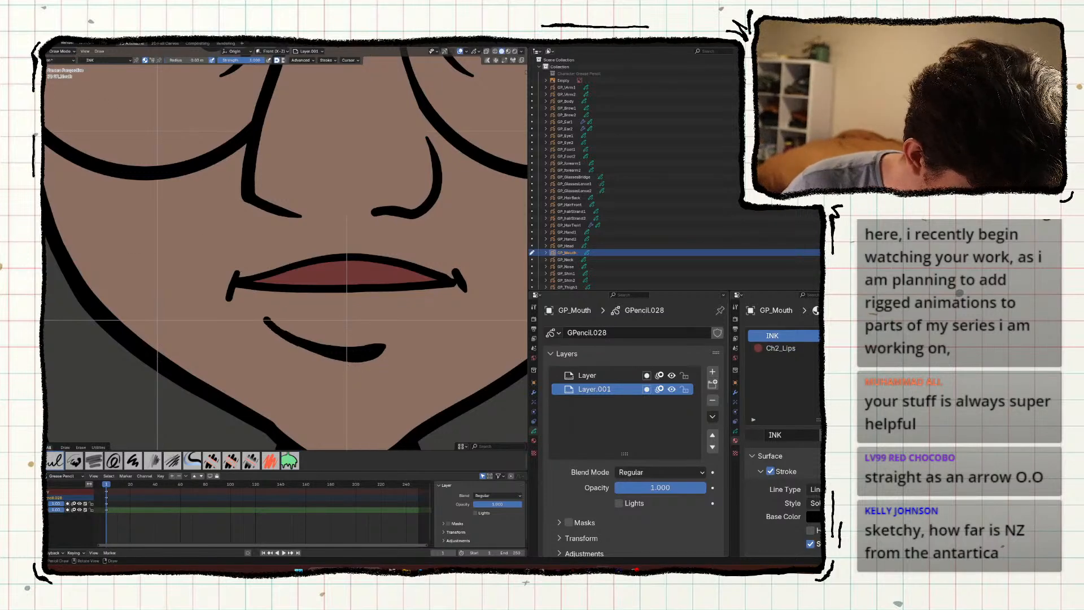
pyautogui.moveTo(274, 323); pyautogui.dragTo(305, 293)
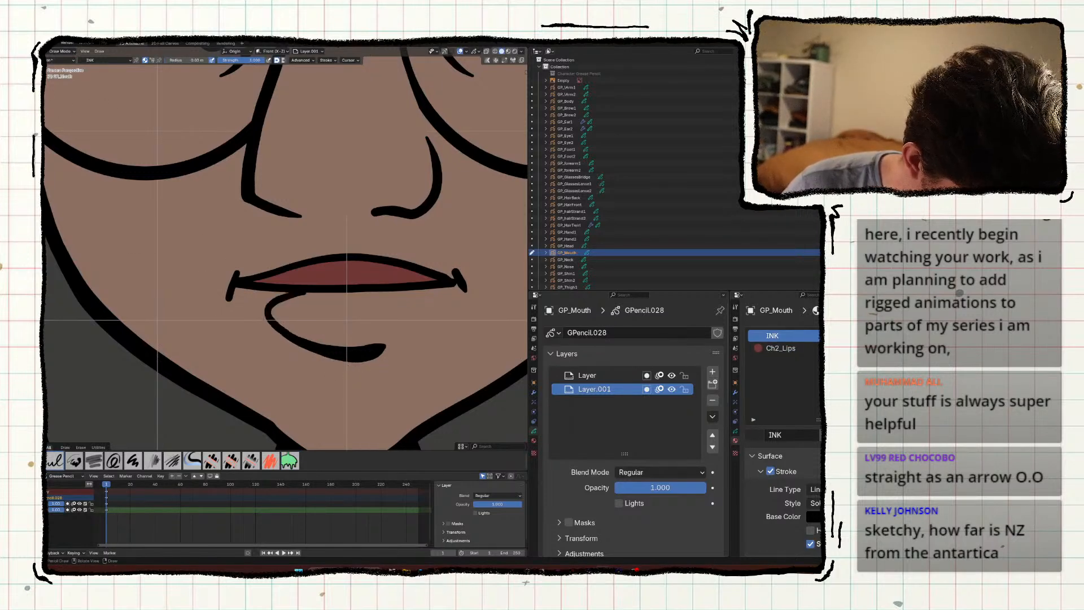
pyautogui.moveTo(417, 294); pyautogui.dragTo(339, 346)
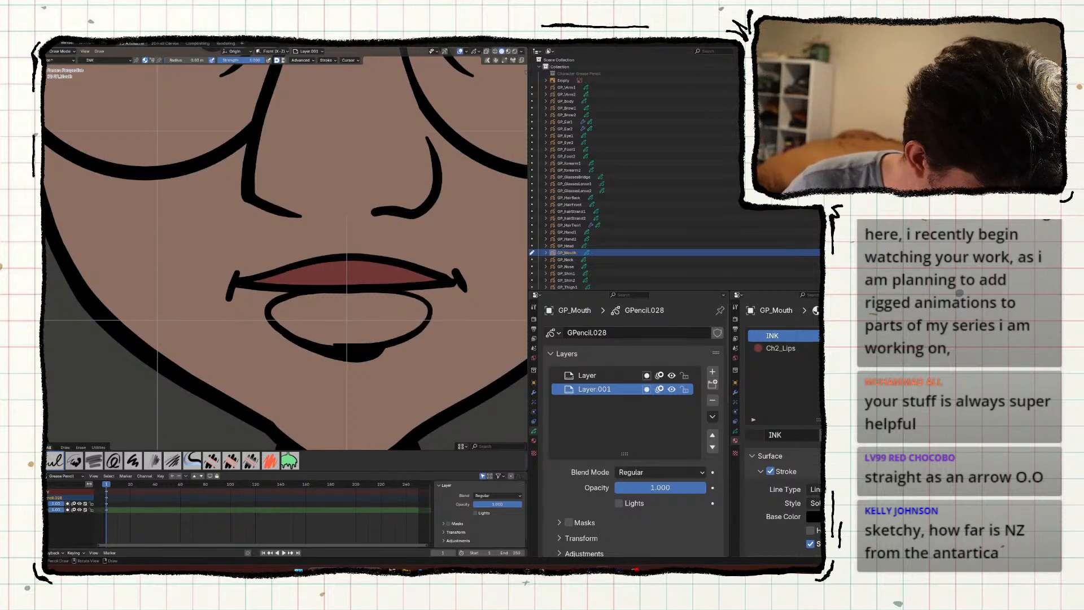
# Fill the closed lower lip of GP_Mouth with Ch2_Lips and delete the temporary ink outline in Edit Mode.
pyautogui.hotkey('shift', 'space')
pyautogui.press('f')
pyautogui.click(337, 318)
pyautogui.hotkey('ctrl', 'z')
pyautogui.click(781, 348)
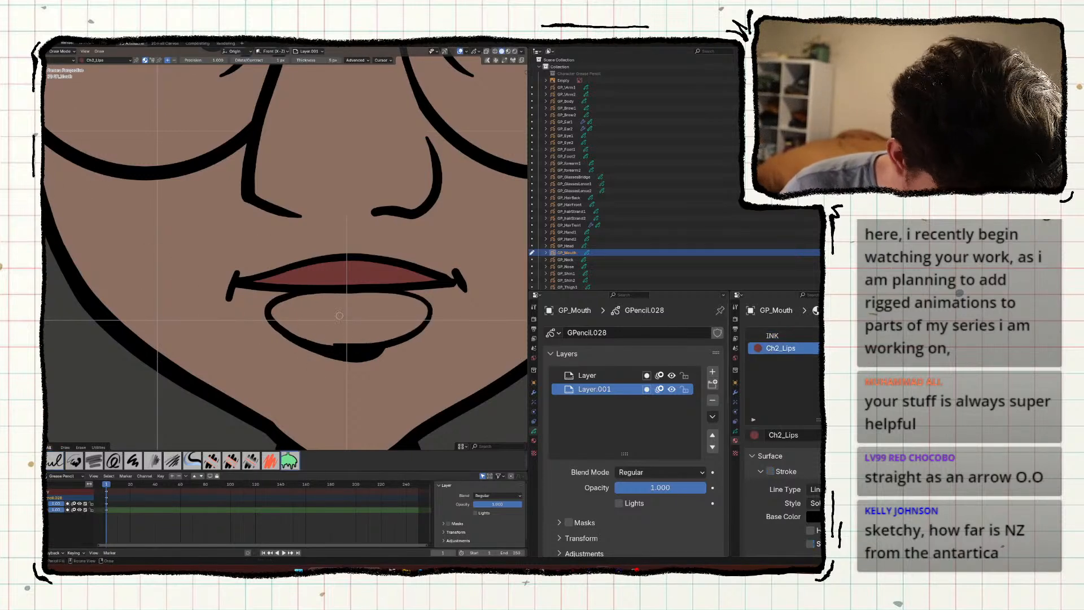
pyautogui.click(372, 341)
pyautogui.press('Tab')
pyautogui.click(411, 340)
pyautogui.press('x')
pyautogui.click(411, 341)
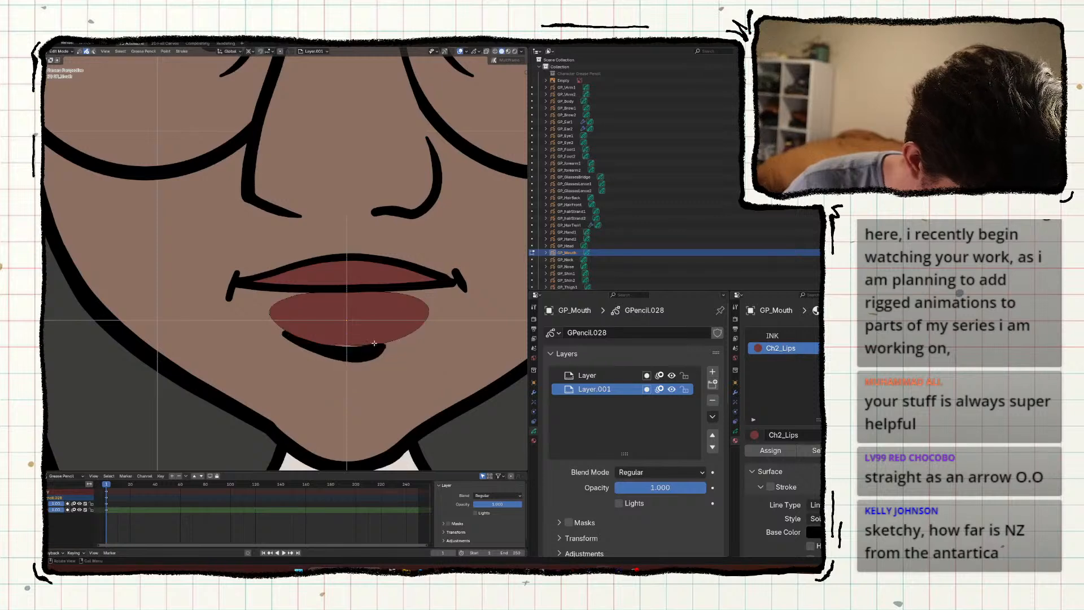
pyautogui.scroll(-1, 279, 357)
pyautogui.scroll(-5, 279, 357)
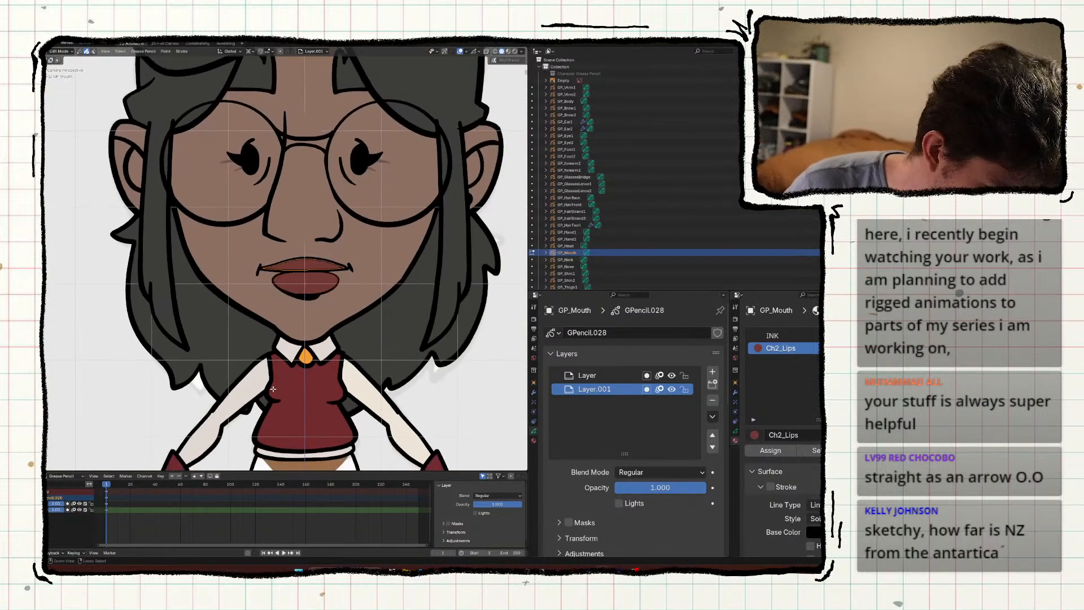
# Undo the lower lip fill and outline on GP_Mouth, save the file and deselect everything in Object Mode.
pyautogui.press('Tab')
pyautogui.hotkey('ctrl', 'Tab')
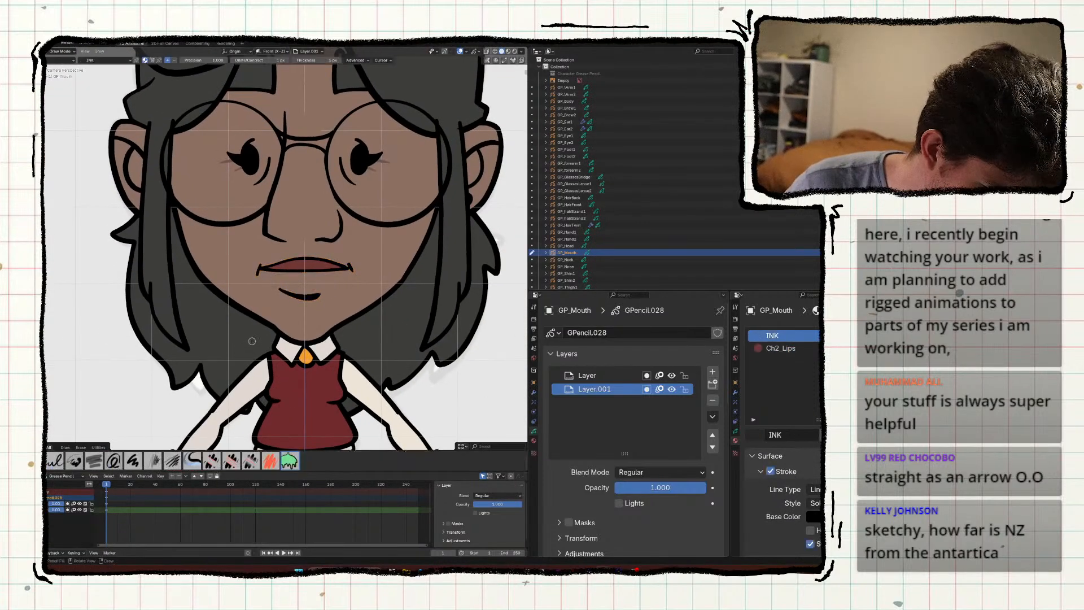
pyautogui.scroll(-3, 251, 341)
pyautogui.hotkey('ctrl', 's')
pyautogui.hotkey('ctrl', 'Tab')
pyautogui.scroll(1, 314, 320)
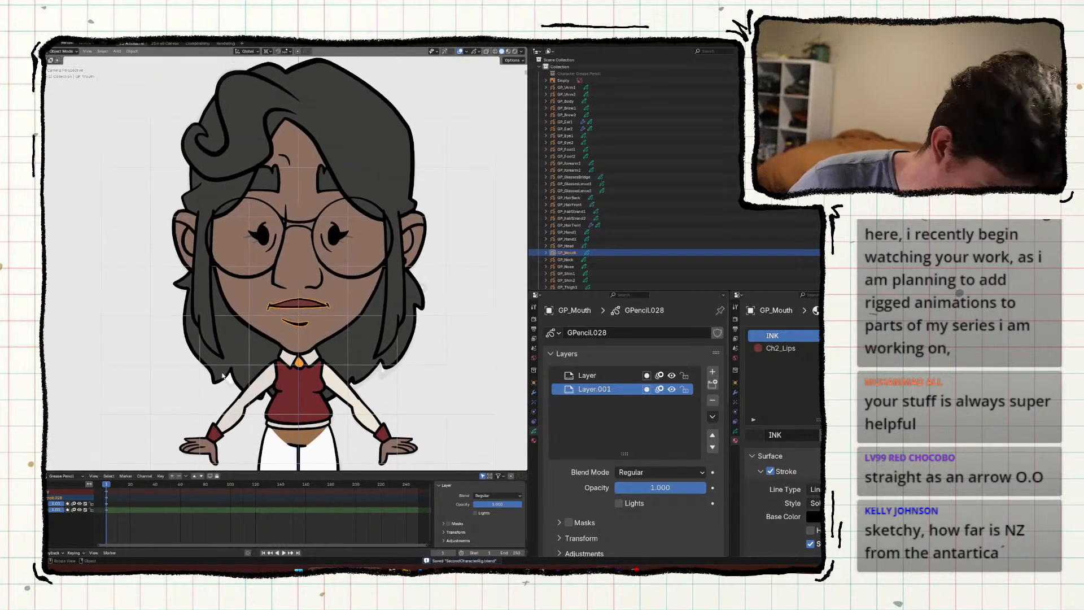
pyautogui.click(225, 381)
# Resample the Ch2_Lips fill color from the face skin, shift it to a darker, more saturated reddish brown (#74463E), and save.
pyautogui.click(790, 348)
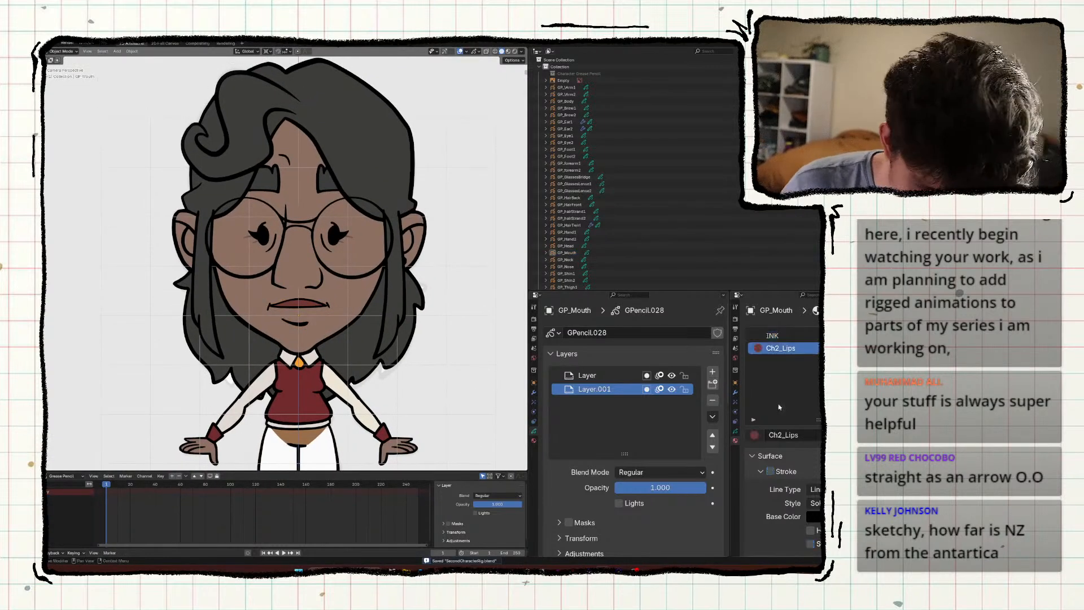
pyautogui.scroll(-4, 791, 367)
pyautogui.click(813, 497)
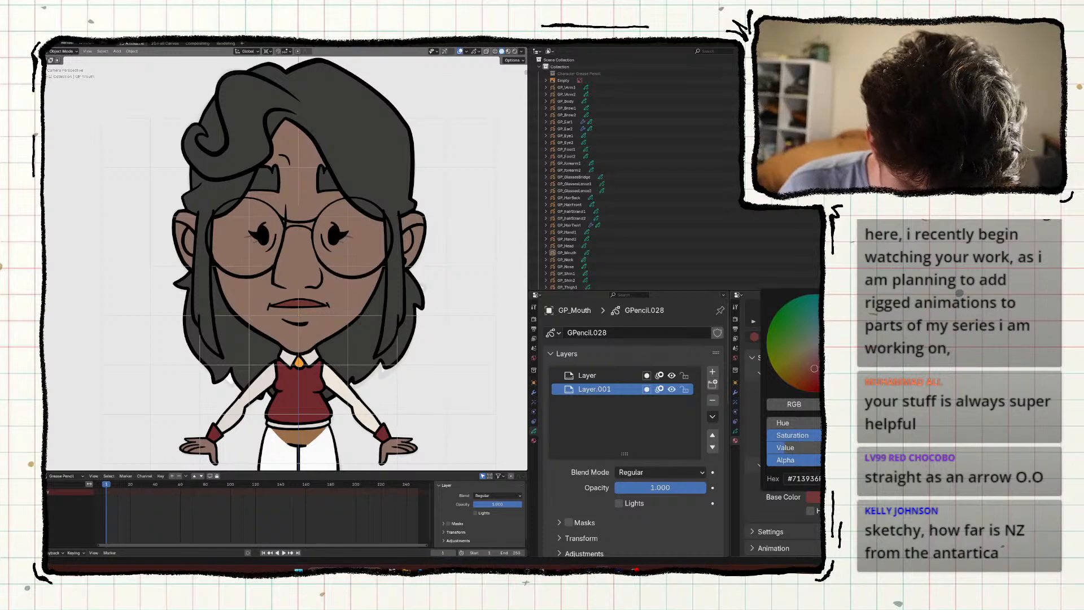
pyautogui.click(819, 476)
pyautogui.click(343, 295)
pyautogui.click(814, 497)
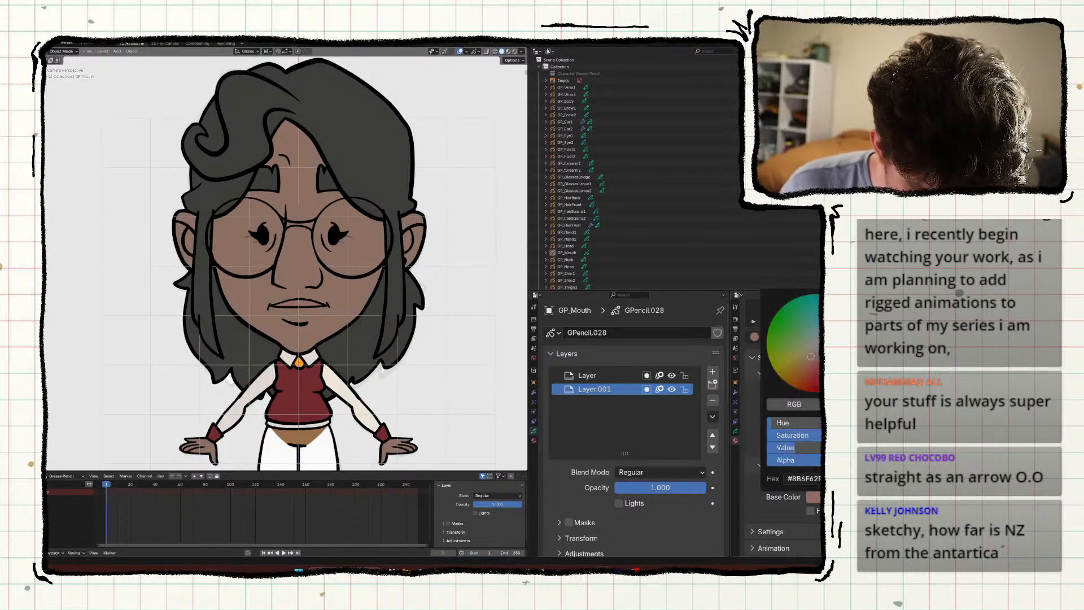
pyautogui.moveTo(811, 362); pyautogui.dragTo(812, 365)
pyautogui.moveTo(795, 447); pyautogui.dragTo(784, 447)
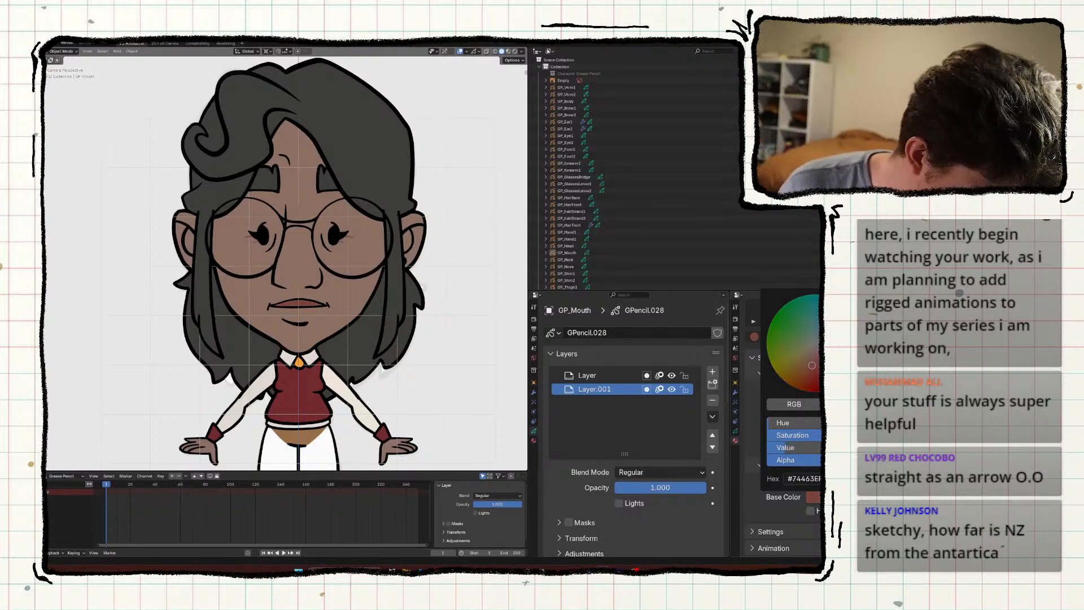
pyautogui.scroll(-1, 196, 365)
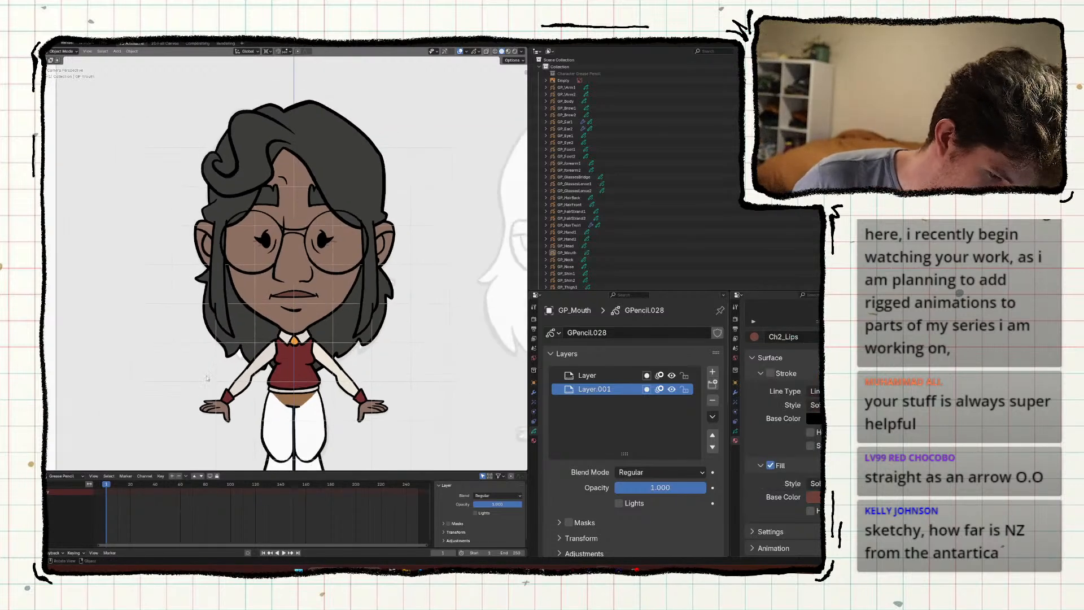
pyautogui.hotkey('ctrl', 's')
pyautogui.scroll(1, 200, 369)
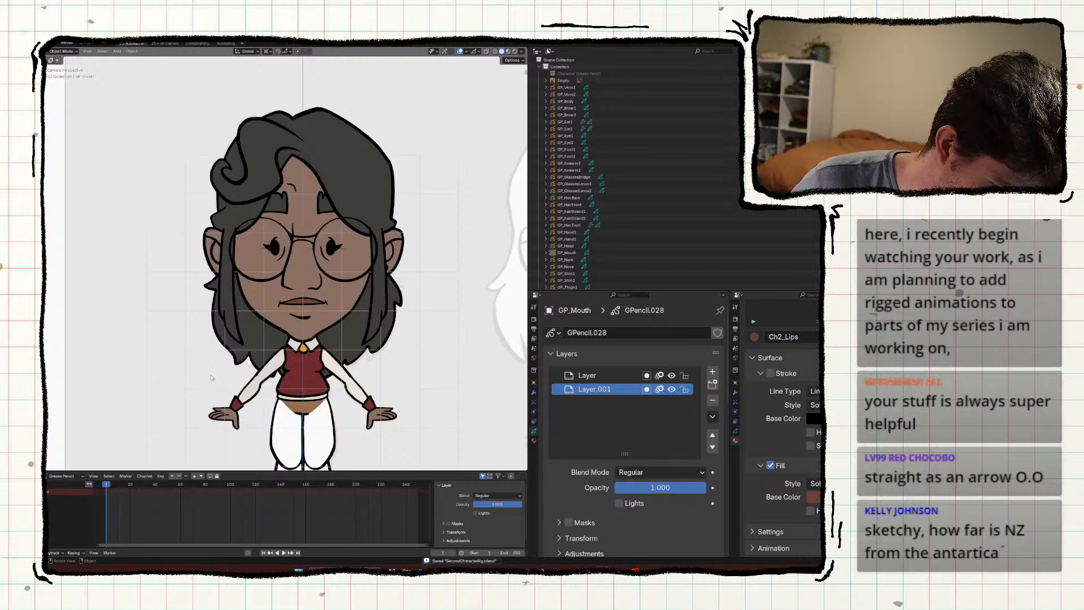
pyautogui.click(805, 338)
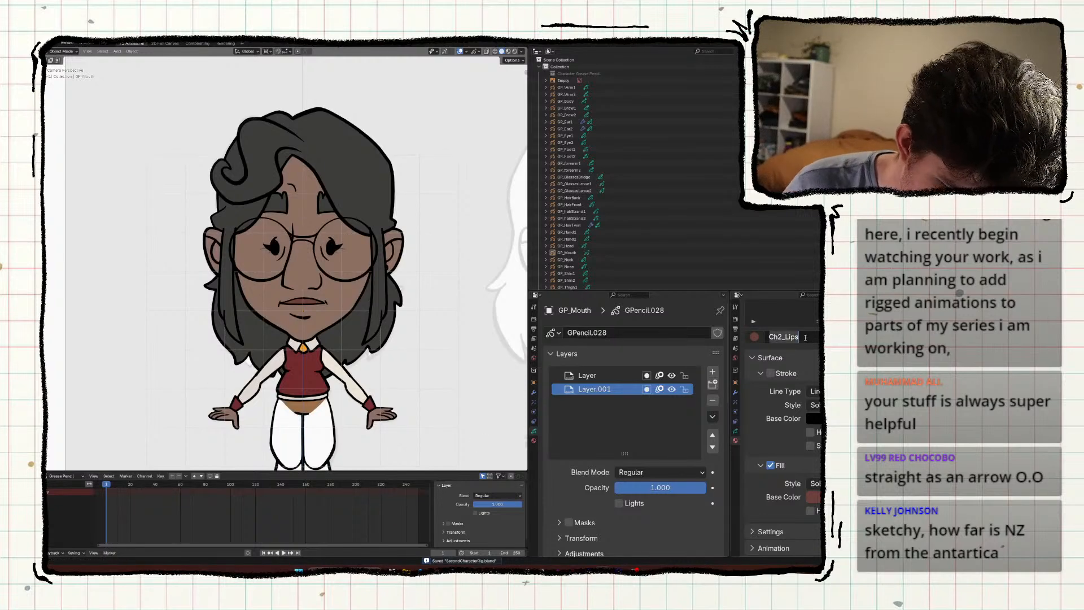
pyautogui.click(804, 338)
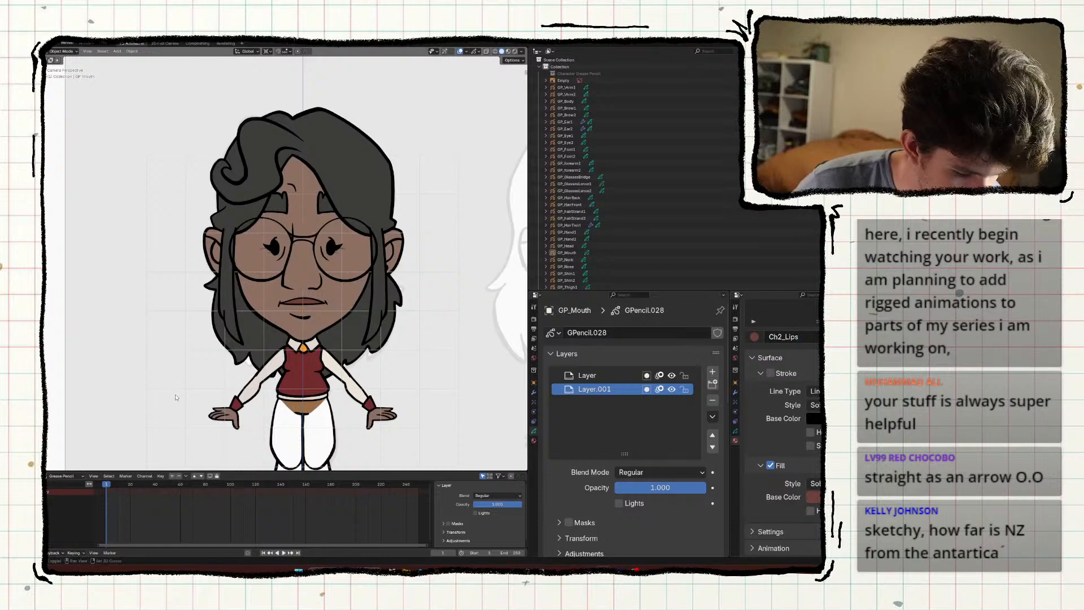
# Assign the existing Ch2_Pants material to a new material slot on GP_Thigh1 and save the file.
pyautogui.keyDown('shift'); pyautogui.scroll(-5, 226, 384); pyautogui.keyUp('shift')
pyautogui.click(265, 368)
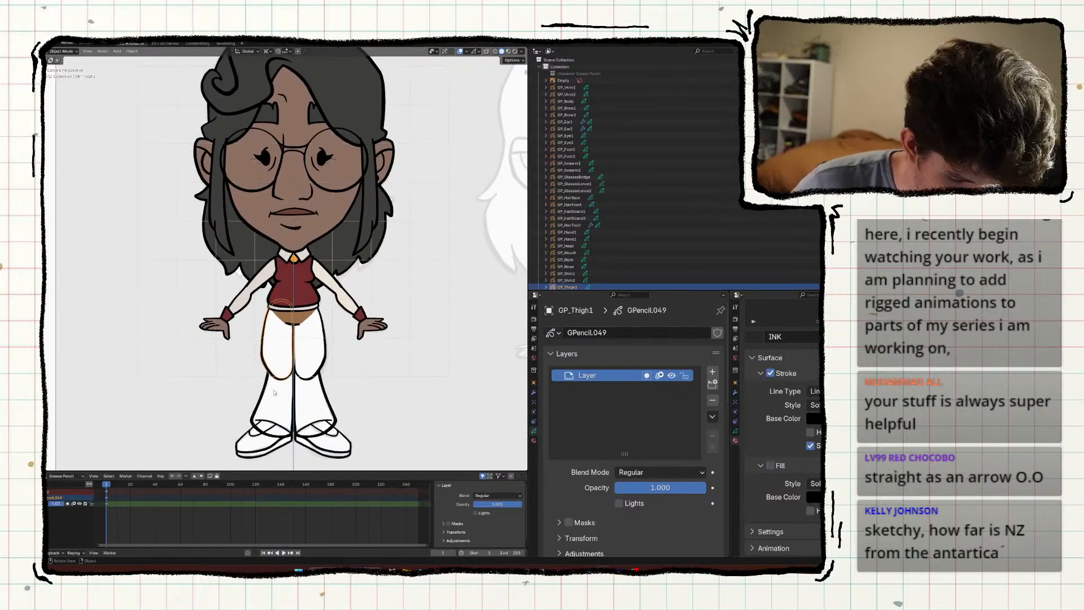
pyautogui.scroll(4, 773, 419)
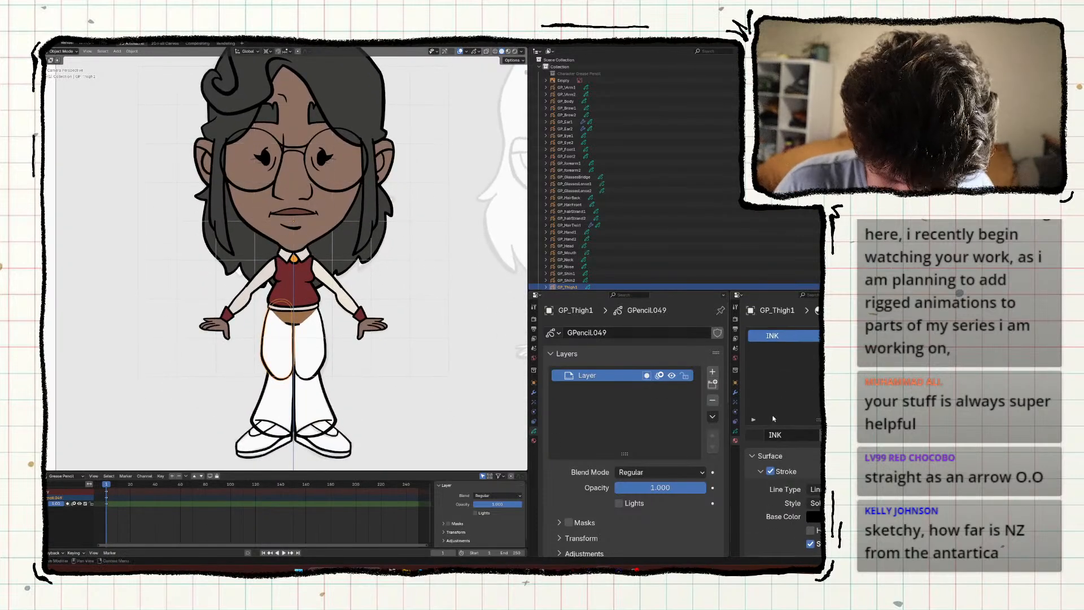
pyautogui.click(752, 410)
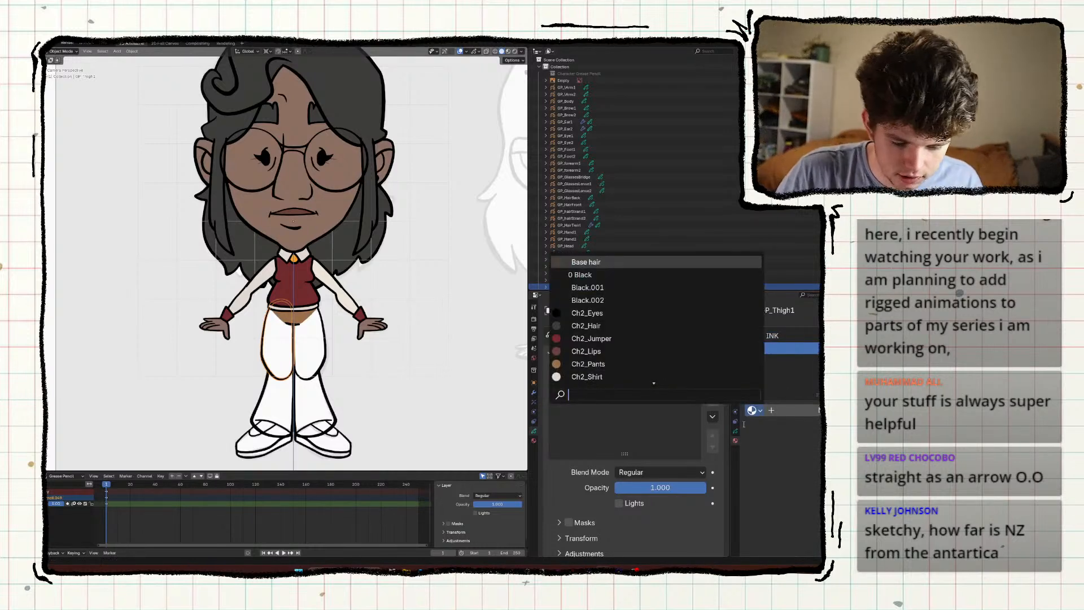
pyautogui.click(599, 365)
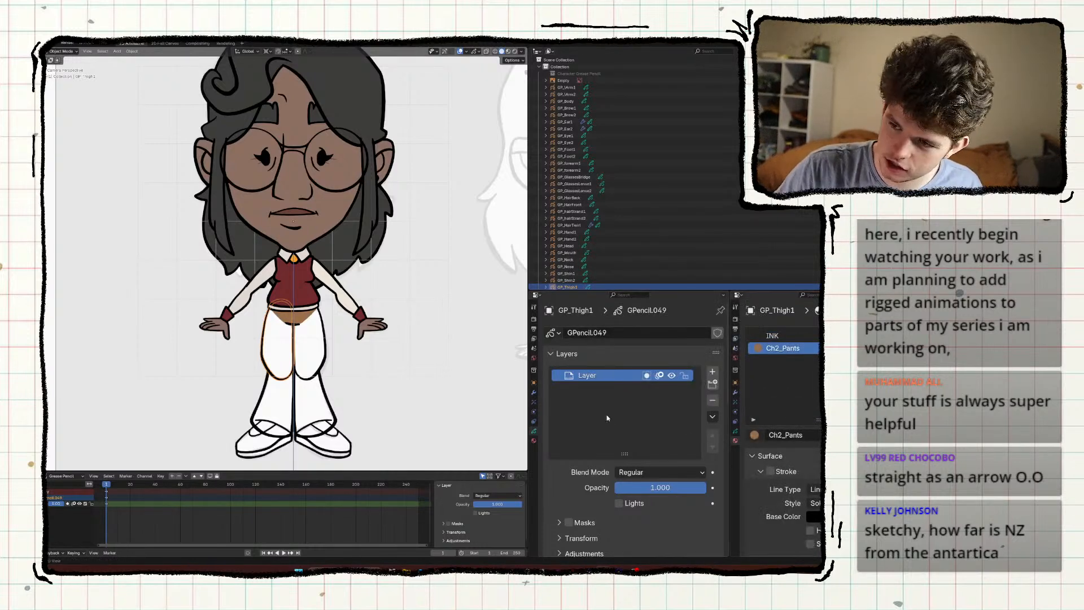
pyautogui.hotkey('ctrl', 's')
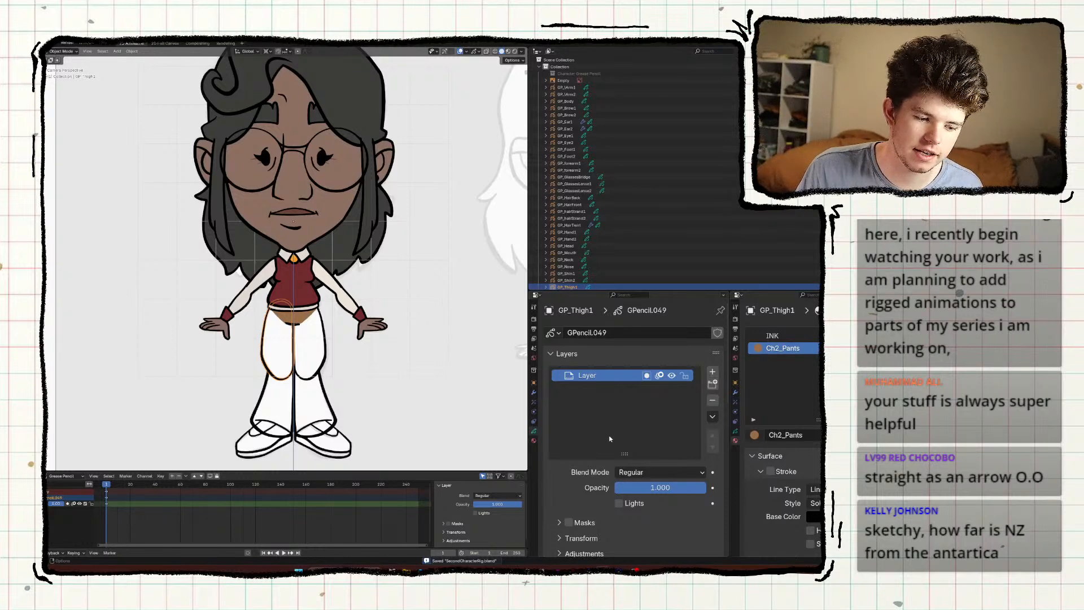
# Add a second layer beneath the line layer of GP_Thigh1 and fill the thigh with Ch2_Pants in Draw Mode.
pyautogui.click(712, 372)
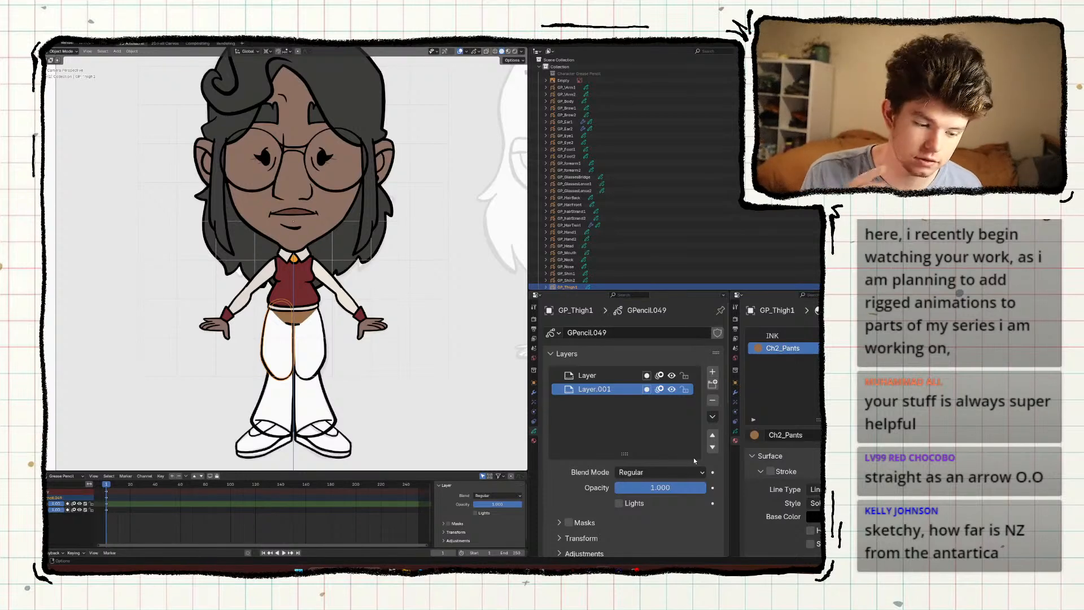
pyautogui.hotkey('ctrl', 'Tab')
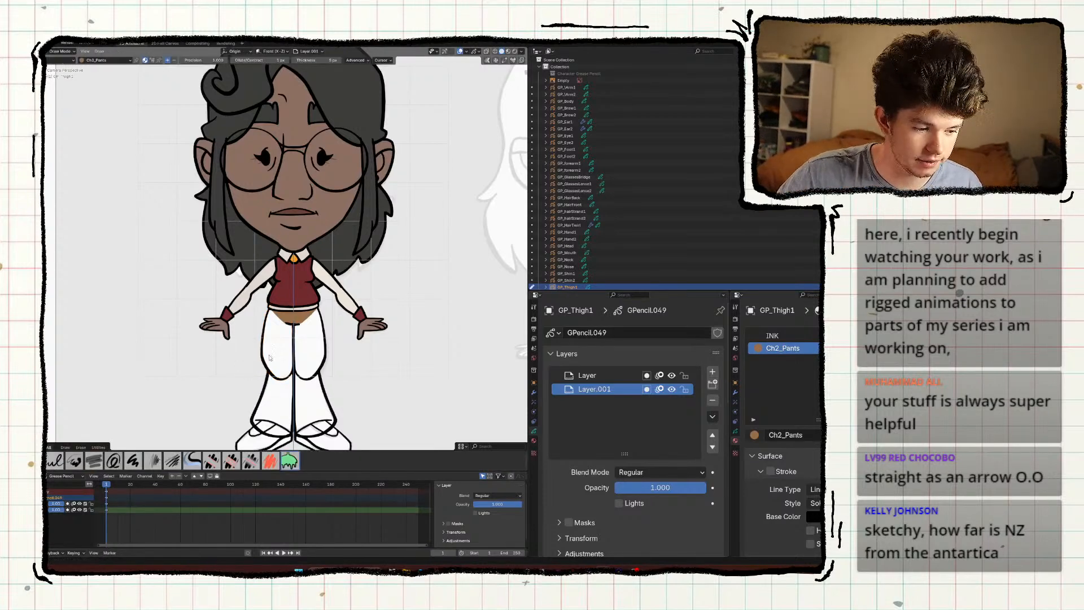
pyautogui.scroll(5, 270, 357)
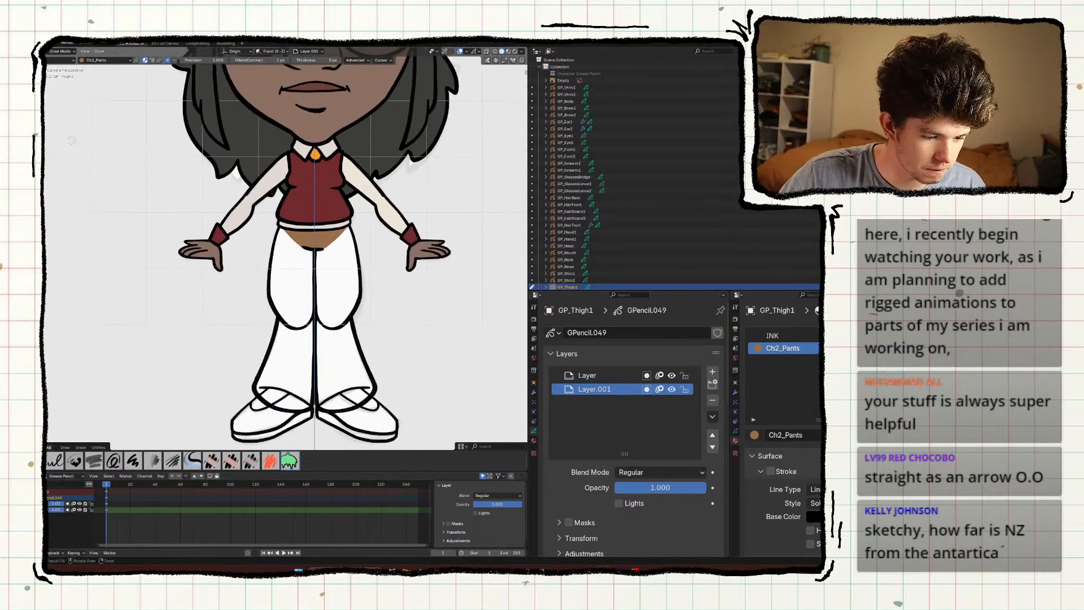
pyautogui.click(286, 293)
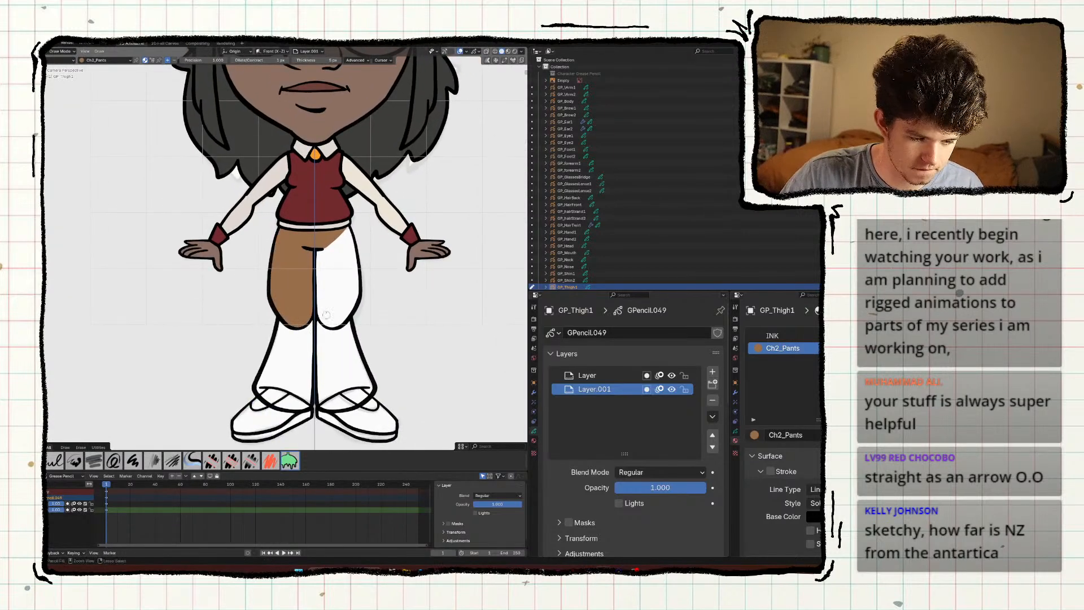
pyautogui.hotkey('ctrl', 'Tab')
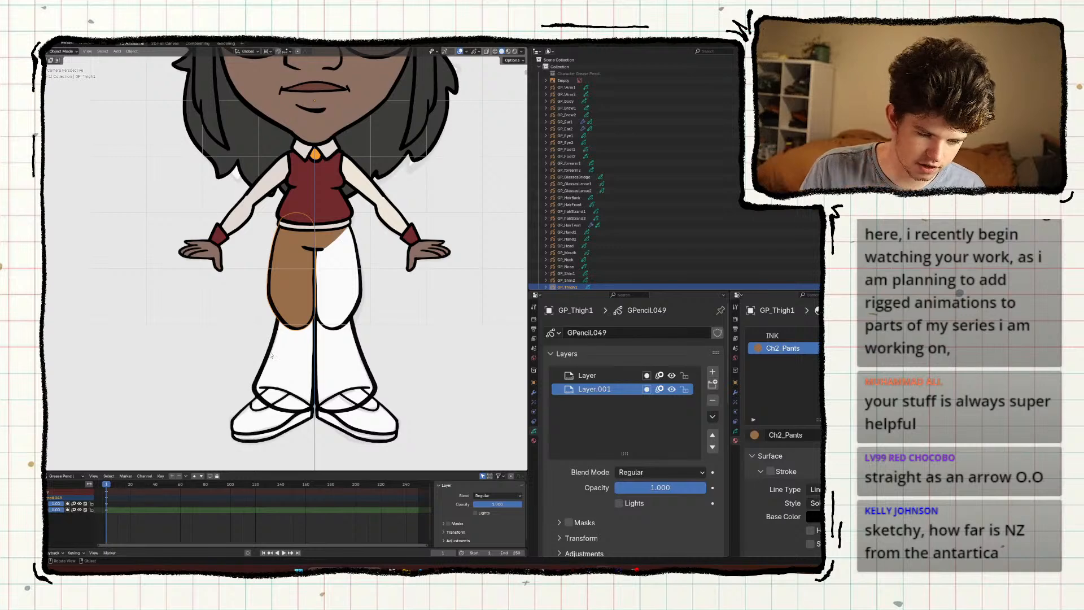
# Give GP_Shin1 a new slot with the Ch2_Pants material and a second layer beneath its line layer.
pyautogui.click(270, 356)
pyautogui.hotkey('ctrl', 'Tab')
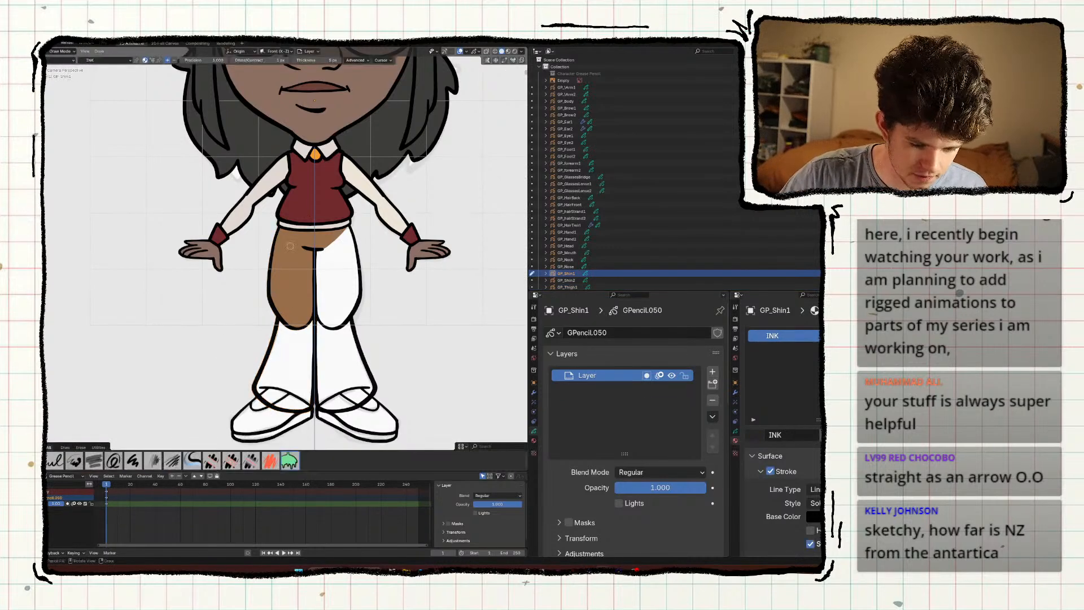
pyautogui.click(891, 333)
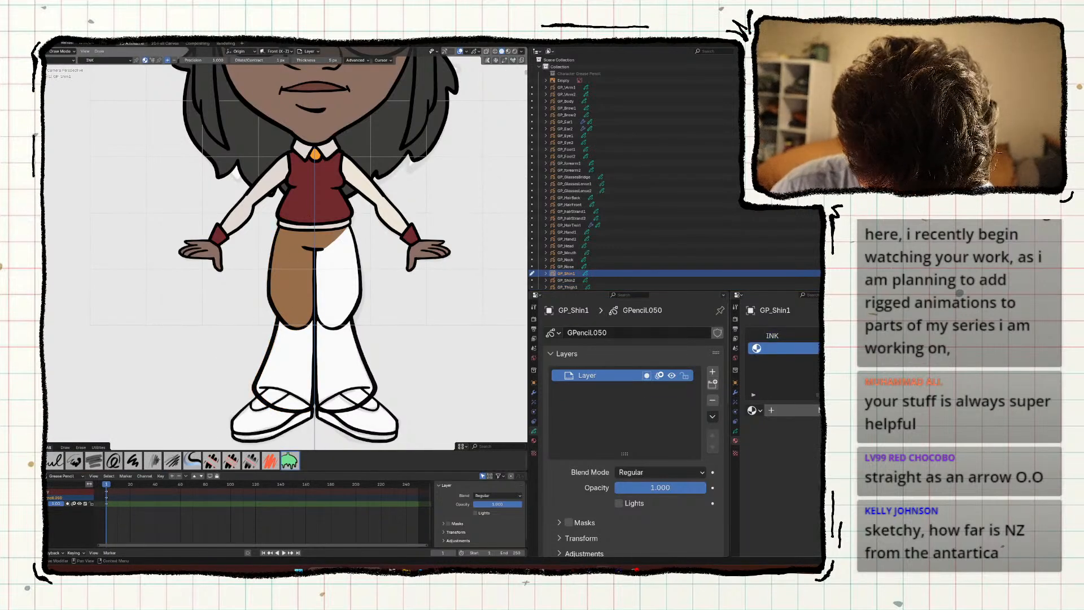
pyautogui.click(754, 410)
pyautogui.click(590, 377)
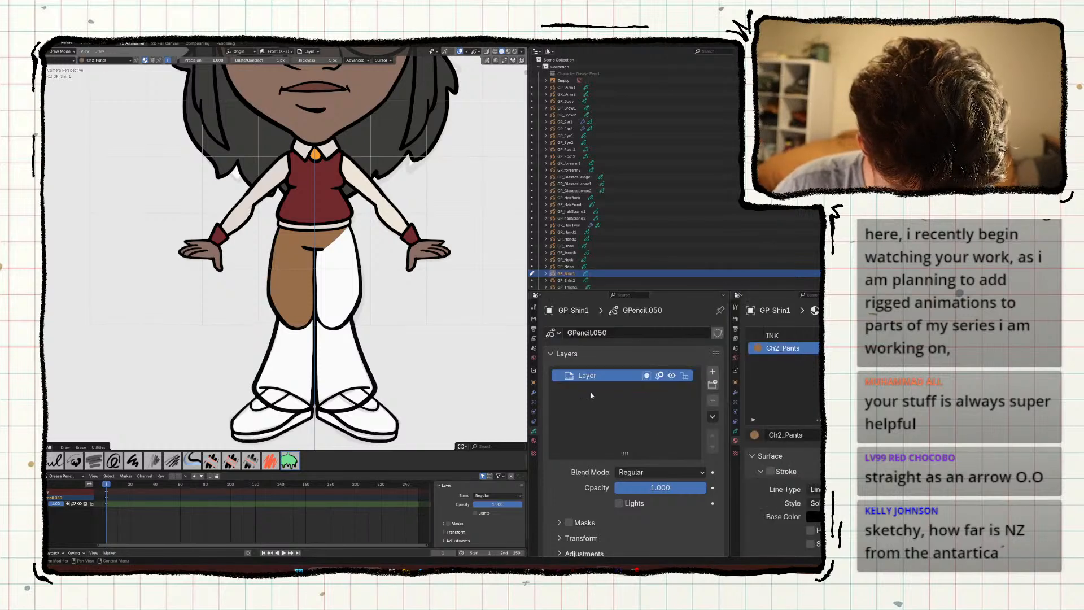
pyautogui.click(713, 372)
pyautogui.click(713, 447)
# Isolate GP_Shin1 and draw a curved INK stroke on its second layer that closes the open top of the shin.
pyautogui.keyDown('shift'); pyautogui.moveTo(300, 388); pyautogui.dragTo(302, 336, button='middle'); pyautogui.keyUp('shift')
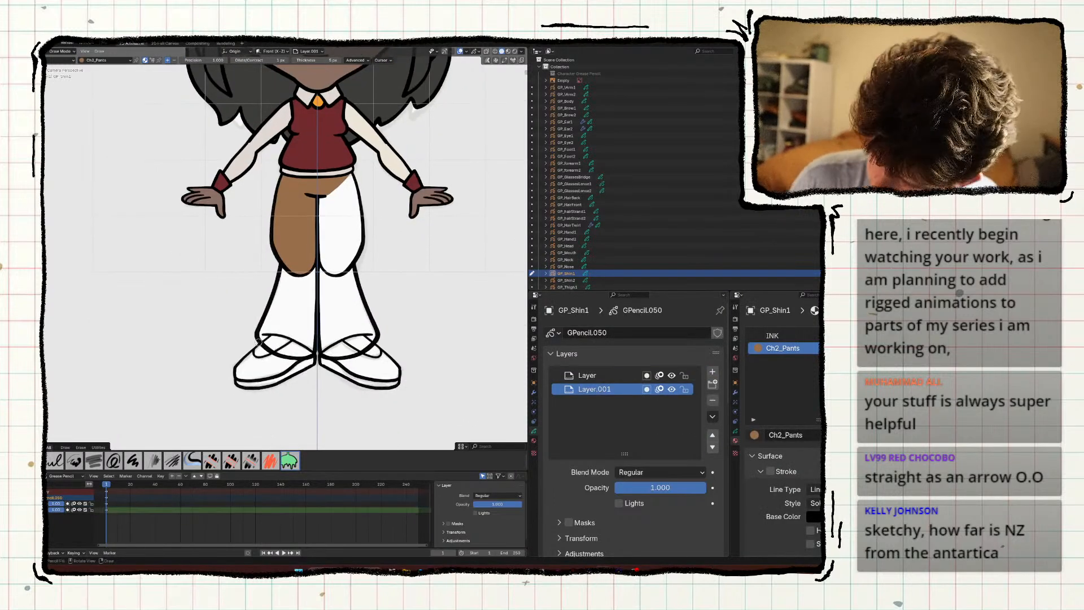
pyautogui.press('KP_Divide')
pyautogui.scroll(4, 257, 342)
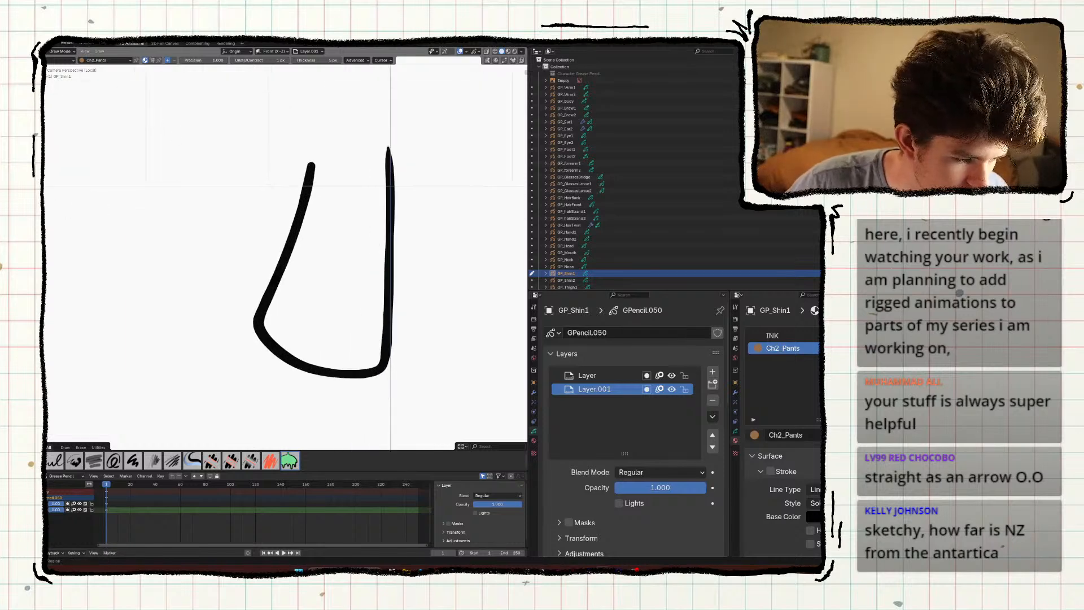
pyautogui.click(55, 460)
pyautogui.keyDown('shift'); pyautogui.moveTo(350, 230); pyautogui.dragTo(345, 256, button='middle'); pyautogui.keyUp('shift')
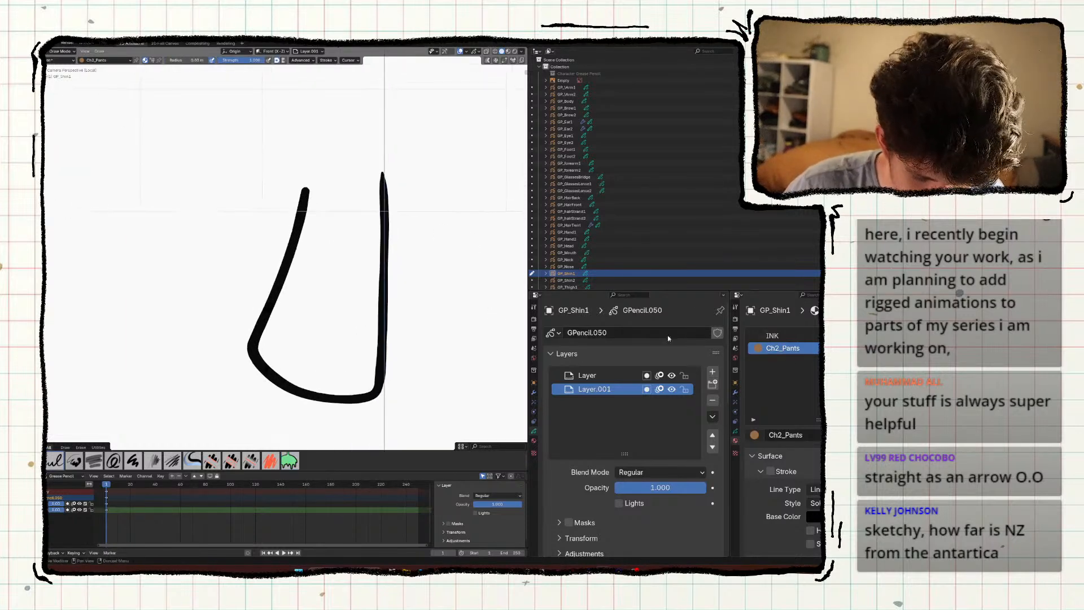
pyautogui.click(802, 336)
pyautogui.scroll(3, 278, 230)
pyautogui.keyDown('shift'); pyautogui.moveTo(298, 157); pyautogui.dragTo(247, 237, button='middle'); pyautogui.keyUp('shift')
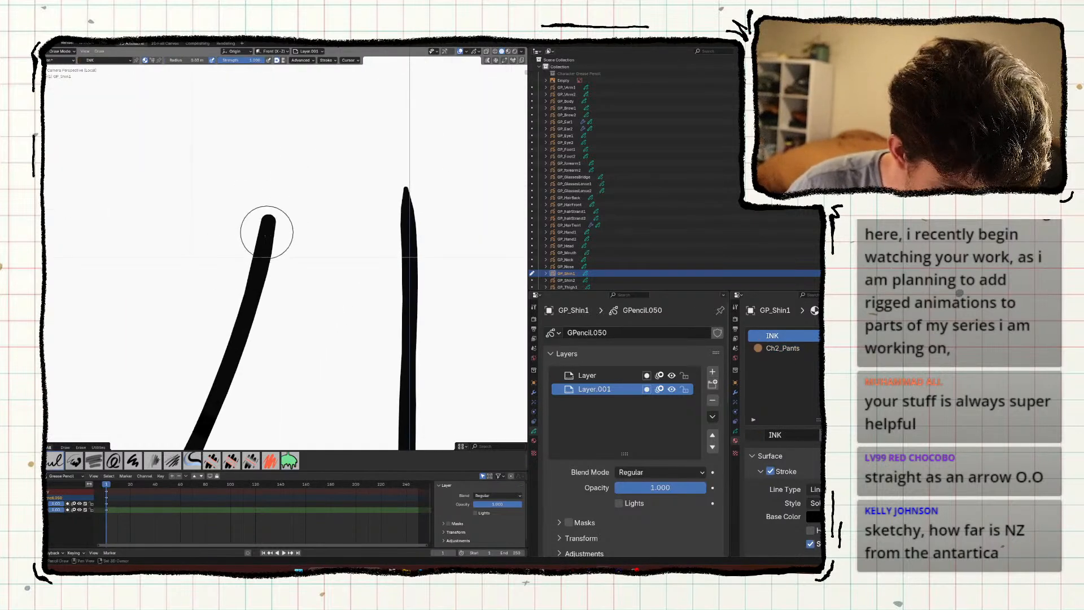
pyautogui.moveTo(263, 228)
pyautogui.mouseDown()
pyautogui.moveTo(330, 138)
pyautogui.moveTo(407, 200)
pyautogui.moveTo(406, 213)
pyautogui.mouseUp()
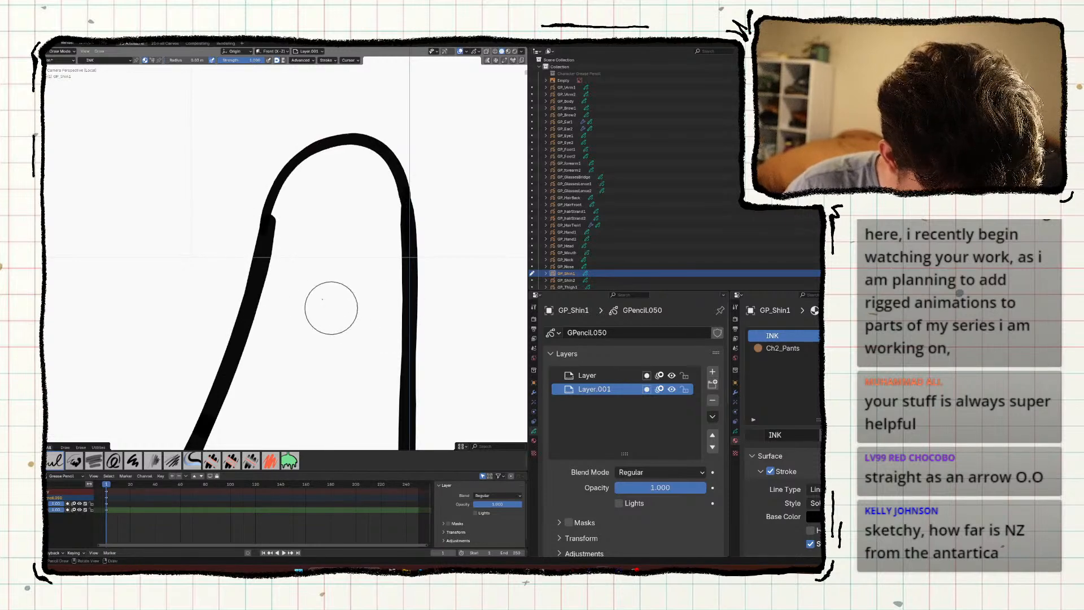
# Sculpt the curved closing stroke of GP_Shin1 so its end meets the shin outline, and return to Draw Mode in camera view.
pyautogui.hotkey('ctrl', 'Tab')
pyautogui.moveTo(355, 145)
pyautogui.mouseDown()
pyautogui.moveTo(303, 162)
pyautogui.moveTo(285, 142)
pyautogui.moveTo(272, 195)
pyautogui.moveTo(280, 185)
pyautogui.mouseUp()
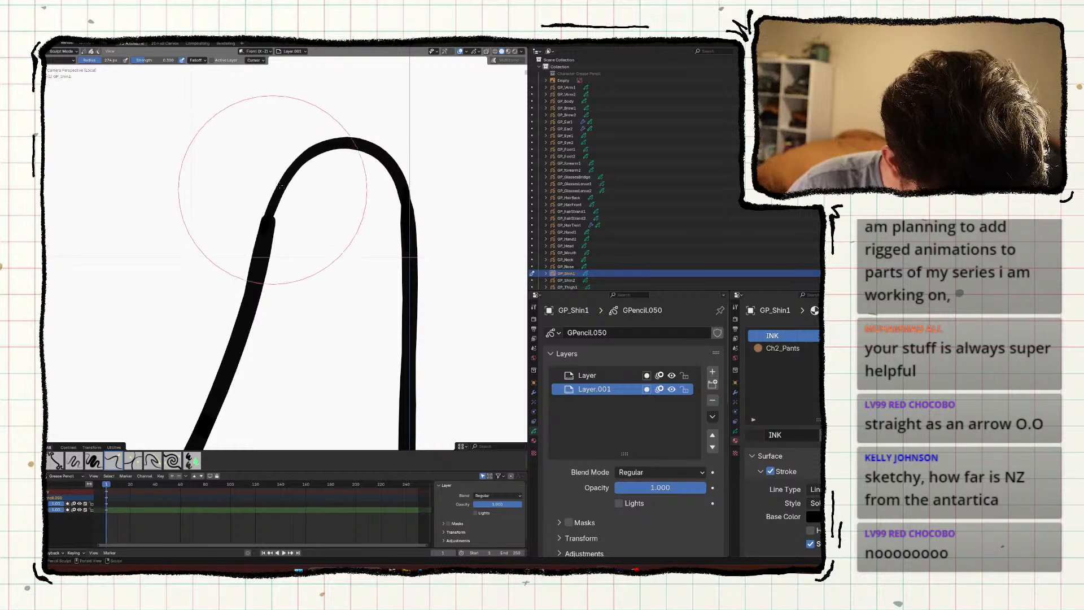
pyautogui.hotkey('ctrl', 'Tab')
pyautogui.moveTo(241, 197); pyautogui.dragTo(243, 188, button='middle')
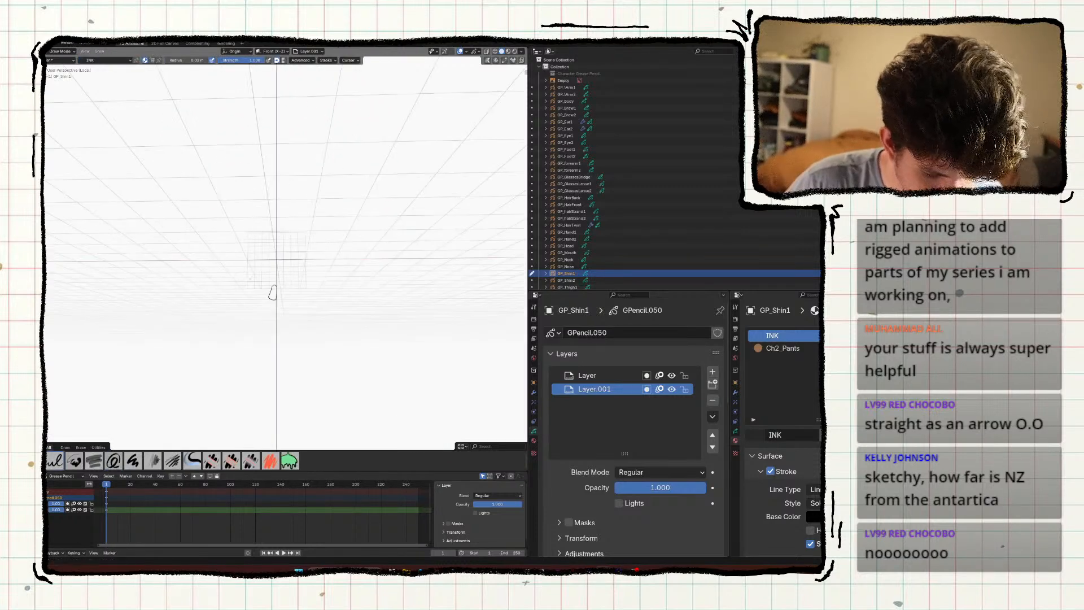
pyautogui.press('KP_0')
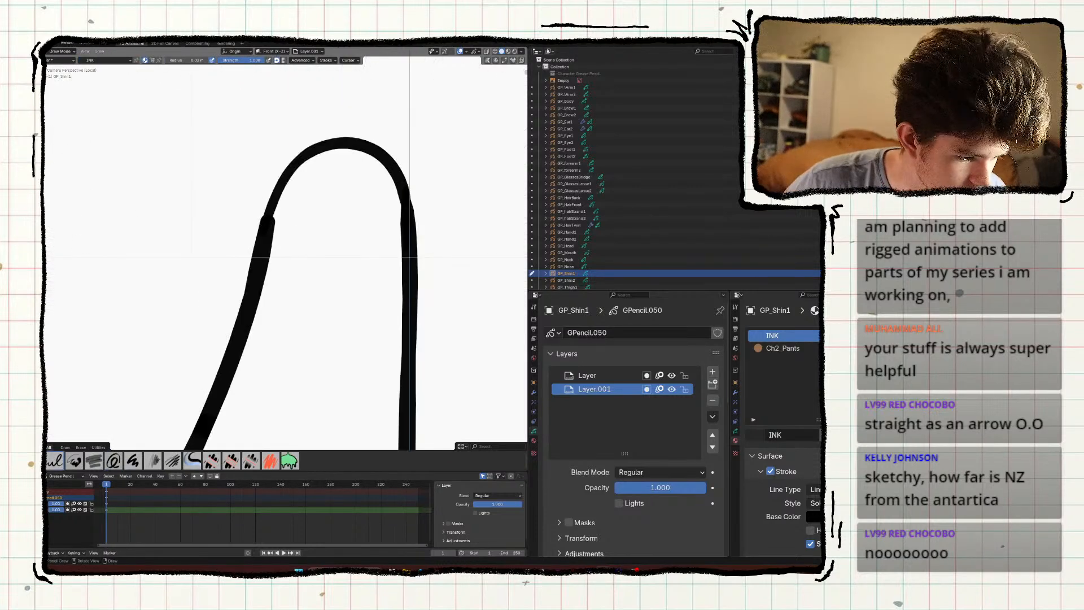
# Fill the closed GP_Shin1 outline with the Ch2_Pants material on its second layer.
pyautogui.press('f')
pyautogui.keyDown('ctrl'); pyautogui.moveTo(212, 234); pyautogui.dragTo(237, 311, button='middle'); pyautogui.keyUp('ctrl')
pyautogui.keyDown('shift'); pyautogui.moveTo(283, 254); pyautogui.dragTo(295, 227, button='middle'); pyautogui.keyUp('shift')
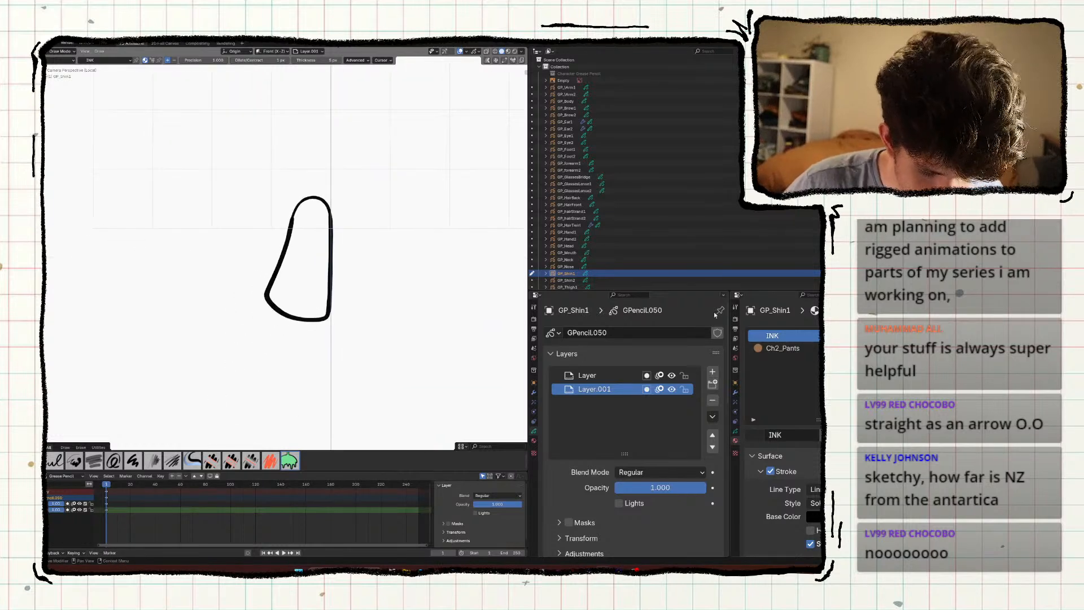
pyautogui.click(790, 348)
pyautogui.click(314, 248)
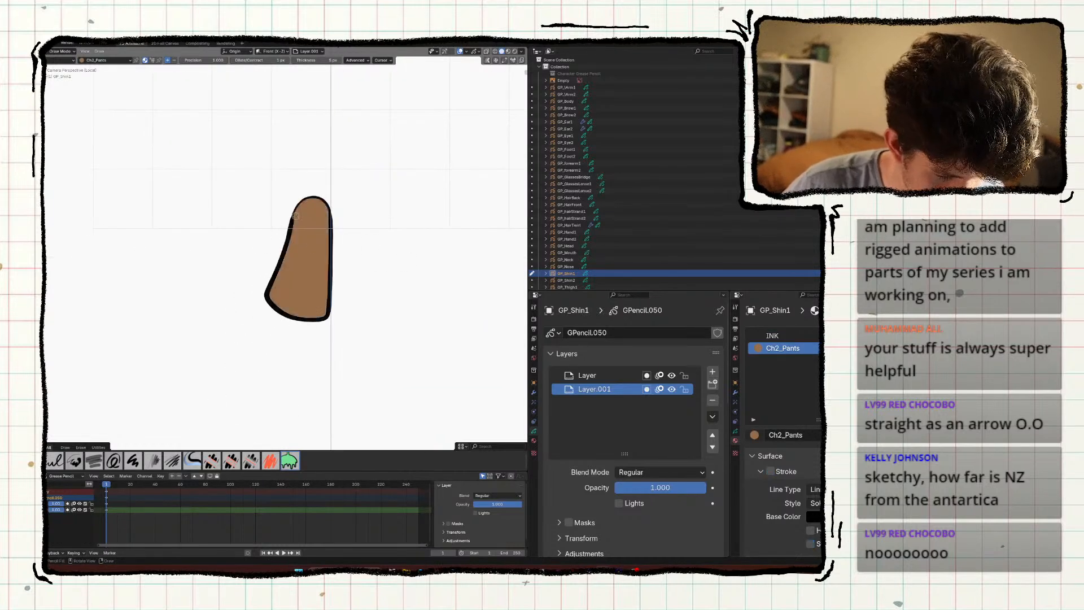
# Delete the curved helper stroke from the top of GP_Shin1, leave the isolated view and save the file.
pyautogui.press('Tab')
pyautogui.press('x')
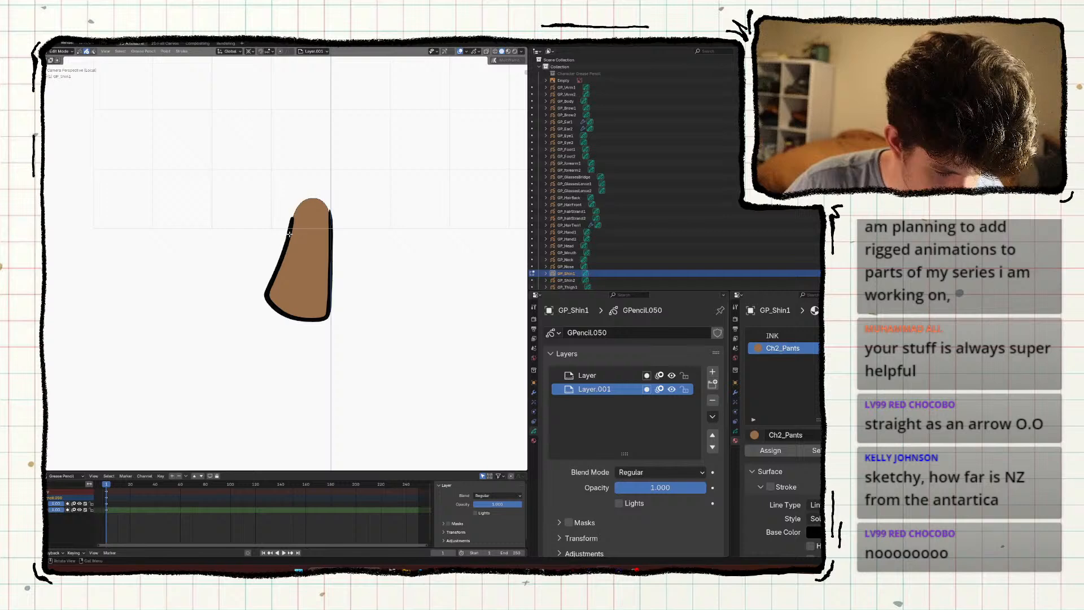
pyautogui.press('KP_Divide')
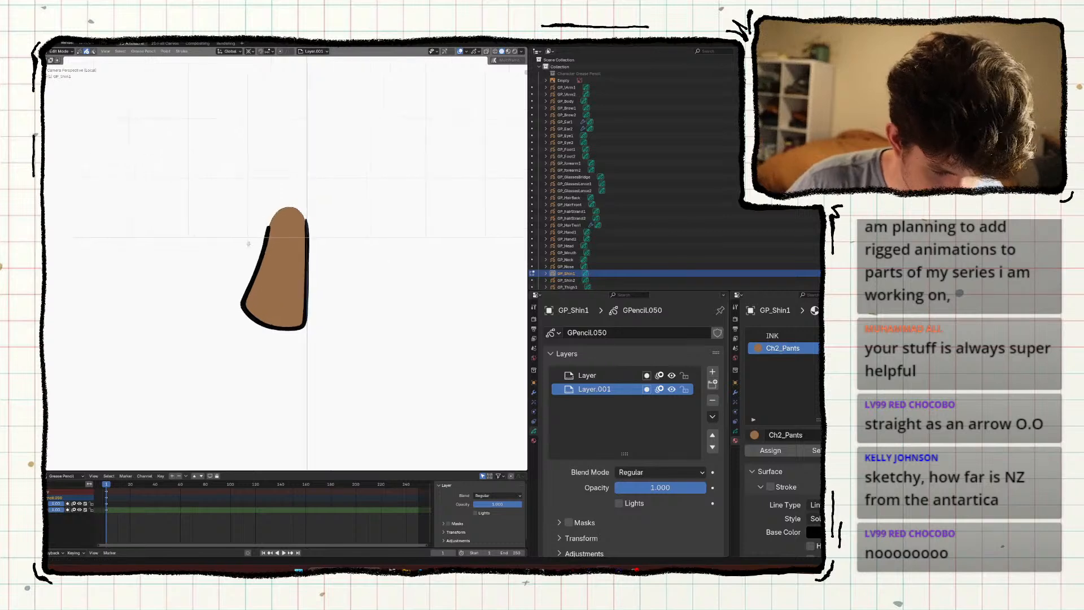
pyautogui.scroll(-2, 197, 294)
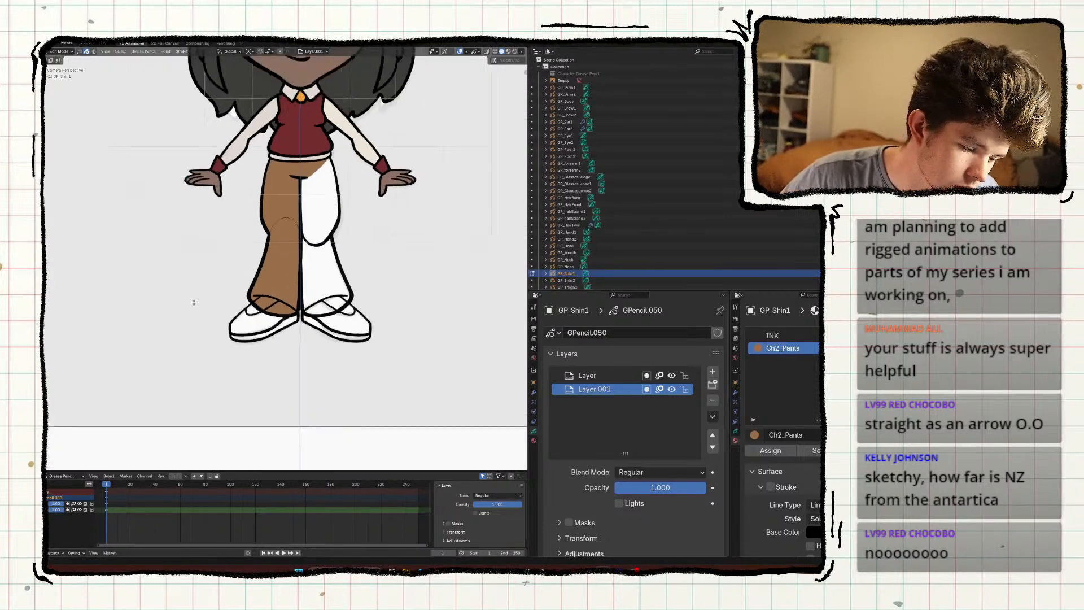
pyautogui.hotkey('ctrl', 's')
pyautogui.scroll(-3, 213, 279)
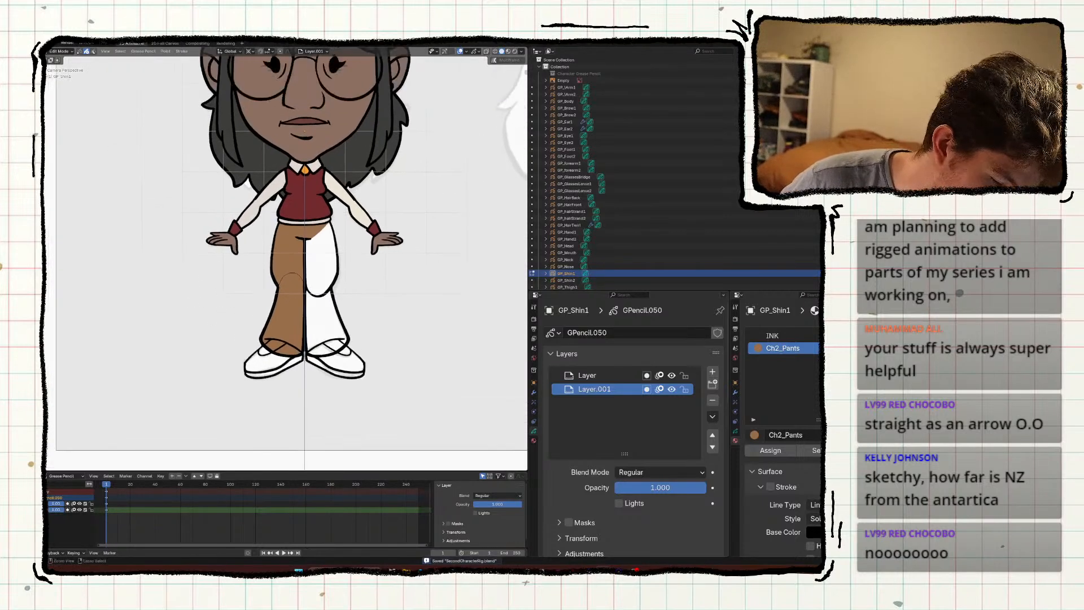
pyautogui.scroll(-1, 218, 360)
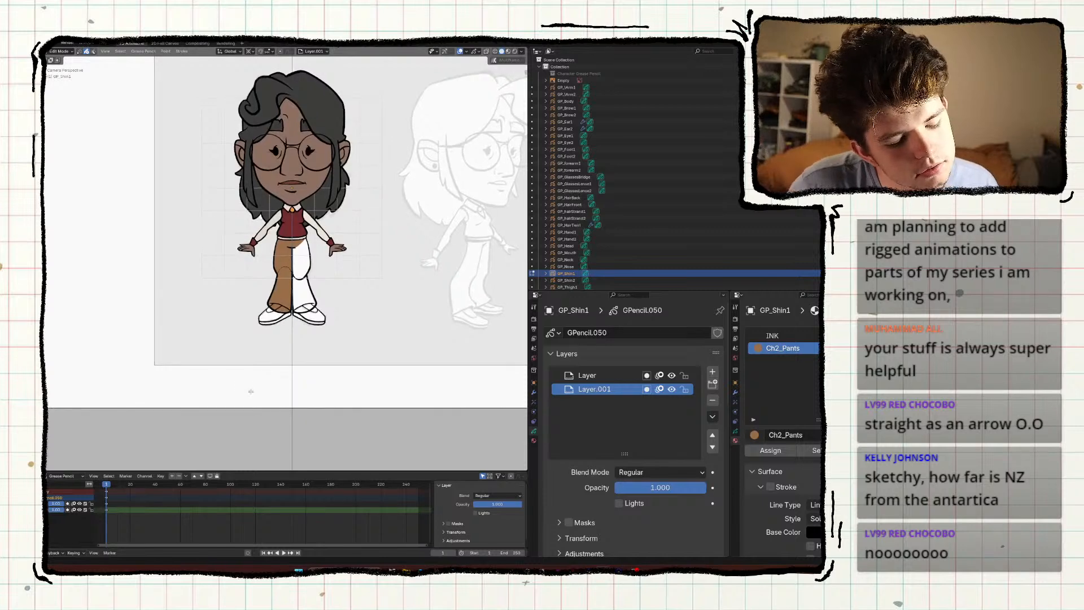
# Select GP_Foot1, save the file and switch the foot to Draw Mode.
pyautogui.scroll(5, 224, 269)
pyautogui.keyDown('shift'); pyautogui.moveTo(225, 269); pyautogui.dragTo(240, 166, button='middle'); pyautogui.keyUp('shift')
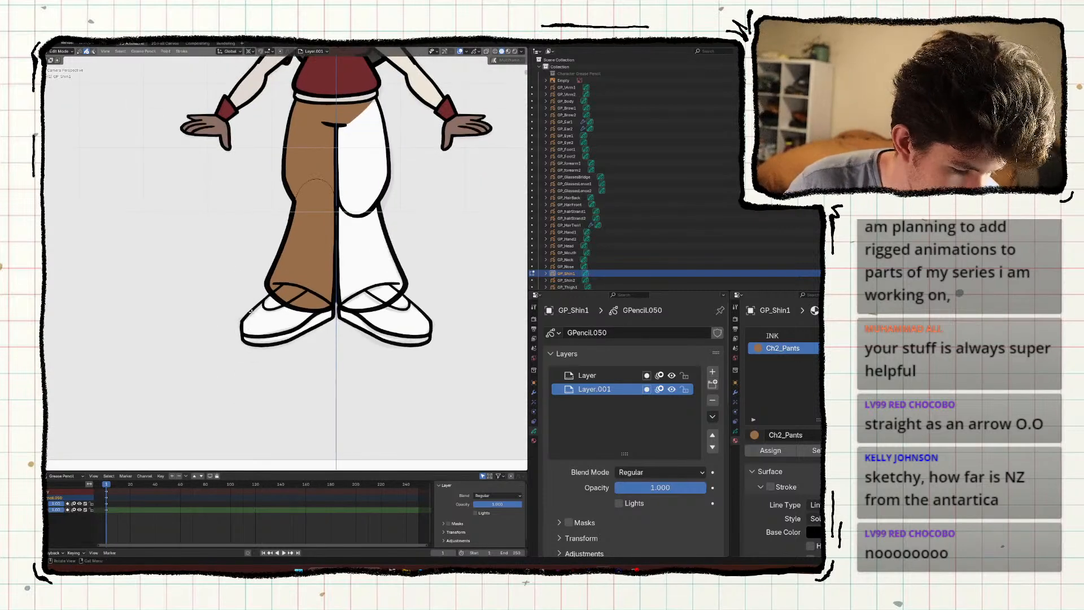
pyautogui.hotkey('ctrl', 'Tab')
pyautogui.click(259, 315)
pyautogui.click(272, 347)
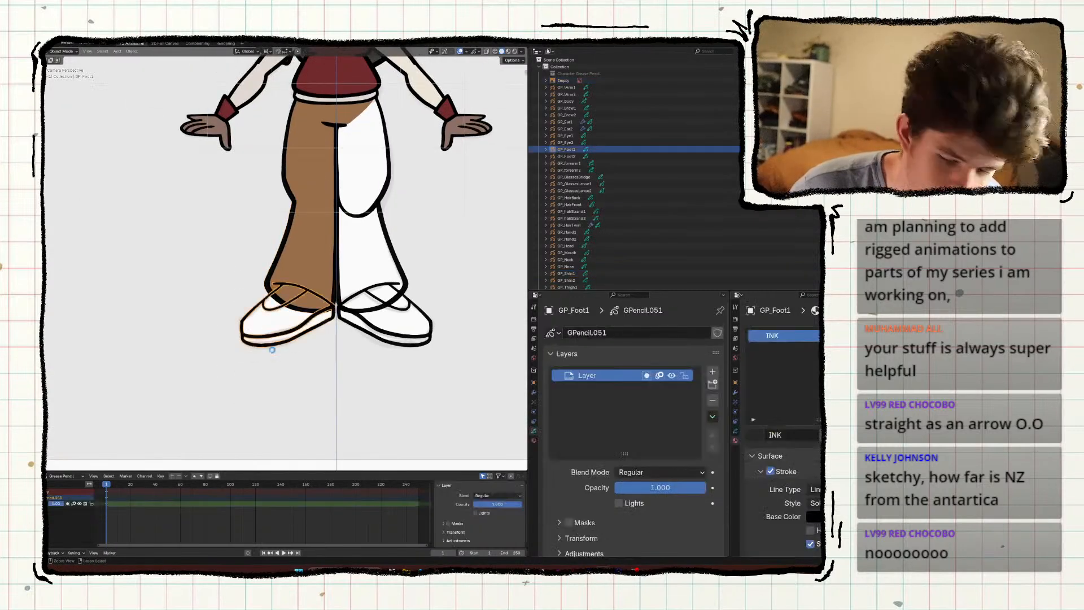
pyautogui.hotkey('ctrl', 's')
pyautogui.keyDown('shift'); pyautogui.moveTo(252, 354); pyautogui.dragTo(263, 371, button='middle'); pyautogui.keyUp('shift')
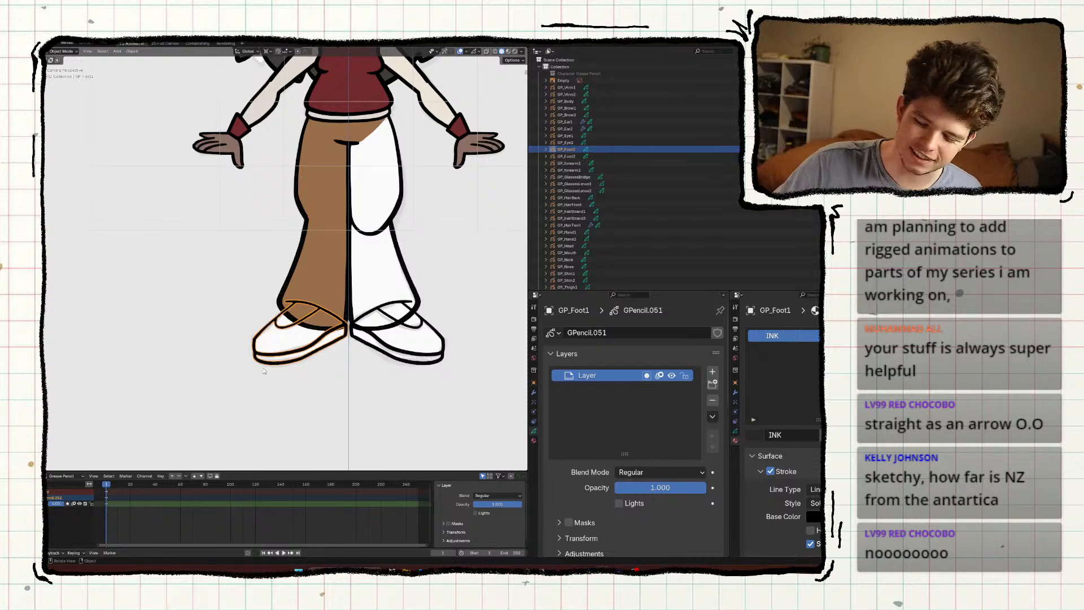
pyautogui.hotkey('ctrl', 's')
pyautogui.moveTo(237, 298)
pyautogui.keyDown('shift'); pyautogui.mouseDown(button='middle')
pyautogui.moveTo(238, 391)
pyautogui.moveTo(219, 277)
pyautogui.mouseUp(button='middle'); pyautogui.keyUp('shift')
pyautogui.hotkey('ctrl', 'Tab')
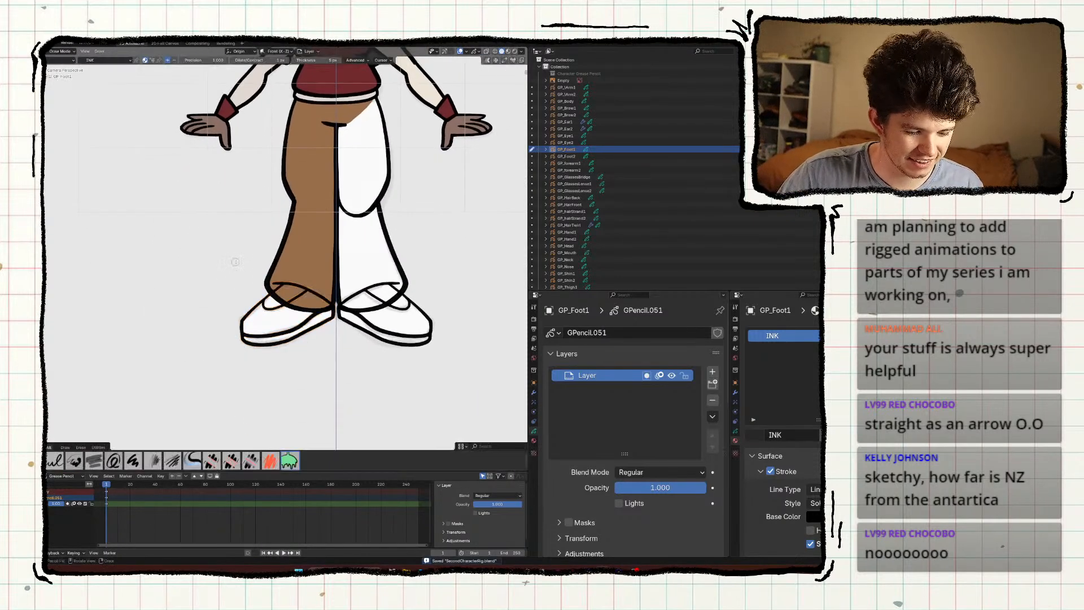
# Add three material slots to GP_Foot1 holding the existing Ch2_Jumper, Ch2Broach and Ch2_Eyes materials.
pyautogui.keyDown('shift'); pyautogui.moveTo(242, 359); pyautogui.dragTo(236, 332, button='middle'); pyautogui.keyUp('shift')
pyautogui.keyDown('shift'); pyautogui.moveTo(242, 379); pyautogui.dragTo(250, 366, button='middle'); pyautogui.keyUp('shift')
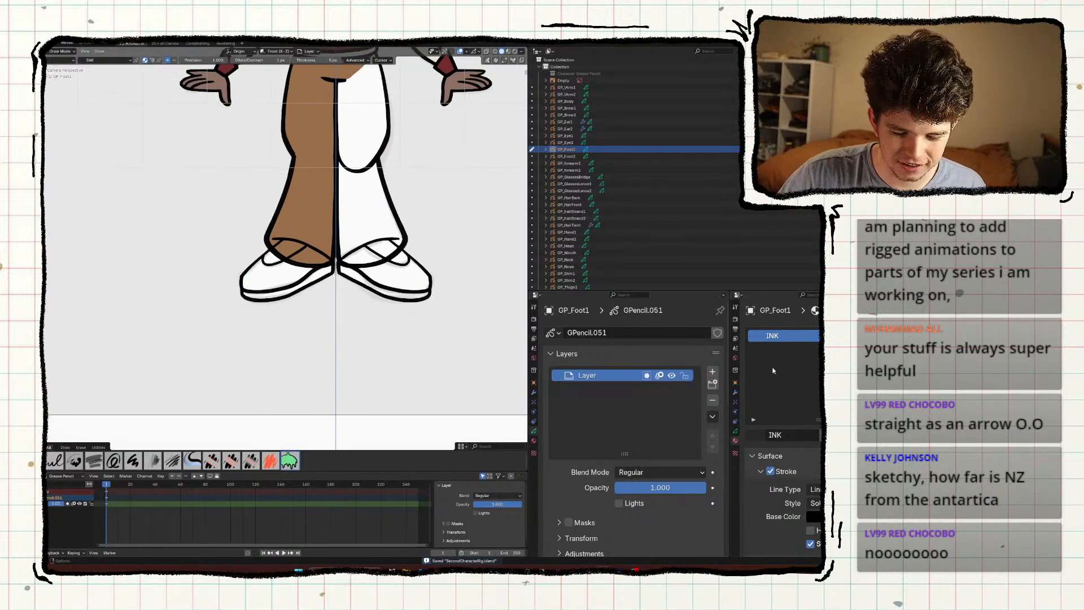
pyautogui.click(822, 333)
pyautogui.click(755, 411)
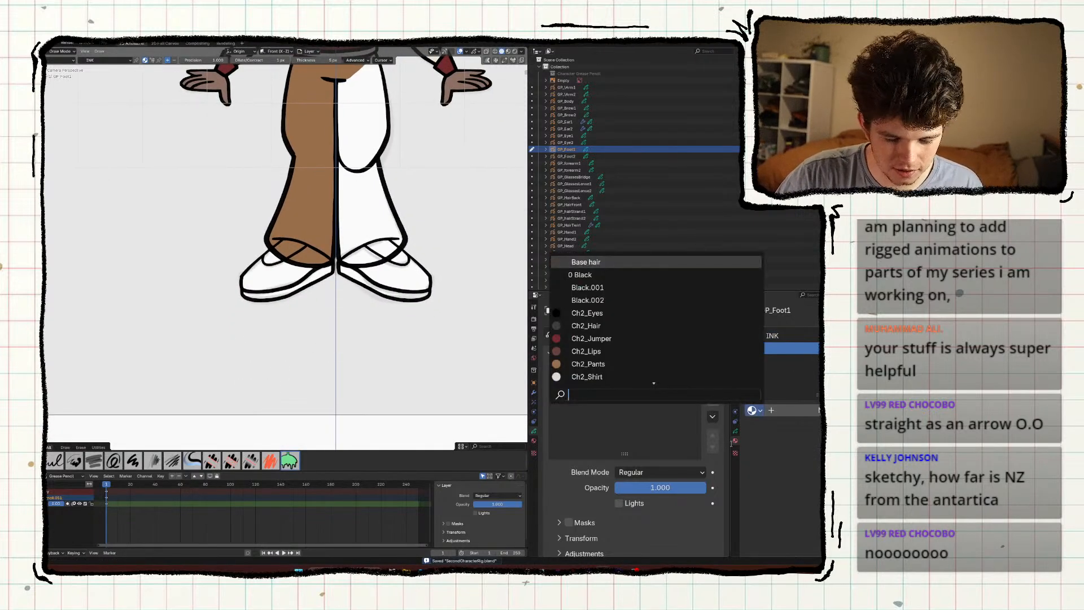
pyautogui.click(591, 338)
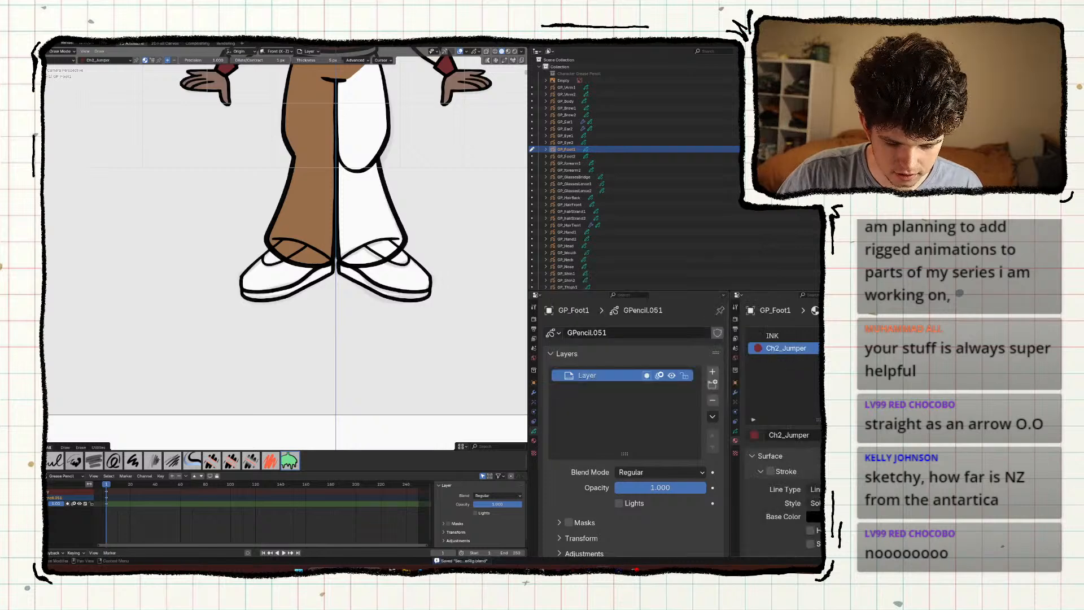
pyautogui.click(755, 410)
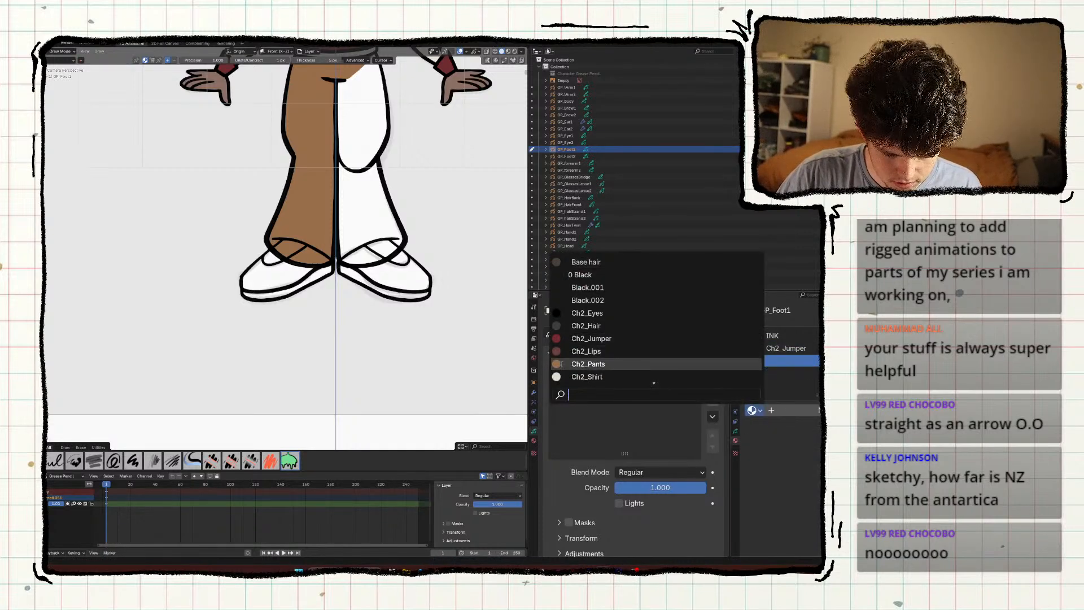
pyautogui.scroll(-2, 556, 330)
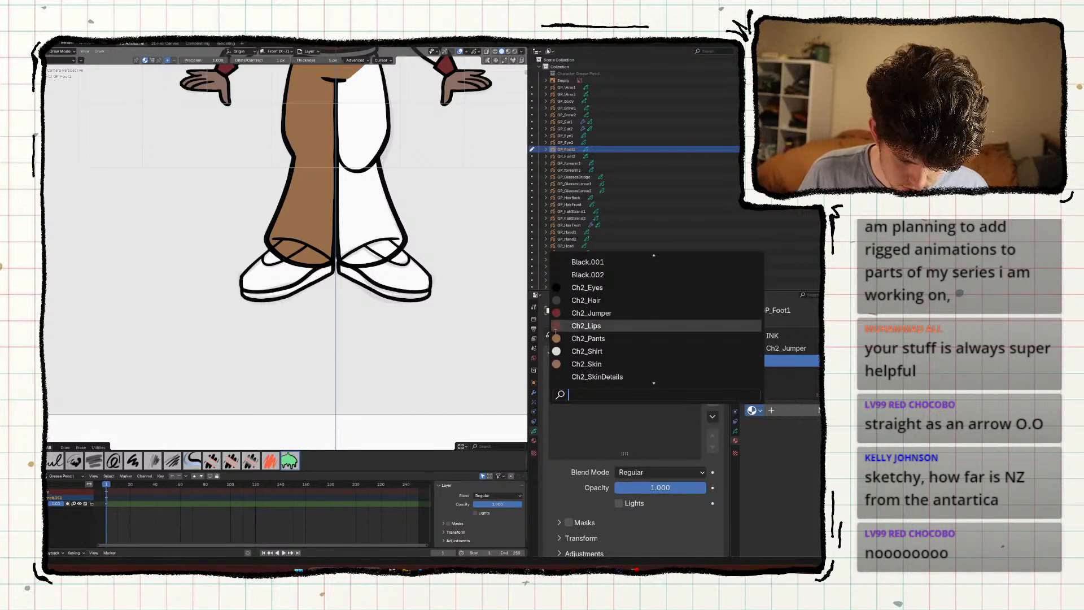
pyautogui.click(622, 376)
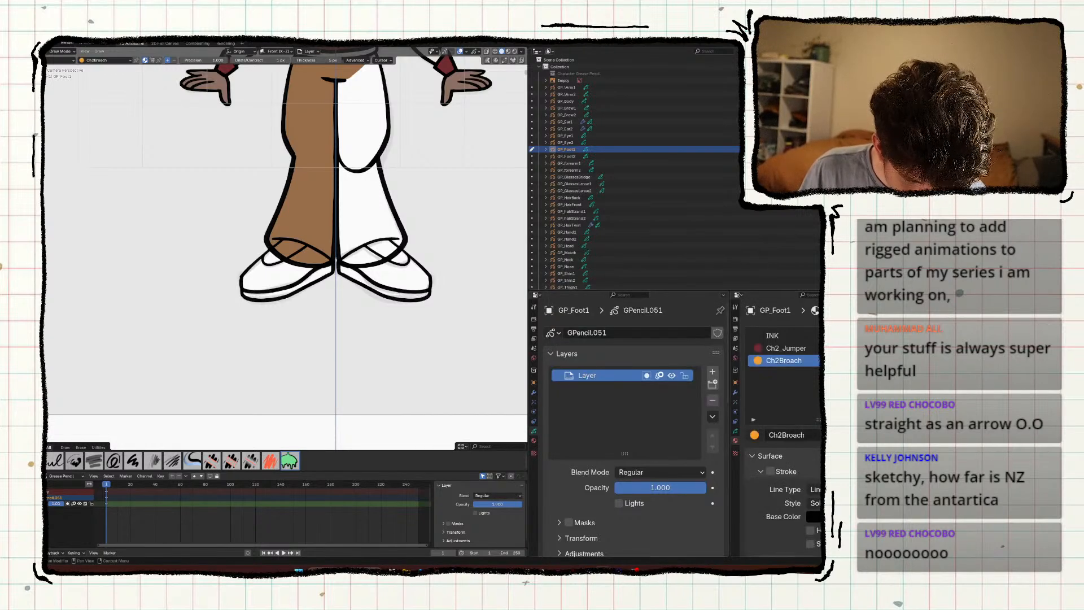
pyautogui.click(826, 335)
pyautogui.click(755, 410)
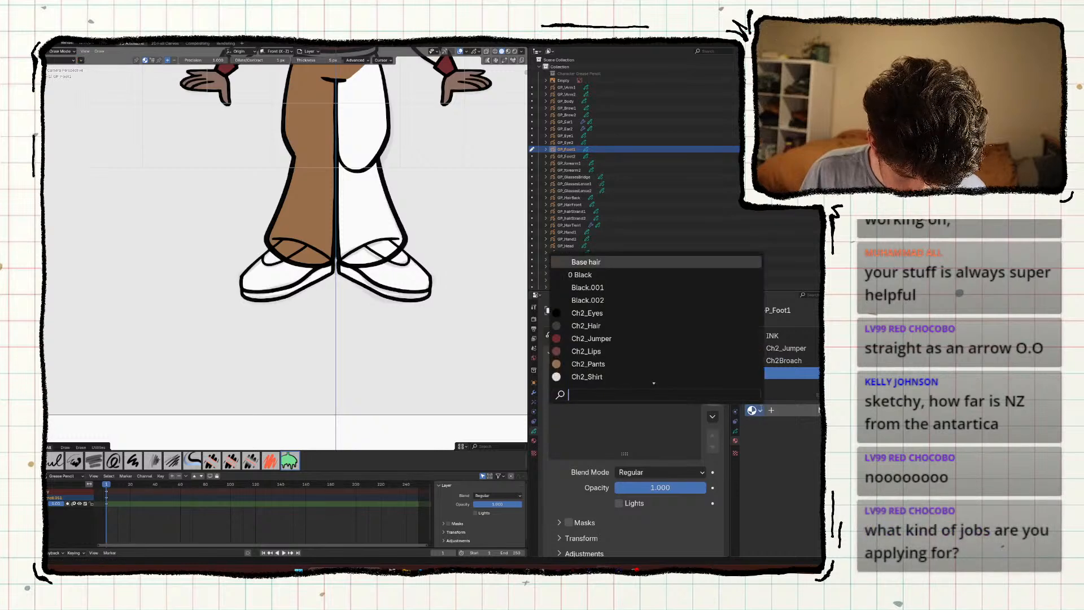
pyautogui.click(612, 315)
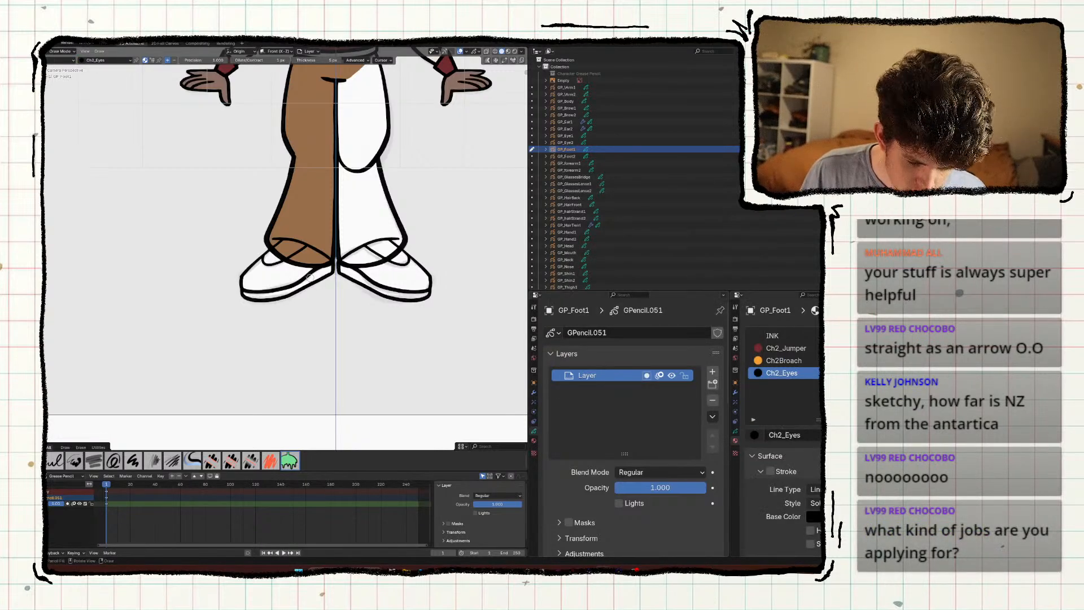
pyautogui.scroll(1, 287, 254)
pyautogui.click(786, 348)
pyautogui.scroll(4, 283, 260)
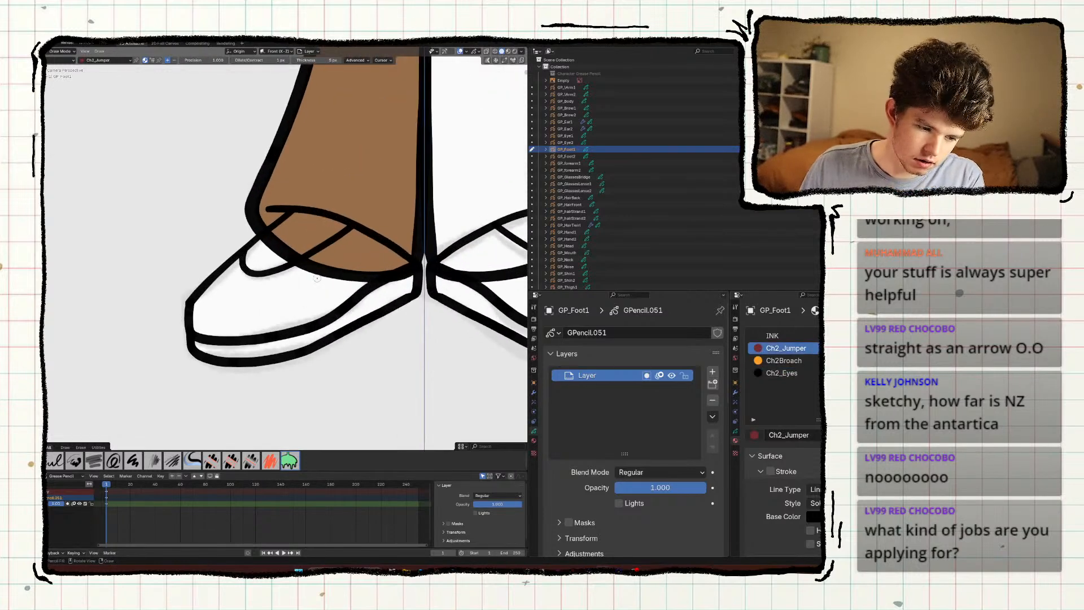
pyautogui.hotkey('ctrl', 'Tab')
pyautogui.click(247, 298)
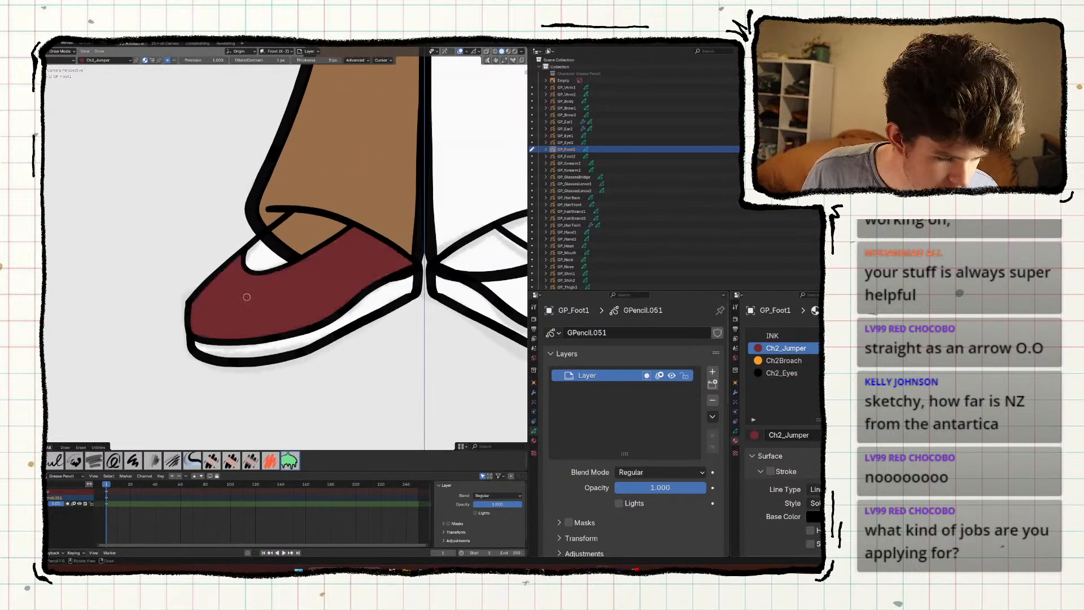
pyautogui.hotkey('ctrl', 'z')
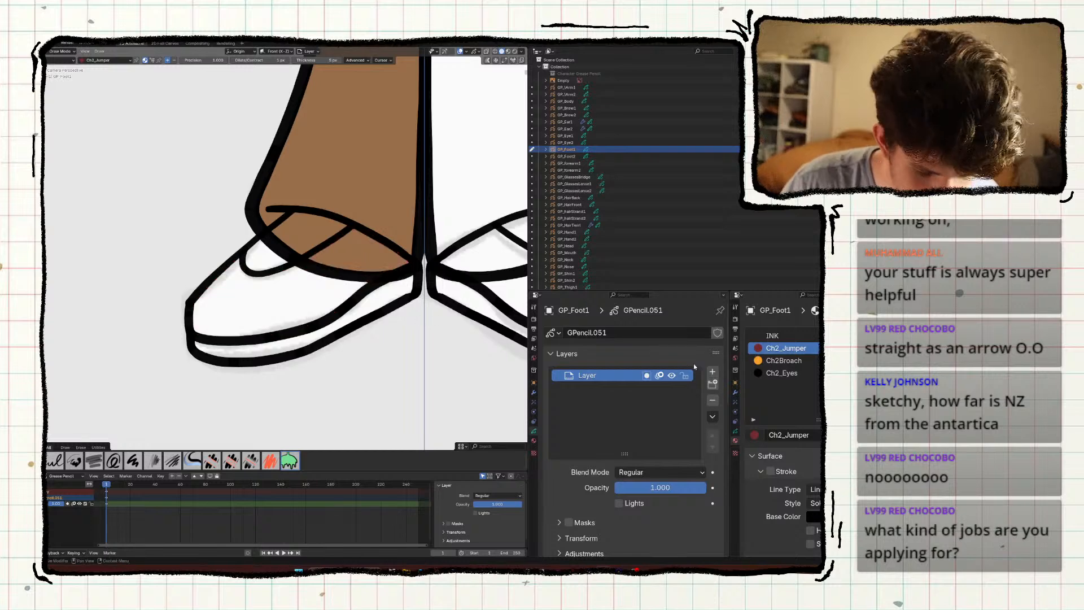
# Add a second layer beneath the line layer of GP_Foot1 and fill the shoe's upper with Ch2_Jumper.
pyautogui.click(712, 371)
pyautogui.click(712, 447)
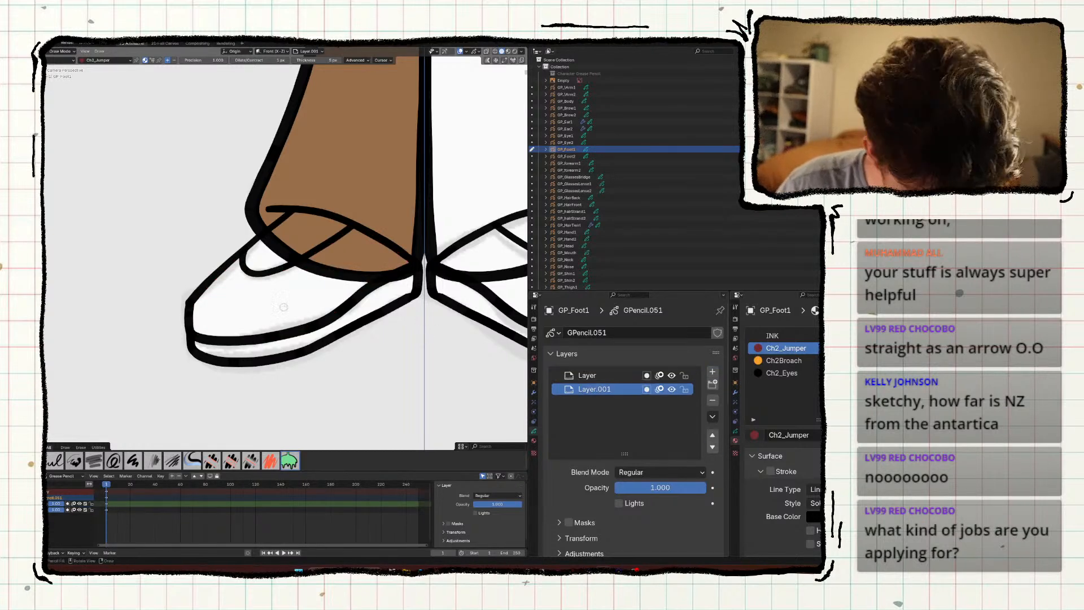
pyautogui.click(295, 310)
# Fill the shoe opening of GP_Foot1 with Ch2Broach and save the file.
pyautogui.click(774, 363)
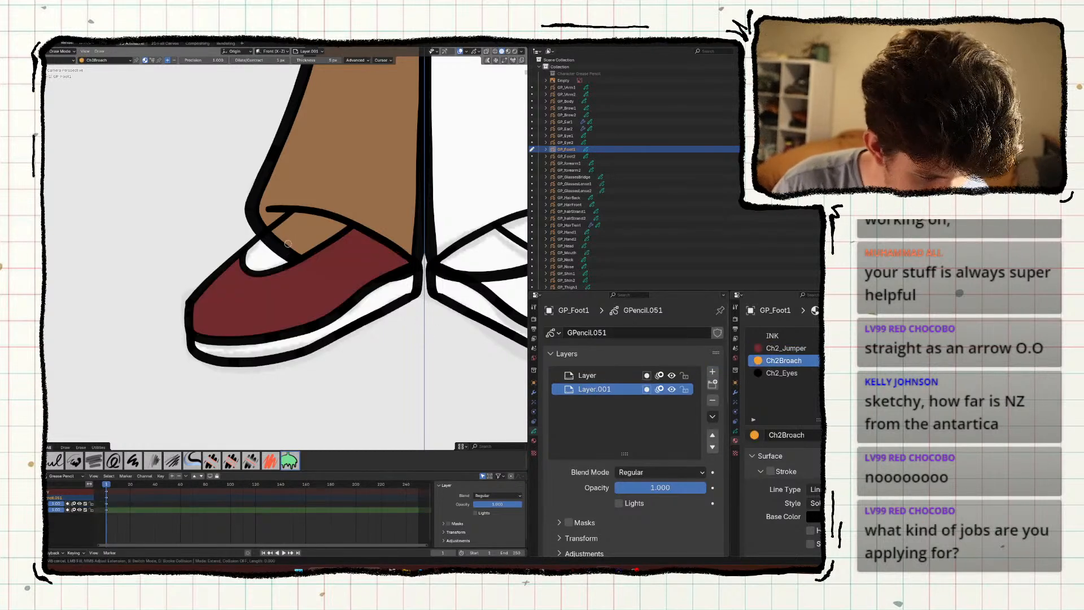
pyautogui.click(276, 259)
pyautogui.scroll(-4, 276, 260)
pyautogui.hotkey('ctrl', 's')
pyautogui.scroll(1, 223, 329)
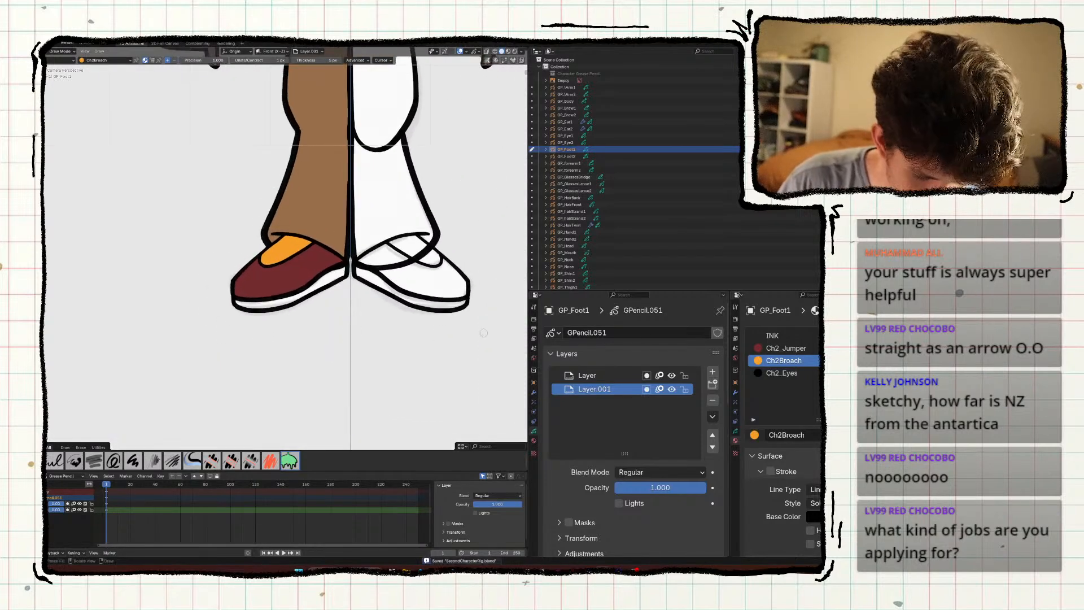
pyautogui.click(756, 374)
pyautogui.click(312, 285)
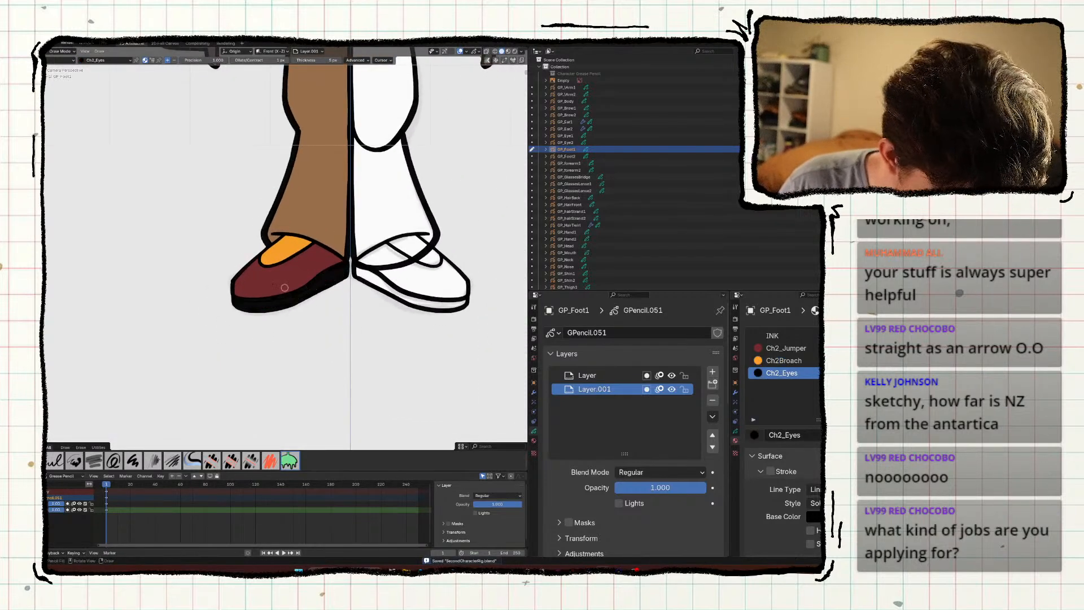
pyautogui.scroll(-2, 412, 327)
pyautogui.hotkey('ctrl', 'z')
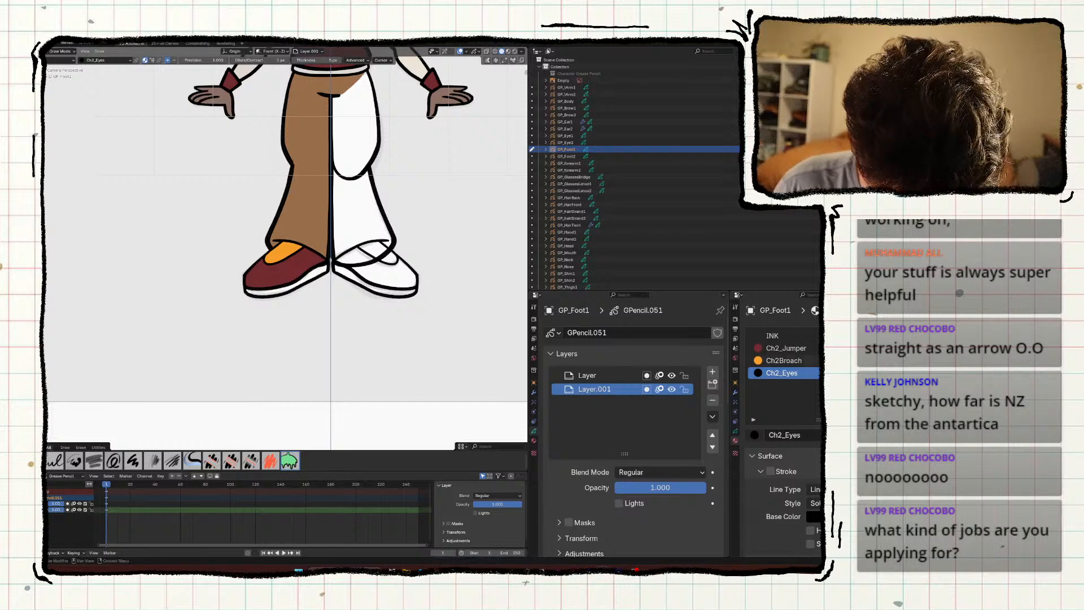
# Replace Ch2_Eyes with Ch2_Hair in the GP_Foot1 material slot, fill the shoe's sole with it and save the file.
pyautogui.click(755, 435)
pyautogui.click(566, 350)
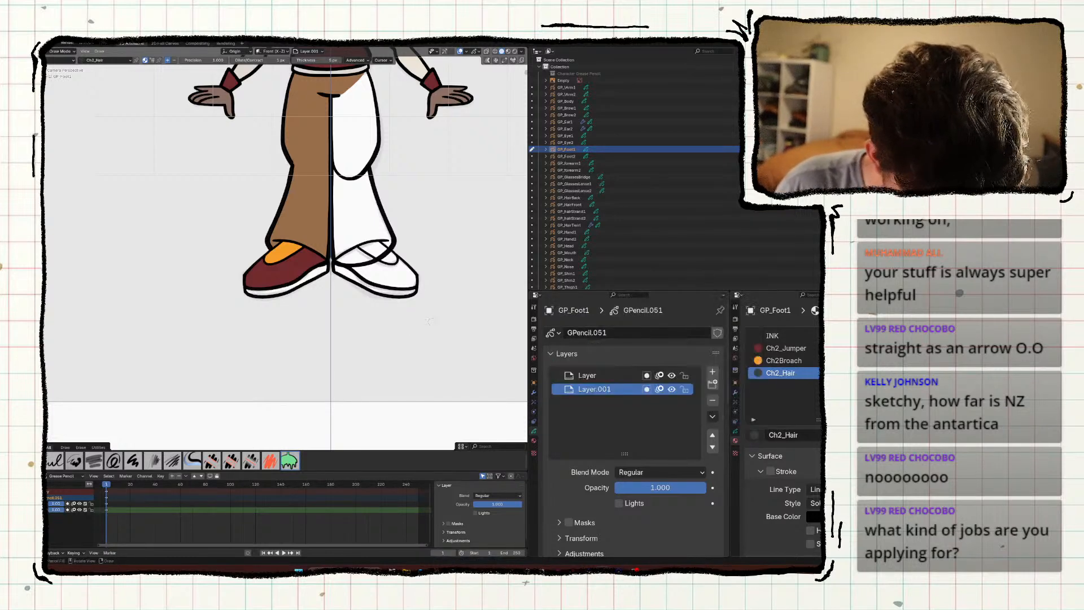
pyautogui.click(288, 287)
pyautogui.keyDown('shift'); pyautogui.moveTo(261, 307); pyautogui.dragTo(286, 365, button='middle'); pyautogui.keyUp('shift')
pyautogui.scroll(-5, 285, 364)
pyautogui.hotkey('ctrl', 's')
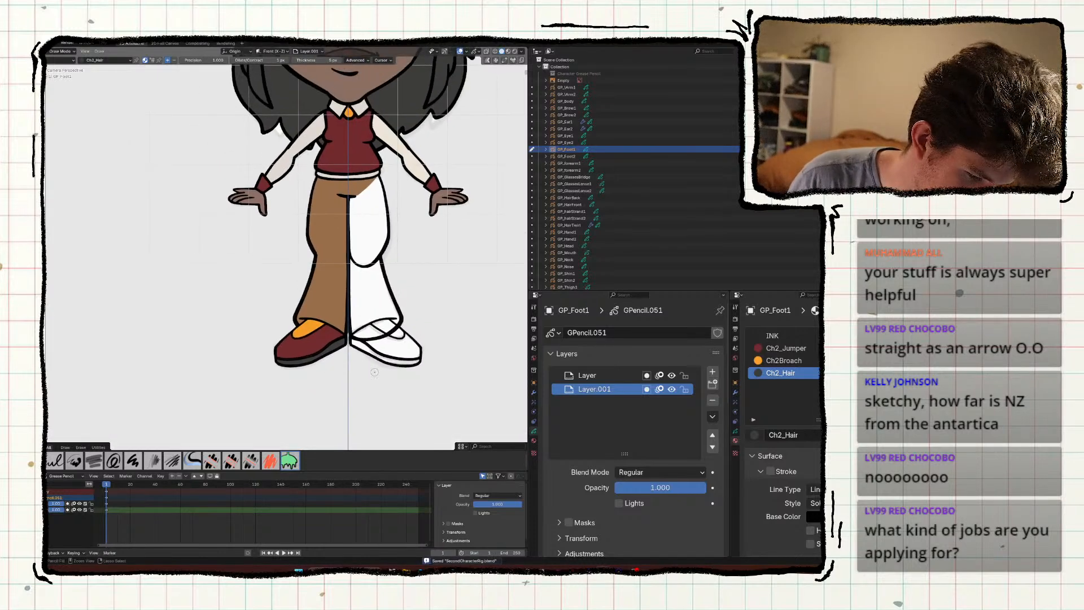
# Select GP_Thigh2, switch it to Draw Mode and add a second layer beneath its line layer.
pyautogui.keyDown('ctrl'); pyautogui.moveTo(388, 416); pyautogui.dragTo(400, 343, button='middle'); pyautogui.keyUp('ctrl')
pyautogui.hotkey('ctrl', 'Tab')
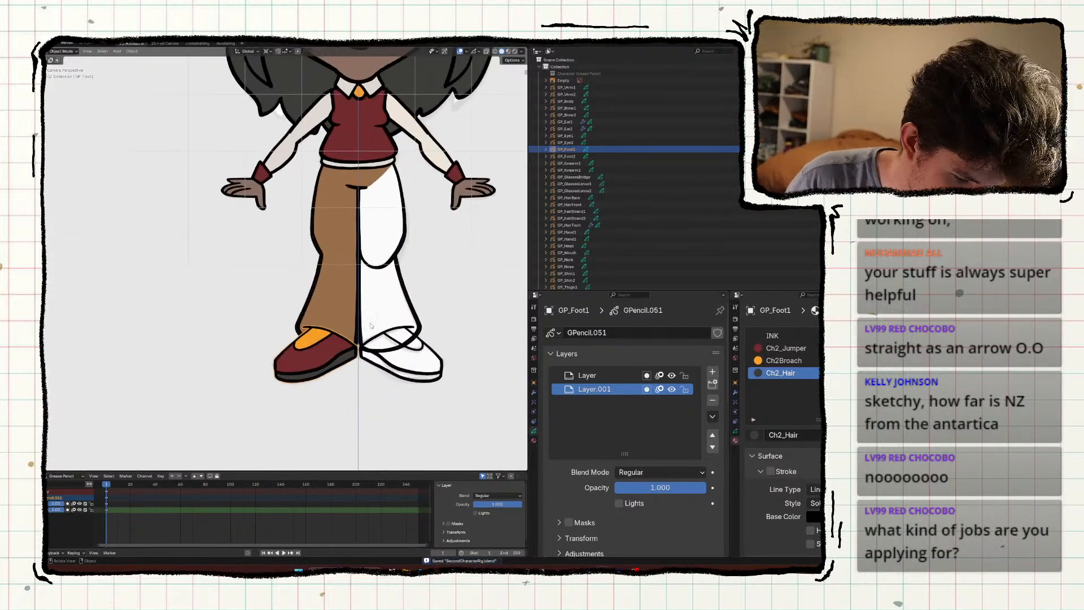
pyautogui.click(412, 319)
pyautogui.click(408, 221)
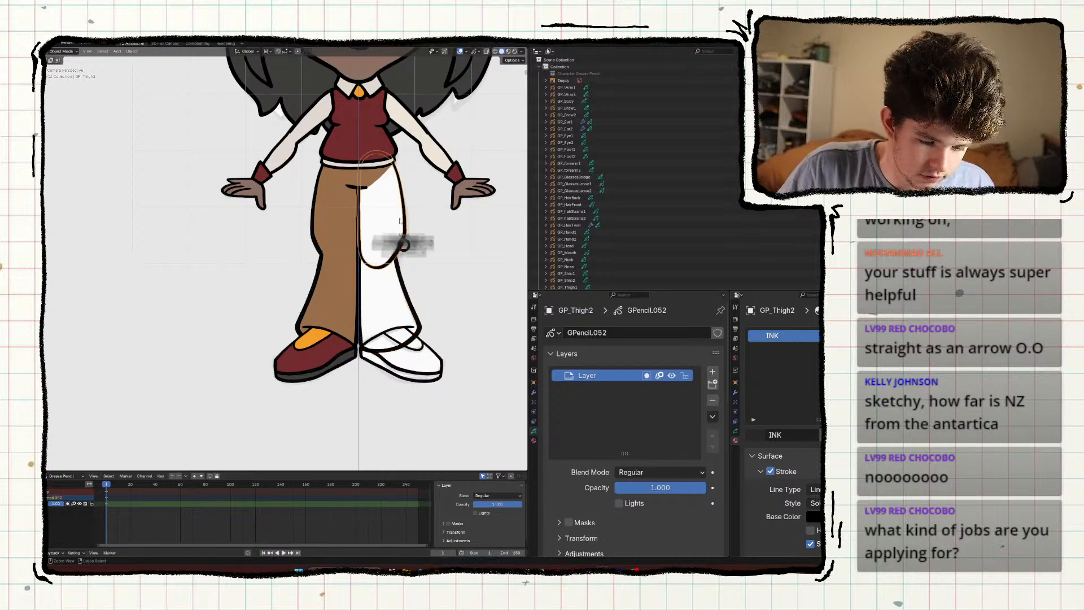
pyautogui.hotkey('ctrl', 'Tab')
pyautogui.click(711, 373)
pyautogui.click(712, 446)
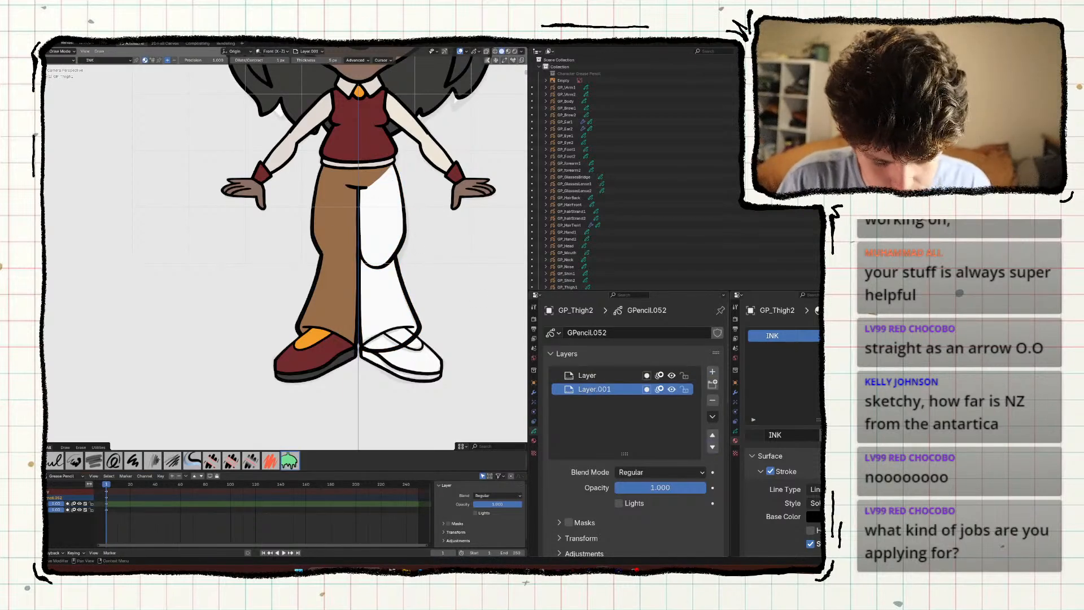
# Add a Ch2_Pants material slot to GP_Thigh2, fill the thigh with it and return to Object Mode.
pyautogui.click(819, 335)
pyautogui.click(755, 411)
pyautogui.click(590, 364)
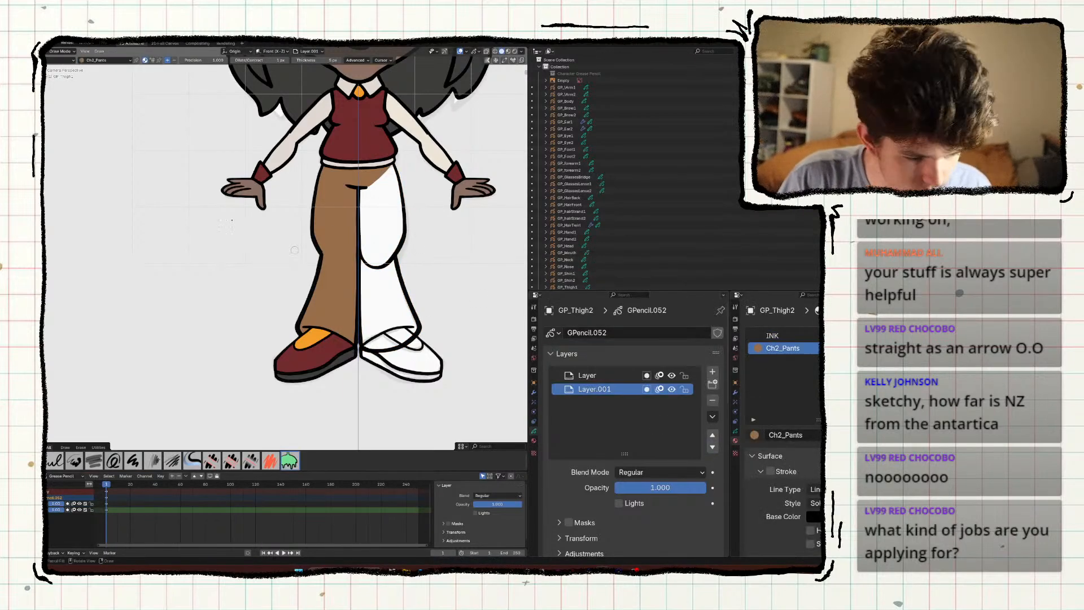
pyautogui.click(374, 235)
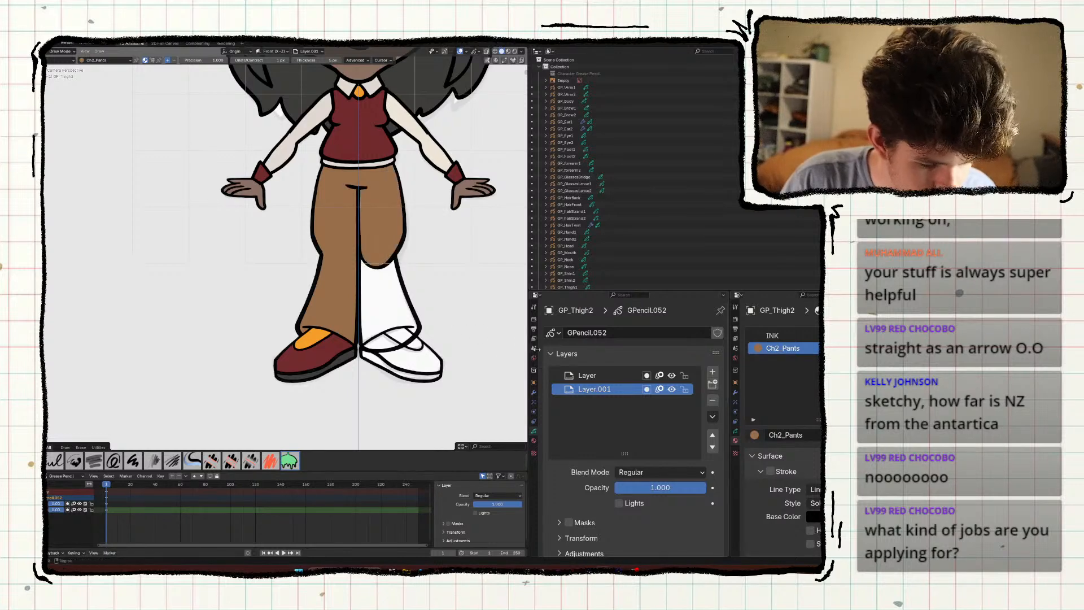
pyautogui.click(401, 287)
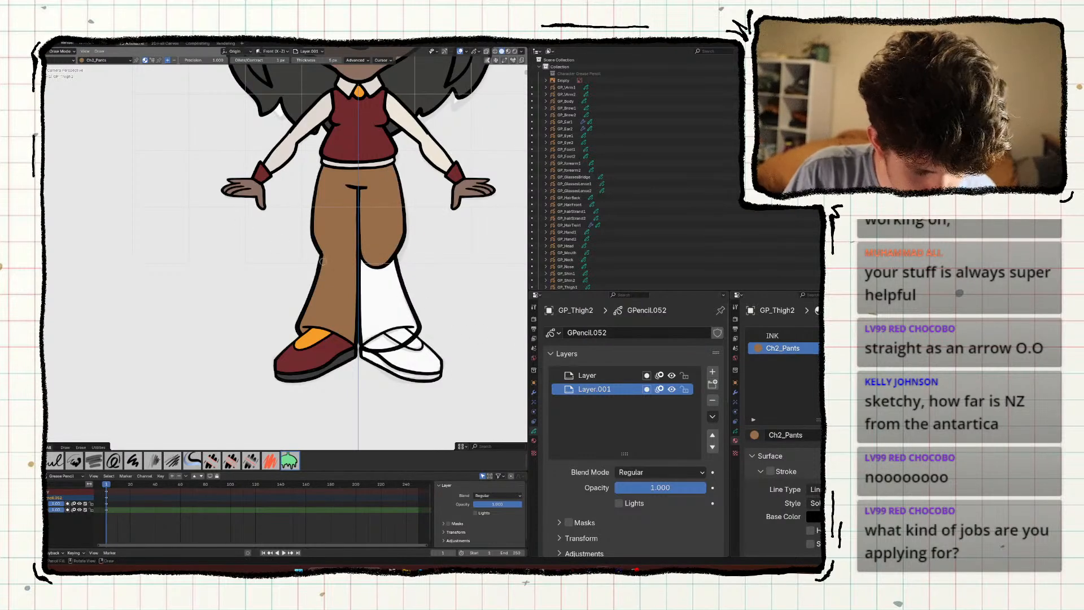
pyautogui.hotkey('ctrl', 'Tab')
# Save the file with GP_Shin2 selected, and give GP_Shin2 the Ch2_Pants material and a second layer beneath its line layer.
pyautogui.click(407, 301)
pyautogui.hotkey('ctrl', 's')
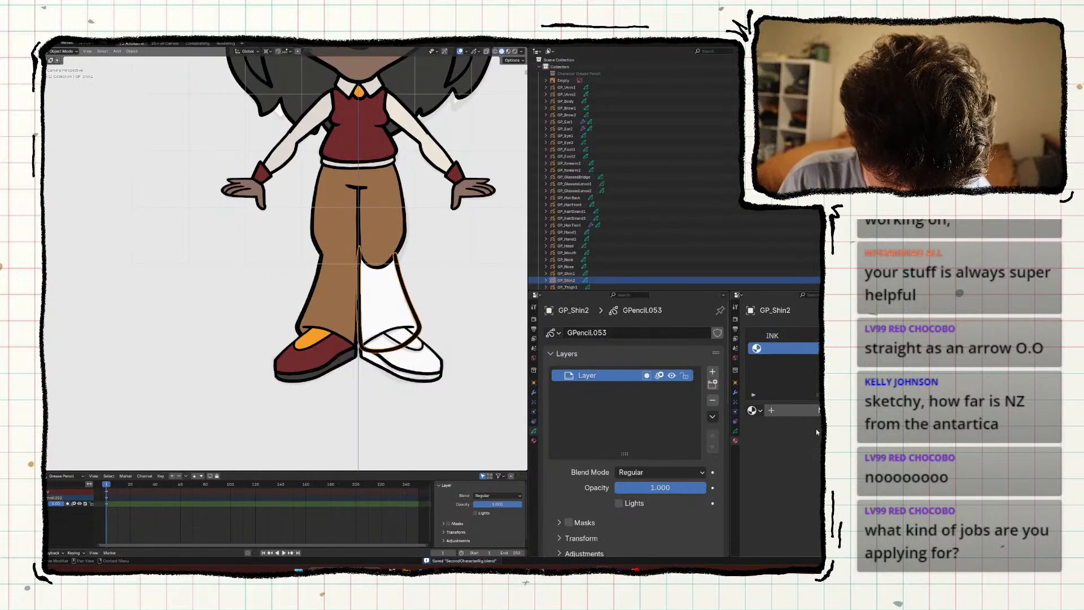
pyautogui.click(753, 411)
pyautogui.click(701, 361)
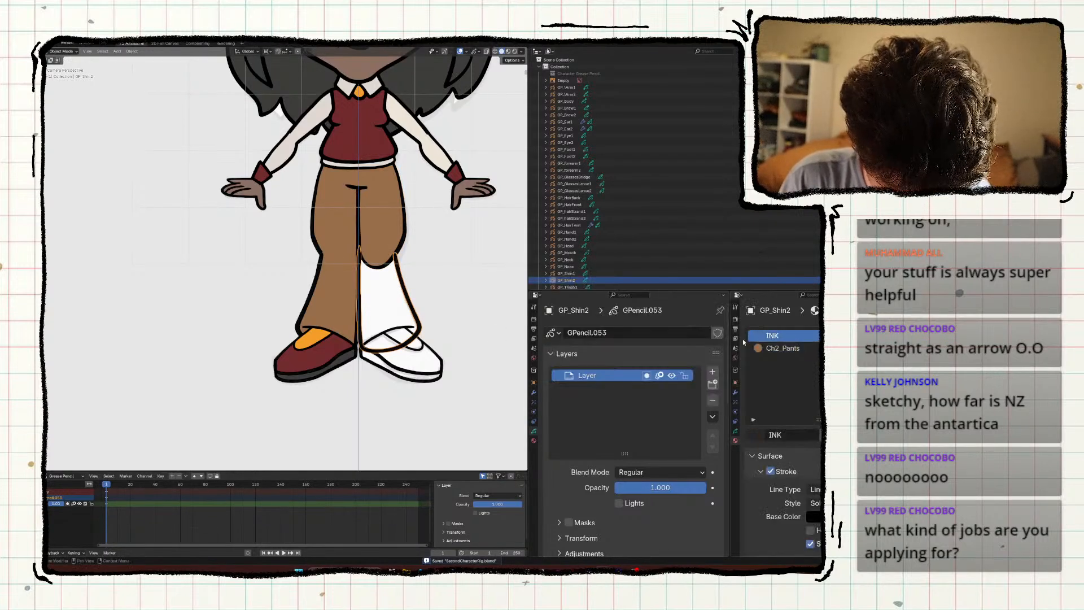
pyautogui.click(712, 371)
pyautogui.click(712, 447)
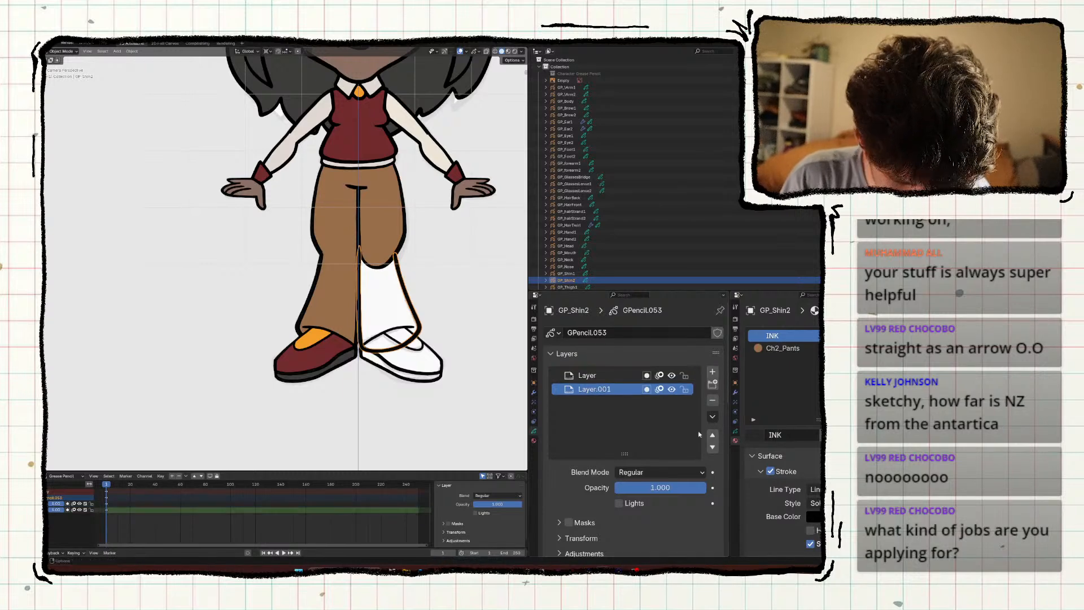
# Isolate GP_Shin1 and GP_Shin2 in local view and switch GP_Shin2 to Draw Mode.
pyautogui.keyDown('shift'); pyautogui.click(341, 294); pyautogui.keyUp('shift')
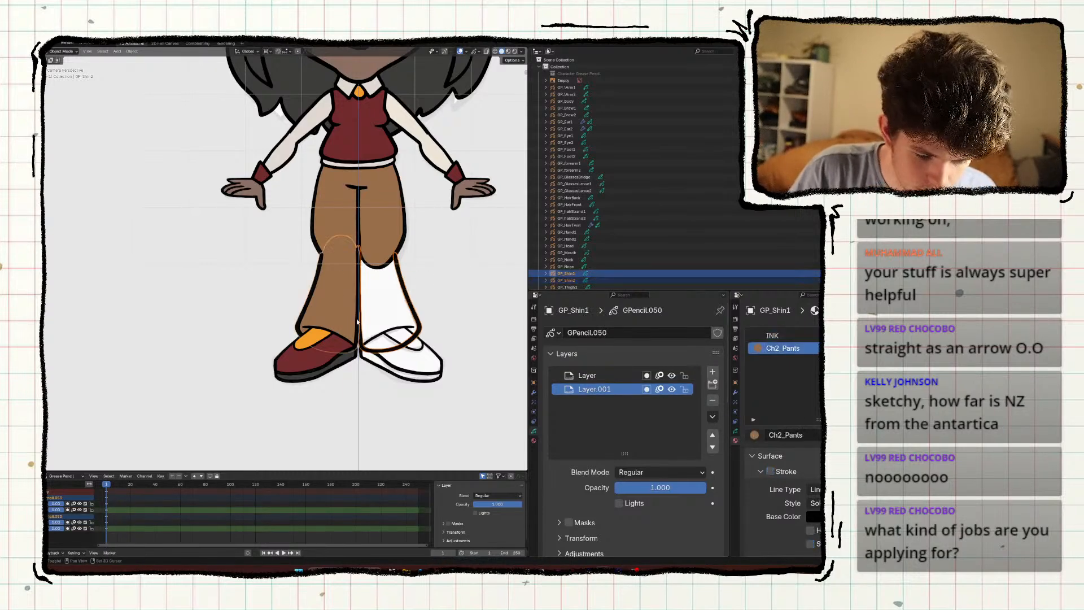
pyautogui.press('KP_Divide')
pyautogui.click(364, 312)
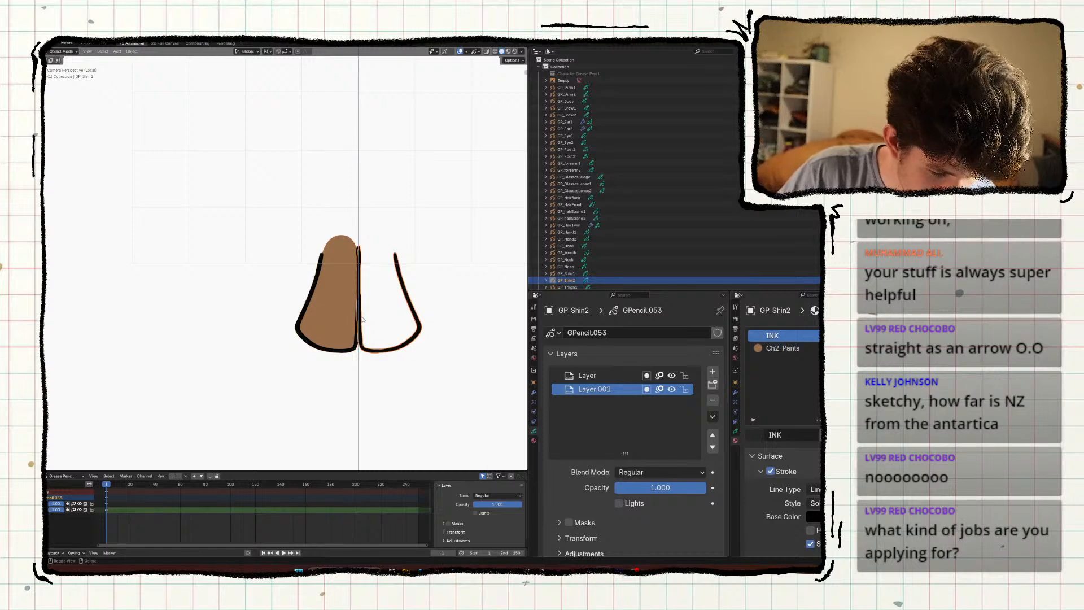
pyautogui.hotkey('ctrl', 'Tab')
pyautogui.click(358, 287)
pyautogui.keyDown('shift'); pyautogui.moveTo(353, 291); pyautogui.dragTo(319, 327, button='middle'); pyautogui.keyUp('shift')
pyautogui.moveTo(319, 327)
pyautogui.keyDown('ctrl'); pyautogui.mouseDown(button='middle')
pyautogui.moveTo(337, 267)
pyautogui.moveTo(323, 219)
pyautogui.mouseUp(button='middle'); pyautogui.keyUp('ctrl')
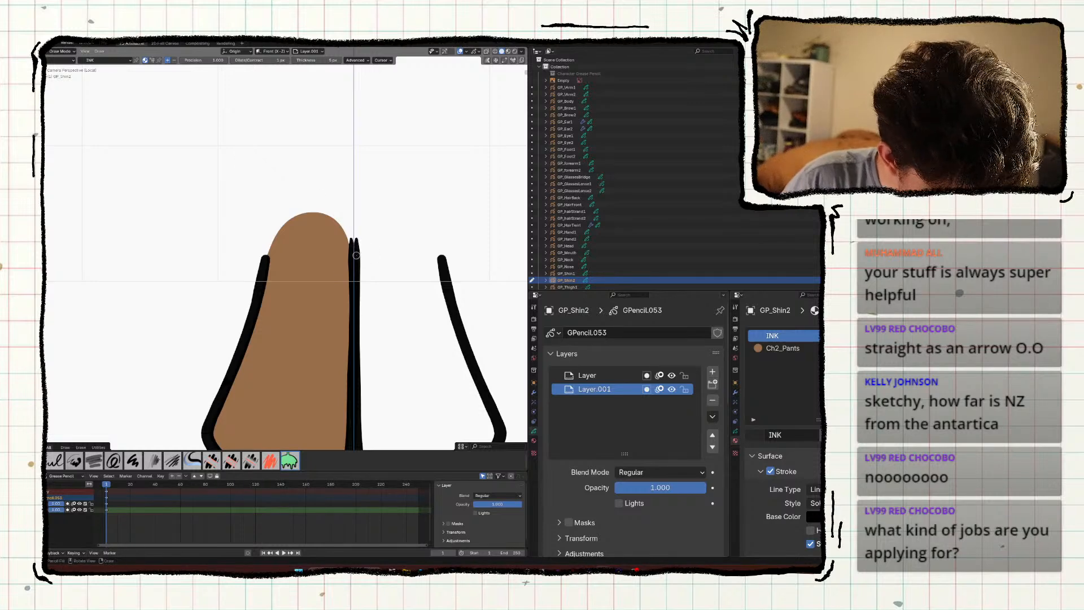
pyautogui.moveTo(373, 211)
pyautogui.mouseDown()
pyautogui.moveTo(434, 241)
pyautogui.moveTo(440, 258)
pyautogui.mouseUp()
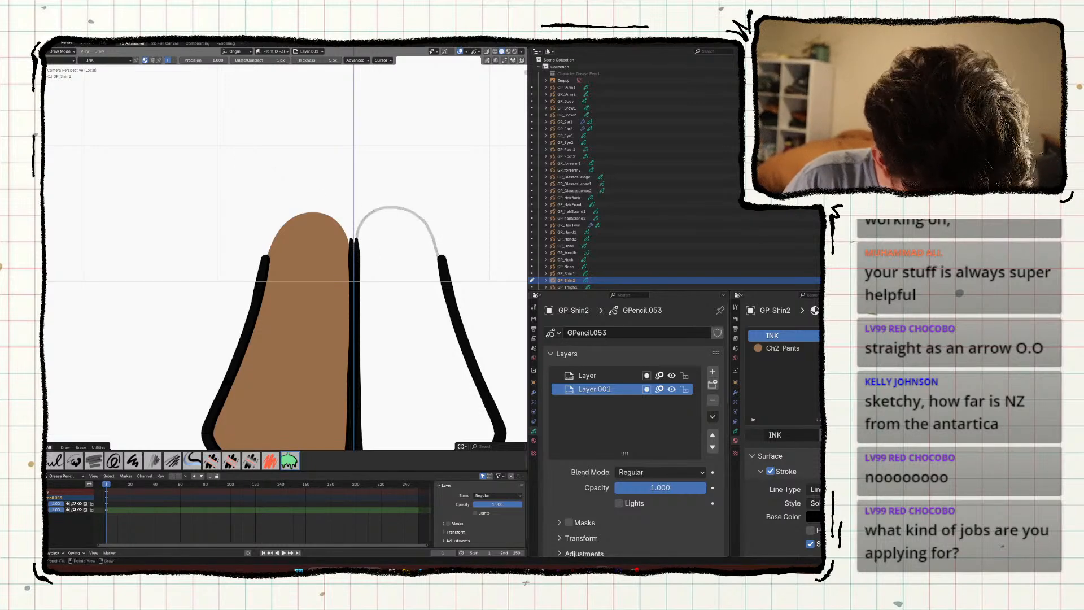
pyautogui.hotkey('ctrl', 'z')
pyautogui.moveTo(357, 242)
pyautogui.mouseDown()
pyautogui.moveTo(407, 228)
pyautogui.moveTo(443, 258)
pyautogui.mouseUp()
pyautogui.hotkey('ctrl', 'z')
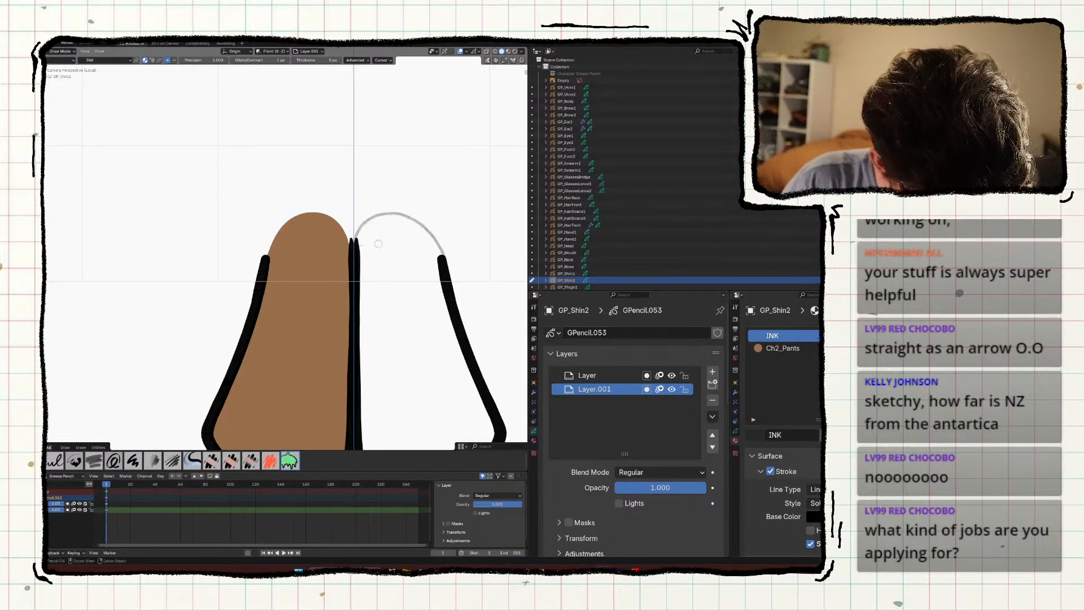
pyautogui.hotkey('ctrl', 'z')
pyautogui.hotkey('ctrl', 'z')
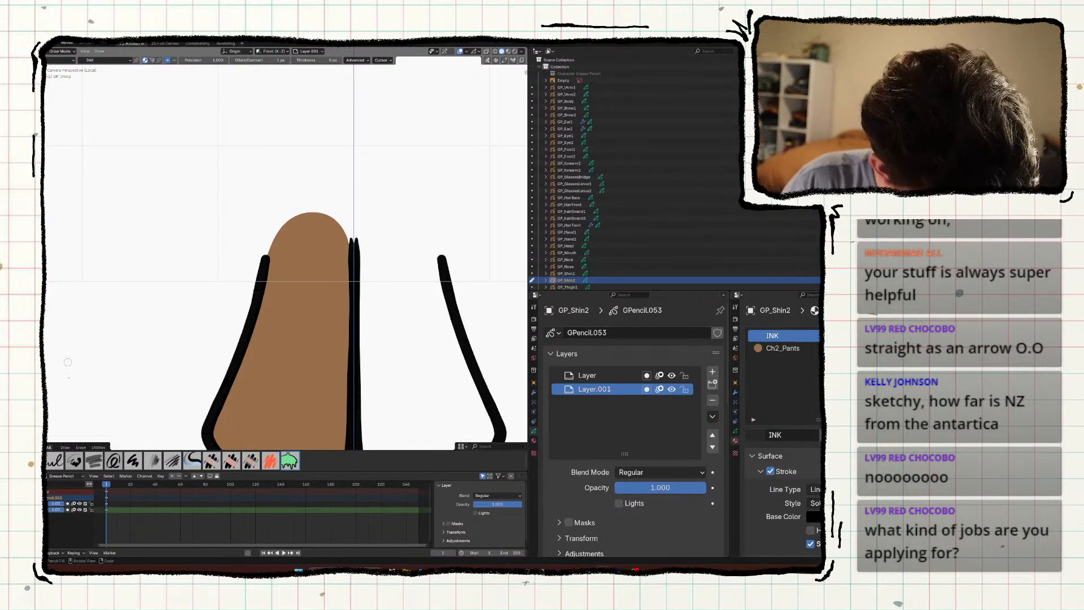
# Draw an INK arc closing the open upper end of GP_Shin2 and adjust its shape in Sculpt Mode.
pyautogui.click(55, 460)
pyautogui.moveTo(356, 244)
pyautogui.mouseDown()
pyautogui.moveTo(364, 212)
pyautogui.moveTo(427, 223)
pyautogui.moveTo(445, 292)
pyautogui.mouseUp()
pyautogui.hotkey('ctrl', 'Tab')
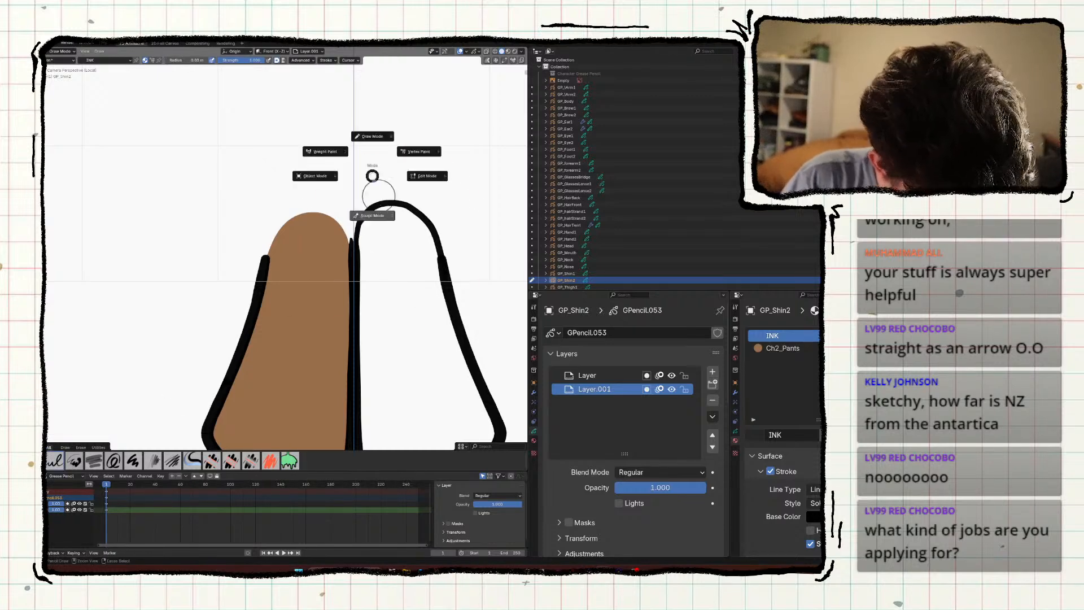
pyautogui.click(372, 195)
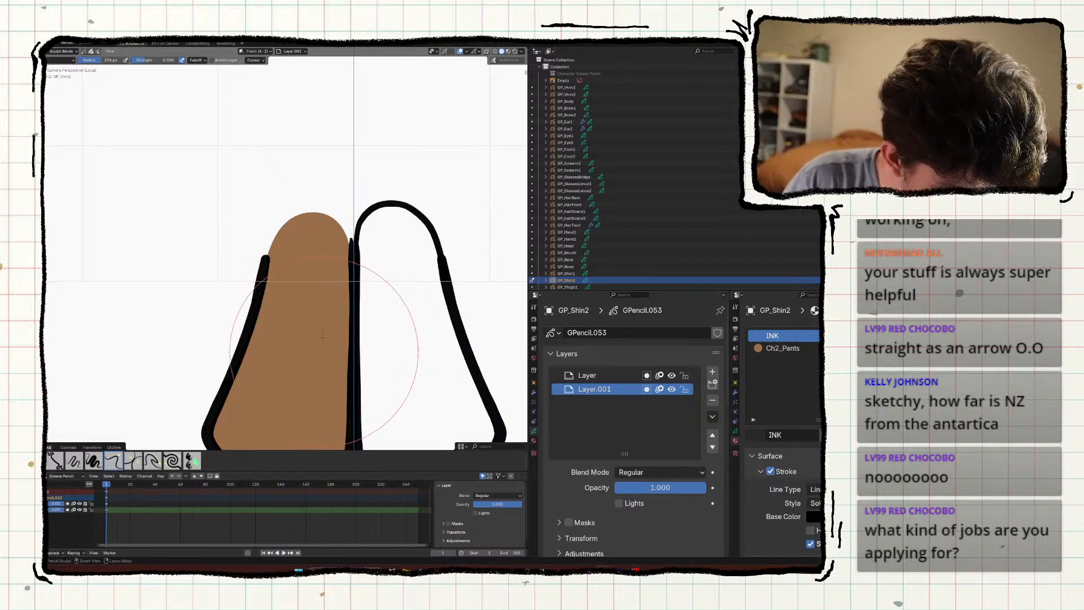
pyautogui.hotkey('ctrl', 'Tab')
pyautogui.click(322, 282)
pyautogui.hotkey('ctrl', 'Tab')
pyautogui.click(372, 230)
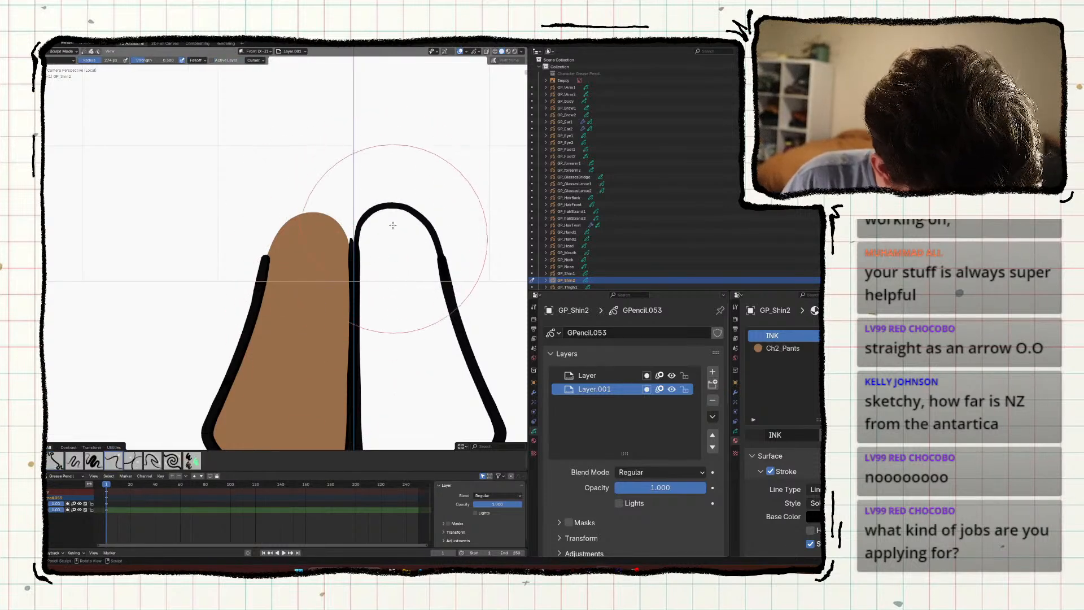
pyautogui.hotkey('ctrl', 'Tab')
pyautogui.click(353, 289)
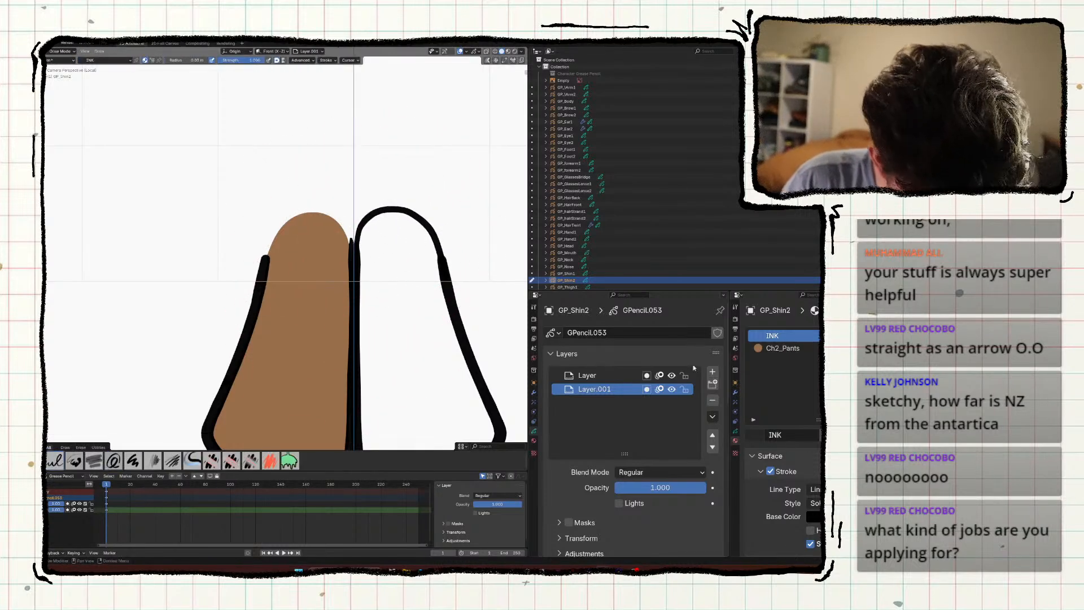
# Fill GP_Shin2 with Ch2_Pants and delete the closing arc stroke in Edit Mode.
pyautogui.click(783, 348)
pyautogui.click(428, 308)
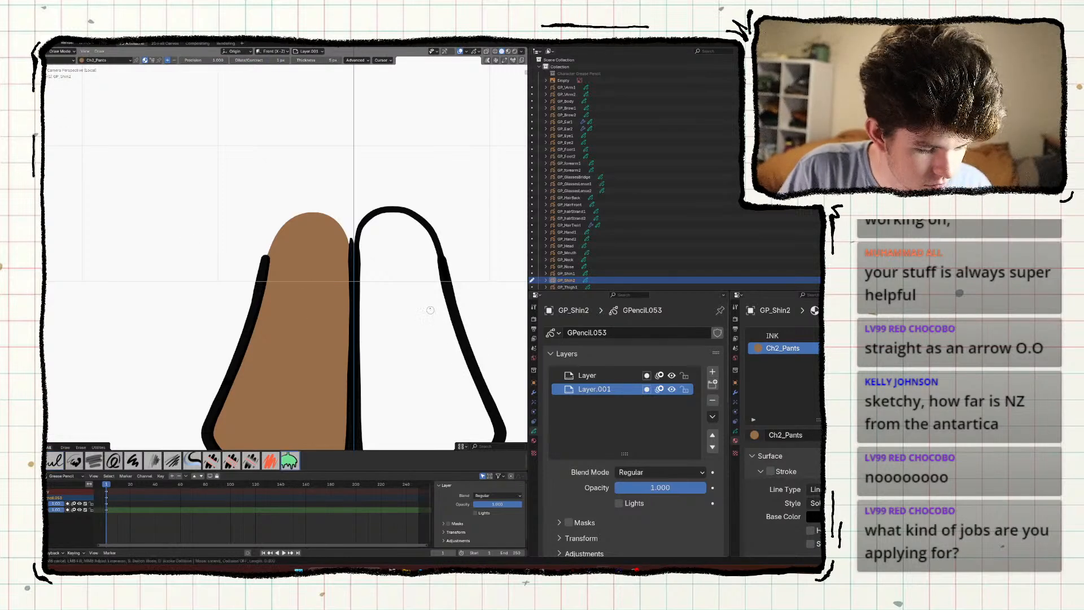
pyautogui.press('Tab')
pyautogui.press('x')
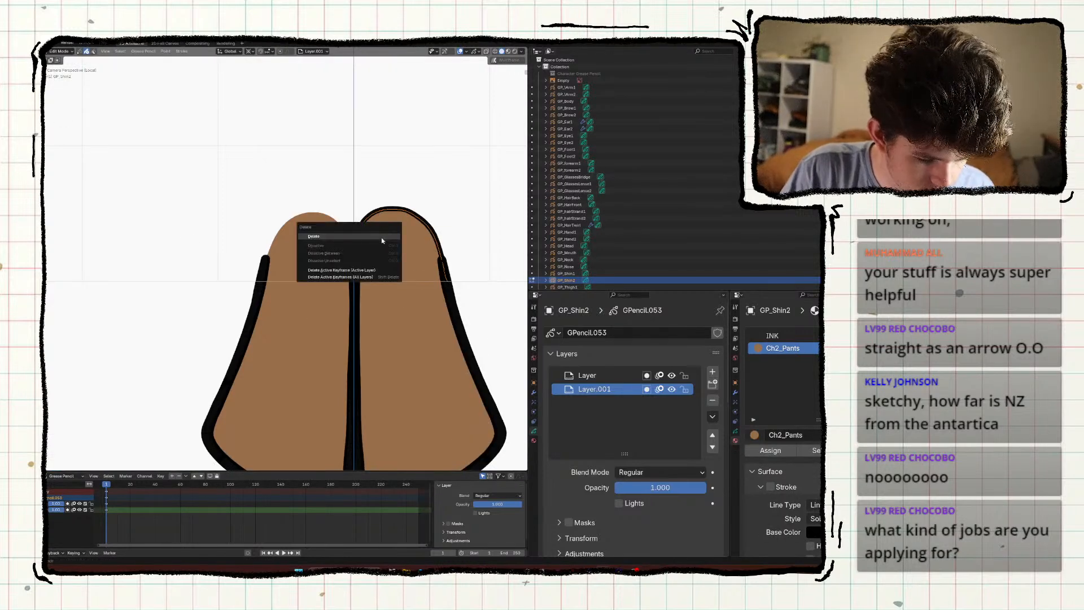
pyautogui.click(381, 239)
# Exit local view to Object Mode, select GP_Foot2 and save the file.
pyautogui.keyDown('ctrl'); pyautogui.moveTo(356, 297); pyautogui.dragTo(358, 390, button='middle'); pyautogui.keyUp('ctrl')
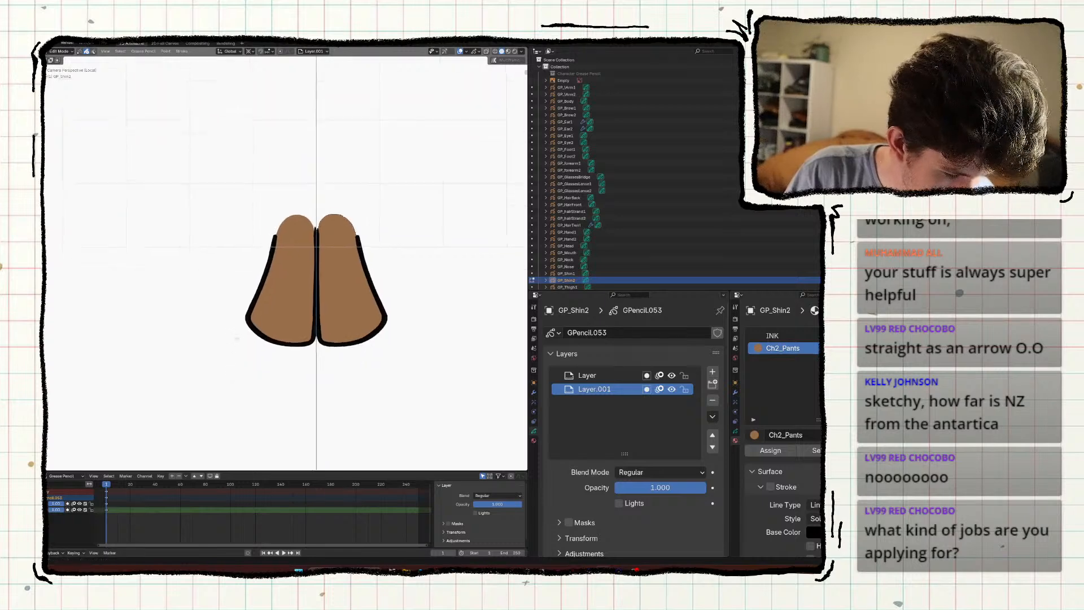
pyautogui.press('KP_Divide')
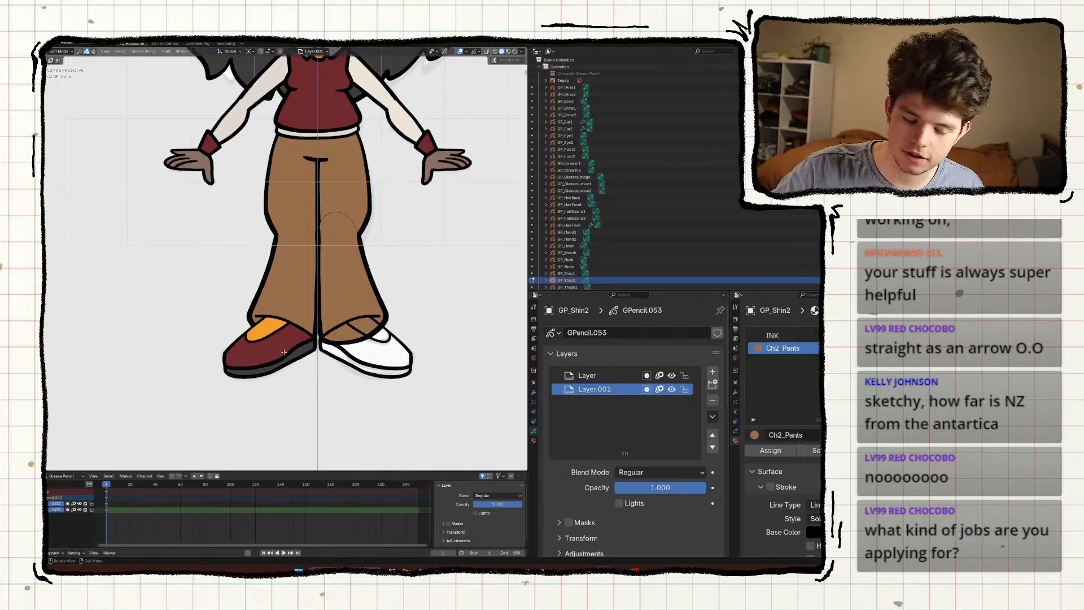
pyautogui.press('Tab')
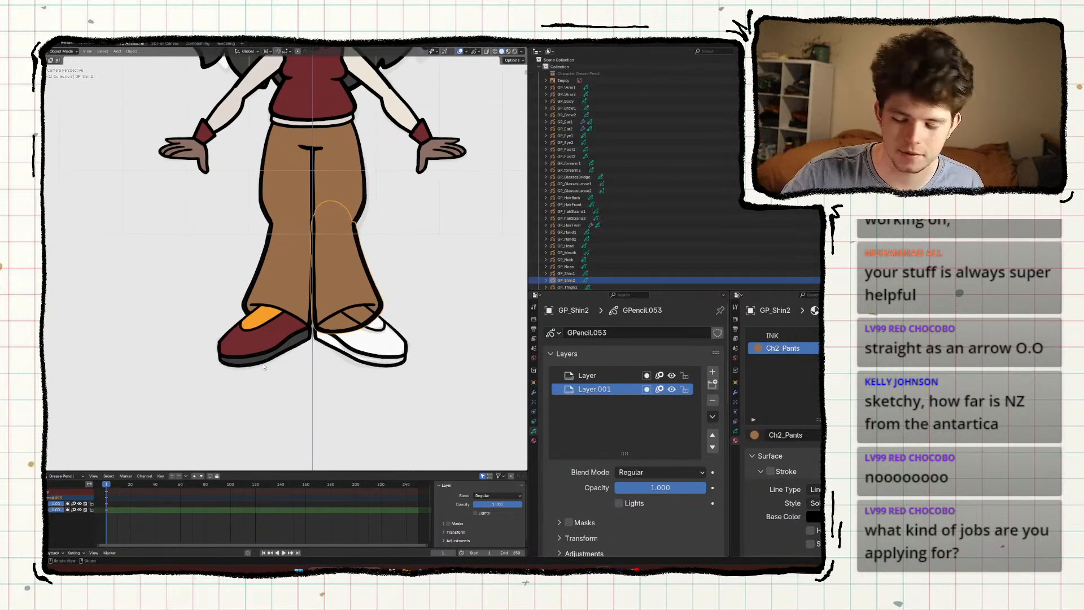
pyautogui.click(263, 366)
pyautogui.click(325, 358)
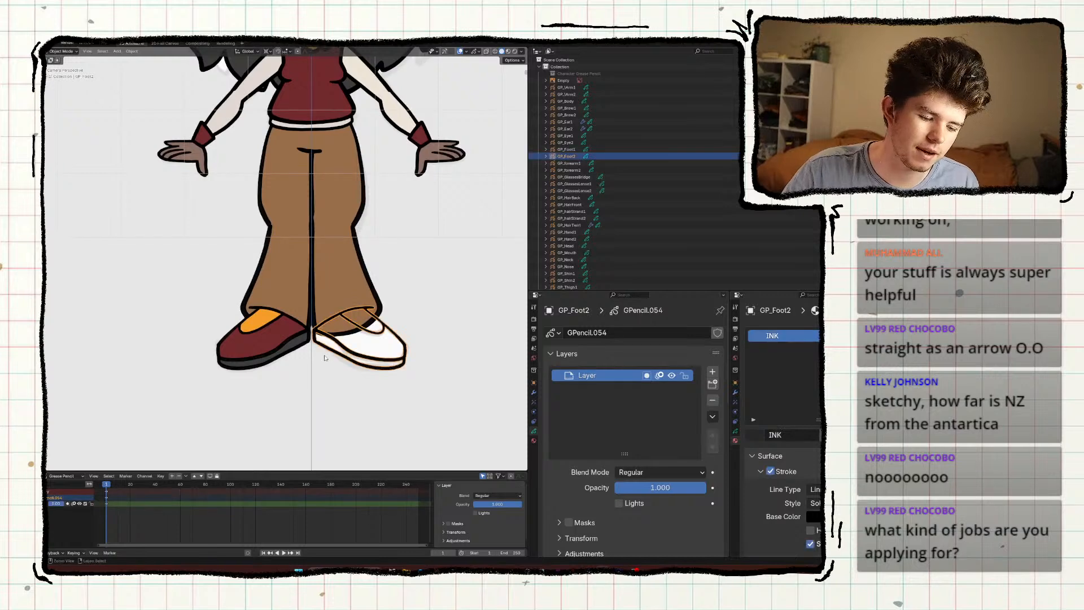
pyautogui.hotkey('ctrl', 's')
# Add the Ch2_Jumper material and a second layer beneath the line layer to GP_Foot2.
pyautogui.keyDown('ctrl'); pyautogui.moveTo(324, 365); pyautogui.dragTo(287, 298, button='middle'); pyautogui.keyUp('ctrl')
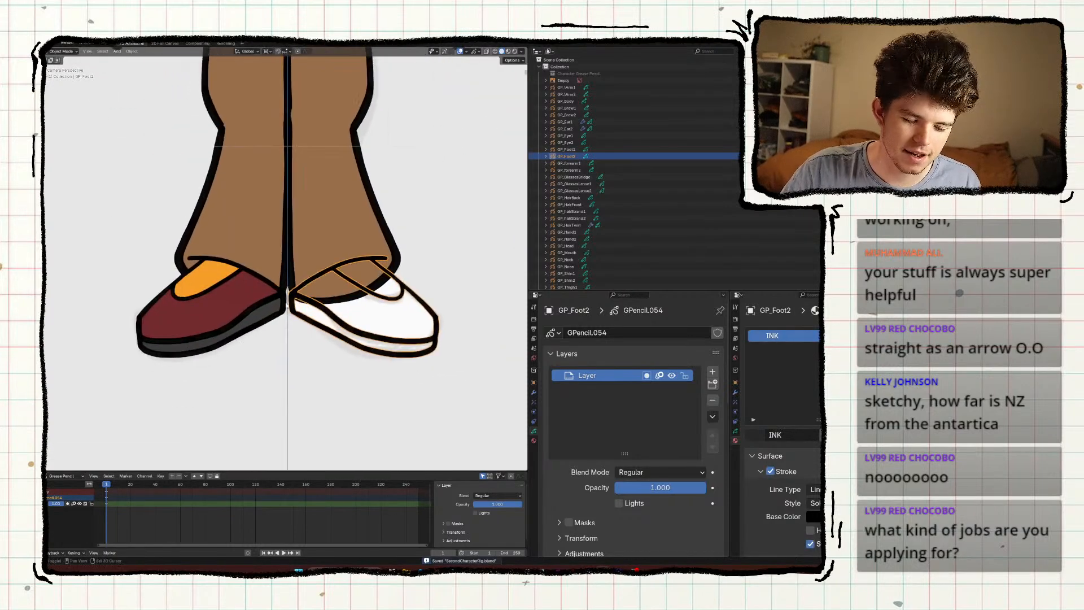
pyautogui.click(907, 333)
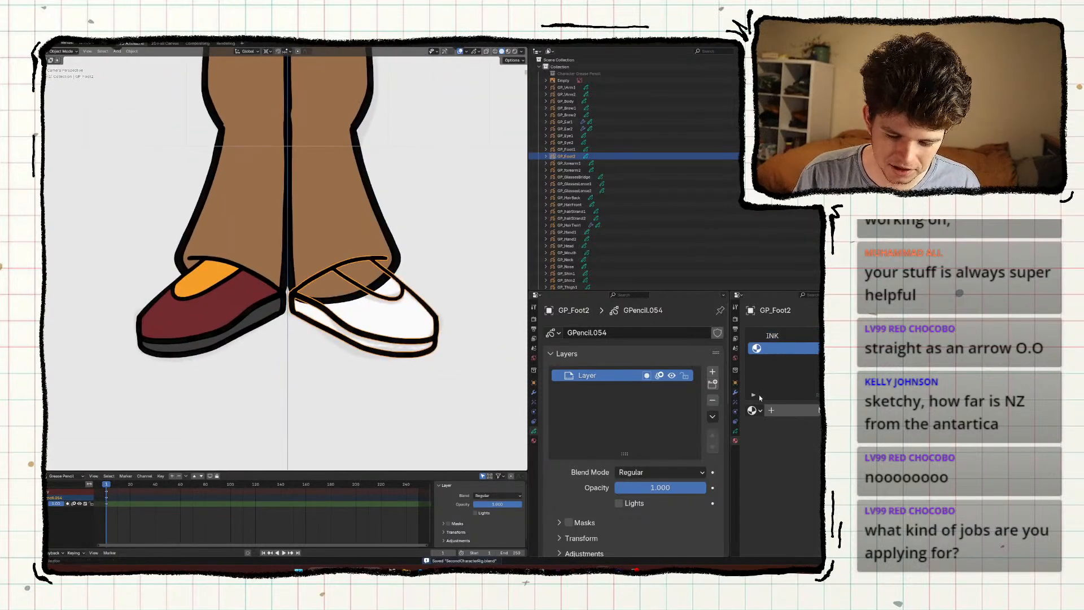
pyautogui.click(755, 411)
pyautogui.click(567, 338)
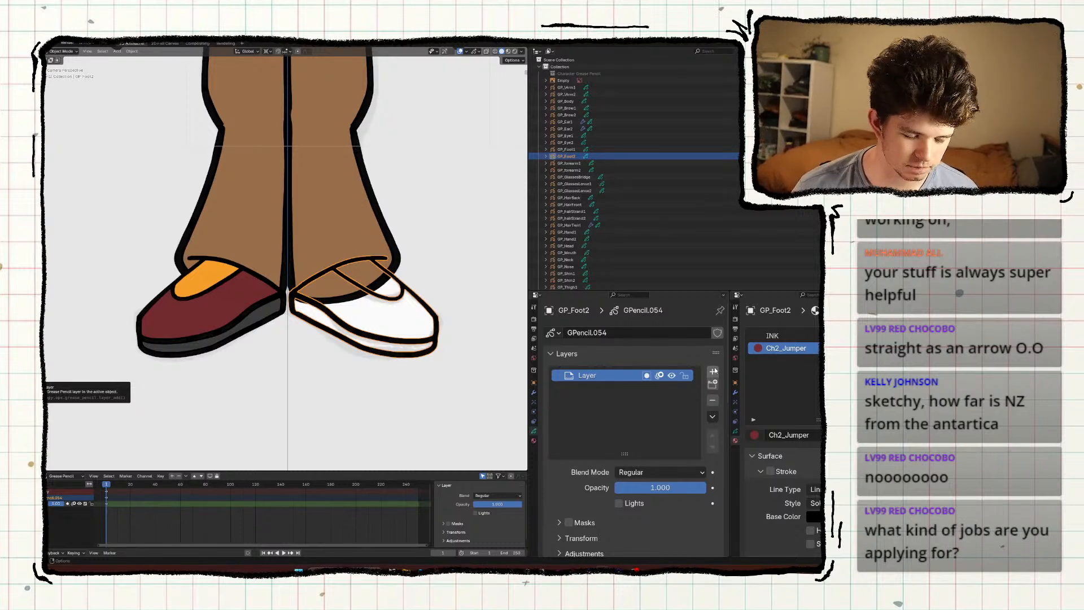
pyautogui.click(713, 371)
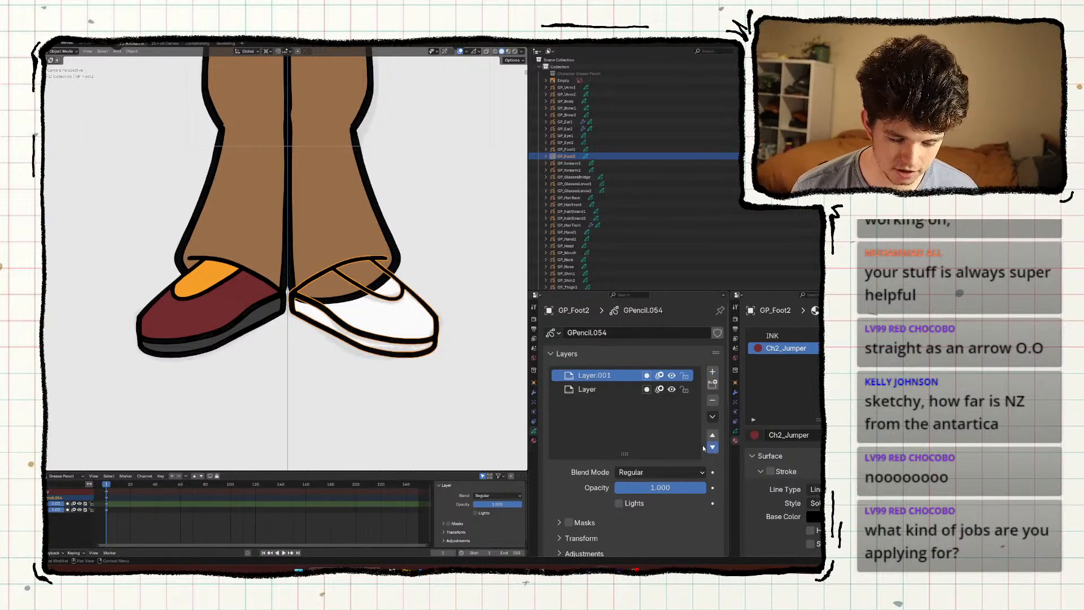
pyautogui.click(713, 447)
# Switch GP_Foot2 to Draw Mode and fill the shoe's upper with Ch2_Jumper.
pyautogui.hotkey('ctrl', 'Tab')
pyautogui.click(232, 283)
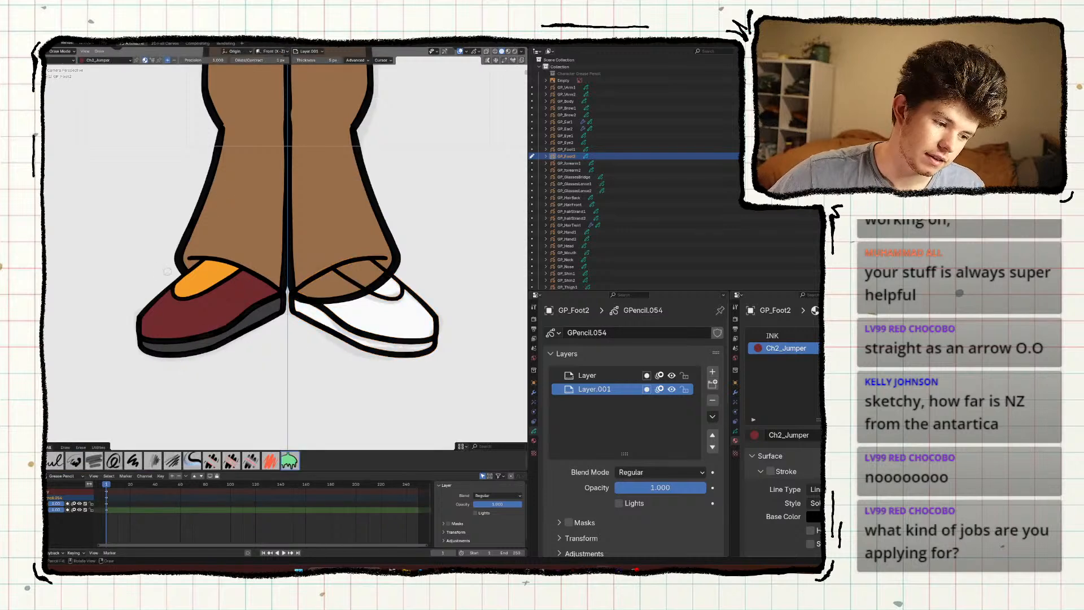
pyautogui.keyDown('shift'); pyautogui.moveTo(218, 321); pyautogui.dragTo(216, 357, button='middle'); pyautogui.keyUp('shift')
pyautogui.click(358, 351)
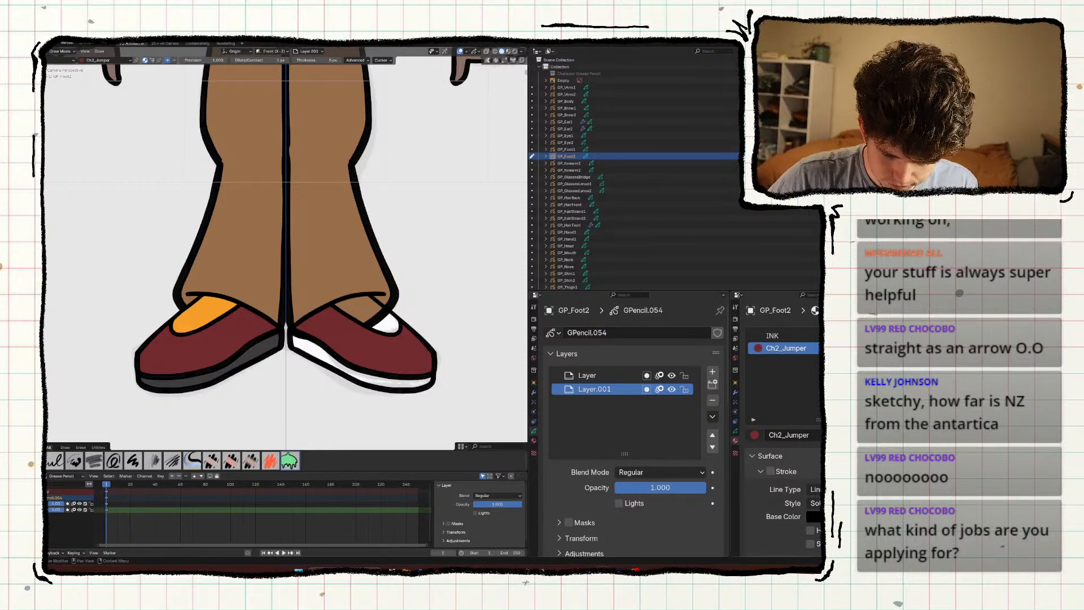
# Add a Ch2Broach material slot to GP_Foot2 and fill the shoe opening with it.
pyautogui.click(903, 335)
pyautogui.click(755, 411)
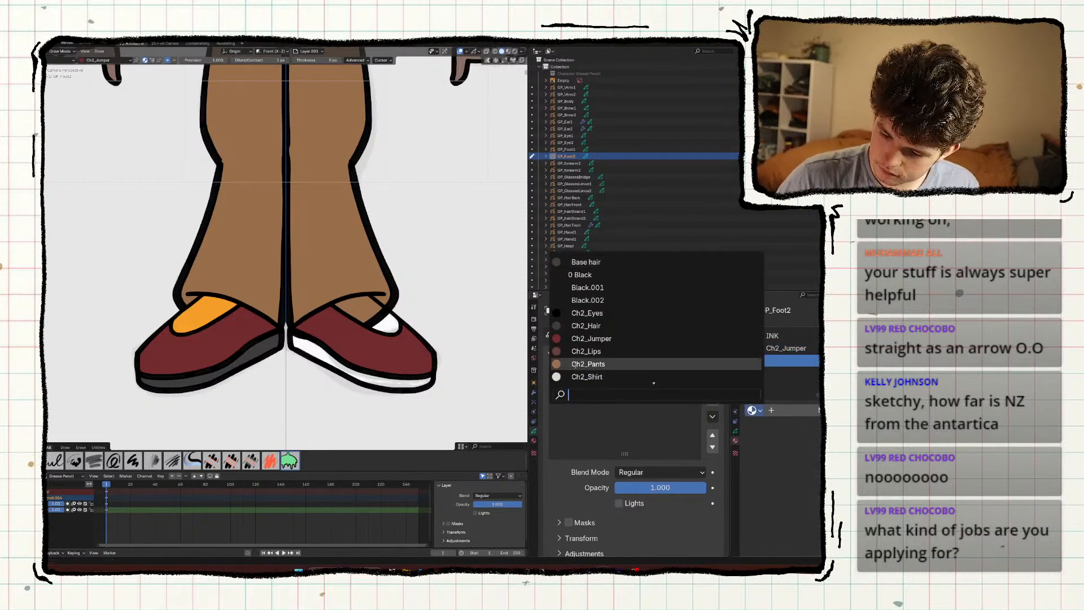
pyautogui.write('b')
pyautogui.click(559, 314)
pyautogui.click(382, 323)
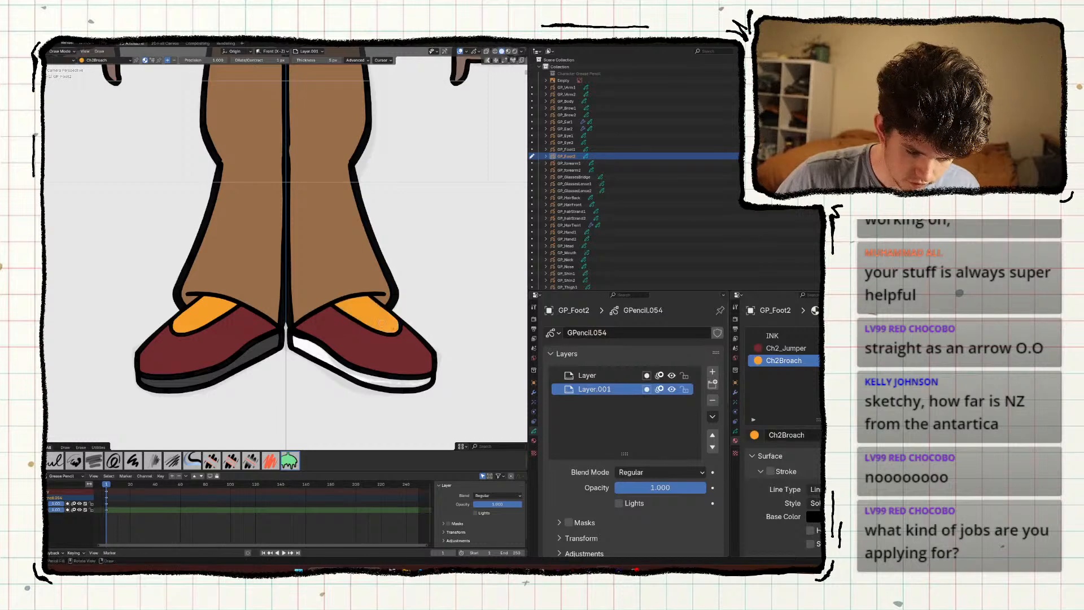
# Add a Ch2_Hair material slot to GP_Foot2, fill the shoe's sole with it and save the file.
pyautogui.click(892, 333)
pyautogui.click(755, 411)
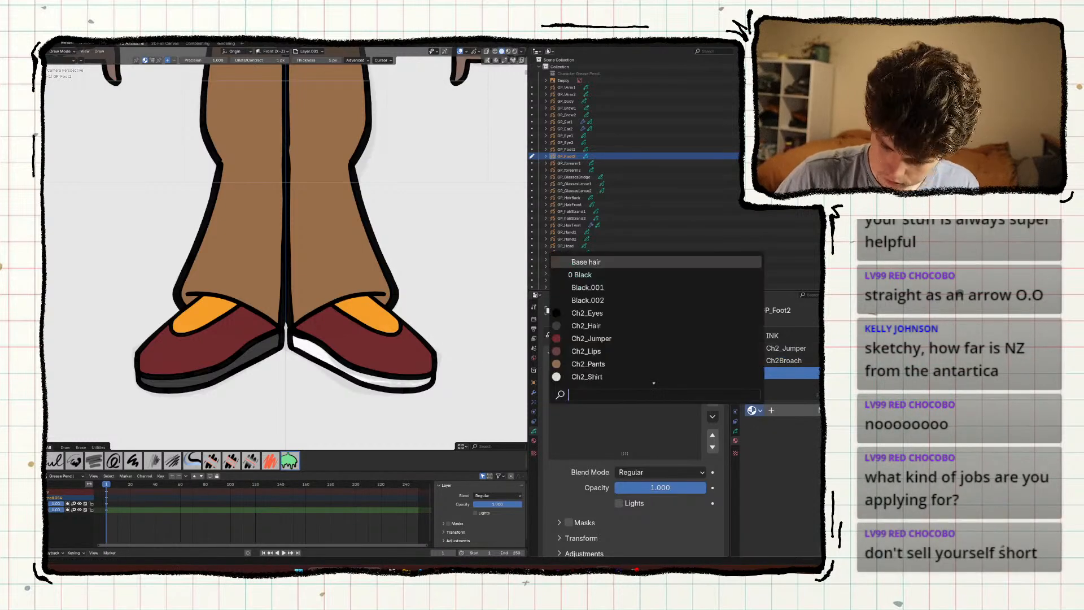
pyautogui.write('h')
pyautogui.click(563, 261)
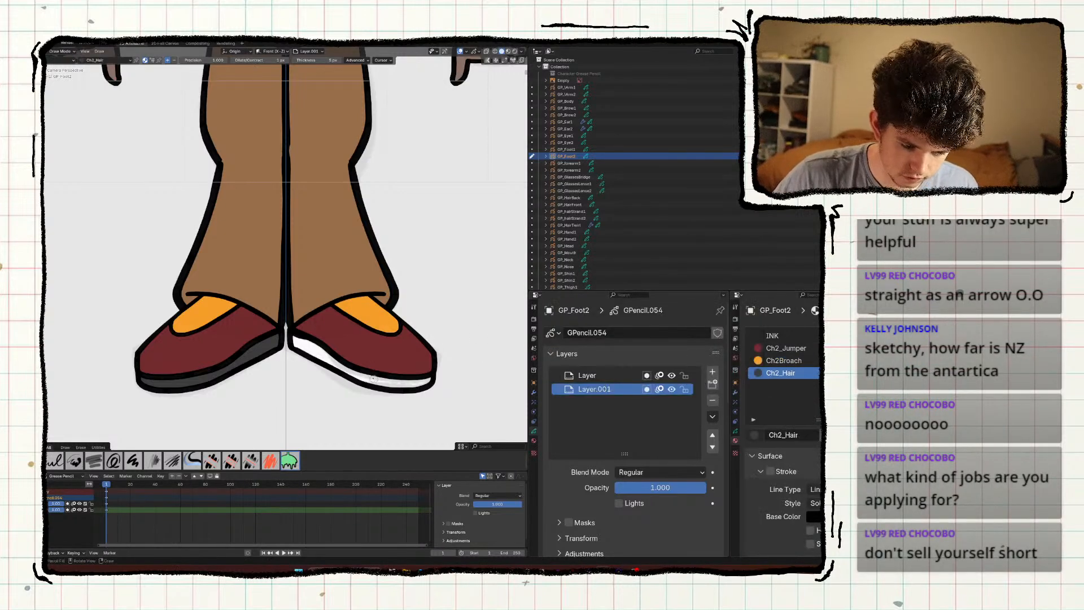
pyautogui.scroll(-6, 346, 373)
pyautogui.hotkey('ctrl', 's')
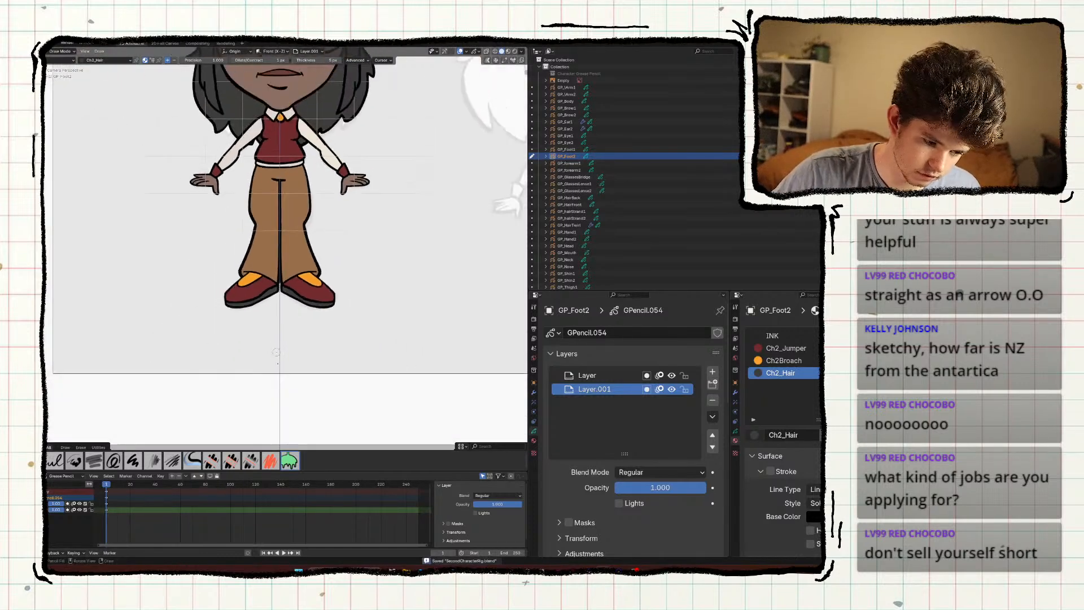
# Return to Object Mode and maximize the viewport to review the whole colored character beside the reference sketches.
pyautogui.keyDown('shift'); pyautogui.moveTo(267, 191); pyautogui.dragTo(281, 353, button='middle'); pyautogui.keyUp('shift')
pyautogui.hotkey('ctrl', 'Tab')
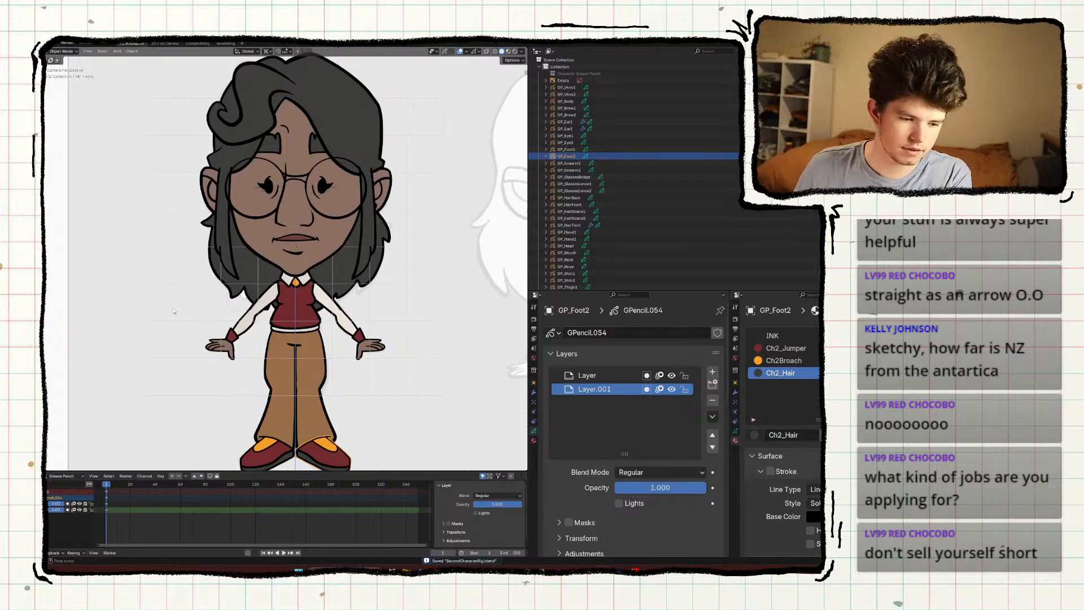
pyautogui.hotkey('ctrl', 'space')
pyautogui.scroll(-2, 374, 331)
pyautogui.keyDown('shift'); pyautogui.moveTo(429, 343); pyautogui.dragTo(386, 339, button='middle'); pyautogui.keyUp('shift')
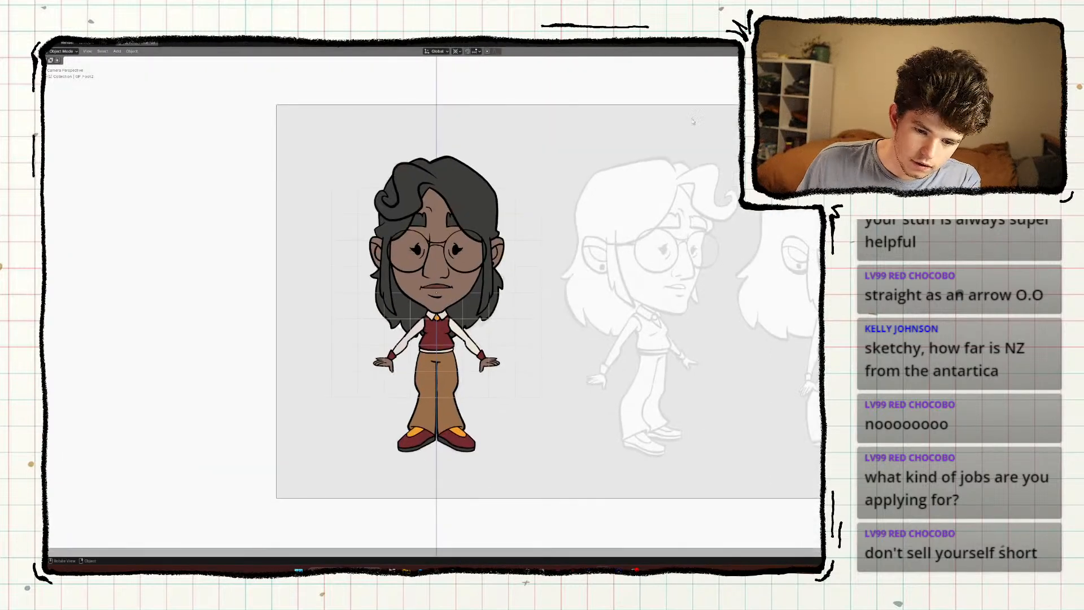
# Hide the viewport overlays so only the colored character shows, and save the file.
pyautogui.hotkey('alt', 'shift', 'z')
pyautogui.scroll(1, 627, 213)
pyautogui.keyDown('shift'); pyautogui.moveTo(635, 223); pyautogui.dragTo(648, 227, button='middle'); pyautogui.keyUp('shift')
pyautogui.scroll(1, 634, 244)
pyautogui.keyDown('shift'); pyautogui.moveTo(594, 266); pyautogui.dragTo(601, 268, button='middle'); pyautogui.keyUp('shift')
pyautogui.hotkey('ctrl', 's')
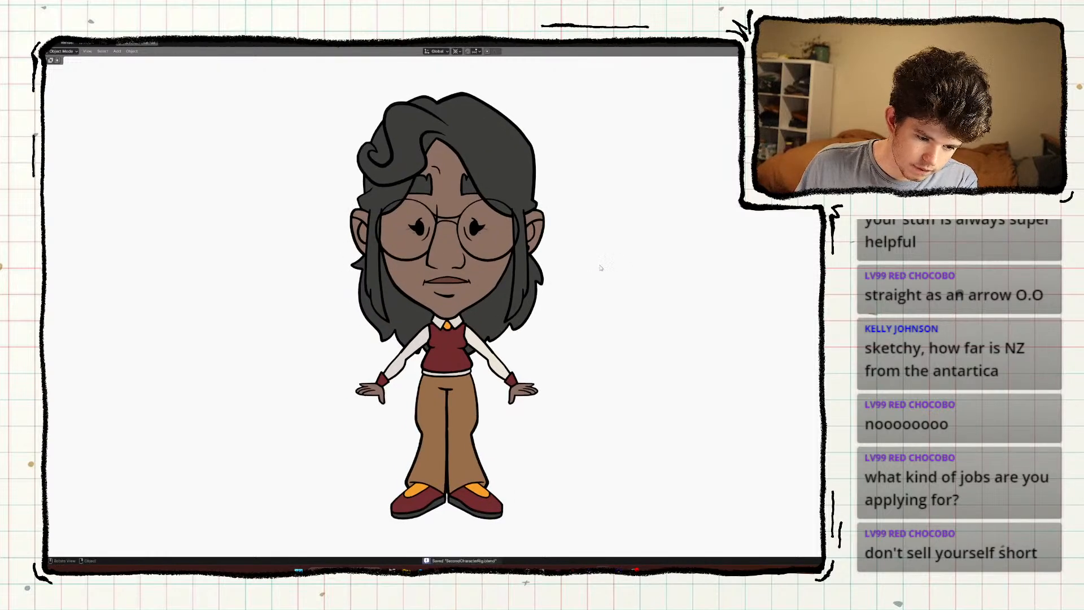
# Examine the whole colored character up close, from a distance and from slightly turned angles.
pyautogui.scroll(1, 576, 273)
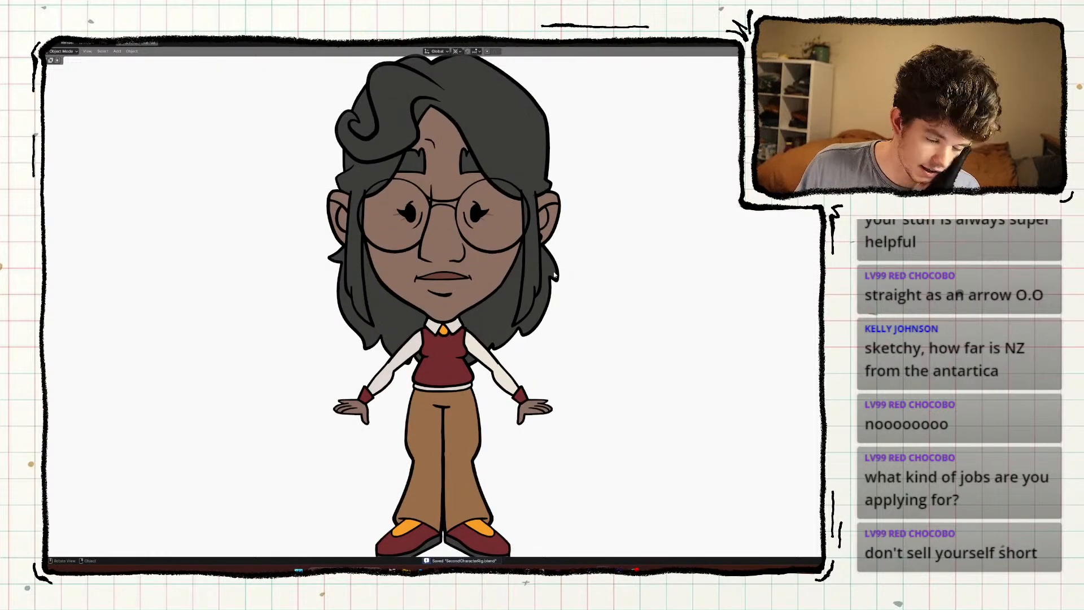
pyautogui.scroll(-1, 593, 278)
pyautogui.scroll(-3, 594, 278)
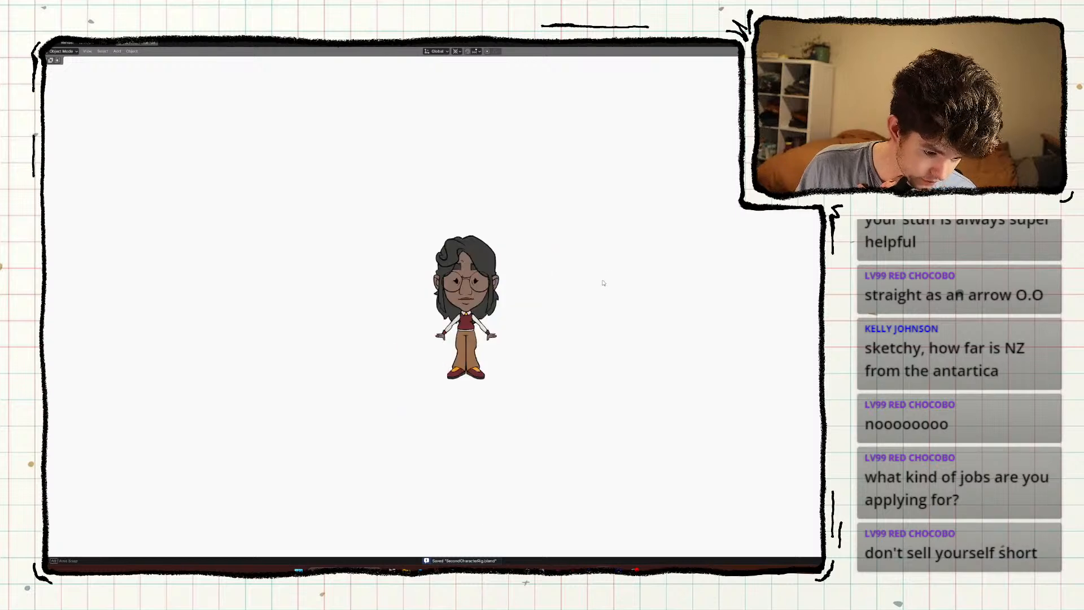
pyautogui.moveTo(598, 280); pyautogui.dragTo(569, 294, button='middle')
pyautogui.scroll(4, 455, 285)
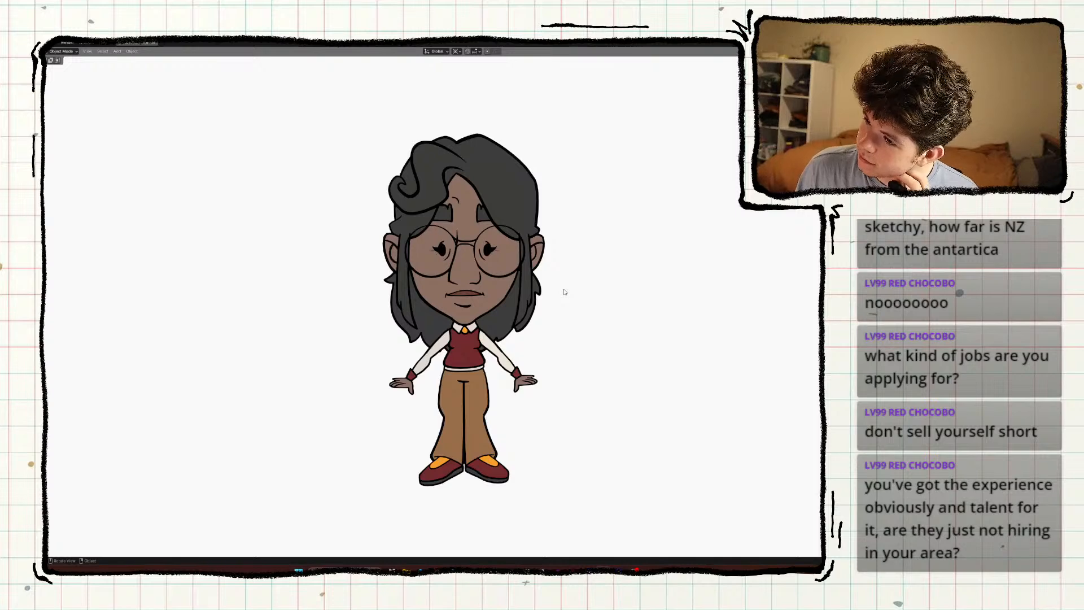
pyautogui.scroll(-1, 559, 292)
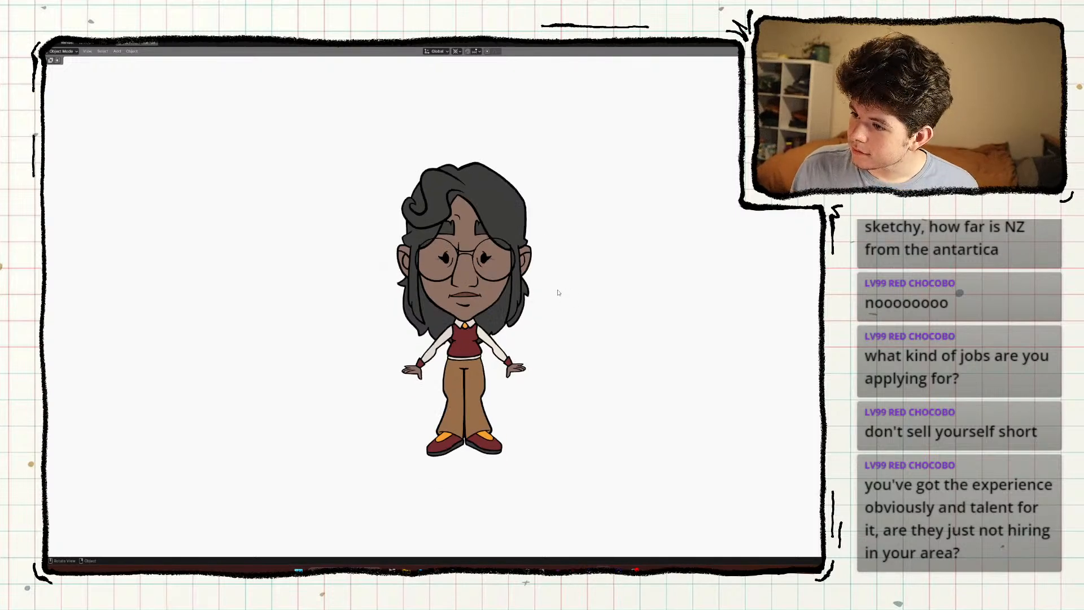
pyautogui.scroll(1, 558, 293)
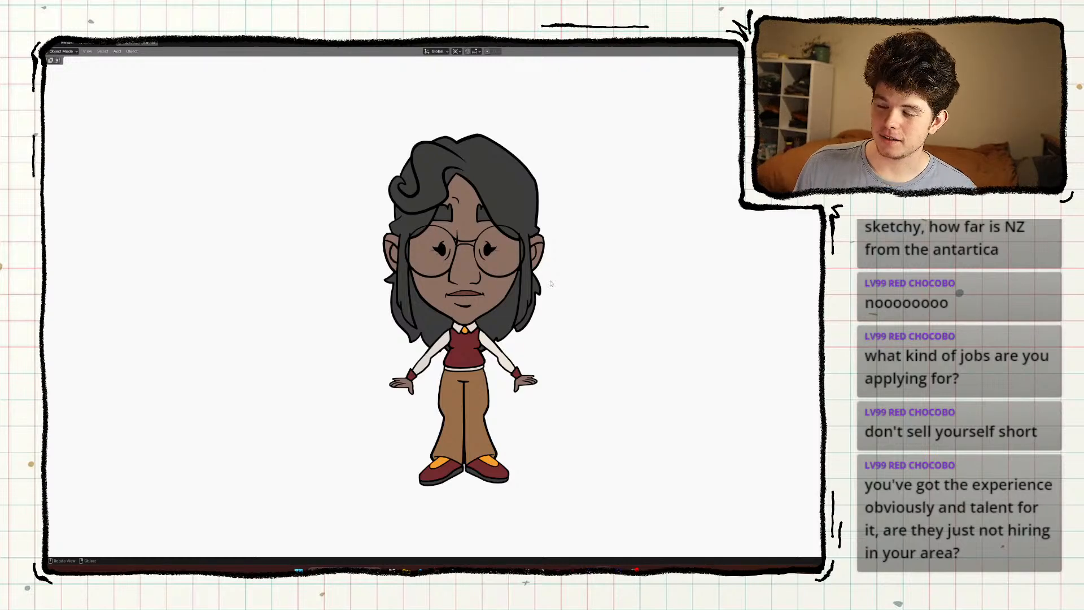
pyautogui.moveTo(551, 284); pyautogui.dragTo(476, 282, button='middle')
pyautogui.scroll(3, 491, 287)
pyautogui.scroll(-3, 490, 285)
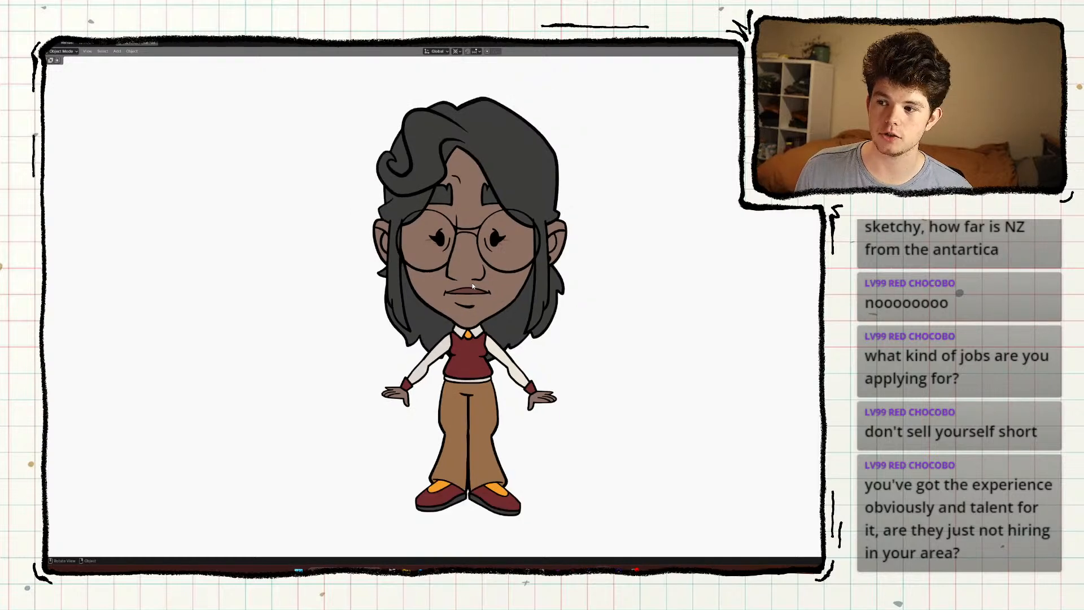
pyautogui.scroll(-2, 476, 278)
pyautogui.scroll(2, 476, 278)
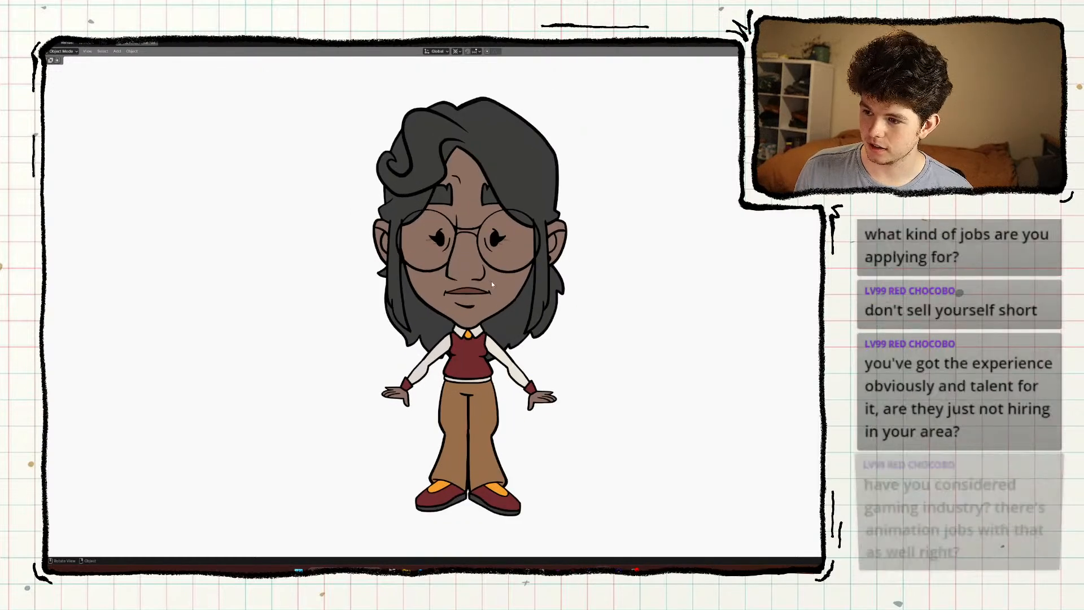
pyautogui.scroll(-2, 491, 284)
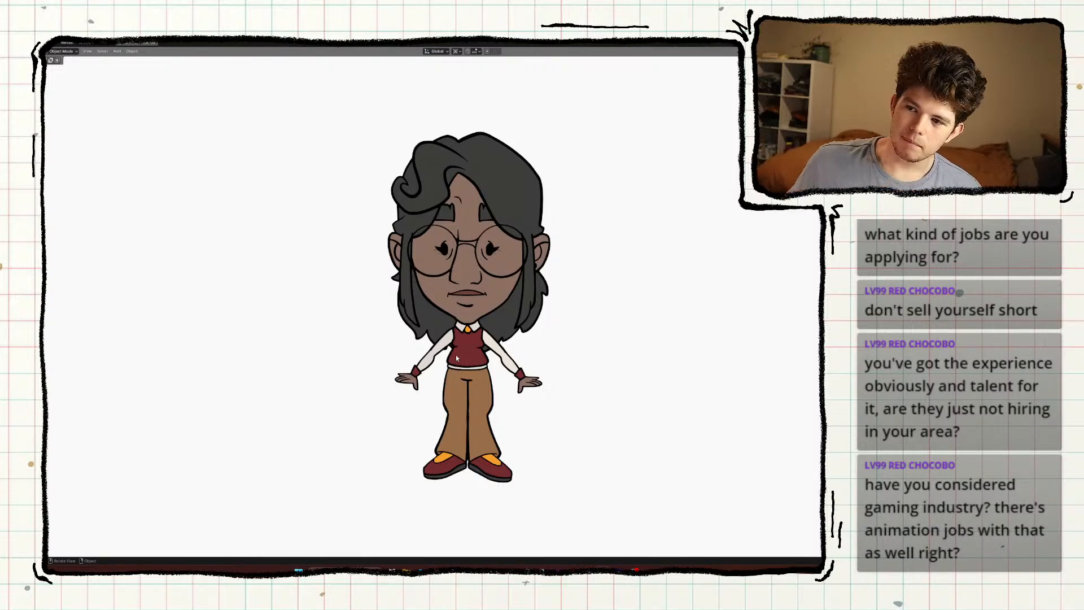
pyautogui.moveTo(527, 303)
pyautogui.mouseDown(button='middle')
pyautogui.moveTo(553, 308)
pyautogui.moveTo(408, 302)
pyautogui.moveTo(570, 306)
pyautogui.moveTo(518, 326)
pyautogui.moveTo(607, 314)
pyautogui.moveTo(497, 299)
pyautogui.moveTo(507, 296)
pyautogui.mouseUp(button='middle')
pyautogui.scroll(4, 497, 297)
pyautogui.scroll(-4, 497, 291)
pyautogui.scroll(2, 507, 296)
pyautogui.scroll(-4, 472, 306)
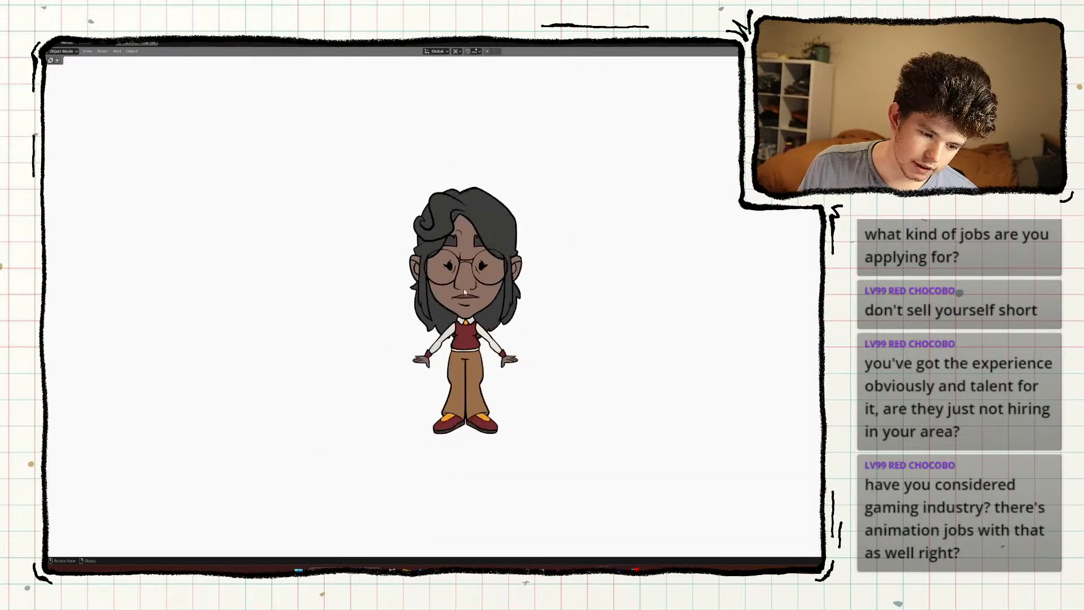
pyautogui.scroll(3, 473, 305)
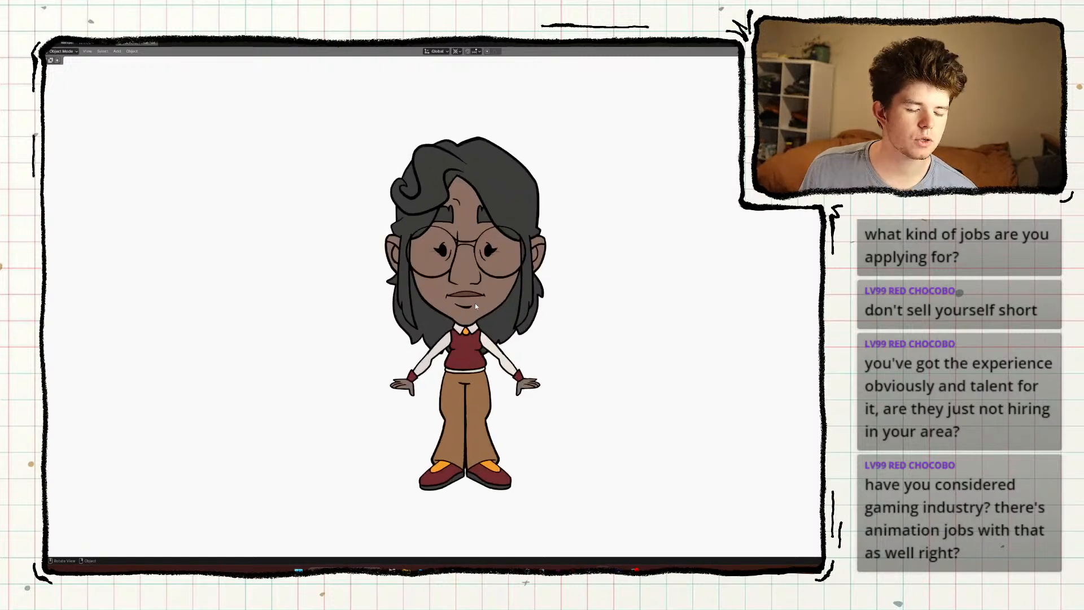
pyautogui.scroll(1, 472, 306)
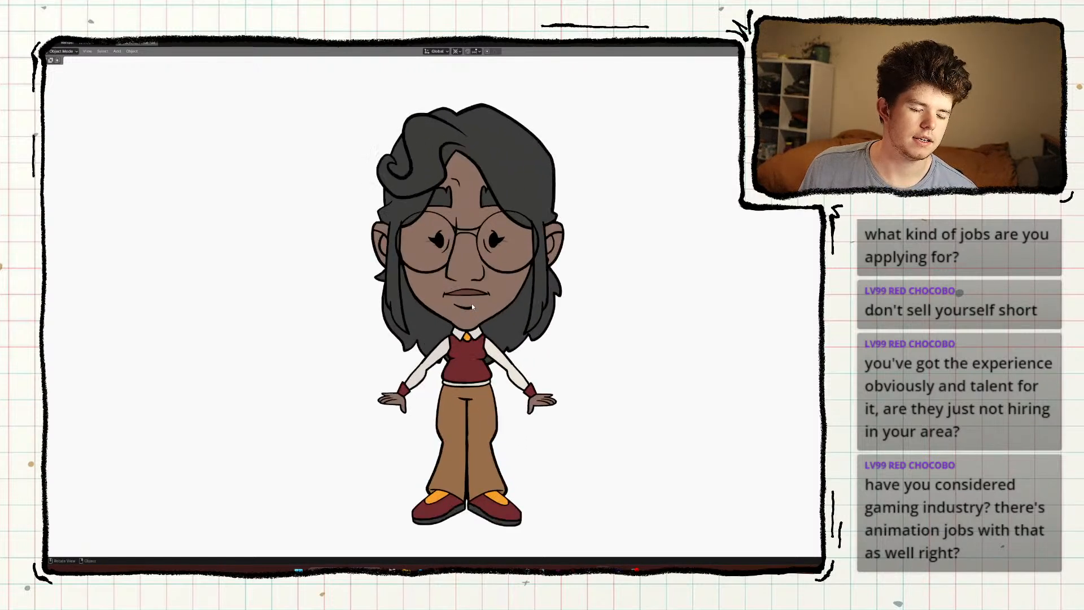
pyautogui.scroll(-2, 472, 304)
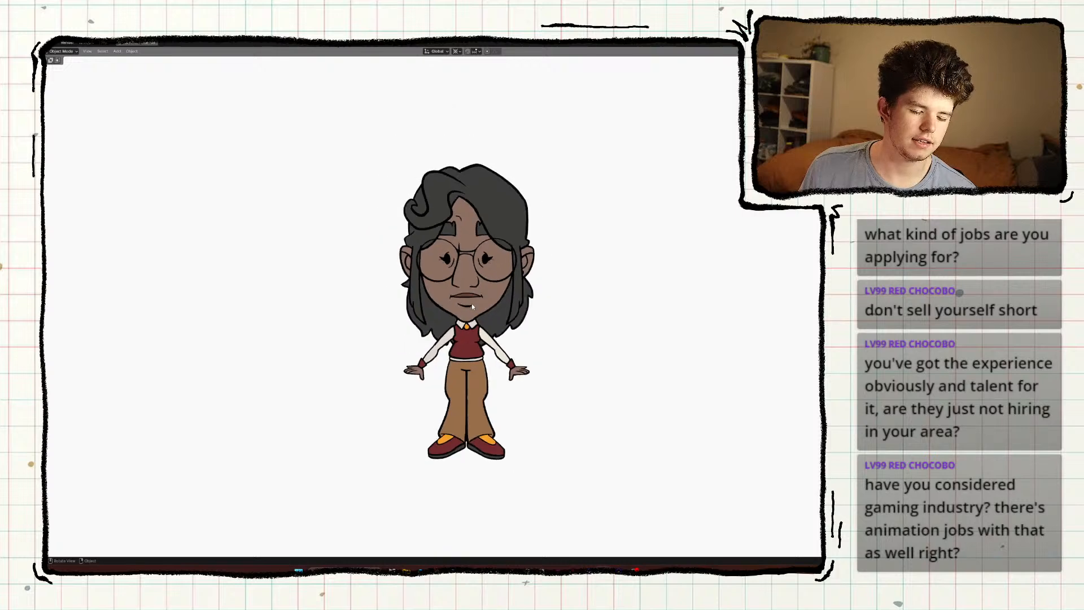
pyautogui.scroll(2, 472, 303)
pyautogui.scroll(-1, 472, 303)
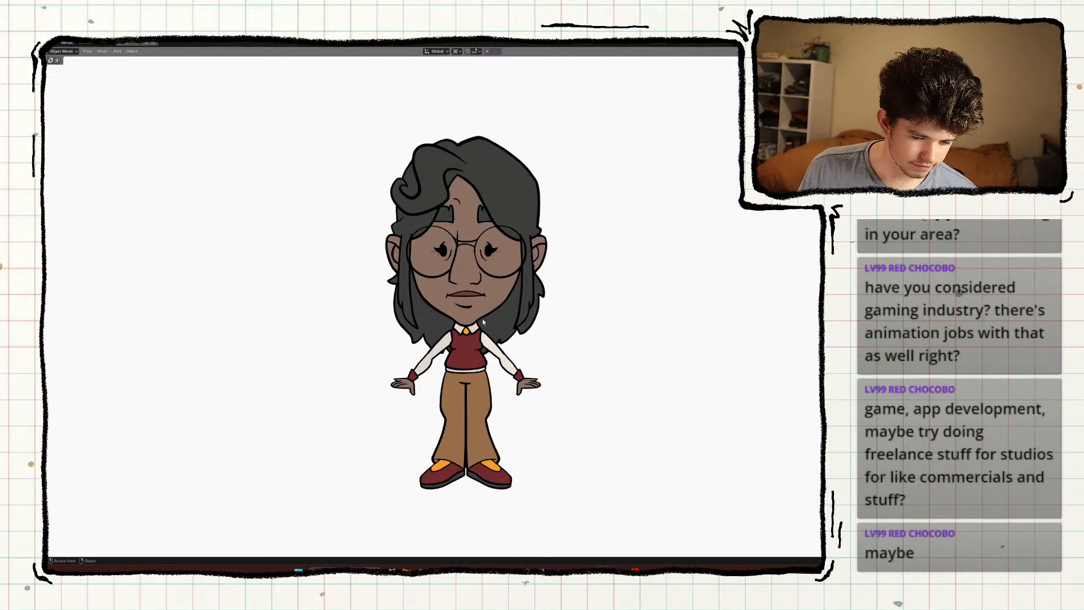
pyautogui.moveTo(482, 322); pyautogui.dragTo(474, 324, button='middle')
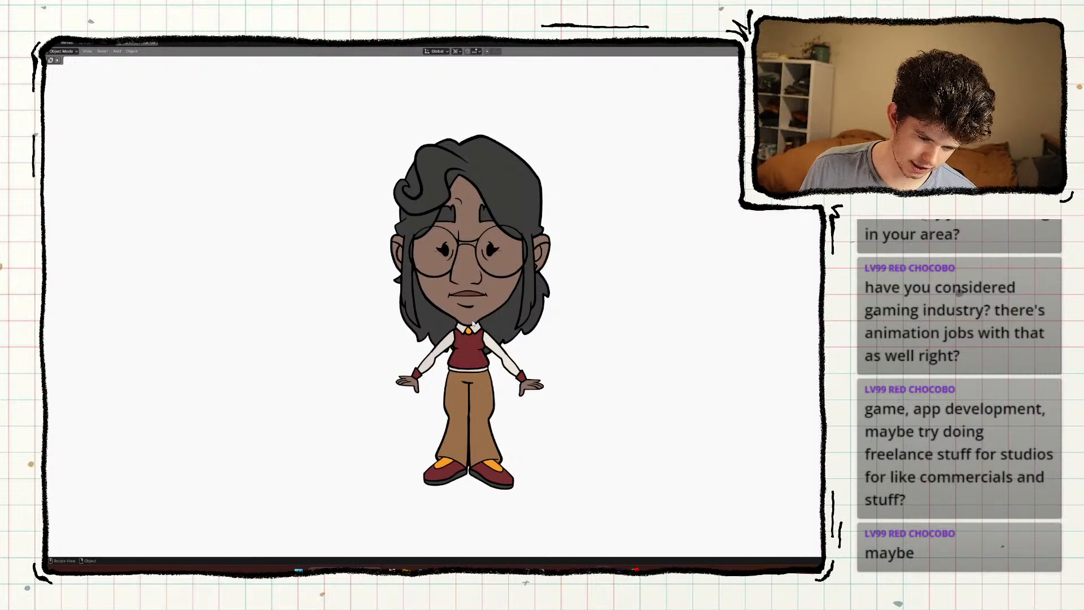
pyautogui.scroll(-4, 452, 299)
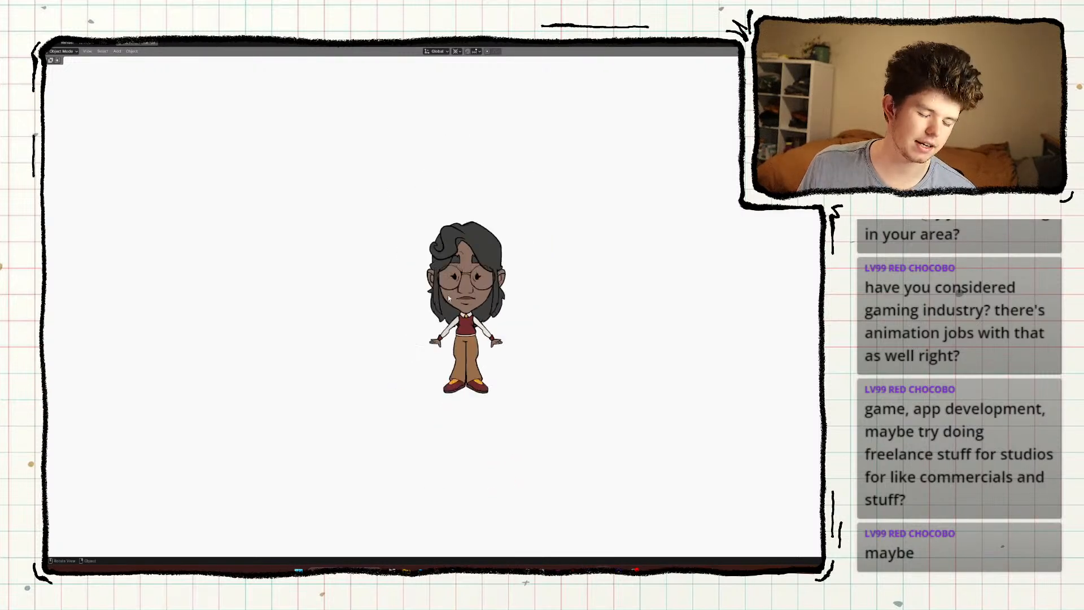
pyautogui.scroll(4, 449, 299)
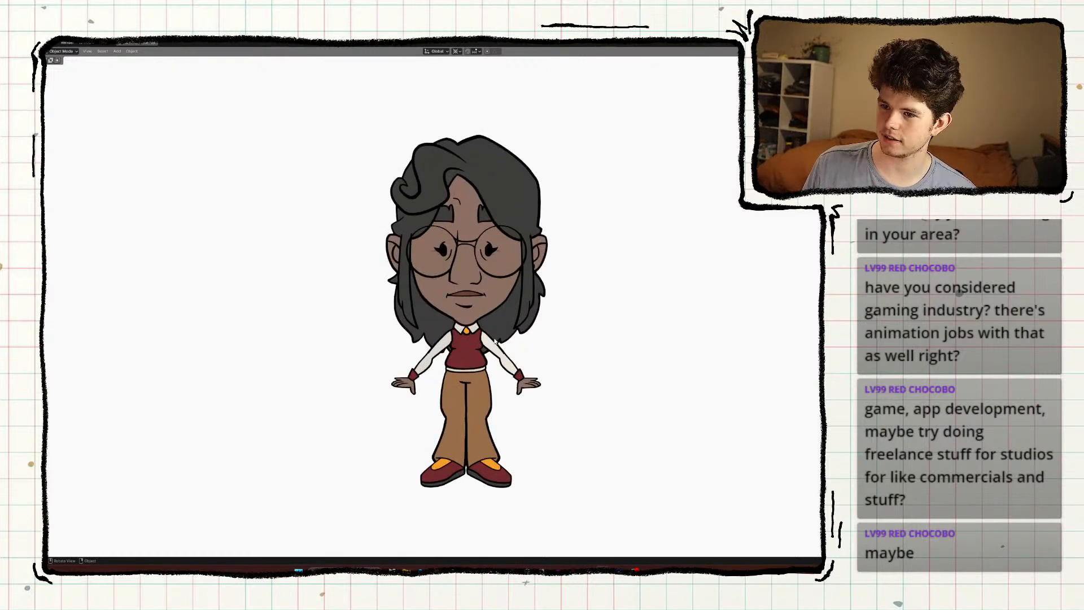
# Check the character from a turned close-up angle and save the file.
pyautogui.moveTo(497, 341)
pyautogui.mouseDown(button='middle')
pyautogui.moveTo(624, 339)
pyautogui.moveTo(491, 337)
pyautogui.mouseUp(button='middle')
pyautogui.scroll(4, 491, 337)
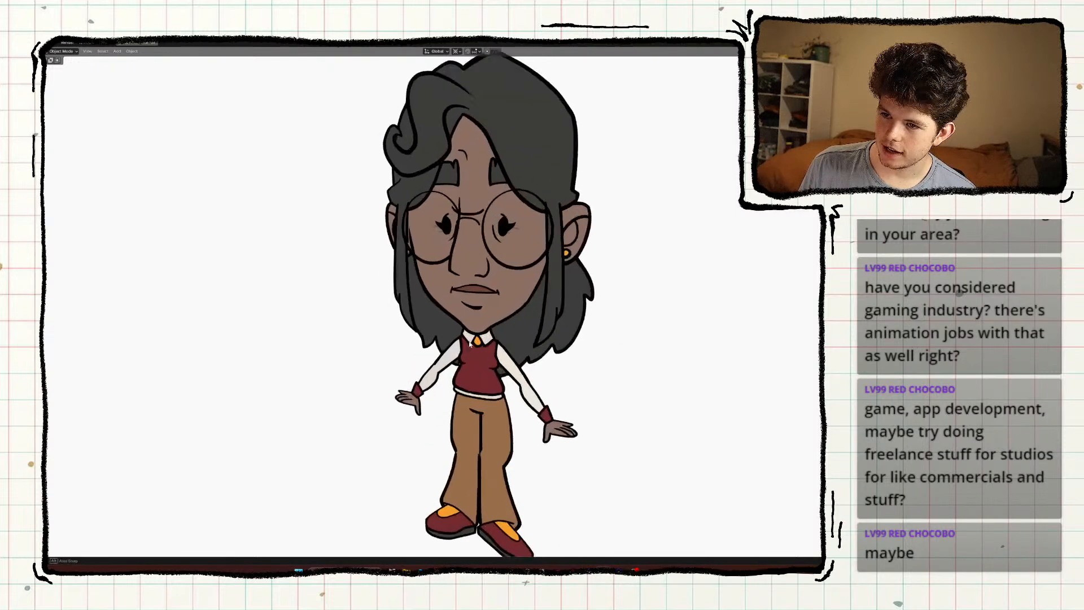
pyautogui.hotkey('ctrl', 's')
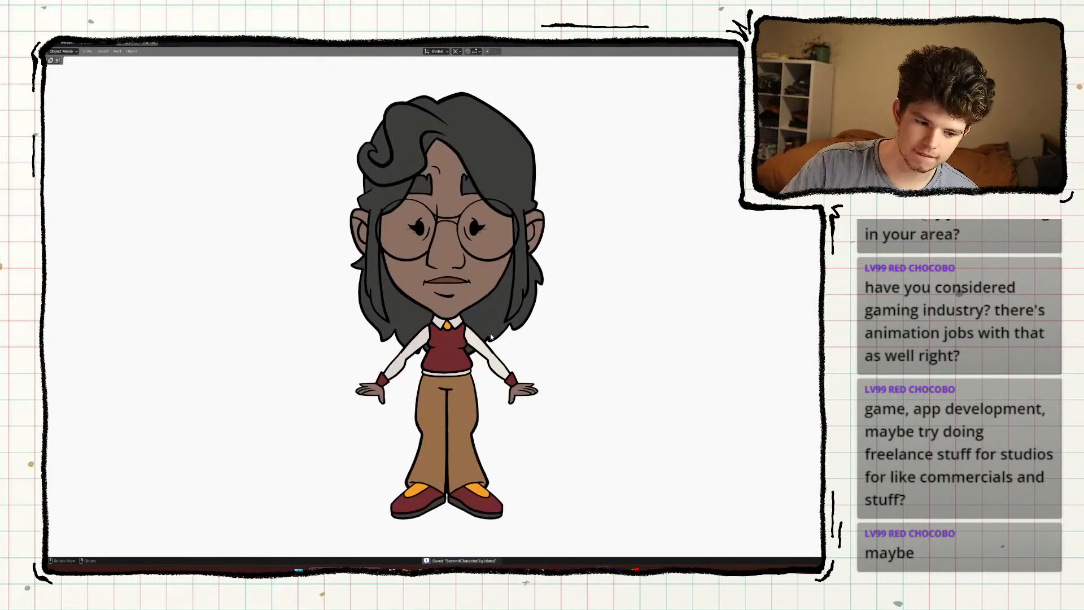